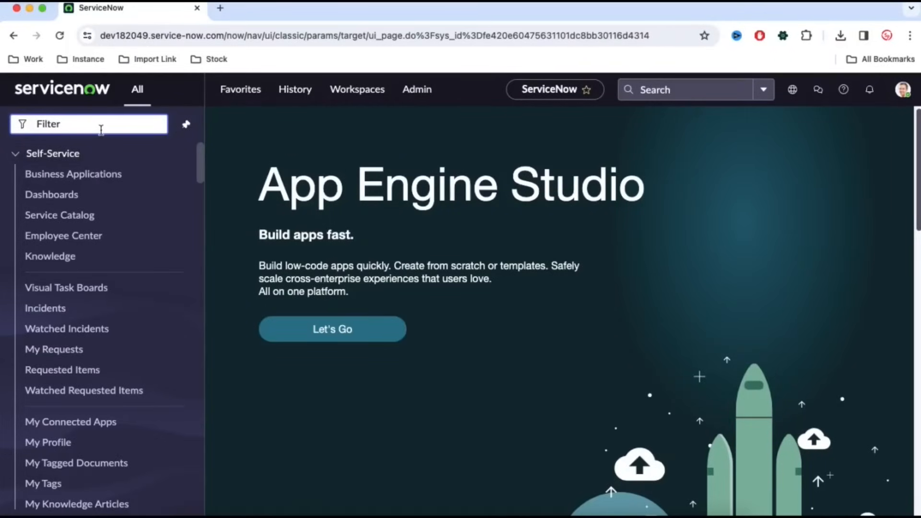
- Find Flow Designer in the application navigator and open it
type("flow de")
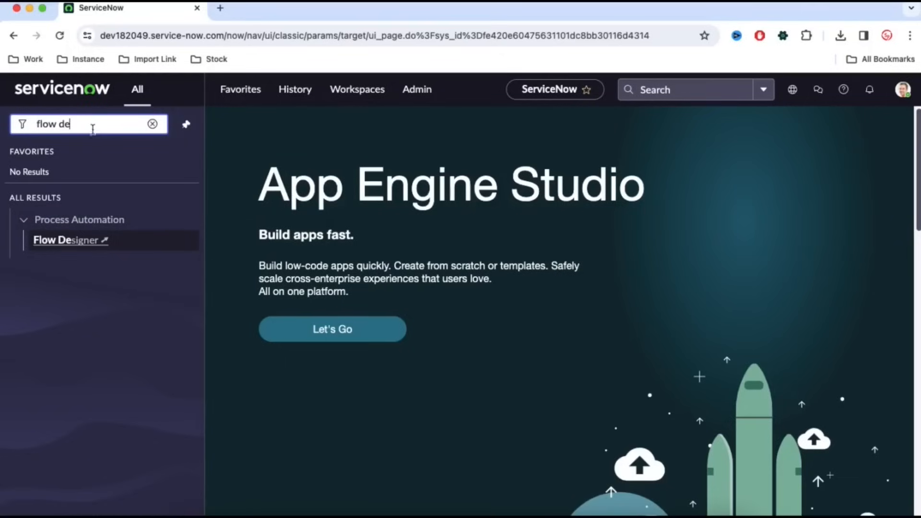
left_click(76, 240)
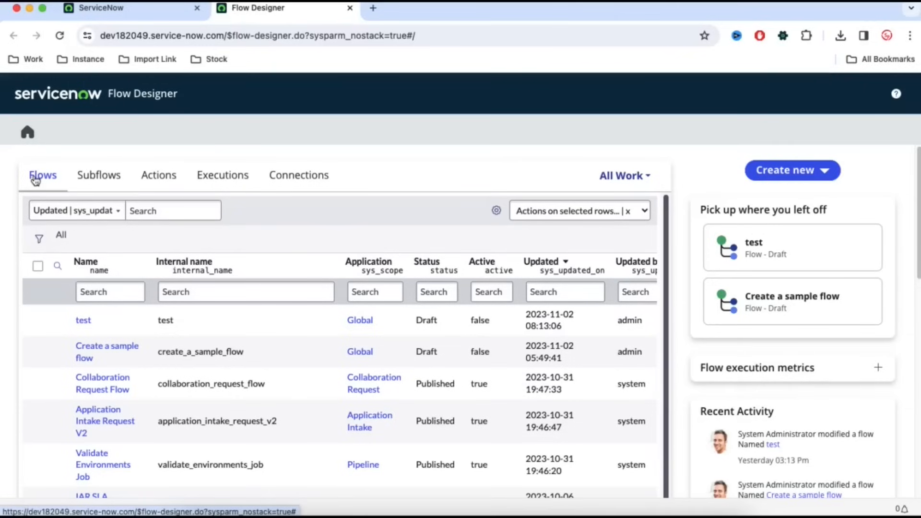
- Look through the subflows, actions, executions and connections lists, then return to the list of flows
left_click(97, 185)
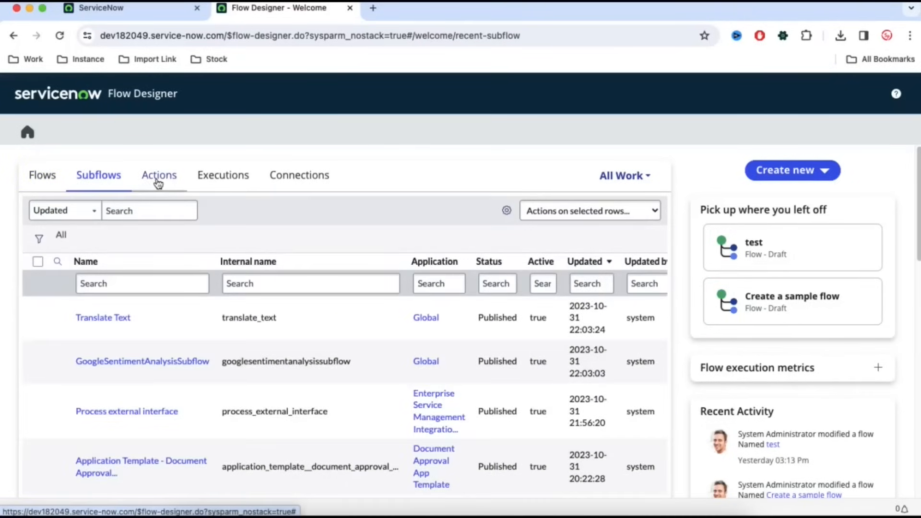
left_click(157, 184)
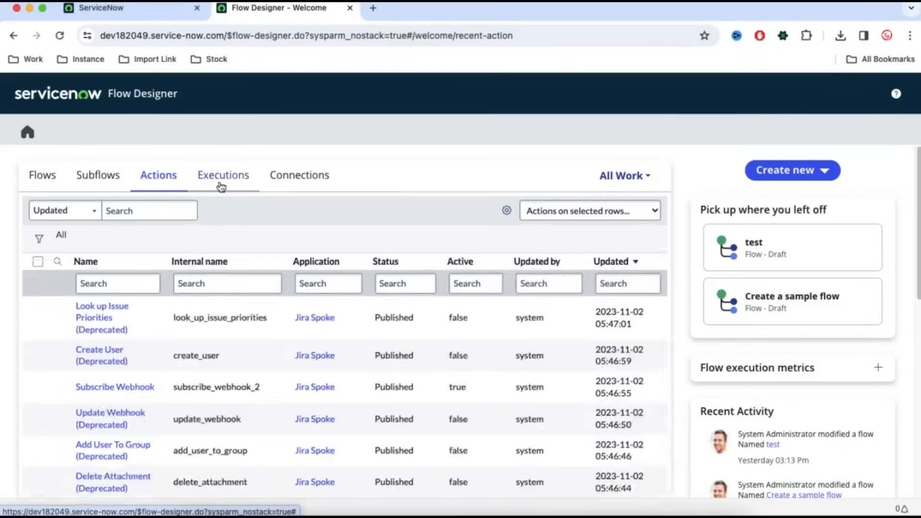
left_click(220, 185)
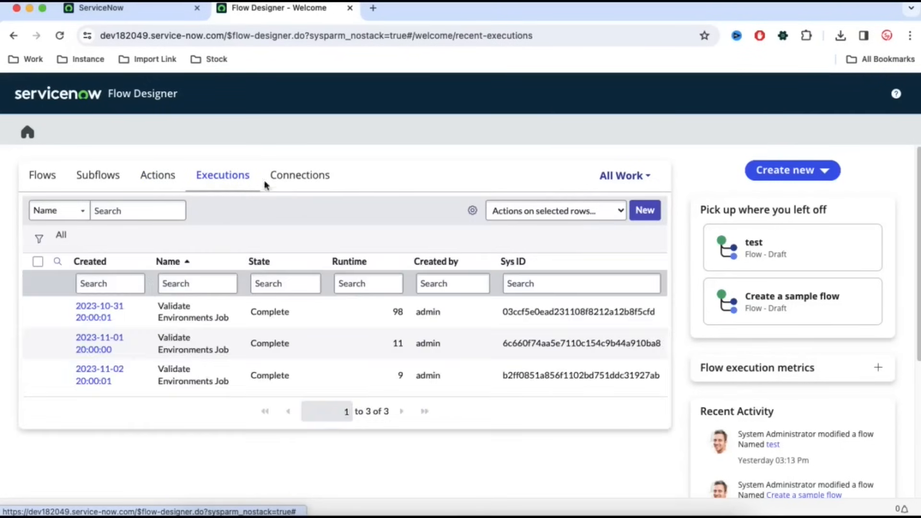
left_click(279, 183)
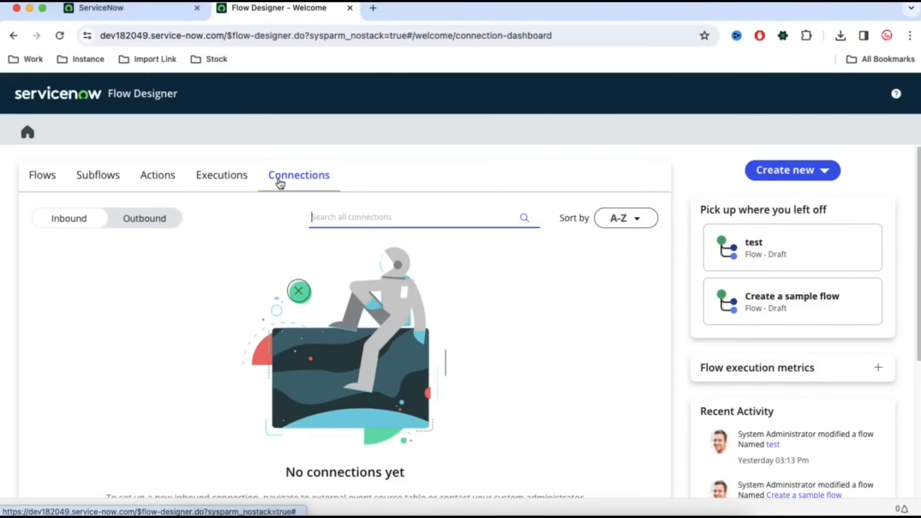
left_click(35, 182)
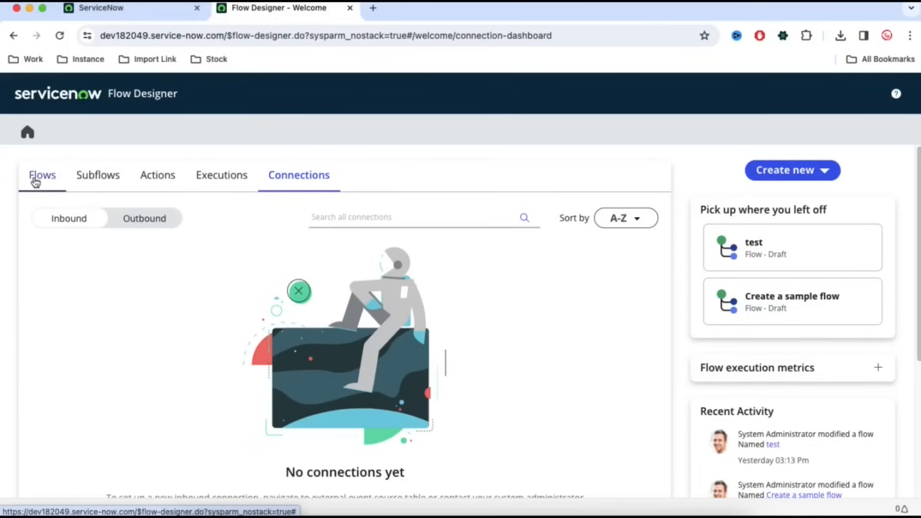
left_click(91, 177)
left_click(153, 179)
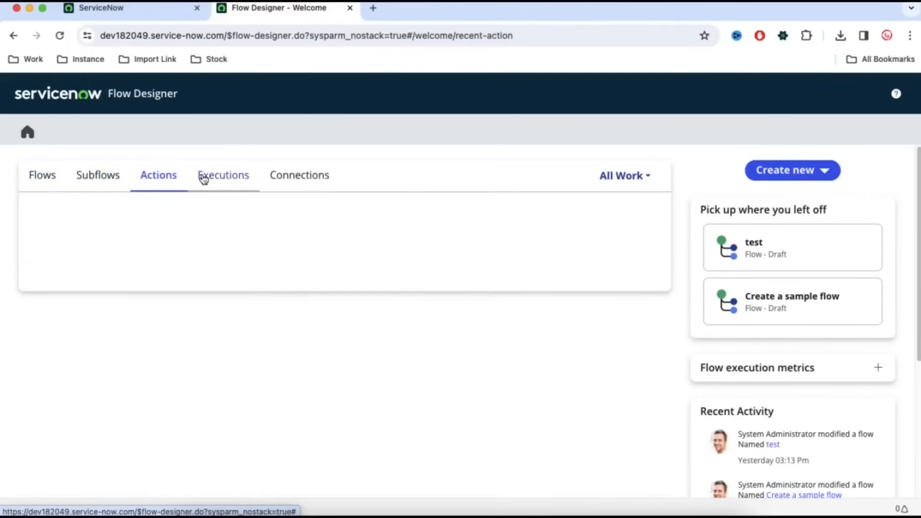
left_click(204, 178)
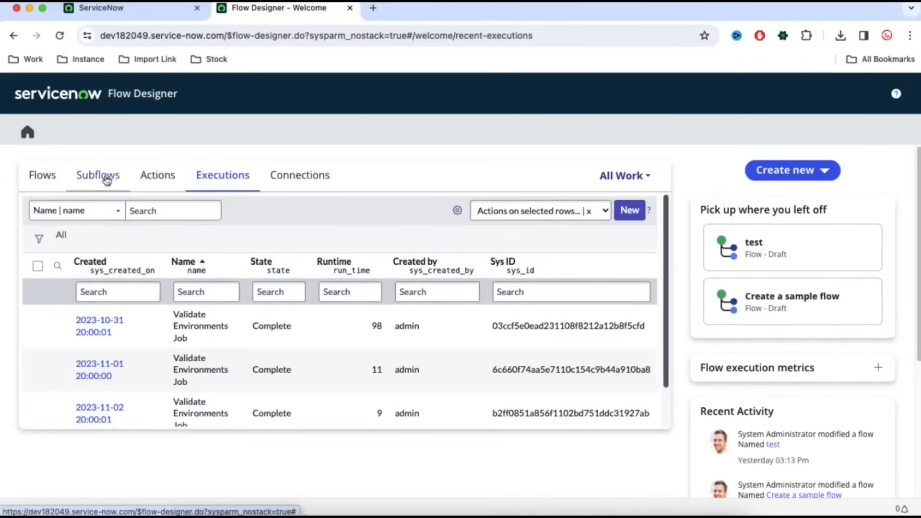
left_click(48, 177)
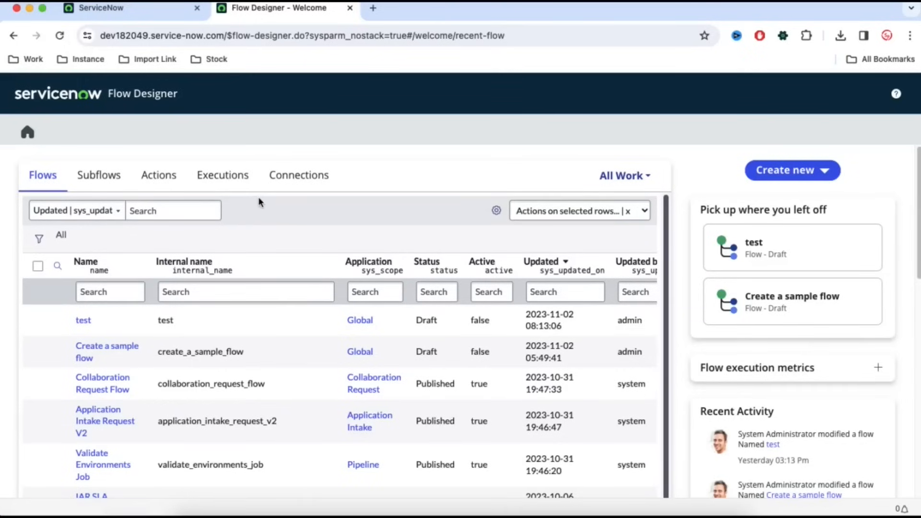
- Filter the flows by internal name containing "incident" and open the last flow template in the list
left_click(247, 295)
type("*incd")
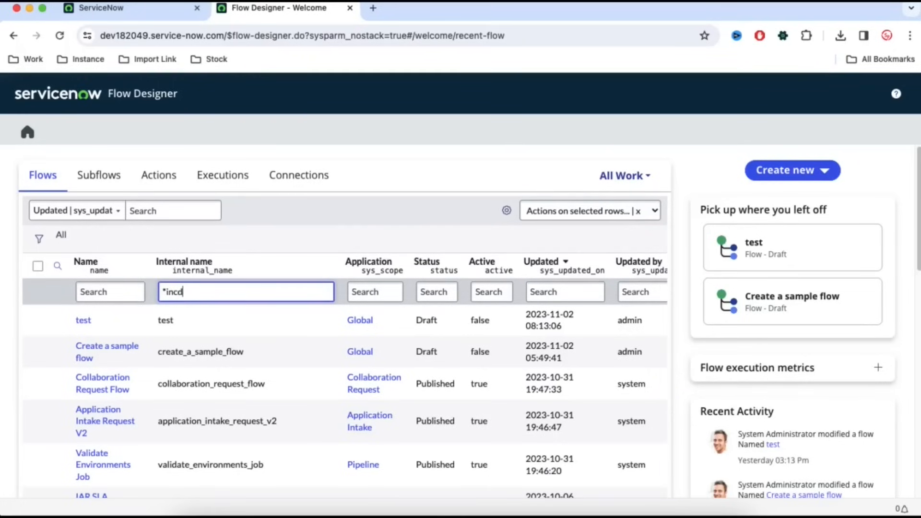
key("BackSpace")
type("ident")
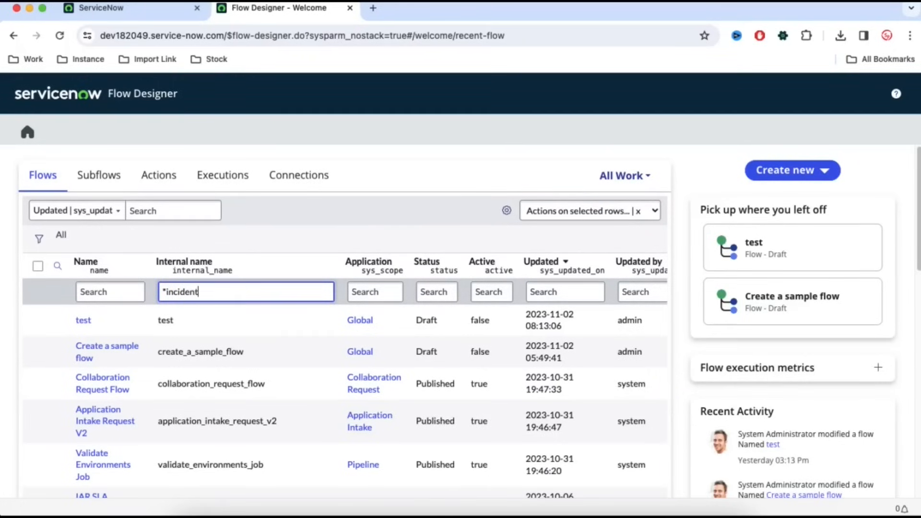
key("Return")
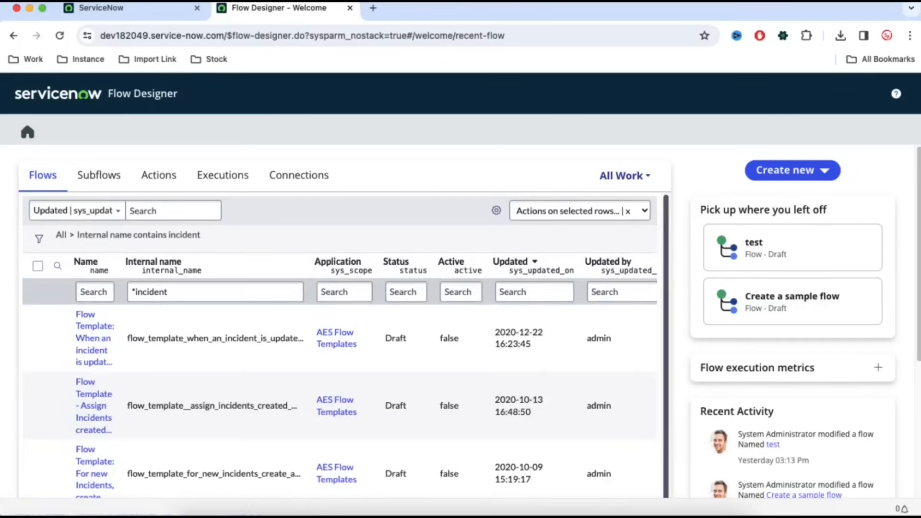
scroll(220, 379, "down", 2)
scroll(218, 380, "down", 5)
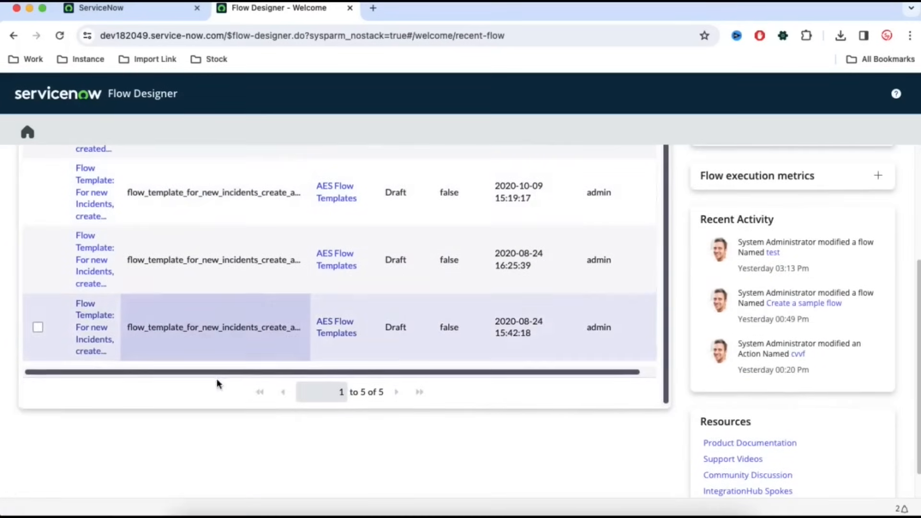
left_click(102, 328)
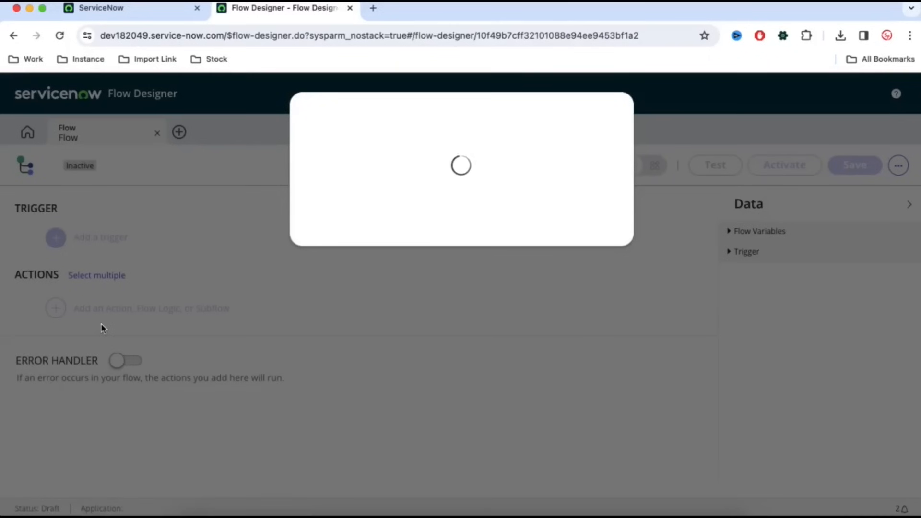
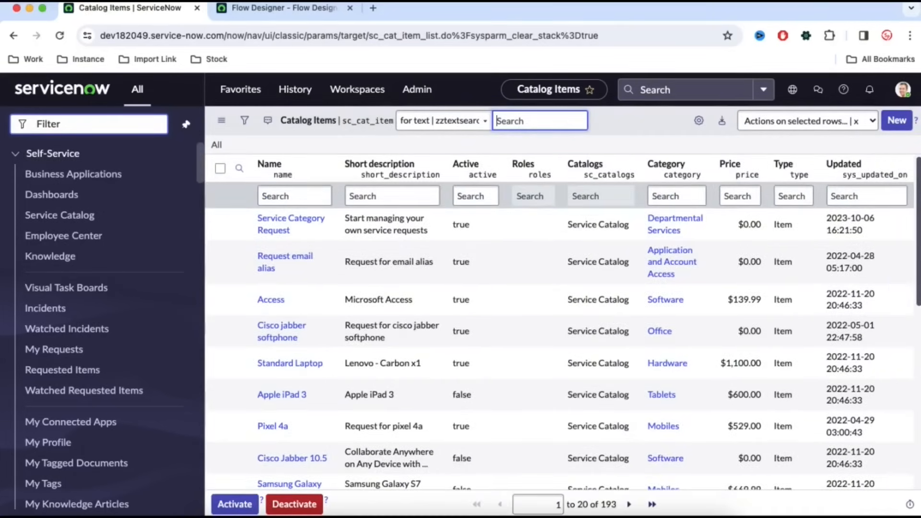
- Create a catalog item named "Demo Flow Designer" and save the record
left_click(896, 122)
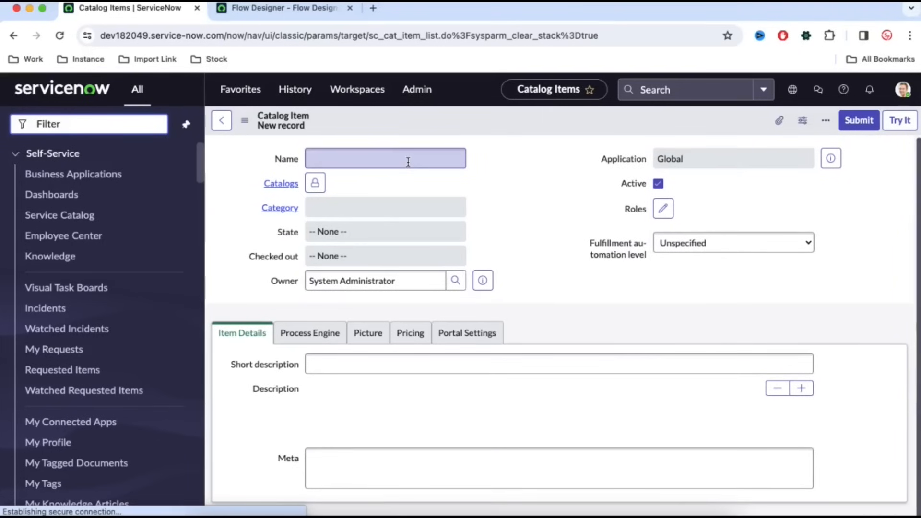
type("Demo Flow Designer")
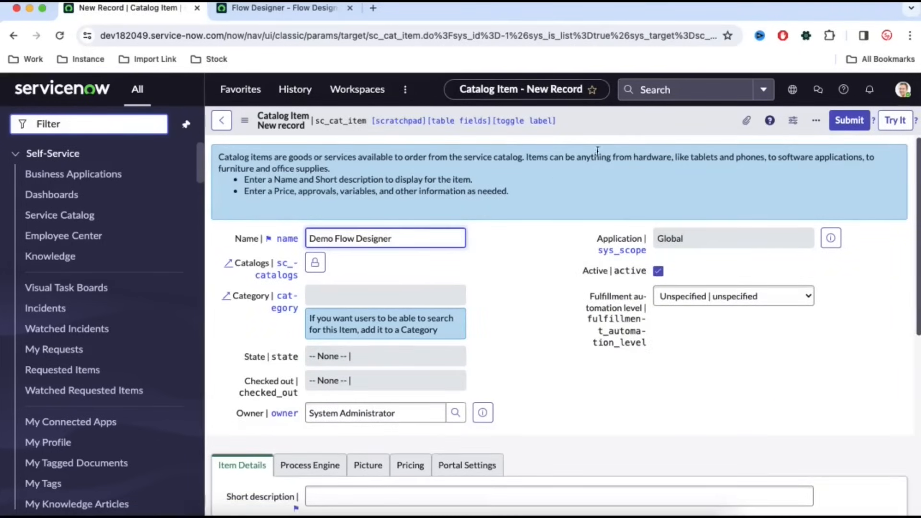
key("Return")
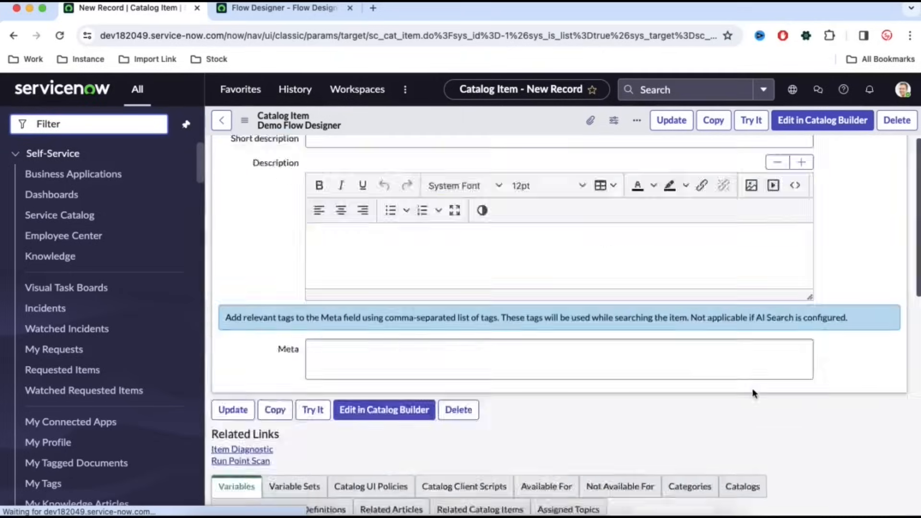
- Start a new variable for the catalog item with type Yes / No and order 100, and make it mandatory
left_click(880, 366)
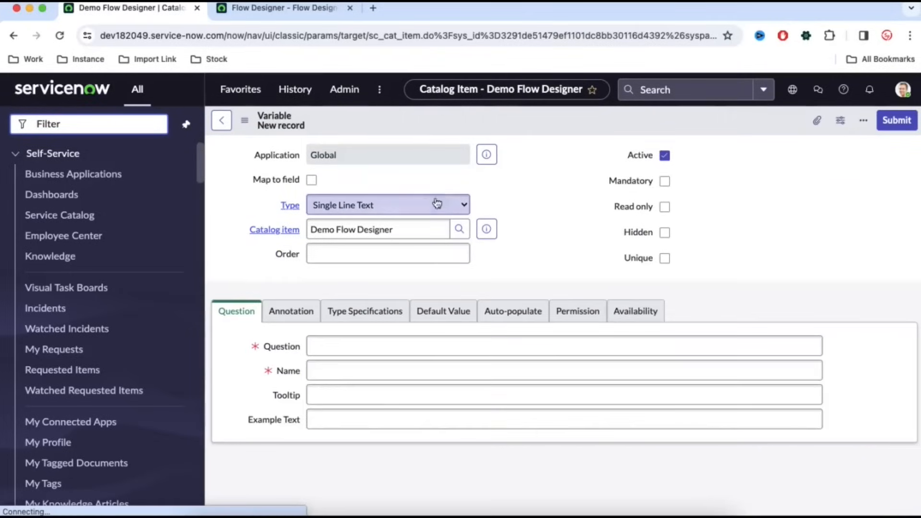
left_click(437, 203)
left_click(331, 261)
left_click(392, 254)
type("1")
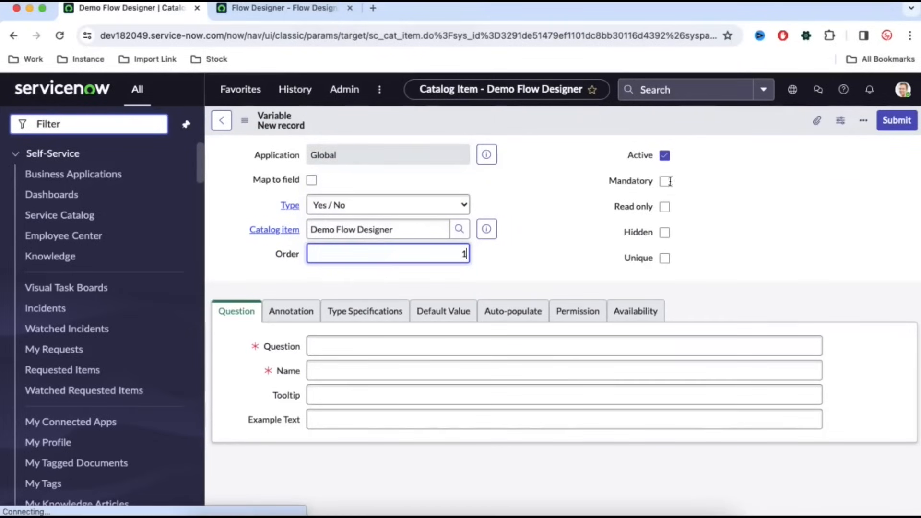
type("00")
left_click(665, 181)
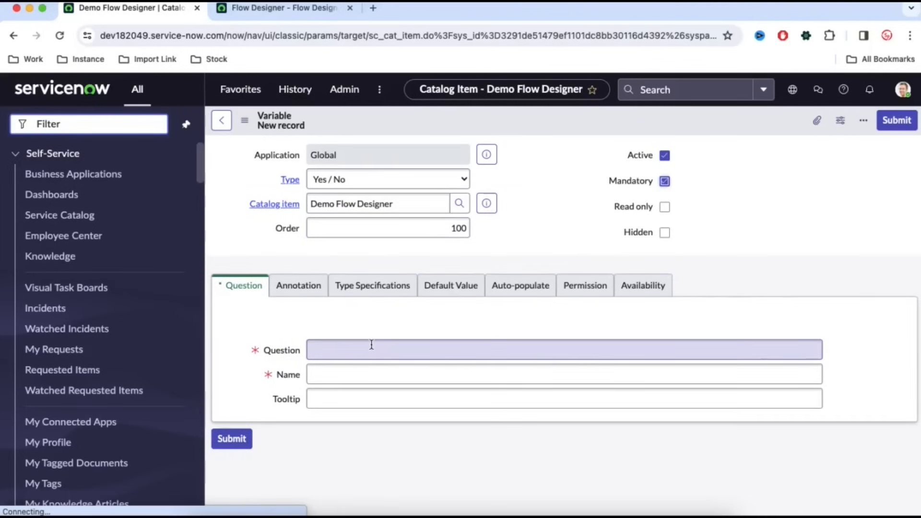
- Set the variable's question to "Manager Approval Required?" and submit the variable
left_click(371, 344)
type("Manager Approval Req")
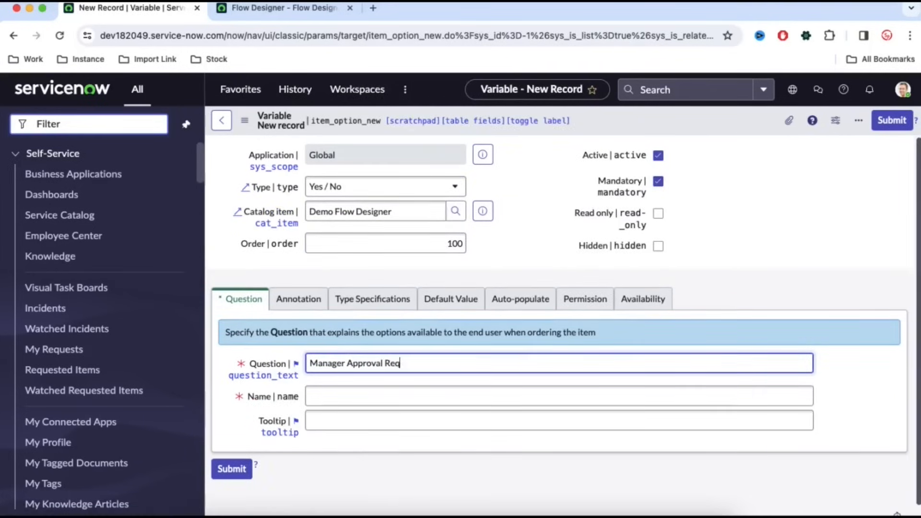
type("uired?")
left_click(883, 120)
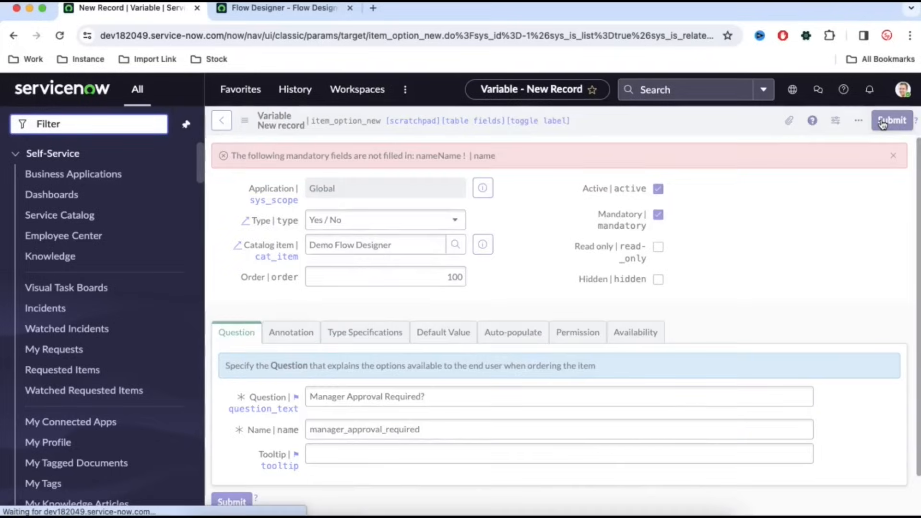
- Preview the Demo Flow Designer catalog item and check the answer choices for Manager Approval Required?, keeping Yes
left_click(753, 120)
left_click(359, 185)
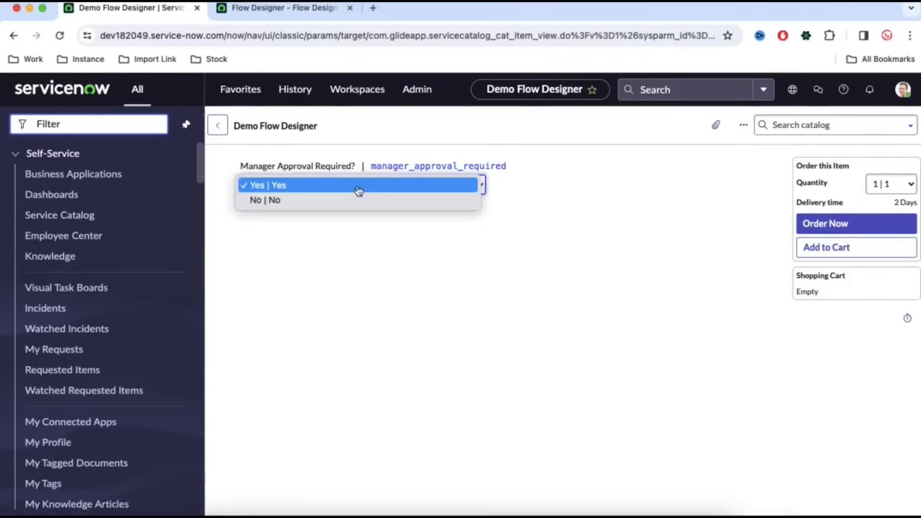
left_click(358, 187)
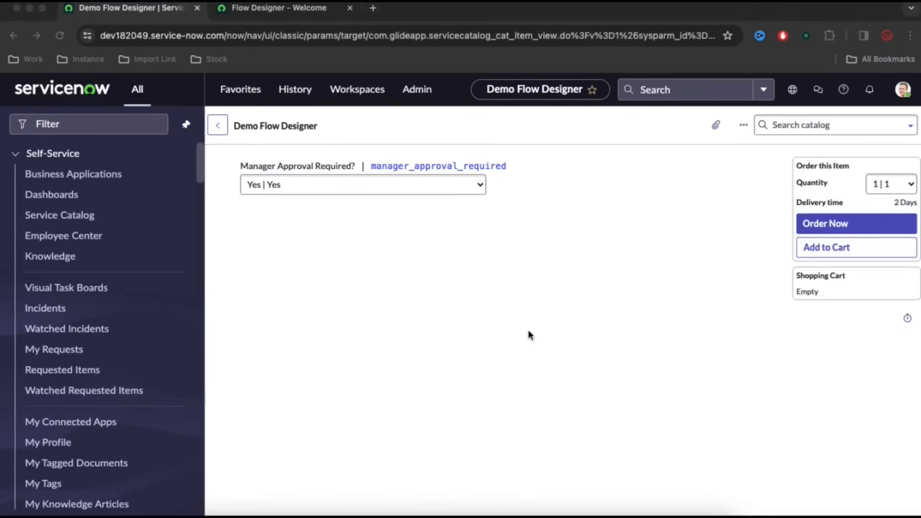
left_click(382, 197)
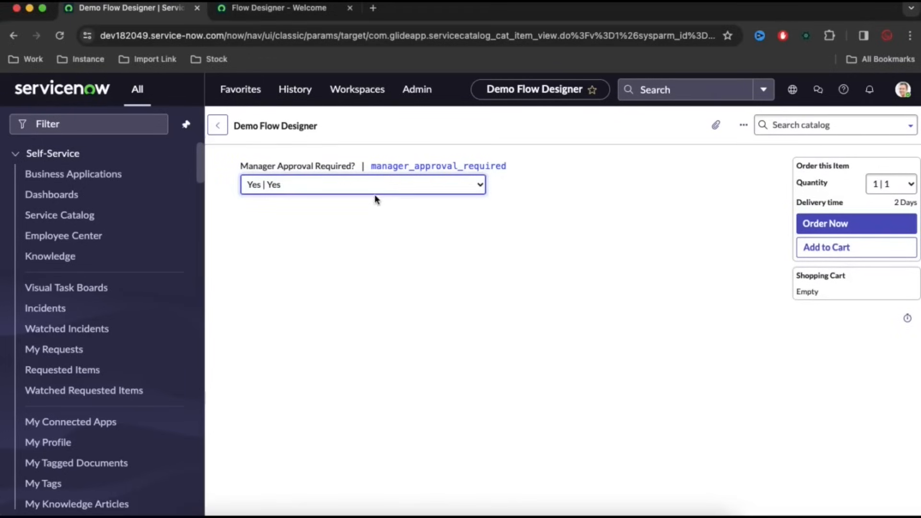
left_click(376, 192)
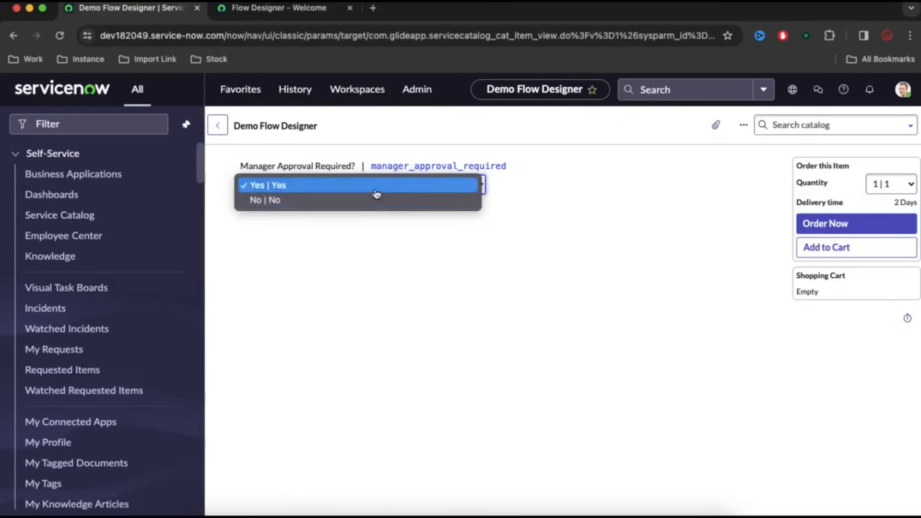
left_click(375, 230)
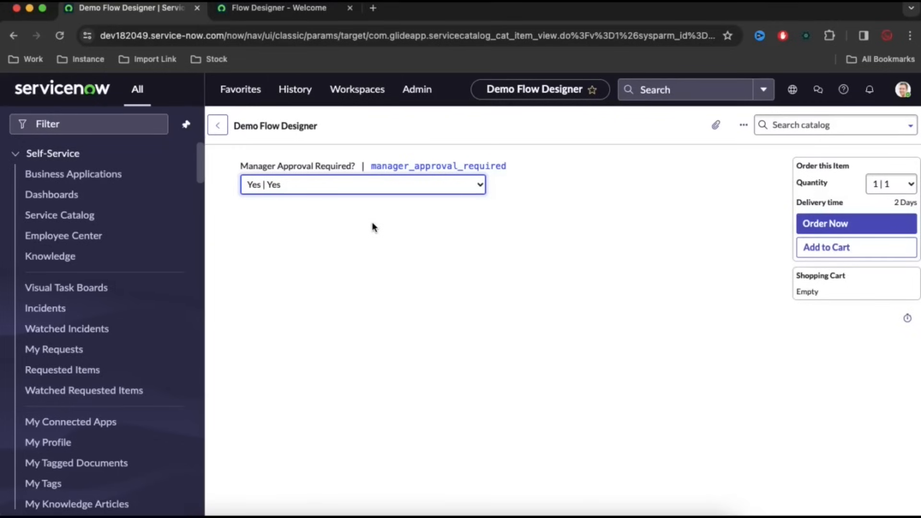
- Switch to Flow Designer and start a new flow named "Demo Class Flow"
left_click(283, 14)
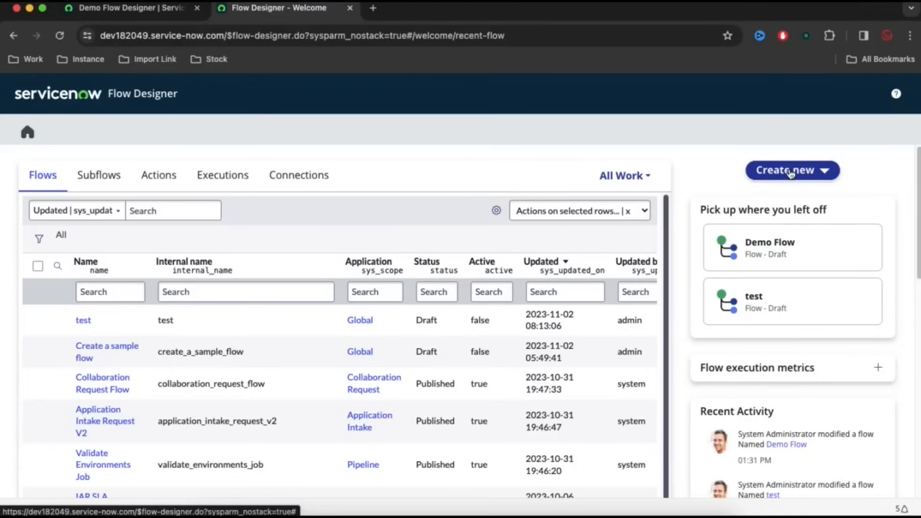
left_click(110, 183)
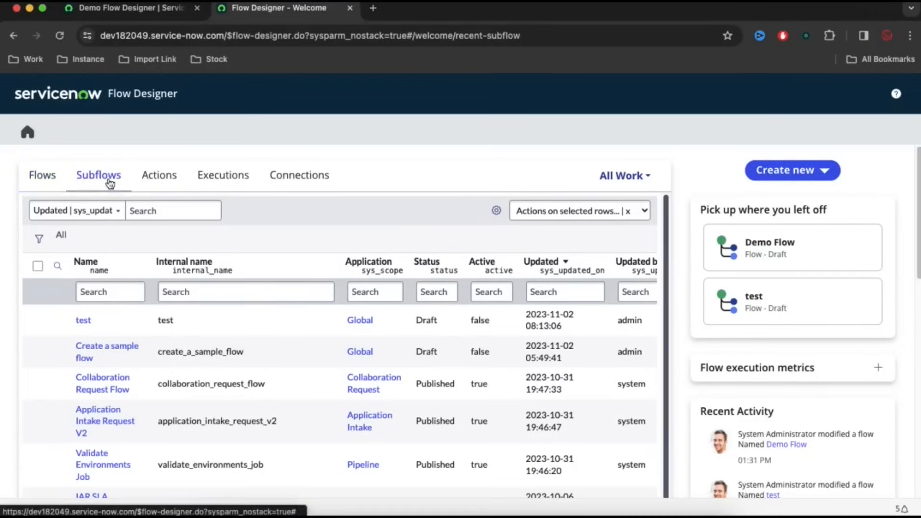
left_click(48, 179)
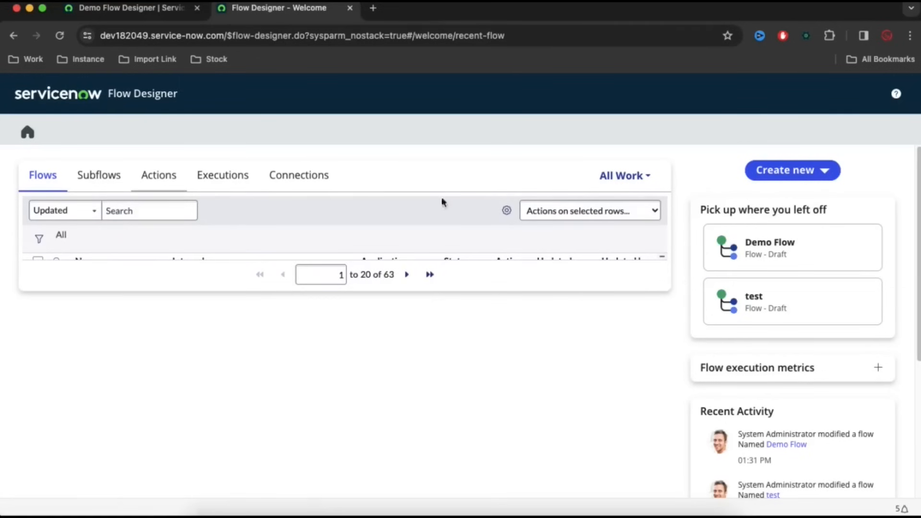
left_click(780, 174)
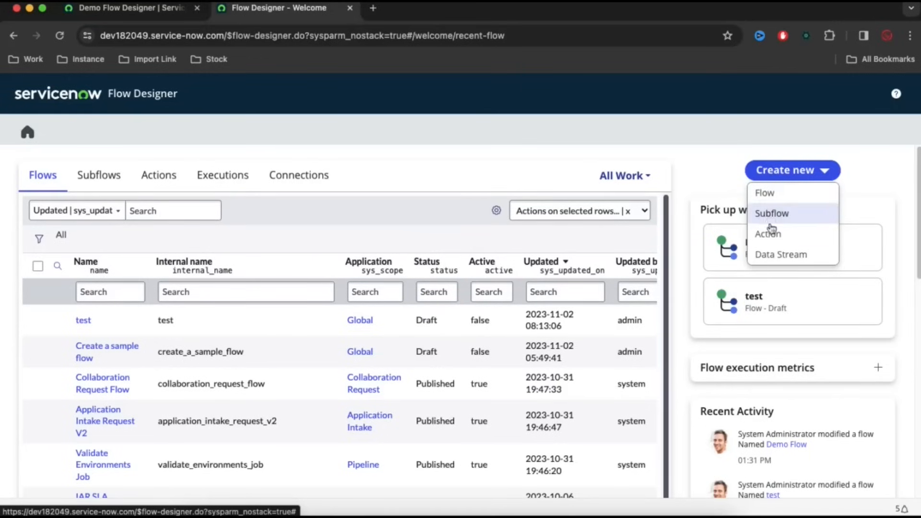
left_click(778, 197)
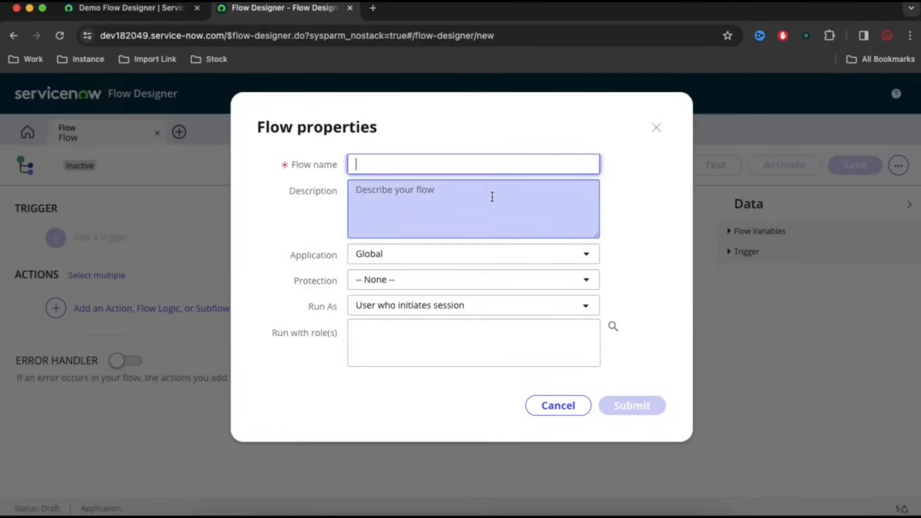
type("Demo ")
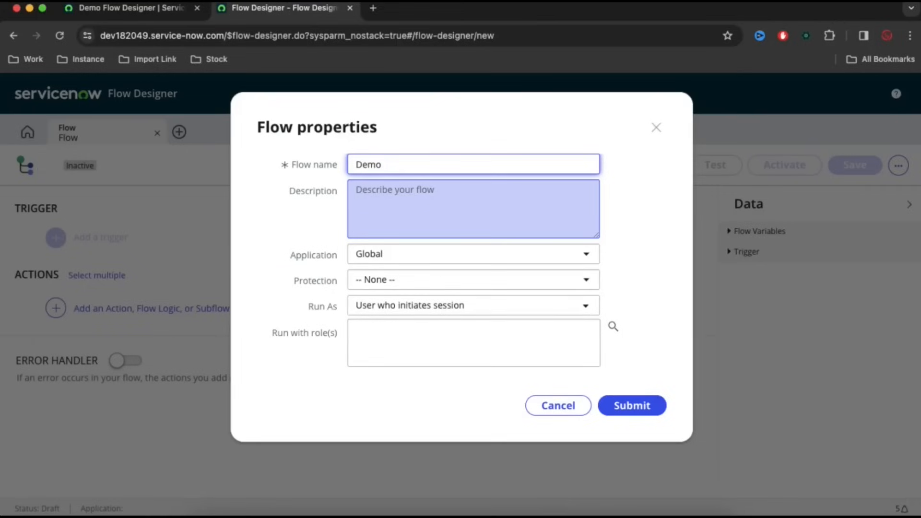
type("Class Flow")
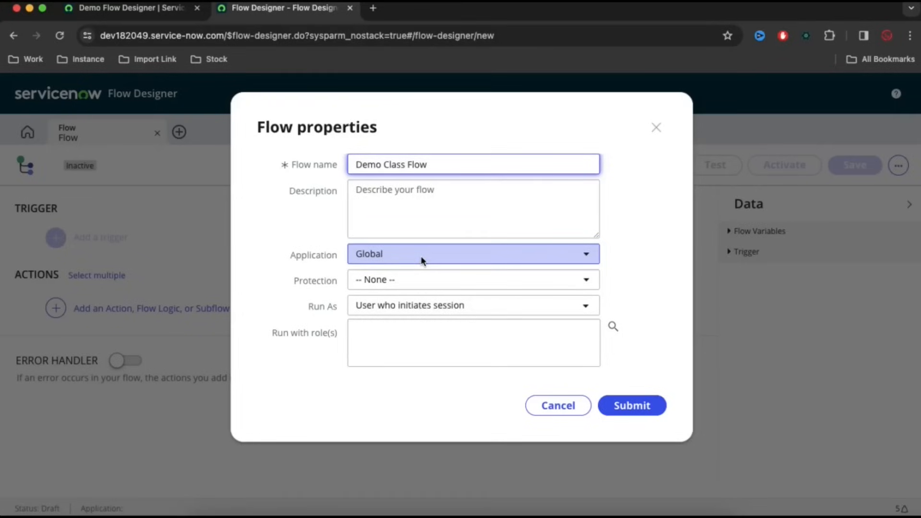
- Keep the flow's protection at None, set it to run as System User, and submit the flow properties
left_click(412, 282)
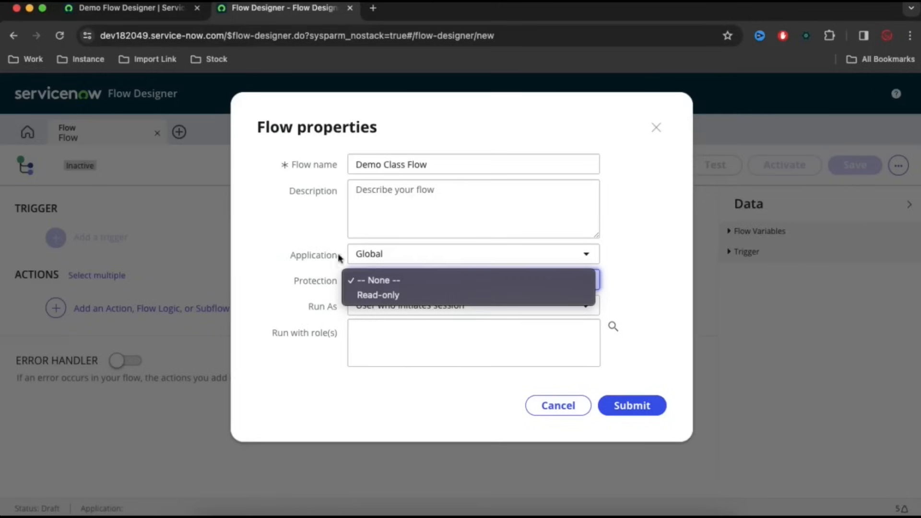
left_click(314, 289)
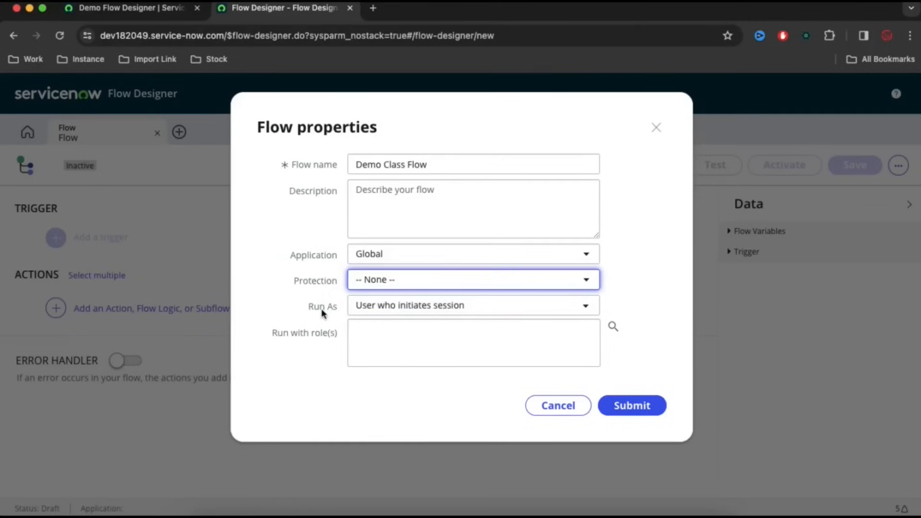
left_click(395, 309)
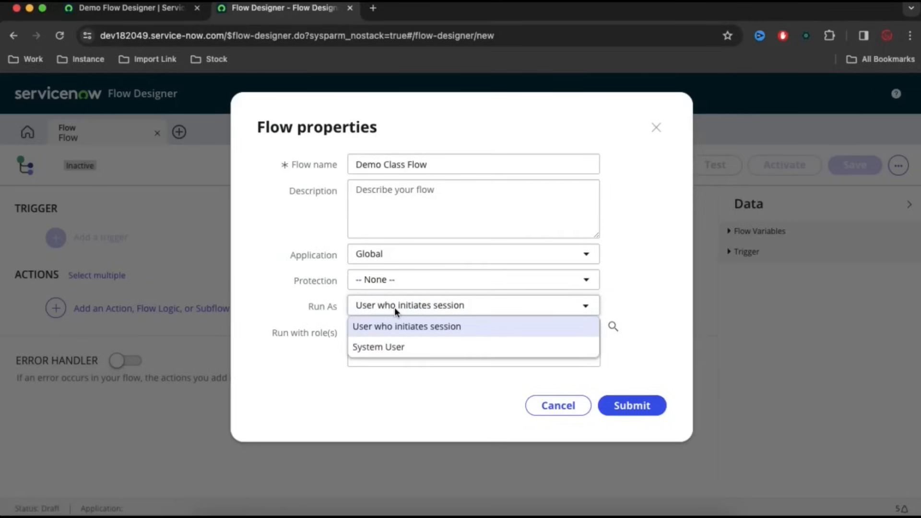
left_click(397, 350)
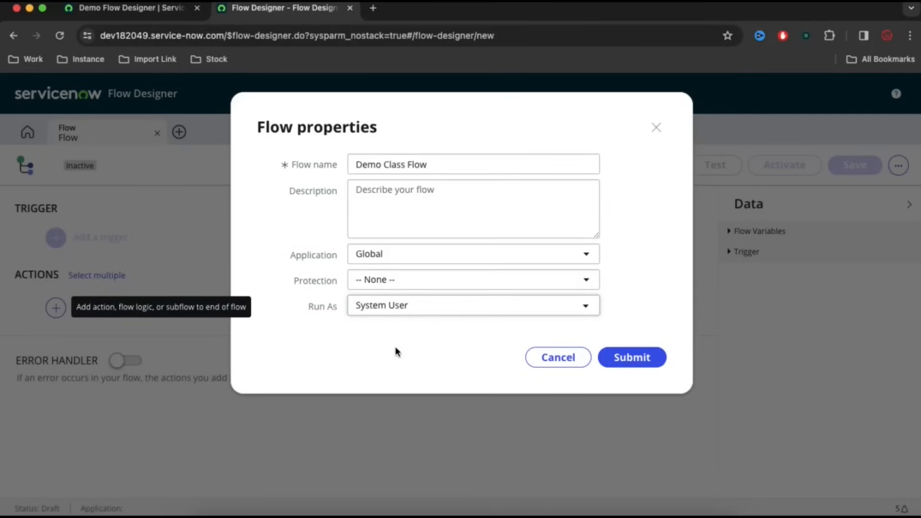
left_click(647, 358)
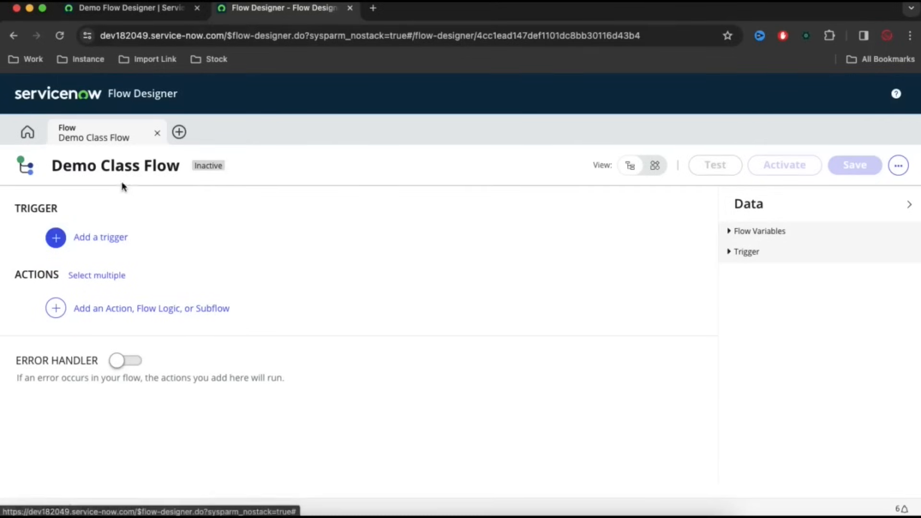
- Add the Service Catalog application trigger to Demo Class Flow, keeping its default advanced options
left_click(190, 8)
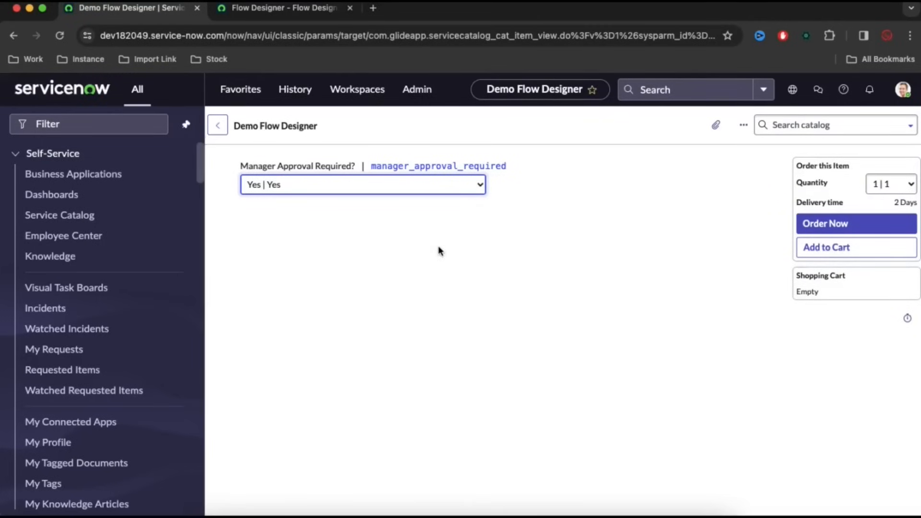
left_click(272, 11)
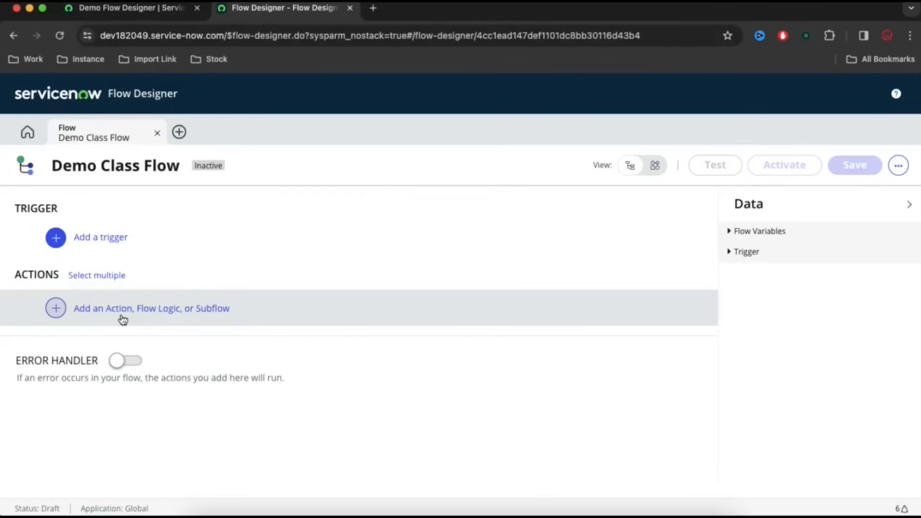
left_click(99, 244)
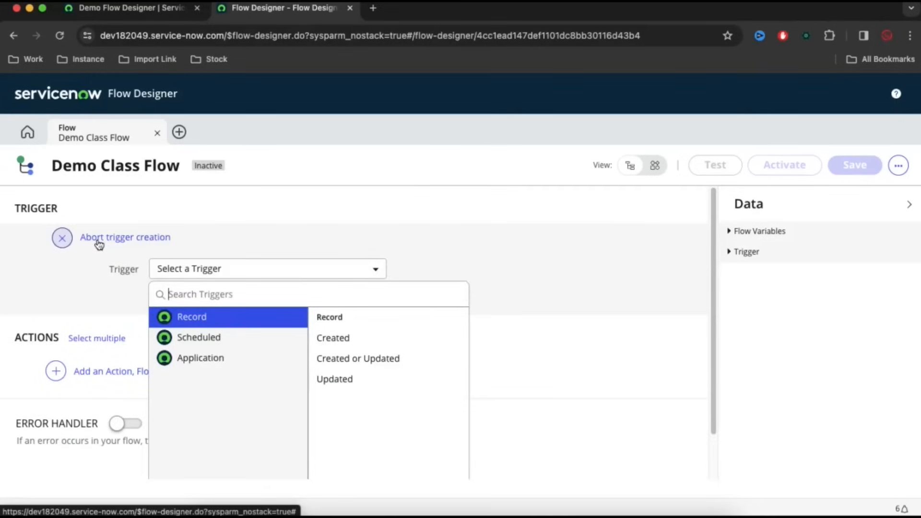
left_click(200, 364)
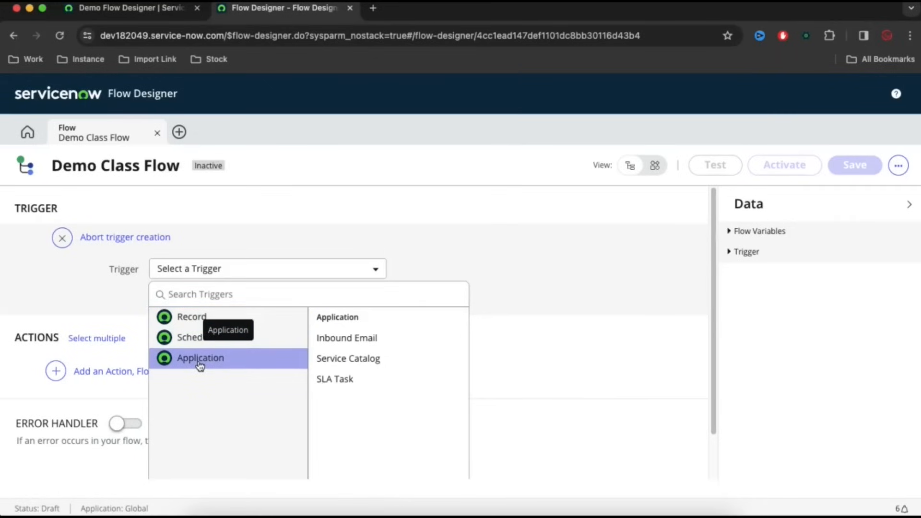
left_click(357, 360)
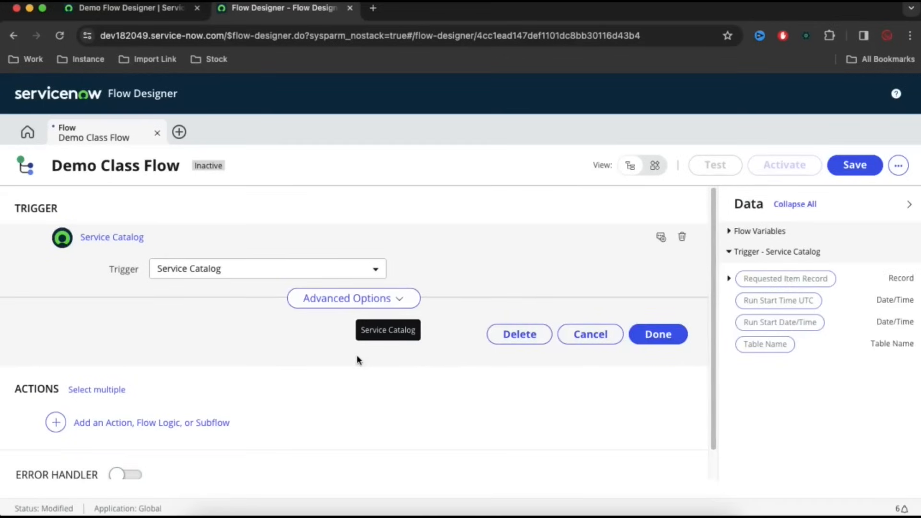
left_click(350, 307)
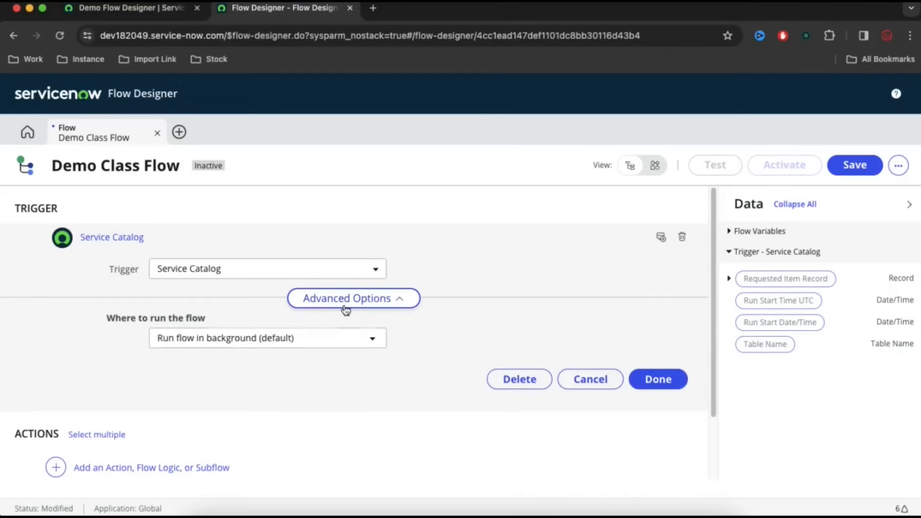
left_click(346, 308)
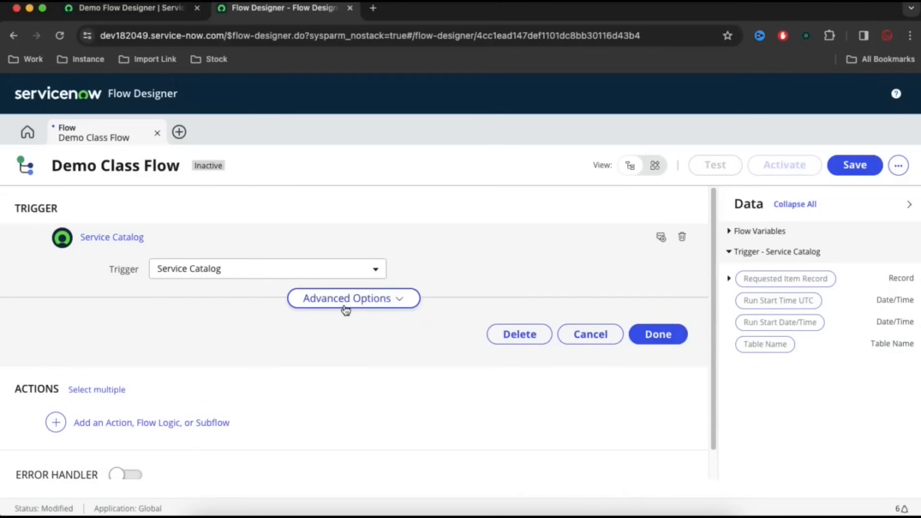
left_click(655, 340)
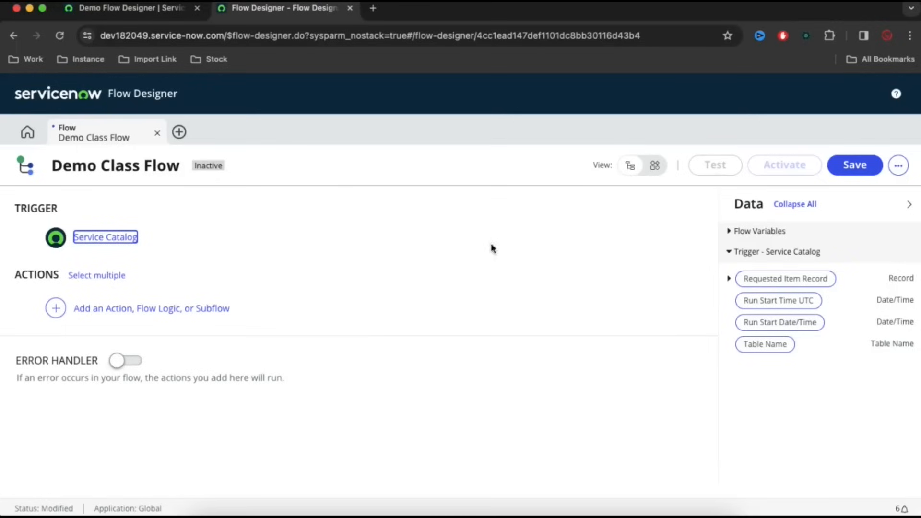
- Add the Get Catalog Variables action from ServiceNow Core as the flow's first action
left_click(129, 9)
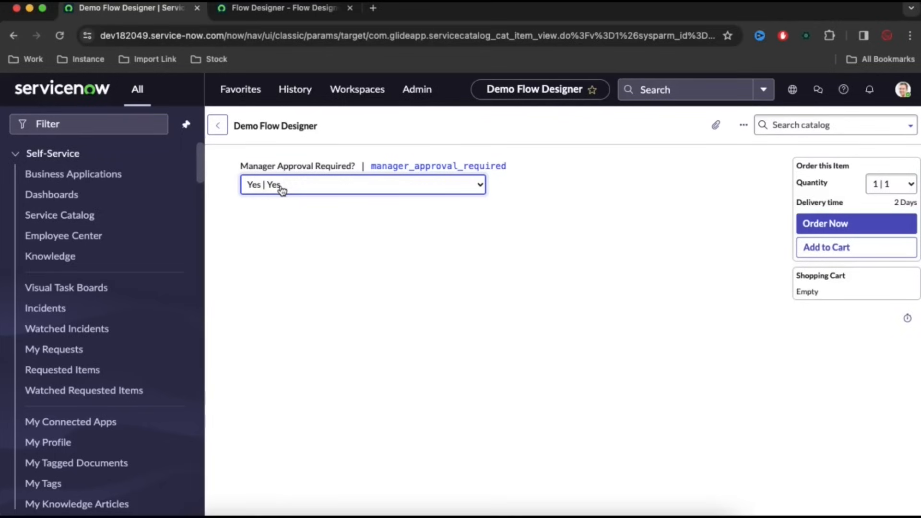
left_click(304, 16)
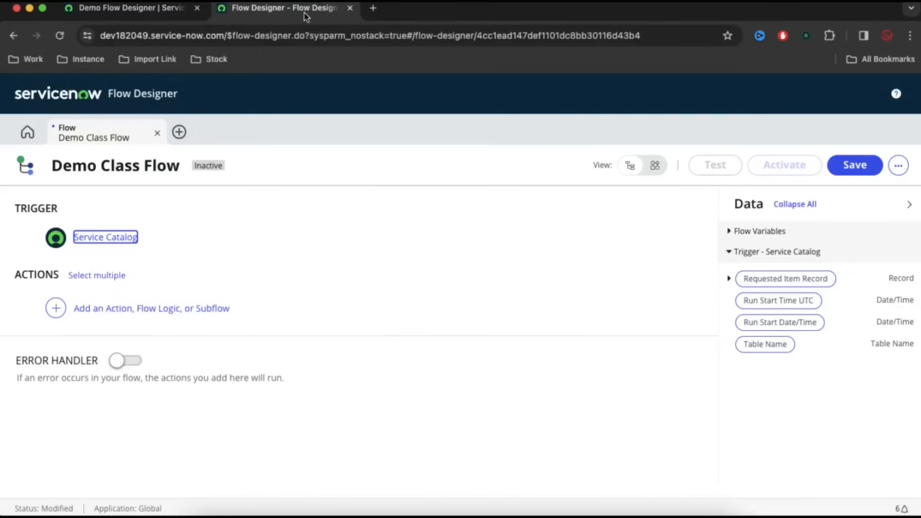
left_click(118, 311)
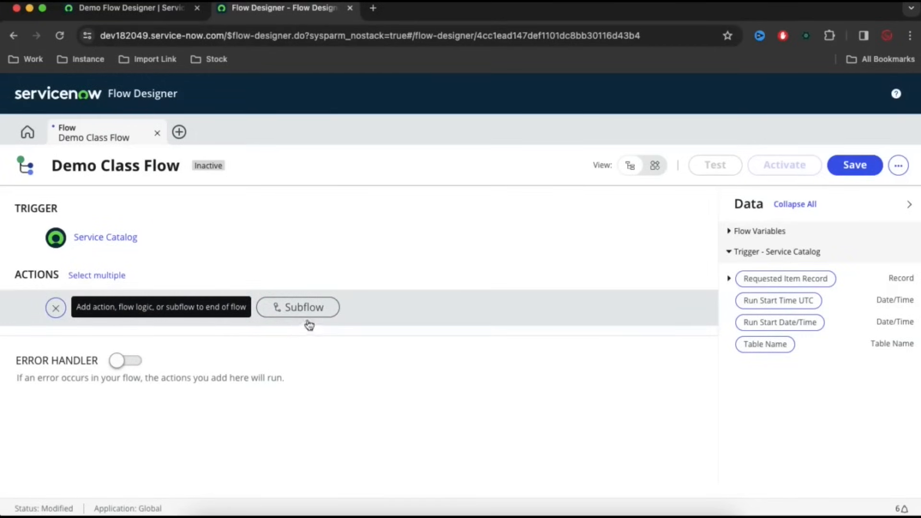
left_click(86, 312)
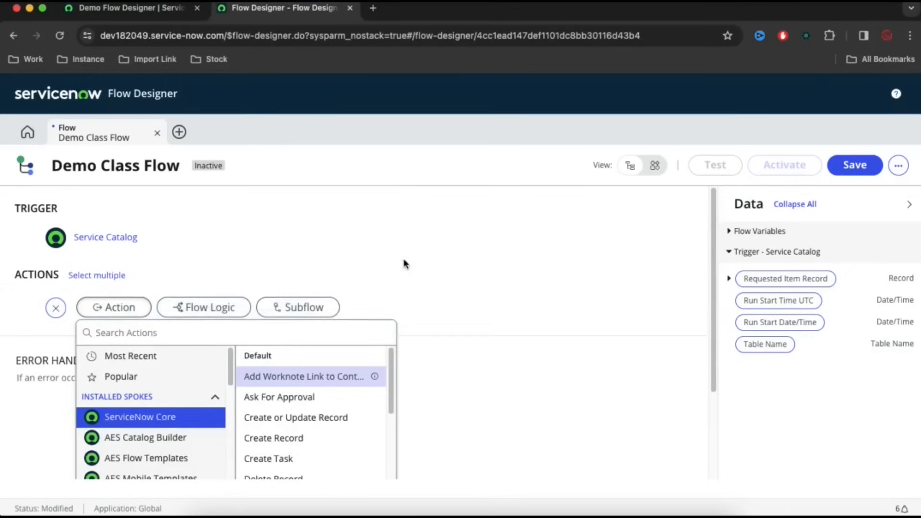
scroll(405, 261, "down", 1)
scroll(173, 422, "down", 1)
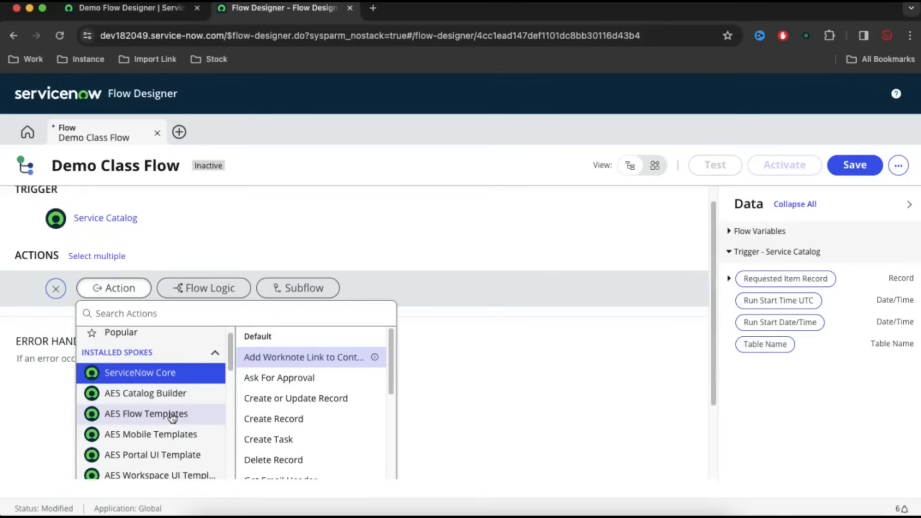
left_click(163, 386)
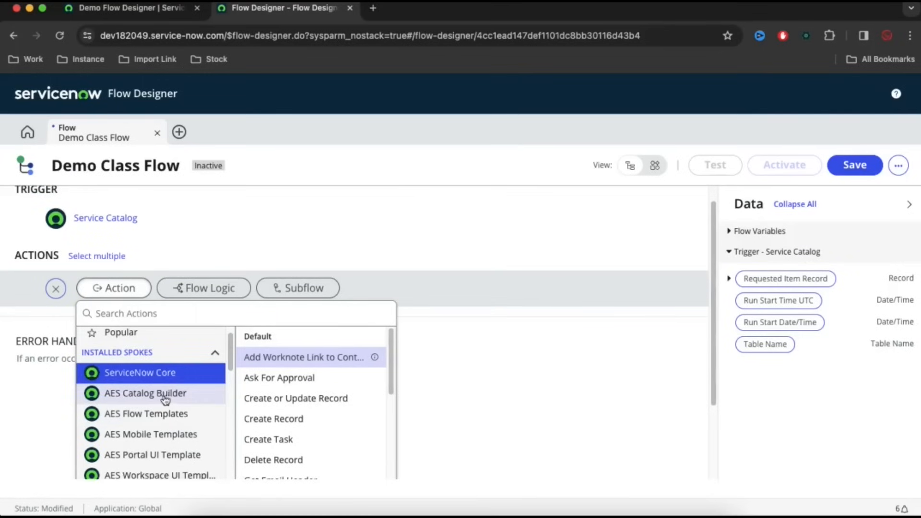
scroll(170, 383, "up", 1)
scroll(294, 406, "down", 1)
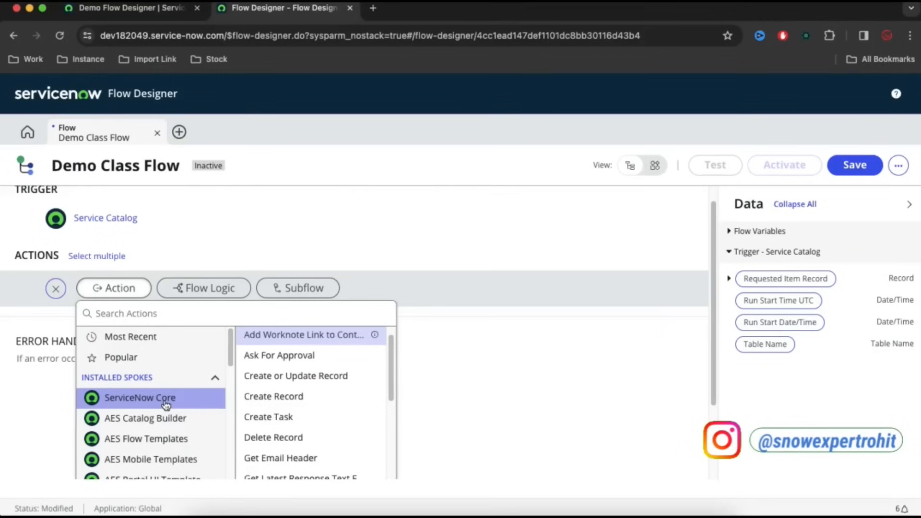
scroll(283, 400, "down", 5)
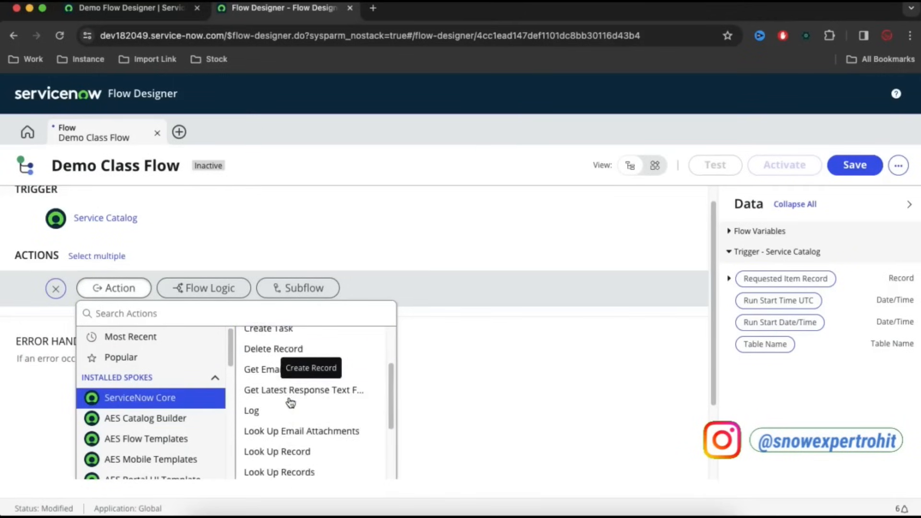
scroll(288, 401, "down", 3)
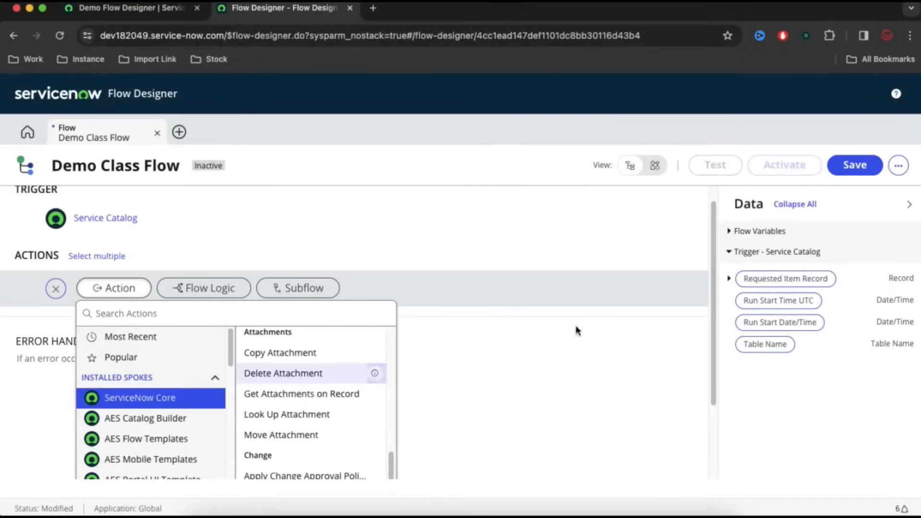
scroll(610, 316, "down", 3)
scroll(355, 319, "up", 4)
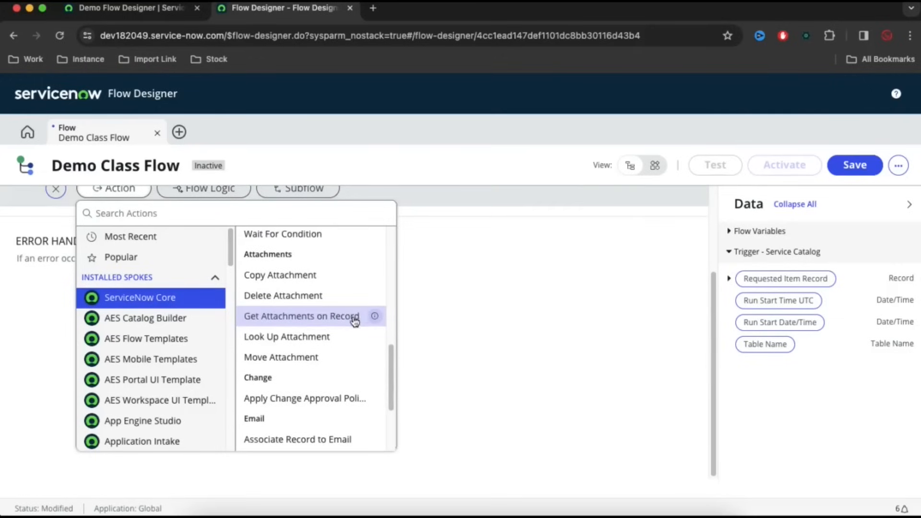
scroll(354, 321, "up", 3)
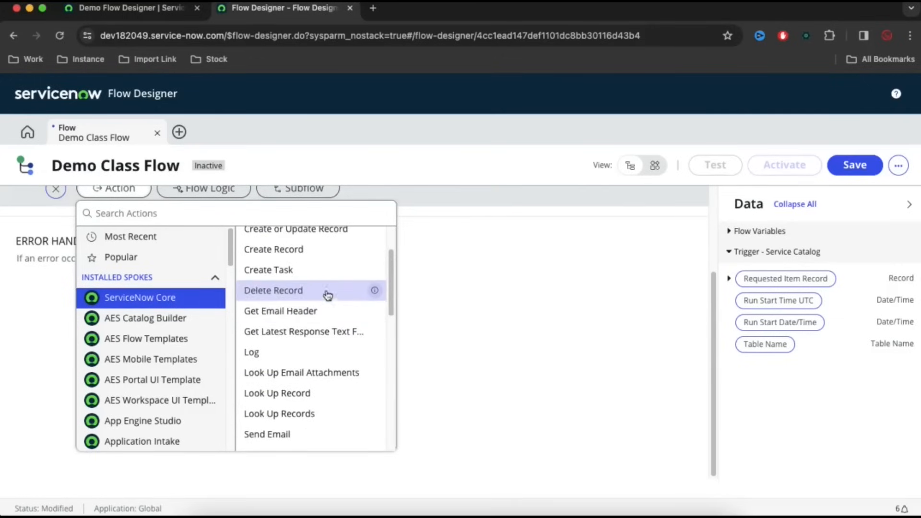
scroll(320, 311, "down", 4)
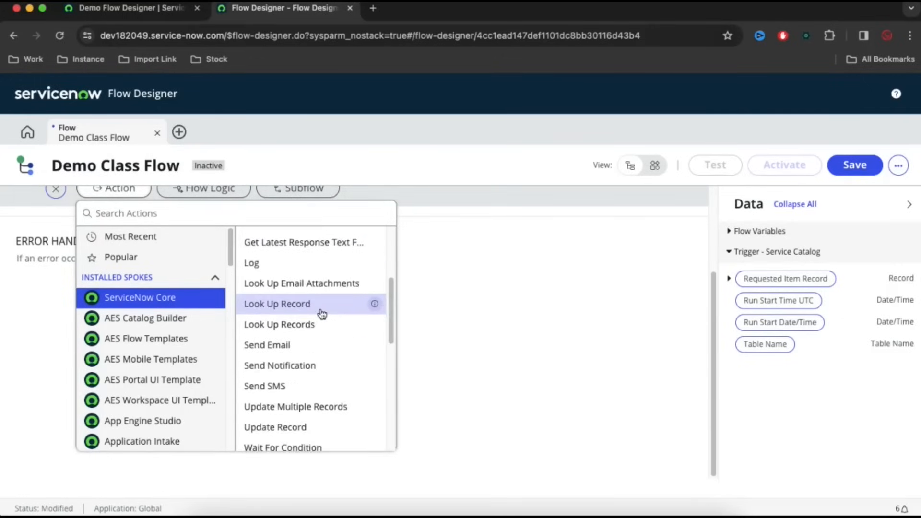
scroll(321, 313, "down", 4)
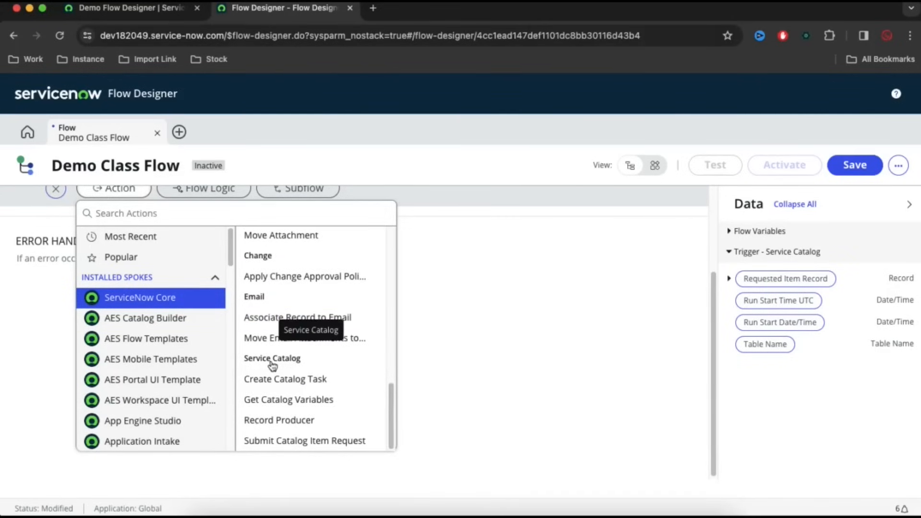
left_click(317, 409)
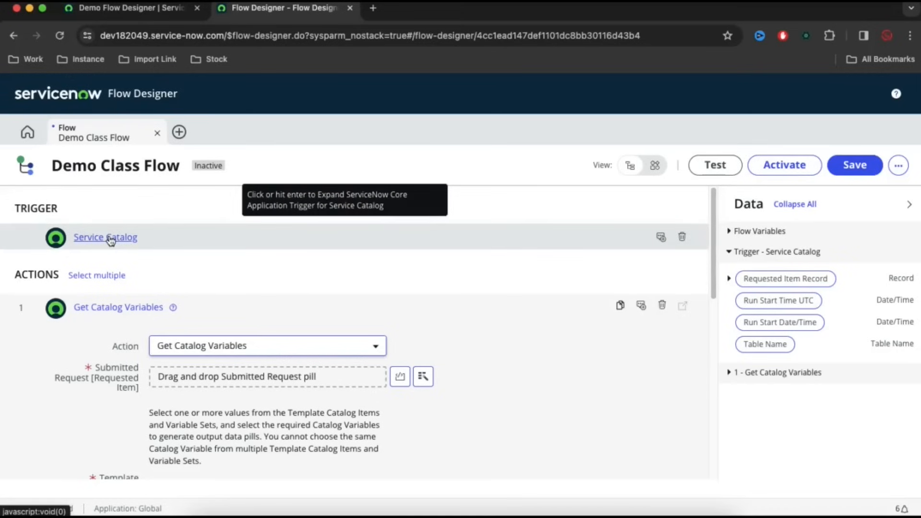
- Set the Get Catalog Variables action's Submitted Request to the Service Catalog trigger's Requested Item Record
left_click(422, 377)
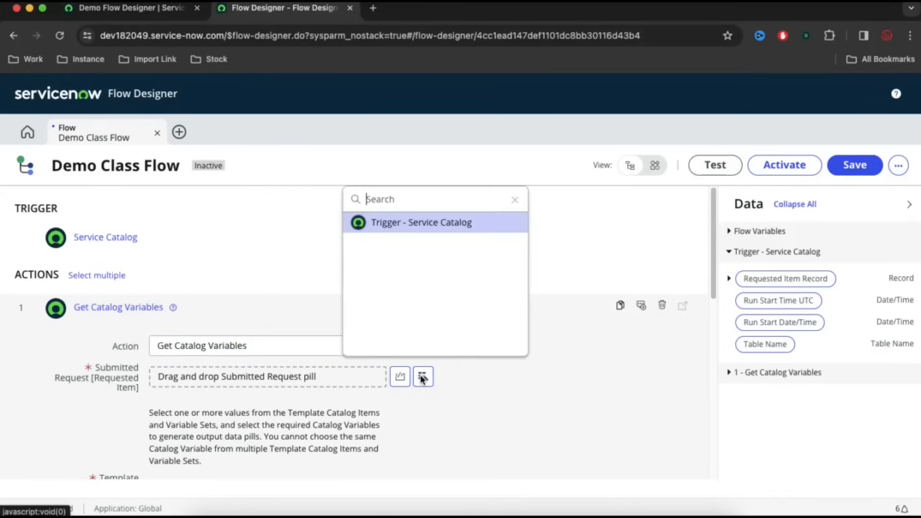
left_click(426, 231)
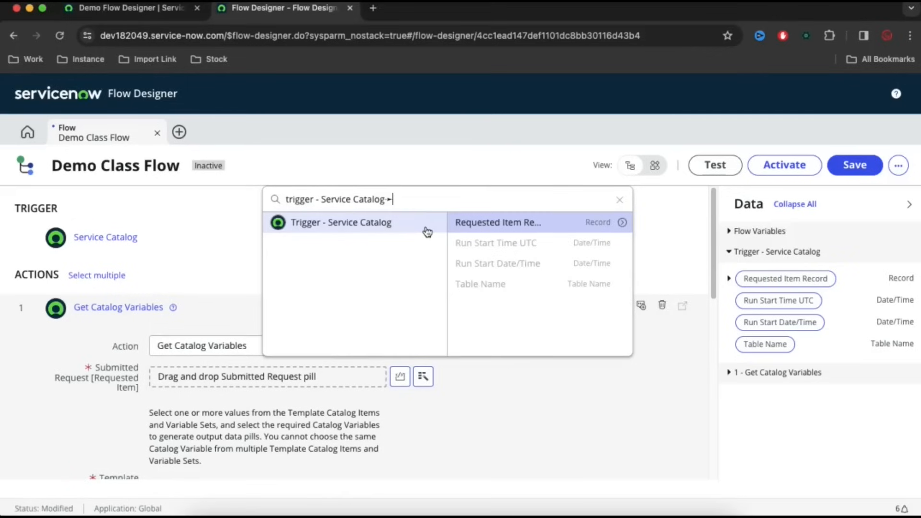
left_click(513, 224)
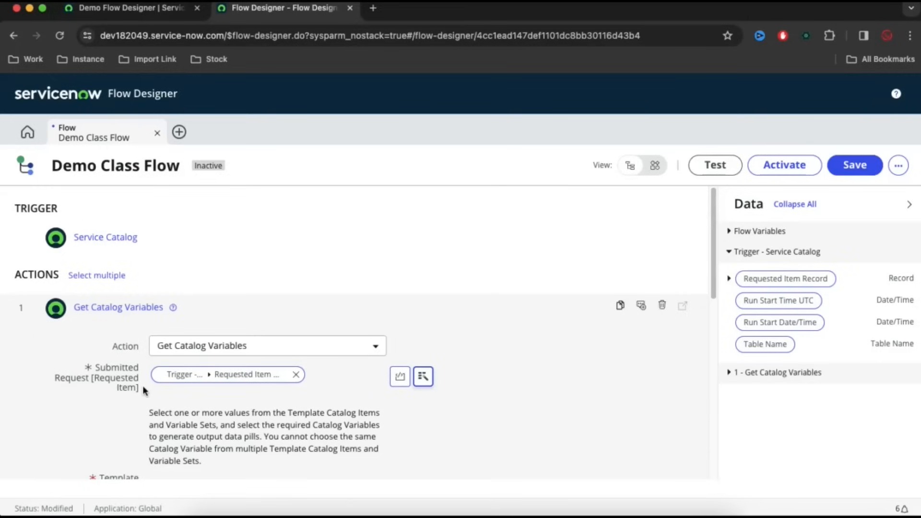
- Copy the catalog item's name from its page and use it to choose Demo Flow Designer as the action's template catalog item
scroll(140, 385, "down", 2)
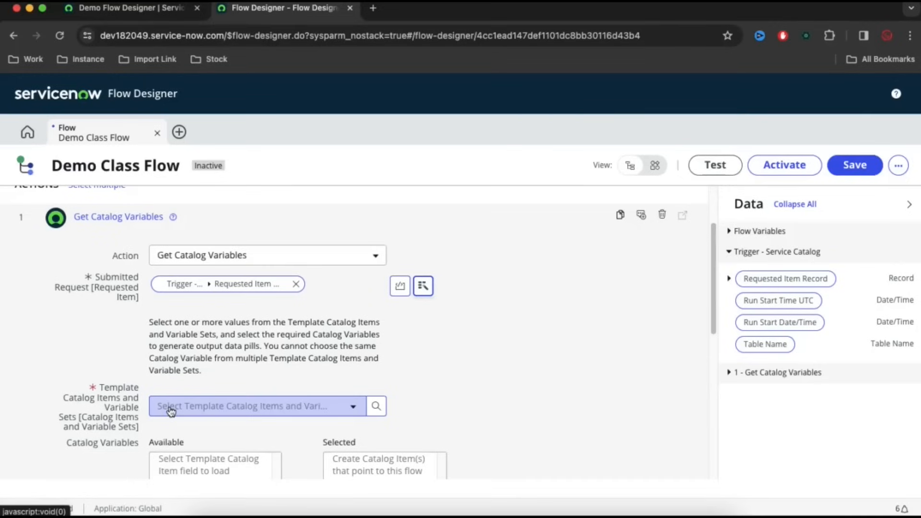
left_click(135, 9)
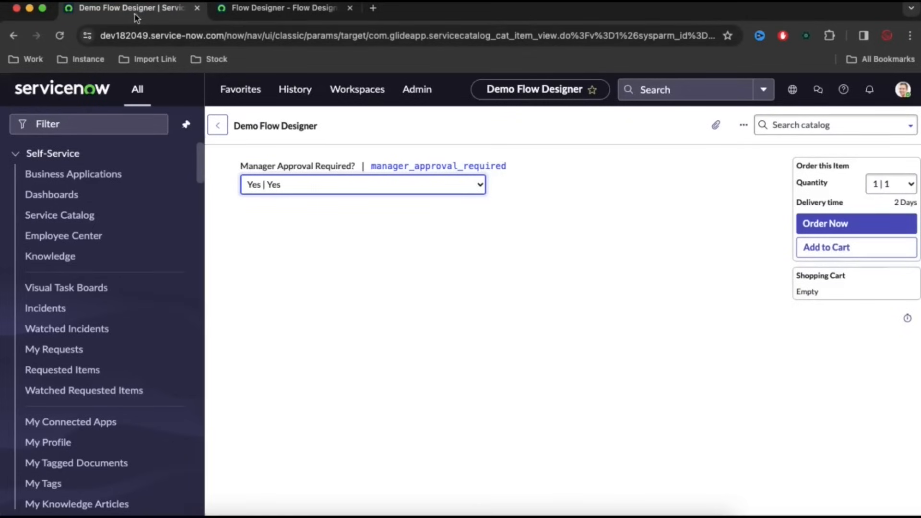
left_click_drag(317, 131, 231, 126)
key("super+c")
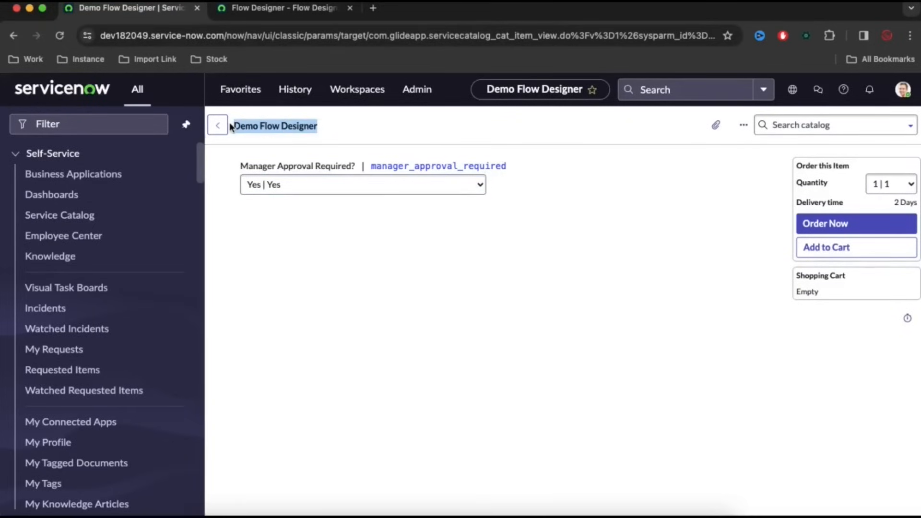
left_click(284, 11)
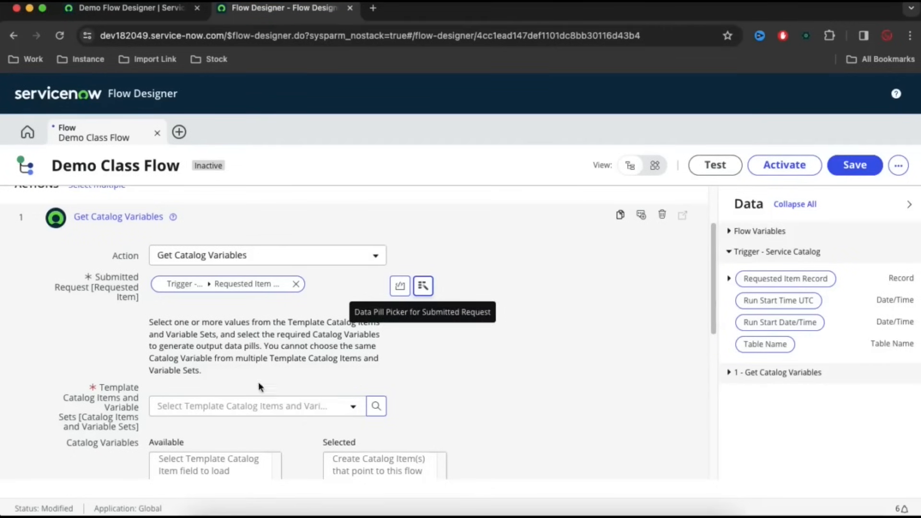
left_click(252, 405)
key("super+v")
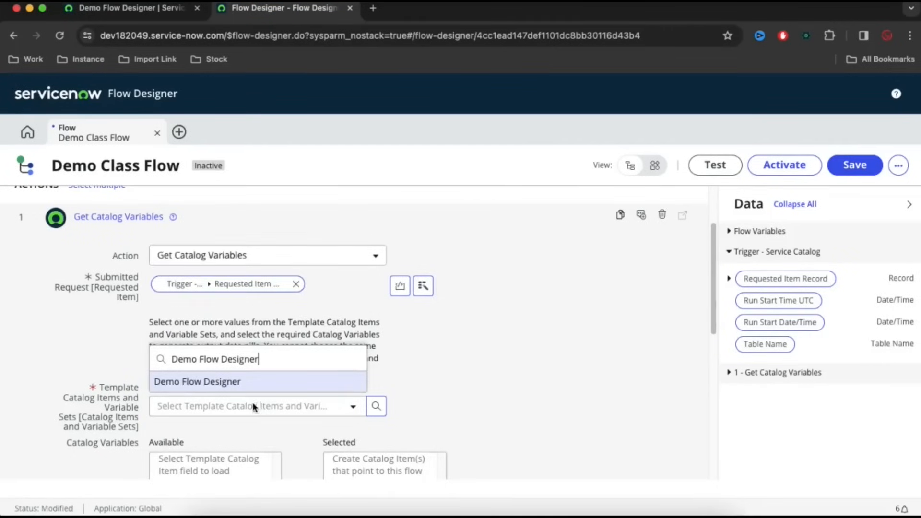
left_click(228, 382)
- Add manager_approval_required to the action's selected catalog variables and finish the Get Catalog Variables configuration
scroll(580, 333, "down", 3)
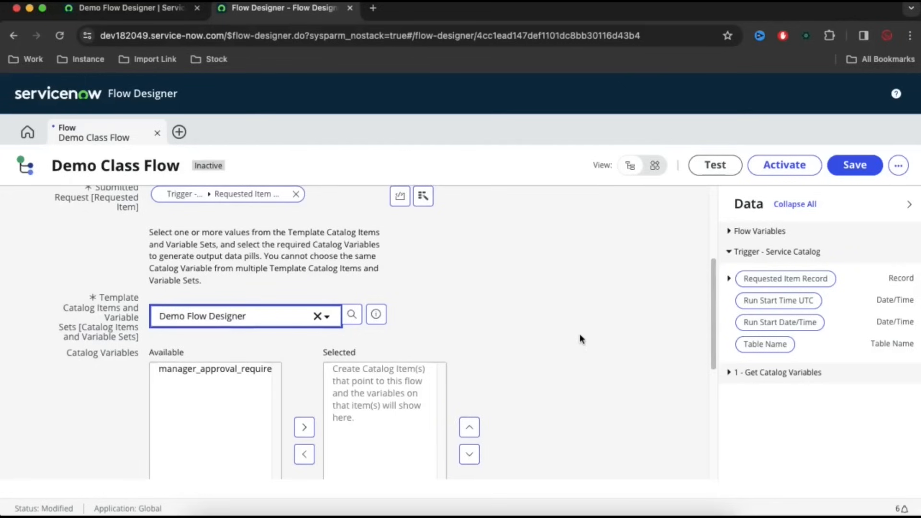
left_click(182, 373)
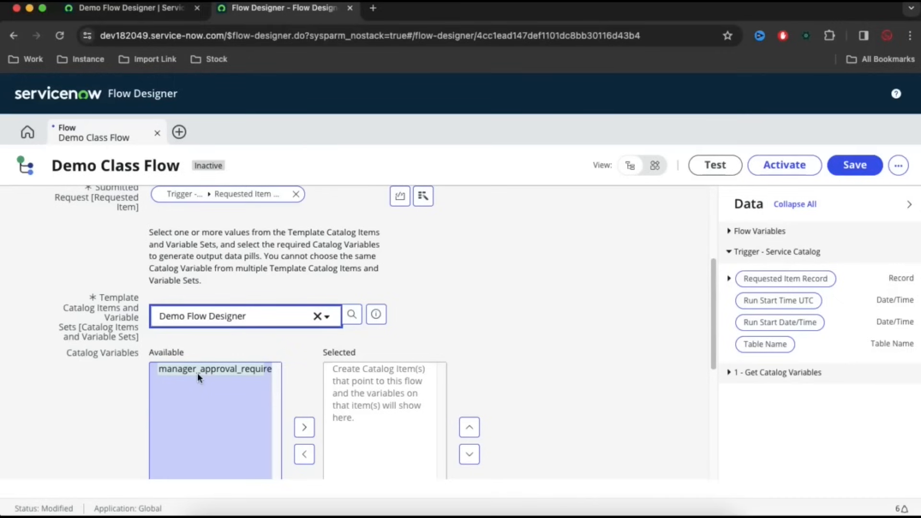
left_click(103, 374)
scroll(103, 373, "down", 3)
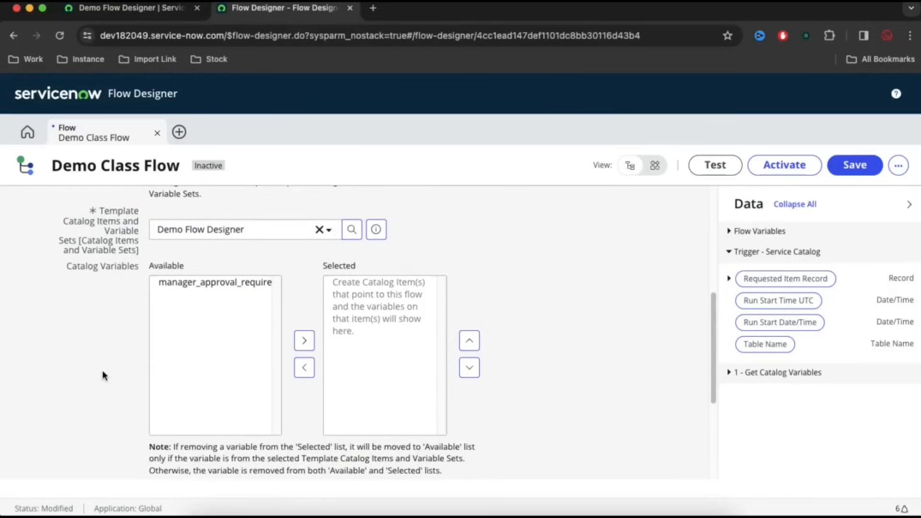
left_click(155, 283)
left_click(355, 302)
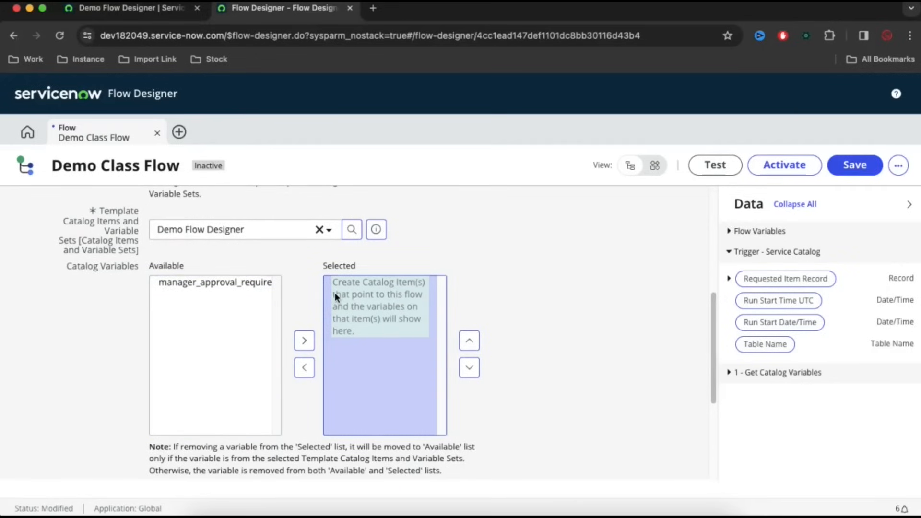
left_click(243, 284)
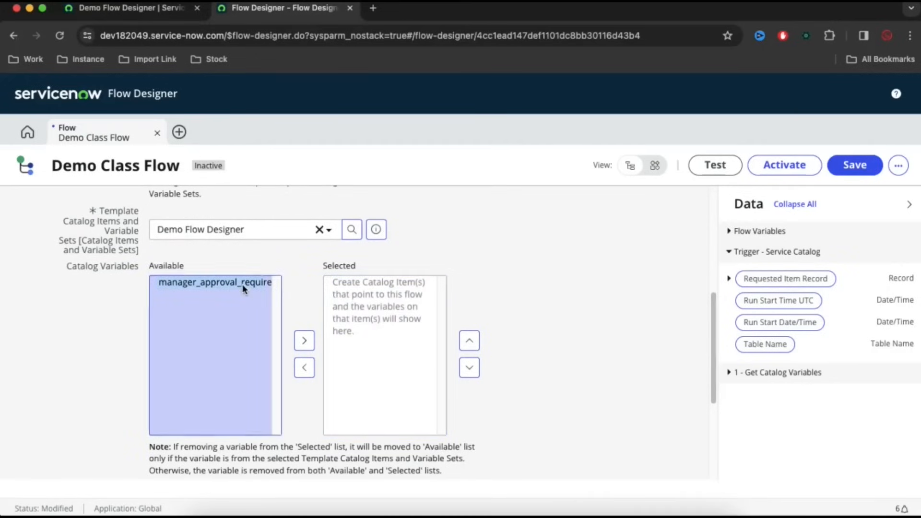
left_click(304, 340)
scroll(619, 336, "down", 3)
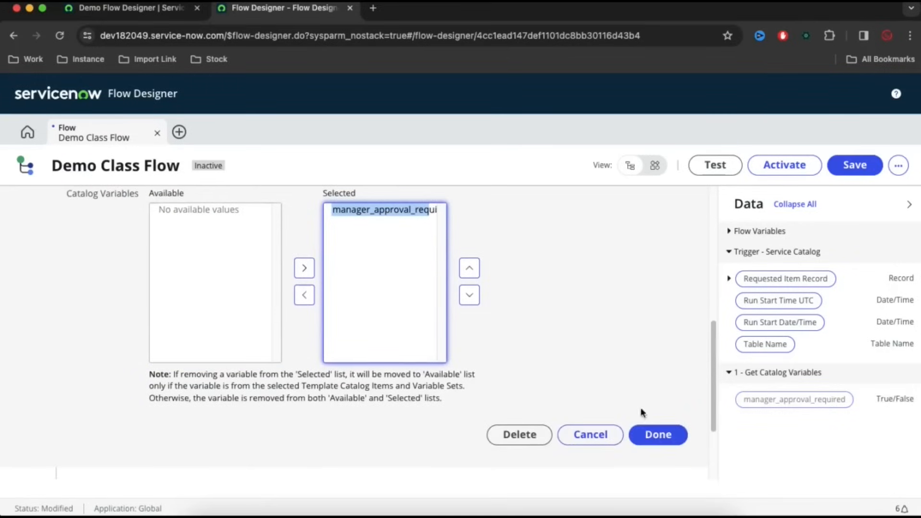
left_click(652, 438)
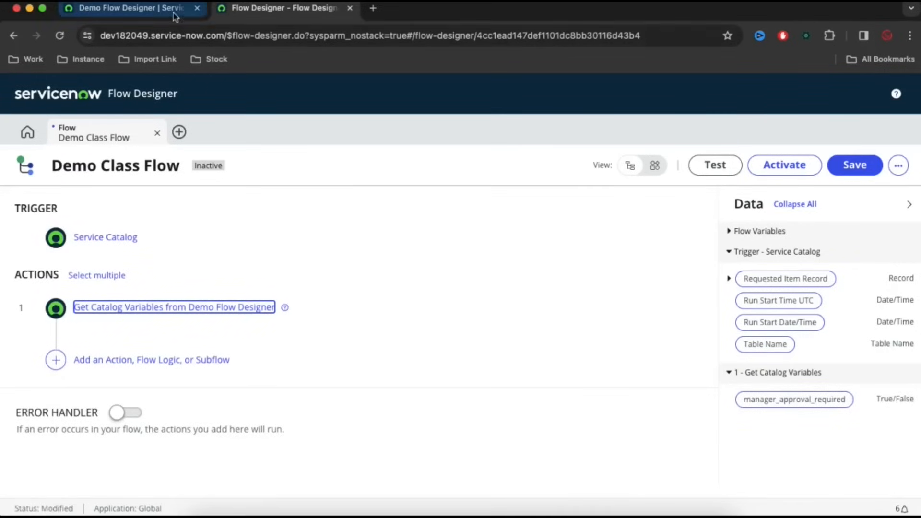
left_click(127, 7)
left_click(306, 9)
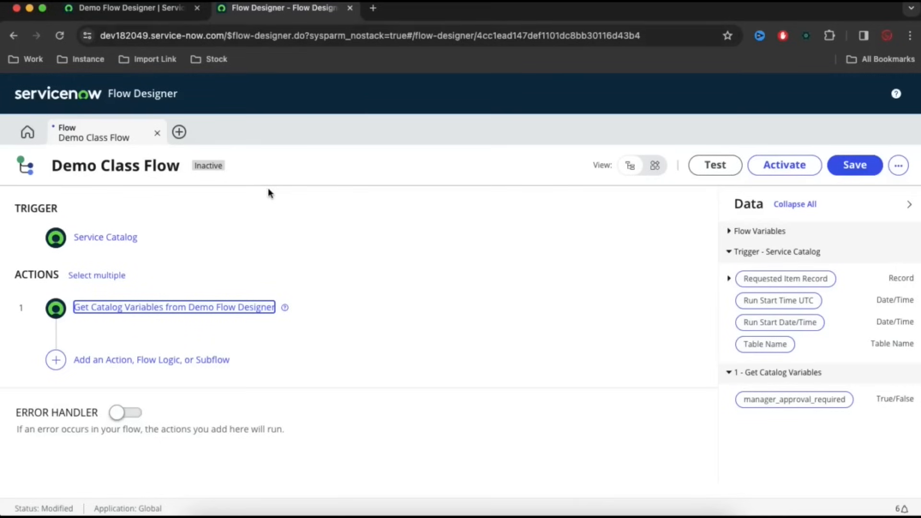
left_click(163, 9)
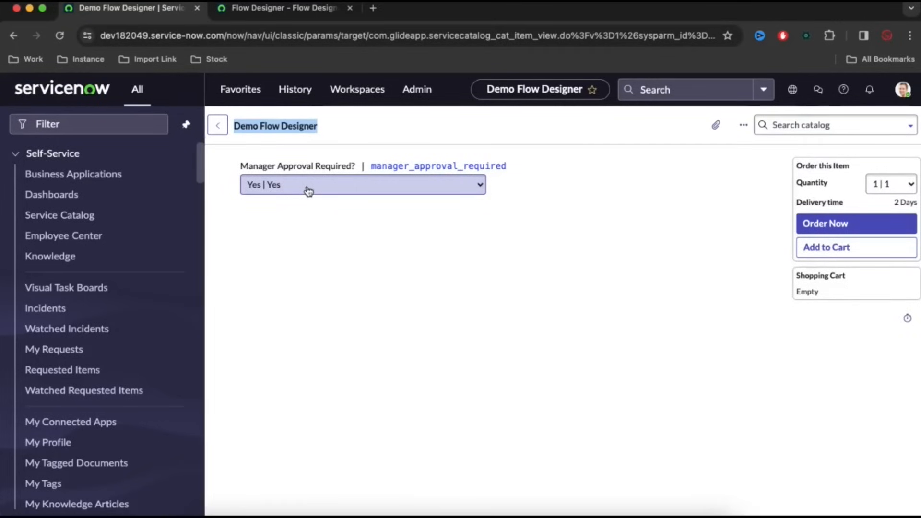
left_click(258, 9)
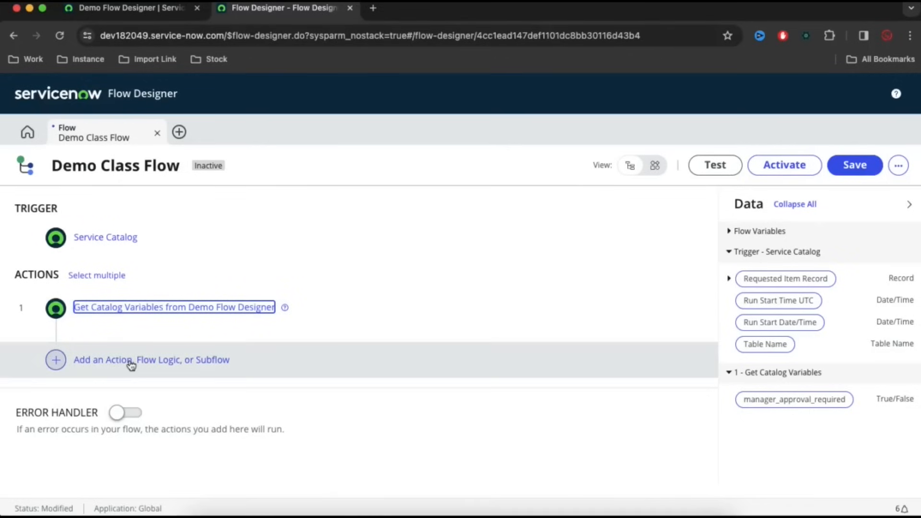
- Add an If flow logic after the Get Catalog Variables action
left_click(131, 365)
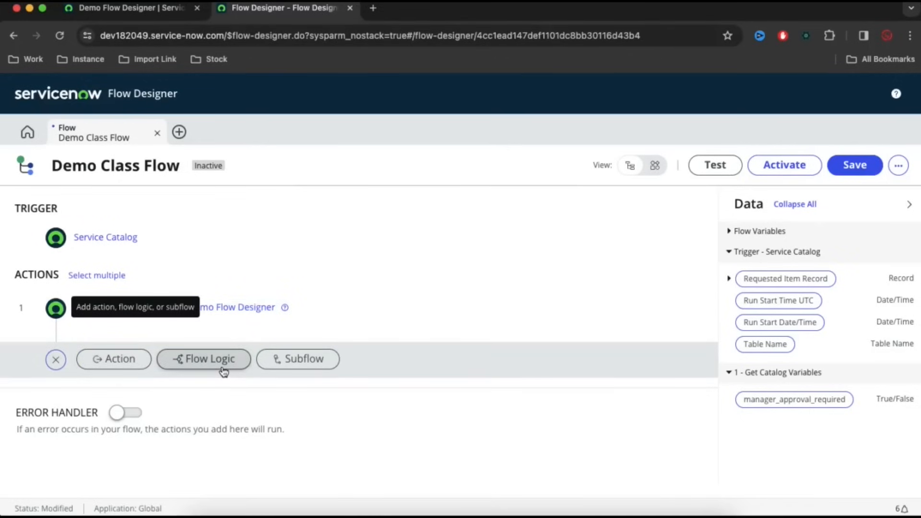
left_click(224, 368)
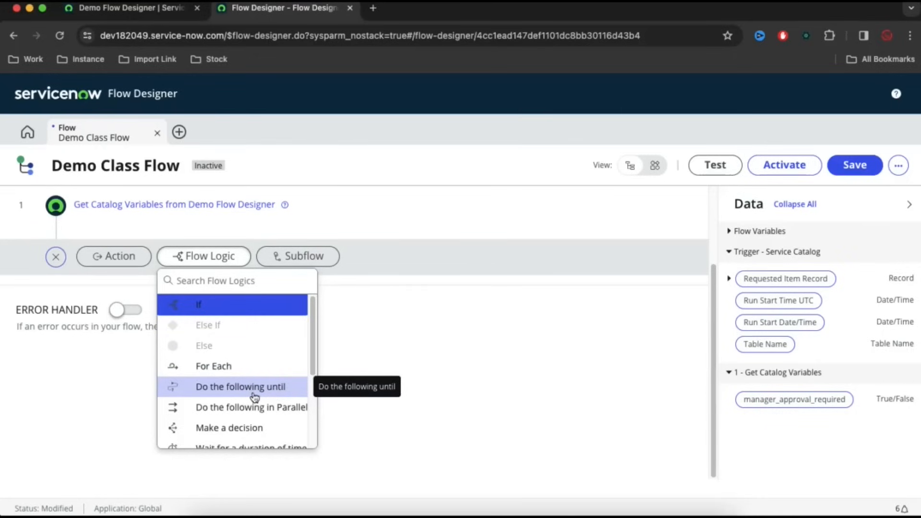
scroll(253, 413, "down", 1)
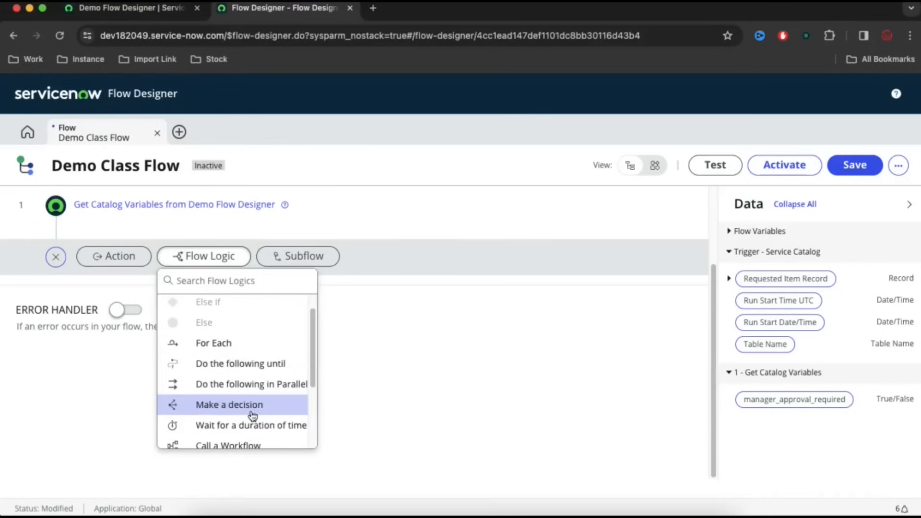
scroll(252, 414, "down", 1)
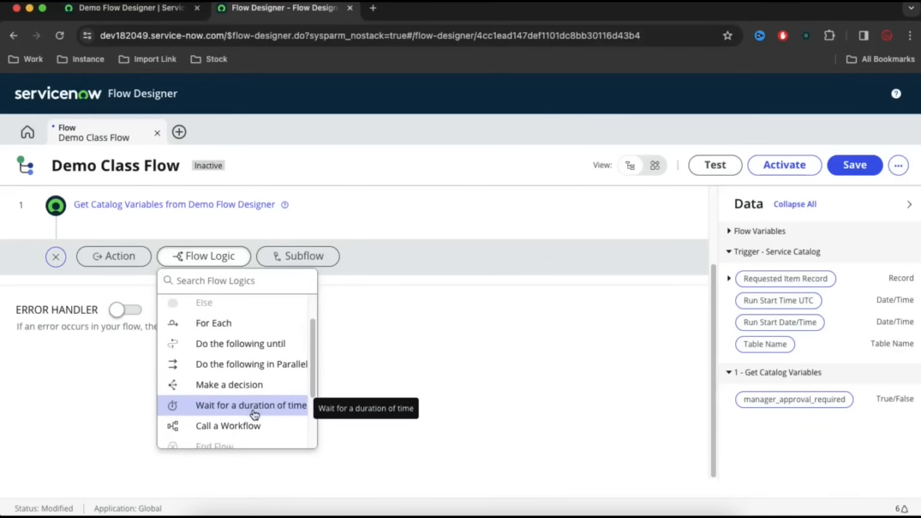
scroll(254, 415, "down", 2)
scroll(254, 414, "down", 2)
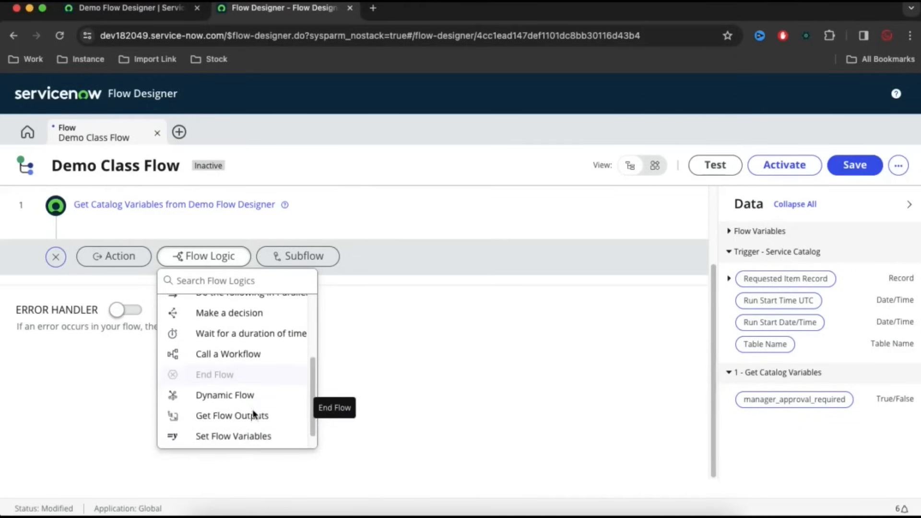
scroll(253, 413, "down", 1)
scroll(255, 413, "up", 6)
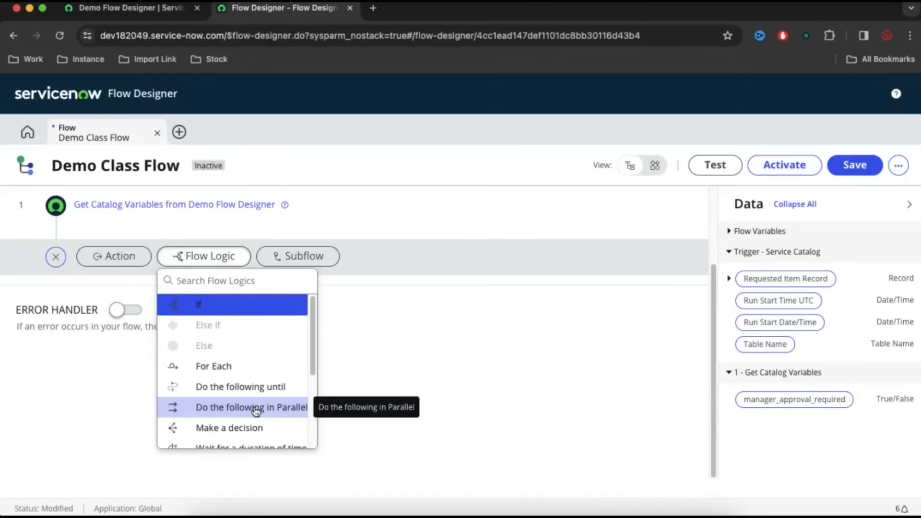
left_click(231, 309)
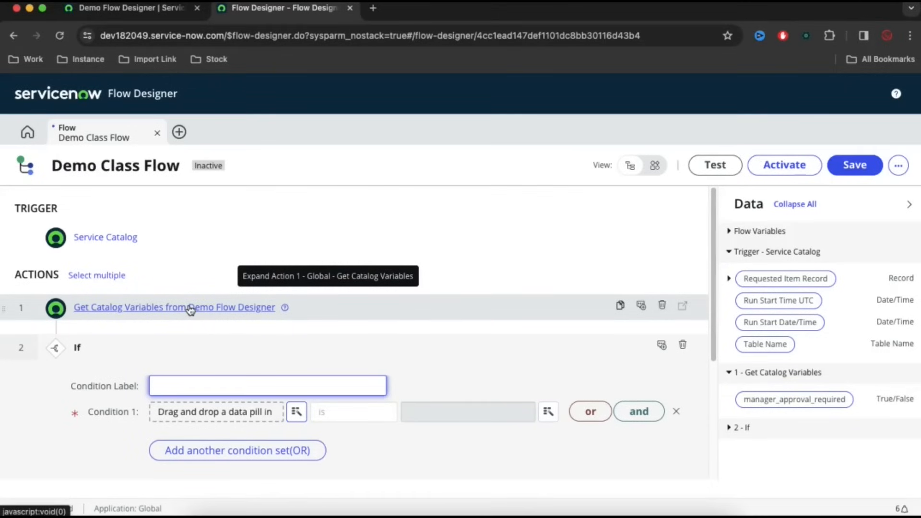
- Set the If condition to manager_approval_required from Get Catalog Variables is Yes, and finish the condition
left_click(295, 412)
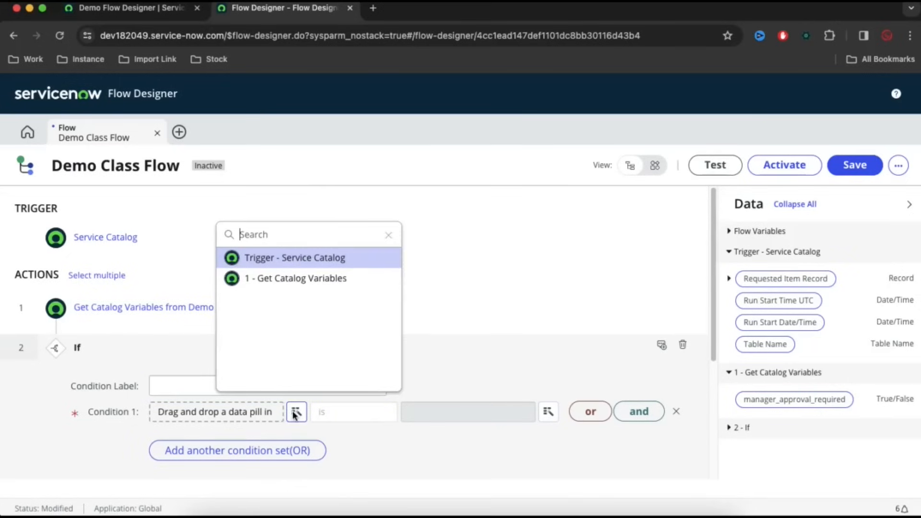
left_click(302, 279)
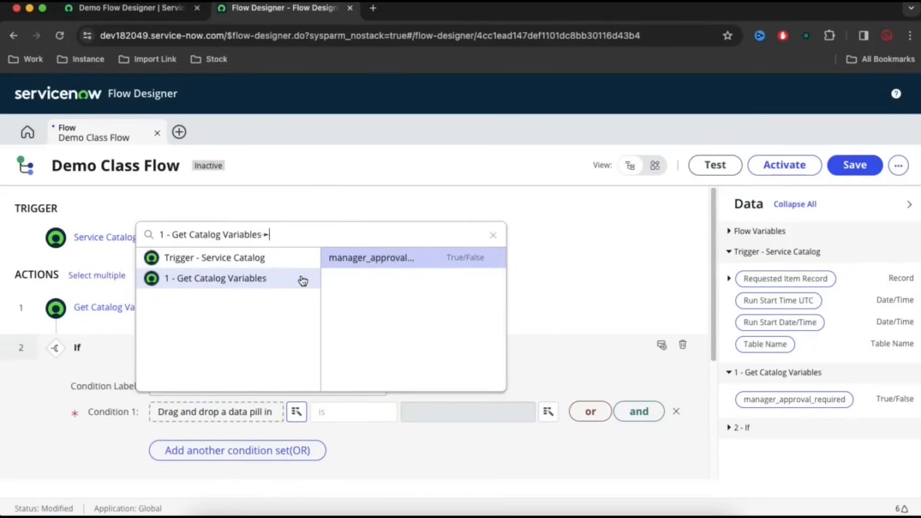
left_click(380, 259)
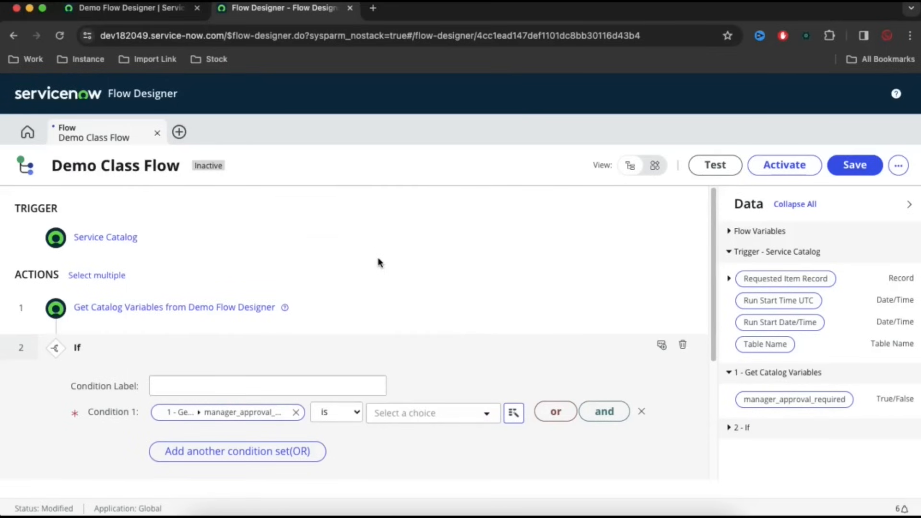
left_click(478, 417)
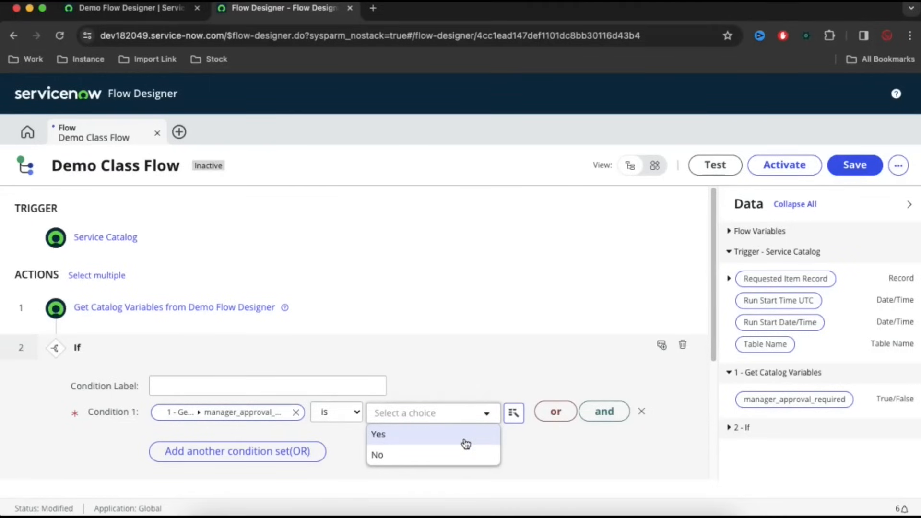
left_click(465, 435)
scroll(431, 442, "down", 1)
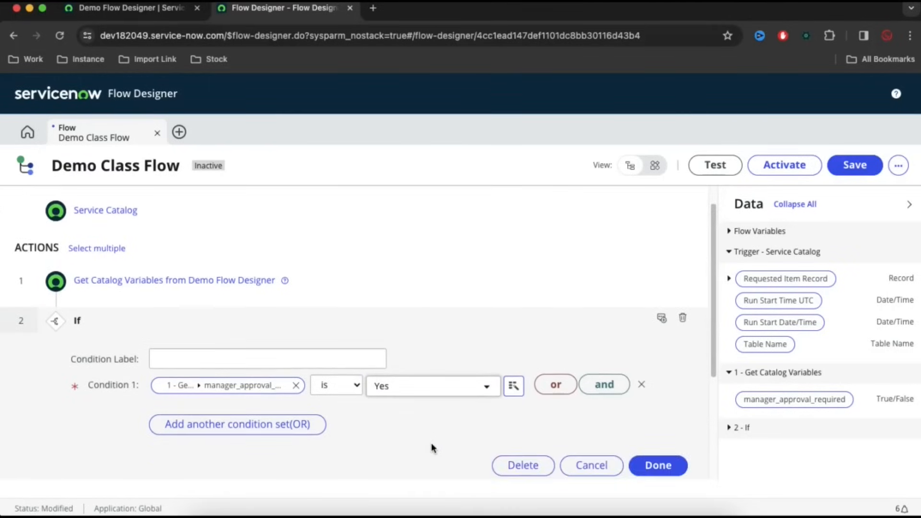
left_click(653, 467)
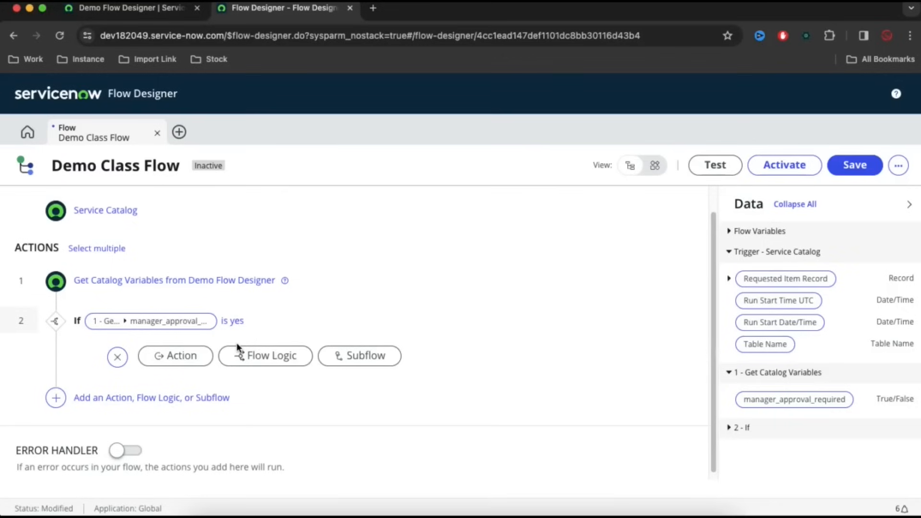
- Add an Else flow logic after the If condition at the end of the flow
left_click(56, 398)
left_click(178, 393)
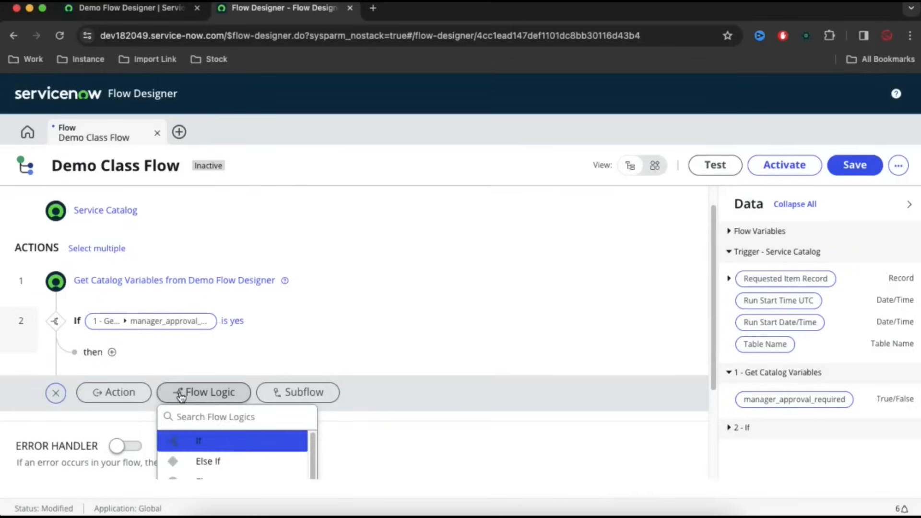
scroll(183, 392, "down", 3)
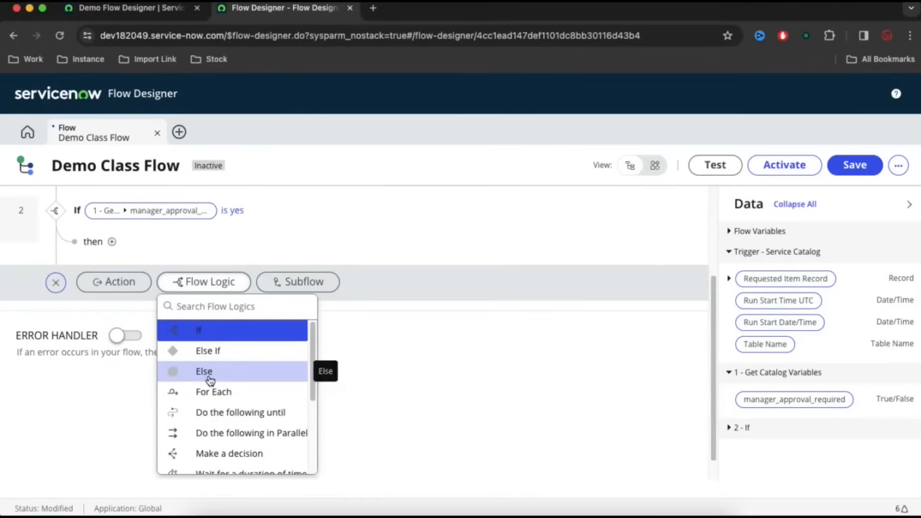
left_click(208, 378)
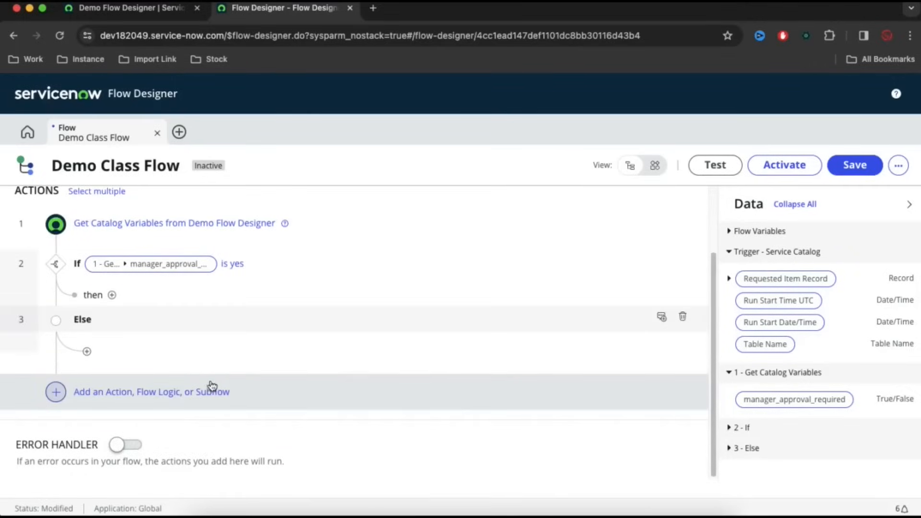
scroll(212, 385, "up", 1)
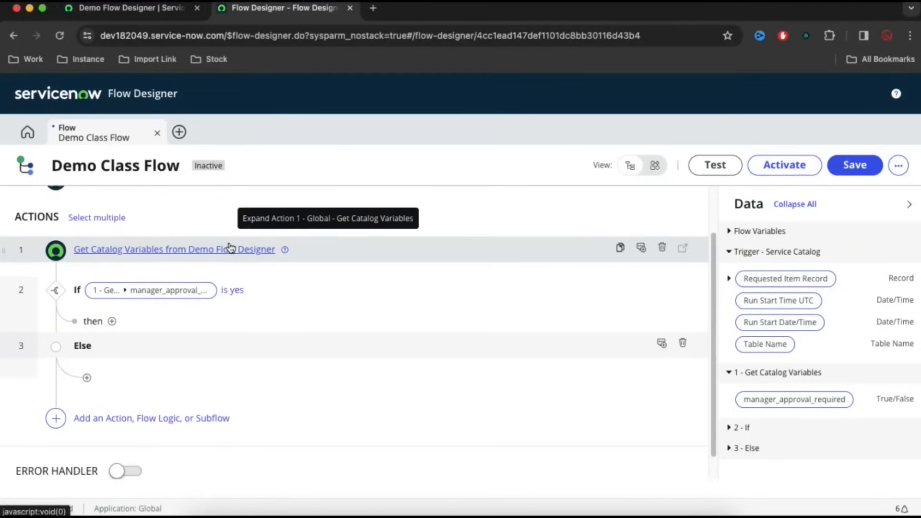
- Add an Ask For Approval action to the then branch of the manager_approval_required If condition
left_click(112, 323)
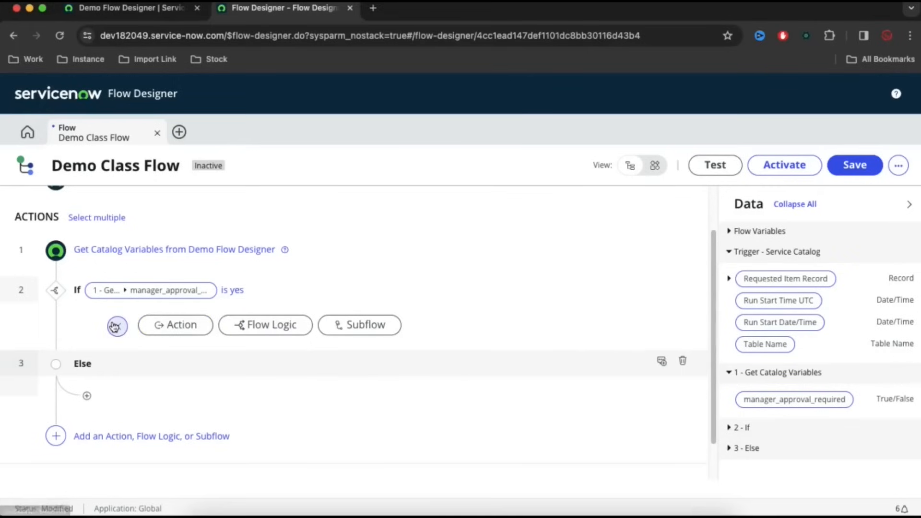
left_click(175, 330)
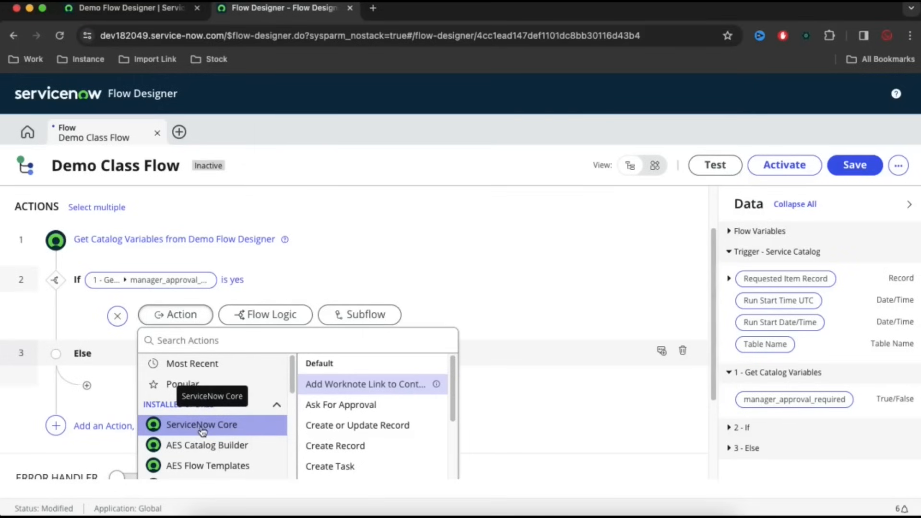
left_click(337, 415)
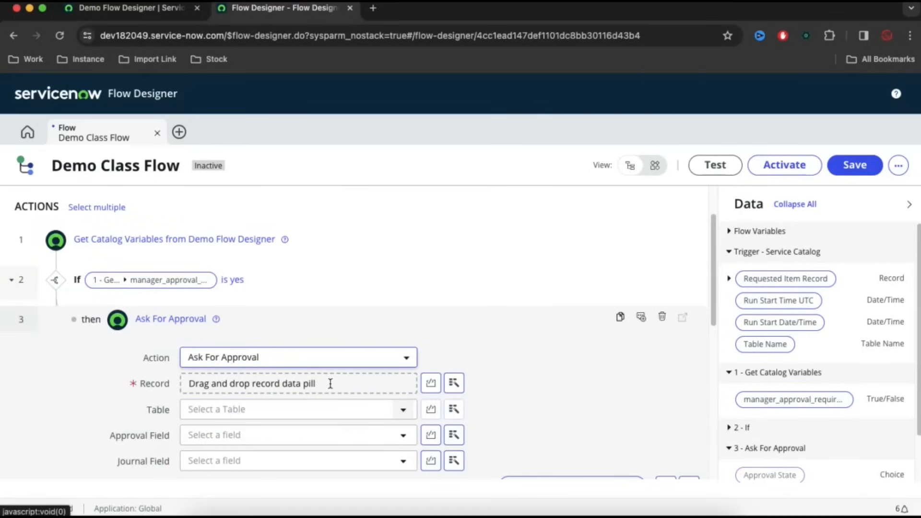
- Set the Ask For Approval record to the Requested Item Record from the Service Catalog trigger
scroll(417, 302, "up", 3)
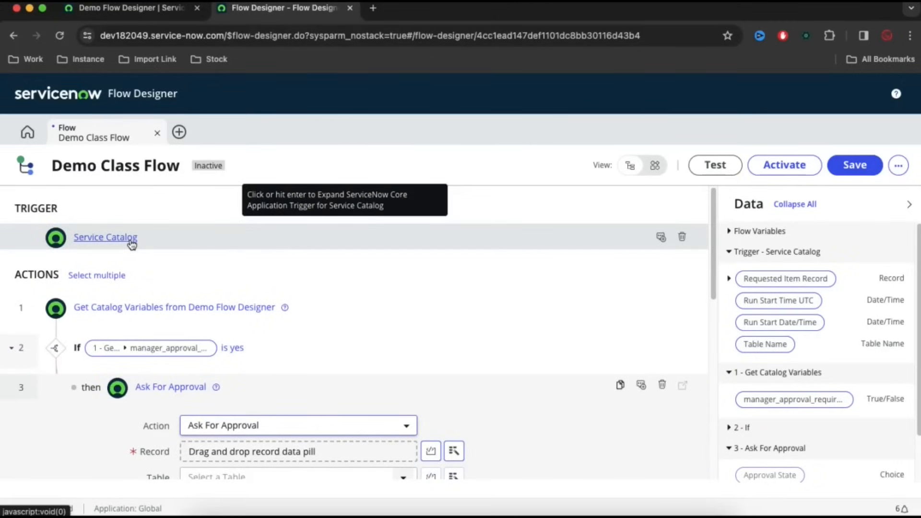
scroll(350, 323, "down", 1)
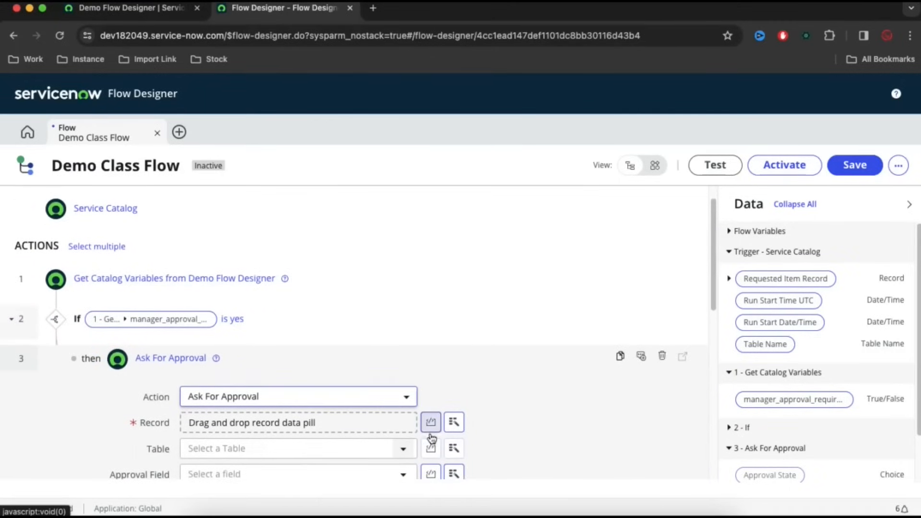
left_click(454, 422)
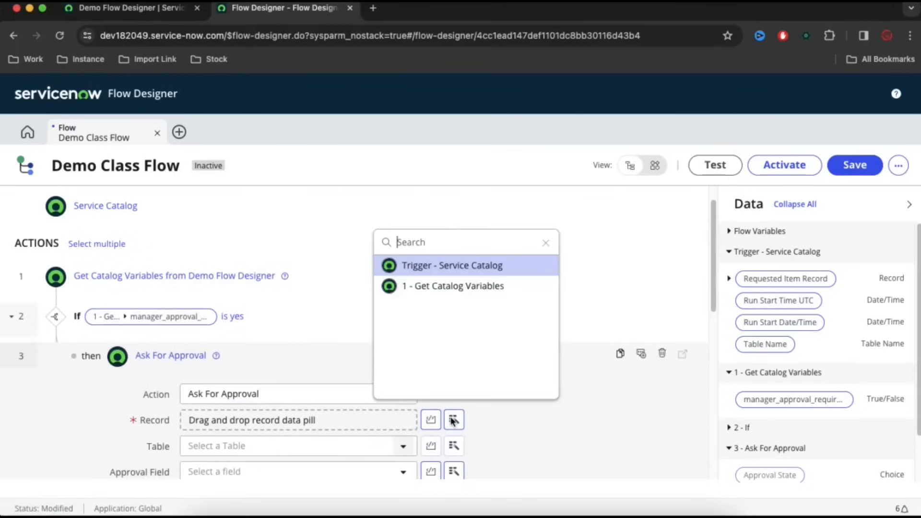
left_click(436, 266)
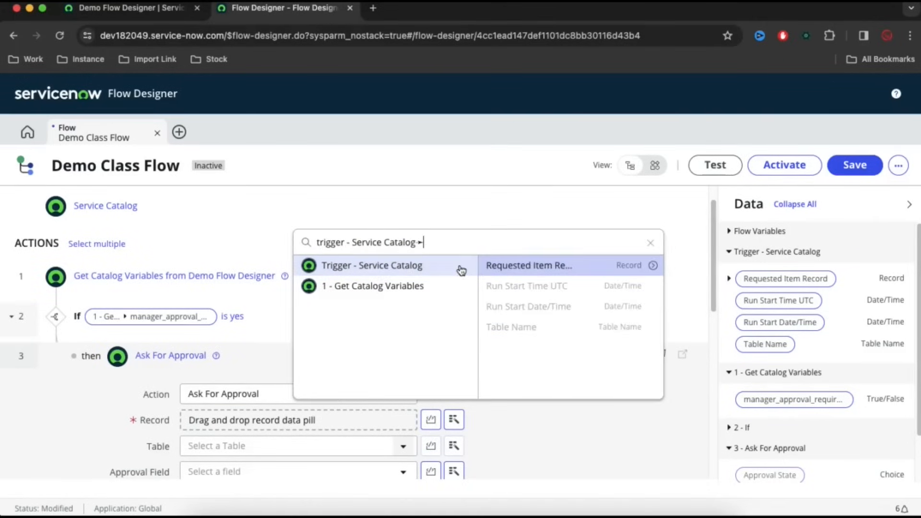
left_click(535, 269)
scroll(530, 288, "down", 3)
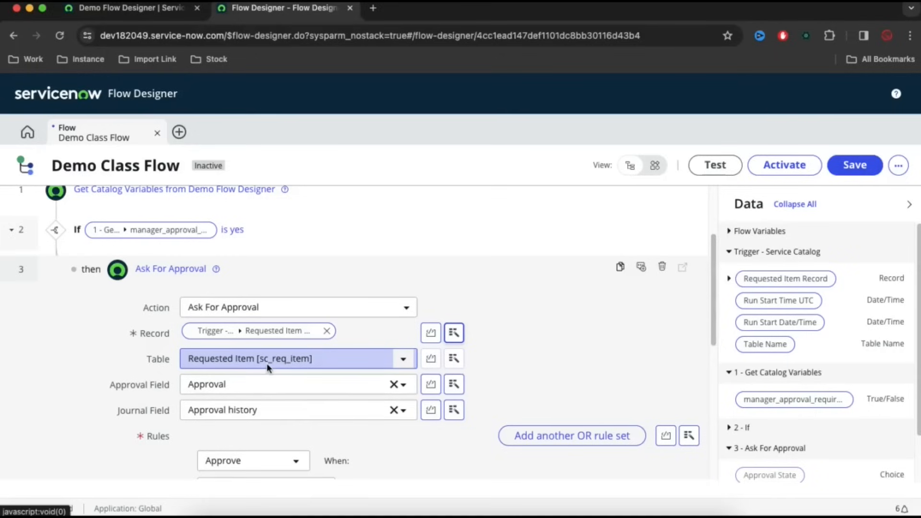
- Set the approval rule to Approve when Anyone approves
scroll(276, 368, "down", 3)
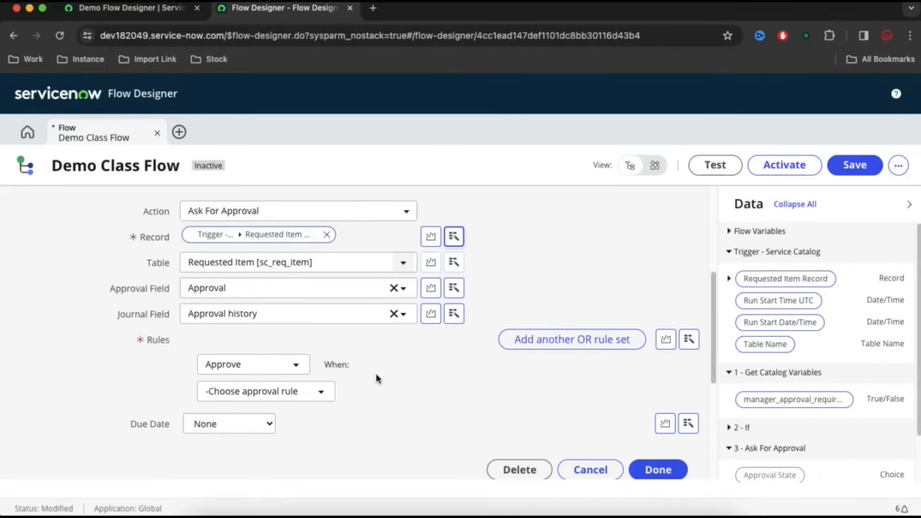
left_click(321, 391)
scroll(265, 298, "up", 1)
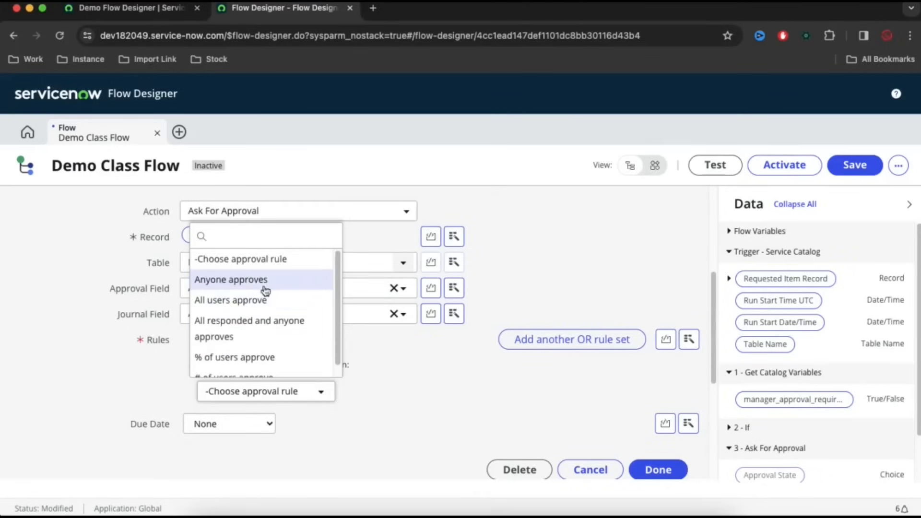
left_click(258, 286)
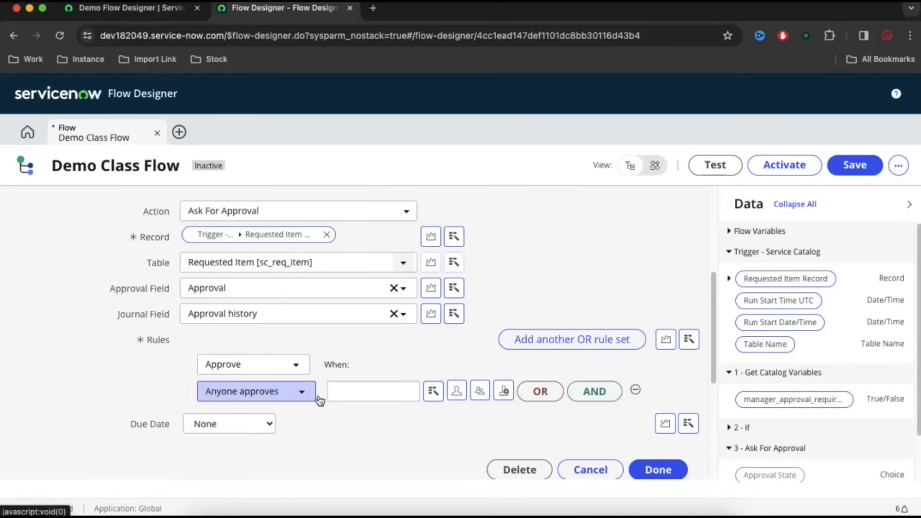
- Pick the first listed user as the rule's approver and finish the Ask For Approval configuration
left_click(361, 390)
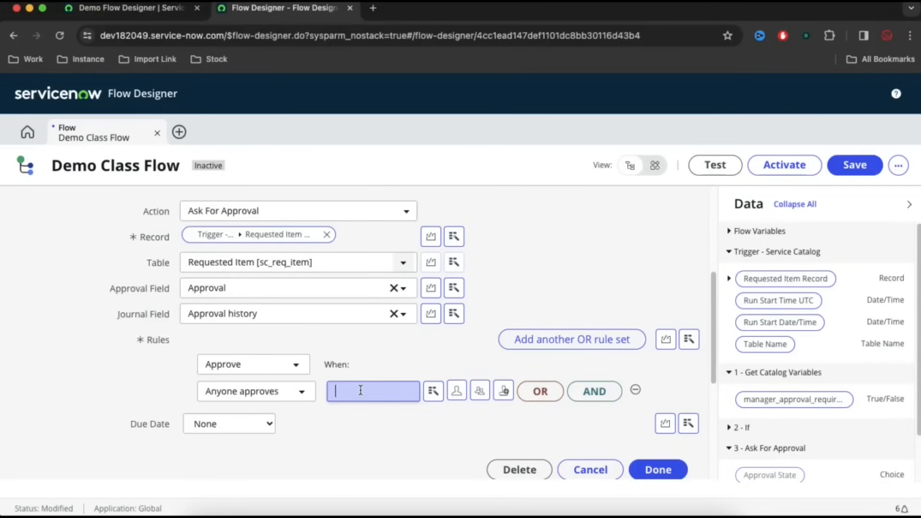
left_click(431, 394)
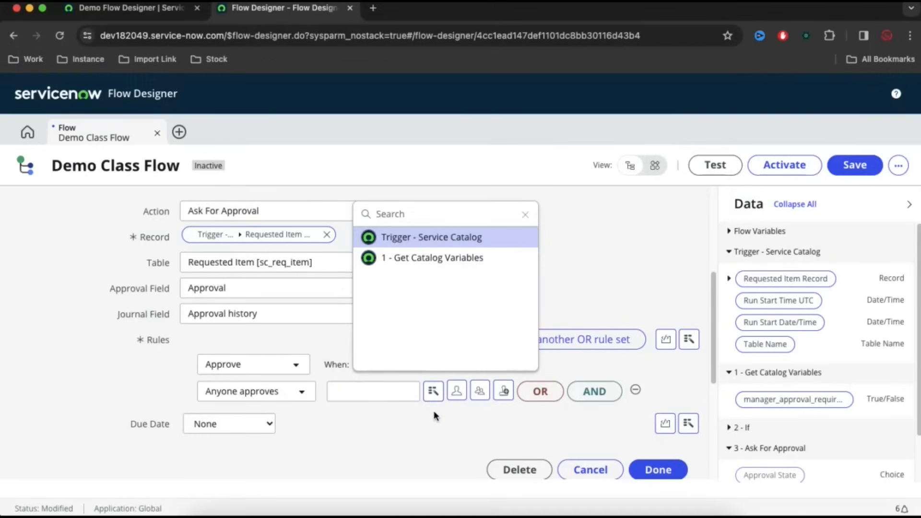
left_click(433, 390)
left_click(459, 392)
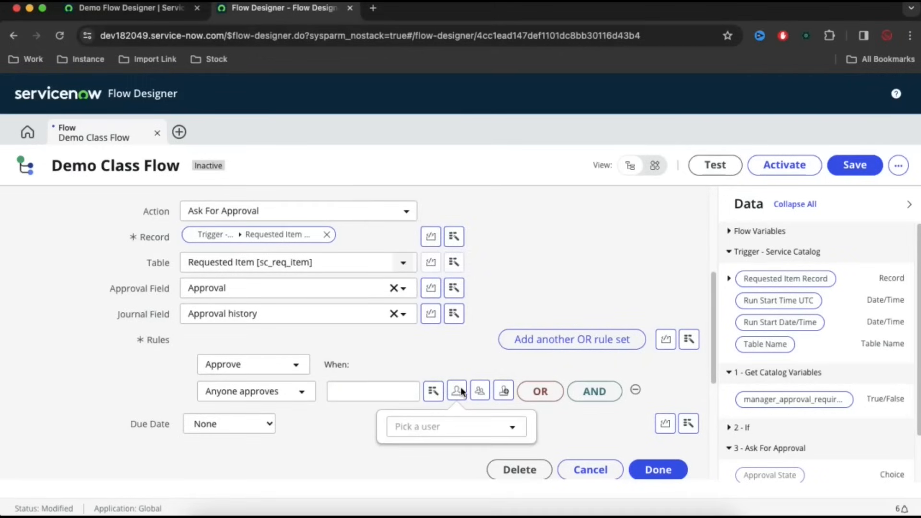
left_click(457, 427)
scroll(422, 356, "down", 1)
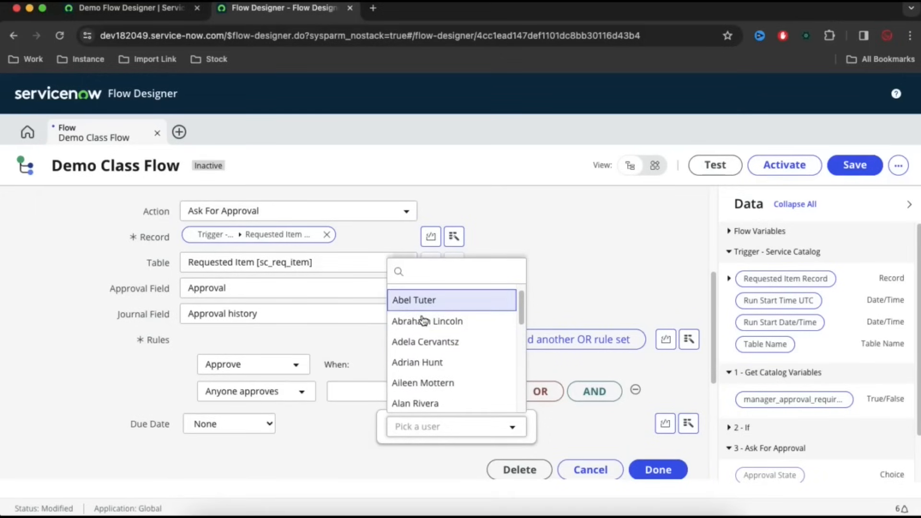
left_click(421, 301)
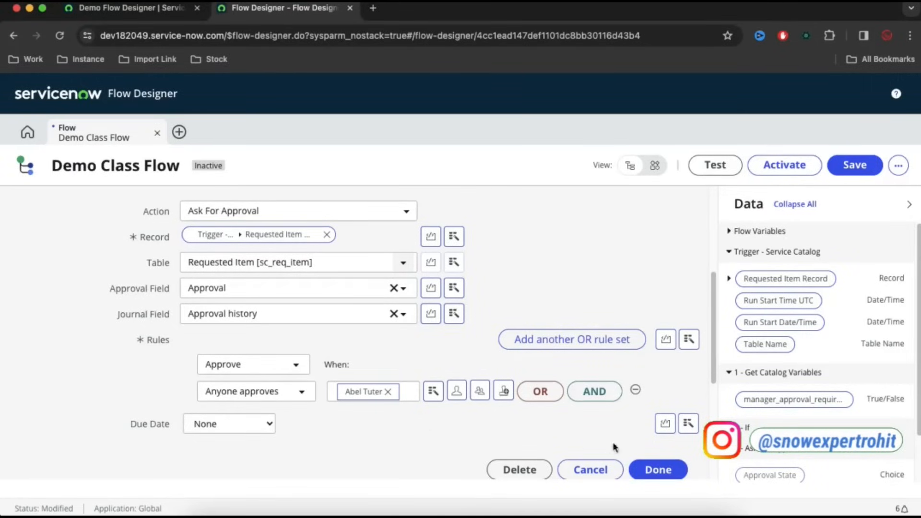
left_click(657, 470)
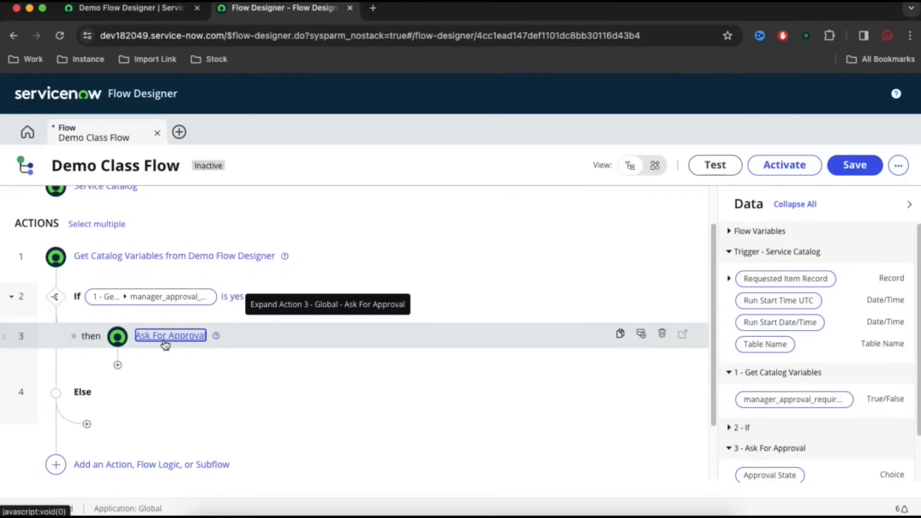
- Add an If flow logic directly after Ask For Approval and label its condition "If Manager approve"
left_click(117, 369)
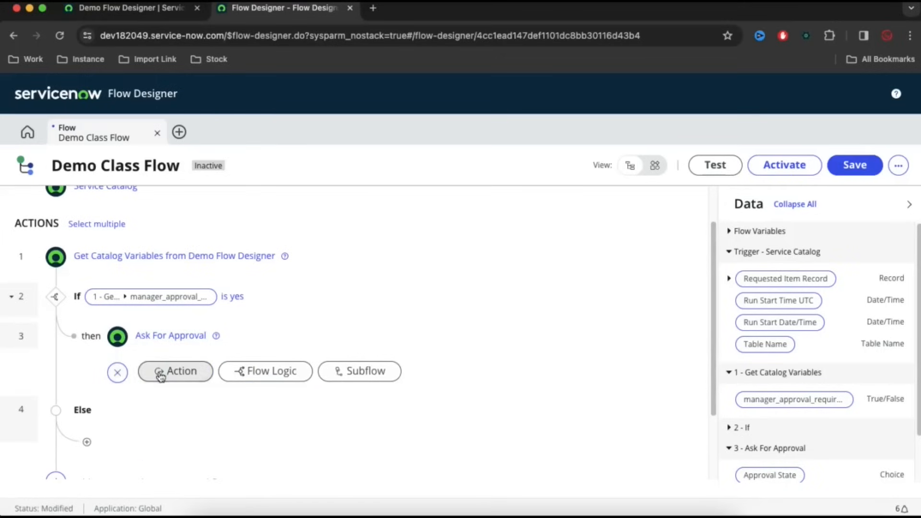
left_click(243, 373)
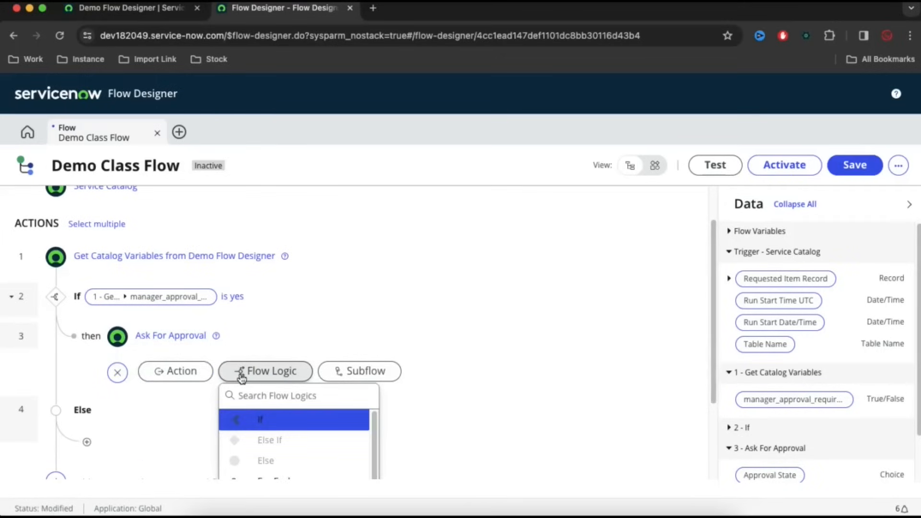
left_click(251, 422)
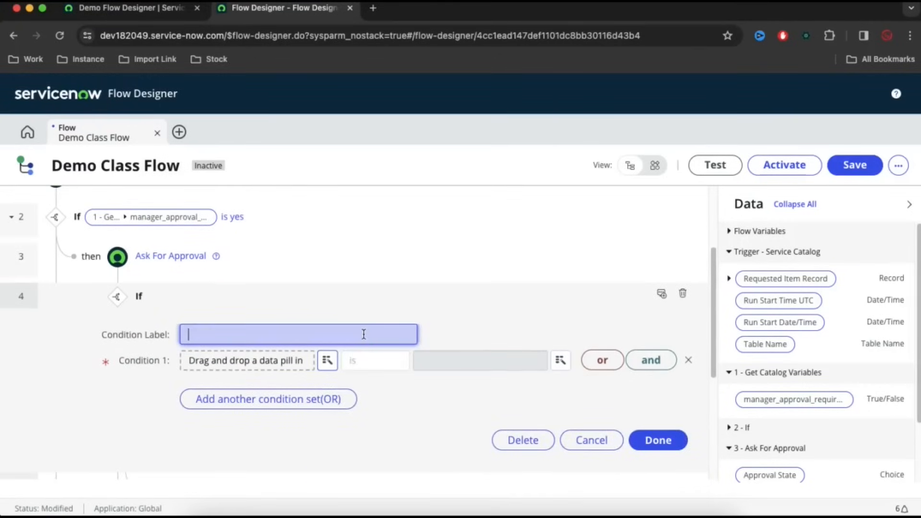
type("If Manager appro")
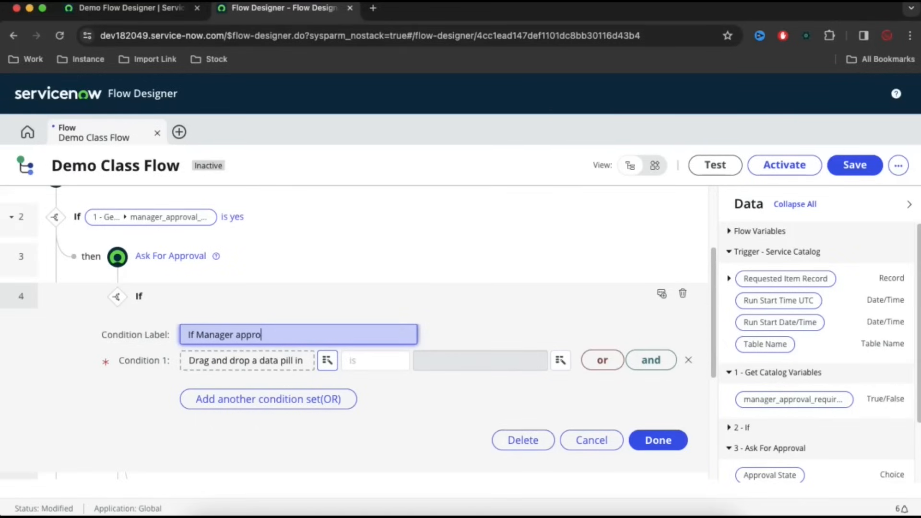
type("ve")
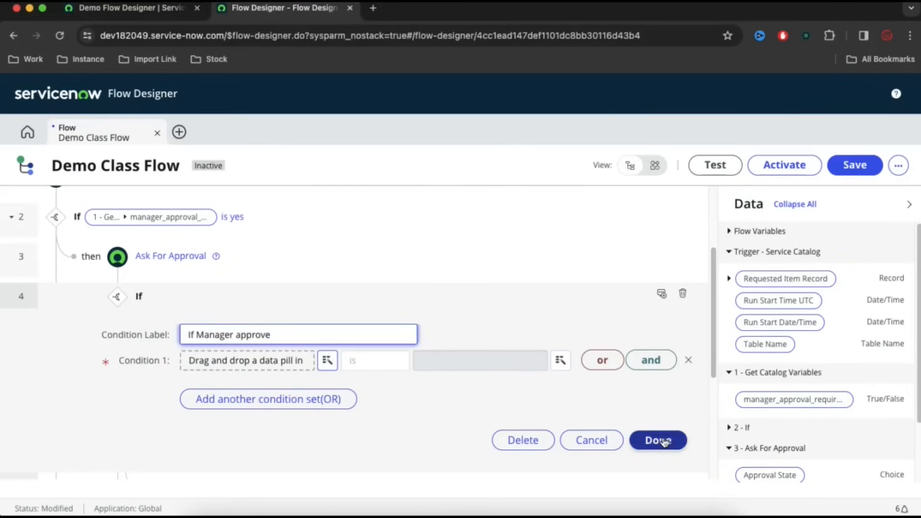
- Set the "If Manager approve" condition to Approval State from Ask For Approval is Approved, and finish the condition
left_click(328, 361)
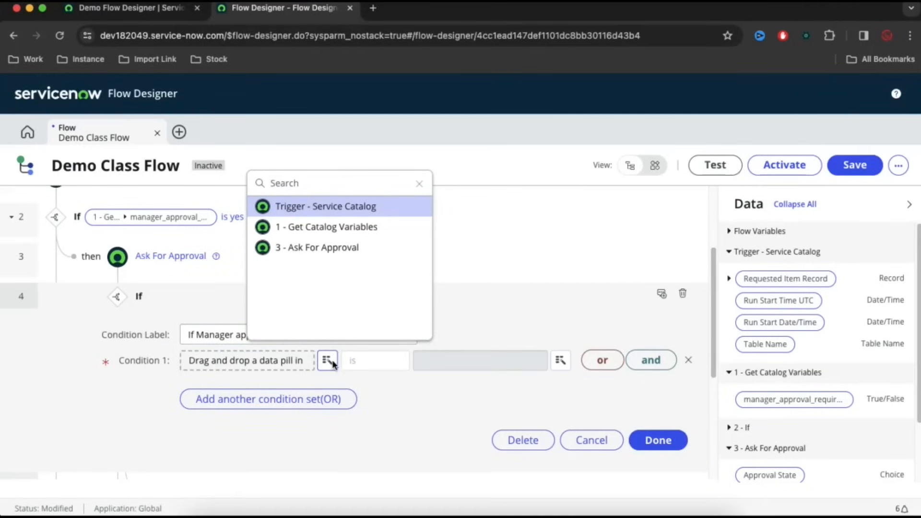
left_click(315, 252)
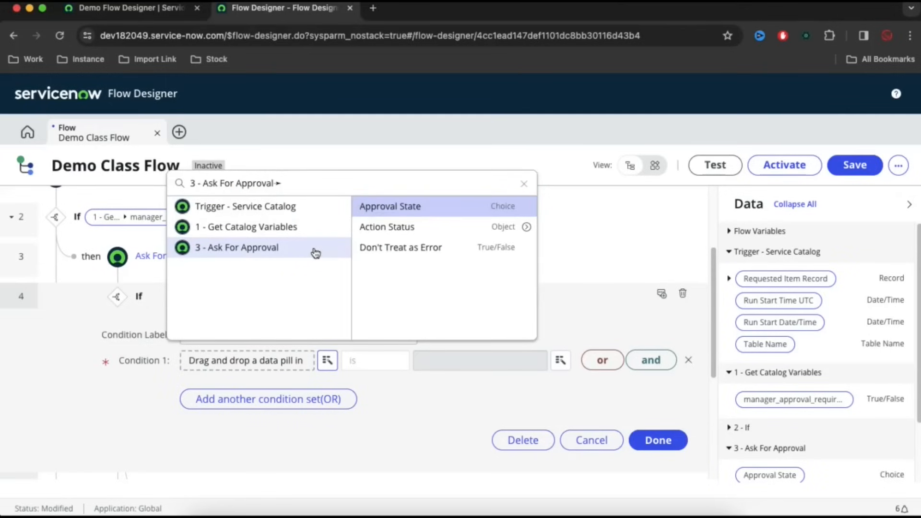
left_click(438, 209)
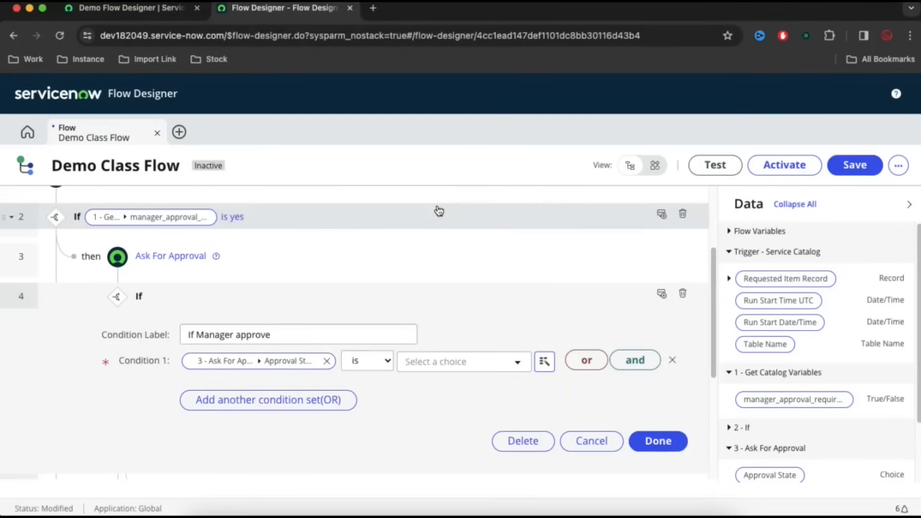
left_click(452, 374)
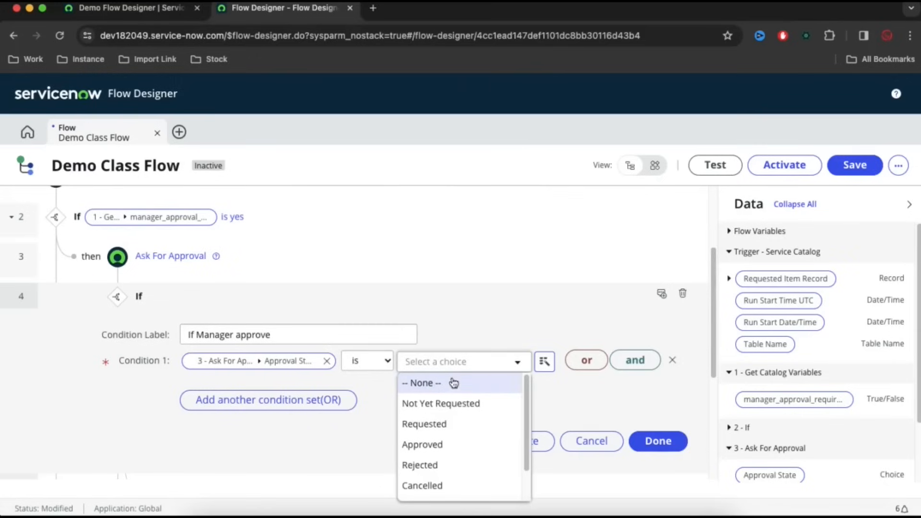
left_click(438, 448)
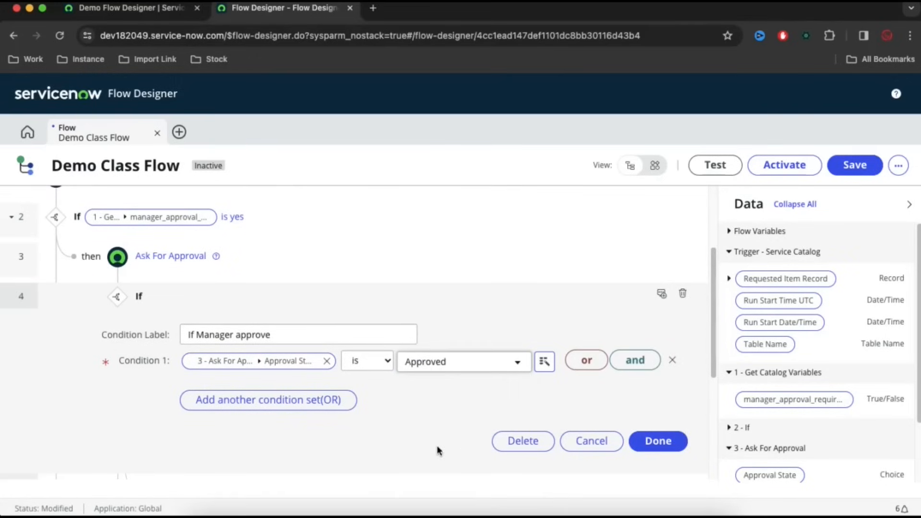
left_click(662, 450)
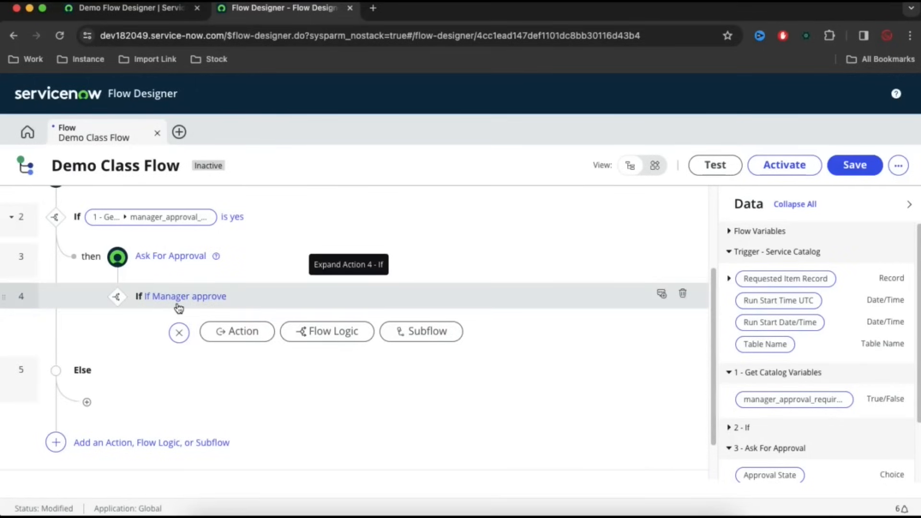
left_click(117, 297)
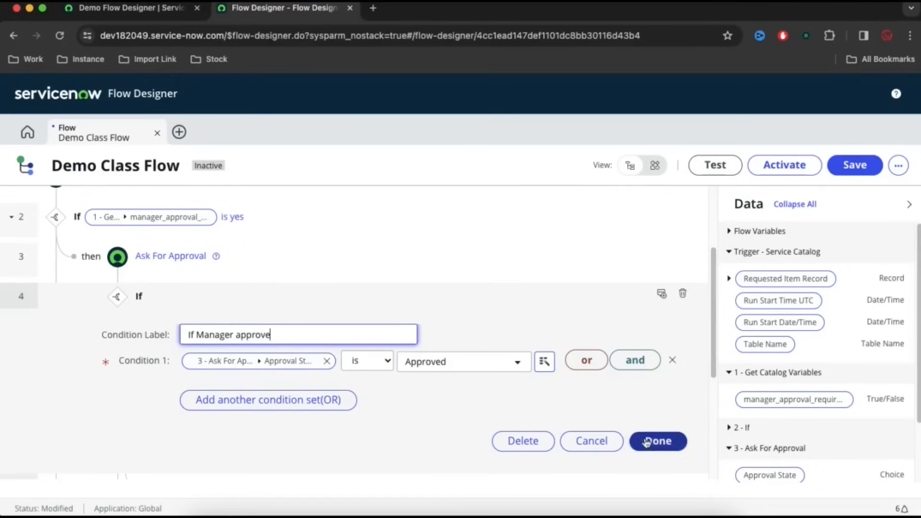
left_click(660, 444)
- Add a Create Catalog Task action from ServiceNow Core under the "If Manager approve" condition
left_click(253, 337)
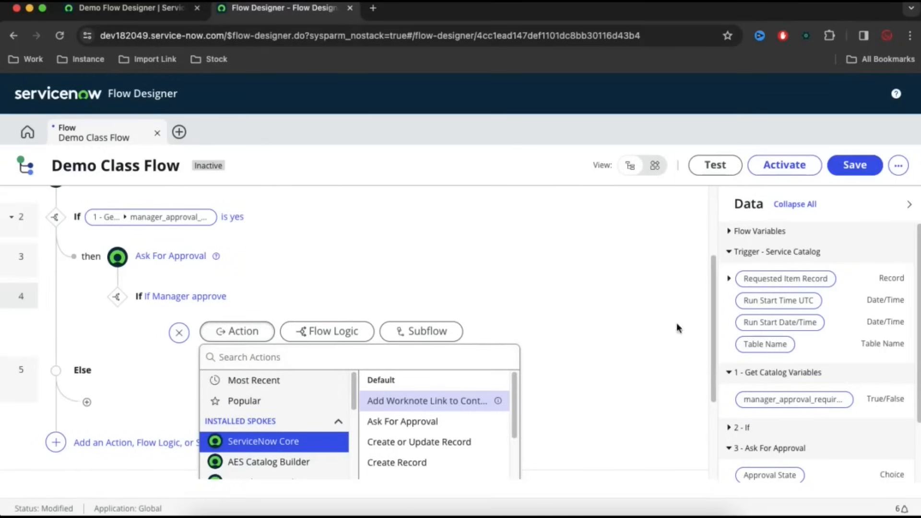
scroll(624, 384, "down", 1)
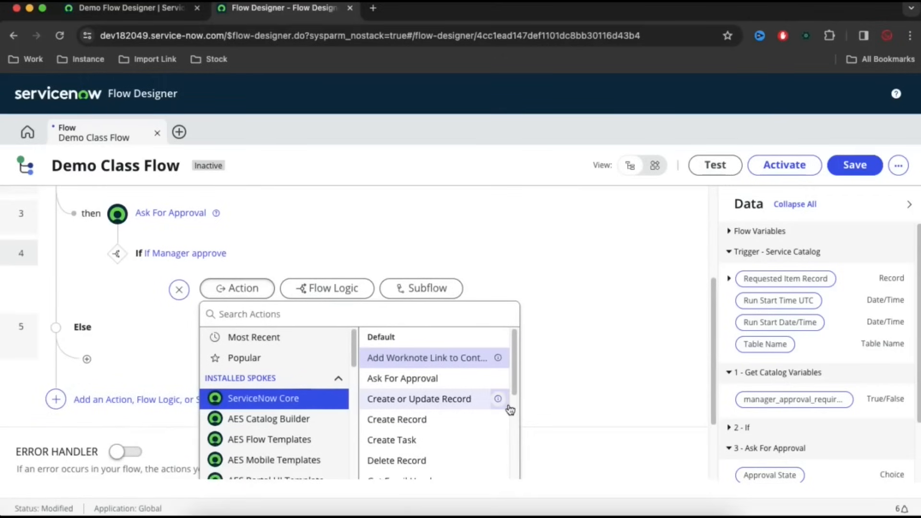
left_click(288, 406)
scroll(475, 415, "down", 5)
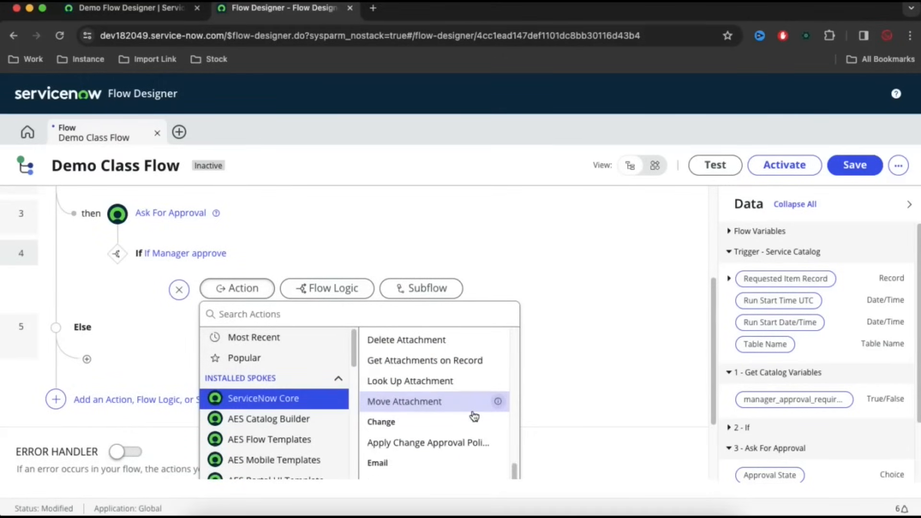
scroll(475, 415, "down", 5)
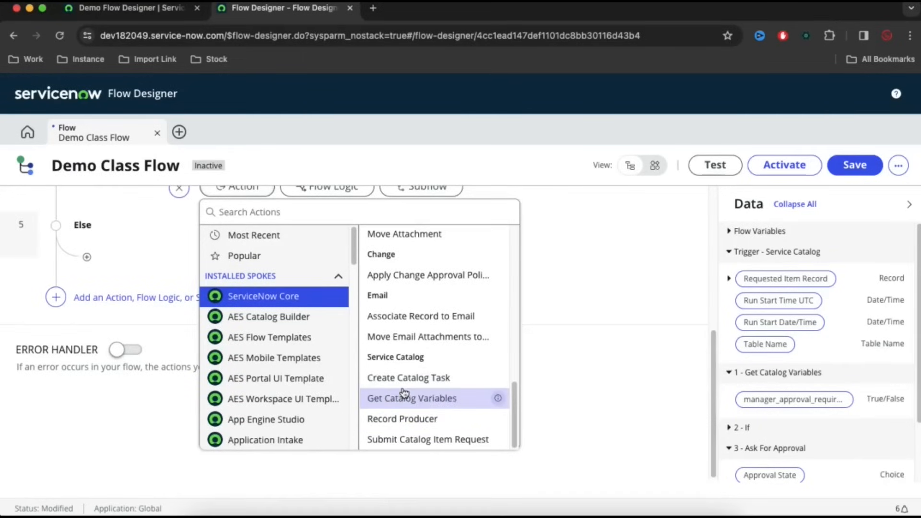
left_click(407, 386)
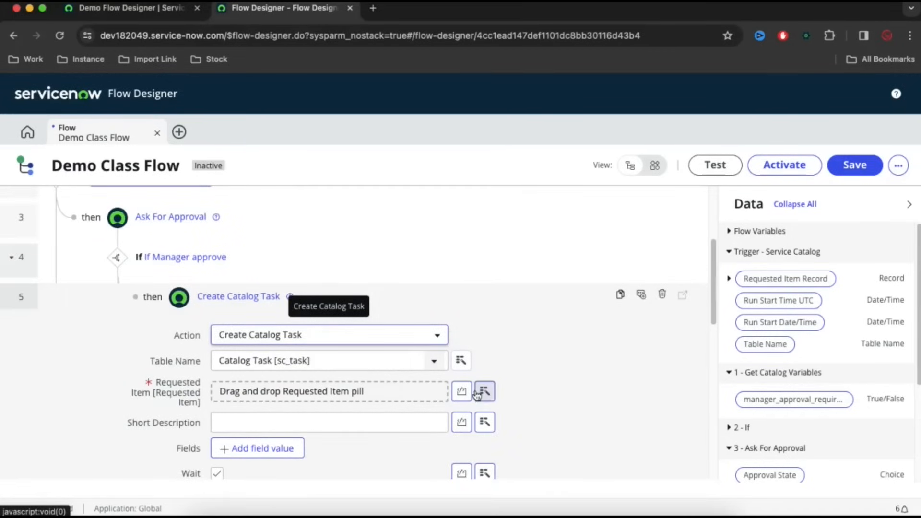
- Set the catalog task's Requested Item to the trigger's Requested Item Record and its short description to "Test Catalog Task"
left_click(477, 393)
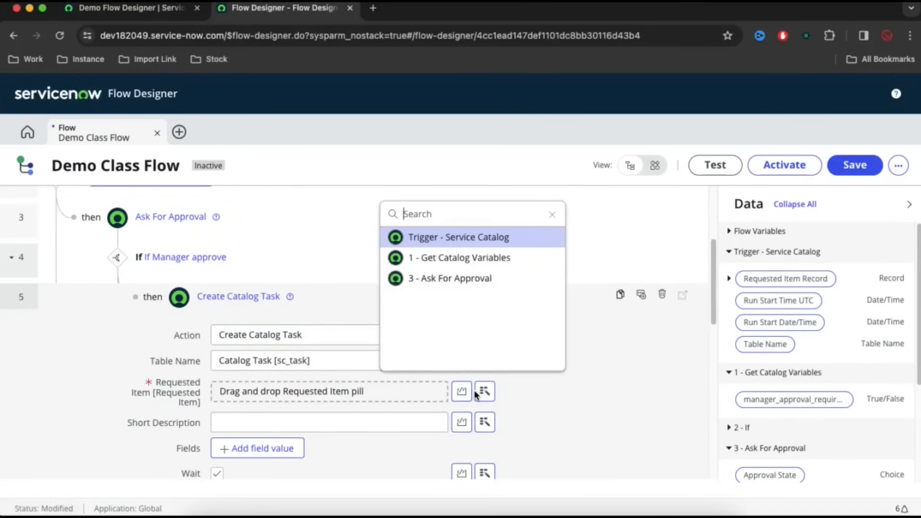
left_click(483, 239)
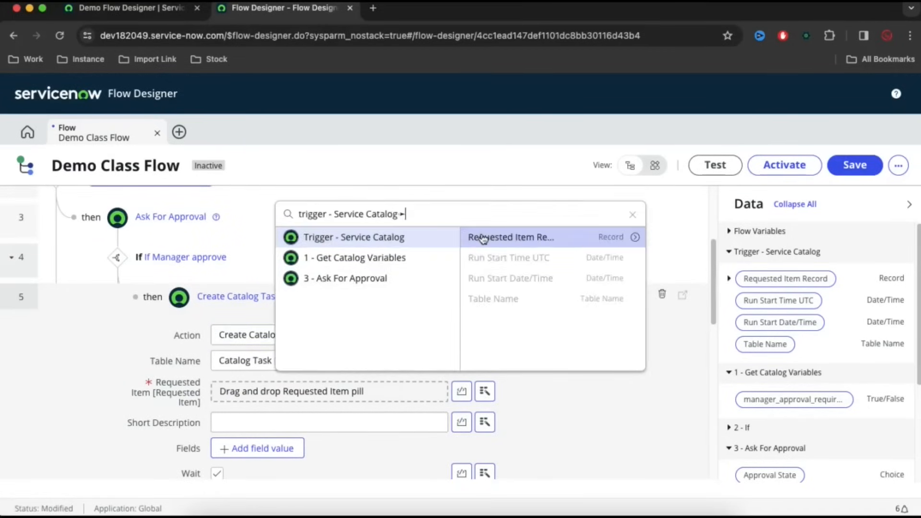
left_click(527, 239)
left_click(388, 419)
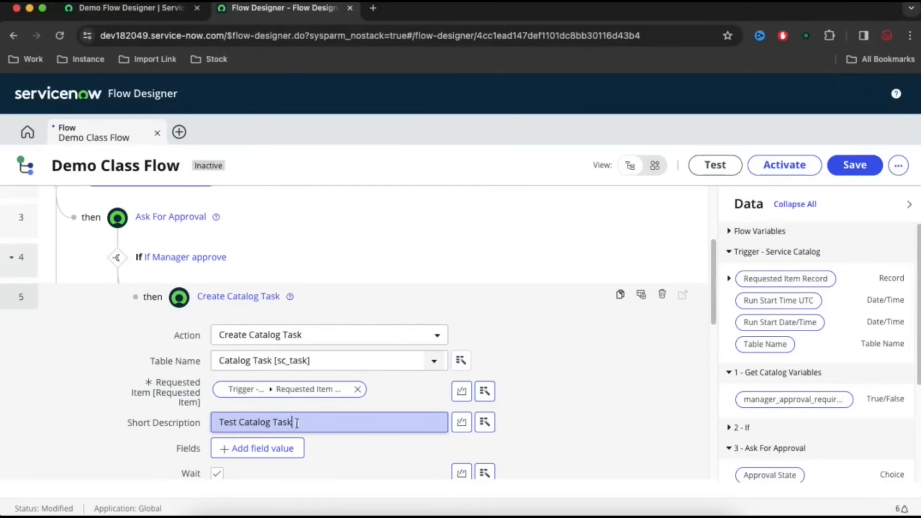
left_click(329, 444)
- Add an Assignment group field value to the catalog task and set it to Database
scroll(329, 443, "down", 2)
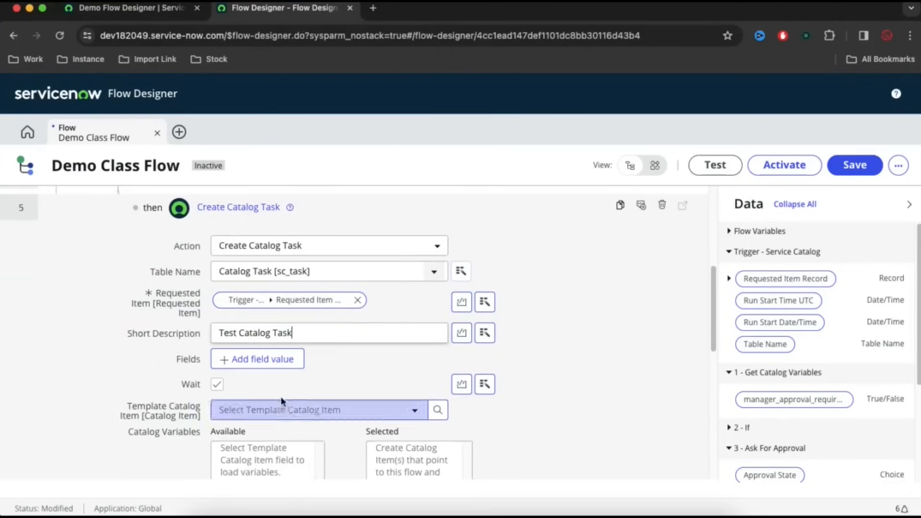
left_click(275, 367)
left_click(274, 364)
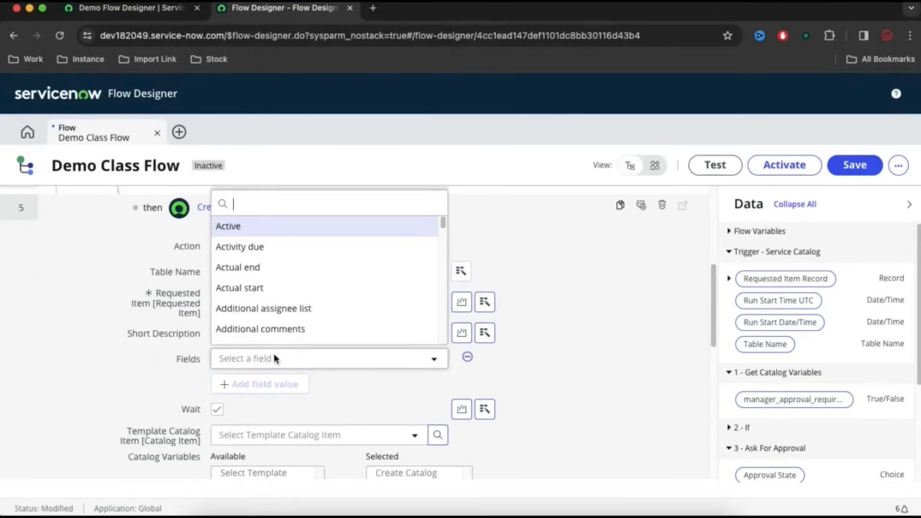
type("ass")
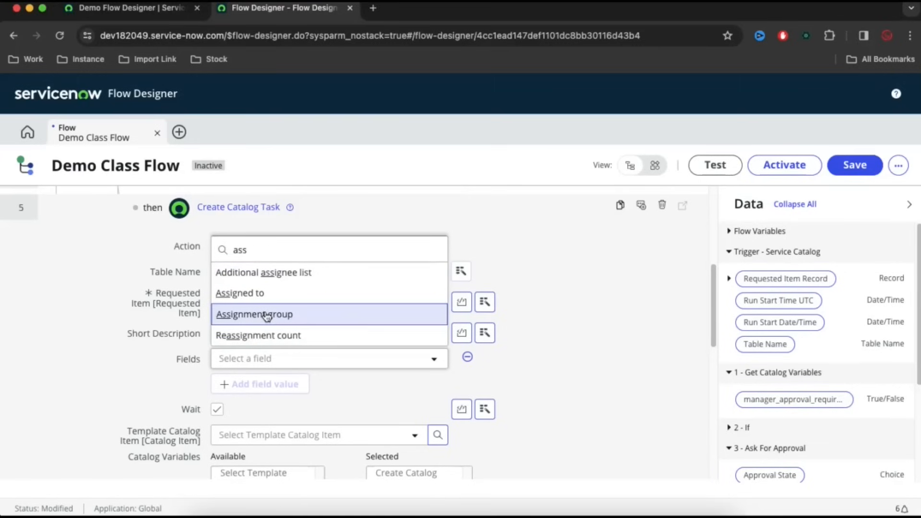
left_click(267, 317)
left_click(580, 355)
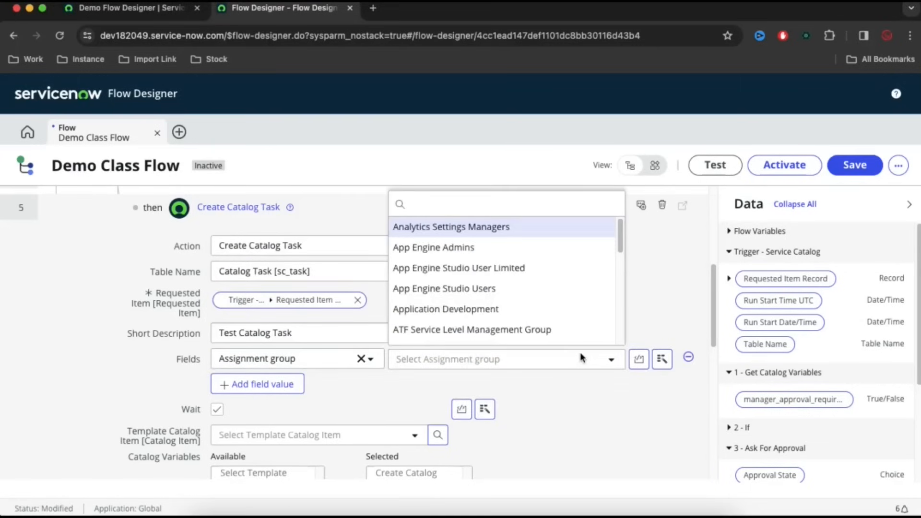
scroll(485, 312, "down", 1)
scroll(478, 294, "down", 3)
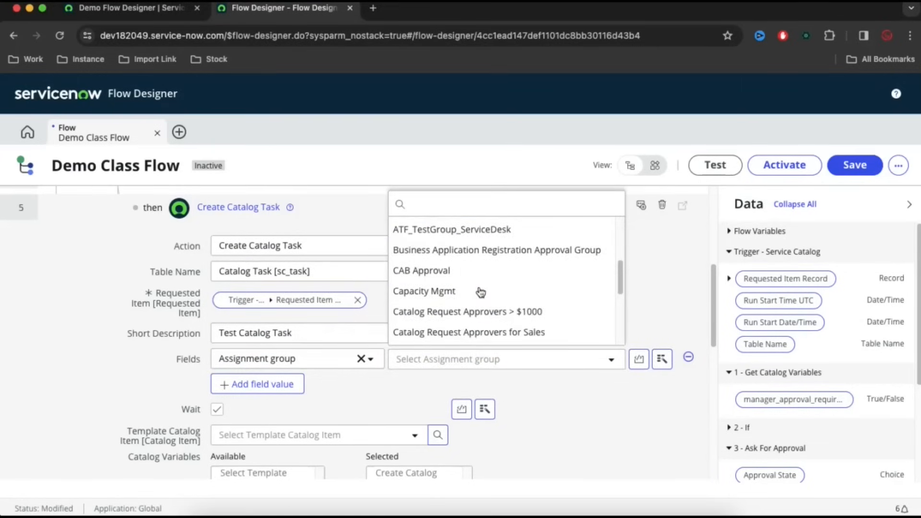
scroll(477, 298, "down", 2)
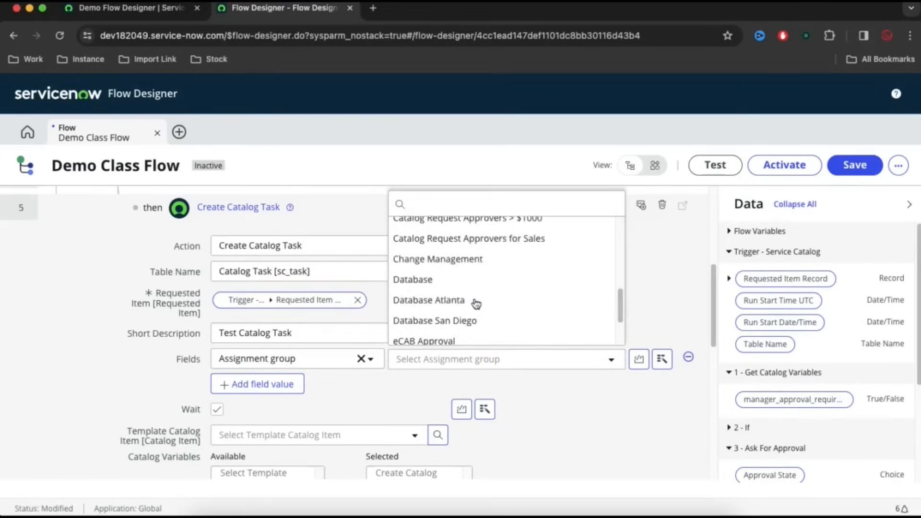
left_click(449, 282)
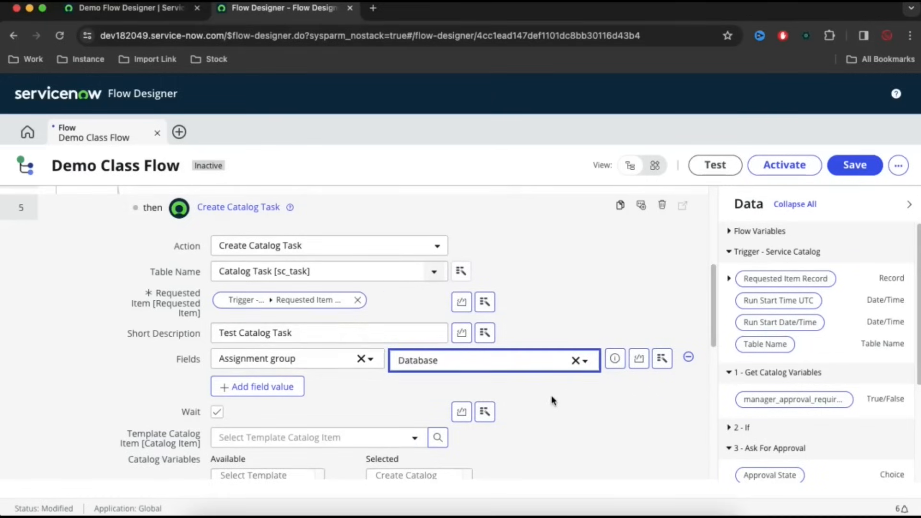
- Choose Demo Flow Designer as the template catalog item, include its manager_approval_required variable, and finish the Create Catalog Task action
scroll(551, 394, "down", 1)
scroll(551, 393, "down", 3)
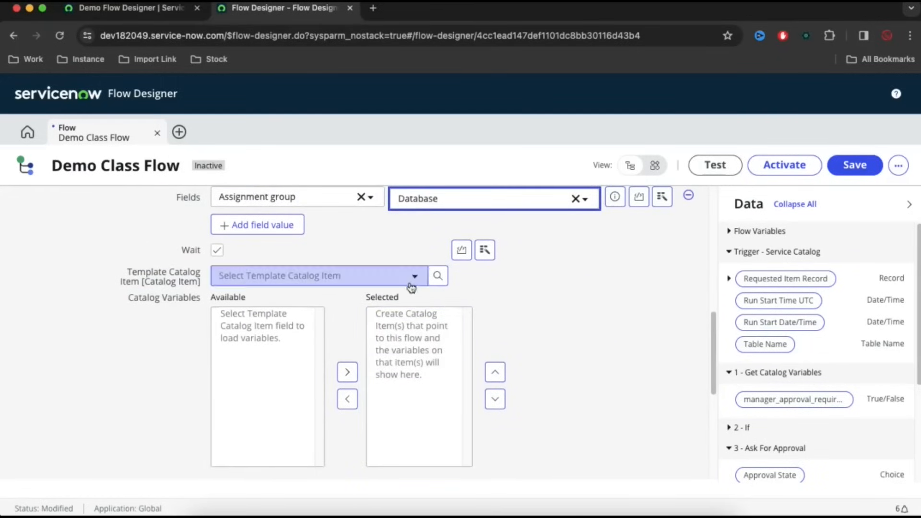
left_click(410, 283)
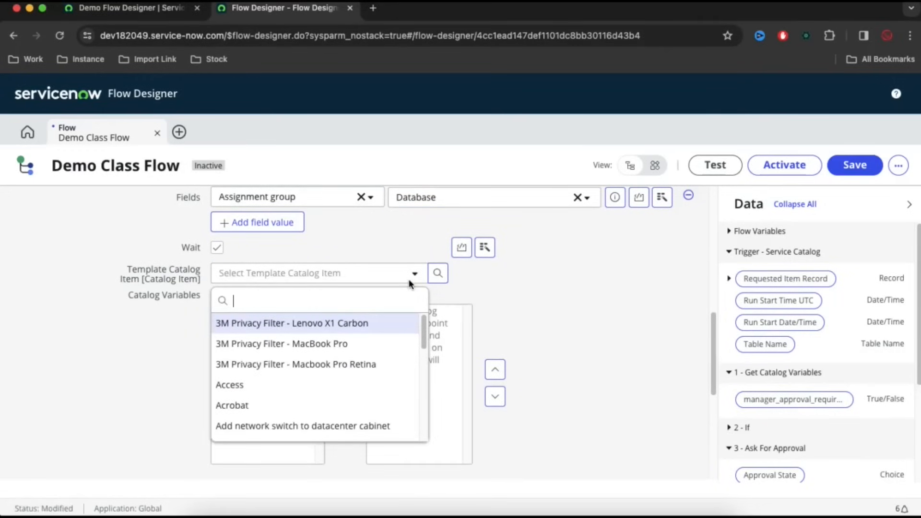
type("de")
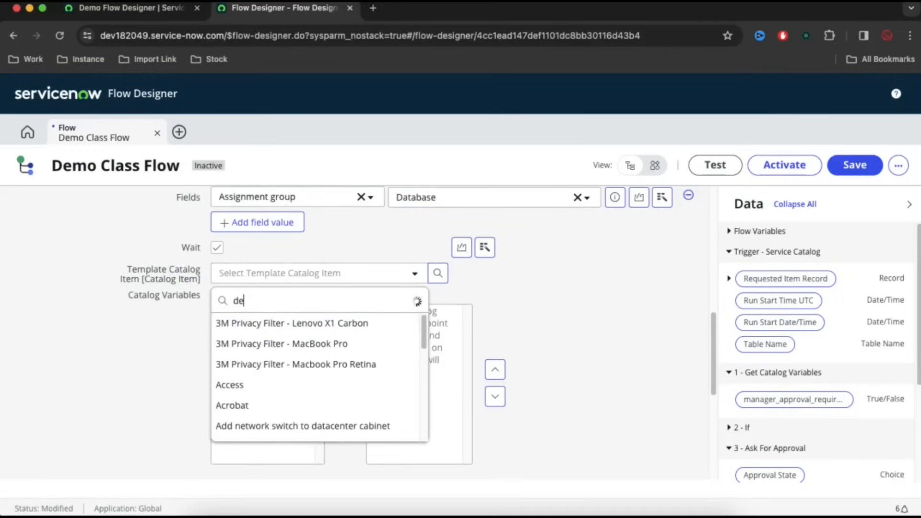
type("mo")
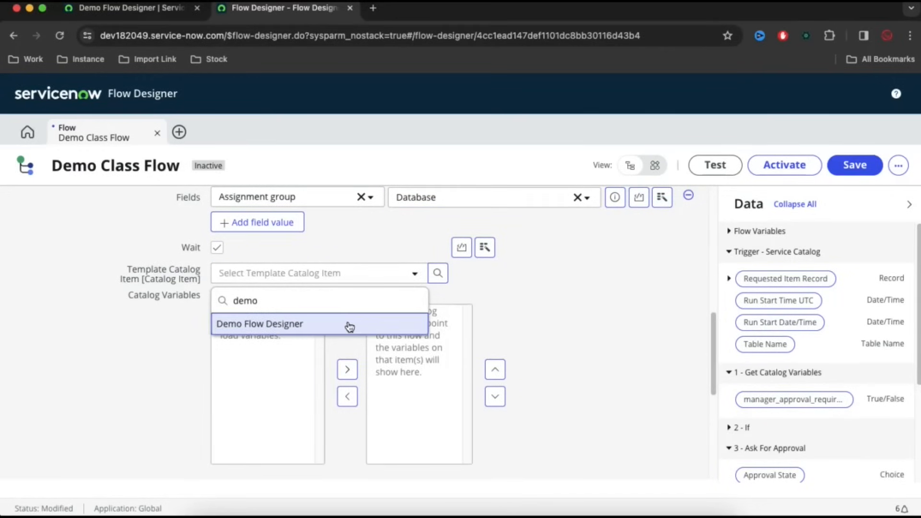
left_click(335, 324)
left_click(283, 314)
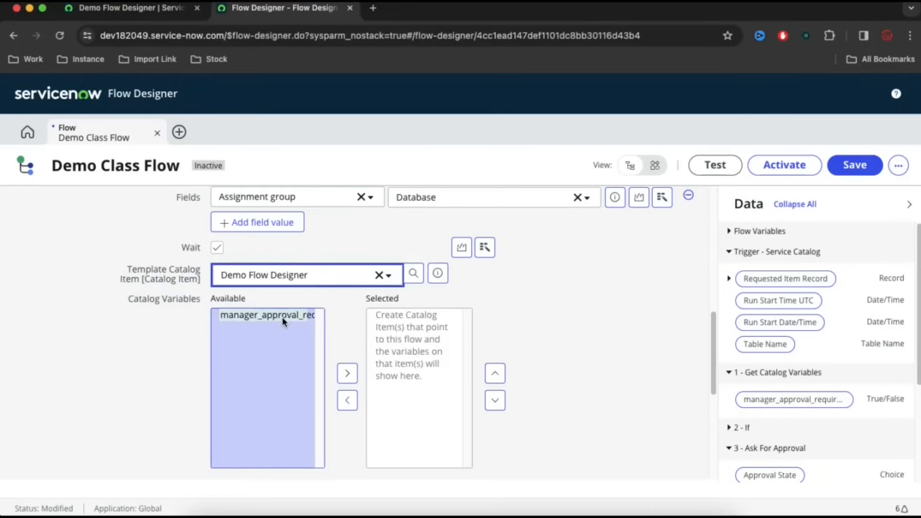
left_click(347, 368)
scroll(575, 379, "down", 1)
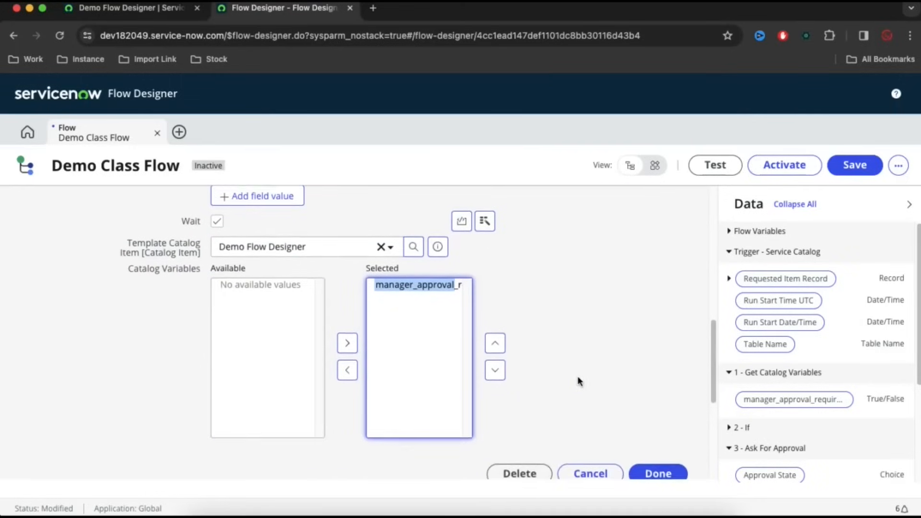
left_click(659, 472)
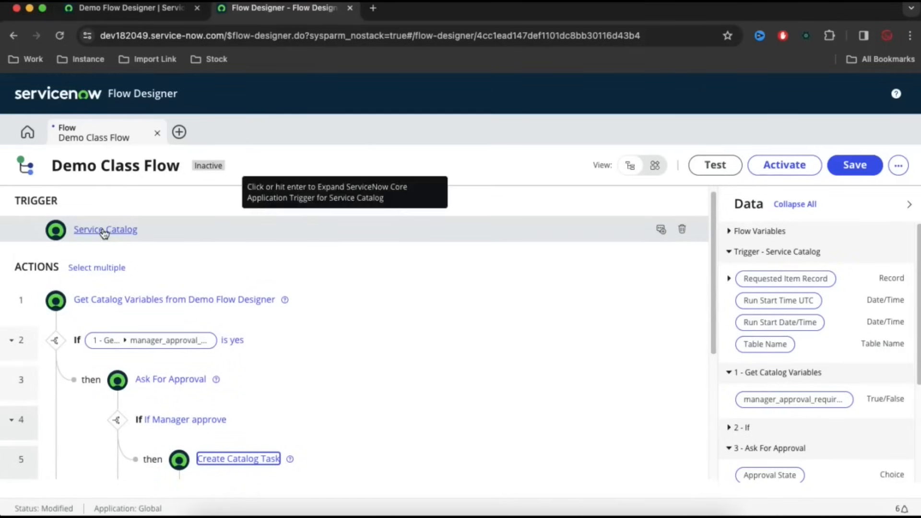
- Duplicate the Create Catalog Task action and move the copy under the Else branch
scroll(237, 247, "down", 1)
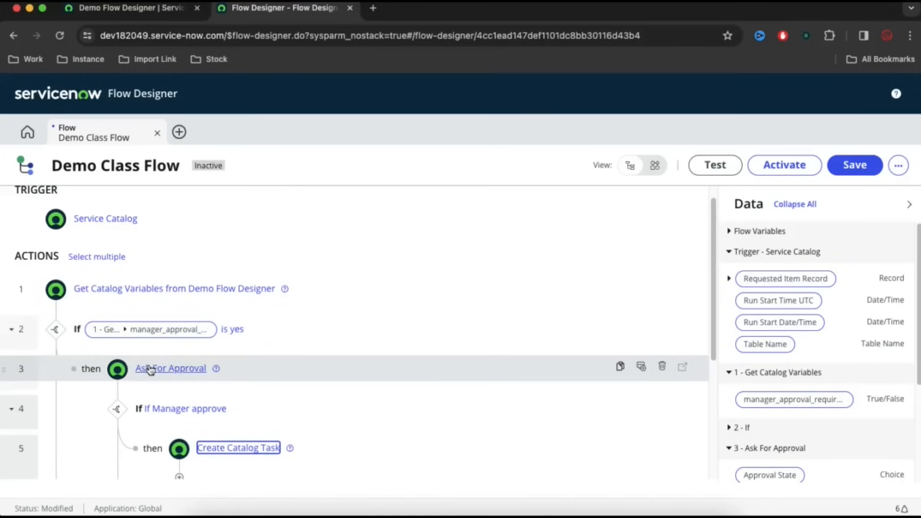
scroll(149, 370, "down", 2)
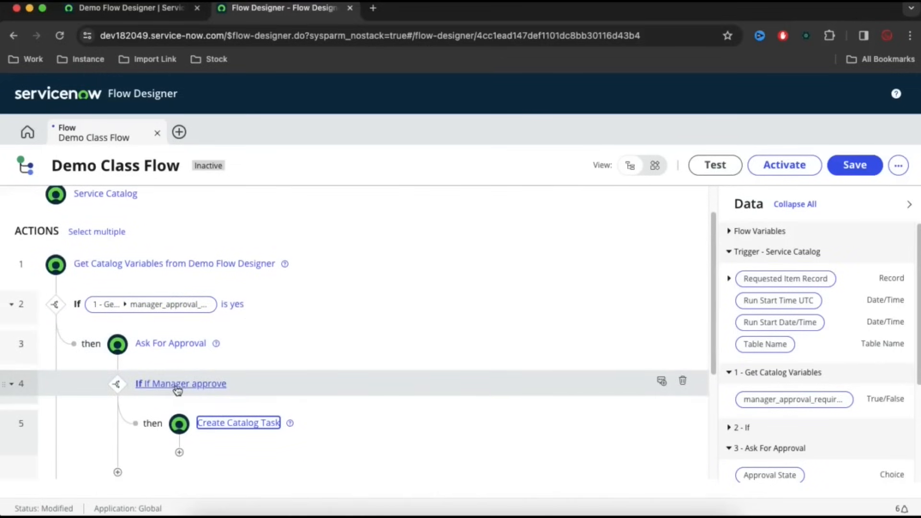
scroll(173, 390, "down", 1)
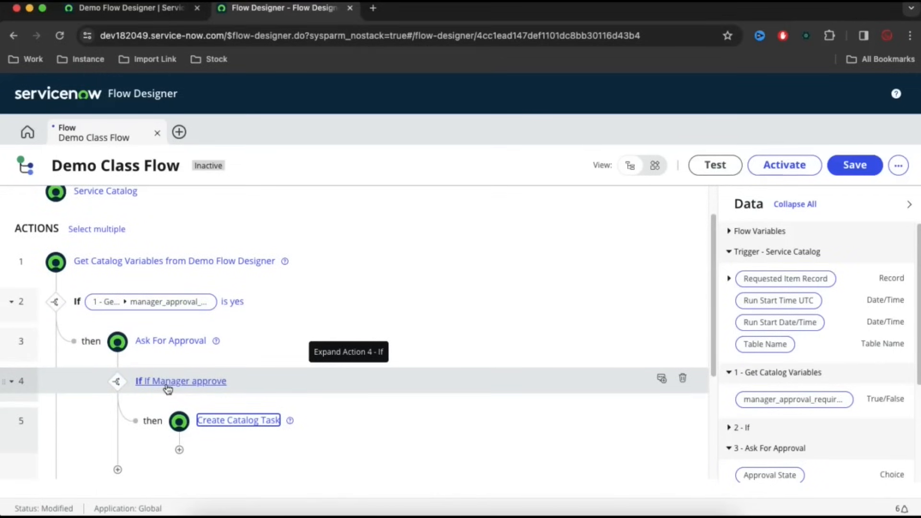
scroll(168, 387, "down", 5)
scroll(77, 418, "down", 2)
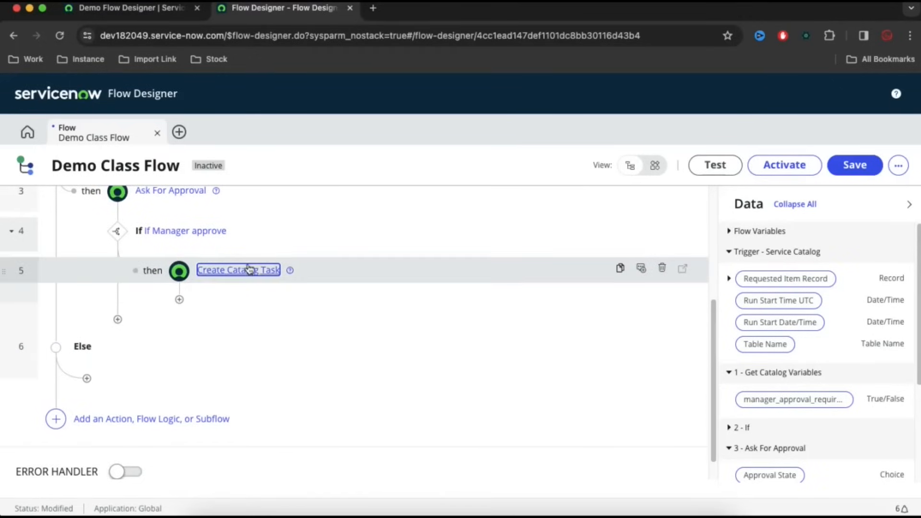
left_click(621, 271)
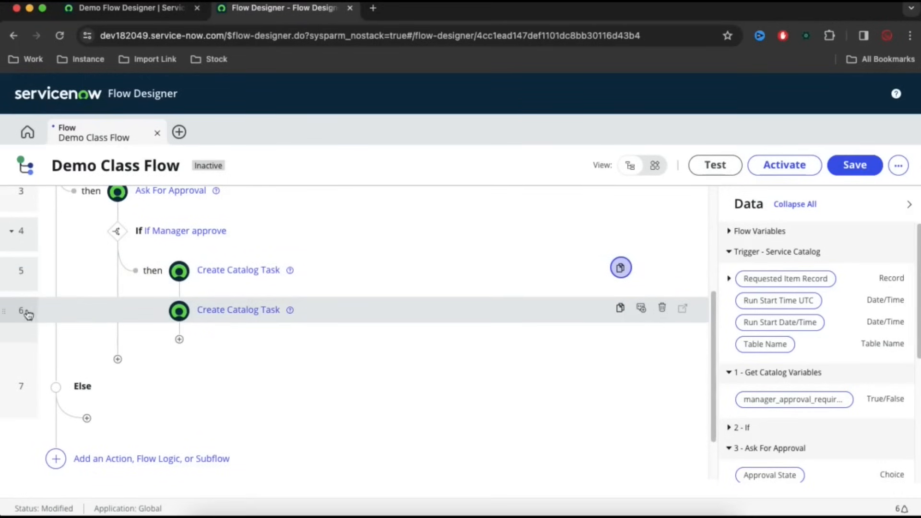
left_click_drag(4, 310, 179, 404)
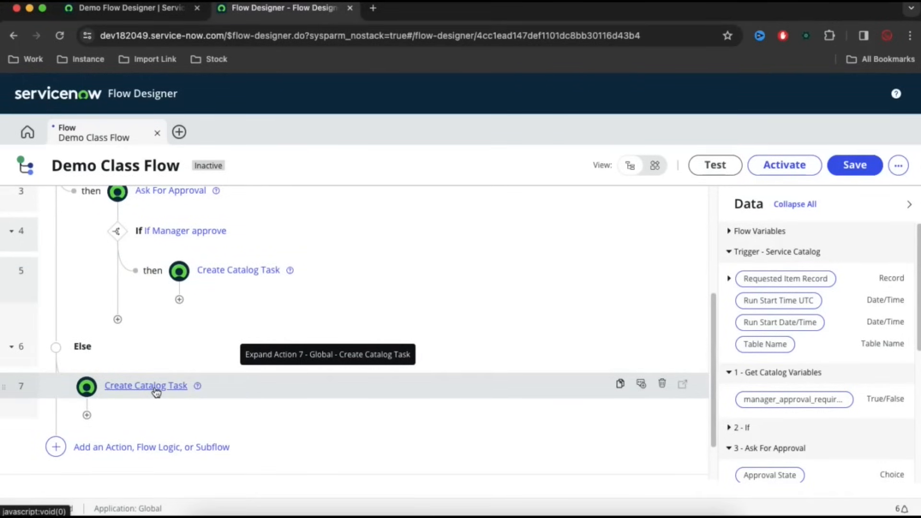
- Add an Update Record action from ServiceNow Core after the "If Manager approve" block, inside the manager_approval_required branch
scroll(156, 393, "up", 3)
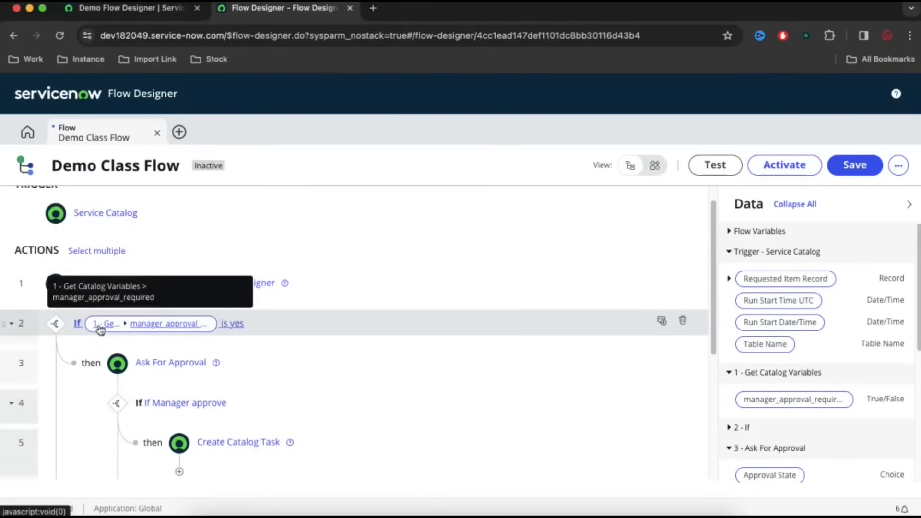
scroll(138, 368, "down", 2)
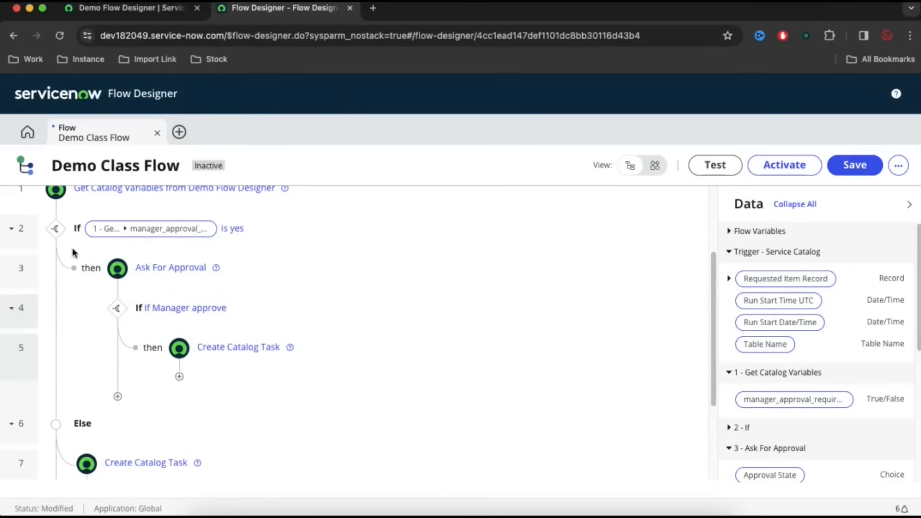
scroll(152, 464, "down", 1)
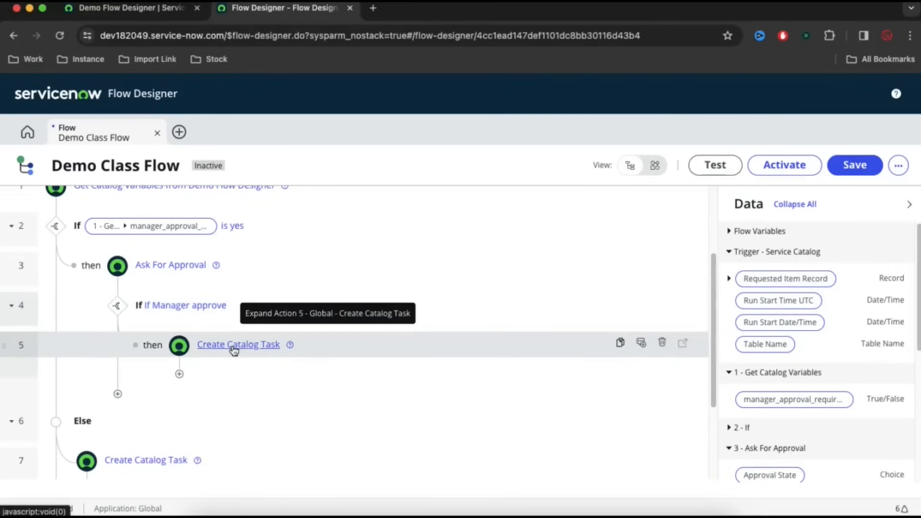
left_click(117, 395)
left_click(187, 386)
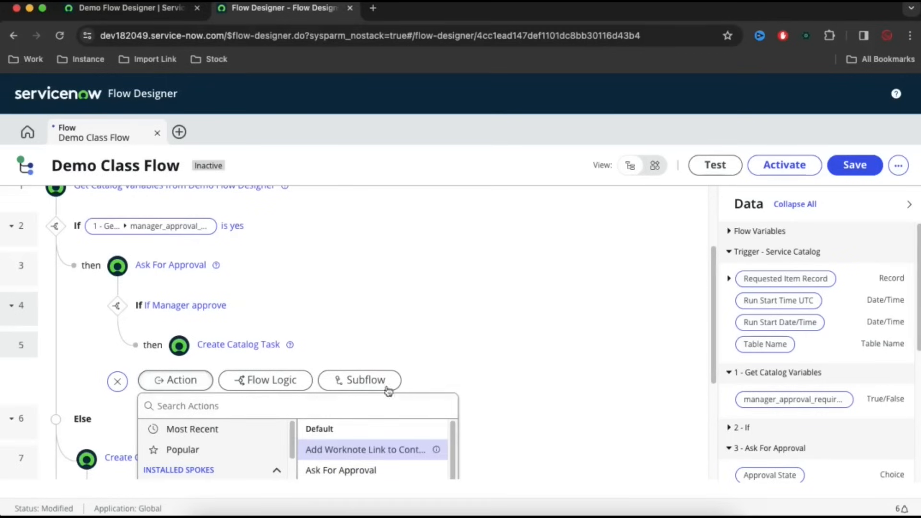
scroll(531, 358, "down", 2)
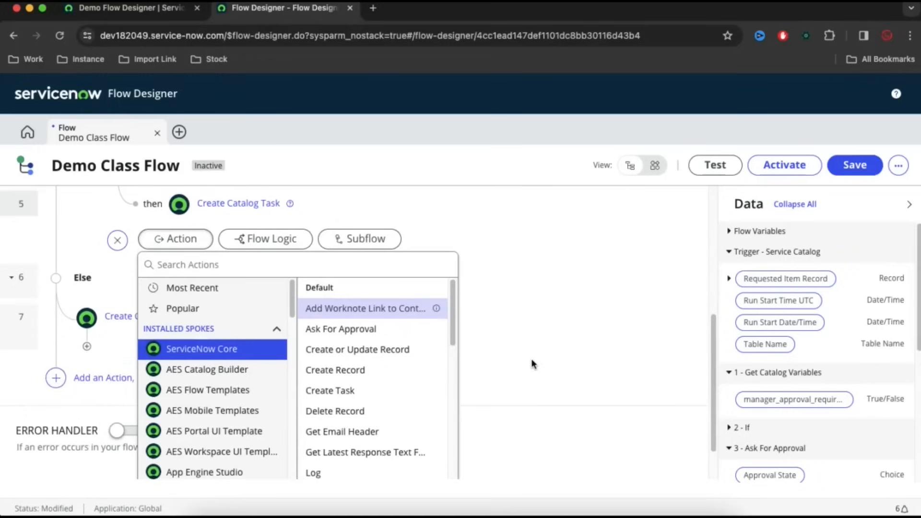
scroll(417, 367, "down", 5)
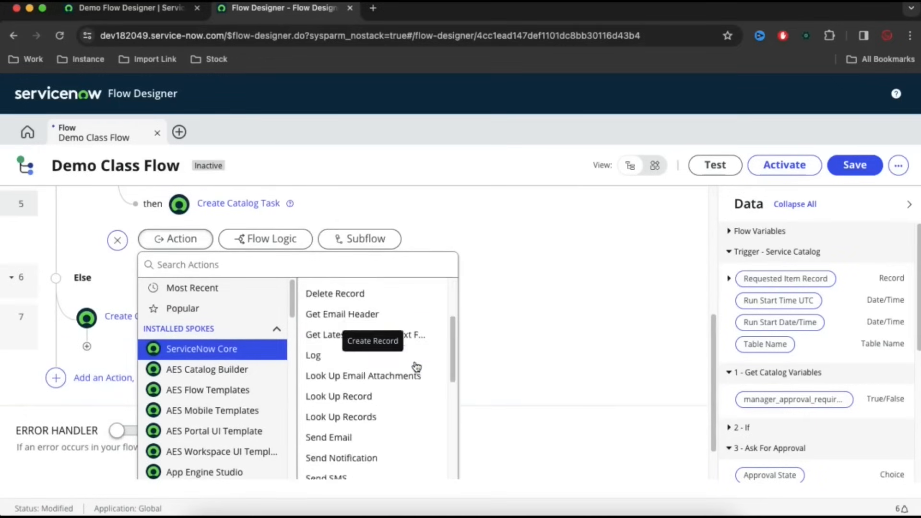
scroll(416, 367, "down", 2)
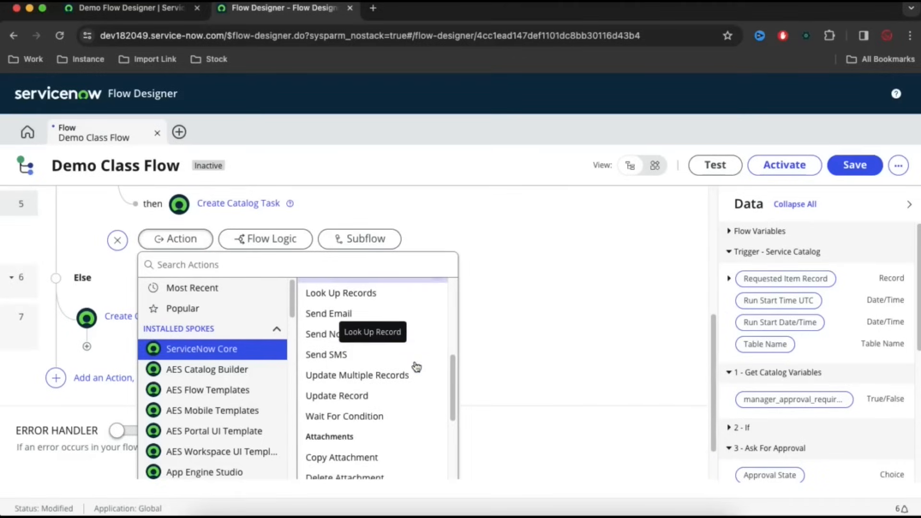
left_click(353, 396)
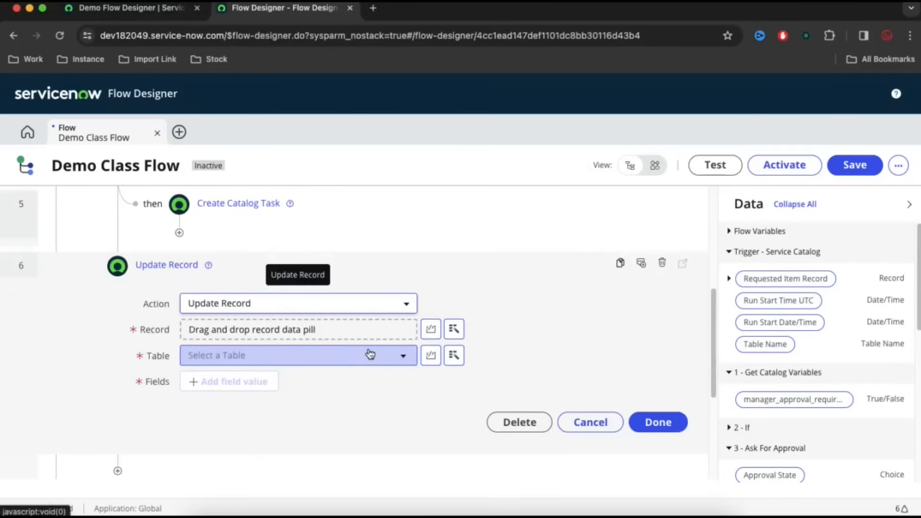
- Set the Update Record action's record to the Requested Item Record from the Service Catalog trigger
left_click(454, 330)
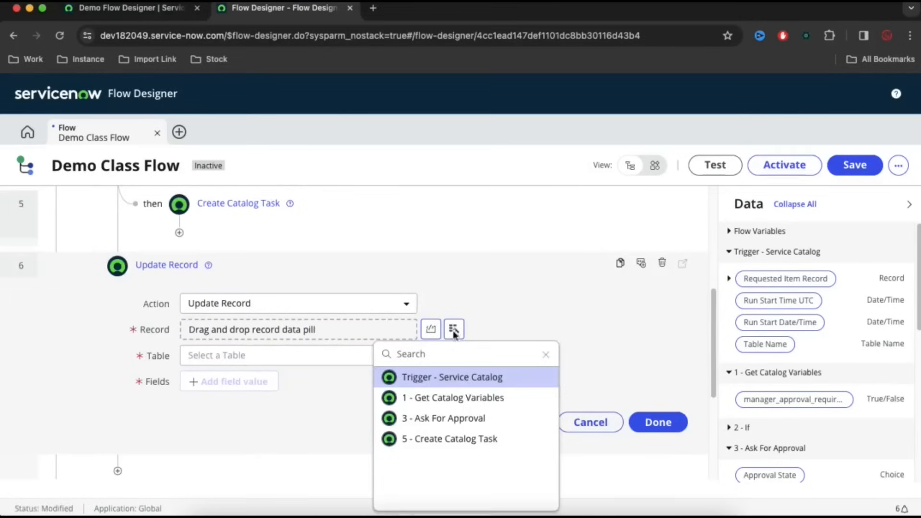
left_click(444, 378)
left_click(515, 378)
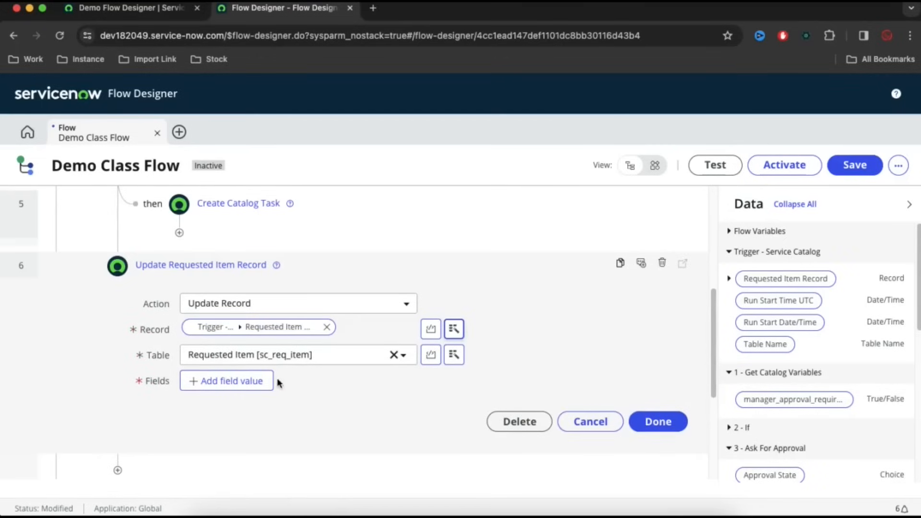
- Add a State field value of Closed Incomplete to the Update Requested Item Record action and finish the action
left_click(257, 382)
left_click(257, 381)
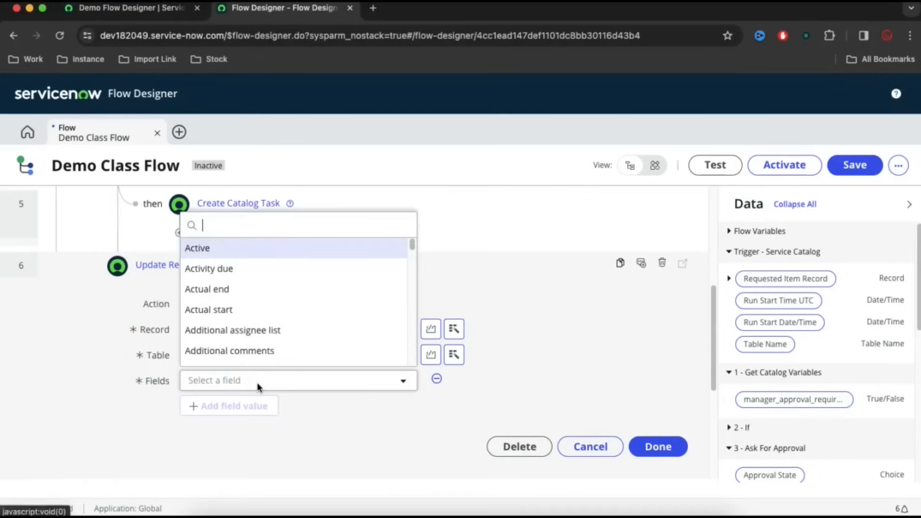
type("stat")
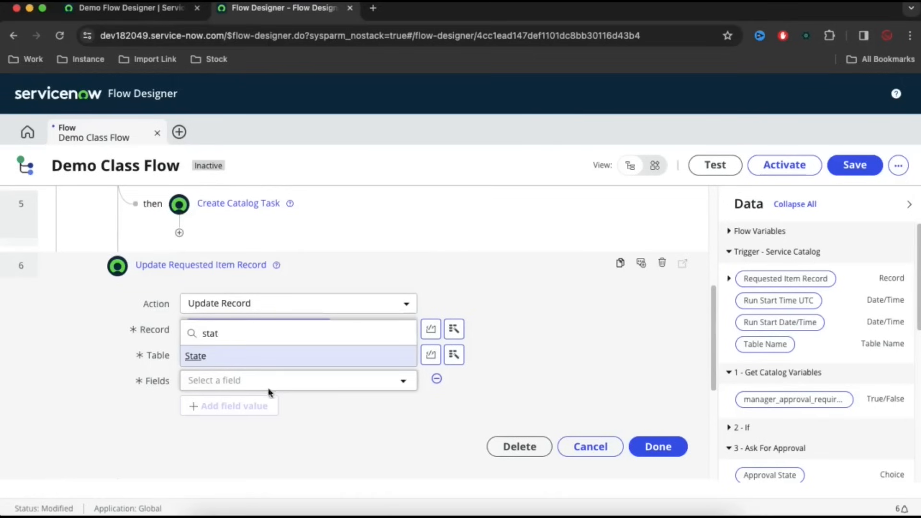
key("Return")
left_click(434, 386)
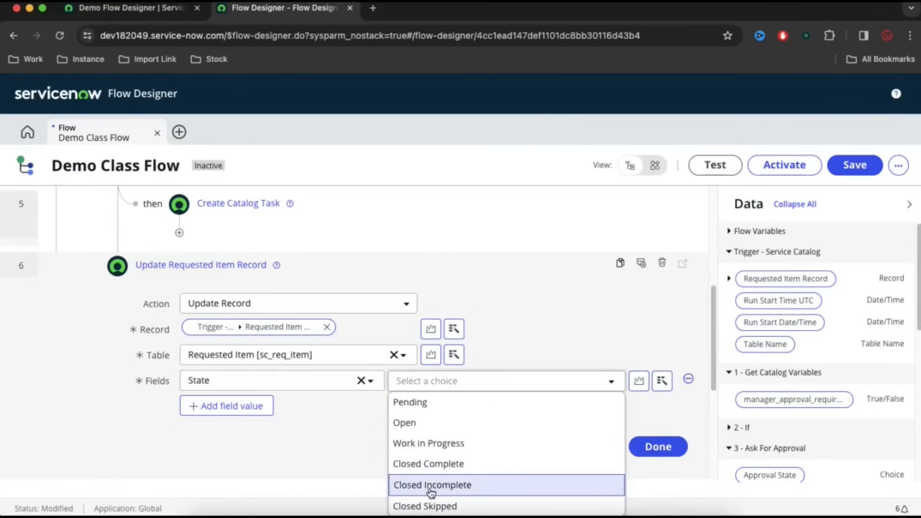
left_click(658, 447)
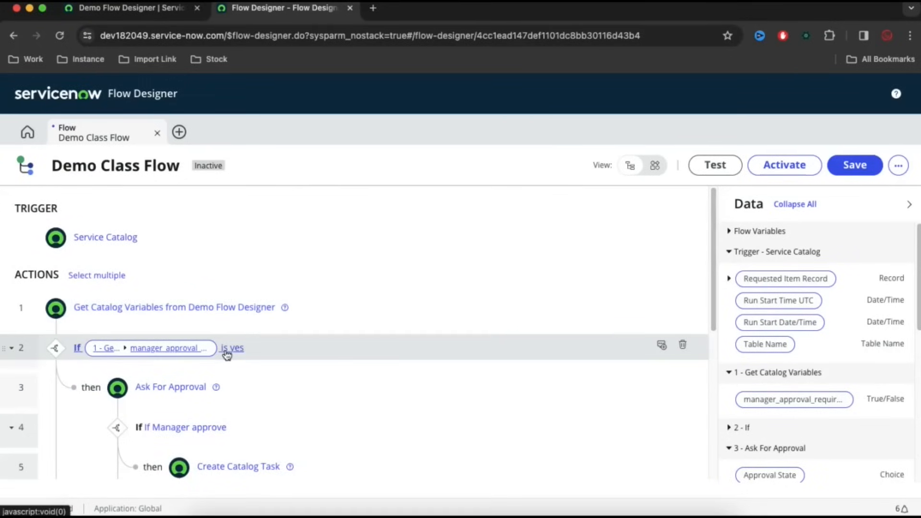
- Add End Flow logic after the Create Catalog Task action inside the "If Manager approve" branch
scroll(226, 349, "down", 2)
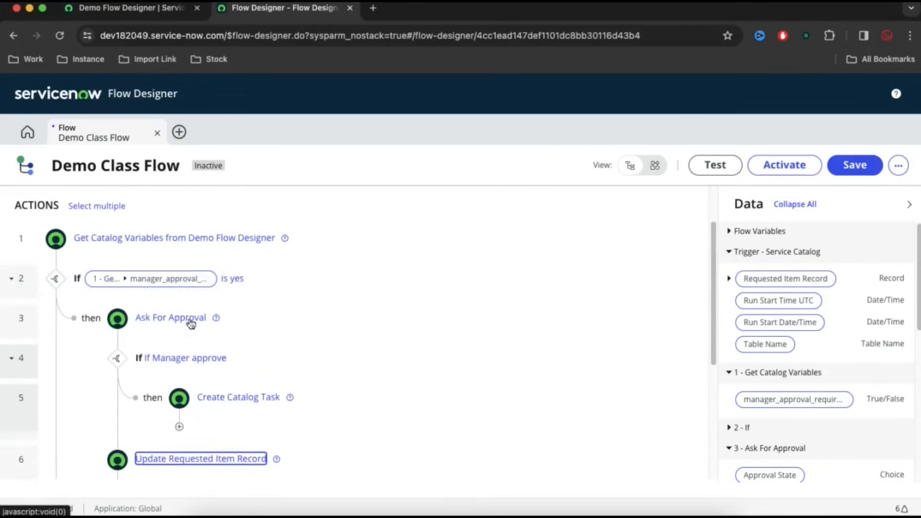
scroll(180, 323, "down", 3)
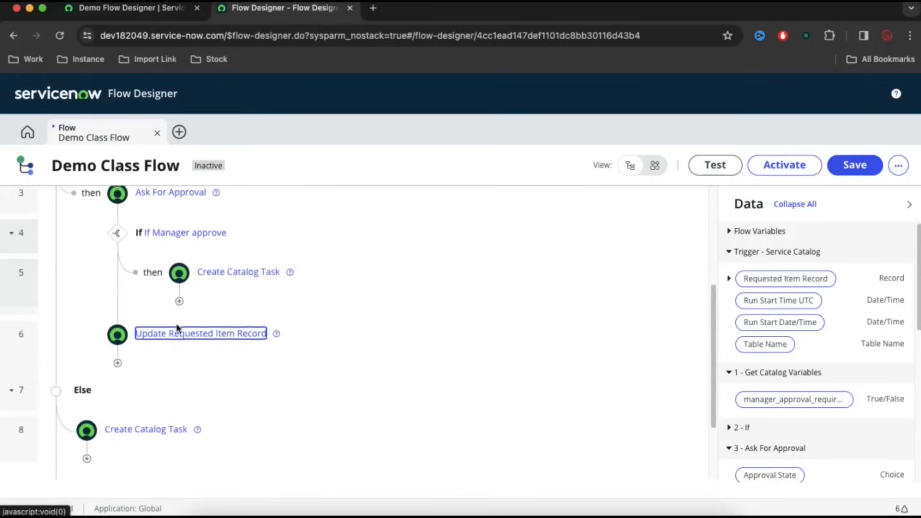
scroll(183, 408, "up", 5)
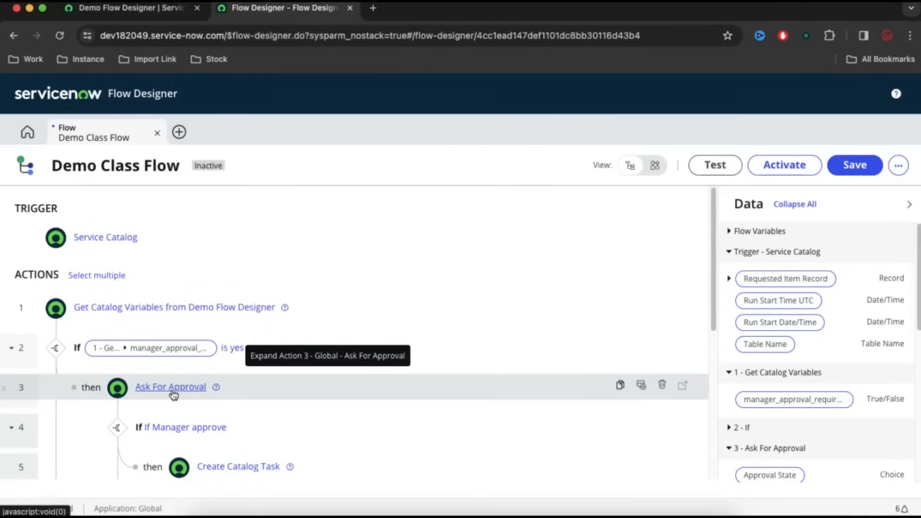
scroll(174, 394, "down", 2)
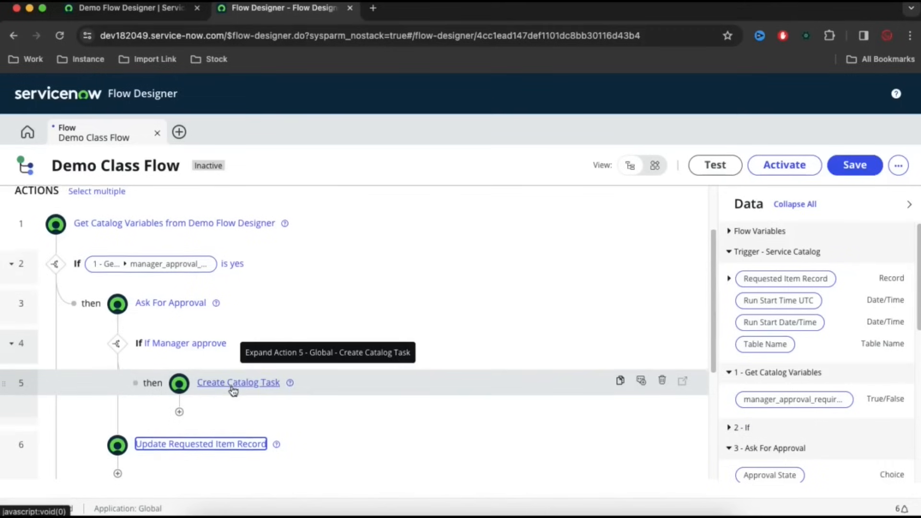
scroll(260, 344, "down", 1)
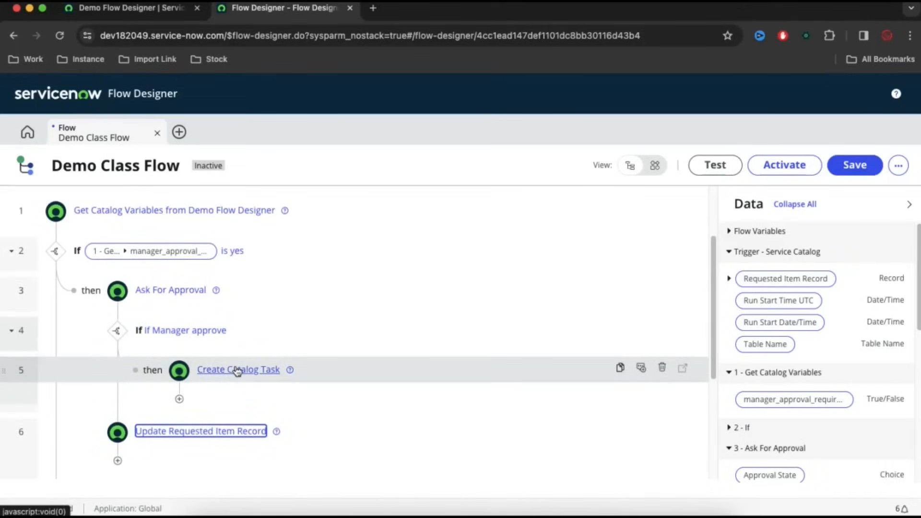
scroll(236, 372, "down", 3)
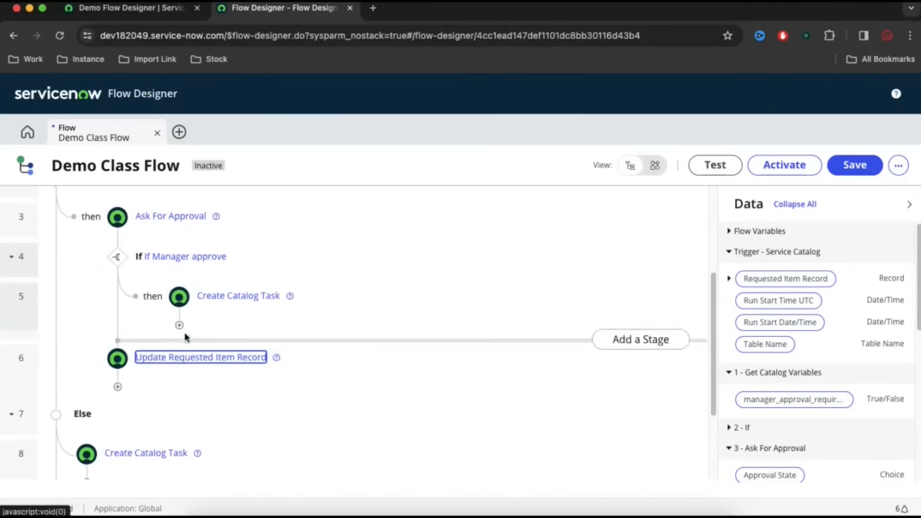
left_click(180, 331)
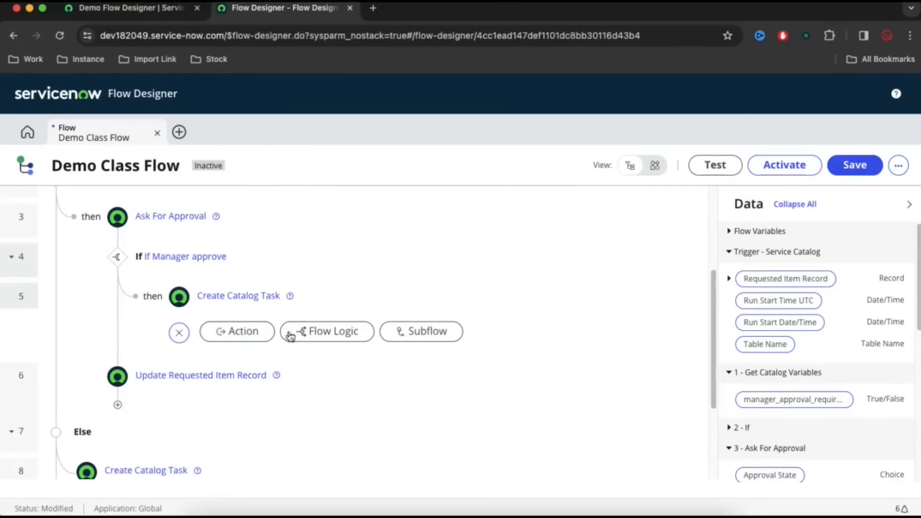
left_click(315, 331)
scroll(358, 357, "down", 5)
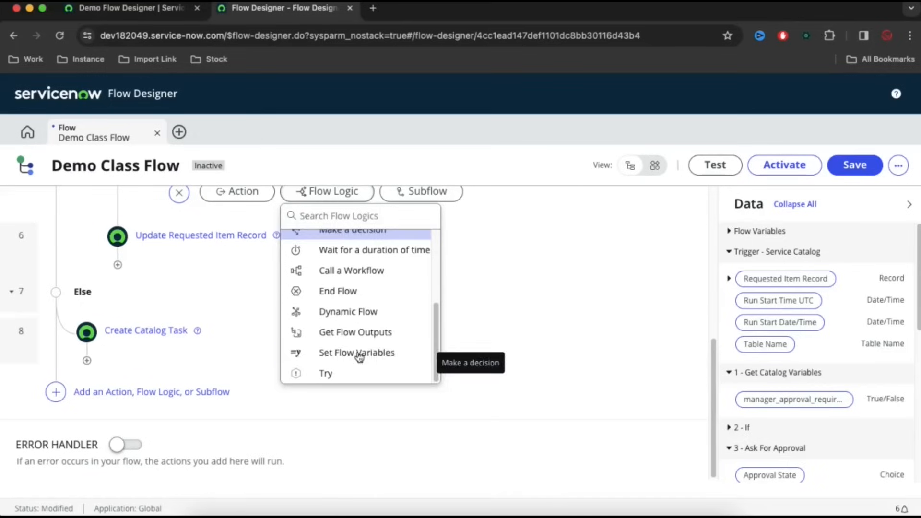
left_click(358, 292)
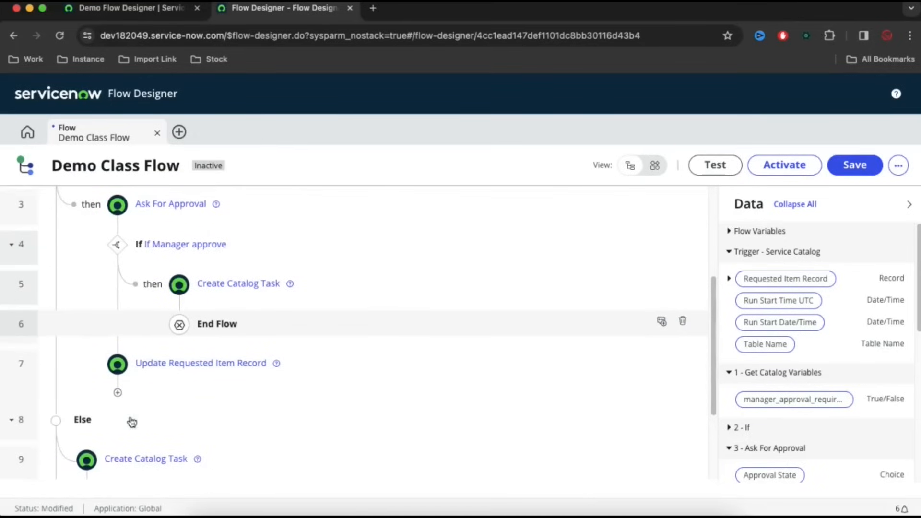
- Add End Flow logic after the Update Requested Item Record action in the manager_approval_required branch
scroll(122, 396, "down", 1)
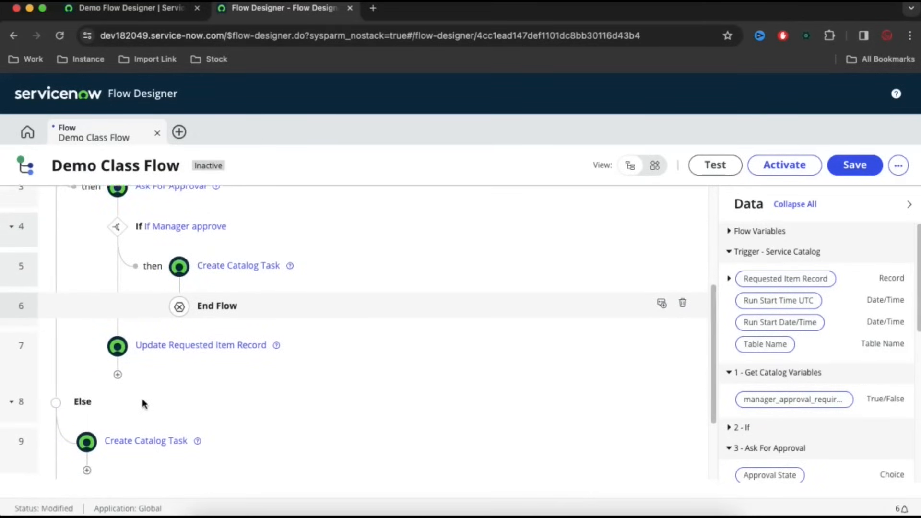
left_click(120, 376)
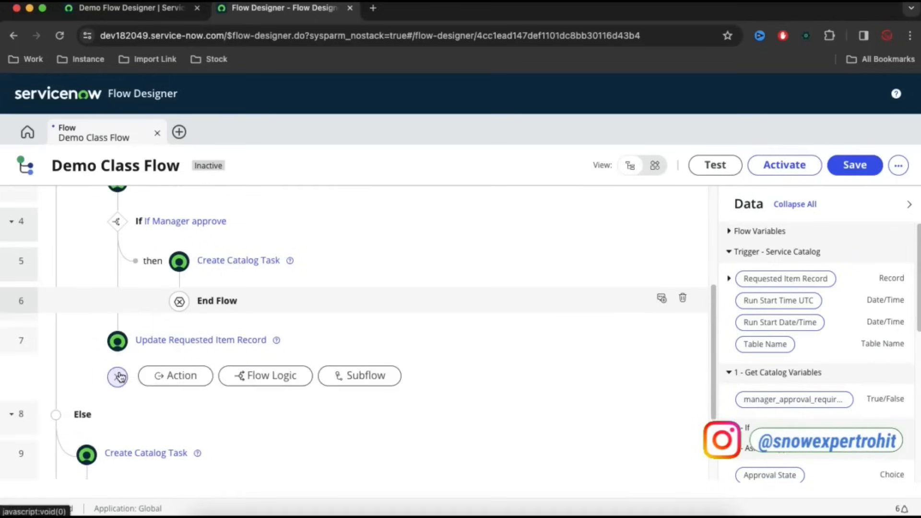
left_click(253, 377)
scroll(286, 413, "down", 1)
scroll(287, 414, "down", 3)
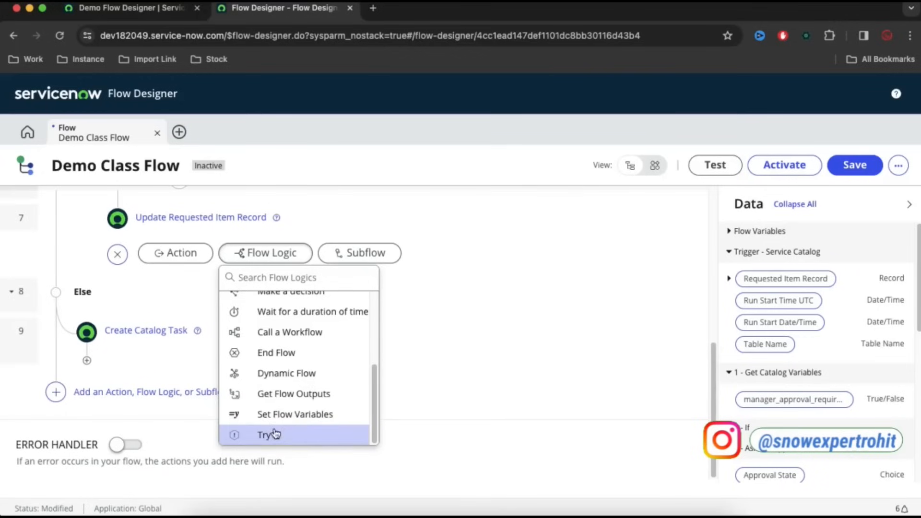
left_click(288, 353)
- Add End Flow logic after the Create Catalog Task action in the Else branch
left_click(86, 361)
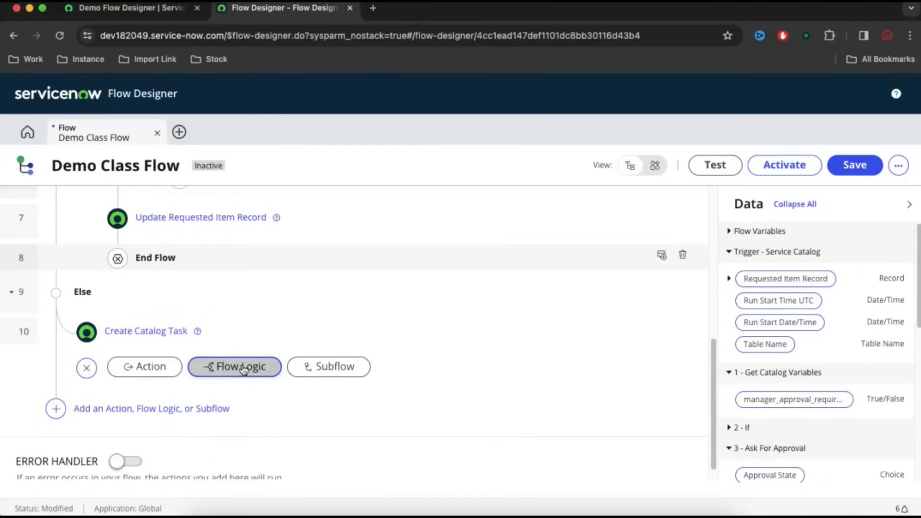
left_click(243, 368)
scroll(261, 423, "down", 5)
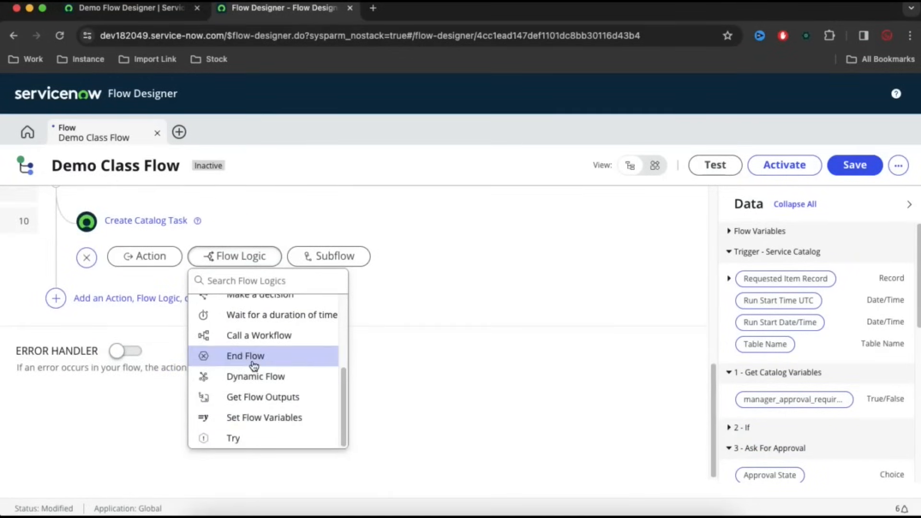
left_click(269, 355)
- Activate the Demo Class Flow and confirm the activation
scroll(375, 338, "up", 5)
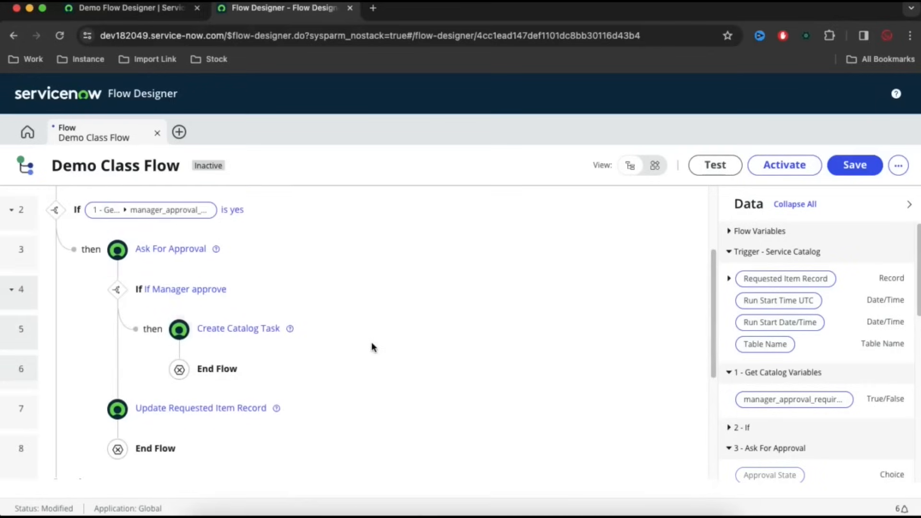
scroll(373, 343, "up", 2)
left_click(786, 165)
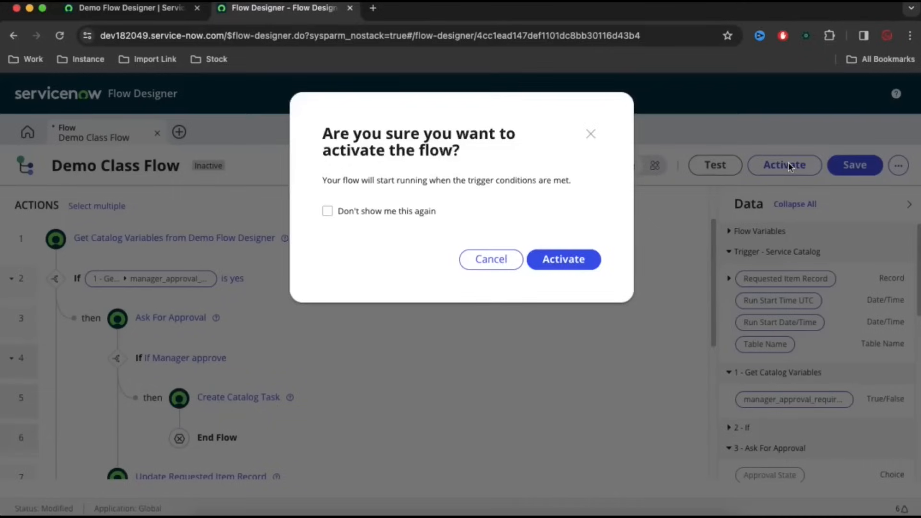
left_click(571, 258)
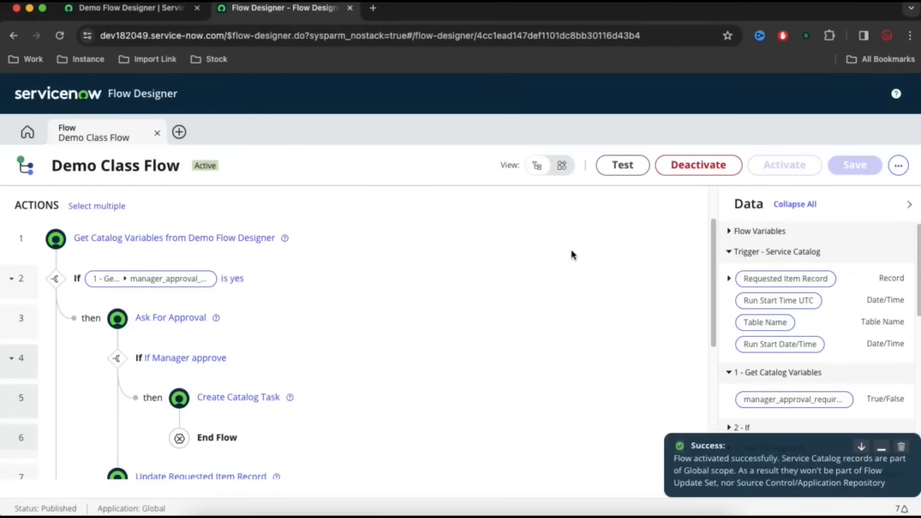
- Copy the flow name Demo Class Flow, and open the Demo Flow Designer catalog item's configuration record in the other browser tab
double_click(158, 165)
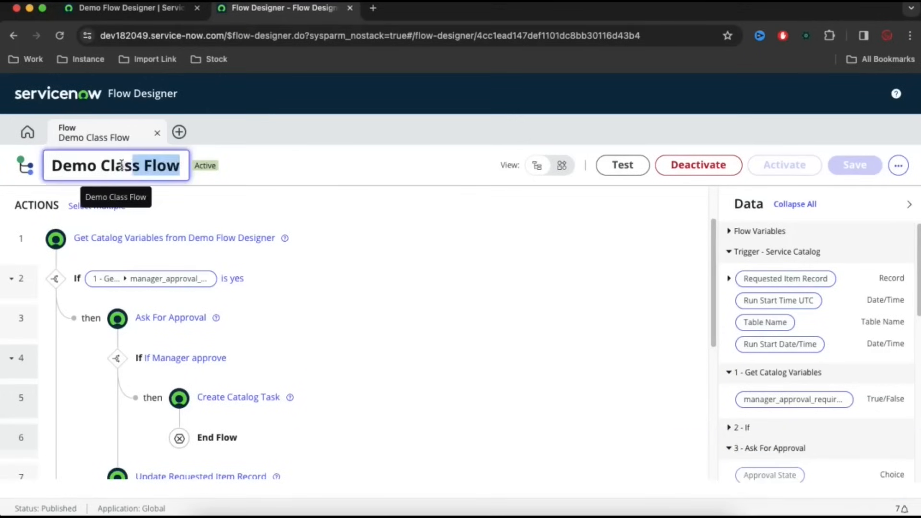
left_click_drag(123, 166, 48, 166)
key("super+c")
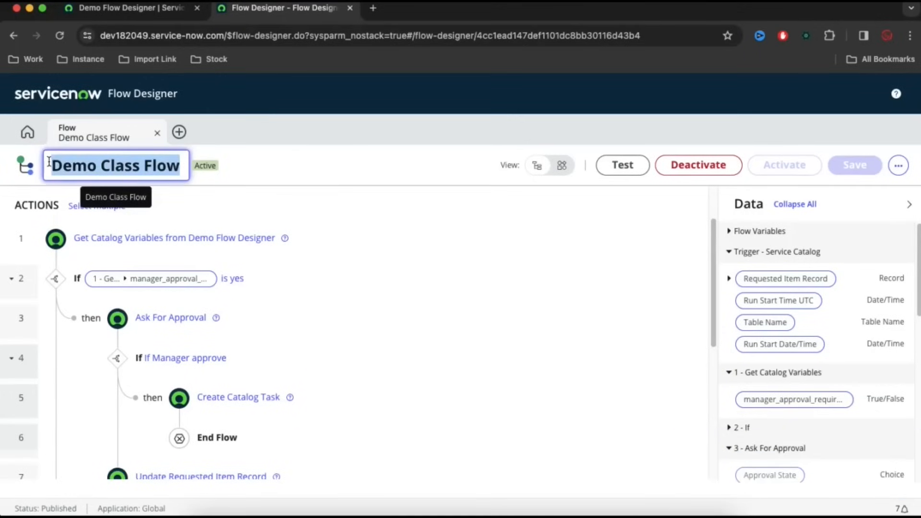
left_click(108, 7)
right_click(336, 121)
left_click(342, 126)
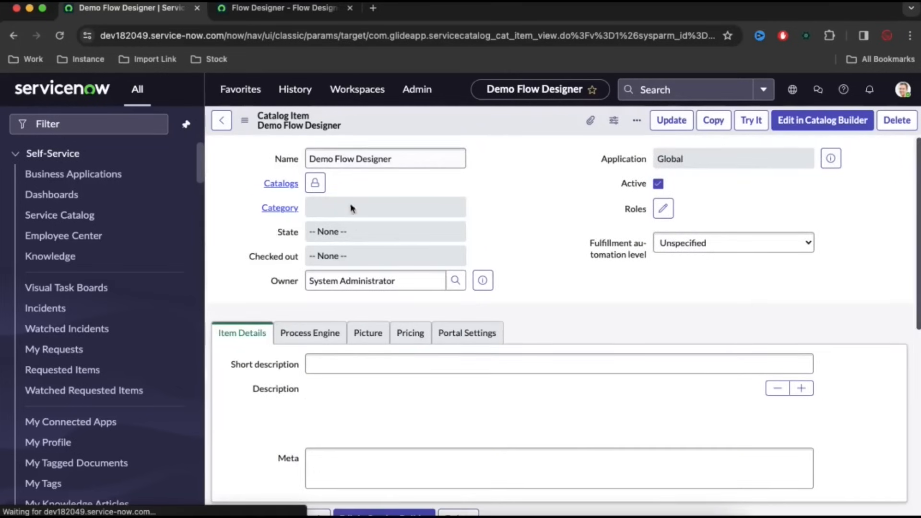
- Assign Demo Class Flow as the catalog item's process engine flow and save the record
left_click(330, 337)
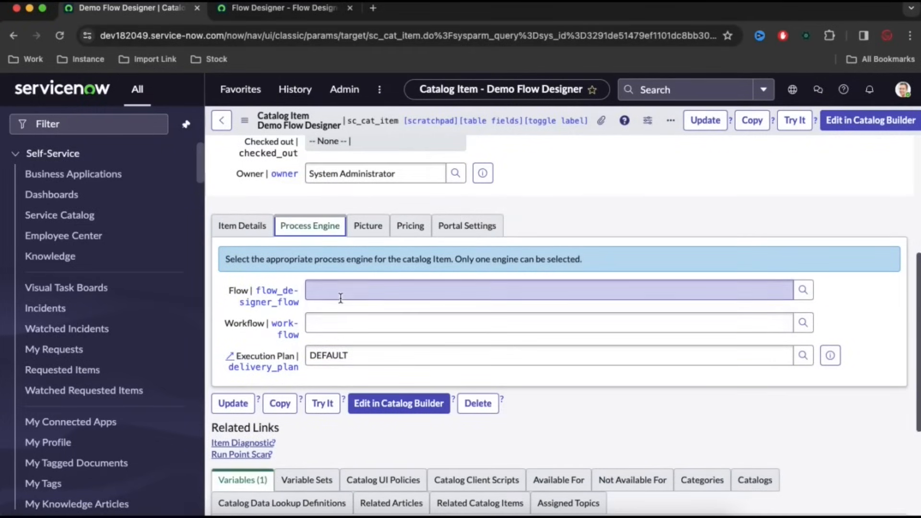
left_click(341, 298)
key("super+v")
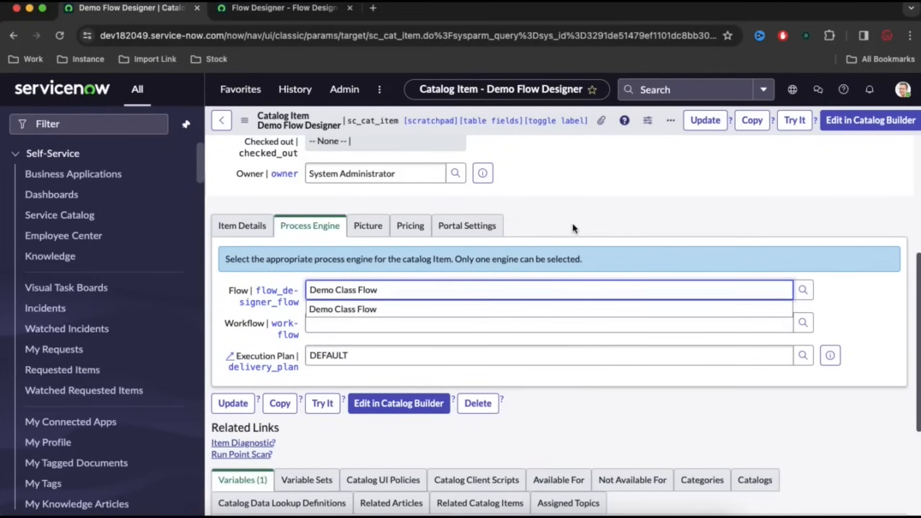
left_click(574, 228)
right_click(354, 119)
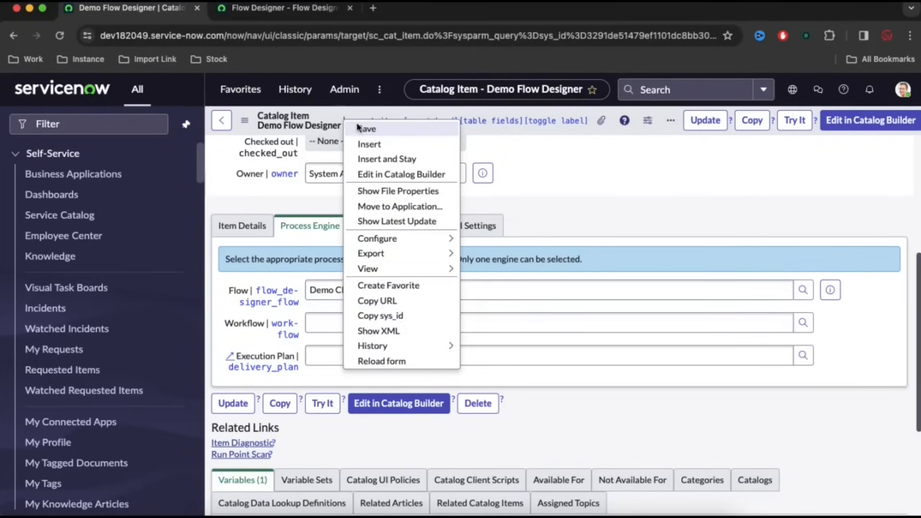
left_click(360, 128)
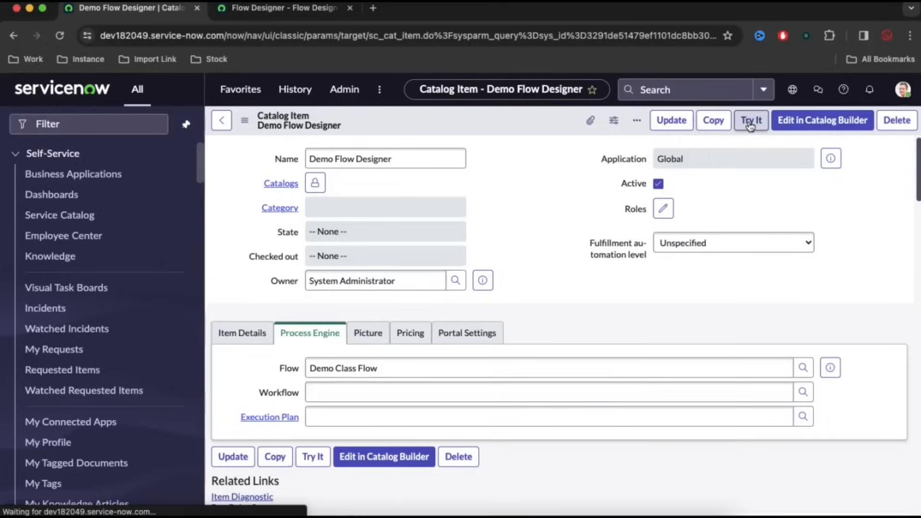
- Try the Demo Flow Designer item with Manager Approval Required set to Yes and order it
left_click(751, 121)
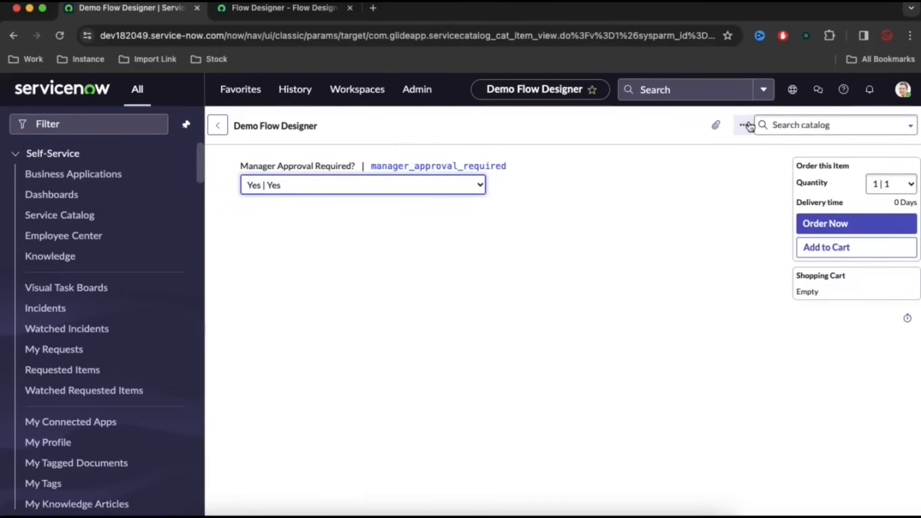
left_click(253, 185)
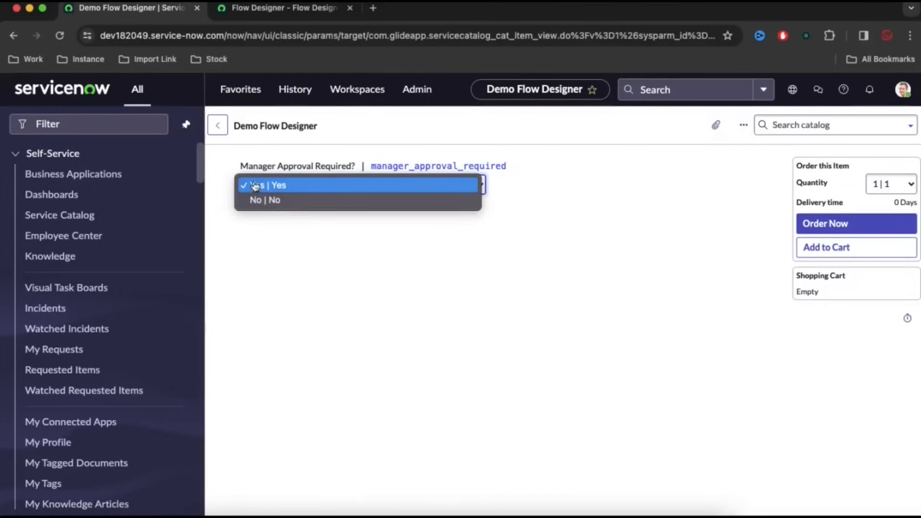
left_click(257, 187)
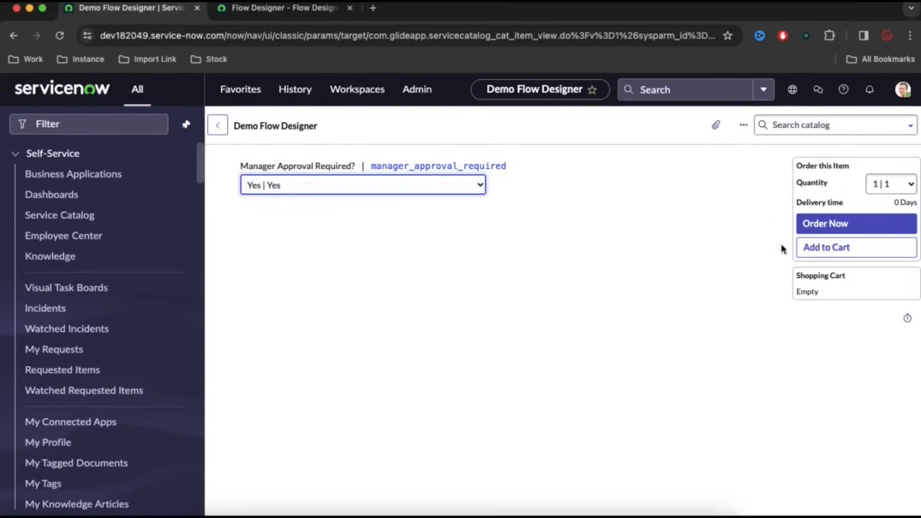
left_click(813, 224)
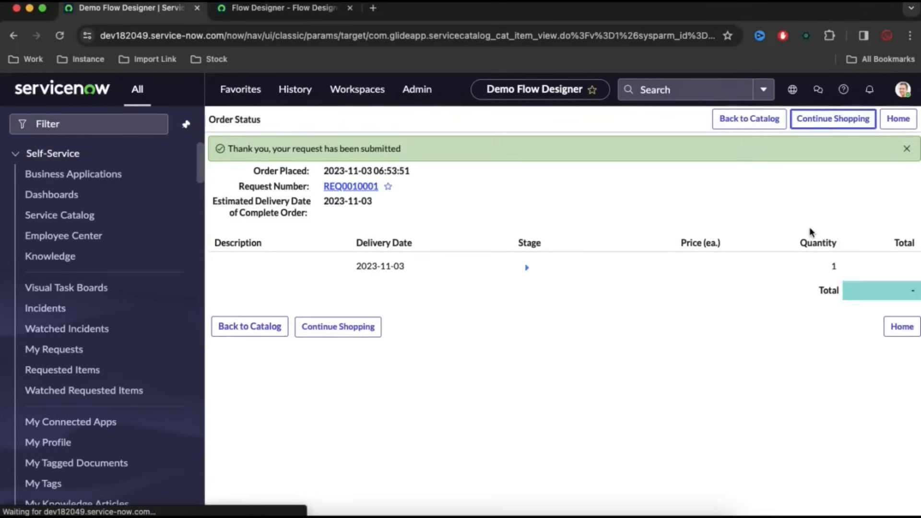
- Open the submitted request and view its Requested Items list
left_click(353, 190)
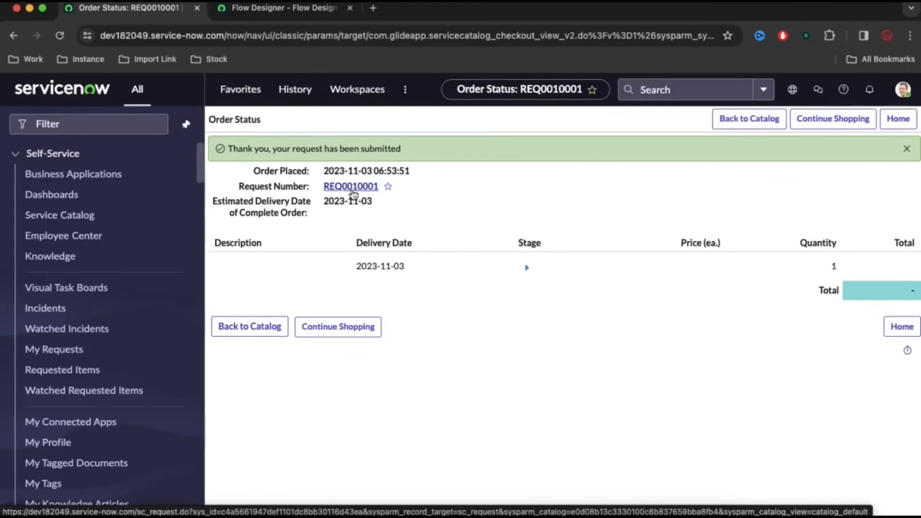
scroll(329, 329, "down", 4)
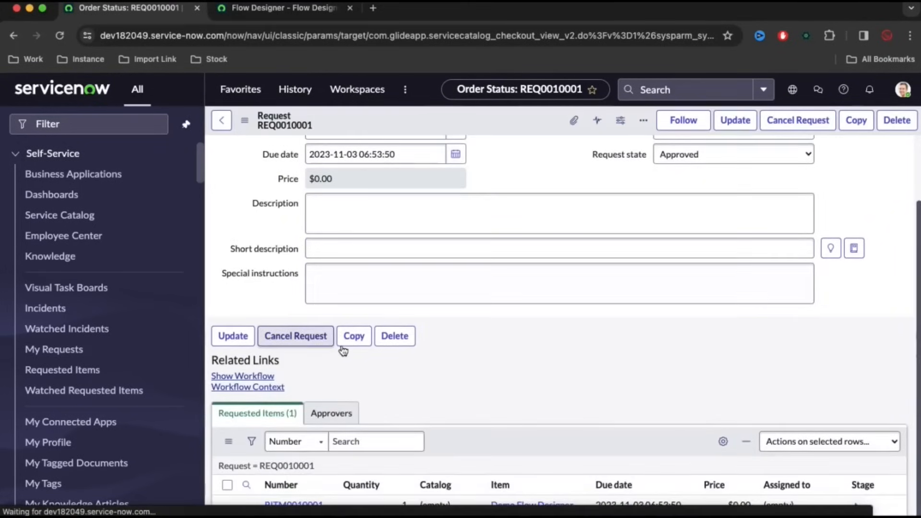
scroll(295, 435, "down", 5)
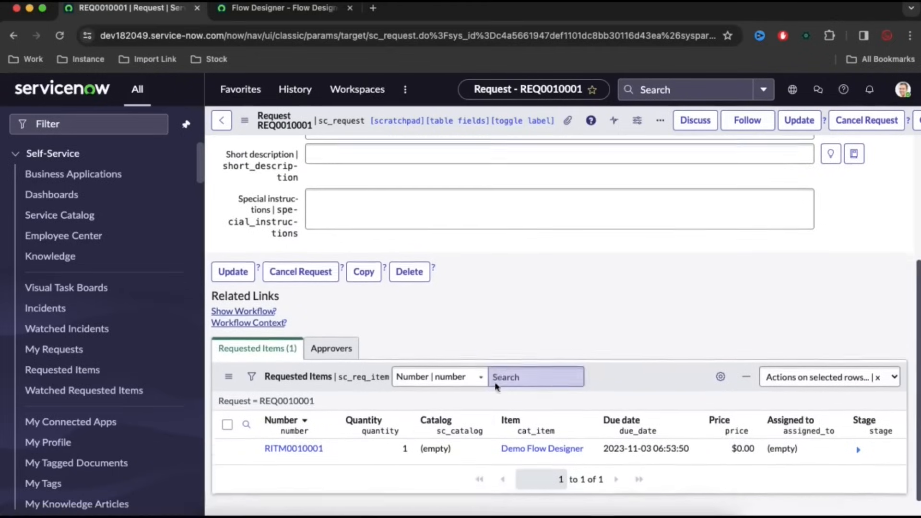
- Open the requested item and check its Approvers and Catalog Tasks lists, stage and state
left_click(294, 429)
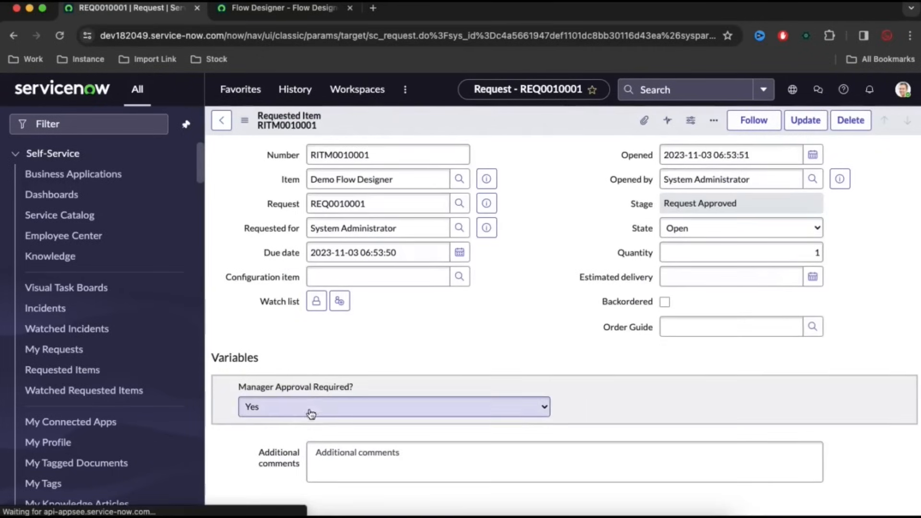
scroll(307, 393, "down", 3)
scroll(307, 385, "down", 4)
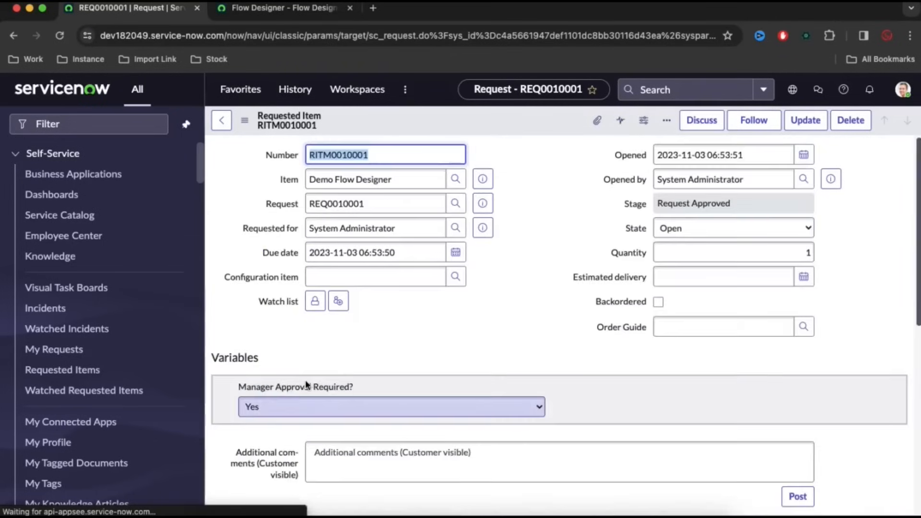
scroll(311, 386, "down", 5)
scroll(309, 384, "down", 3)
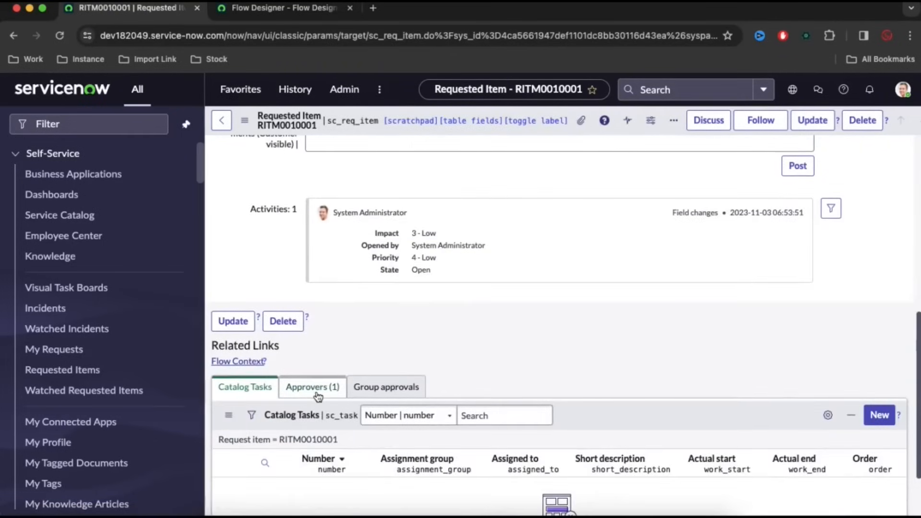
left_click(318, 396)
scroll(401, 345, "down", 2)
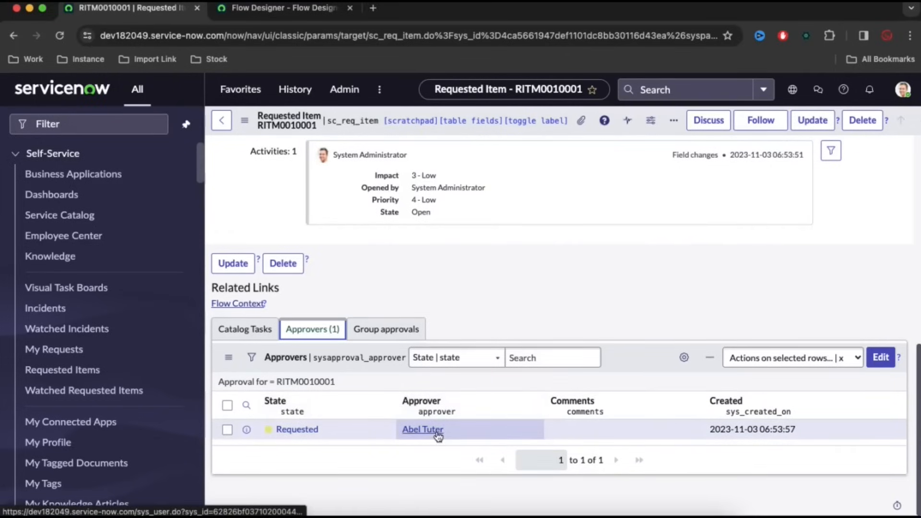
left_click(246, 331)
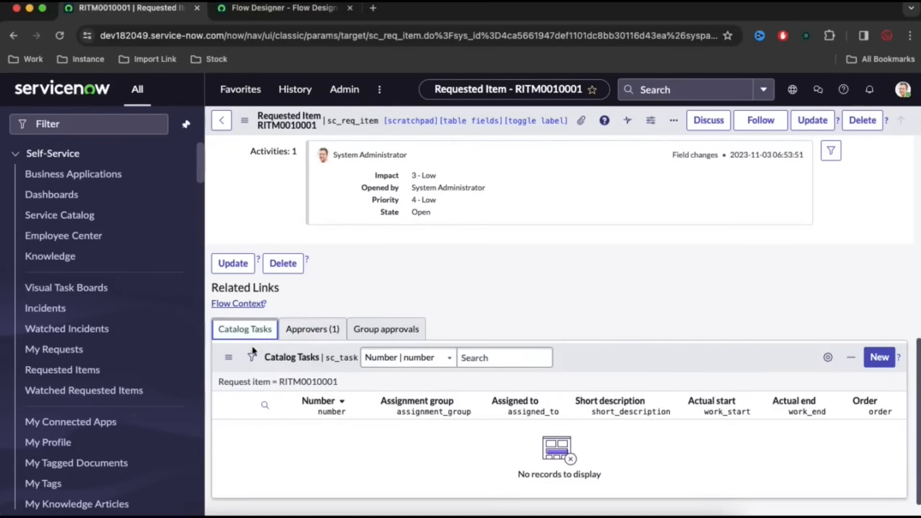
scroll(508, 331, "up", 10)
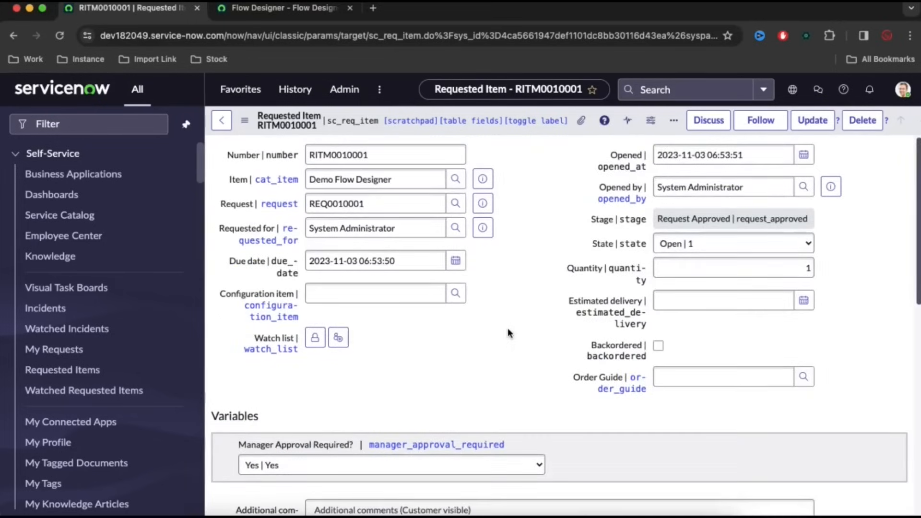
scroll(508, 333, "down", 10)
- Open the requested item's pending approval record in a separate browser tab and approve it on the manager's behalf
left_click(312, 305)
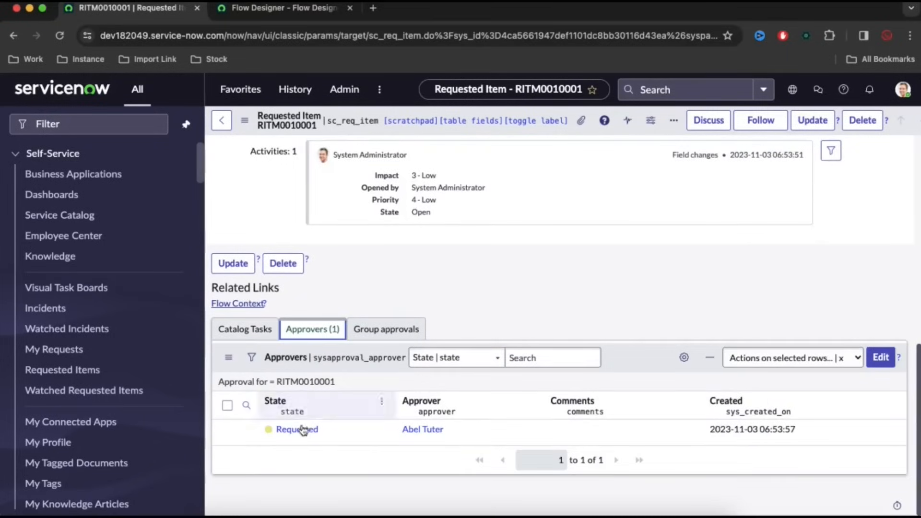
left_click(297, 429, "super")
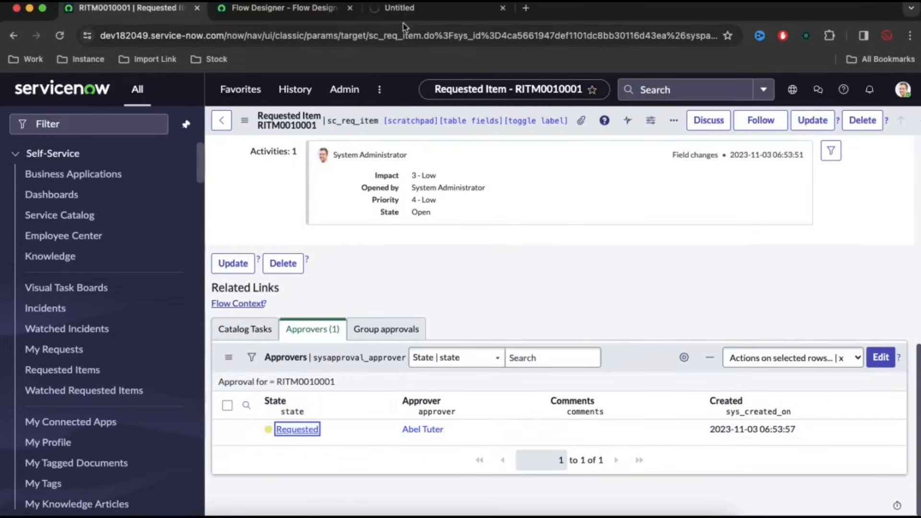
left_click(406, 11)
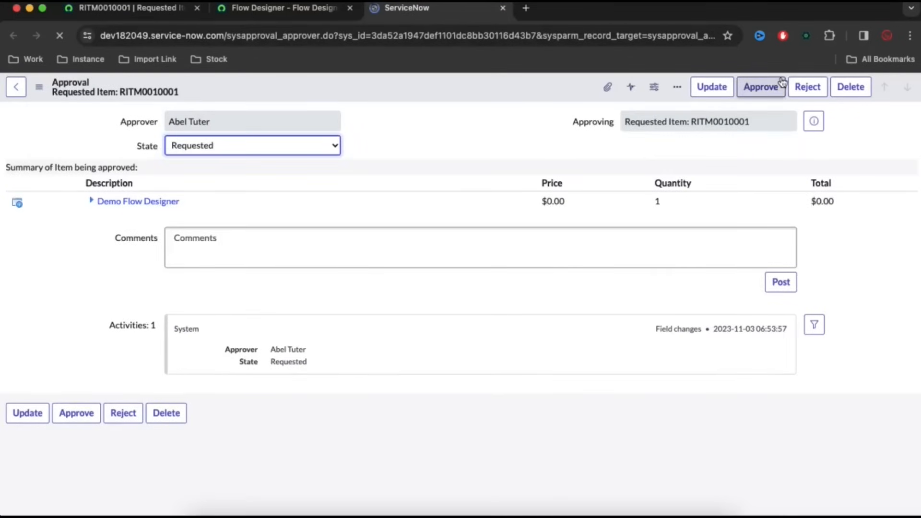
left_click(143, 10)
scroll(465, 218, "up", 10)
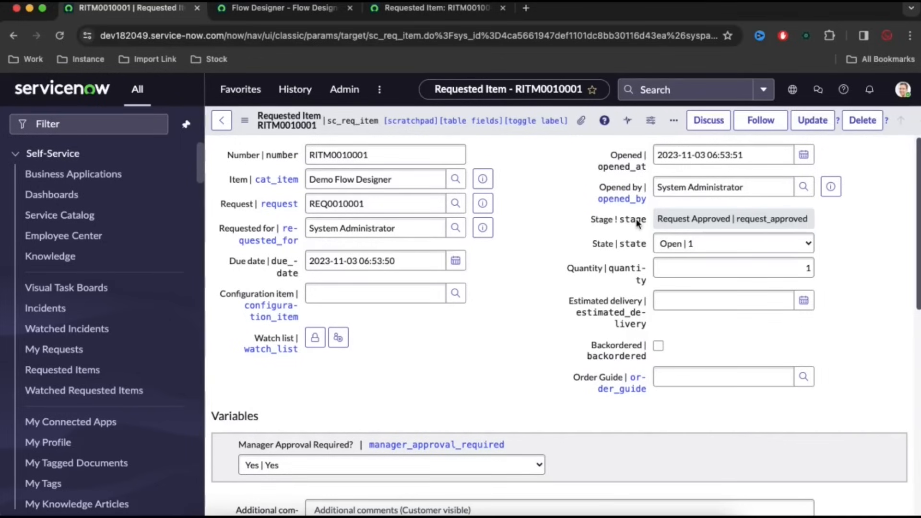
left_click(401, 12)
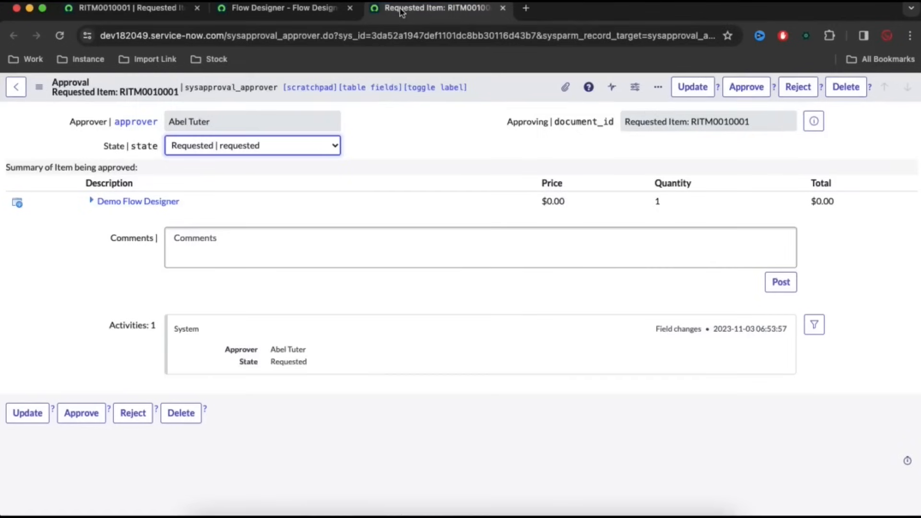
left_click(731, 91)
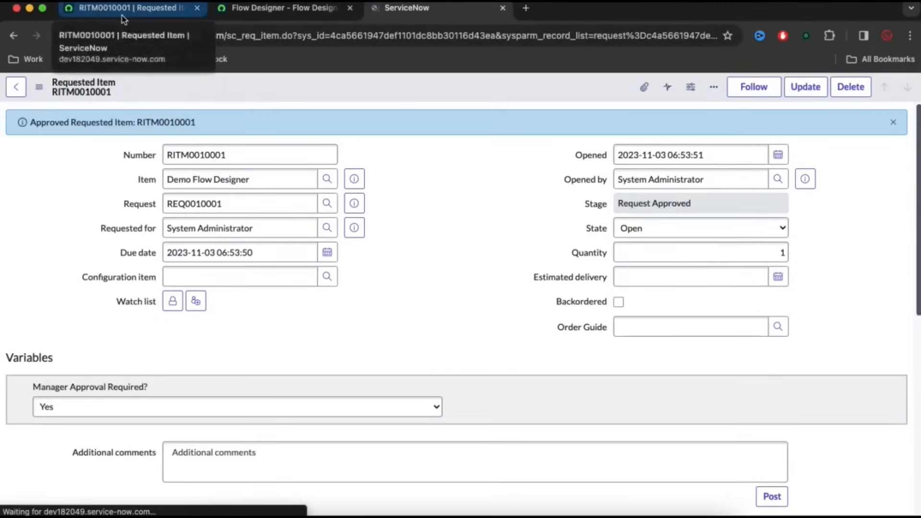
- Back in the original requested item tab, check the approval and the Catalog Tasks list, then reload the record and check its stage
scroll(459, 384, "down", 9)
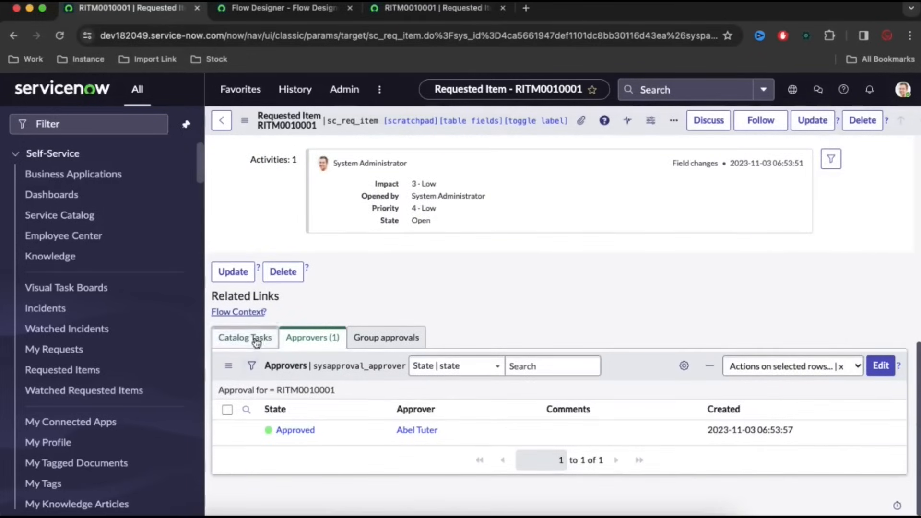
left_click(244, 336)
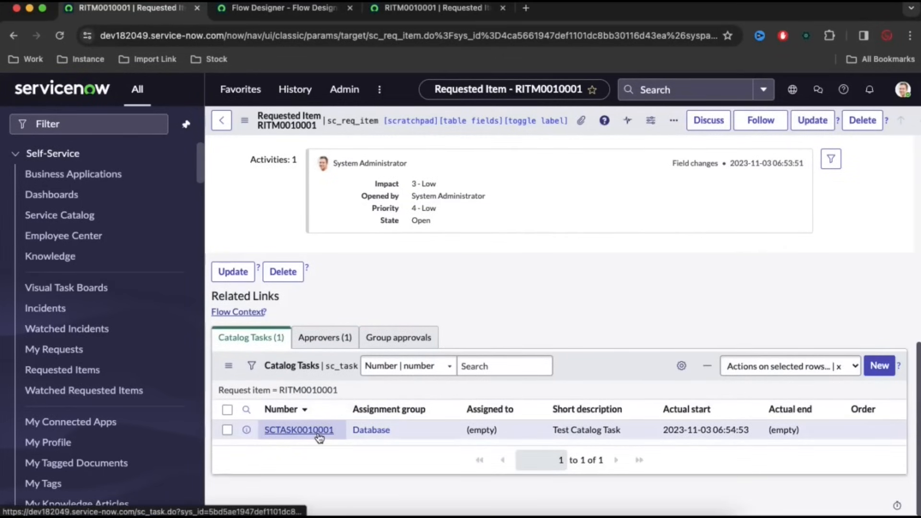
scroll(539, 357, "up", 10)
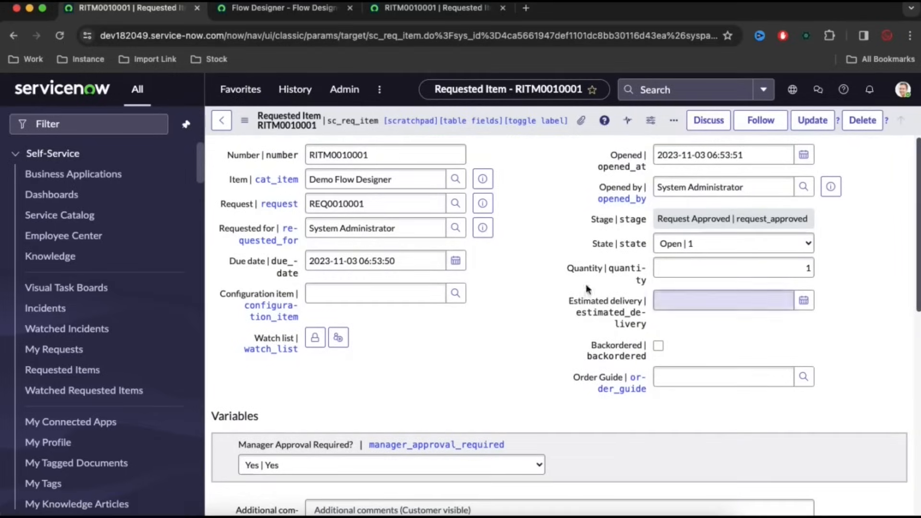
left_click(60, 36)
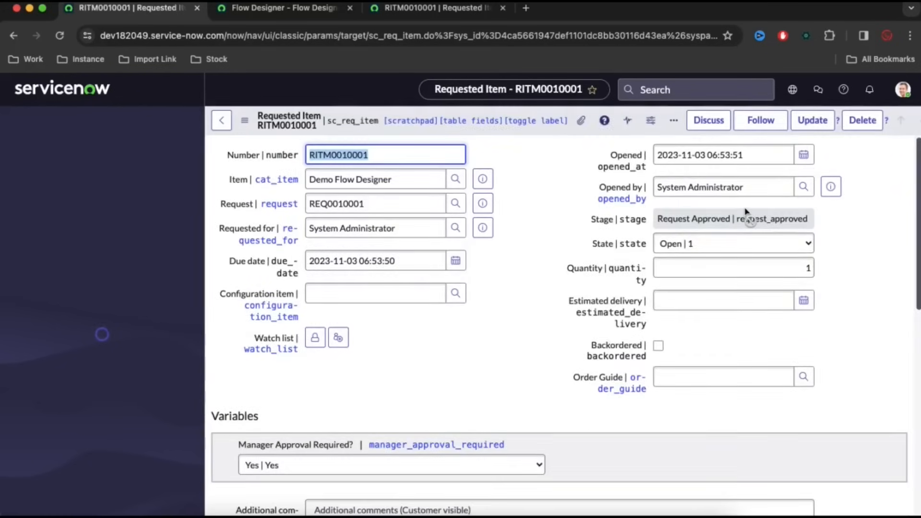
scroll(568, 302, "down", 3)
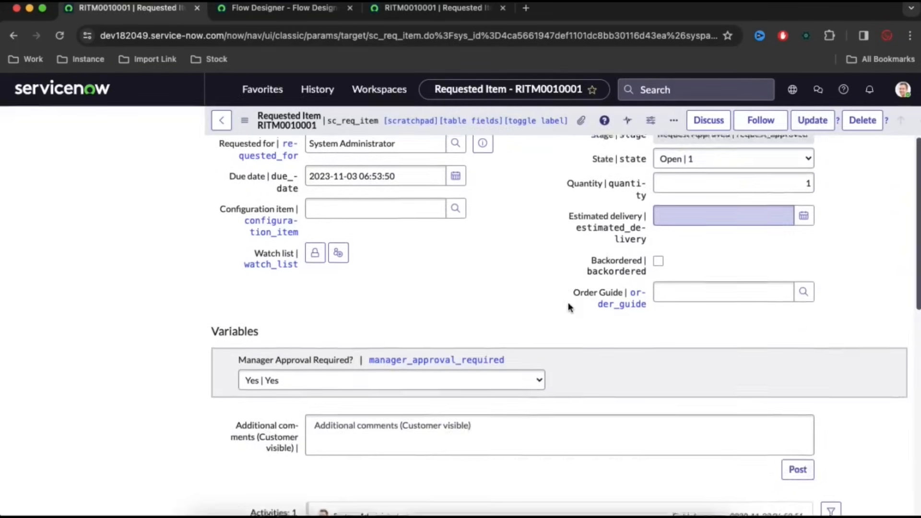
scroll(569, 307, "down", 7)
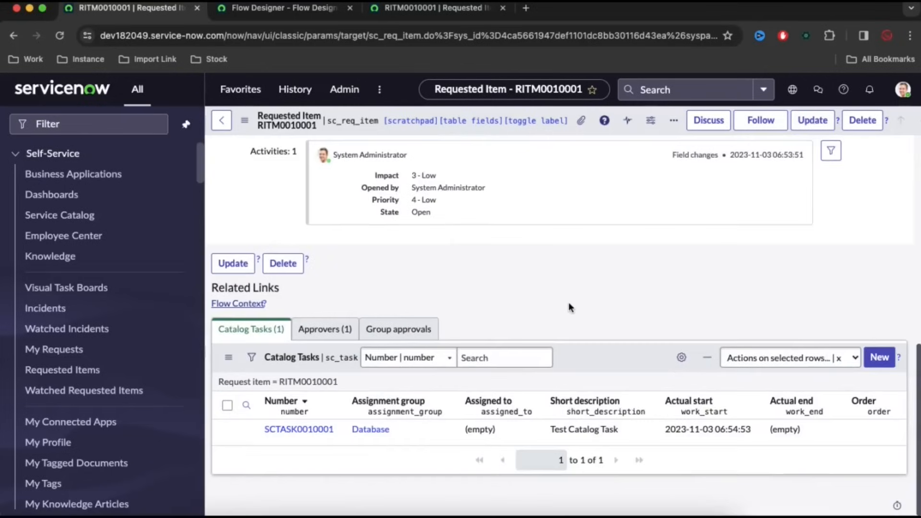
- Open the Test Catalog Task record in a separate browser tab and close the task
left_click(298, 430, "super")
left_click(552, 13)
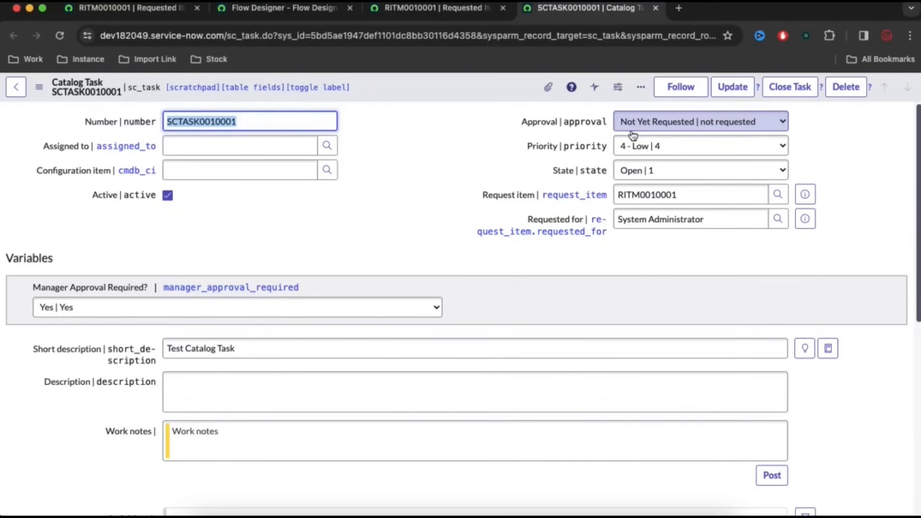
left_click(781, 88)
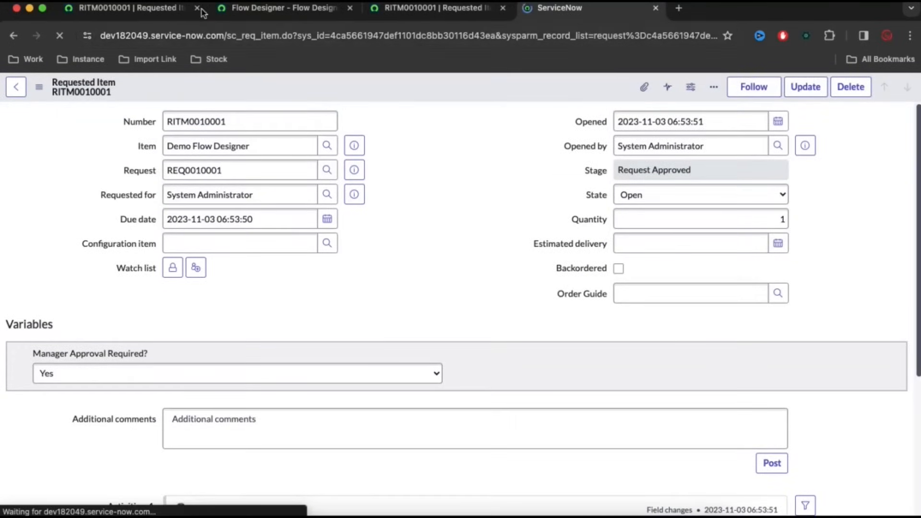
- Reload the requested item in its original tab and check its stage, catalog task and available State options
left_click(161, 15)
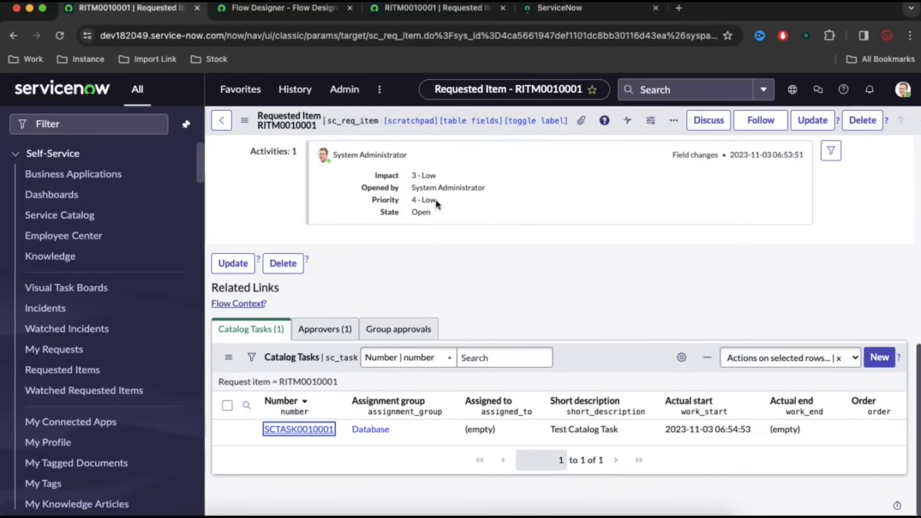
scroll(436, 204, "up", 10)
left_click(58, 38)
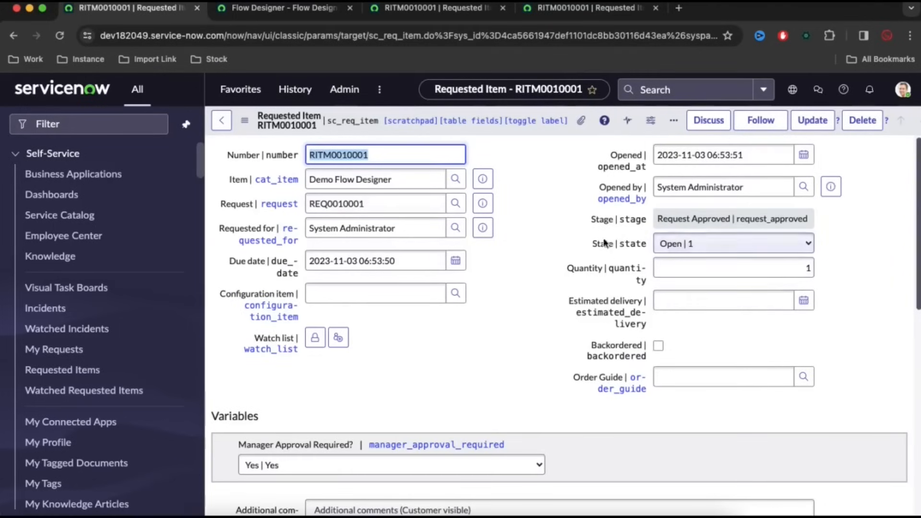
scroll(638, 263, "down", 10)
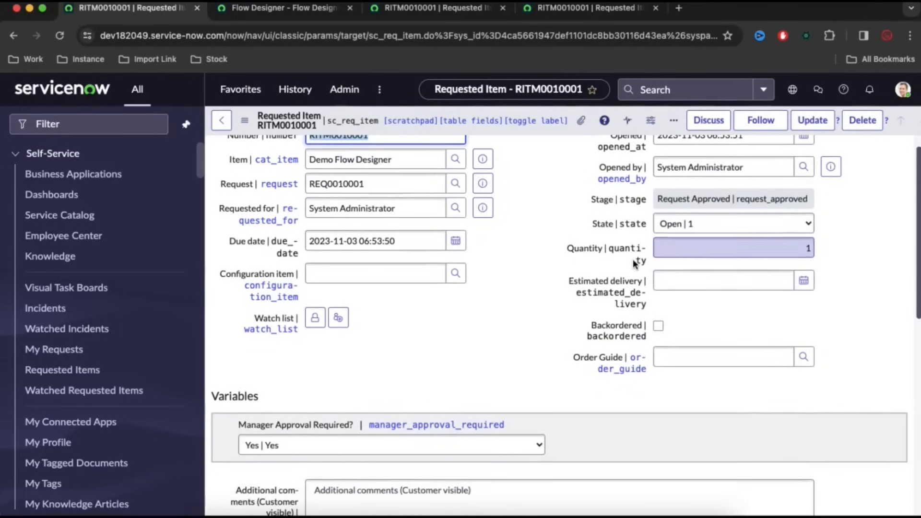
scroll(643, 249, "down", 1)
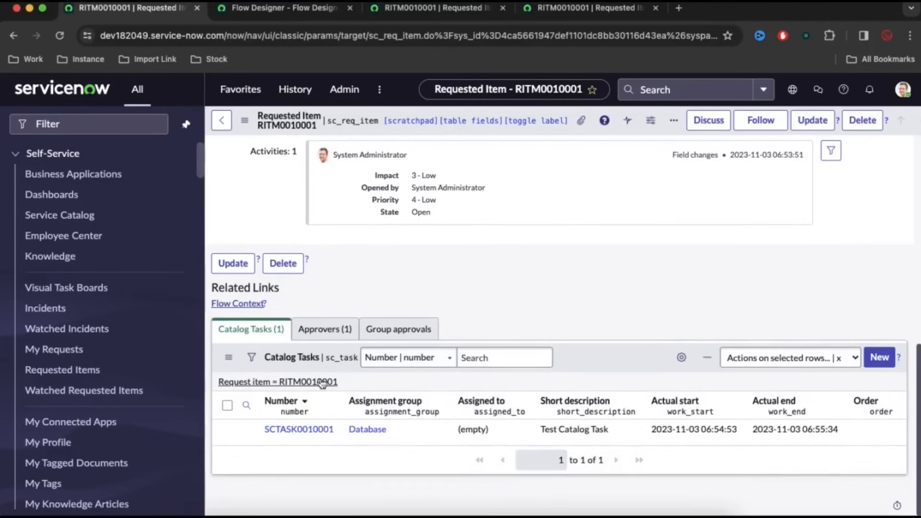
scroll(591, 319, "up", 10)
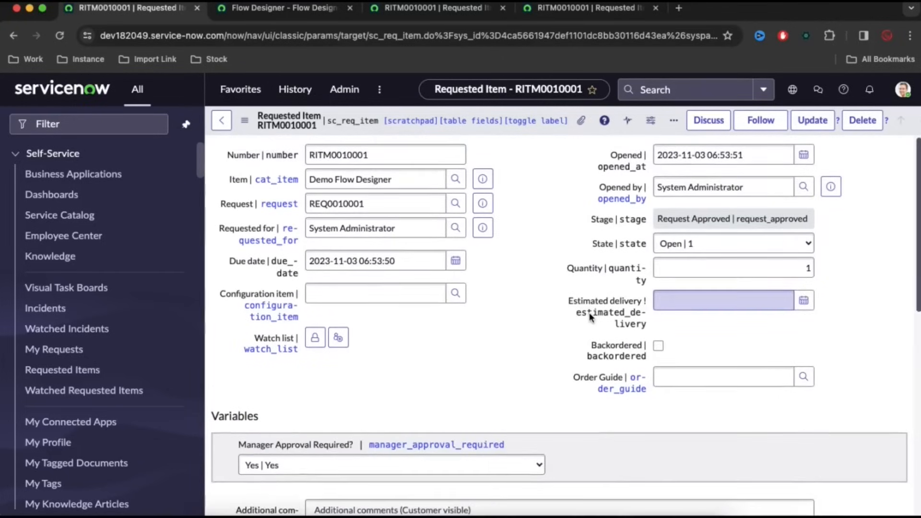
left_click(664, 252)
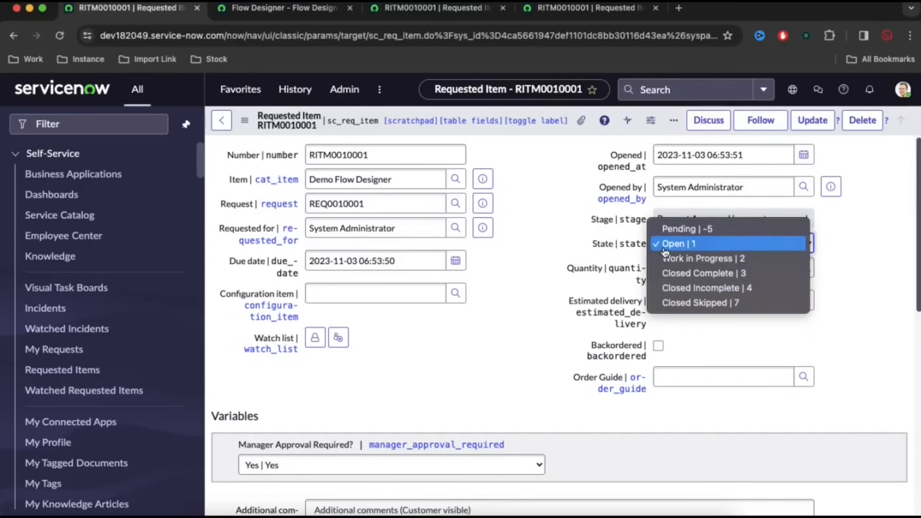
left_click(568, 254)
- In the Flow Designer tab, open Demo Class Flow's stages, add the stages from the Requested Item template and review them
left_click(300, 15)
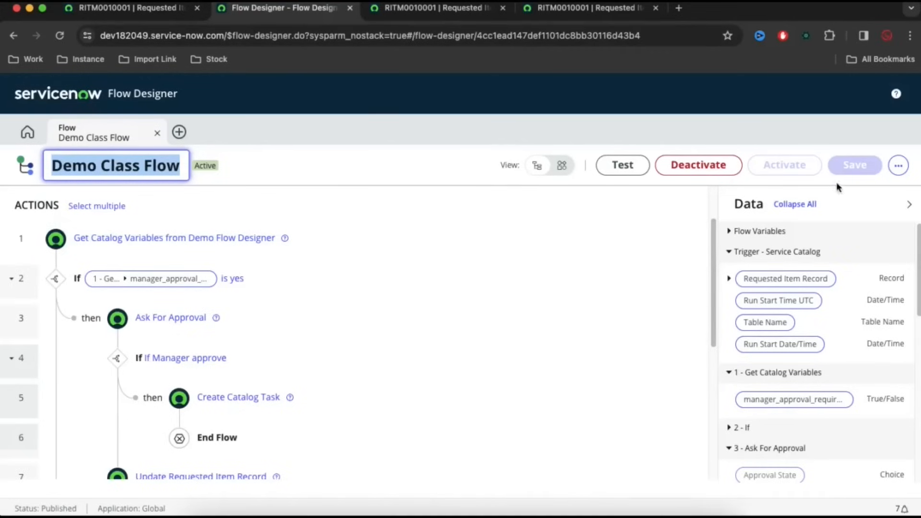
left_click(899, 166)
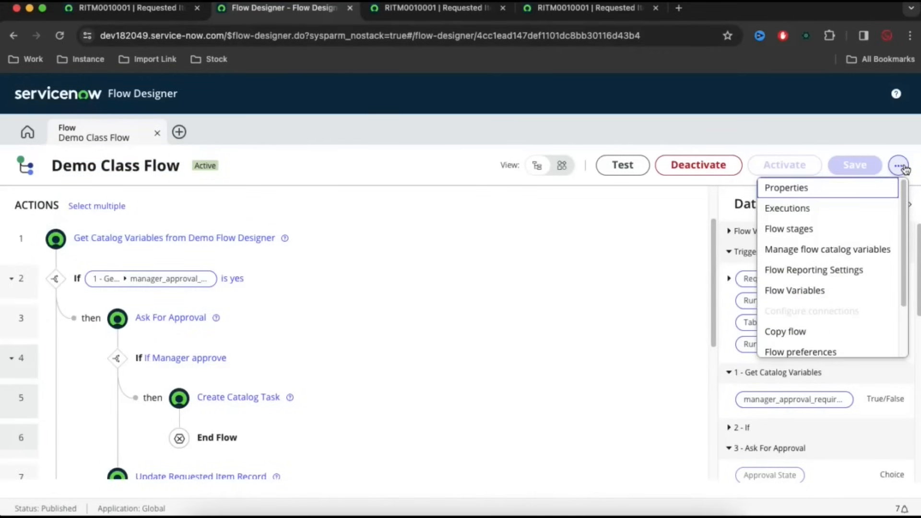
left_click(810, 235)
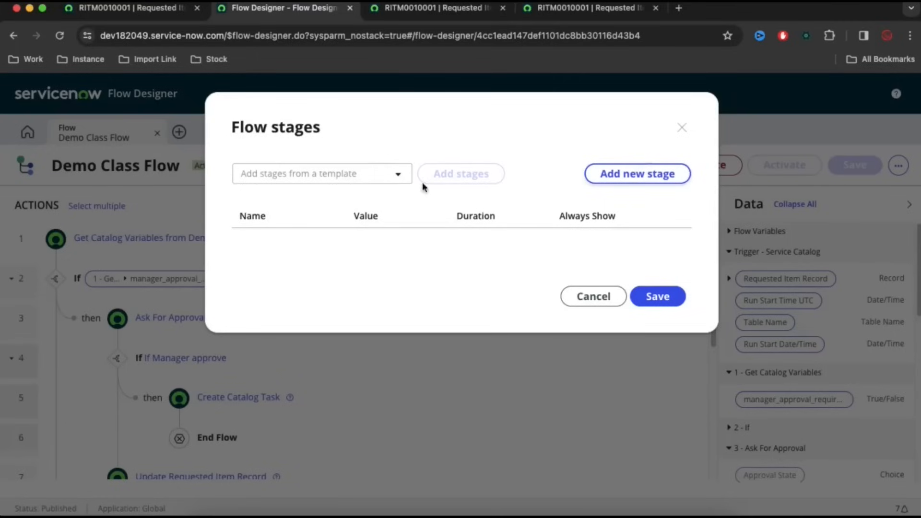
left_click(397, 175)
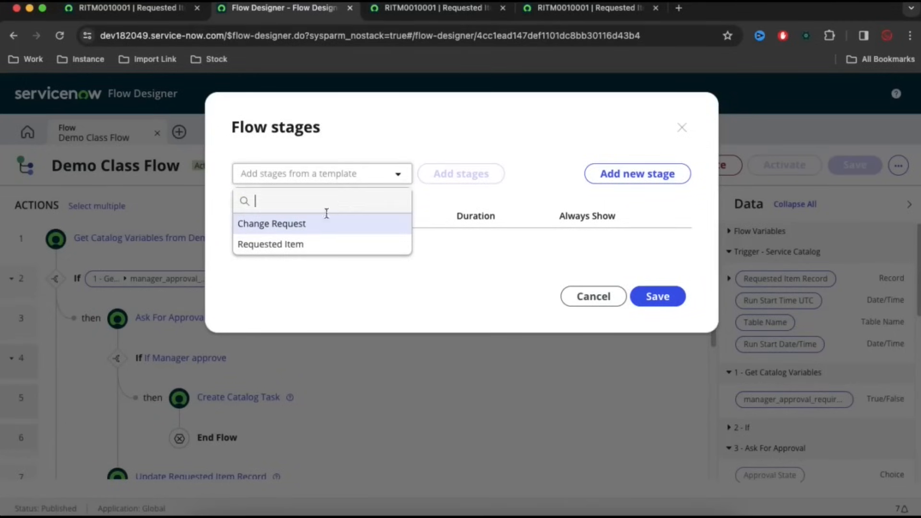
left_click(297, 247)
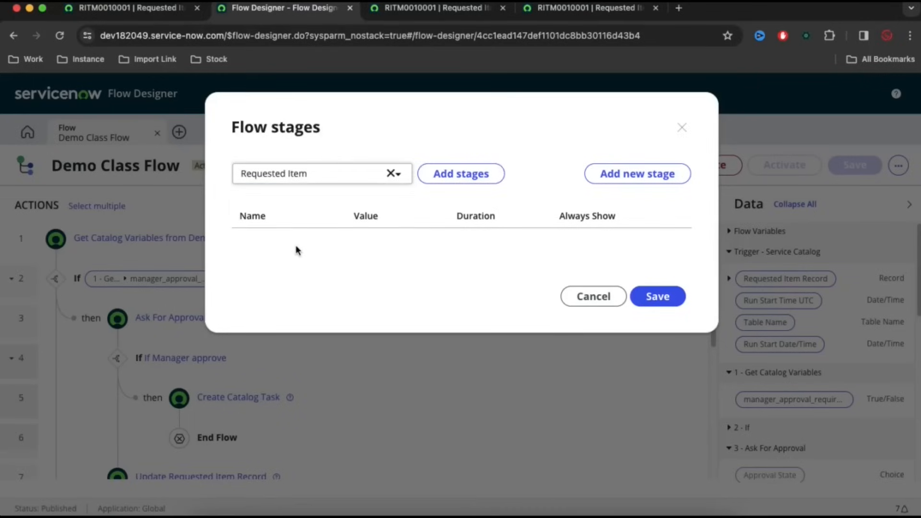
left_click(459, 173)
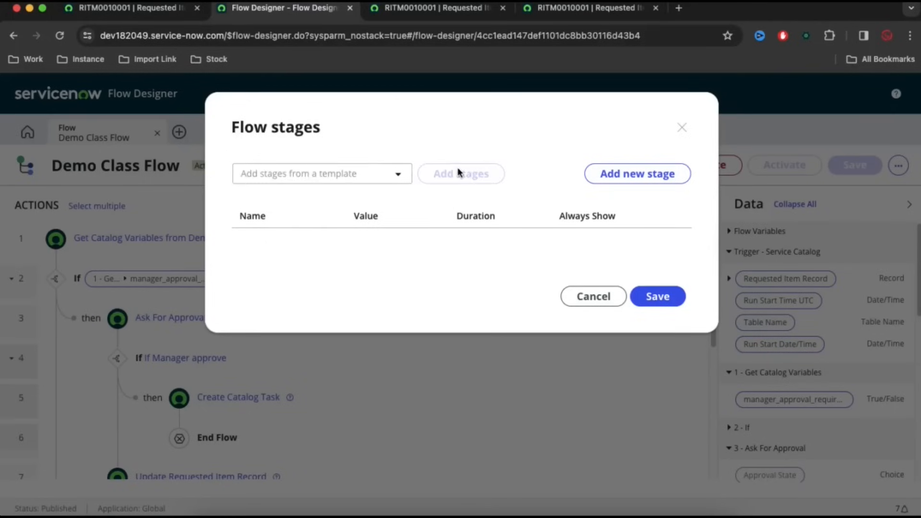
scroll(388, 358, "down", 5)
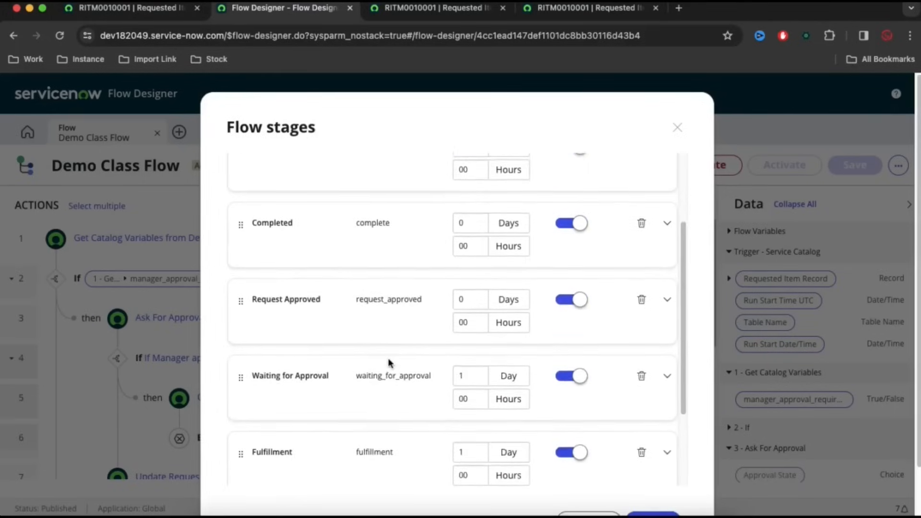
scroll(401, 336, "up", 5)
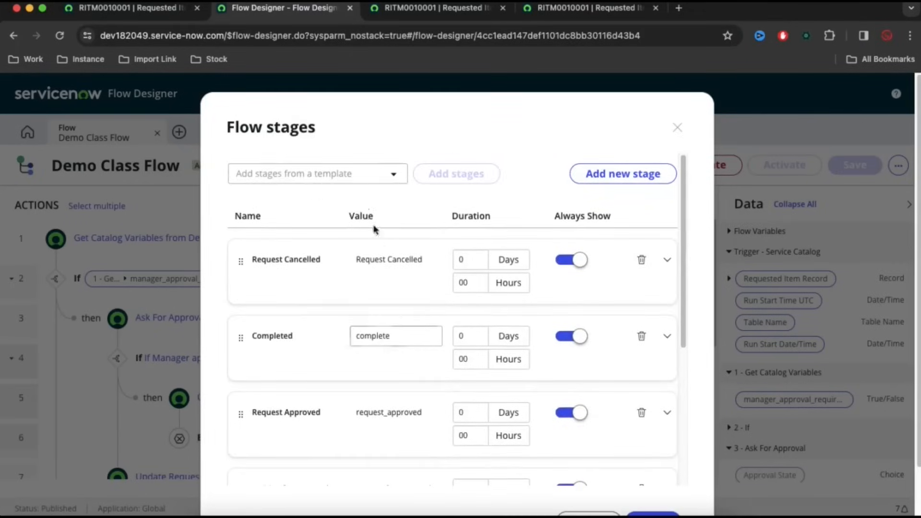
scroll(417, 263, "down", 5)
scroll(616, 387, "down", 2)
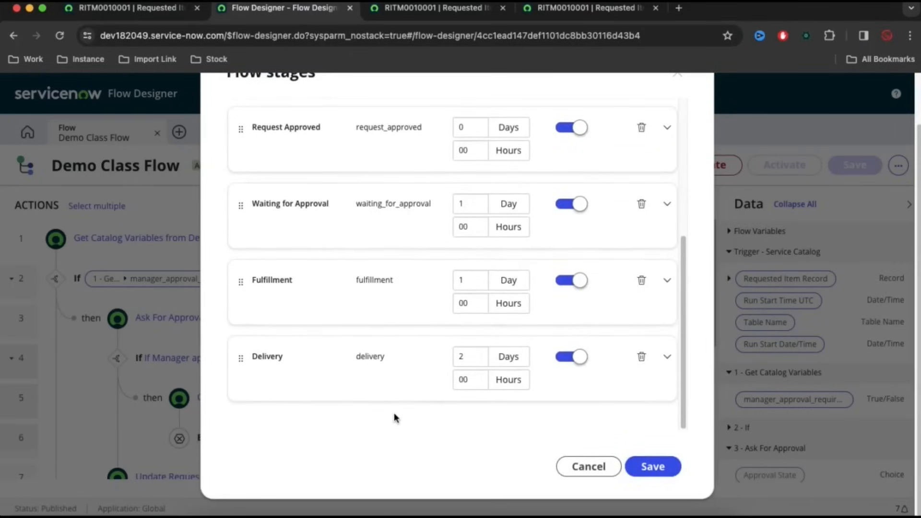
- Save the flow stages and set the Waiting for Approval stage before the Ask For Approval action
left_click(661, 468)
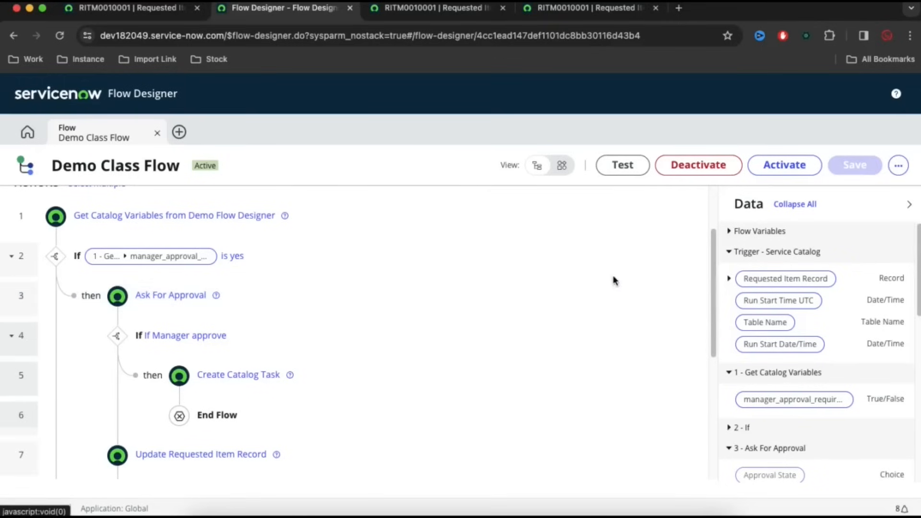
left_click(616, 283)
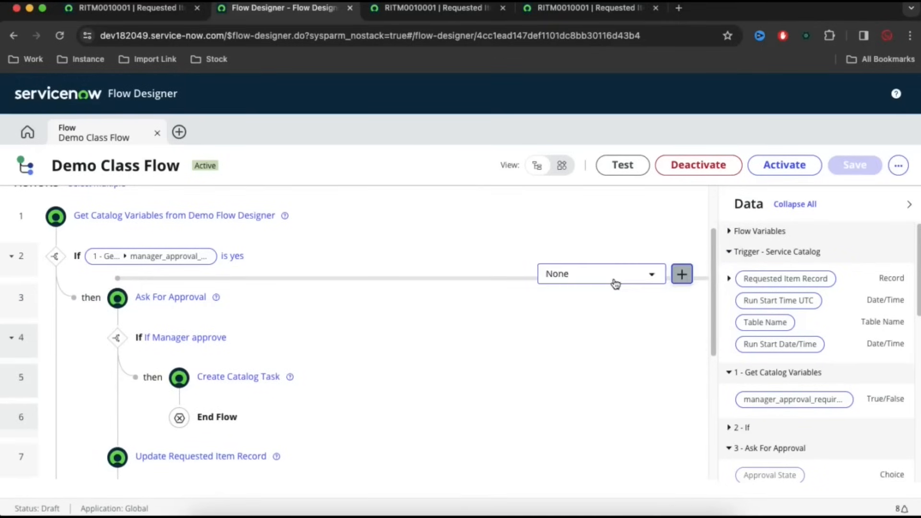
left_click(614, 282)
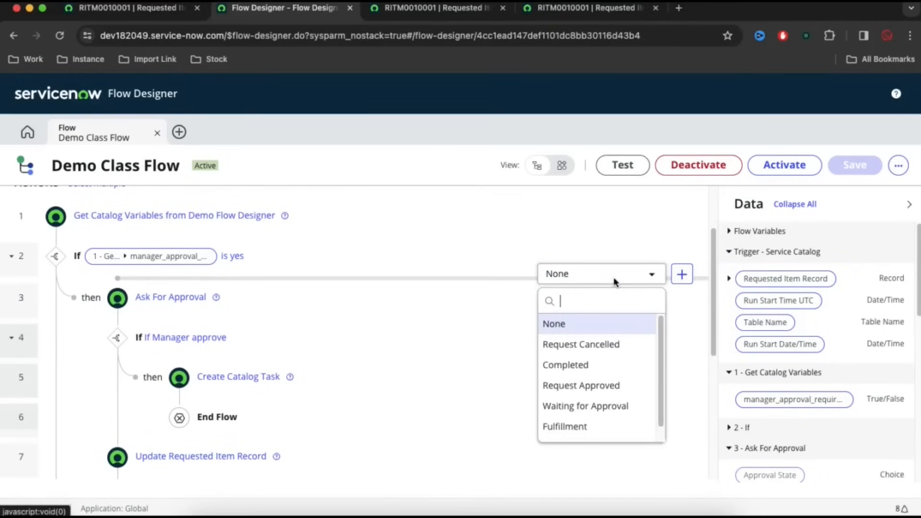
left_click(609, 407)
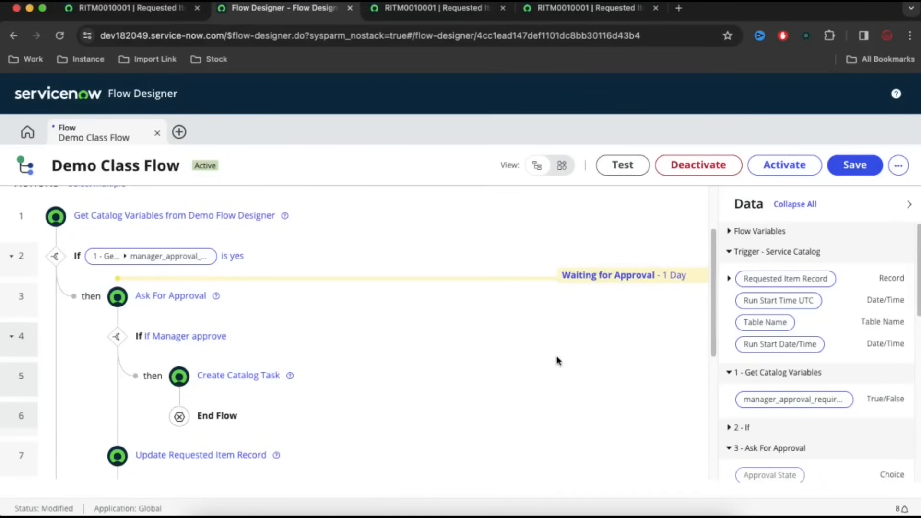
- Set the Fulfillment stage before the Create Catalog Task action in the manager-approved branch
mouse_move(518, 358)
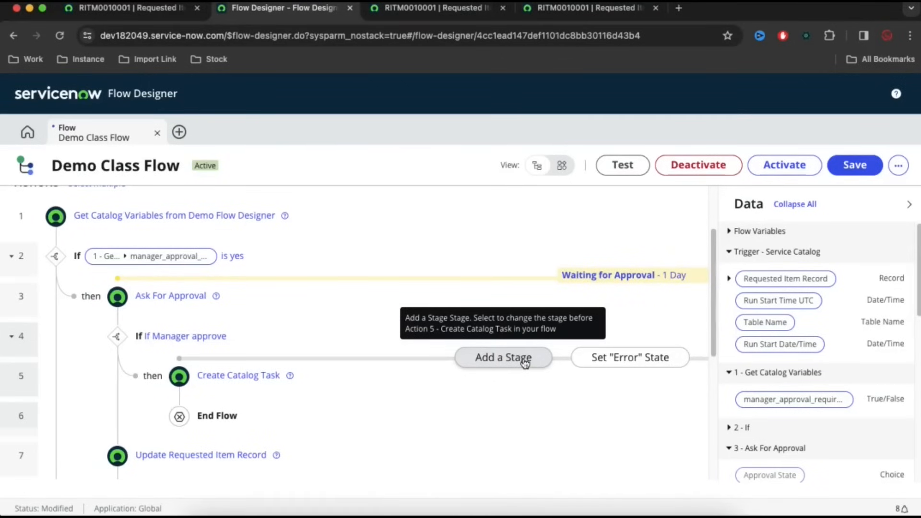
left_click(524, 363)
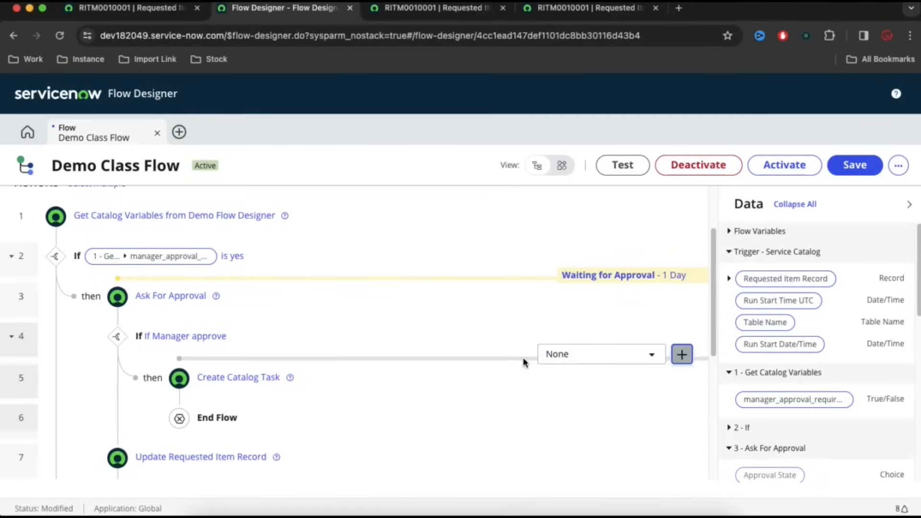
left_click(576, 359)
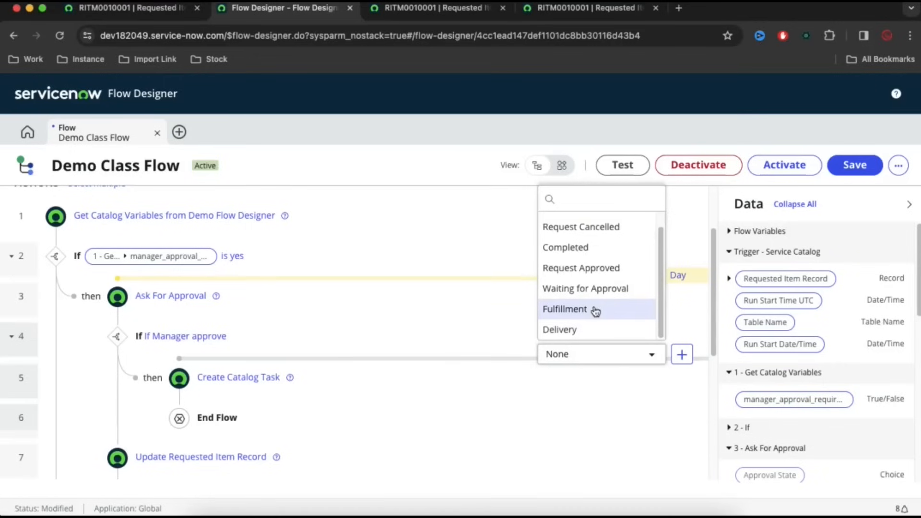
left_click(595, 311)
- Set the Completed stage before the End Flow step that follows Create Catalog Task in the manager-approved branch
scroll(478, 385, "down", 3)
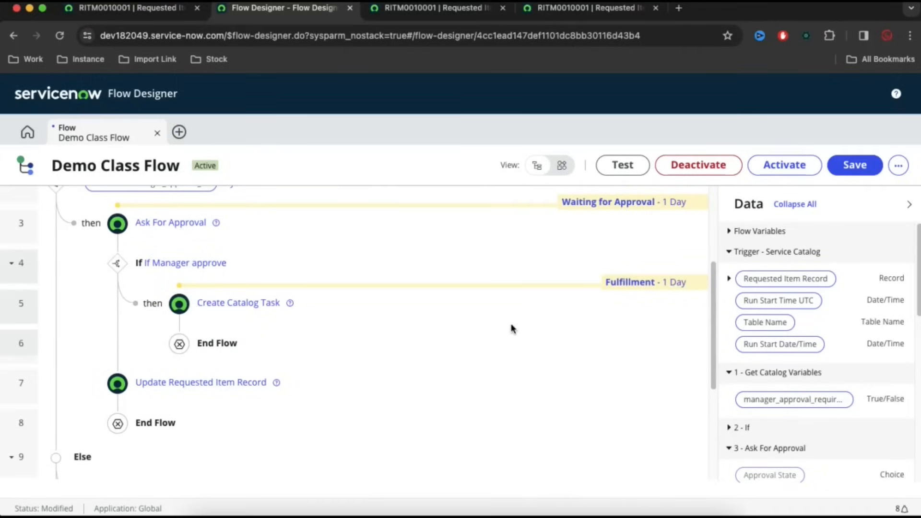
left_click(509, 329)
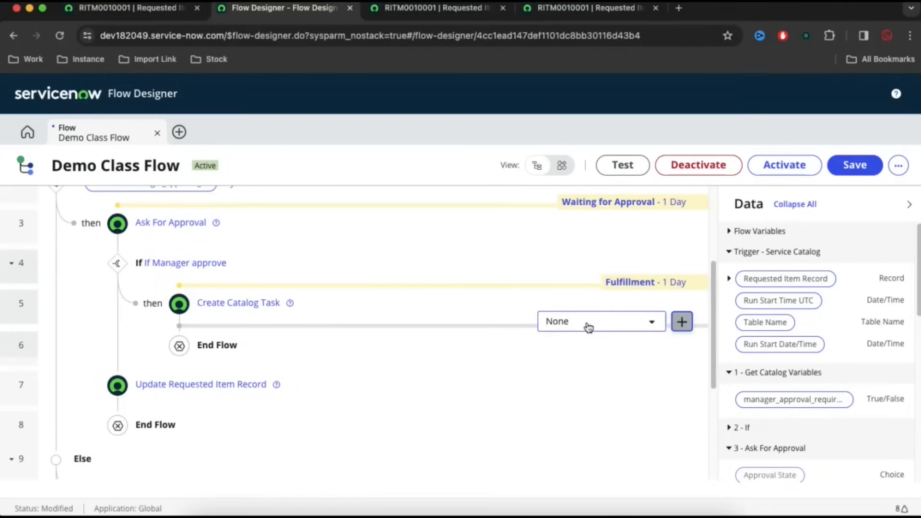
left_click(588, 327)
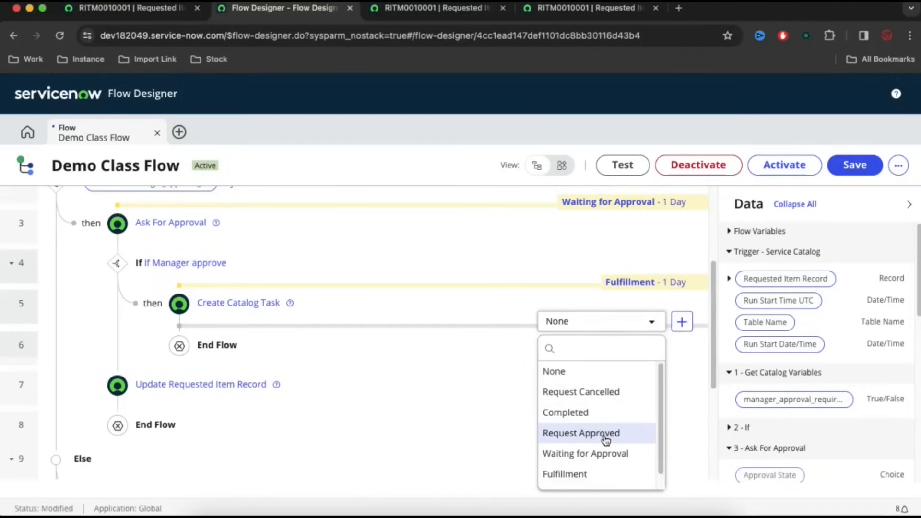
left_click(575, 412)
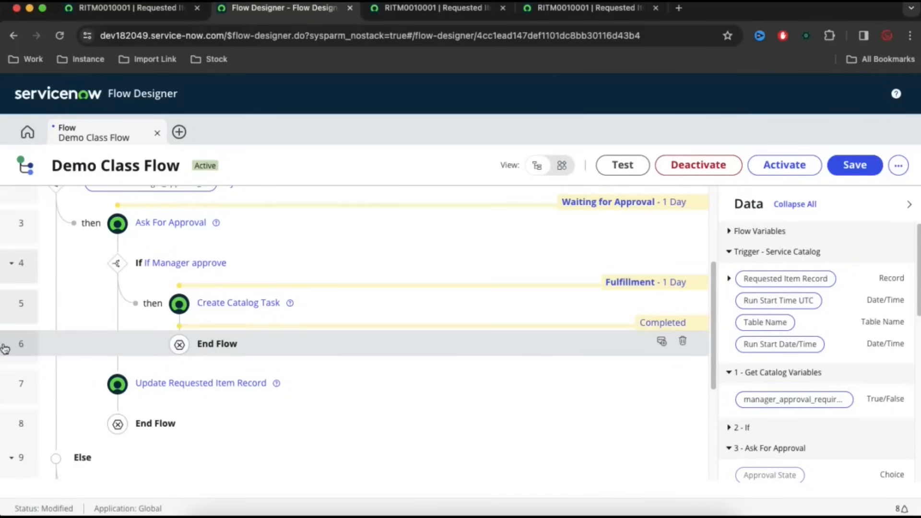
- Delete the End Flow step that follows Create Catalog Task in the manager-approved branch
left_click(182, 337)
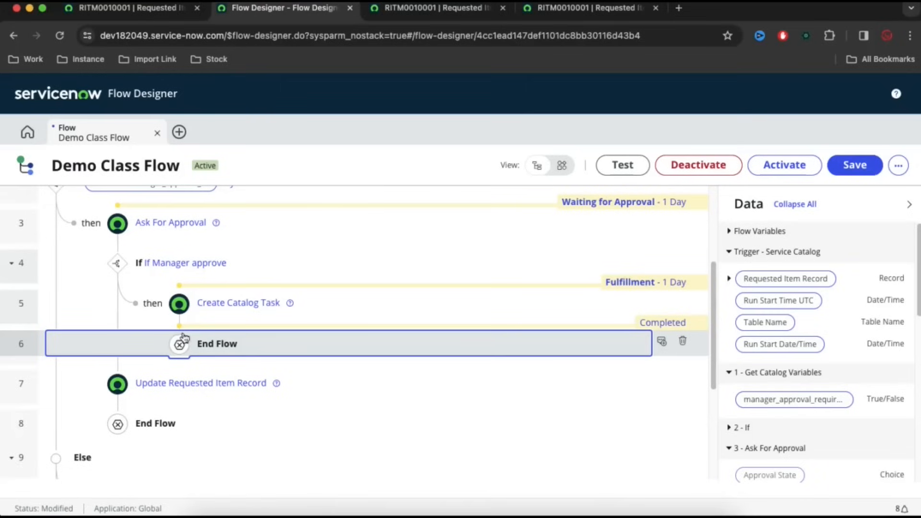
left_click(682, 341)
left_click(569, 265)
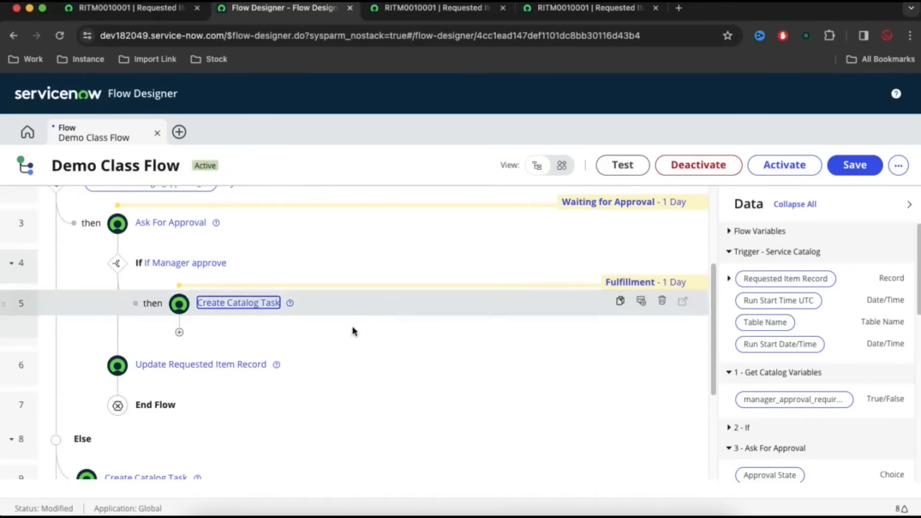
- Add an Update Record action after the manager-approved Create Catalog Task, using the Service Catalog trigger's Requested Item Record
left_click(181, 334)
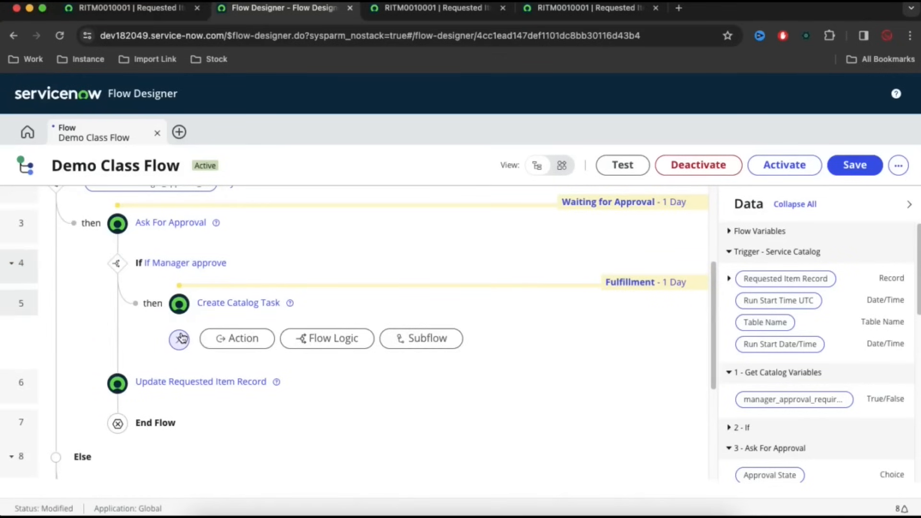
left_click(252, 340)
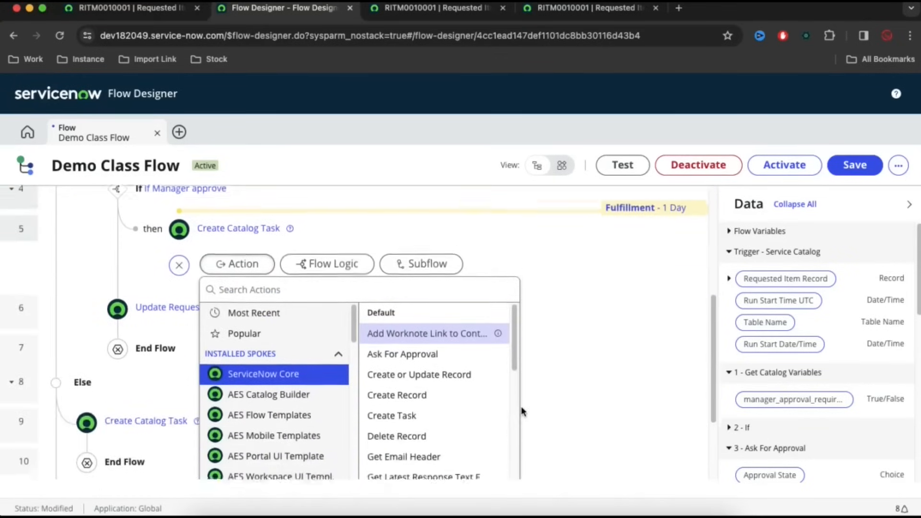
scroll(442, 426, "down", 5)
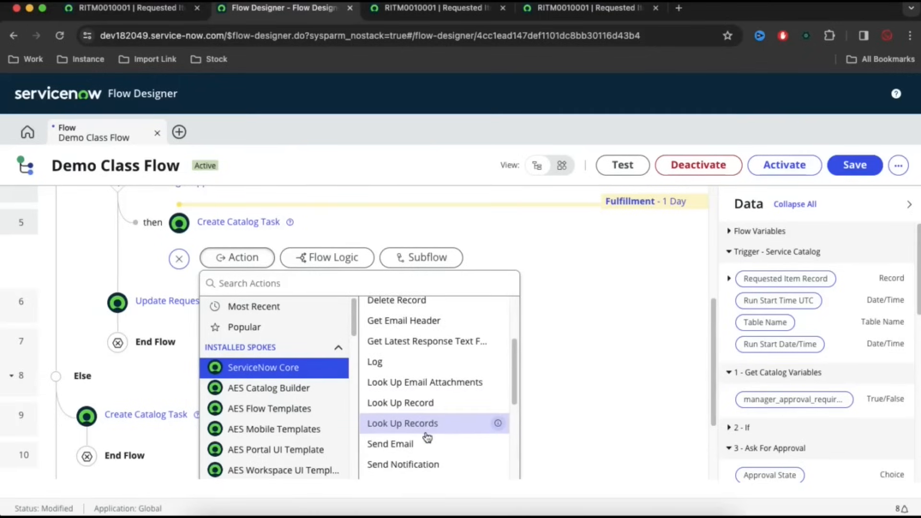
left_click(424, 438)
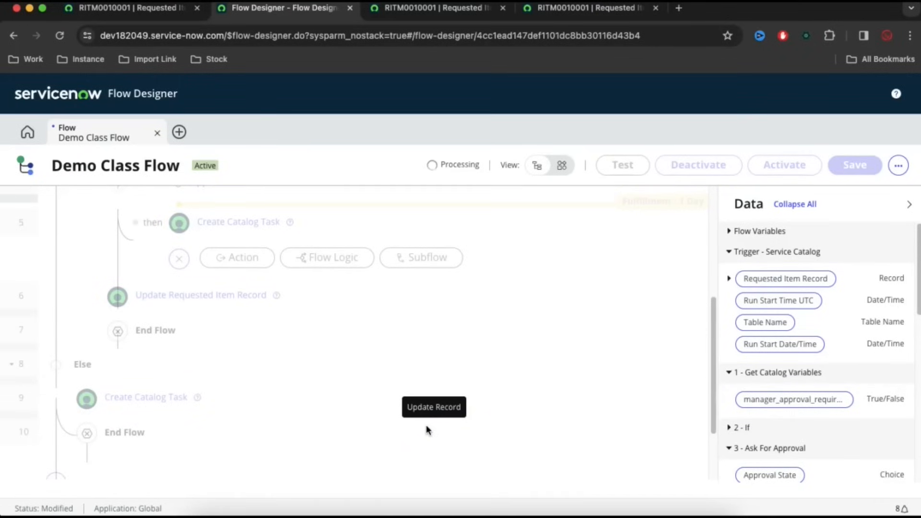
left_click(484, 325)
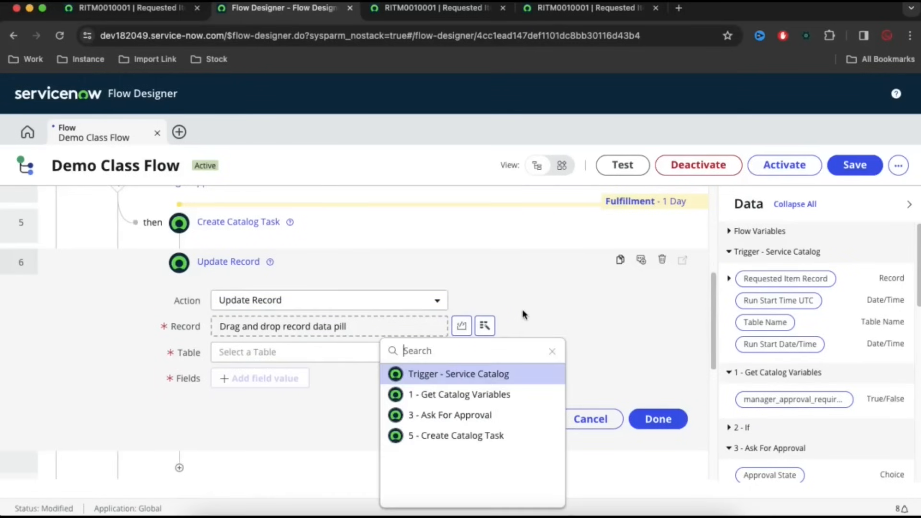
left_click(489, 376)
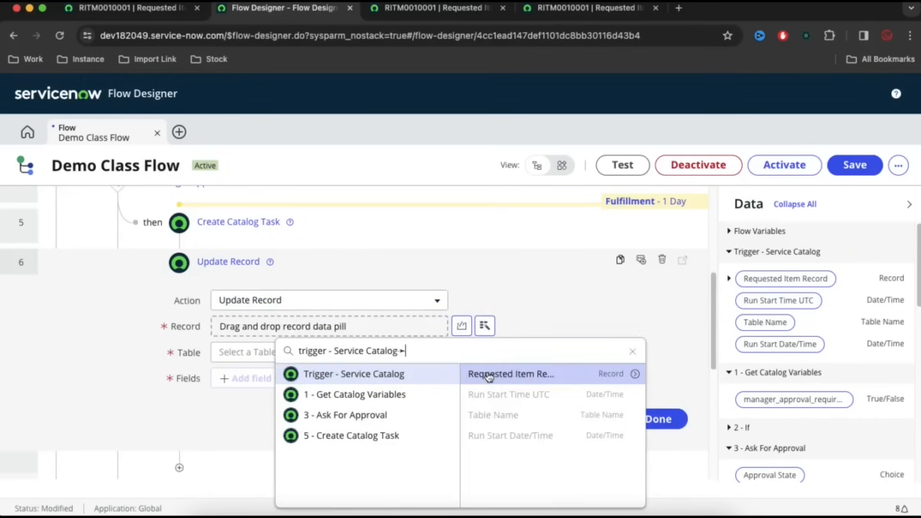
left_click(537, 375)
- Have the new update action set the State field to Closed Complete, and finish the action
left_click(288, 377)
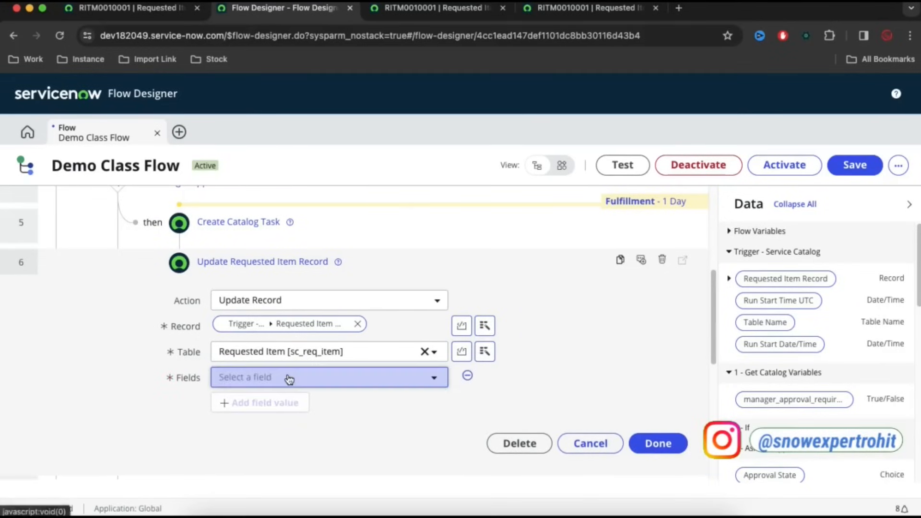
left_click(291, 378)
type("stat")
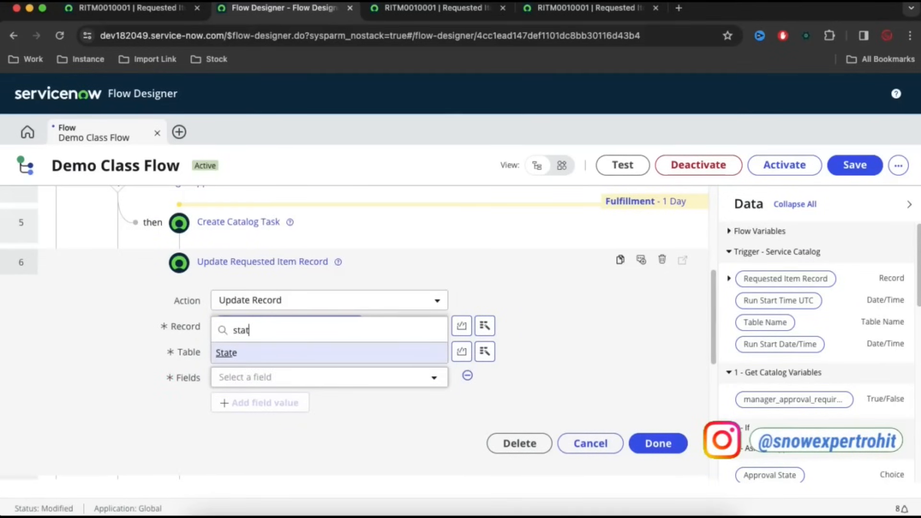
key("Return")
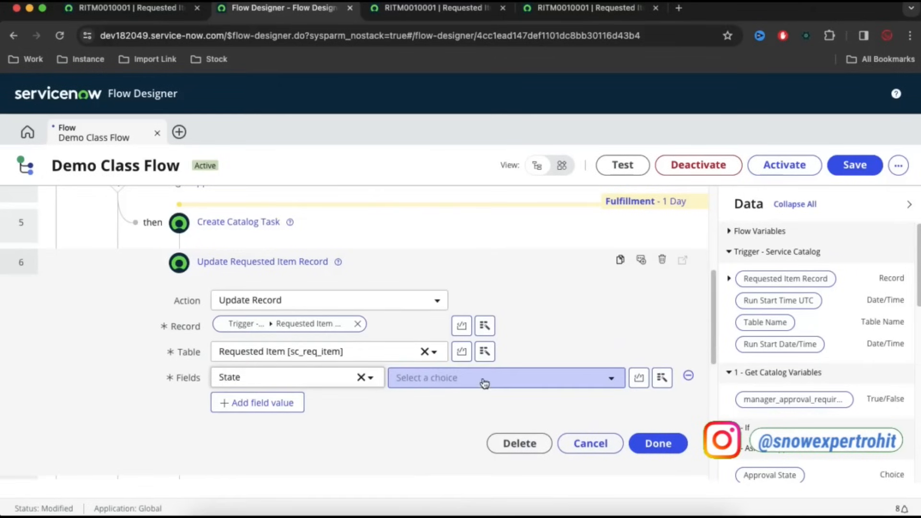
left_click(482, 377)
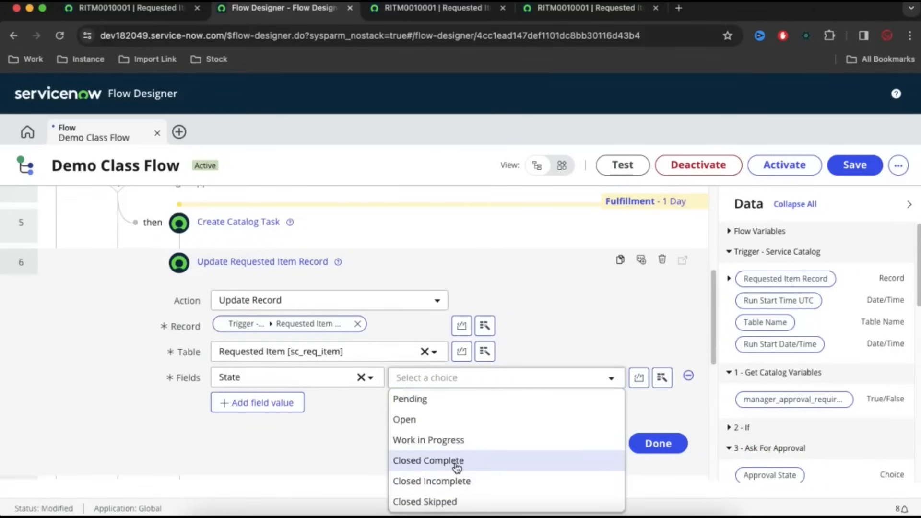
left_click(552, 458)
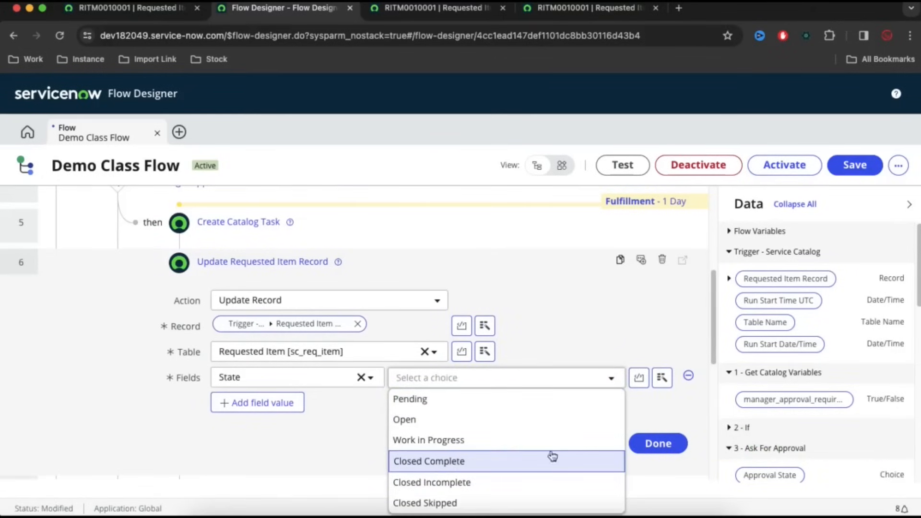
left_click(662, 445)
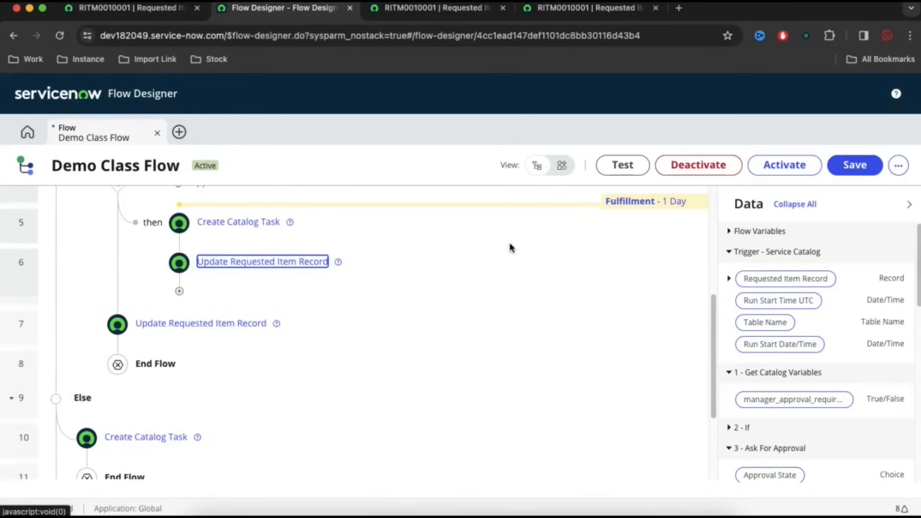
- Set the Completed stage before the new Update Requested Item Record action in the manager-approved branch
left_click(512, 250)
left_click(586, 240)
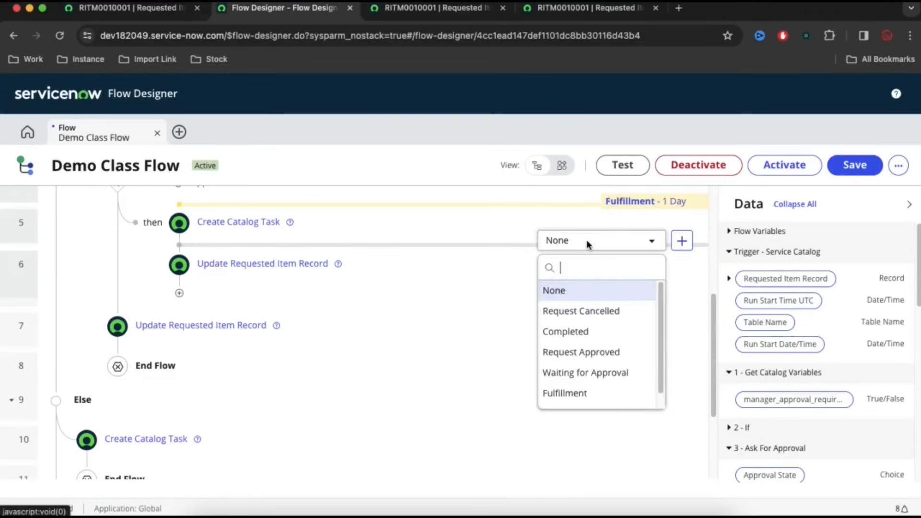
left_click(576, 330)
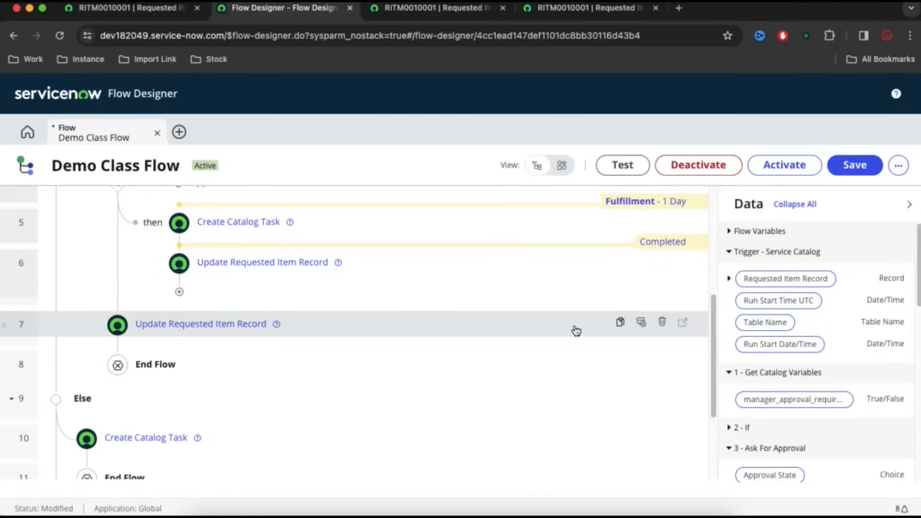
- Add End Flow logic after the Update Requested Item Record action in the manager-approved branch
left_click(181, 293)
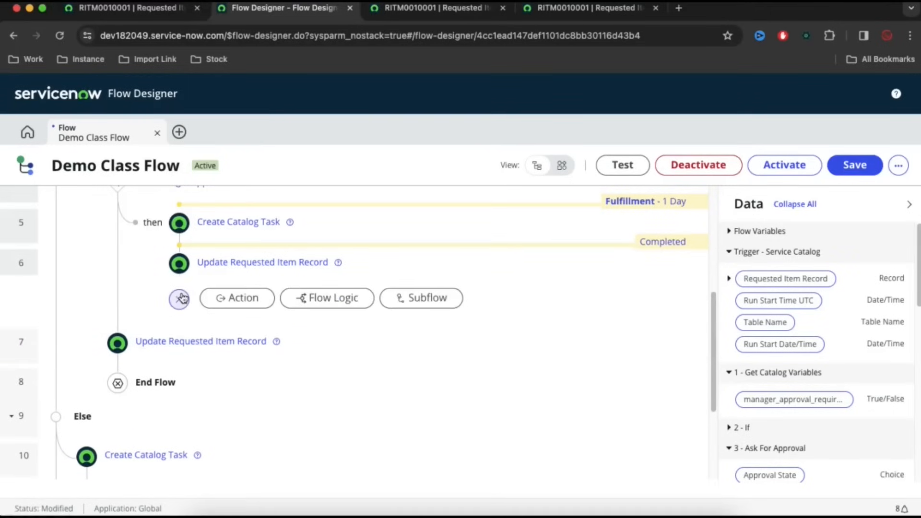
left_click(307, 302)
scroll(345, 386, "down", 10)
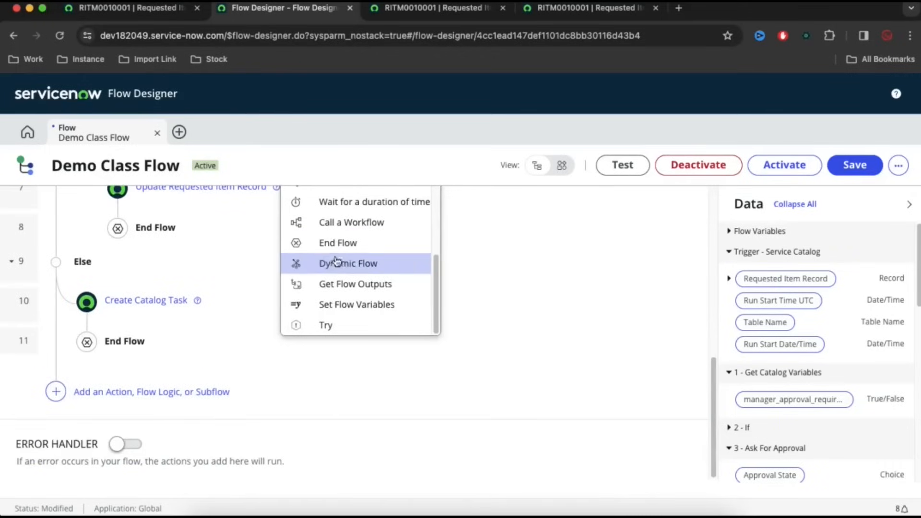
left_click(339, 247)
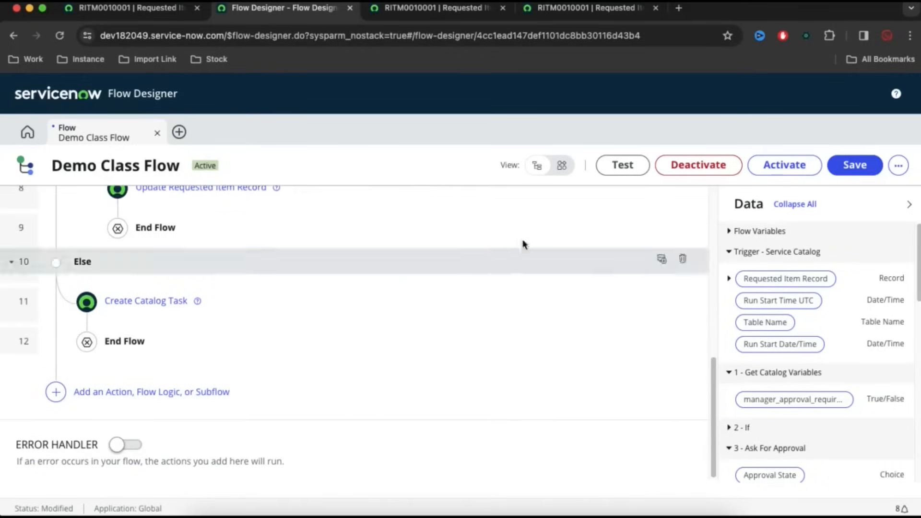
- Activate Demo Class Flow and review the stages assigned in its manager approval branch
left_click(792, 166)
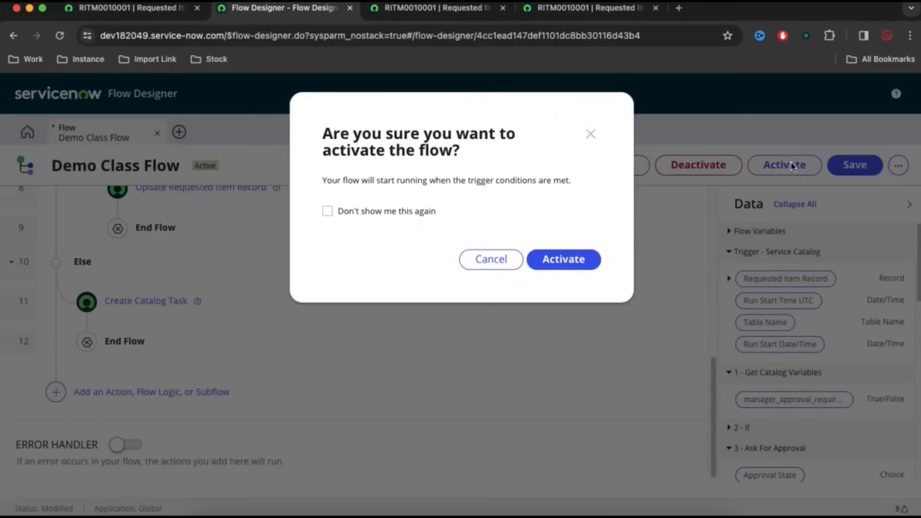
left_click(576, 260)
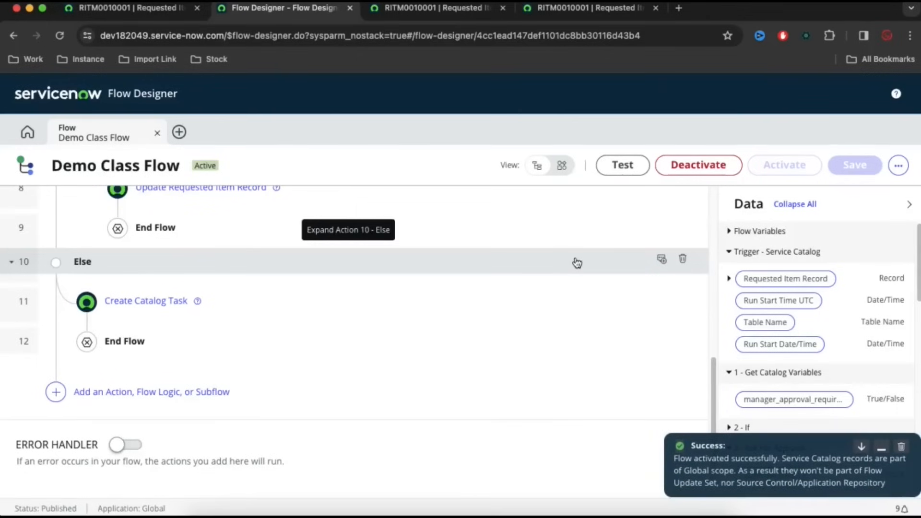
scroll(494, 316, "up", 5)
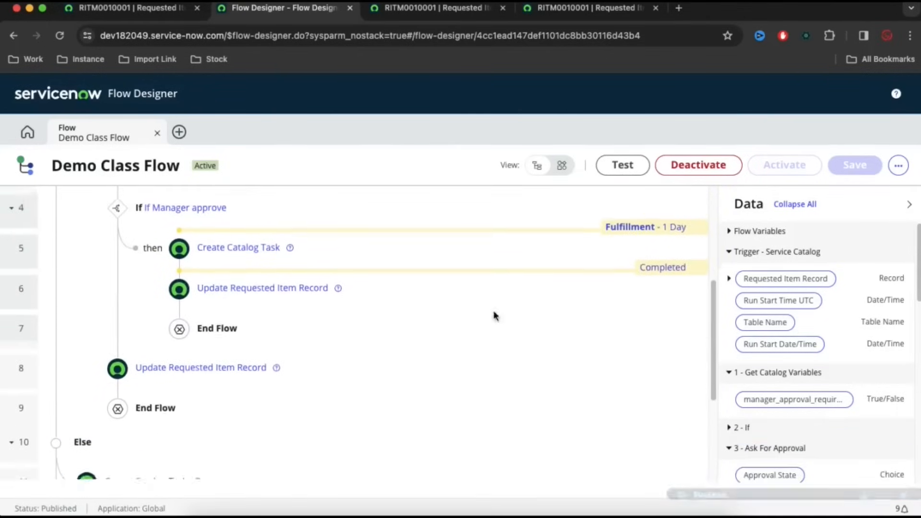
scroll(431, 270, "up", 1)
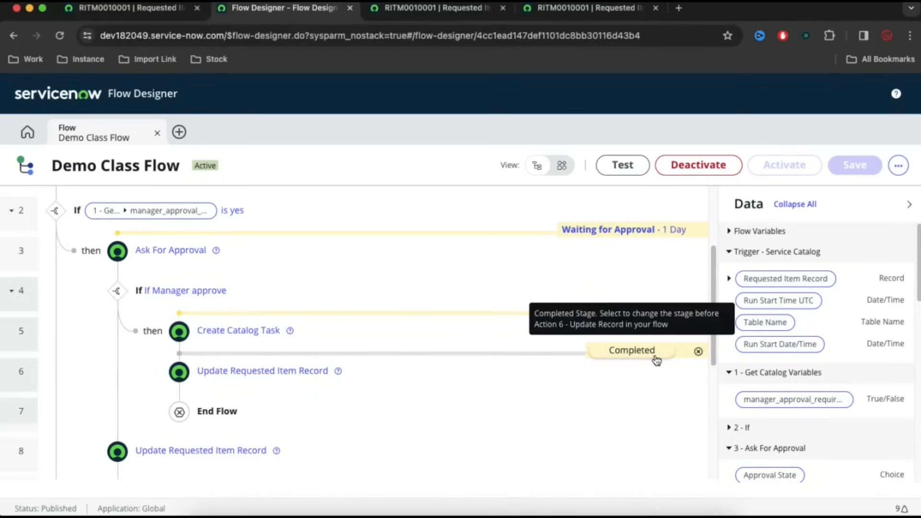
scroll(558, 377, "down", 1)
- Return to the Demo Flow Designer catalog item and order it with Manager Approval Required set to Yes
left_click(121, 9)
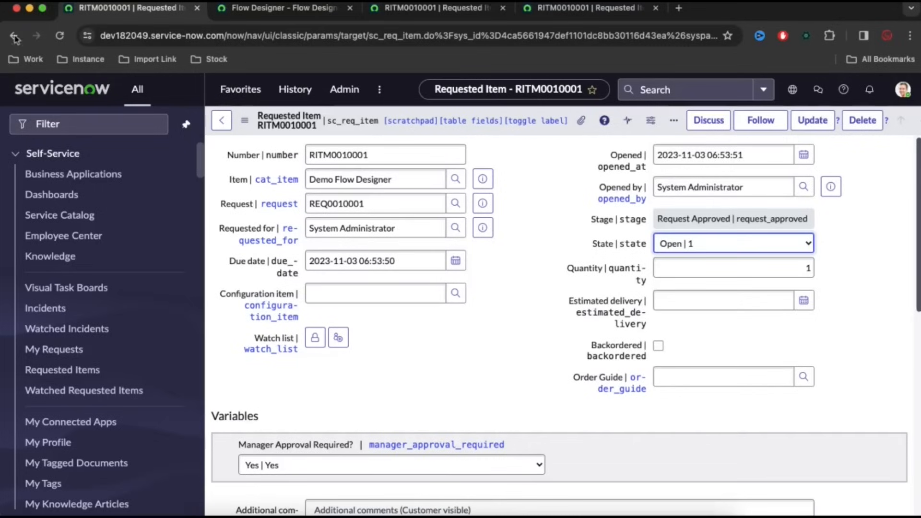
left_click(14, 37)
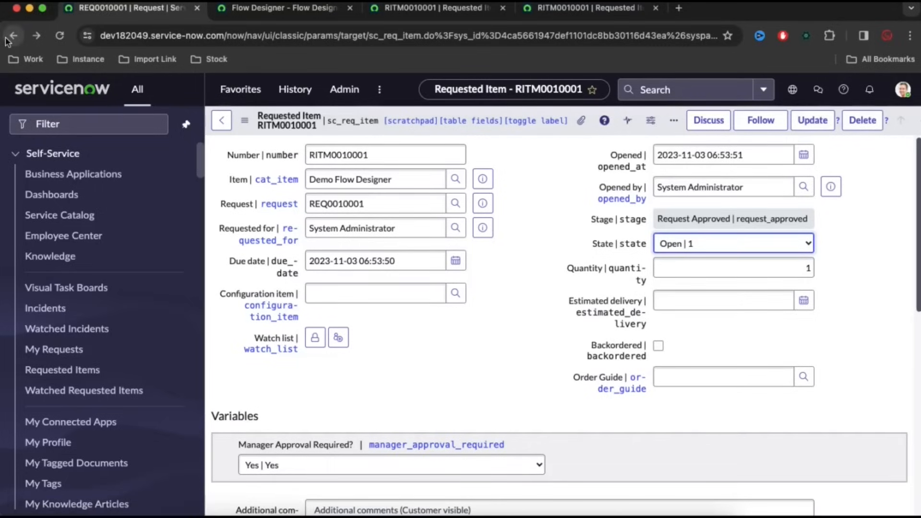
left_click(10, 38)
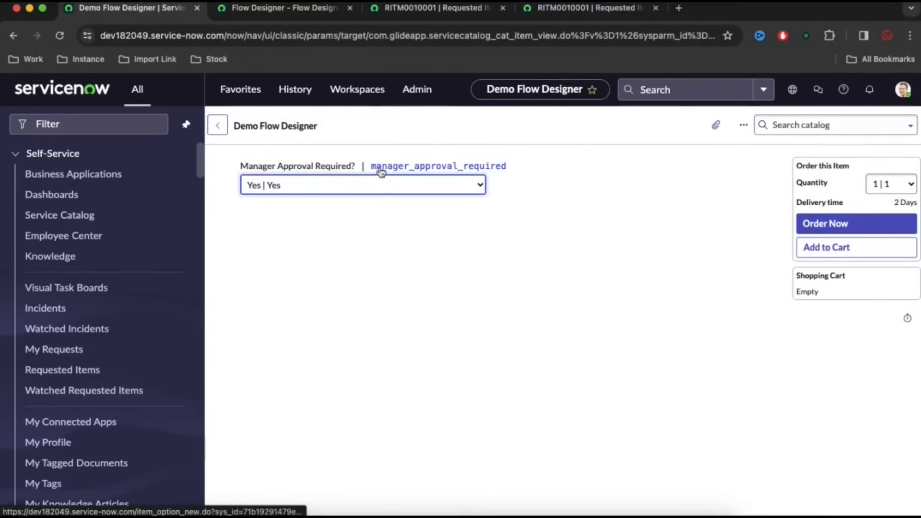
left_click(842, 226)
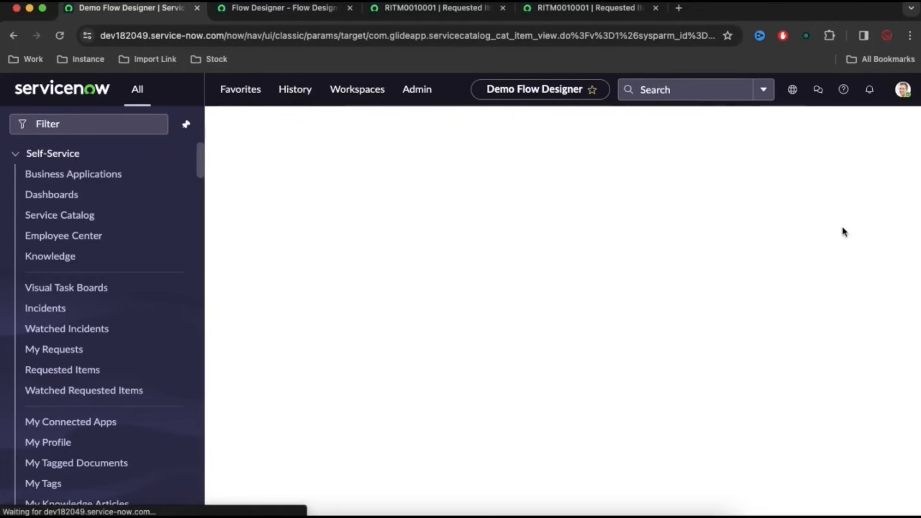
- Open the newly submitted request and its requested item record
left_click(349, 191)
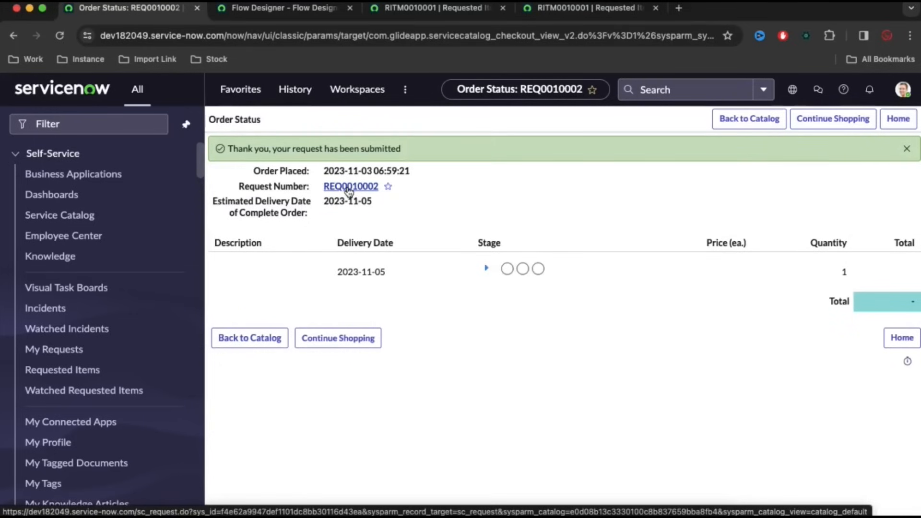
left_click(348, 191)
scroll(326, 364, "down", 3)
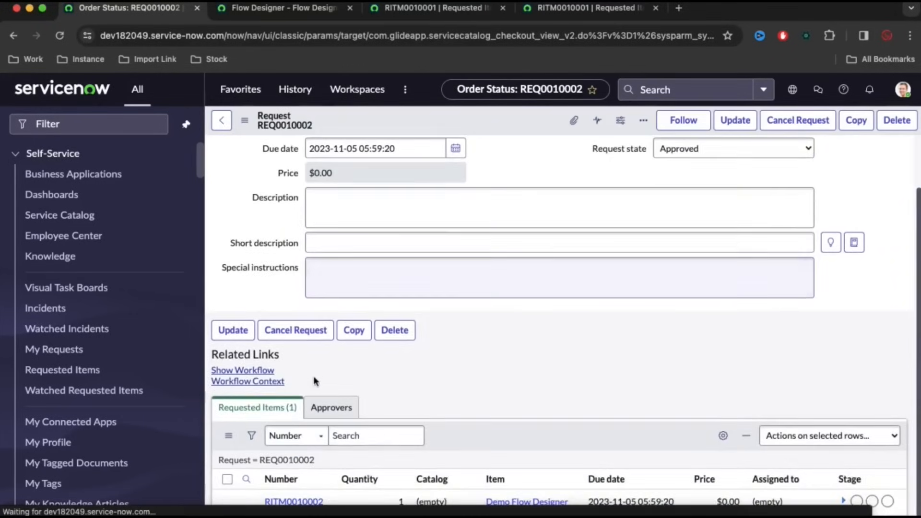
scroll(446, 397, "down", 5)
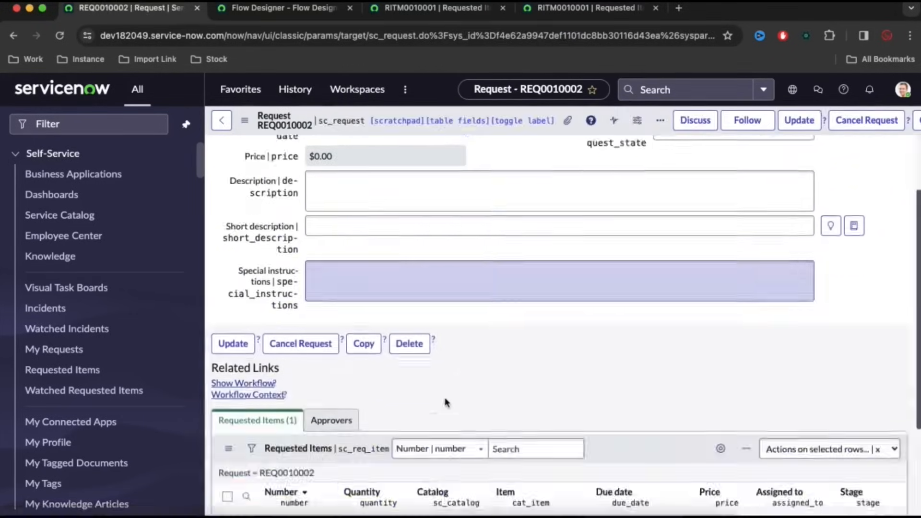
left_click(293, 427)
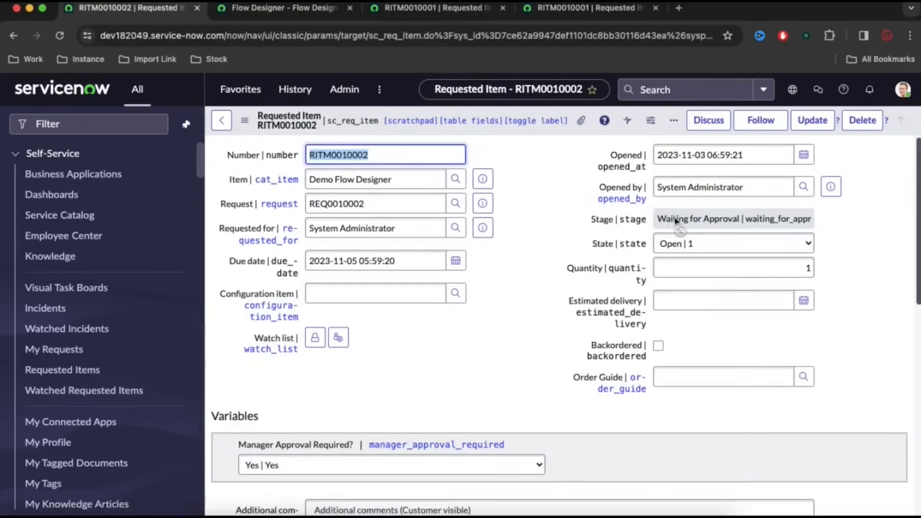
- Approve the manager's approval record listed among the requested item's approvers
scroll(536, 259, "down", 10)
scroll(536, 259, "down", 2)
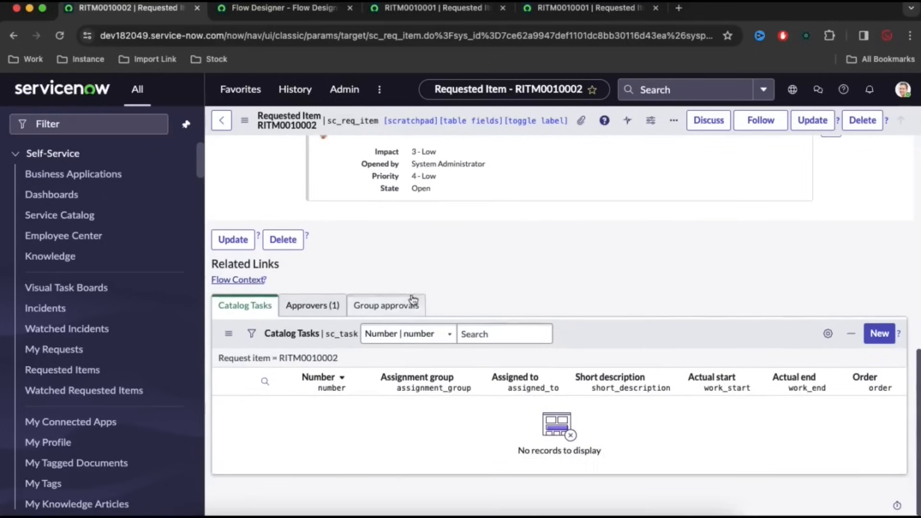
left_click(316, 305)
right_click(338, 437)
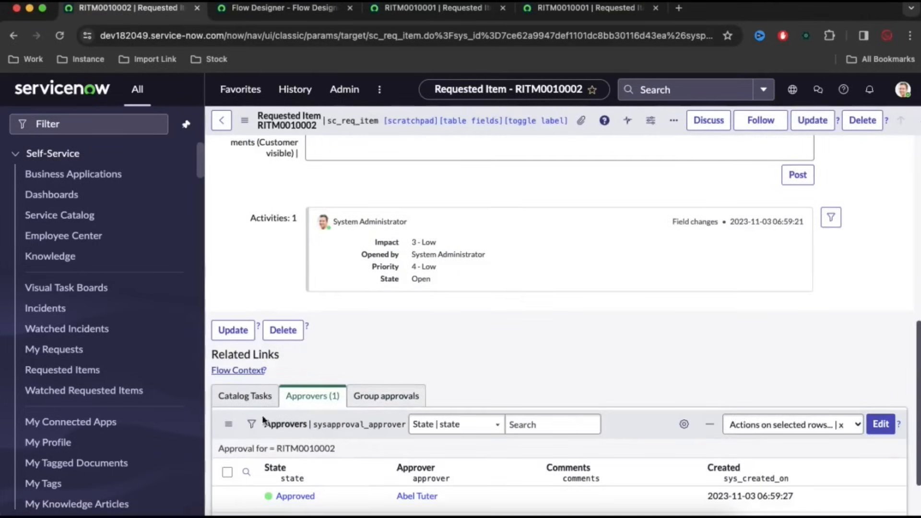
- Close the Test Catalog Task generated for the requested item
left_click(249, 405)
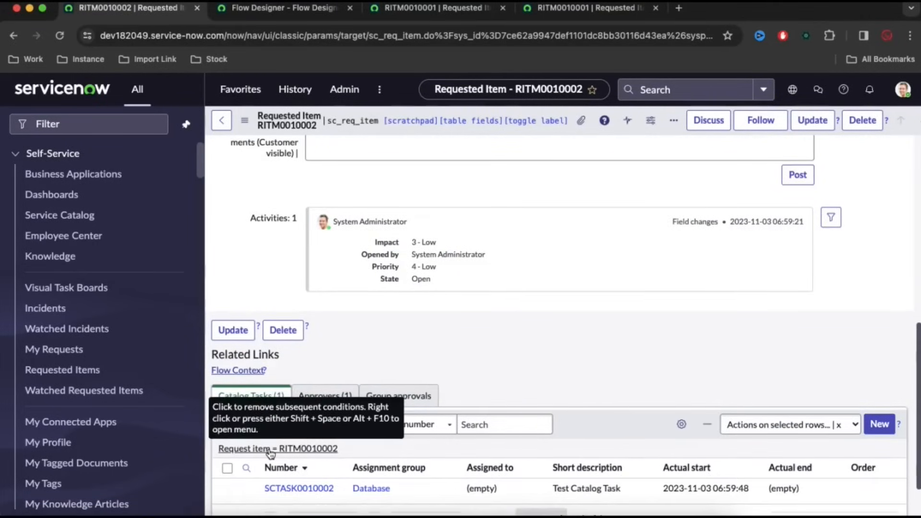
right_click(575, 489)
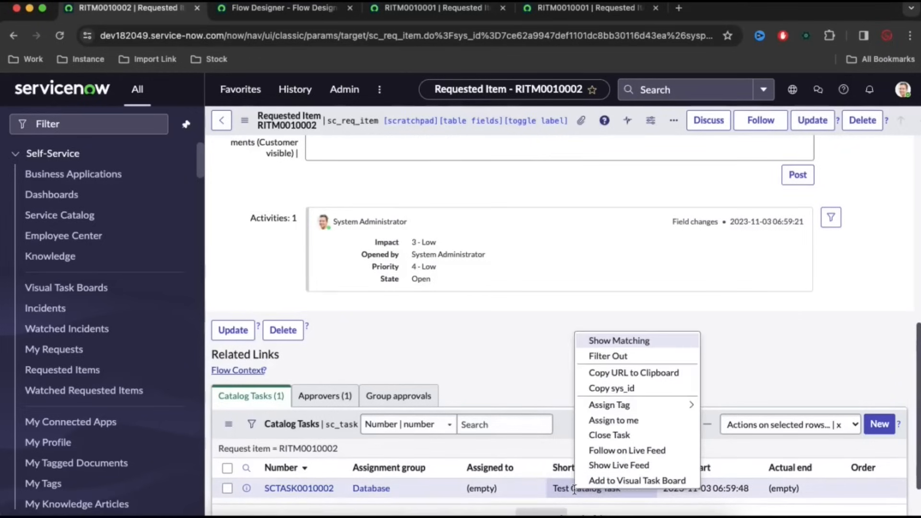
left_click(609, 435)
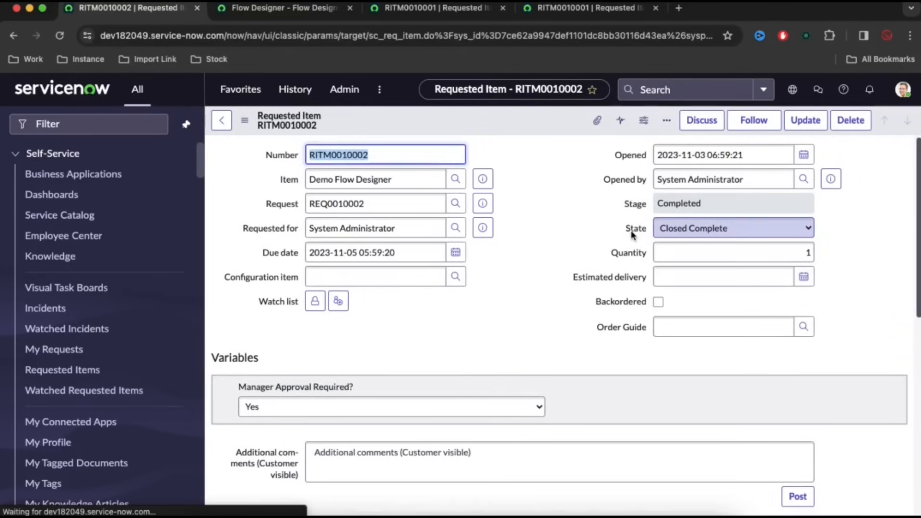
- Open the requested item's flow context and copy the system property name com.snc.process_flow.reporting.level from the notice
scroll(581, 278, "down", 10)
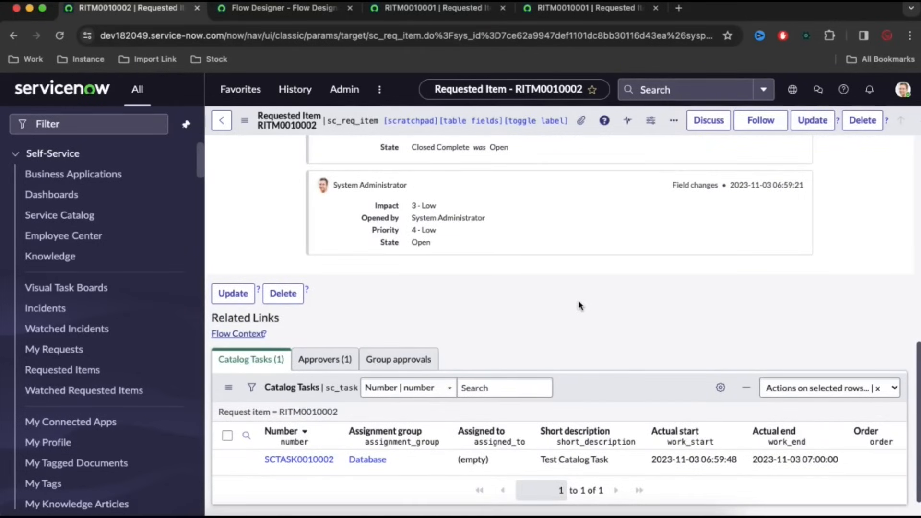
left_click(254, 334)
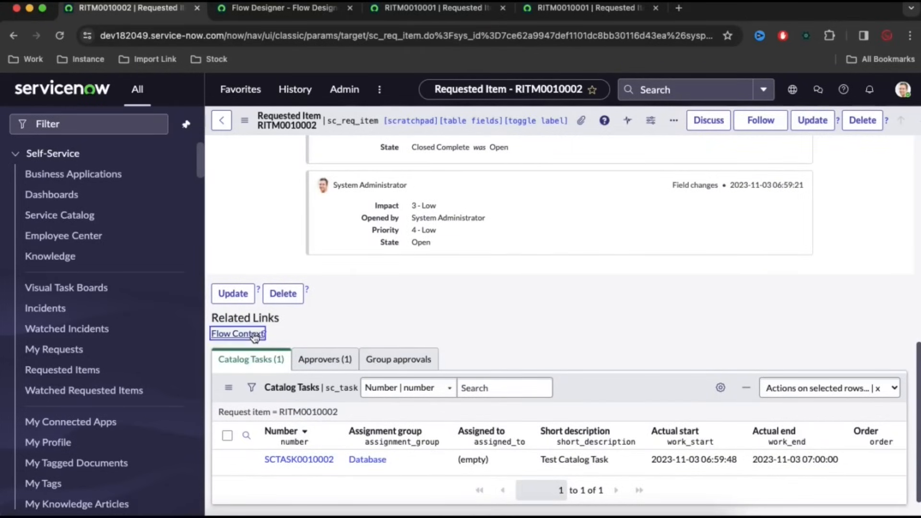
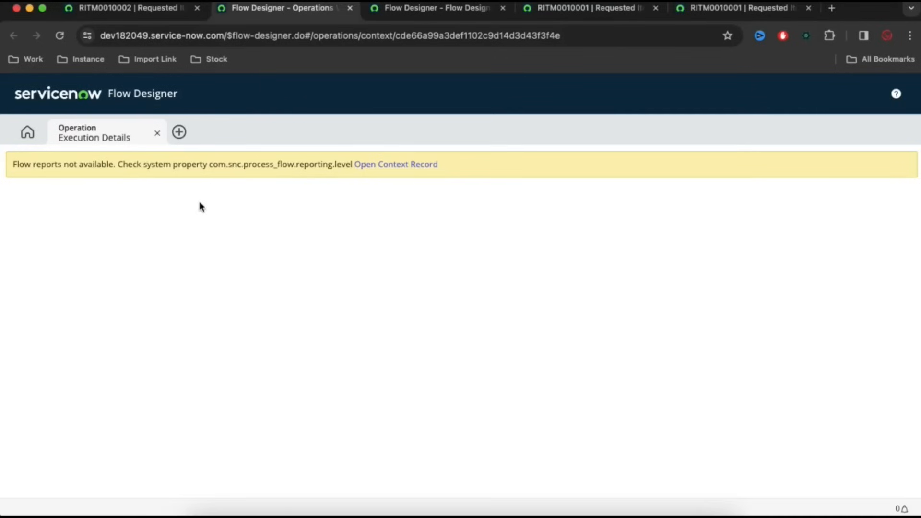
left_click_drag(210, 165, 353, 166)
key("super+c")
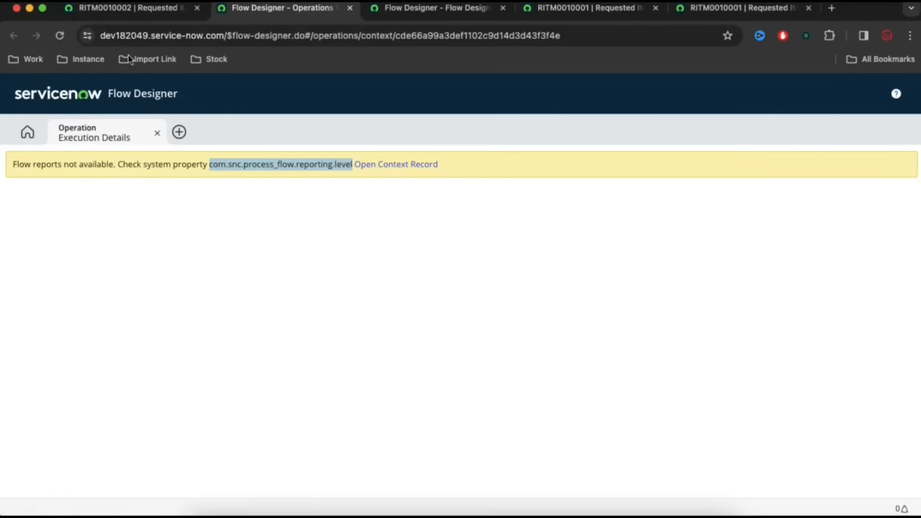
- Open the System Properties list from the requested item page using sys_properties.LIST
left_click(110, 9)
type("s")
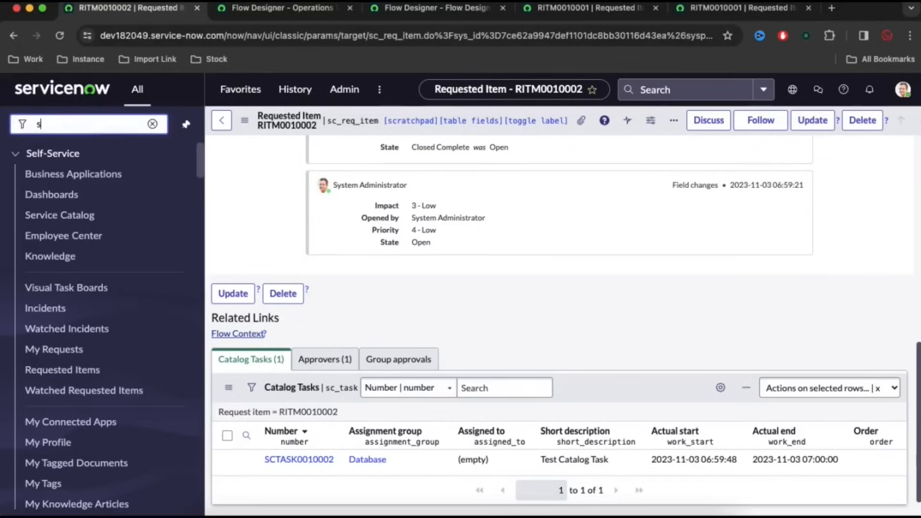
type("ys_pr")
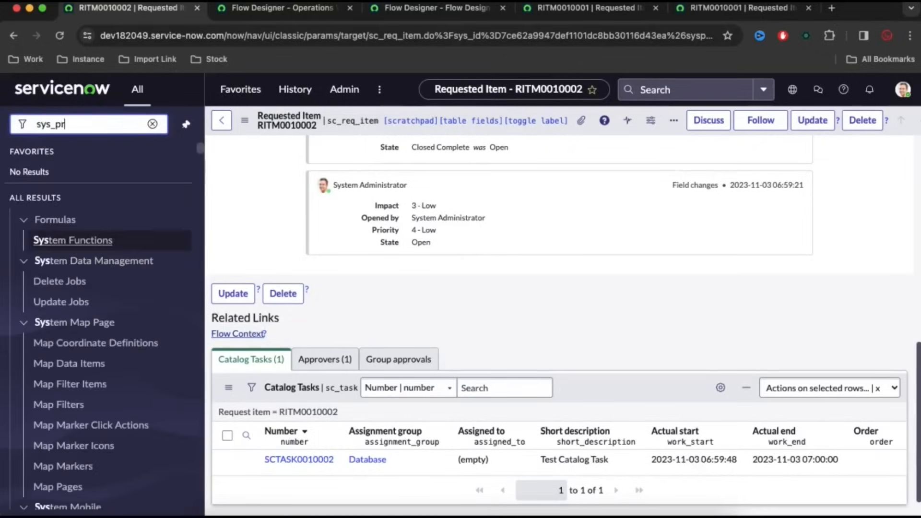
type("operties.LIST")
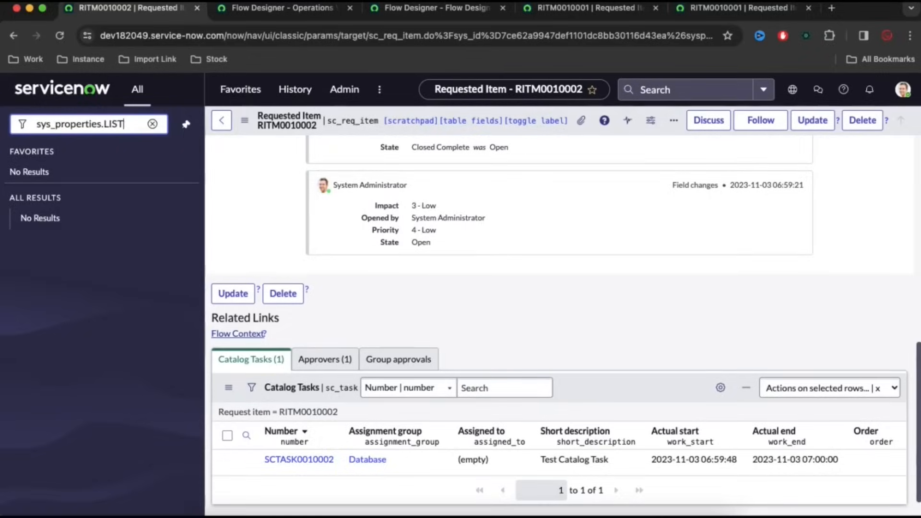
key("Return")
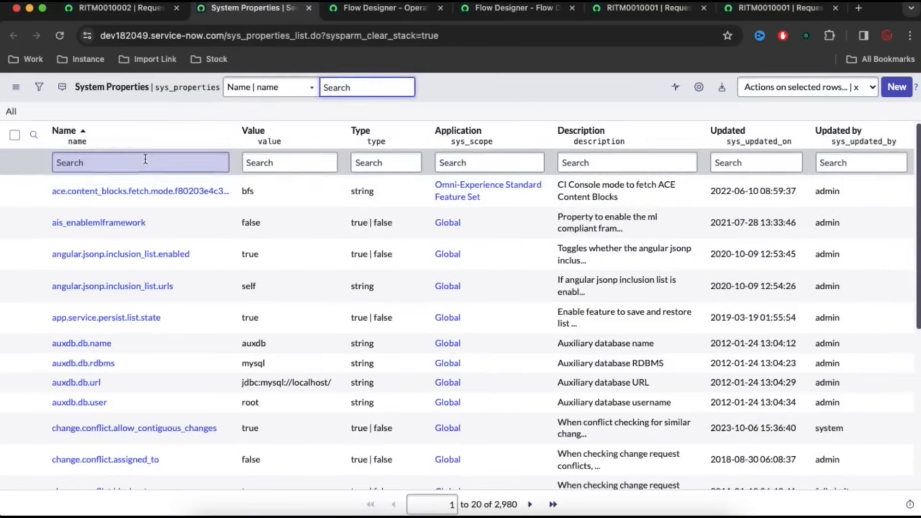
- Filter the system properties by the name com.snc.process_flow.reporting.level and open the matching record
left_click(146, 159)
key("super+v")
key("Return")
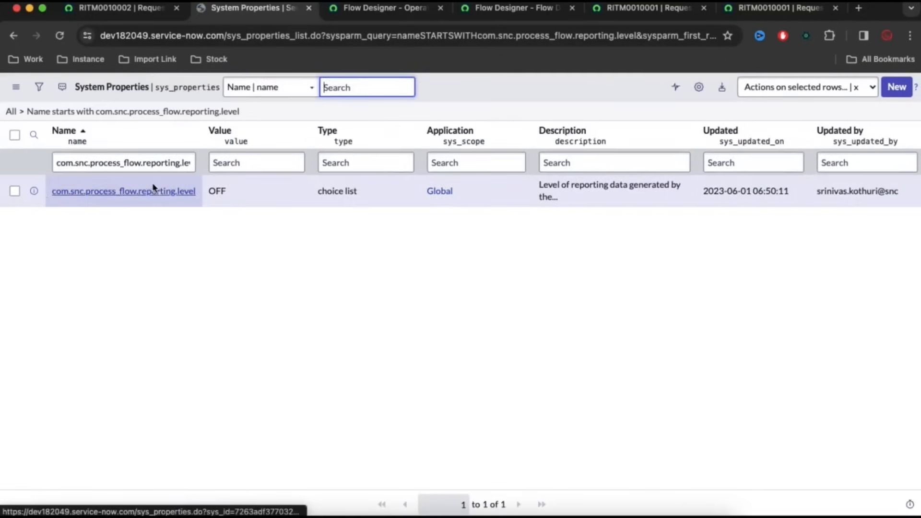
left_click(153, 191)
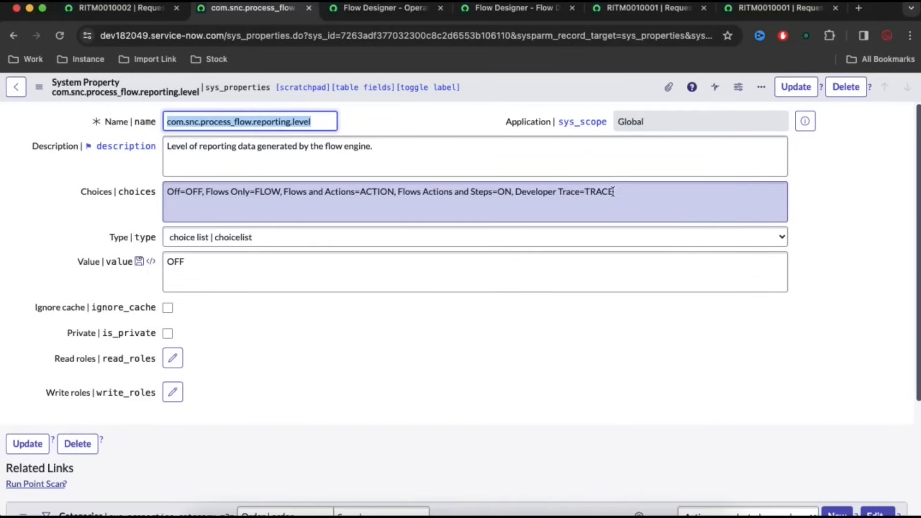
- Set the flow reporting level property's value to ON and save the record
double_click(185, 263)
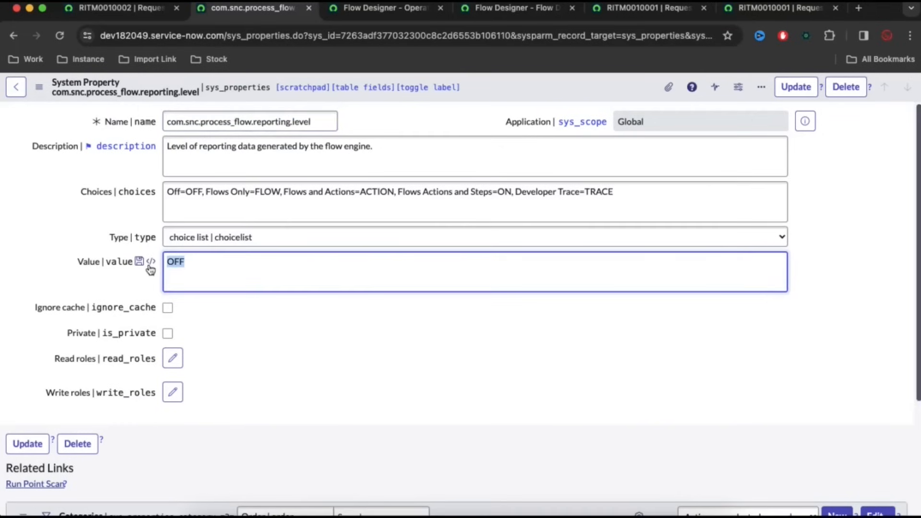
type("ON")
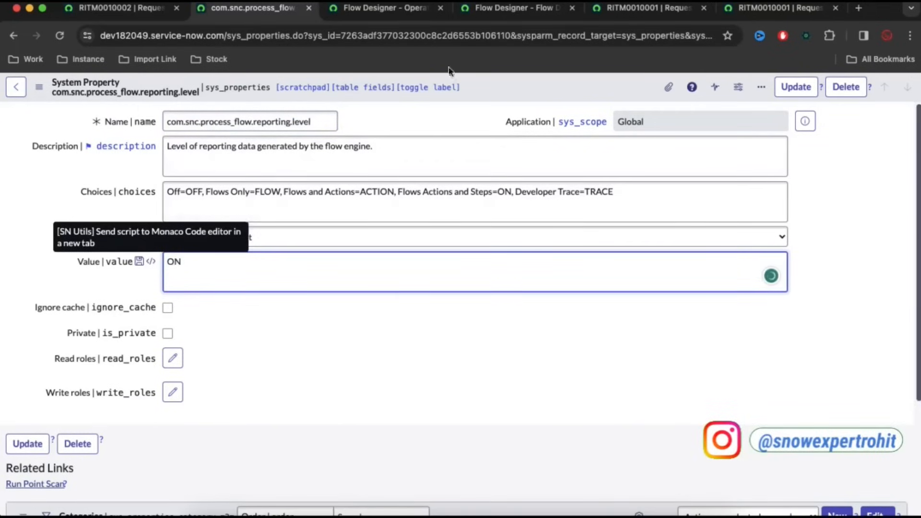
right_click(473, 80)
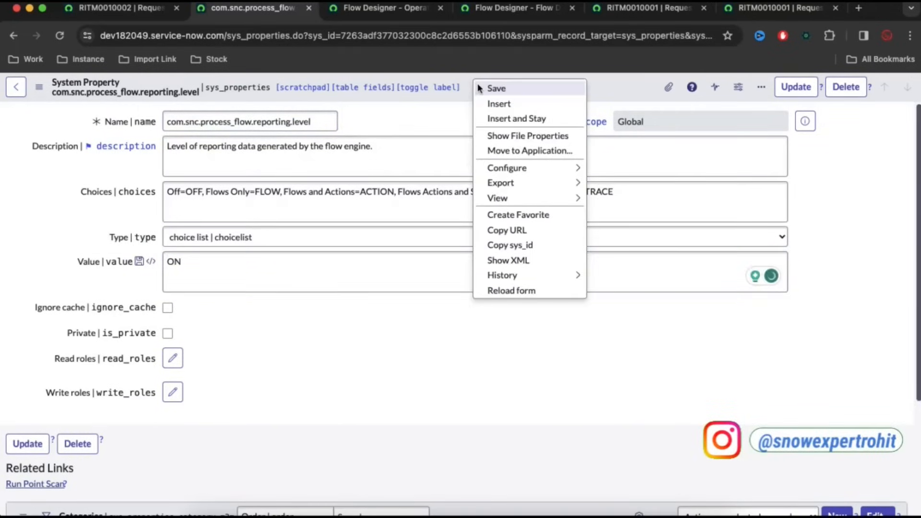
left_click(476, 84)
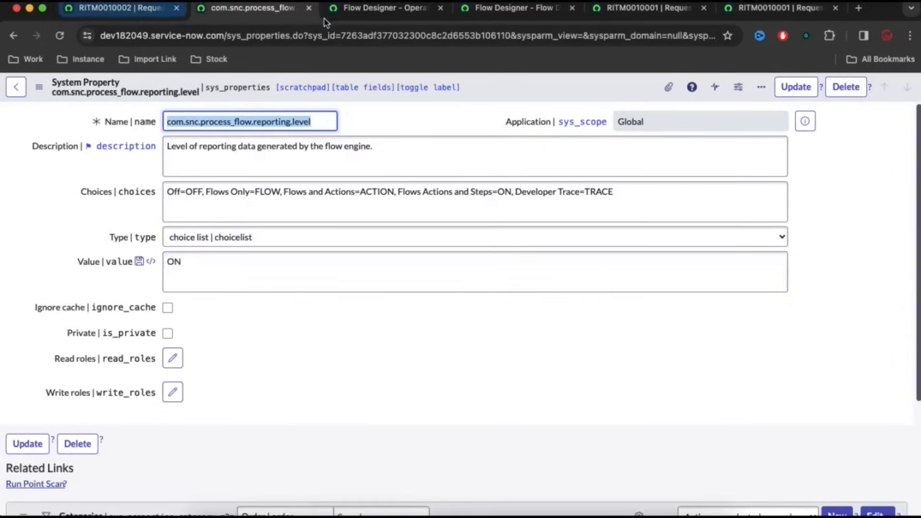
- Revisit the flow execution details, and reopen the Demo Flow Designer catalog item from the requested item record
left_click(365, 7)
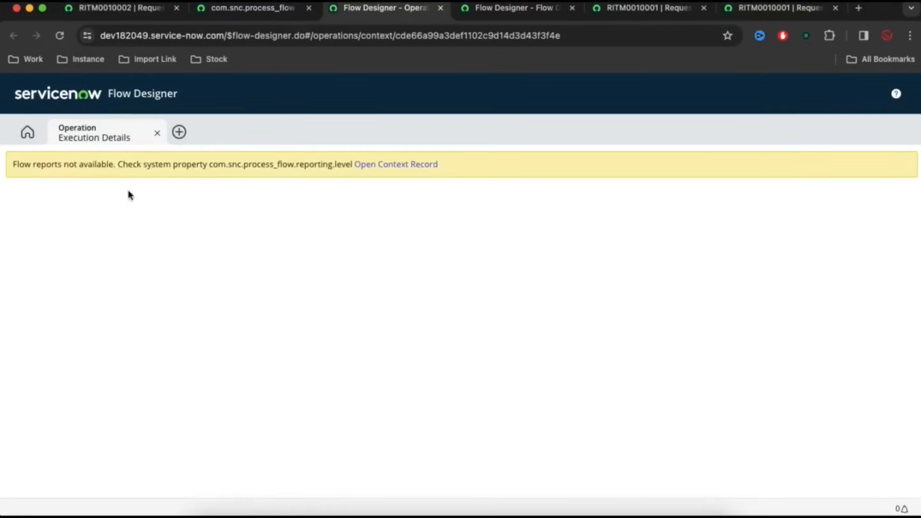
left_click(115, 8)
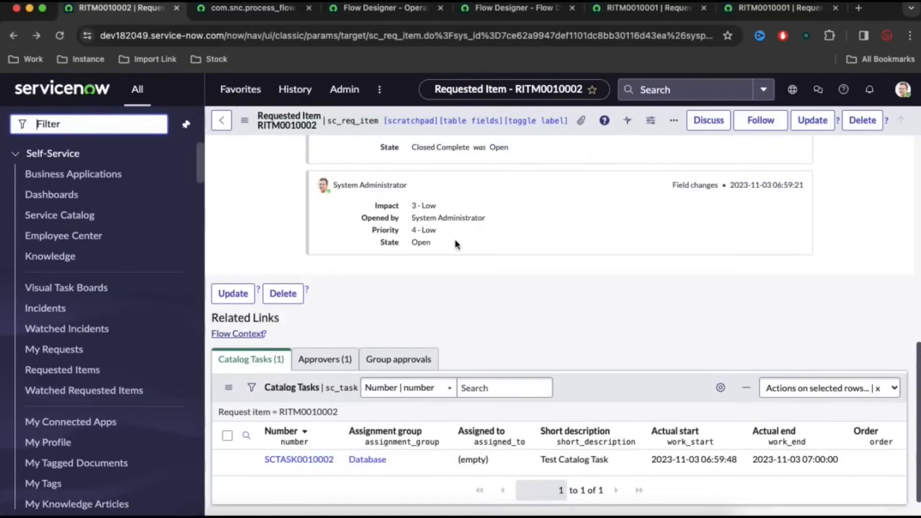
scroll(460, 239, "up", 15)
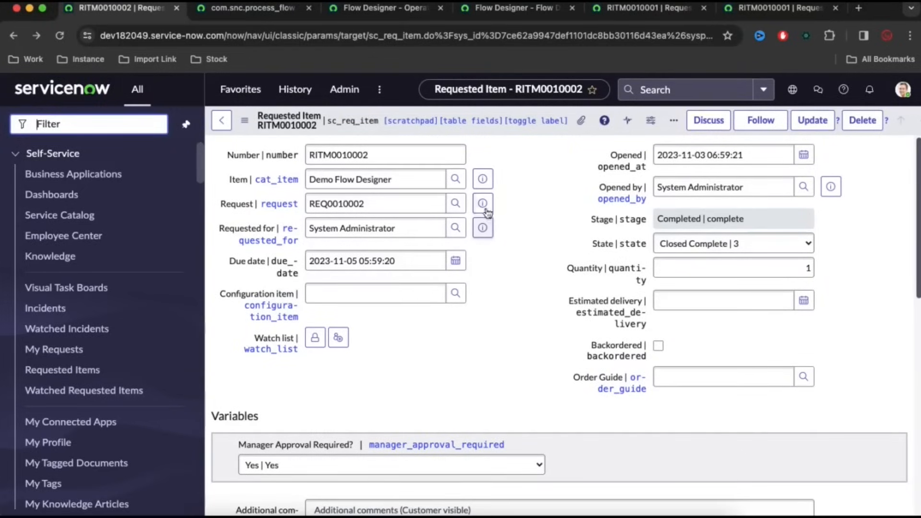
left_click(484, 180)
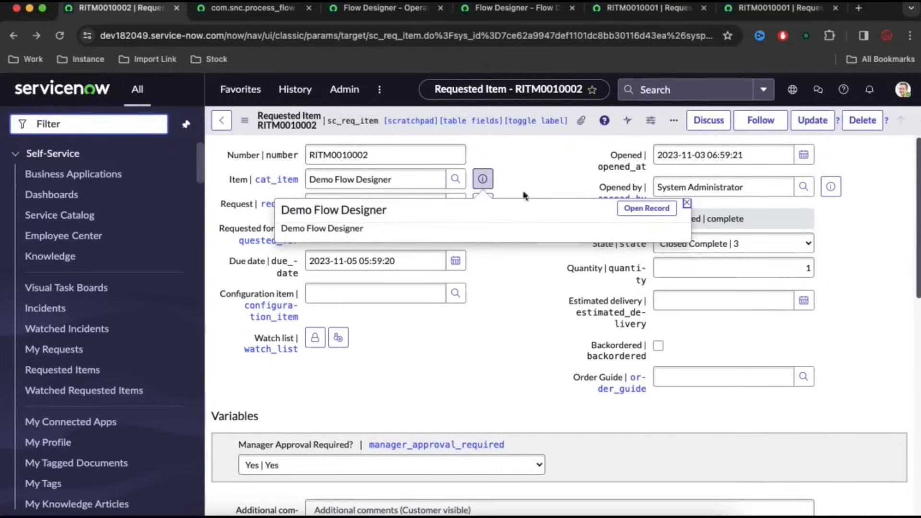
left_click(630, 210)
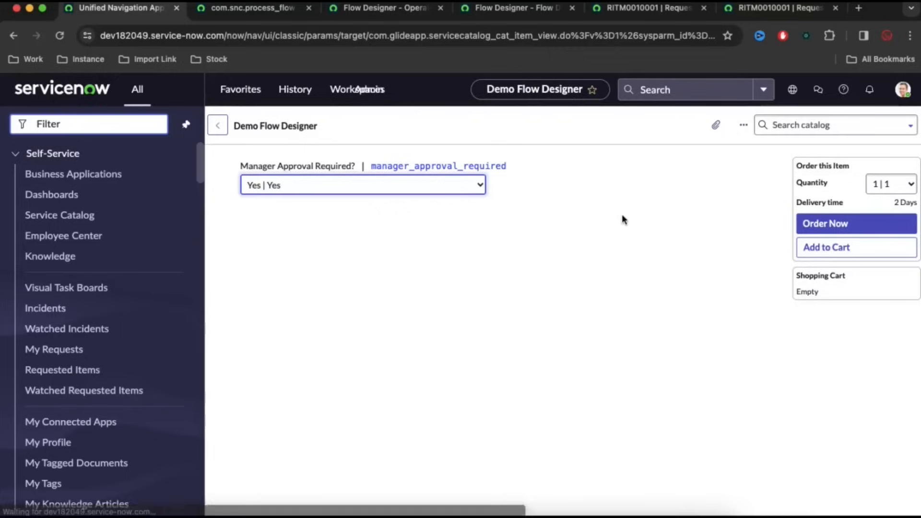
- Set Manager Approval Required to No and order the Demo Flow Designer item
left_click(431, 190)
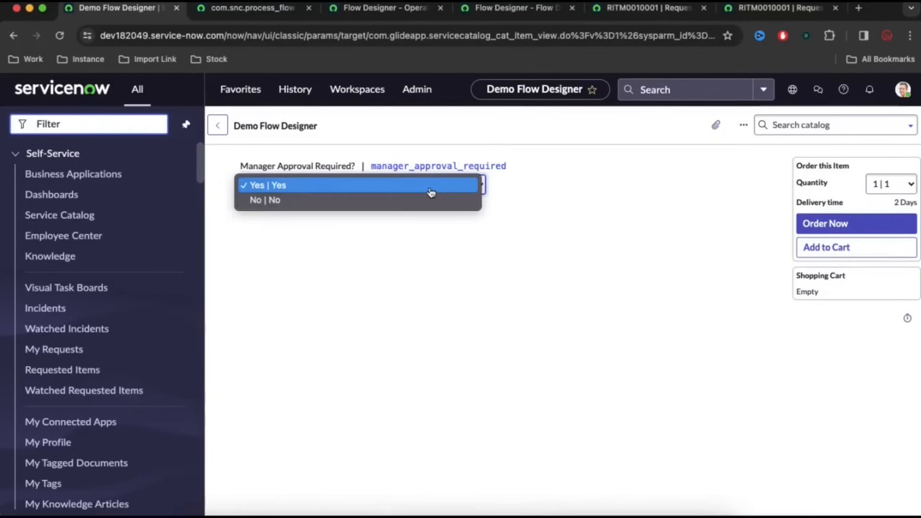
left_click(356, 206)
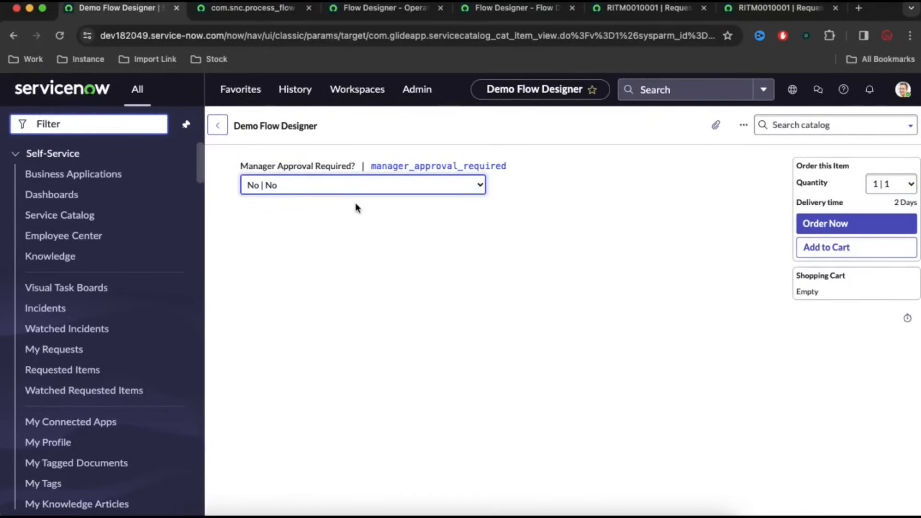
left_click(832, 225)
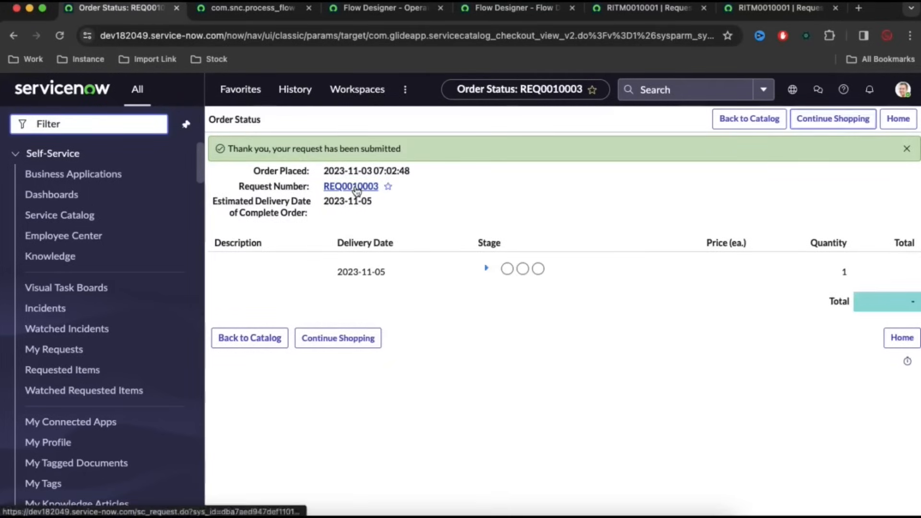
- Open the newly submitted request and its requested item record for Demo Flow Designer
left_click(356, 188)
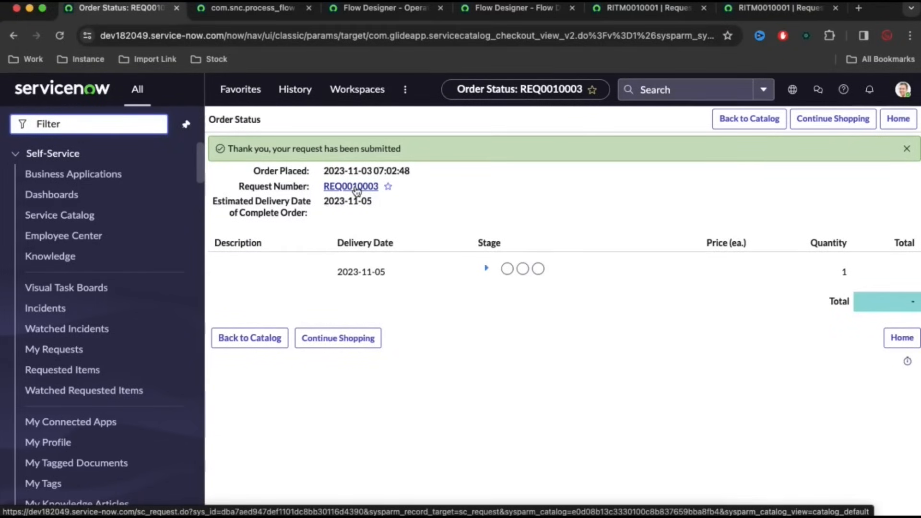
scroll(391, 317, "down", 1)
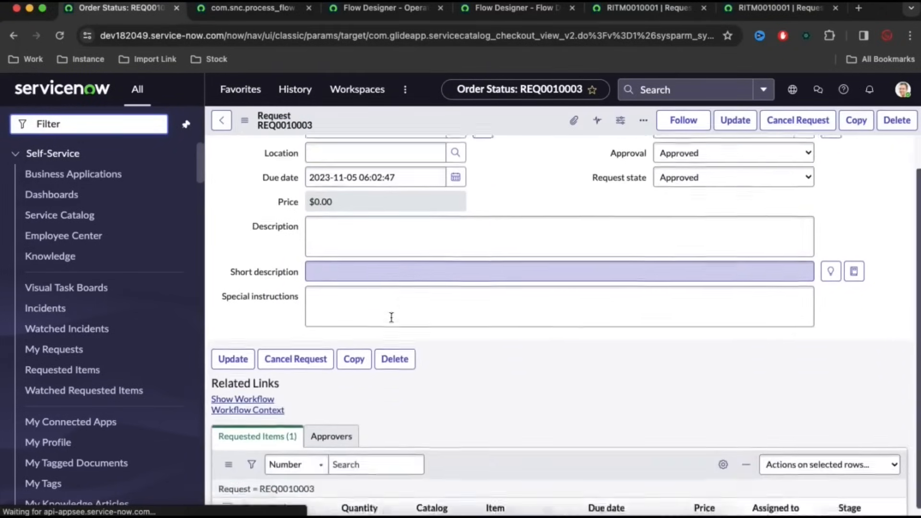
scroll(392, 317, "down", 1)
scroll(386, 400, "down", 3)
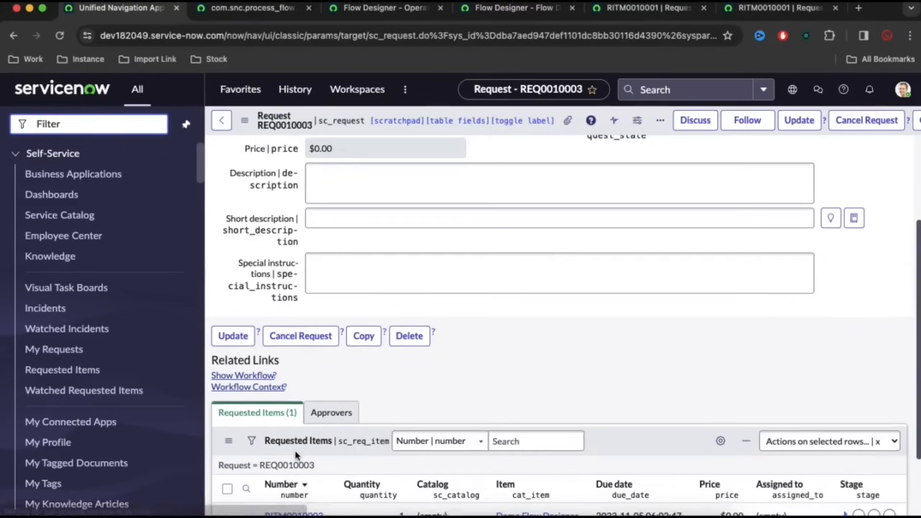
scroll(294, 453, "down", 2)
left_click(295, 428)
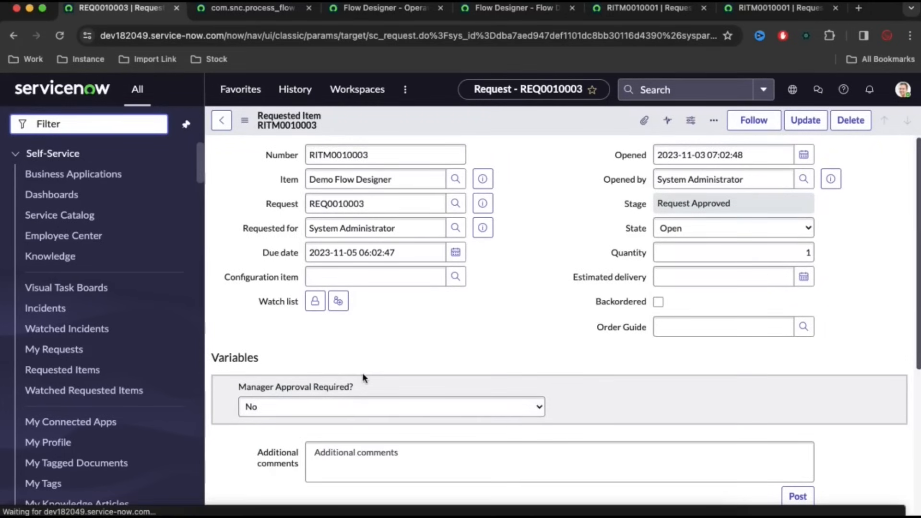
- Open the requested item's flow context and examine how the manager approval condition and Else branch executed
scroll(363, 377, "down", 8)
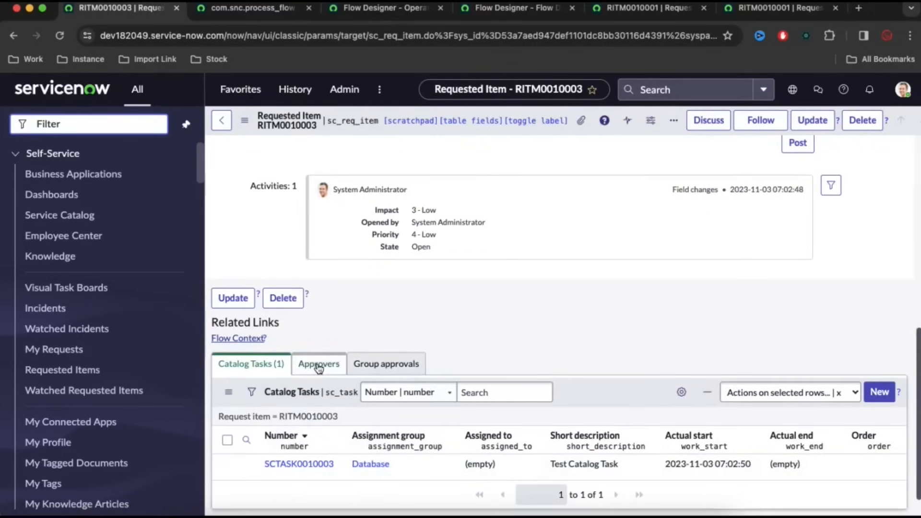
left_click(251, 339)
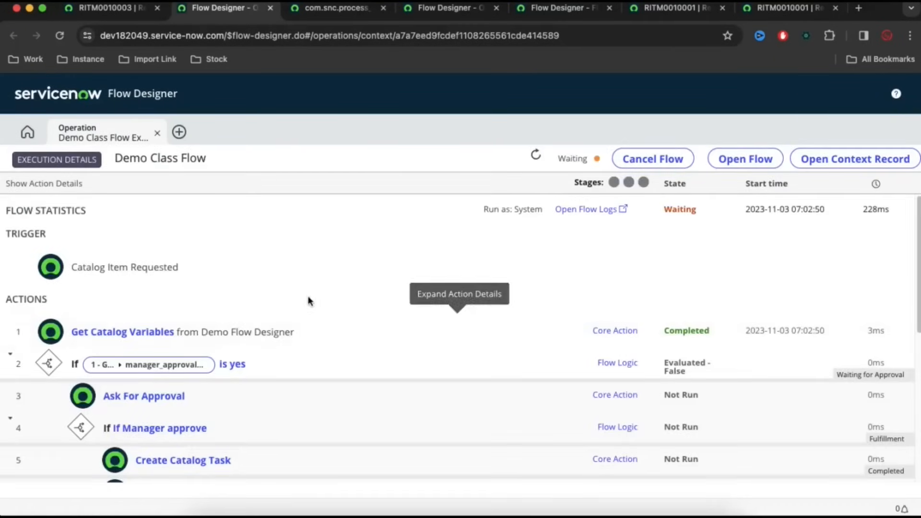
scroll(315, 300, "down", 1)
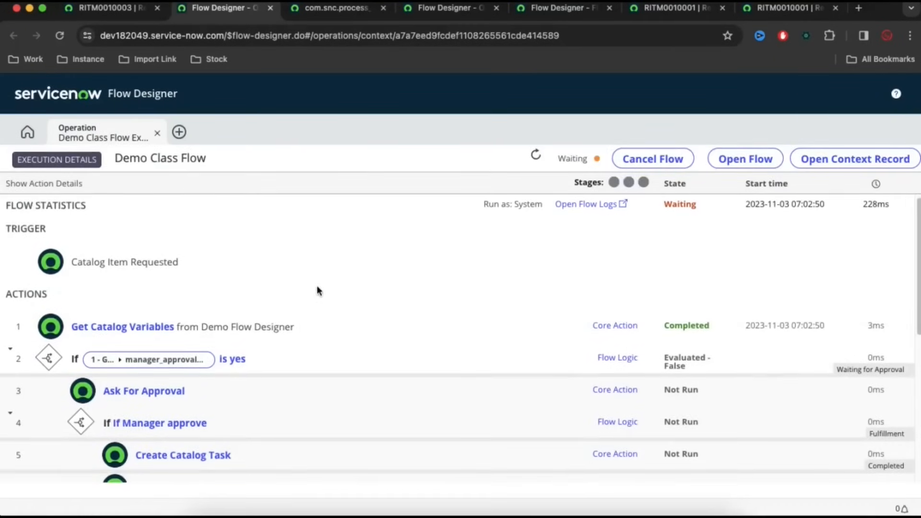
scroll(318, 294, "up", 1)
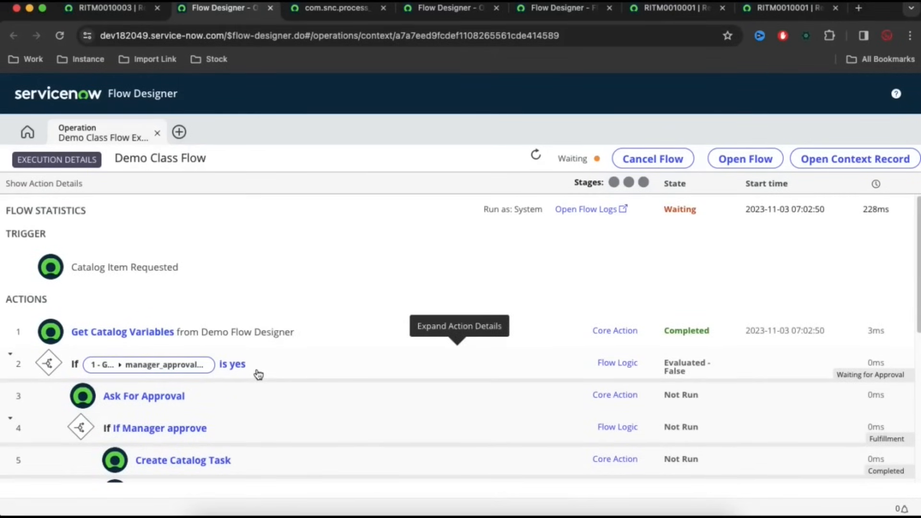
scroll(255, 372, "down", 1)
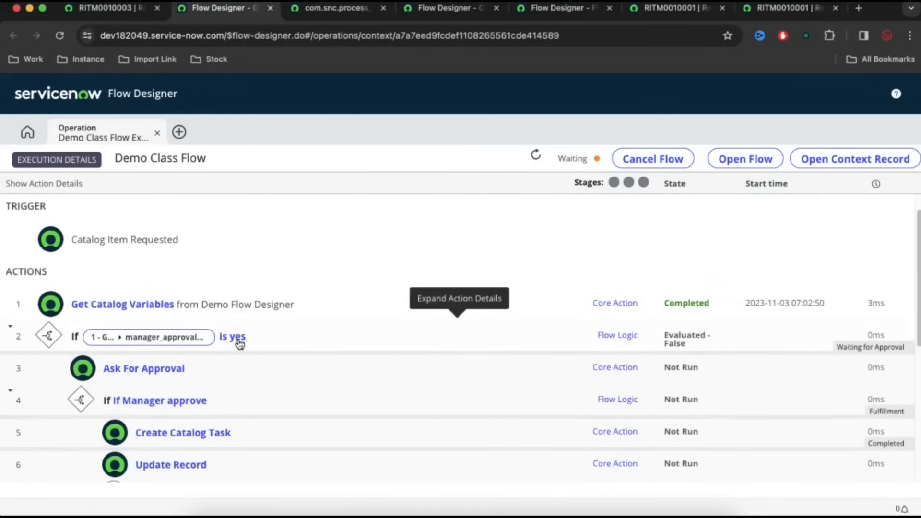
scroll(238, 336, "down", 1)
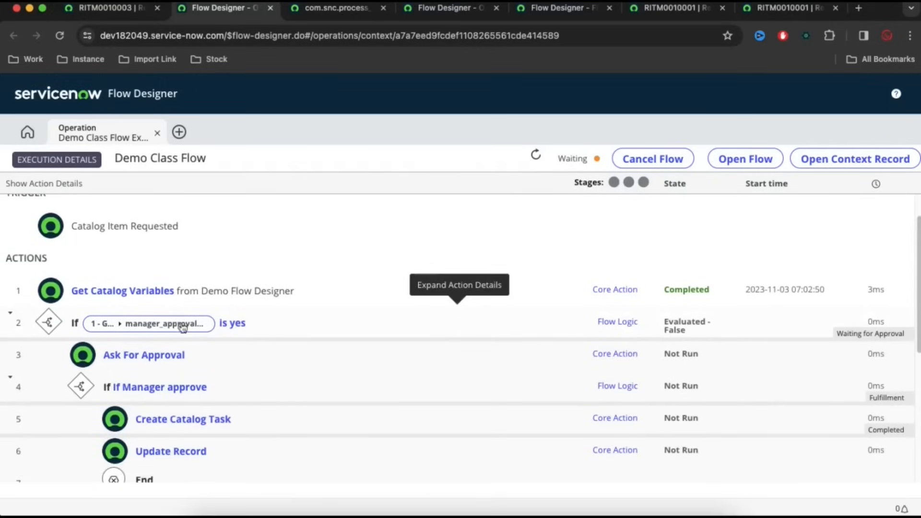
scroll(213, 331, "down", 5)
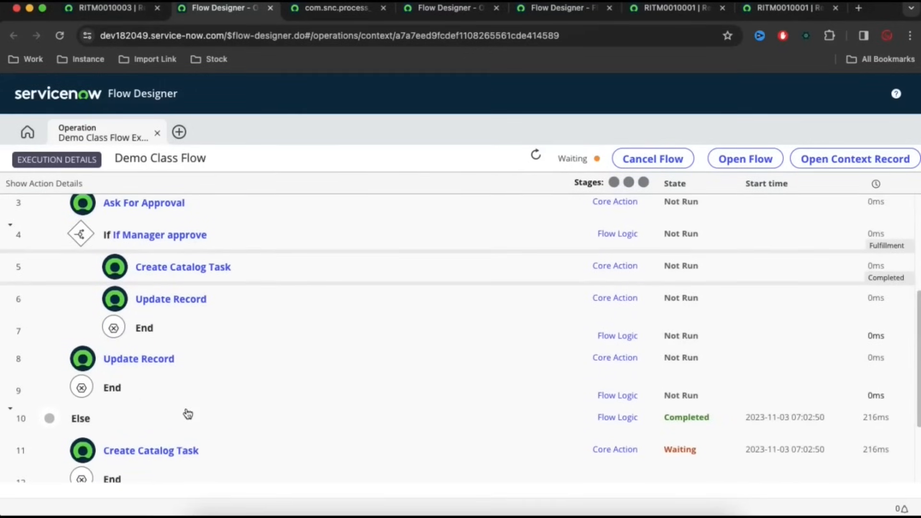
scroll(169, 414, "down", 2)
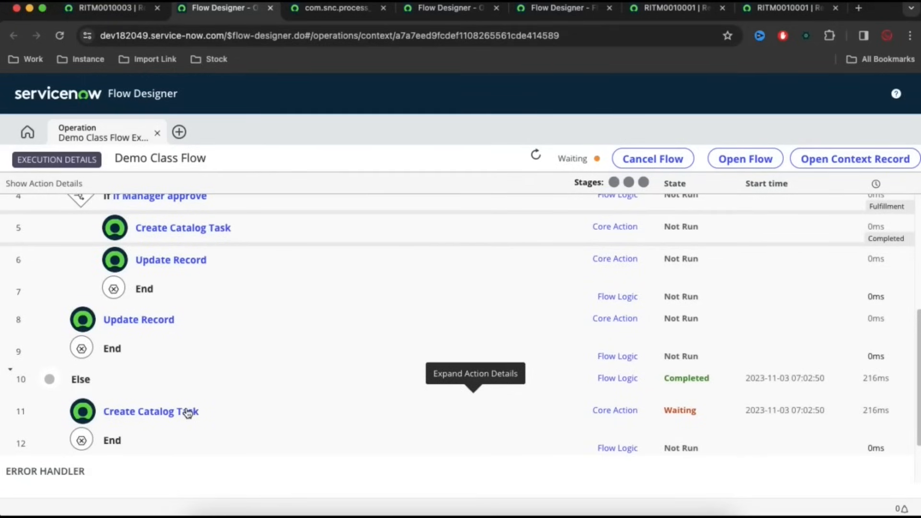
- Close the requested item's catalog task and refresh the Demo Class Flow execution details
left_click(120, 9)
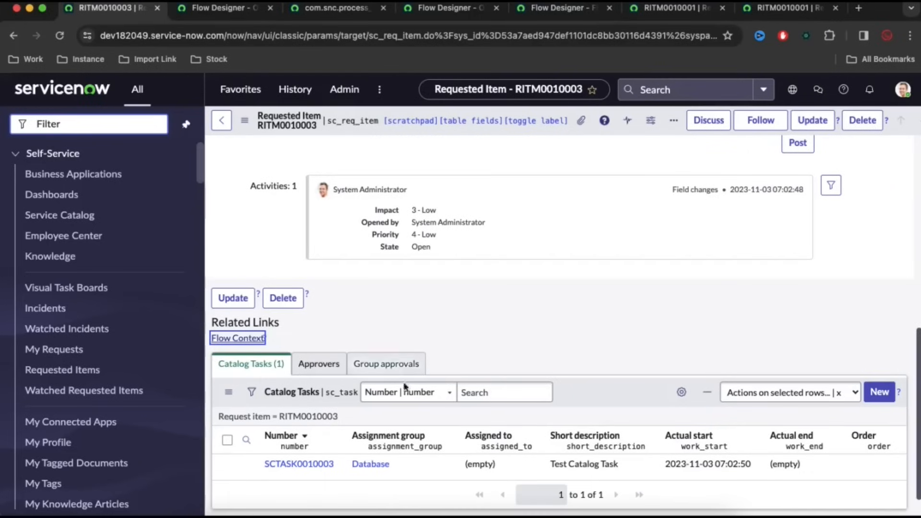
right_click(307, 458)
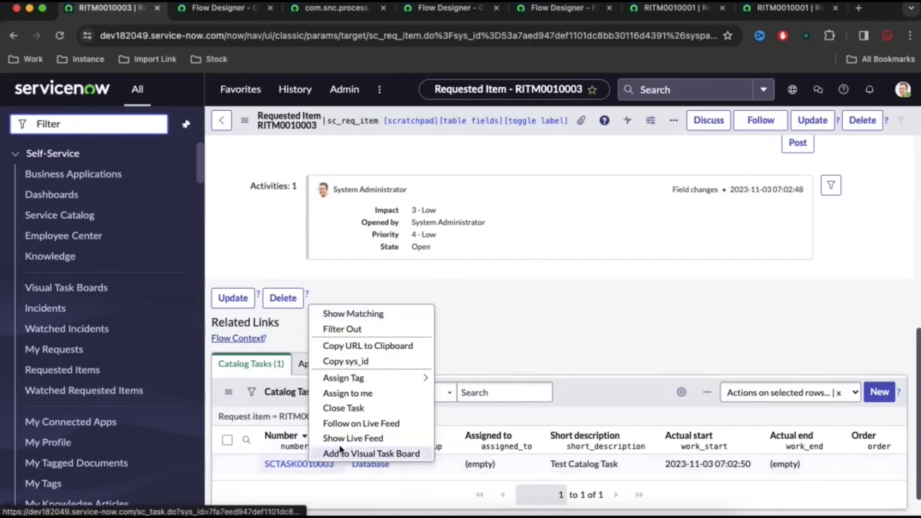
left_click(350, 410)
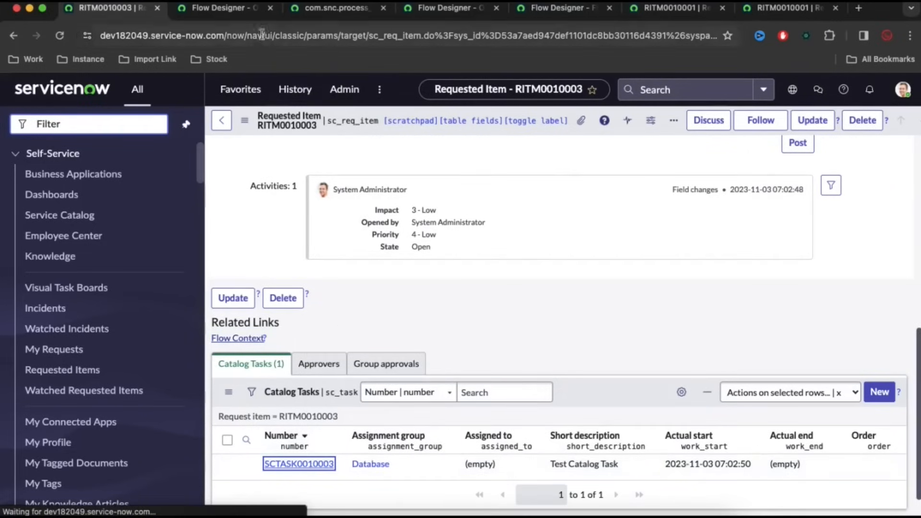
left_click(240, 9)
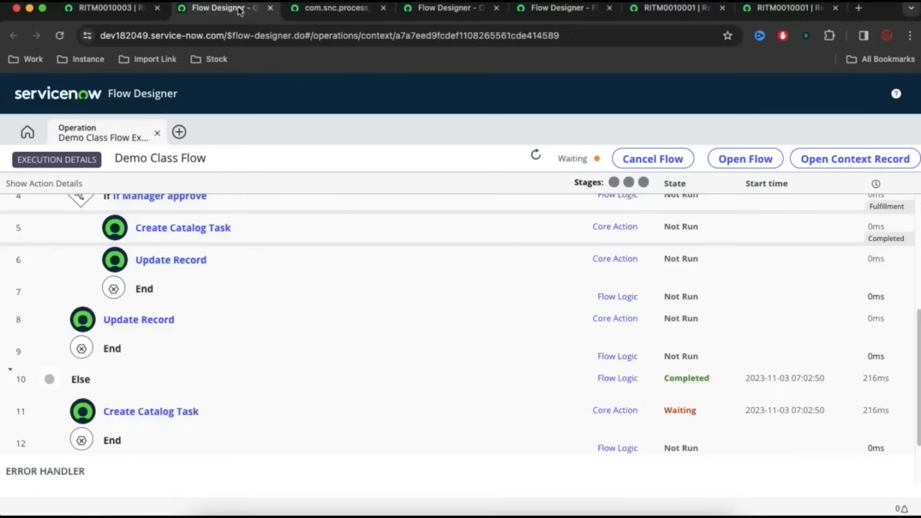
left_click(535, 156)
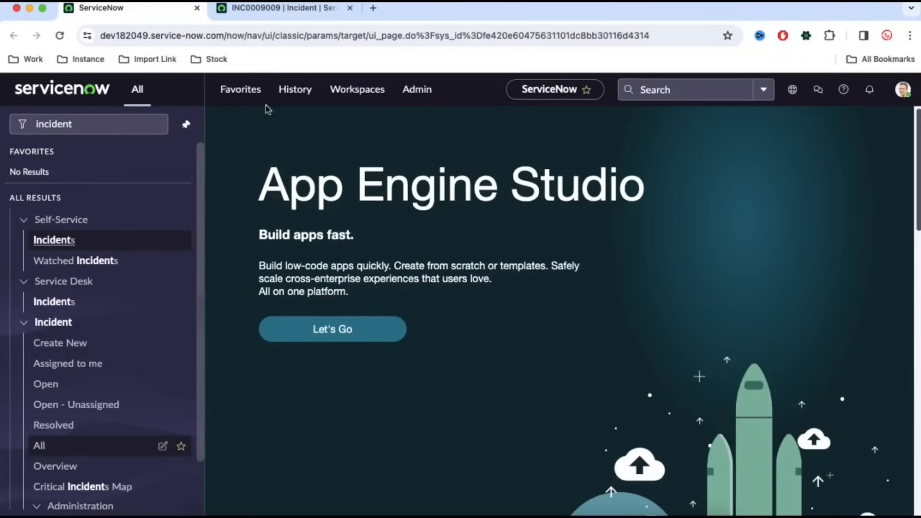
- Review the parent incident's form and its list of child incidents
left_click(263, 8)
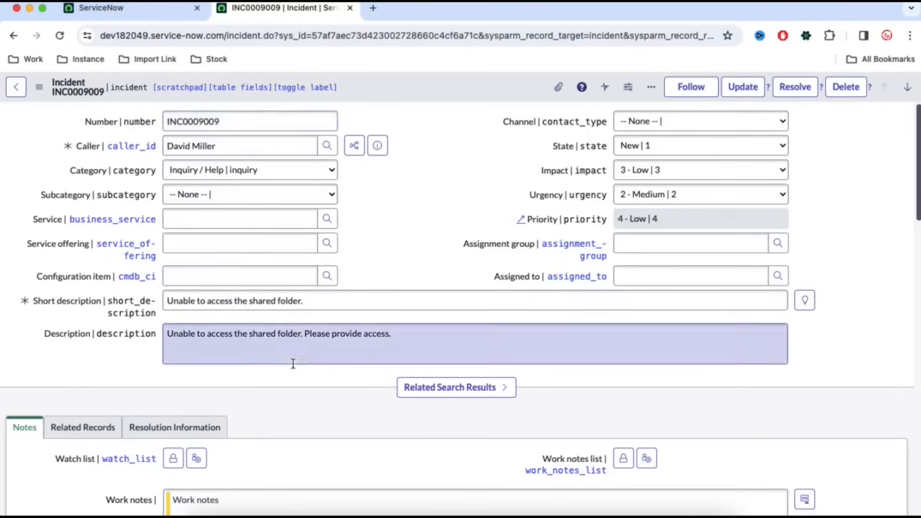
scroll(308, 378, "down", 20)
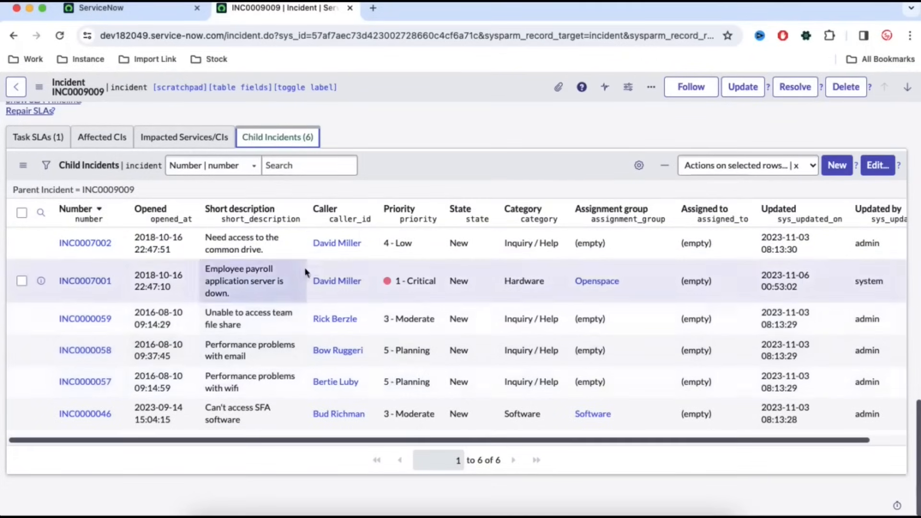
scroll(407, 259, "up", 10)
scroll(408, 259, "up", 15)
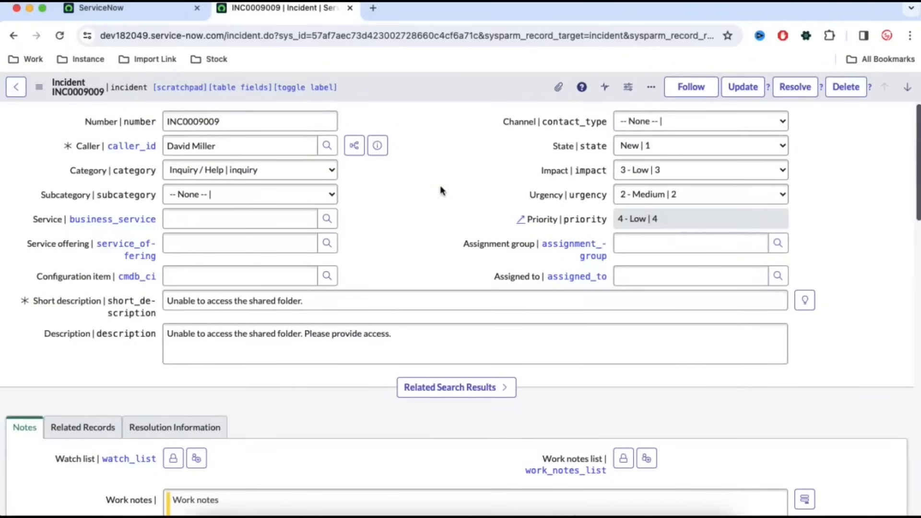
- Filter the application navigator by "business"
left_click(122, 8)
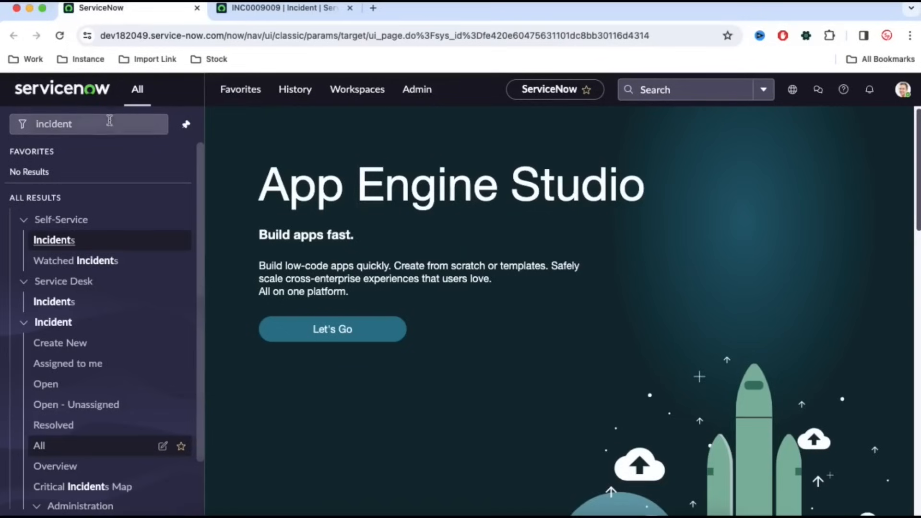
type("busniess")
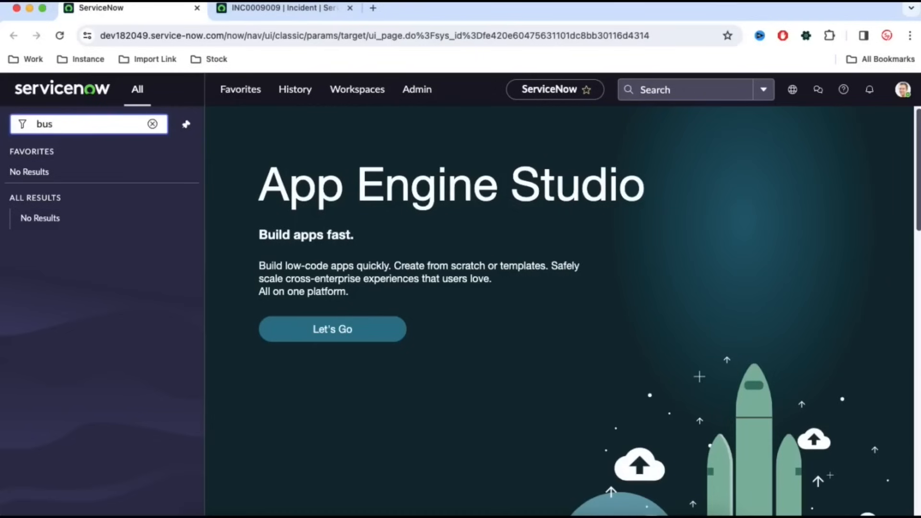
type("iness")
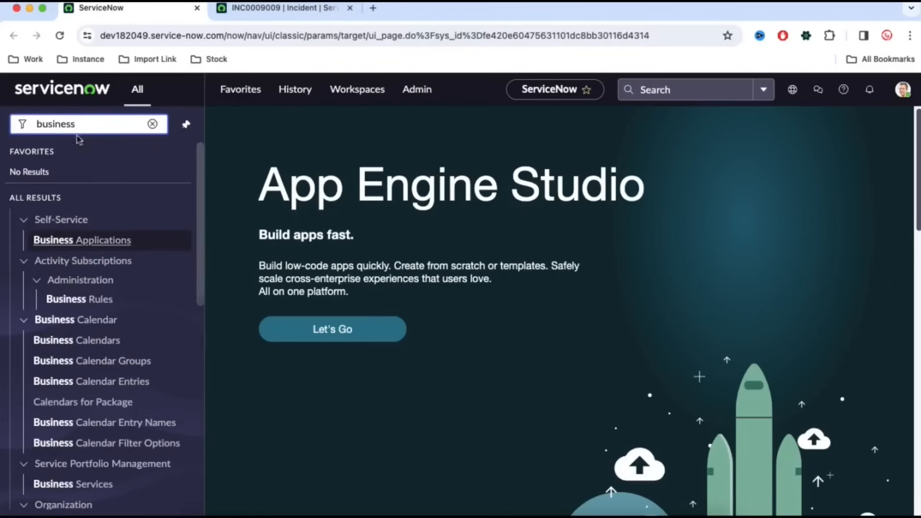
- Check the parent incident's State field again and compare it with the states of its child incidents
left_click(278, 8)
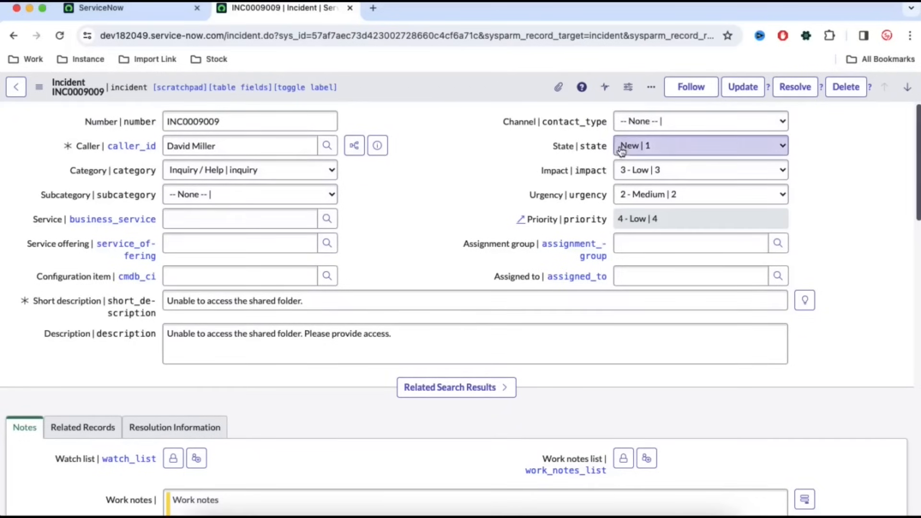
scroll(468, 278, "down", 15)
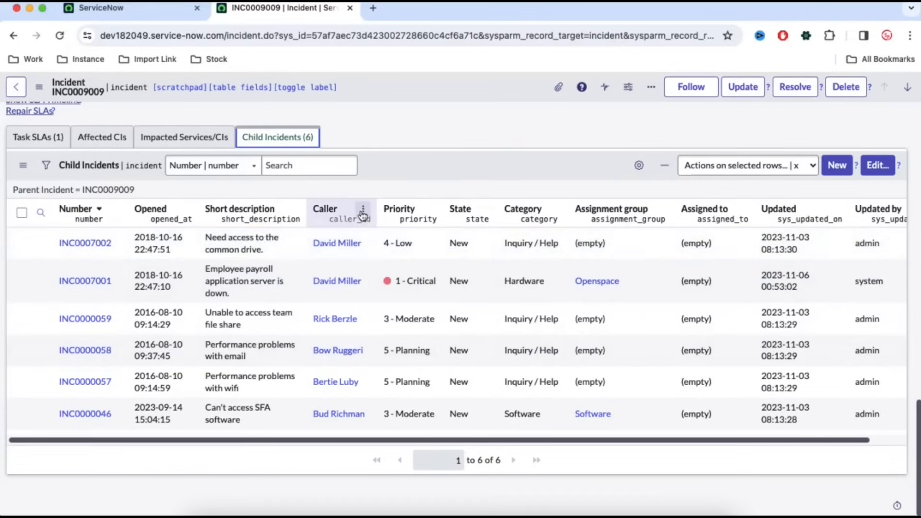
scroll(362, 212, "up", 10)
scroll(363, 215, "up", 5)
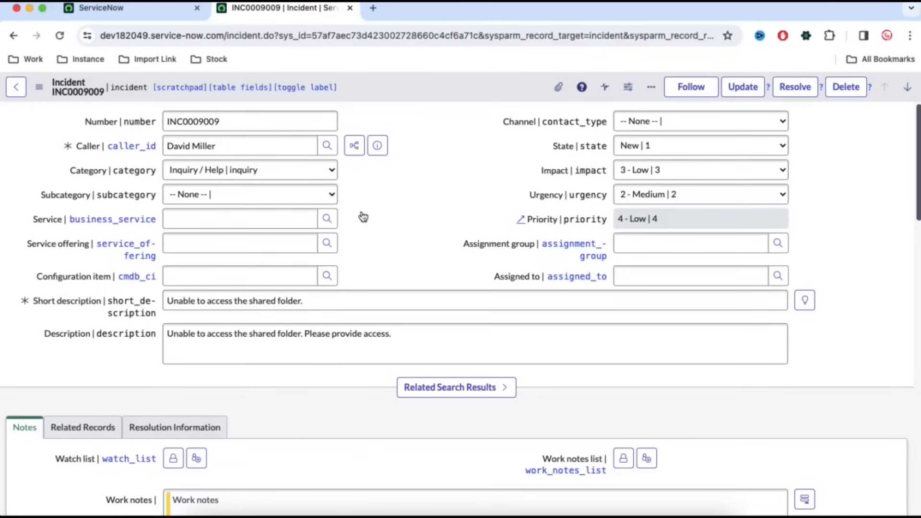
- Filter the application navigator by "flow de" and open Flow Designer
left_click(154, 17)
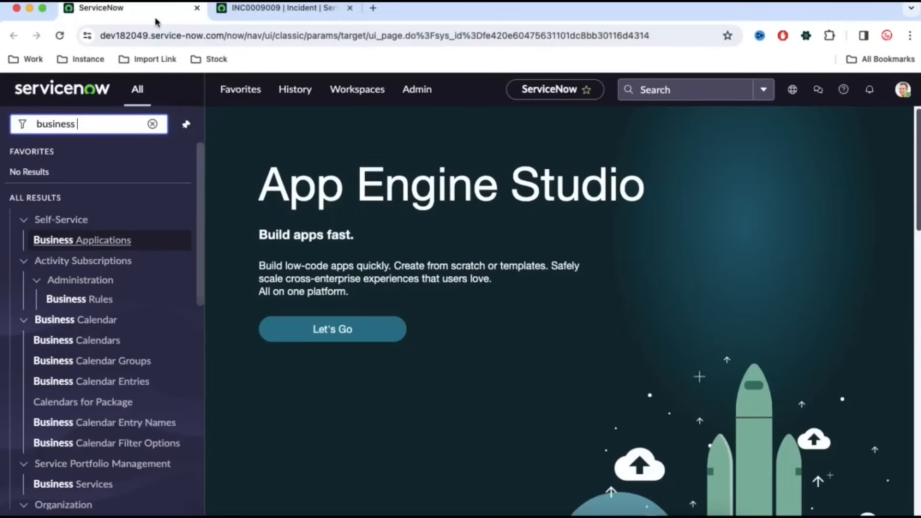
key("super+a")
type("flow de")
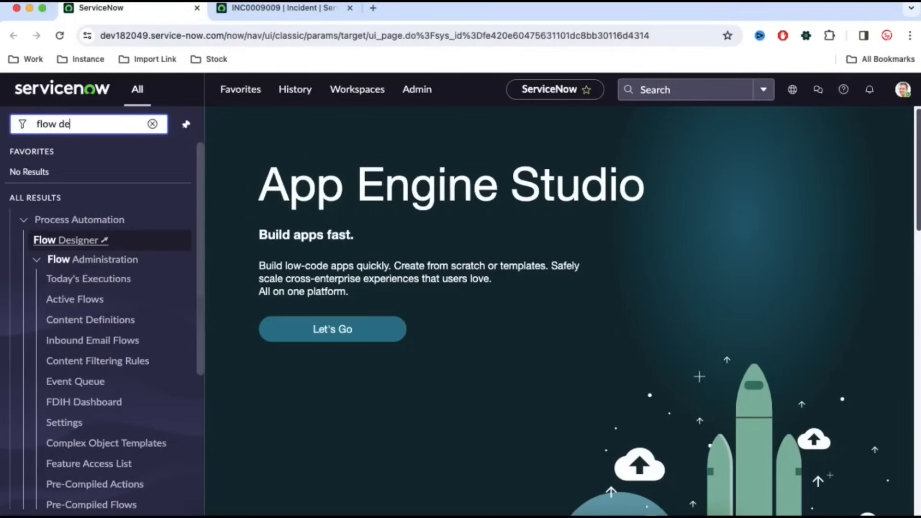
left_click(95, 241)
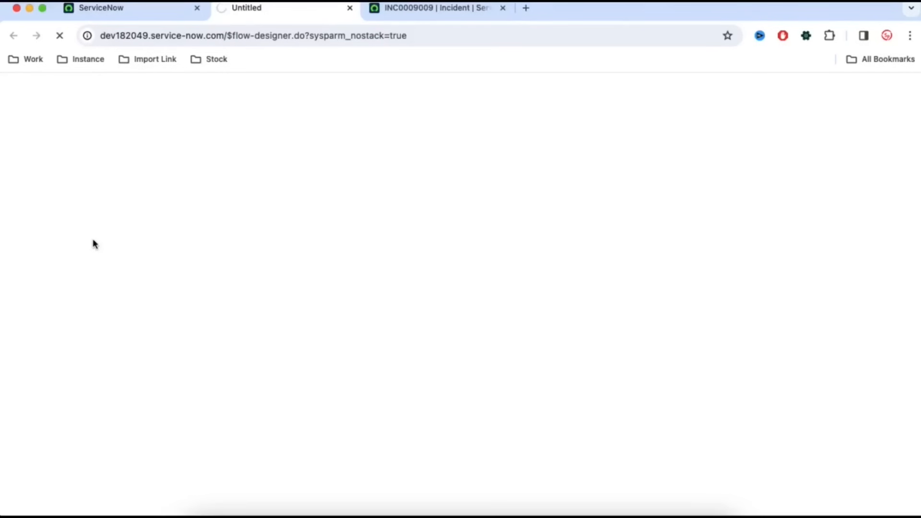
- Look over the available State choices on the parent incident
key("ctrl+Tab")
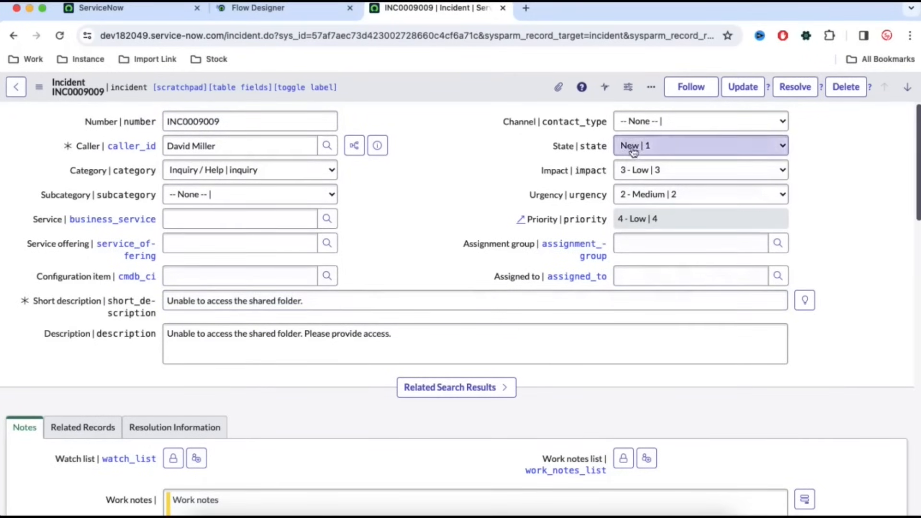
left_click(650, 146)
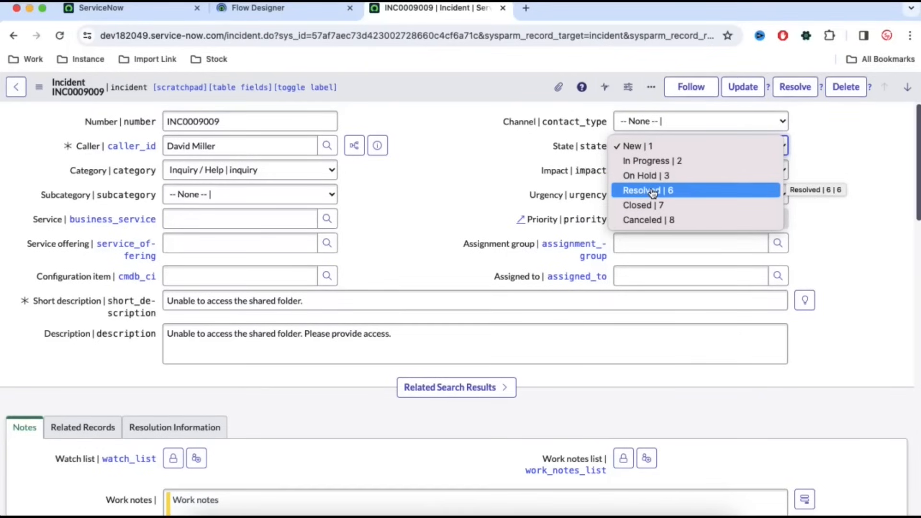
left_click(502, 183)
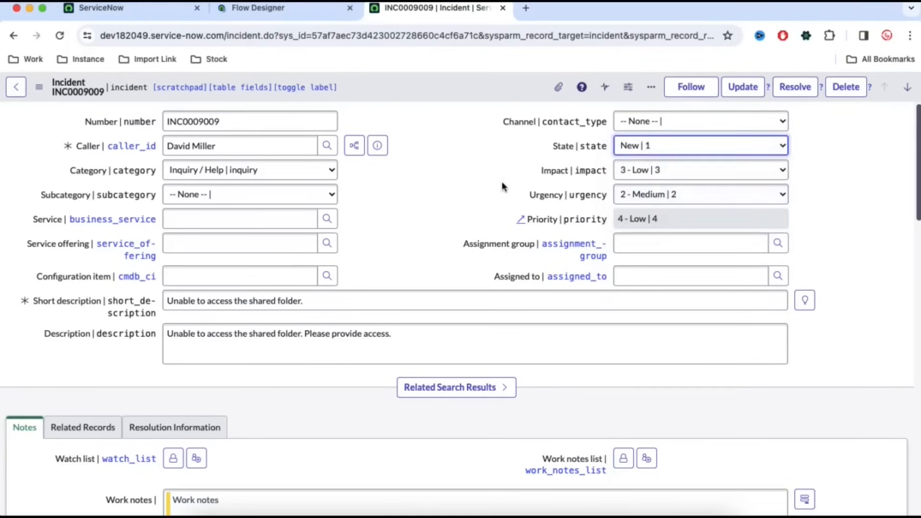
- Create a new flow named "Resolve Child Incident" that runs as the user who initiates the session, and skip the introductory tour
left_click(288, 17)
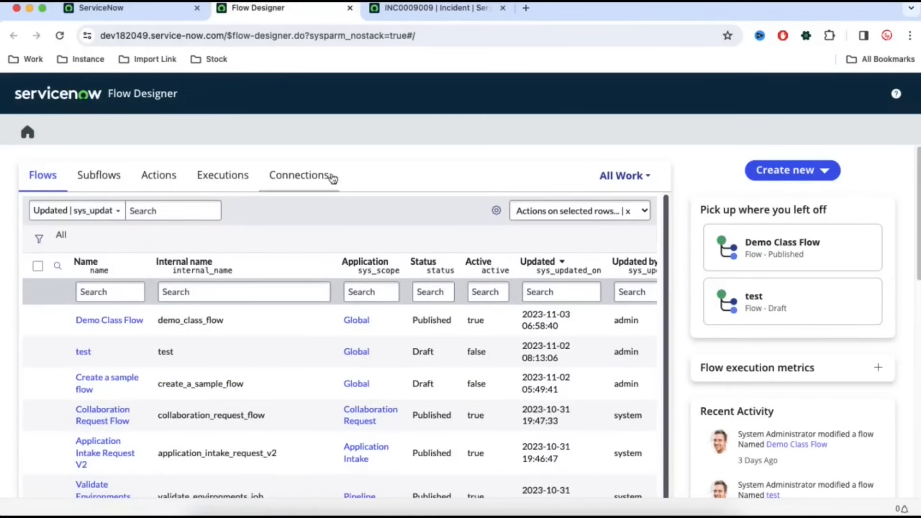
left_click(808, 180)
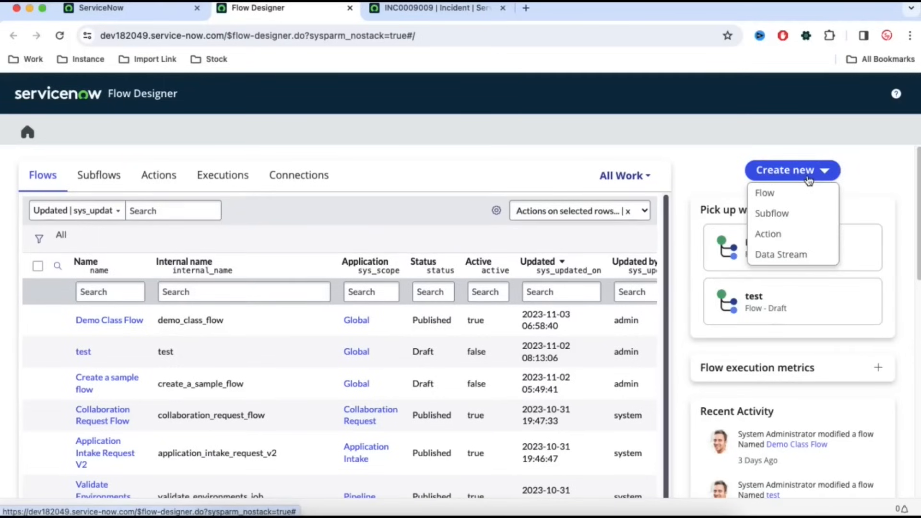
left_click(773, 193)
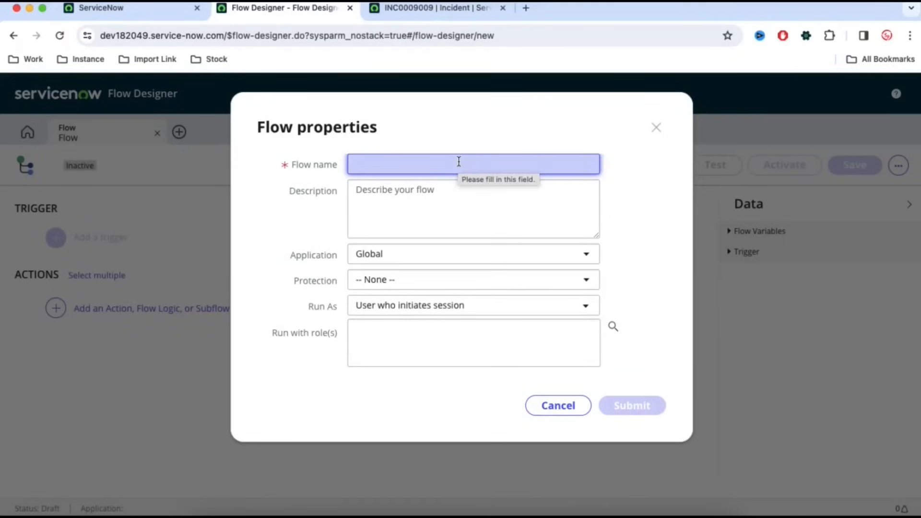
type("Cl")
key("BackSpace")
key("BackSpace")
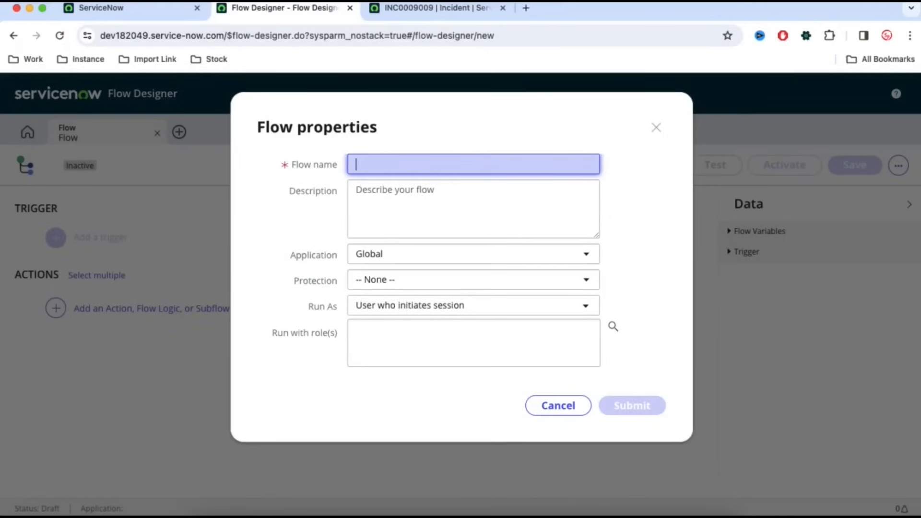
type("Resolve Child Incident")
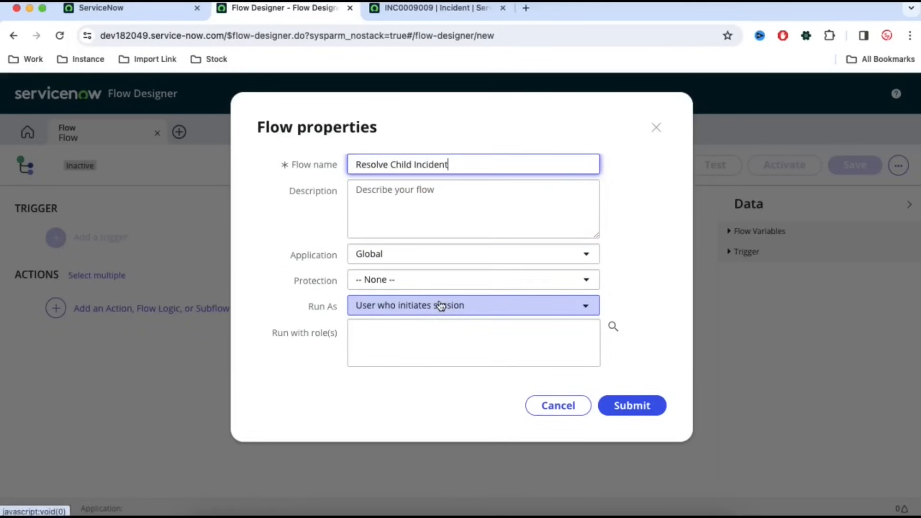
left_click(411, 308)
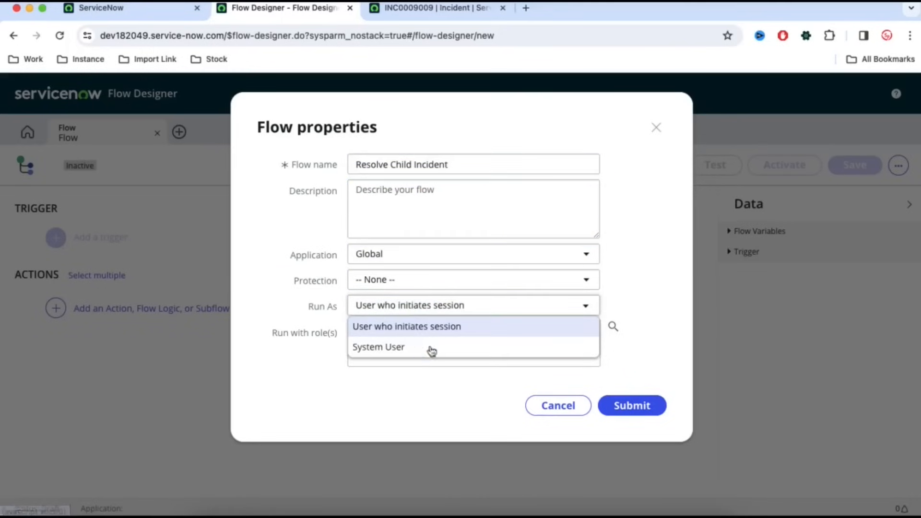
left_click(303, 319)
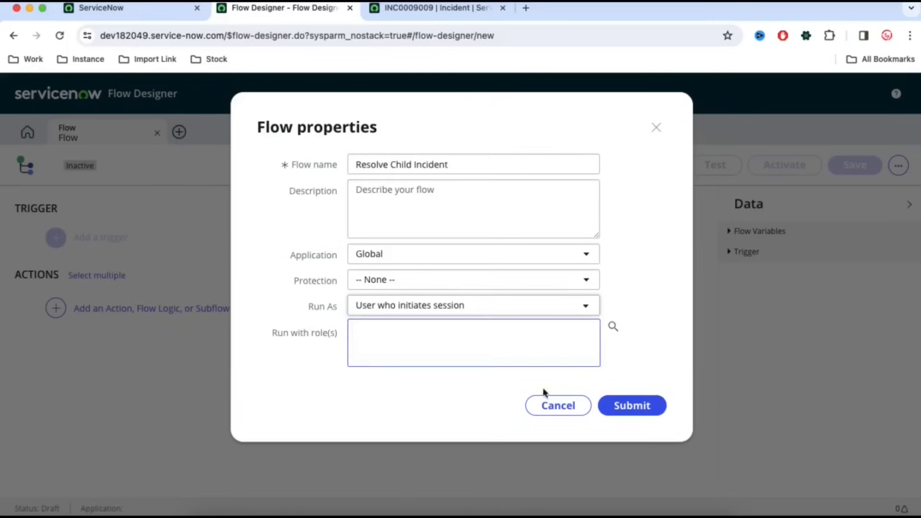
left_click(652, 412)
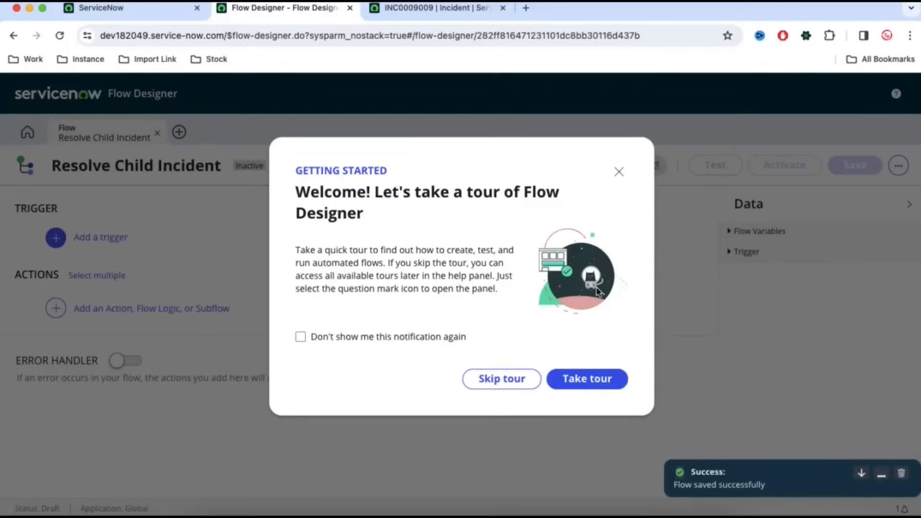
left_click(530, 381)
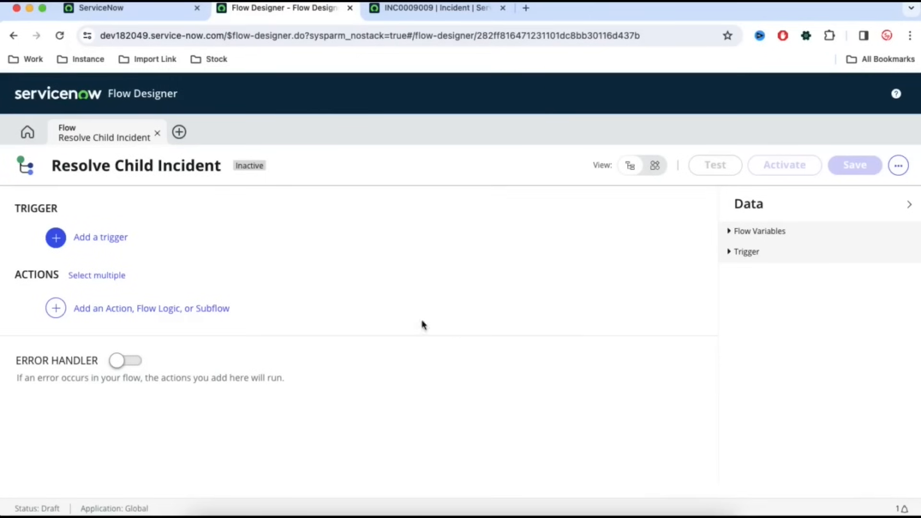
- Add a record Updated trigger on the Incident [incident] table and start a filter condition for it
left_click(113, 238)
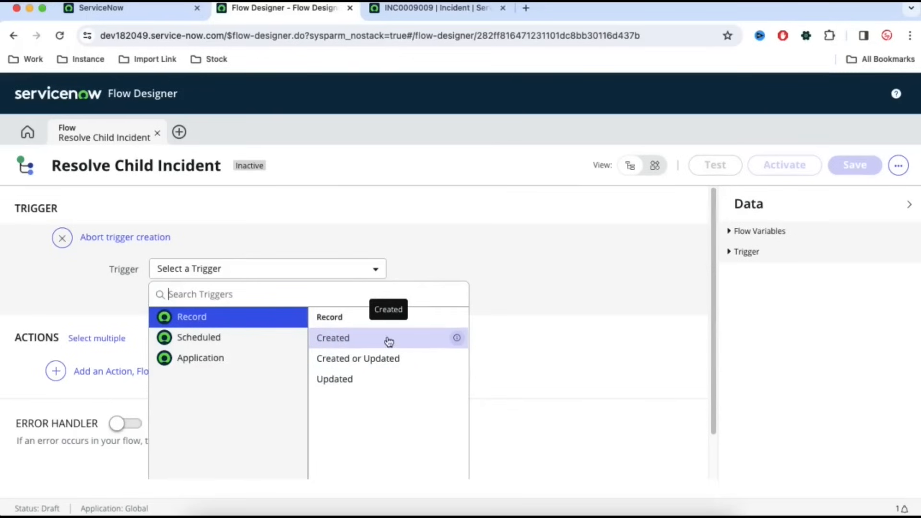
left_click(360, 384)
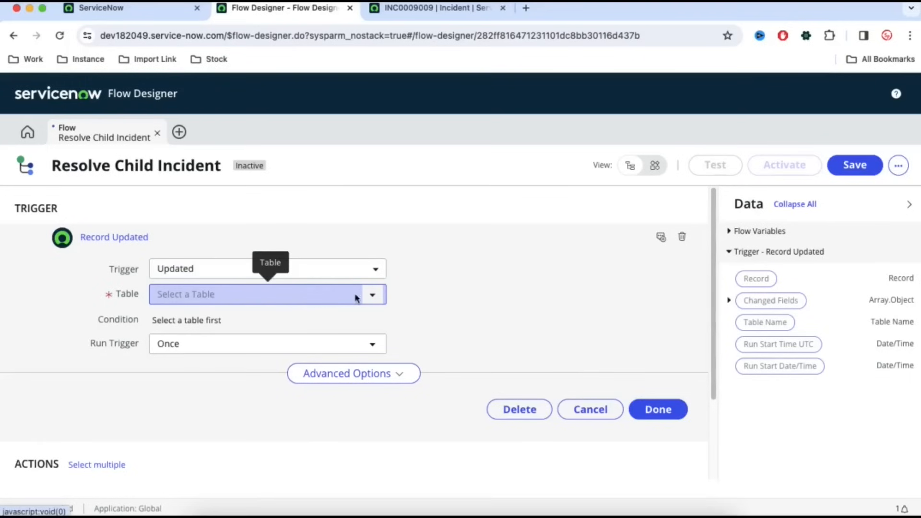
left_click(373, 294)
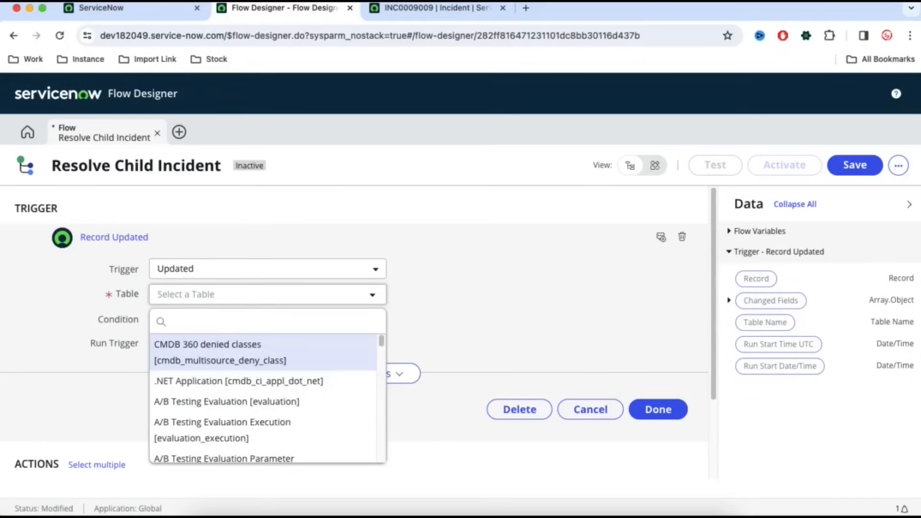
type("incid")
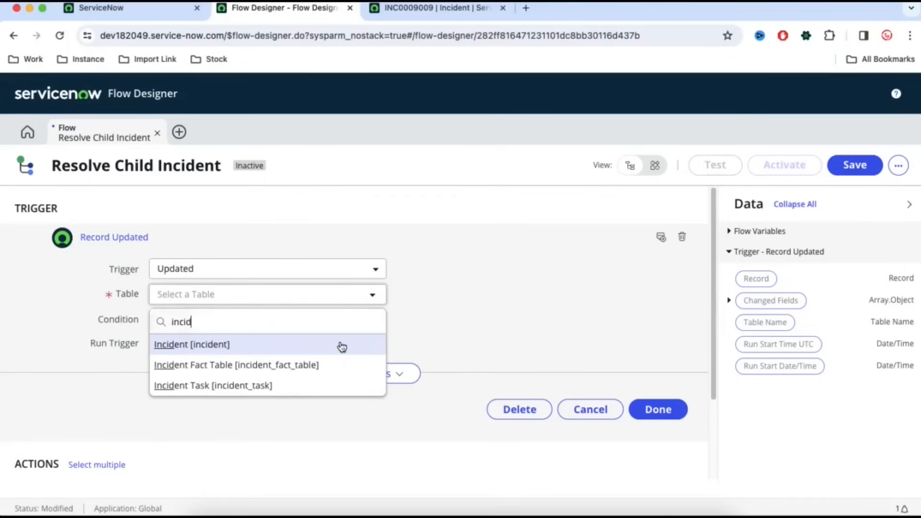
left_click(303, 350)
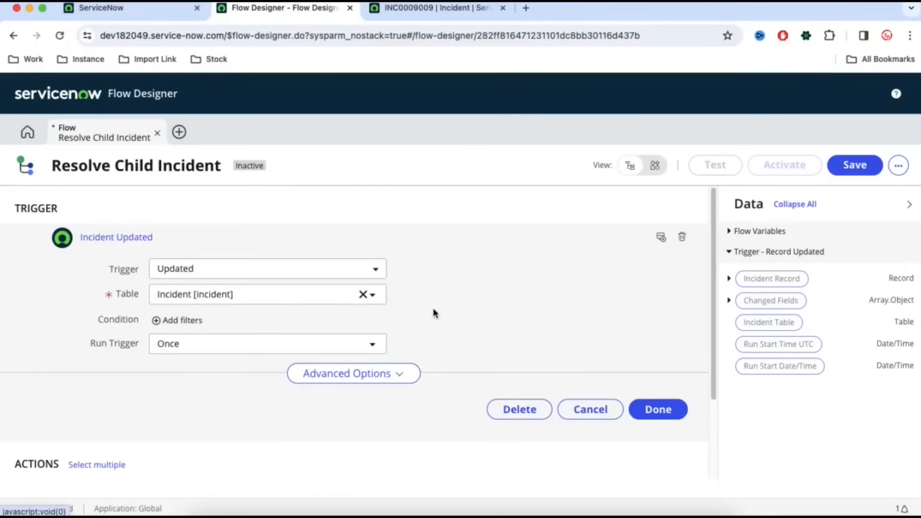
left_click(177, 320)
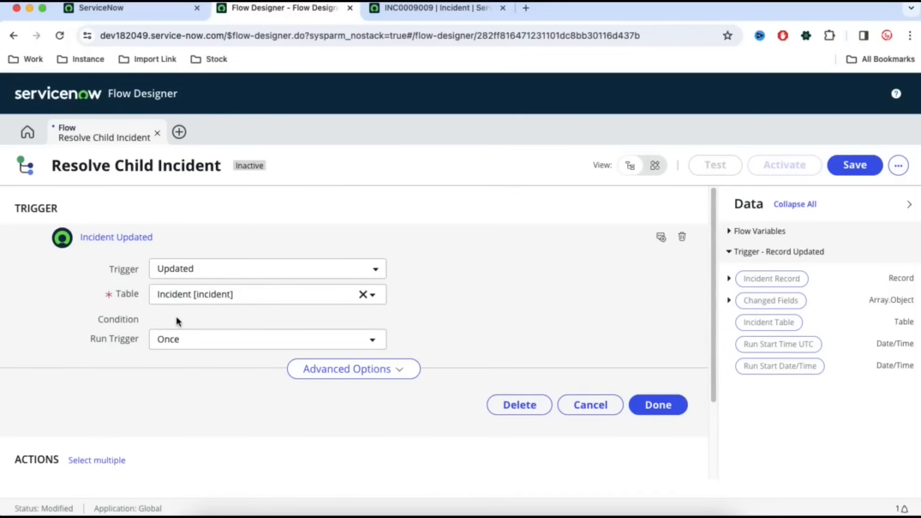
- Set the State field to Resolved on the parent incident form and return to the flow
left_click(397, 8)
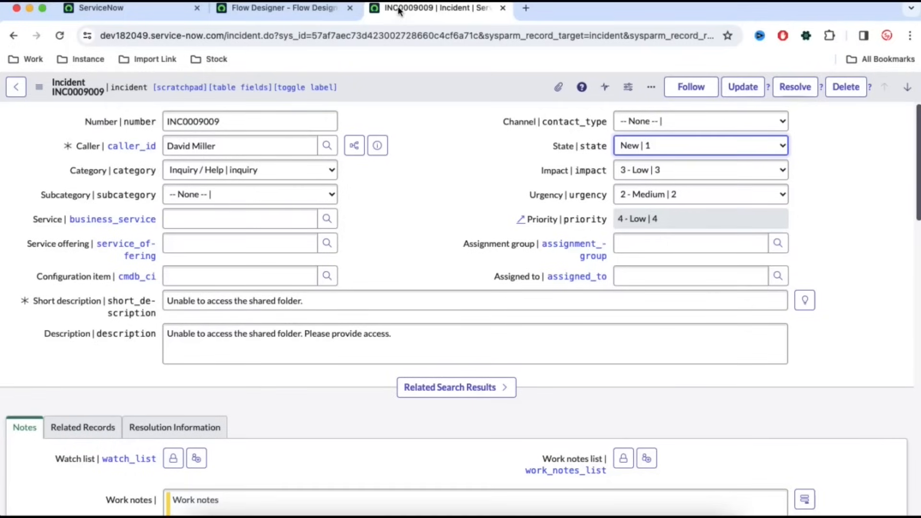
left_click(636, 146)
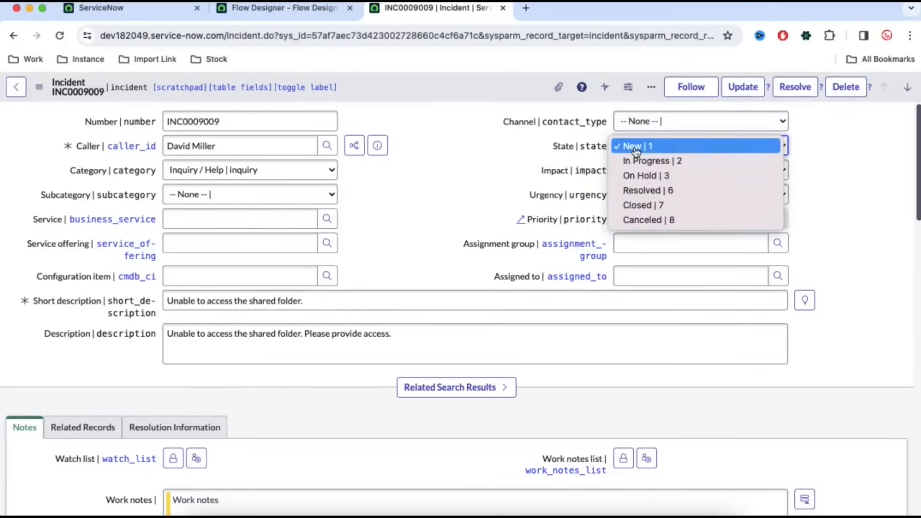
left_click(636, 192)
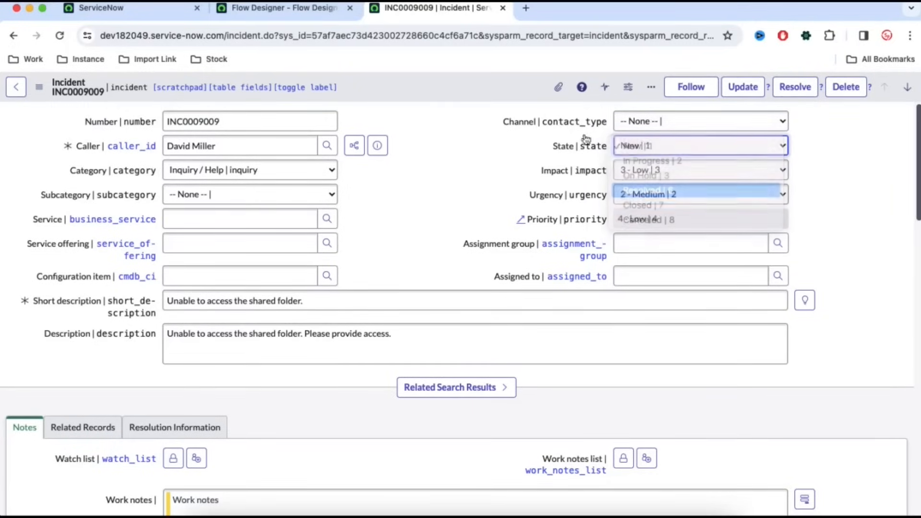
left_click(296, 18)
- Define the trigger condition as State changes to Resolved
left_click(247, 342)
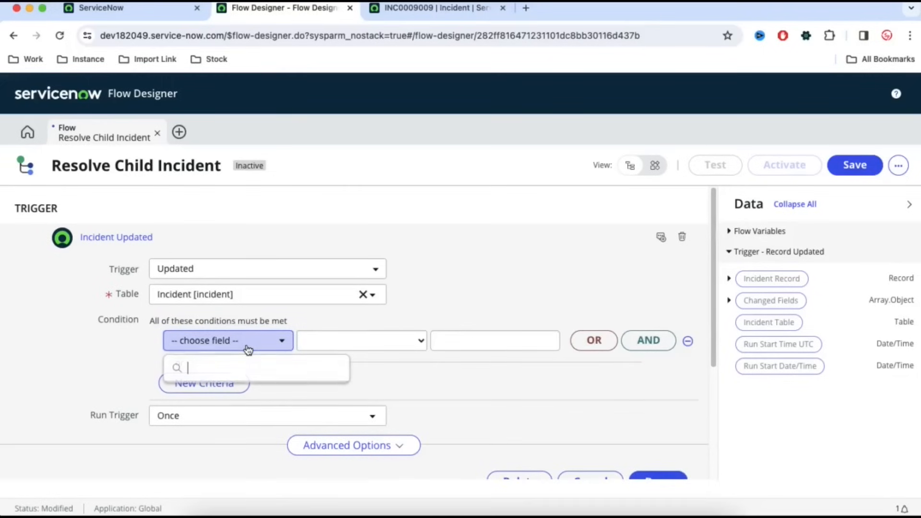
type("stat")
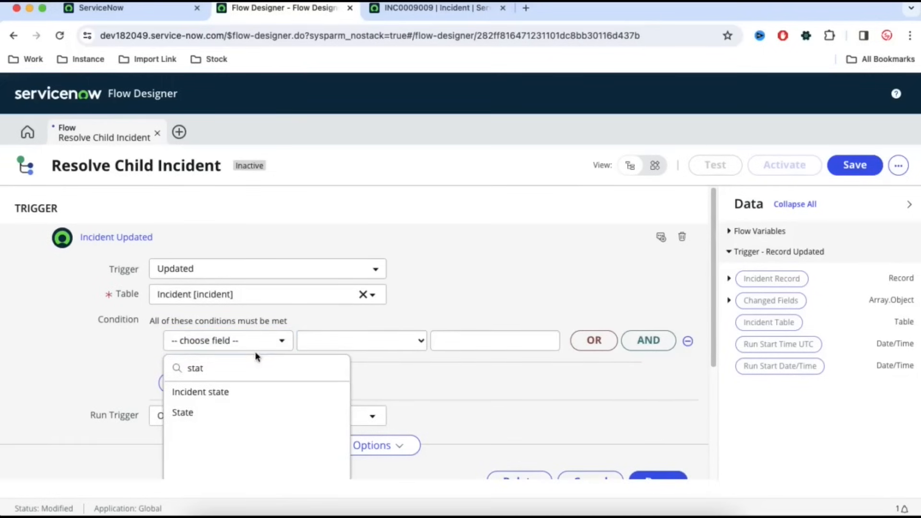
left_click(218, 413)
left_click(406, 349)
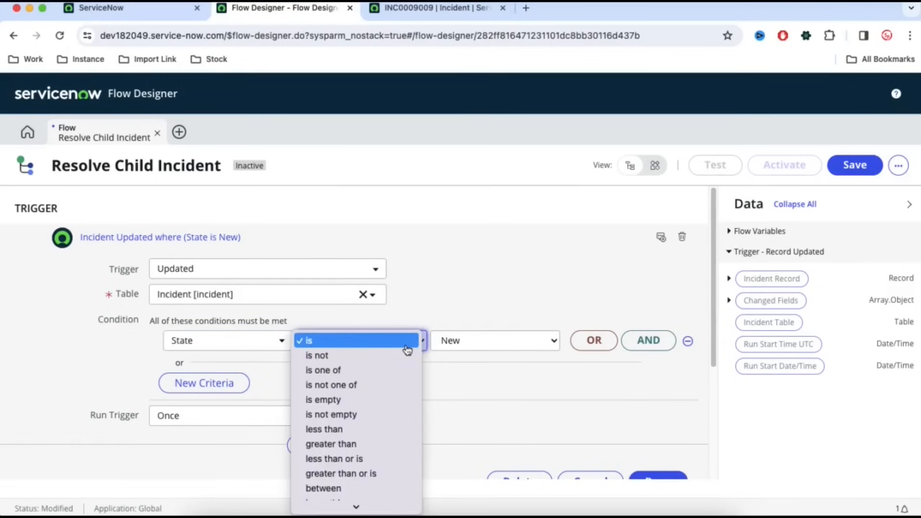
scroll(407, 349, "down", 3)
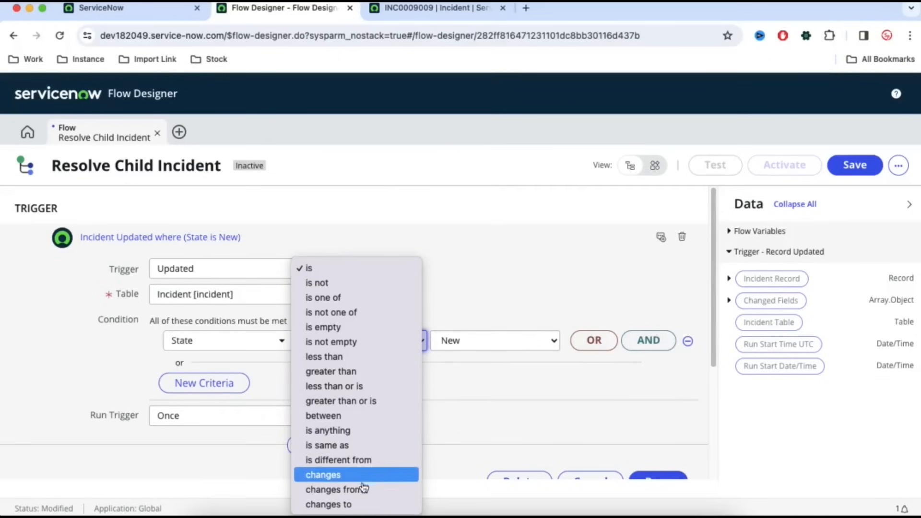
left_click(442, 377)
left_click(476, 341)
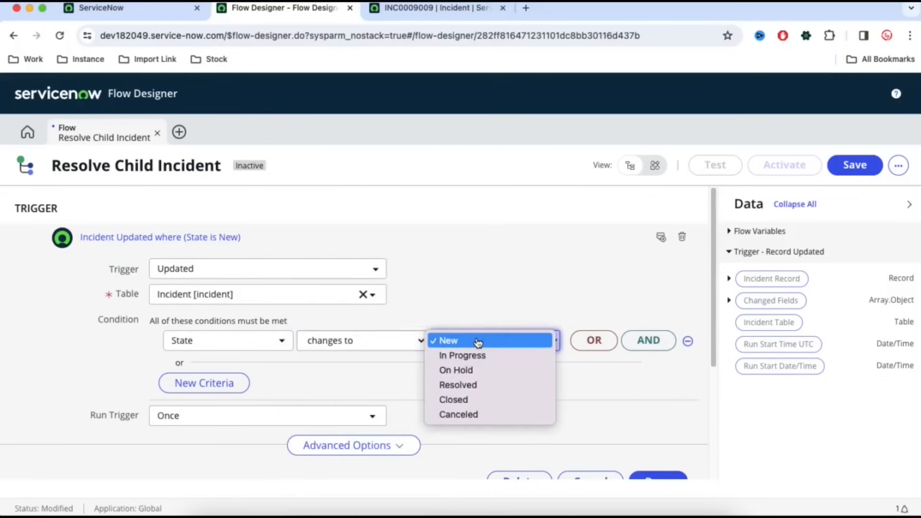
left_click(457, 386)
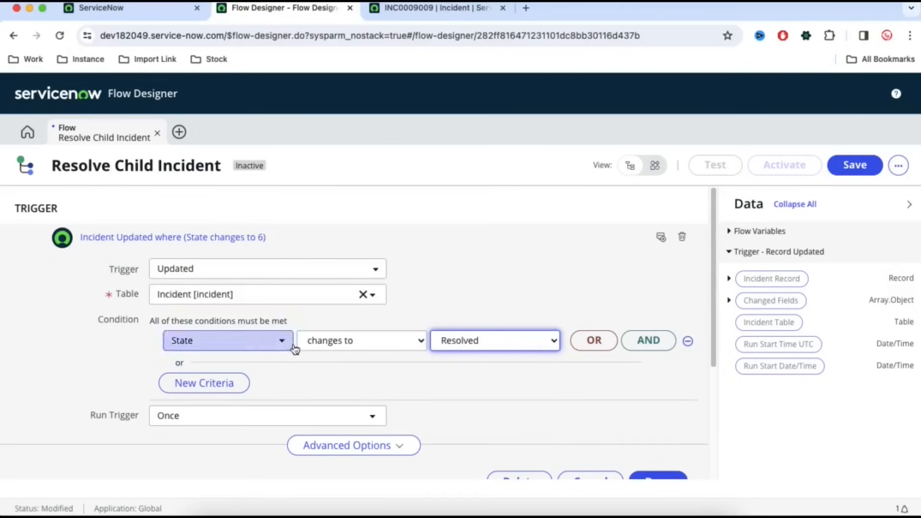
- Look over the Run Trigger choices, keep Once, and finish the trigger
scroll(444, 396, "down", 1)
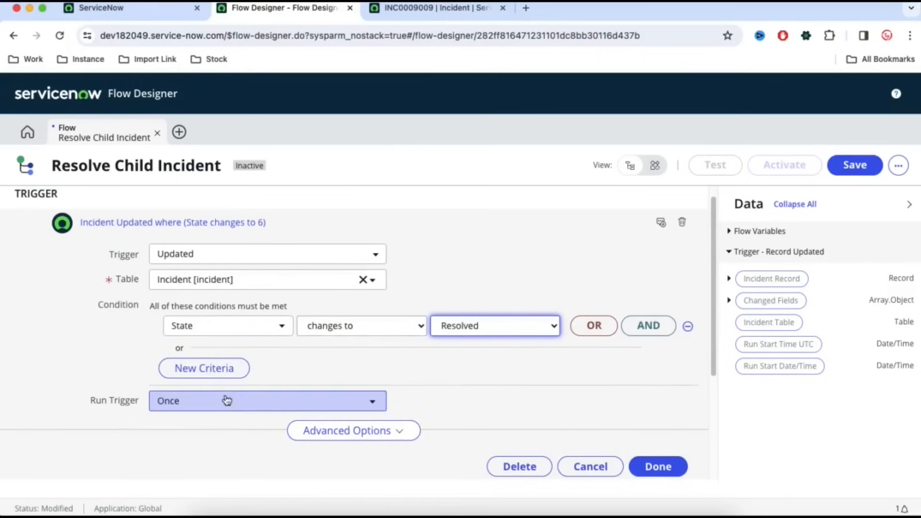
left_click(197, 408)
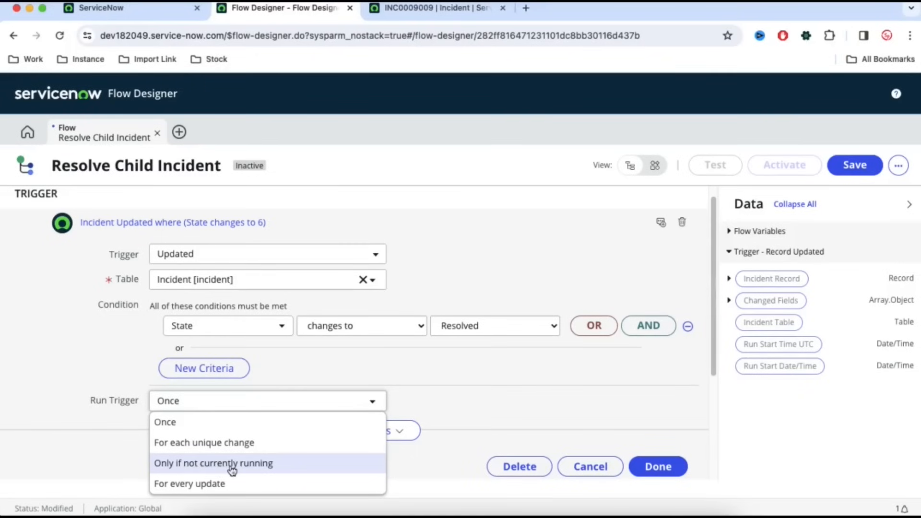
left_click(99, 385)
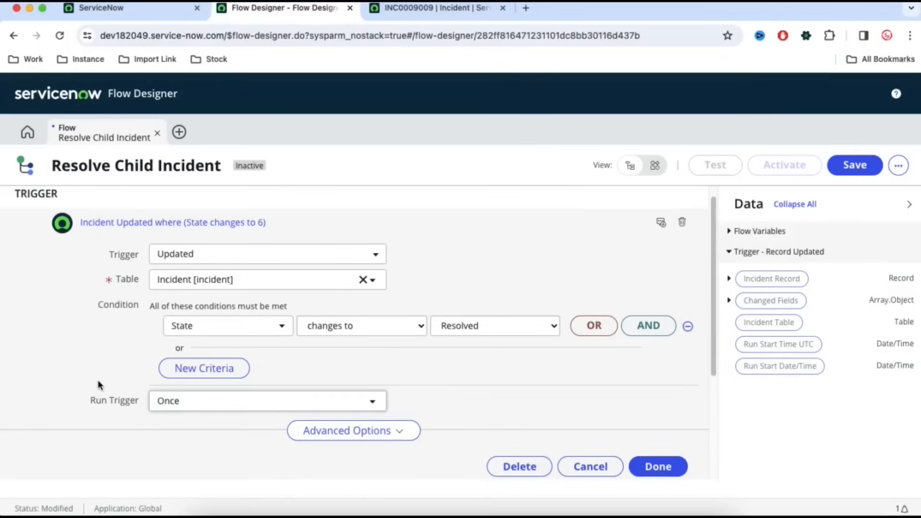
left_click(653, 468)
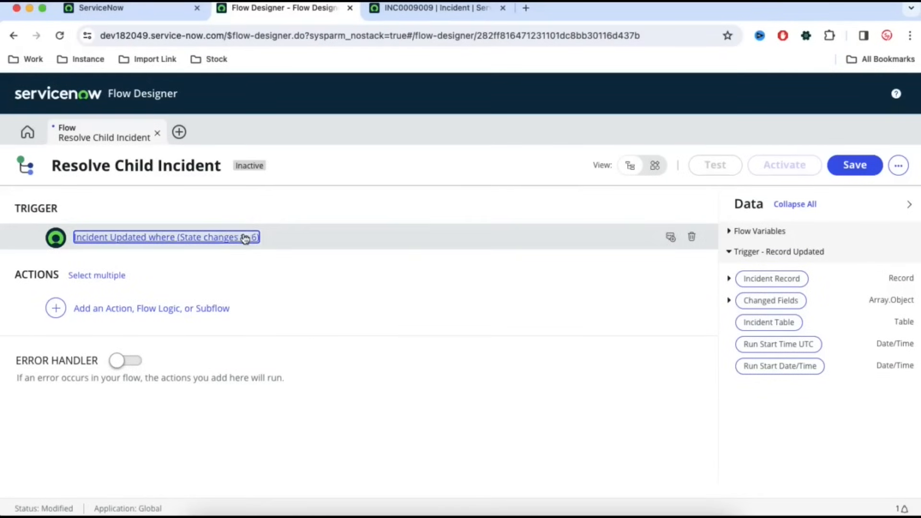
- Check the parent incident's State again and review its Child Incidents list
left_click(426, 7)
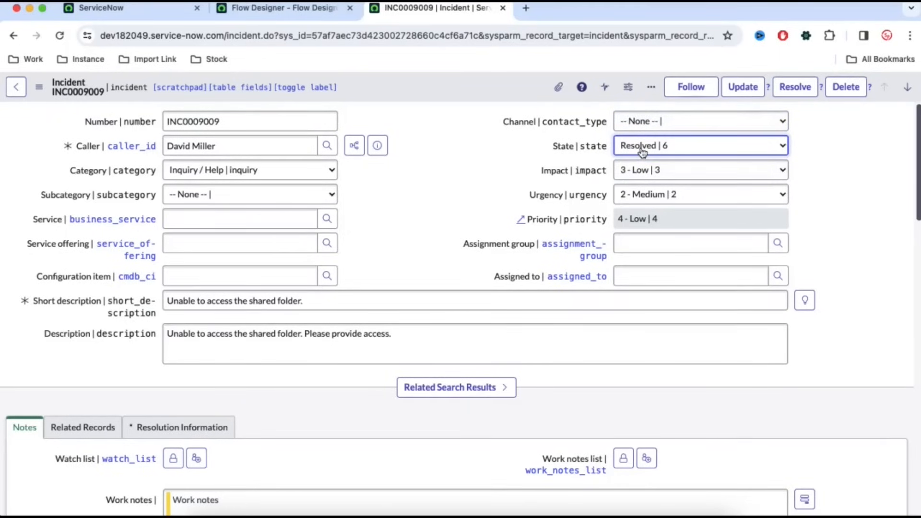
left_click(318, 11)
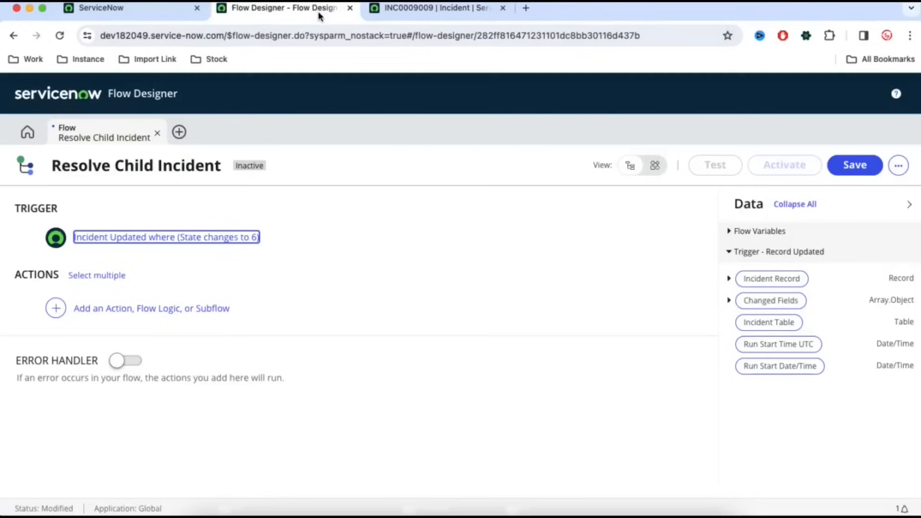
left_click(179, 313)
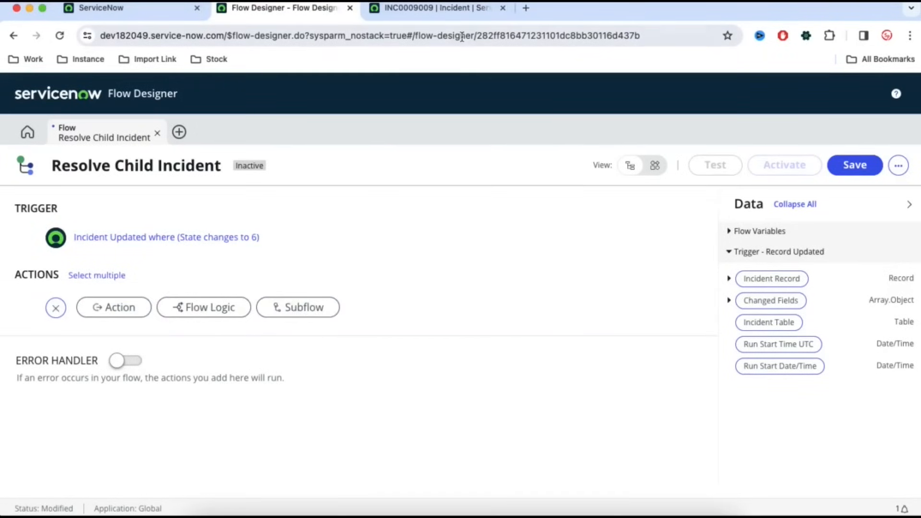
left_click(449, 9)
scroll(363, 303, "down", 20)
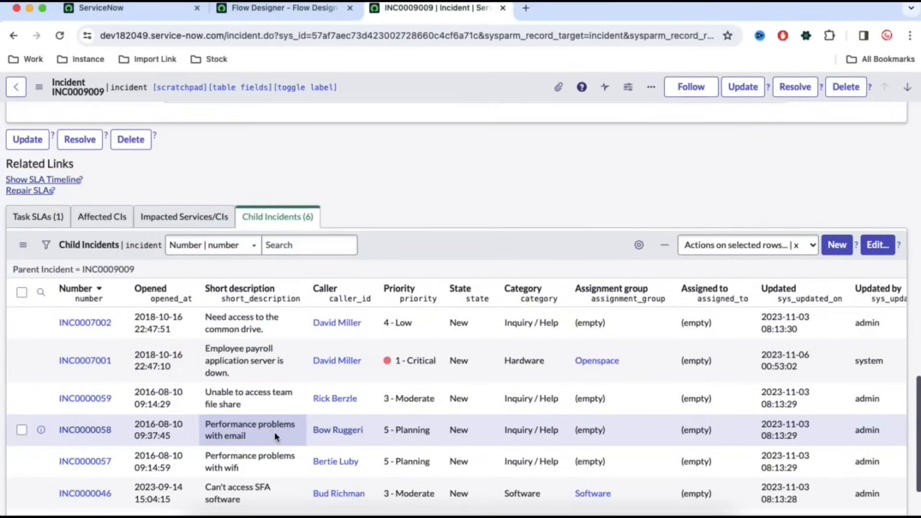
scroll(274, 431, "down", 2)
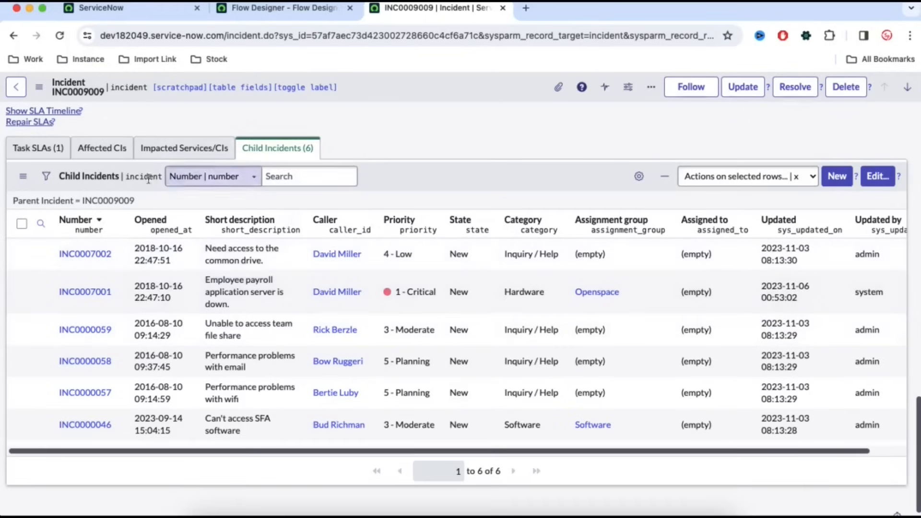
- Return to the Resolve Child Incident flow, start adding an action, and look through the available ServiceNow Core actions
left_click(283, 9)
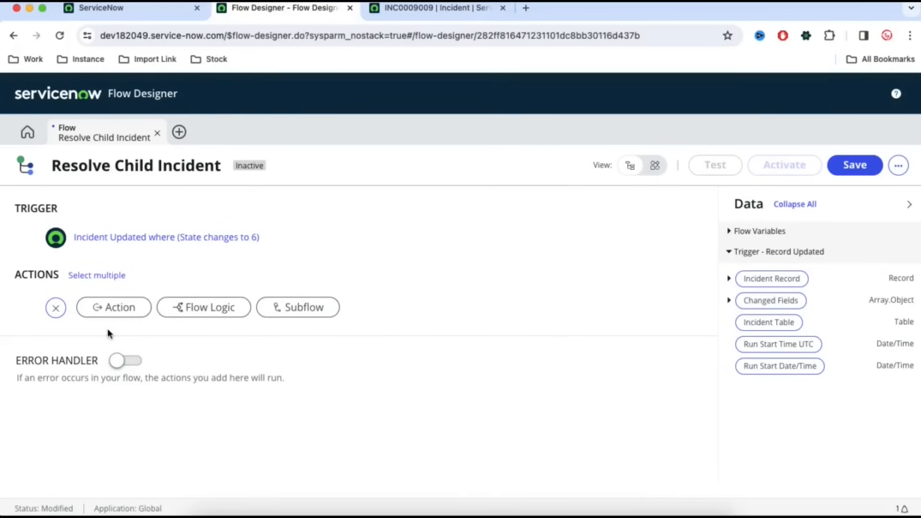
left_click(115, 316)
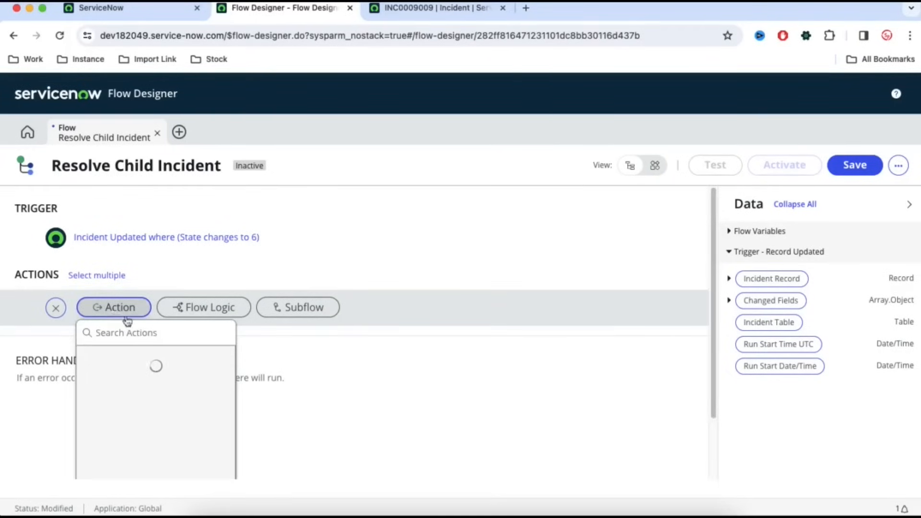
scroll(362, 269, "down", 2)
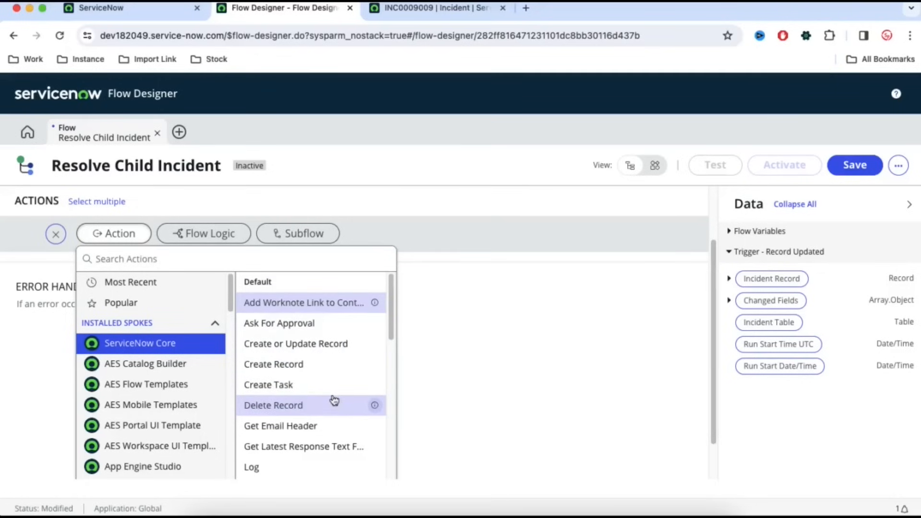
scroll(326, 396, "down", 3)
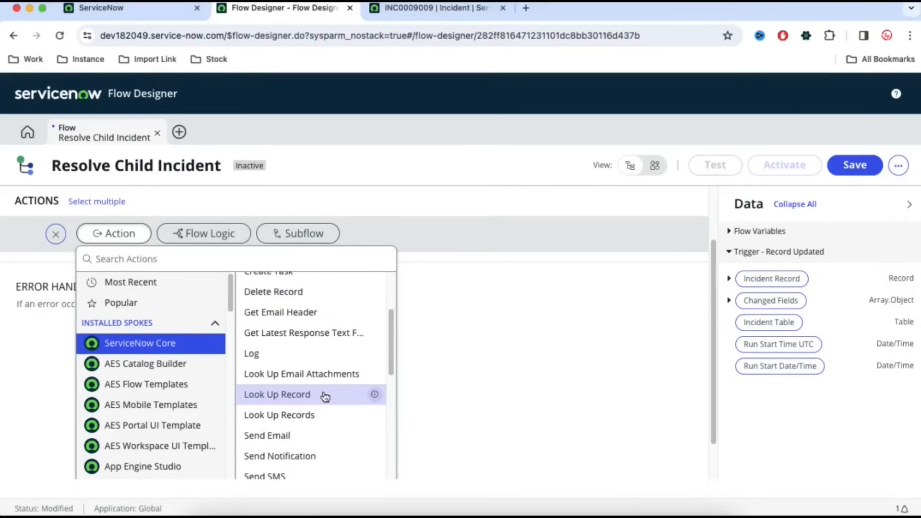
scroll(315, 393, "down", 2)
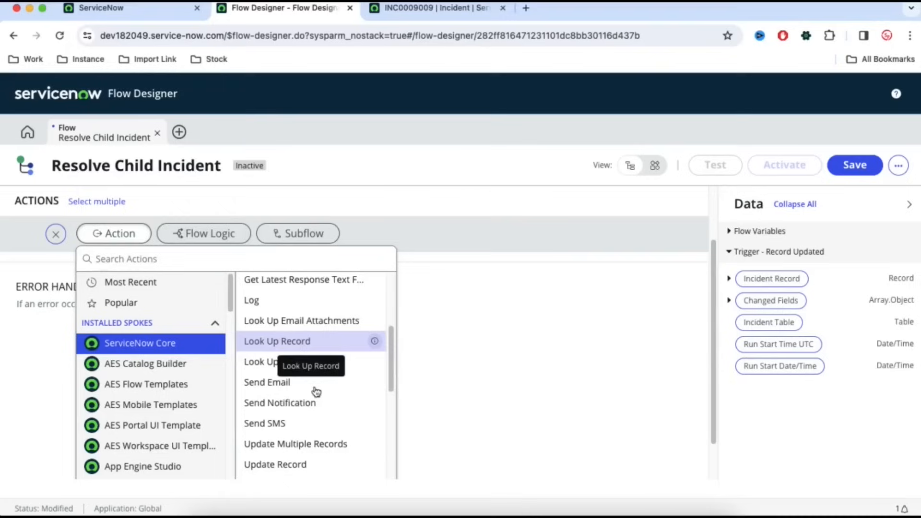
scroll(311, 435, "down", 2)
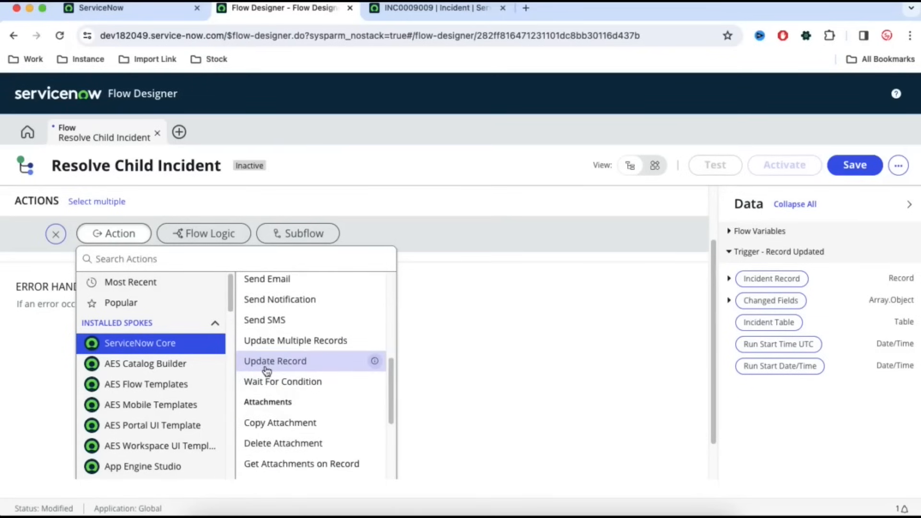
scroll(281, 364, "down", 2)
scroll(281, 363, "down", 1)
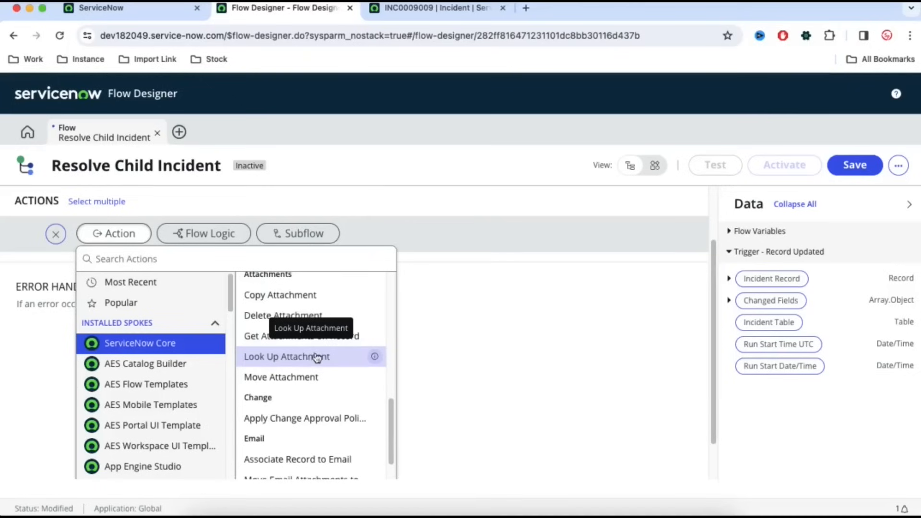
scroll(302, 372, "down", 2)
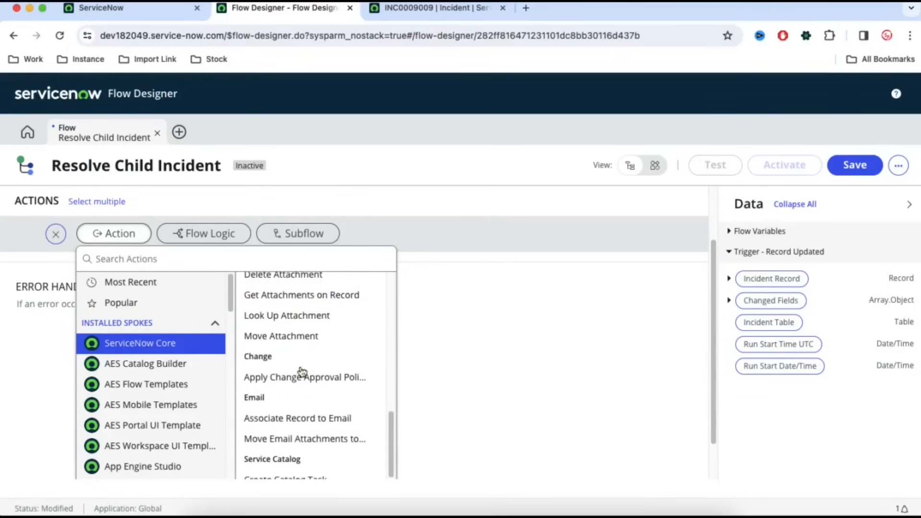
- Search the flow actions for "look" and show the matches from the ServiceNow Core spoke
left_click(276, 260)
type("look")
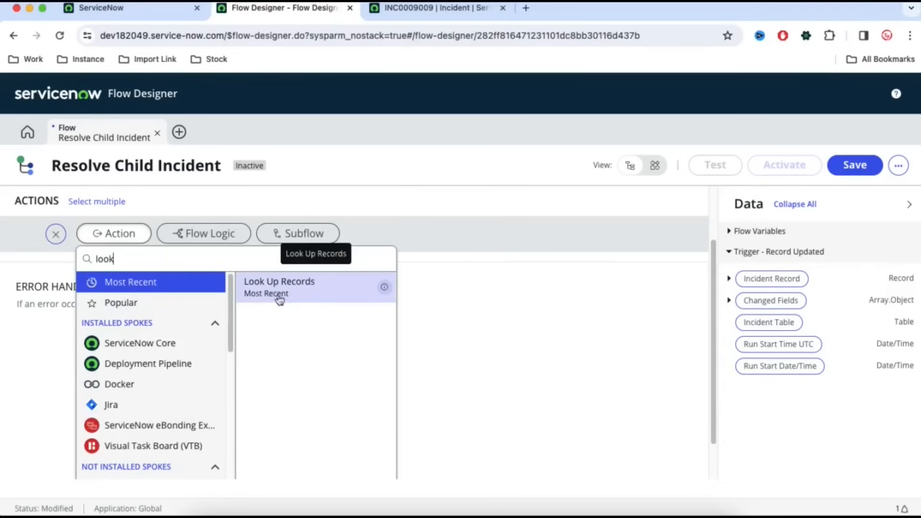
left_click(173, 350)
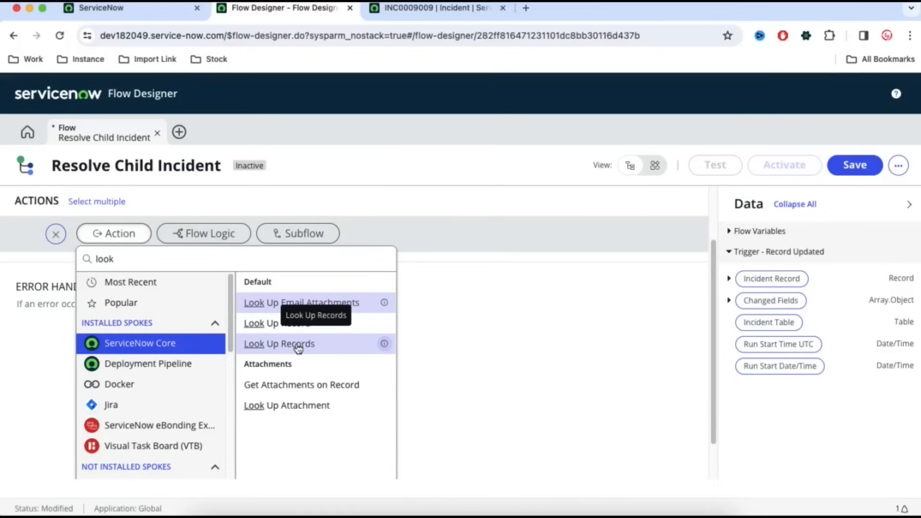
- Switch to the parent incident record and review its Child Incidents list and the form's activity entries
left_click(407, 6)
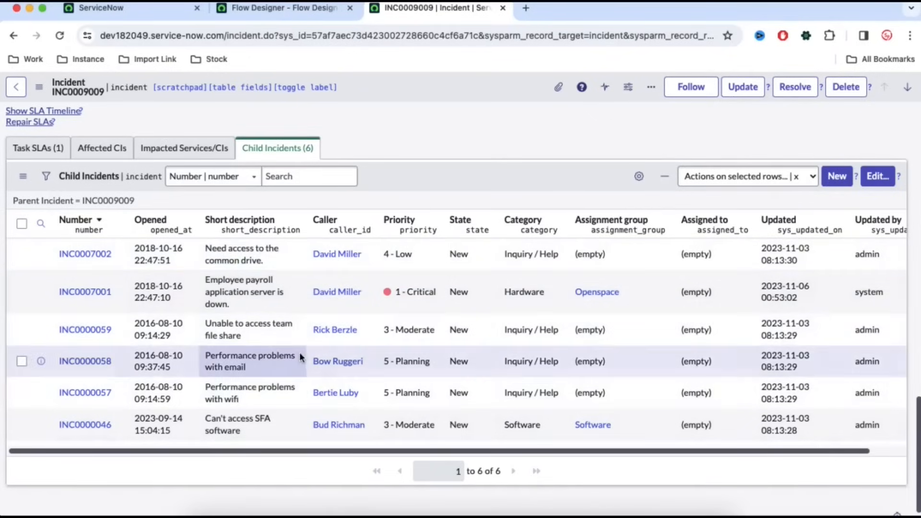
scroll(333, 191, "down", 1)
scroll(450, 223, "up", 10)
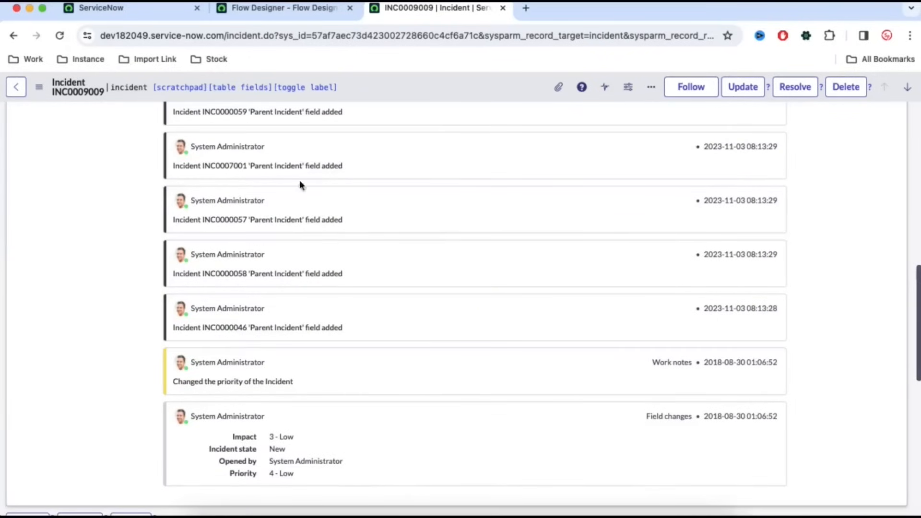
- Return from the incident's child list to the Resolve Child Incident flow and add a Look Up Records action on the Incident [incident] table
scroll(350, 303, "down", 10)
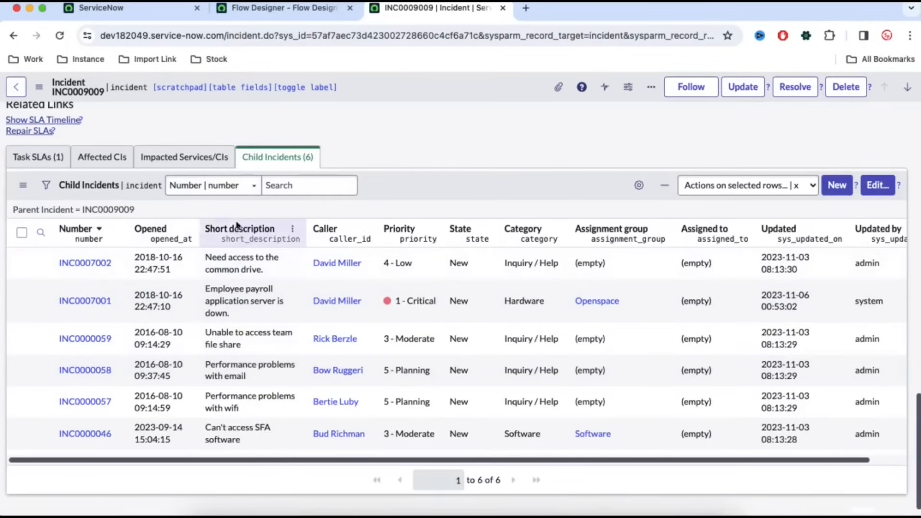
scroll(225, 350, "up", 2)
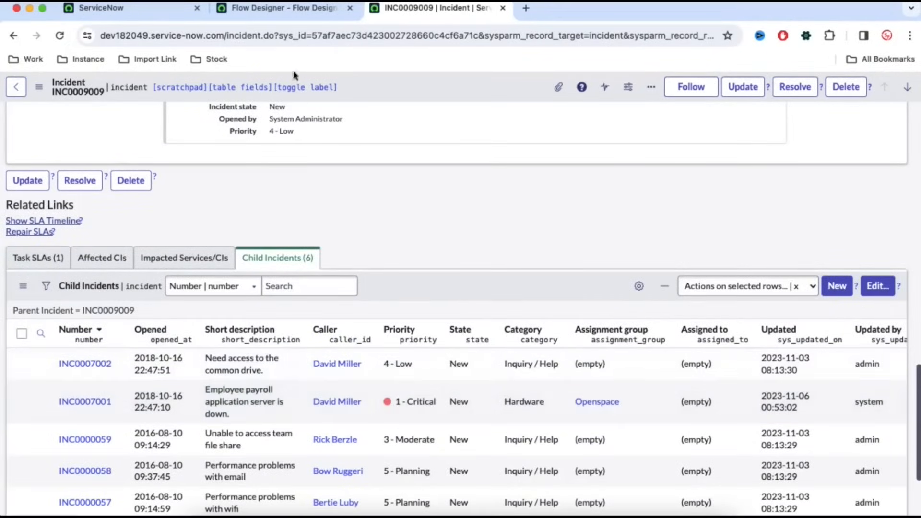
left_click(292, 8)
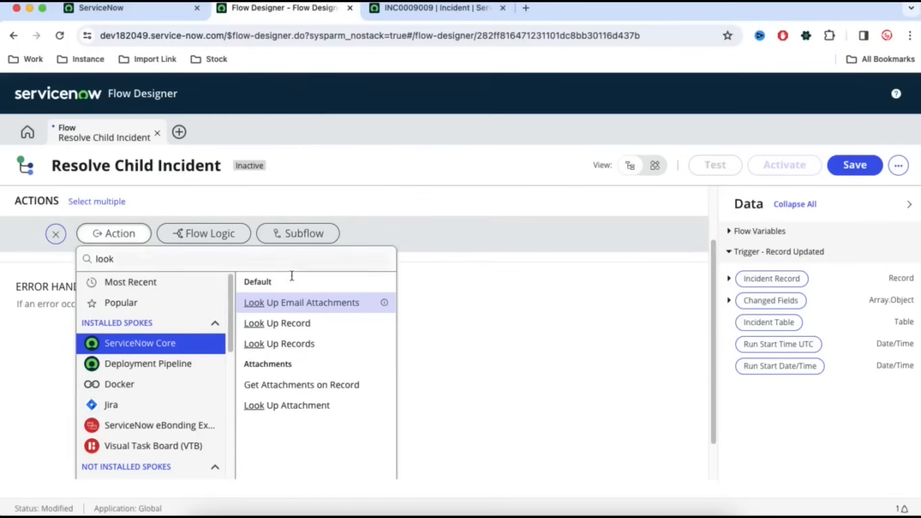
left_click(284, 353)
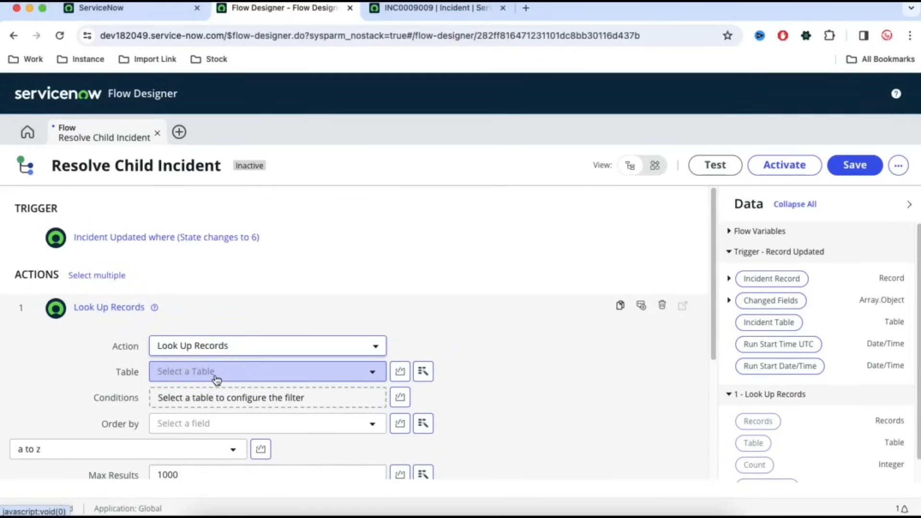
left_click(331, 381)
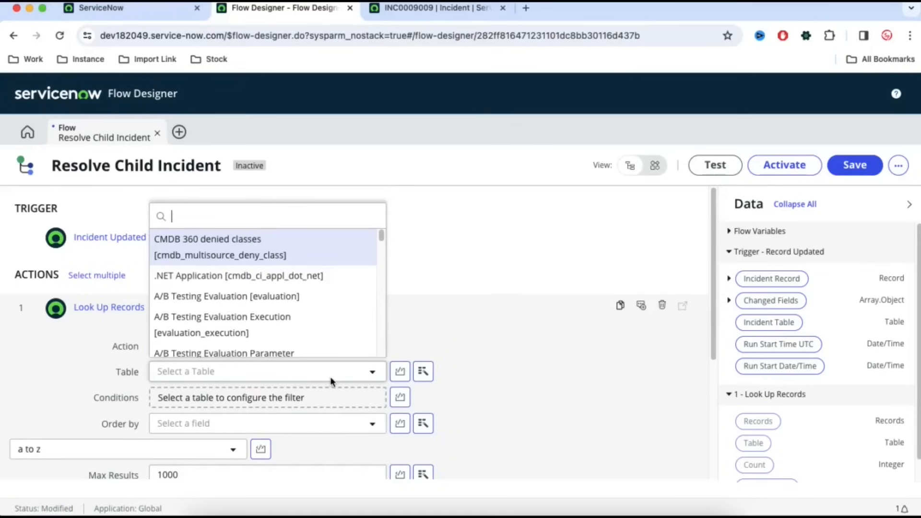
type("inci")
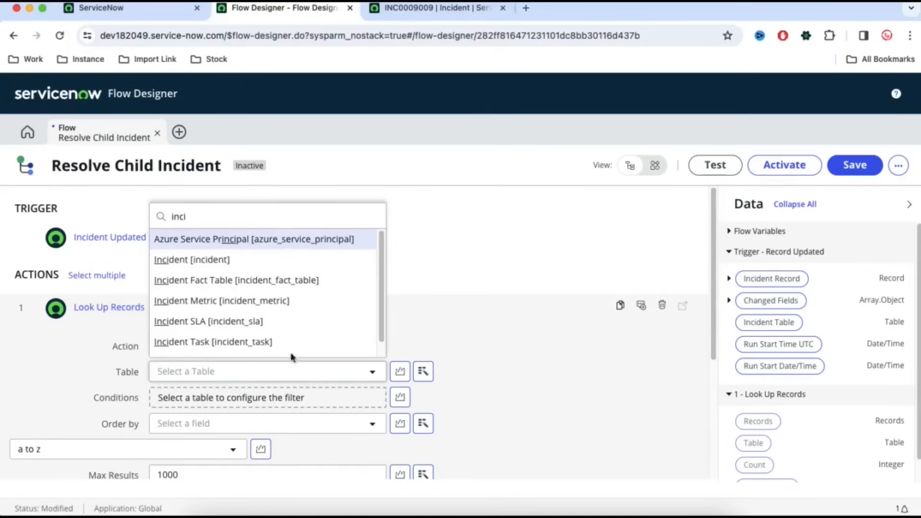
scroll(259, 297, "down", 1)
left_click(238, 250)
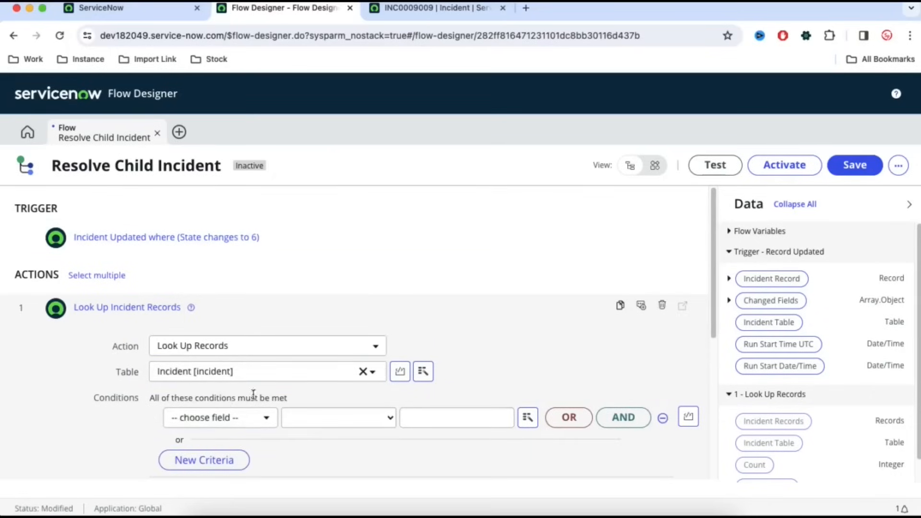
- Open the parent incident's filtered child incident list in a new browser tab and review the parent incident's form
left_click(402, 12)
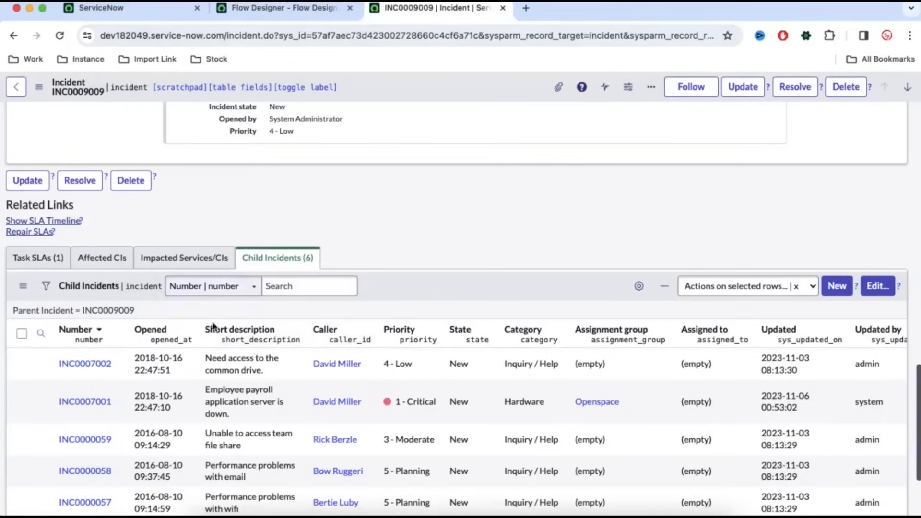
right_click(108, 310)
left_click(119, 316)
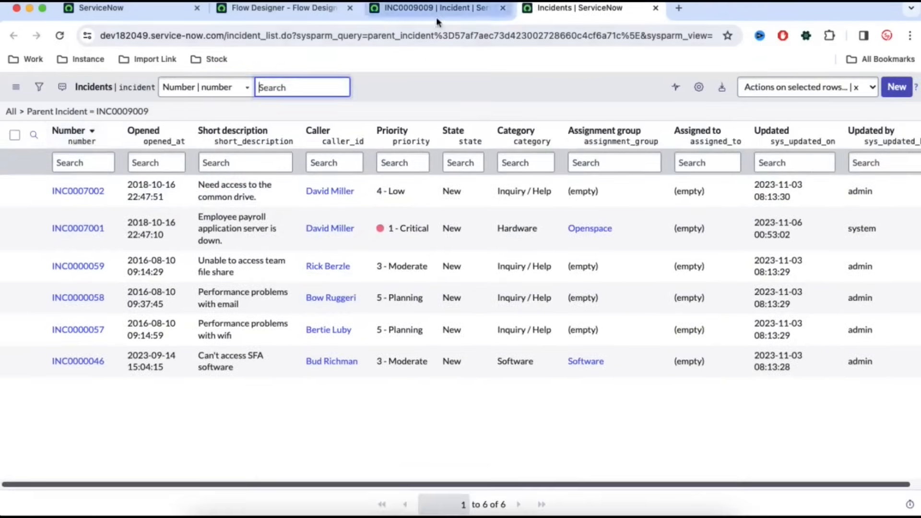
left_click(436, 15)
scroll(350, 219, "up", 2)
scroll(350, 216, "up", 15)
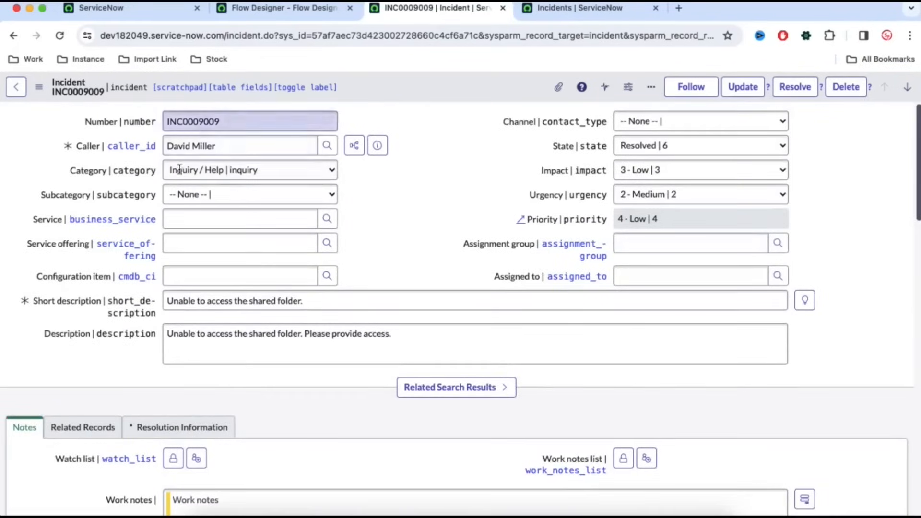
- Back in the flow, set the condition field of the Look Up Records action to Parent Incident
left_click(269, 11)
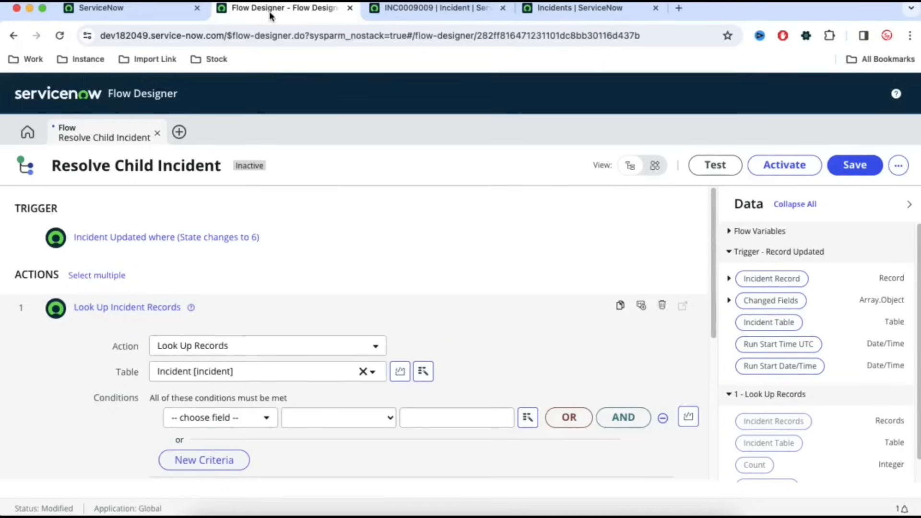
left_click(229, 427)
type("pare")
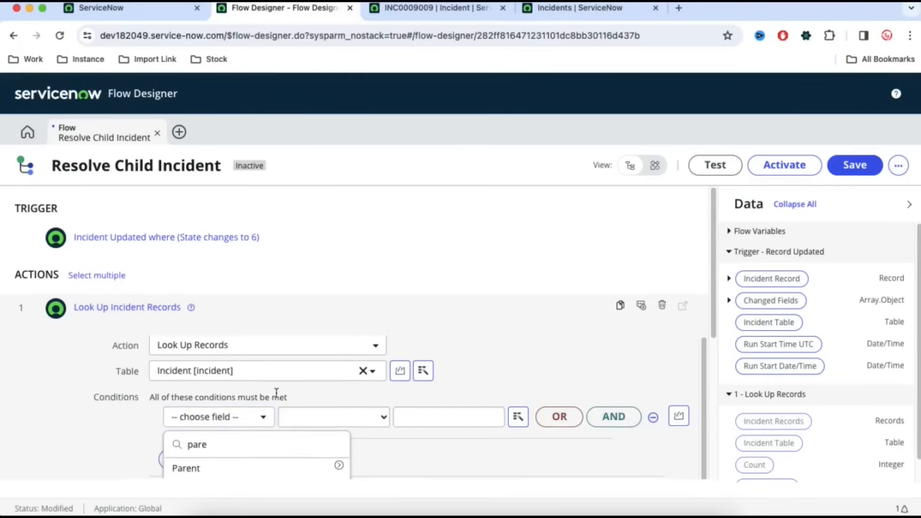
scroll(273, 408, "down", 1)
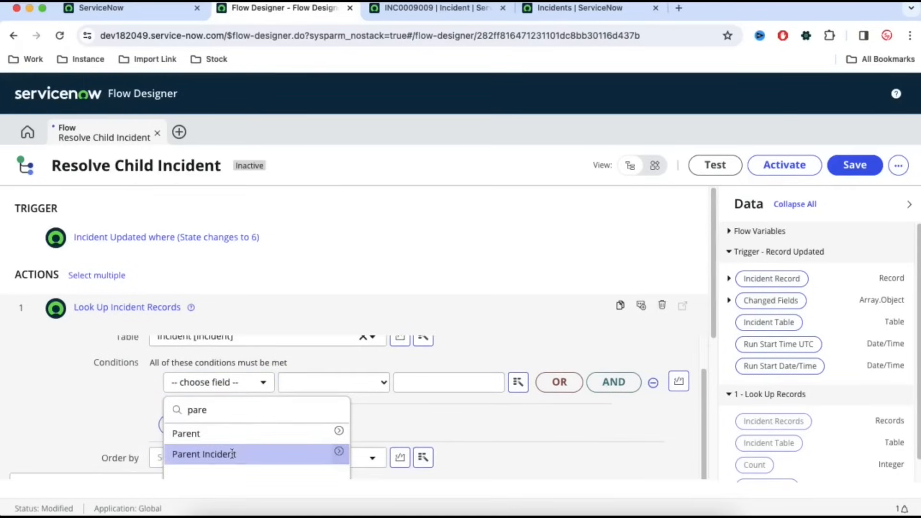
left_click(206, 454)
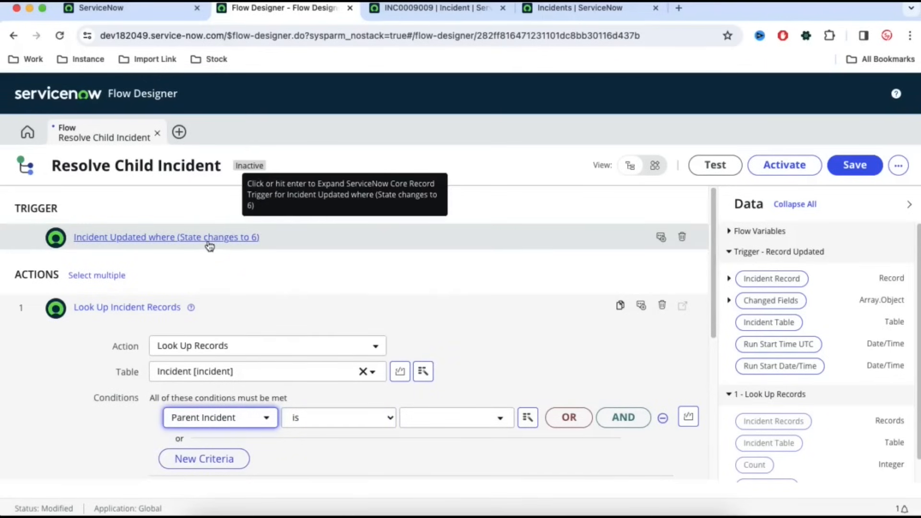
- Set the Parent Incident condition's value to the trigger's Incident Record and finish the Look Up Records action
left_click(527, 420)
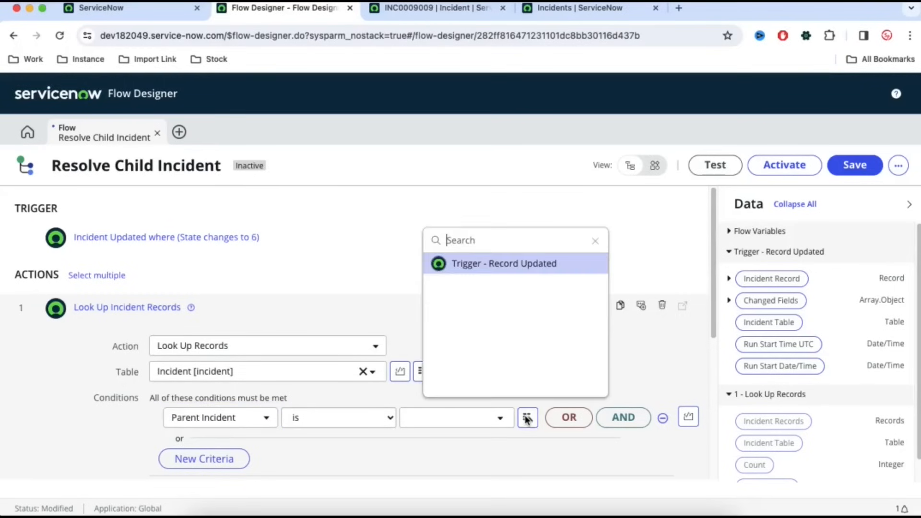
left_click(509, 265)
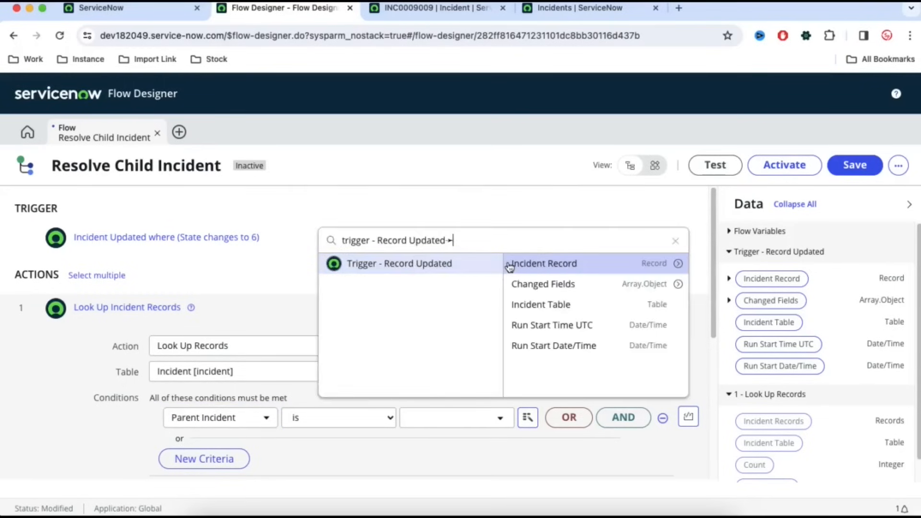
left_click(648, 264)
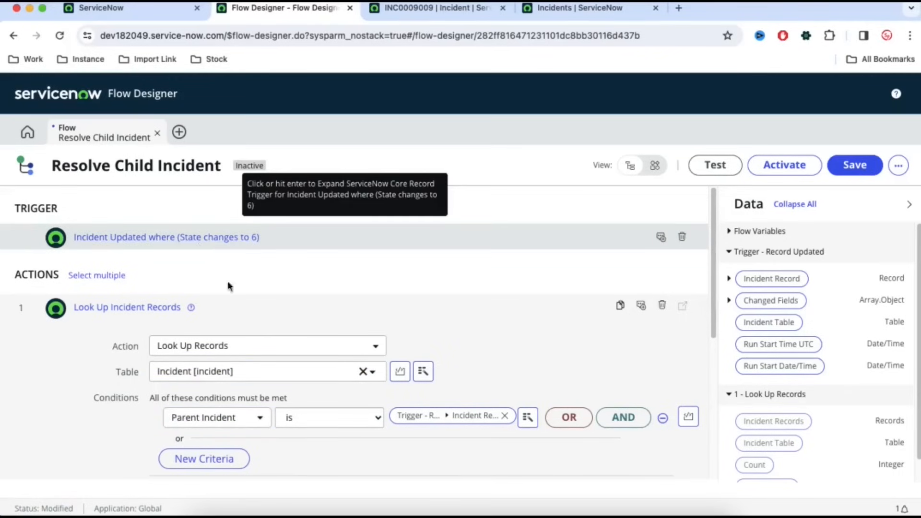
scroll(228, 282, "down", 5)
scroll(268, 321, "up", 2)
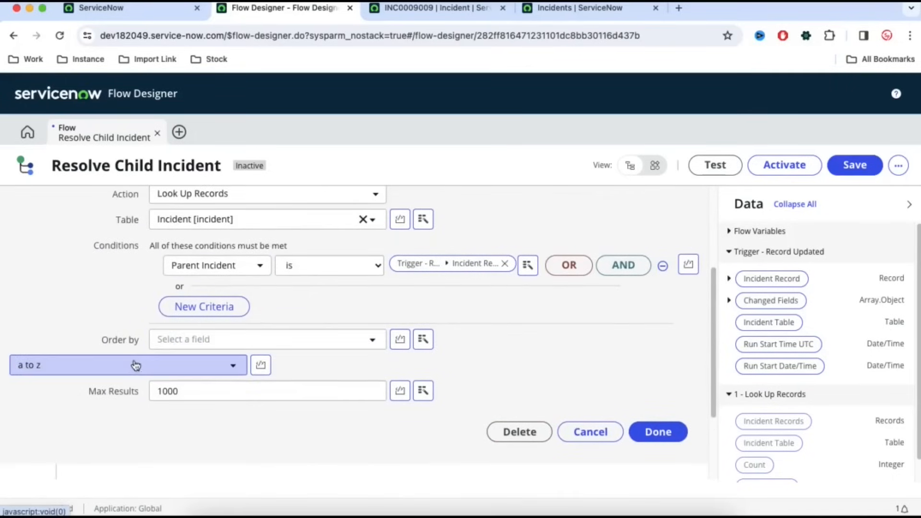
left_click(657, 431)
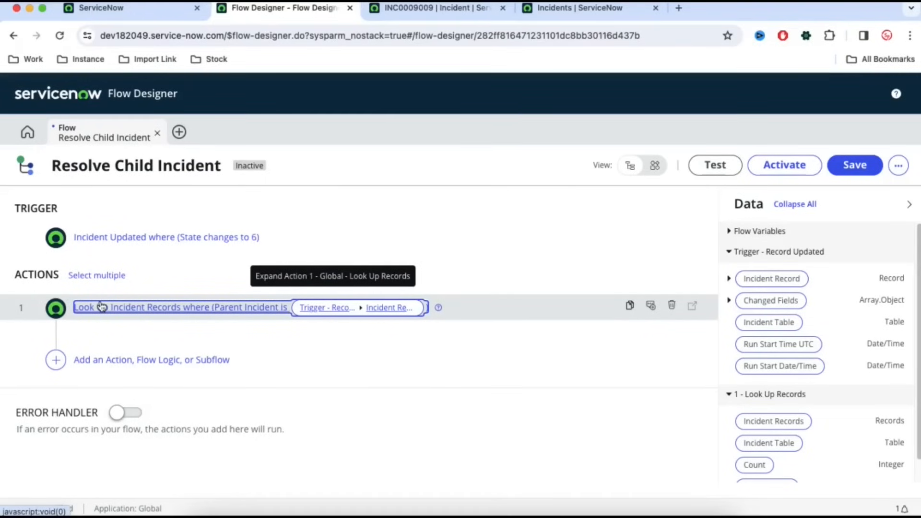
- Add a For Each flow logic after the lookup that iterates over the Incident Records from 1 - Look Up Records
left_click(95, 361)
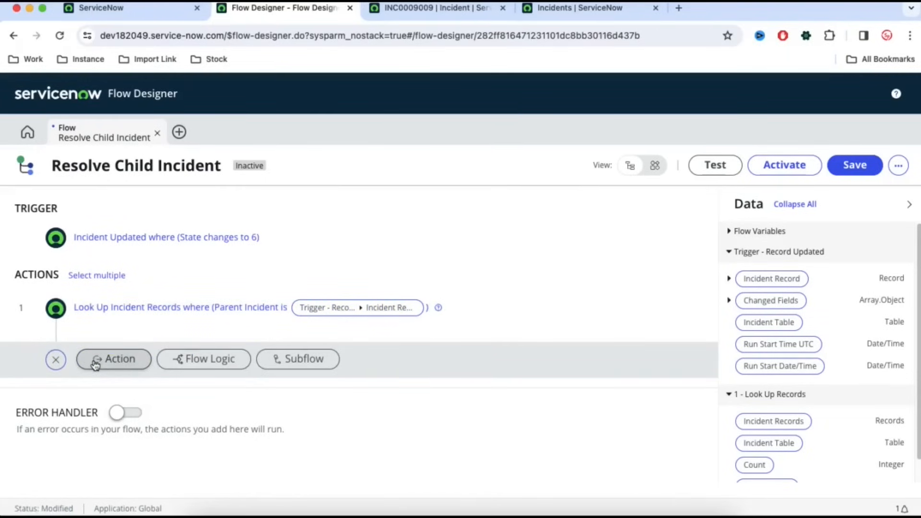
left_click(204, 367)
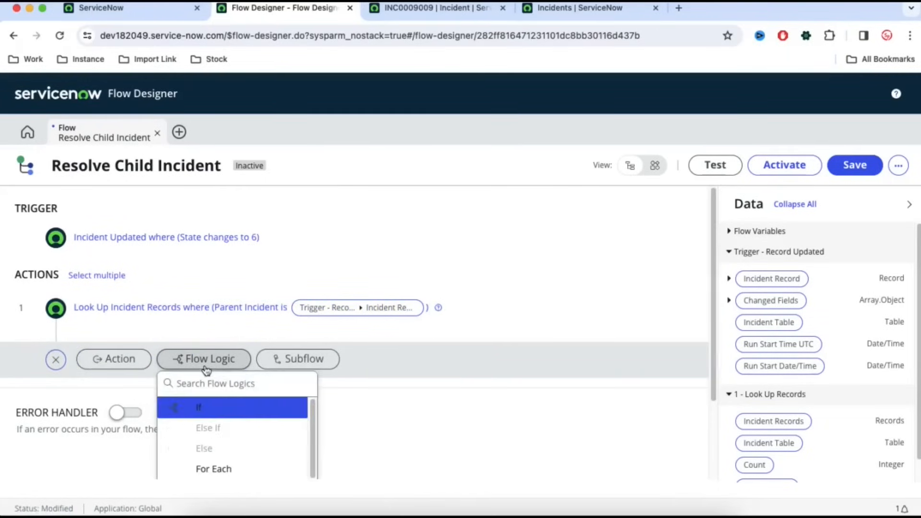
scroll(344, 363, "down", 3)
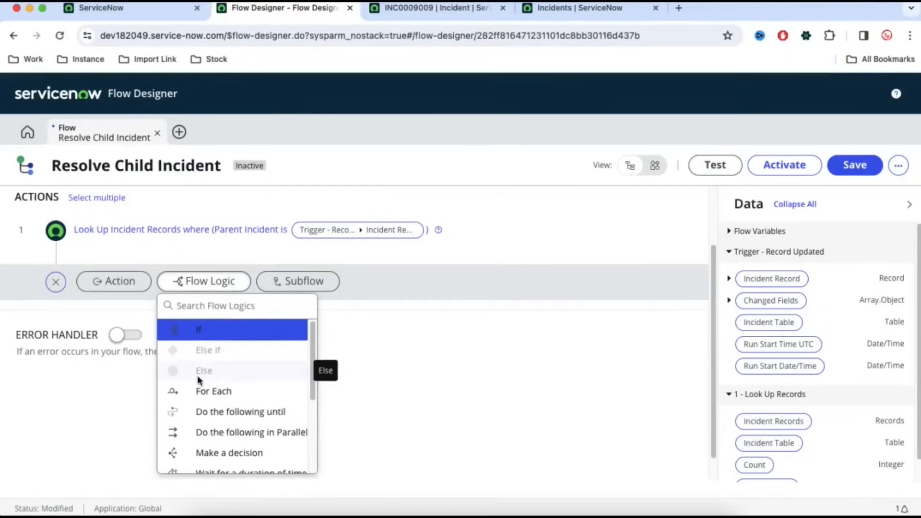
left_click(226, 397)
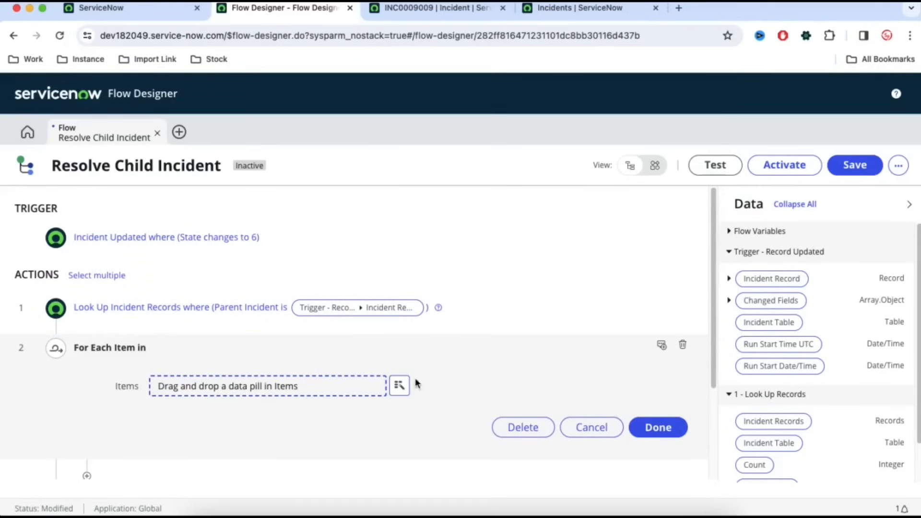
left_click(401, 386)
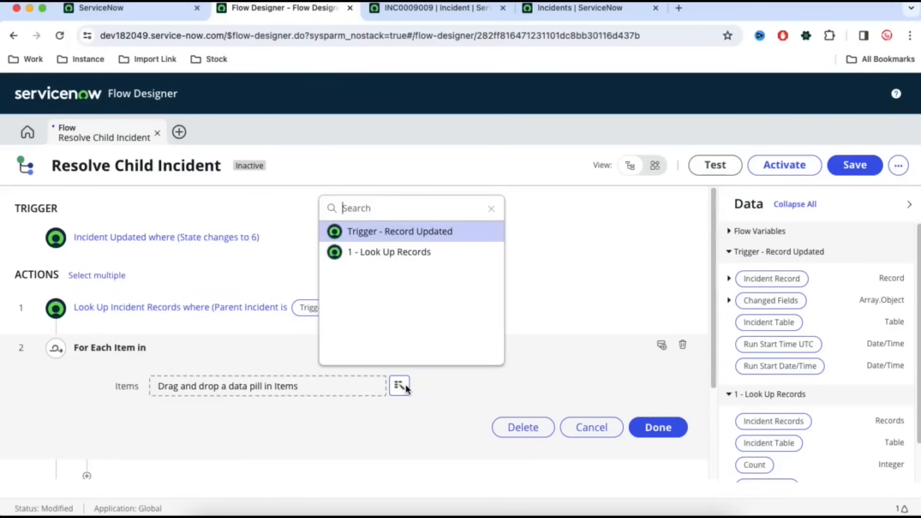
left_click(388, 258)
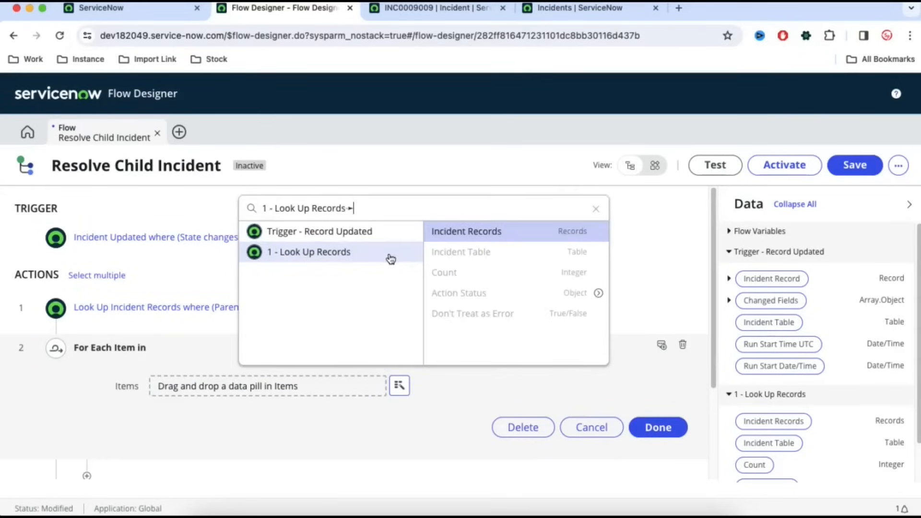
left_click(475, 233)
left_click(657, 427)
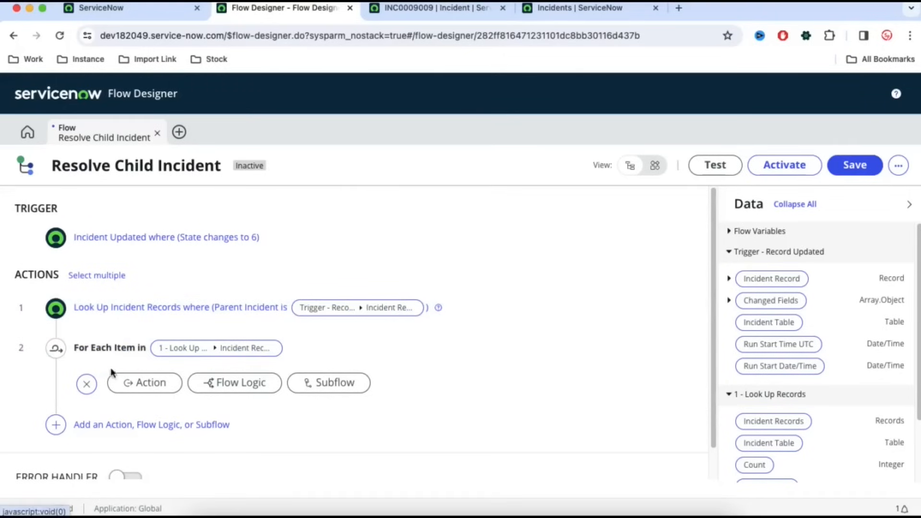
- Add an Update Record action inside the For Each loop, with the loop's Incident Record as its record
left_click(150, 388)
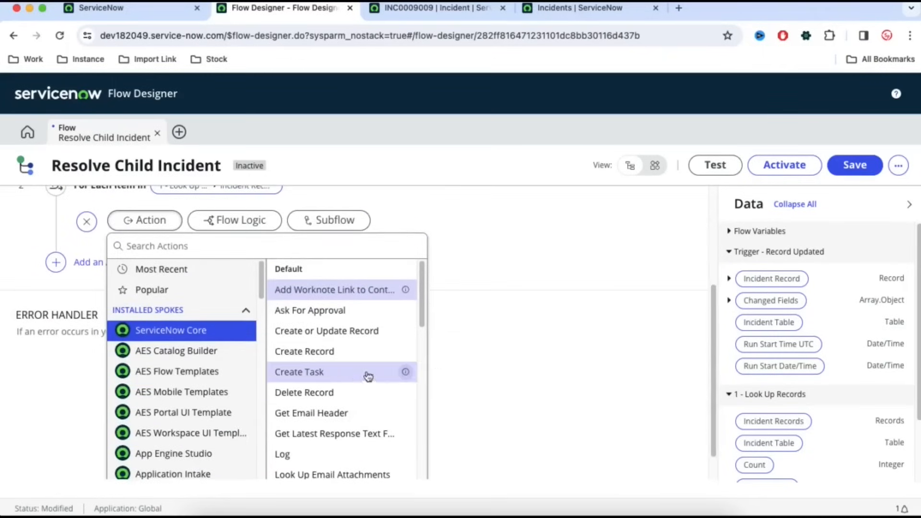
scroll(398, 370, "down", 5)
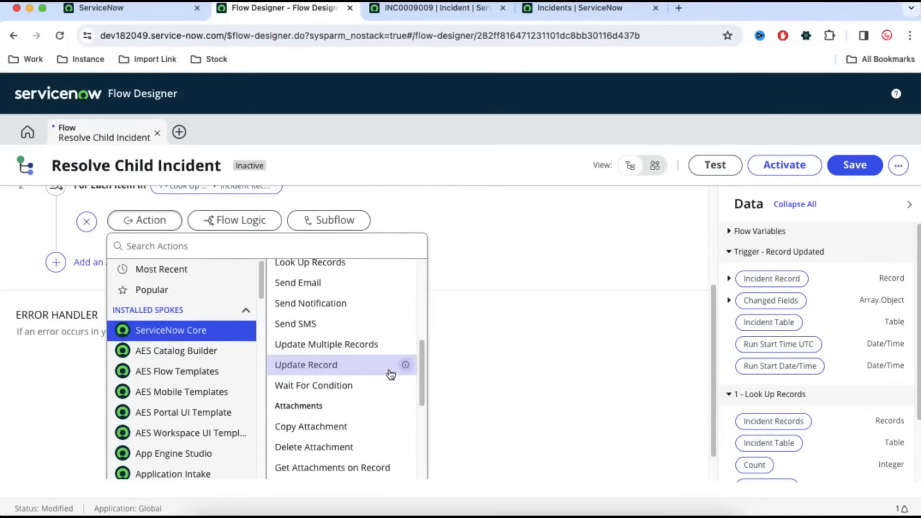
left_click(355, 369)
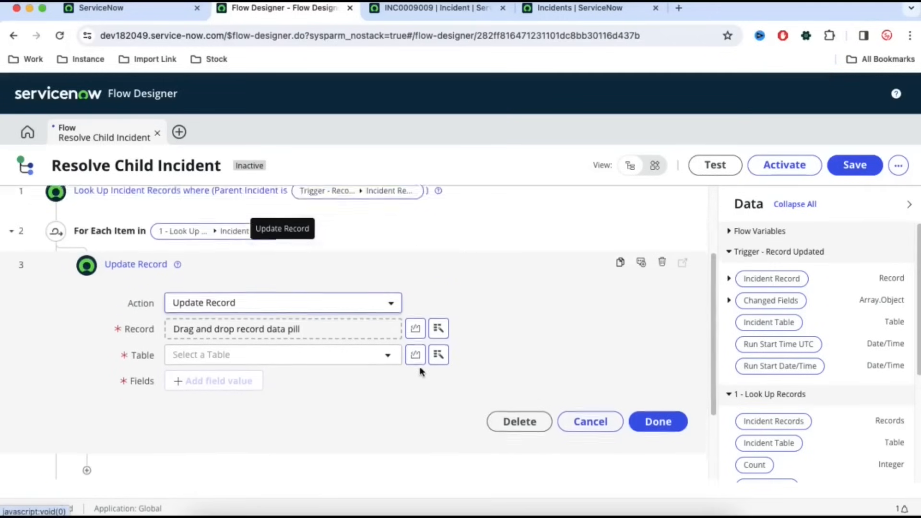
scroll(384, 359, "up", 1)
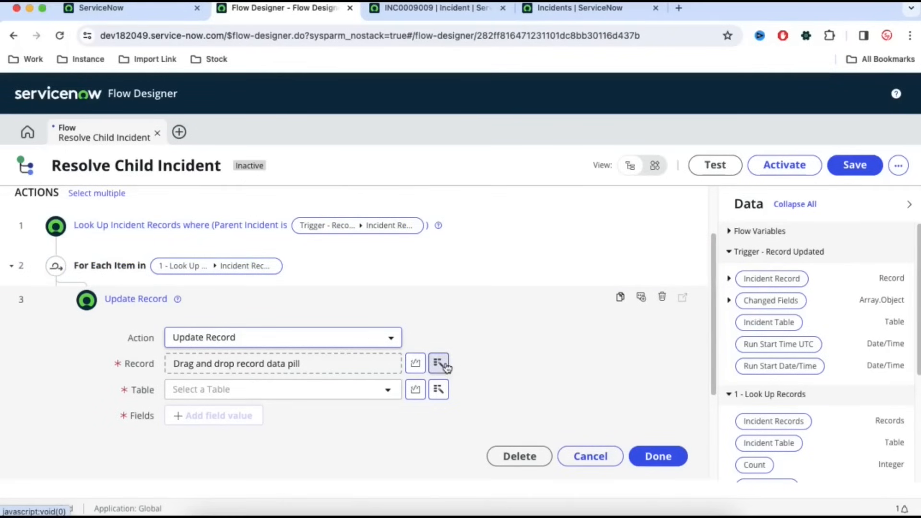
left_click(439, 364)
left_click(462, 253)
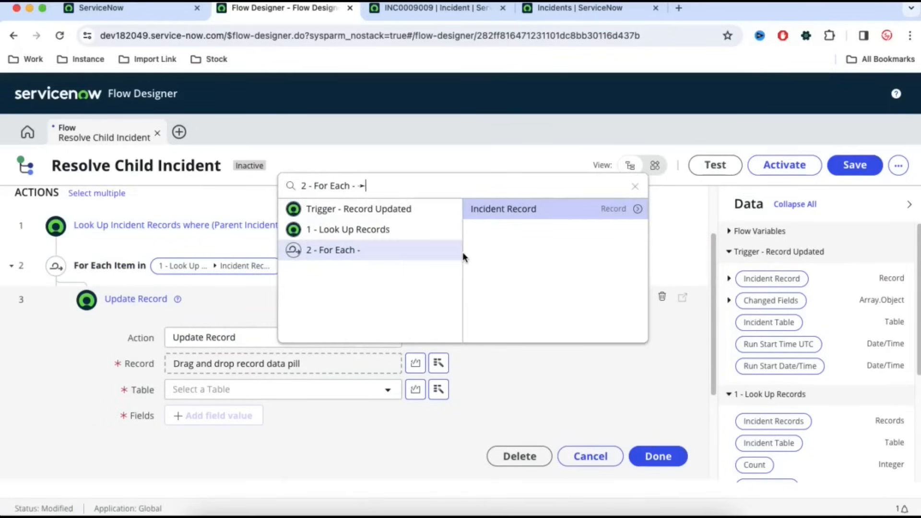
left_click(517, 220)
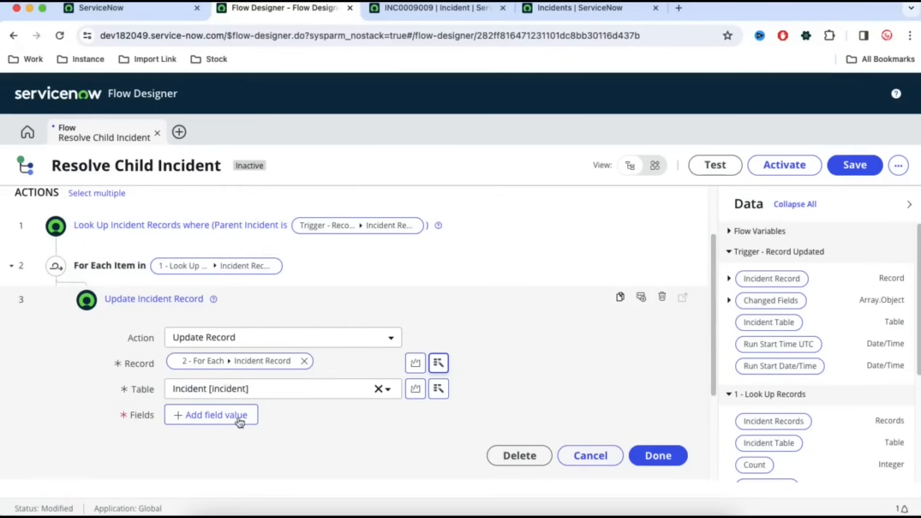
- Add State as a field to update in the Update Record action
left_click(221, 416)
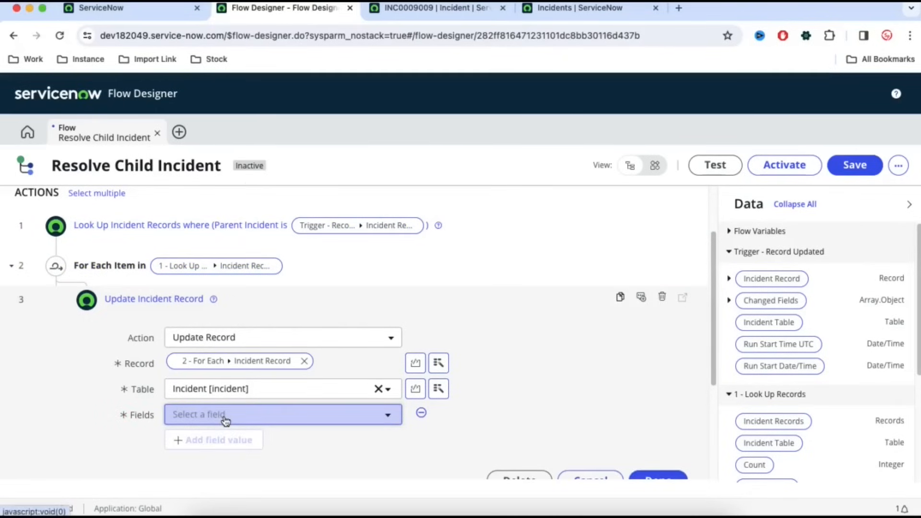
left_click(223, 415)
type("stat")
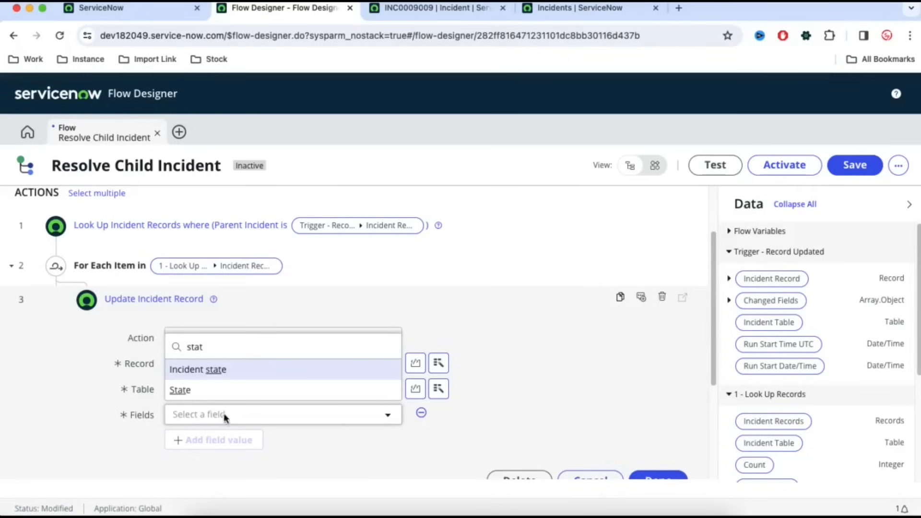
left_click(209, 394)
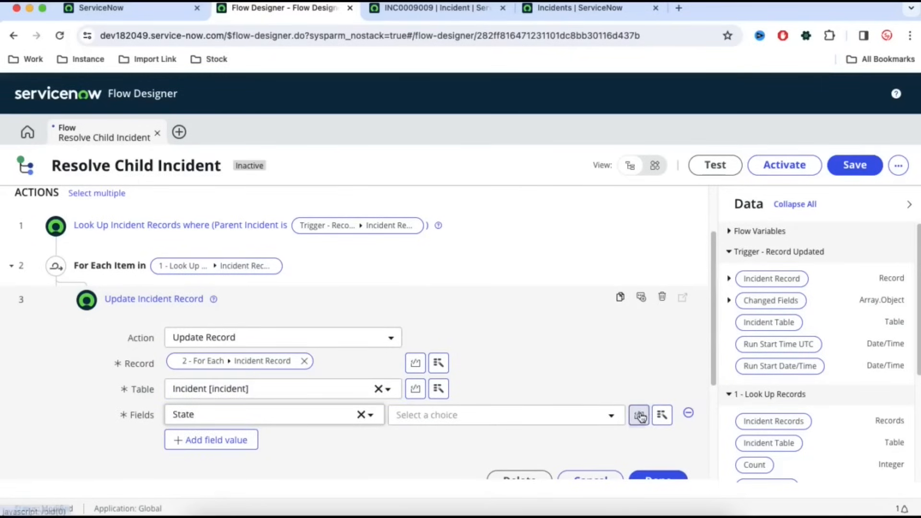
left_click(661, 417)
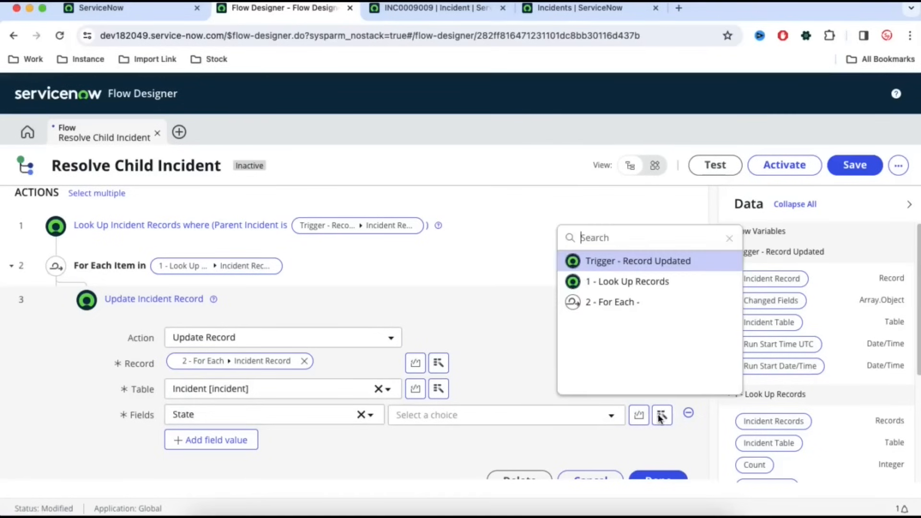
left_click(647, 268)
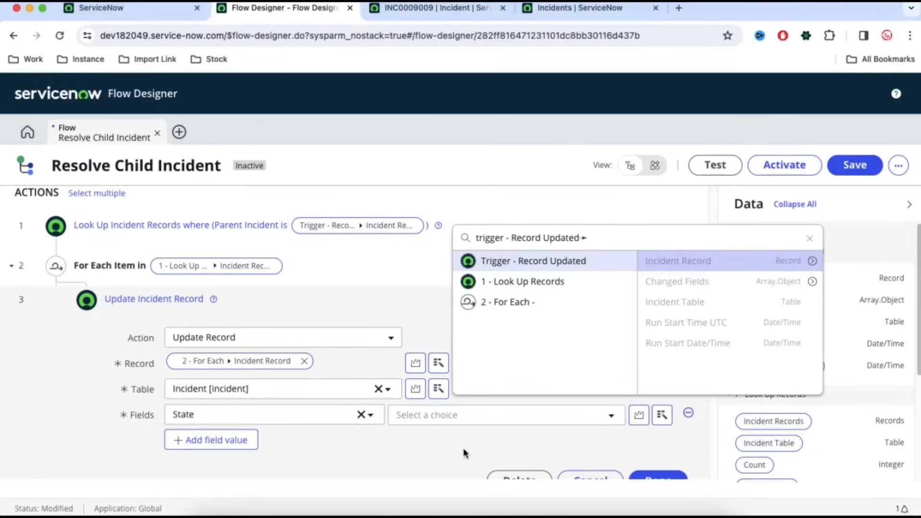
left_click(482, 424)
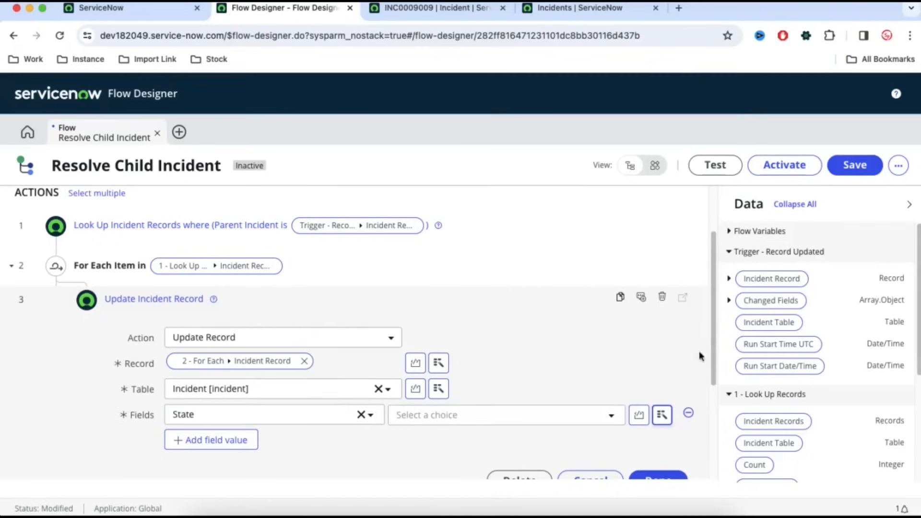
- Set the State field's value to Resolved
left_click(585, 419)
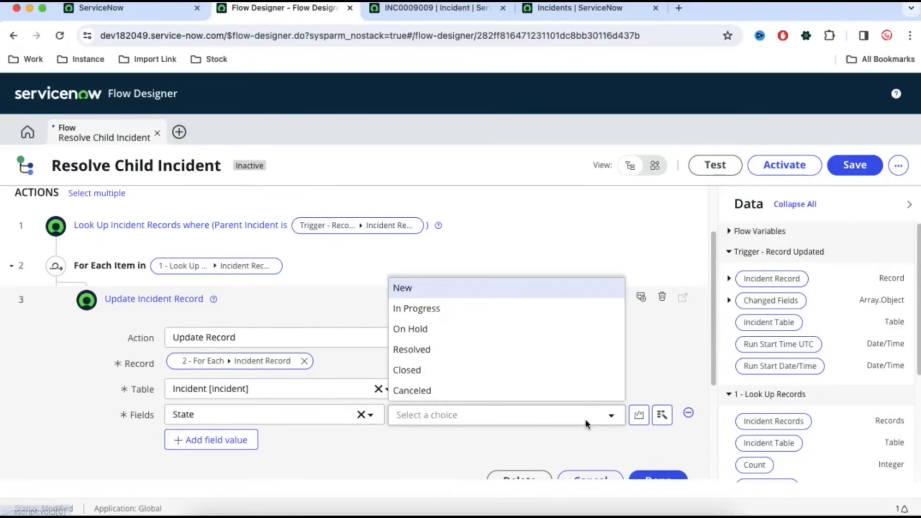
left_click(421, 349)
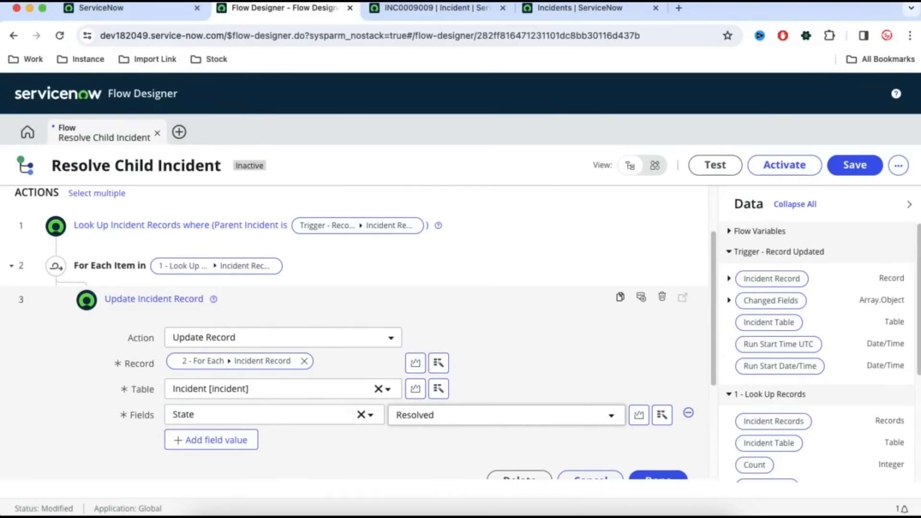
- Switch to incident INC0009009 and examine which fields its Resolution Information section requires
left_click(453, 7)
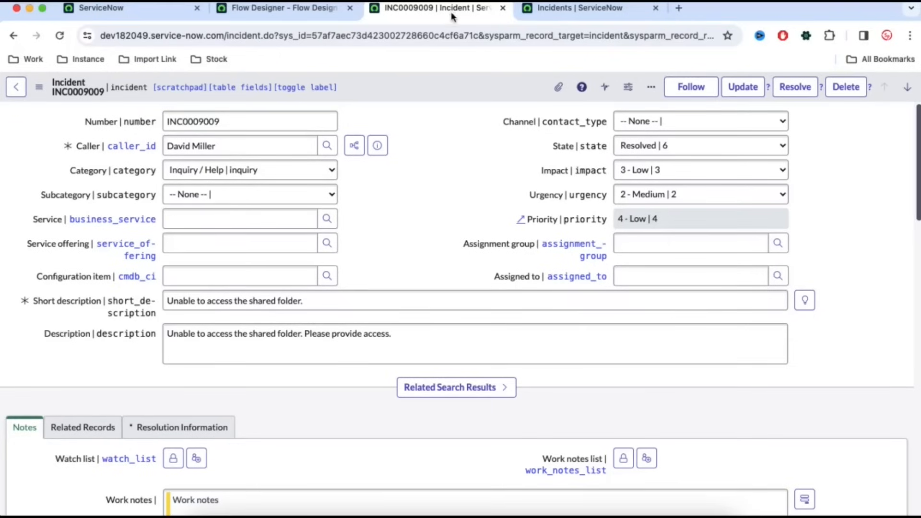
scroll(456, 209, "down", 3)
left_click(192, 320)
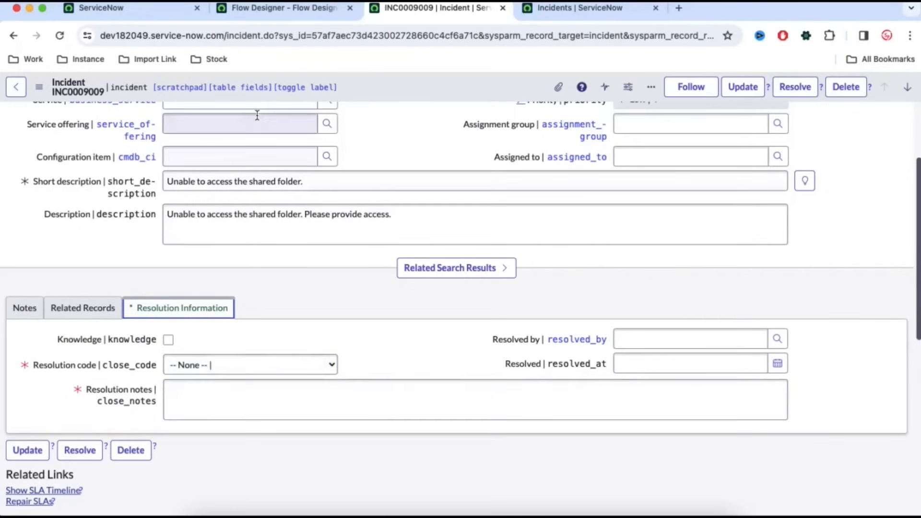
- Back in the flow, add Resolution code as the second field to update in the Update Record action
left_click(248, 18)
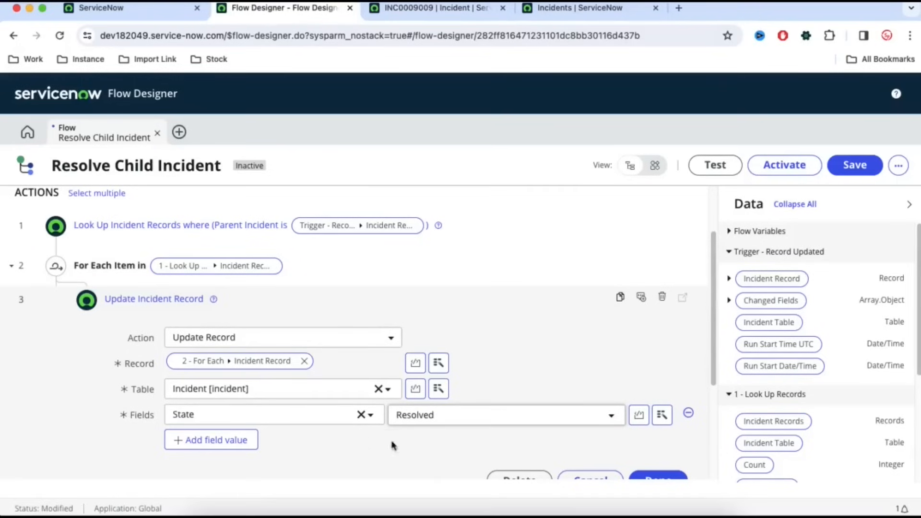
scroll(355, 383, "down", 2)
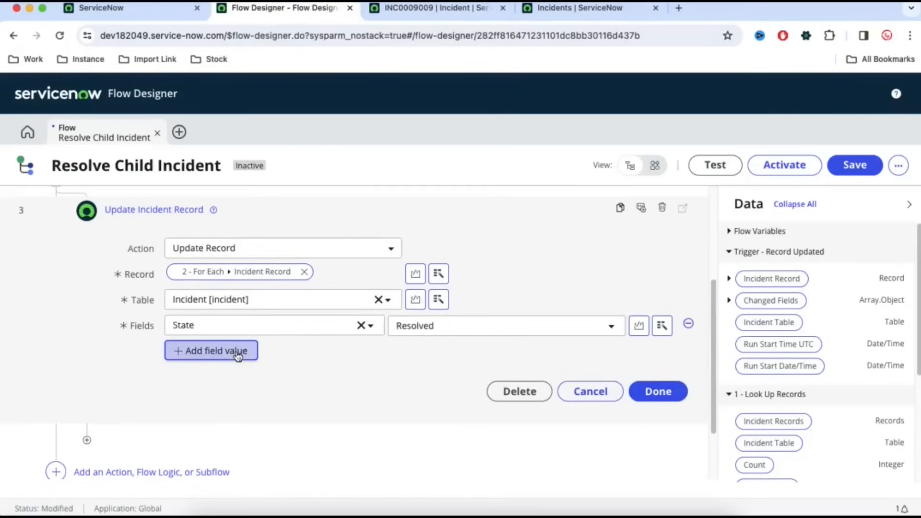
left_click(237, 352)
left_click(255, 354)
type("re")
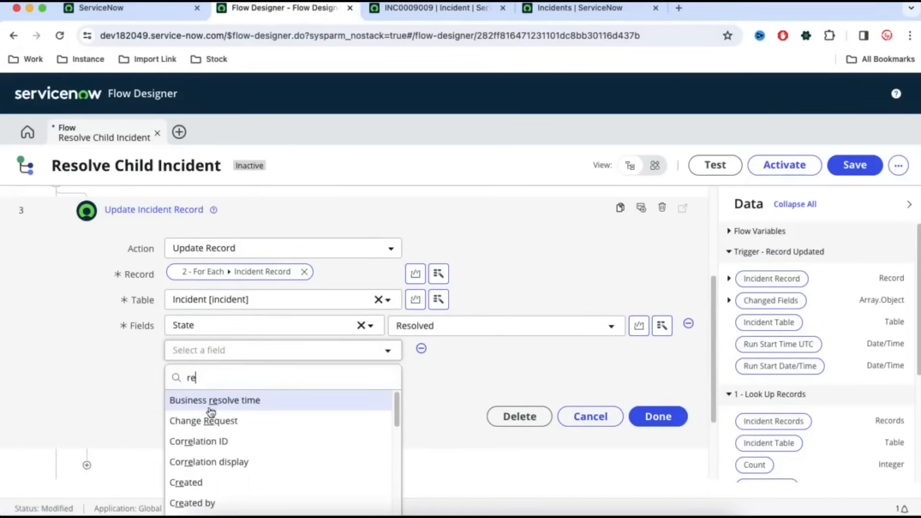
type("so")
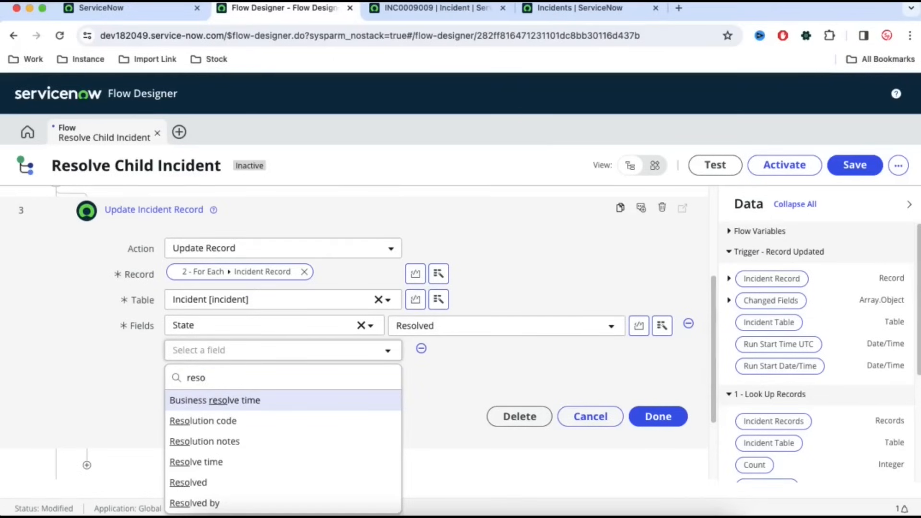
type("lu")
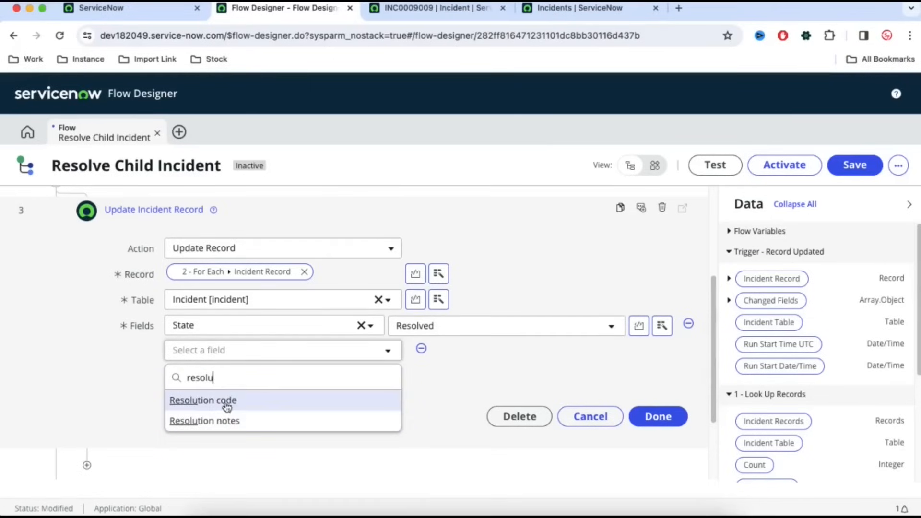
left_click(250, 399)
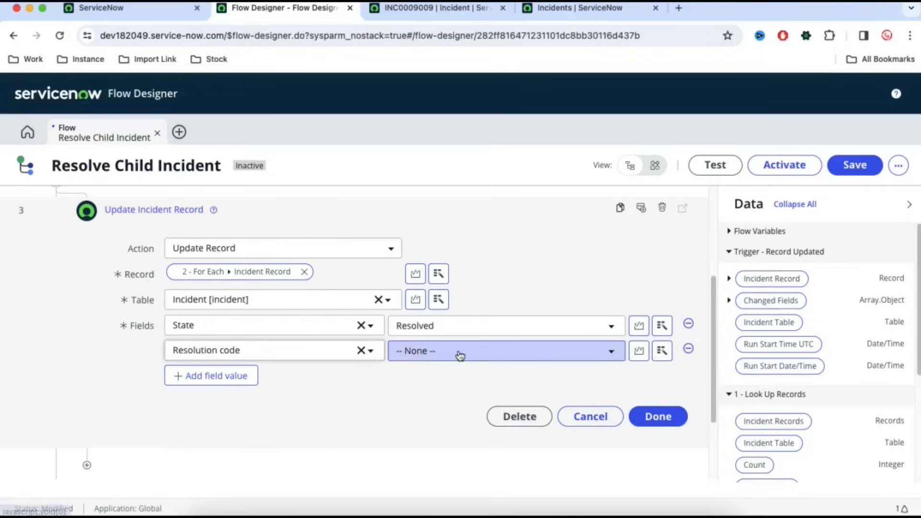
- Try to fill the Resolution code value with a field from the trigger's Incident Record
left_click(457, 351)
left_click(324, 423)
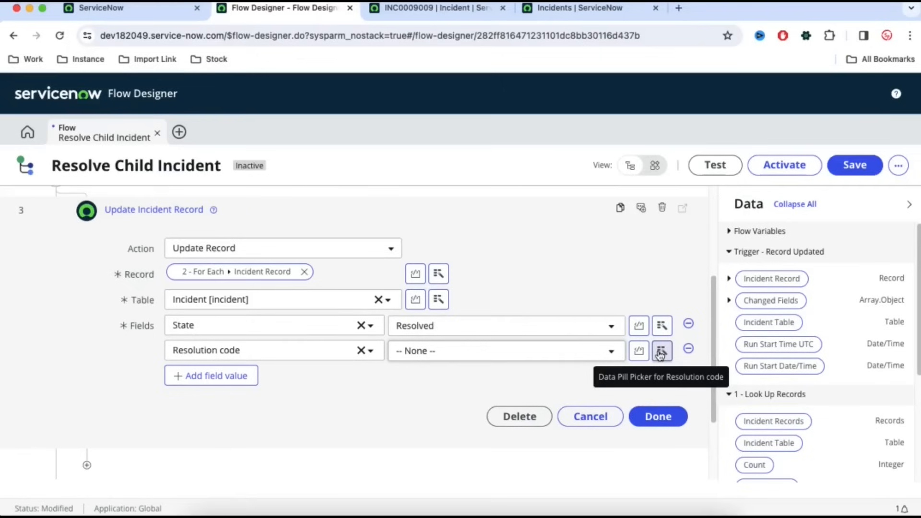
scroll(614, 272, "up", 4)
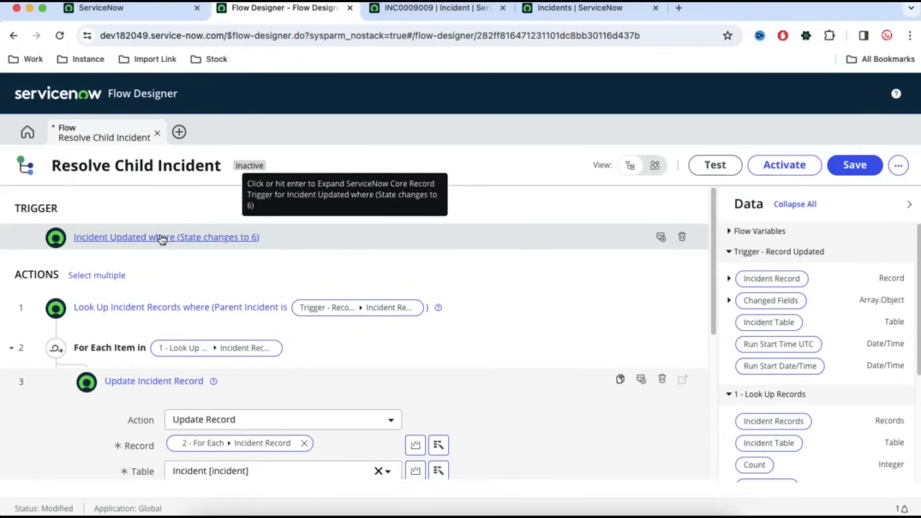
scroll(483, 328, "down", 6)
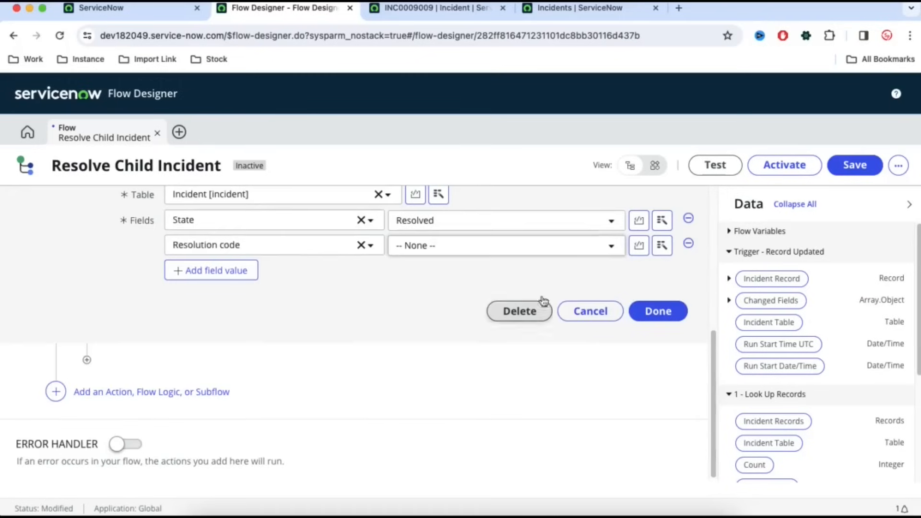
left_click(661, 247)
left_click(639, 294)
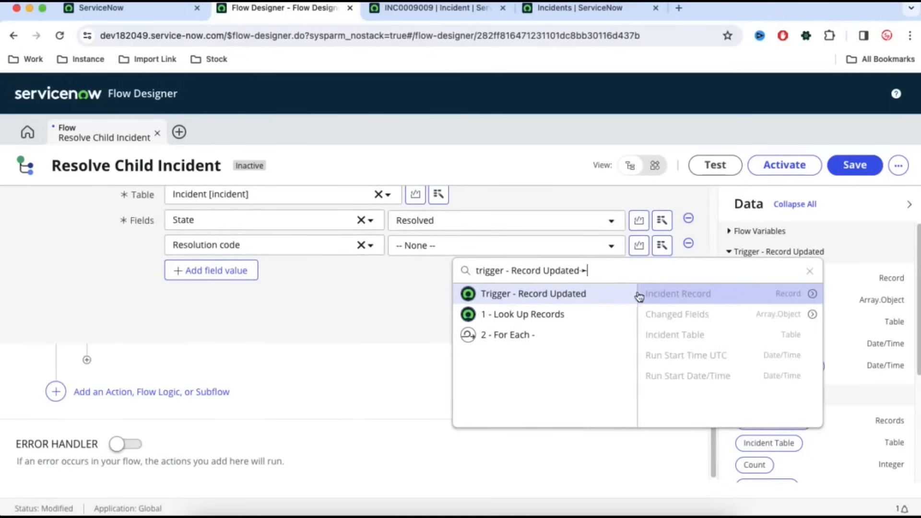
left_click(812, 294)
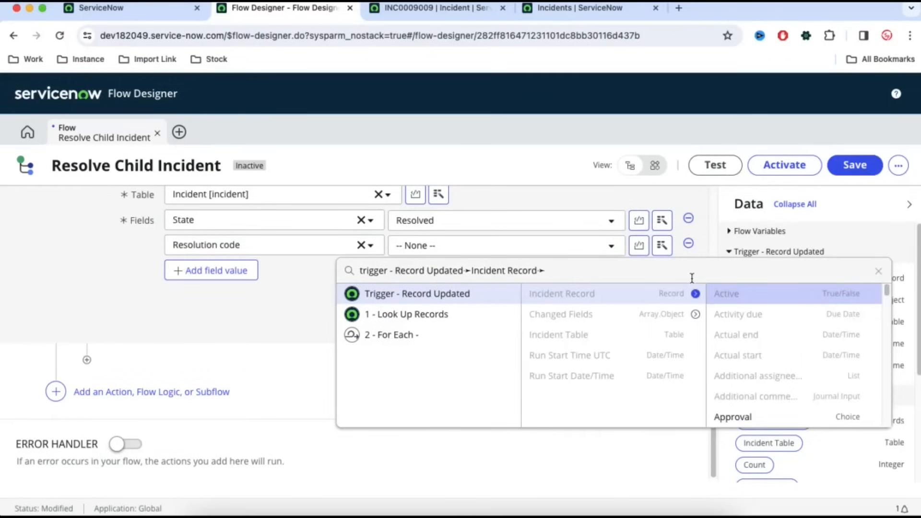
type("res")
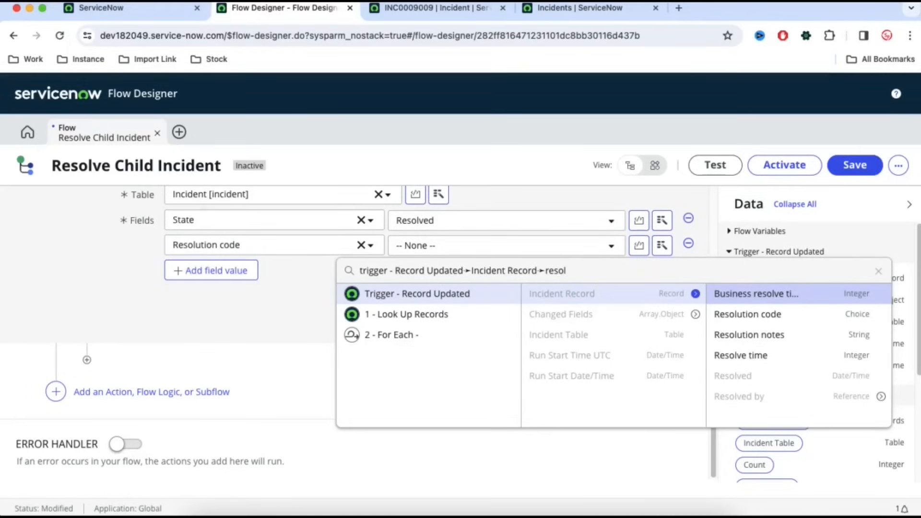
type("ol")
left_click(766, 341)
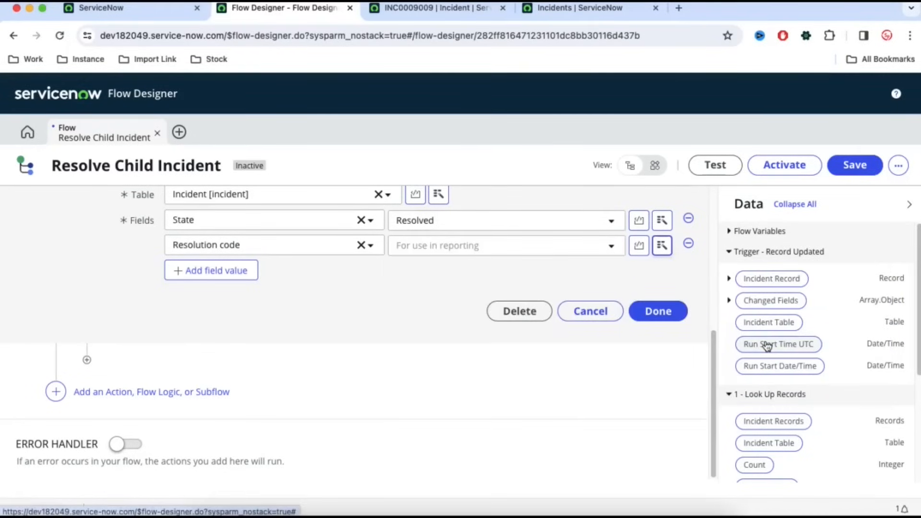
- Add a third field row and map the Resolution code value to the trigger Incident Record's Resolution code
left_click(247, 270)
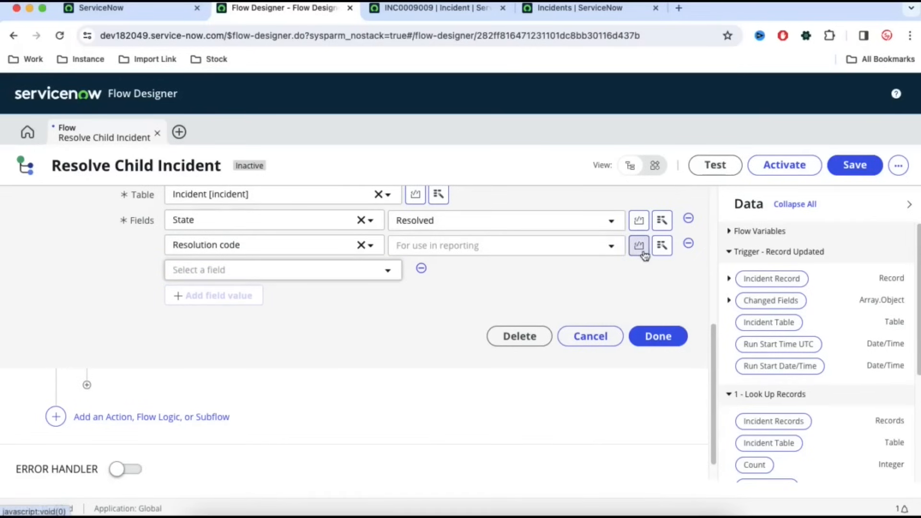
left_click(662, 245)
left_click(672, 296)
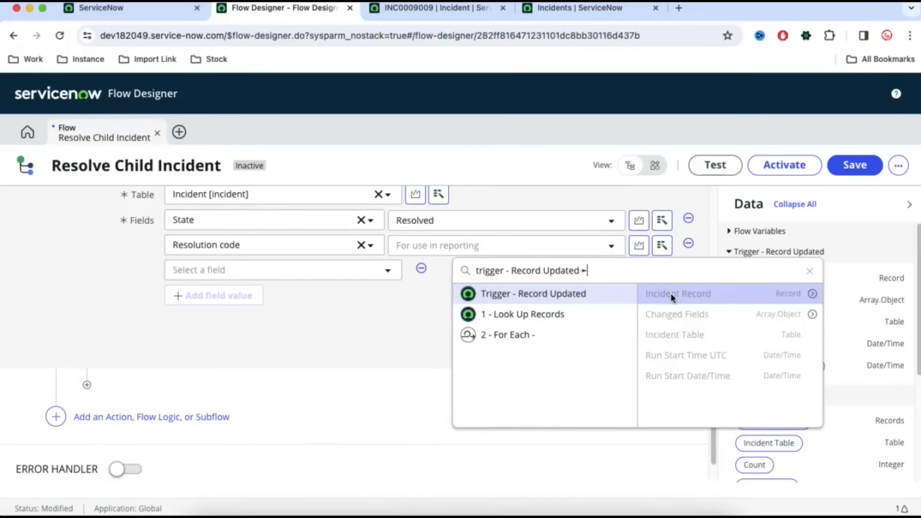
left_click(813, 294)
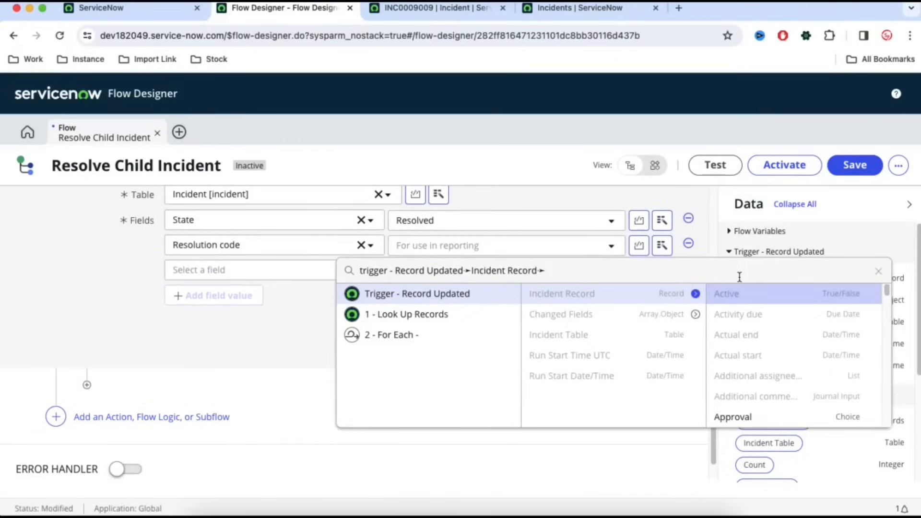
type("res")
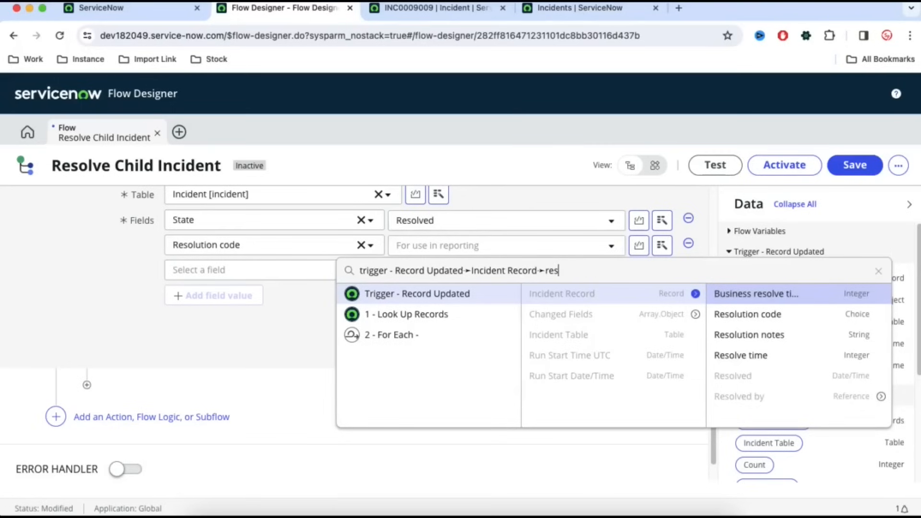
type("olu")
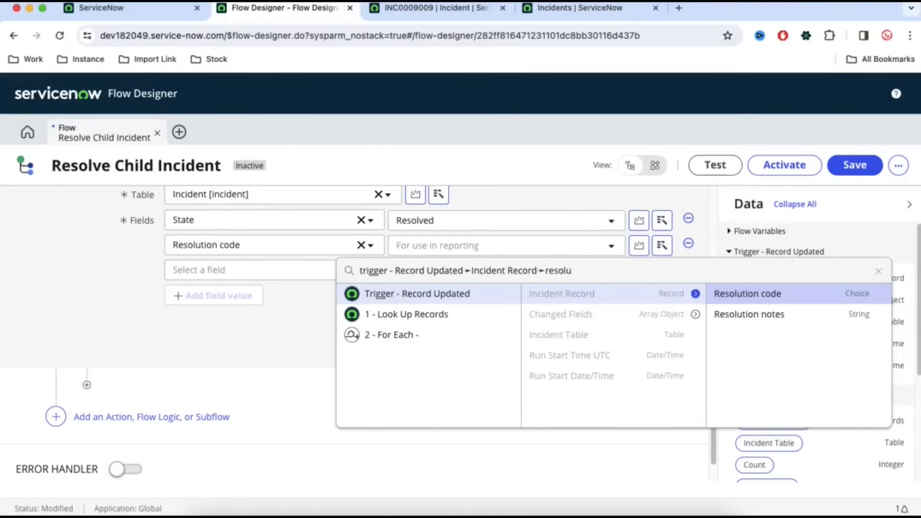
left_click(763, 300)
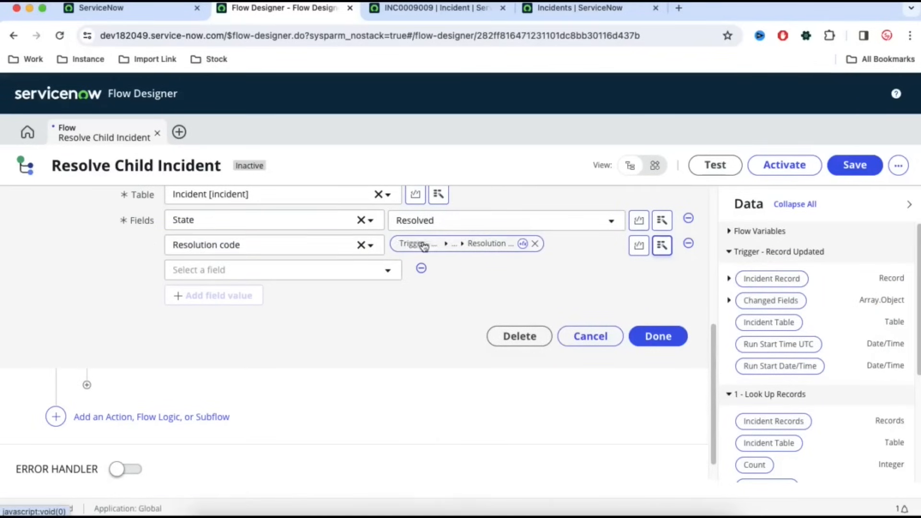
- Choose Resolution notes as the third field to update
left_click(345, 277)
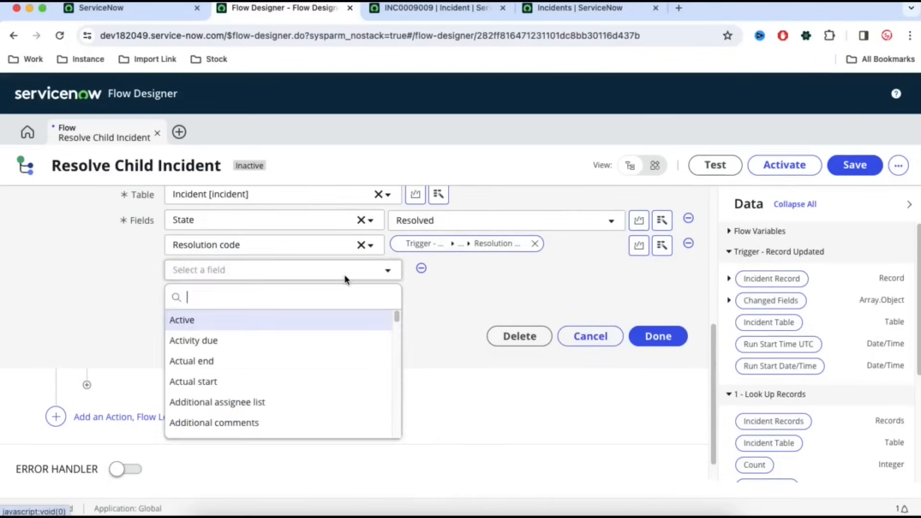
type("res")
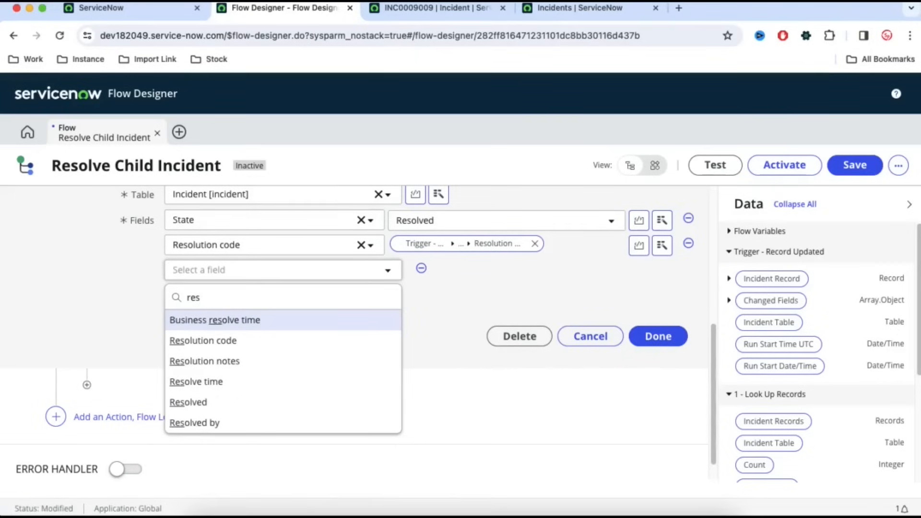
key("Down")
key("Down")
key("Return")
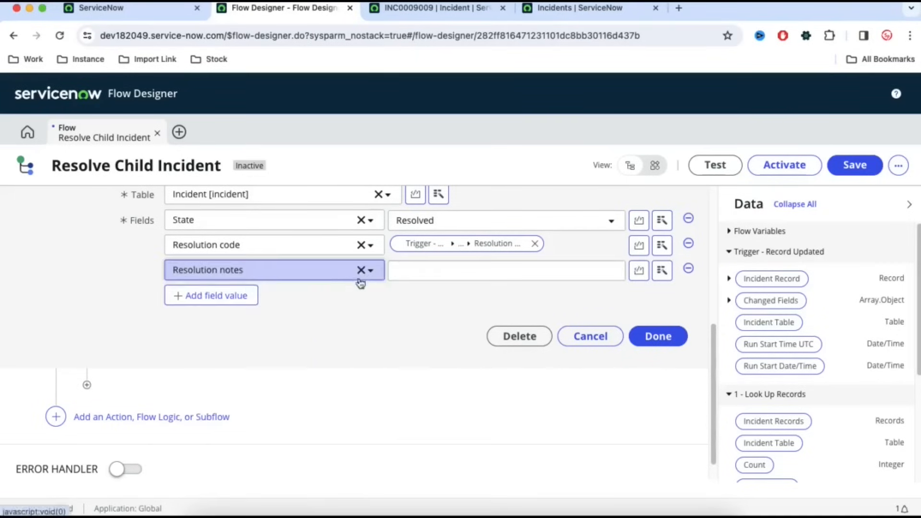
- Map the Resolution notes value to the trigger Incident Record's Resolution notes and finish the Update Record action
left_click(661, 273)
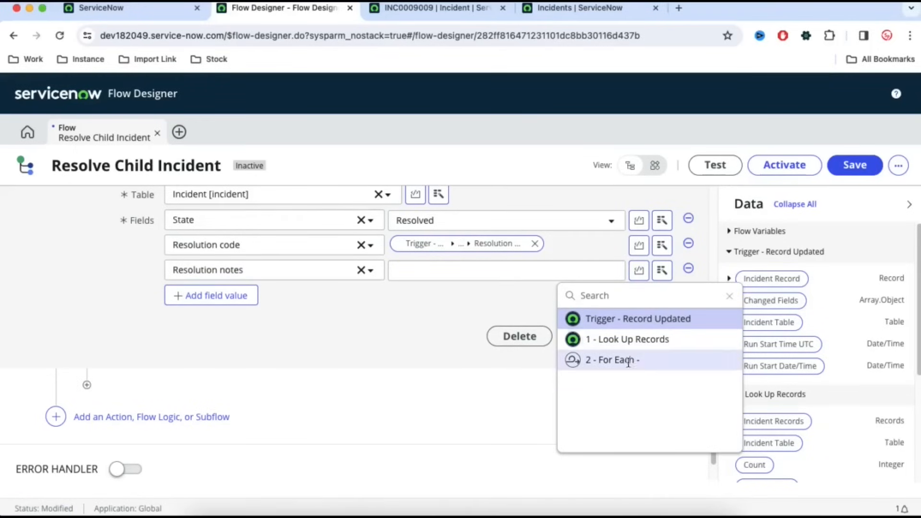
left_click(644, 329)
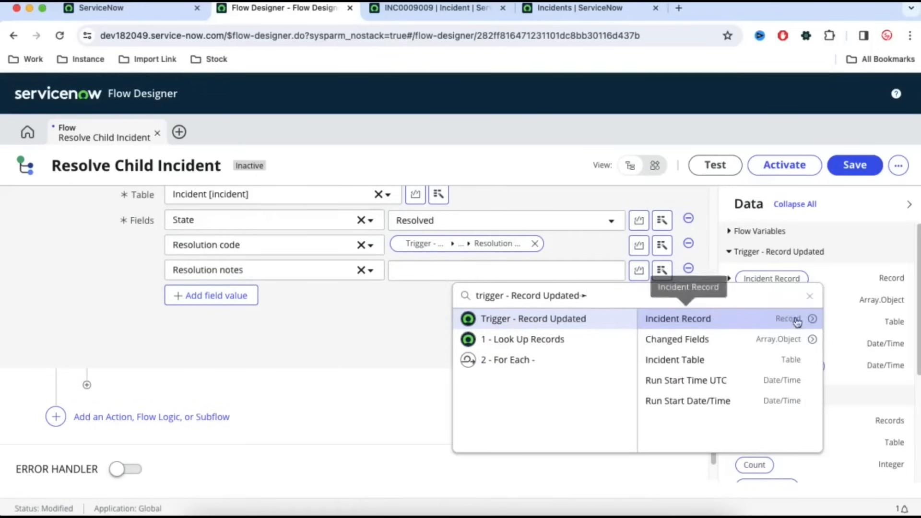
left_click(814, 320)
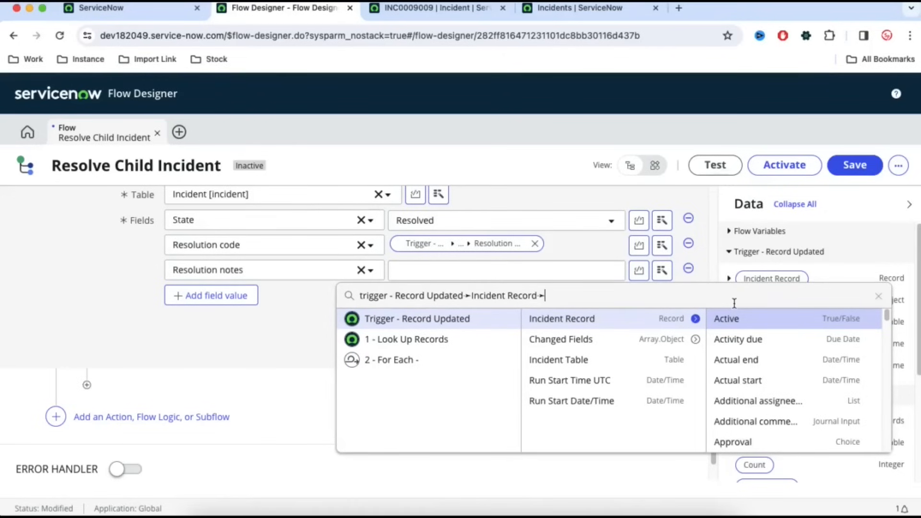
type("res")
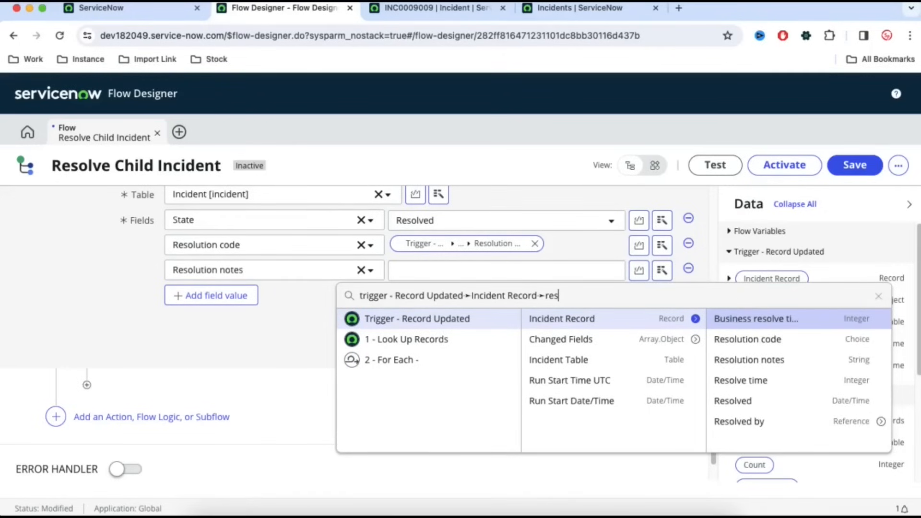
left_click(747, 361)
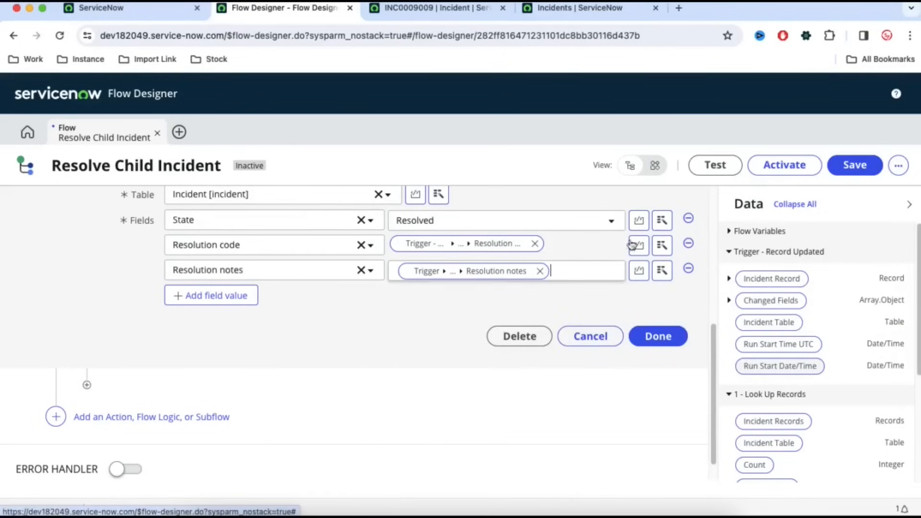
left_click(658, 337)
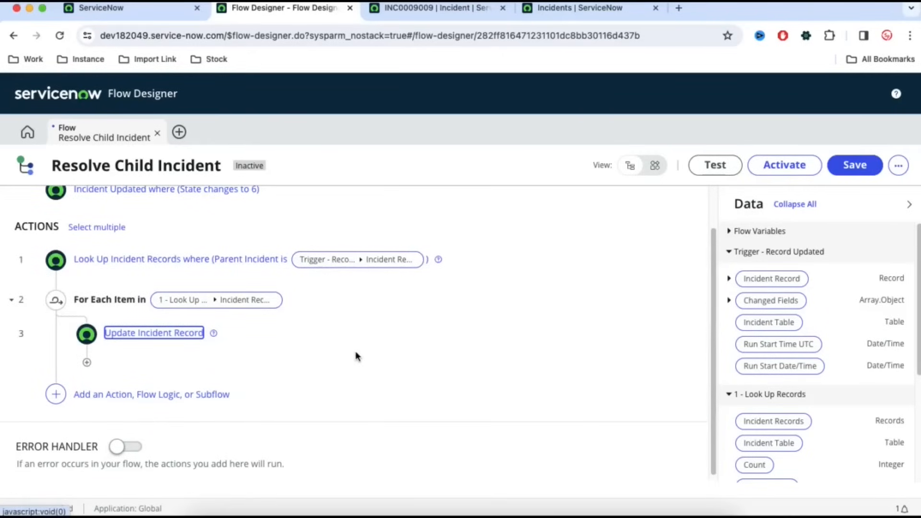
- Review the flow's trigger and actions, save the Resolve Child Incident flow and activate it
scroll(278, 317, "up", 1)
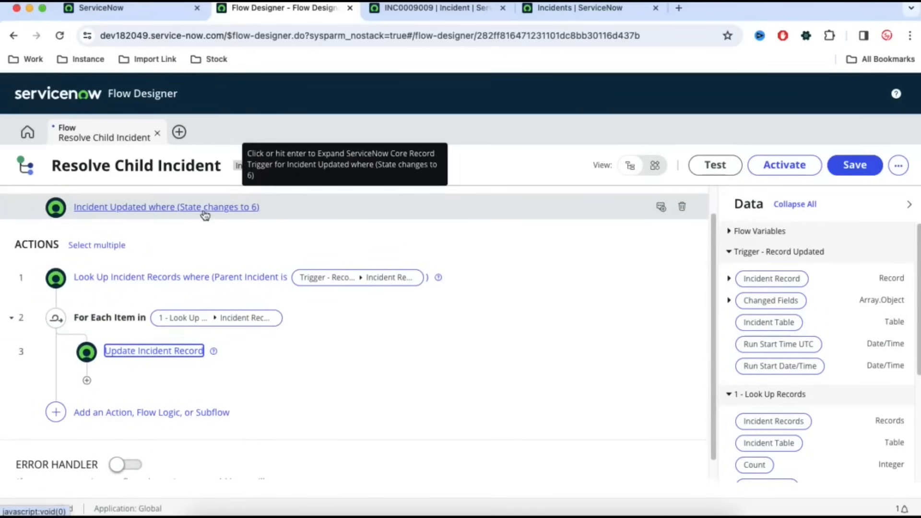
scroll(192, 228, "up", 1)
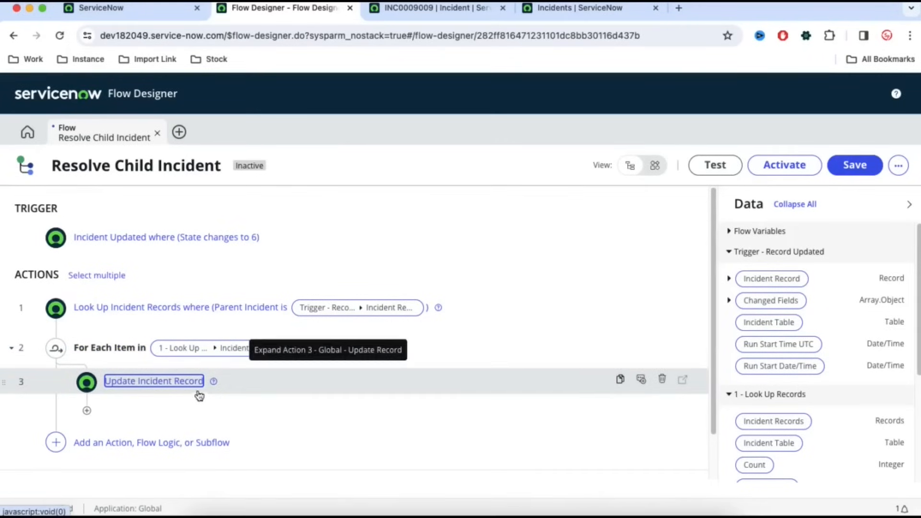
left_click(847, 169)
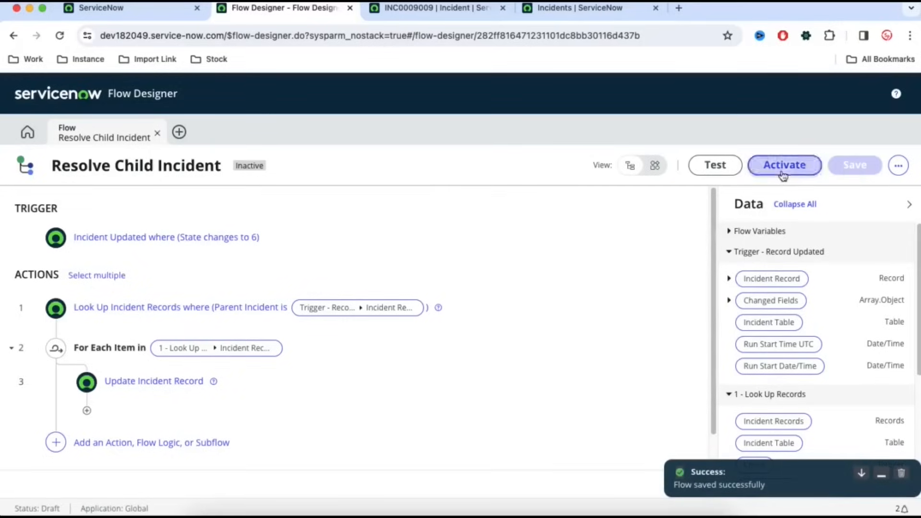
left_click(783, 174)
left_click(574, 259)
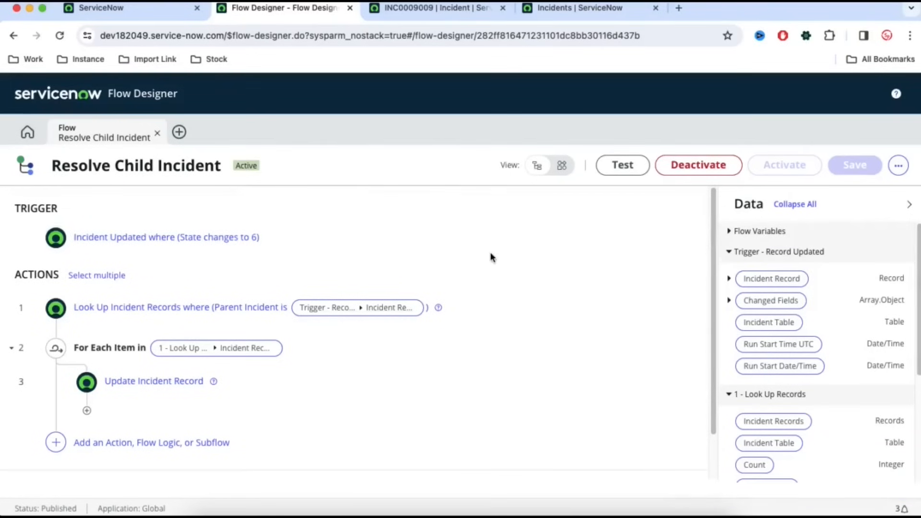
- Reload parent incident INC0009009 and examine its state alongside the states of its child incidents
left_click(407, 9)
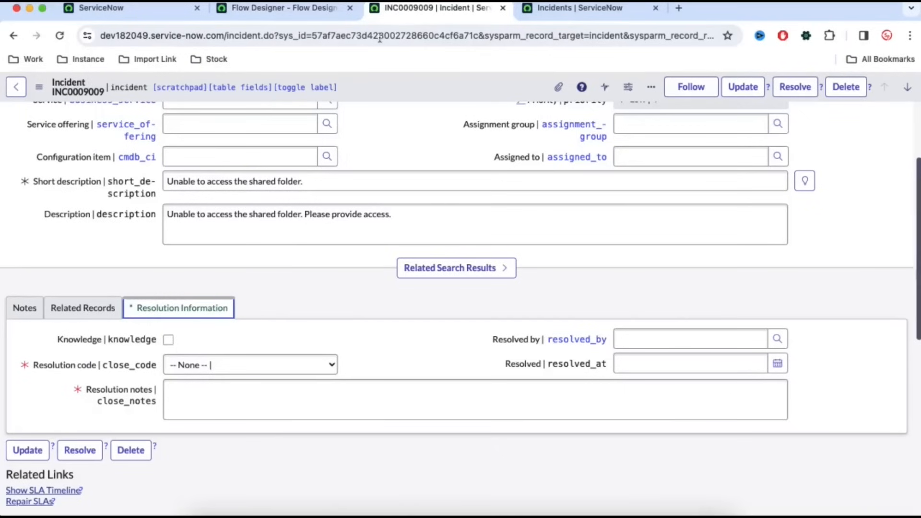
left_click(59, 35)
left_click(510, 213)
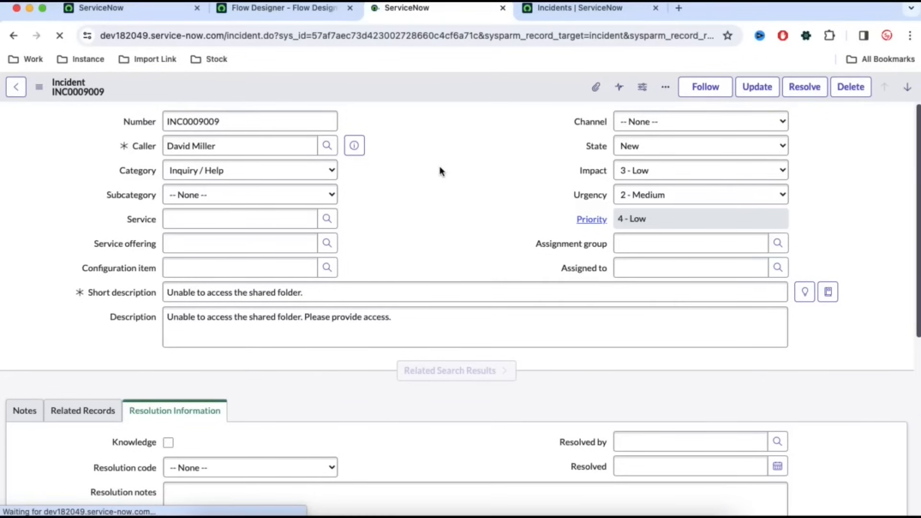
left_click(622, 152)
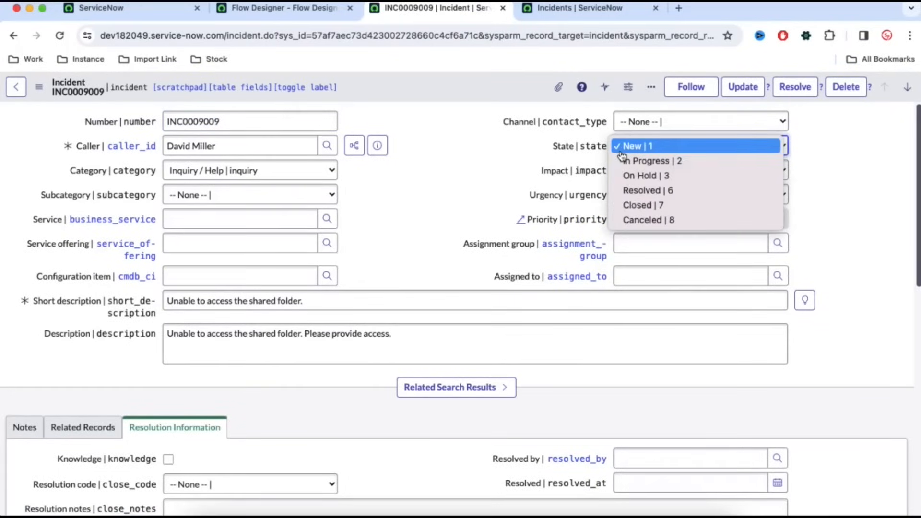
scroll(444, 222, "down", 4)
scroll(444, 222, "down", 7)
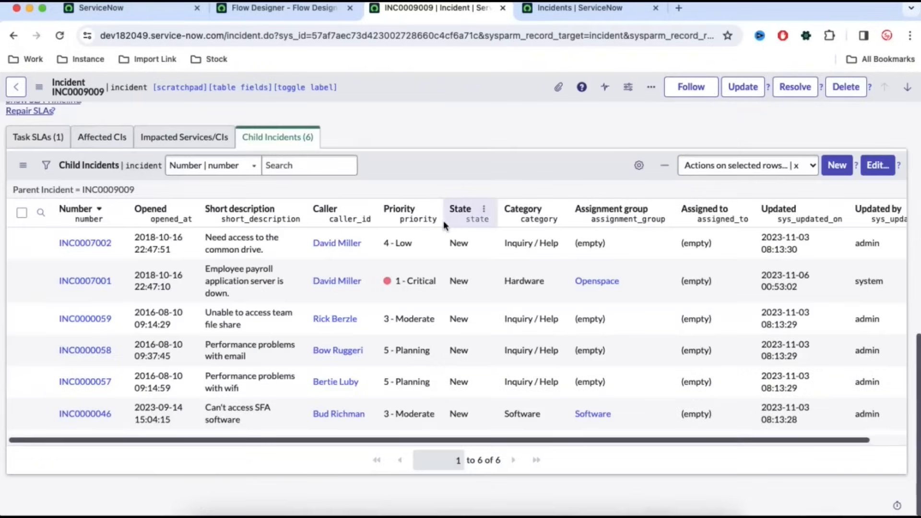
scroll(443, 221, "up", 8)
scroll(443, 220, "down", 8)
scroll(443, 219, "up", 8)
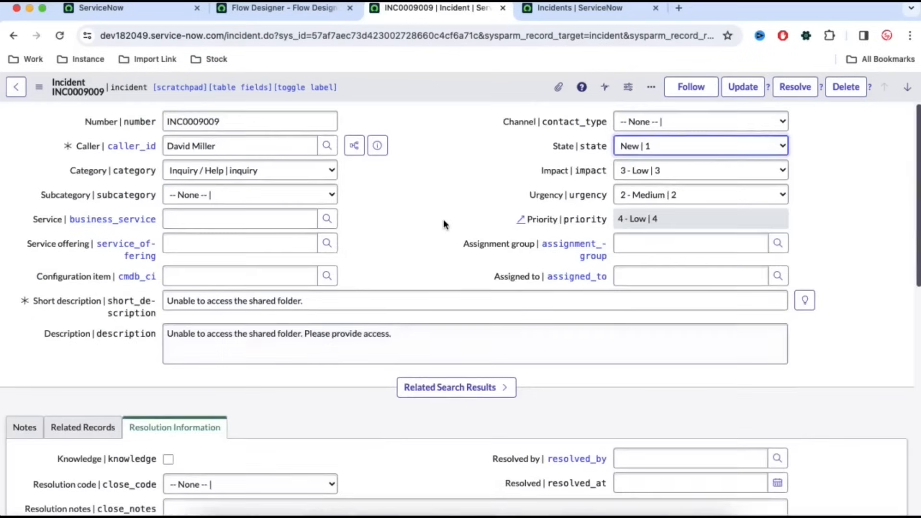
scroll(472, 235, "down", 8)
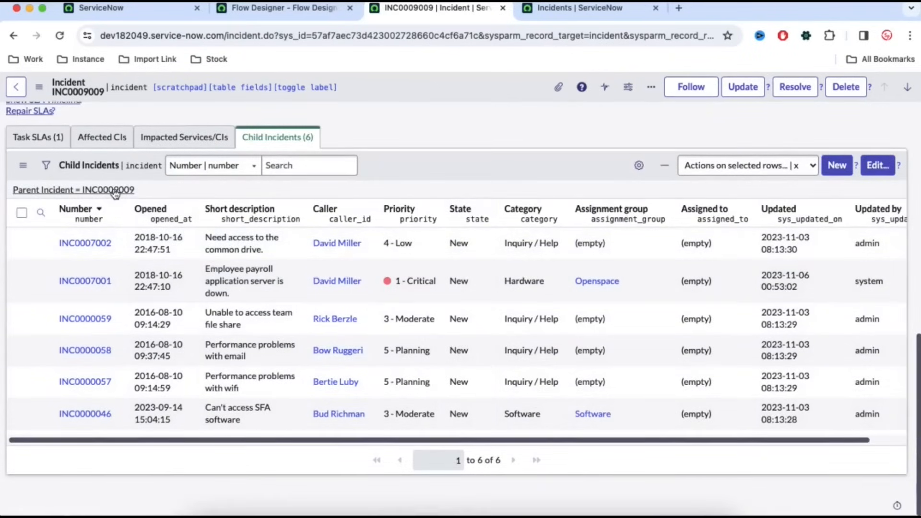
- Set the parent incident's state to Resolved and try to save the record
scroll(509, 163, "up", 8)
left_click(651, 147)
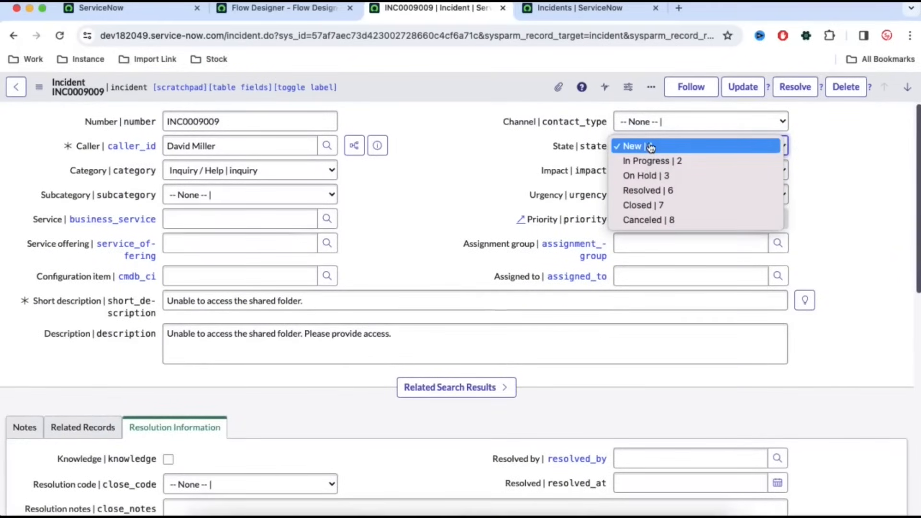
left_click(651, 191)
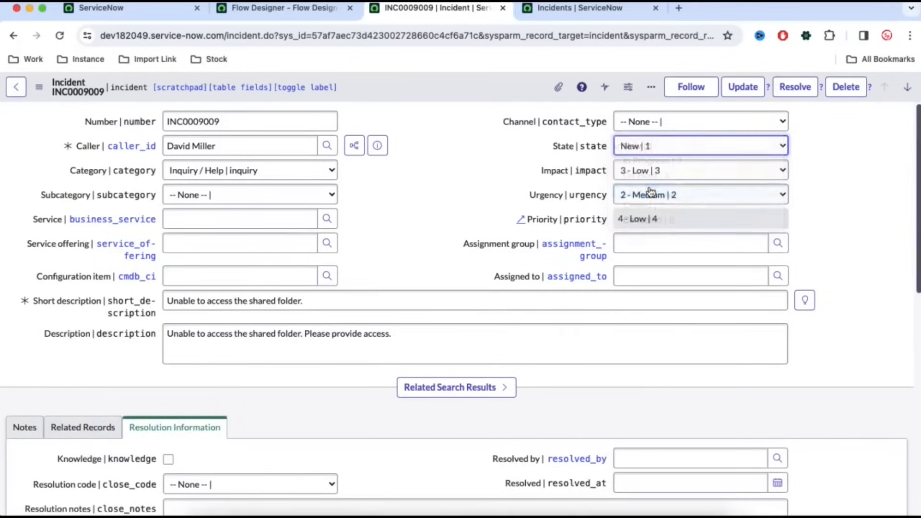
right_click(487, 94)
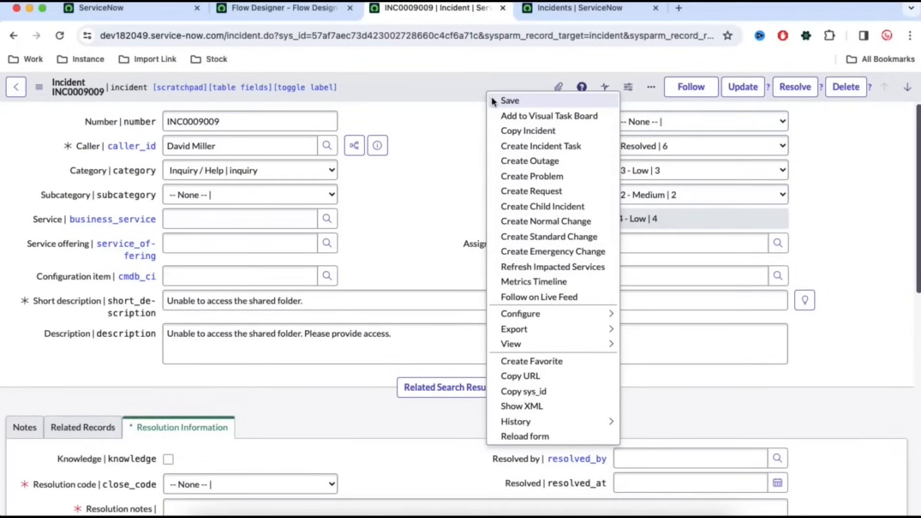
left_click(508, 100)
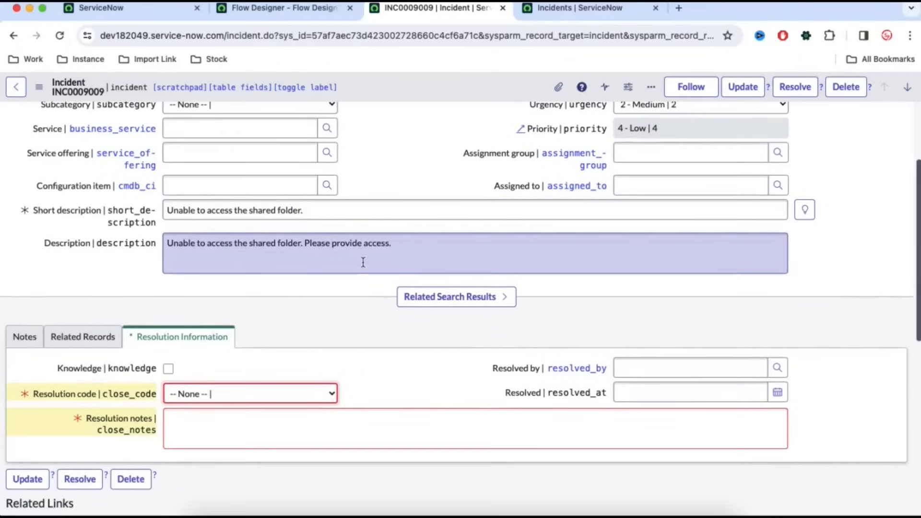
- Set the resolution code to Known error, enter "testing" as the resolution notes, and save the parent incident
left_click(297, 394)
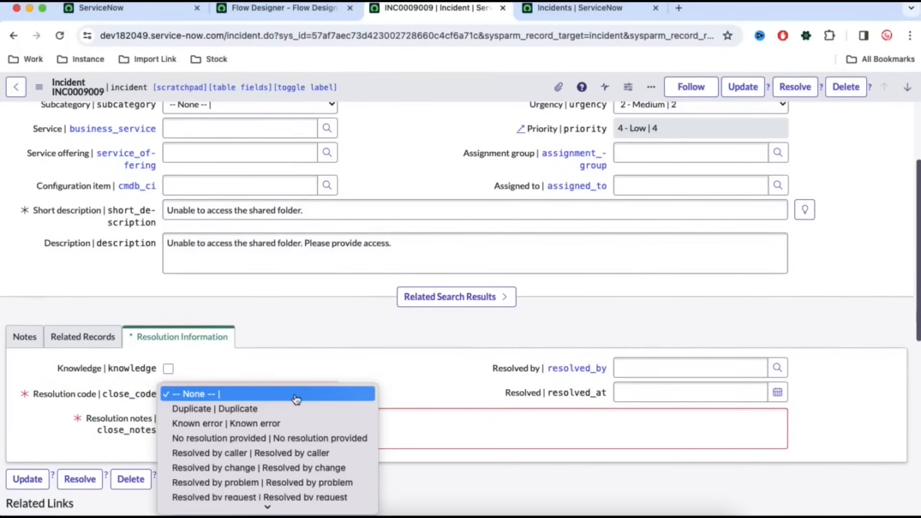
left_click(267, 423)
left_click(283, 430)
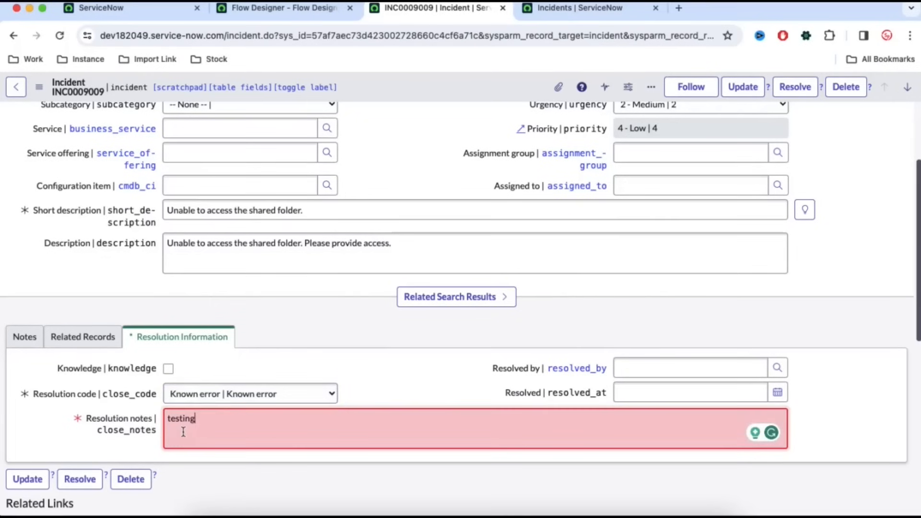
scroll(183, 431, "down", 10)
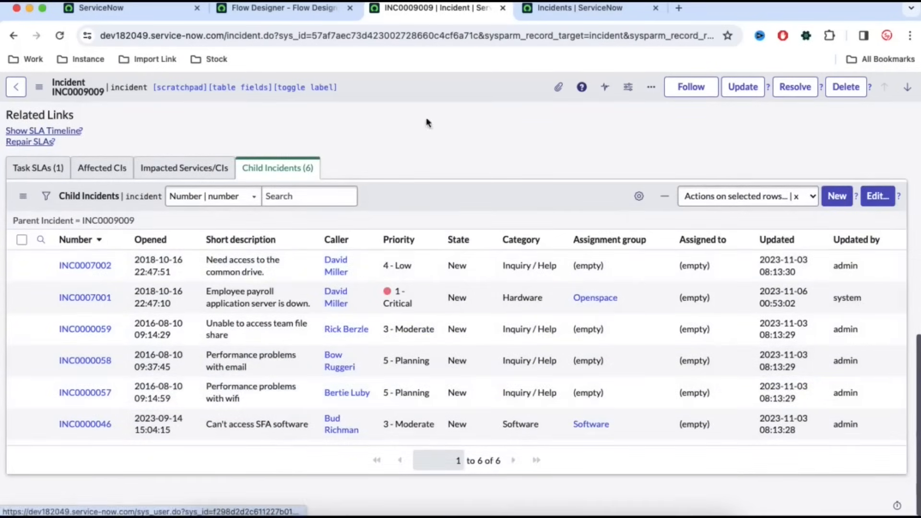
right_click(439, 93)
left_click(460, 100)
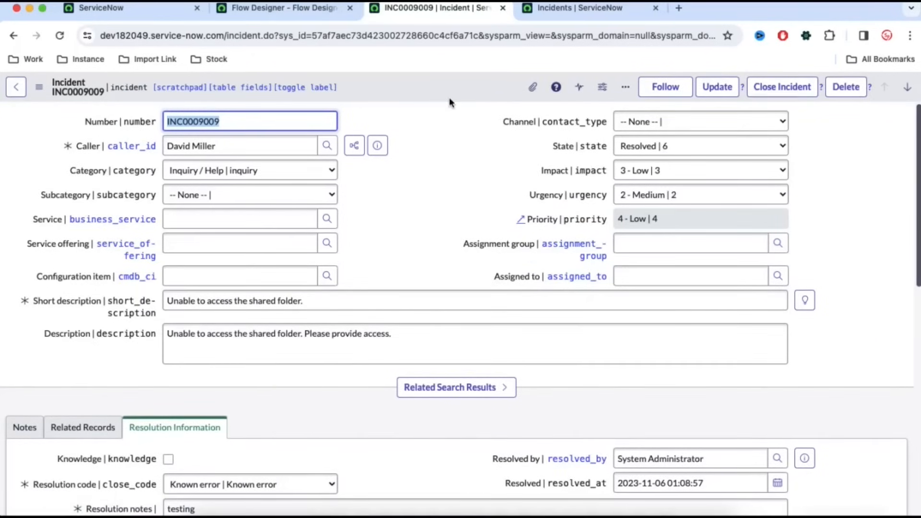
- Refresh the child incidents list and open INC0007002 and INC0007001 in separate tabs to compare resolution code and notes with the parent's
scroll(436, 148, "down", 15)
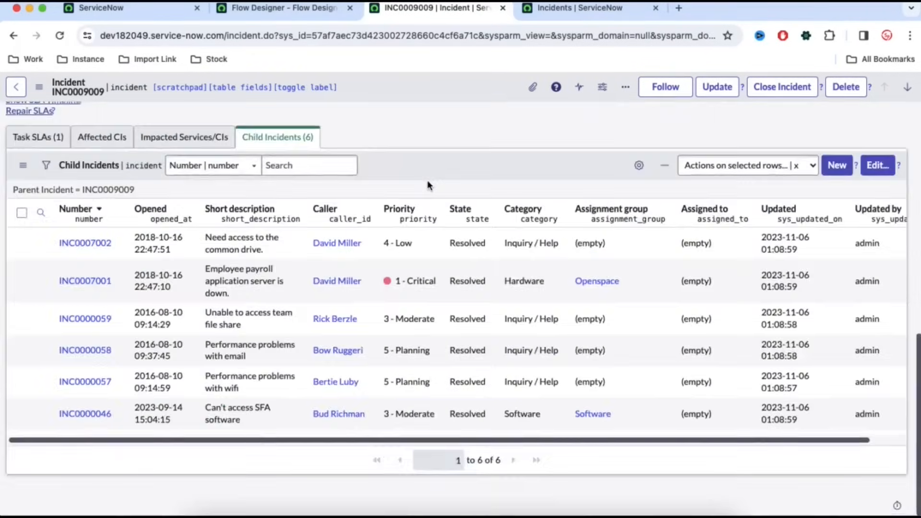
left_click(123, 190)
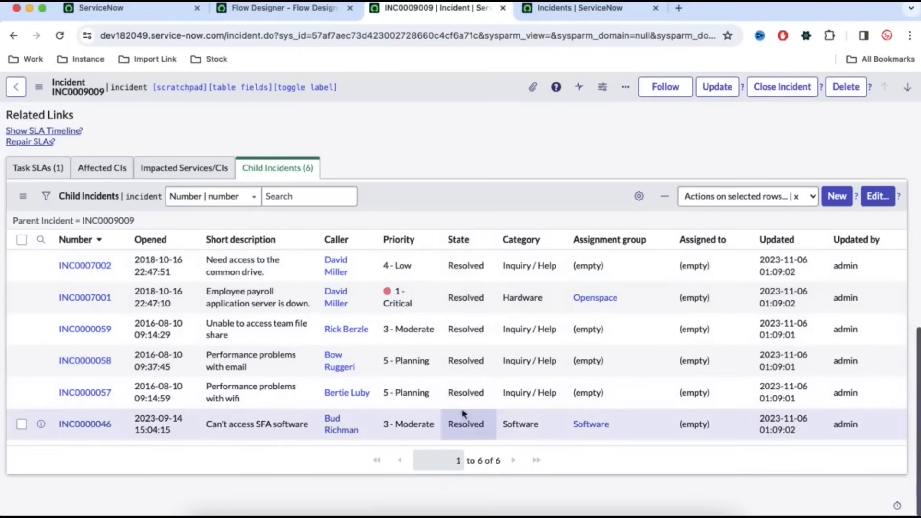
left_click(97, 267)
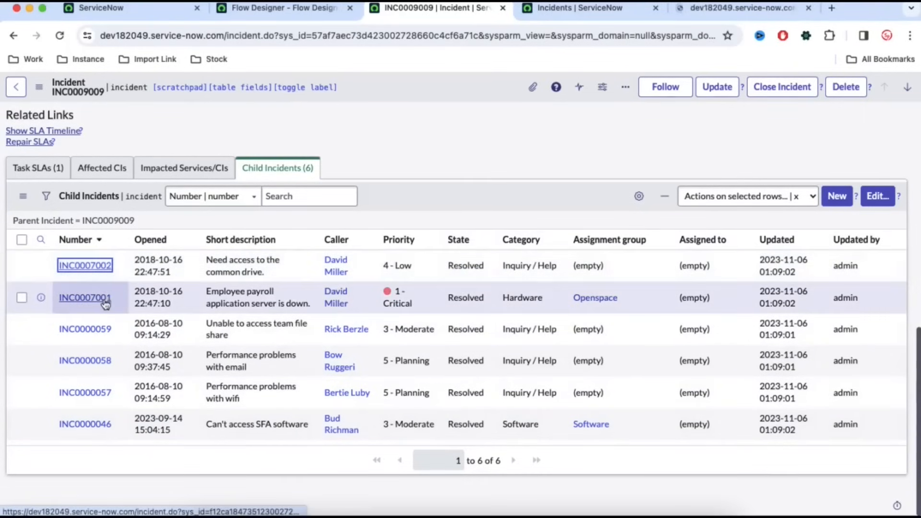
left_click(101, 298, "super")
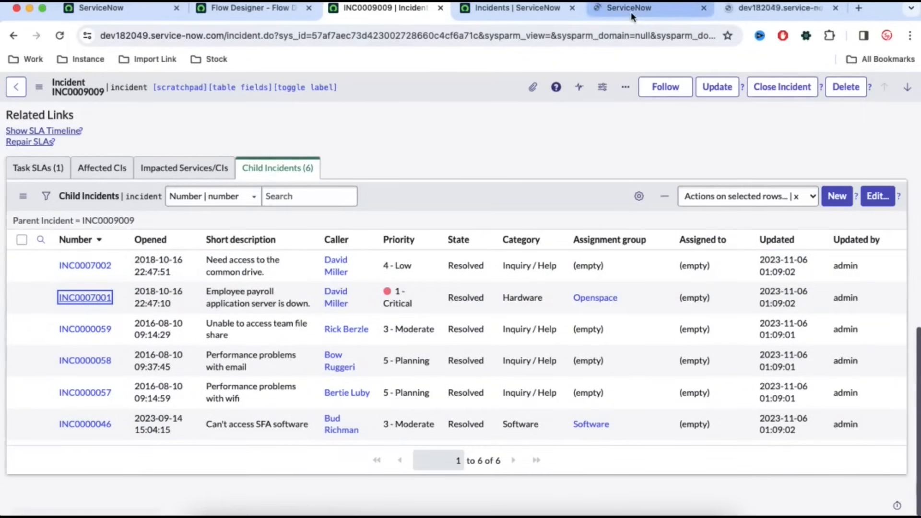
scroll(458, 130, "up", 5)
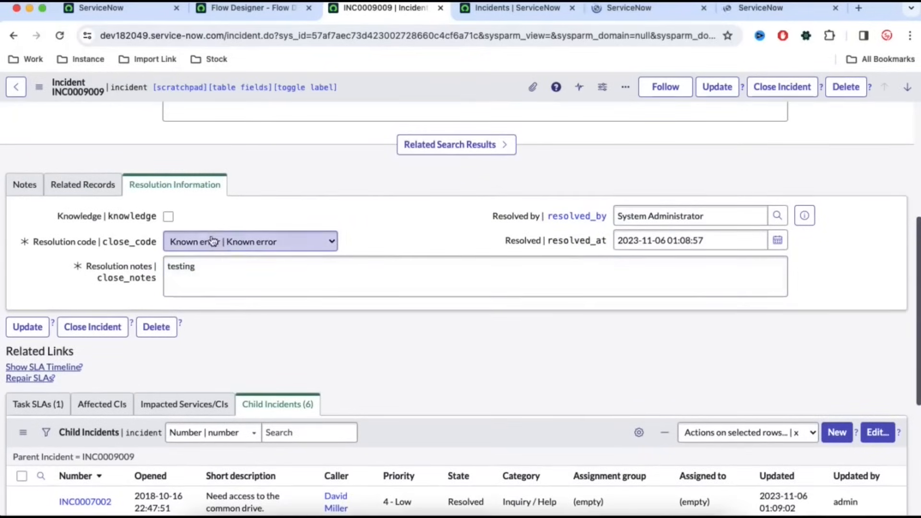
left_click(616, 11)
scroll(415, 223, "down", 1)
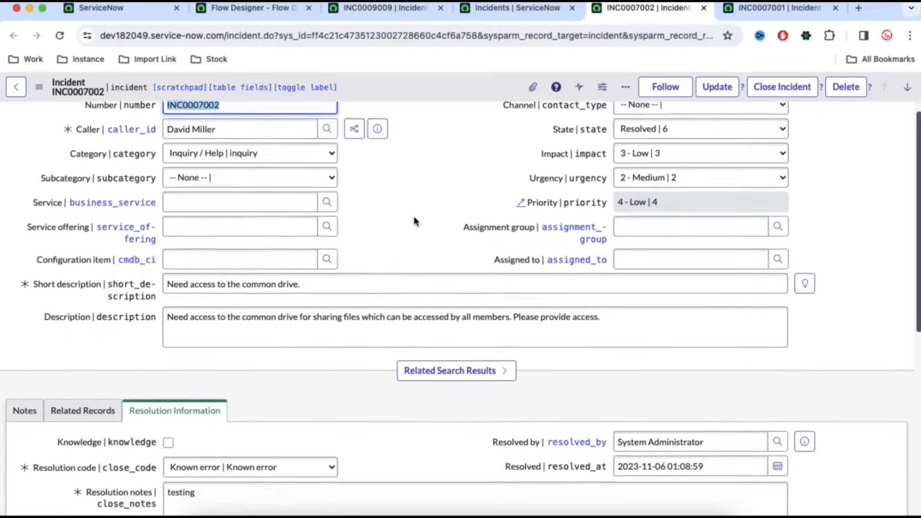
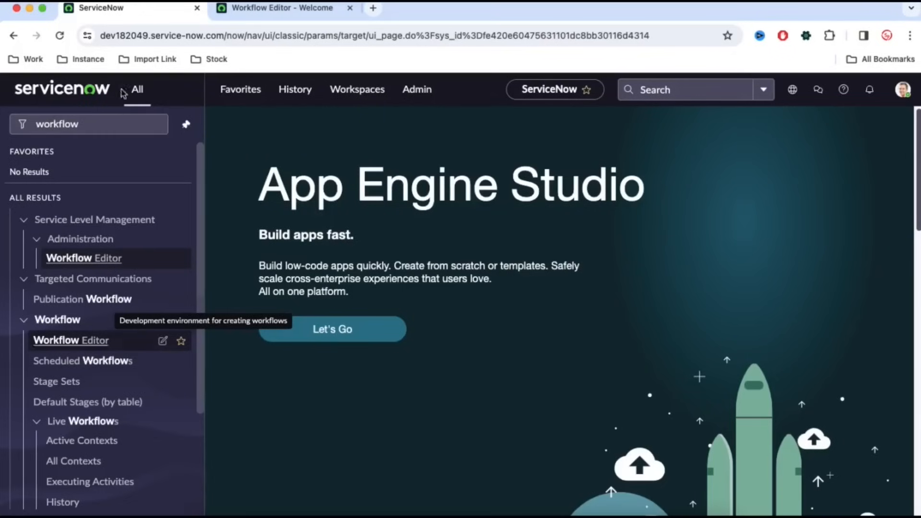
- Find the Problem module in the application navigator and open a blank form for a new problem record
left_click(24, 124)
type("pro")
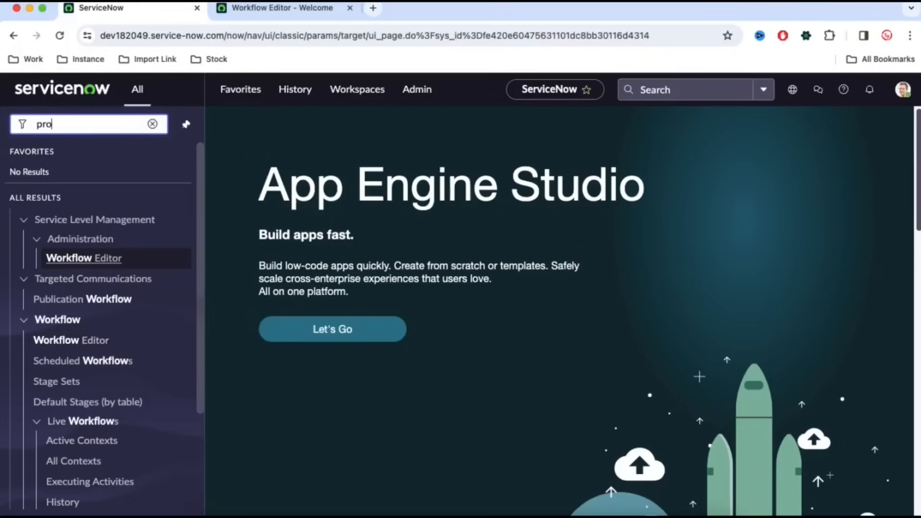
type("blem")
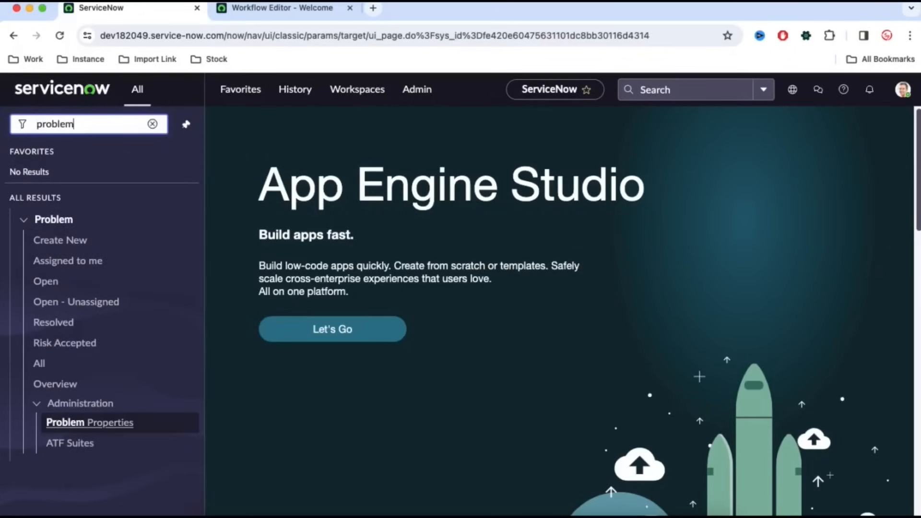
left_click(70, 248)
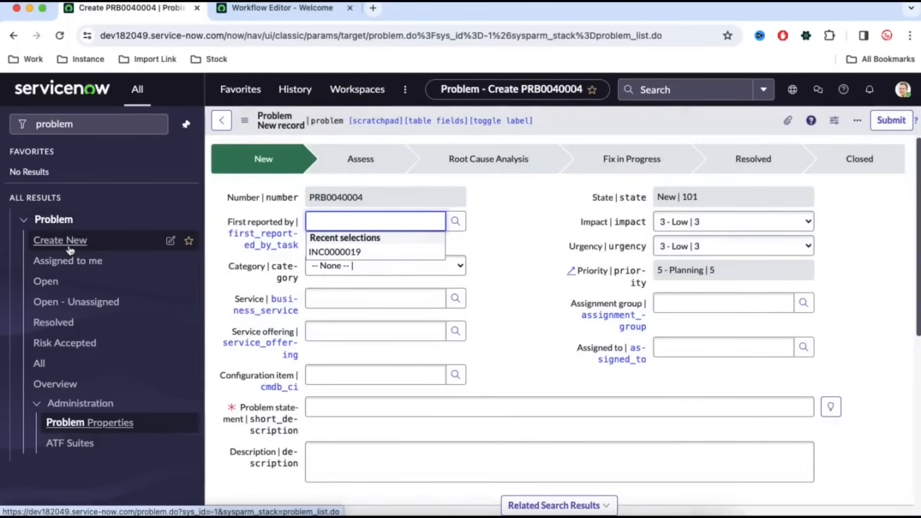
left_click(520, 259)
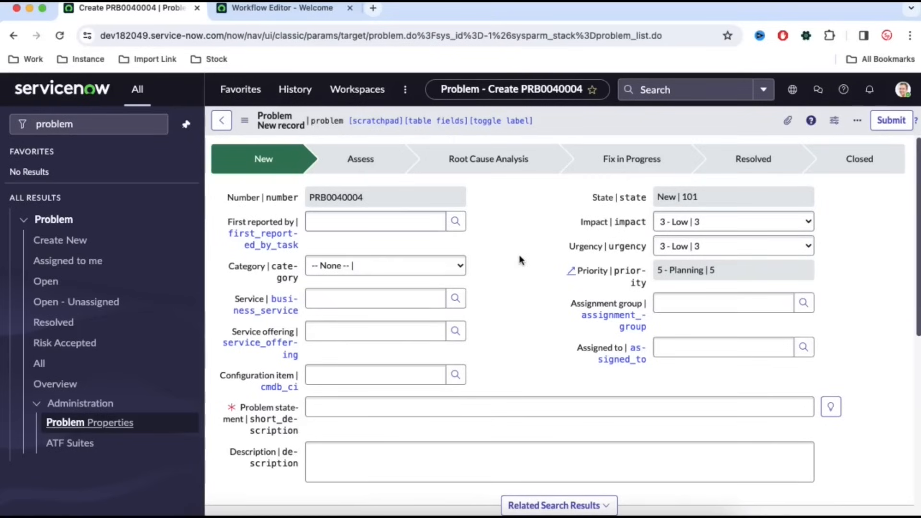
- Set First reported by to INC0000019, enter "test" as the problem statement, and save the new problem record
left_click(350, 222)
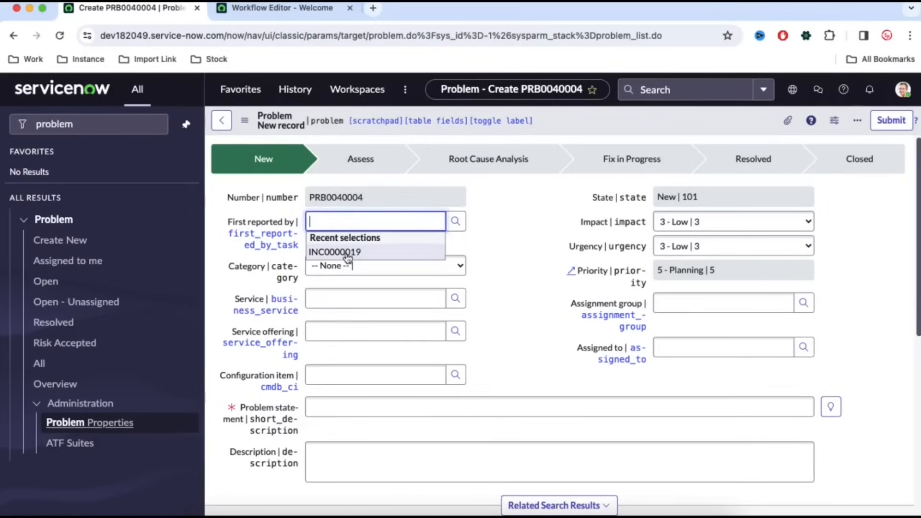
left_click(346, 252)
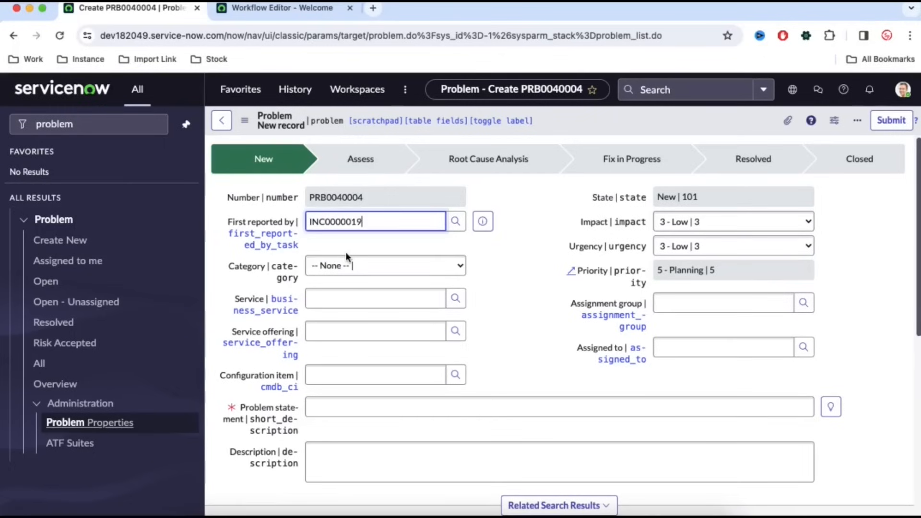
left_click(361, 408)
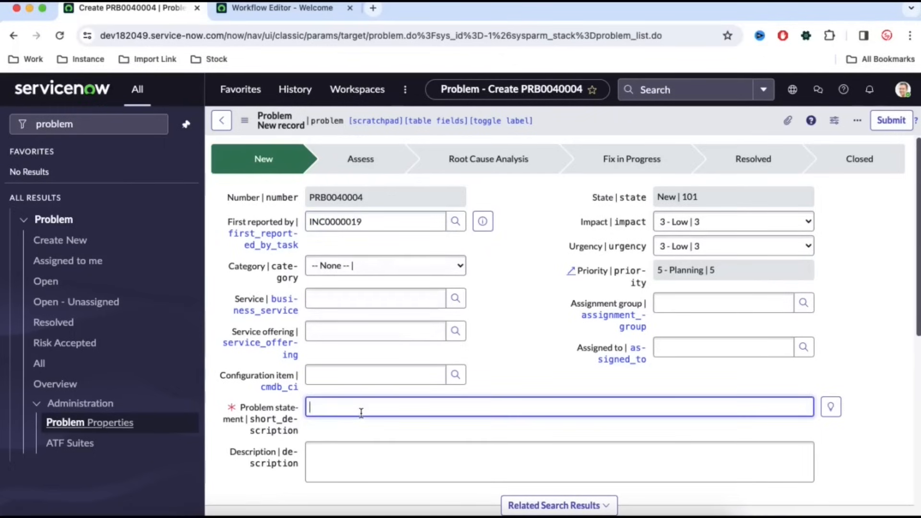
type("d")
key("BackSpace")
type("test")
right_click(610, 124)
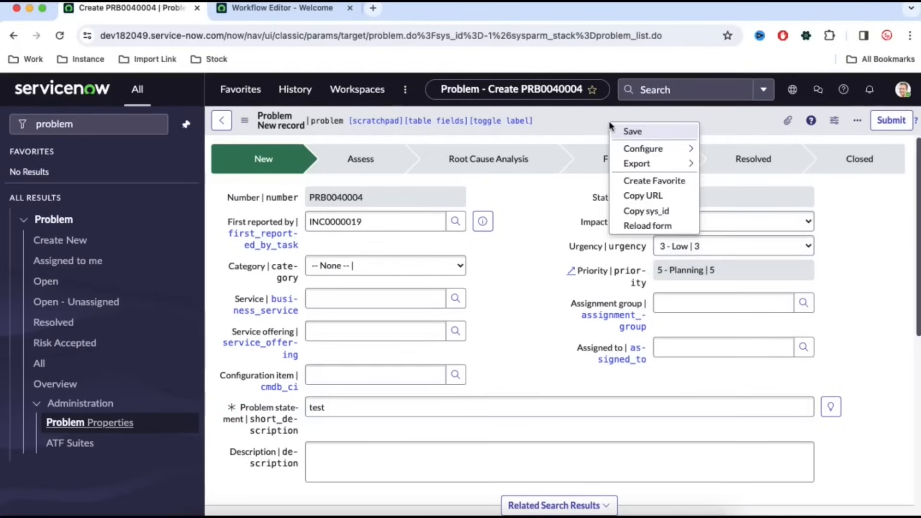
left_click(632, 131)
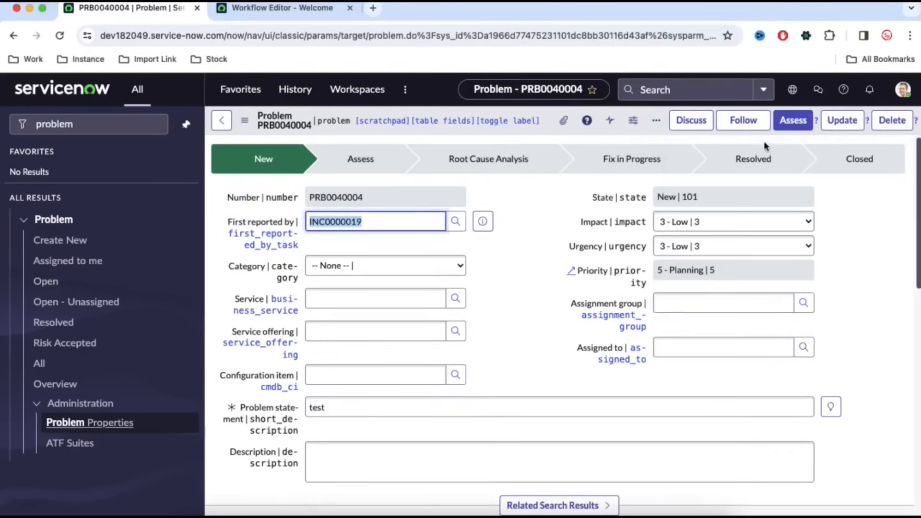
- Move the problem to the Assess state, assigning it to Problem Administrator, and look over the record's related lists
left_click(792, 130)
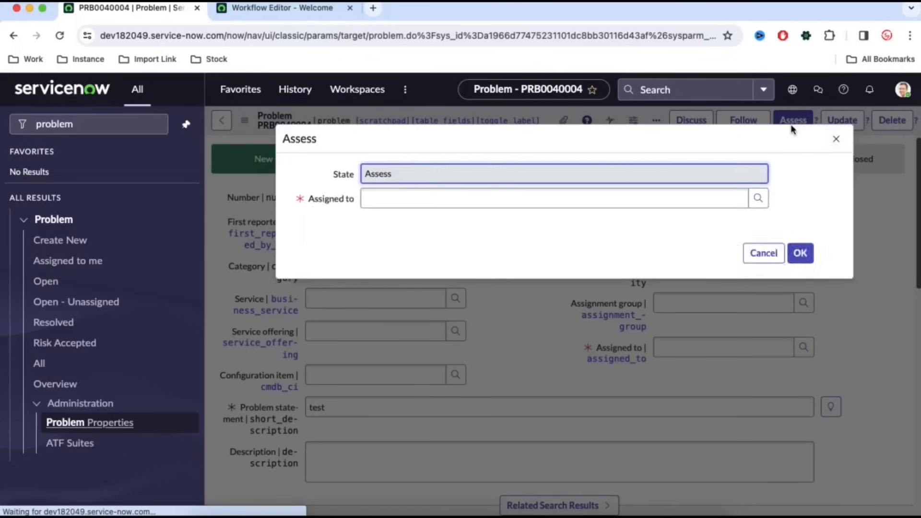
left_click(758, 210)
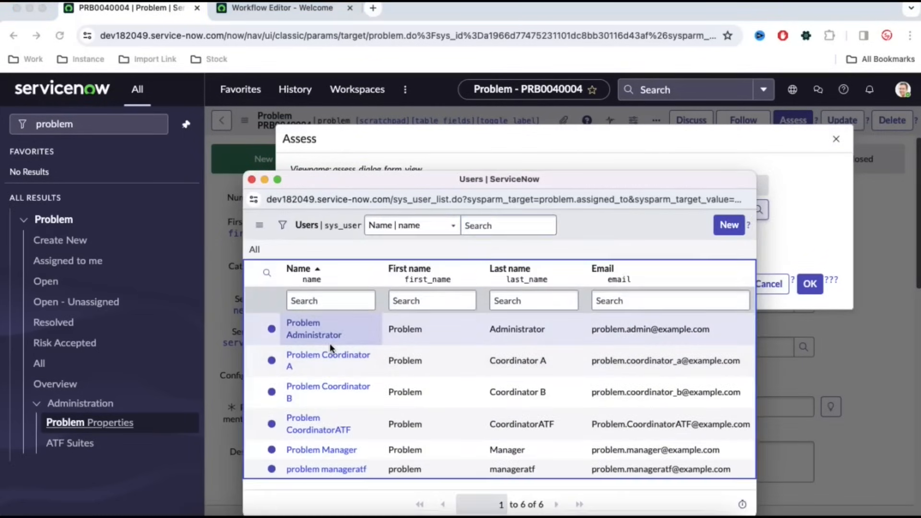
left_click(325, 339)
left_click(809, 288)
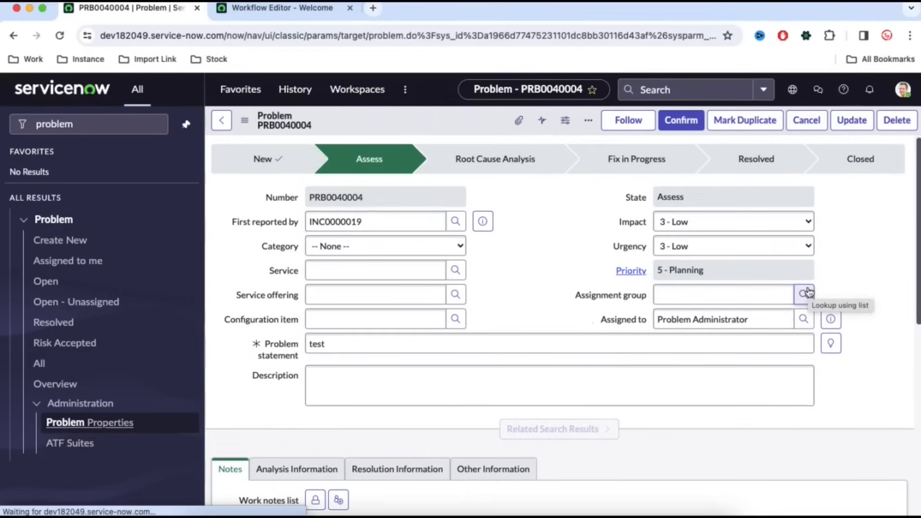
scroll(808, 291, "down", 10)
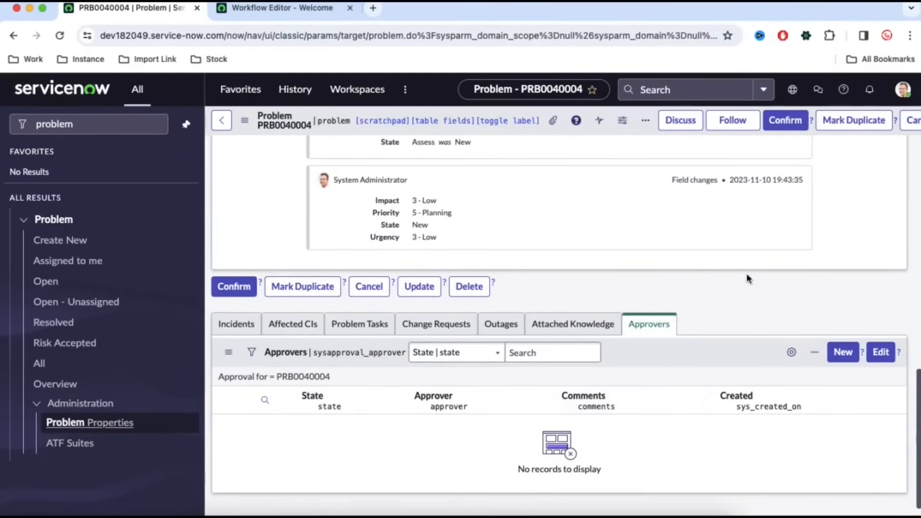
scroll(747, 278, "up", 10)
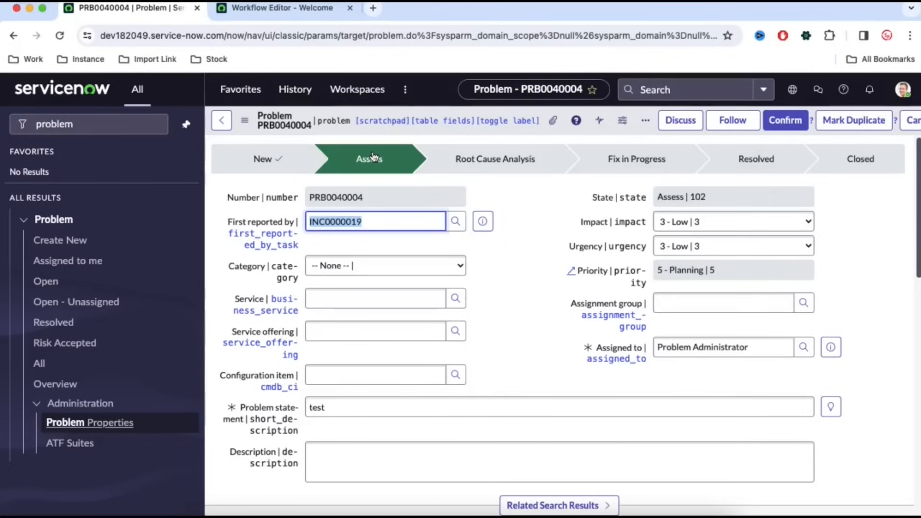
- Confirm the problem to advance it to Root Cause Analysis and look over the form
left_click(797, 124)
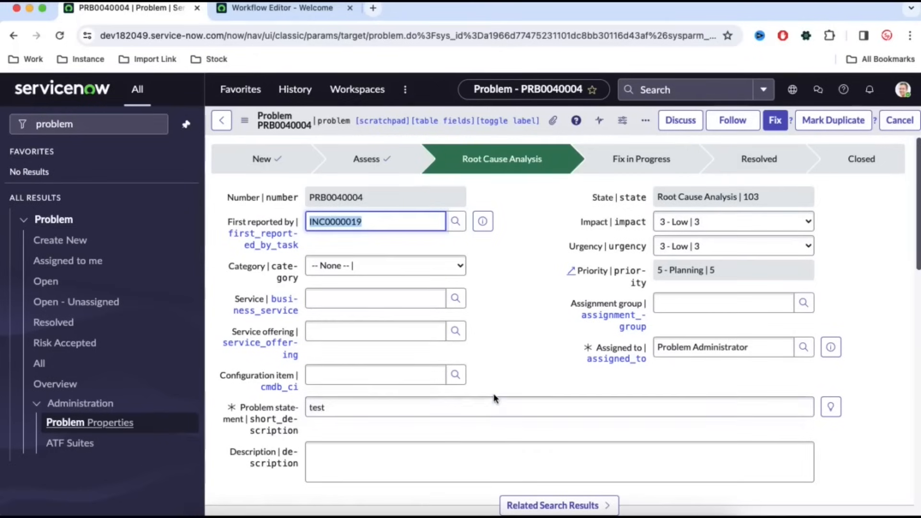
scroll(494, 398, "down", 2)
scroll(494, 397, "up", 1)
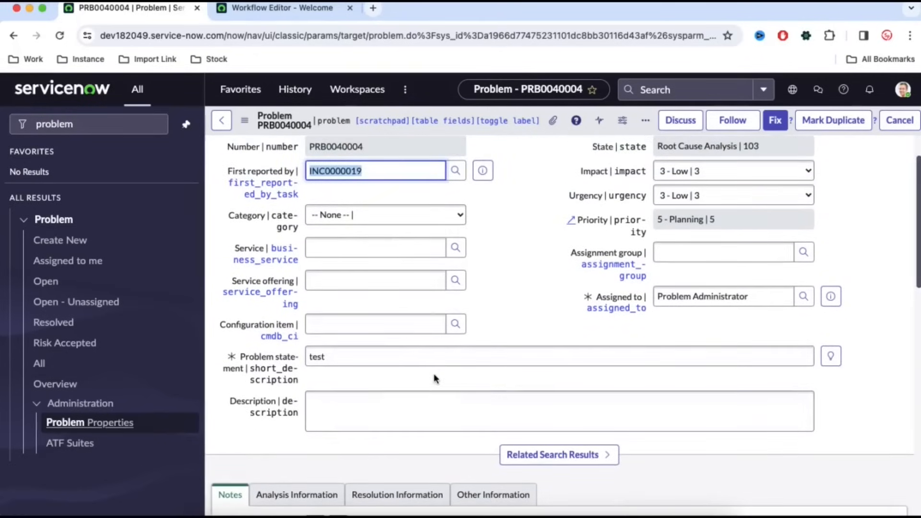
scroll(433, 376, "down", 3)
scroll(499, 319, "up", 3)
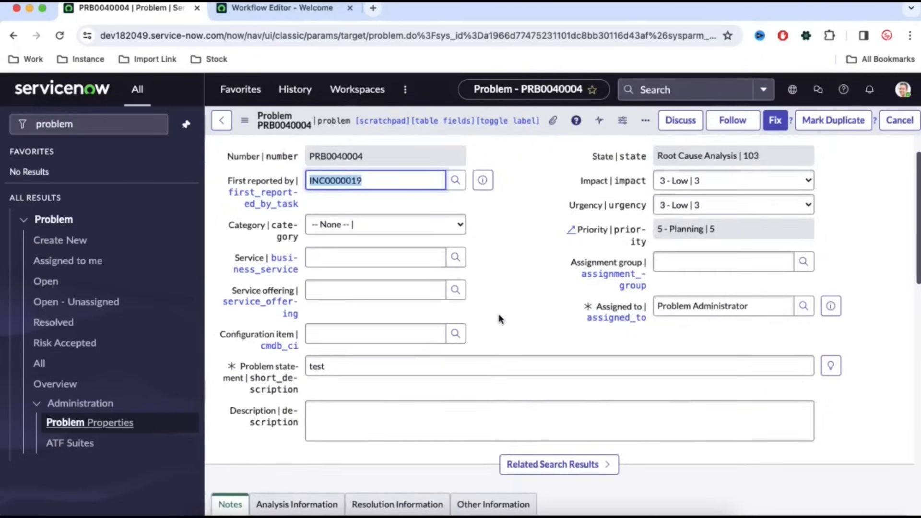
scroll(498, 319, "up", 1)
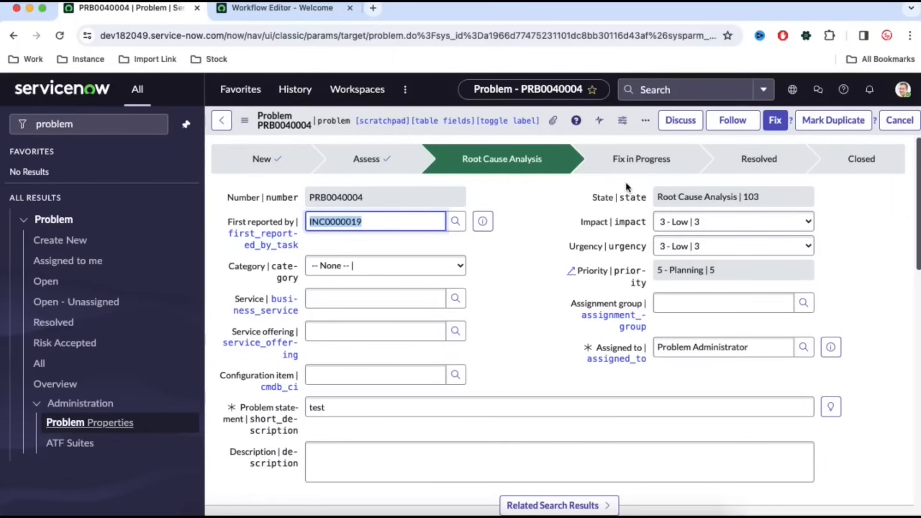
- Move the problem to Fix in Progress with "ff" as both cause notes and fix notes, and resolve it
left_click(775, 120)
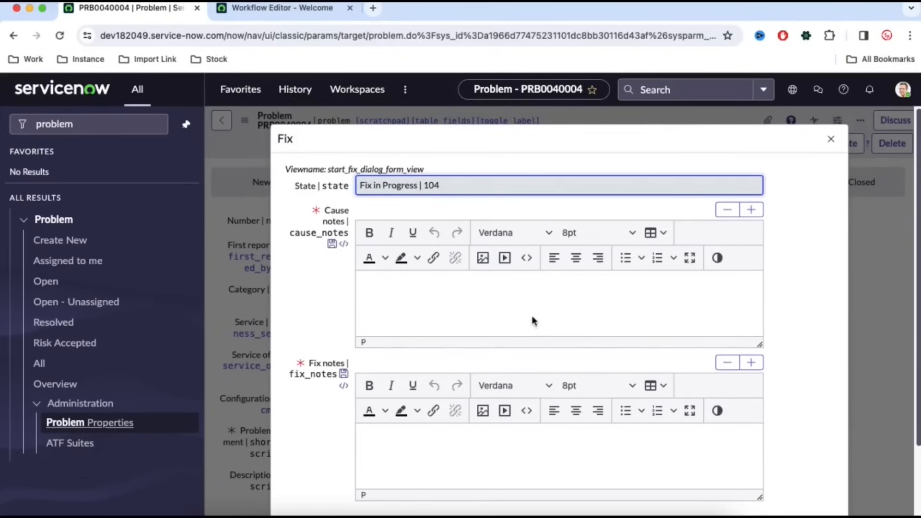
left_click(529, 305)
type("ff")
left_click(437, 470)
type("ff")
scroll(434, 386, "down", 2)
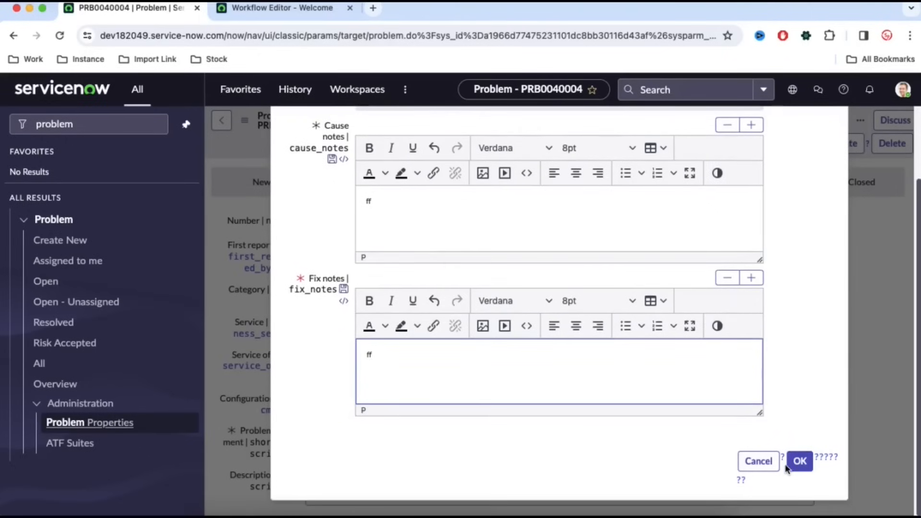
left_click(799, 467)
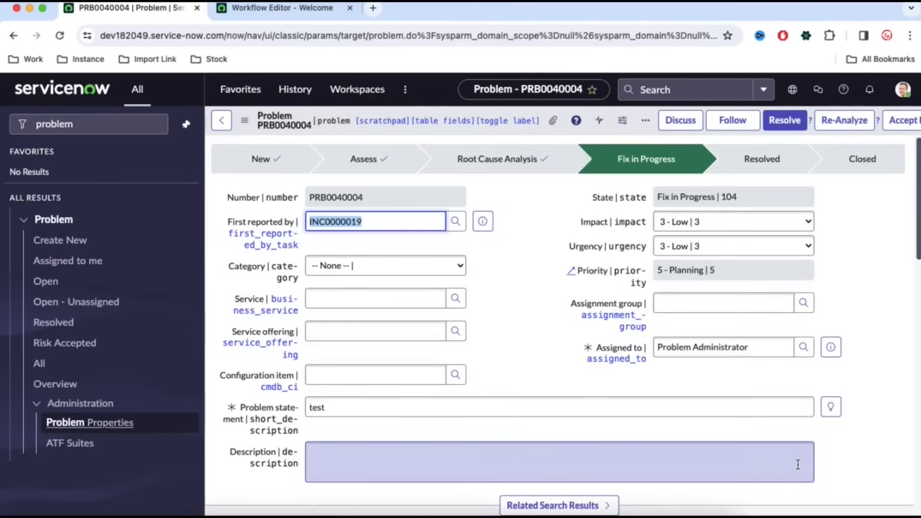
left_click(786, 128)
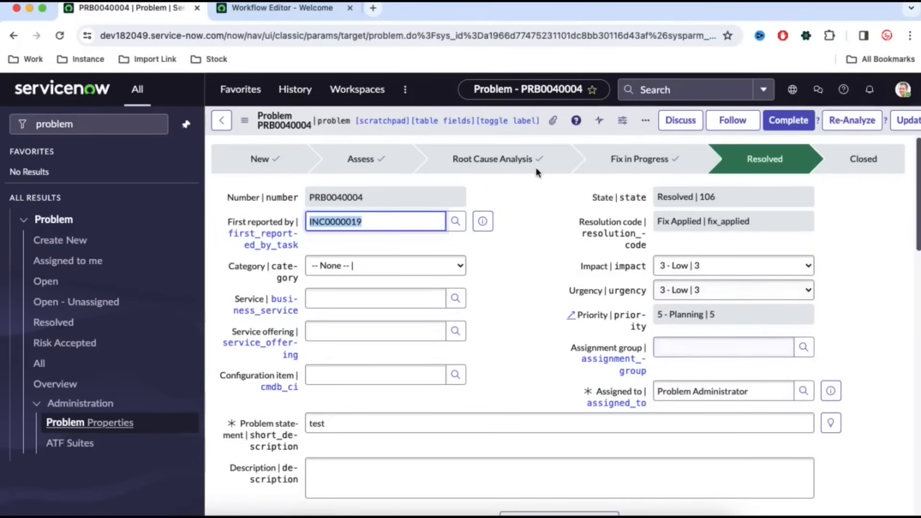
left_click(482, 221)
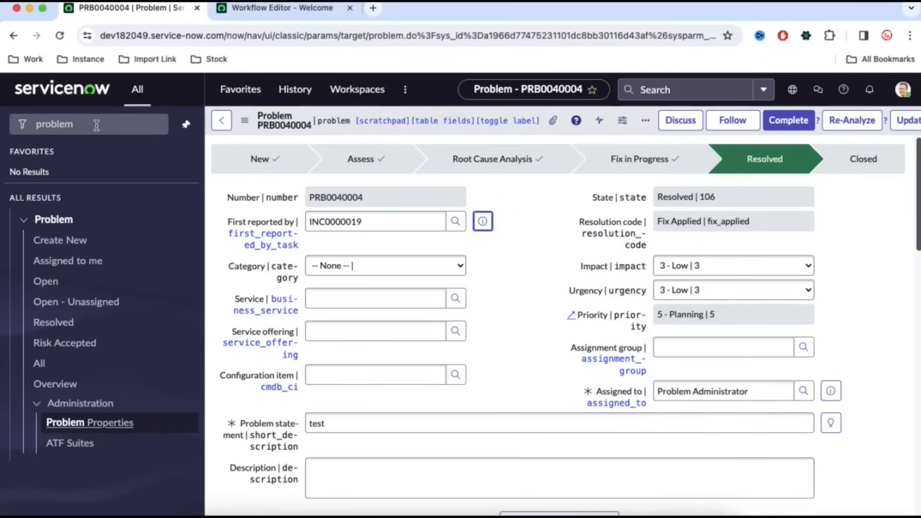
- Find Flow Designer in the application navigator and open it
left_click(22, 121)
key("BackSpace")
type("flow de")
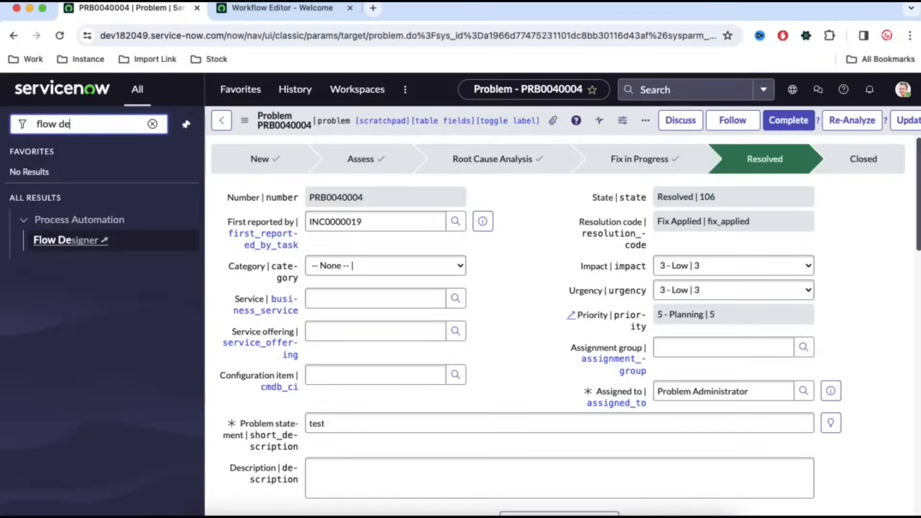
left_click(77, 241)
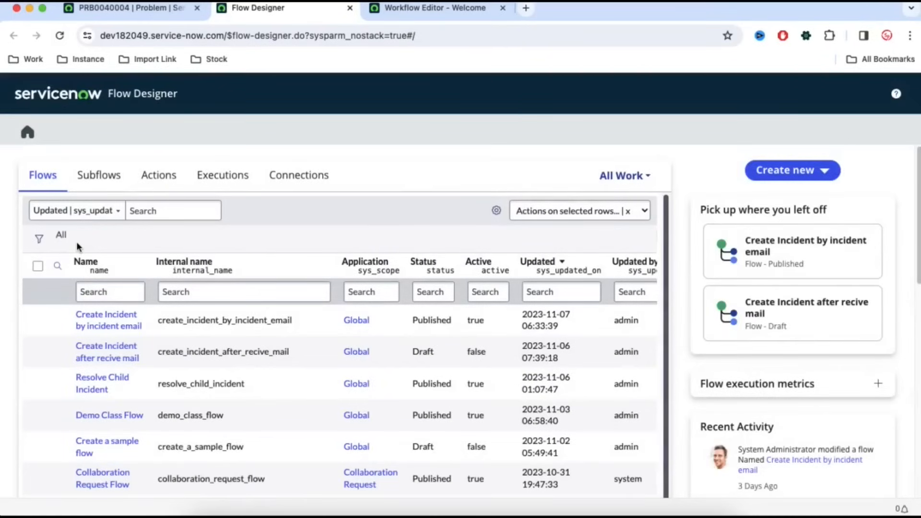
- Create a flow named "Problem management" that runs as the user who initiates the session with the itil role, and dismiss the tour
left_click(821, 173)
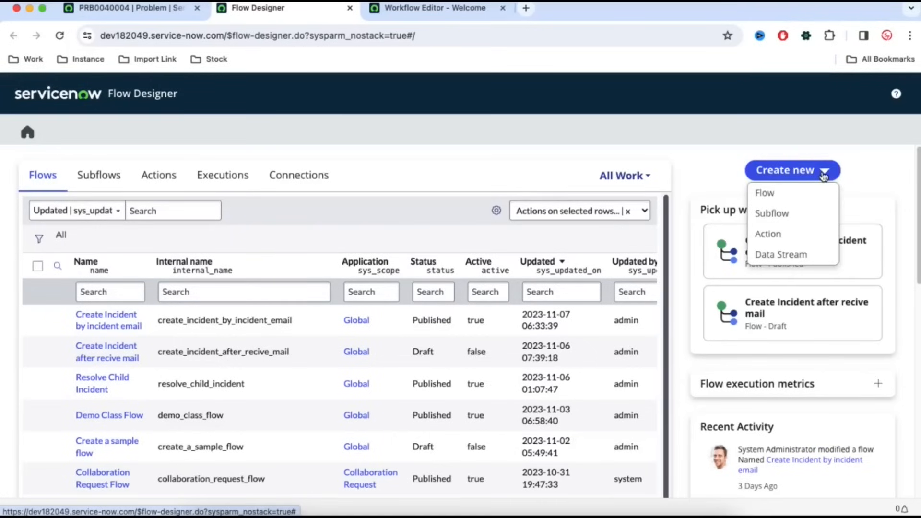
left_click(773, 194)
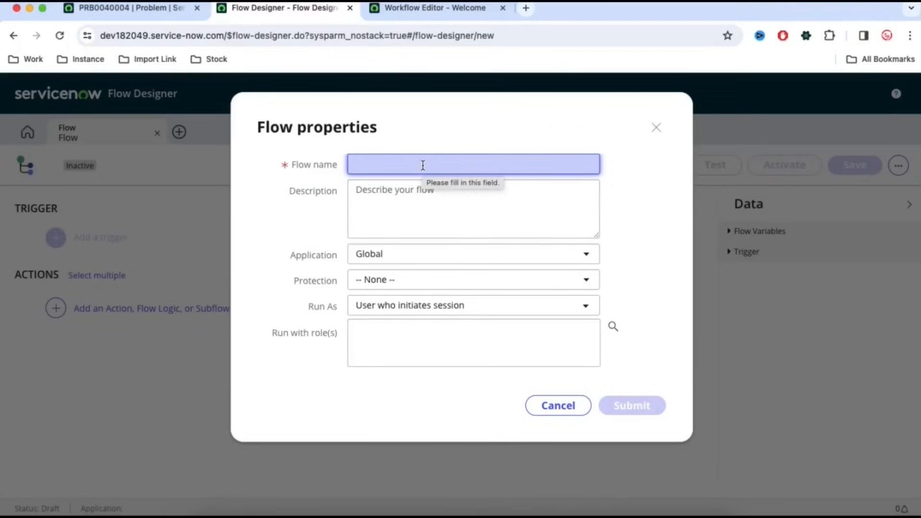
type("Problem management")
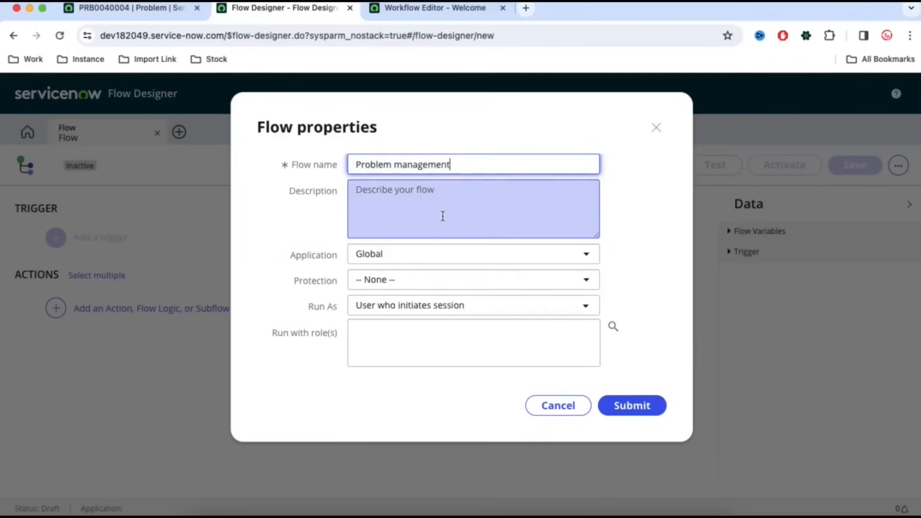
left_click(442, 216)
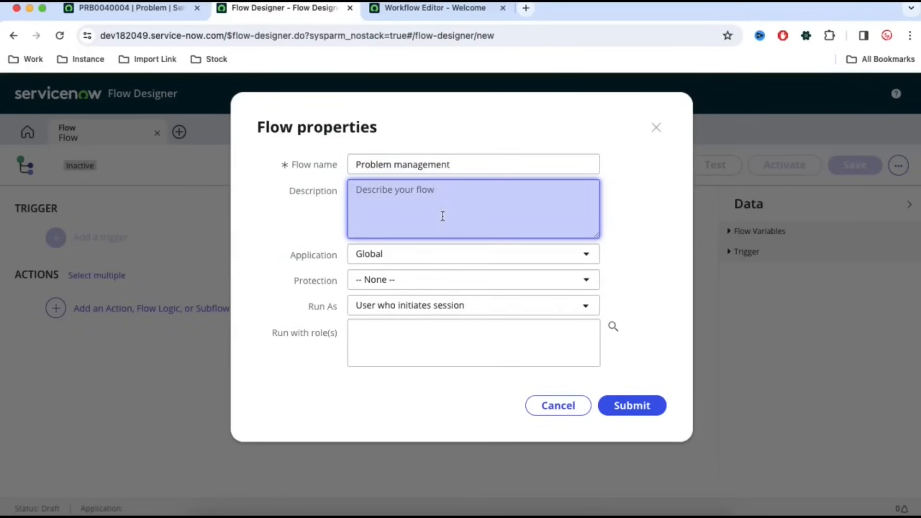
left_click(430, 311)
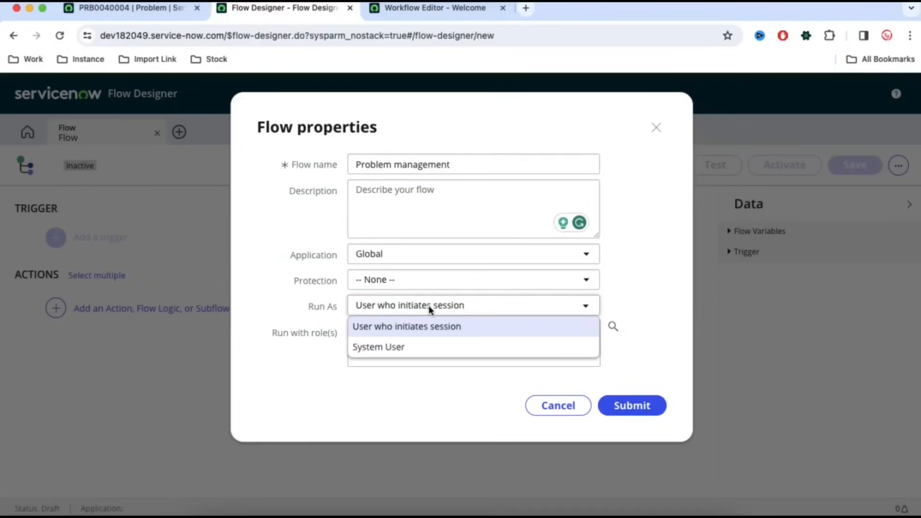
left_click(421, 310)
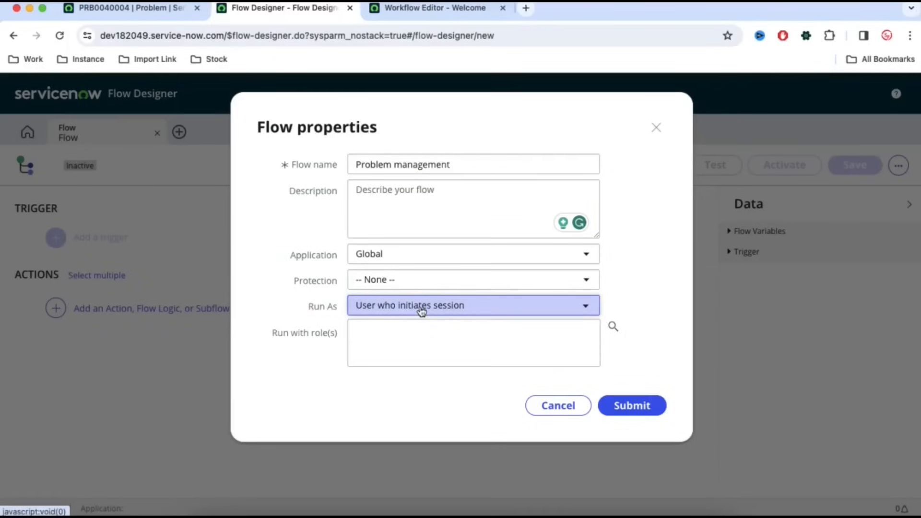
left_click(613, 326)
left_click(614, 366)
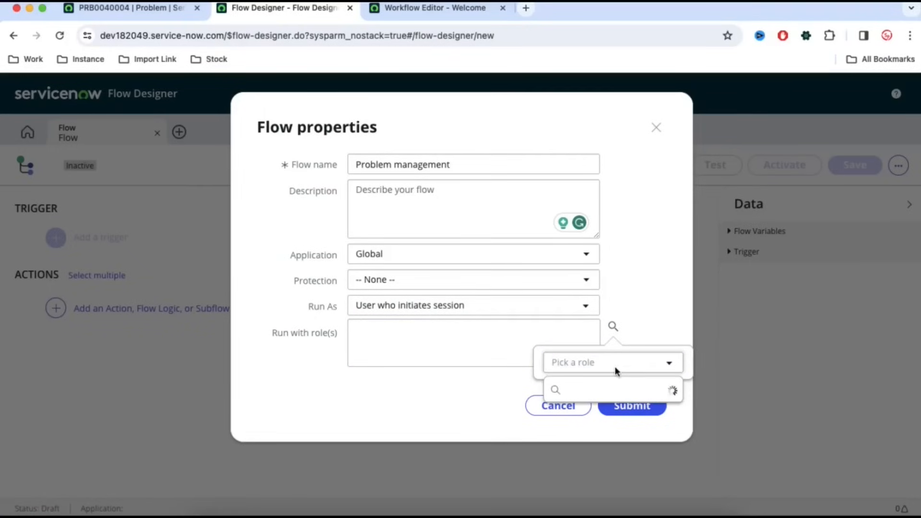
type("iti")
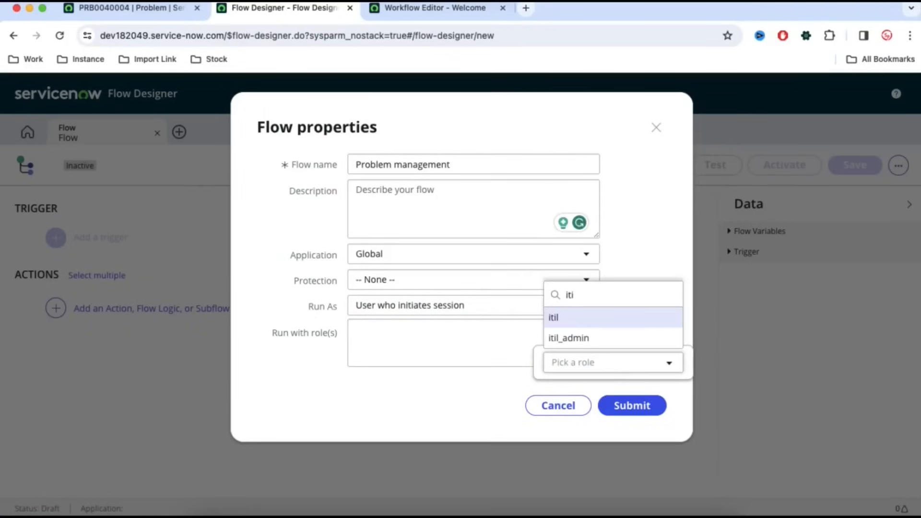
left_click(590, 318)
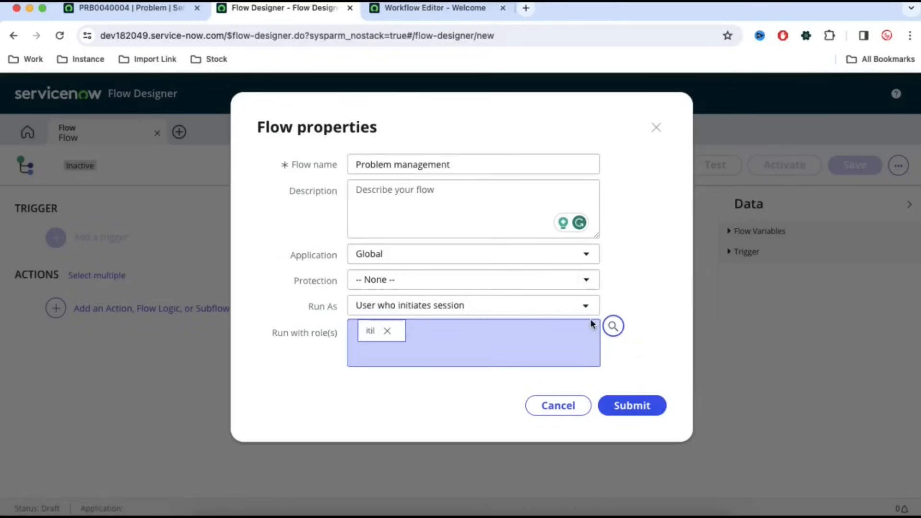
left_click(633, 407)
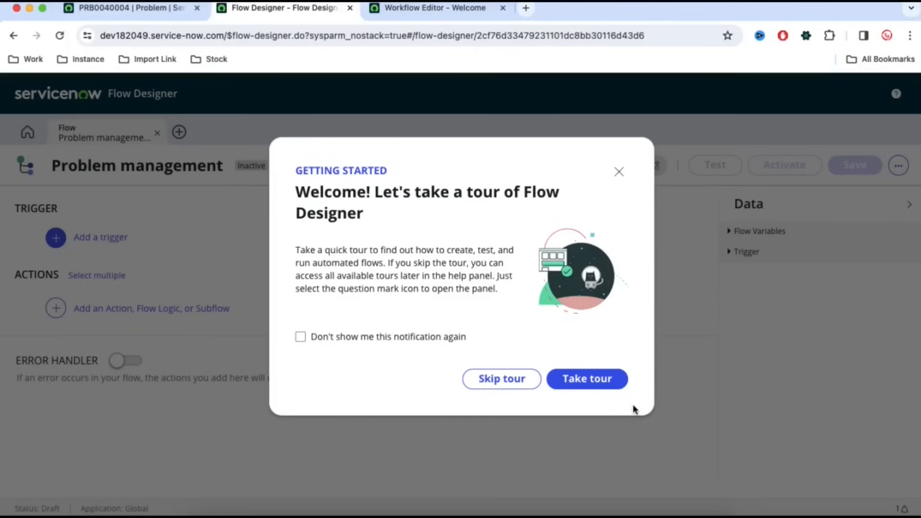
left_click(619, 172)
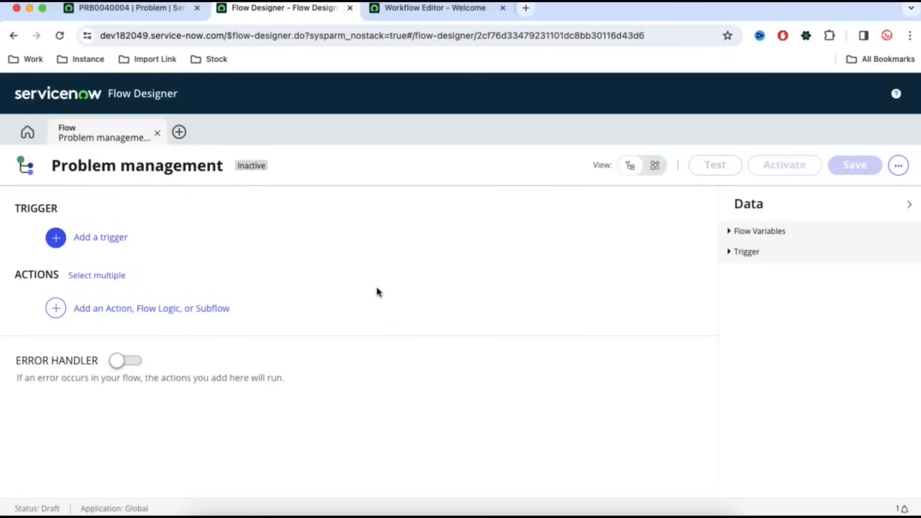
- Add a record trigger that fires when a record in the Problem [problem] table is updated, consulting the problem's state stages
left_click(92, 241)
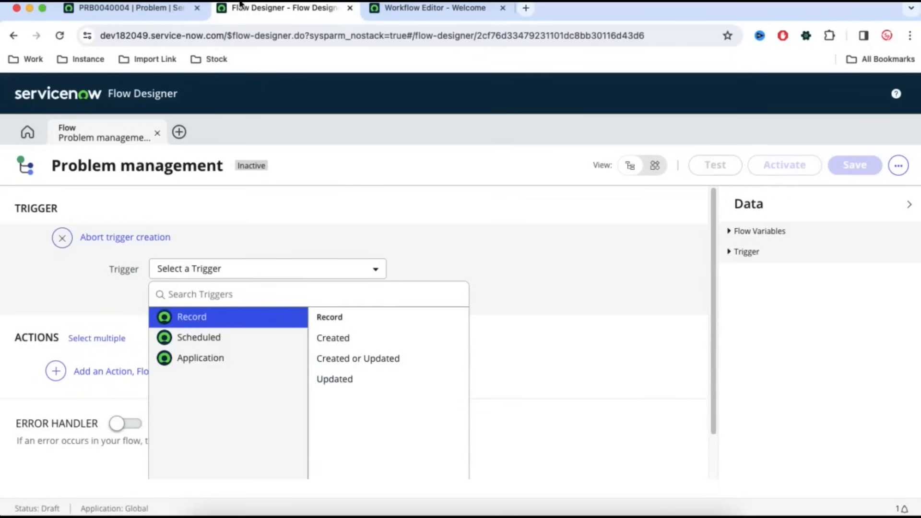
left_click(125, 7)
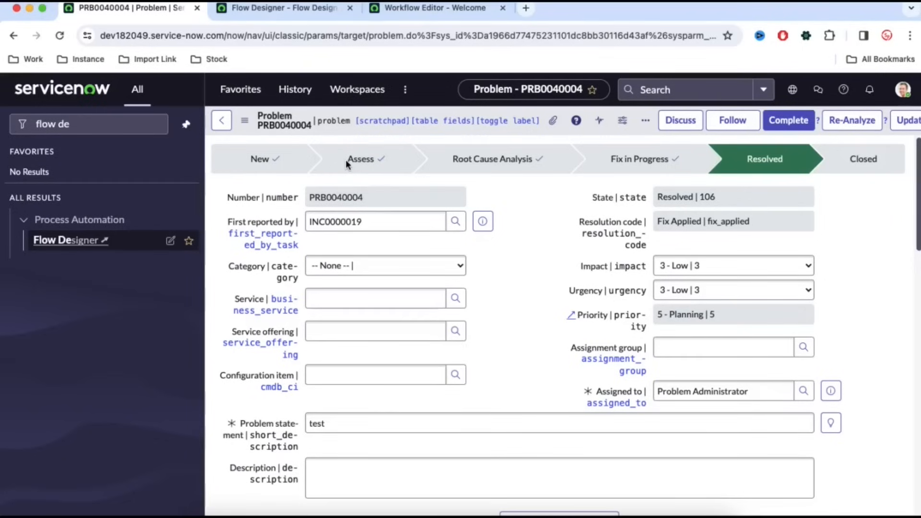
left_click(283, 8)
left_click(347, 385)
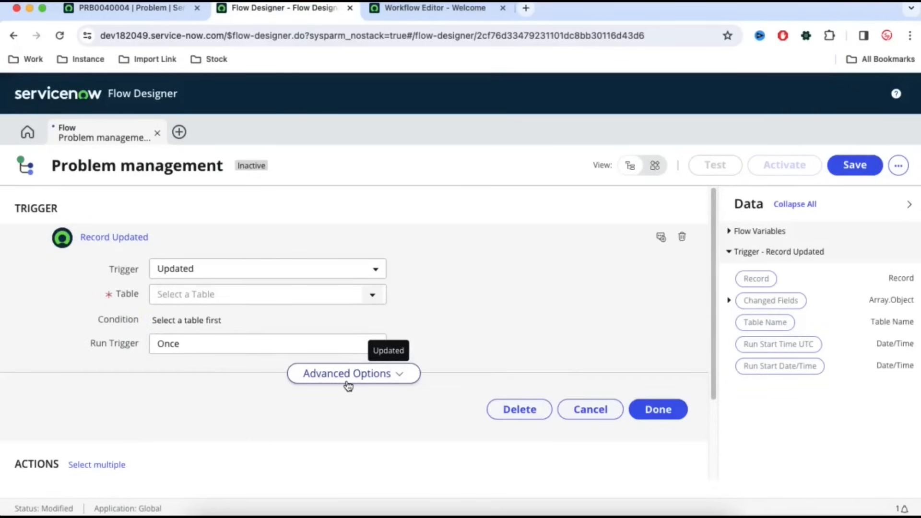
left_click(131, 8)
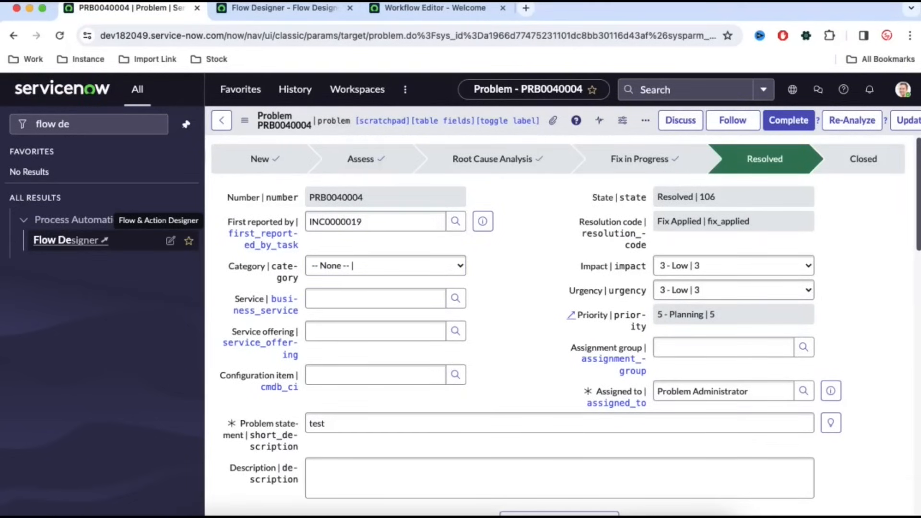
left_click(281, 12)
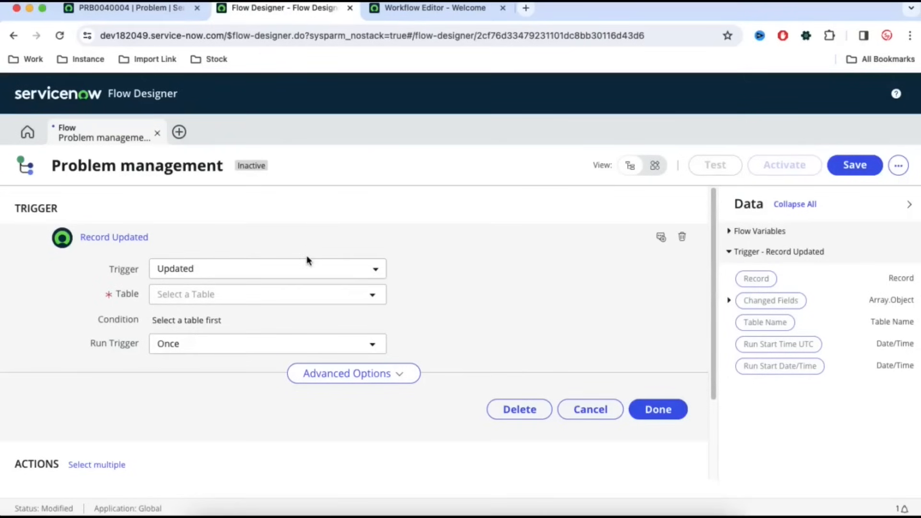
left_click(322, 302)
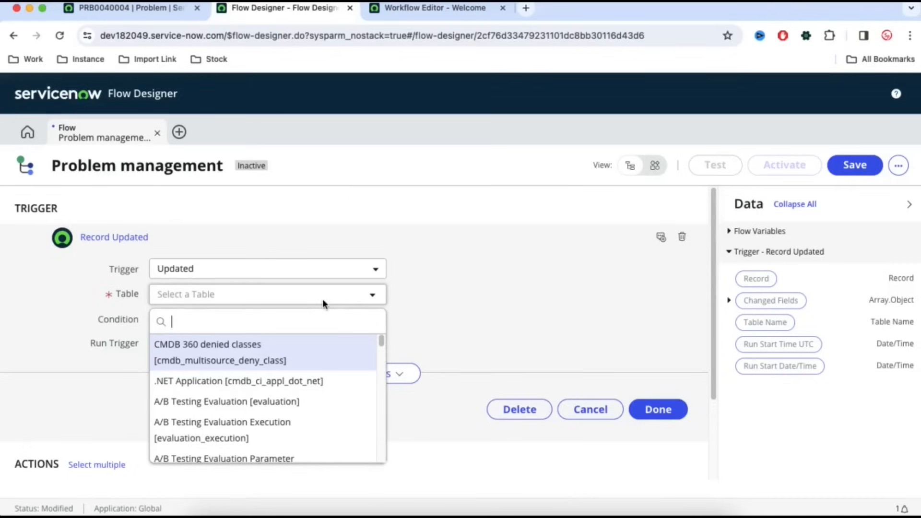
type("probl")
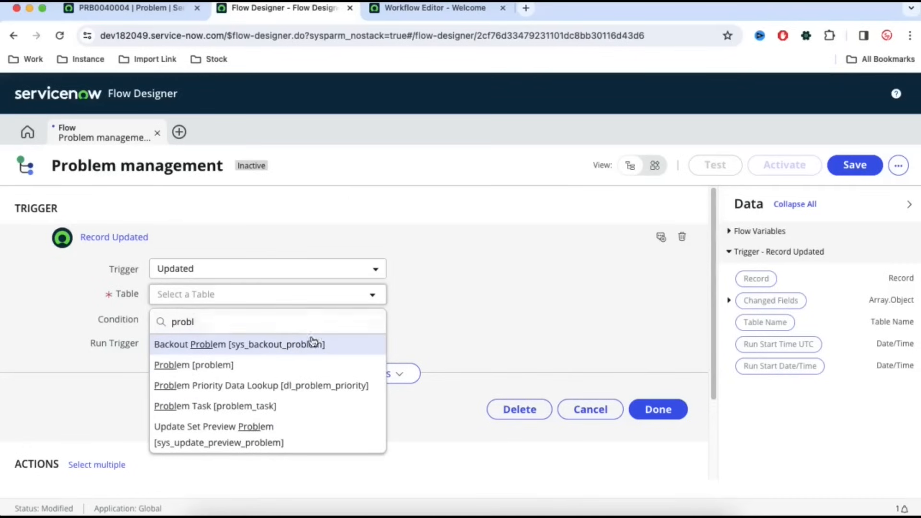
left_click(247, 364)
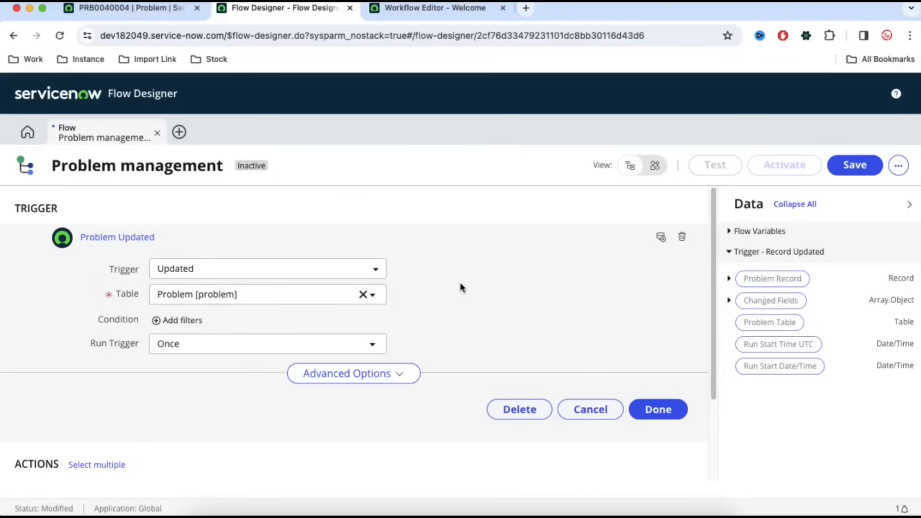
- Add the trigger condition State is Assess, keep the trigger running once, and finish the trigger
left_click(150, 7)
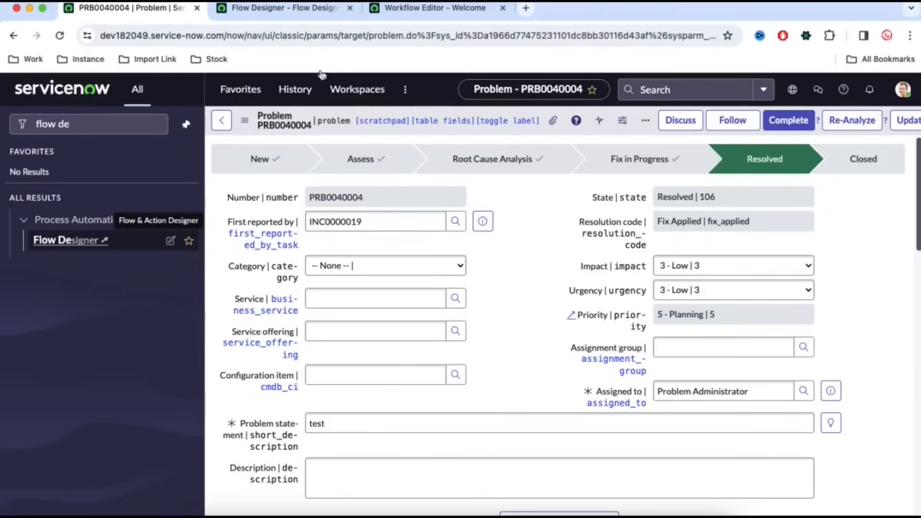
left_click(276, 8)
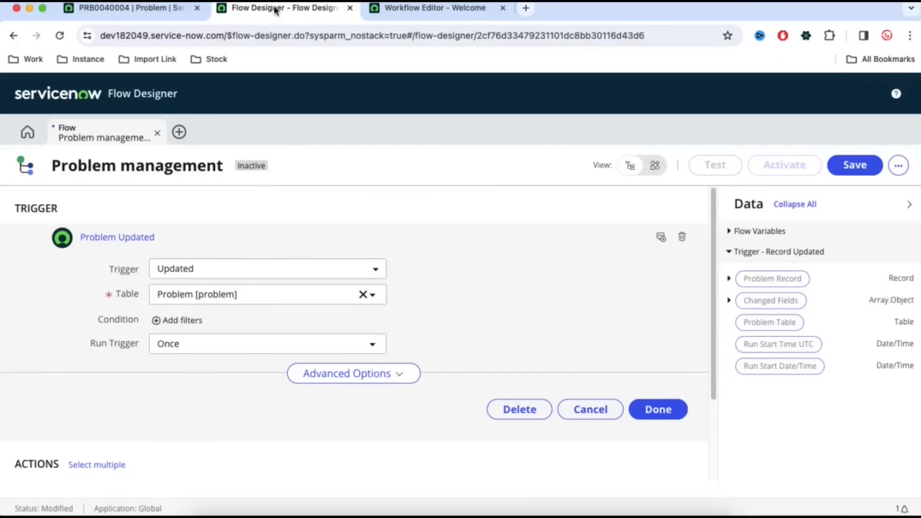
left_click(179, 321)
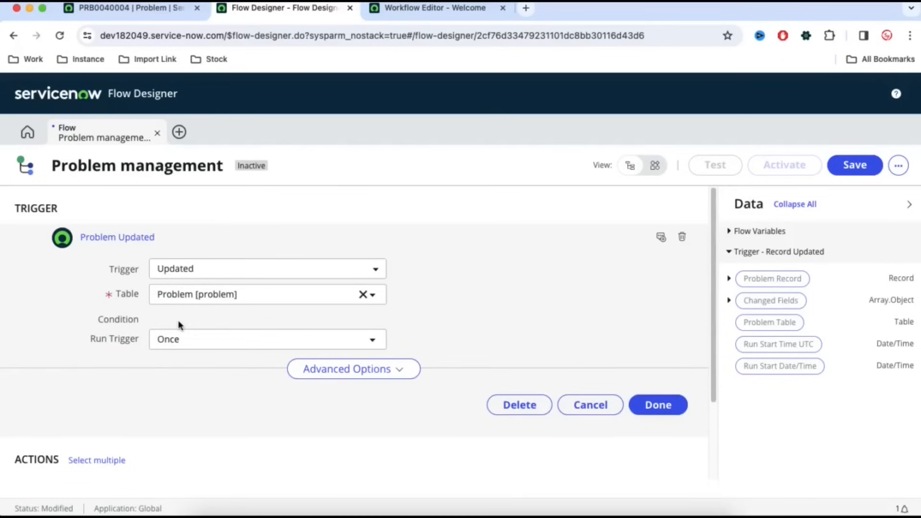
left_click(204, 339)
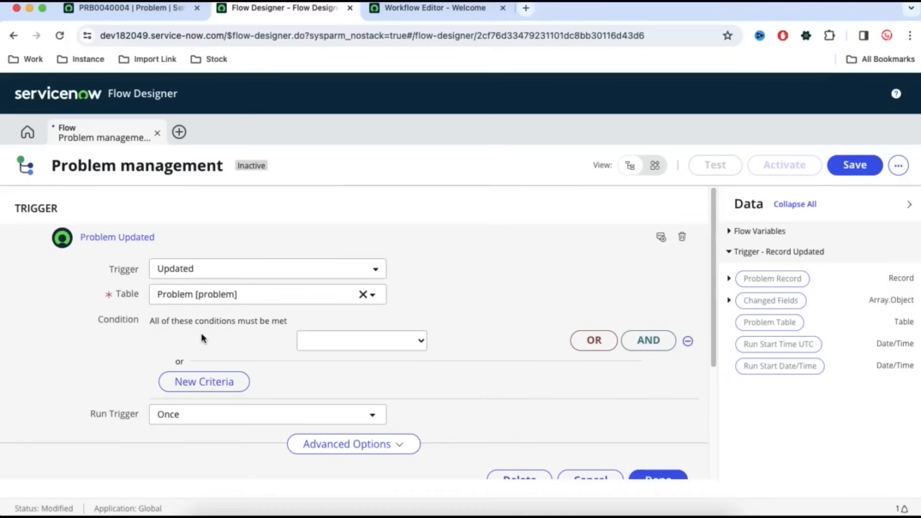
left_click(219, 344)
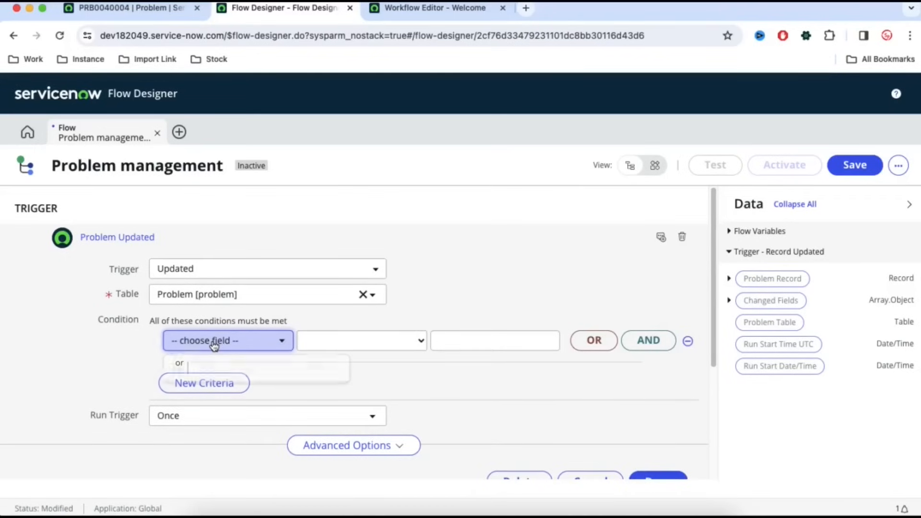
type("state")
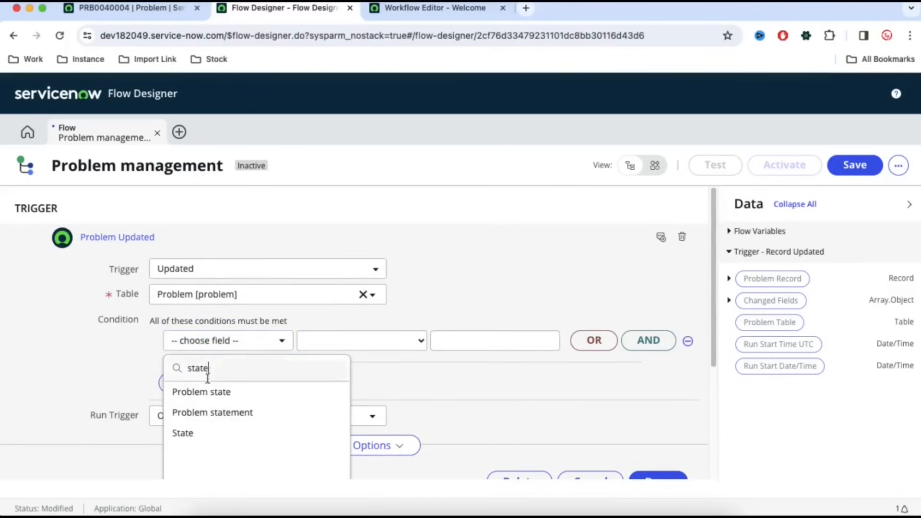
left_click(189, 434)
left_click(509, 337)
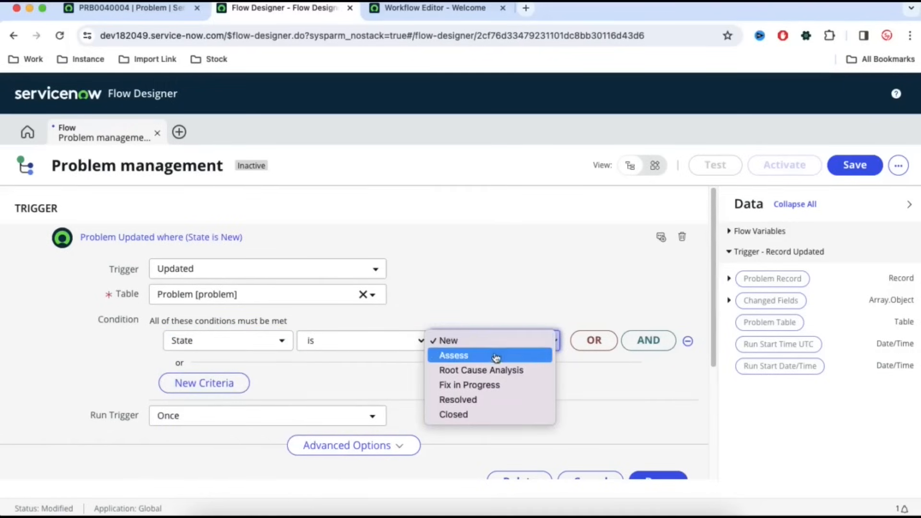
left_click(493, 359)
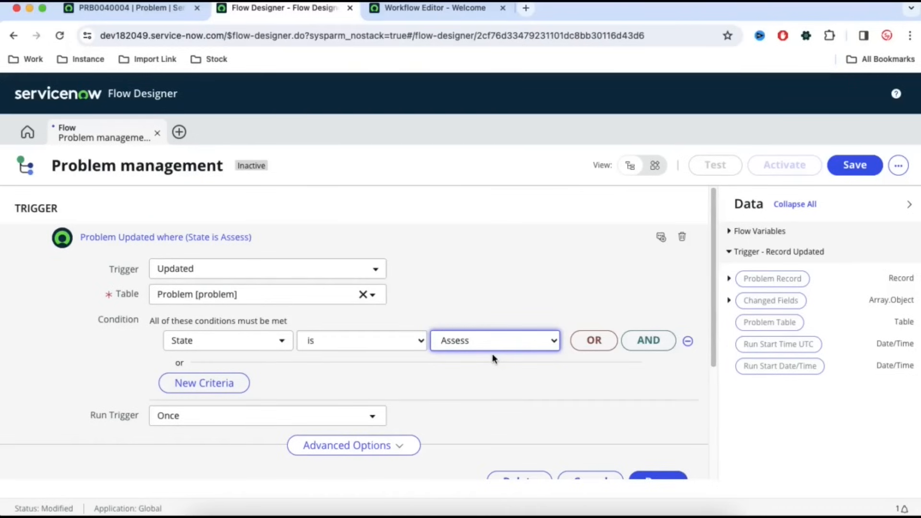
scroll(493, 352, "down", 3)
left_click(664, 444)
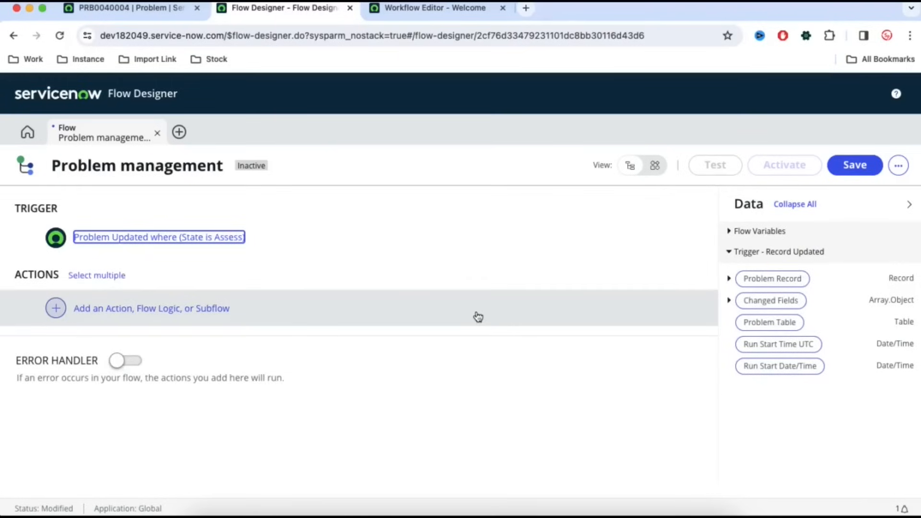
- Check the problem record's Approvers list and add a ServiceNow Core Ask For Approval action to the flow
left_click(160, 11)
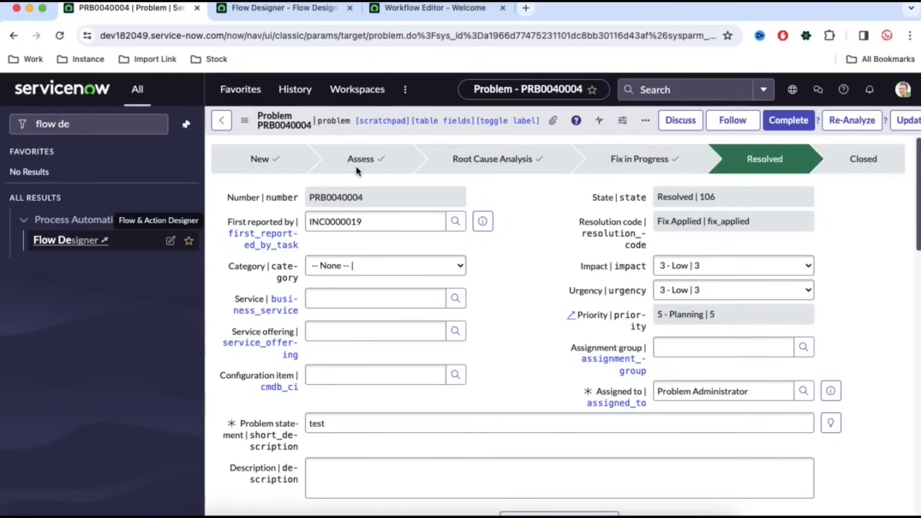
scroll(358, 171, "down", 15)
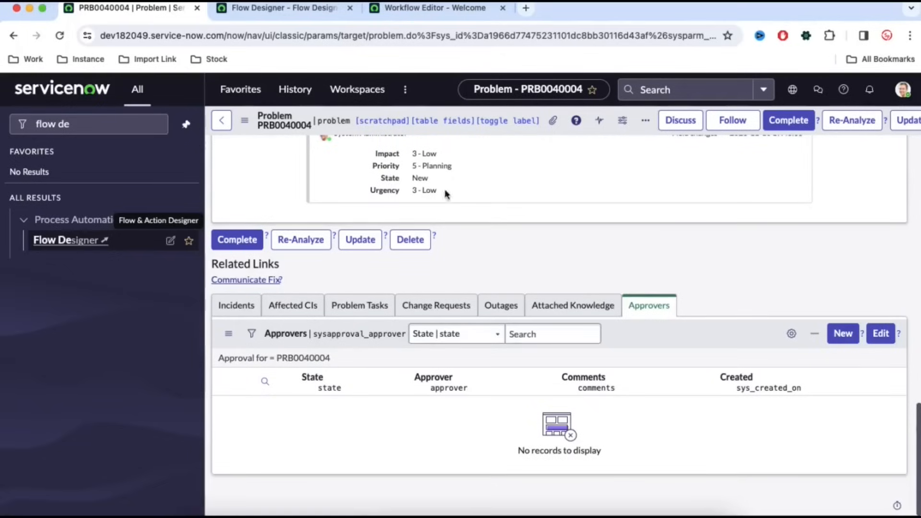
left_click(291, 7)
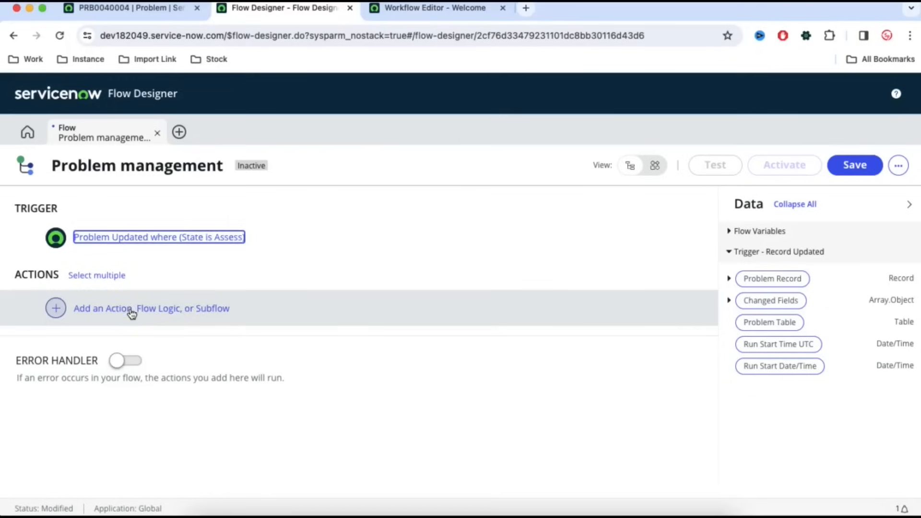
left_click(131, 310)
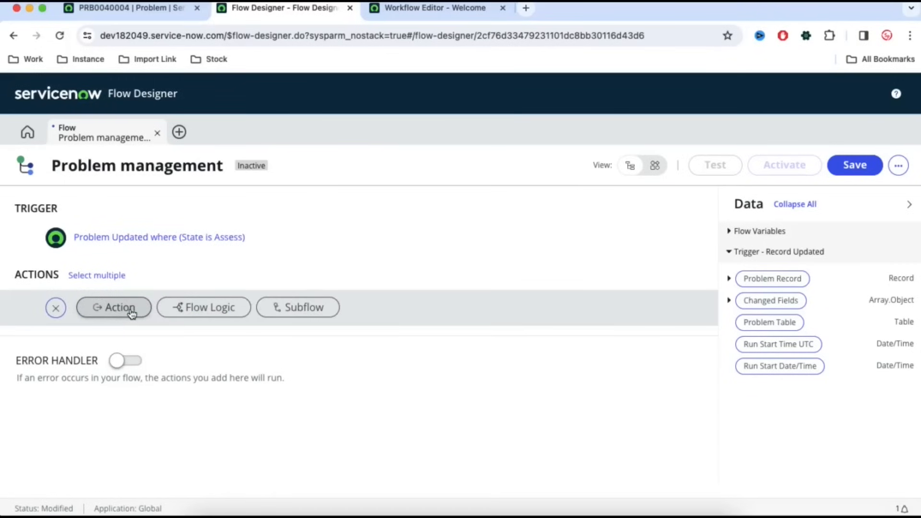
left_click(132, 312)
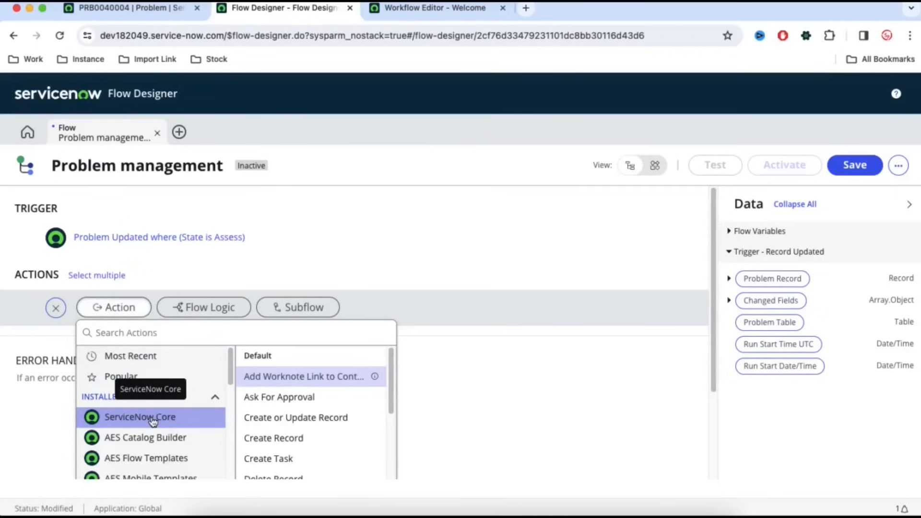
left_click(273, 398)
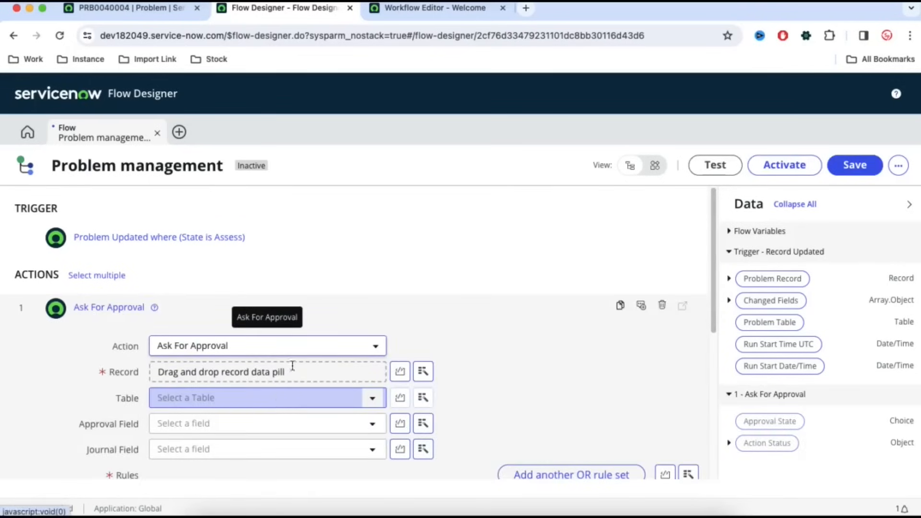
- Review the problem form's assignment fields and set the approval action's record to the trigger's Problem Record
left_click(126, 8)
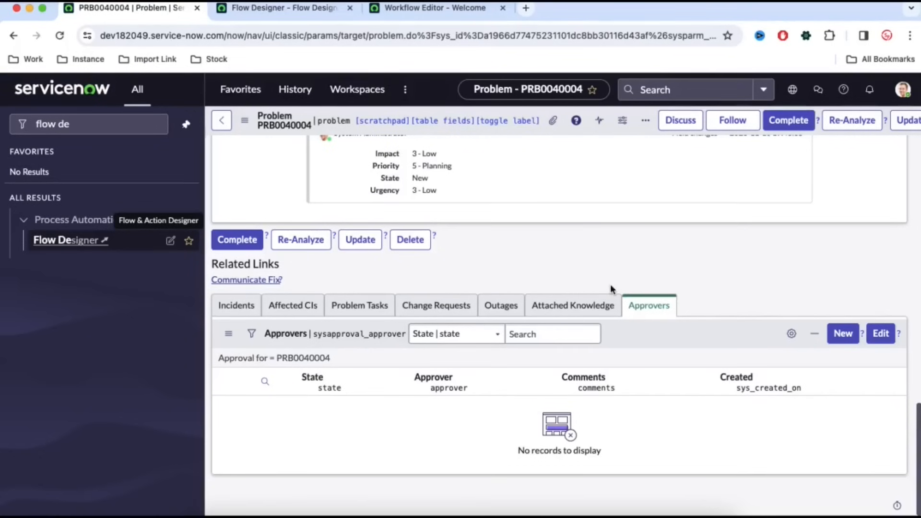
scroll(612, 288, "up", 15)
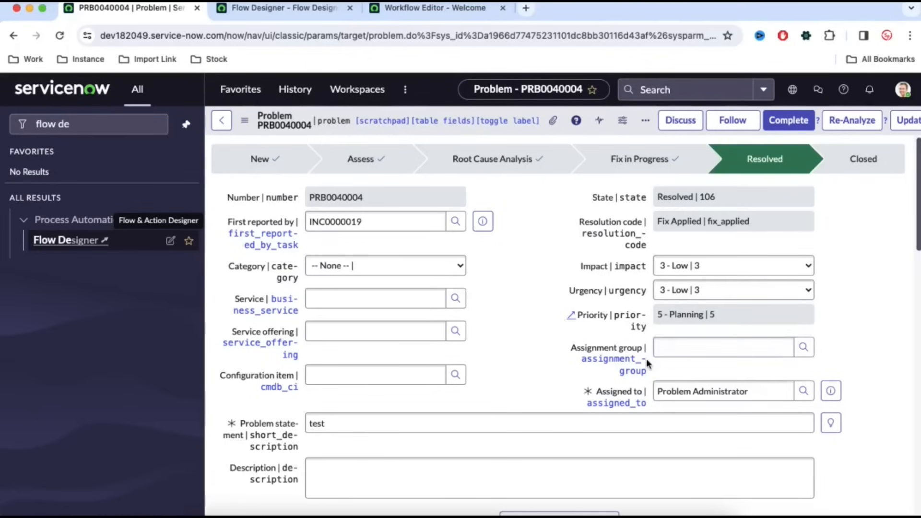
left_click(303, 11)
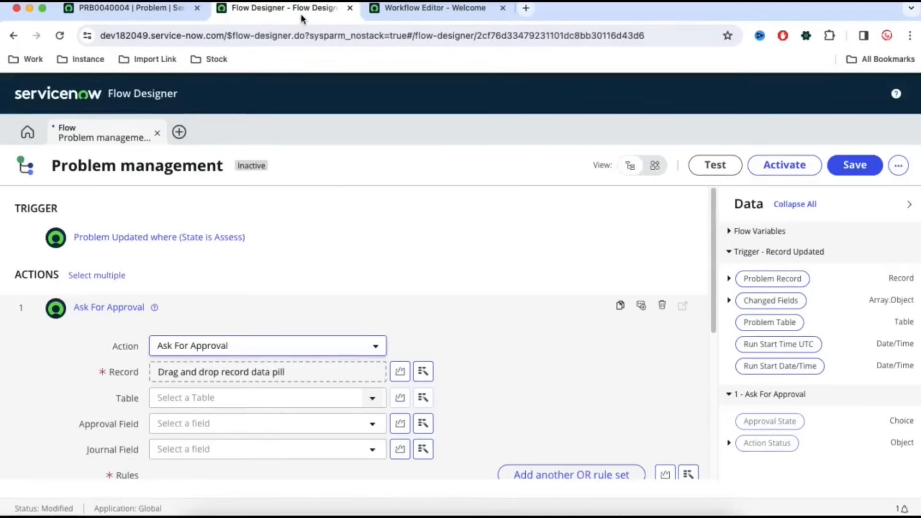
left_click(423, 377)
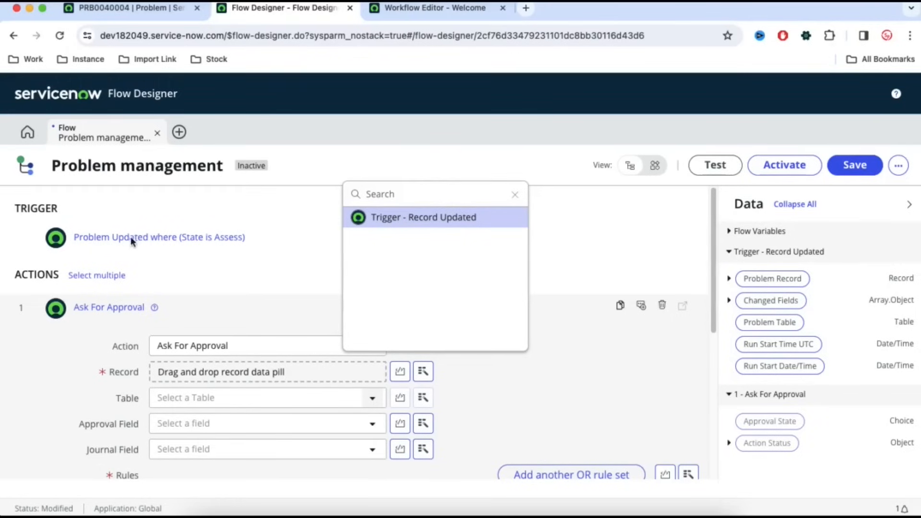
left_click(427, 221)
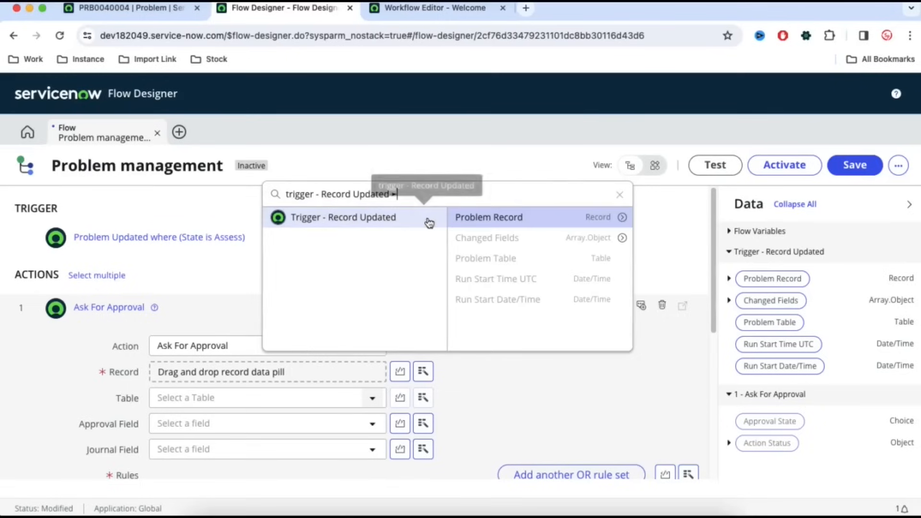
left_click(493, 218)
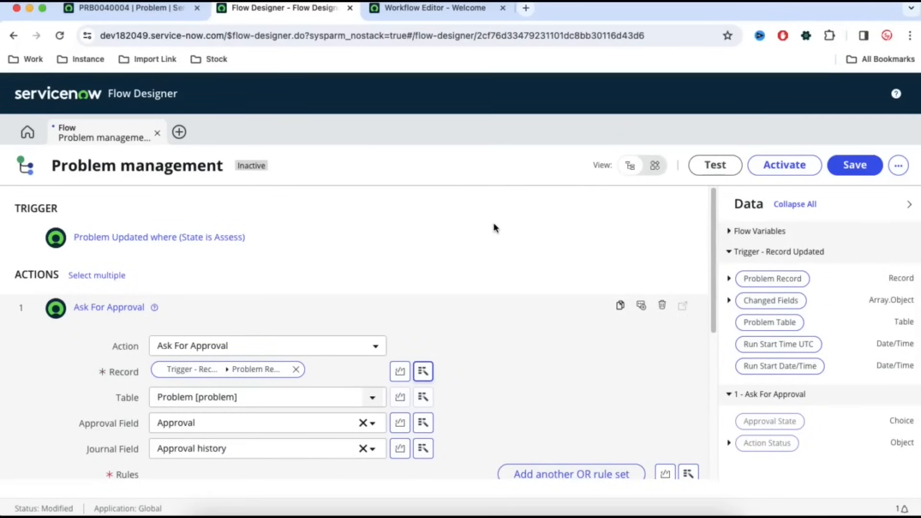
- Set the approve rule to Anyone approves and return to the problem record to check its Assigned to field
scroll(517, 315, "down", 2)
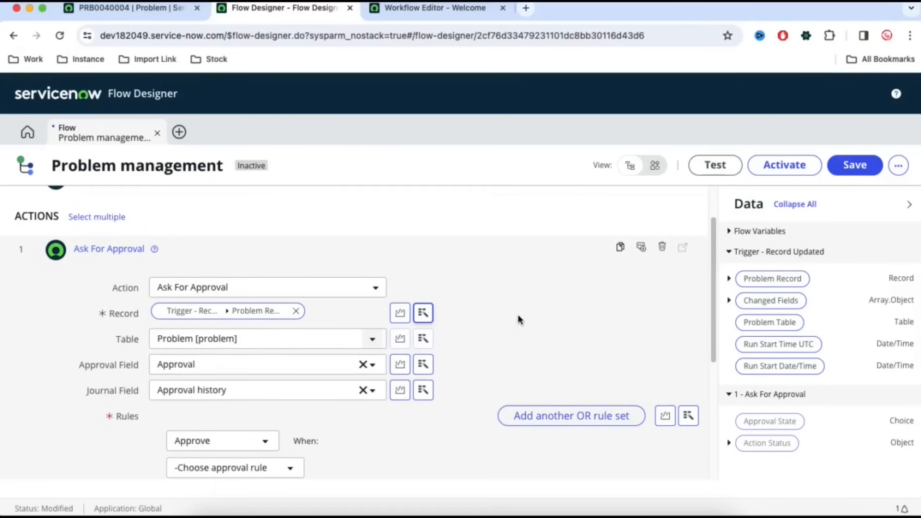
scroll(363, 451, "down", 1)
scroll(365, 452, "down", 1)
left_click(275, 431)
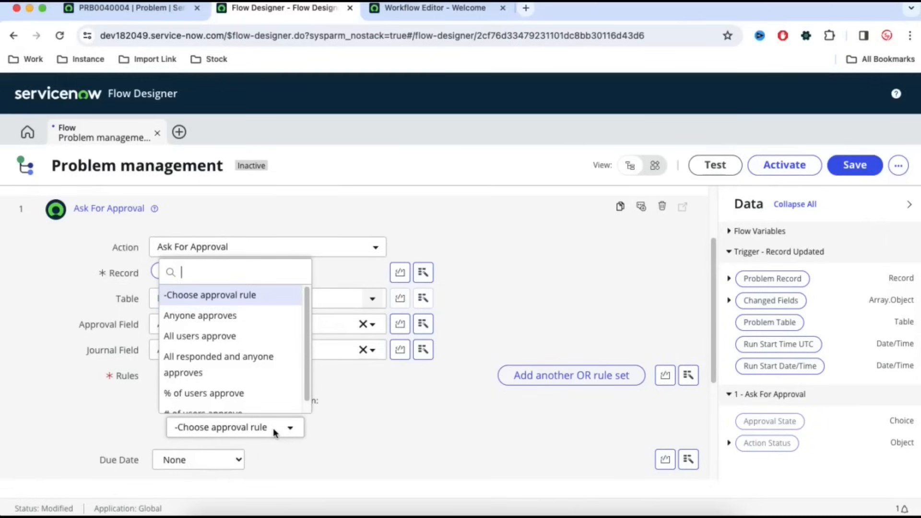
scroll(243, 362, "down", 1)
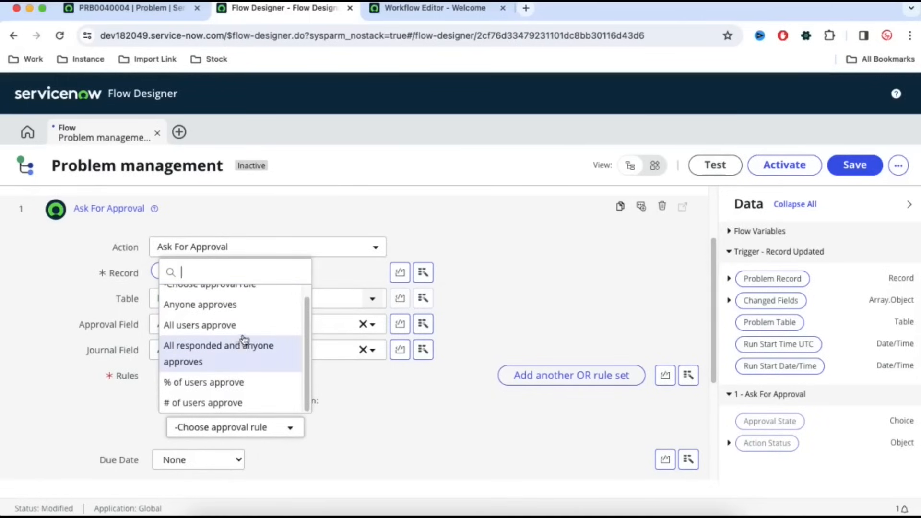
scroll(243, 340, "up", 1)
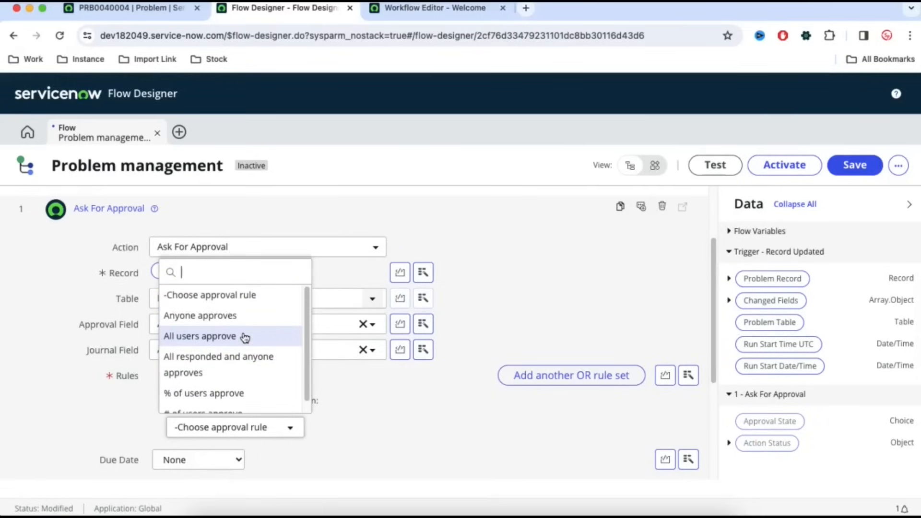
left_click(226, 315)
scroll(386, 427, "down", 1)
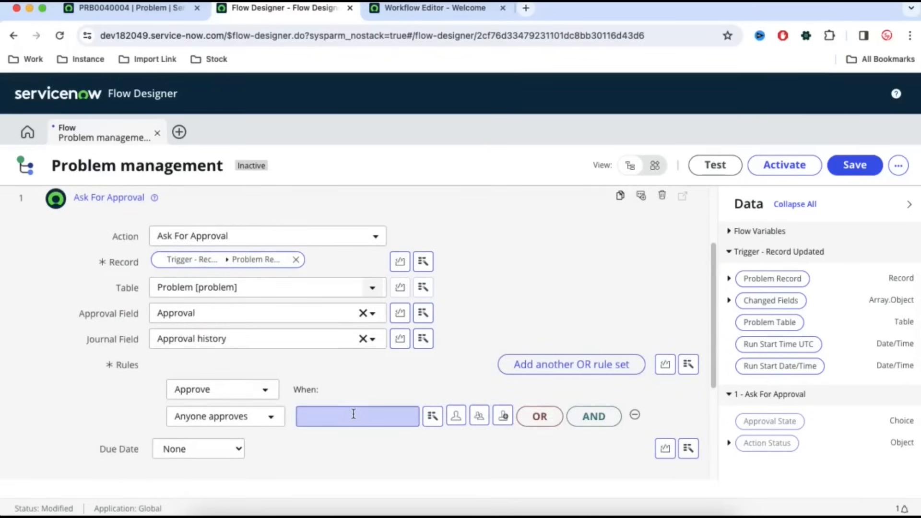
left_click(122, 7)
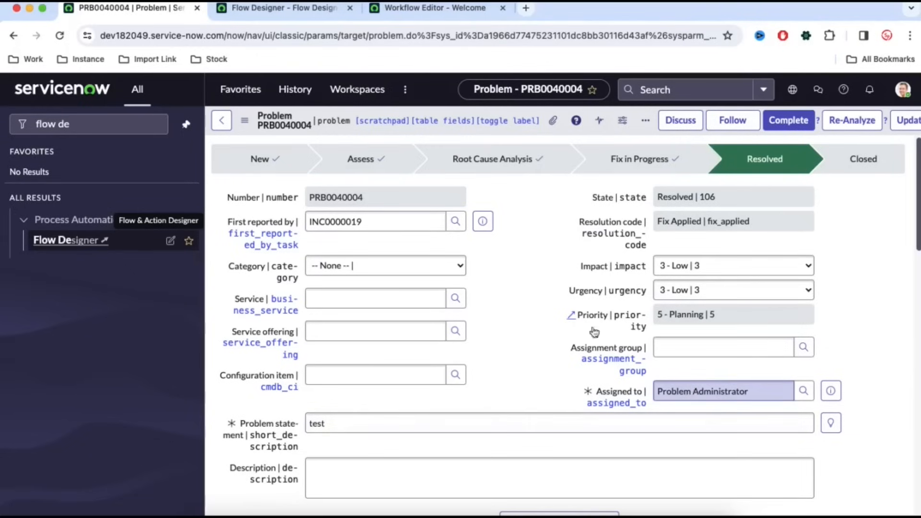
- Set the approval rule's approver to the trigger Problem Record's Assigned to field and finish the Ask For Approval action
left_click(291, 13)
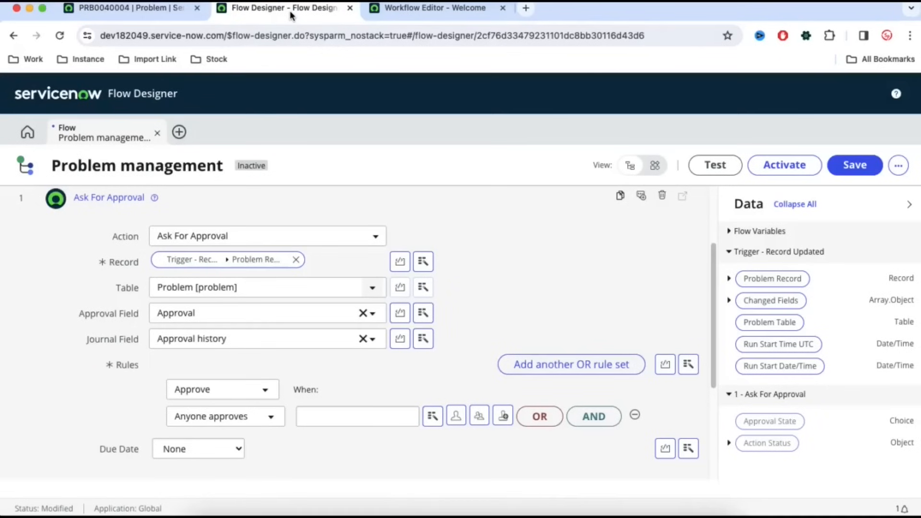
left_click(433, 418)
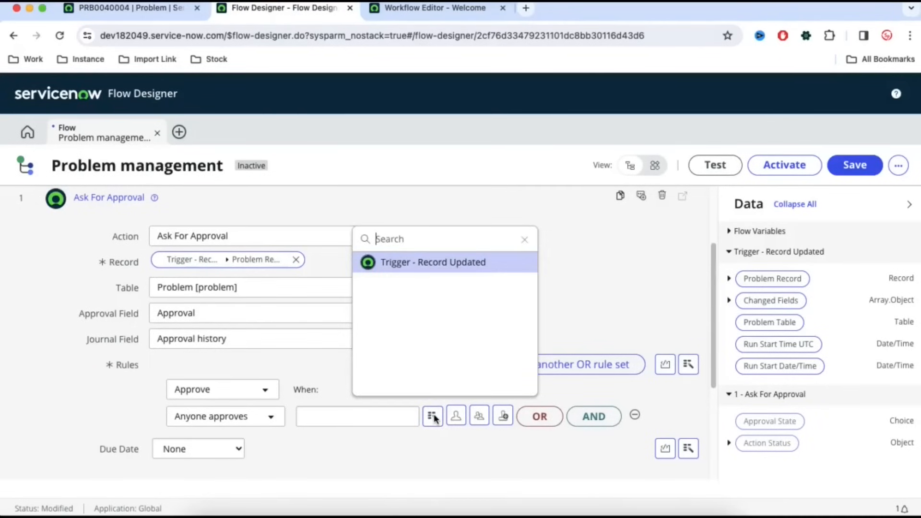
left_click(443, 270)
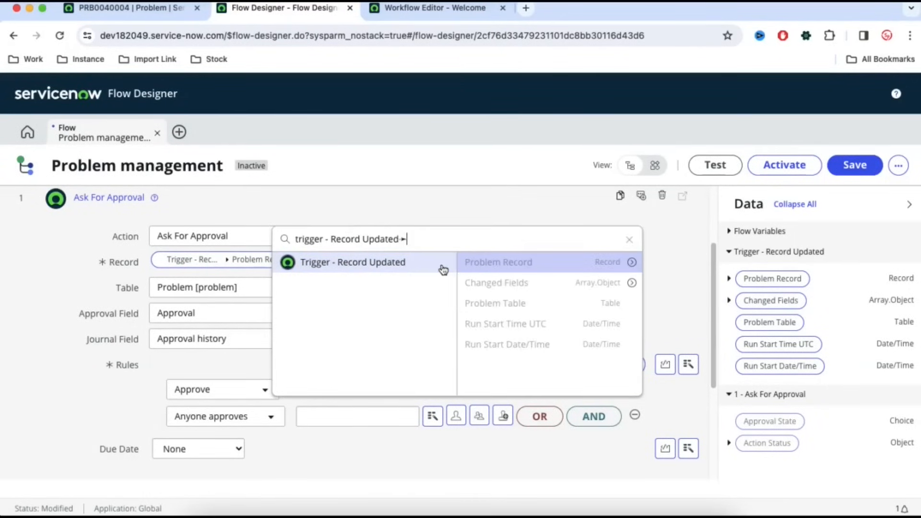
left_click(632, 262)
type("ass")
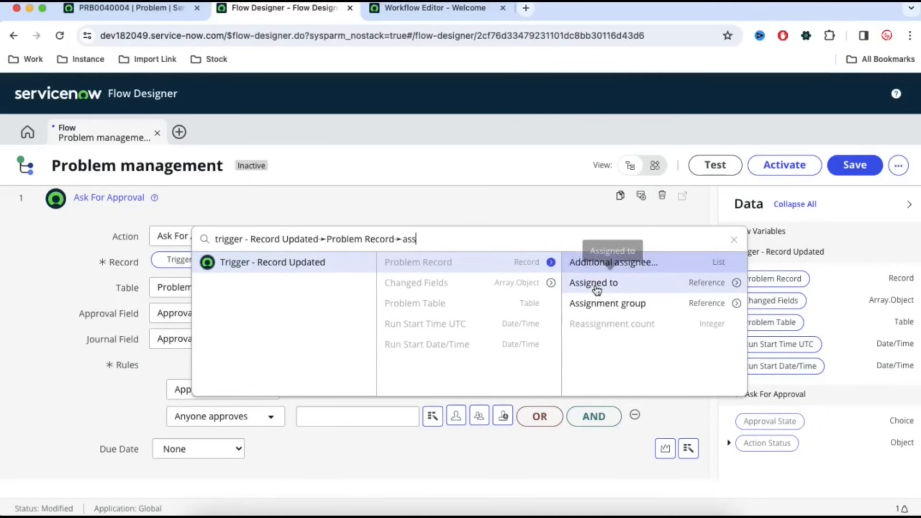
left_click(595, 284)
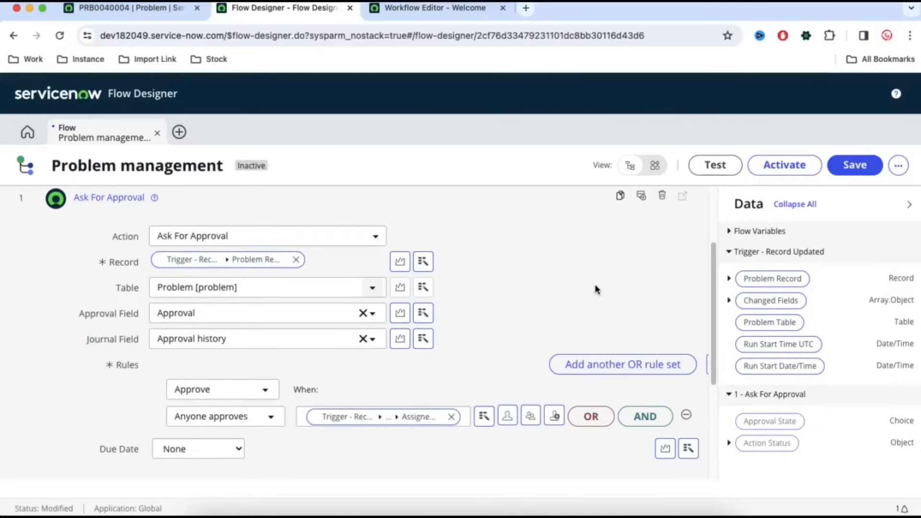
scroll(626, 318, "down", 2)
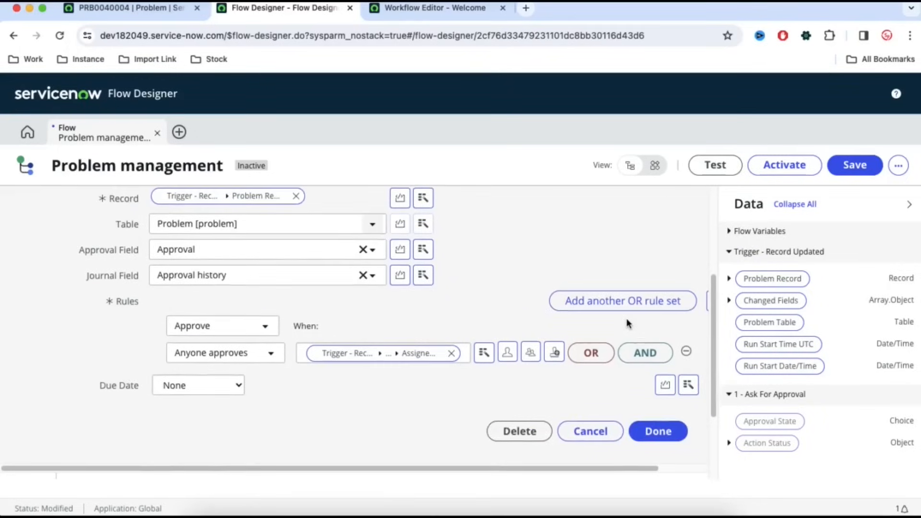
left_click(653, 430)
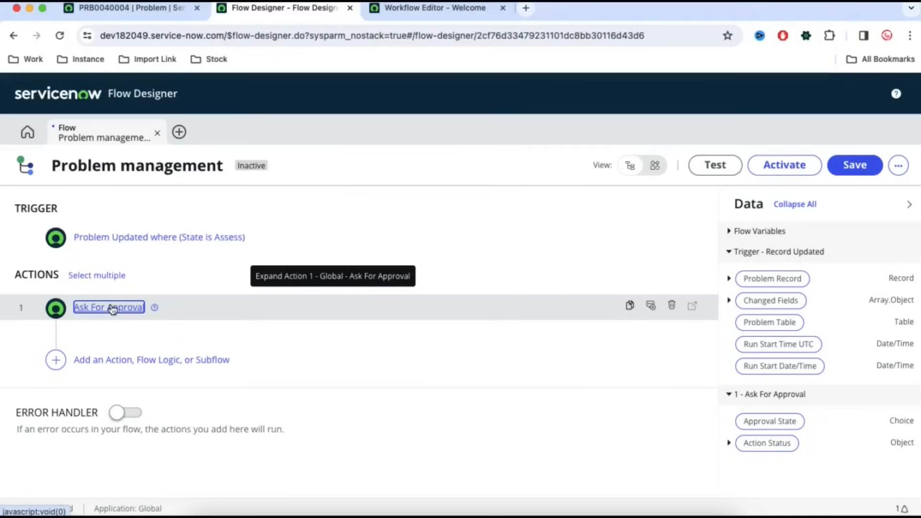
- Add an If flow logic after the approval action and label its condition "Is assignee approve"
left_click(119, 365)
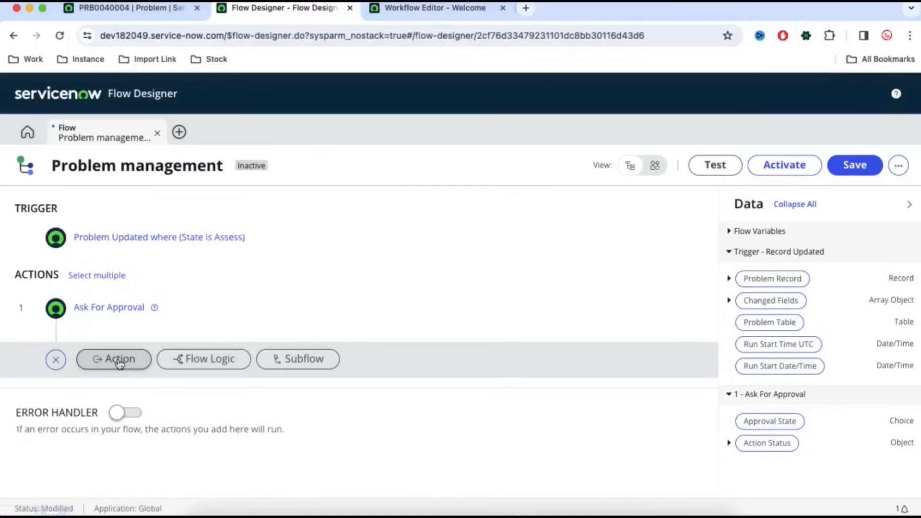
left_click(188, 363)
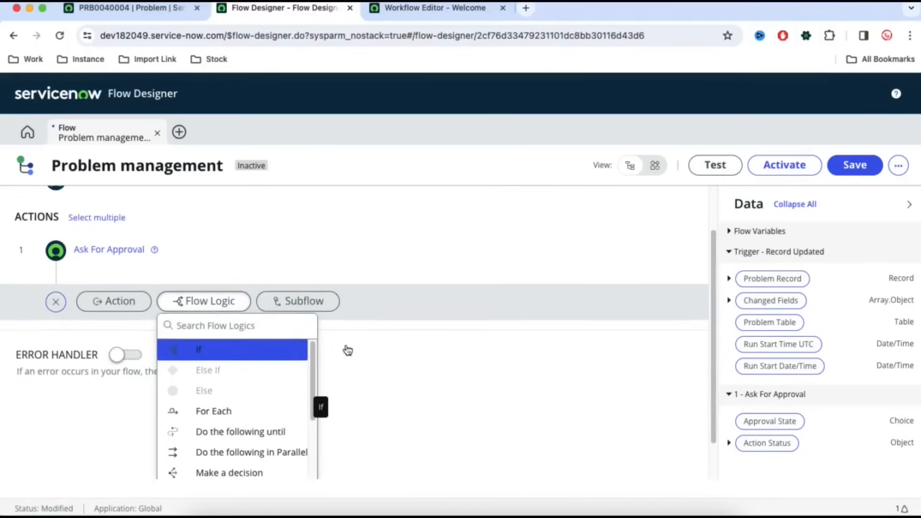
left_click(214, 357)
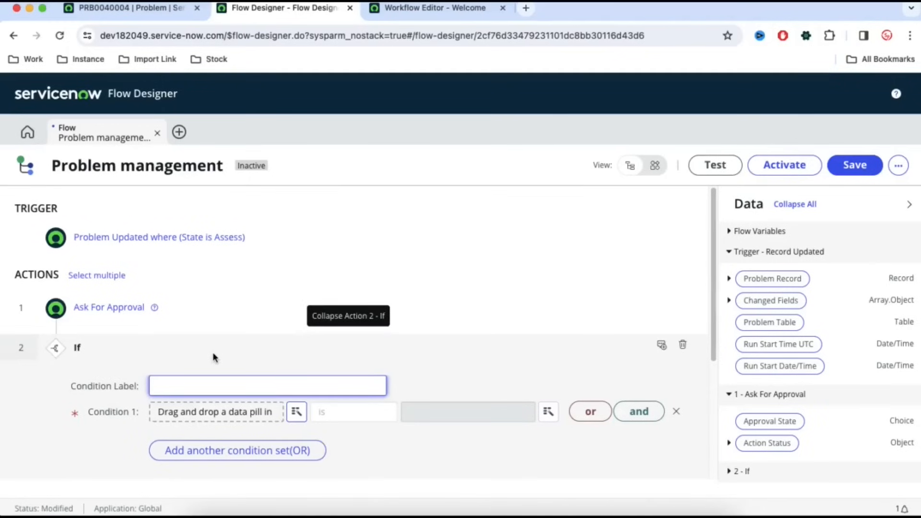
type("Is assignee approve")
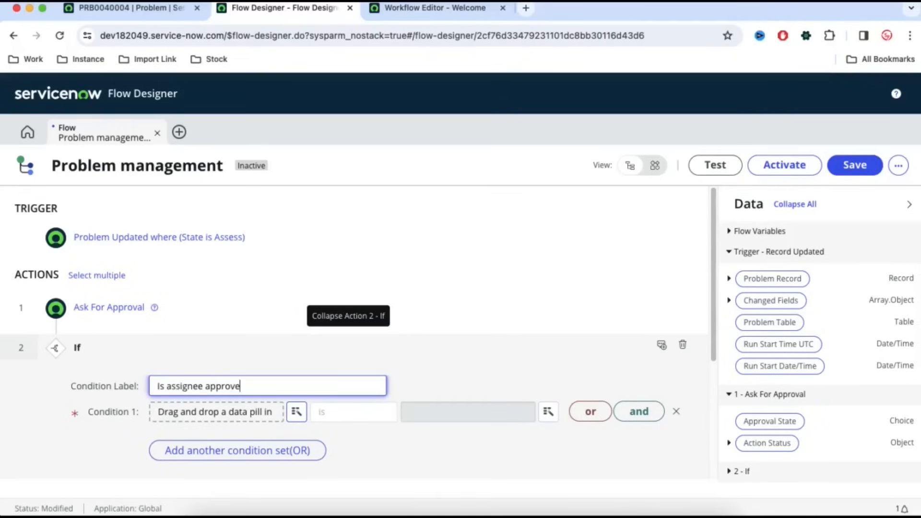
- Set the If condition to Ask For Approval's Approval State is Approved and finish the If logic
left_click(296, 413)
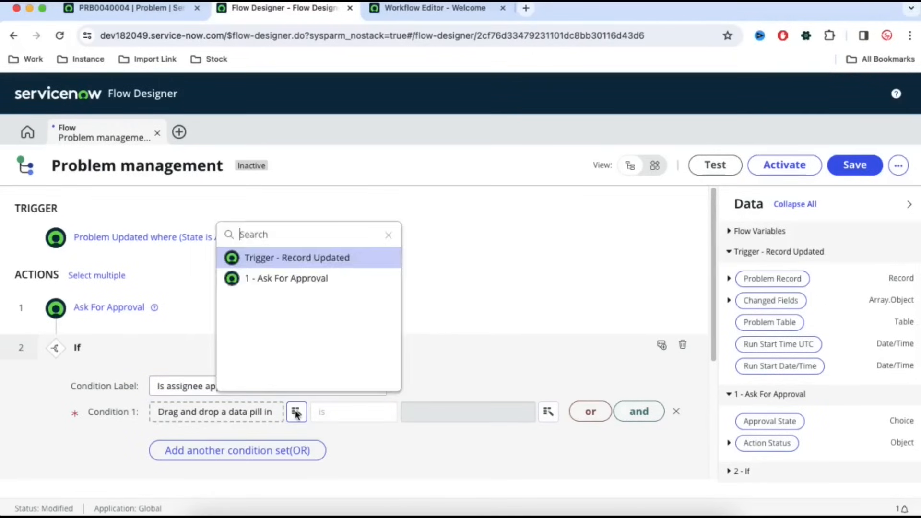
left_click(298, 283)
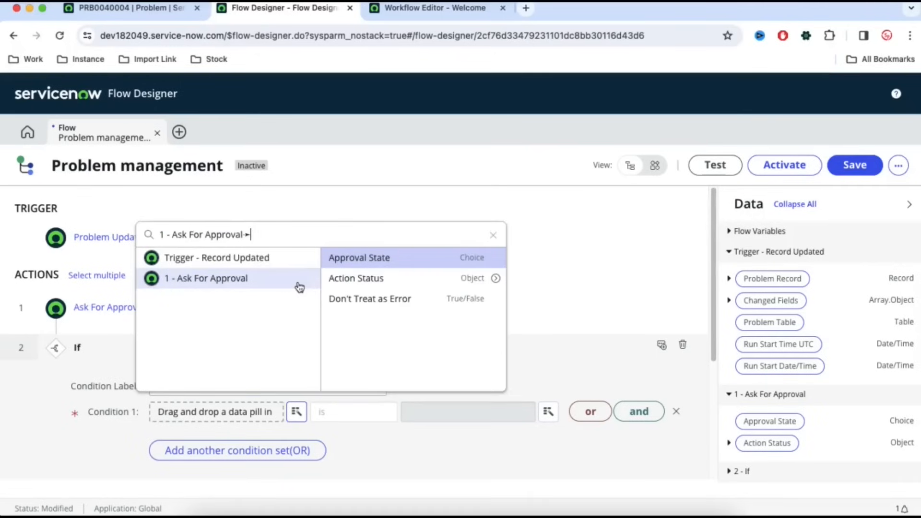
left_click(434, 264)
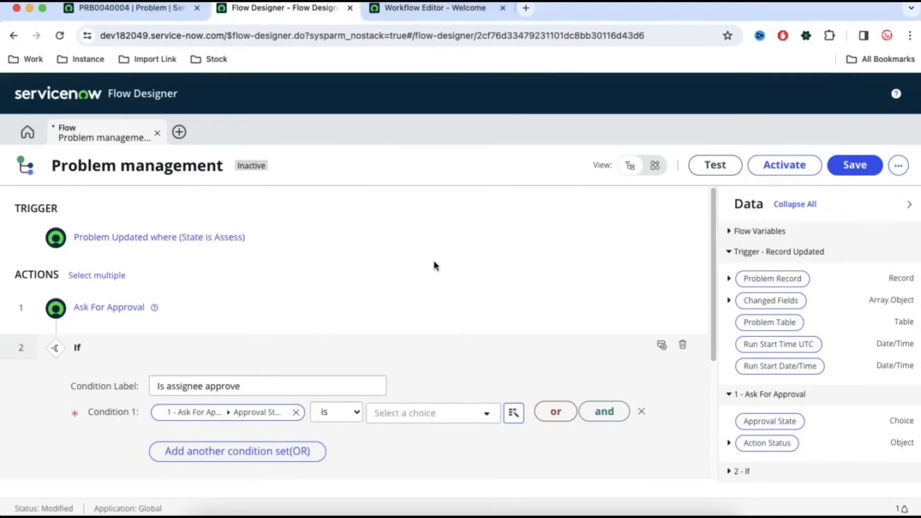
left_click(422, 413)
scroll(407, 347, "down", 1)
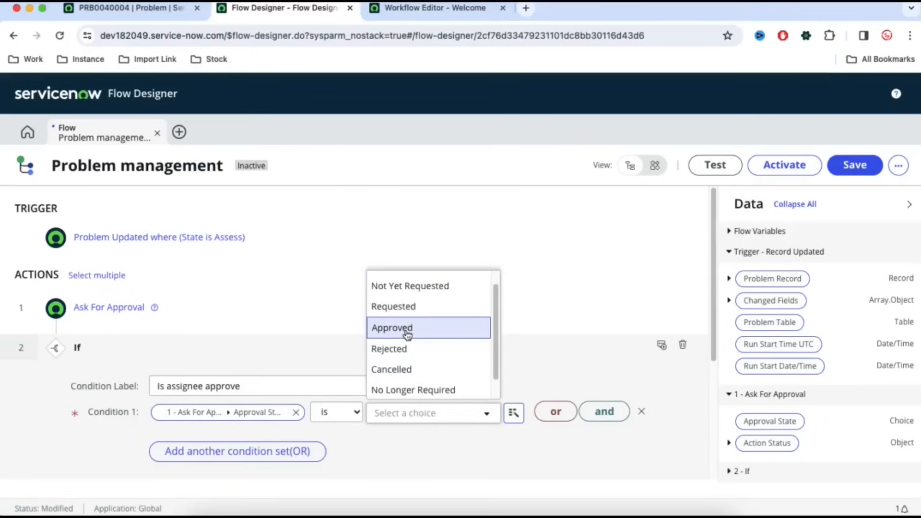
left_click(406, 329)
scroll(569, 403, "down", 2)
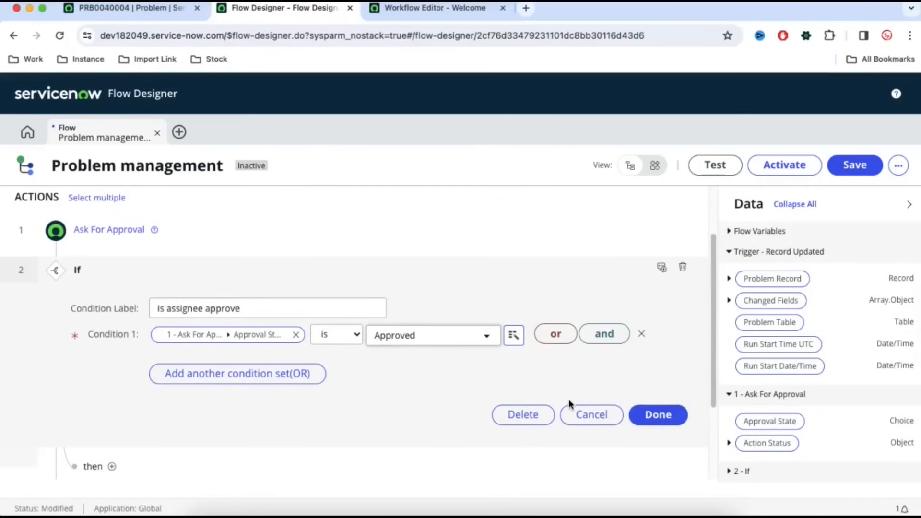
left_click(665, 418)
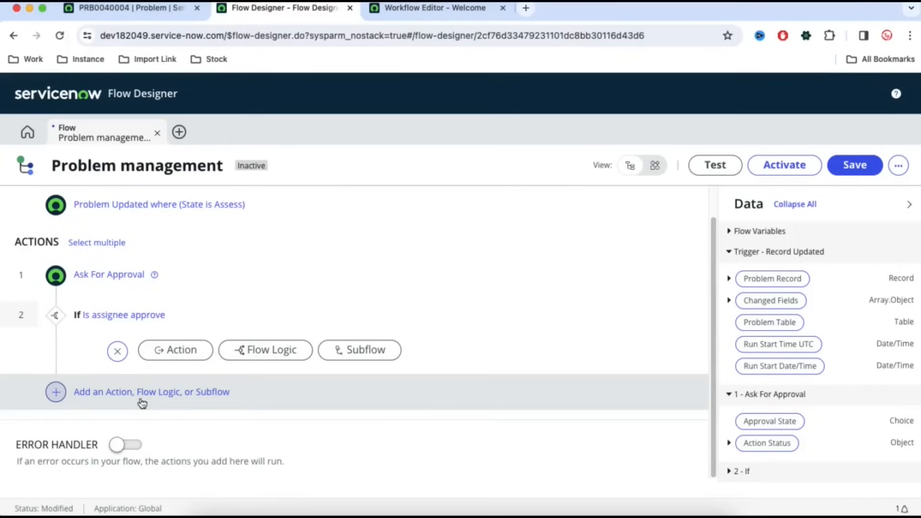
- Add an Else flow logic after the If branch
left_click(89, 393)
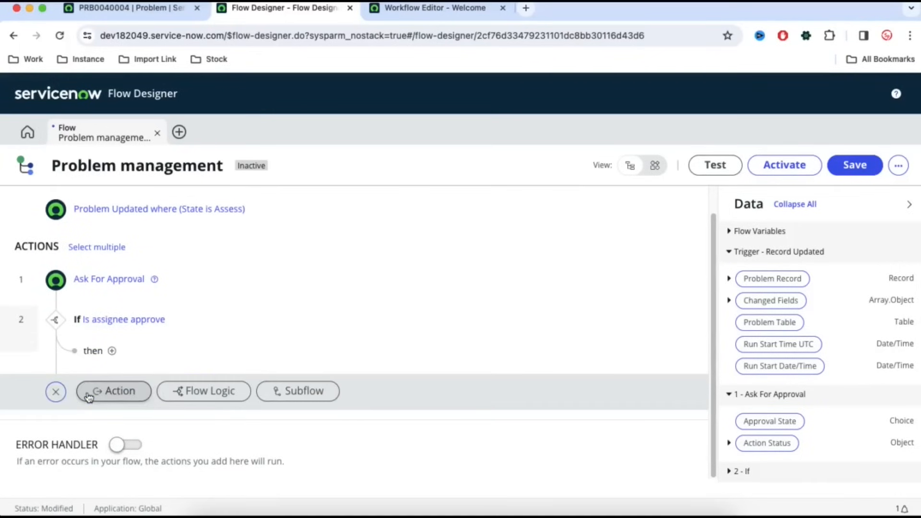
left_click(181, 392)
scroll(199, 447, "down", 2)
scroll(199, 448, "up", 1)
left_click(208, 436)
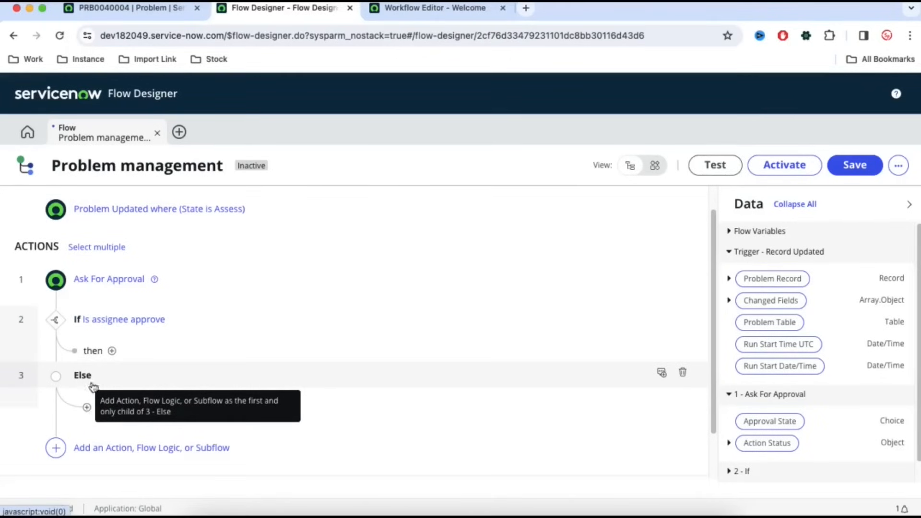
- Check the problem record's states and add a ServiceNow Core Update Record action inside the Else branch
left_click(127, 7)
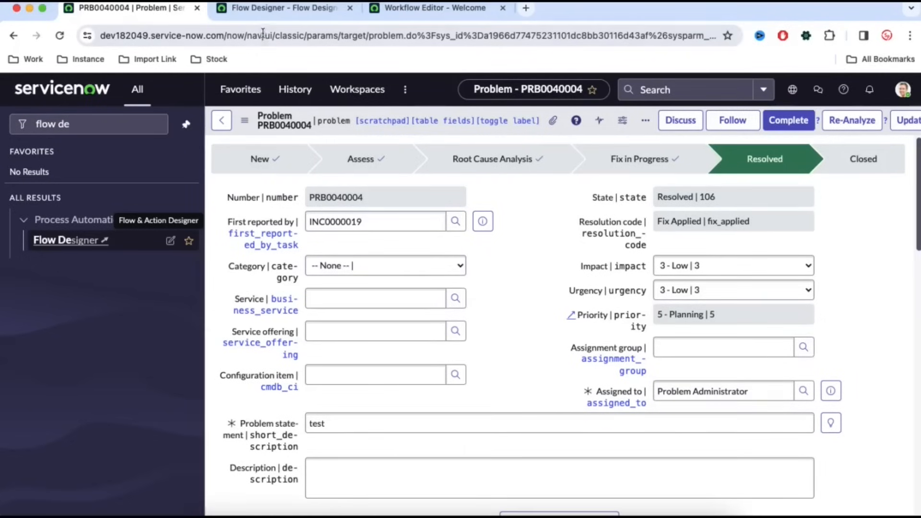
left_click(260, 14)
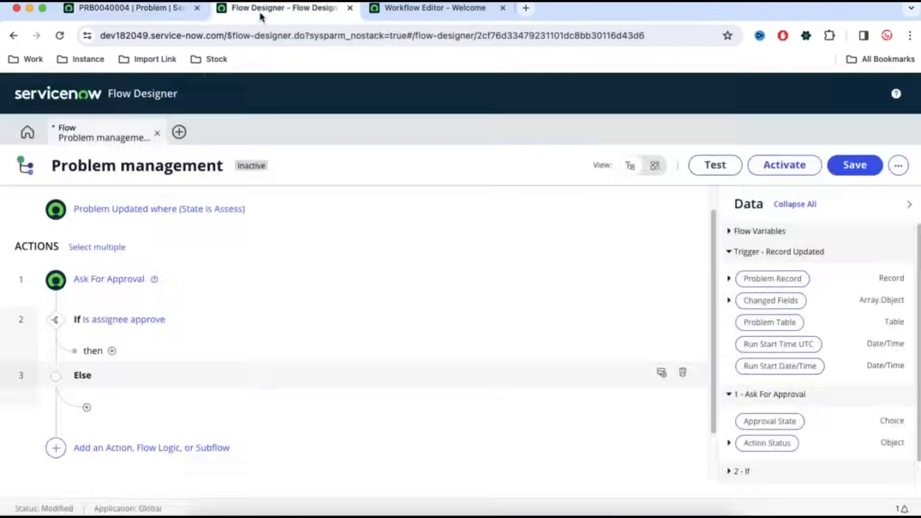
left_click(87, 408)
left_click(136, 411)
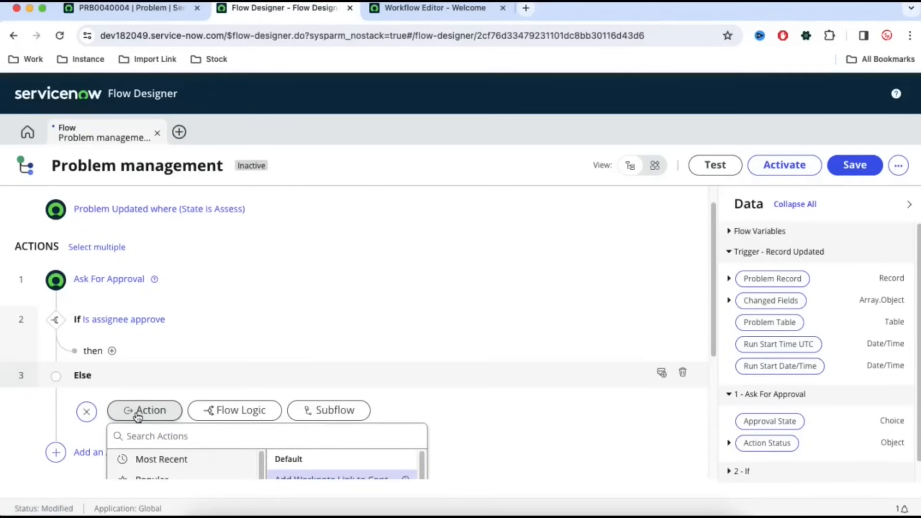
scroll(290, 419, "down", 3)
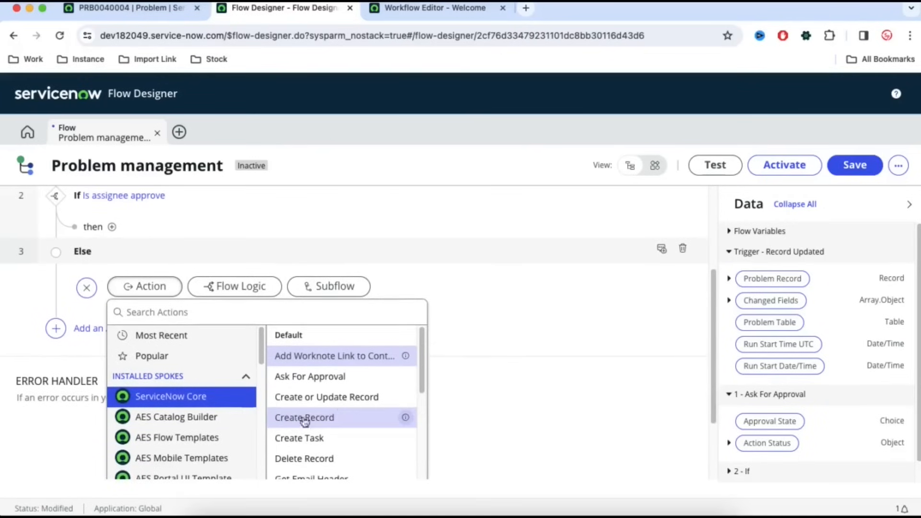
scroll(345, 391, "down", 3)
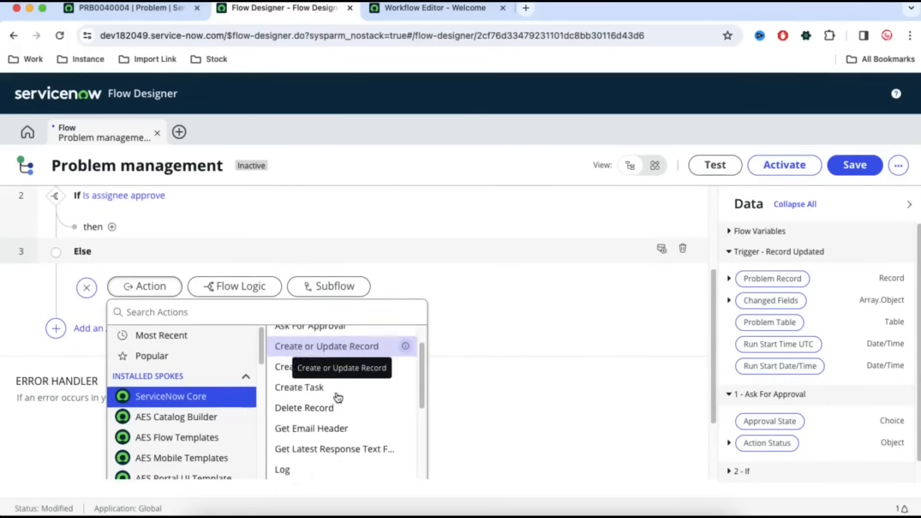
scroll(338, 397, "down", 8)
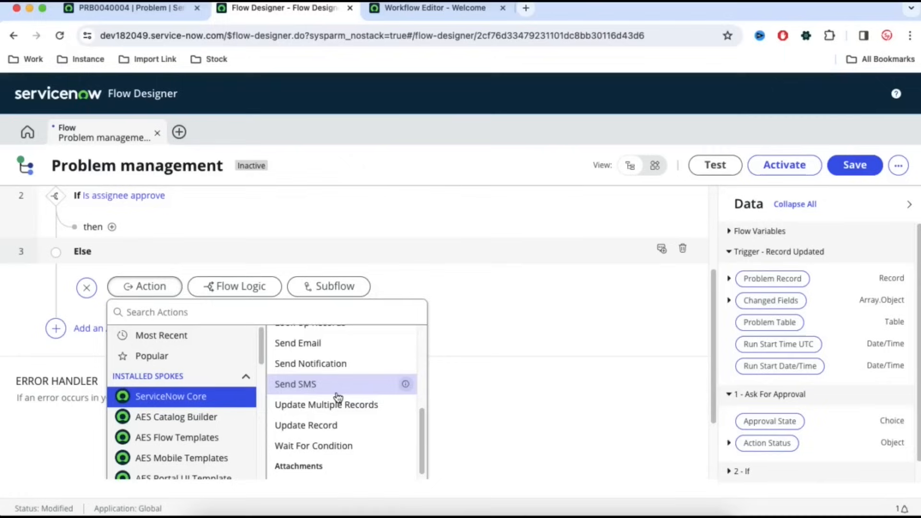
left_click(318, 416)
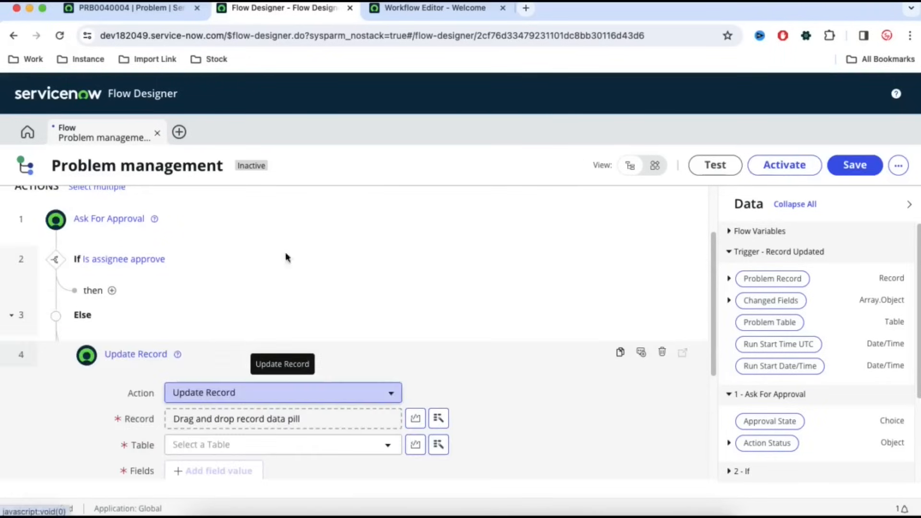
- Recheck the problem form and set the Update Record action's record to the trigger's Problem Record
left_click(158, 12)
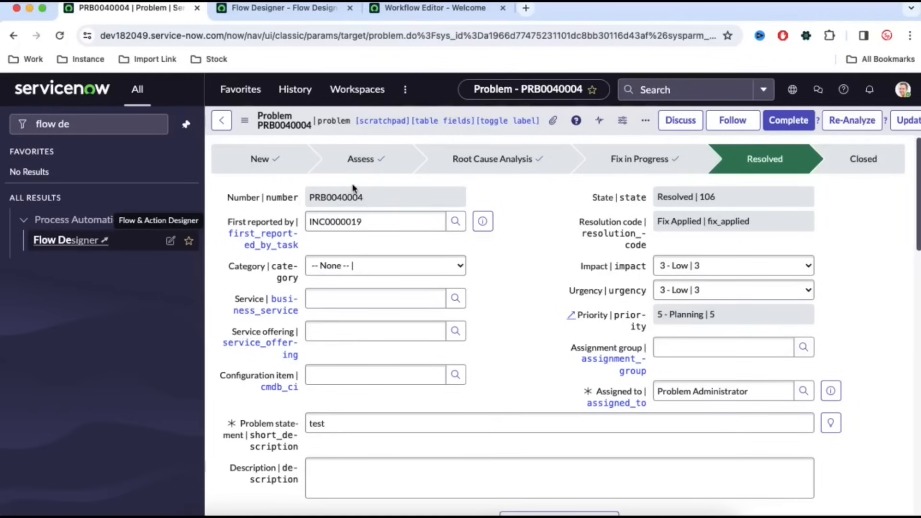
left_click(266, 9)
left_click(438, 418)
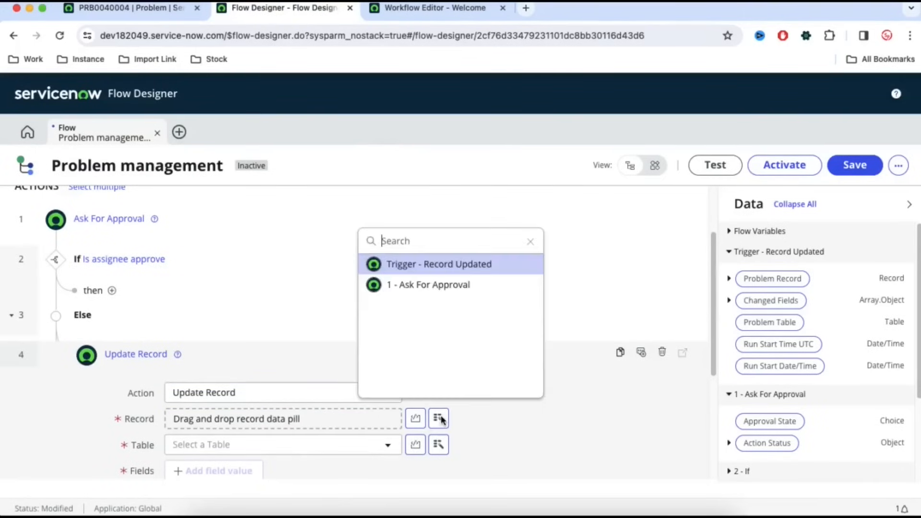
left_click(456, 265)
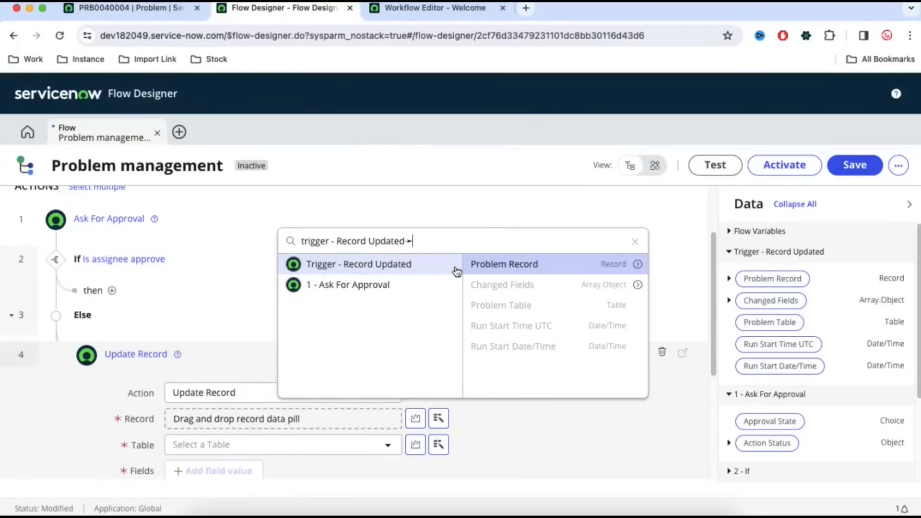
left_click(525, 270)
- Add the State field to the Update Record action and set its value to New
scroll(351, 422, "down", 3)
left_click(231, 355)
left_click(238, 358)
type("stat")
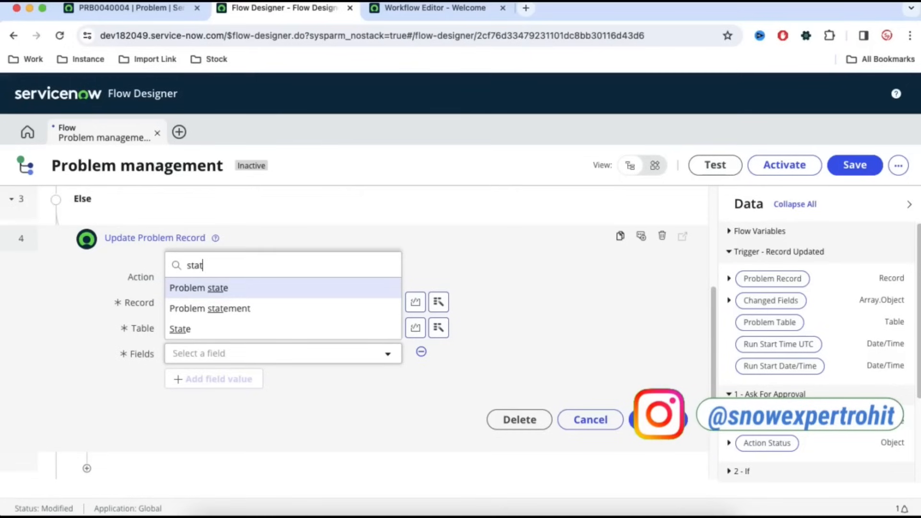
left_click(179, 335)
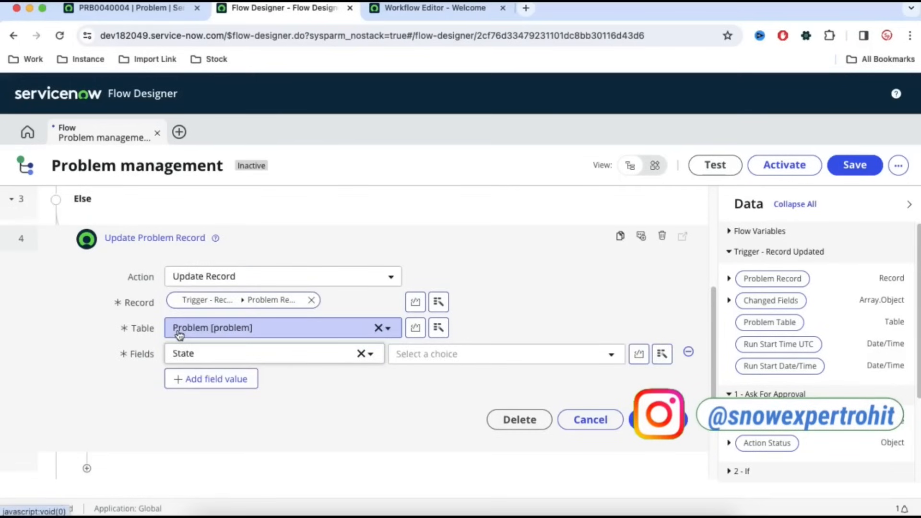
left_click(498, 360)
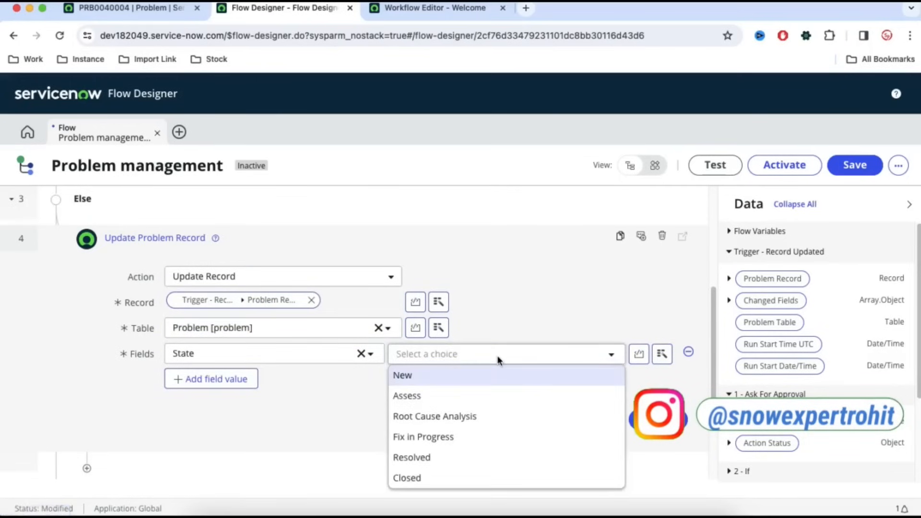
left_click(453, 375)
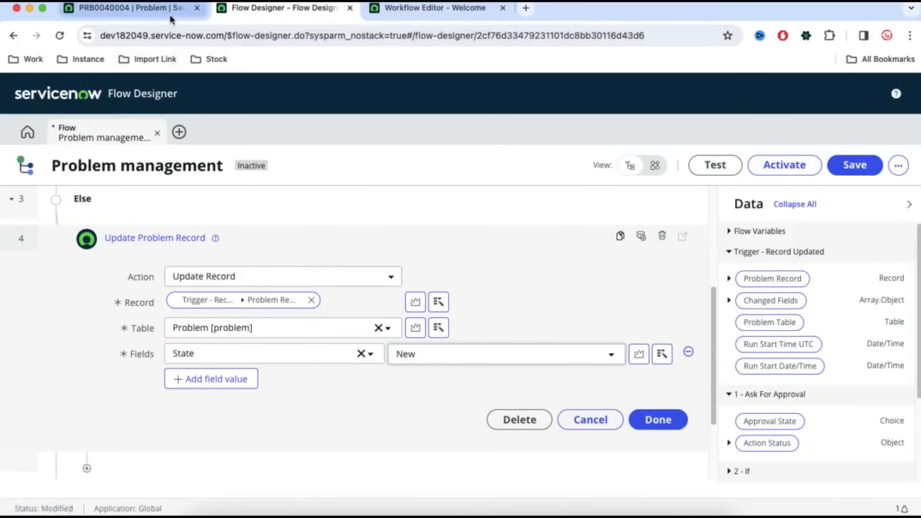
- Review the problem record's work notes and activity history, and add the Work notes field to the Else branch's Update Record action
left_click(126, 7)
scroll(274, 320, "down", 10)
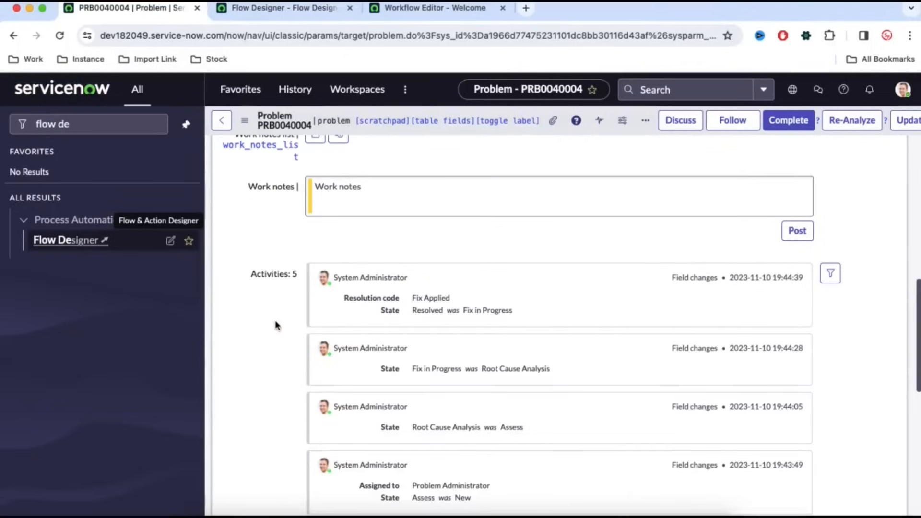
scroll(637, 298, "down", 3)
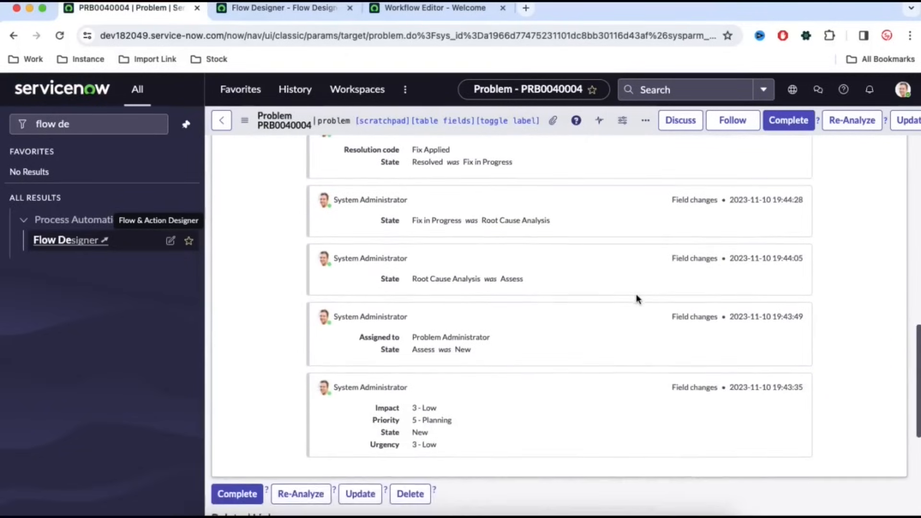
scroll(636, 297, "up", 3)
left_click(274, 9)
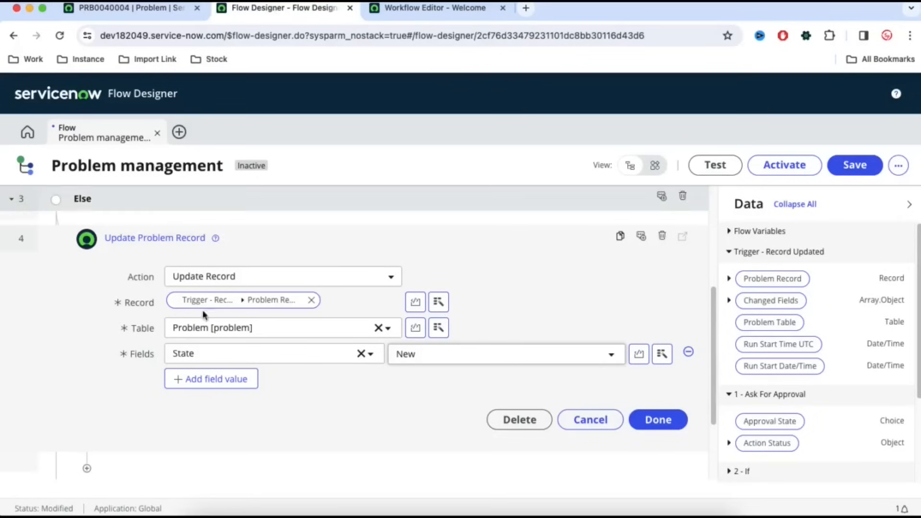
left_click(194, 378)
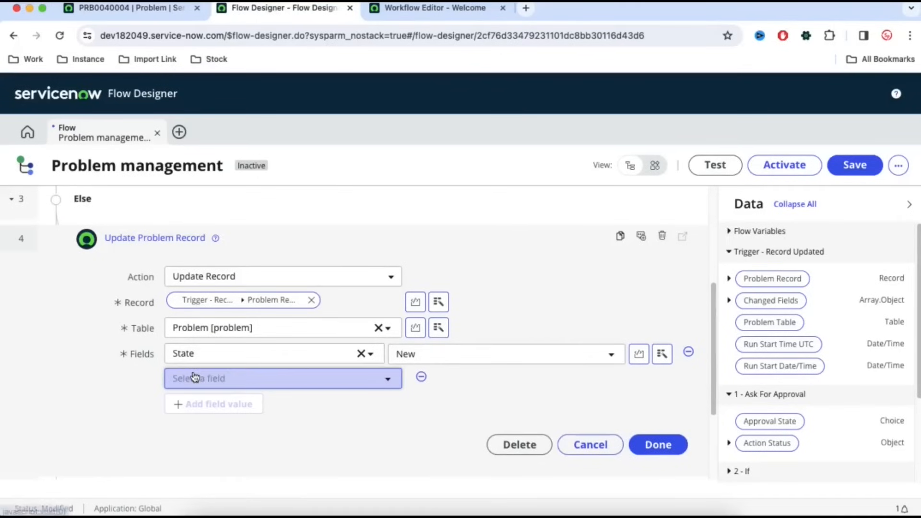
left_click(217, 381)
type("woe")
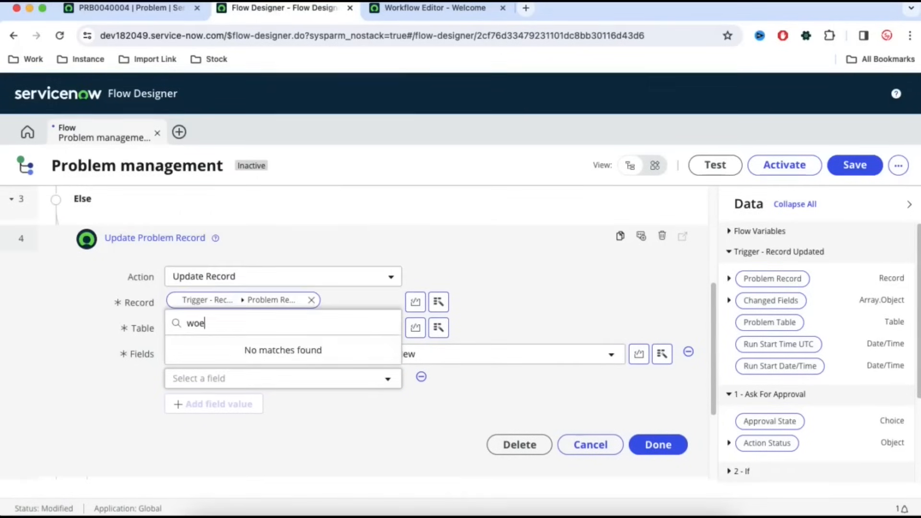
key("BackSpace")
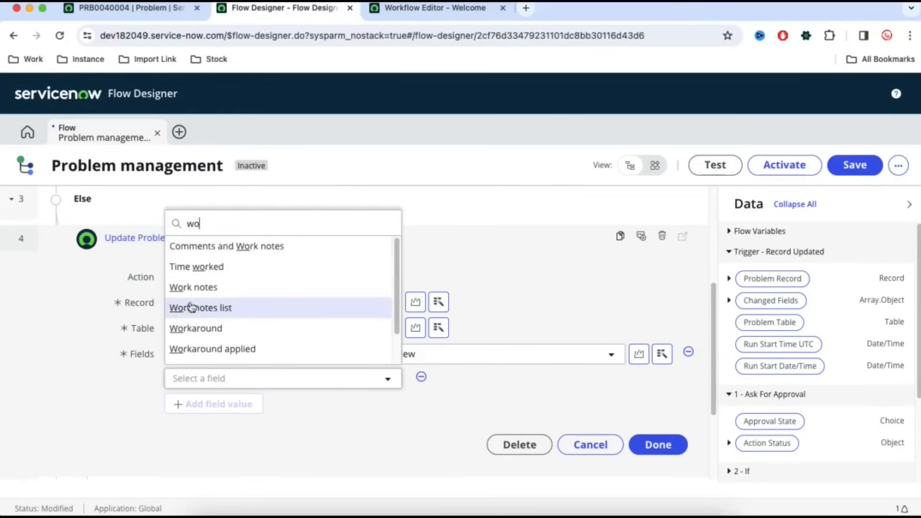
left_click(194, 287)
- Set the Work notes value to "Reject" and finish the Else branch's Update Record action
left_click(452, 383)
type("Reject")
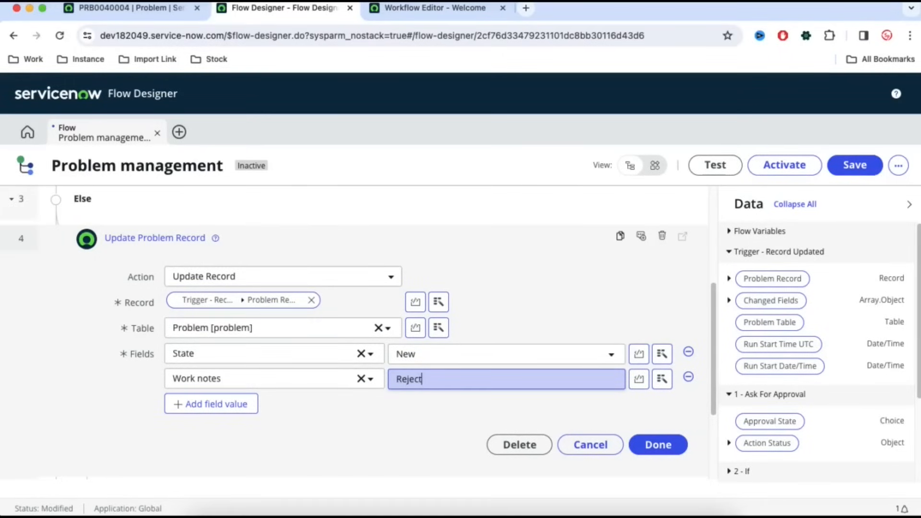
left_click(668, 454)
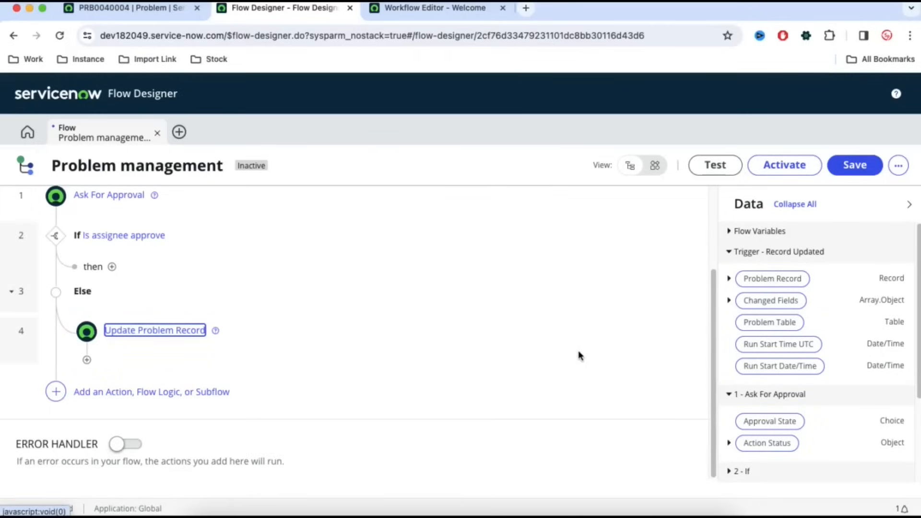
- Check the problem record's state sequence and add a ServiceNow Core Update Record action under the If condition's then branch
scroll(579, 355, "up", 3)
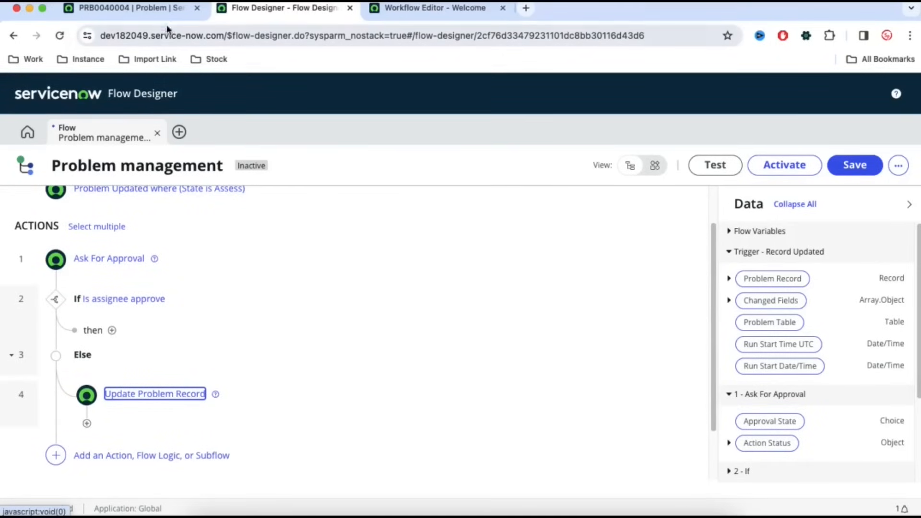
left_click(165, 11)
scroll(325, 233, "up", 10)
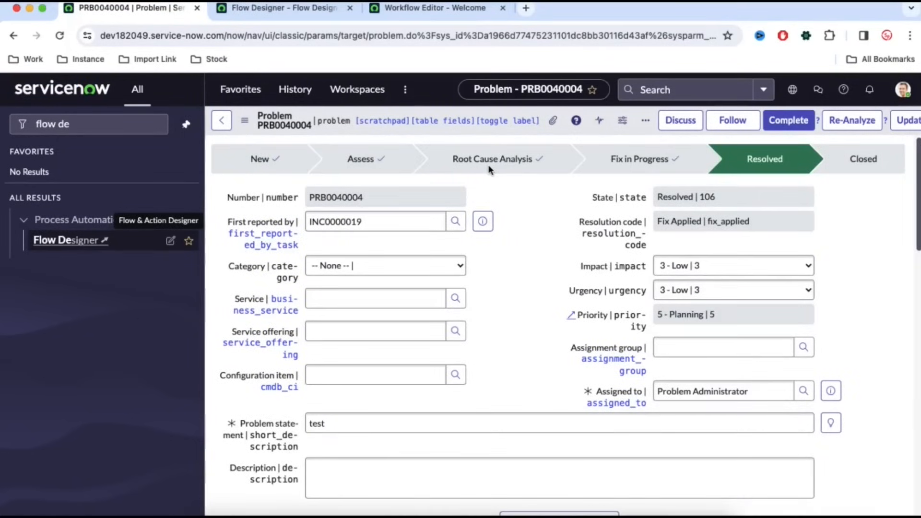
left_click(314, 10)
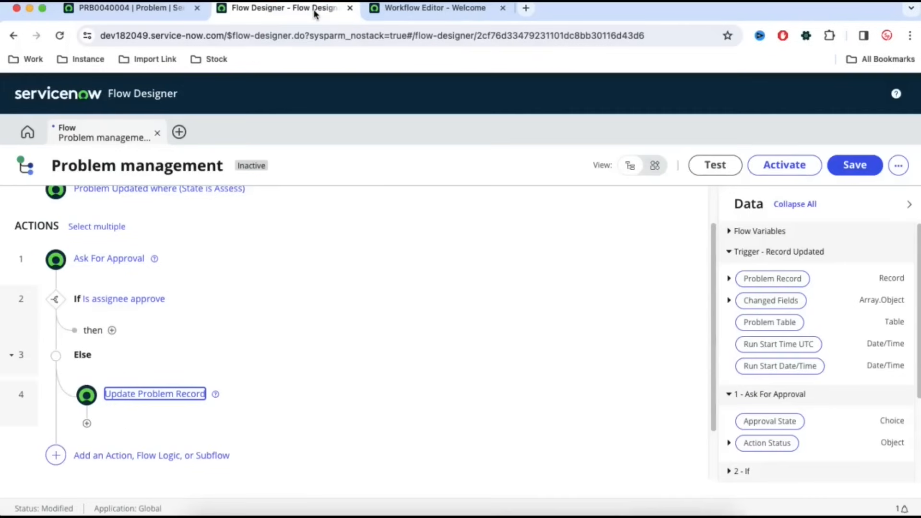
left_click(111, 330)
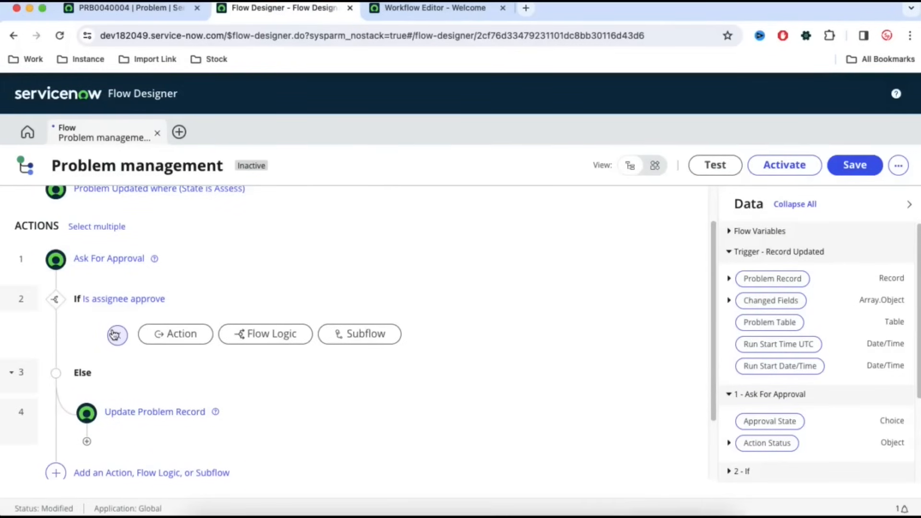
left_click(199, 337)
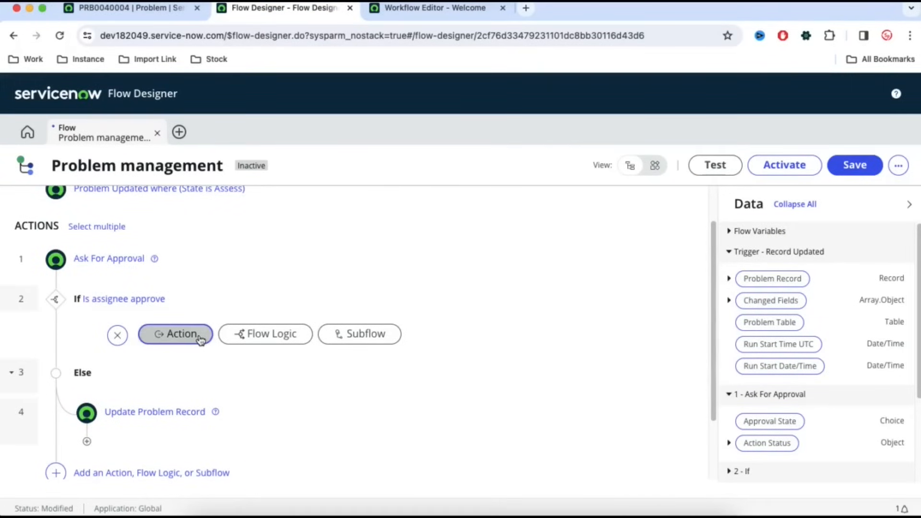
scroll(358, 446, "down", 5)
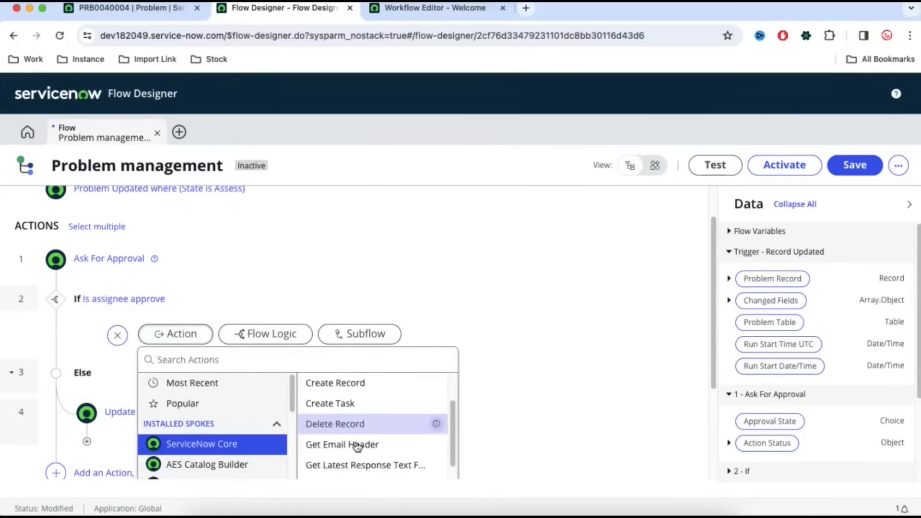
scroll(357, 446, "down", 3)
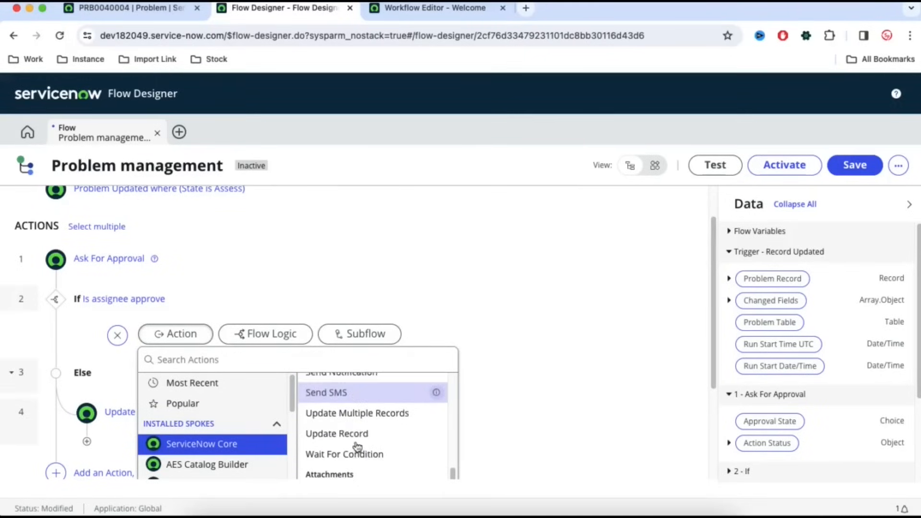
left_click(355, 431)
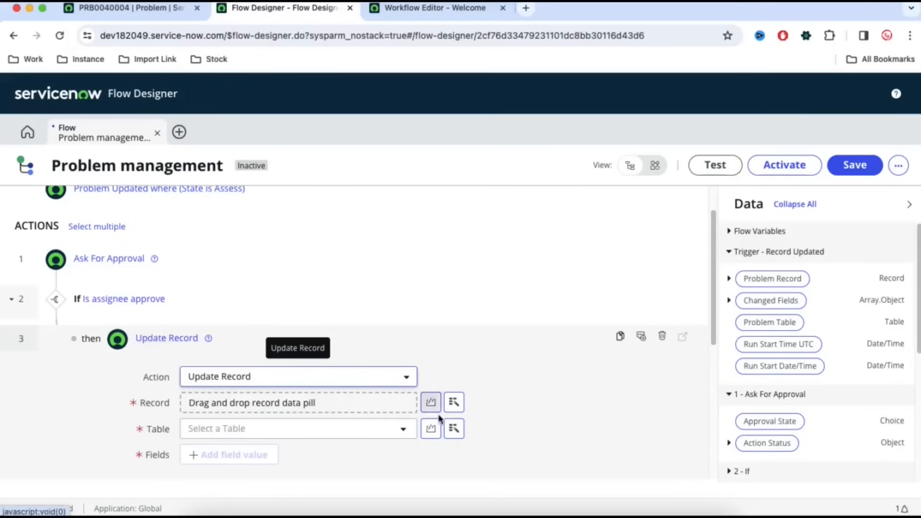
- Set the then branch's Update Record action to use the trigger's Problem Record
left_click(454, 402)
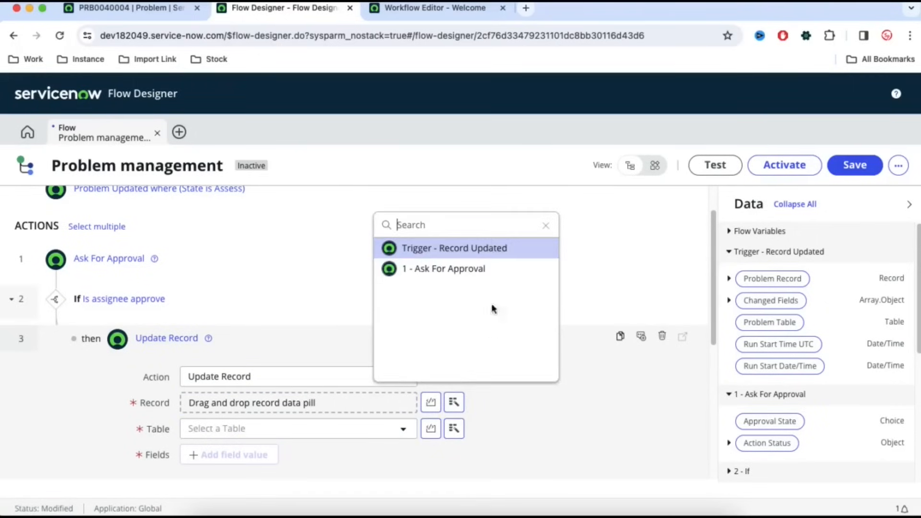
left_click(489, 248)
left_click(565, 257)
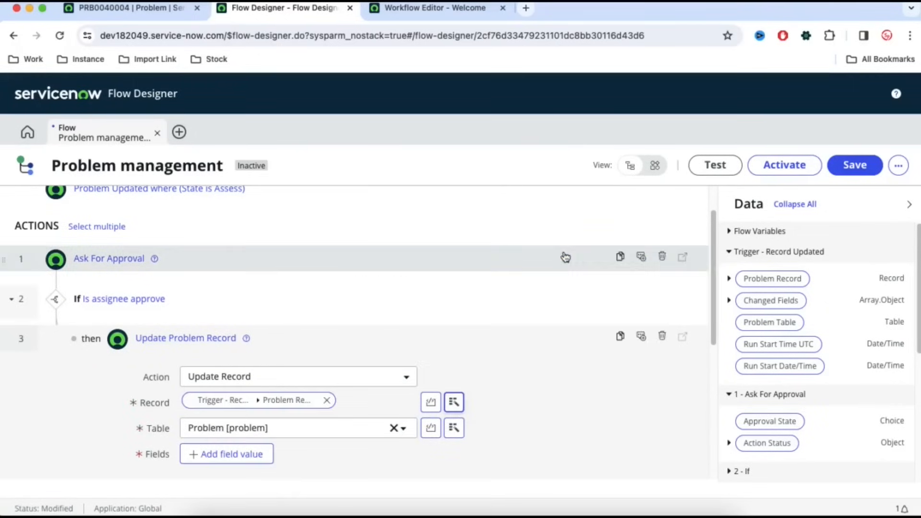
- Add the State field with the value Root Cause Analysis to the then branch's update action and finish it
scroll(300, 391, "down", 2)
left_click(247, 377)
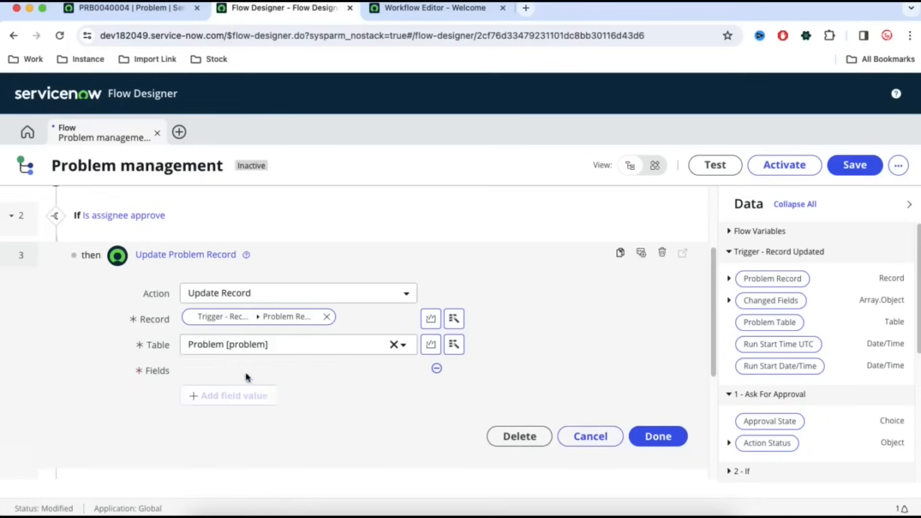
left_click(245, 372)
type("sta")
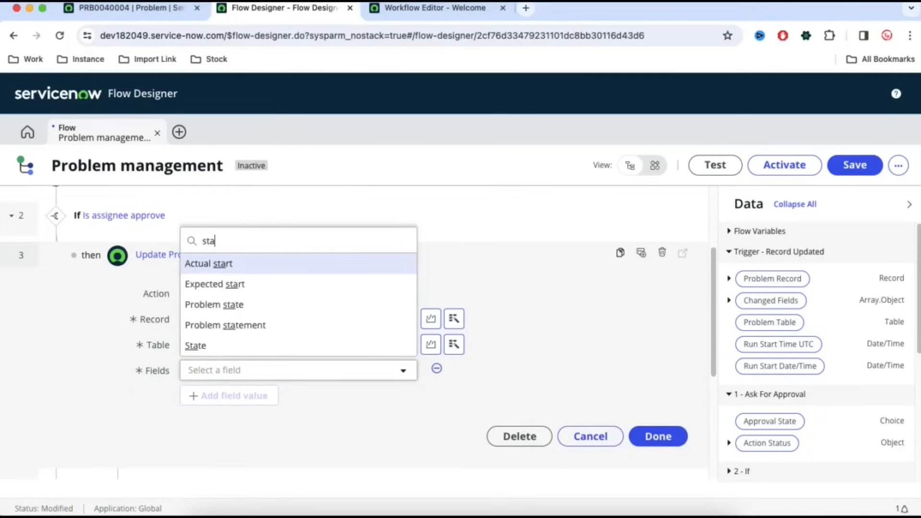
key("Down")
key("Down")
key("Down")
key("Down")
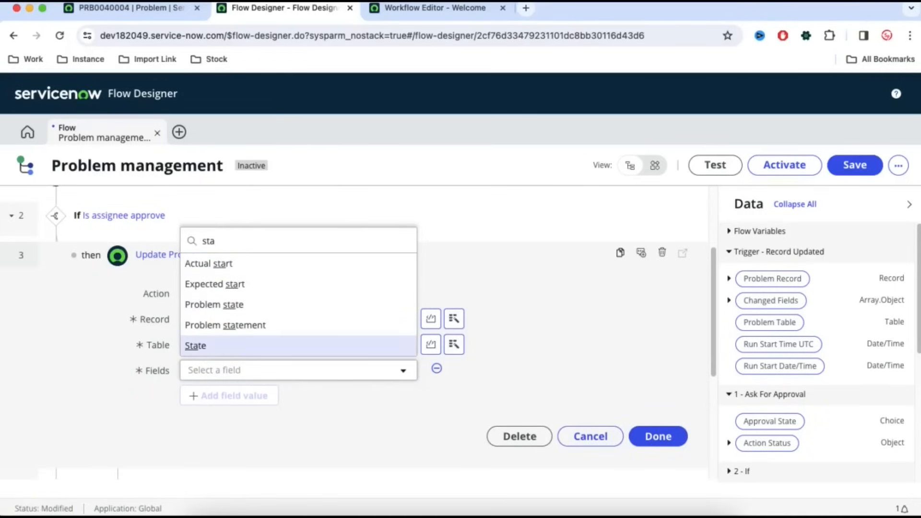
key("Return")
left_click(507, 370)
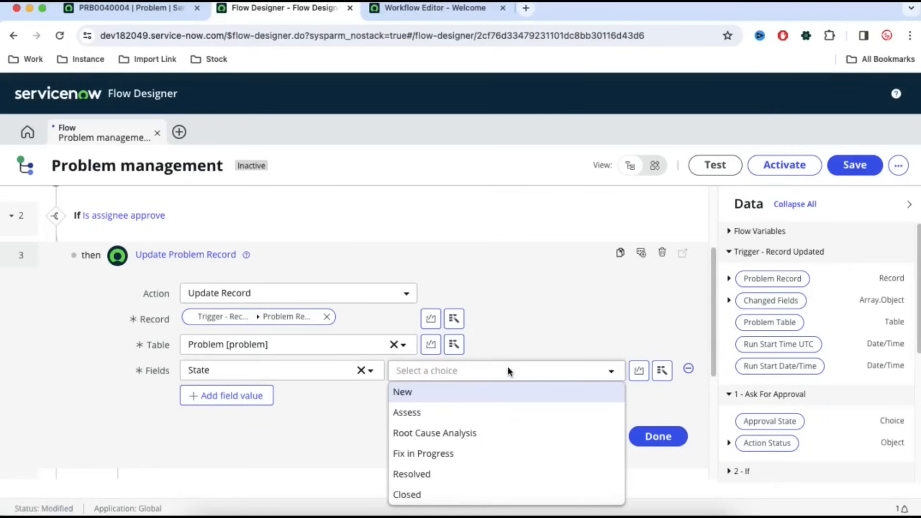
left_click(459, 433)
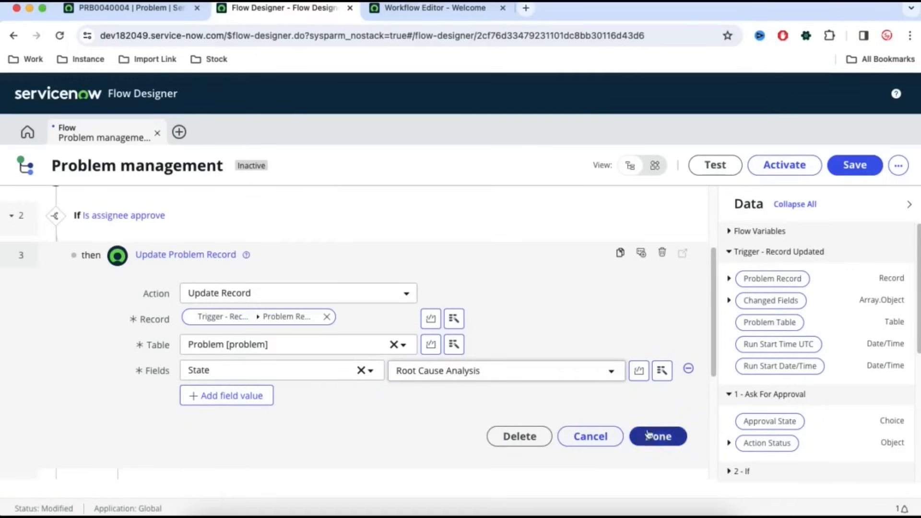
left_click(665, 437)
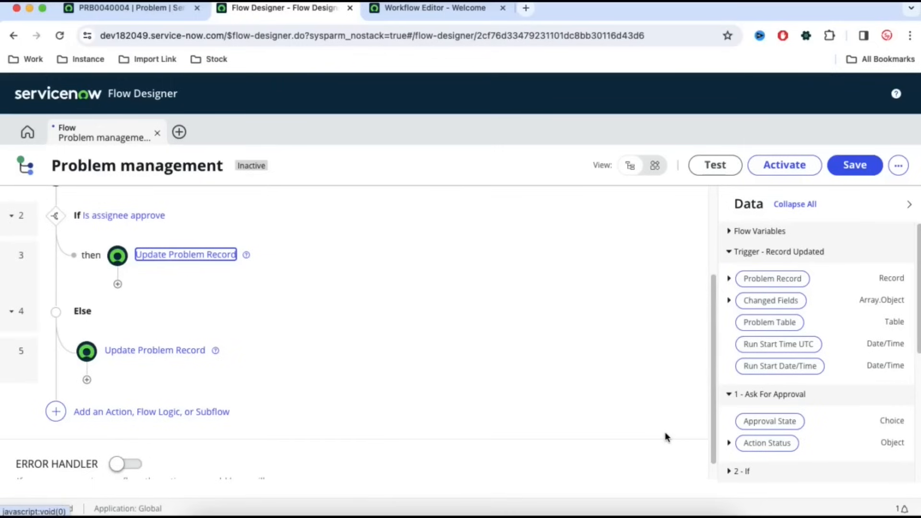
- Add a ServiceNow Core Wait For Condition action after the Update Problem Record action in the then branch
scroll(665, 437, "up", 1)
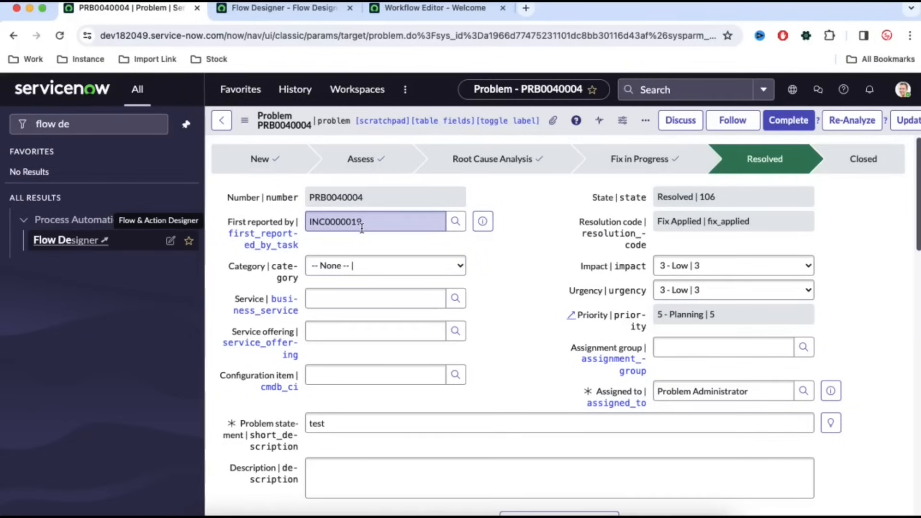
left_click(298, 10)
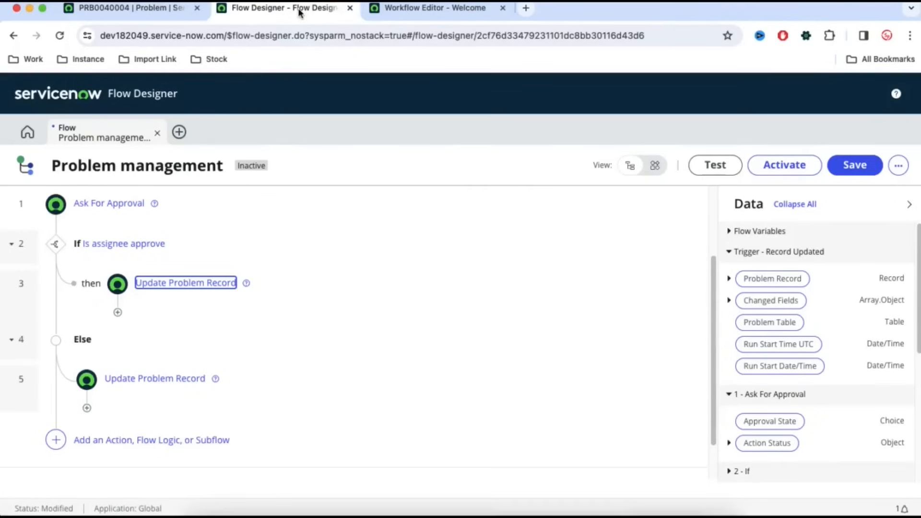
left_click(118, 315)
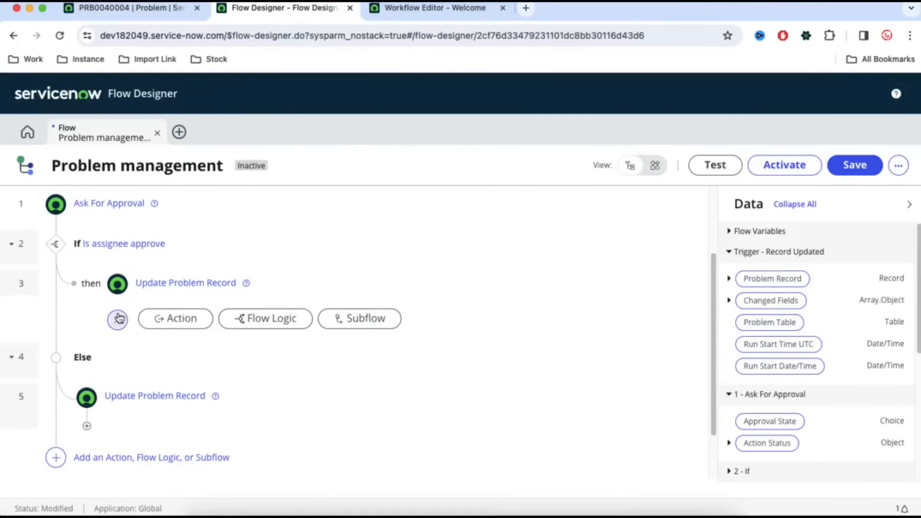
left_click(201, 326)
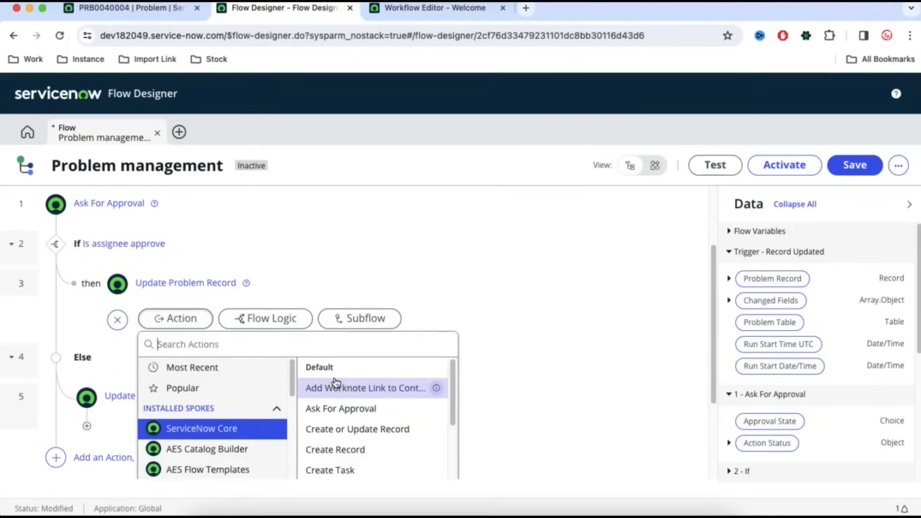
type("wait")
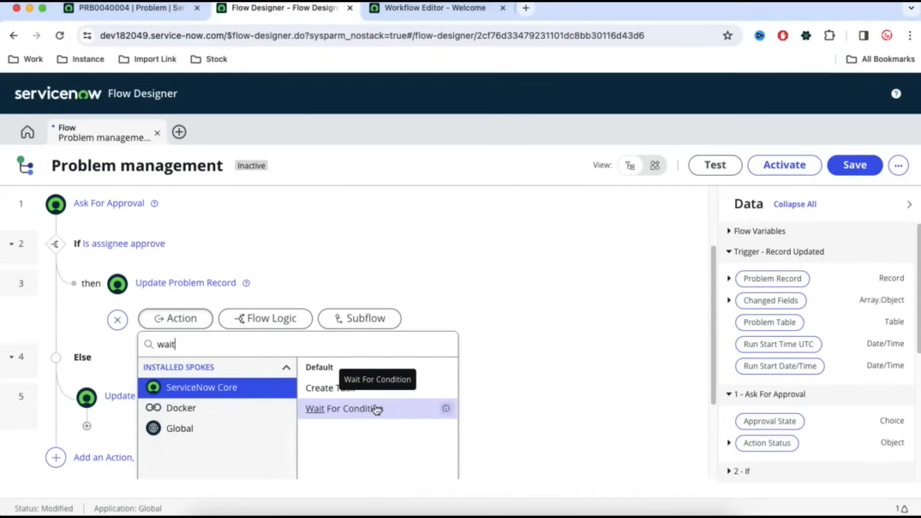
left_click(377, 409)
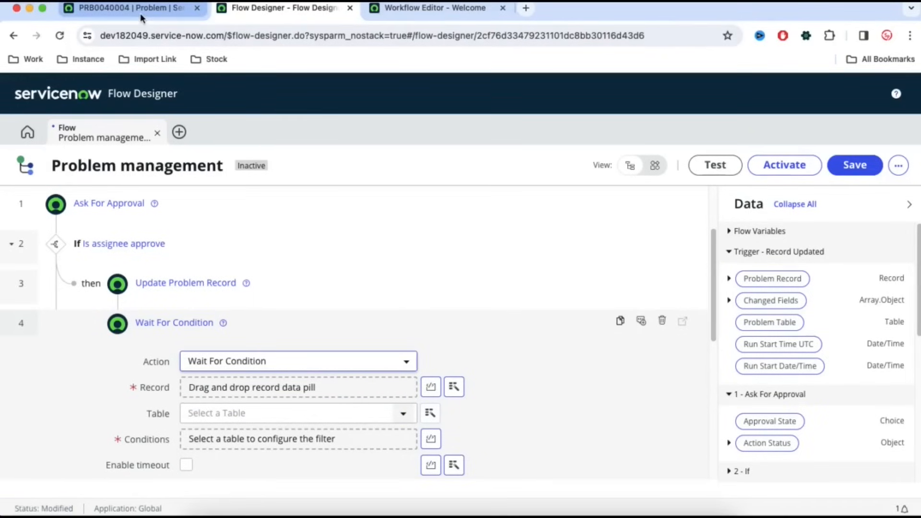
- Set the Wait For Condition action's record to the trigger's Problem Record
left_click(454, 387)
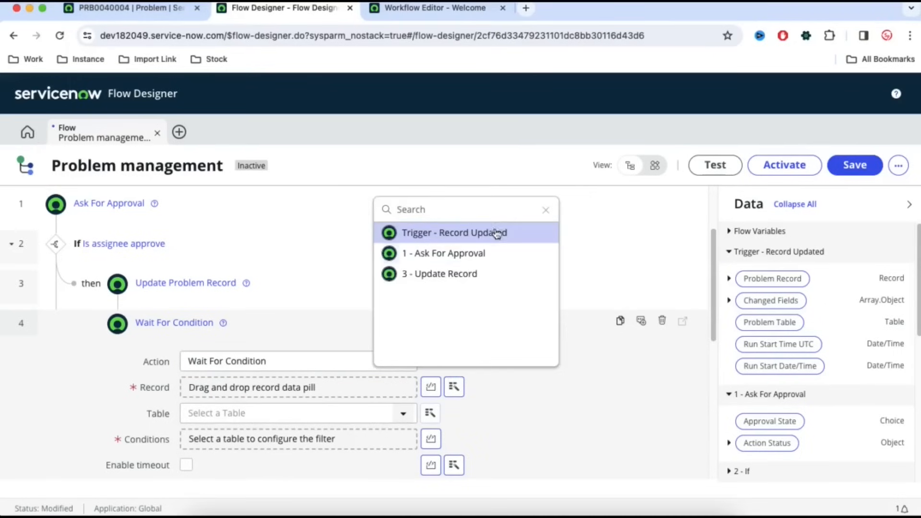
left_click(497, 233)
left_click(530, 234)
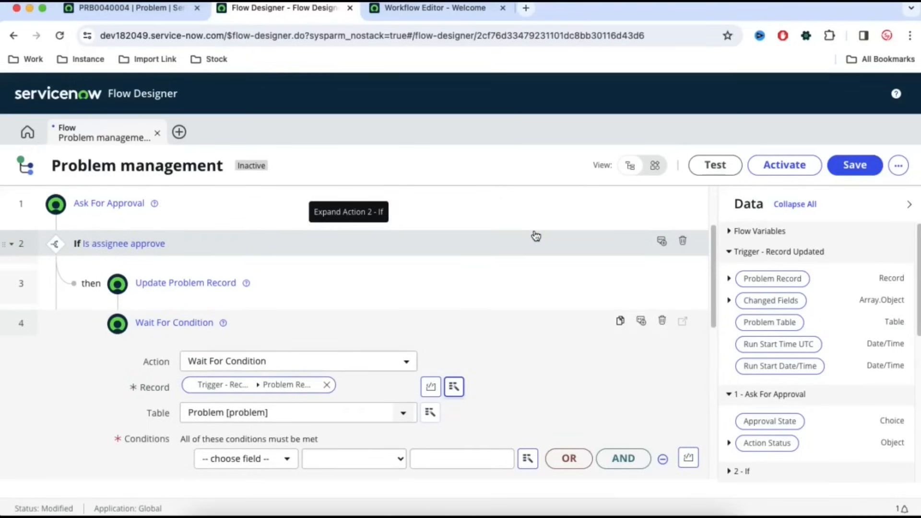
- Set the Wait For Condition action's condition to State is Resolved and finish the action
scroll(536, 236, "down", 1)
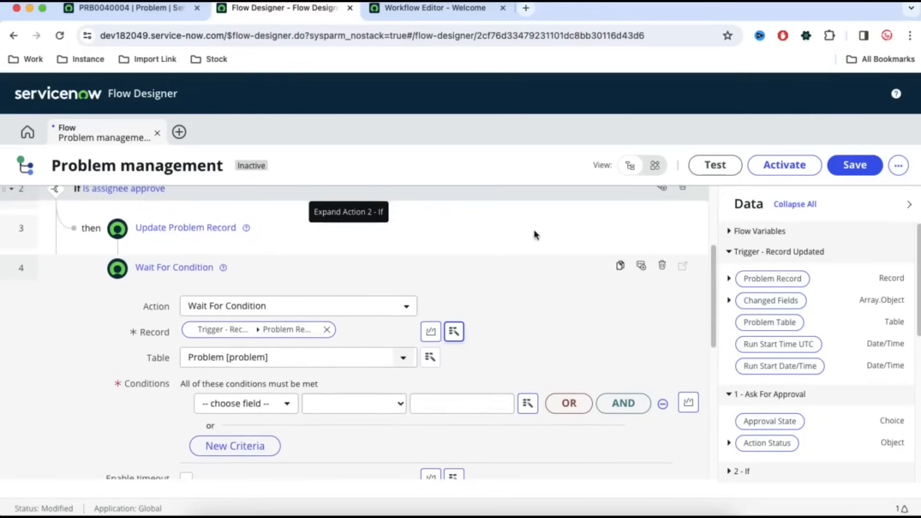
left_click(236, 405)
type("tat")
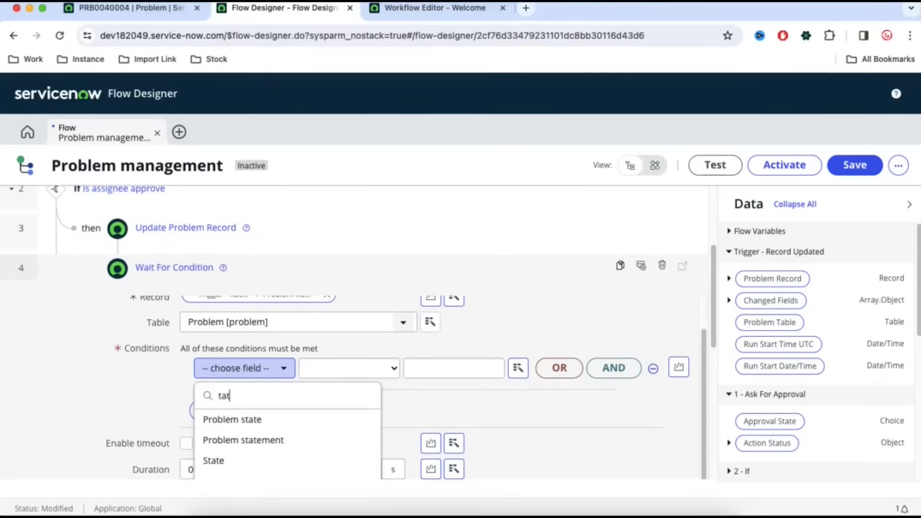
left_click(214, 461)
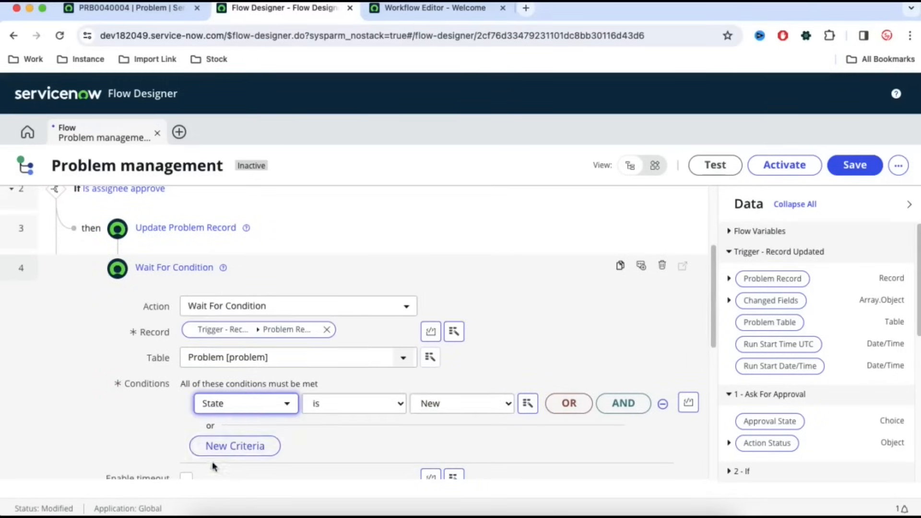
left_click(471, 405)
left_click(451, 462)
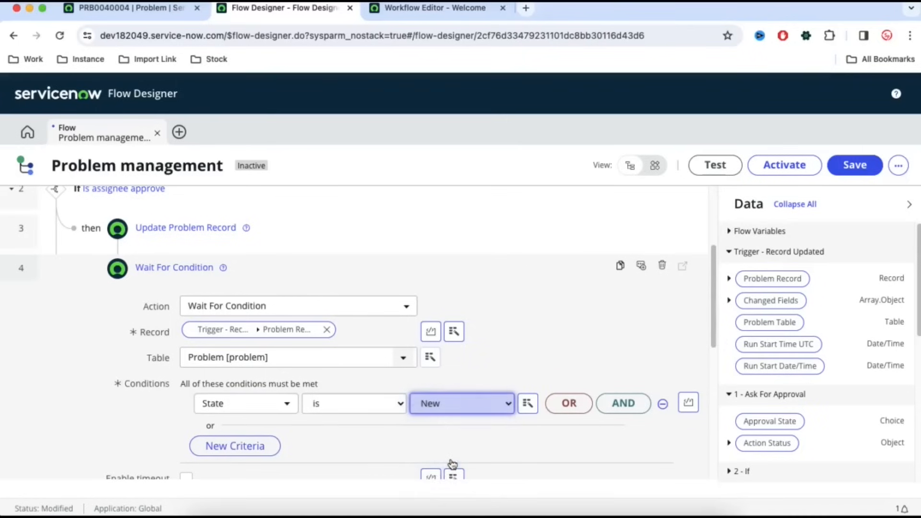
scroll(451, 461, "down", 3)
scroll(450, 463, "down", 2)
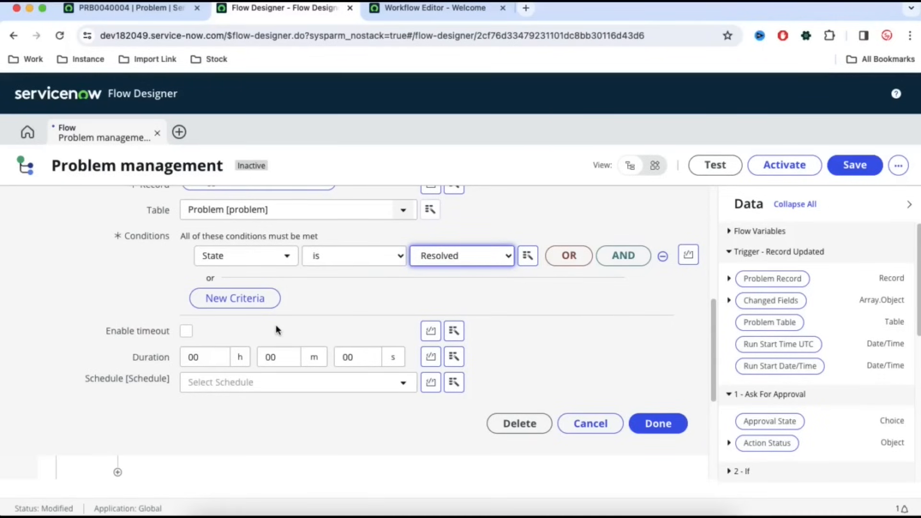
left_click(658, 423)
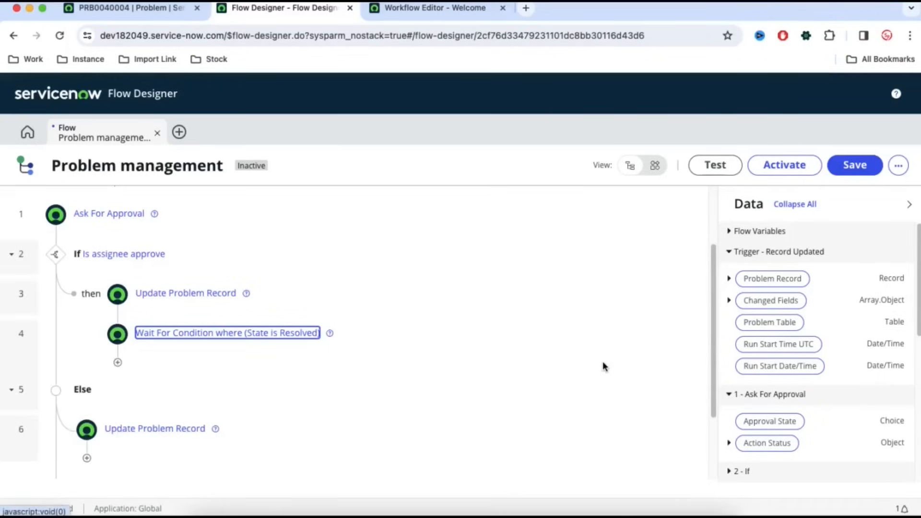
- Annotate the Wait For Condition action with the comment "Wait for Probelm Resolve"
mouse_move(479, 339)
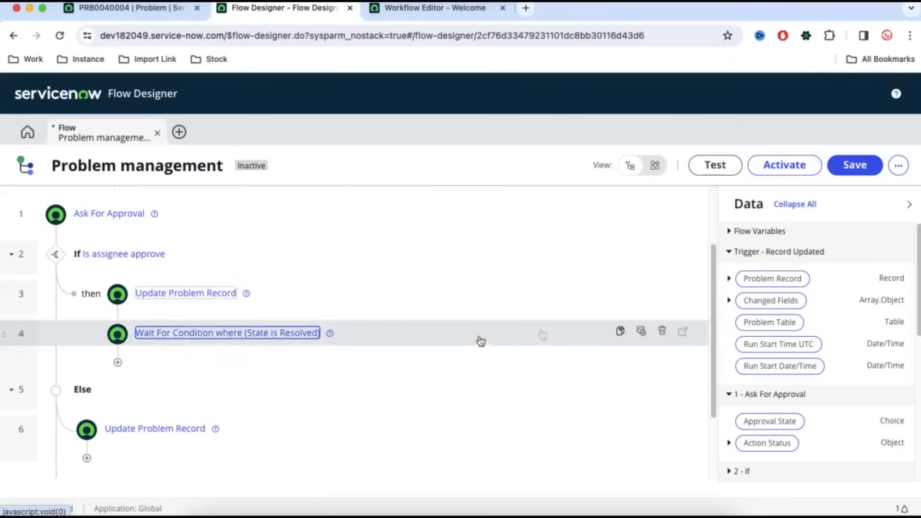
left_click(642, 331)
type("Wait forr Probelm Resolve")
key("Return")
scroll(411, 261, "down", 2)
- Examine the resolution code choices, resolution notes and state on the incident referenced in the problem's First reported by field
left_click(167, 9)
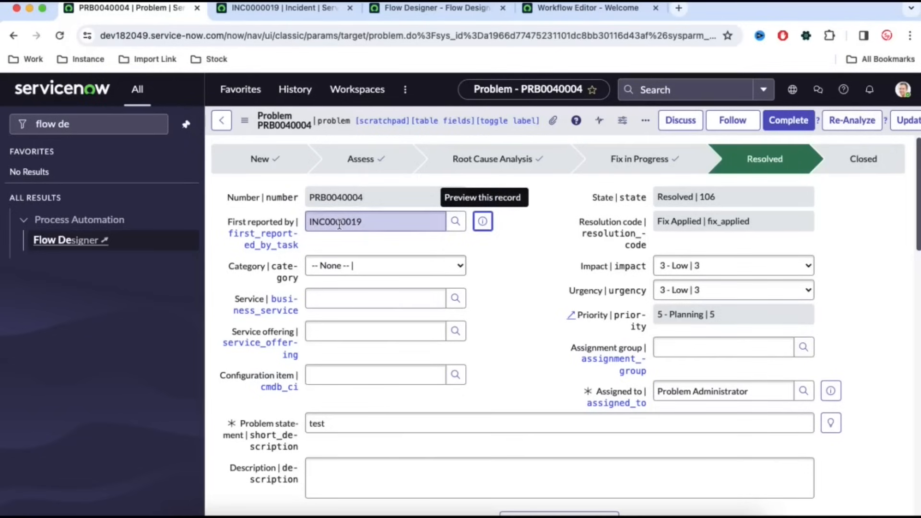
left_click(263, 7)
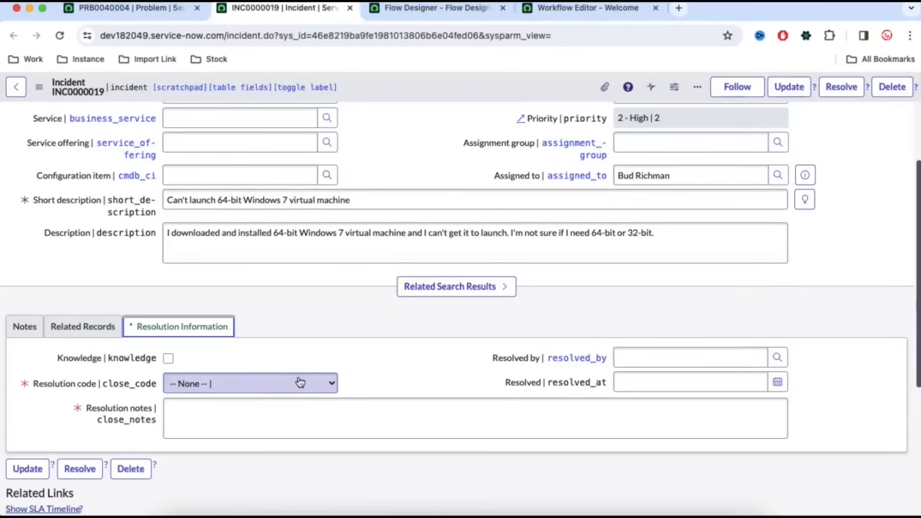
left_click(214, 388)
left_click(402, 360)
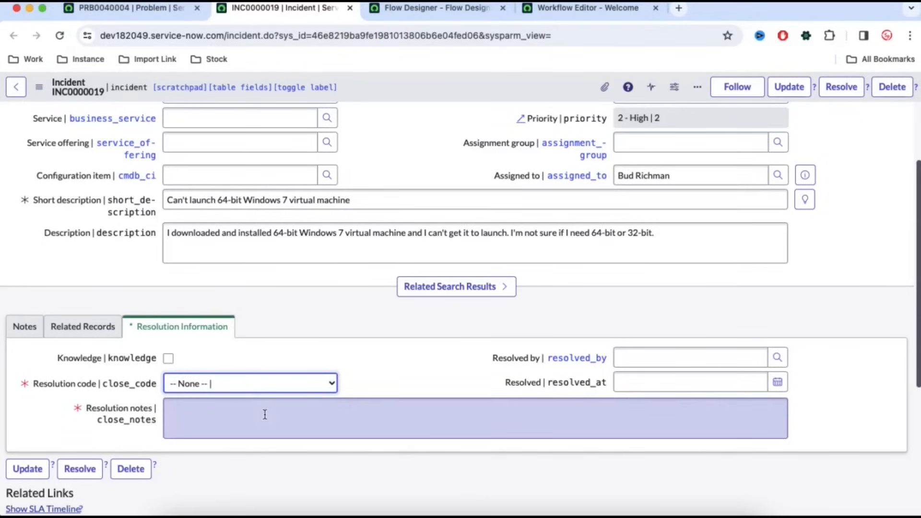
scroll(266, 311, "up", 3)
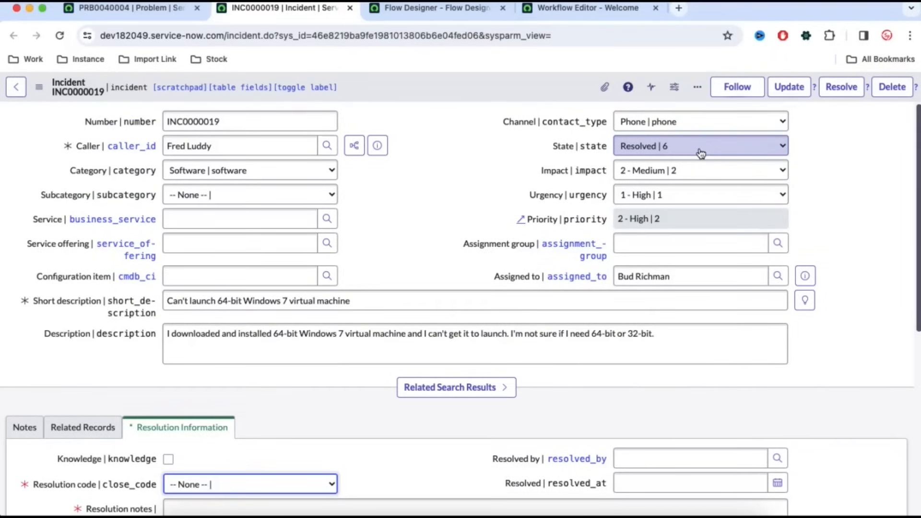
- Check the dictionary information of the First reported by field on the problem record
left_click(127, 7)
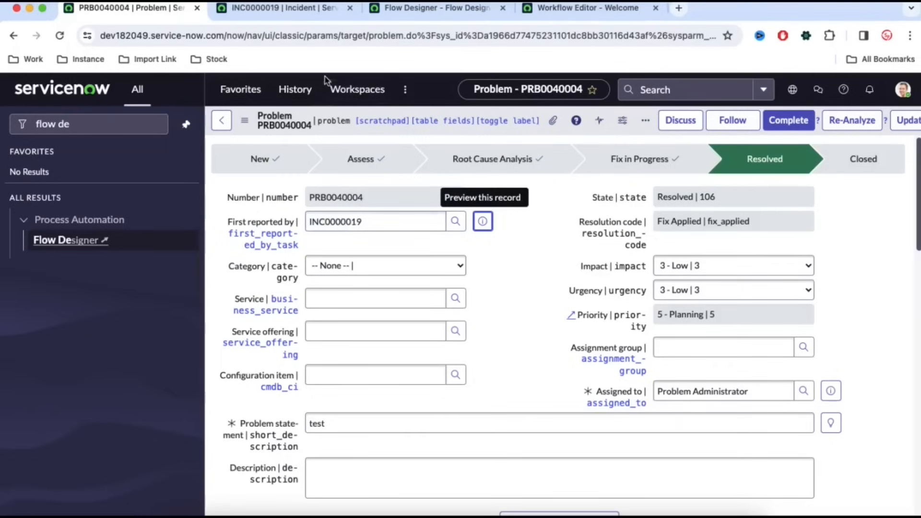
right_click(268, 223)
left_click(303, 281)
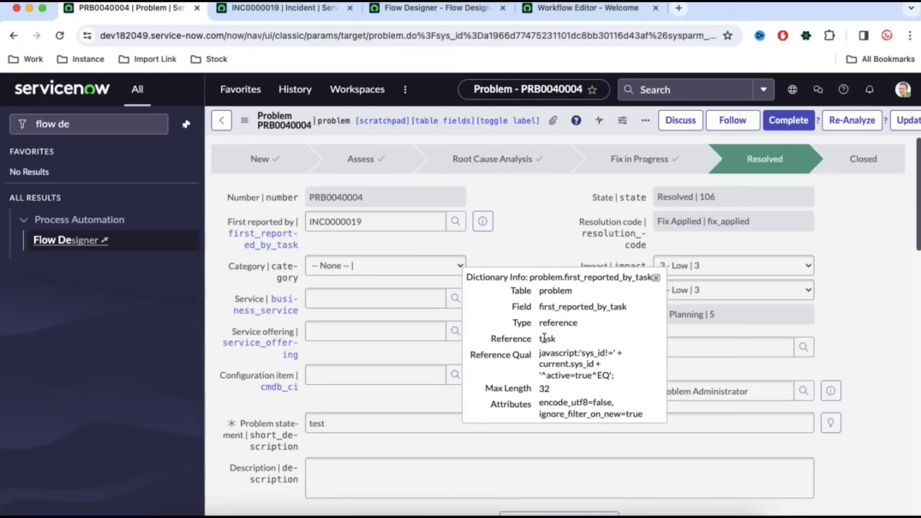
left_click(655, 278)
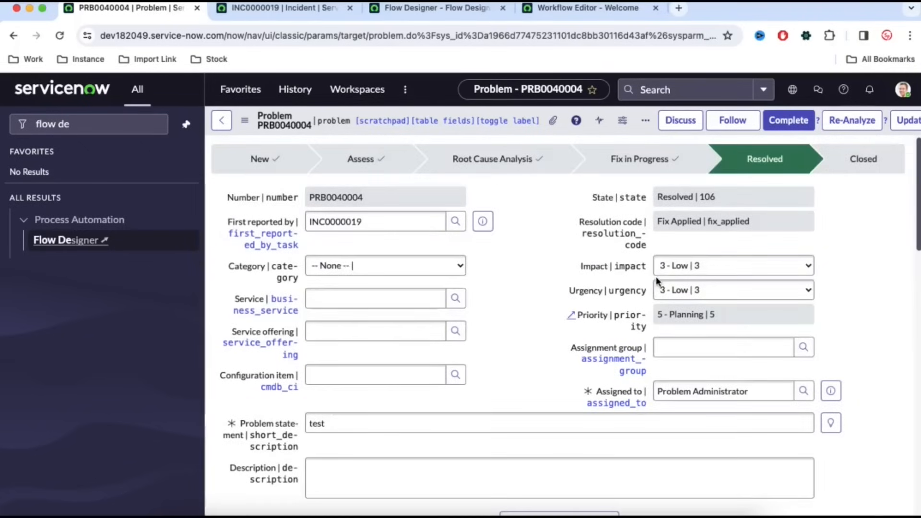
- Check the dictionary information of the Resolution code field on the incident and return to the problem record
left_click(303, 13)
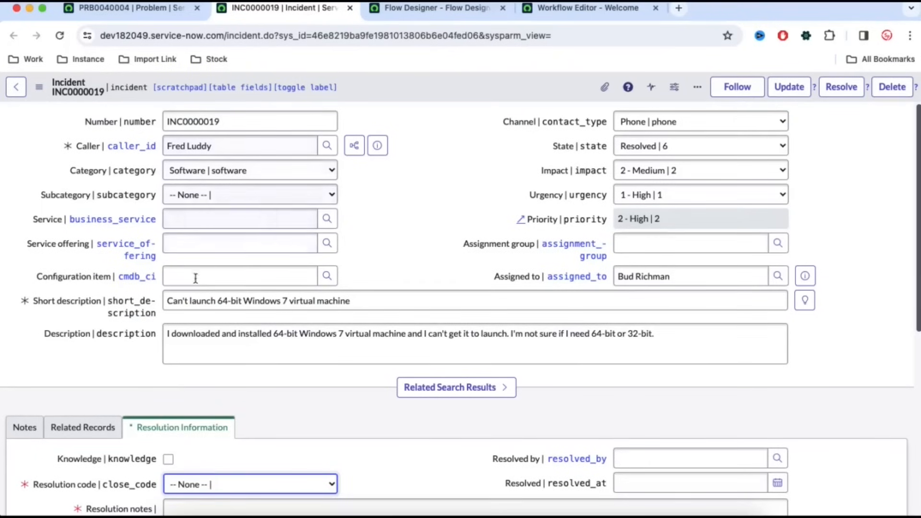
scroll(229, 284, "down", 1)
scroll(229, 285, "down", 2)
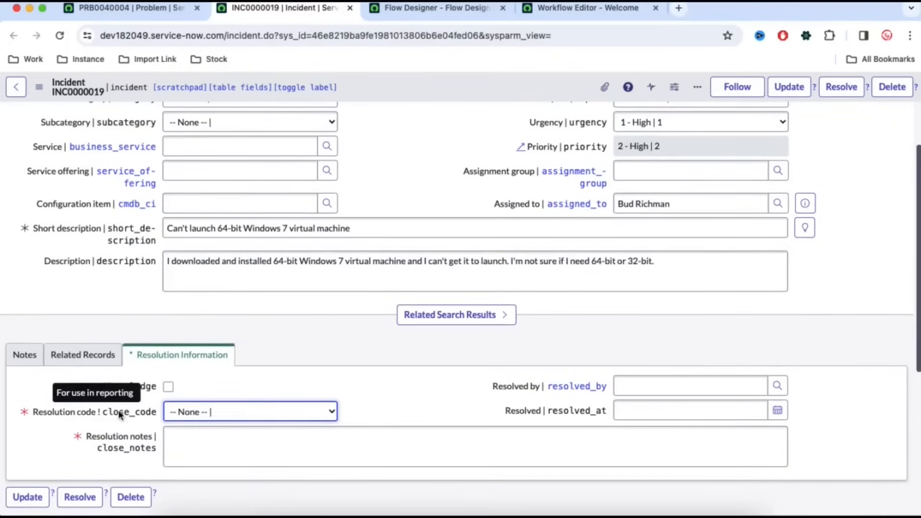
right_click(119, 410)
left_click(163, 500)
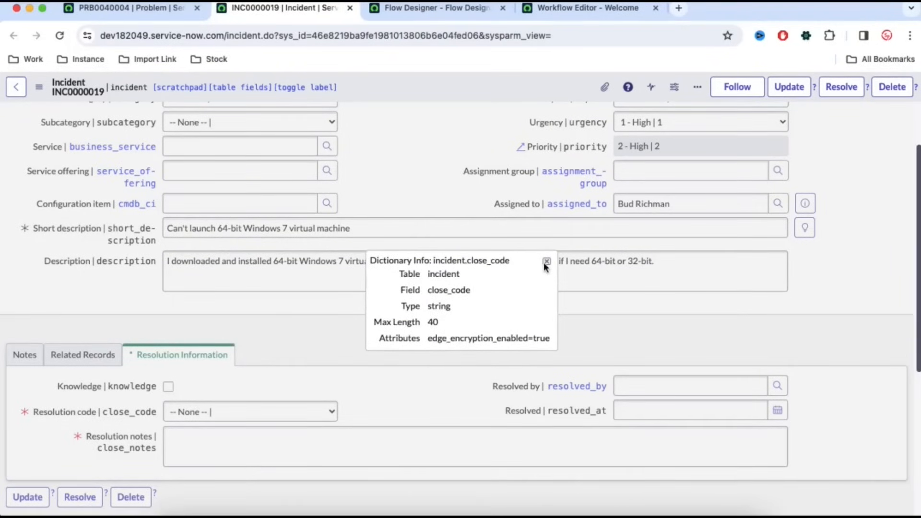
left_click(546, 261)
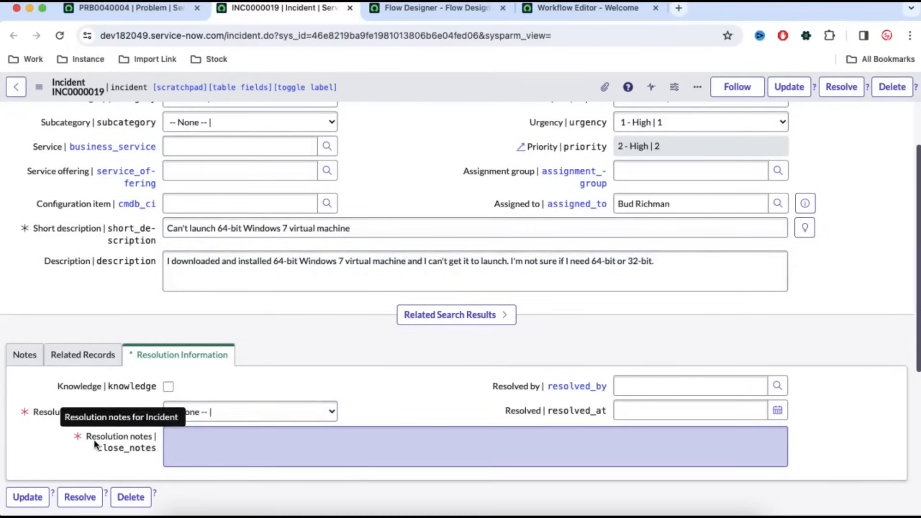
scroll(182, 292, "up", 3)
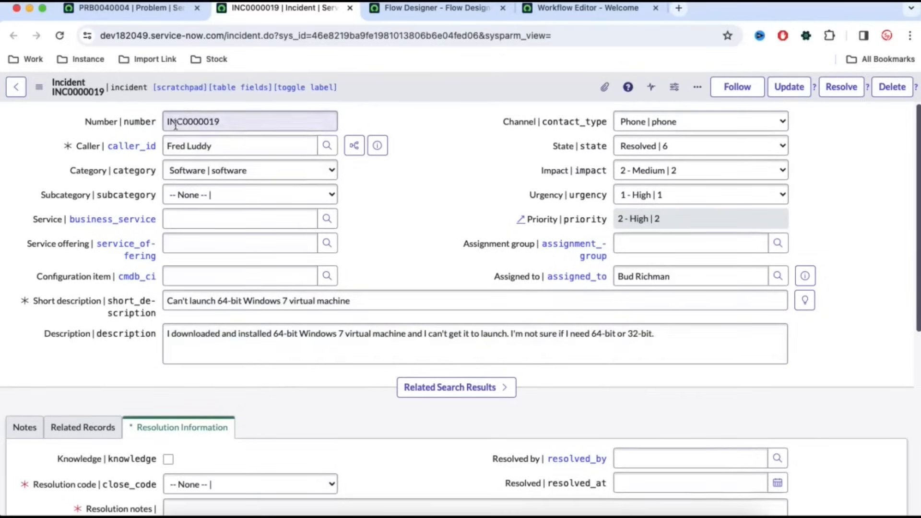
left_click(148, 8)
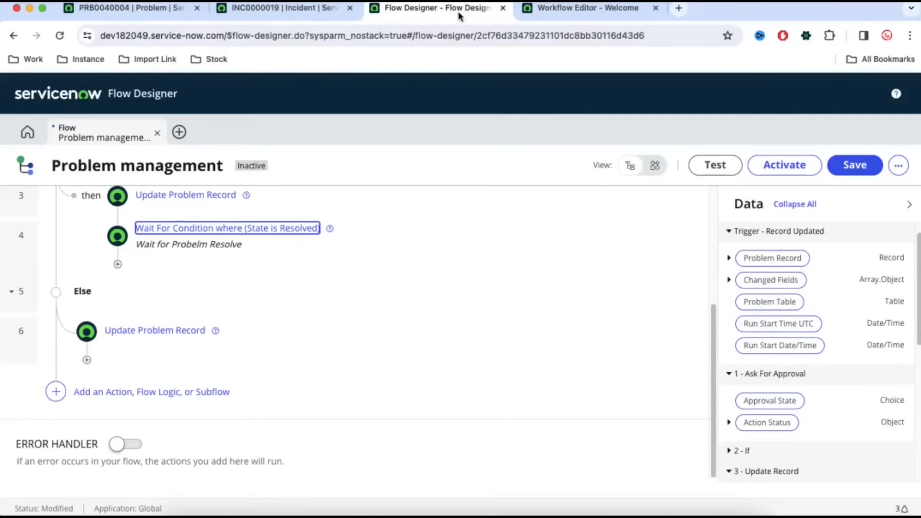
- Add a ServiceNow Core Look Up Record action for the Incident [incident] table after the flow's Wait For Condition action
left_click(458, 8)
left_click(117, 265)
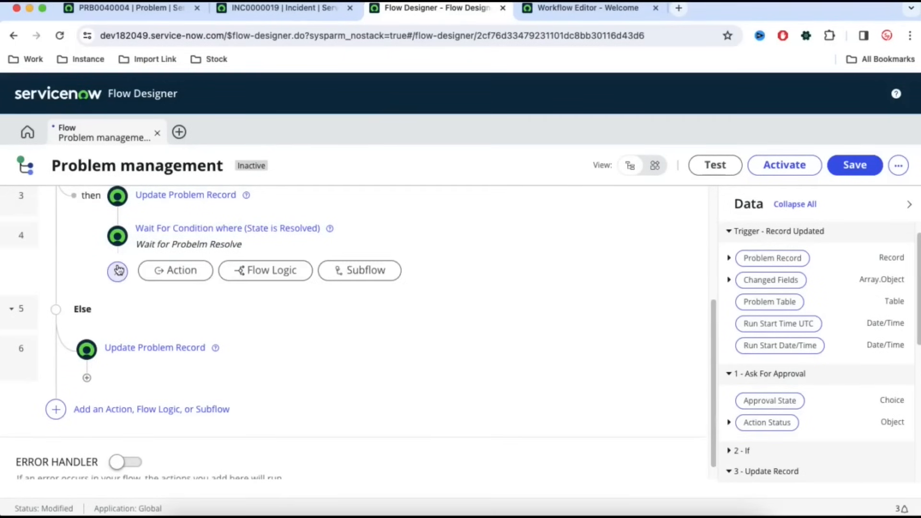
left_click(153, 278)
scroll(362, 385, "down", 1)
scroll(360, 388, "down", 4)
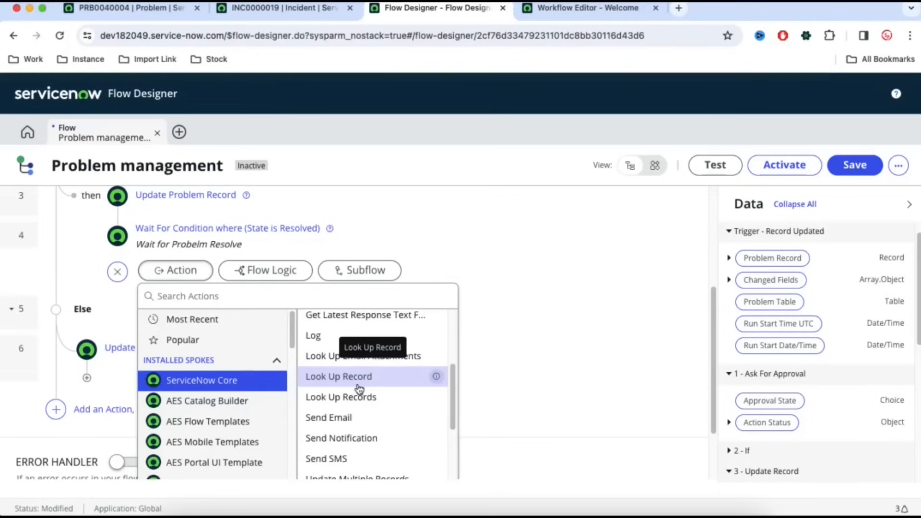
left_click(359, 389)
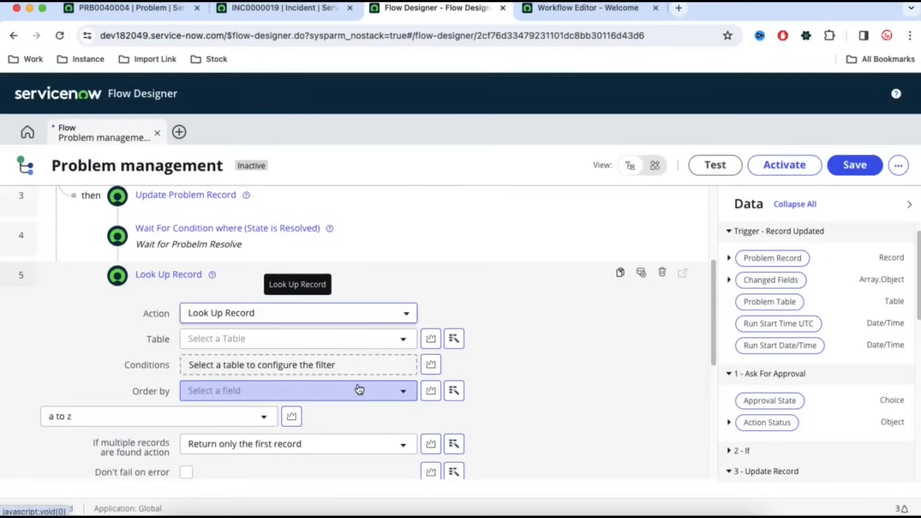
left_click(357, 340)
type("inci")
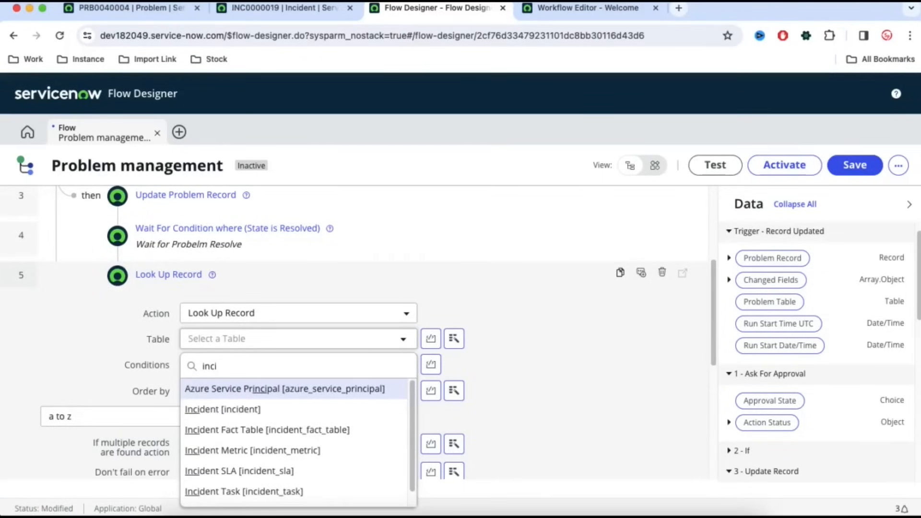
left_click(273, 415)
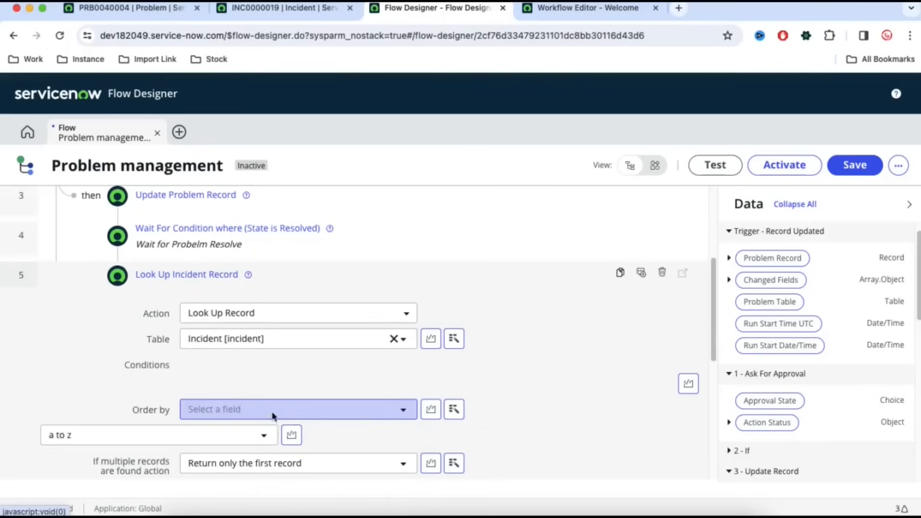
- Set the lookup condition to Sys ID is the Sys ID of the trigger Problem Record's First reported by reference
left_click(290, 386)
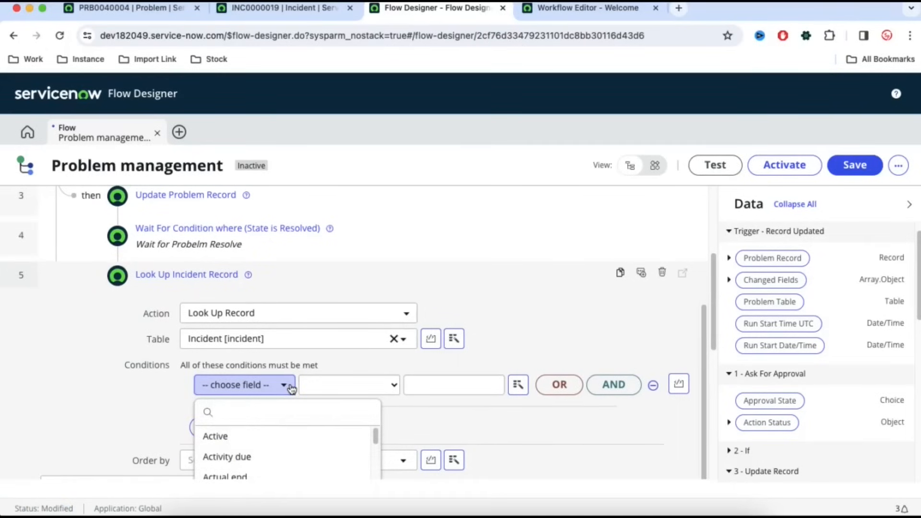
type("sys")
left_click(226, 437)
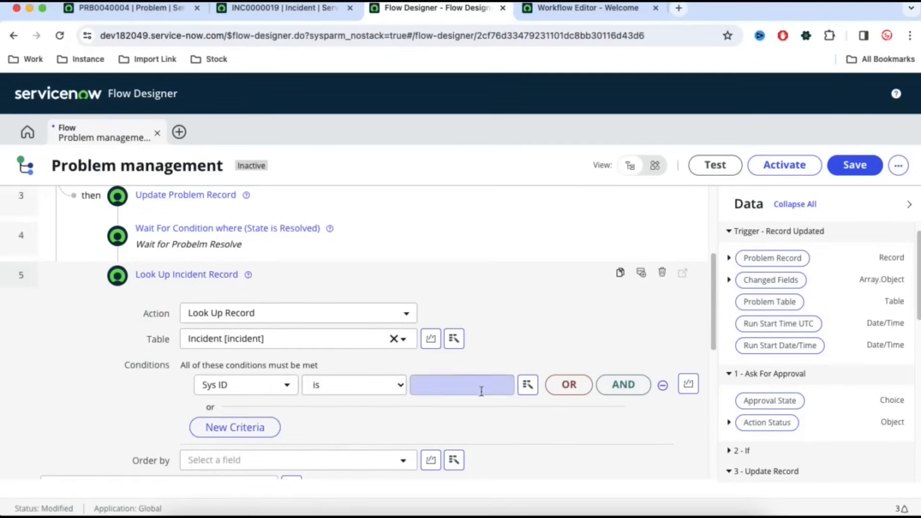
left_click(529, 388)
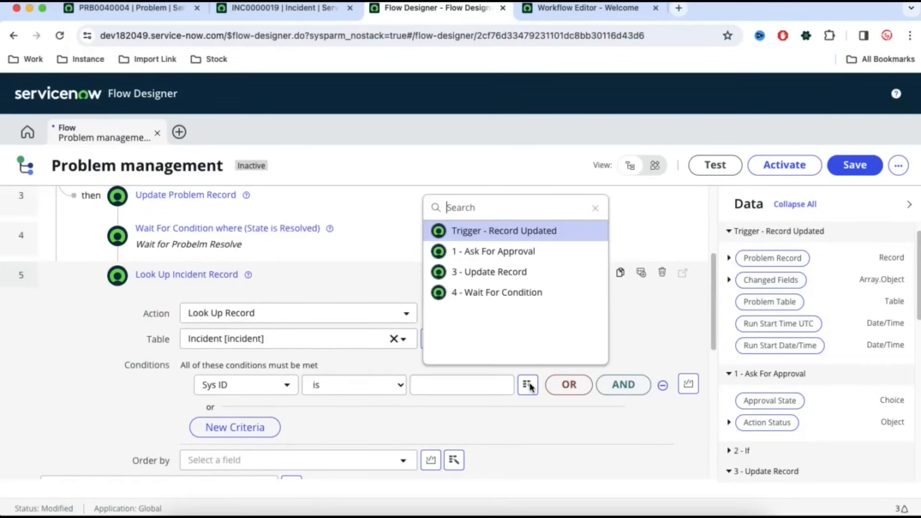
left_click(533, 233)
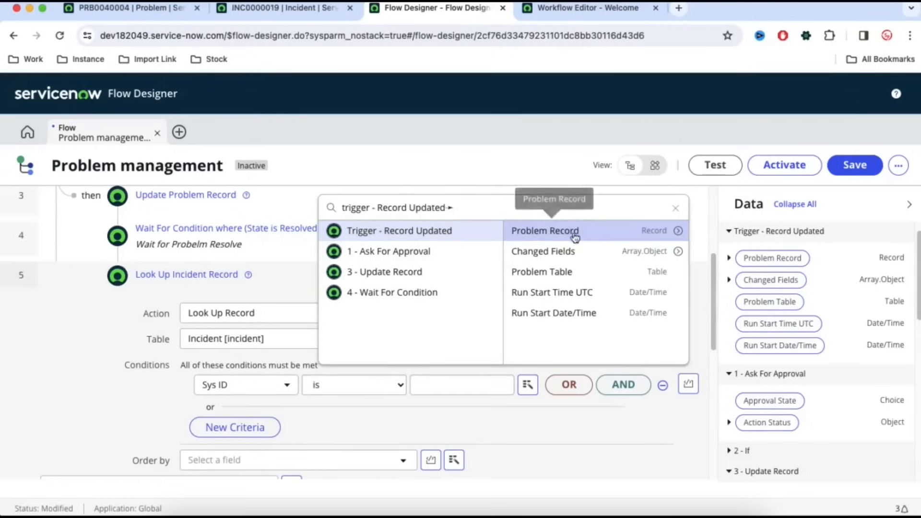
left_click(677, 231)
type("fir")
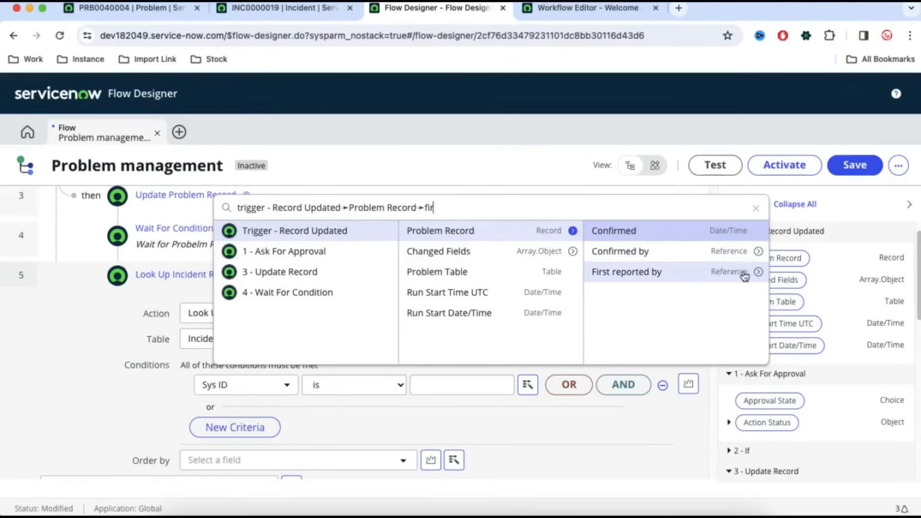
left_click(758, 272)
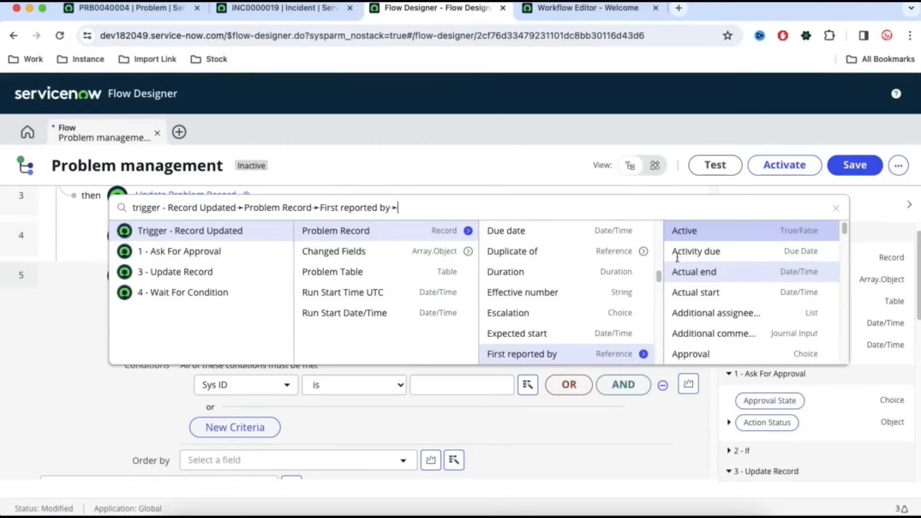
type("sys")
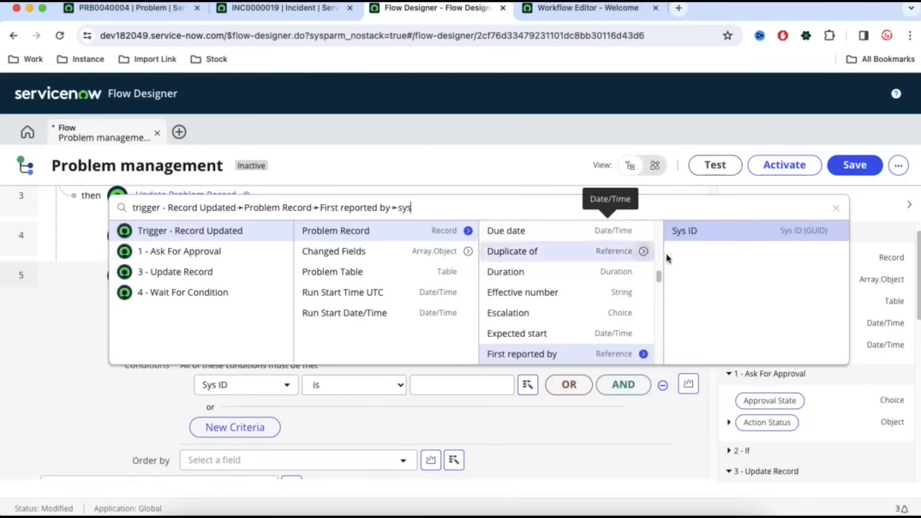
left_click(690, 230)
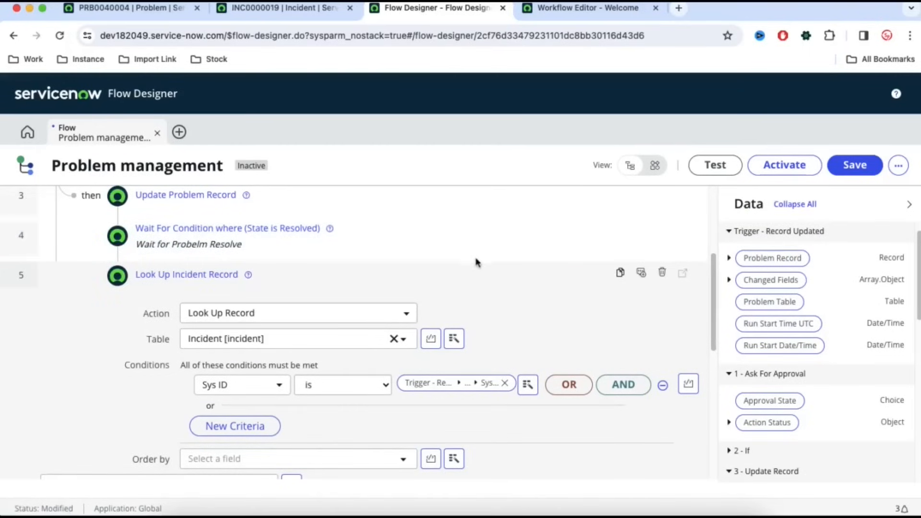
- Annotate the Look Up Incident Record action with the comment "Lookup incident record to resolve"
left_click(640, 273)
type("Lookup incident record to re")
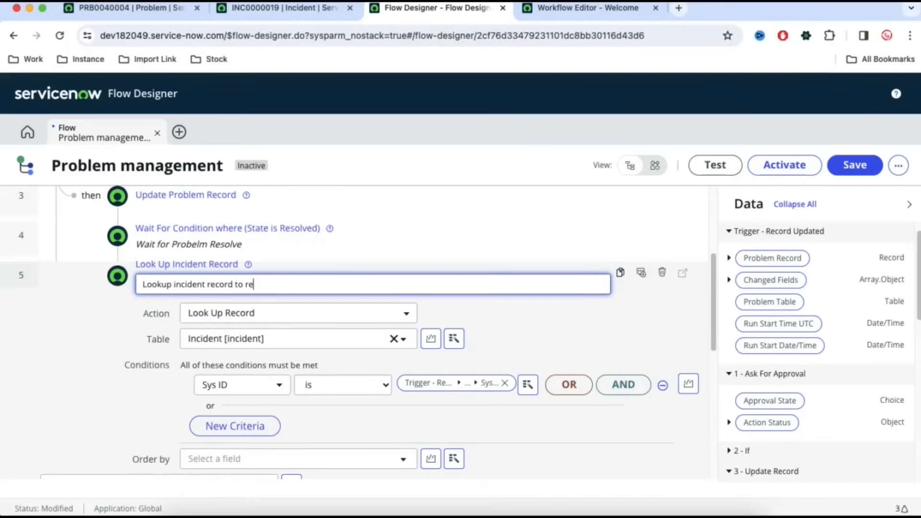
scroll(674, 345, "down", 4)
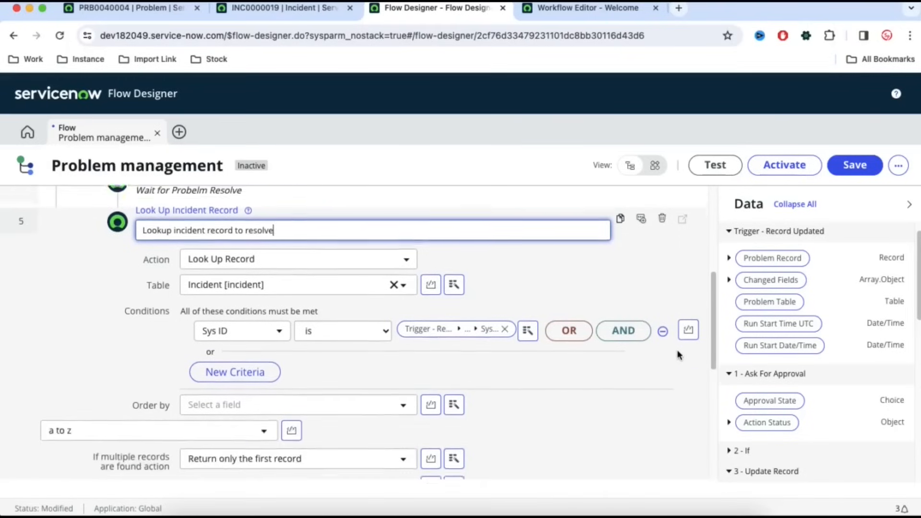
- Finish the incident lookup action and add a ServiceNow Core Update Record action directly after it in the approved branch
left_click(653, 434)
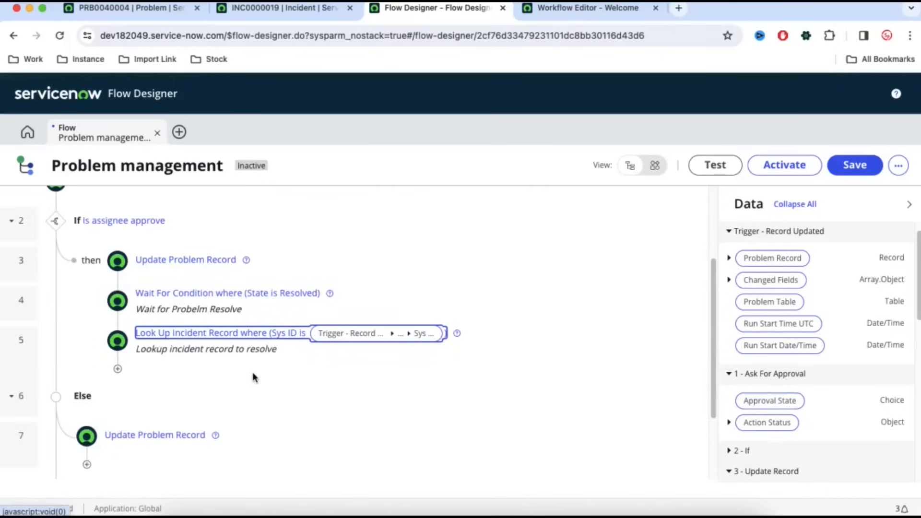
left_click(117, 368)
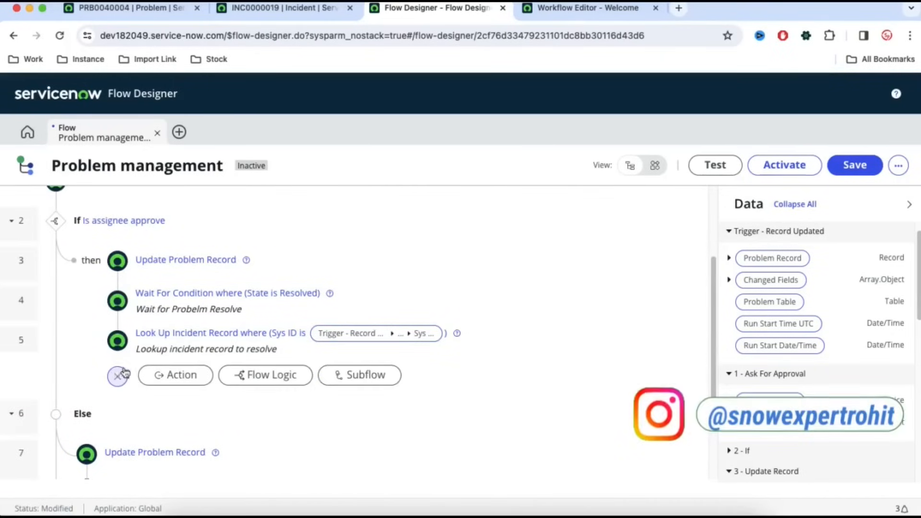
left_click(170, 379)
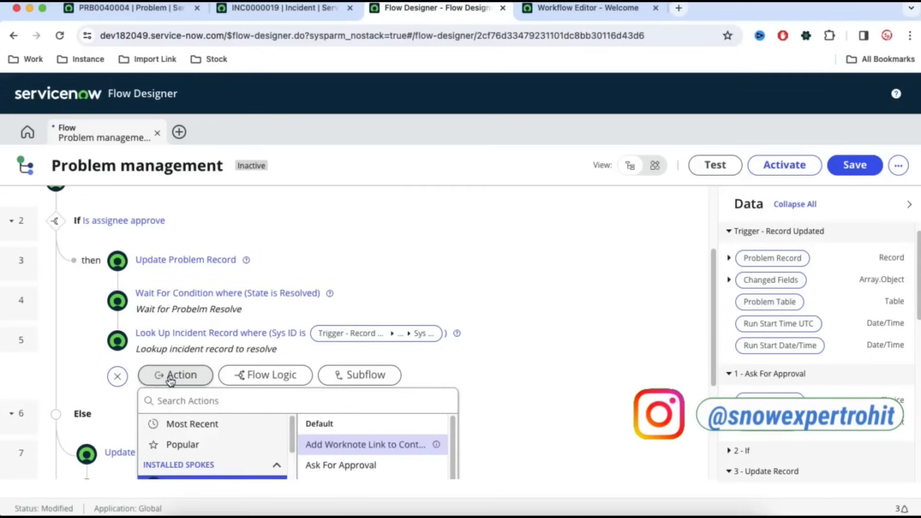
scroll(384, 443, "down", 5)
scroll(526, 405, "down", 3)
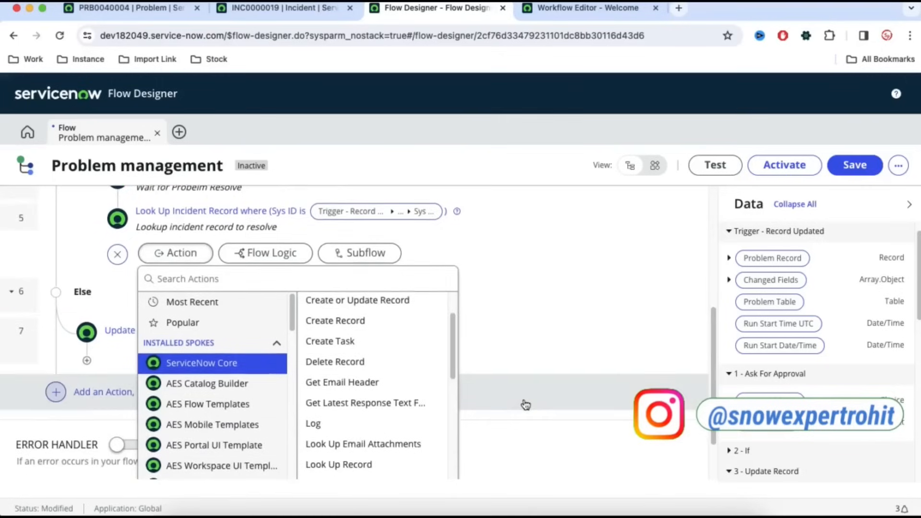
scroll(433, 393, "down", 4)
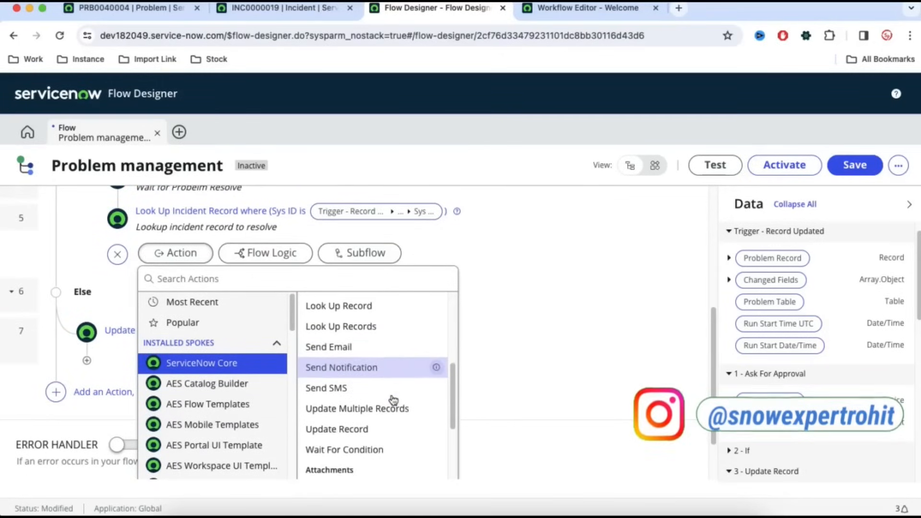
scroll(390, 387, "down", 1)
left_click(370, 416)
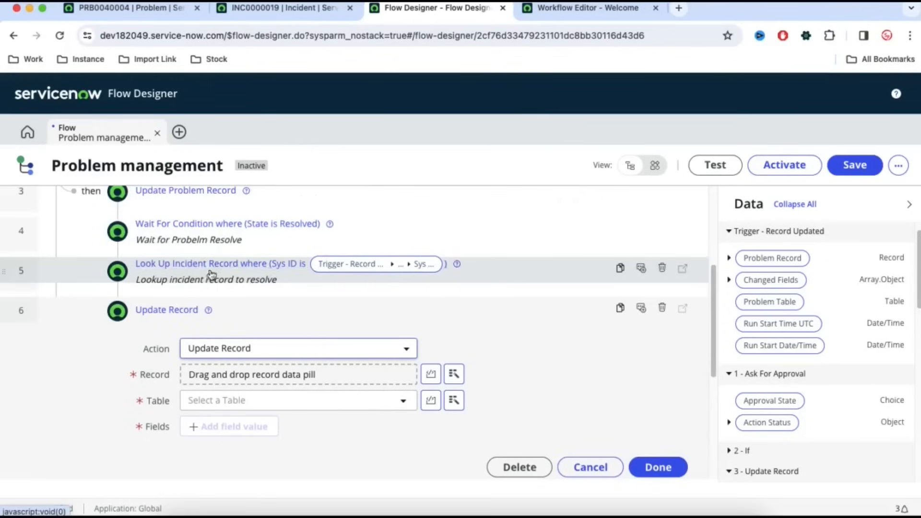
- Set the new action's record to the Incident Record output of step 5 - Look Up Record
left_click(454, 374)
left_click(474, 302)
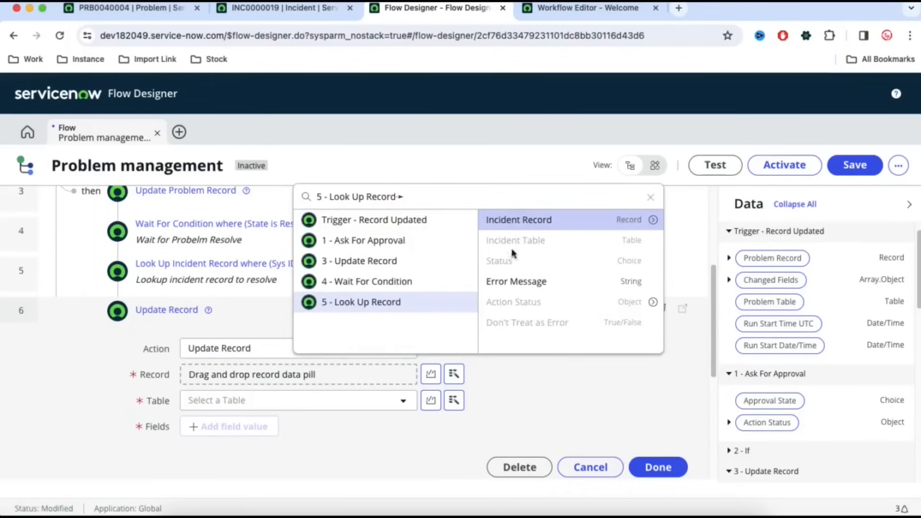
left_click(527, 221)
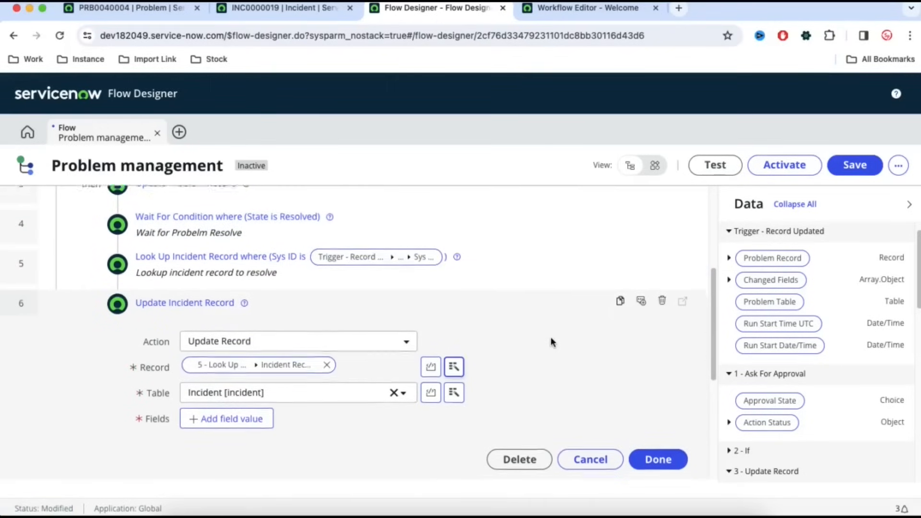
- Add the Resolution code field to the Update Incident Record action and set it to Resolved by problem
scroll(550, 337, "down", 1)
left_click(239, 394)
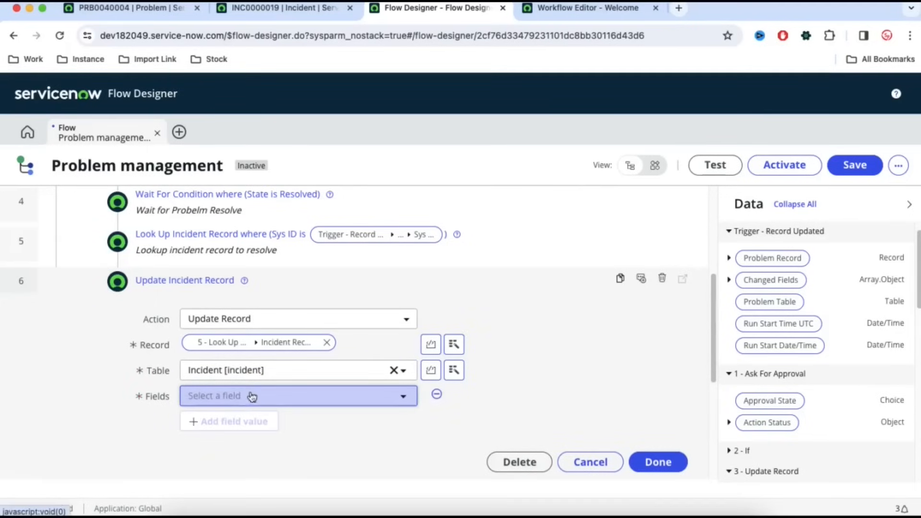
left_click(240, 395)
type("res")
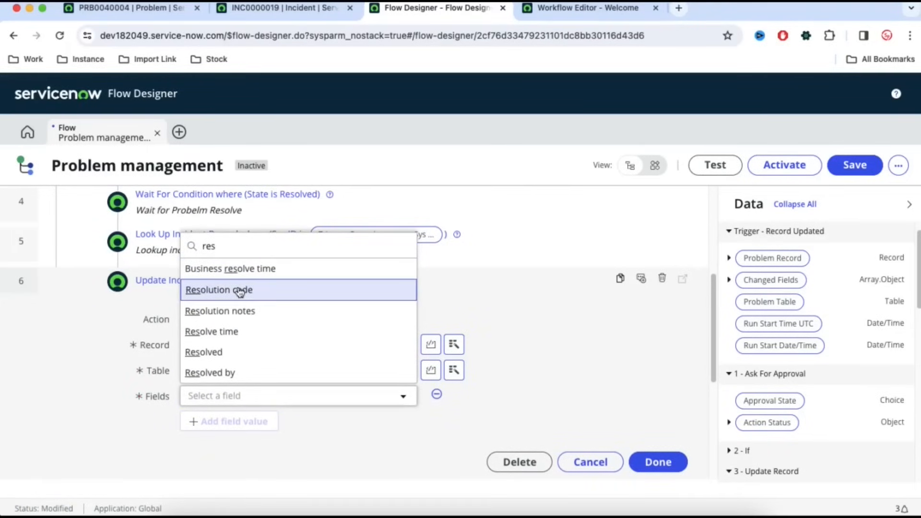
key("Return")
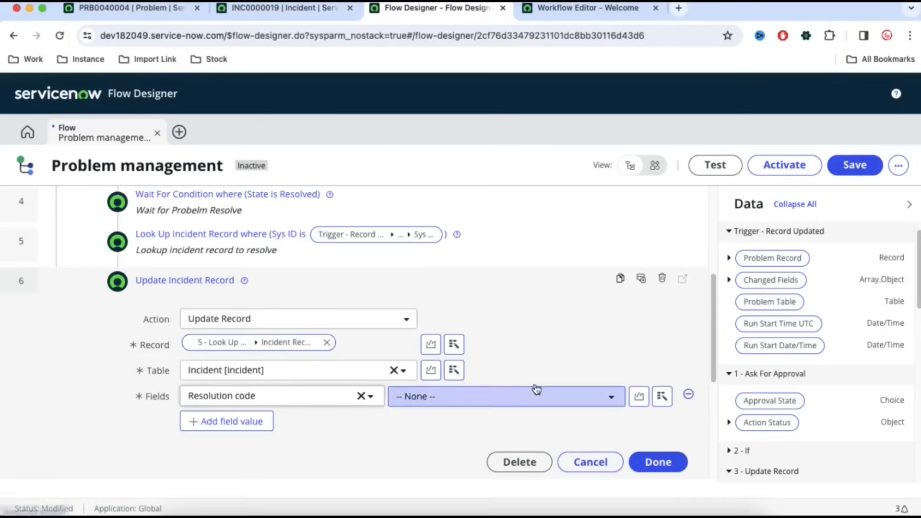
left_click(489, 396)
scroll(486, 357, "down", 1)
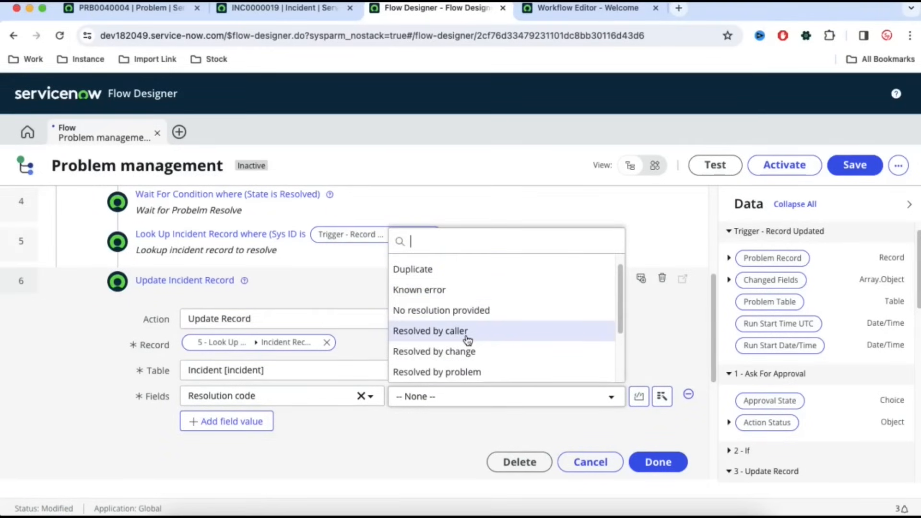
left_click(464, 372)
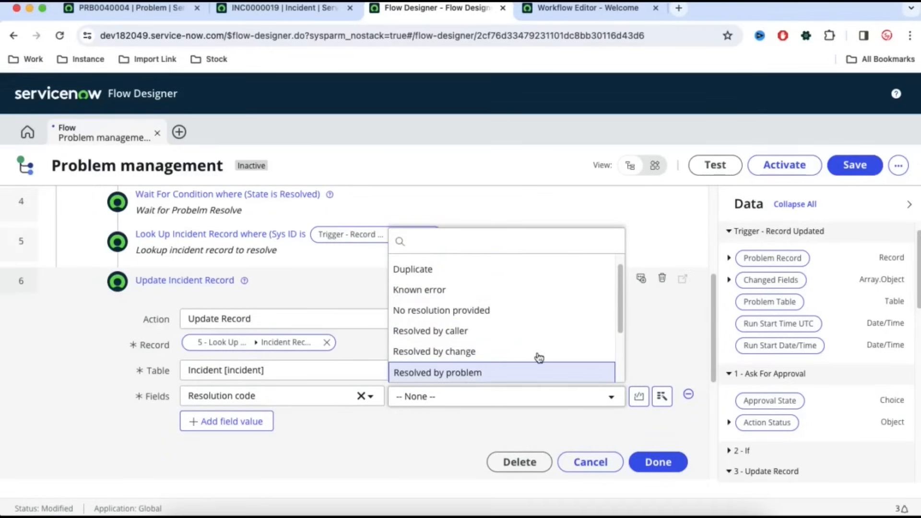
scroll(537, 357, "down", 1)
scroll(538, 357, "down", 1)
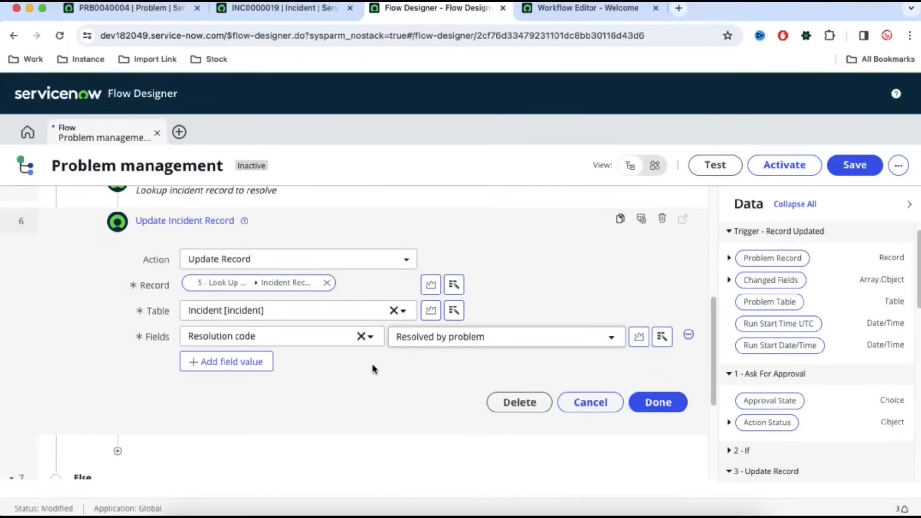
- Add the Resolution notes field with "Resolved By" followed by the trigger Problem Record's Number, and finish the Update Incident Record action
left_click(253, 362)
left_click(281, 364)
type("Res")
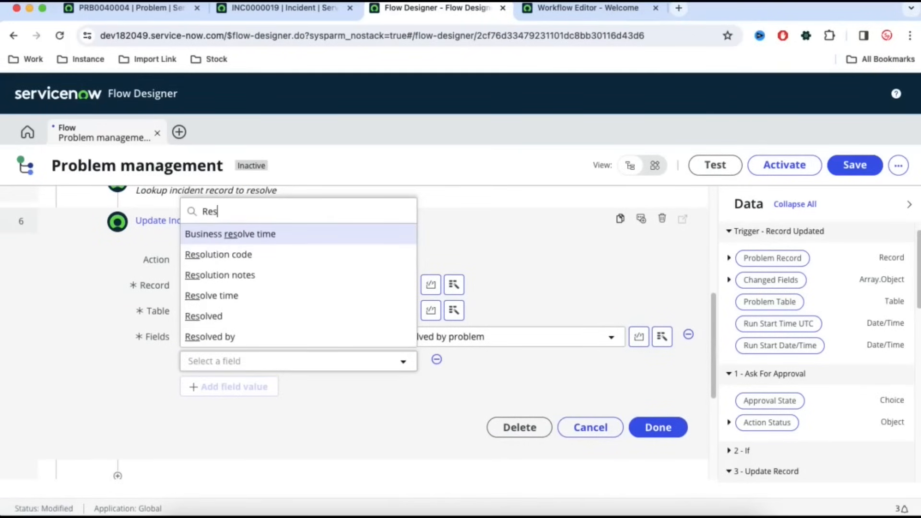
left_click(254, 279)
left_click(415, 364)
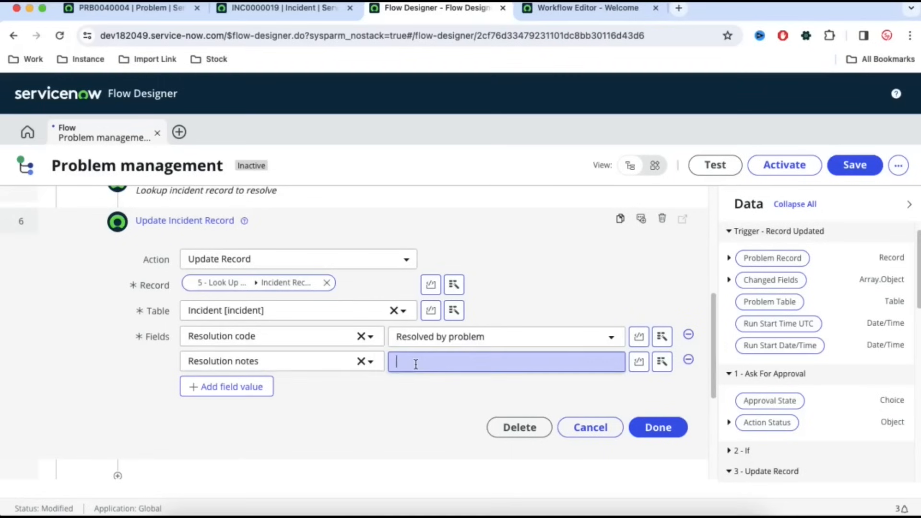
left_click(661, 364)
left_click(655, 291)
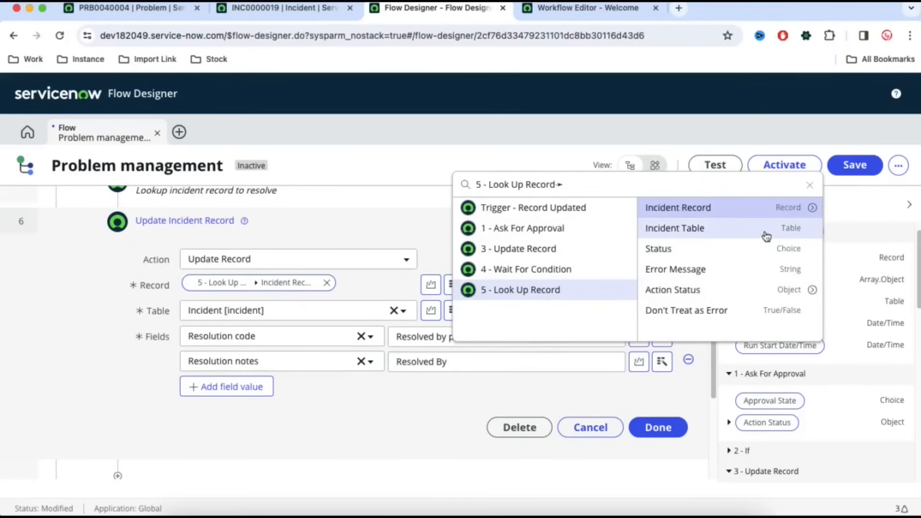
left_click(538, 209)
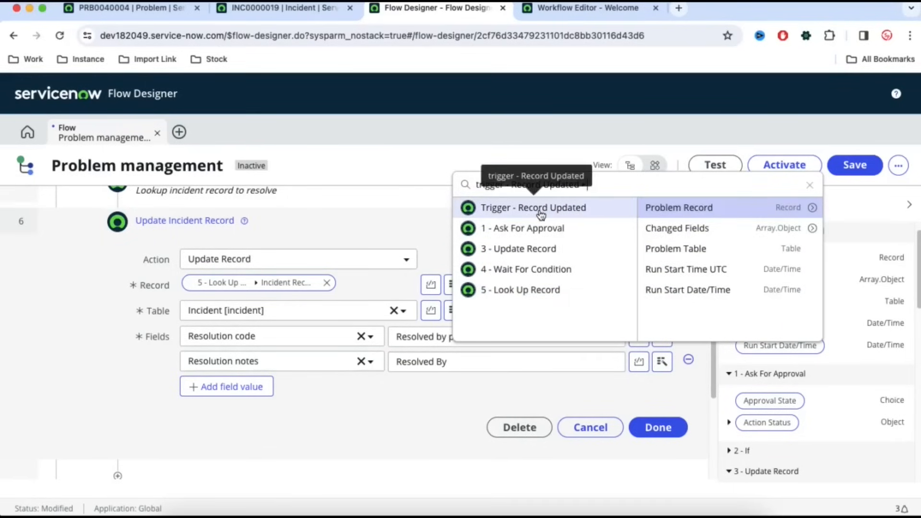
left_click(810, 207)
type("numb")
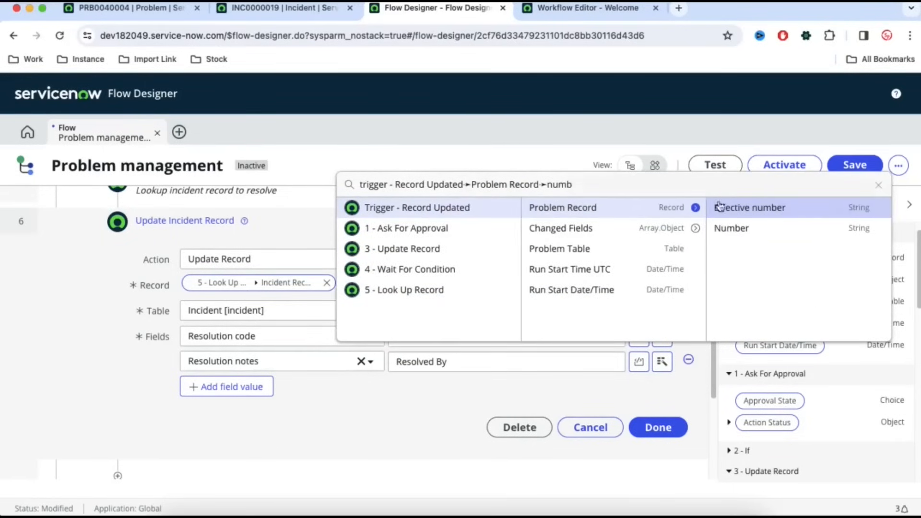
left_click(719, 229)
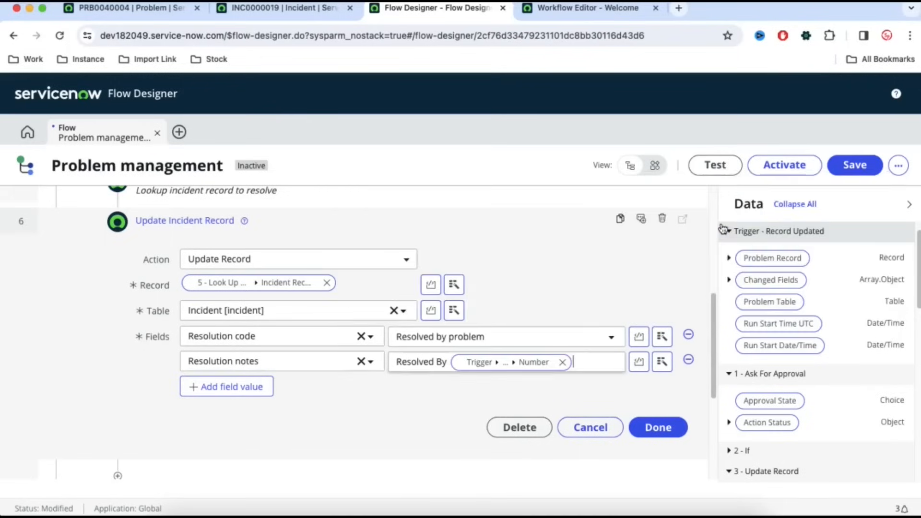
left_click(661, 428)
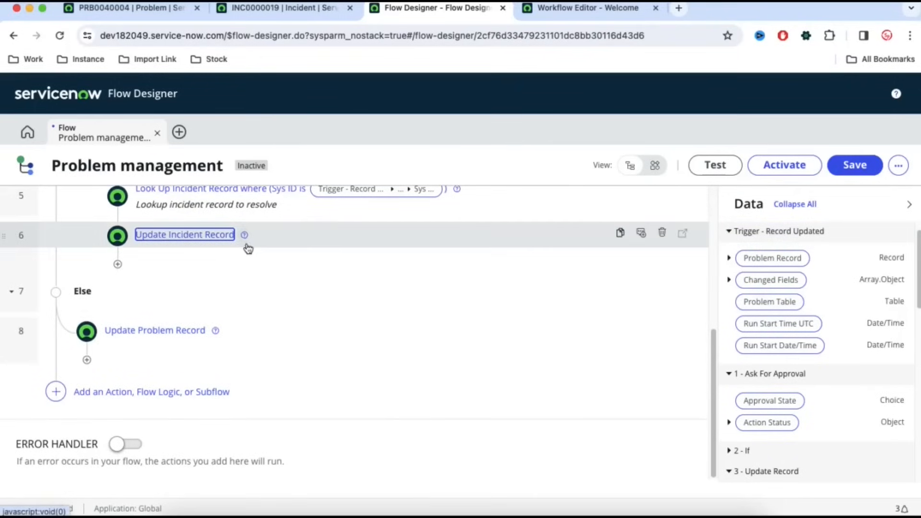
- Annotate the Update Incident Record action with the comment "Resolved Incident"
scroll(248, 245, "up", 1)
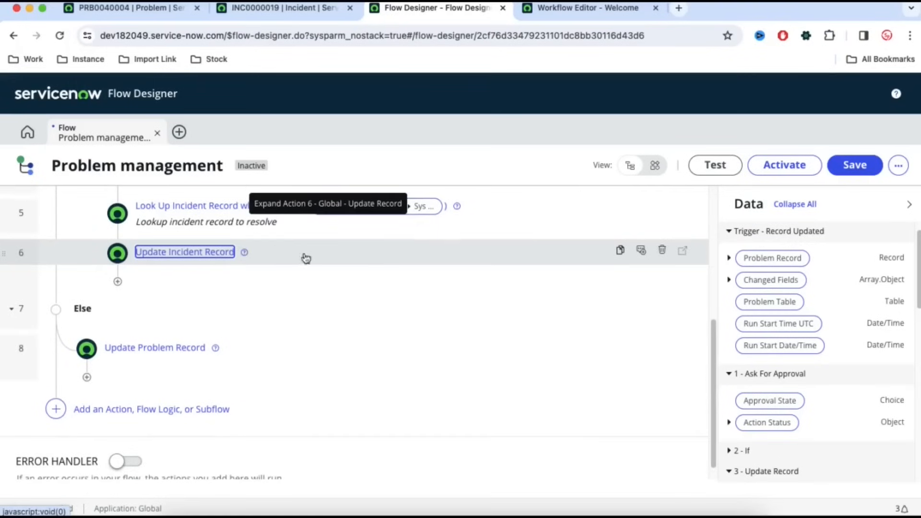
left_click(643, 251)
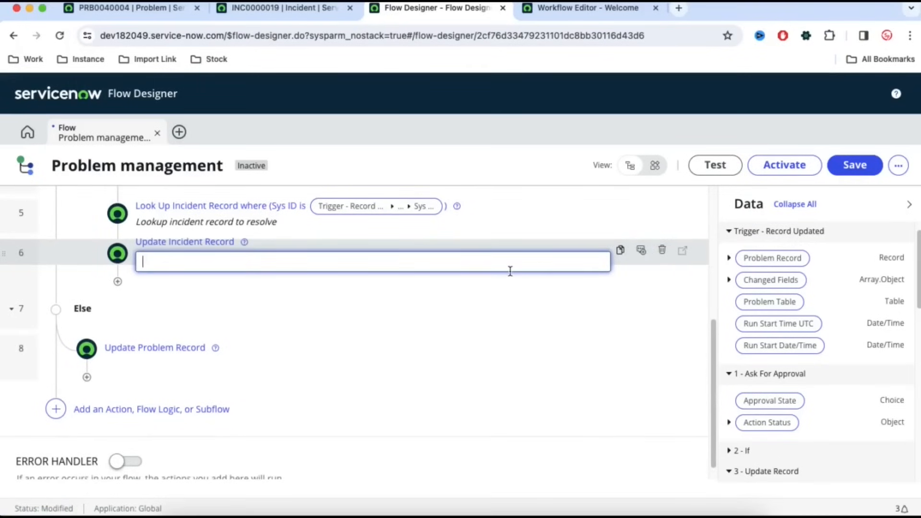
type("Resolved Incident")
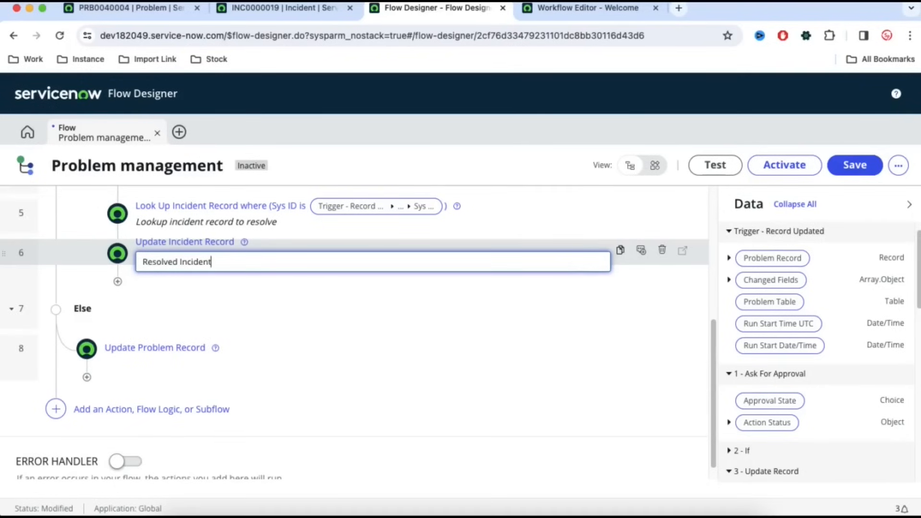
left_click(620, 346)
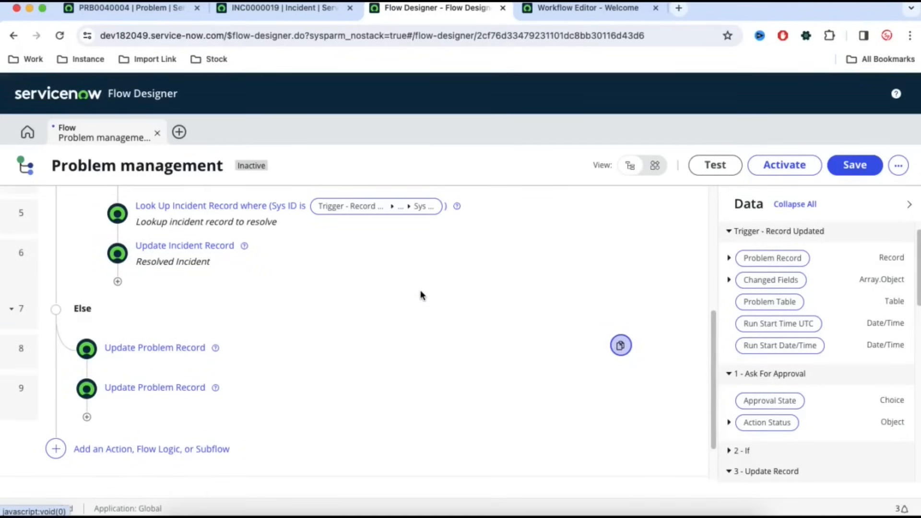
- Add a ServiceNow Core Send Email action after the Update Incident Record action in the approved branch
scroll(420, 292, "up", 2)
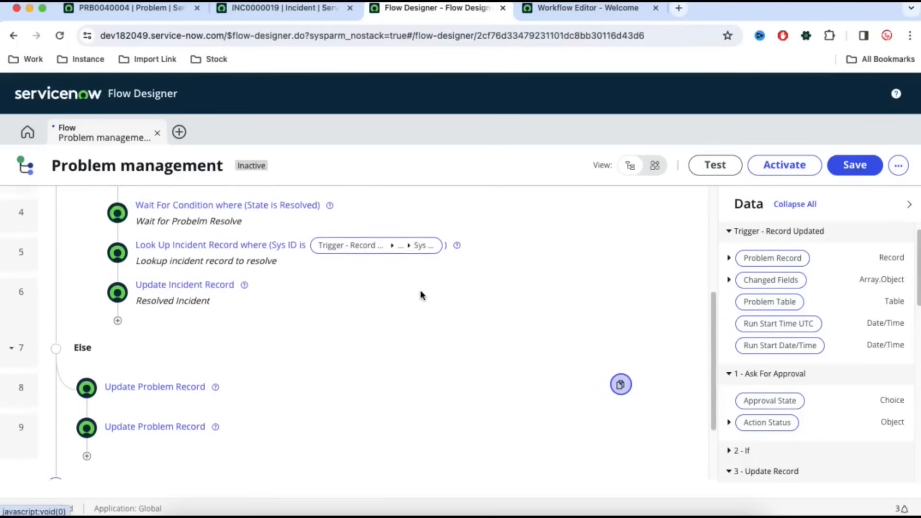
left_click(117, 325)
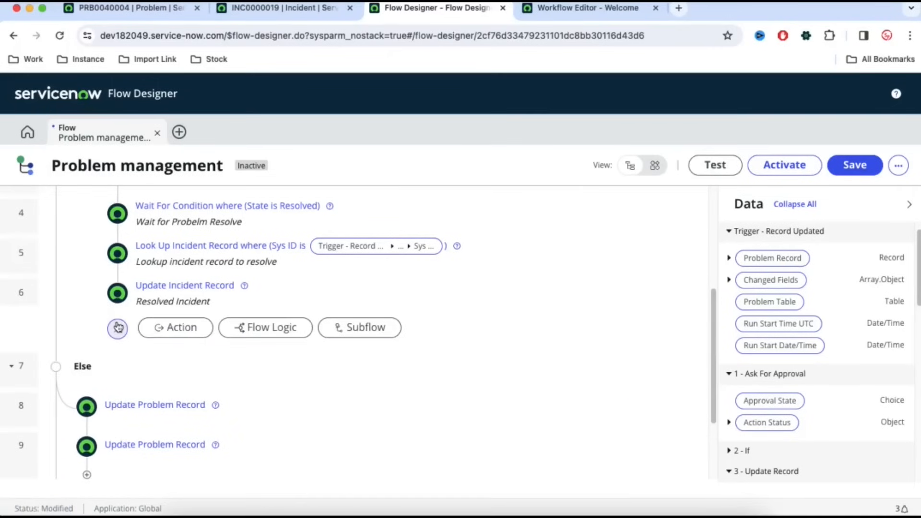
left_click(159, 330)
scroll(304, 384, "down", 1)
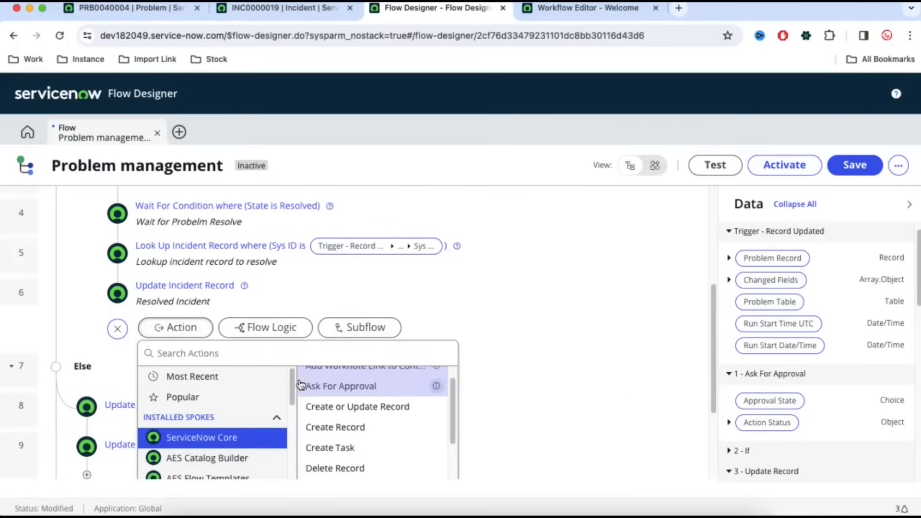
scroll(516, 373, "down", 3)
scroll(389, 386, "down", 3)
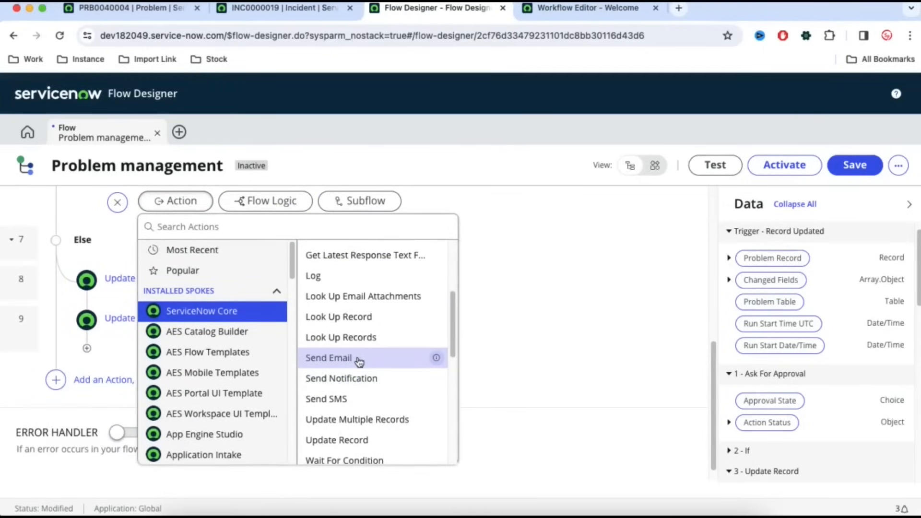
left_click(353, 360)
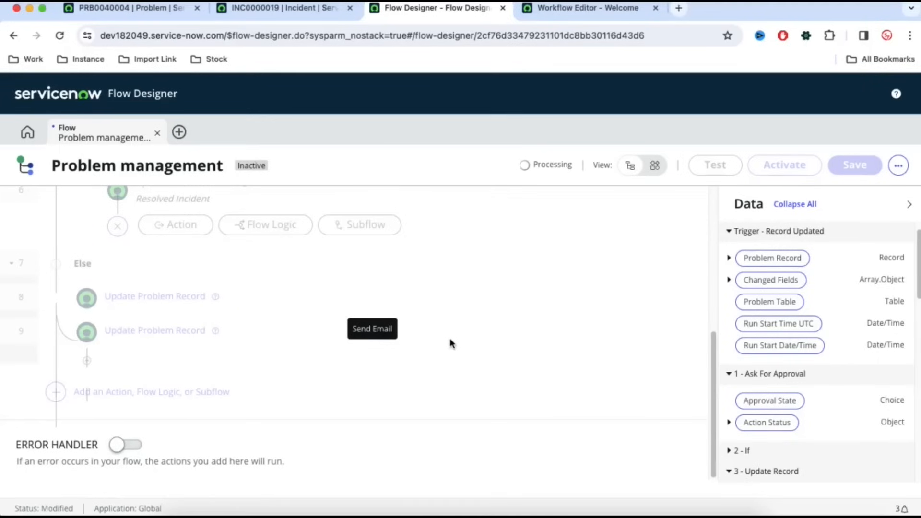
scroll(452, 345, "up", 1)
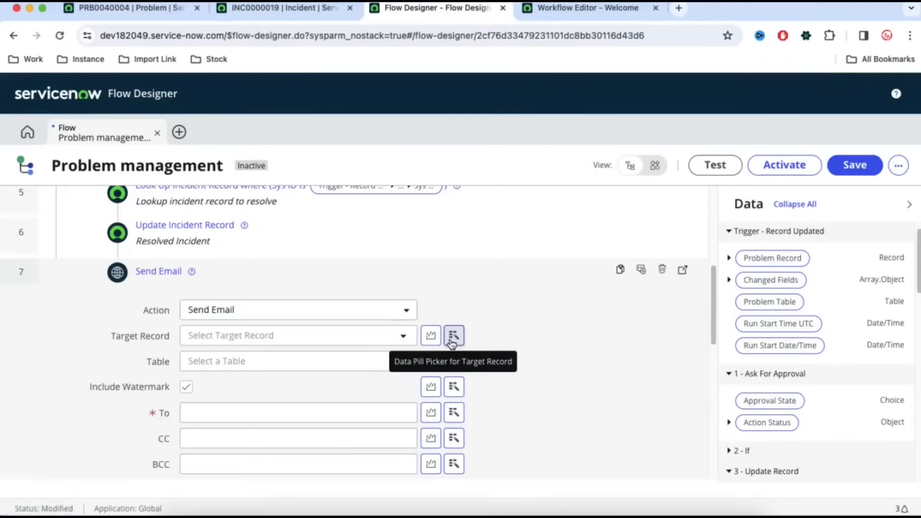
- Set the Send Email recipient to the Caller of the Incident Record from the step 5 Look Up Record
left_click(350, 335)
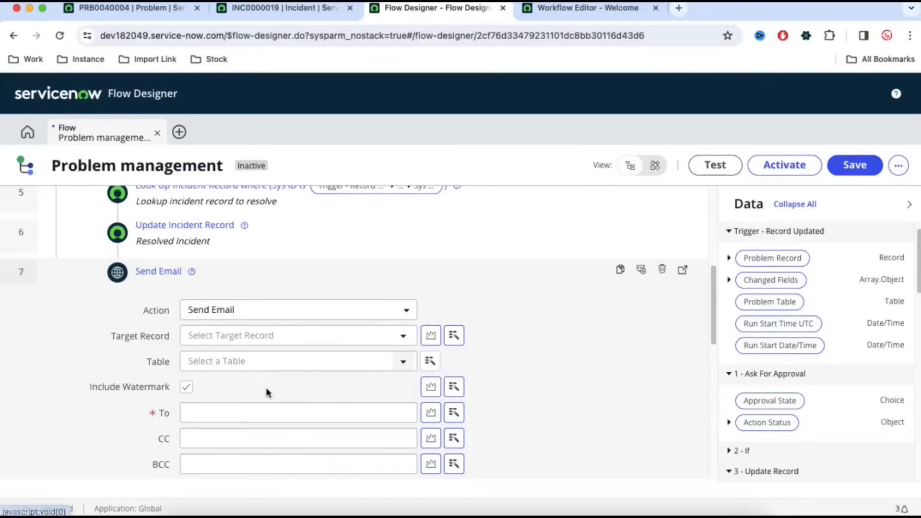
scroll(267, 390, "down", 1)
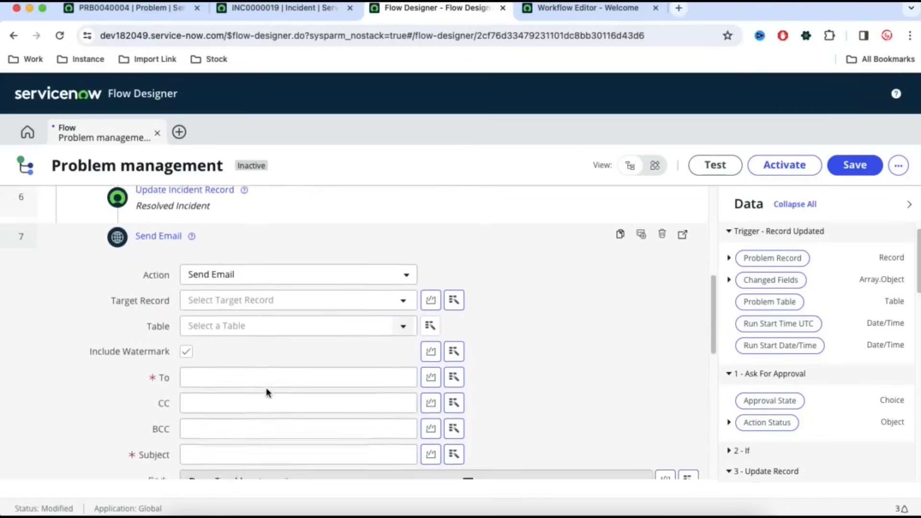
left_click(251, 373)
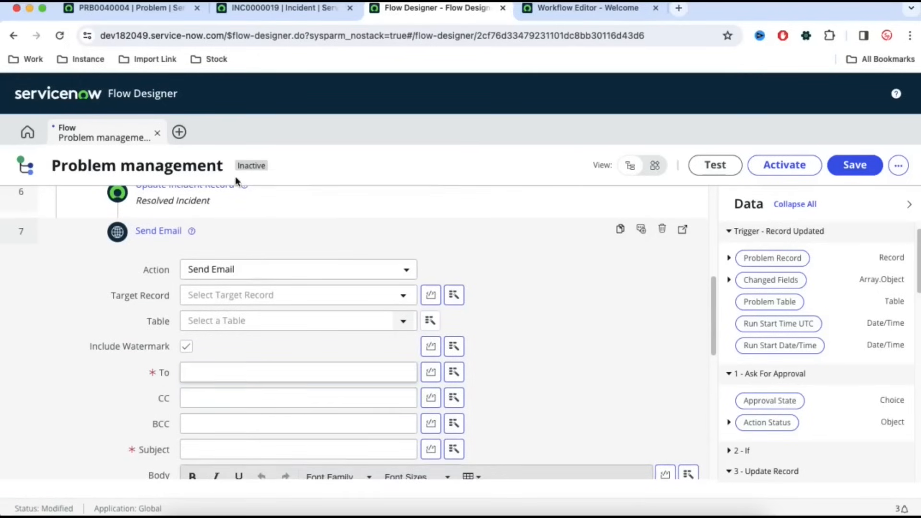
left_click(287, 13)
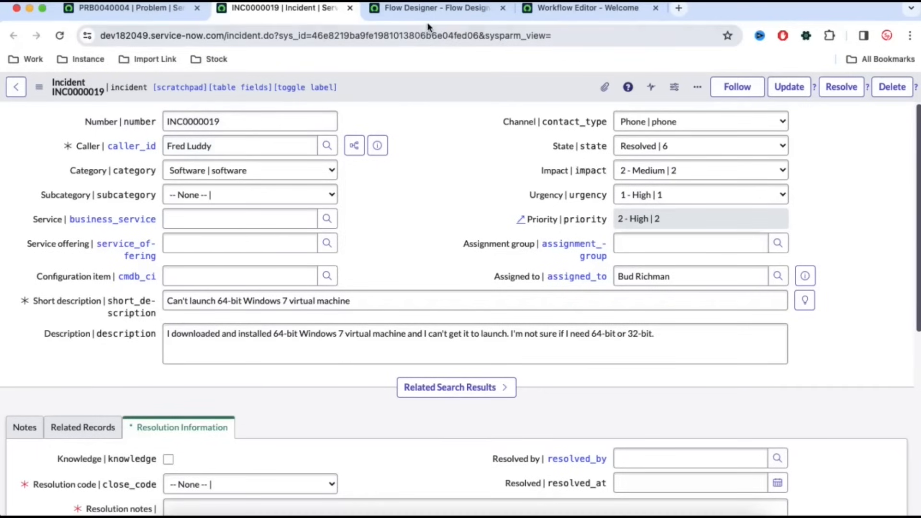
left_click(443, 14)
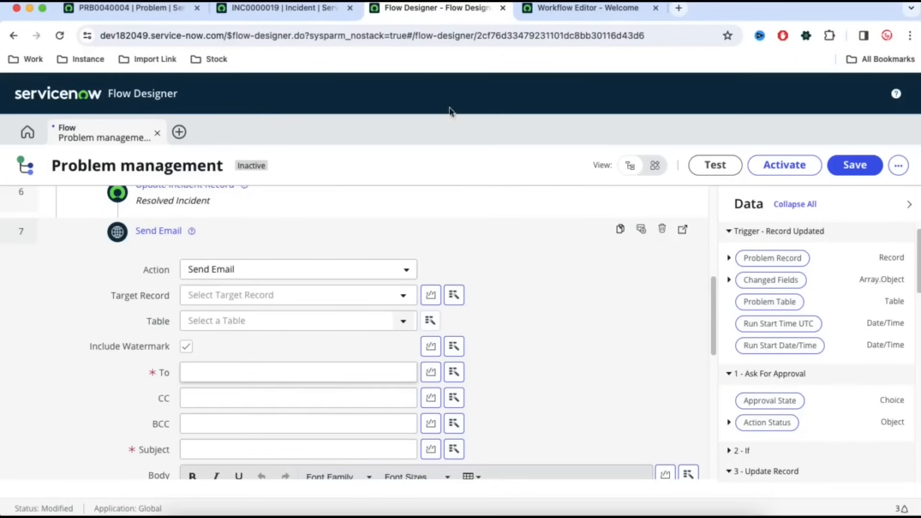
left_click(456, 375)
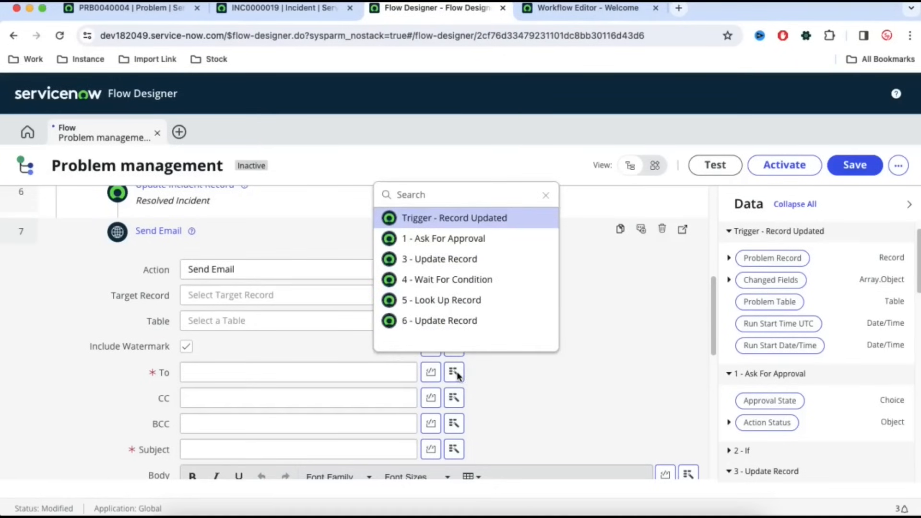
left_click(466, 306)
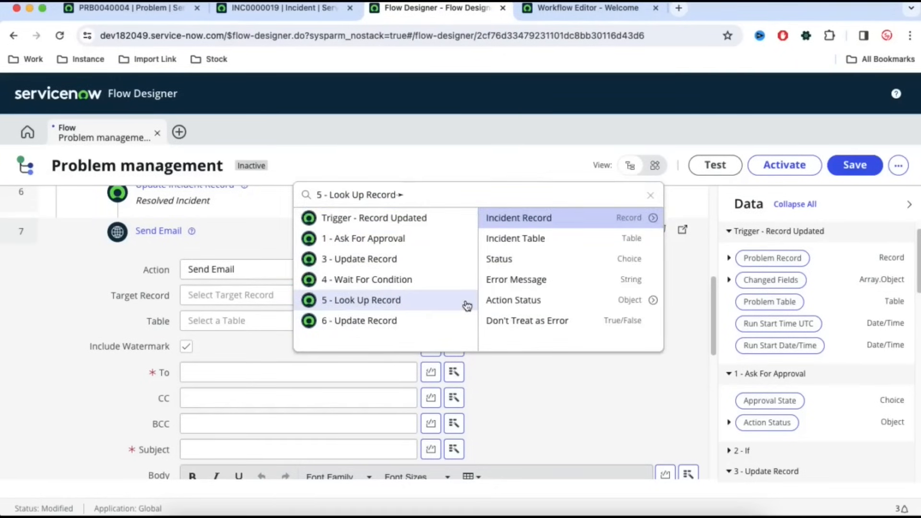
left_click(653, 218)
type("call")
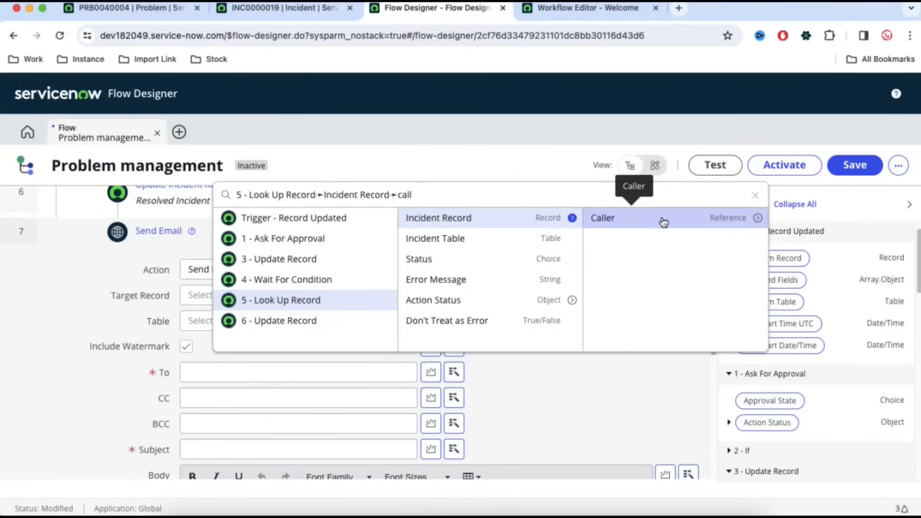
left_click(661, 221)
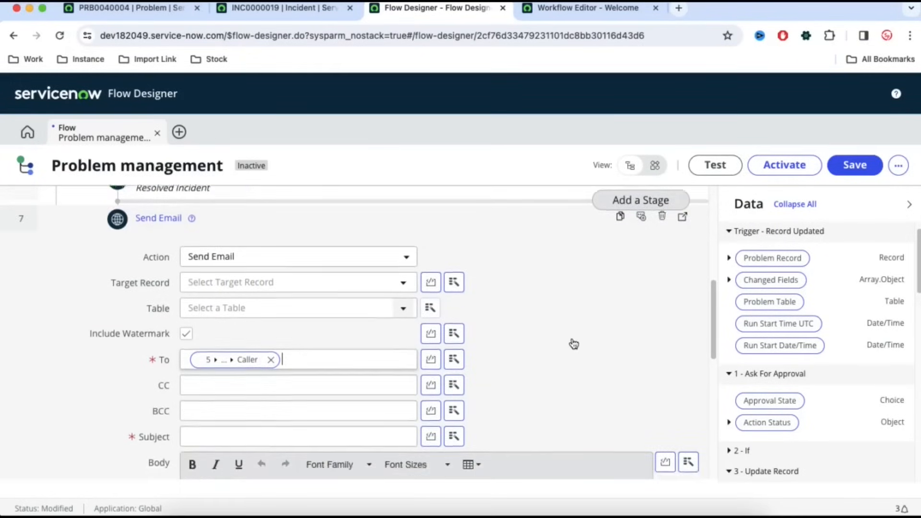
- Start the email subject with "Problem", the trigger Problem Record's Number, and the text "is resolved agains"
scroll(573, 342, "down", 1)
left_click(322, 379)
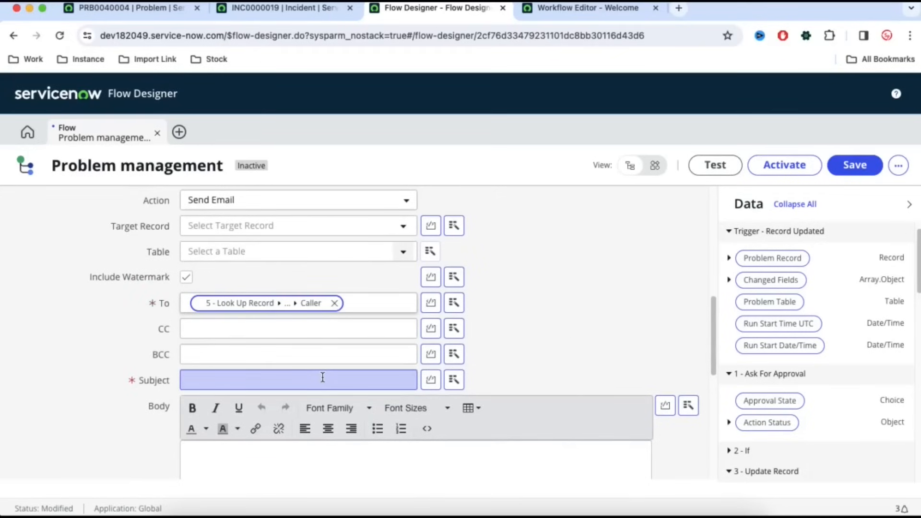
left_click(455, 379)
left_click(458, 228)
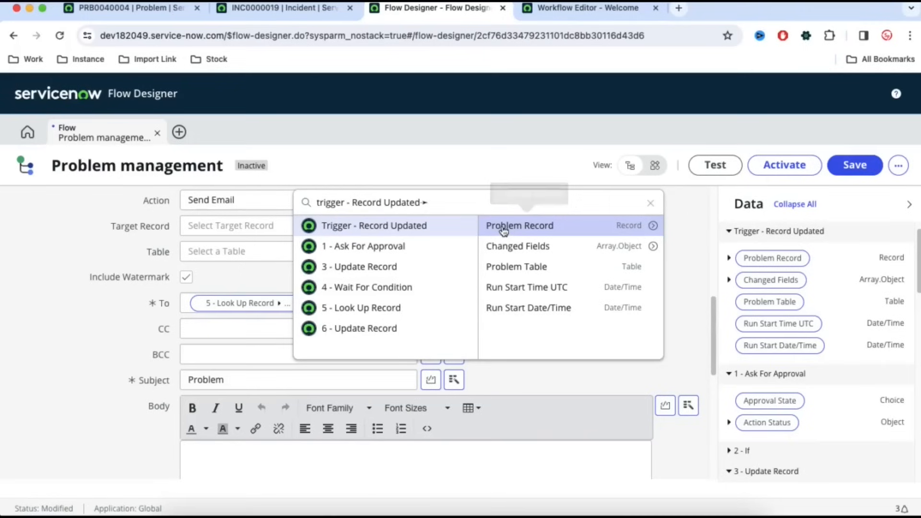
left_click(652, 225)
type("n")
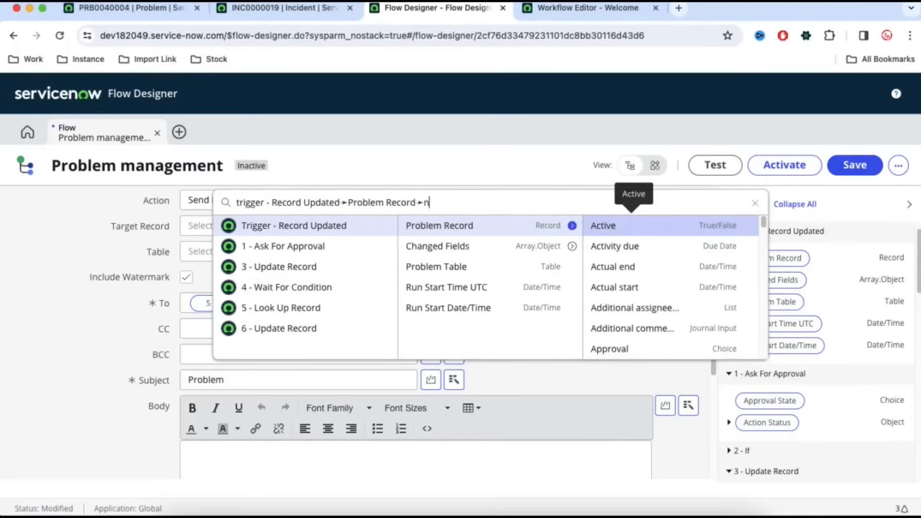
type("um")
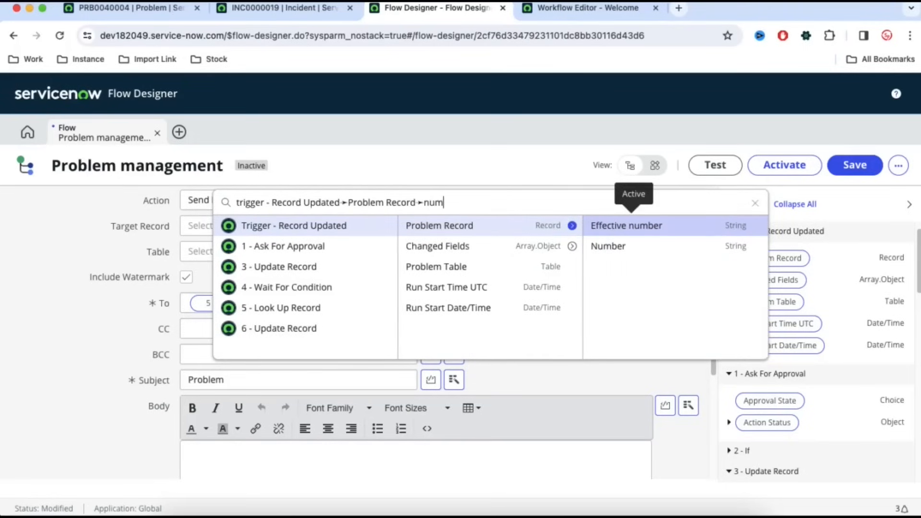
left_click(629, 249)
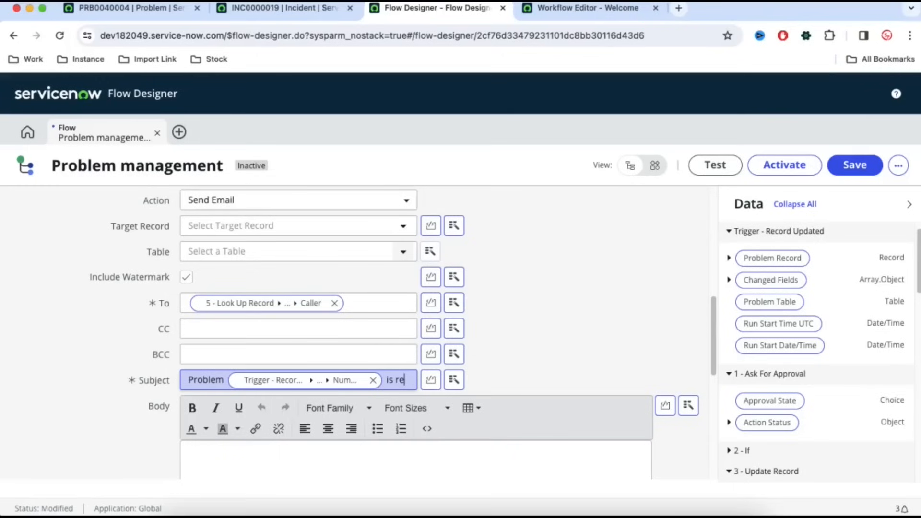
type("is resolved agains")
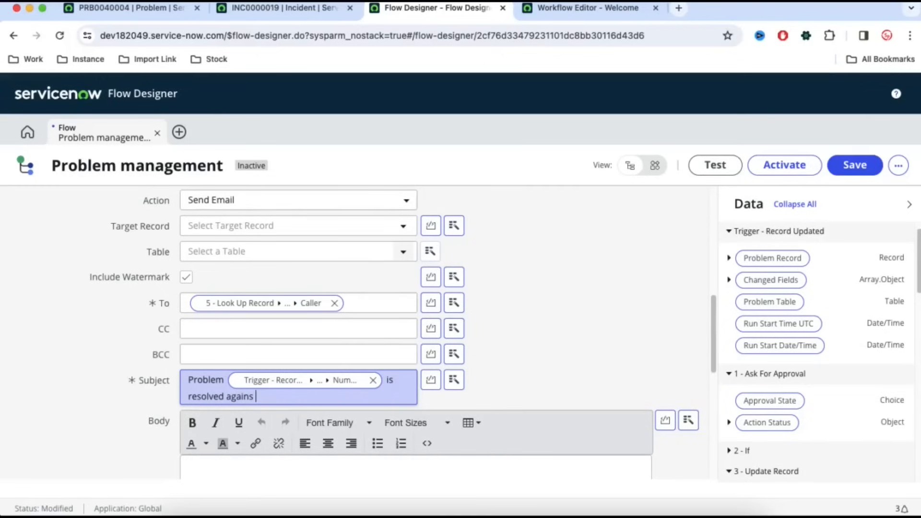
- Append the Number of the Incident Record from the step 5 Look Up Record to the email subject
left_click(455, 380)
left_click(459, 309)
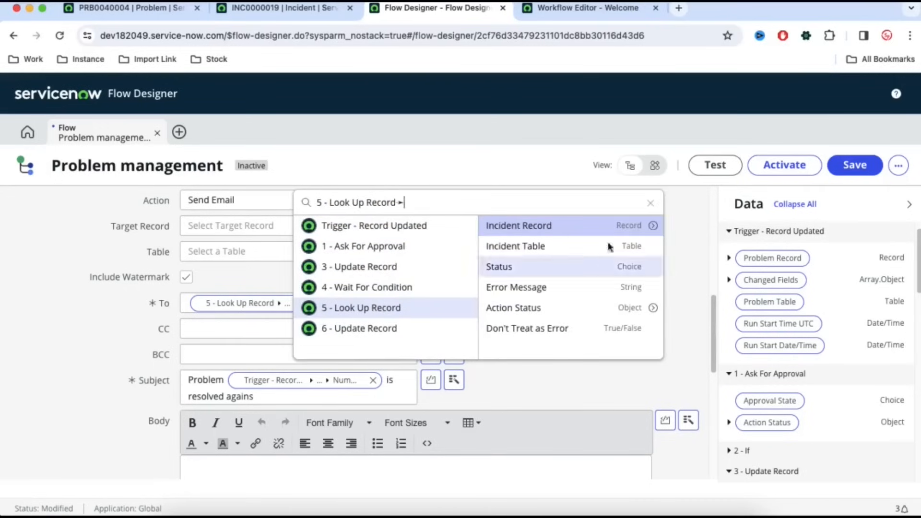
left_click(650, 226)
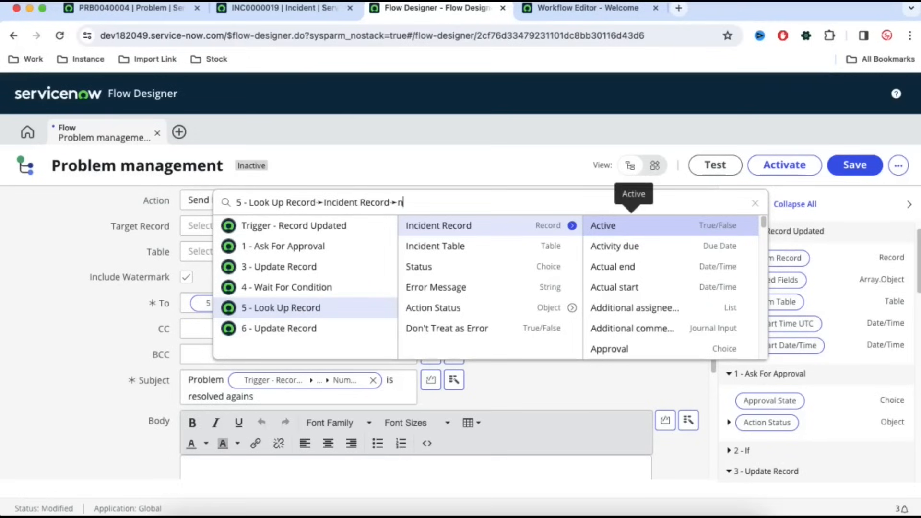
type("num")
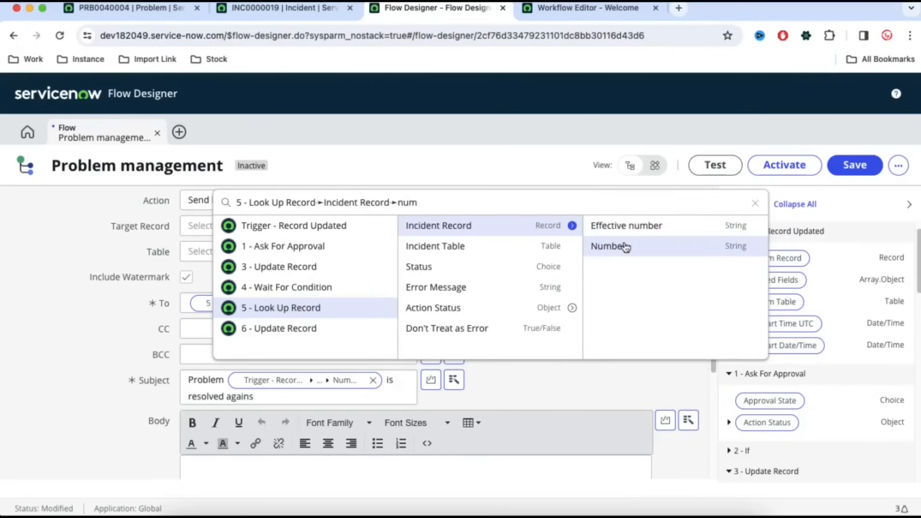
left_click(610, 246)
- Write the email body as "Hi", the looked-up incident Caller's Name, a comma and "Incident & problem resolved.", and finish the Send Email action
scroll(569, 345, "down", 2)
left_click(309, 403)
type("Hi")
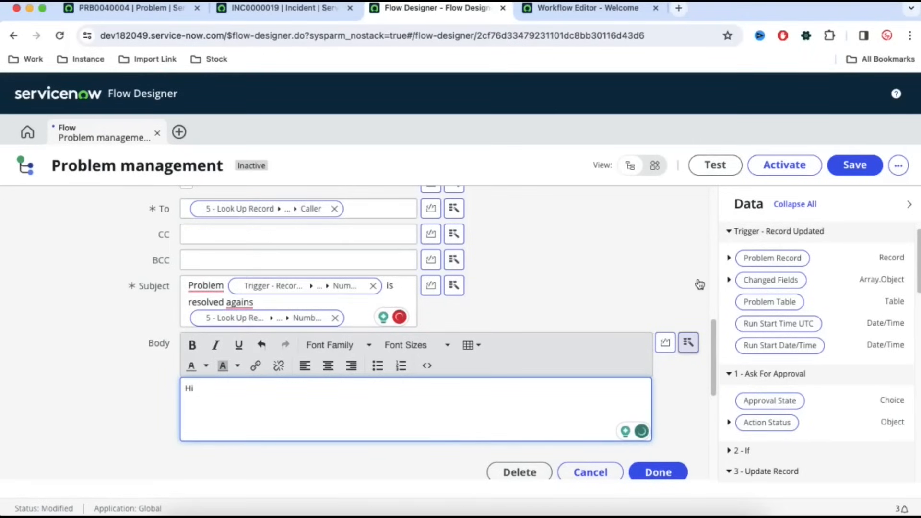
left_click(689, 343)
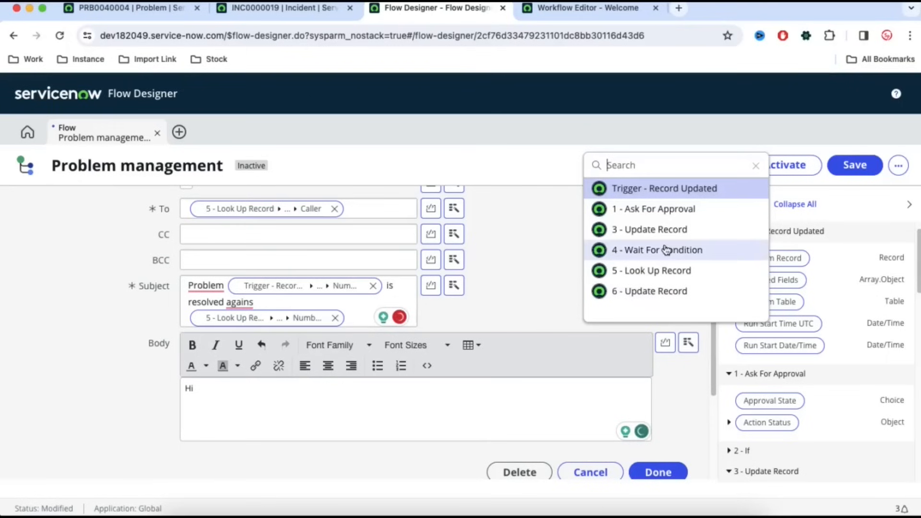
left_click(655, 270)
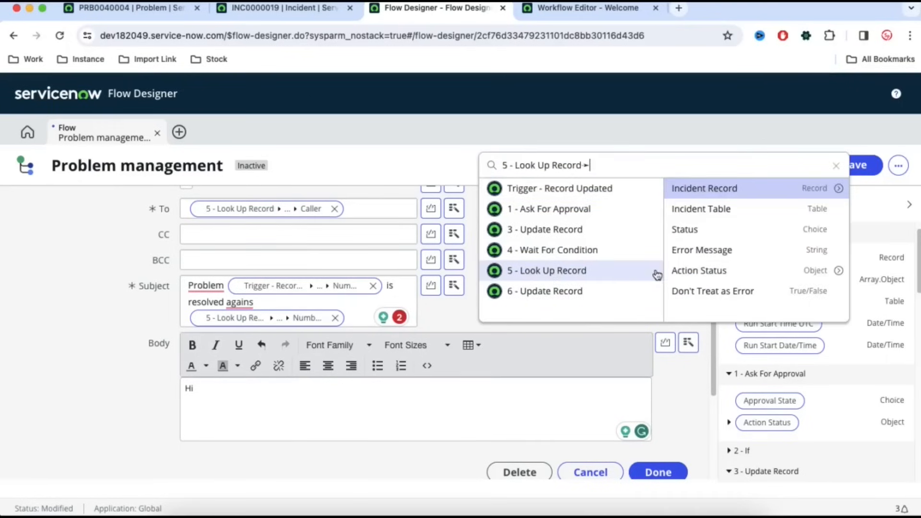
left_click(838, 188)
type("ca")
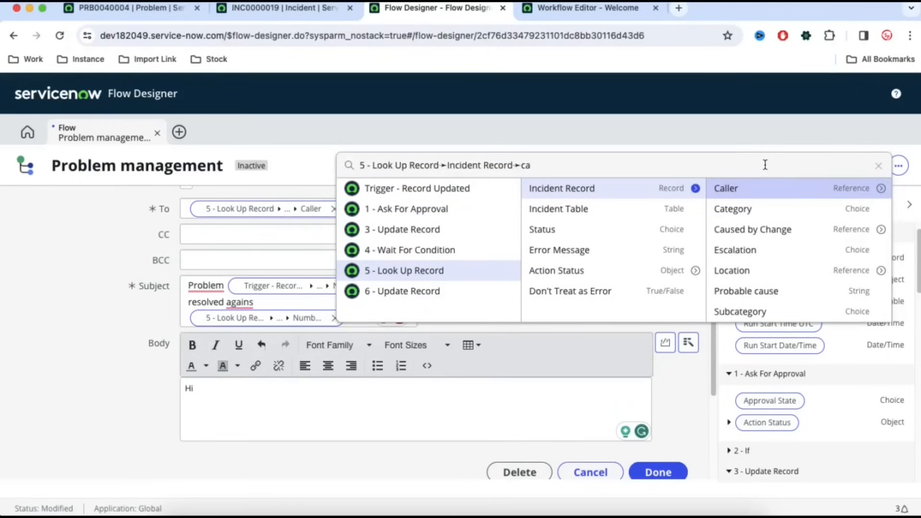
left_click(882, 189)
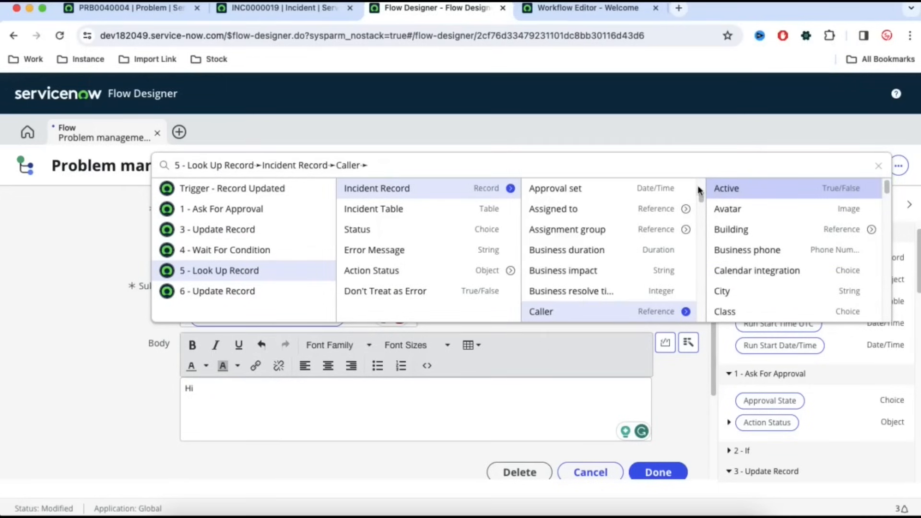
type("nam")
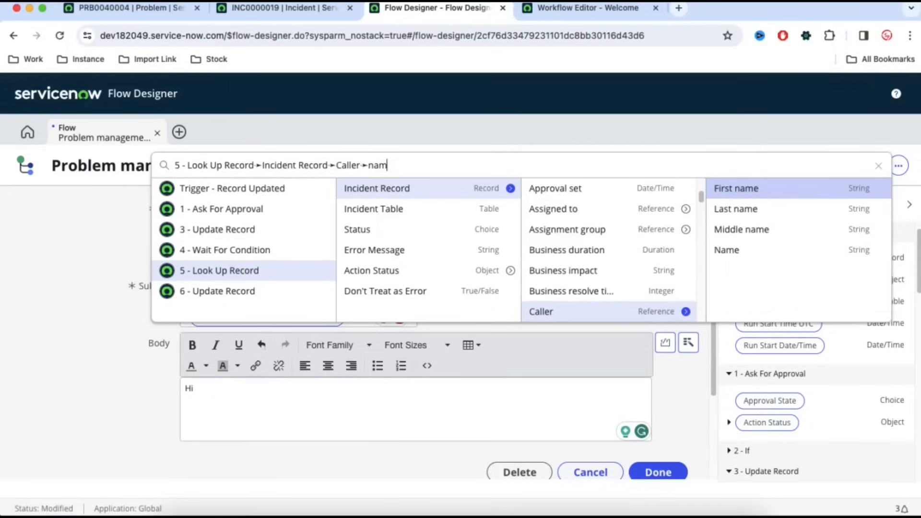
left_click(723, 251)
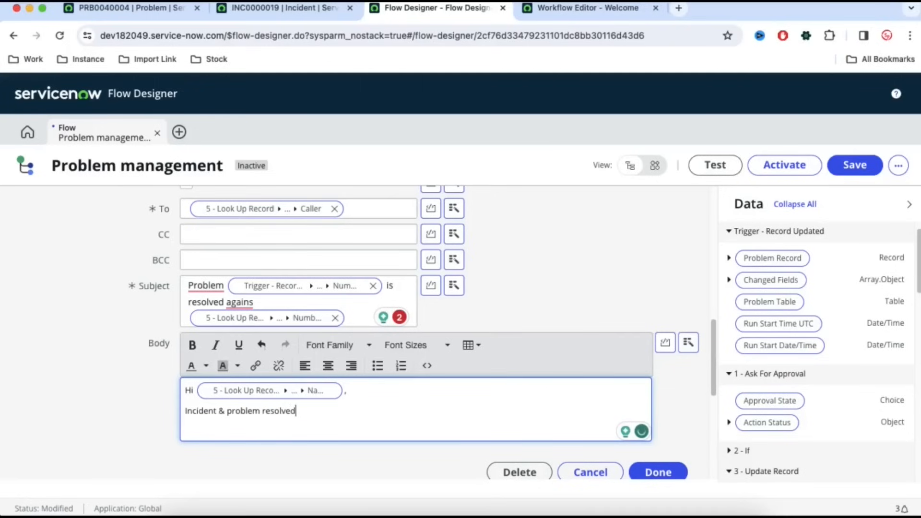
left_click(662, 476)
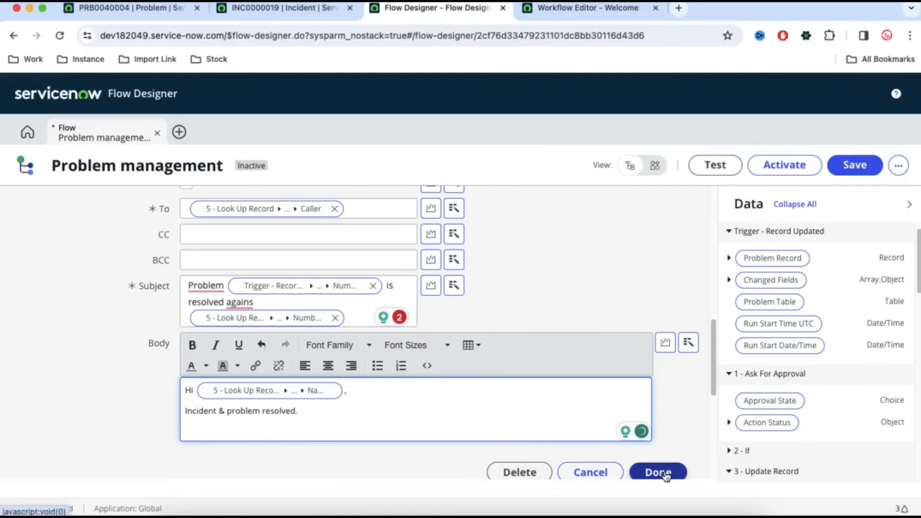
left_click(664, 473)
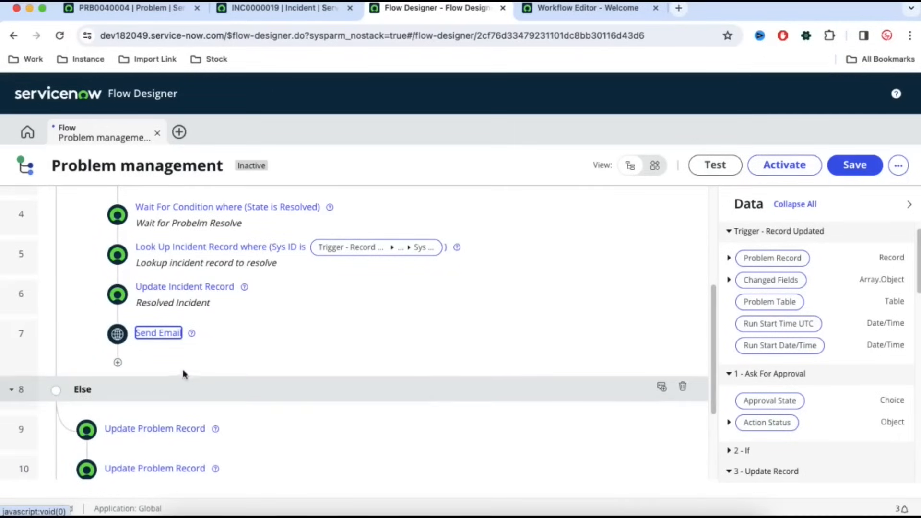
left_click(118, 362)
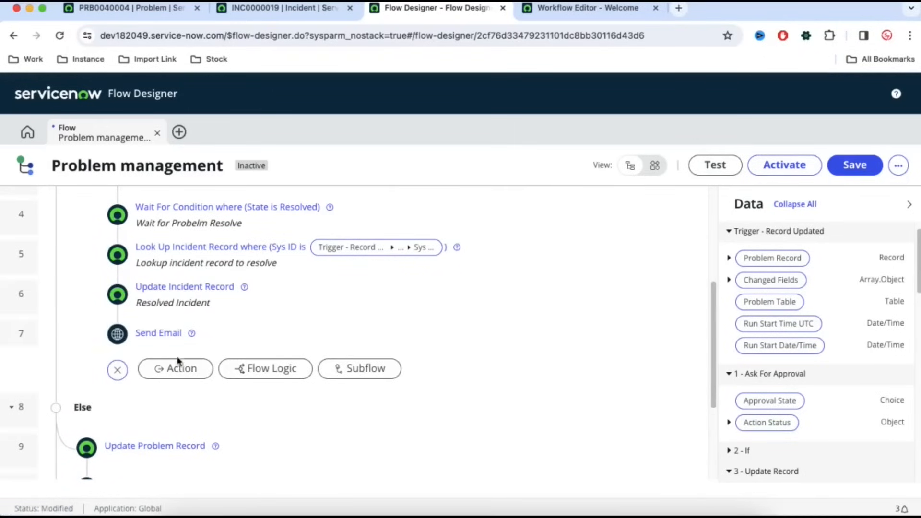
left_click(267, 368)
scroll(269, 449, "down", 6)
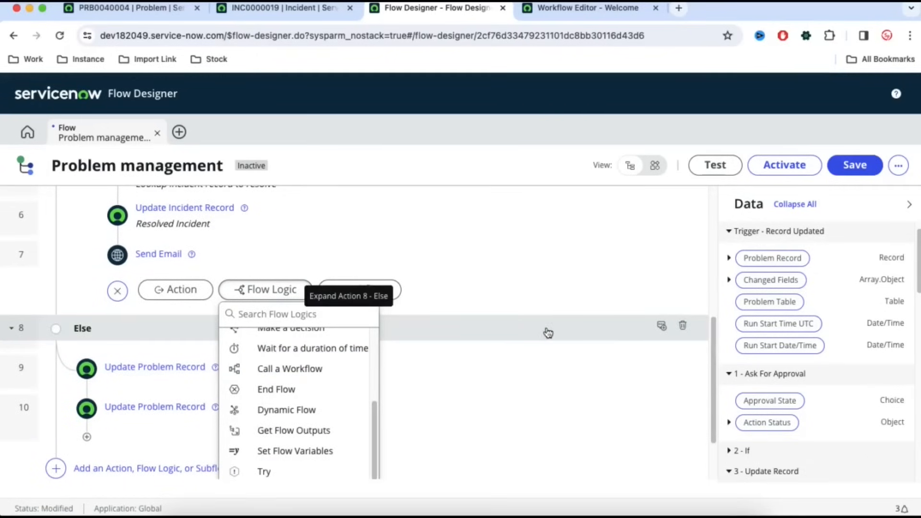
- Activate the Problem management flow and confirm the activation
left_click(786, 168)
left_click(563, 260)
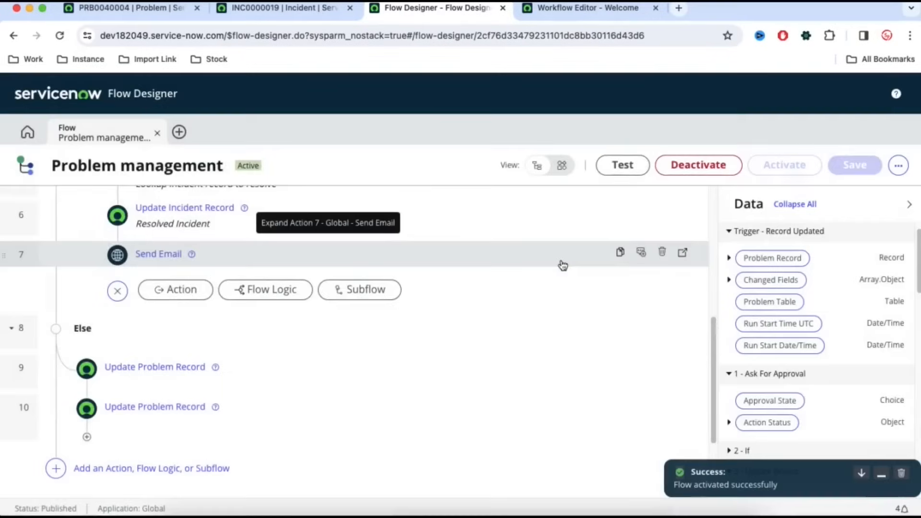
- Start a new problem record in the Problem form and set First reported by to INC0000019
left_click(104, 10)
left_click_drag(91, 124, 6, 126)
type("cr")
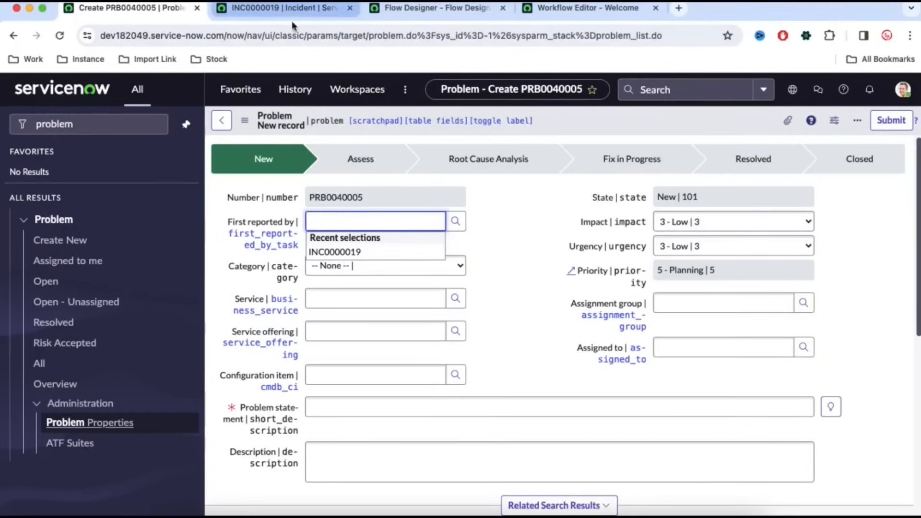
left_click(338, 251)
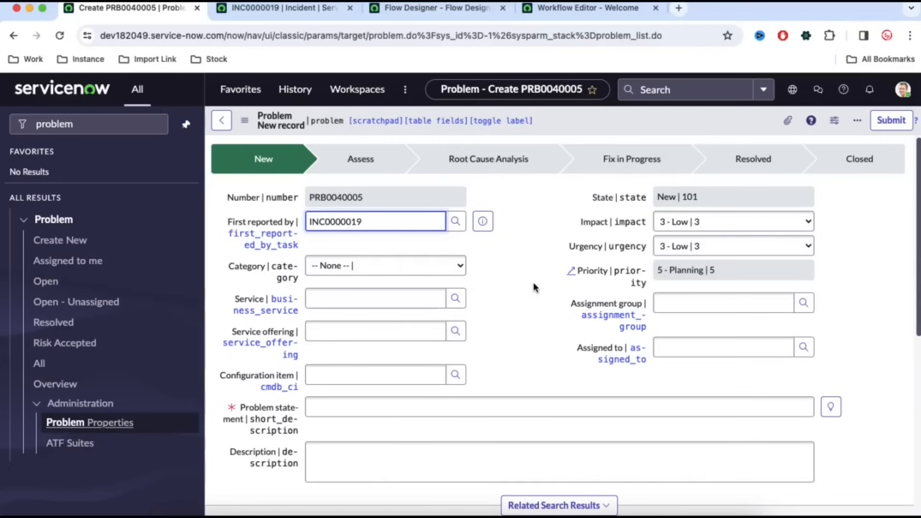
- Enter "Flow testing" as the problem statement and save the new problem record, staying on its form
scroll(536, 286, "down", 1)
left_click(361, 373)
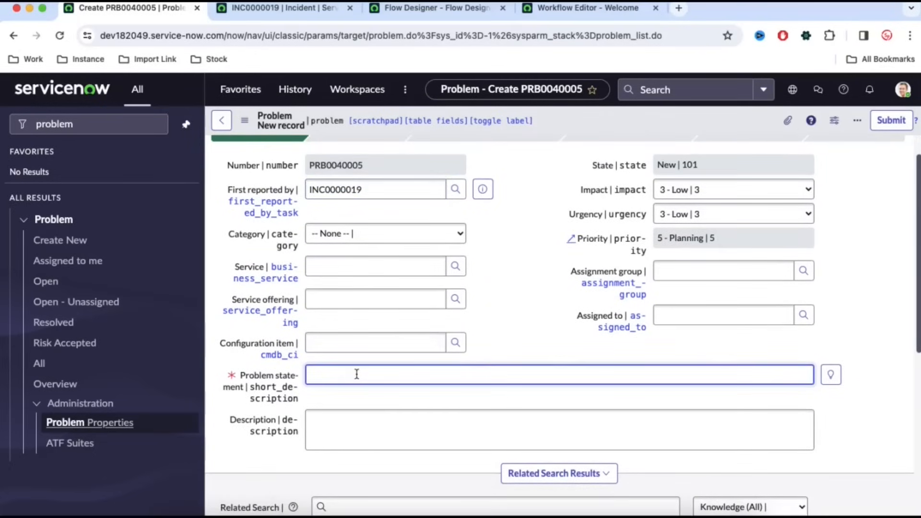
key("BackSpace")
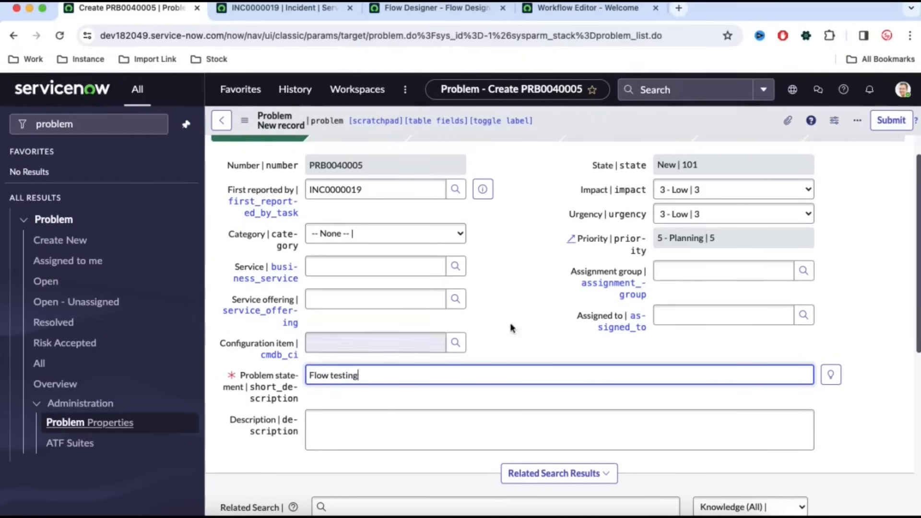
right_click(569, 130)
left_click(577, 137)
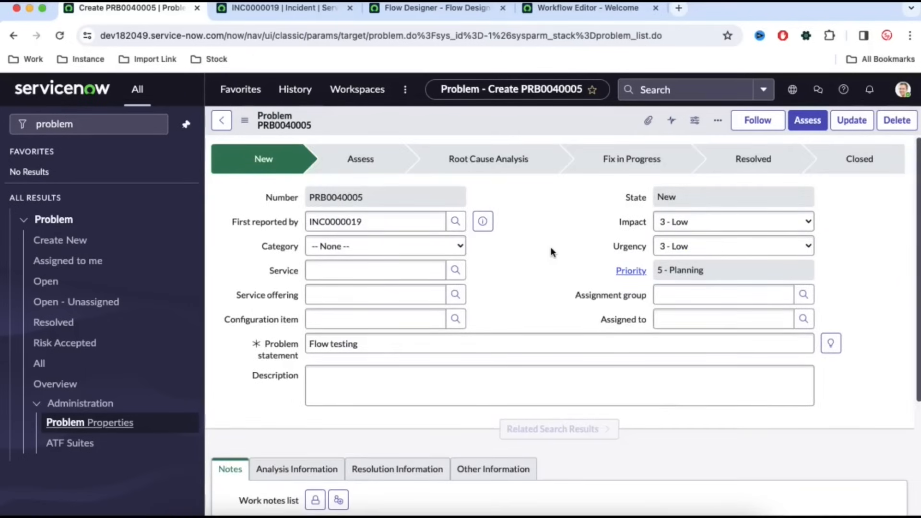
- Look over the saved problem record and bring up the list of recent flow executions in Flow Designer
scroll(552, 251, "down", 6)
scroll(552, 251, "down", 2)
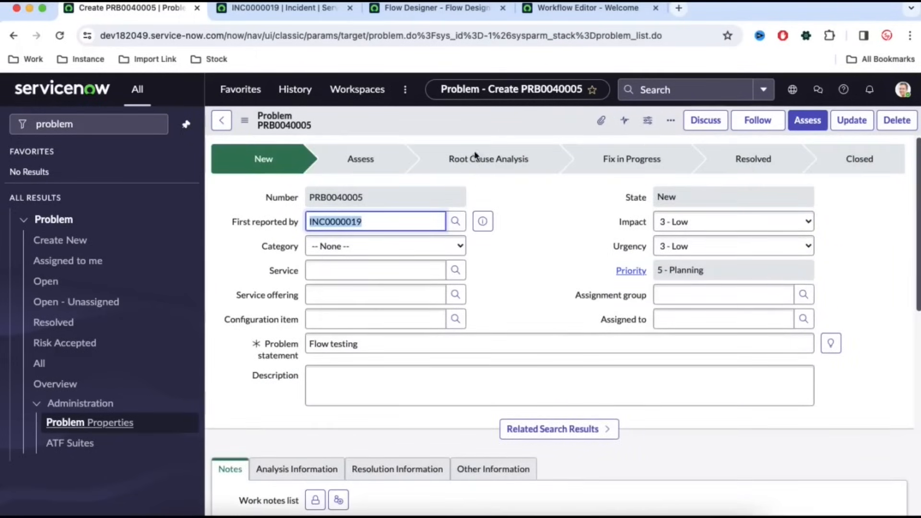
left_click(435, 10)
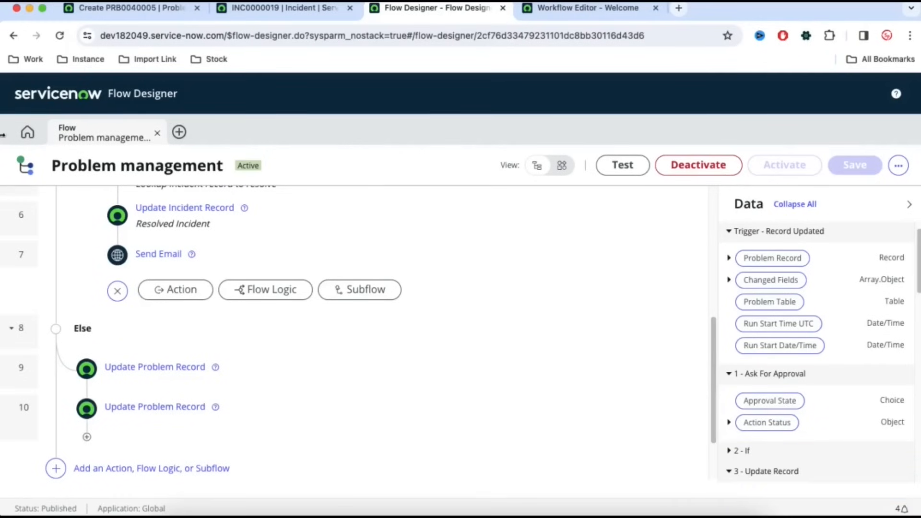
left_click(28, 133)
left_click(221, 180)
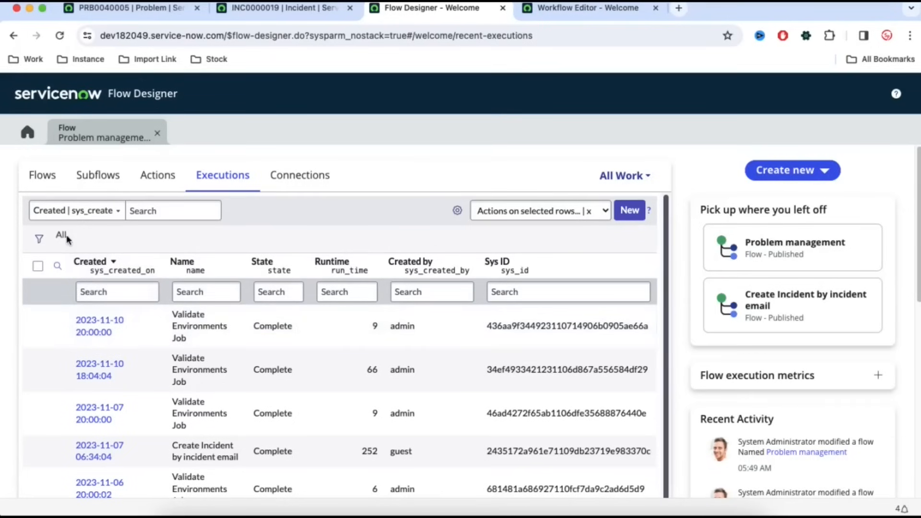
- Move problem PRB0040005 to the Assess state, assigning it to Problem Administrator
left_click(126, 8)
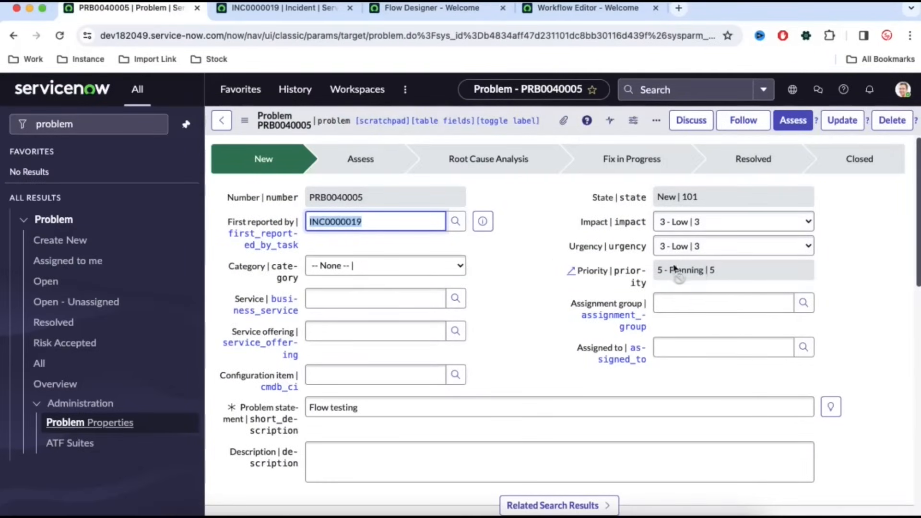
left_click(793, 120)
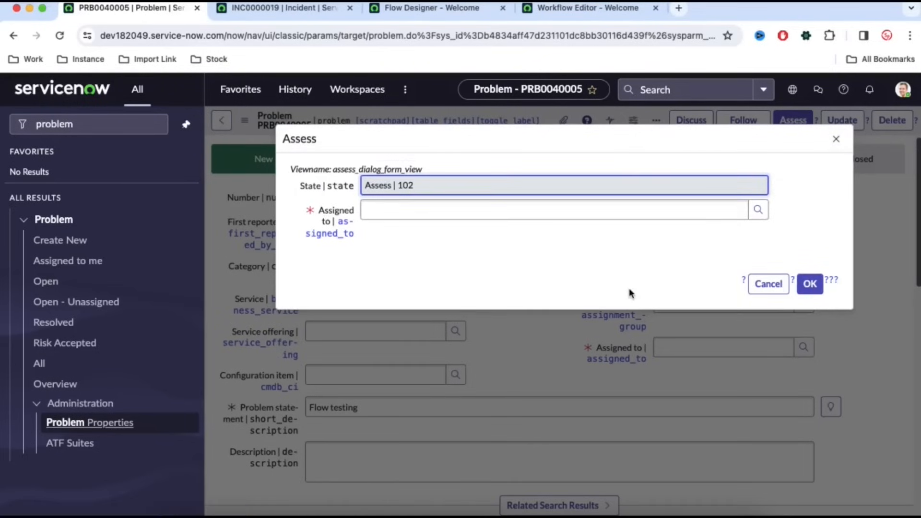
left_click(757, 211)
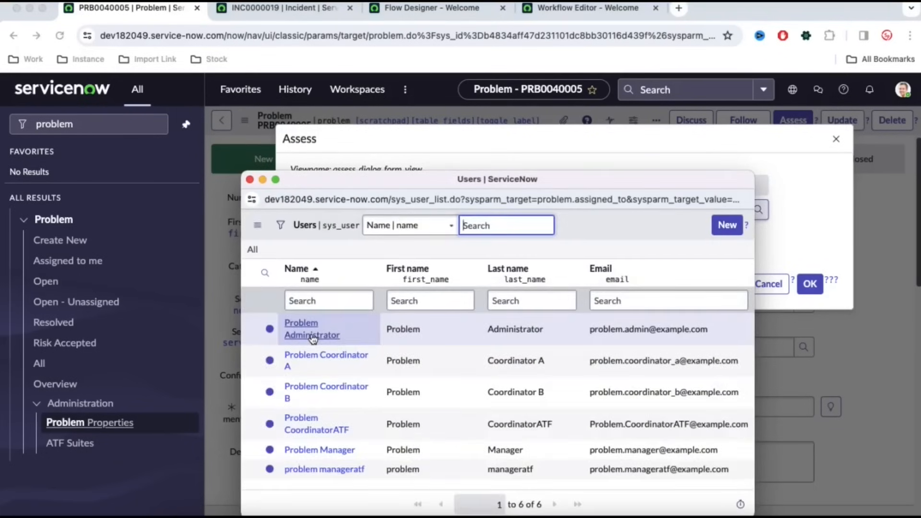
left_click(313, 336)
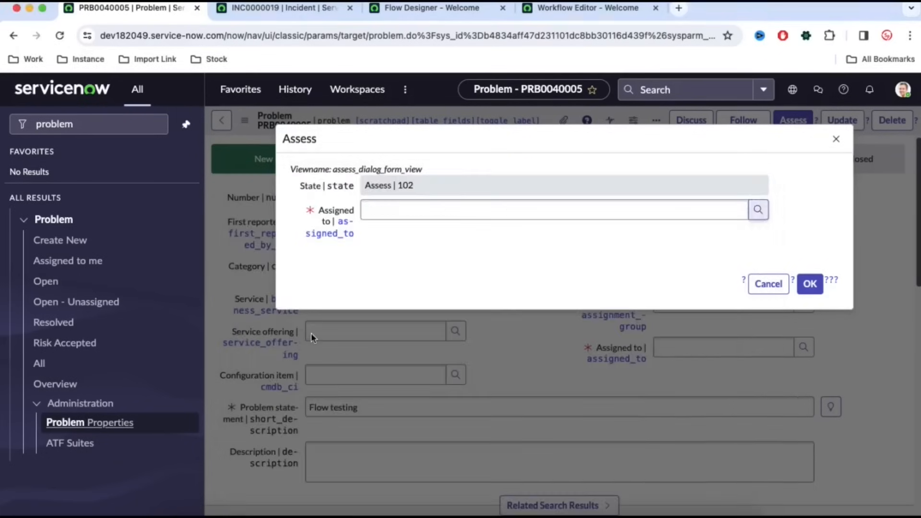
left_click(809, 283)
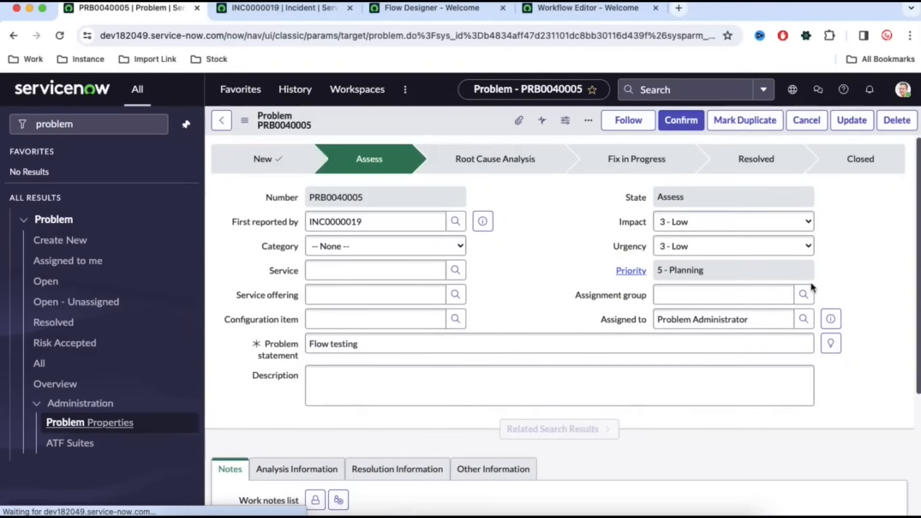
- Show the approvers related to problem PRB0040005 to check its approval request
scroll(616, 334, "down", 10)
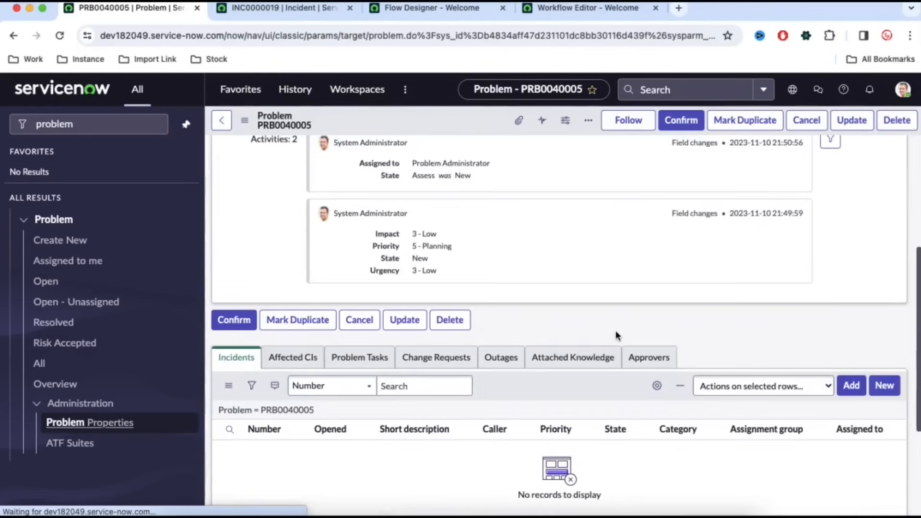
scroll(603, 462, "down", 10)
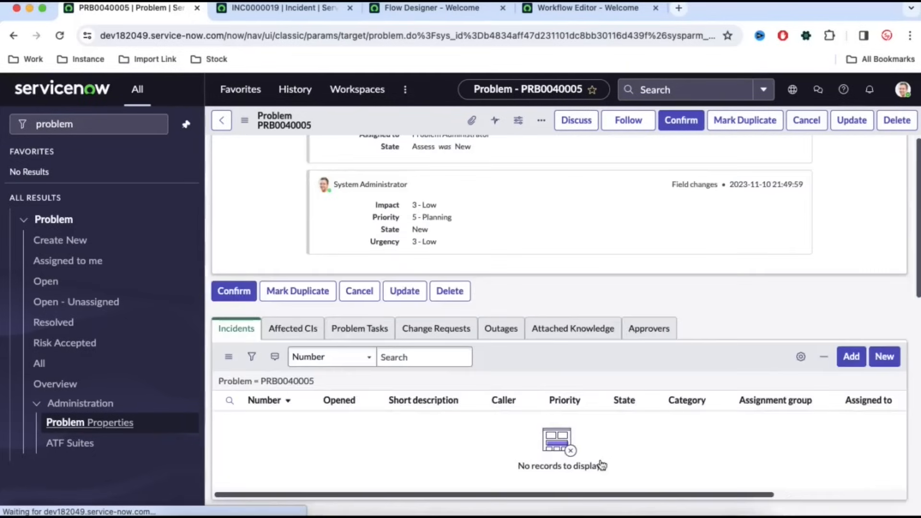
left_click(649, 328)
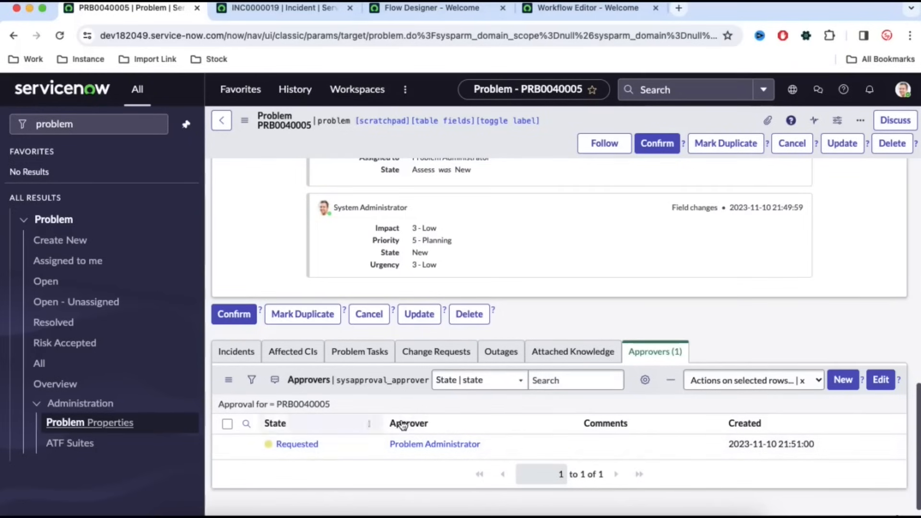
- Refresh the flow executions list in Flow Designer and open the newest Problem management execution's details
scroll(401, 425, "up", 15)
left_click(422, 8)
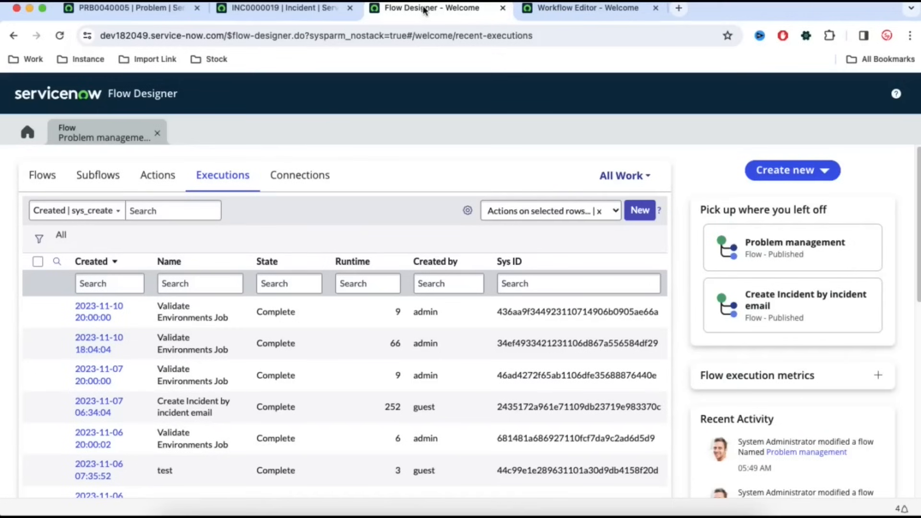
left_click(61, 234)
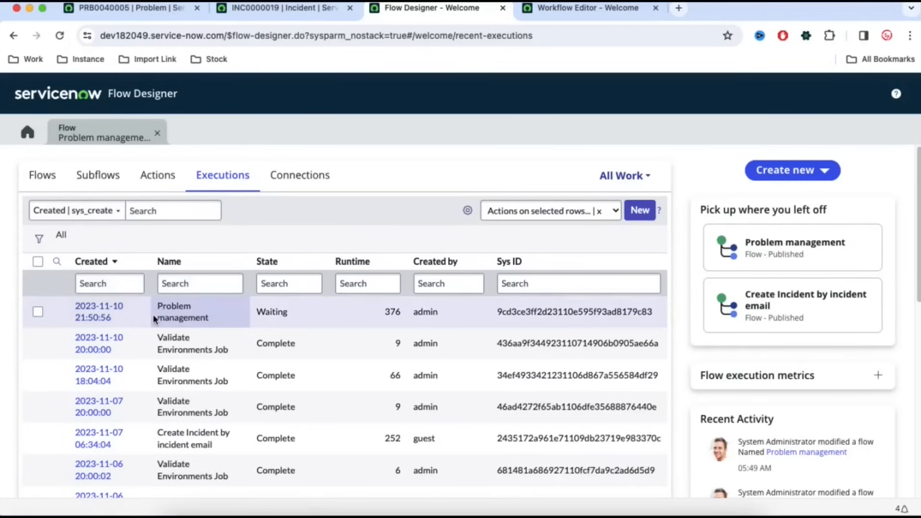
left_click(101, 312)
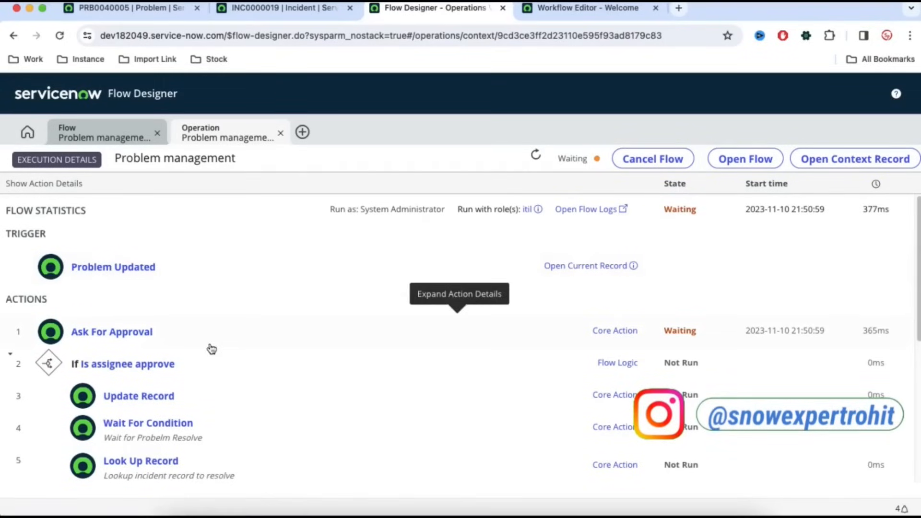
- Approve the requested approval in the problem's approvers list and return to the problem form
left_click(166, 11)
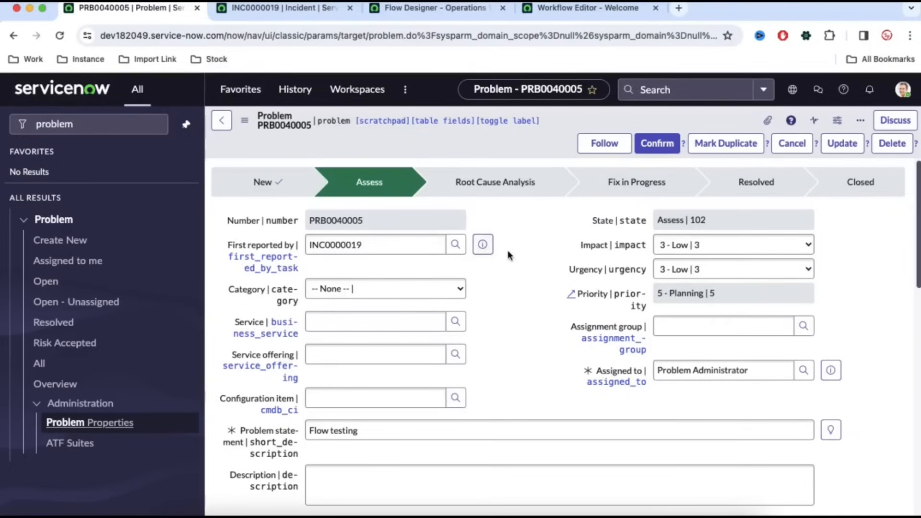
scroll(506, 309, "down", 20)
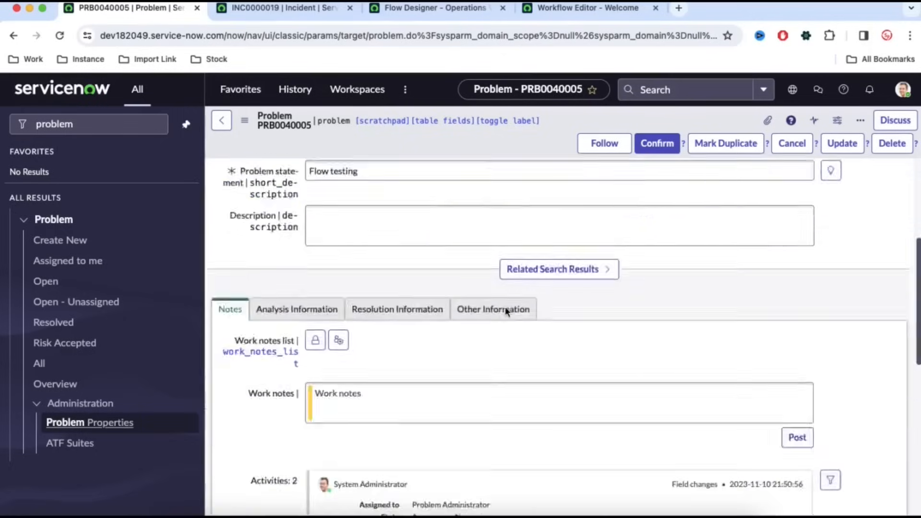
right_click(347, 432)
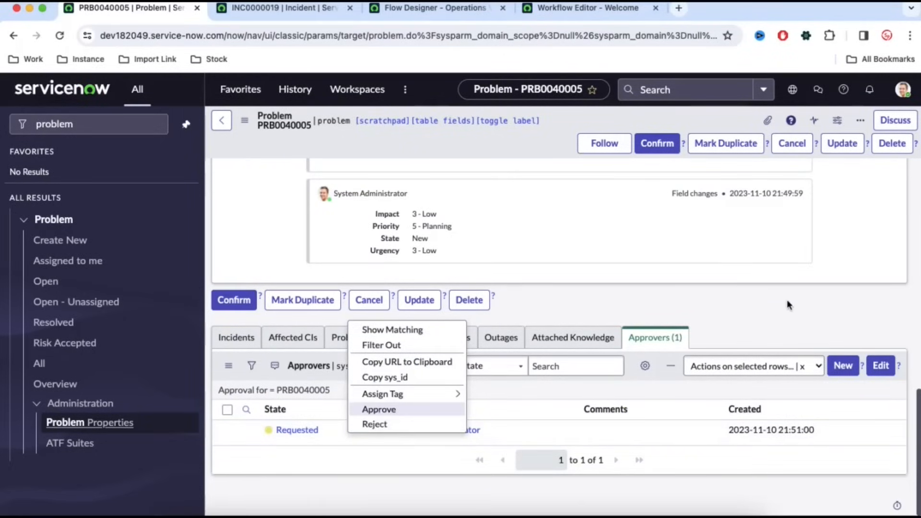
key("Return")
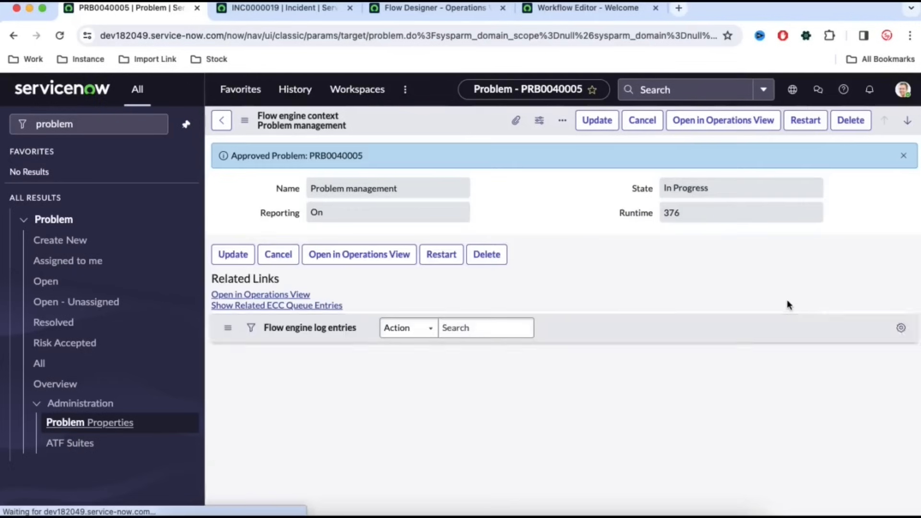
left_click(14, 36)
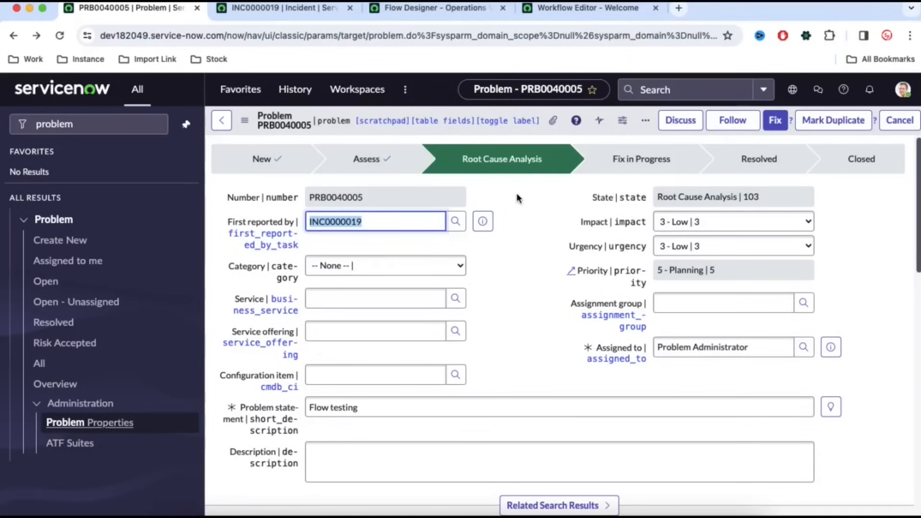
- Check the problem's state and activity entries, and refresh the Problem management execution details to review each action's state
scroll(535, 290, "down", 20)
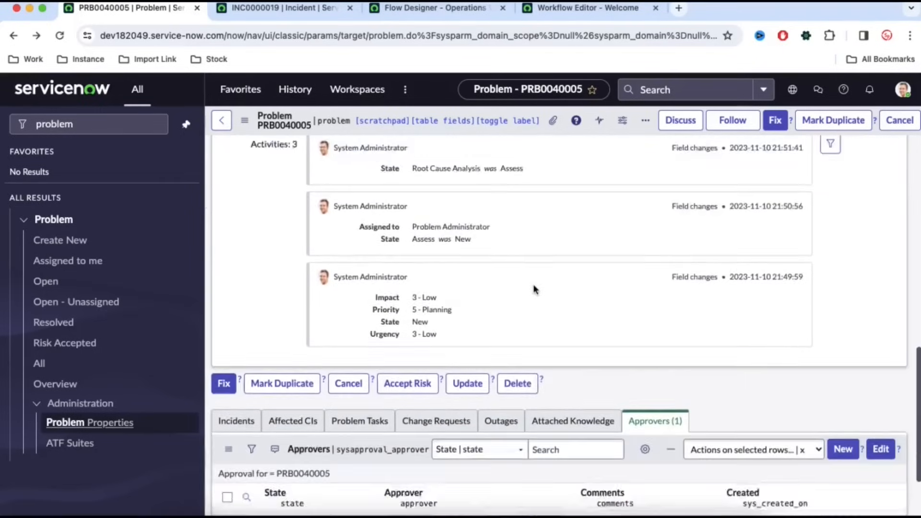
scroll(384, 379, "up", 20)
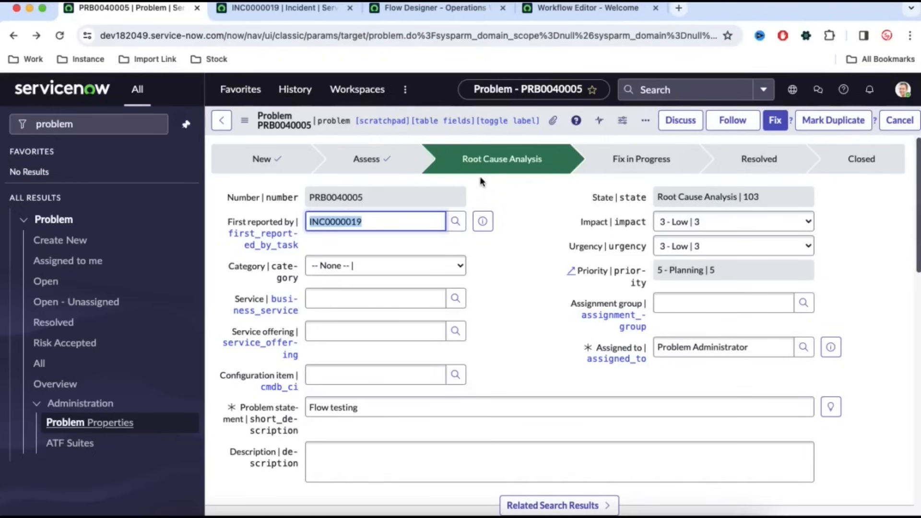
left_click(425, 8)
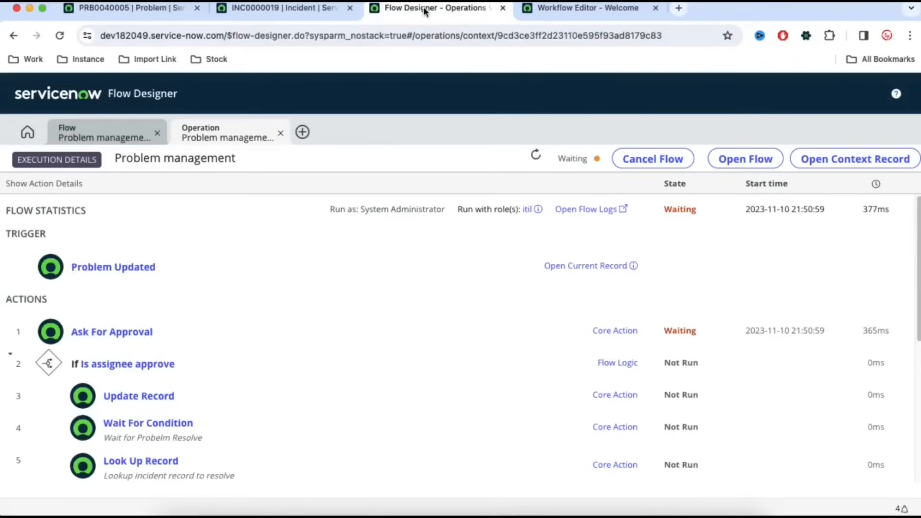
left_click(536, 154)
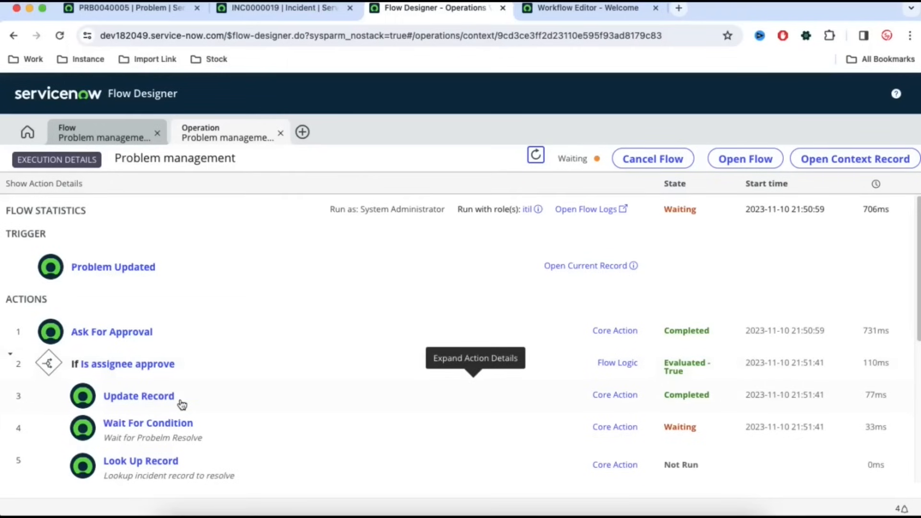
scroll(182, 404, "down", 2)
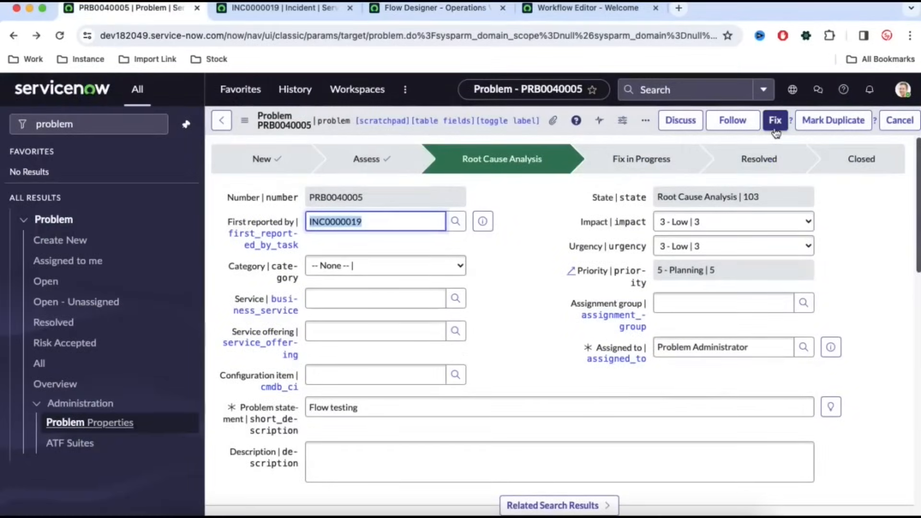
- Move the problem to Fix in Progress with "test" as the cause notes and the fix notes filled in, and resolve it
left_click(775, 129)
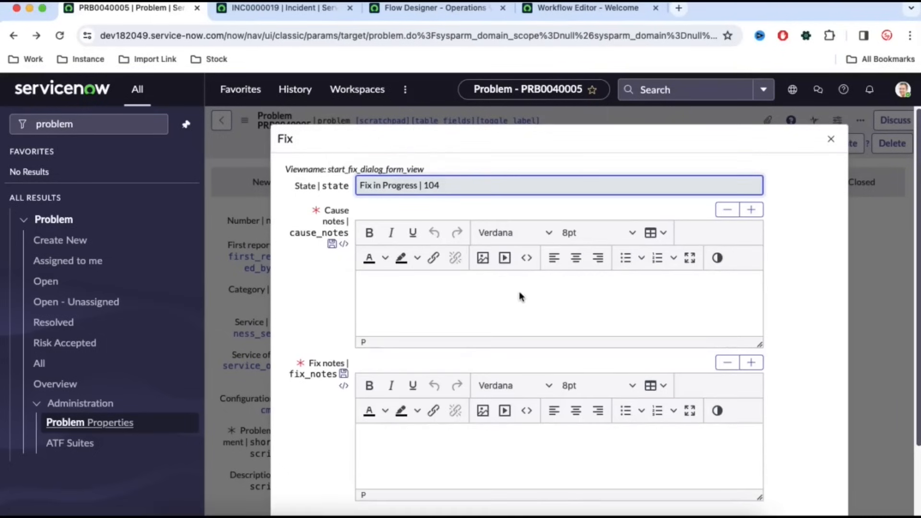
left_click(521, 295)
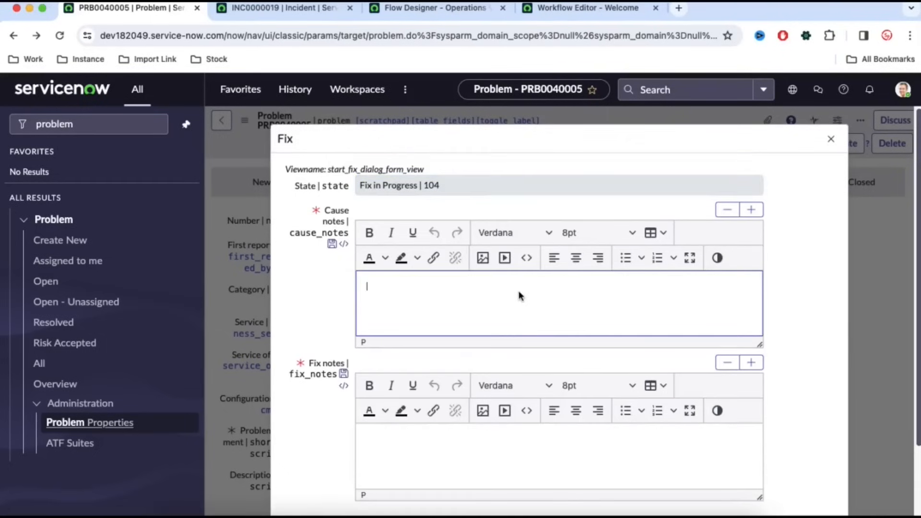
left_click(450, 444)
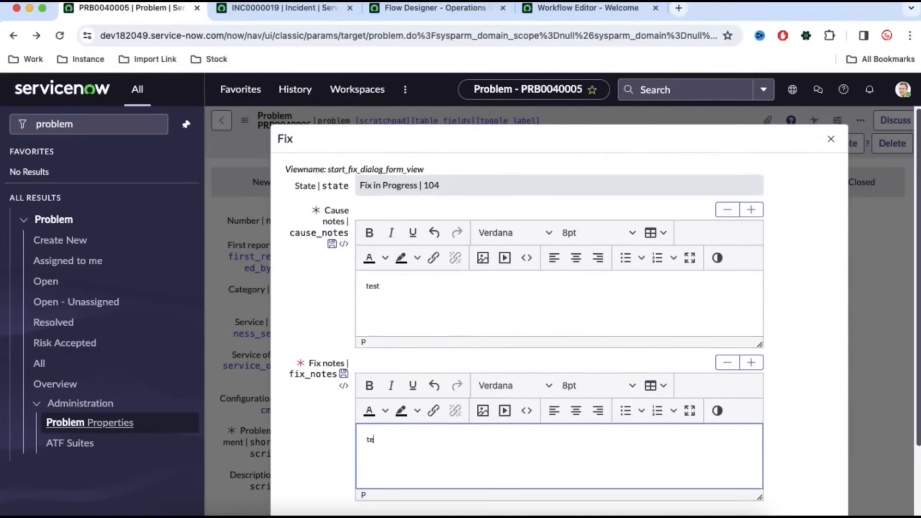
scroll(796, 416, "down", 3)
left_click(798, 461)
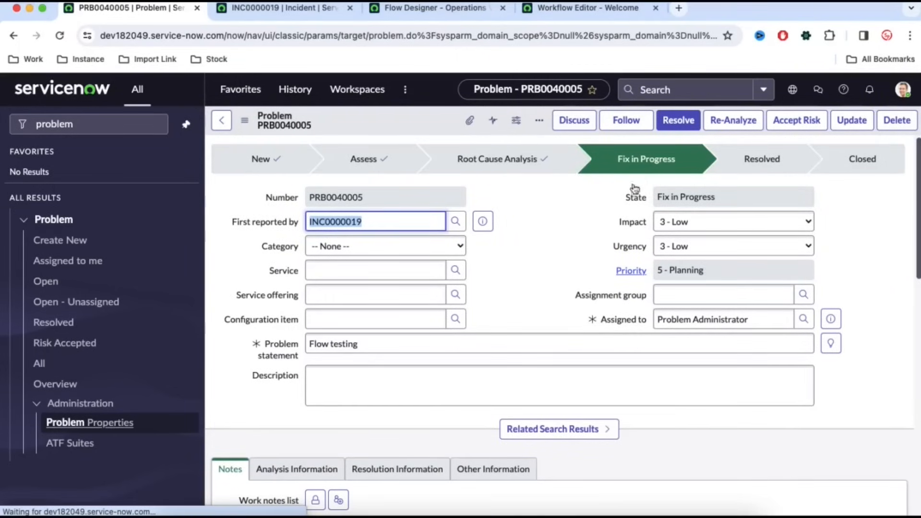
left_click(784, 126)
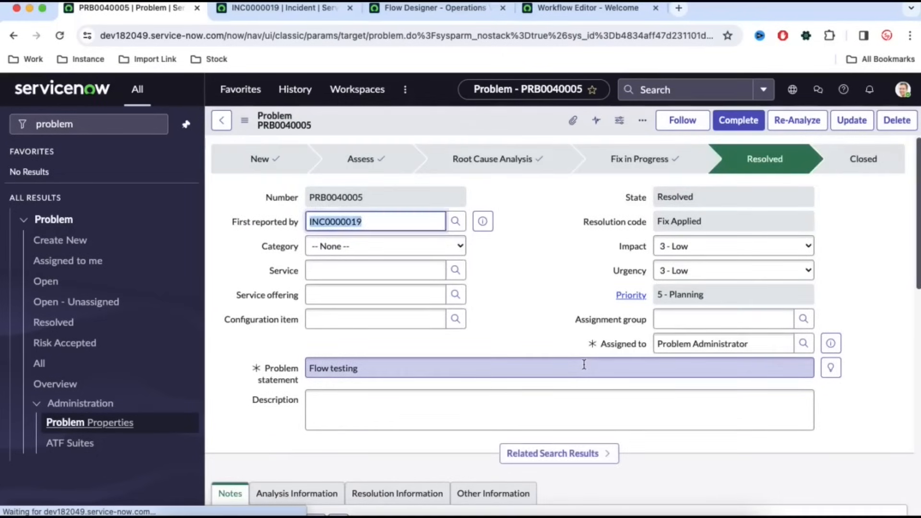
- Refresh the Problem management execution details and examine the state of every action down to Send Email
left_click(439, 11)
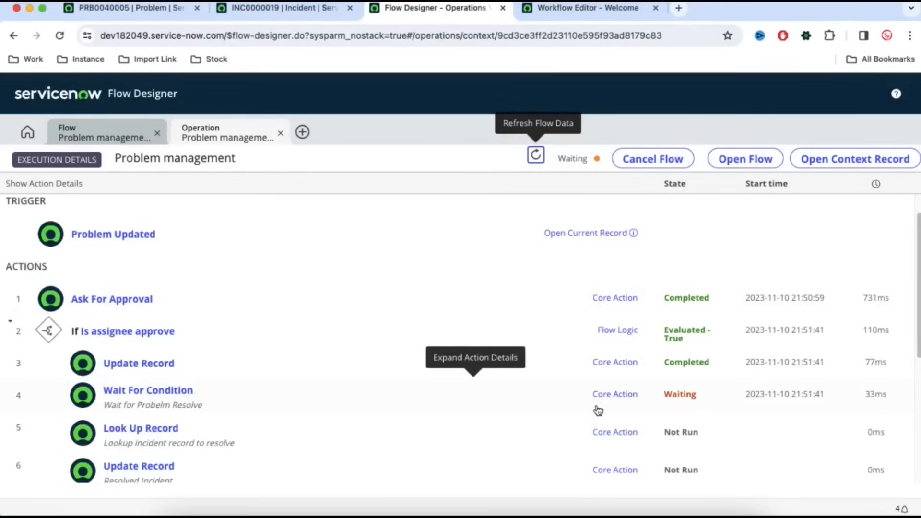
left_click(545, 156)
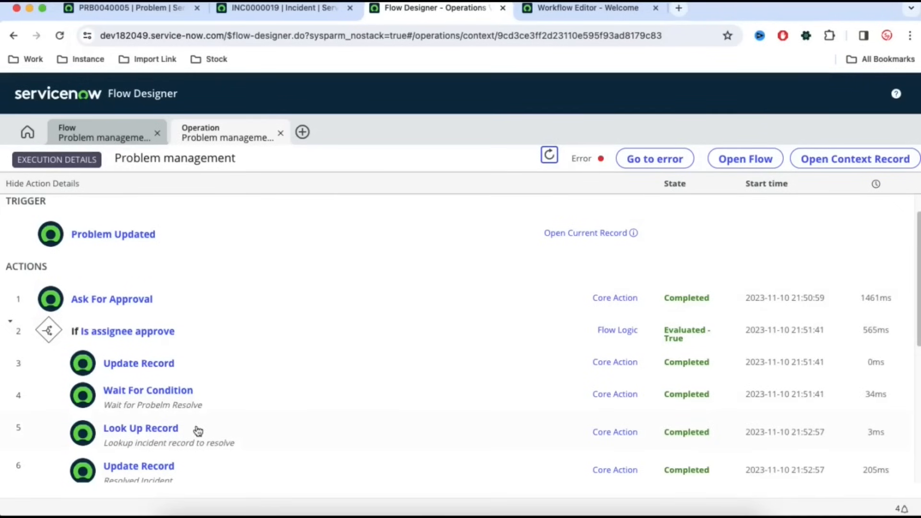
scroll(197, 431, "down", 2)
scroll(197, 431, "down", 1)
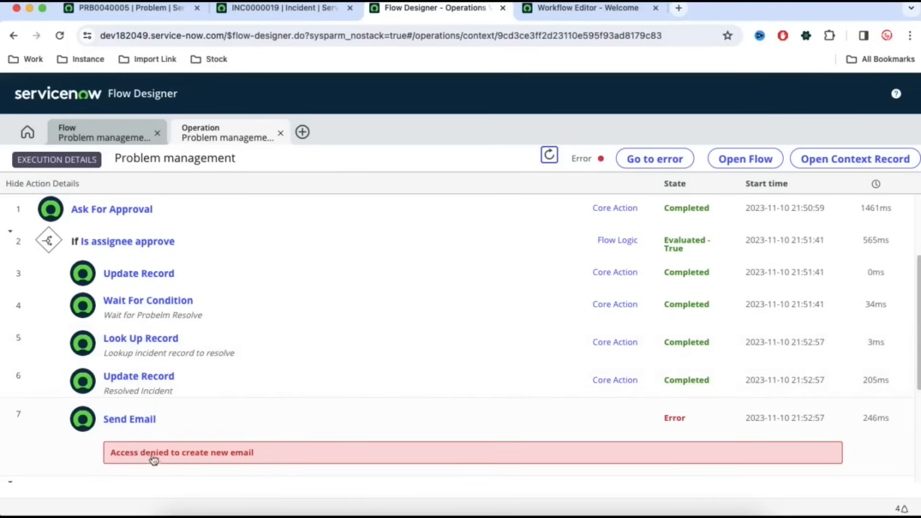
- Reload and review the resolved problem record, and open incident INC0000019 to check its state and resolution information
left_click(163, 7)
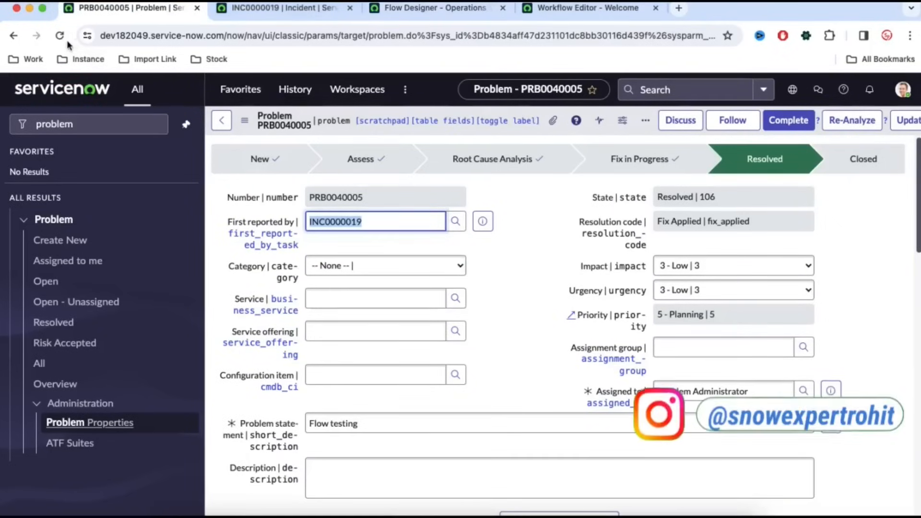
scroll(620, 320, "down", 7)
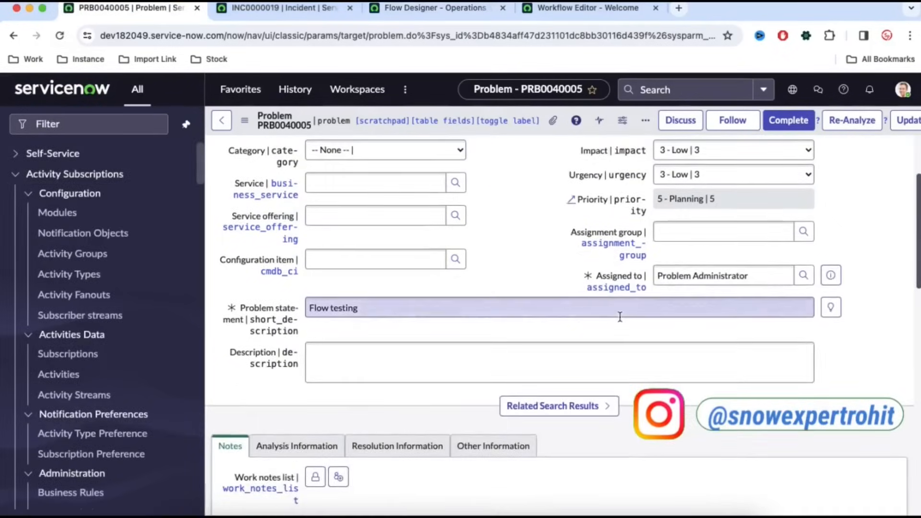
left_click(296, 13)
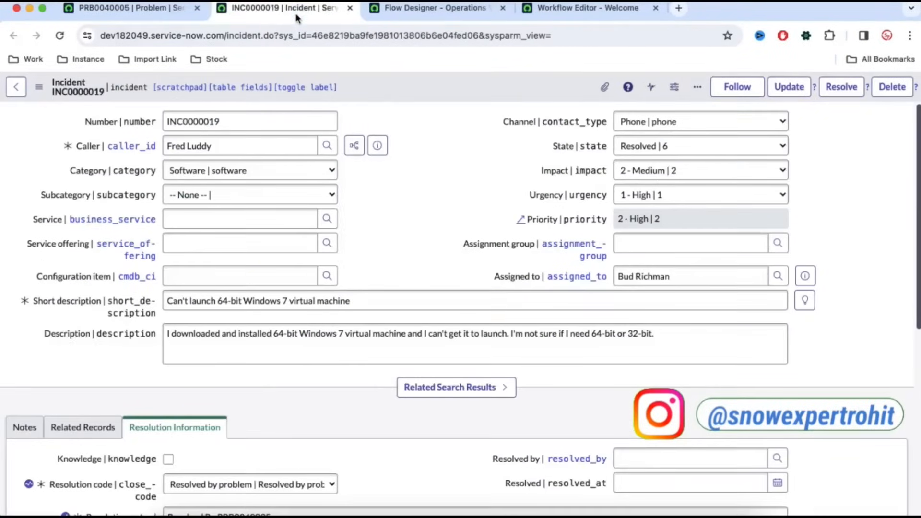
- Reload incident INC0000019, discarding its unsaved changes, and check its state, related records and resolution information
left_click(59, 36)
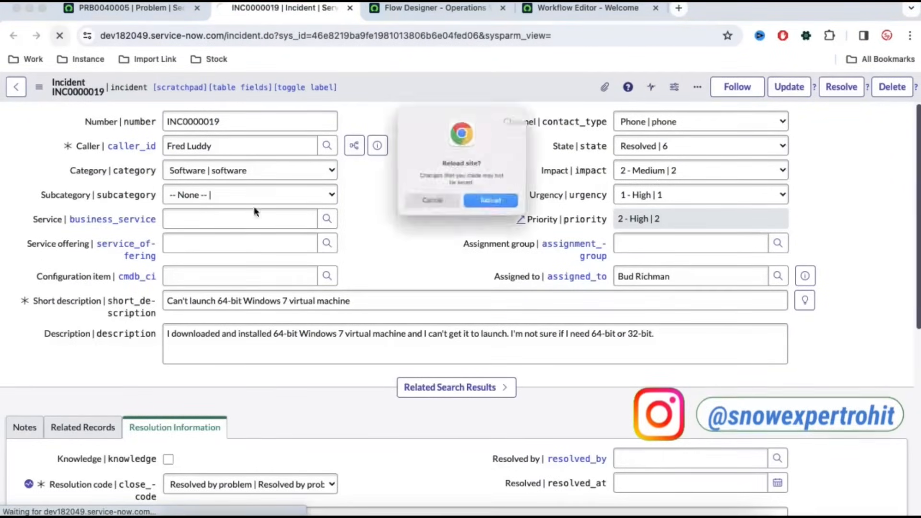
left_click(496, 211)
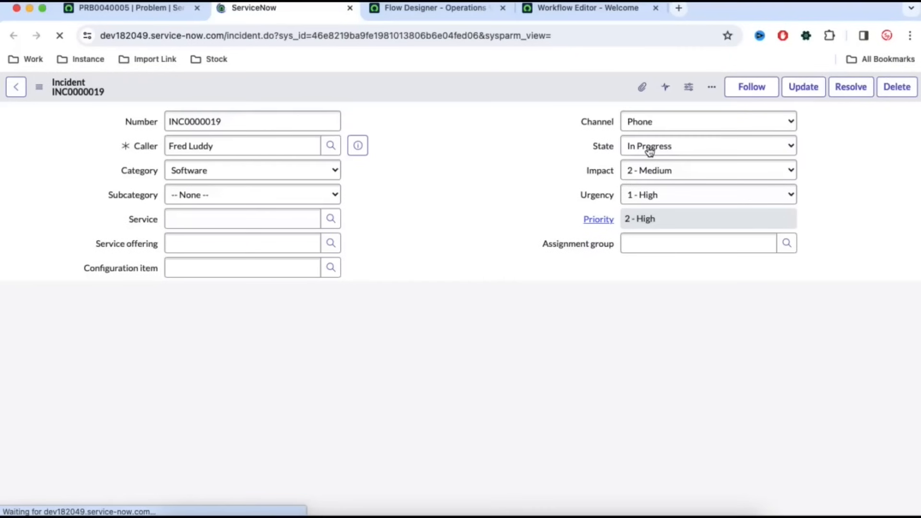
left_click(528, 323)
scroll(529, 324, "down", 1)
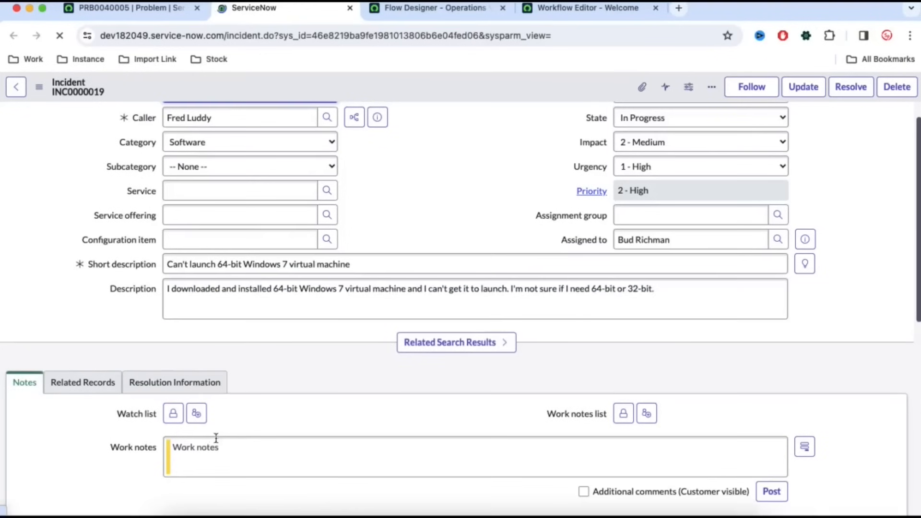
left_click(83, 400)
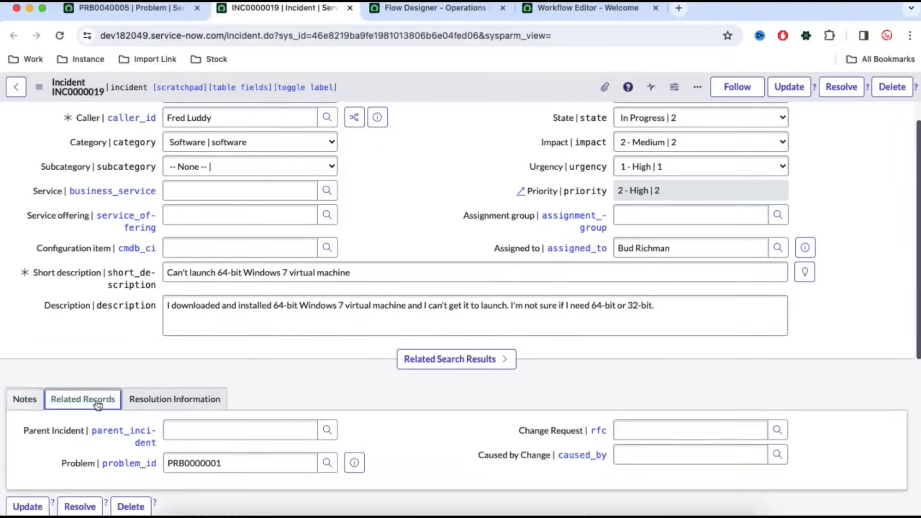
scroll(281, 403, "down", 2)
left_click(163, 312)
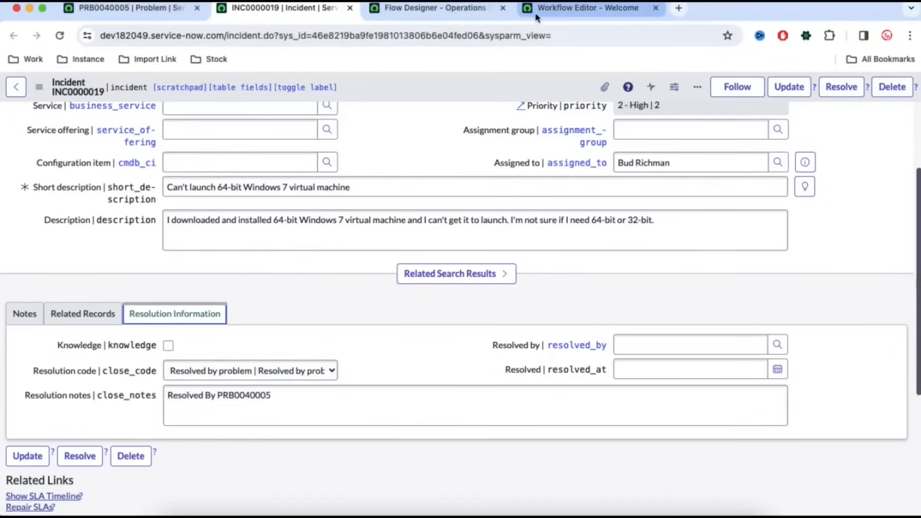
- Examine the configuration details of the Resolved Incident Update Record action in the Problem management execution details
left_click(451, 7)
left_click(154, 382)
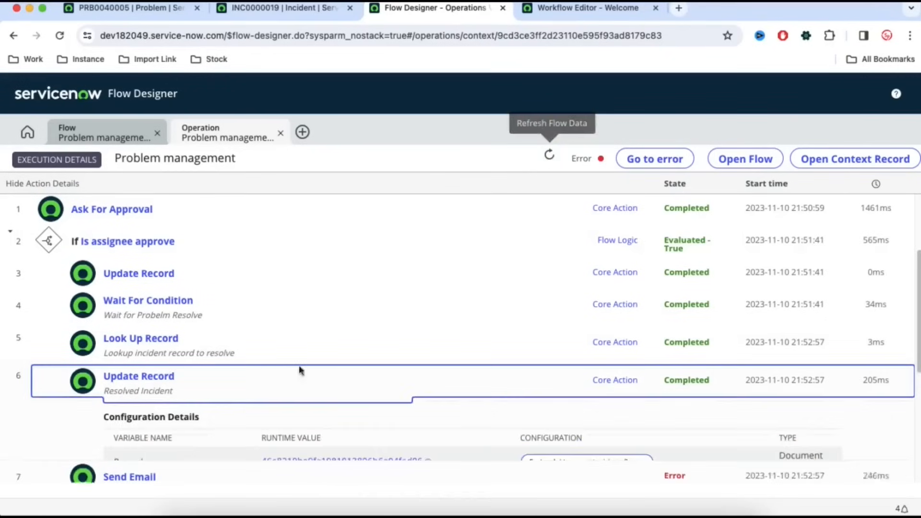
scroll(288, 369, "down", 3)
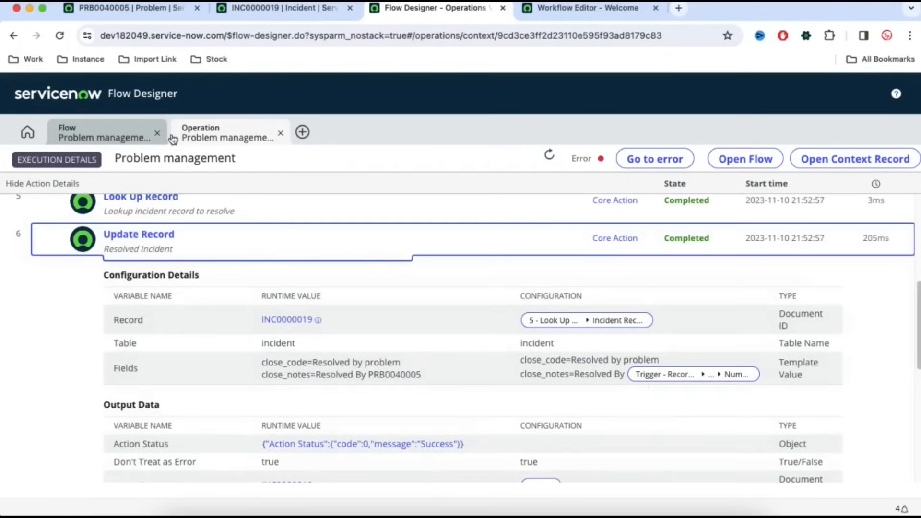
- Add a State field set to Resolved to the flow's Update Incident Record action and activate the flow
left_click(119, 136)
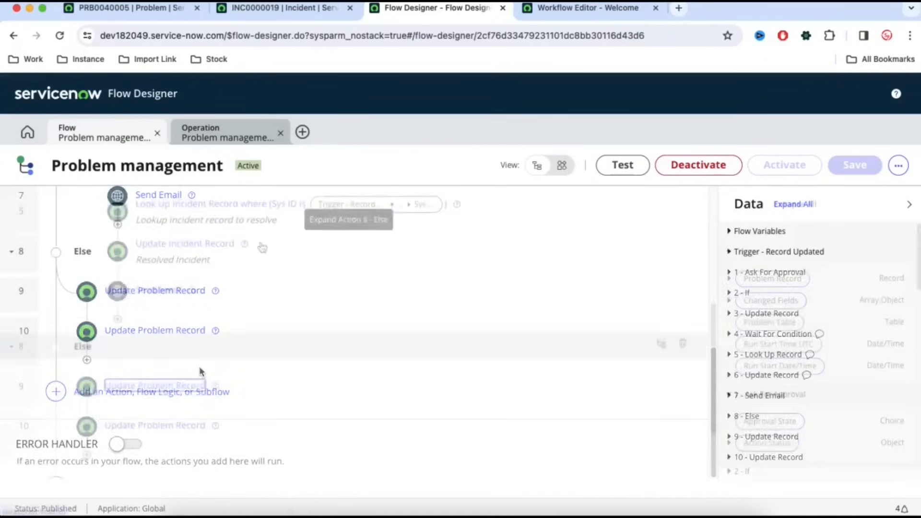
left_click(185, 253)
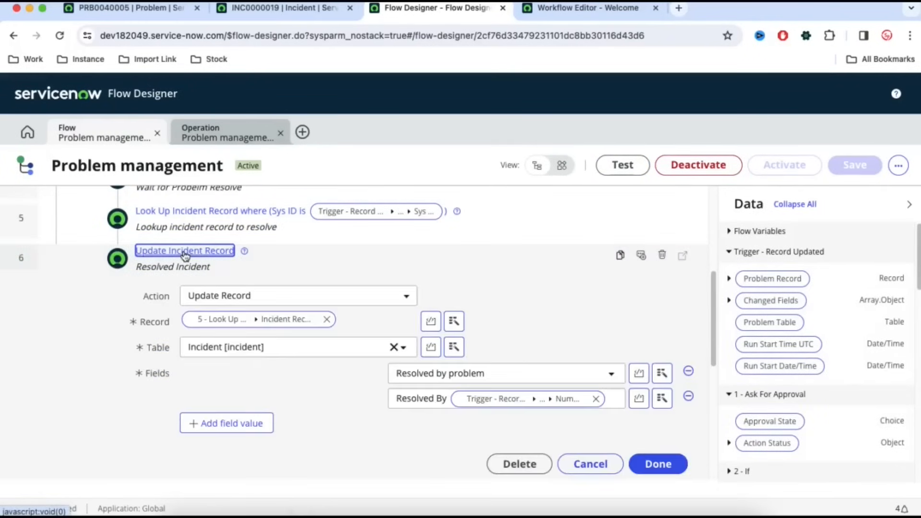
left_click(237, 435)
left_click(260, 428)
type("state")
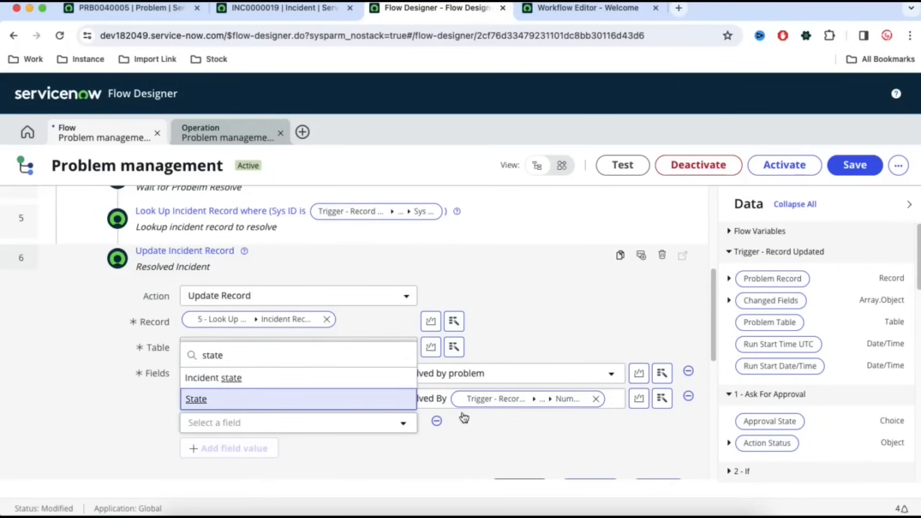
key("Return")
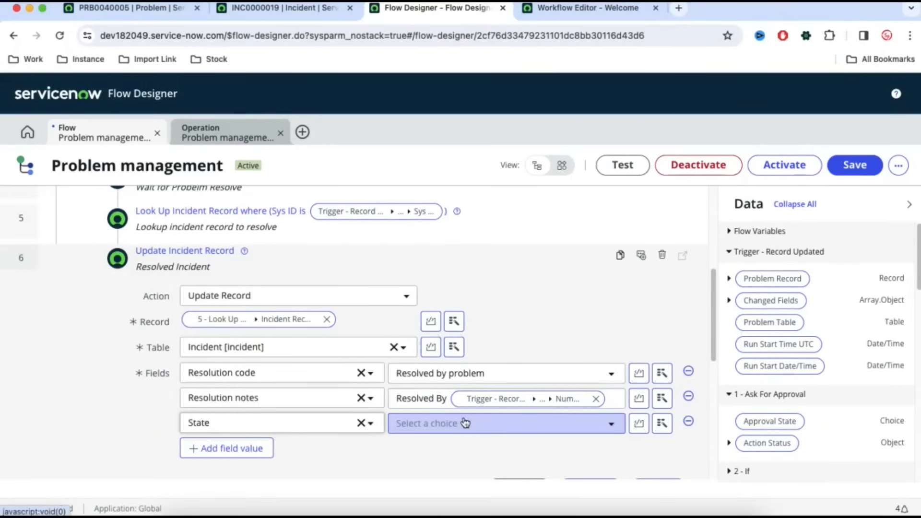
left_click(464, 422)
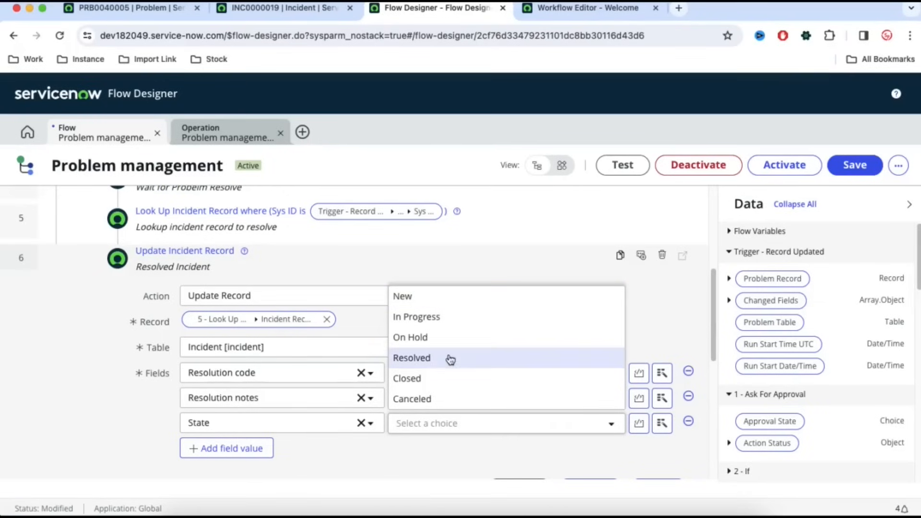
left_click(443, 363)
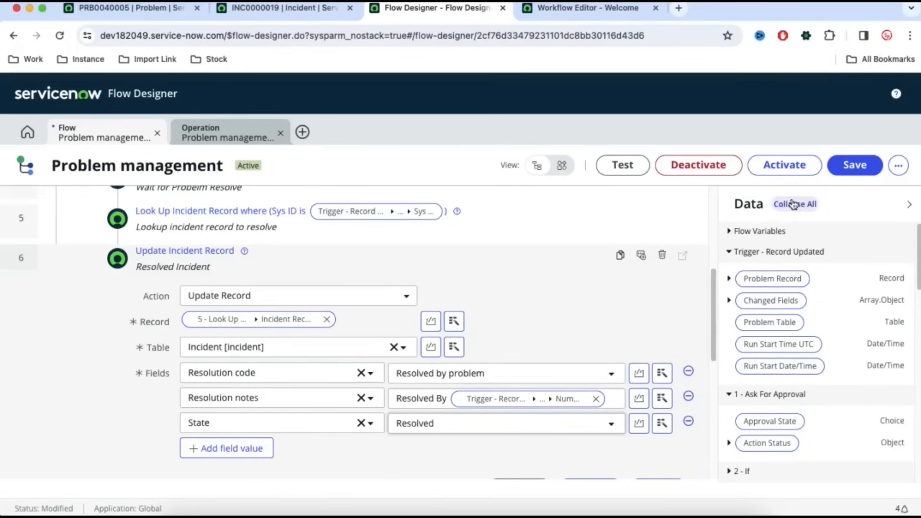
left_click(784, 164)
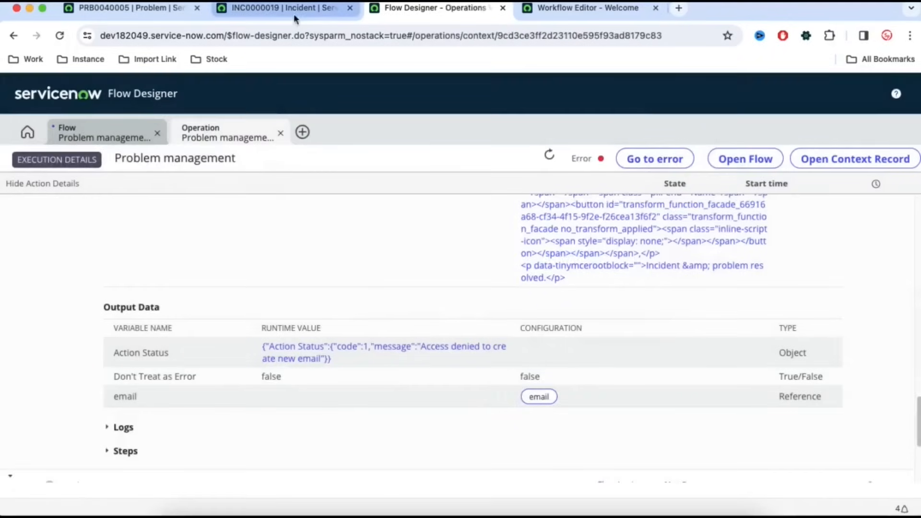
- Return from the execution details to the Problem management flow and save it
left_click(113, 142)
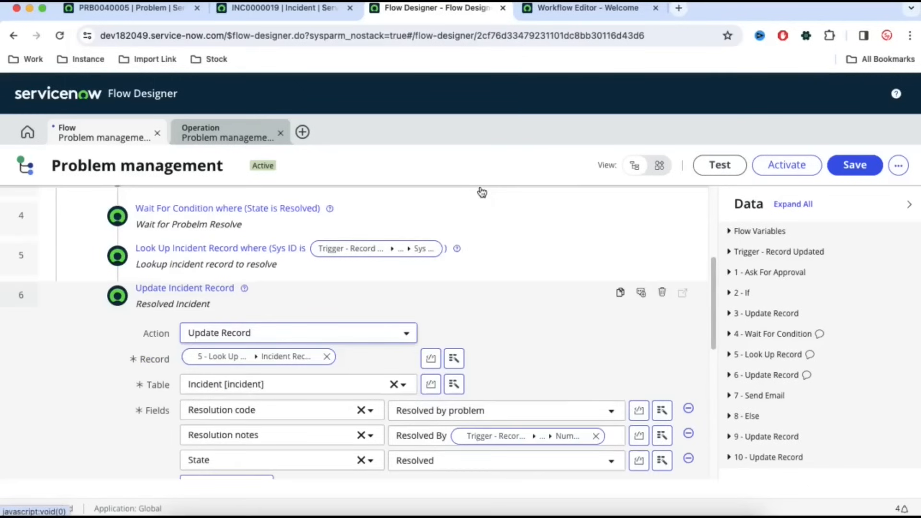
left_click(856, 176)
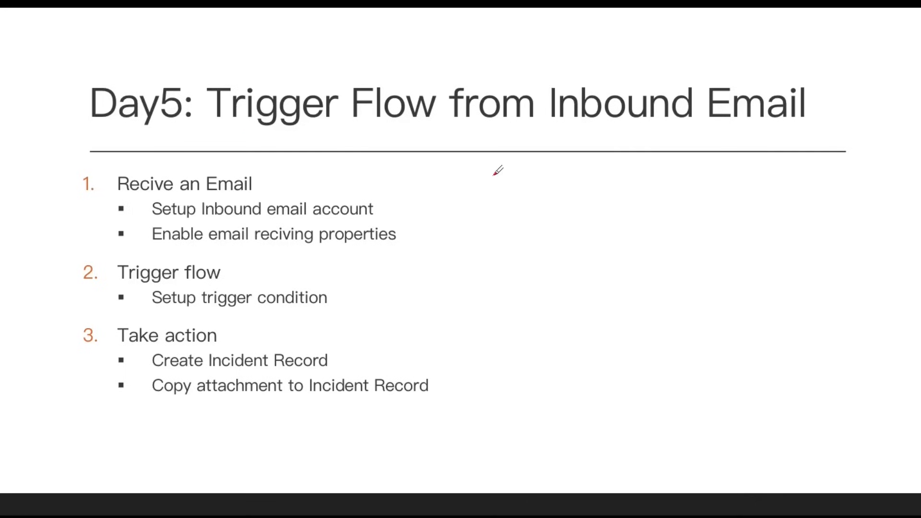
mouse_move(494, 172)
left_mouse_down()
mouse_move(492, 182)
mouse_move(522, 158)
mouse_move(494, 185)
mouse_move(516, 160)
left_mouse_up()
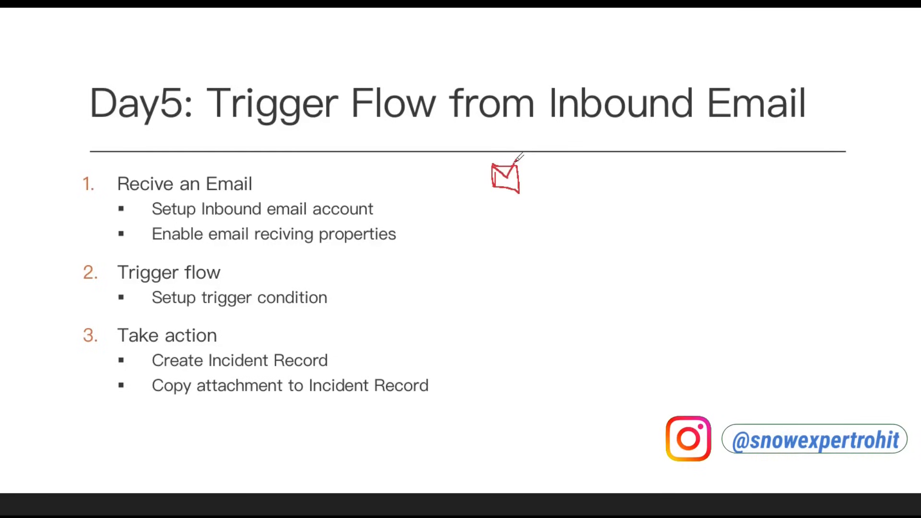
mouse_move(586, 156)
left_mouse_down()
mouse_move(551, 154)
mouse_move(514, 174)
mouse_move(521, 171)
left_mouse_up()
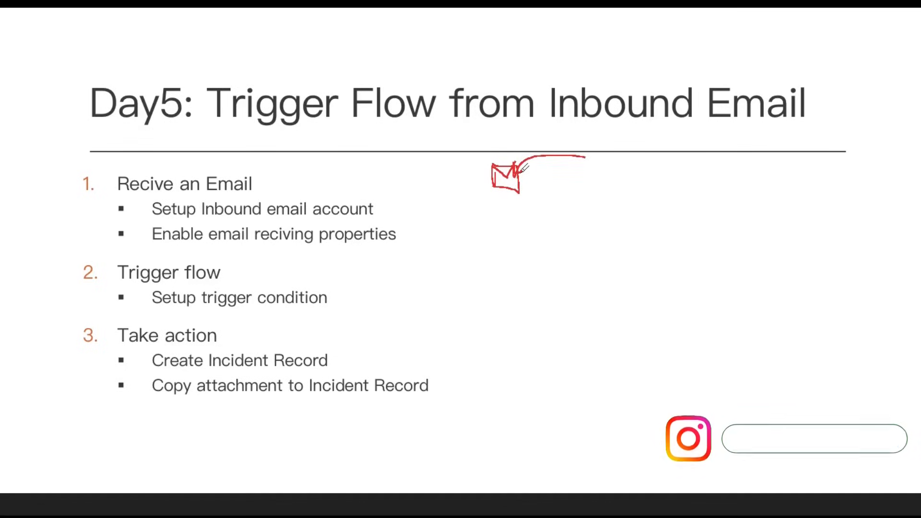
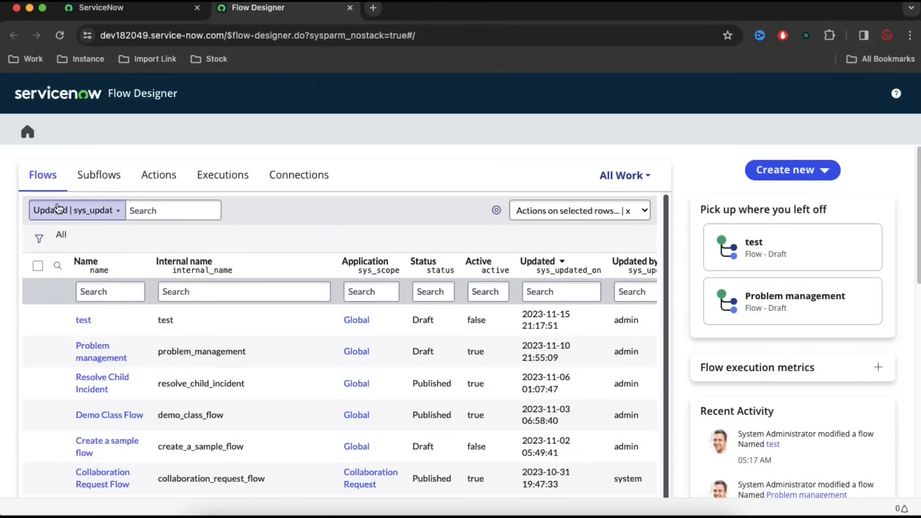
- Create a new flow named "Create Incident from inbound email" that runs as System User, and dismiss the tour offer
left_click(779, 172)
left_click(770, 193)
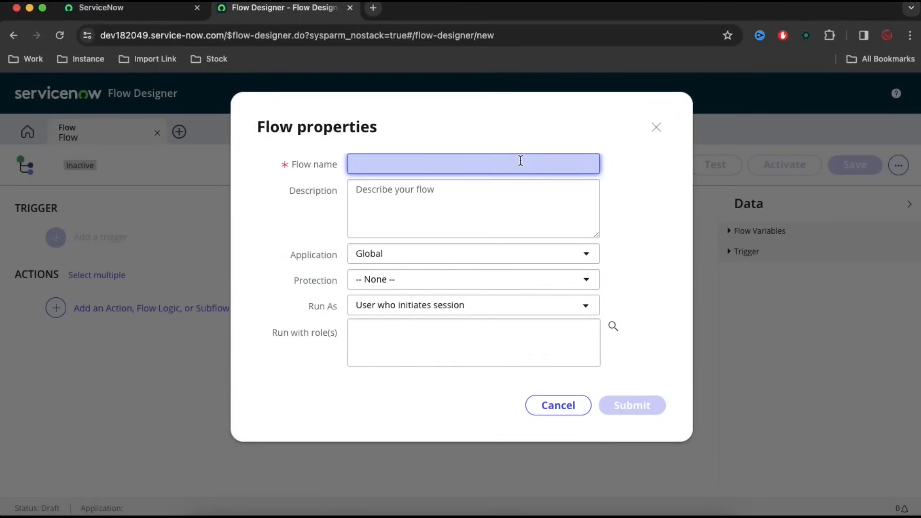
type("Create Incident from inbound email")
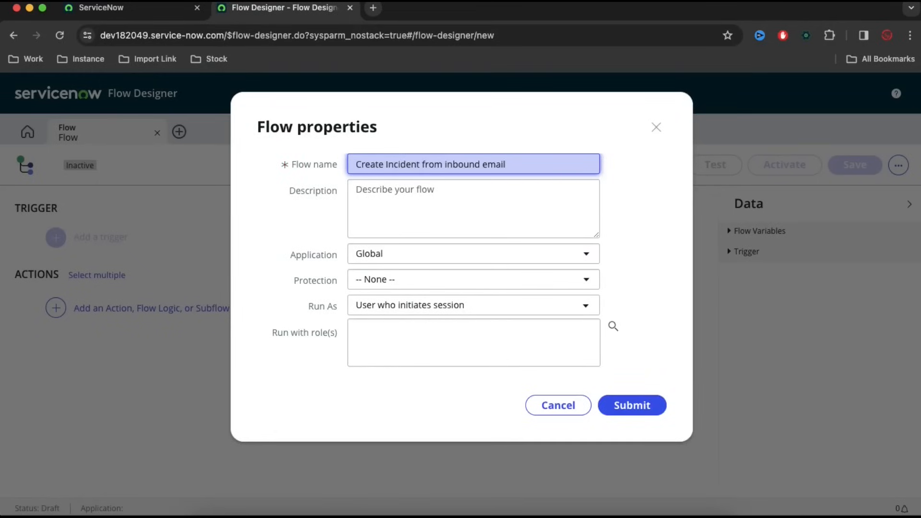
left_click(418, 312)
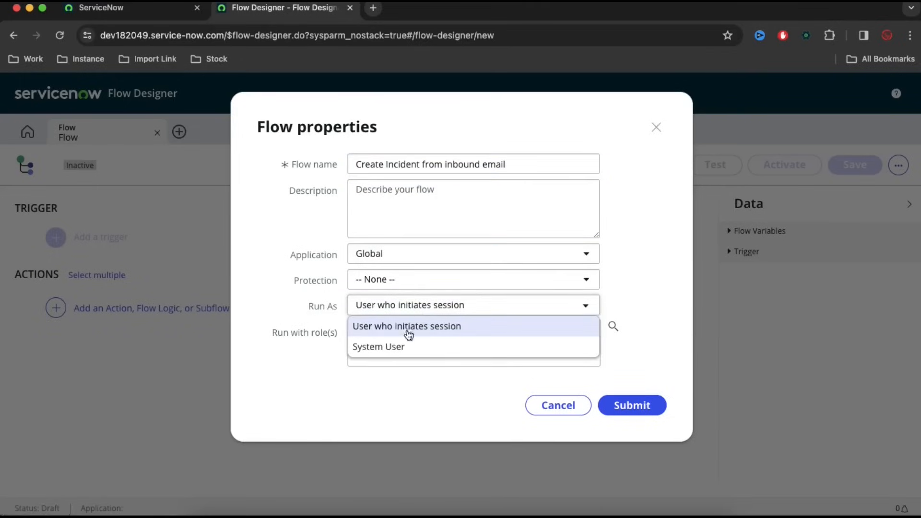
left_click(402, 348)
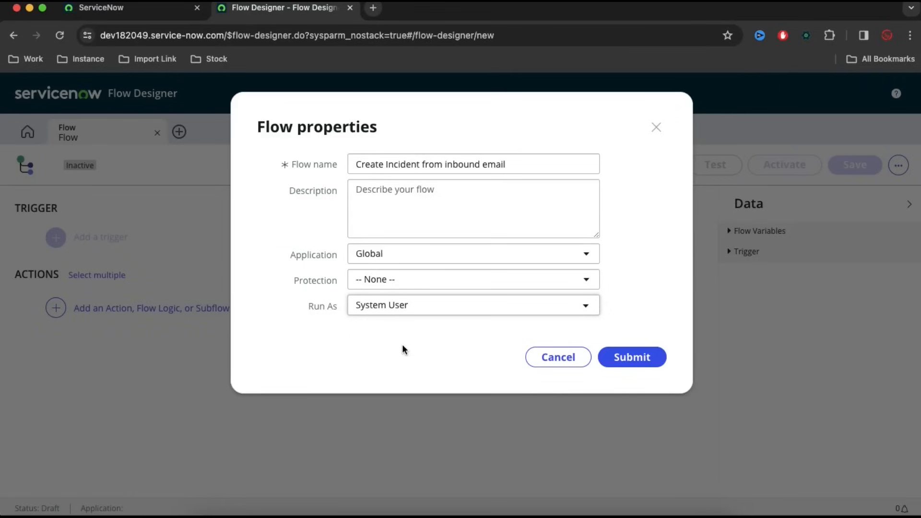
left_click(414, 307)
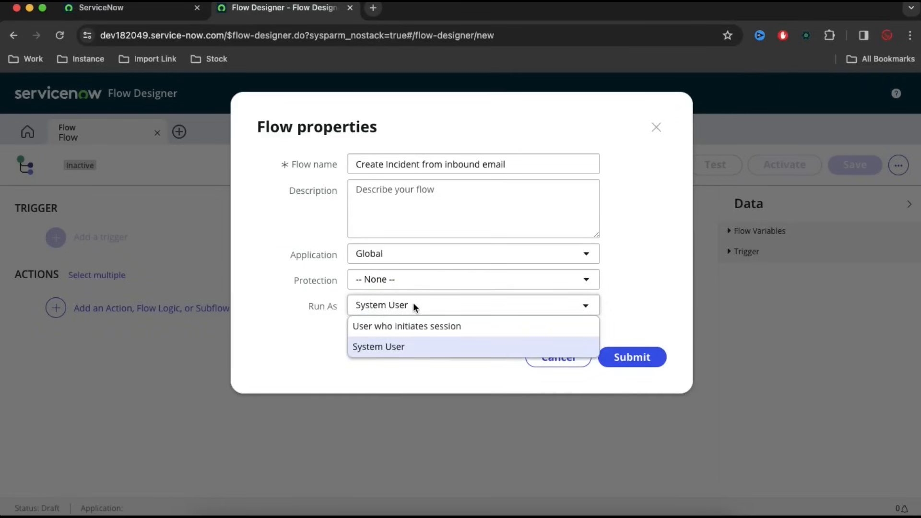
left_click(663, 304)
left_click(642, 361)
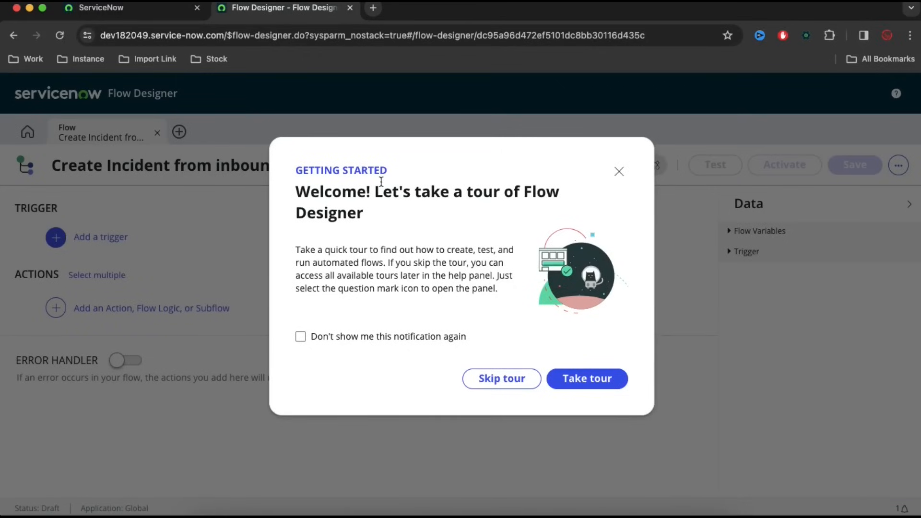
left_click(618, 171)
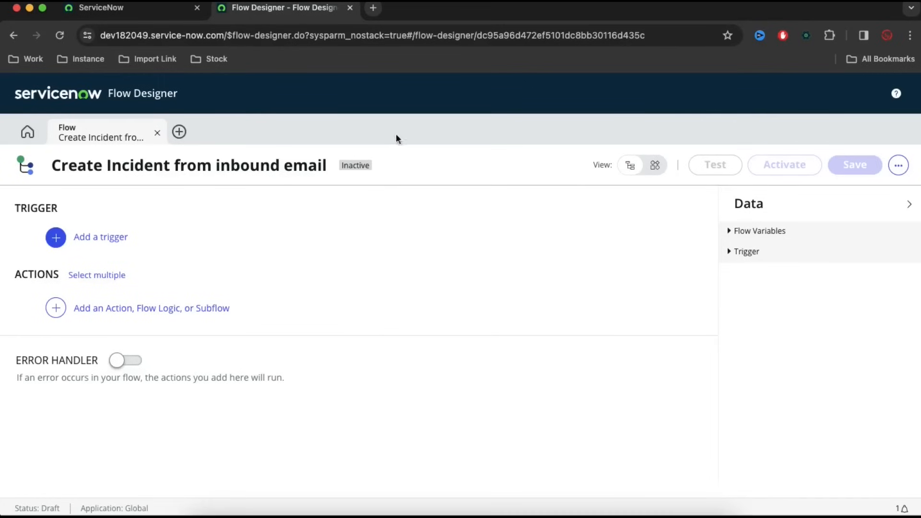
- Add an Inbound Email application trigger to the flow
left_click(109, 242)
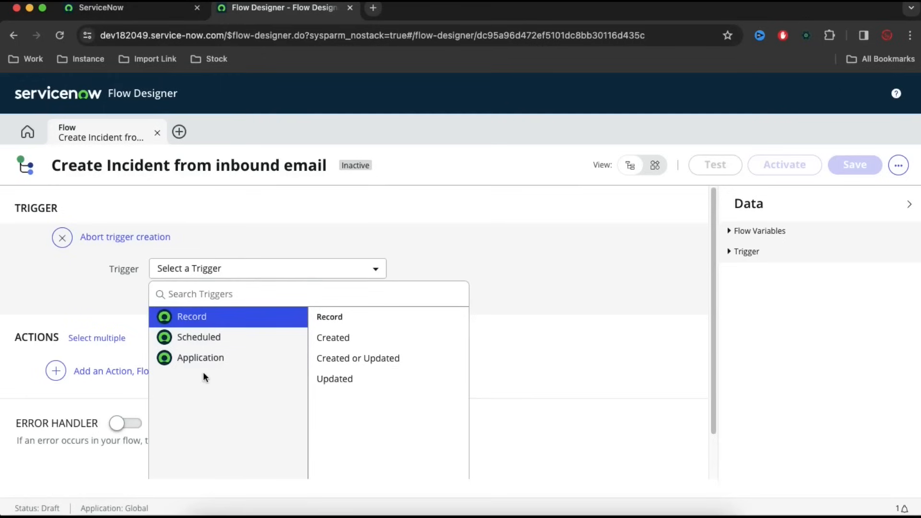
left_click(202, 324)
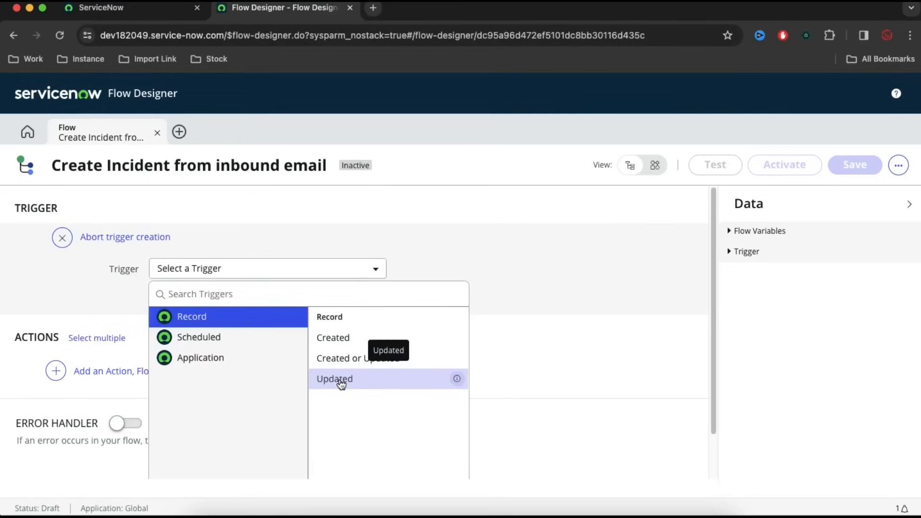
left_click(252, 368)
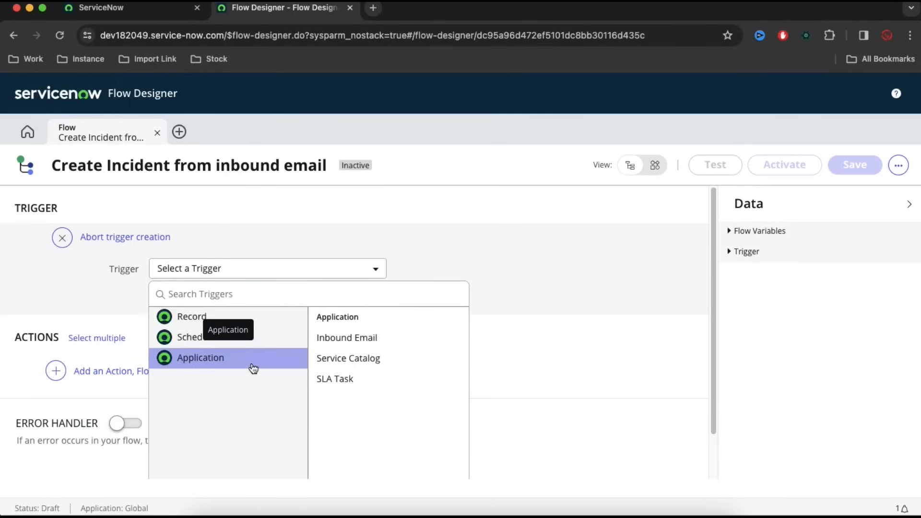
left_click(334, 343)
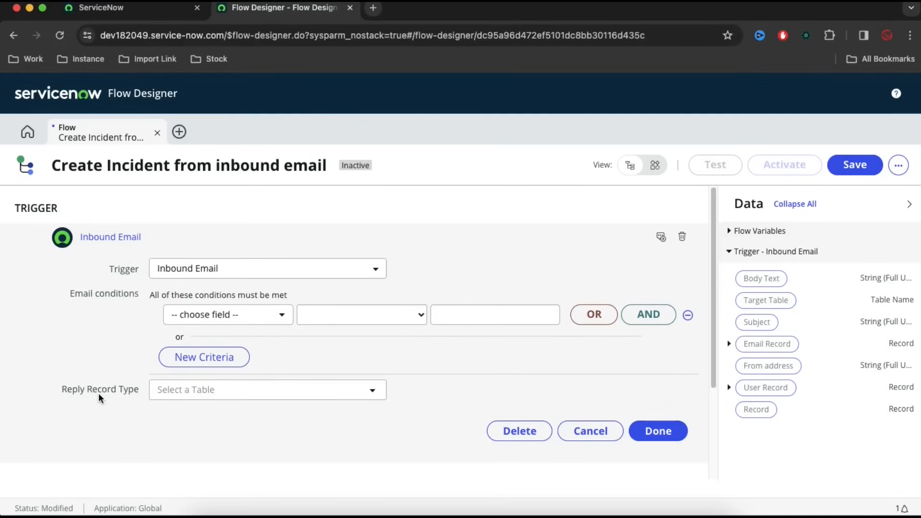
- Set the trigger's email condition to Subject starts with "Create Incident" and finish the trigger
left_click(260, 323)
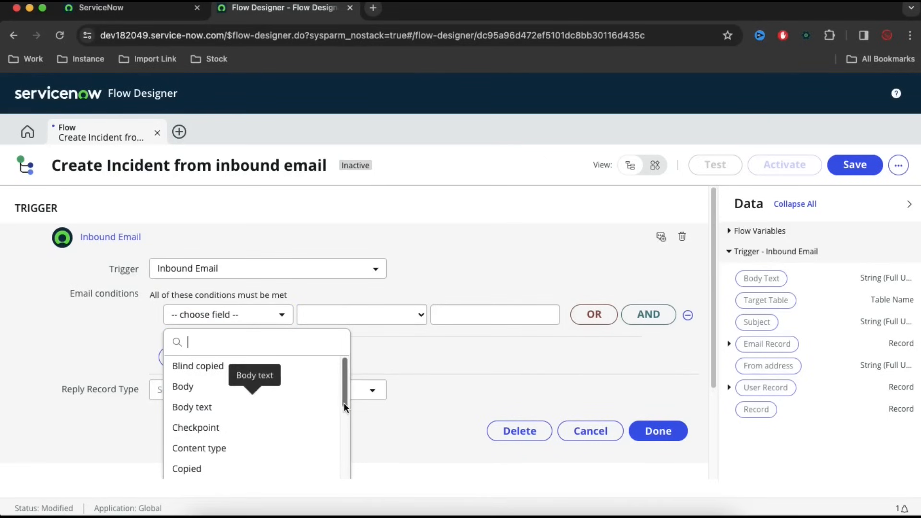
left_click_drag(343, 392, 338, 478)
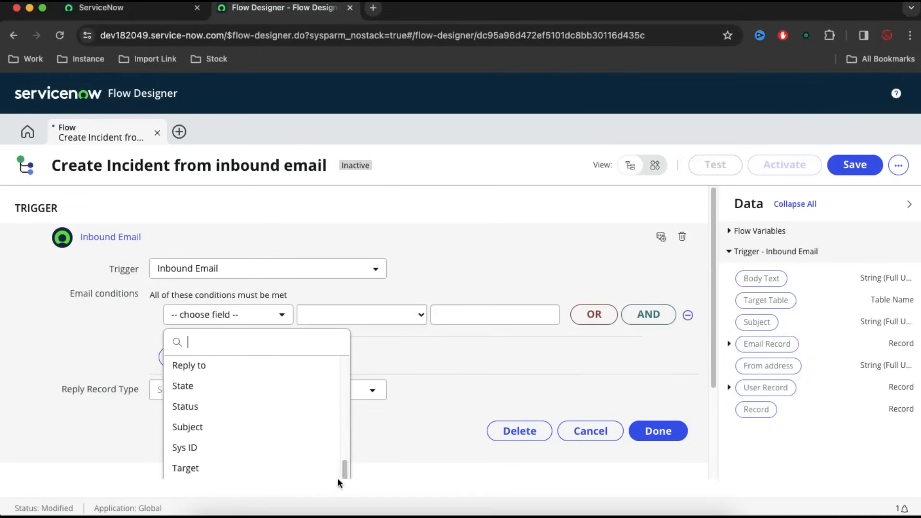
left_click(235, 425)
left_click(397, 320)
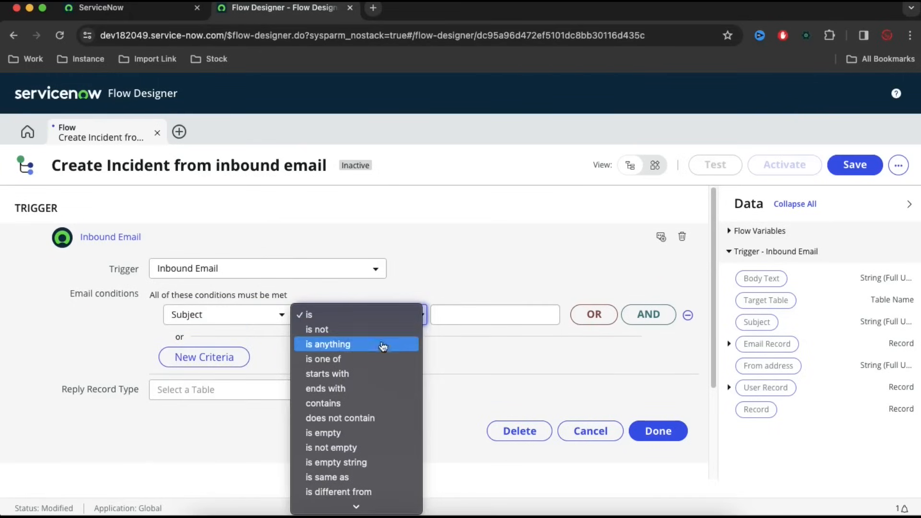
left_click(357, 381)
left_click(465, 316)
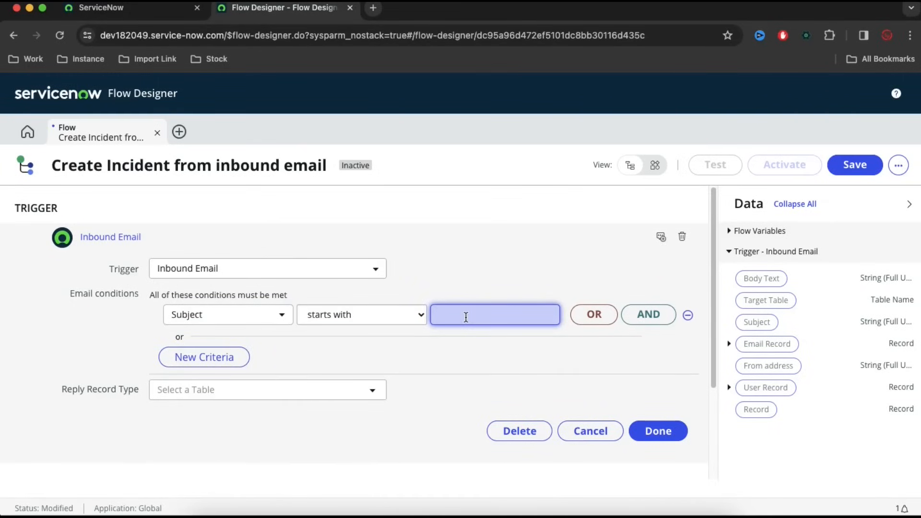
type("Create Incident")
left_click(653, 437)
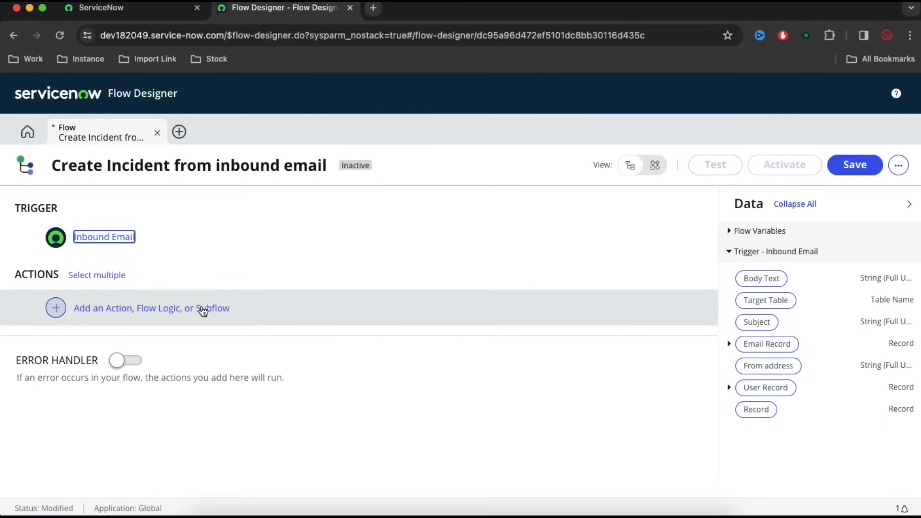
- Add a Create Record action to the flow and set its table to Incident [incident]
left_click(203, 311)
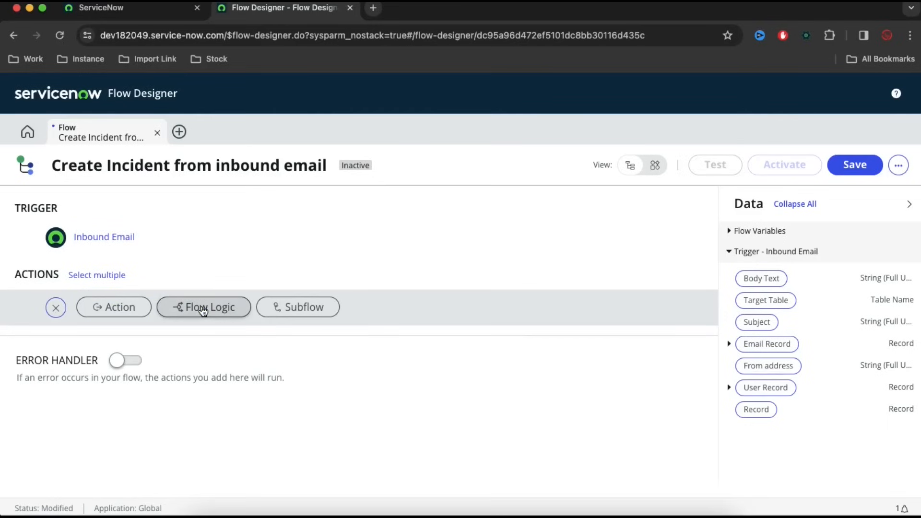
left_click(128, 307)
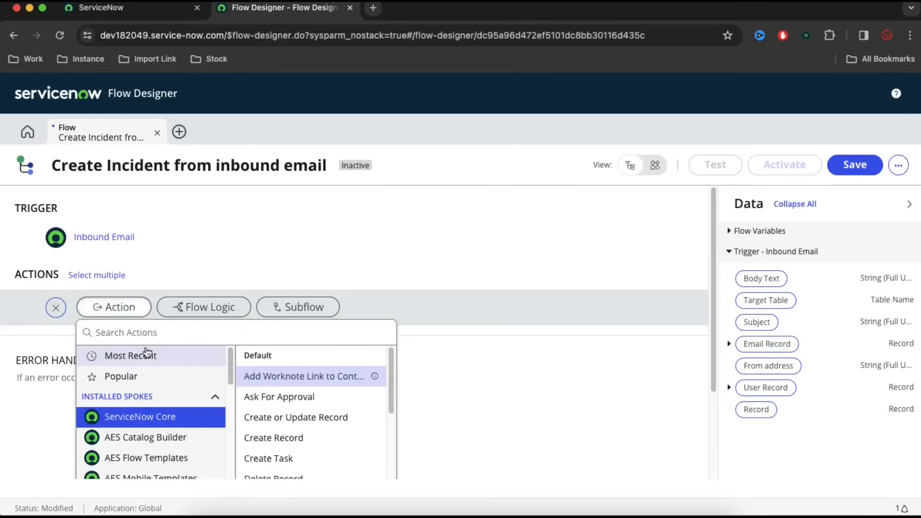
left_click(290, 439)
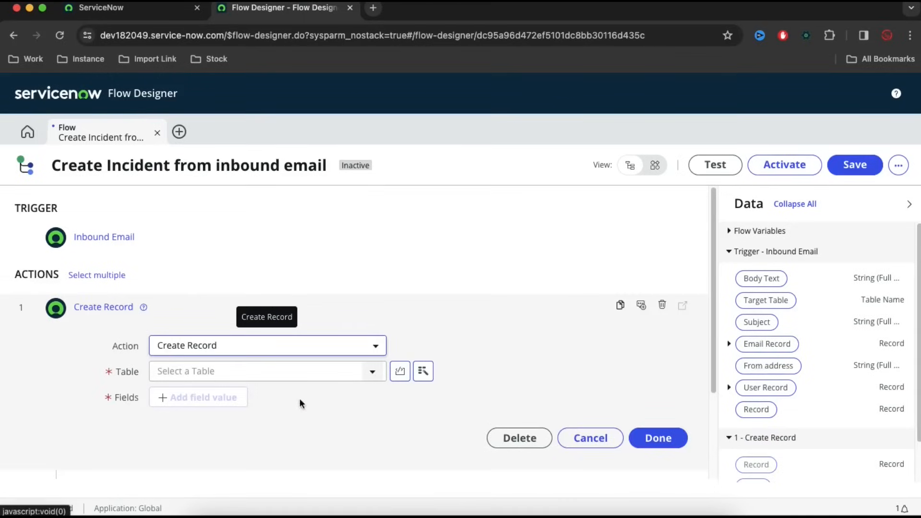
left_click(278, 378)
type("inci")
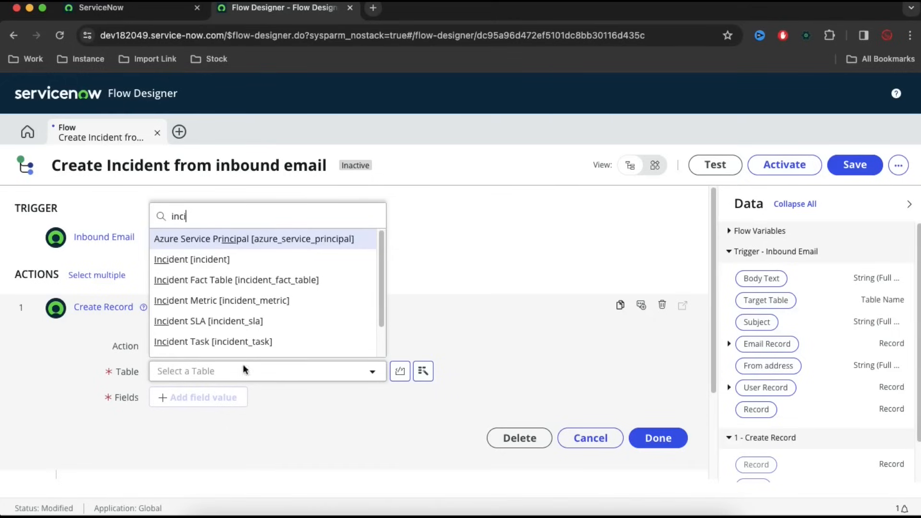
scroll(220, 312, "down", 1)
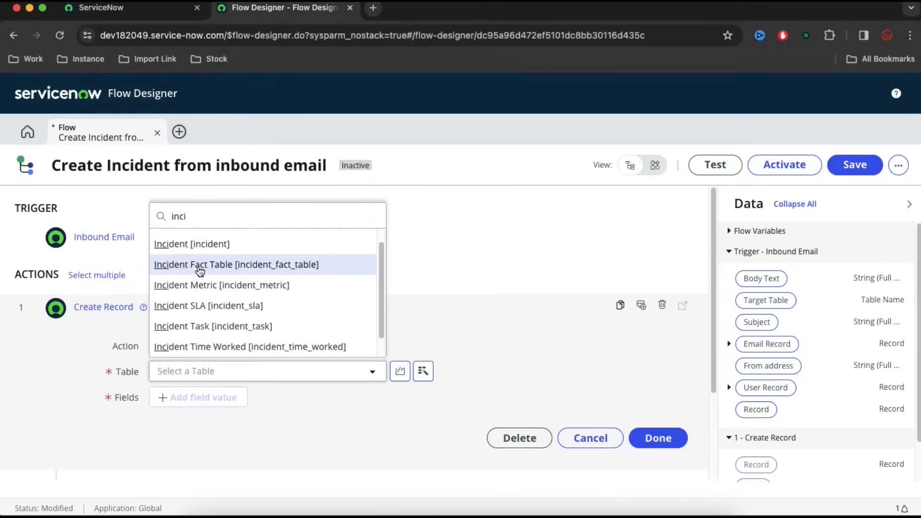
left_click(205, 244)
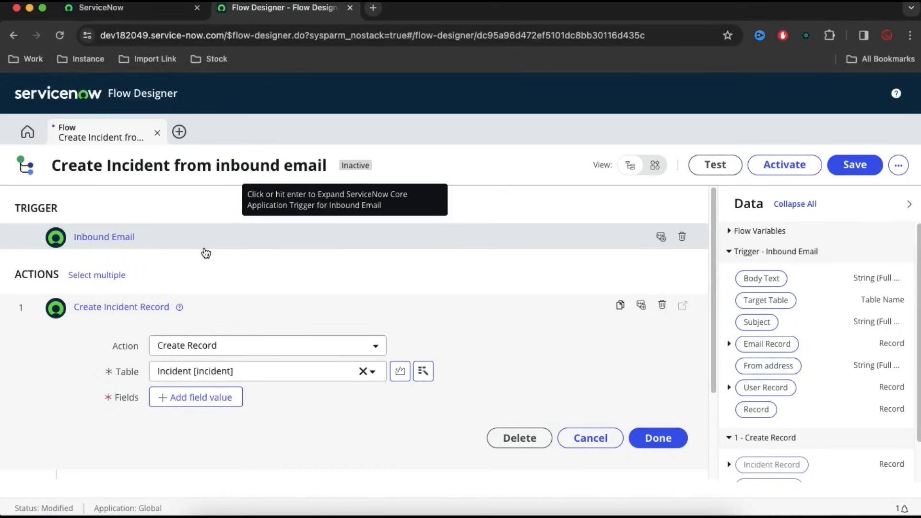
- Add a Short description field value to the Create Incident Record action
left_click(184, 398)
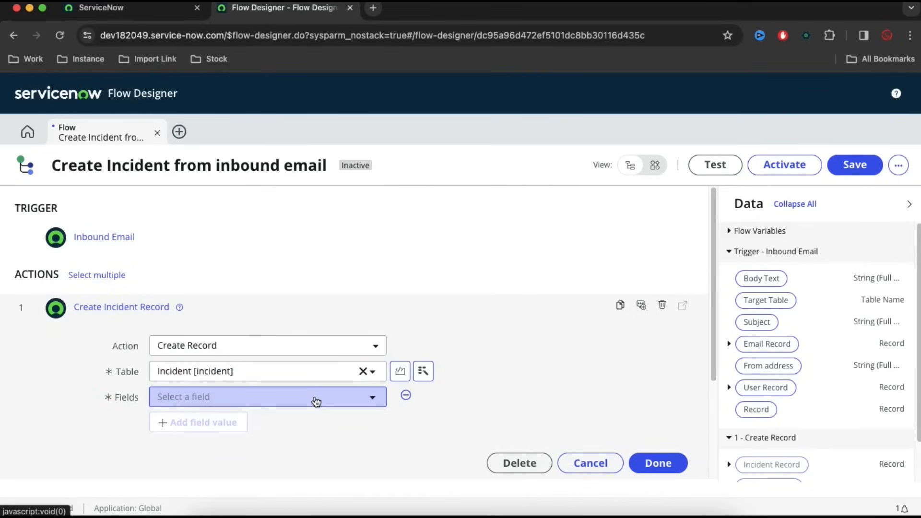
left_click(315, 398)
type("h")
key("BackSpace")
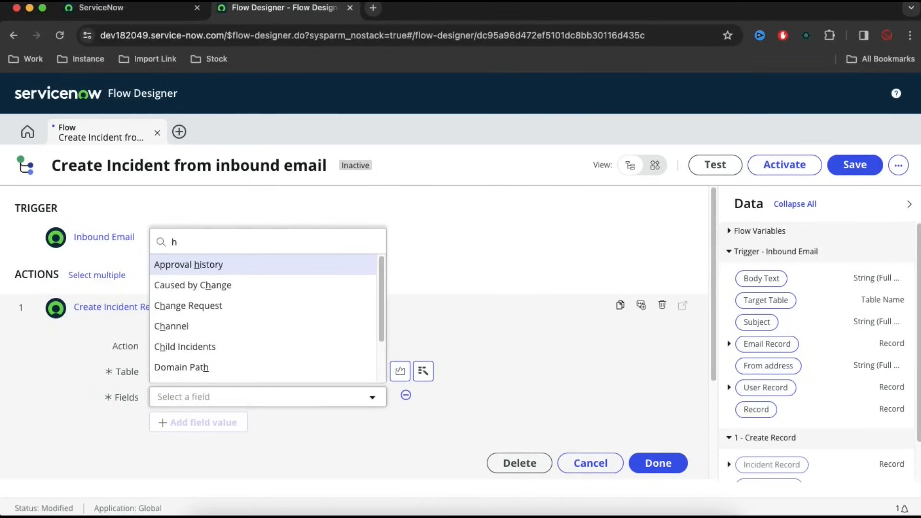
type("sho")
key("Return")
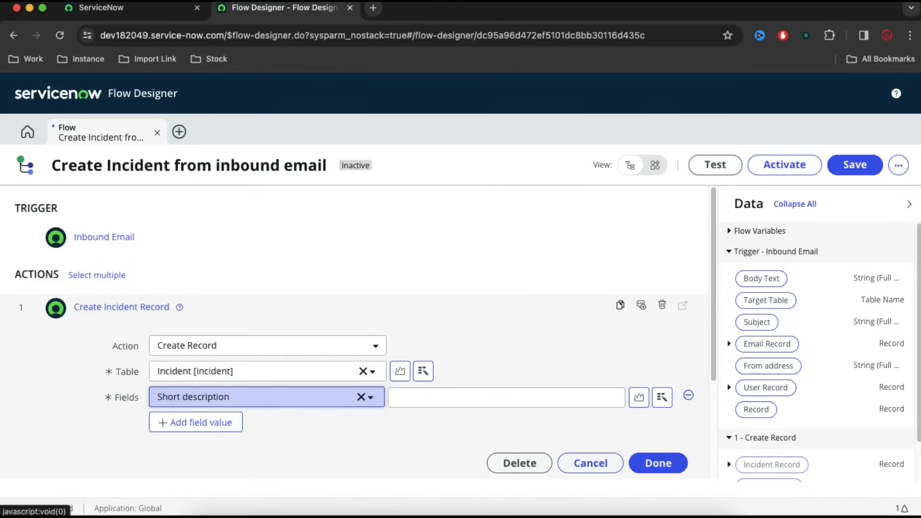
- Set the Short description value to the Subject of the Inbound Email trigger's Email Record
left_click(508, 399)
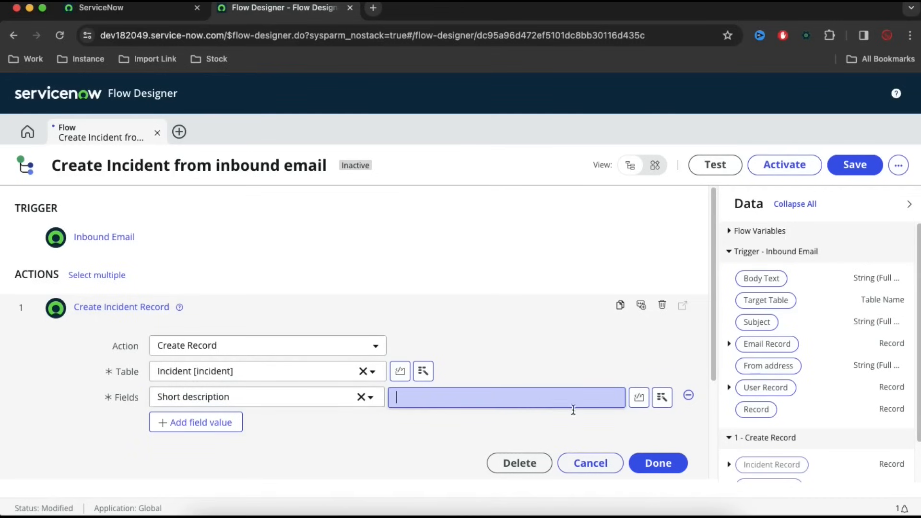
left_click(662, 398)
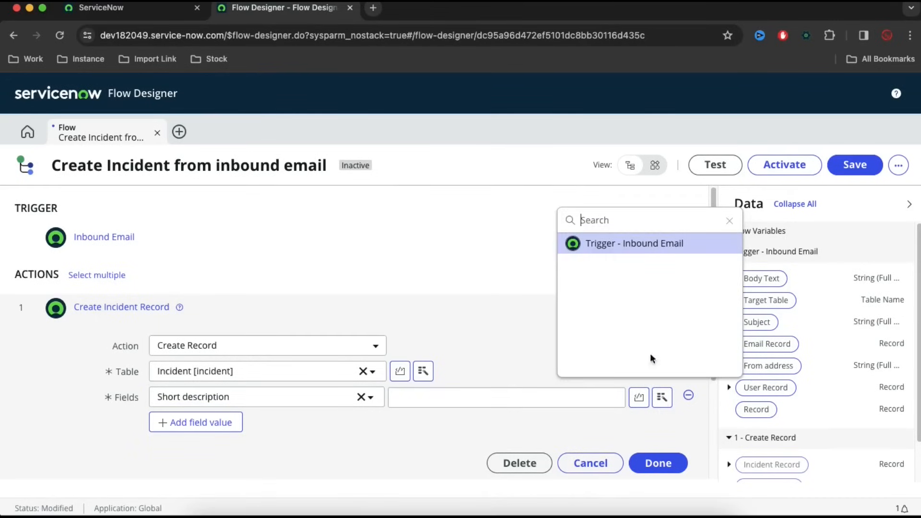
left_click(652, 244)
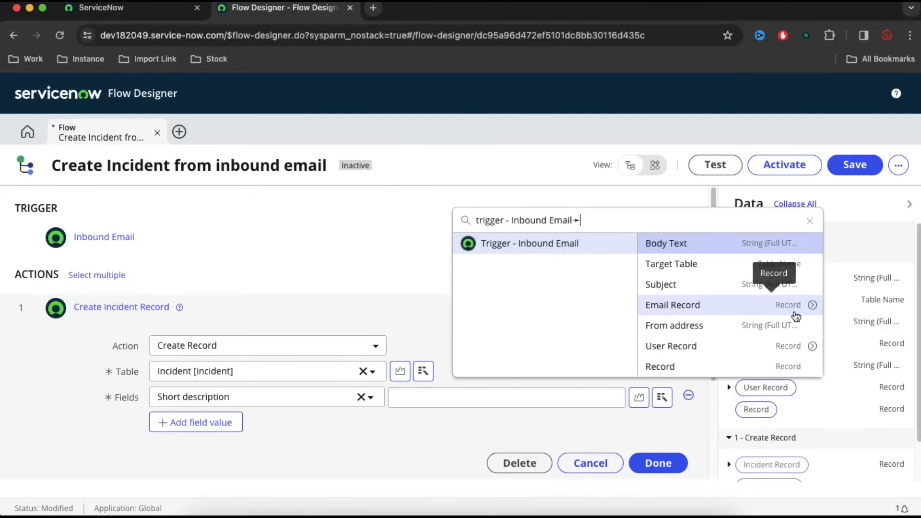
left_click(812, 304)
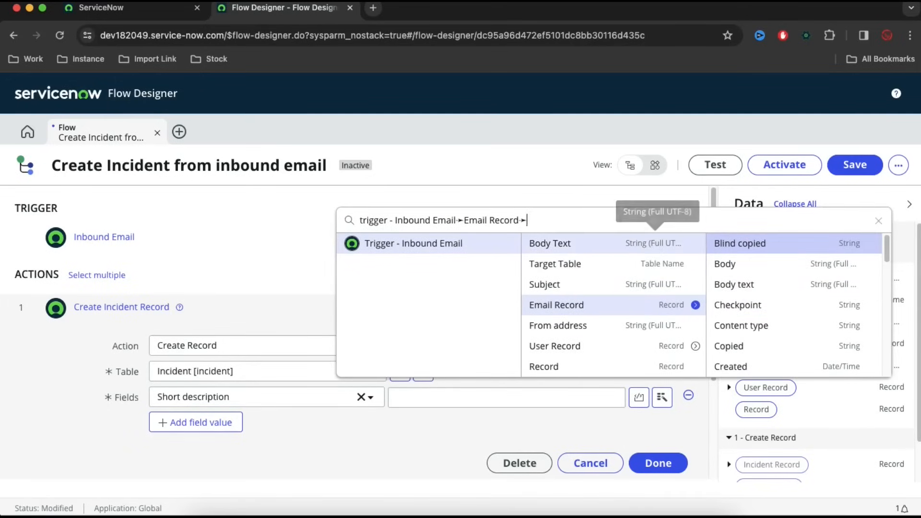
type("sub")
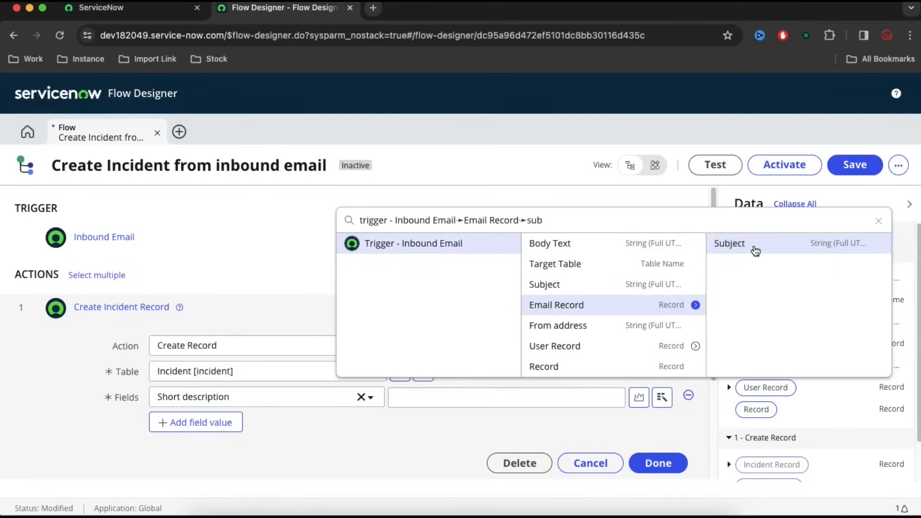
left_click(754, 247)
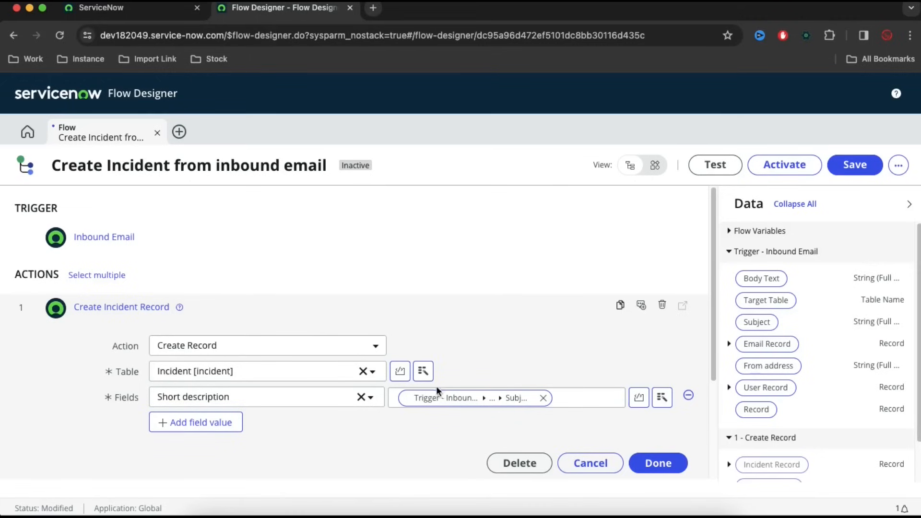
- Add a Description field value to the Create Incident Record action and map it to the Inbound Email trigger's Body Text
left_click(214, 423)
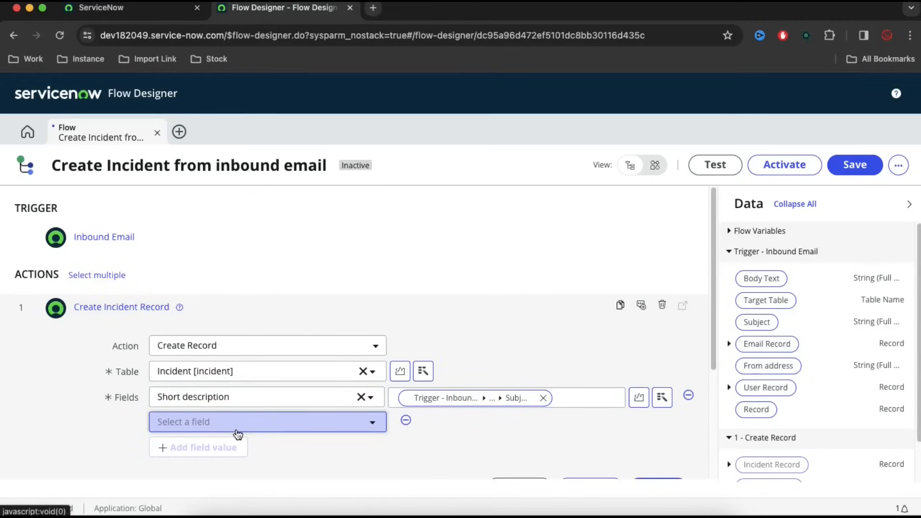
left_click(237, 431)
type("des")
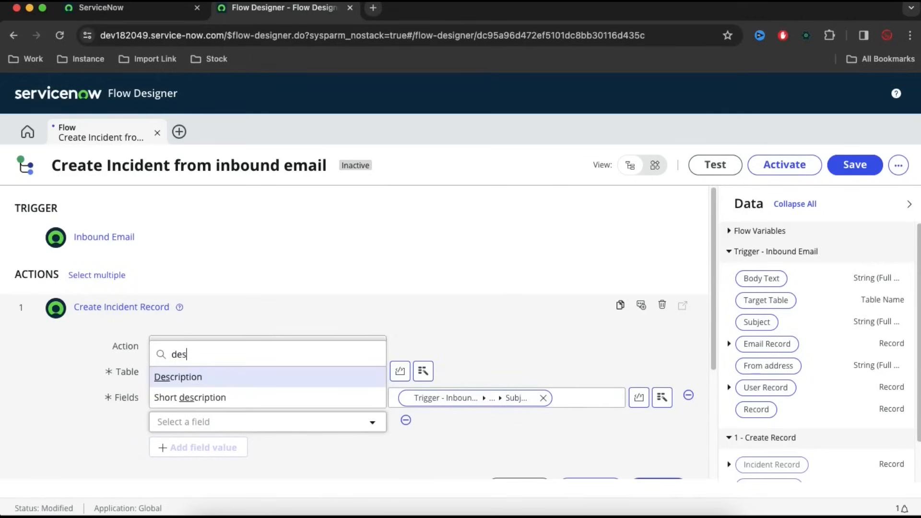
left_click(187, 378)
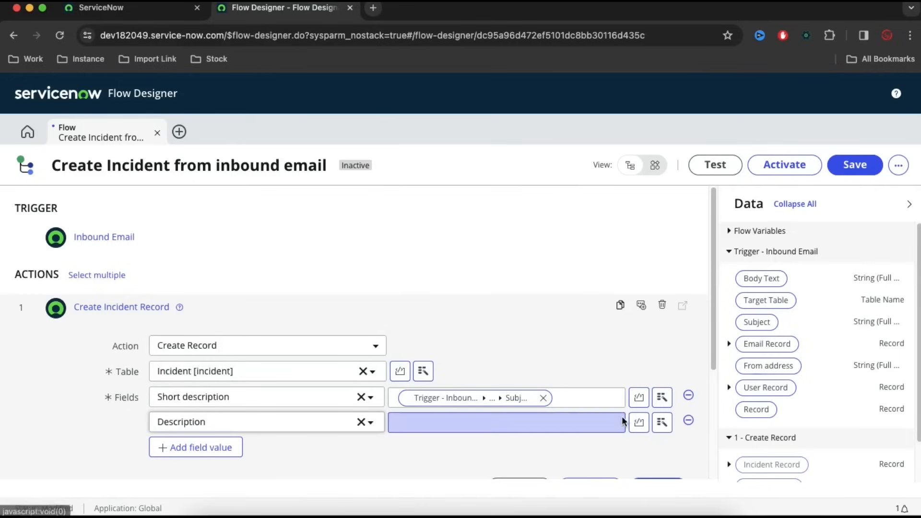
left_click(662, 423)
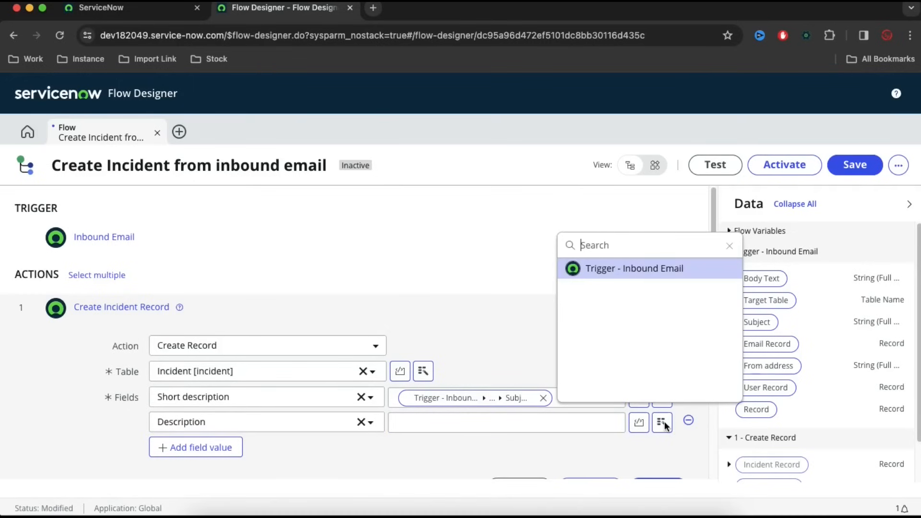
left_click(660, 268)
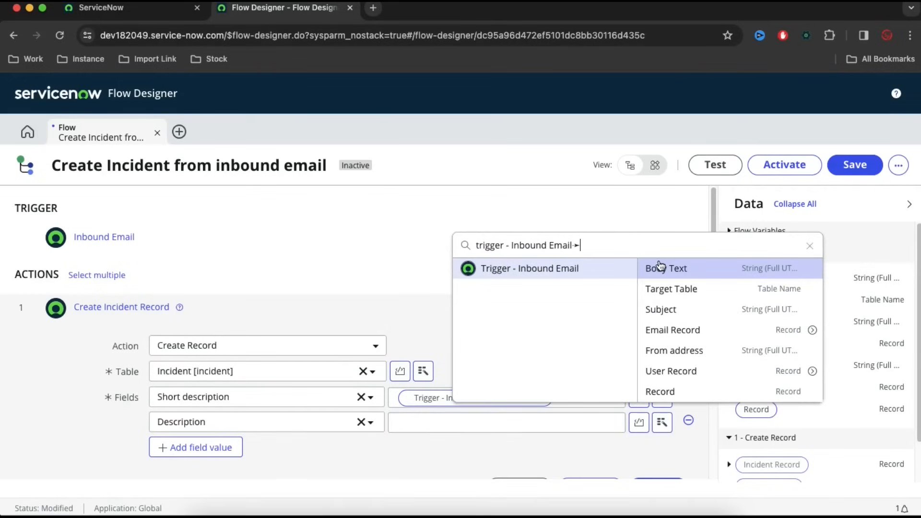
left_click(686, 277)
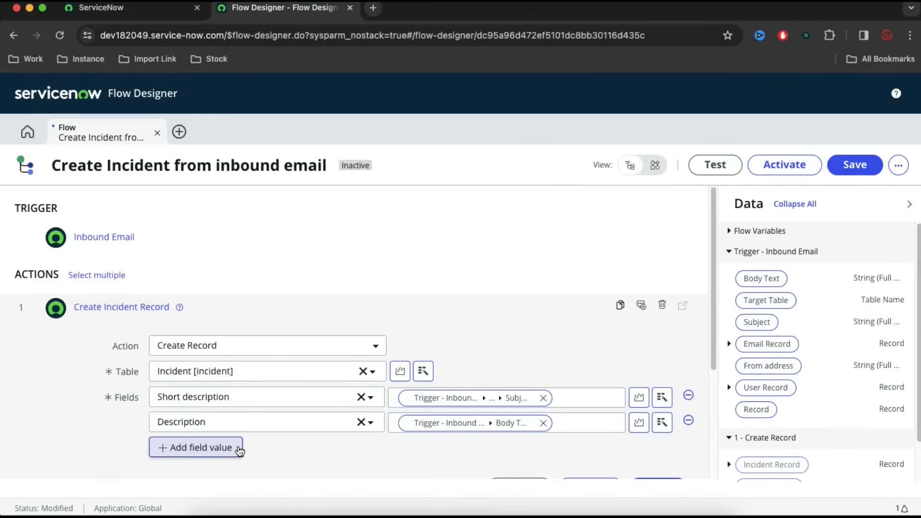
- Add a Caller field value, choose the second user offered as the caller, and finish the Create Incident Record action
left_click(239, 448)
left_click(237, 446)
type("c")
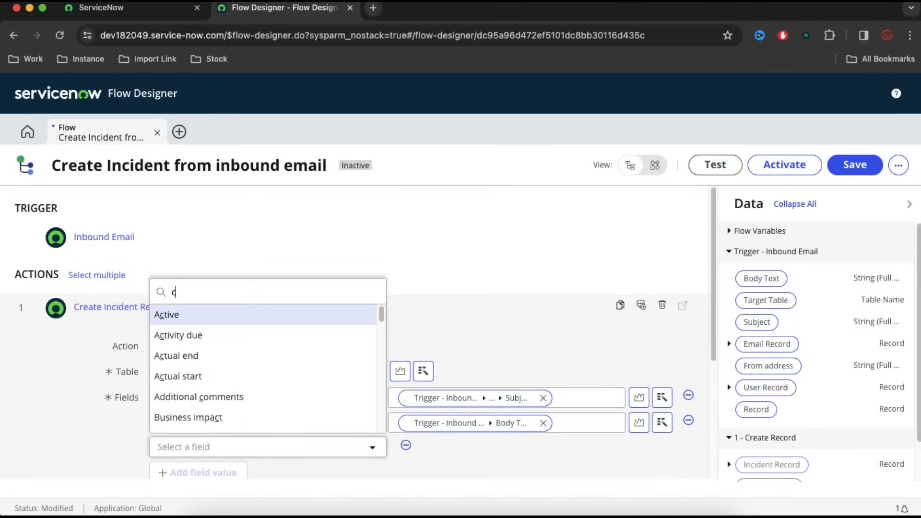
type("all")
key("Return")
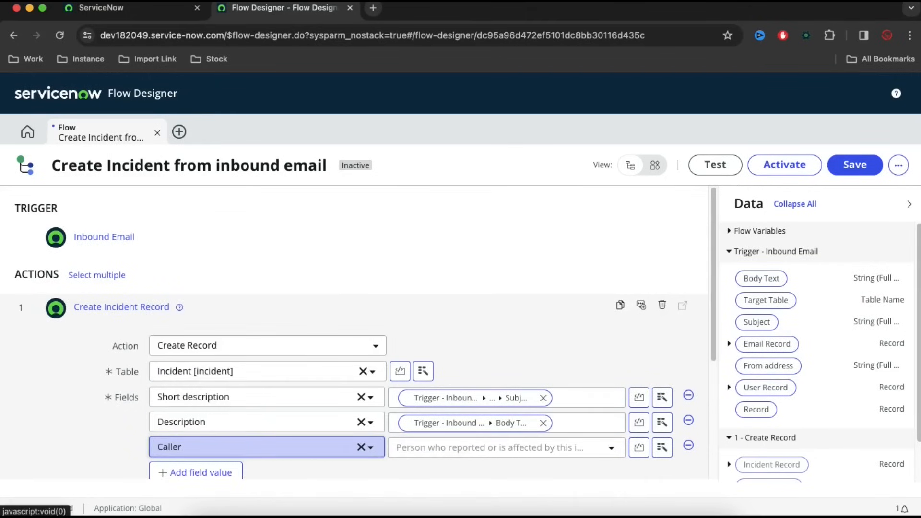
left_click(607, 447)
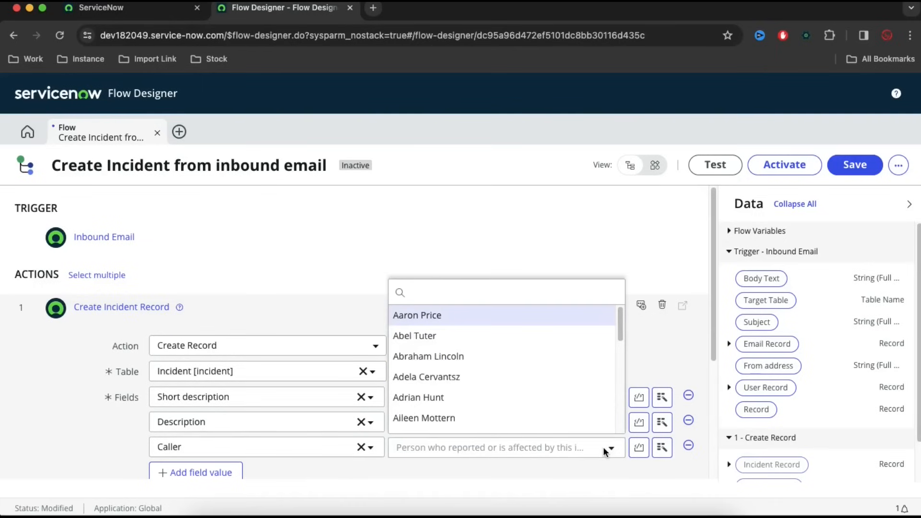
left_click(436, 338)
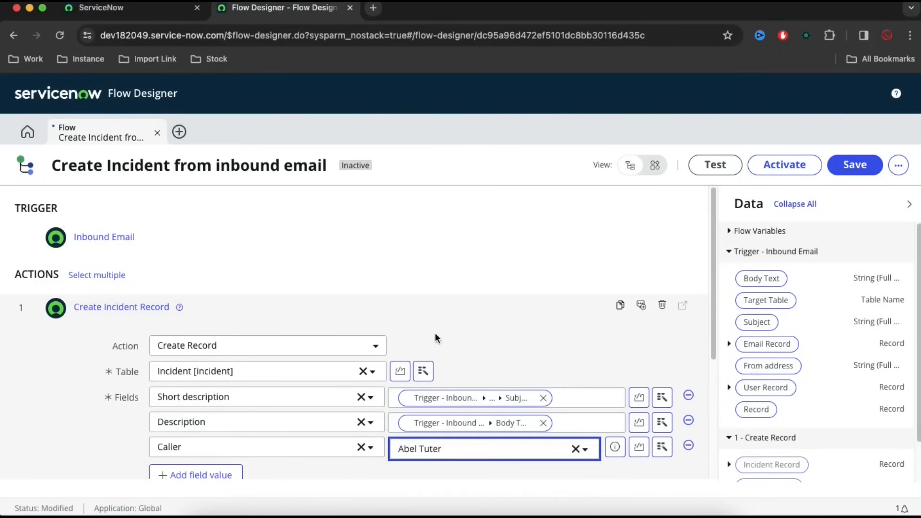
scroll(443, 332, "down", 1)
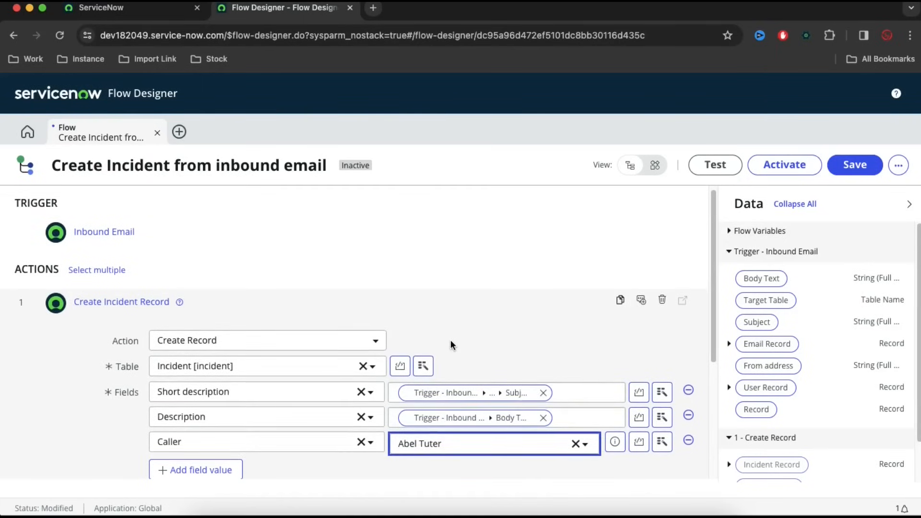
scroll(450, 341, "up", 1)
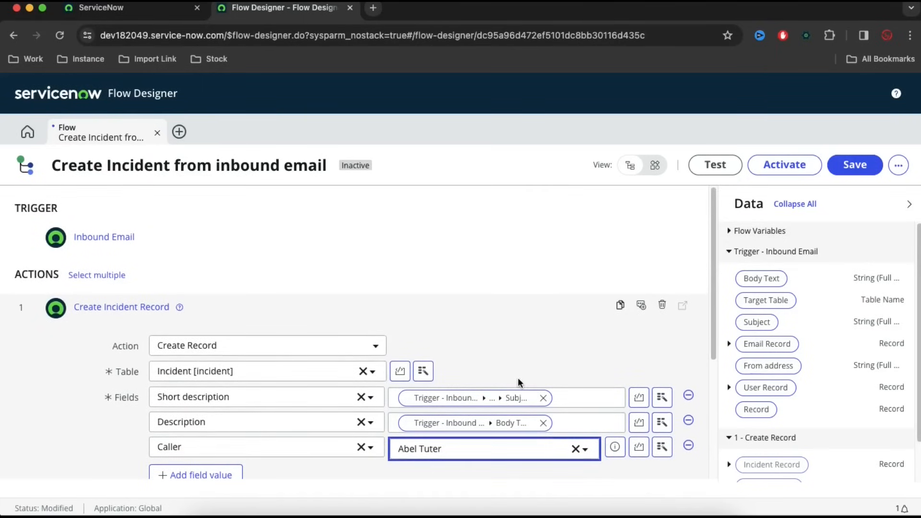
scroll(521, 385, "down", 5)
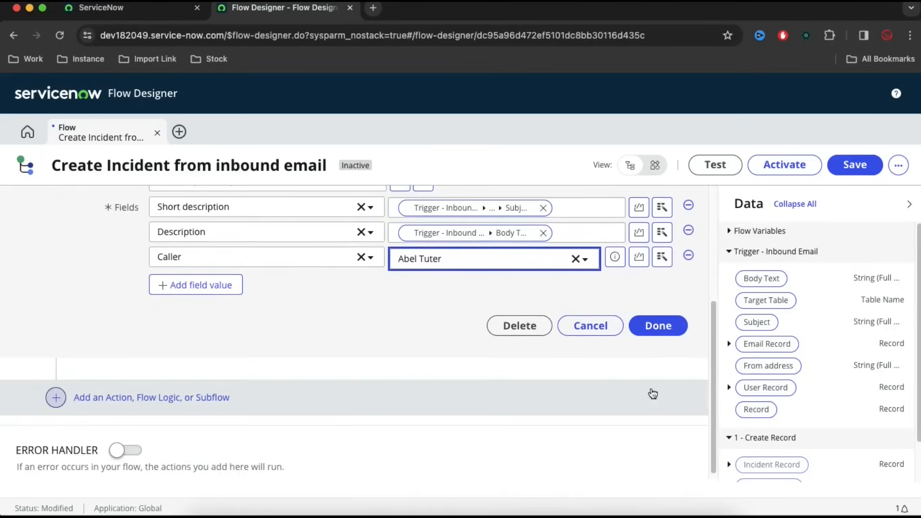
left_click(661, 326)
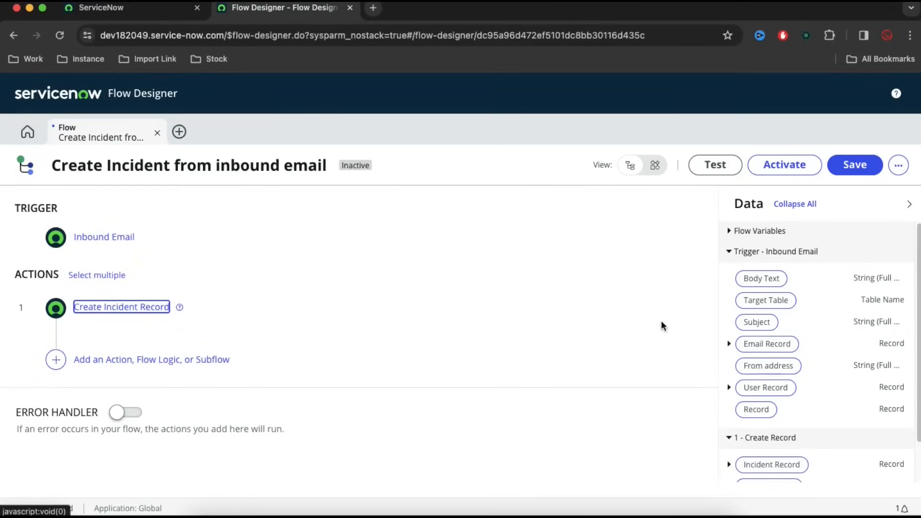
- Add a ServiceNow Core Copy Attachment action after the Create Incident Record action
left_click(190, 361)
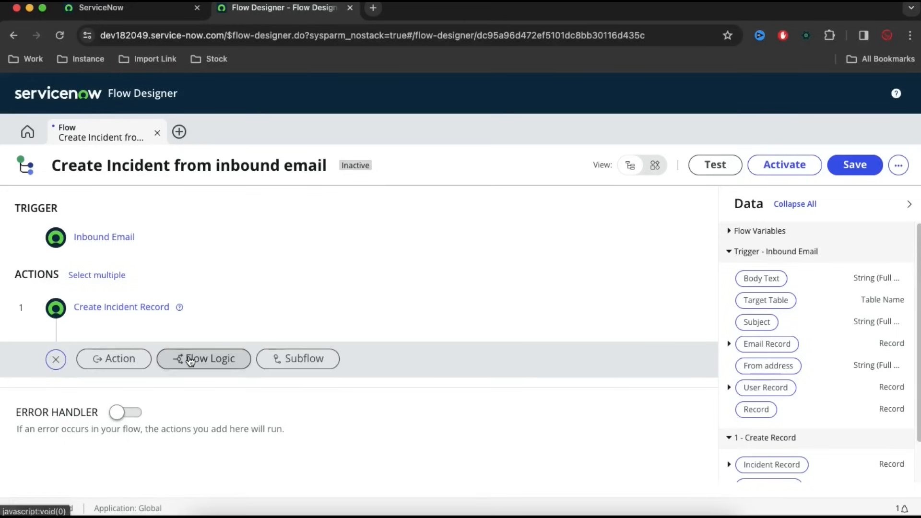
left_click(123, 361)
scroll(484, 384, "down", 3)
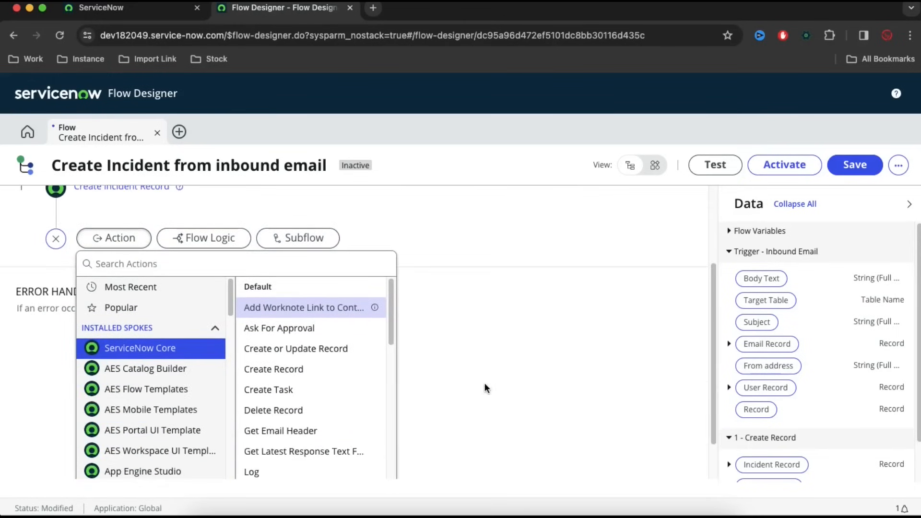
scroll(306, 424, "down", 1)
scroll(306, 424, "down", 3)
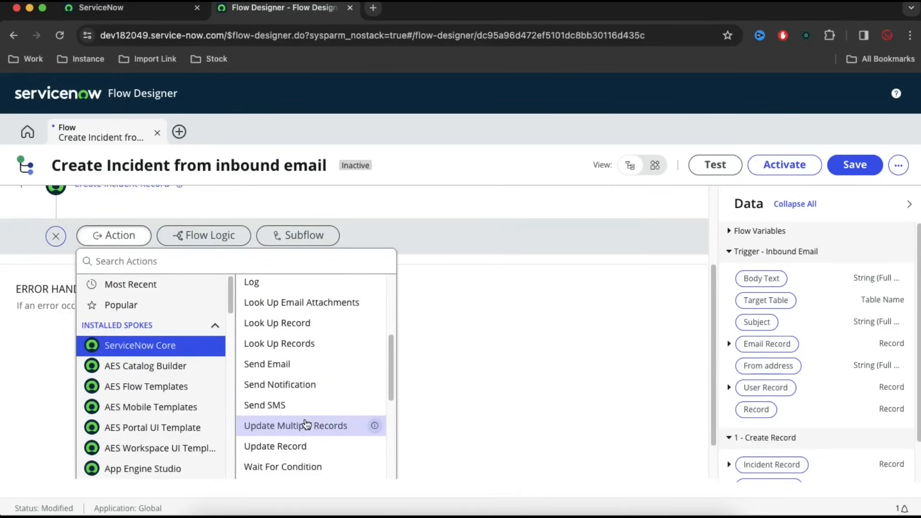
scroll(288, 393, "down", 2)
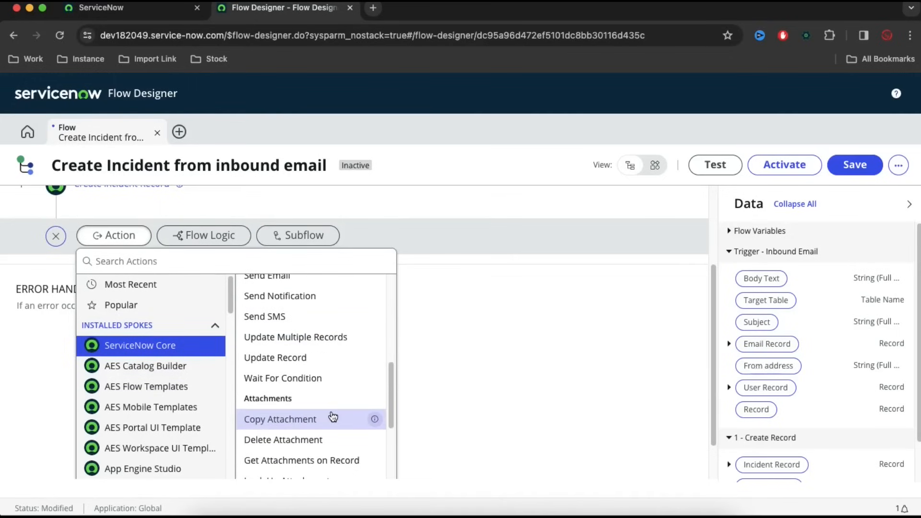
left_click(284, 421)
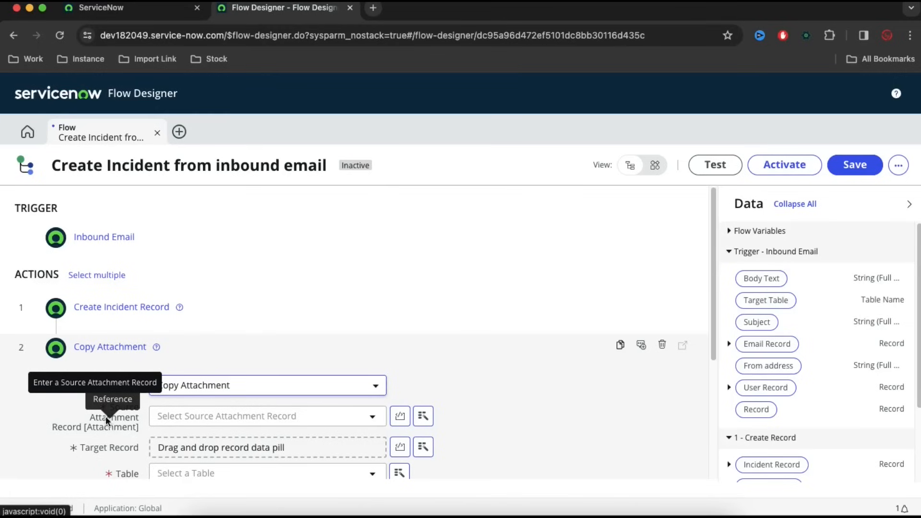
- Insert a Look Up Records action between the Create Incident Record and Copy Attachment actions
mouse_move(57, 329)
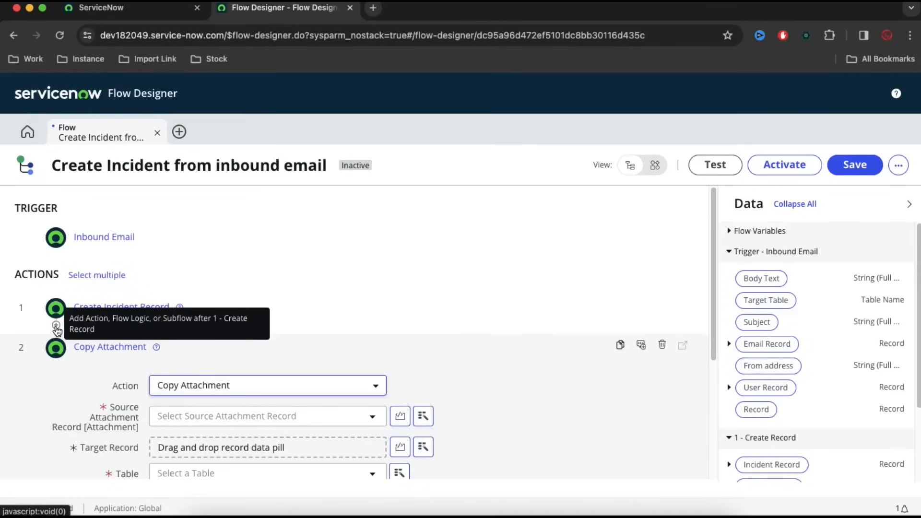
left_click(57, 329)
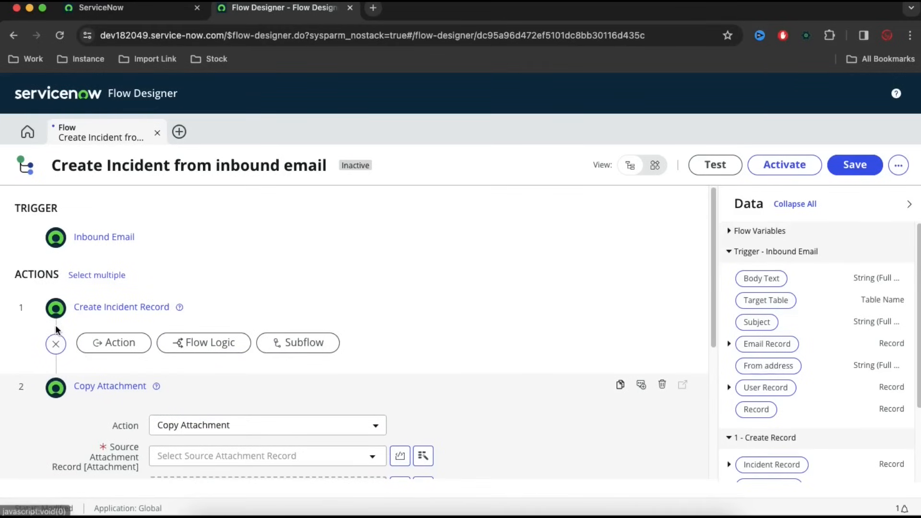
left_click(138, 346)
scroll(390, 404, "down", 5)
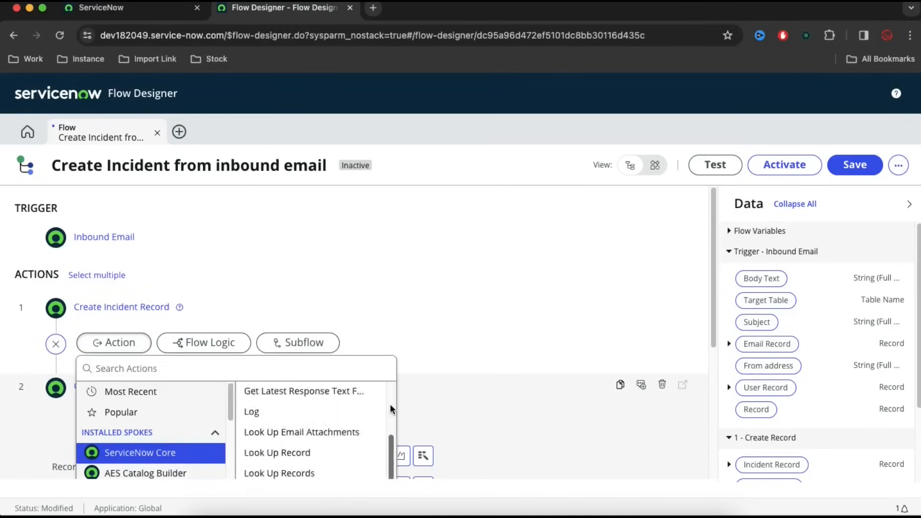
scroll(390, 404, "down", 3)
scroll(390, 404, "up", 2)
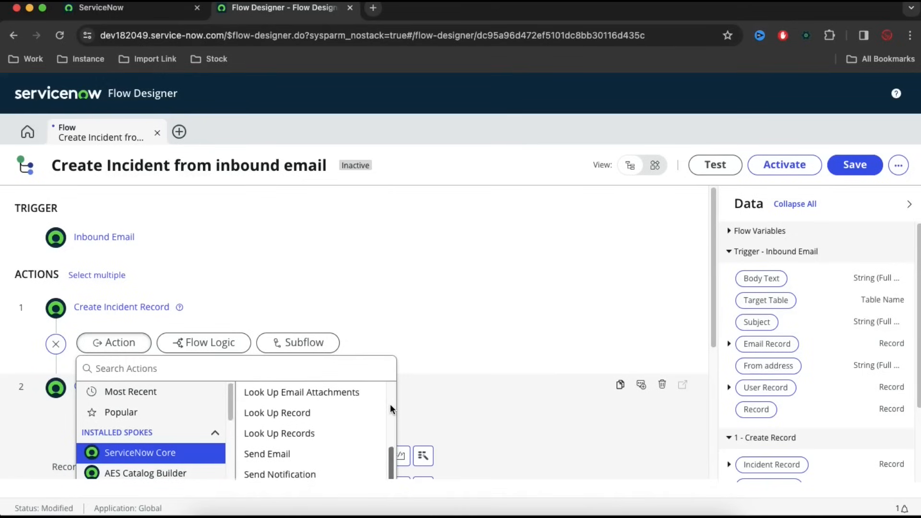
left_click(300, 431)
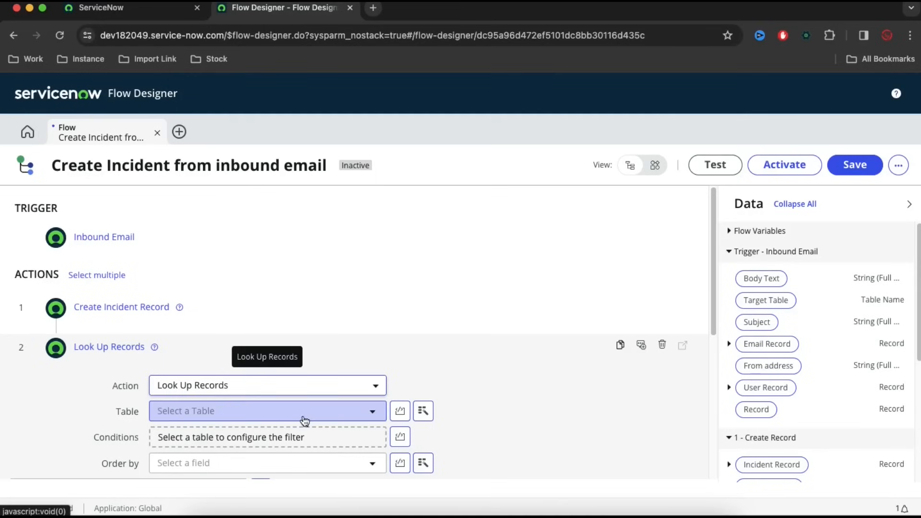
- Set the Look Up Records action's table to Attachment [sys_attachment]
left_click(303, 419)
type("sys")
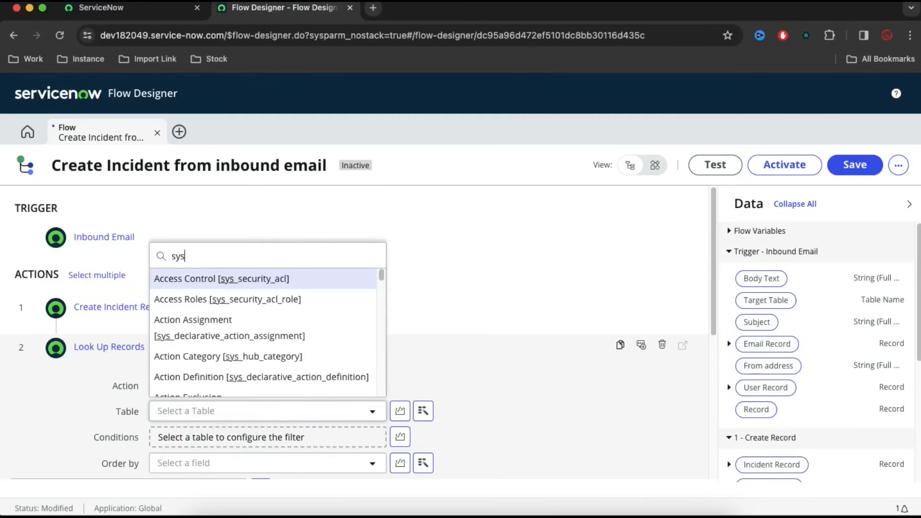
type("_att")
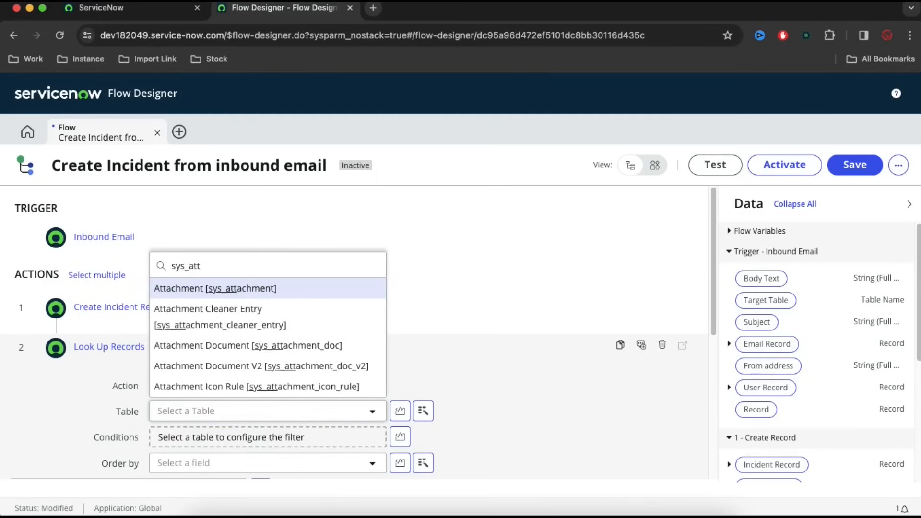
key("Return")
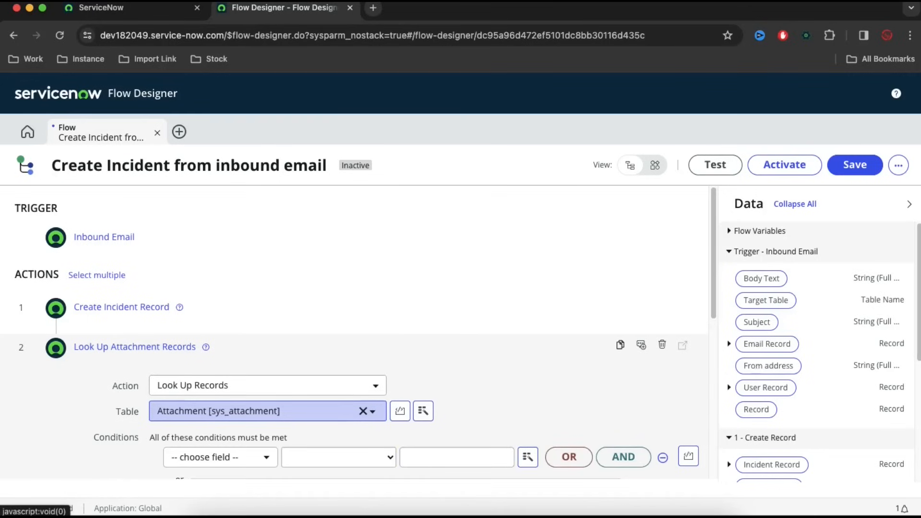
scroll(467, 340, "down", 4)
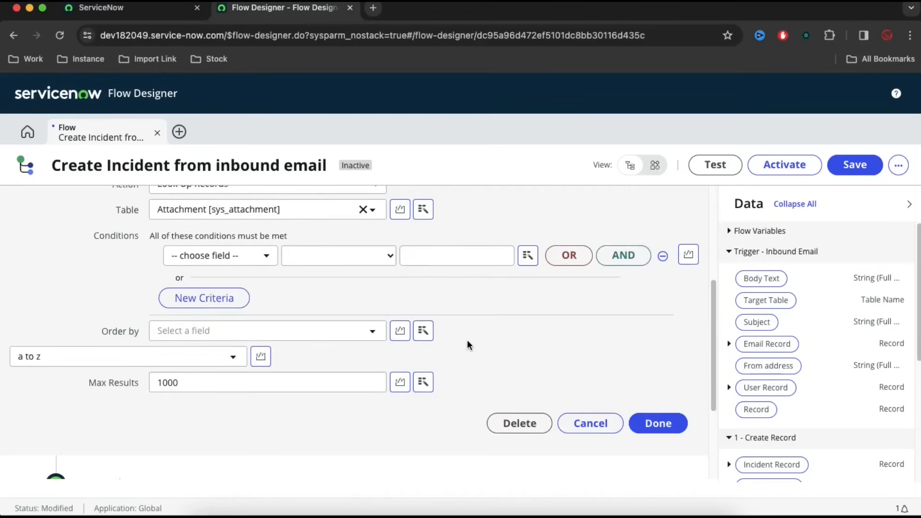
scroll(467, 340, "up", 5)
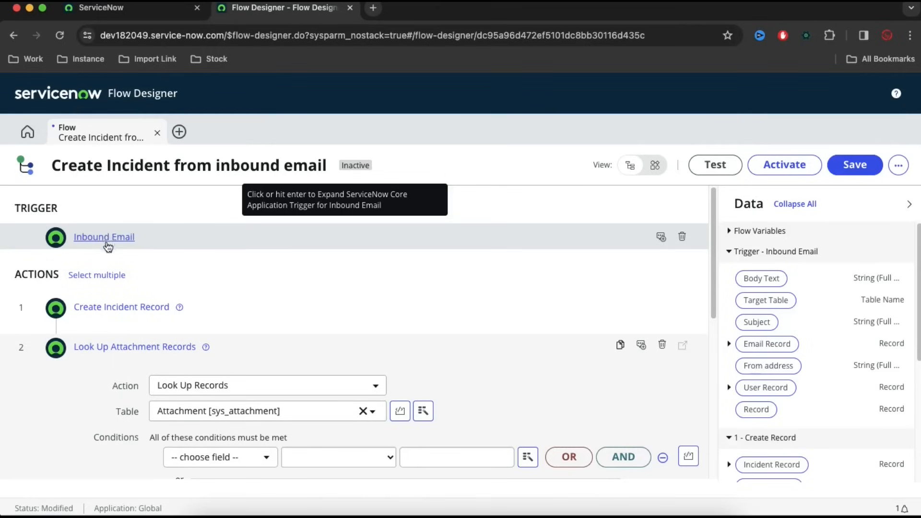
- Choose Table sys ID as the field of the Look Up Attachment Records condition
scroll(204, 316, "down", 1)
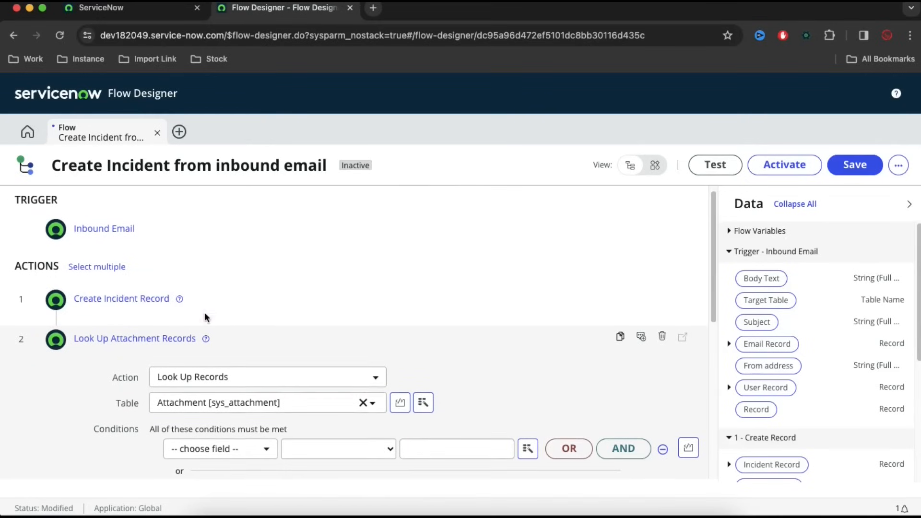
left_click(217, 456)
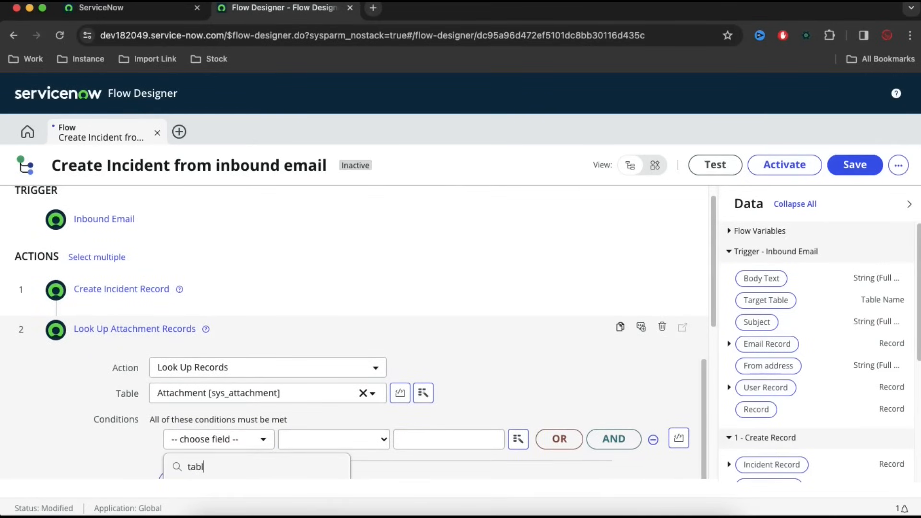
scroll(300, 390, "down", 2)
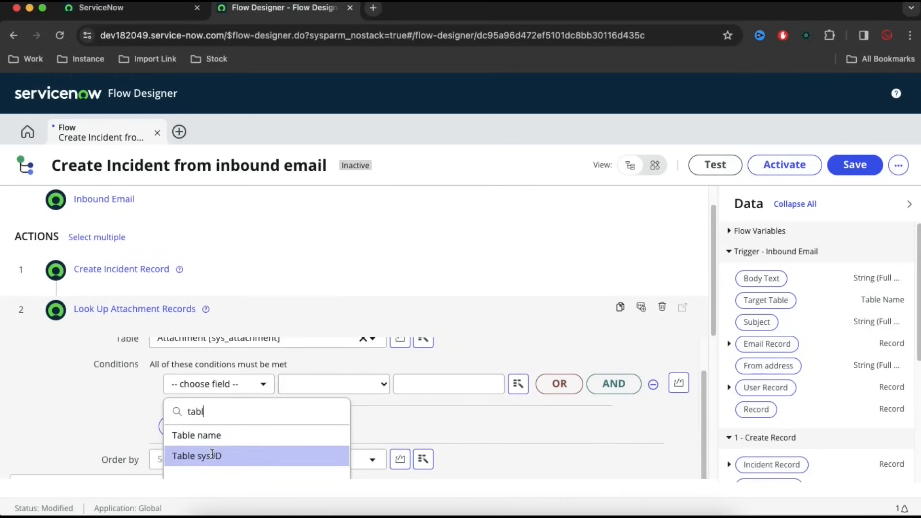
left_click(213, 454)
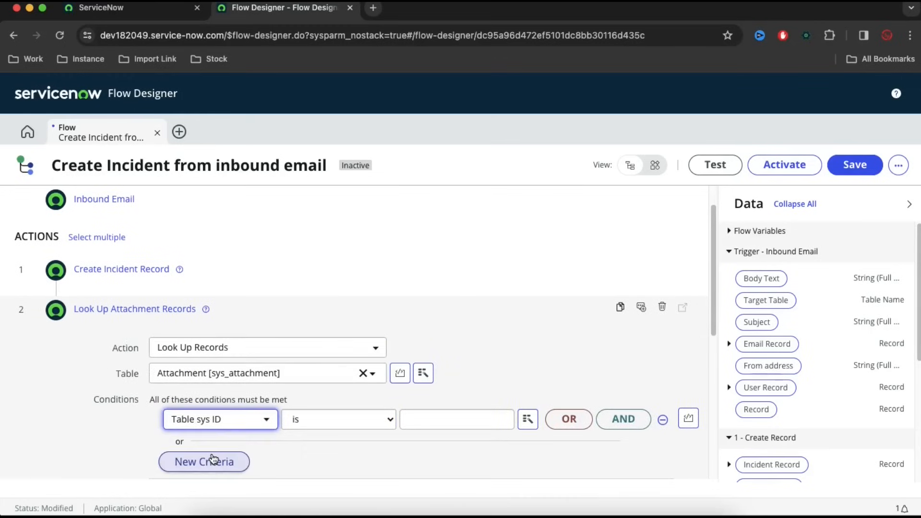
- Set the condition's value to the Sys ID of the Inbound Email trigger's Email Record and finish the Look Up Records action
left_click(528, 419)
left_click(514, 263)
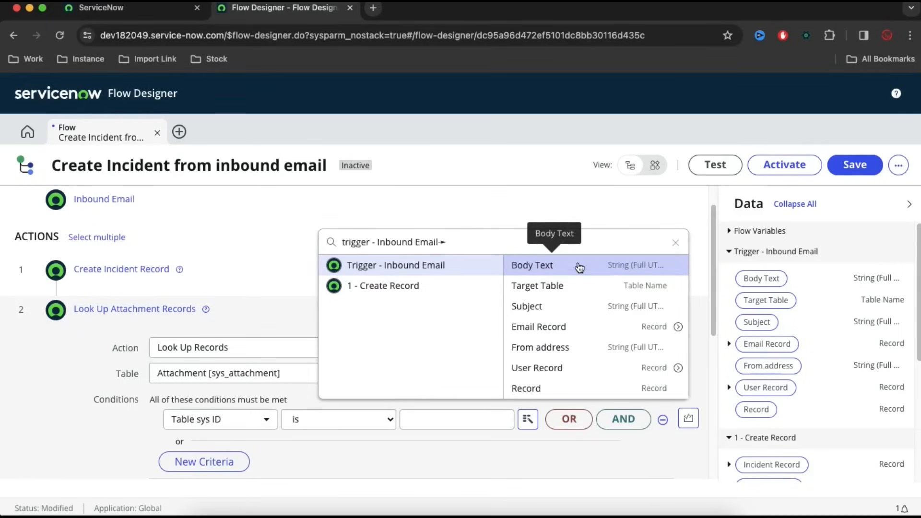
left_click(677, 327)
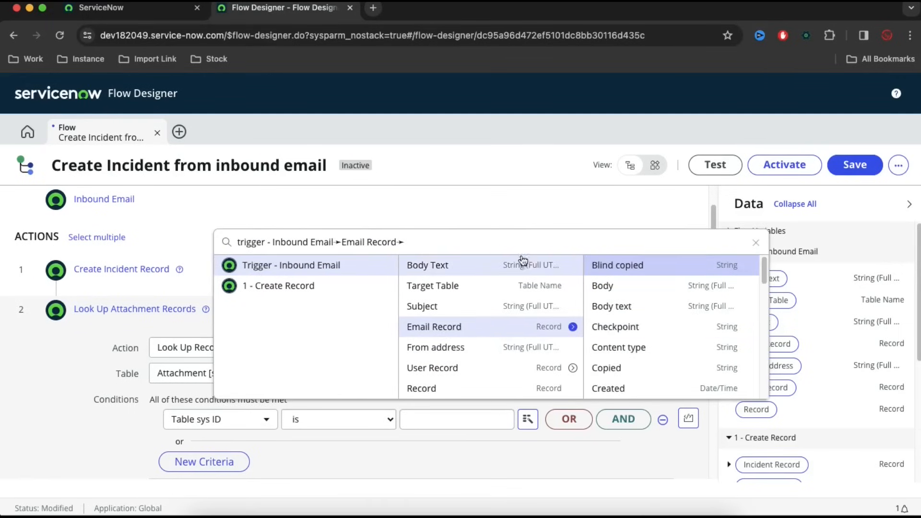
type("sys")
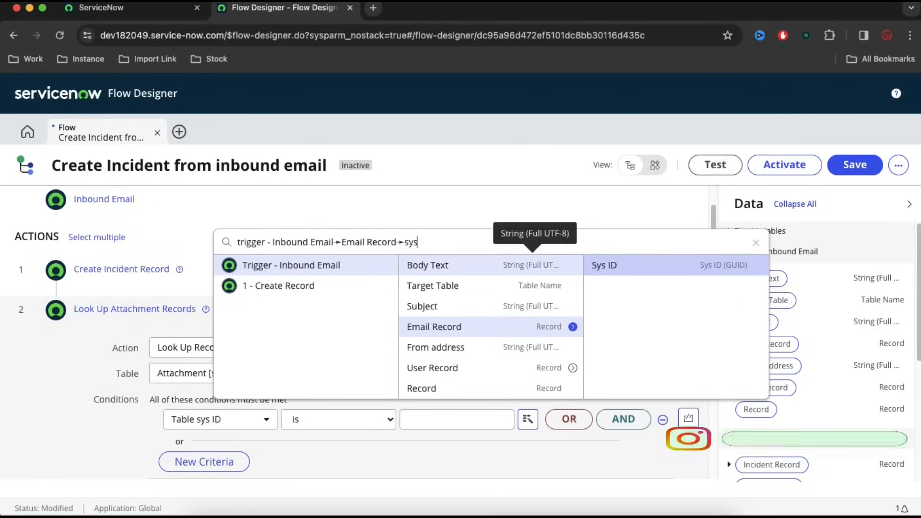
left_click(636, 260)
scroll(450, 341, "down", 2)
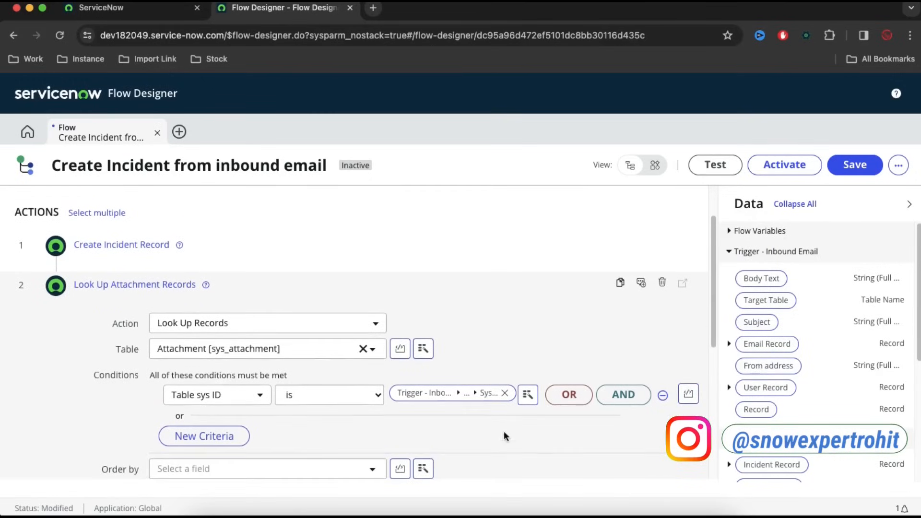
scroll(503, 431, "down", 3)
scroll(648, 469, "down", 1)
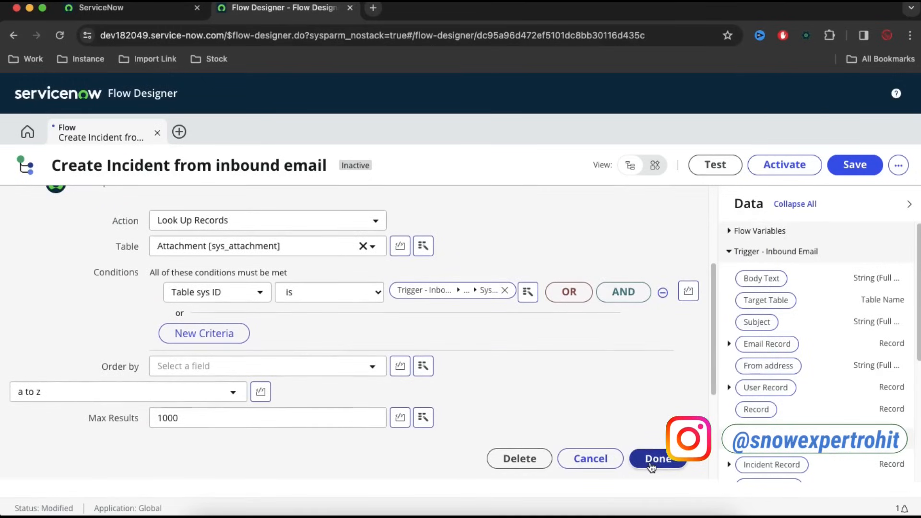
left_click(654, 457)
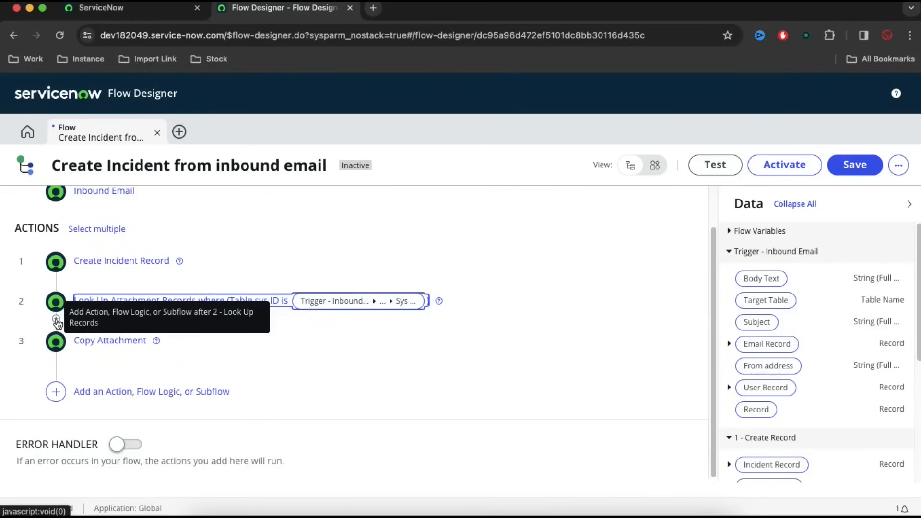
- Insert a For Each flow logic after the Look Up Records action, iterating over the Attachment Records from 2 - Look Up Records
left_click(56, 319)
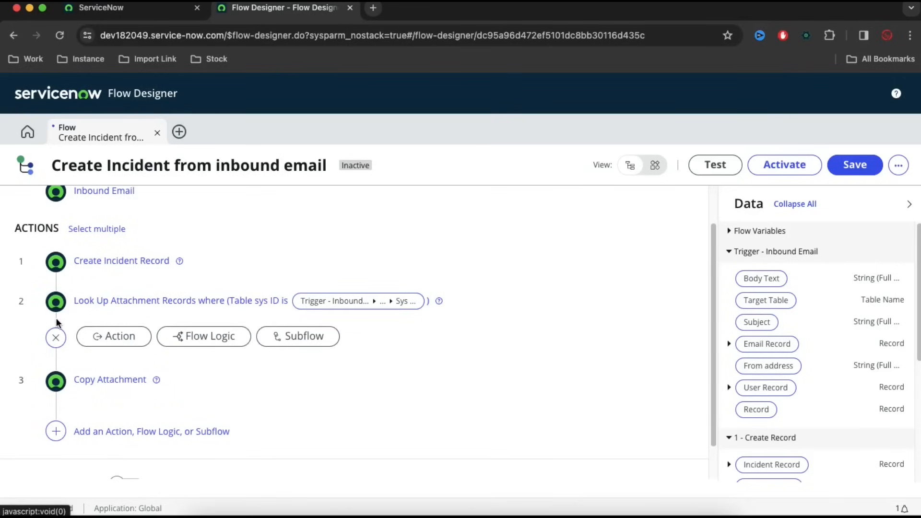
left_click(205, 337)
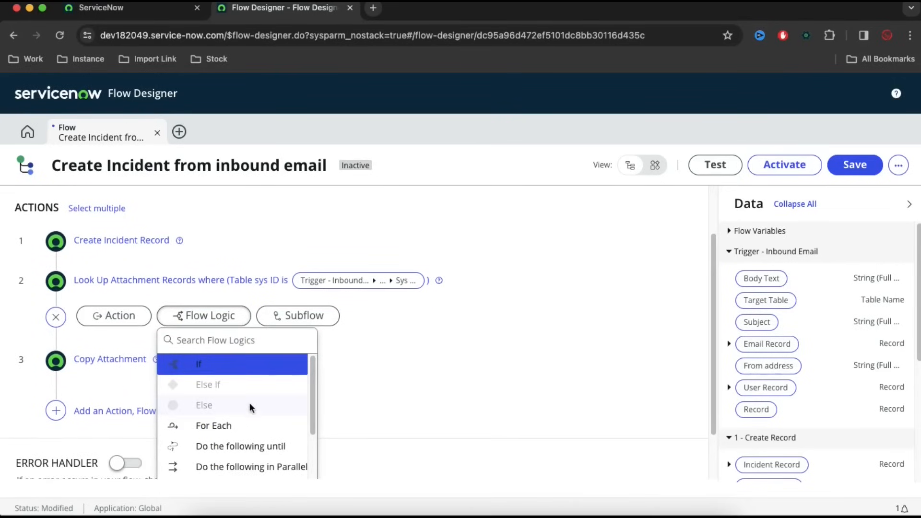
left_click(205, 426)
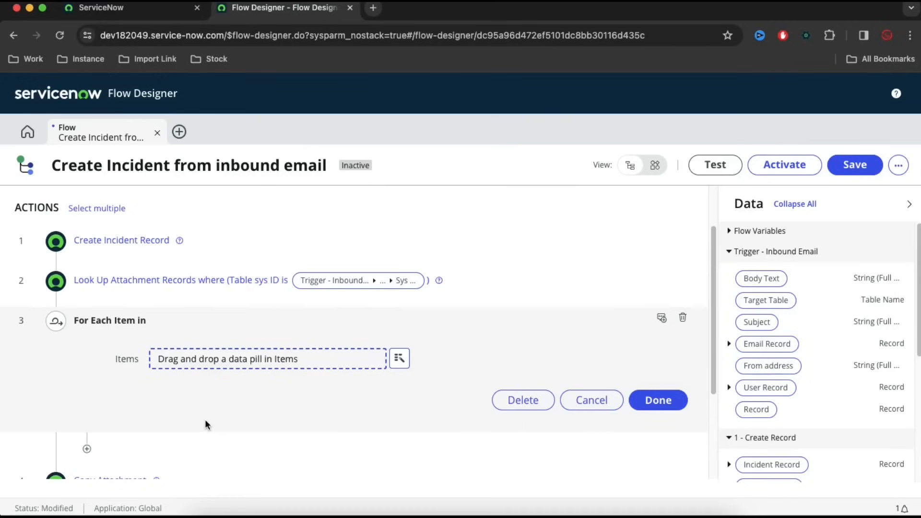
left_click(398, 358)
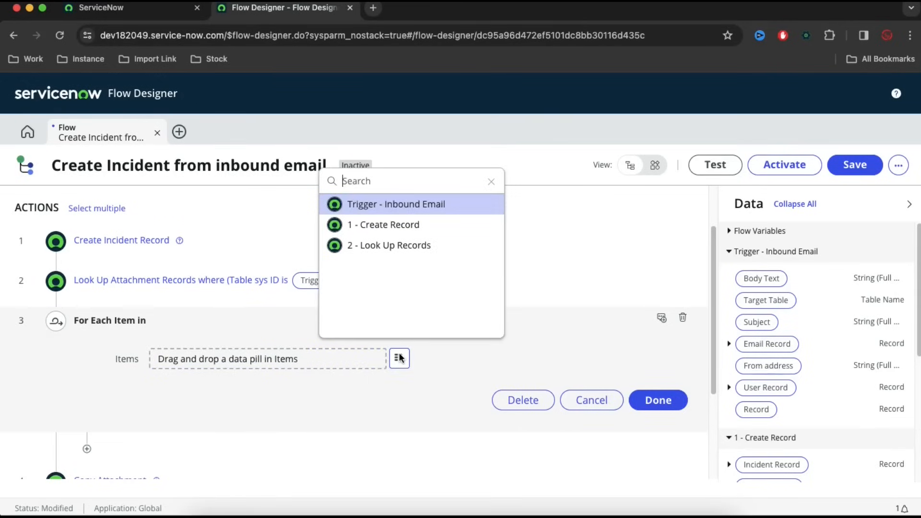
left_click(388, 254)
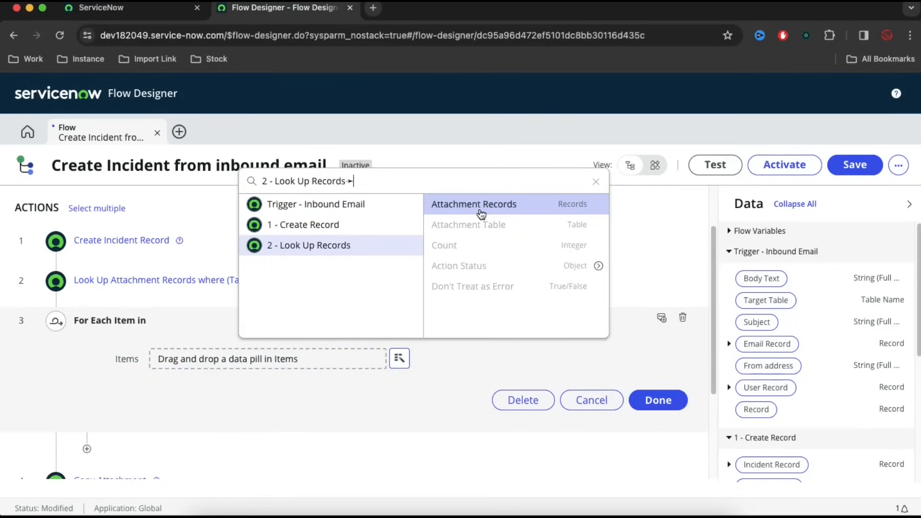
left_click(481, 213)
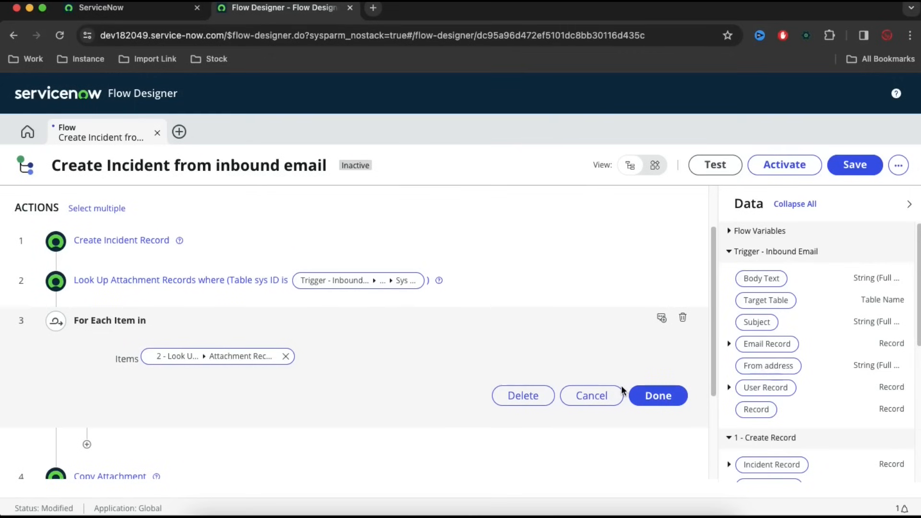
left_click(674, 396)
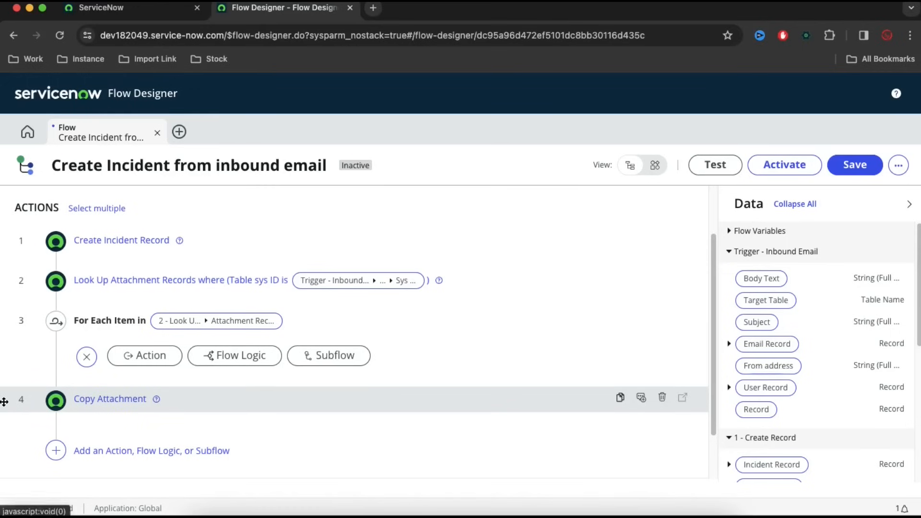
- Move the Copy Attachment action inside the For Each loop and set its Source Attachment Record to the loop's Attachment Record
left_click_drag(80, 382, 179, 335)
left_click_drag(9, 346, 91, 314)
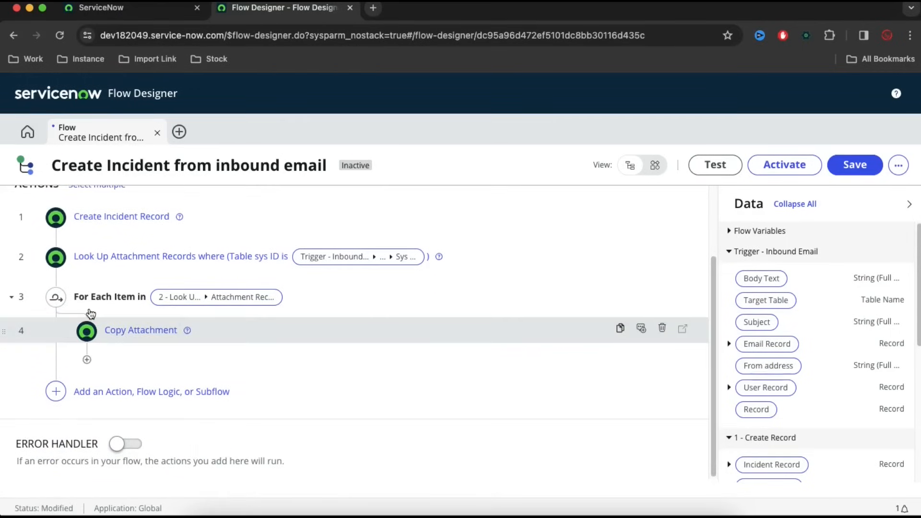
left_click(141, 335)
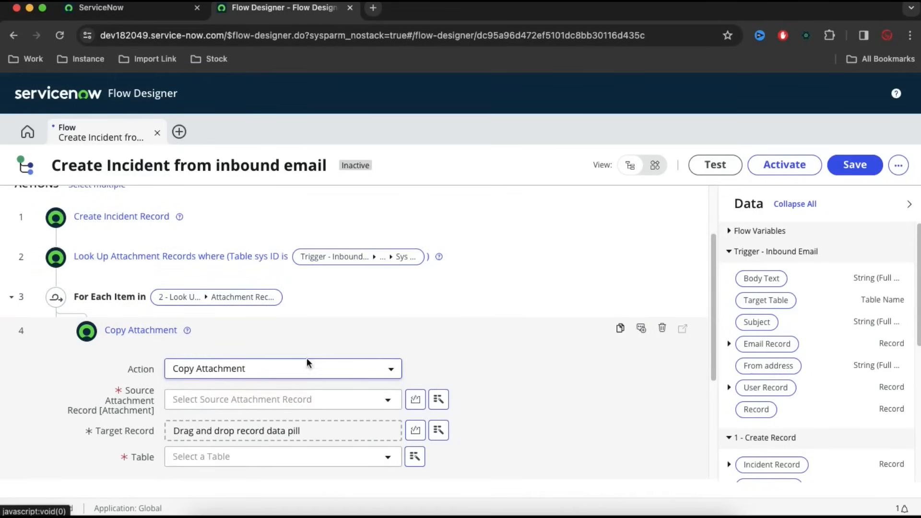
left_click(436, 401)
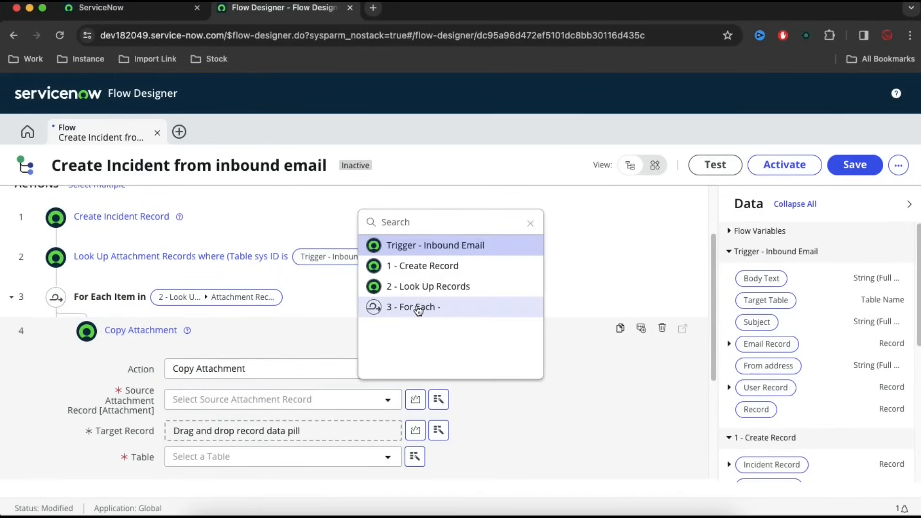
left_click(421, 306)
left_click(533, 246)
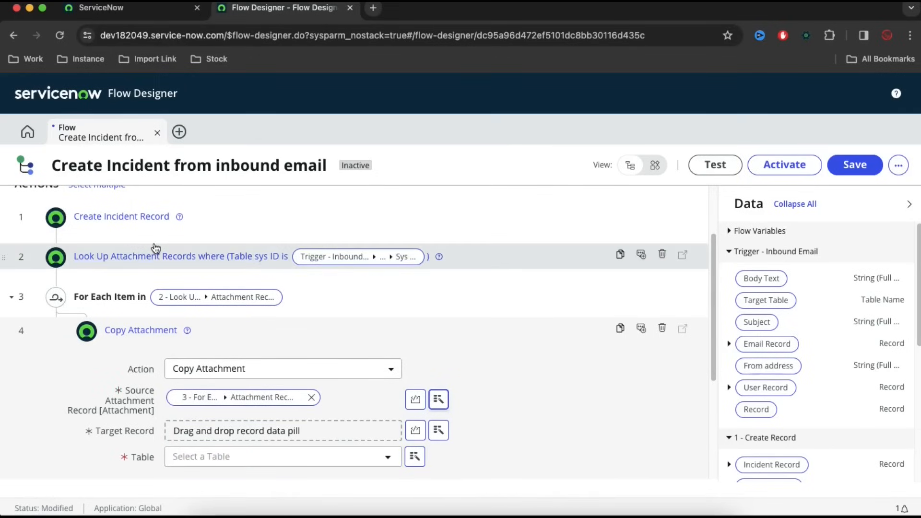
- Set the Copy Attachment action's Target Record to the Incident Record from 1 - Create Record and save the flow
left_click(438, 430)
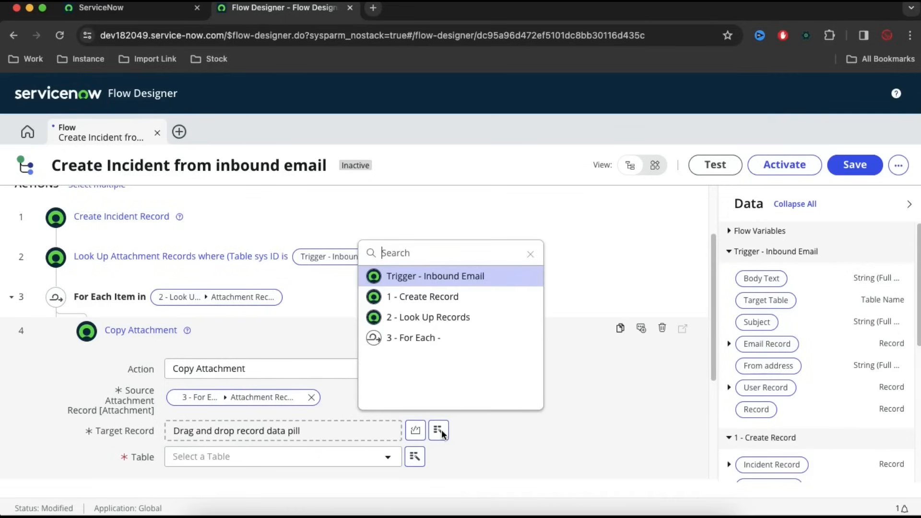
left_click(442, 299)
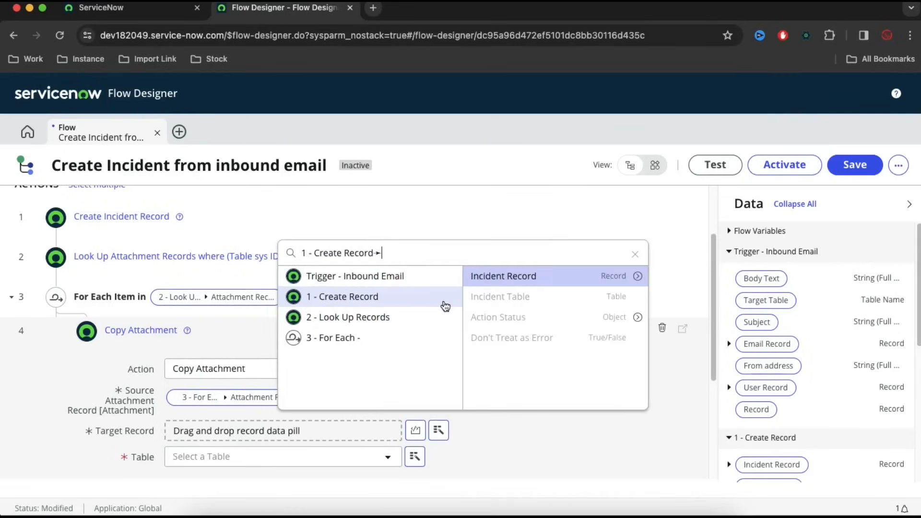
left_click(555, 279)
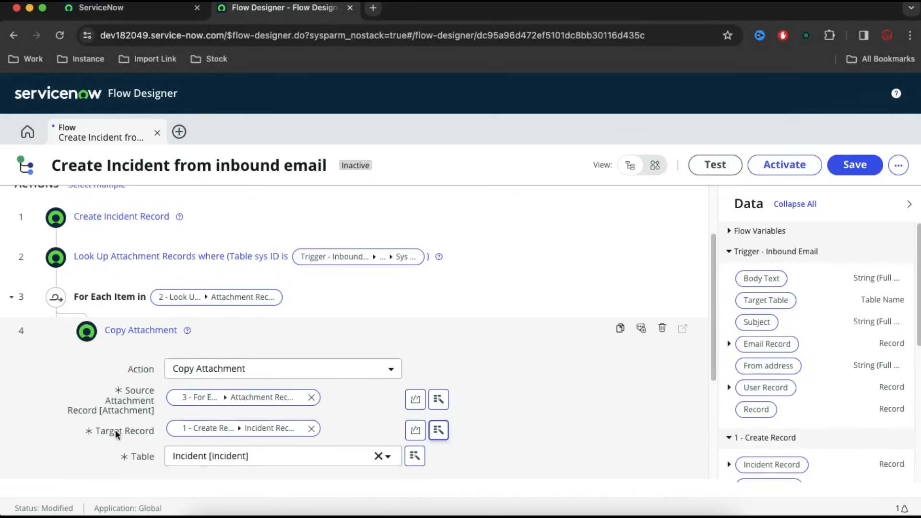
scroll(118, 434, "down", 2)
left_click(654, 456)
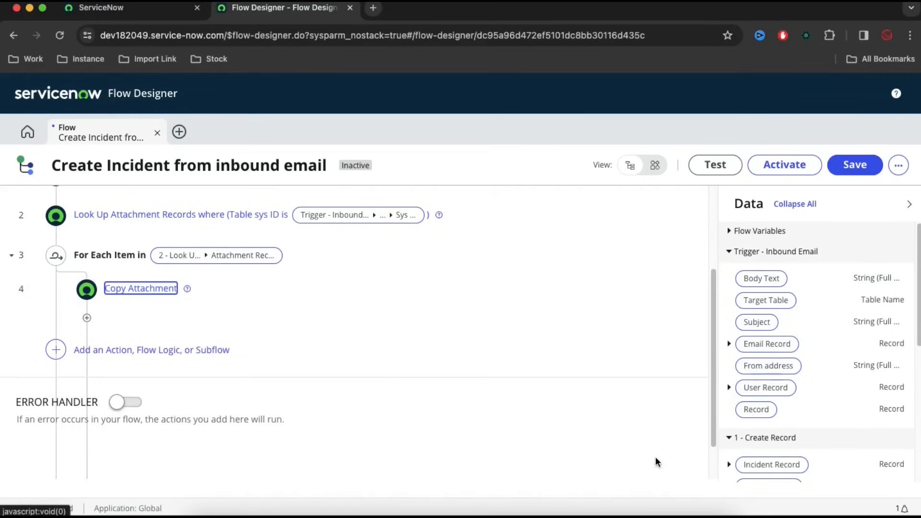
left_click(846, 170)
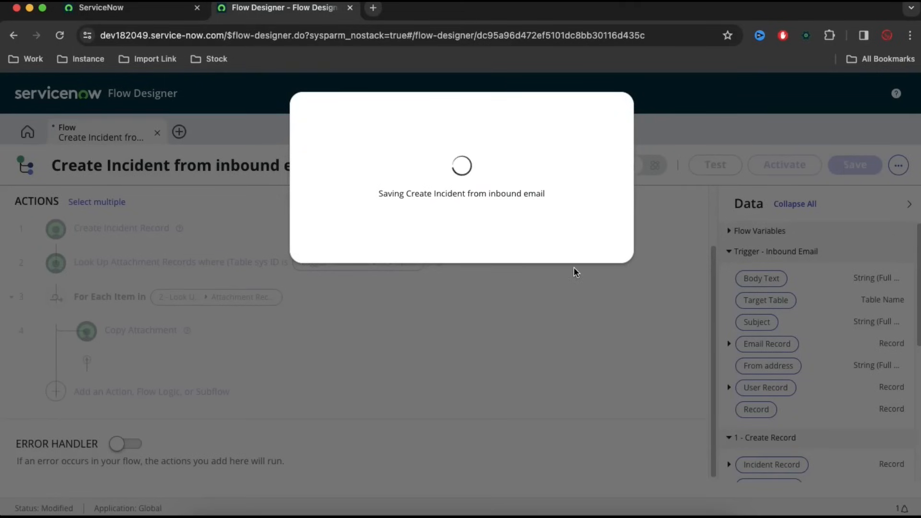
- Switch to the main ServiceNow page, find "emails" in the navigation and open the System Logs Emails list
left_click(135, 6)
triple_click(113, 119)
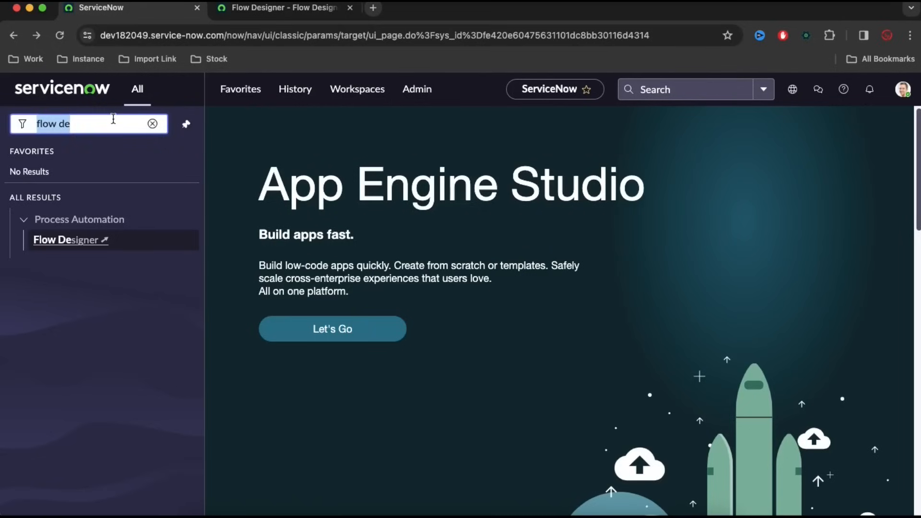
type("emails")
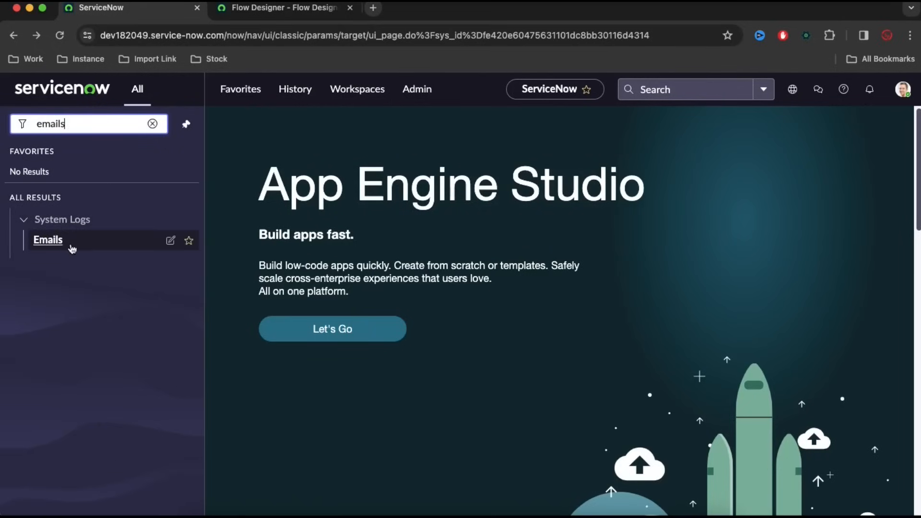
left_click(72, 247)
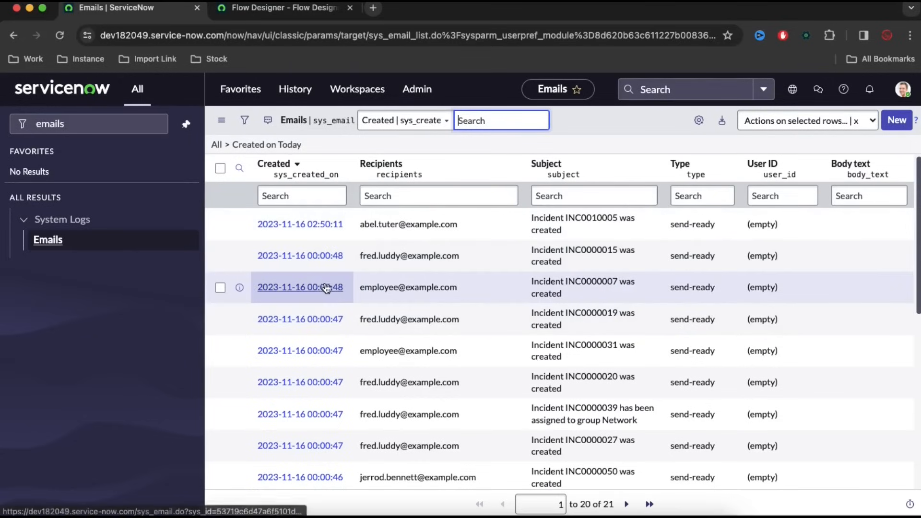
- Start a new email record of type received and enter "Create Incident" as its subject
left_click(893, 124)
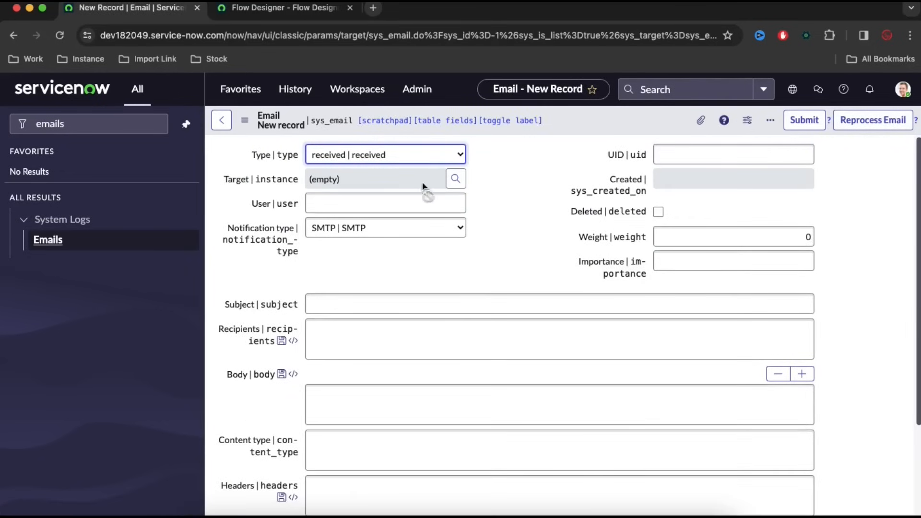
left_click(398, 303)
type("Create Incident")
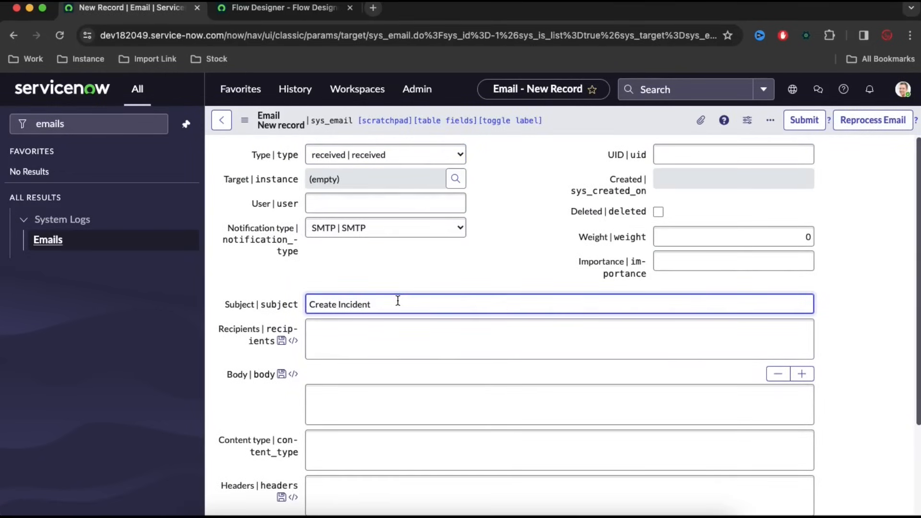
type("for me")
key("BackSpace")
key("BackSpace")
key("BackSpace")
key("BackSpace")
key("BackSpace")
key("BackSpace")
key("BackSpace")
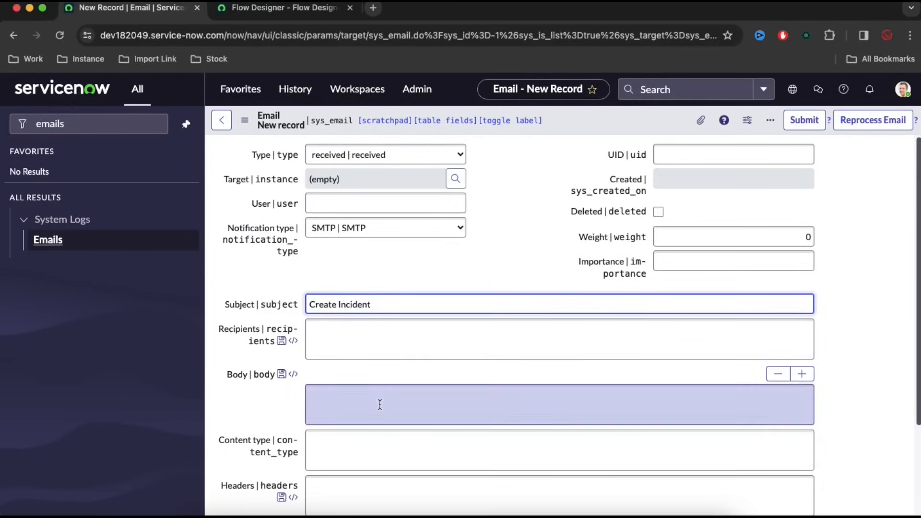
- Copy the HTML body of the existing "Incident INC0000019 was created" email into the new email record's Body
left_click(381, 403)
left_click(421, 11)
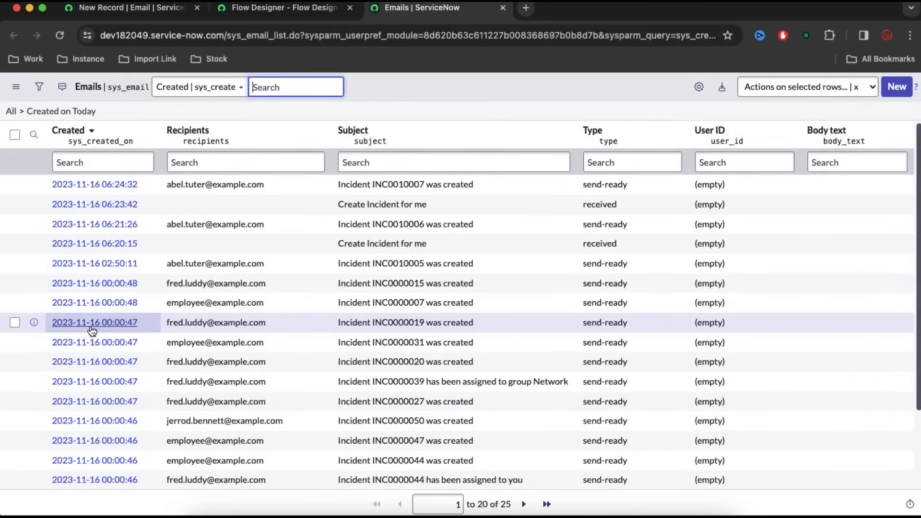
left_click(93, 330)
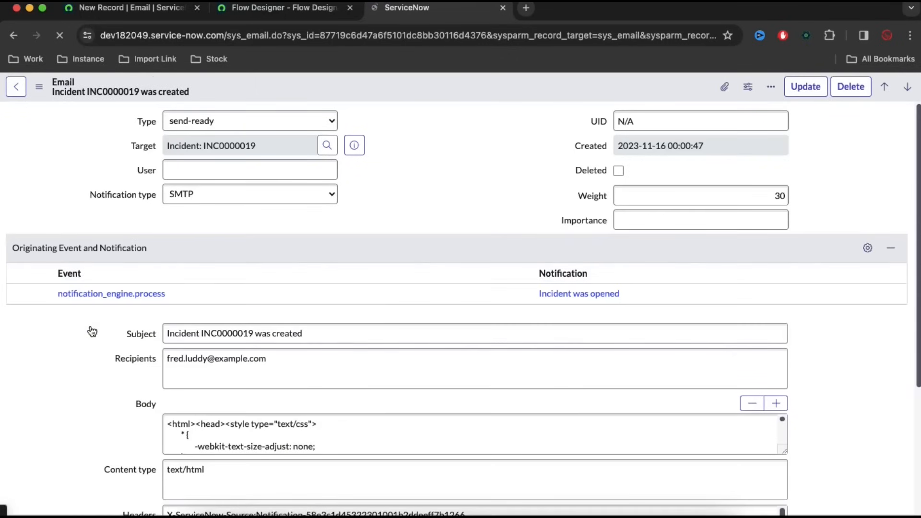
double_click(83, 353)
scroll(99, 372, "down", 2)
left_click(217, 375)
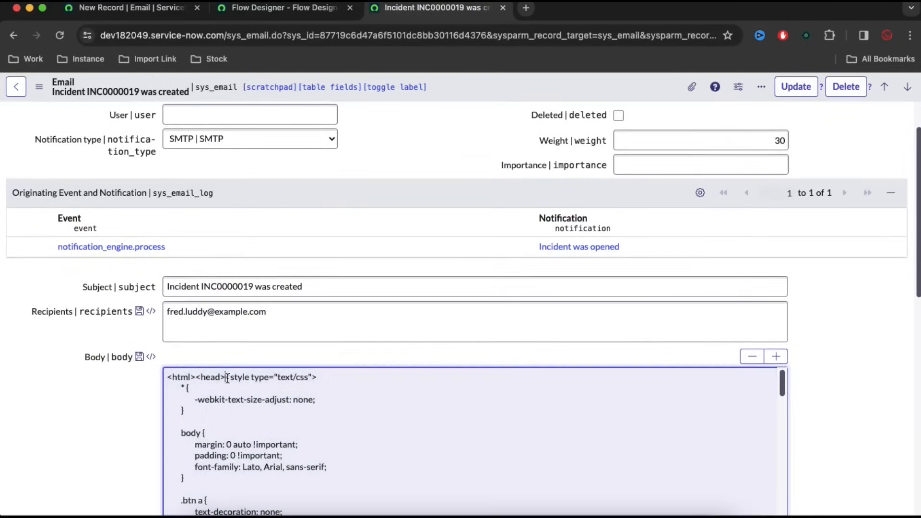
key("ctrl+a")
left_click(152, 7)
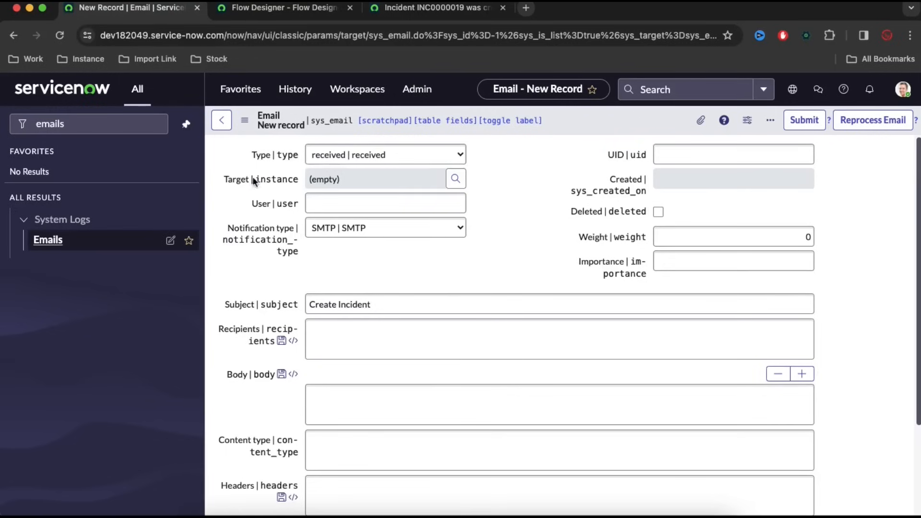
left_click(331, 390)
key("ctrl+v")
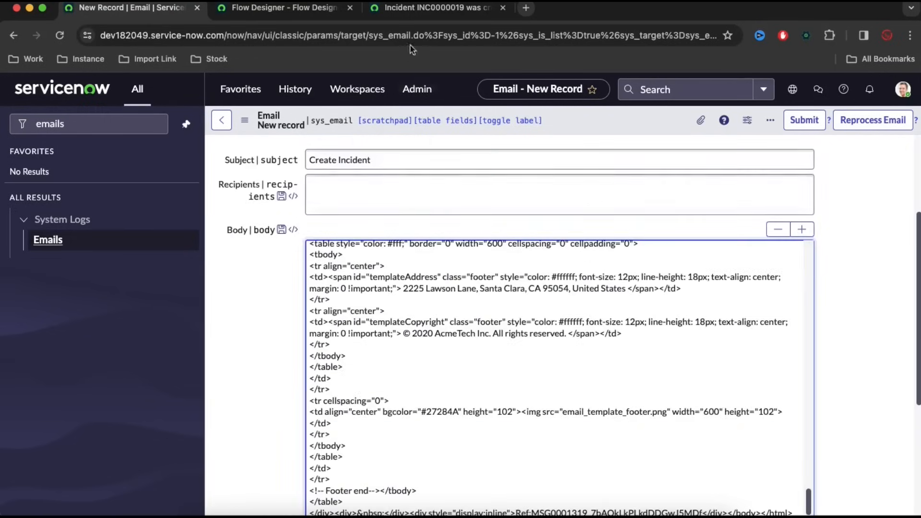
- Copy the content type text/html from the "Incident INC0000019 was created" email into the new email record's Content type
left_click(424, 8)
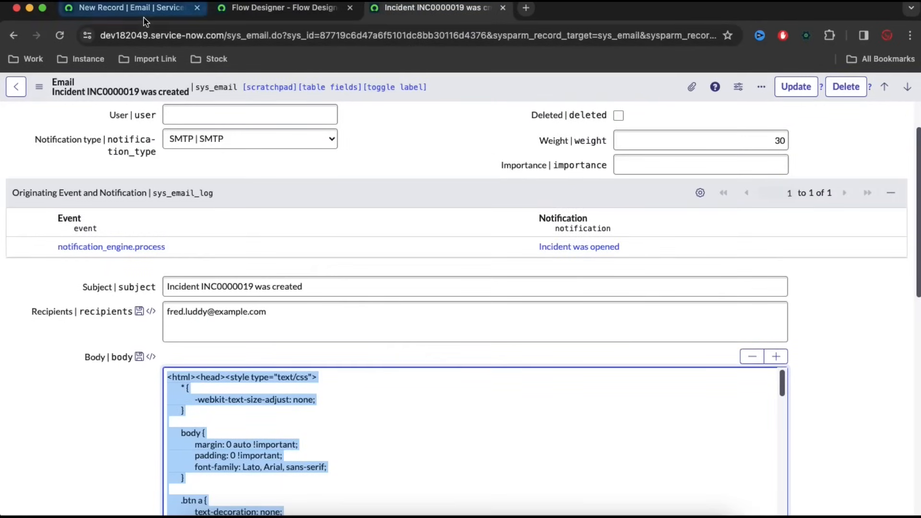
left_click(129, 8)
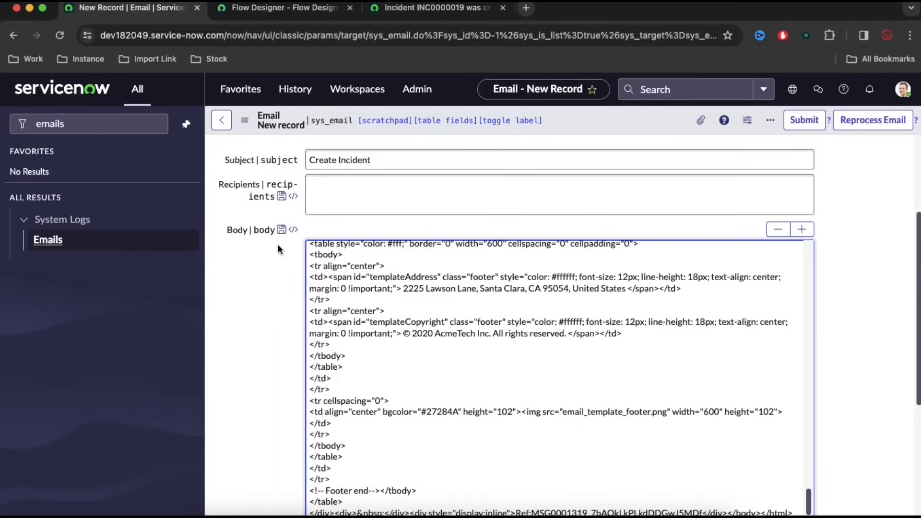
left_click(432, 8)
scroll(91, 324, "down", 5)
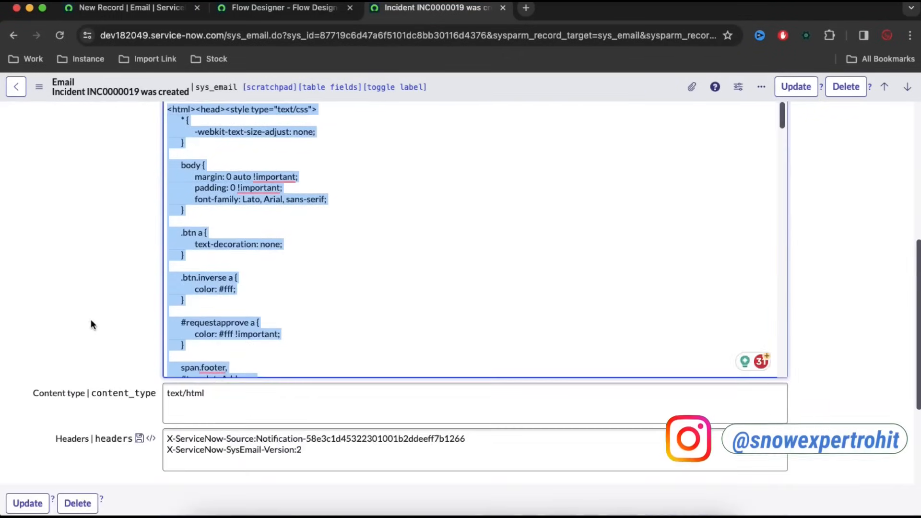
left_click(180, 401)
key("super+a")
key("super+c")
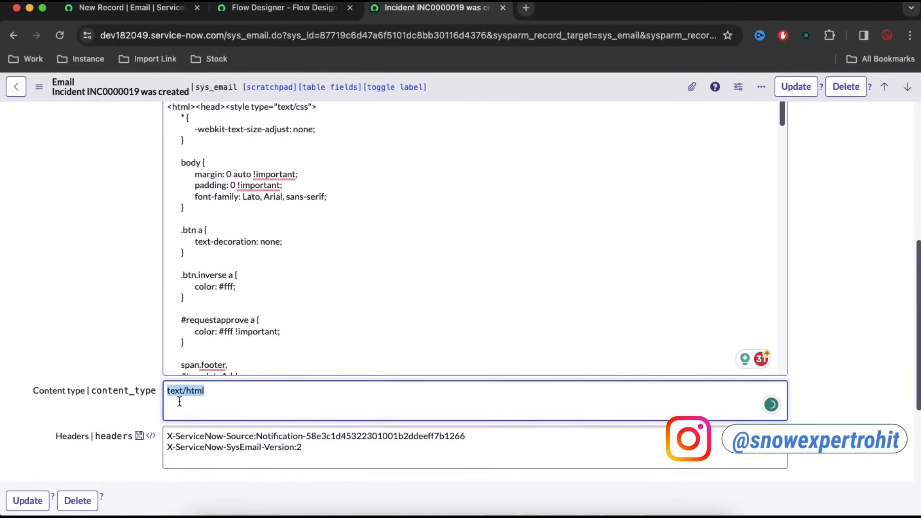
left_click(125, 8)
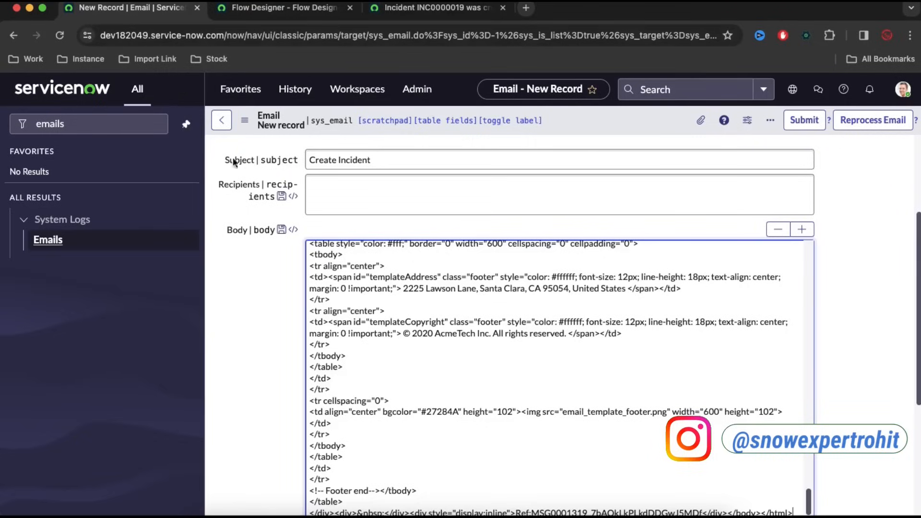
scroll(210, 304, "down", 5)
left_click(320, 345)
key("super+v")
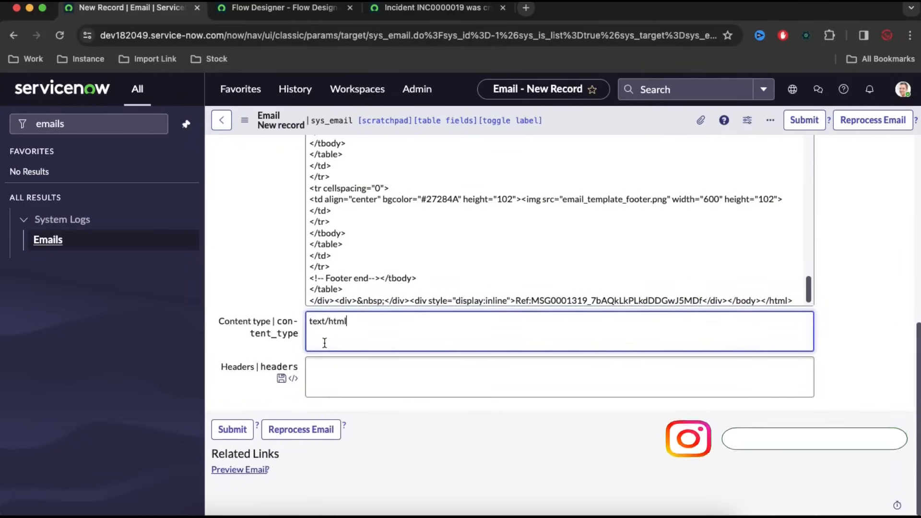
- Save the new Create Incident email record and reprocess the email
right_click(302, 122)
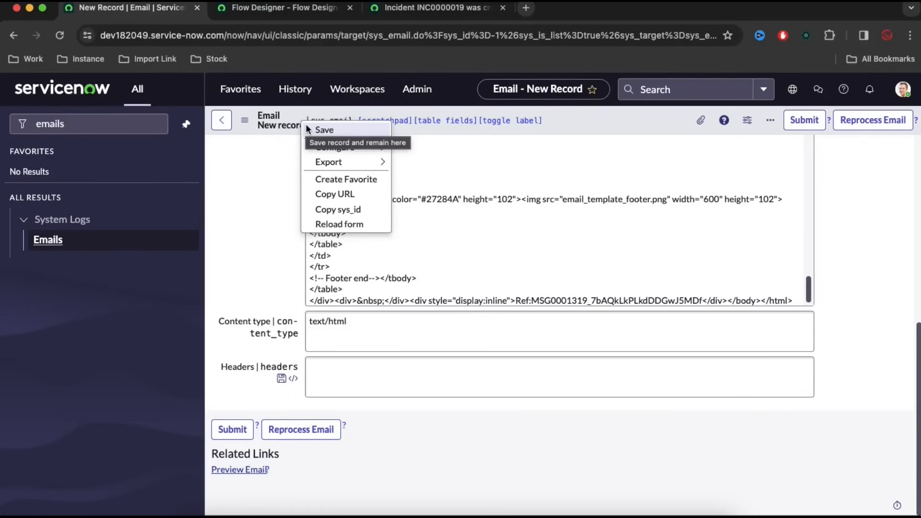
left_click(307, 127)
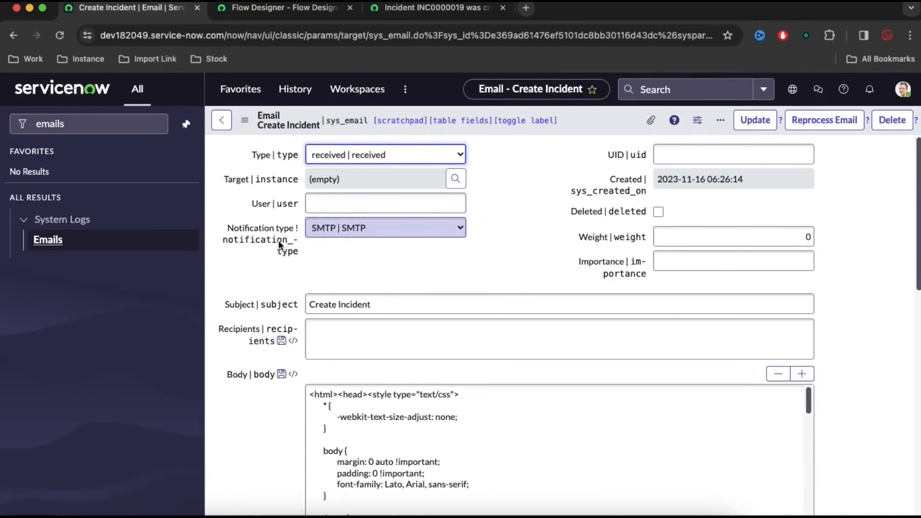
scroll(281, 269, "down", 10)
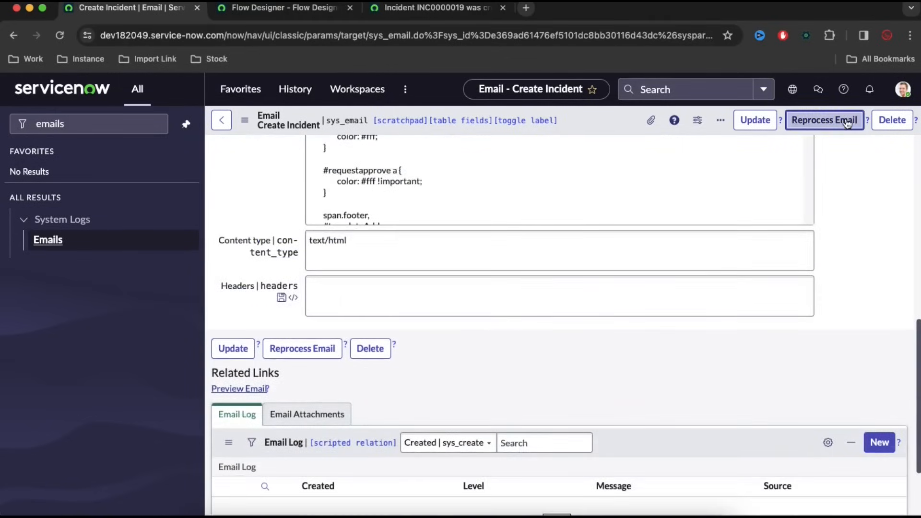
left_click(847, 121)
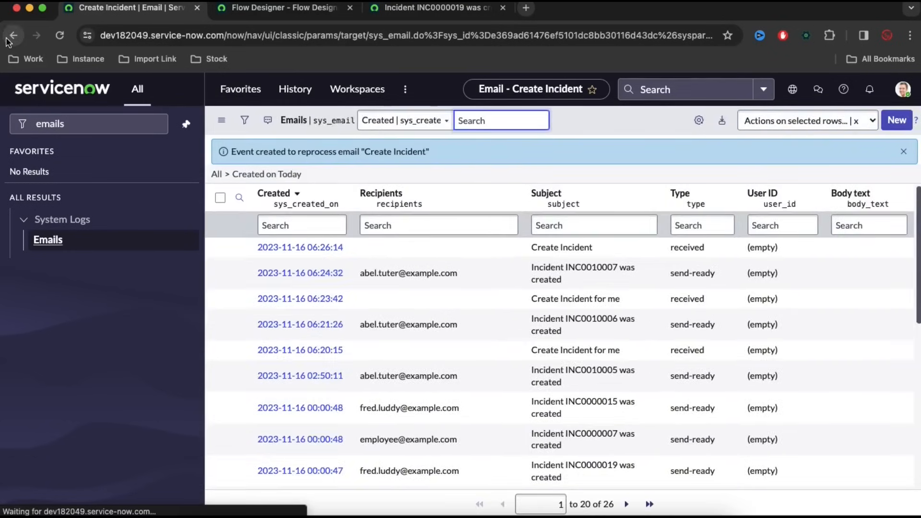
- Return to the Create Incident email record and check its Email Log entries
left_click(13, 35)
scroll(235, 258, "down", 7)
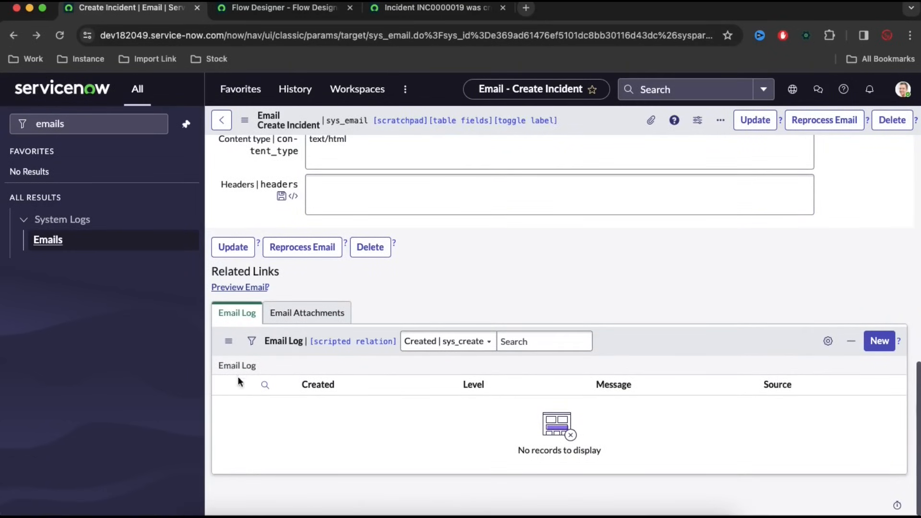
scroll(509, 228, "down", 3)
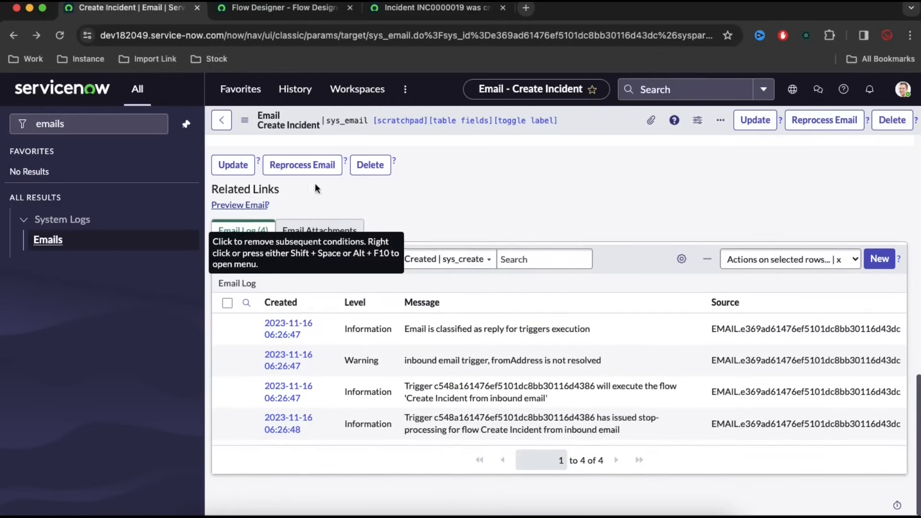
- Open the newest "Create Incident from inbound email" execution in Flow Designer and examine its Create Record output and For Each loop
left_click(293, 11)
left_click(26, 133)
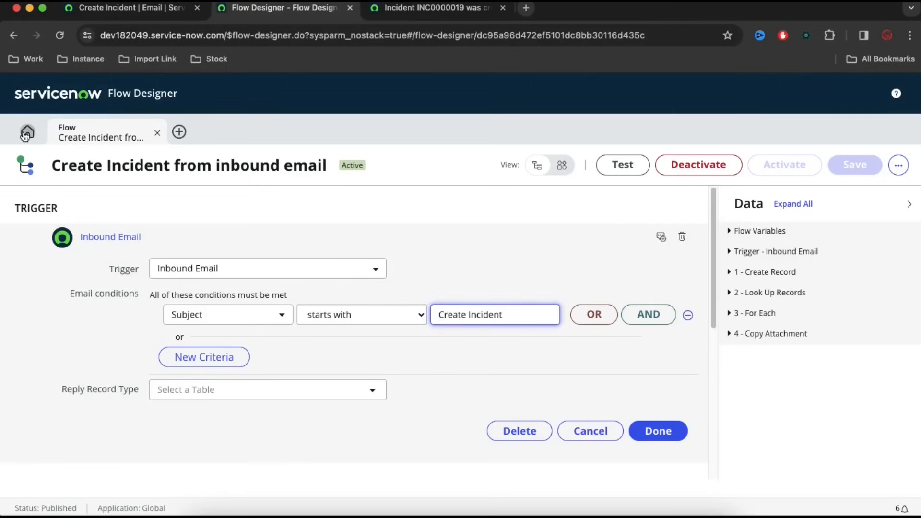
left_click(215, 175)
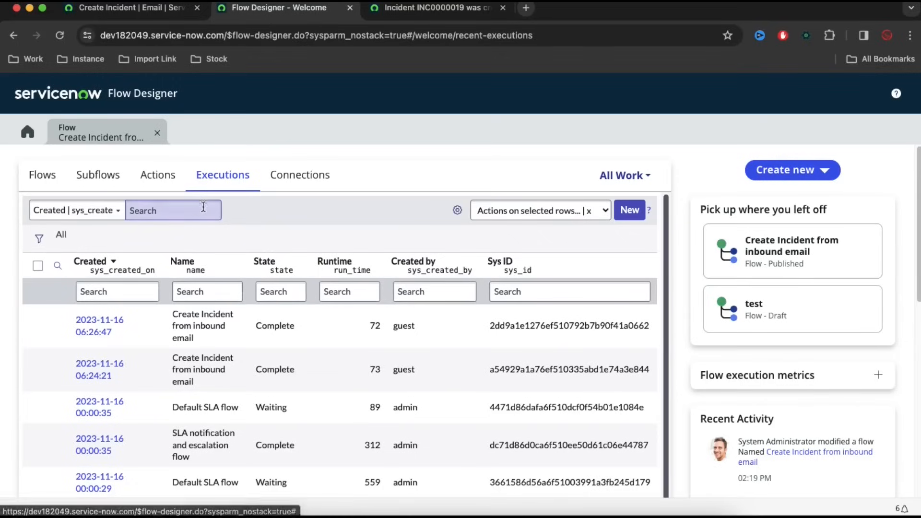
left_click(97, 324)
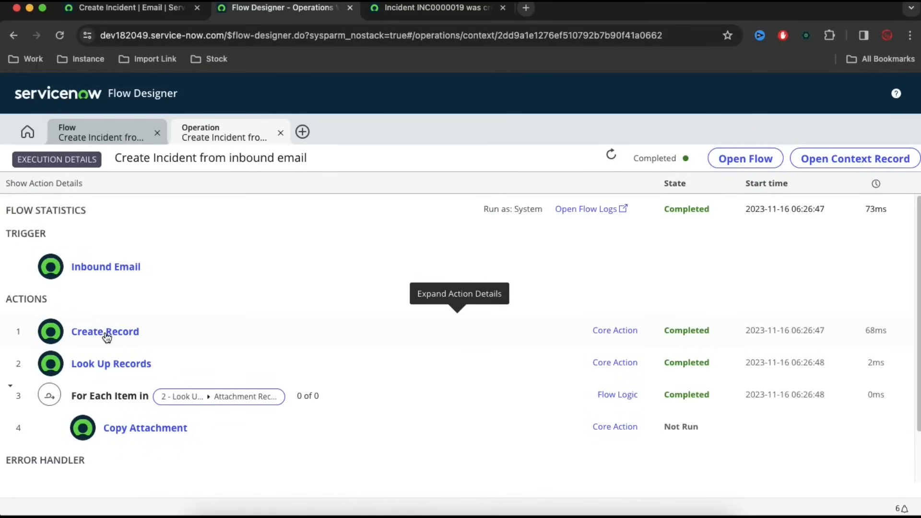
left_click(106, 338)
scroll(157, 349, "down", 4)
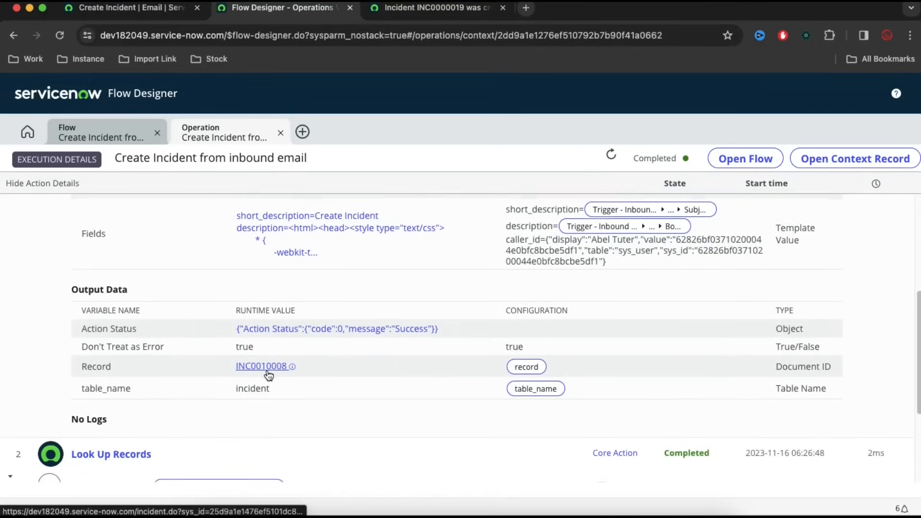
scroll(267, 372, "down", 2)
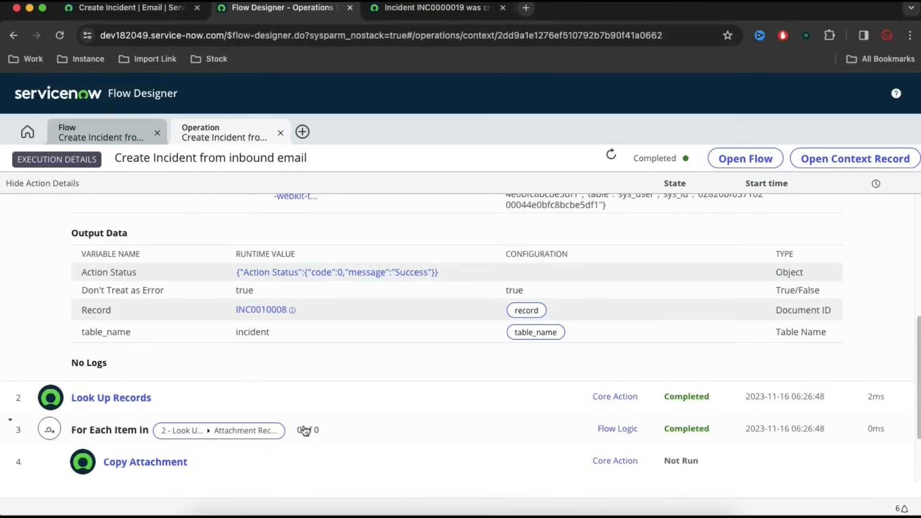
- Attach incident.xlsx to the Create Incident email record and reprocess the email
left_click(131, 10)
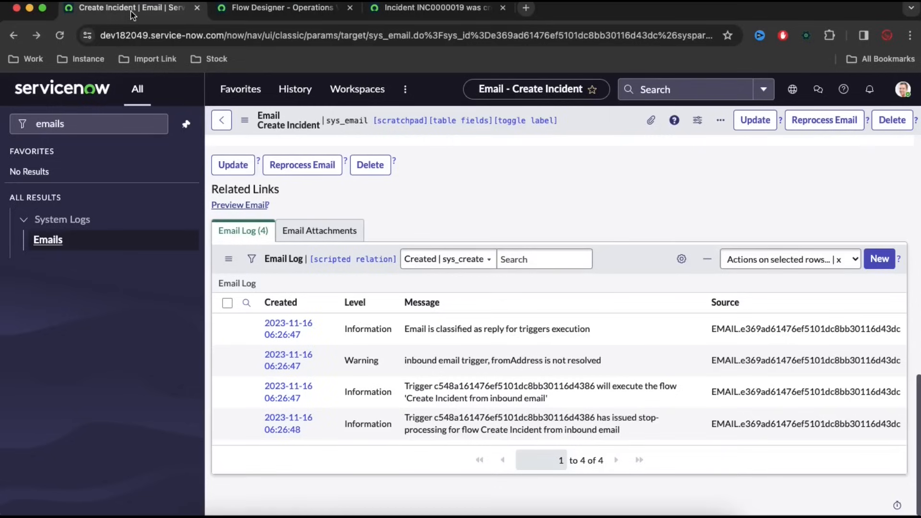
scroll(580, 184, "up", 15)
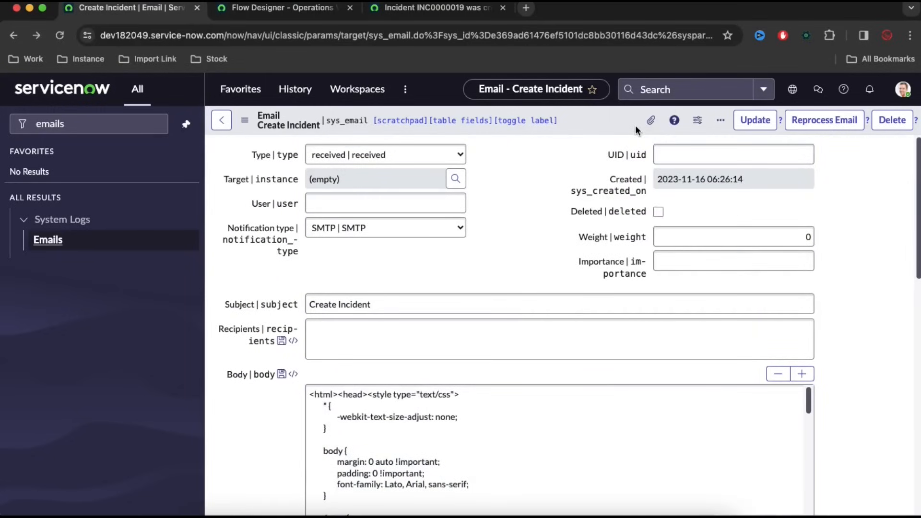
left_click(650, 120)
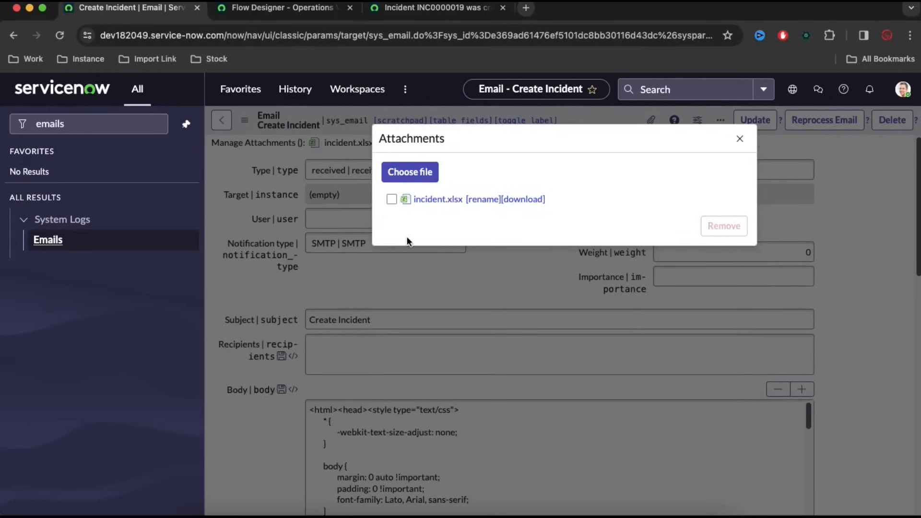
left_click(740, 139)
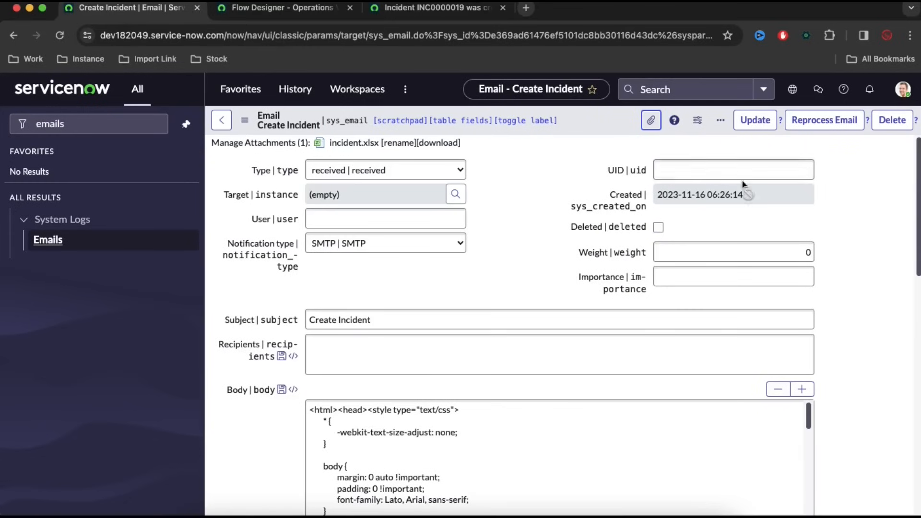
left_click(808, 127)
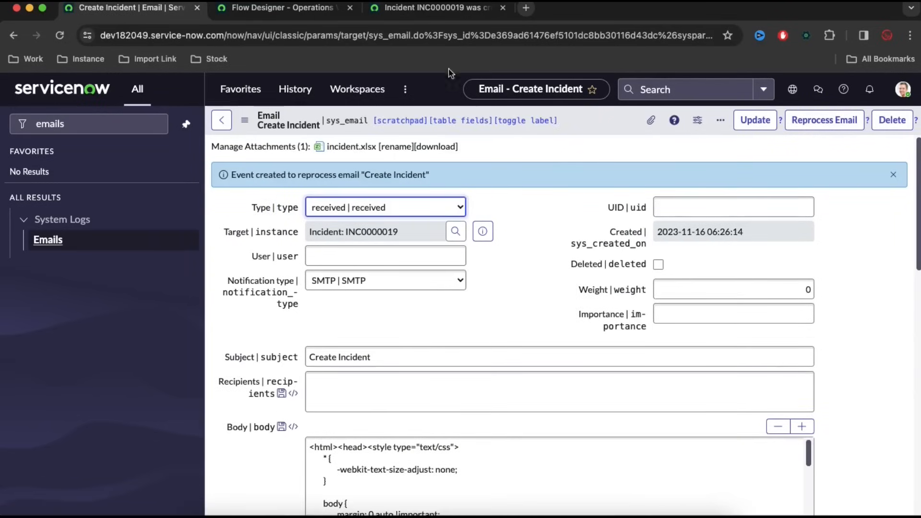
- Open the latest flow execution in Flow Designer and examine the Create Record action's output data
left_click(308, 15)
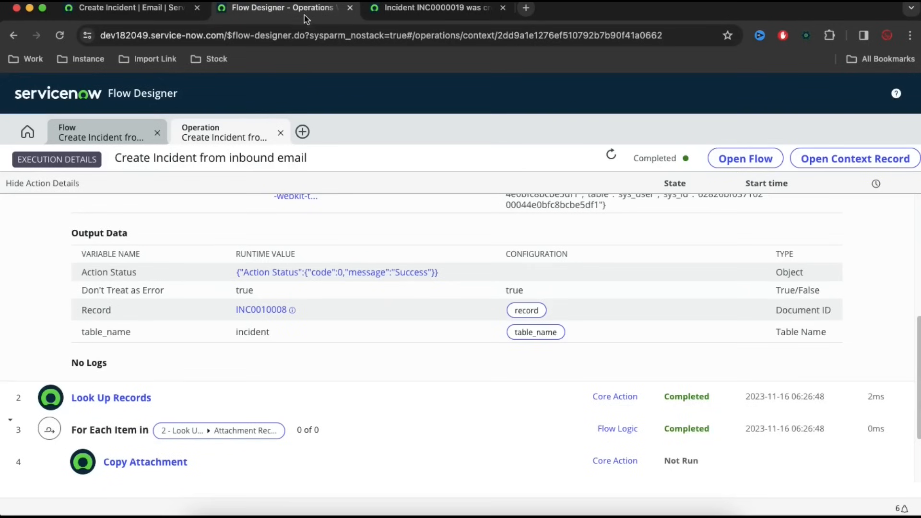
left_click(27, 133)
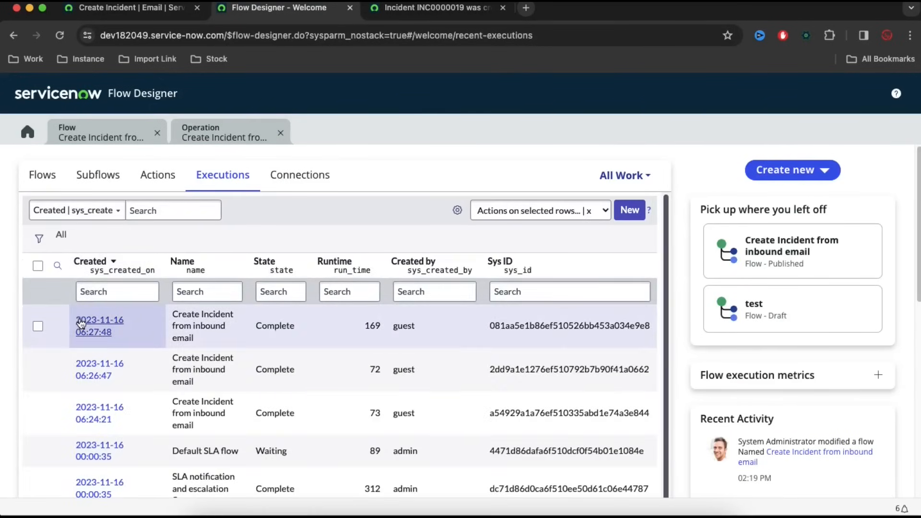
left_click(81, 324)
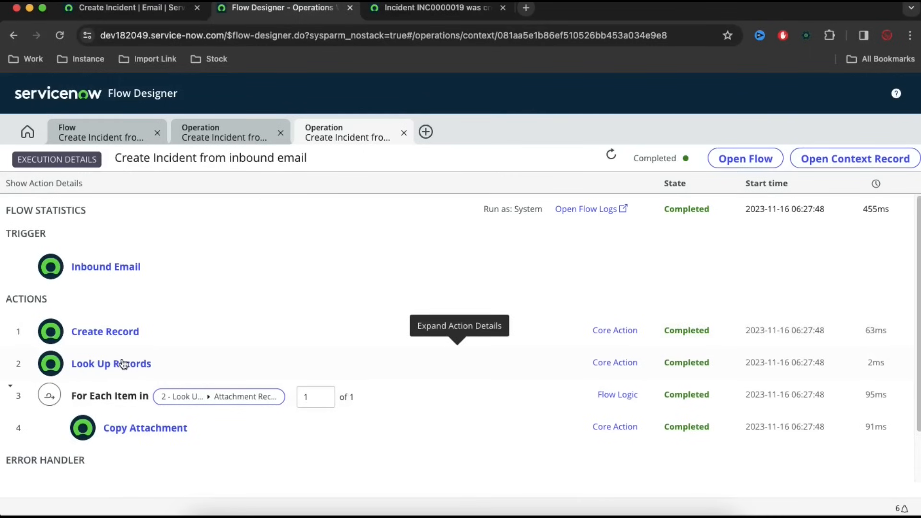
left_click(110, 336)
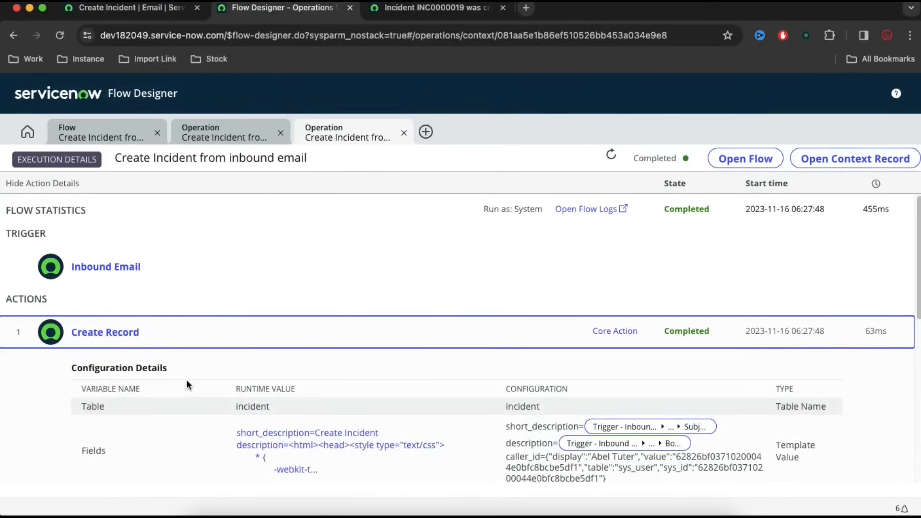
scroll(188, 383, "down", 5)
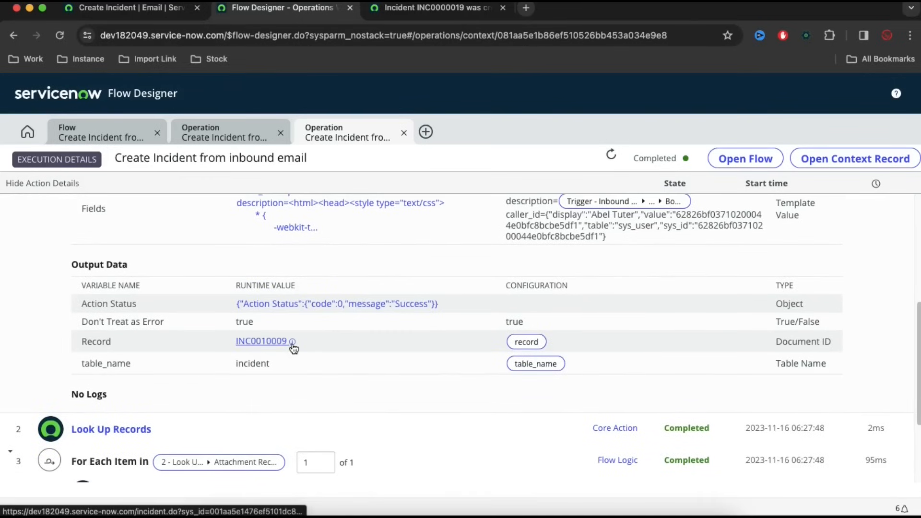
- Preview the incident created by the latest execution and check its short description and description
left_click(292, 342)
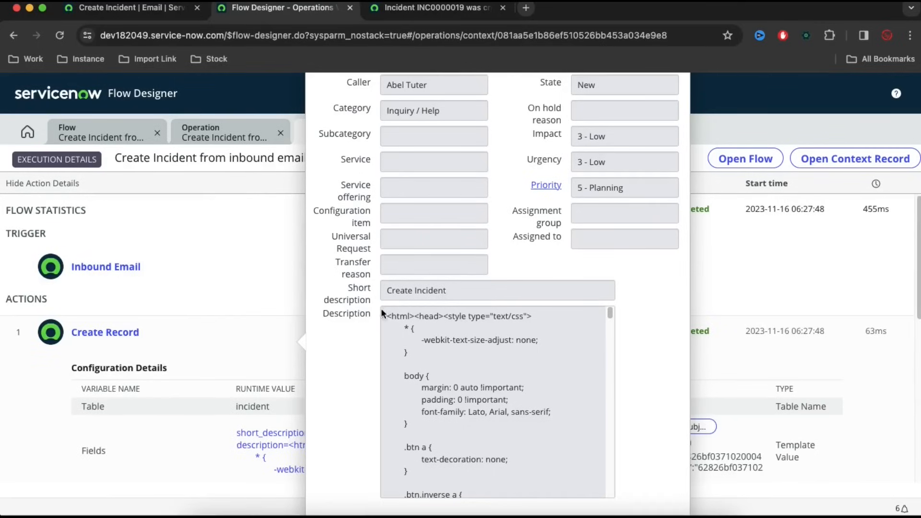
left_click(454, 297)
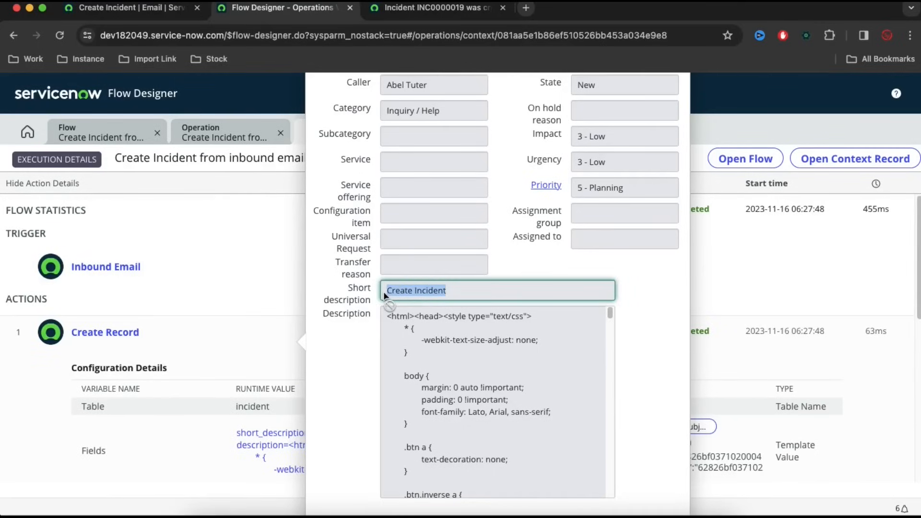
left_click_drag(392, 316, 454, 496)
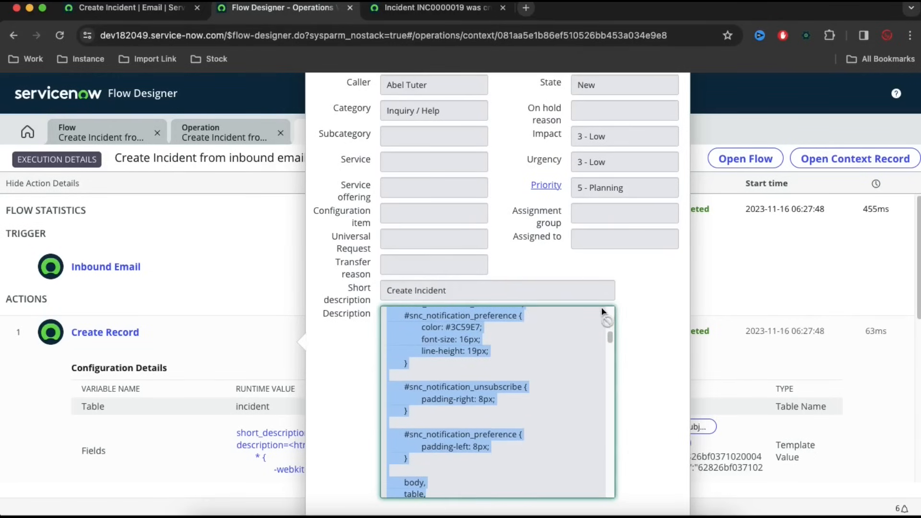
- Copy the new incident's number from the flow execution, search the instance for INC0010009 and open its incident record
left_click(275, 359)
scroll(278, 364, "down", 5)
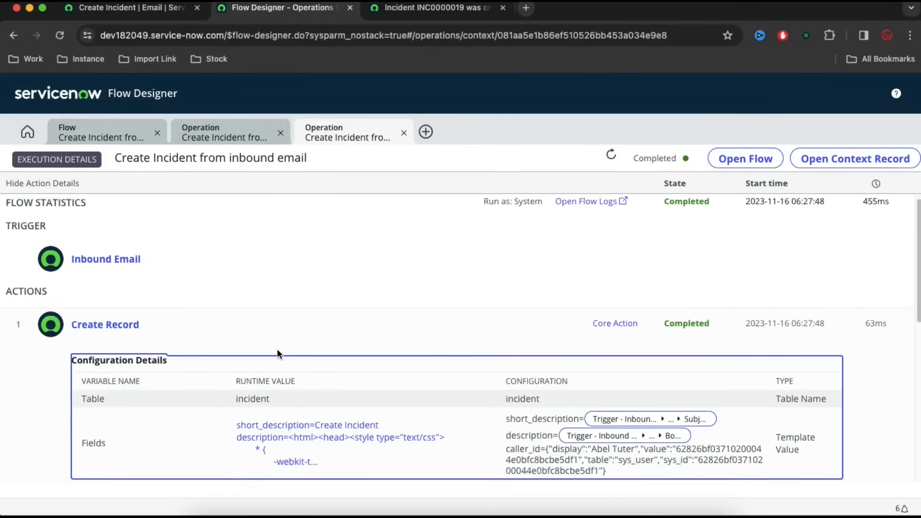
left_click_drag(302, 468, 235, 465)
key("ctrl+c")
left_click(129, 8)
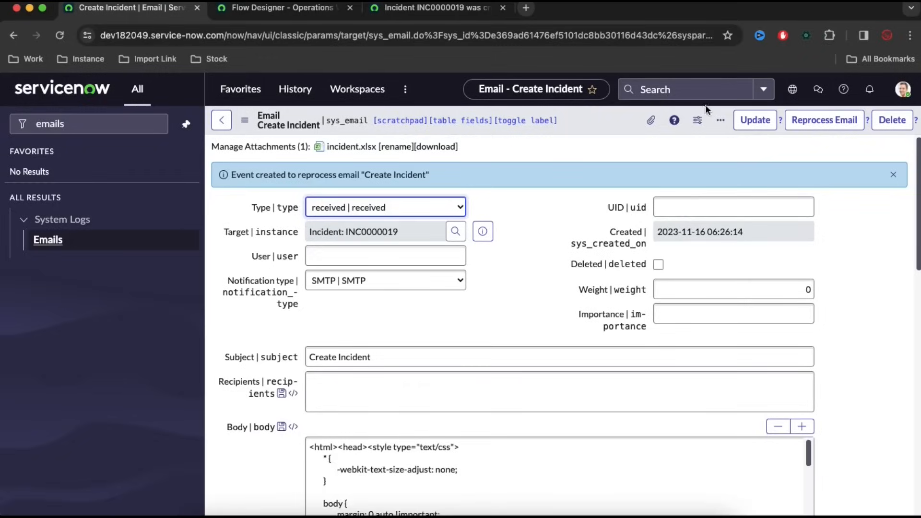
left_click(695, 91)
key("ctrl+v")
key("Return")
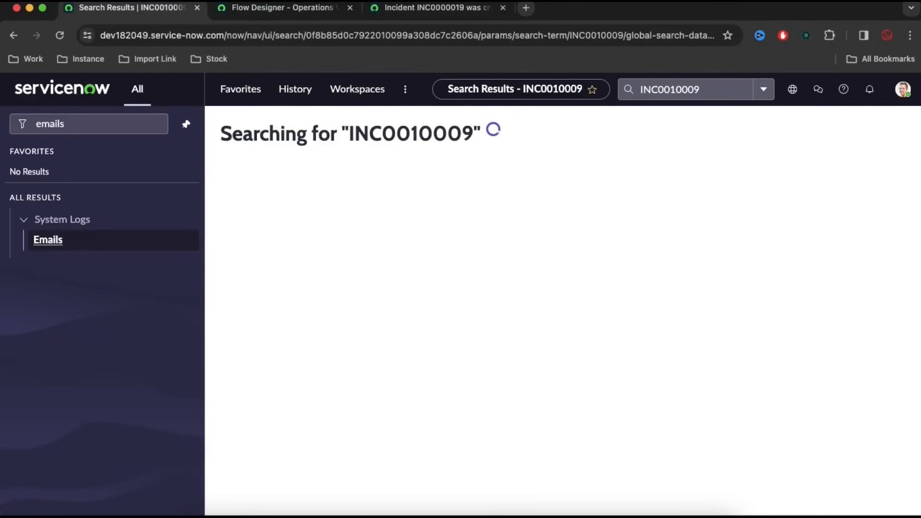
left_click(370, 245)
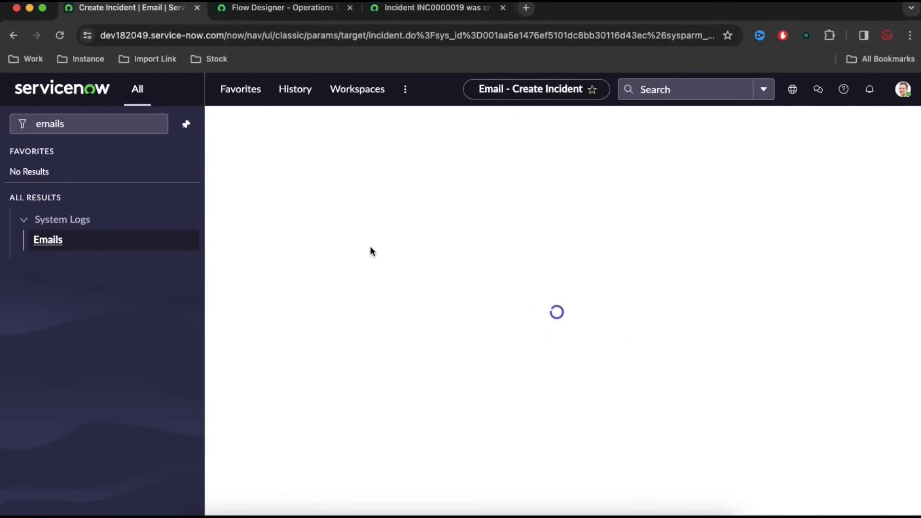
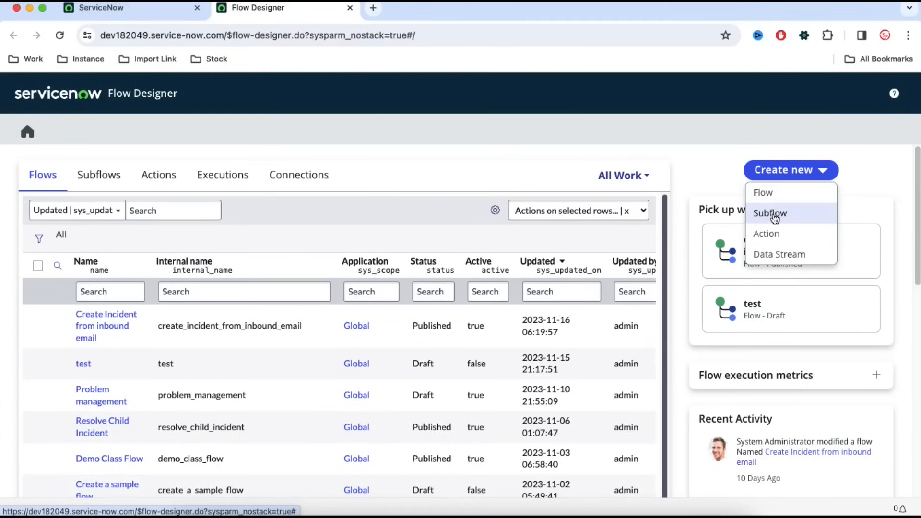
- Create a Global subflow named "Create Change Request", accessible from all application scopes and run as the user who initiates the session
left_click(773, 216)
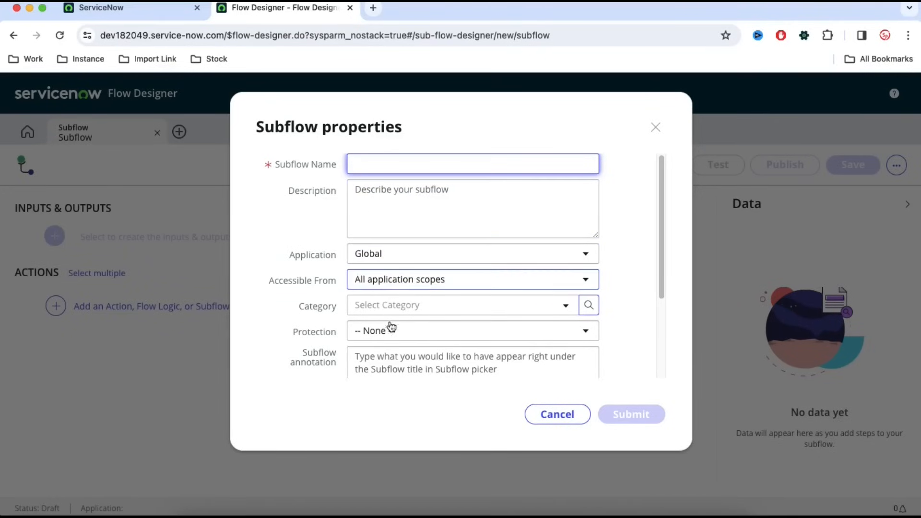
scroll(388, 354, "down", 4)
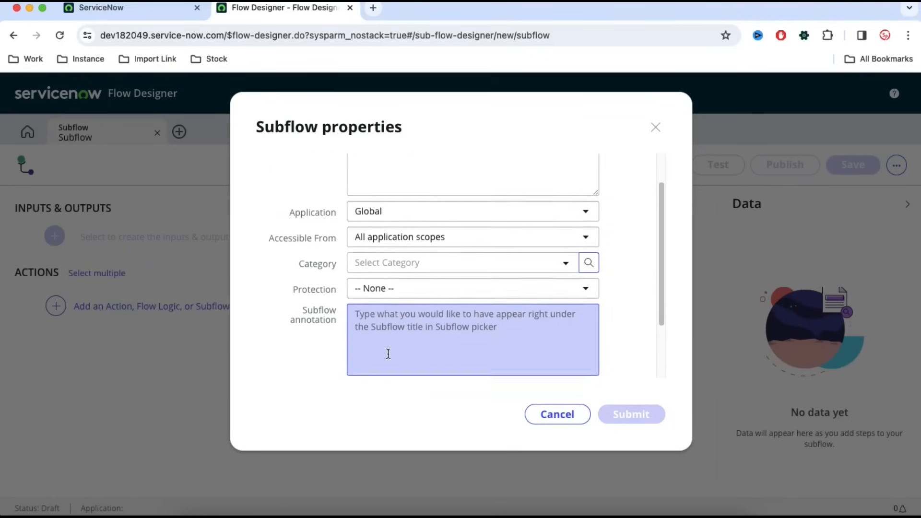
scroll(387, 353, "up", 4)
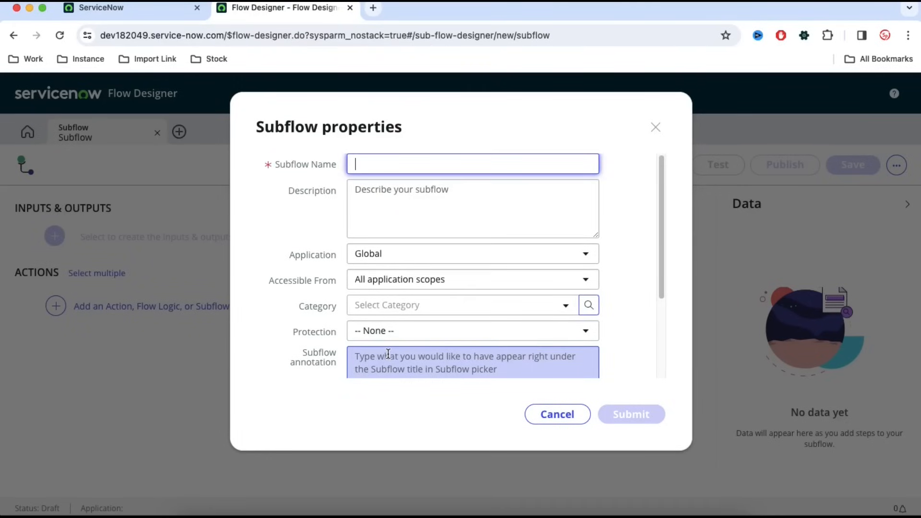
type("C")
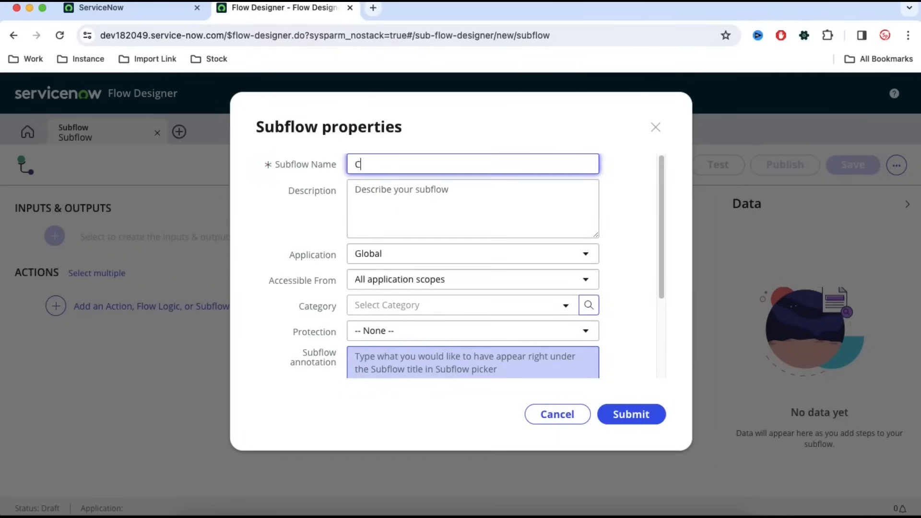
type("reate Change Request")
scroll(409, 223, "down", 1)
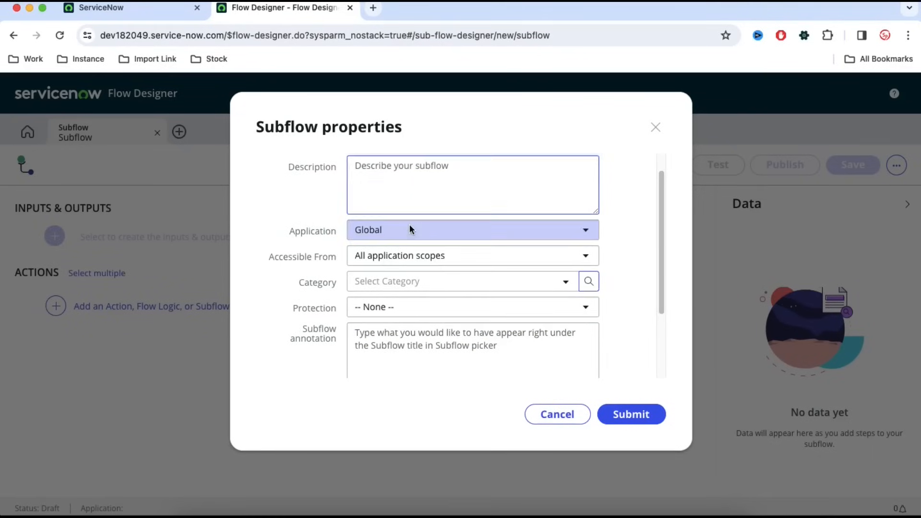
scroll(382, 298, "down", 4)
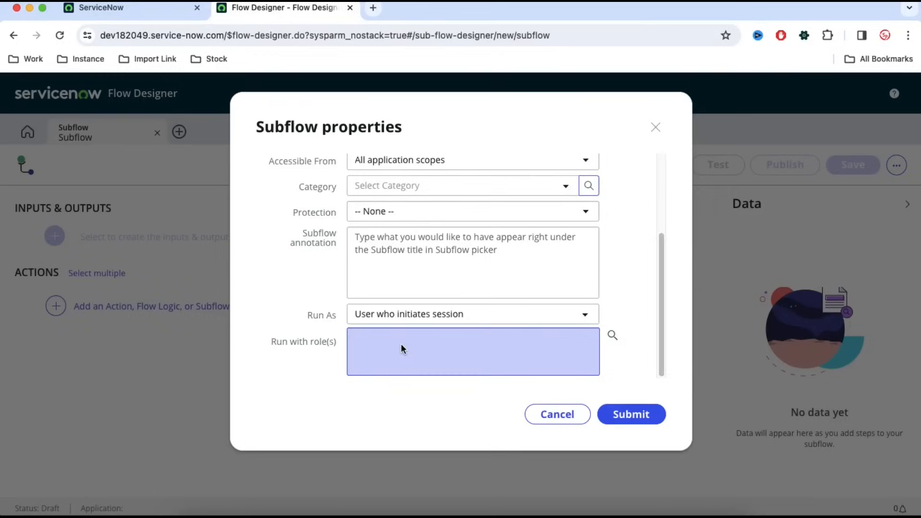
scroll(401, 344, "up", 5)
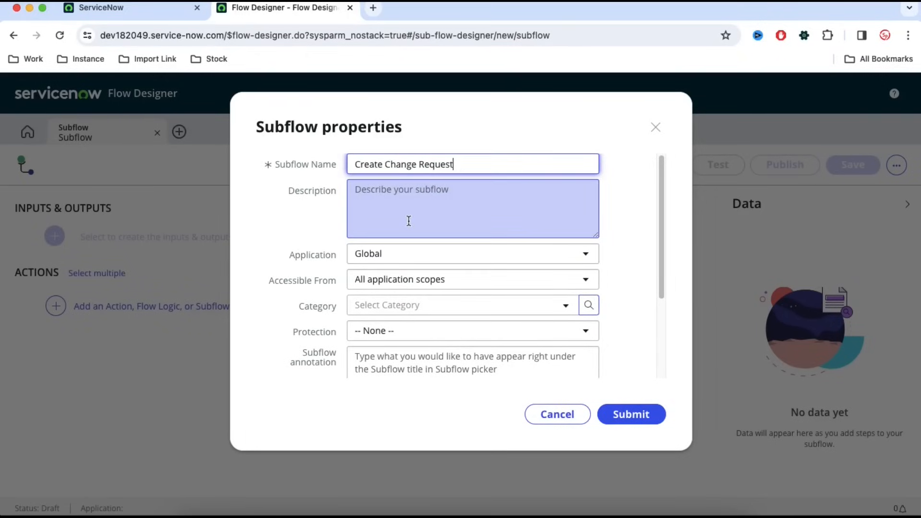
left_click(631, 415)
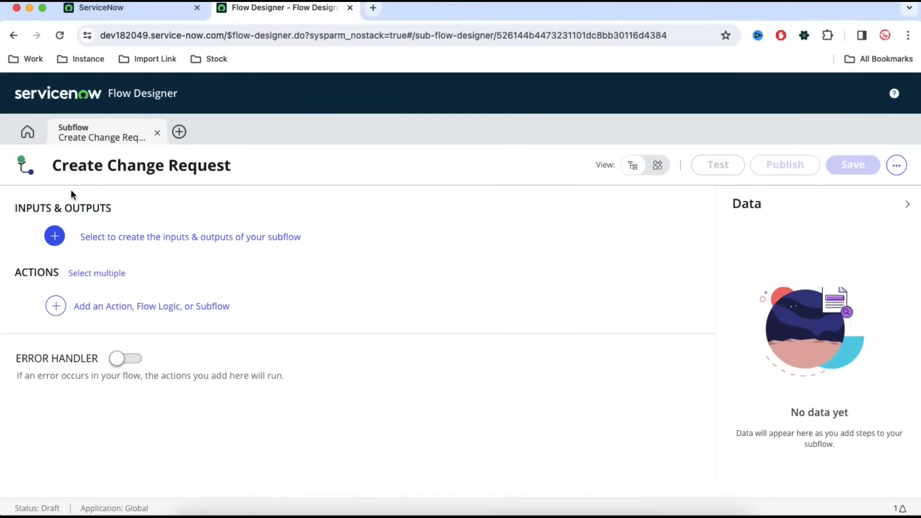
- Add the ITSM action Create Emergency Change Request as the first action of the subflow
left_click(99, 309)
left_click(100, 309)
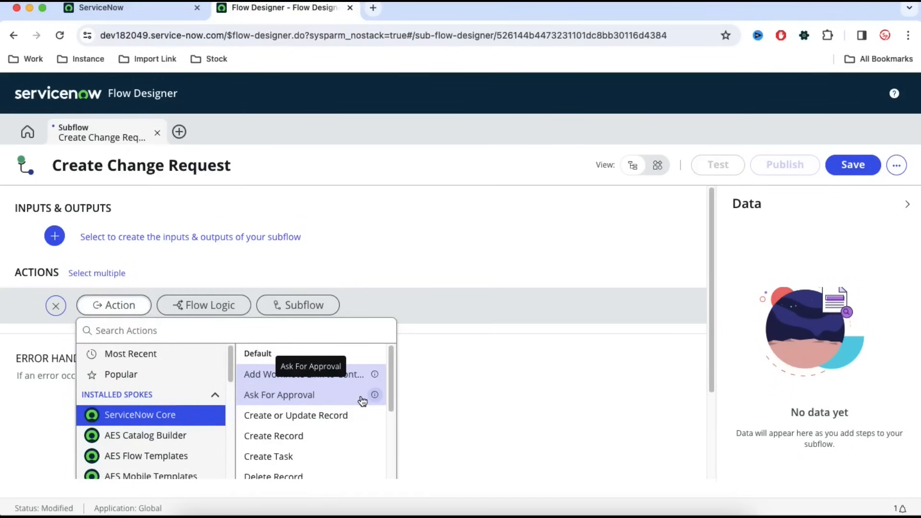
scroll(646, 375, "down", 3)
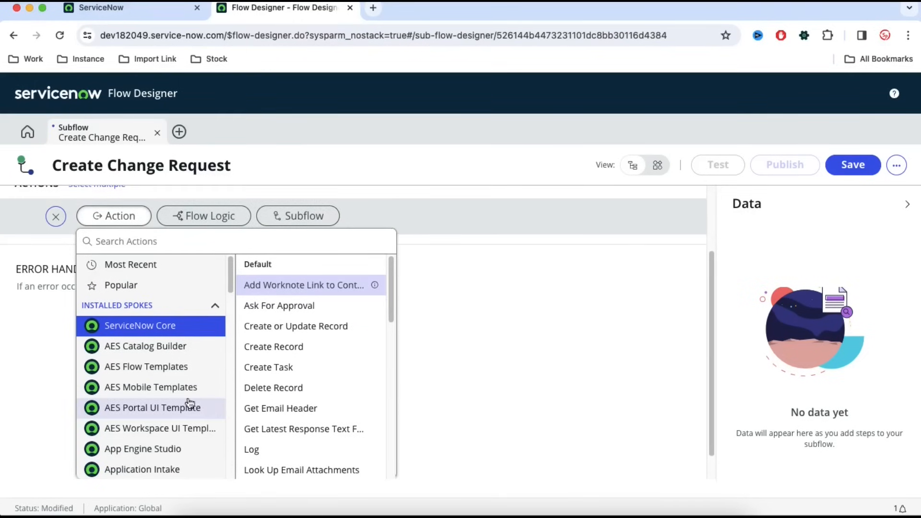
scroll(145, 396, "down", 6)
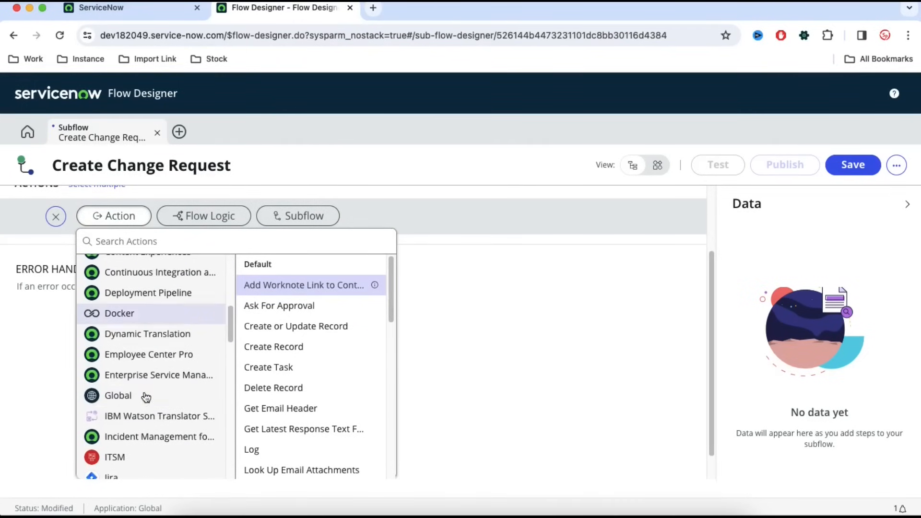
left_click(119, 461)
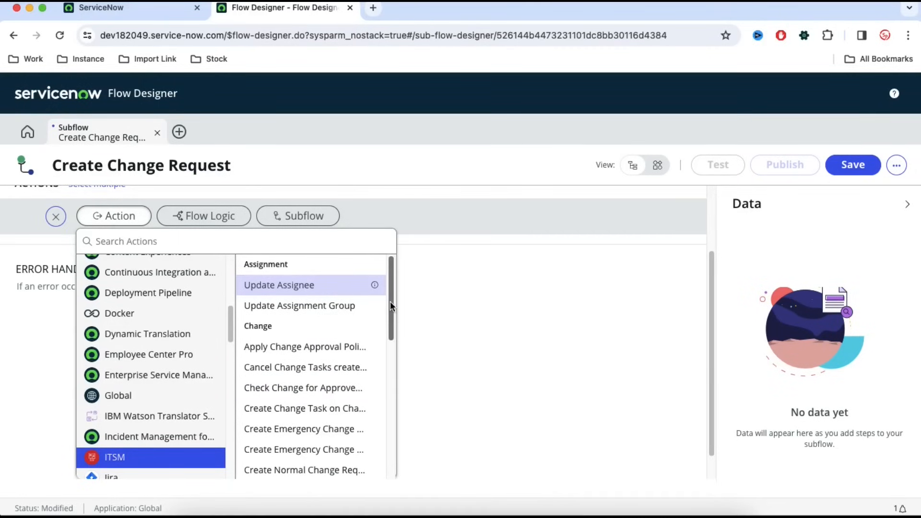
scroll(390, 301, "down", 3)
scroll(390, 301, "up", 3)
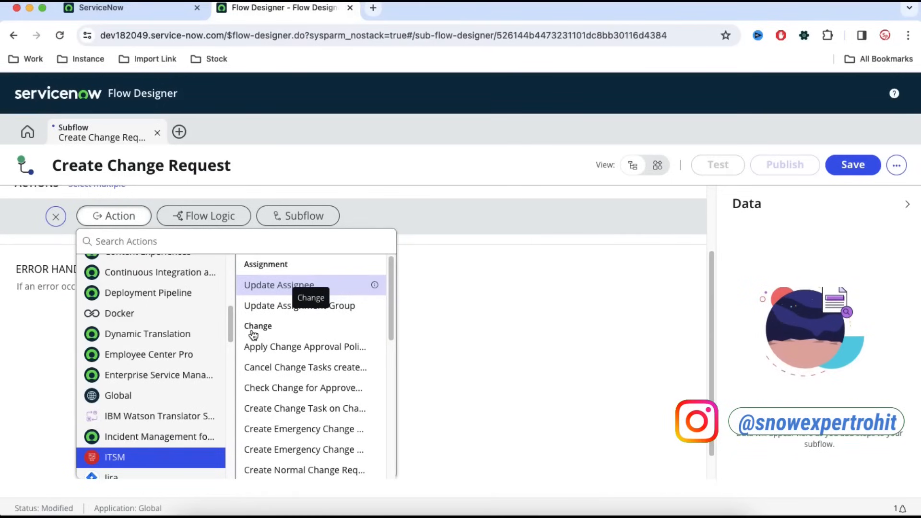
scroll(271, 409, "down", 1)
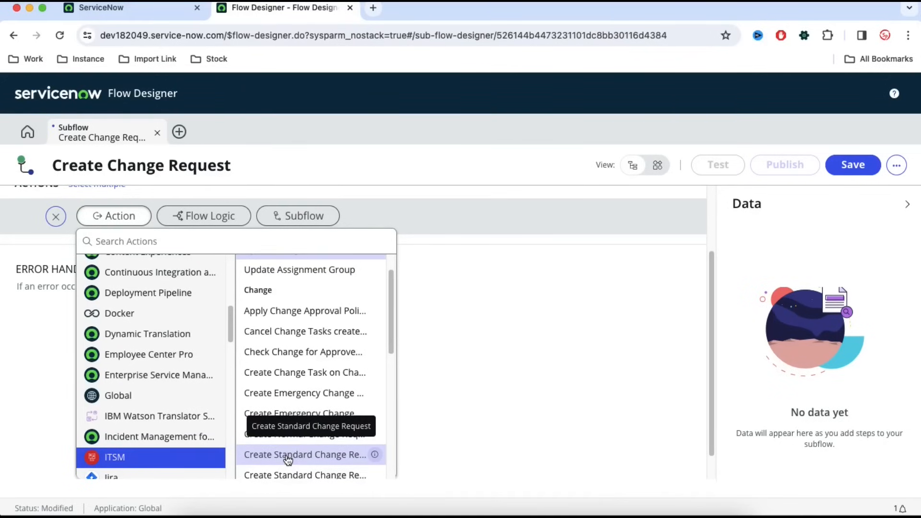
scroll(287, 459, "down", 1)
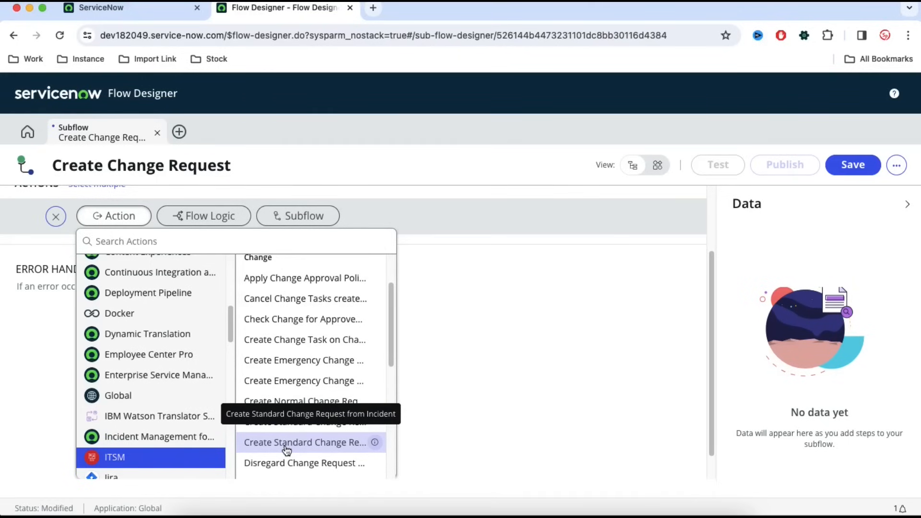
left_click(301, 368)
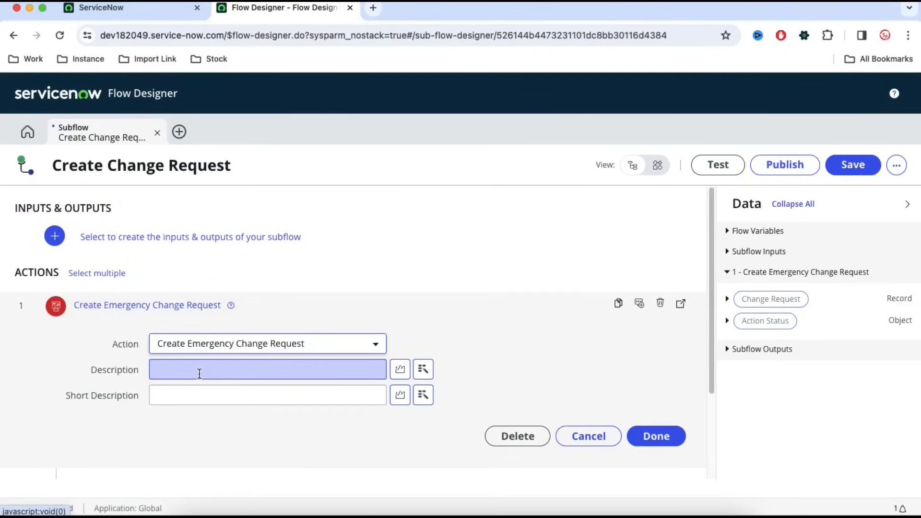
- Open the subflow's inputs and outputs for editing and review the Description and Short Description fields of the Create Emergency Change Request action
left_click(200, 373)
left_click(200, 399)
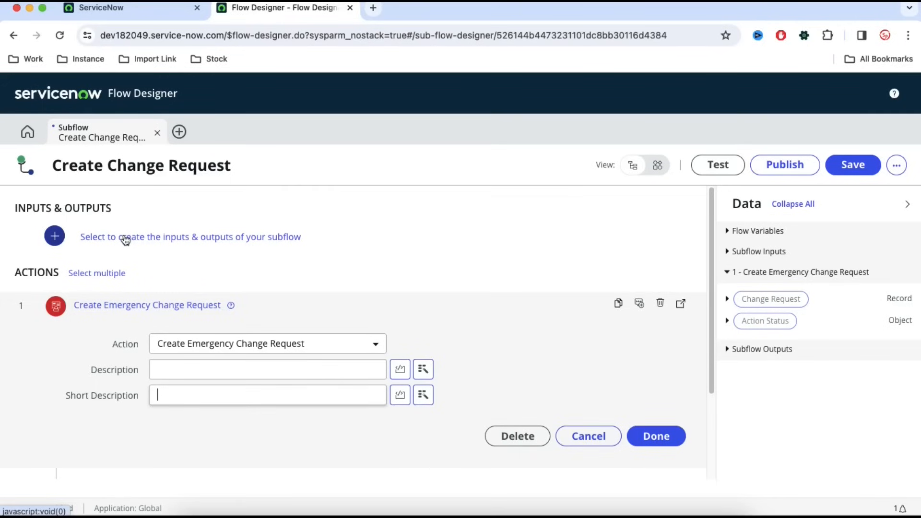
left_click(125, 241)
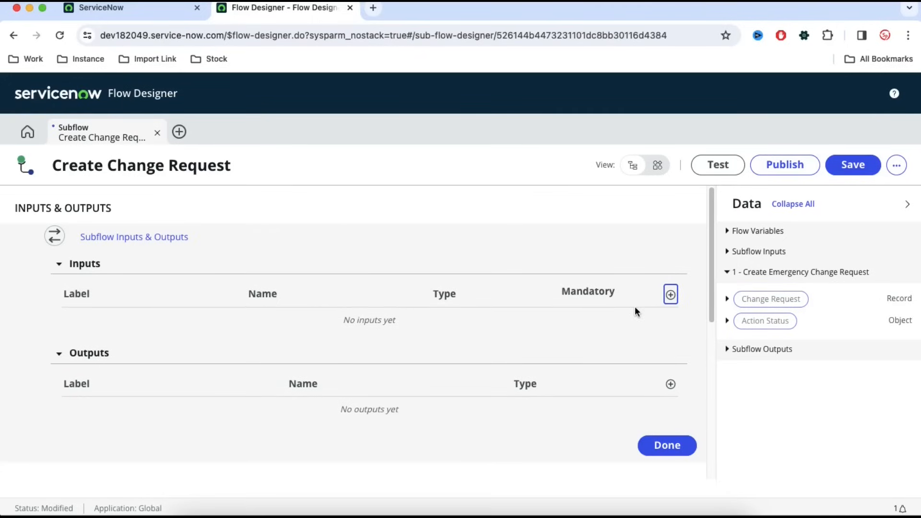
scroll(636, 311, "down", 4)
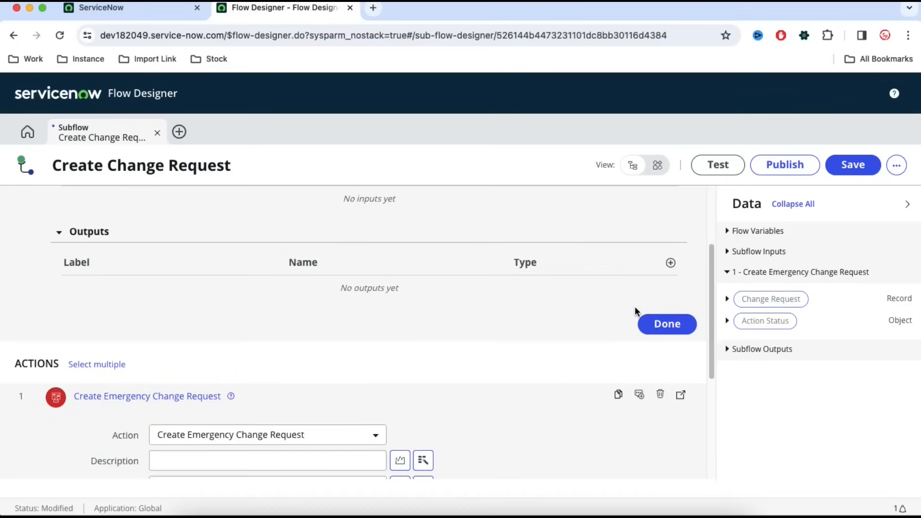
scroll(636, 310, "up", 4)
scroll(637, 311, "down", 4)
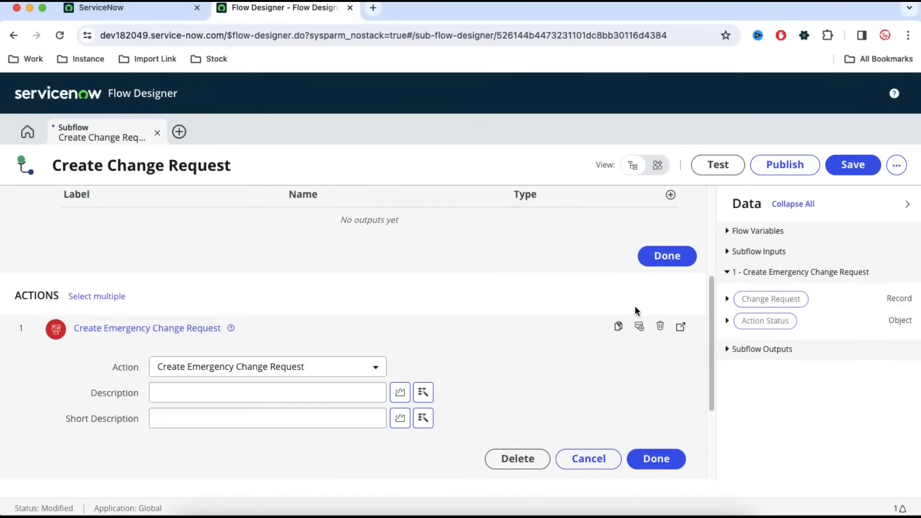
left_click(236, 397)
left_click(232, 420)
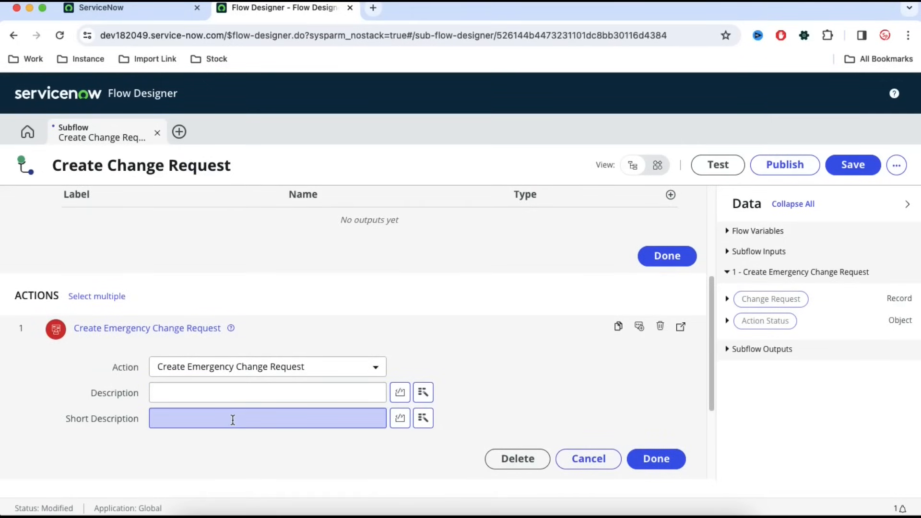
scroll(541, 391, "up", 3)
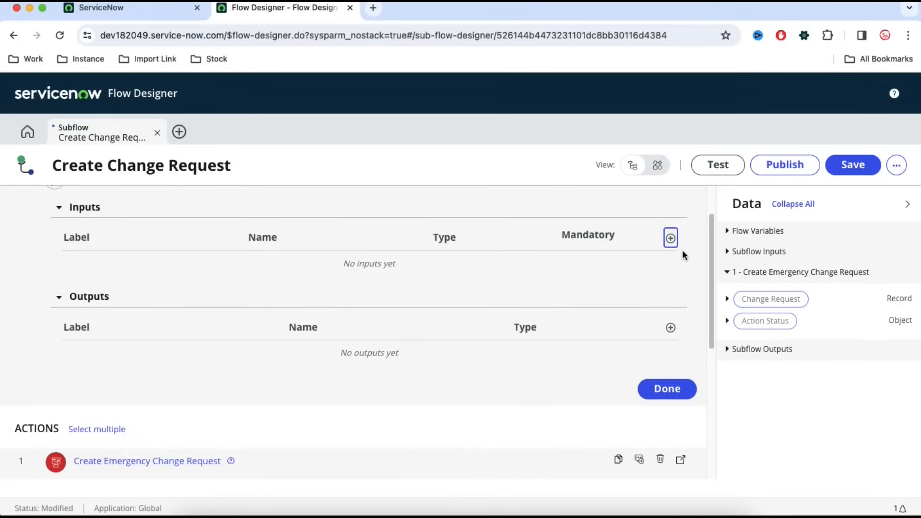
- Add a subflow input labelled "Short Description", keep its type as String and make it mandatory
left_click(671, 238)
left_click(191, 269)
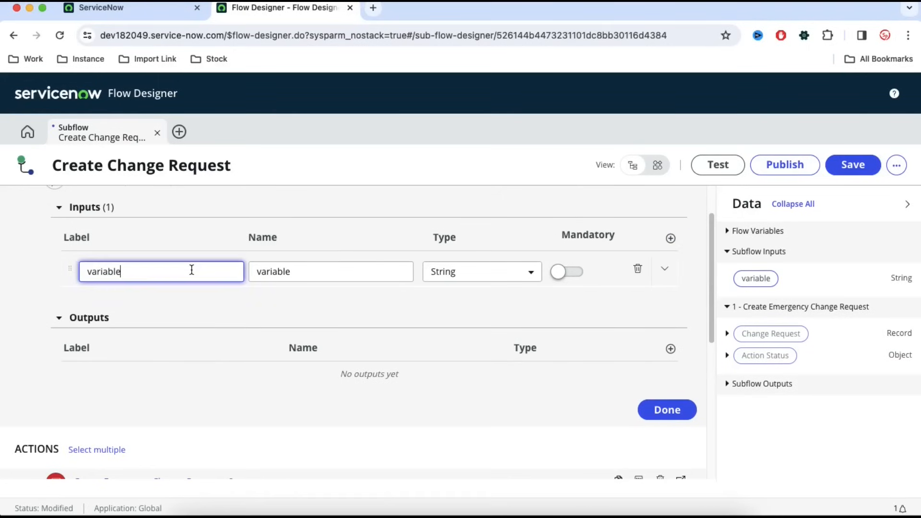
key("BackSpace")
key("BackSpace")
key("BackSpace")
key("BackSpace")
key("BackSpace")
key("BackSpace")
key("BackSpace")
key("BackSpace")
type("Short Description")
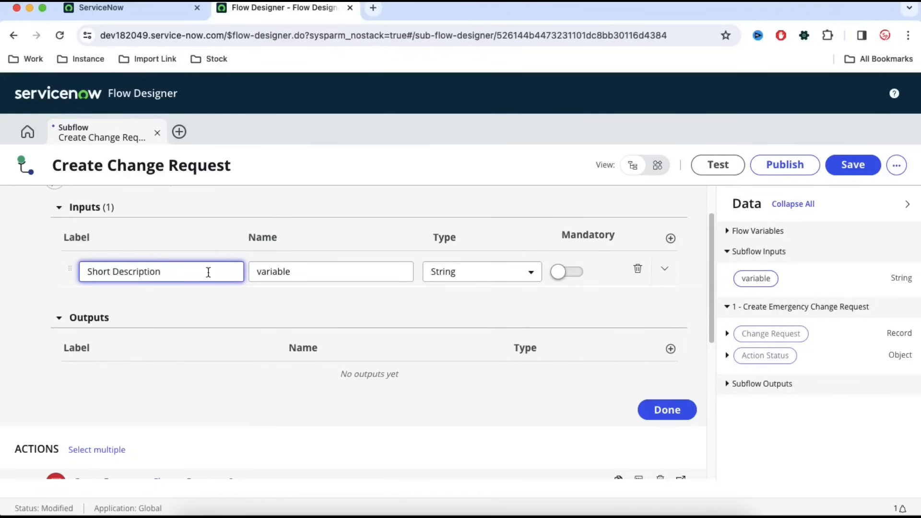
left_click(303, 270)
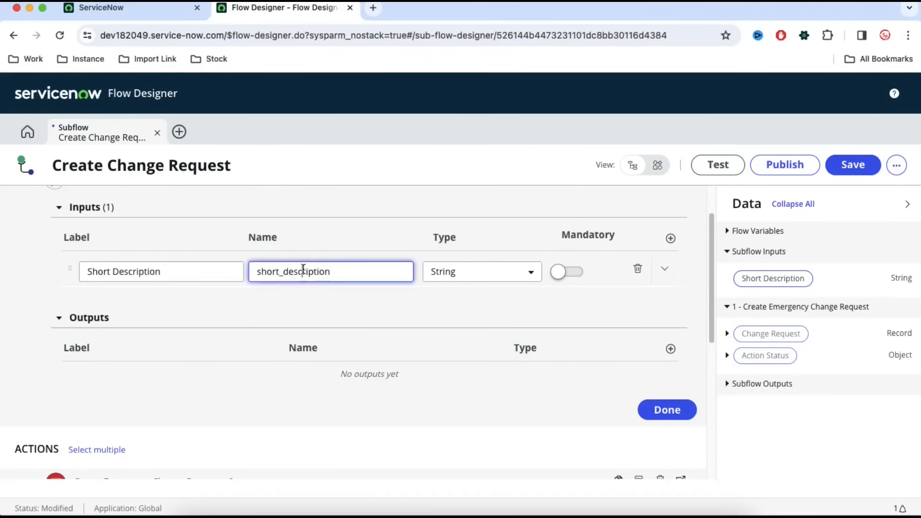
left_click(488, 281)
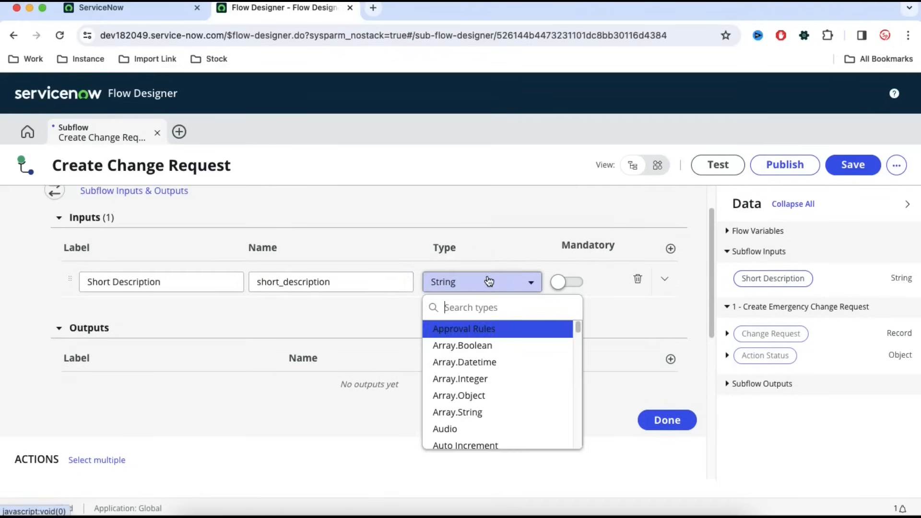
left_click(489, 282)
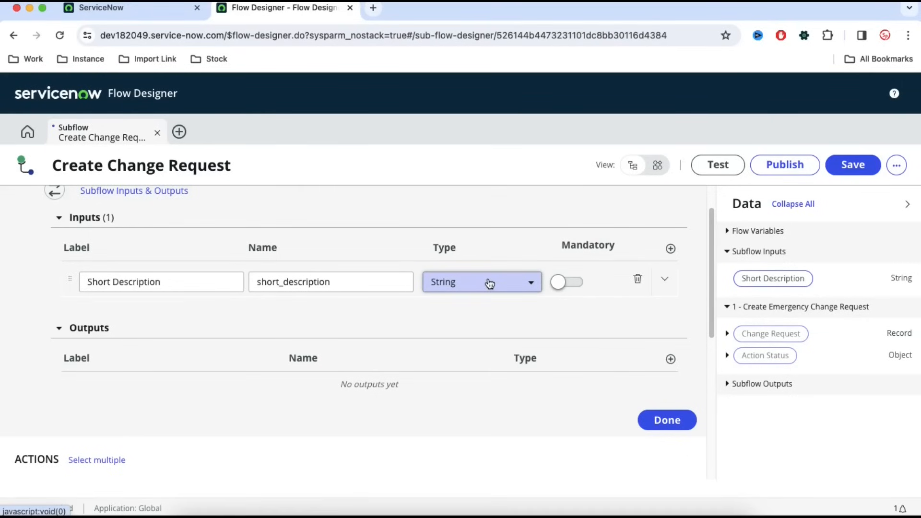
left_click(569, 281)
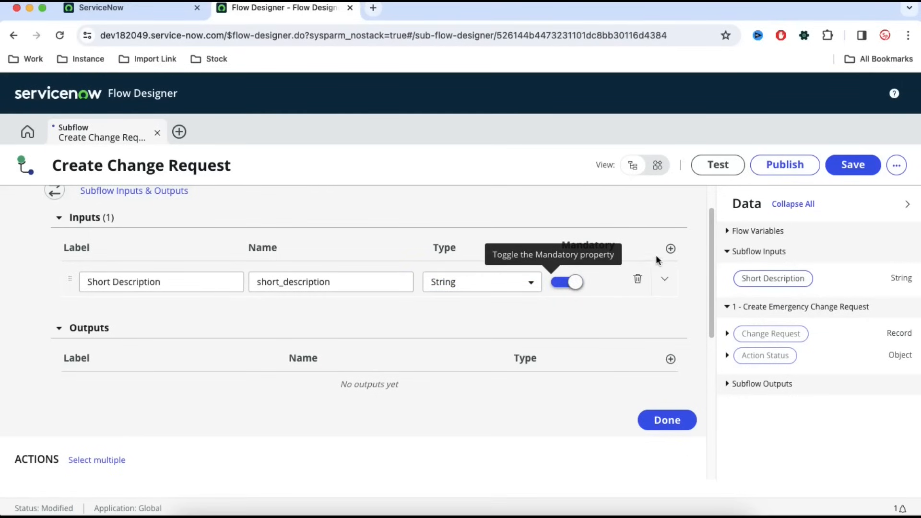
- Add a second subflow input labelled "Description"
left_click(671, 249)
left_click(371, 325)
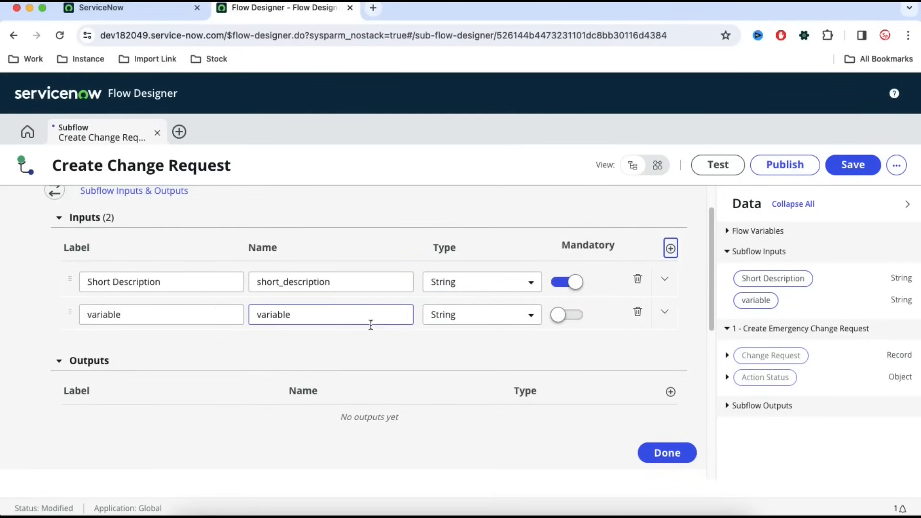
left_click(154, 320)
key("BackSpace")
key("BackSpace")
key("BackSpace")
key("BackSpace")
key("BackSpace")
key("BackSpace")
key("BackSpace")
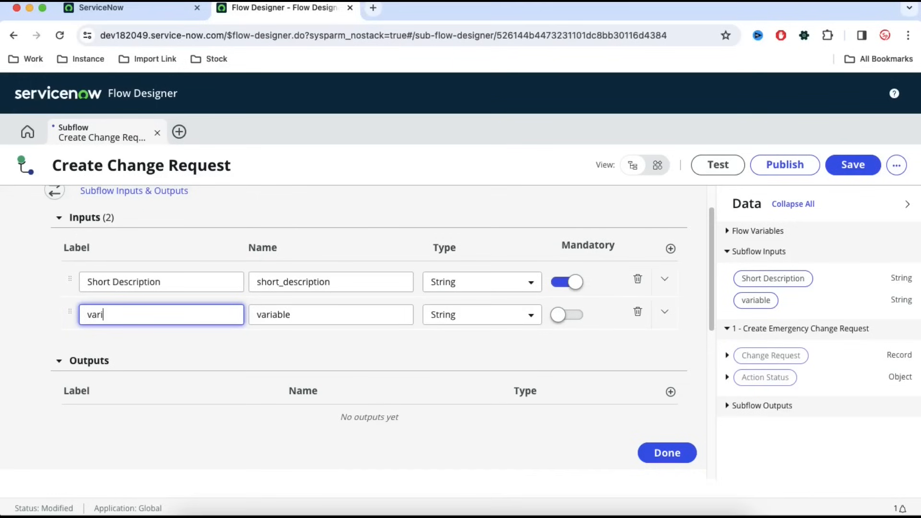
type("Description")
key("Tab")
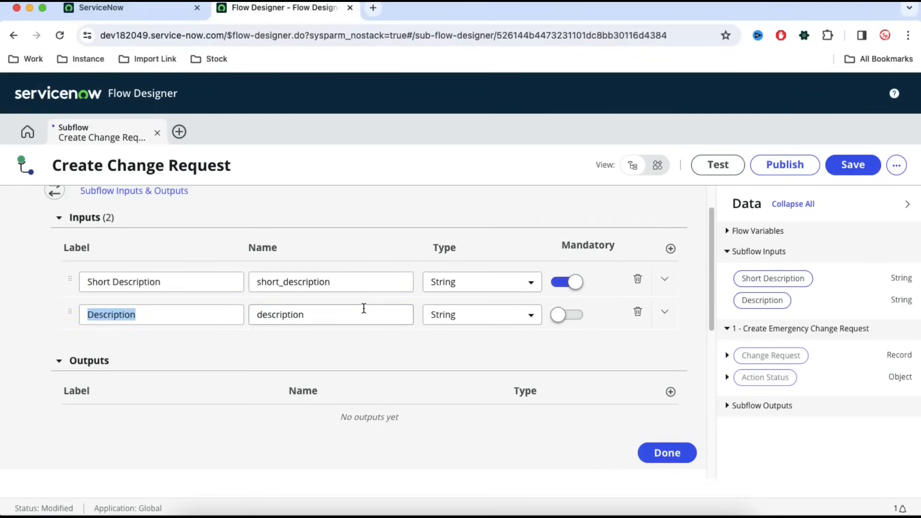
- Keep the Description input's type as String, make it mandatory and finish editing the subflow inputs
left_click(464, 320)
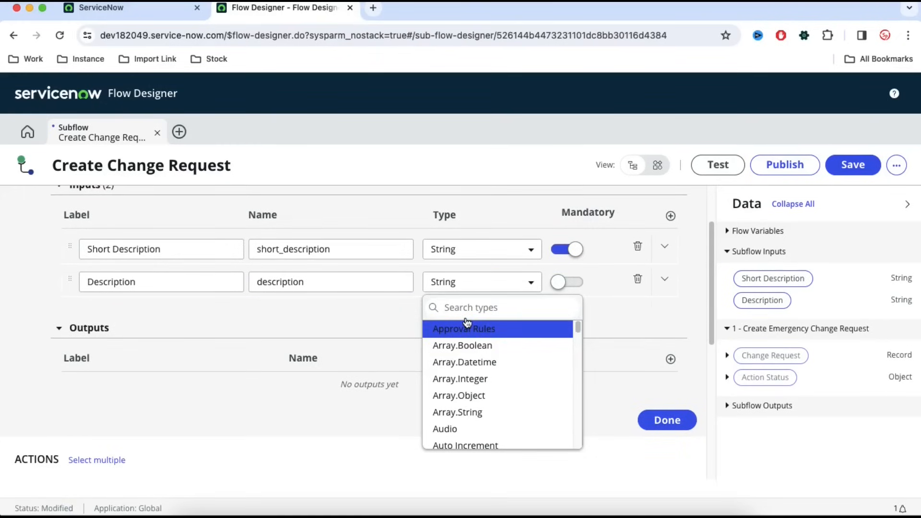
scroll(463, 393, "down", 3)
scroll(464, 402, "down", 5)
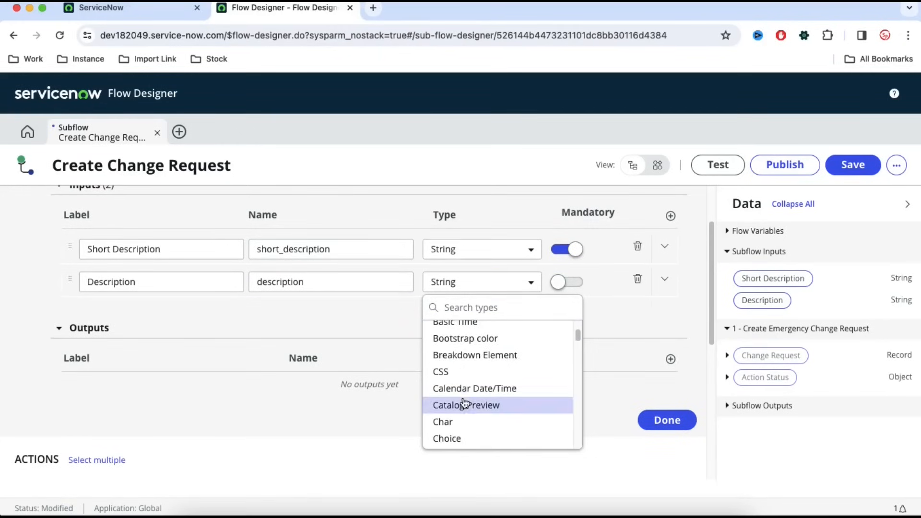
left_click(324, 310)
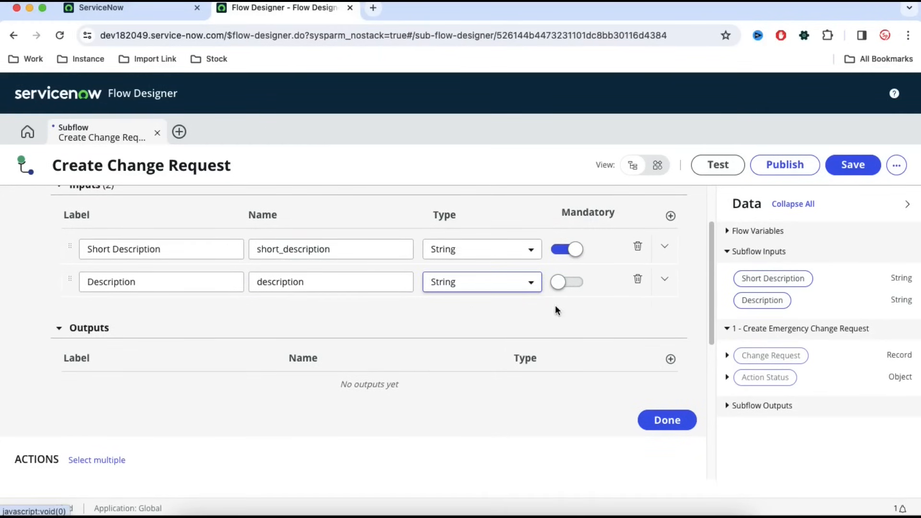
left_click(579, 279)
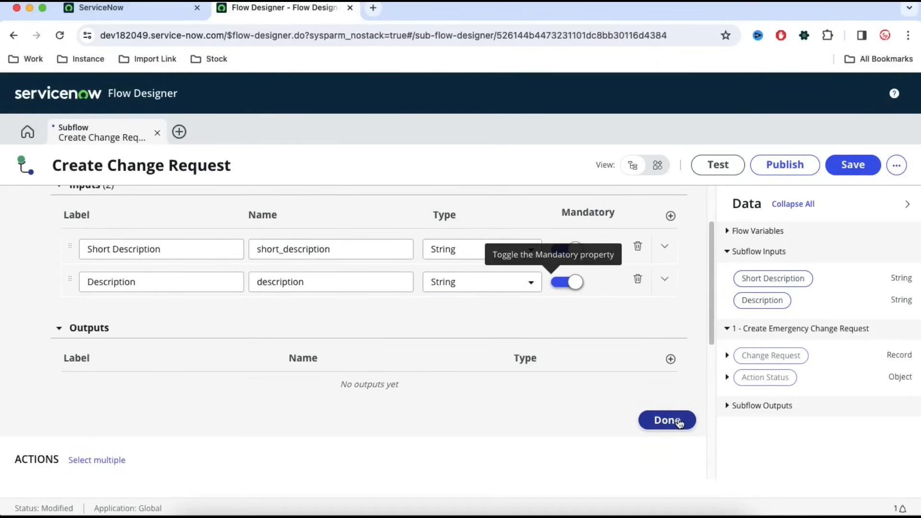
left_click(677, 420)
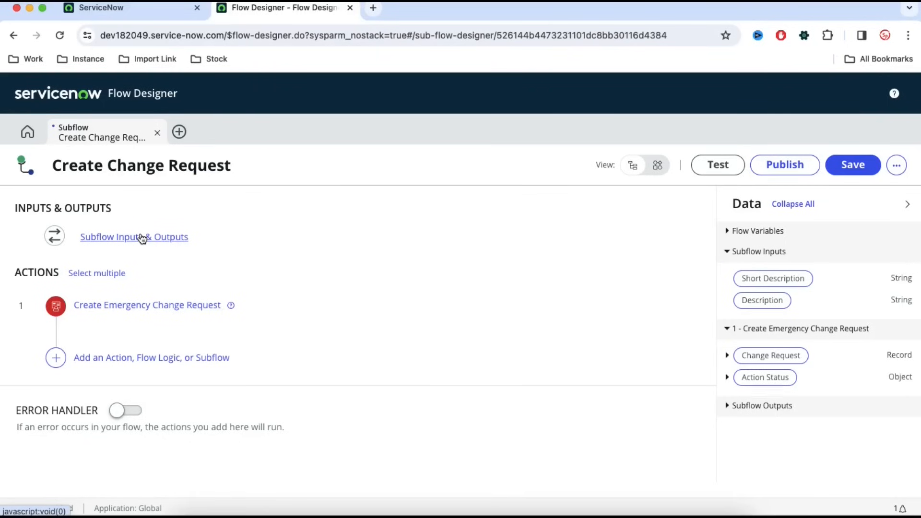
- Map the Description field of the Create Emergency Change Request action to the subflow's Description input
left_click(142, 238)
left_click(147, 329)
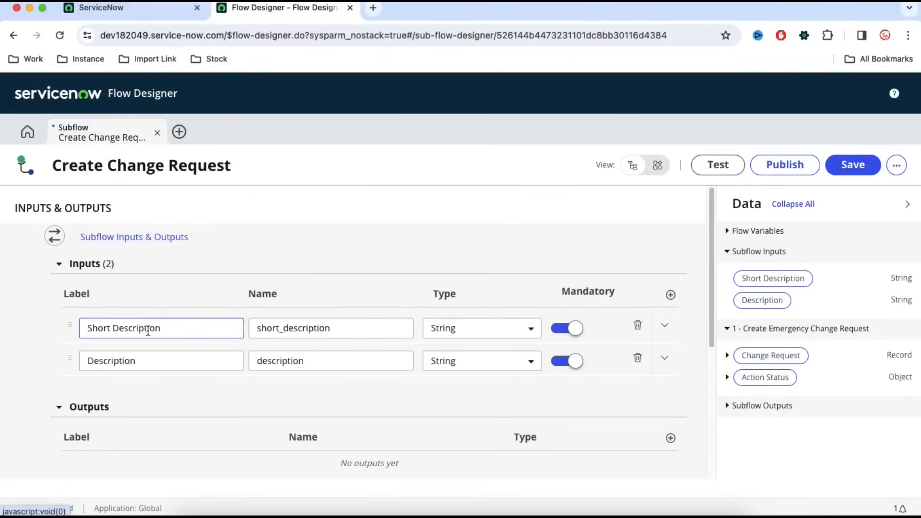
left_click(133, 242)
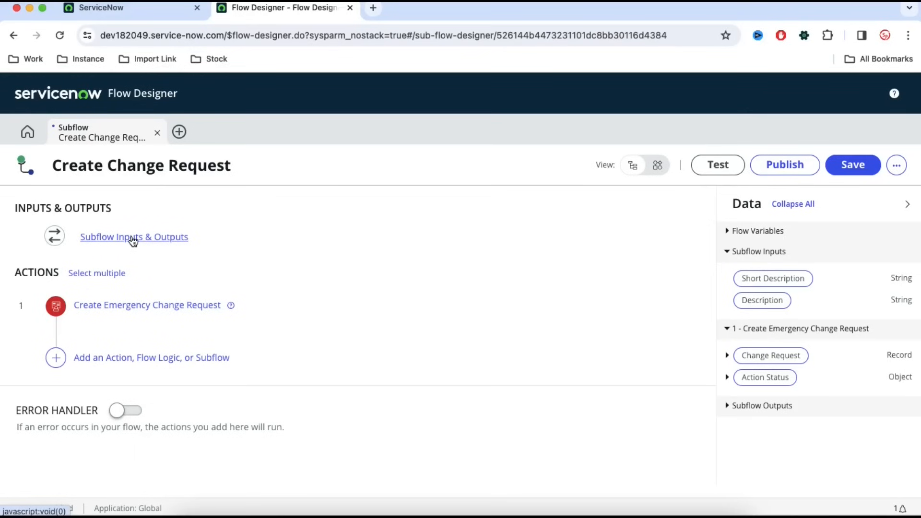
left_click(128, 309)
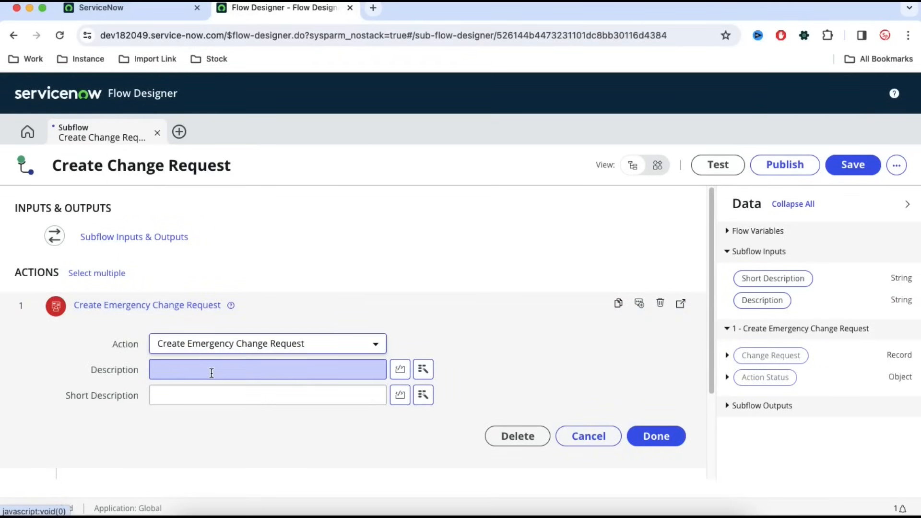
left_click(211, 373)
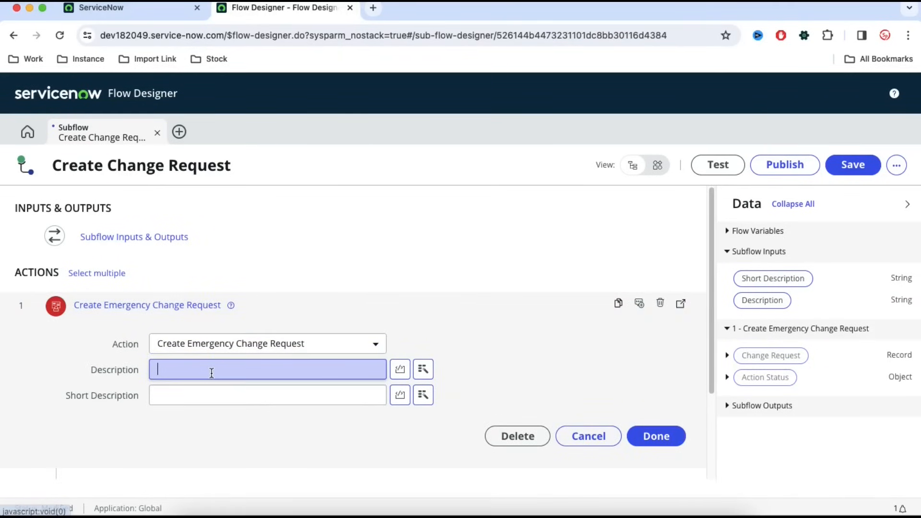
left_click(424, 370)
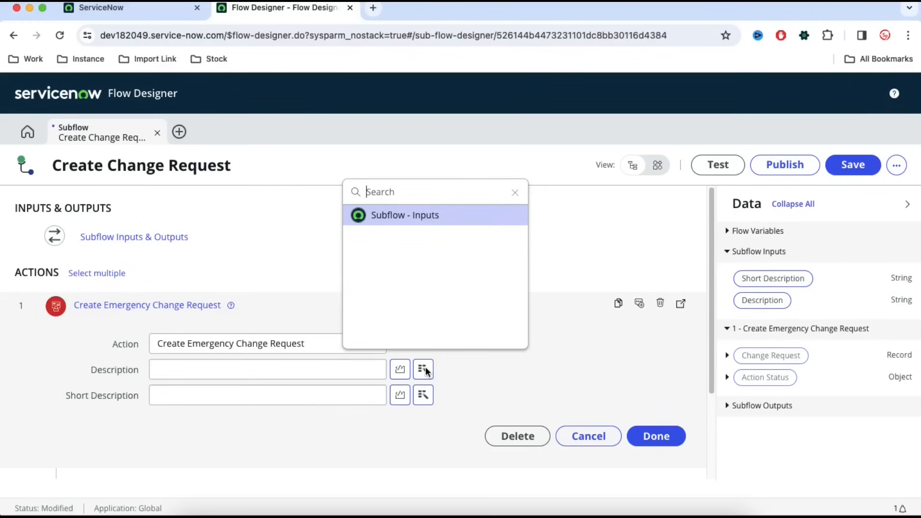
left_click(451, 218)
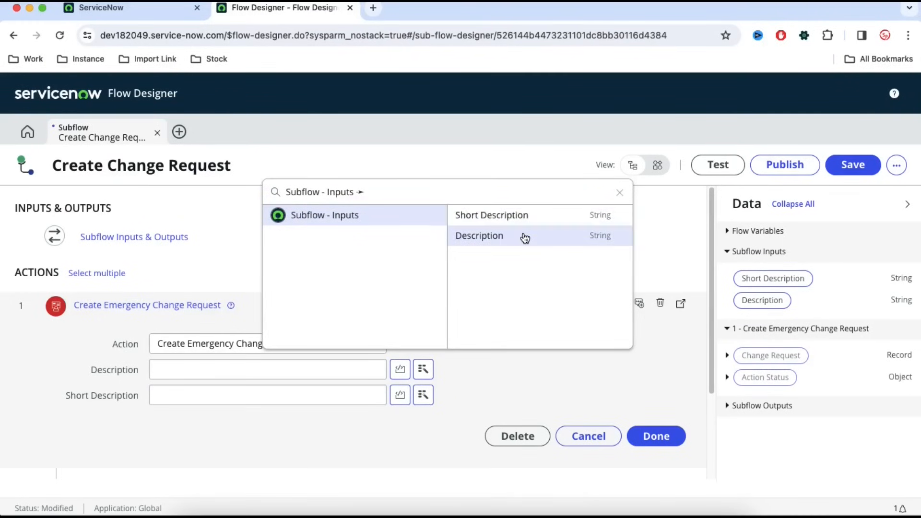
left_click(522, 236)
- Map the Short Description field of the emergency change action to the subflow's Short Description input and finish editing the action
left_click(308, 399)
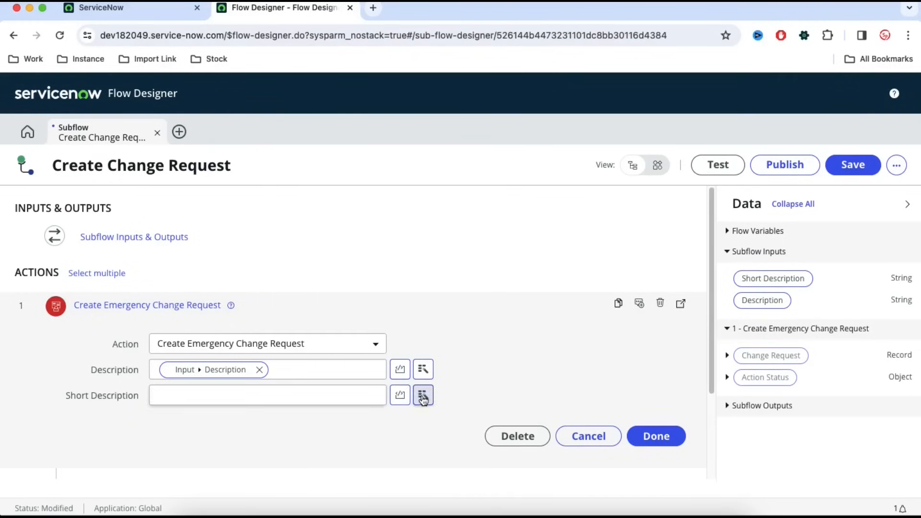
left_click(423, 394)
left_click(451, 241)
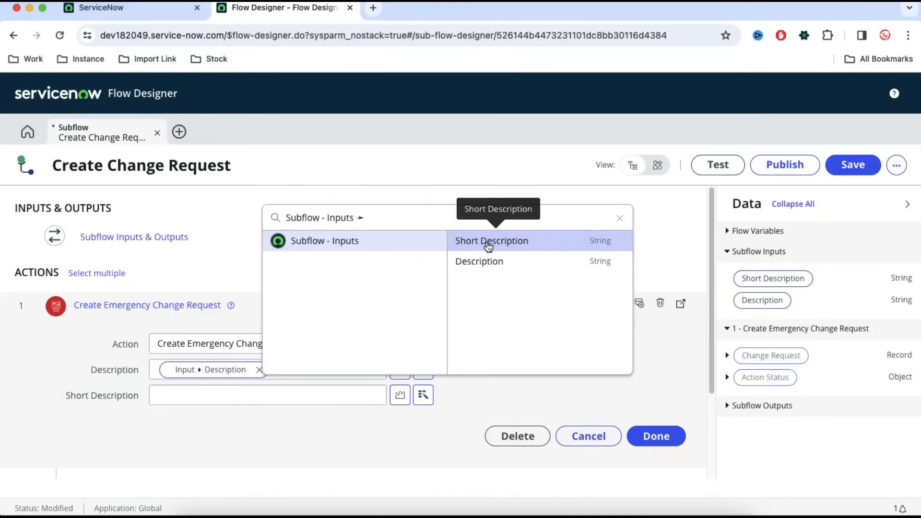
left_click(488, 247)
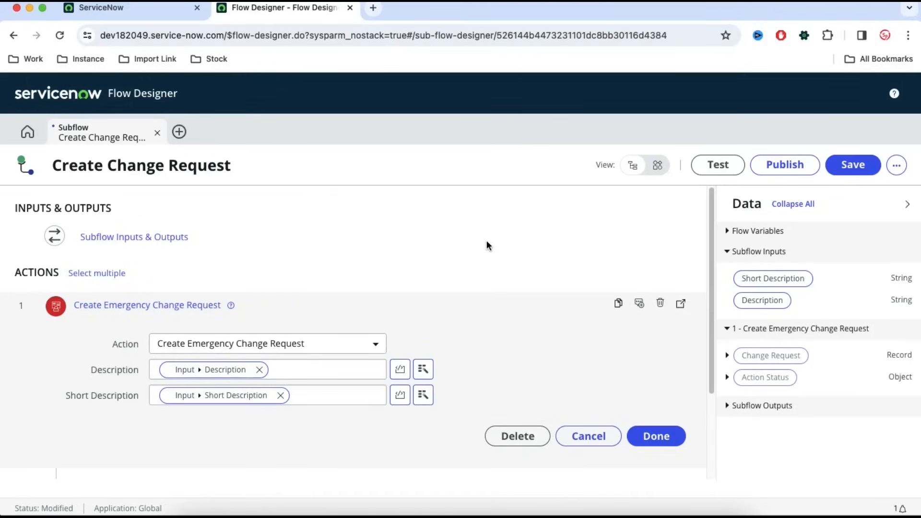
left_click(635, 440)
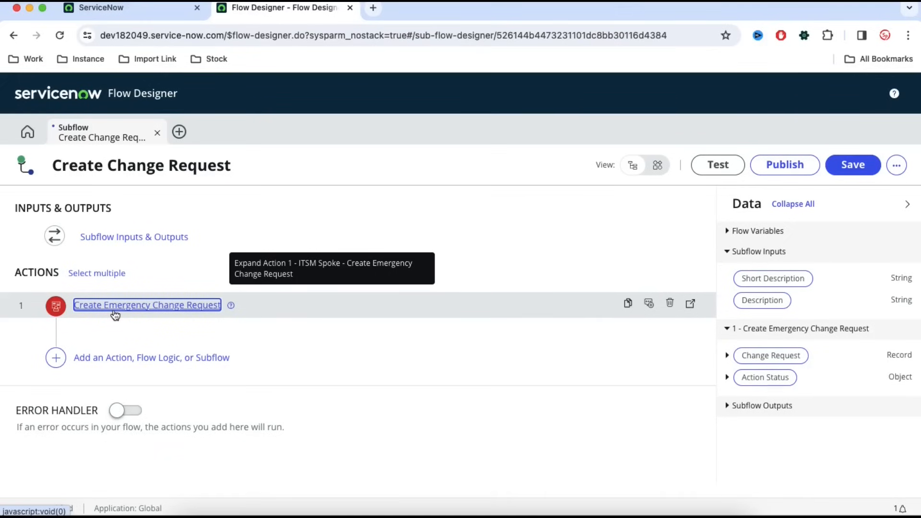
- Add a third subflow input labelled "Assignment Group"
left_click(135, 238)
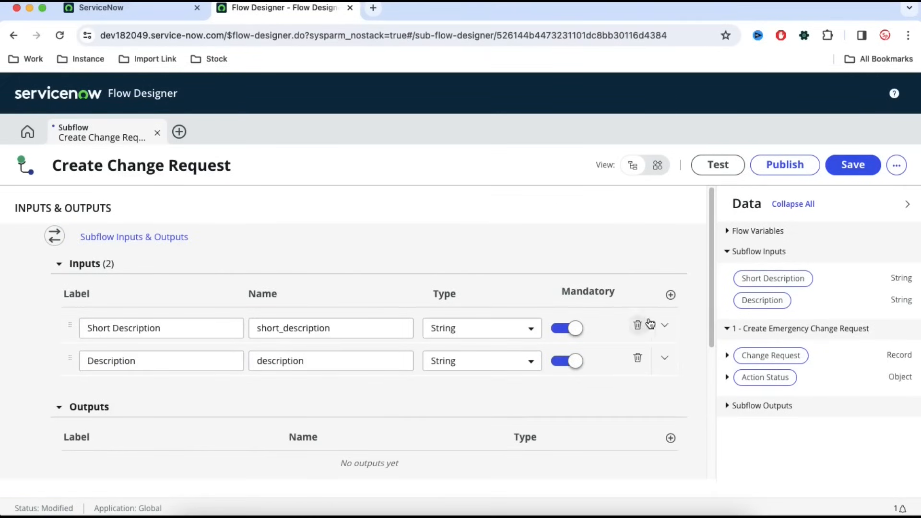
left_click(671, 294)
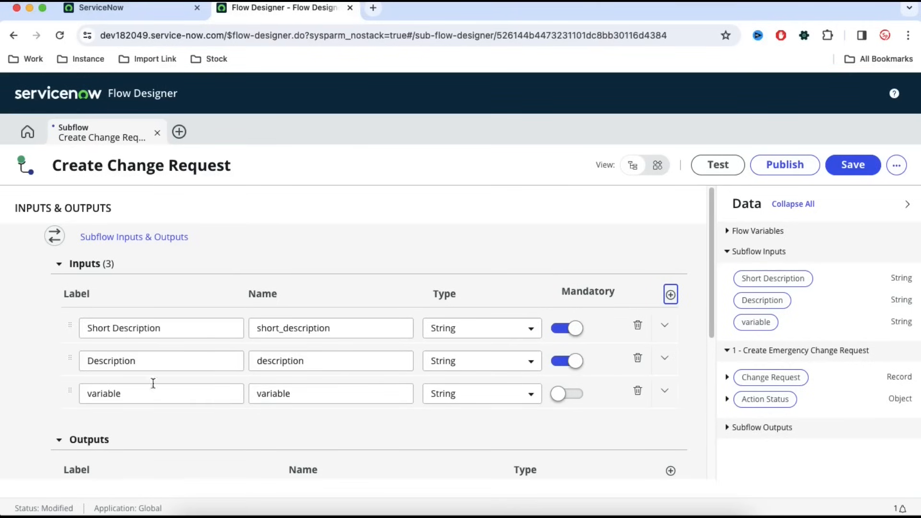
left_click_drag(144, 392, 72, 391)
type("A")
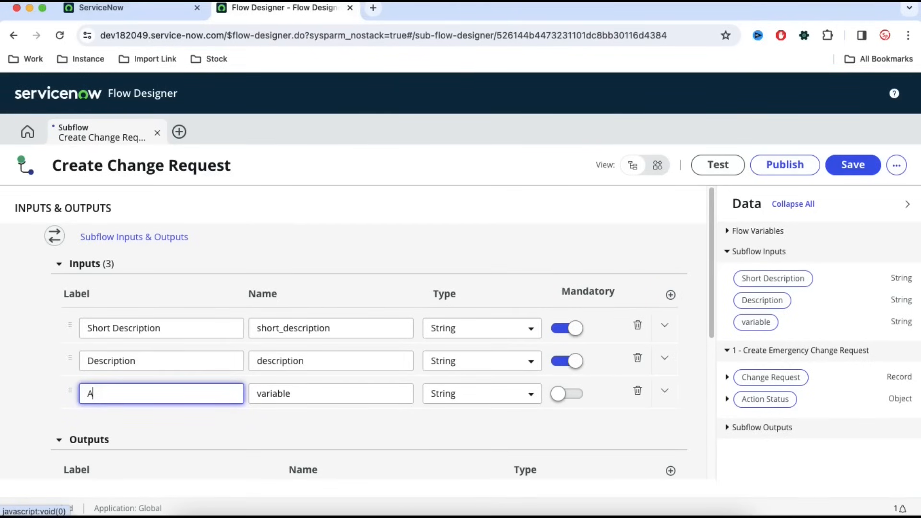
type("ssignment Group")
left_click(152, 425)
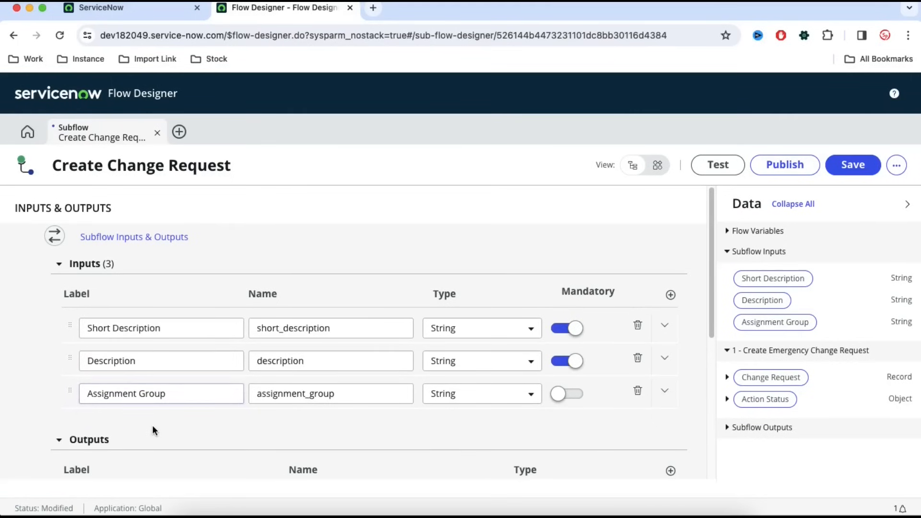
- Set the Assignment Group input's type to Reference.Group and finish editing the subflow inputs
scroll(448, 390, "down", 3)
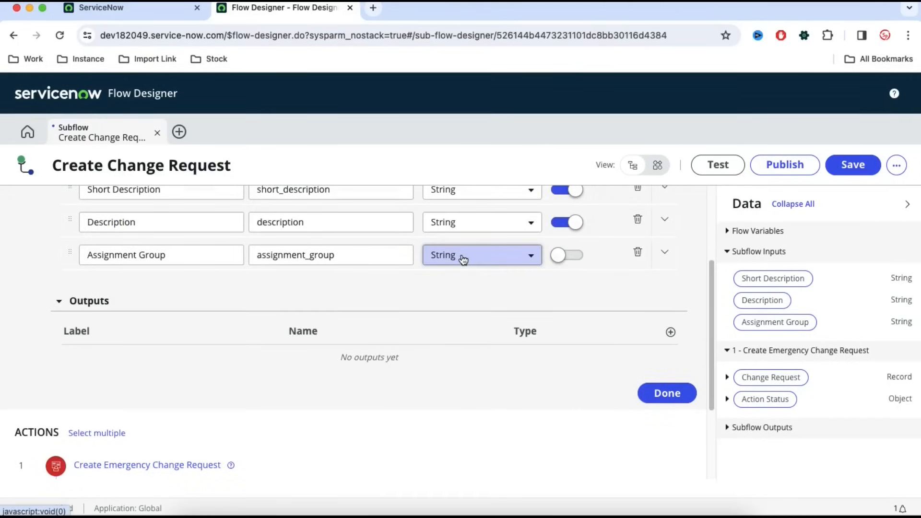
left_click(462, 257)
type("re")
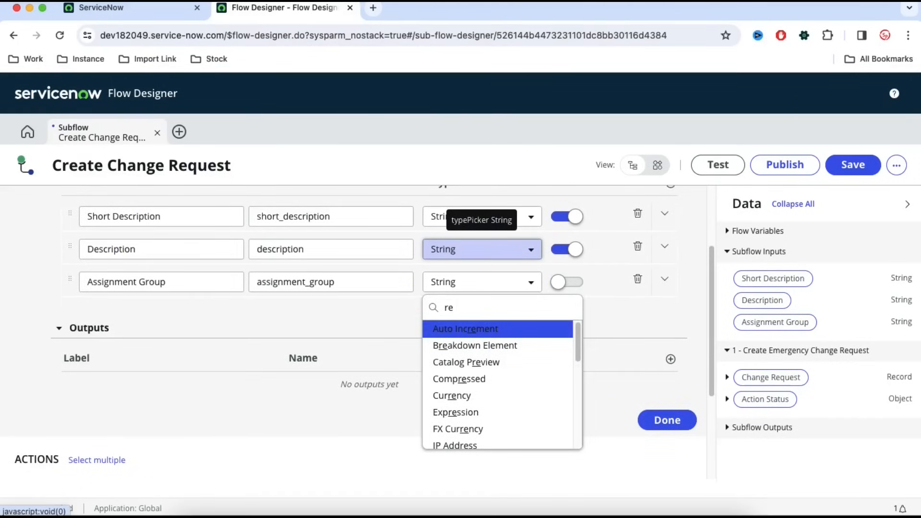
type("fe")
key("Return")
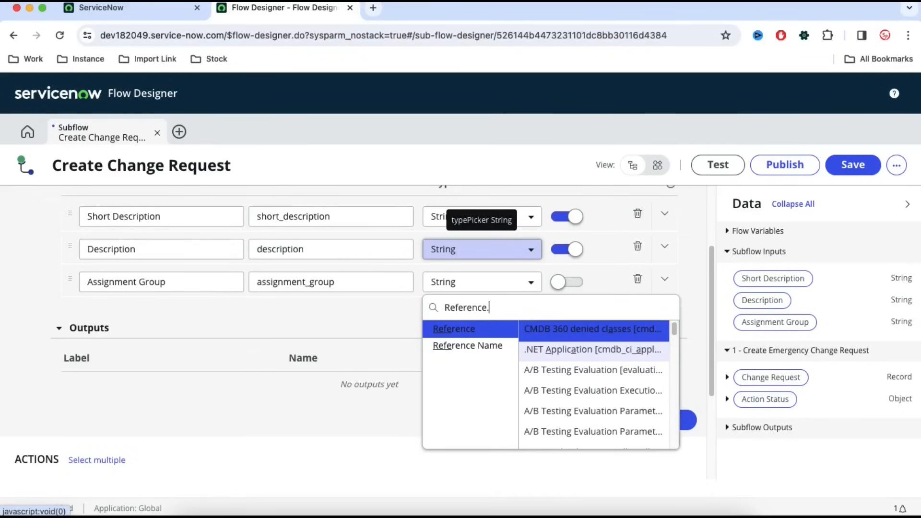
type("Groups [s")
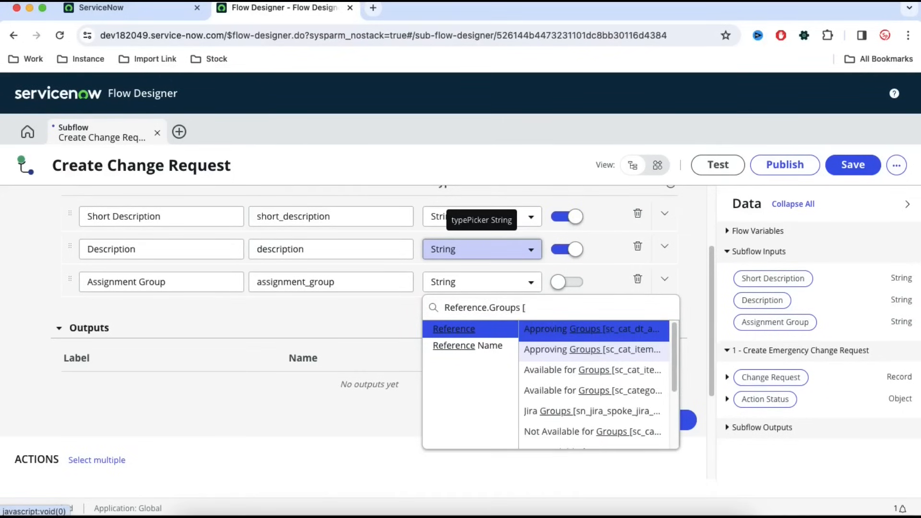
key("BackSpace")
key("BackSpace")
key("BackSpace")
key("BackSpace")
type("[sy")
key("BackSpace")
key("BackSpace")
key("BackSpace")
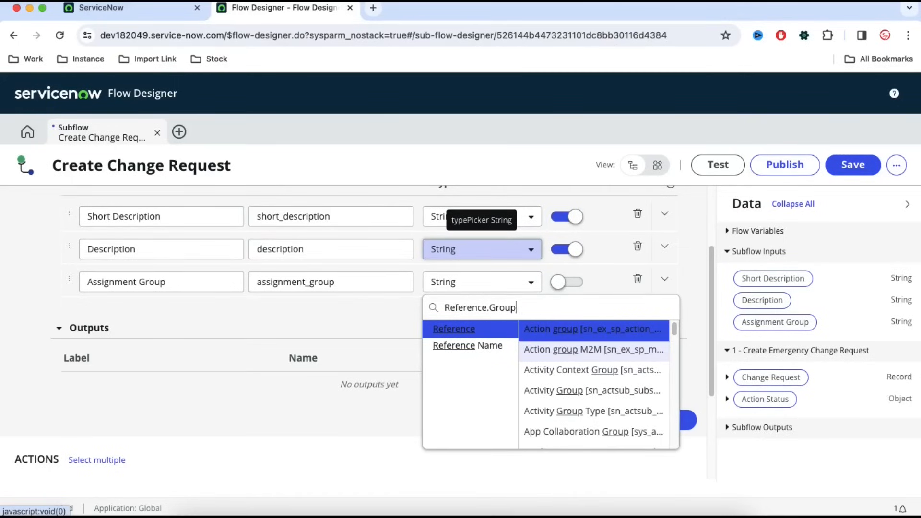
type("[sys_us")
key("Return")
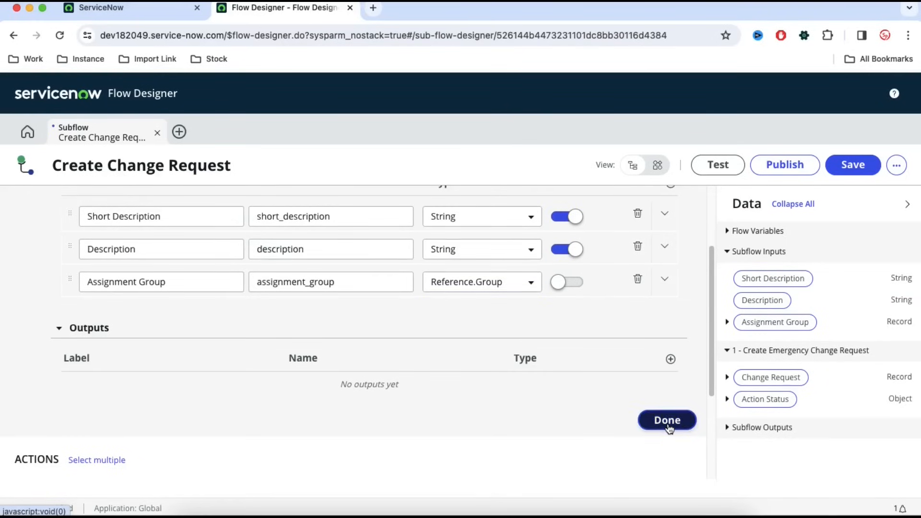
left_click(666, 421)
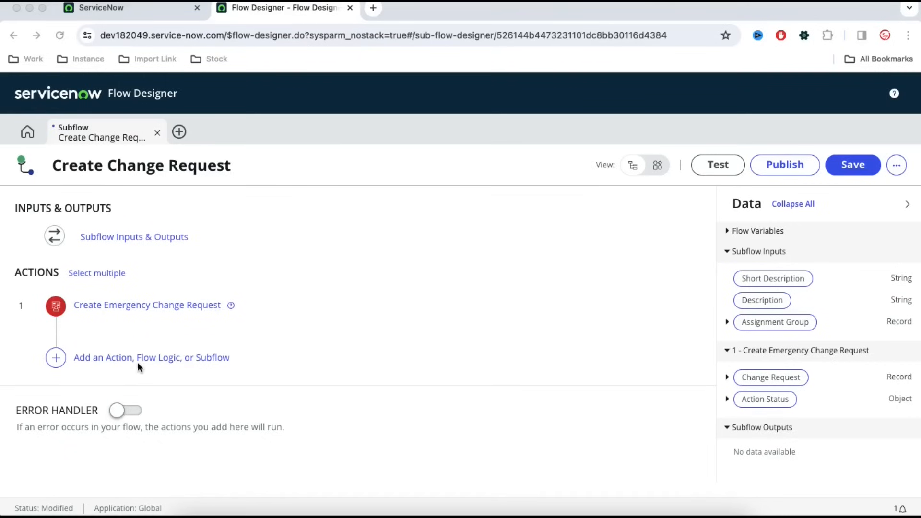
- Add an Update Record action as the second action of the subflow
left_click(165, 360)
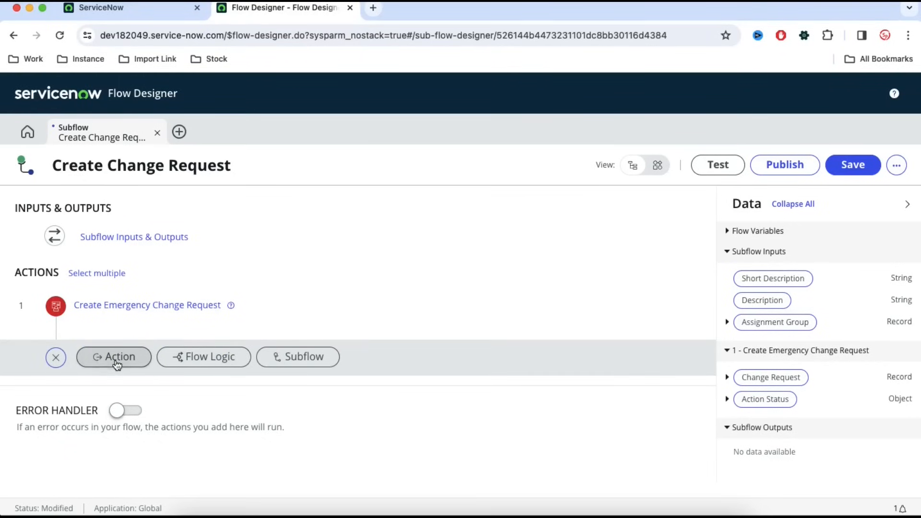
left_click(116, 364)
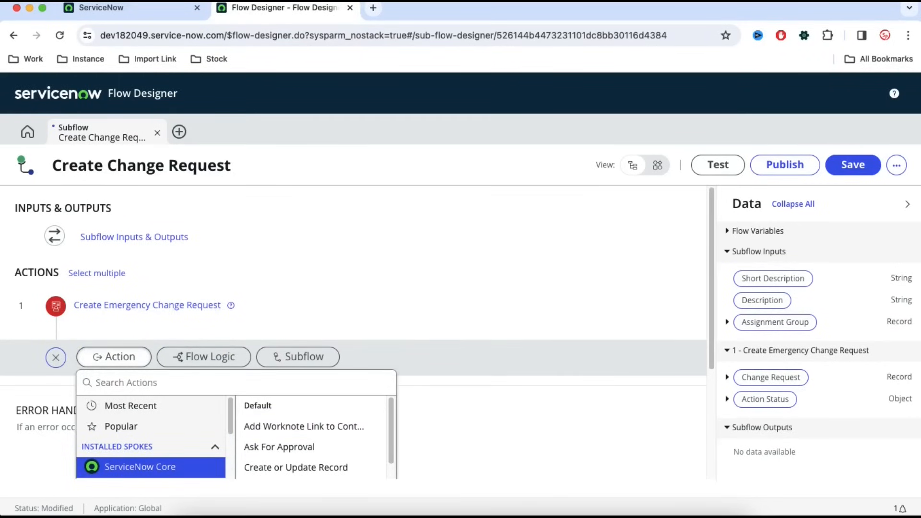
type("update")
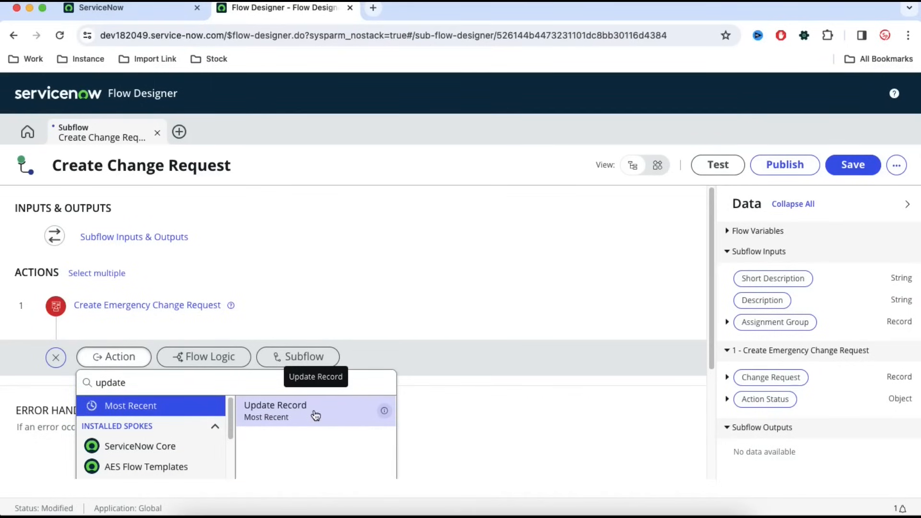
left_click(300, 415)
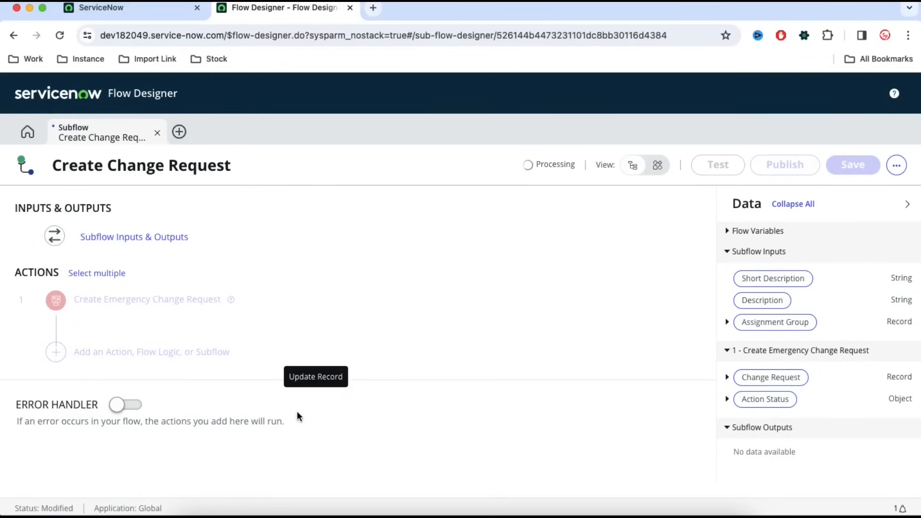
- Set the Update Record action's record to the Change Request output of the Create Emergency Change Request action
scroll(297, 413, "down", 1)
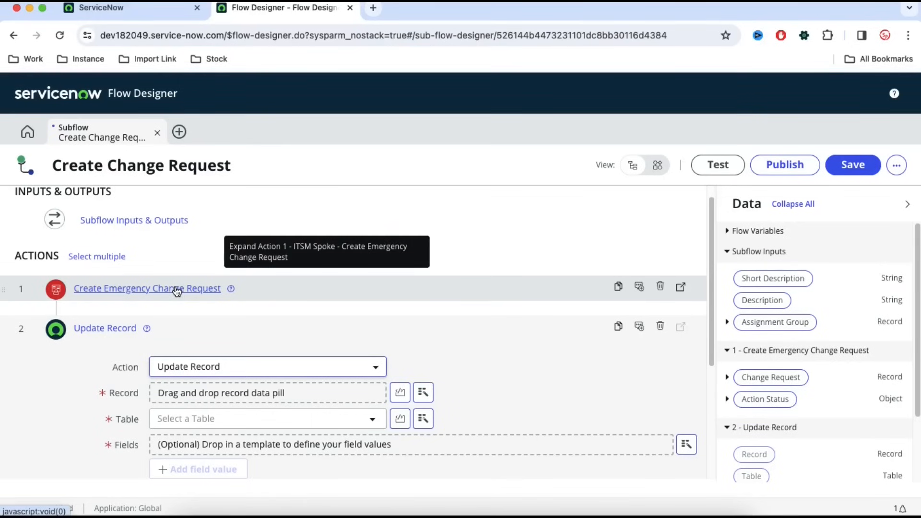
left_click(427, 400)
left_click(401, 268)
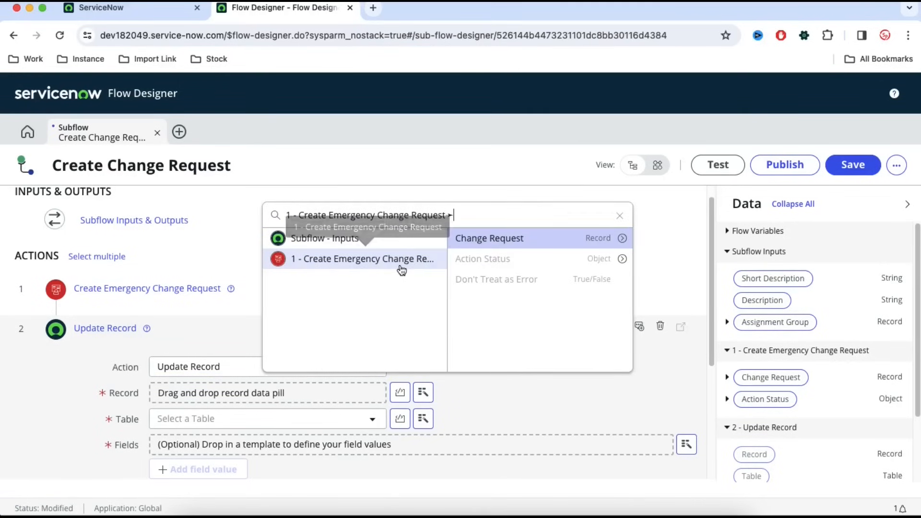
left_click(505, 239)
left_click(531, 321)
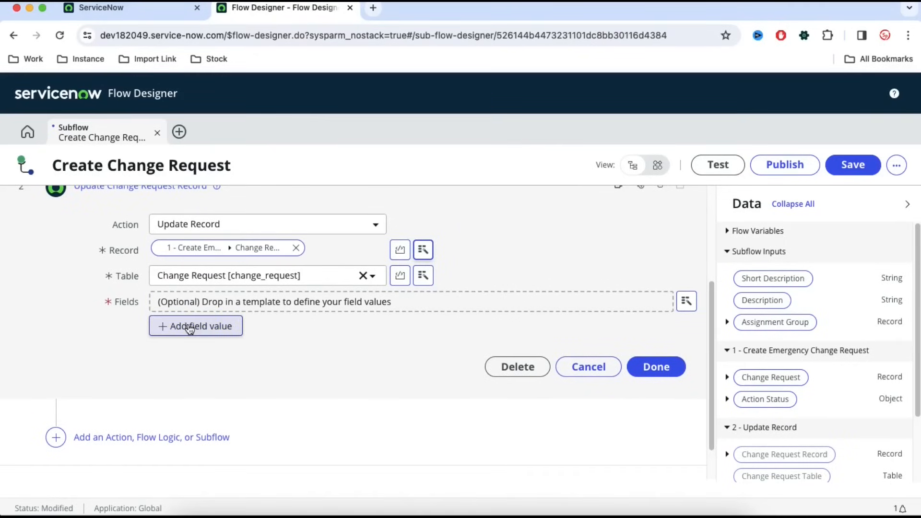
- Add a field value for Assignment group to the update action on the Change Request table
left_click(191, 325)
left_click(231, 326)
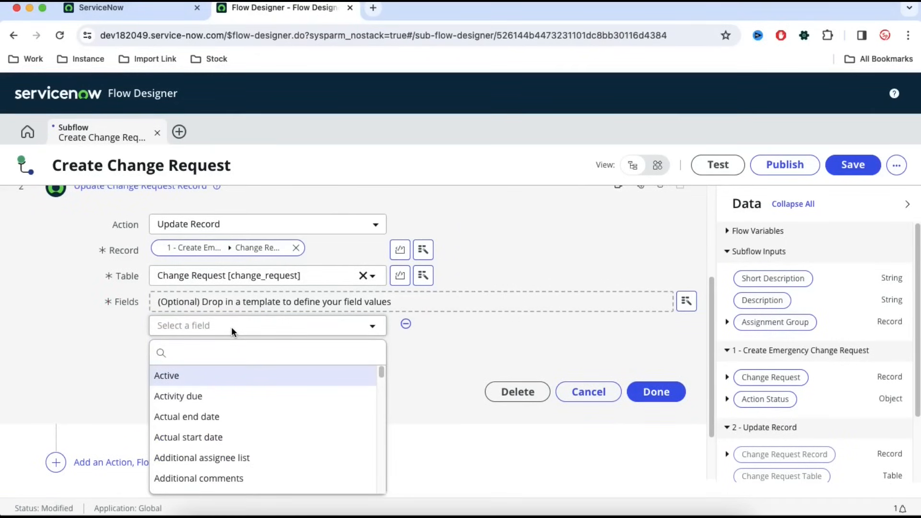
type("ass")
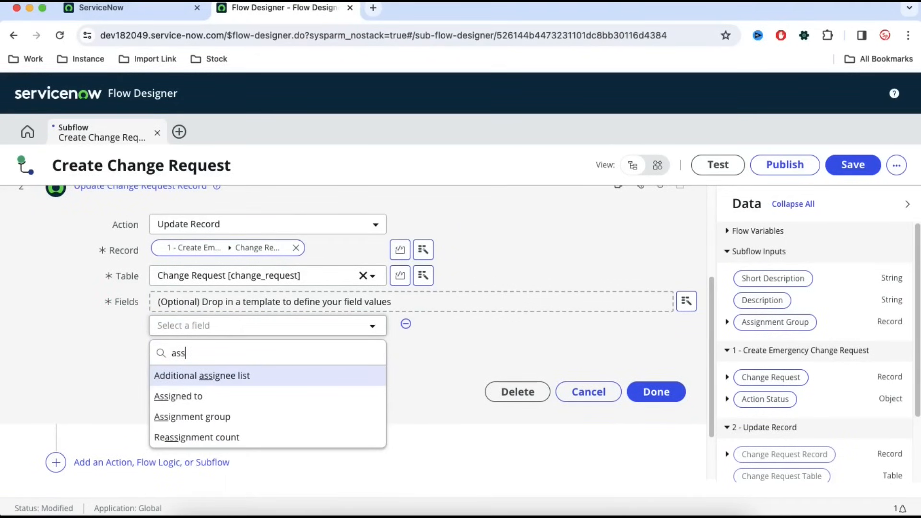
left_click(196, 417)
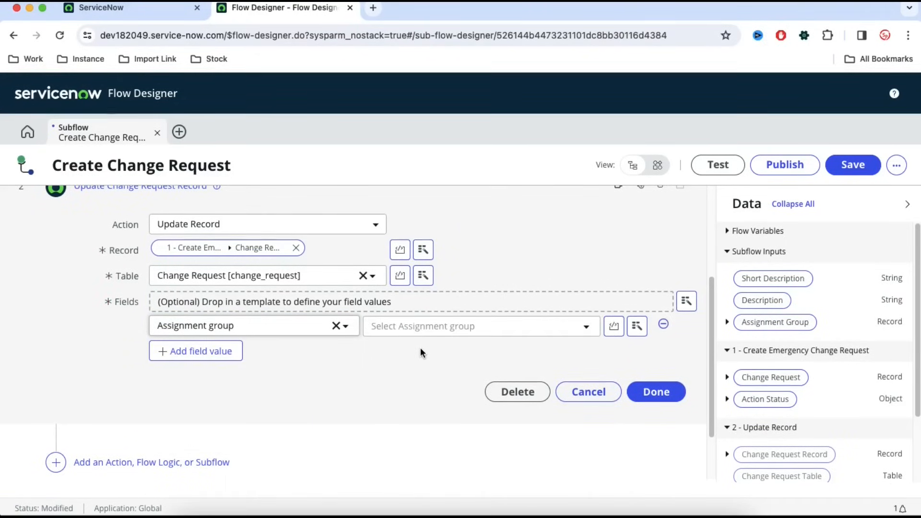
- Map the Assignment group field value to the subflow's Assignment Group input and finish editing the action
scroll(421, 352, "up", 3)
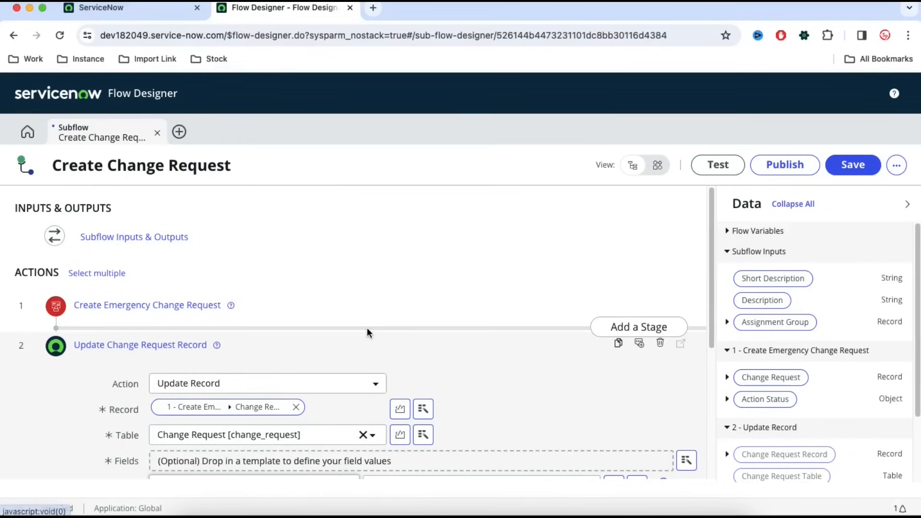
scroll(369, 328, "down", 3)
left_click(637, 329)
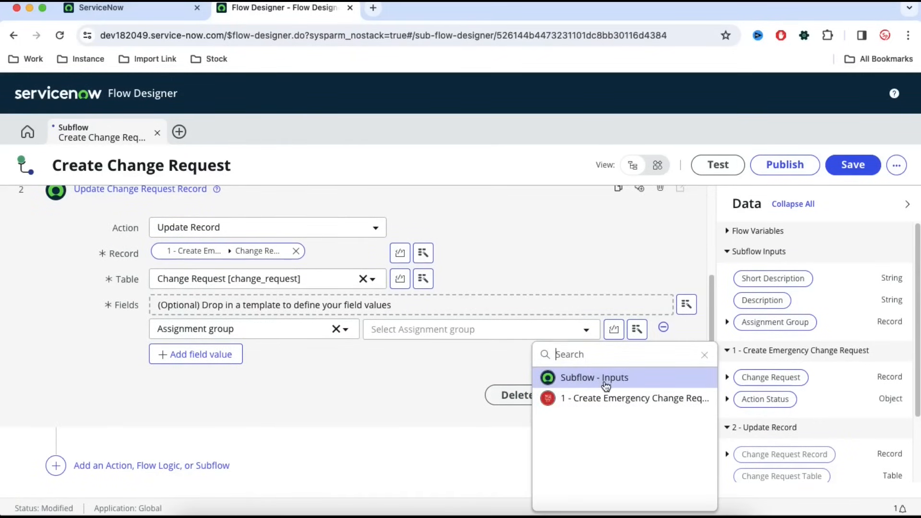
left_click(606, 385)
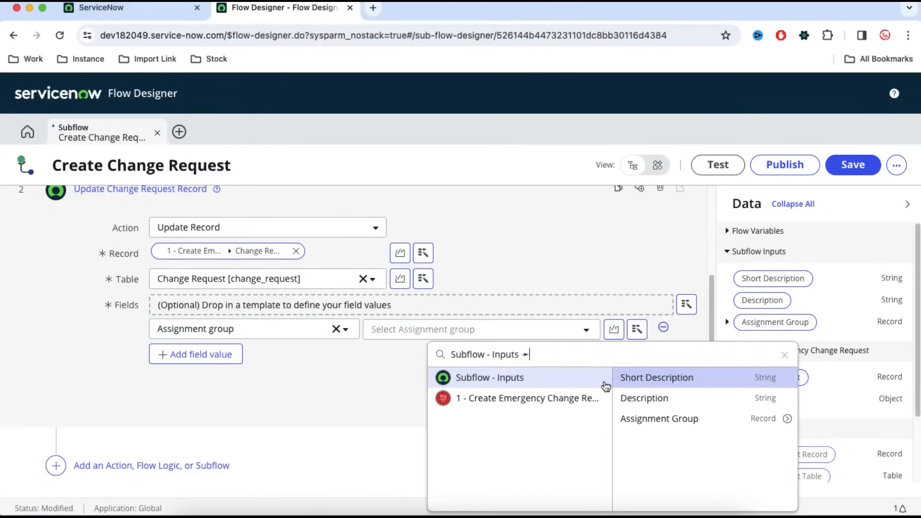
left_click(651, 419)
left_click(655, 395)
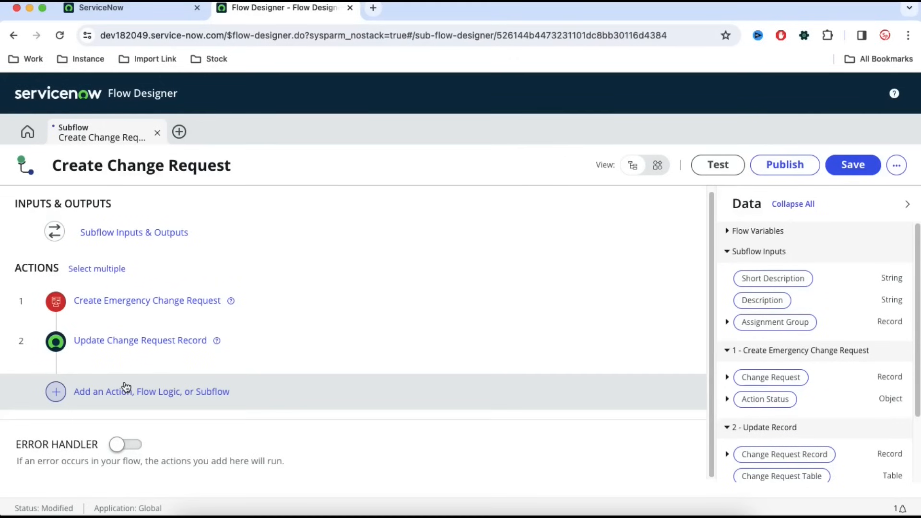
- Add a subflow output labelled "Change Request"
left_click(143, 232)
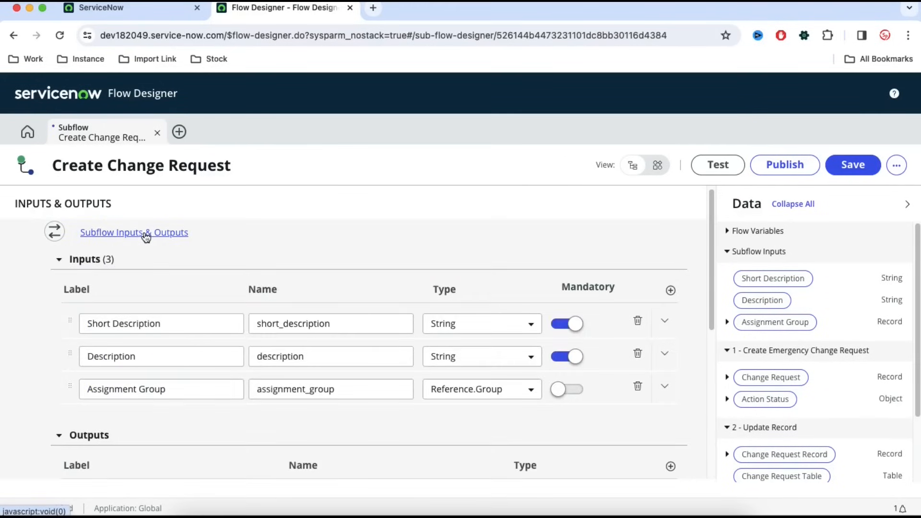
left_click(271, 318)
scroll(271, 318, "down", 2)
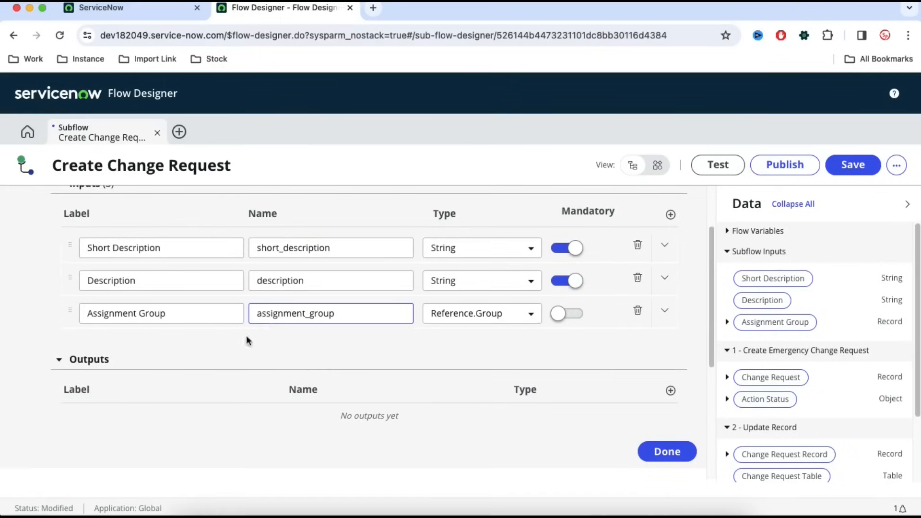
left_click(668, 392)
left_click(174, 428)
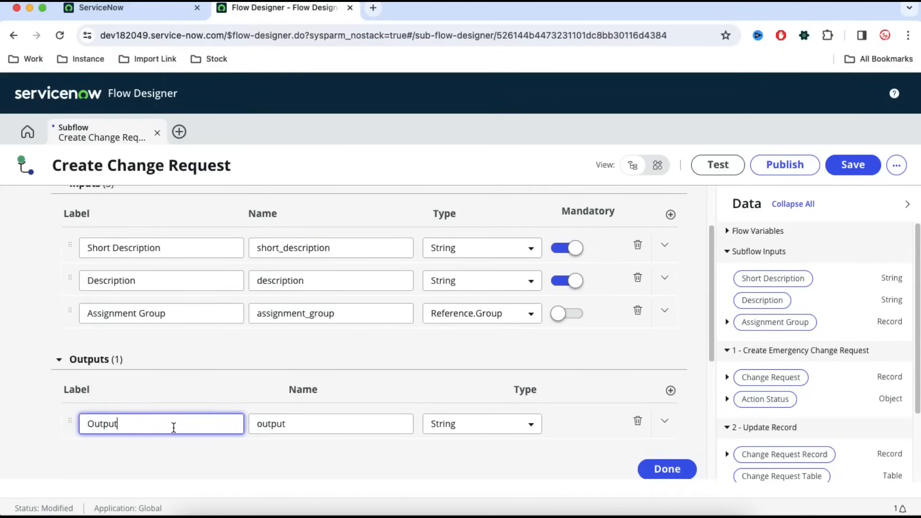
key("BackSpace")
key("BackSpace")
key("BackSpace")
key("BackSpace")
key("BackSpace")
key("BackSpace")
type("Change")
type(" Numb")
key("BackSpace")
key("BackSpace")
key("BackSpace")
key("BackSpace")
type("Request")
left_click(356, 462)
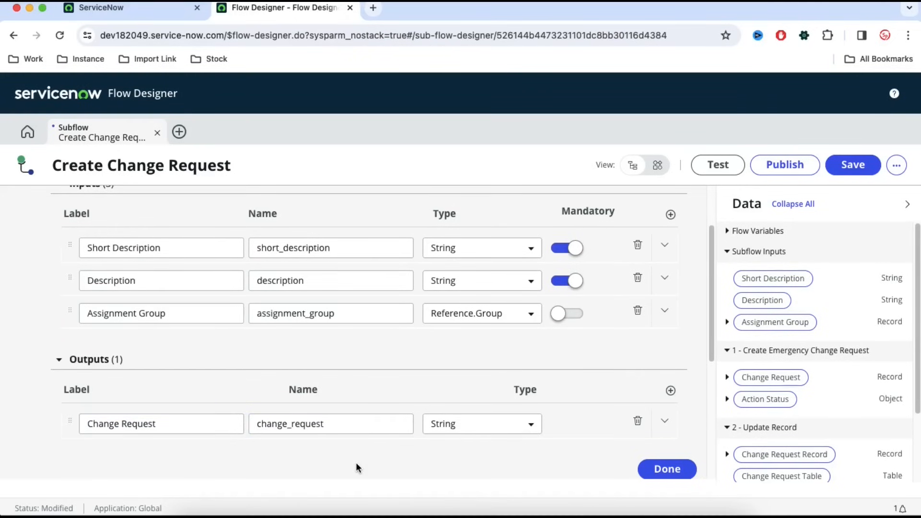
- Set the Change Request output's type to Reference.Change Request and finish editing the subflow inputs and outputs
left_click(469, 424)
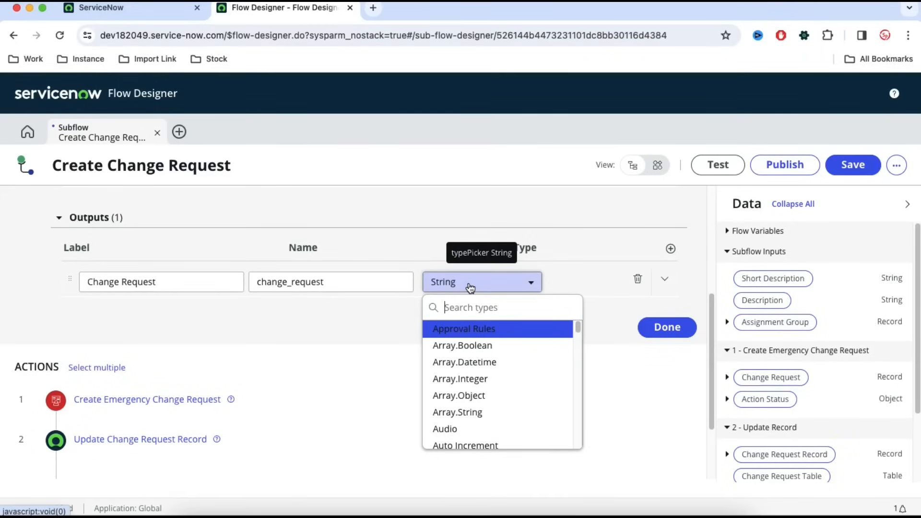
type("ref")
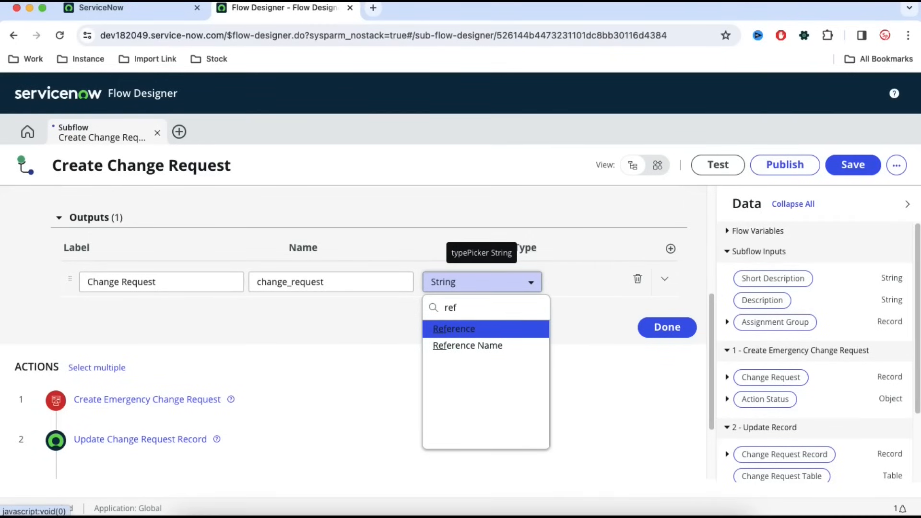
key("Right")
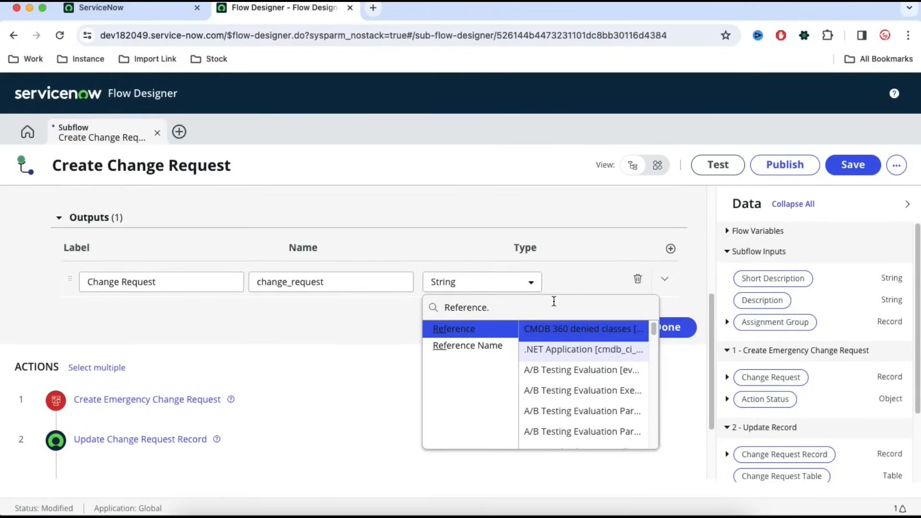
type("Chan")
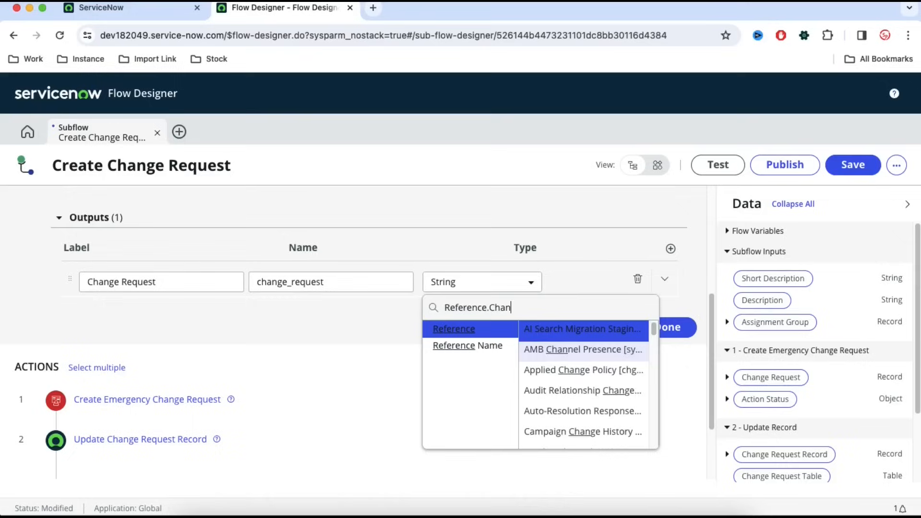
type("ge Re")
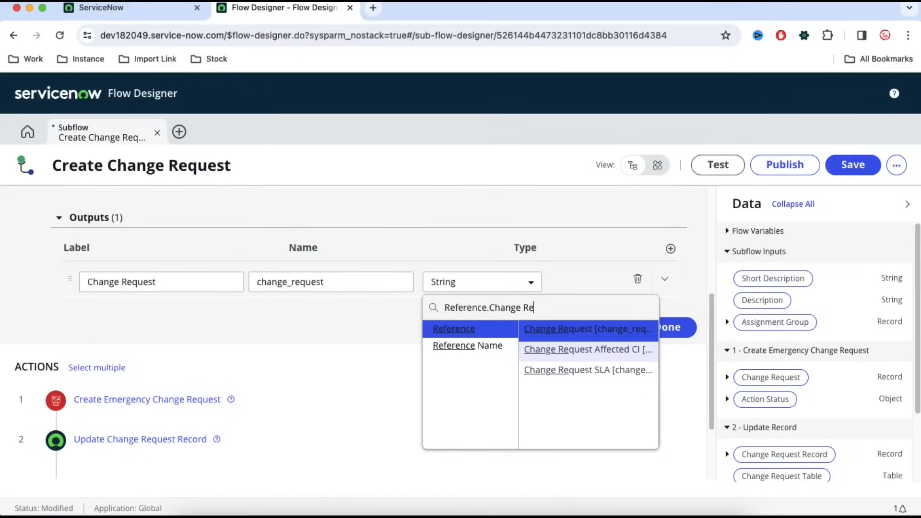
key("Return")
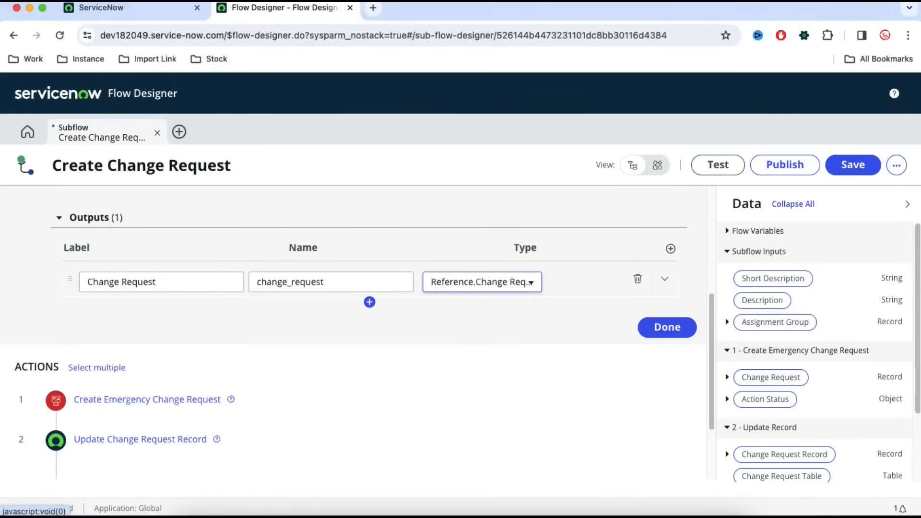
left_click(652, 328)
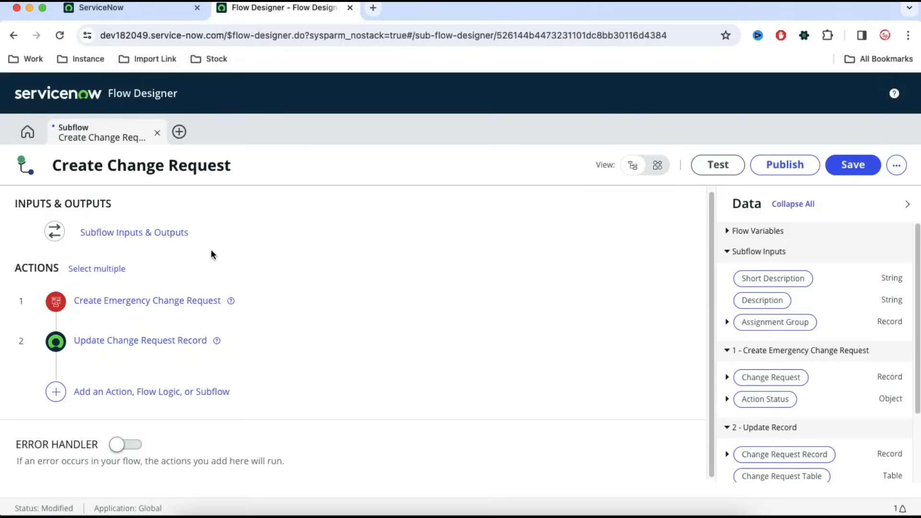
- Add the Assign Subflow Outputs flow logic as the third step of the subflow
left_click(124, 392)
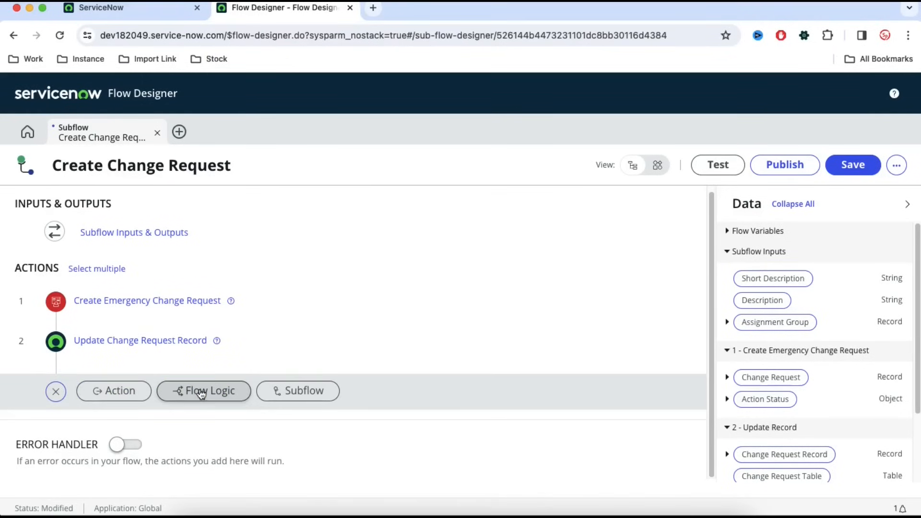
left_click(201, 397)
scroll(339, 325, "down", 3)
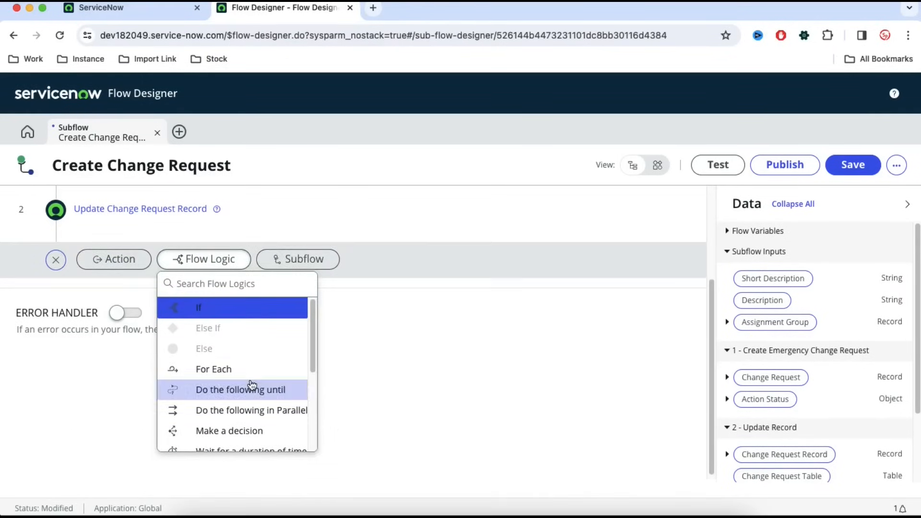
scroll(251, 385, "down", 2)
scroll(251, 384, "down", 1)
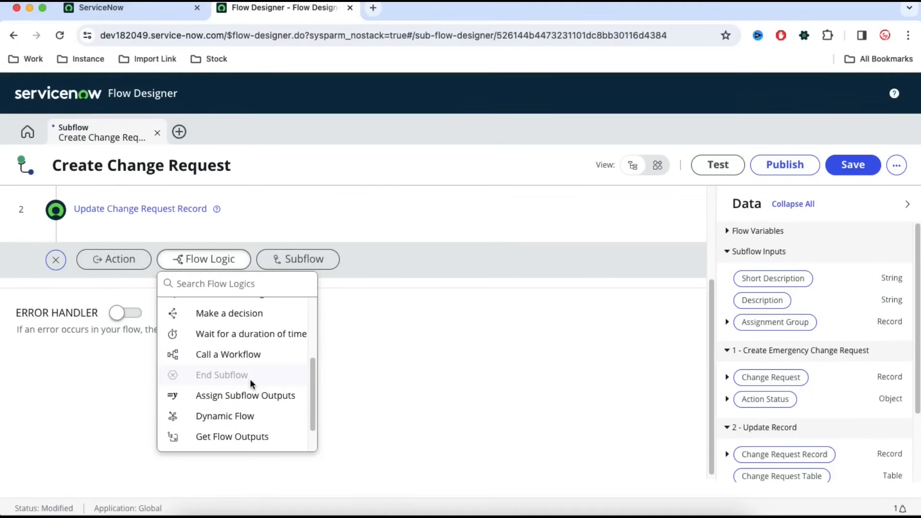
left_click(229, 398)
scroll(320, 397, "up", 1)
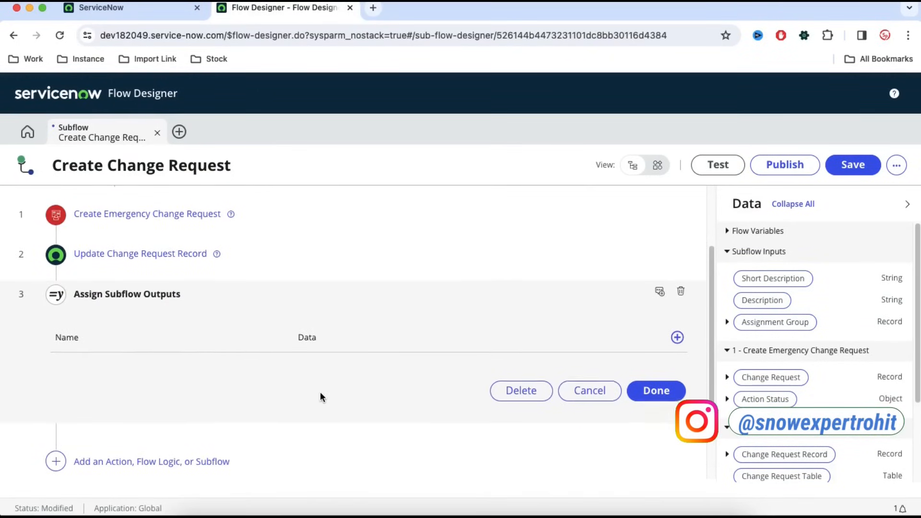
- Add an output assignment row and select the Change Request subflow output for it
left_click(677, 339)
left_click(240, 378)
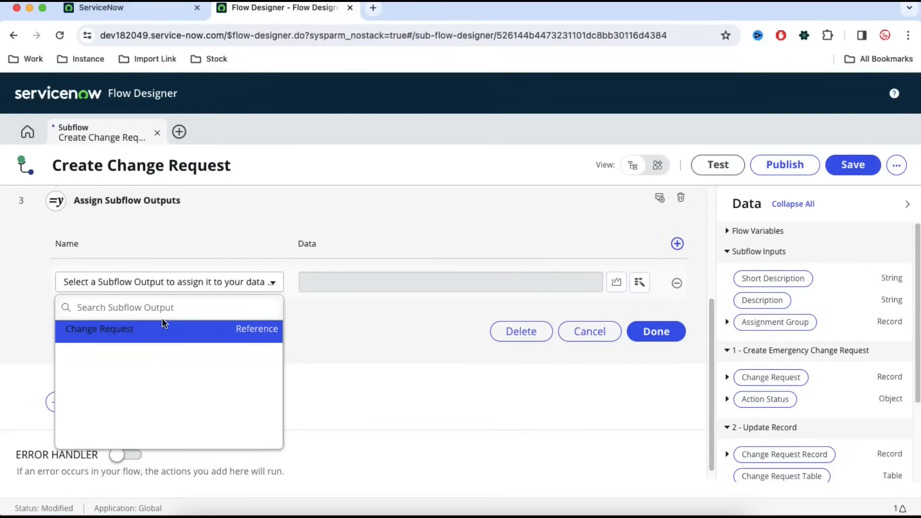
scroll(162, 317, "up", 5)
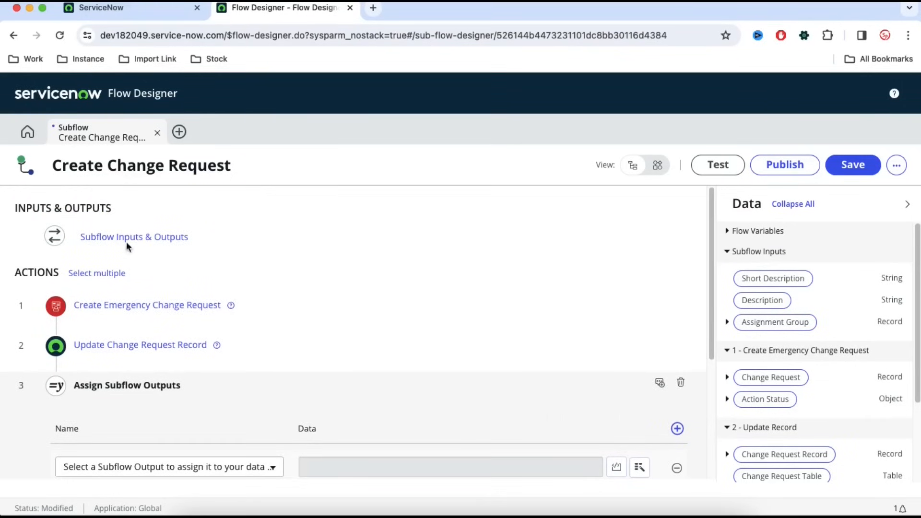
scroll(158, 307, "down", 5)
left_click(170, 324)
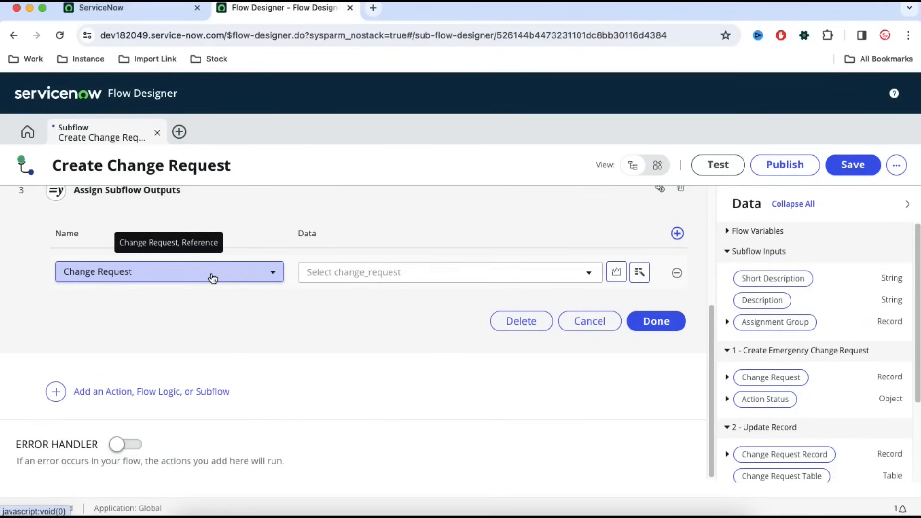
- Assign the Change Request record from the Create Emergency Change Request action to the output and finish editing the flow logic
left_click(369, 271)
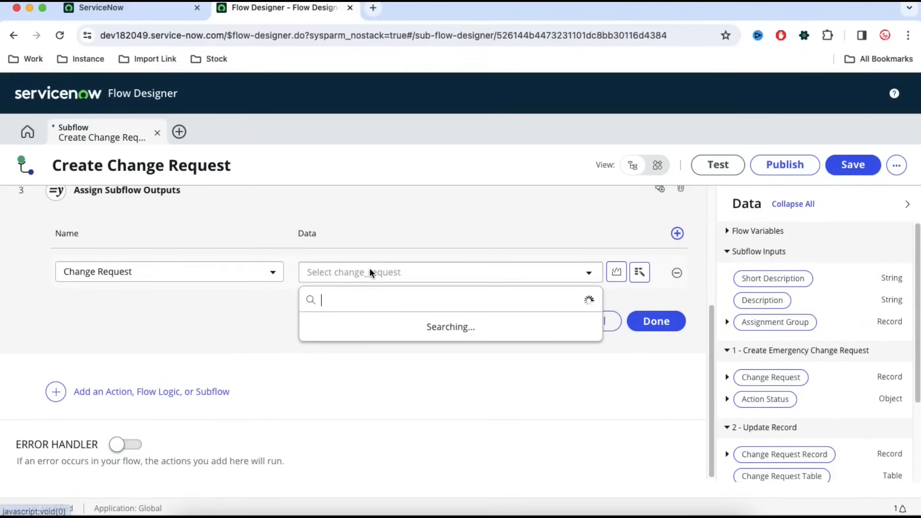
left_click(237, 338)
scroll(237, 337, "up", 3)
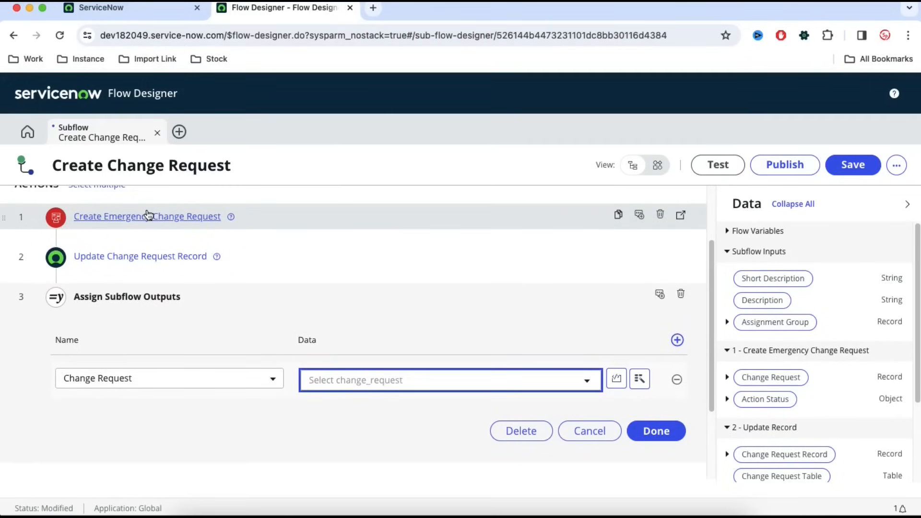
left_click(640, 379)
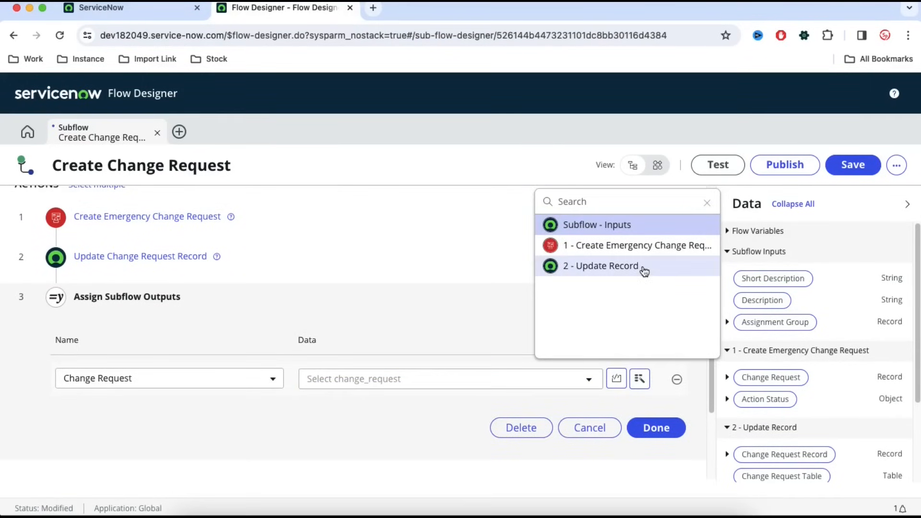
left_click(642, 247)
left_click(664, 226)
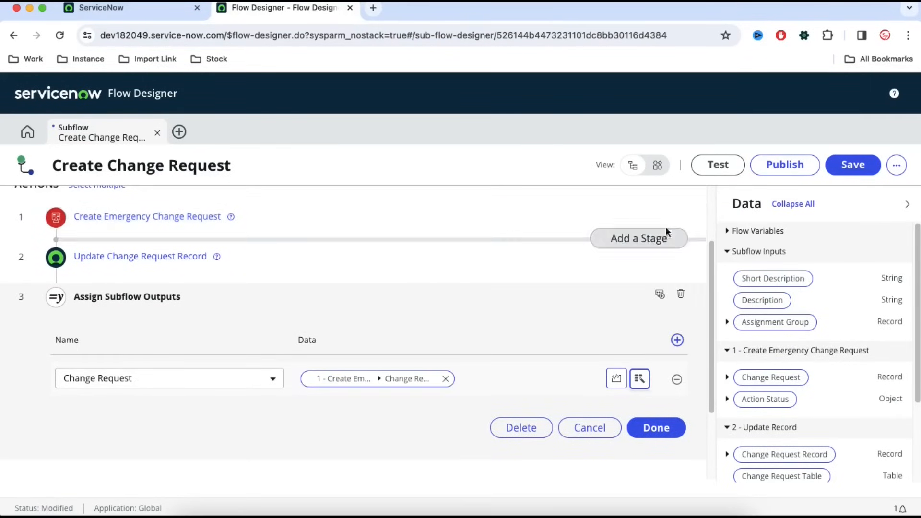
left_click(669, 428)
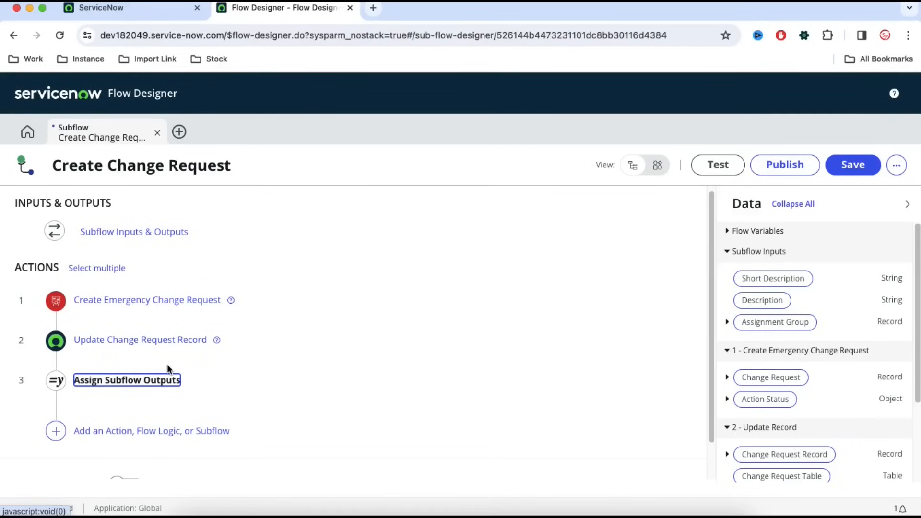
- Save the subflow and run a test with Short Description "Test Subflow", Description "Test Subflow description" and Assignment Group CAB Approval
left_click(855, 165)
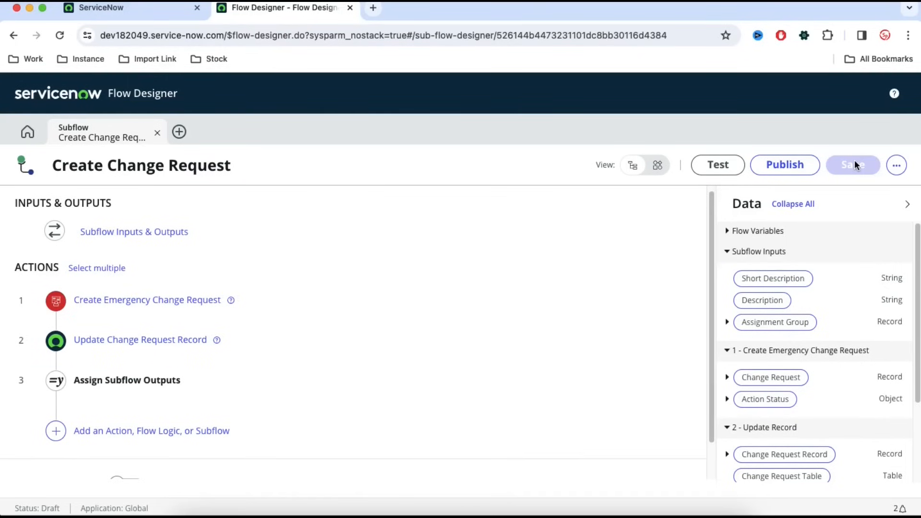
left_click(731, 166)
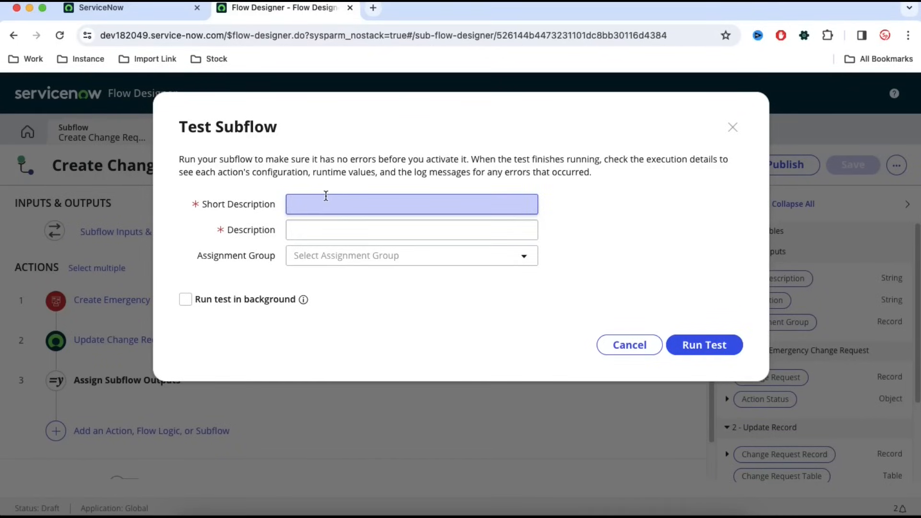
type("est Subflow")
key("Tab")
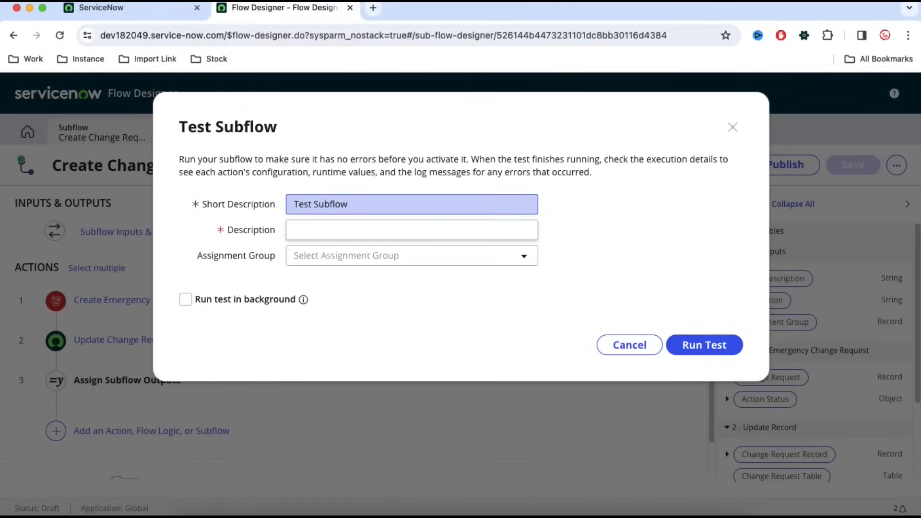
type("Test Subflow description")
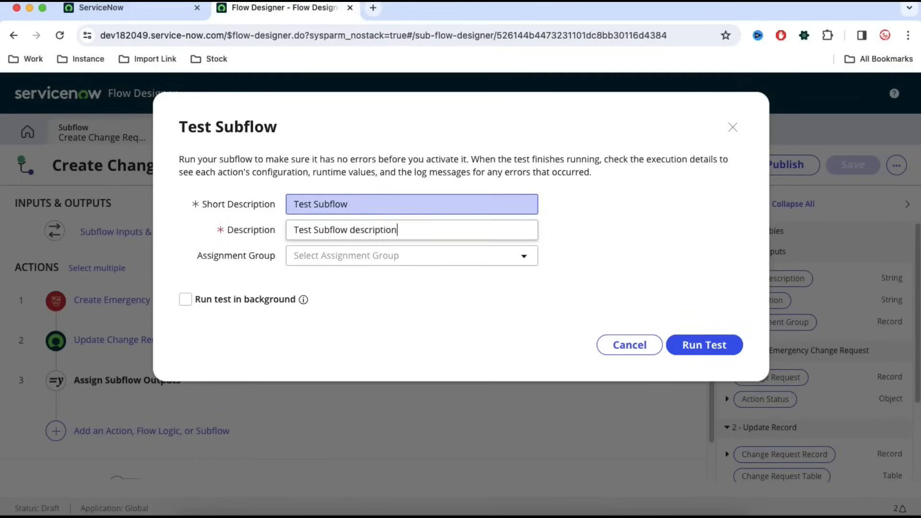
left_click(332, 257)
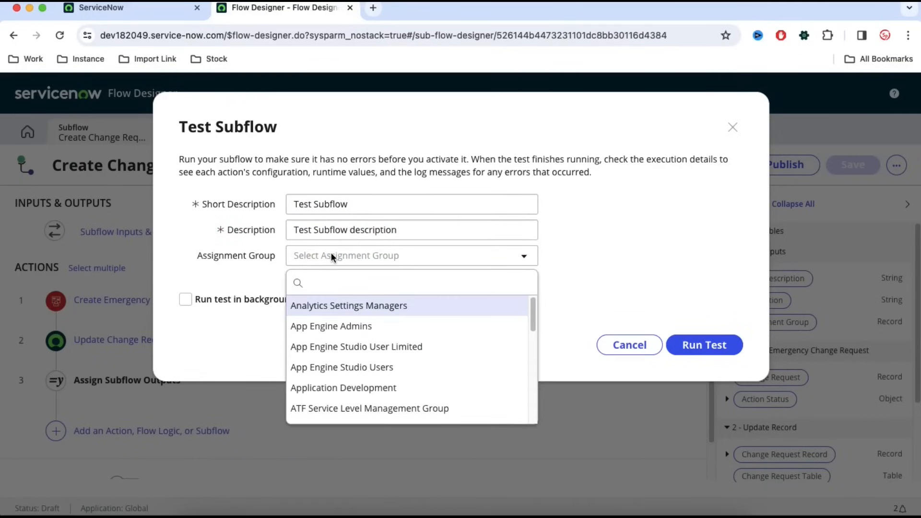
type("cab")
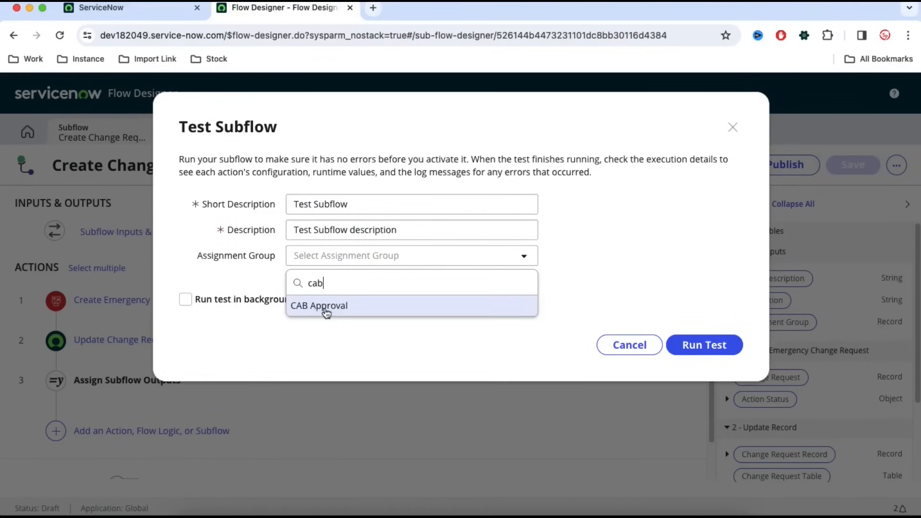
left_click(325, 306)
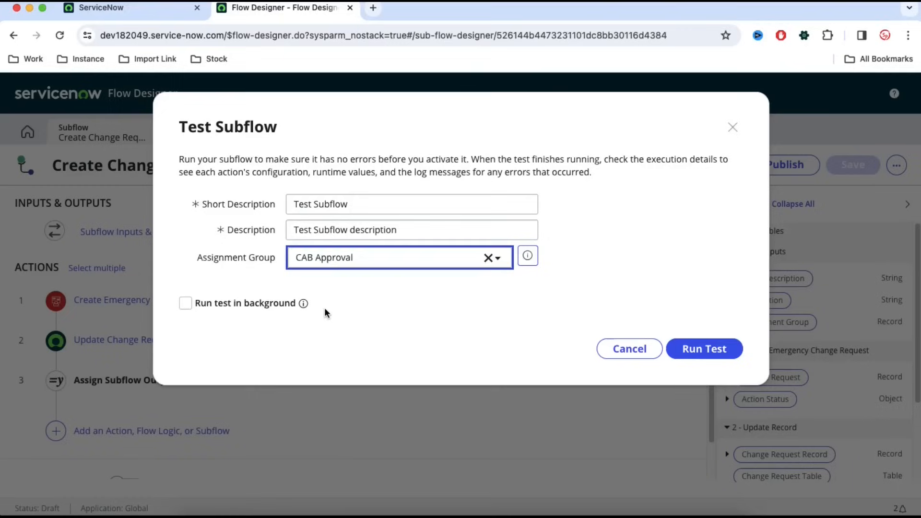
left_click(708, 353)
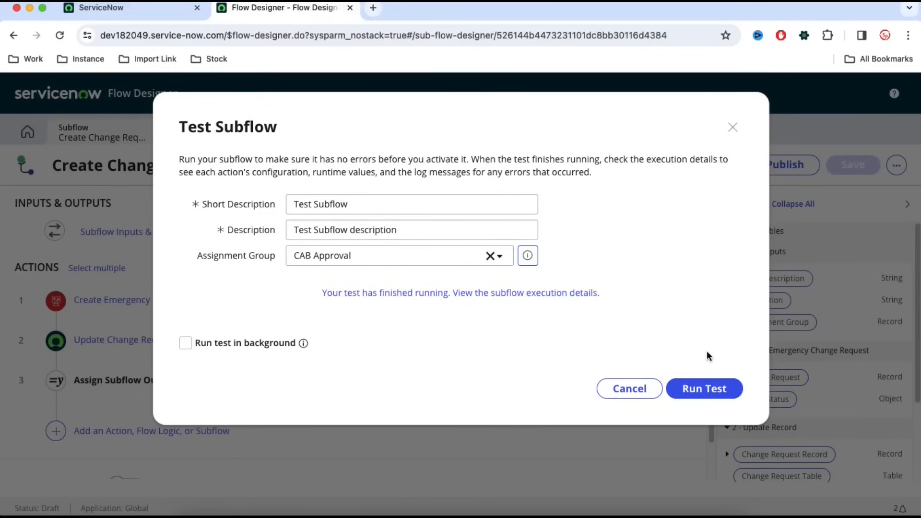
- Open the test's execution details and examine the runtime values of the create, update and output assignment steps
left_click(486, 293)
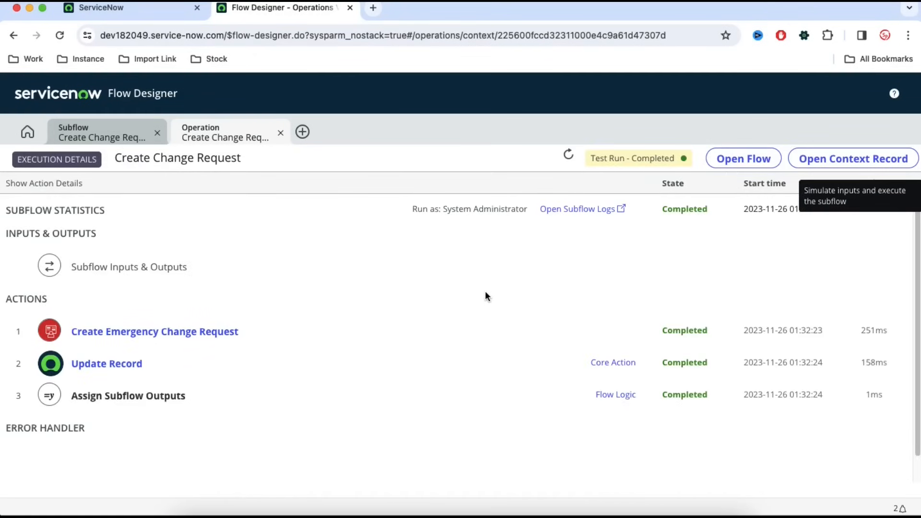
left_click(136, 336)
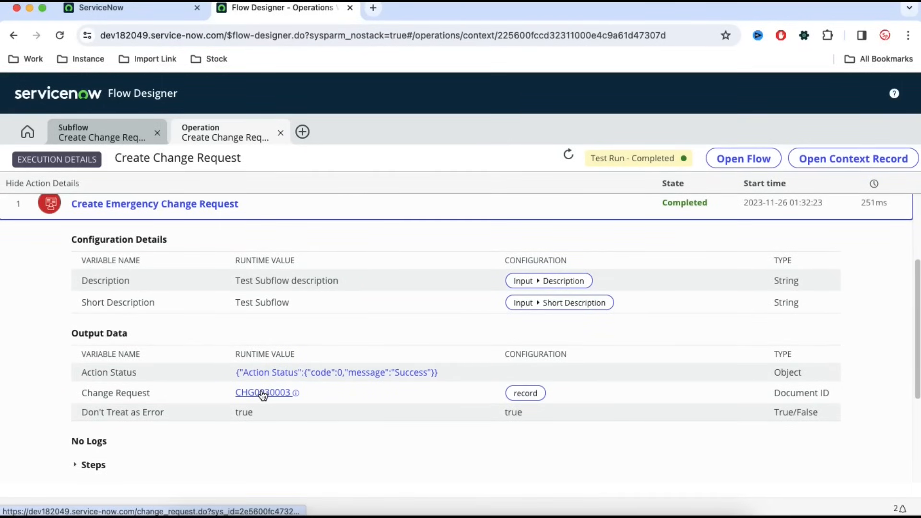
scroll(263, 394, "down", 3)
left_click(129, 428)
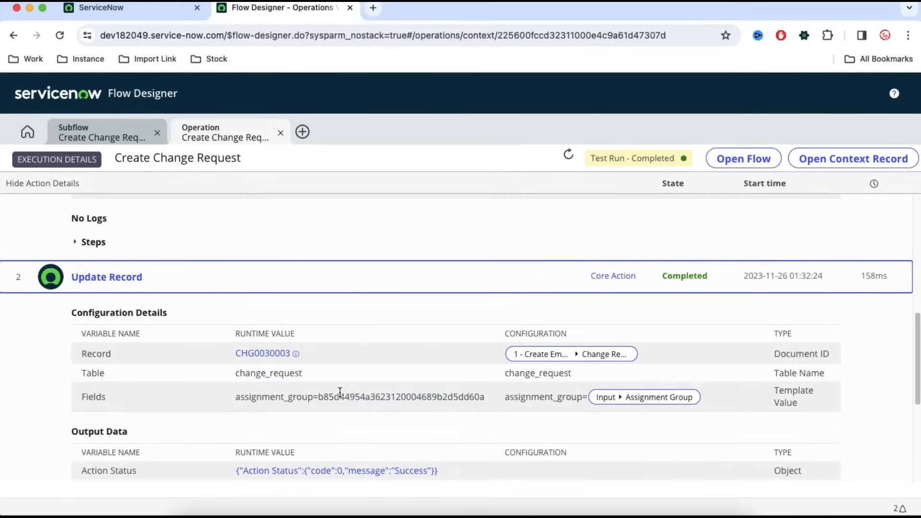
scroll(339, 390, "down", 5)
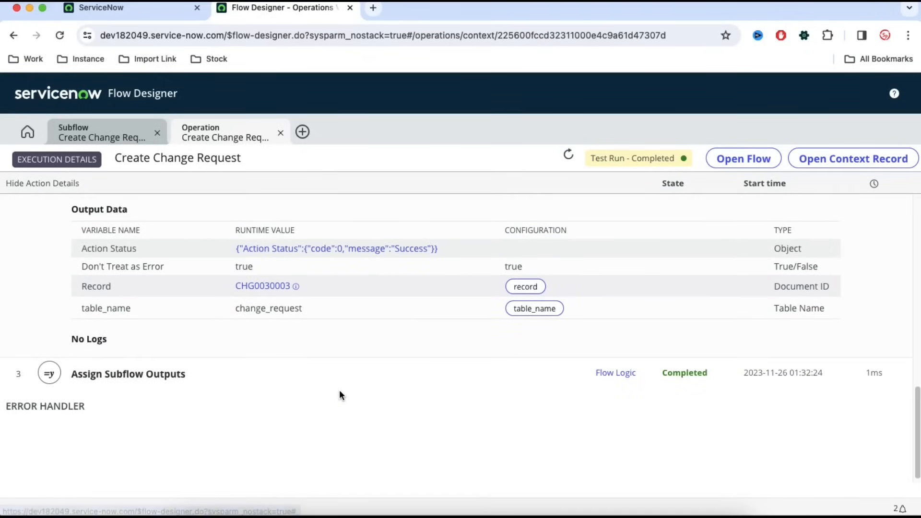
left_click(205, 379)
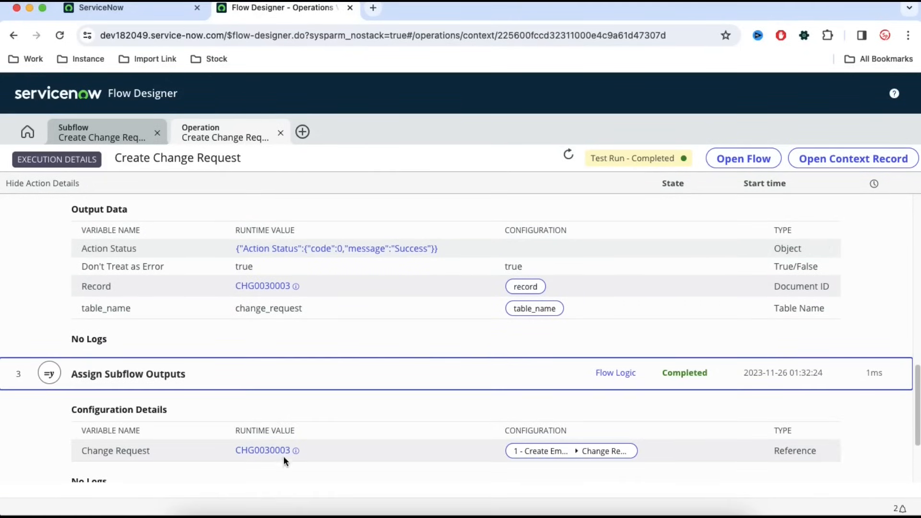
scroll(247, 427, "up", 10)
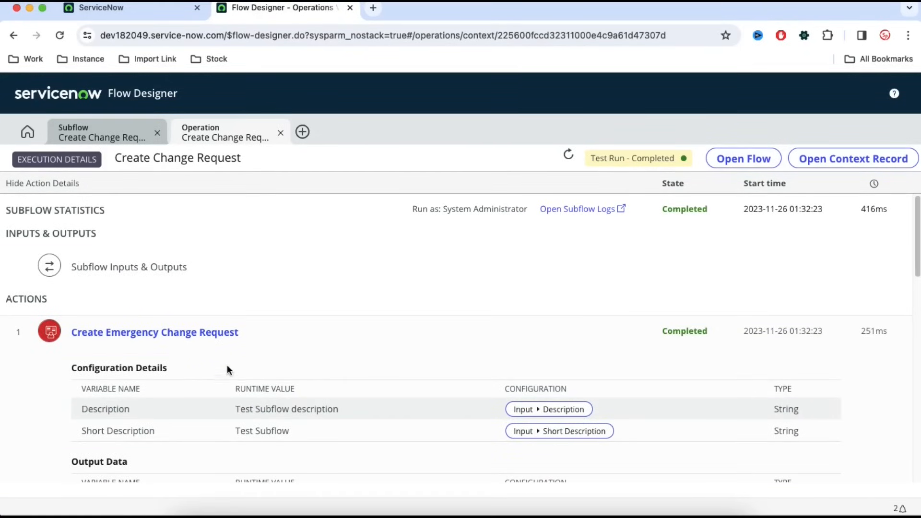
scroll(360, 376, "down", 3)
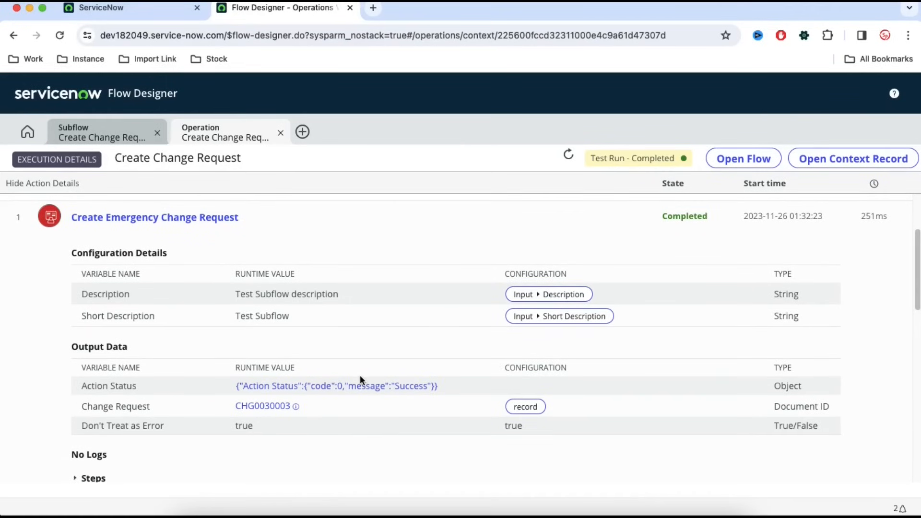
- Check the change request record output by Create Emergency Change Request, and close the record, the execution details and the test dialog
left_click(278, 407)
left_click(391, 114)
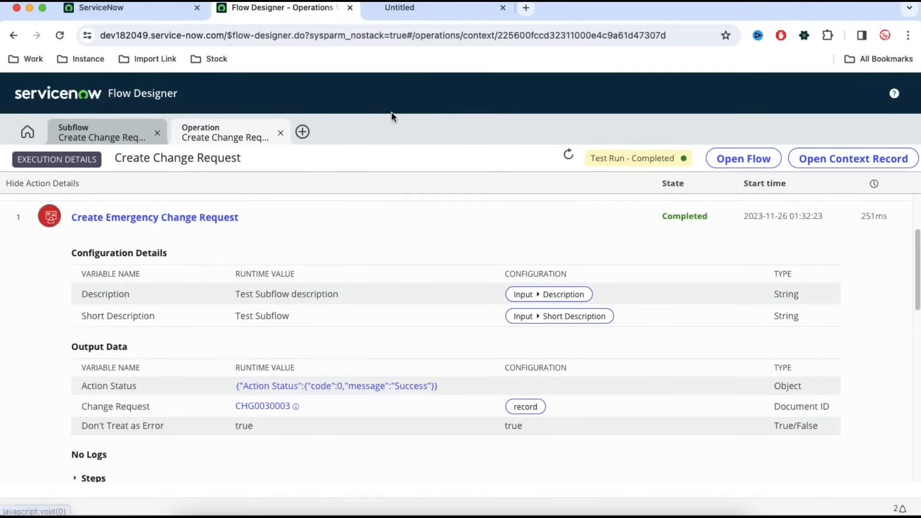
left_click(425, 7)
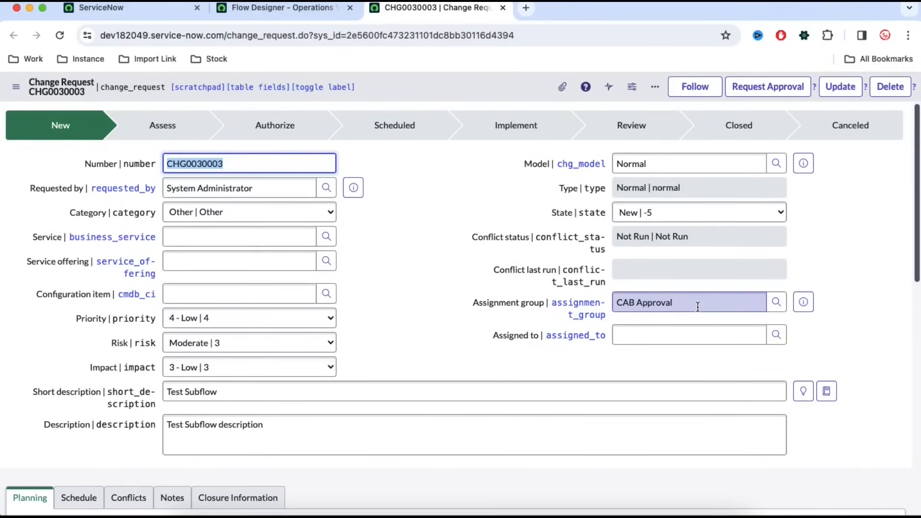
left_click(502, 8)
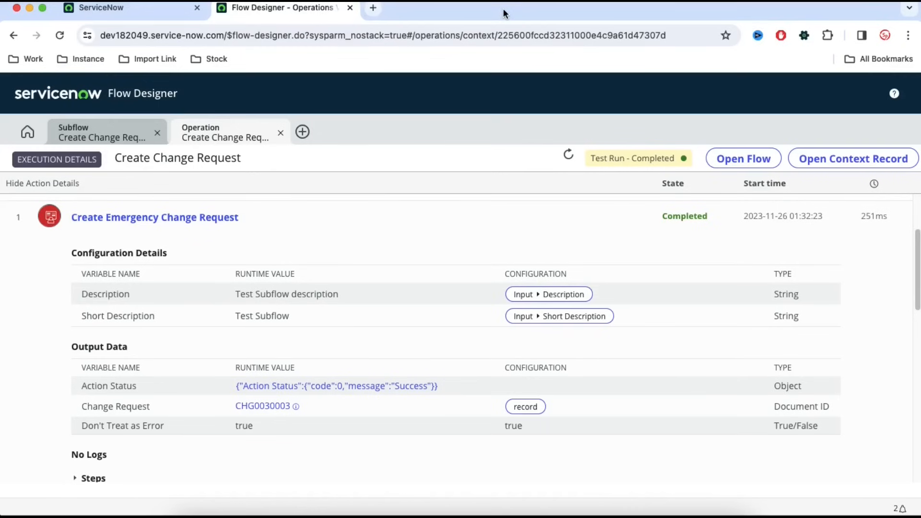
left_click(280, 132)
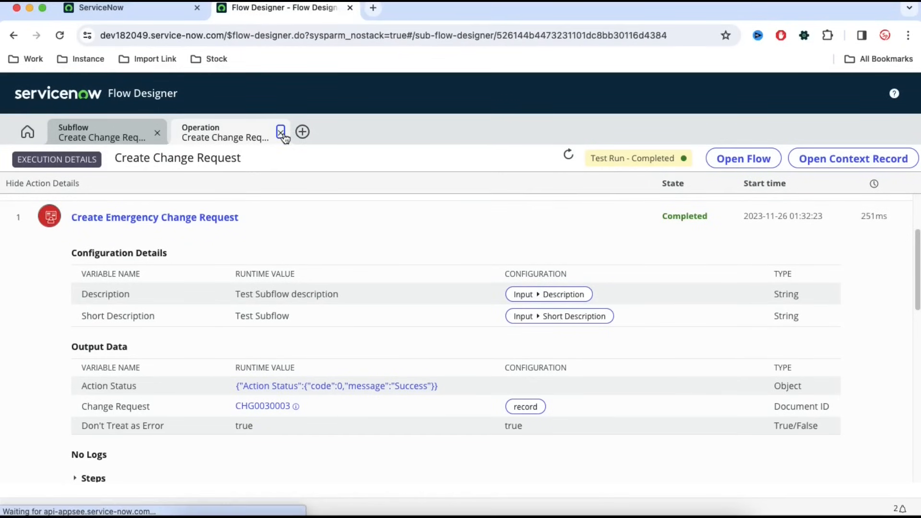
left_click(623, 389)
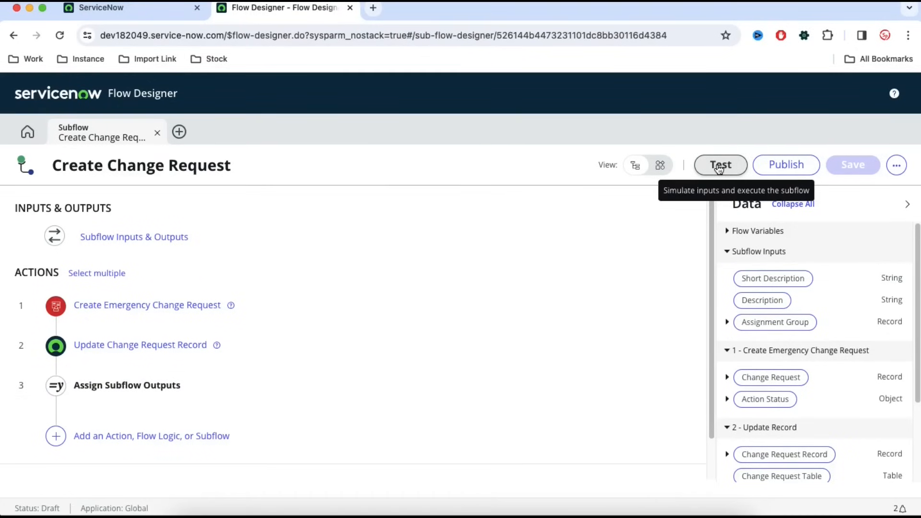
- Switch to the main ServiceNow page, find the list of open incidents and open incident INC0010009
left_click(137, 16)
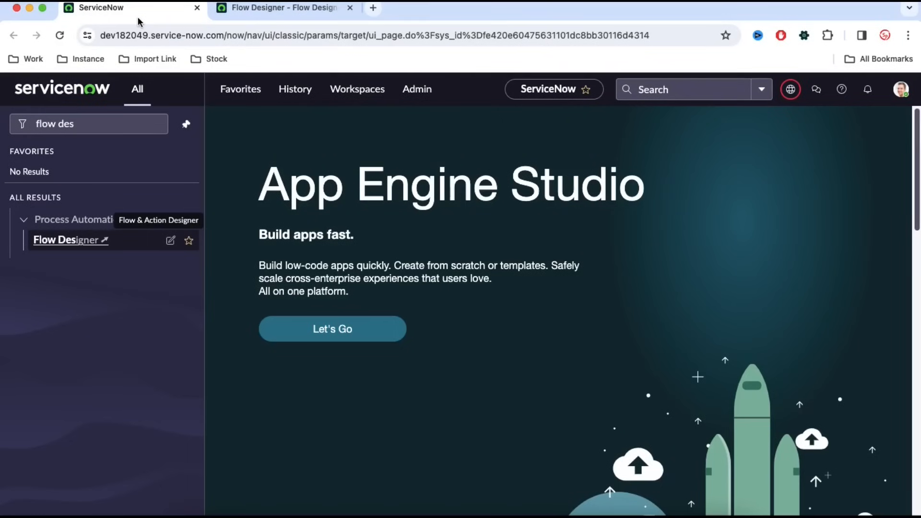
left_click(37, 124)
key("super+a")
key("BackSpace")
type("i")
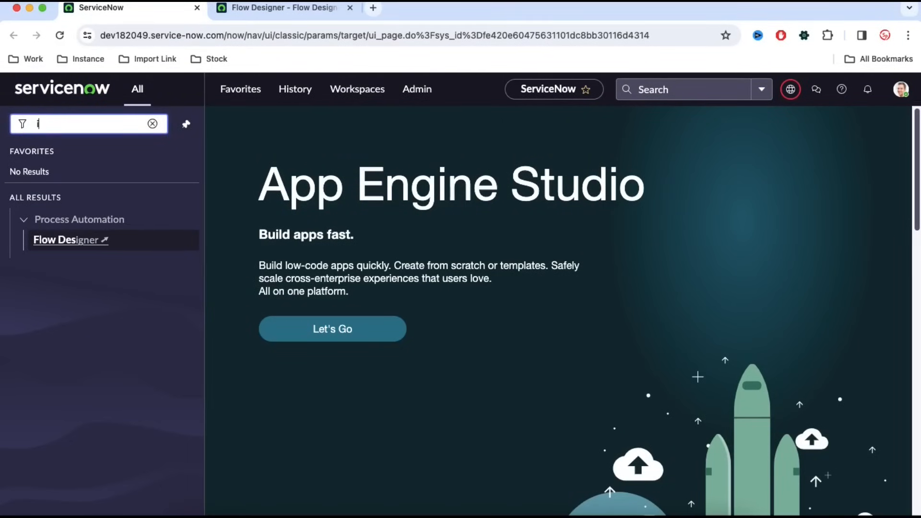
type("ncident.")
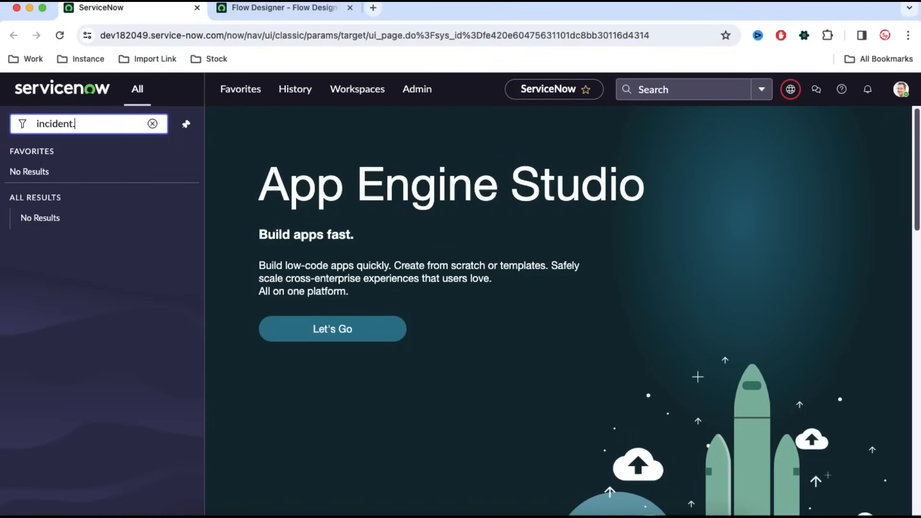
key("BackSpace")
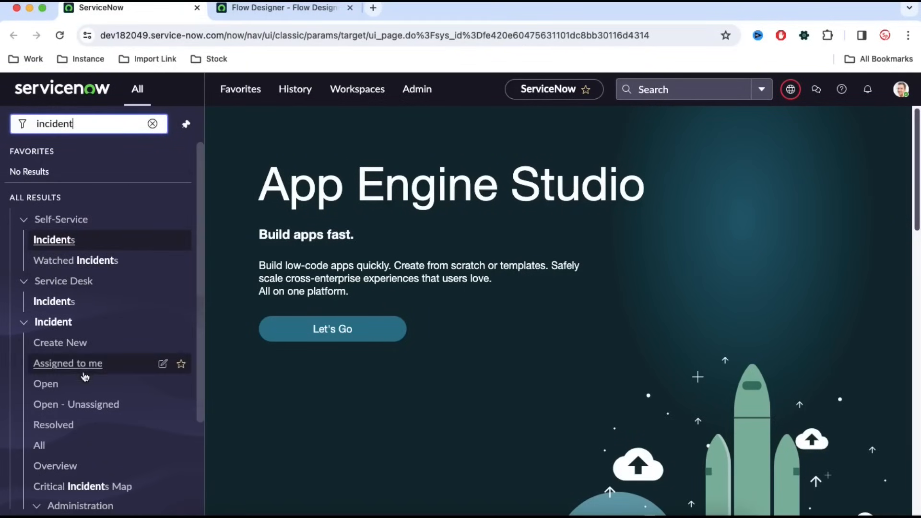
left_click(77, 388)
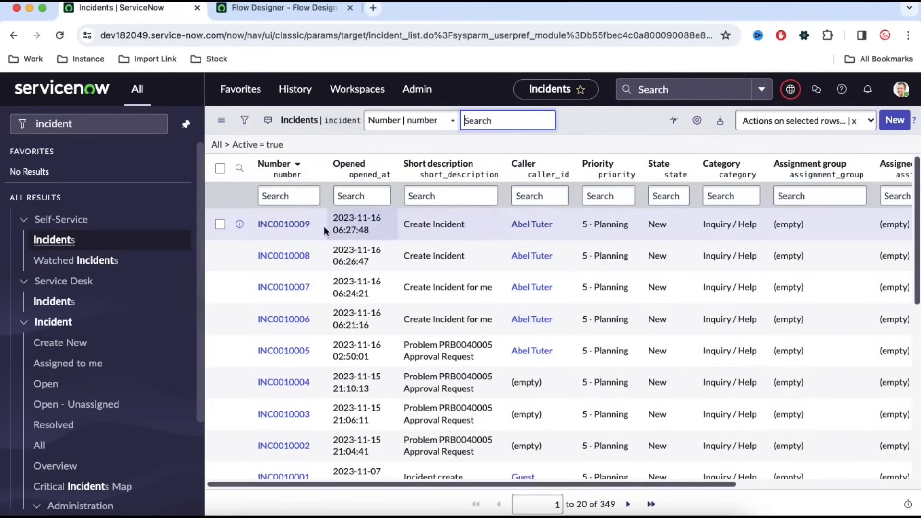
left_click(293, 226)
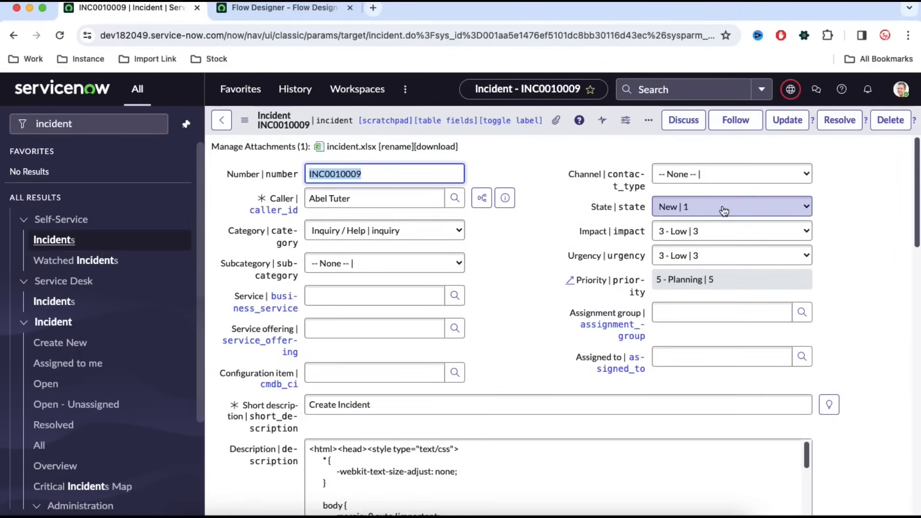
- Set the incident's state to Resolved
left_click(723, 210)
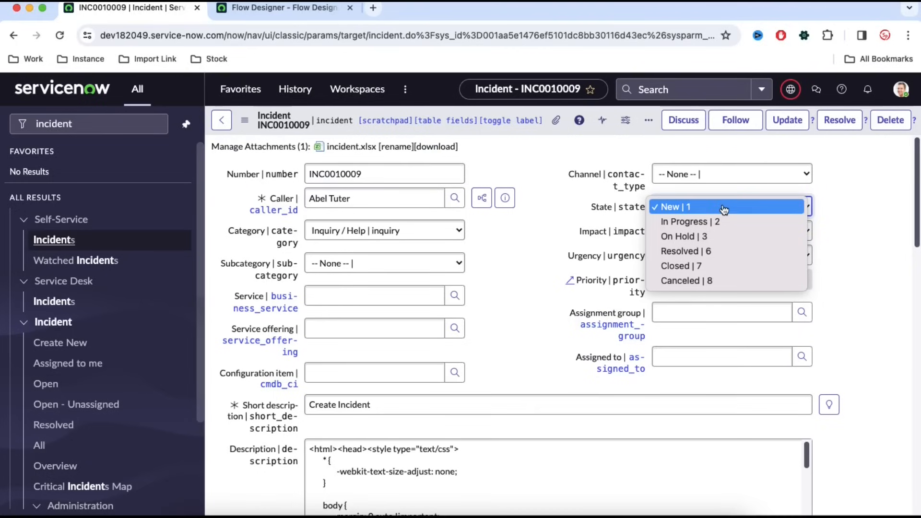
key("Escape")
left_click(696, 257)
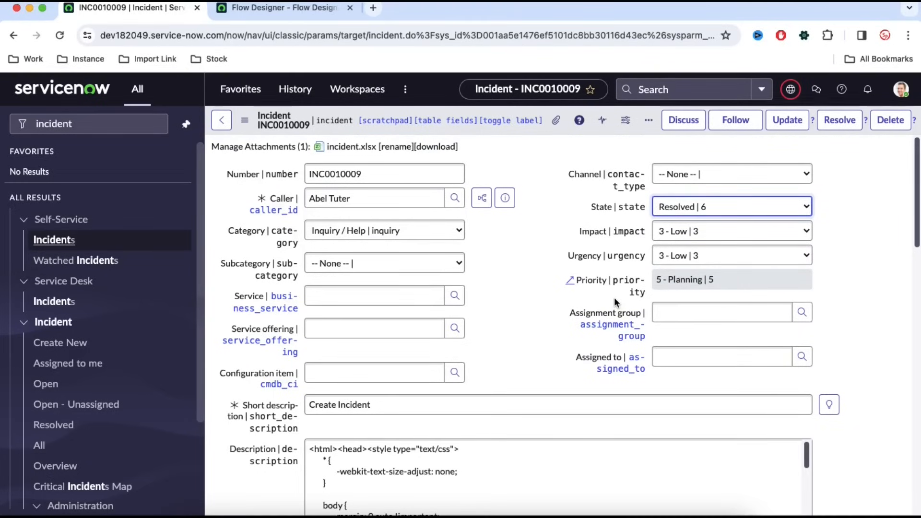
- Set the resolution code to Resolved by change in the incident's resolution information
scroll(614, 298, "down", 5)
scroll(614, 298, "down", 3)
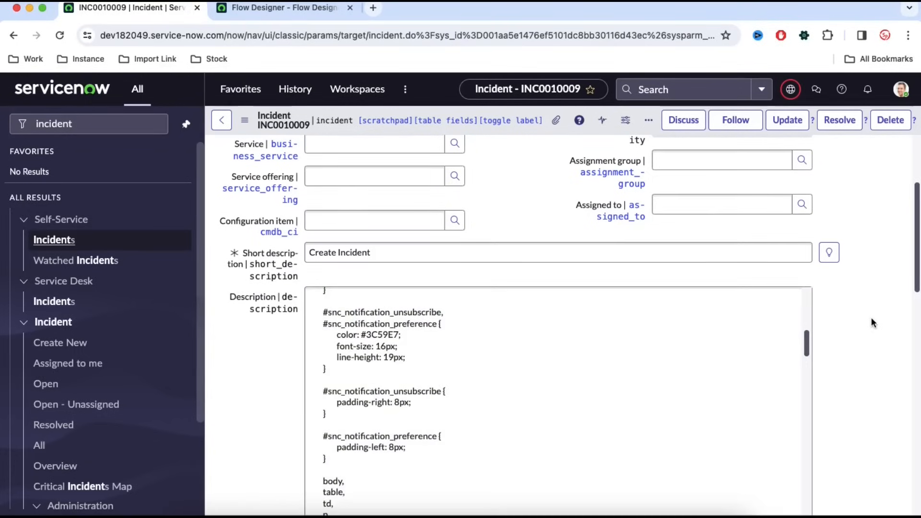
scroll(857, 322, "down", 6)
left_click(387, 208)
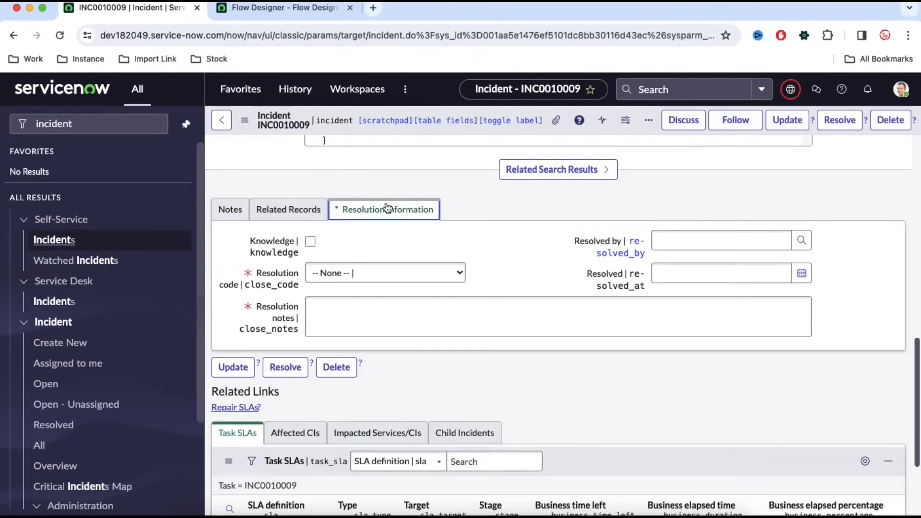
left_click(353, 273)
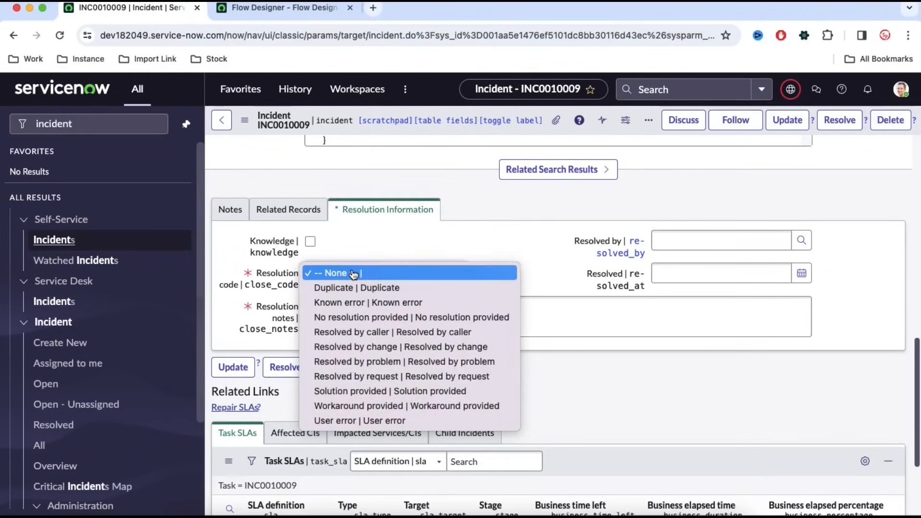
left_click(536, 269)
left_click(371, 319)
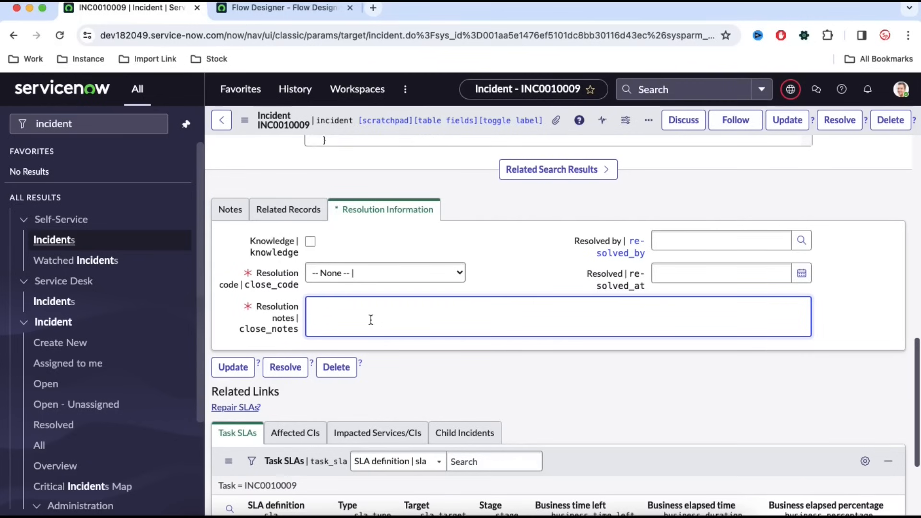
left_click(381, 281)
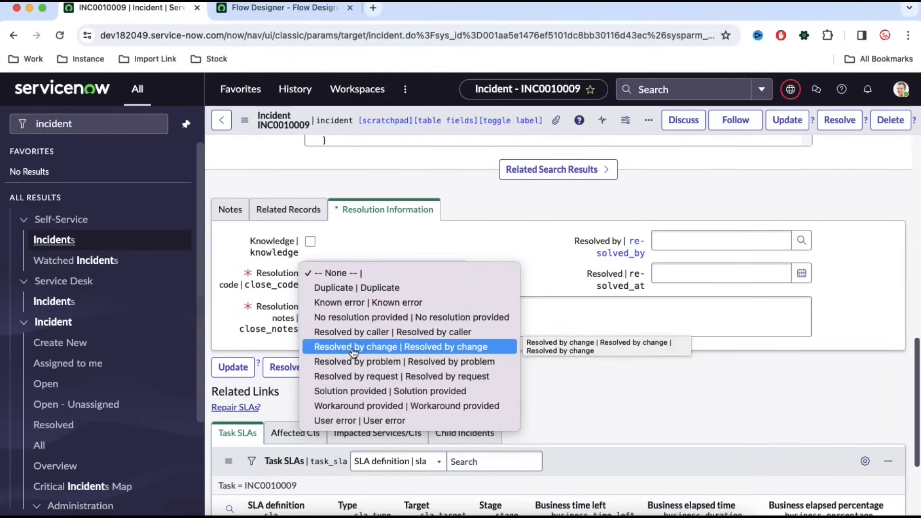
left_click(381, 352)
left_click(310, 316)
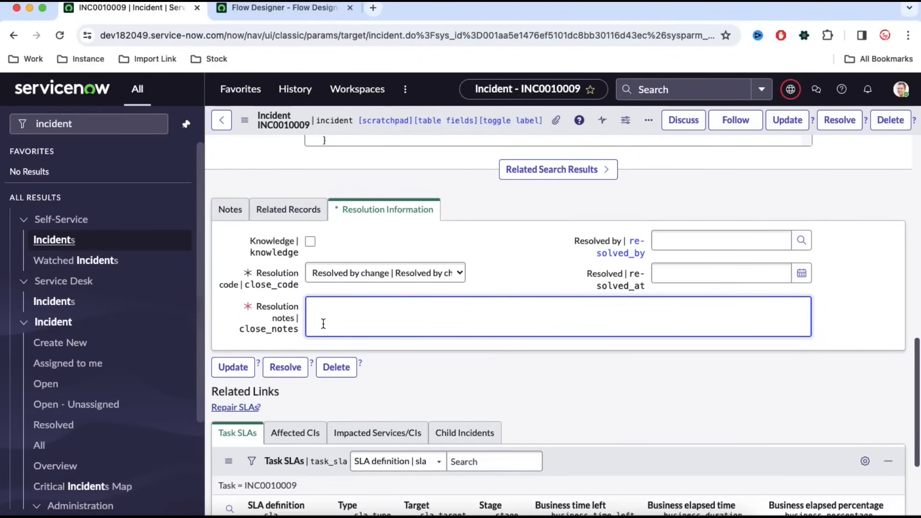
left_click(332, 284)
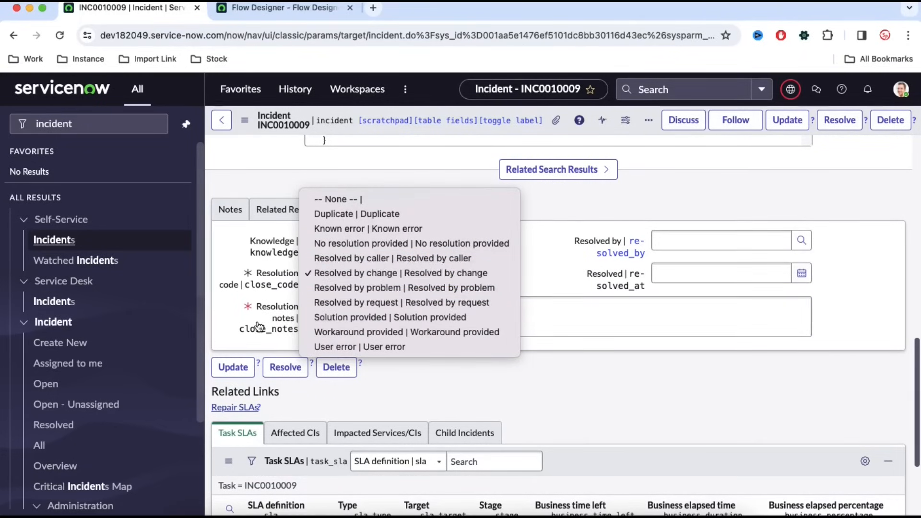
- Keep Resolved by change as the incident's resolution code, and switch to Flow Designer
left_click(343, 276)
left_click(329, 309)
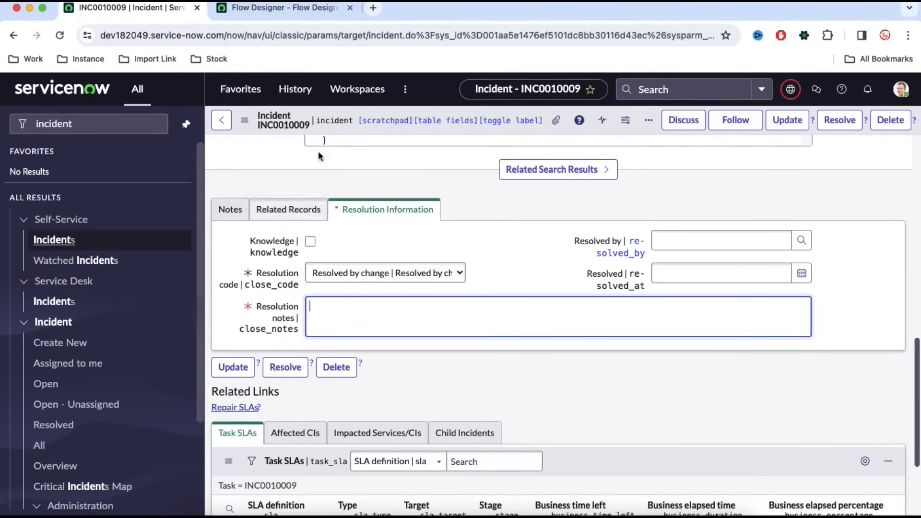
left_click(301, 14)
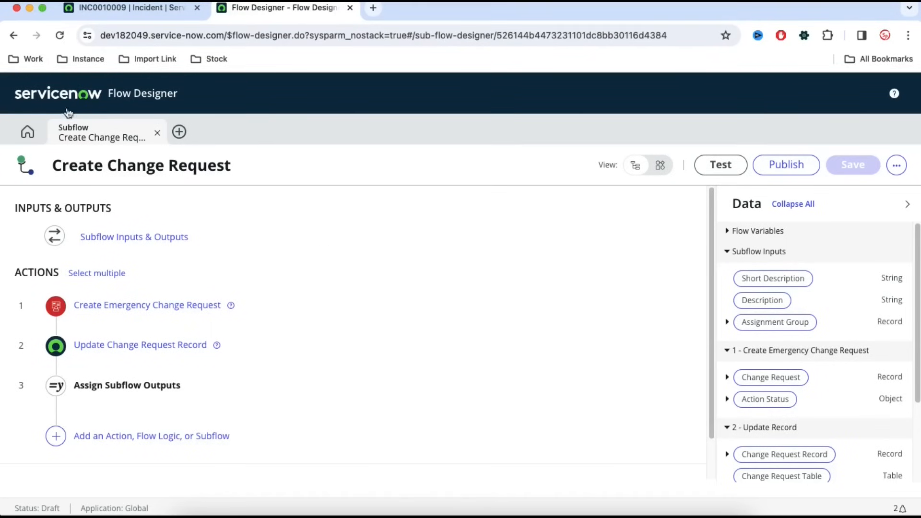
- Create a new flow named "Incident resolved by Change" and skip the introductory tour
left_click(22, 138)
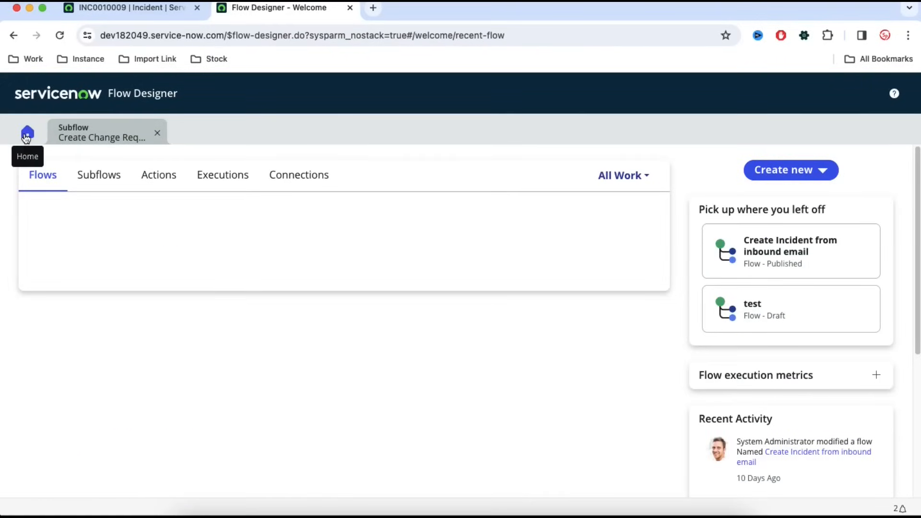
left_click(798, 172)
left_click(762, 193)
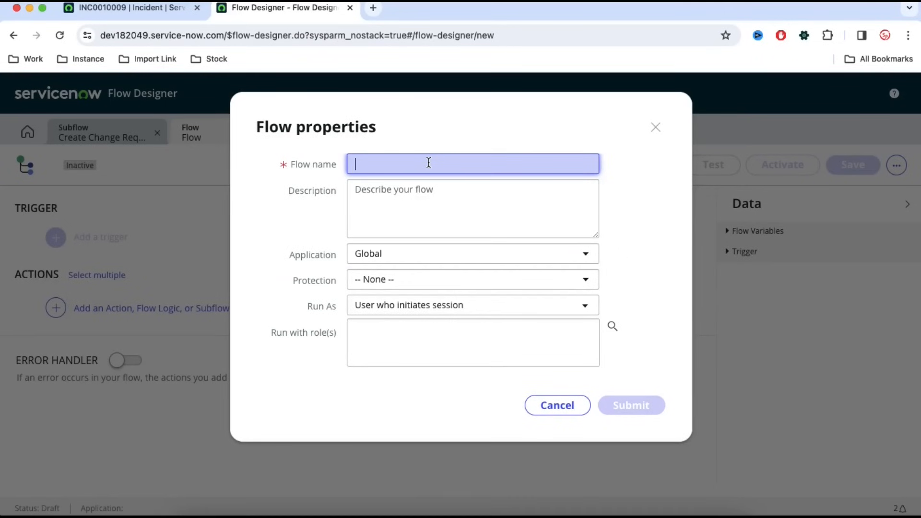
type("Incident")
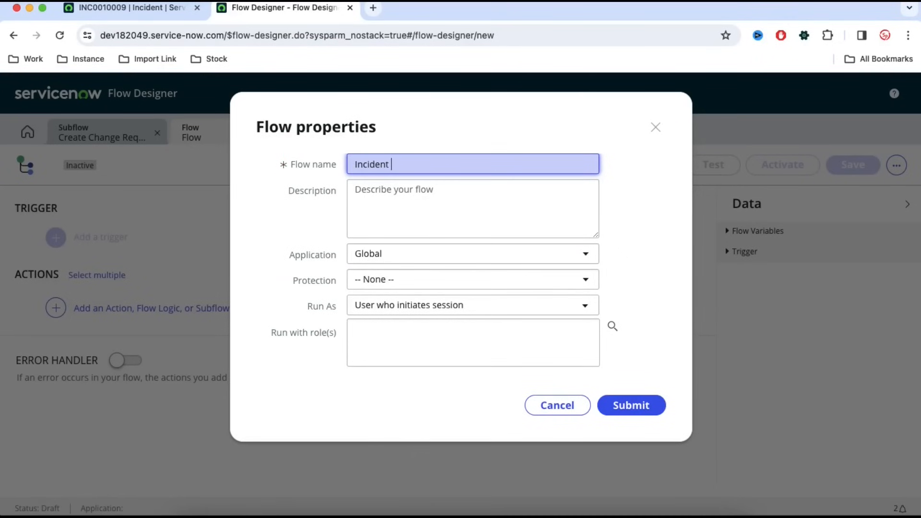
type(" resolved by Change")
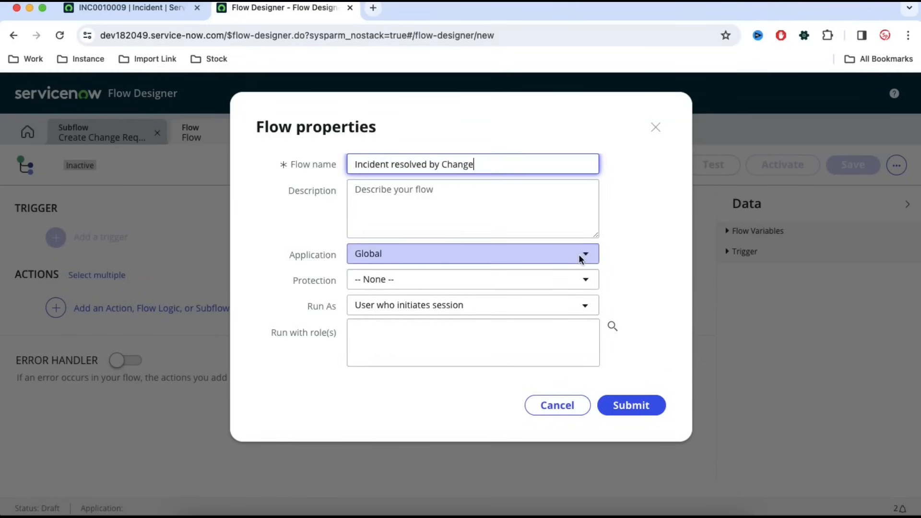
left_click(638, 405)
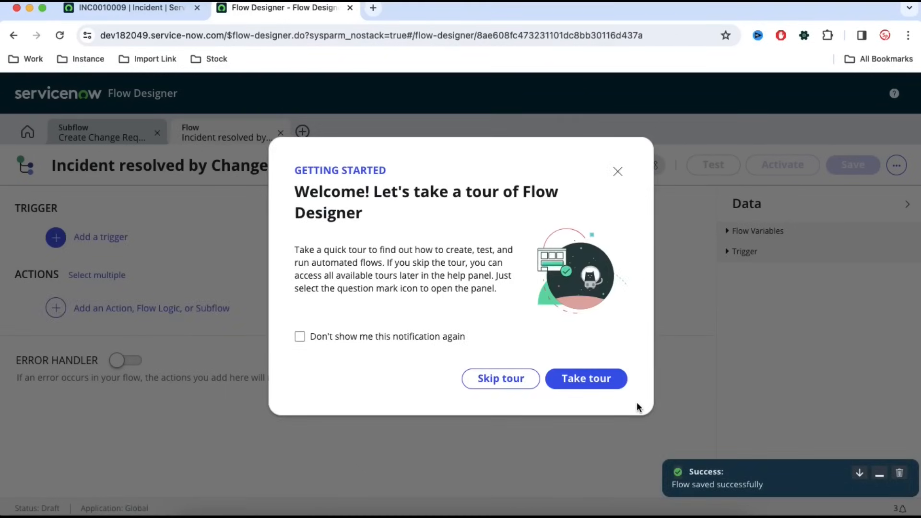
left_click(511, 384)
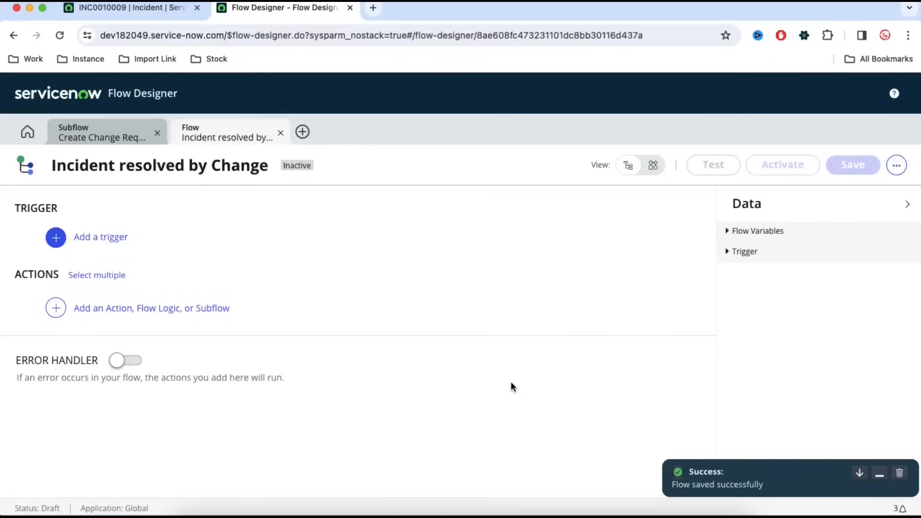
- Add a record Updated trigger on the Incident [incident] table and start a filter condition for it
left_click(95, 239)
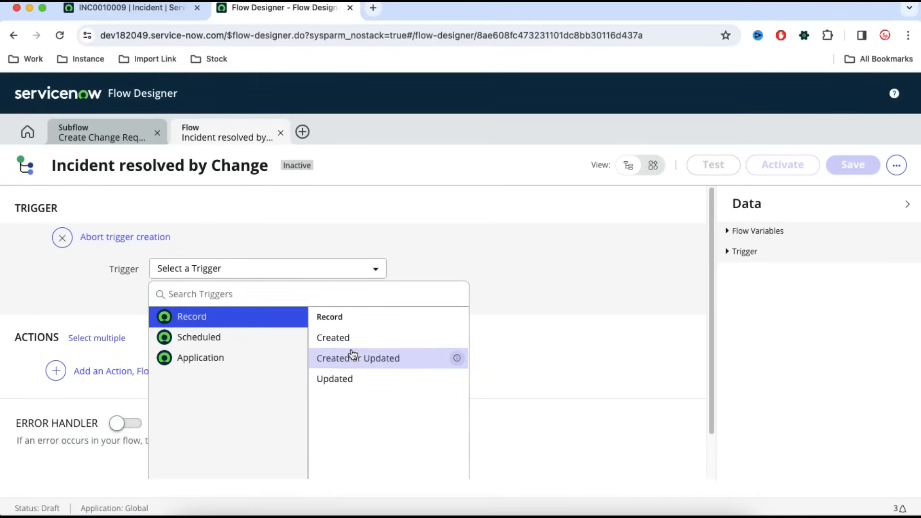
left_click(345, 381)
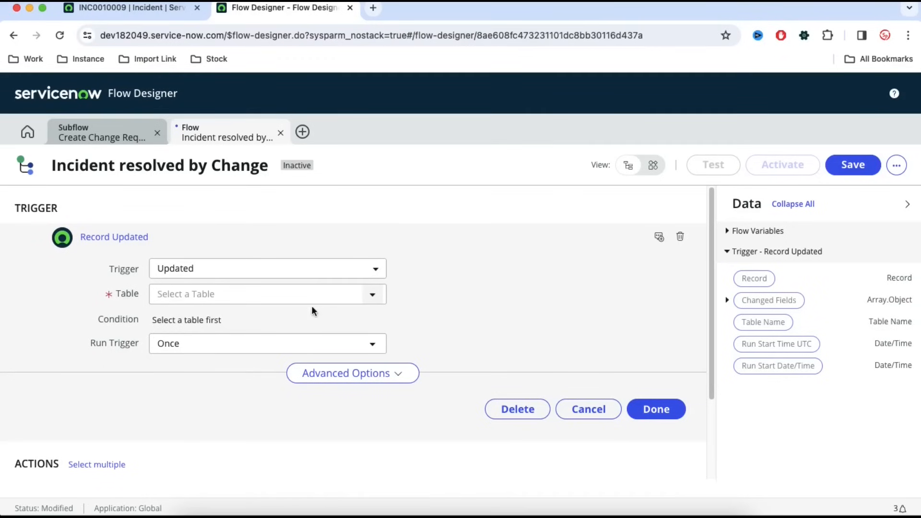
left_click(374, 295)
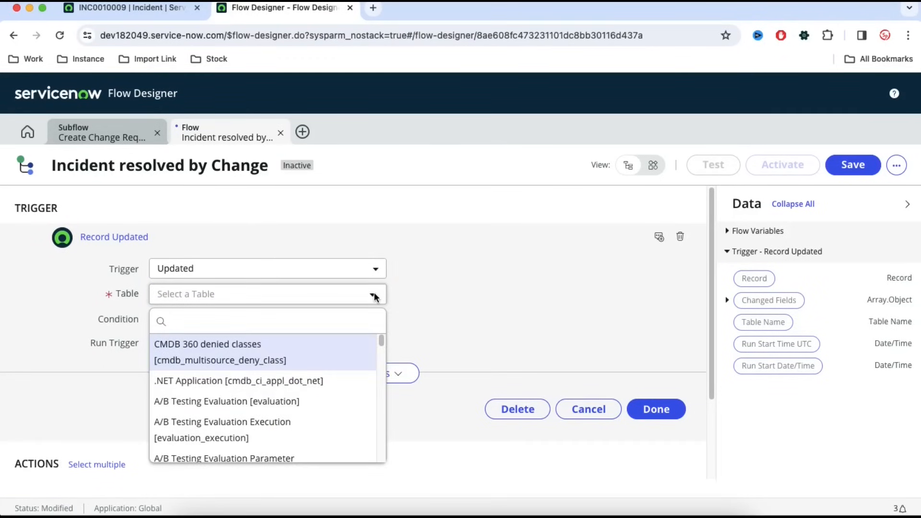
type("incident")
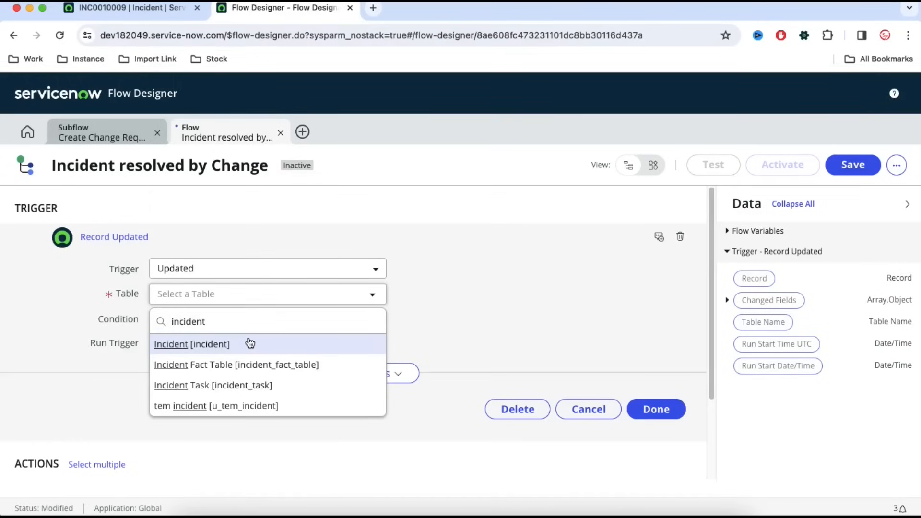
left_click(247, 344)
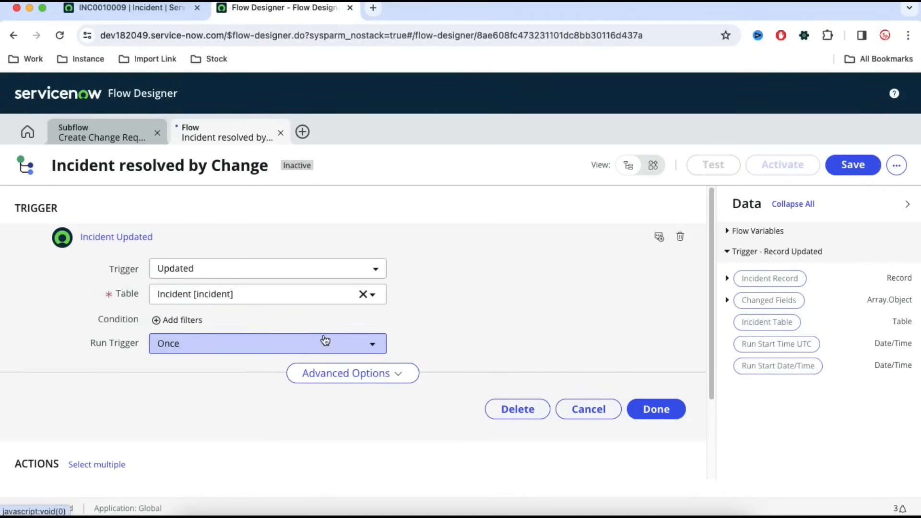
left_click(187, 320)
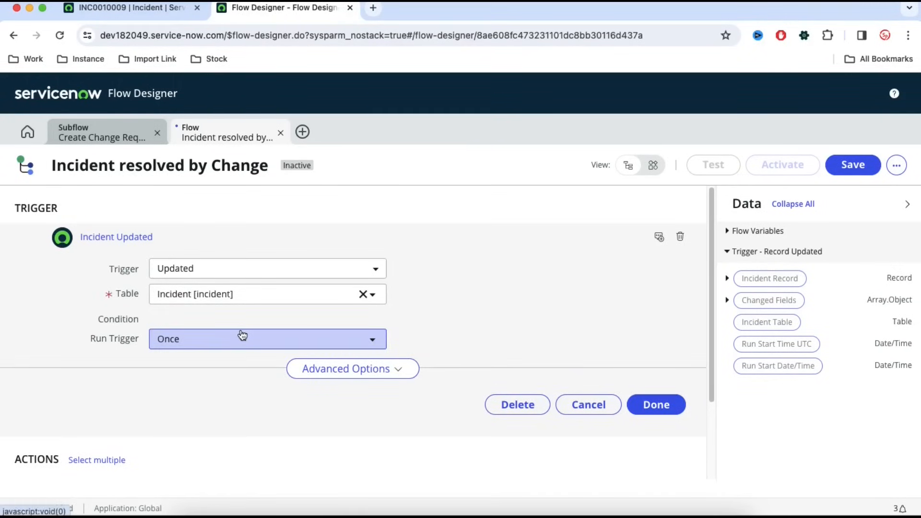
- Check the resolution code choices on the open incident's form, and return to the flow's trigger
left_click(128, 11)
scroll(640, 277, "up", 5)
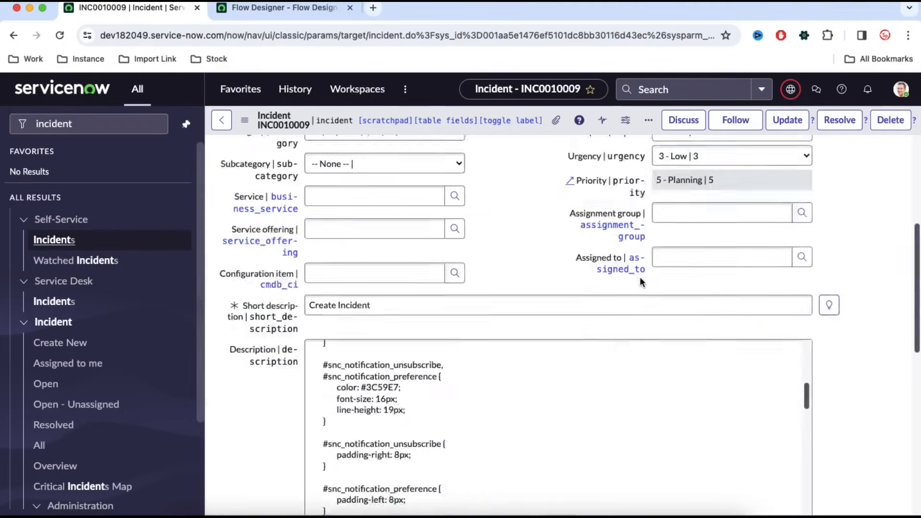
scroll(640, 278, "up", 2)
scroll(536, 356, "down", 7)
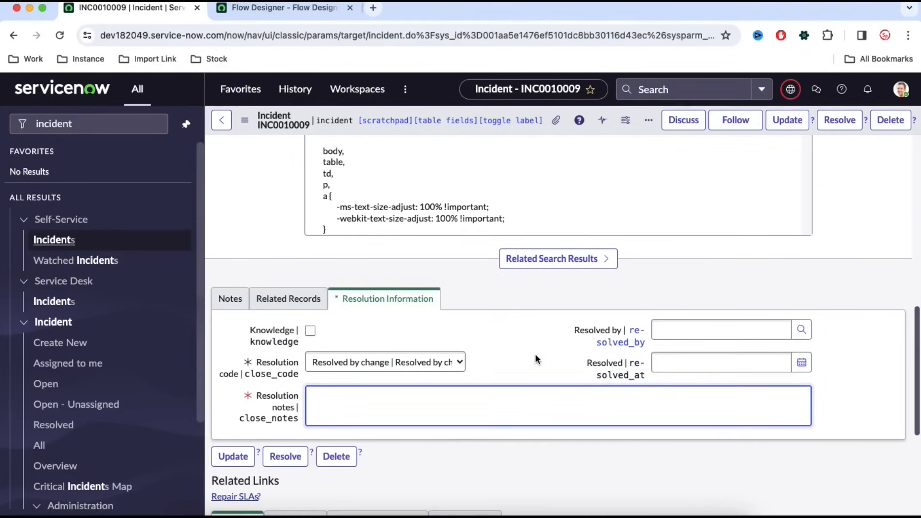
left_click(332, 363)
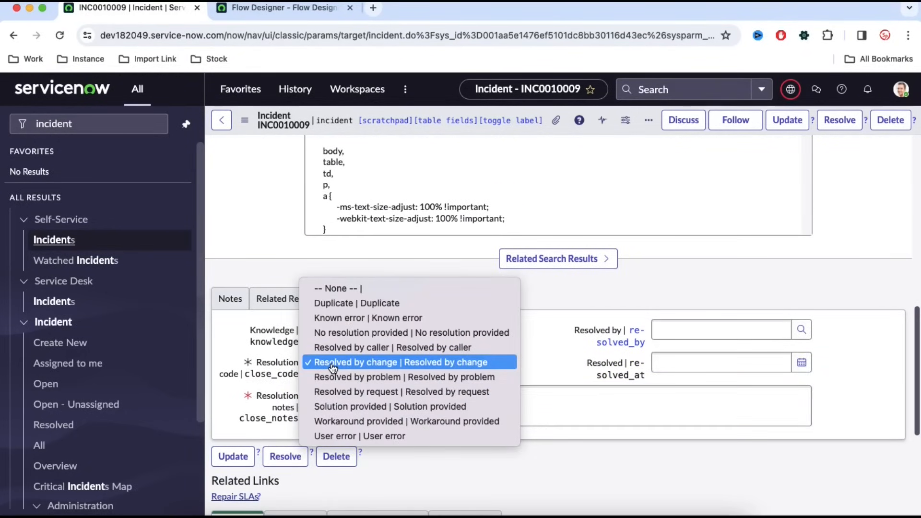
left_click(277, 8)
left_click(280, 9)
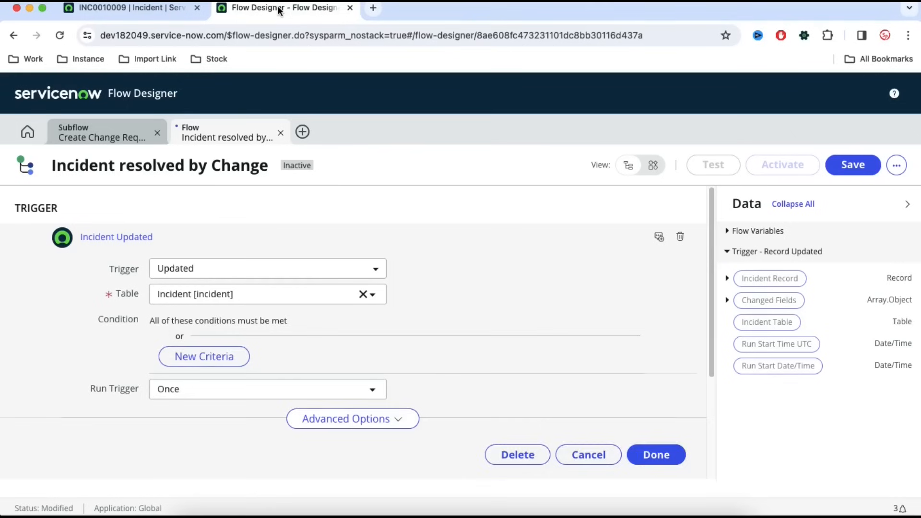
- Set the trigger's condition to State changes to Resolved
left_click(226, 342)
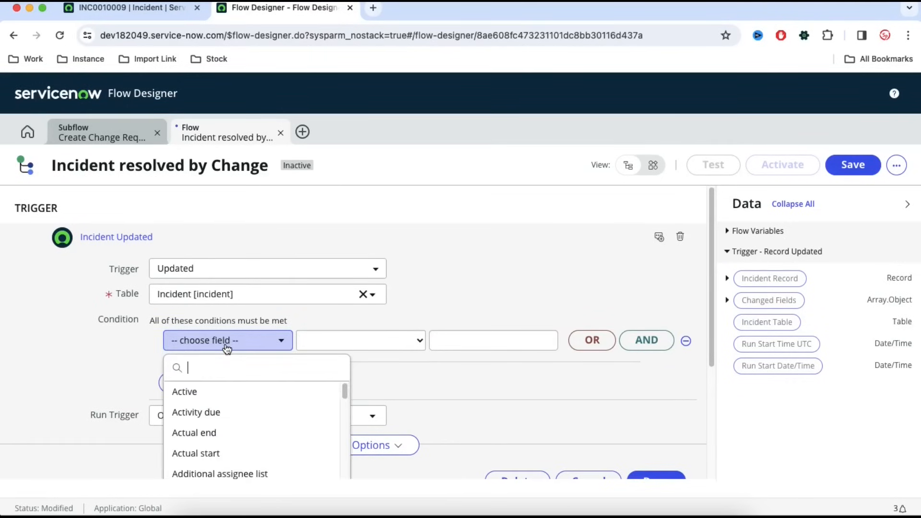
type("stat")
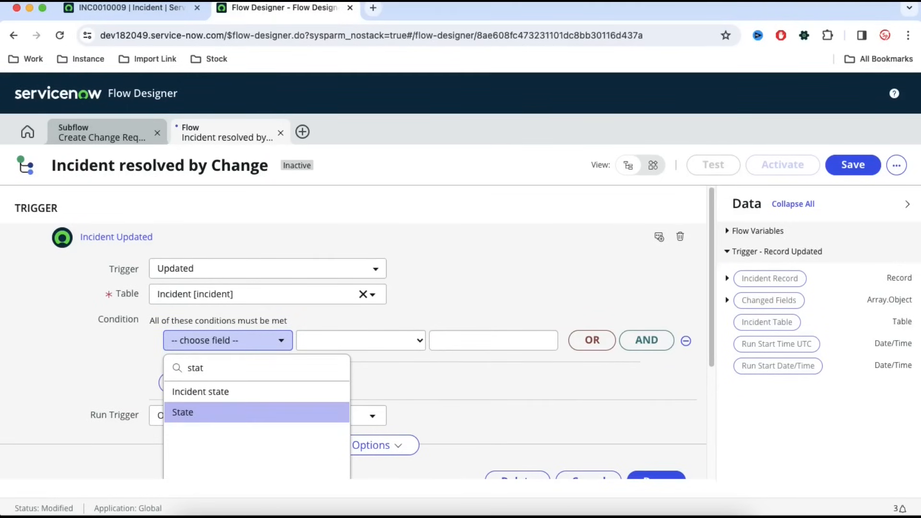
left_click(187, 412)
left_click(364, 336)
key("c")
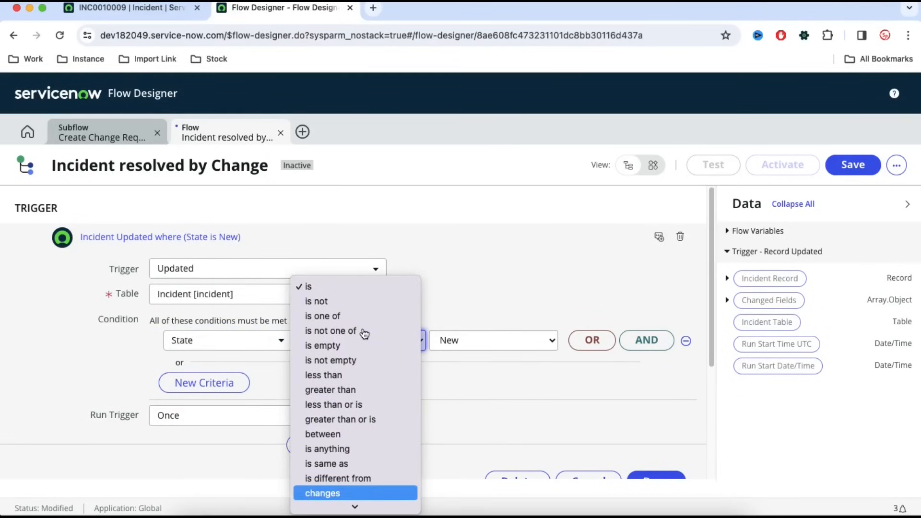
key("Down")
key("Down")
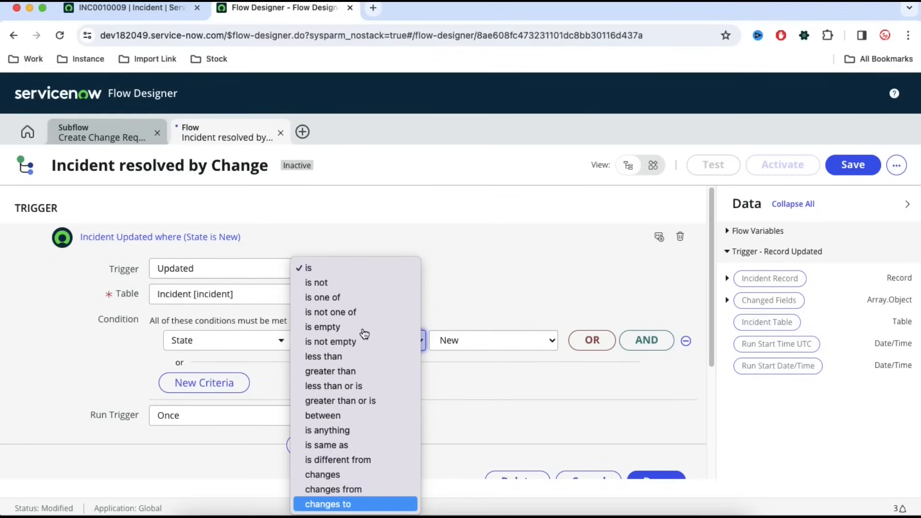
key("Return")
left_click(455, 341)
key("r")
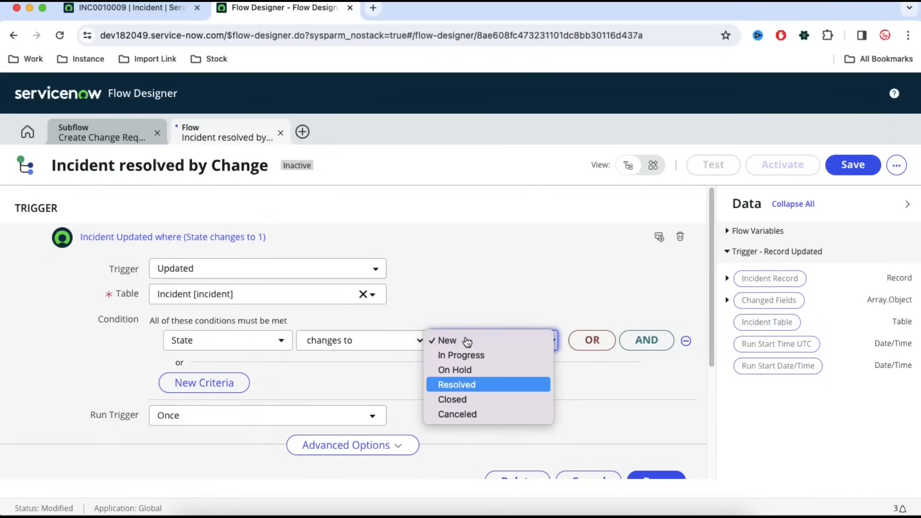
key("Return")
- Add an AND condition that Resolution code is Resolved by change, and finish the trigger
left_click(628, 344)
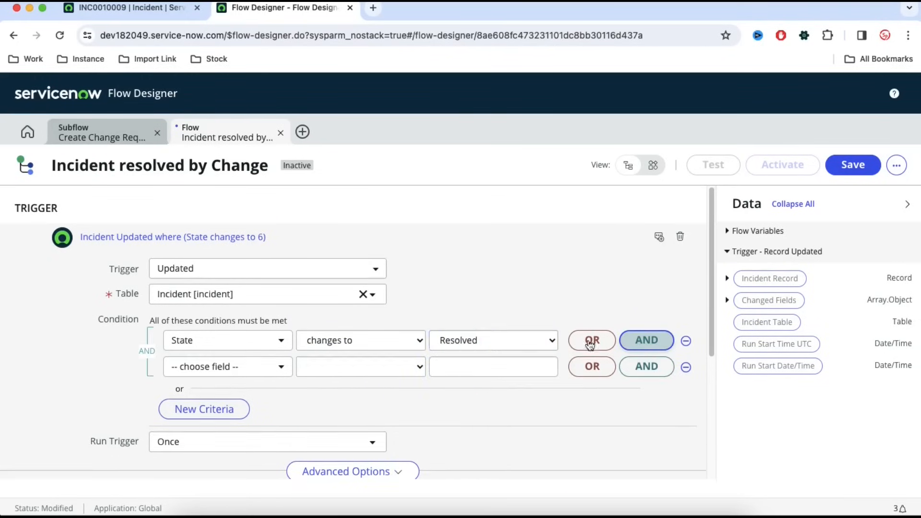
left_click(259, 371)
type("res")
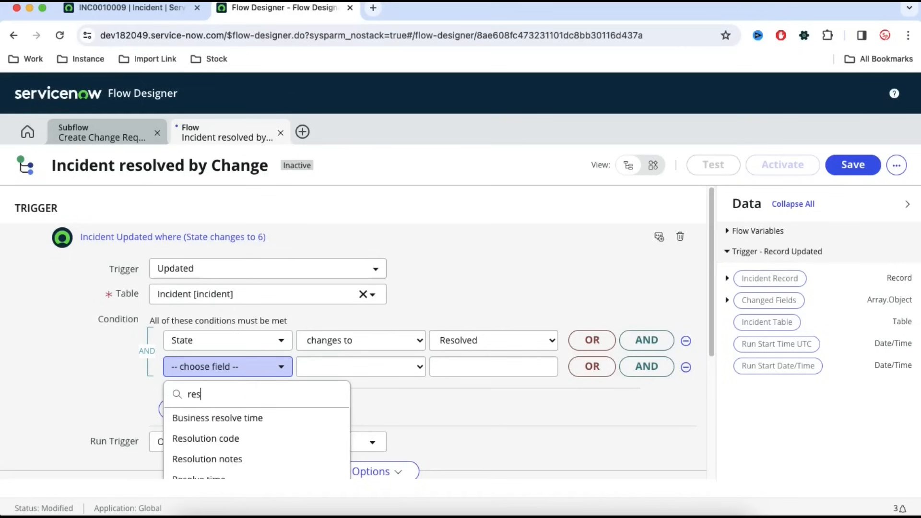
key("Down")
key("Down")
key("Return")
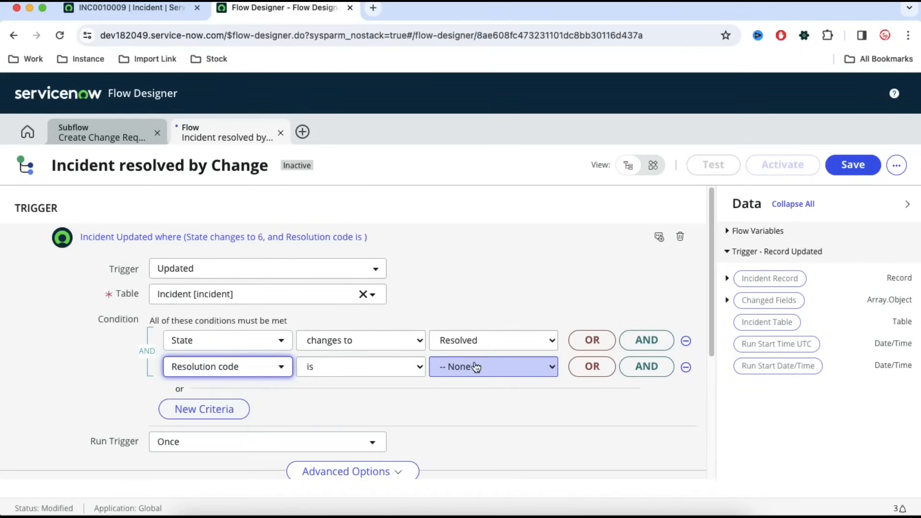
left_click(475, 367)
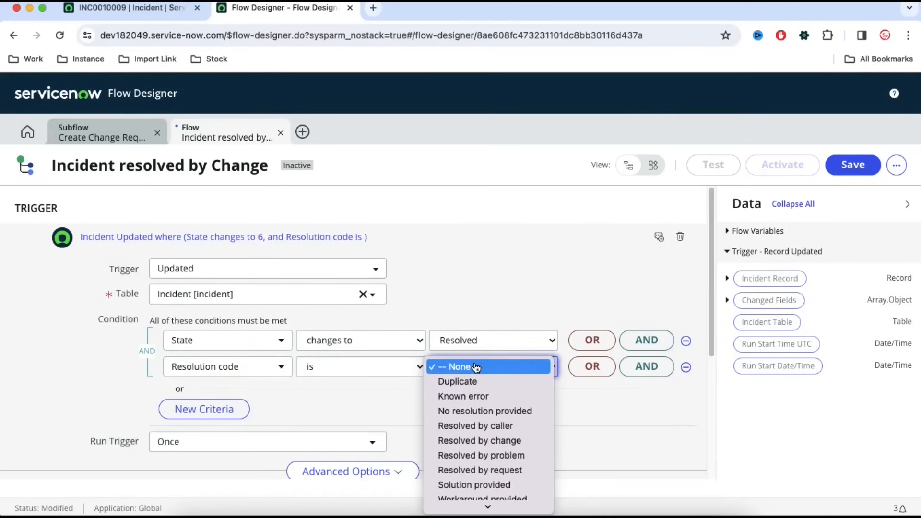
left_click(493, 441)
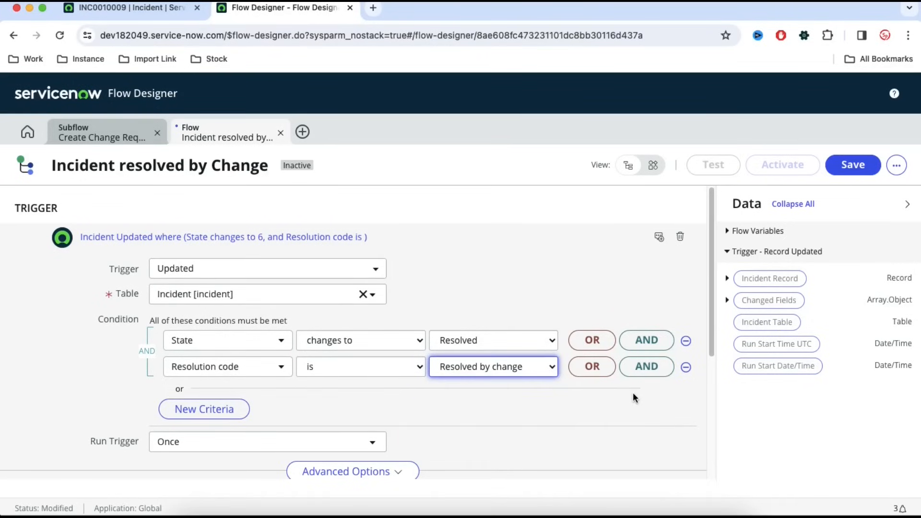
scroll(653, 229, "down", 2)
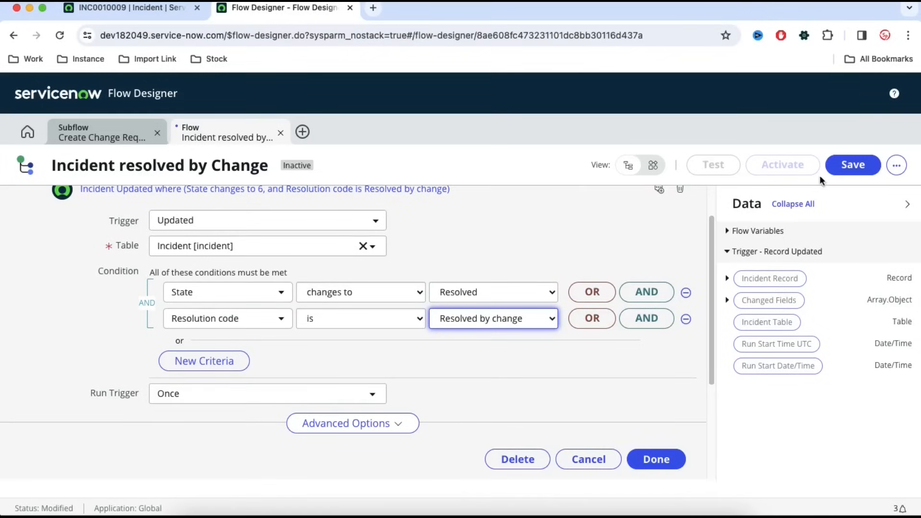
left_click(655, 460)
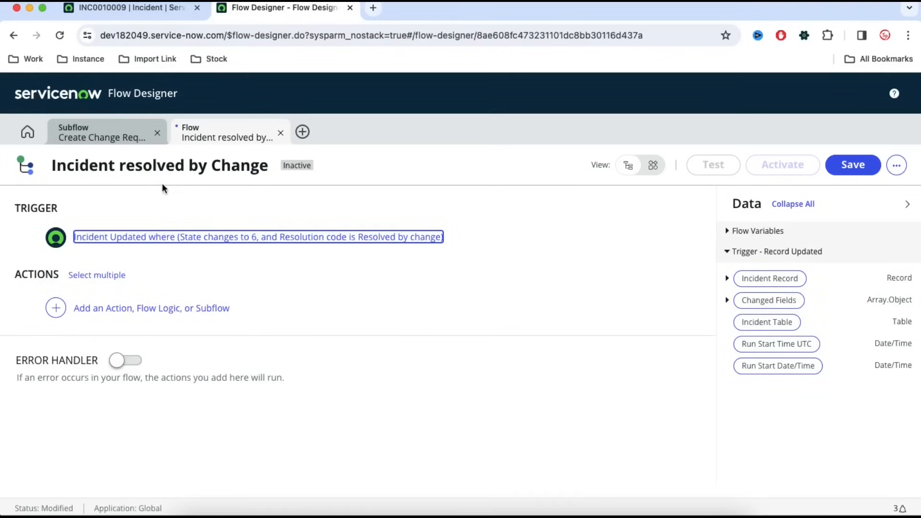
- Review the actions of the Create Change Request subflow, and return to the Incident resolved by Change flow
left_click(215, 126)
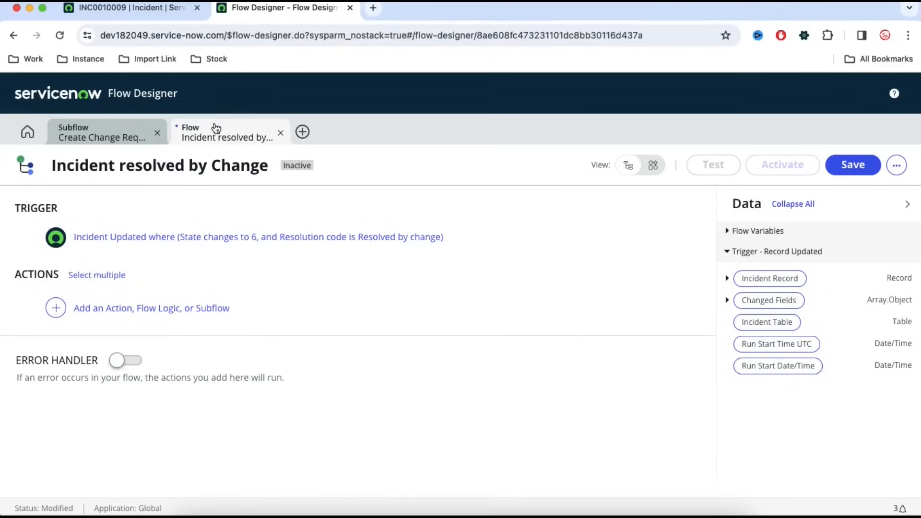
left_click(113, 138)
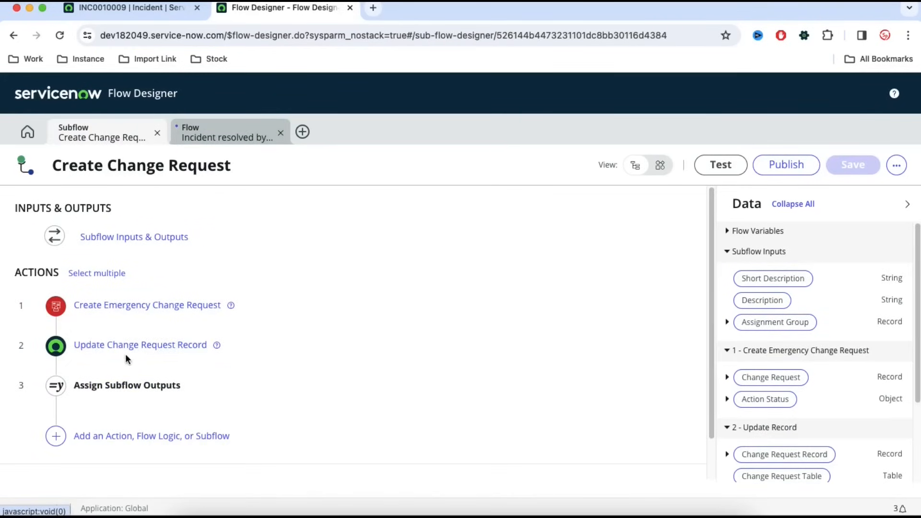
left_click(221, 132)
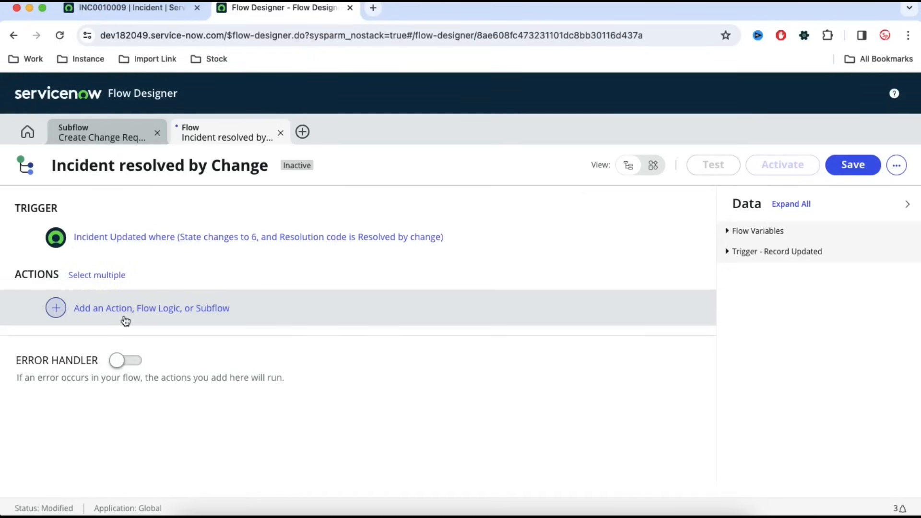
left_click(90, 129)
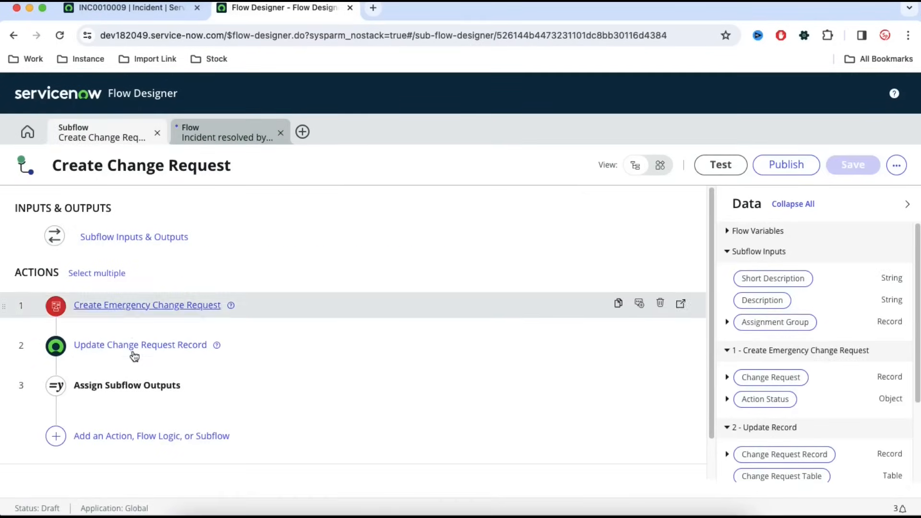
left_click(211, 143)
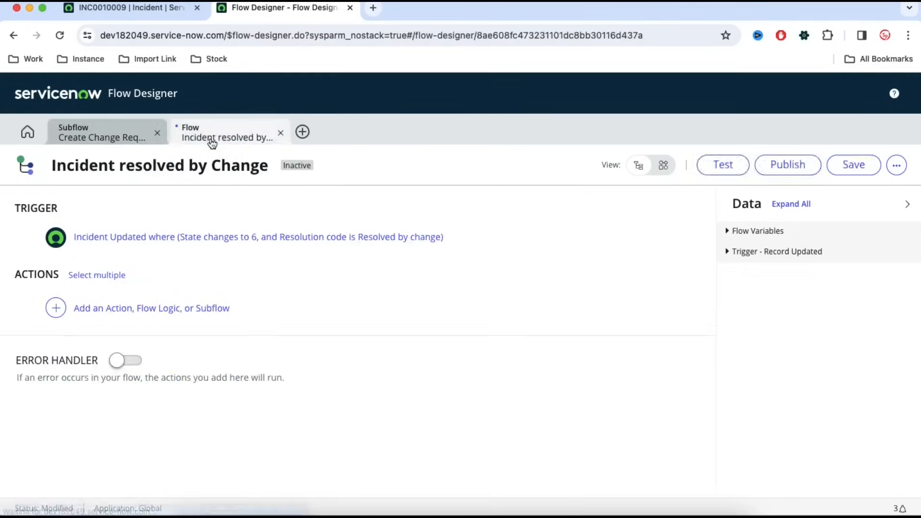
- Recheck the Create Change Request subflow's action list against the Incident resolved by Change flow, ending on the flow
left_click(128, 137)
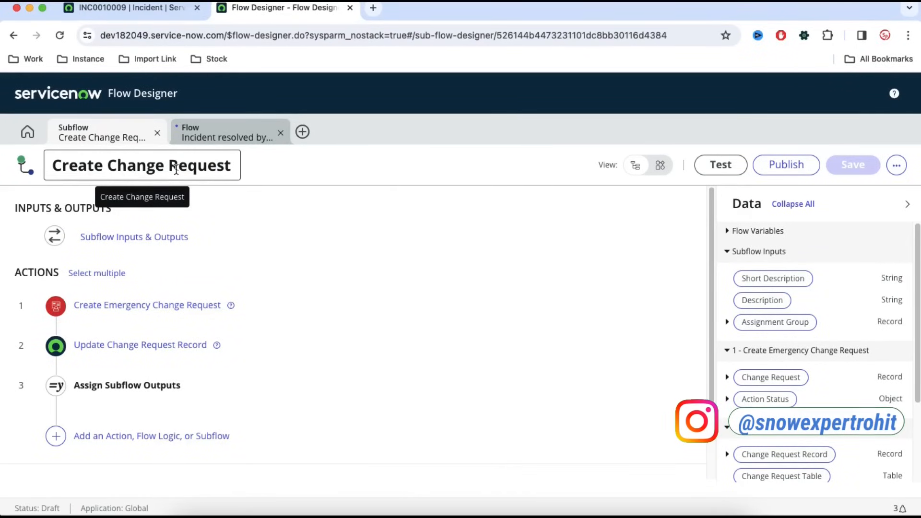
left_click(230, 132)
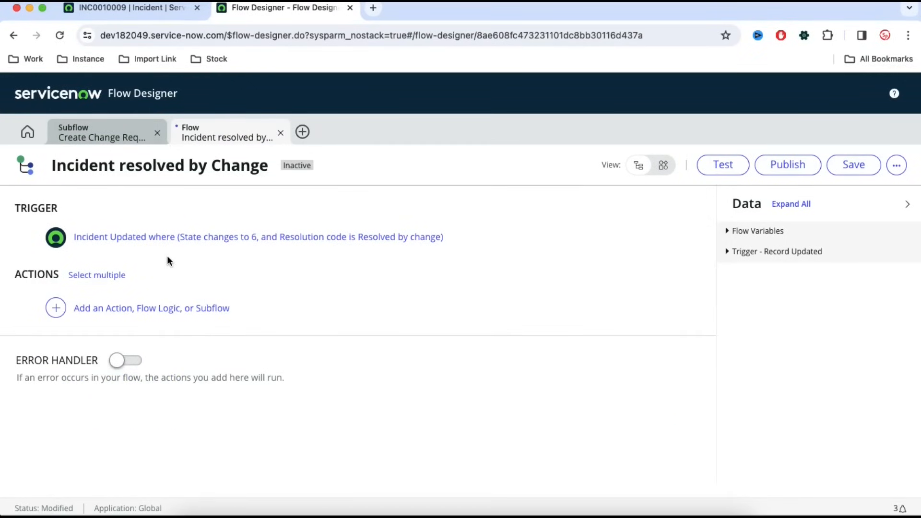
left_click(124, 310)
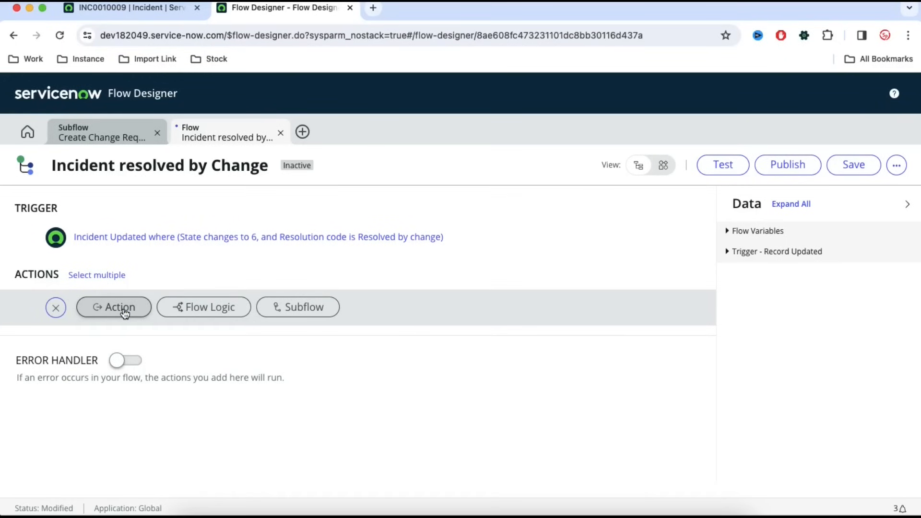
left_click(103, 136)
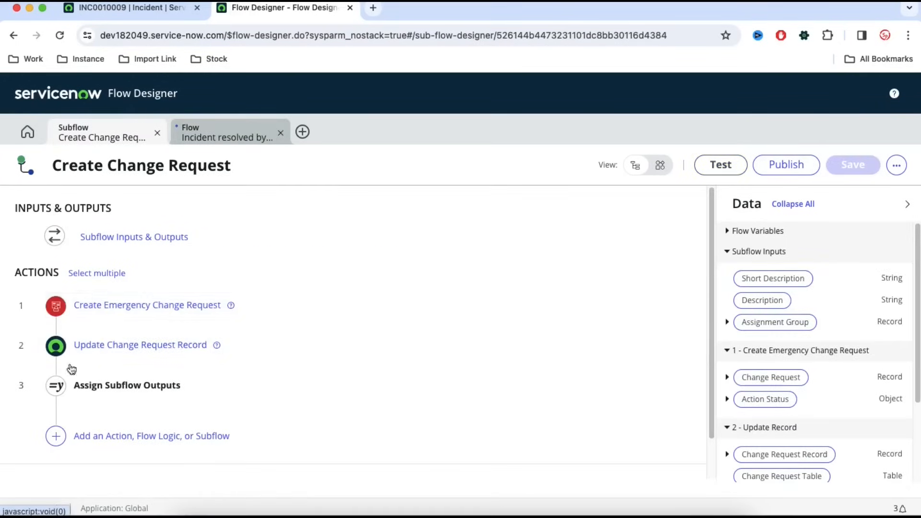
left_click(207, 134)
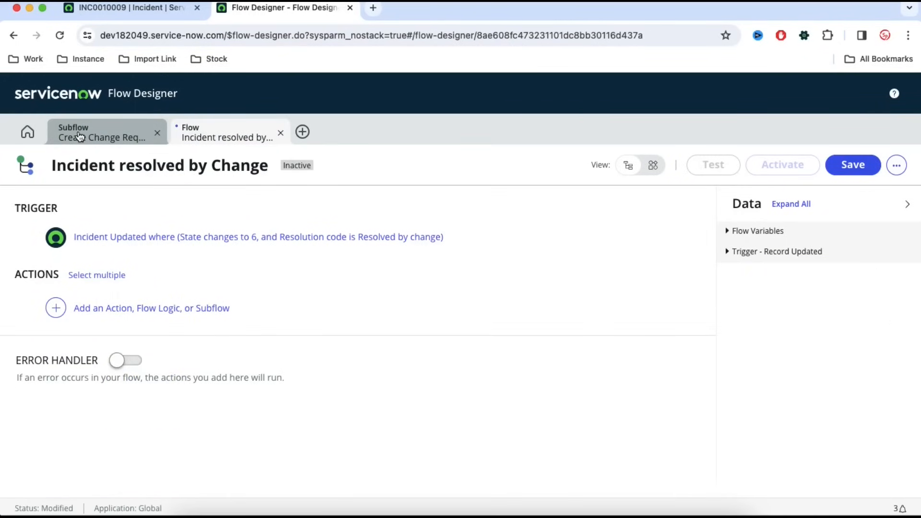
- Search the available subflows for "create" to find one for the flow's first action
left_click(123, 310)
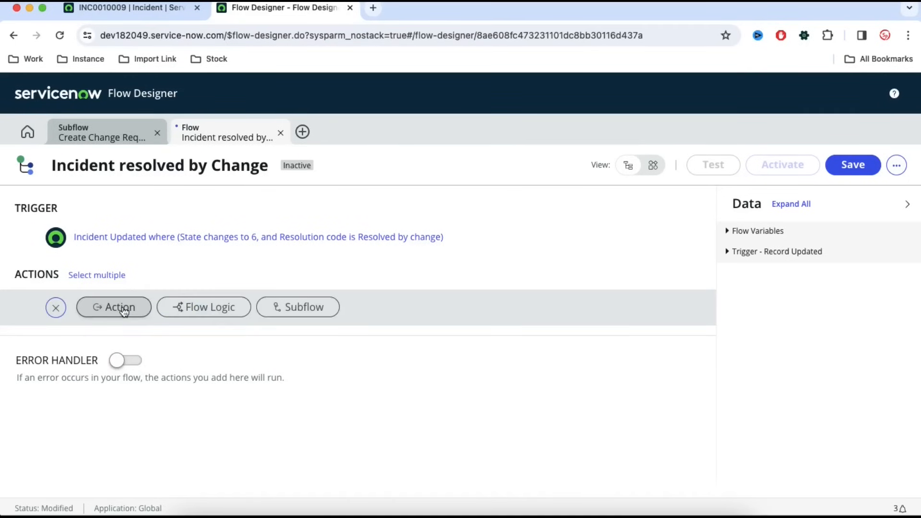
left_click(300, 309)
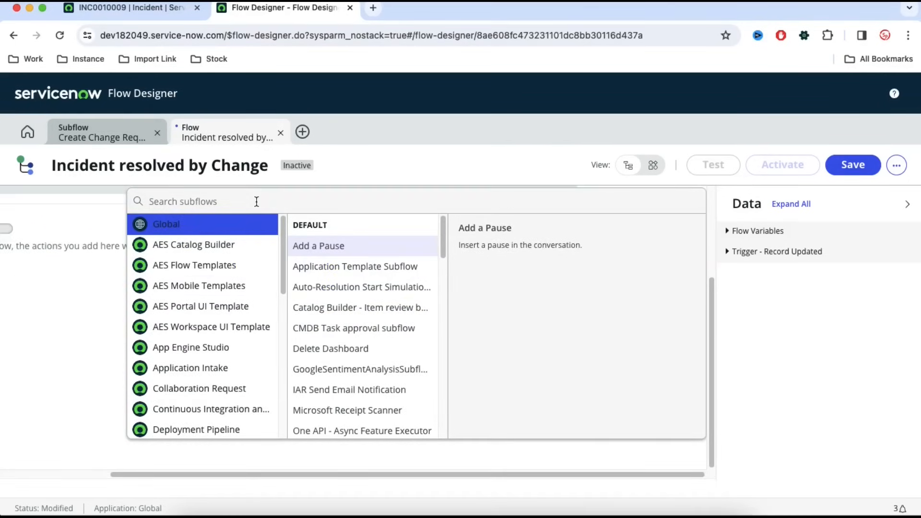
scroll(246, 321, "down", 5)
scroll(246, 322, "down", 2)
scroll(246, 321, "up", 10)
type("create")
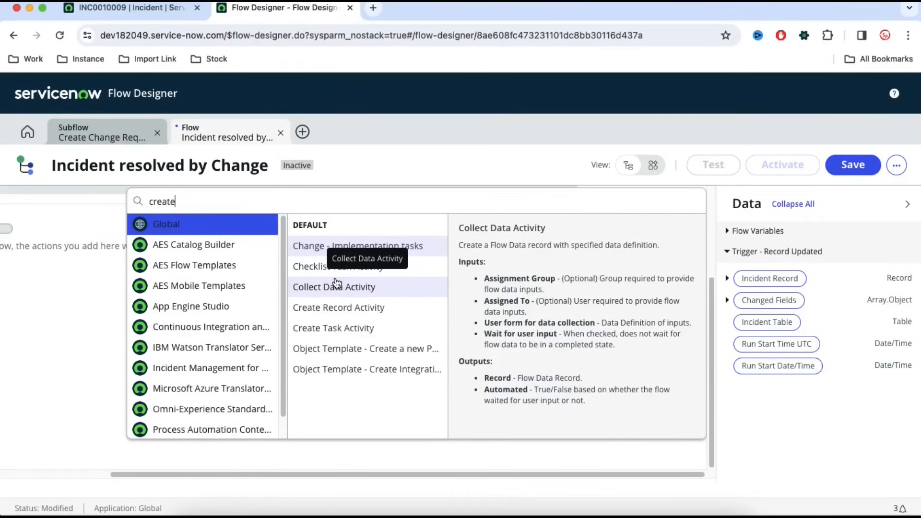
- Publish the Create Change Request subflow, and return to the Incident resolved by Change flow
left_click(91, 133)
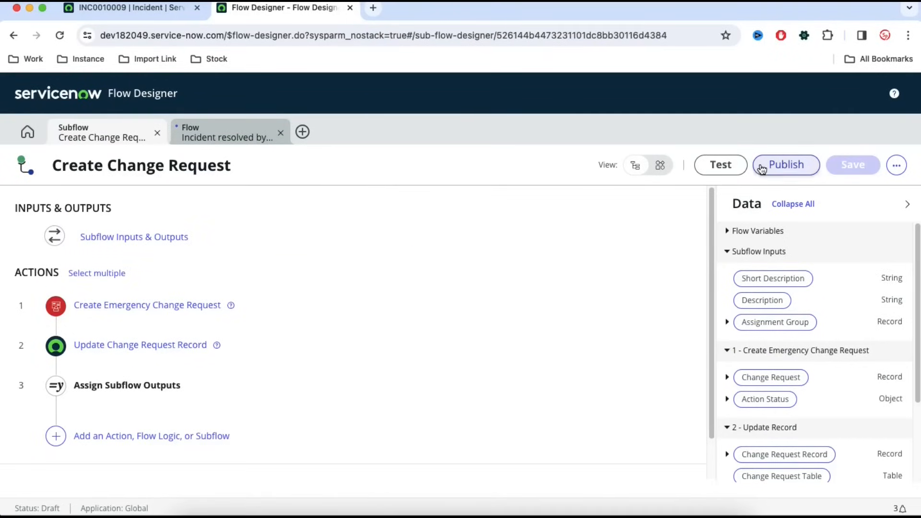
left_click(785, 165)
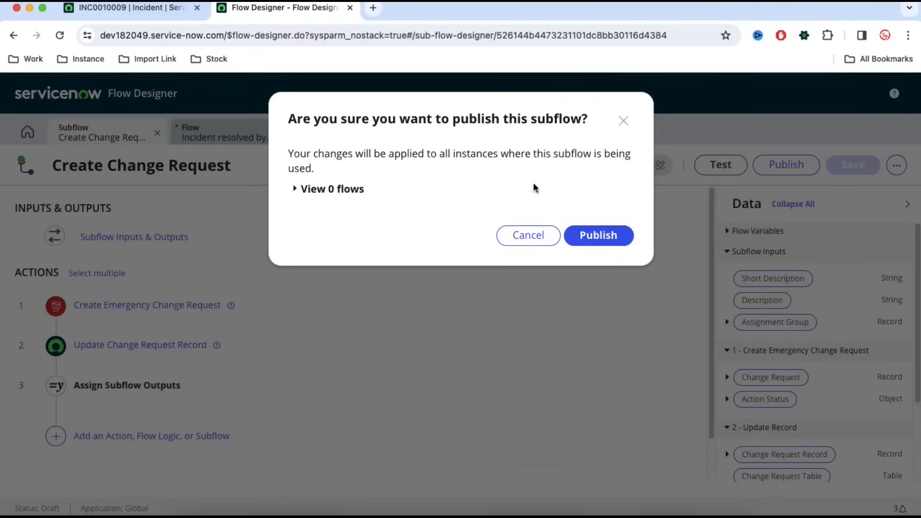
left_click(599, 236)
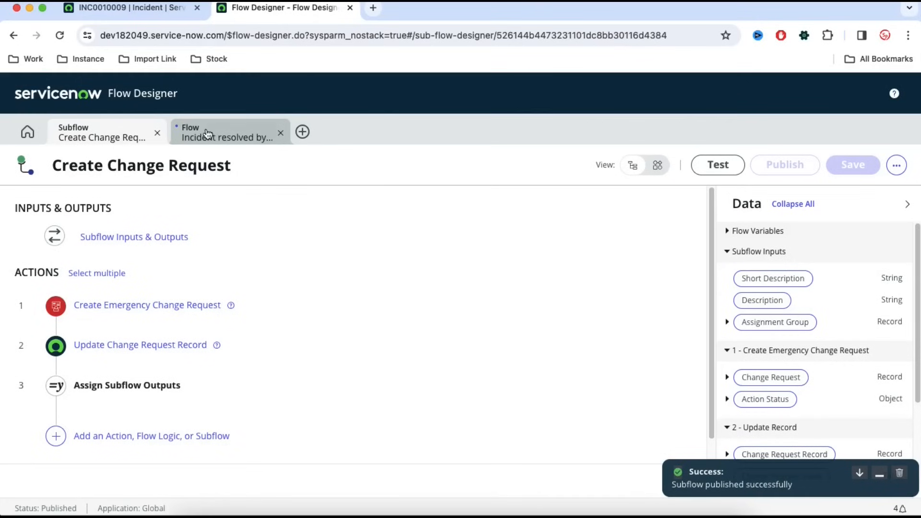
left_click(206, 134)
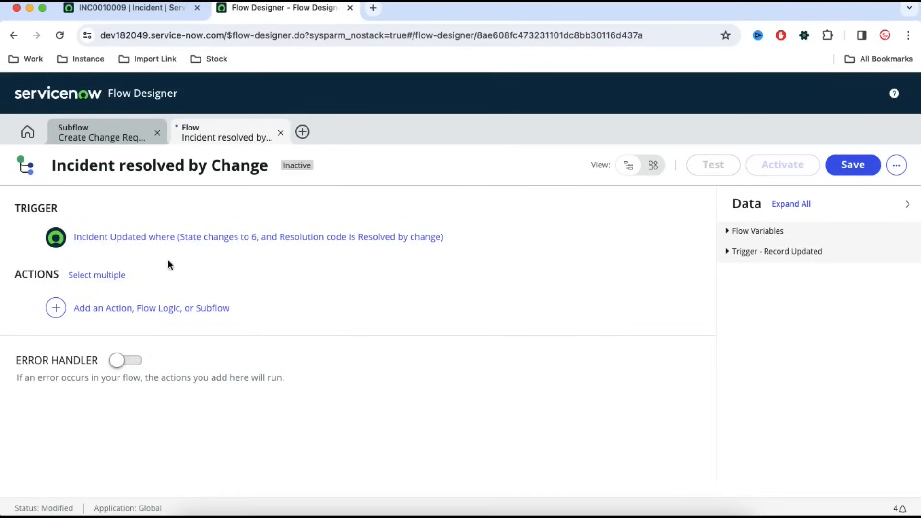
- Add the published Create Change Request subflow as the flow's first action
left_click(125, 310)
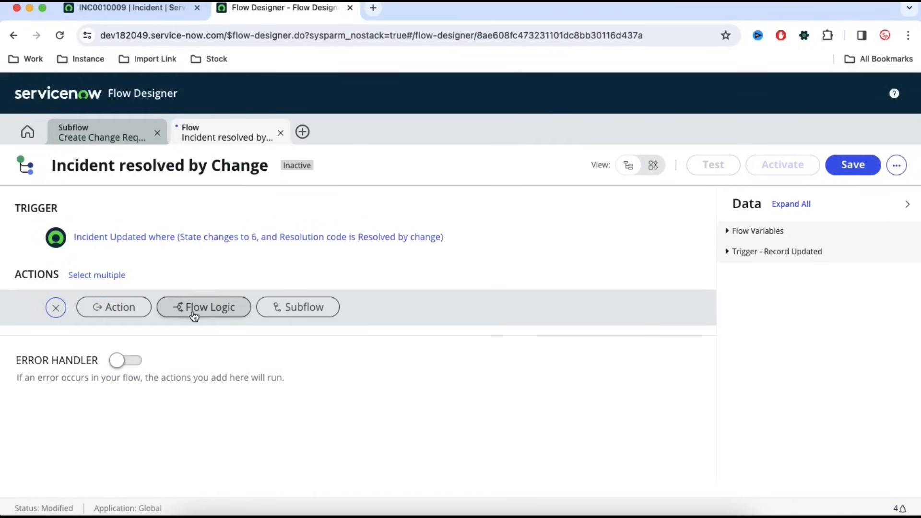
left_click(293, 308)
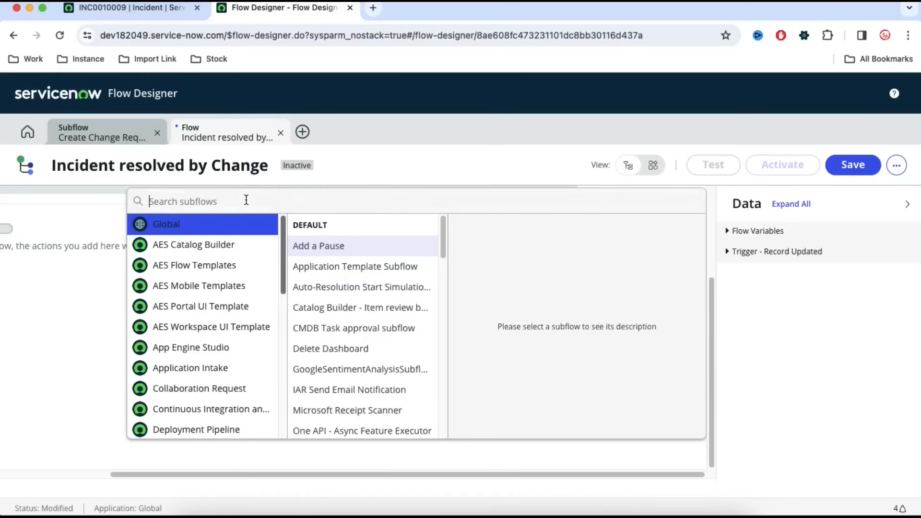
type("create")
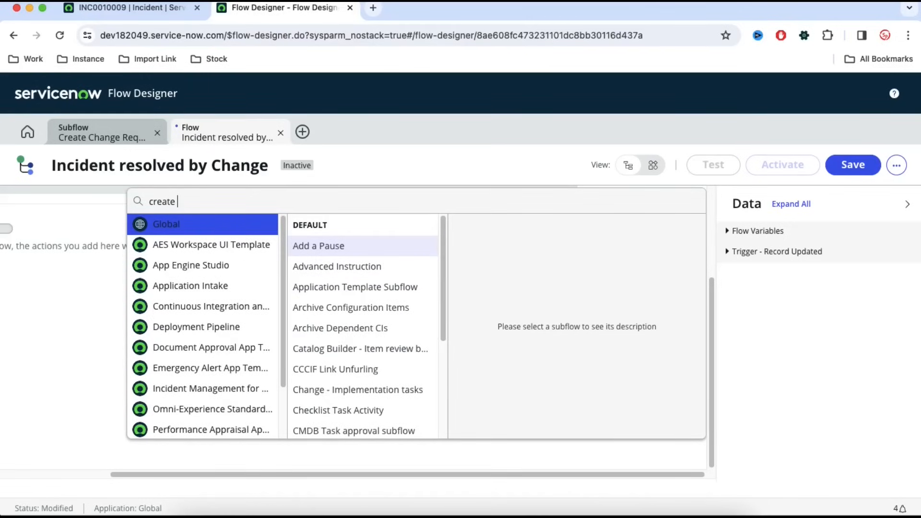
type(" ch")
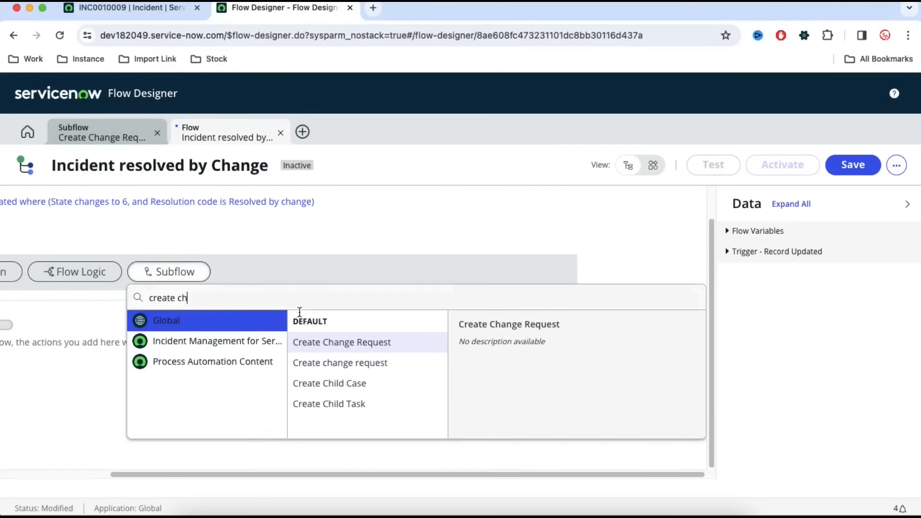
left_click(330, 342)
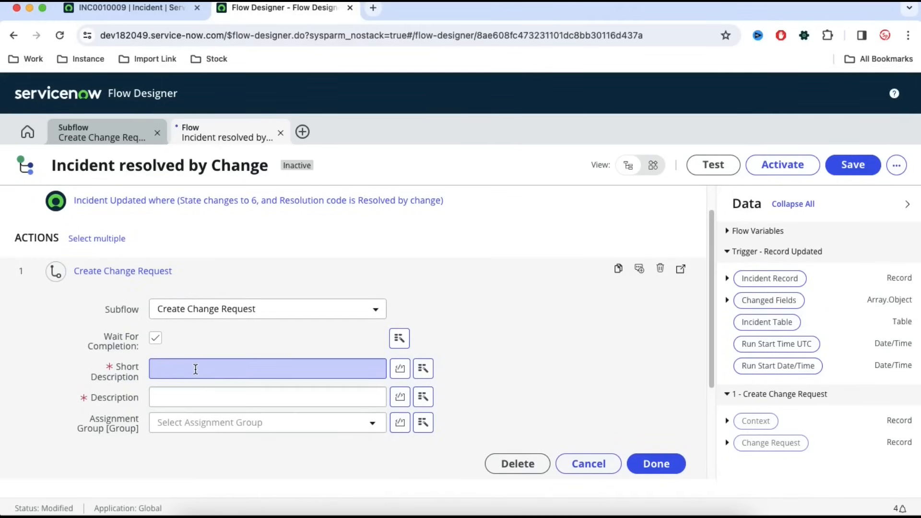
- Check the short description on the open incident's form, and return to the subflow action's inputs
left_click(194, 399)
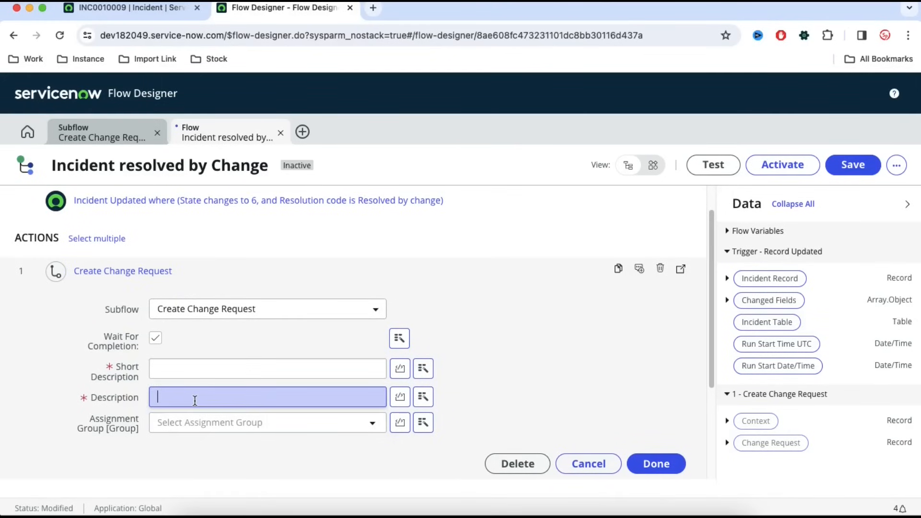
scroll(194, 400, "up", 1)
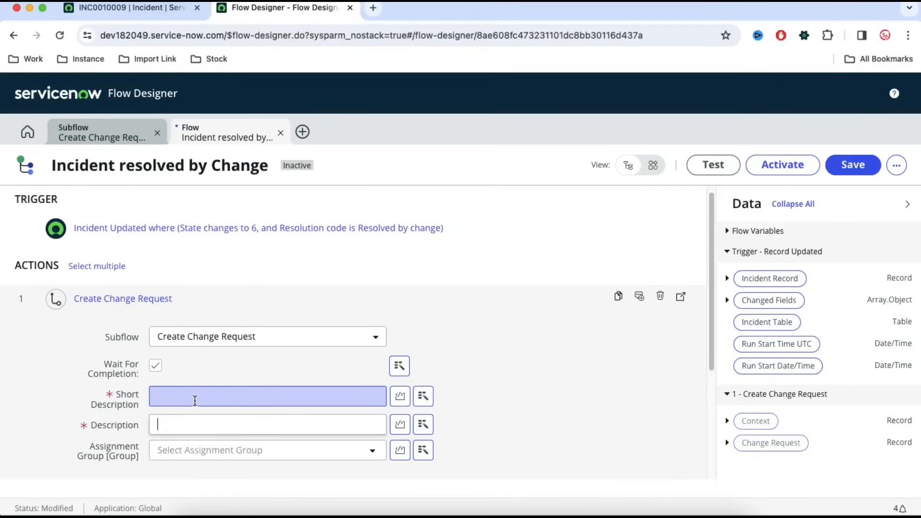
scroll(565, 337, "up", 1)
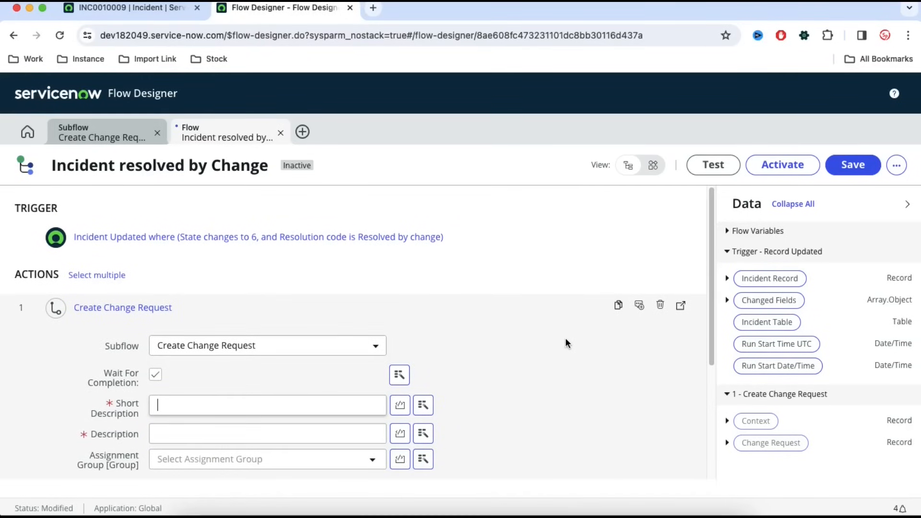
left_click(129, 8)
scroll(303, 289, "up", 10)
scroll(302, 288, "up", 2)
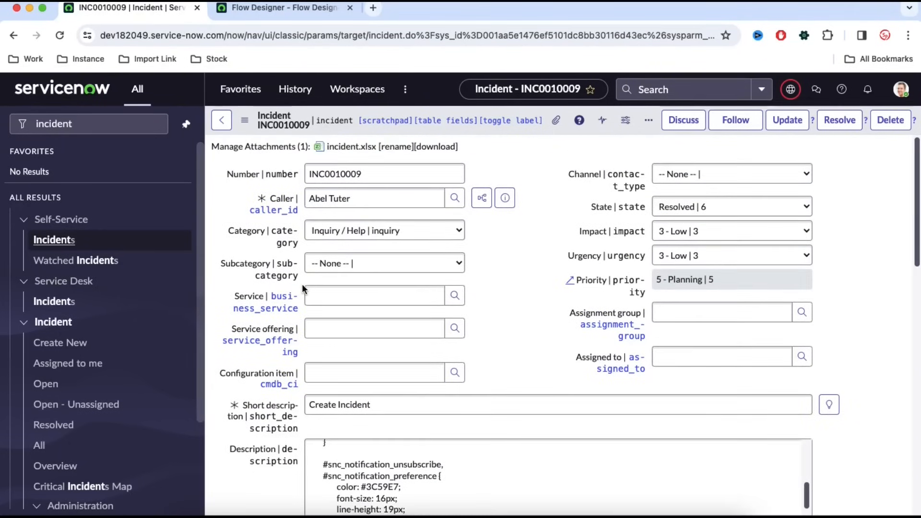
left_click_drag(381, 405, 284, 398)
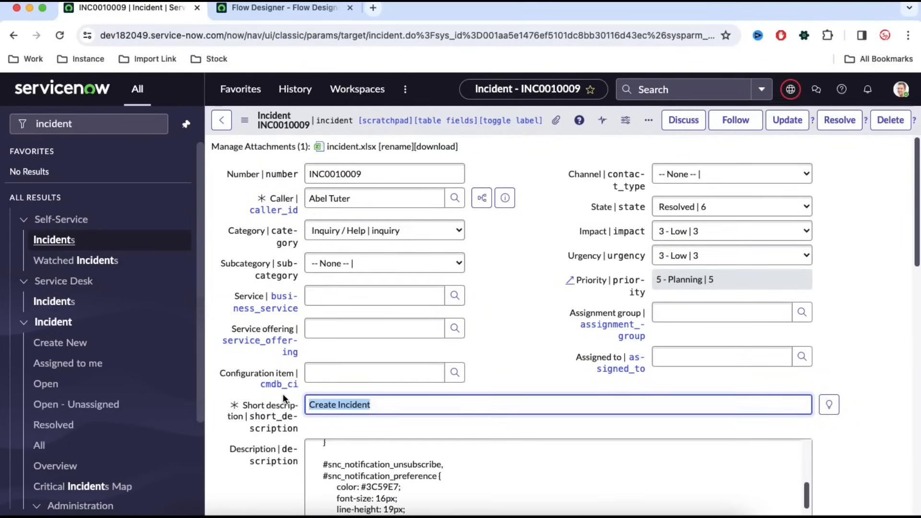
left_click(268, 8)
- Map the subflow's Short Description input to the Short description of the trigger's Incident Record
left_click(423, 404)
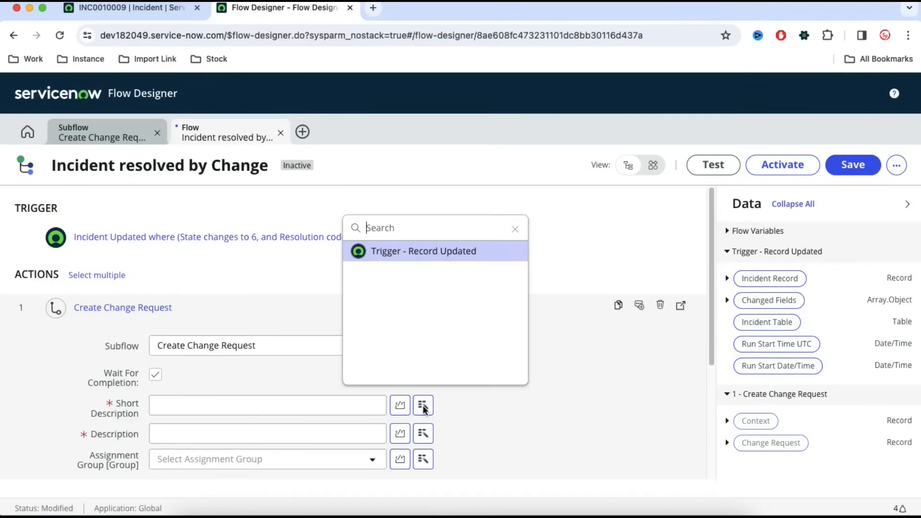
left_click(438, 255)
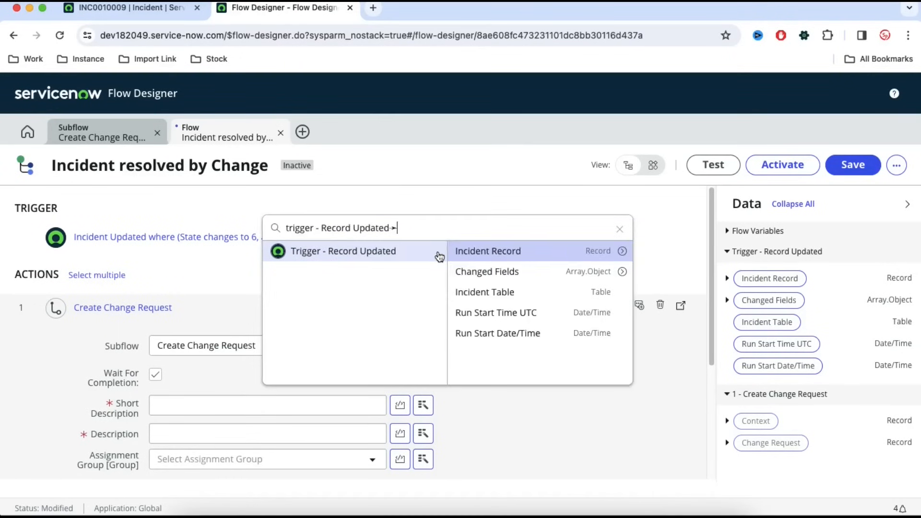
left_click(622, 252)
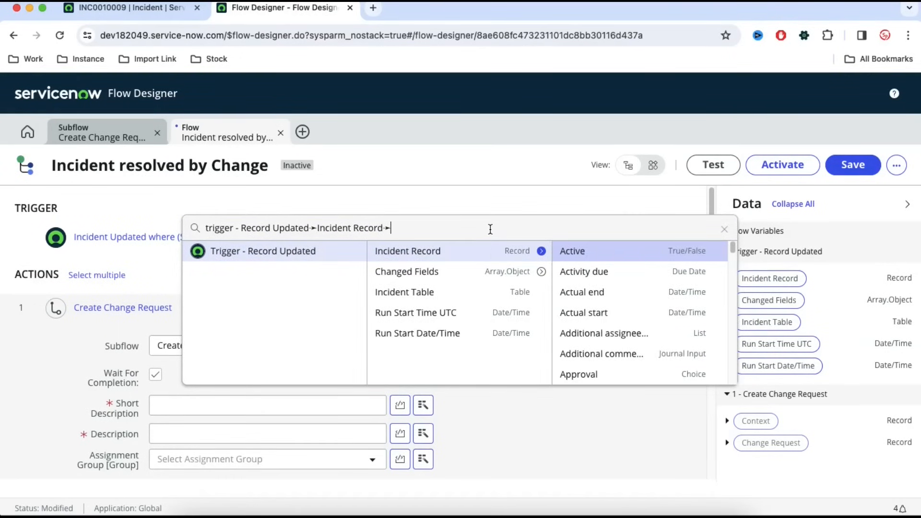
type("sho")
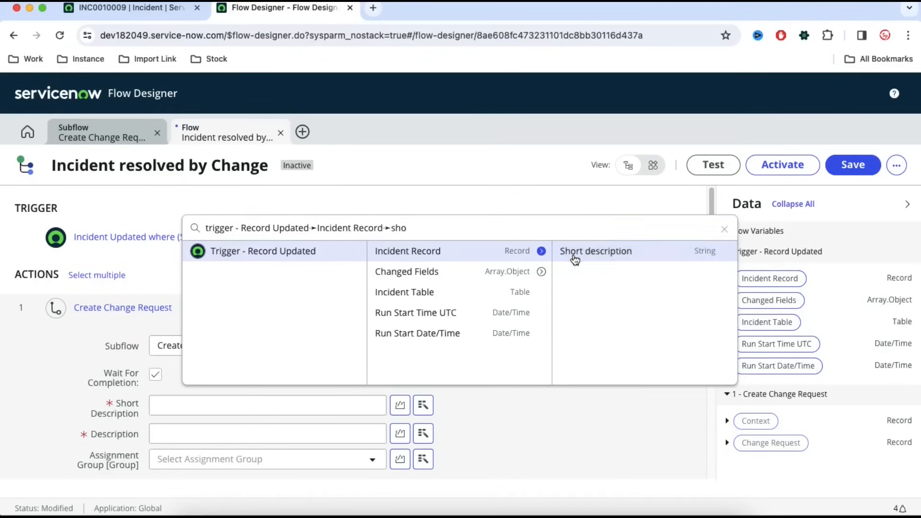
left_click(574, 254)
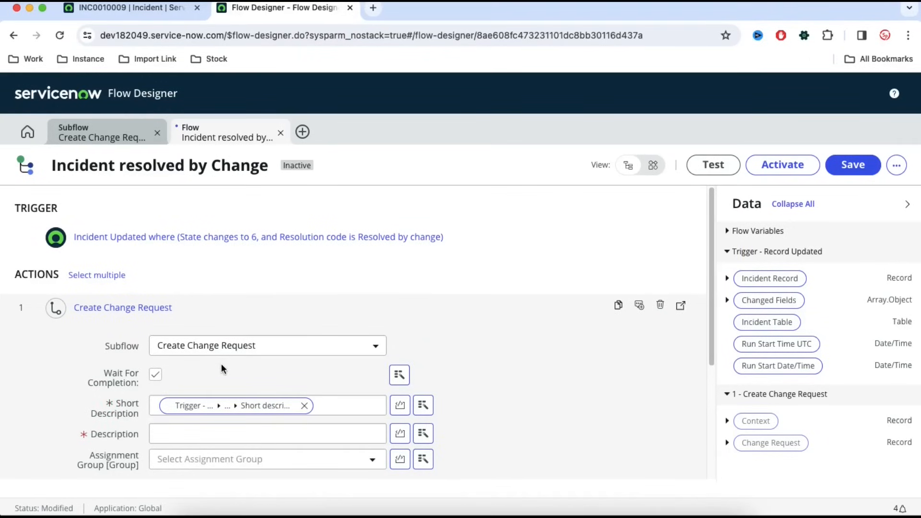
- Map the subflow's Description input to the Resolution notes of the trigger's Incident Record, checking the field on the incident form
left_click(195, 439)
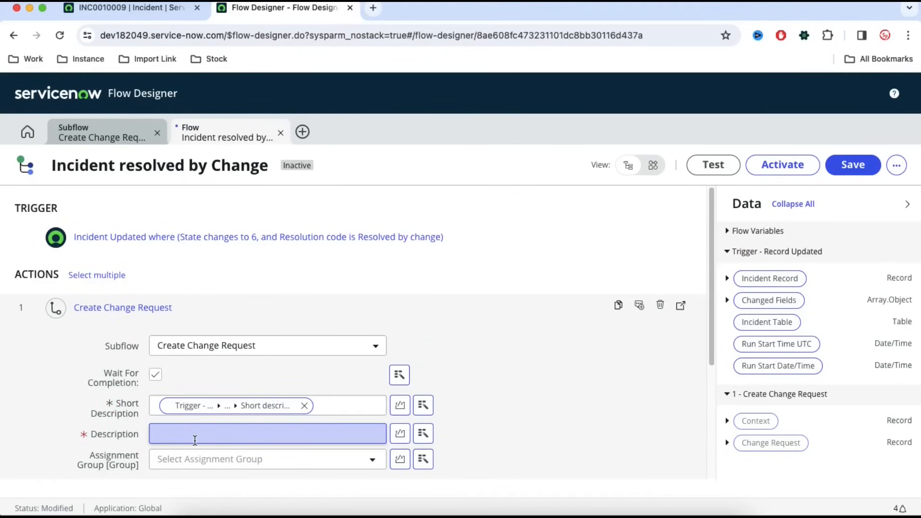
left_click(424, 435)
left_click(461, 287)
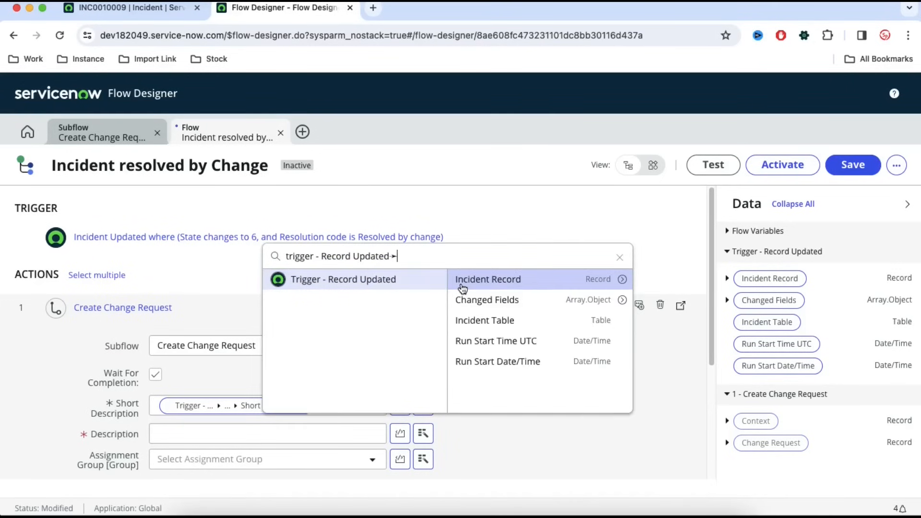
left_click(623, 278)
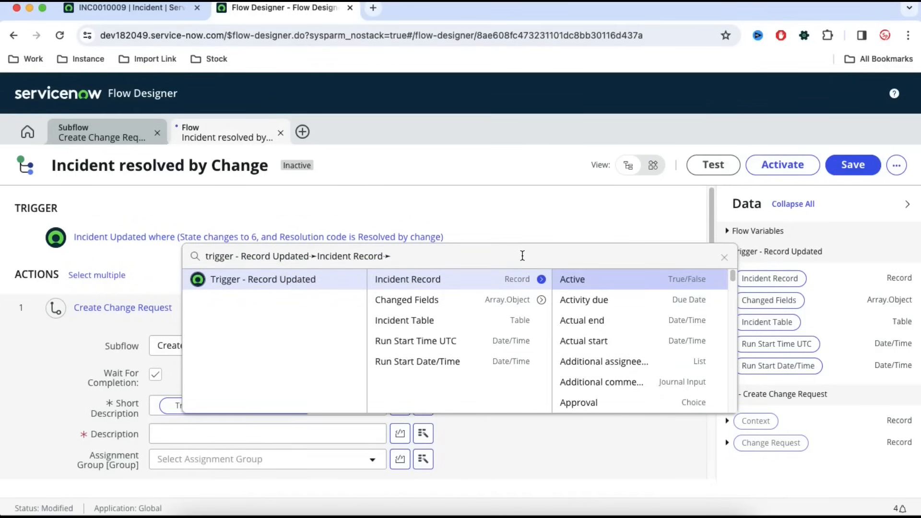
left_click(124, 8)
scroll(295, 413, "down", 5)
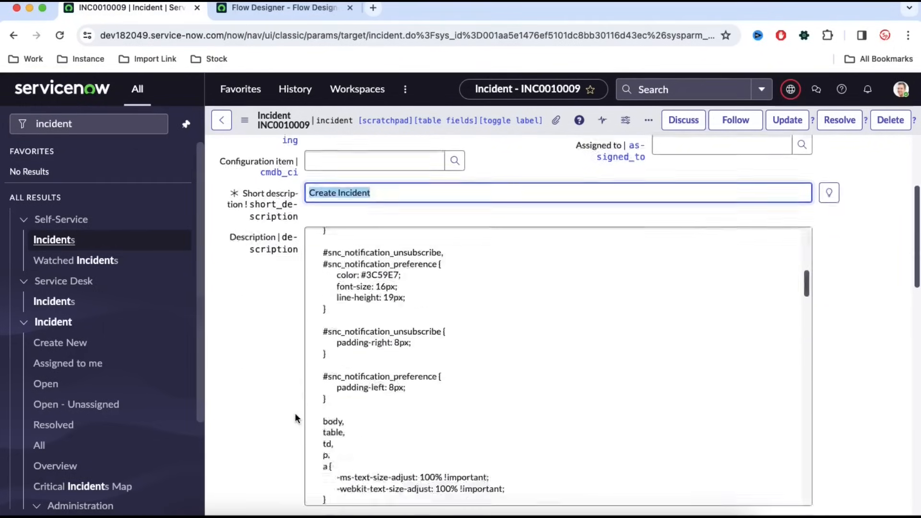
scroll(295, 413, "down", 10)
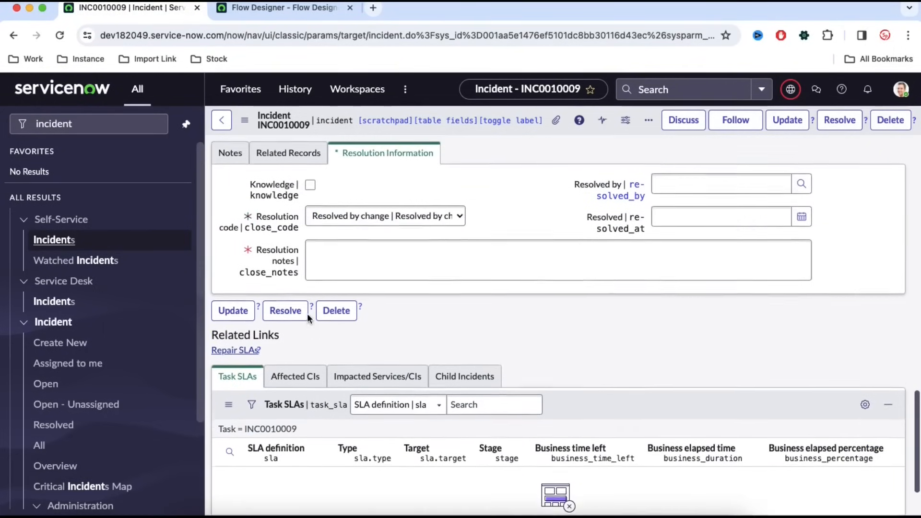
left_click(305, 312)
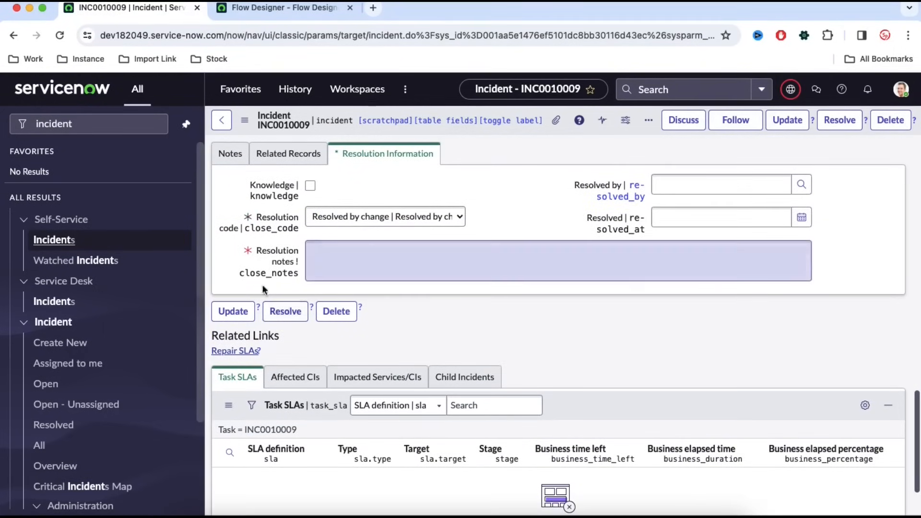
left_click(288, 8)
type("res")
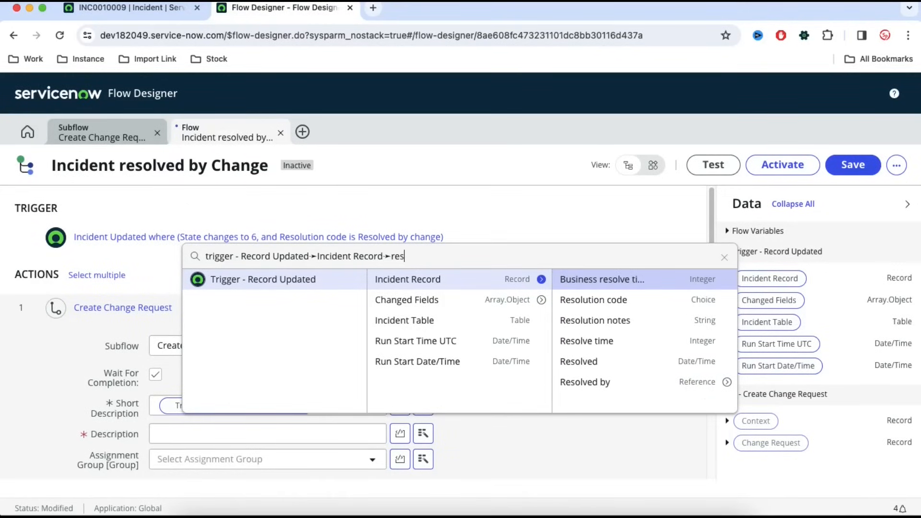
left_click(627, 321)
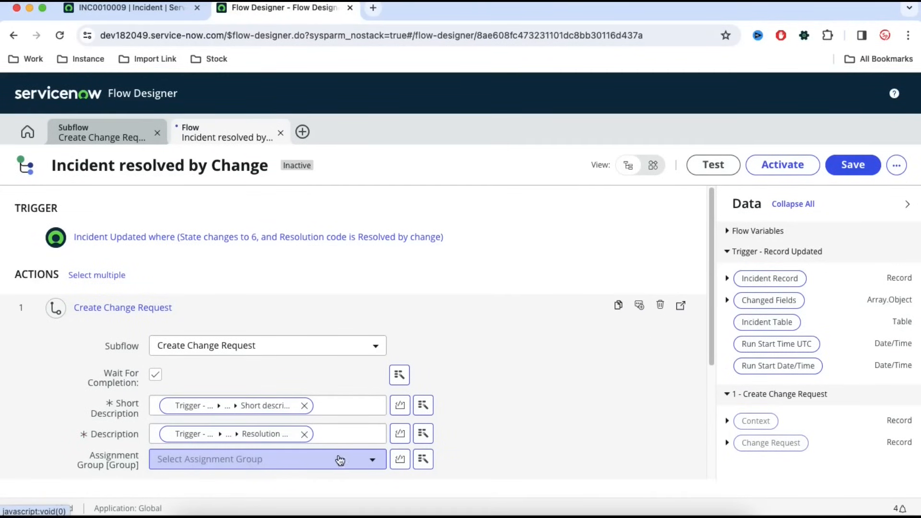
- Set the subflow action's Assignment Group input to CAB Approval and finish configuring the action
left_click(312, 458)
type("ca")
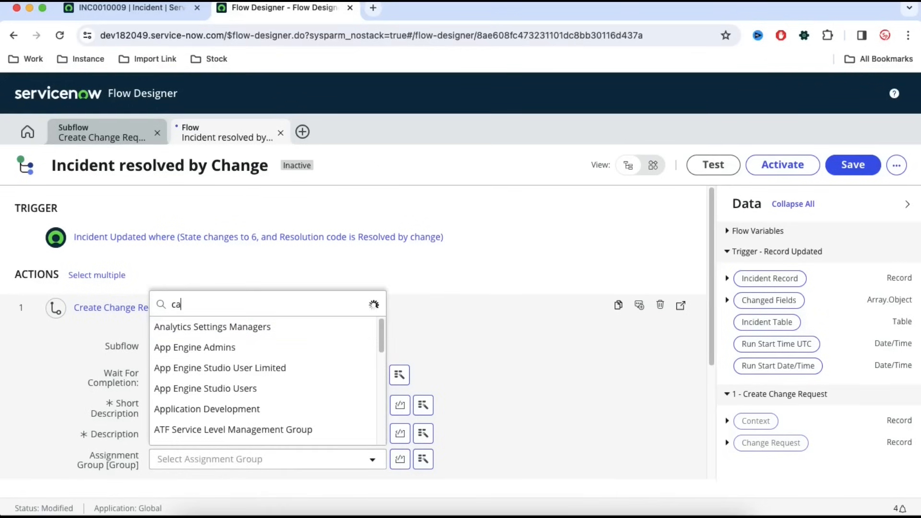
type("b")
left_click(284, 434)
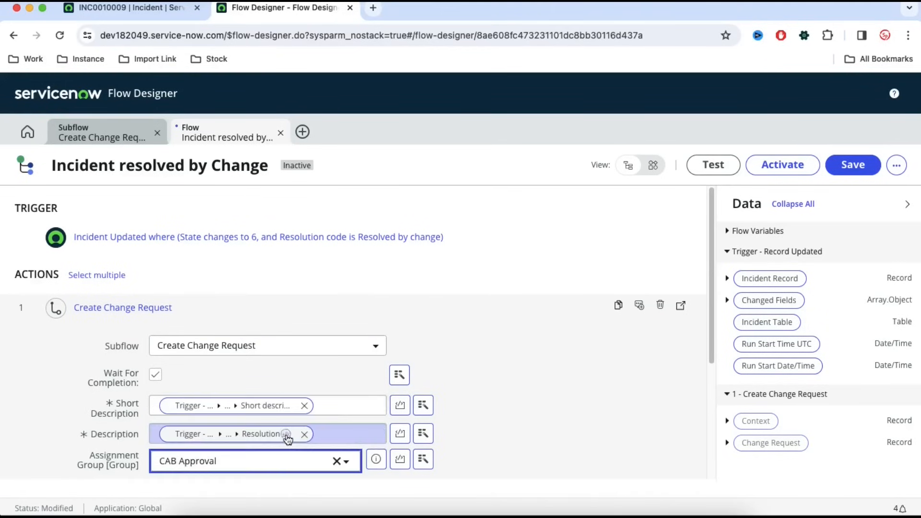
scroll(488, 471, "down", 2)
left_click(668, 406)
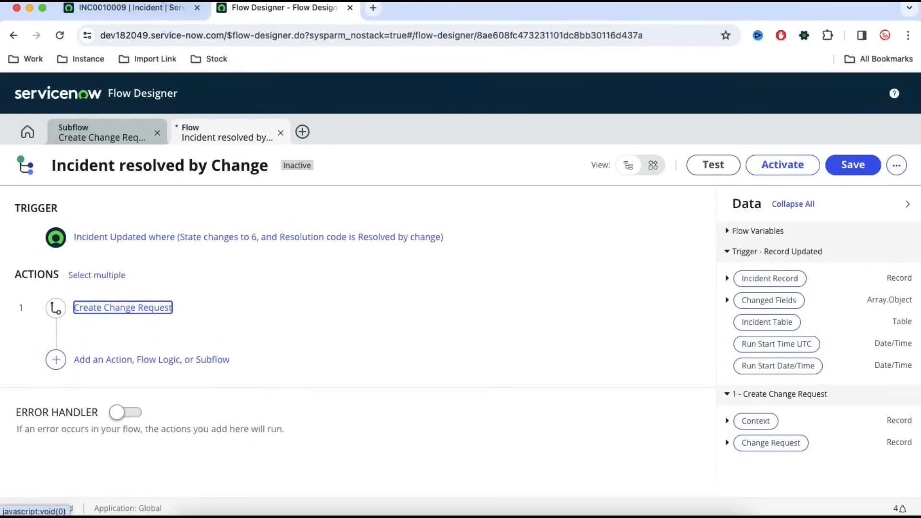
- Check the short description and the related Change Request field on the incident form, and return to the flow
left_click(151, 16)
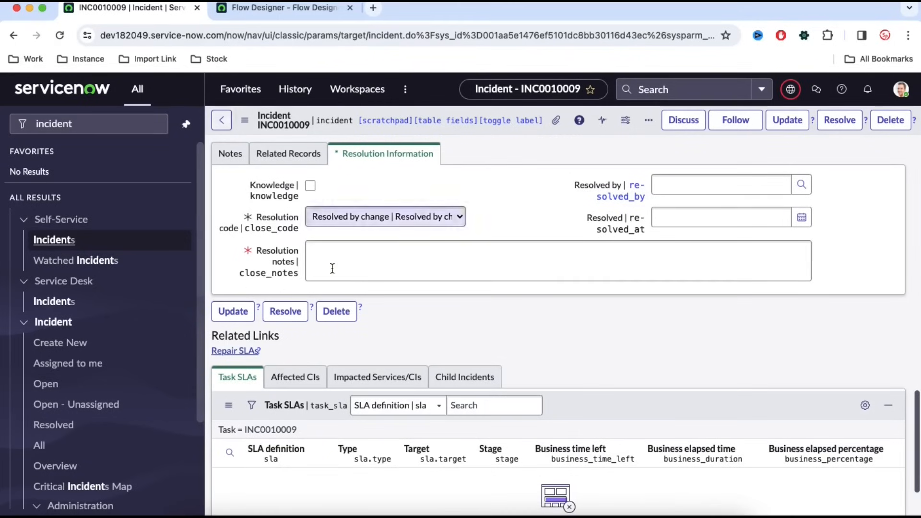
scroll(332, 273, "up", 5)
scroll(332, 272, "up", 10)
left_click(261, 310)
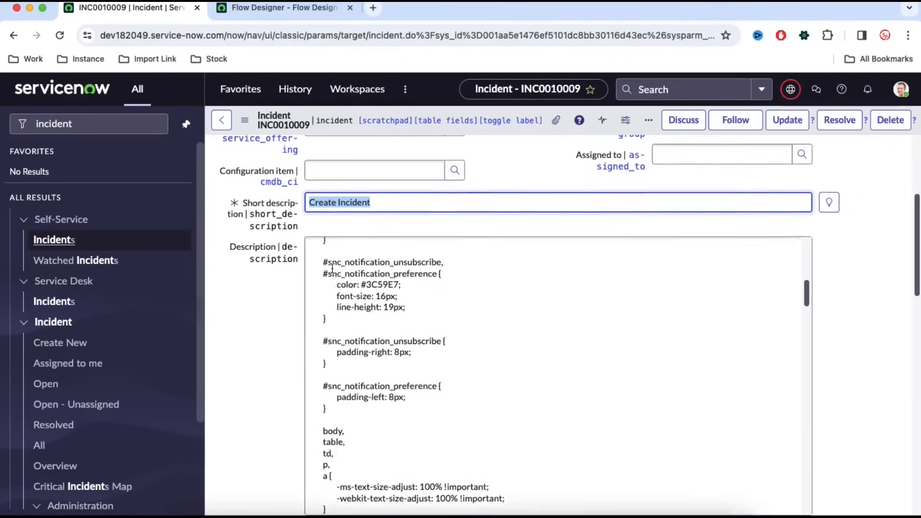
scroll(261, 310, "down", 15)
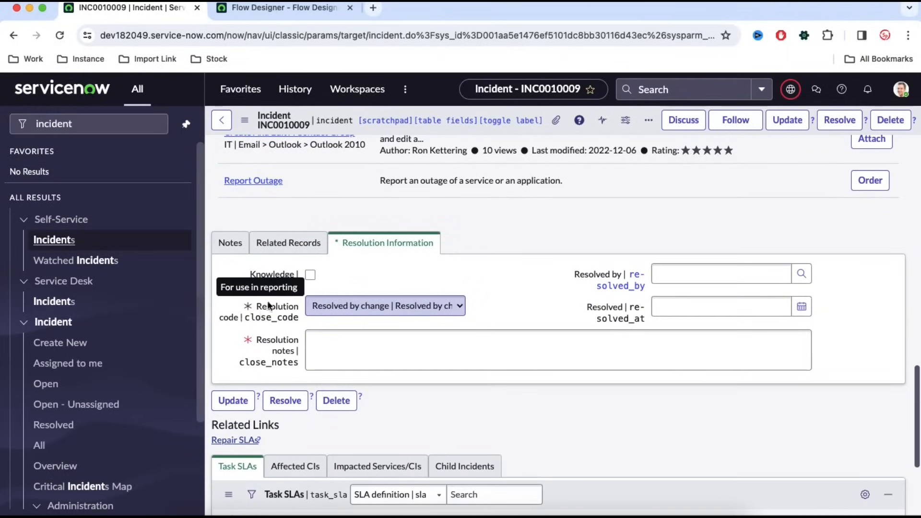
left_click(288, 246)
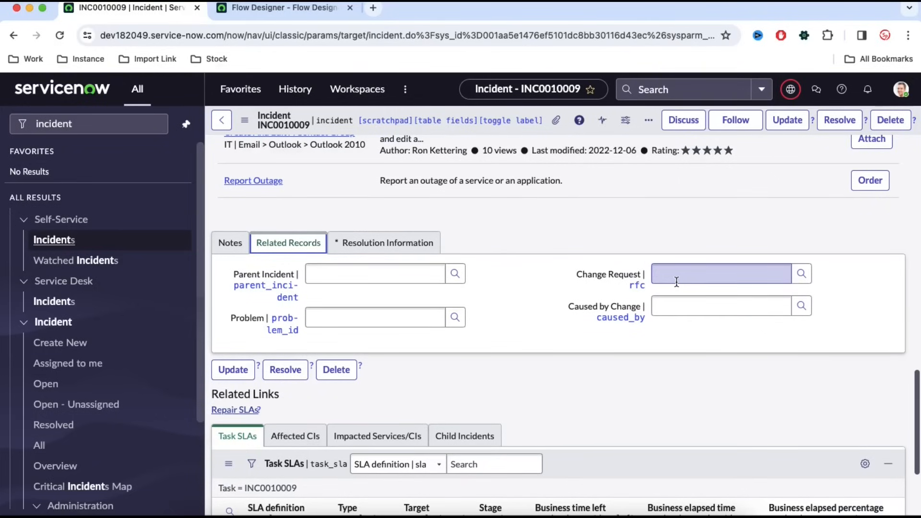
left_click(283, 8)
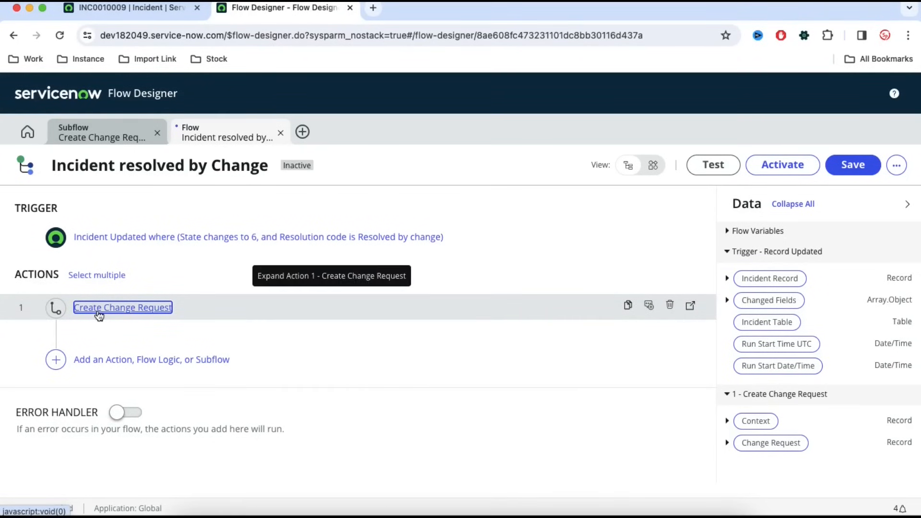
- Add an Update Record action after the subflow, with the trigger's Incident Record as its record
left_click(129, 359)
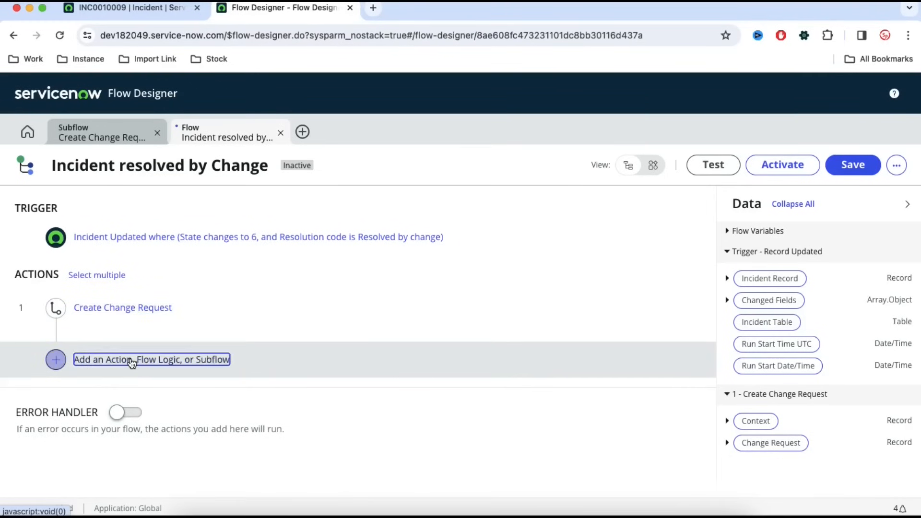
left_click(132, 360)
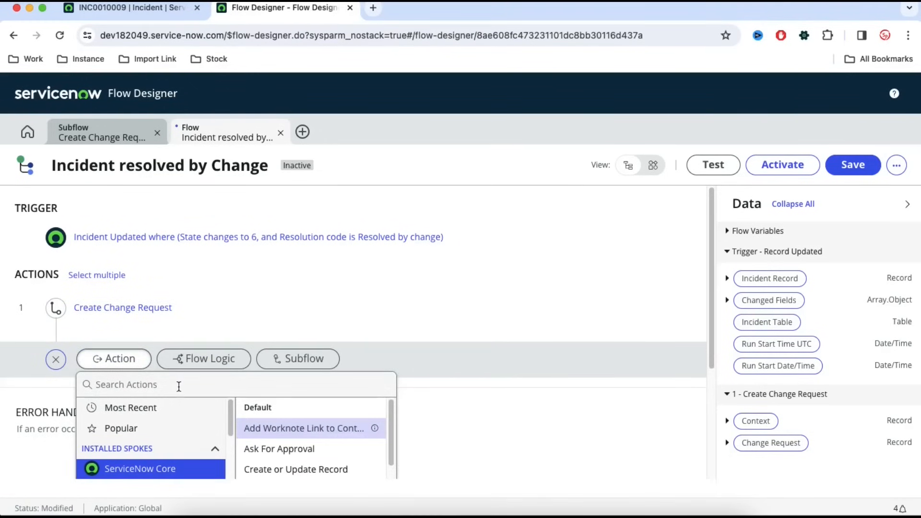
type("update")
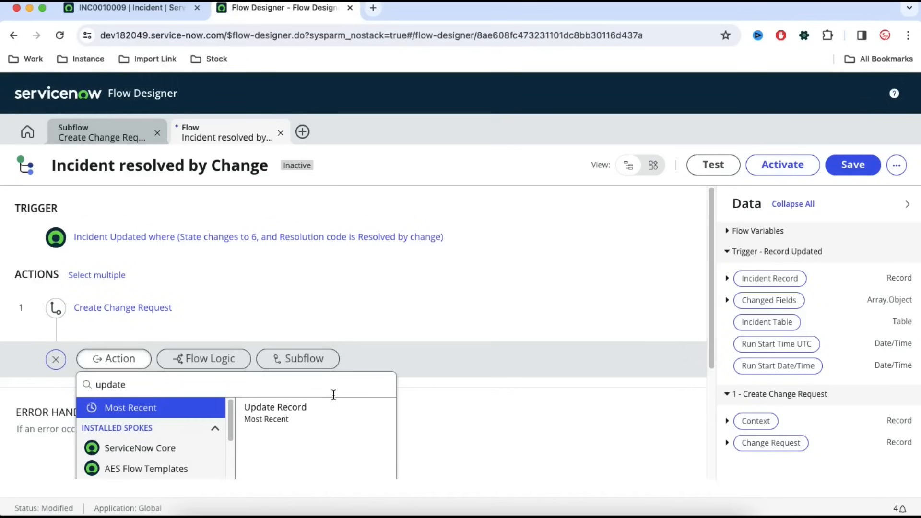
left_click(298, 411)
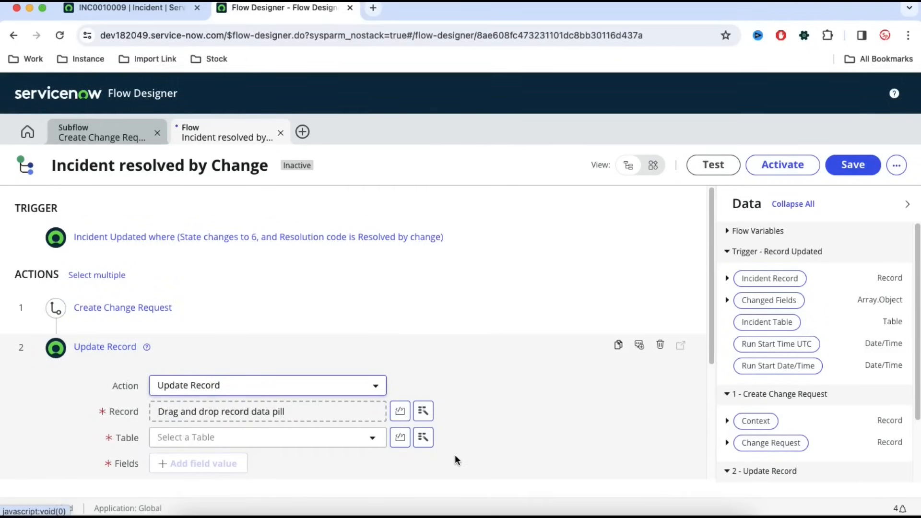
left_click(422, 410)
left_click(450, 257)
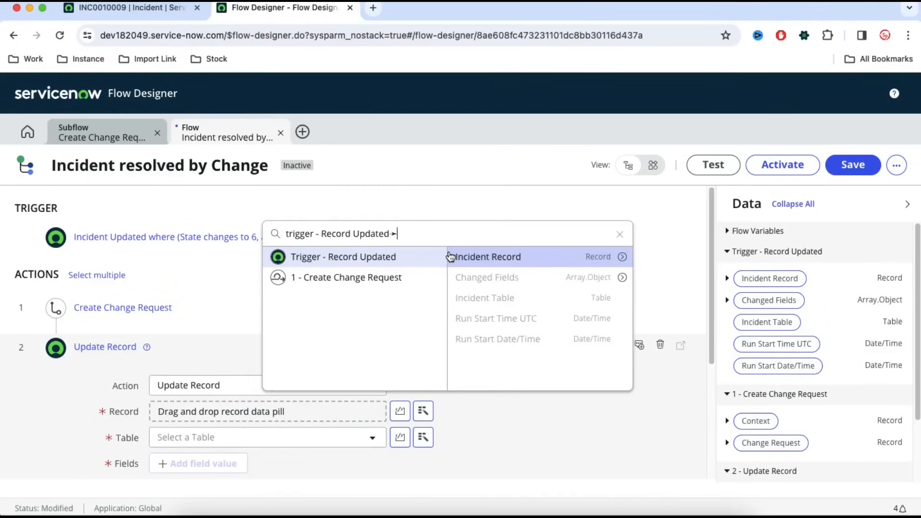
left_click(499, 256)
scroll(502, 341, "down", 1)
scroll(501, 341, "down", 1)
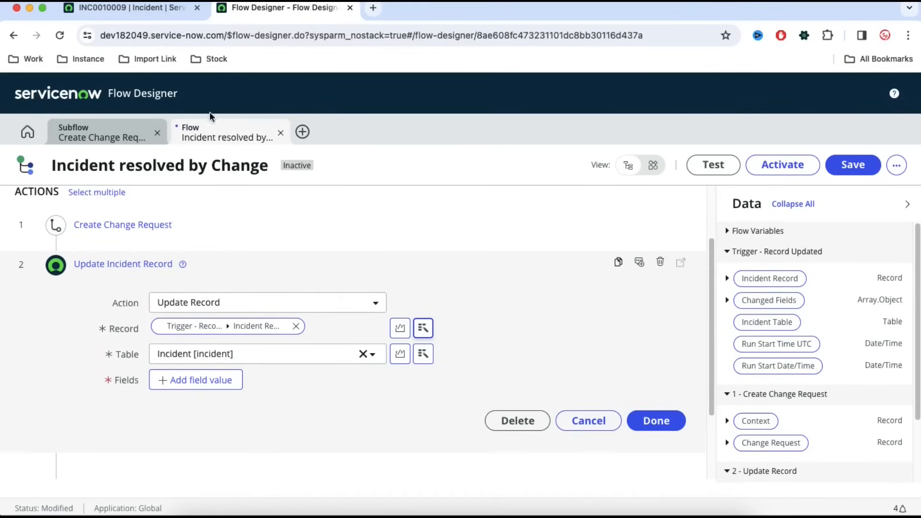
- Set the incident's Change Request field to the Change Request output of the Create Change Request step in the update action
left_click(183, 386)
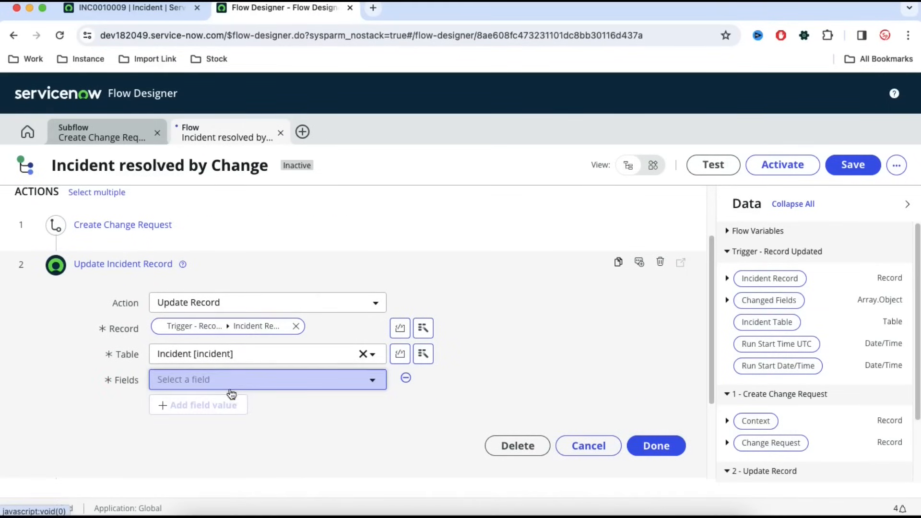
left_click(229, 386)
type("cha")
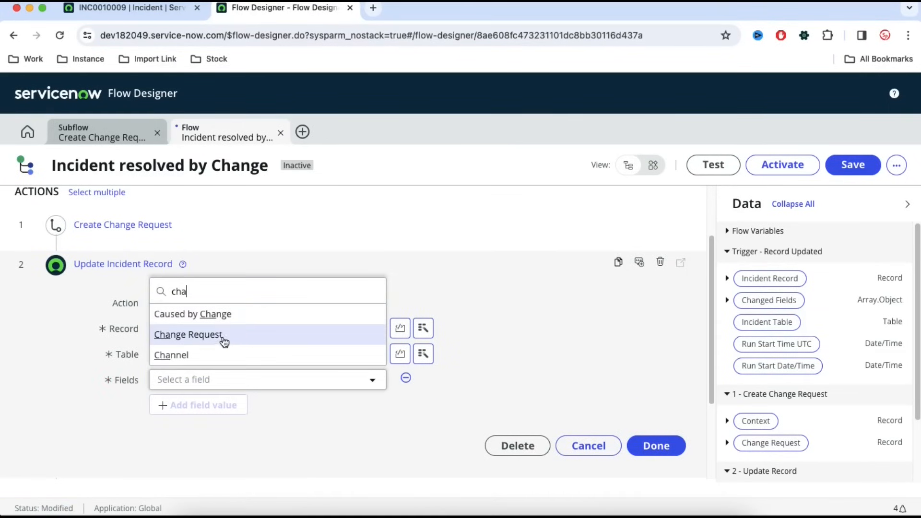
left_click(215, 336)
scroll(588, 307, "up", 1)
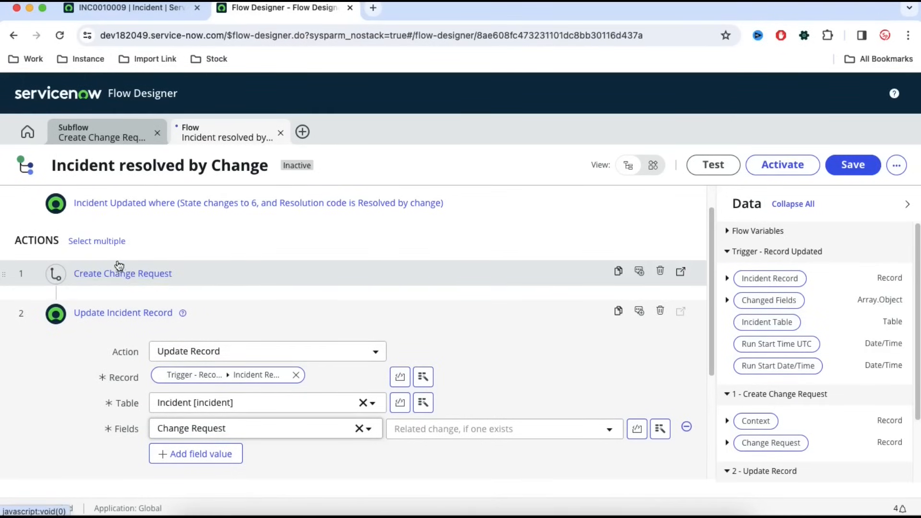
left_click(660, 428)
left_click(642, 296)
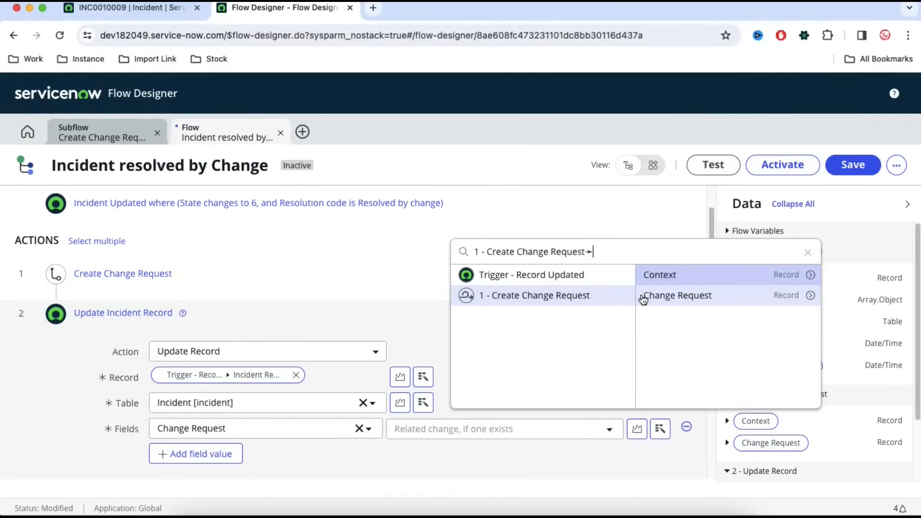
left_click(717, 296)
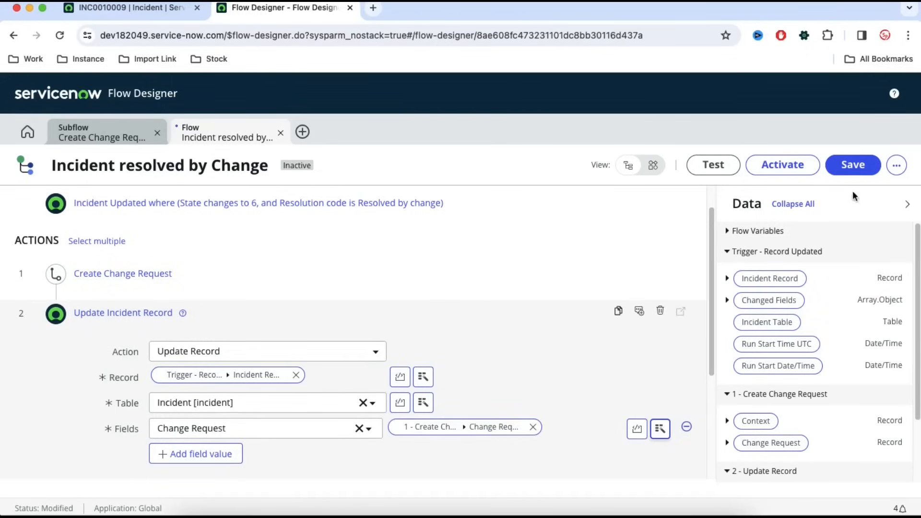
- Save and activate the Incident resolved by Change flow, and look over the Create Change Request subflow's actions
left_click(850, 165)
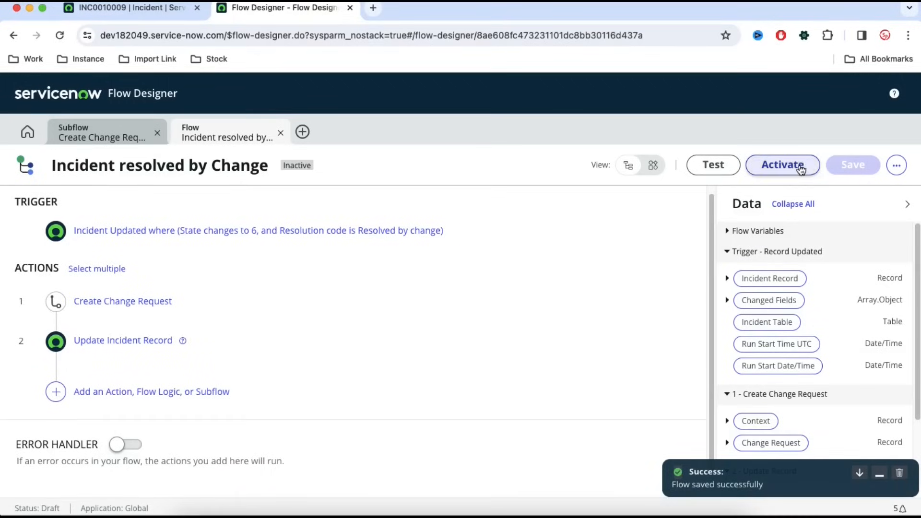
left_click(799, 166)
left_click(575, 263)
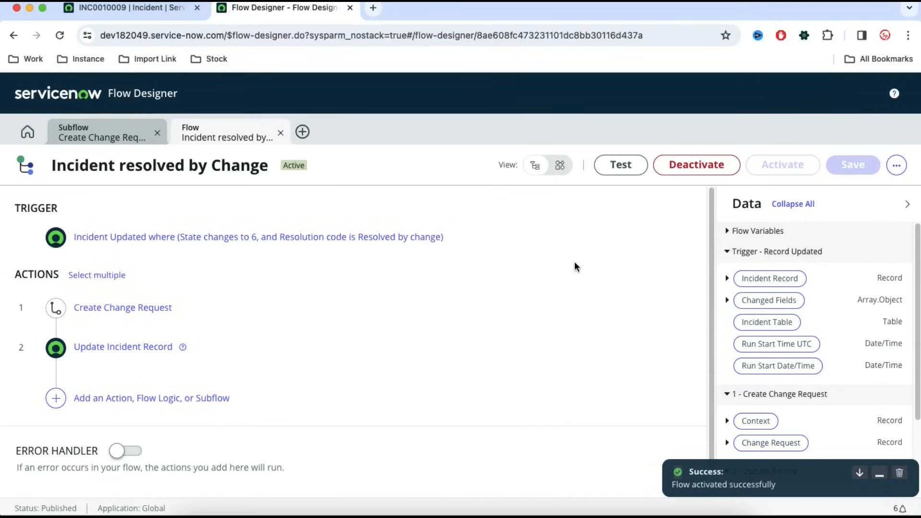
left_click(116, 132)
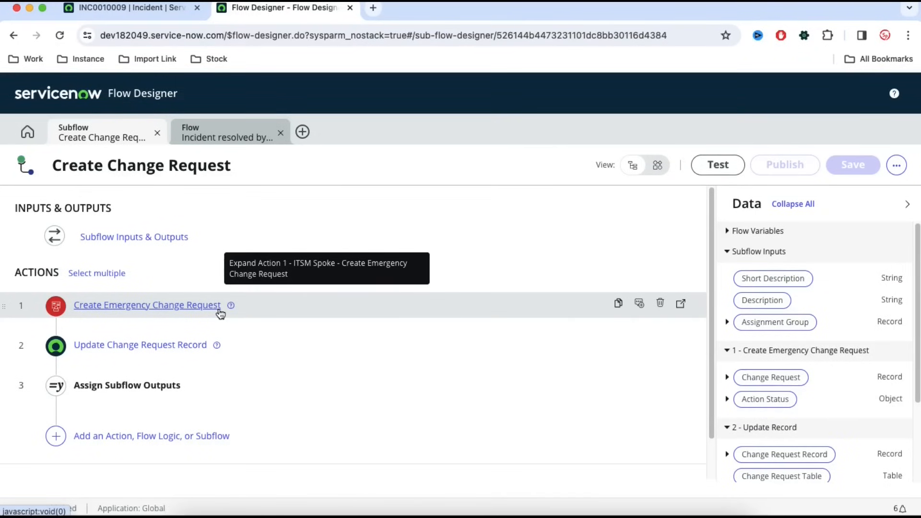
left_click(218, 129)
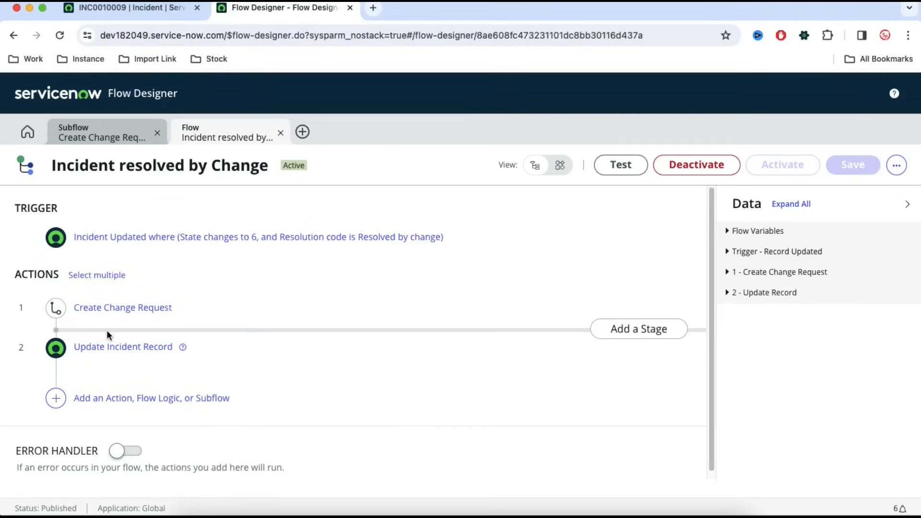
- Reload the open incident's form and set its State to Resolved
left_click(132, 11)
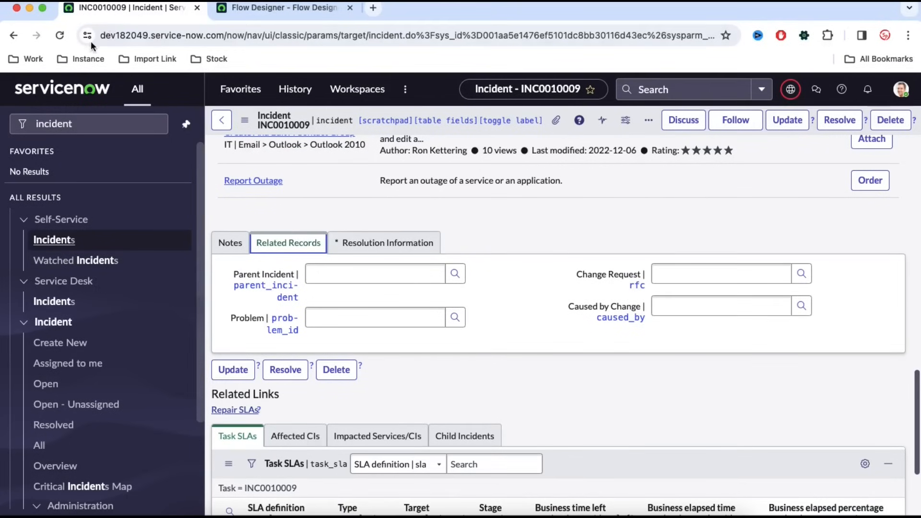
left_click(60, 35)
left_click(499, 212)
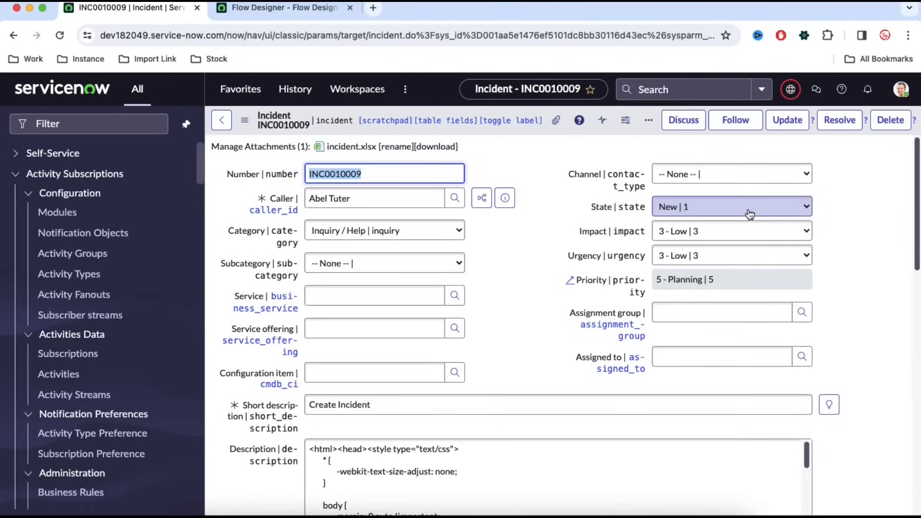
left_click(750, 214)
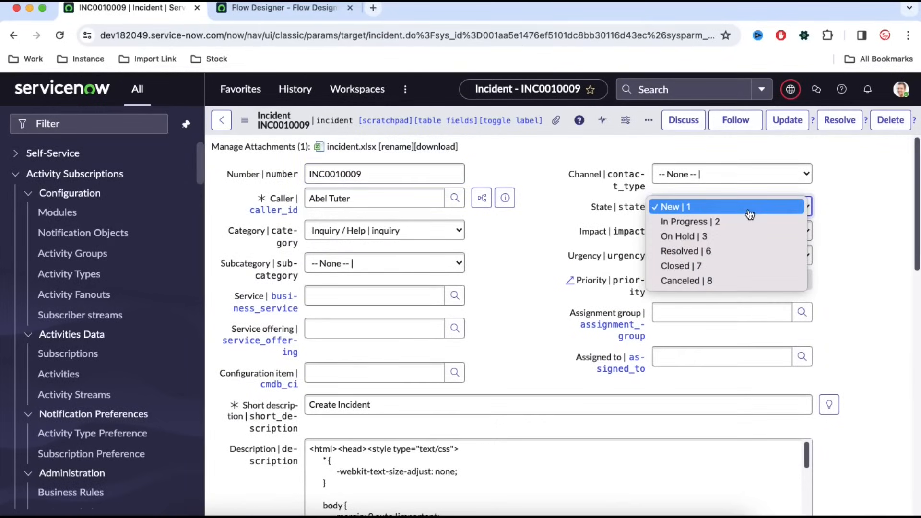
left_click(759, 249)
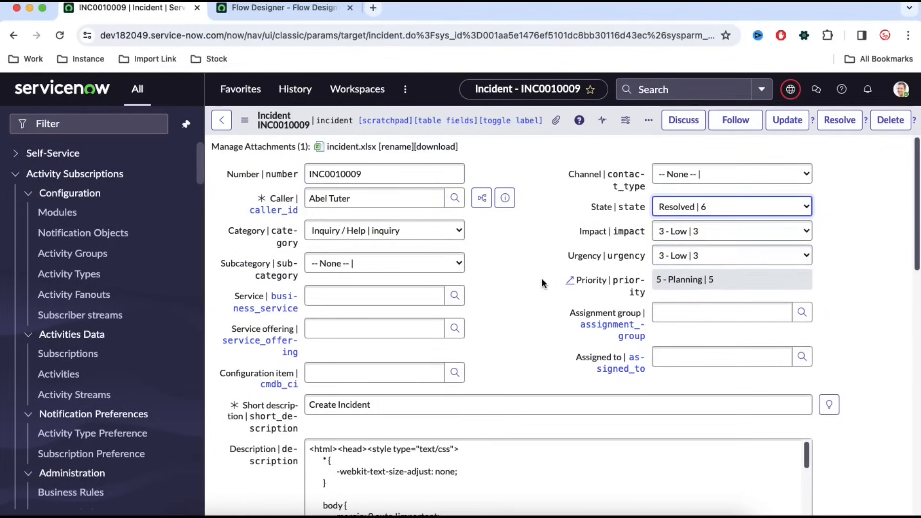
- Set the incident's Resolution code to Resolved by change and enter "testing flow" as the Resolution notes
scroll(542, 277, "down", 10)
scroll(513, 436, "down", 2)
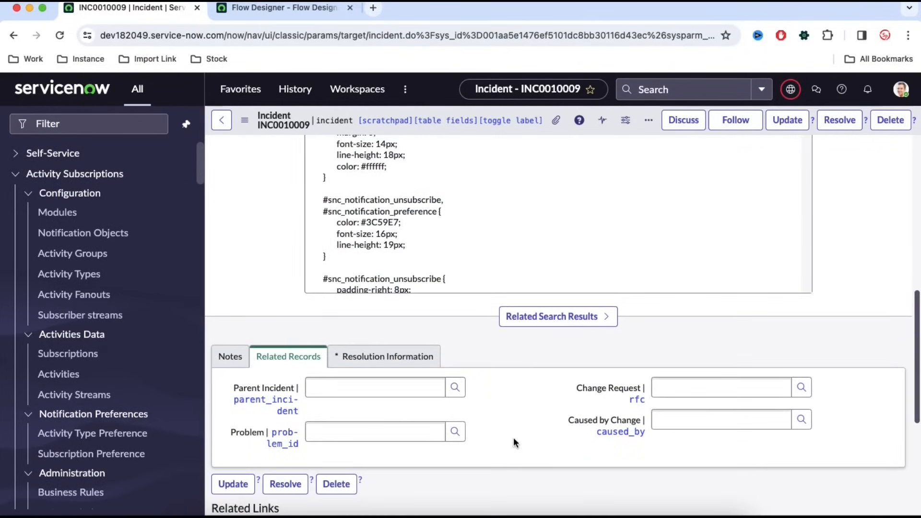
left_click(411, 355)
scroll(495, 377, "down", 2)
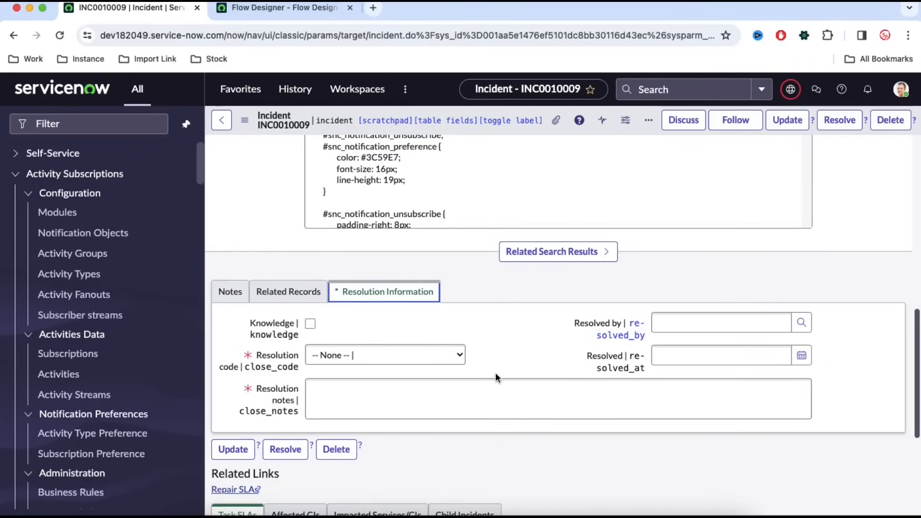
left_click(421, 356)
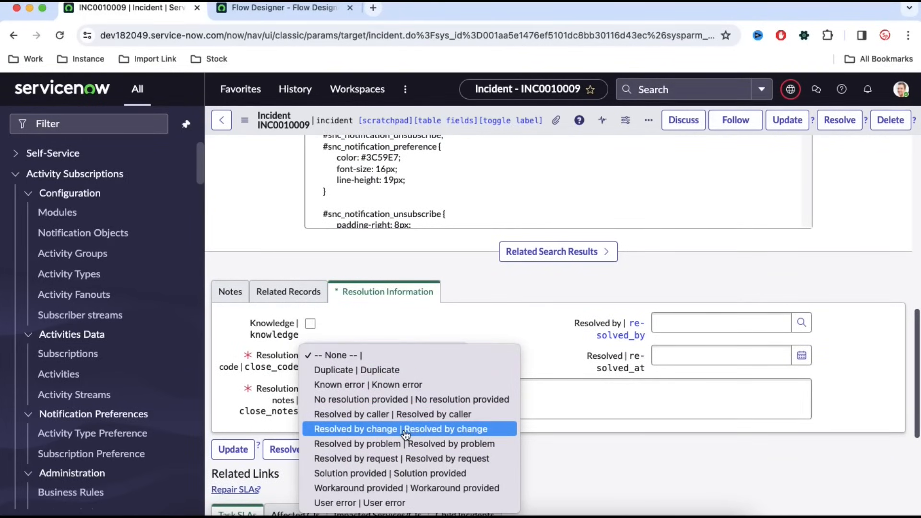
left_click(405, 434)
scroll(485, 357, "down", 2)
left_click(408, 352)
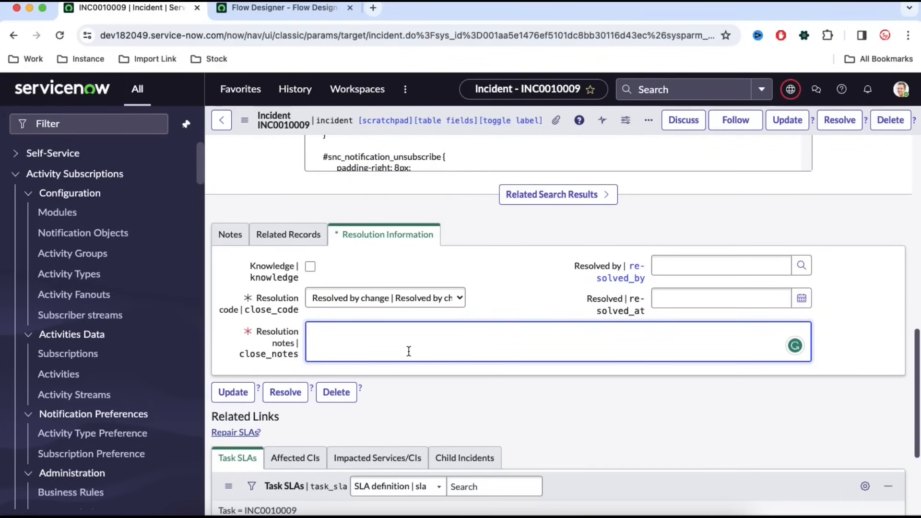
type("testing flow")
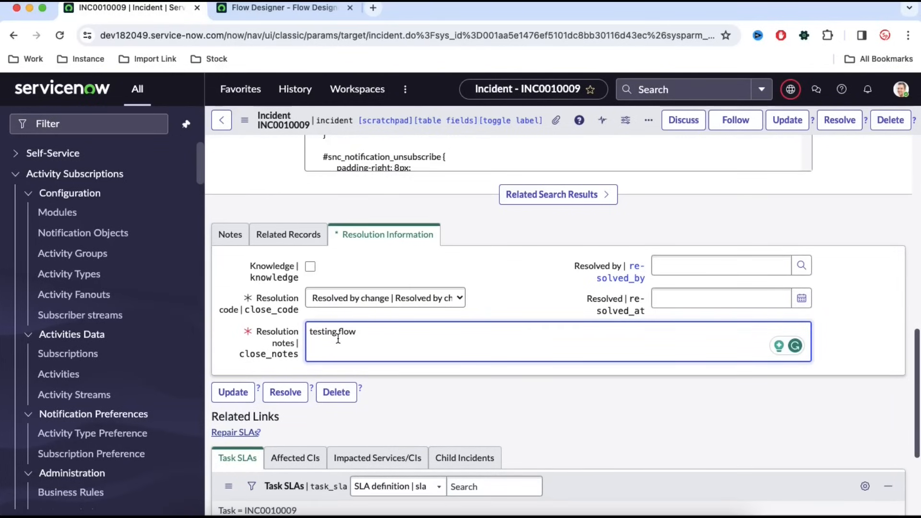
- Review the incident's short description and its resolution information before submitting
scroll(338, 339, "up", 10)
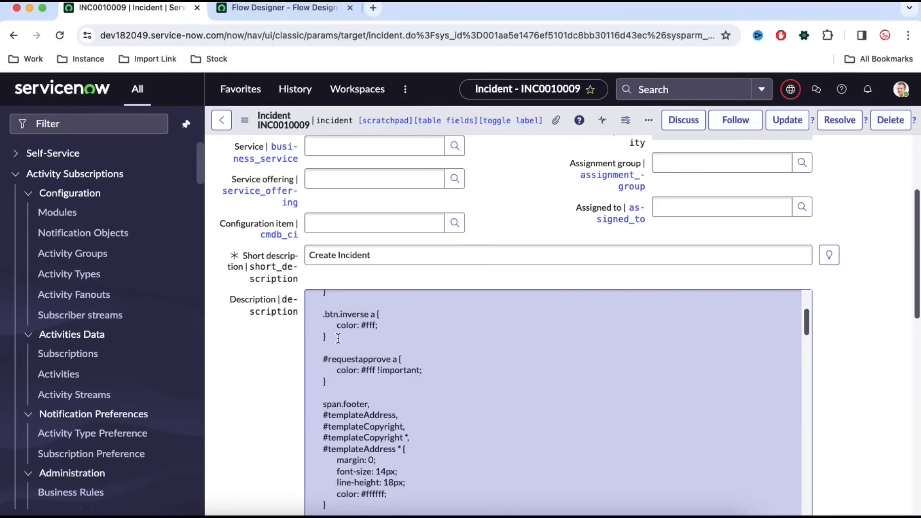
triple_click(385, 260)
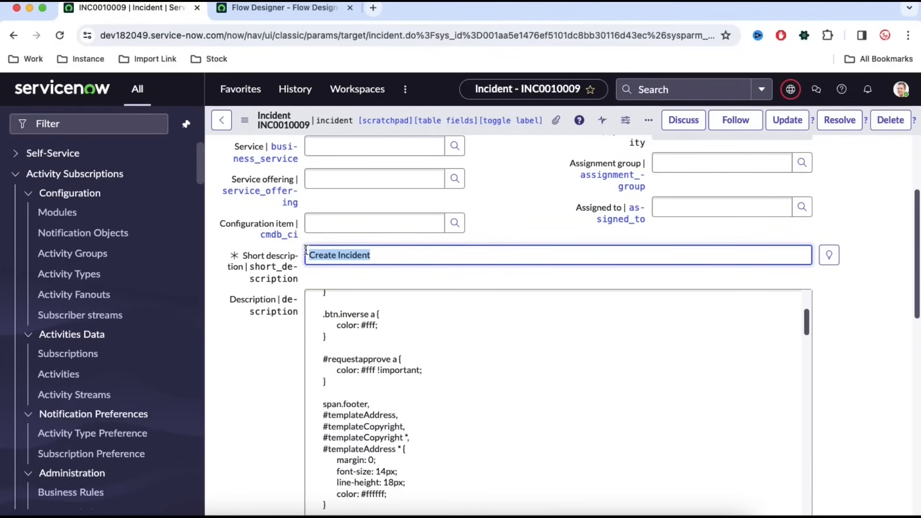
scroll(272, 401, "down", 10)
scroll(272, 400, "down", 3)
scroll(288, 365, "up", 4)
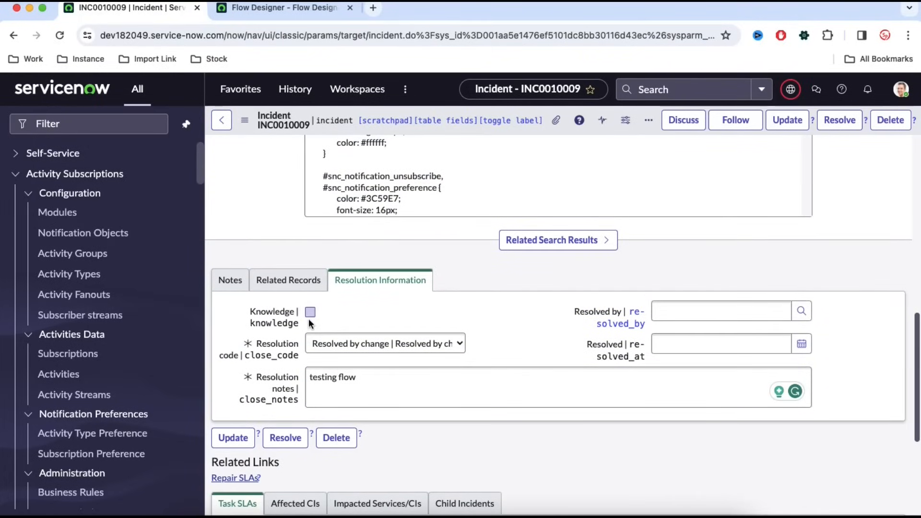
- Check the Change Request field among the incident's related records, and save the incident without leaving its form
left_click(299, 281)
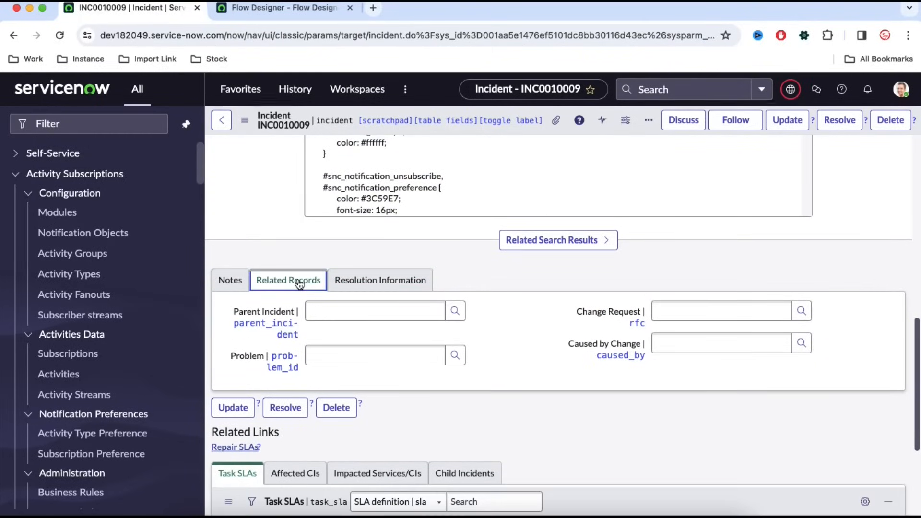
left_click(661, 317)
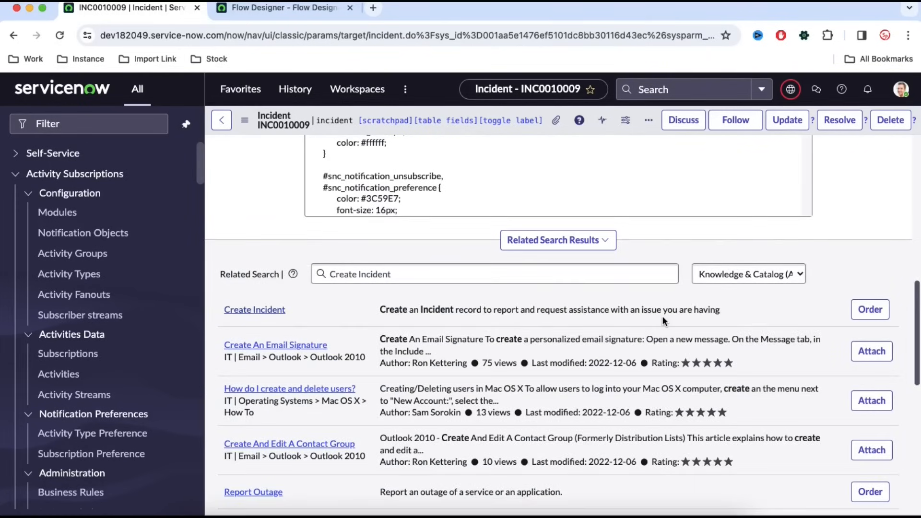
scroll(662, 317, "down", 9)
scroll(662, 317, "up", 1)
scroll(662, 320, "up", 1)
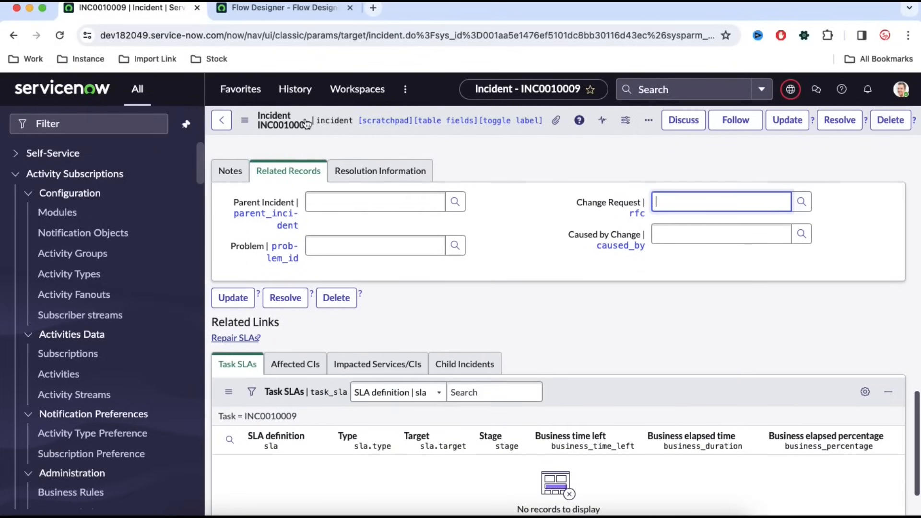
right_click(304, 119)
left_click(320, 134)
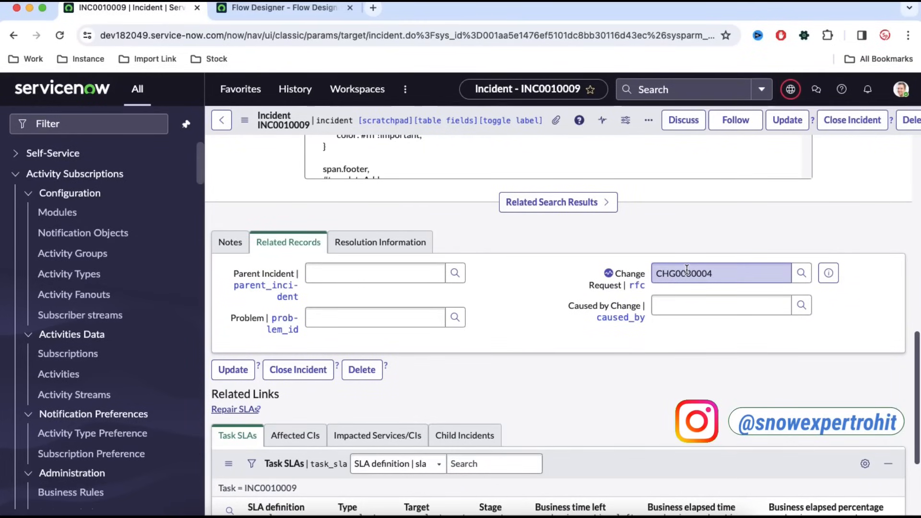
- Preview the change request linked to the incident and open its full record in a separate browser tab
left_click(828, 273)
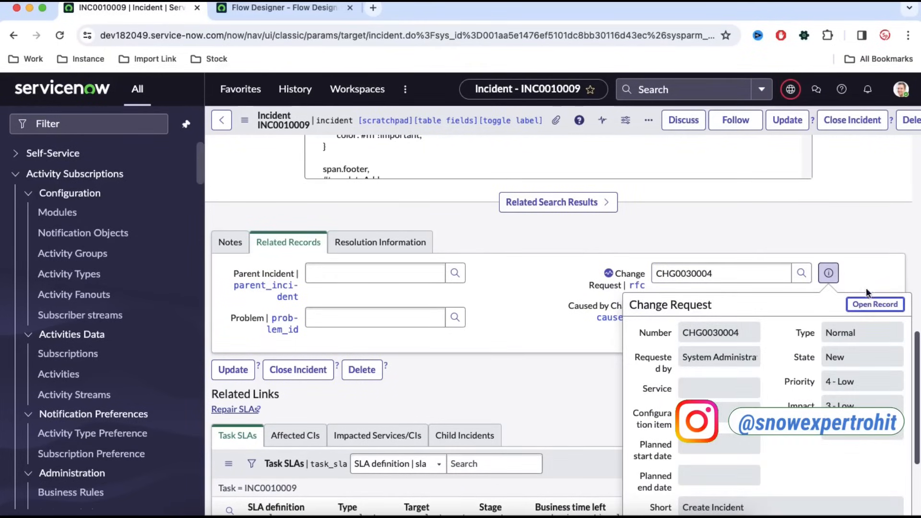
left_click(875, 304)
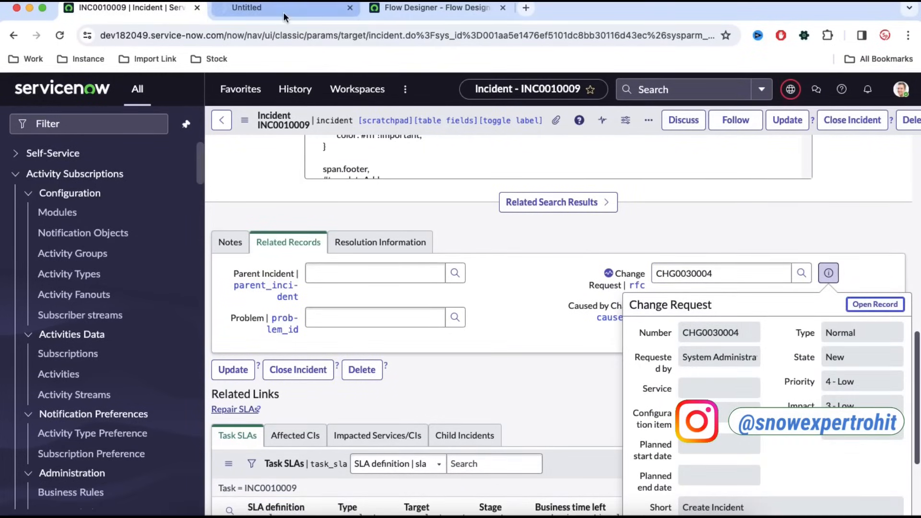
left_click(284, 12)
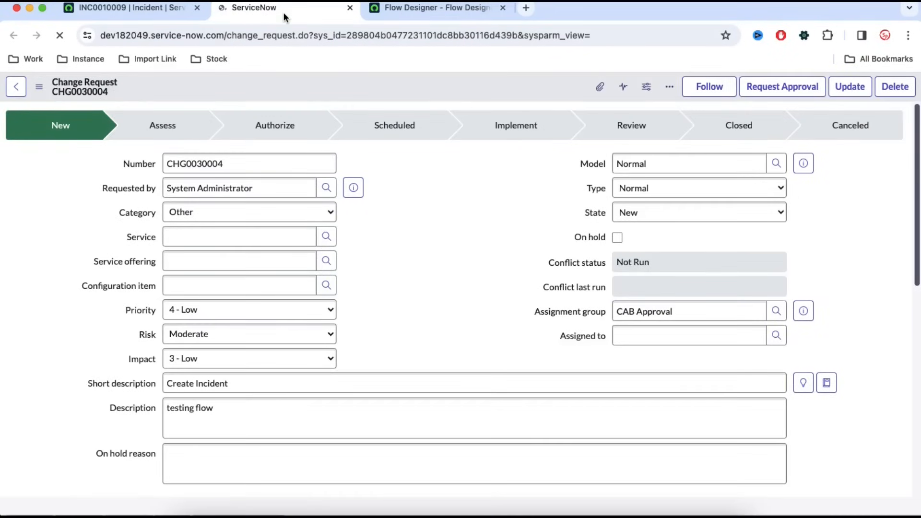
- Check the change request's short description and description against the incident's details, and return to the incident
left_click(251, 383)
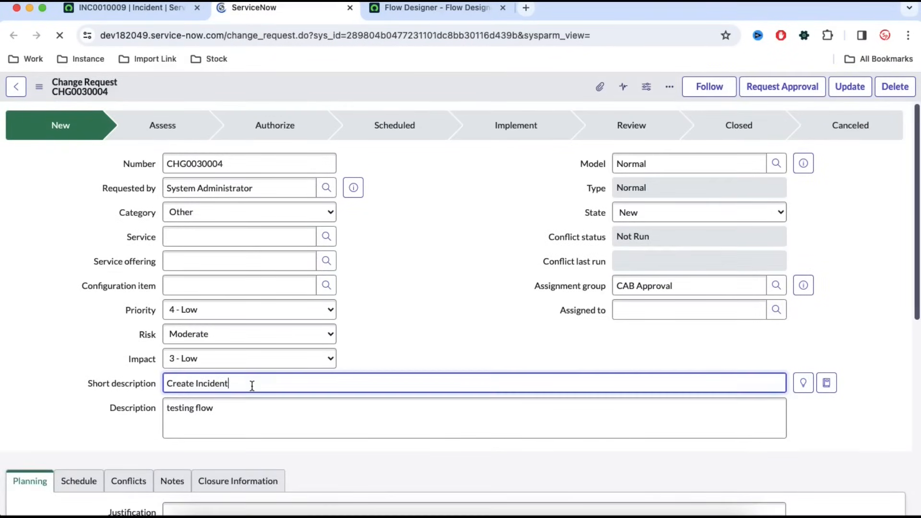
double_click(252, 383)
left_click_drag(232, 426, 152, 428)
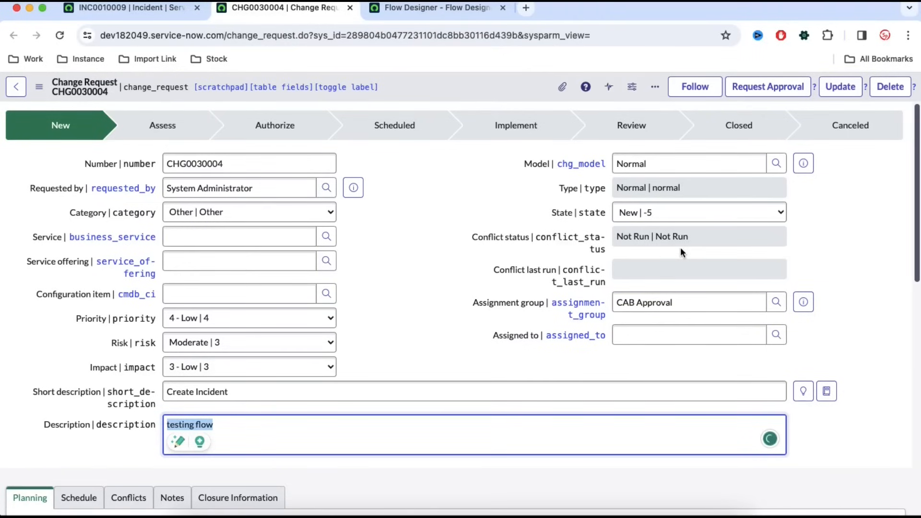
left_click(147, 9)
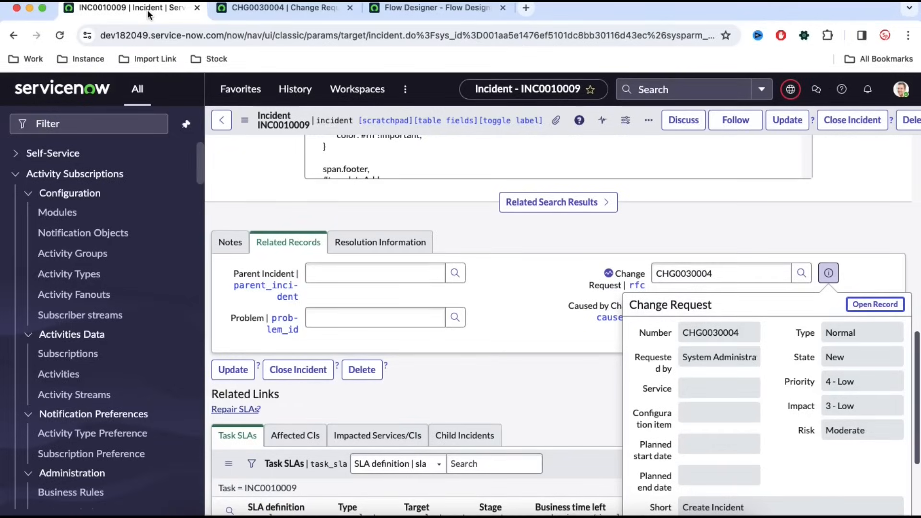
- Open the execution details of the latest Incident resolved by Change run from the Flow Designer executions list
left_click(405, 14)
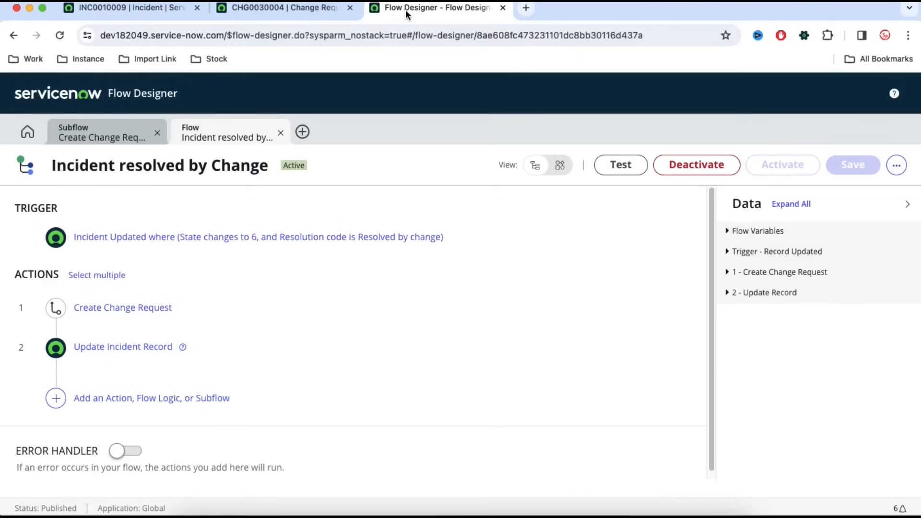
left_click(27, 132)
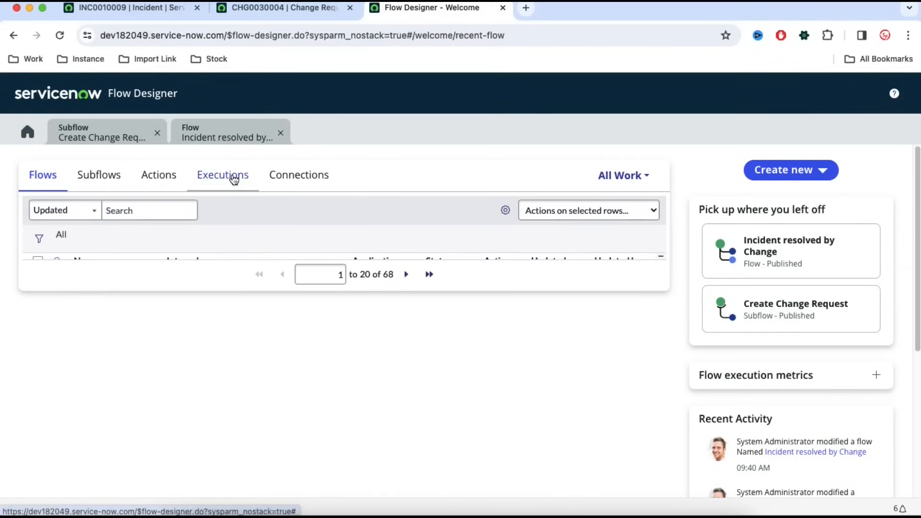
left_click(232, 179)
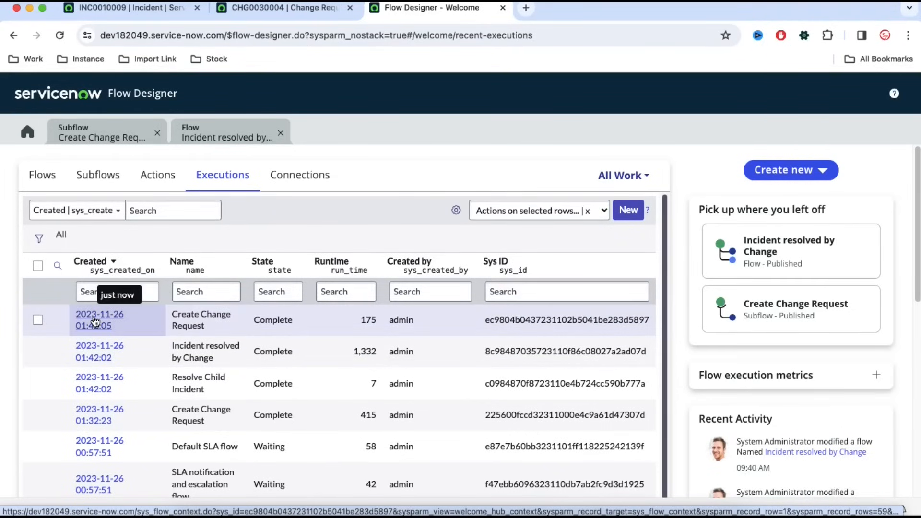
left_click(94, 347)
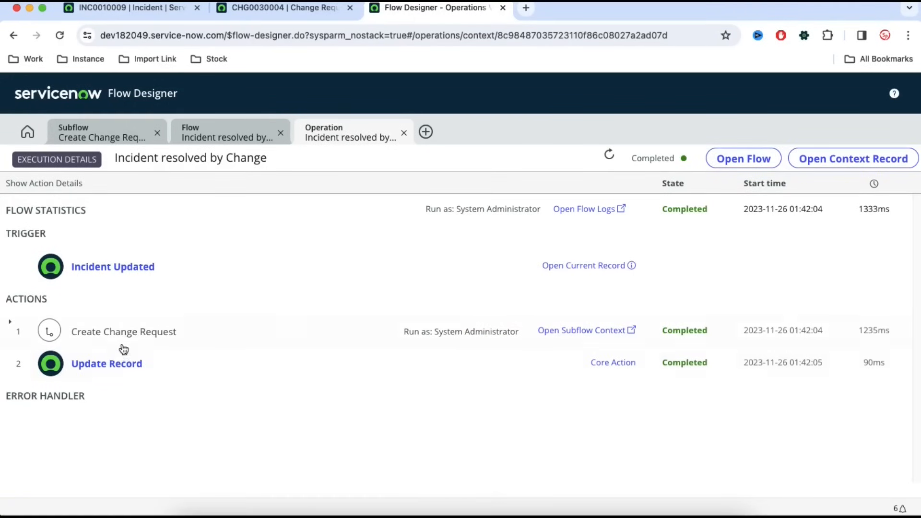
- Expand the Create Change Request action in the execution details and review its subflow inputs and outputs
left_click(127, 338)
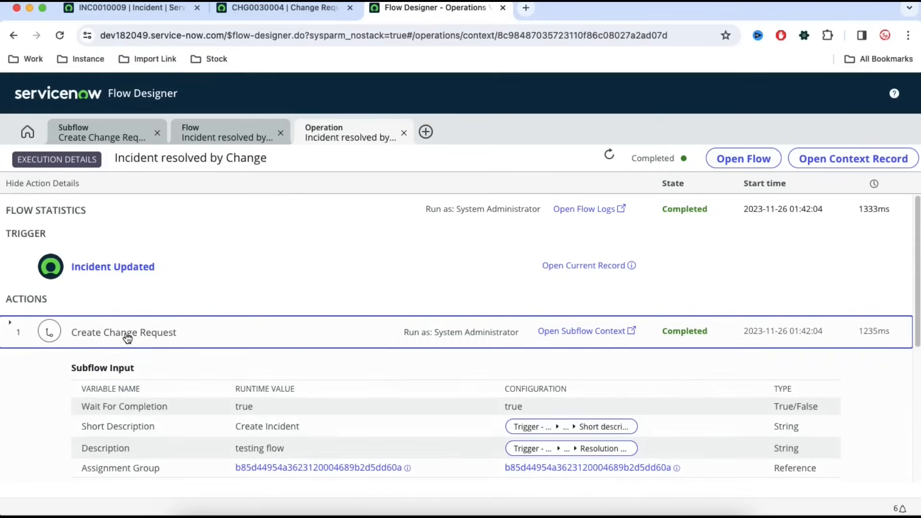
left_click(128, 339)
left_click(128, 330)
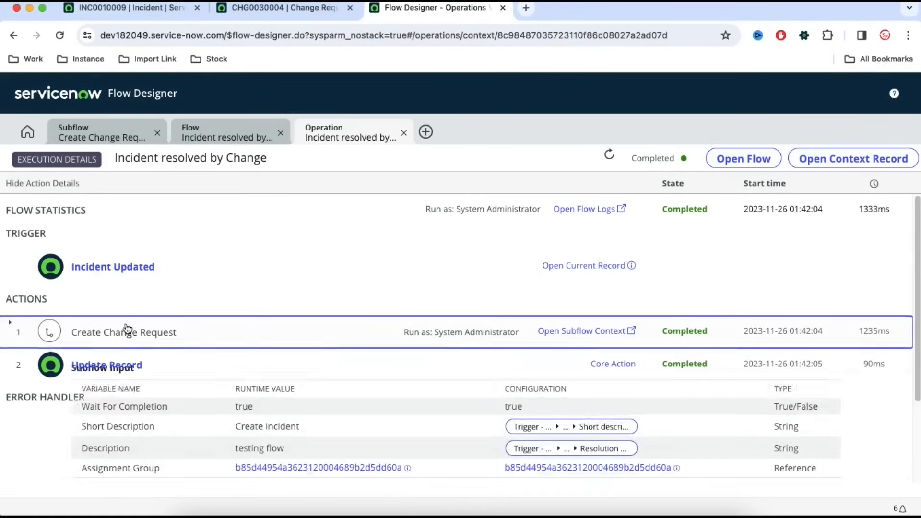
scroll(433, 416, "down", 3)
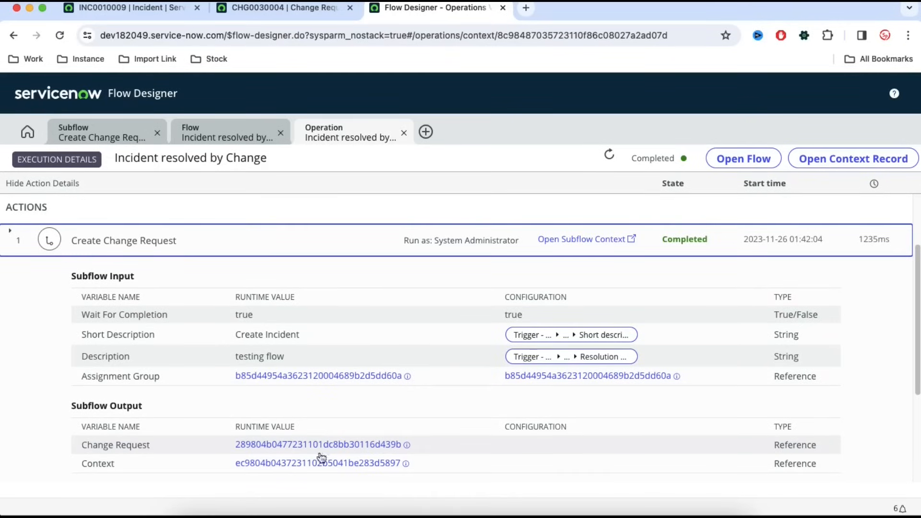
scroll(370, 416, "down", 2)
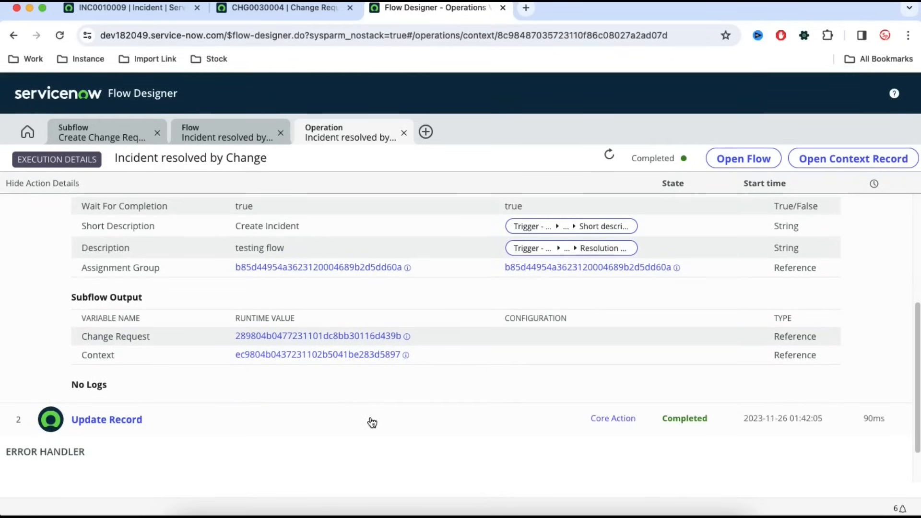
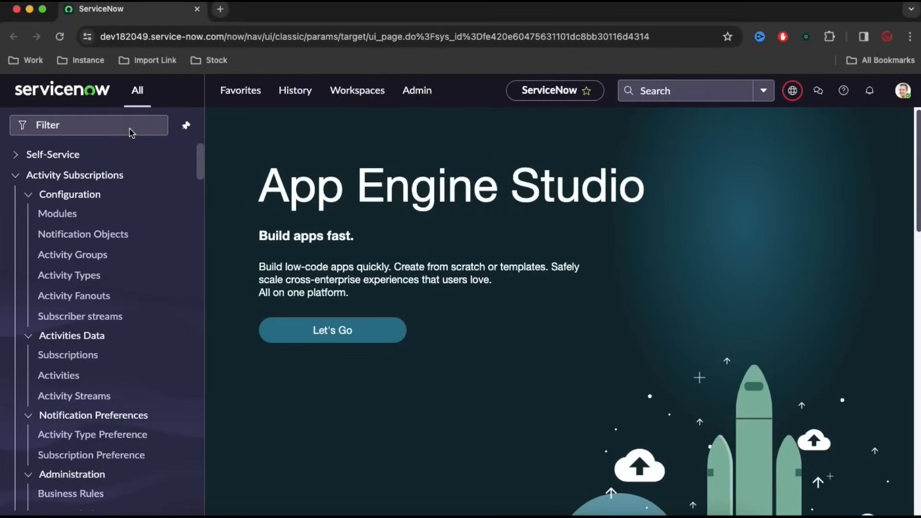
- Find the open problems through the "problem" modules, open the "Flow testing" problem record and view its available form actions
left_click(136, 128)
type("pro")
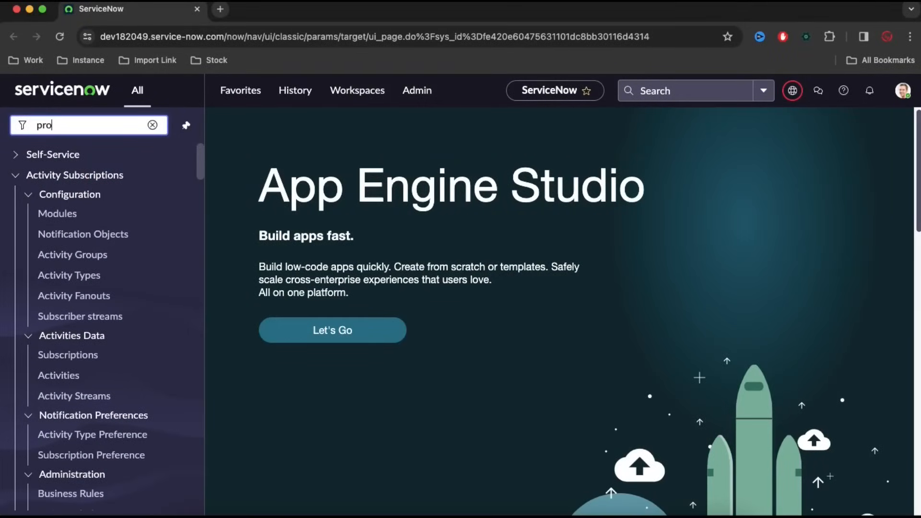
type("blem")
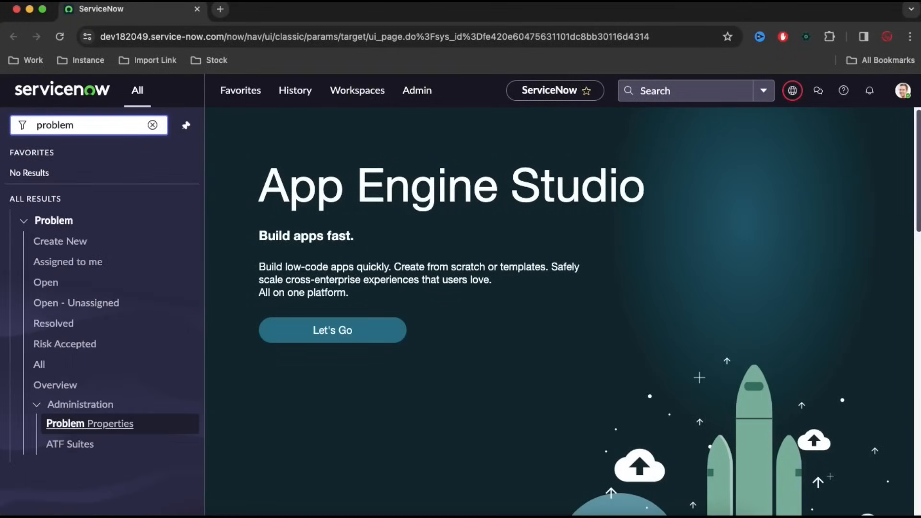
left_click(74, 284)
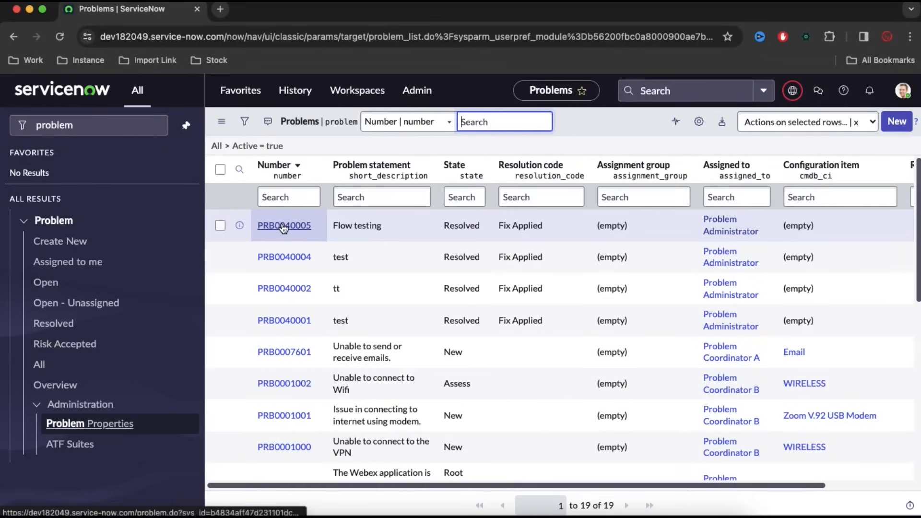
left_click(284, 225)
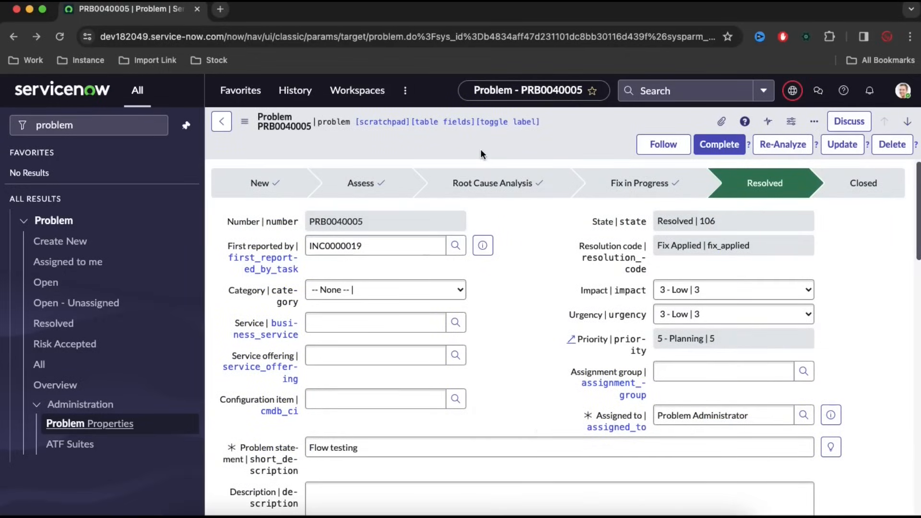
right_click(481, 152)
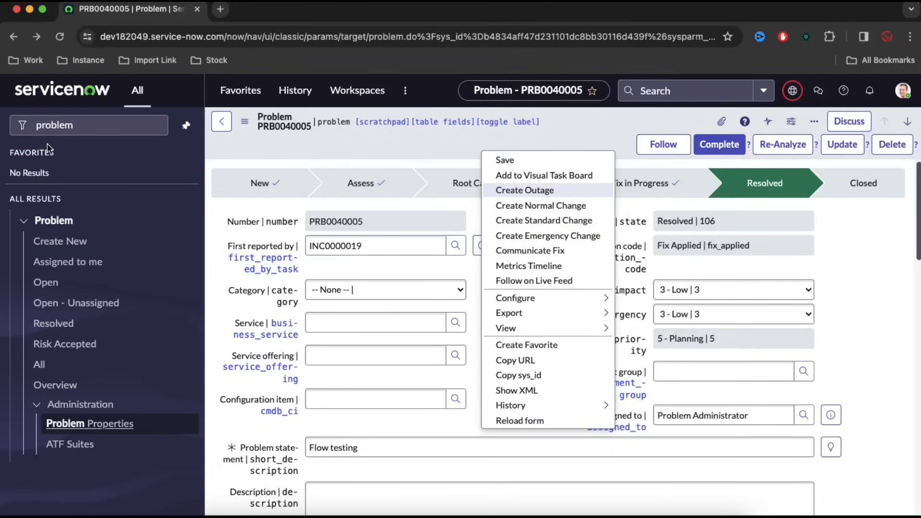
- Find System UI's UI Actions module with "ui ac" and open its list in a separate browser tab
left_click(94, 127)
key("super+a")
type("ui ac")
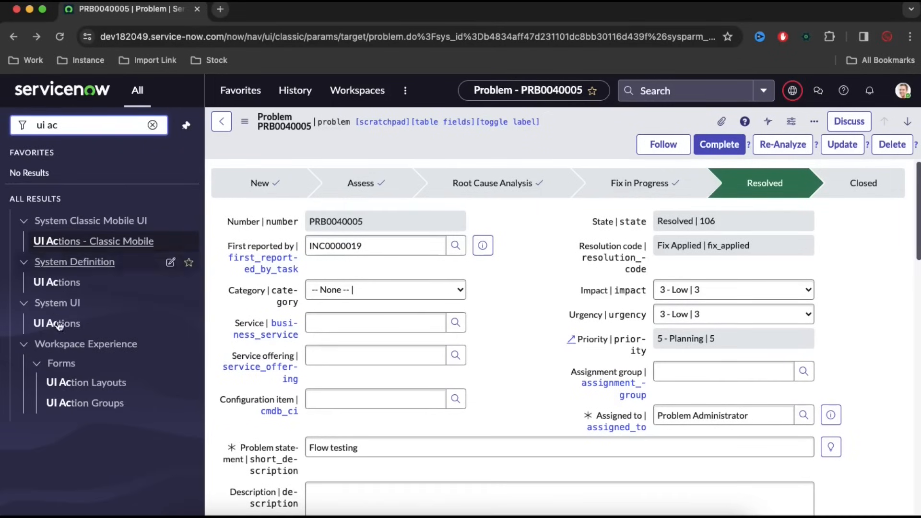
left_click(74, 330)
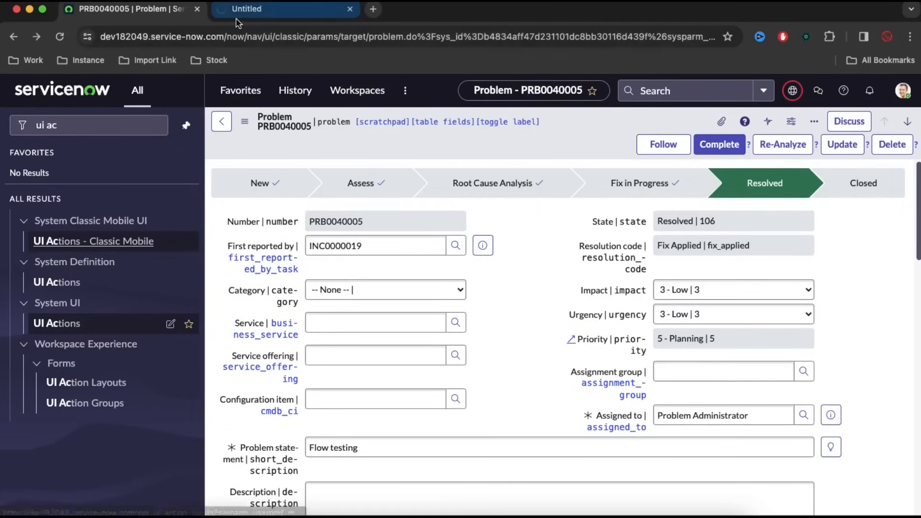
left_click(249, 9)
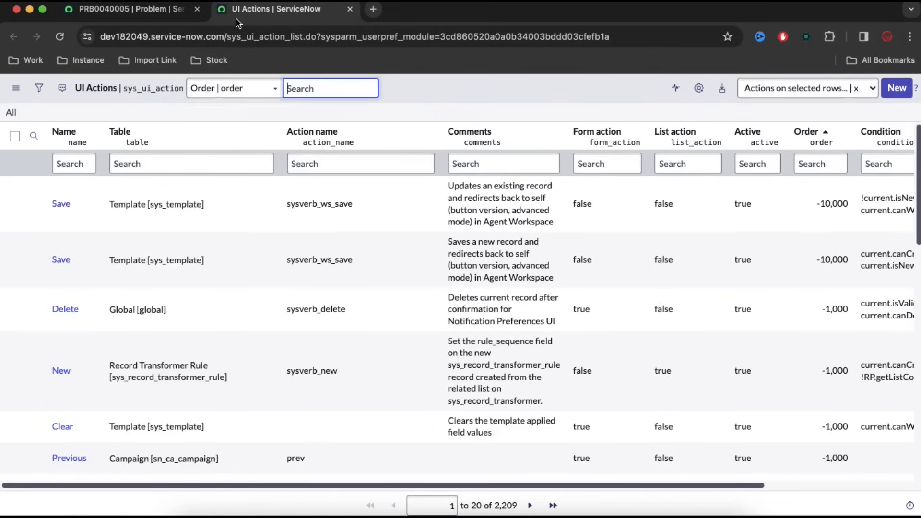
- Filter the UI Actions list to table "problem" and name "create"
left_click(343, 169)
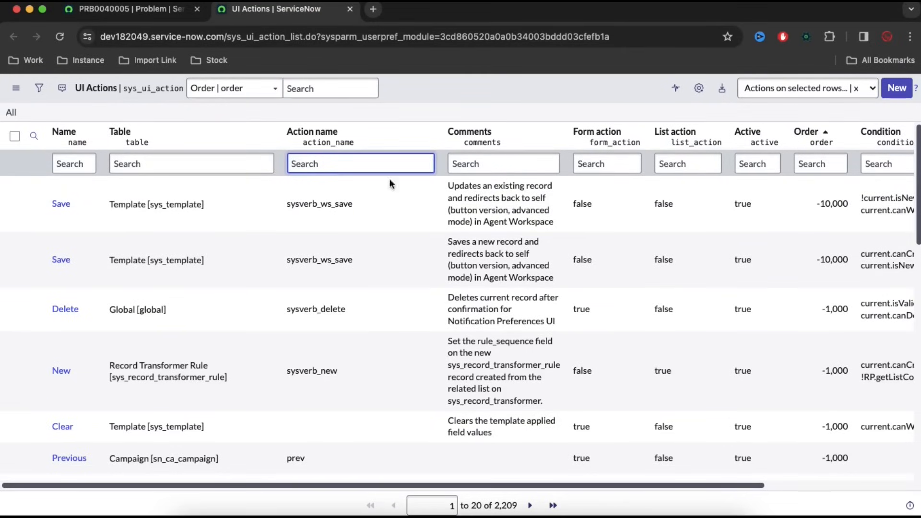
left_click(222, 161)
type("pr")
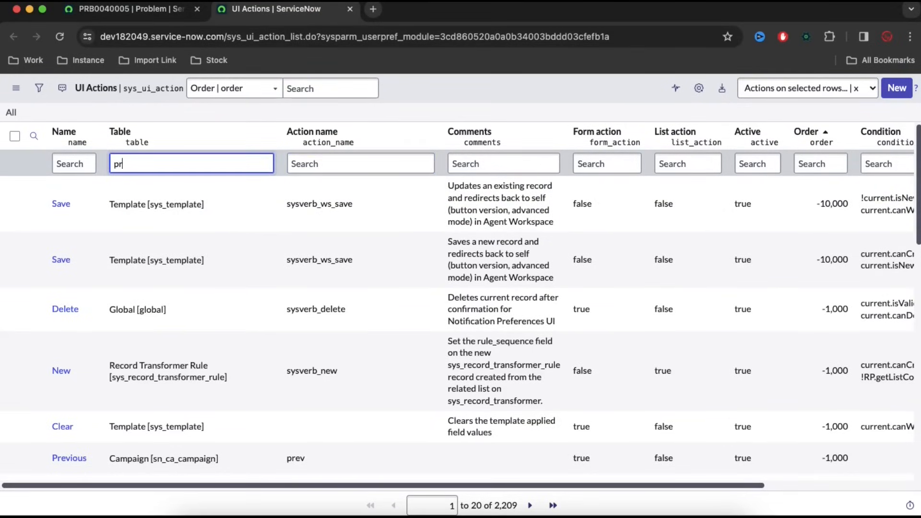
type("oblem")
left_click(68, 163)
type("creat")
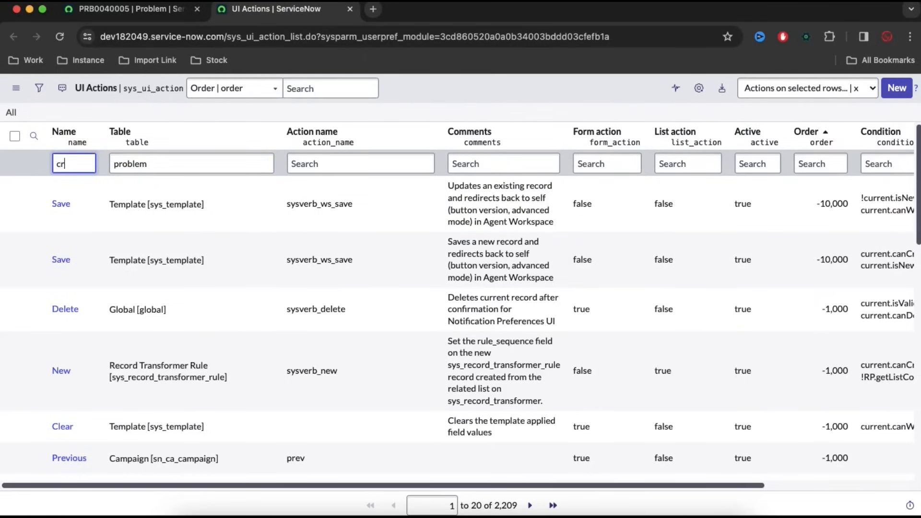
type("e")
key("Return")
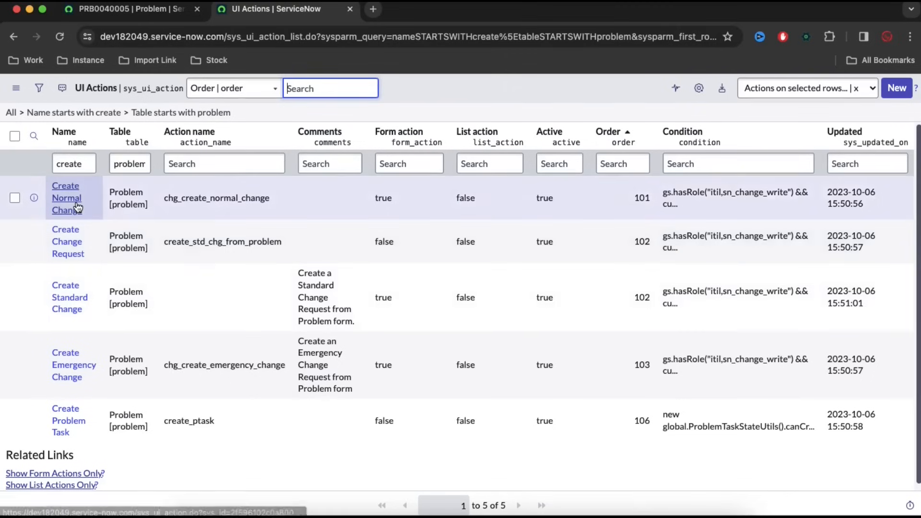
- Open the Create Normal Change UI action for the Problem table and examine its condition and script
left_click(76, 206)
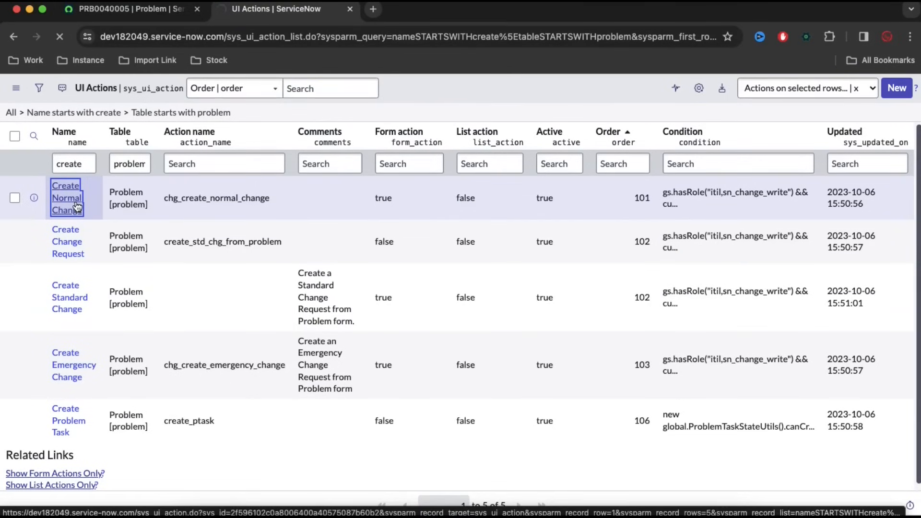
scroll(79, 220, "down", 4)
scroll(79, 220, "down", 3)
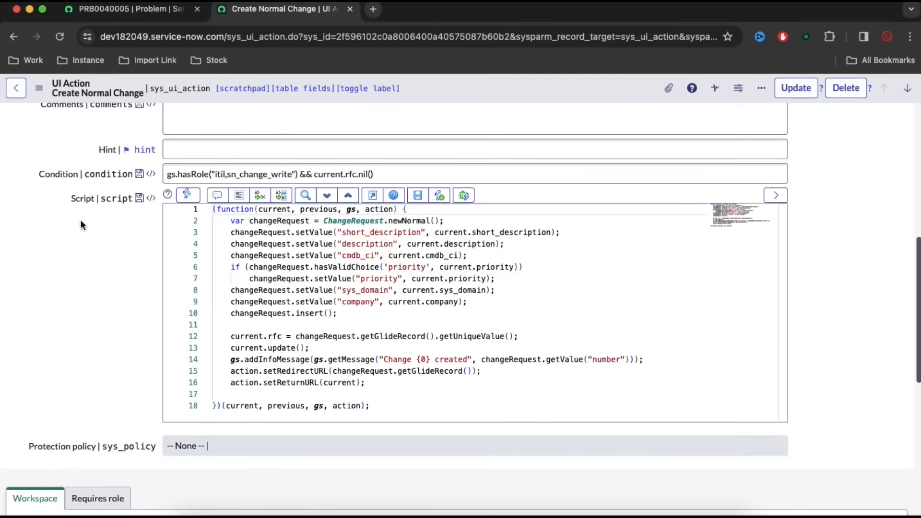
scroll(355, 314, "down", 2)
scroll(355, 314, "up", 2)
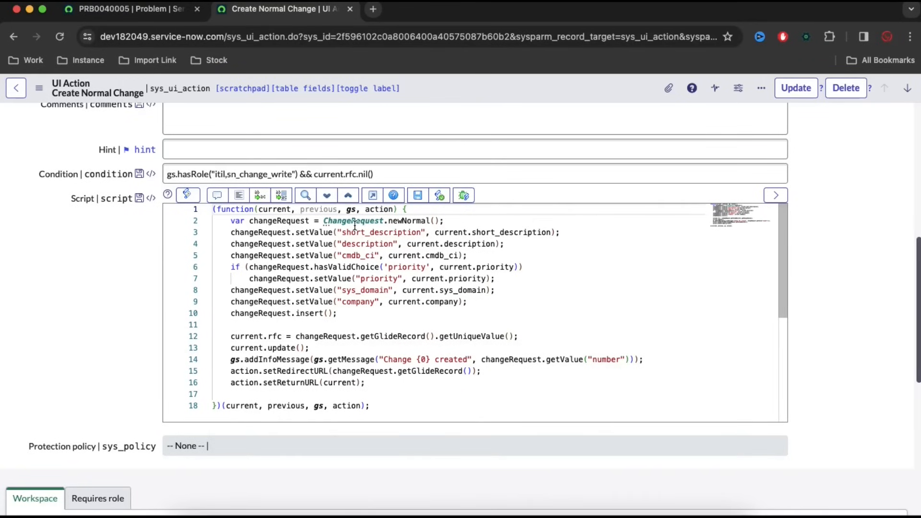
- Return to the problem record, launch Flow Designer from there and open the Create Change Request subflow
left_click(164, 16)
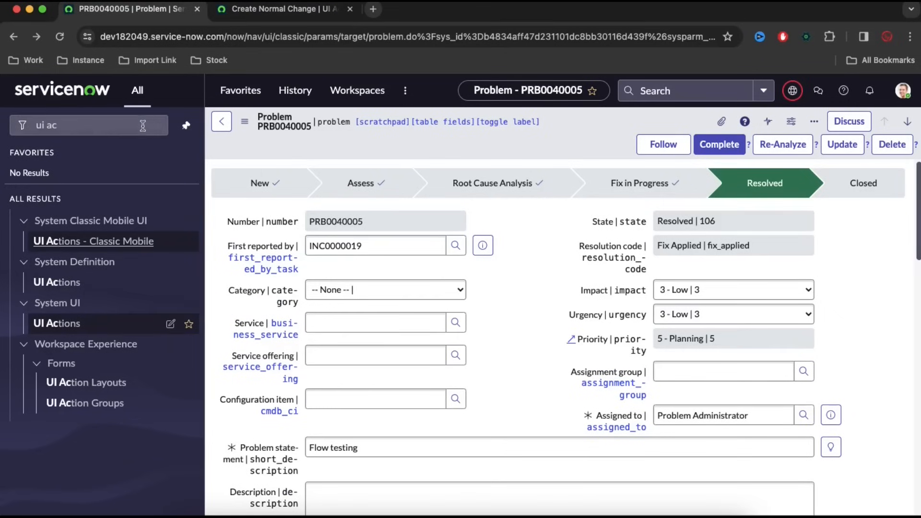
left_click_drag(141, 126, 35, 125)
type("flow de")
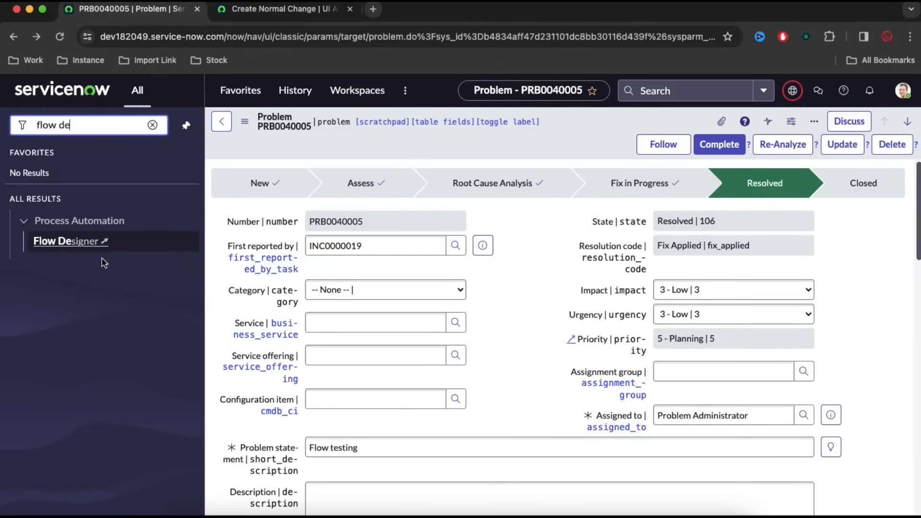
left_click(102, 244)
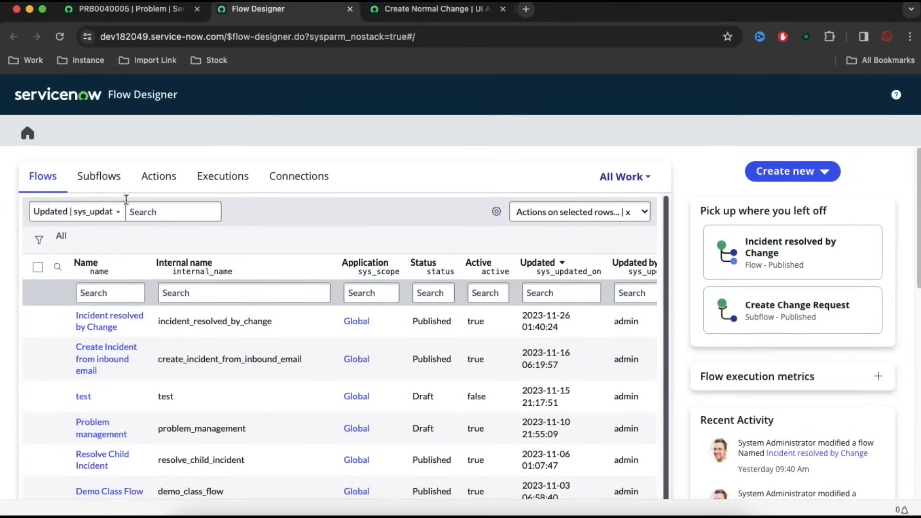
left_click(95, 177)
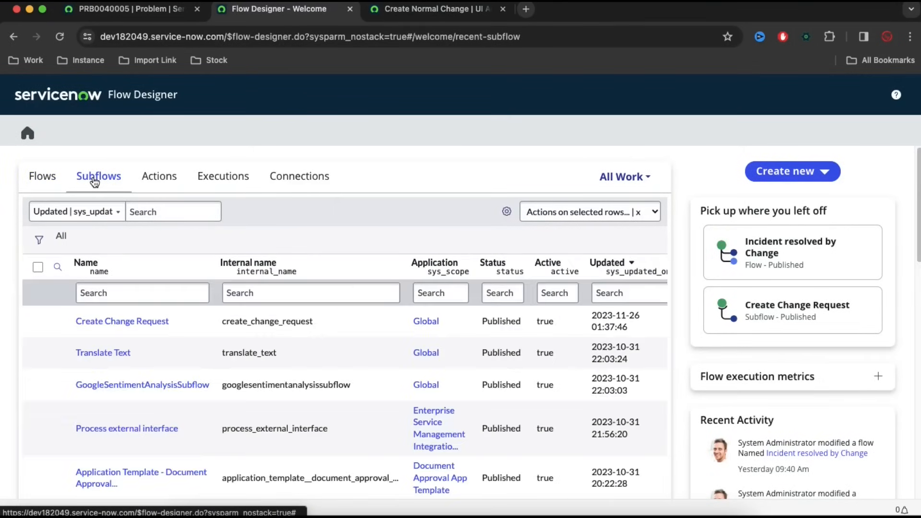
left_click(116, 326)
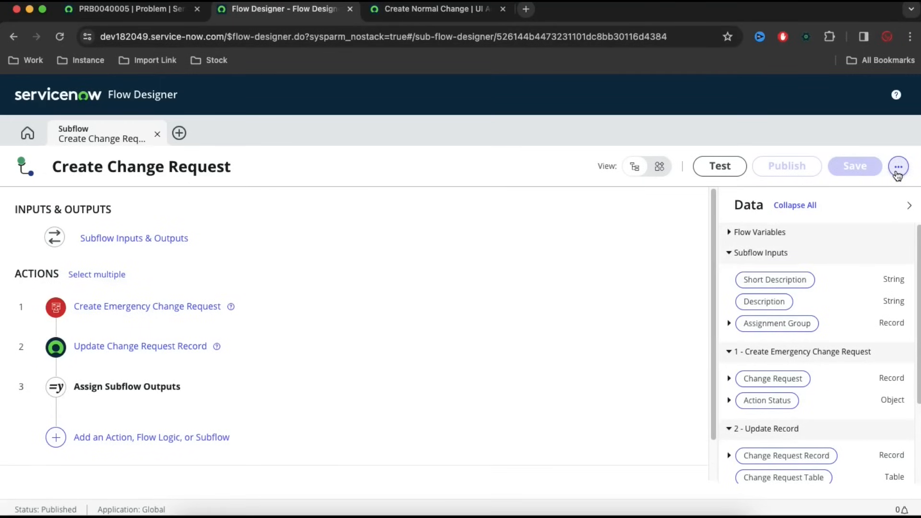
- Create a code snippet for executing the Create Change Request subflow
left_click(897, 173)
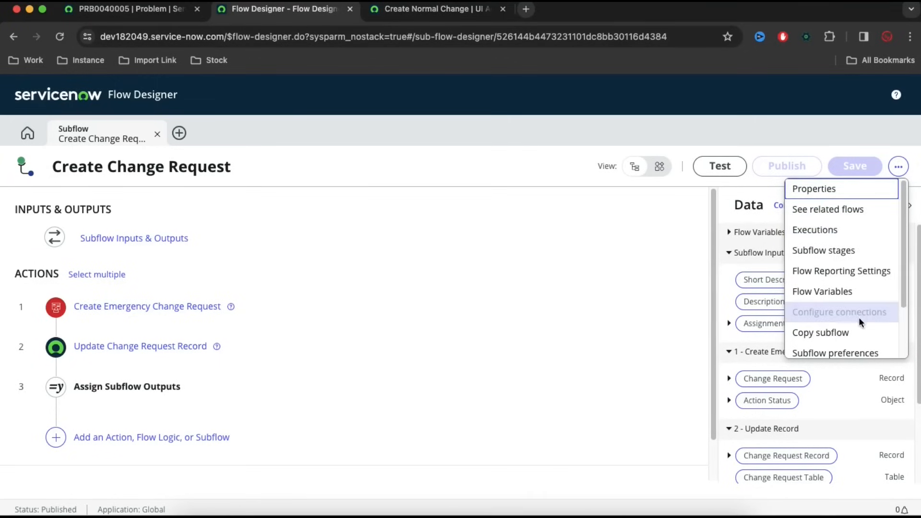
scroll(858, 318, "down", 3)
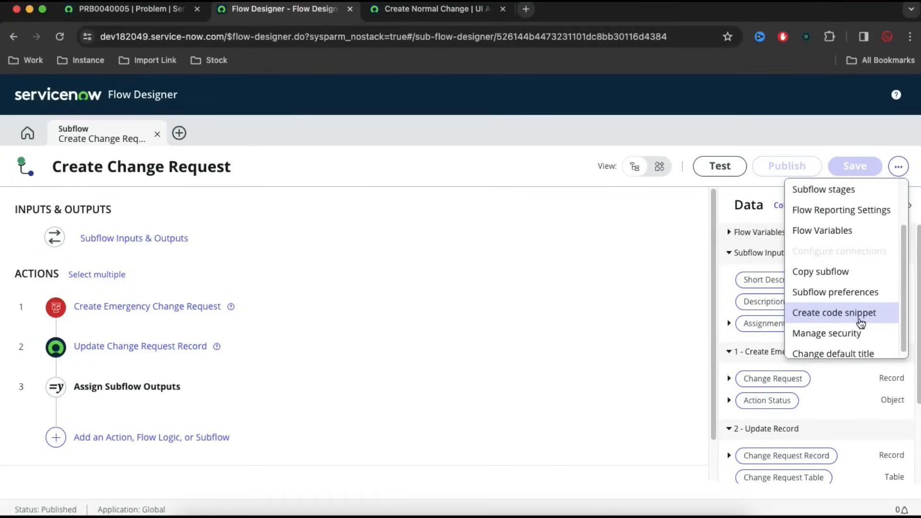
left_click(821, 316)
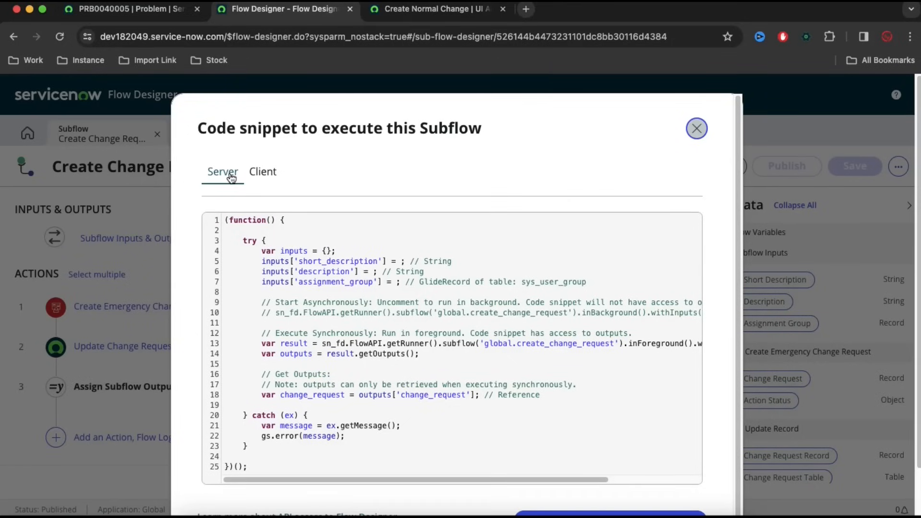
- Compare the server and client versions of the subflow's code snippet, ending on the client version
left_click(281, 172)
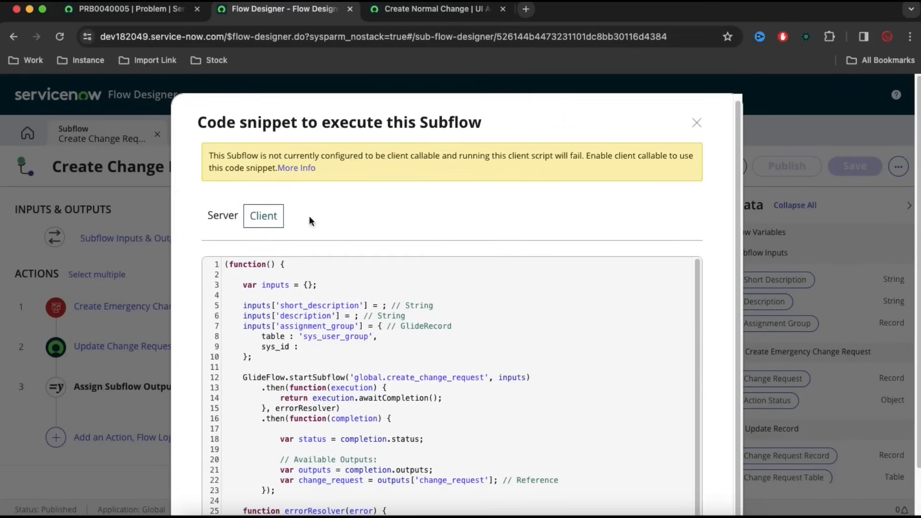
left_click(229, 214)
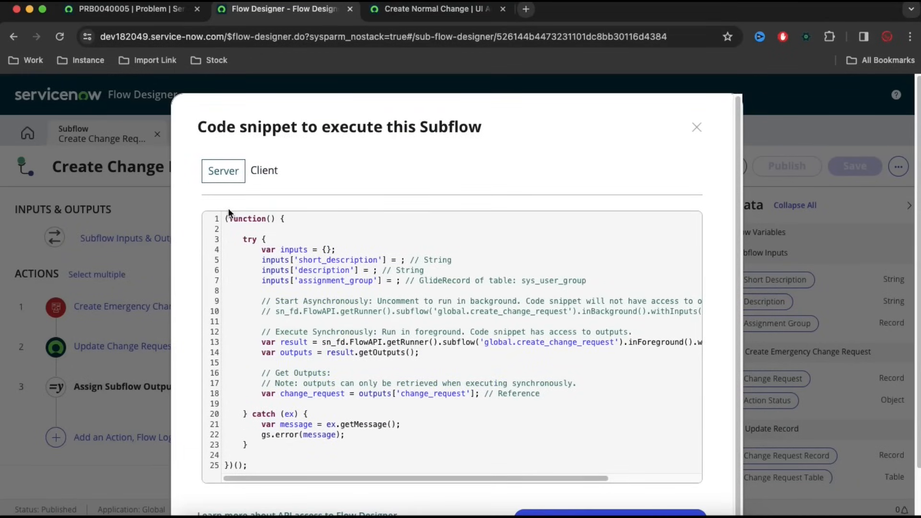
left_click(264, 172)
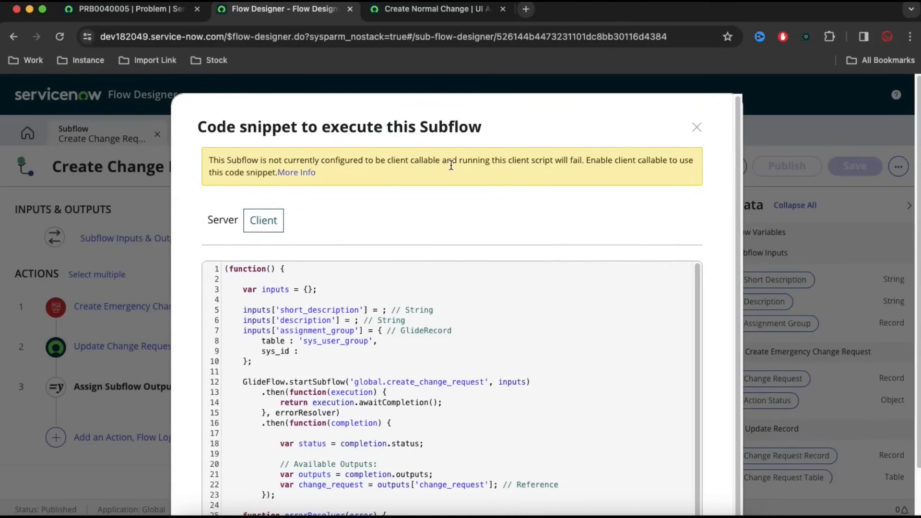
- Switch the subflow's code snippet to the server version, review the subflow call and copy the snippet to the clipboard
left_click(225, 220)
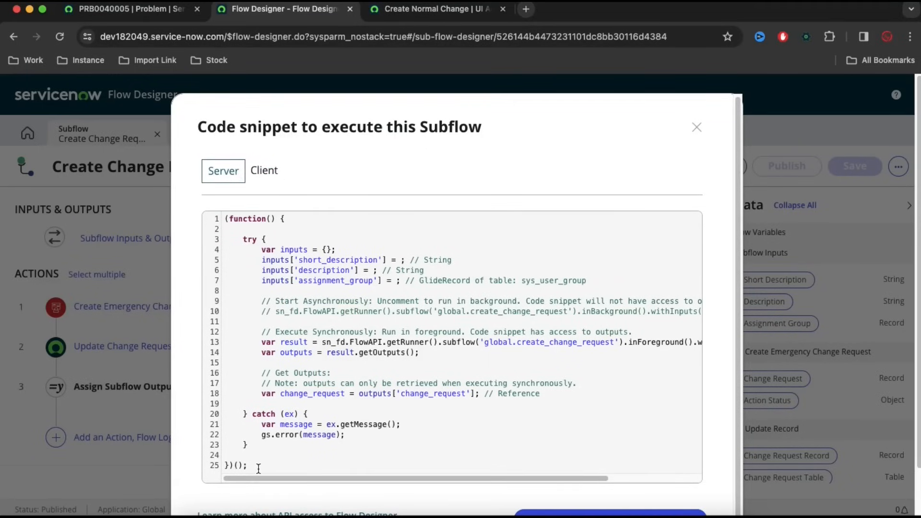
left_click_drag(258, 469, 230, 241)
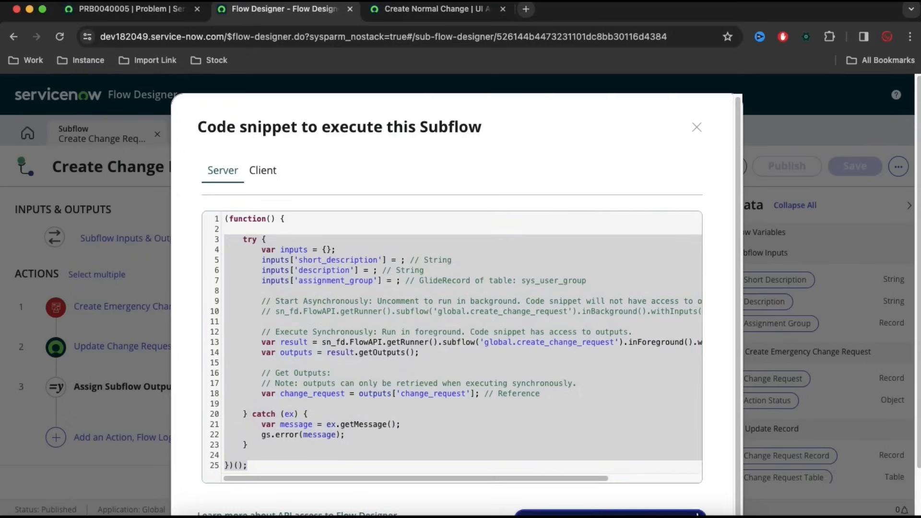
left_click(697, 515)
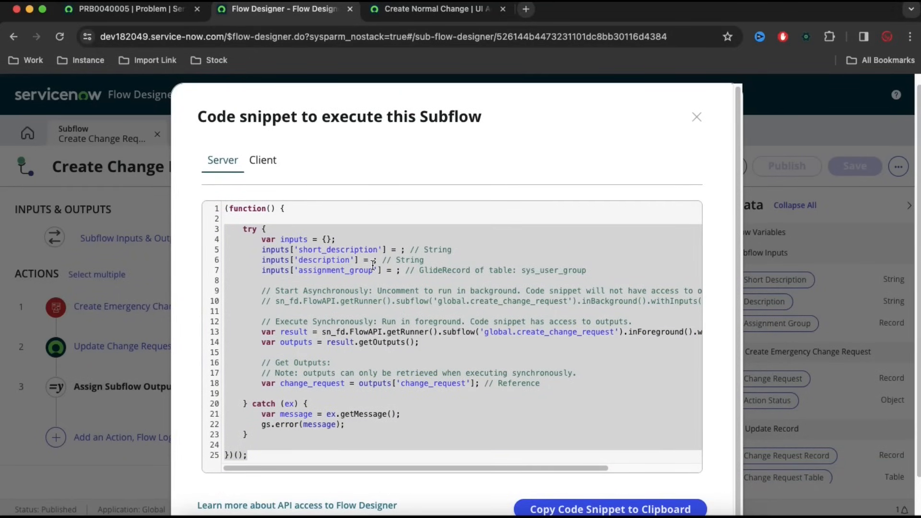
left_click(301, 238)
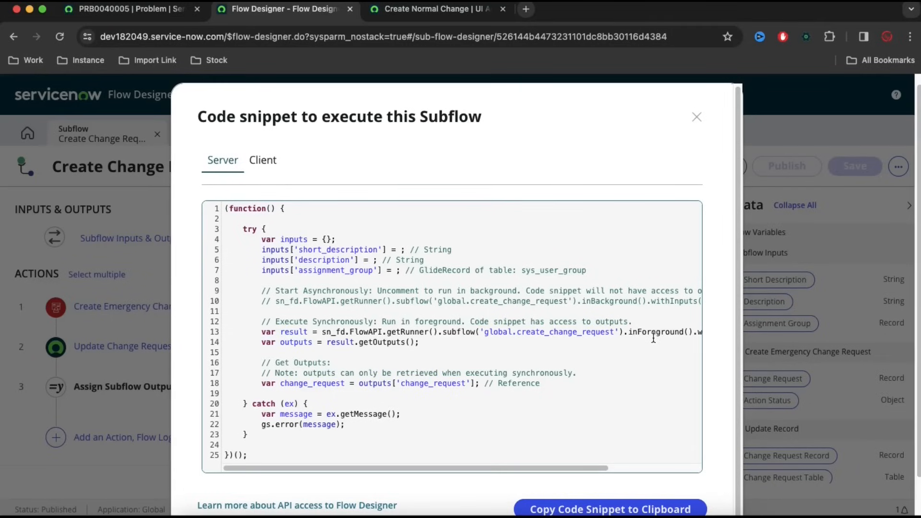
double_click(582, 334)
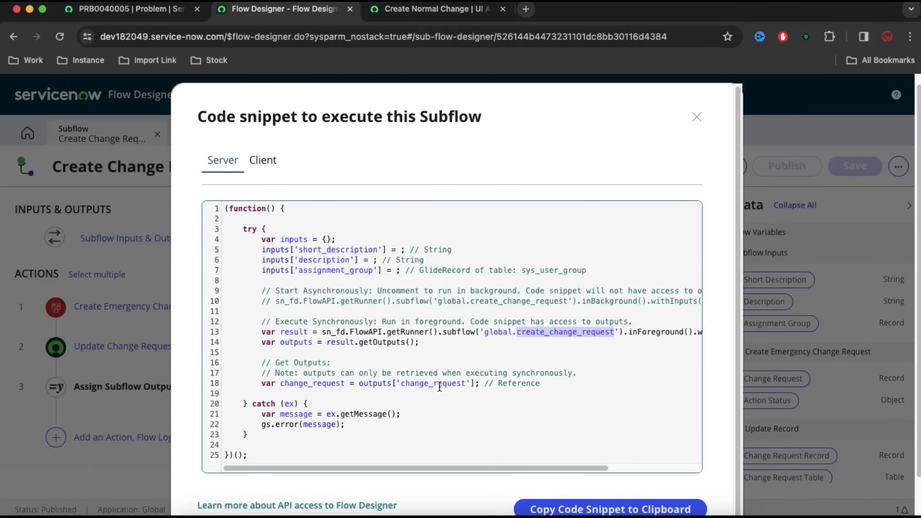
left_click(519, 509)
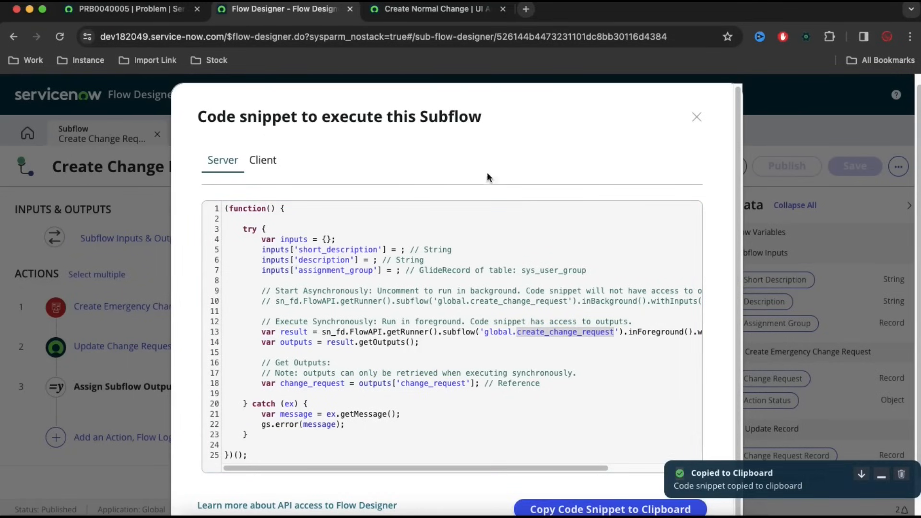
- From the problem record's navigator, find UI Actions under System UI, open the list in a separate tab and start a new record
left_click(138, 10)
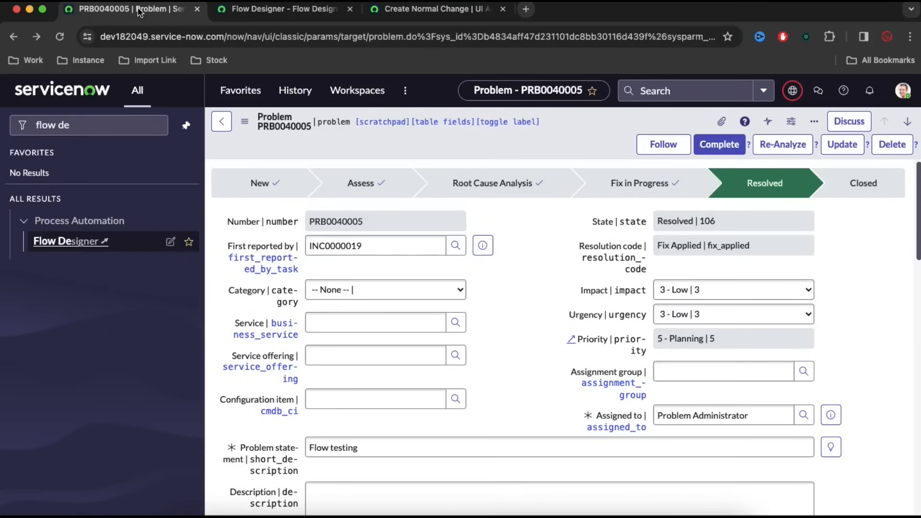
left_click_drag(114, 123, 9, 124)
type("ui act")
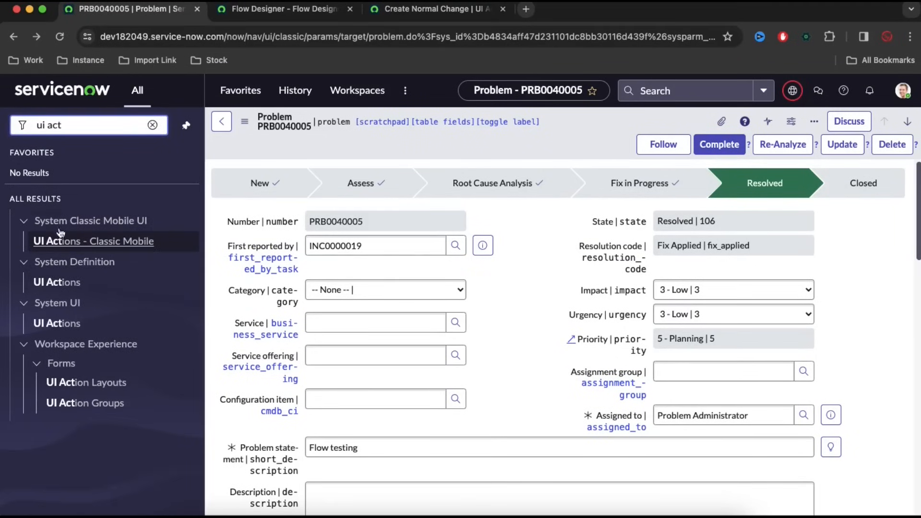
left_click(61, 323, "super")
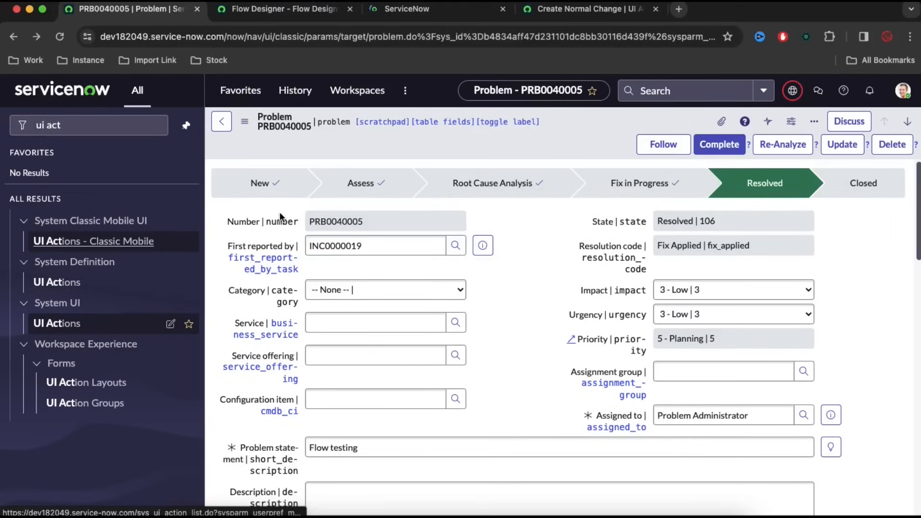
left_click(418, 9)
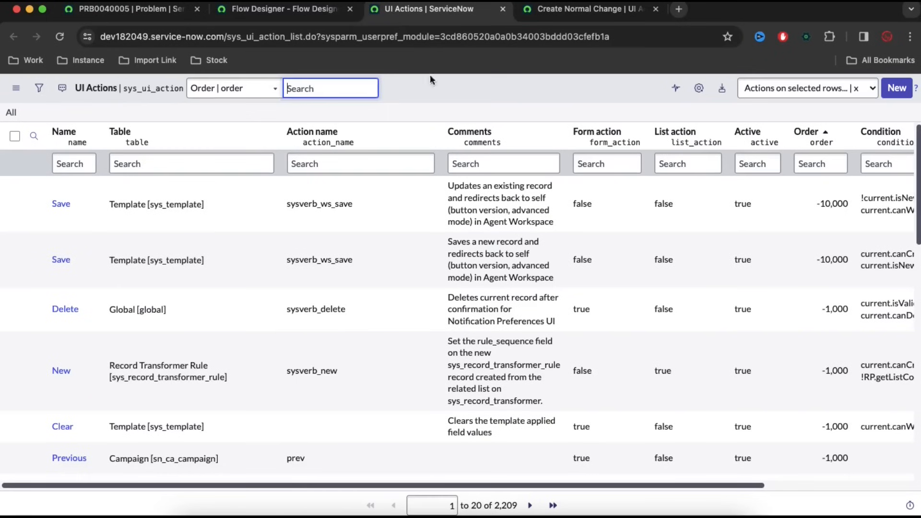
left_click(896, 87)
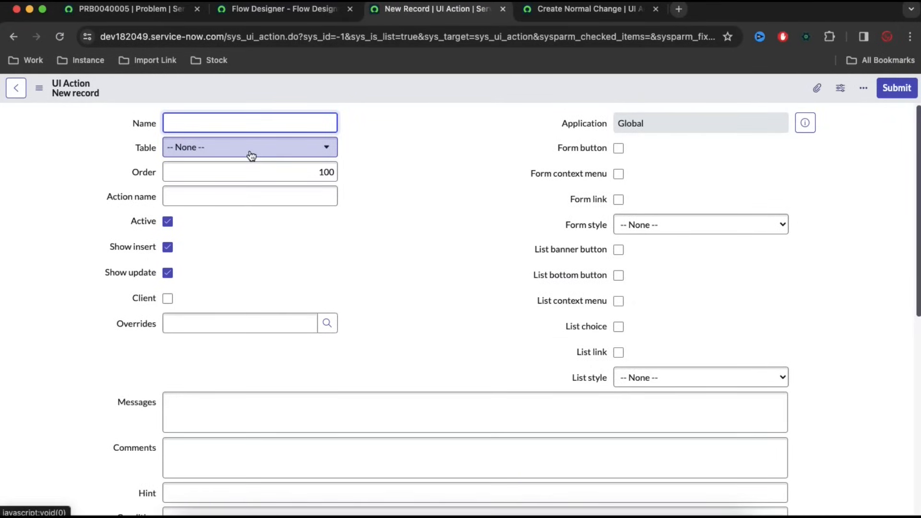
- Set the new UI action's table to Problem [problem], name it Create Change Request and enable it as a form button
left_click(251, 155)
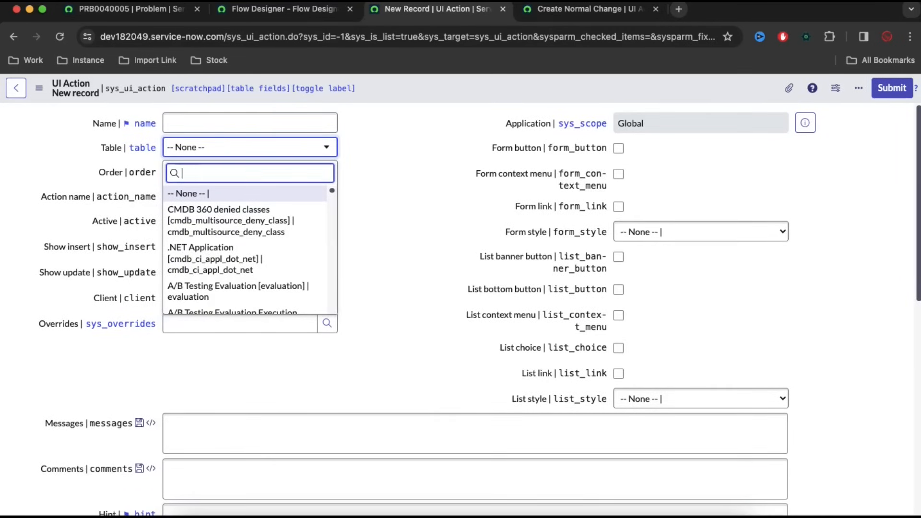
type("problem")
scroll(214, 289, "down", 1)
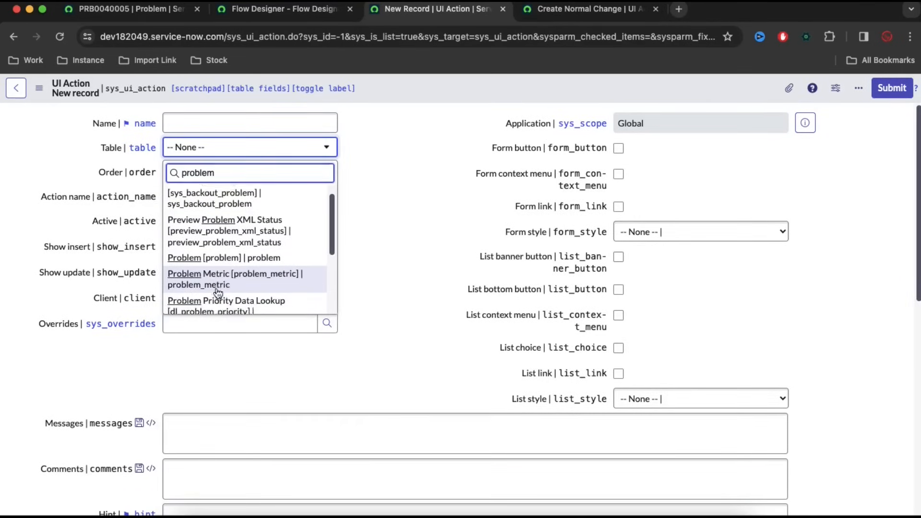
left_click(233, 255)
left_click(223, 122)
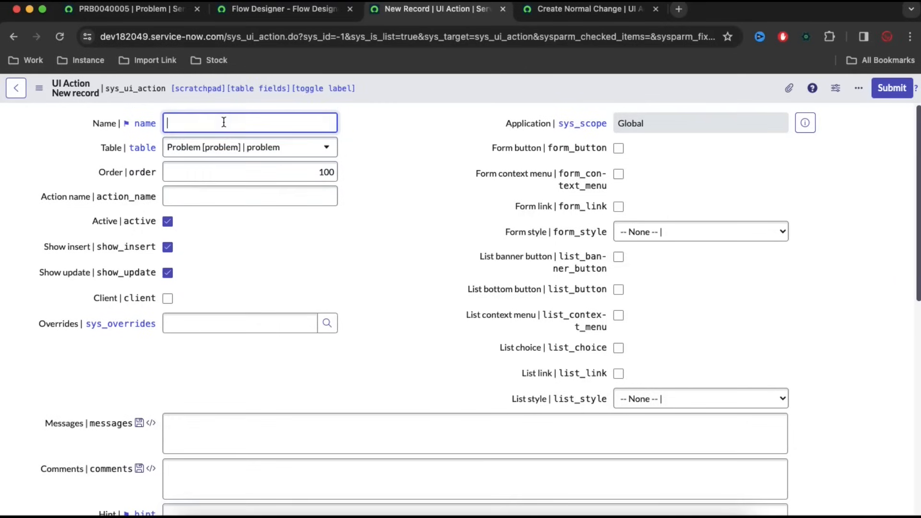
type("Create Change Request")
left_click(617, 148)
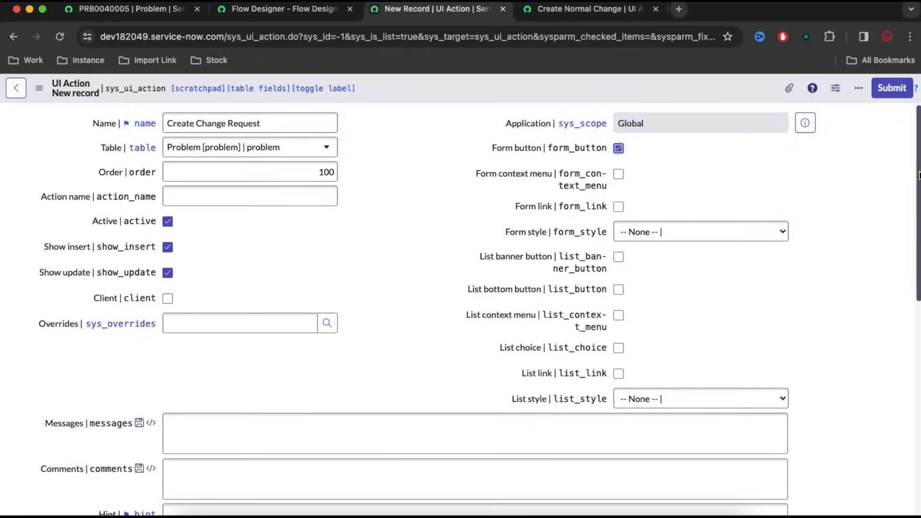
- Paste the copied server snippet into the UI action's script and review its inputs and subflow call
left_click_drag(912, 189, 912, 319)
left_click(233, 336)
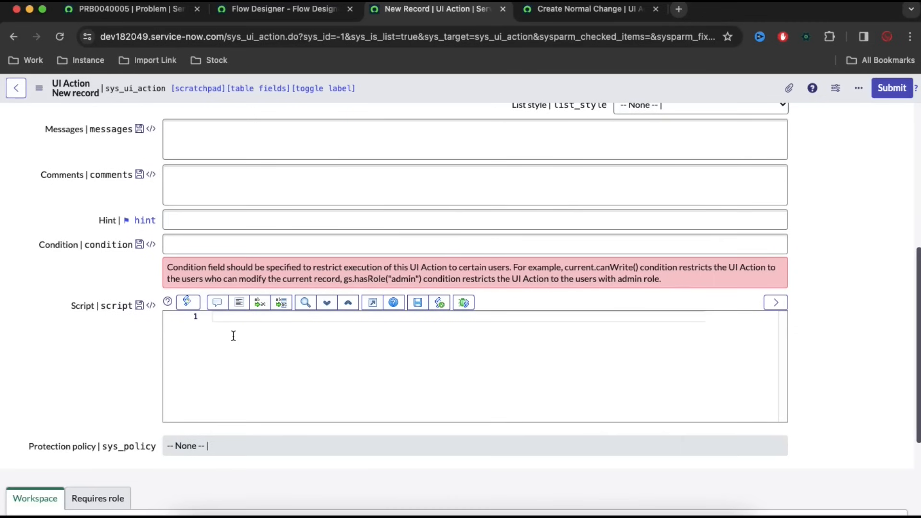
key("super+v")
scroll(346, 352, "up", 5)
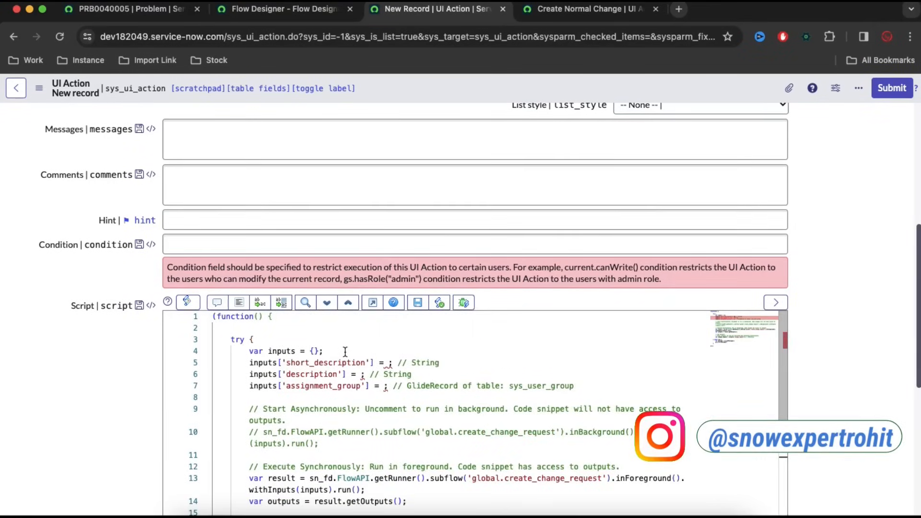
left_click_drag(282, 318, 176, 312)
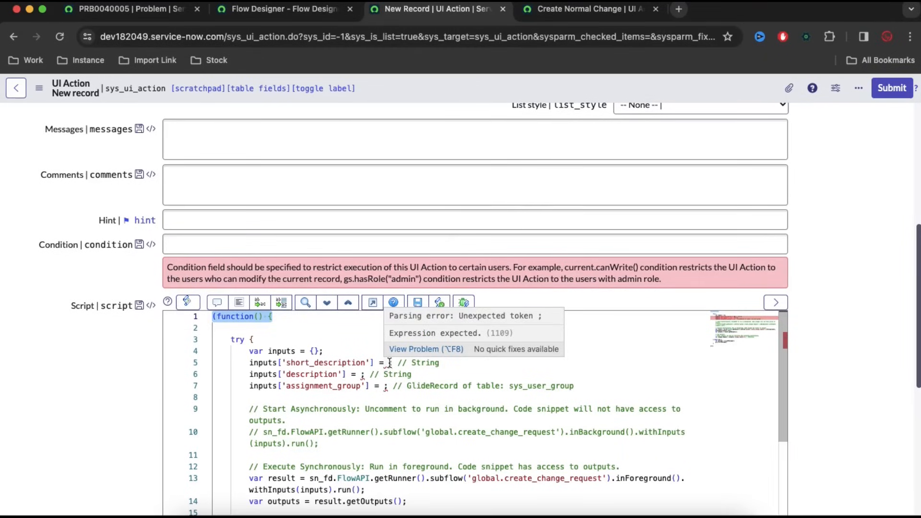
scroll(92, 288, "up", 3)
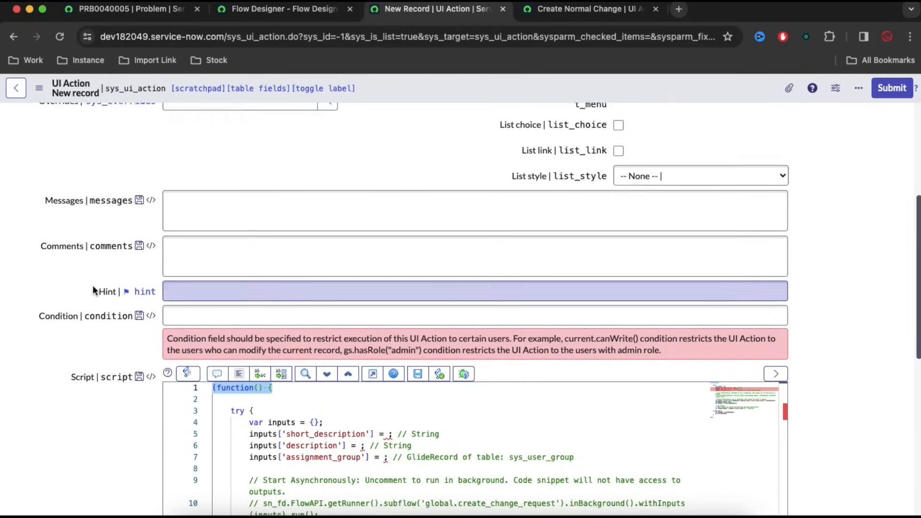
scroll(138, 321, "down", 1)
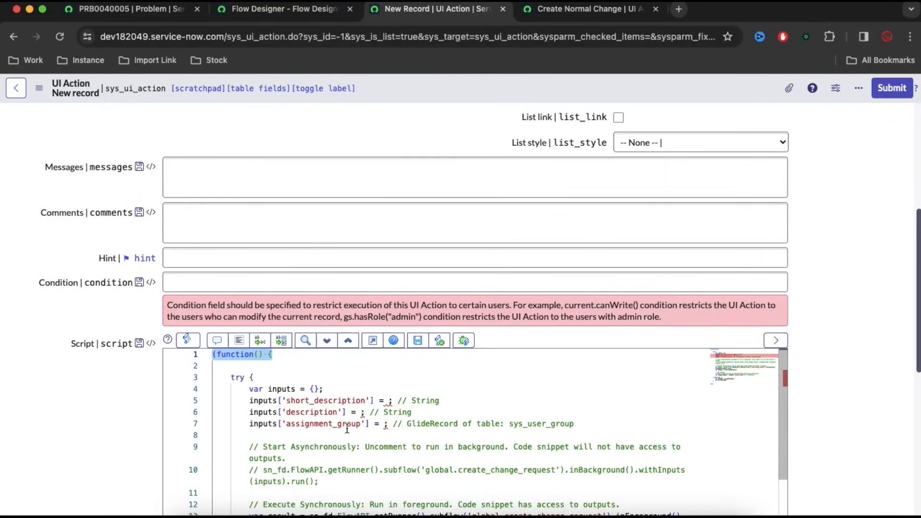
scroll(384, 426, "down", 3)
scroll(385, 427, "up", 3)
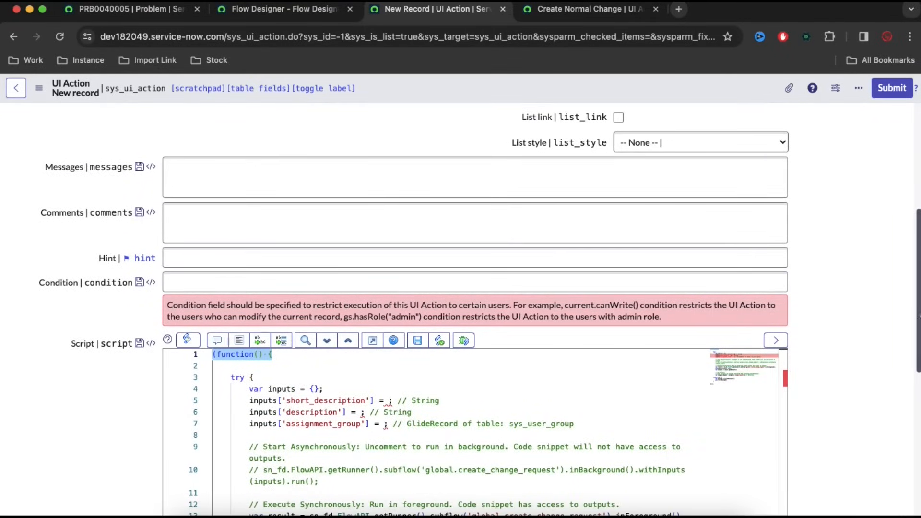
scroll(874, 287, "down", 1)
scroll(873, 291, "down", 4)
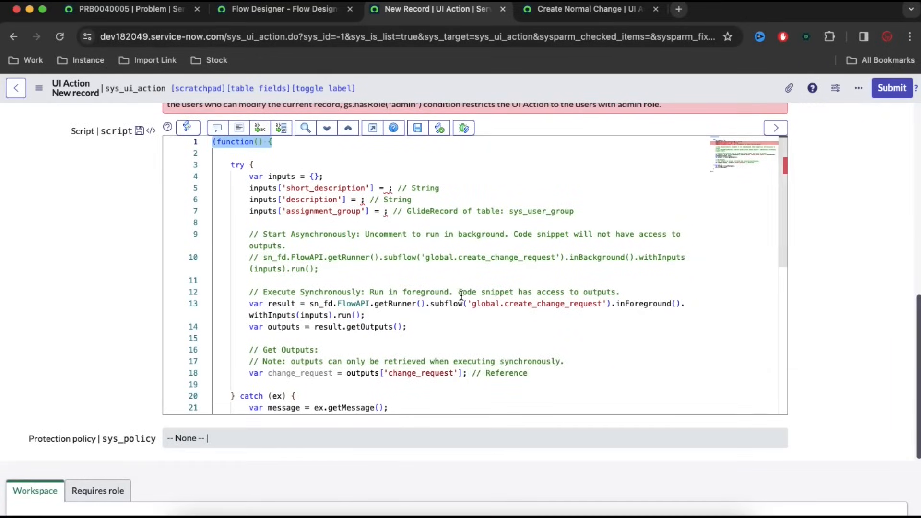
- Check the problem statement's field name on the problem record and assign current.short_description to the script's short_description input
left_click(389, 187)
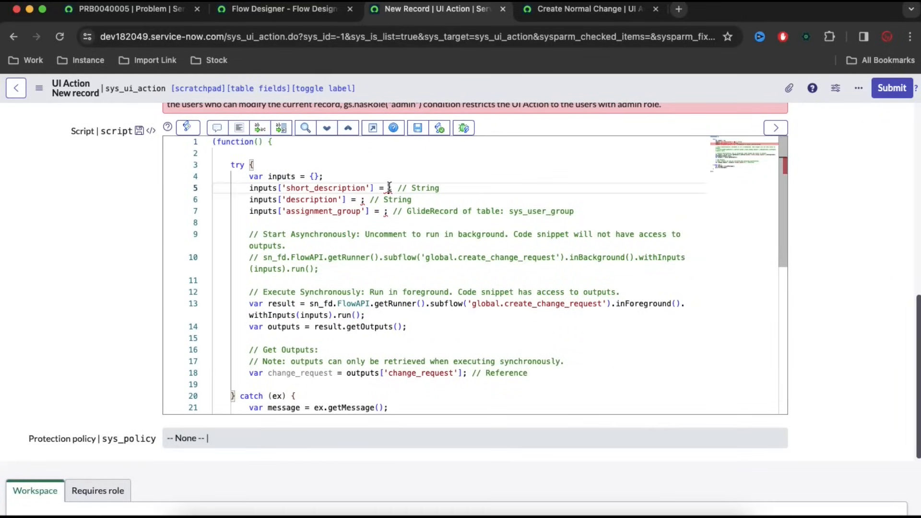
left_click(143, 15)
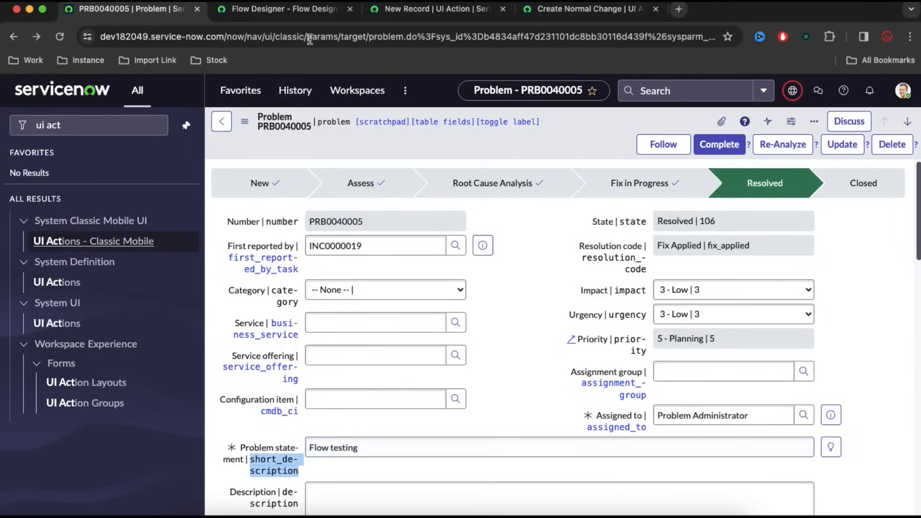
left_click(283, 8)
left_click(444, 12)
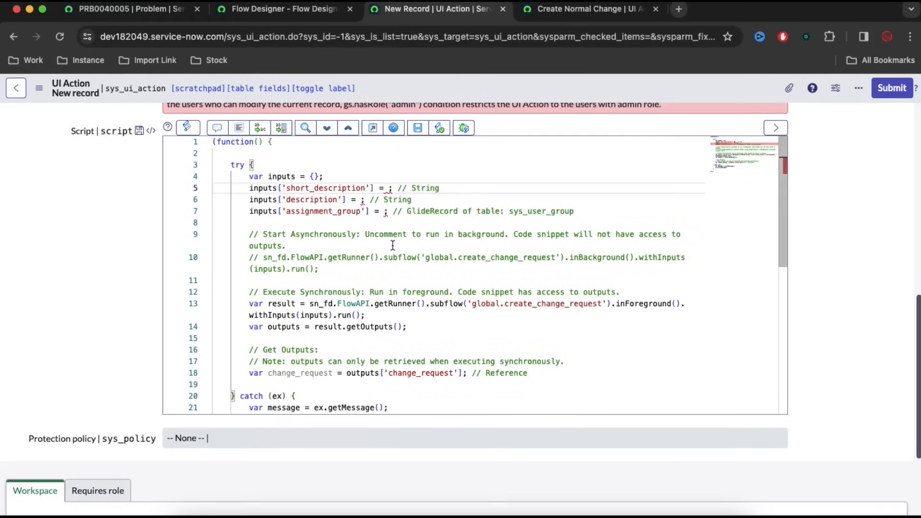
type("cur")
type("rent")
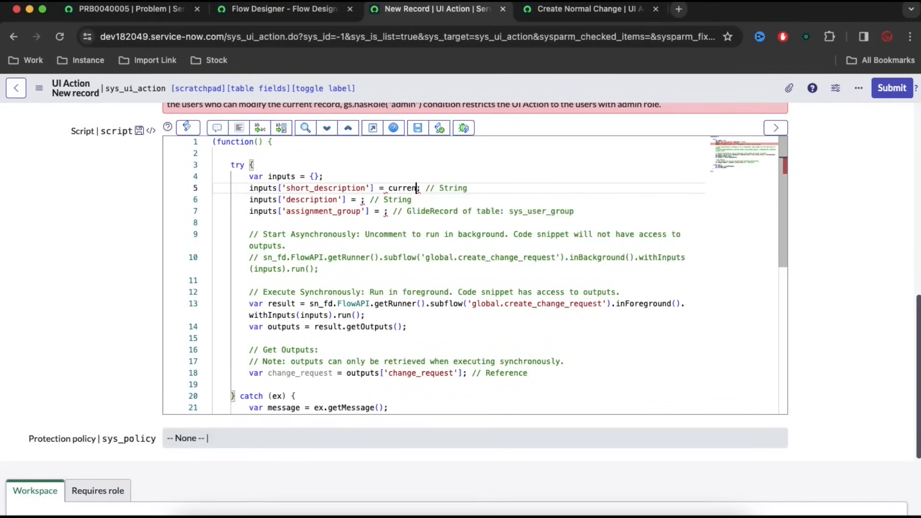
type(".")
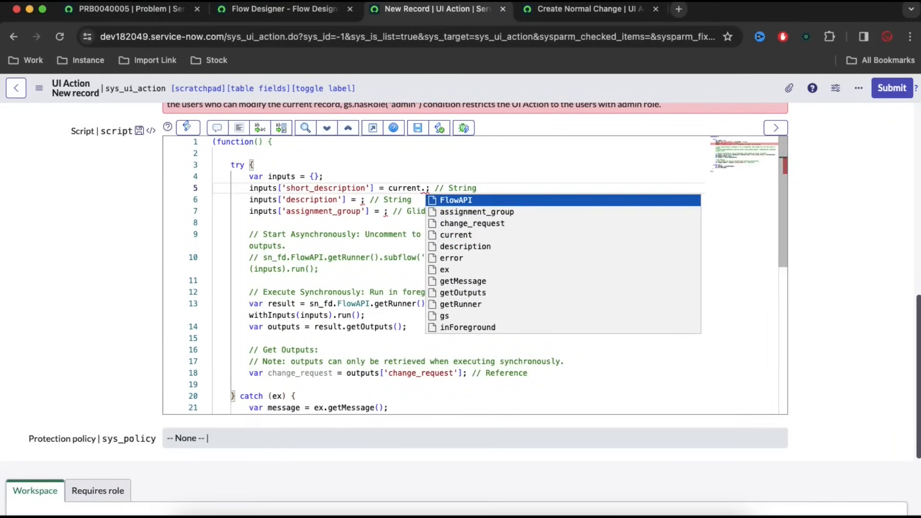
type("short_description")
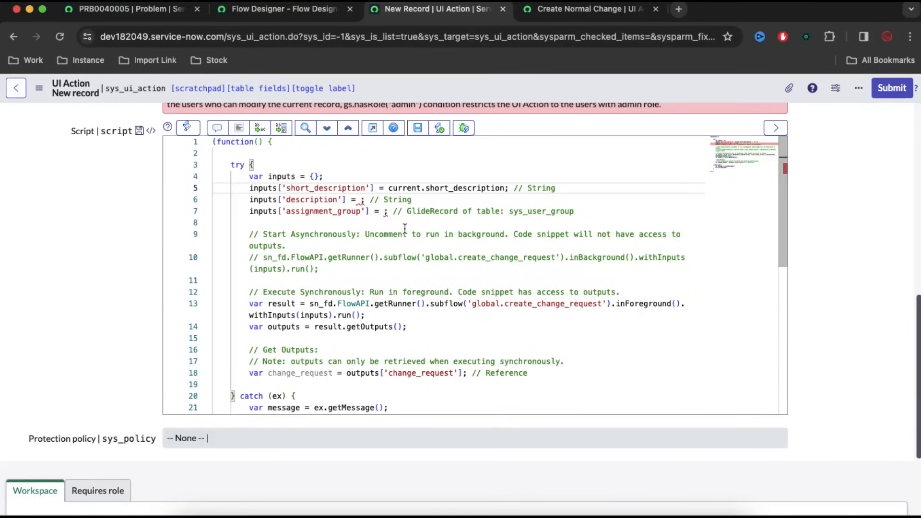
- Assign current.description to the script's description input, checking the Description field's name on the problem record
left_click(363, 199)
type("current")
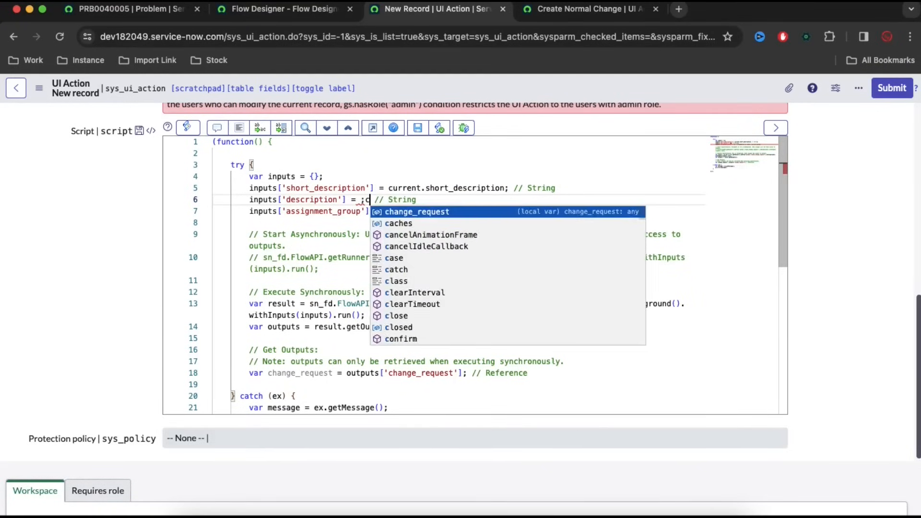
type(".descripti")
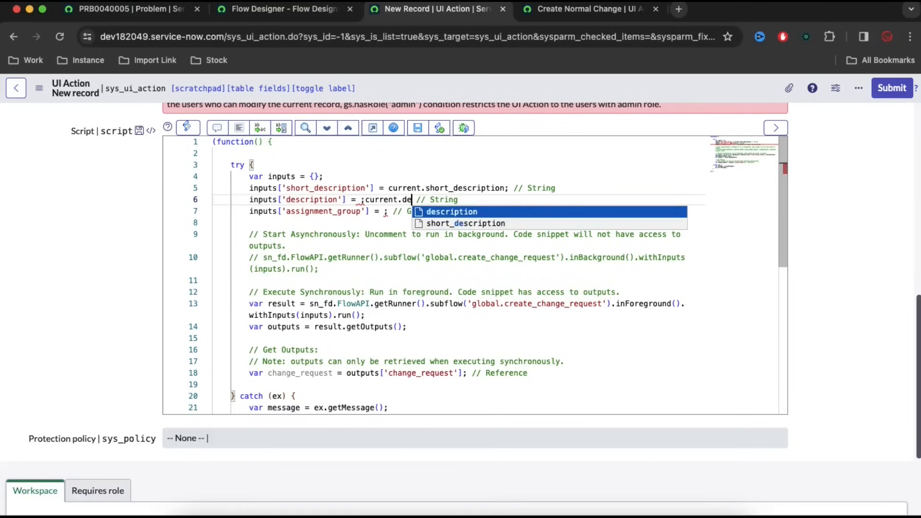
type("on")
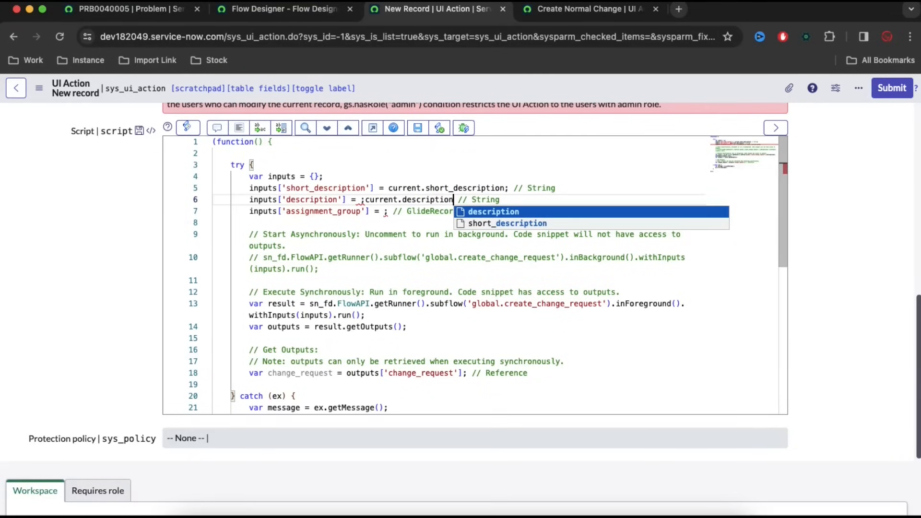
key("super+1")
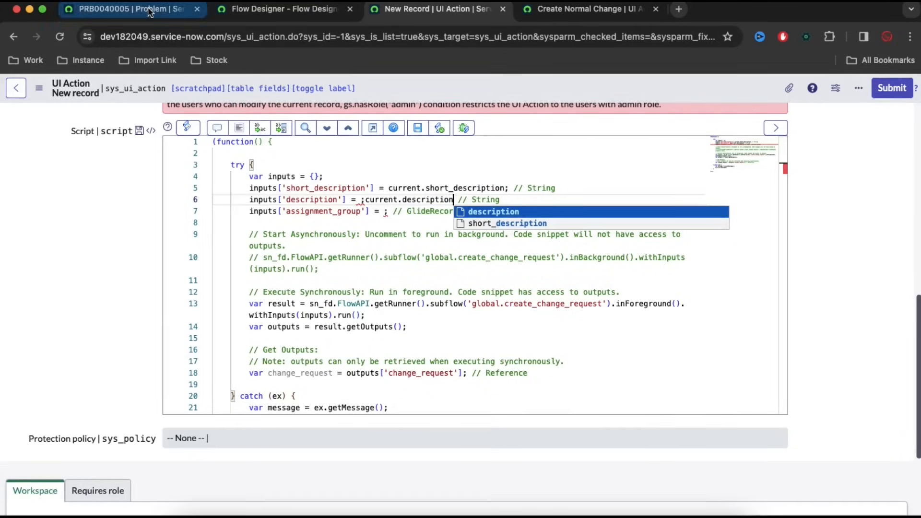
double_click(284, 489)
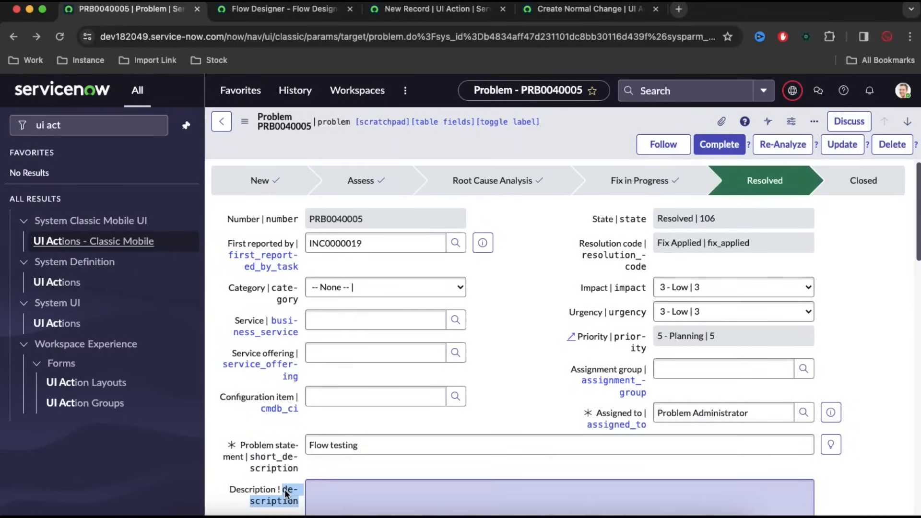
left_click(413, 9)
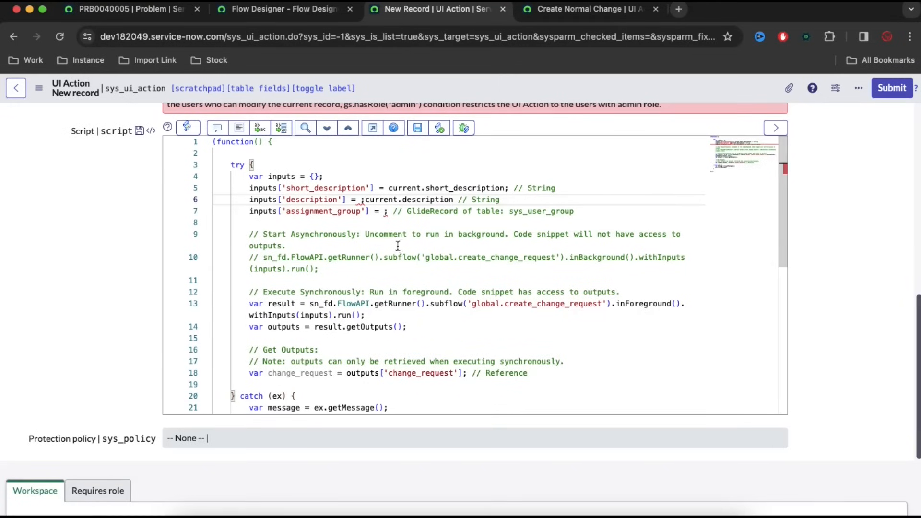
double_click(444, 200)
key("Right")
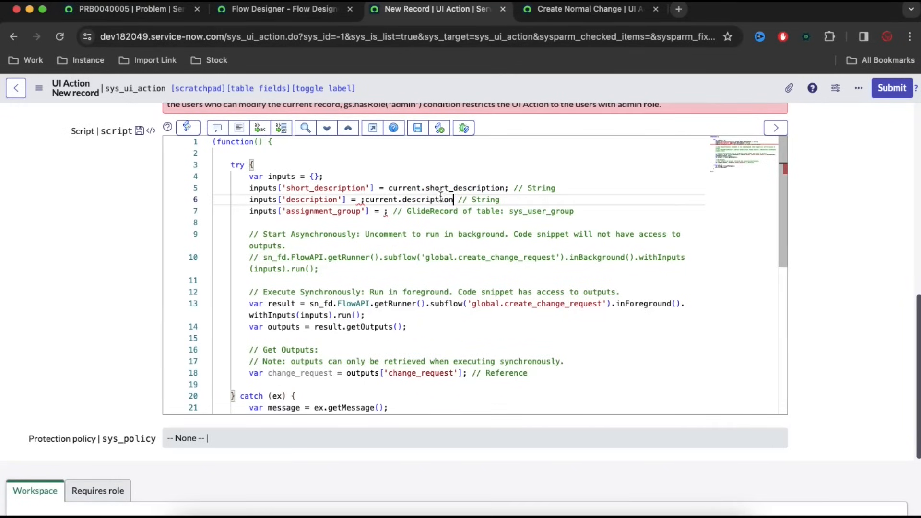
left_click(365, 199)
key("BackSpace")
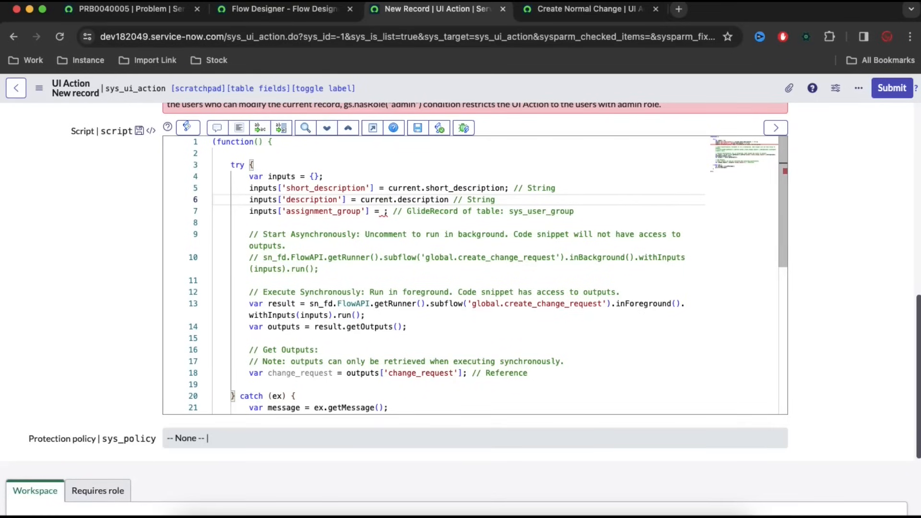
- Assign current.assignment_group to the assignment_group input using the field name from the problem record, and end the description assignment with a semicolon
left_click(384, 212)
type("current.")
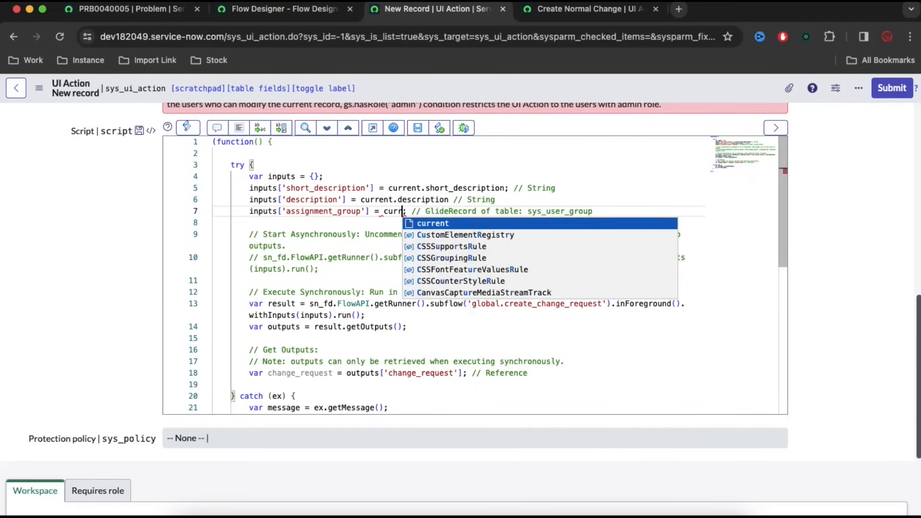
left_click(130, 9)
left_click_drag(574, 378, 647, 394)
key("super+c")
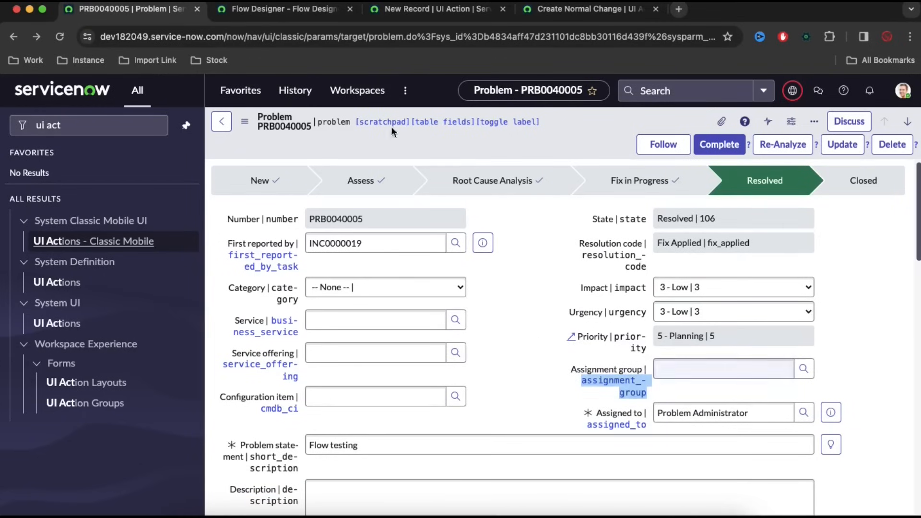
left_click(283, 8)
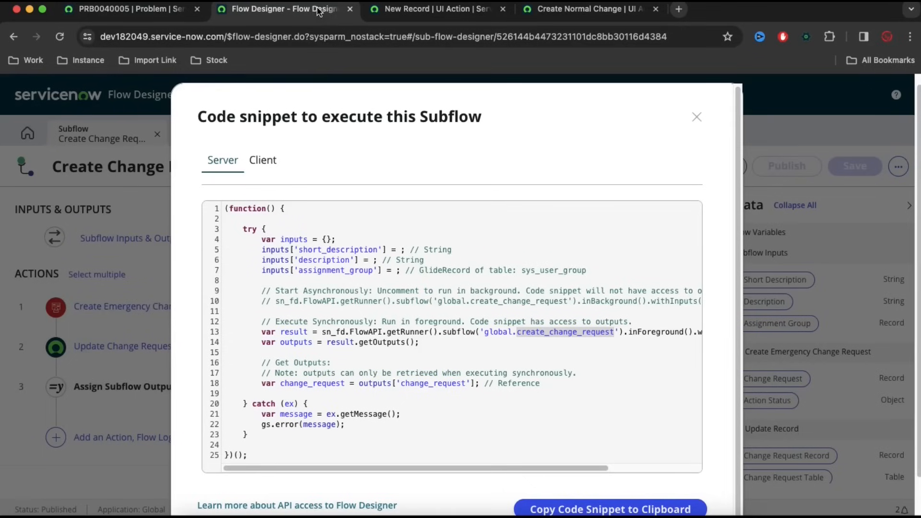
left_click(422, 9)
key("super+v")
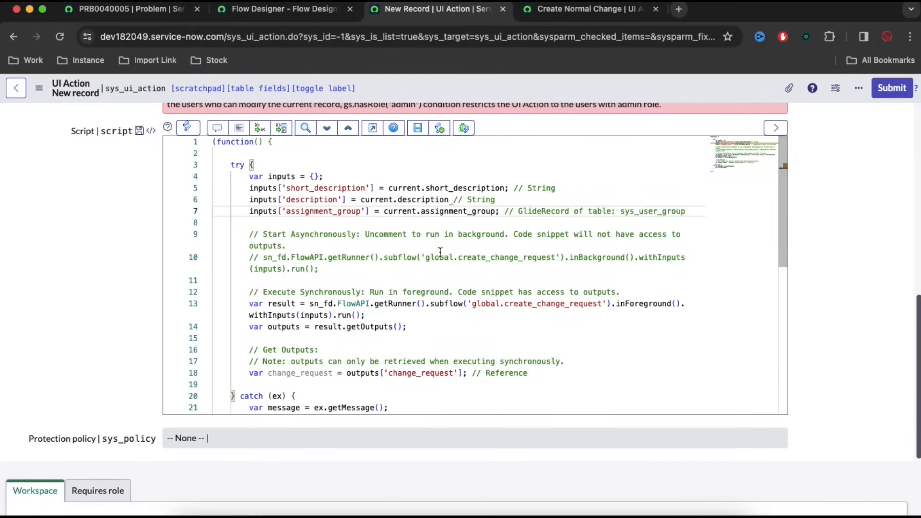
left_click(450, 199)
type(";")
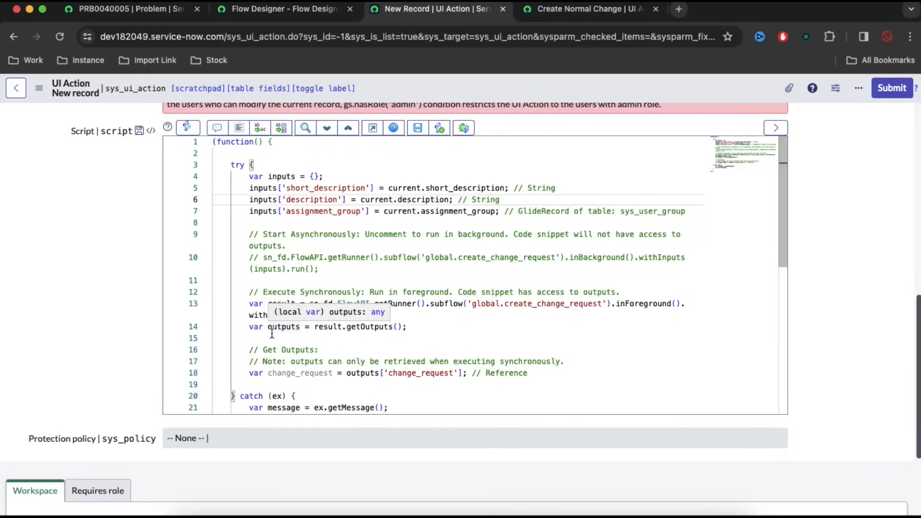
- Review the script's change_request output and examine the problem record's Notes, Analysis, Resolution and Other Information sections for a field to store it
double_click(293, 326)
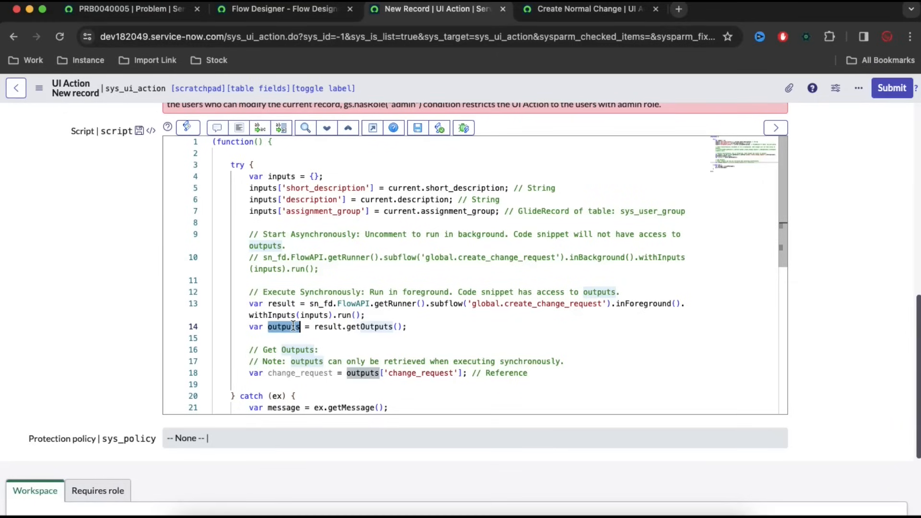
double_click(298, 373)
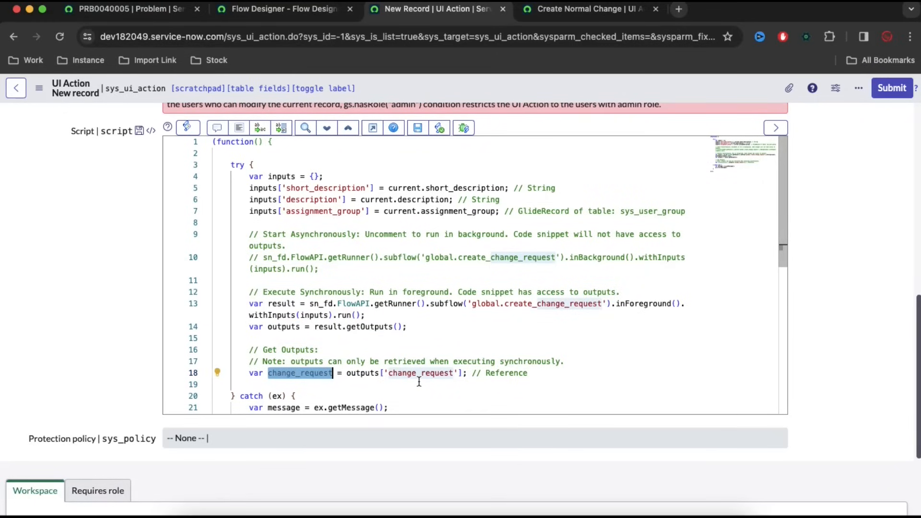
key("super+1")
scroll(515, 356, "down", 2)
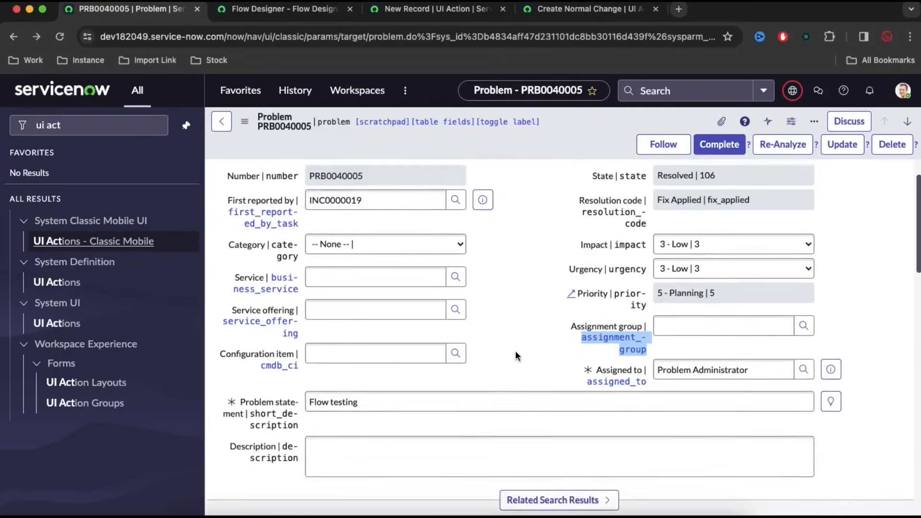
scroll(515, 356, "down", 3)
left_click(311, 378)
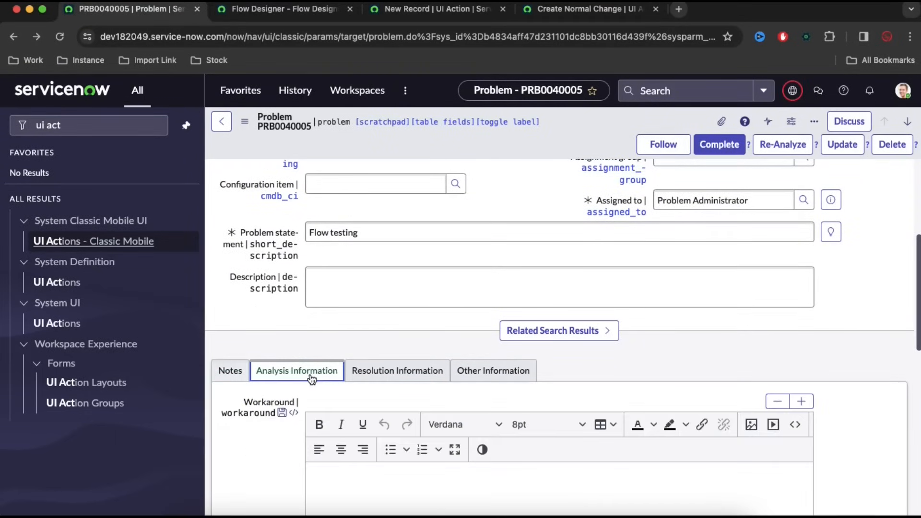
left_click(422, 378)
scroll(497, 384, "down", 2)
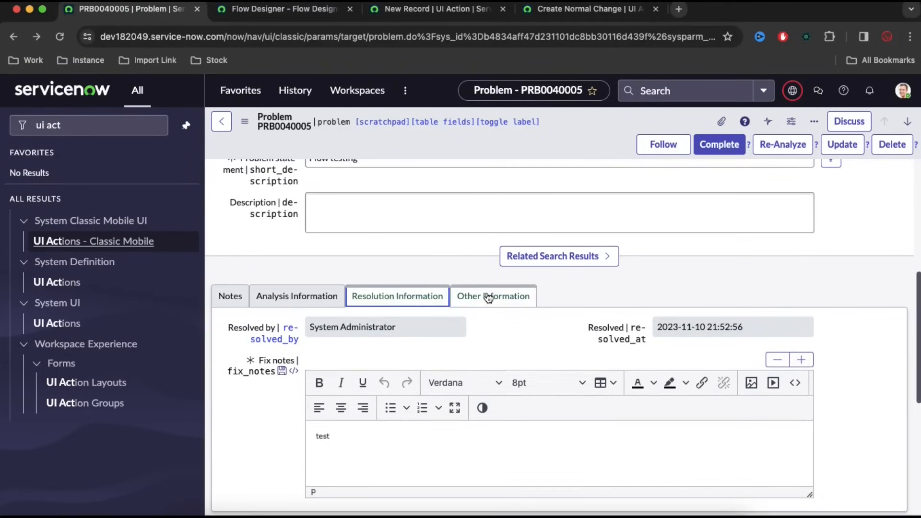
left_click(488, 298)
scroll(431, 384, "up", 1)
scroll(288, 312, "down", 1)
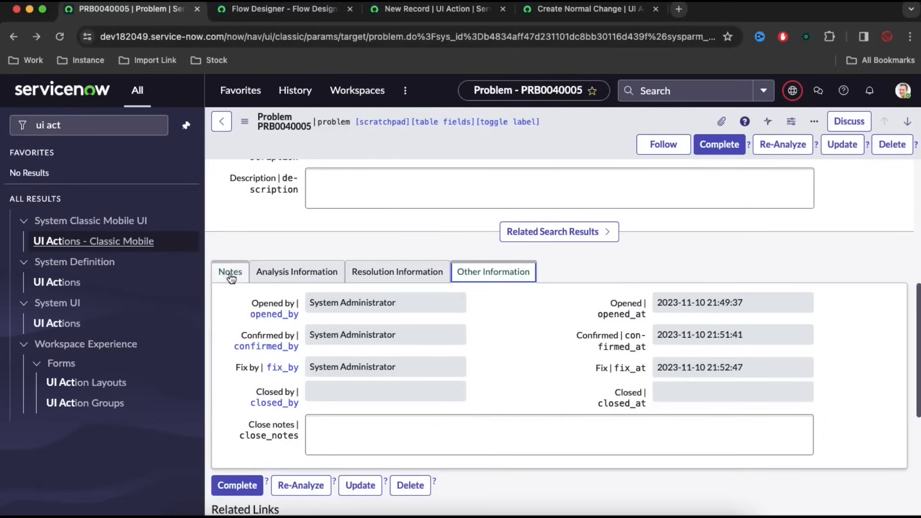
left_click(230, 269)
scroll(306, 341, "down", 2)
scroll(307, 336, "up", 1)
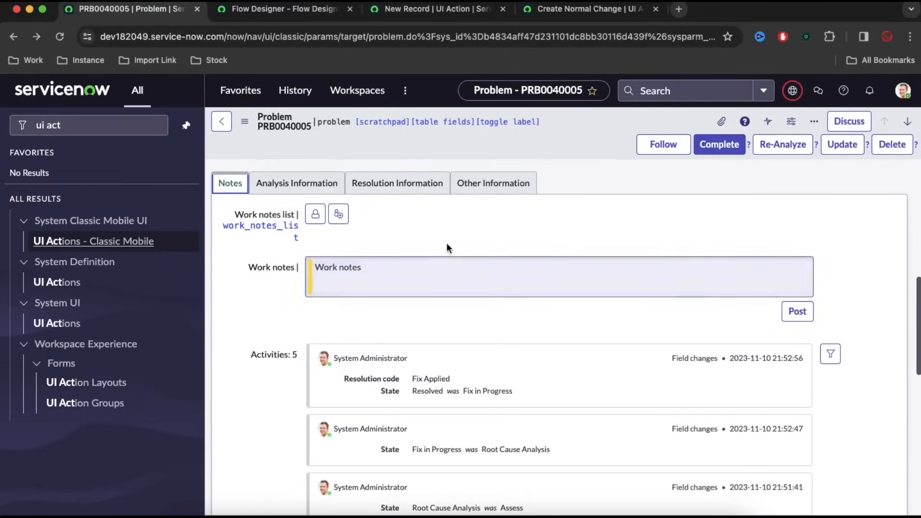
left_click(493, 183)
double_click(272, 347)
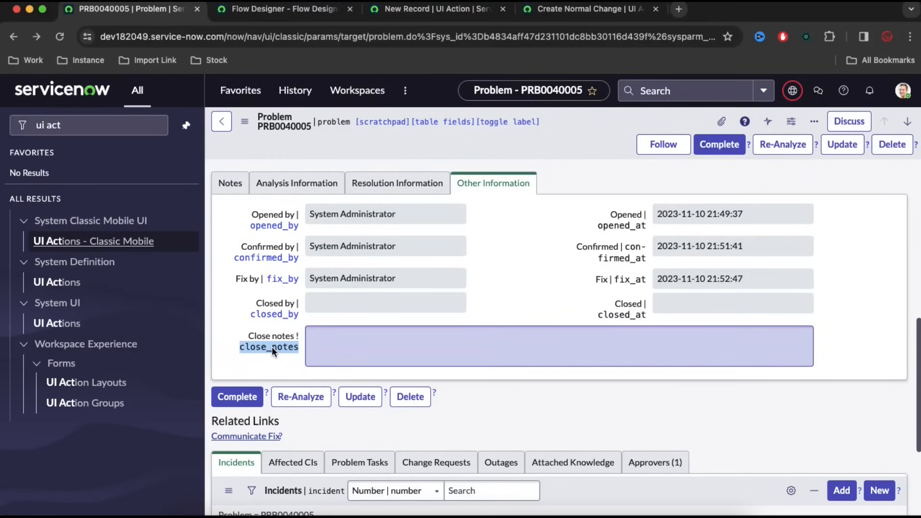
- Back in the UI action script, add current.close_notes = change_request; below the line that reads the change_request output
left_click(282, 10)
left_click(411, 10)
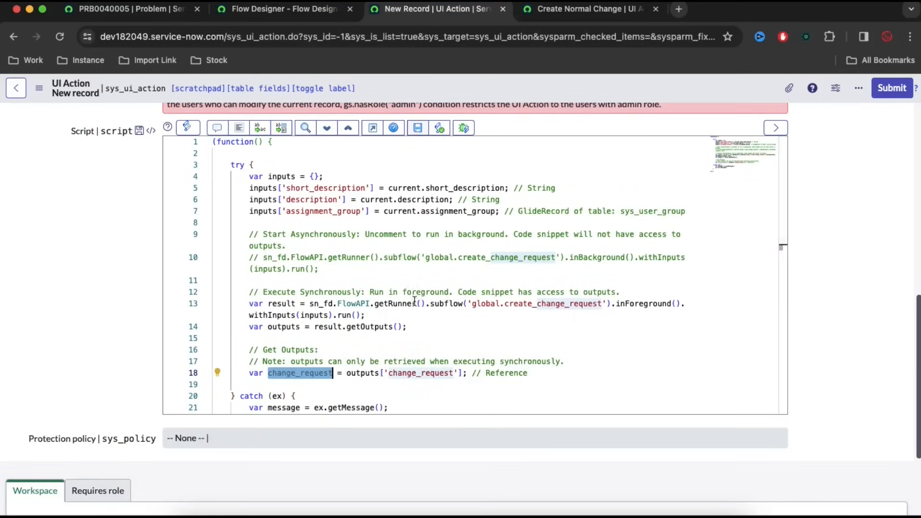
left_click_drag(312, 395, 311, 390)
type("cur")
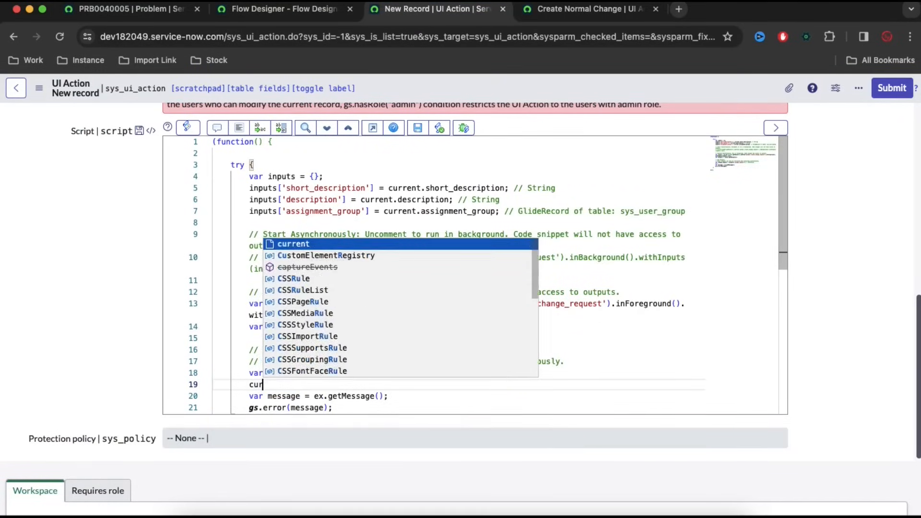
type("rent.close_notes")
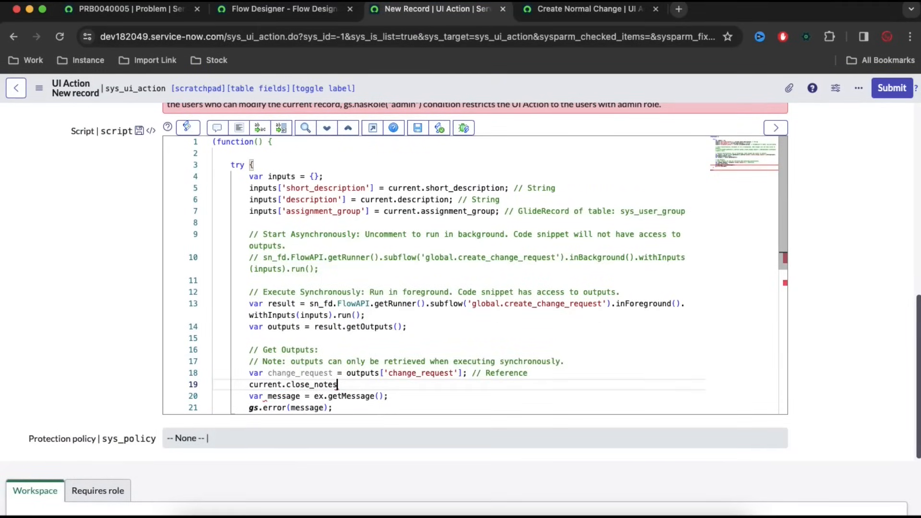
type(" =")
double_click(315, 372)
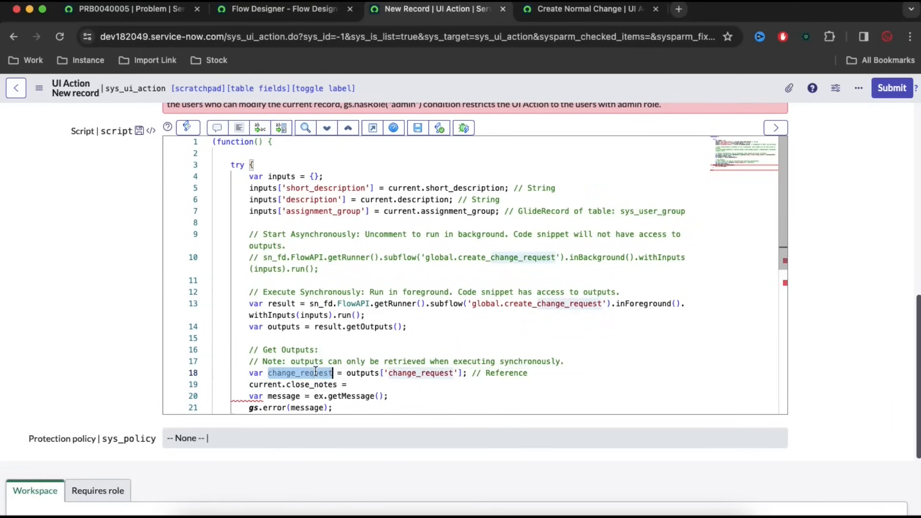
key("ctrl+c")
left_click(357, 384)
key("ctrl+v")
type(";")
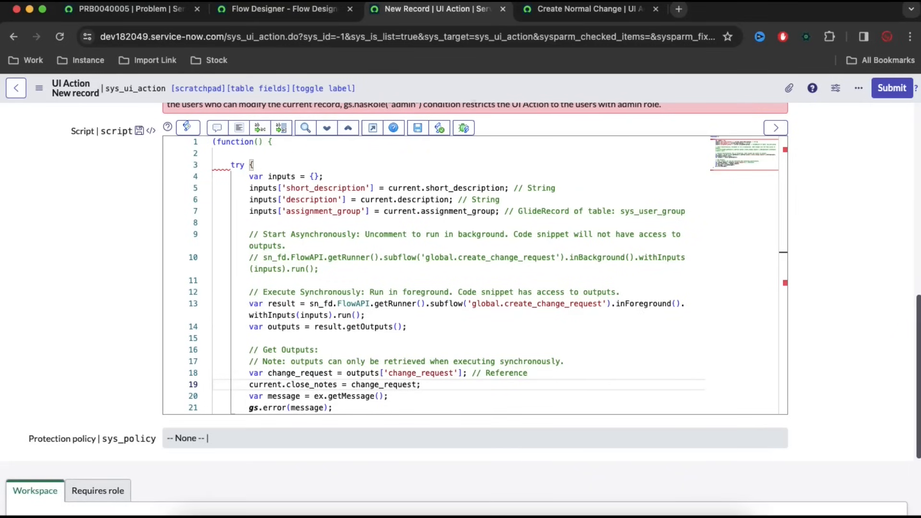
- Add a current.update(); line below the close_notes assignment
key("Return")
type("current.")
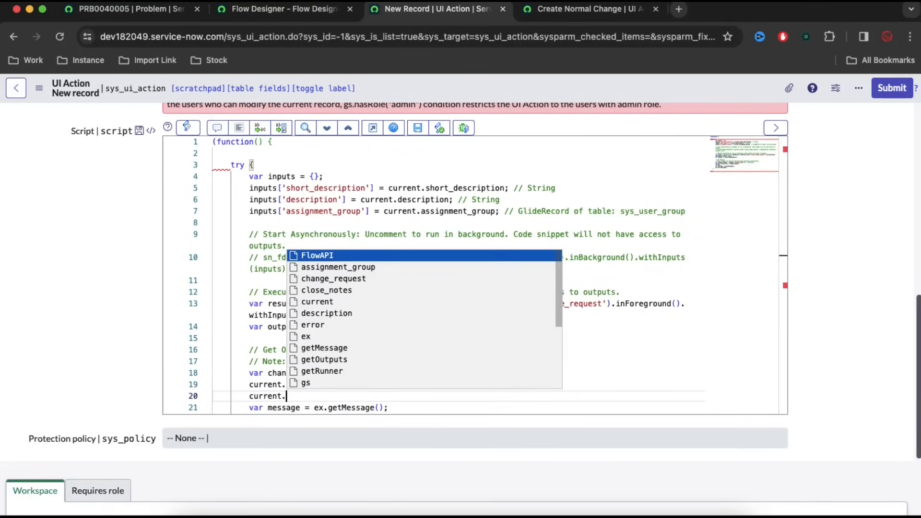
type("update")
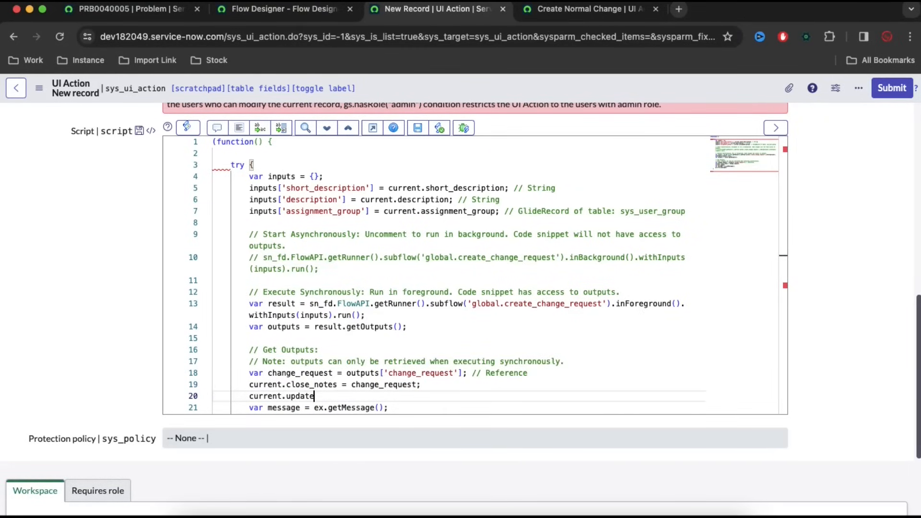
type("();")
- Remove the self-executing function wrapper from the script, deleting its opening (function() { line and its closing })(); line
scroll(306, 203, "down", 5)
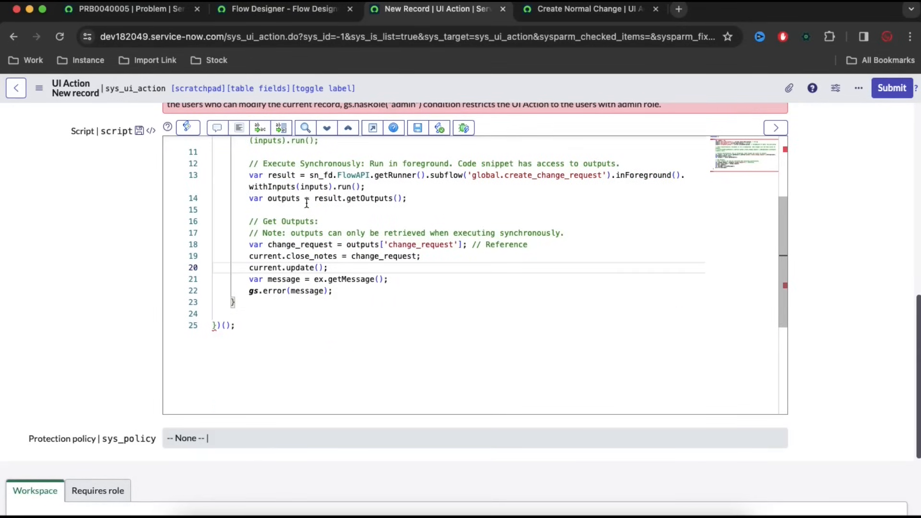
scroll(307, 203, "down", 4)
scroll(307, 204, "up", 10)
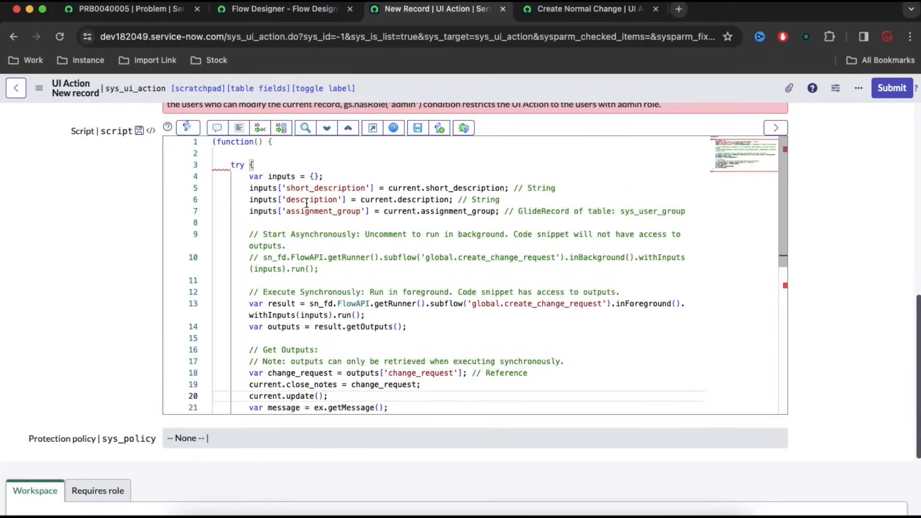
left_click_drag(276, 142, 212, 142)
key("BackSpace")
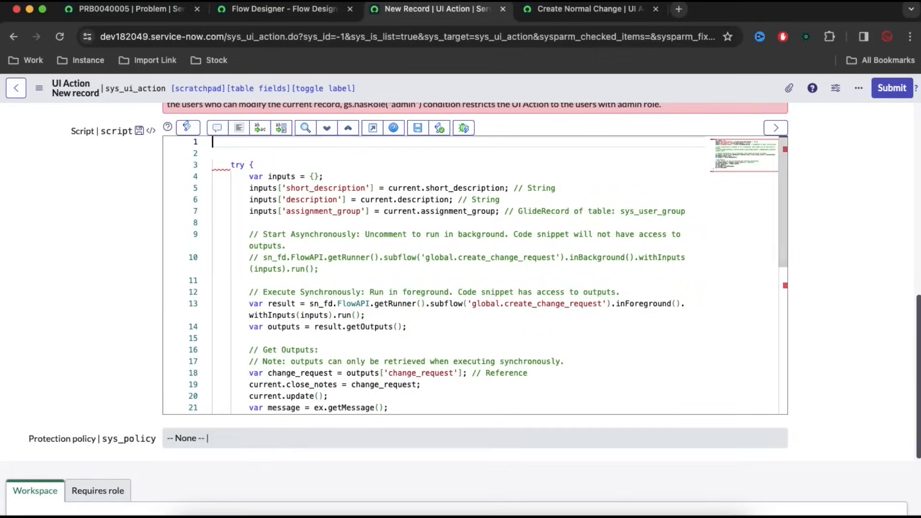
scroll(313, 258, "down", 10)
left_click_drag(236, 165, 207, 167)
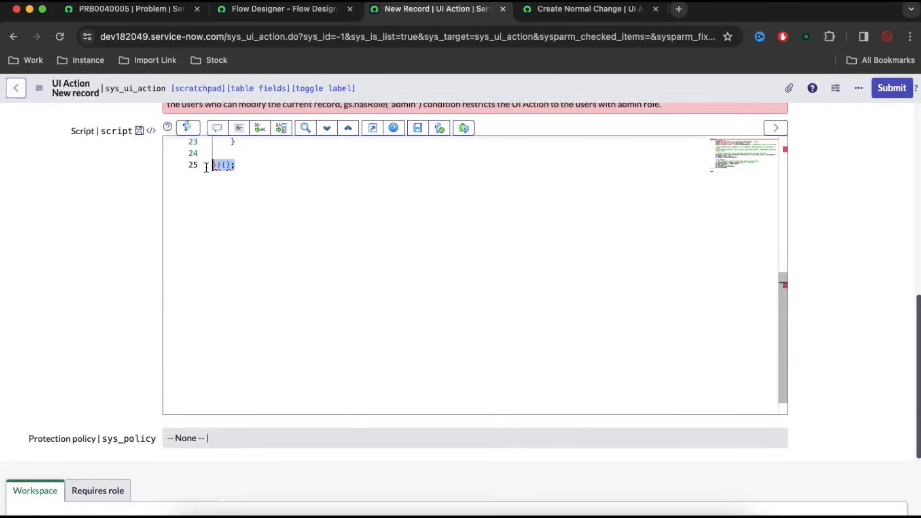
key("BackSpace")
- Select the whole script and reformat its code
scroll(278, 220, "up", 10)
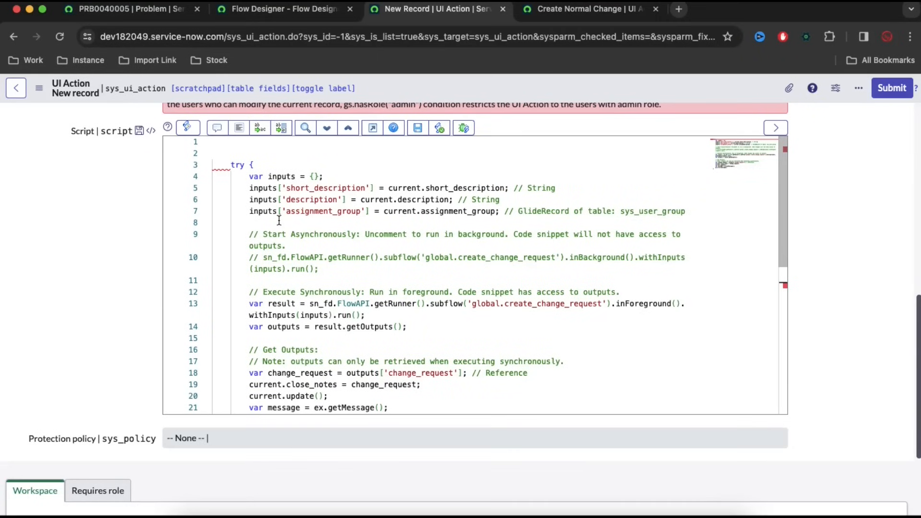
left_click(256, 166)
key("super+a")
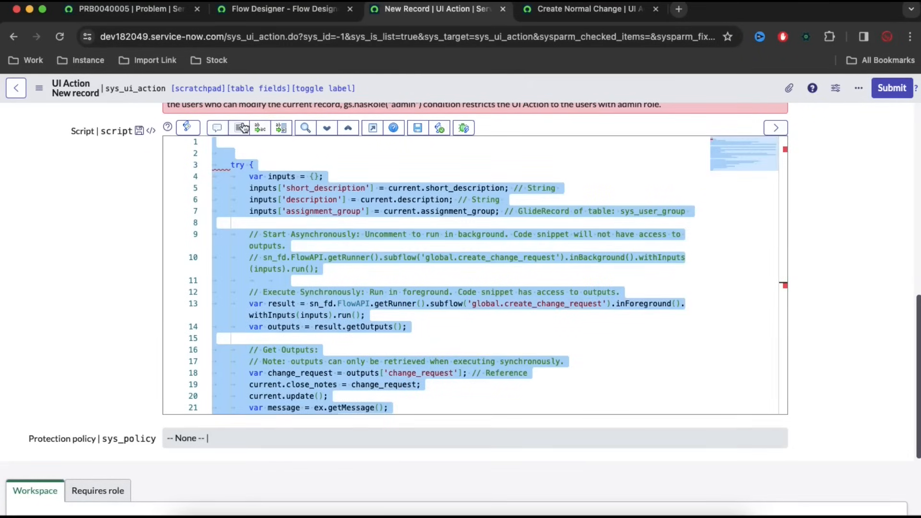
left_click(239, 127)
left_click(242, 144)
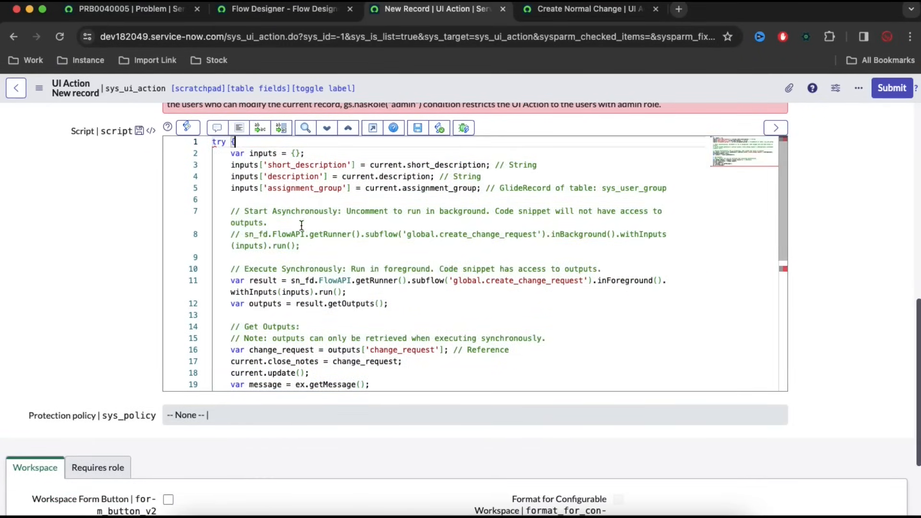
- Copy the catch (ex) block from the subflow's code snippet and paste it after the closing brace of the UI action script
scroll(302, 225, "down", 3)
scroll(240, 281, "up", 2)
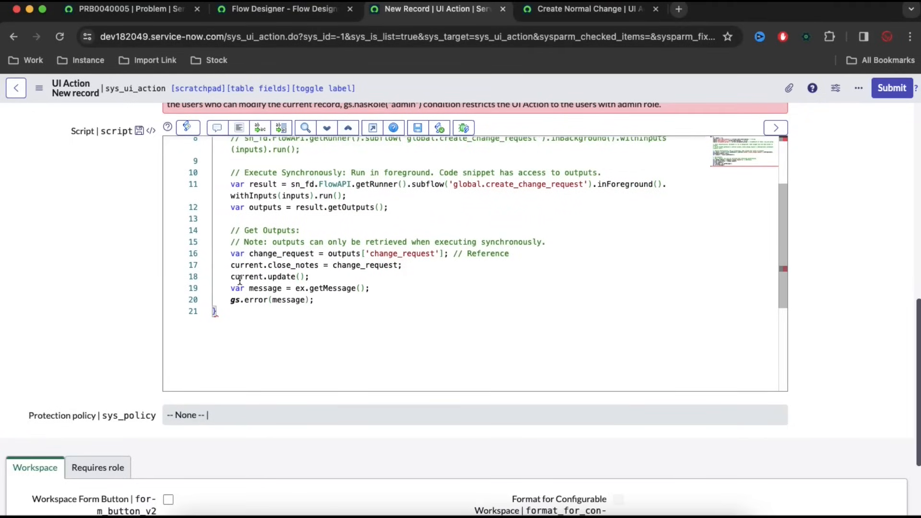
scroll(235, 332, "up", 3)
scroll(234, 332, "down", 5)
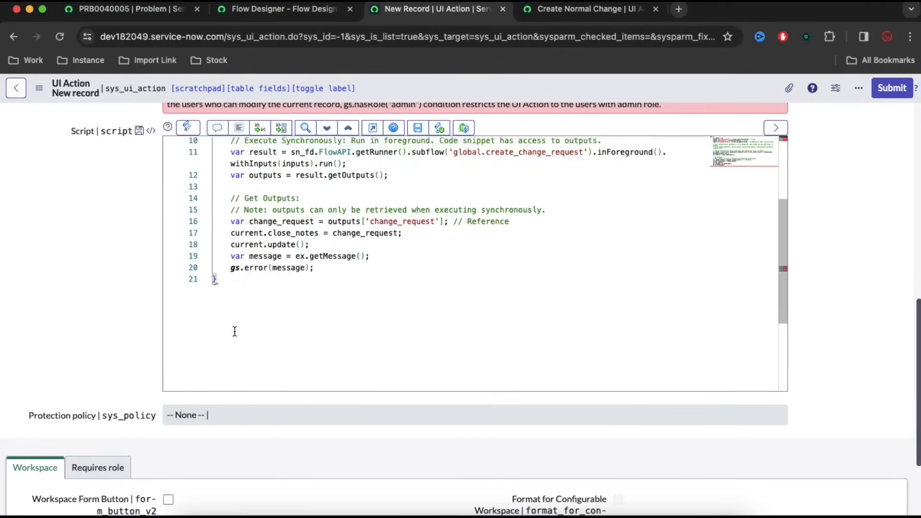
left_click(231, 291)
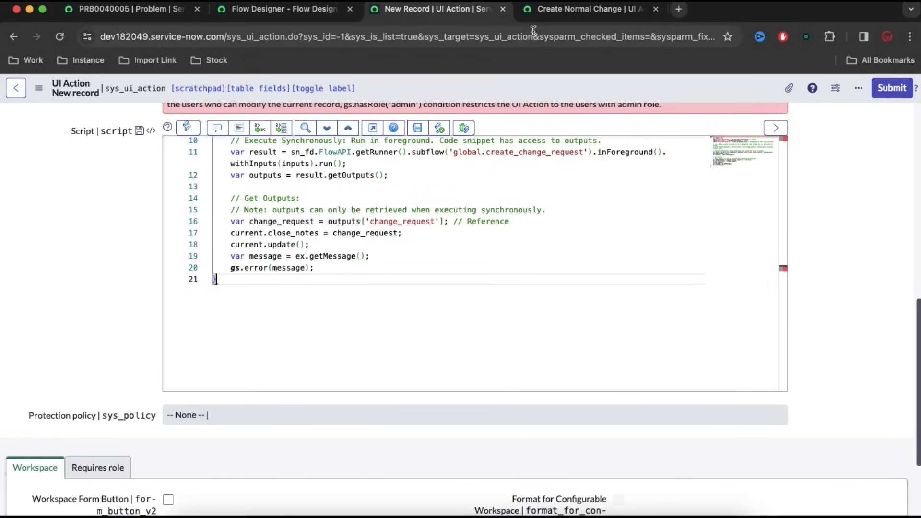
left_click(334, 17)
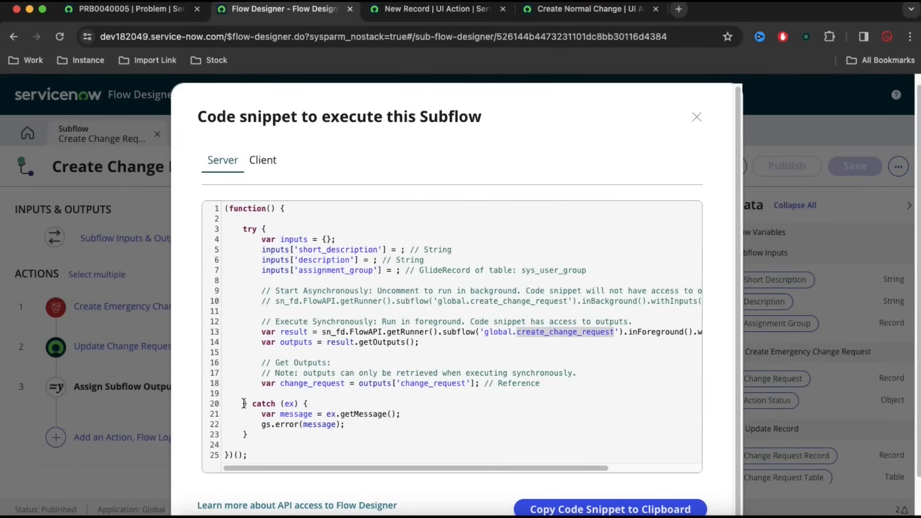
left_click_drag(250, 405, 263, 434)
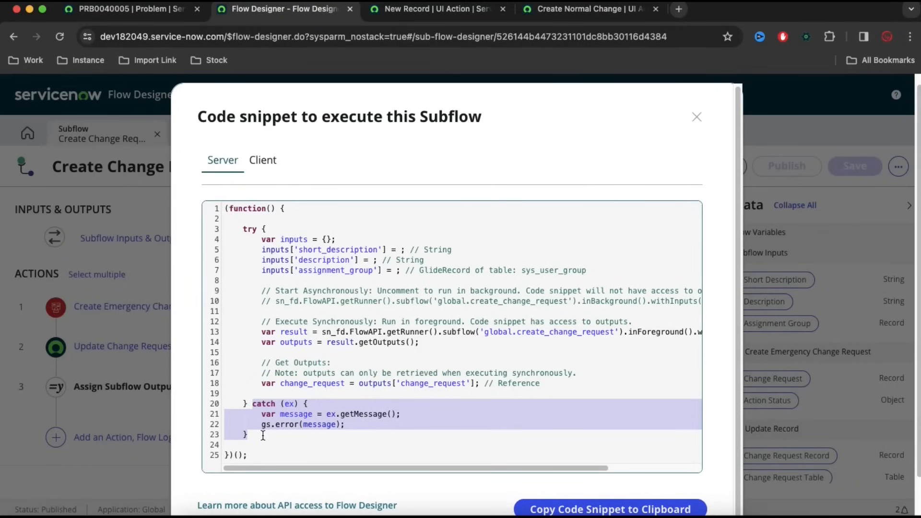
left_click(412, 10)
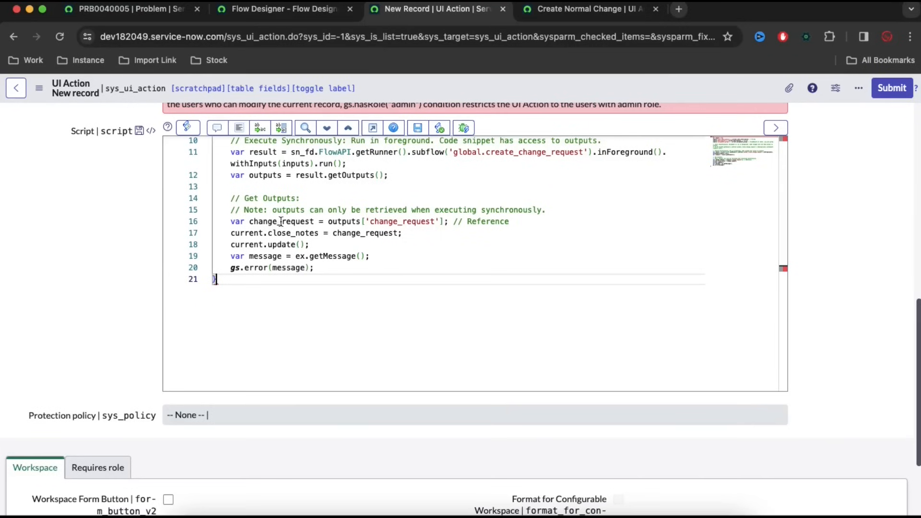
key("super+v")
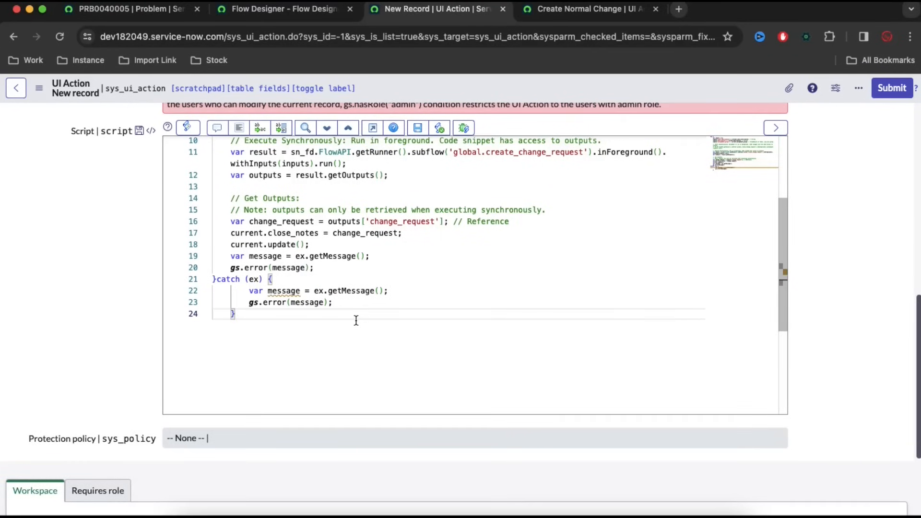
- Reformat the whole script and save the new UI action record
key("super+a")
left_click(239, 127)
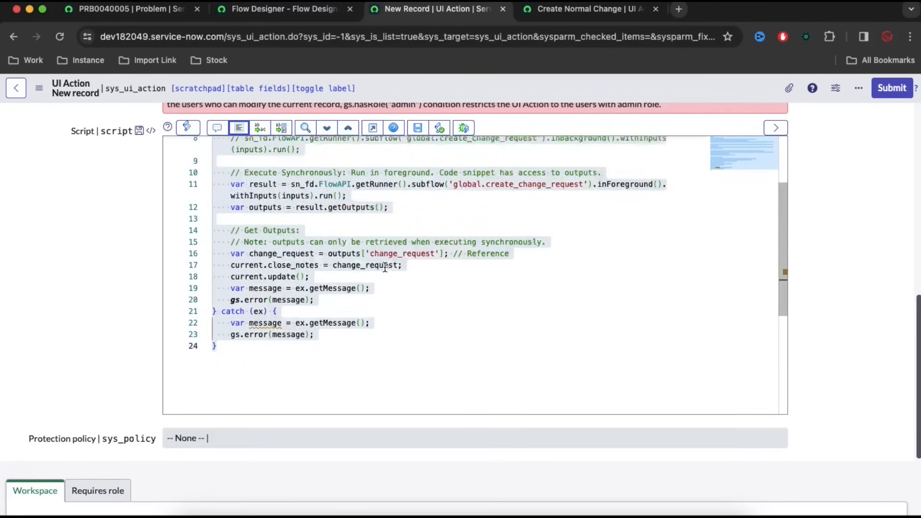
key("super+s")
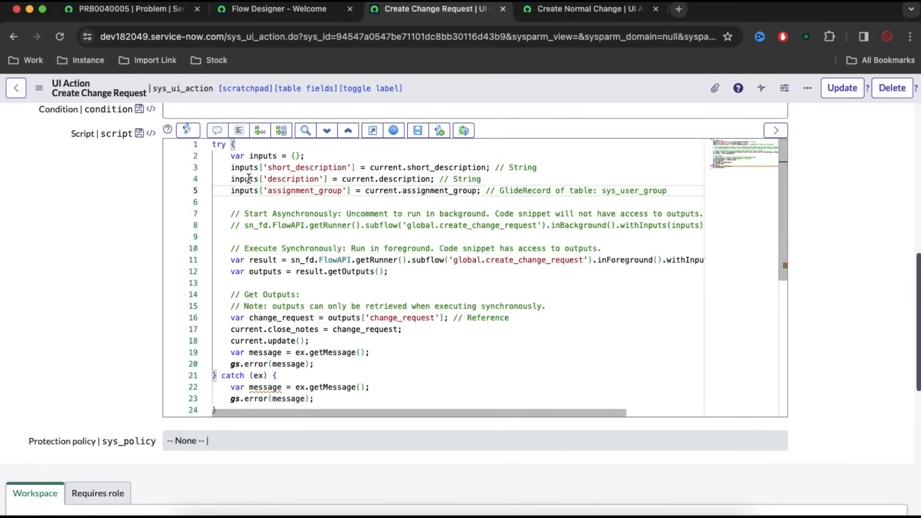
- Comment out the inputs['assignment_group'] line in the script with // and save the UI action
mouse_move(247, 180)
left_click_drag(485, 190, 675, 190)
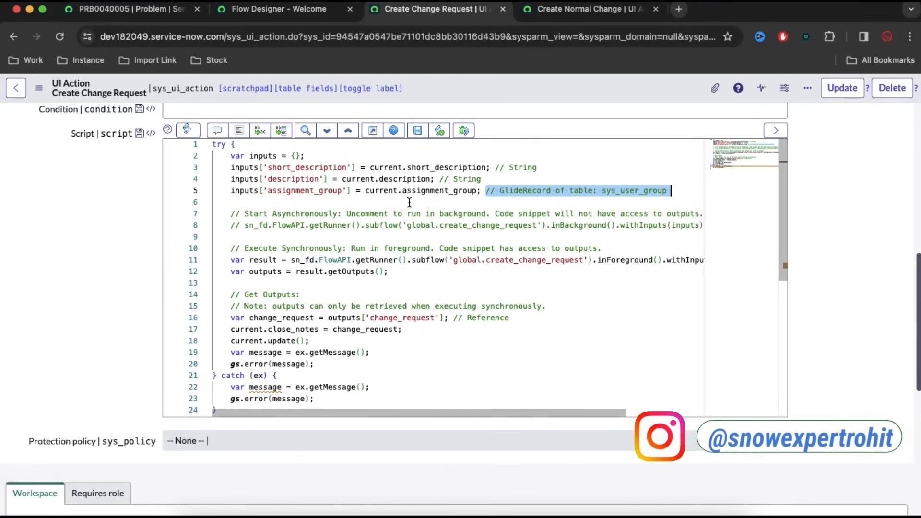
left_click(227, 190)
type("//")
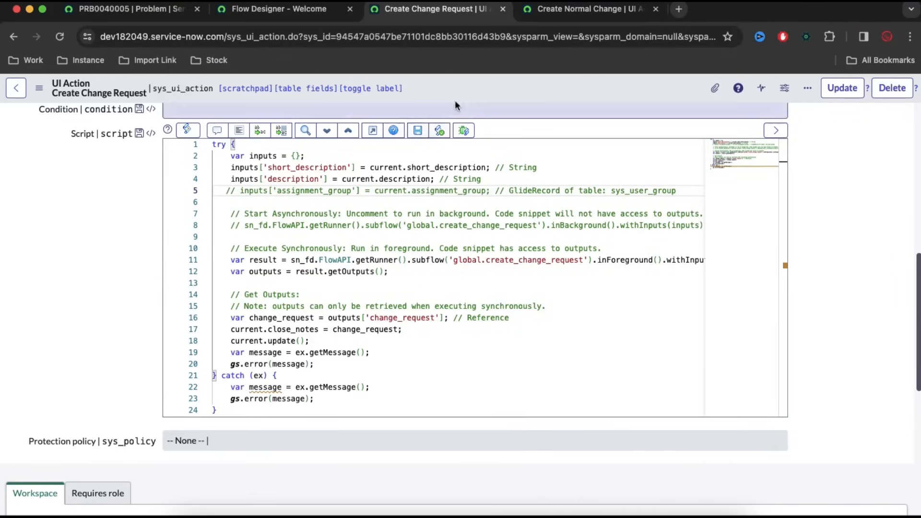
right_click(459, 90)
left_click(468, 98)
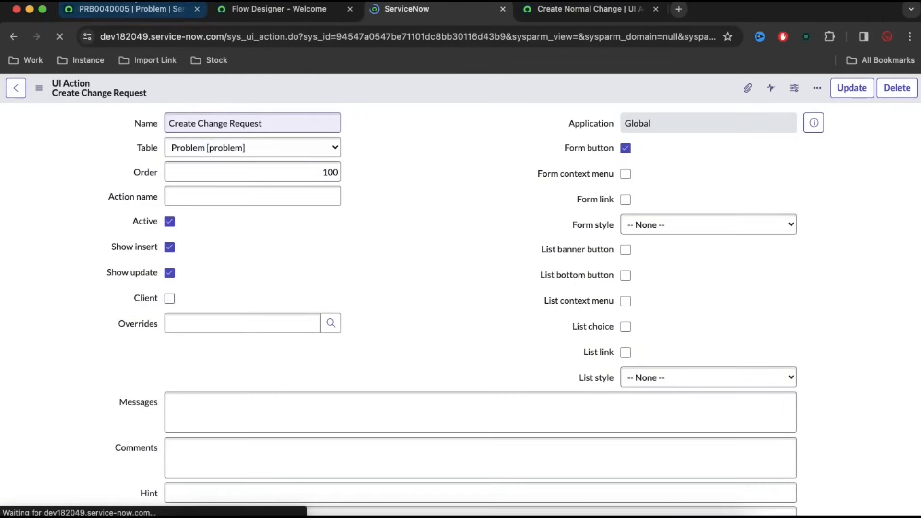
- Run Create Change Request on the "Flow testing" problem record and reopen that record from the problem list
left_click(139, 9)
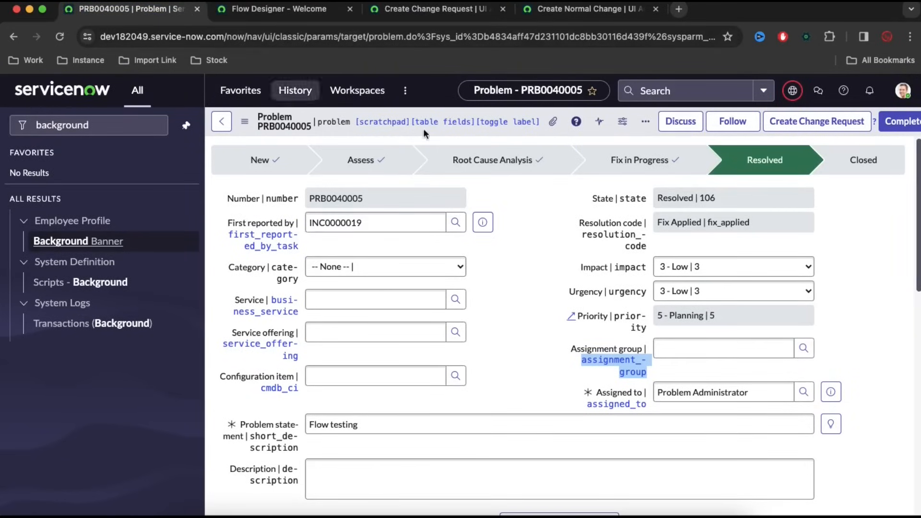
left_click(801, 127)
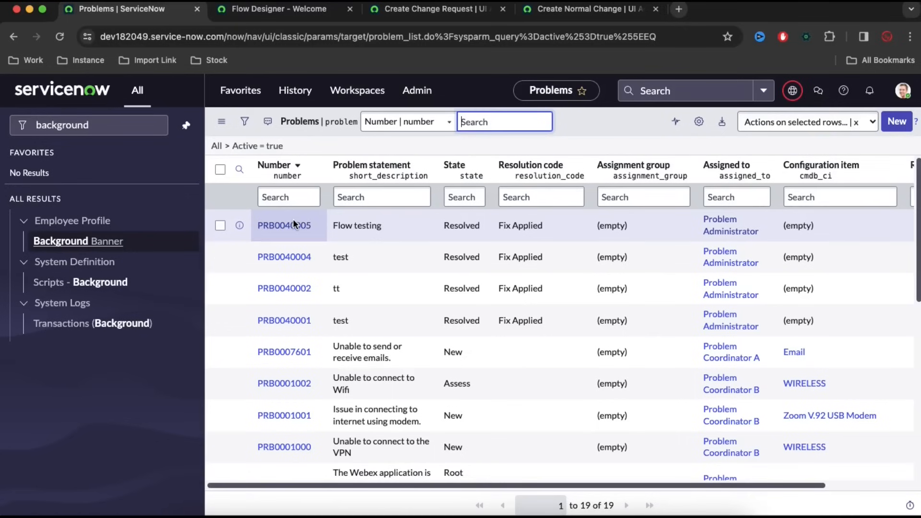
left_click(295, 225)
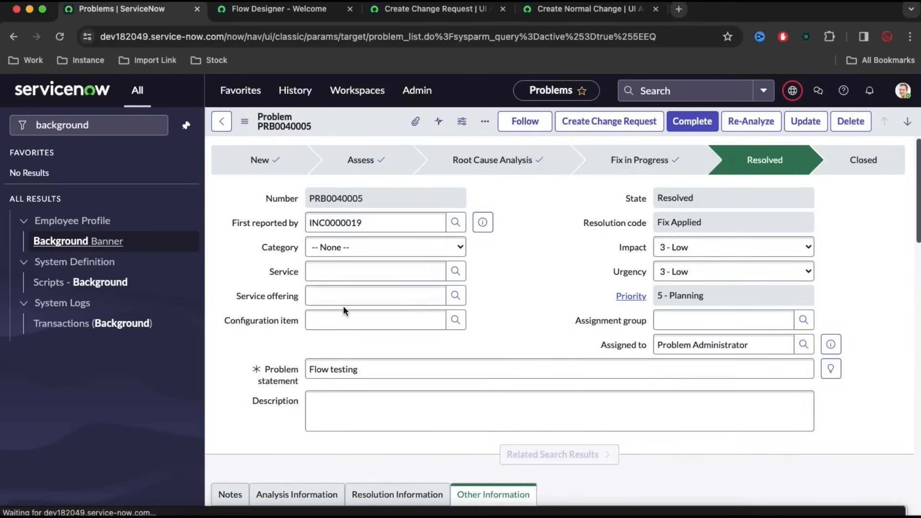
- Check the Close notes value in the problem's Other Information section
scroll(344, 306, "down", 3)
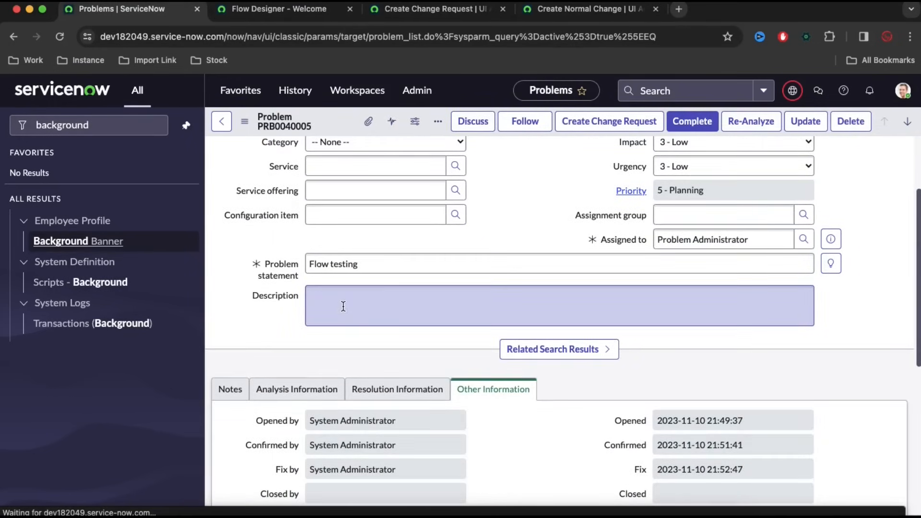
scroll(343, 306, "down", 5)
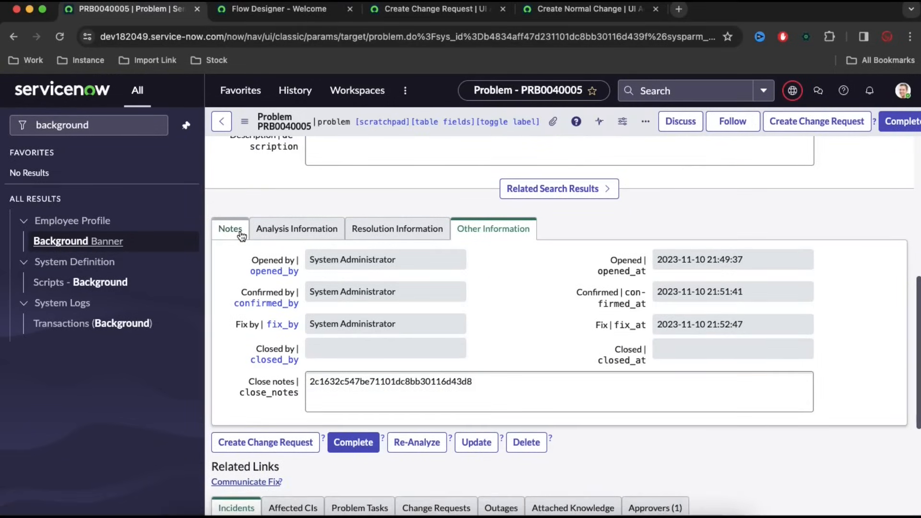
left_click_drag(479, 383, 310, 383)
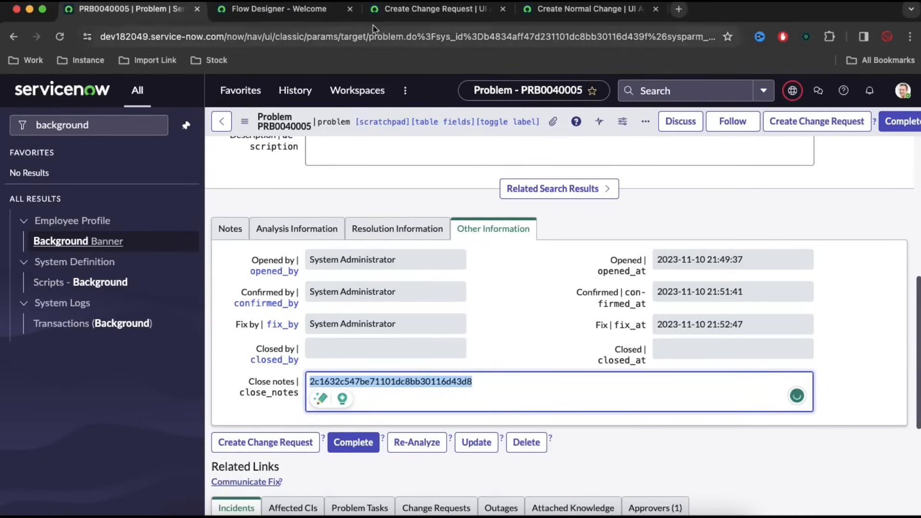
- Switch to Flow Designer, refresh the executions list and open the newest Create Change Request execution
left_click(302, 11)
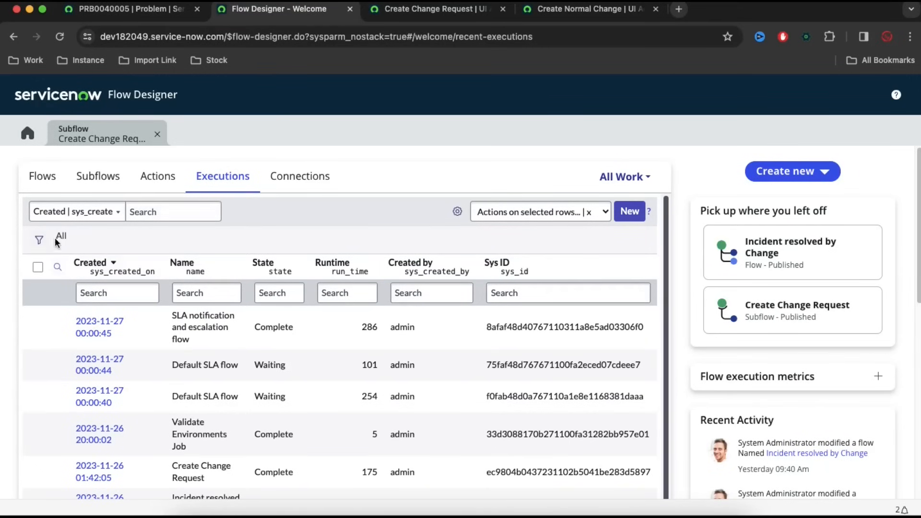
left_click(60, 237)
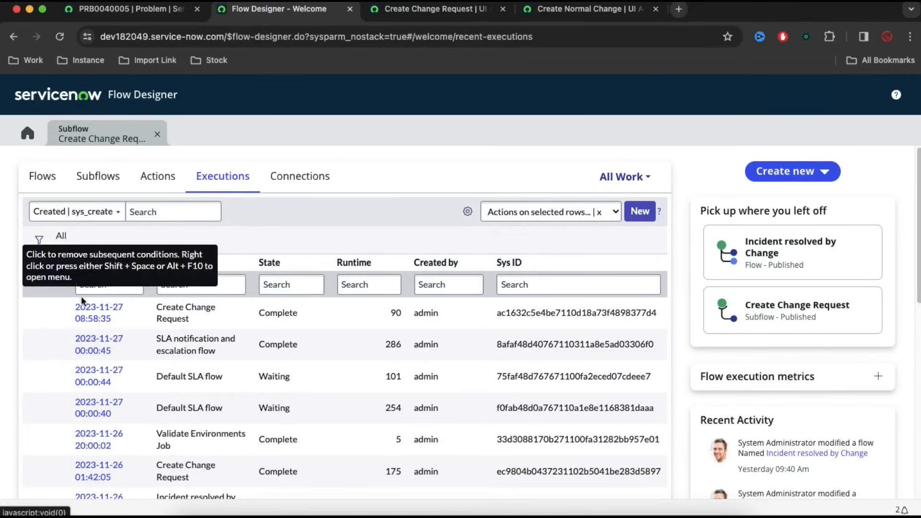
left_click(115, 317)
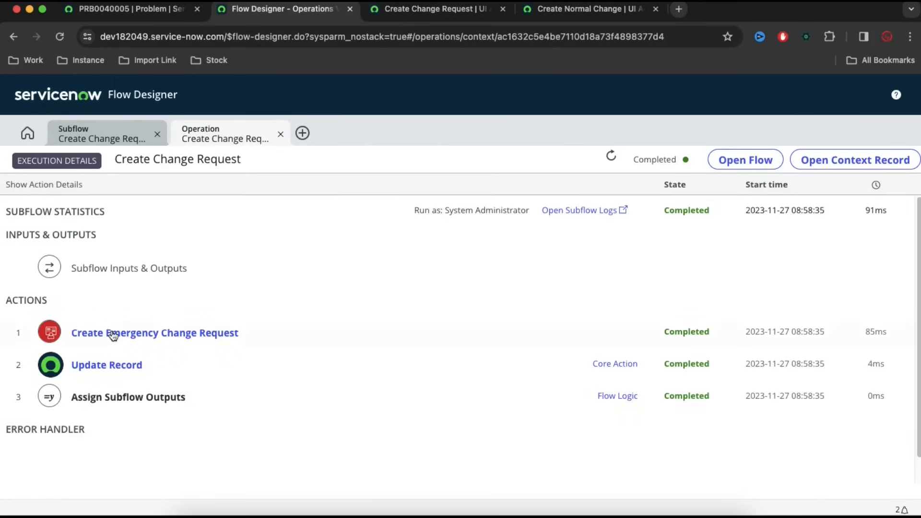
- Expand the Create Emergency Change Request action's details and examine the short description of its output change record
left_click(113, 335)
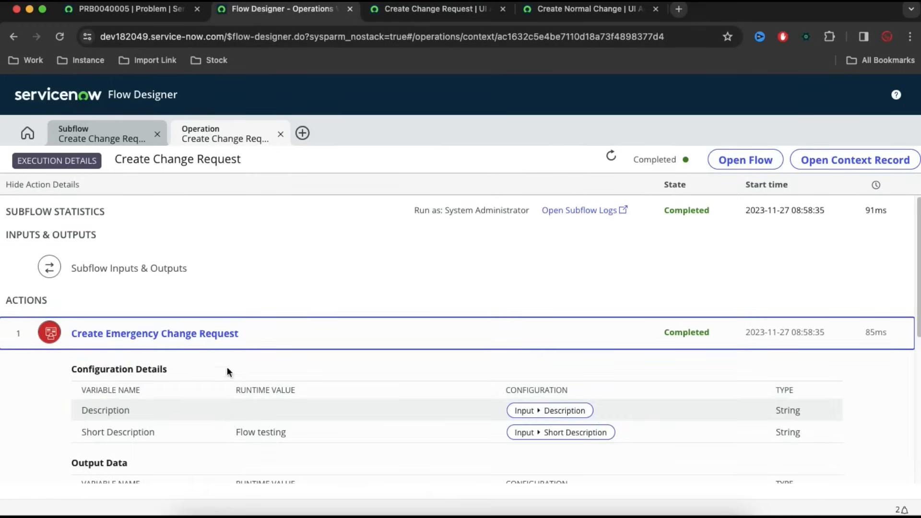
scroll(227, 366, "down", 3)
mouse_move(275, 456)
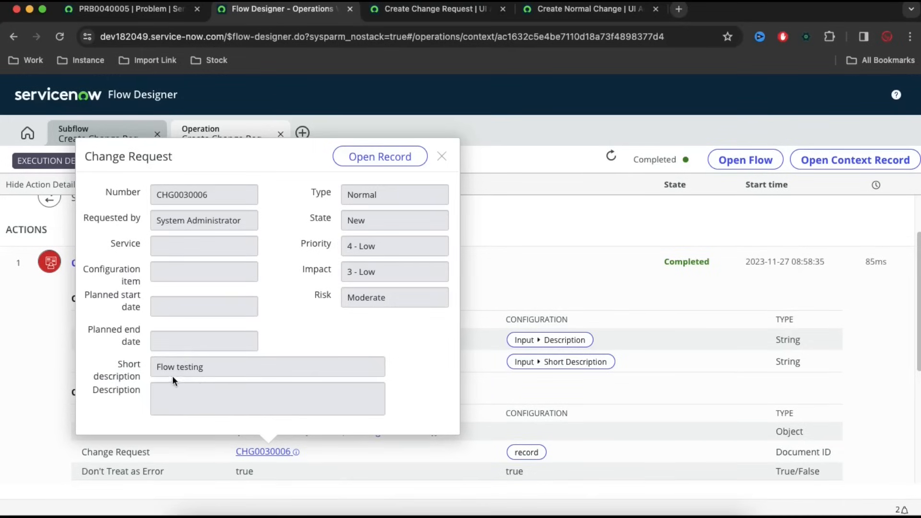
left_click_drag(152, 366, 211, 364)
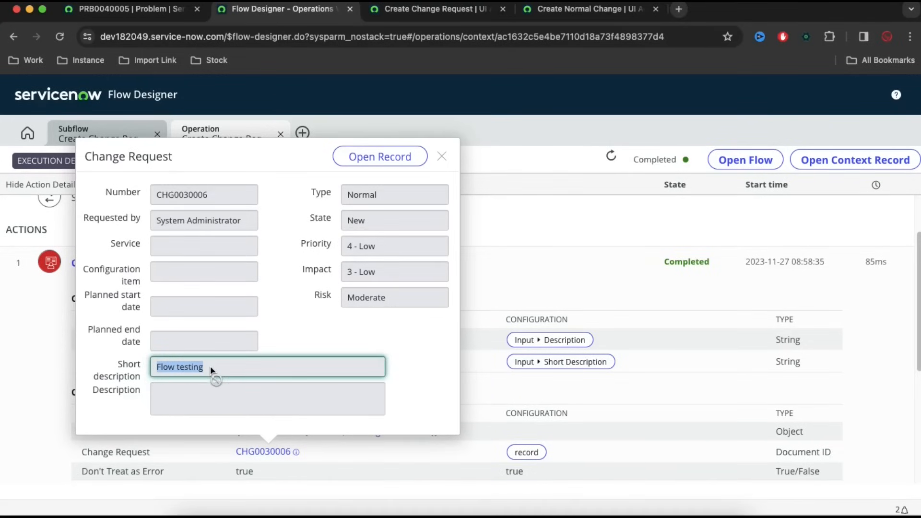
- Return to the problem record and compare its problem statement with the change request's short description
left_click(153, 11)
scroll(322, 223, "up", 5)
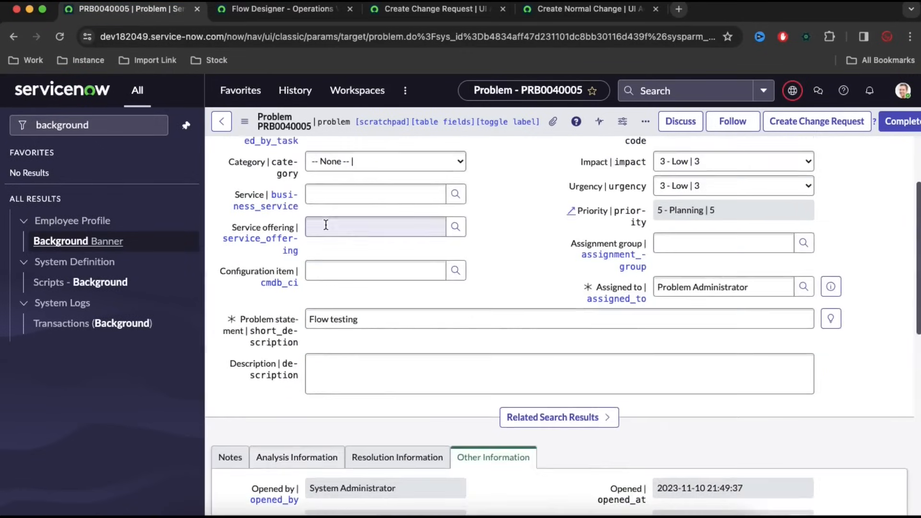
left_click_drag(361, 319, 301, 325)
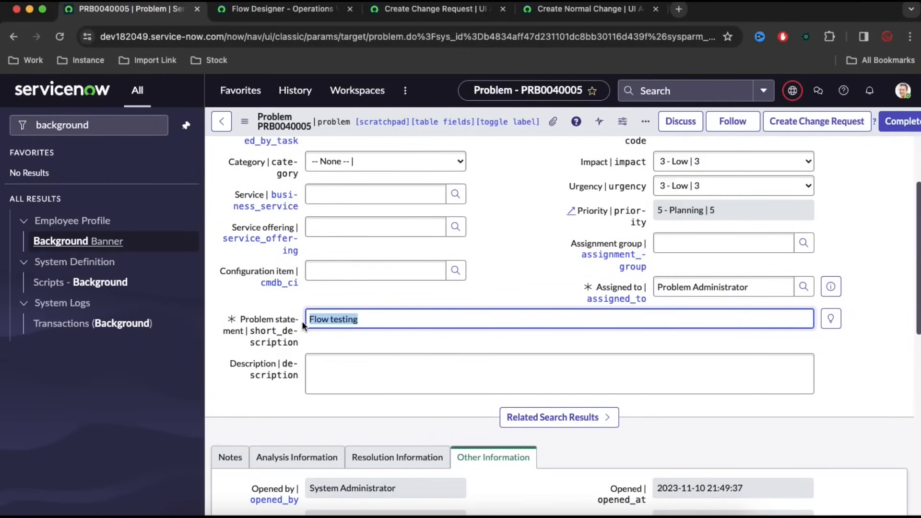
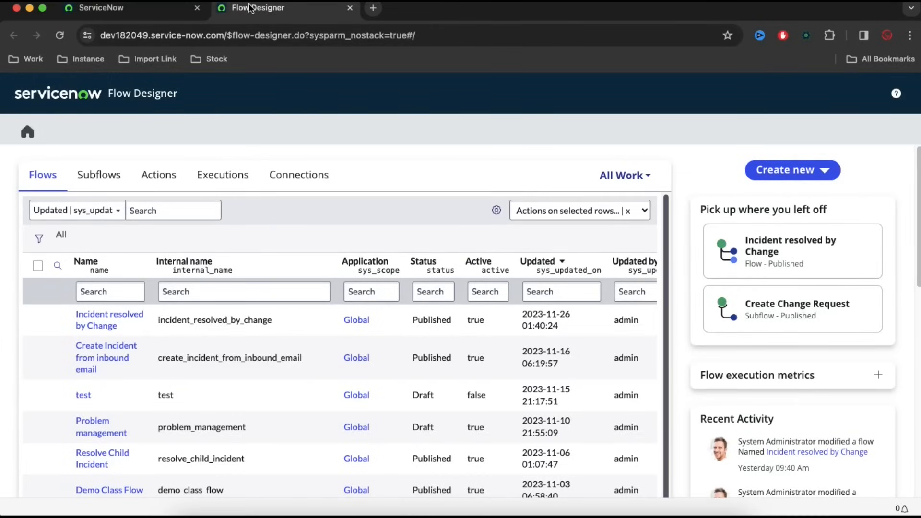
- Create a flow named Change Request in the Global application that runs as System User, and skip the introductory tour
left_click(797, 178)
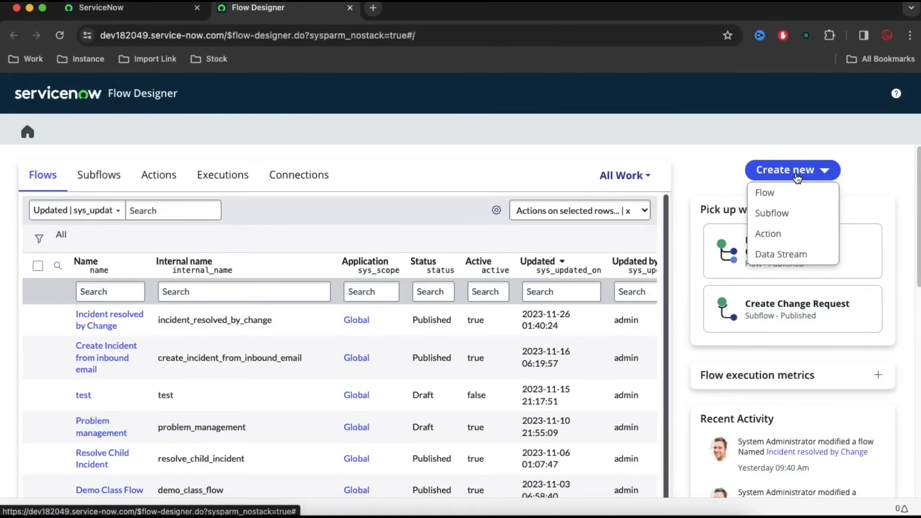
left_click(771, 196)
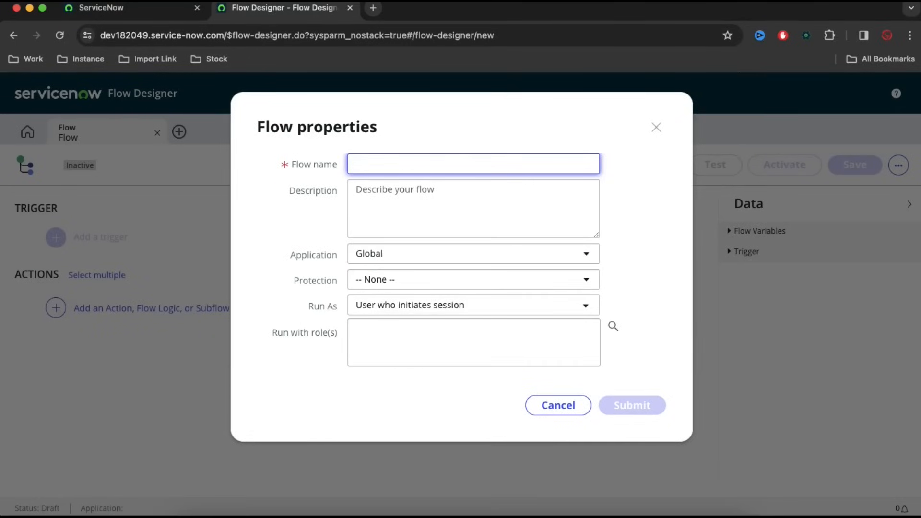
type("Change")
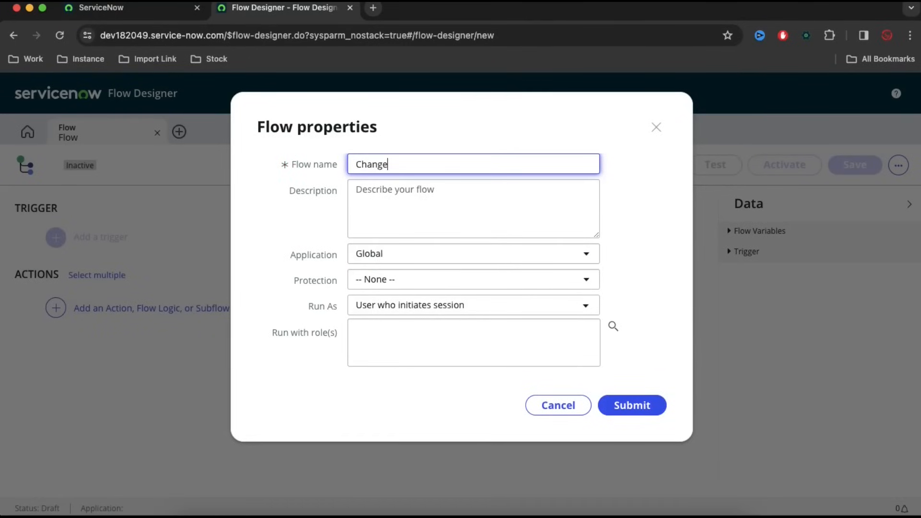
type(" Request")
left_click(384, 312)
left_click(377, 348)
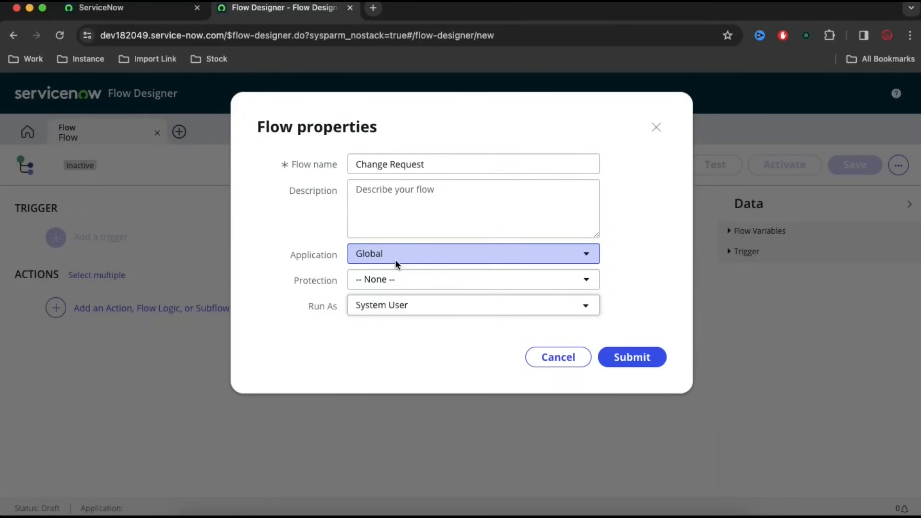
left_click(633, 360)
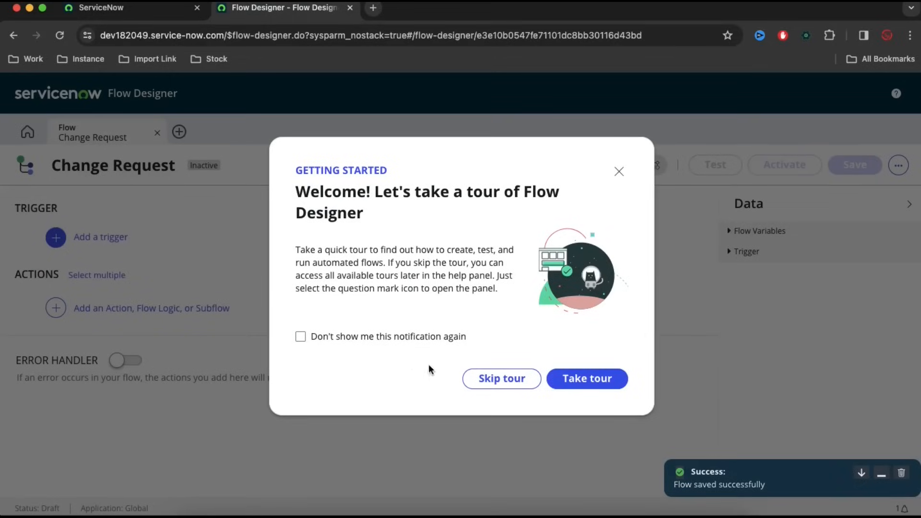
left_click(494, 379)
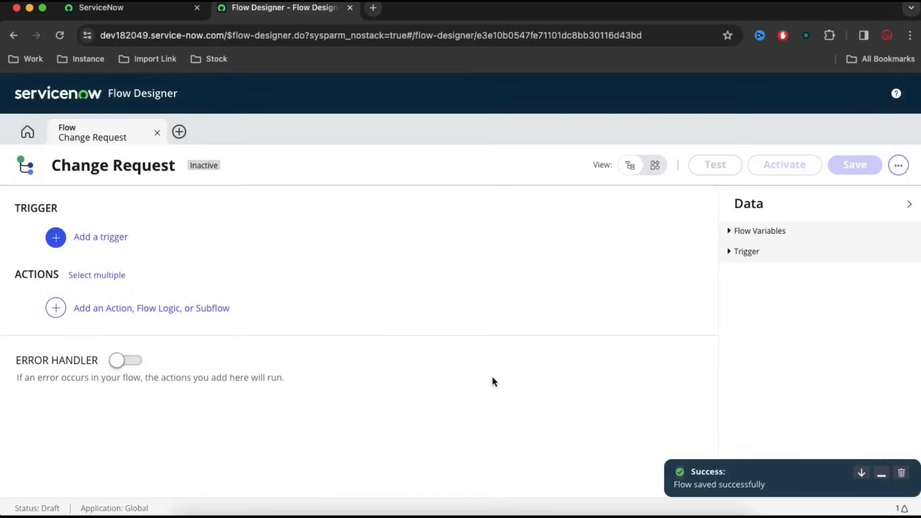
- Add a record Updated trigger to the flow on the Change Request [change_request] table
left_click(106, 244)
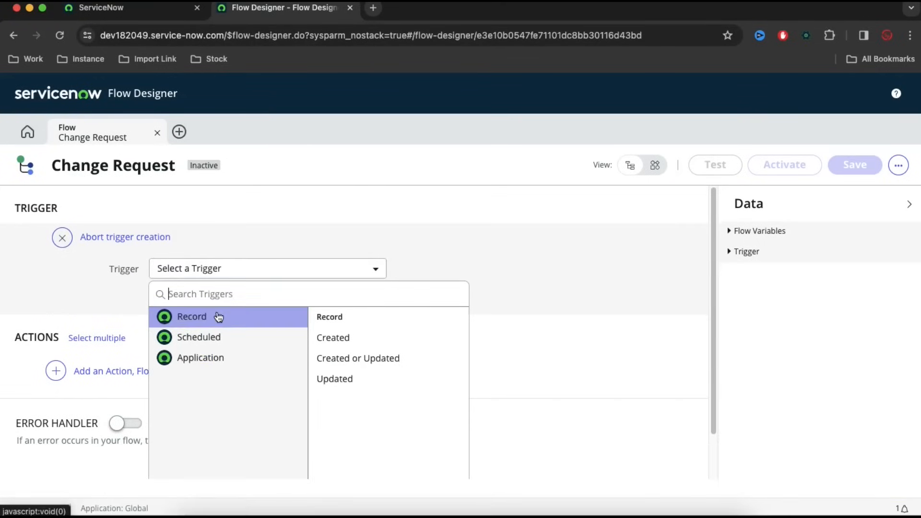
left_click(353, 379)
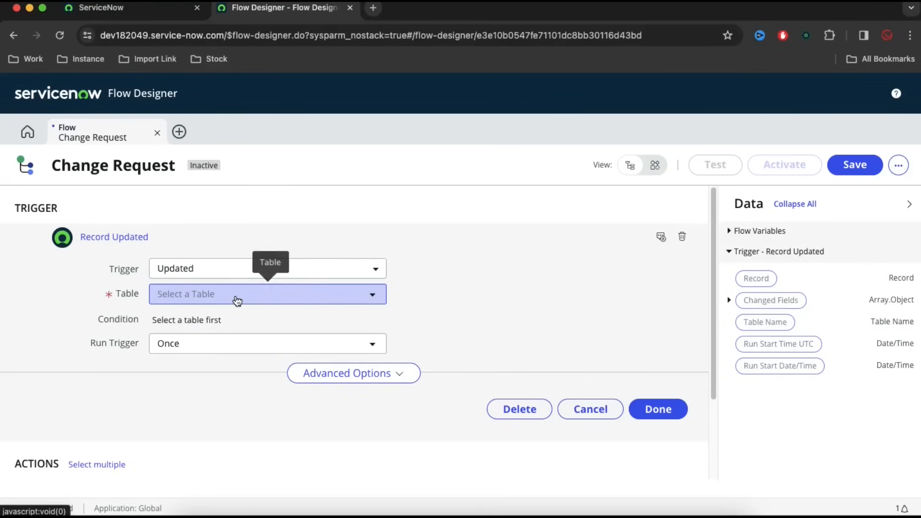
left_click(235, 295)
type("C")
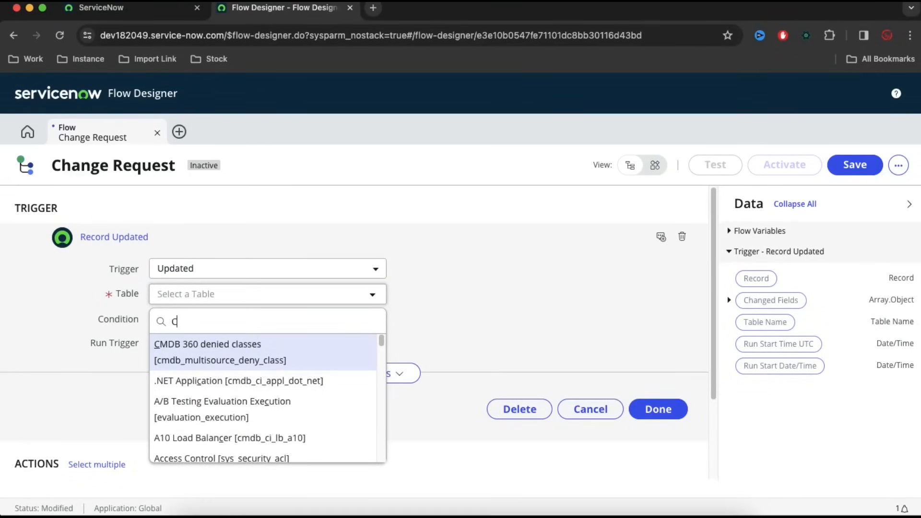
type("hange_re")
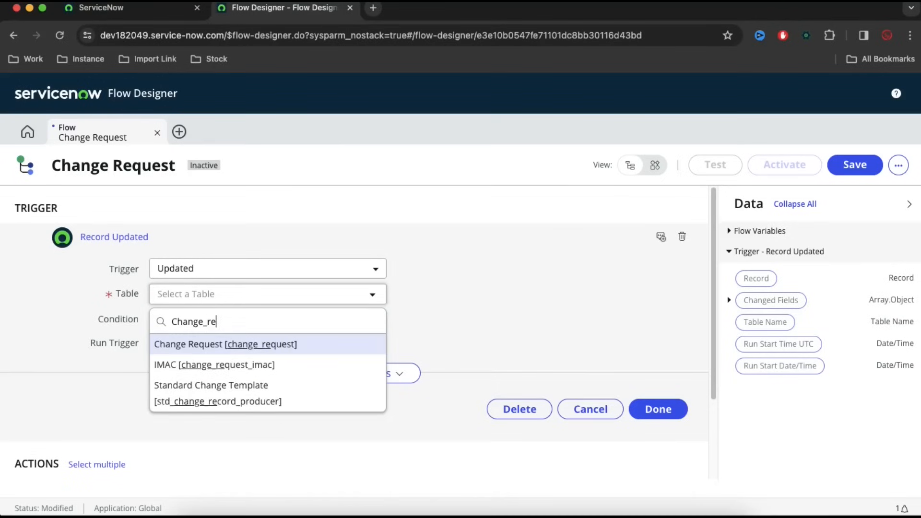
left_click(235, 343)
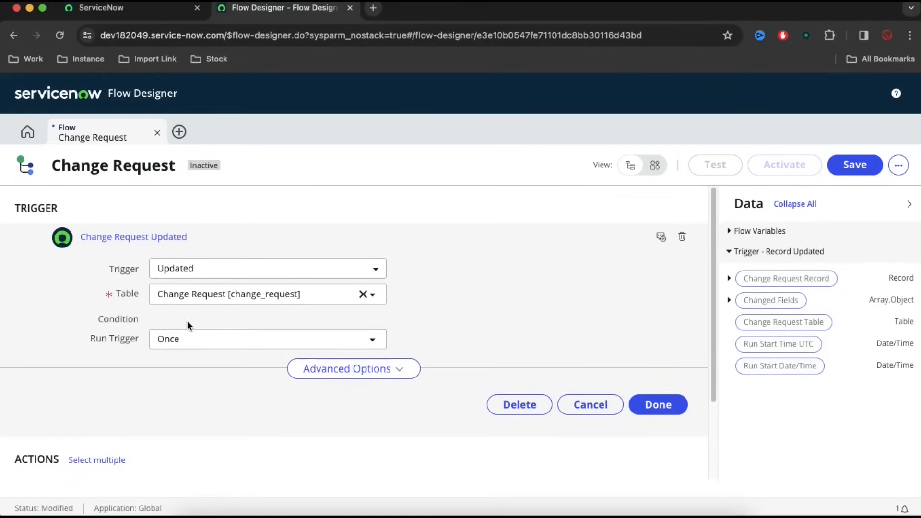
- Add the trigger condition State changes to Scheduled and finish the trigger
left_click(187, 325)
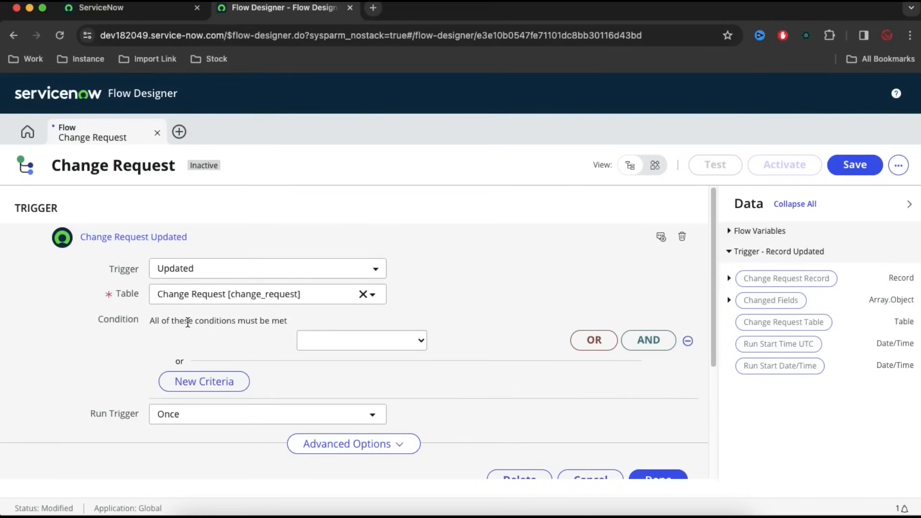
left_click(199, 342)
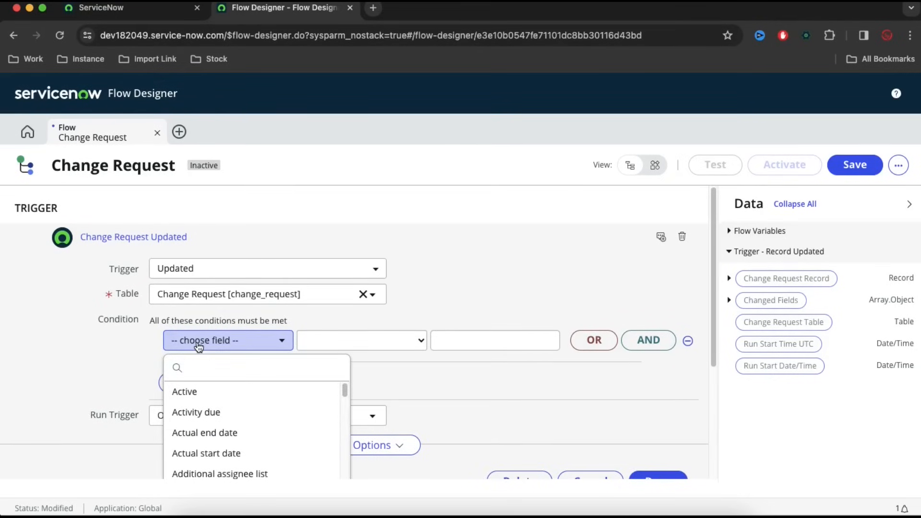
type("stat")
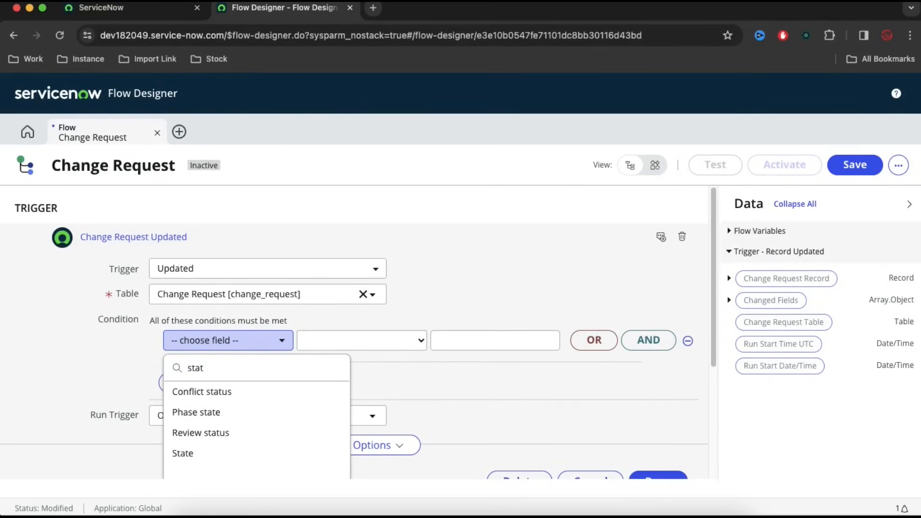
left_click(196, 451)
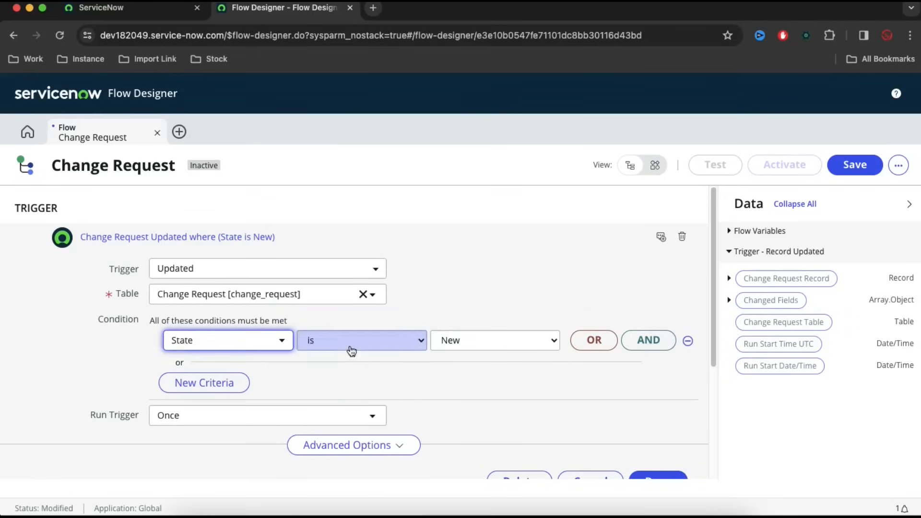
left_click(352, 348)
key("c")
key("Down")
key("Down")
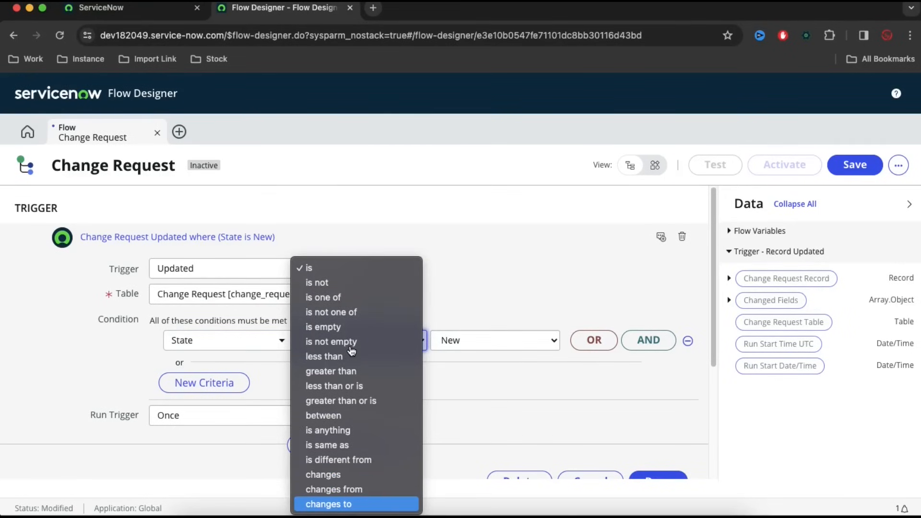
key("Return")
left_click(484, 340)
key("s")
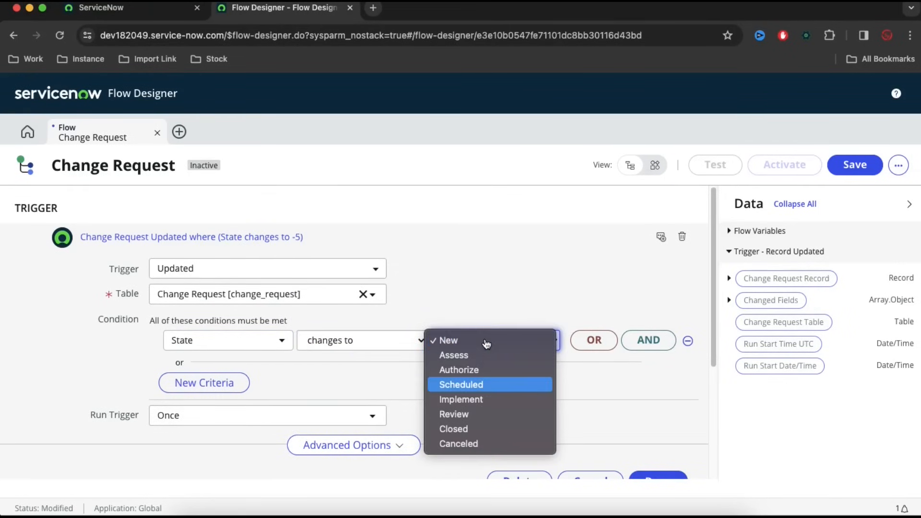
left_click(458, 386)
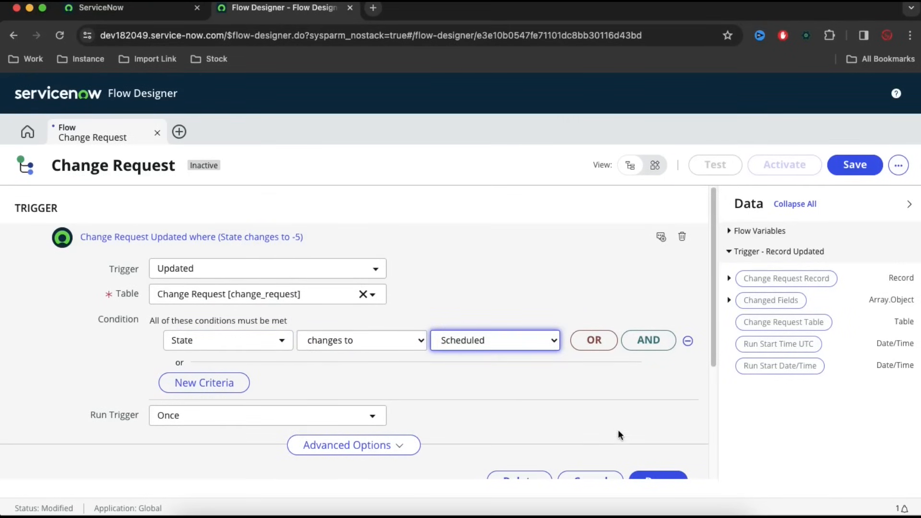
scroll(601, 405, "down", 1)
left_click(667, 453)
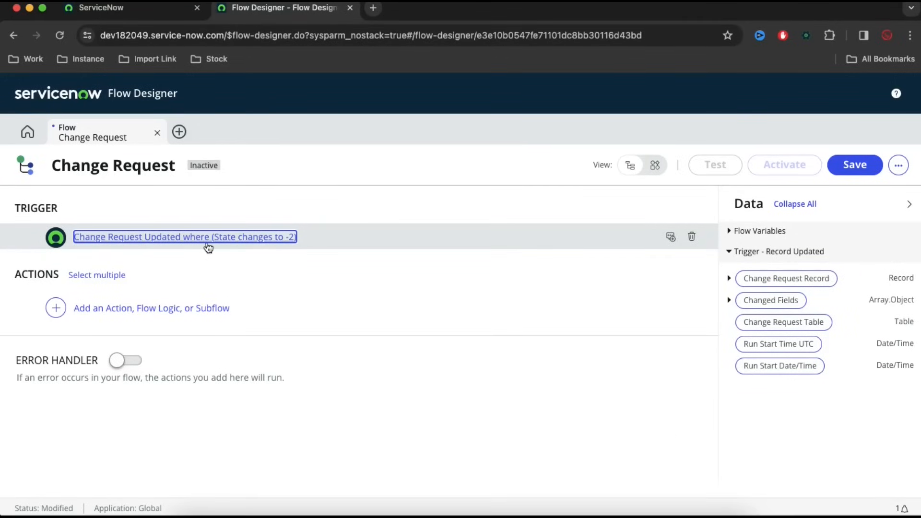
- Switch to the ServiceNow instance and open the list of all change requests
left_click(163, 11)
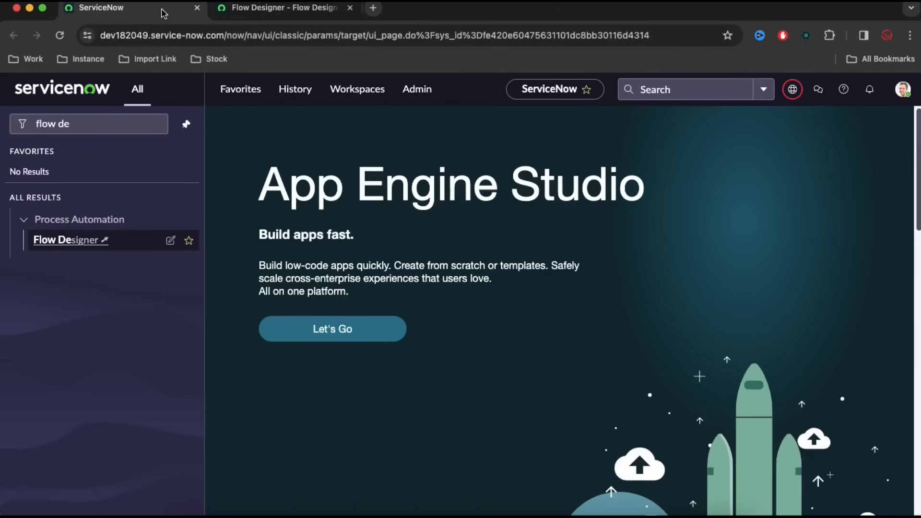
left_click(103, 125)
type("cha")
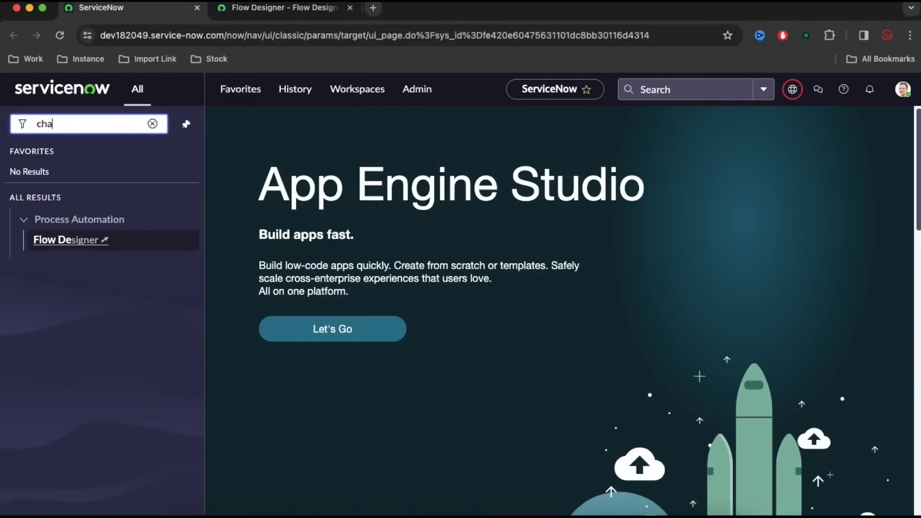
type("nge")
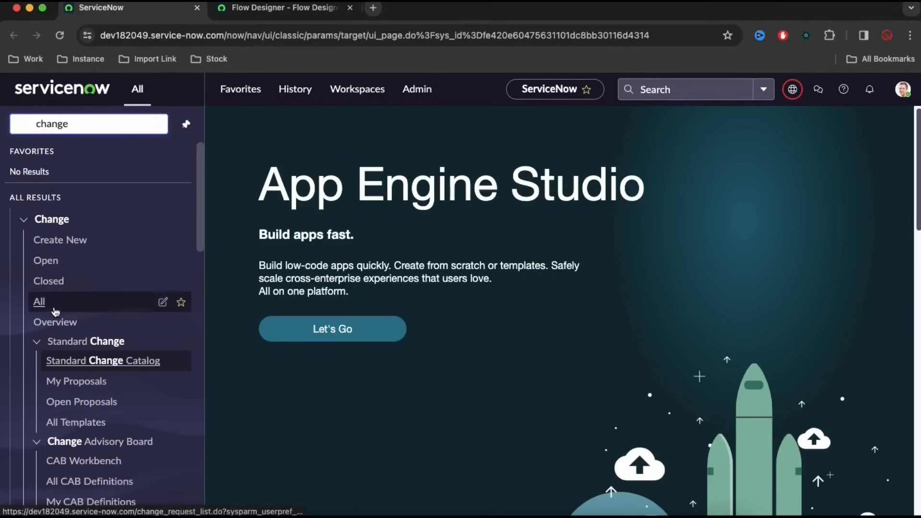
left_click(54, 308)
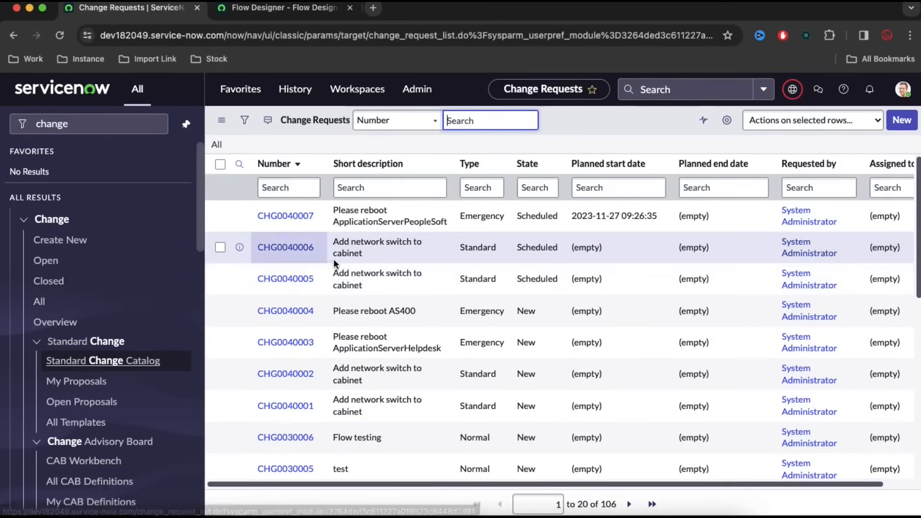
- Open the "Please reboot AS400" emergency change request and examine the Planned end date field in its schedule details
left_click(301, 321)
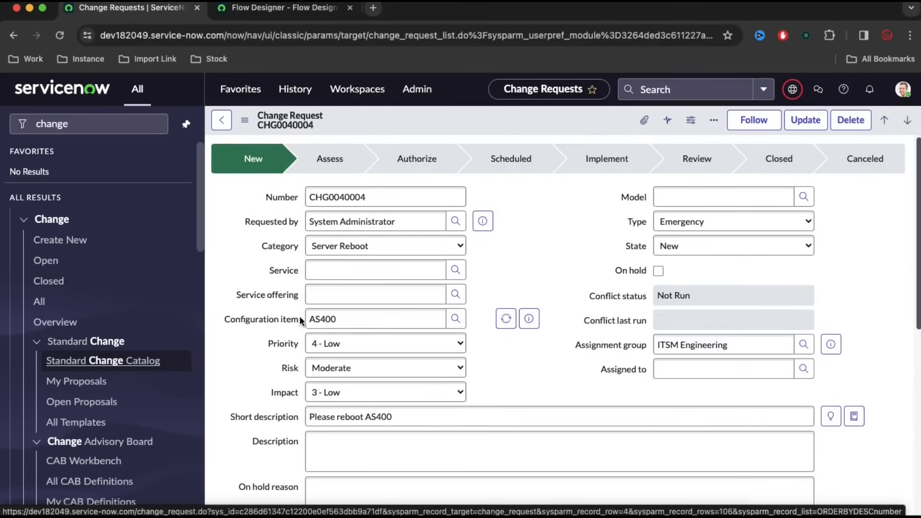
scroll(277, 308, "down", 5)
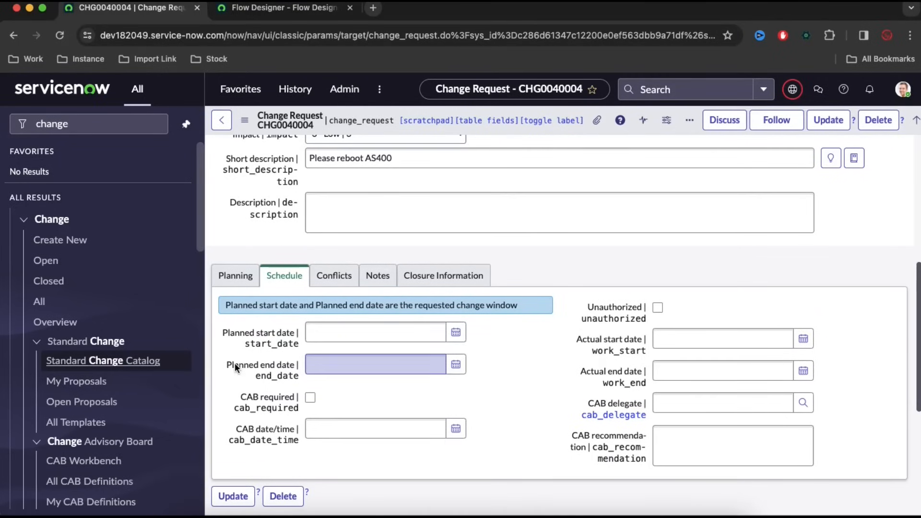
left_click_drag(225, 365, 296, 381)
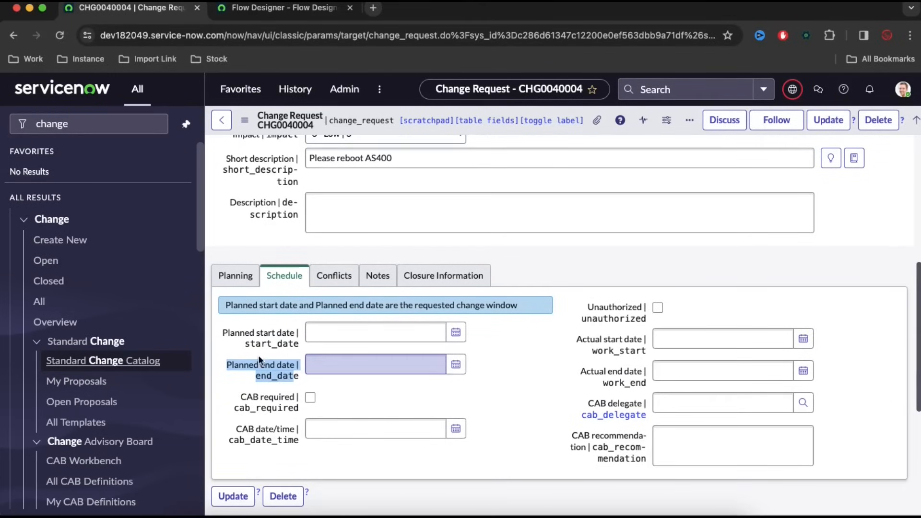
- Return to Flow Designer and add an Update Record action to the Change Request flow
left_click(308, 8)
left_click(145, 308)
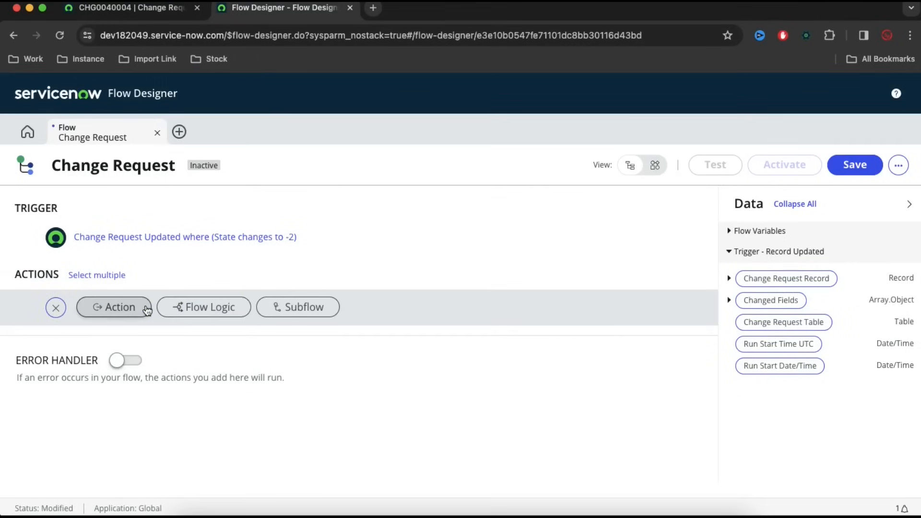
left_click(129, 308)
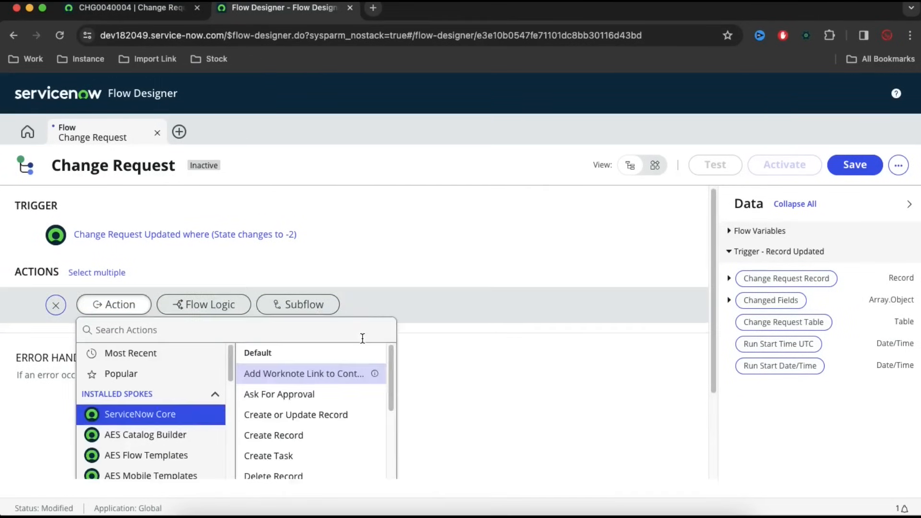
left_click(192, 338)
type("Update Re")
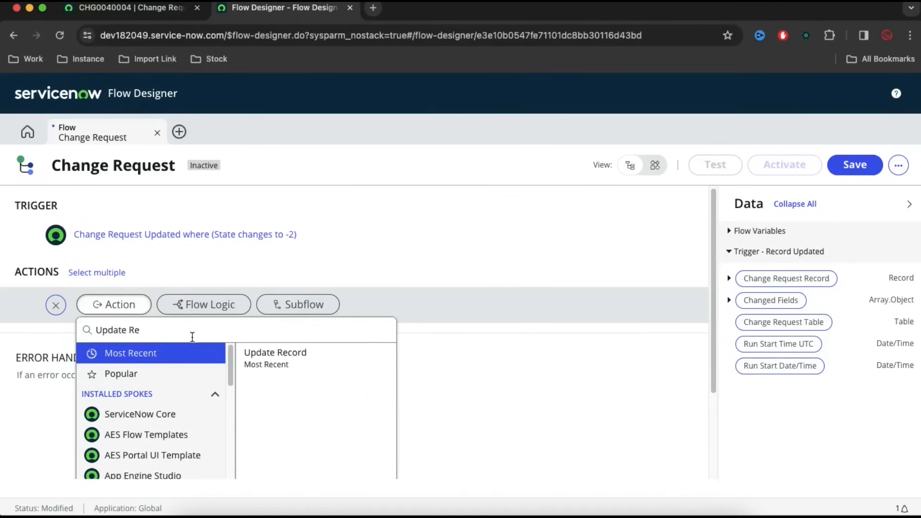
left_click(284, 363)
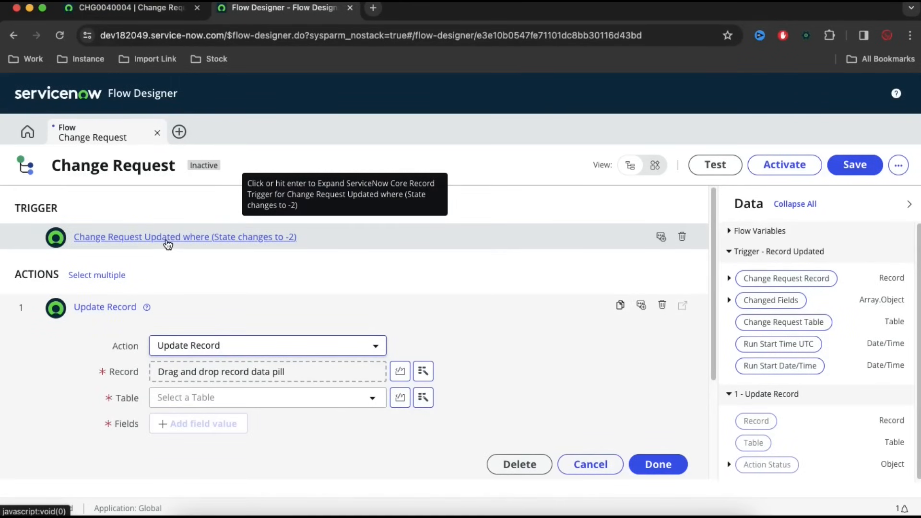
- Set the Update Record action's record to the Change Request Record from the Record Updated trigger
left_click(423, 371)
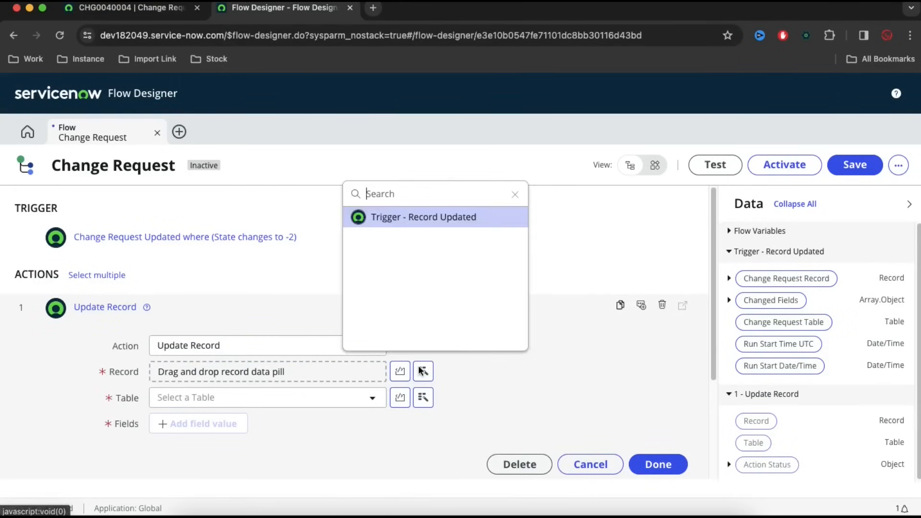
left_click(451, 227)
left_click(512, 218)
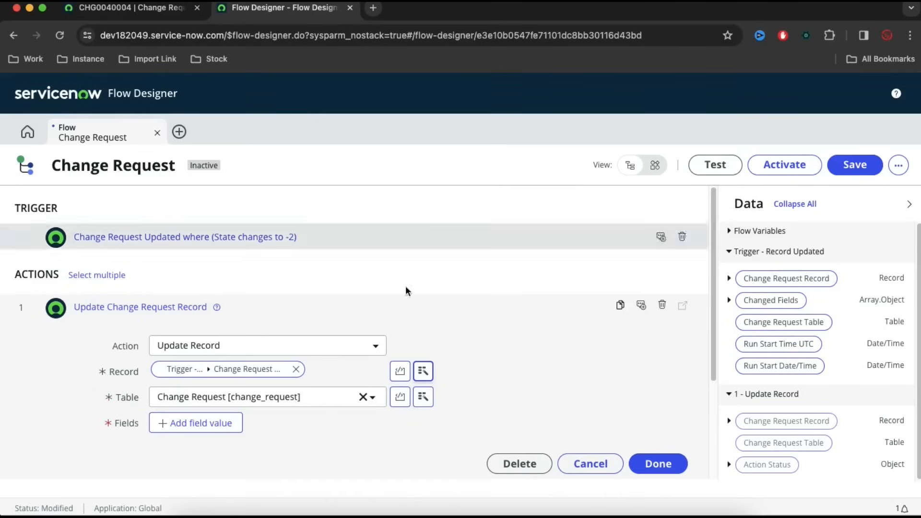
- Add a field value row for Planned start date to the Update Record action
left_click(236, 419)
left_click(229, 424)
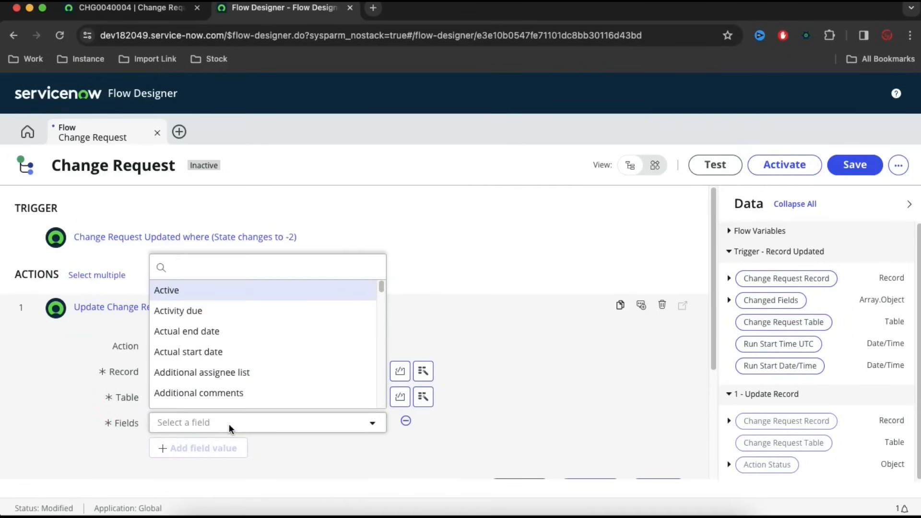
type("pl")
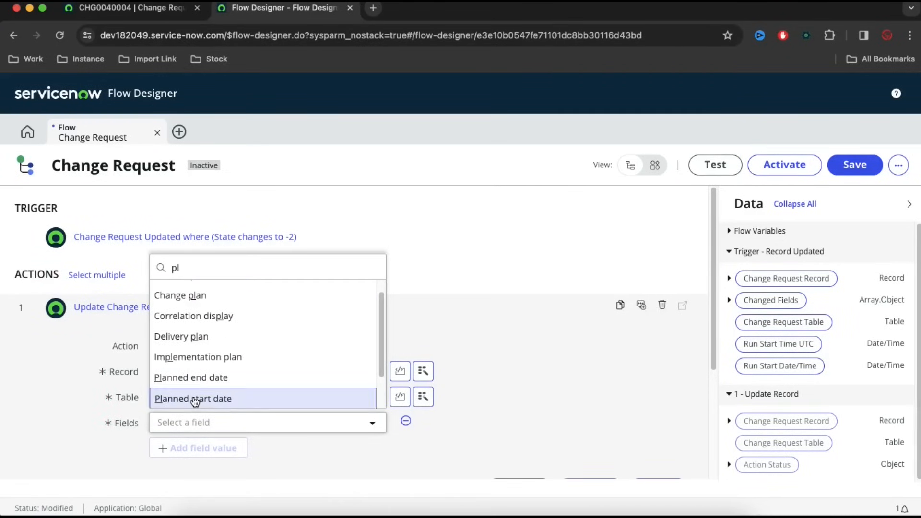
left_click(195, 399)
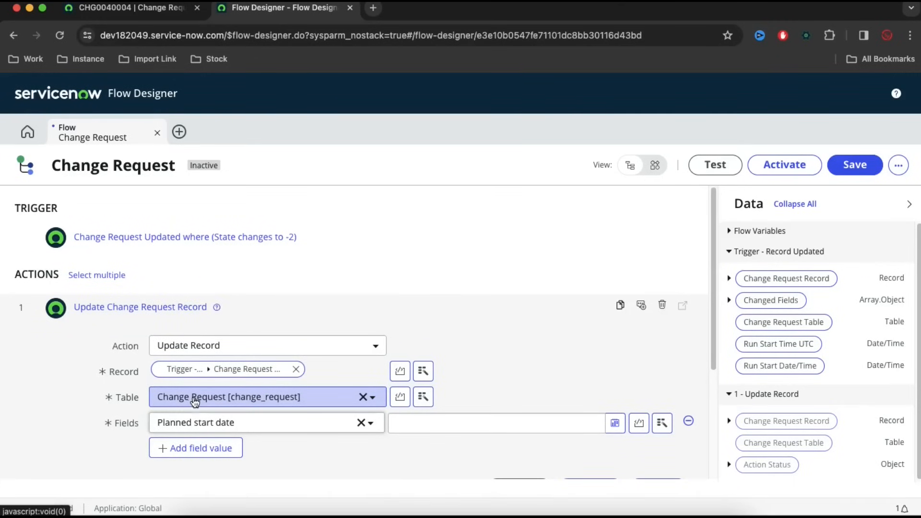
left_click(418, 424)
scroll(421, 424, "down", 1)
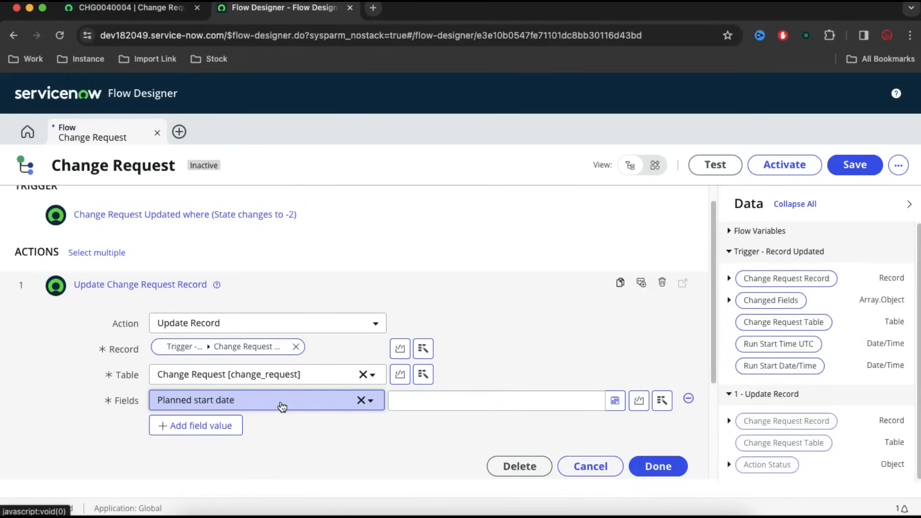
- Change the field being updated to Planned end date and switch to the change request record
left_click(335, 407)
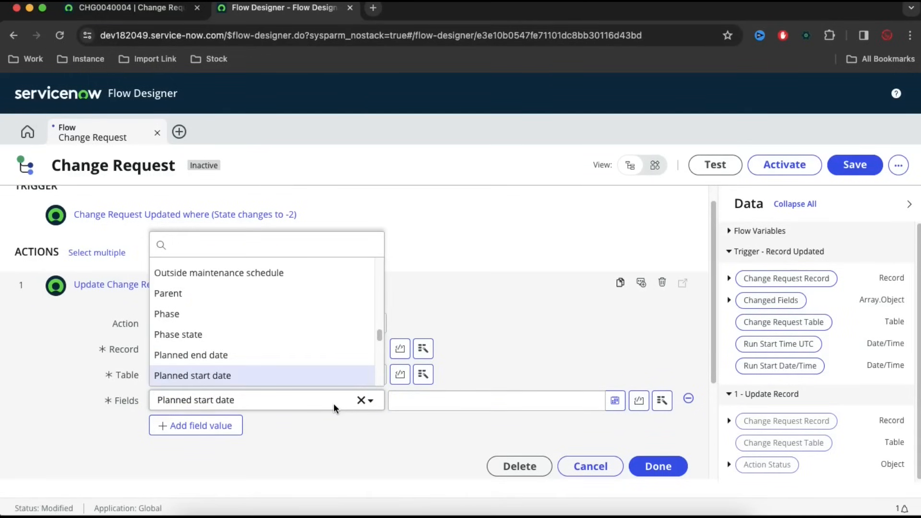
type("pla")
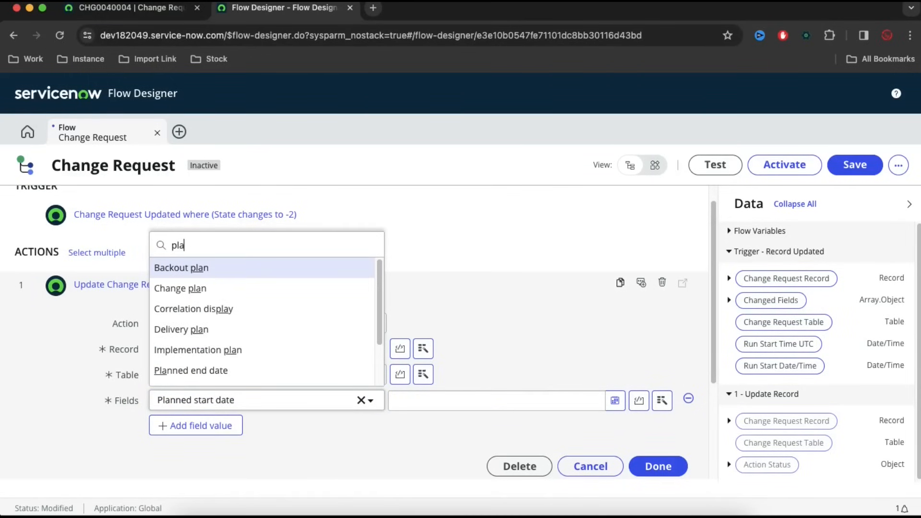
type("nn")
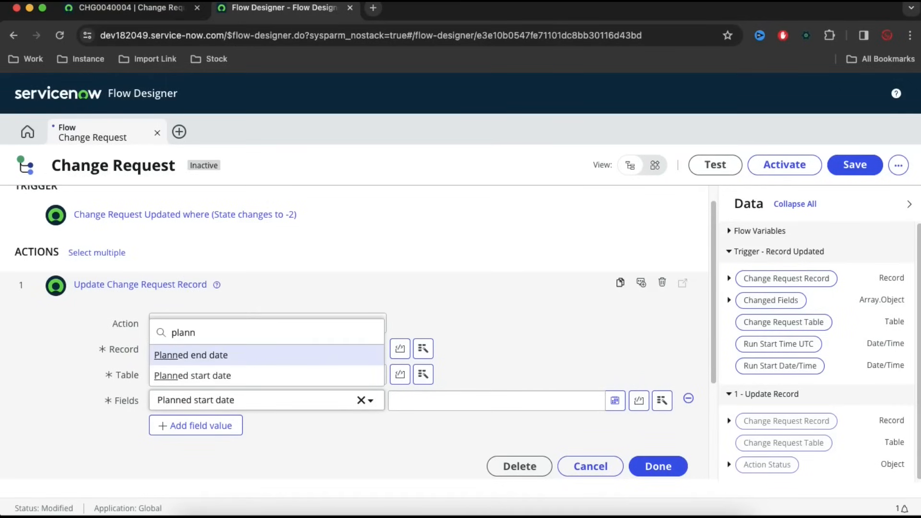
left_click(250, 356)
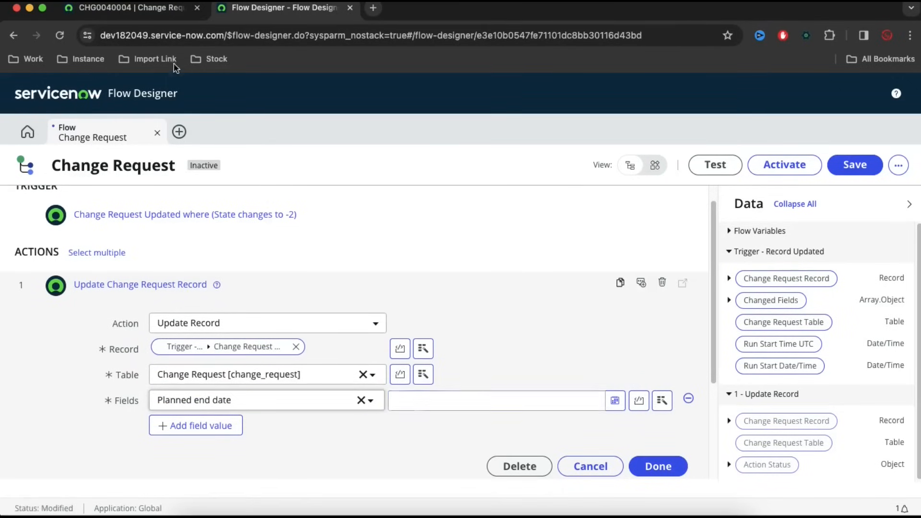
left_click(160, 7)
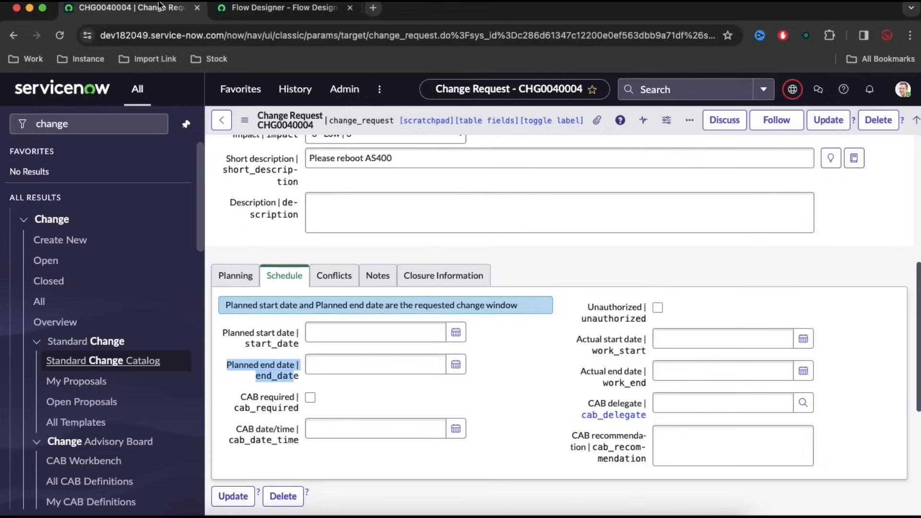
- Check the Planned start date field on the change request's schedule and return to Flow Designer
left_click(317, 334)
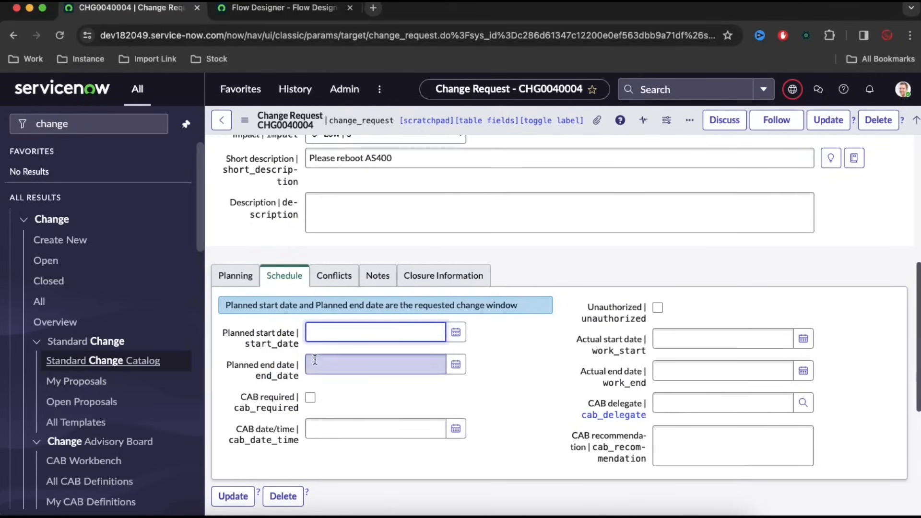
left_click(294, 6)
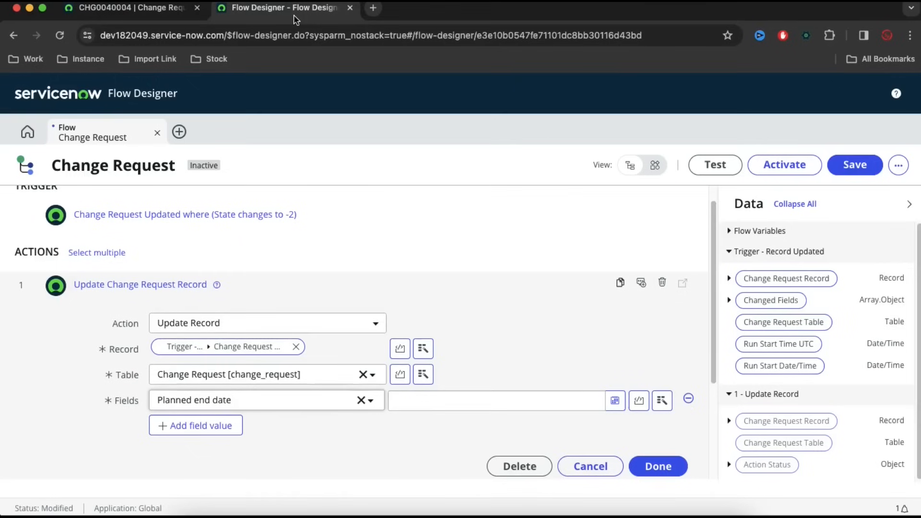
left_click(521, 399)
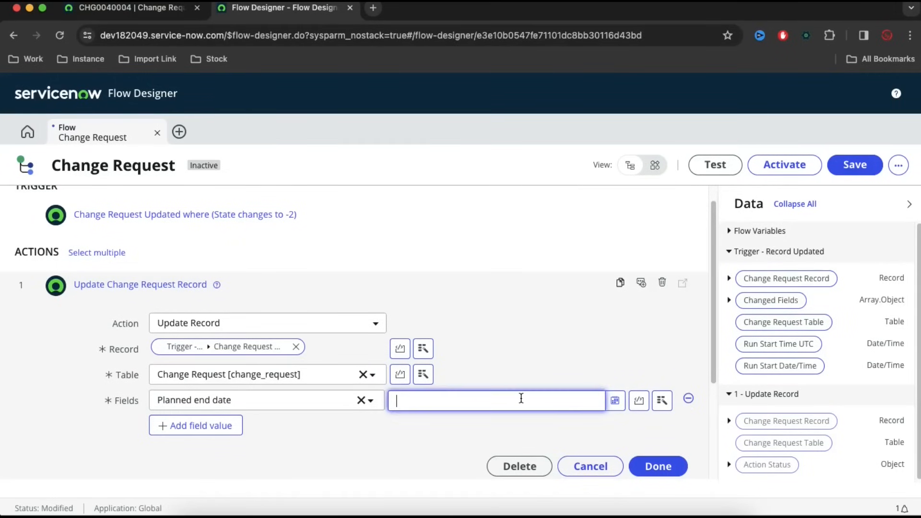
left_click(614, 400)
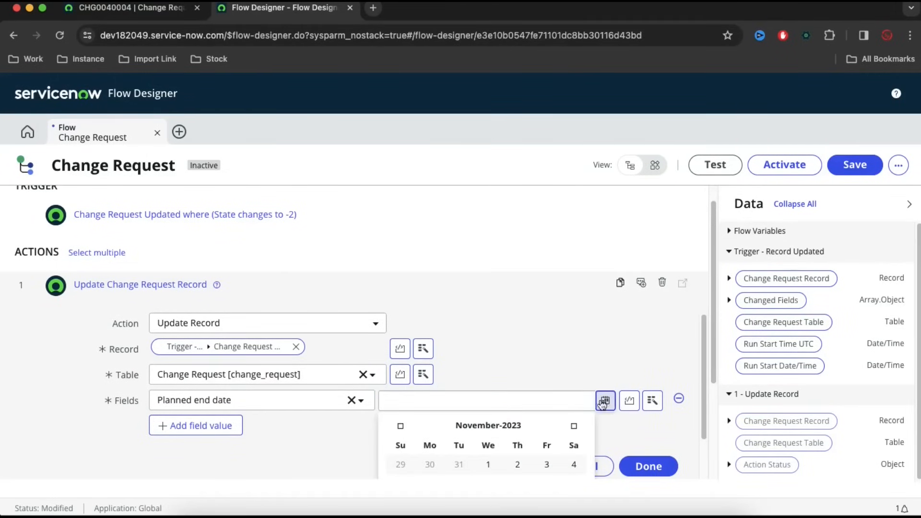
scroll(339, 467, "down", 2)
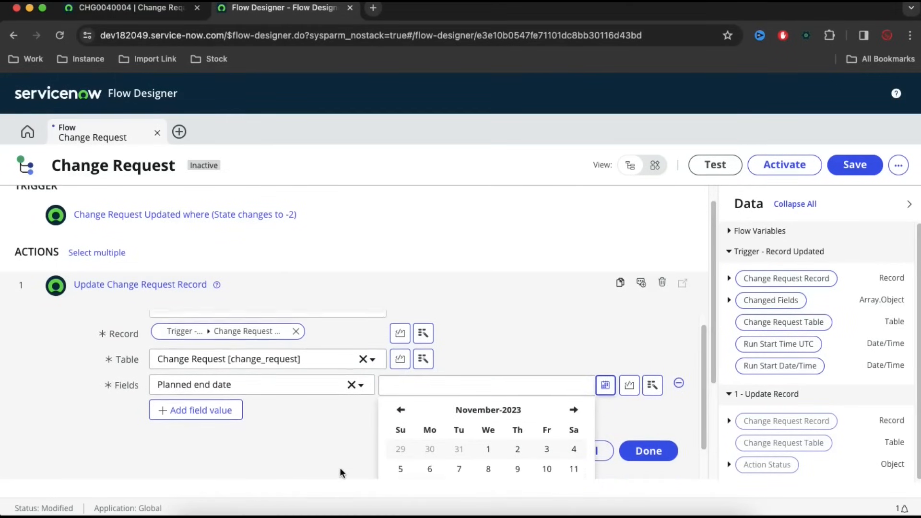
left_click(326, 424)
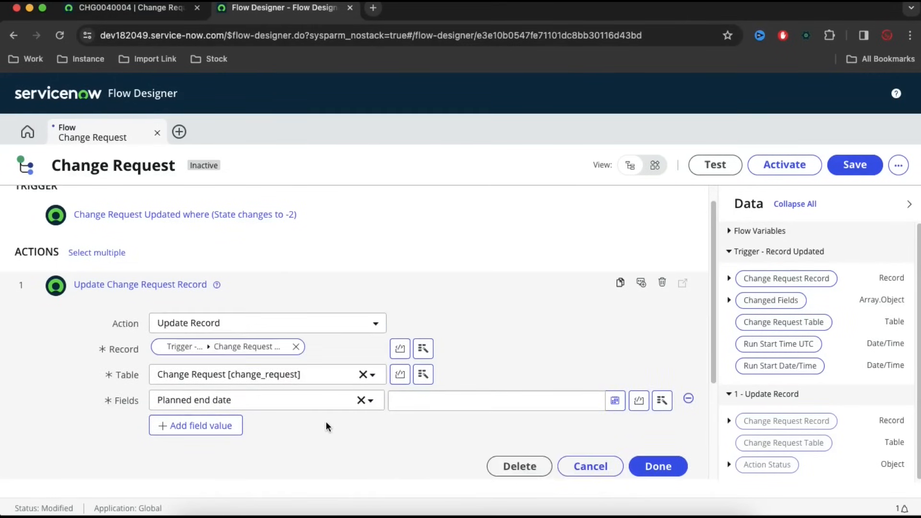
- Set the Planned end date value to the Planned start date of the Record Updated trigger's Change Request Record
left_click(663, 405)
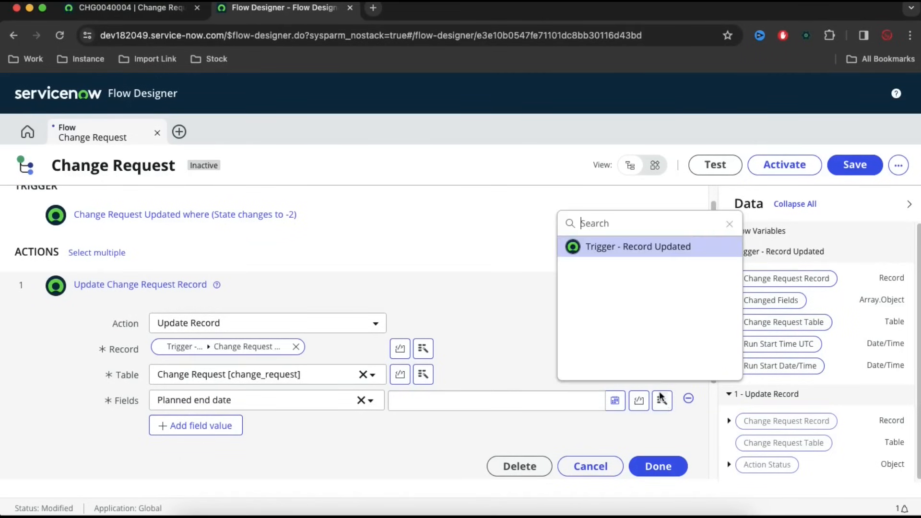
left_click(647, 254)
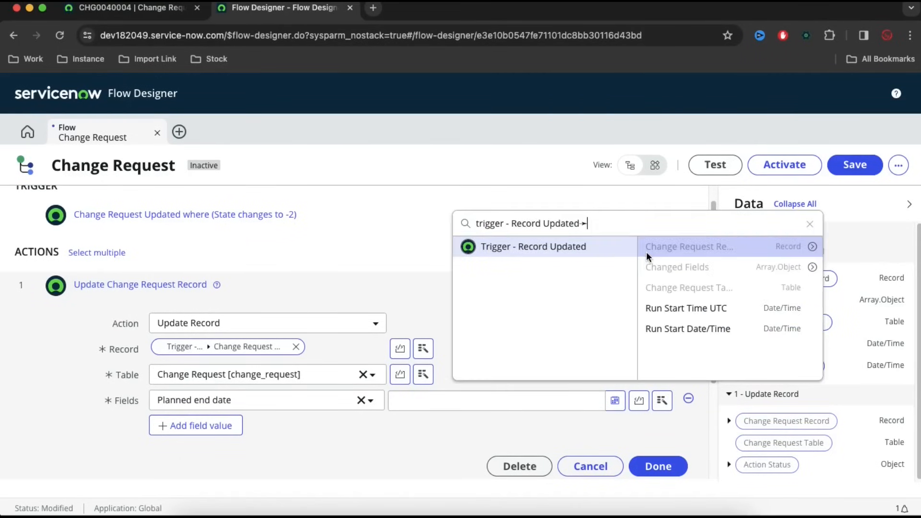
left_click(812, 247)
type("pl")
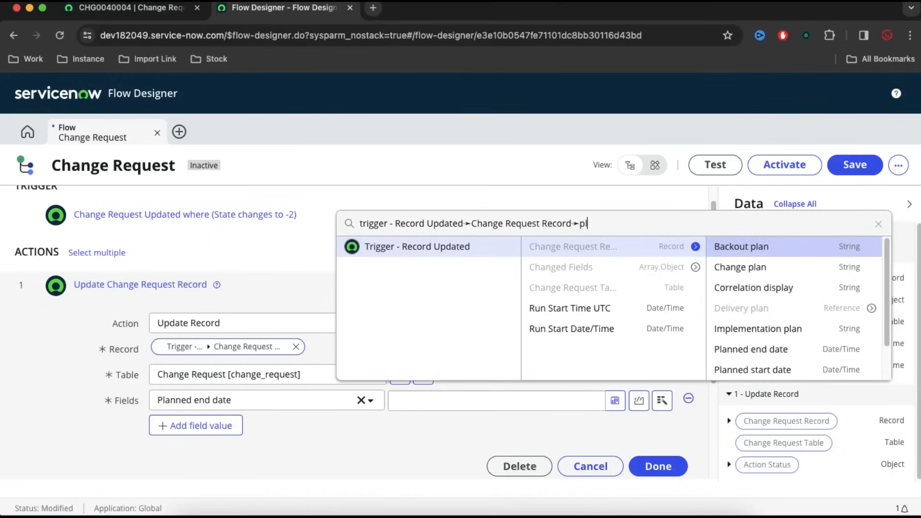
type("ann")
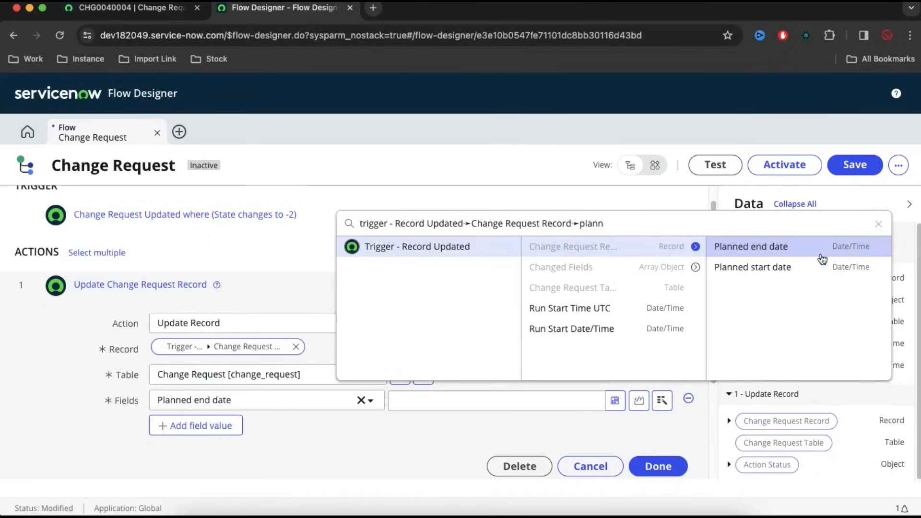
left_click(764, 268)
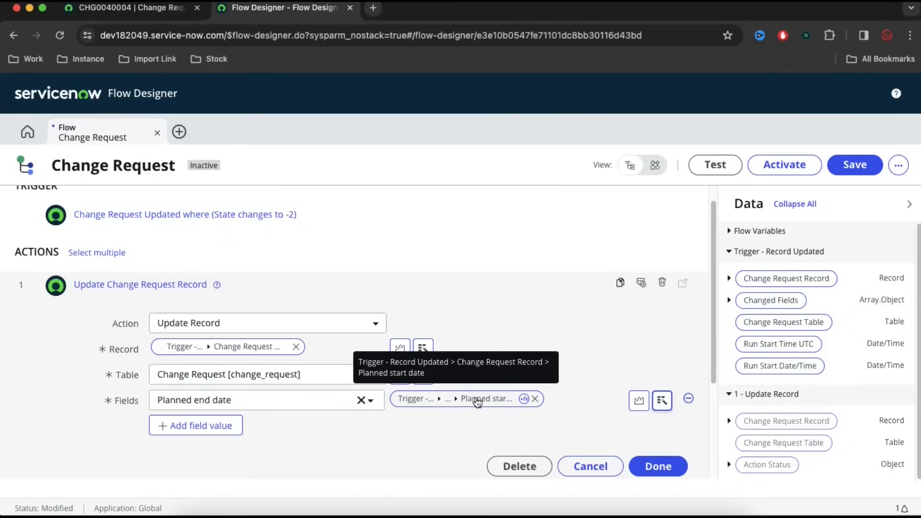
- Select the Add Time transform from the Date & Time functions for the Planned start date value
left_click(524, 400)
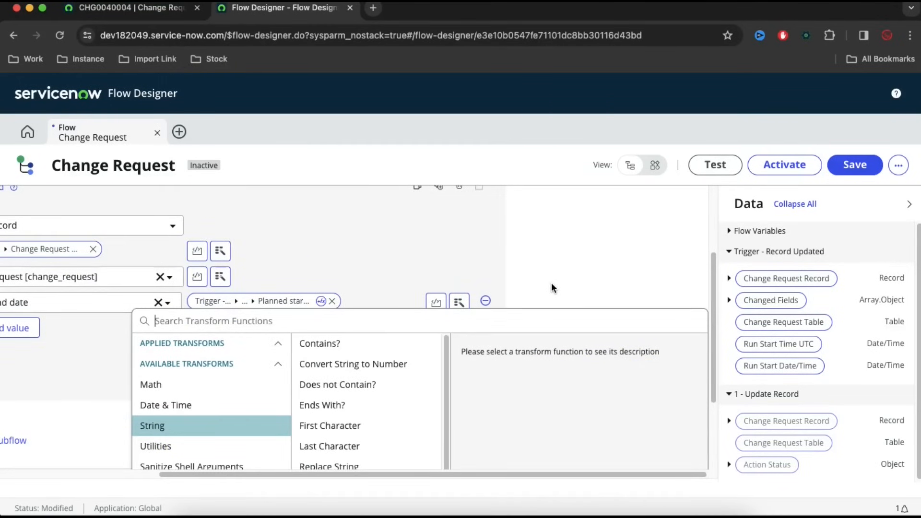
scroll(261, 387, "down", 3)
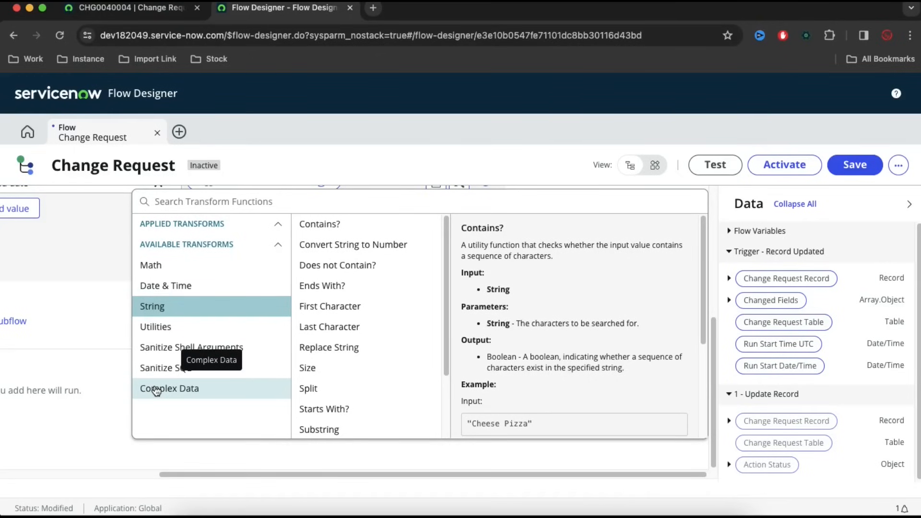
left_click(173, 292)
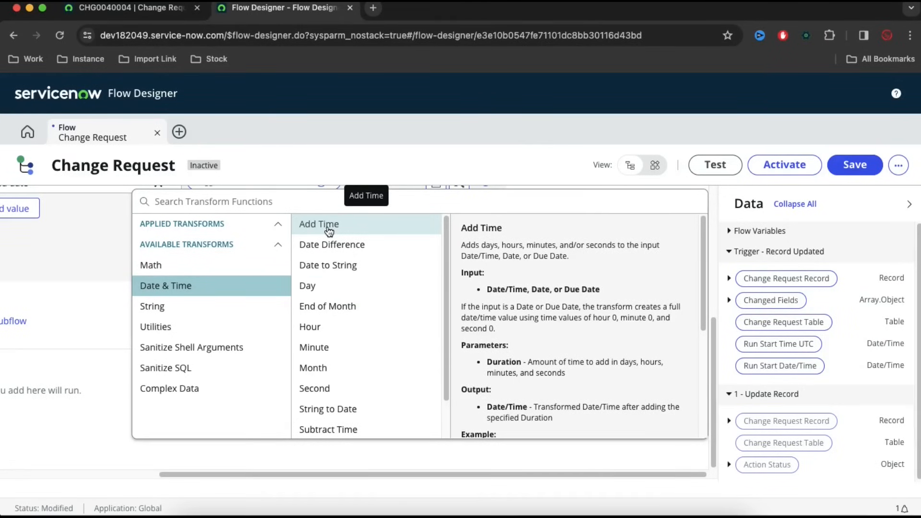
scroll(350, 339, "down", 2)
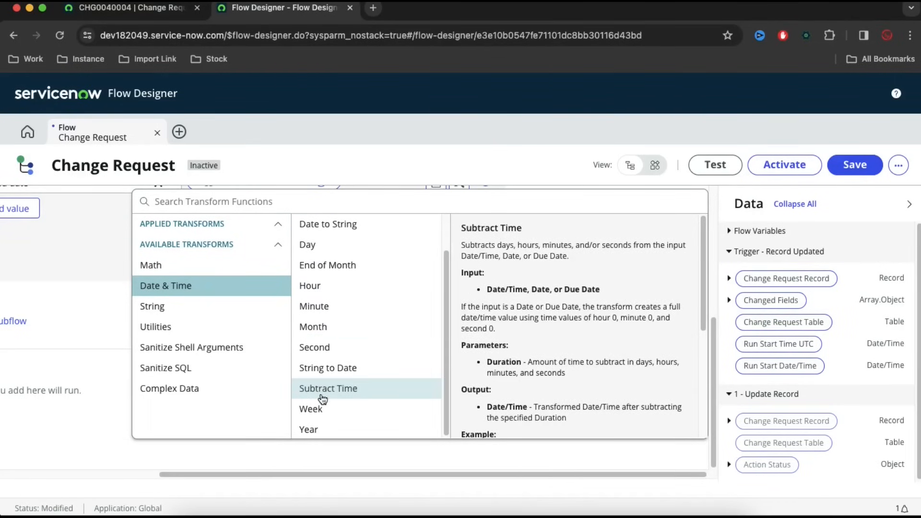
left_click(236, 285)
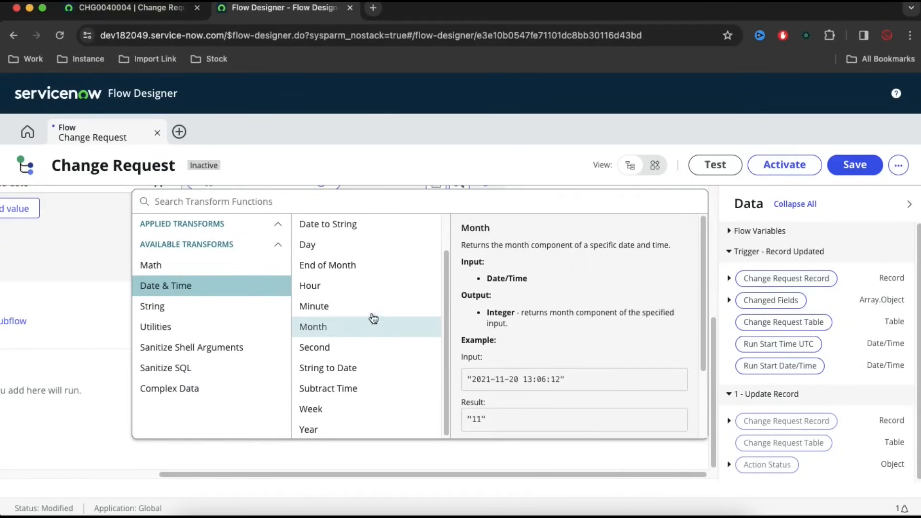
scroll(372, 318, "up", 1)
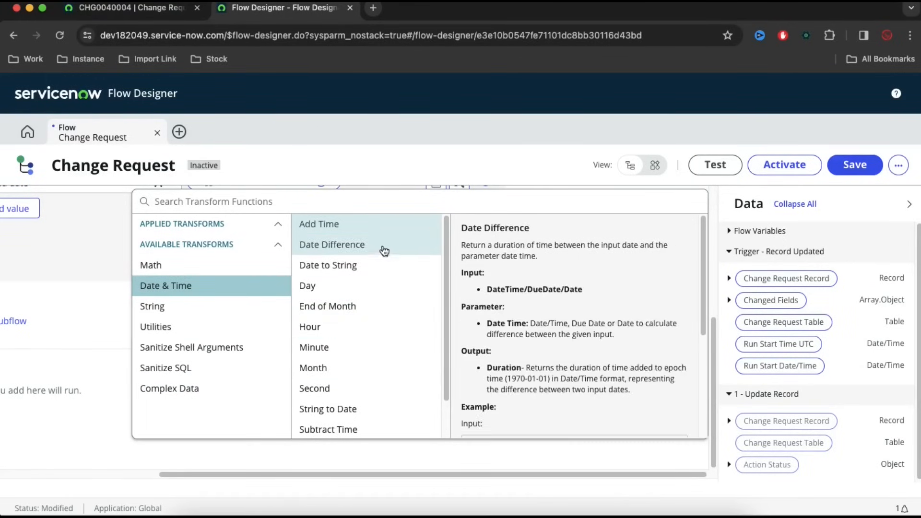
left_click(363, 234)
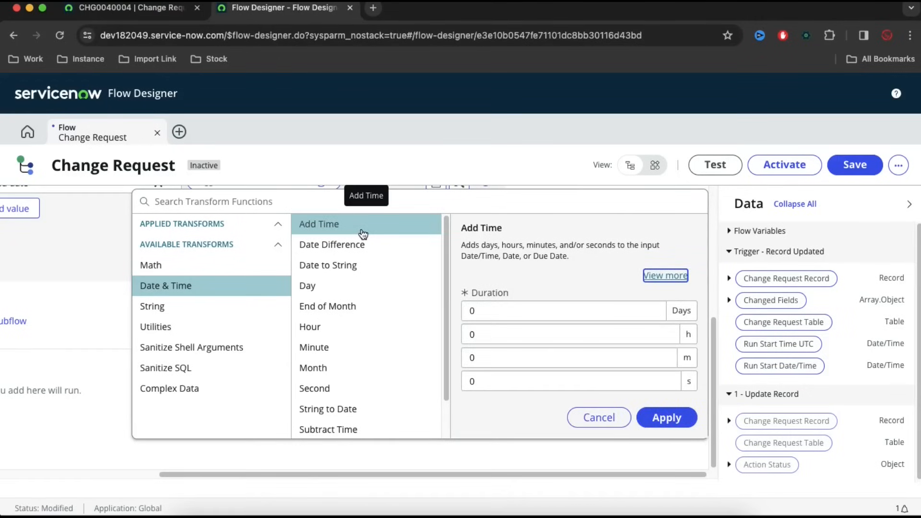
- Set the Add Time duration to 5 days and apply the transform
left_click(504, 302)
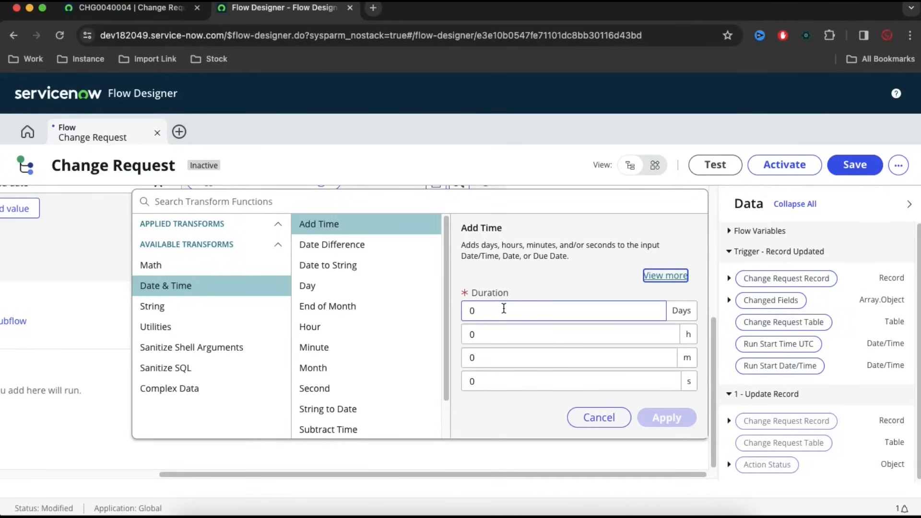
left_click(503, 311)
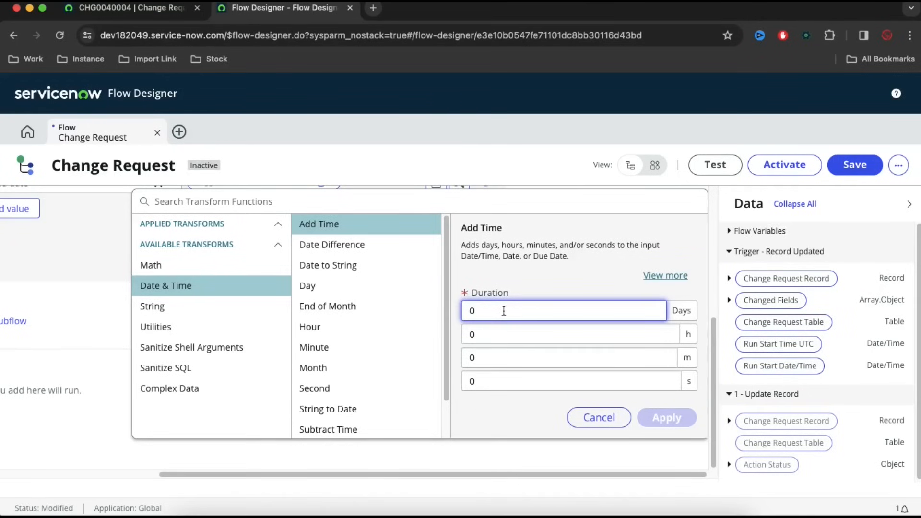
key("BackSpace")
type("5")
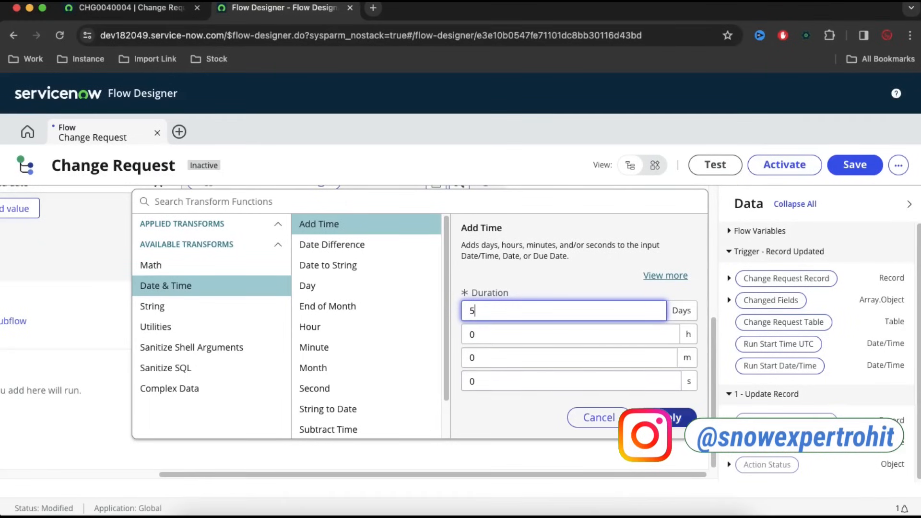
left_click(679, 417)
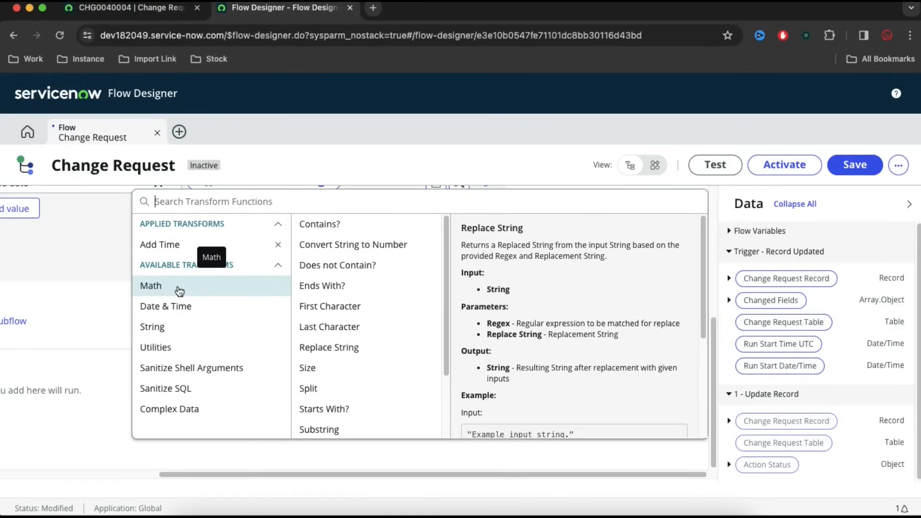
- Finish editing the Update Record action and save the Change Request flow
left_click(97, 291)
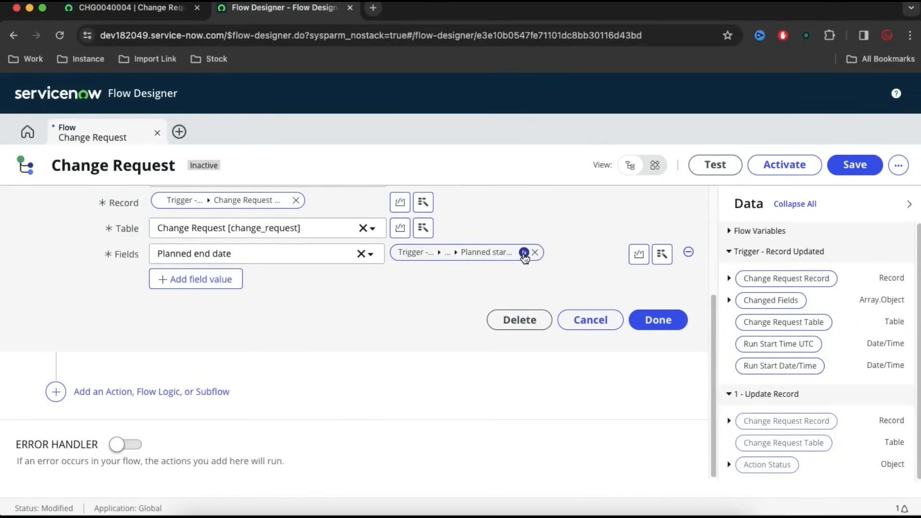
left_click(655, 321)
left_click(855, 169)
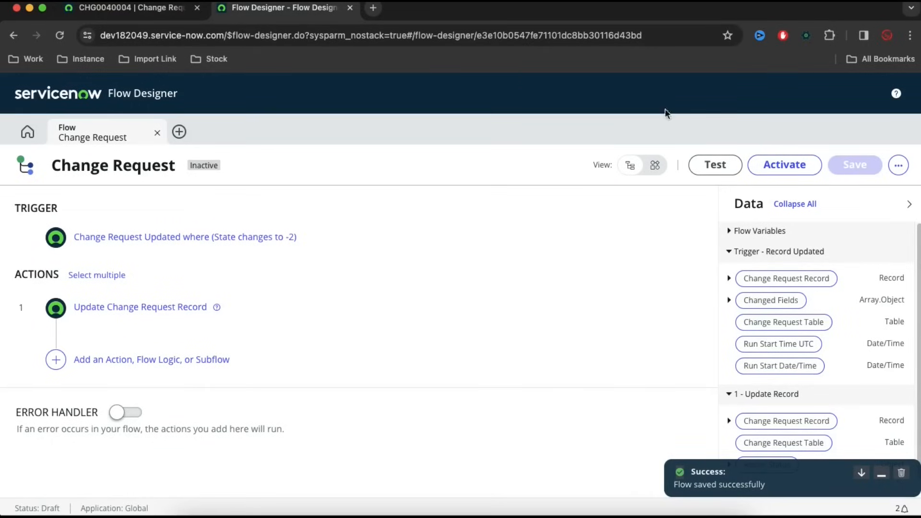
left_click(120, 8)
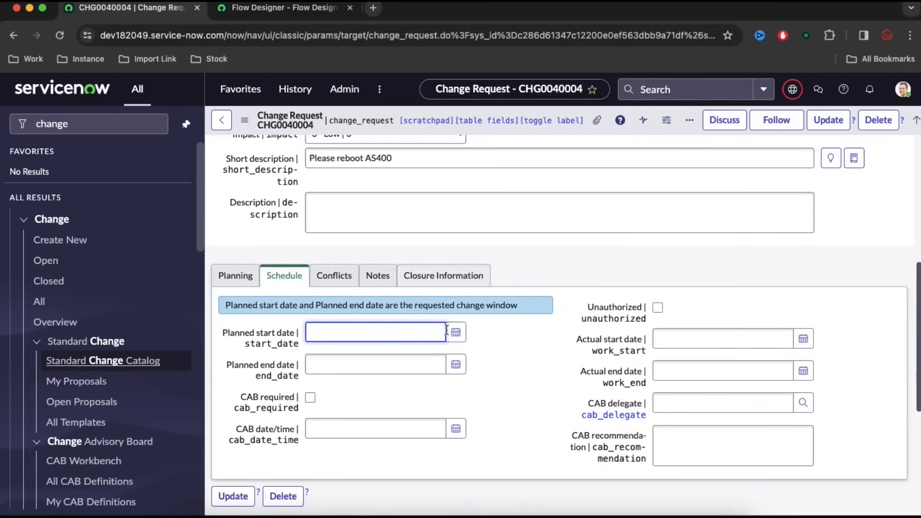
left_click(455, 332)
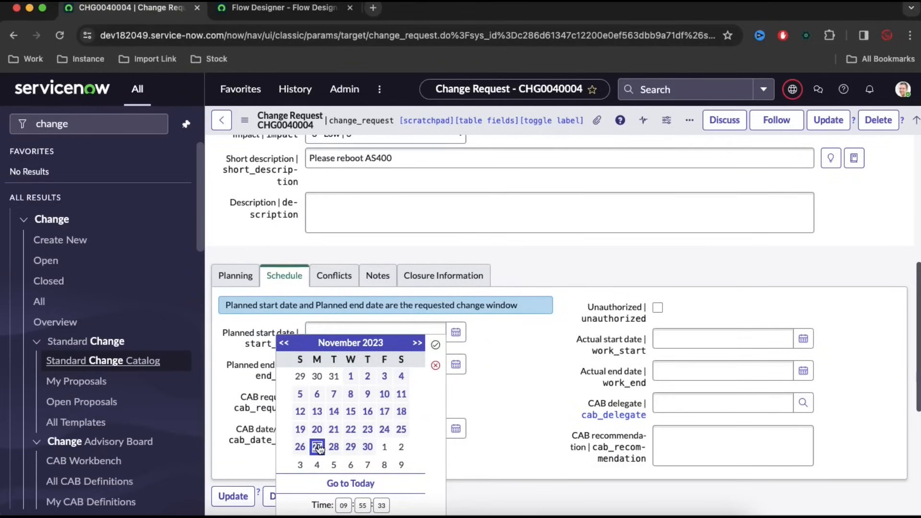
left_click(435, 345)
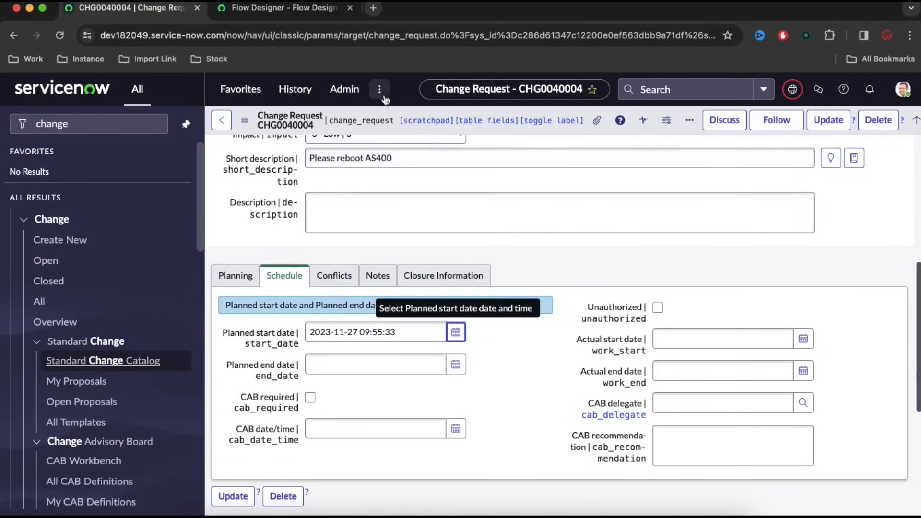
right_click(375, 129)
left_click(375, 128)
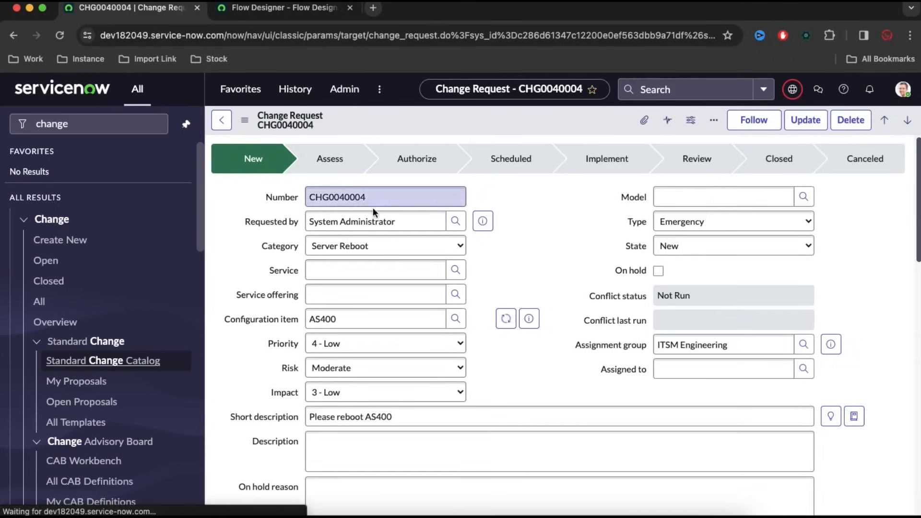
- Copy the change request's number and check its planned start and end dates on the schedule
double_click(310, 195)
key("super+c")
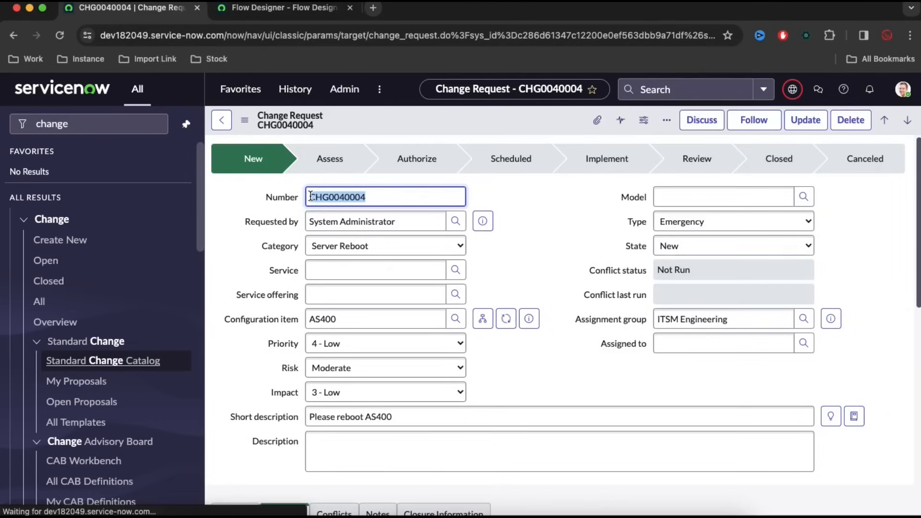
scroll(356, 433, "down", 4)
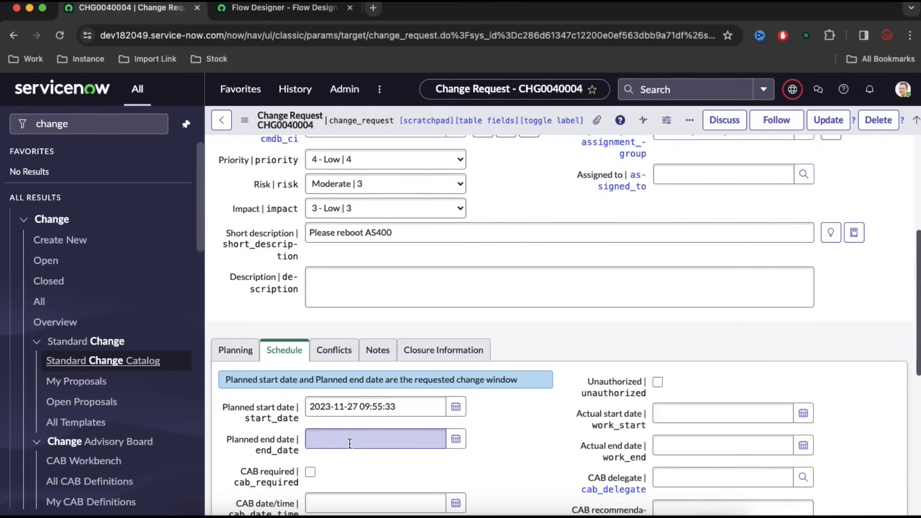
- Run a test of the Change Request flow in Flow Designer with change request record CHG0040004
left_click(317, 7)
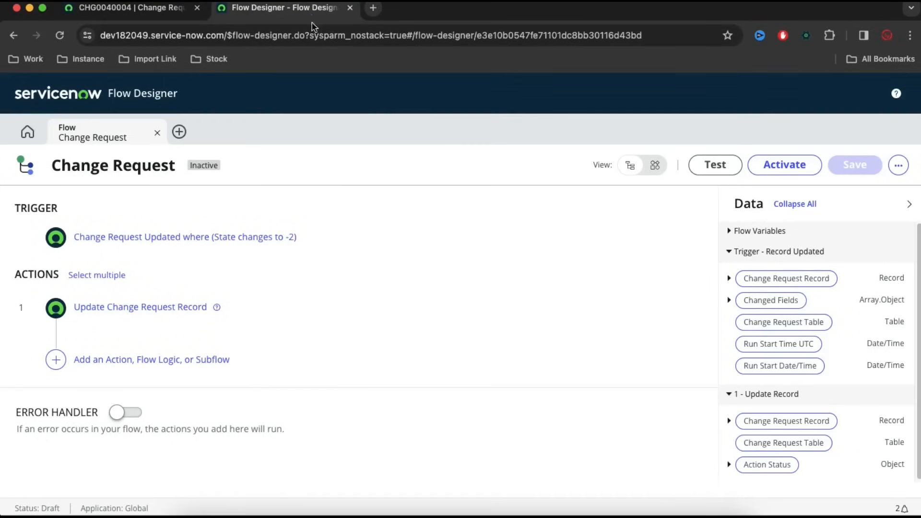
left_click(723, 167)
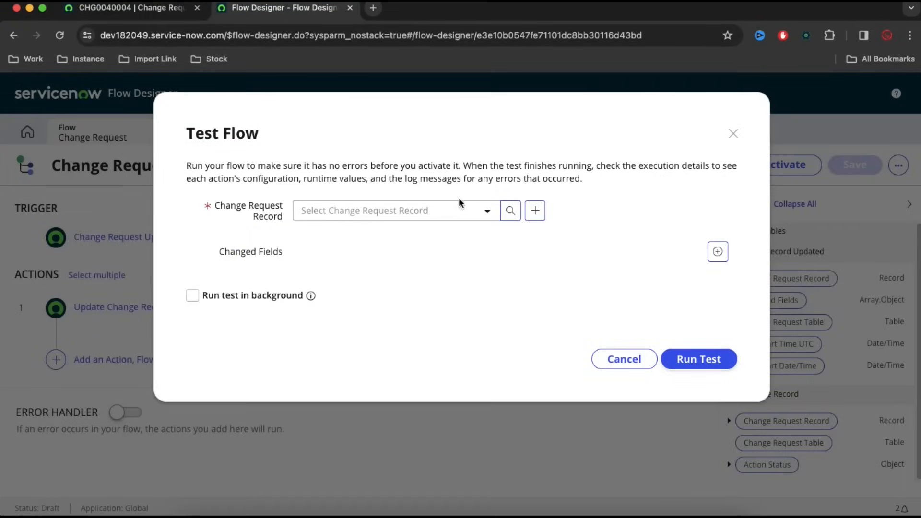
left_click(444, 212)
key("super+v")
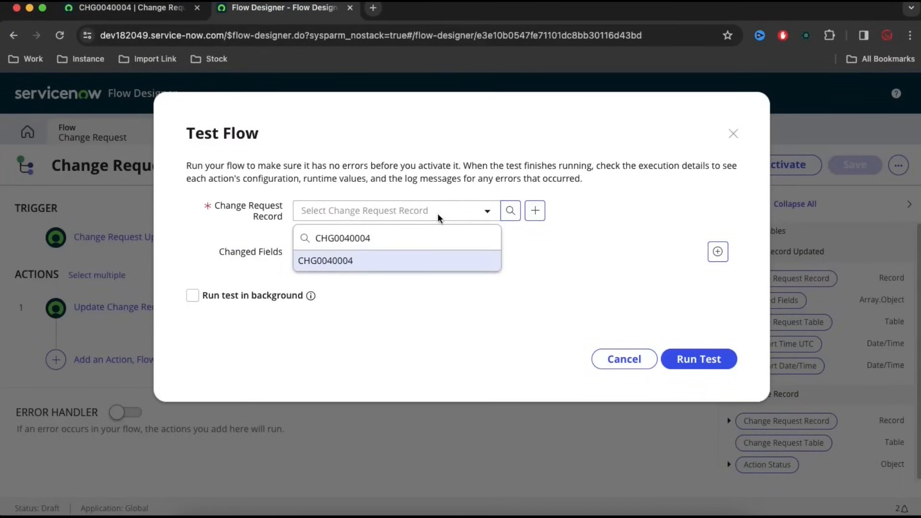
left_click(397, 261)
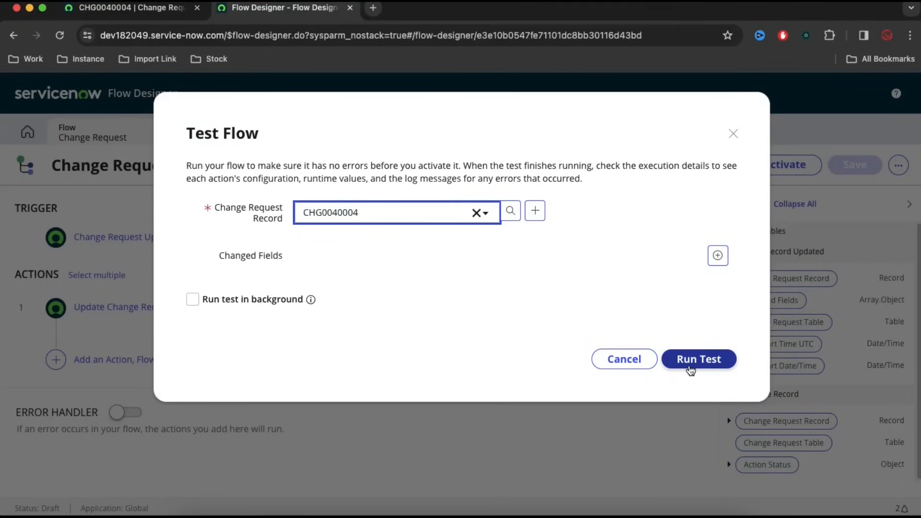
left_click(692, 367)
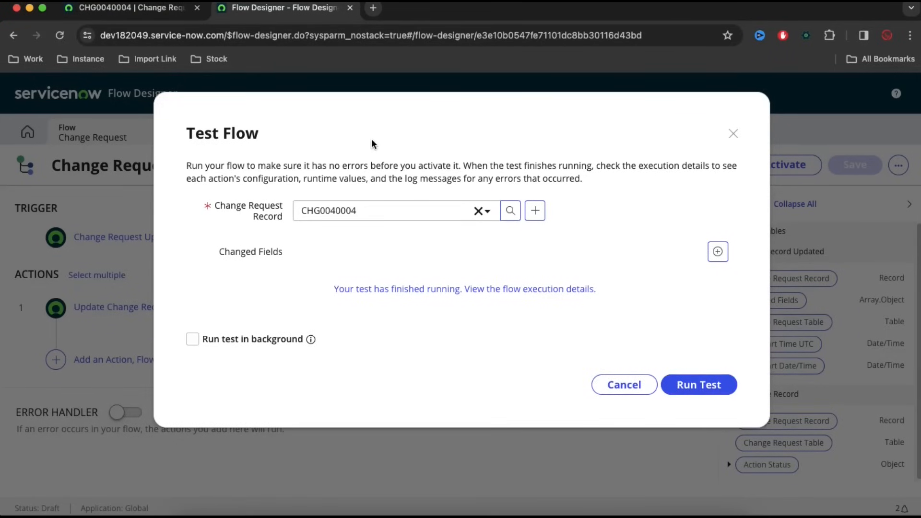
- Check the planned start and end dates on the tested change request, and close the flow's test dialog
left_click(158, 9)
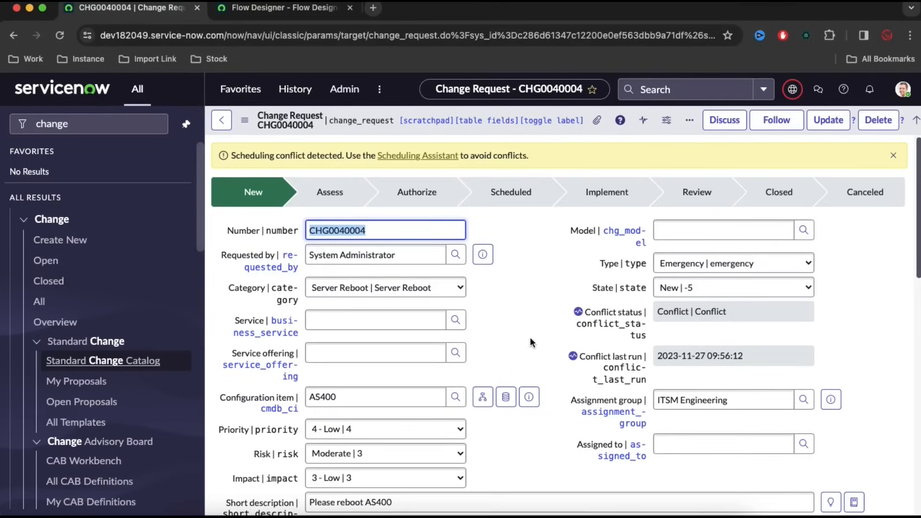
scroll(531, 336, "down", 5)
scroll(533, 343, "down", 3)
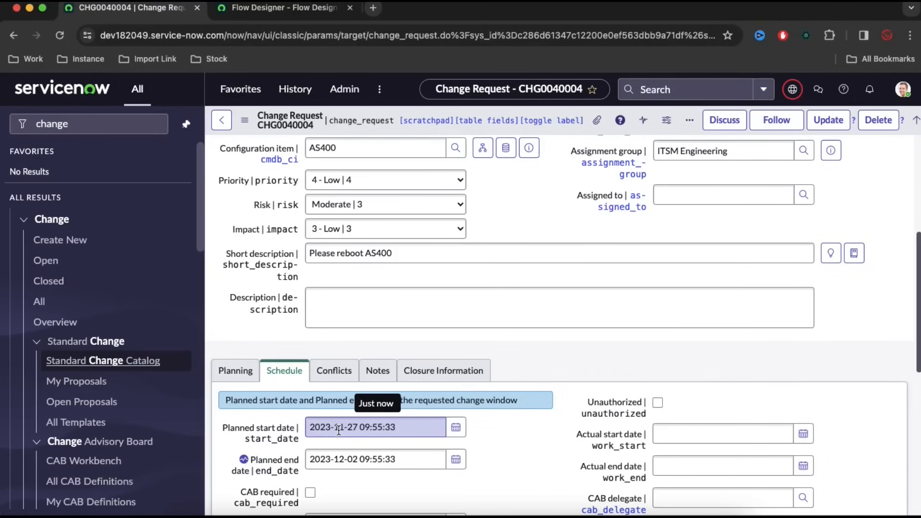
left_click(285, 16)
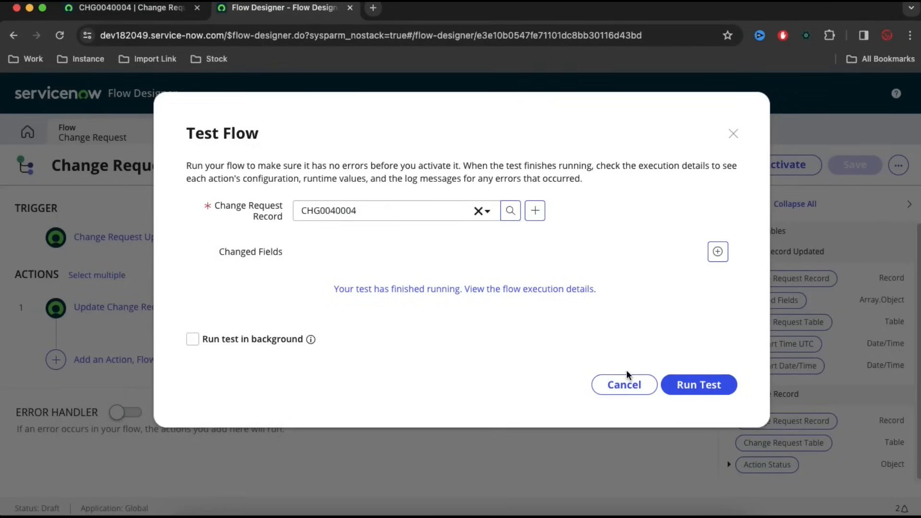
left_click(629, 383)
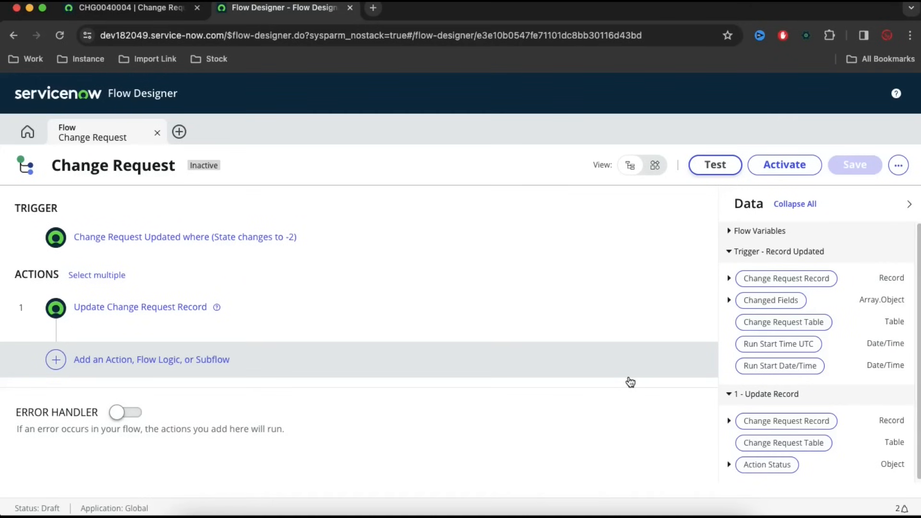
- Add a Wait For Condition action from ServiceNow Core after the Update Change Request Record action
left_click(202, 360)
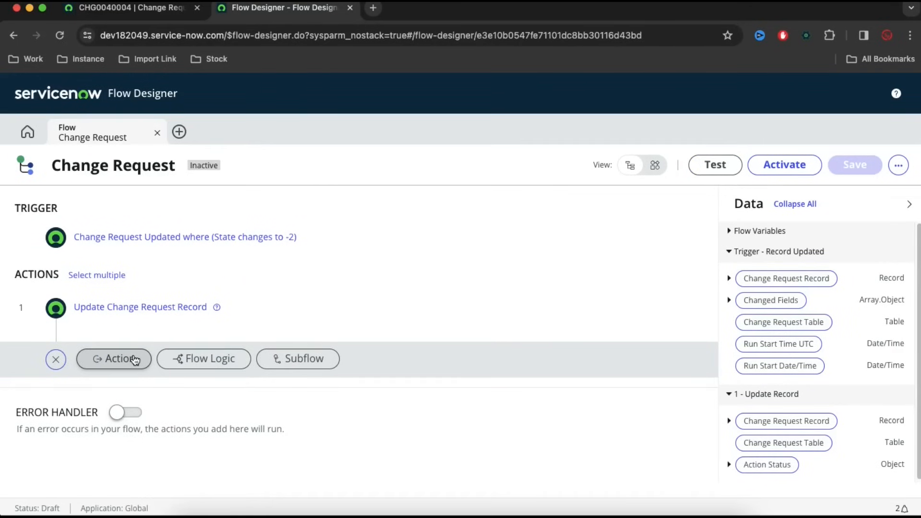
left_click(134, 360)
scroll(499, 333, "down", 3)
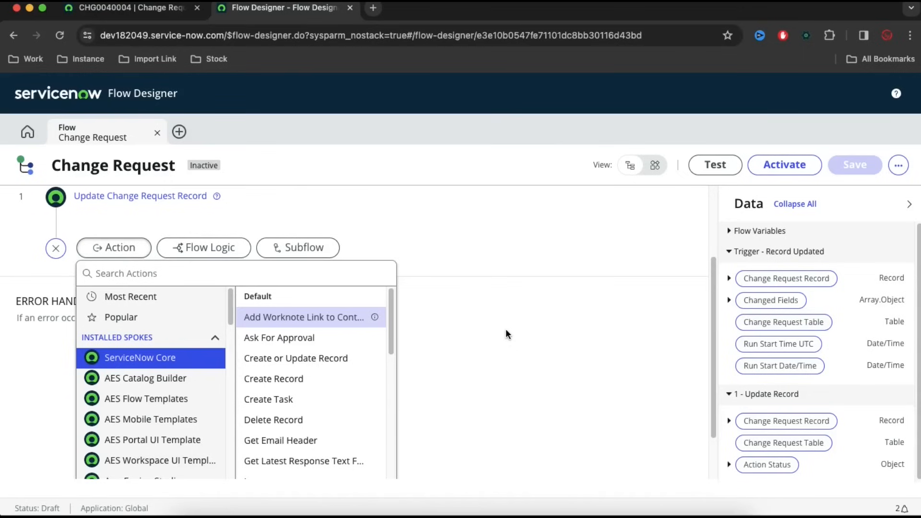
left_click(167, 282)
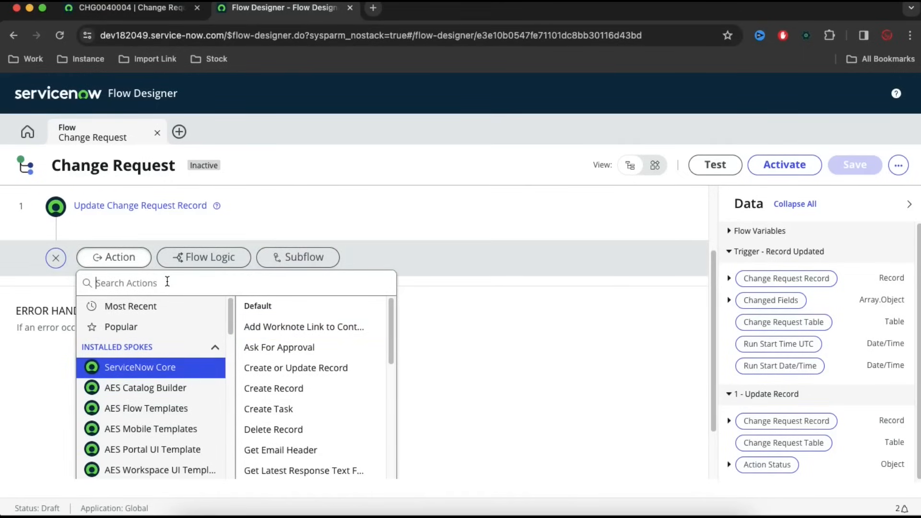
type("wait")
left_click(146, 347)
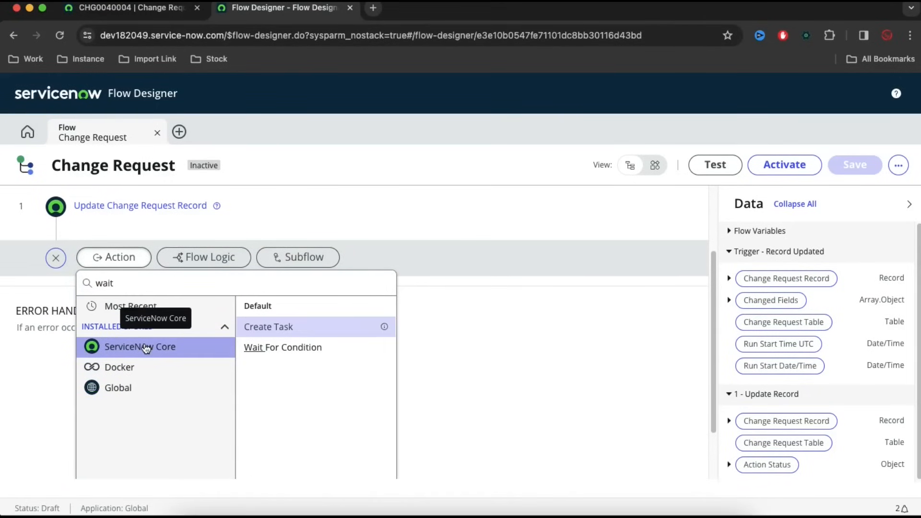
left_click(283, 349)
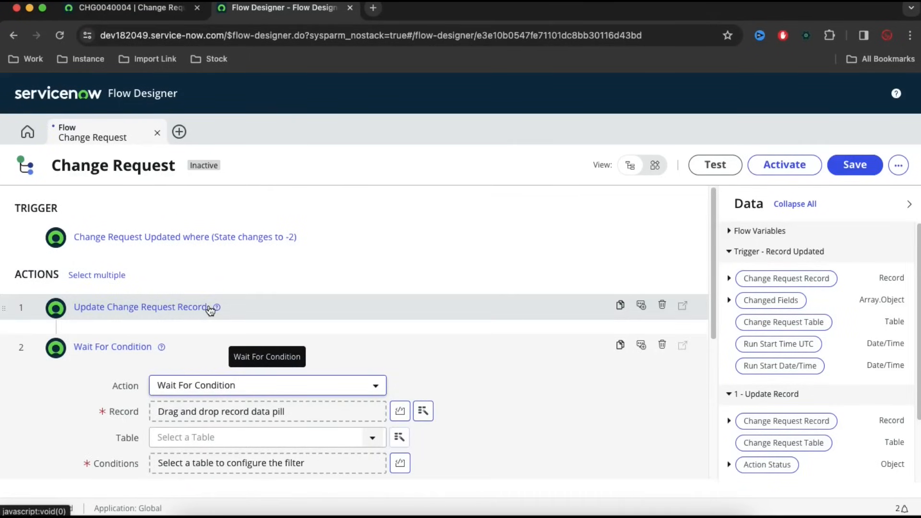
- Set the Wait For Condition action's Record to the Change Request Record from the Record Updated trigger
left_click(422, 411)
left_click(448, 257)
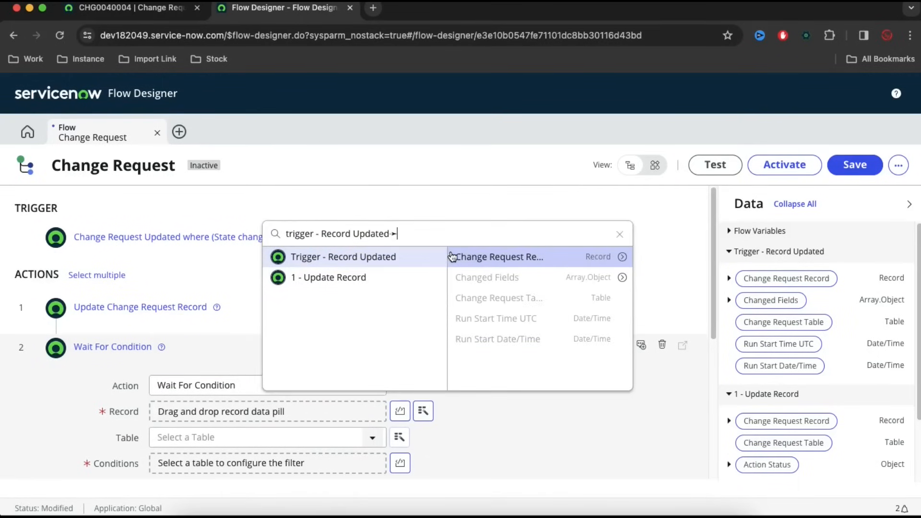
left_click(497, 258)
- Set the wait condition to State is Implement
scroll(456, 324, "down", 3)
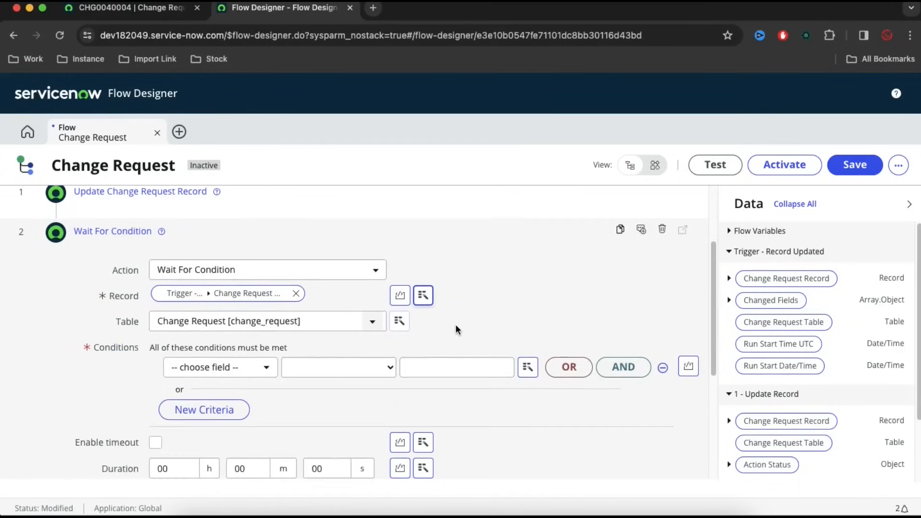
left_click(247, 370)
type("sta")
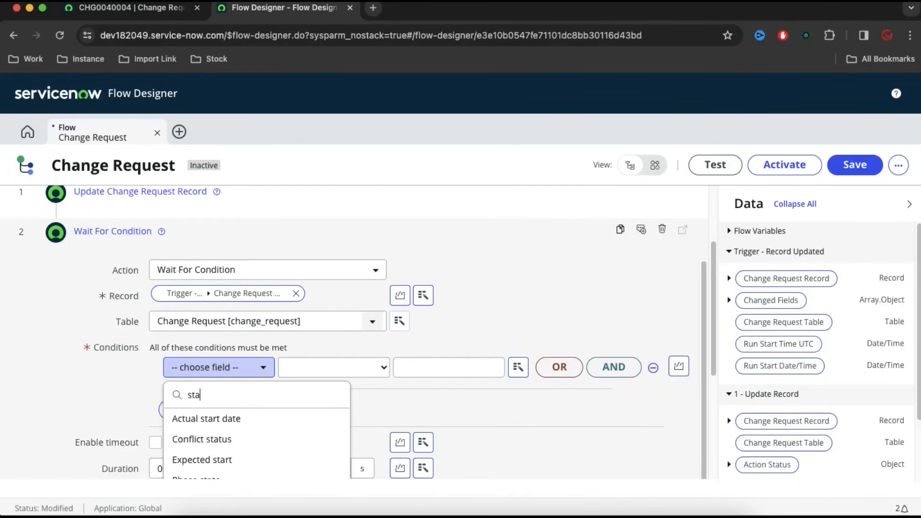
type("t")
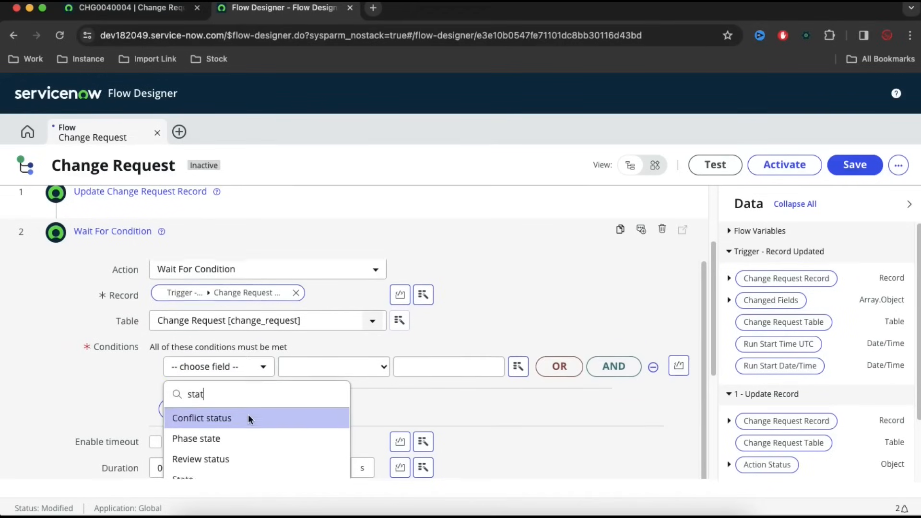
left_click(208, 461)
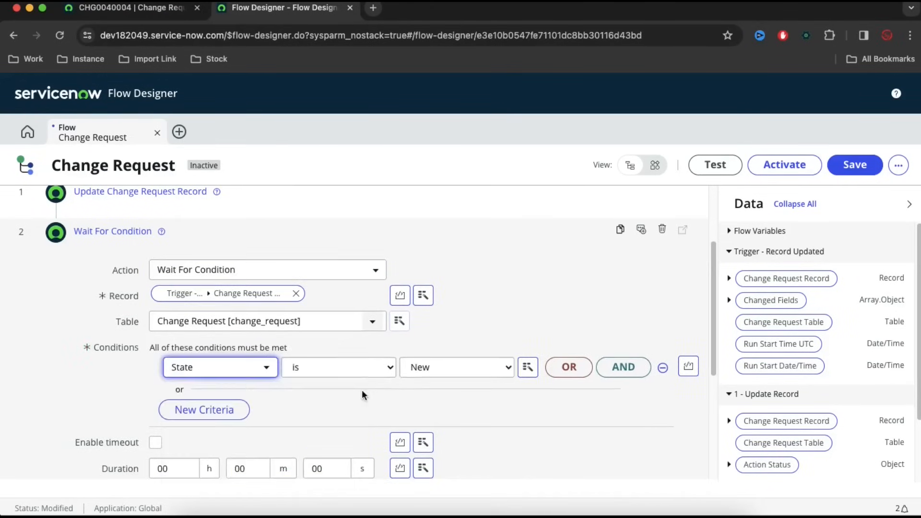
left_click(425, 370)
left_click(430, 425)
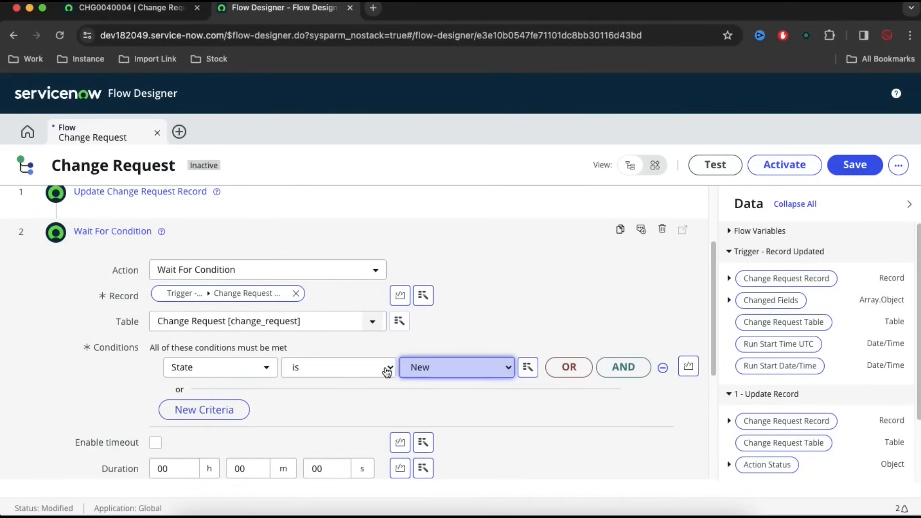
- Review the comparison operators available for the State condition
left_click(386, 370)
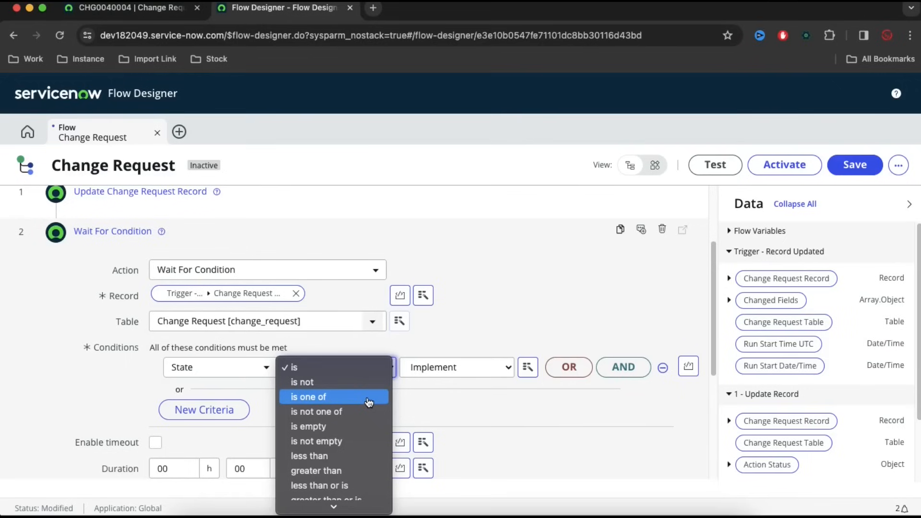
key("g")
key("Down")
key("Down")
key("Down")
key("Down")
key("Down")
key("Down")
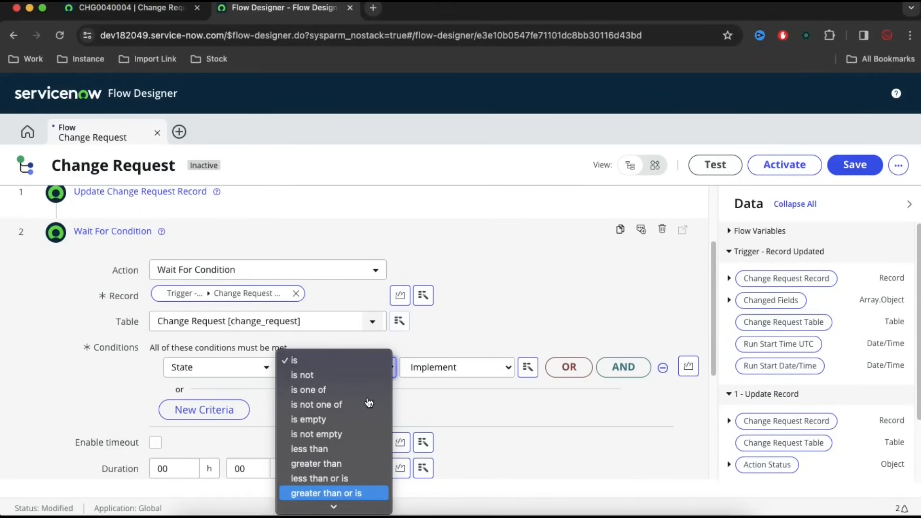
key("Up")
key("Up")
key("Up")
key("Up")
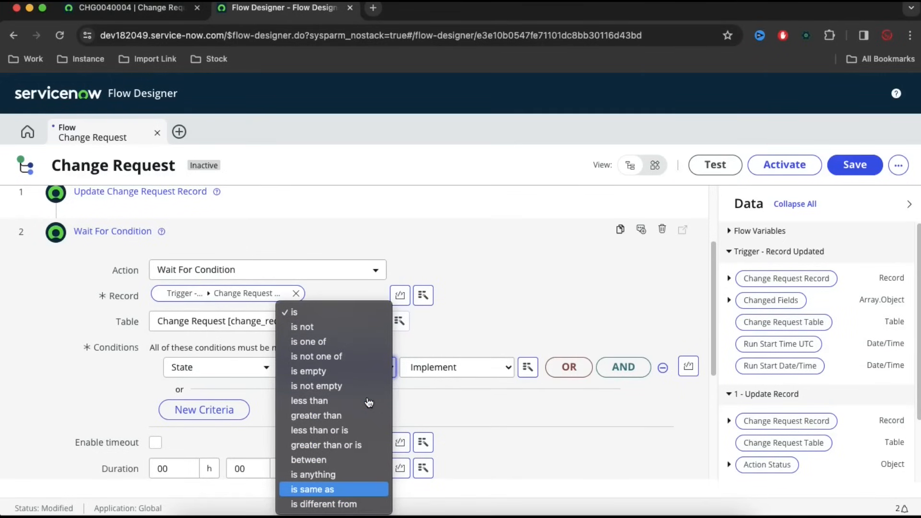
left_click(538, 307)
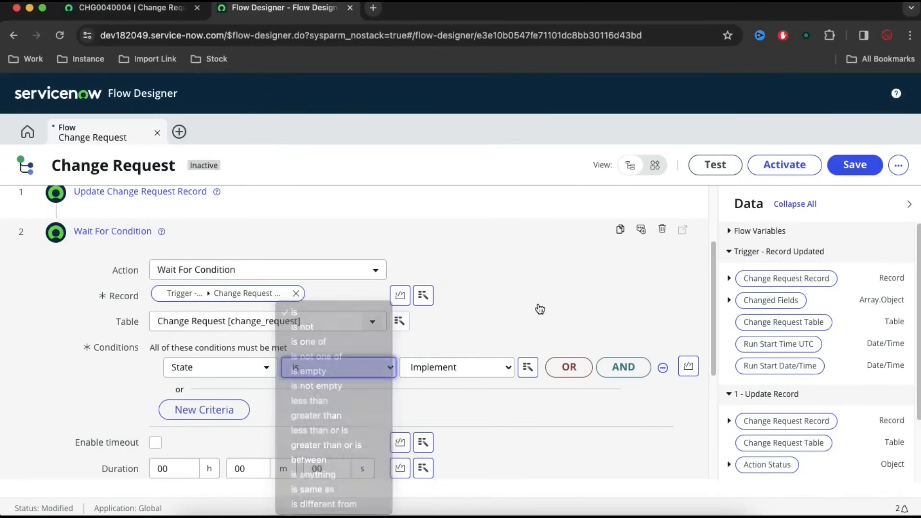
- Finish editing the Wait For Condition action
scroll(546, 363, "down", 1)
scroll(545, 358, "down", 3)
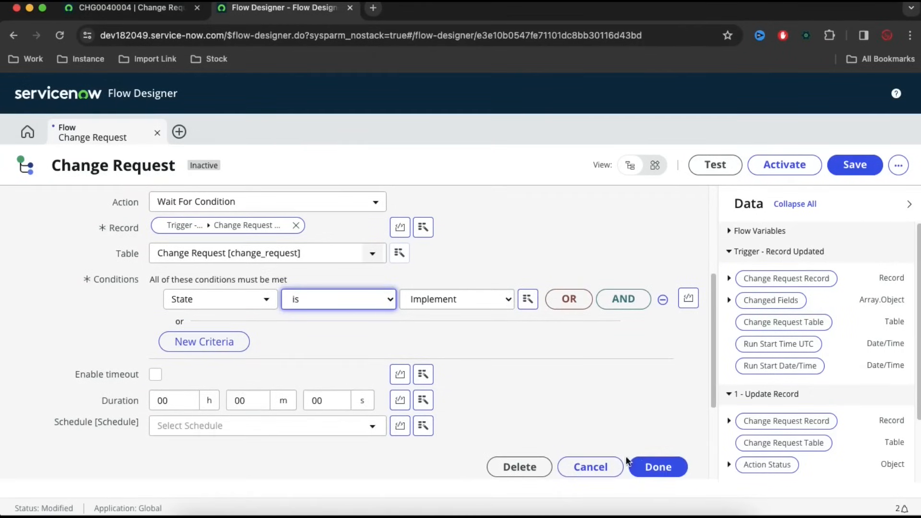
left_click(663, 470)
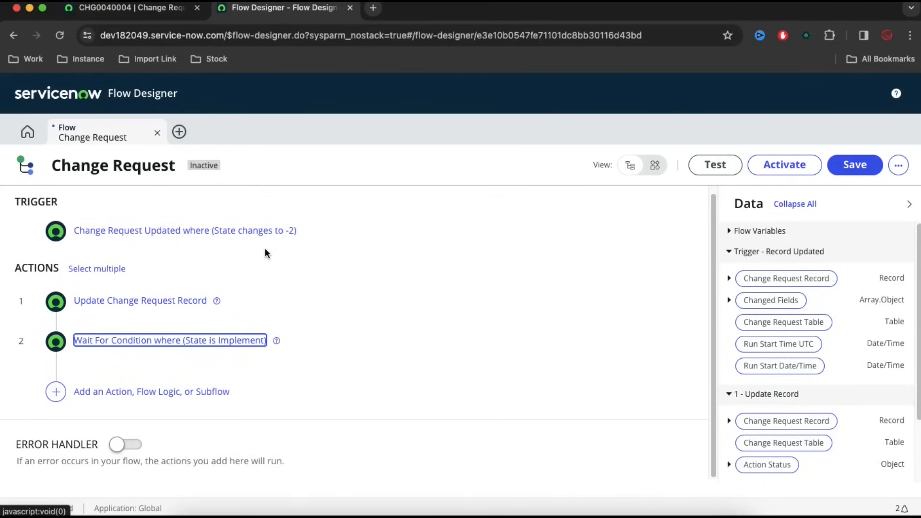
key("ctrl+Right")
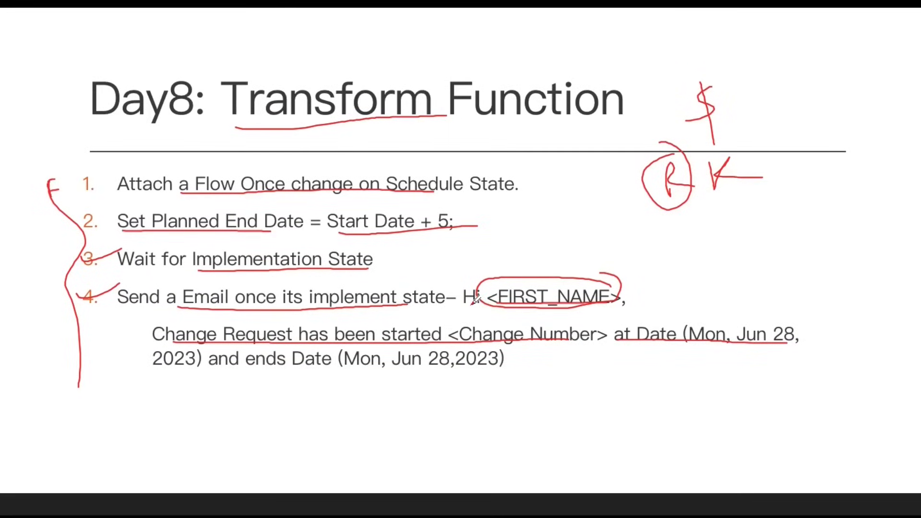
mouse_move(466, 305)
left_mouse_down()
mouse_move(641, 304)
mouse_move(508, 271)
mouse_move(626, 311)
mouse_move(550, 263)
left_mouse_up()
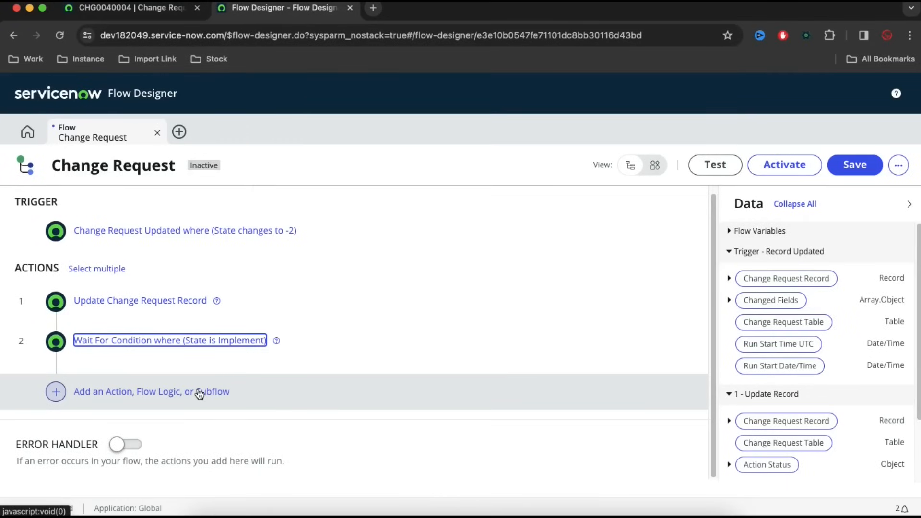
- Add a Send Email action from ServiceNow Core as the third step of the flow
left_click(199, 393)
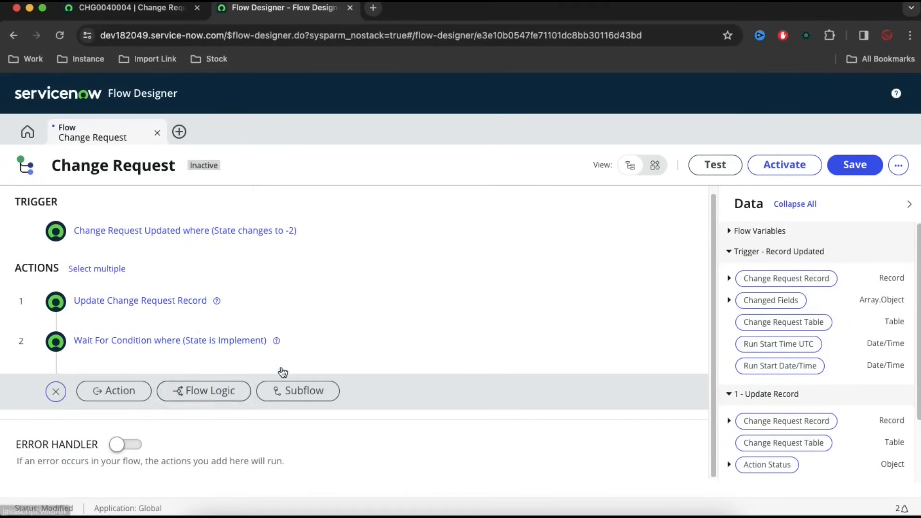
left_click(129, 401)
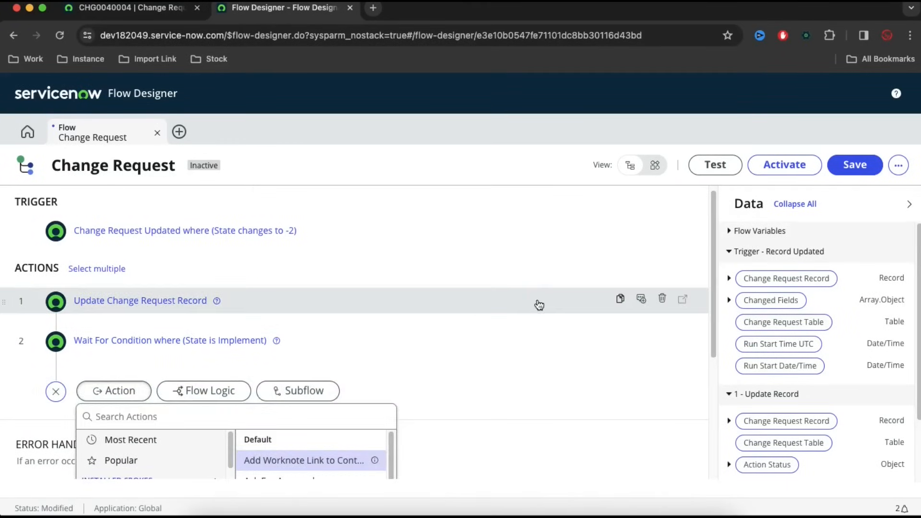
type("se")
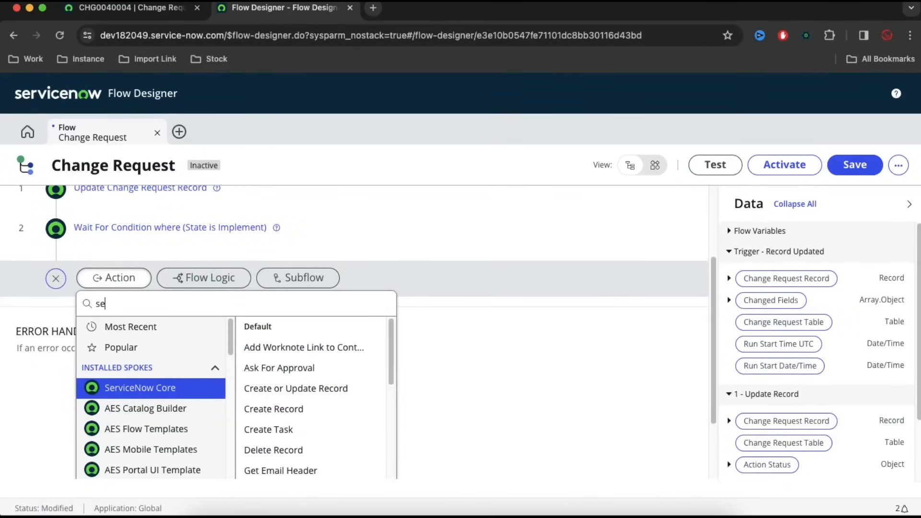
type("nd e")
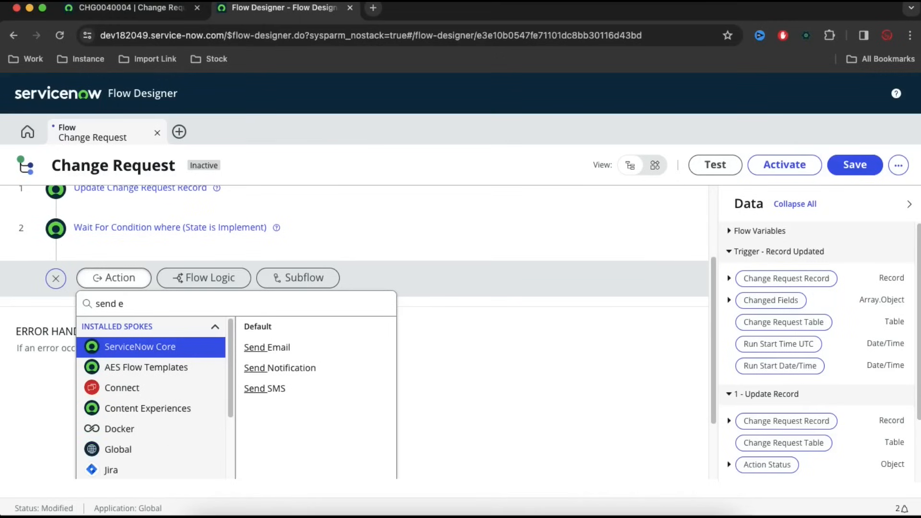
type("m")
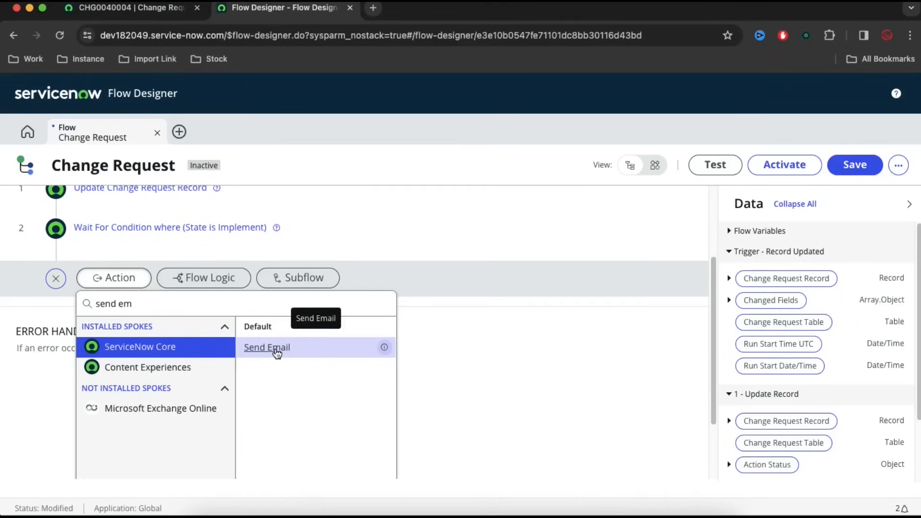
left_click(276, 354)
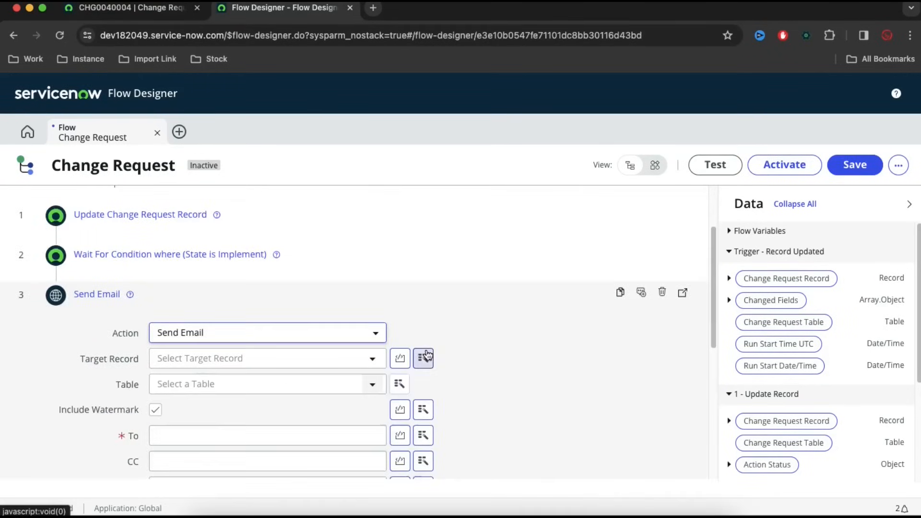
- Set the email's To recipient to the Requested by field of the trigger's Change Request Record
left_click(129, 8)
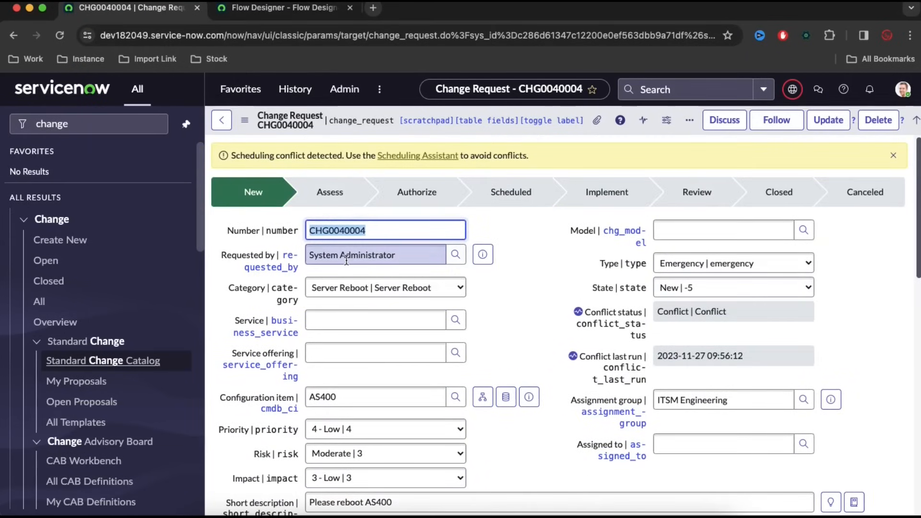
left_click(286, 7)
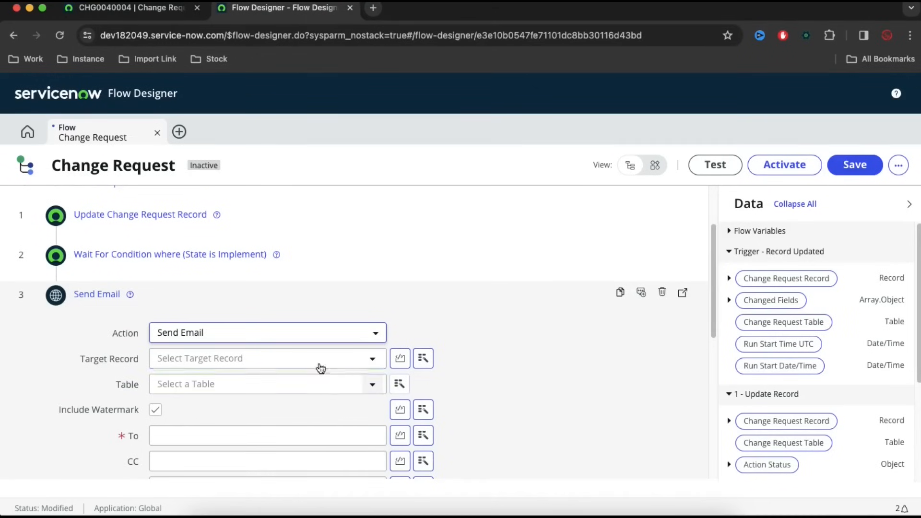
left_click(422, 441)
left_click(429, 283)
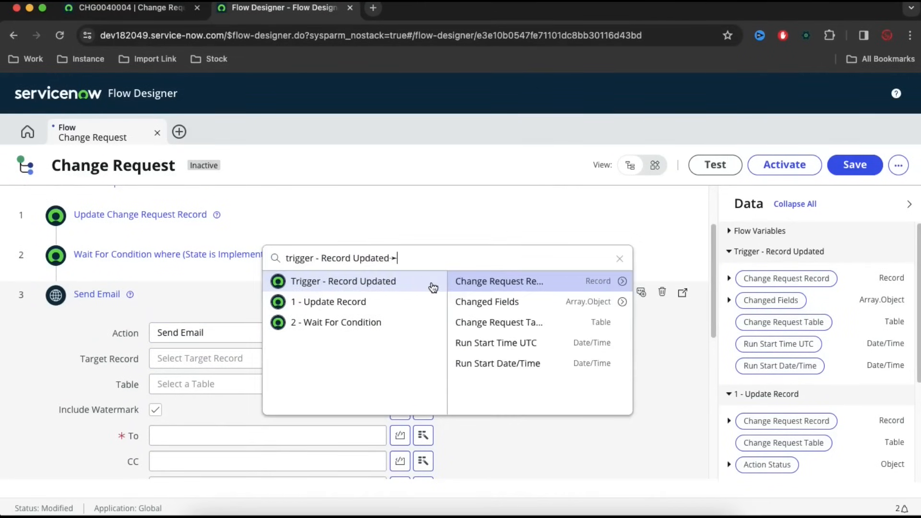
left_click(622, 281)
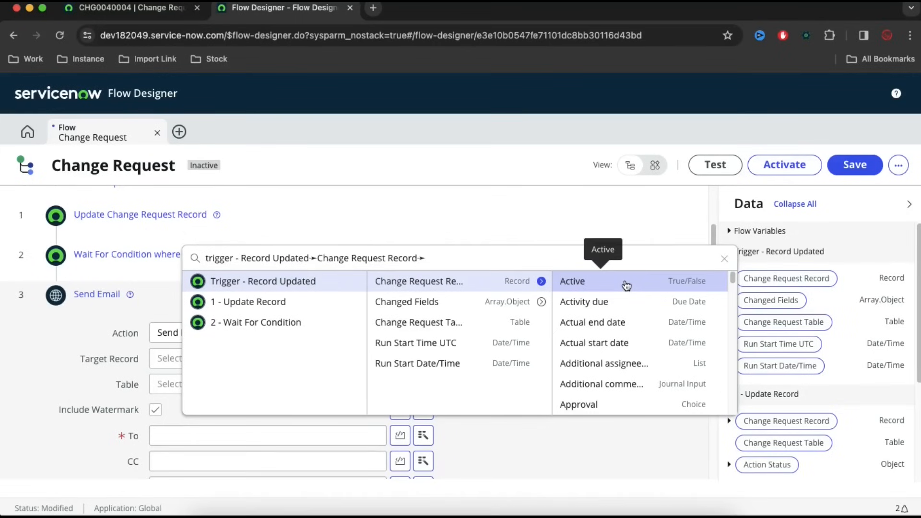
type("req")
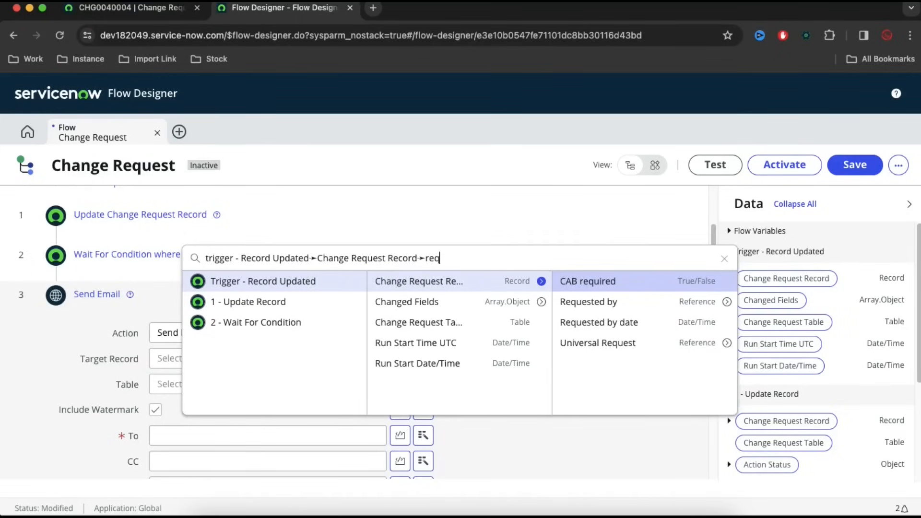
left_click(615, 304)
scroll(592, 355, "down", 3)
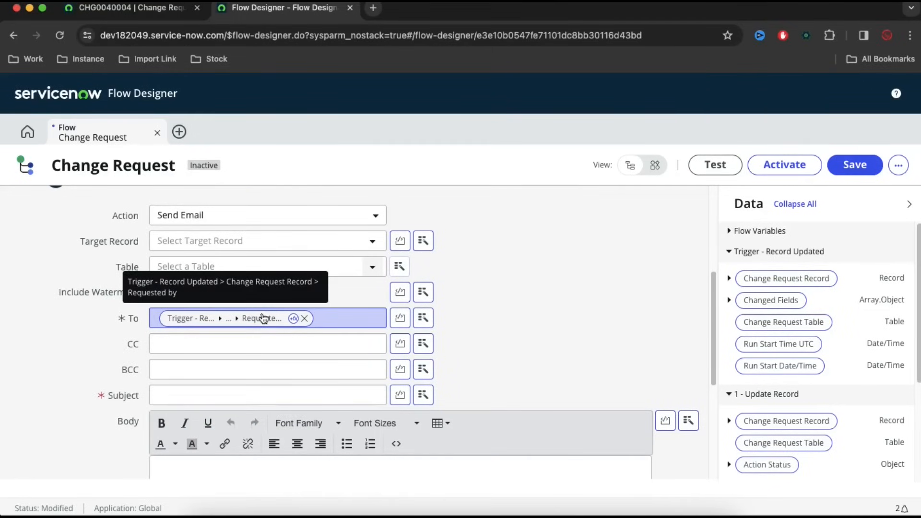
- Start the email's Subject with the Short description of the trigger's Change Request Record, followed by a dash
scroll(505, 354, "down", 1)
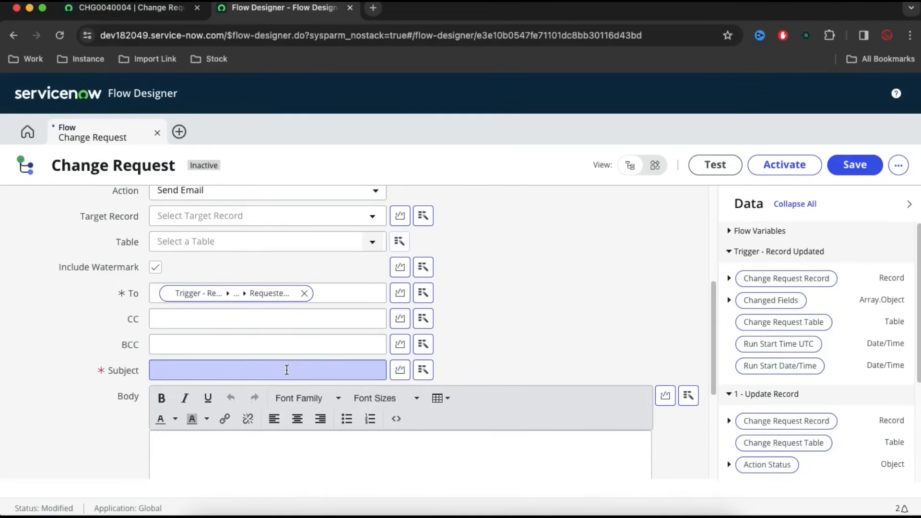
left_click(286, 369)
left_click(126, 8)
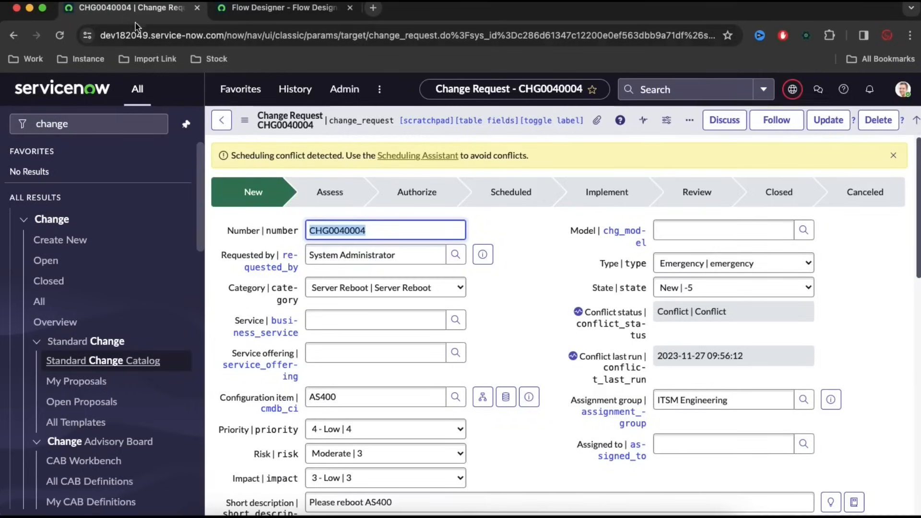
scroll(495, 272, "down", 5)
left_click_drag(496, 272, 288, 267)
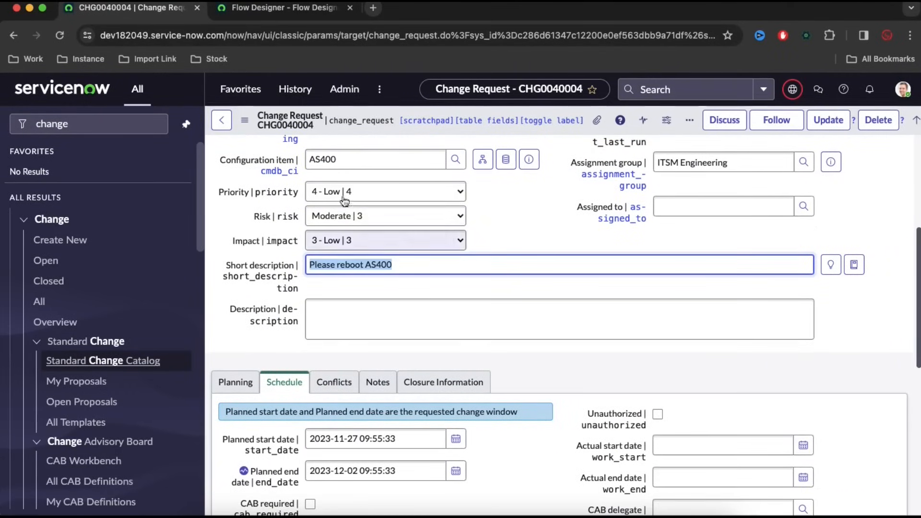
left_click(283, 8)
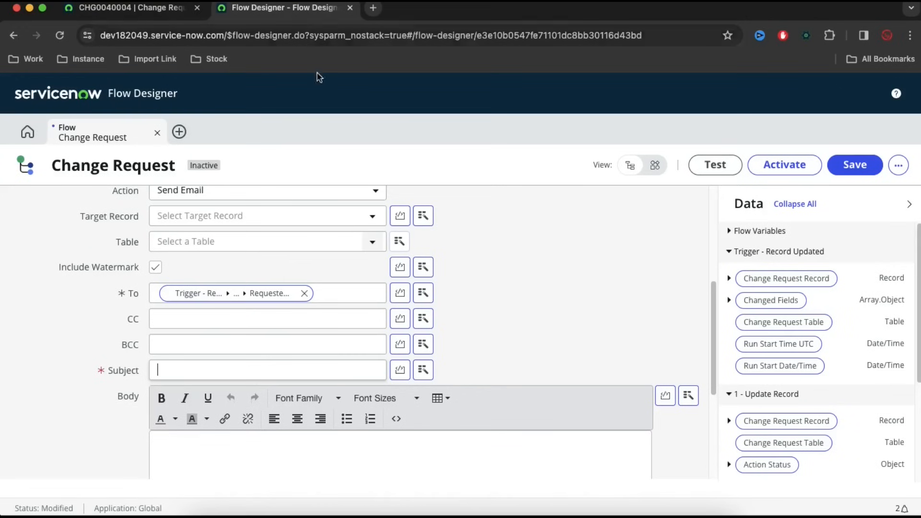
left_click(423, 369)
left_click(417, 216)
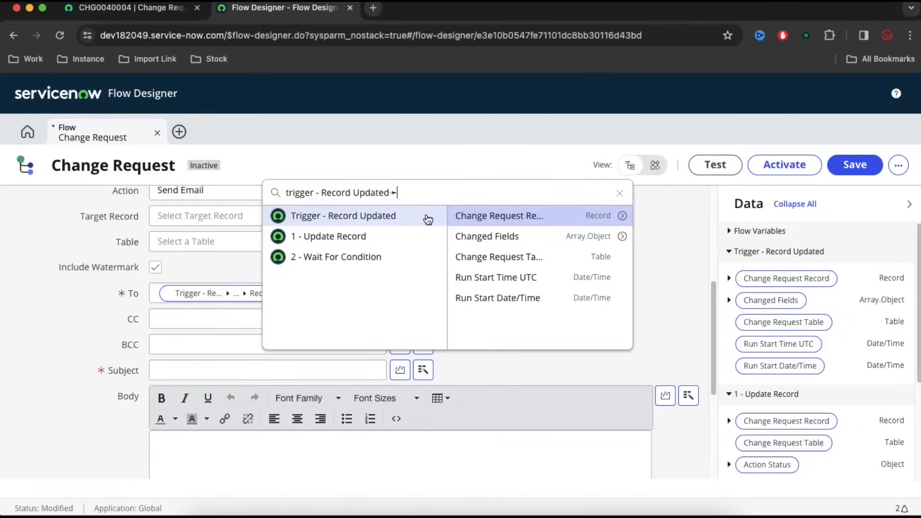
left_click(623, 215)
type("sho")
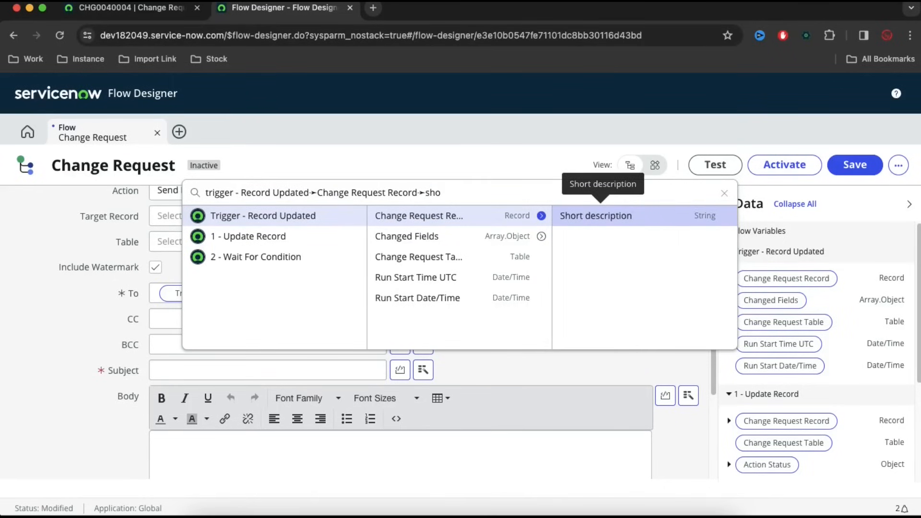
left_click(596, 216)
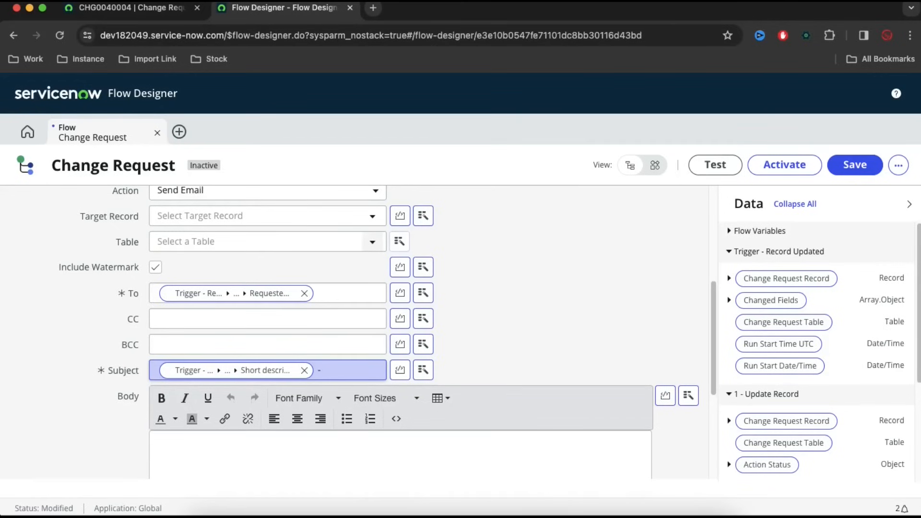
- Append the Planned start date of the trigger's Change Request Record to the email's Subject
left_click(144, 7)
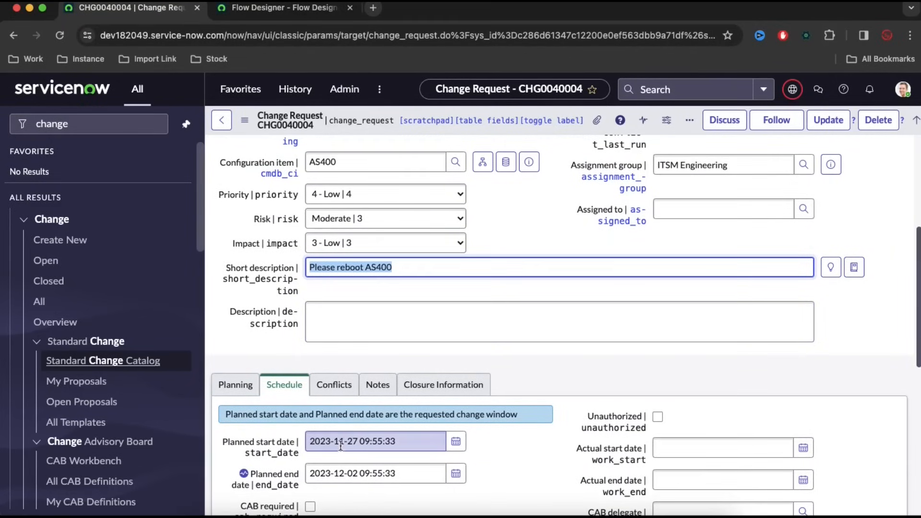
left_click(295, 11)
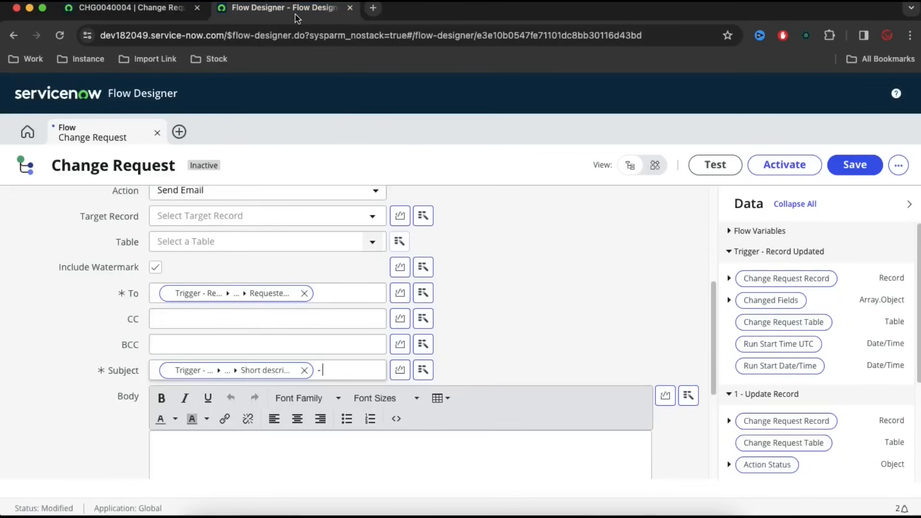
left_click(423, 370)
left_click(488, 217)
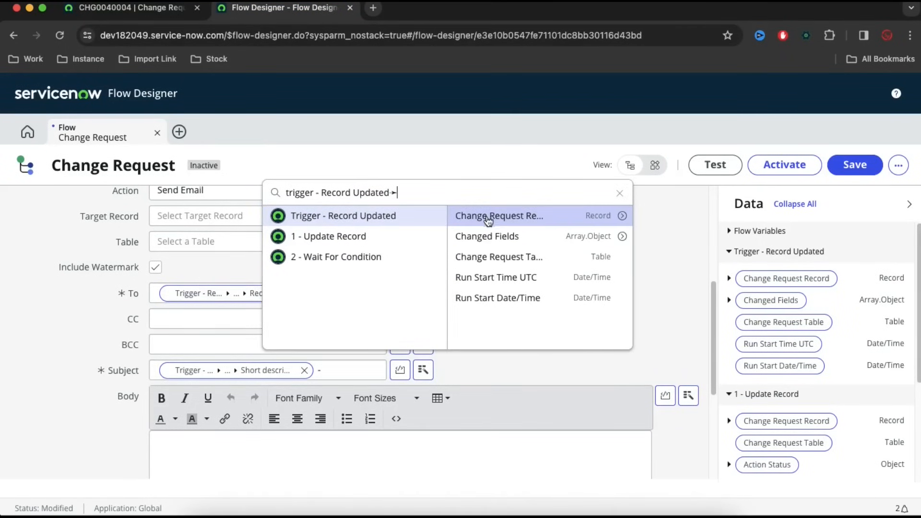
left_click(621, 217)
type("pl")
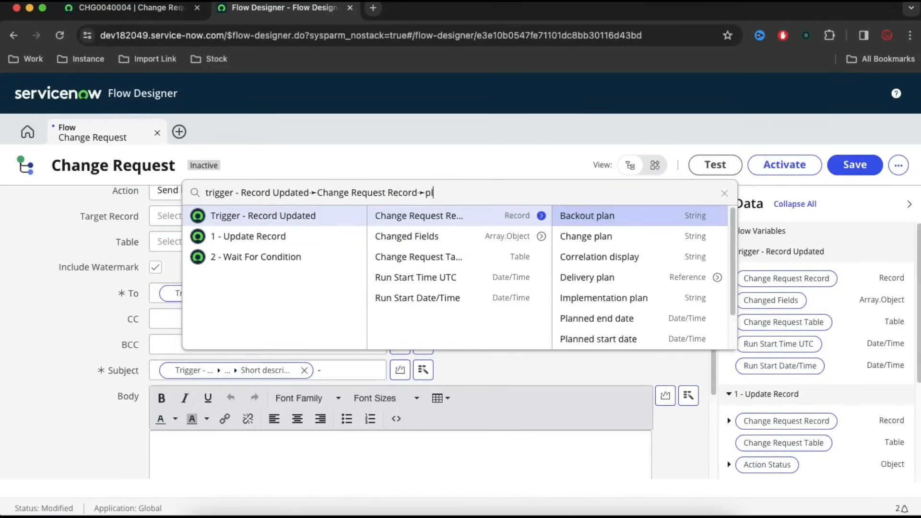
type("ann")
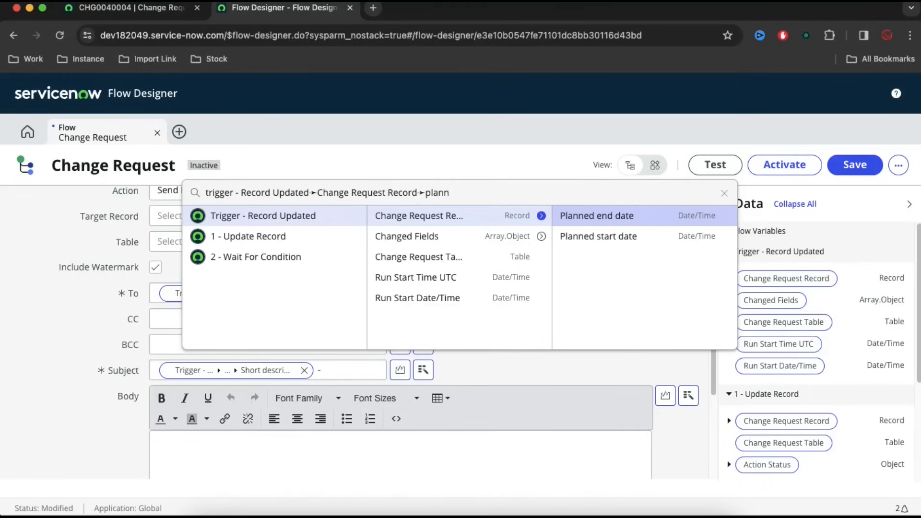
left_click(622, 237)
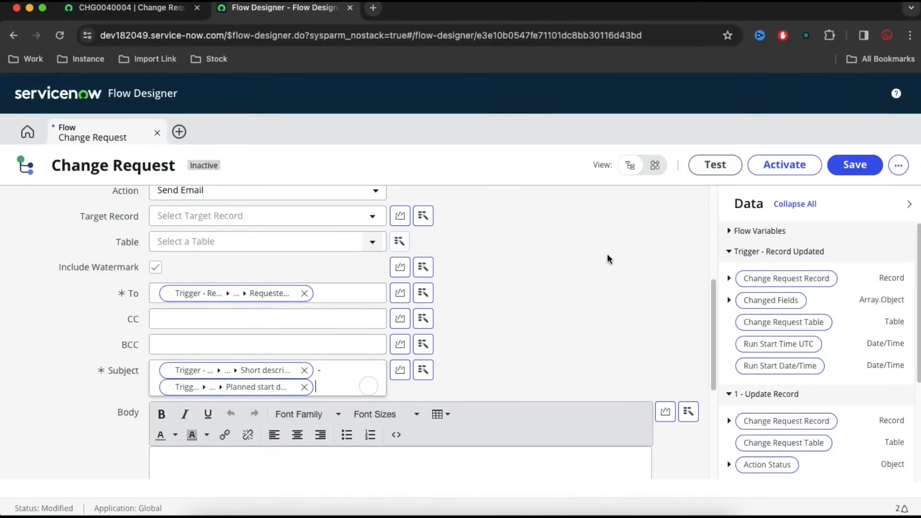
- Fill the email body with "Hi <FIRST_NAME>, Change Request has been started <Change Number> at Date (Mon, Jun 28, 2023) and ends Date (Mon, Jun 28,2023)"
scroll(580, 310, "down", 1)
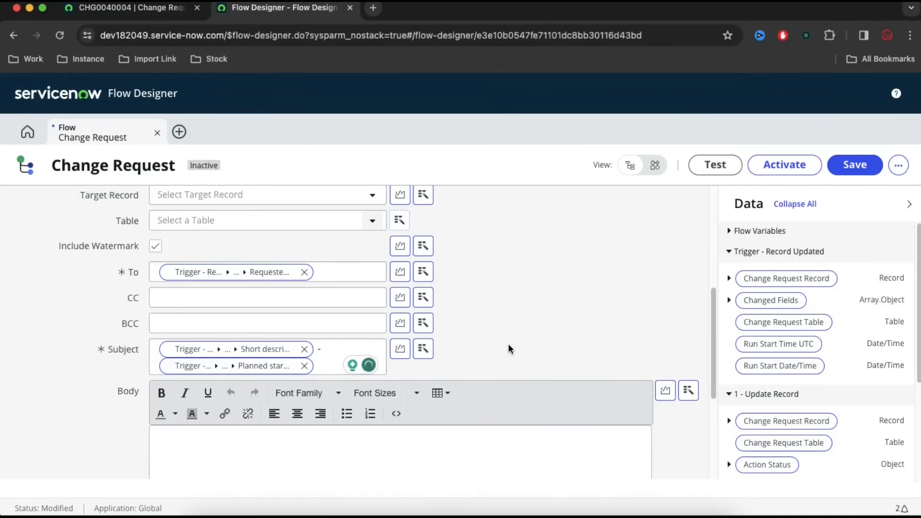
scroll(503, 348, "down", 5)
left_click(331, 351)
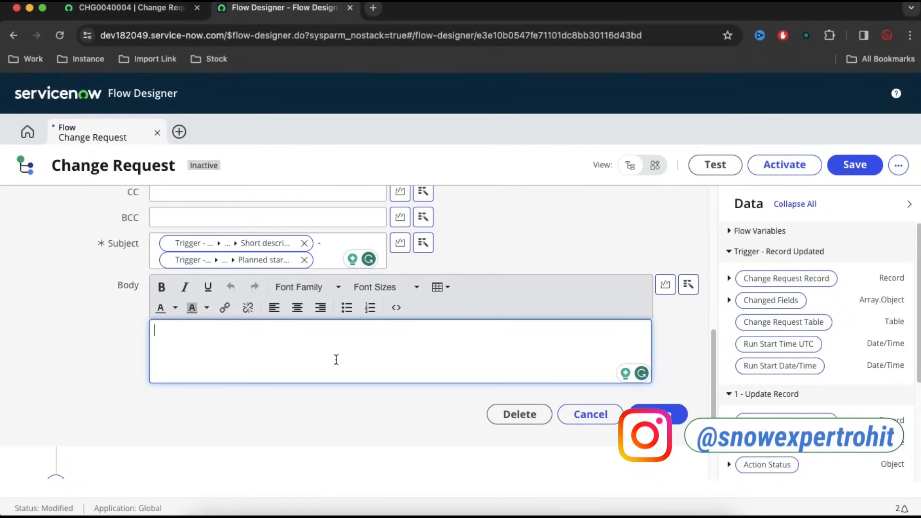
type("Hi <FIRST_NAME>, Change Request has been started <Change Number> at Date (Mon, Jun 28, 2023) and ends Date (Mon, Jun 28,2023)")
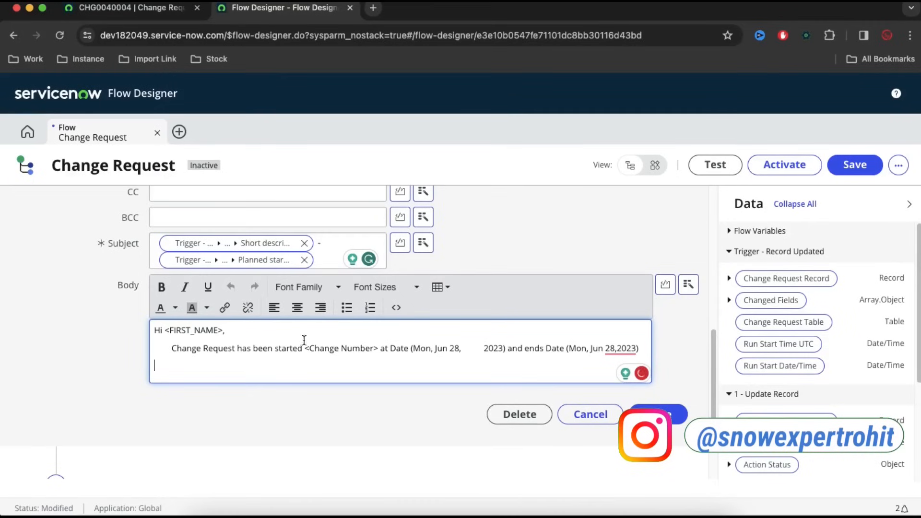
- Examine the name and title fields of the Requested by user on the change request to find a source for the greeting placeholder
left_click_drag(223, 331, 164, 331)
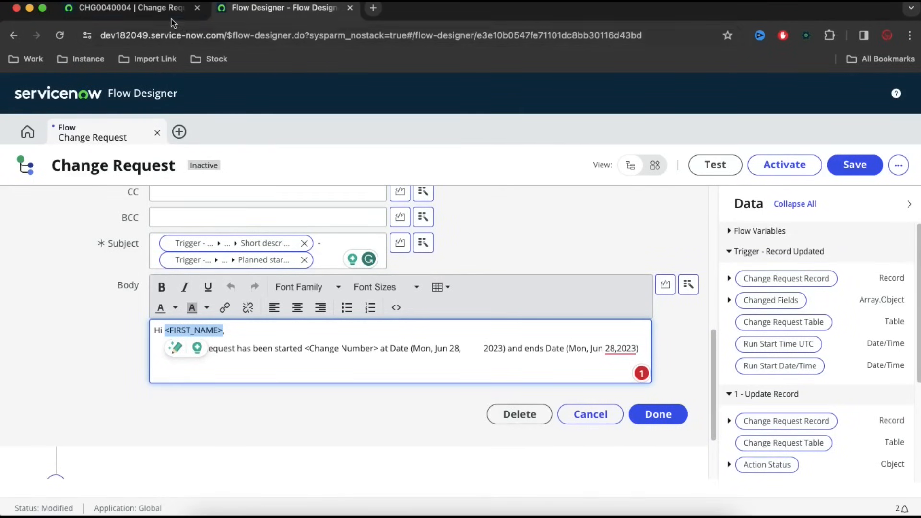
left_click(157, 13)
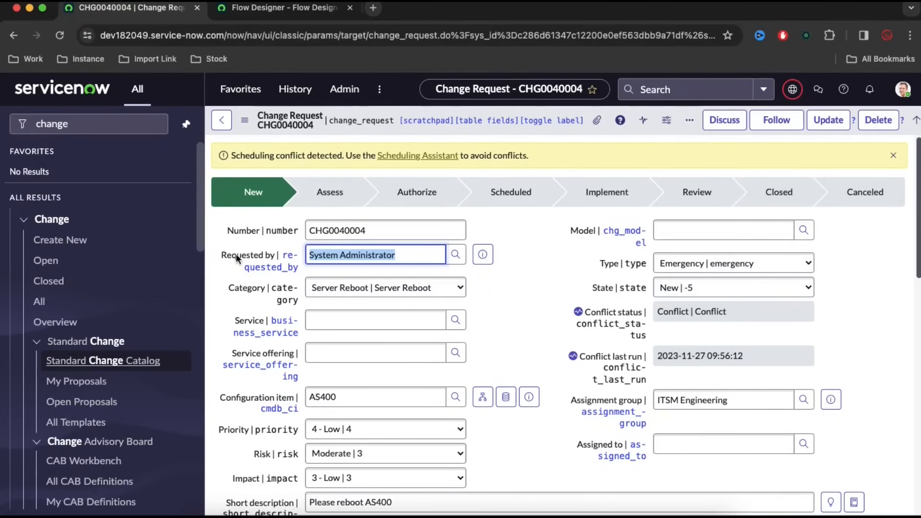
left_click(411, 258)
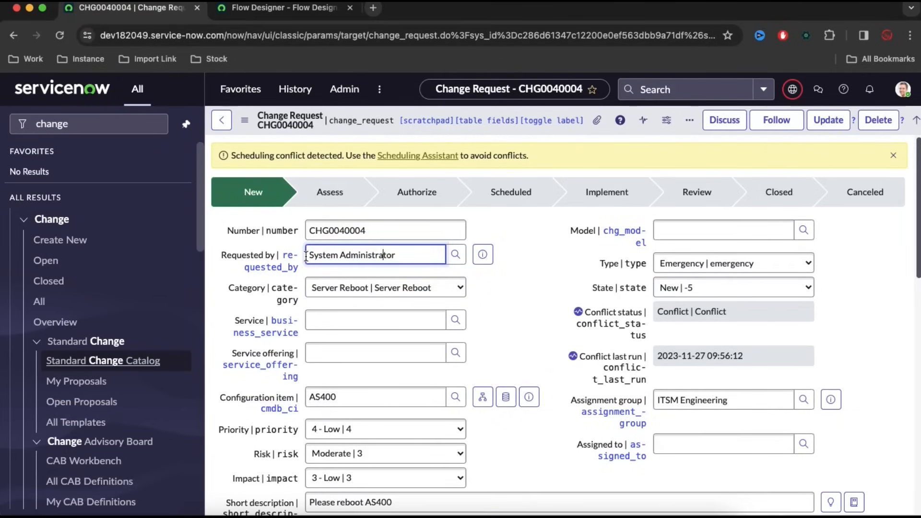
left_click_drag(310, 255, 368, 256)
left_click(483, 254)
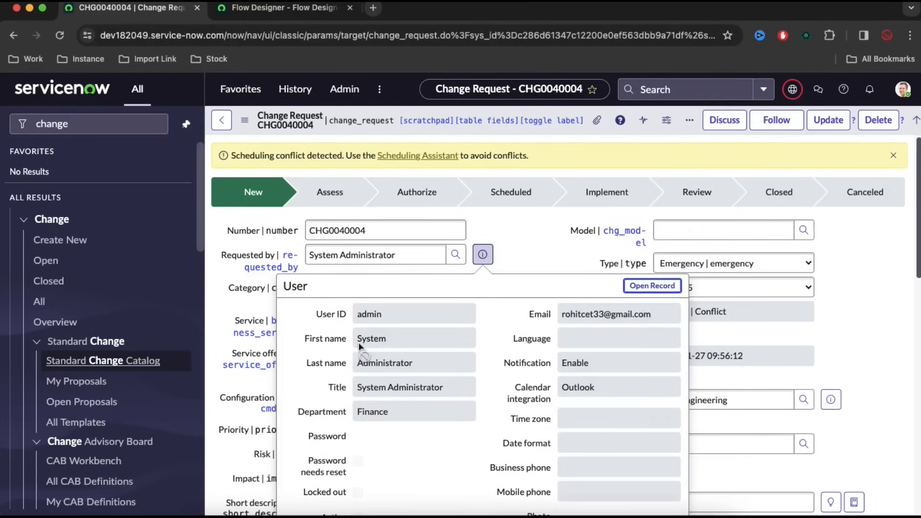
left_click_drag(360, 339, 394, 341)
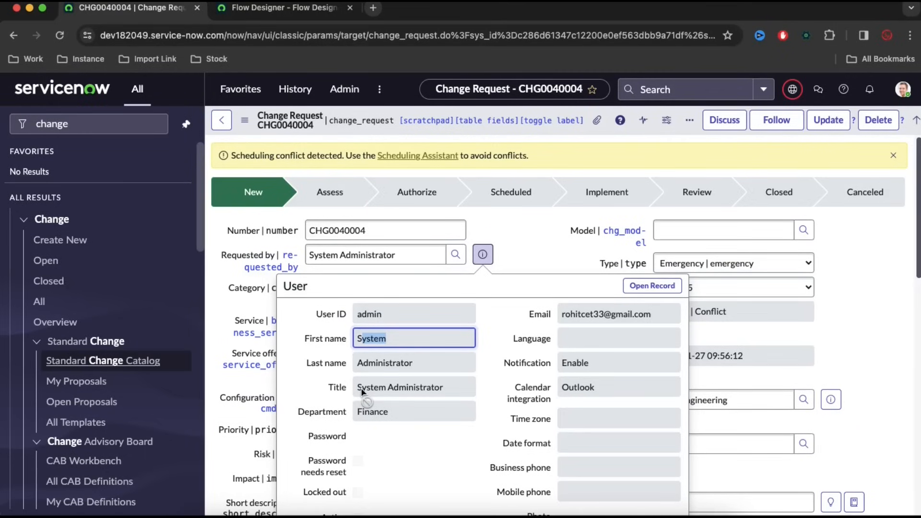
left_click_drag(357, 389, 478, 405)
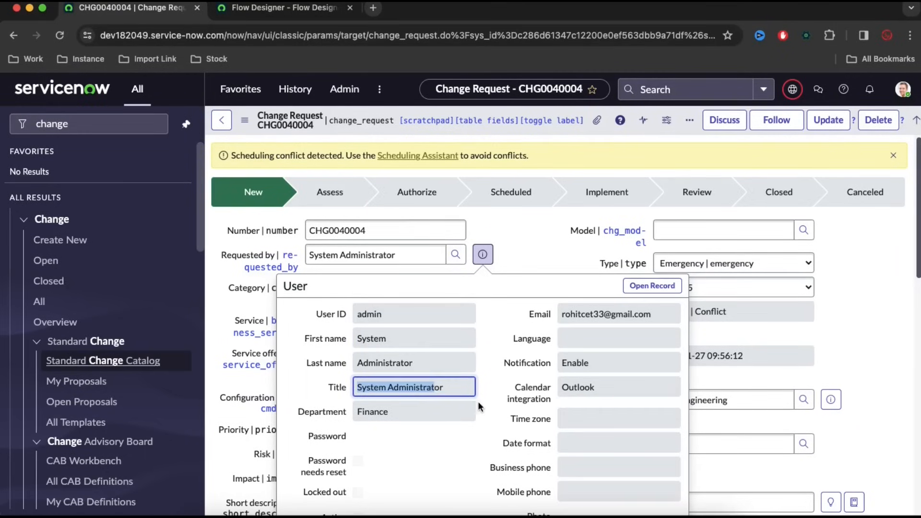
scroll(472, 419, "down", 1)
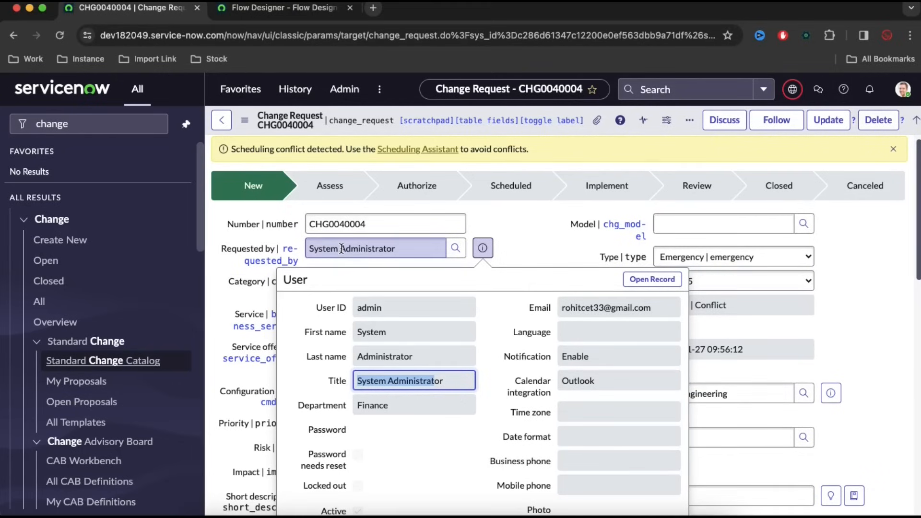
left_click(311, 247)
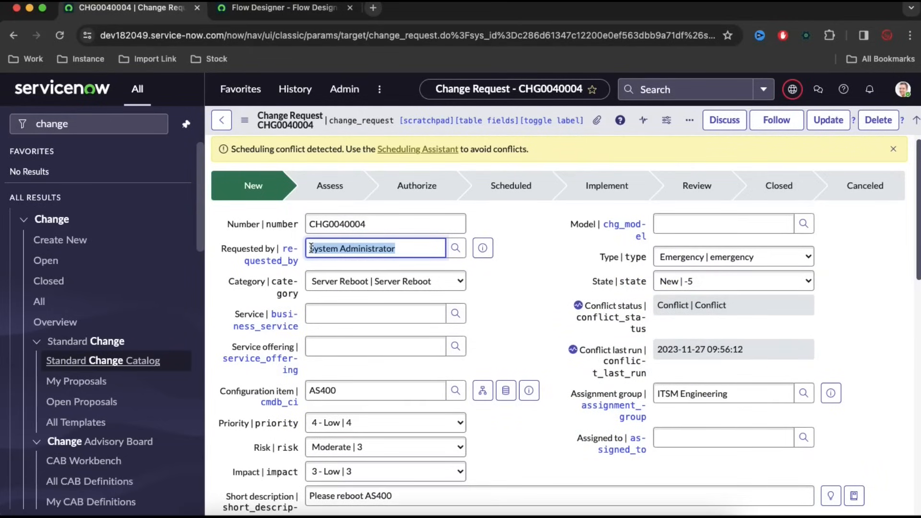
- Replace the <FIRST_NAME> placeholder in the email body with the Name of the trigger Change Request Record's Requested by user
left_click(283, 8)
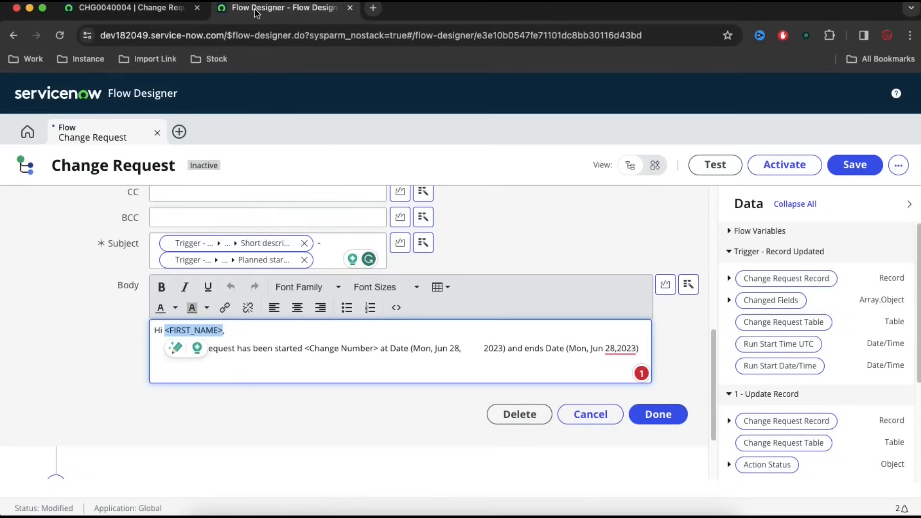
left_click_drag(228, 333, 165, 330)
key("BackSpace")
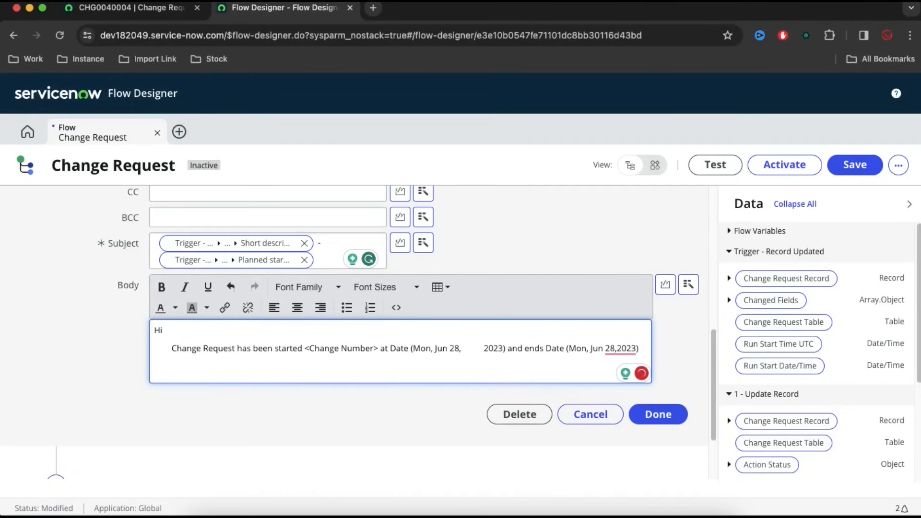
left_click(688, 285)
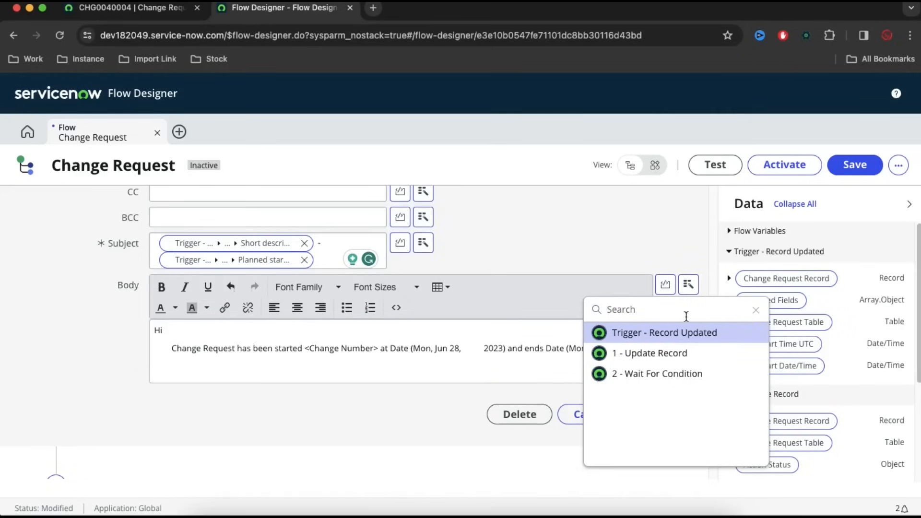
left_click(688, 335)
left_click(837, 334)
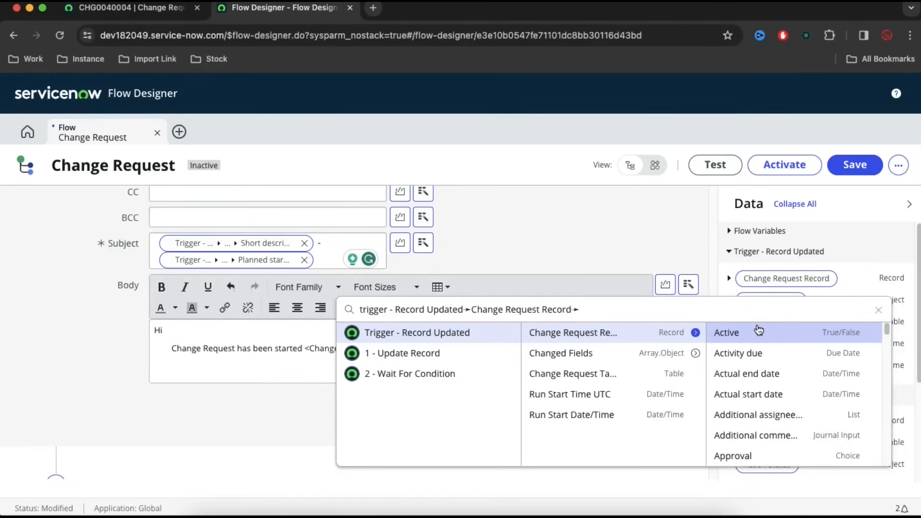
type("req")
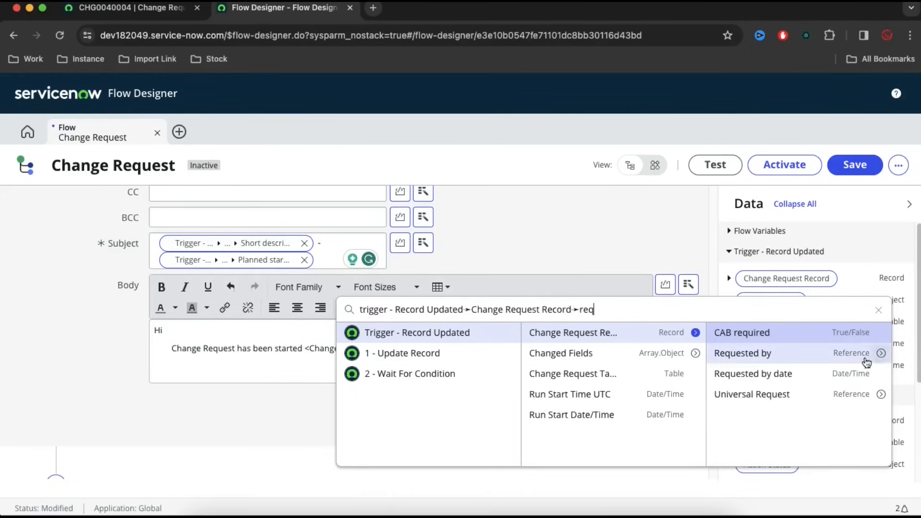
left_click(880, 353)
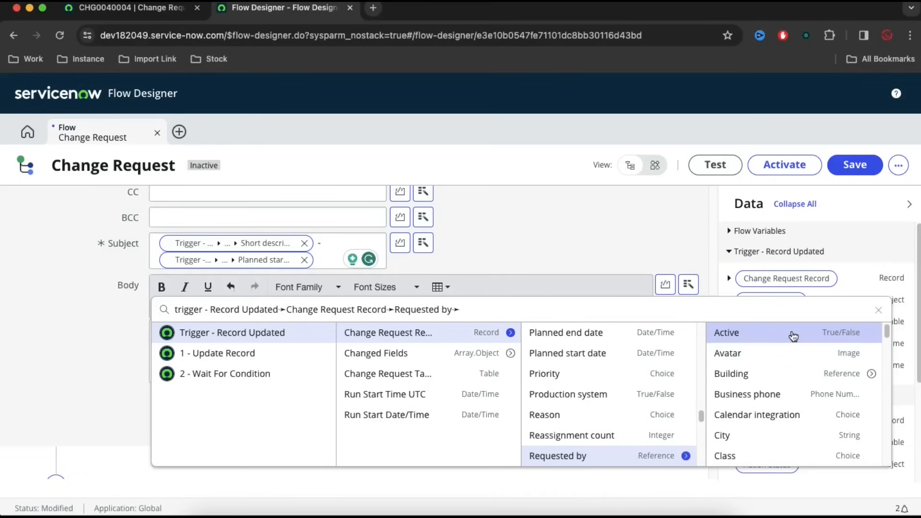
type("nam")
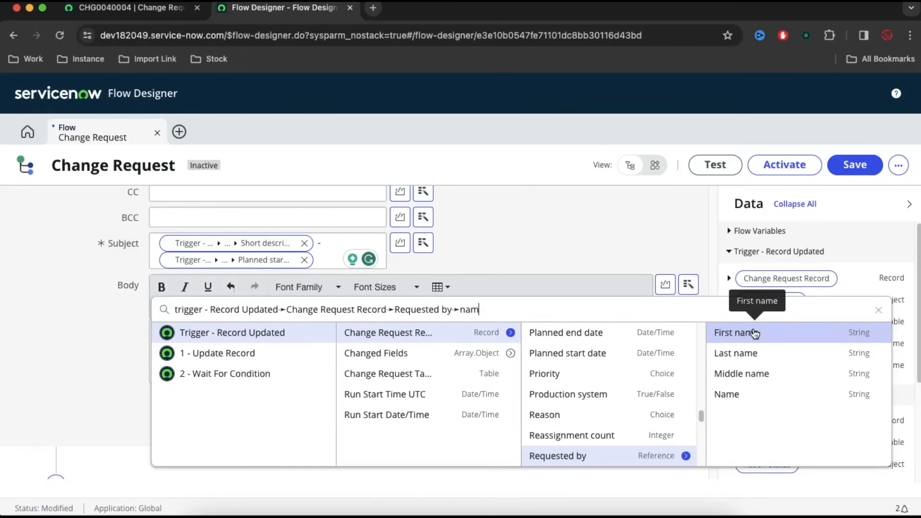
left_click(737, 394)
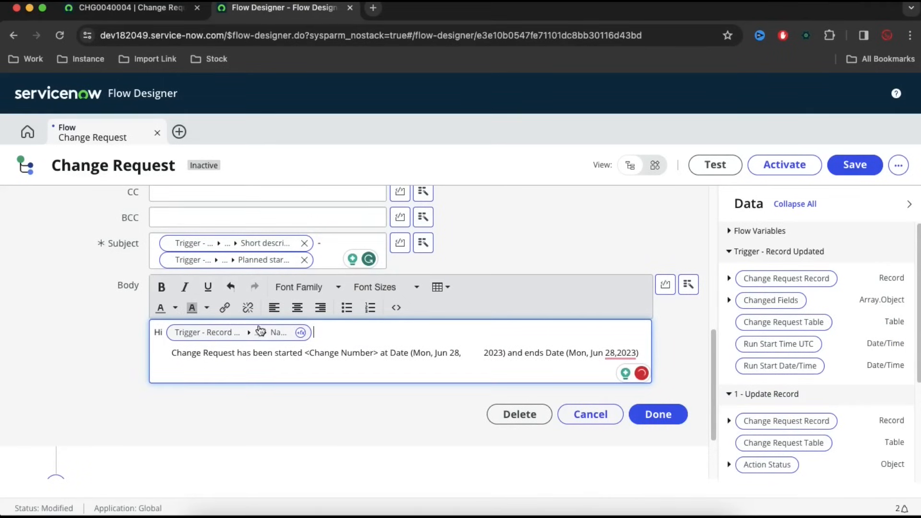
- Examine the first-name part of the Requested by value on the change request and open the transform functions of the greeting's Name pill
left_click(125, 8)
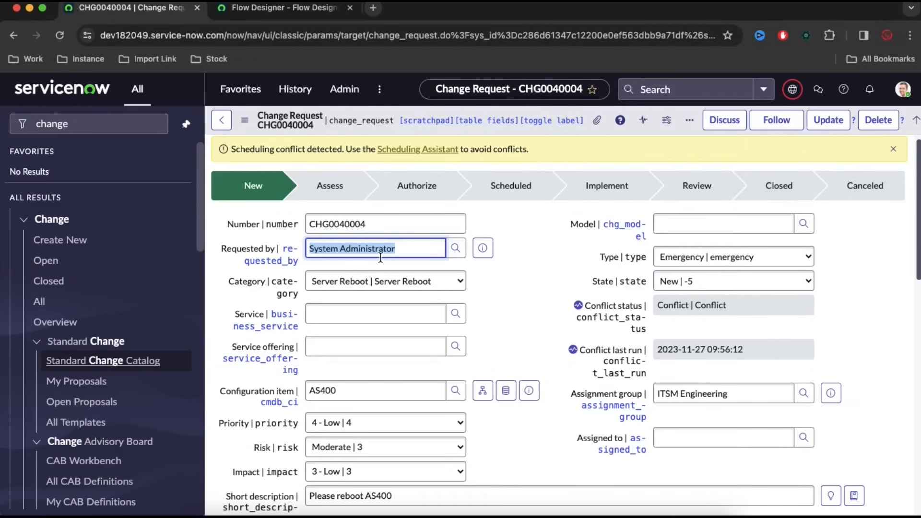
left_click(340, 248)
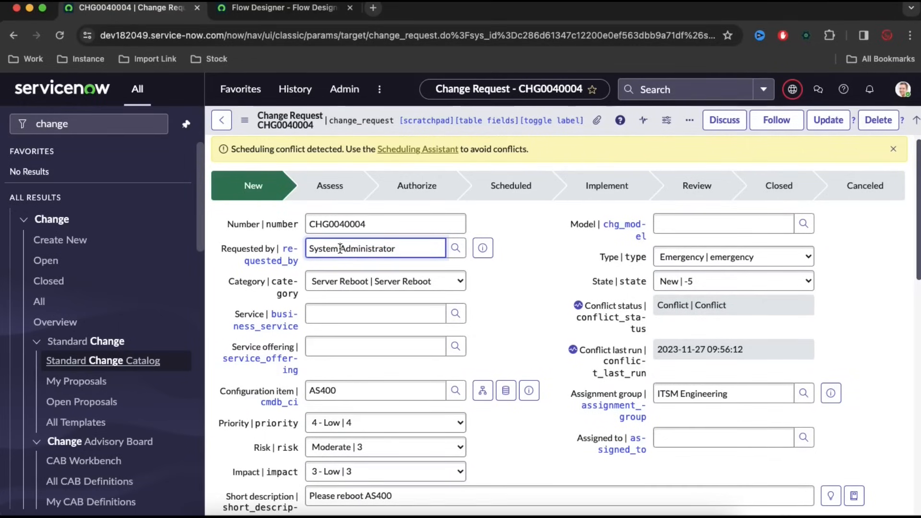
left_click_drag(340, 248, 308, 248)
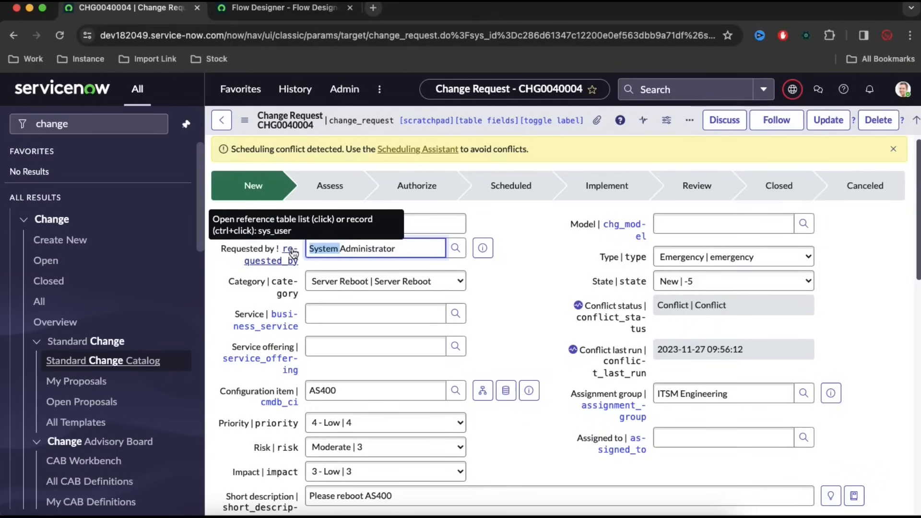
left_click(308, 14)
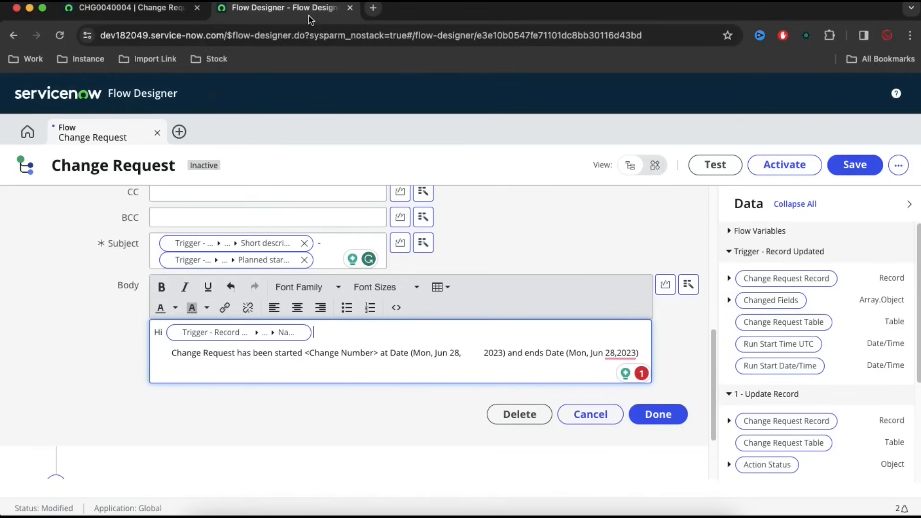
left_click(301, 333)
left_click(300, 333)
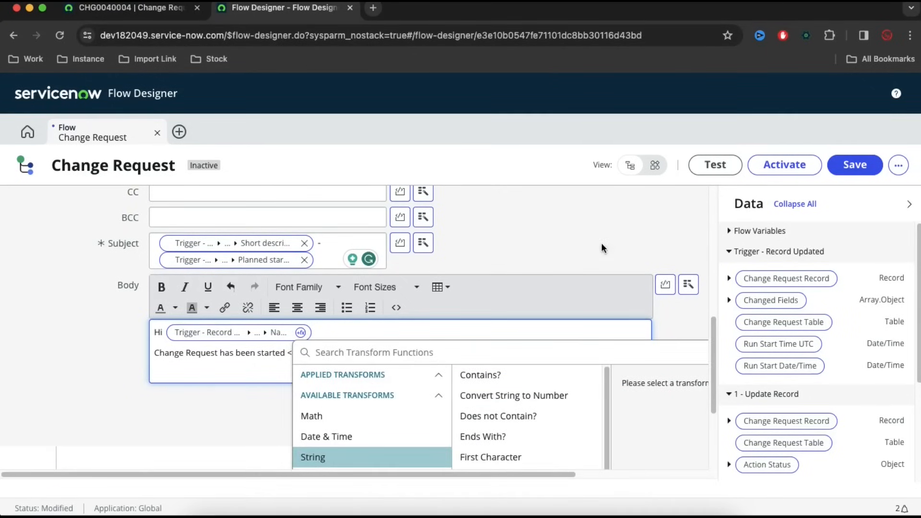
left_click(126, 13)
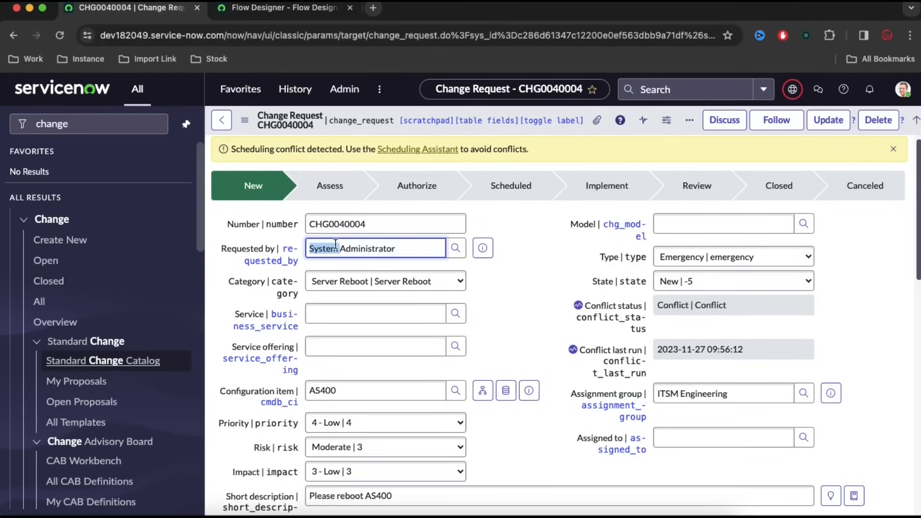
left_click_drag(411, 249, 310, 248)
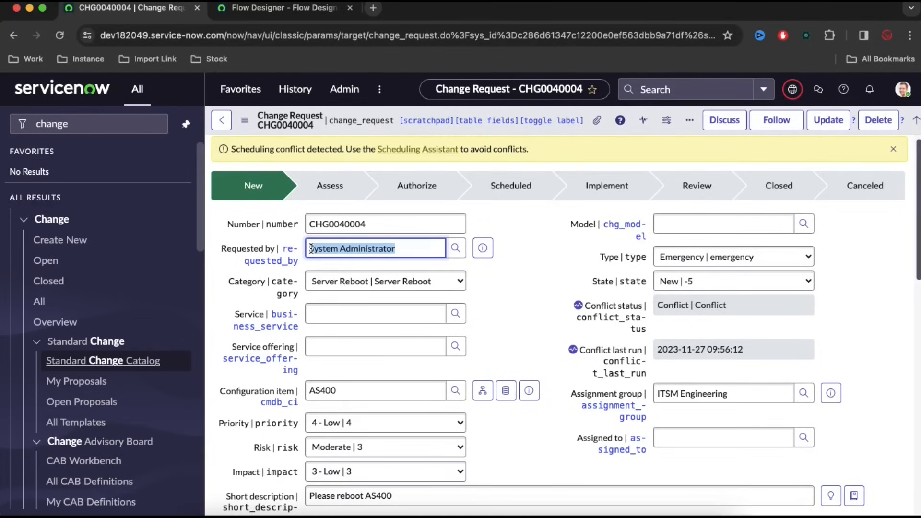
double_click(311, 249)
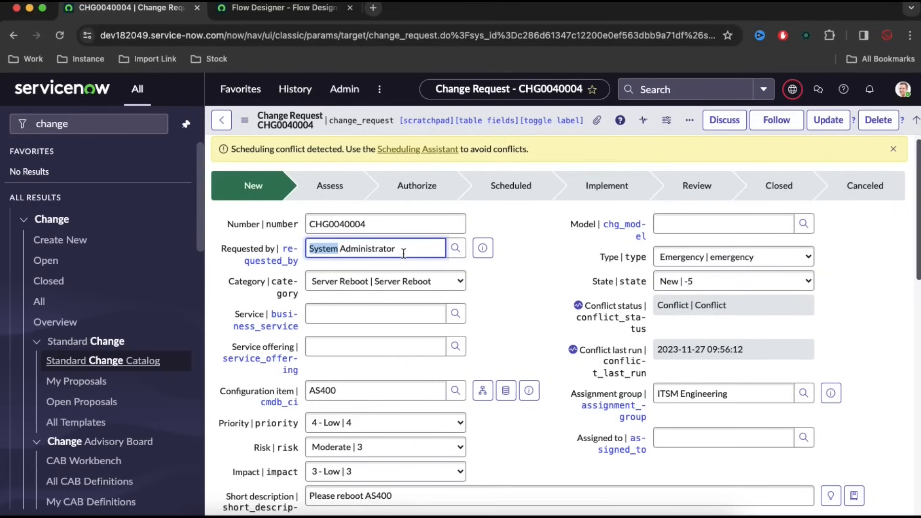
left_click(283, 7)
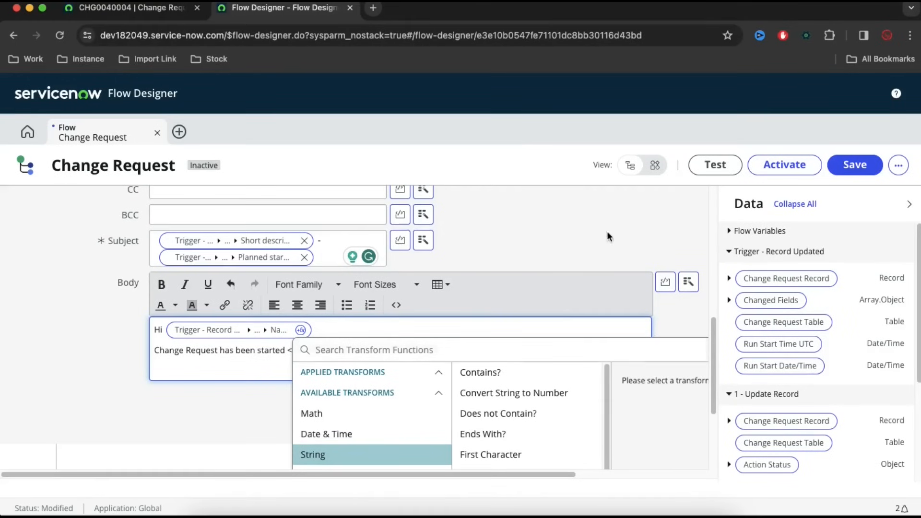
- Apply the Split string transform to the requester Name pill in the email greeting to separate first name from last name
scroll(606, 235, "down", 3)
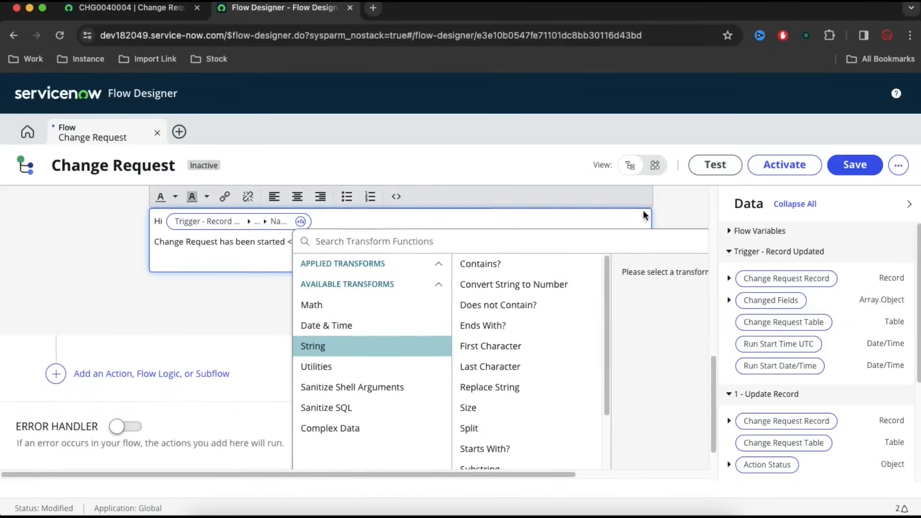
left_click(354, 358)
scroll(529, 367, "down", 1)
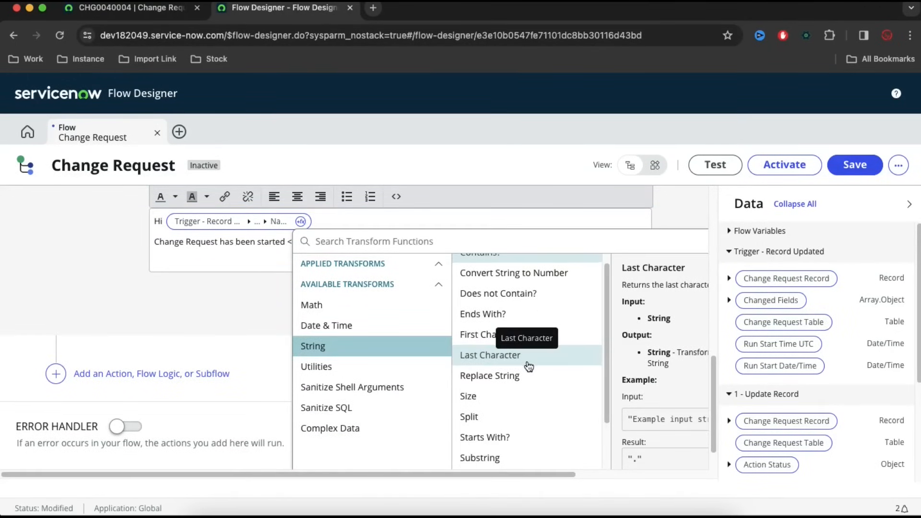
scroll(529, 367, "down", 3)
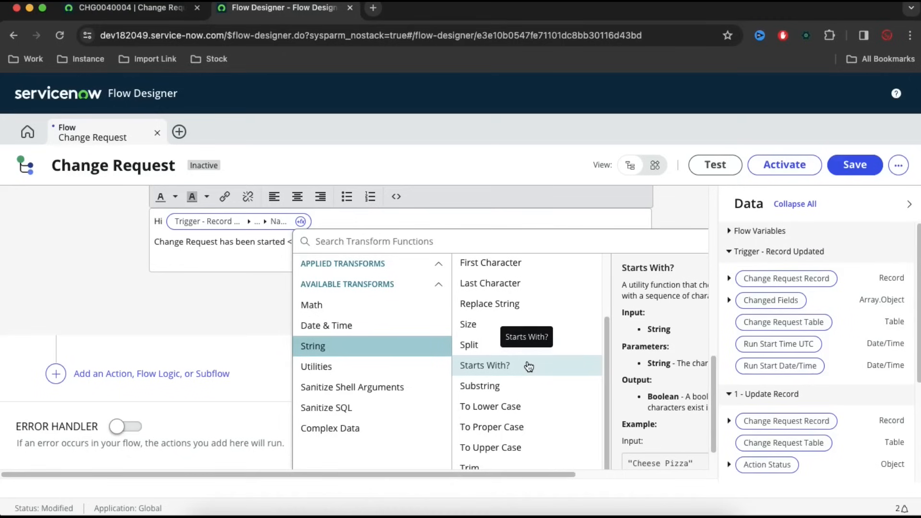
scroll(528, 367, "up", 3)
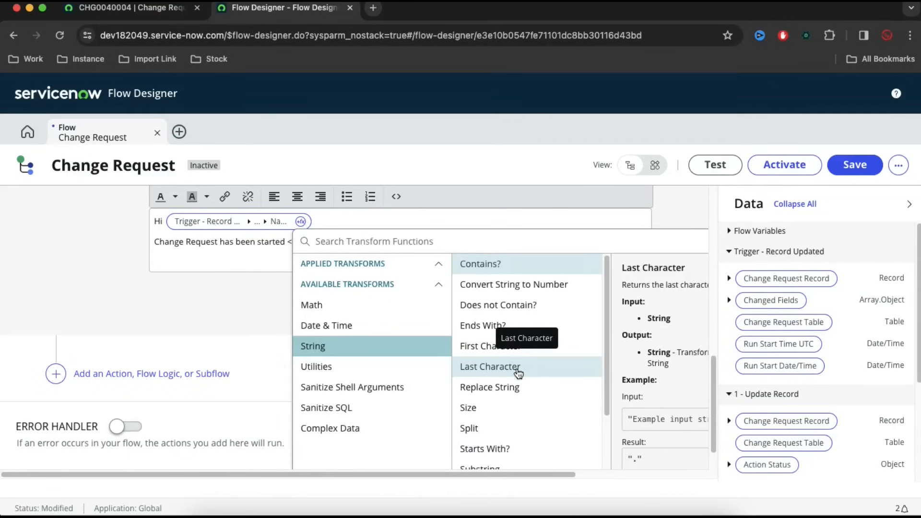
scroll(484, 413, "down", 1)
left_click(483, 421)
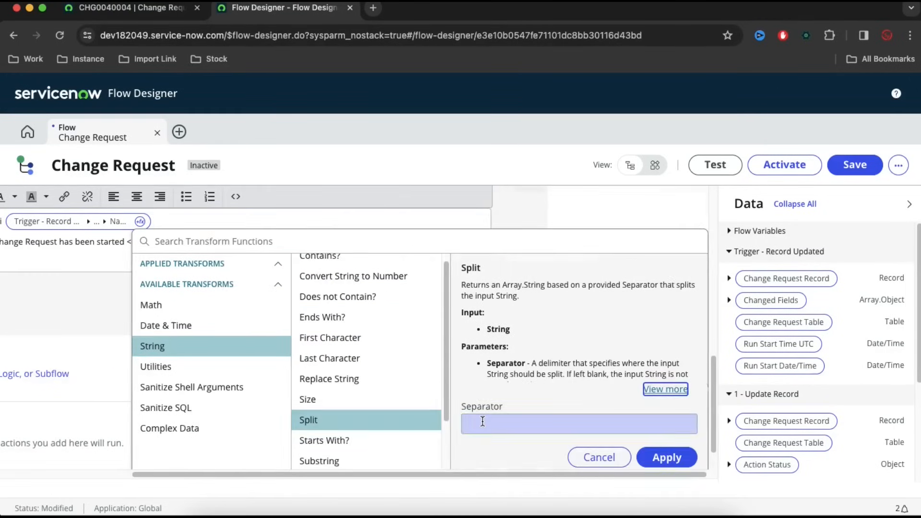
left_click(168, 11)
left_click(397, 251)
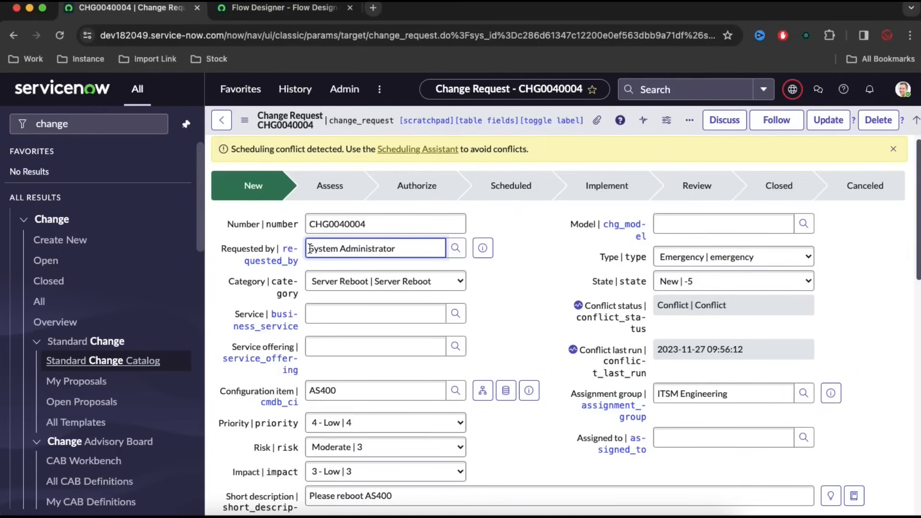
left_click(287, 7)
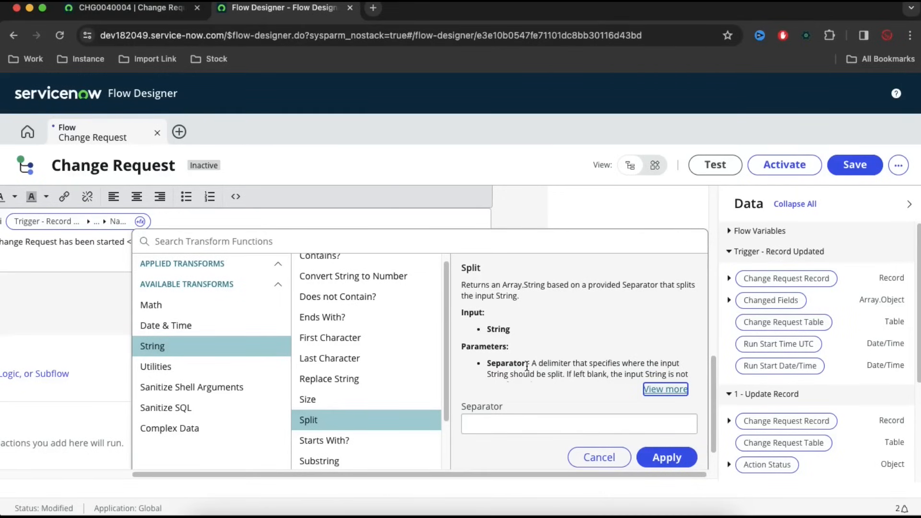
left_click(143, 20)
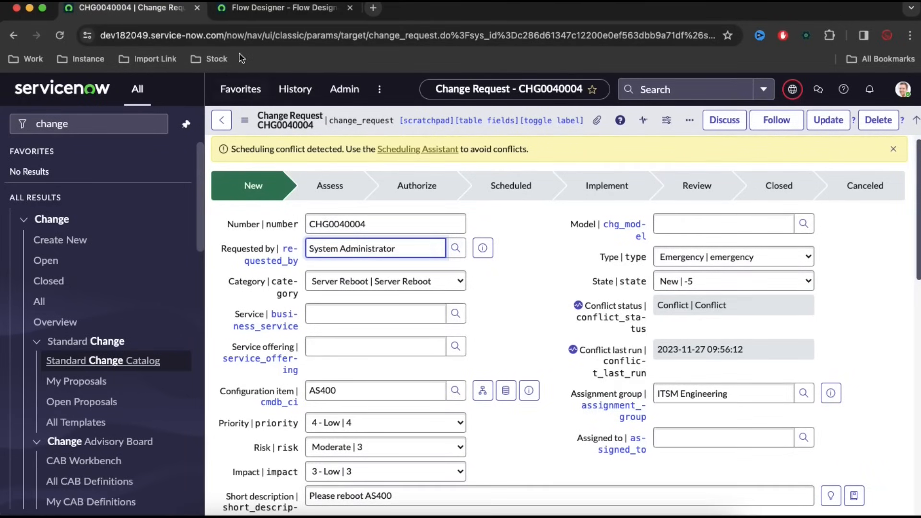
left_click(245, 8)
left_click(482, 425)
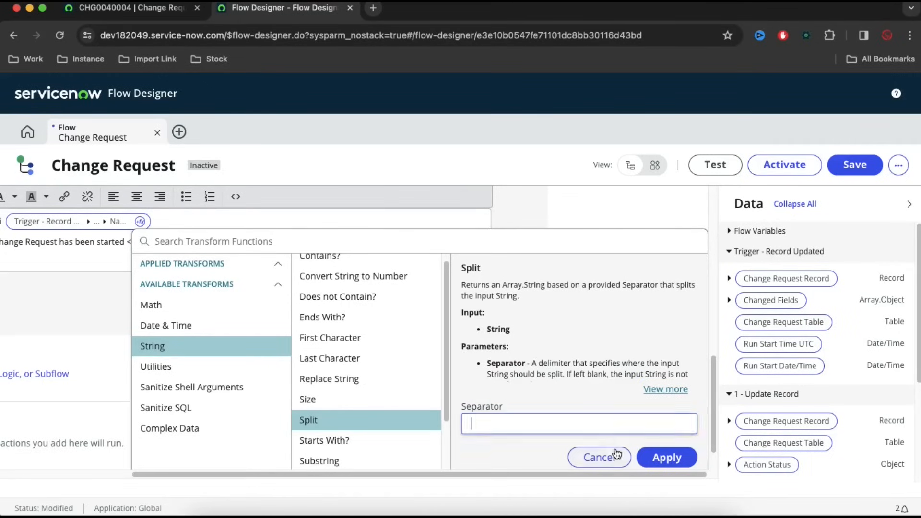
left_click(657, 459)
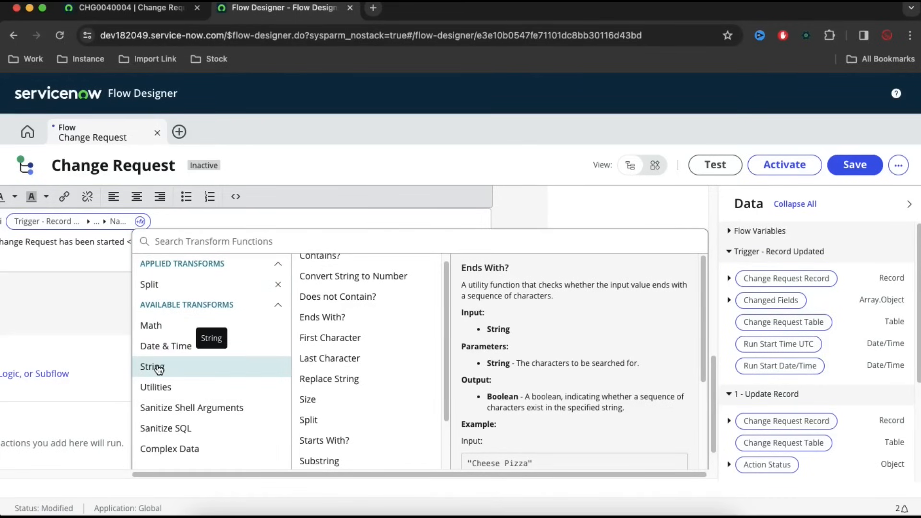
- Add the Get First Item from Array utility transform to the greeting's Name pill
left_click(153, 387)
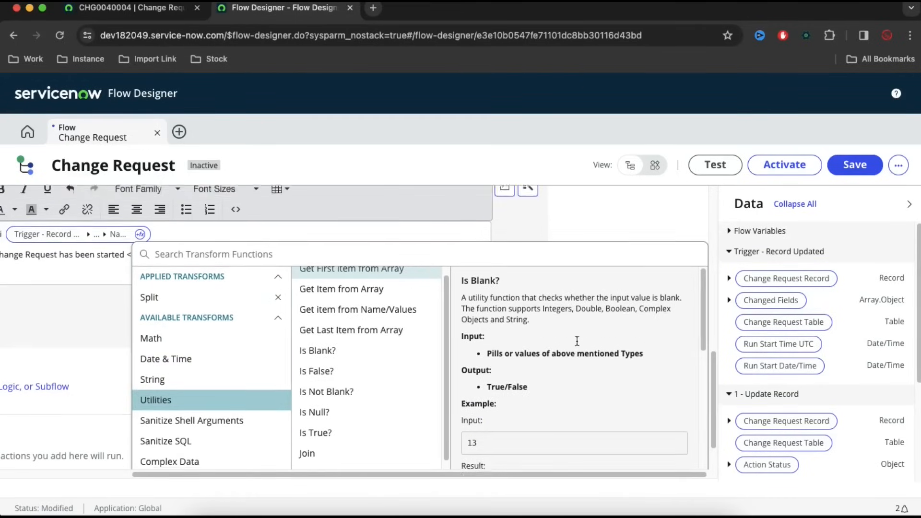
left_click_drag(447, 310, 446, 293)
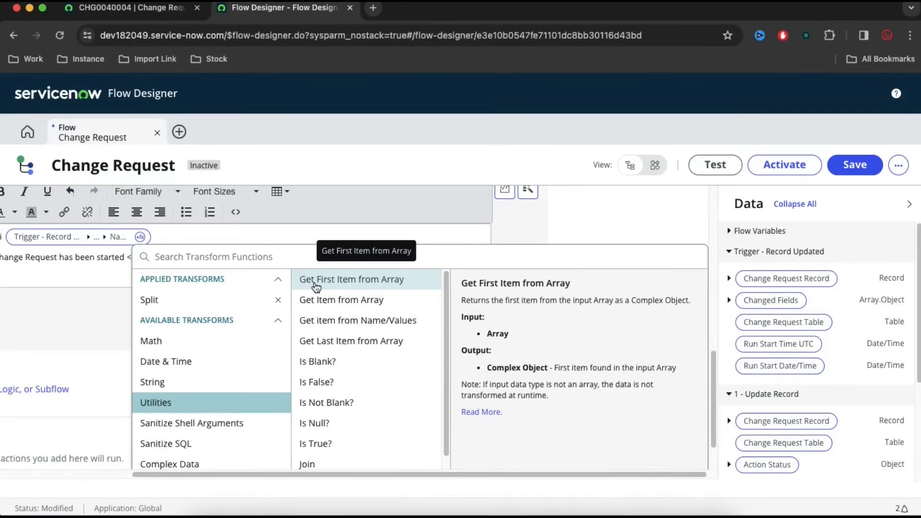
left_click(369, 287)
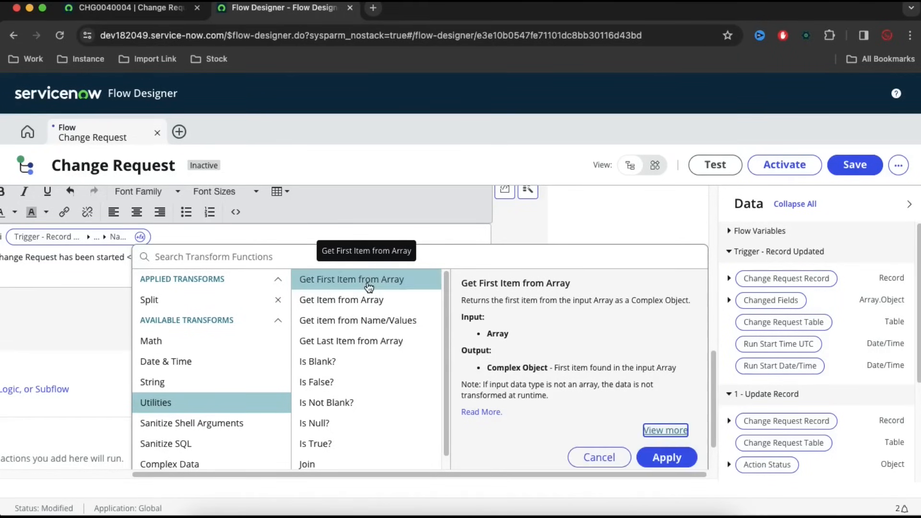
left_click(665, 459)
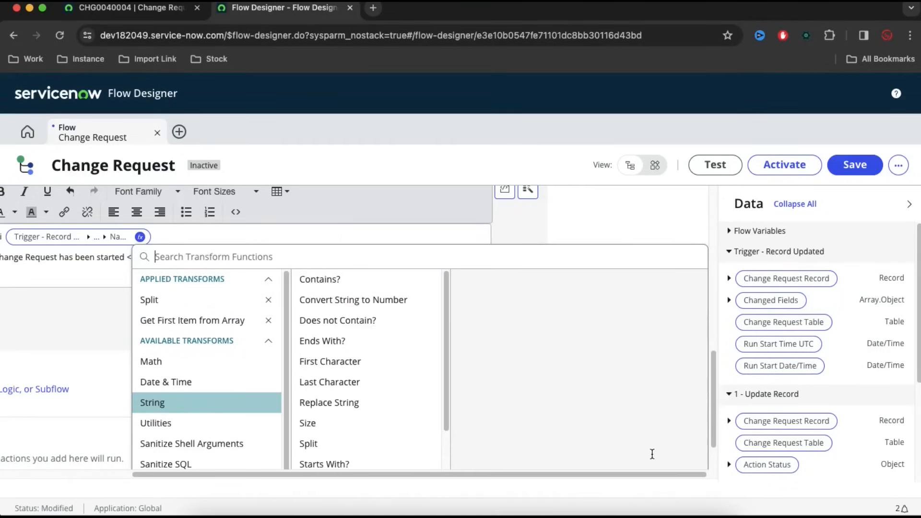
- Check the Requested by first name on the change request and add the To Upper Case string transform to the greeting's Name pill
left_click(145, 11)
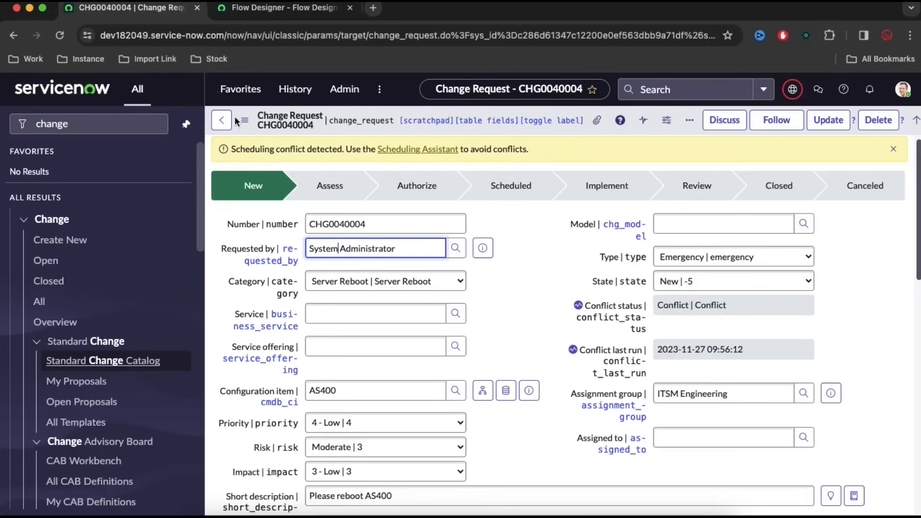
triple_click(340, 252)
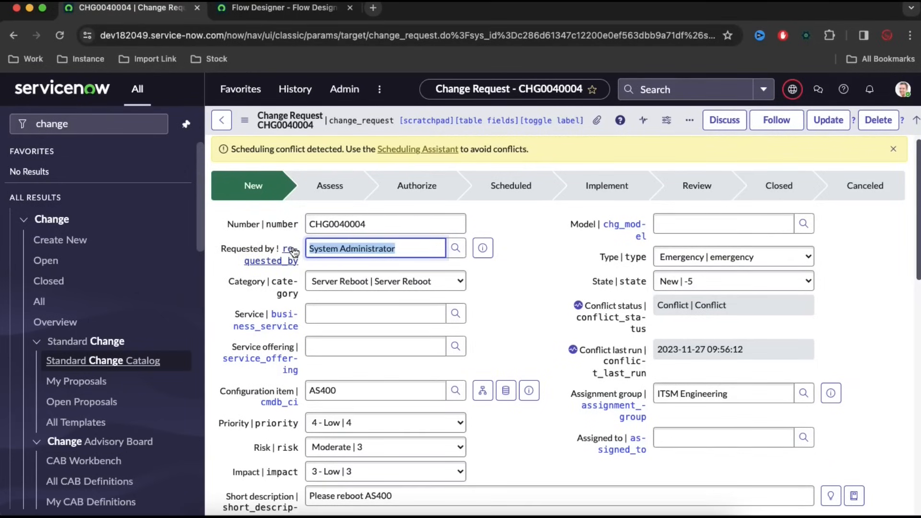
left_click(340, 251)
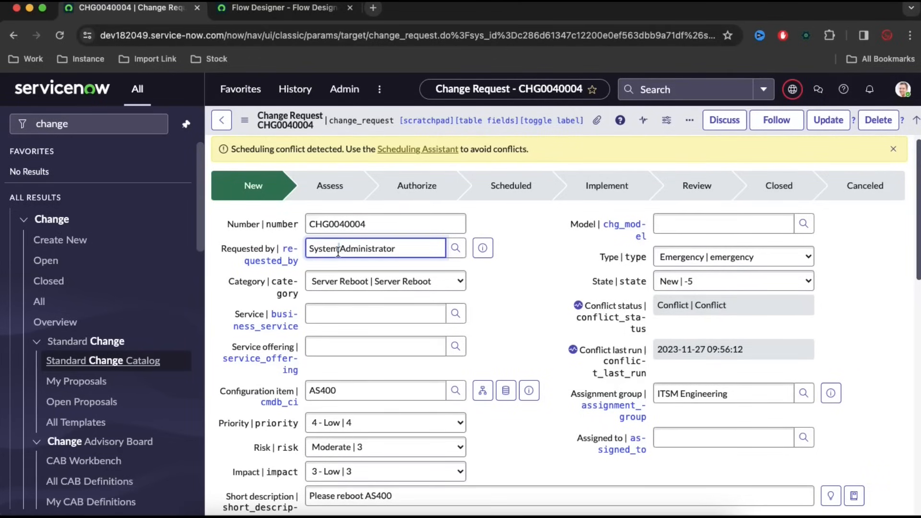
left_click_drag(337, 250, 309, 251)
left_click(306, 9)
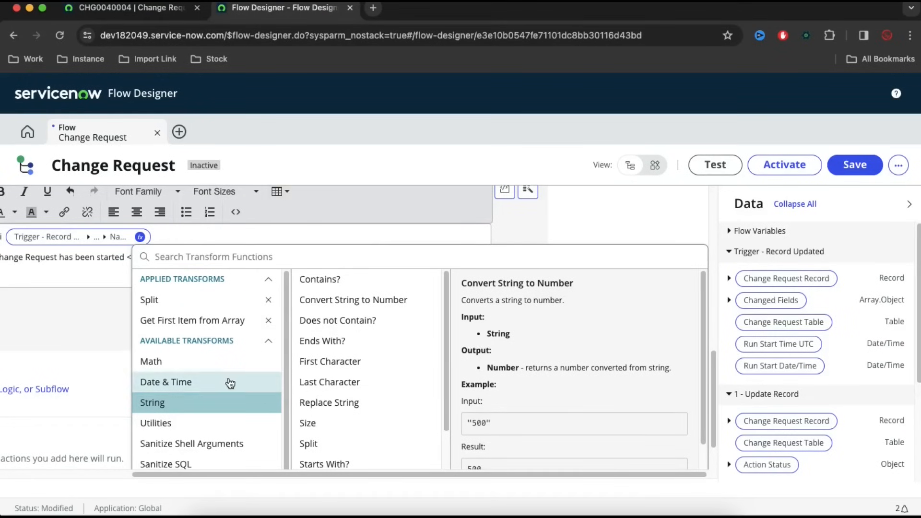
left_click(185, 405)
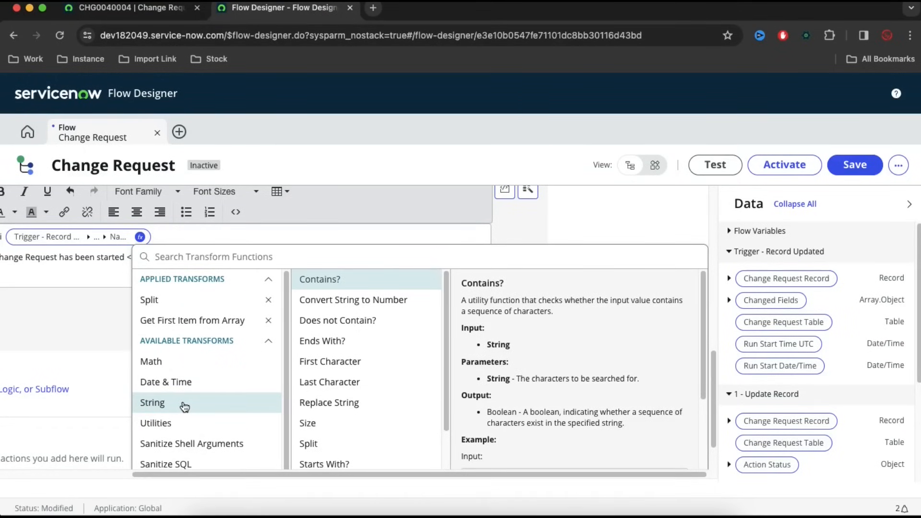
left_click_drag(444, 313, 443, 390)
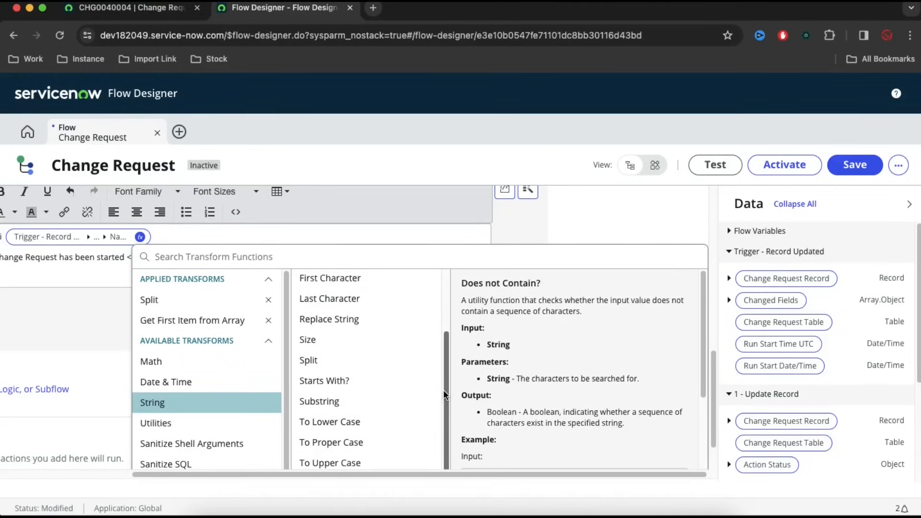
left_click(330, 468)
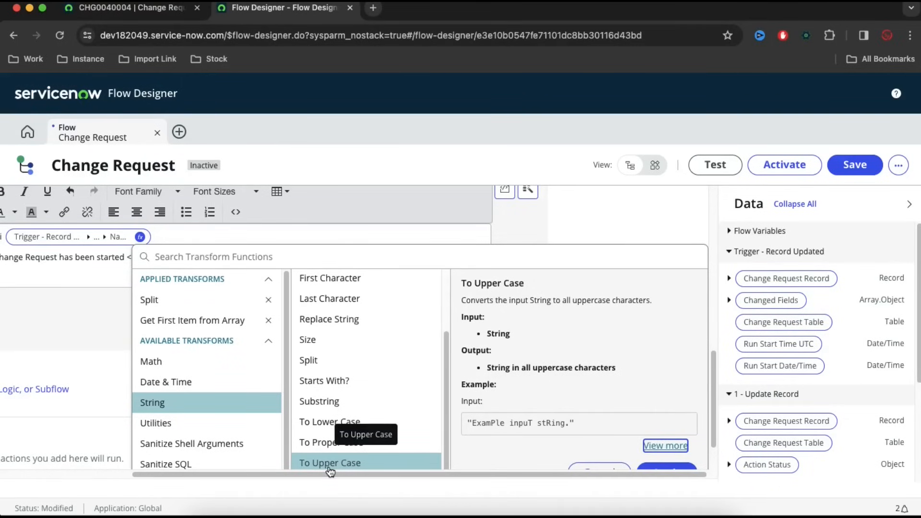
scroll(614, 384, "down", 1)
left_click(667, 456)
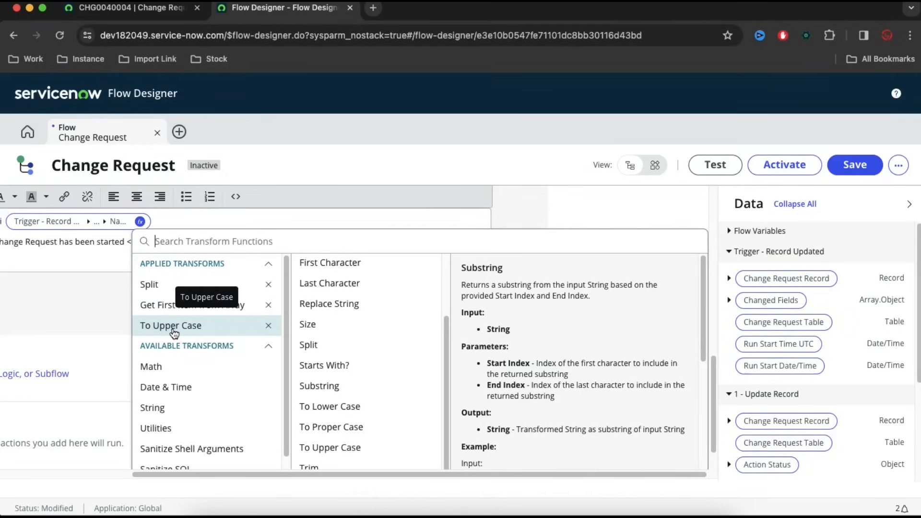
scroll(602, 417, "down", 3)
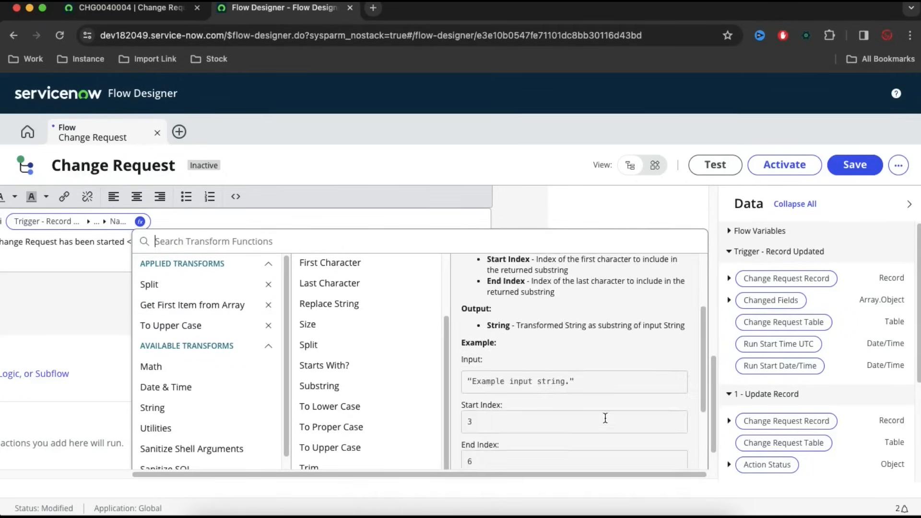
left_click(660, 216)
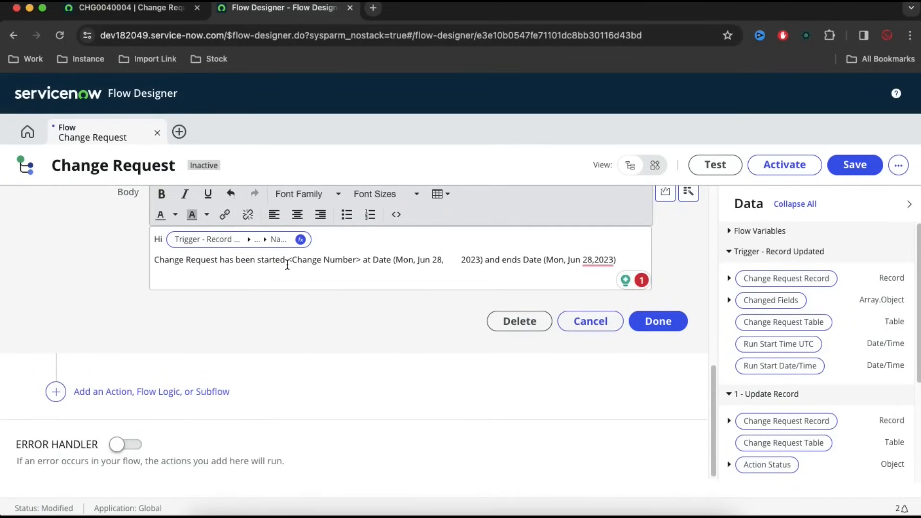
- Replace the <Change Number> placeholder in the email body with the trigger change request record's Number pill
left_click_drag(287, 261, 362, 261)
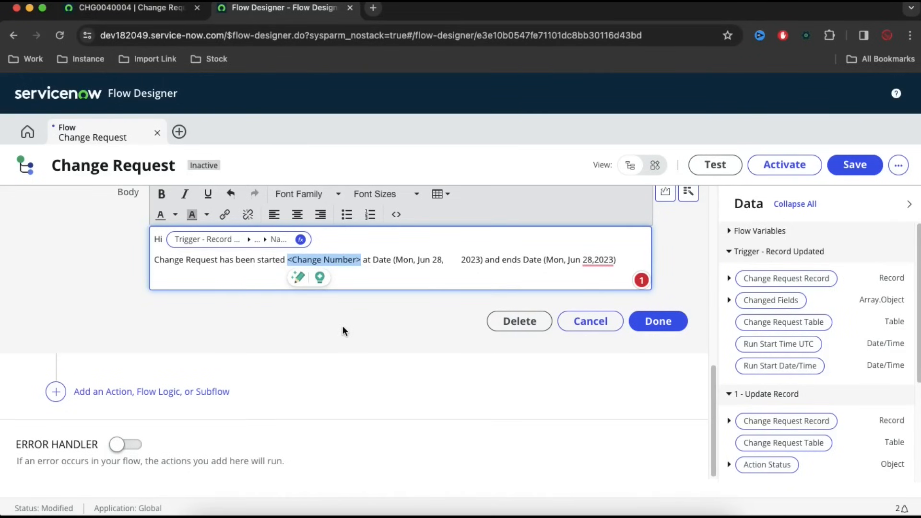
left_click(689, 194)
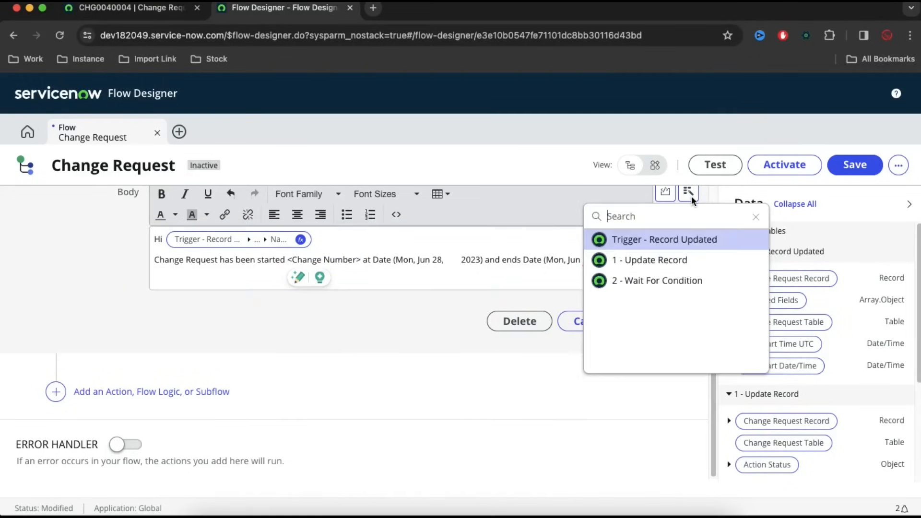
left_click(692, 241)
left_click(838, 239)
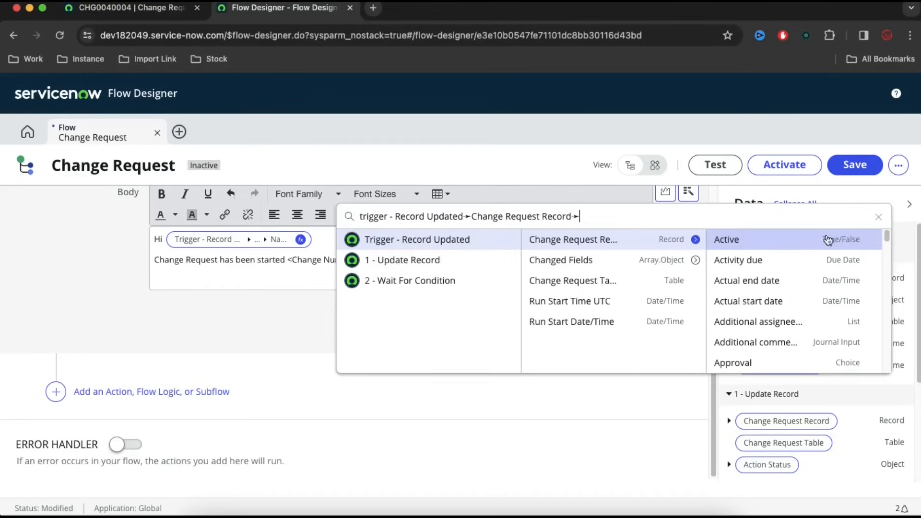
type("numbe")
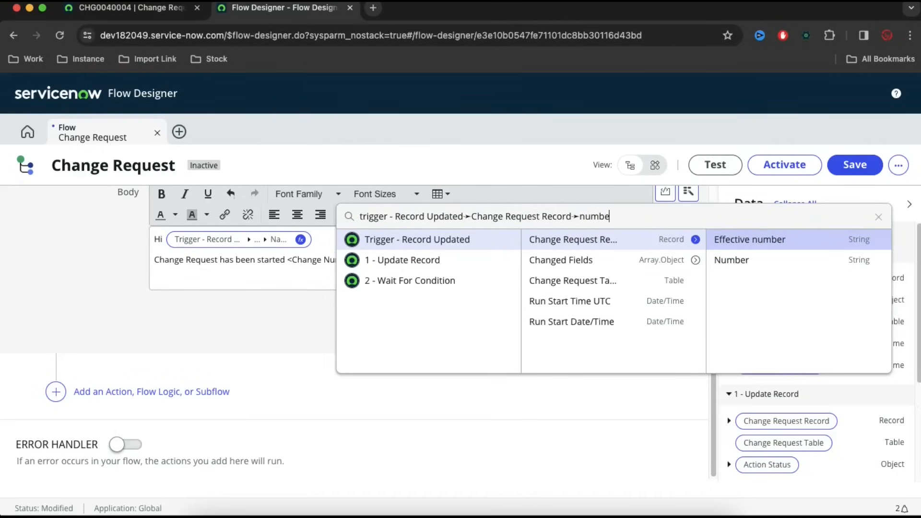
left_click(735, 260)
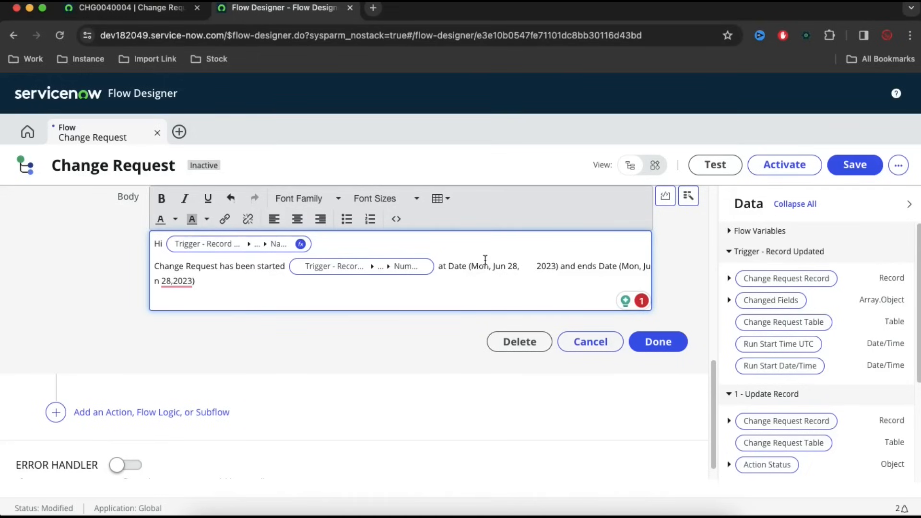
- Check the change request's planned start date and replace the first date placeholder in the email body with the trigger record's Planned start date pill
left_click(512, 266)
left_click(155, 12)
scroll(429, 379, "down", 7)
scroll(436, 378, "down", 2)
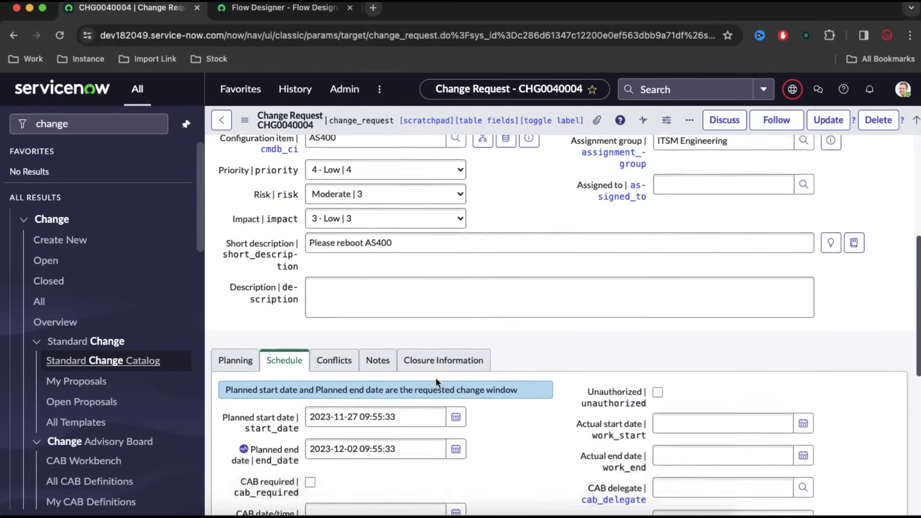
left_click_drag(398, 385, 307, 385)
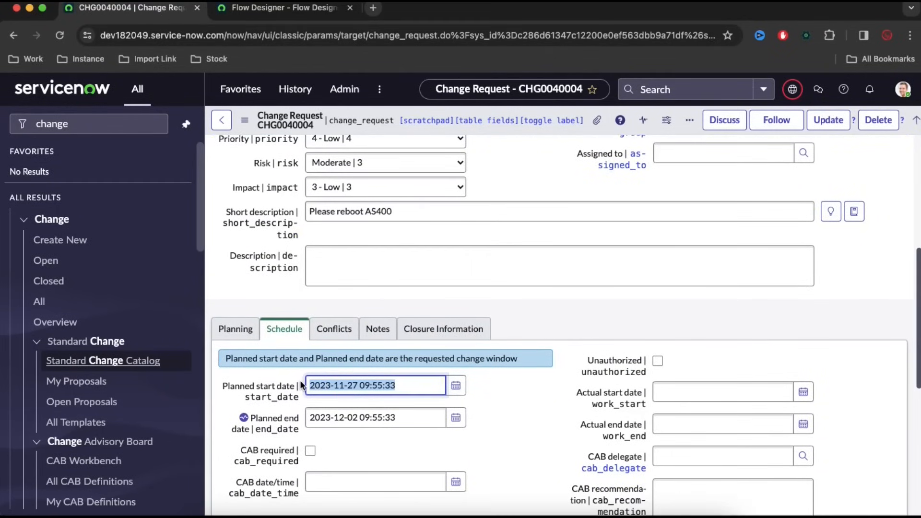
left_click(307, 11)
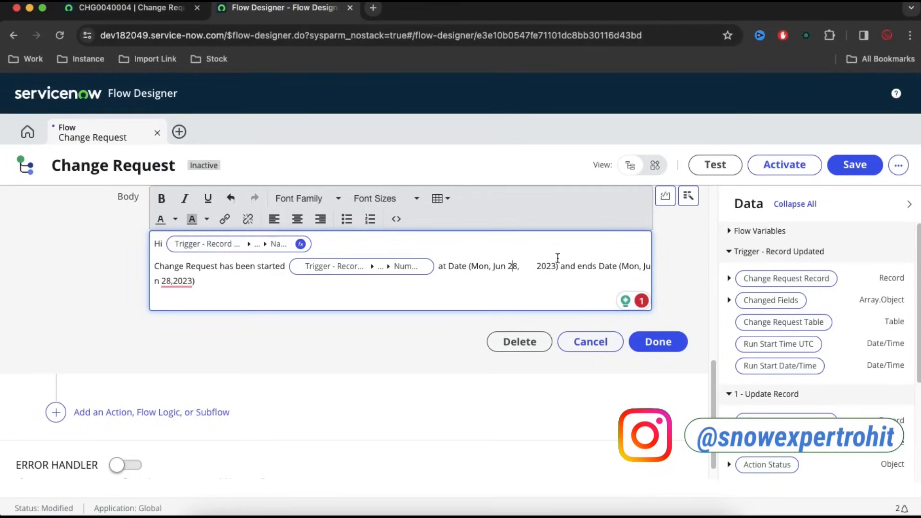
left_click_drag(560, 268, 470, 269)
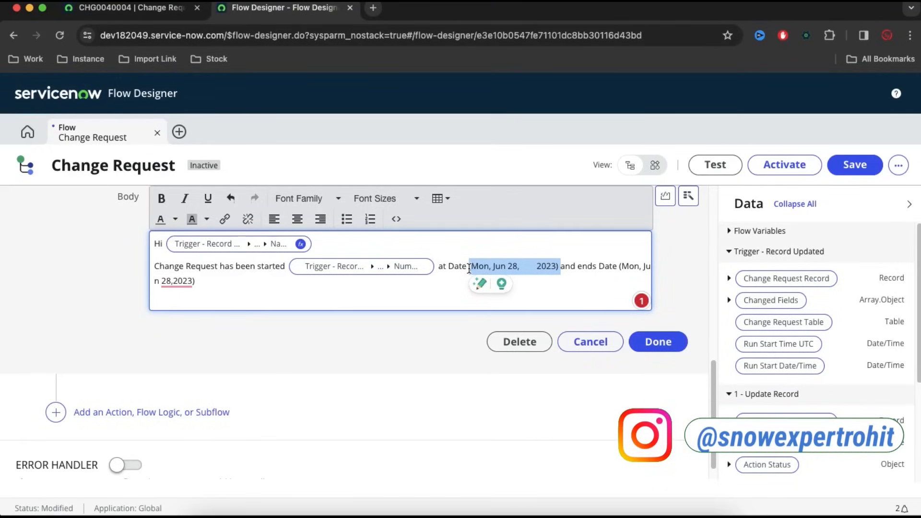
key("BackSpace")
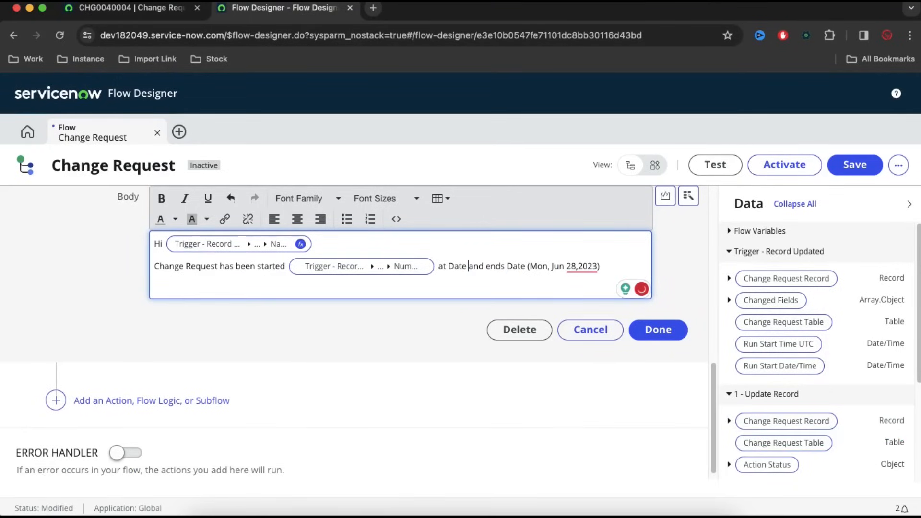
left_click(694, 199)
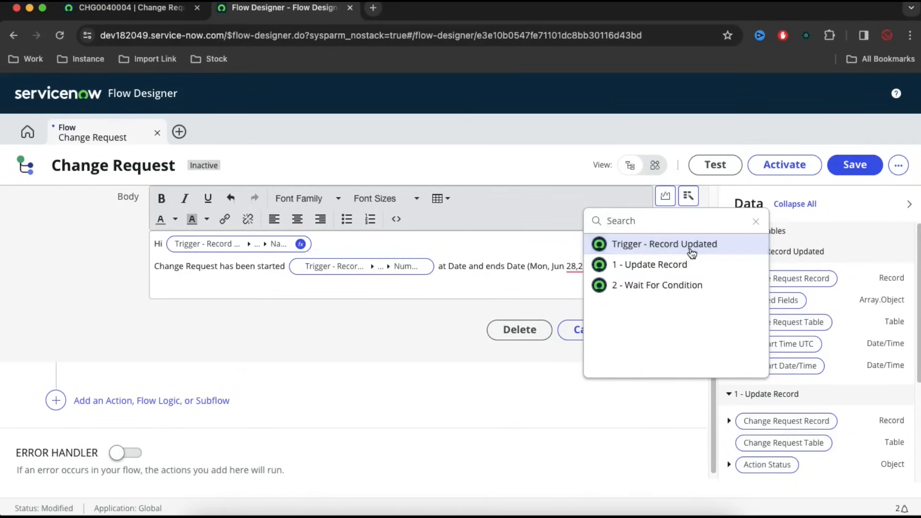
left_click(690, 247)
left_click(837, 244)
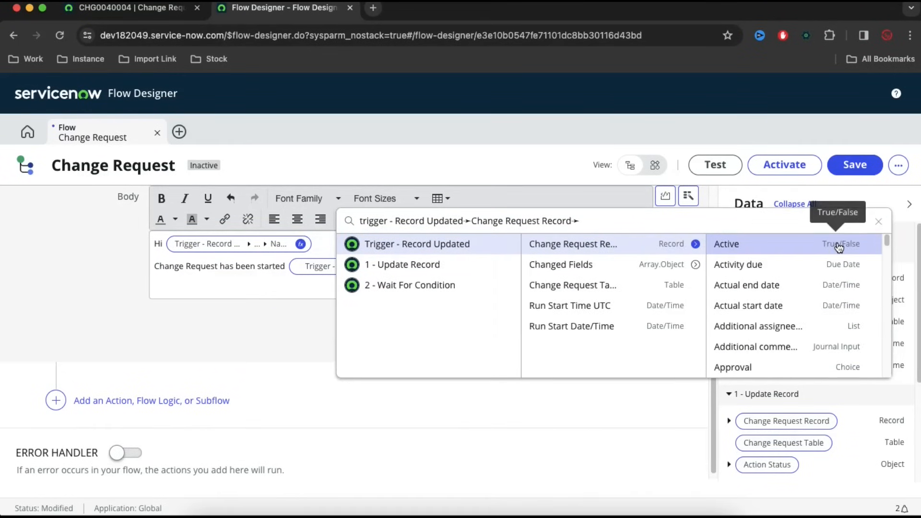
type("plann")
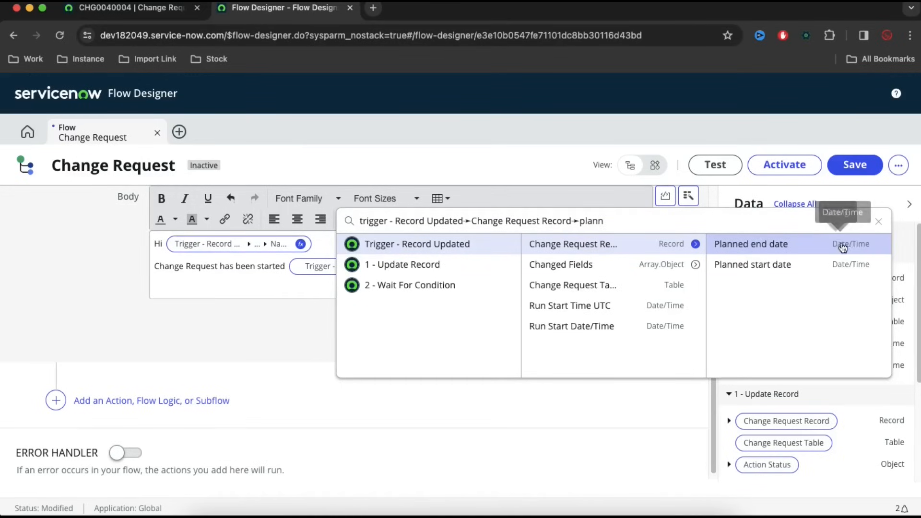
left_click(782, 264)
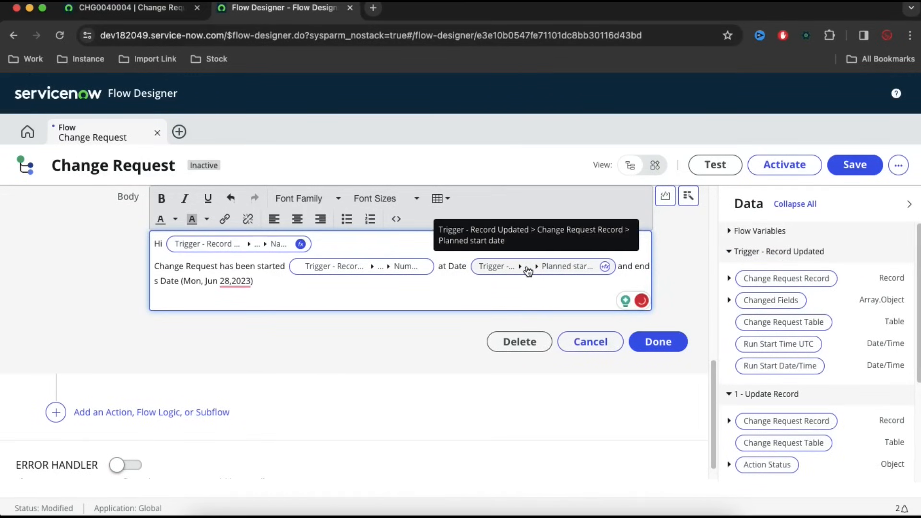
- Check the planned start date format on the change request and choose the Date to String transform for the body's Planned start date pill
left_click(160, 12)
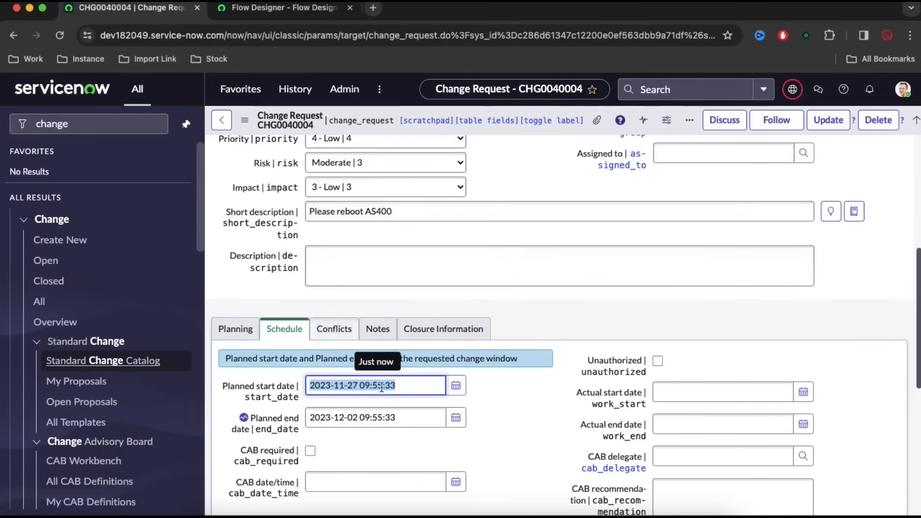
left_click_drag(411, 385, 316, 385)
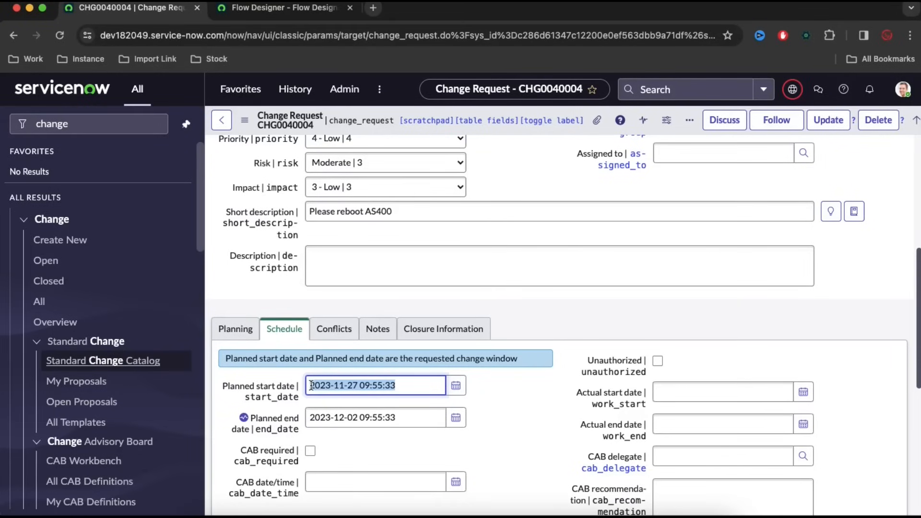
left_click(287, 14)
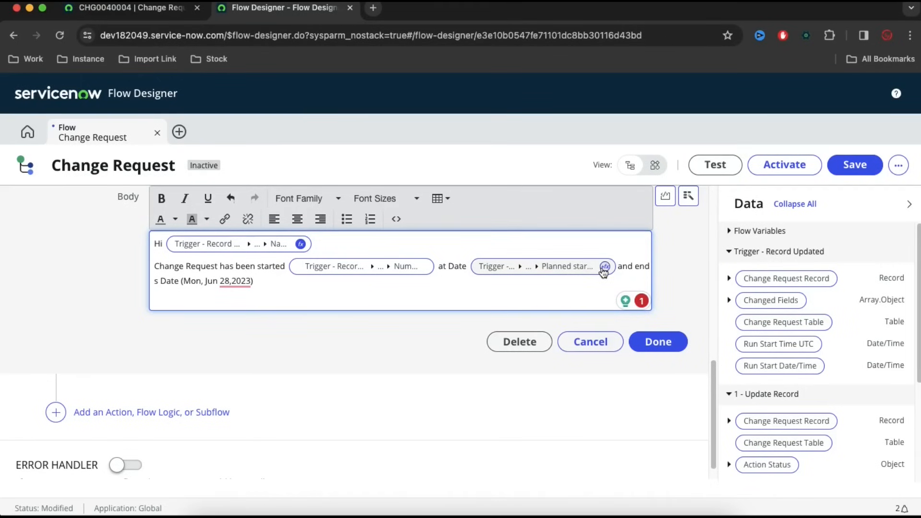
left_click(606, 271)
left_click(606, 267)
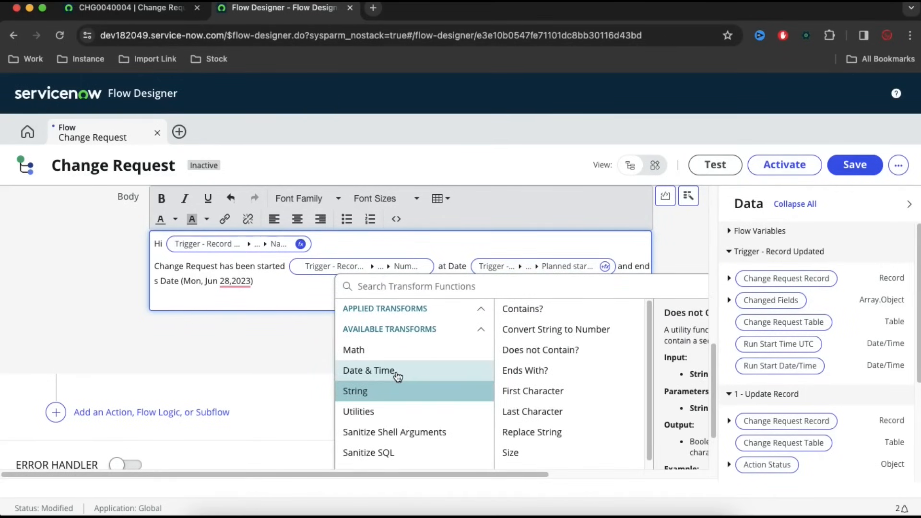
left_click(674, 257)
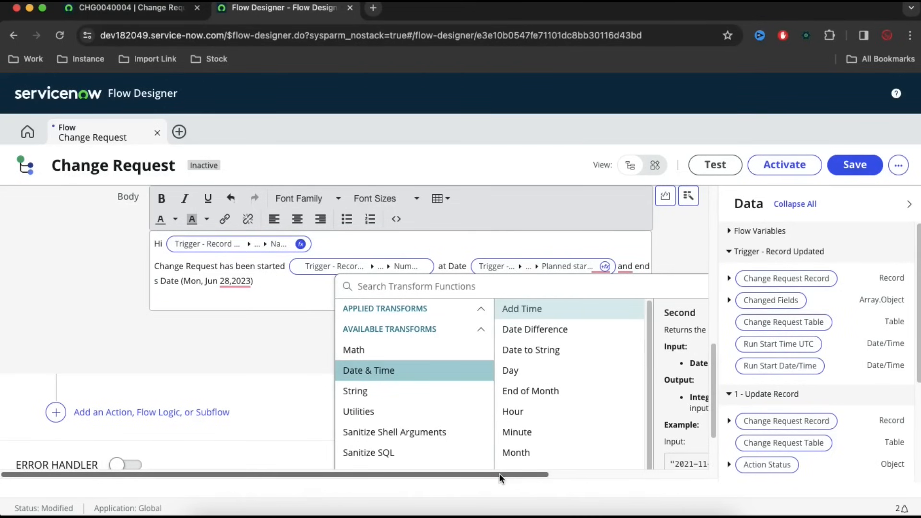
left_click_drag(499, 473, 621, 474)
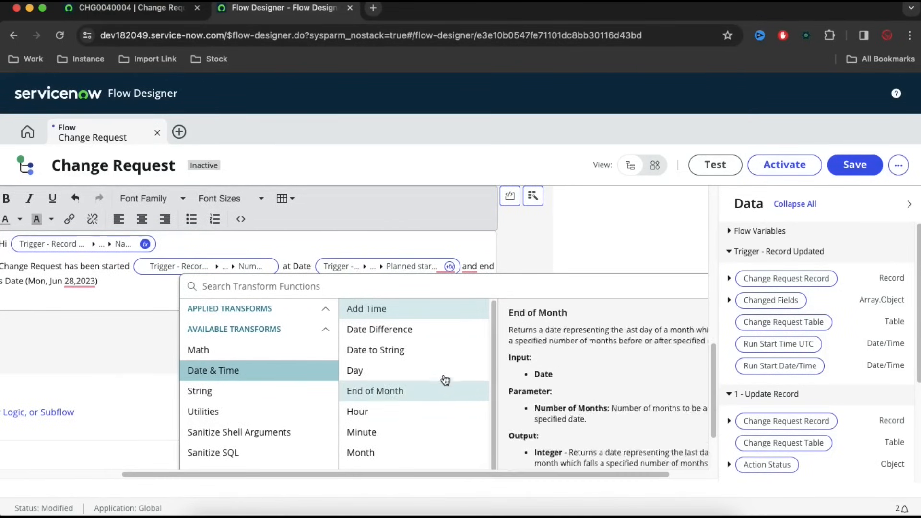
left_click(417, 357)
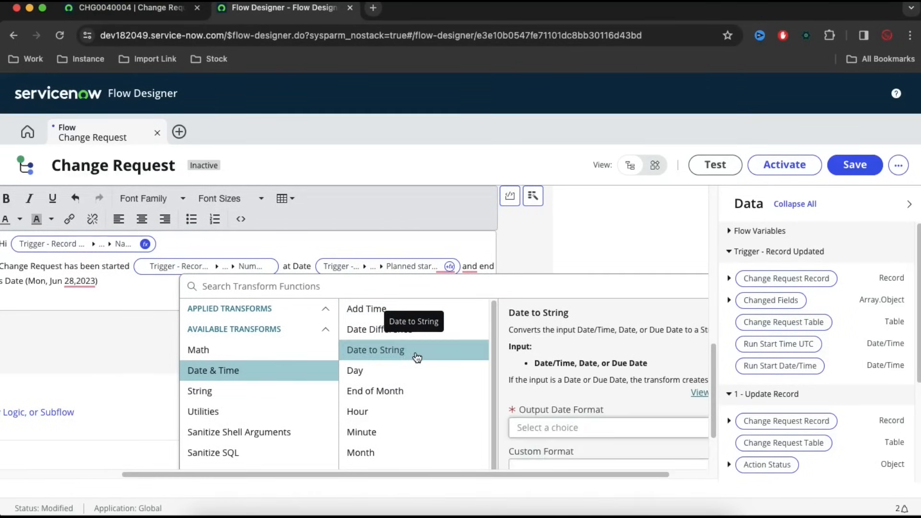
scroll(504, 393, "down", 2)
left_click_drag(542, 475, 655, 475)
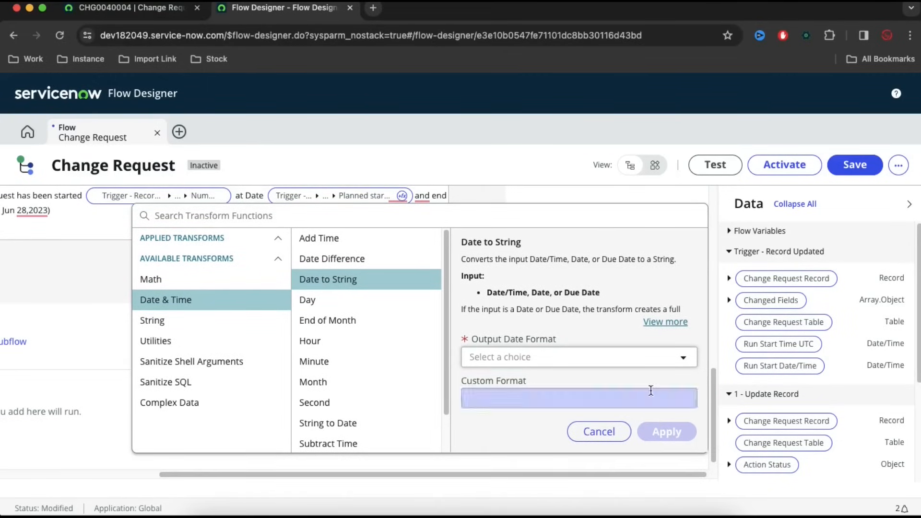
- Set the transform's output date format to EEE, MMM dd, yyyy h:mm a and apply it to the Planned start date pill
left_click(652, 362)
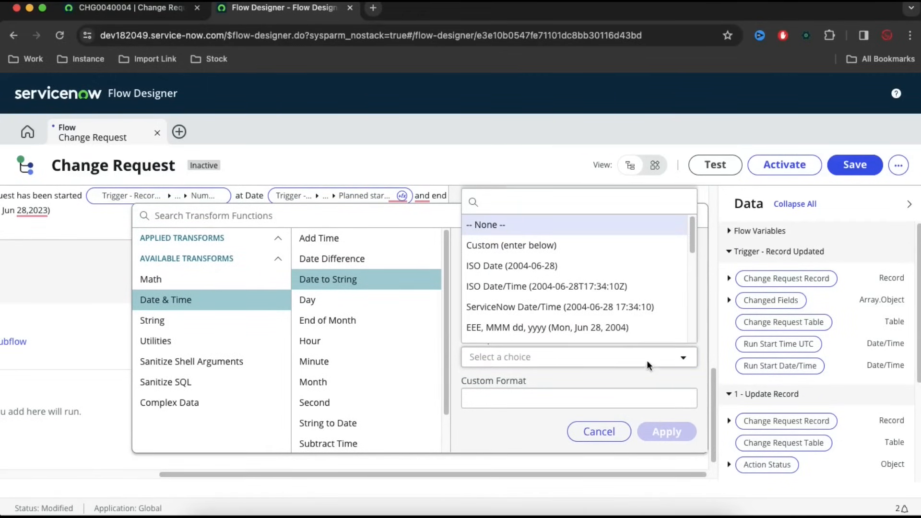
scroll(615, 331, "down", 1)
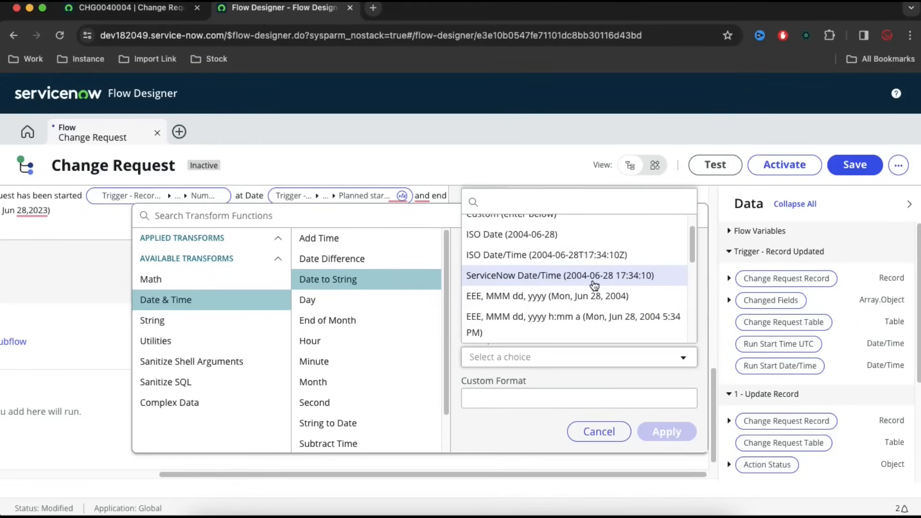
left_click(617, 325)
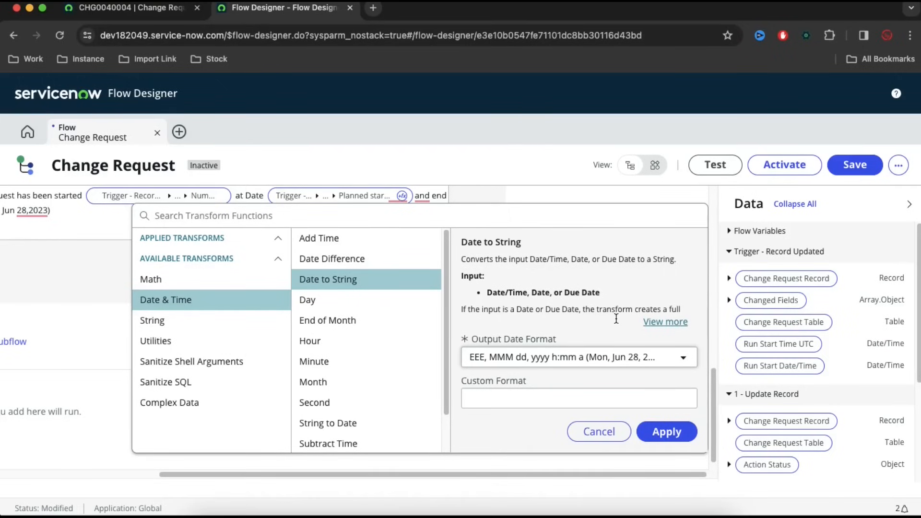
left_click(668, 433)
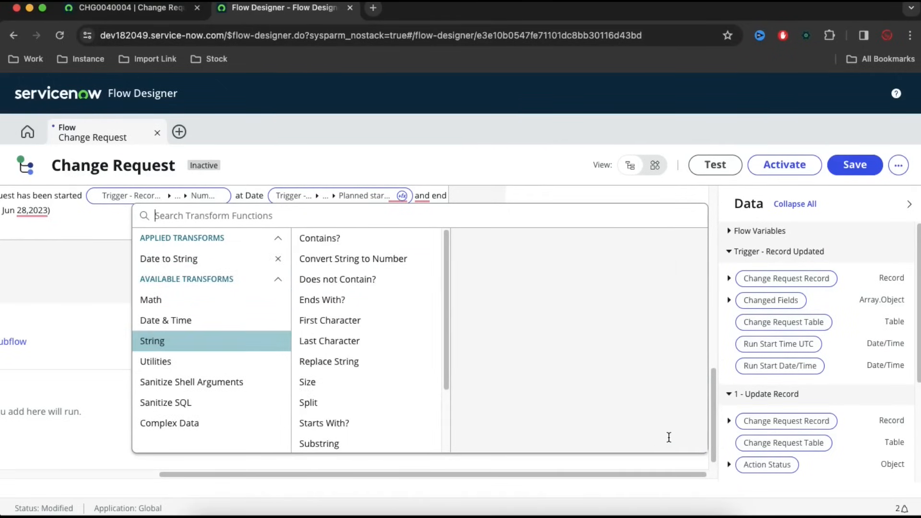
left_click(84, 407)
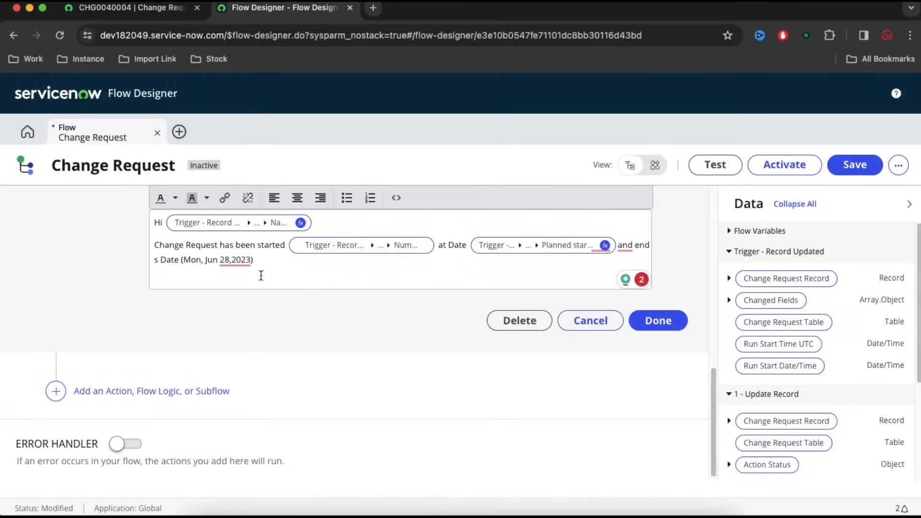
- Replace the remaining date placeholder in the email body with the trigger change request record's Planned end date pill
left_click_drag(255, 263, 183, 262)
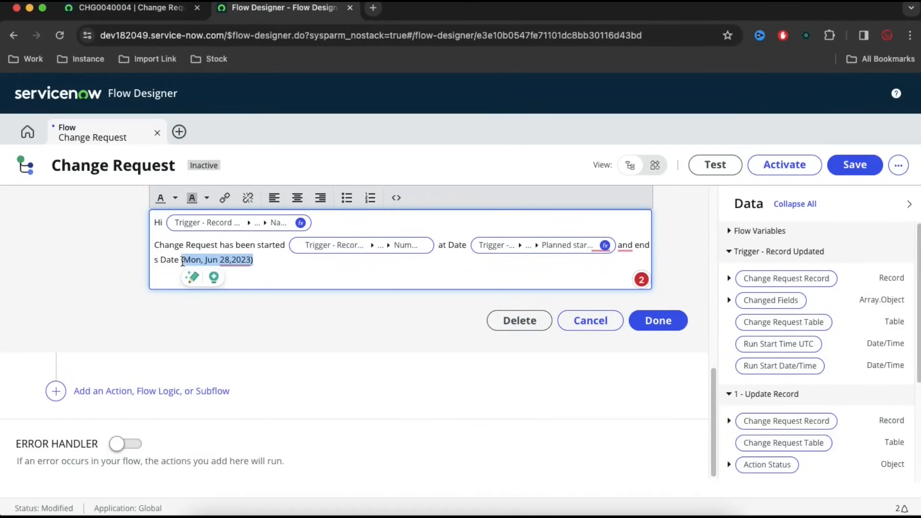
key("BackSpace")
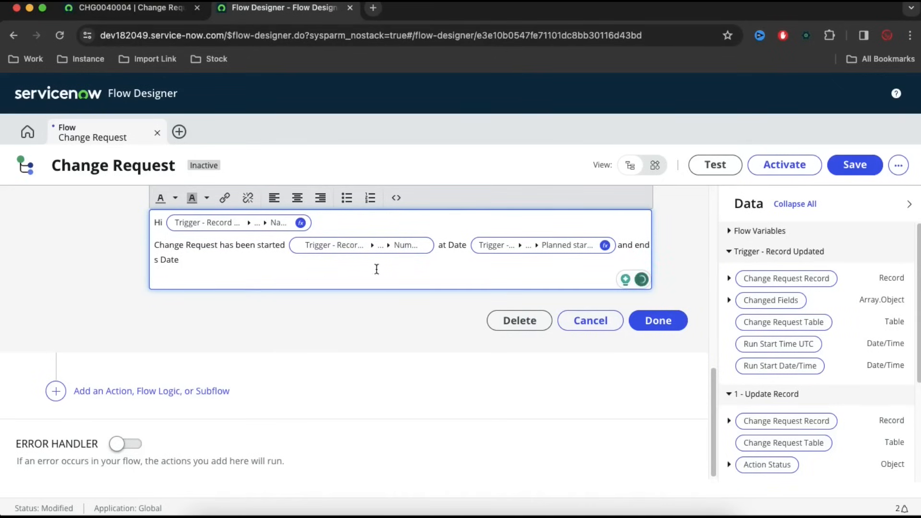
scroll(667, 302, "up", 4)
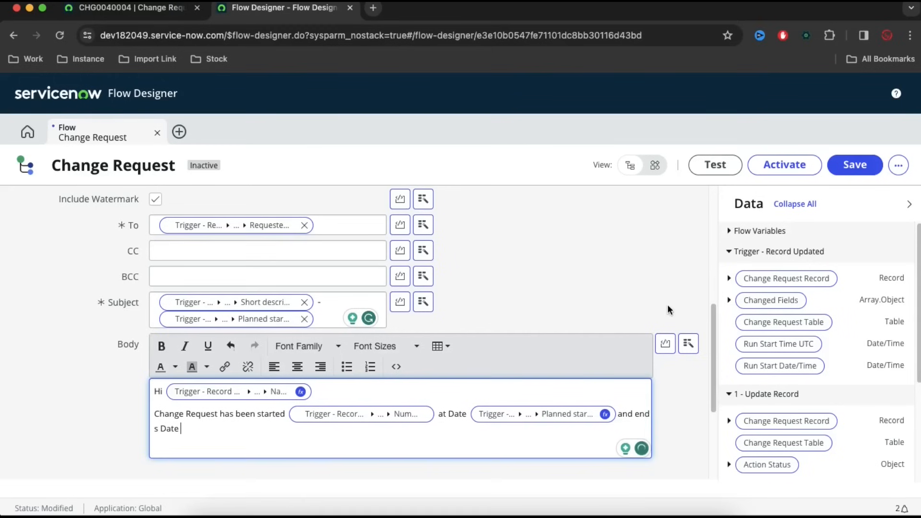
left_click(688, 343)
left_click(715, 191)
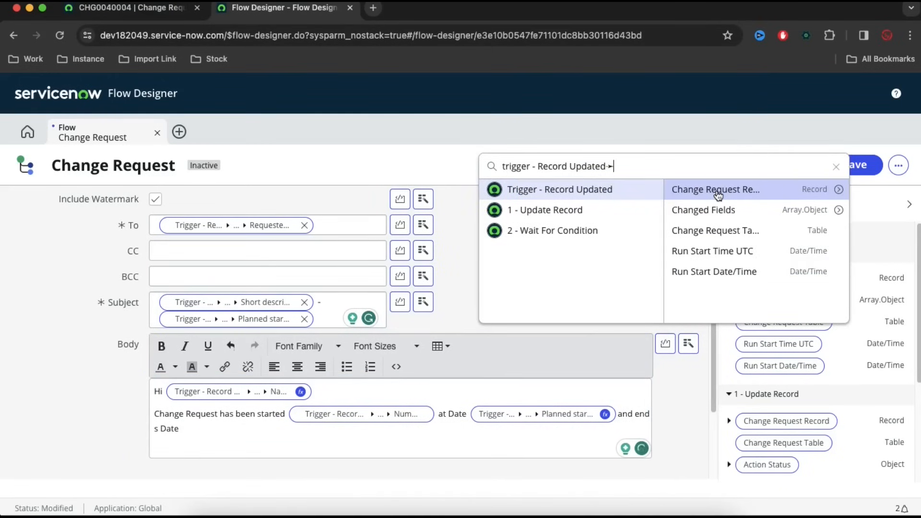
left_click(839, 190)
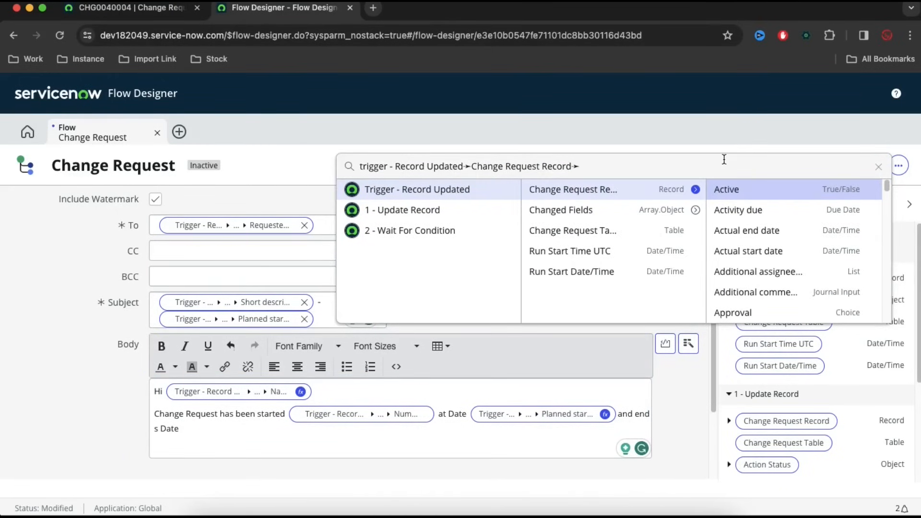
type("ch")
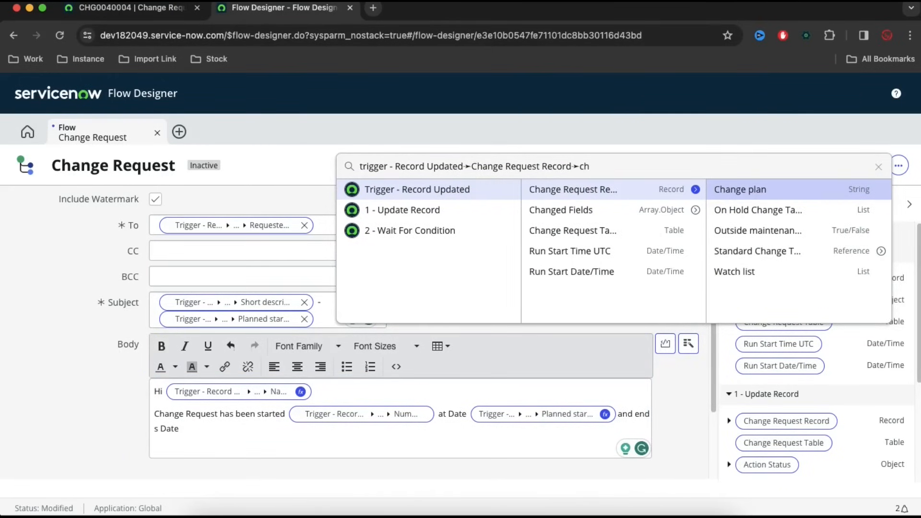
key("BackSpace")
key("BackSpace")
type("pla")
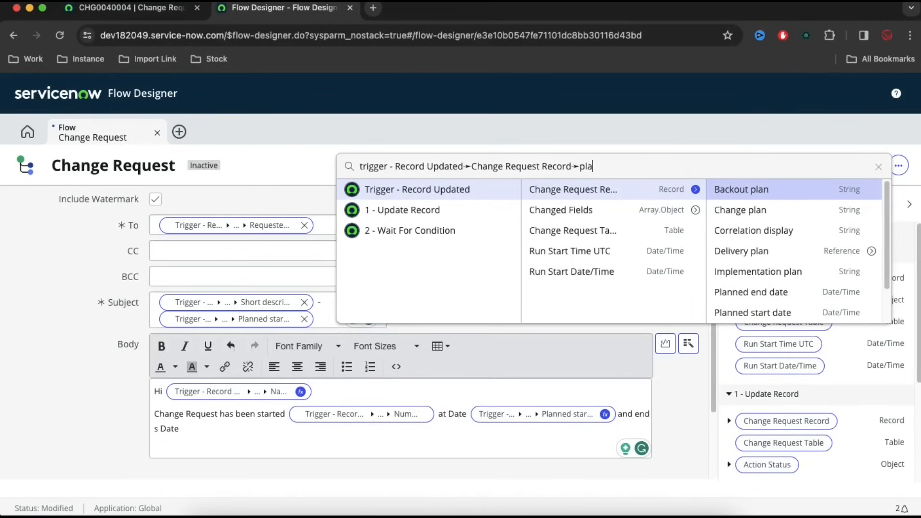
type("nn")
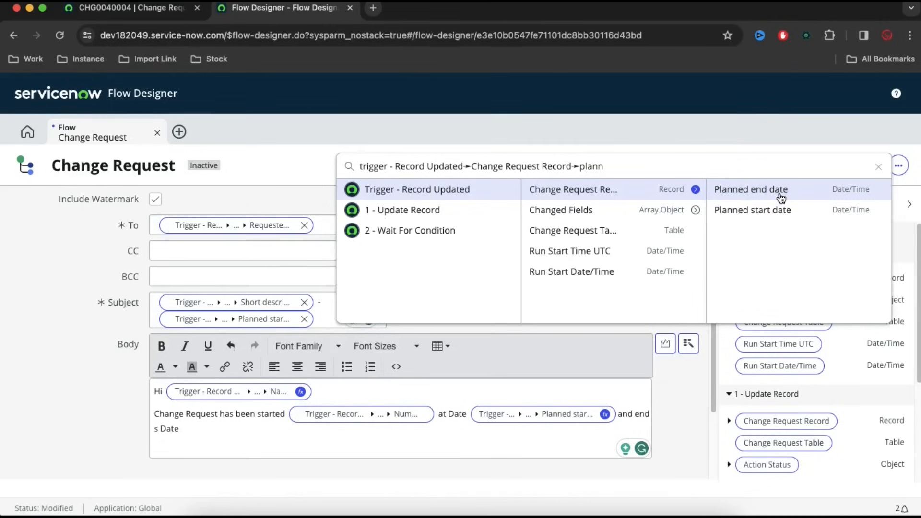
left_click(750, 190)
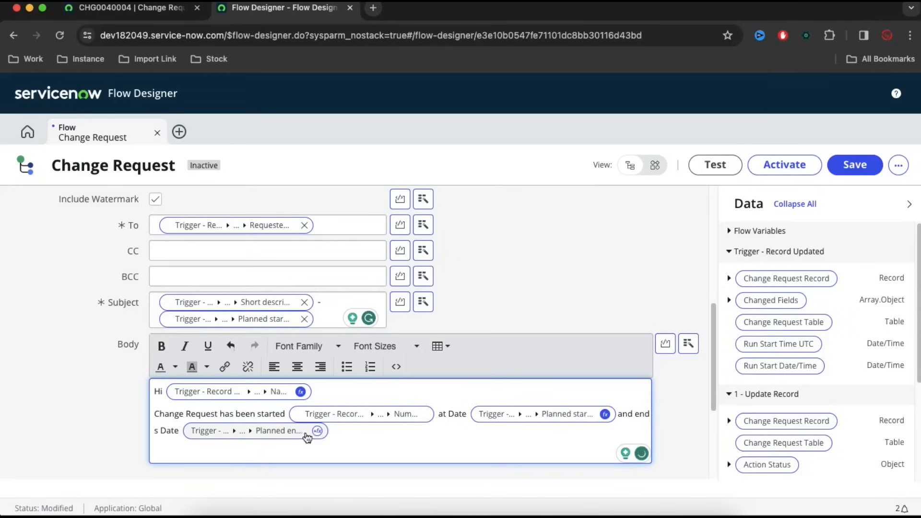
- Apply the Date to String transform with output date format EEE, MMM dd, yyyy to the body's Planned end date pill
left_click(317, 432)
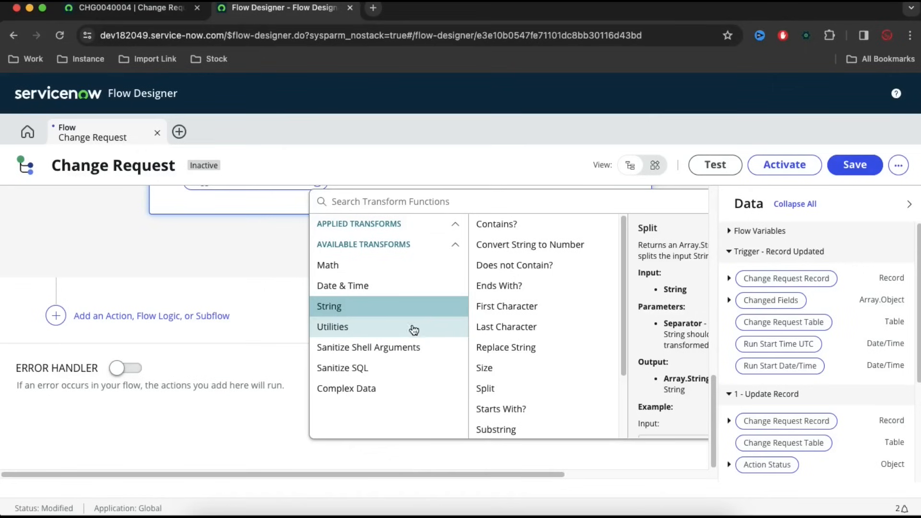
left_click(402, 285)
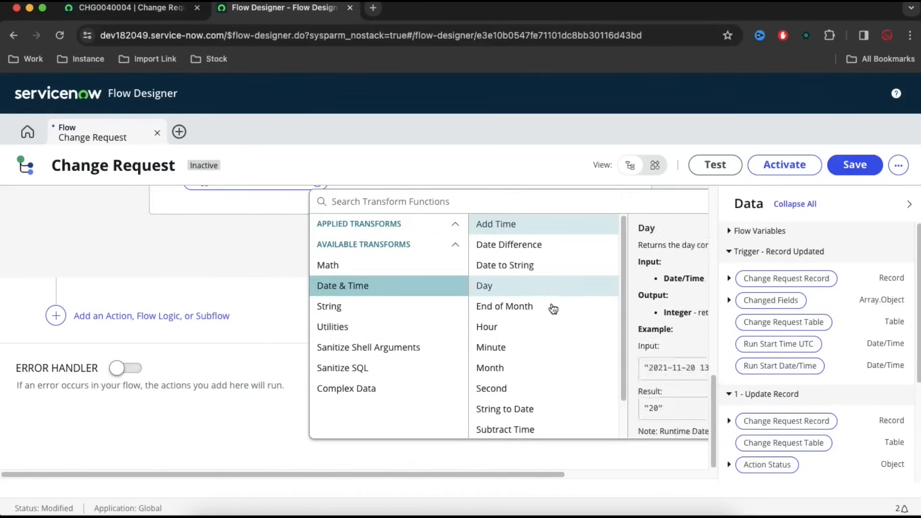
left_click(529, 271)
left_click_drag(508, 471, 669, 474)
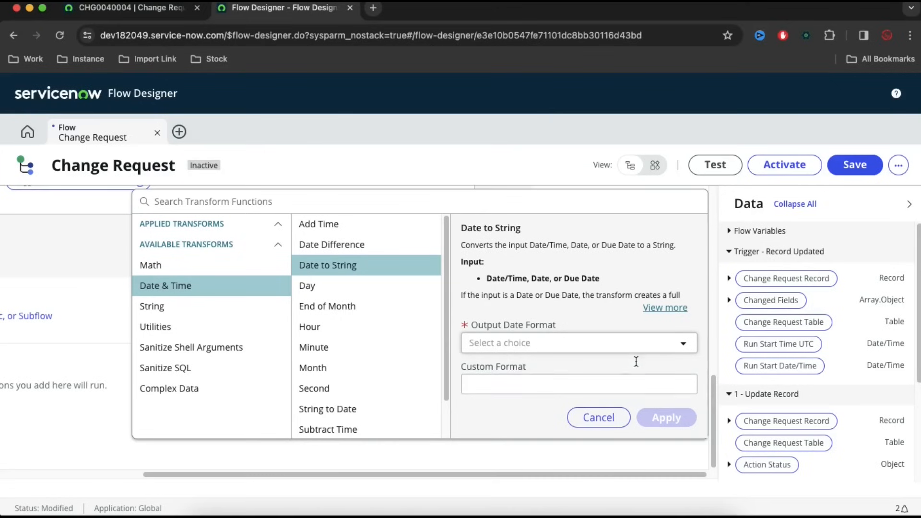
left_click(635, 342)
scroll(638, 482, "down", 1)
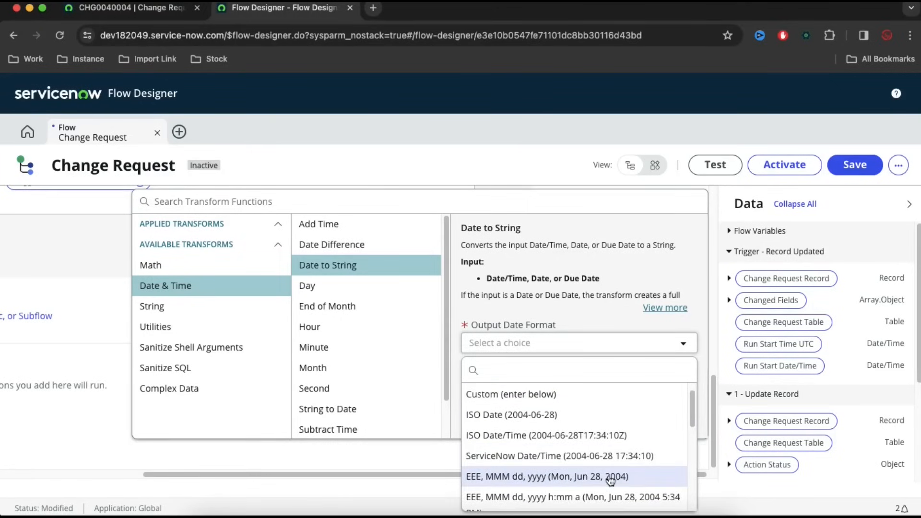
left_click(637, 476)
left_click(667, 418)
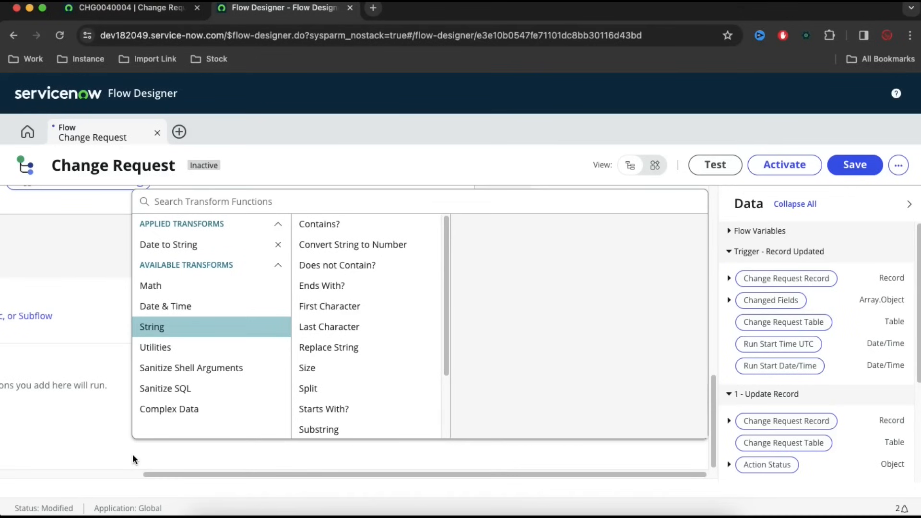
left_click_drag(291, 474, 150, 475)
left_click(220, 382)
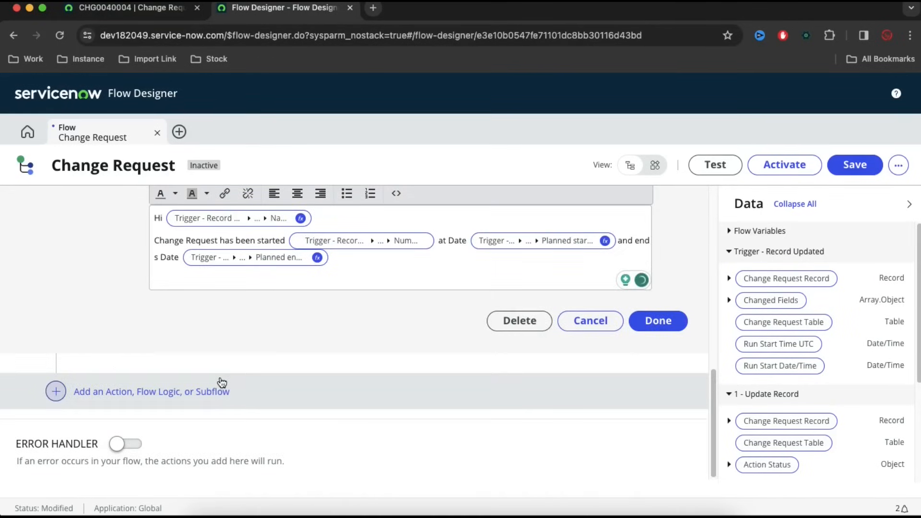
- Finish the Send Email action, then save and activate the Change Request flow
left_click(670, 320)
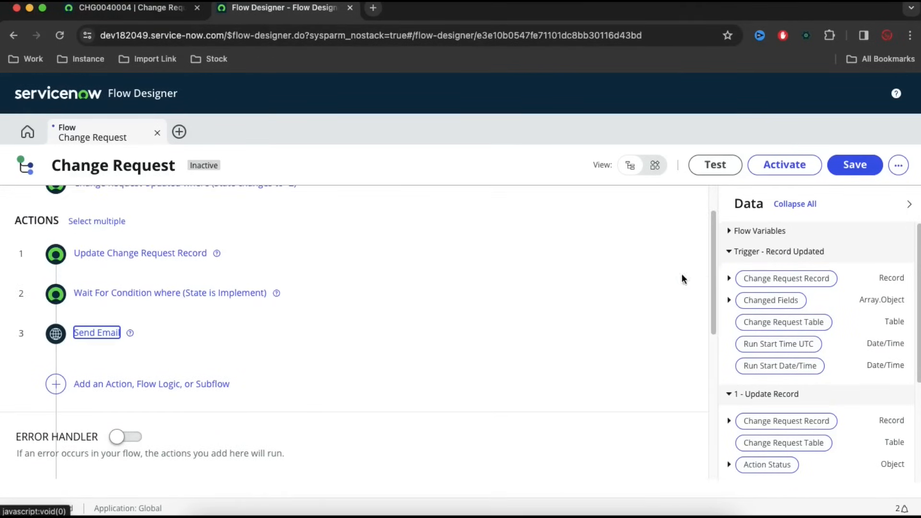
left_click(844, 167)
left_click(793, 166)
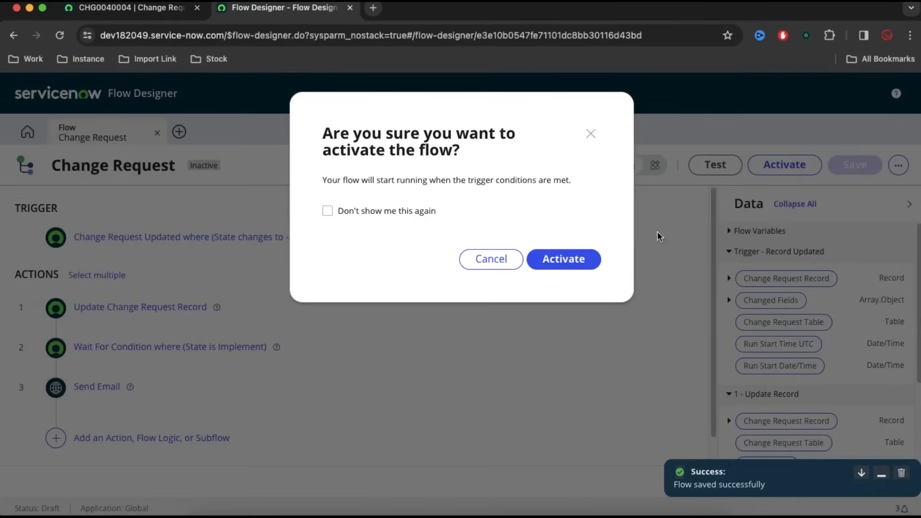
left_click(563, 260)
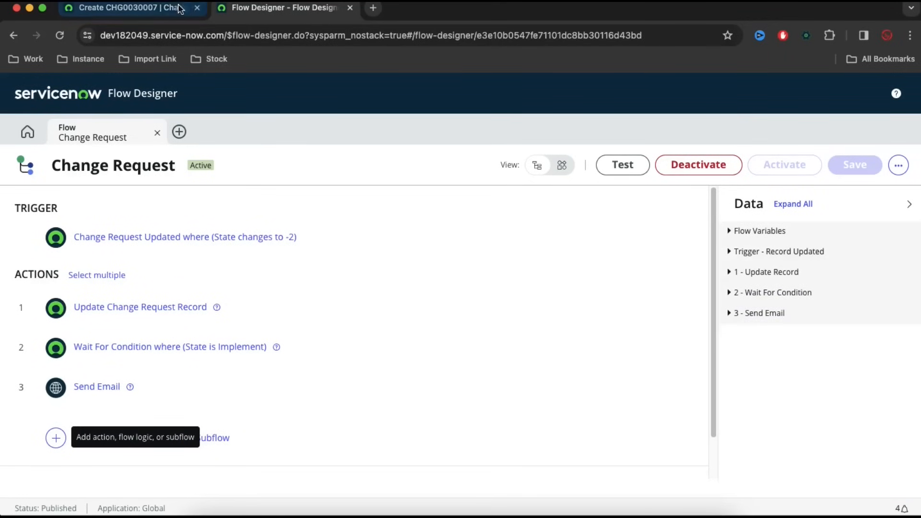
- Create a change request from the Normal model with short description "testing" and state New, and save it
left_click(153, 11)
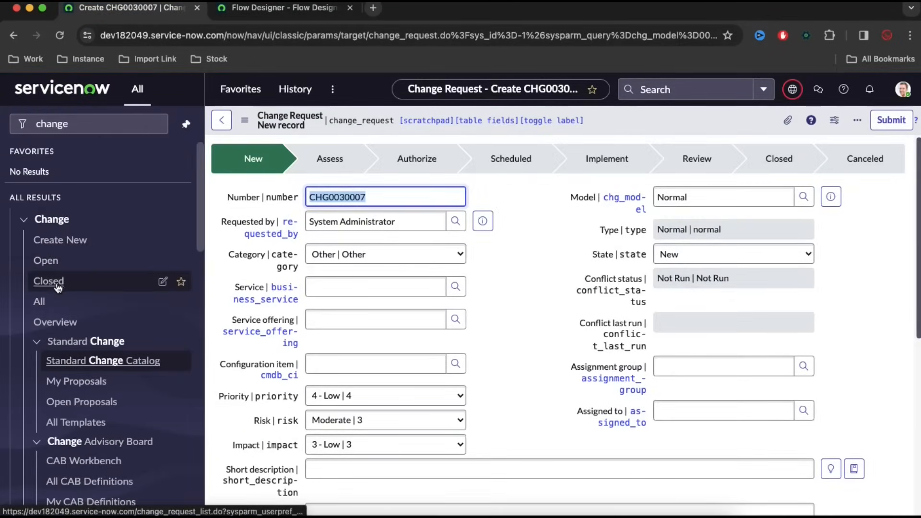
left_click(71, 247)
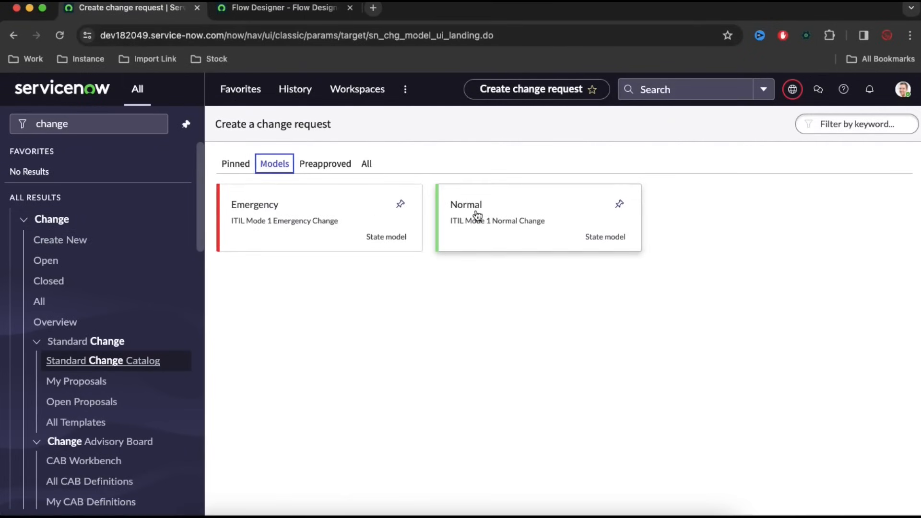
left_click(477, 215)
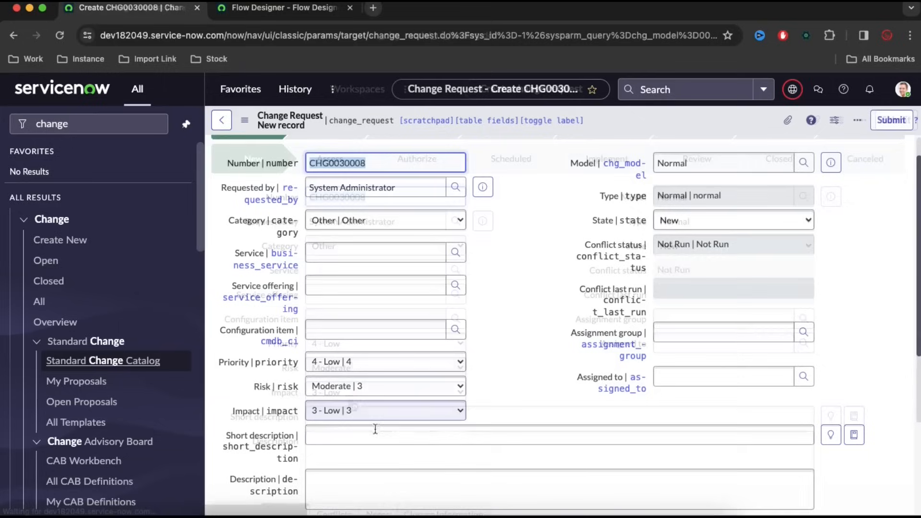
left_click(376, 430)
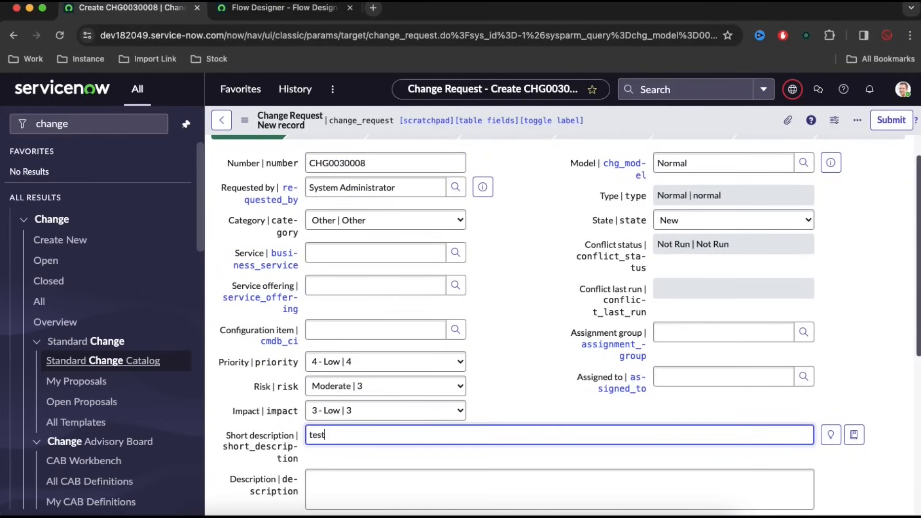
left_click(678, 223)
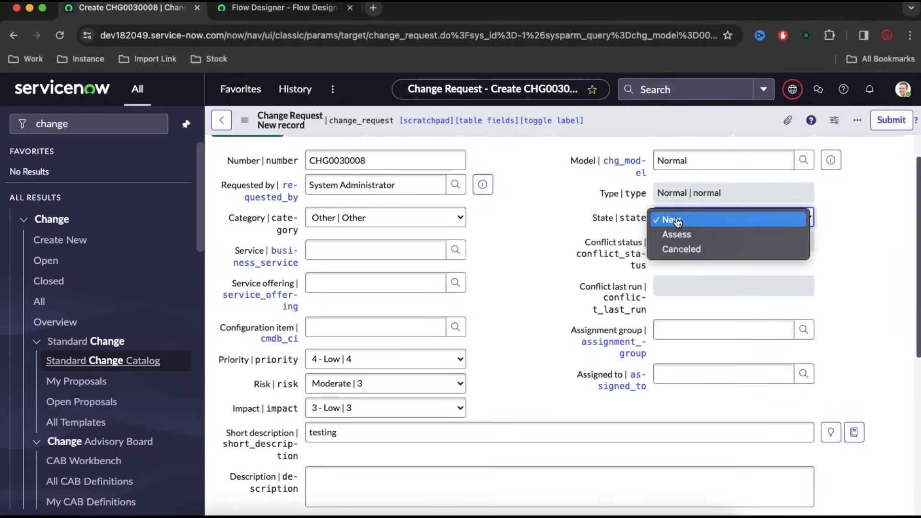
left_click(664, 220)
right_click(631, 120)
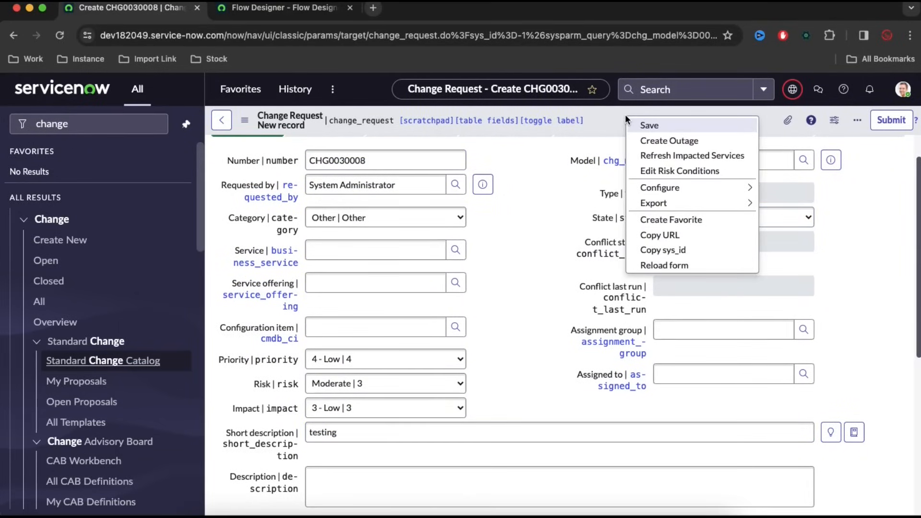
left_click(633, 125)
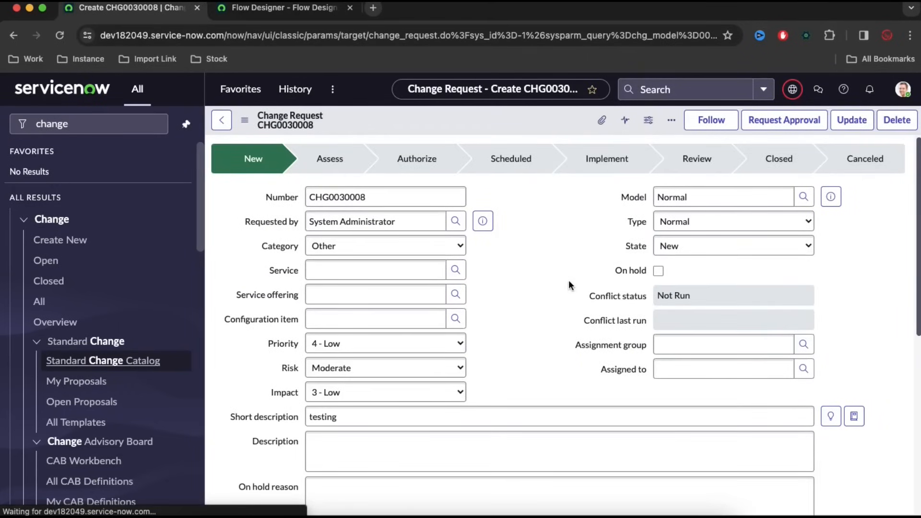
- Check the Flow Designer executions list for runs of the Change Request flow
left_click(295, 14)
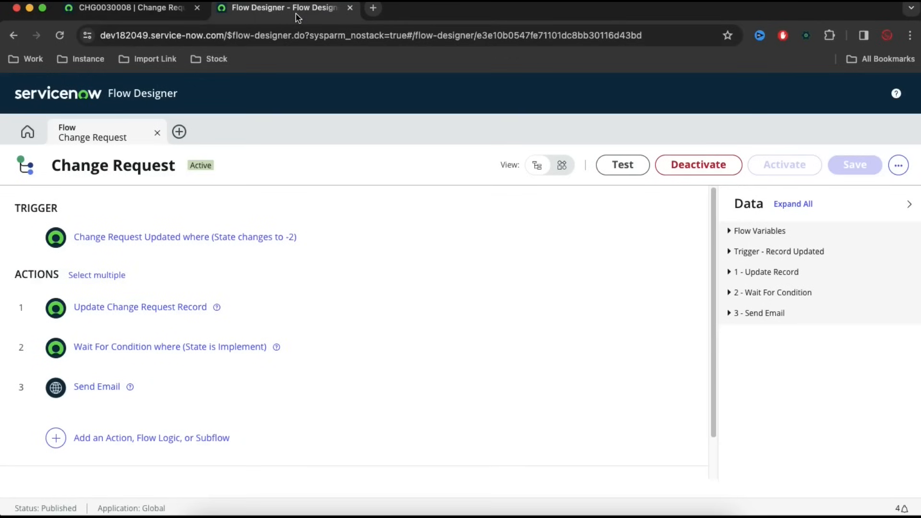
left_click(28, 131)
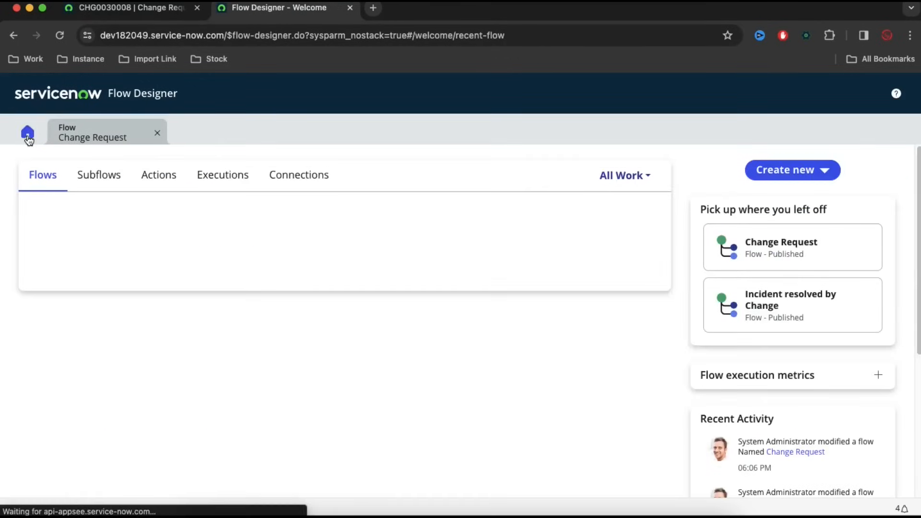
left_click(210, 176)
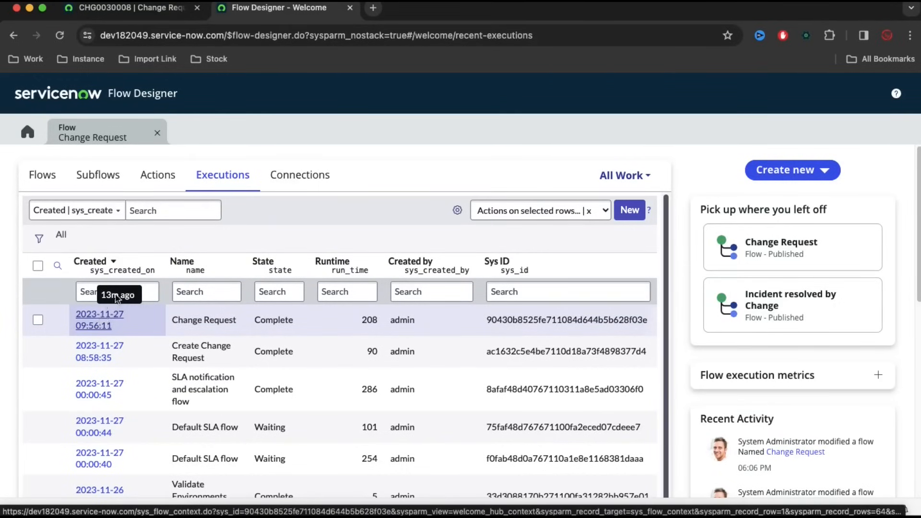
left_click(146, 12)
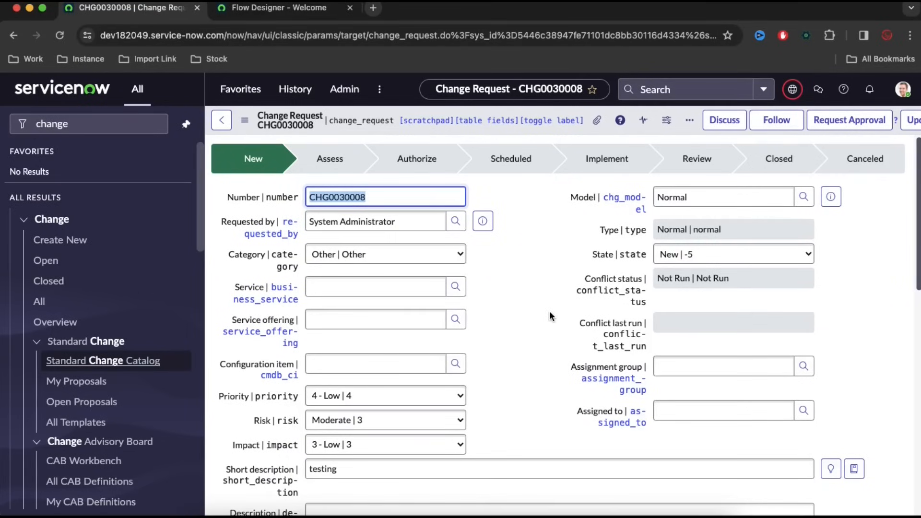
left_click(682, 258)
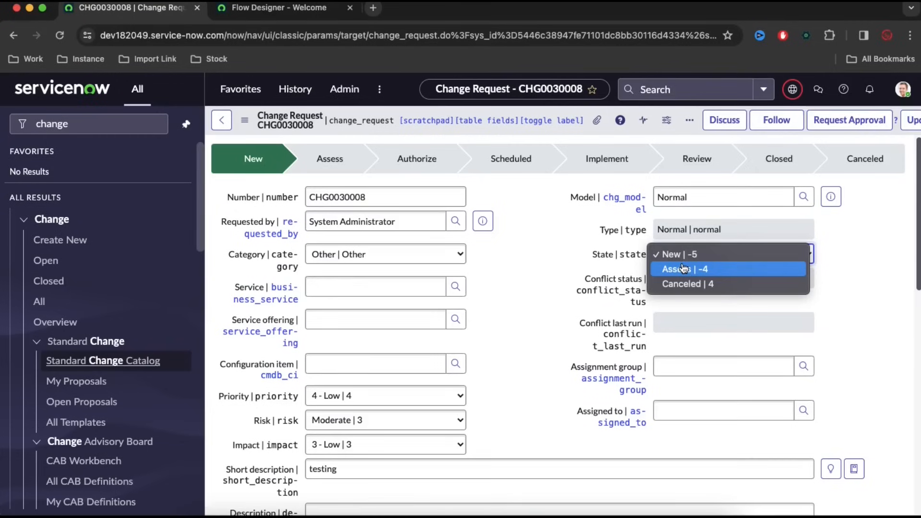
left_click(534, 290)
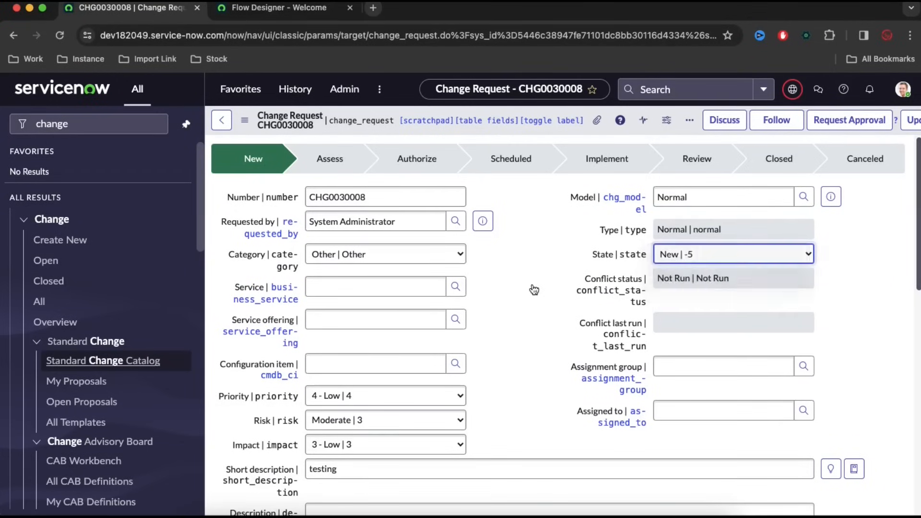
scroll(533, 306, "down", 5)
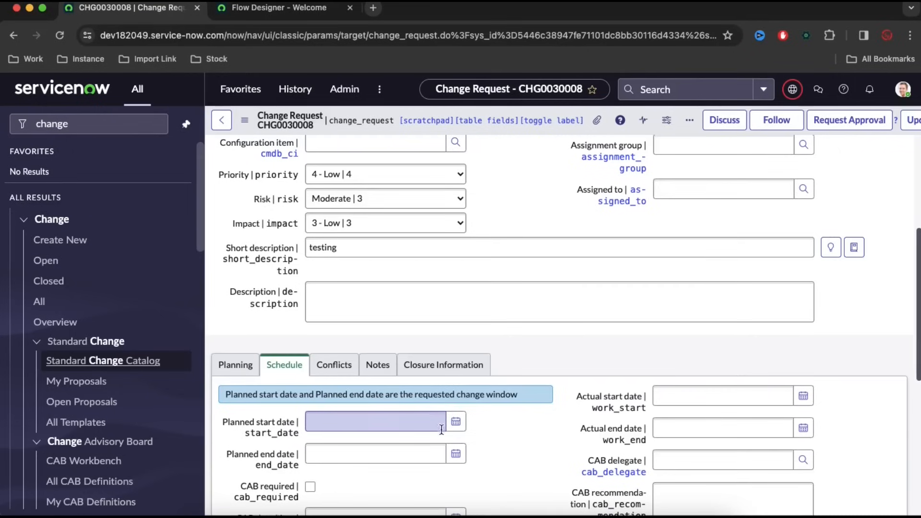
left_click(455, 421)
left_click(435, 345)
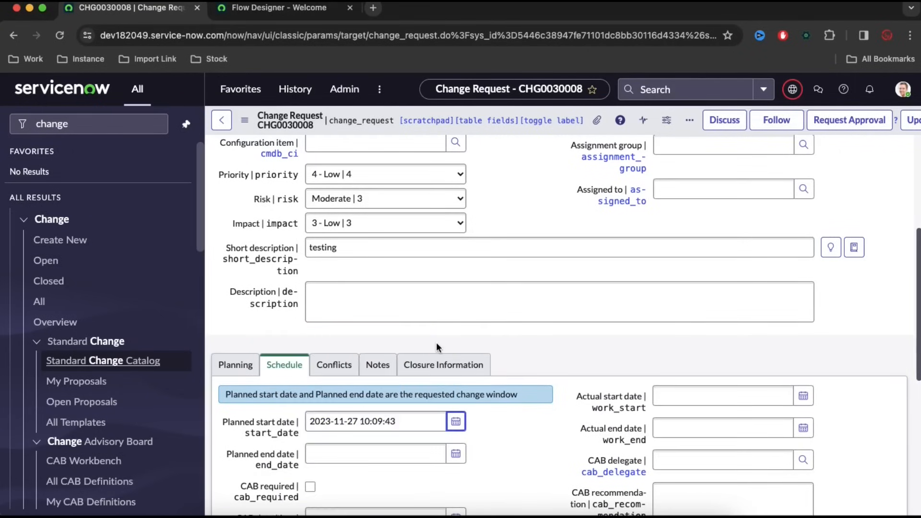
right_click(330, 125)
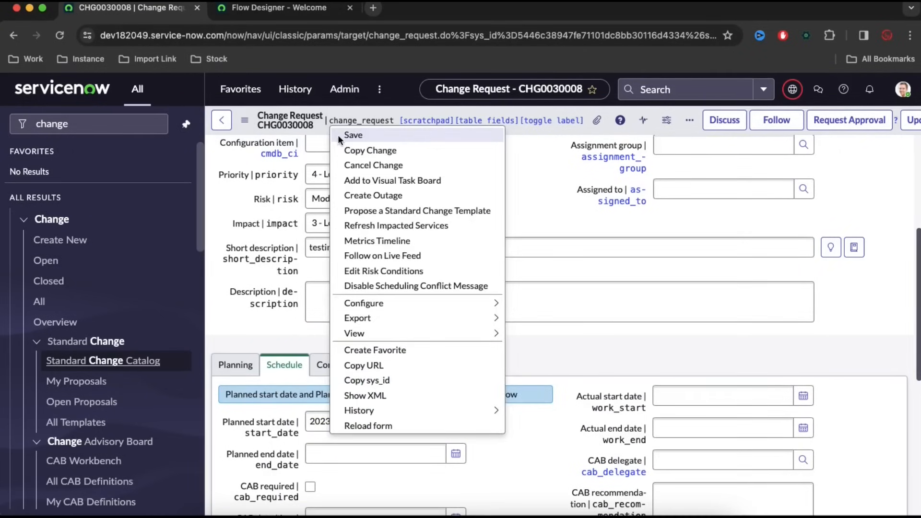
left_click(337, 134)
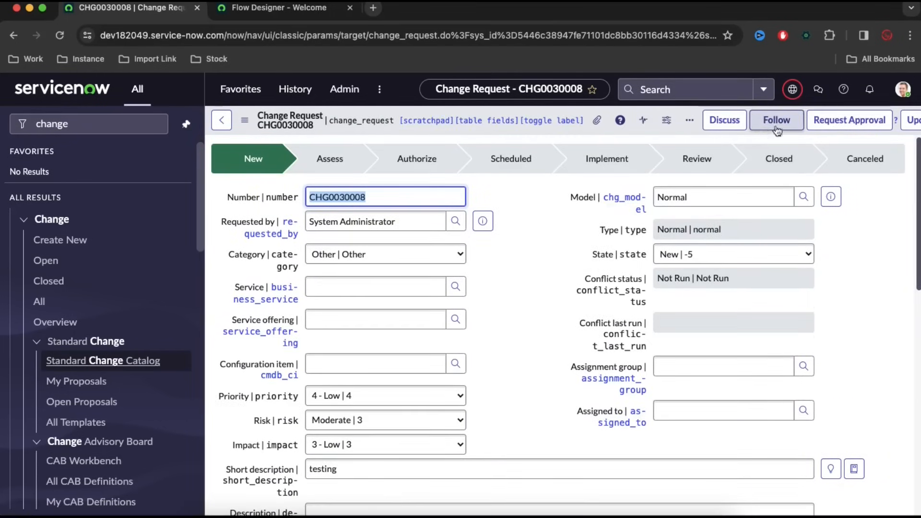
- Assign the change request to the App Engine Studio User Limited group and request its approval
left_click(833, 127)
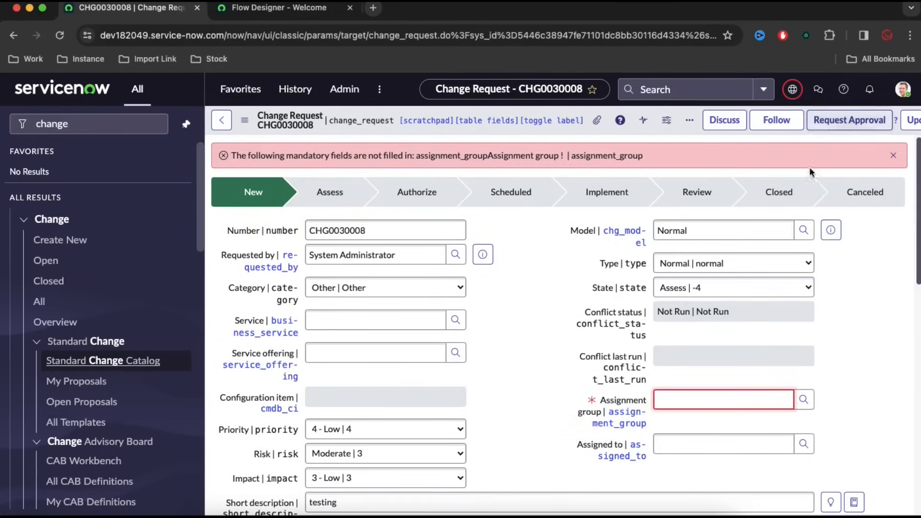
left_click(802, 399)
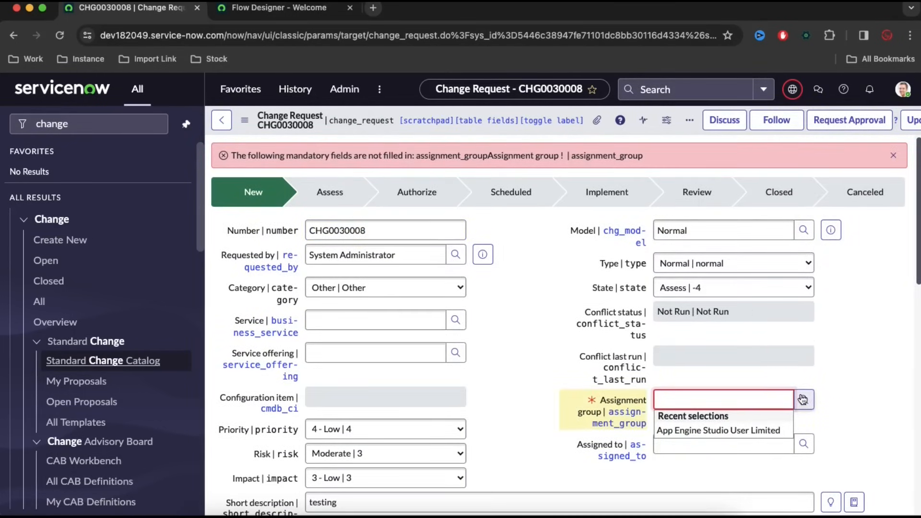
left_click(718, 430)
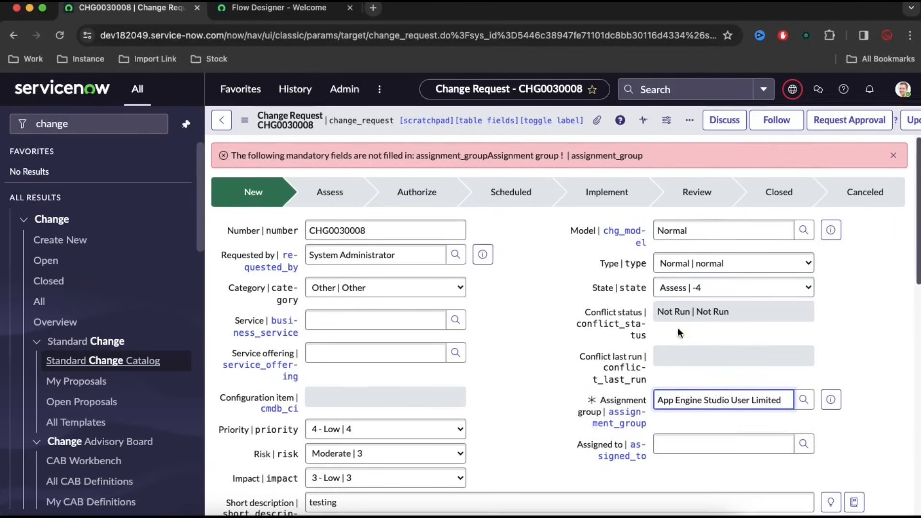
left_click(849, 121)
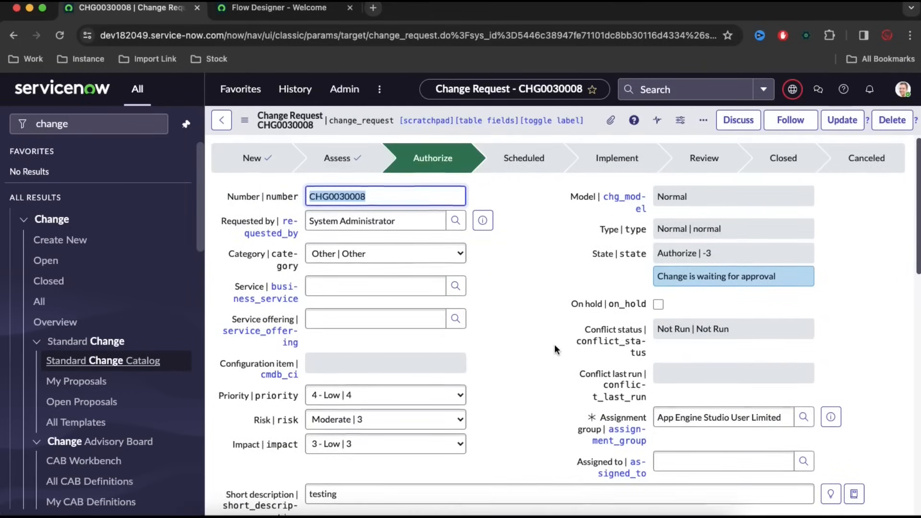
- Approve the first requested CAB Approval entry in the change request's approvers list
scroll(554, 344, "down", 15)
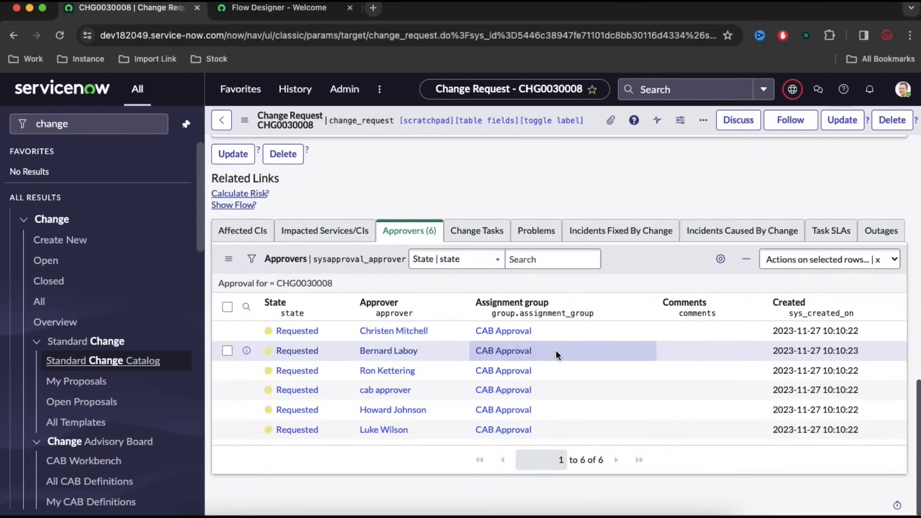
scroll(461, 352, "up", 4)
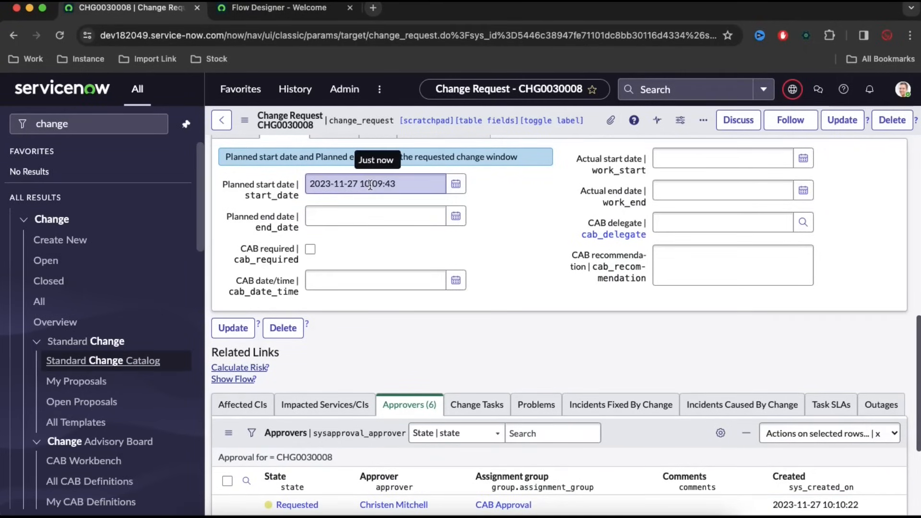
right_click(326, 504)
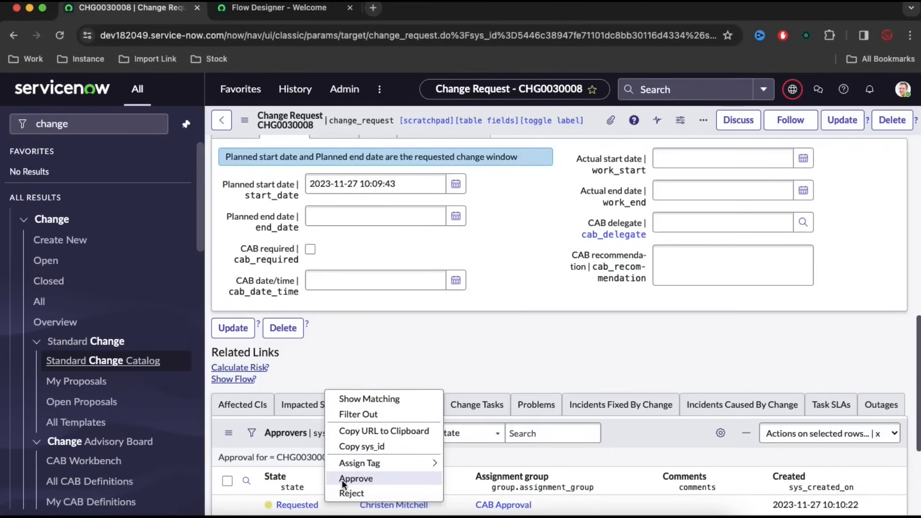
left_click(356, 479)
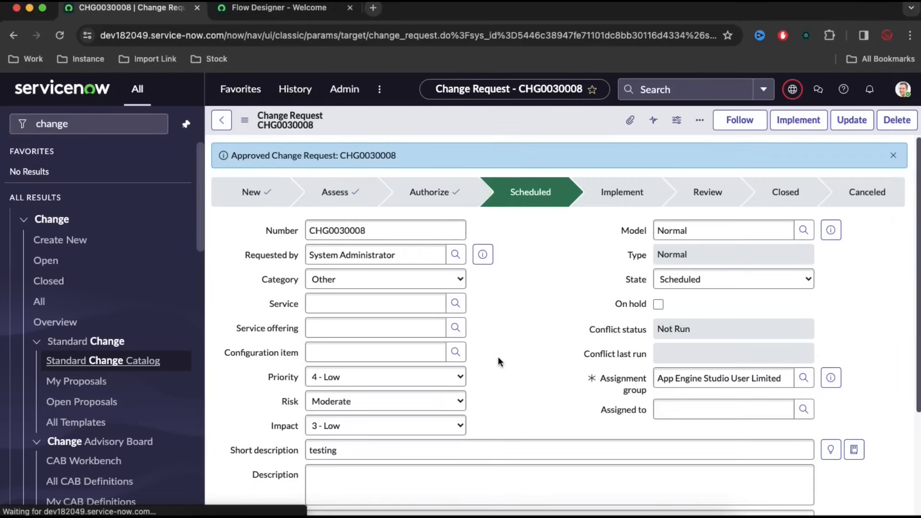
- Check the change request's planned dates, then open its Change Request flow context in the operations view
scroll(504, 369, "down", 5)
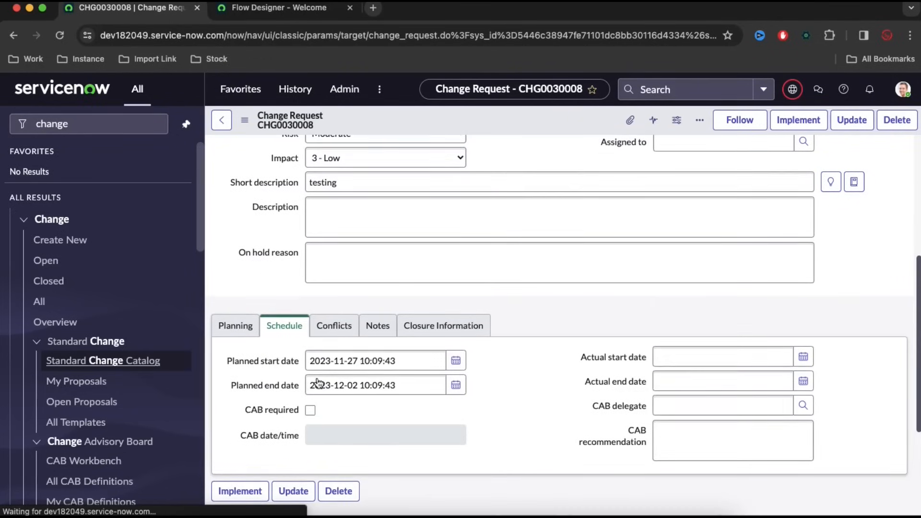
scroll(302, 401, "down", 5)
scroll(312, 412, "down", 1)
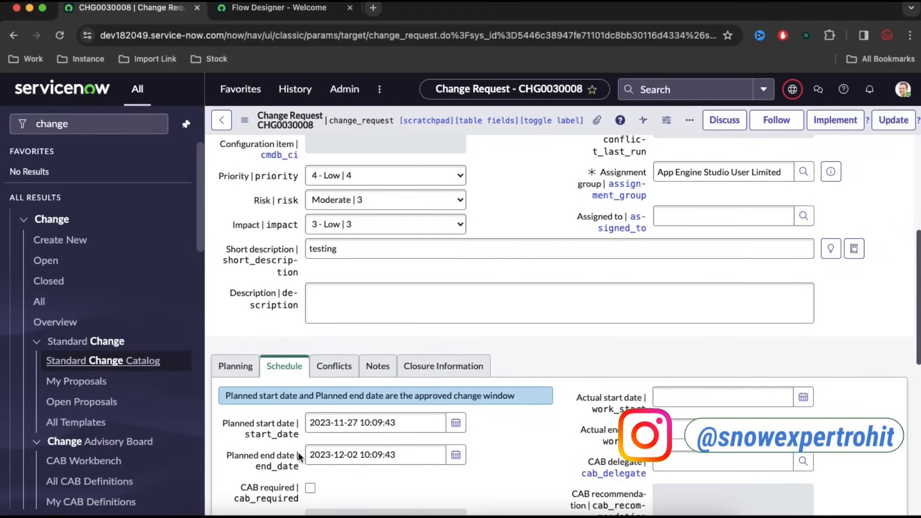
scroll(394, 403, "down", 2)
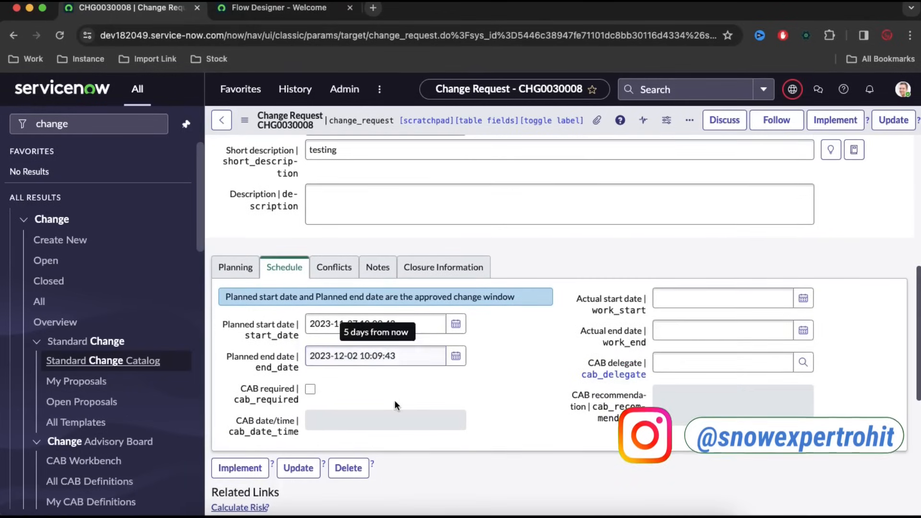
scroll(394, 405, "down", 2)
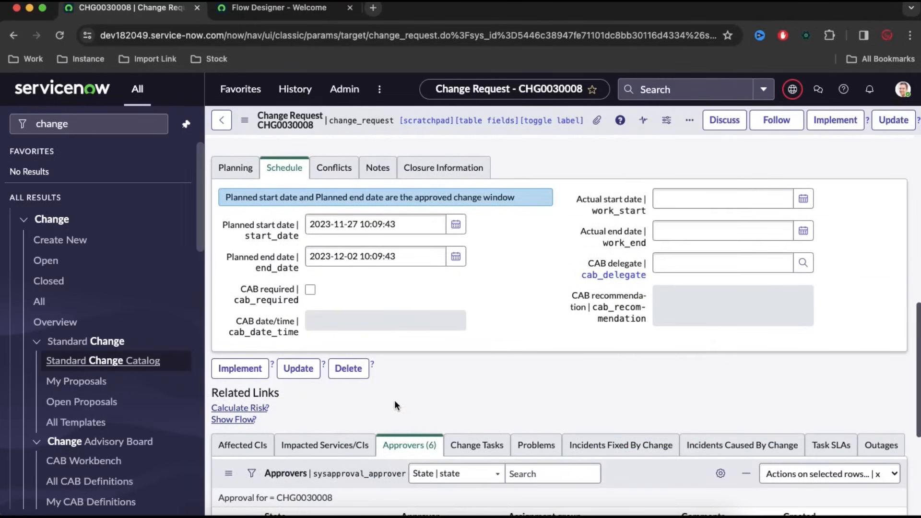
left_click(244, 421)
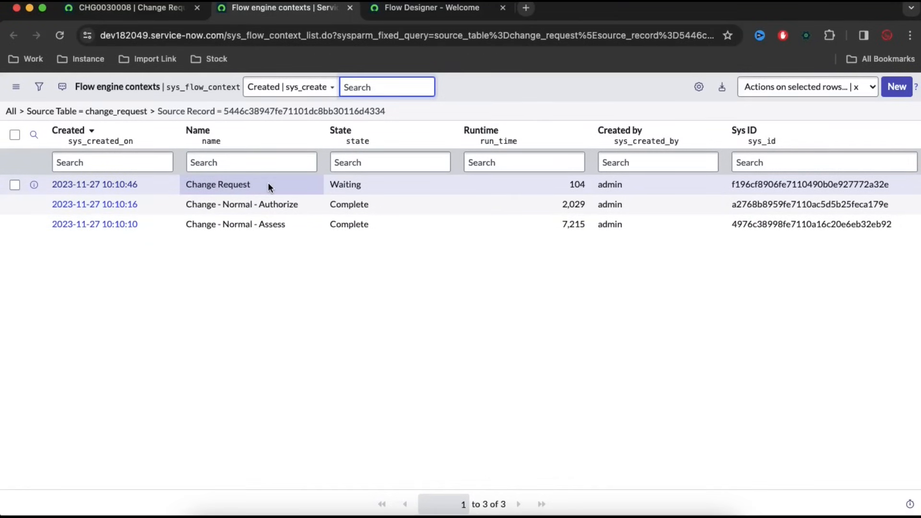
left_click(118, 185)
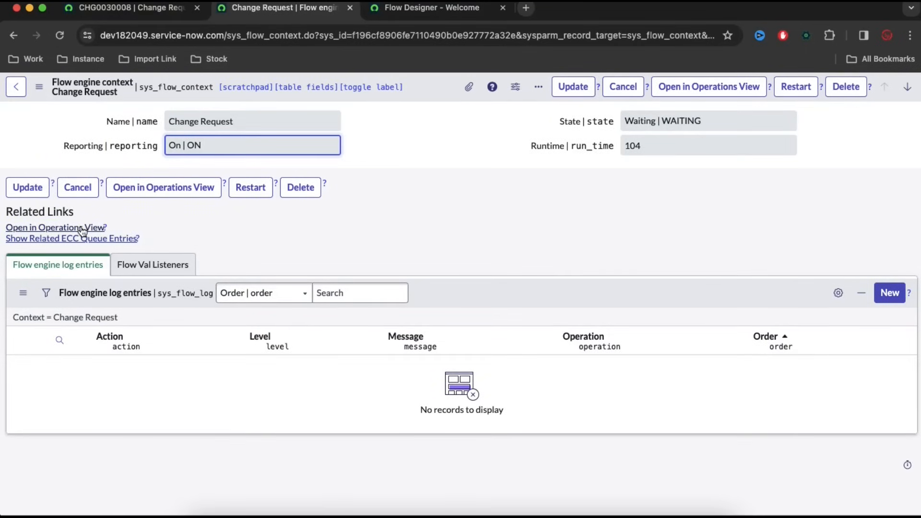
left_click(146, 190)
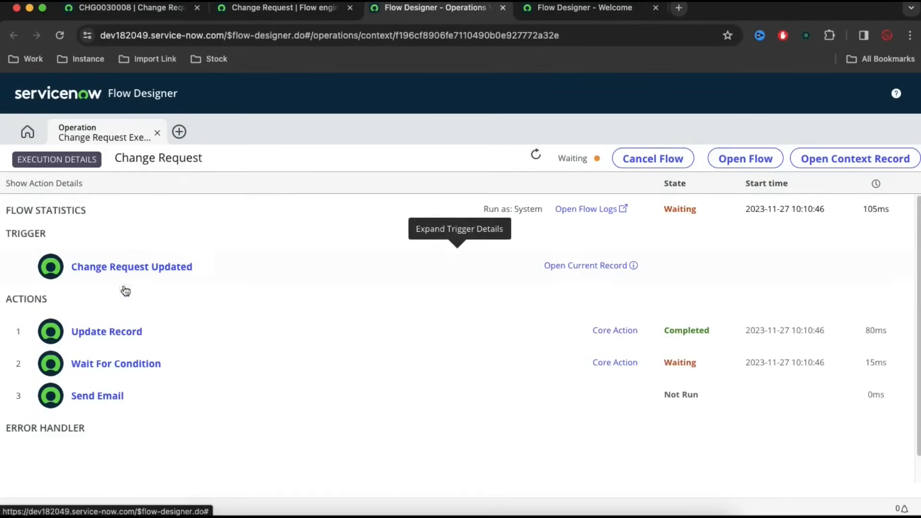
- Inspect the Update Record action's runtime values and compare them with the planned dates on the change request
left_click(127, 333)
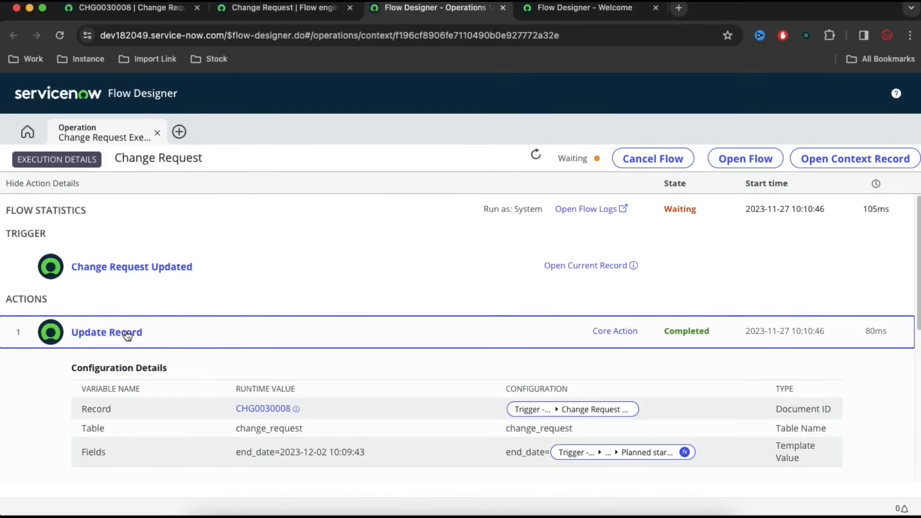
left_click(135, 7)
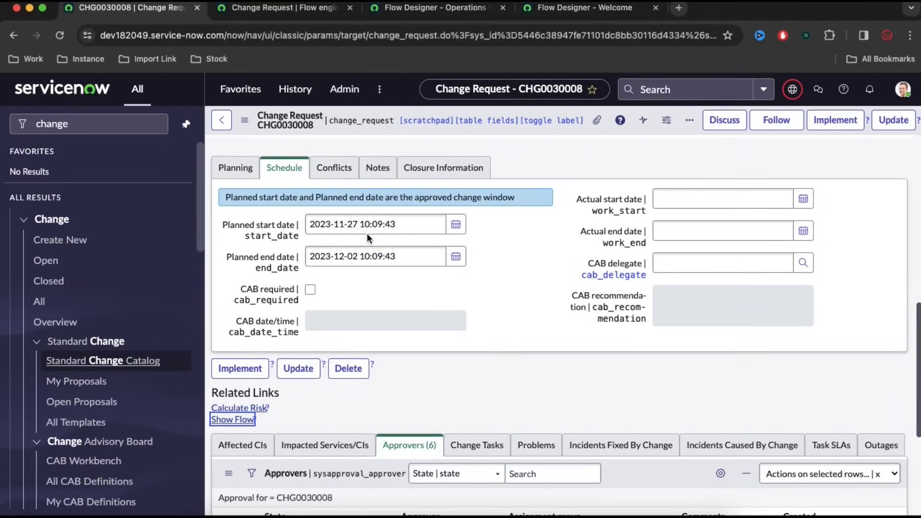
left_click(454, 15)
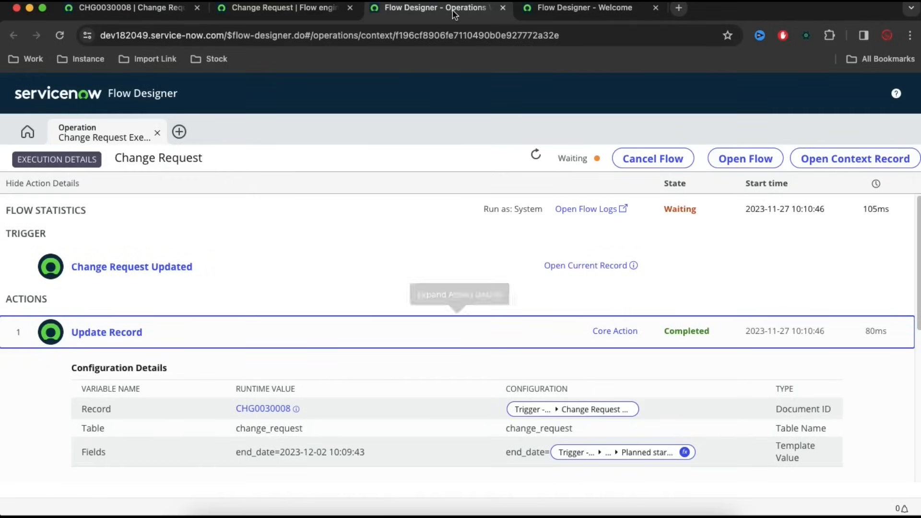
- Collapse the Update Record details and move change request CHG0030008 to the Implement state
left_click(313, 347)
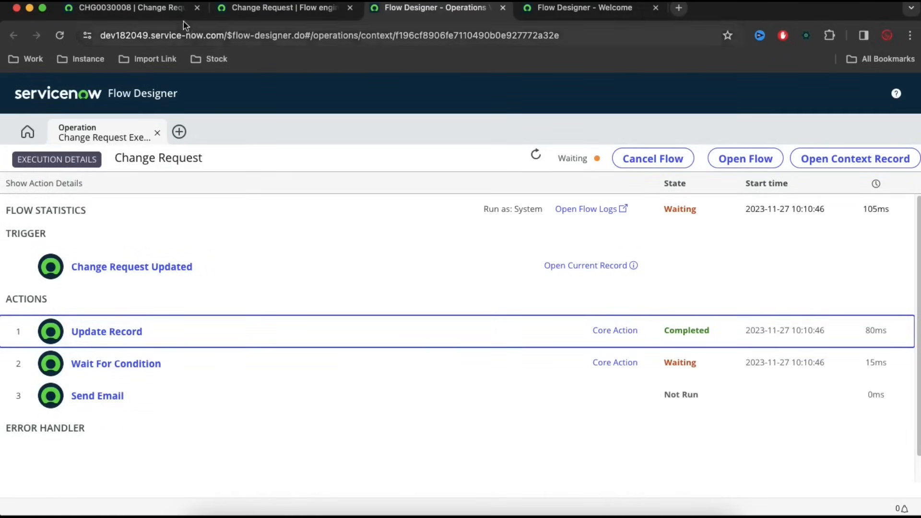
left_click(161, 9)
scroll(576, 239, "up", 10)
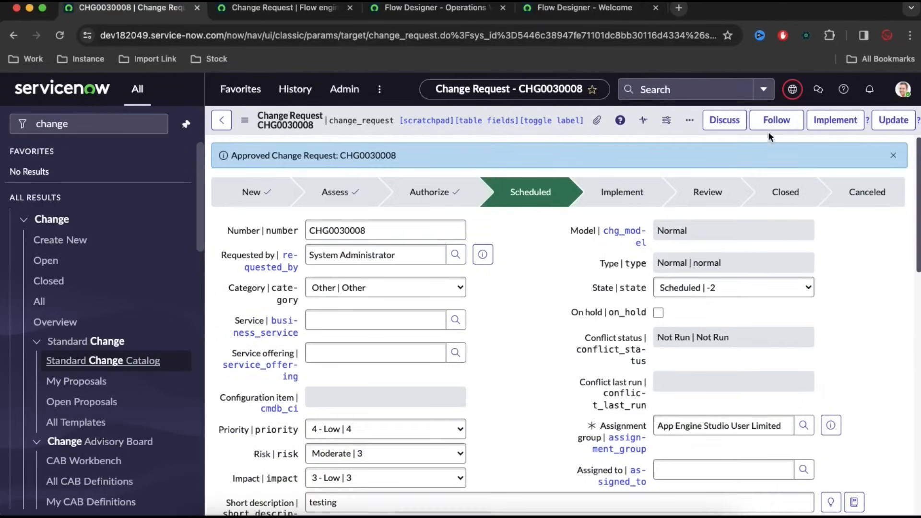
left_click(837, 120)
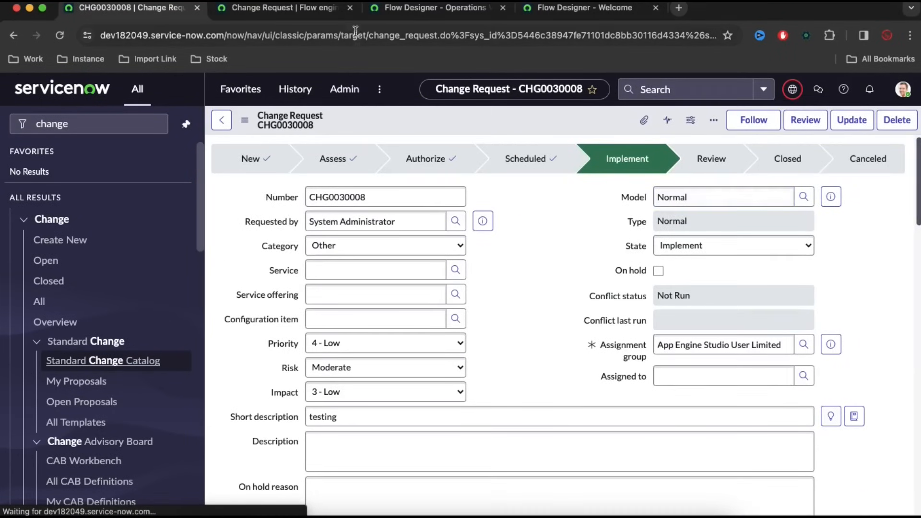
- Refresh the Change Request flow's execution data and expand the Send Email action's details
left_click(415, 12)
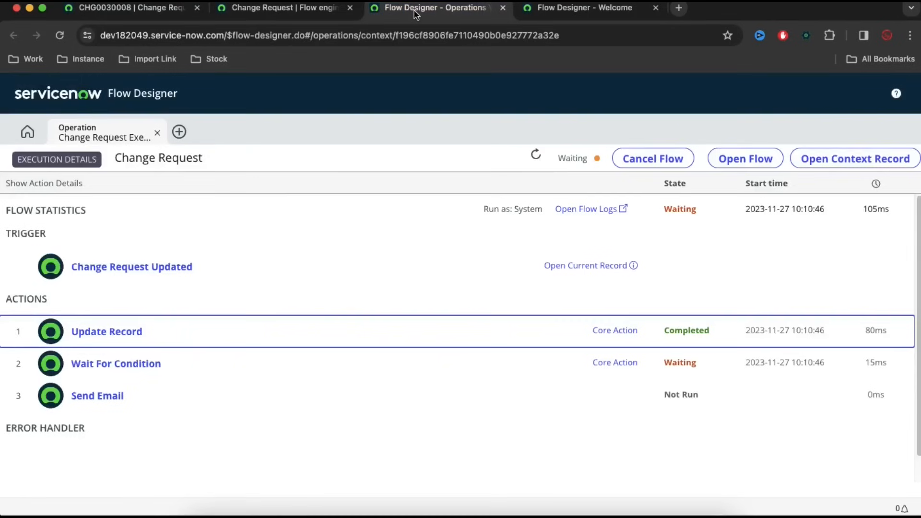
left_click(534, 155)
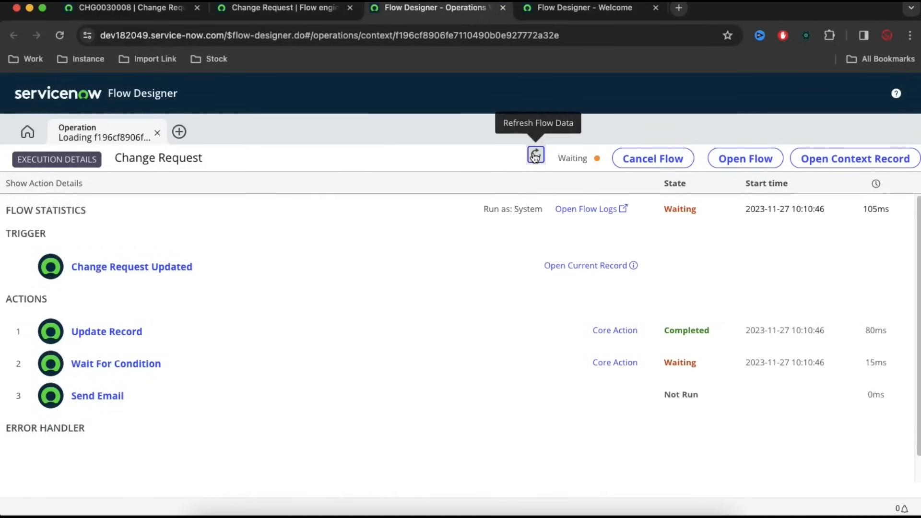
left_click(134, 404)
scroll(428, 373, "down", 5)
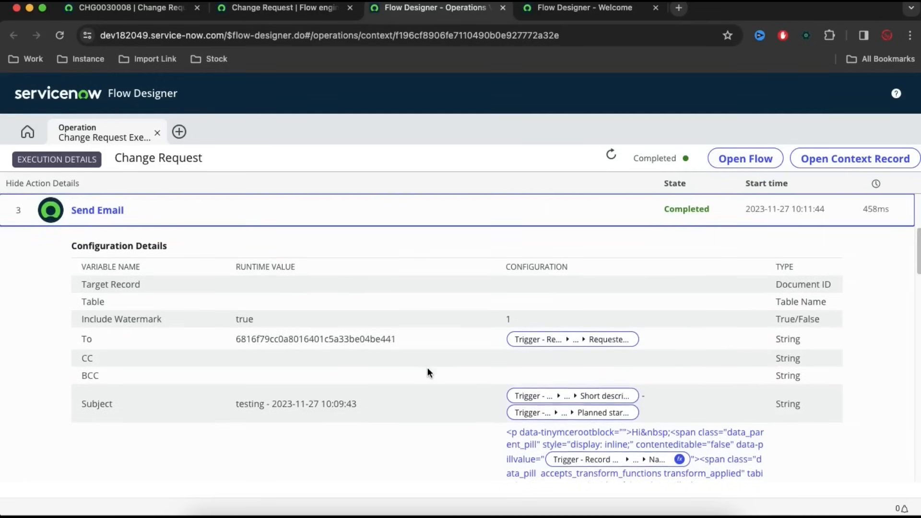
- View the rendered runtime value of the Send Email body and check its change number and end date
scroll(428, 372, "down", 12)
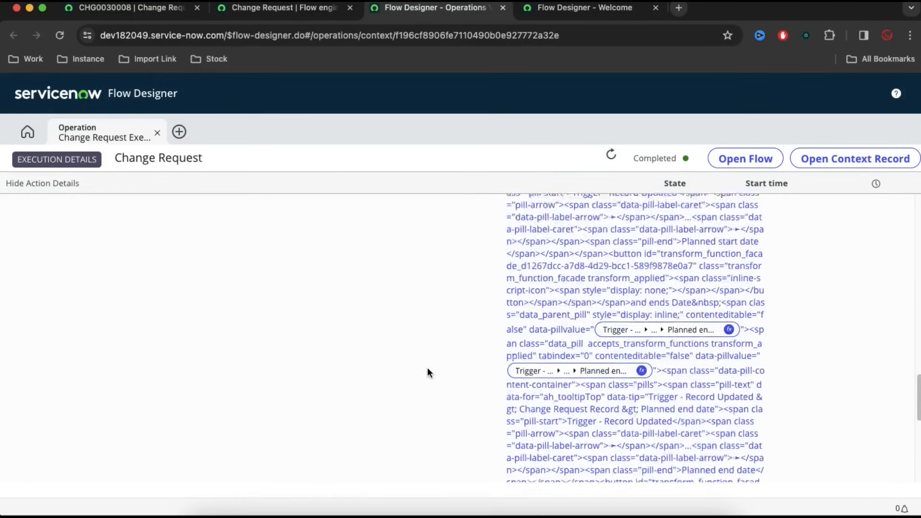
scroll(427, 370, "up", 6)
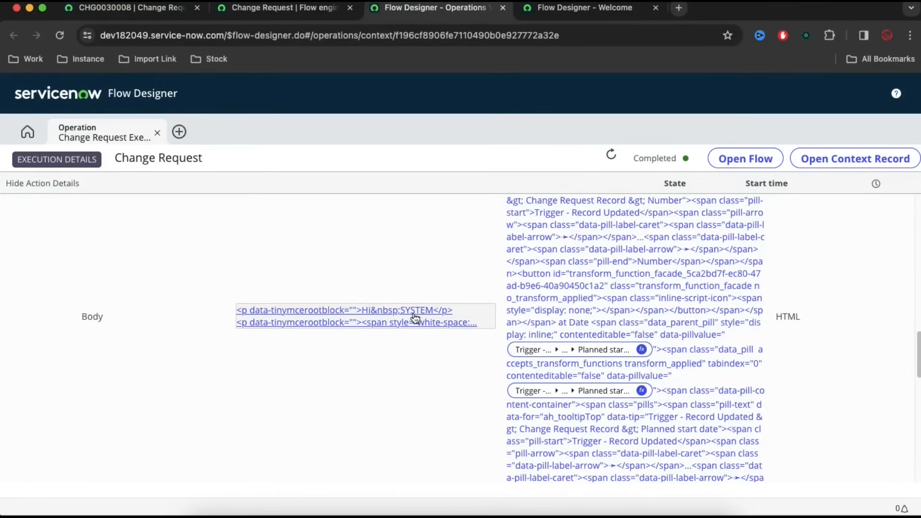
left_click(413, 314)
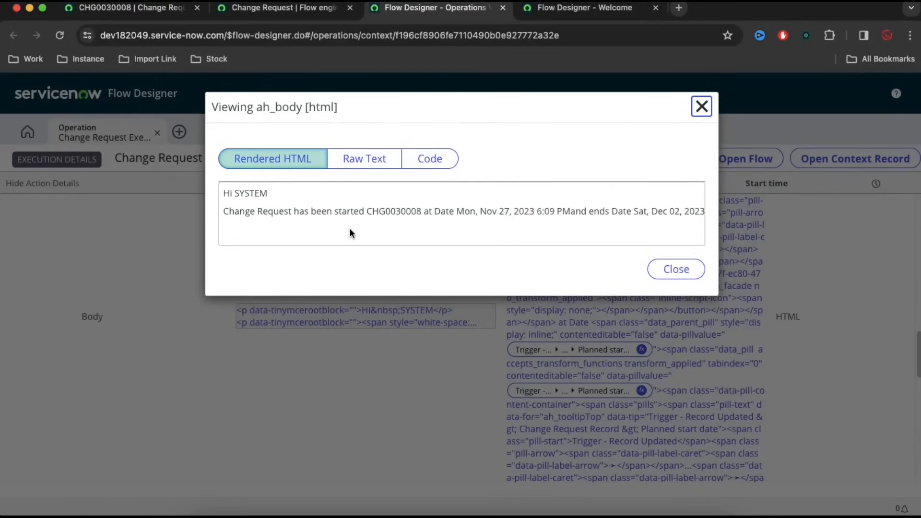
double_click(384, 211)
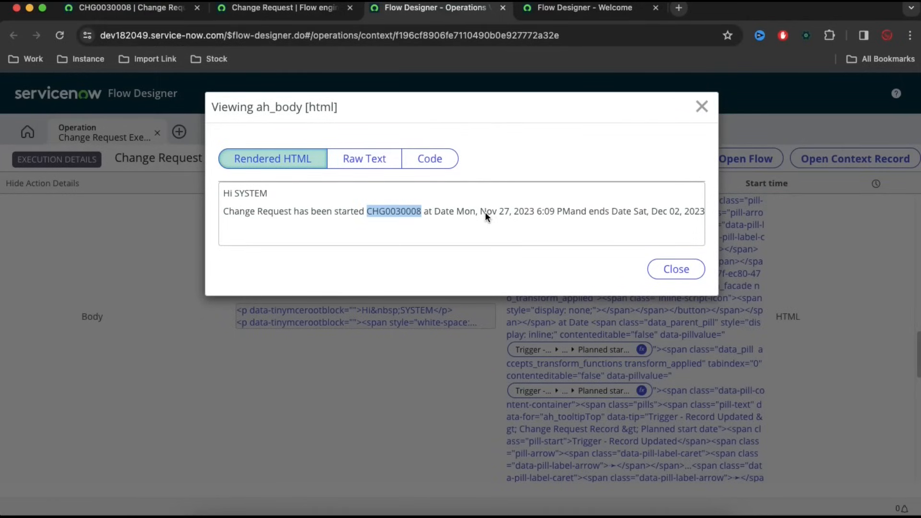
left_click_drag(635, 212, 693, 214)
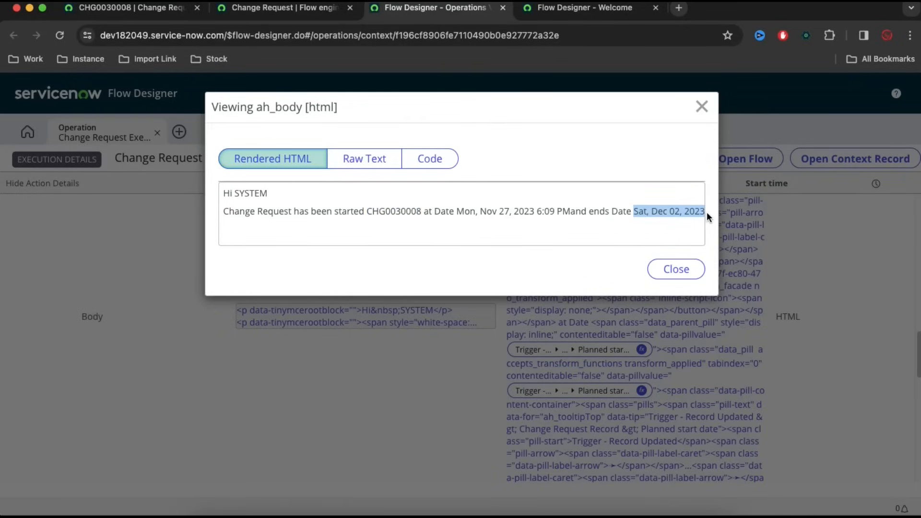
- Filter the application navigator for "emails" and open the System Logs Emails list in a new browser tab
left_click(127, 7)
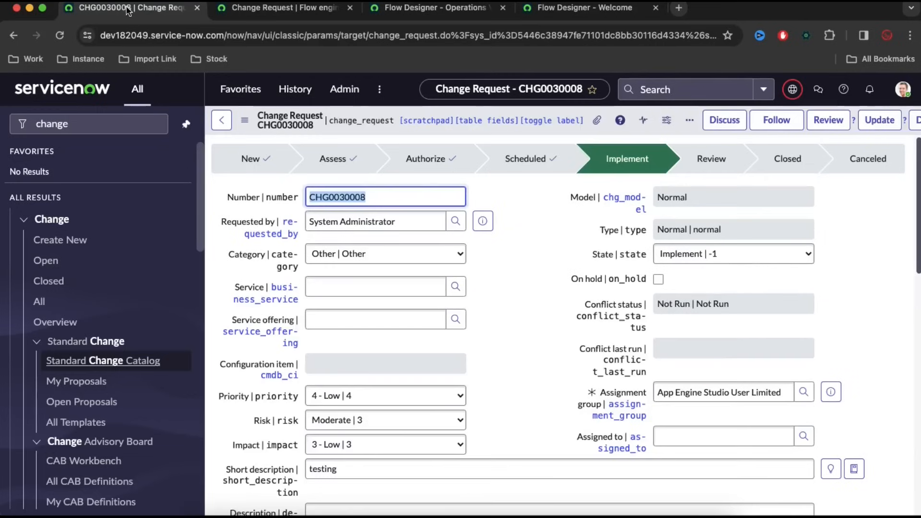
left_click(98, 126)
type("em")
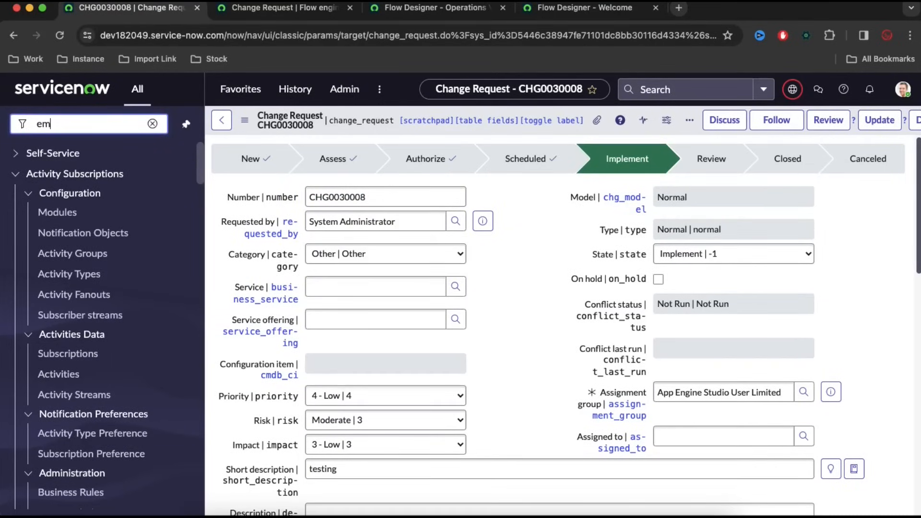
type("ails")
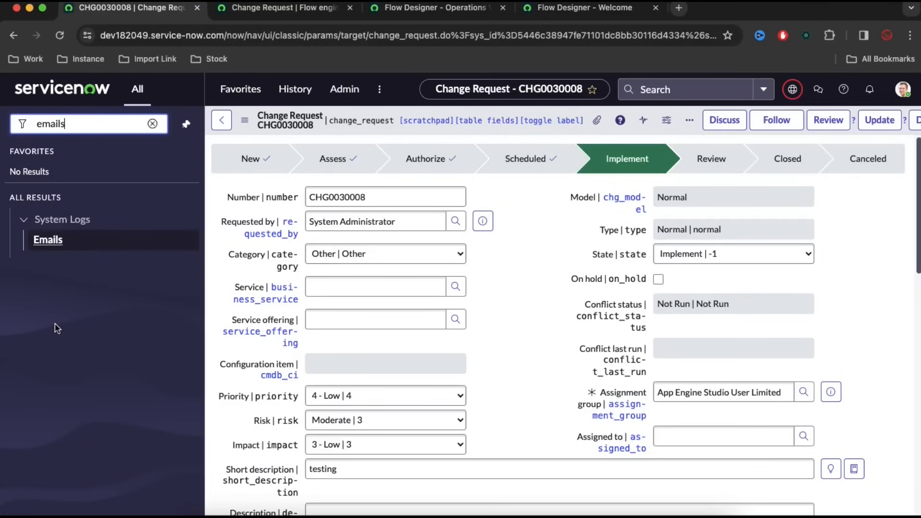
left_click(48, 239, "super")
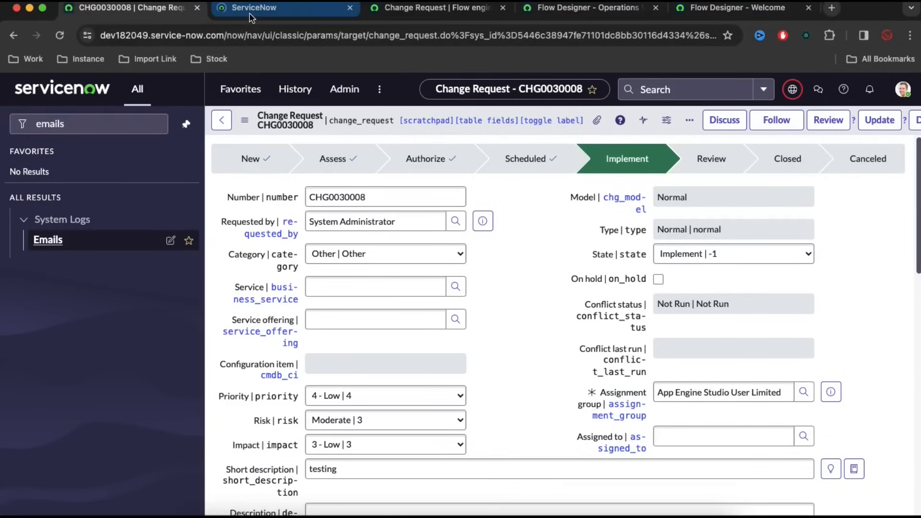
left_click(250, 15)
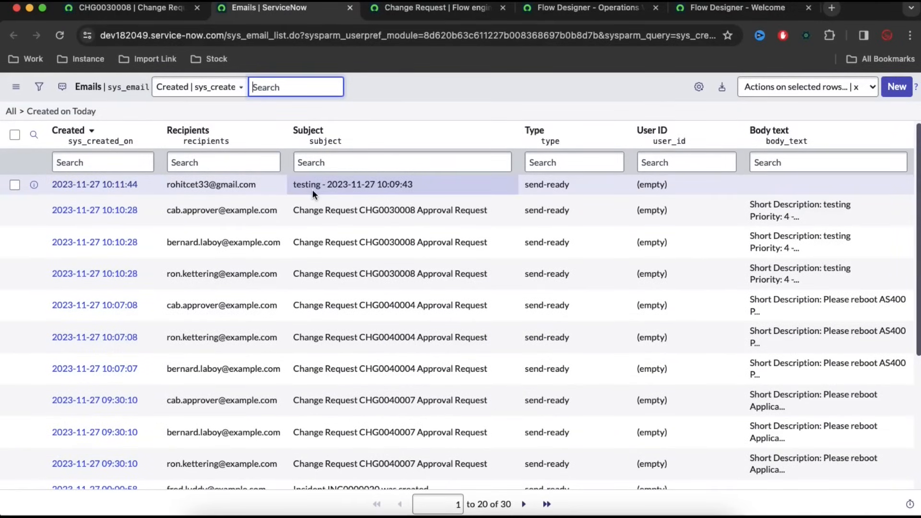
- Open the newest email, whose subject begins with "testing", and preview its message
left_click_drag(321, 187, 415, 186)
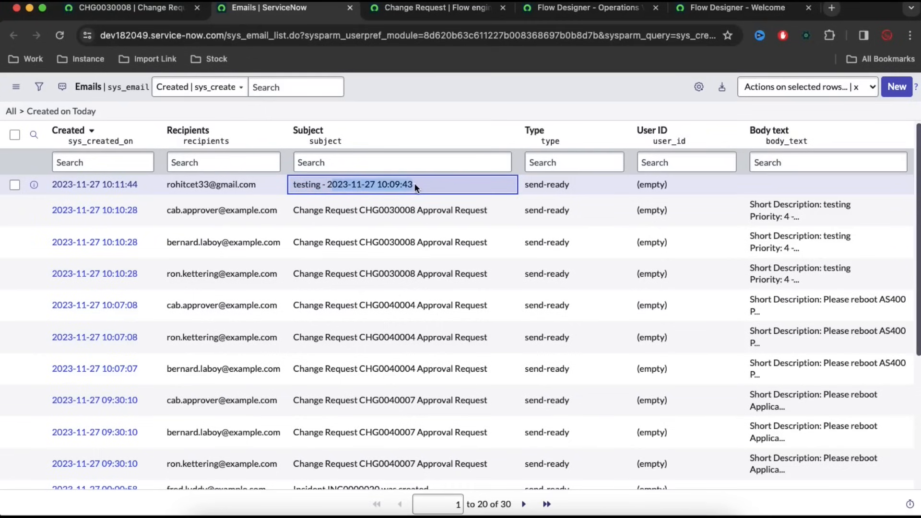
left_click(112, 187)
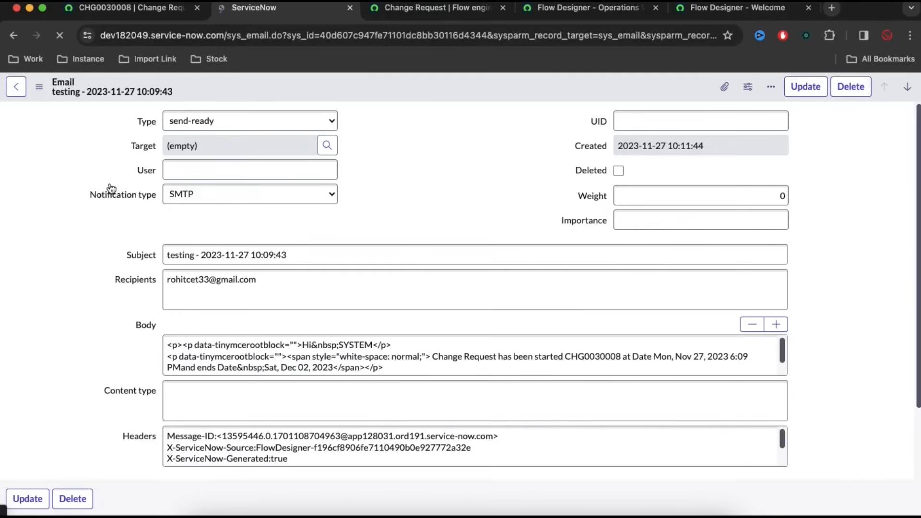
scroll(94, 287, "down", 4)
double_click(93, 286)
left_click(42, 380)
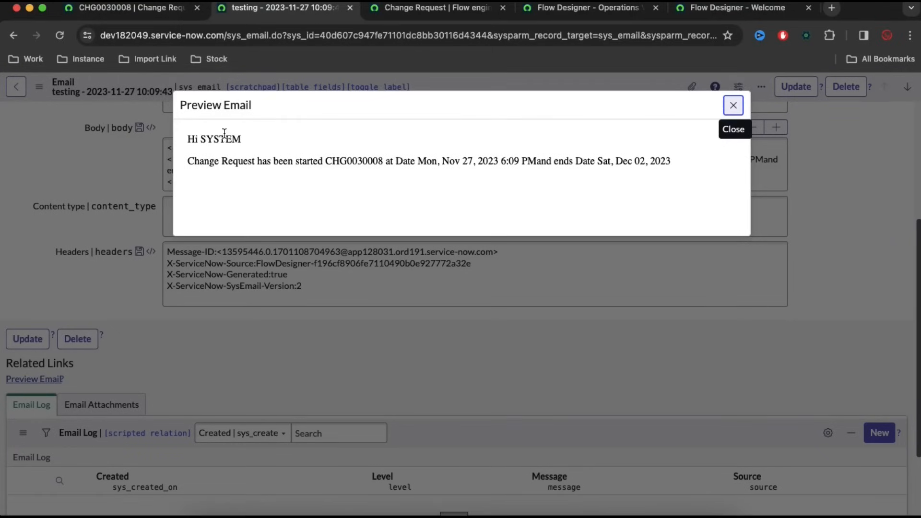
- Check the greeting name and the start date in the email preview
left_click_drag(200, 139, 243, 139)
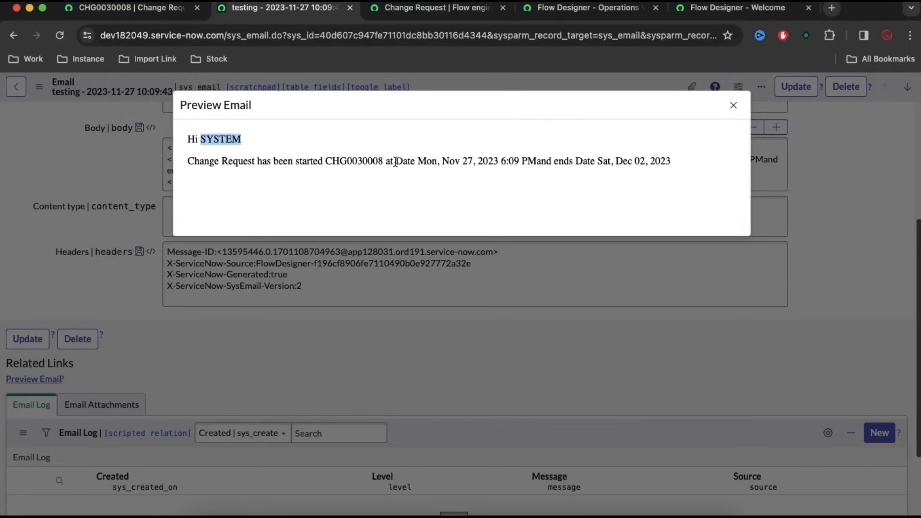
left_click_drag(396, 161, 499, 161)
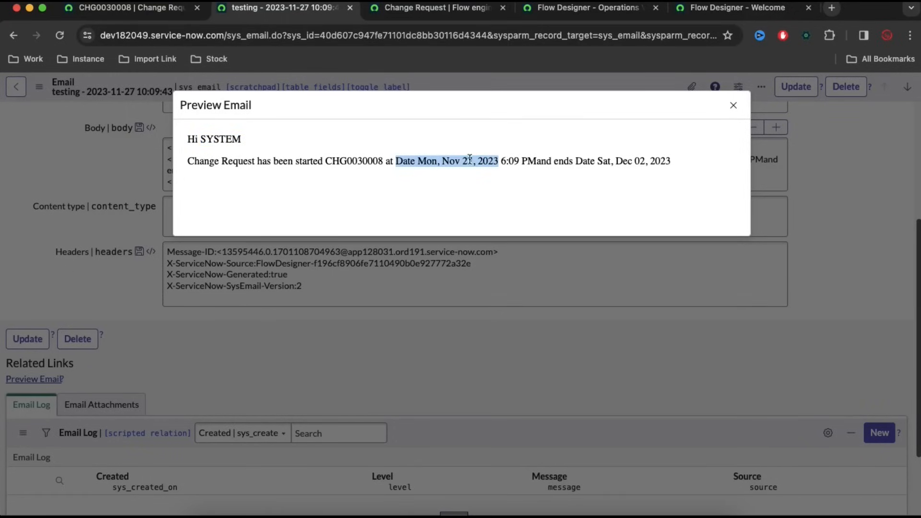
left_click(432, 161)
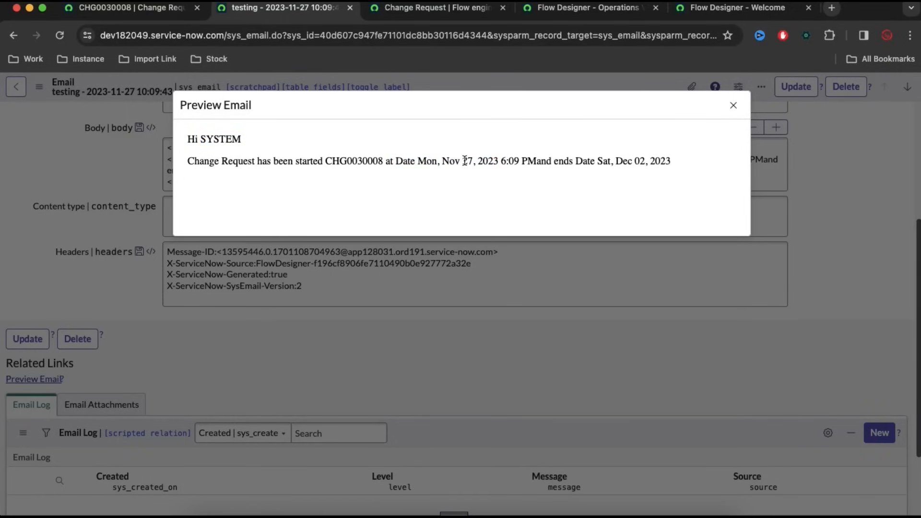
left_click_drag(463, 161, 515, 161)
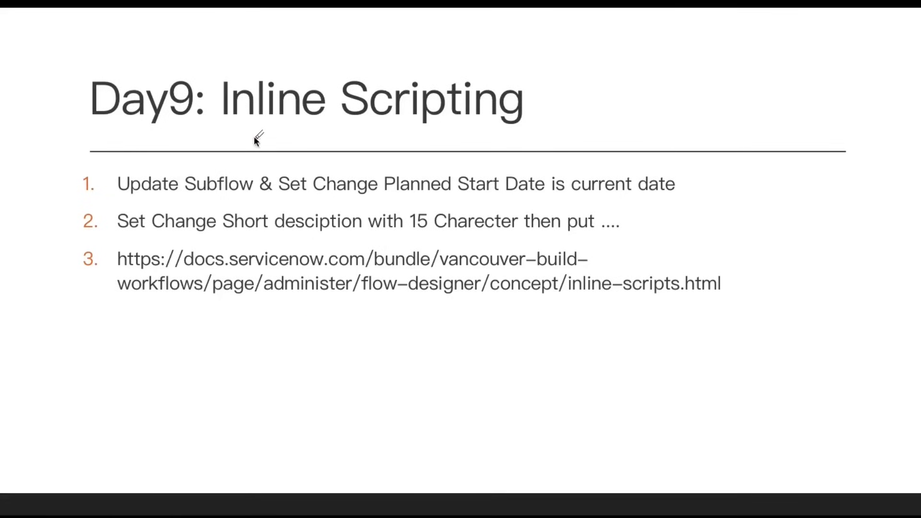
left_click_drag(227, 125, 512, 128)
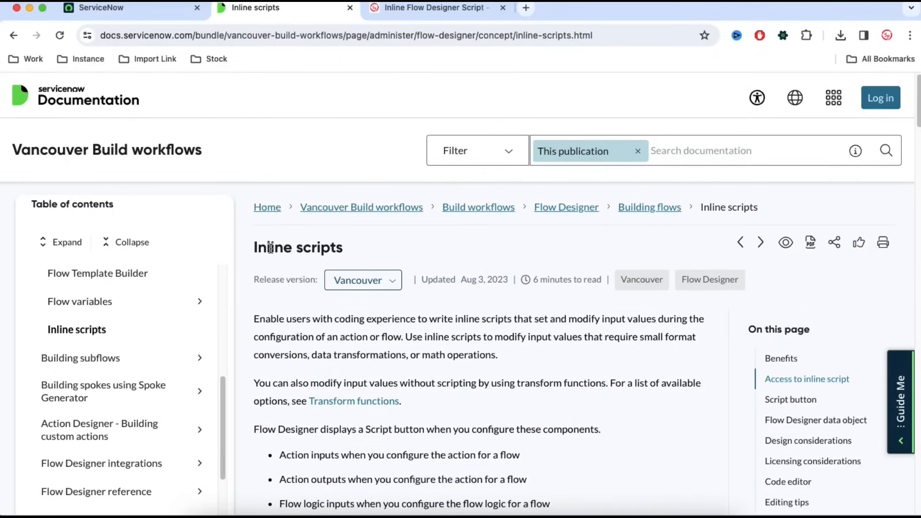
- Read the Vancouver Inline scripts documentation through its benefits, script button, data object and design considerations
scroll(462, 380, "down", 8)
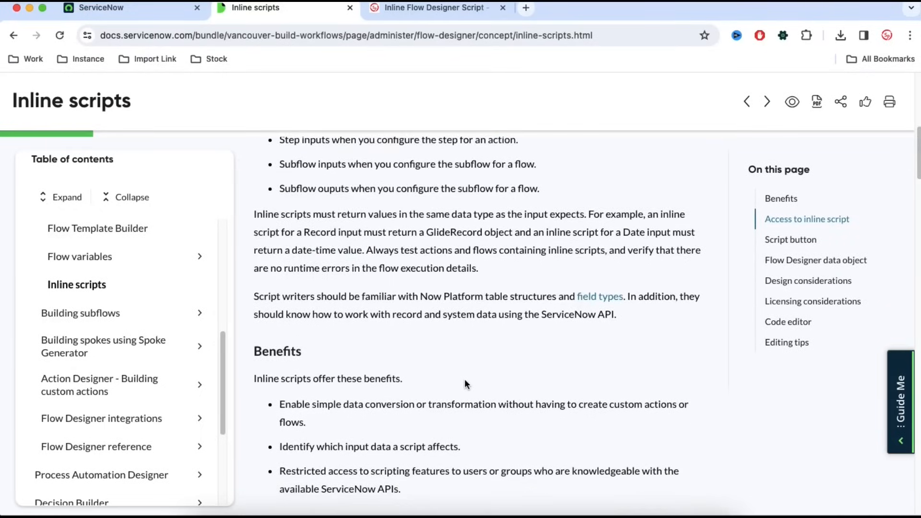
scroll(465, 383, "down", 15)
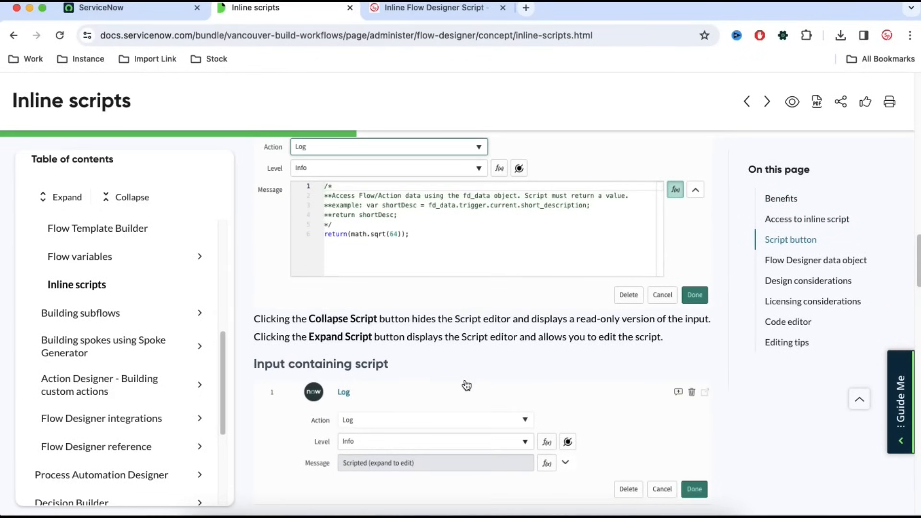
scroll(466, 385, "down", 15)
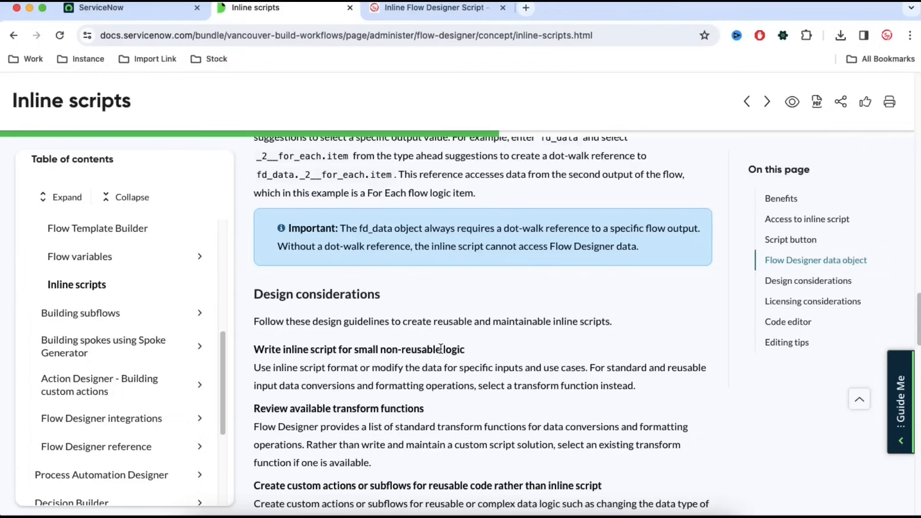
scroll(440, 348, "down", 1)
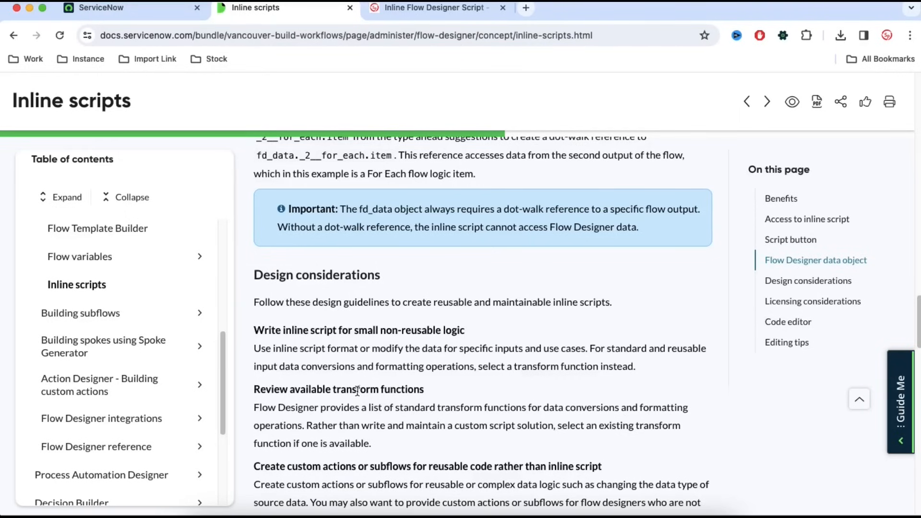
scroll(358, 391, "down", 2)
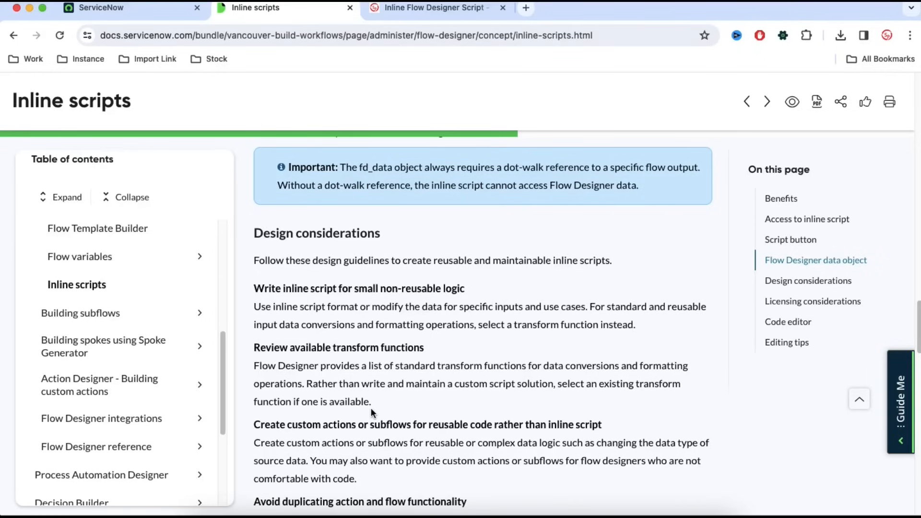
scroll(370, 407, "down", 5)
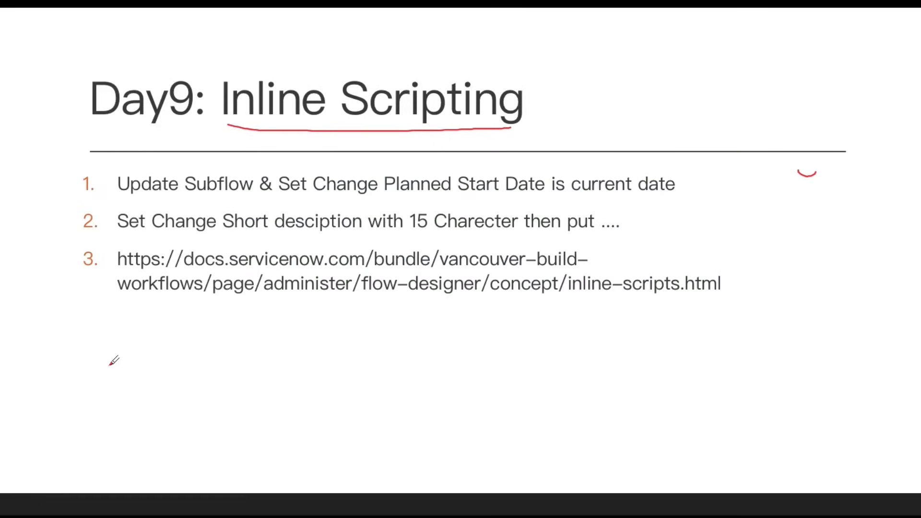
left_click_drag(124, 195, 219, 200)
mouse_move(818, 173)
left_mouse_down()
mouse_move(806, 173)
mouse_move(815, 170)
mouse_move(797, 212)
mouse_move(839, 217)
left_mouse_up()
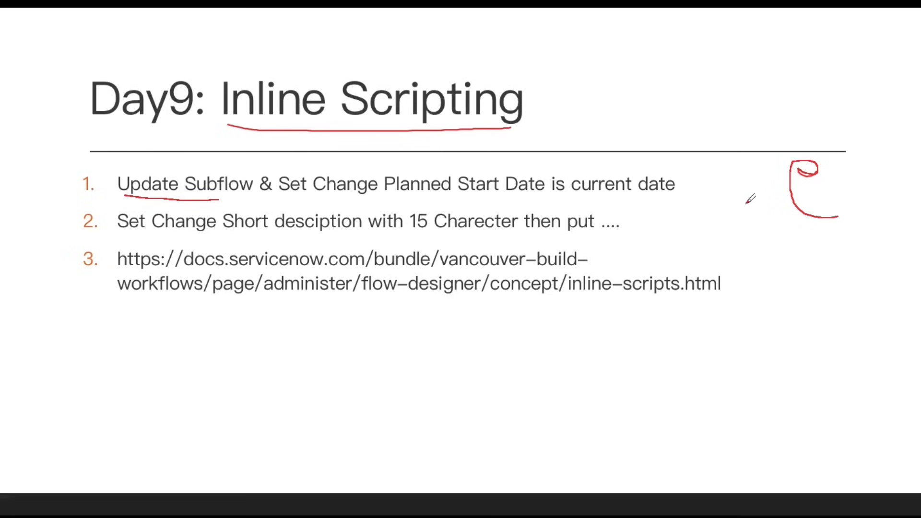
mouse_move(705, 180)
left_mouse_down()
mouse_move(732, 192)
mouse_move(725, 170)
mouse_move(749, 186)
left_mouse_up()
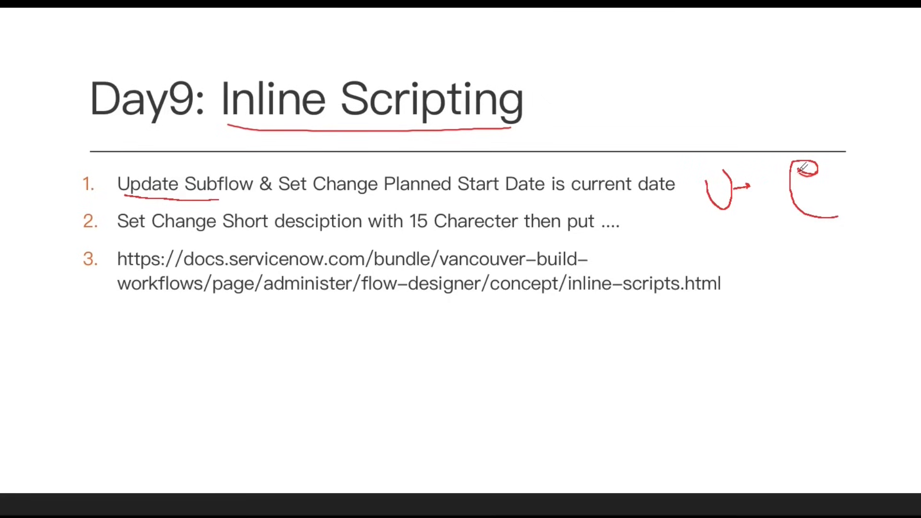
left_click_drag(837, 183, 862, 183)
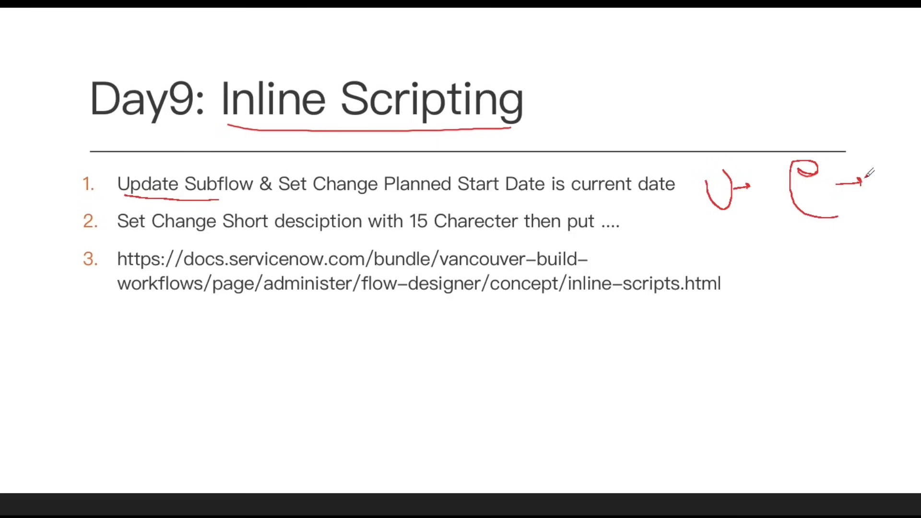
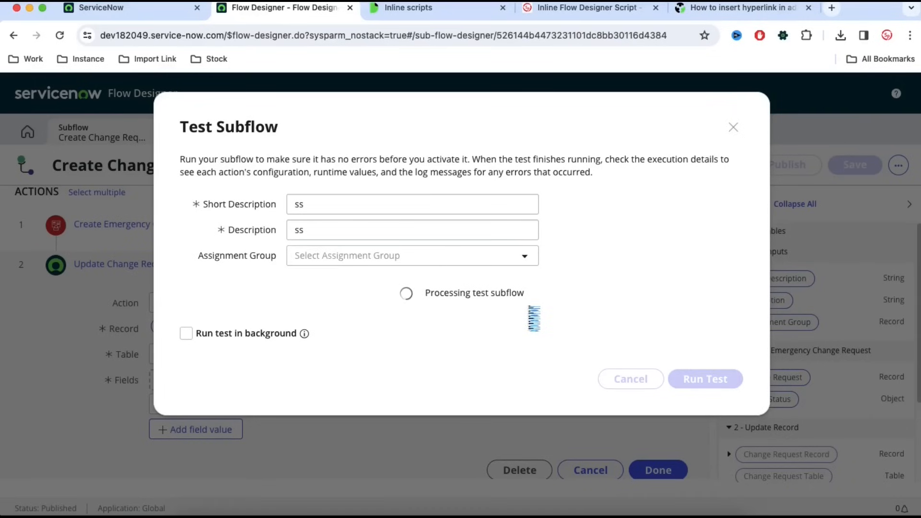
- Open the execution details of the Create Change Request subflow's test run
left_click(492, 294)
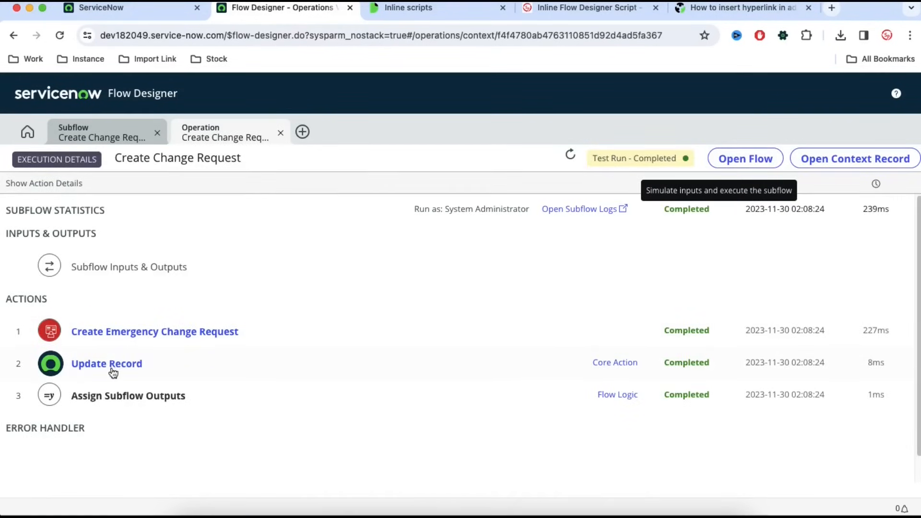
- Open the change request record output by the Create Emergency Change Request action in the test run
left_click(111, 336)
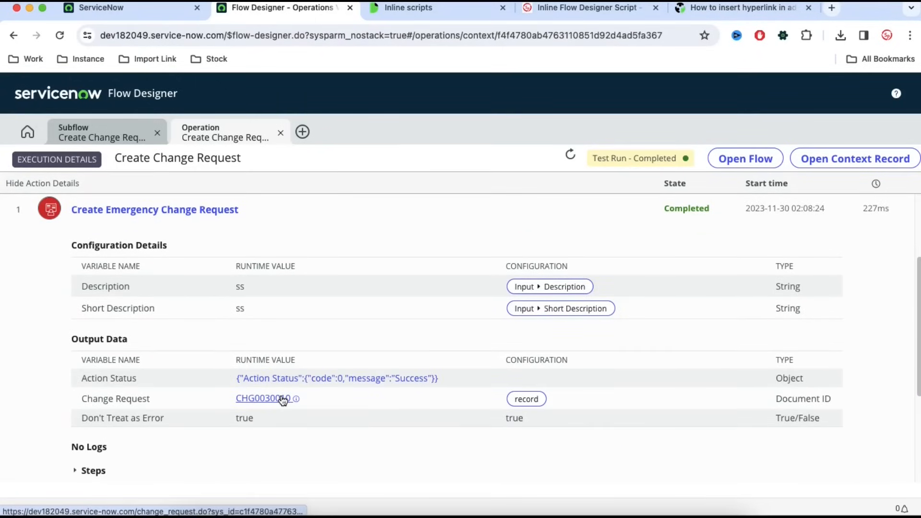
mouse_move(283, 399)
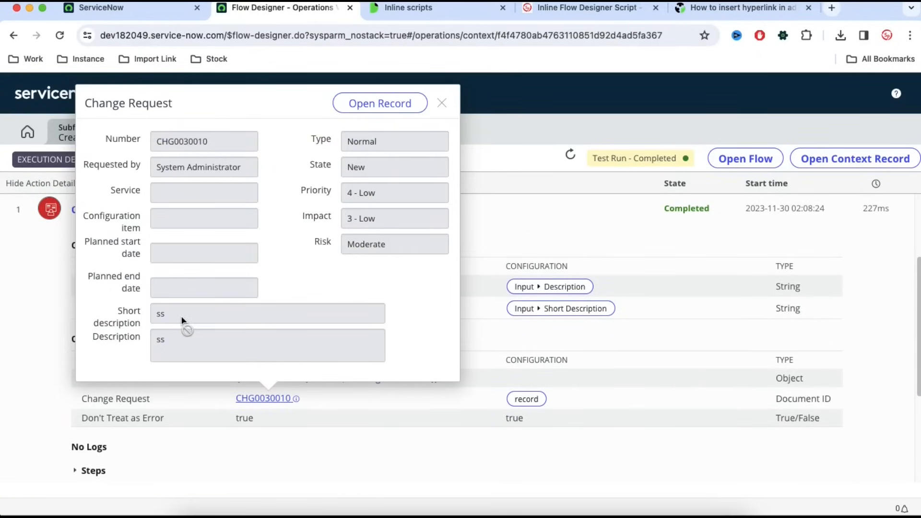
left_click(368, 108)
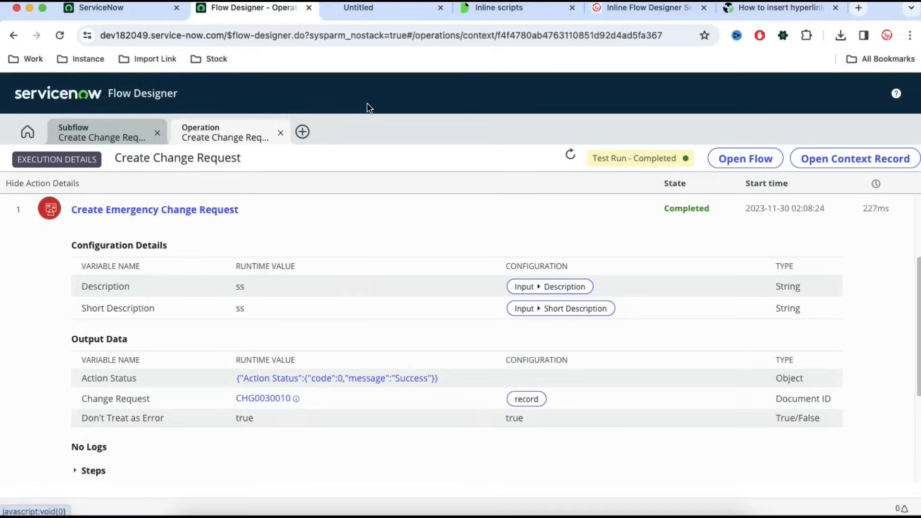
left_click(375, 13)
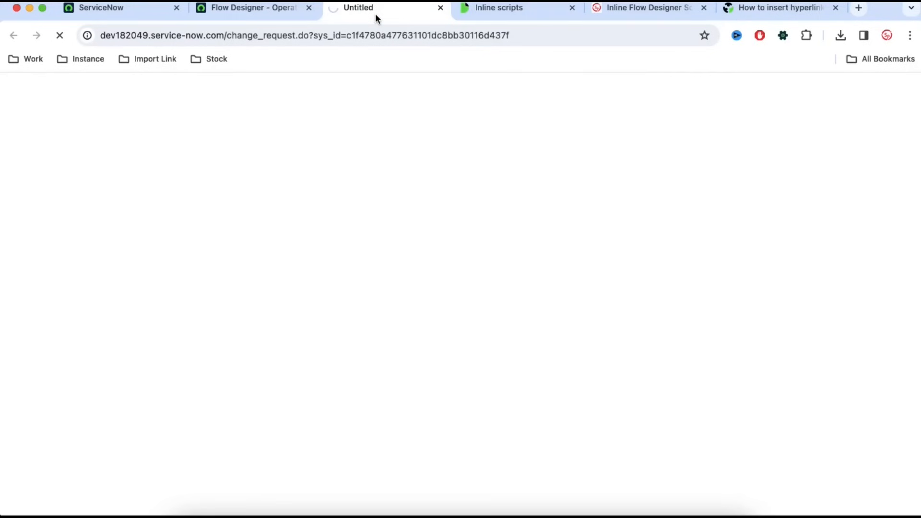
- Return to the Create Change Request subflow and close its test dialog
left_click(249, 13)
left_click(95, 139)
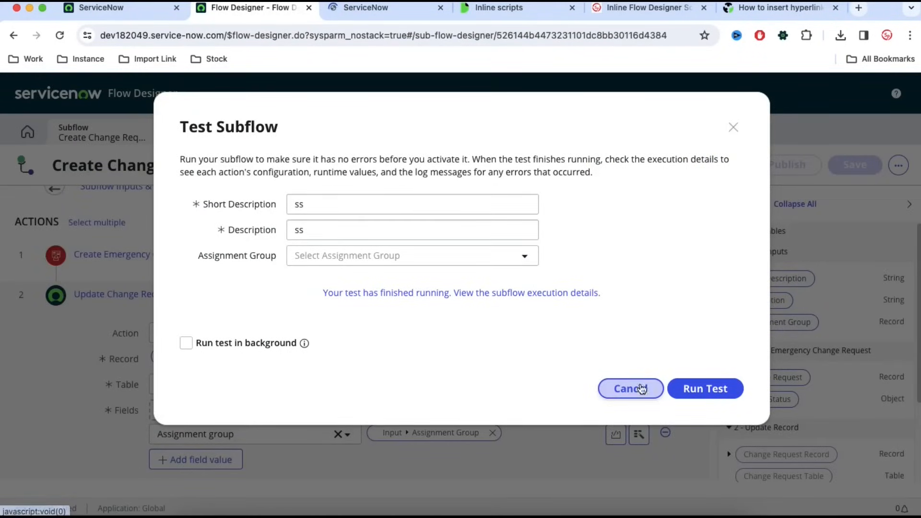
left_click(645, 397)
- Check the planned start date and its calendar in the Schedule section of the change request CHG0030010
left_click(372, 9)
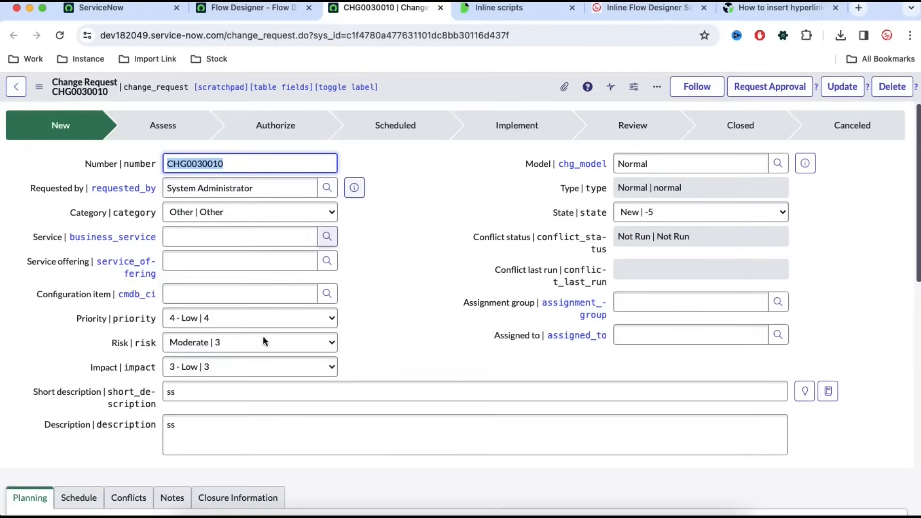
scroll(216, 334, "down", 3)
left_click(77, 365)
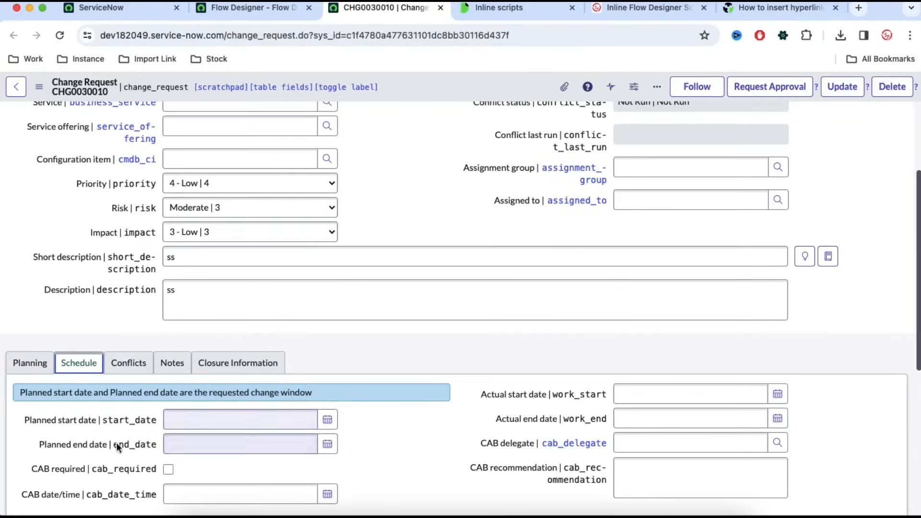
left_click(182, 424)
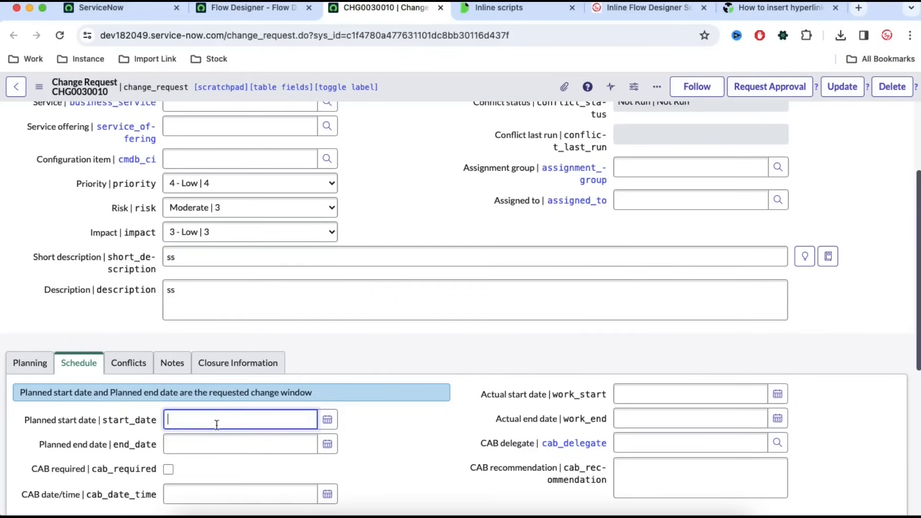
left_click(330, 421)
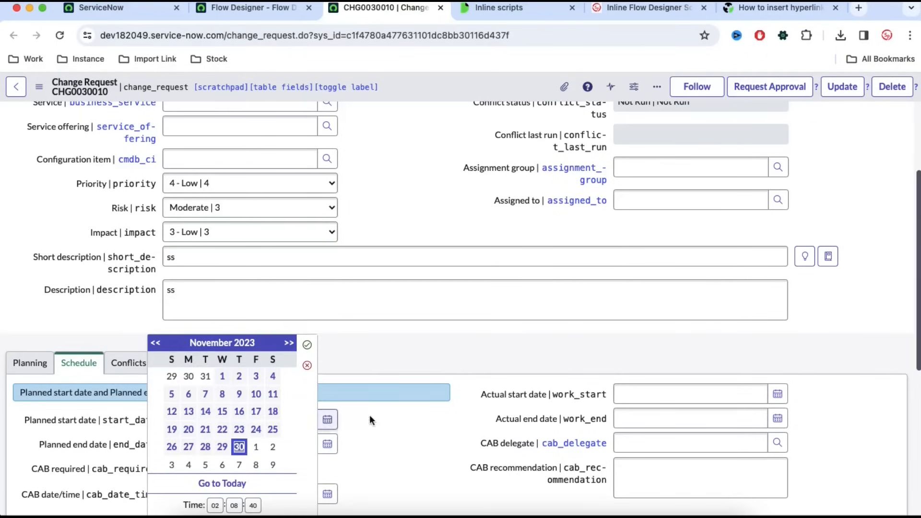
left_click(307, 366)
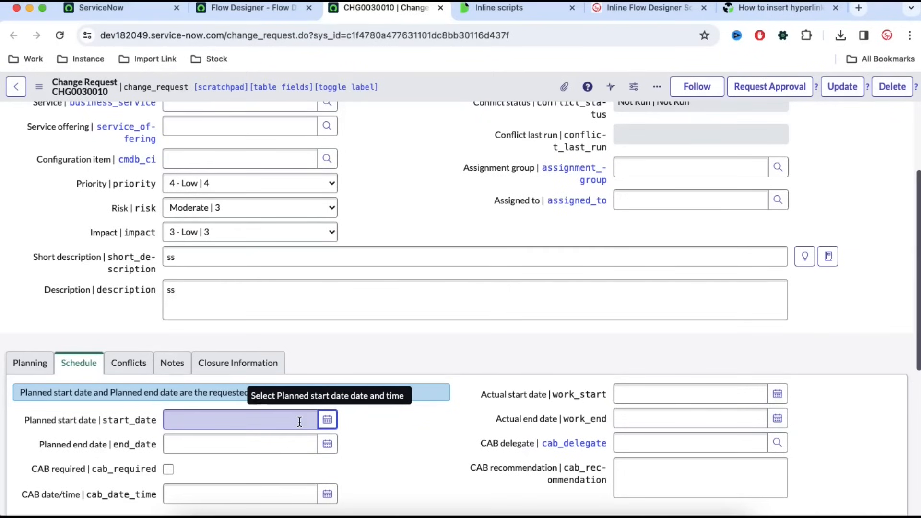
- Review the inputs of the subflow's Create Emergency Change Request action and expand the Update Change Request Record action
left_click(246, 13)
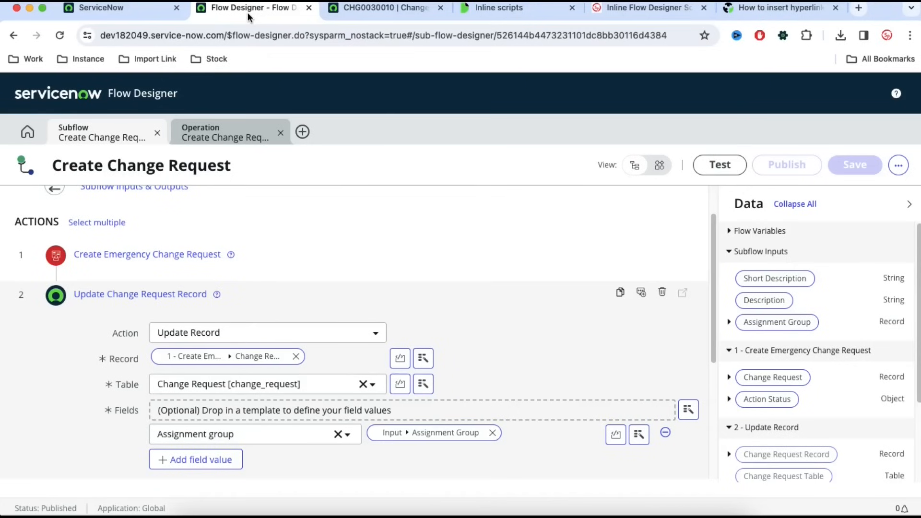
left_click(115, 256)
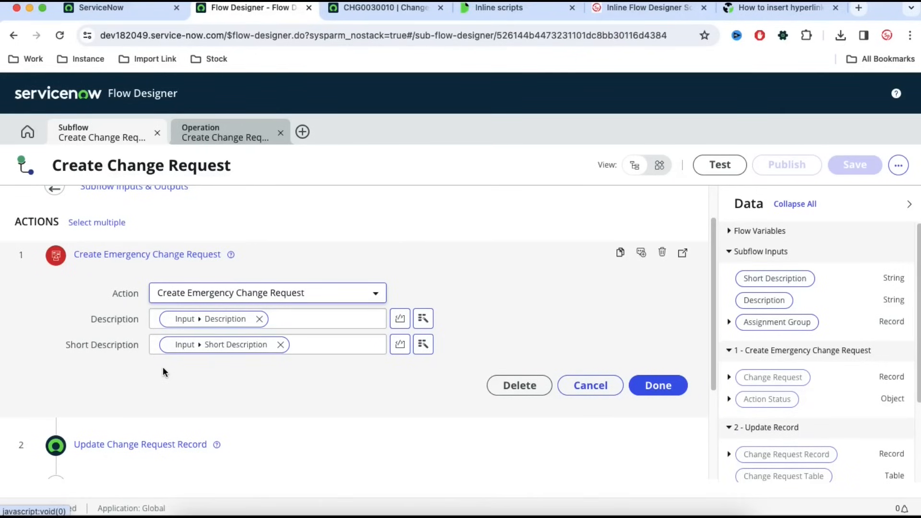
left_click(149, 254)
left_click(135, 296)
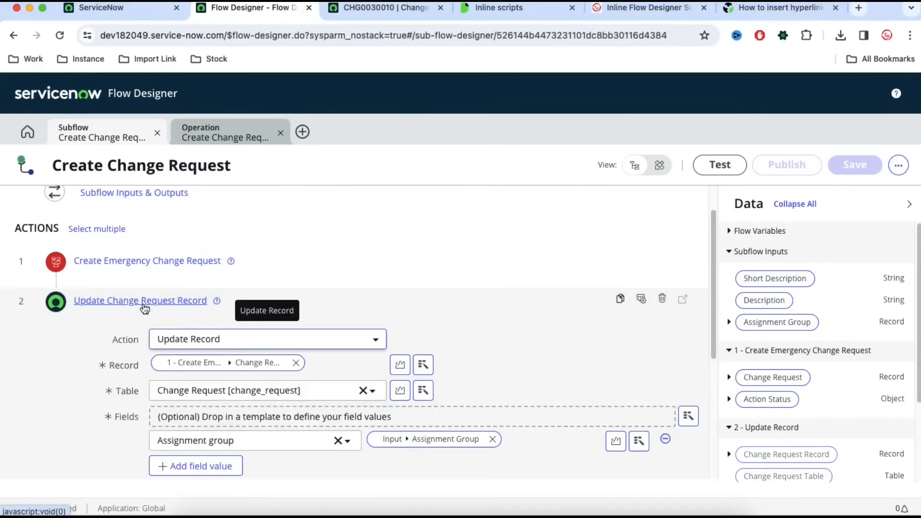
scroll(468, 304, "down", 3)
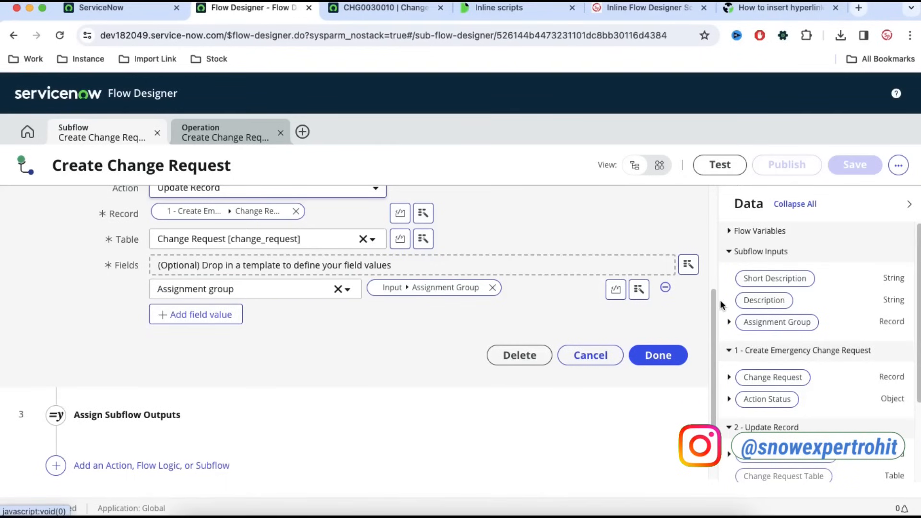
left_click_drag(713, 307, 709, 257)
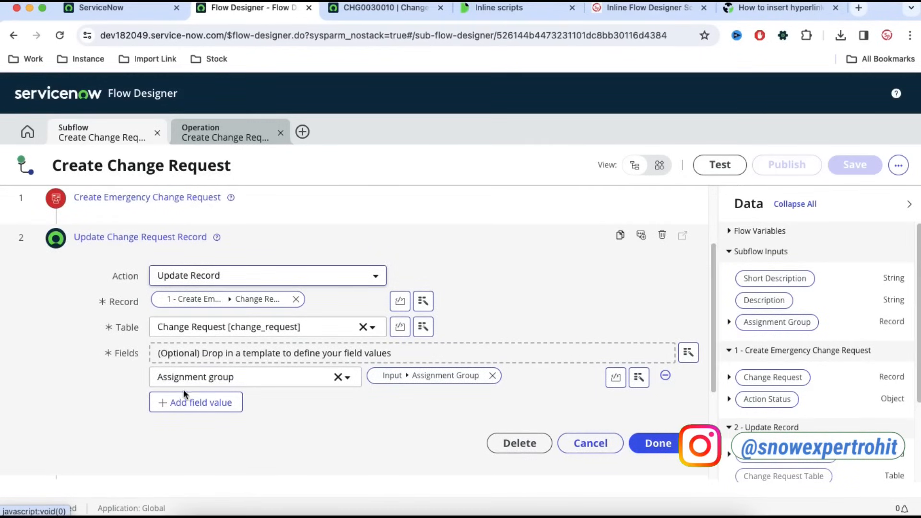
- Add a Planned start date field to the Update Change Request Record action
left_click(213, 406)
left_click(222, 403)
type("pll")
key("BackSpace")
type("an")
scroll(204, 381, "down", 1)
left_click(211, 367)
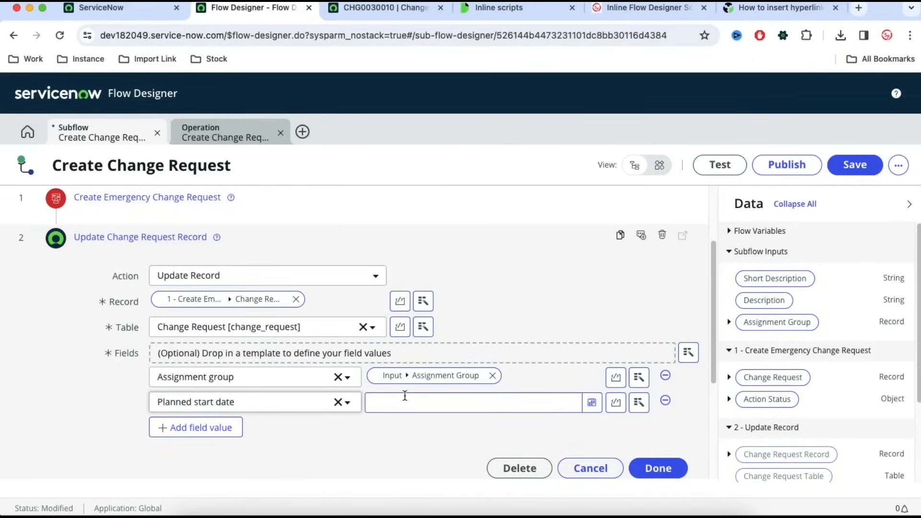
- Look at the calendar and the data pill sources available for the Planned start date value
left_click(591, 403)
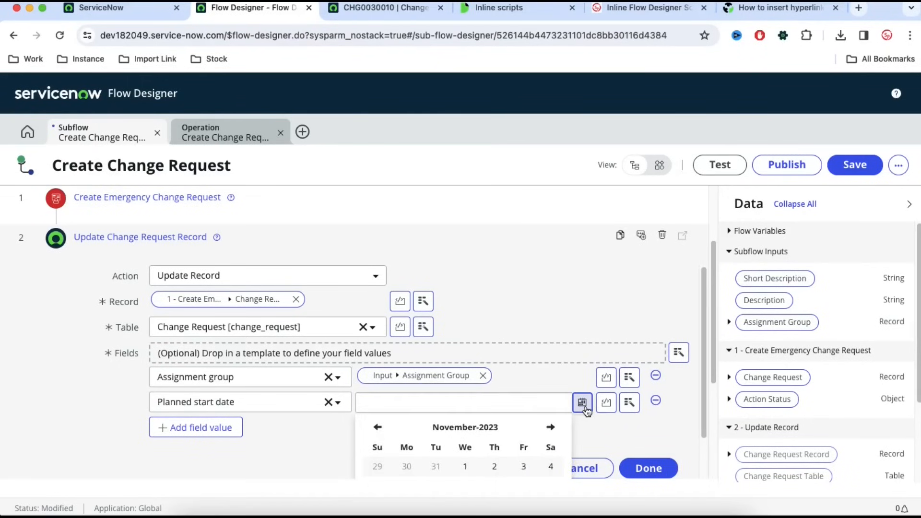
left_click(480, 430)
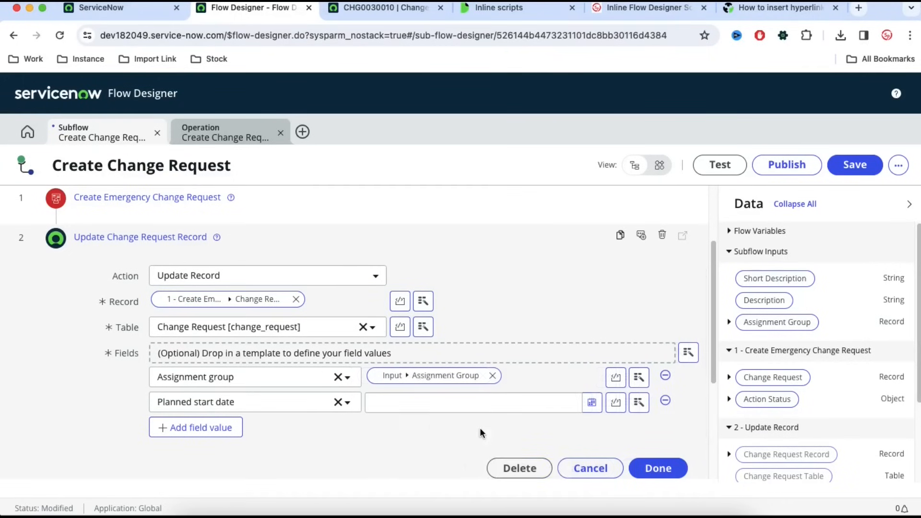
left_click(638, 403)
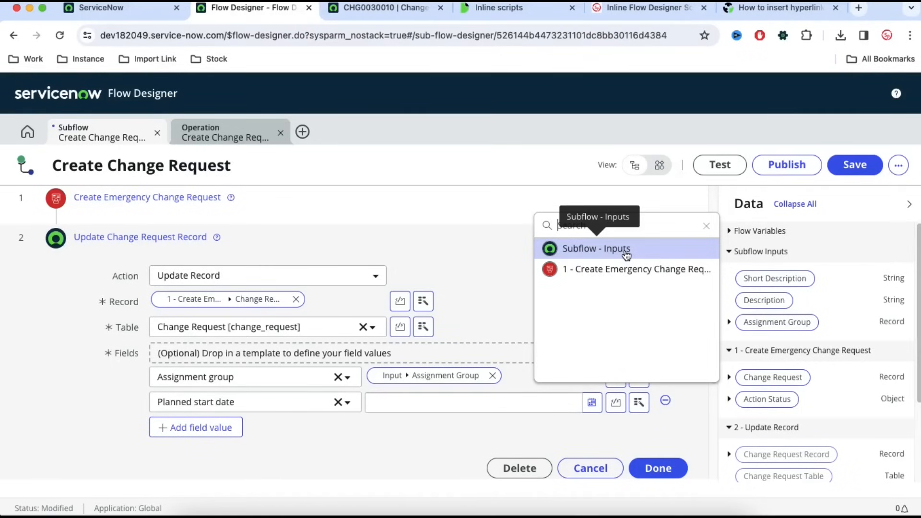
left_click(452, 439)
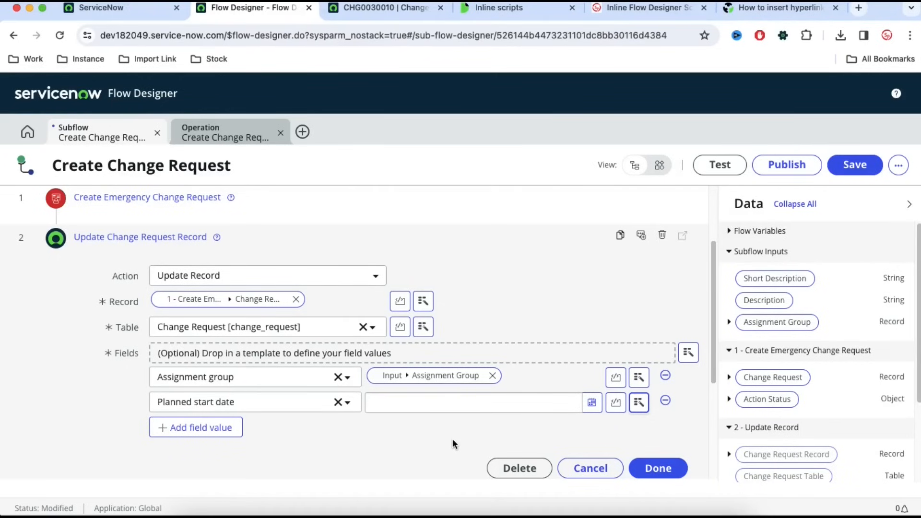
- Examine the inline script template for Planned start date, including its example return statement, and switch scripting off again
left_click(614, 404)
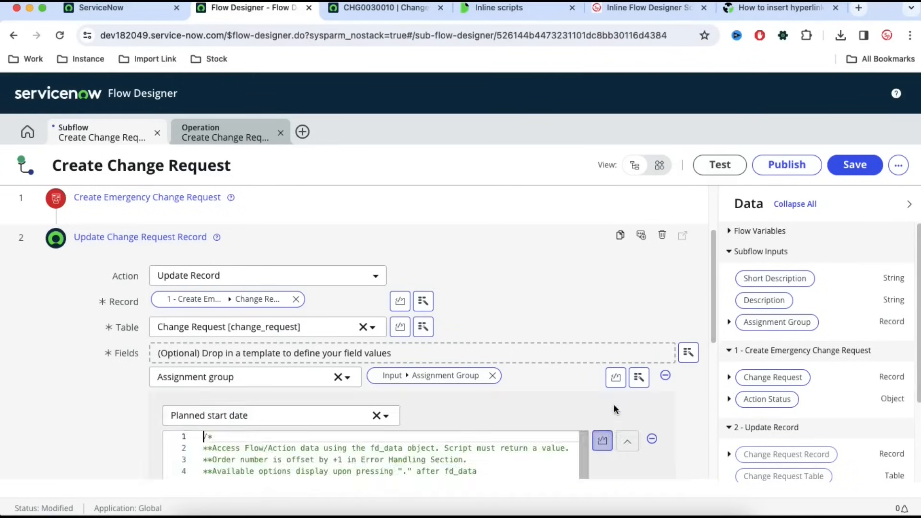
left_click_drag(713, 317, 710, 356)
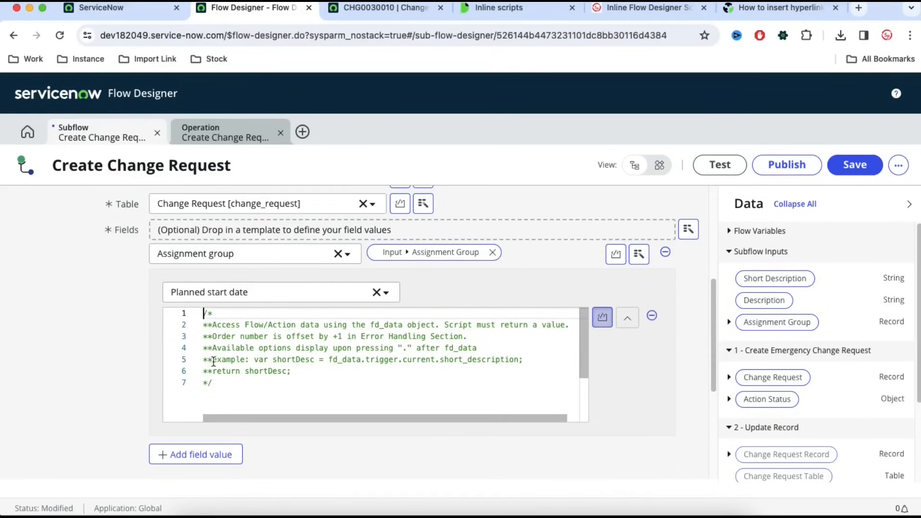
left_click_drag(213, 371, 288, 371)
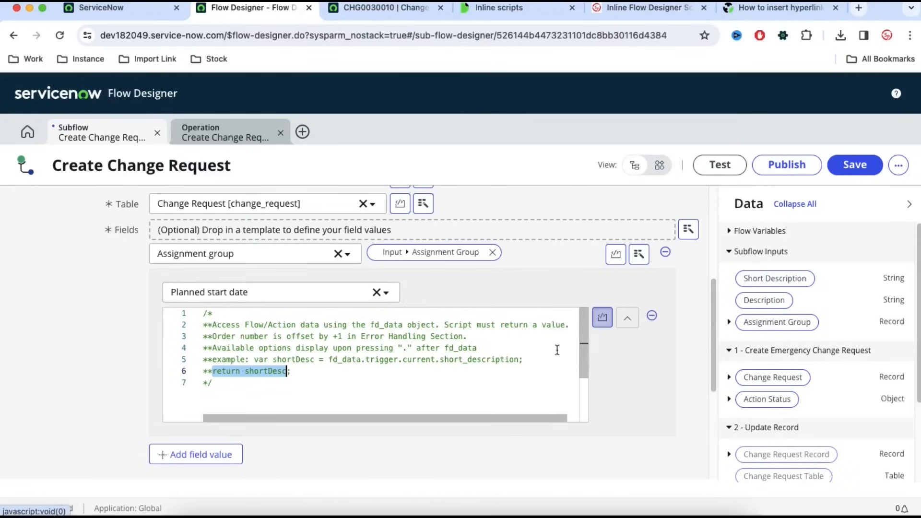
left_click(601, 320)
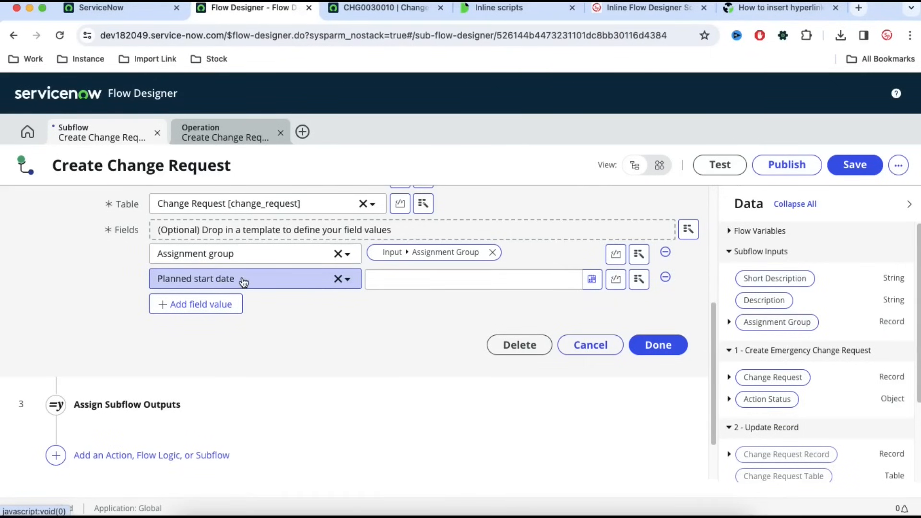
- Enable inline scripting for Planned start date and add the line "var cdate = new GlideDateTime();" below the comment block
left_click(615, 280)
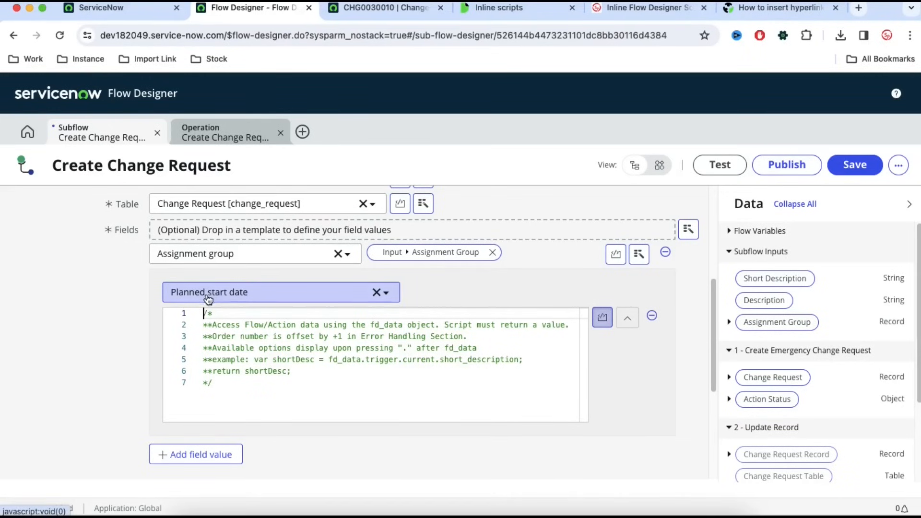
left_click(232, 388)
key("Return")
type("var ")
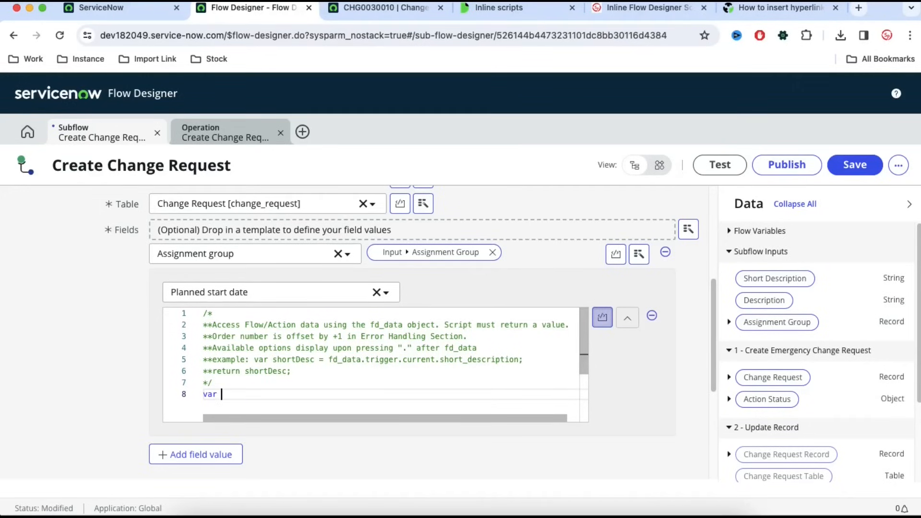
type("cdate = ne")
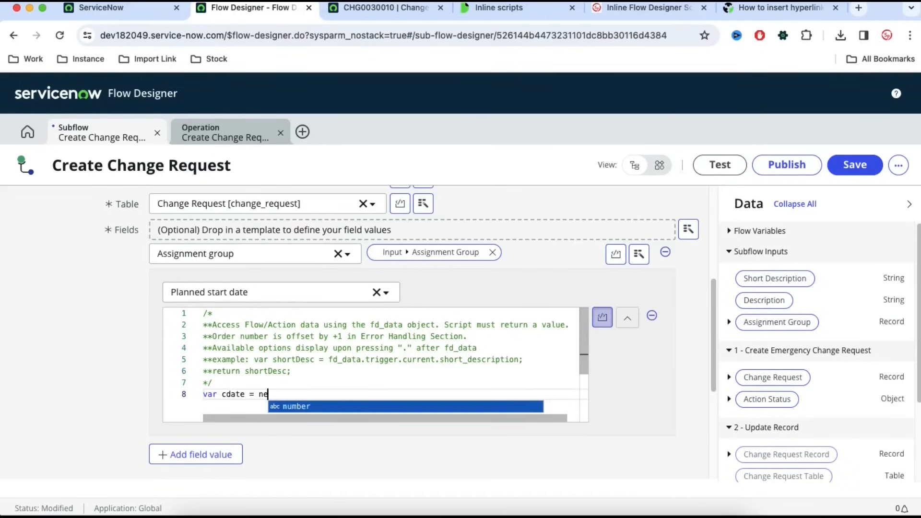
type("w Gli")
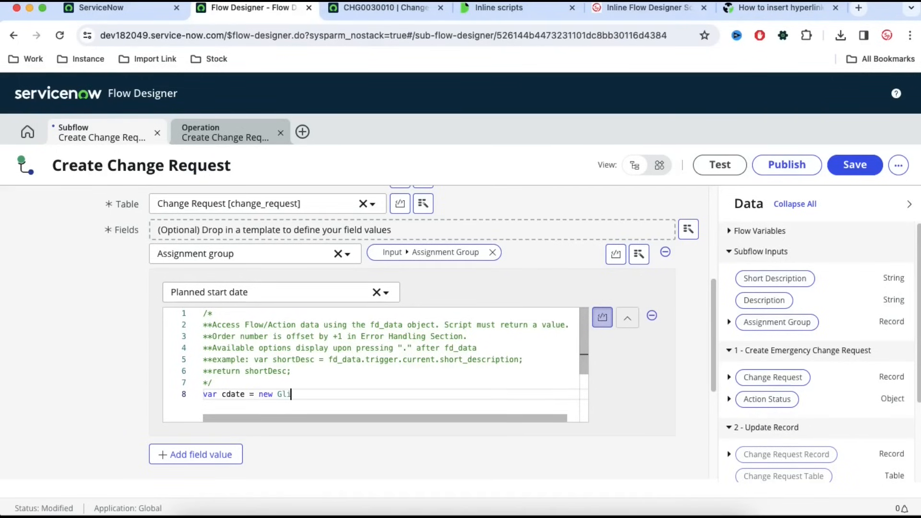
type("deDateTime();")
- Add the line "return cdate;" at the end of the Planned start date script
double_click(235, 394)
left_click(369, 395)
key("Return")
type("return")
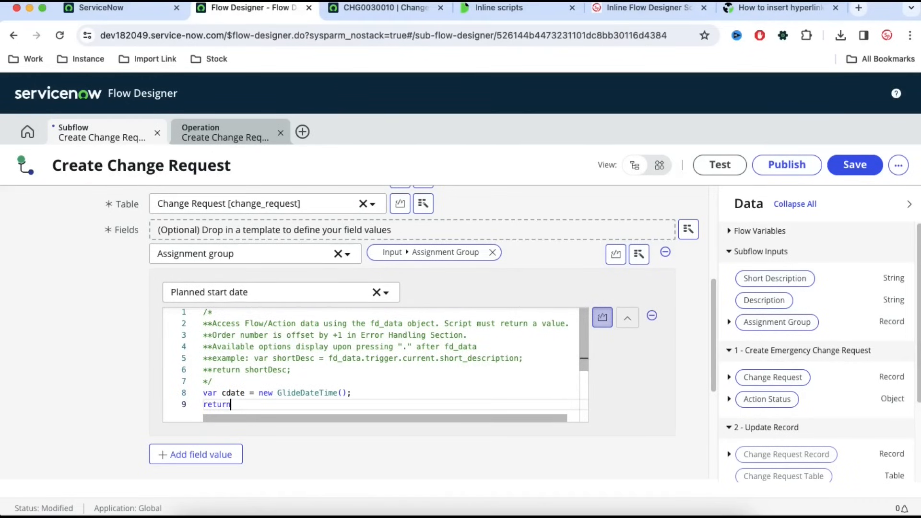
type(" c")
key("Return")
type(";")
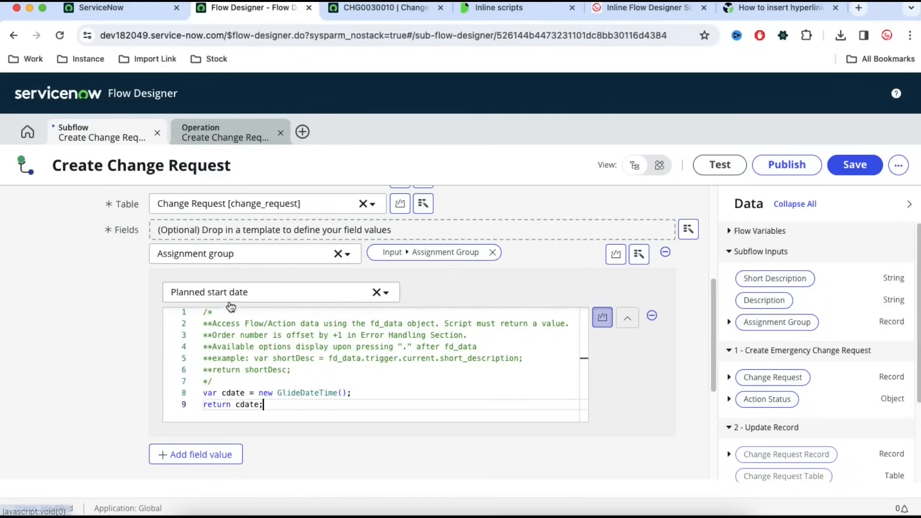
- Save and test the subflow with short description "ss" and description "ssee", and open the run's execution details
left_click(847, 163)
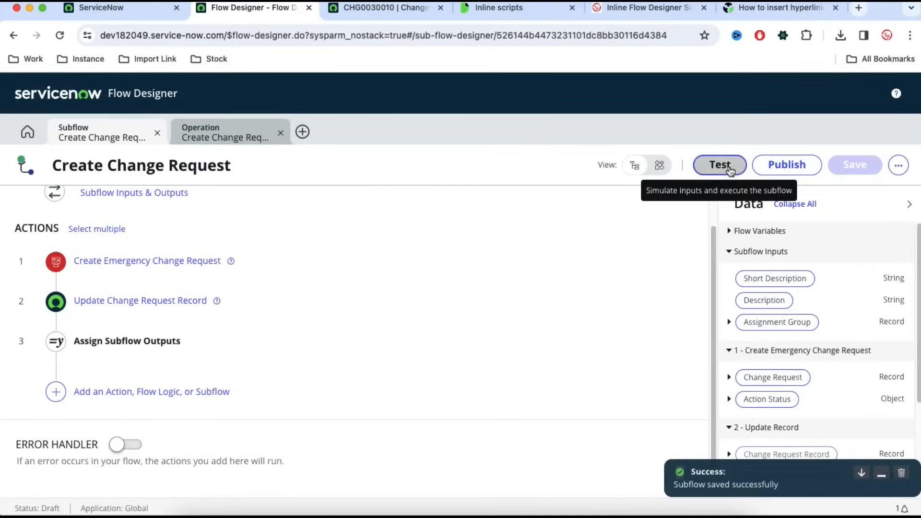
left_click(720, 165)
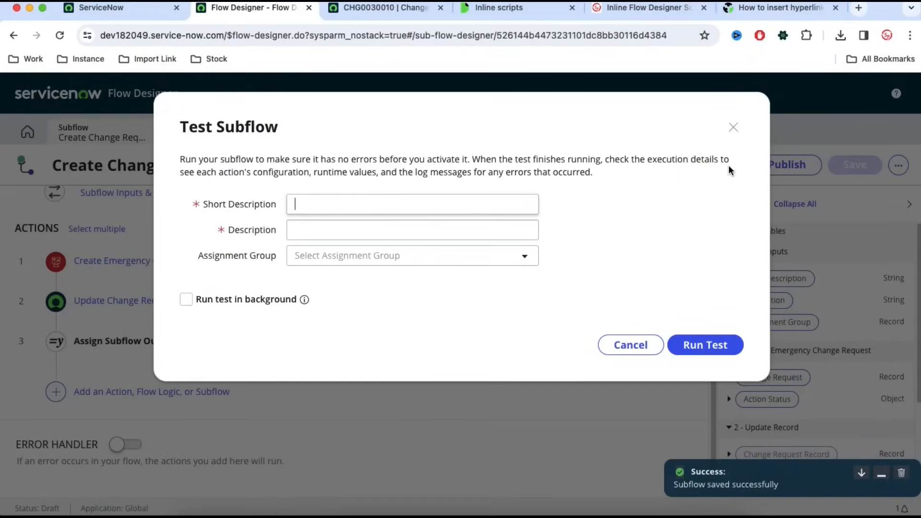
type("ss")
left_click(476, 226)
type("ss")
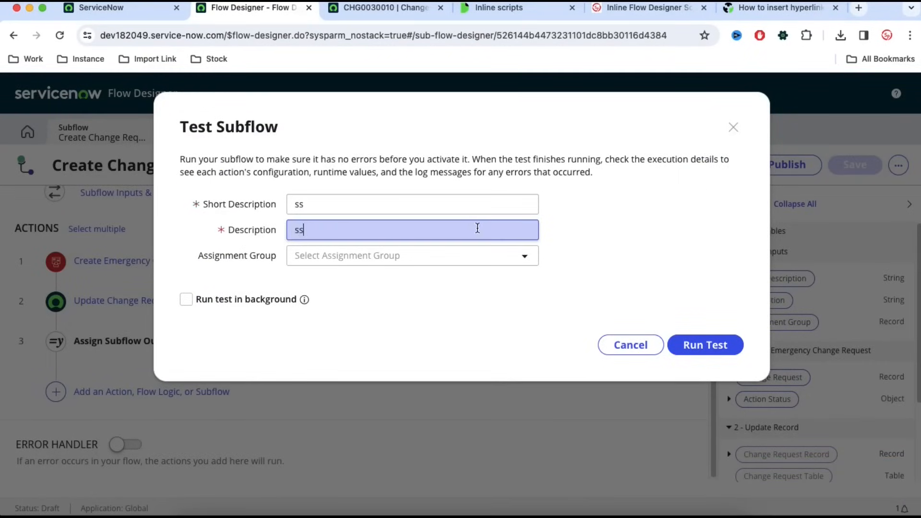
type("ee")
left_click(720, 345)
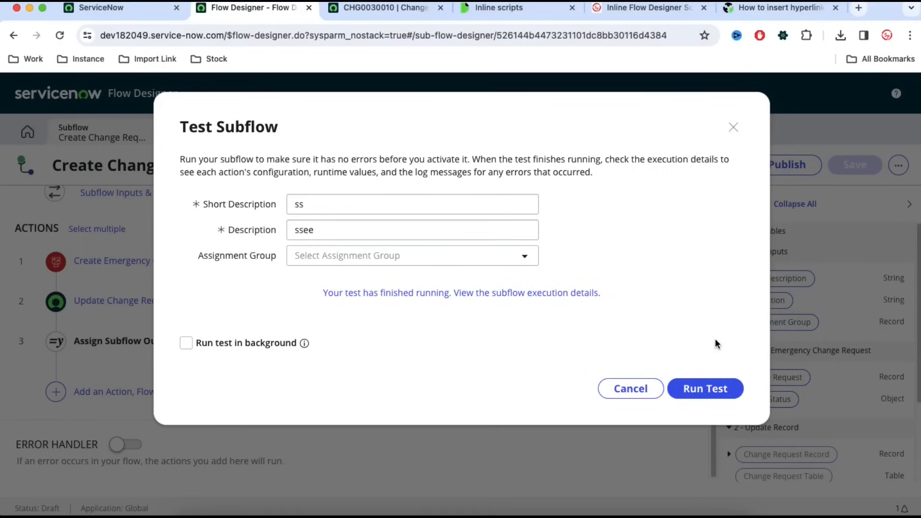
left_click(547, 293)
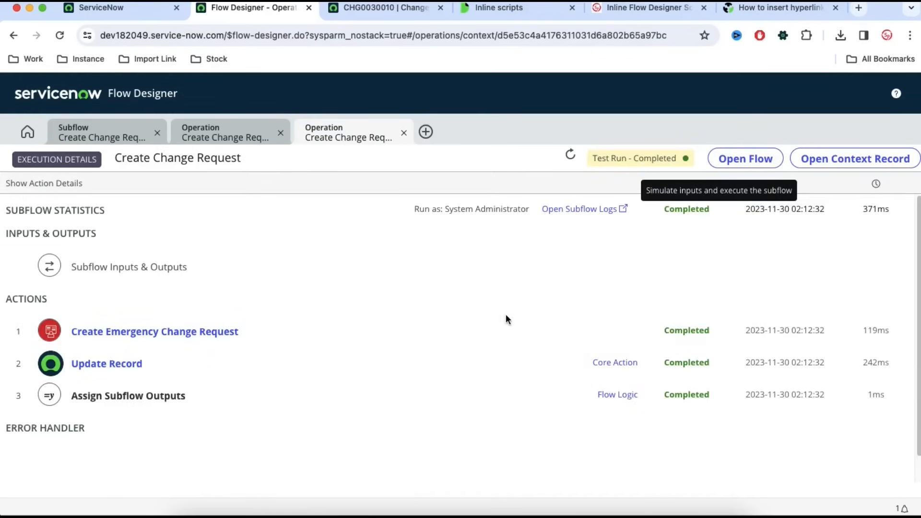
- Open the change request created by the Create Emergency Change Request action and check its planned start date in the schedule details
left_click(194, 341)
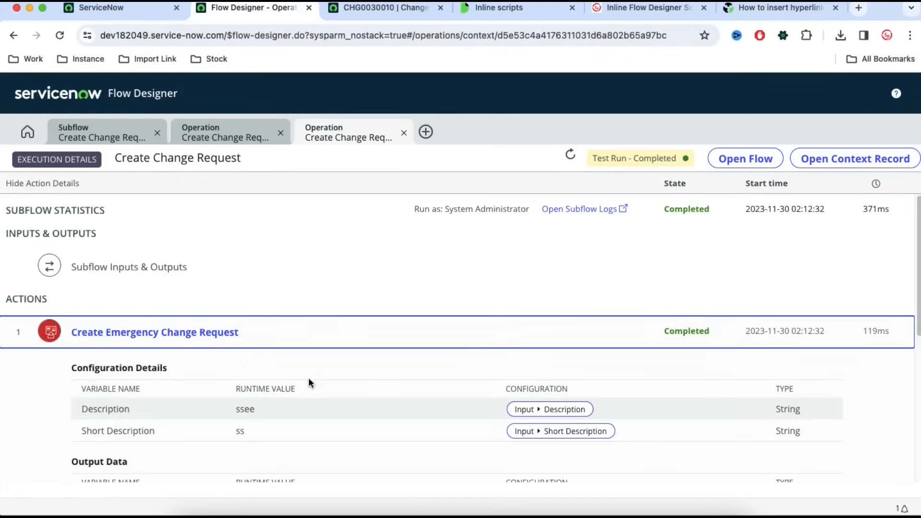
scroll(298, 381, "down", 3)
left_click(279, 415)
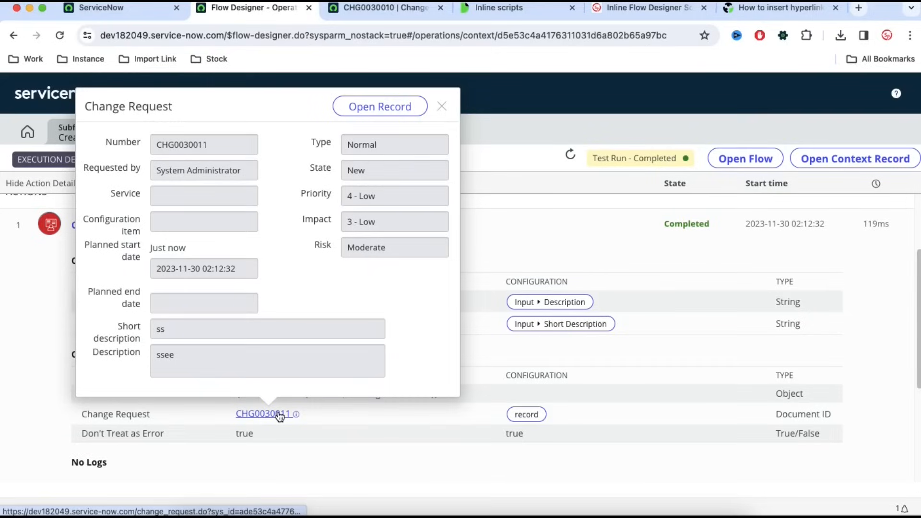
left_click(411, 108)
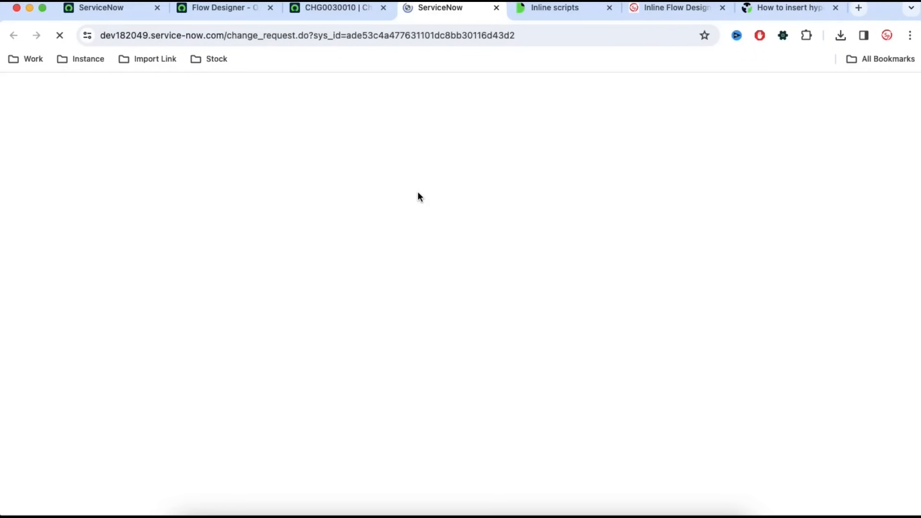
scroll(424, 303, "down", 10)
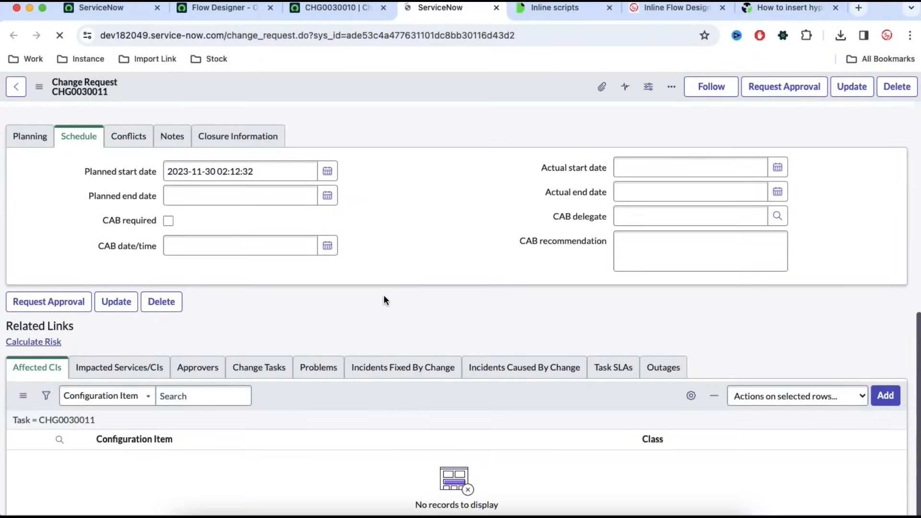
scroll(278, 346, "down", 5)
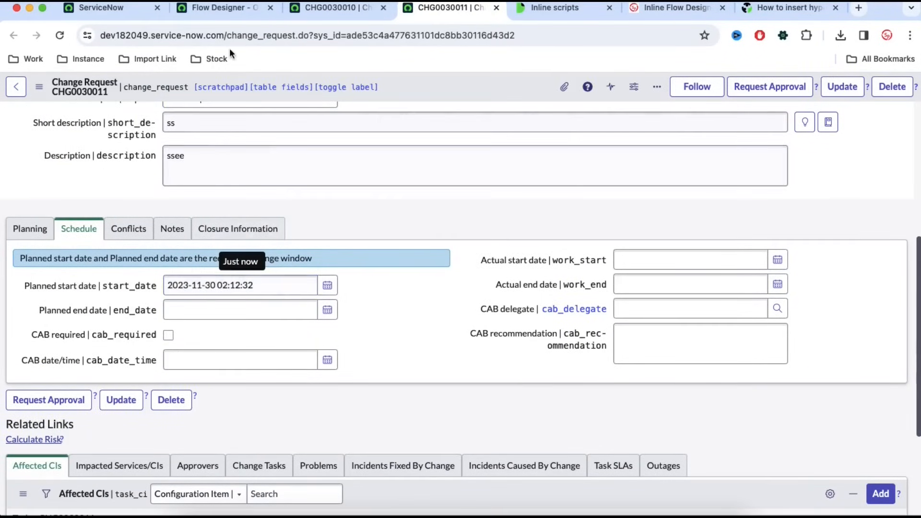
- Return to the subflow, dismiss the test dialog, and review the Planned start date script in the Update Change Request Record action
left_click(226, 7)
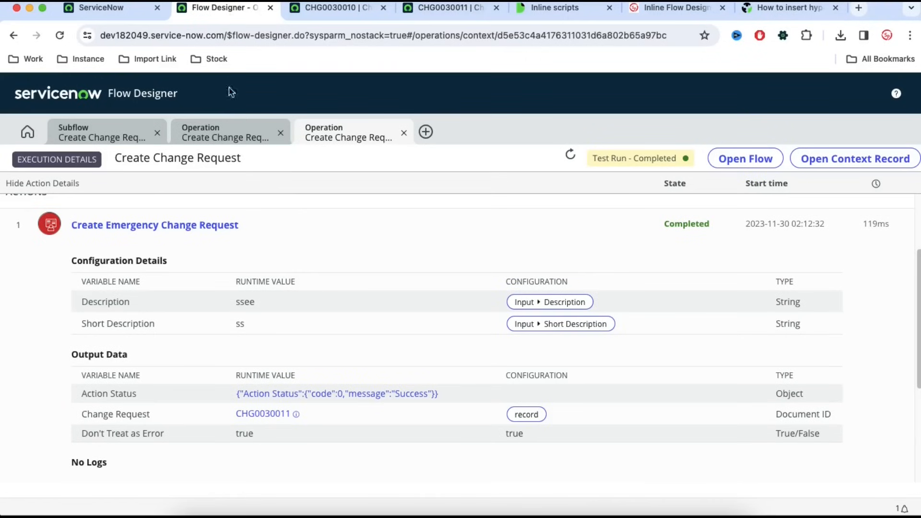
left_click(110, 138)
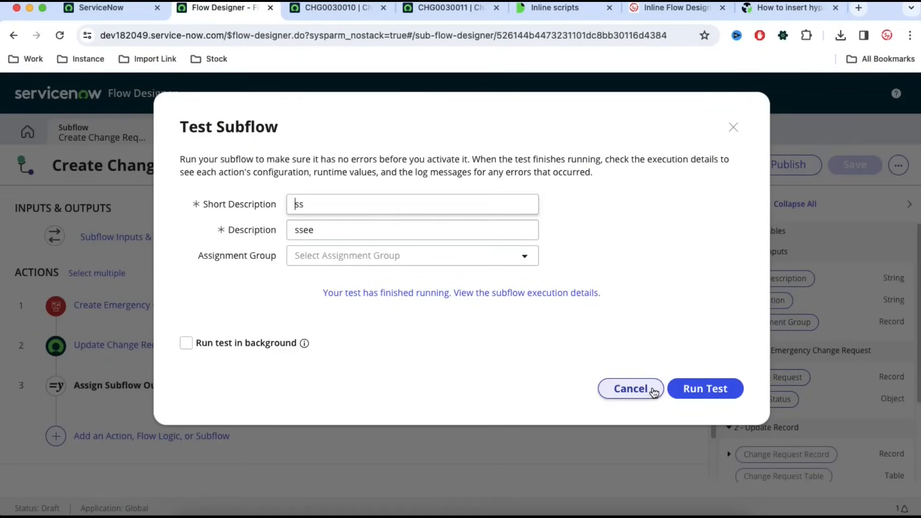
left_click(652, 389)
left_click(139, 345)
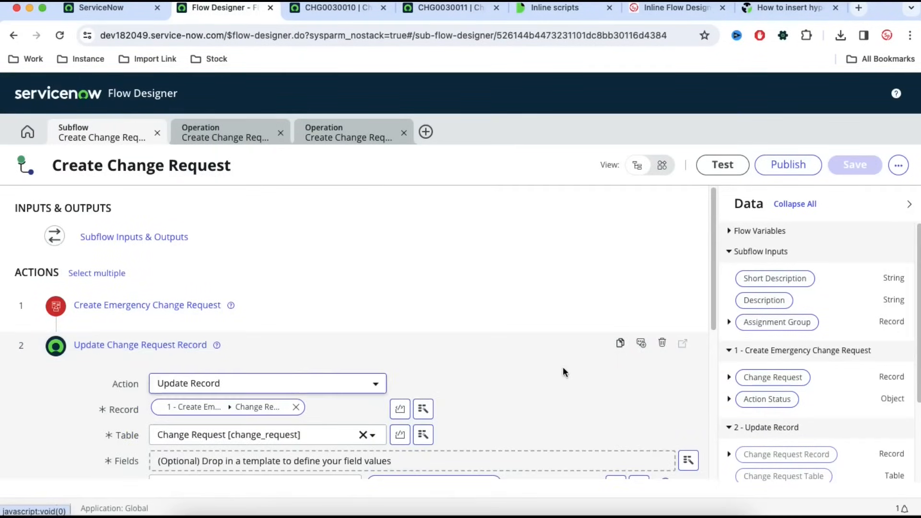
scroll(551, 370, "down", 5)
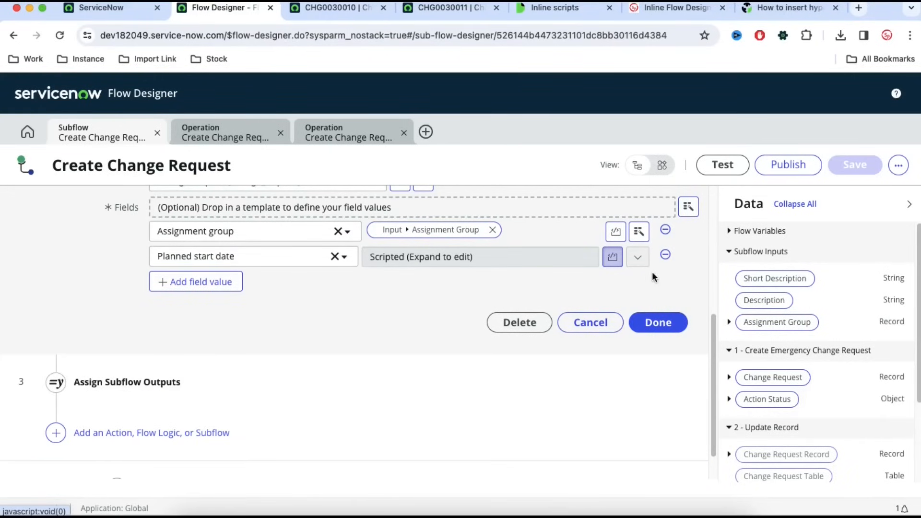
left_click(637, 257)
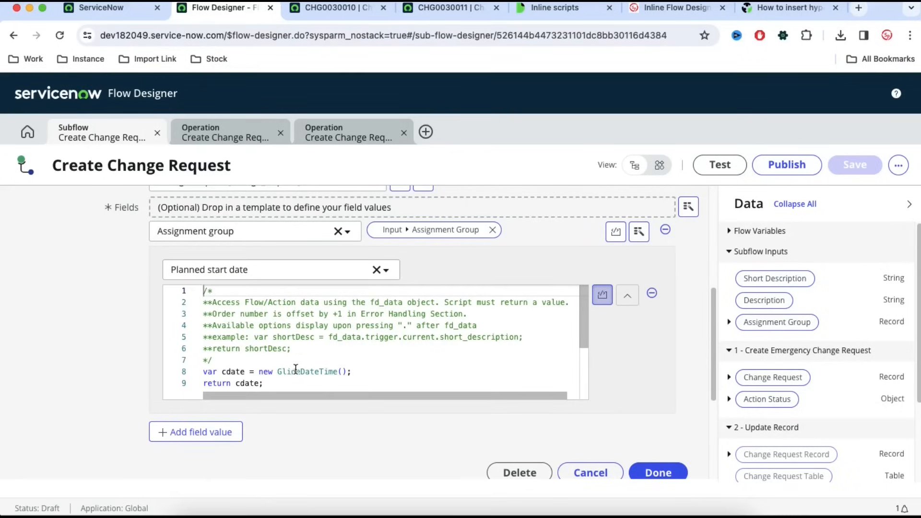
left_click(626, 301)
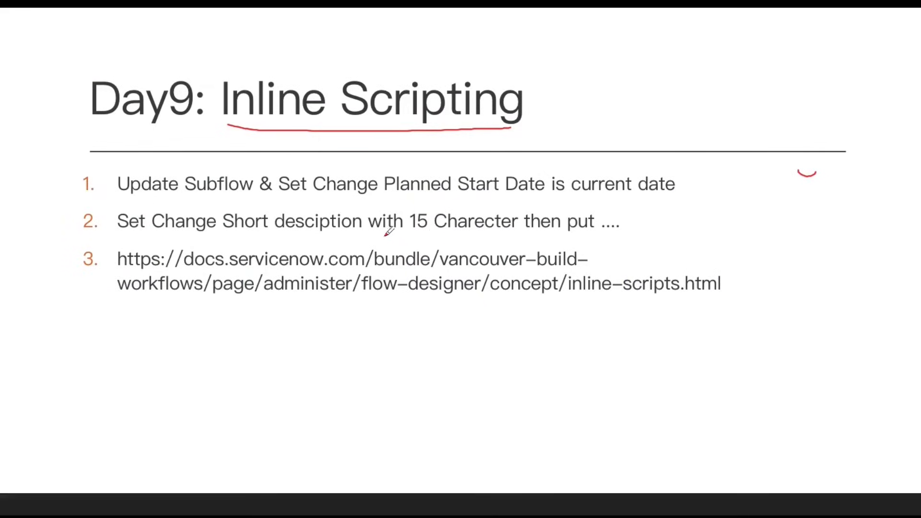
mouse_move(124, 235)
left_mouse_down()
mouse_move(451, 237)
mouse_move(446, 221)
mouse_move(390, 200)
mouse_move(111, 197)
mouse_move(146, 230)
left_mouse_up()
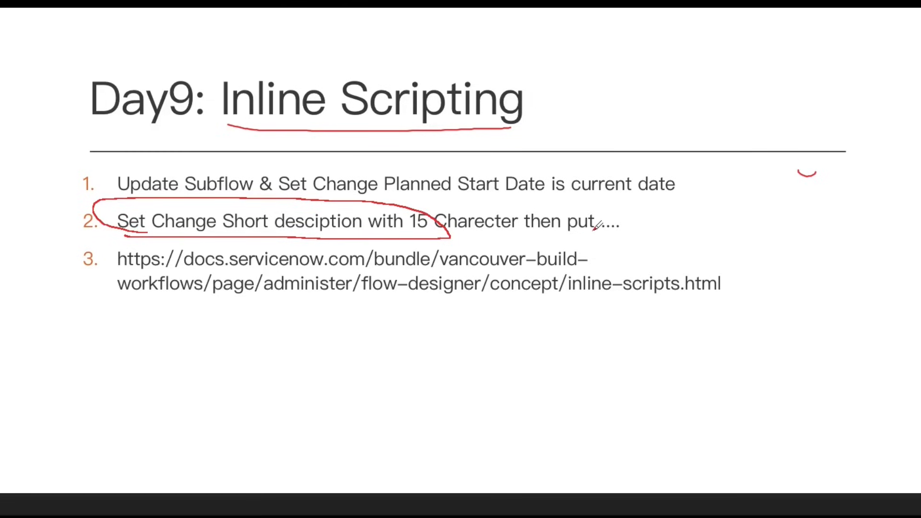
mouse_move(605, 229)
left_mouse_down()
mouse_move(655, 225)
mouse_move(597, 214)
mouse_move(623, 224)
left_mouse_up()
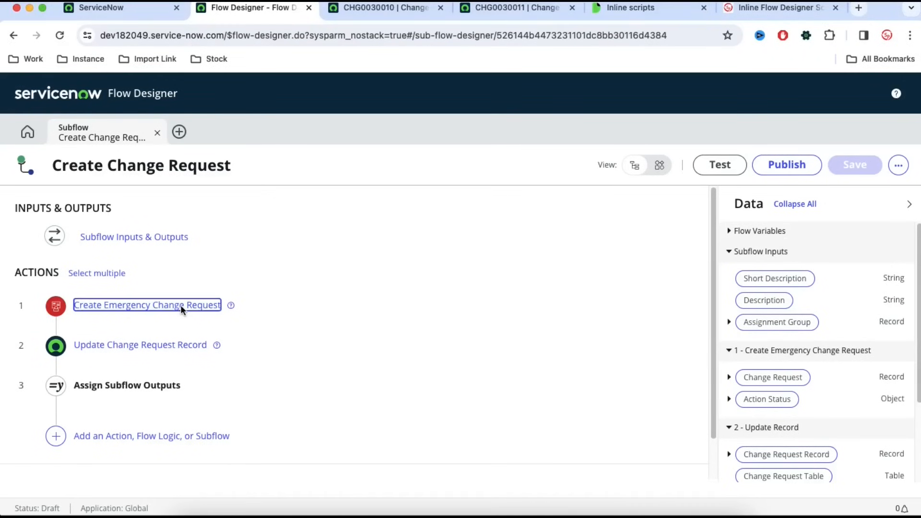
left_click(192, 308)
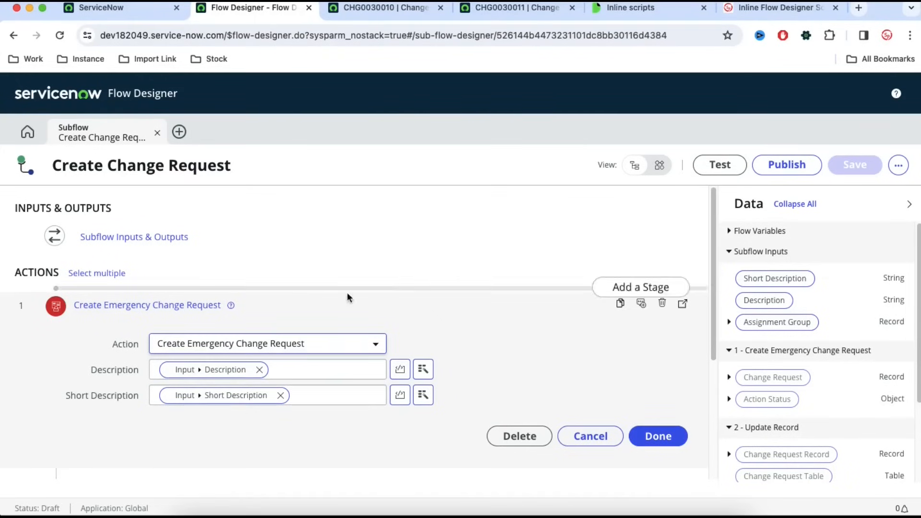
left_click(86, 309)
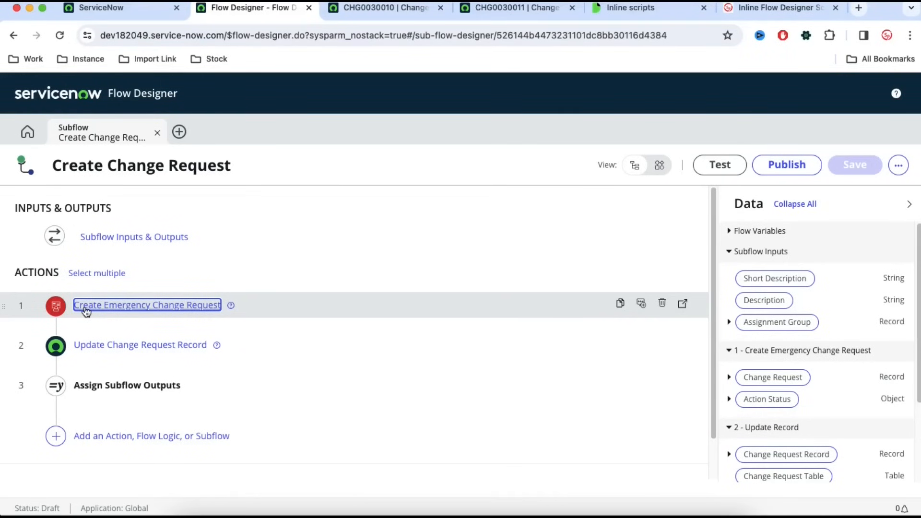
- Create a flow variable labelled "Short Description" of type String for the subflow
left_click(899, 165)
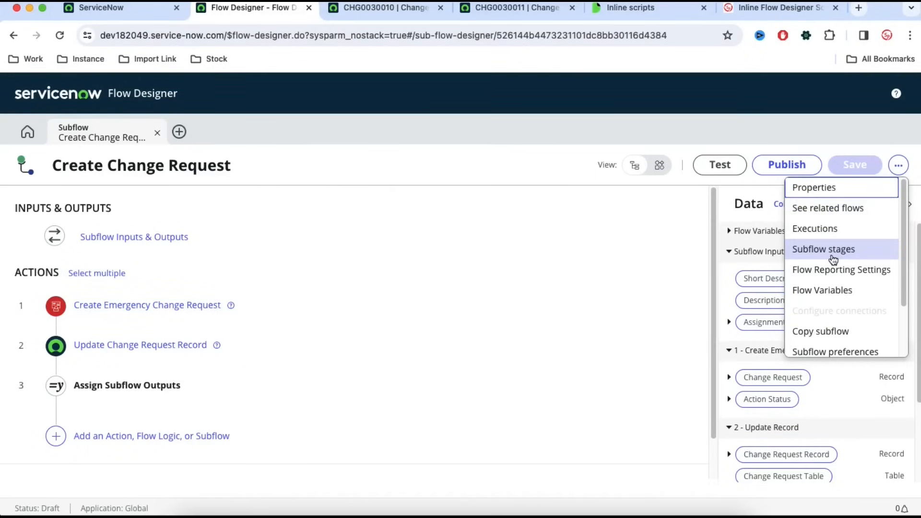
left_click(830, 289)
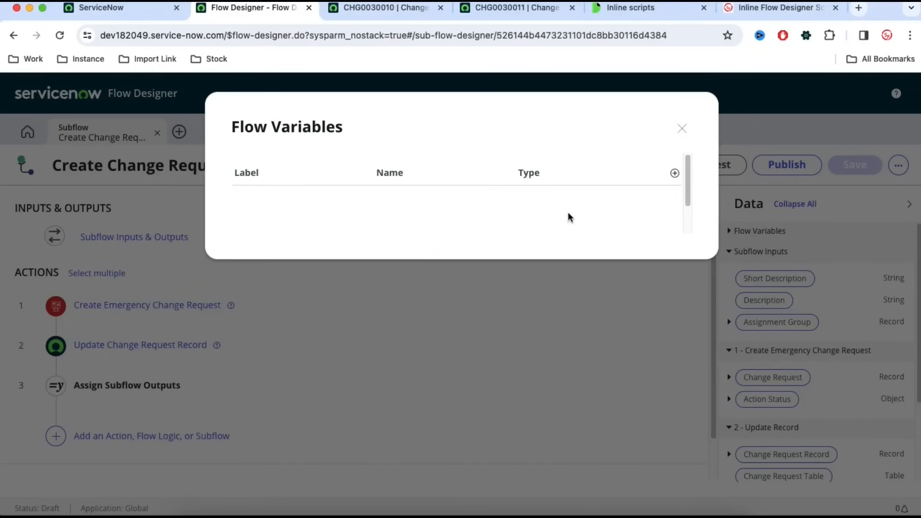
left_click(675, 173)
left_click(308, 202)
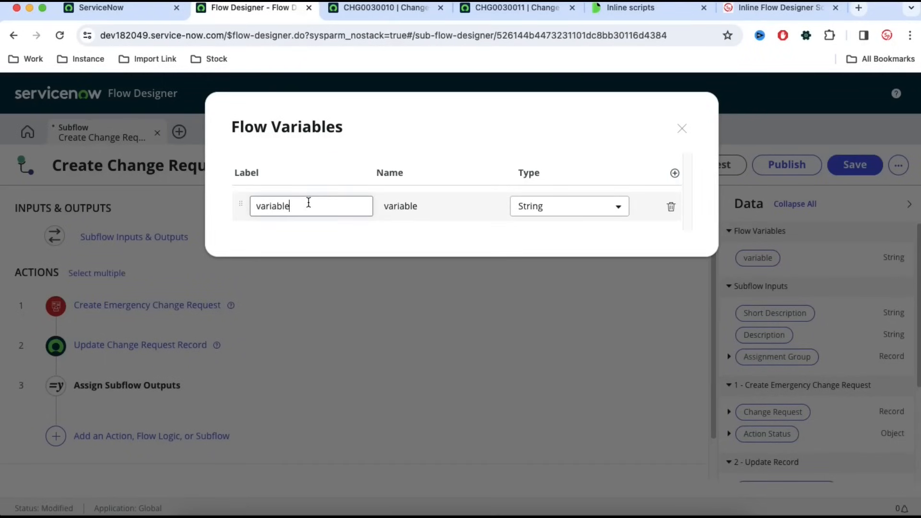
left_click_drag(308, 202, 239, 203)
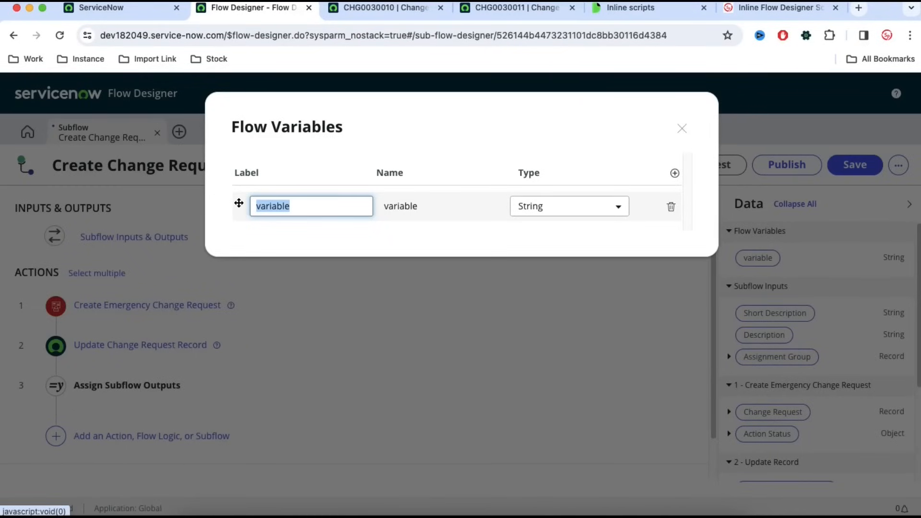
type("Sho")
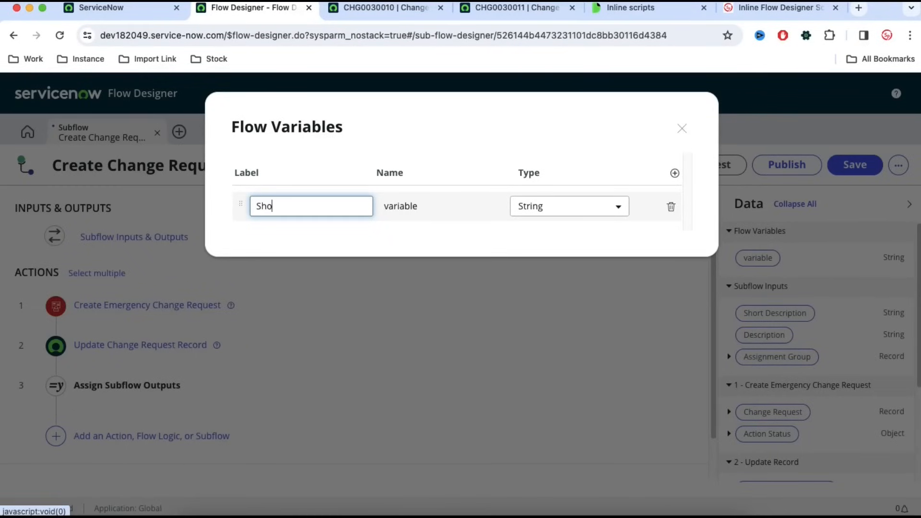
type("rt Description")
left_click(304, 251)
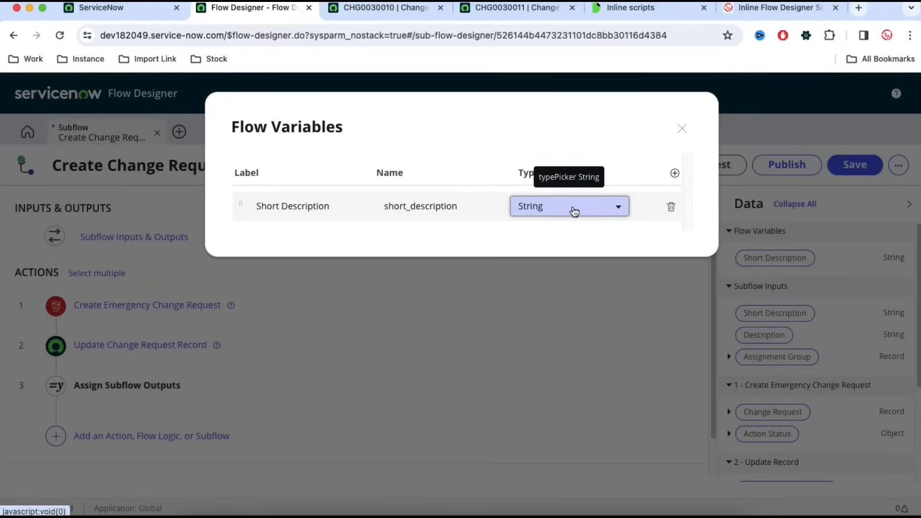
left_click(682, 129)
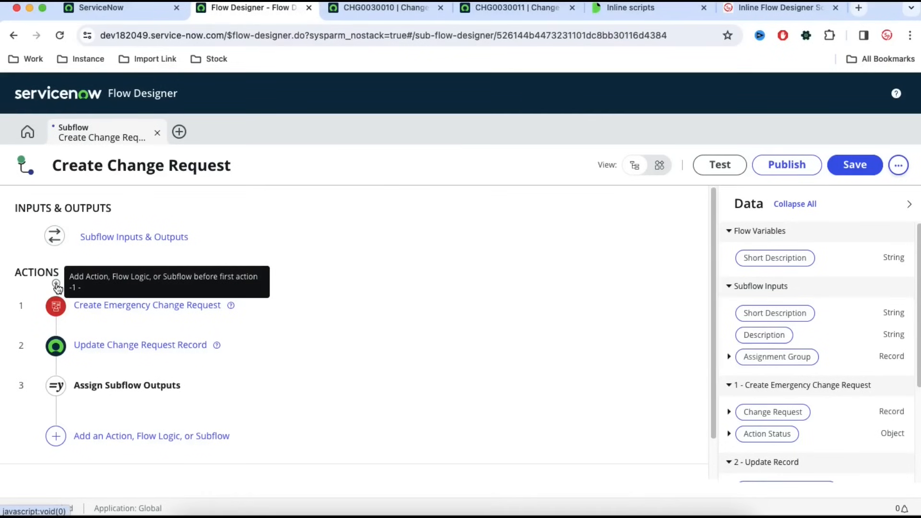
- Add a Set Flow Variables flow logic step before the Create Emergency Change Request action
left_click(56, 285)
left_click(216, 290)
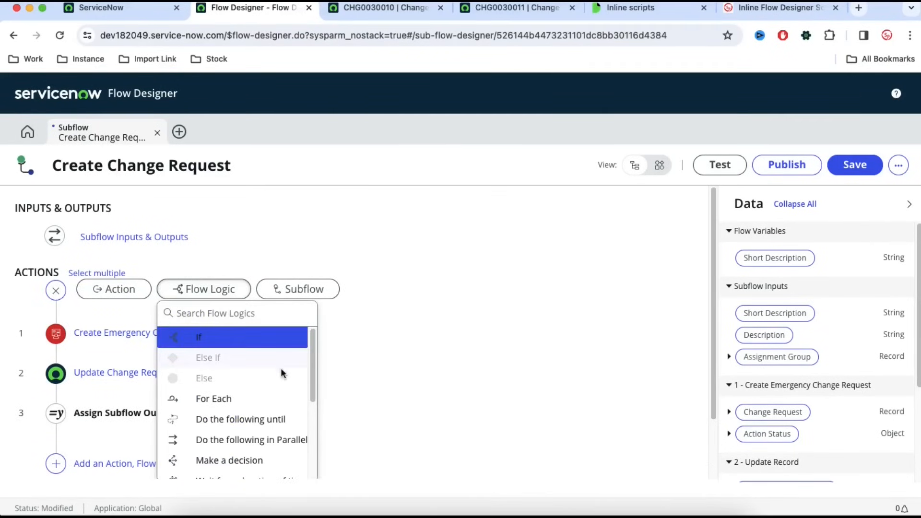
scroll(292, 374, "down", 3)
scroll(216, 450, "down", 2)
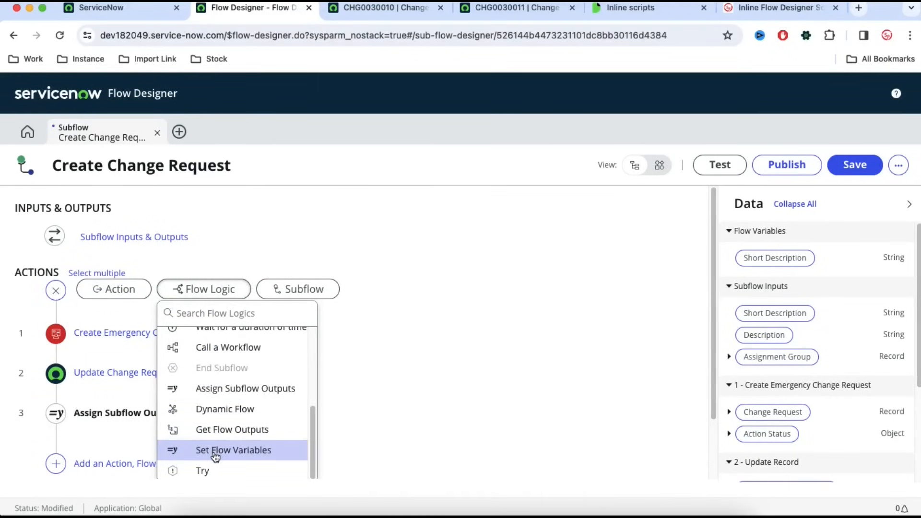
left_click(215, 452)
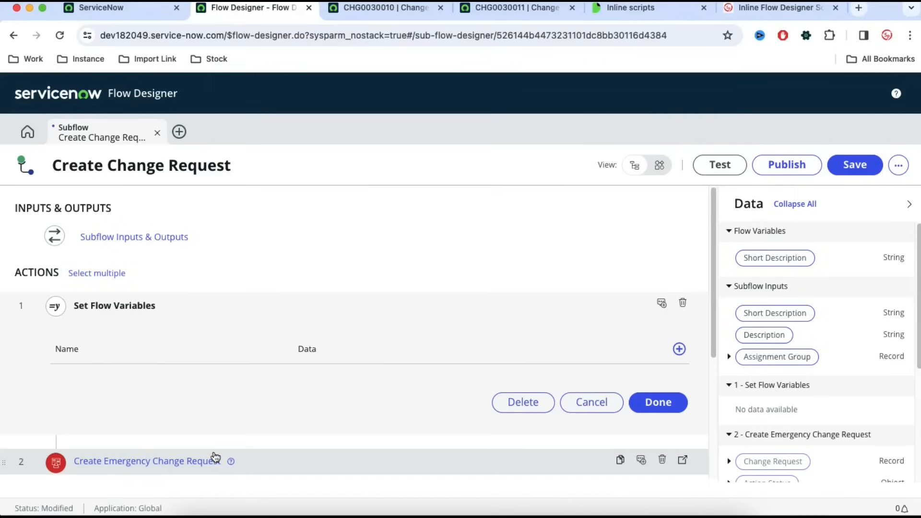
- Assign the subflow input Short Description to the Short Description flow variable and finish the Set Flow Variables step
left_click(679, 348)
left_click(192, 387)
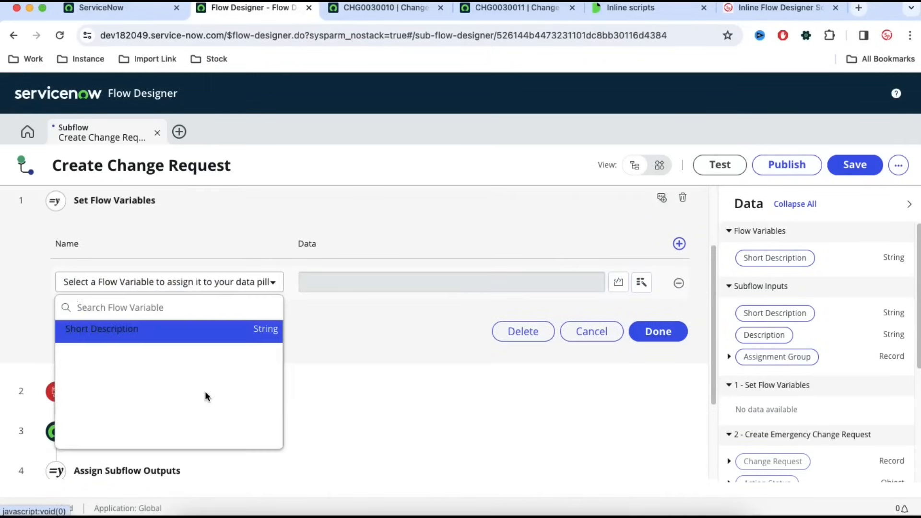
left_click(156, 336)
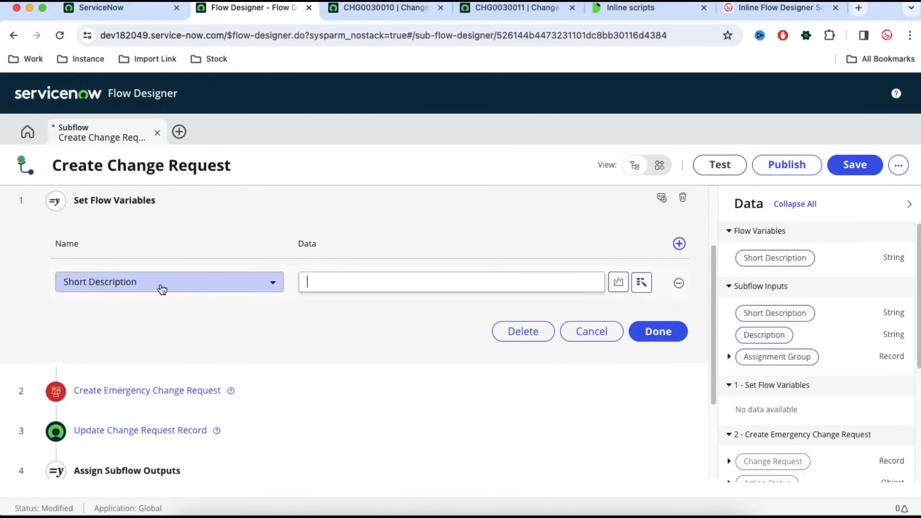
left_click(641, 283)
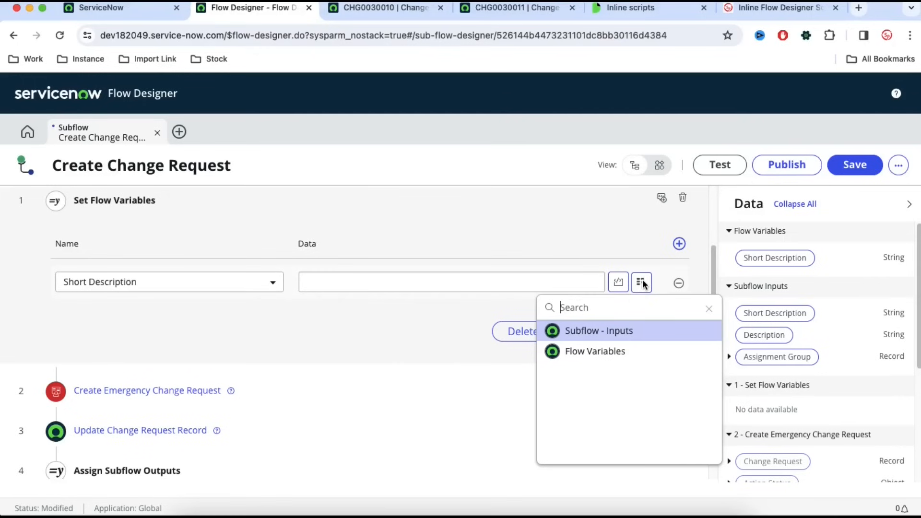
left_click(600, 330)
left_click(661, 330)
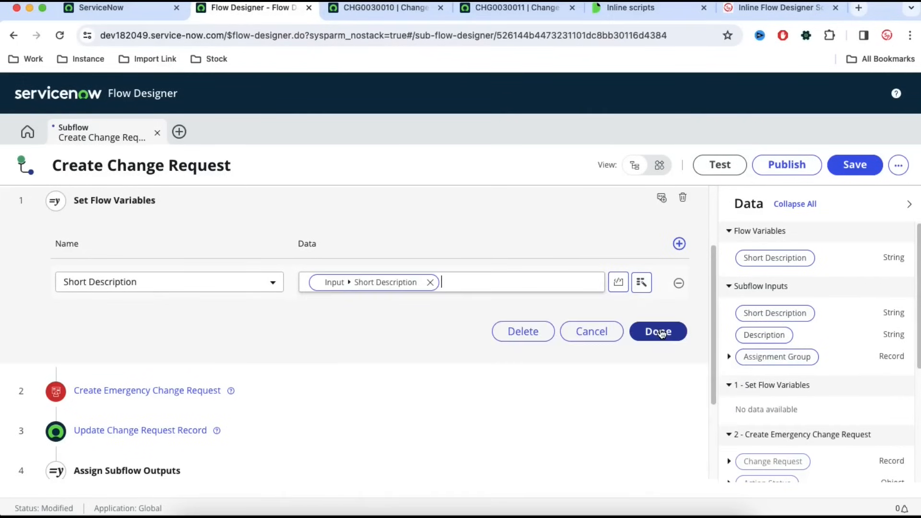
left_click(654, 329)
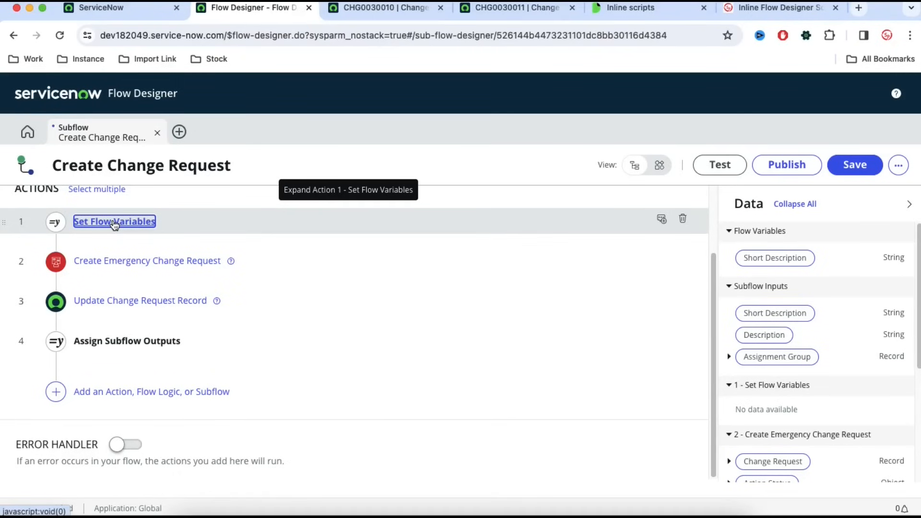
- Clear the Short Description input pill in the Create Emergency Change Request action and enable inline scripting for that field
left_click_drag(713, 272, 713, 215)
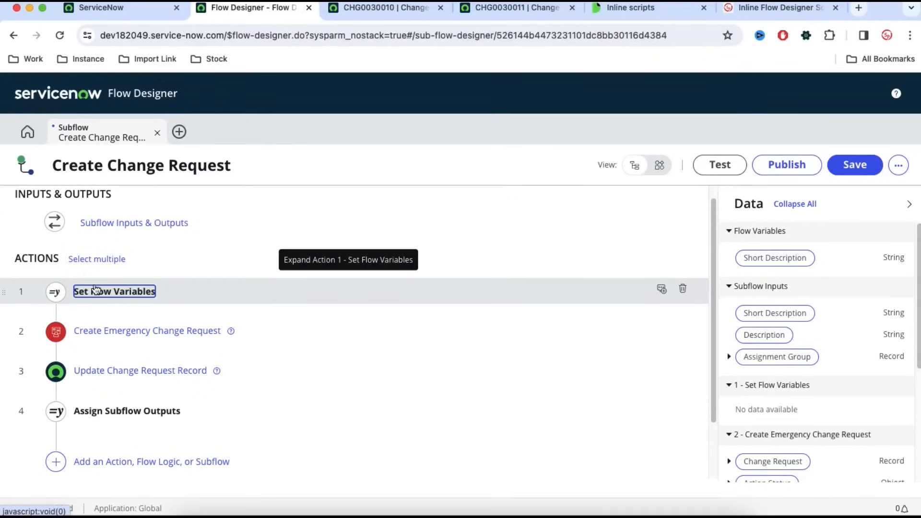
left_click(130, 335)
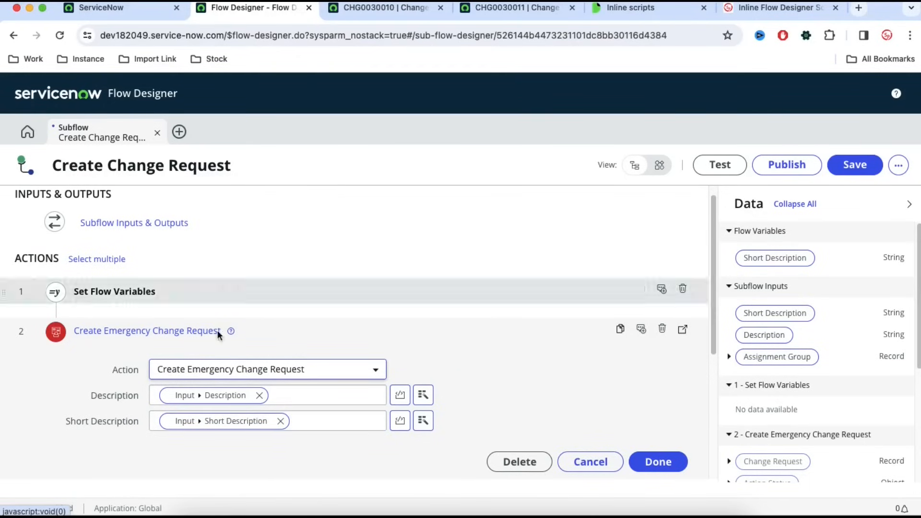
left_click(280, 421)
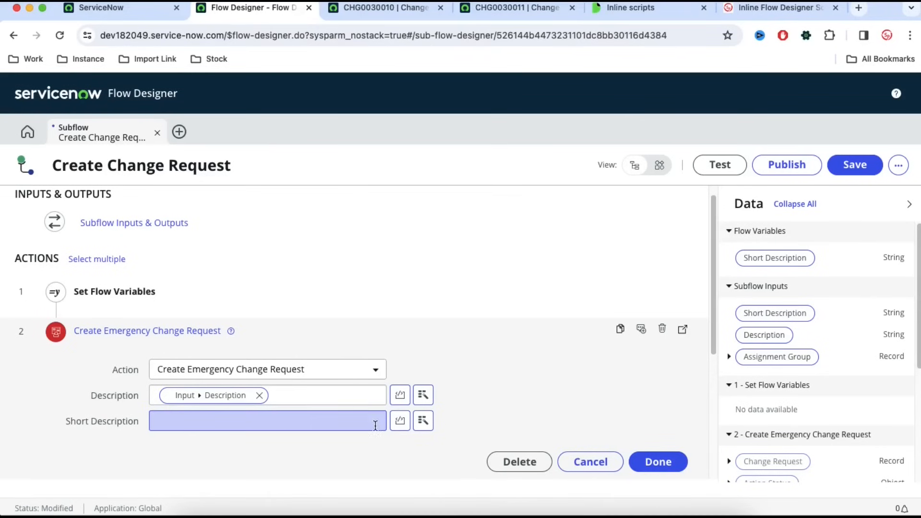
left_click(399, 421)
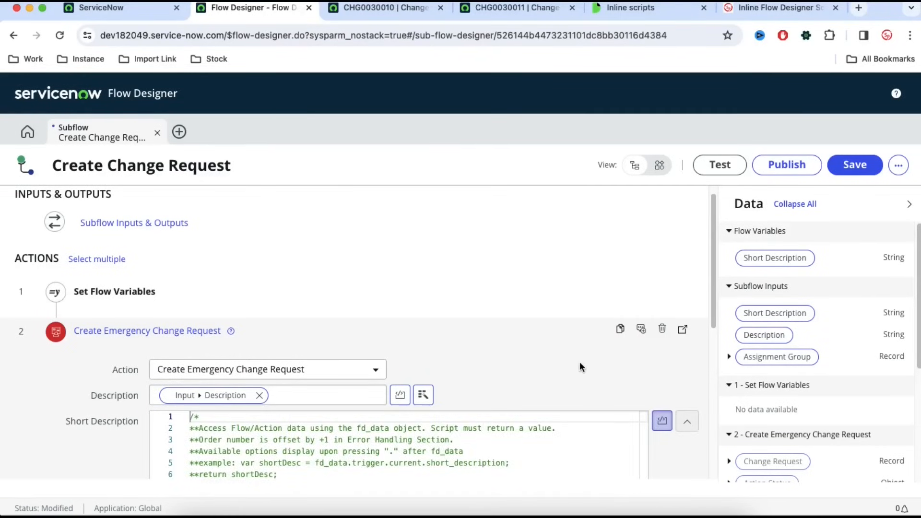
scroll(374, 422, "down", 2)
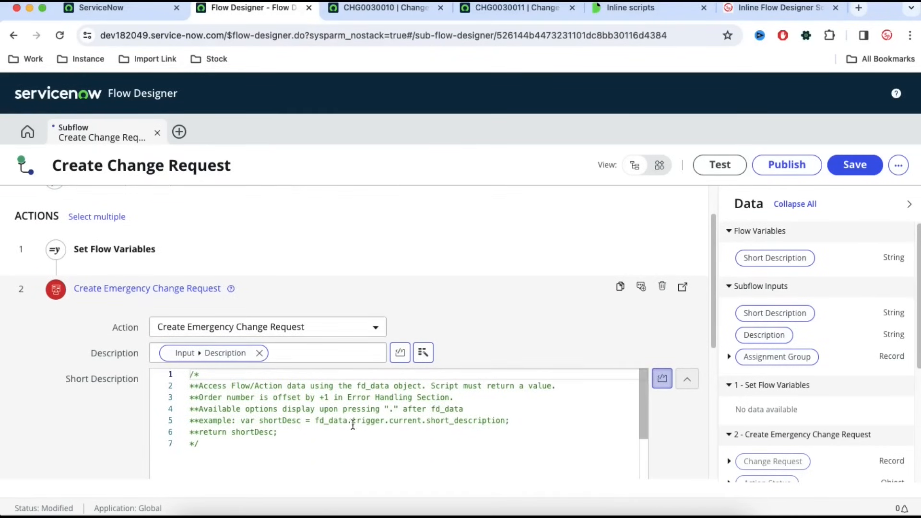
- In the Short Description inline script, declare variable sd as fd_data.flow_var.short_description below the comment block
left_click(218, 450)
scroll(631, 311, "down", 1)
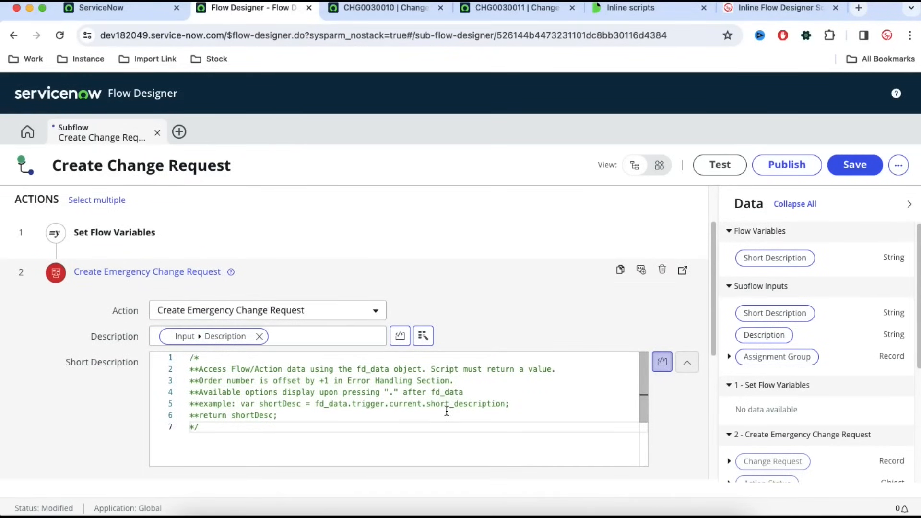
scroll(625, 336, "down", 1)
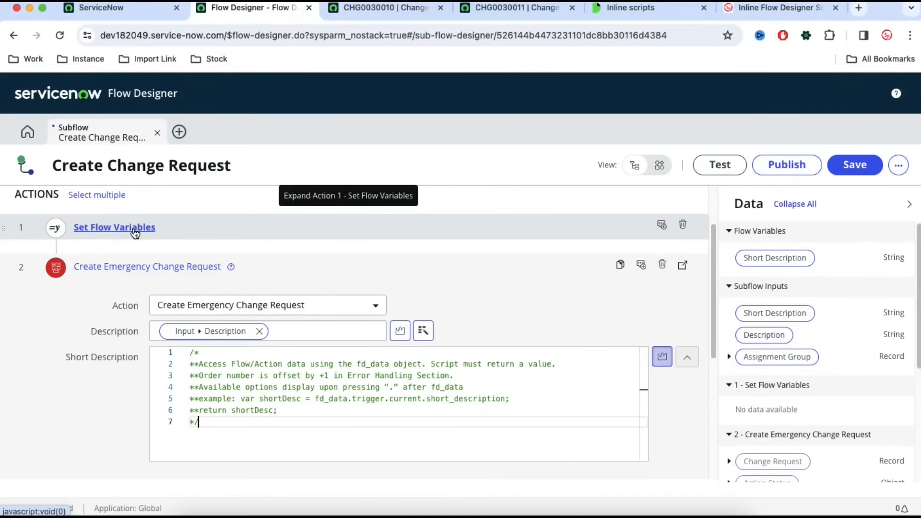
key("Return")
type("var ")
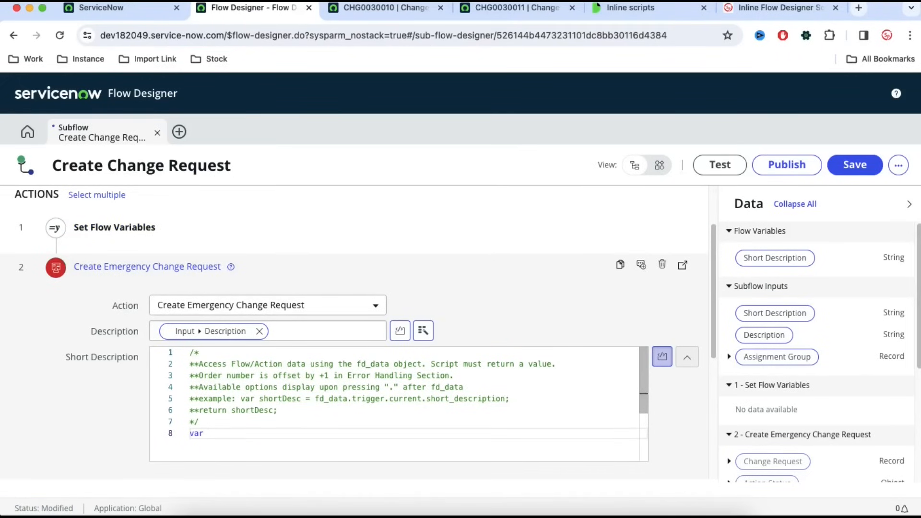
type("sd = fd")
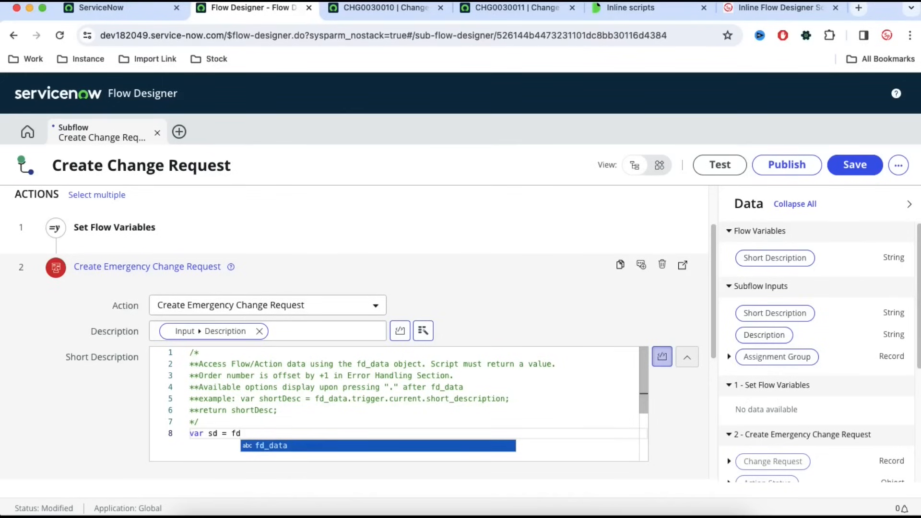
key("Return")
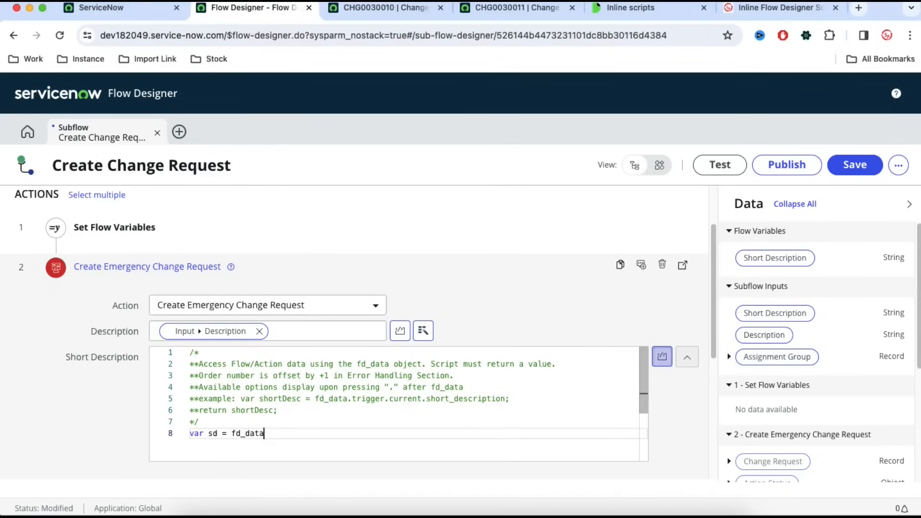
type(".")
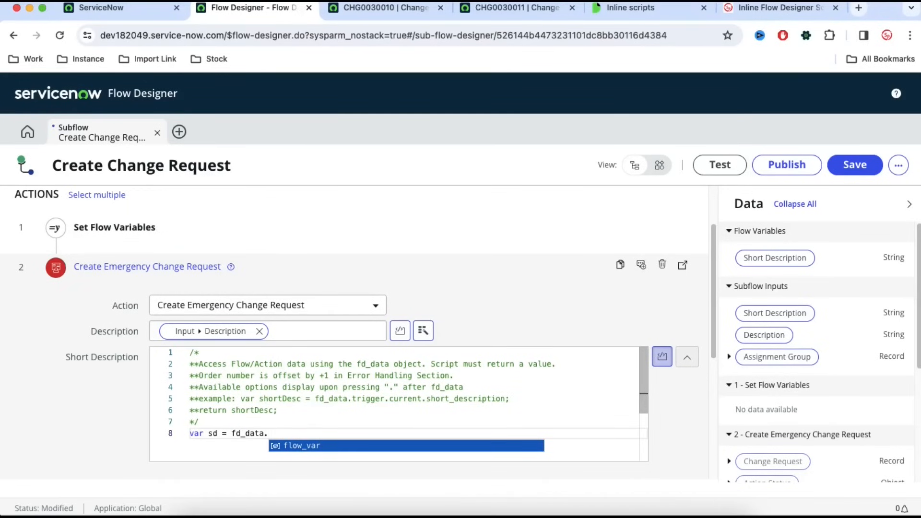
key("Return")
type(".")
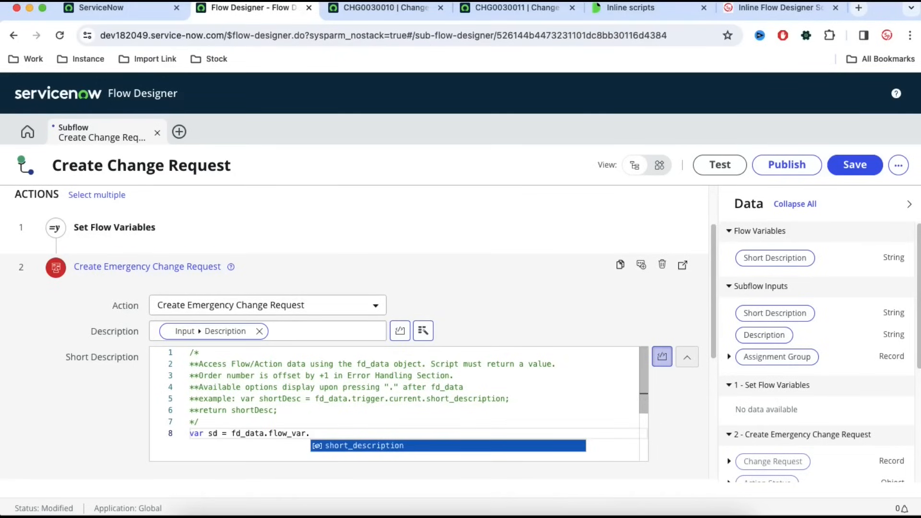
key("Return")
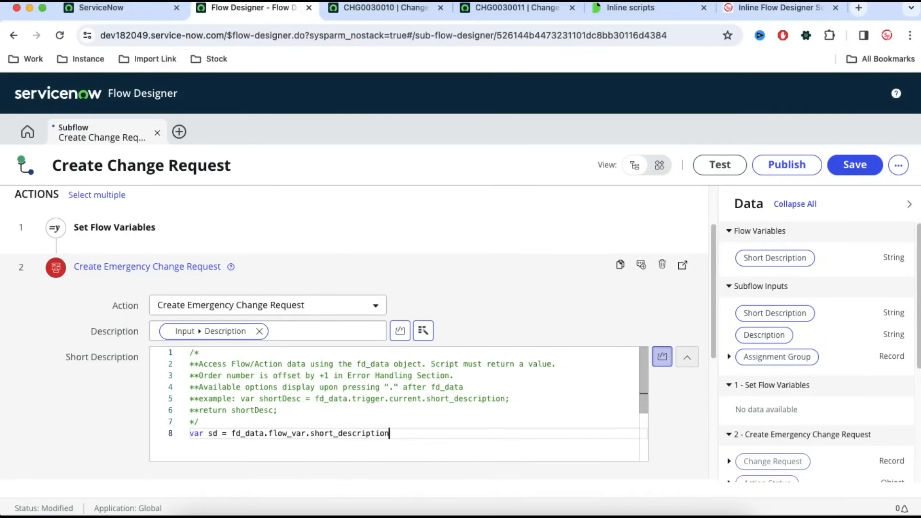
type(";")
double_click(212, 433)
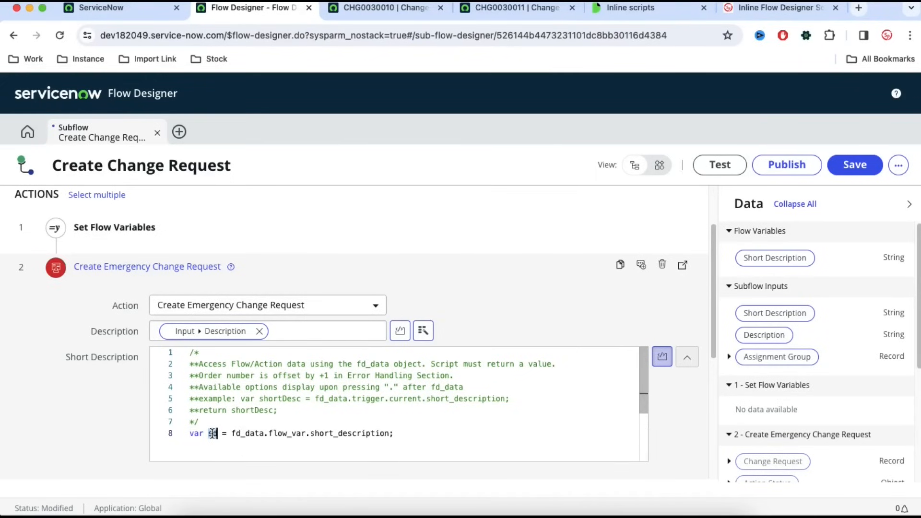
- Add an if block to the script that checks whether sd.length > 15
left_click(416, 436)
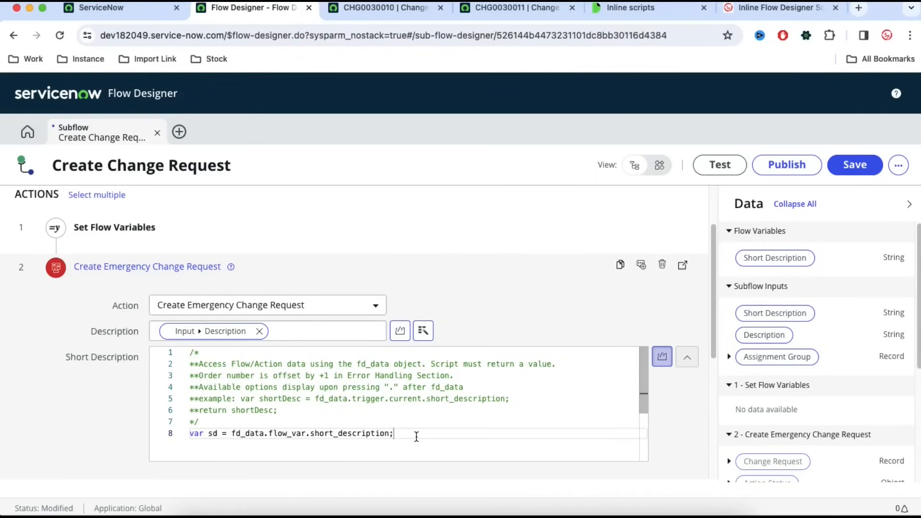
key("Return")
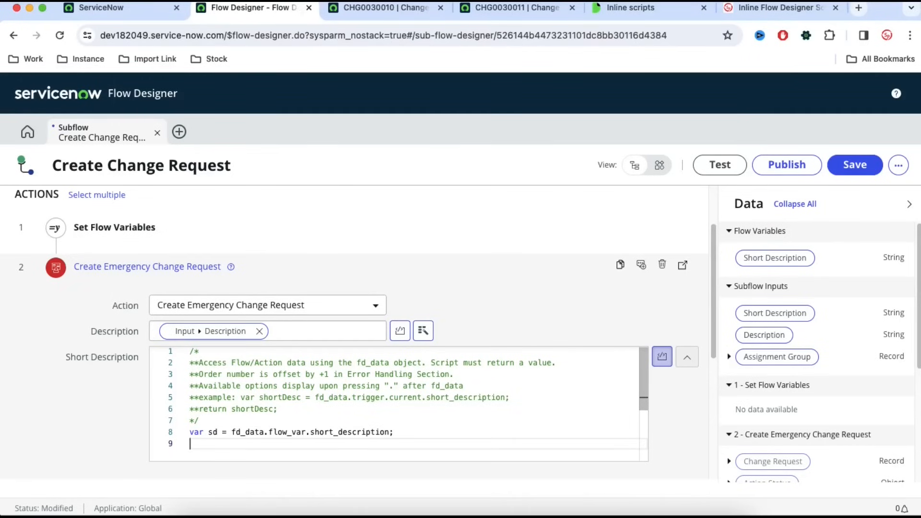
type("if(sd")
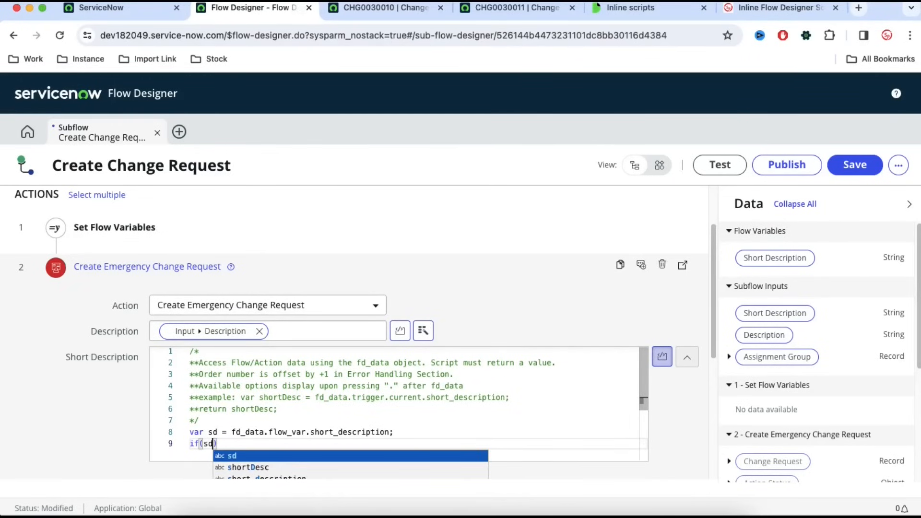
type(".length")
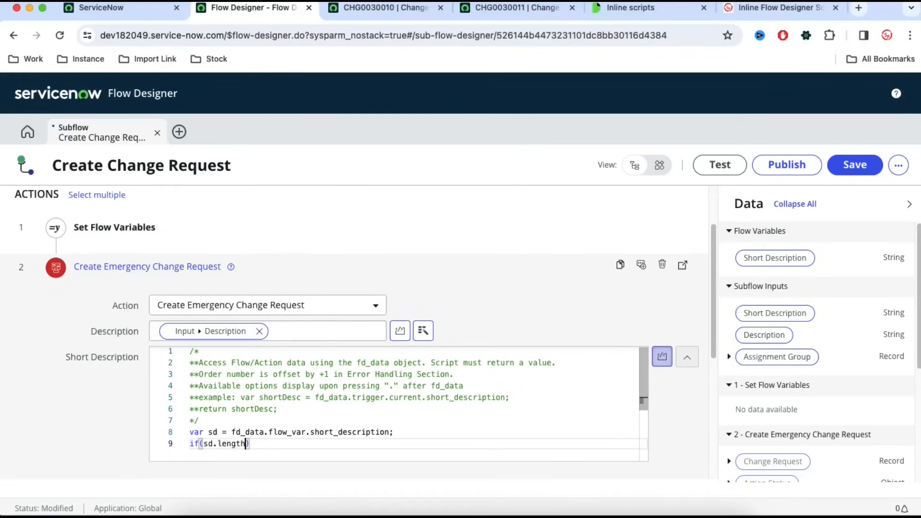
type(" > 15){")
key("Return")
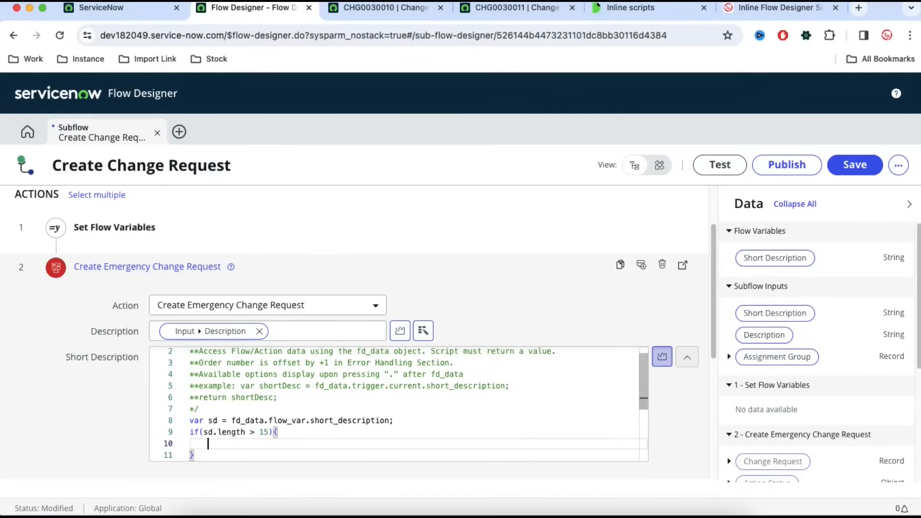
- Add an else branch to the script that returns sd
key("Down")
type("els")
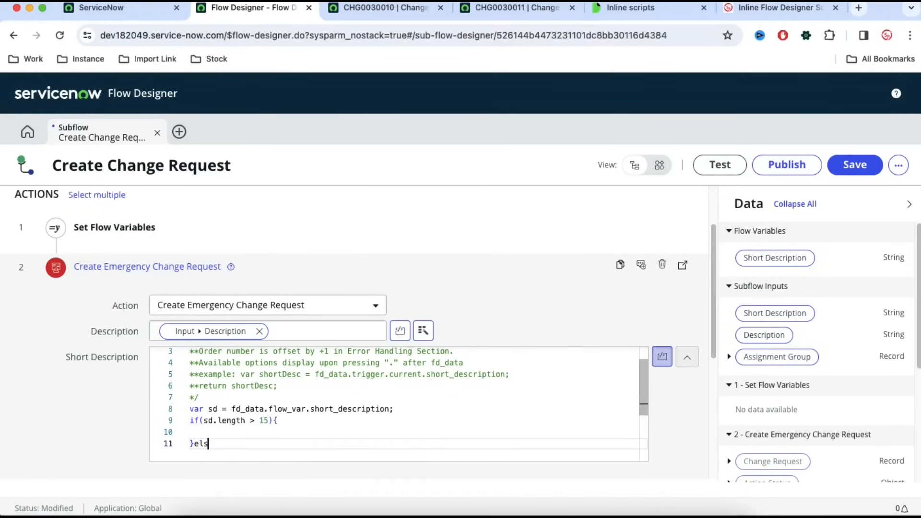
type("e{")
key("Return")
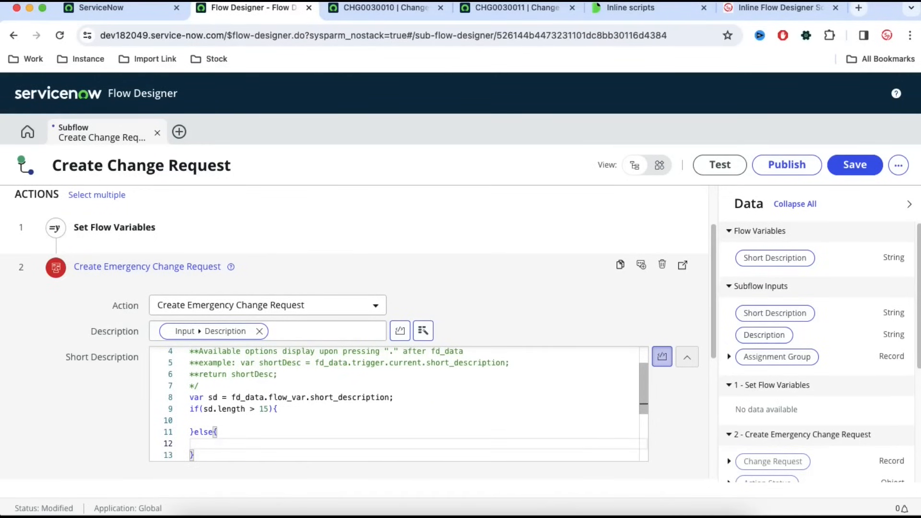
type("return sd;")
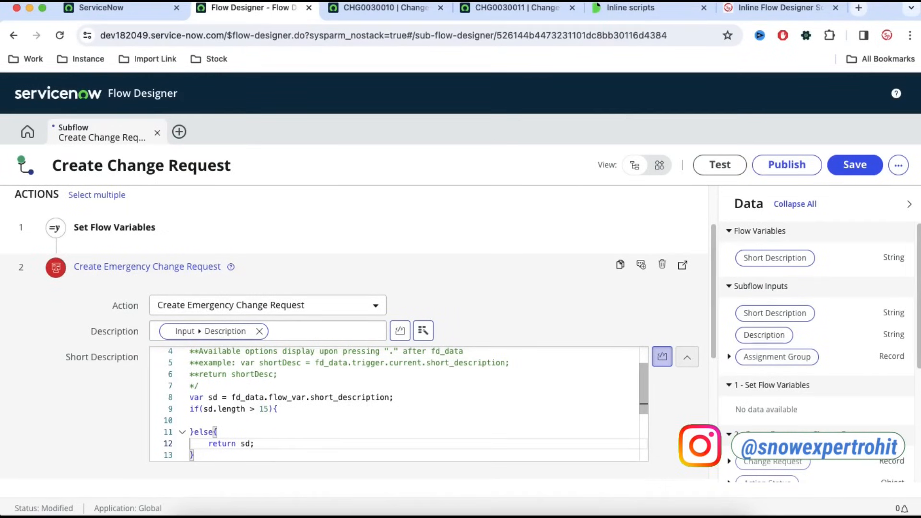
- Make the if branch return sd.substring(0,15)+'...'
key("Up")
key("Up")
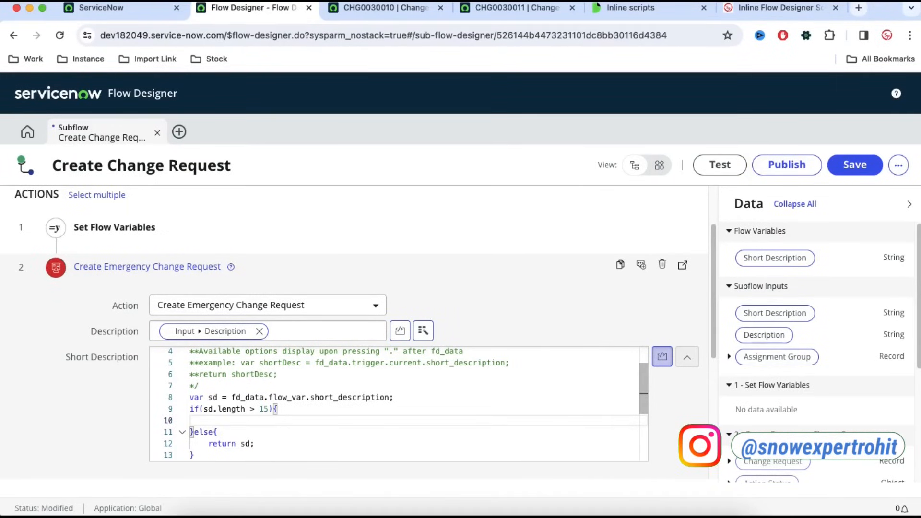
type("r")
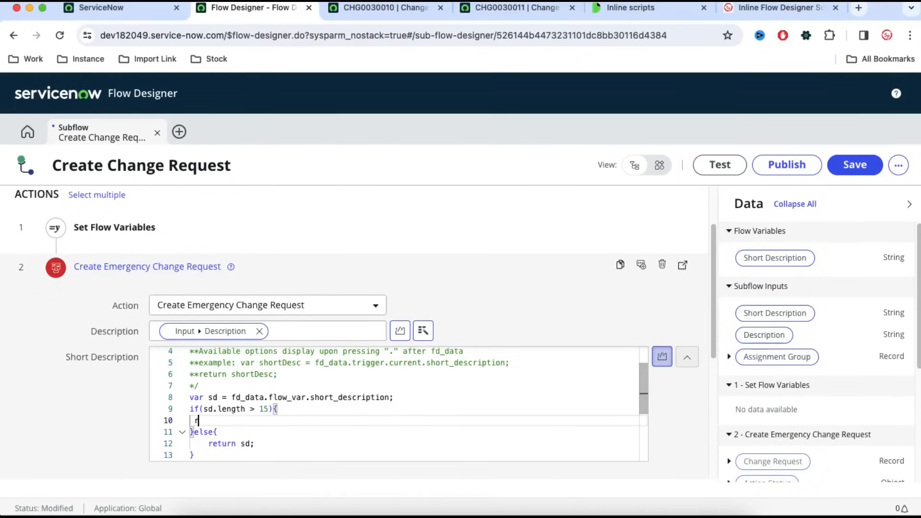
type("eturn sd.substring")
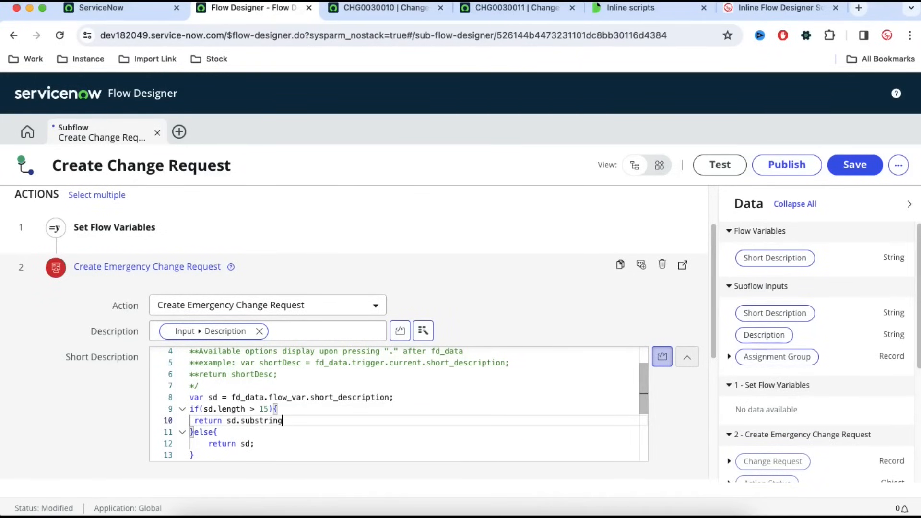
type("(0,15)+'...';")
double_click(213, 398)
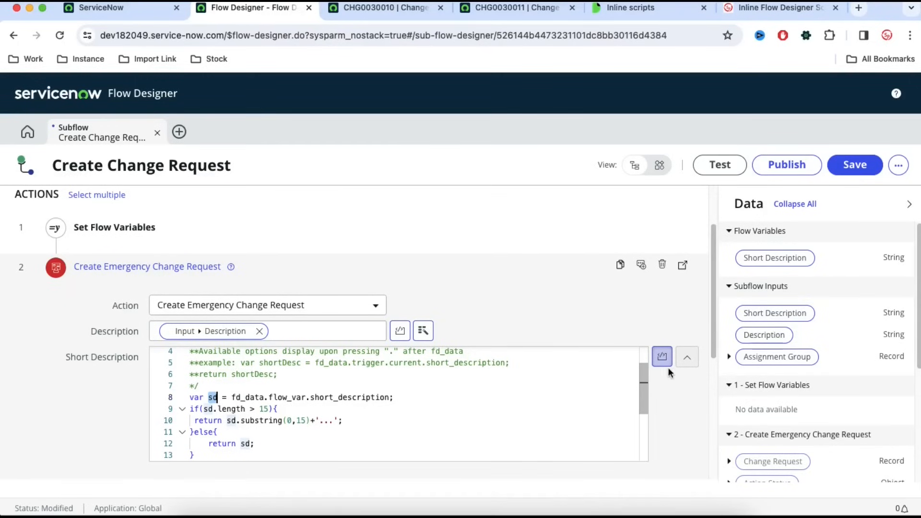
- Collapse the script editor and run a subflow test with Short Description "aaa" and Description "dddd"
left_click(687, 357)
left_click(719, 164)
left_click(506, 212)
type("aaa")
left_click(478, 227)
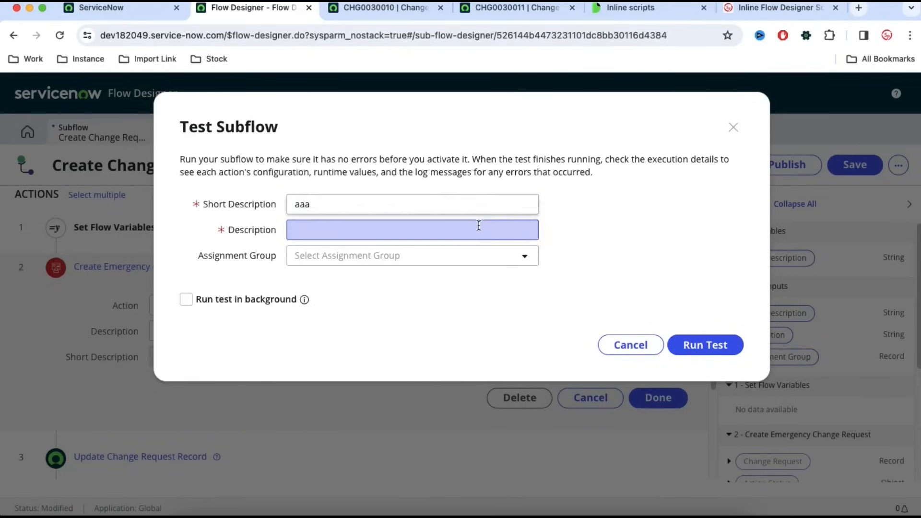
type("dddd")
left_click(709, 349)
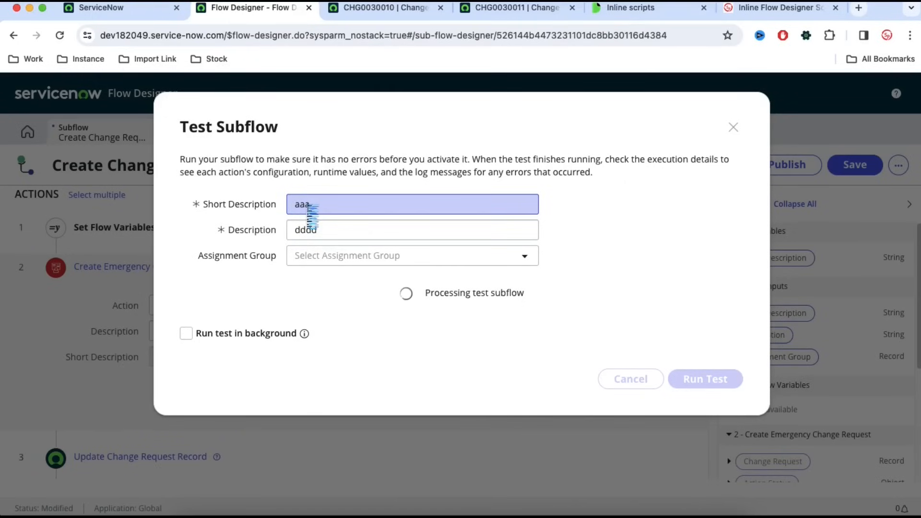
- Open the test's execution details and examine the Set Flow Variables and Create Emergency Change Request runtime values and the created change request
left_click(395, 301)
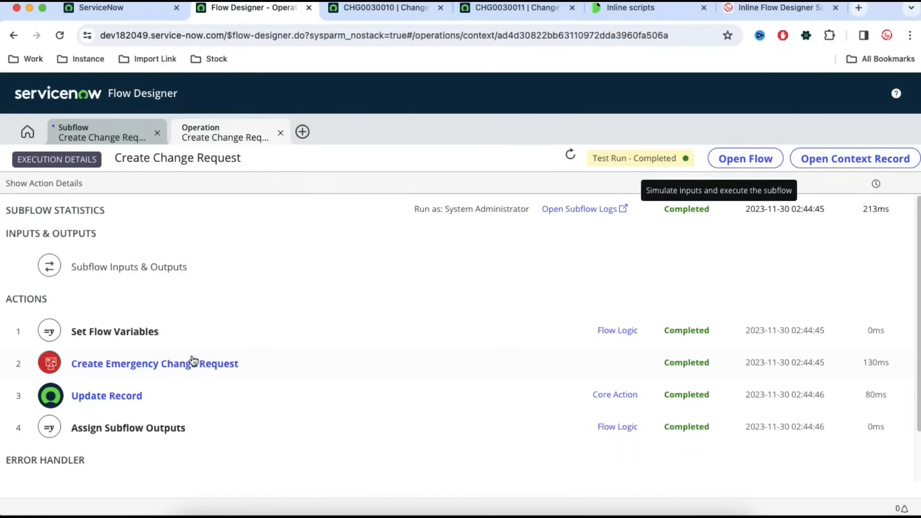
left_click(165, 334)
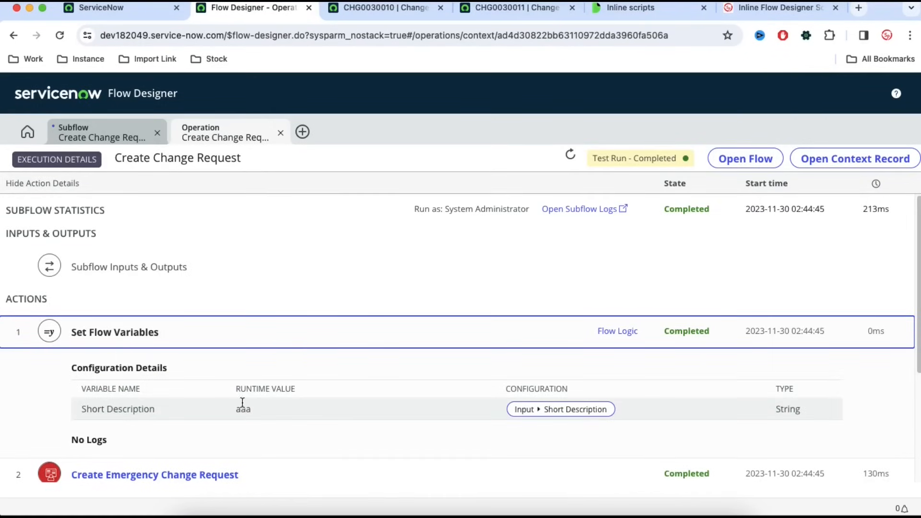
left_click(160, 334)
left_click(143, 368)
scroll(281, 381, "down", 2)
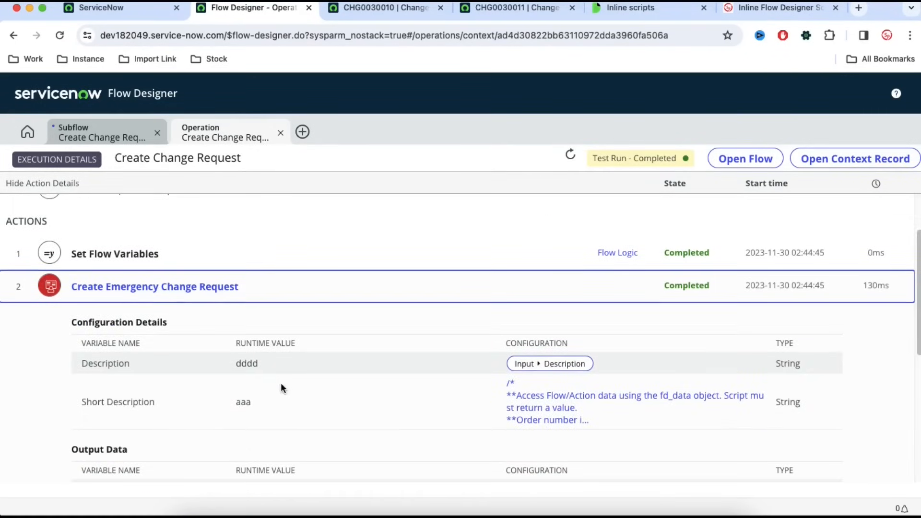
scroll(246, 408, "down", 2)
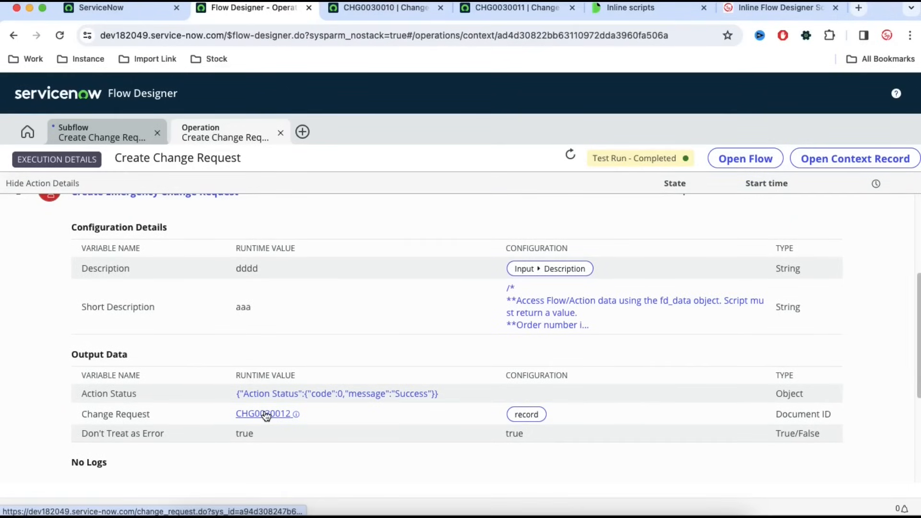
mouse_move(262, 413)
left_click_drag(188, 332, 129, 339)
left_click(122, 132)
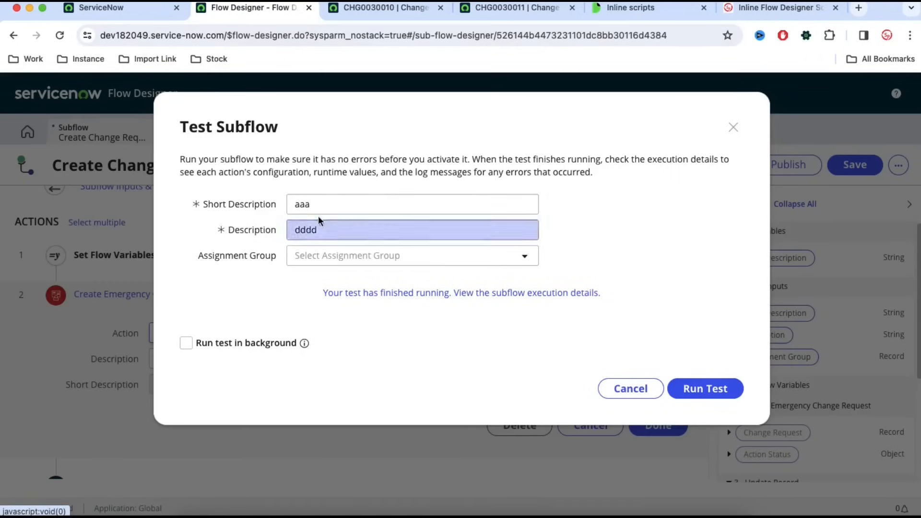
left_click(312, 205)
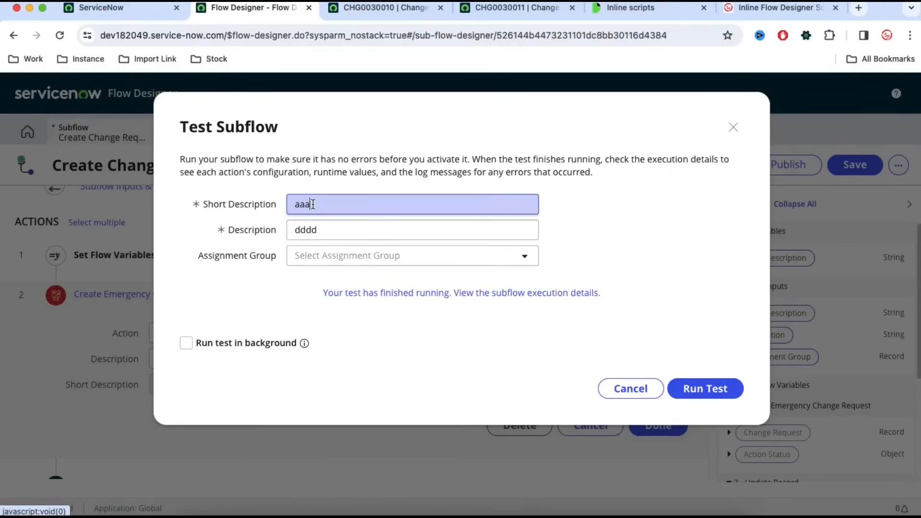
type("1")
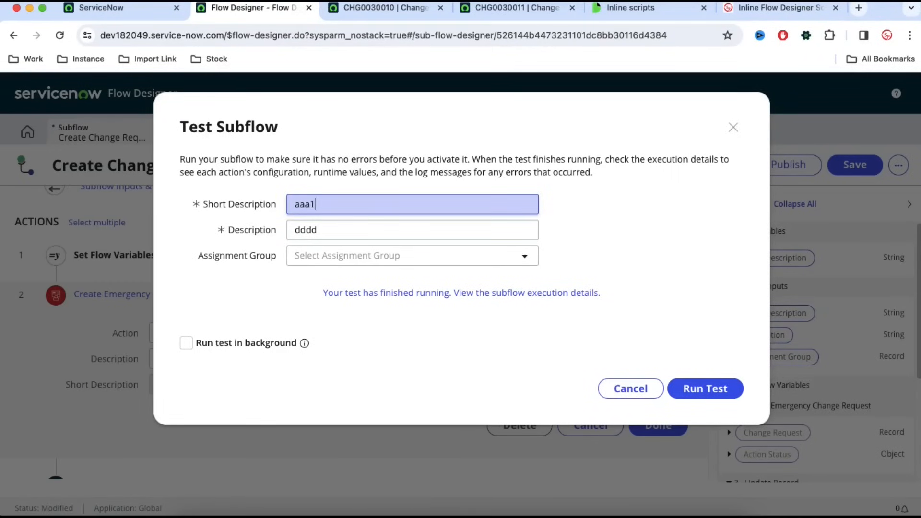
type("234567890123456789")
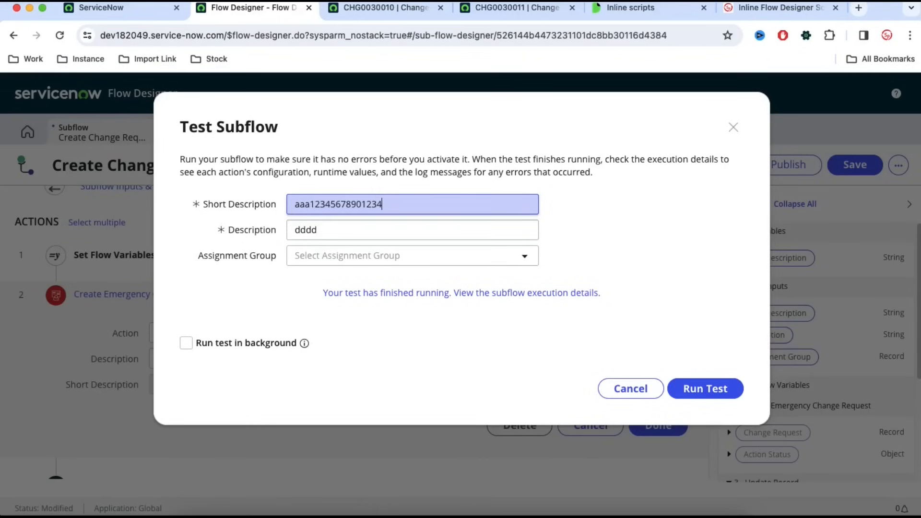
type("0")
left_click(705, 387)
- Open the rerun's execution details and check the short description in the preview of the created change request
left_click(579, 298)
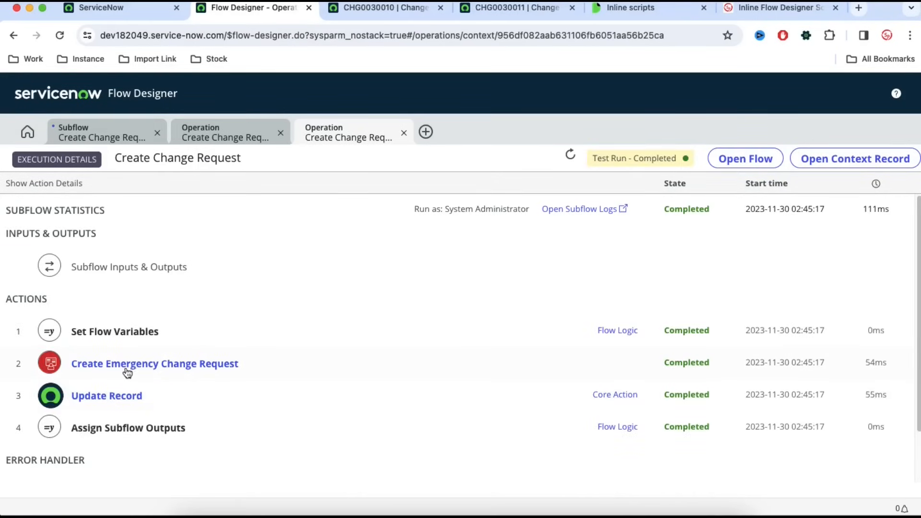
left_click(292, 374)
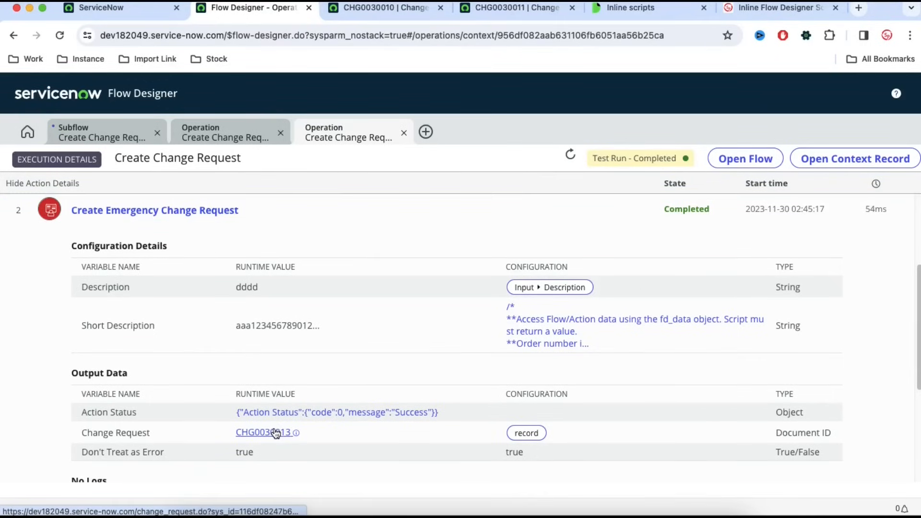
mouse_move(275, 433)
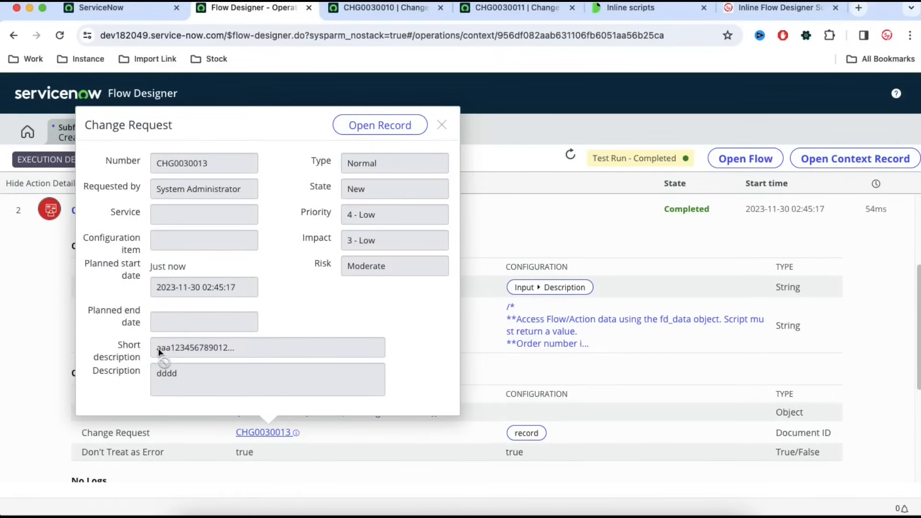
left_click_drag(158, 351, 256, 351)
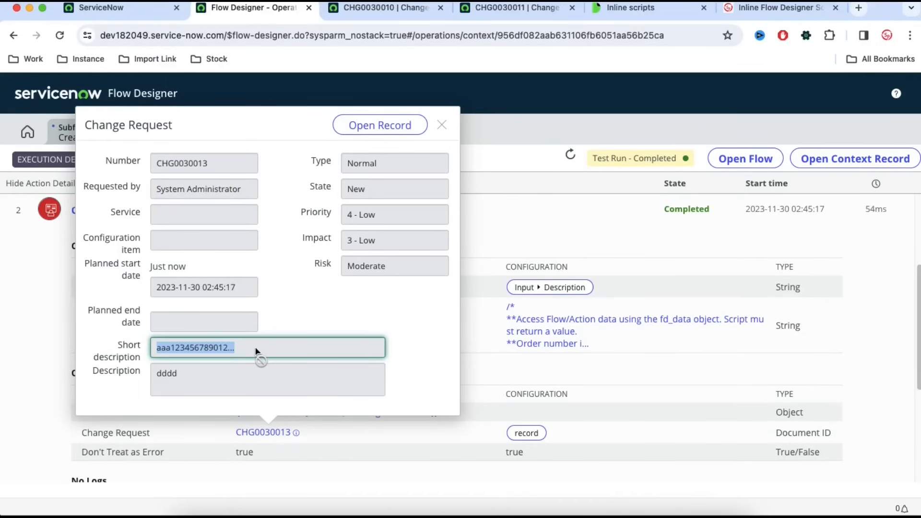
- Close the change request preview, return to the Create Change Request subflow and view its additional actions
left_click(441, 125)
left_click(96, 138)
left_click(605, 389)
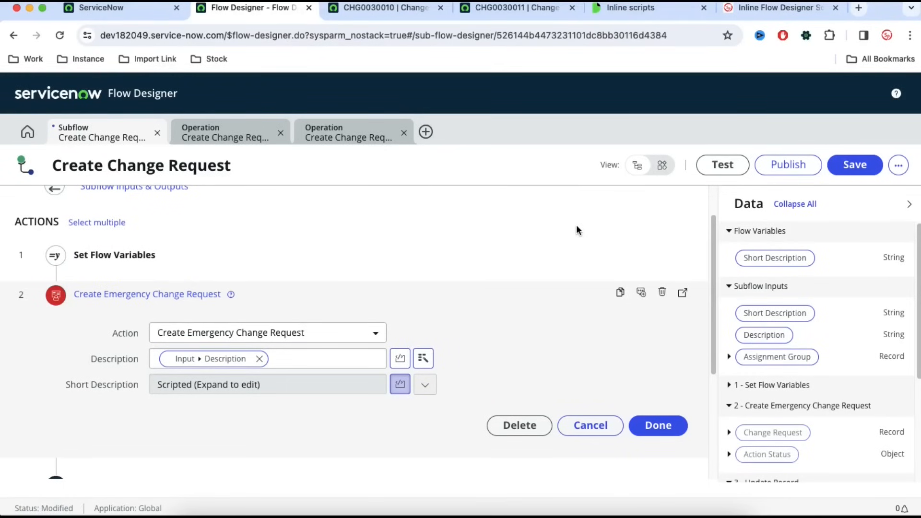
left_click(898, 167)
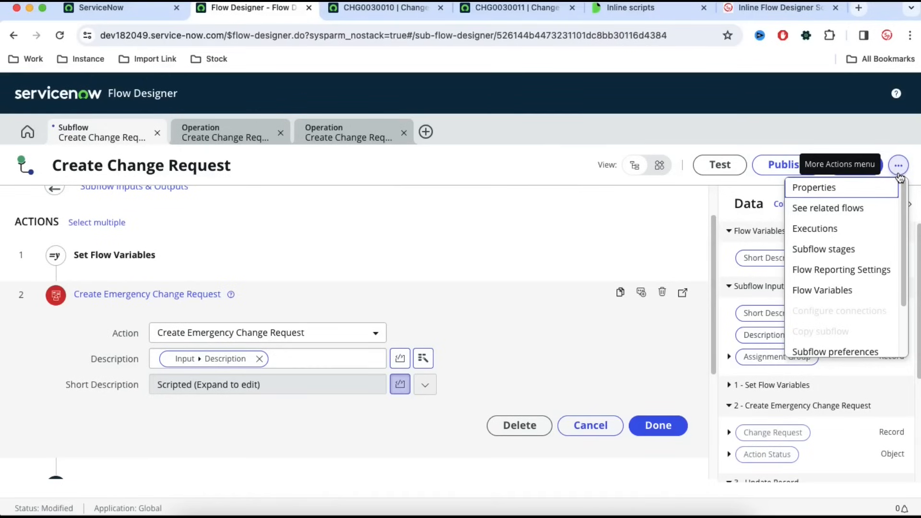
left_click(852, 214)
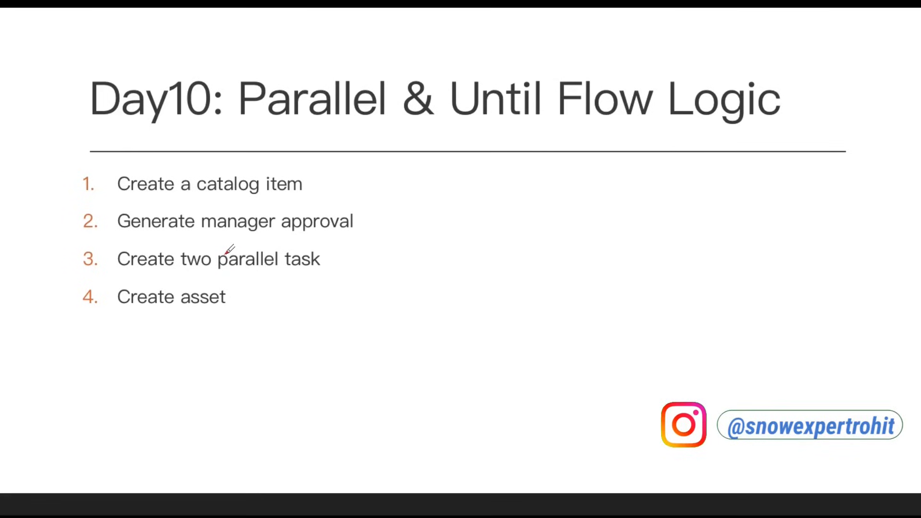
left_click(66, 175)
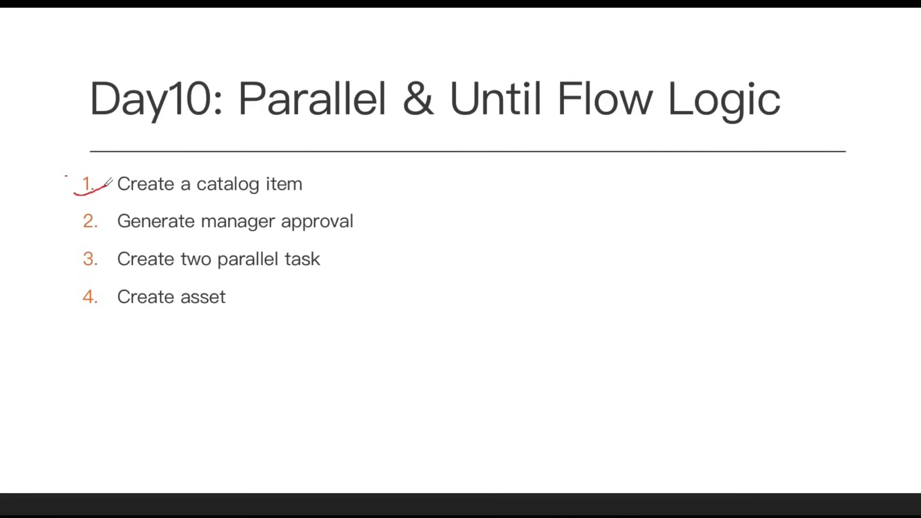
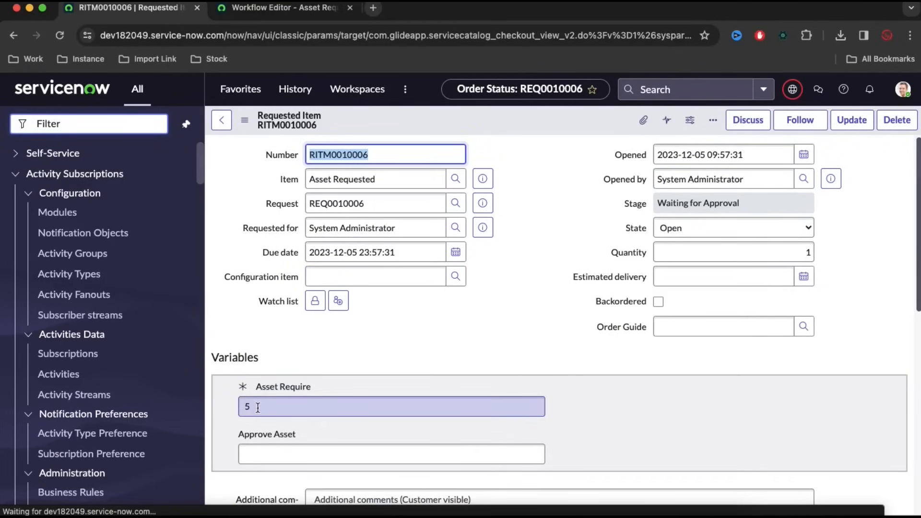
- Approve the pending manager approval in the Approvers list of the Asset Requested requested item
scroll(267, 426, "down", 6)
scroll(267, 425, "down", 5)
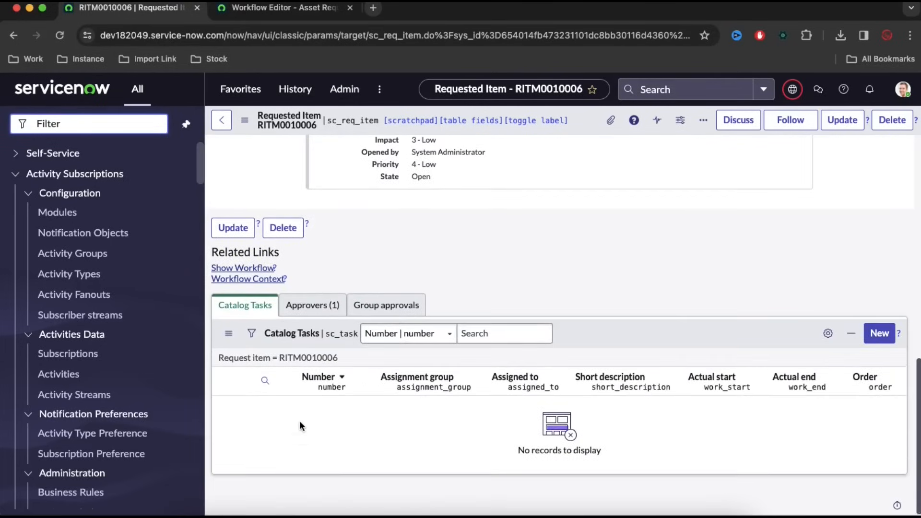
left_click(320, 310)
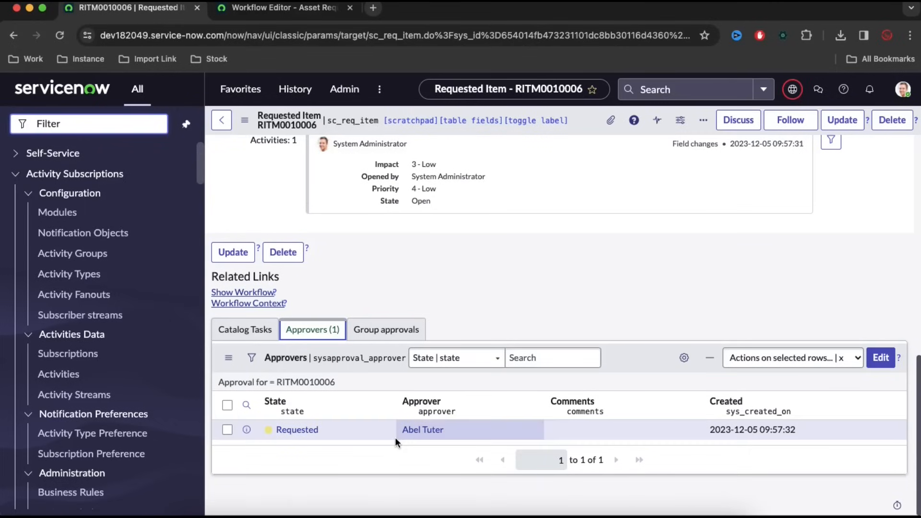
right_click(362, 431)
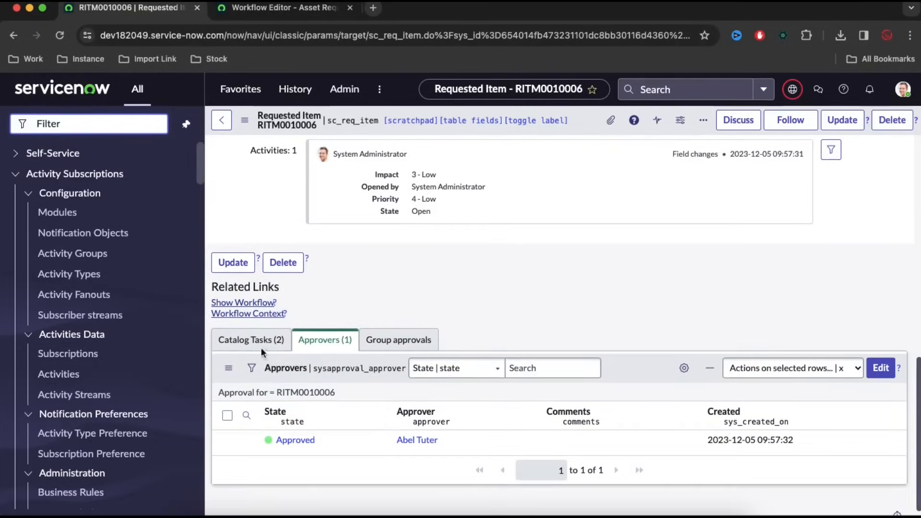
- View the requested item's catalog tasks, then show its workflow and examine the Approval, Branch and two Catalog Task activities
left_click(261, 343)
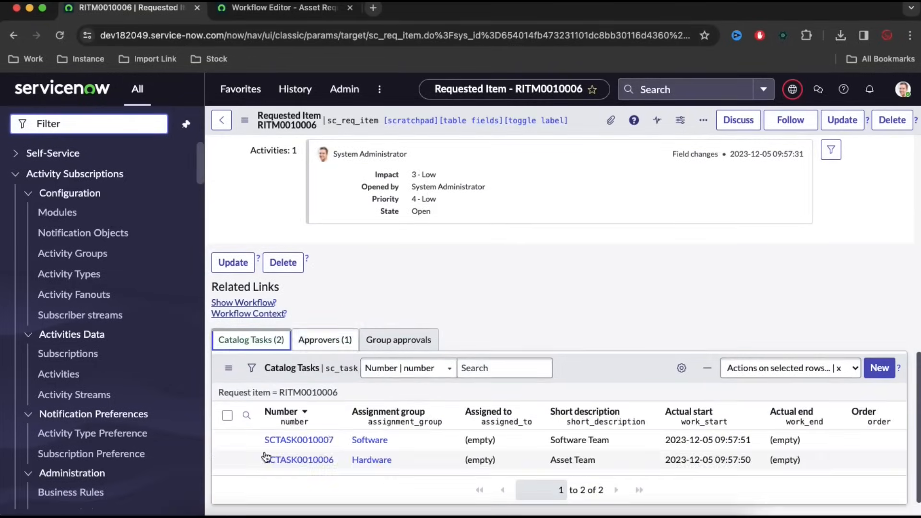
left_click(247, 304)
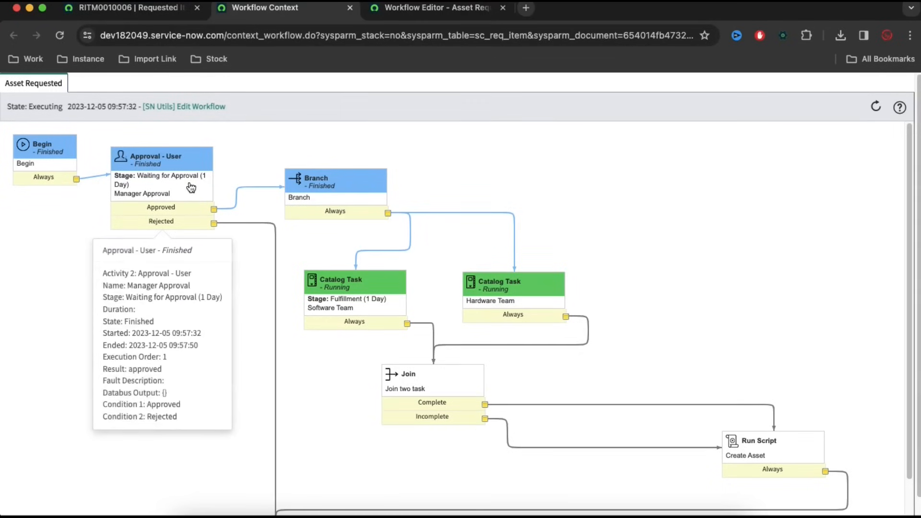
mouse_move(351, 199)
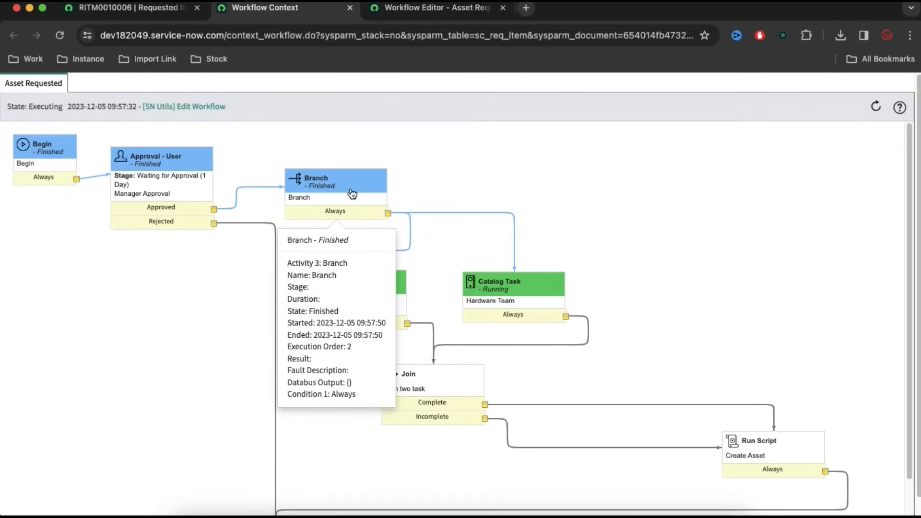
mouse_move(509, 310)
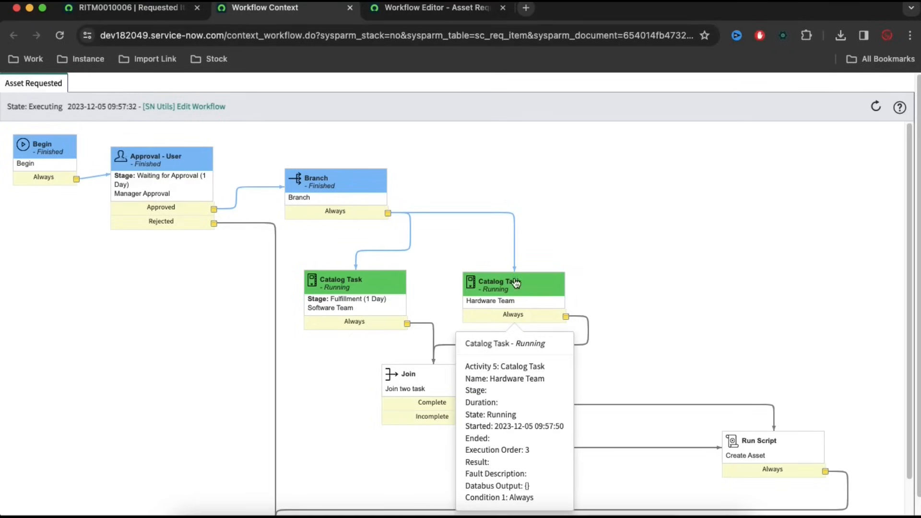
mouse_move(395, 298)
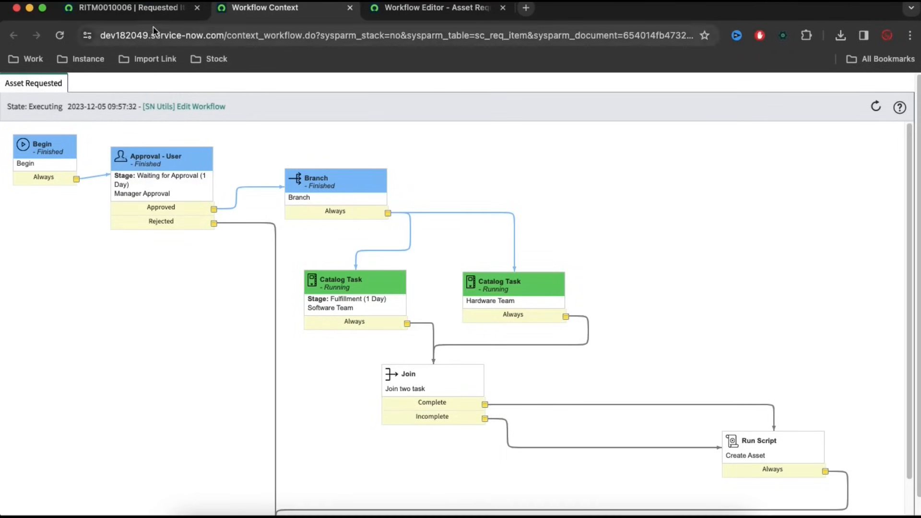
- Return to the requested item and close the Software group's catalog task
left_click(144, 7)
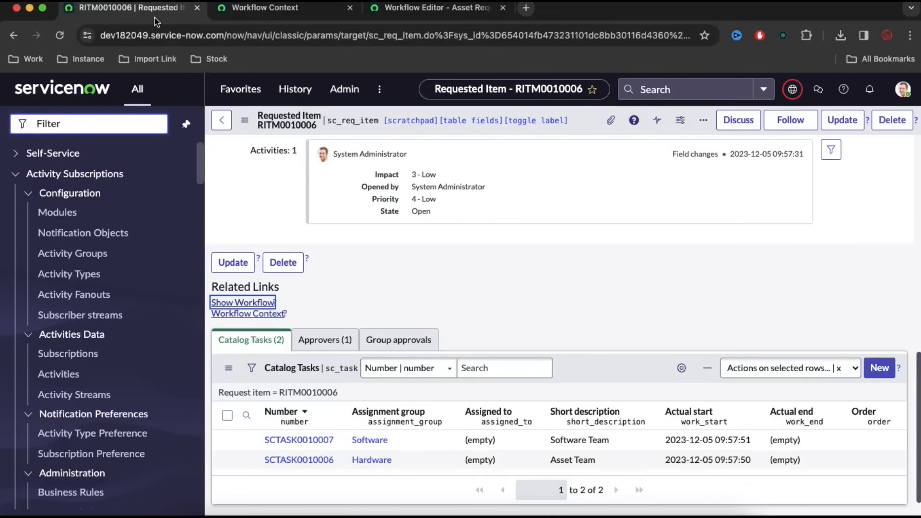
right_click(398, 440)
left_click(436, 387)
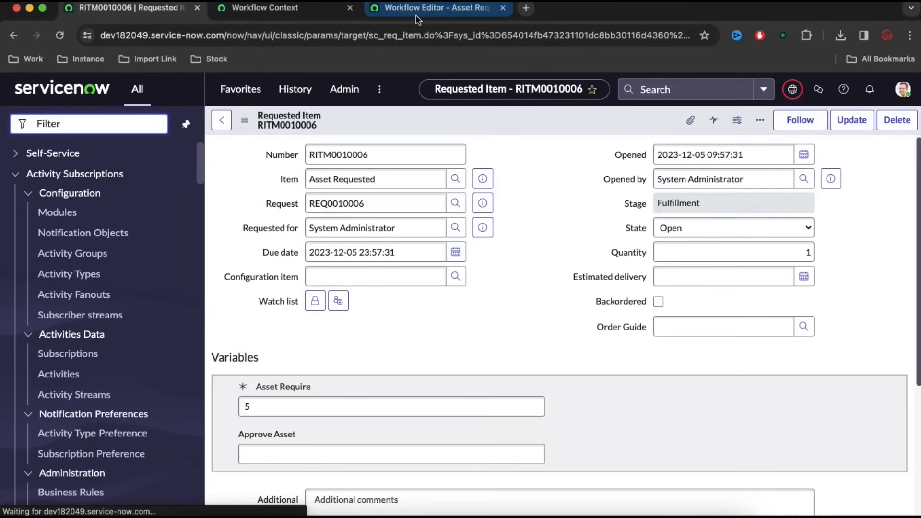
- Refresh the workflow context and examine the progress of the Join, Hardware Team and Run Script activities
left_click(326, 17)
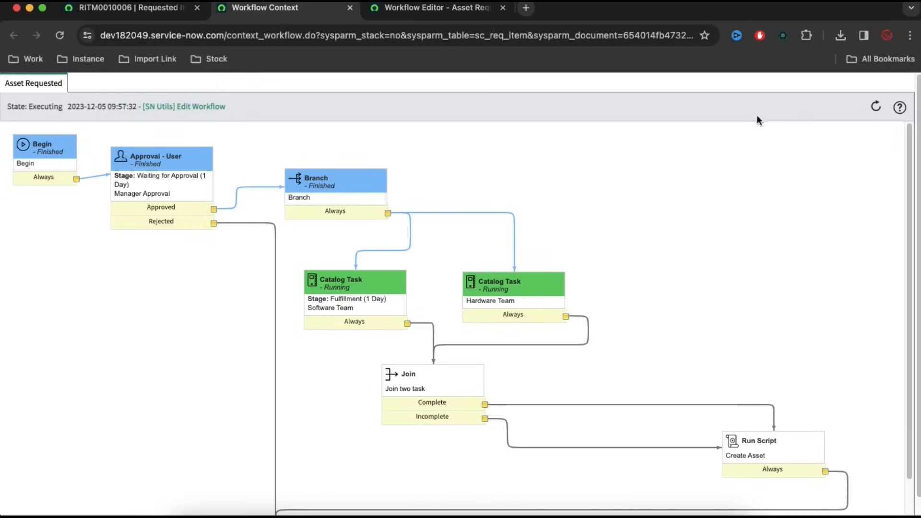
left_click(876, 106)
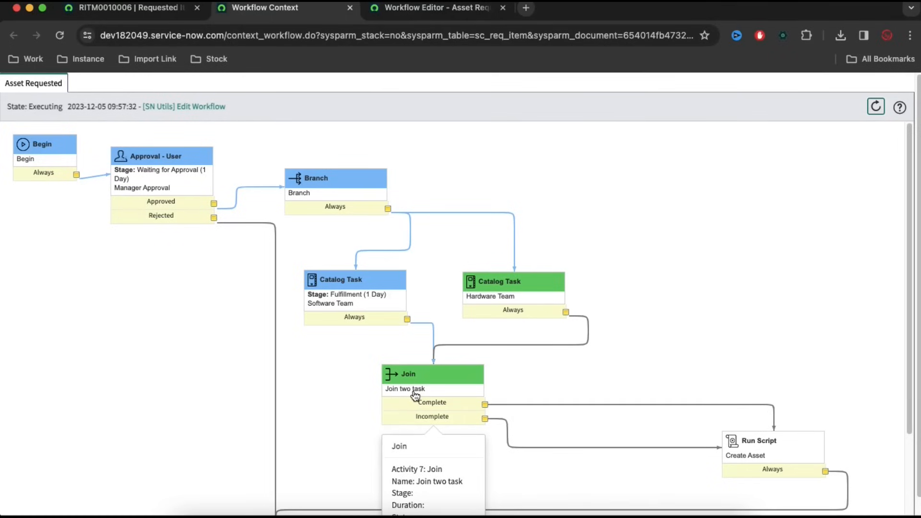
mouse_move(505, 287)
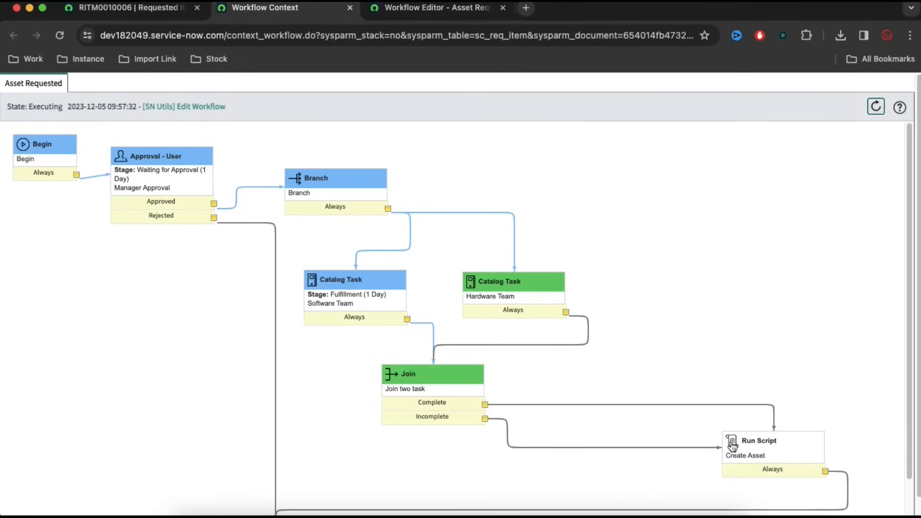
mouse_move(748, 446)
- Return to the requested item and close the Hardware group's catalog task
left_click(154, 9)
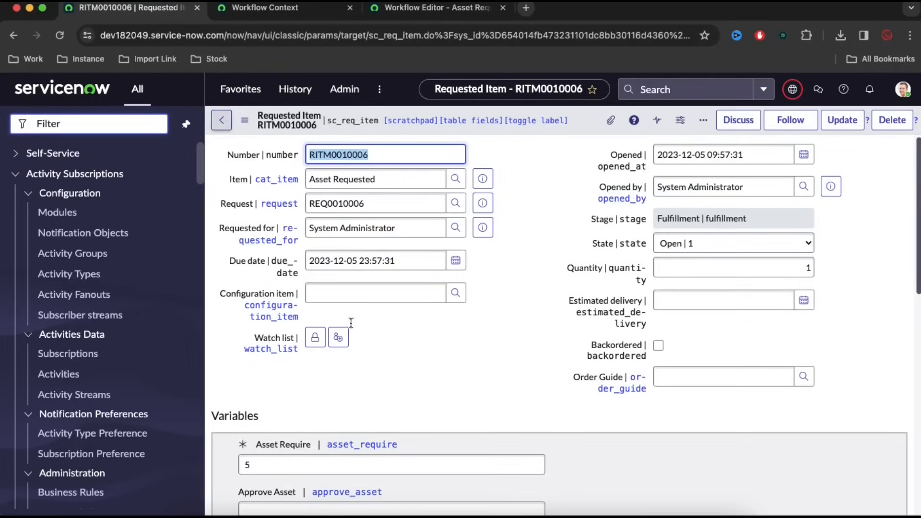
scroll(367, 343, "down", 10)
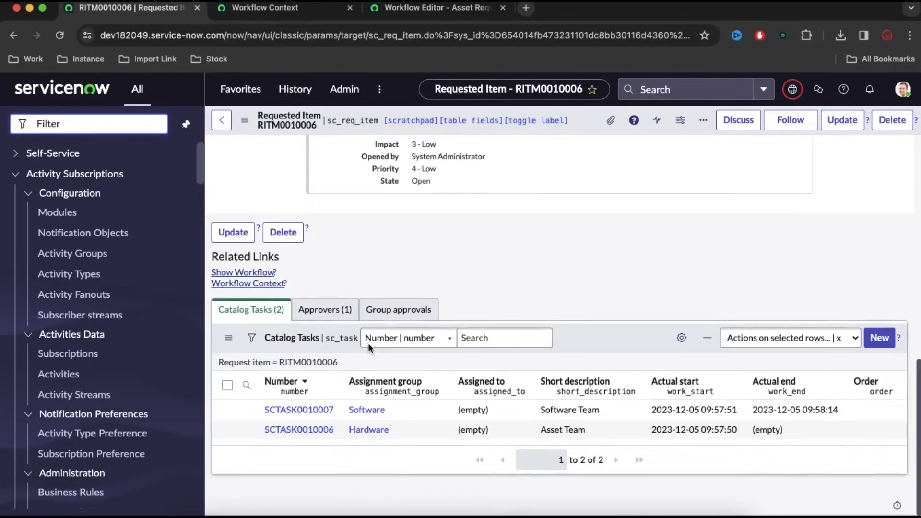
right_click(432, 425)
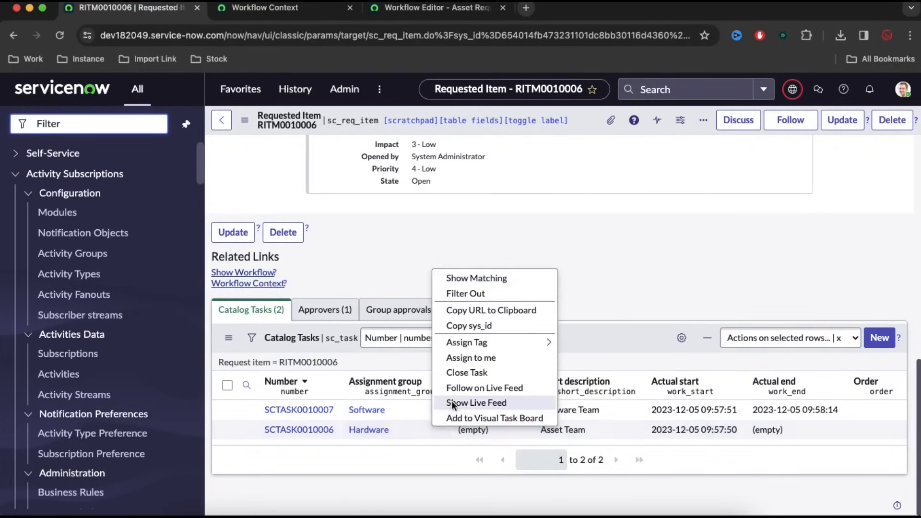
left_click(465, 373)
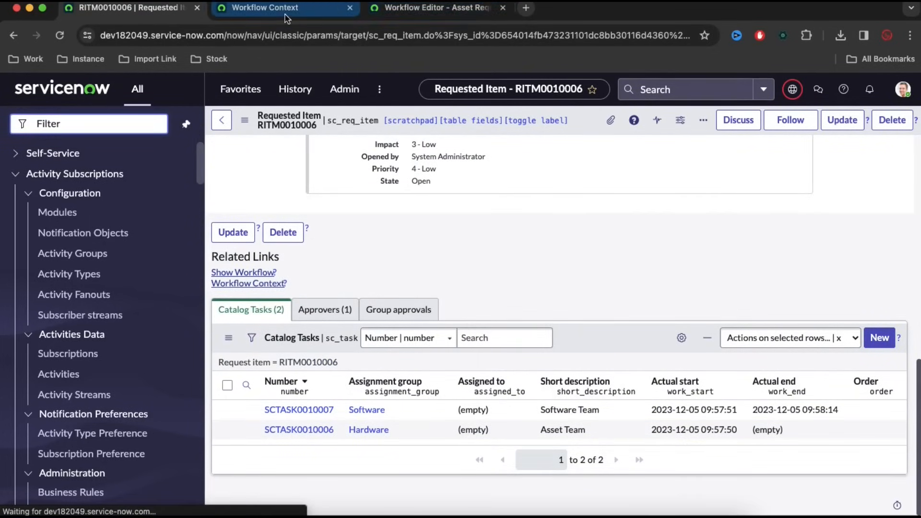
- Refresh the workflow context and examine the path from Join through the Create Asset script to End
left_click(264, 7)
left_click(876, 106)
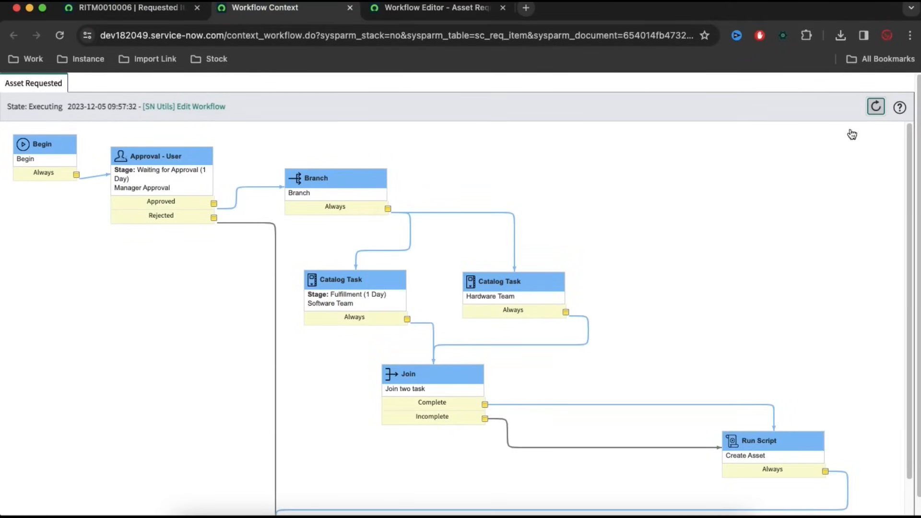
scroll(748, 451, "down", 3)
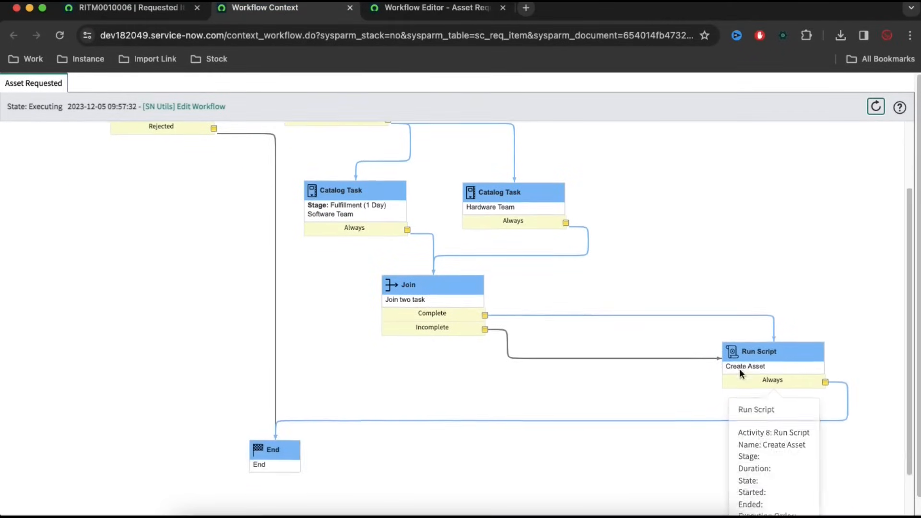
left_click(773, 379)
scroll(769, 401, "down", 1)
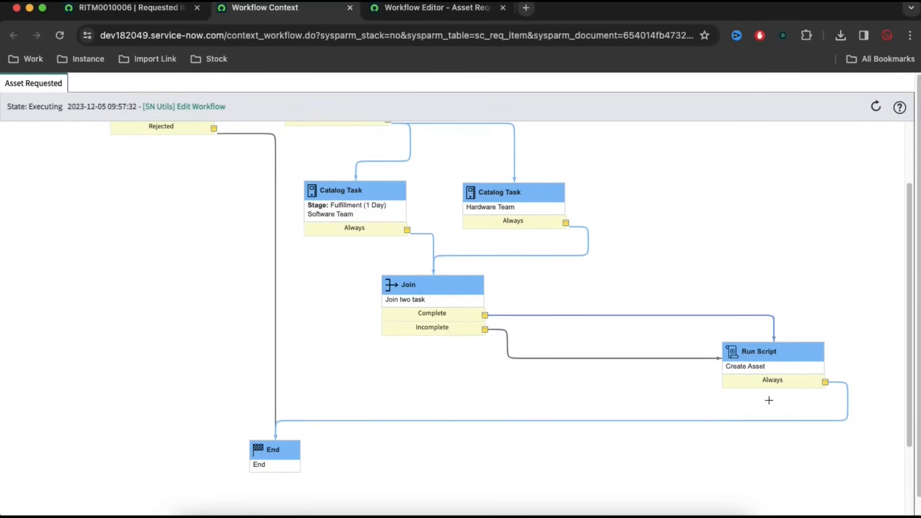
scroll(311, 437, "up", 1)
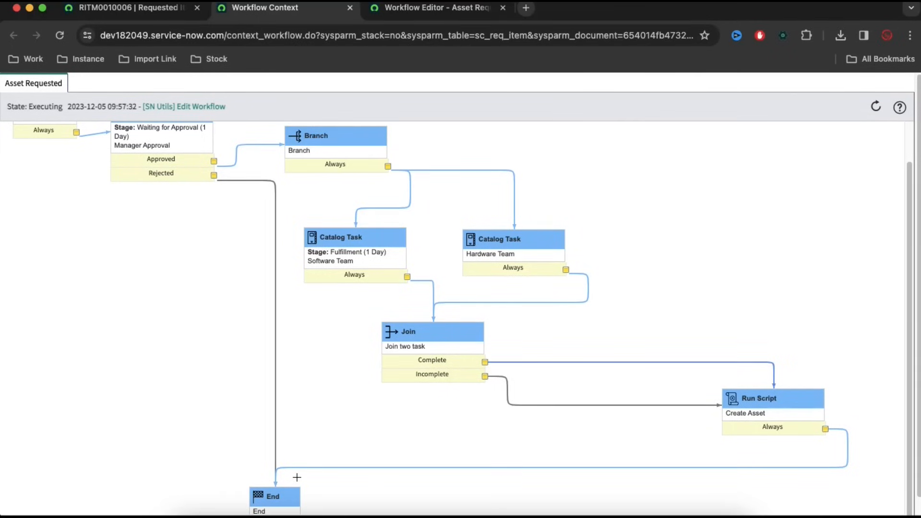
- Open the Manager Approval activity in the Workflow Editor, examine its additional approvers script and close its properties
left_click(479, 10)
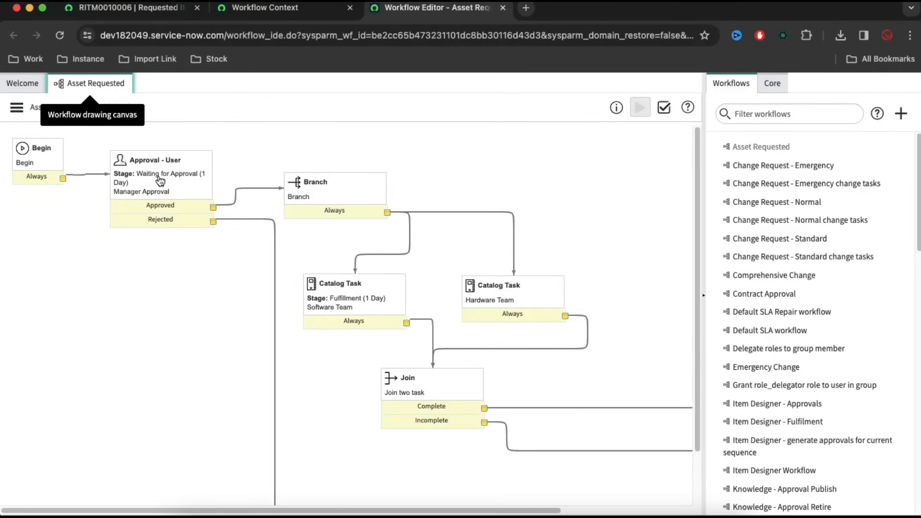
double_click(160, 180)
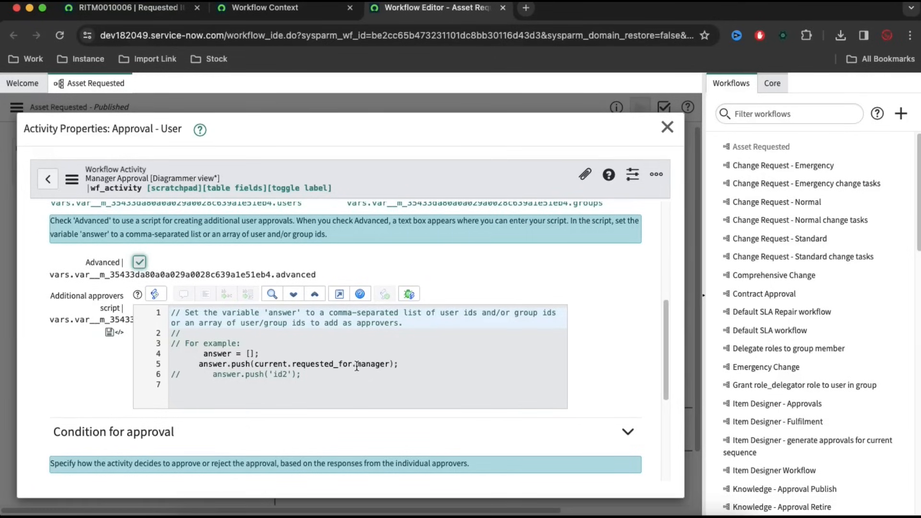
left_click(667, 128)
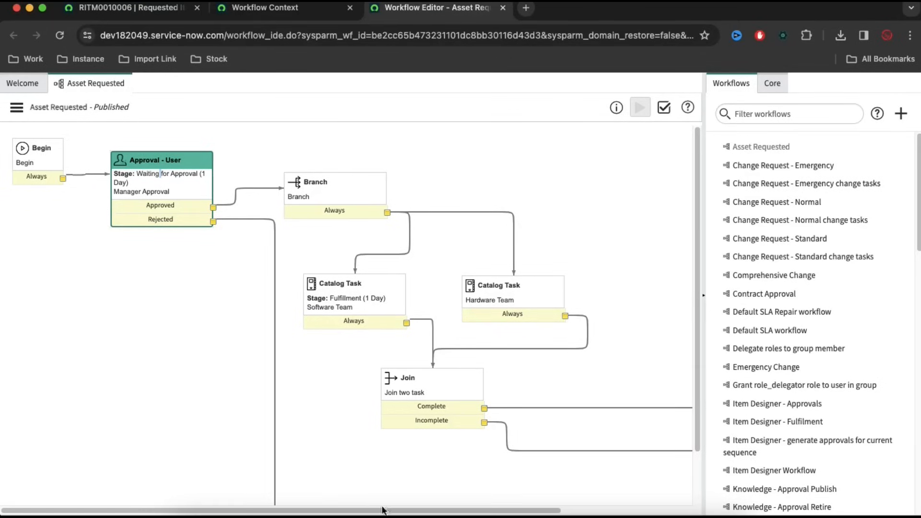
- Examine the Create Asset Run Script activity's properties and the requested item's Asset Require and Approve Asset variables, then close the properties
left_click_drag(382, 509, 512, 510)
double_click(593, 461)
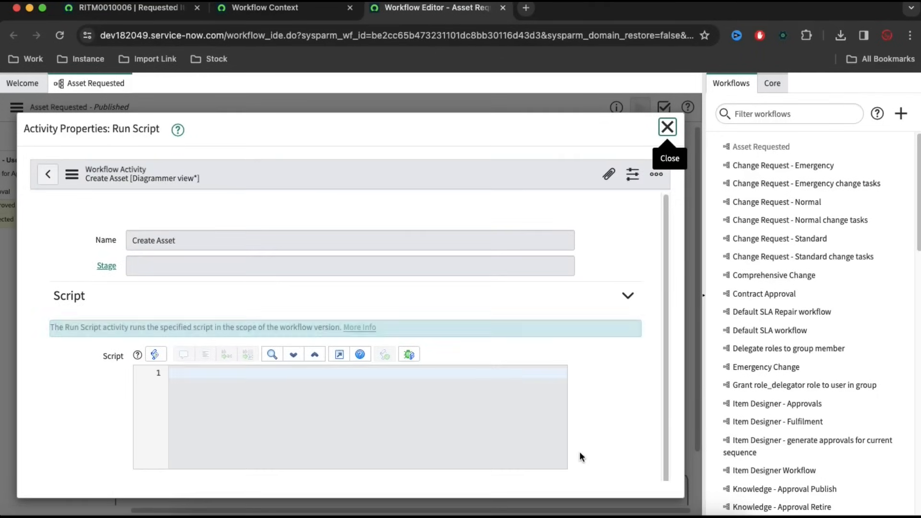
left_click(91, 10)
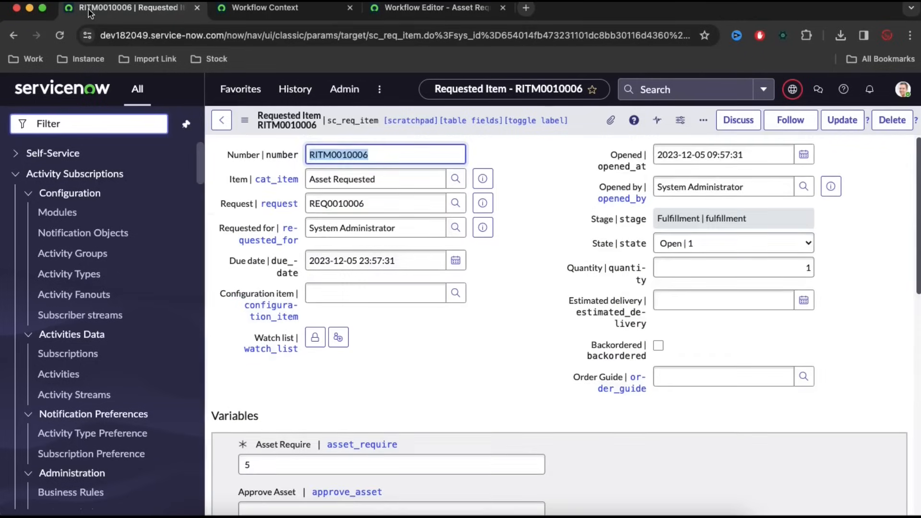
scroll(307, 374, "down", 2)
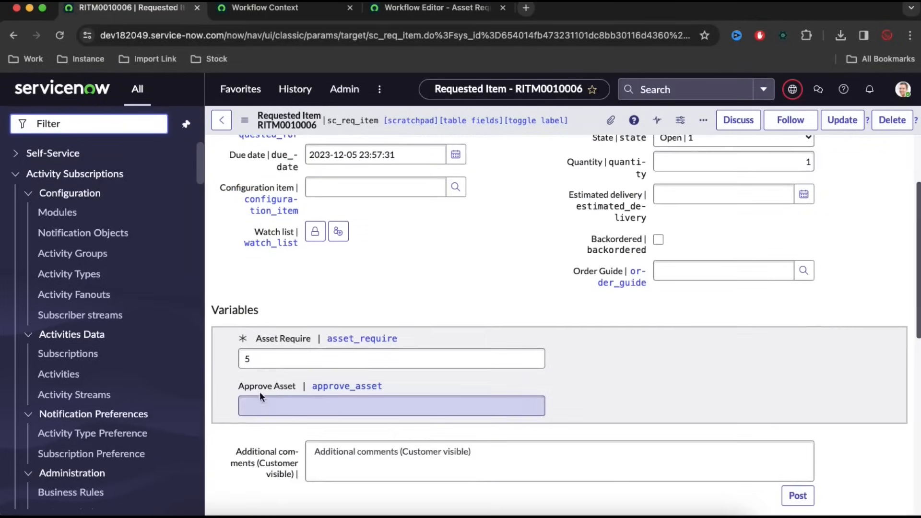
double_click(267, 355)
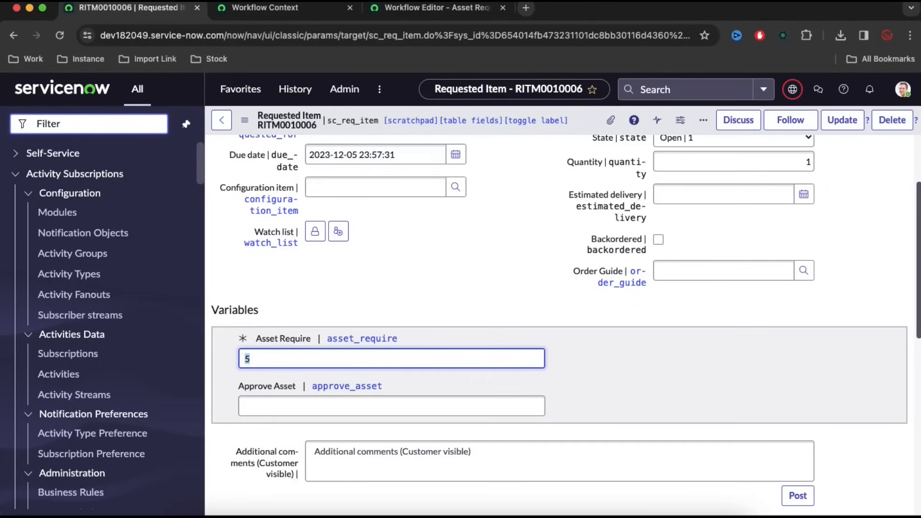
left_click(437, 7)
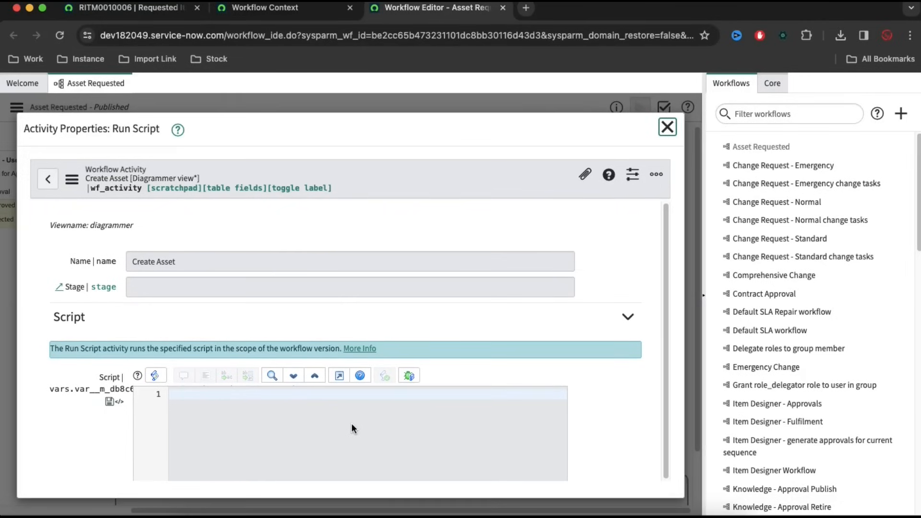
left_click(667, 126)
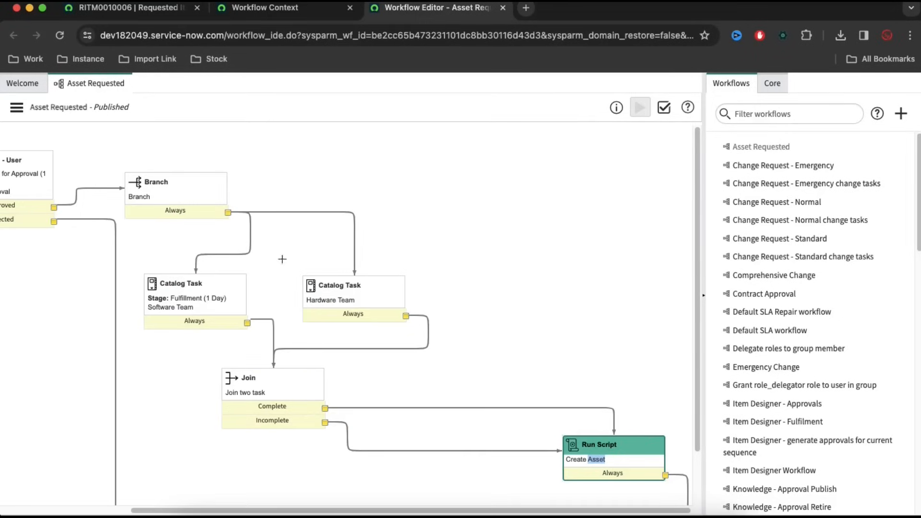
- Return to the requested item and open Flow Designer by searching the application navigator for "flow de"
left_click_drag(267, 510, 135, 510)
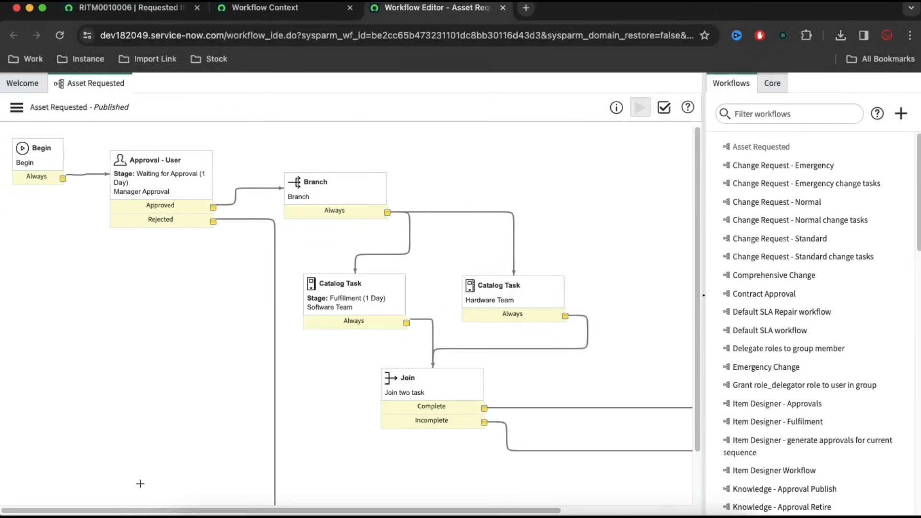
left_click(144, 7)
left_click(71, 126)
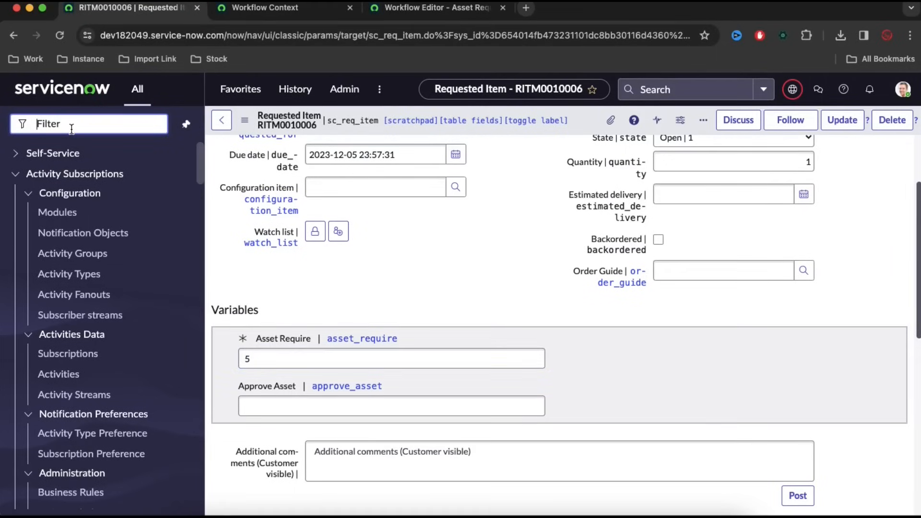
type("flow de")
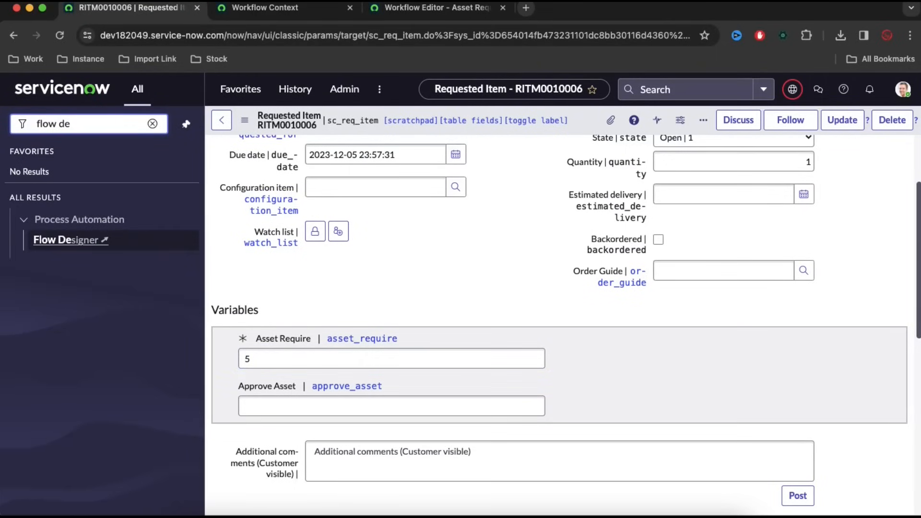
left_click(108, 242)
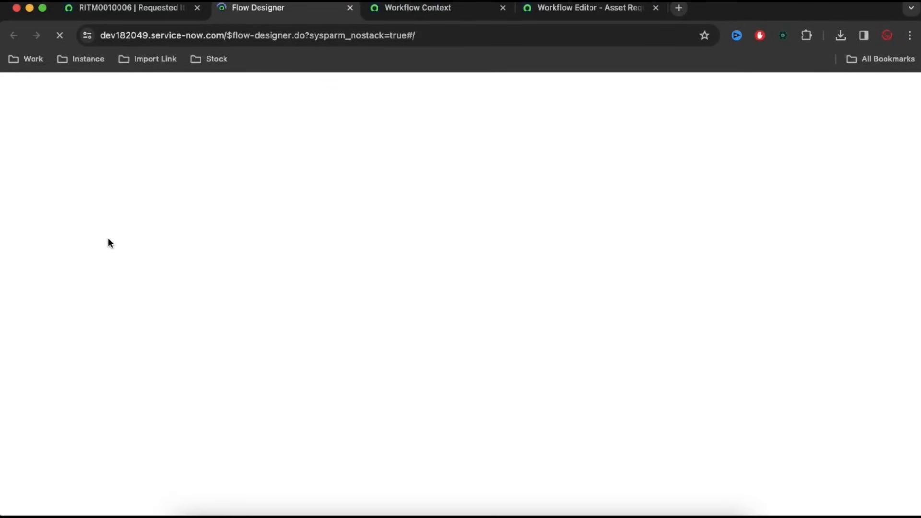
- Copy the catalog item name Asset Requested from the requested item record
left_click(144, 10)
scroll(406, 182, "up", 3)
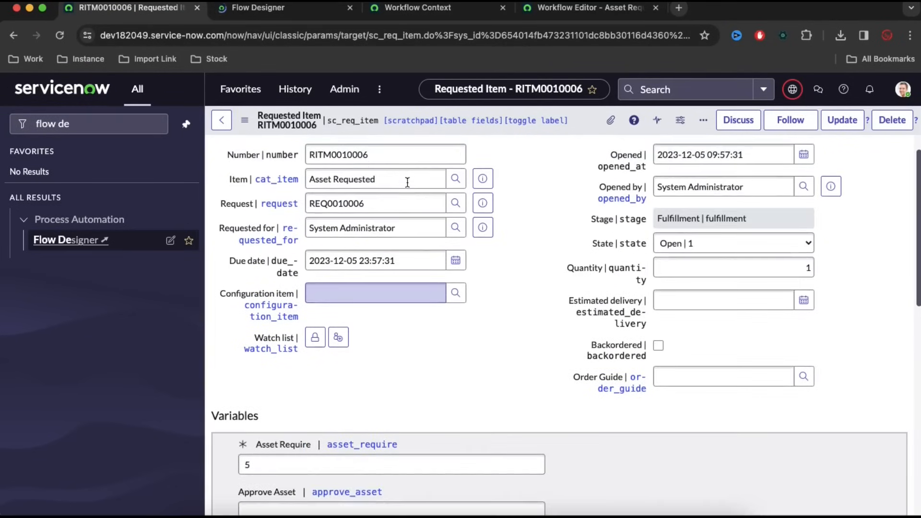
left_click_drag(397, 184, 288, 180)
key("super+c")
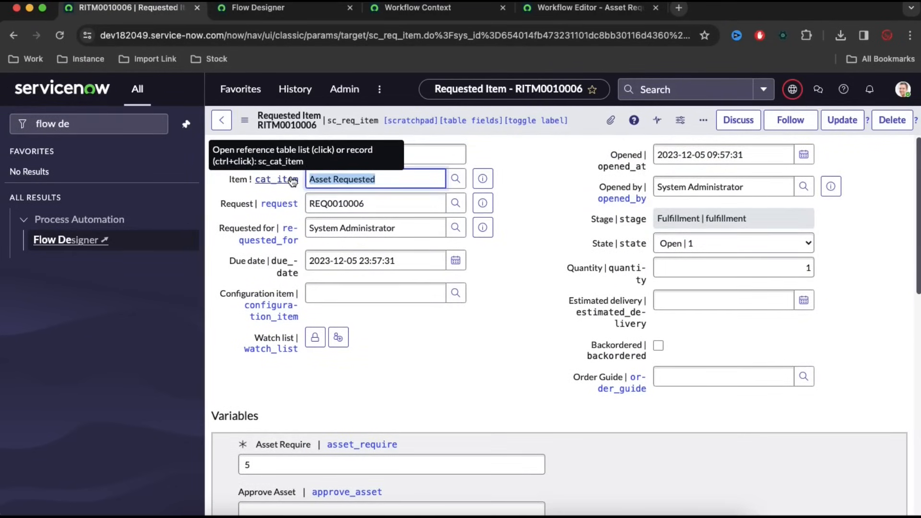
- Create a new flow in Flow Designer named Asset Requested that runs as System User, and skip the introductory tour
left_click(324, 9)
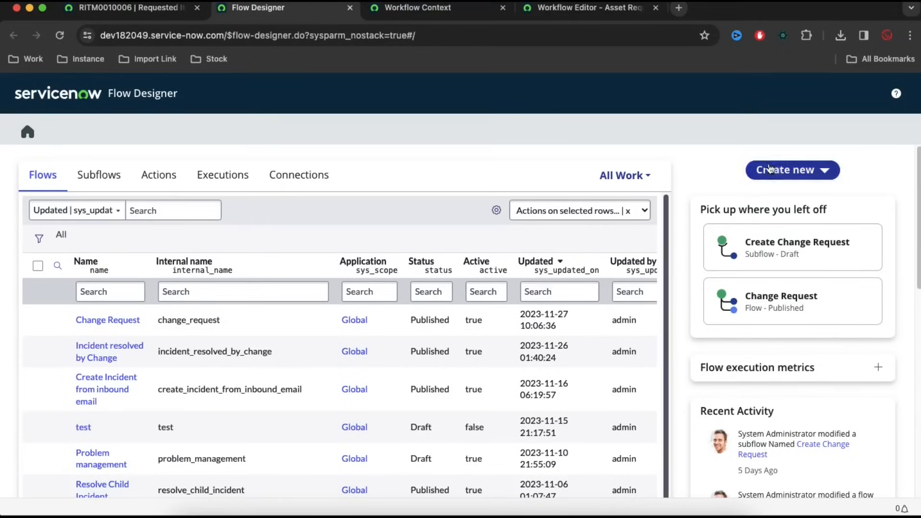
left_click(776, 169)
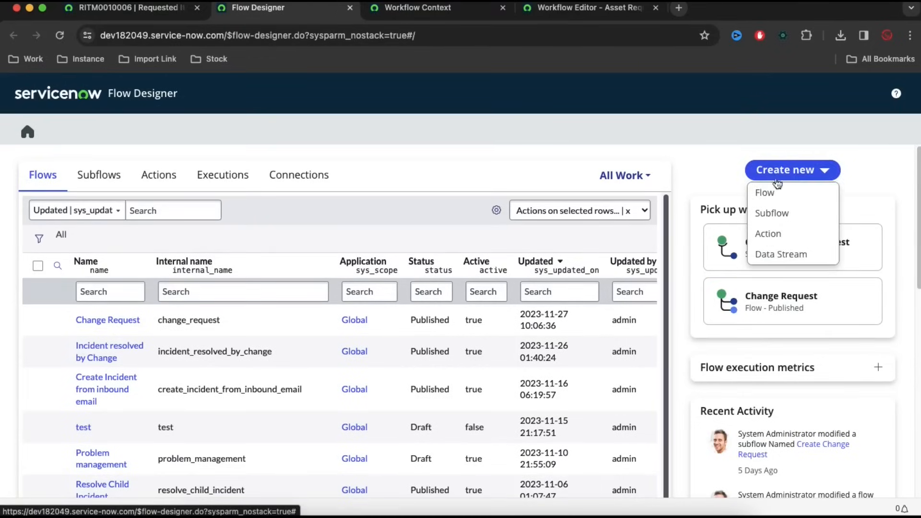
left_click(773, 188)
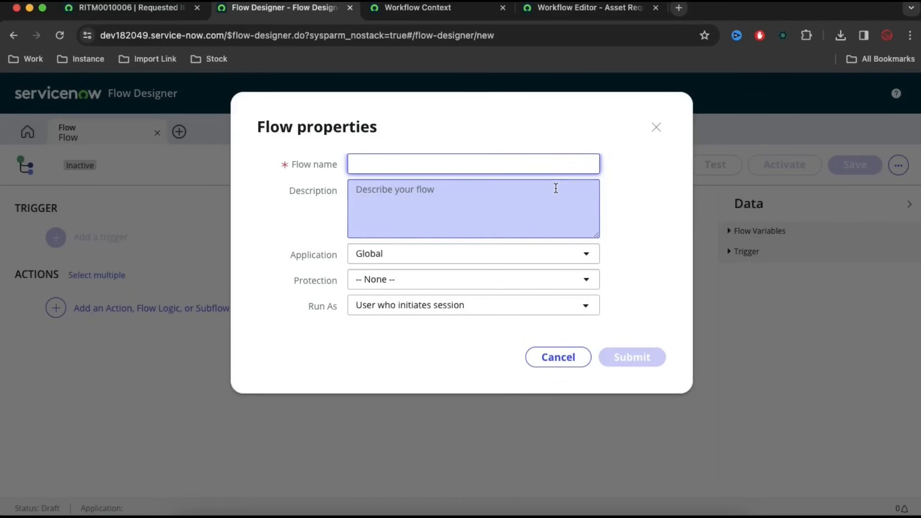
key("super+v")
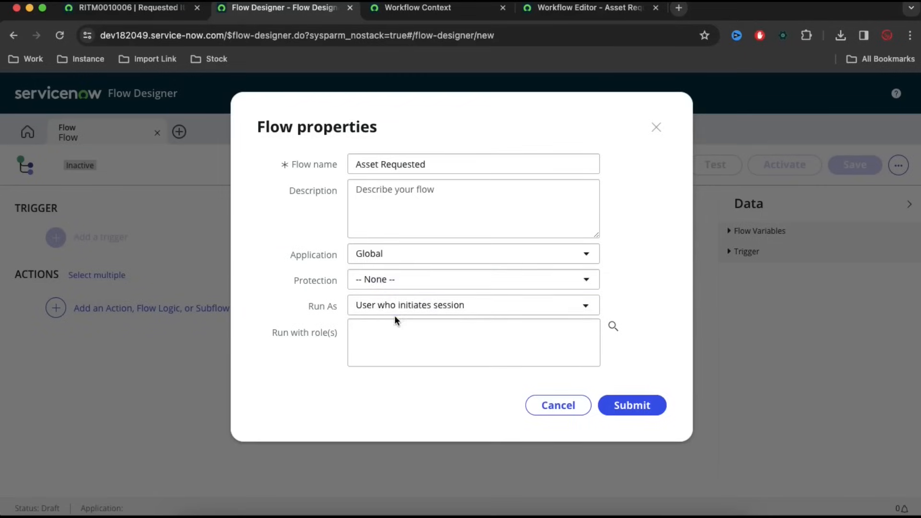
left_click(393, 307)
left_click(387, 346)
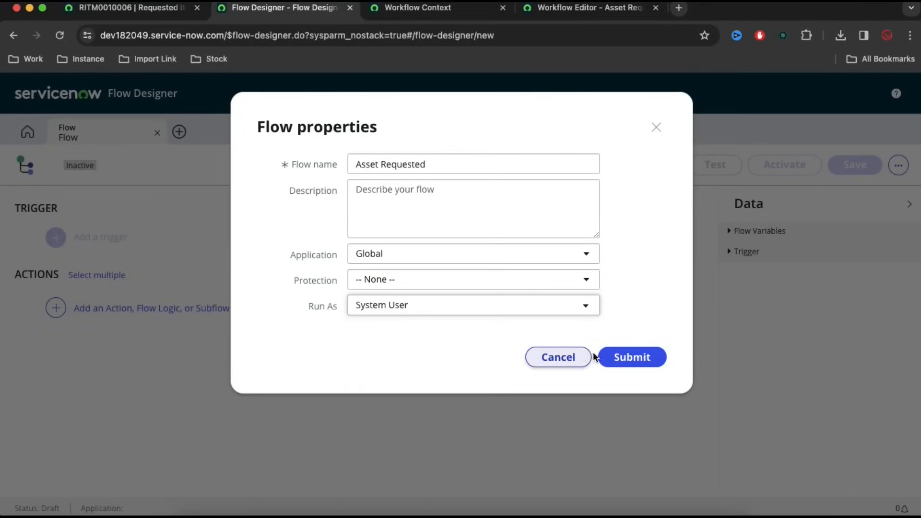
left_click(621, 354)
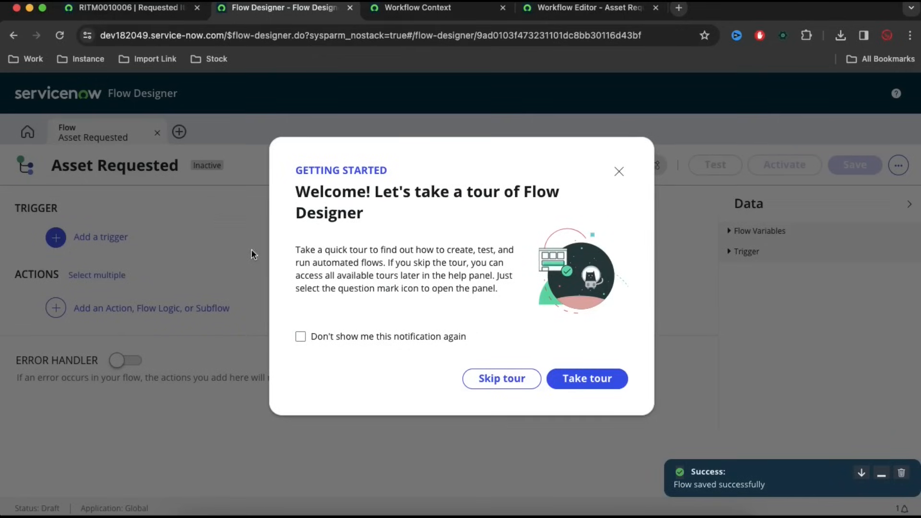
left_click(503, 377)
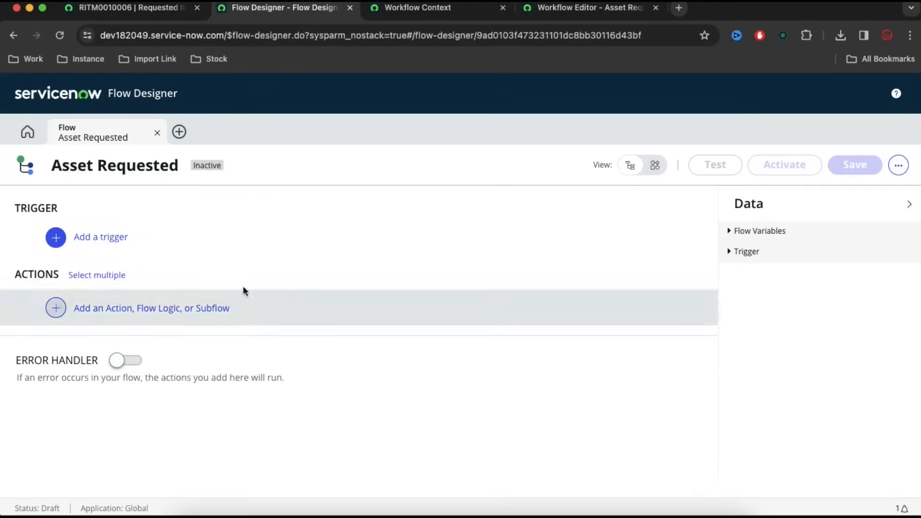
- Set the flow's trigger to the Service Catalog application trigger
left_click(119, 238)
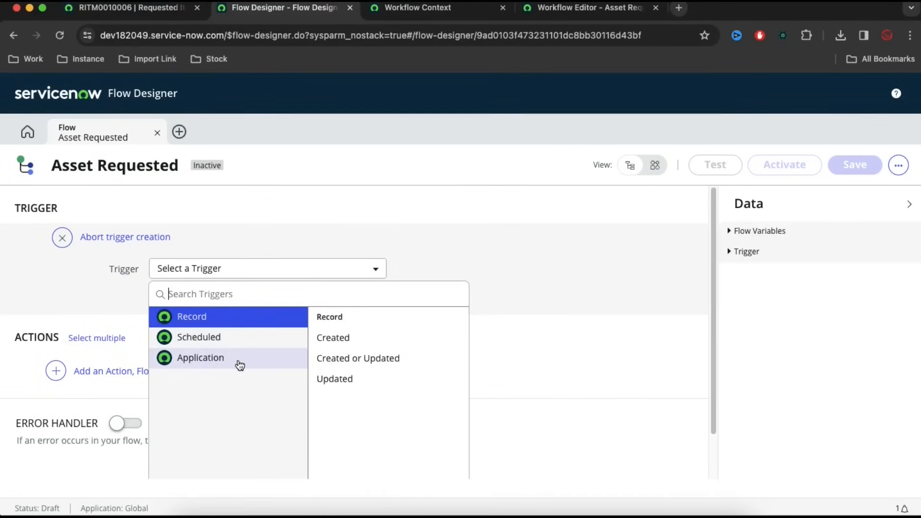
left_click(240, 366)
left_click(359, 368)
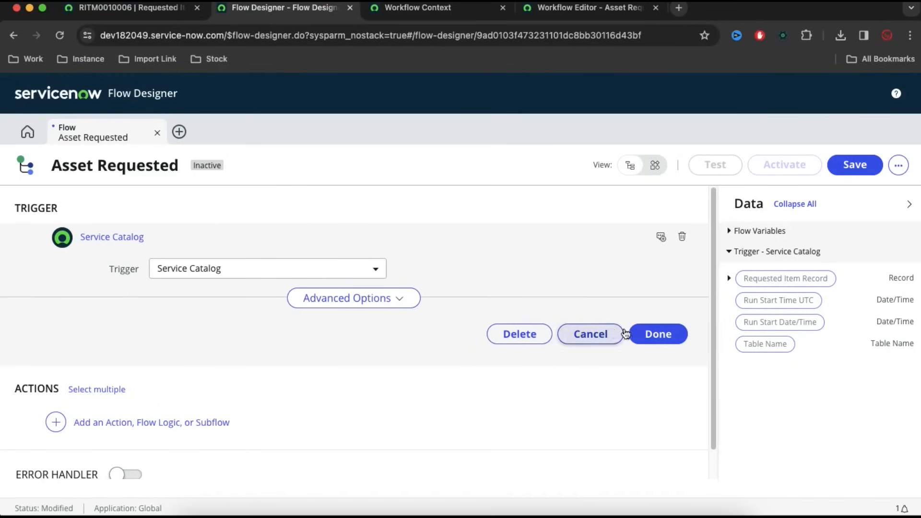
left_click(658, 333)
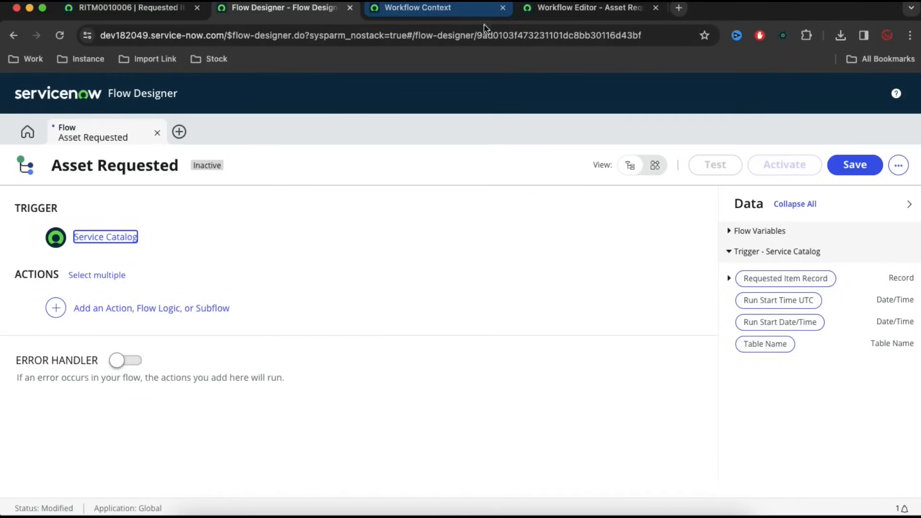
- Check the workflow's first activity, and add an Ask For Approval action to the flow using the trigger's Requested Item record
left_click(564, 11)
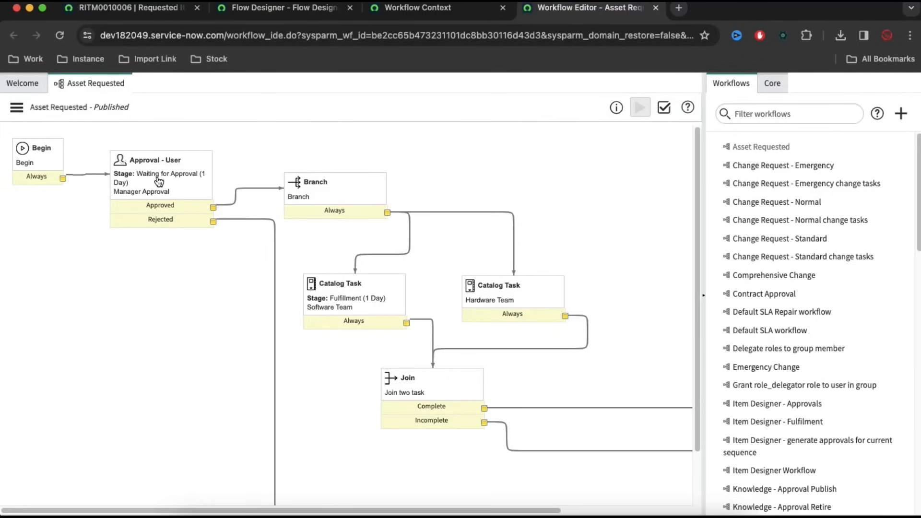
left_click(144, 12)
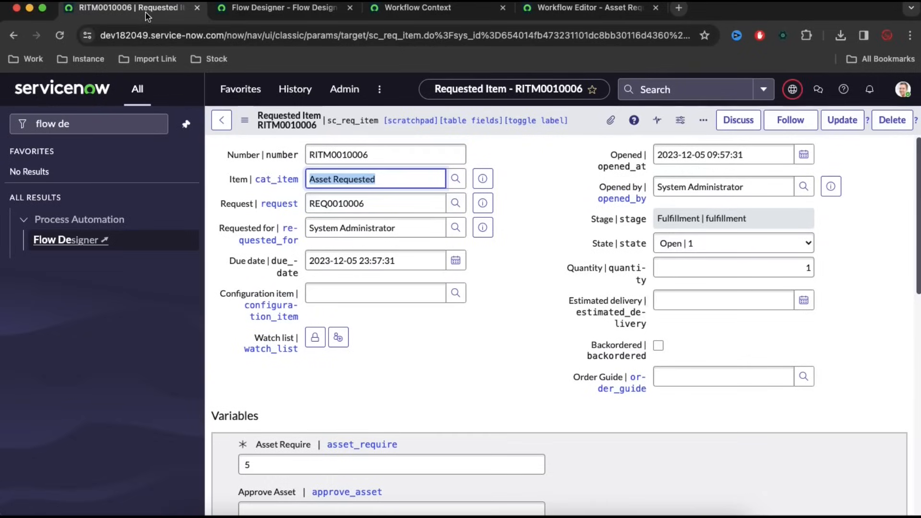
left_click(316, 14)
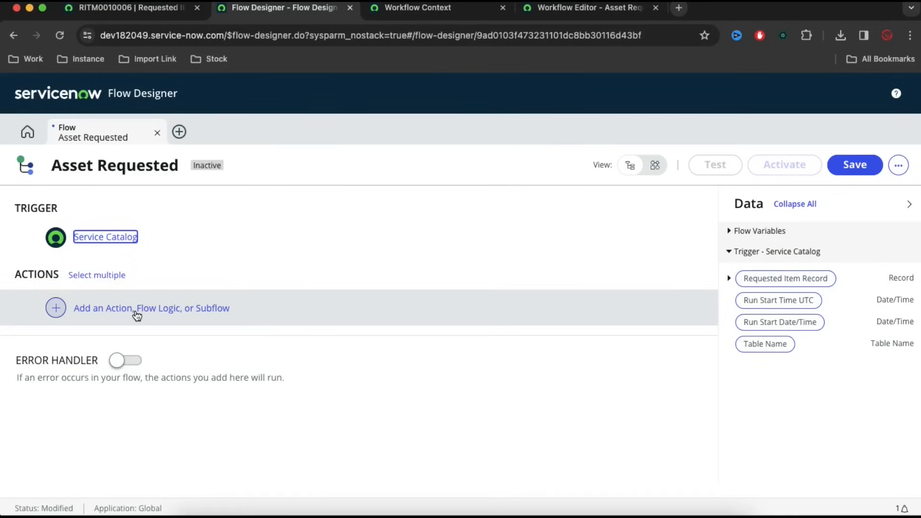
left_click(137, 311)
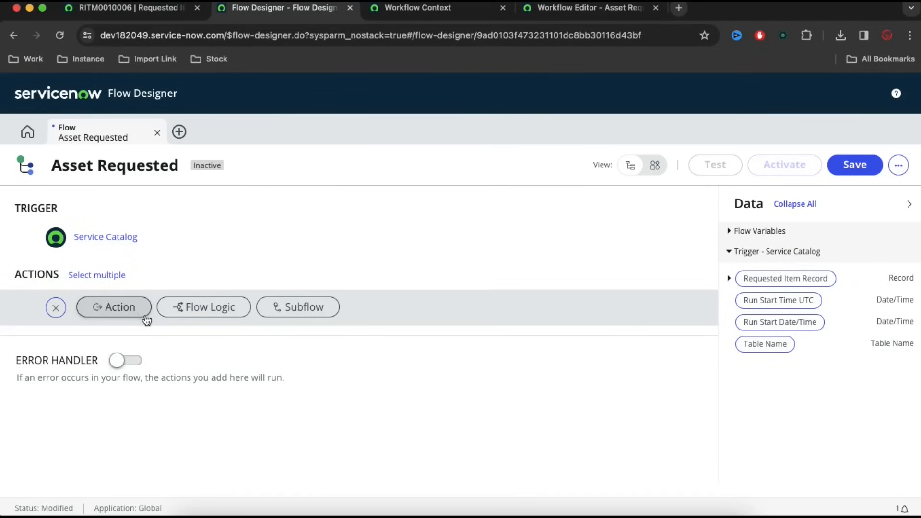
left_click(111, 309)
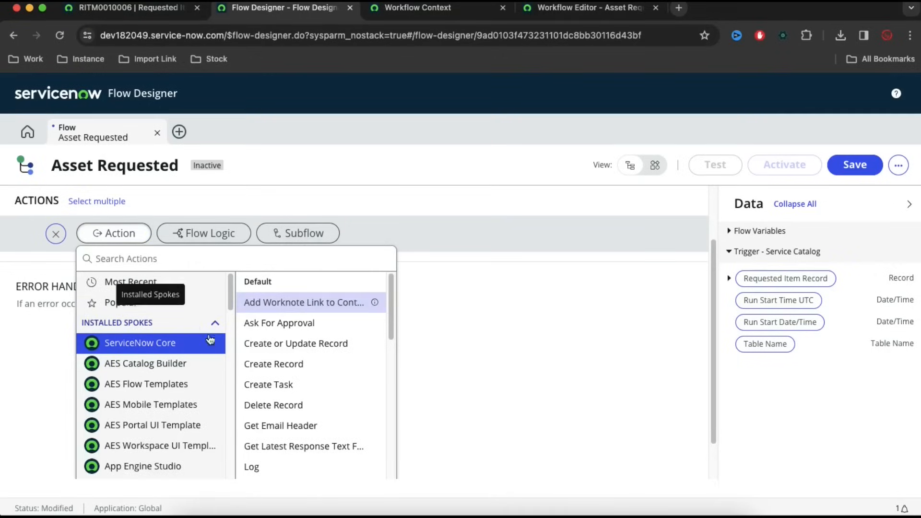
left_click(297, 331)
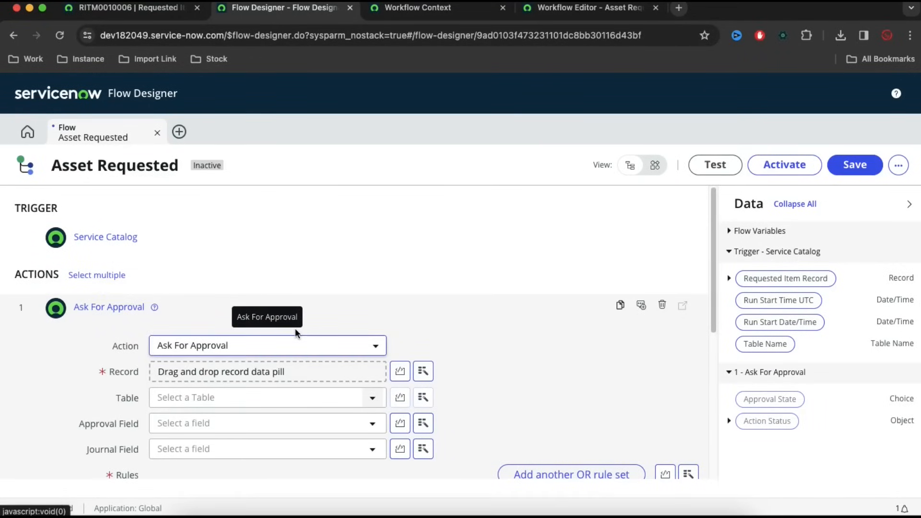
left_click(422, 372)
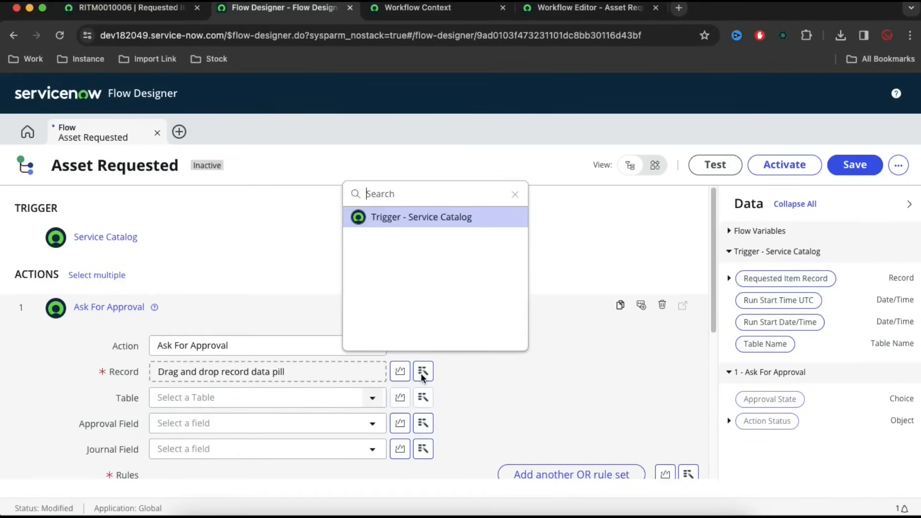
left_click(422, 220)
left_click(502, 220)
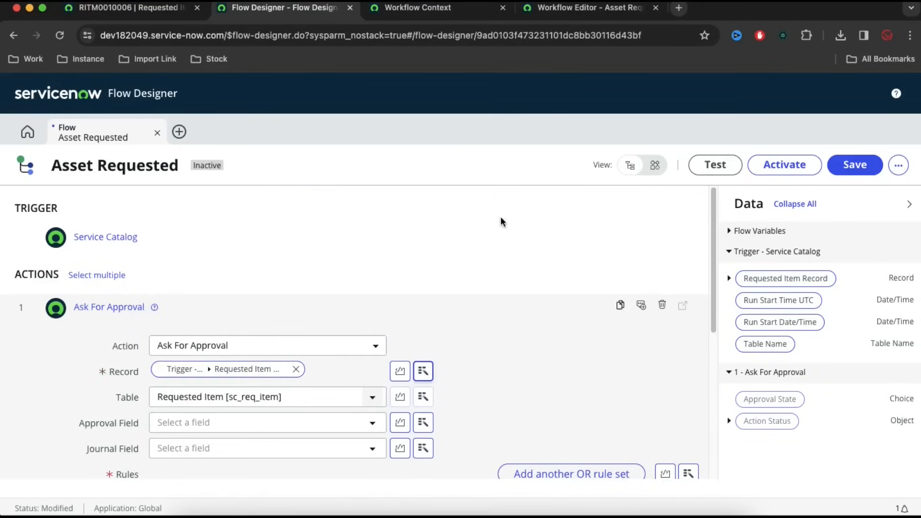
- Set the Ask For Approval rule to Approve when Anyone approves and start filling in its approver
scroll(494, 306, "down", 1)
scroll(494, 305, "down", 3)
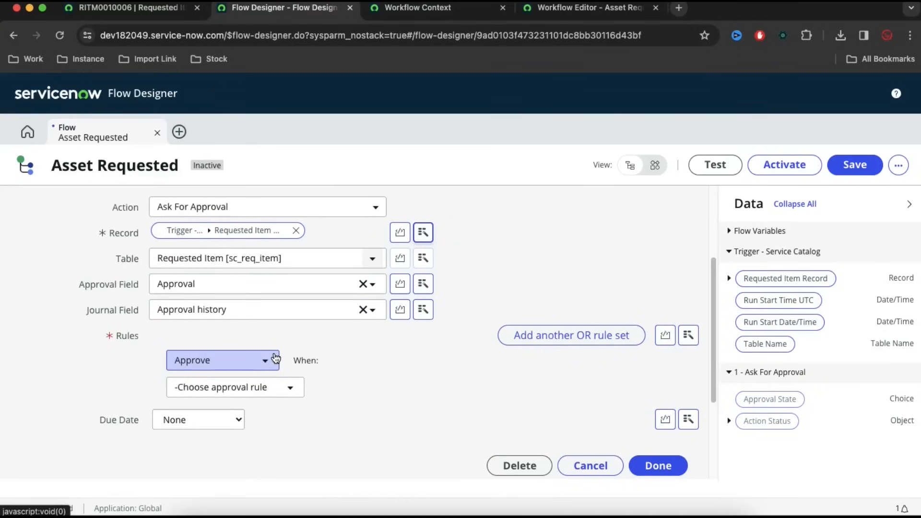
left_click(259, 387)
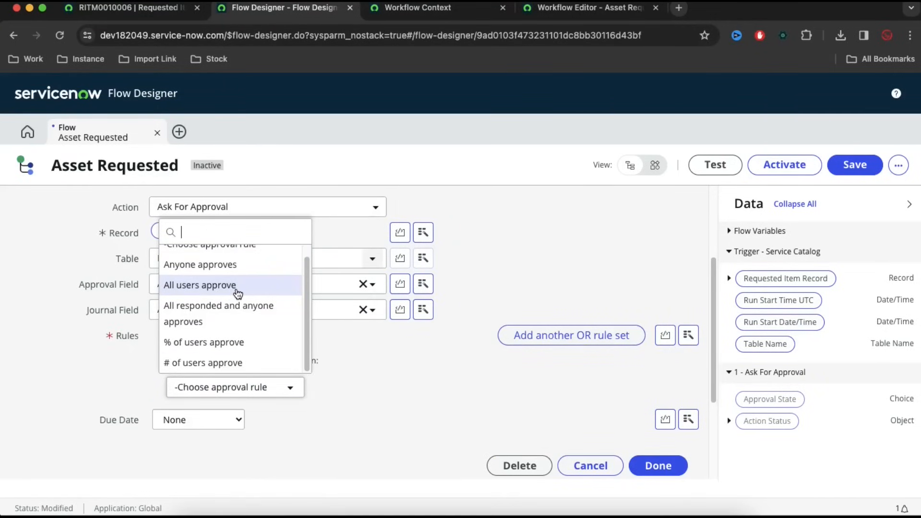
left_click(229, 273)
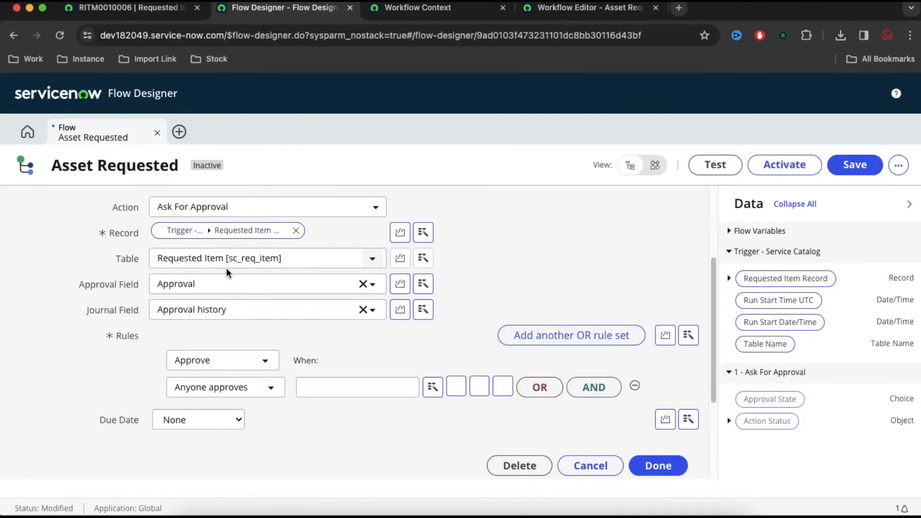
left_click(345, 386)
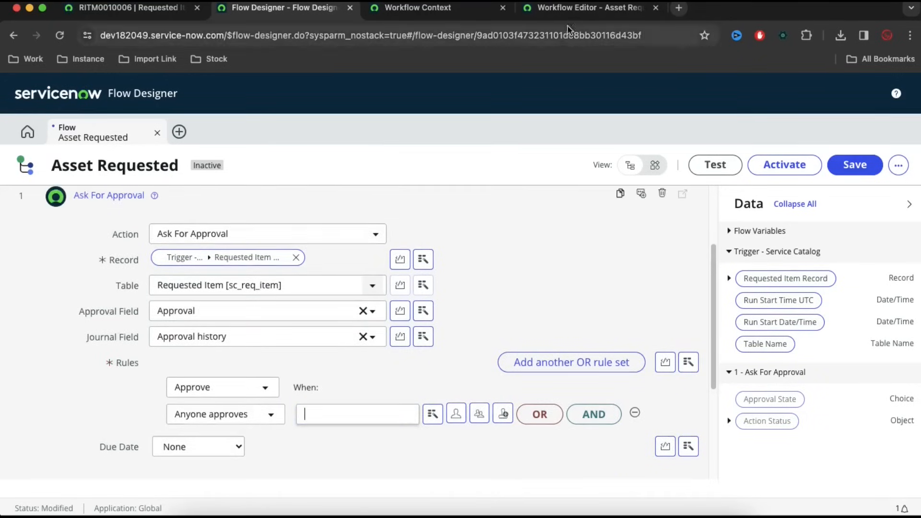
- Examine the approver defined in the Manager Approval activity's additional approvers script in the Workflow Editor, and return to the Asset Requested flow
left_click(569, 12)
double_click(162, 171)
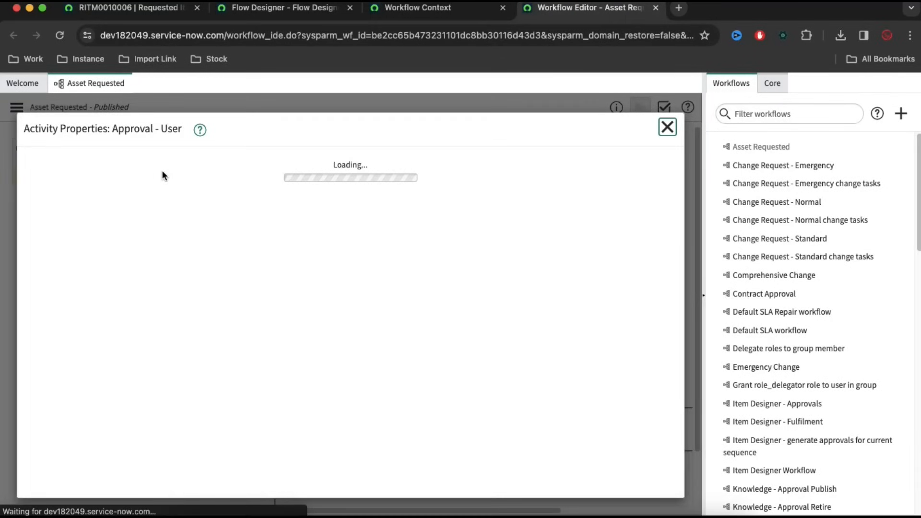
scroll(303, 365, "down", 10)
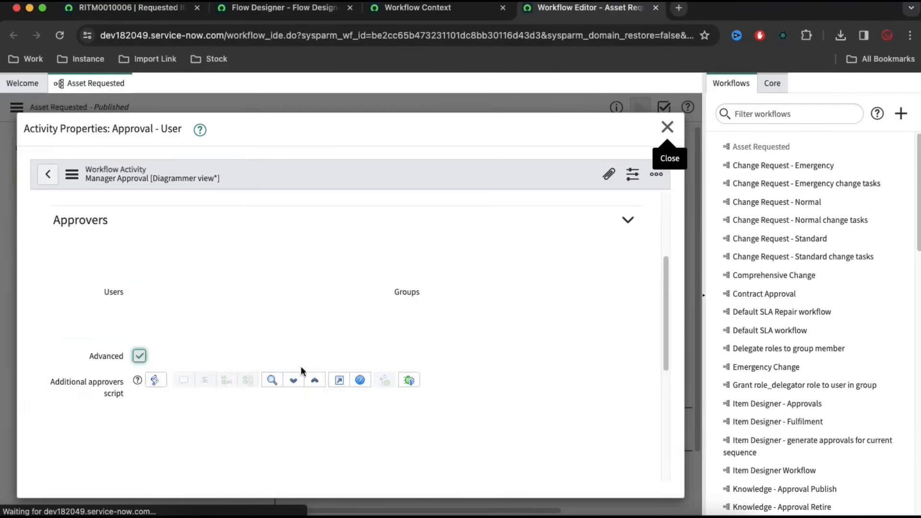
scroll(309, 363, "up", 1)
scroll(309, 362, "down", 3)
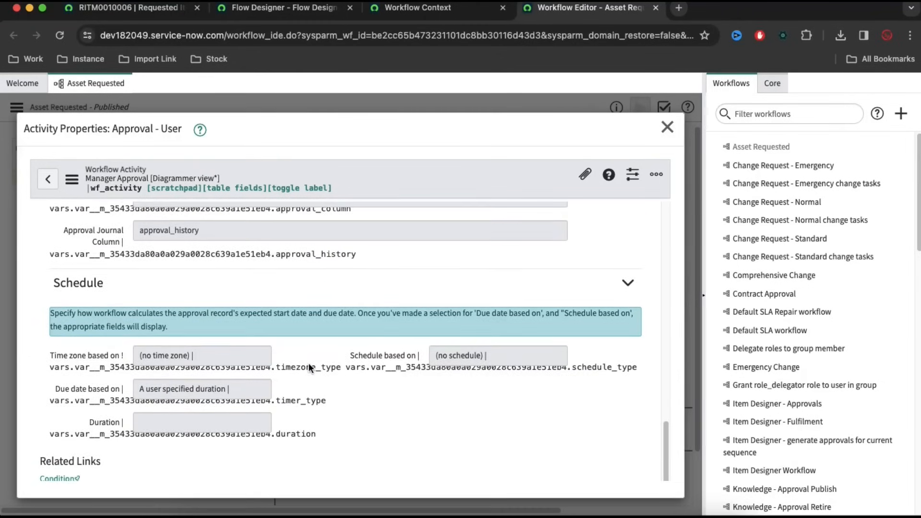
scroll(309, 362, "up", 6)
double_click(308, 275)
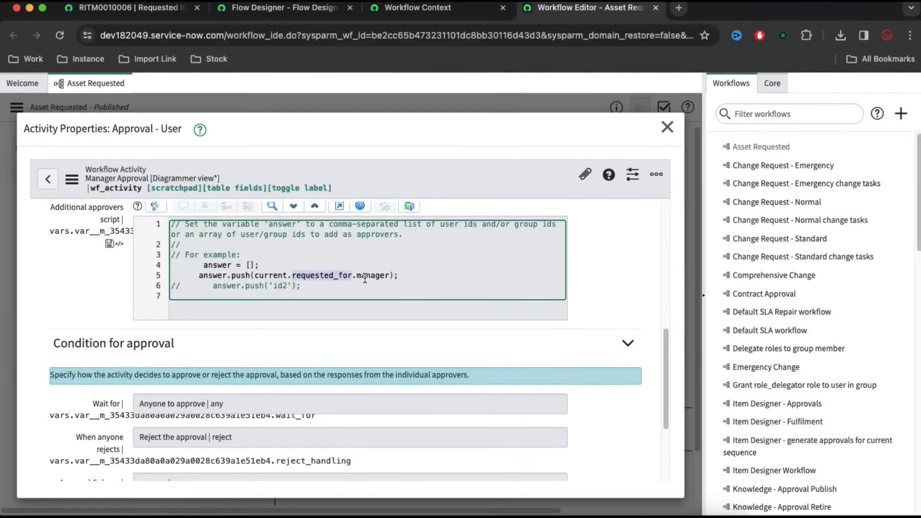
double_click(369, 276)
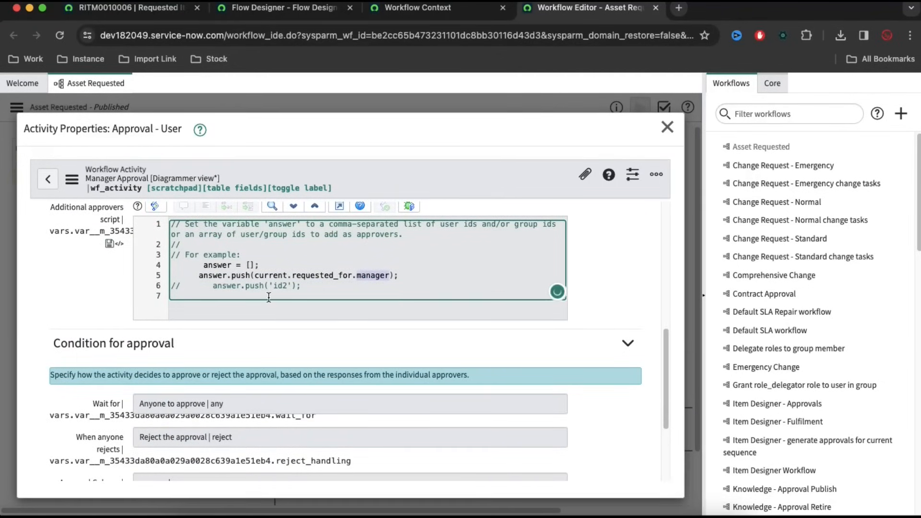
left_click_drag(199, 277, 347, 277)
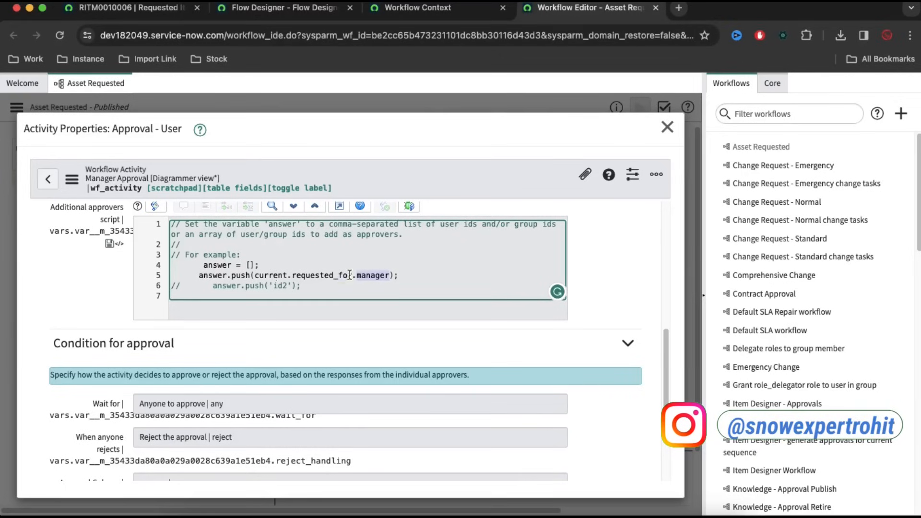
left_click(277, 8)
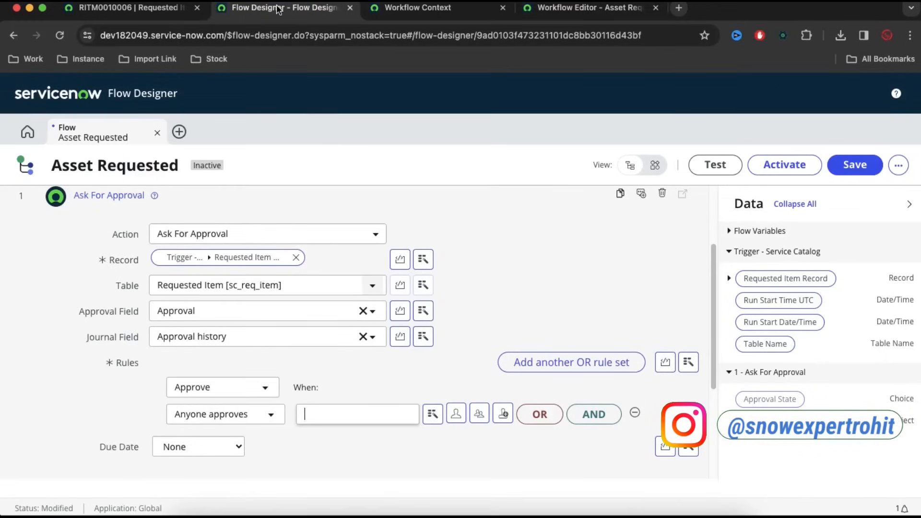
- Set the approver to the Manager of the trigger's Requested Item Record's Requested for user, and finish the Ask For Approval action
left_click(433, 415)
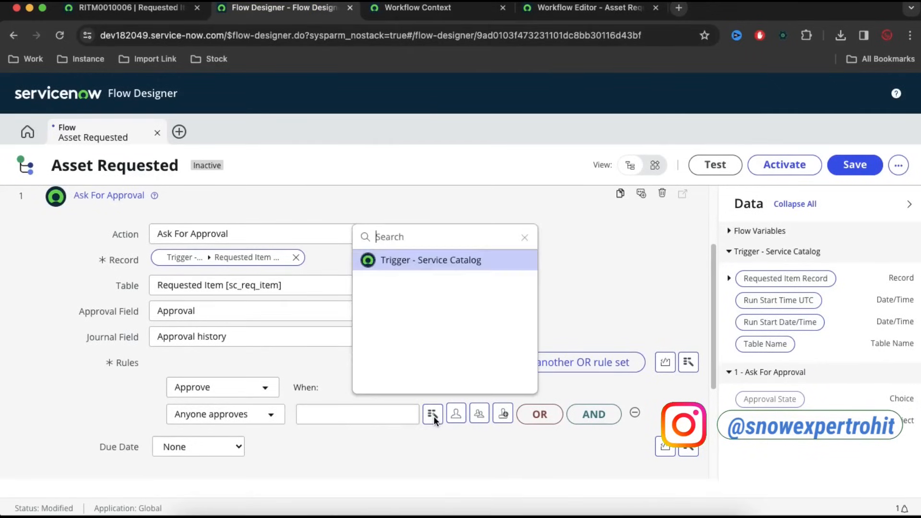
left_click(480, 261)
left_click(631, 262)
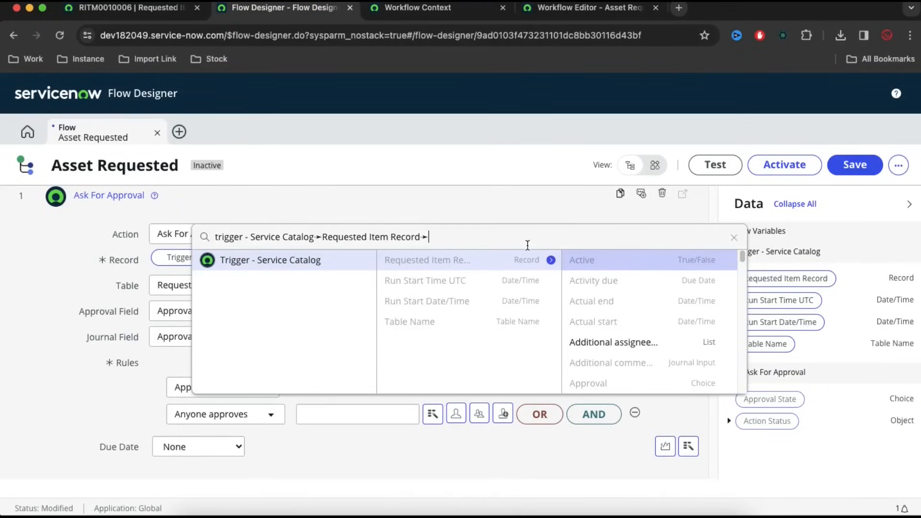
type("req")
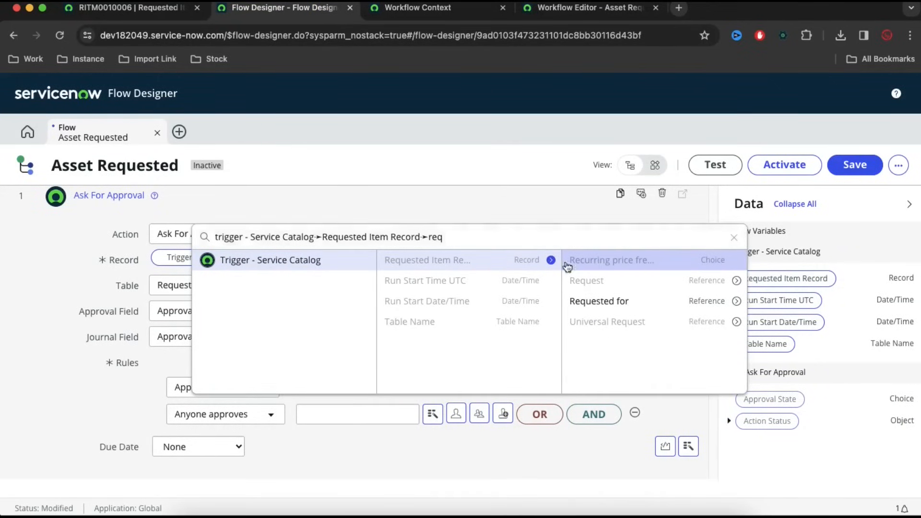
left_click(736, 301)
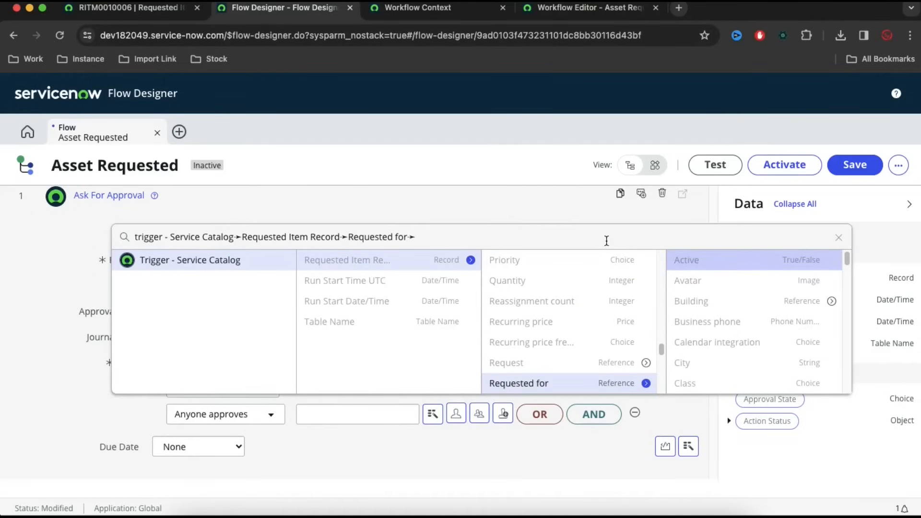
type("ma")
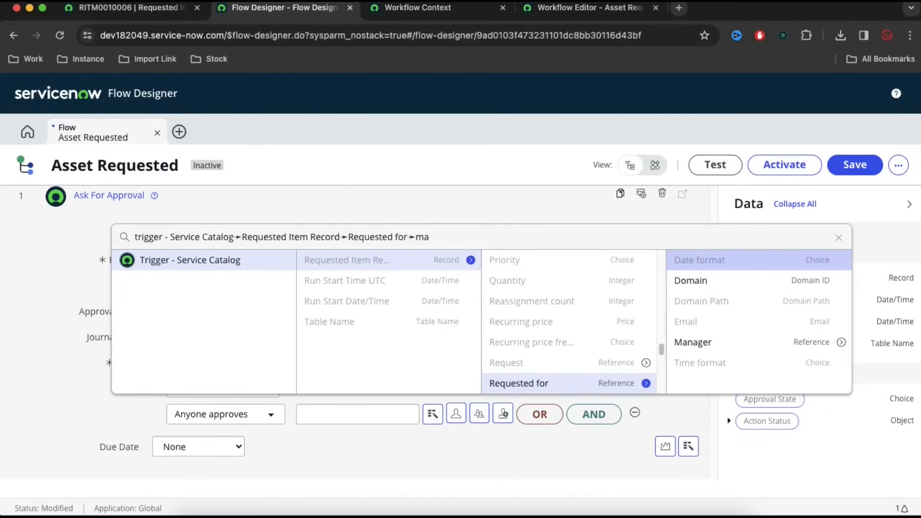
left_click(691, 343)
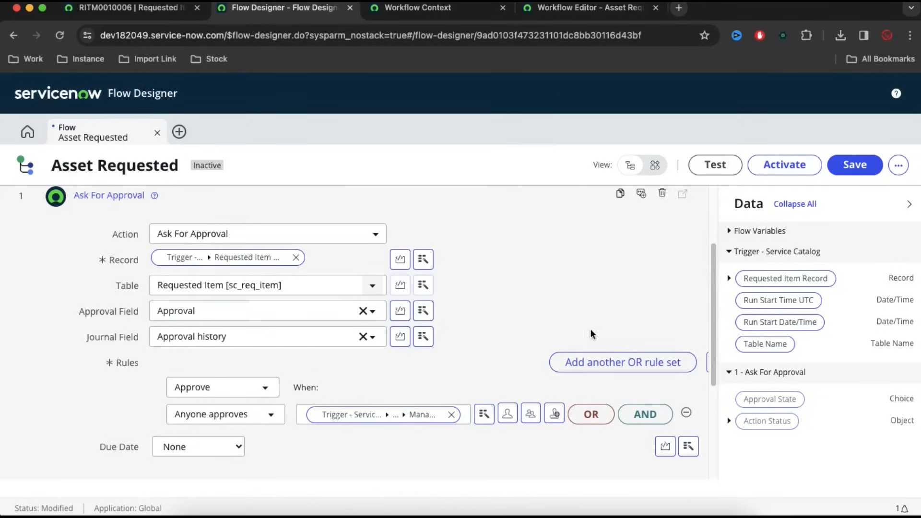
scroll(620, 381, "down", 1)
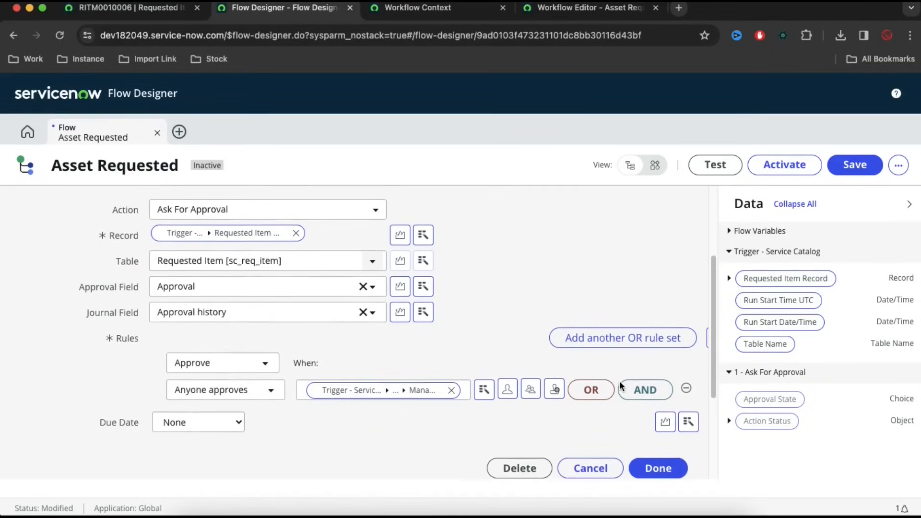
left_click(648, 472)
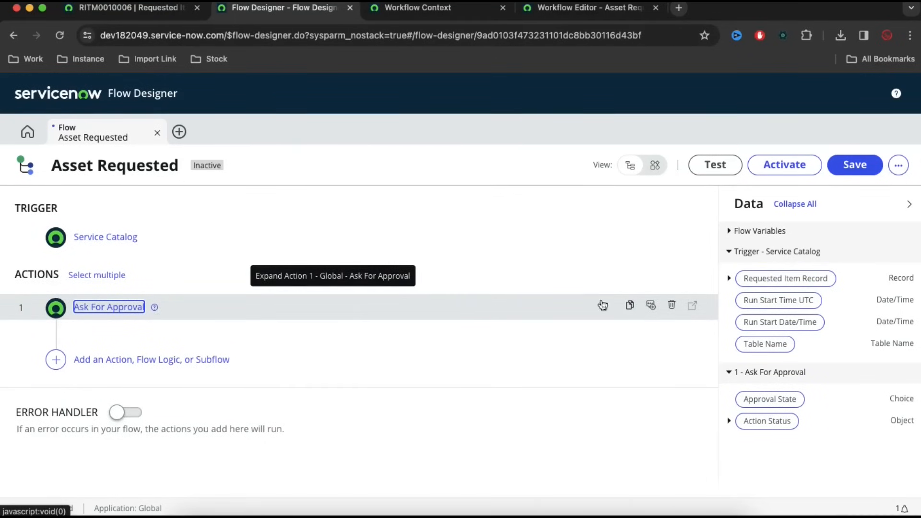
- Annotate the Ask For Approval action with the comment "manager approval"
left_click(653, 307)
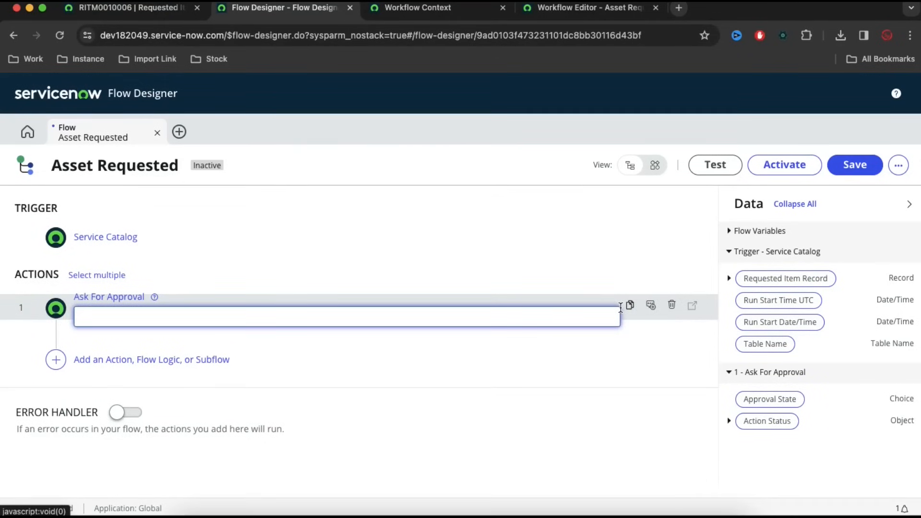
type("manager approval")
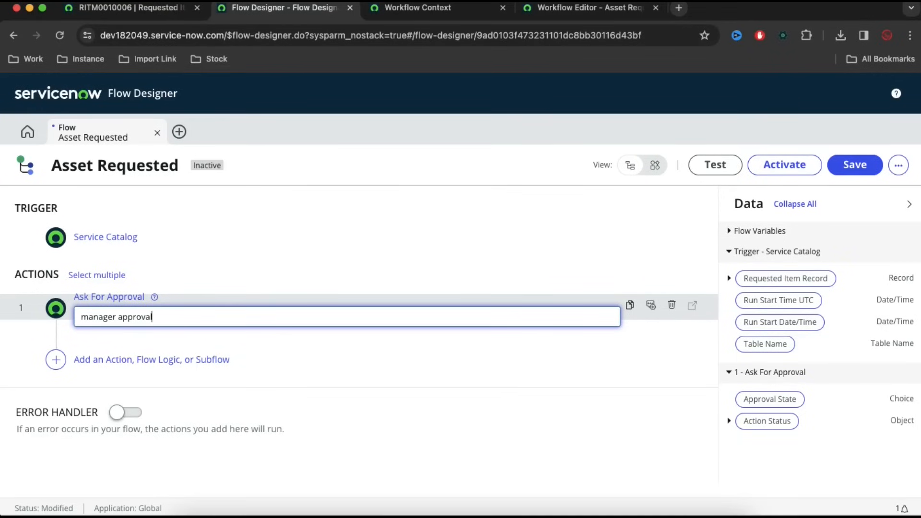
left_click(460, 400)
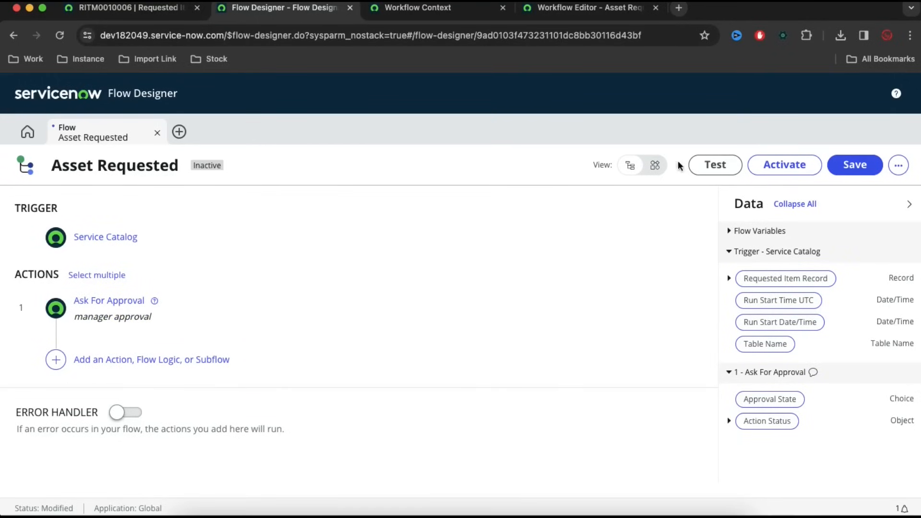
- Preview the flow as a diagram, and check in the Workflow Editor what follows the Manager Approval activity
left_click(654, 166)
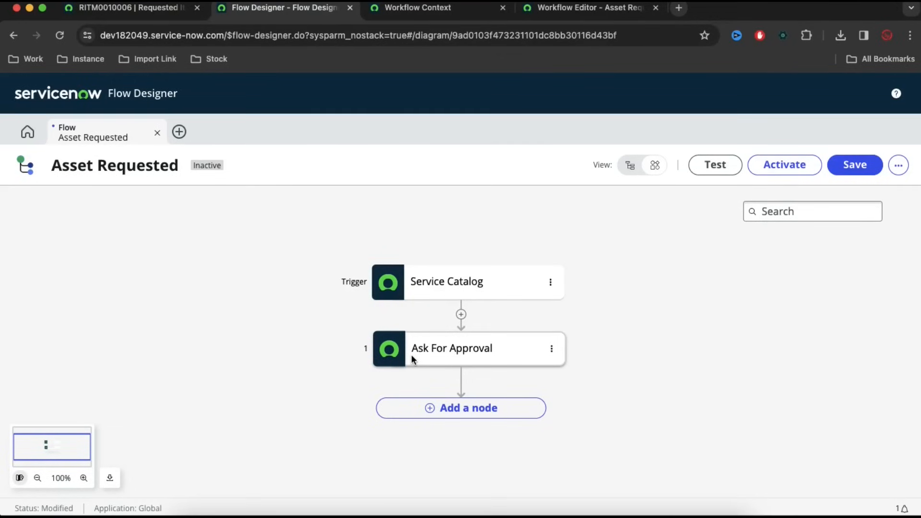
left_click(633, 165)
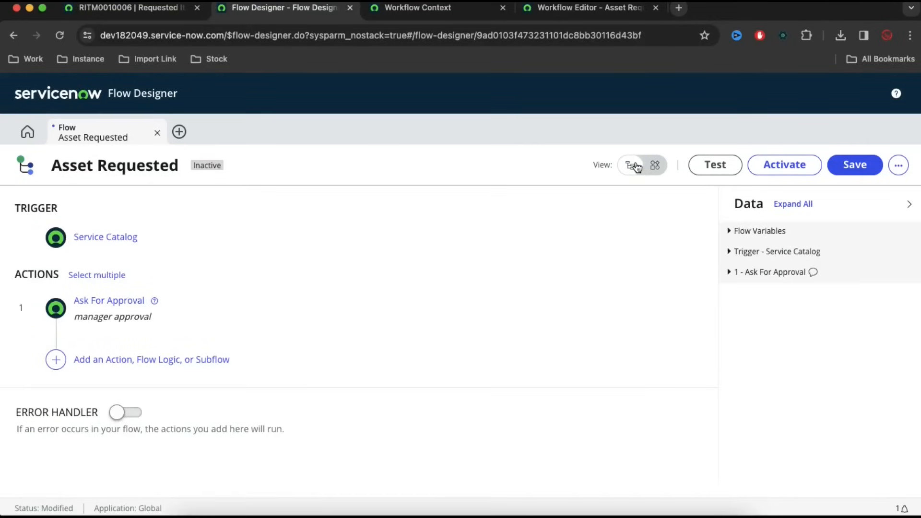
left_click(551, 14)
left_click(667, 126)
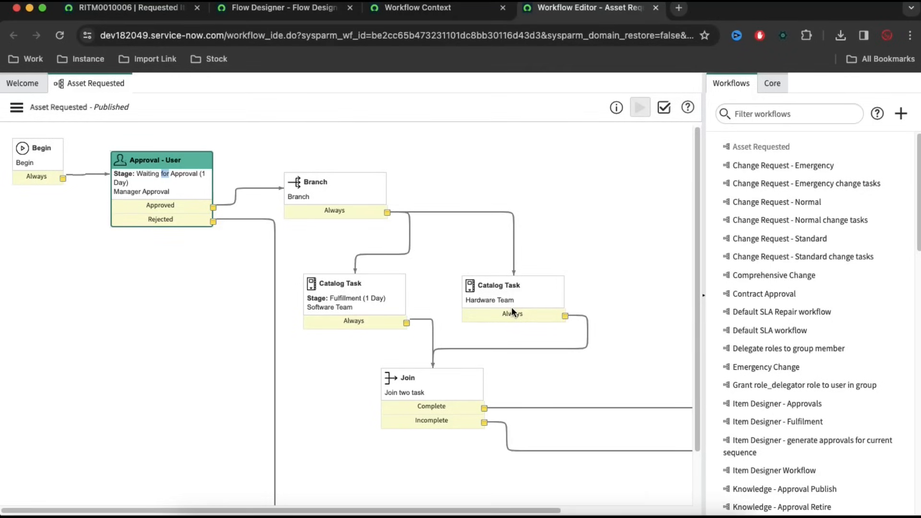
left_click(309, 12)
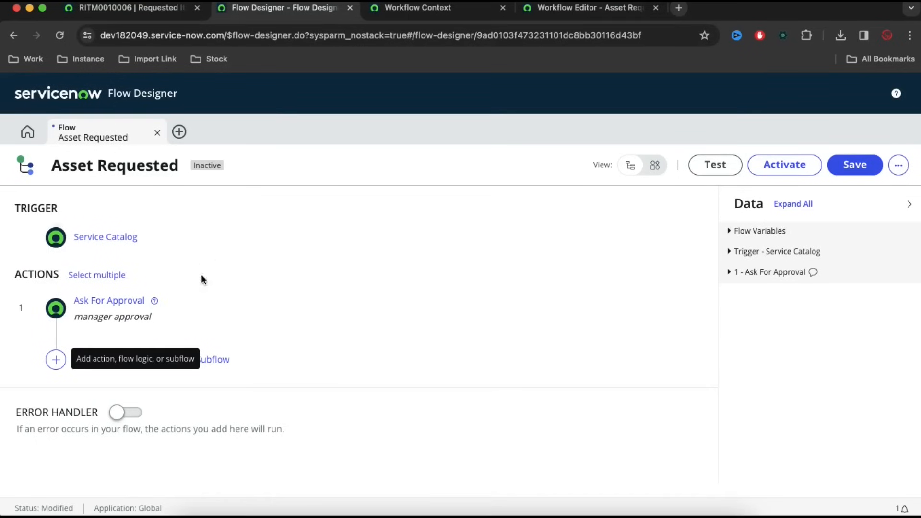
- Add the Do the following in Parallel flow logic after the Ask For Approval action
left_click(201, 360)
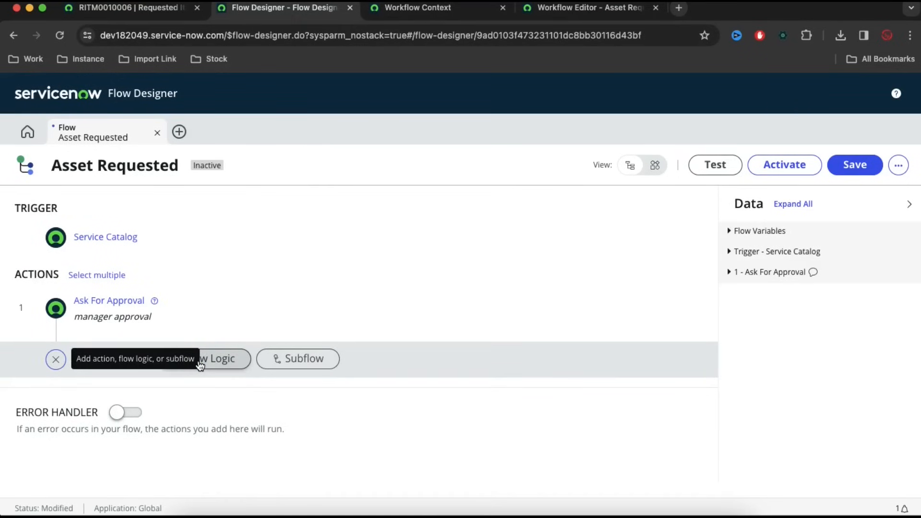
left_click(202, 358)
scroll(379, 332, "down", 2)
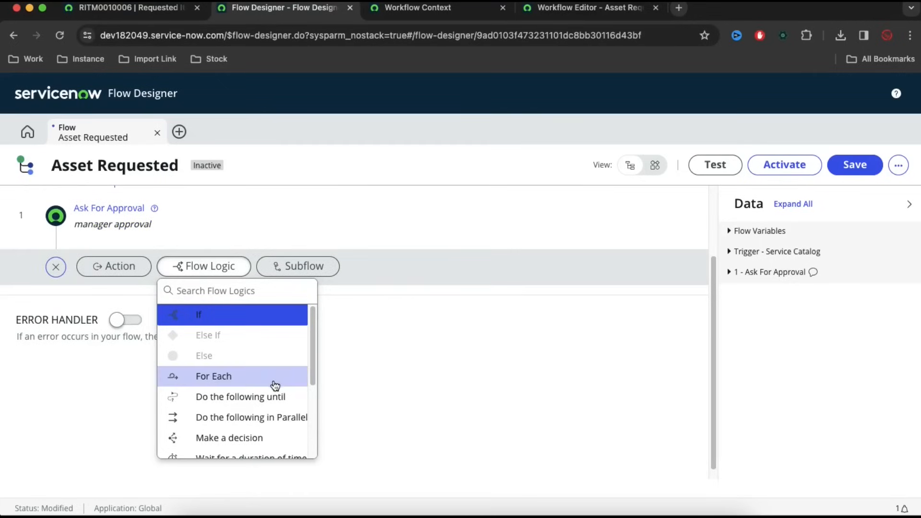
left_click(263, 417)
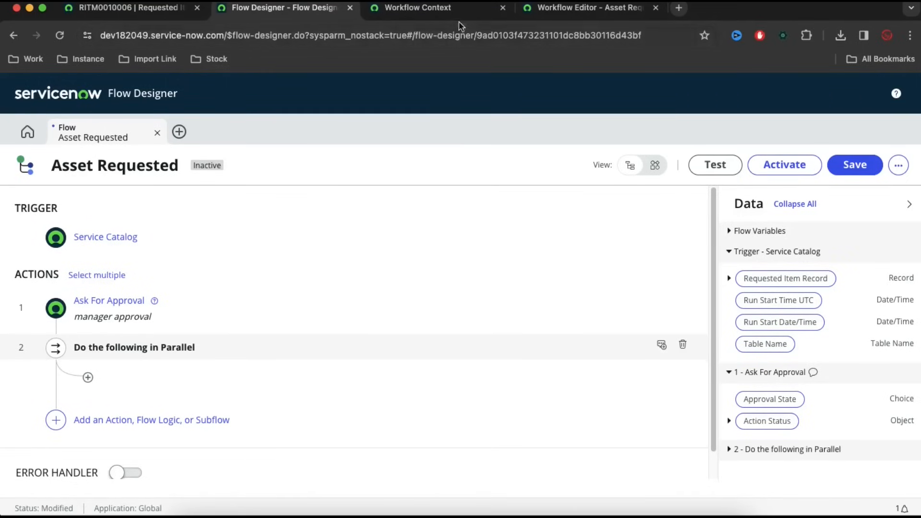
- Check the workflow's branched tasks, and add a Create Catalog Task action from ServiceNow Core inside the parallel block
left_click(554, 9)
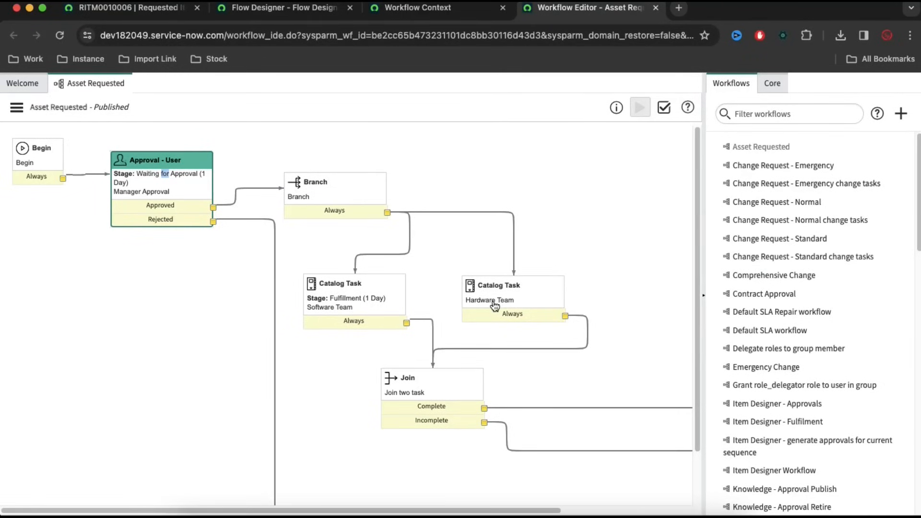
left_click(285, 8)
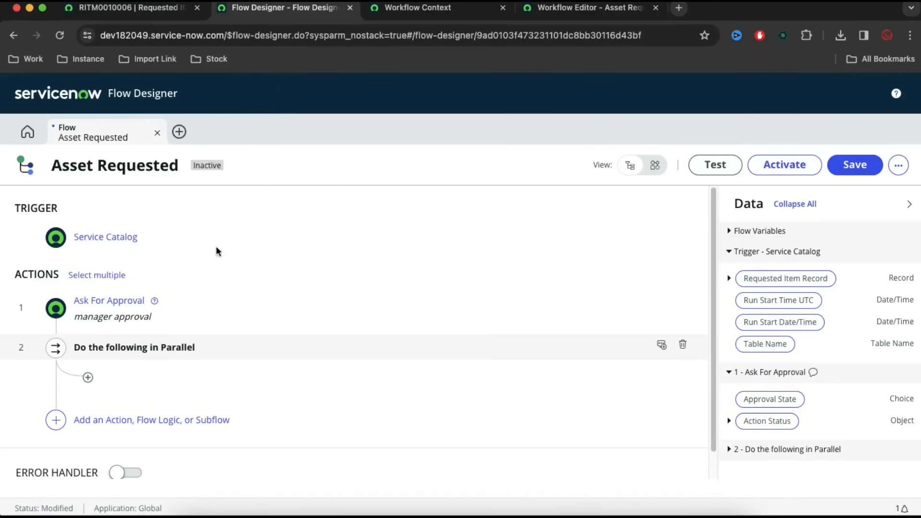
left_click(87, 383)
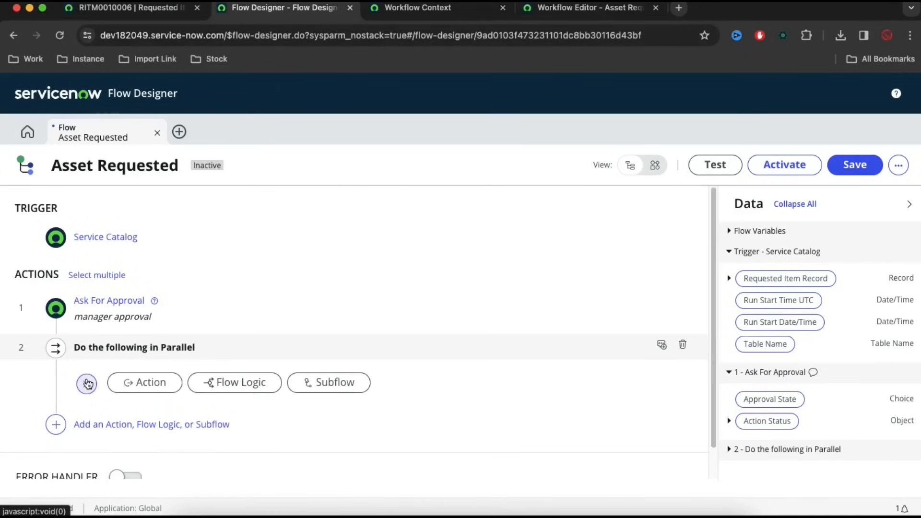
left_click(151, 383)
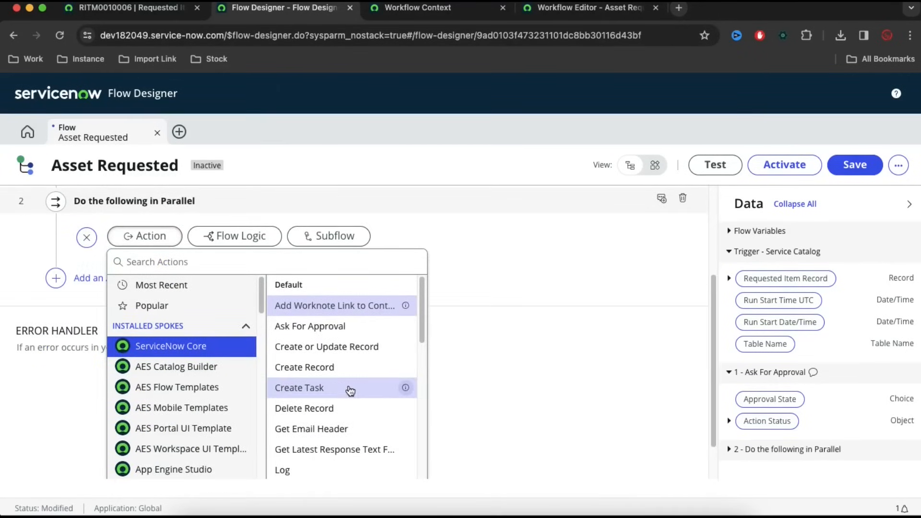
scroll(349, 388, "down", 1)
scroll(350, 390, "down", 6)
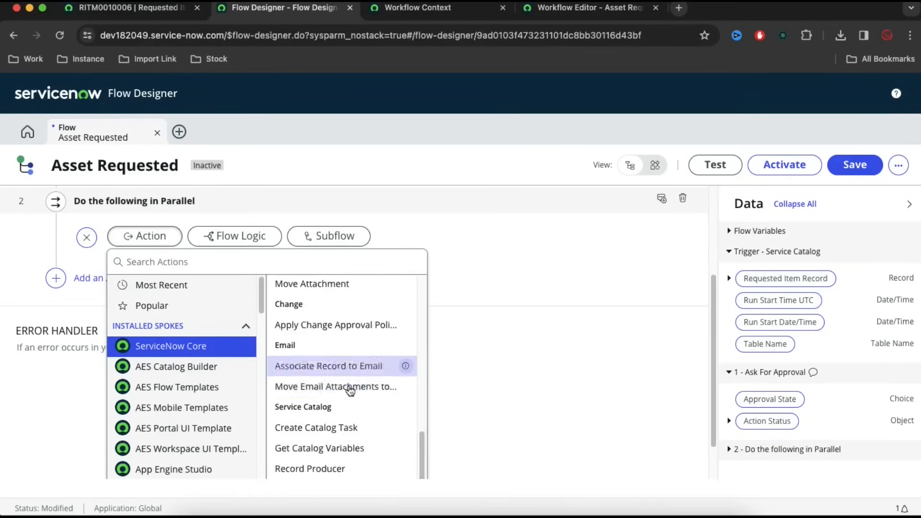
left_click(342, 433)
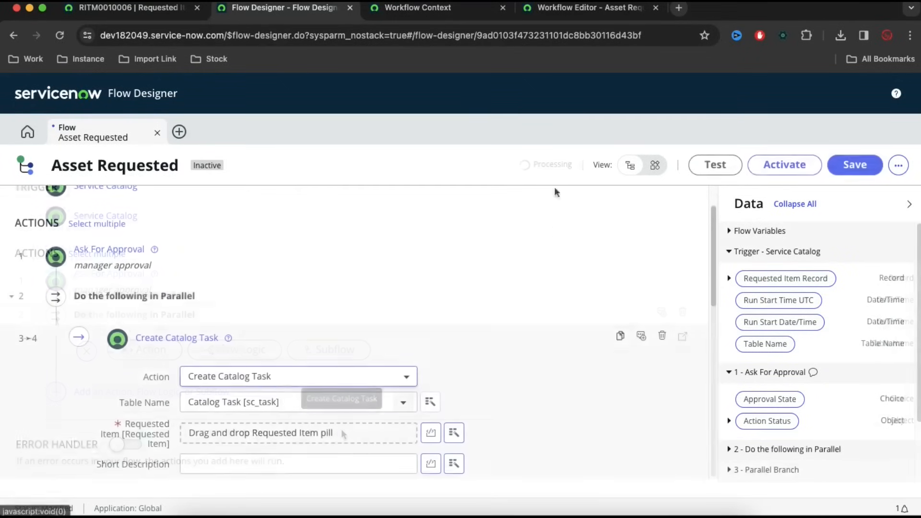
- Examine the Hardware Team catalog task's fulfillment group and short description in the Workflow Editor, and return to the Asset Requested flow
left_click(585, 7)
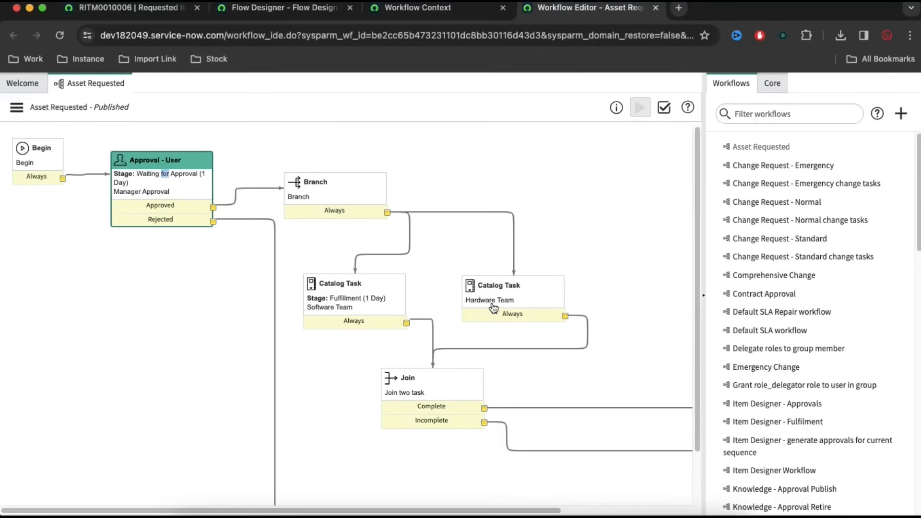
double_click(493, 307)
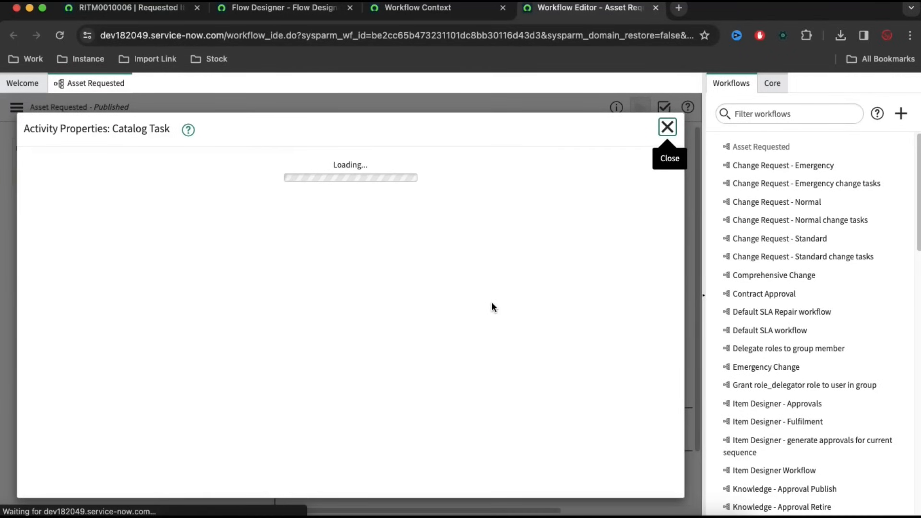
scroll(497, 327, "down", 5)
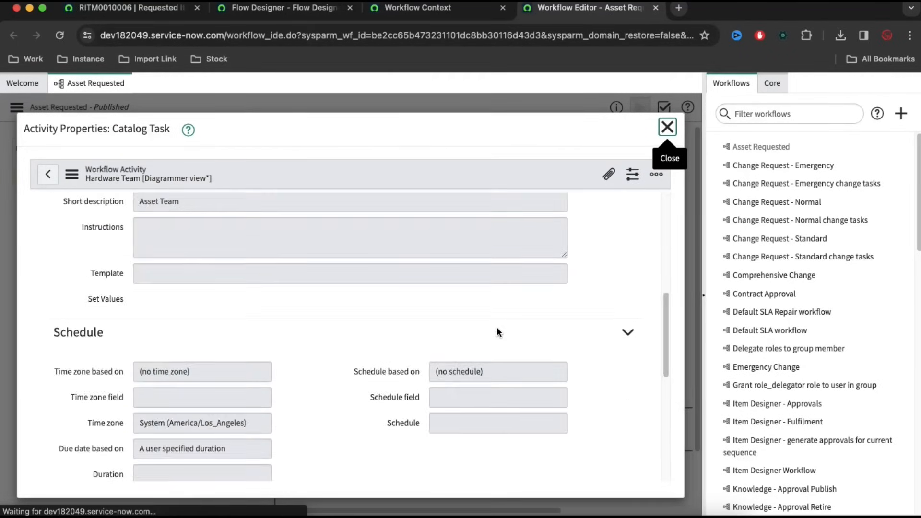
scroll(497, 327, "down", 5)
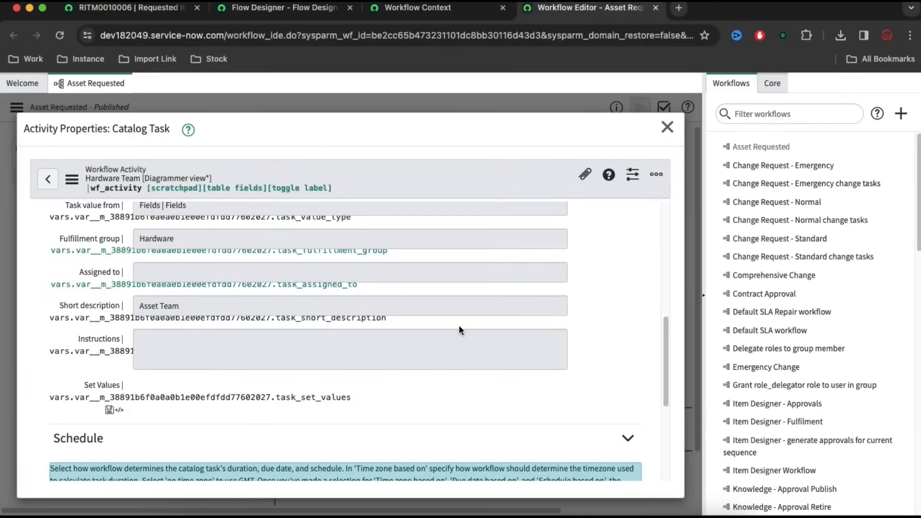
scroll(431, 379, "up", 1)
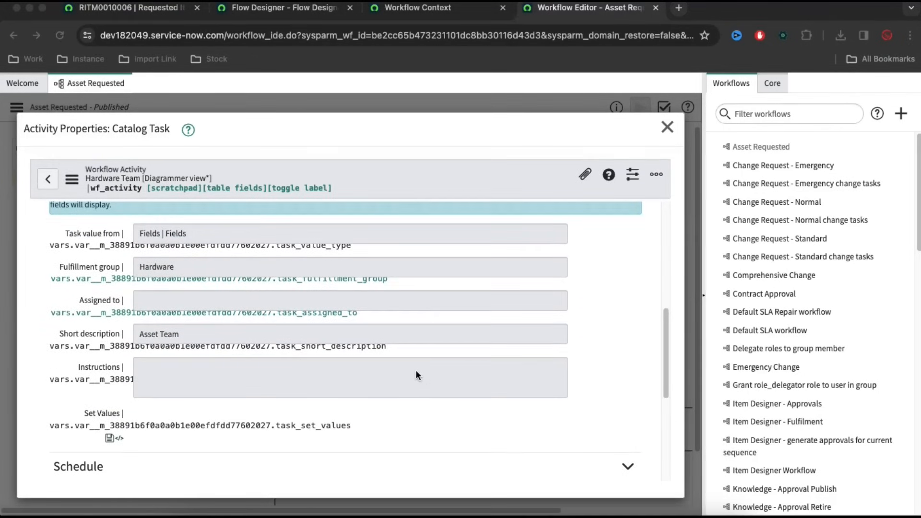
scroll(404, 366, "up", 1)
left_click(175, 268)
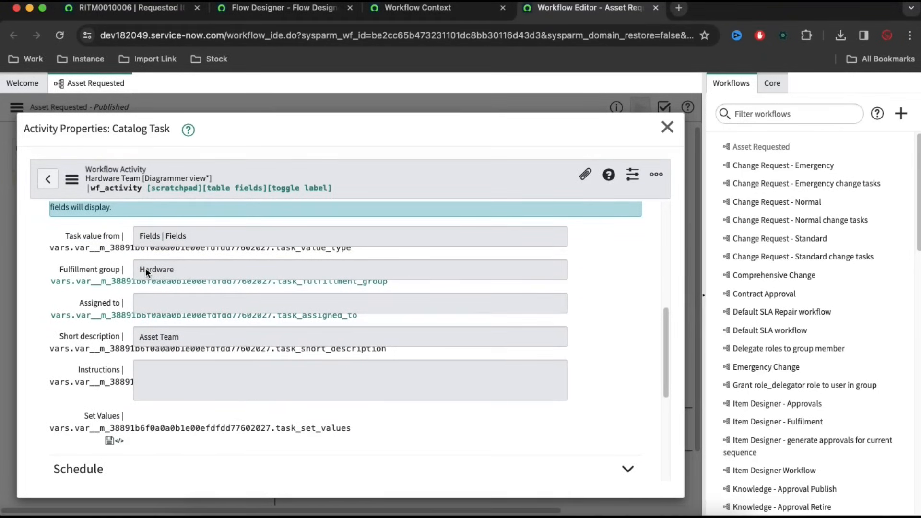
left_click(316, 14)
- Set the Create Catalog Task action's Requested Item to the trigger's Requested Item Record
left_click(389, 468)
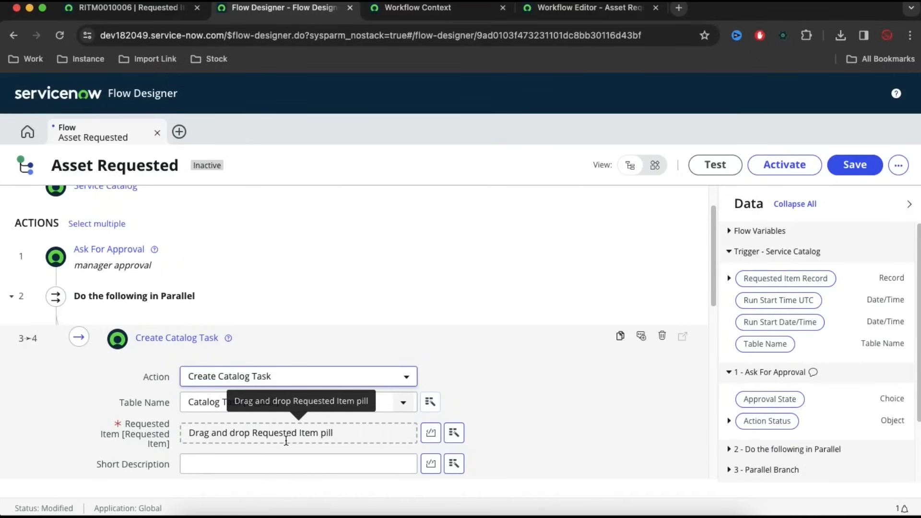
left_click(454, 432)
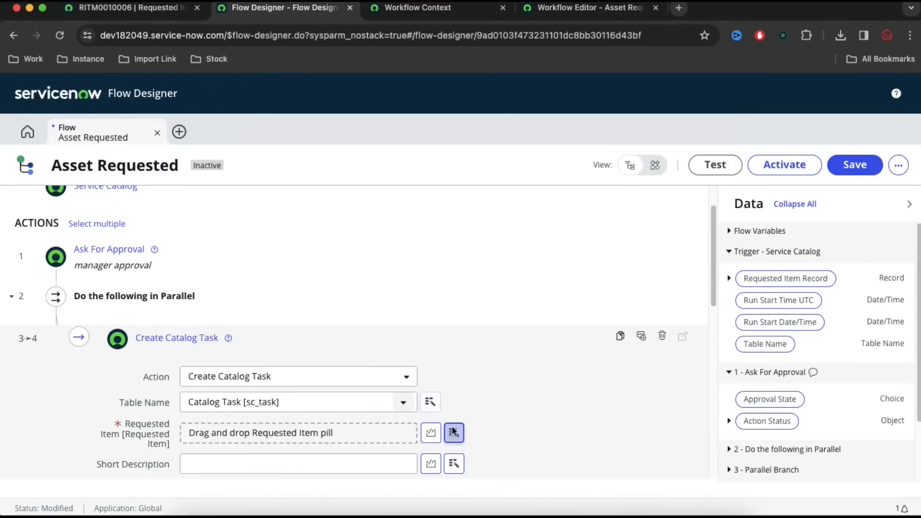
left_click(469, 280)
left_click(534, 279)
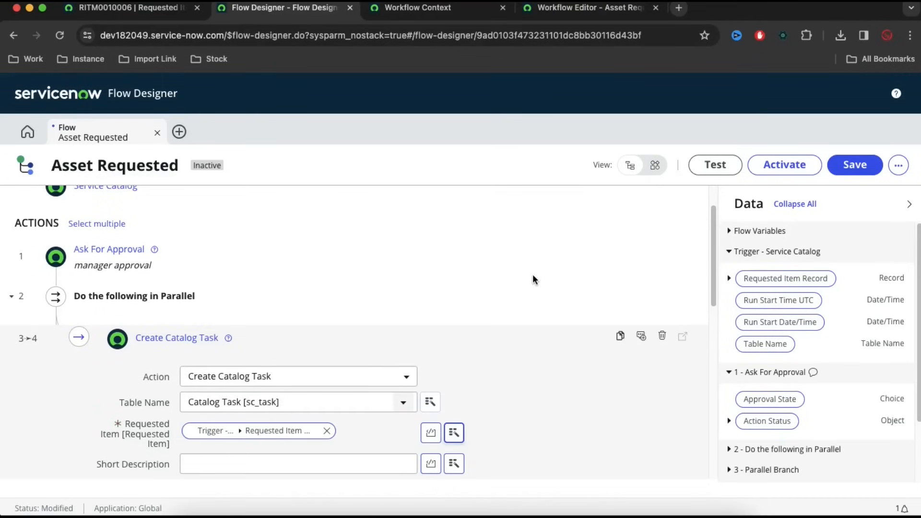
- Check the Hardware Team activity in the Workflow Editor and set the catalog task's short description to "Hardware team task"
scroll(504, 383, "down", 3)
left_click(294, 356)
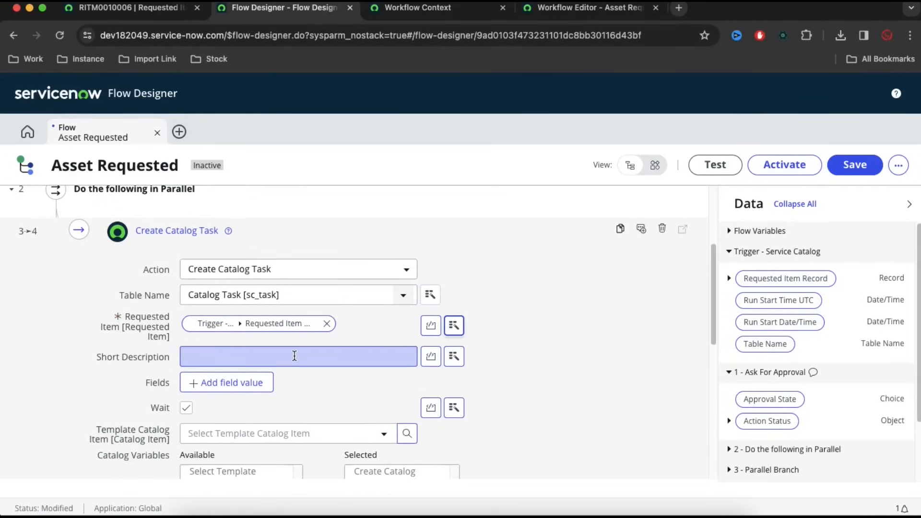
left_click(589, 7)
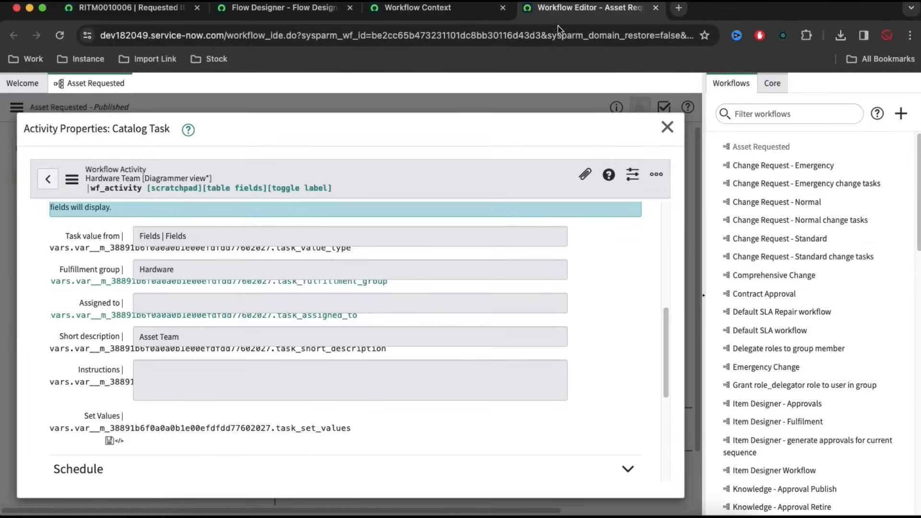
scroll(330, 271, "up", 3)
scroll(330, 269, "down", 7)
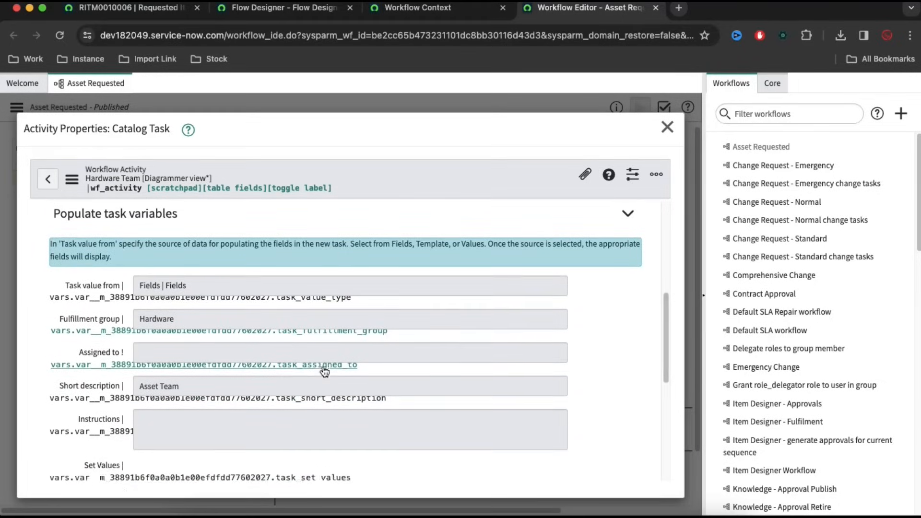
scroll(323, 366, "down", 5)
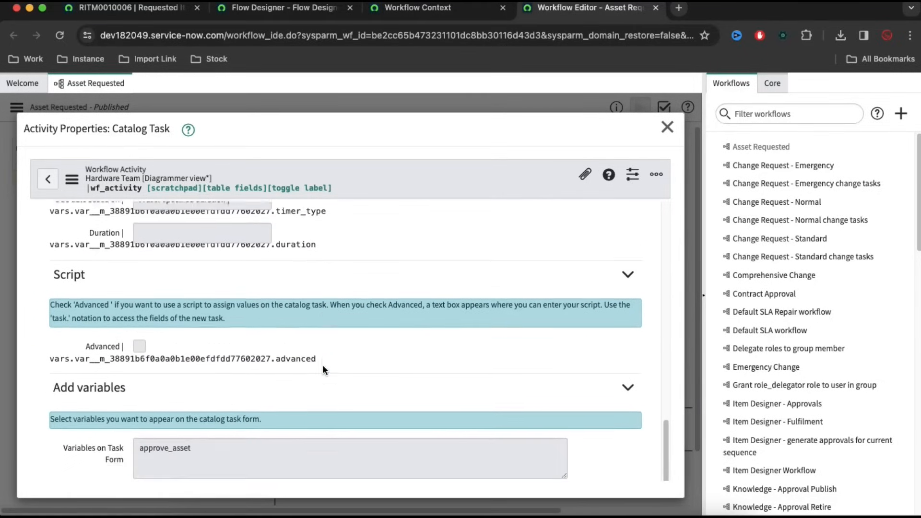
left_click(280, 14)
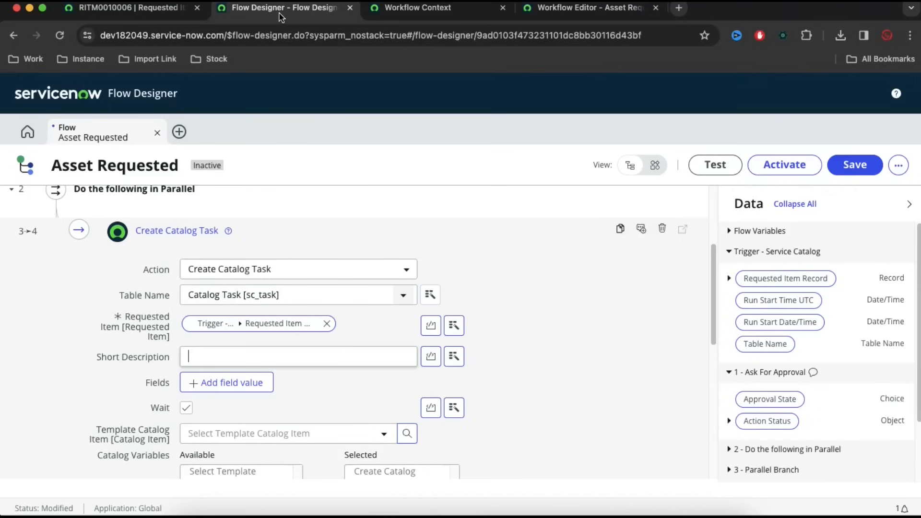
type("Hardware tea")
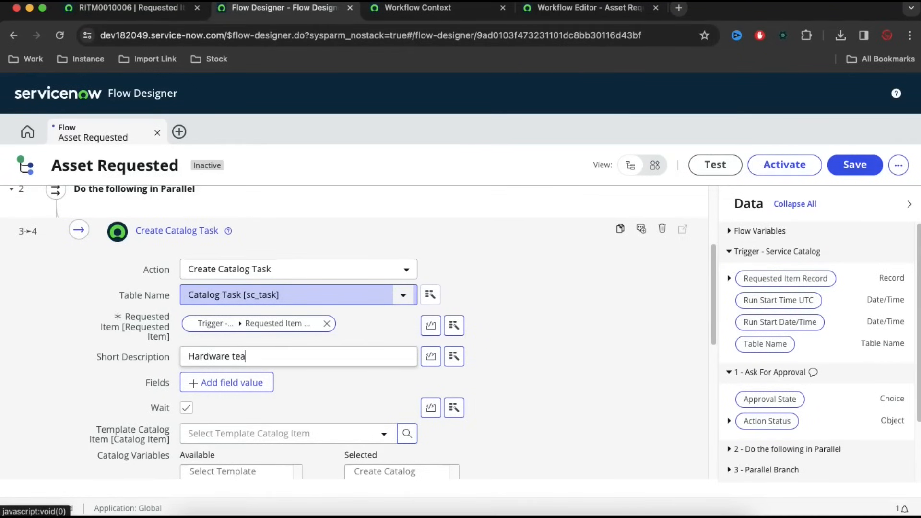
type("m task")
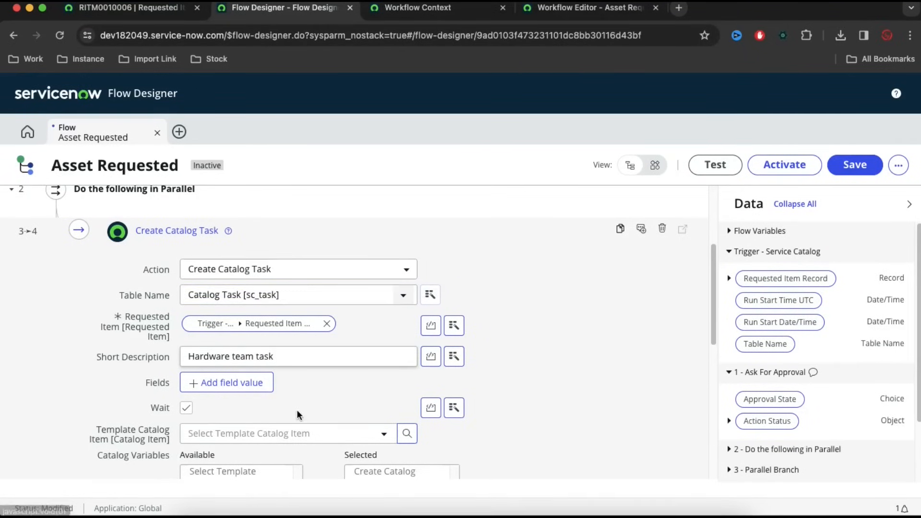
- Set the catalog task's Template Catalog Item to Asset Requested, using the item name from the requested item record
scroll(298, 409, "down", 1)
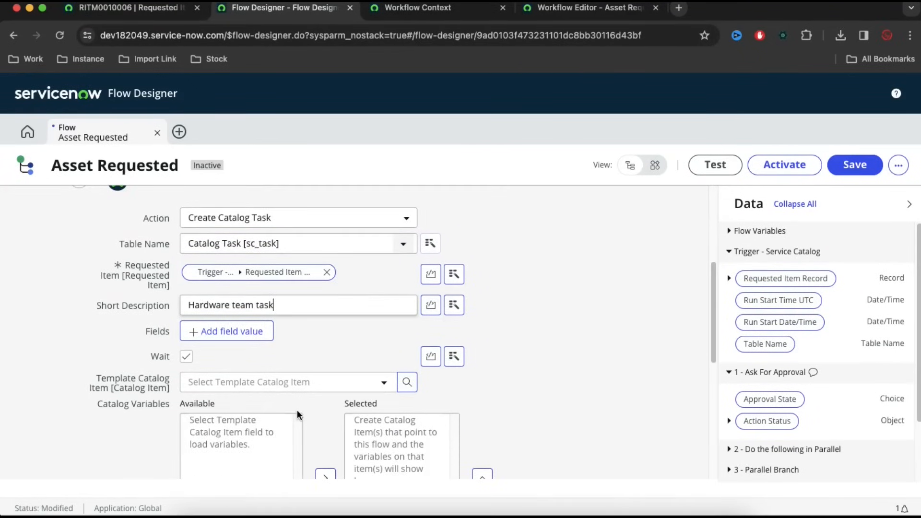
left_click(320, 391)
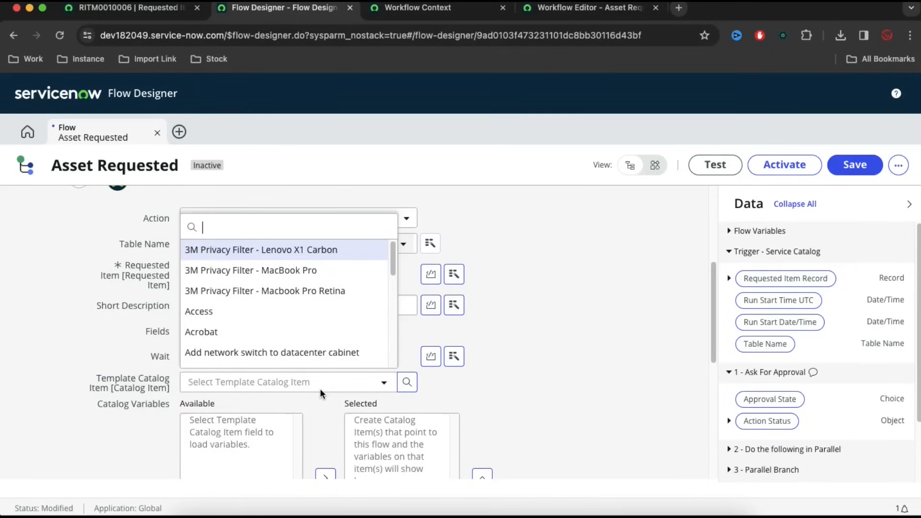
left_click(164, 13)
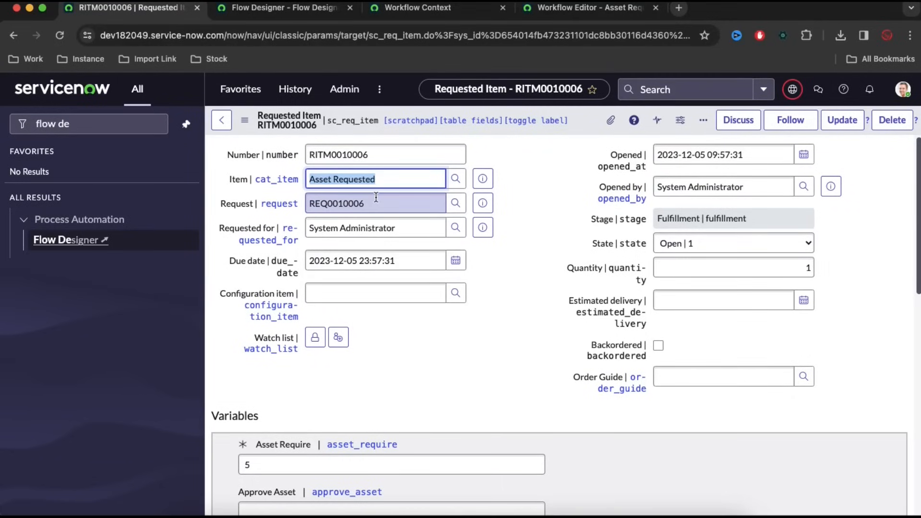
left_click(294, 13)
type("Asset Requested")
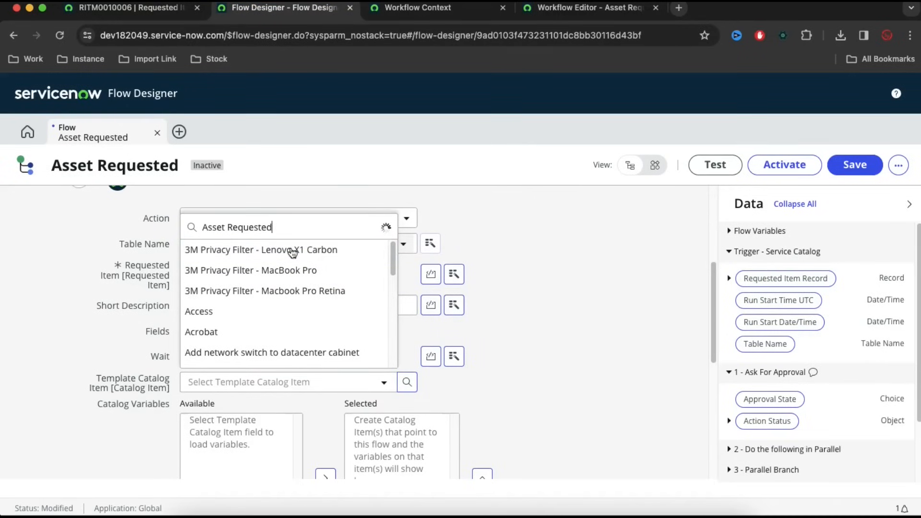
left_click(246, 358)
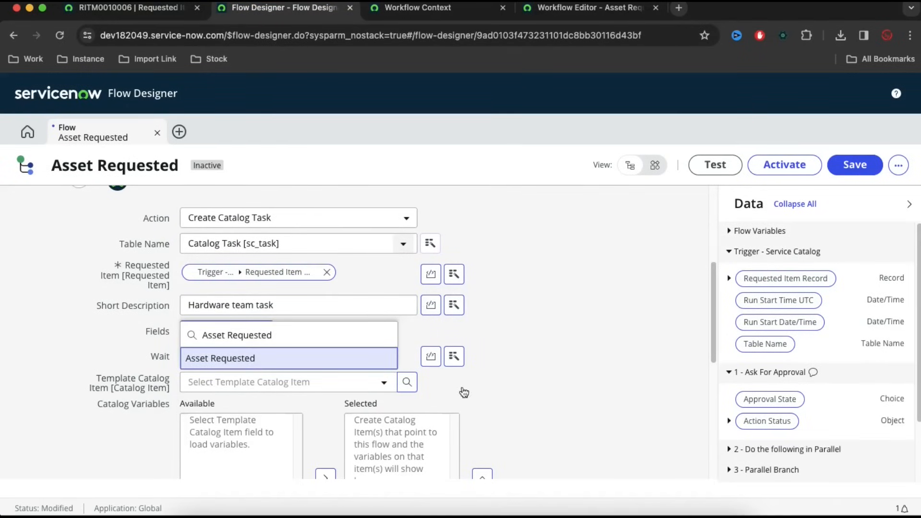
- Add the approve_asset variable to the catalog task's selected catalog variables
scroll(578, 366, "down", 2)
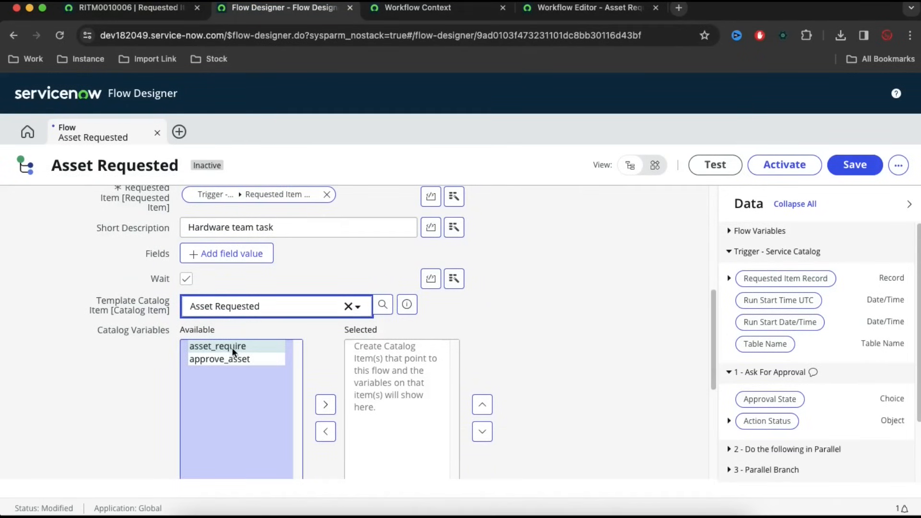
left_click(223, 360)
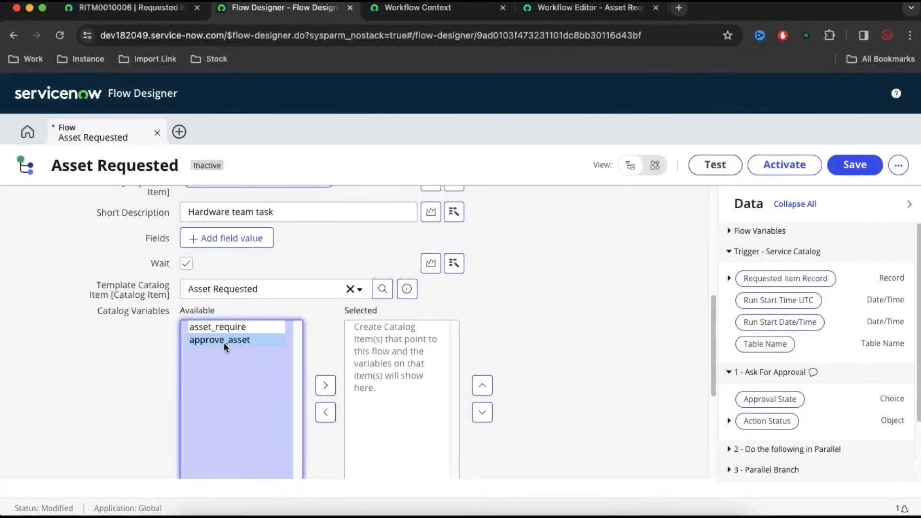
double_click(245, 341)
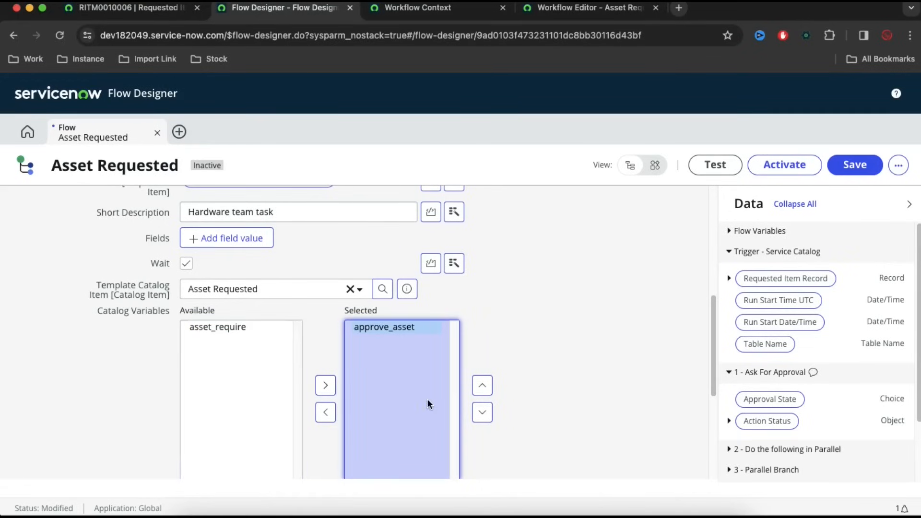
scroll(589, 339, "down", 3)
- Add an Assignment group field value of Hardware to the catalog task and finish configuring the action
scroll(537, 324, "up", 4)
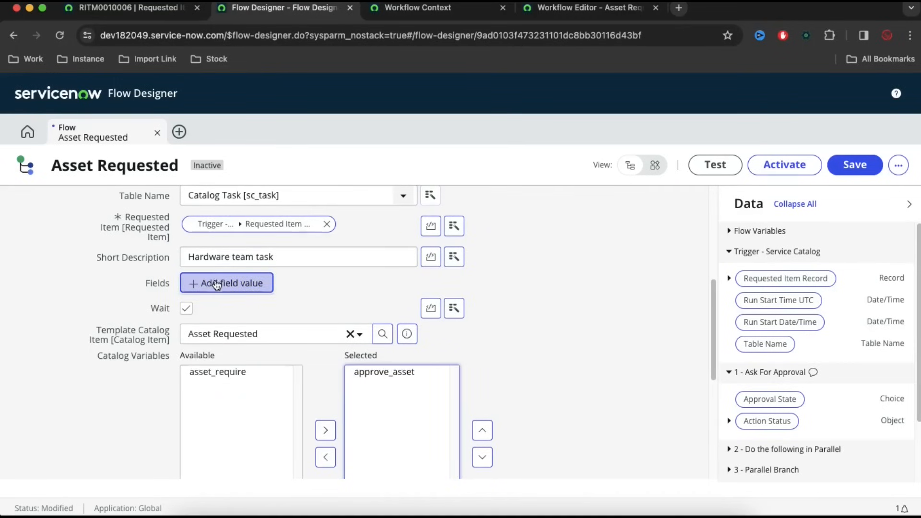
left_click(246, 283)
type("ass")
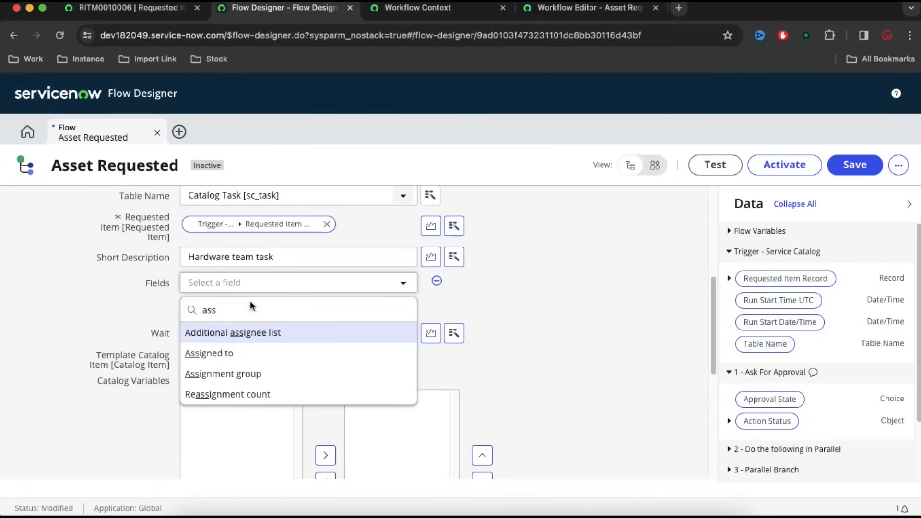
left_click(249, 376)
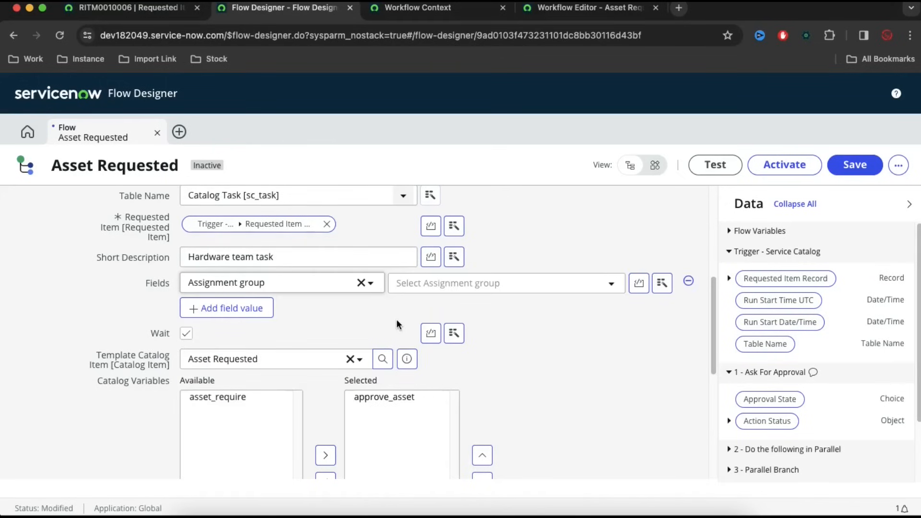
left_click(450, 287)
type("hard")
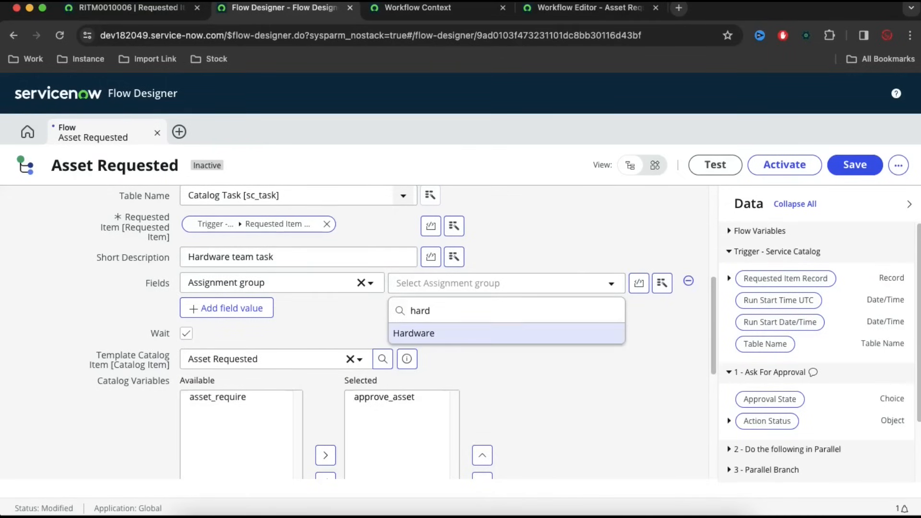
left_click(432, 339)
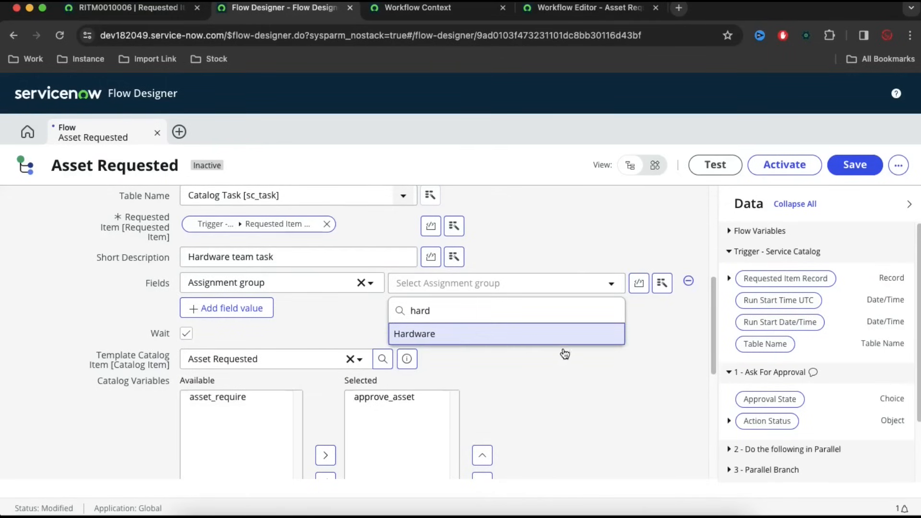
scroll(573, 353, "down", 3)
scroll(572, 355, "down", 2)
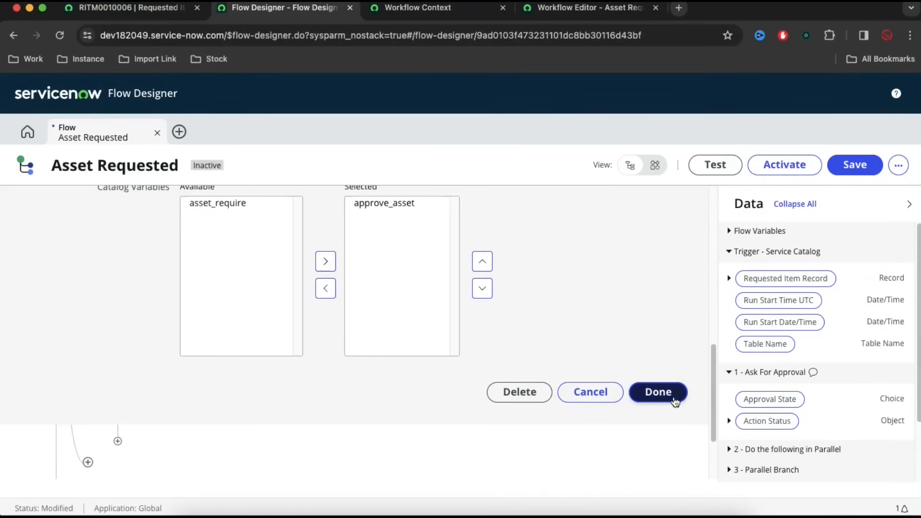
left_click(657, 391)
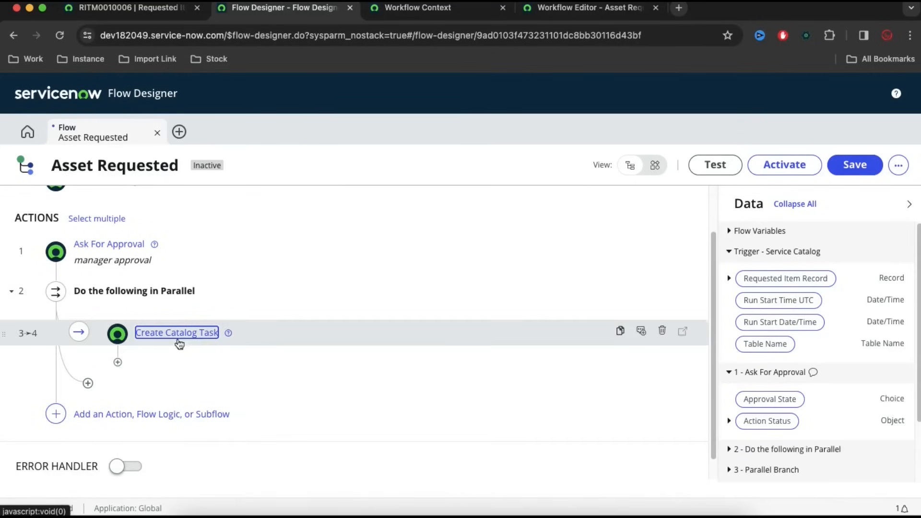
left_click(88, 383)
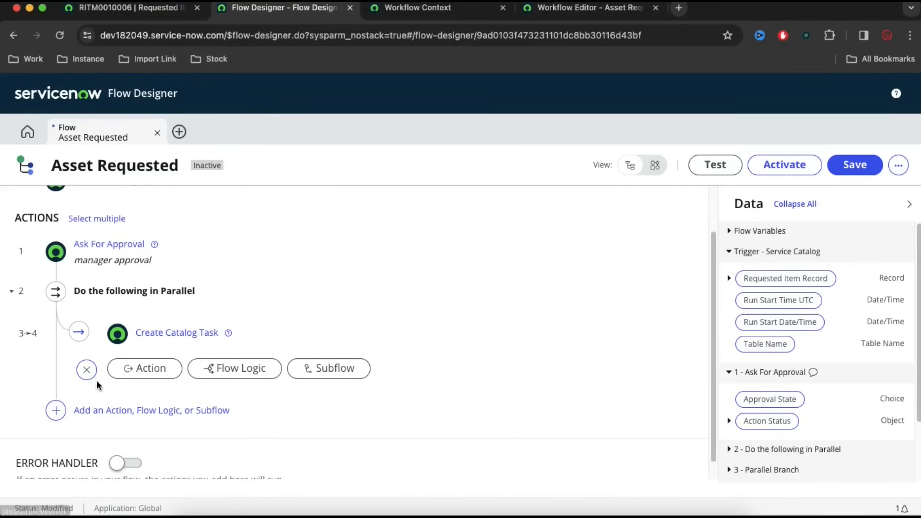
left_click(146, 368)
scroll(464, 403, "down", 2)
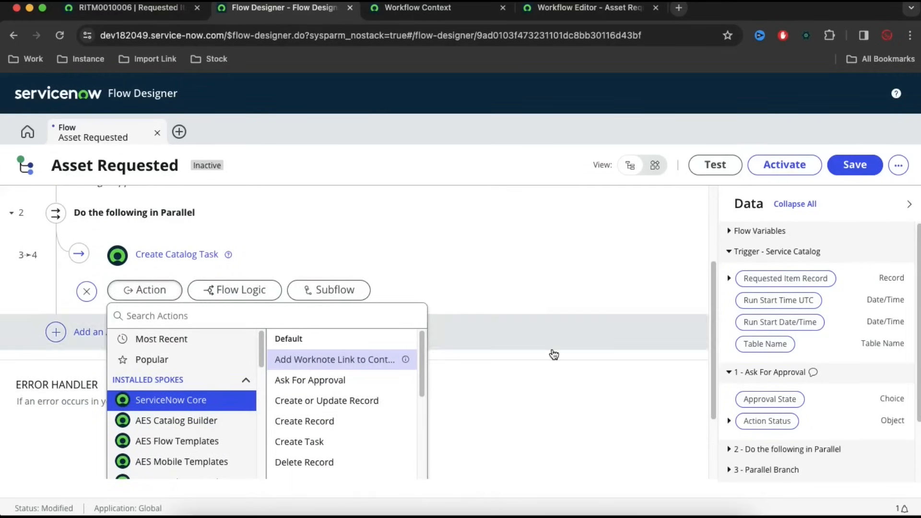
left_click(644, 383)
left_click(17, 362)
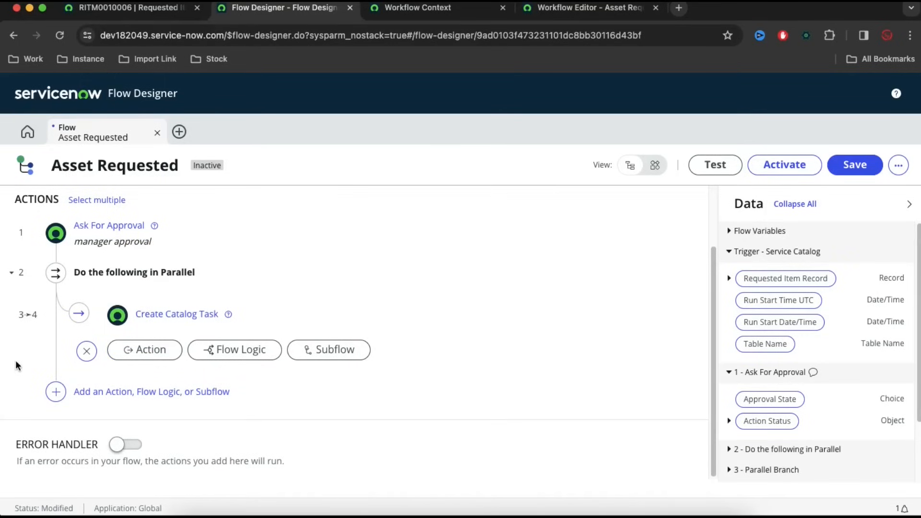
- Duplicate the Create Catalog Task action and move the copy into its own second branch of the parallel block
mouse_move(280, 316)
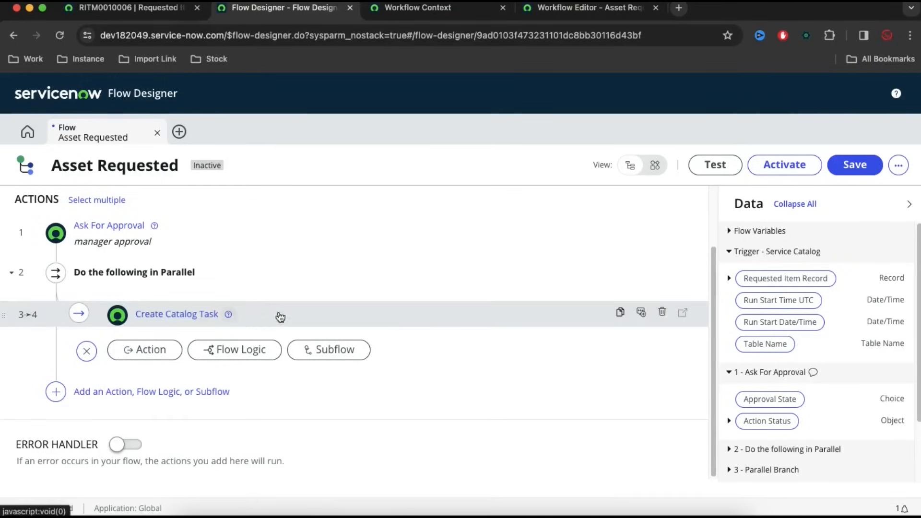
left_click(620, 312)
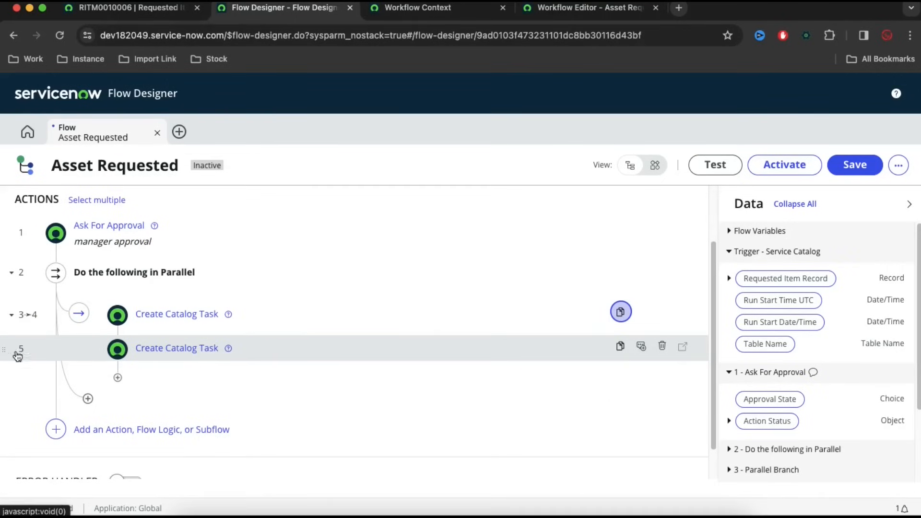
left_click_drag(8, 354, 82, 387)
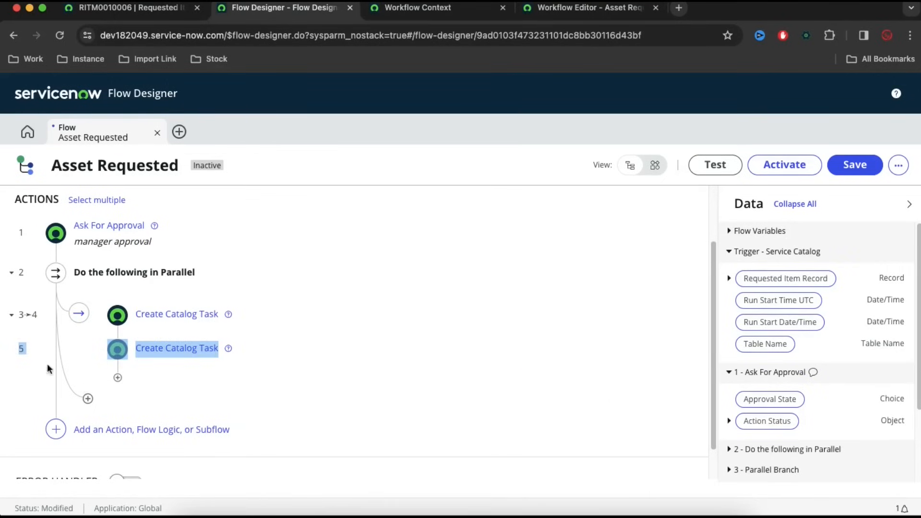
mouse_move(13, 350)
left_click_drag(6, 348, 88, 396)
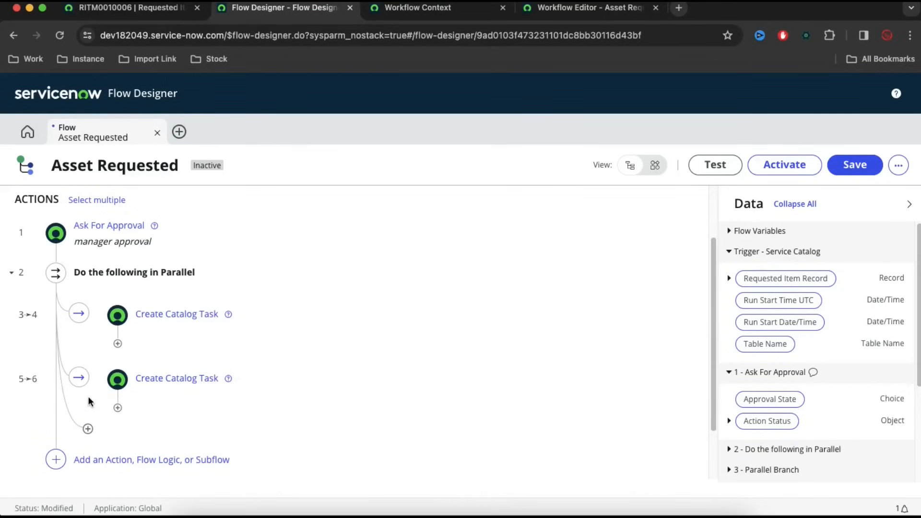
- Set the Assignment group of the second branch's Create Catalog Task to Software
left_click(191, 384)
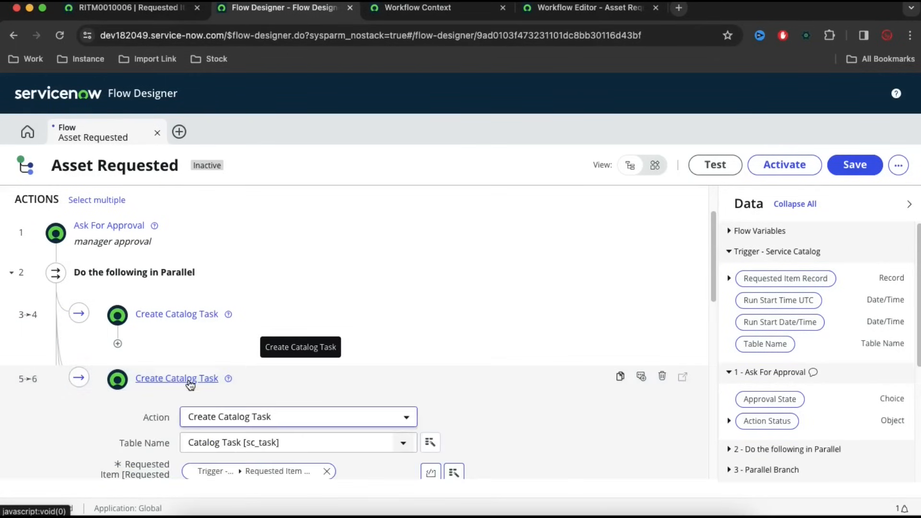
scroll(460, 390, "down", 3)
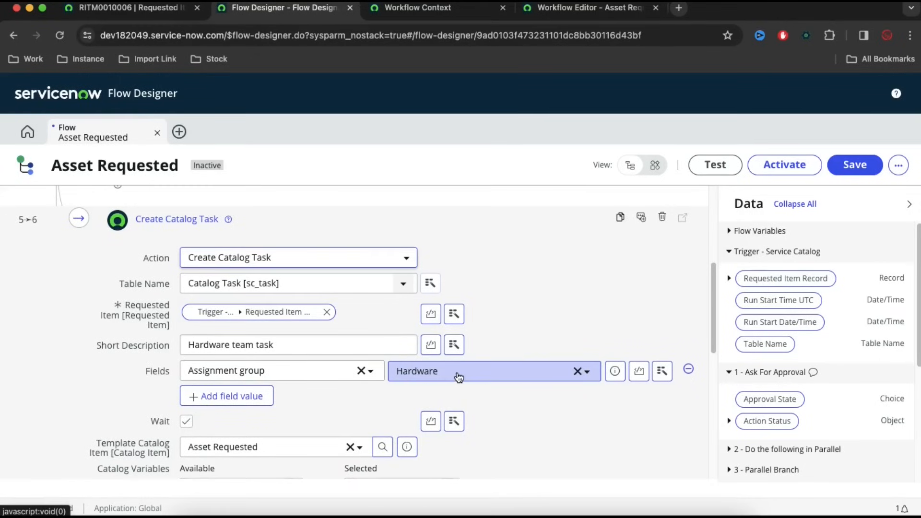
left_click(457, 370)
type("soft")
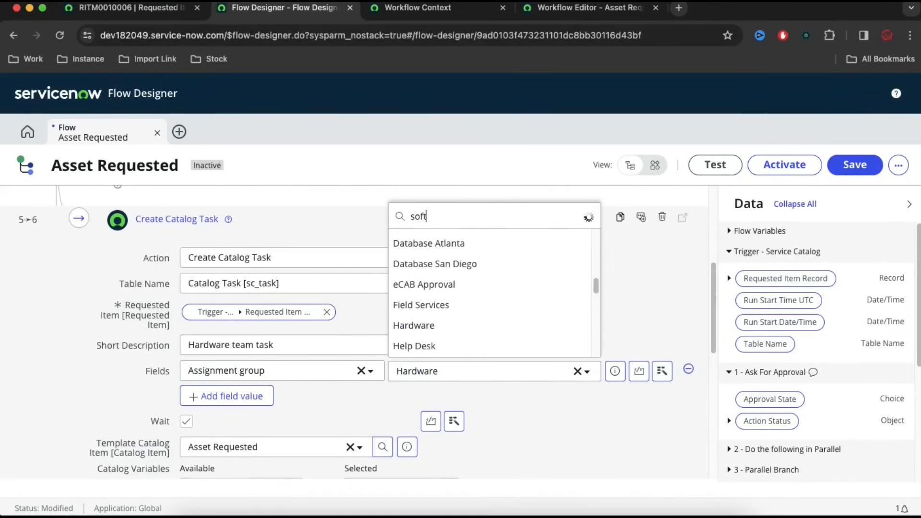
left_click(437, 348)
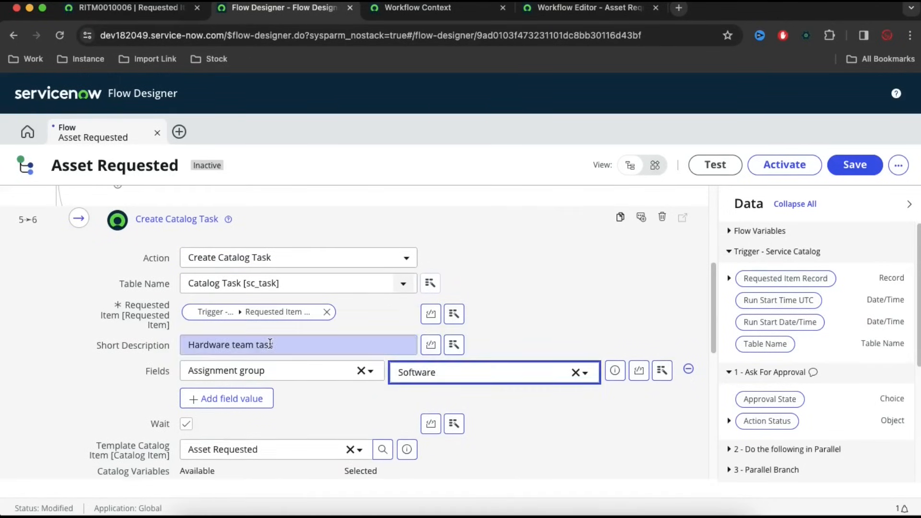
- Change the second catalog task's short description to "Software team task"
double_click(210, 343)
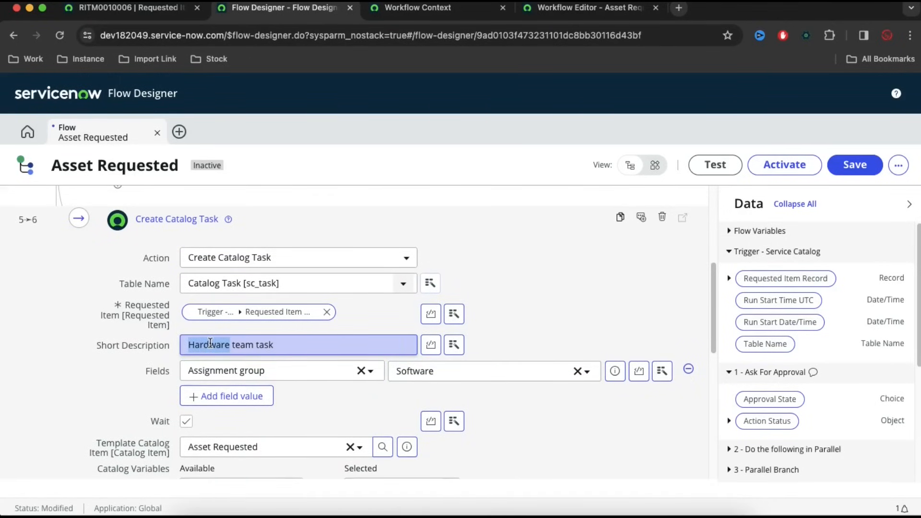
type("s")
key("BackSpace")
type("Software")
scroll(580, 316, "down", 3)
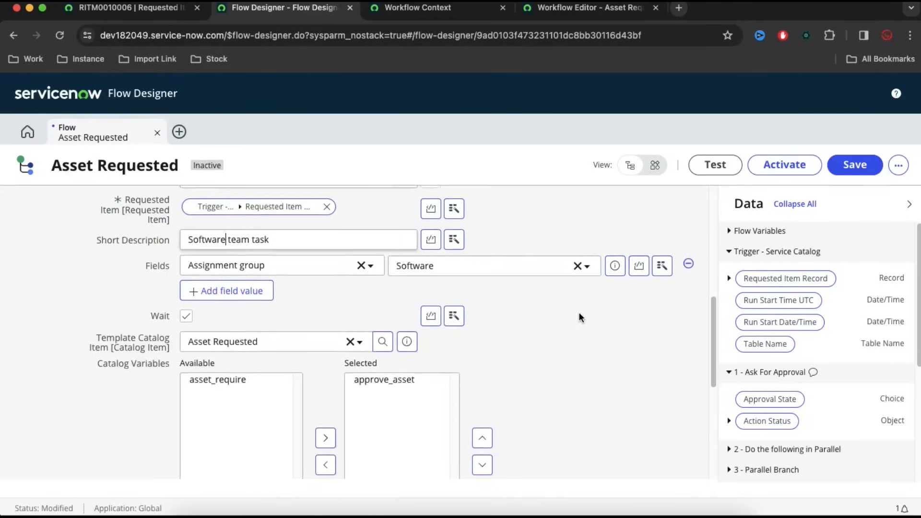
- Finish configuring the second catalog task and annotate the first branch's Create Catalog Task with "Hardware task"
scroll(579, 317, "down", 5)
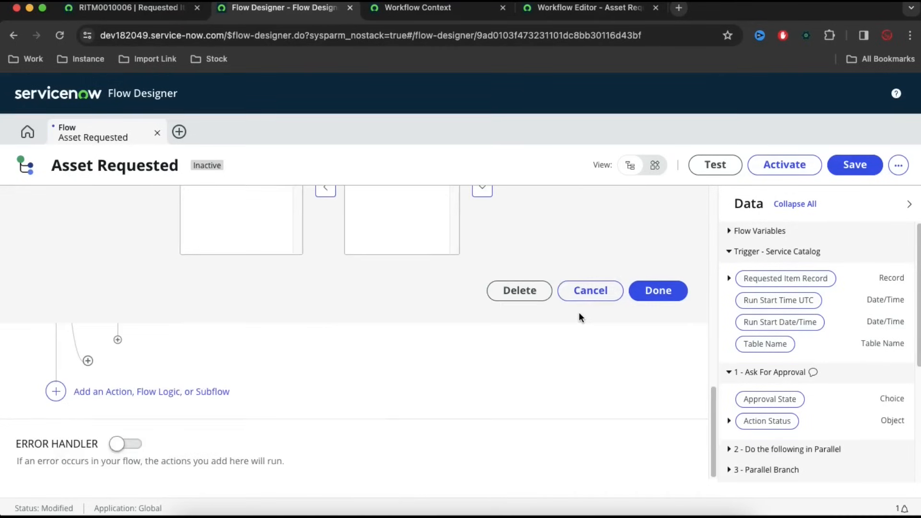
left_click(660, 292)
scroll(413, 326, "up", 2)
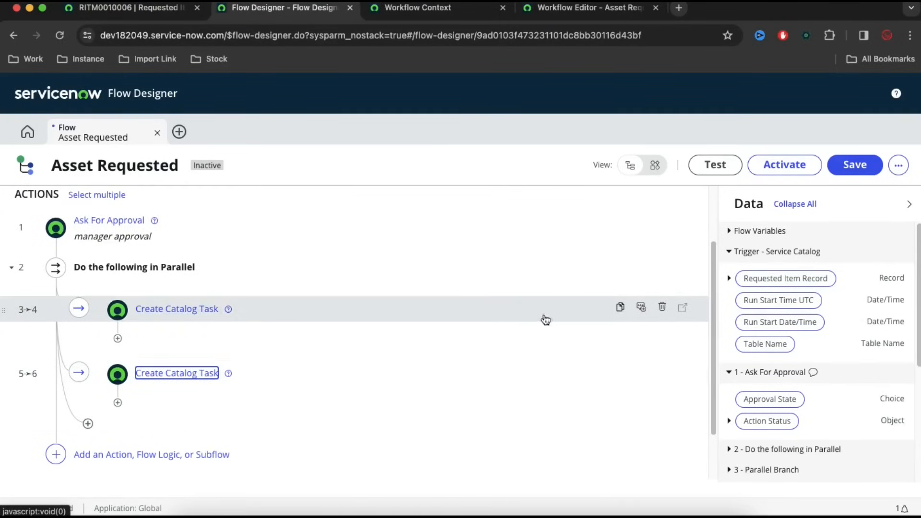
left_click(640, 308)
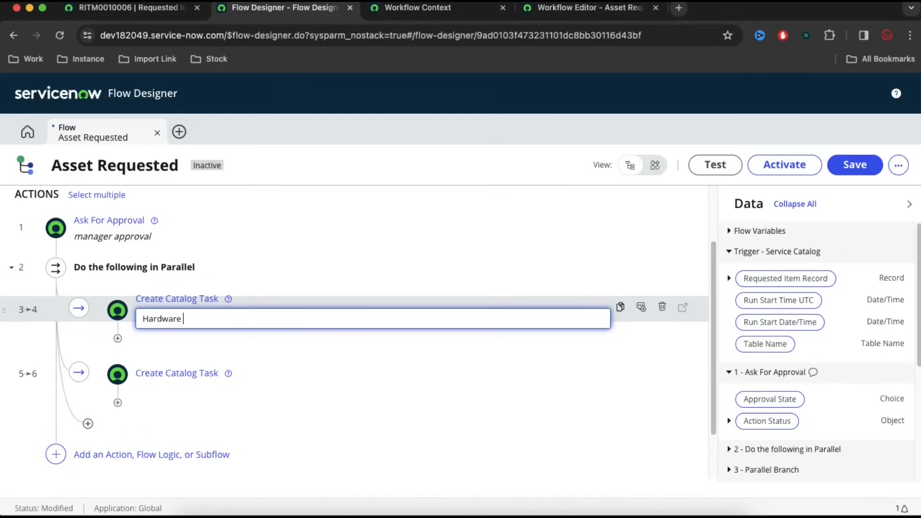
key("Return")
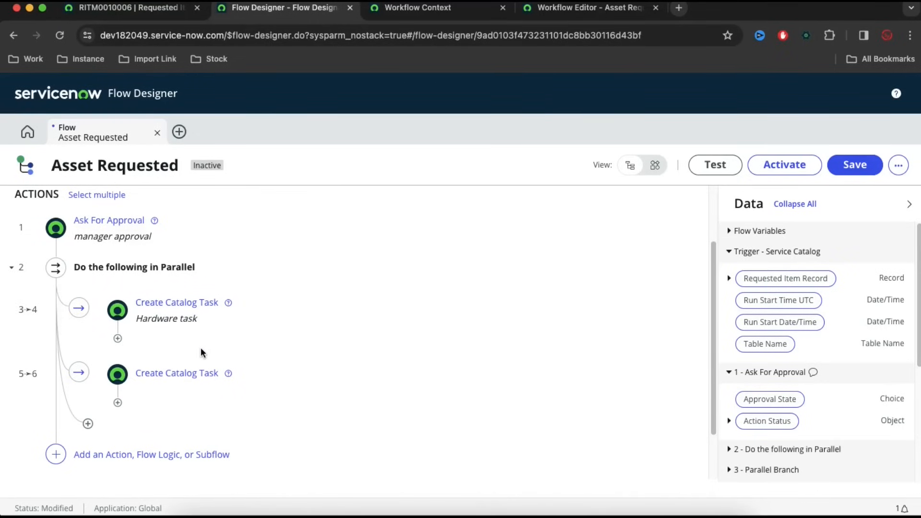
- Review the original Asset Requested workflow through its Create Asset script and check the Asset Require variable on the requested item
left_click(545, 12)
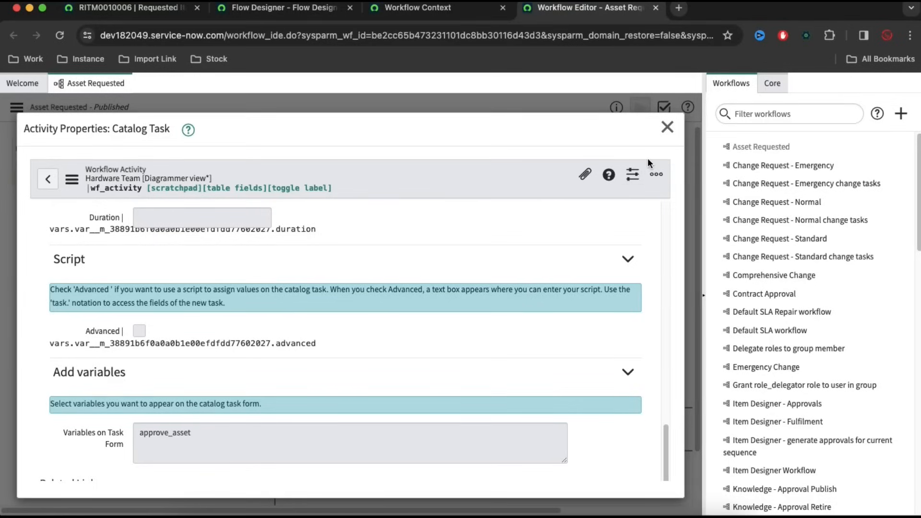
left_click(667, 126)
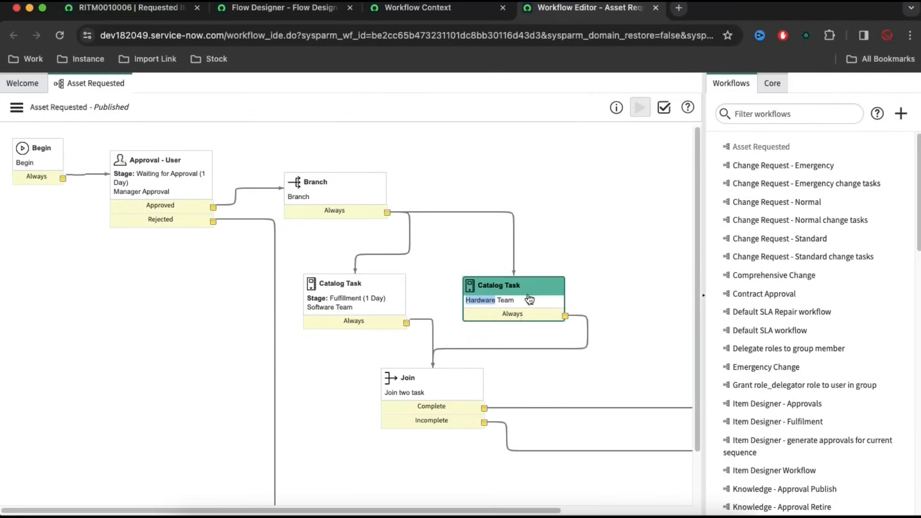
scroll(448, 402, "right", 5)
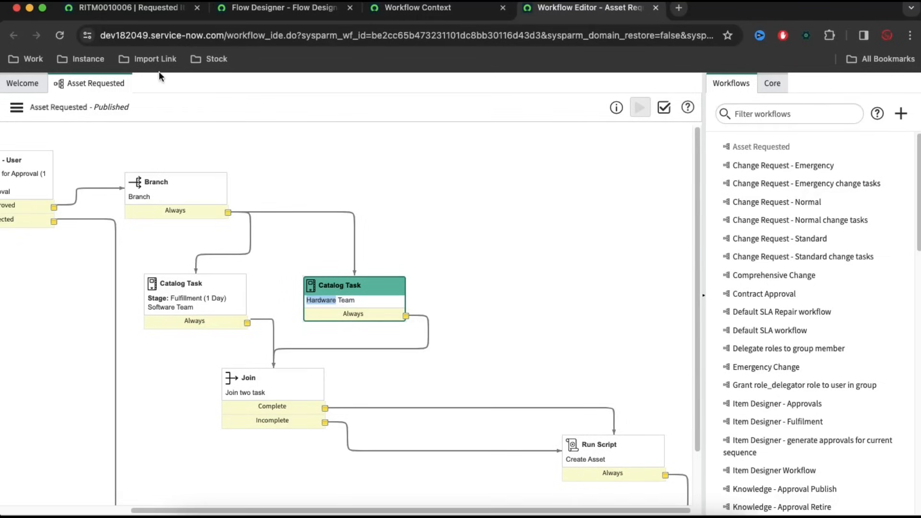
left_click(126, 7)
scroll(432, 436, "down", 2)
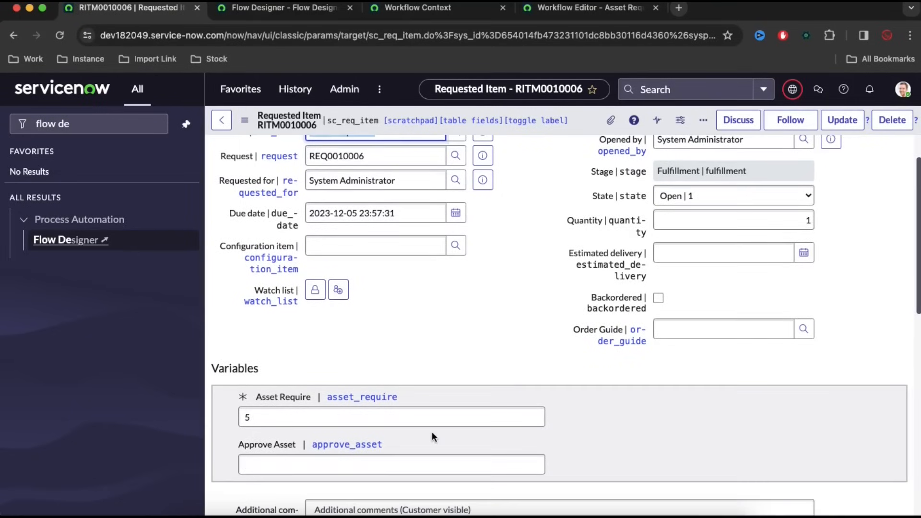
left_click(261, 415)
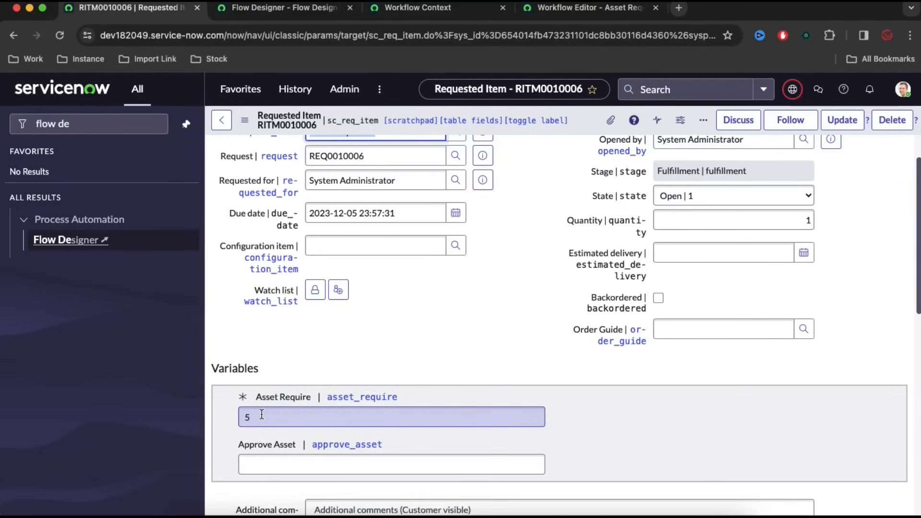
left_click(283, 10)
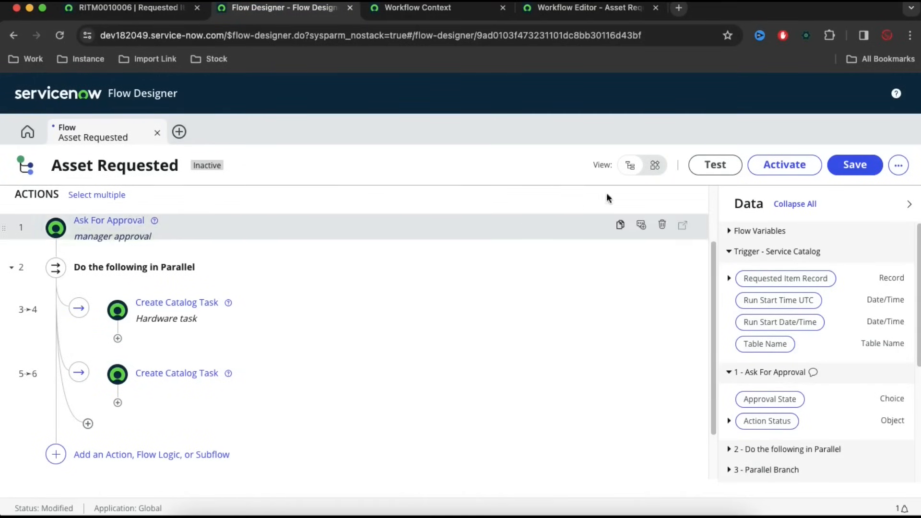
- Show the flow as a diagram and examine the approval, the parallel branches and the point where they rejoin
left_click(655, 166)
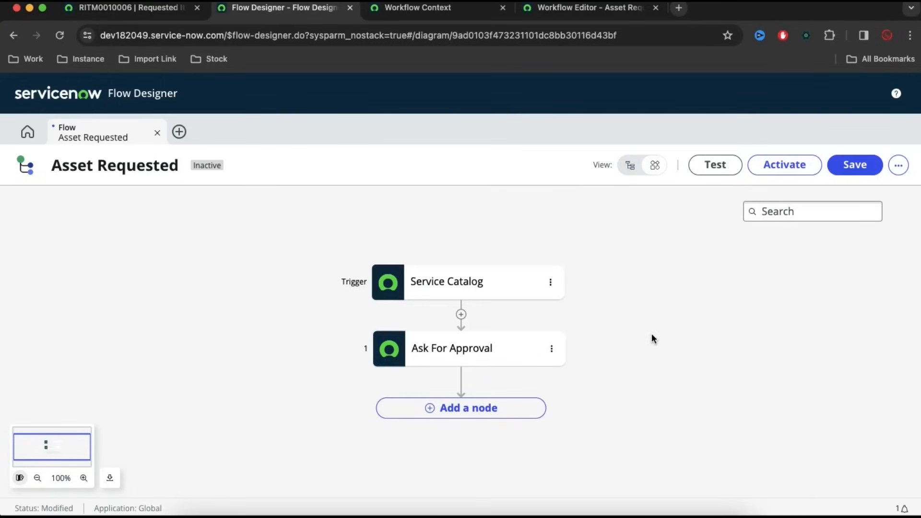
scroll(652, 334, "down", 2)
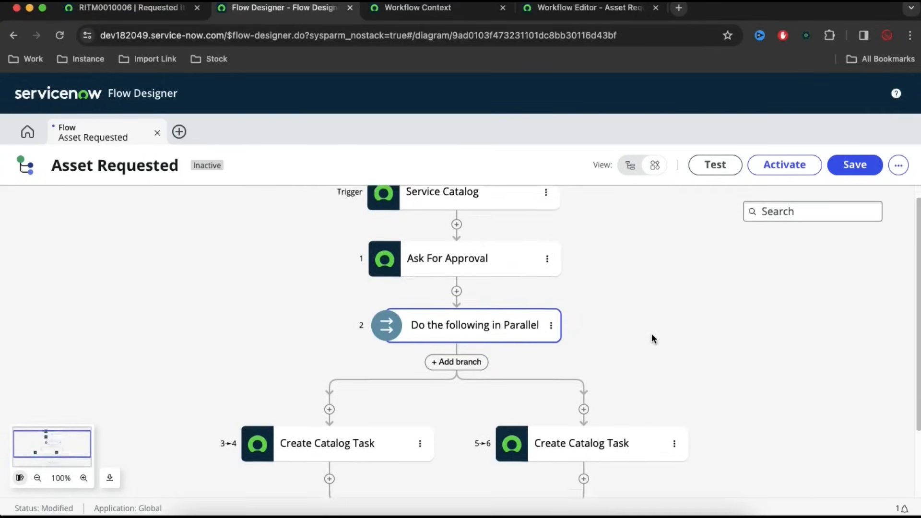
scroll(652, 334, "up", 1)
scroll(651, 339, "up", 1)
scroll(654, 384, "down", 3)
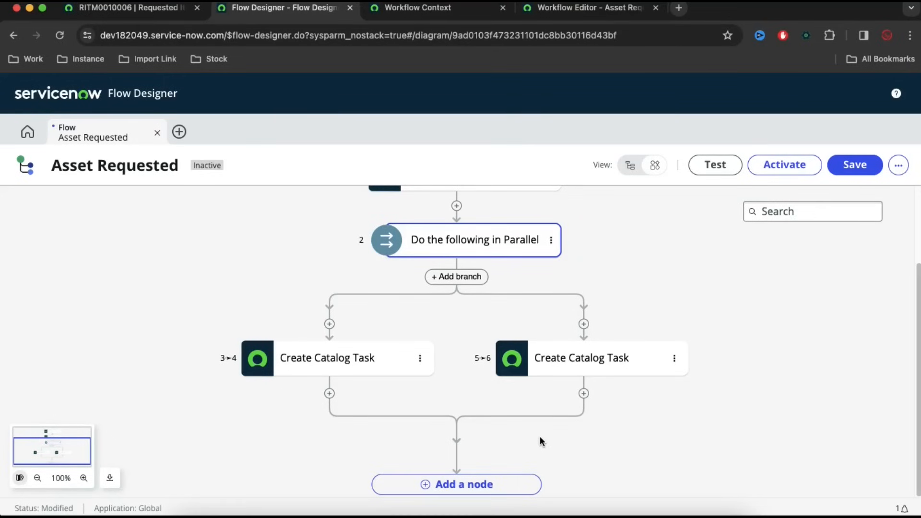
scroll(654, 412, "up", 3)
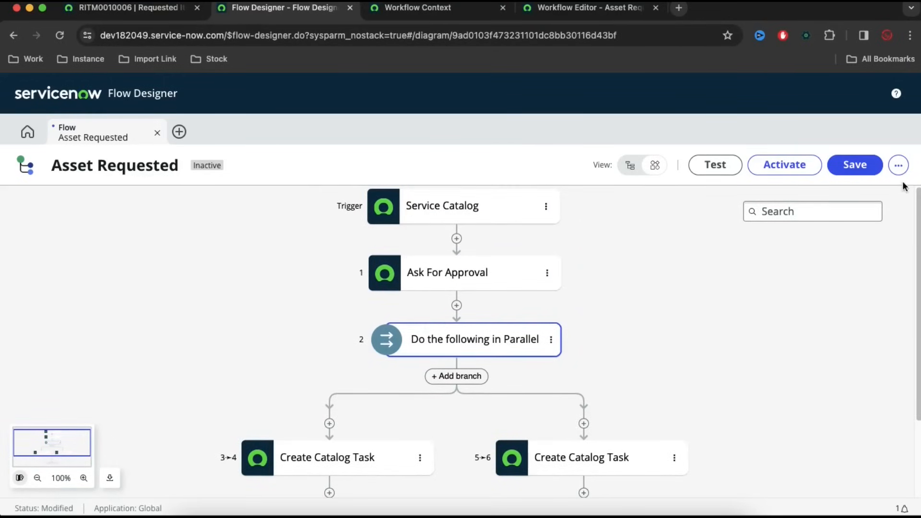
- Add a flow variable labelled "Asset Count" of type Integer to the Asset Requested flow
left_click(898, 165)
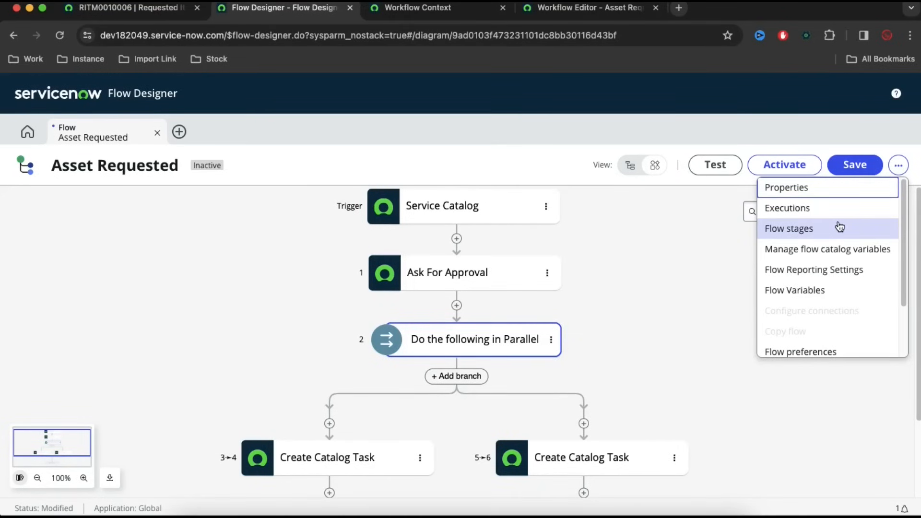
left_click(810, 290)
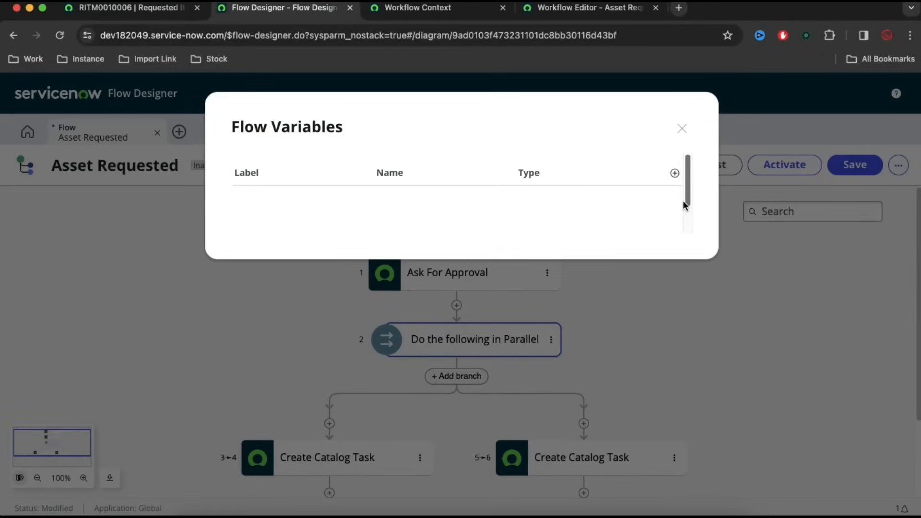
left_click(674, 174)
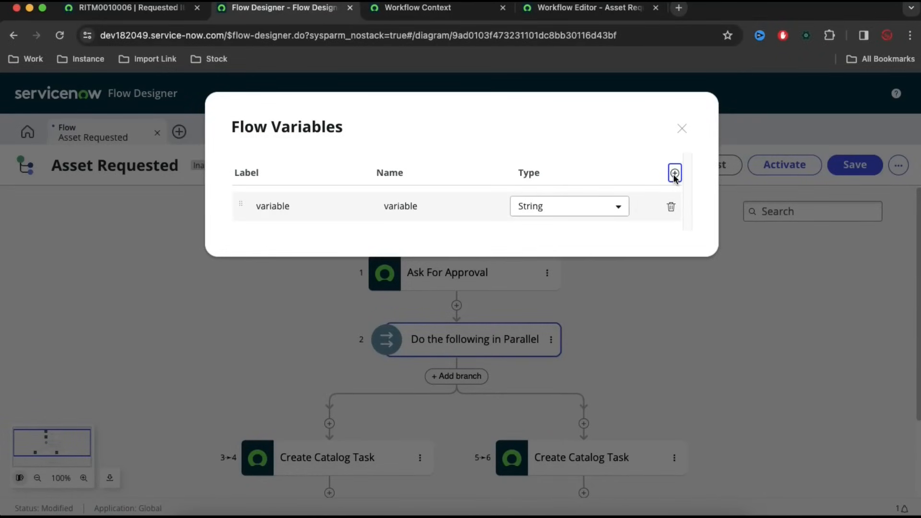
left_click_drag(303, 199, 254, 197)
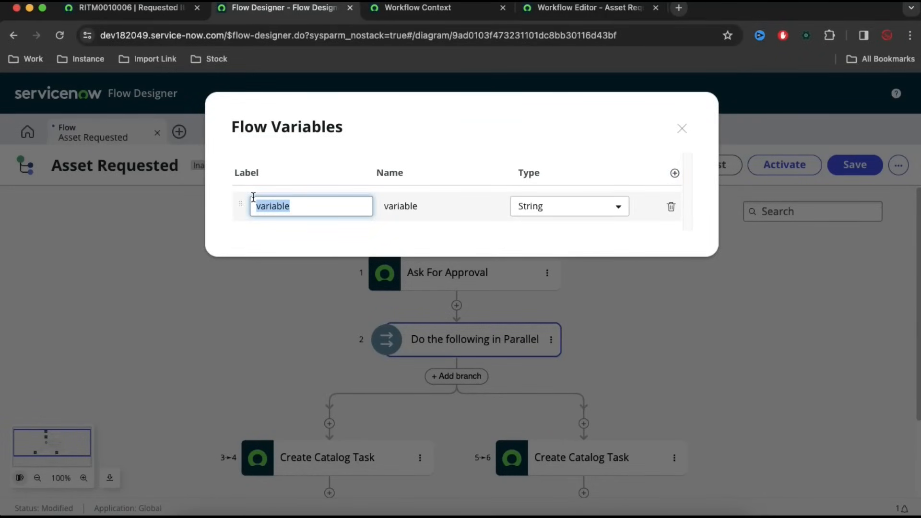
key("BackSpace")
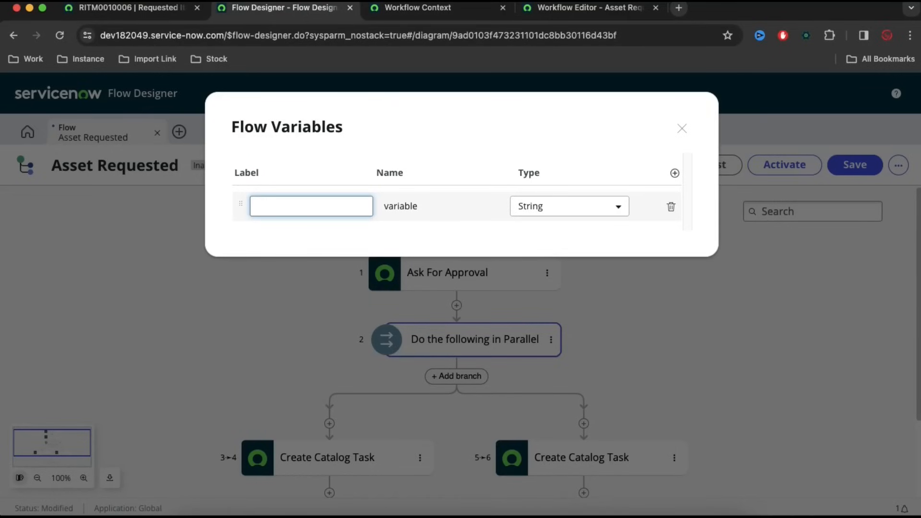
type("Asset Count")
left_click(563, 208)
type("in")
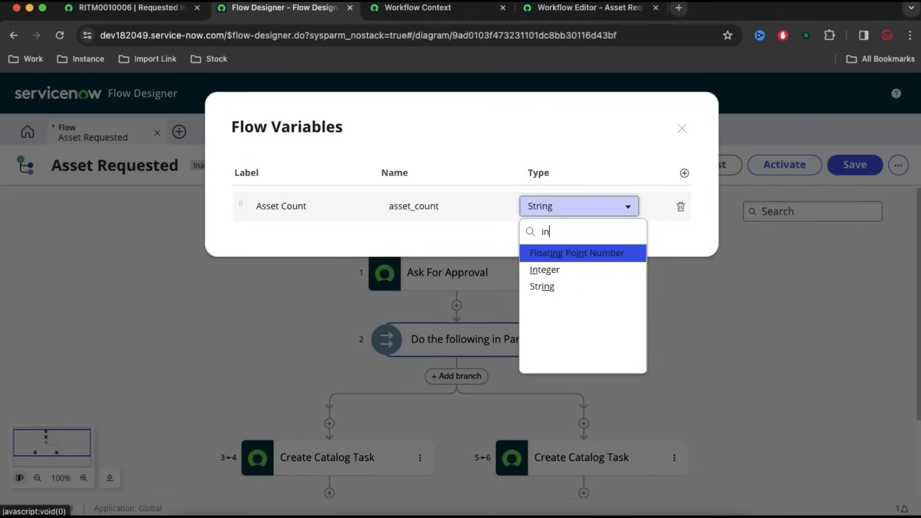
key("Down")
key("Return")
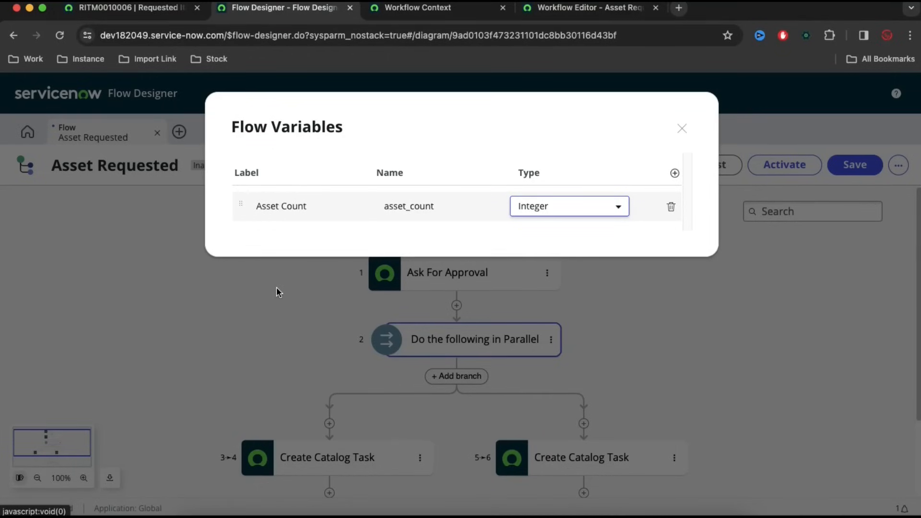
left_click(682, 128)
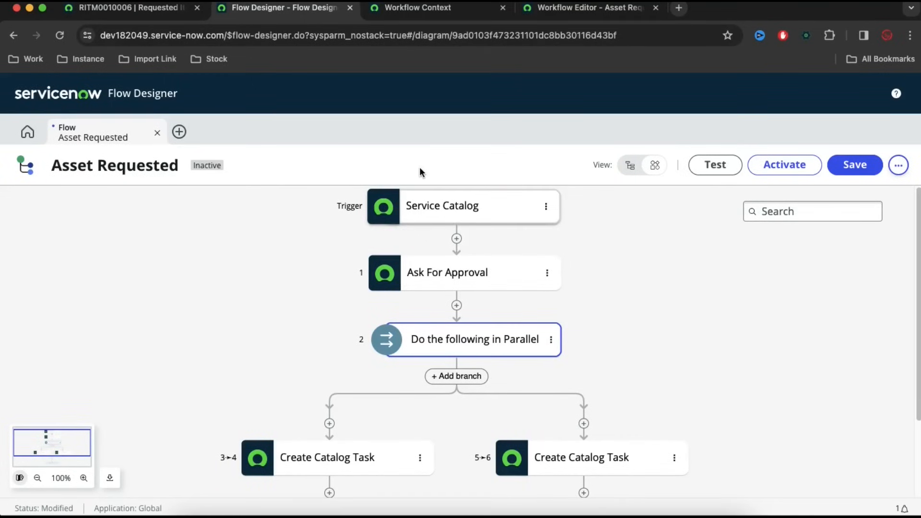
- Check the requested item's variables and insert a Get Catalog Variables action between the Service Catalog trigger and Ask For Approval
left_click(159, 5)
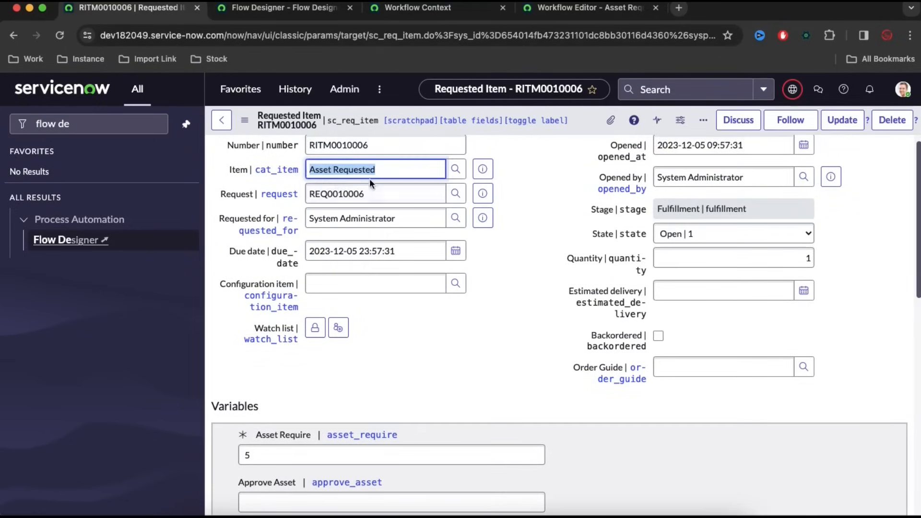
scroll(326, 456, "down", 1)
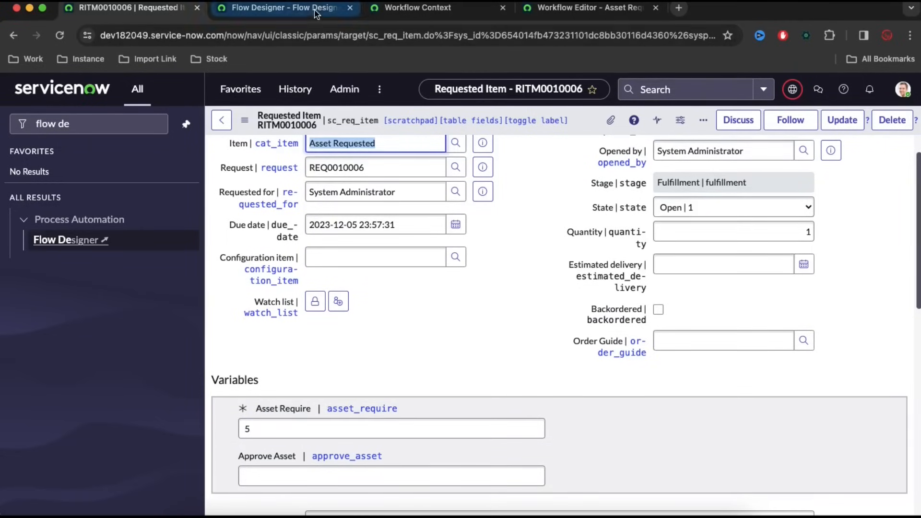
left_click(283, 7)
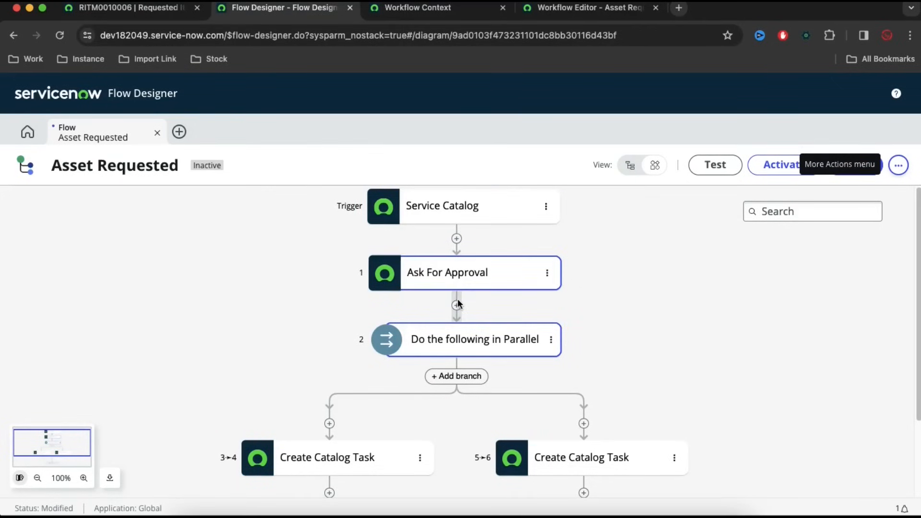
left_click(456, 239)
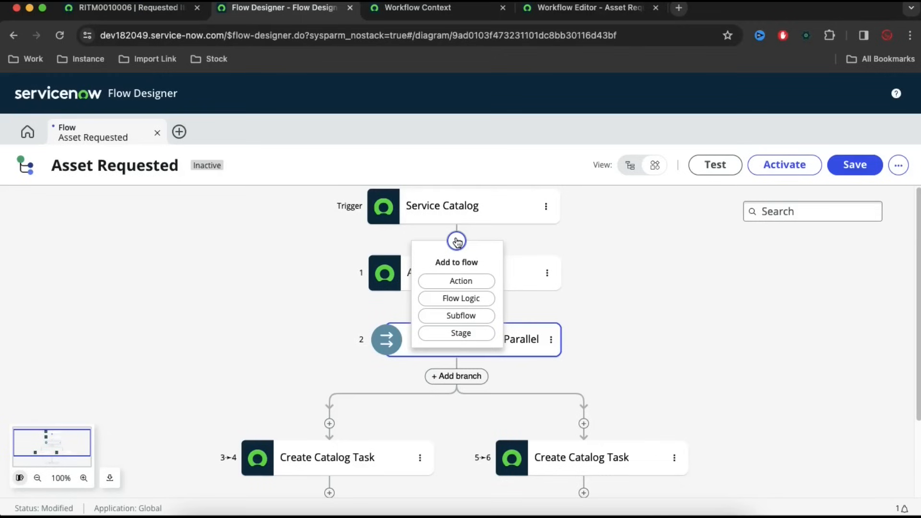
left_click(458, 282)
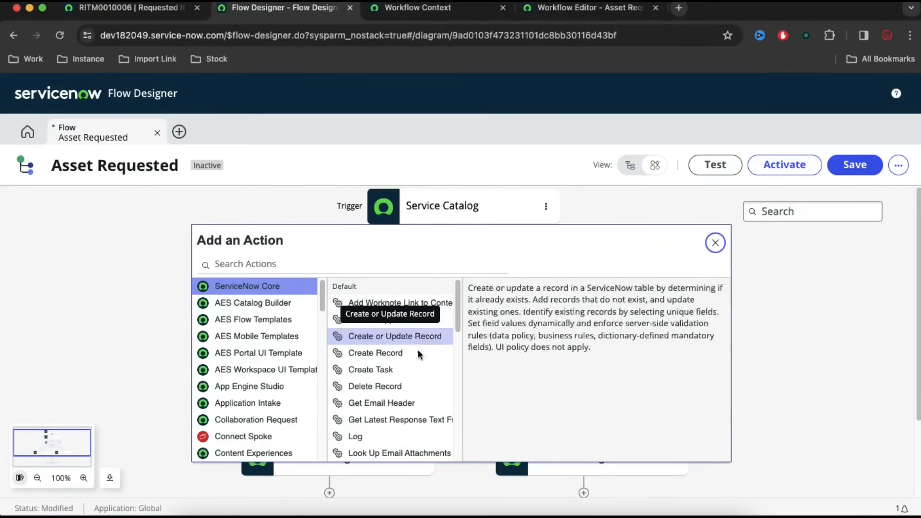
left_click(290, 265)
type("get va")
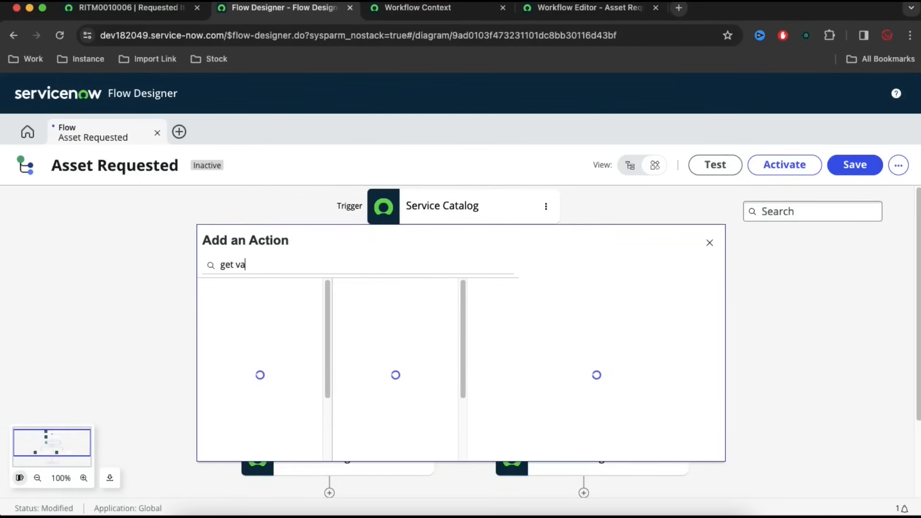
scroll(379, 367, "down", 1)
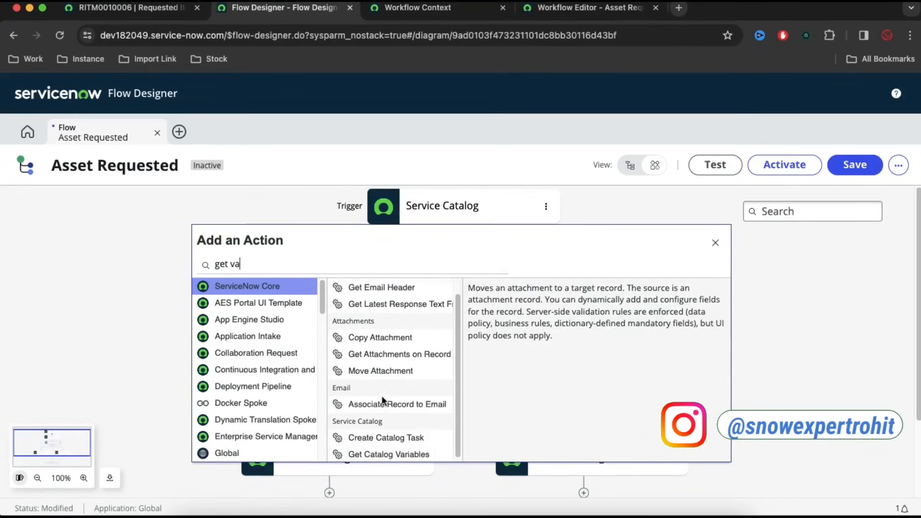
left_click(393, 458)
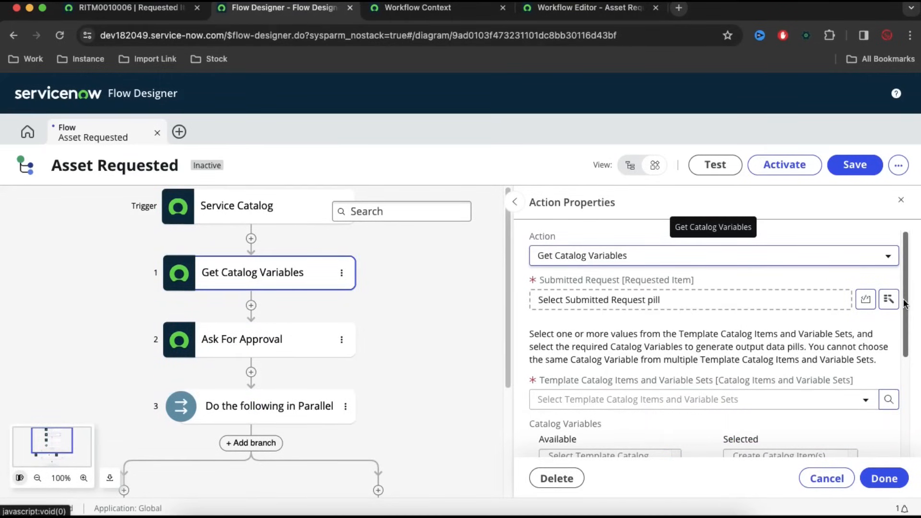
- Set the Submitted Request of Get Catalog Variables to the trigger's Requested Item Record
left_click(888, 299)
left_click(798, 349)
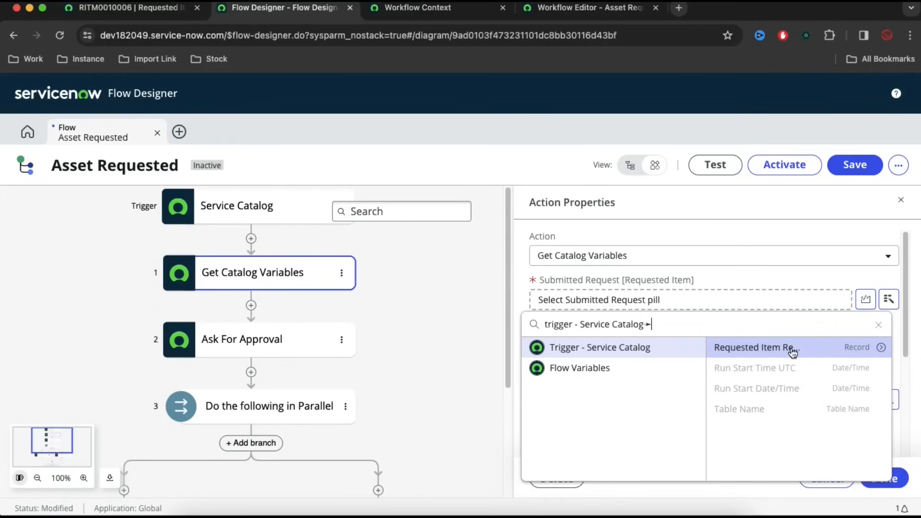
left_click(790, 350)
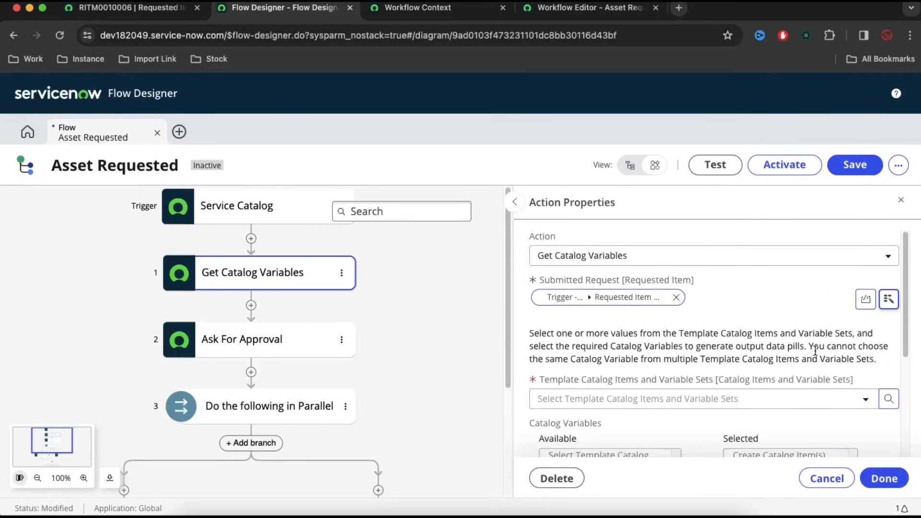
- Set the template catalog item of Get Catalog Variables to Asset Requested, matching the item on the requested item record
left_click(662, 400)
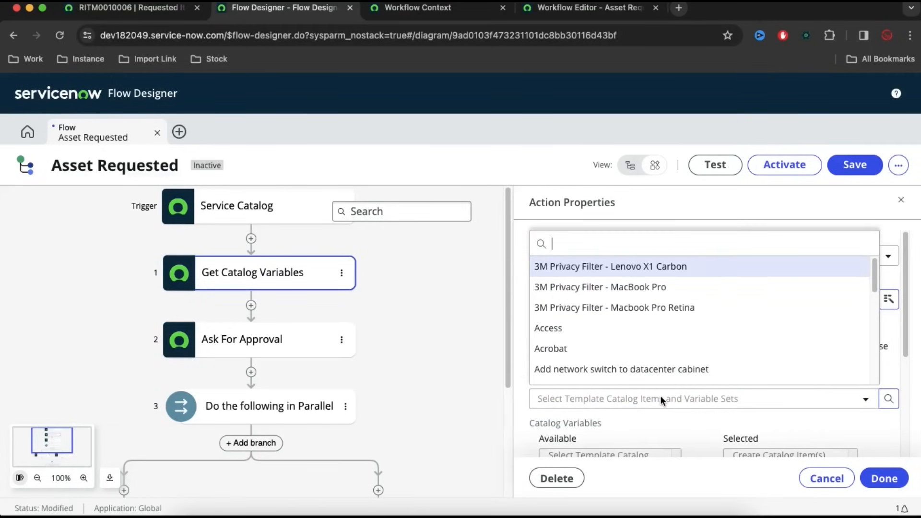
left_click(158, 8)
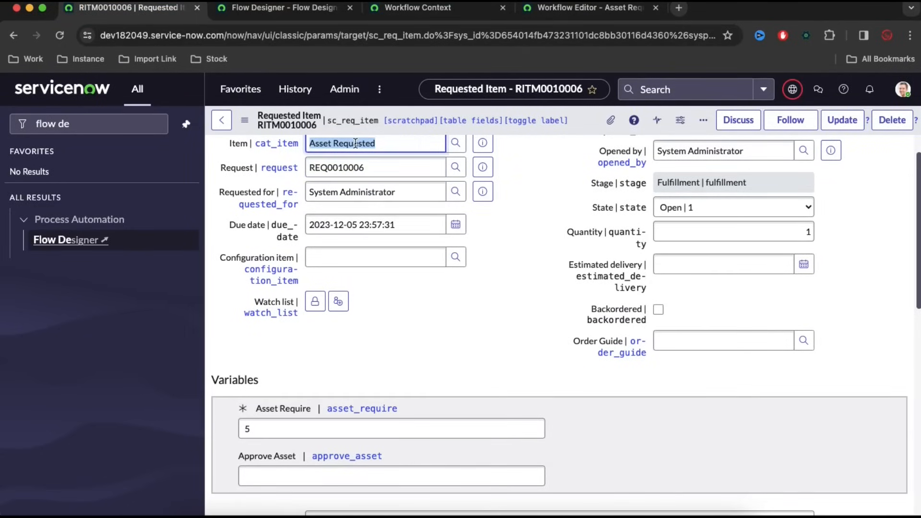
left_click(310, 10)
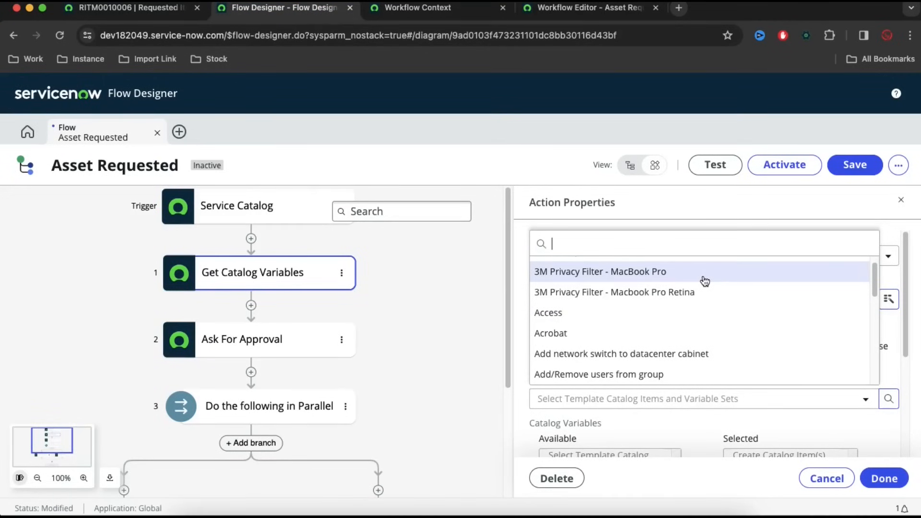
type("Asset Requested")
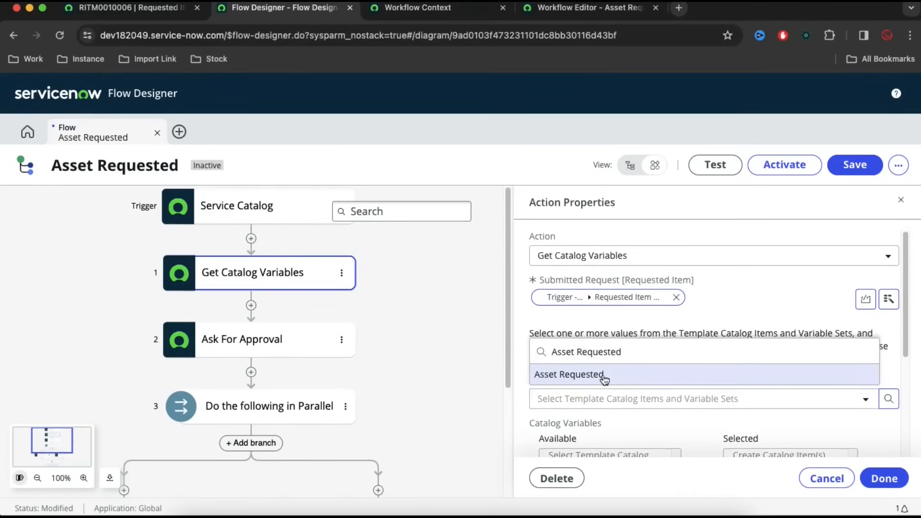
left_click(603, 376)
- Add asset_require to the selected catalog variables and finish configuring the Get Catalog Variables action
scroll(600, 377, "down", 3)
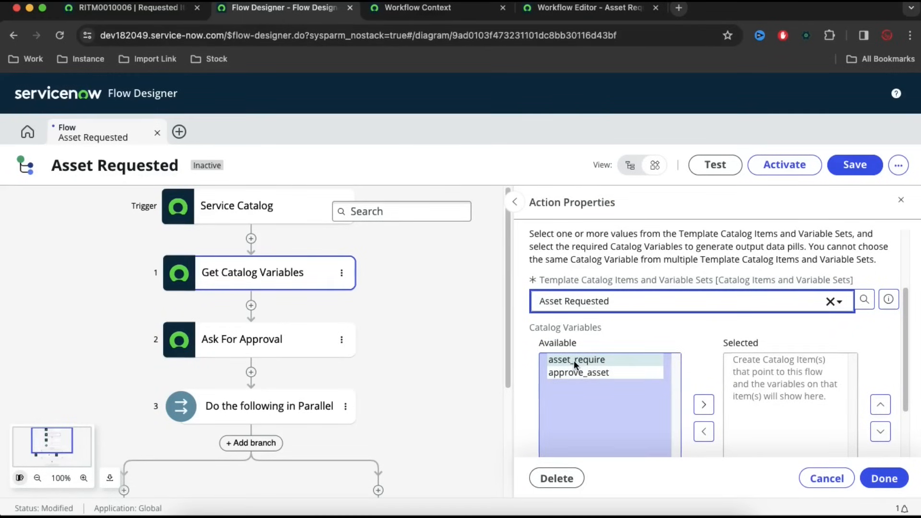
left_click(583, 360)
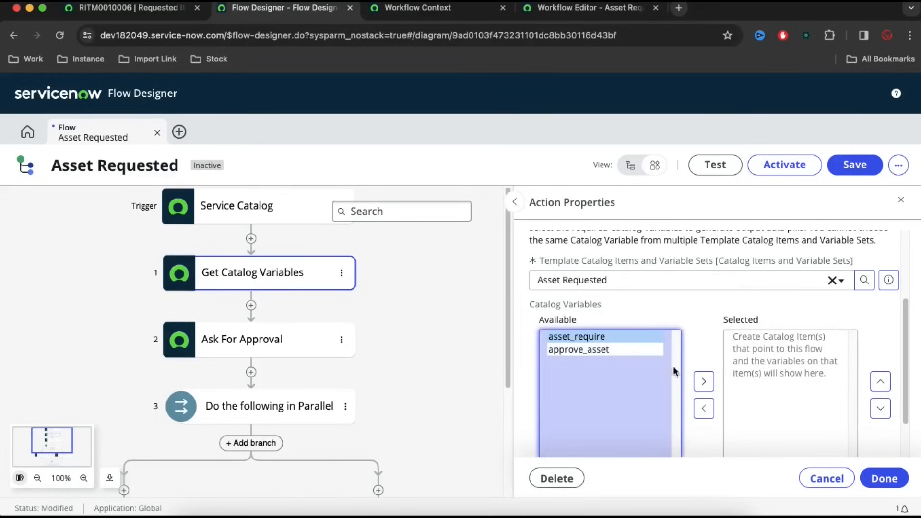
left_click(703, 382)
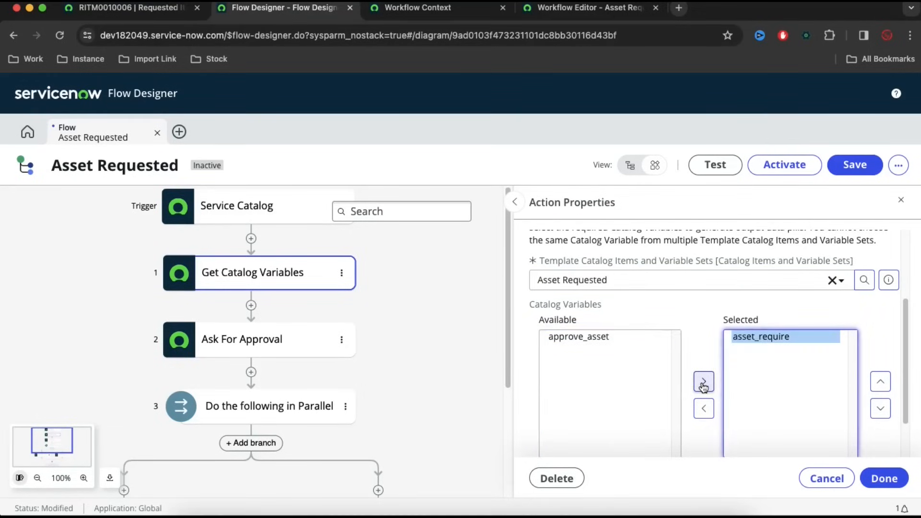
left_click(879, 479)
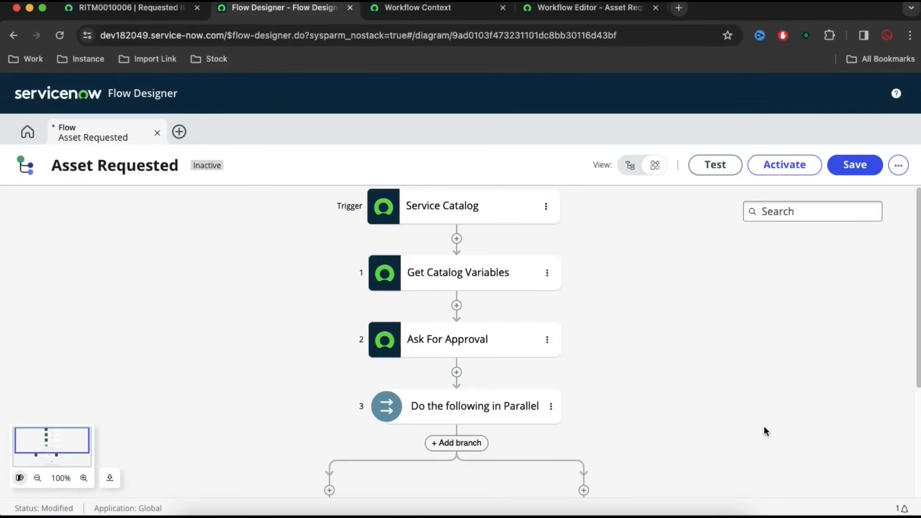
- Review the updated diagram and return the flow to the list view of its actions
scroll(764, 425, "down", 2)
scroll(763, 425, "down", 2)
scroll(764, 425, "up", 3)
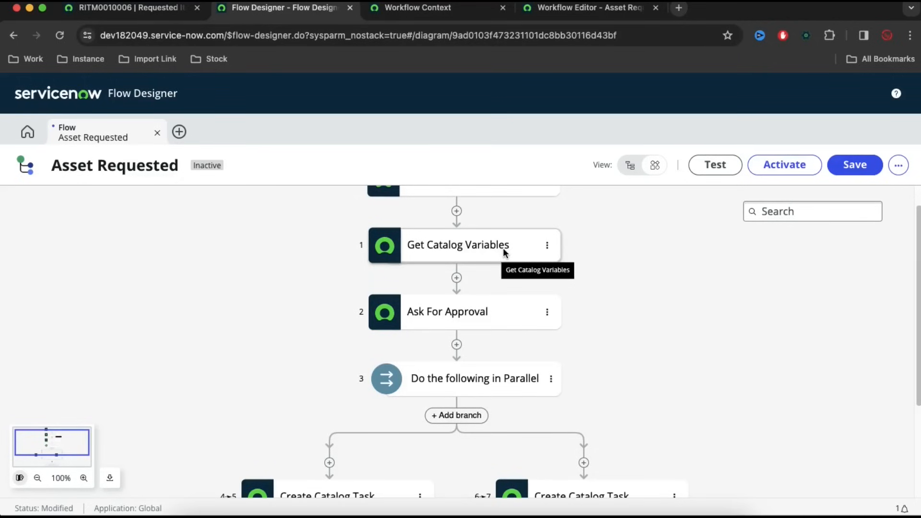
left_click(632, 166)
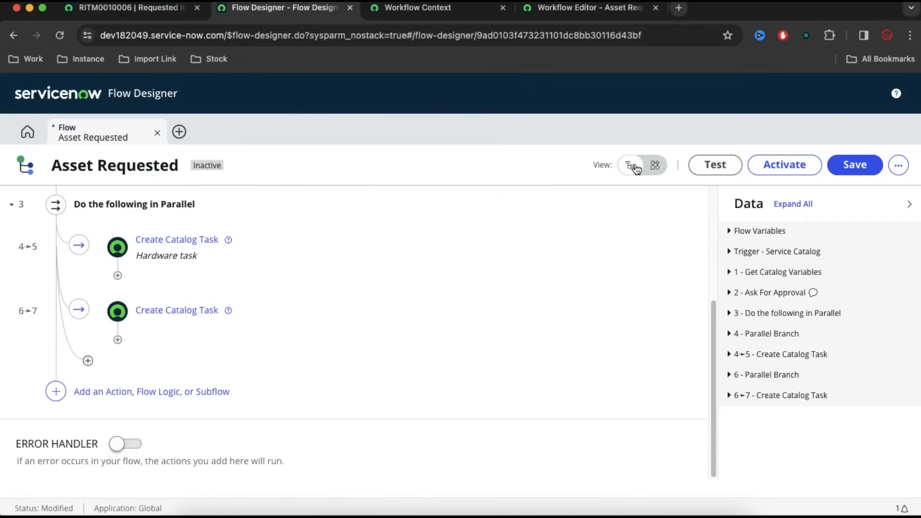
scroll(465, 289, "up", 4)
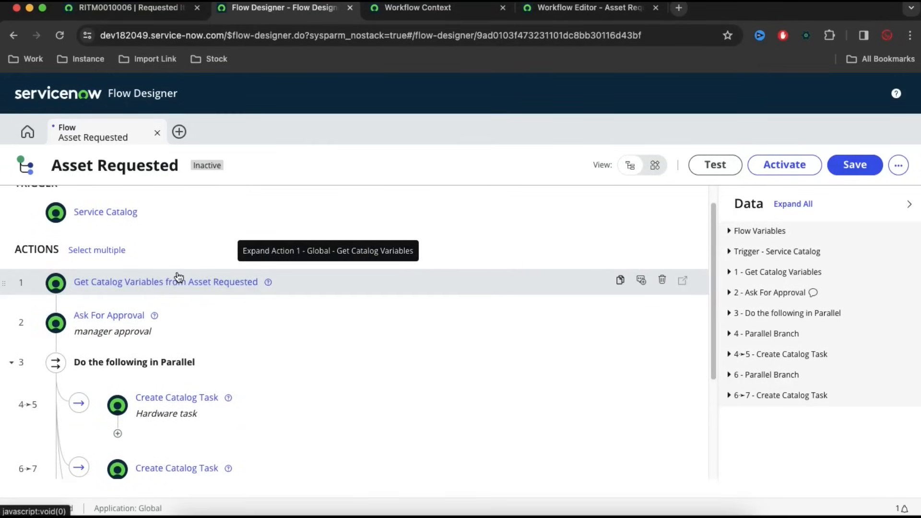
- Try adding a Do the following until loop after the parallel block, with the Asset Count flow variable in its condition
scroll(202, 294, "down", 5)
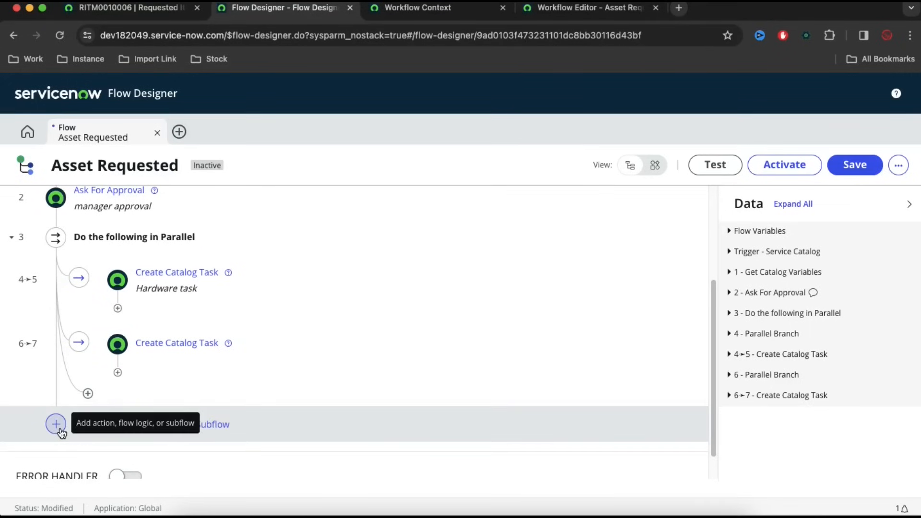
left_click(58, 428)
left_click(203, 424)
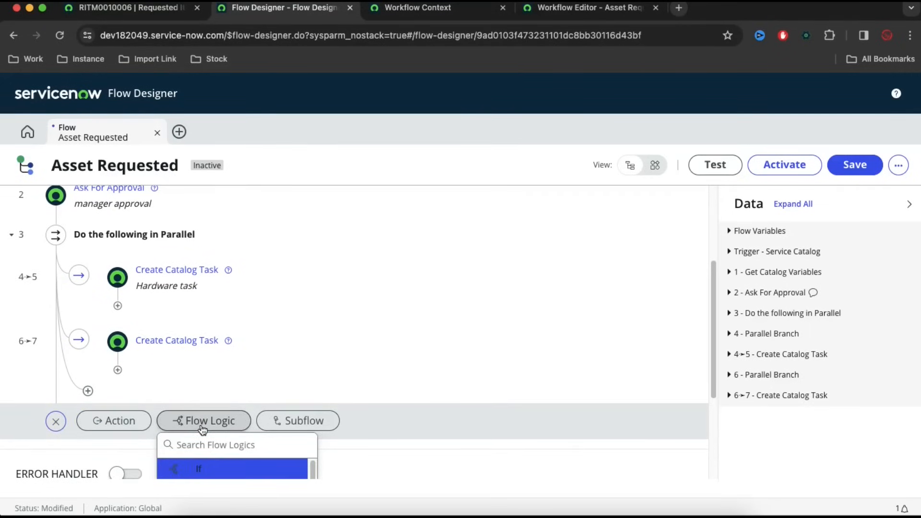
scroll(408, 406, "down", 2)
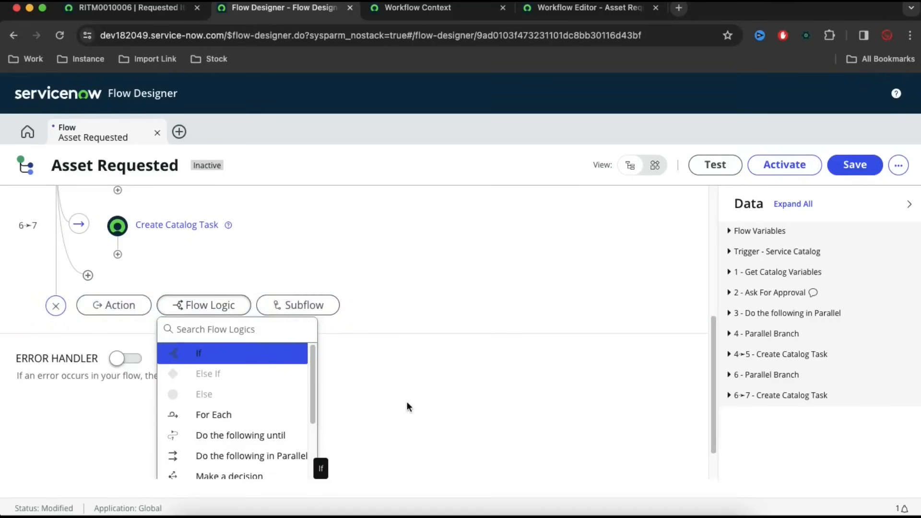
left_click(295, 435)
scroll(456, 382, "down", 1)
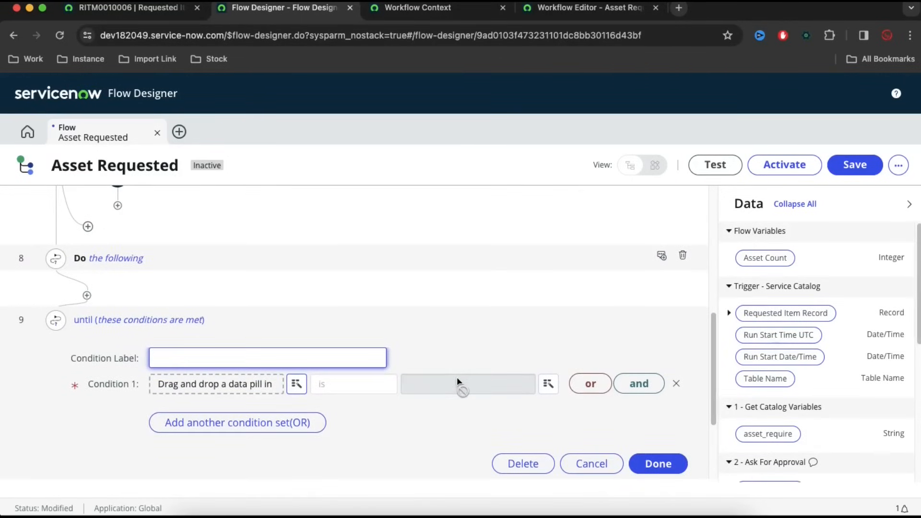
left_click(297, 384)
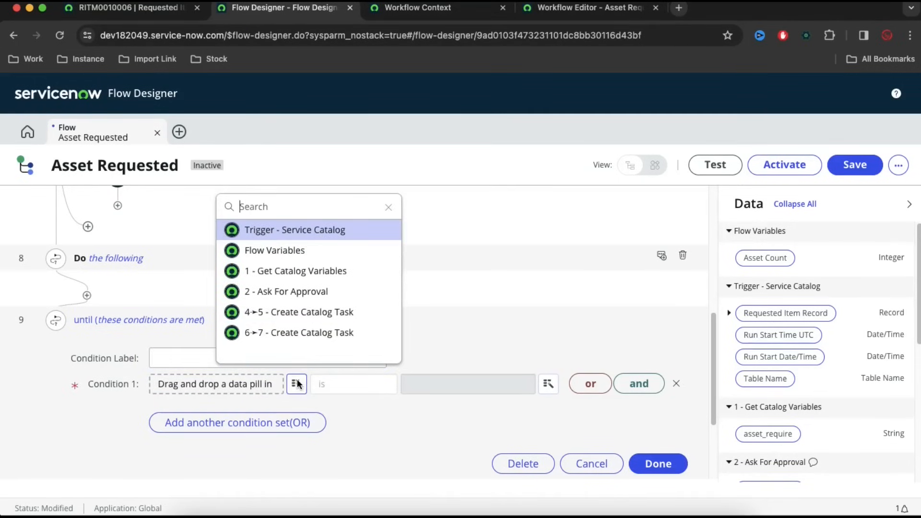
left_click(289, 255)
left_click(355, 235)
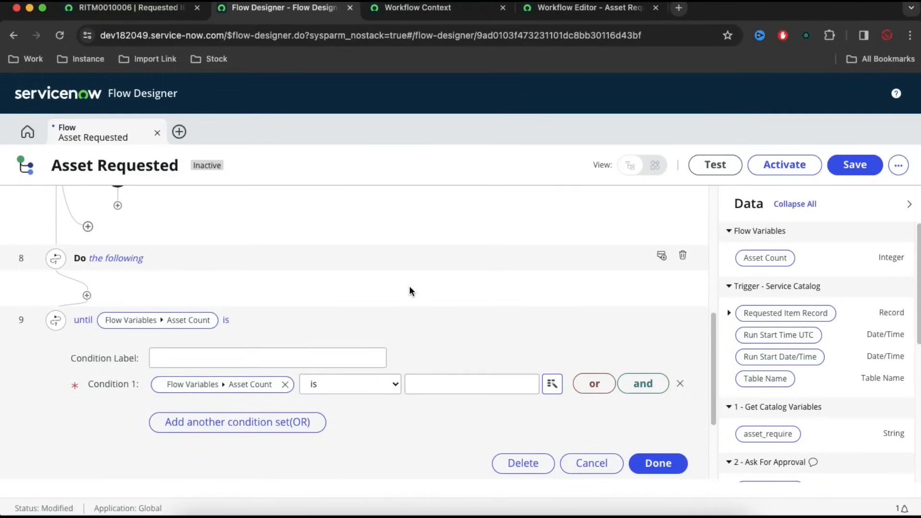
- Insert a Set Flow Variables step between Get Catalog Variables and Ask For Approval
scroll(410, 290, "up", 5)
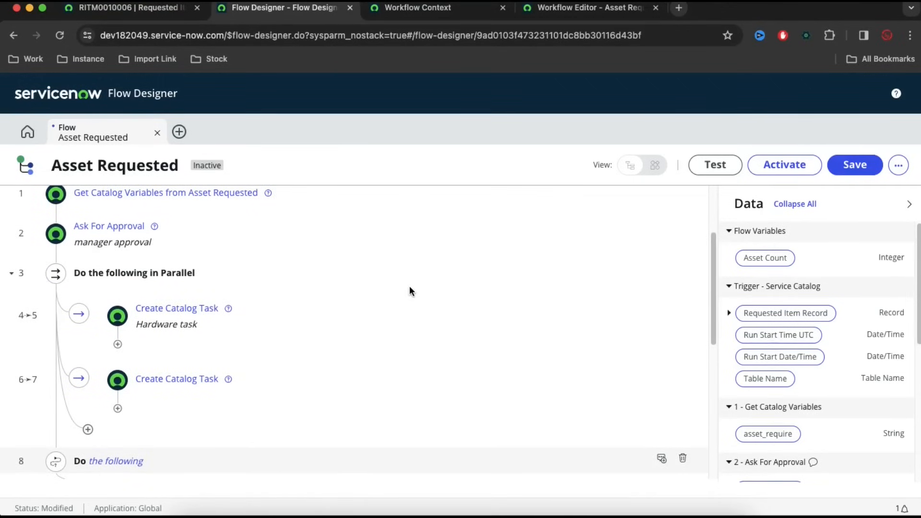
scroll(186, 289, "up", 1)
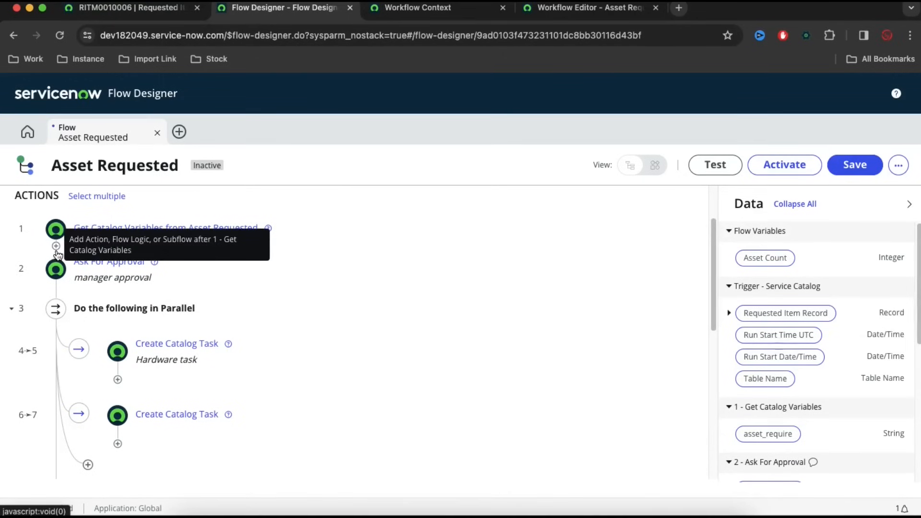
left_click(56, 255)
left_click(182, 263)
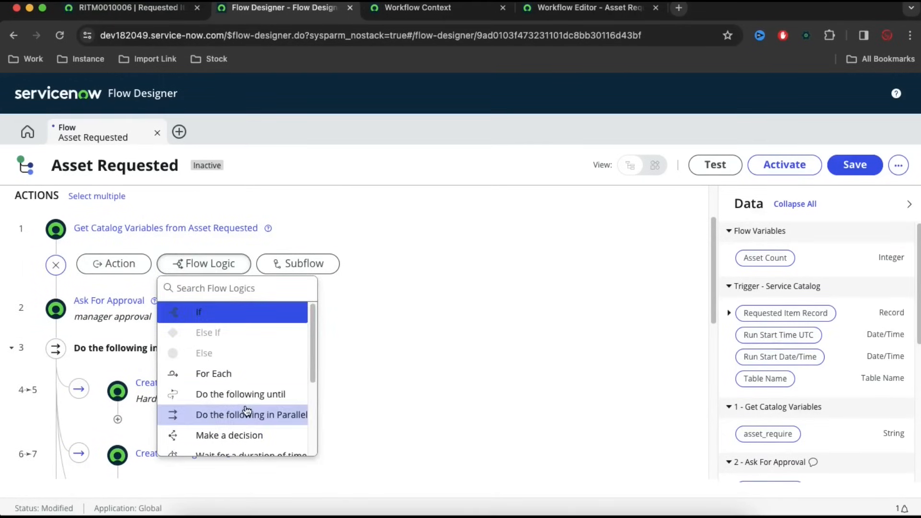
scroll(243, 384, "down", 3)
scroll(245, 408, "down", 1)
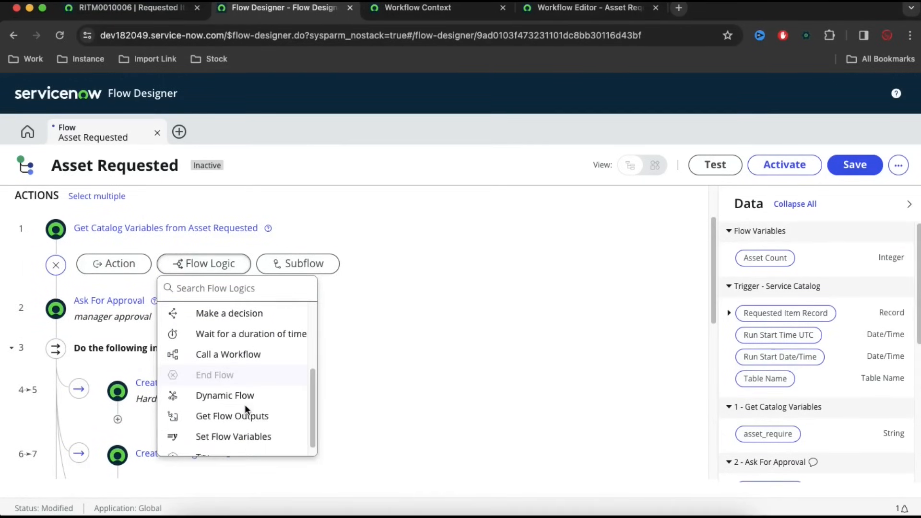
left_click(245, 430)
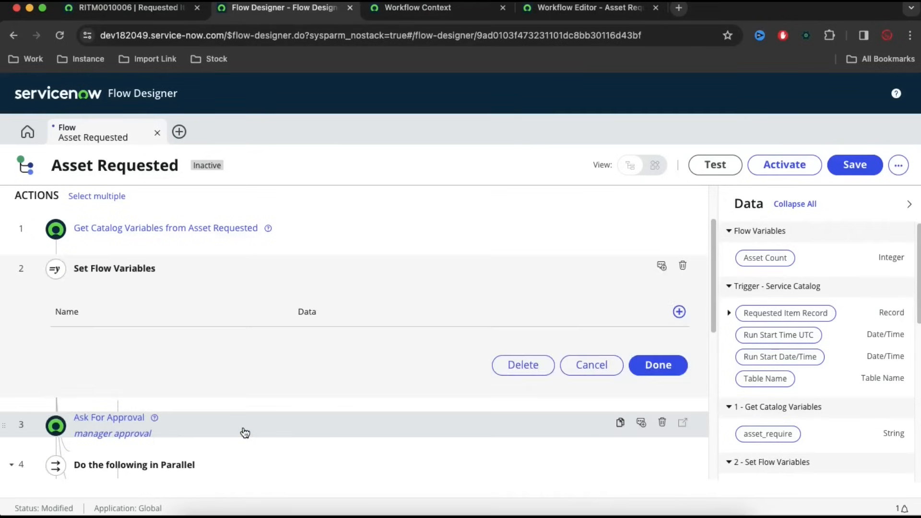
- Assign the value 0 to the Asset Count variable in the Set Flow Variables step and finish it
left_click(679, 312)
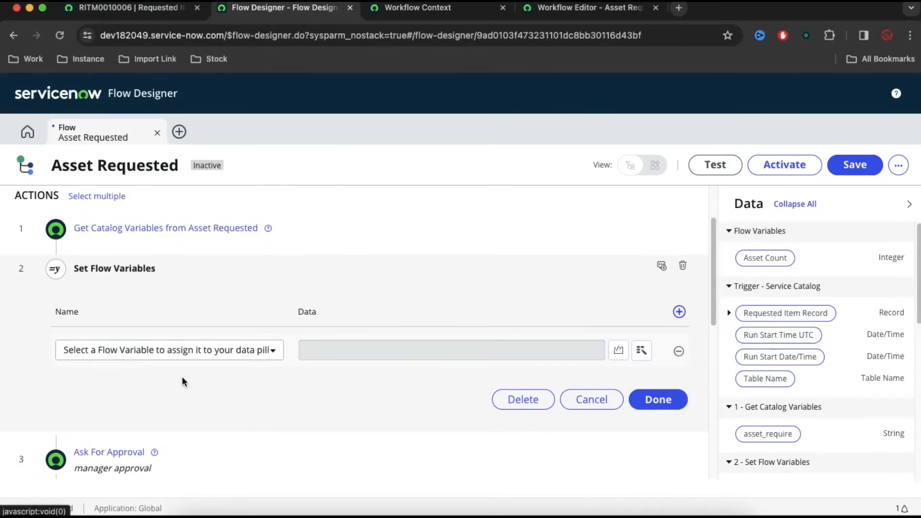
left_click(195, 355)
left_click(137, 334)
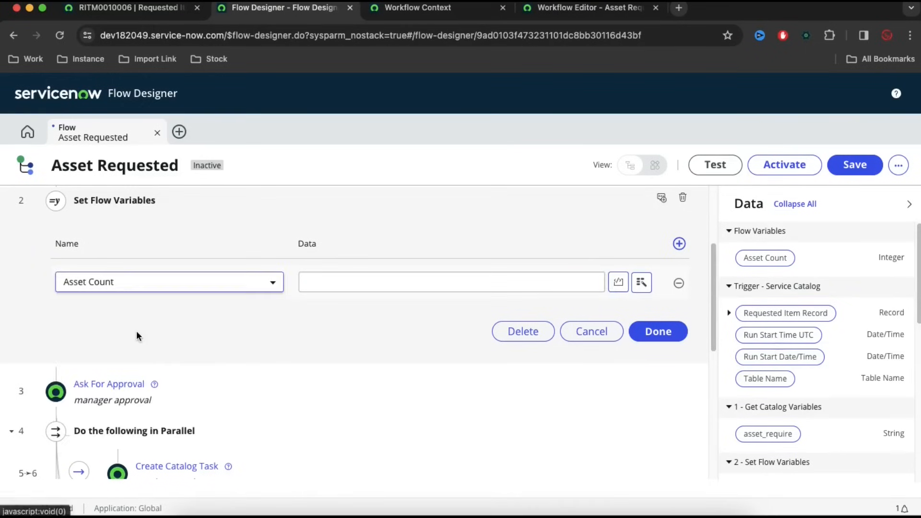
left_click(401, 281)
type("0")
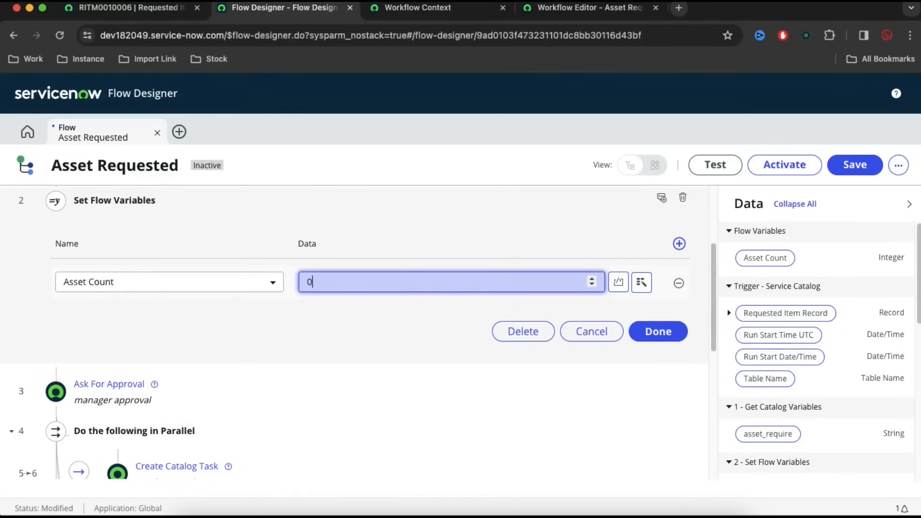
left_click(657, 331)
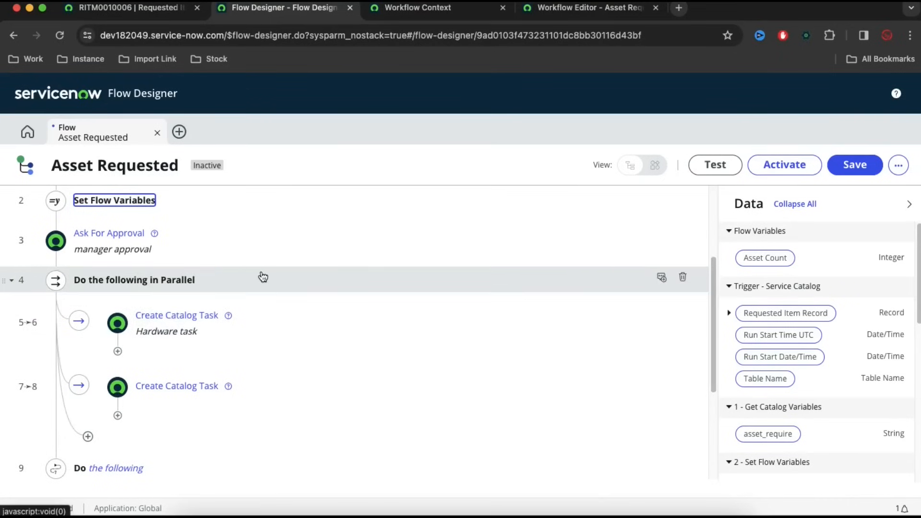
- Delete the Do the following until loop from the end of the flow
scroll(263, 277, "up", 1)
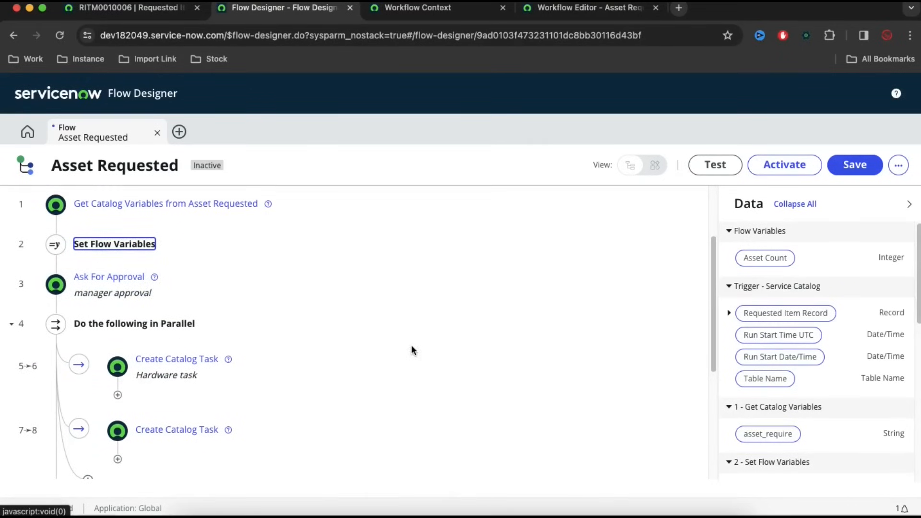
scroll(412, 350, "down", 5)
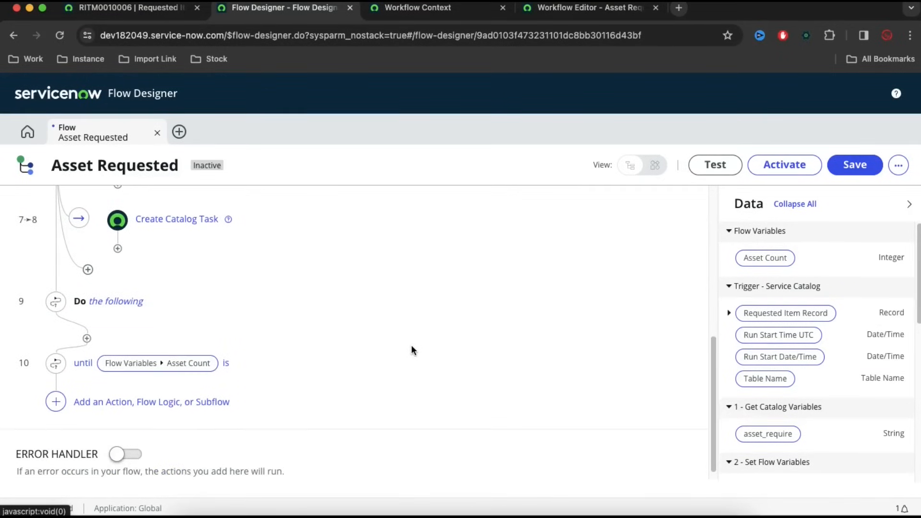
scroll(410, 344, "up", 6)
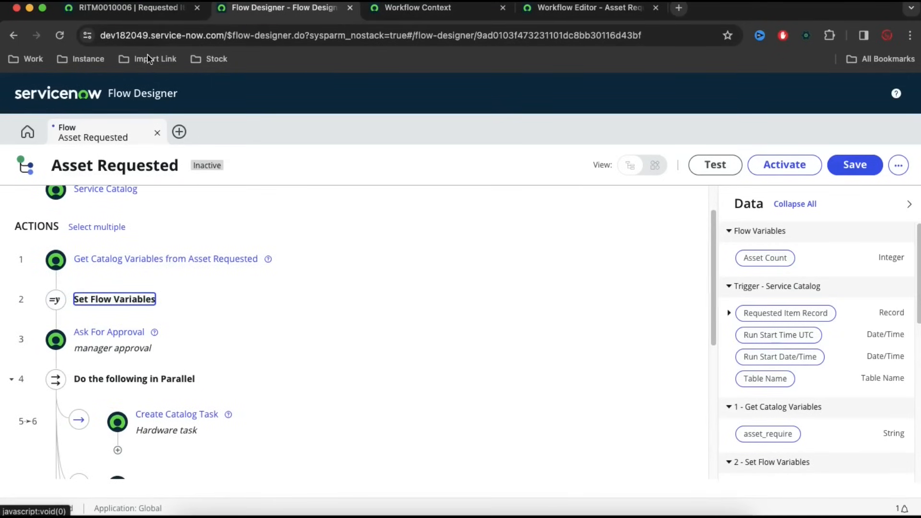
left_click(129, 8)
left_click(252, 10)
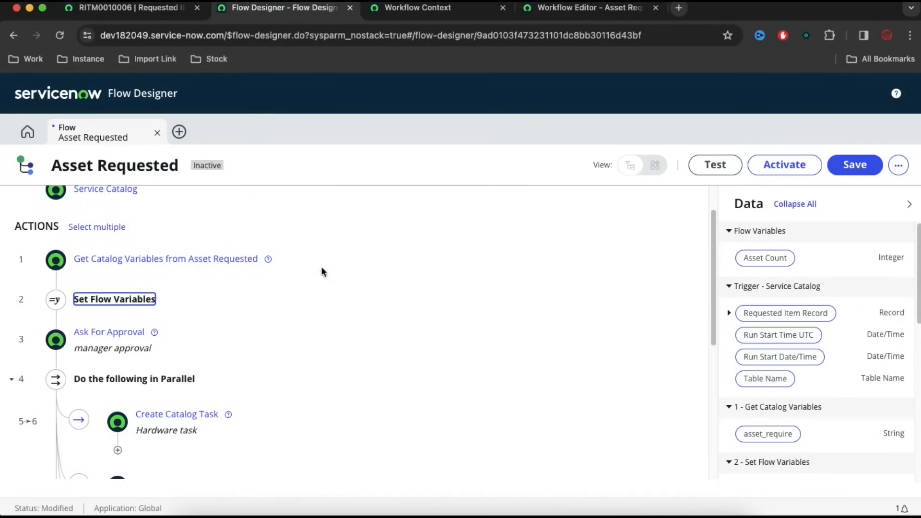
scroll(331, 378, "down", 6)
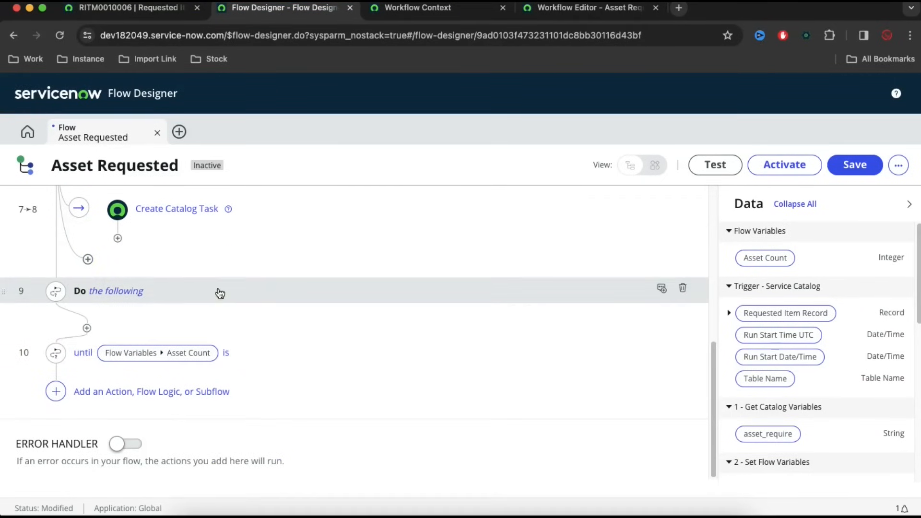
left_click(683, 289)
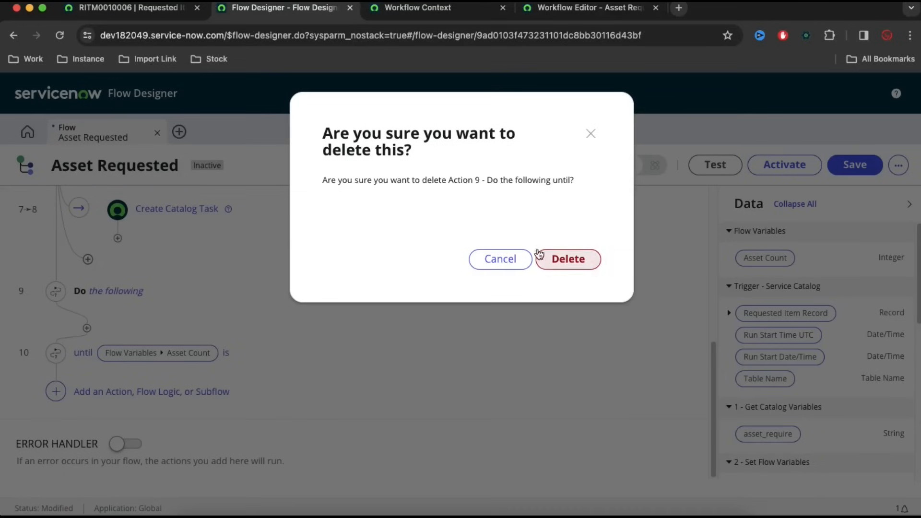
left_click(546, 257)
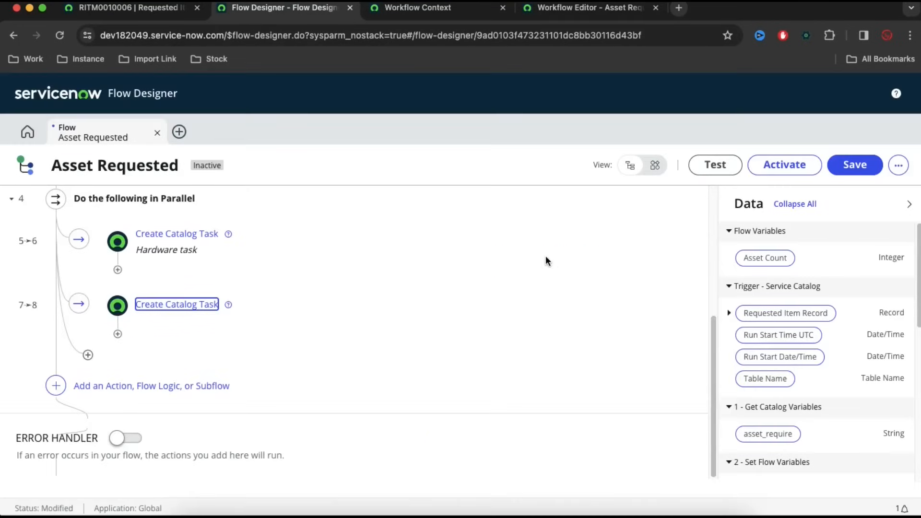
- Add a Do the following until loop after the parallel block, with the Asset Count flow variable as its condition field
left_click(64, 396)
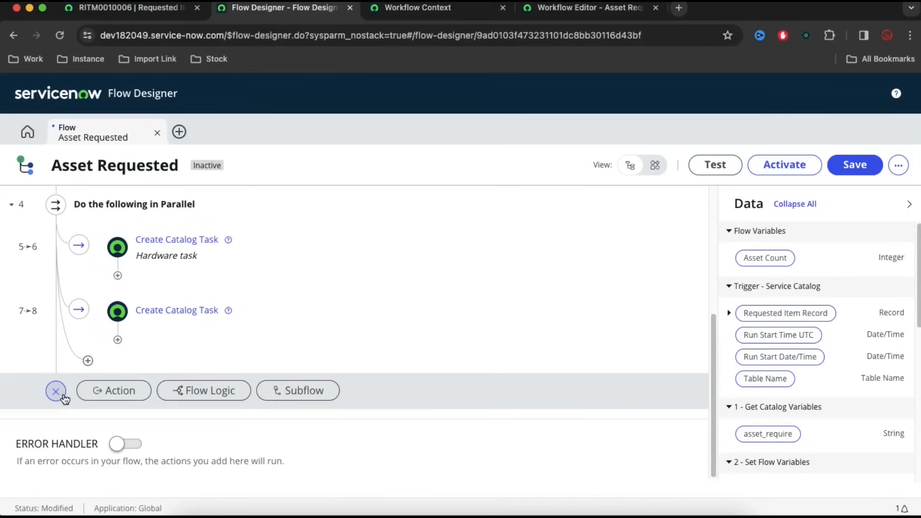
left_click(200, 398)
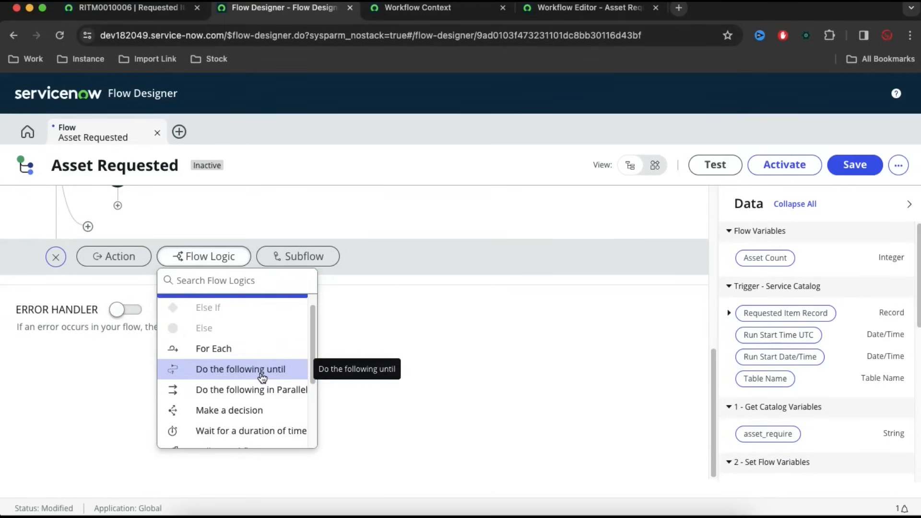
left_click(261, 374)
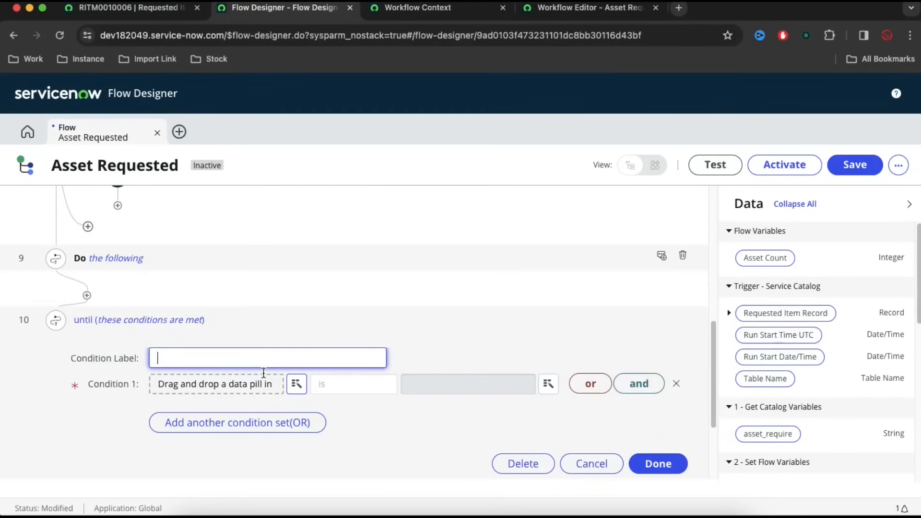
left_click(297, 385)
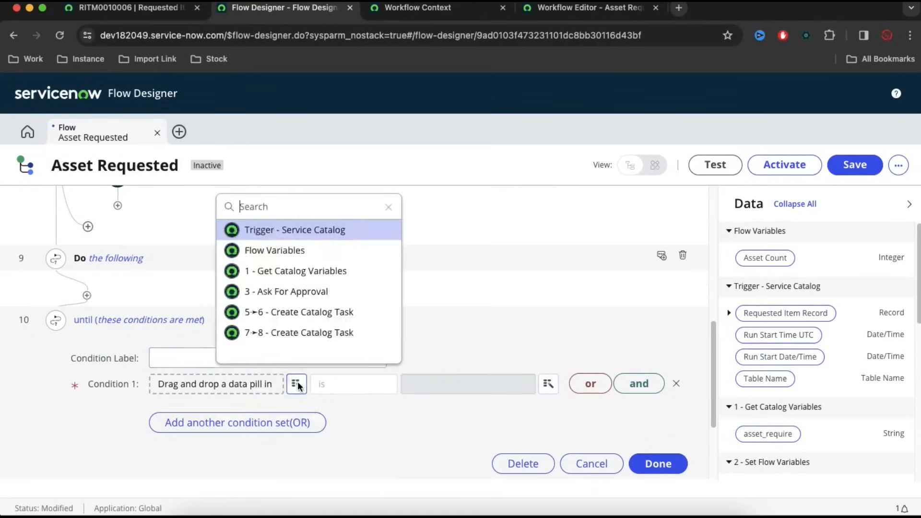
left_click(286, 253)
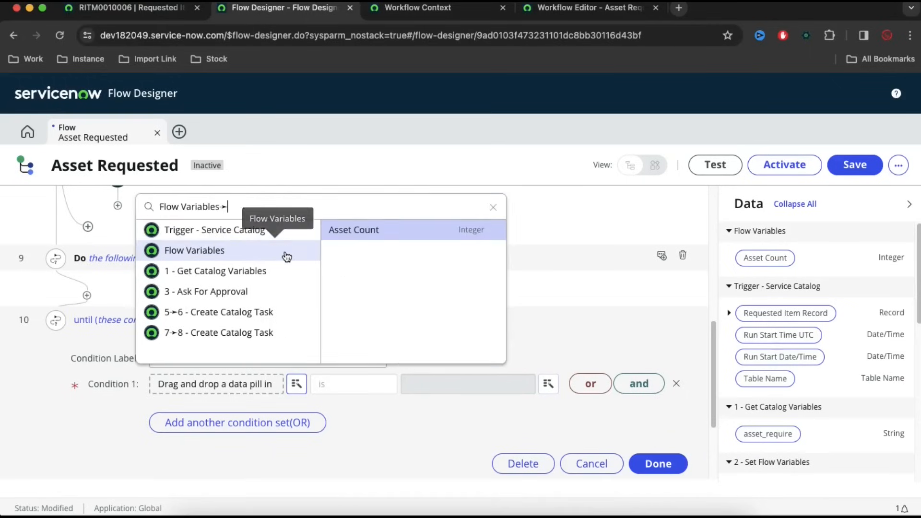
left_click(364, 233)
- Set the loop condition to less than the asset_require value from Get Catalog Variables
left_click(359, 388)
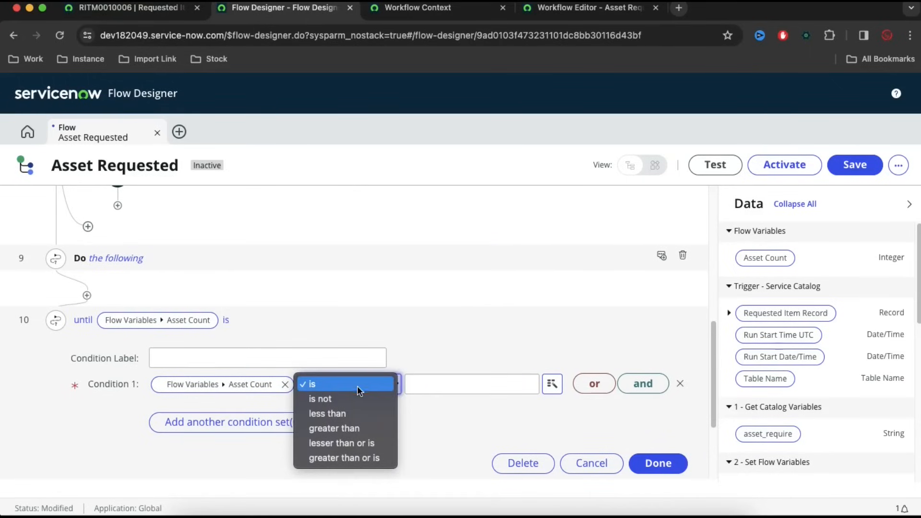
left_click(355, 430)
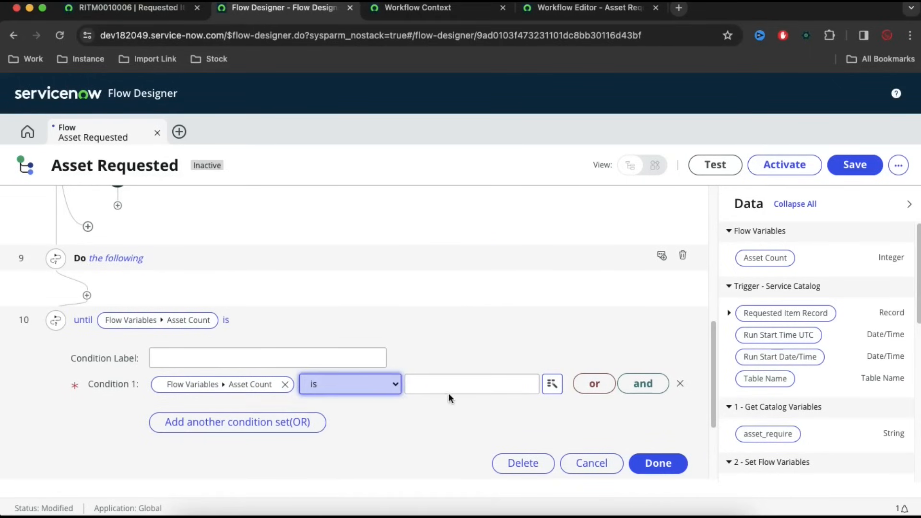
left_click(384, 383)
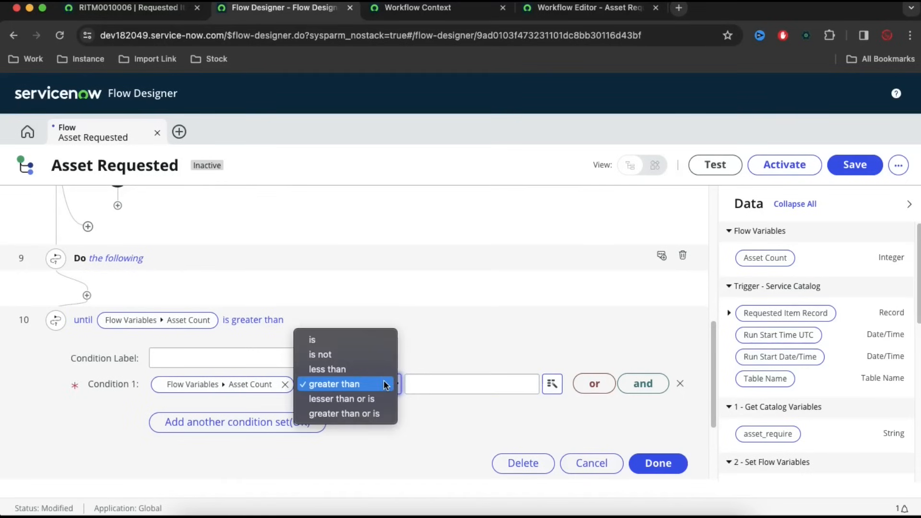
left_click(352, 369)
left_click(552, 387)
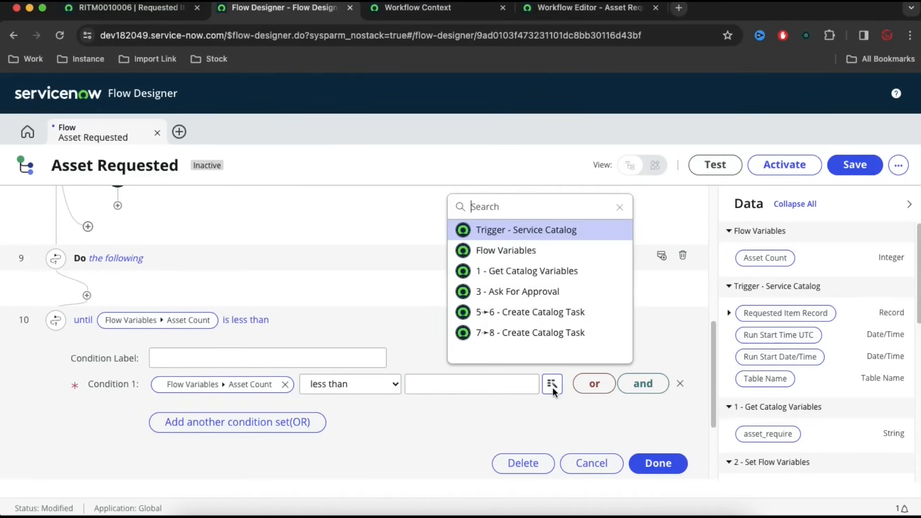
left_click(531, 253)
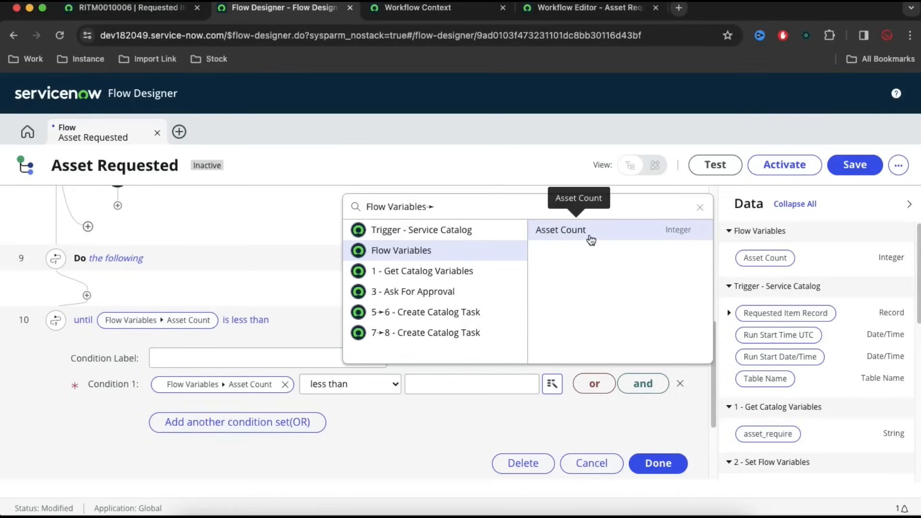
left_click_drag(591, 240, 493, 385)
left_click_drag(427, 391, 550, 383)
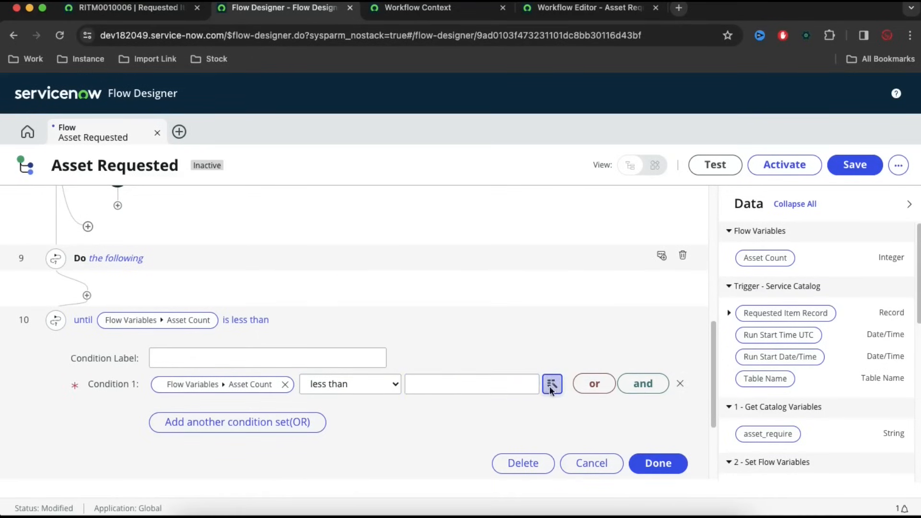
left_click(552, 383)
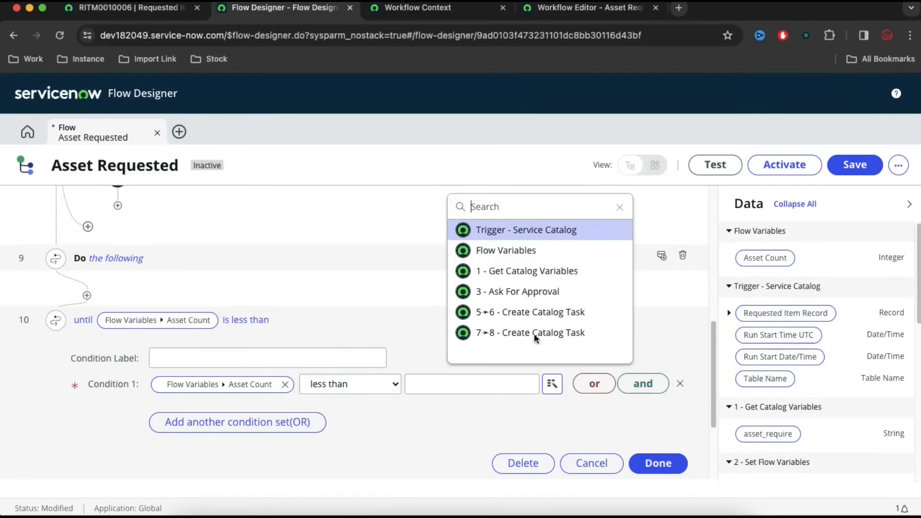
left_click(529, 271)
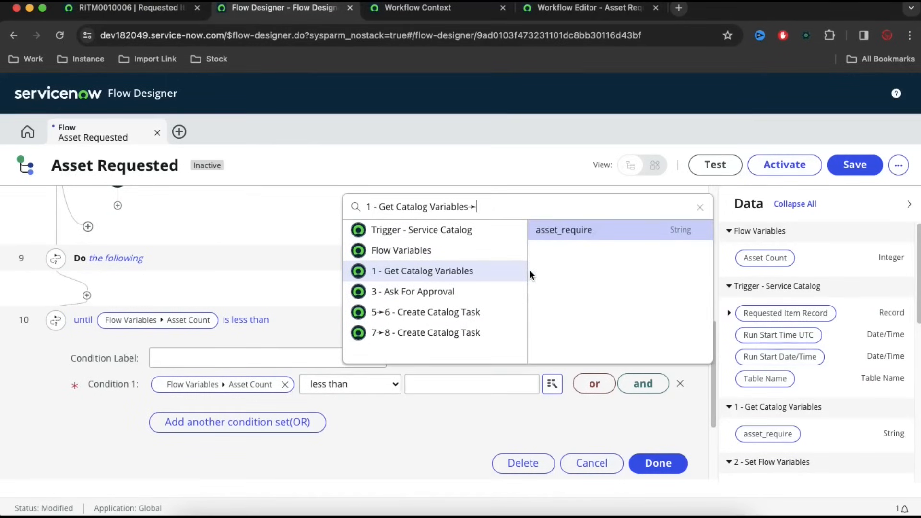
left_click(674, 233)
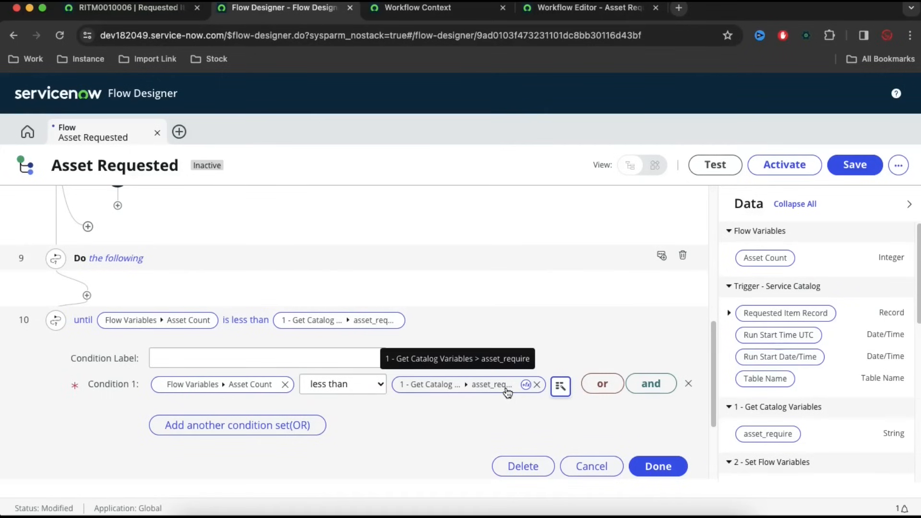
- Apply the Convert String to Number transform to the condition's asset_require value and finish the until condition
left_click(526, 385)
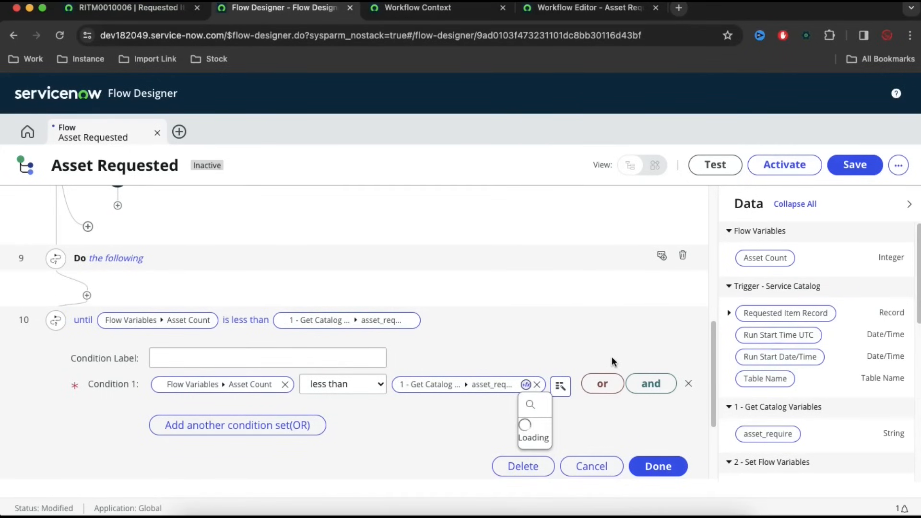
scroll(614, 362, "down", 3)
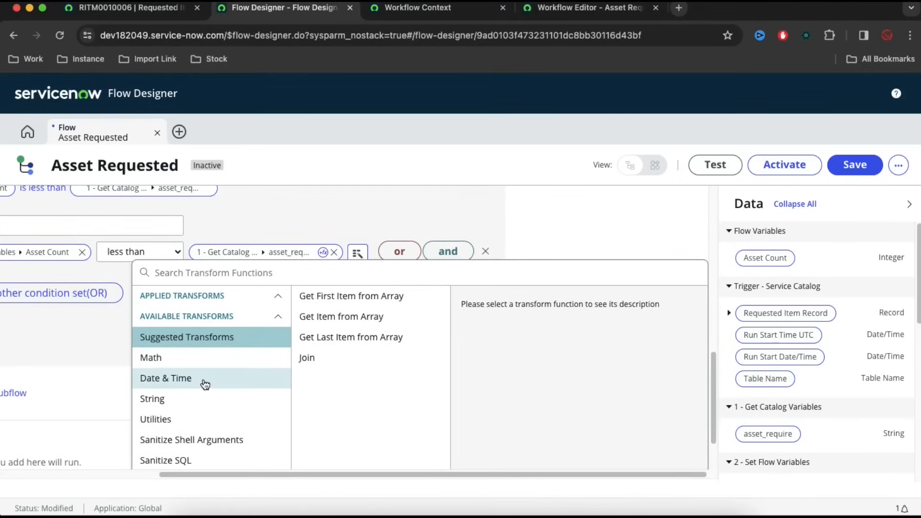
left_click(183, 400)
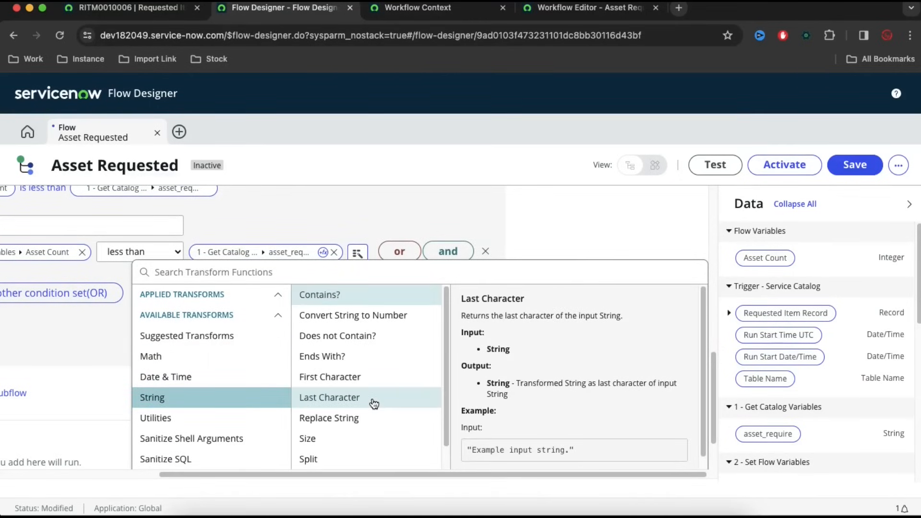
scroll(372, 401, "down", 3)
scroll(374, 404, "up", 2)
left_click(370, 315)
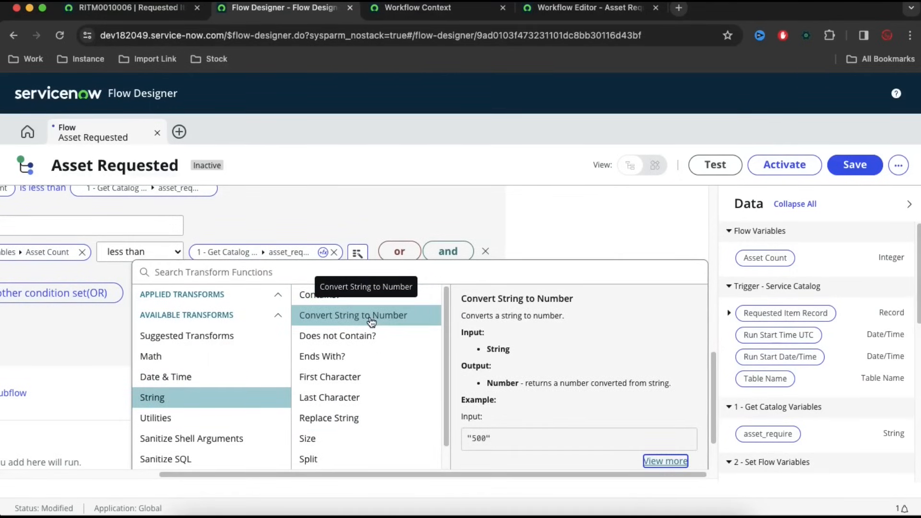
scroll(580, 425, "down", 2)
left_click(665, 423)
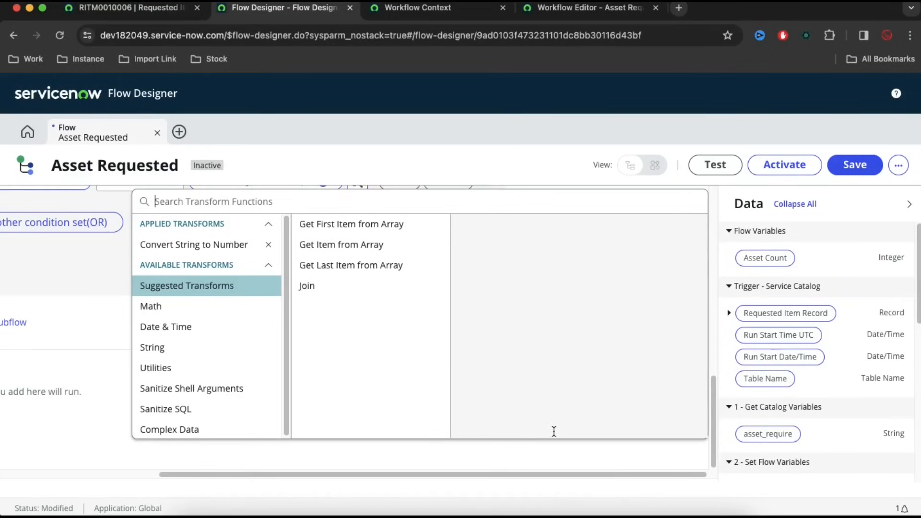
left_click(96, 373)
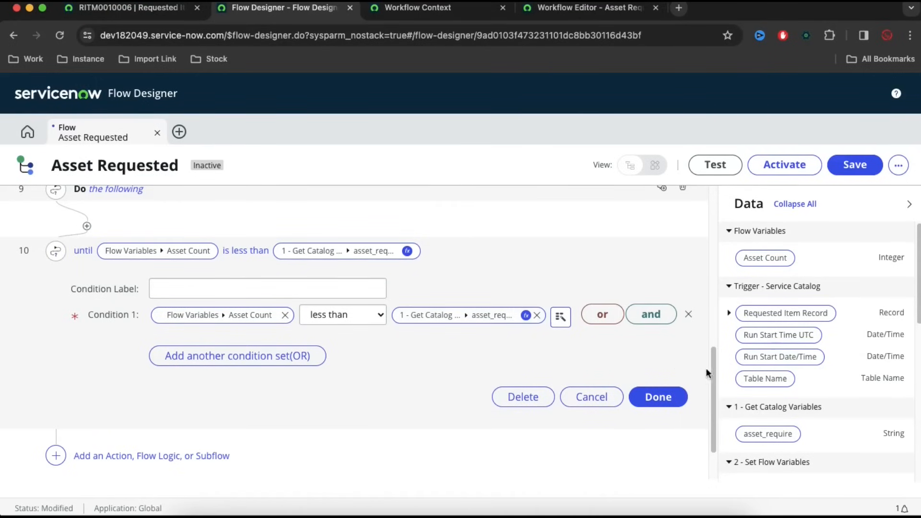
left_click(658, 397)
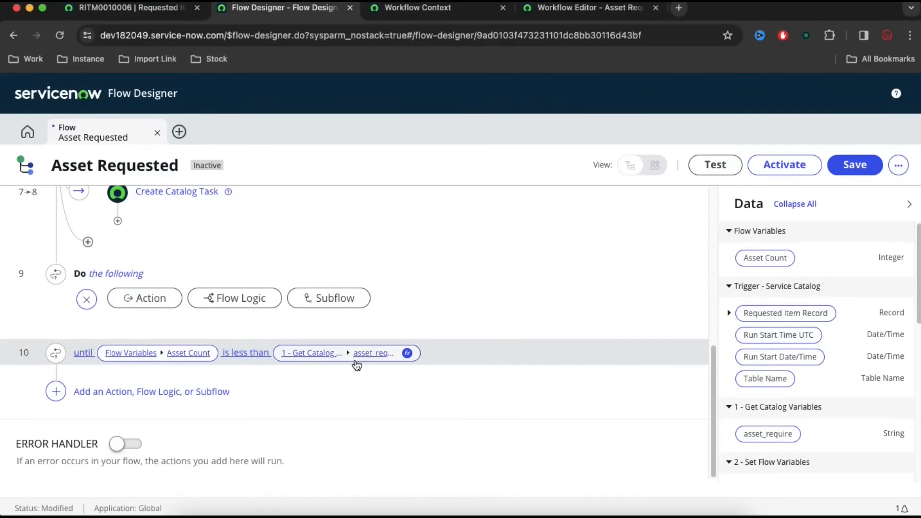
left_click(71, 359)
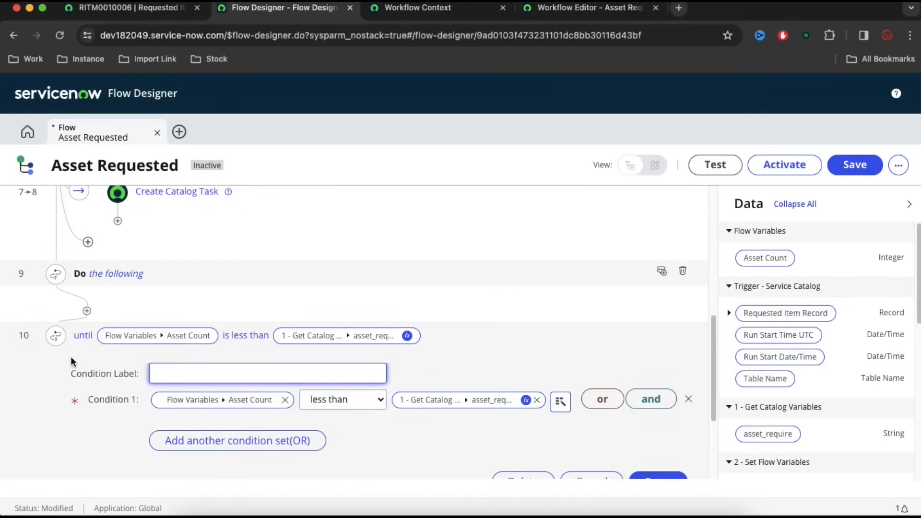
left_click(640, 475)
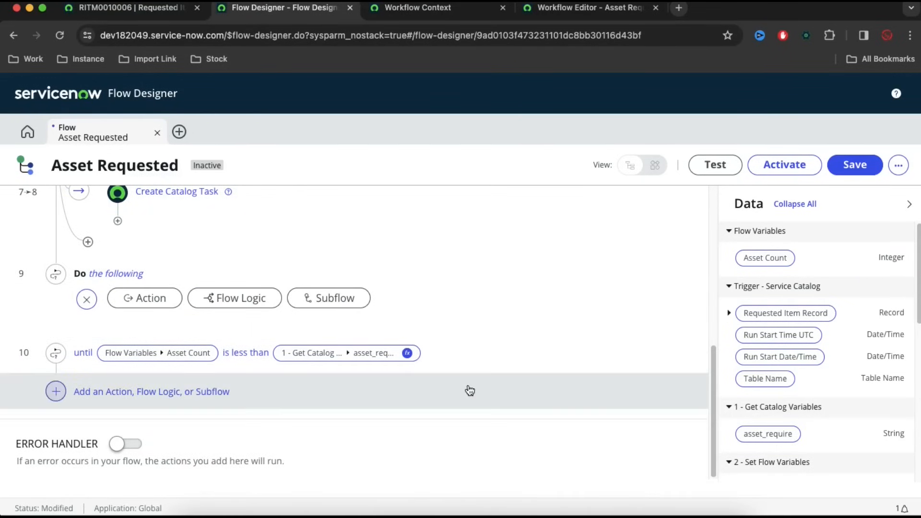
- Insert a Set Flow Variables step inside the Do the following until loop
left_click(152, 298)
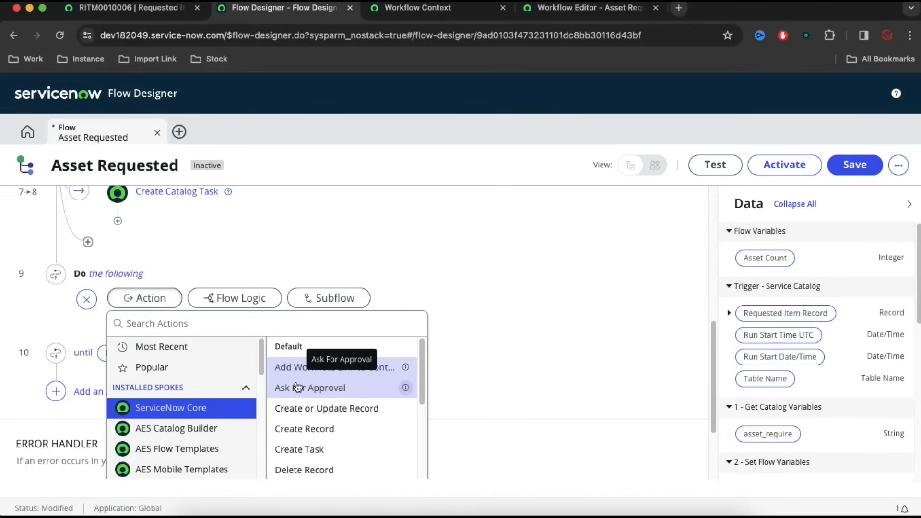
left_click(242, 299)
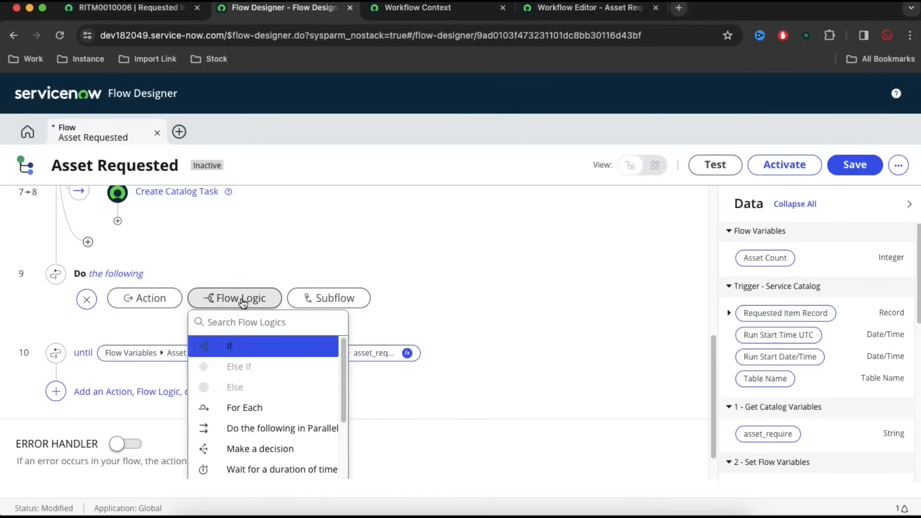
scroll(285, 396, "down", 5)
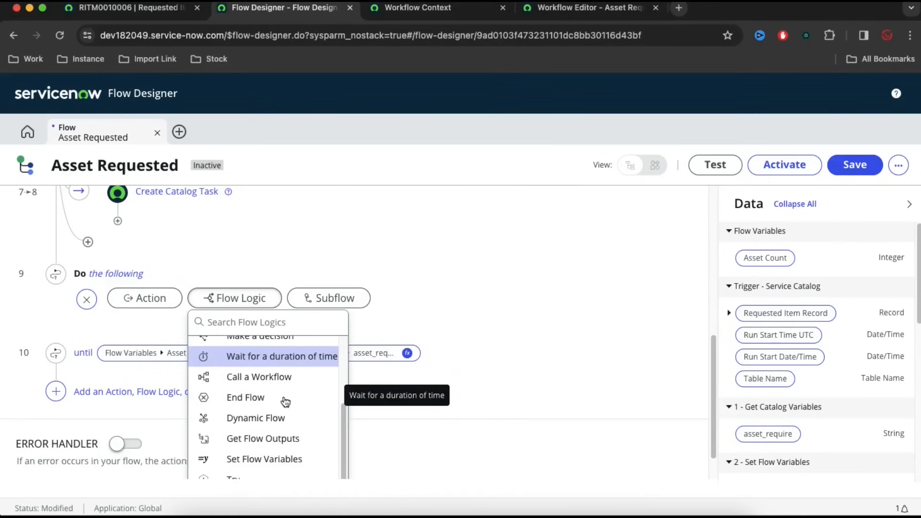
scroll(277, 441, "down", 2)
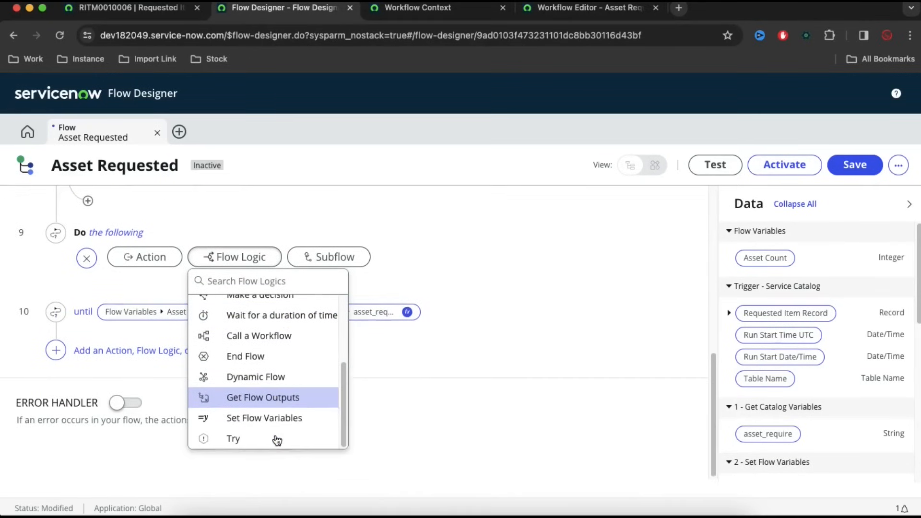
left_click(264, 418)
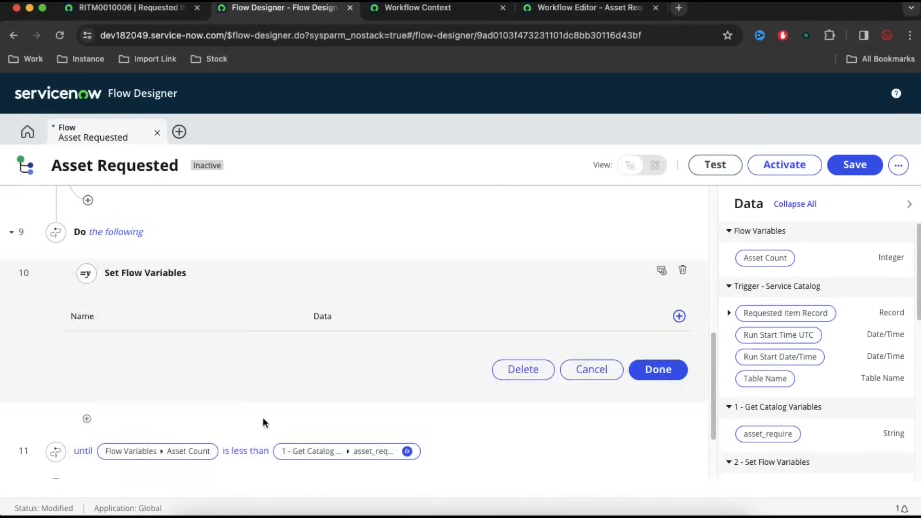
- Add an Asset Count row to the loop's Set Flow Variables step, using the Asset Count flow variable as its data
left_click(679, 317)
left_click(213, 353)
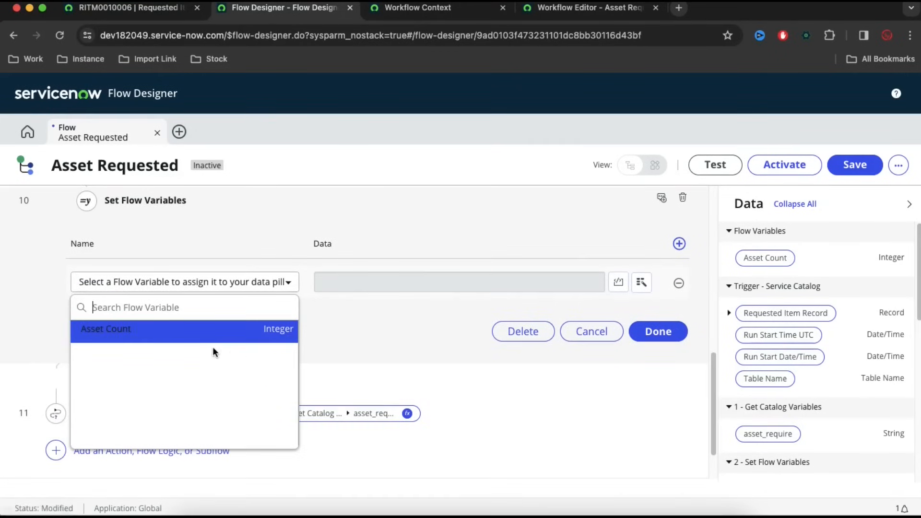
left_click(177, 338)
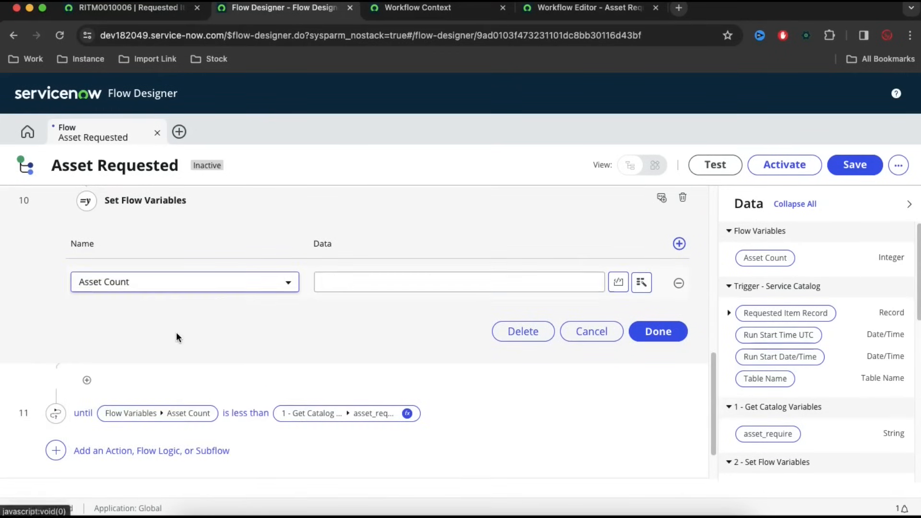
left_click(642, 286)
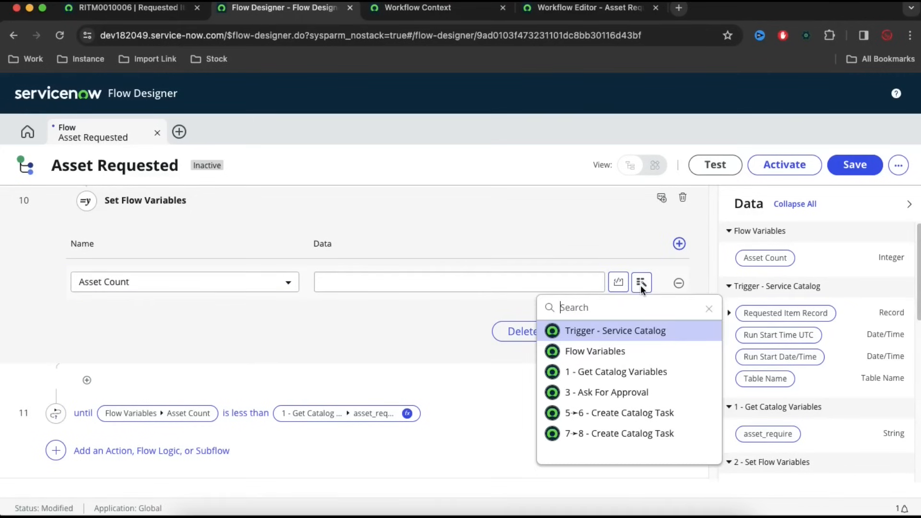
left_click_drag(615, 369, 617, 352)
left_click(616, 351)
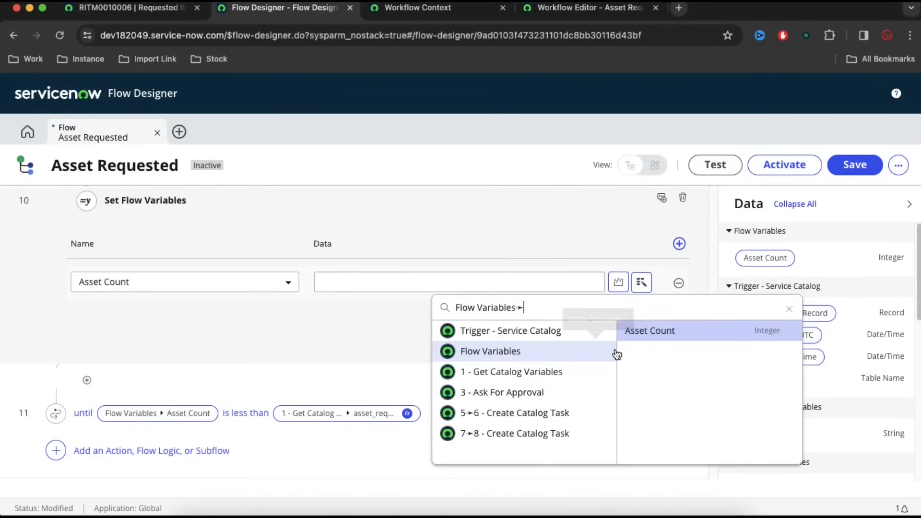
left_click(652, 335)
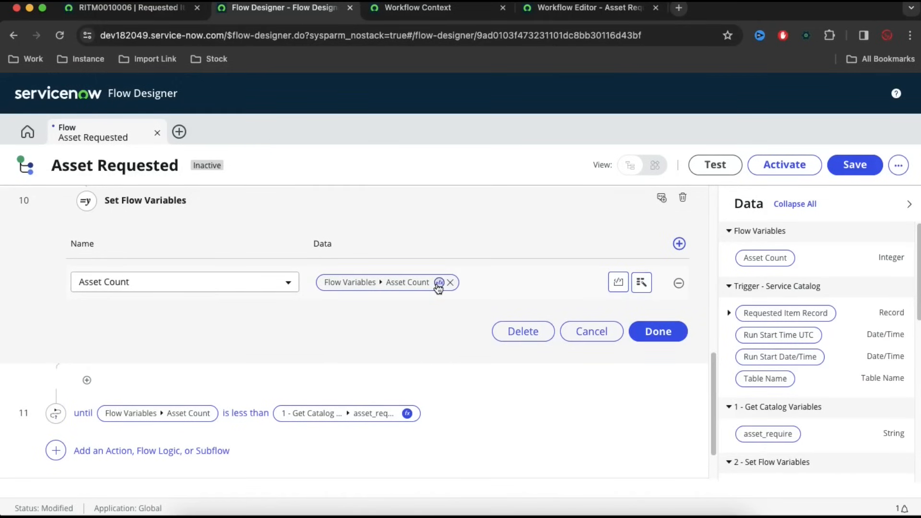
- Apply the Math Add transform to the Asset Count data value in the loop's Set Flow Variables step
left_click(438, 283)
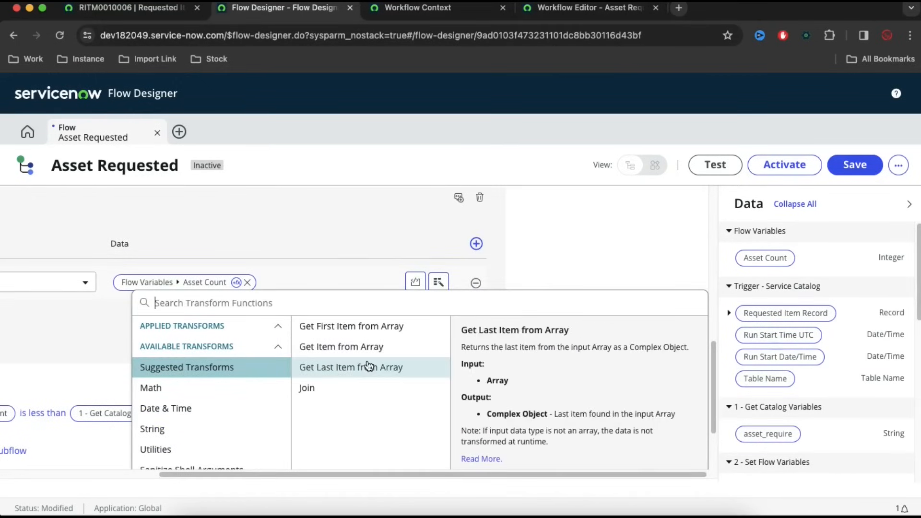
left_click(251, 387)
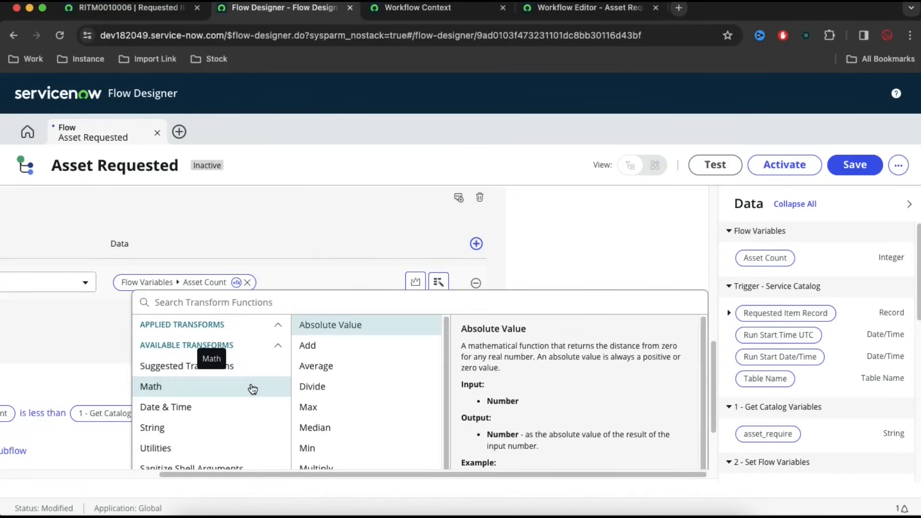
left_click(346, 353)
left_click(523, 425)
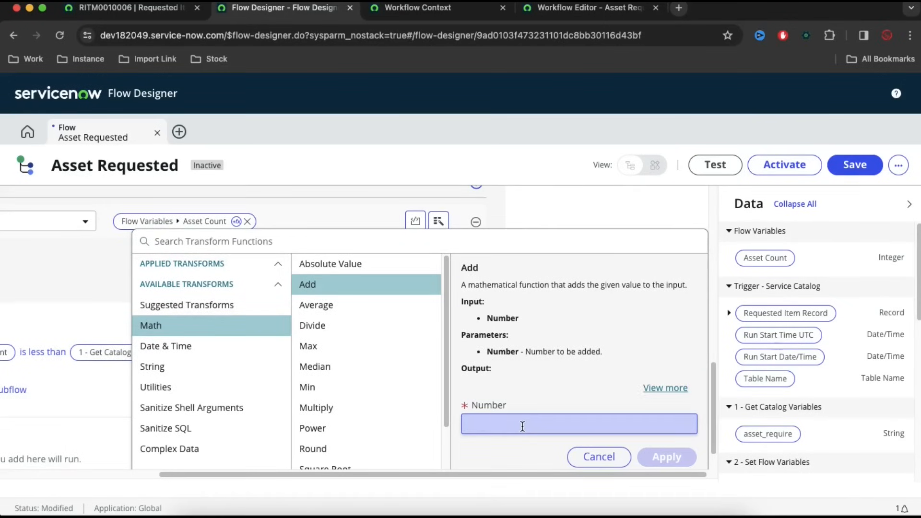
left_click(543, 456)
left_click(668, 456)
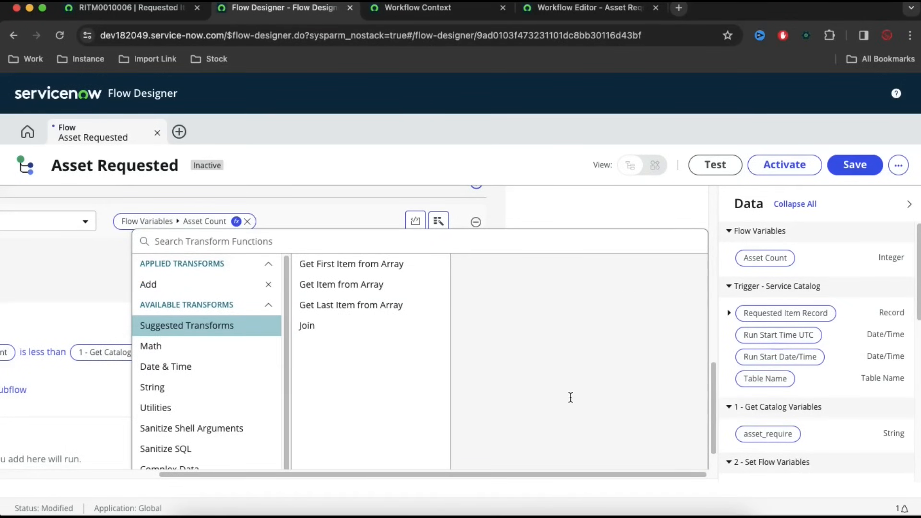
left_click(591, 205)
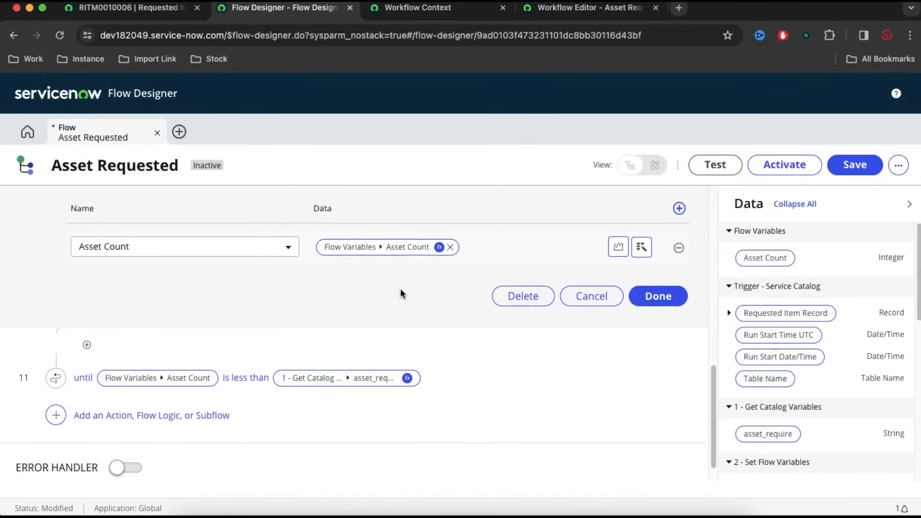
- Finish the Set Flow Variables step and add a Create Record action after it inside the Do the following loop
left_click(653, 344)
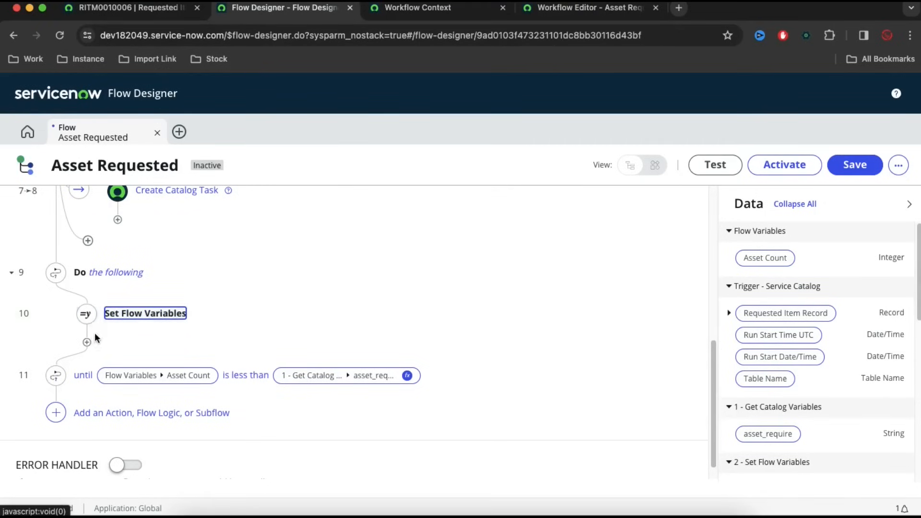
left_click(87, 343)
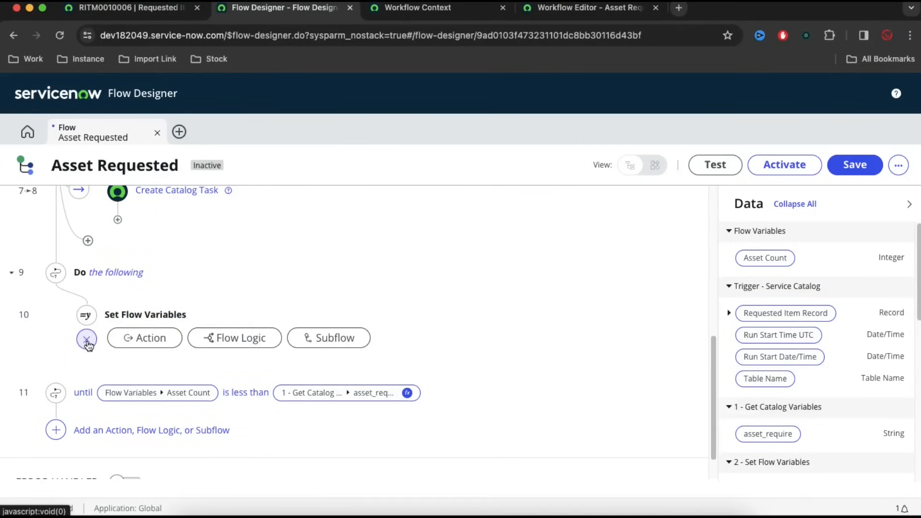
left_click(150, 344)
scroll(448, 332, "down", 3)
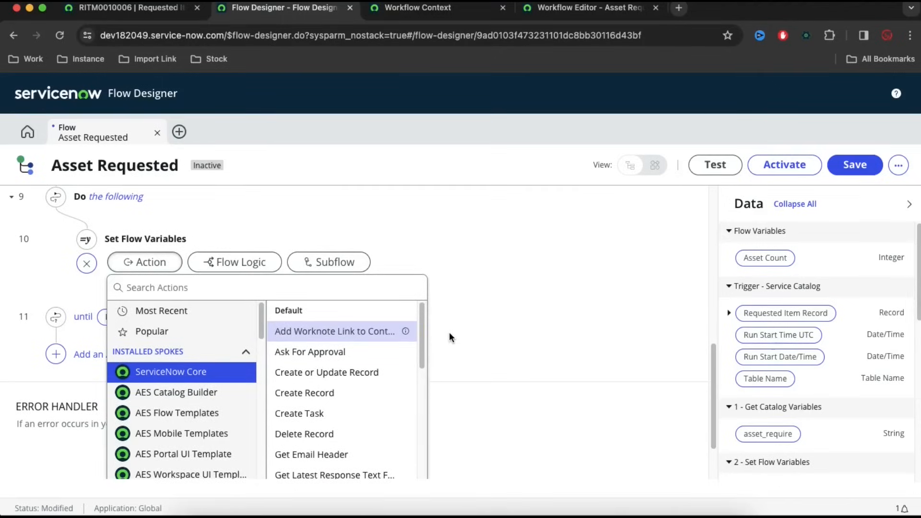
left_click(351, 399)
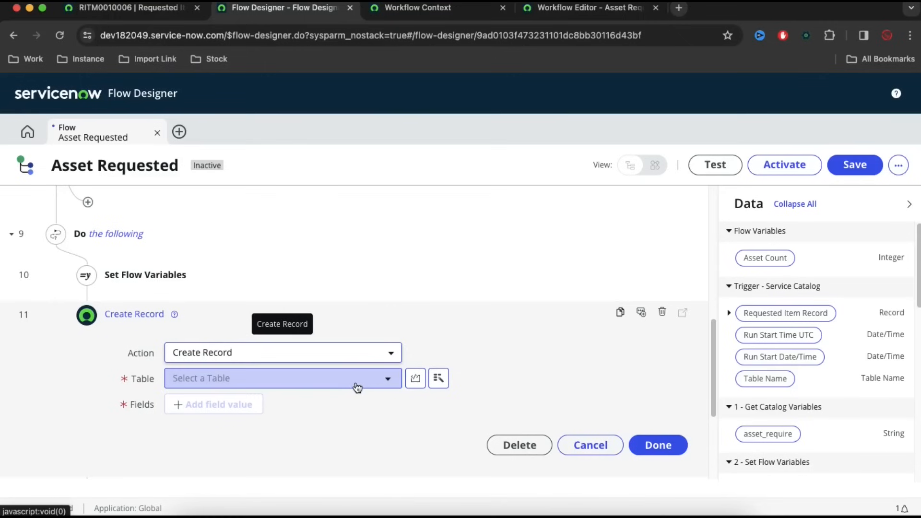
- Set the Create Record action's table to Asset [alm_asset] and add an empty field value row
left_click(357, 387)
type("asse")
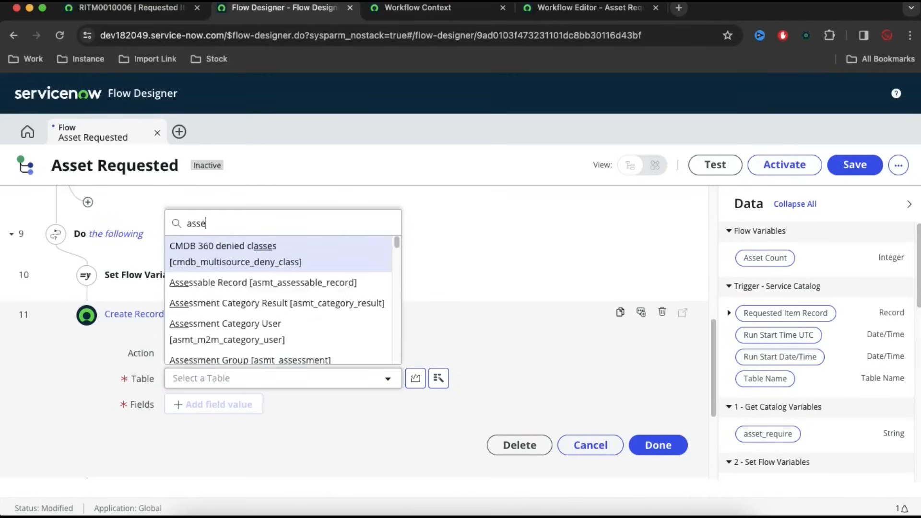
type("t")
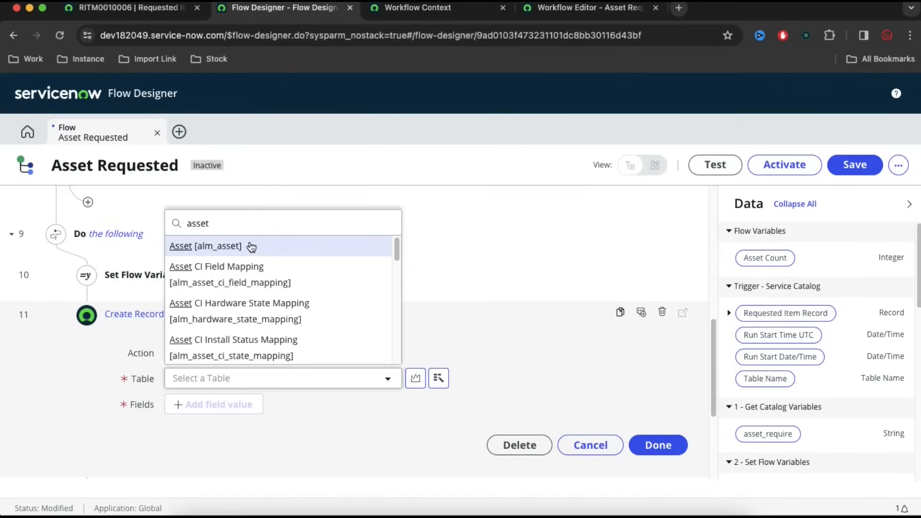
left_click(249, 246)
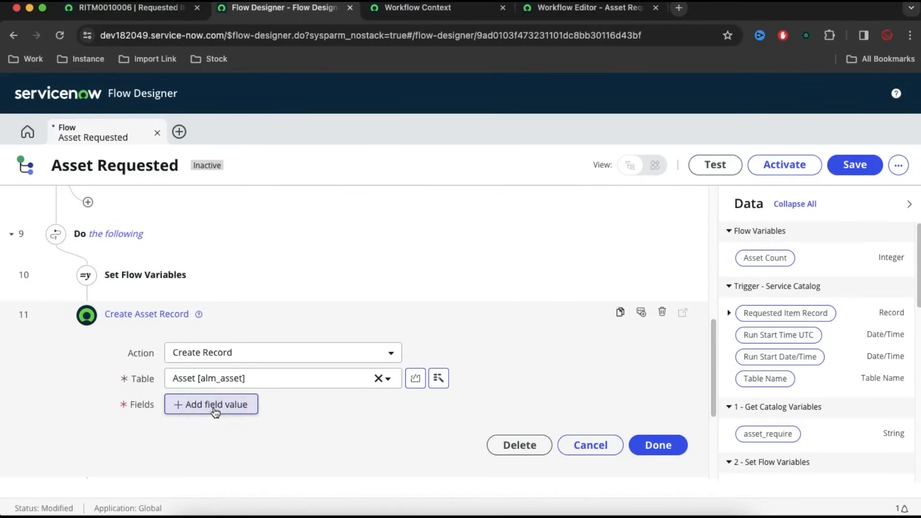
left_click(214, 405)
- From the requested item page, find the All Assets module by filtering for asset and open it in a separate browser tab
left_click(157, 8)
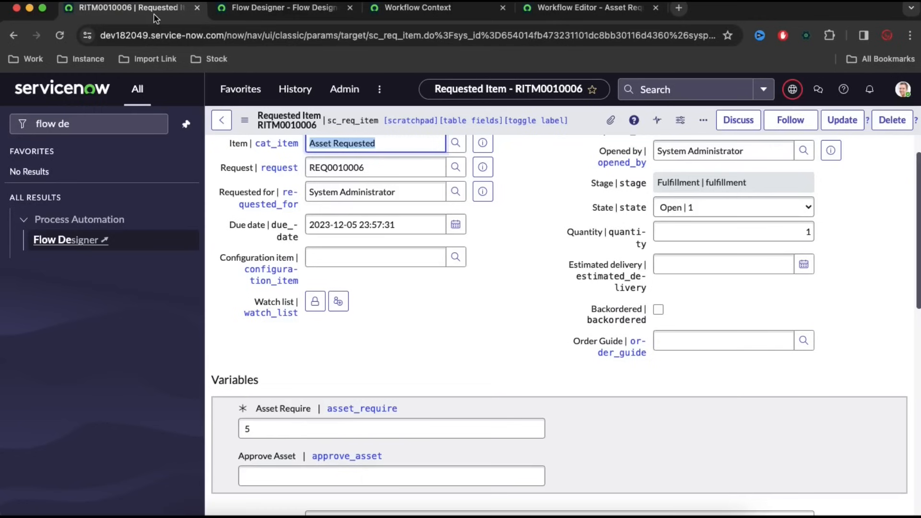
type("a")
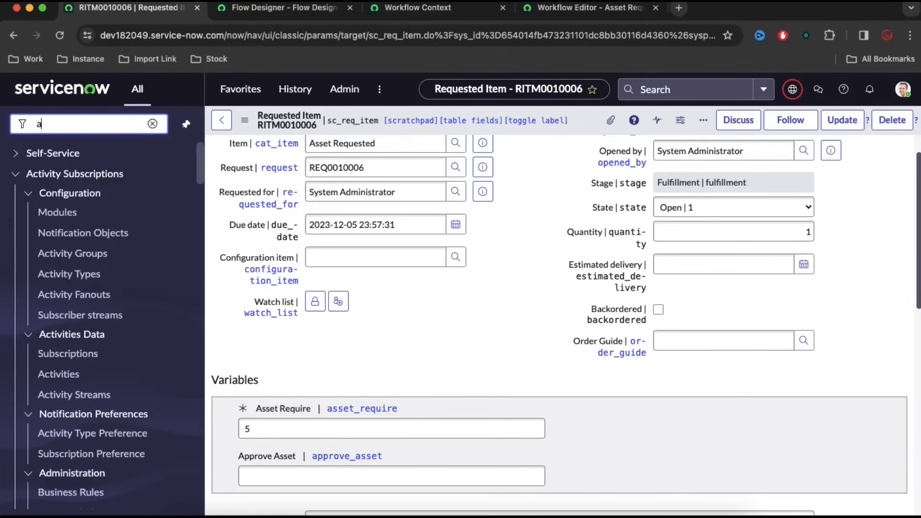
type("sset")
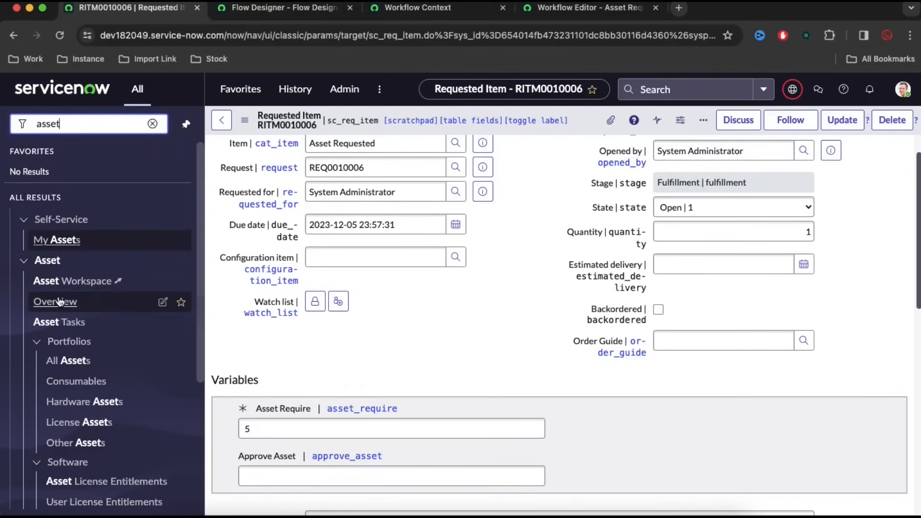
scroll(58, 301, "down", 2)
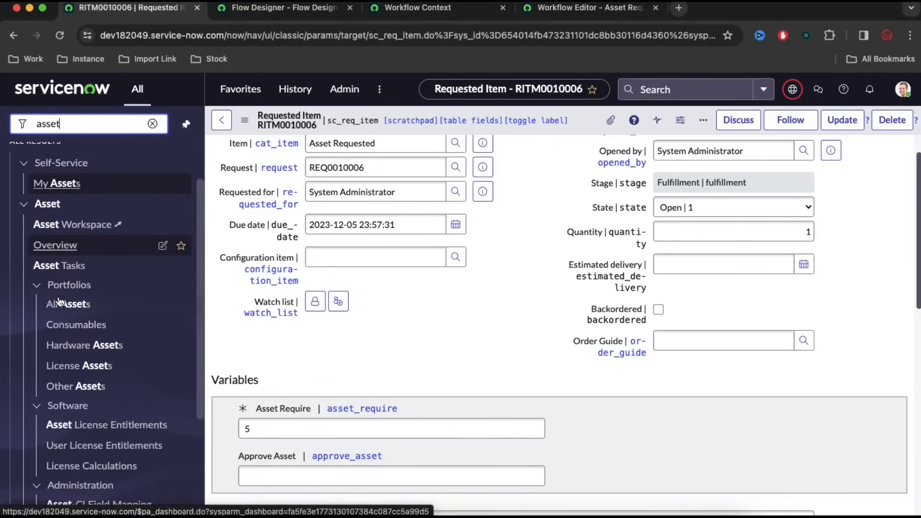
scroll(75, 307, "down", 6)
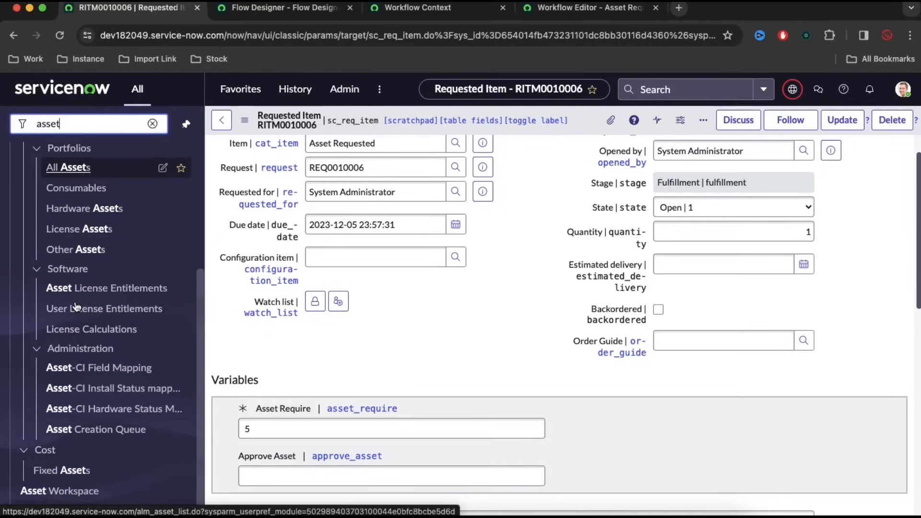
scroll(75, 307, "up", 5)
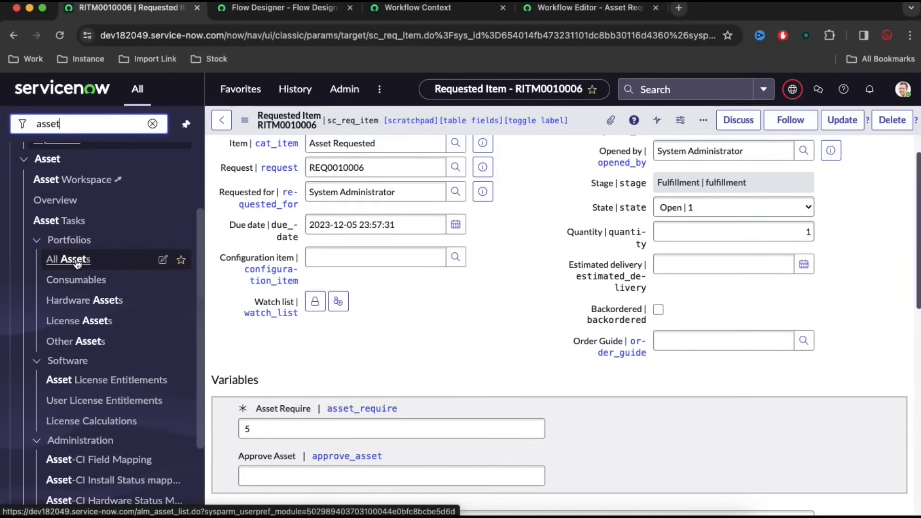
left_click(76, 260, "super")
left_click(253, 9)
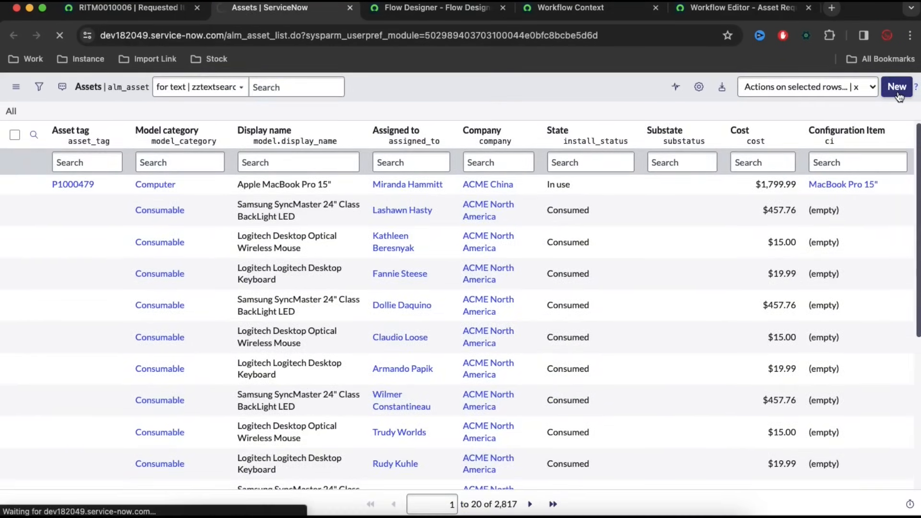
- Start a new asset record of type Hardware and copy the table name alm_hardware from the page address
left_click(897, 87)
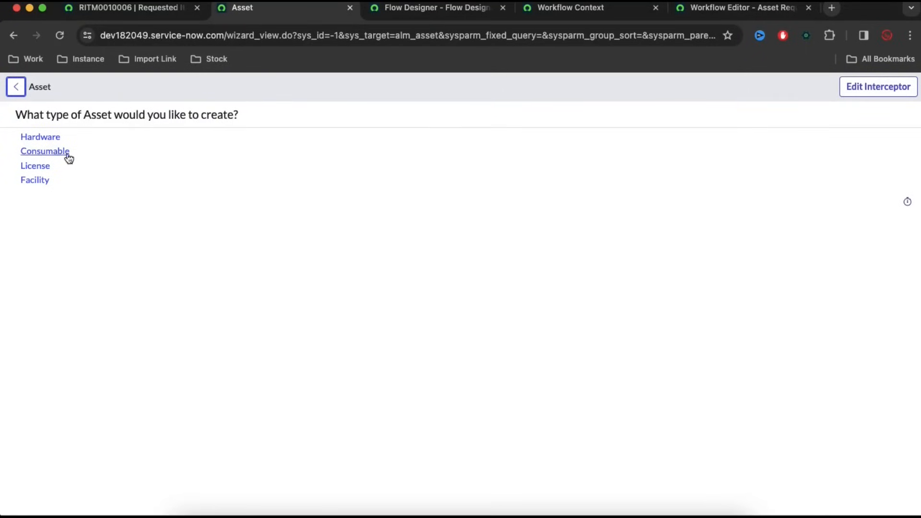
left_click(54, 139)
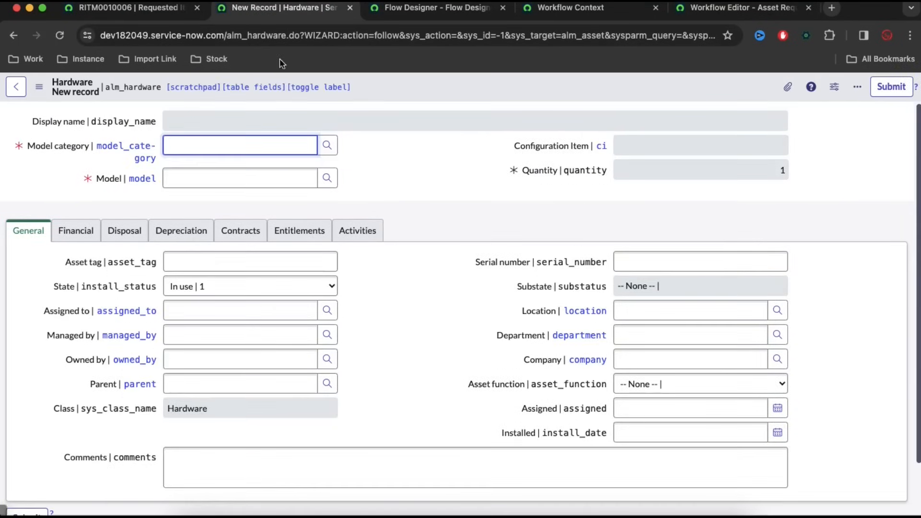
left_click(288, 38)
left_click_drag(288, 38, 228, 34)
key("super+c")
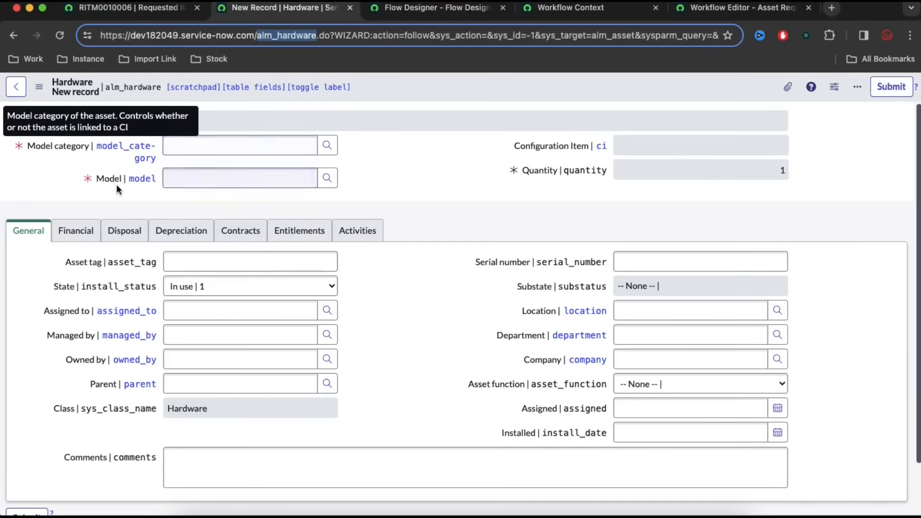
- Review the Financial, Disposal, Depreciation and Contracts fields on the new hardware record form
left_click(90, 233)
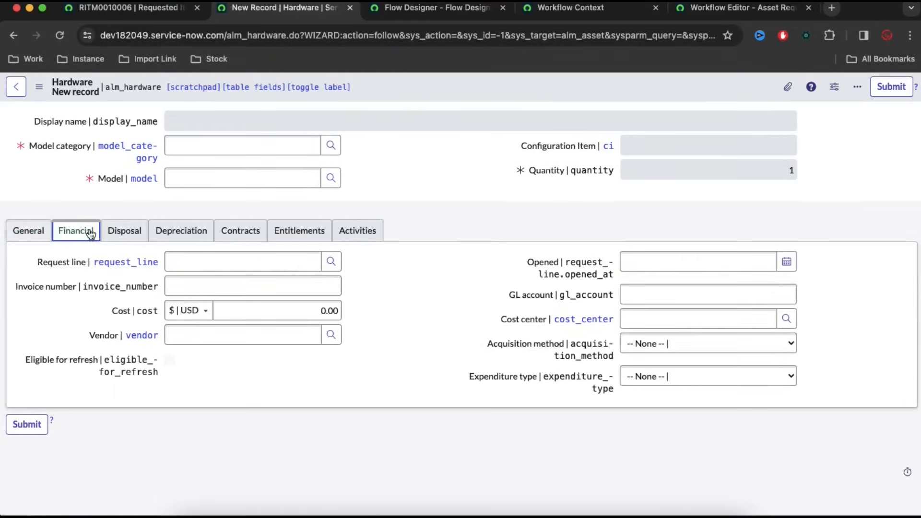
left_click(117, 233)
left_click(194, 233)
left_click(259, 232)
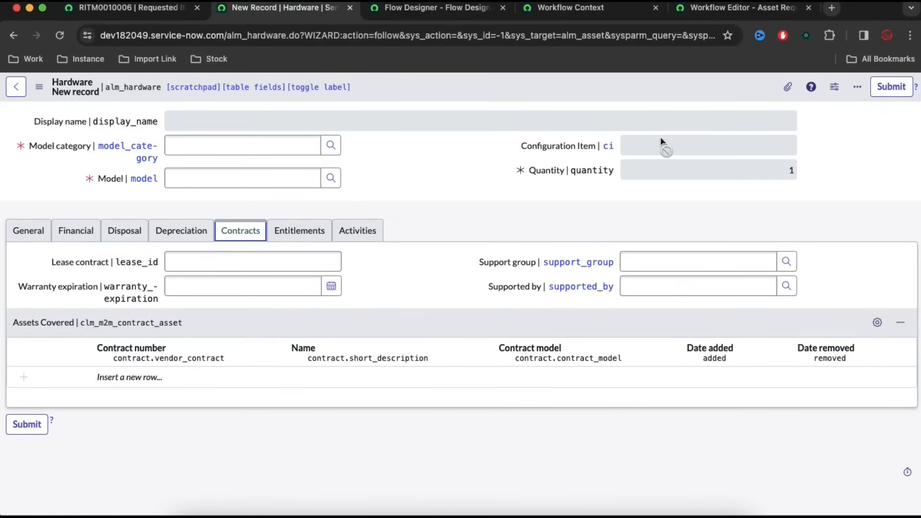
- Return to the Asset Requested flow and change the Create Record action's table to Hardware [alm_hardware]
left_click(432, 7)
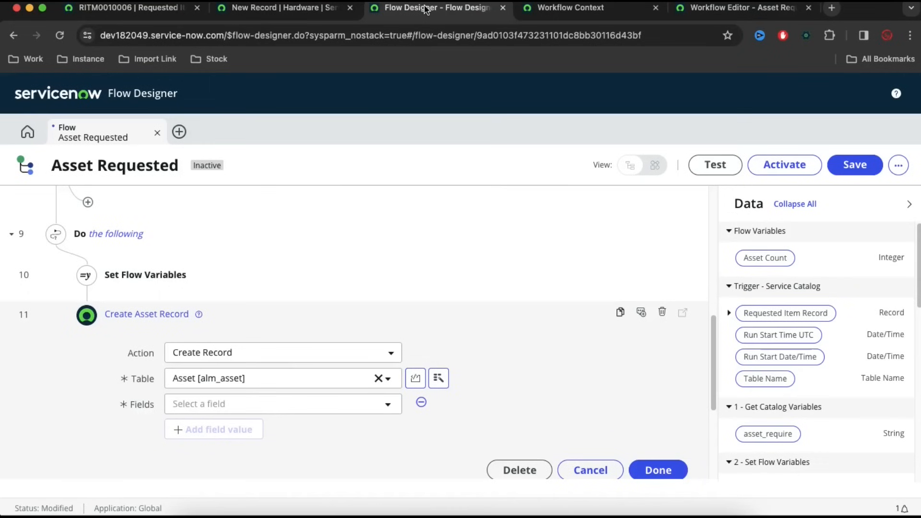
left_click(272, 381)
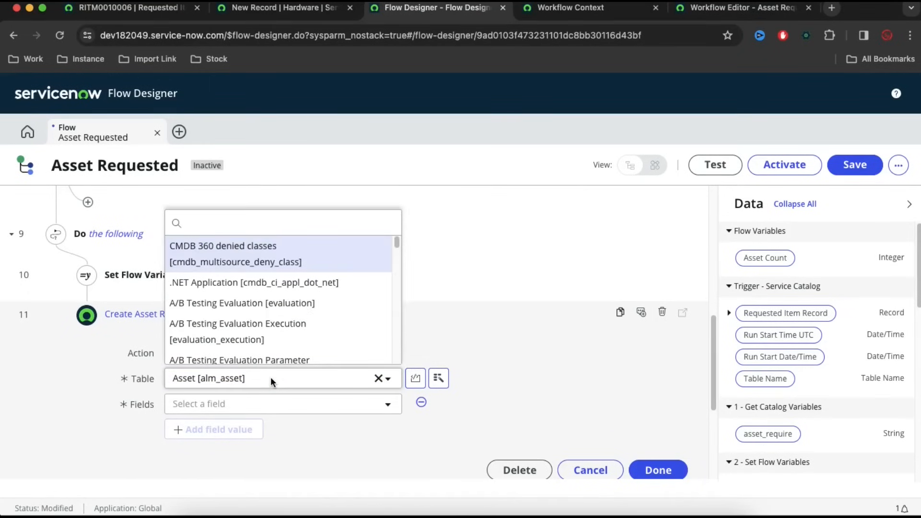
key("super+v")
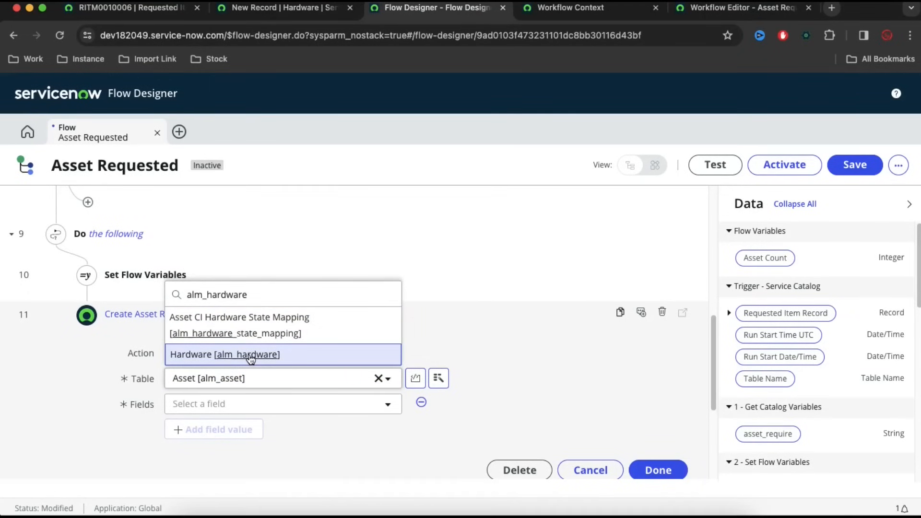
key("Return")
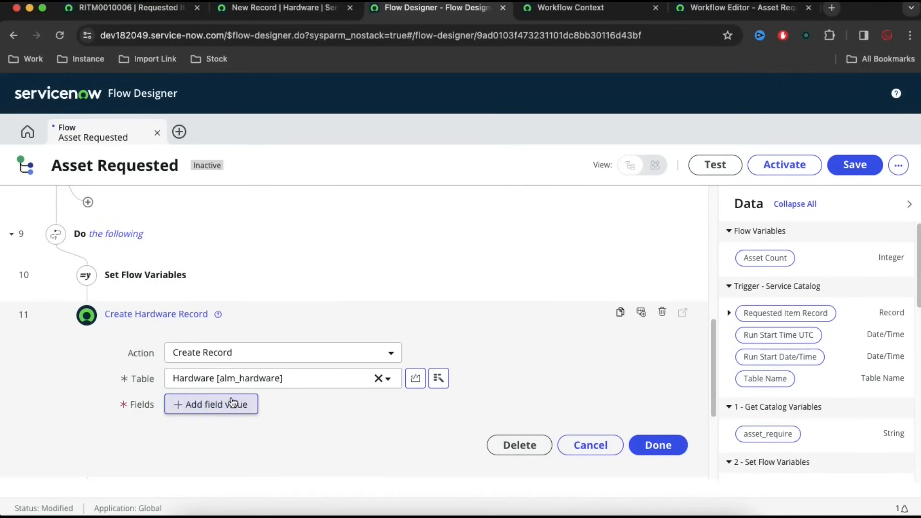
- Check the hardware form's mandatory fields and add the Model field to the Create Record action with the value Acer Notebook Battery
left_click(228, 403)
left_click(168, 7)
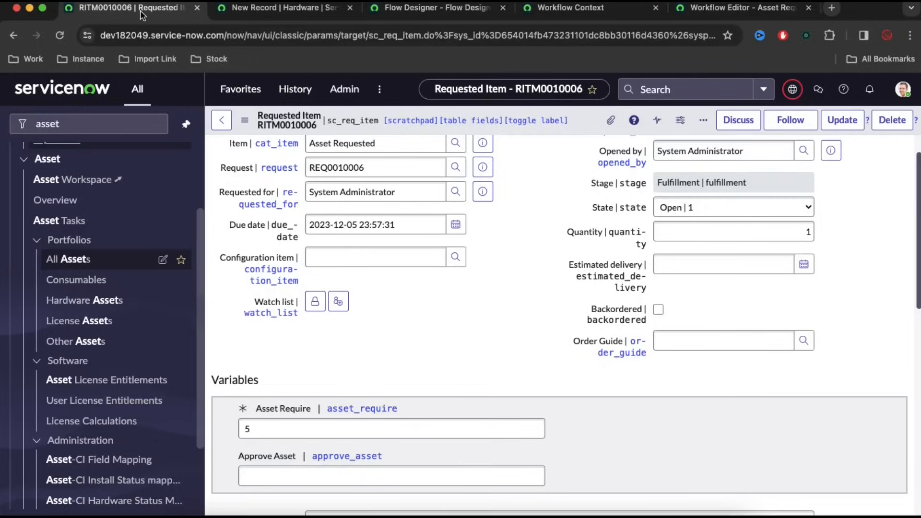
left_click(211, 13)
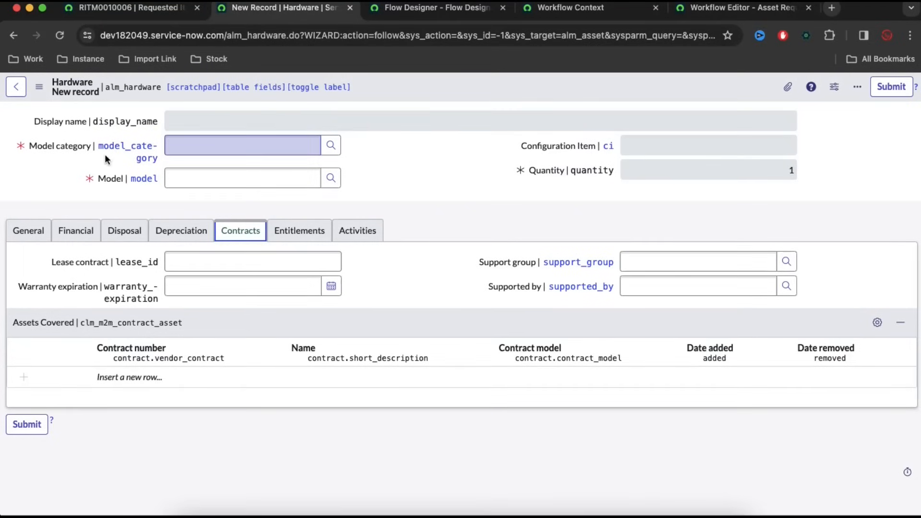
left_click(456, 15)
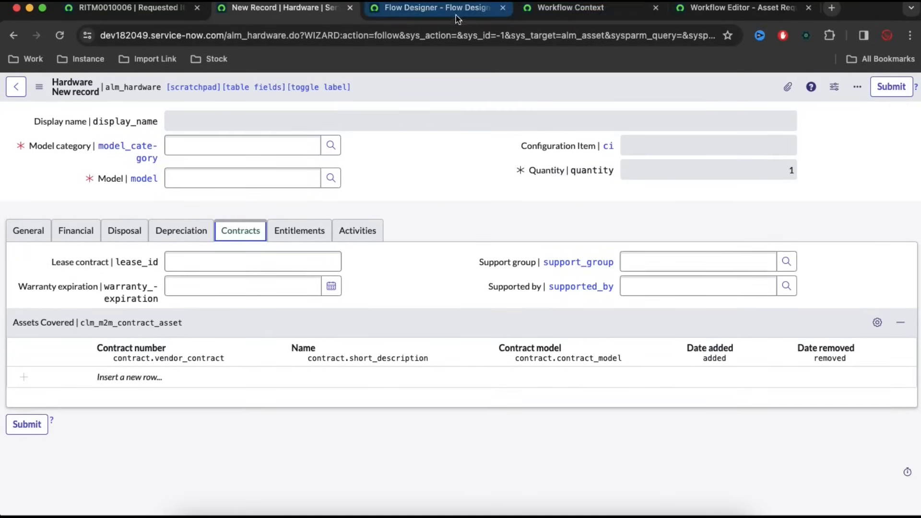
left_click(244, 406)
type("mode")
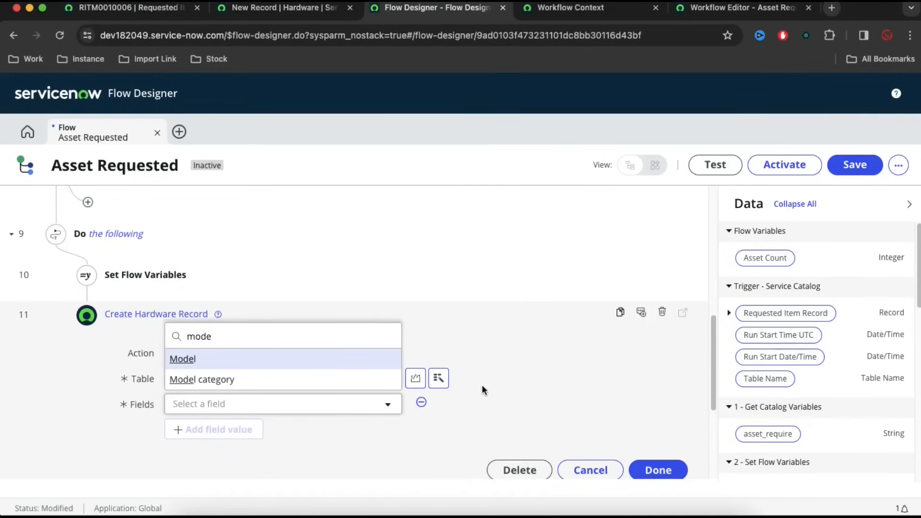
key("Return")
left_click(593, 408)
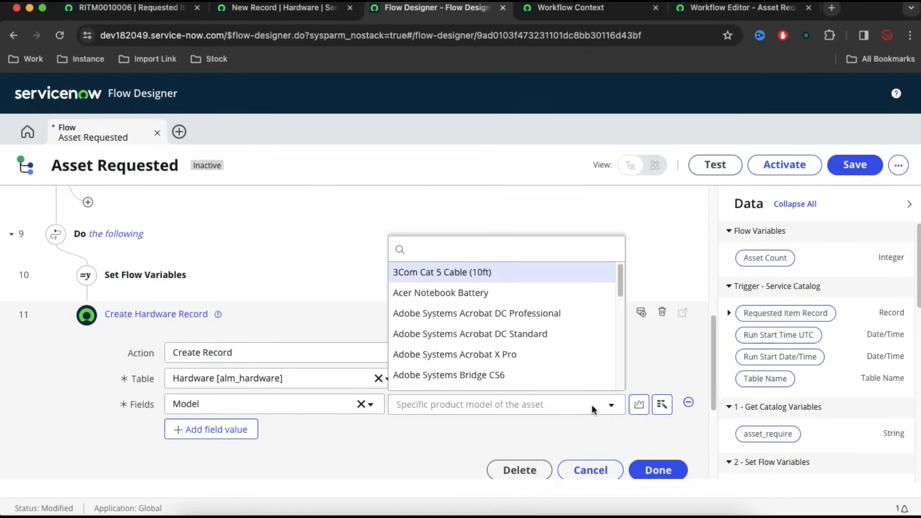
left_click(458, 293)
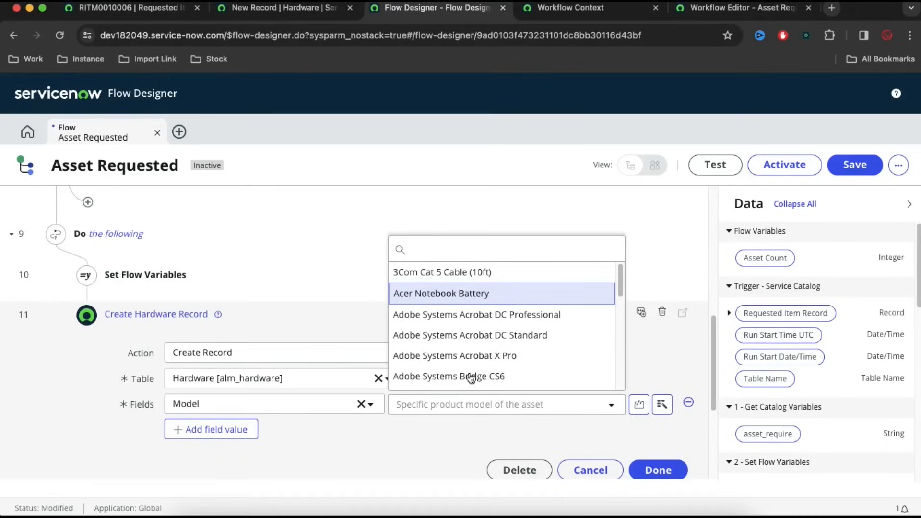
- Add the Model category field to the Create Record action with the value Application
left_click(235, 430)
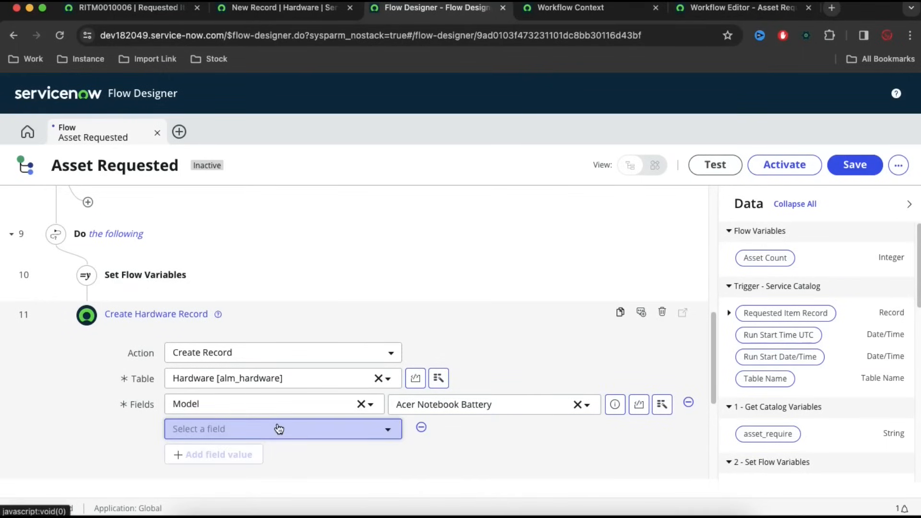
left_click(279, 430)
type("mode")
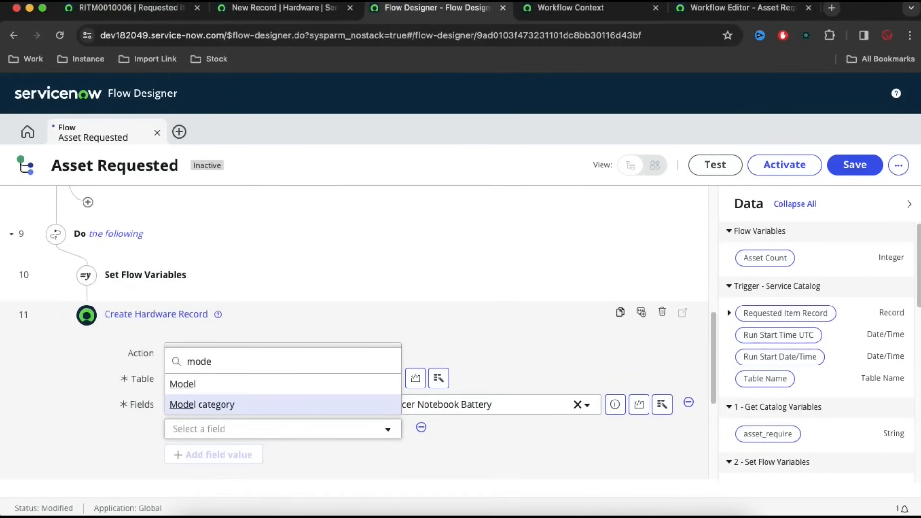
key("Return")
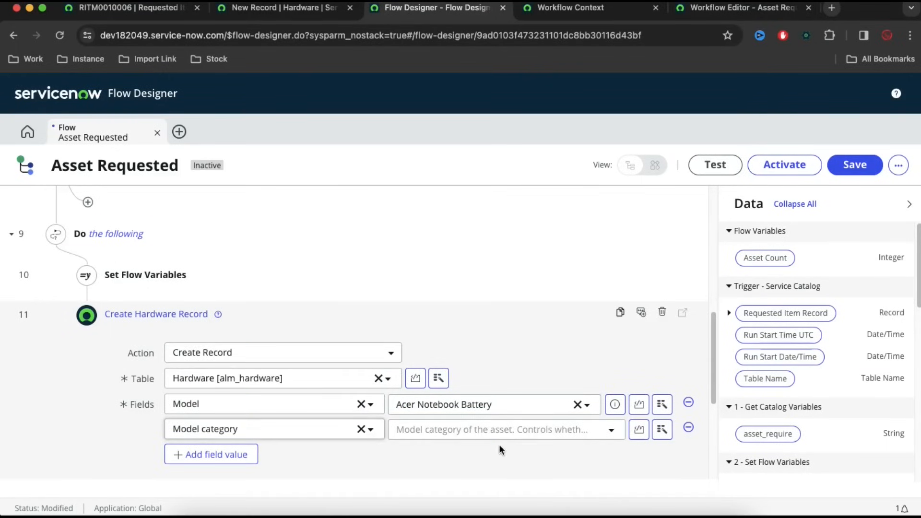
left_click(539, 434)
scroll(453, 330, "down", 1)
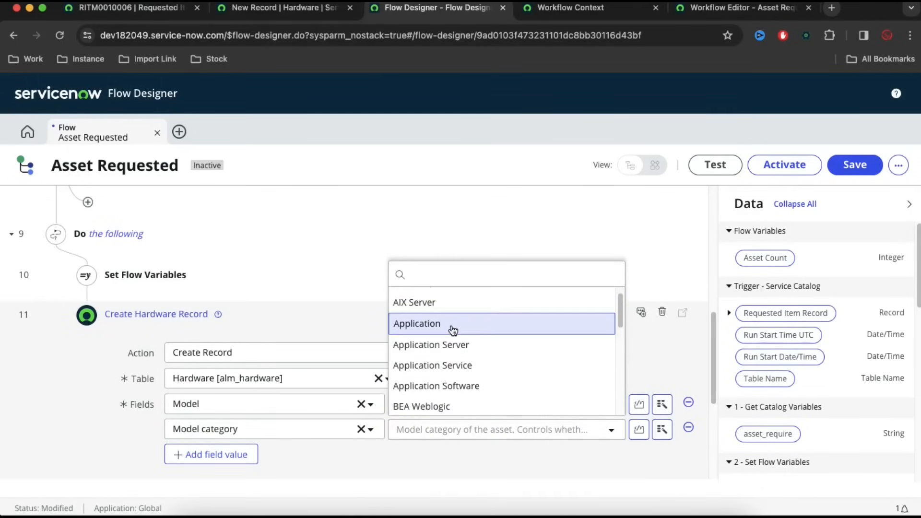
- Check the General fields on the new hardware record form and add the Asset tag field to the flow's Create Record action
left_click(283, 8)
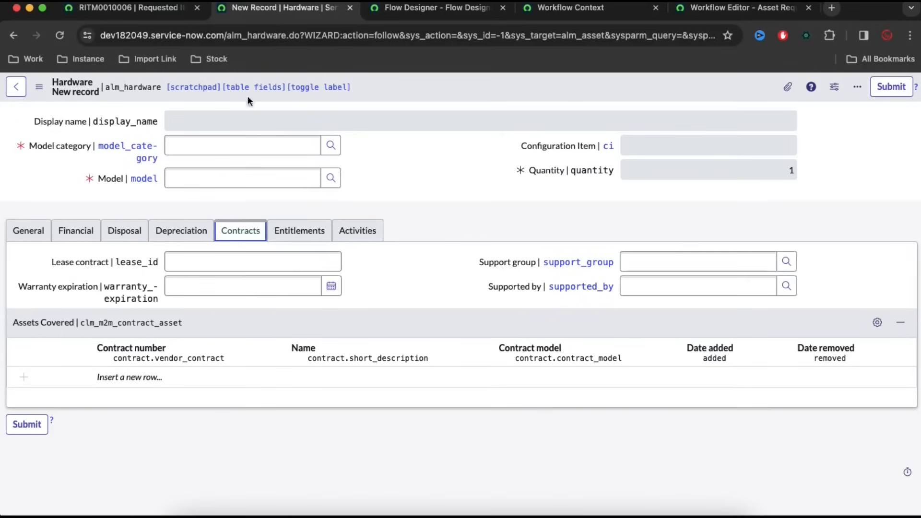
left_click(40, 229)
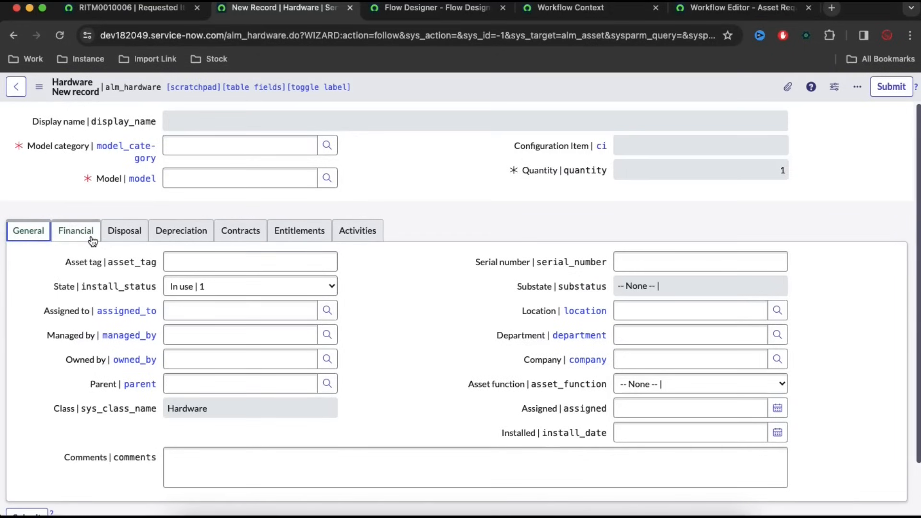
left_click(168, 254)
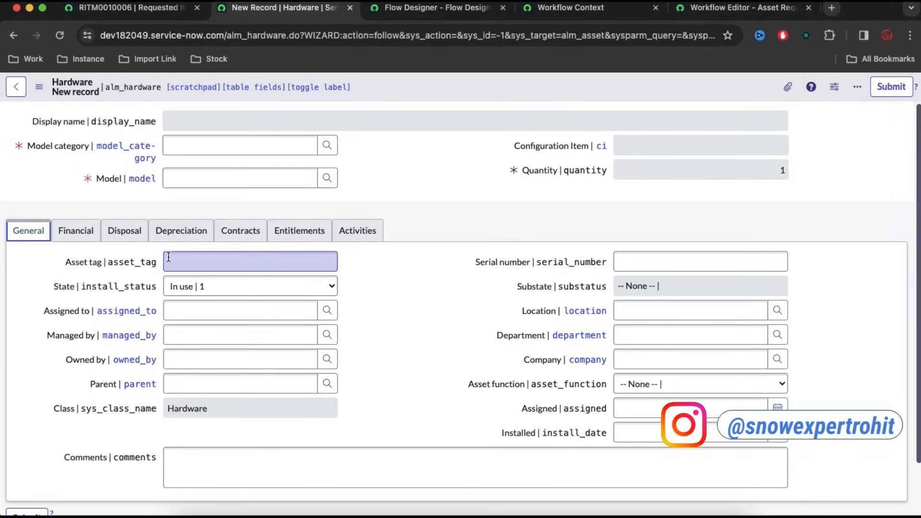
left_click(462, 7)
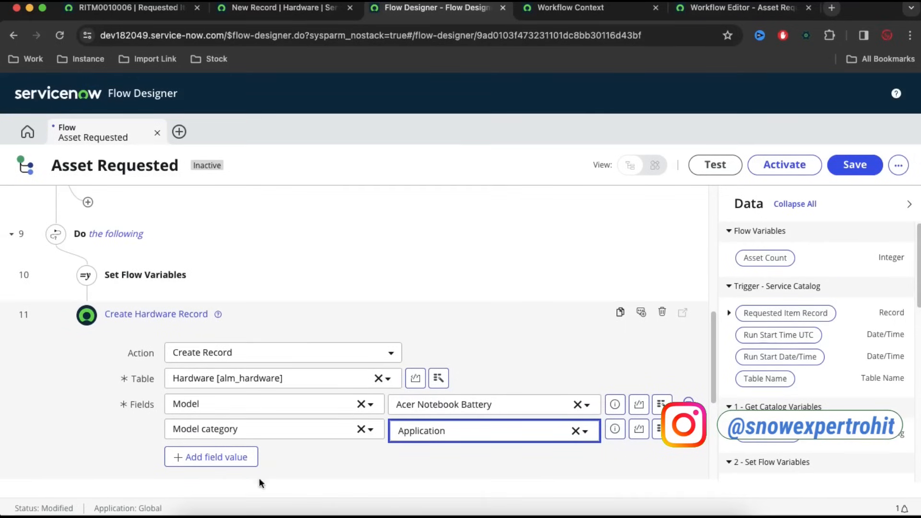
left_click(194, 464)
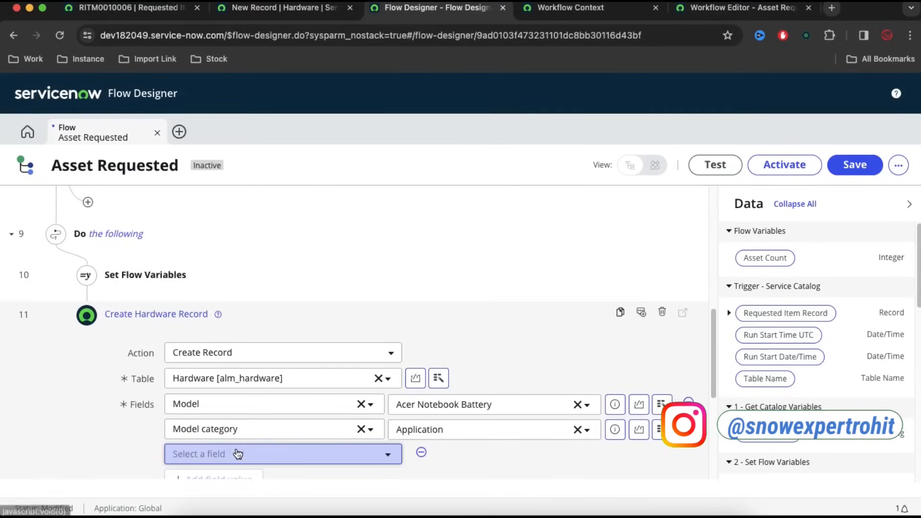
left_click(280, 453)
type("ass")
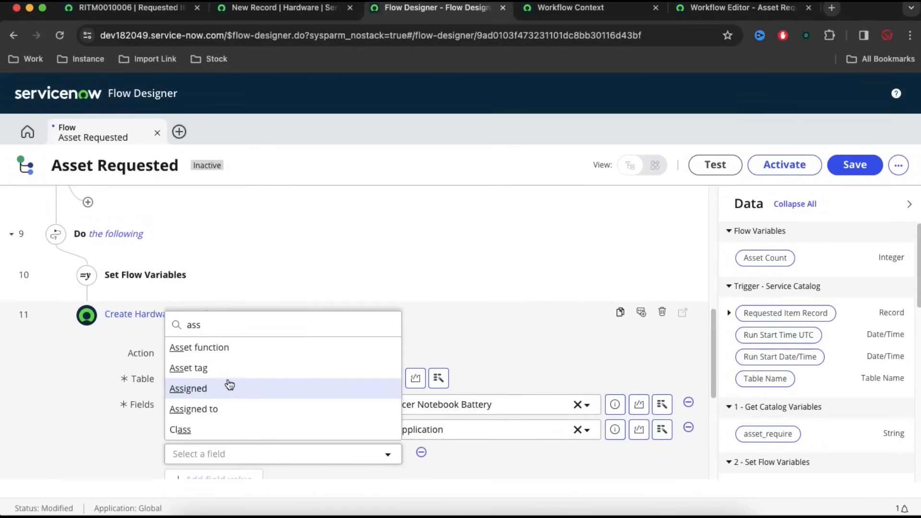
key("Return")
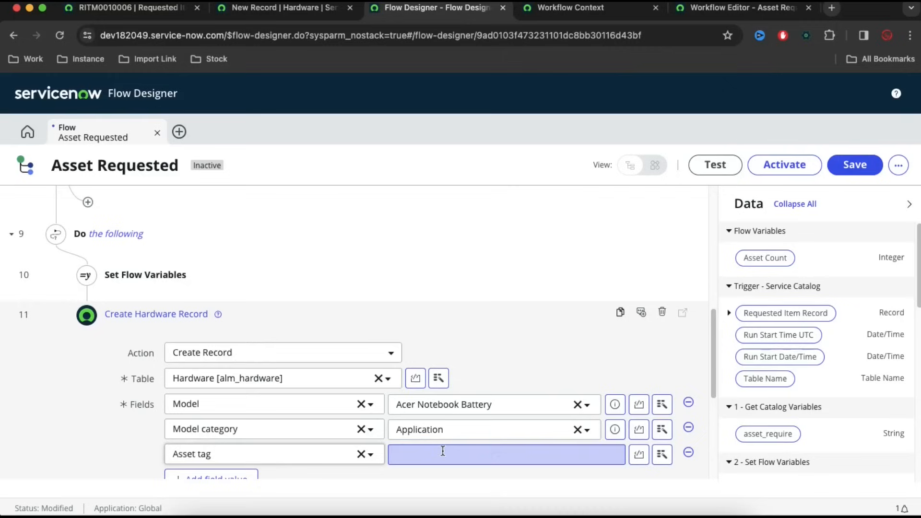
- Map the Asset tag value to the Asset Count flow variable and save the flow
left_click(656, 459)
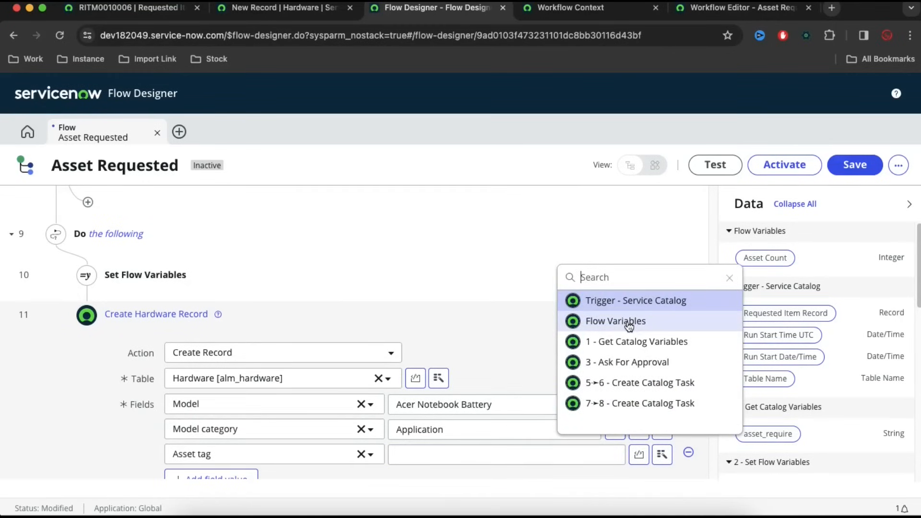
left_click(629, 326)
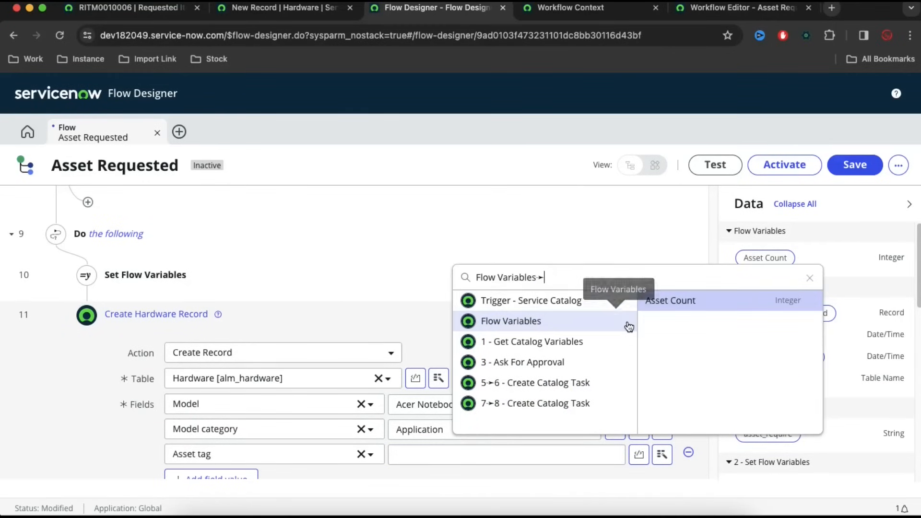
left_click(675, 304)
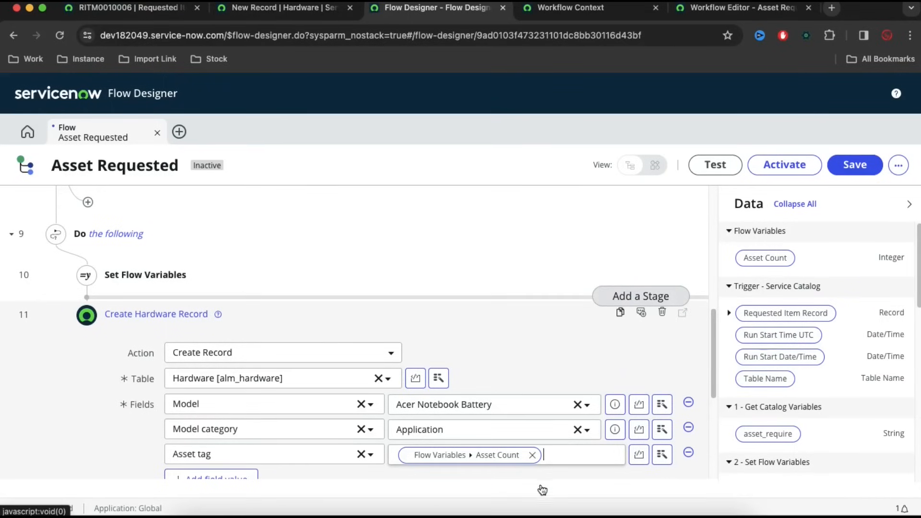
left_click(863, 165)
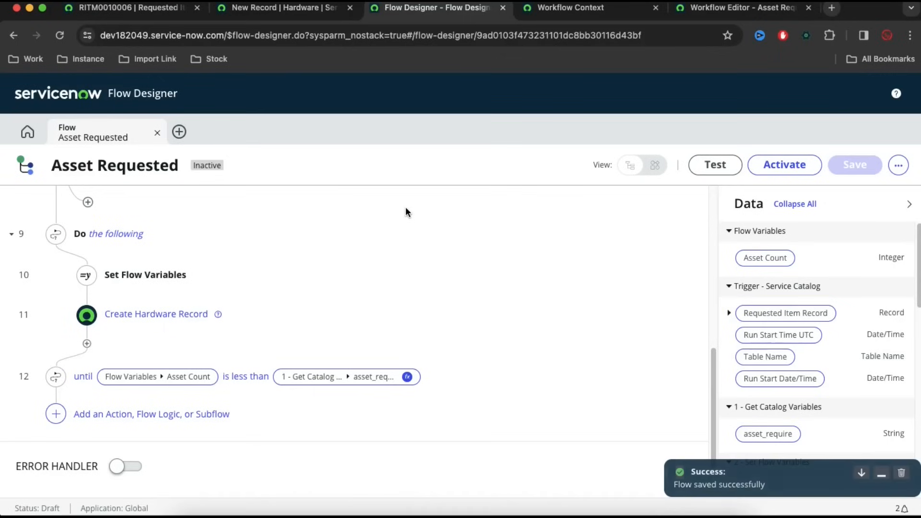
- Review the Asset Requested flow's actions and Do-Until loop, and activate the flow
left_click_drag(713, 363, 721, 192)
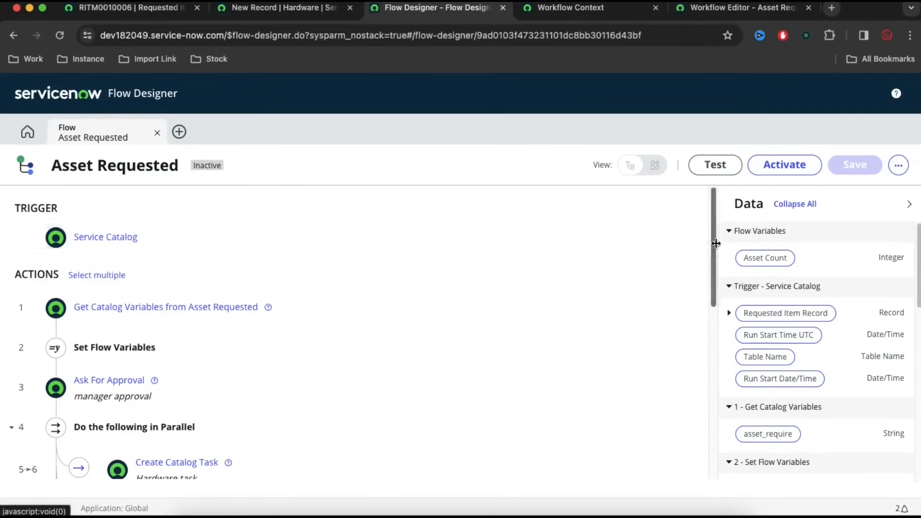
left_click_drag(712, 240, 713, 297)
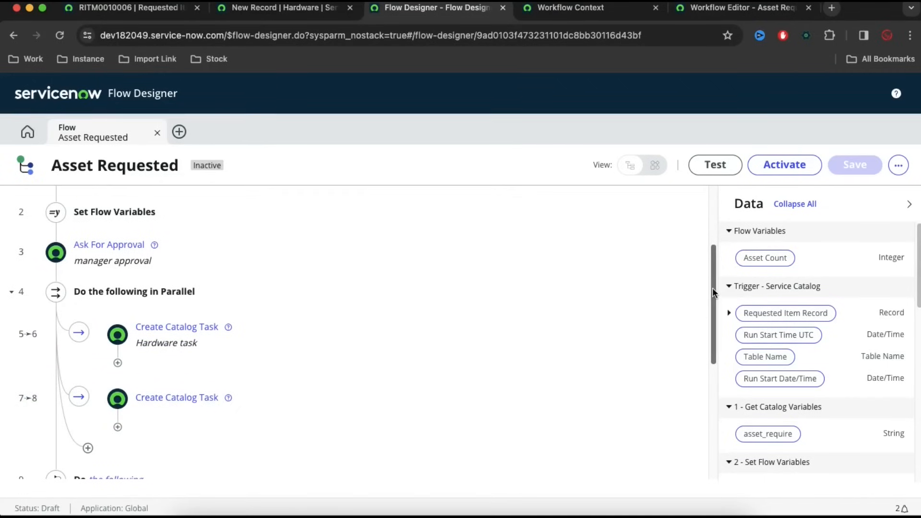
left_click_drag(712, 289, 715, 367)
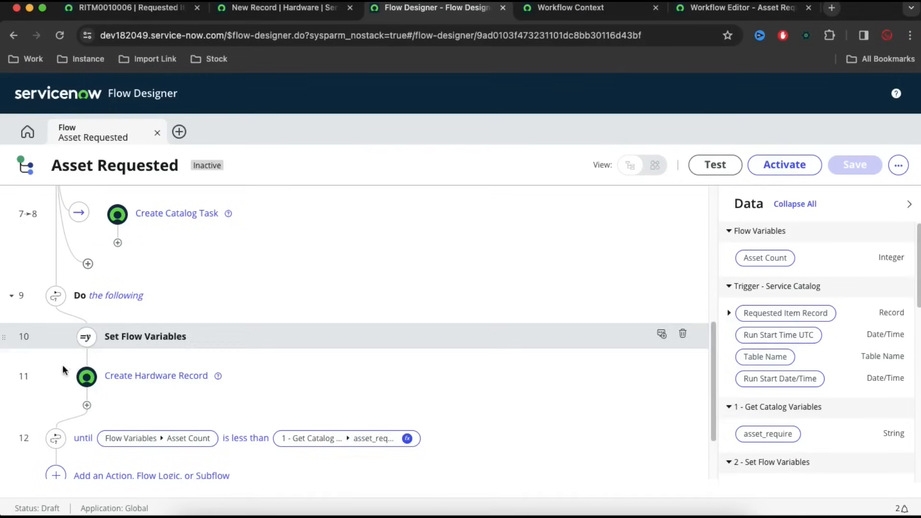
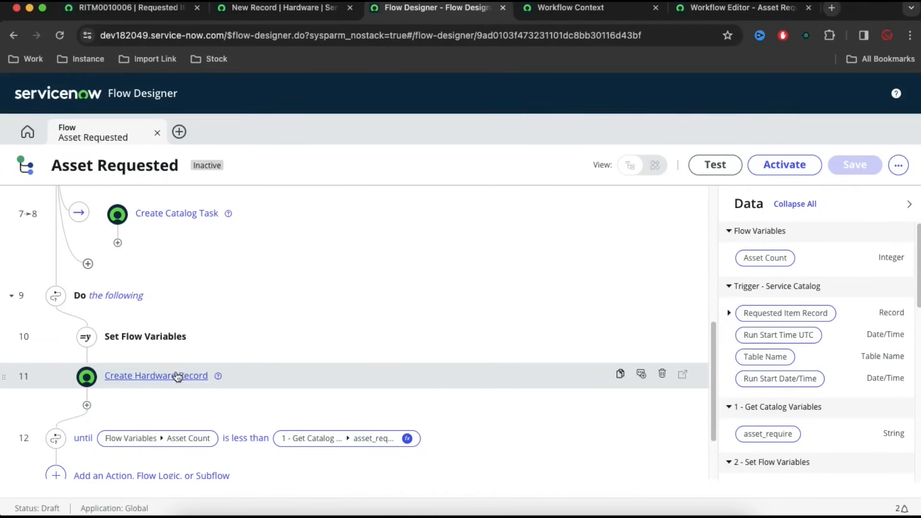
scroll(690, 371, "down", 2)
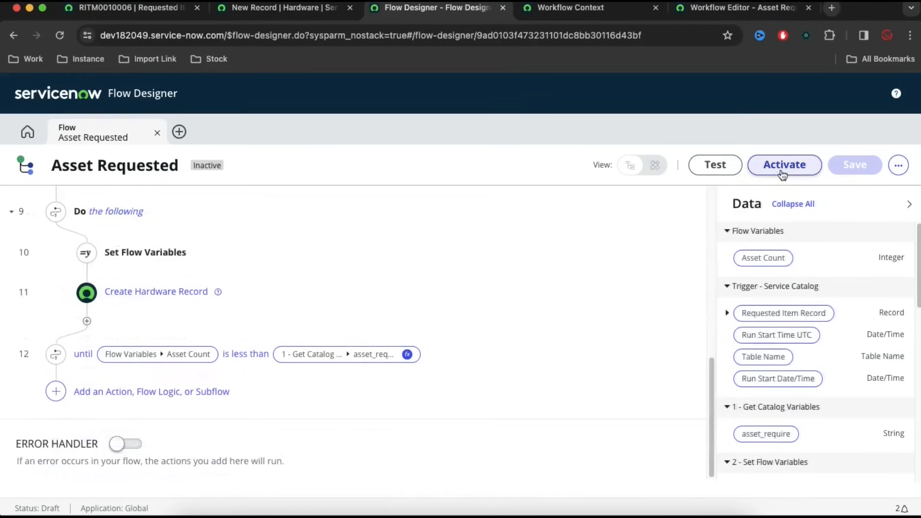
left_click(783, 167)
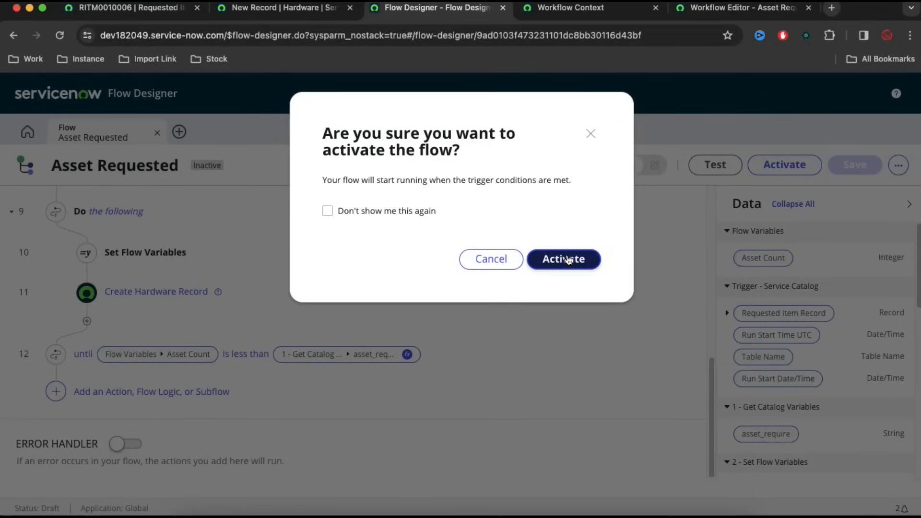
left_click(567, 259)
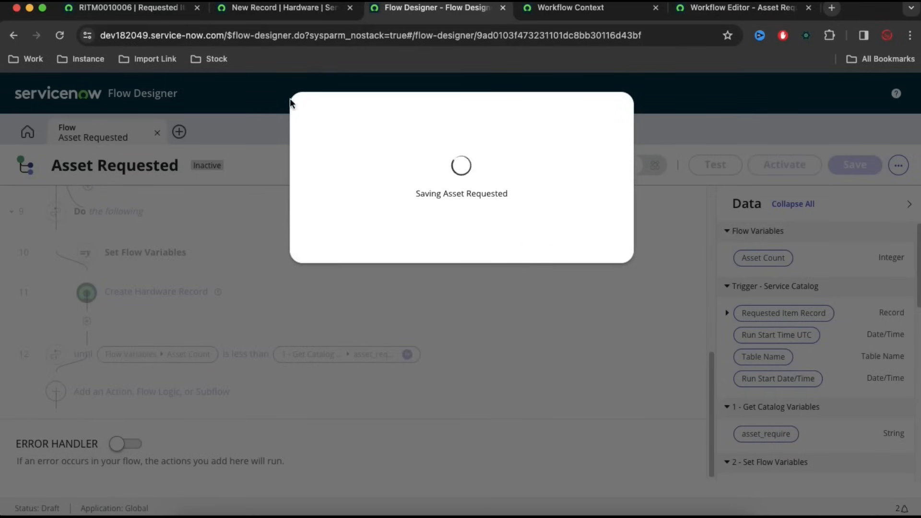
- From the requested item record, open the Asset Requested catalog item and bring up its configuration form
left_click(124, 7)
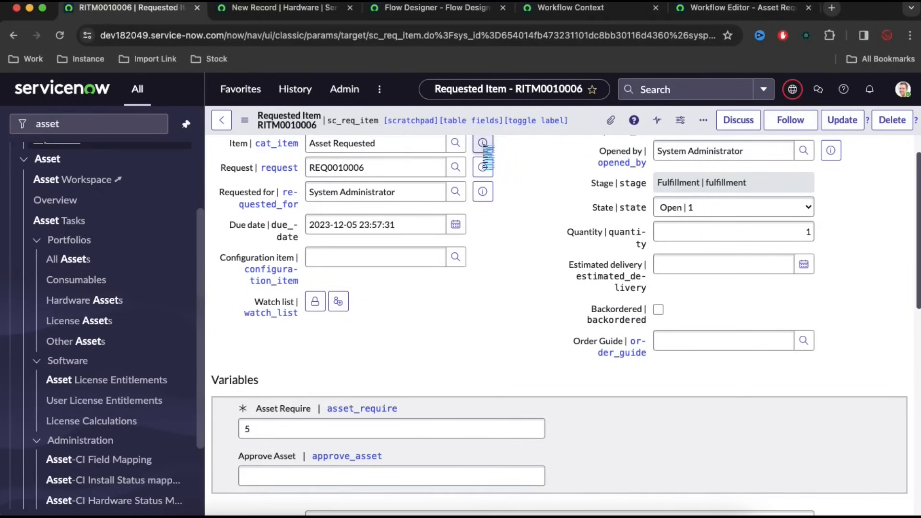
left_click(483, 143)
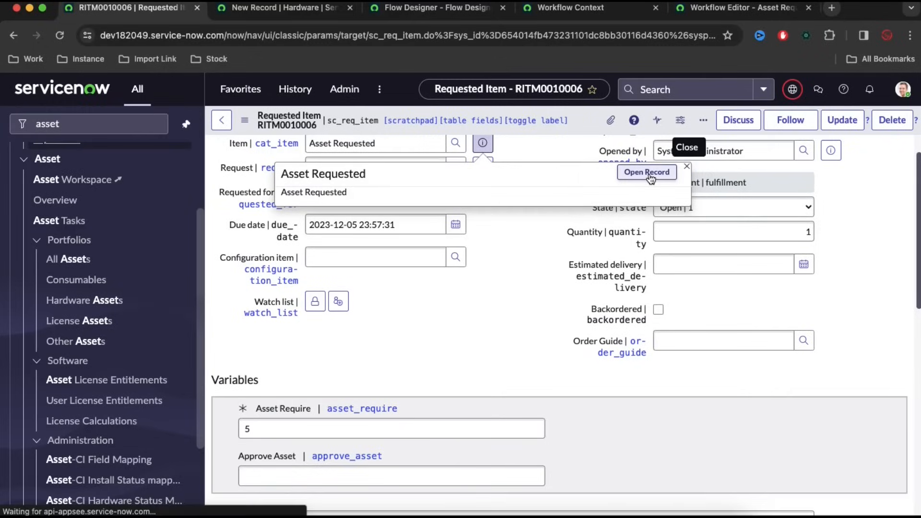
left_click(650, 172)
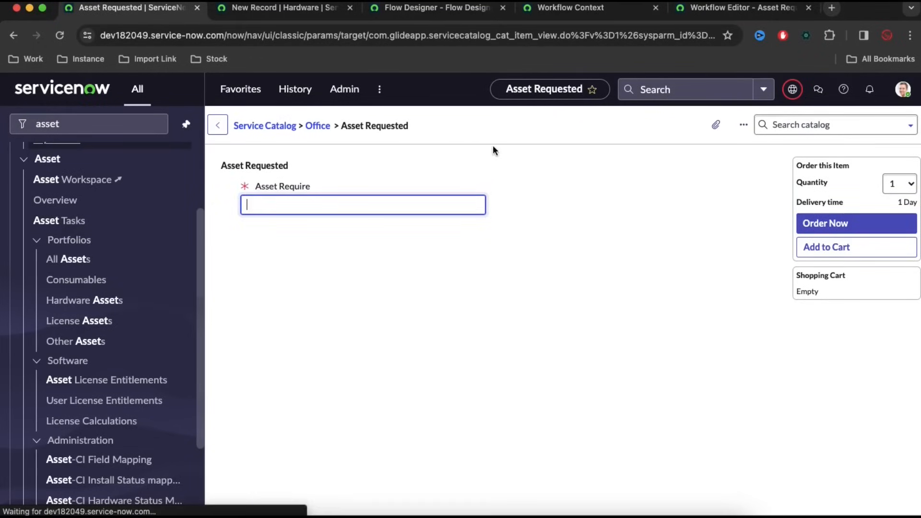
right_click(497, 137)
left_click(506, 146)
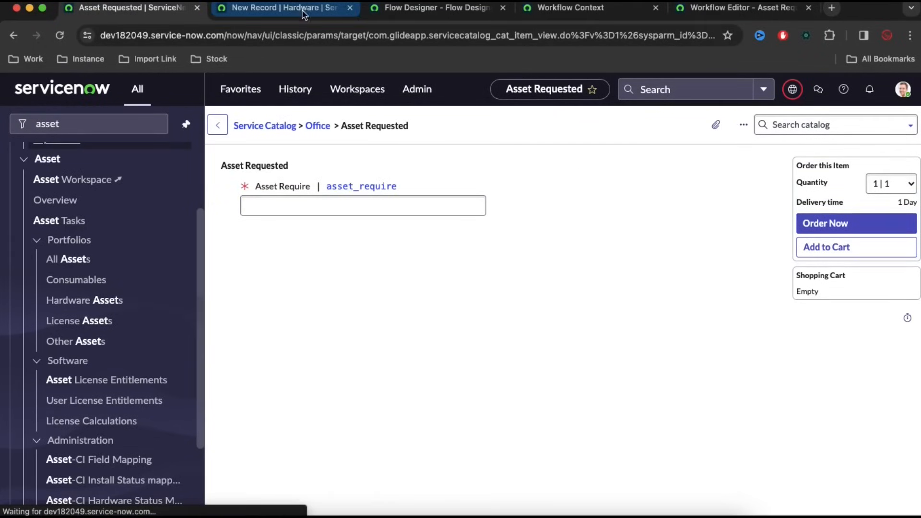
- Copy the flow's name, set the catalog item's process engine Flow to Asset Requested instead of the workflow, and save the item
left_click(429, 8)
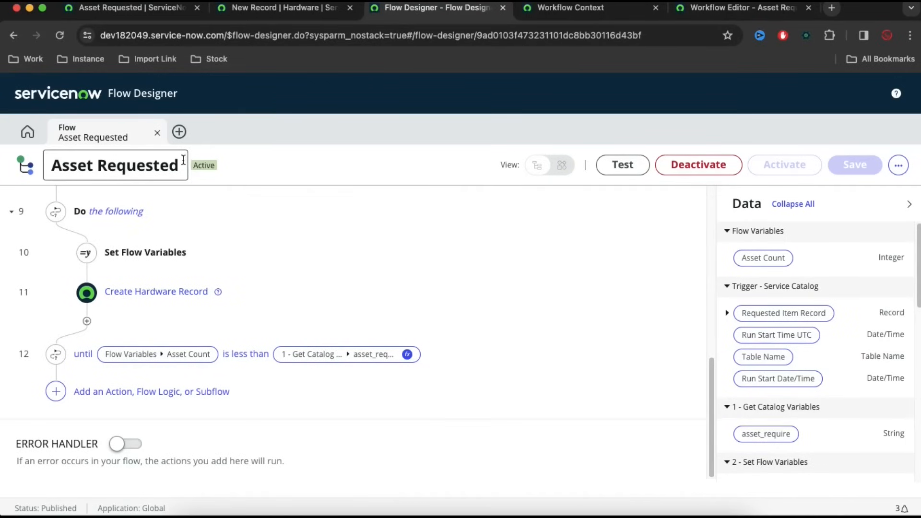
left_click_drag(181, 163, 47, 161)
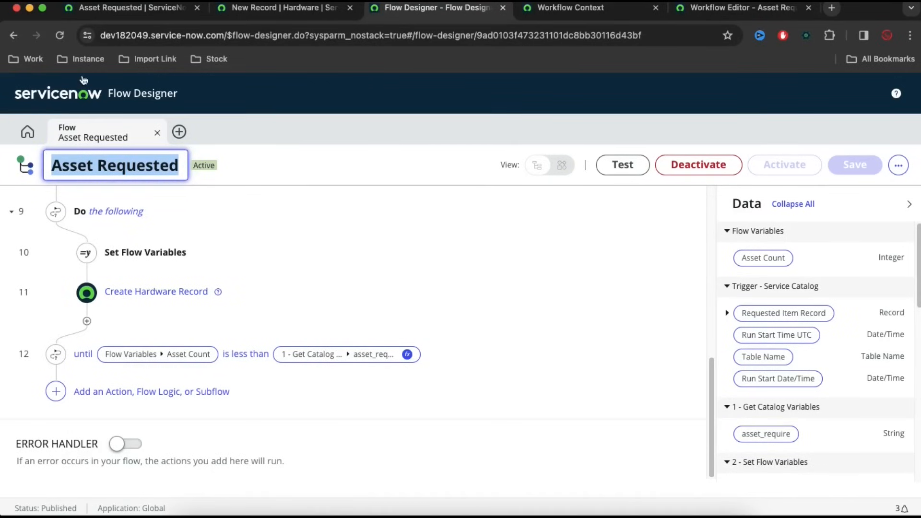
left_click(111, 7)
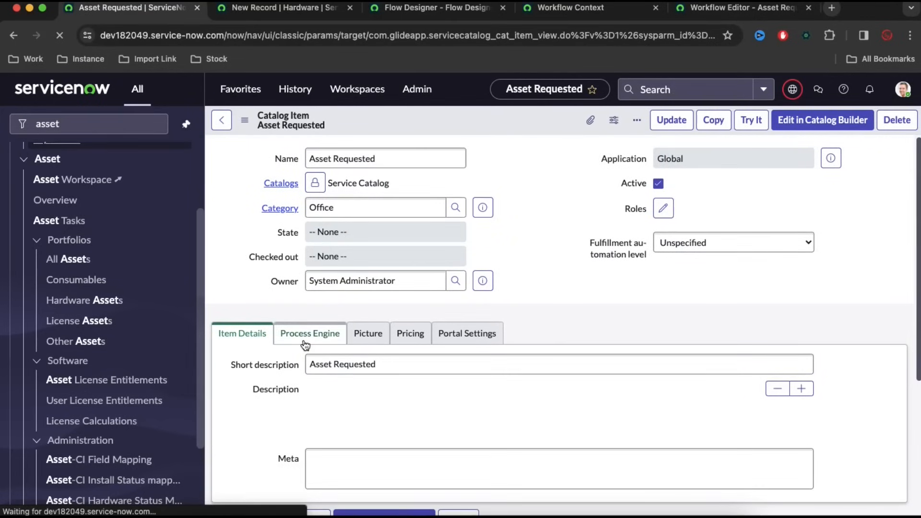
left_click(311, 414)
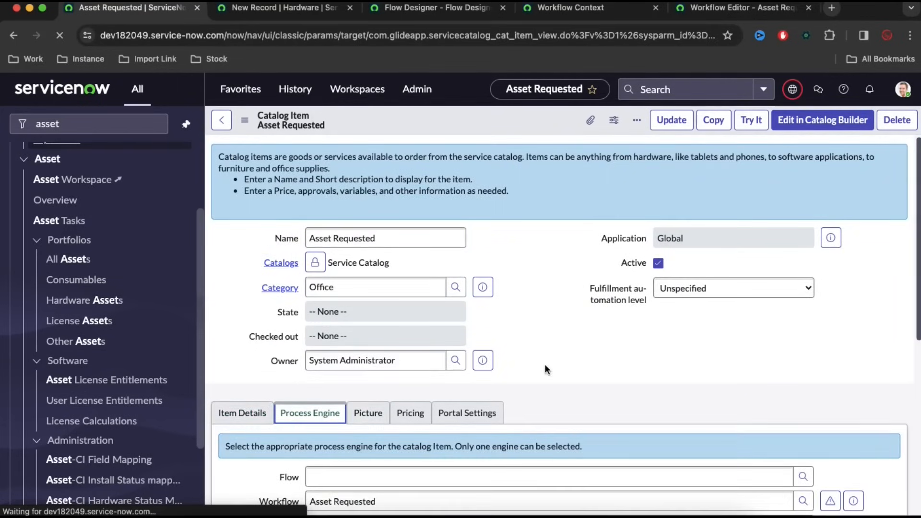
scroll(545, 364, "down", 5)
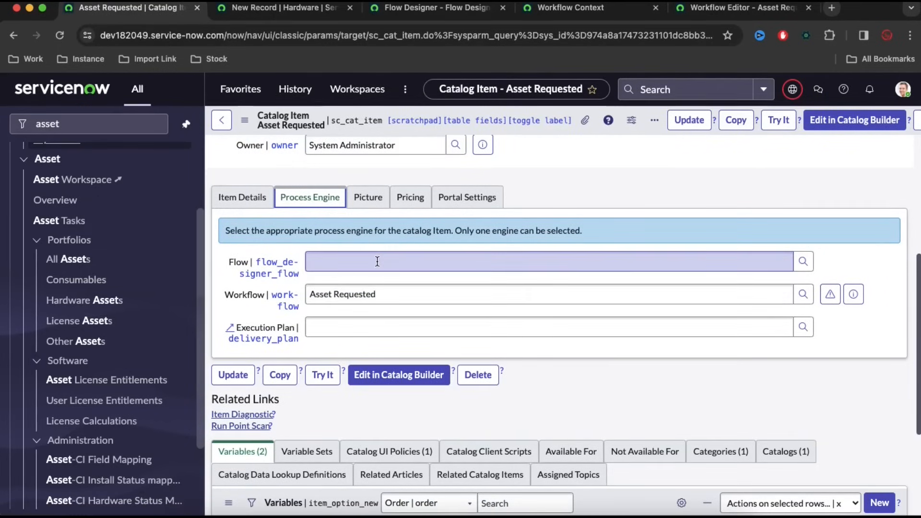
left_click(377, 262)
type("Asset Requested")
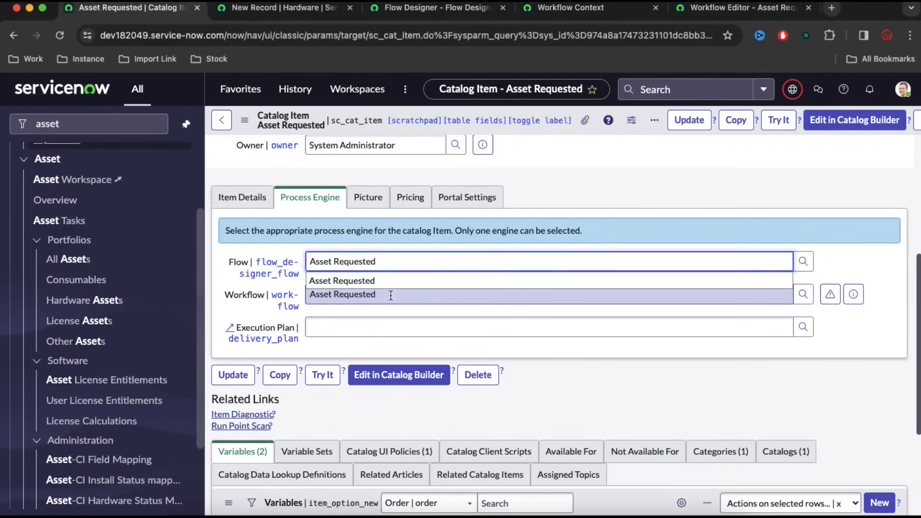
left_click(390, 295)
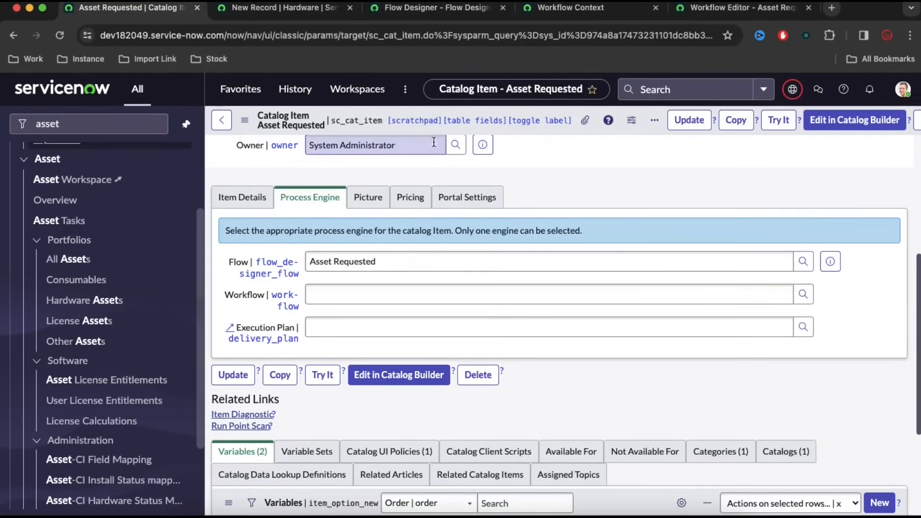
right_click(337, 120)
left_click(341, 126)
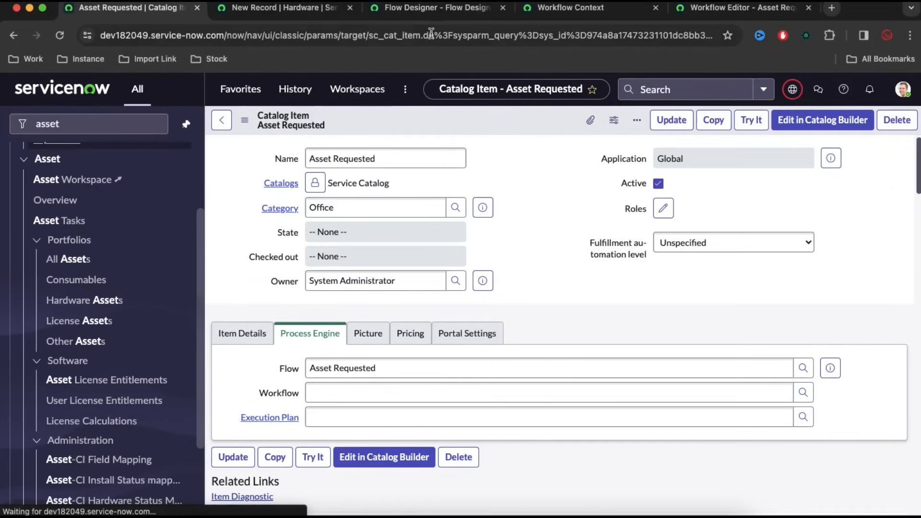
- Back in the Asset Requested flow in Flow Designer, add the flow stages from the Requested Item template and save them
left_click(384, 17)
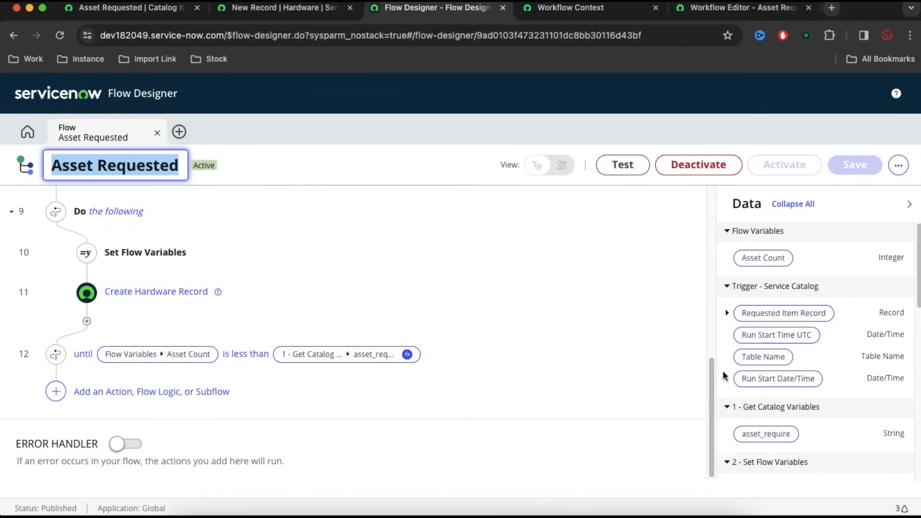
scroll(710, 378, "up", 10)
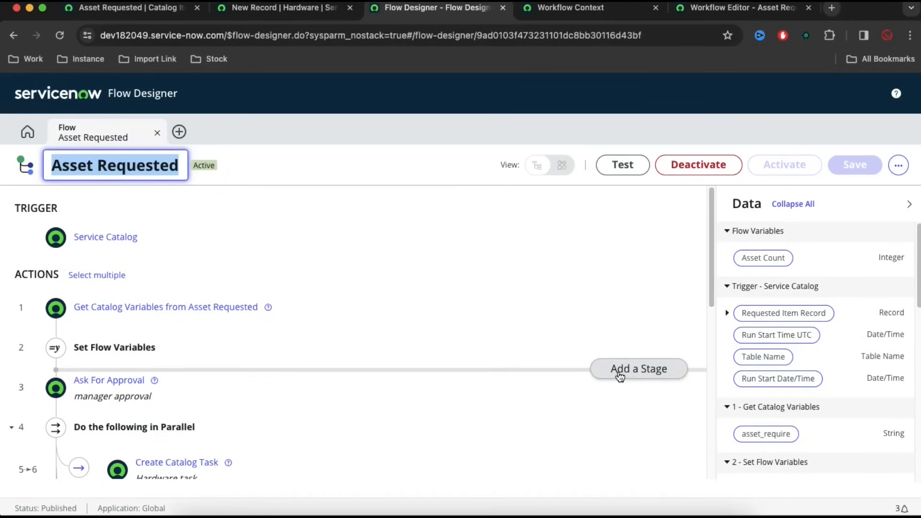
left_click(619, 372)
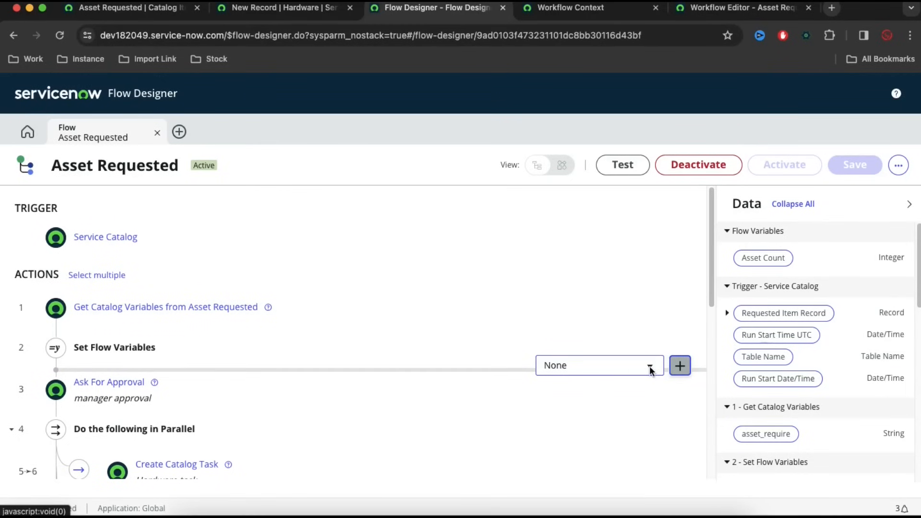
scroll(705, 269, "down", 2)
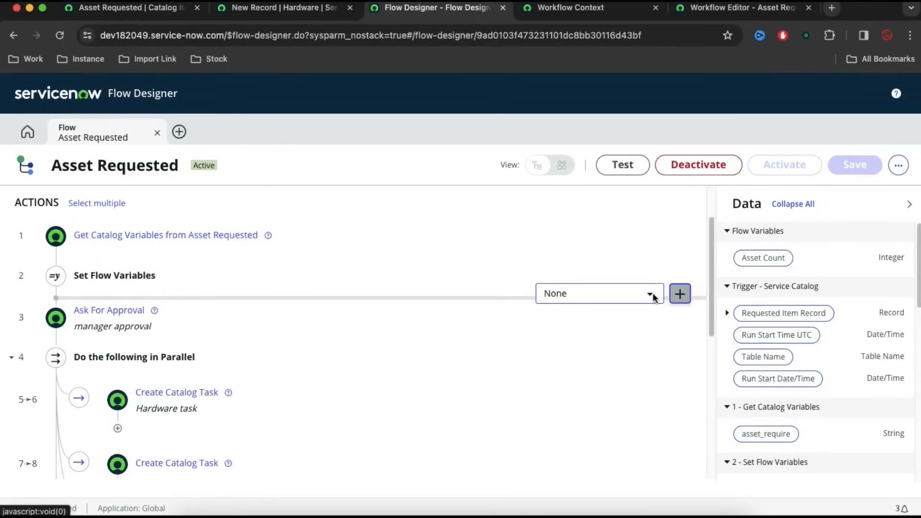
left_click(897, 165)
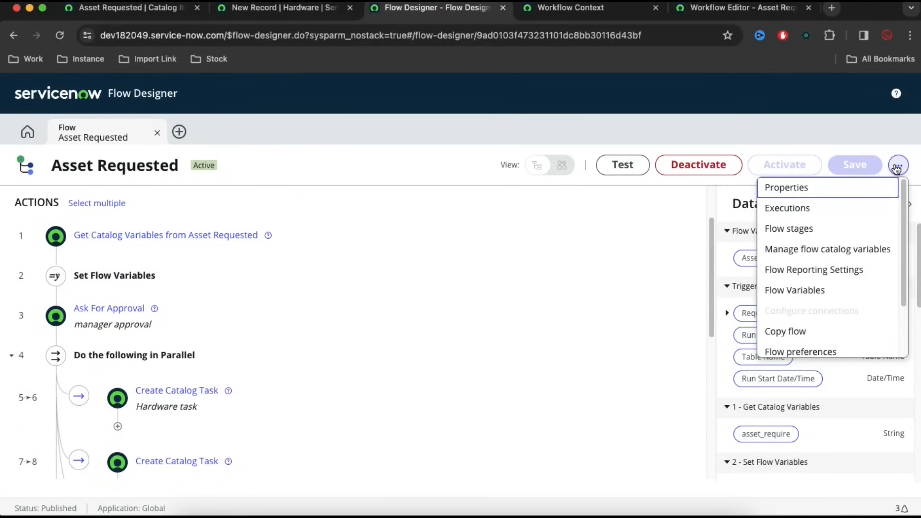
left_click(815, 229)
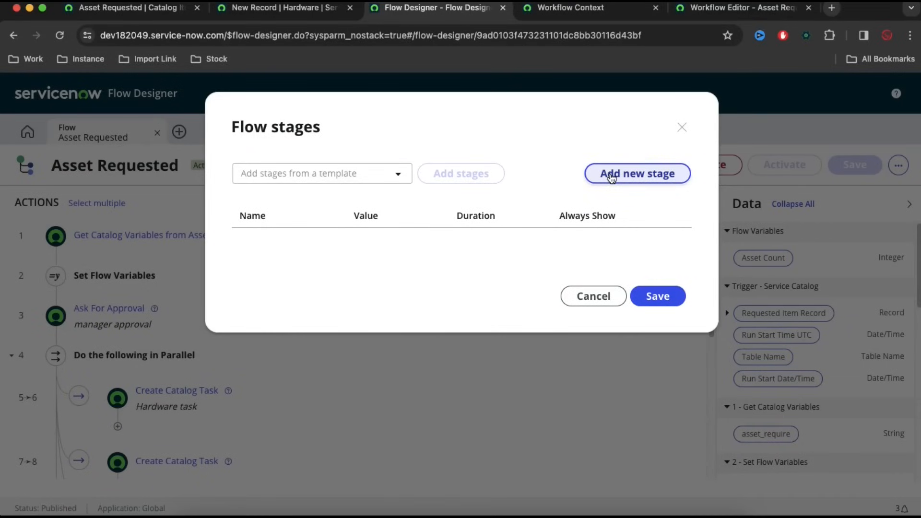
left_click(393, 174)
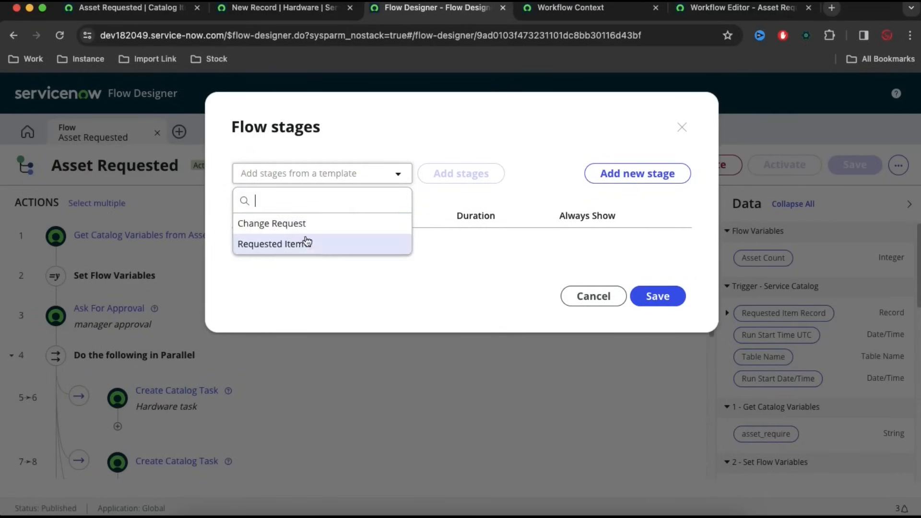
left_click(302, 245)
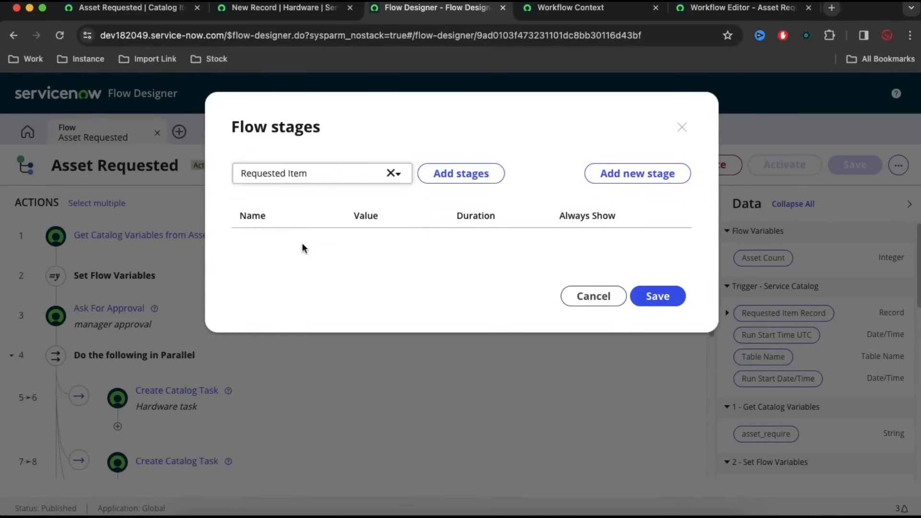
left_click(452, 171)
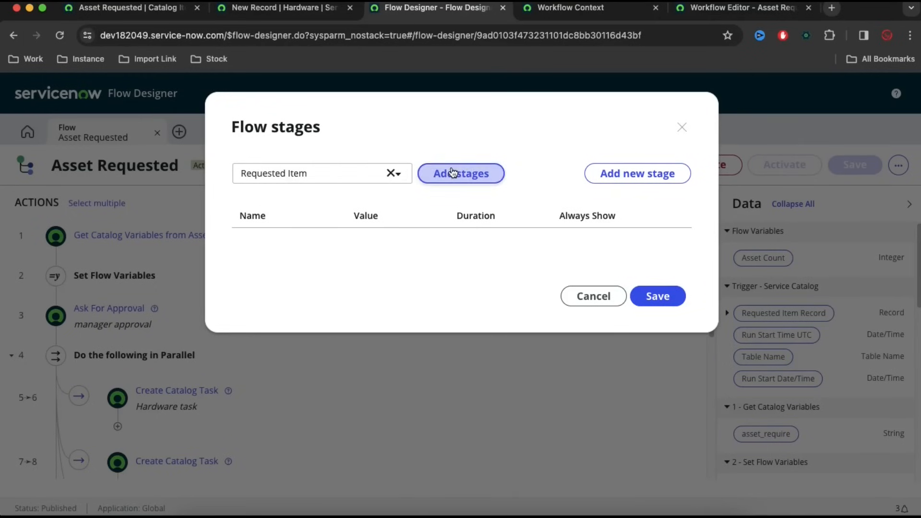
scroll(468, 307, "down", 10)
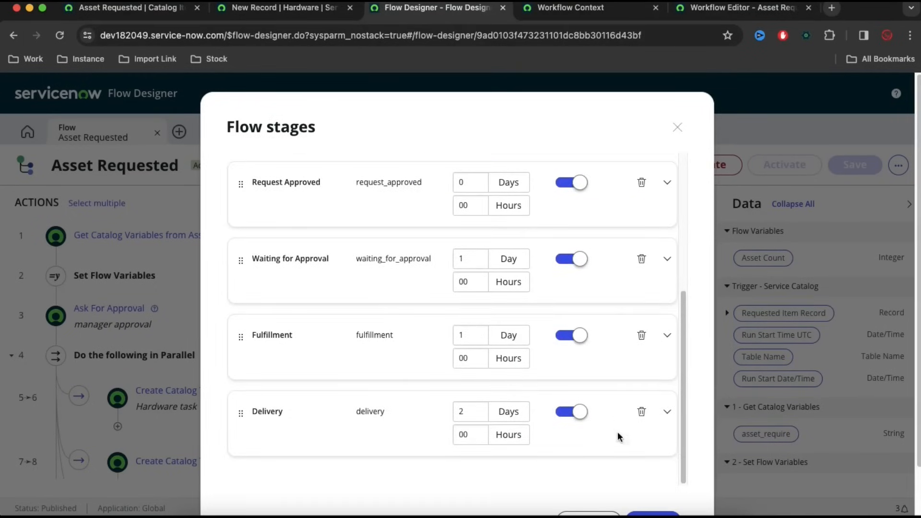
left_click(649, 472)
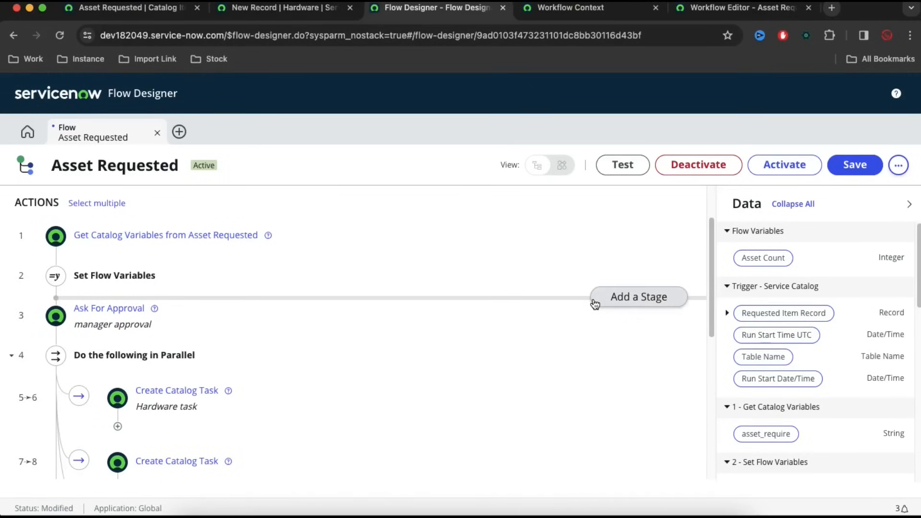
- Place the Waiting for Approval stage before the Ask For Approval action and the Fulfillment stage before the parallel block
left_click(594, 304)
left_click(595, 304)
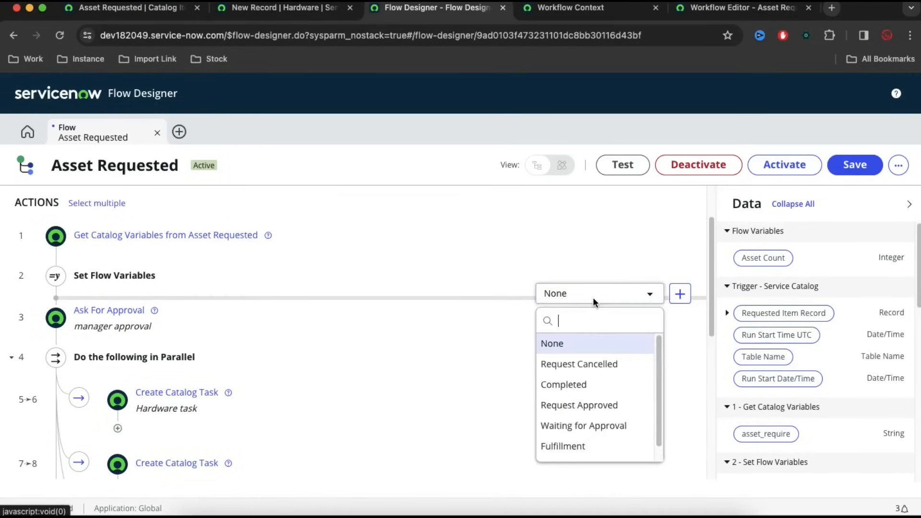
left_click(601, 428)
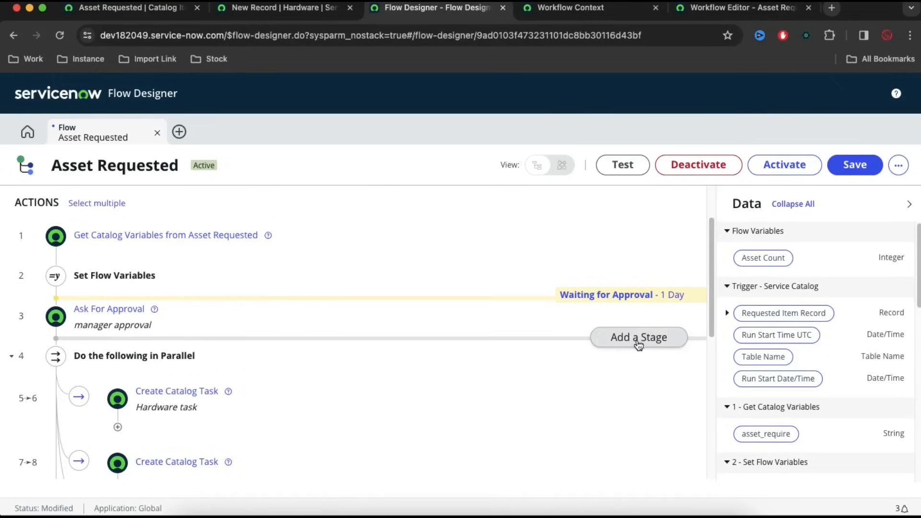
left_click(635, 337)
left_click(628, 334)
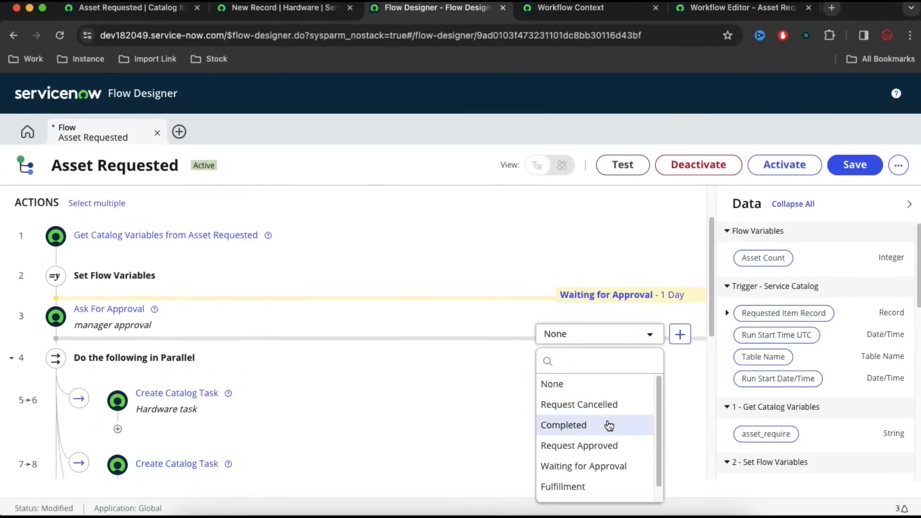
left_click(585, 485)
- Activate the Asset Requested flow with its stages and confirm the activation
scroll(478, 414, "down", 10)
left_click(789, 166)
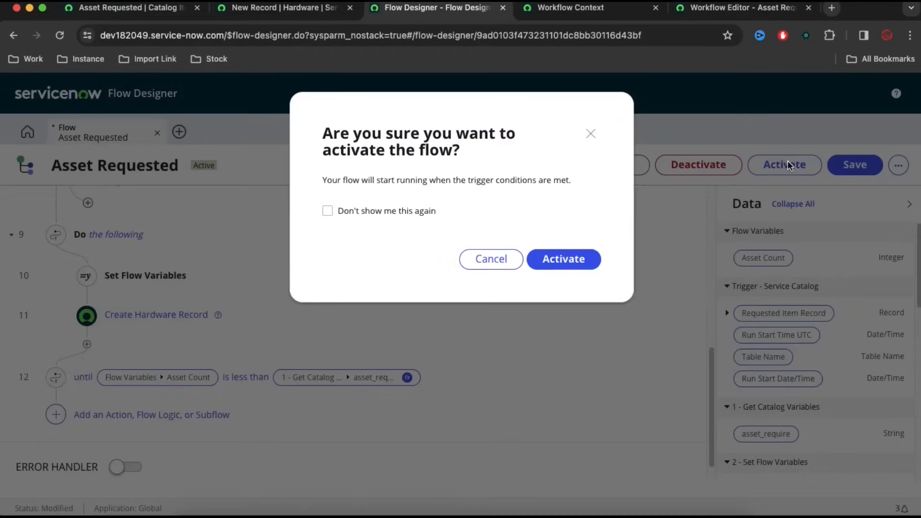
left_click(577, 260)
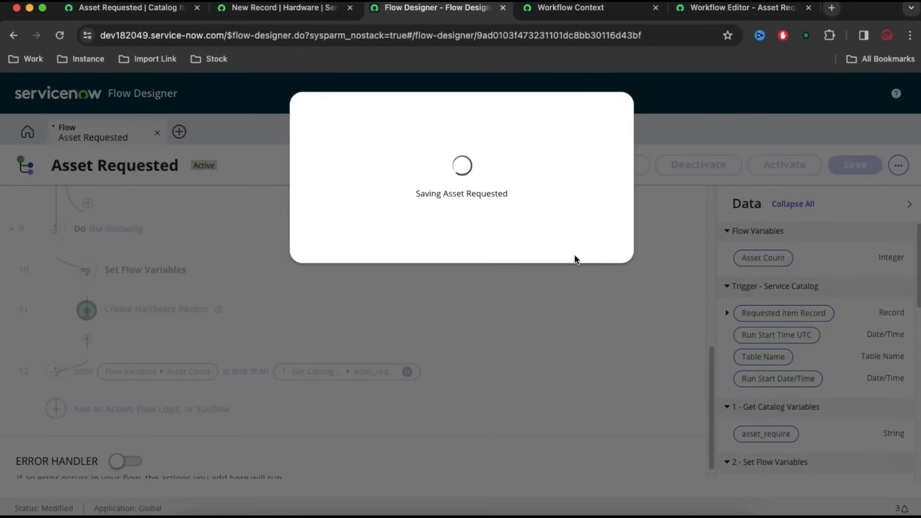
- Try out the Asset Requested catalog item, order it with Asset Require set to 5, and open the resulting requested item
left_click(151, 12)
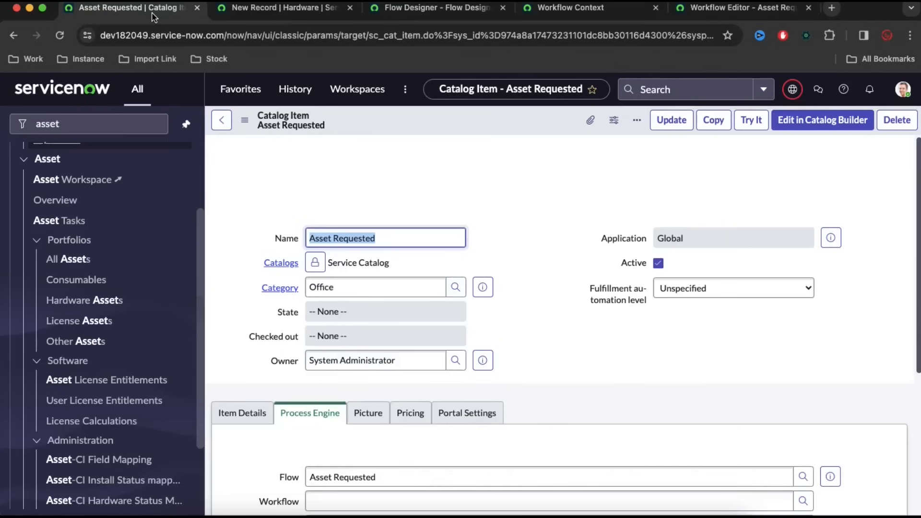
scroll(471, 293, "down", 5)
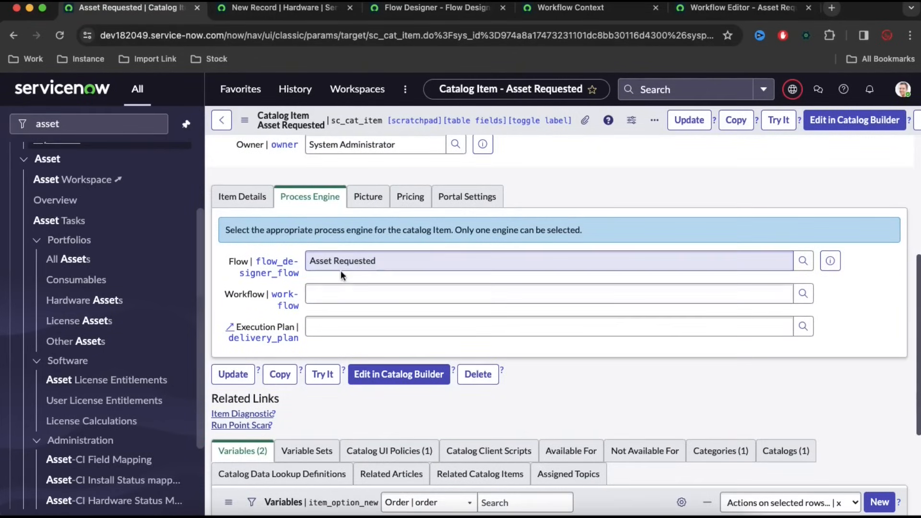
left_click(781, 124)
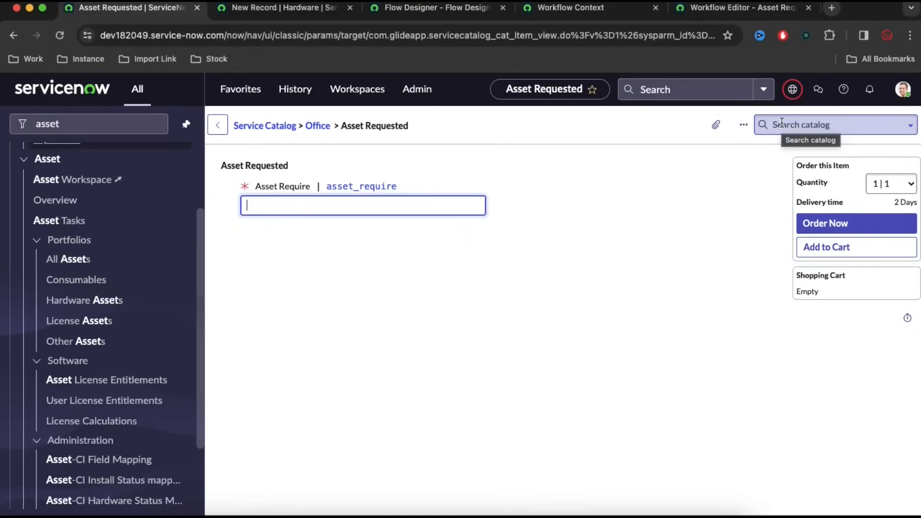
type("5")
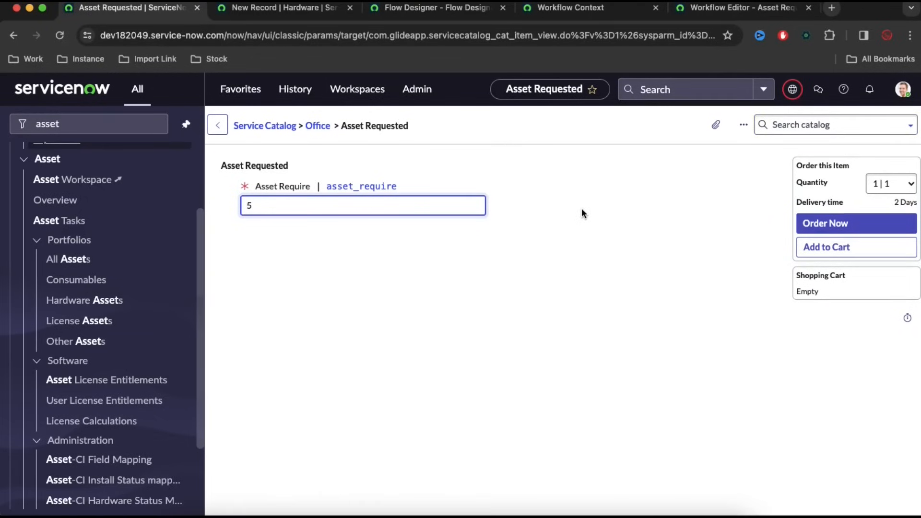
left_click(826, 223)
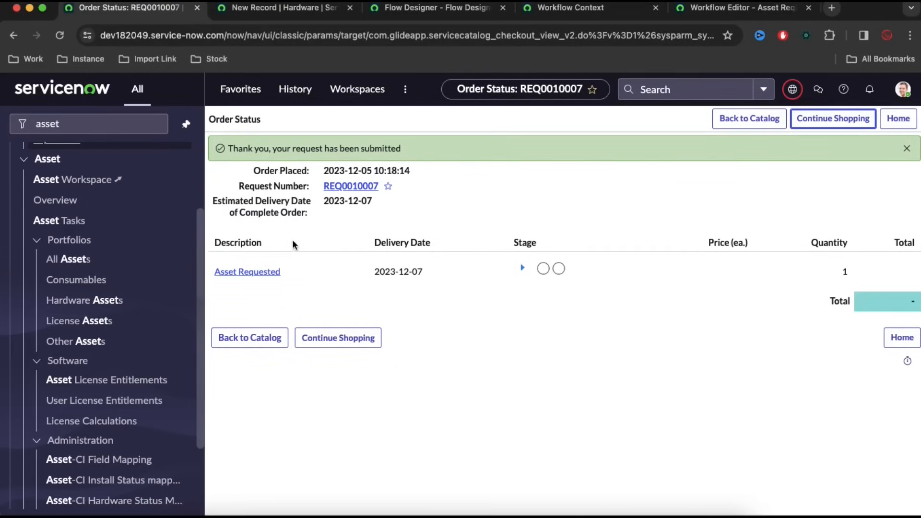
left_click(271, 272)
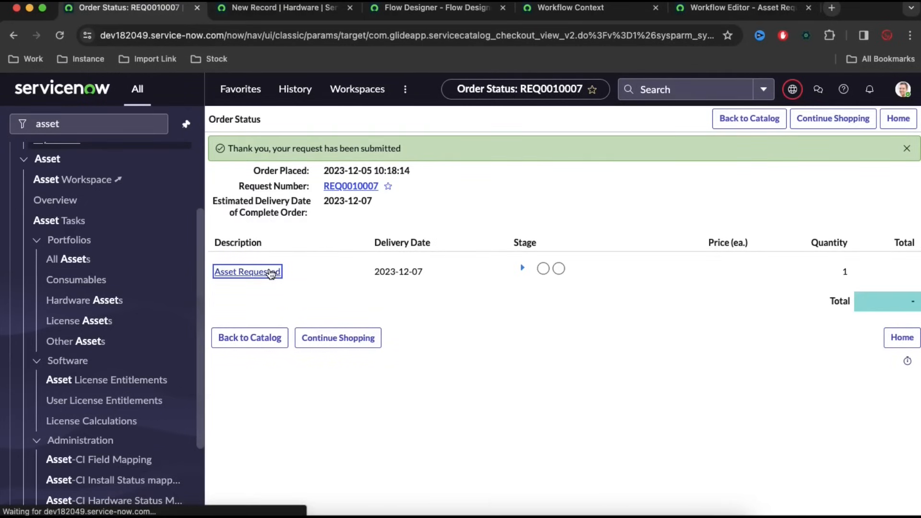
- In Flow Designer, open the execution details of the latest Asset Requested run from the list of executions
left_click(417, 11)
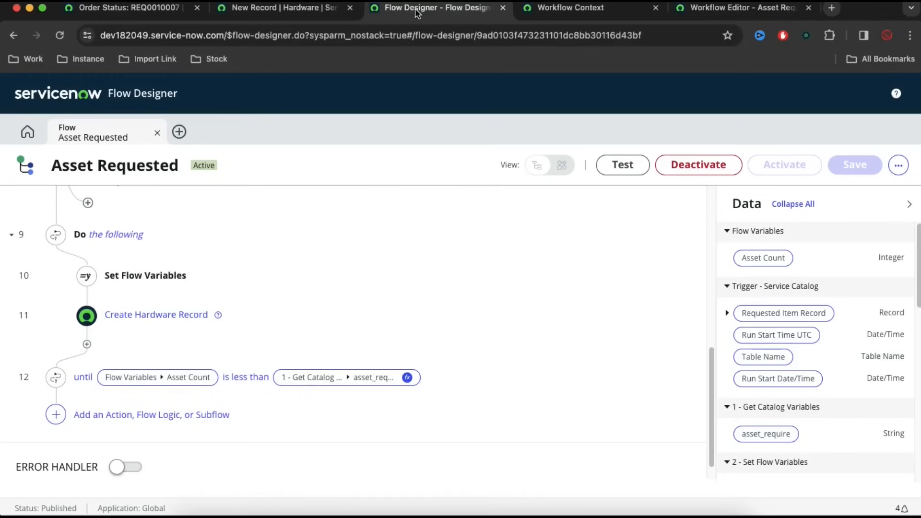
left_click(14, 137)
left_click(235, 175)
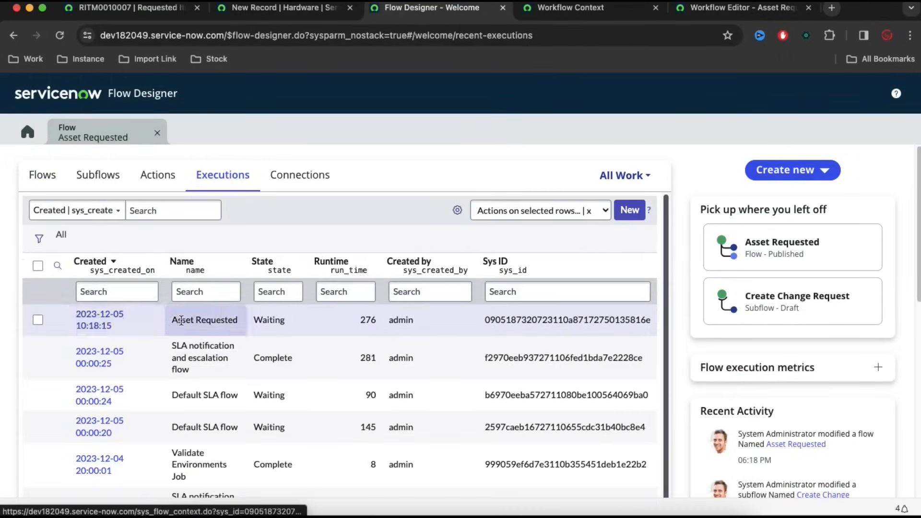
left_click(104, 318)
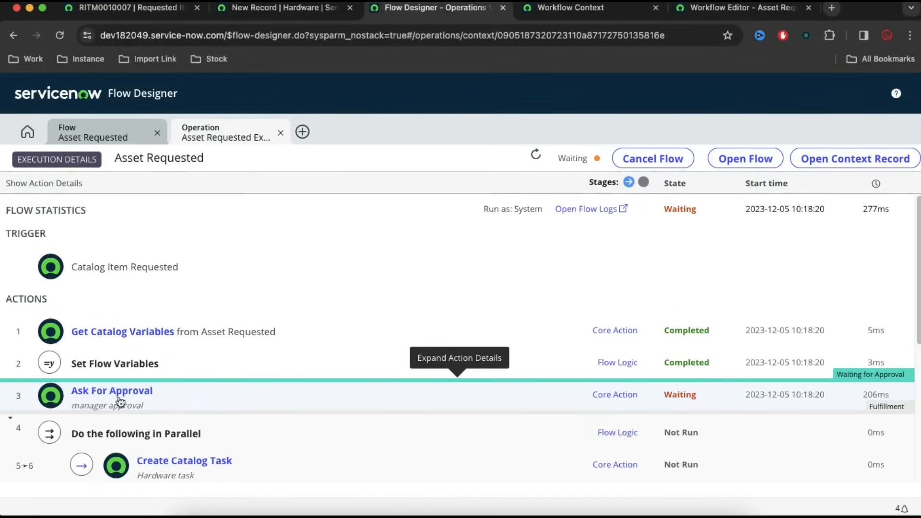
- Approve the pending approval request among the requested item's approvers
left_click(144, 10)
scroll(390, 416, "down", 10)
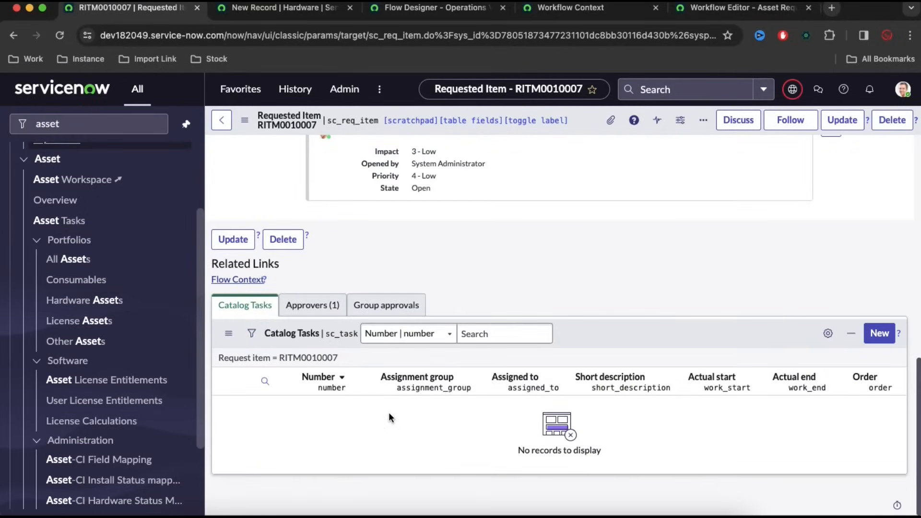
left_click(313, 305)
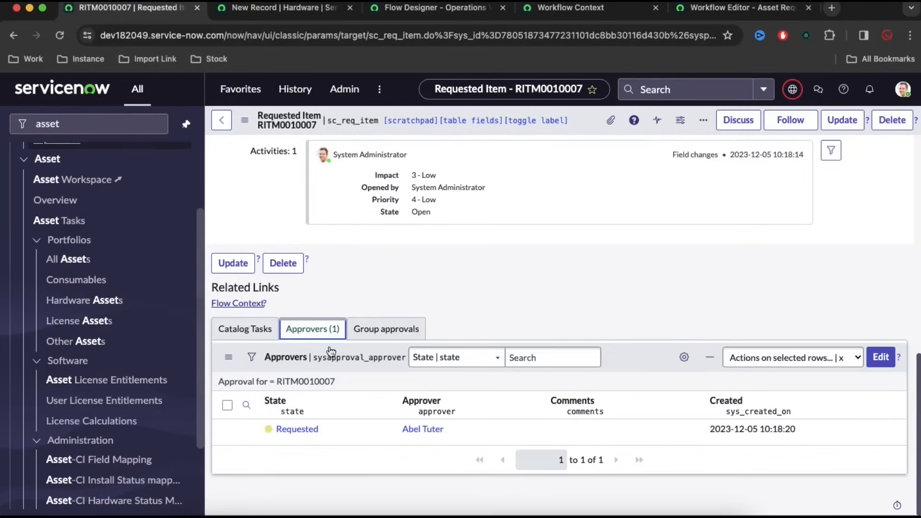
right_click(330, 433)
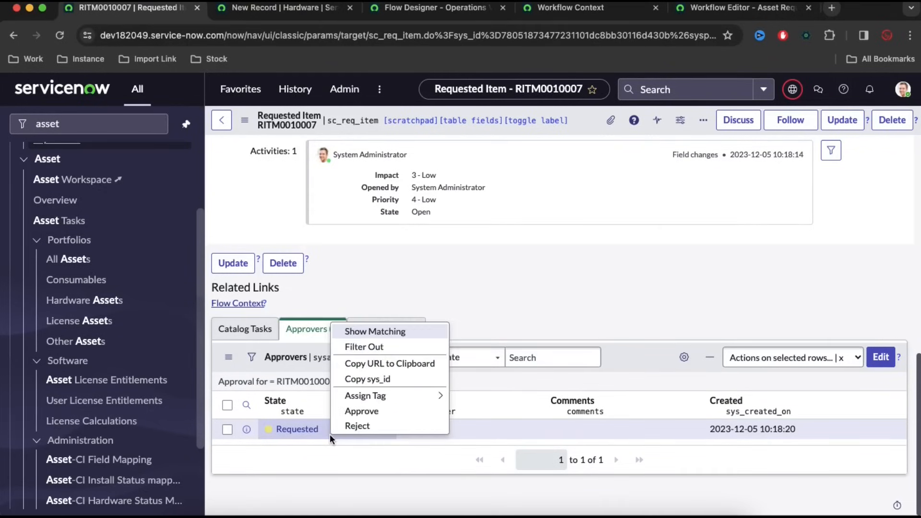
left_click(356, 411)
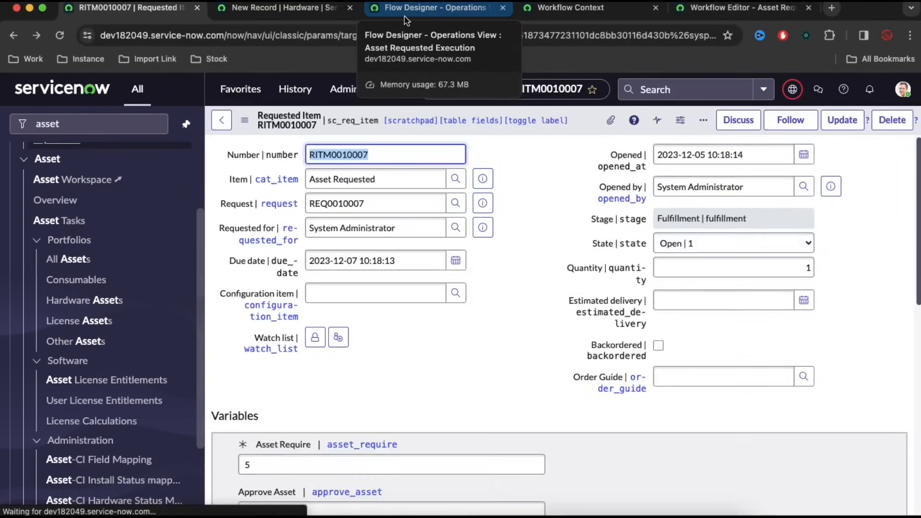
- Refresh the Asset Requested execution details in Flow Designer and check the states of the approval and catalog task actions
left_click(405, 18)
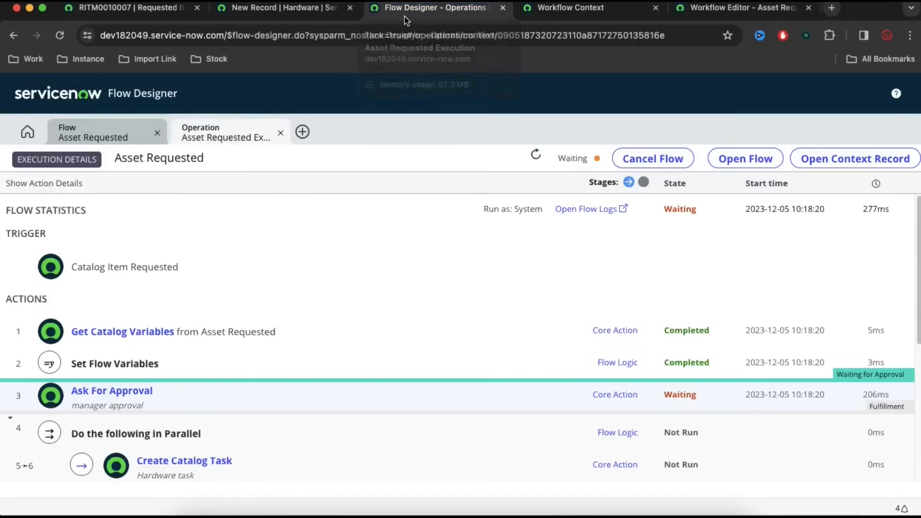
left_click(537, 159)
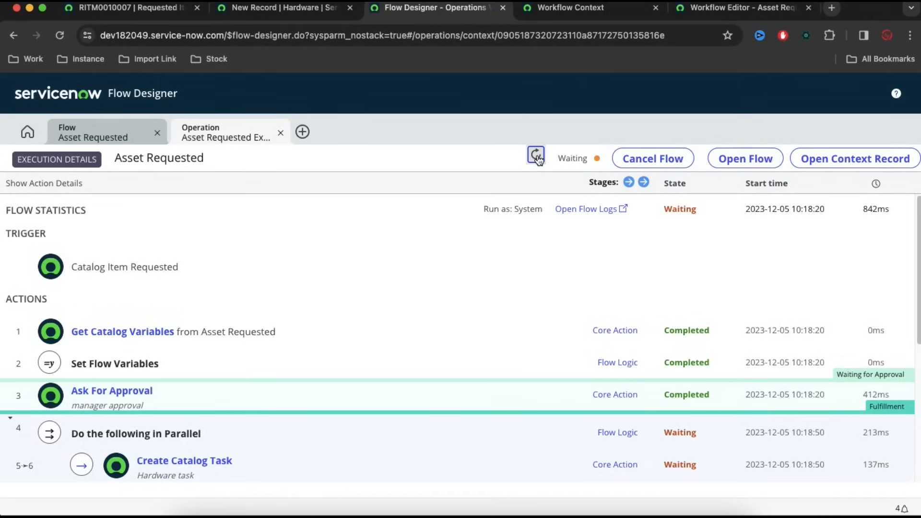
scroll(381, 425, "down", 2)
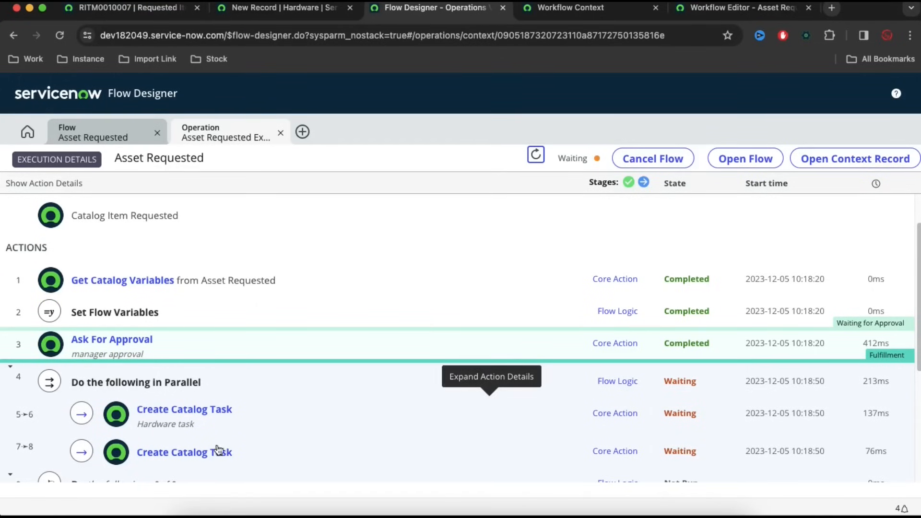
scroll(216, 434, "down", 1)
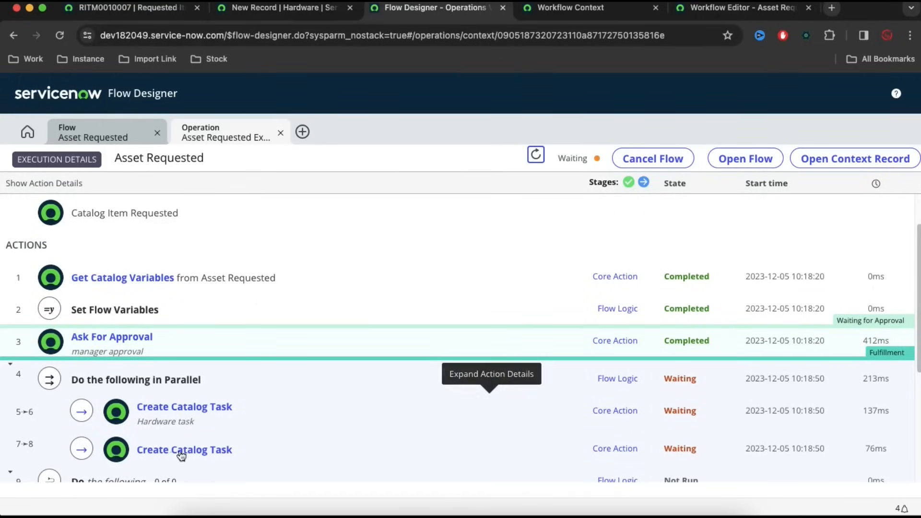
- Return to the requested item record and view its related catalog tasks
left_click(162, 10)
scroll(384, 400, "down", 10)
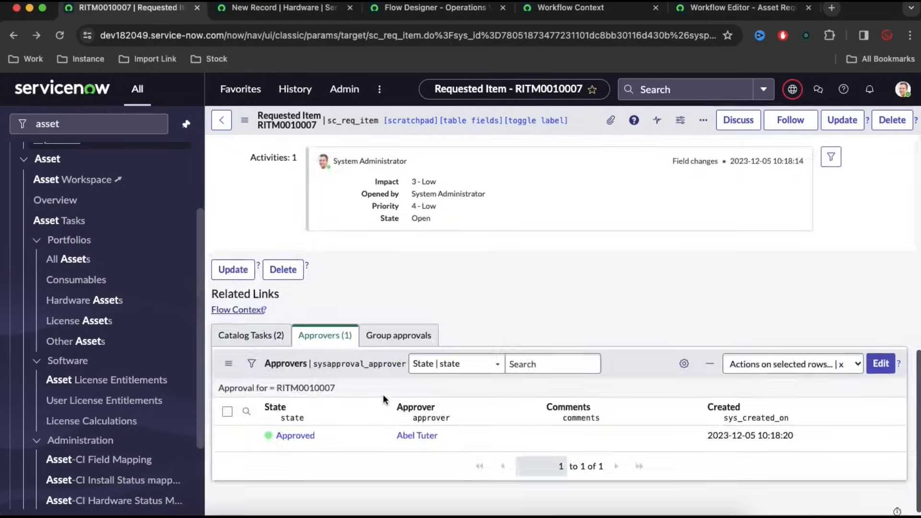
left_click(251, 328)
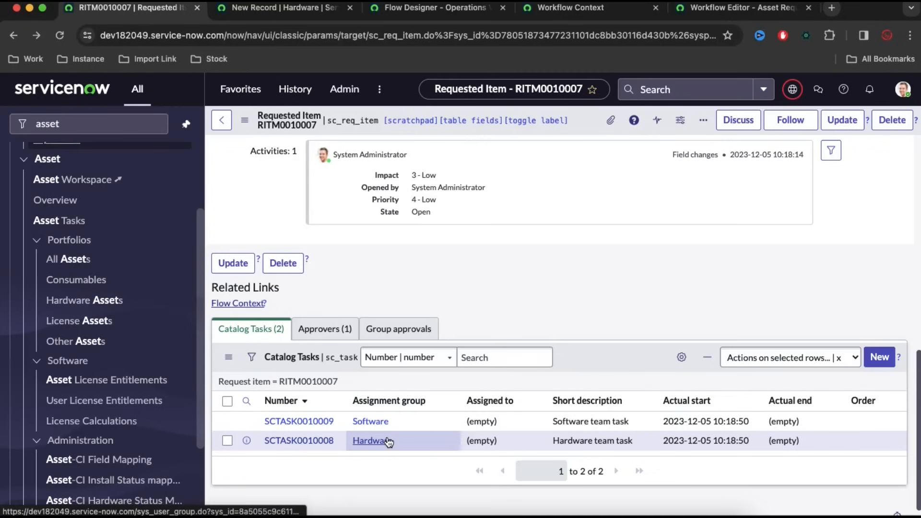
- Close the Software team catalog task in the requested item's related catalog tasks
right_click(400, 423)
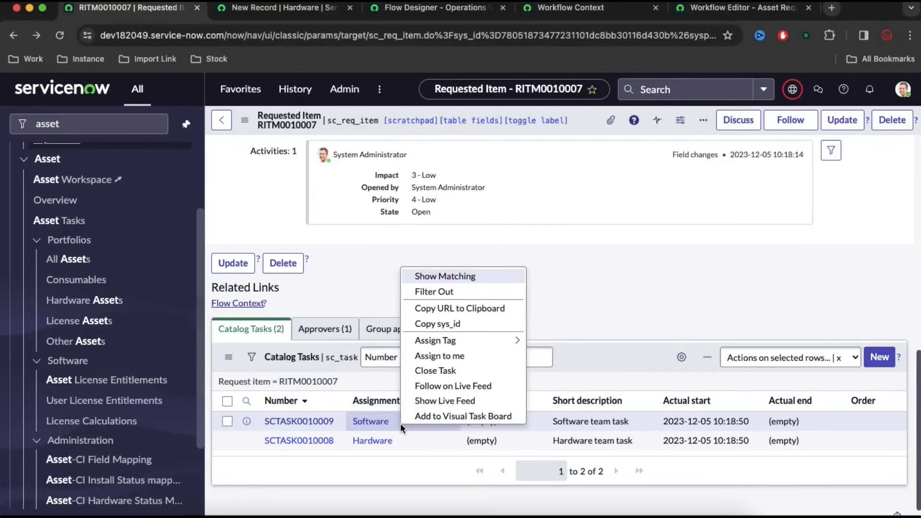
left_click(428, 371)
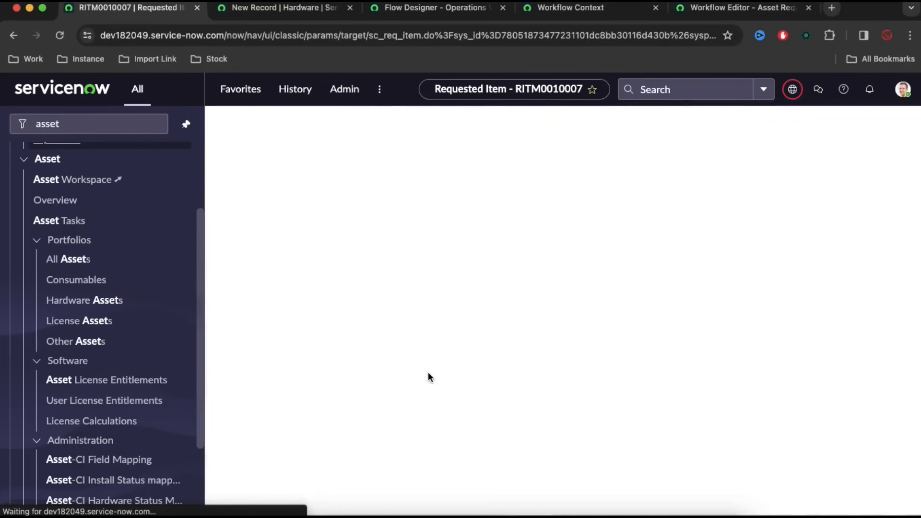
scroll(424, 406, "down", 8)
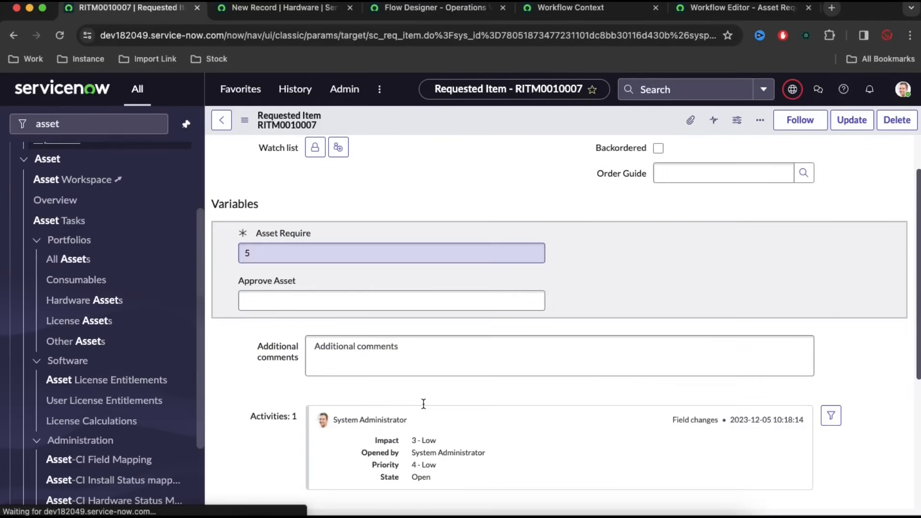
scroll(423, 408, "down", 5)
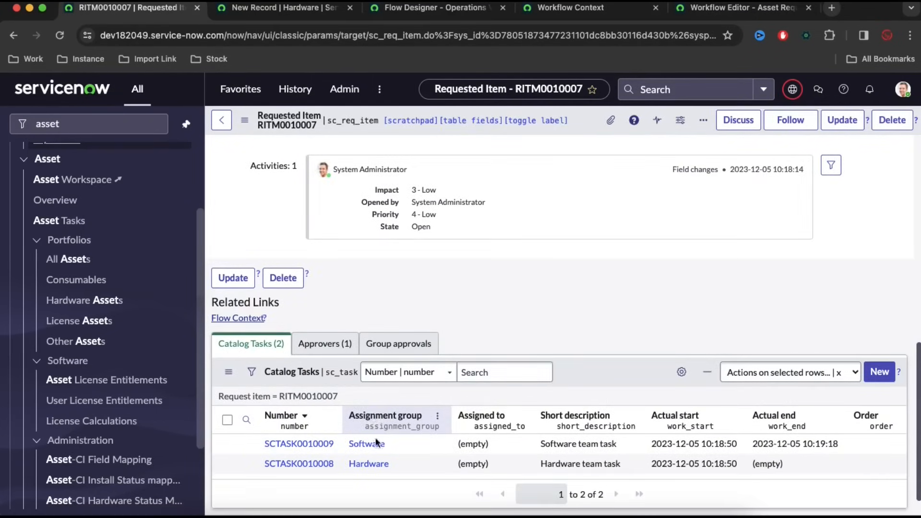
- Refresh the Asset Requested execution details in Flow Designer, check the catalog task states, and compare the remaining actions with the Asset Requested workflow
left_click(422, 8)
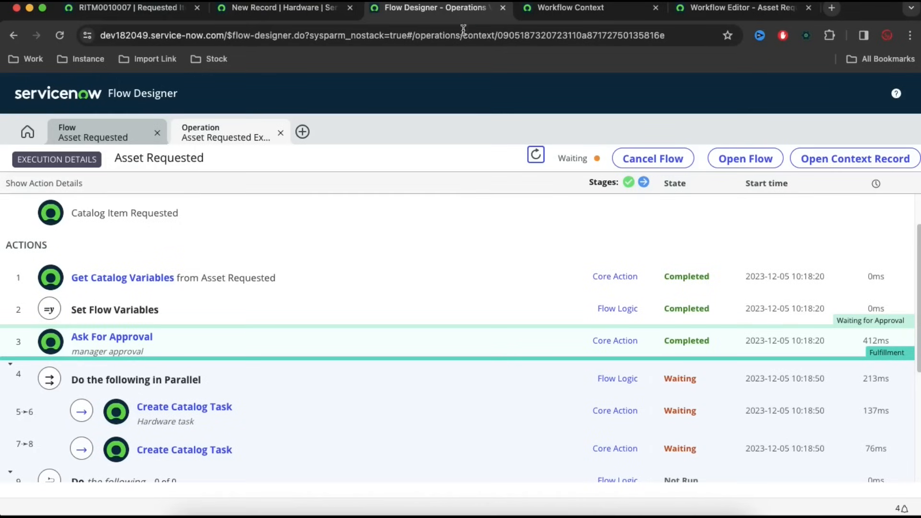
left_click(531, 157)
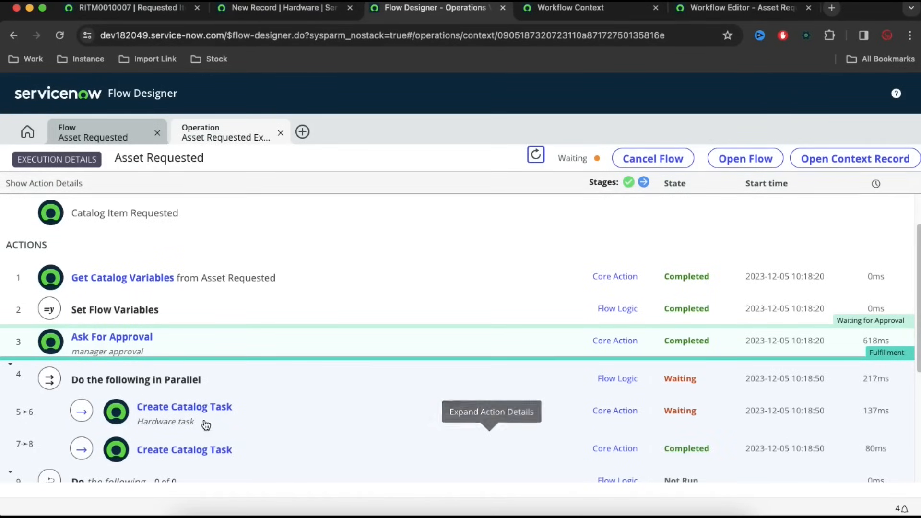
scroll(226, 426, "down", 2)
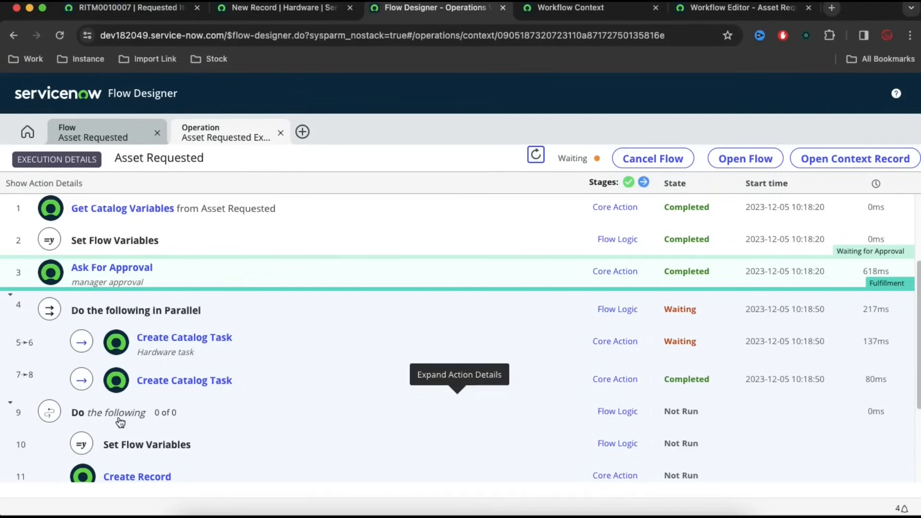
left_click(715, 15)
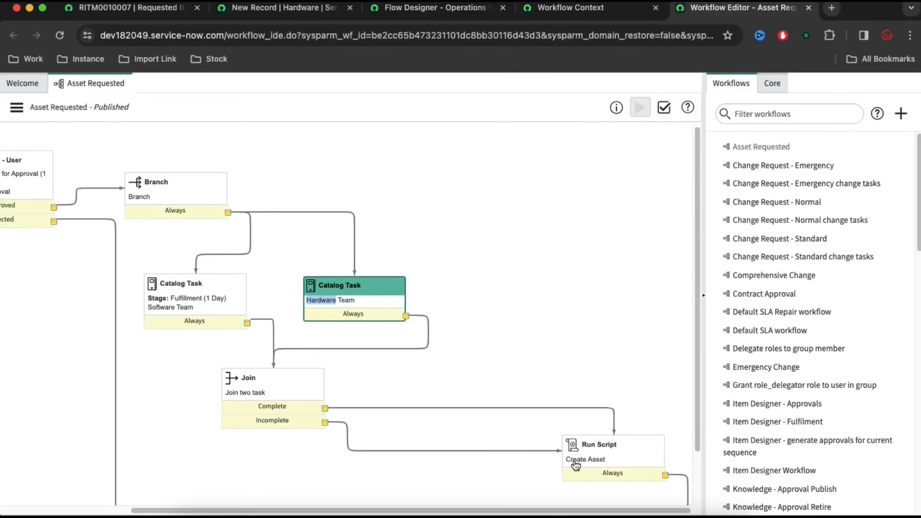
- Return to the requested item record and close its Hardware team catalog task
left_click(124, 8)
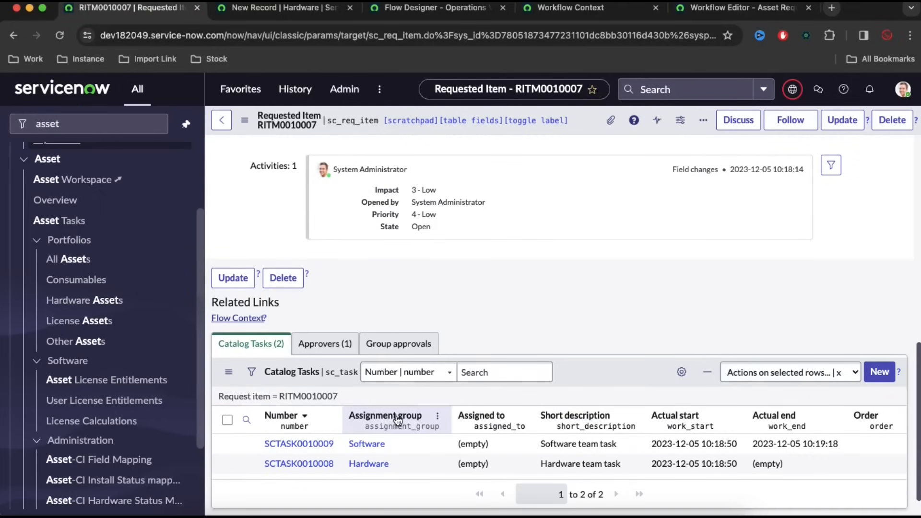
right_click(339, 467)
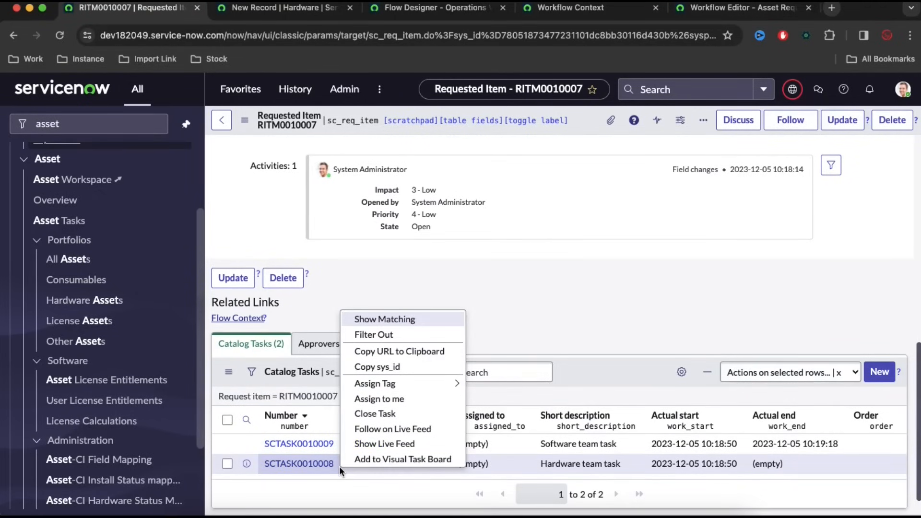
left_click(368, 413)
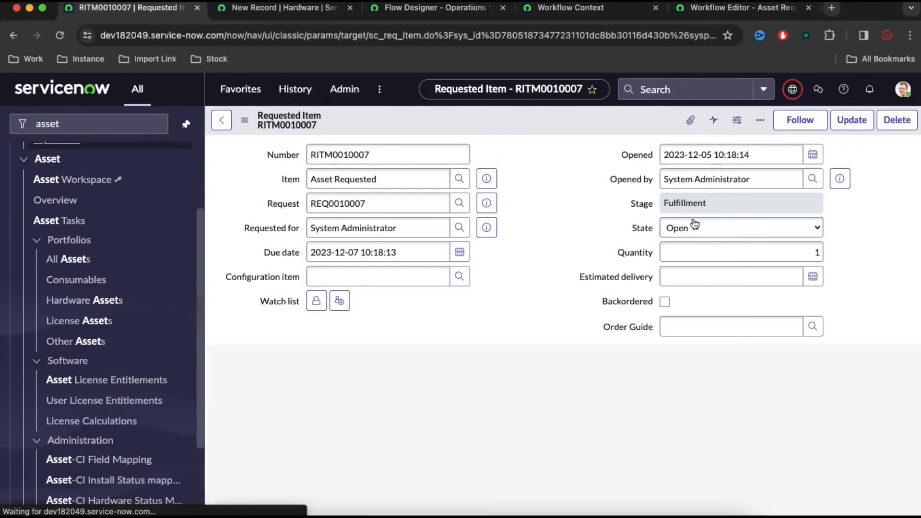
scroll(547, 298, "down", 8)
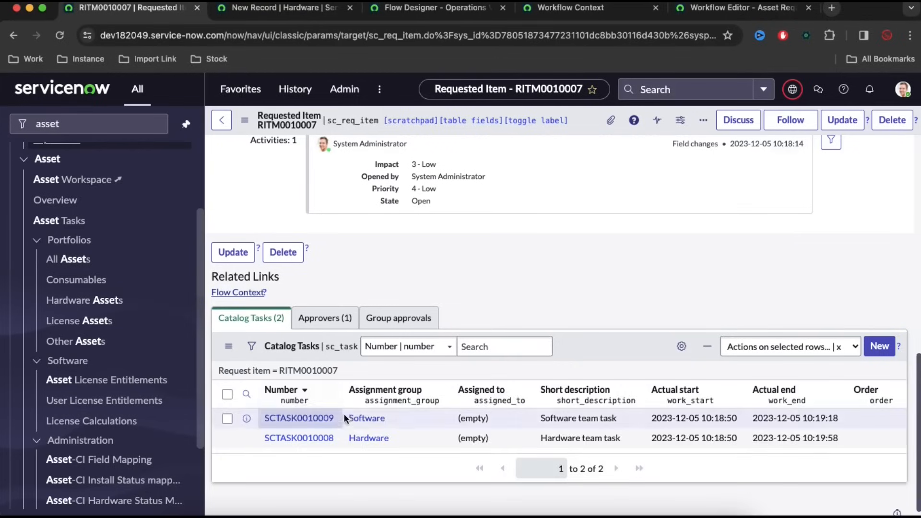
- Refresh the flow's execution details and examine the loop iterations, the Create Record output and the until condition
left_click(389, 21)
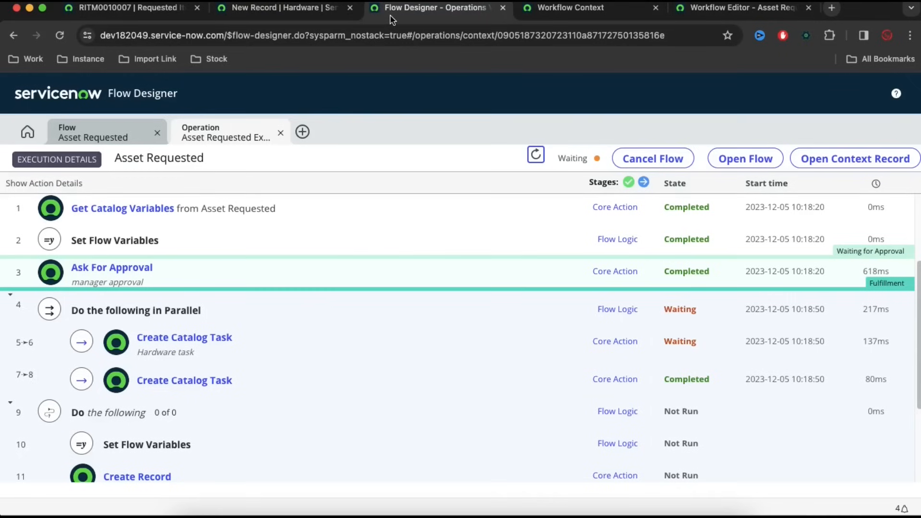
left_click(536, 155)
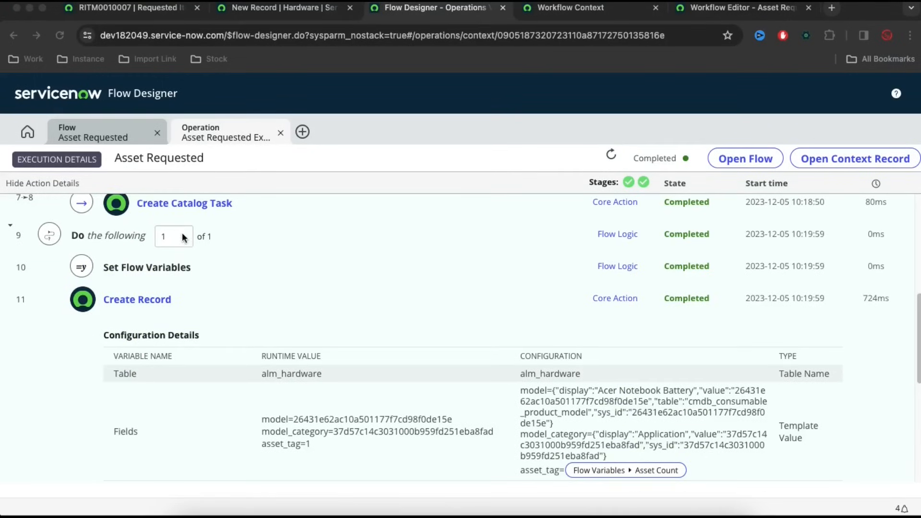
left_click(172, 237)
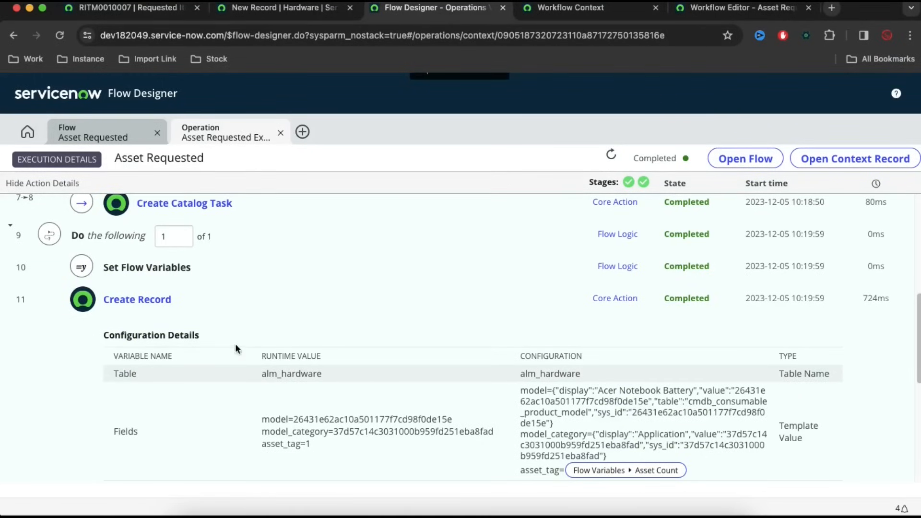
scroll(255, 373, "down", 3)
scroll(257, 376, "down", 4)
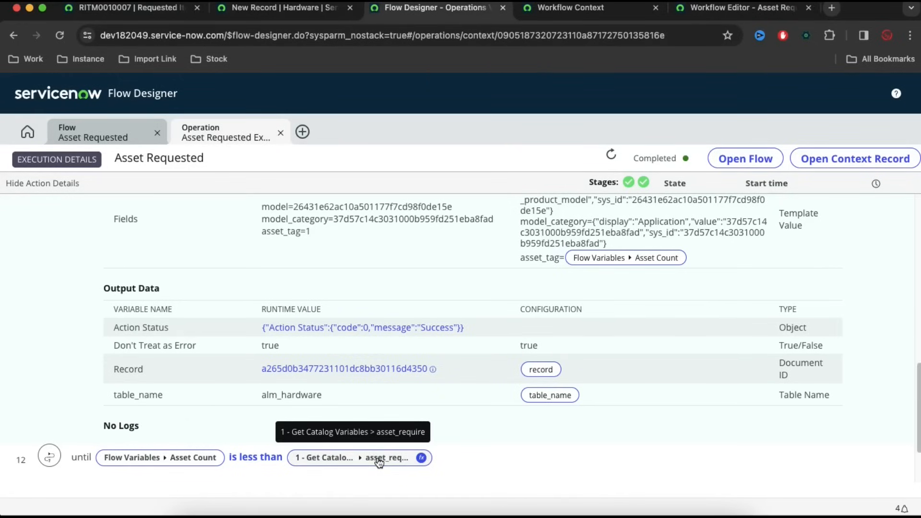
- In the Asset Requested flow, set the loop's until condition operator to greater than and activate the flow
left_click(98, 136)
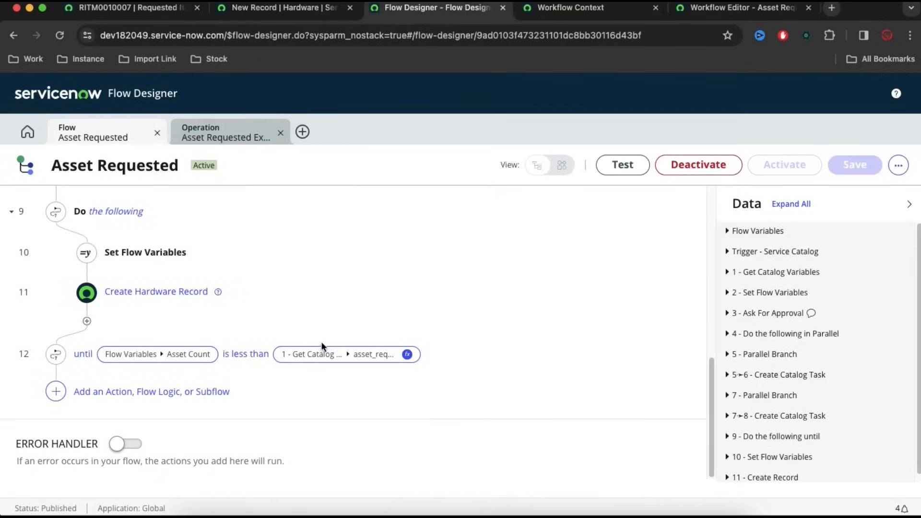
left_click(247, 357)
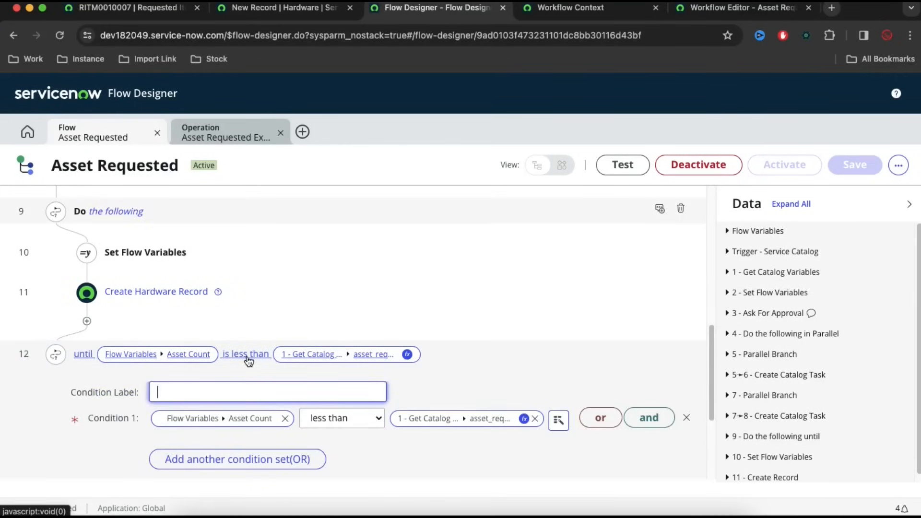
left_click(341, 420)
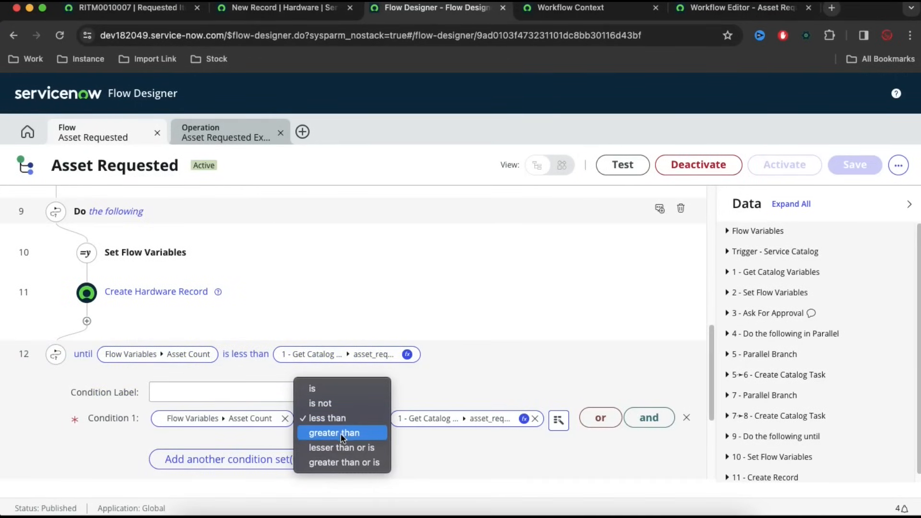
left_click(341, 434)
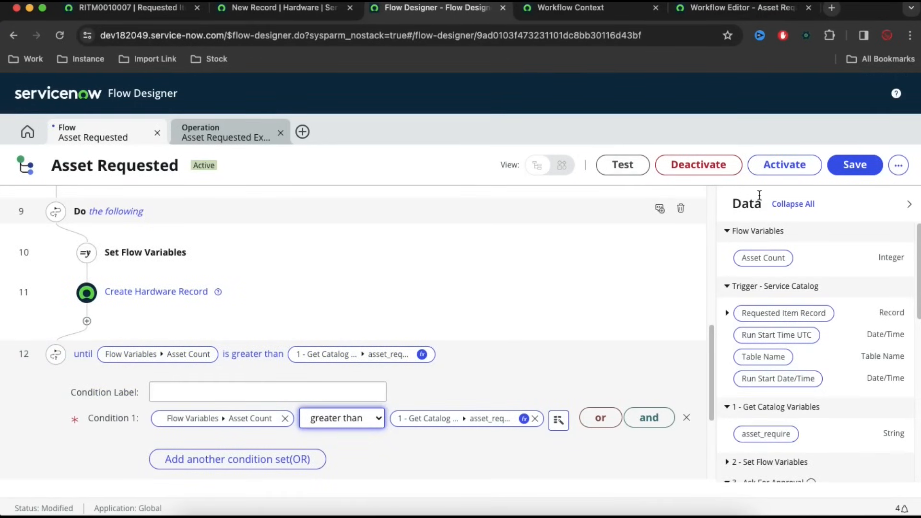
left_click(777, 165)
left_click(566, 269)
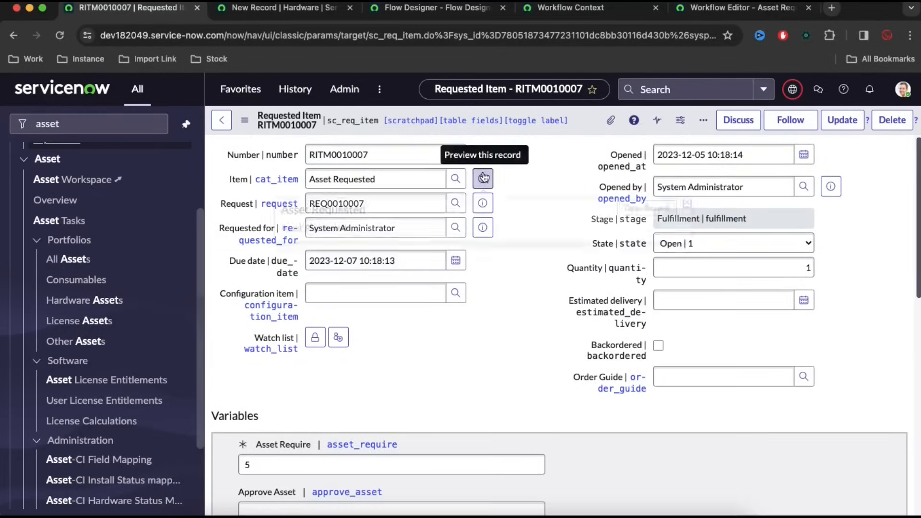
- Order the Asset Requested catalog item with Asset Require set to 5, and open the resulting requested item
left_click(479, 178)
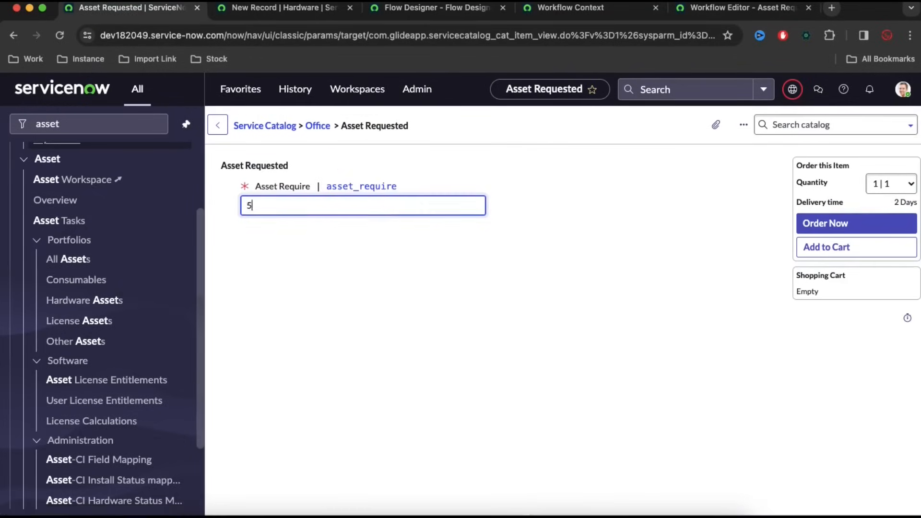
key("Return")
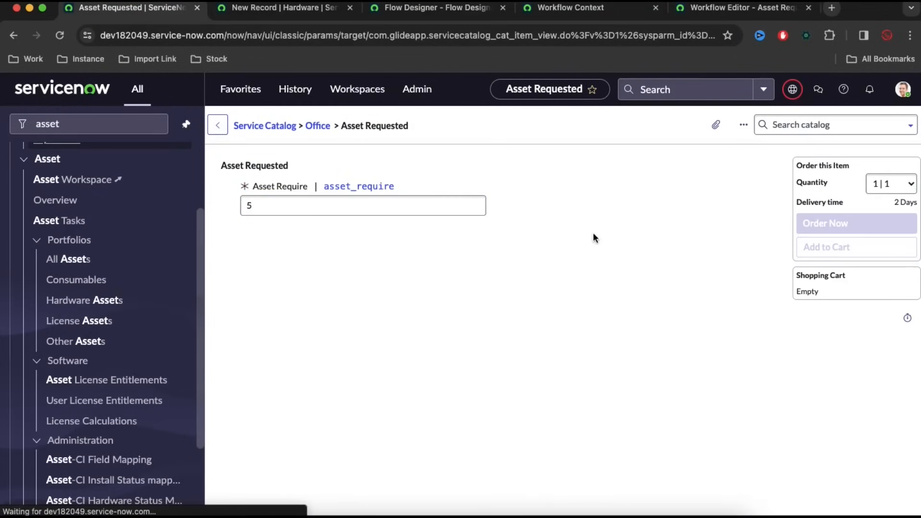
left_click(246, 271)
- Approve the pending approval request among the new requested item's approvers
scroll(324, 398, "down", 6)
right_click(330, 428)
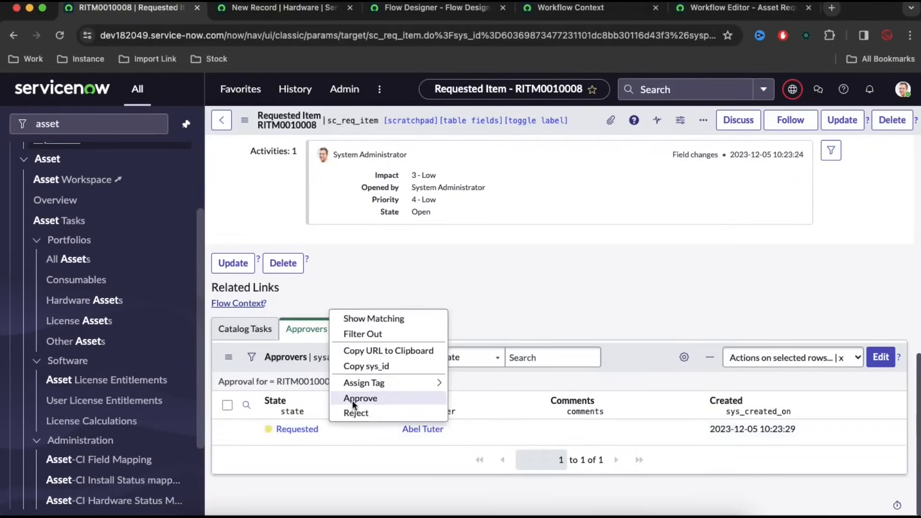
left_click(353, 400)
- Show the new requested item's catalog tasks and close the Software team task
scroll(264, 364, "down", 3)
left_click(254, 310)
right_click(388, 410)
left_click(423, 356)
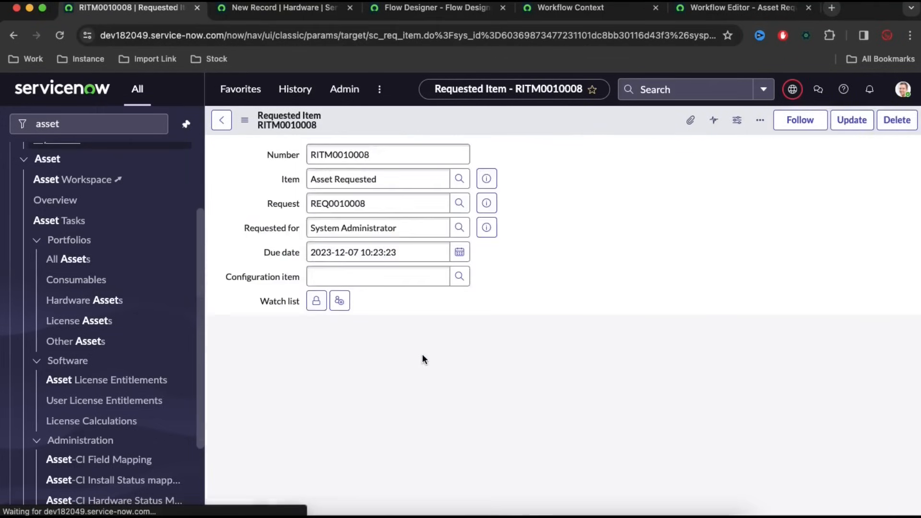
- Try to close the Hardware team catalog task of the new requested item
scroll(421, 359, "down", 10)
right_click(408, 466)
left_click(432, 414)
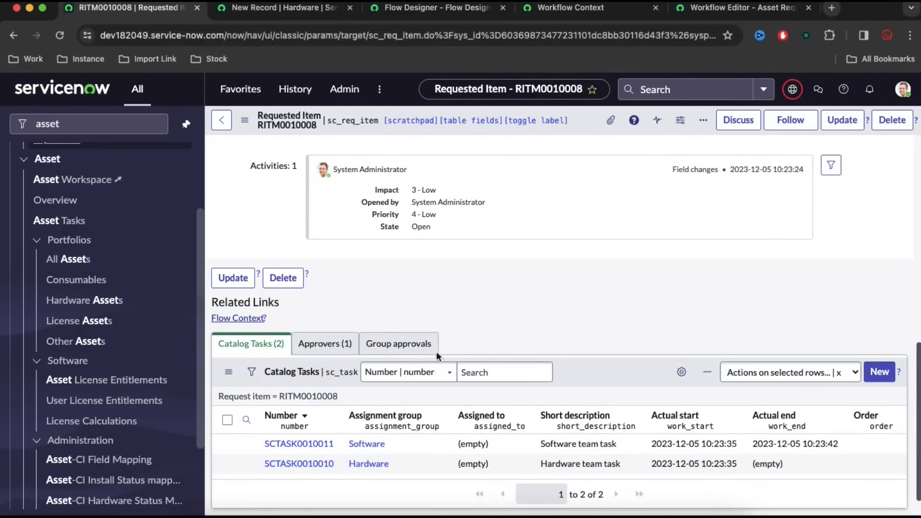
- In Flow Designer, open the execution details of the newest Asset Requested run and check its catalog task and loop states
left_click(429, 12)
left_click(27, 132)
left_click(86, 322)
scroll(214, 344, "down", 5)
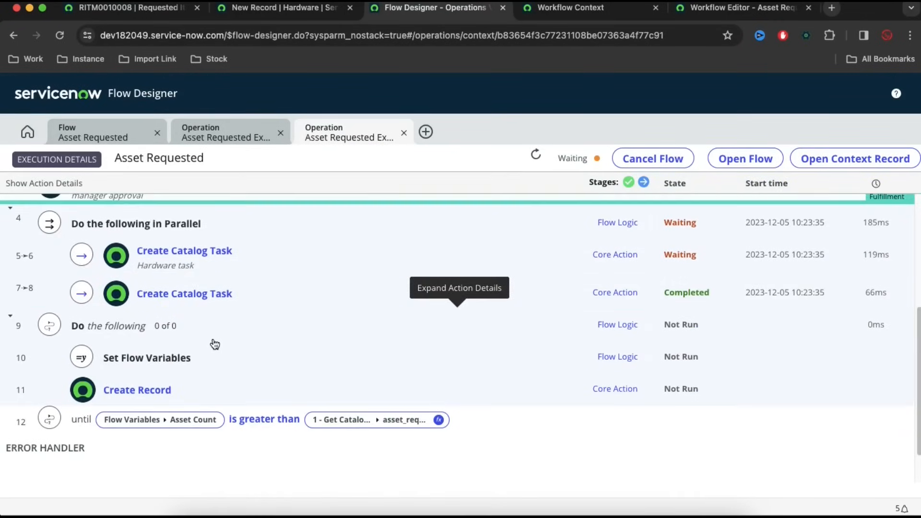
left_click(129, 8)
left_click(288, 358)
left_click(445, 9)
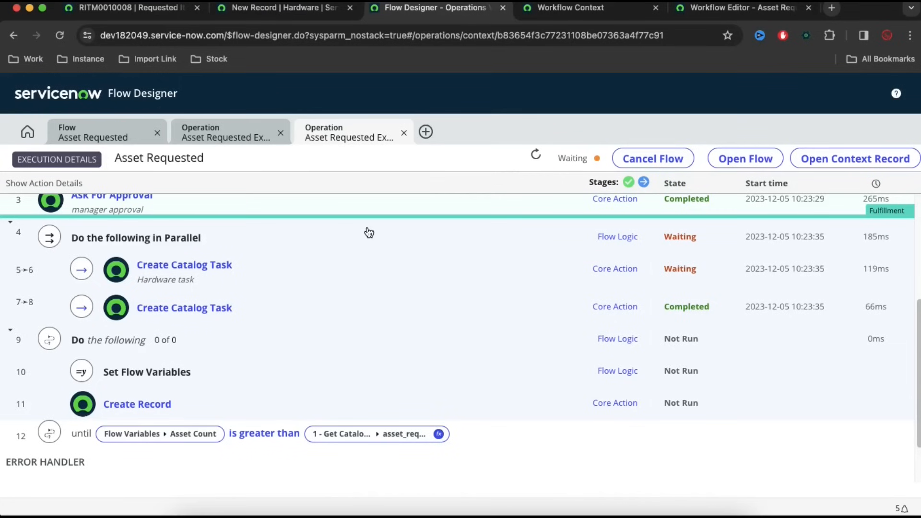
- Go back to the new requested item and close its Hardware team catalog task
left_click(130, 9)
right_click(408, 429)
left_click(435, 374)
- Refresh the newest run's execution details in Flow Designer and check the loop's iteration count
left_click(459, 12)
left_click(536, 155)
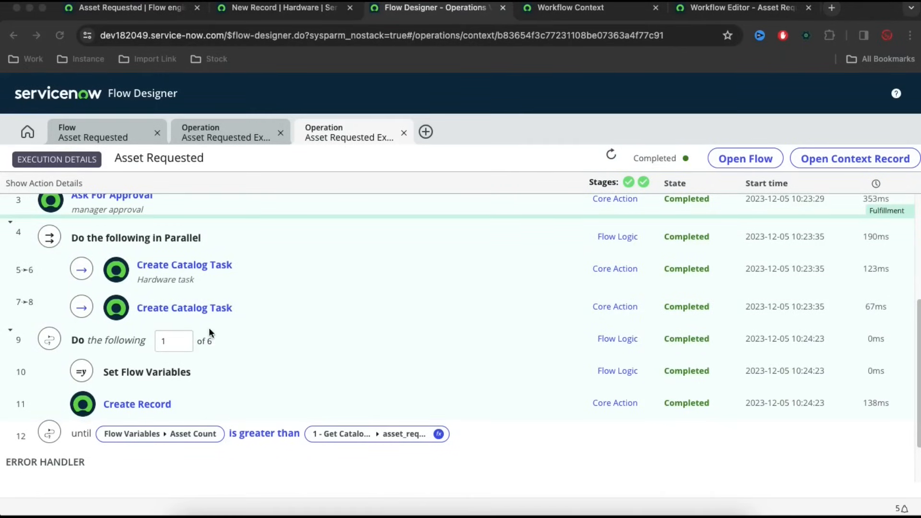
left_click(167, 341)
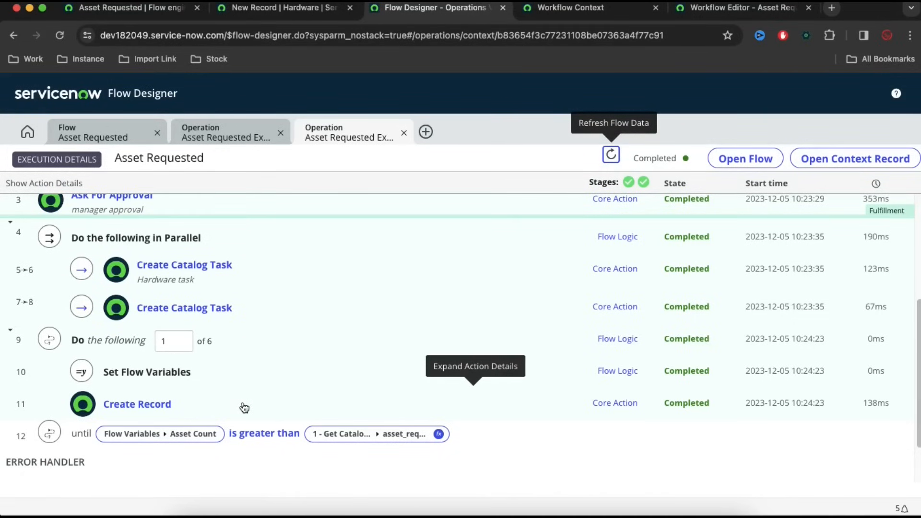
- In the Hardware Assets list, add the Created column directly after Display name and sort the records by it
left_click(122, 8)
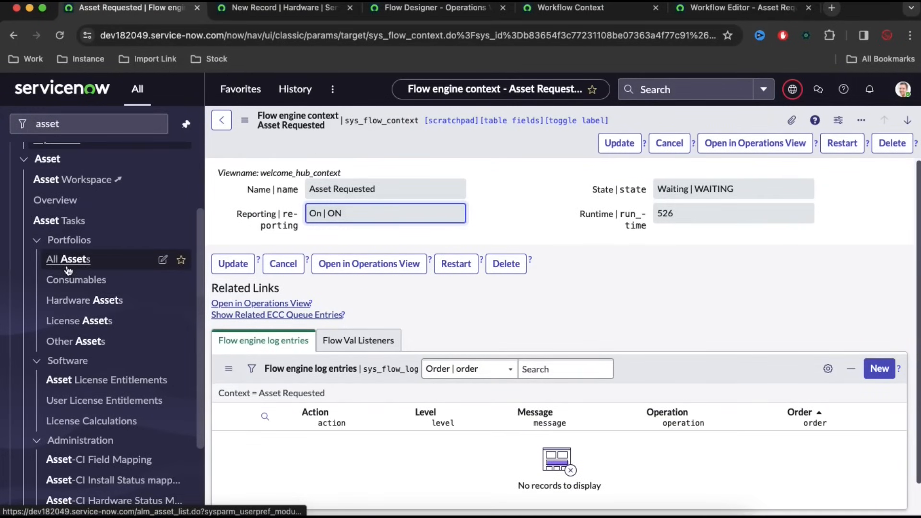
left_click(79, 302)
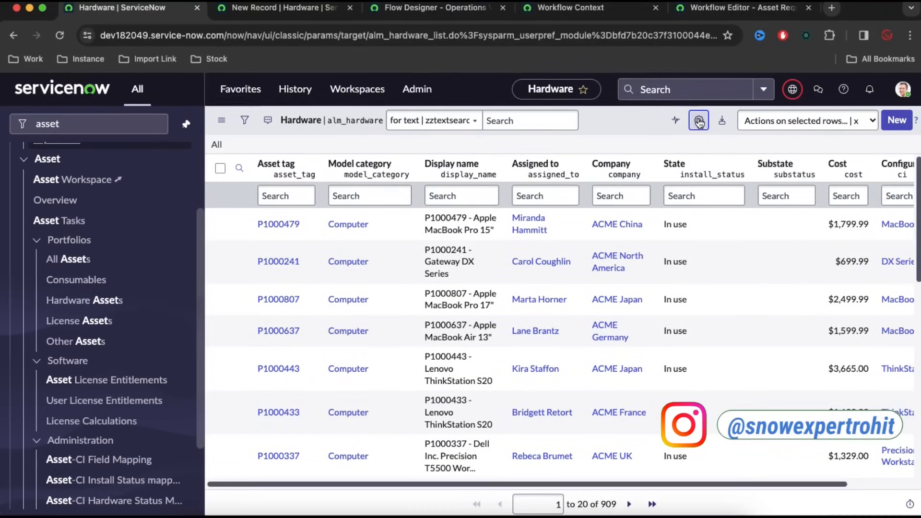
left_click(699, 120)
left_click(464, 243)
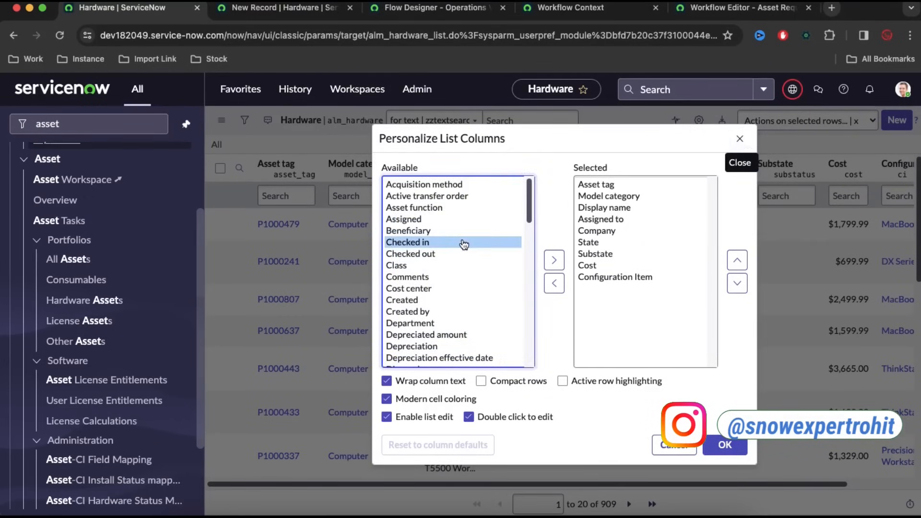
type("cr")
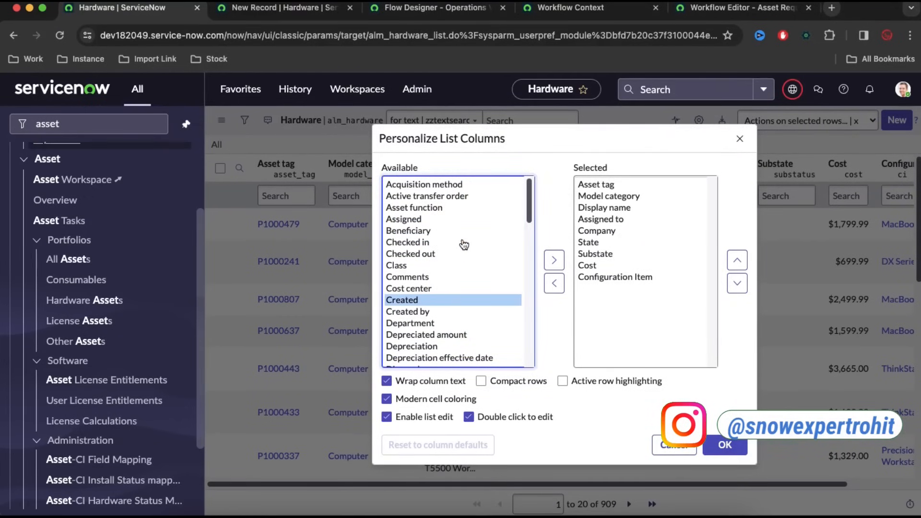
left_click(554, 260)
left_click(736, 260)
left_click(736, 260)
left_click(737, 260)
left_click(736, 260)
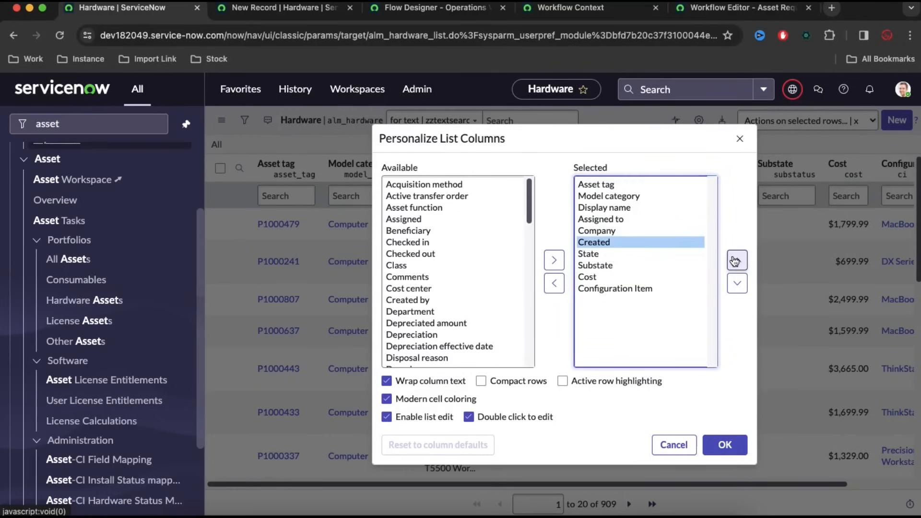
left_click(736, 260)
left_click(737, 260)
left_click(725, 444)
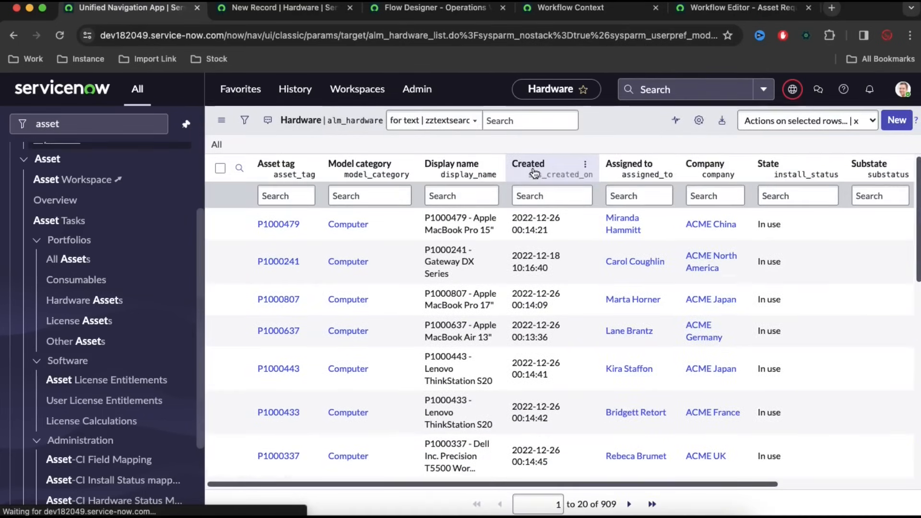
left_click(534, 172)
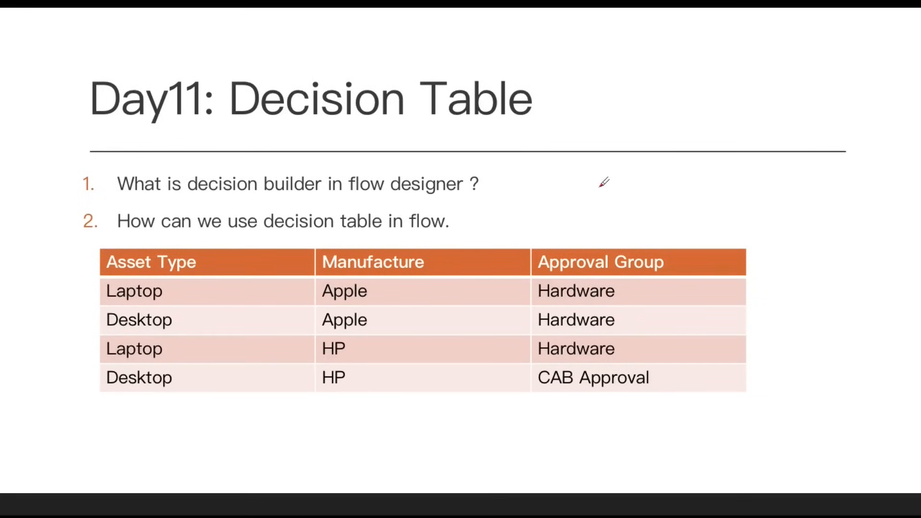
left_click_drag(237, 124, 505, 122)
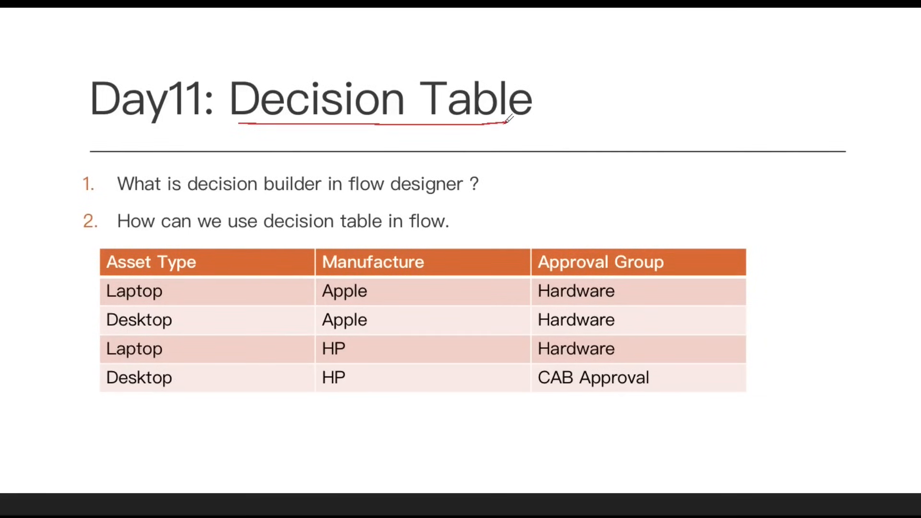
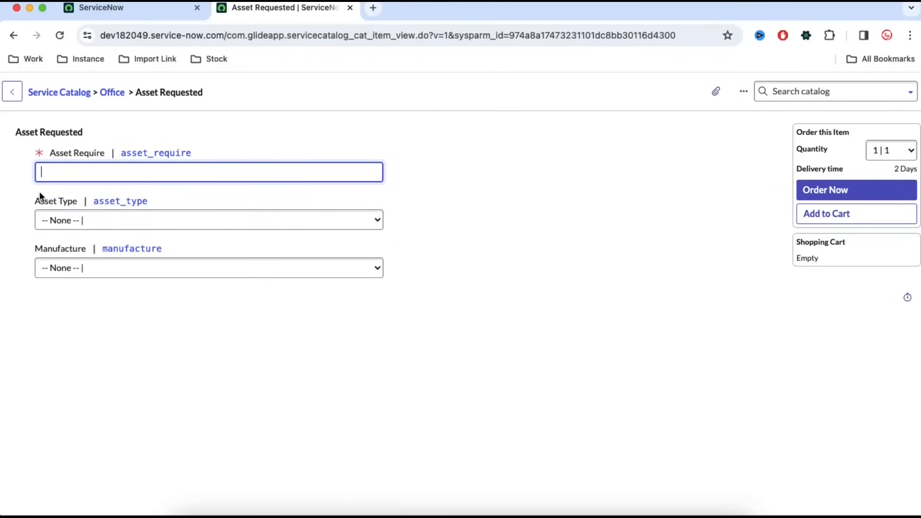
- Look through the available Asset Type and Manufacture choices on the Asset Requested catalog item
left_click(58, 219)
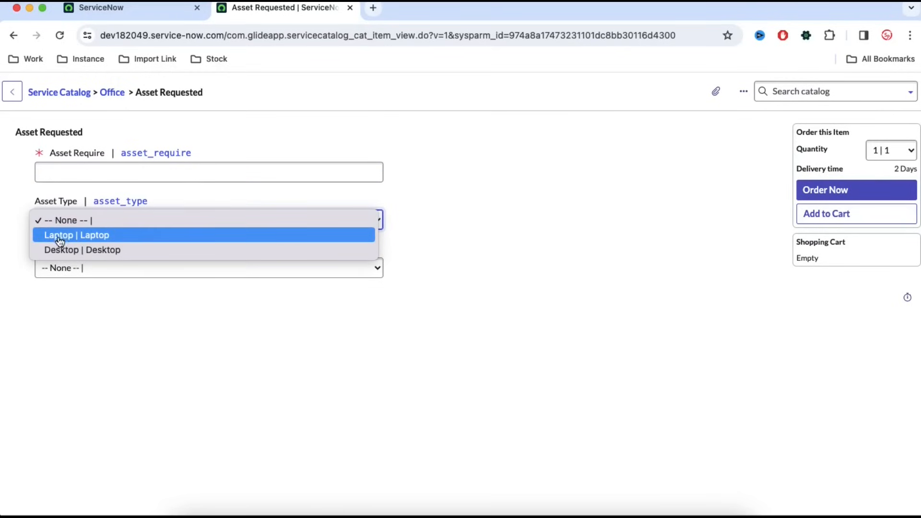
left_click(434, 295)
left_click(236, 274)
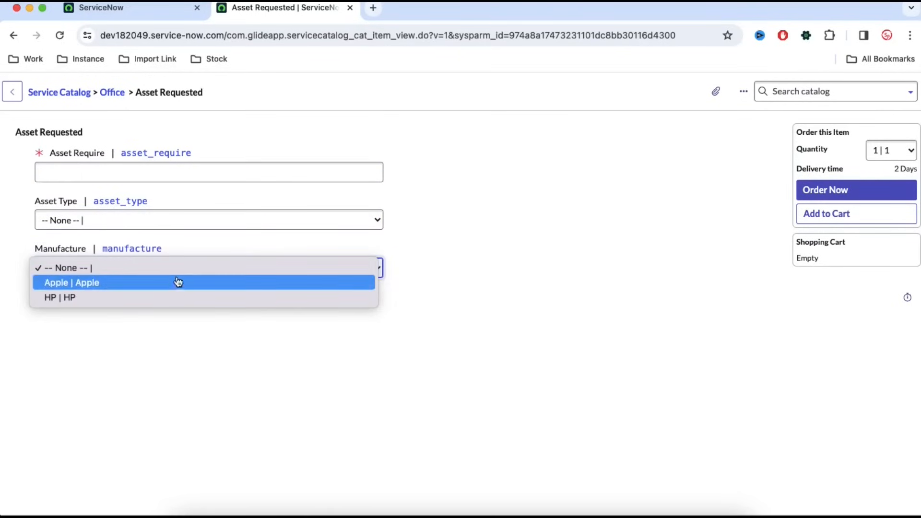
left_click(479, 285)
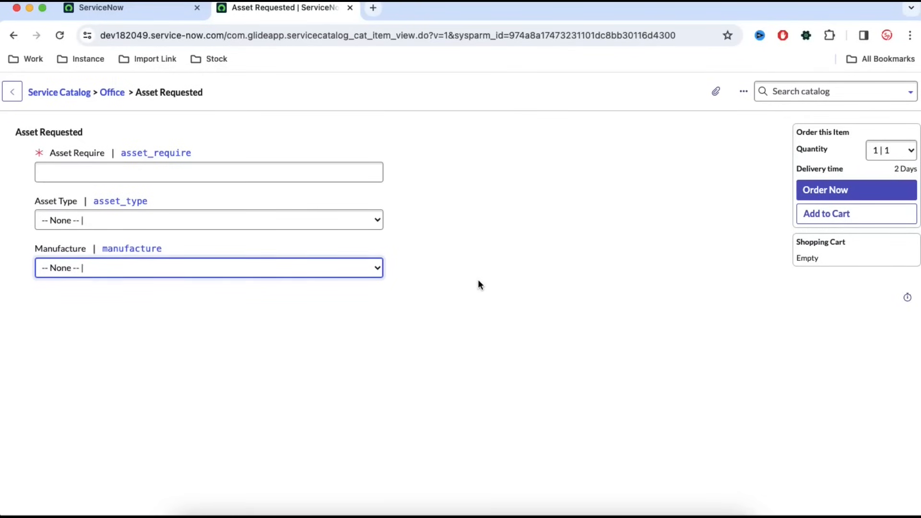
- Open Decision Builder from the main ServiceNow page and create a decision table named Asset Result in the Global application
left_click(145, 13)
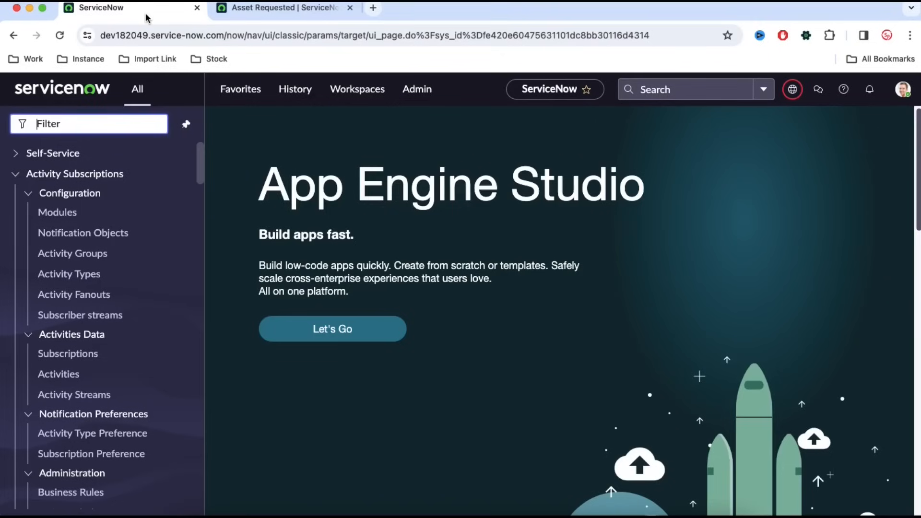
type("decision")
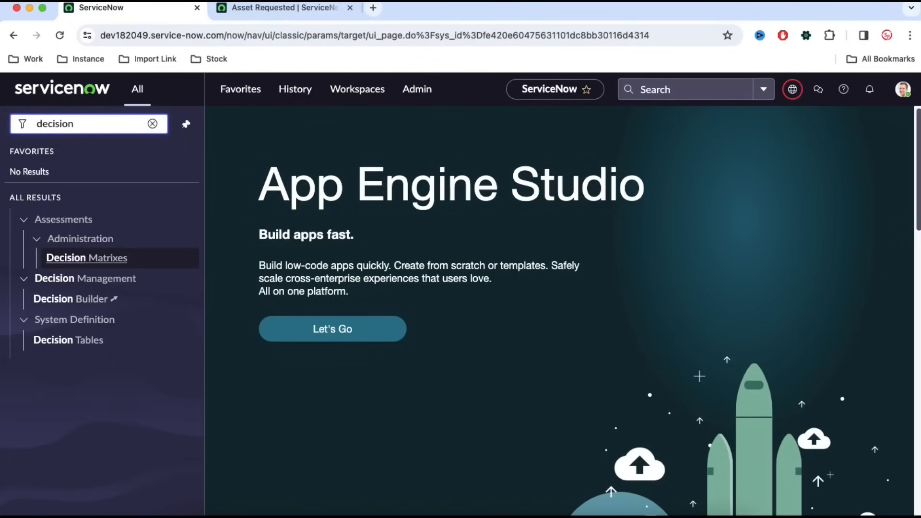
left_click(60, 299)
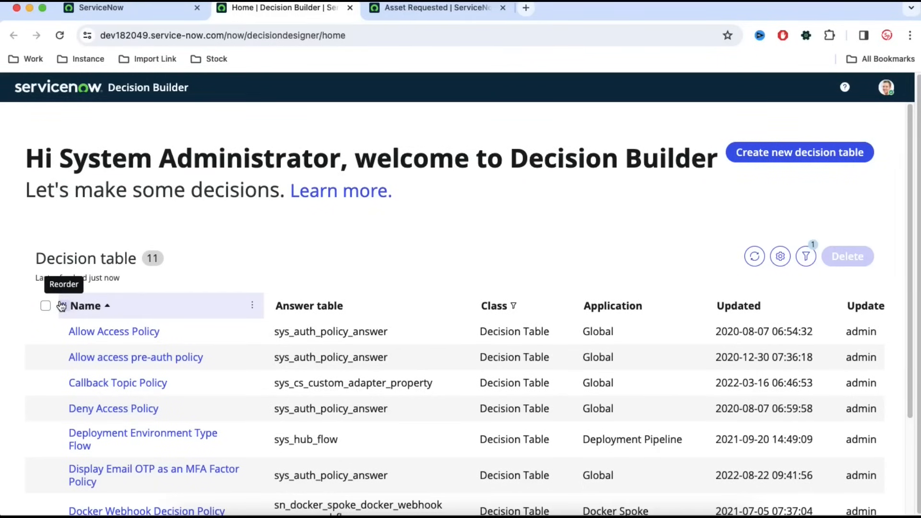
left_click(791, 160)
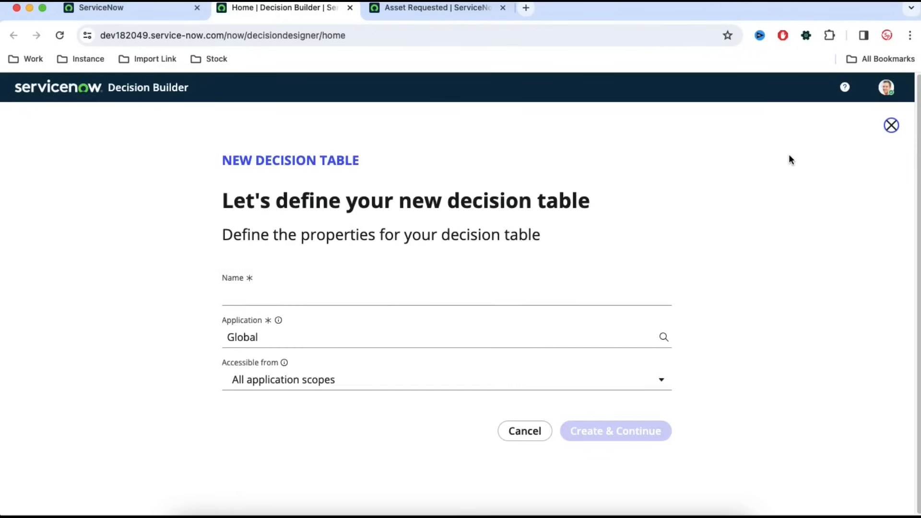
left_click(426, 291)
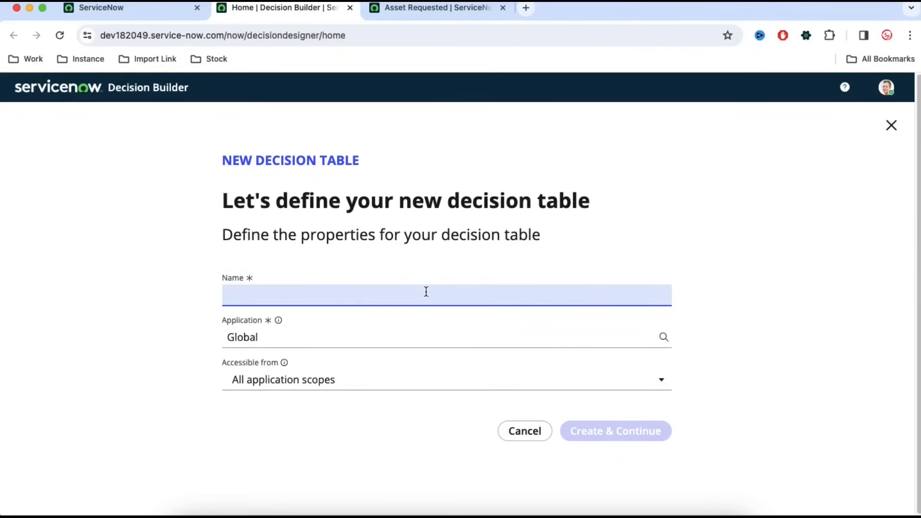
type("Asset Result")
left_click(406, 451)
left_click(597, 437)
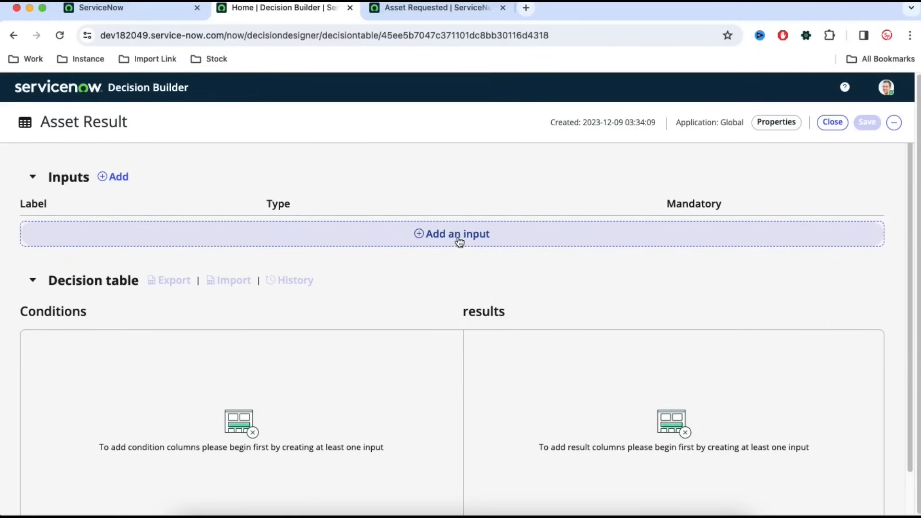
- Go back to the Asset Requested catalog item and review which variables and choices can serve as decision table inputs
left_click(444, 10)
left_click(96, 220)
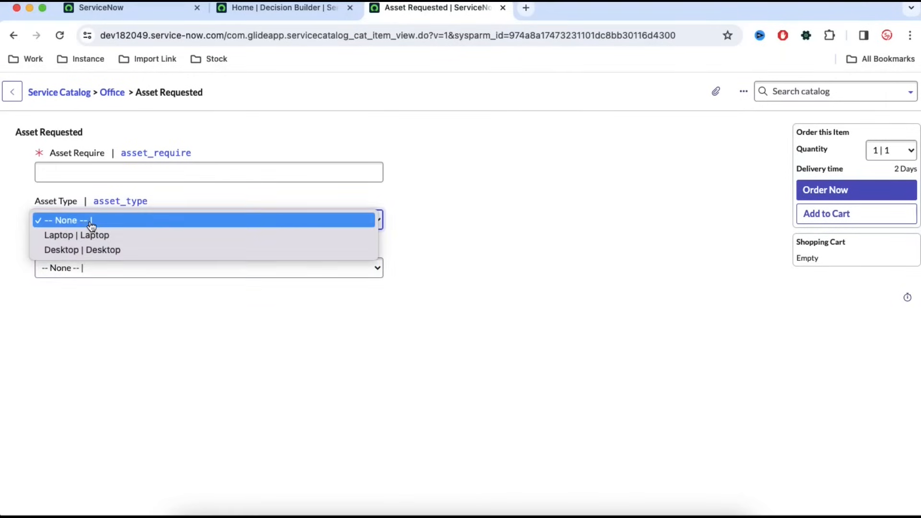
left_click(640, 258)
left_click(326, 270)
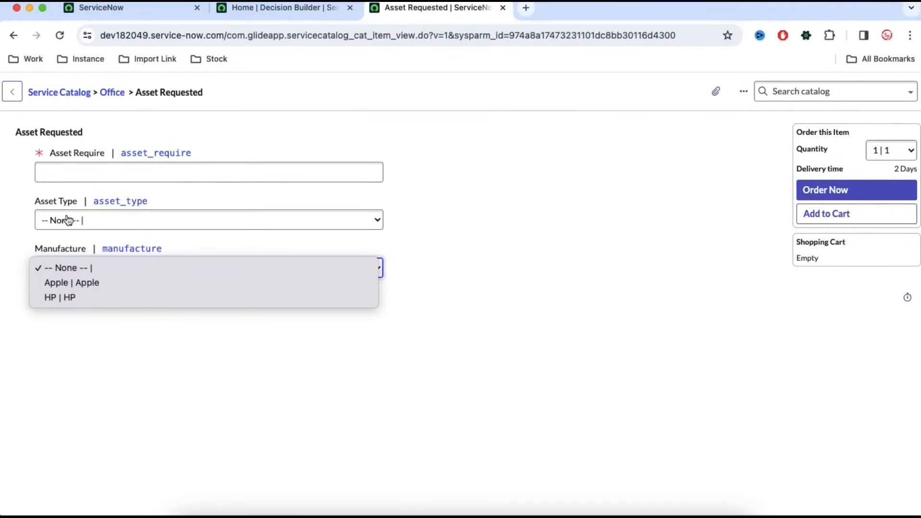
left_click(53, 223)
left_click(56, 224)
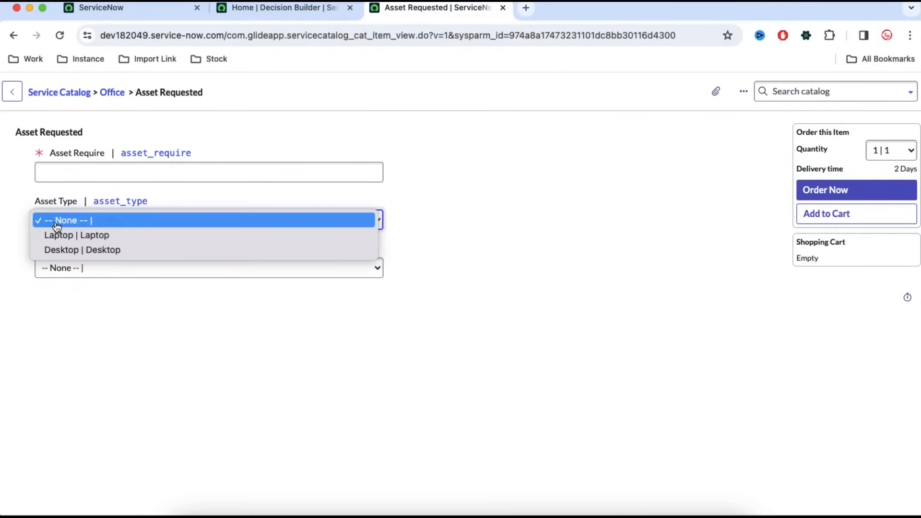
left_click(35, 202)
- Copy the catalog item's Asset Type label and use it for a new input of type Choice in the Asset Result table
left_click_drag(34, 203, 80, 206)
key("ctrl+c")
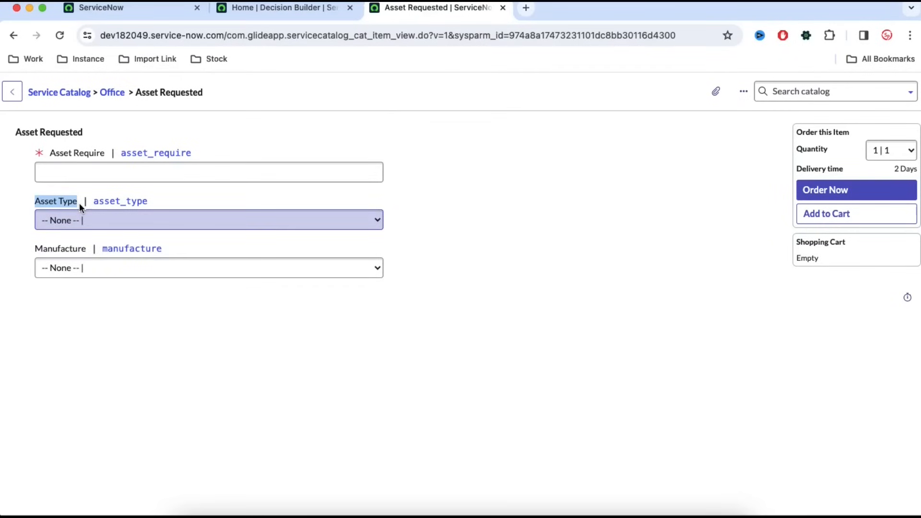
left_click(251, 7)
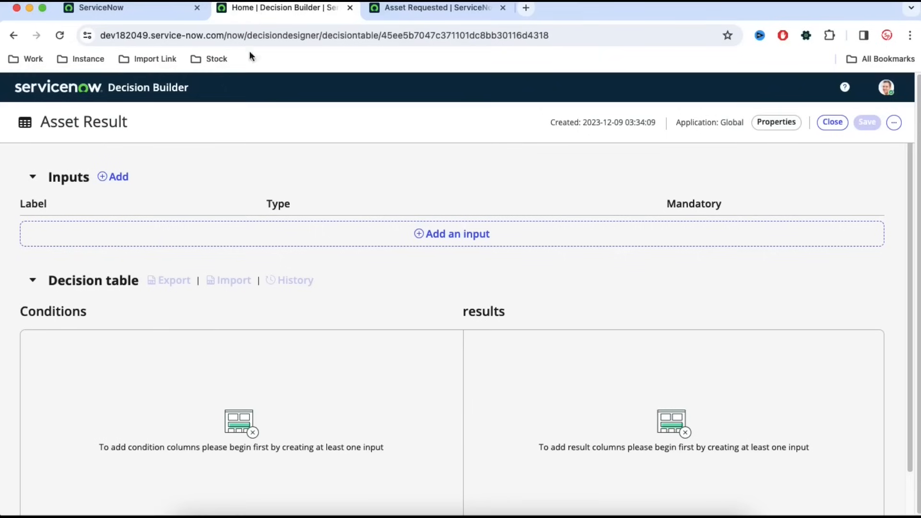
left_click(475, 236)
key("ctrl+v")
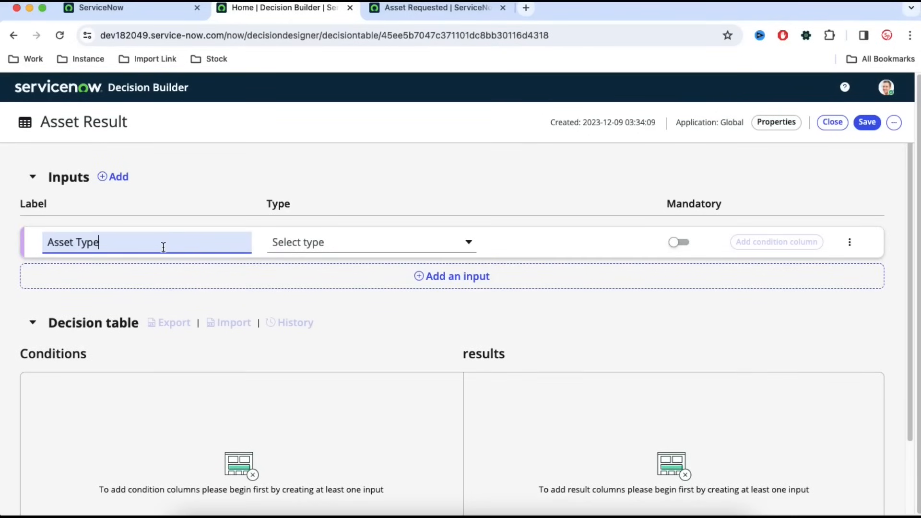
left_click(319, 249)
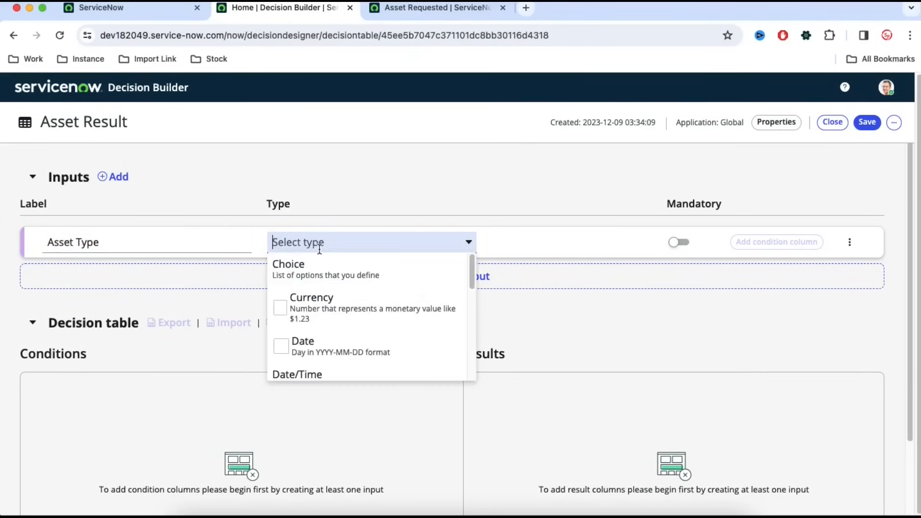
left_click(309, 273)
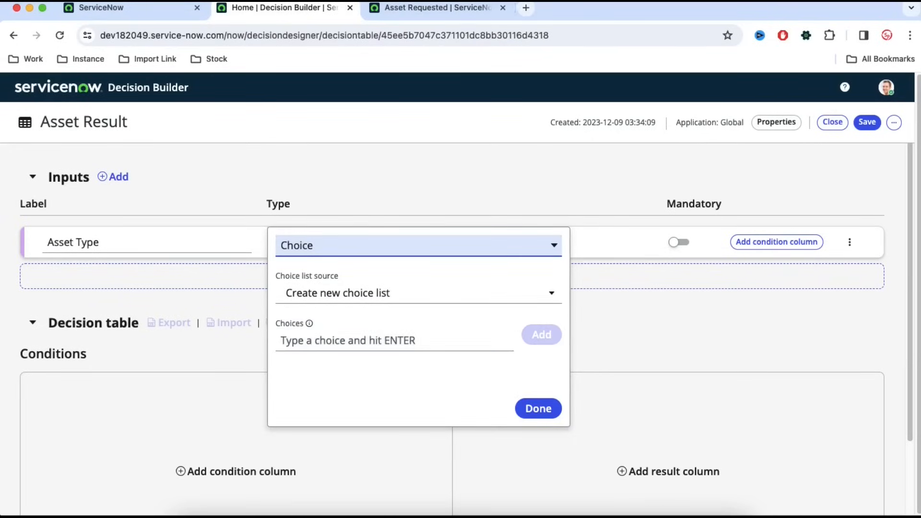
- Check the catalog item's Asset Type options and add the matching choices Laptop and Desktop to the Asset Type input
left_click(474, 10)
left_click(114, 224)
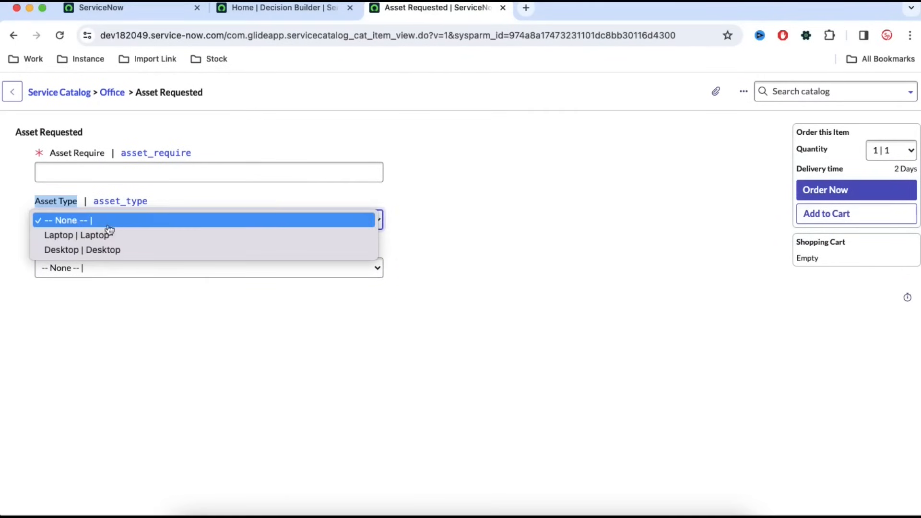
left_click(281, 10)
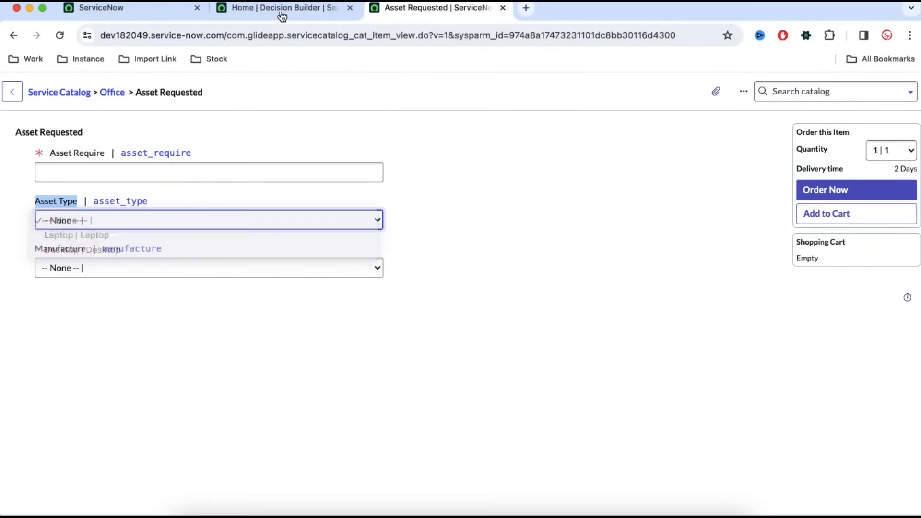
left_click(280, 8)
left_click(326, 341)
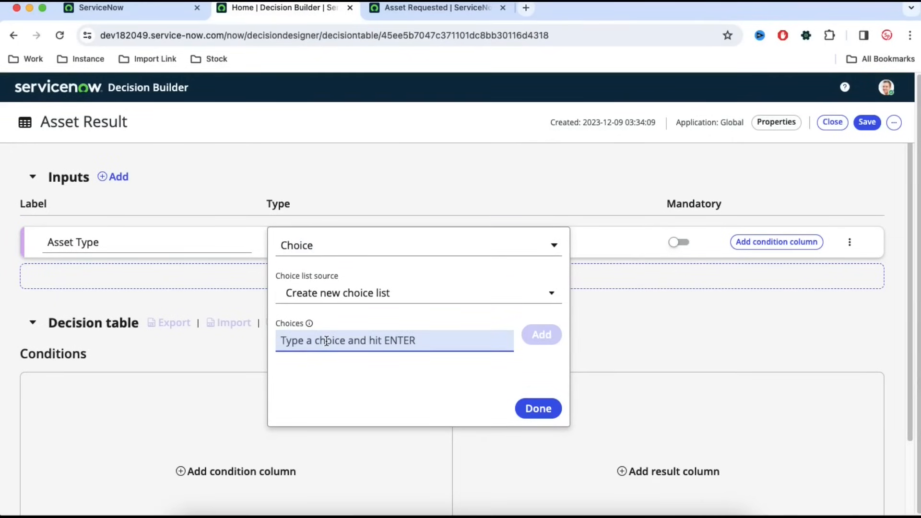
type("Laptop")
key("Return")
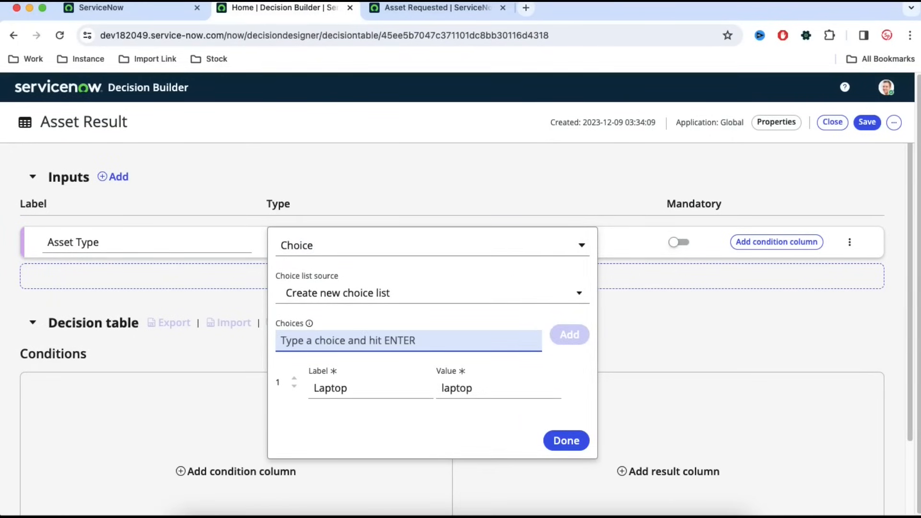
type("Desktop")
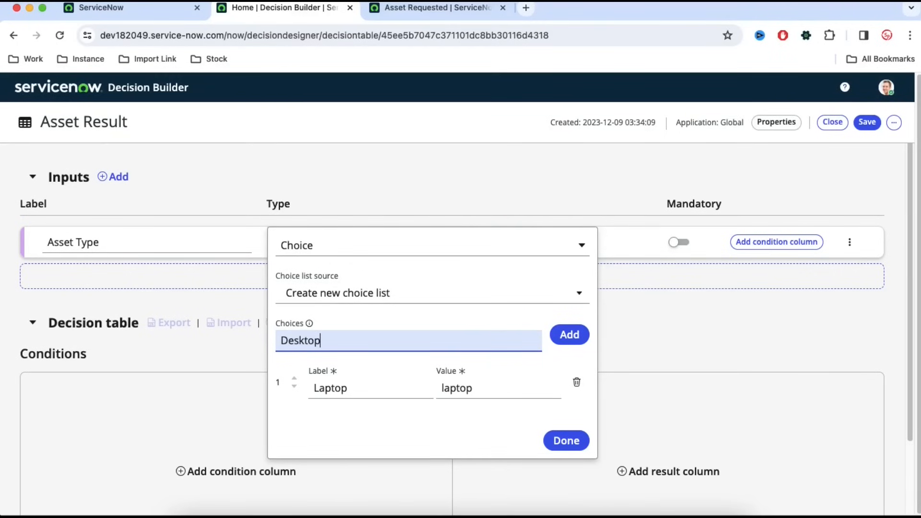
key("Return")
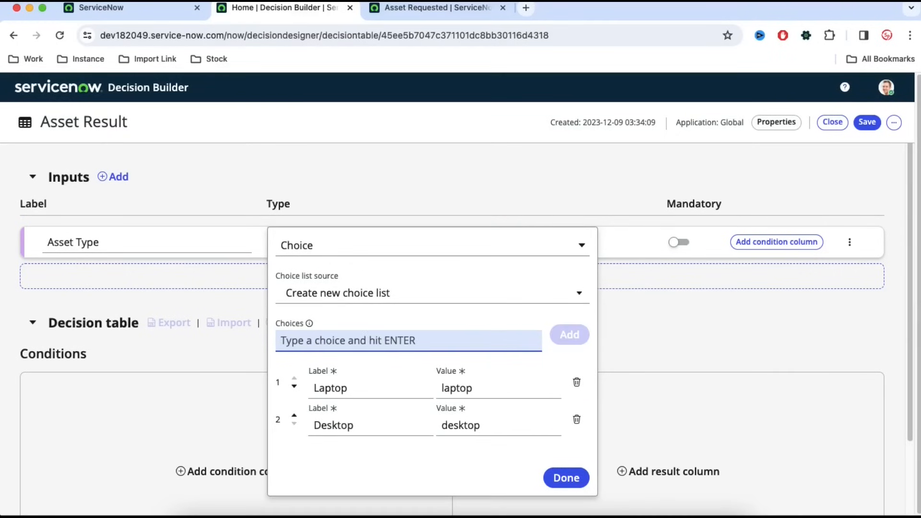
- Check the option values of Asset Type in the catalog item and change the input's choice values to Laptop and Desktop to match
left_click(437, 10)
left_click(218, 221)
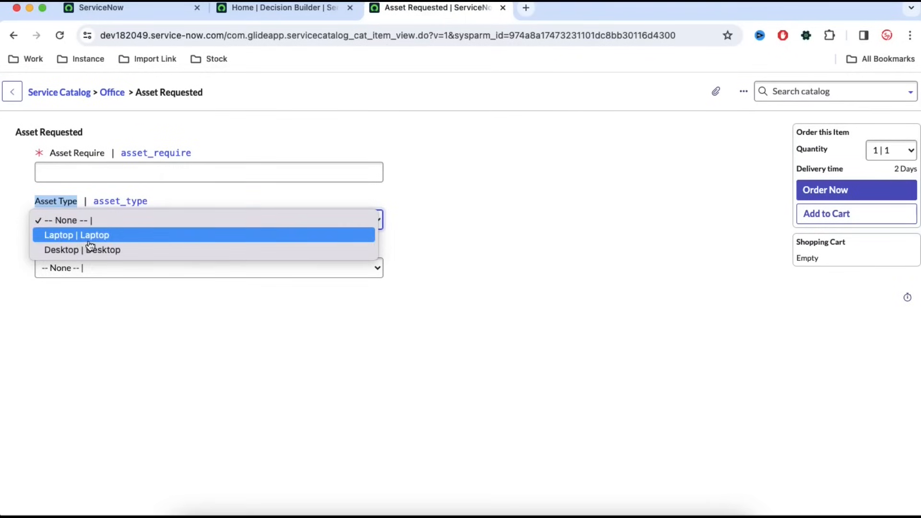
left_click(262, 11)
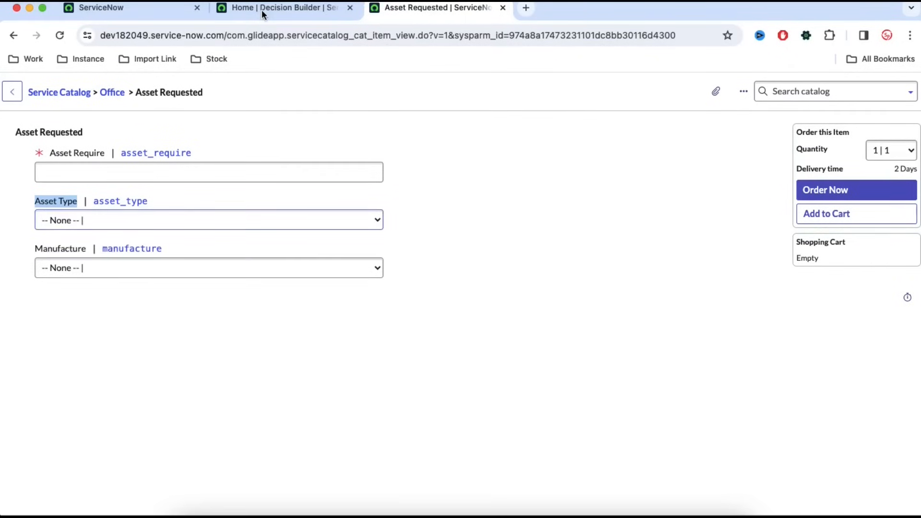
left_click(305, 8)
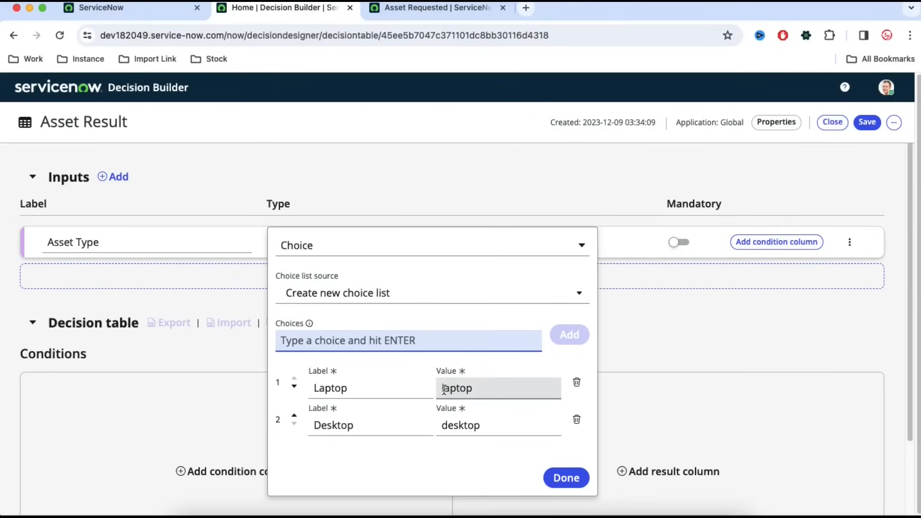
left_click(472, 397)
key("BackSpace")
type("L")
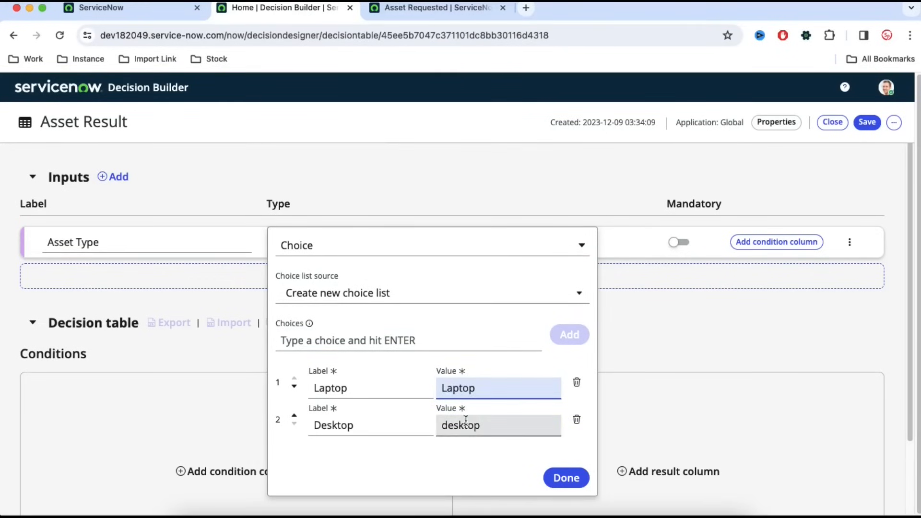
left_click(449, 426)
key("BackSpace")
type("D")
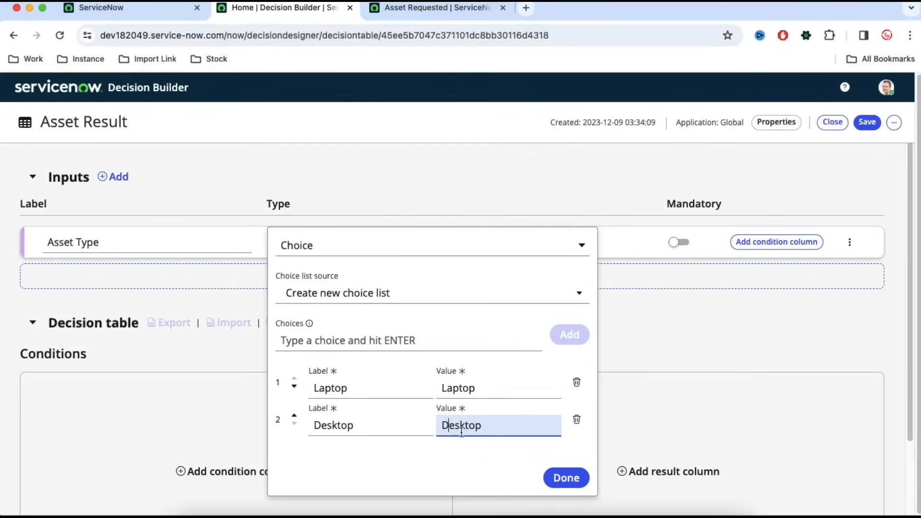
left_click(567, 486)
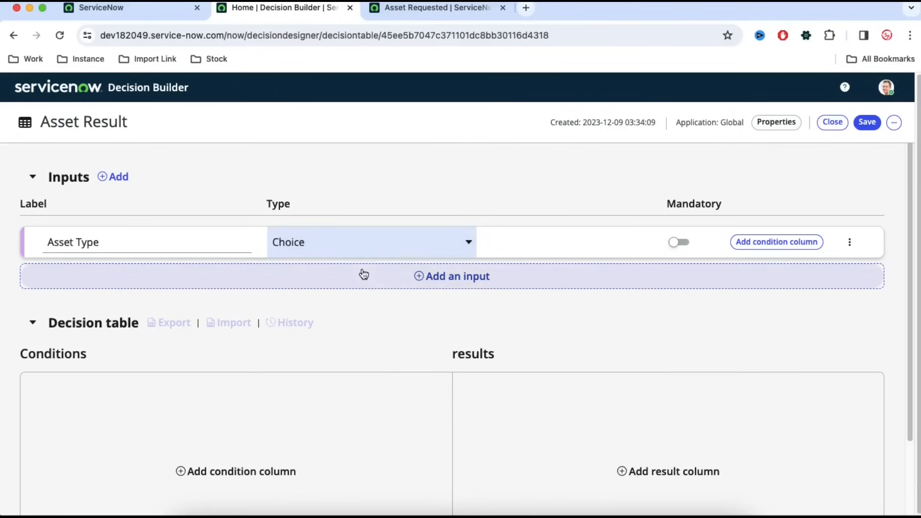
- Add a second input of type Choice, labelled Manufacture after the catalog item's variable
left_click(460, 286)
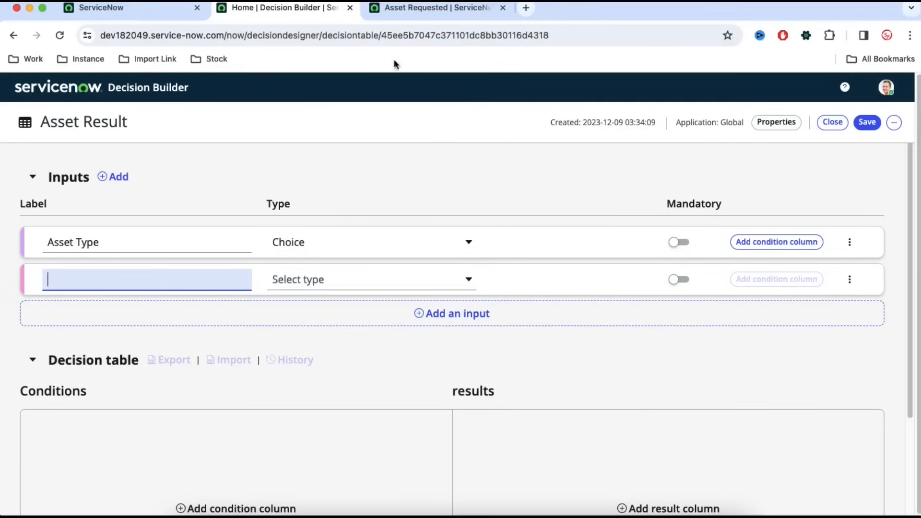
left_click(408, 14)
left_click_drag(34, 248, 72, 249)
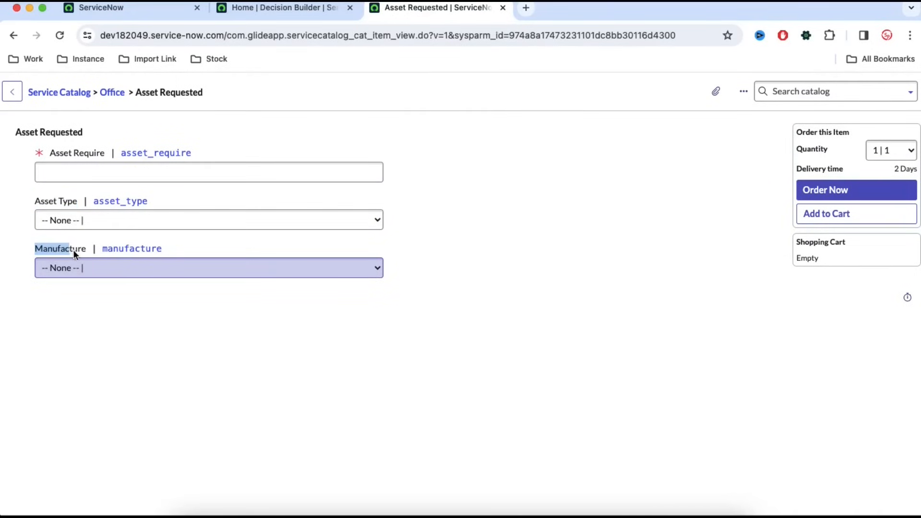
left_click(260, 11)
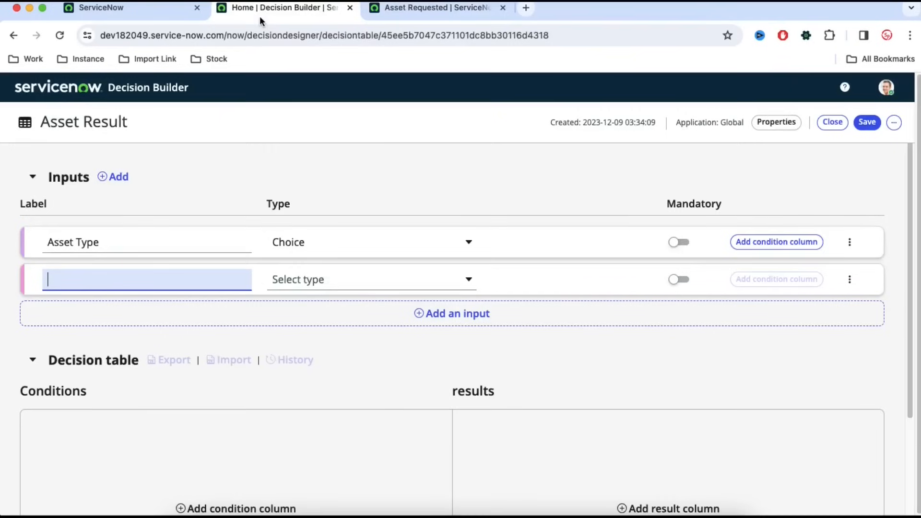
type("Manufacture")
left_click(299, 282)
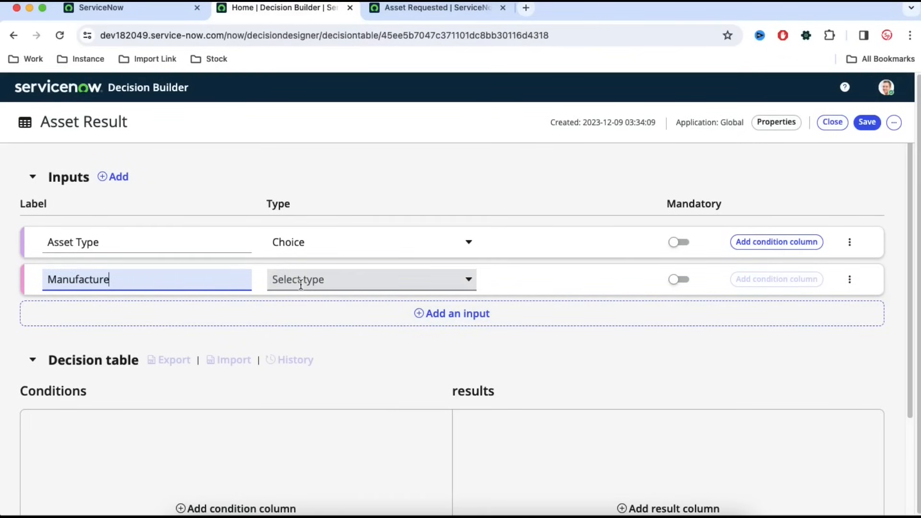
left_click(290, 309)
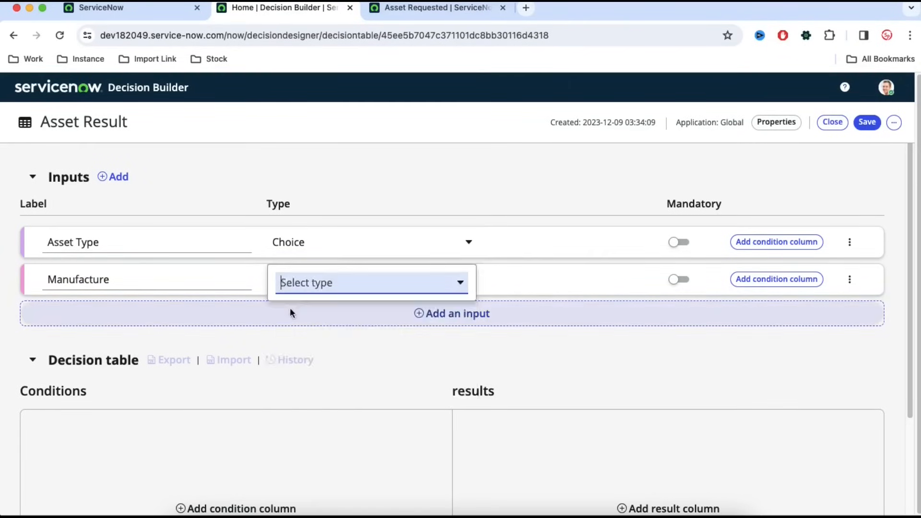
left_click(326, 376)
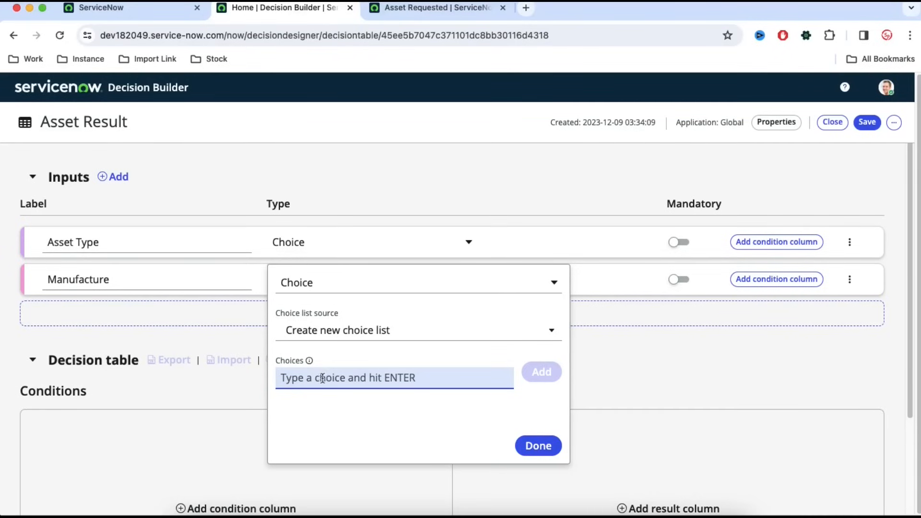
- Look up the catalog item's Manufacture options and add the choices Apple and HP to the Manufacture input
left_click(432, 7)
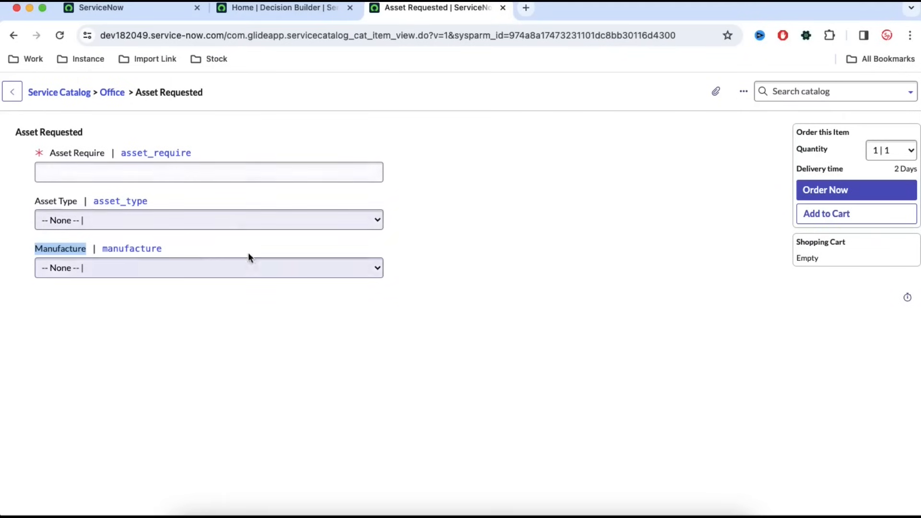
left_click(242, 269)
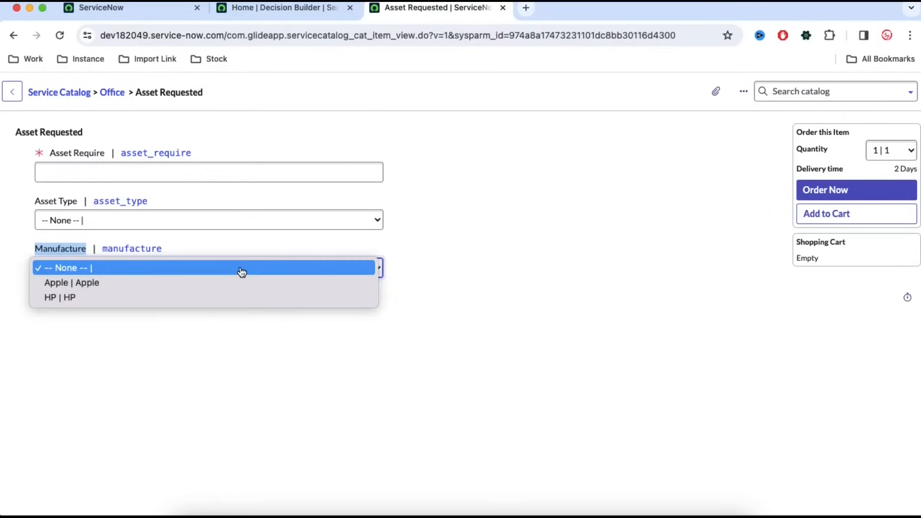
left_click(262, 8)
left_click(262, 9)
type("Apple")
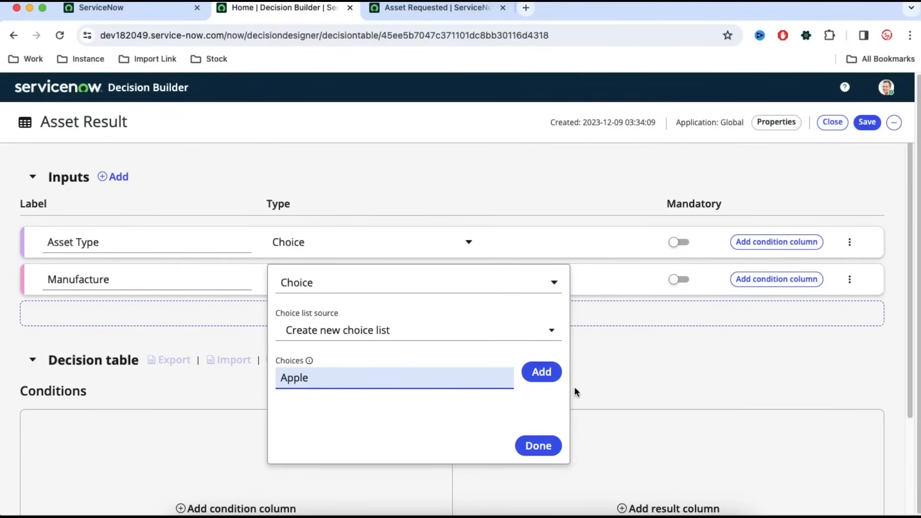
left_click(541, 372)
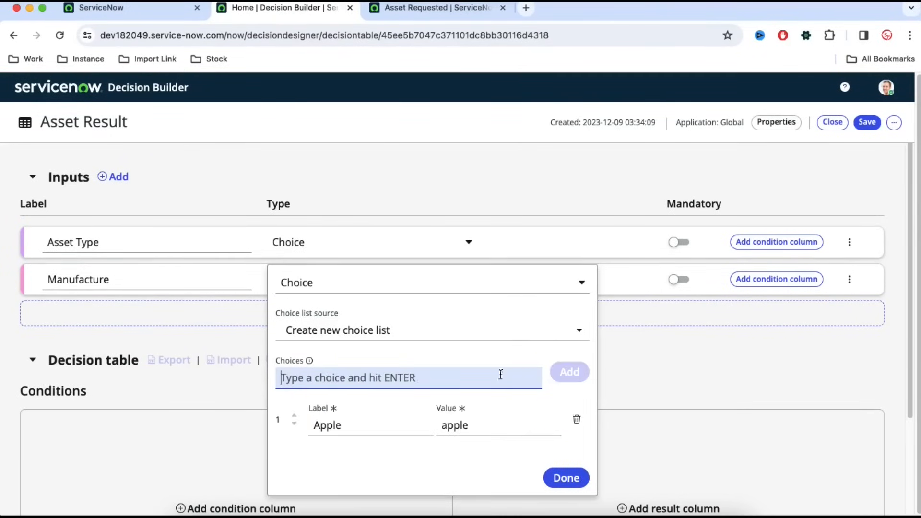
type("HP")
key("Return")
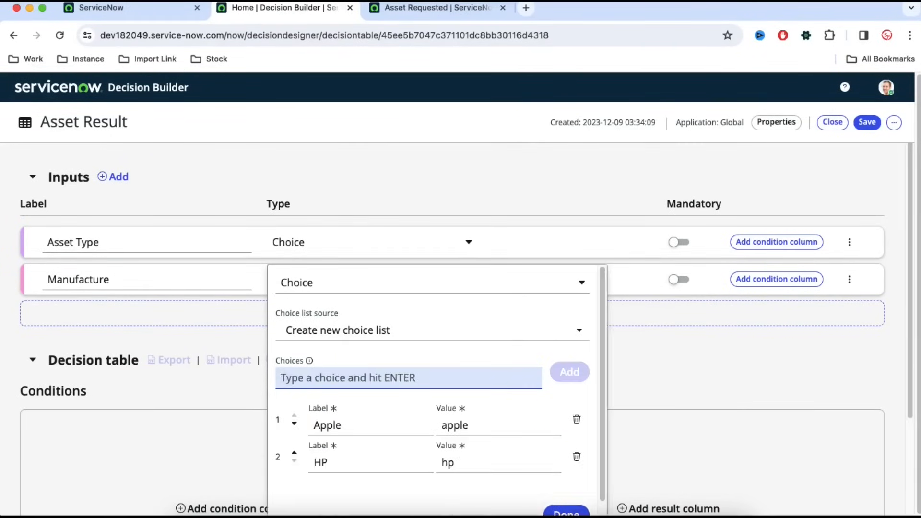
- Check the Manufacture option values in the catalog item and change the input's choice values to Apple and HP to match
left_click(432, 8)
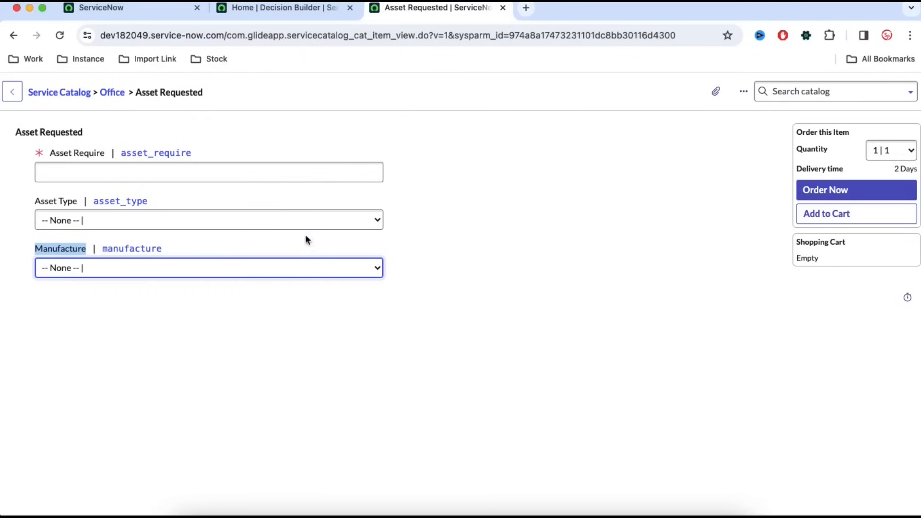
left_click(241, 276)
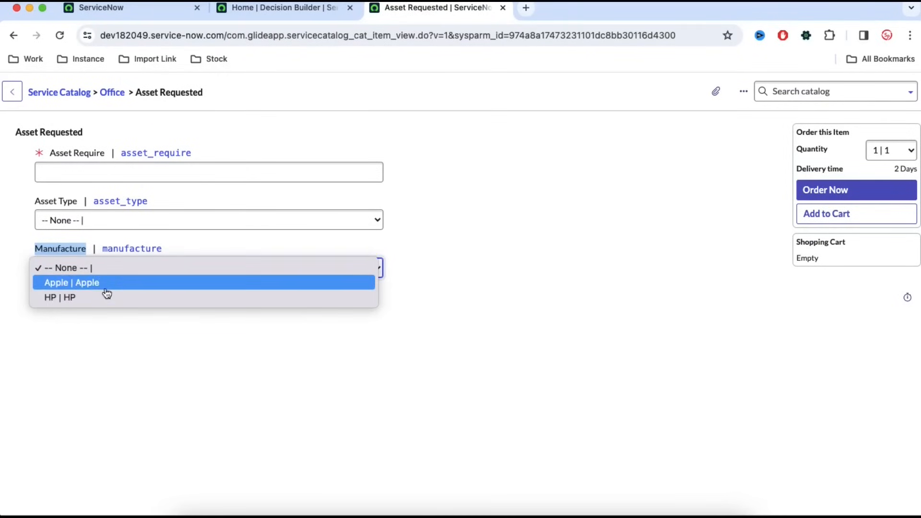
left_click(298, 18)
left_click(302, 17)
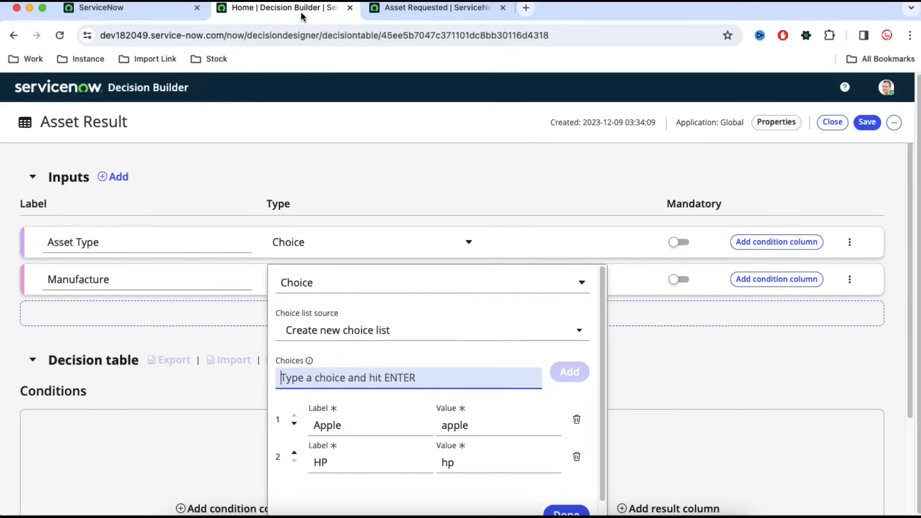
left_click(446, 425)
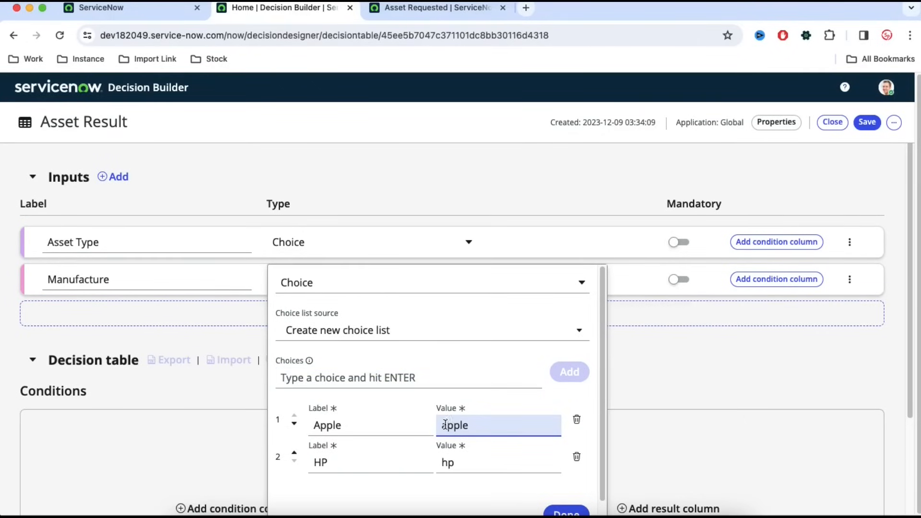
key("BackSpace")
type("A")
left_click(448, 464)
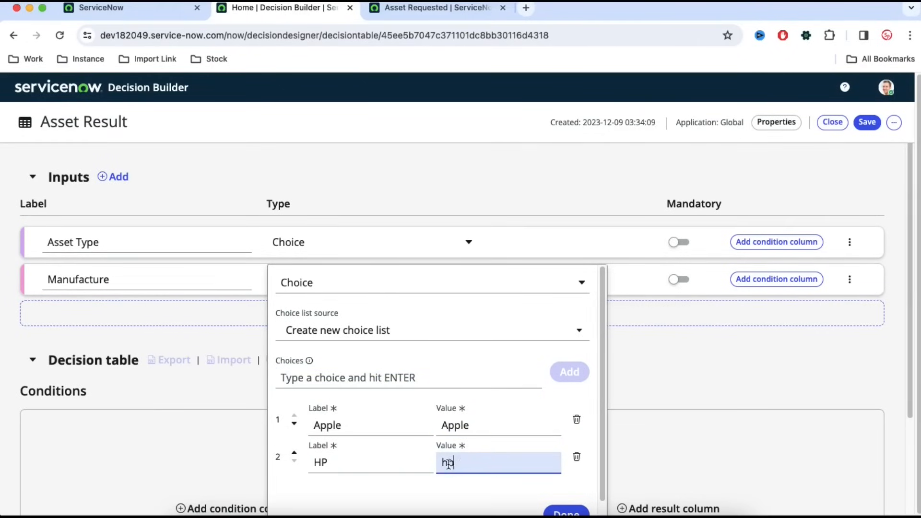
key("BackSpace")
key("BackSpace")
type("HP")
scroll(353, 499, "down", 1)
left_click(559, 504)
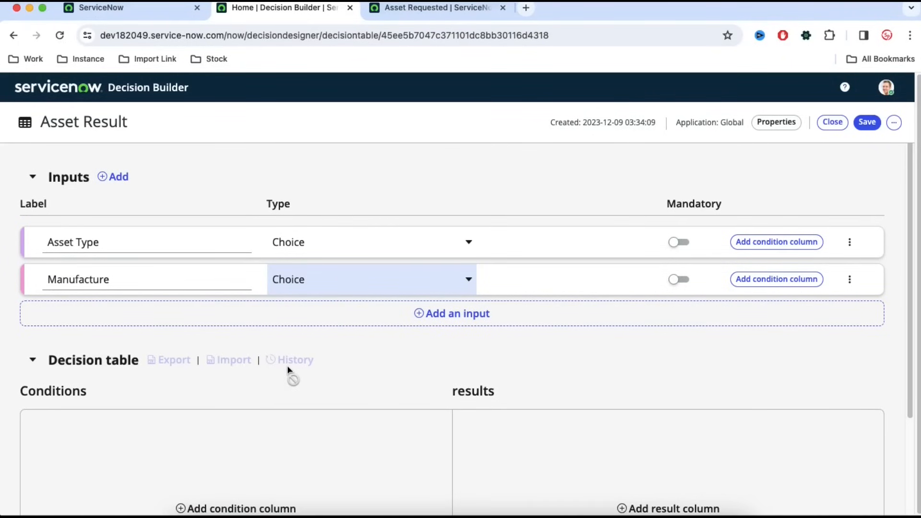
- Add a condition column labelled Asset Type, based on the Asset Type input with the default operator "is"
scroll(288, 370, "down", 1)
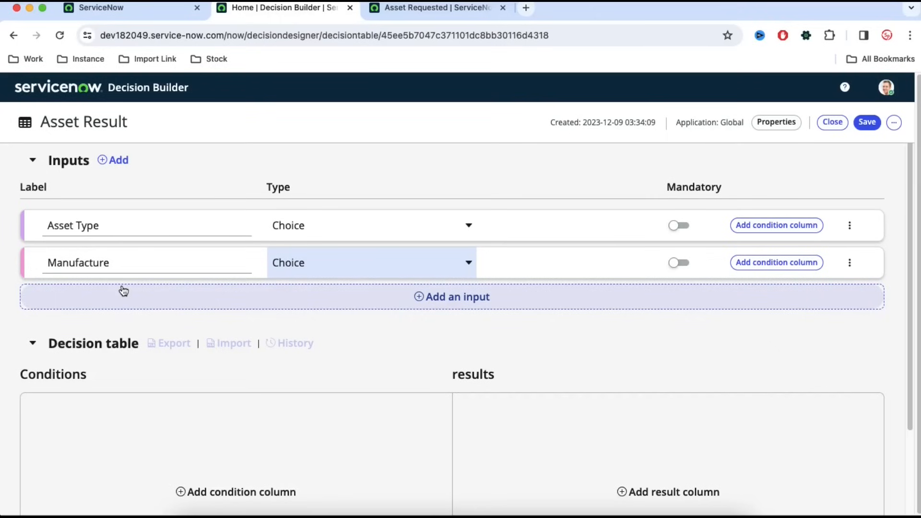
scroll(305, 391, "down", 1)
scroll(305, 391, "down", 5)
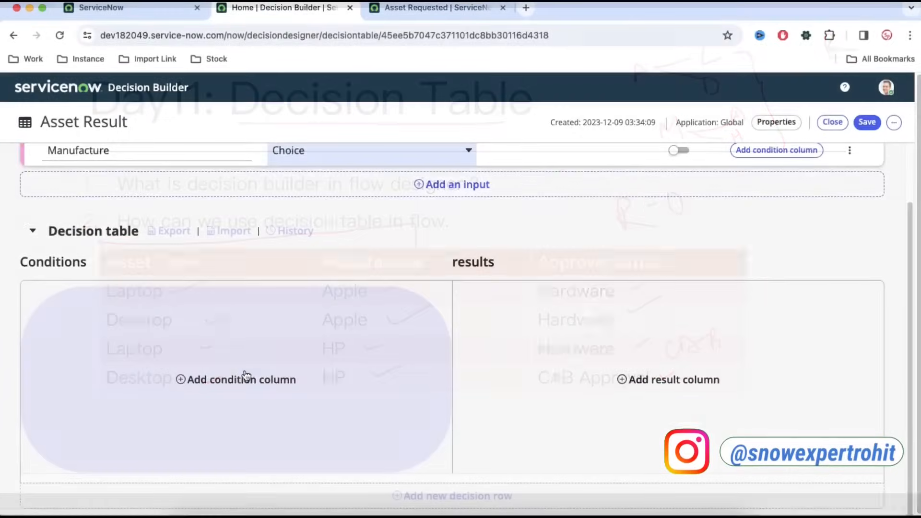
left_click(253, 381)
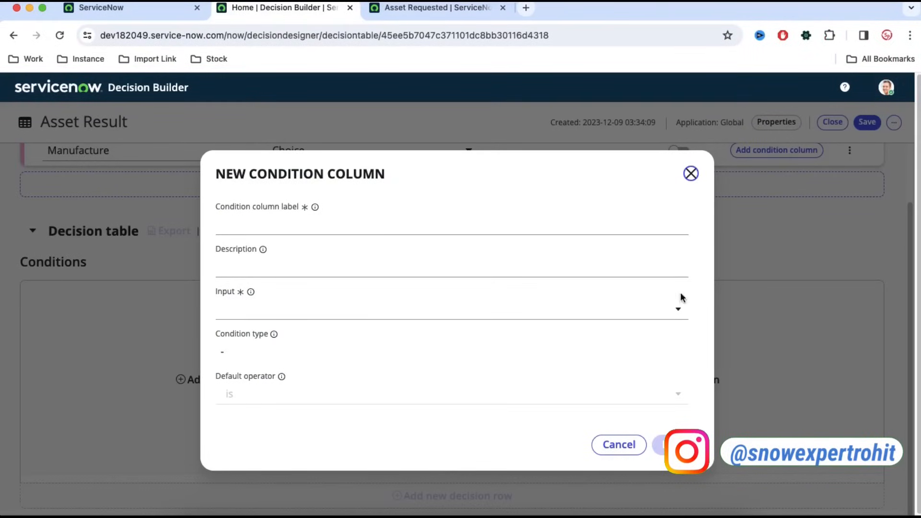
left_click(679, 317)
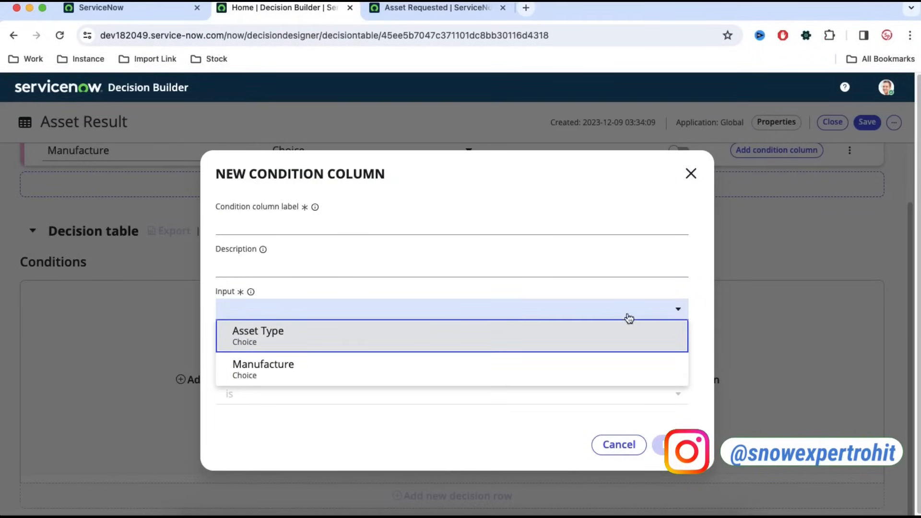
left_click(302, 337)
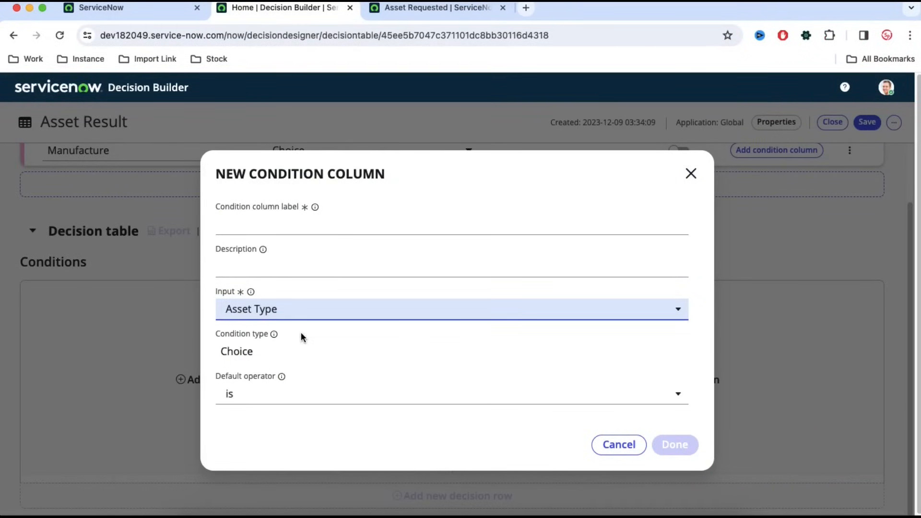
left_click(281, 228)
type("Asset ")
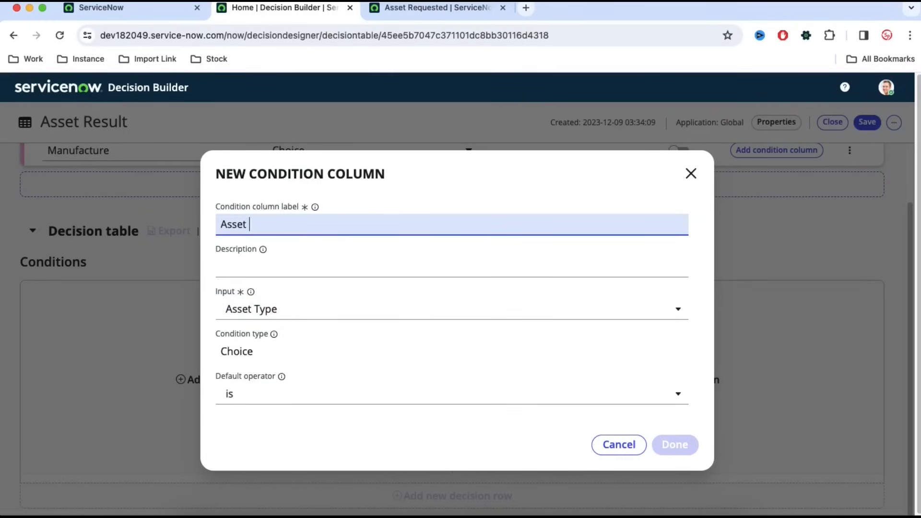
type("Type")
scroll(465, 436, "down", 1)
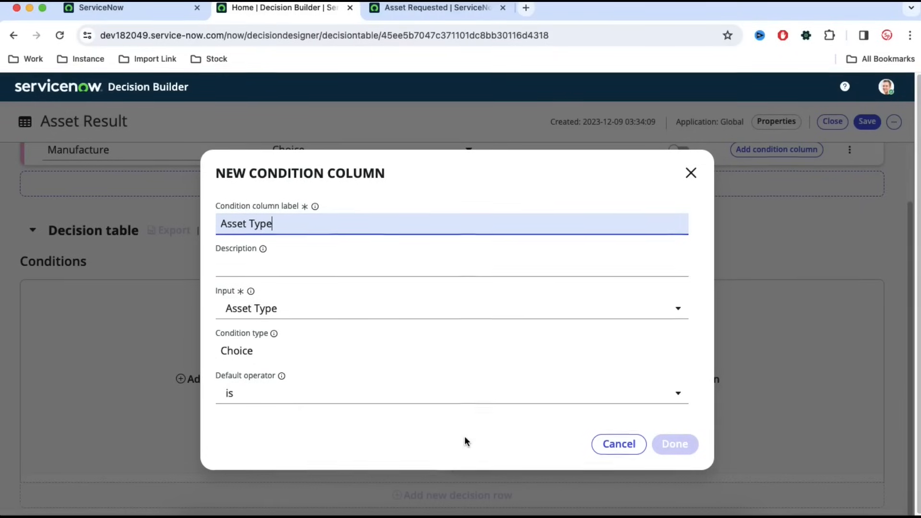
left_click(610, 402)
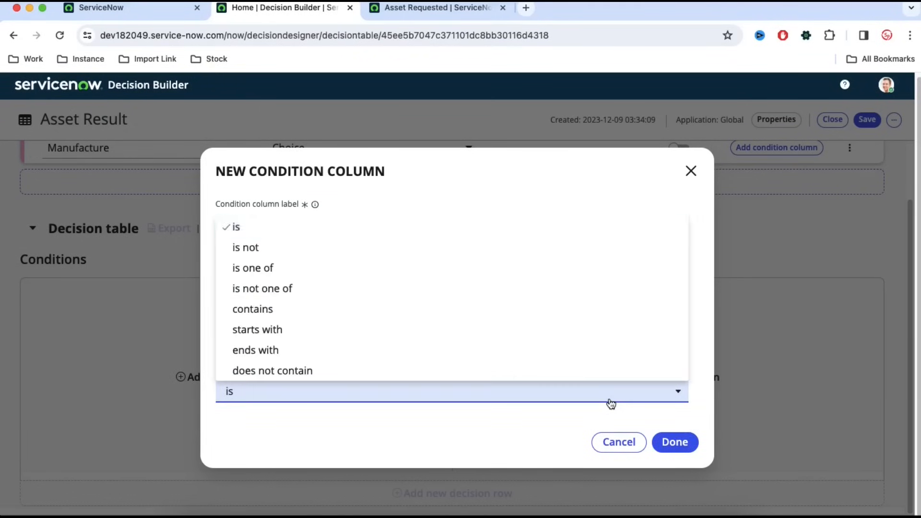
left_click(676, 440)
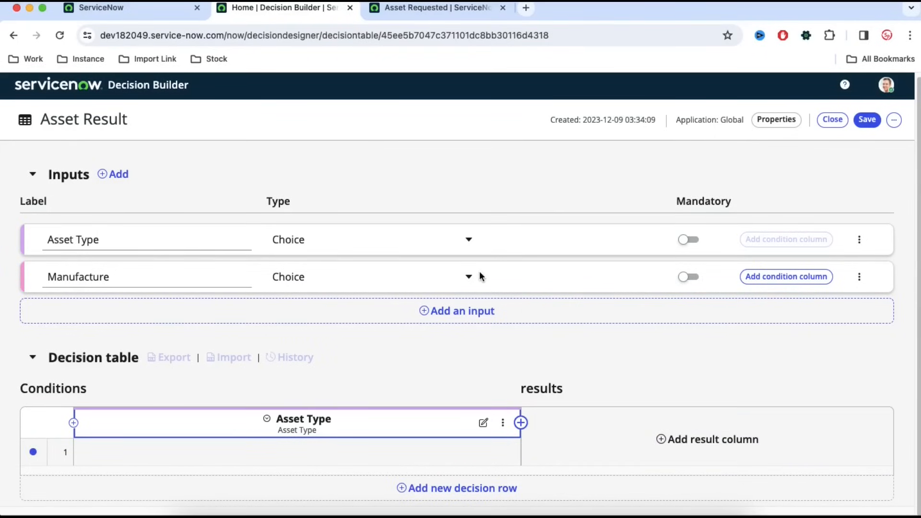
- Review the Asset Type and Manufacture options on the Asset Requested catalog item
left_click(429, 8)
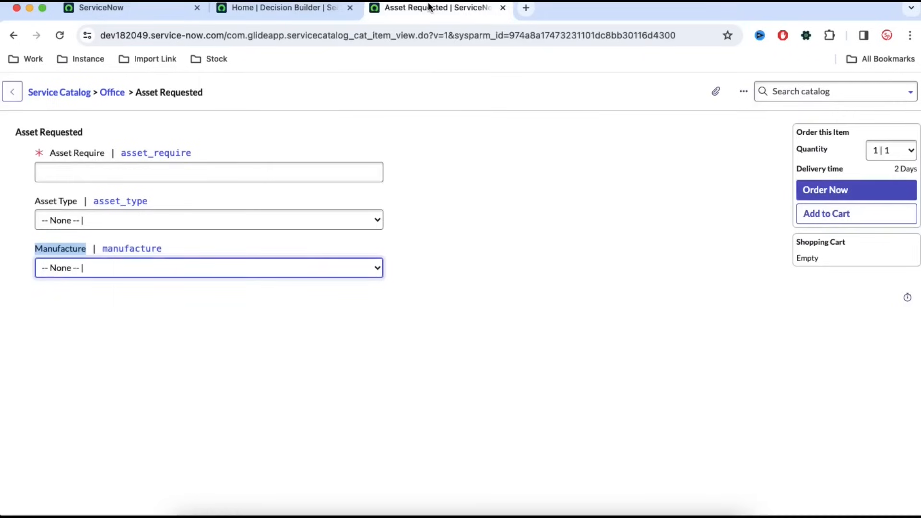
left_click(137, 229)
left_click(575, 212)
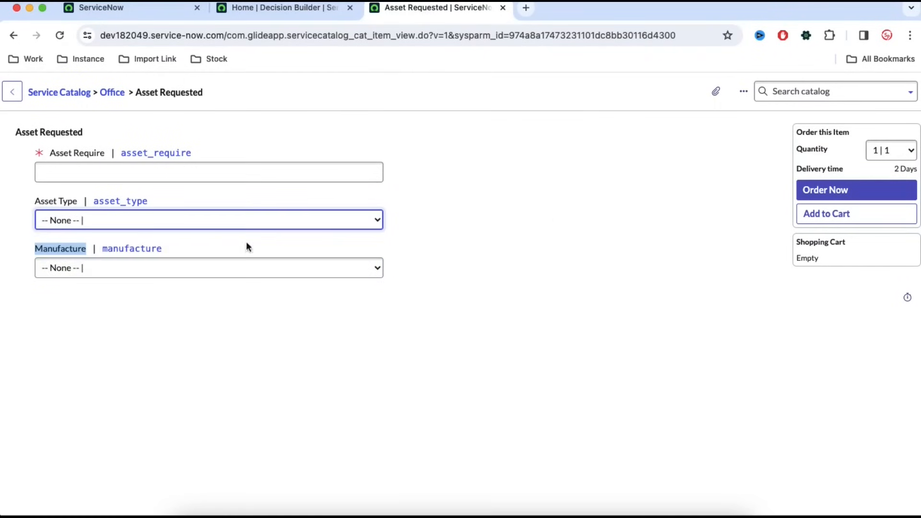
left_click(171, 273)
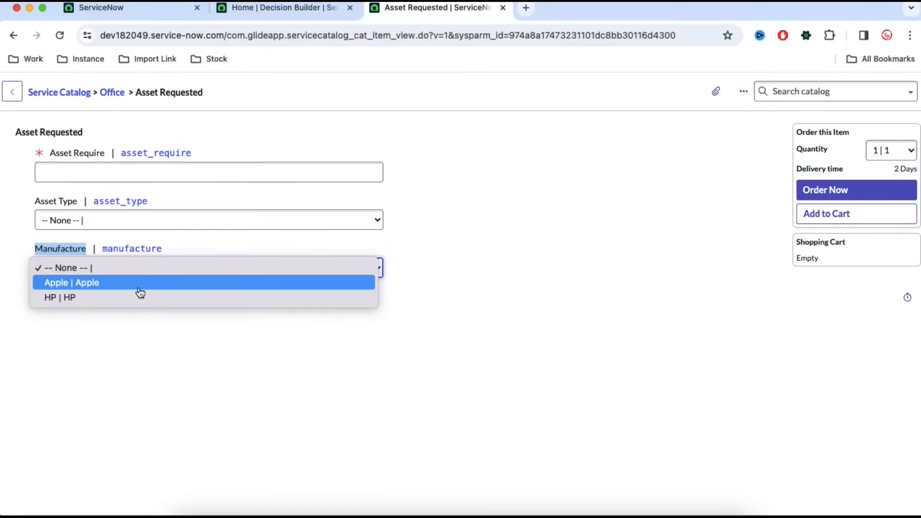
- Return to the Asset Result decision table and add a condition column labelled Manufacturer, based on the Manufacture input with the operator "is"
left_click(585, 272)
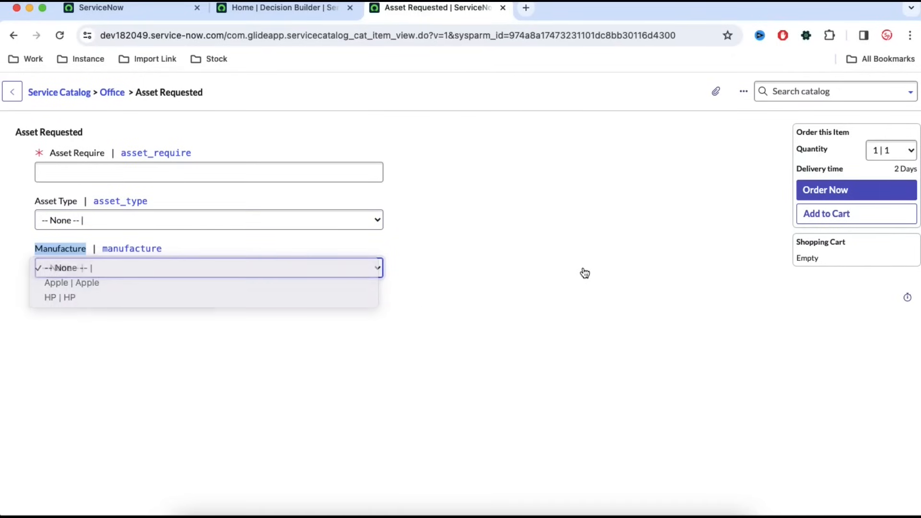
left_click(308, 9)
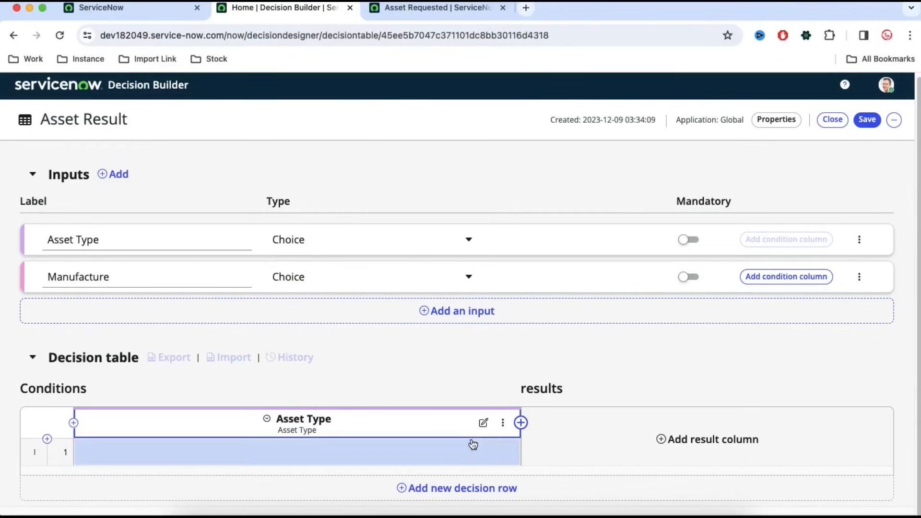
left_click(520, 422)
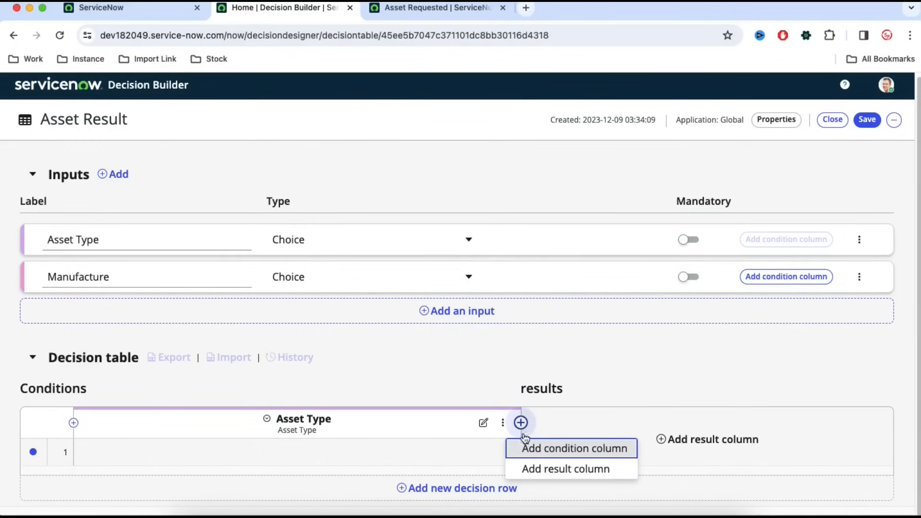
left_click(531, 453)
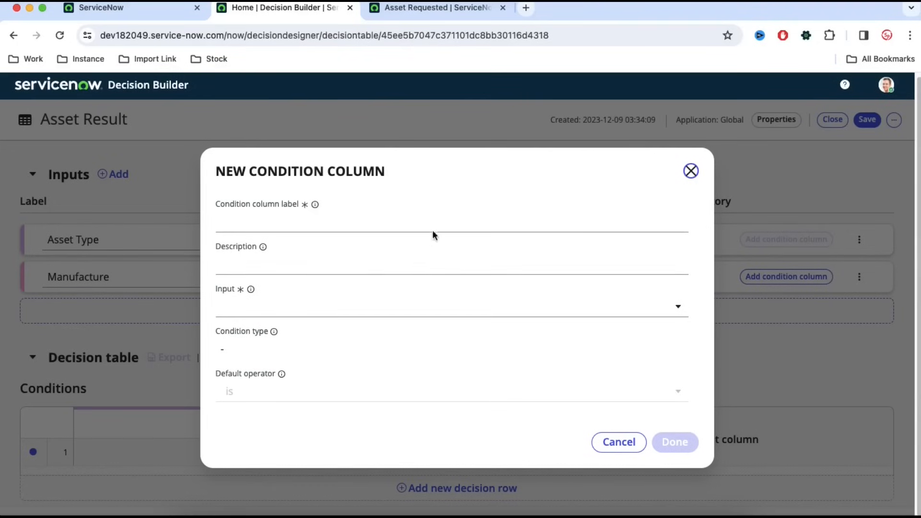
left_click(492, 222)
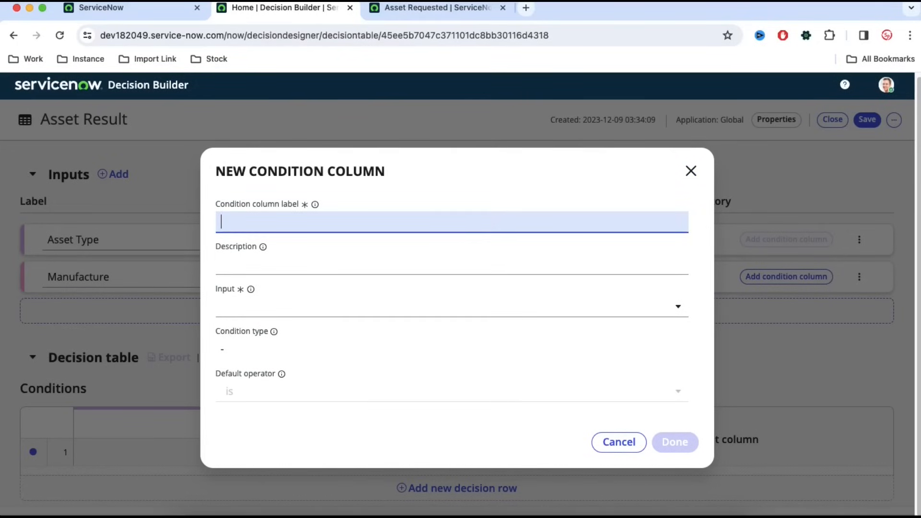
type("Manufacturer")
left_click(477, 305)
left_click(336, 331)
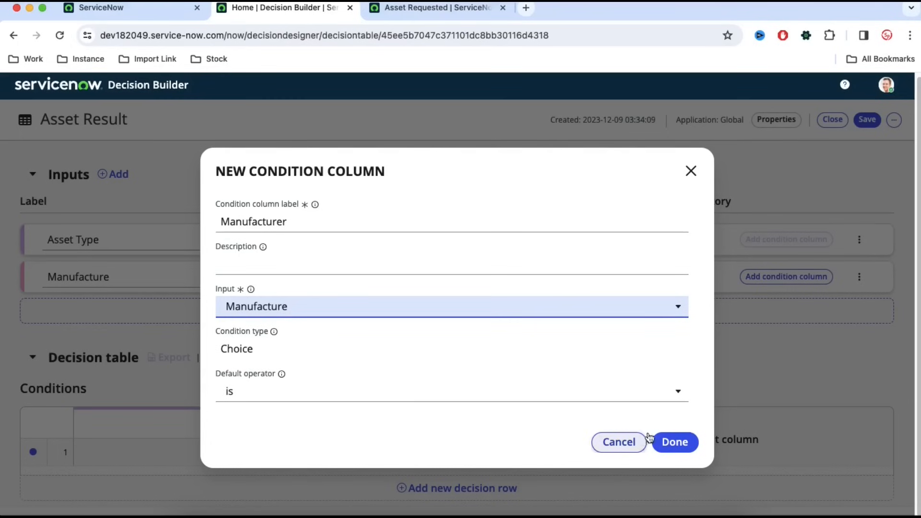
left_click(672, 441)
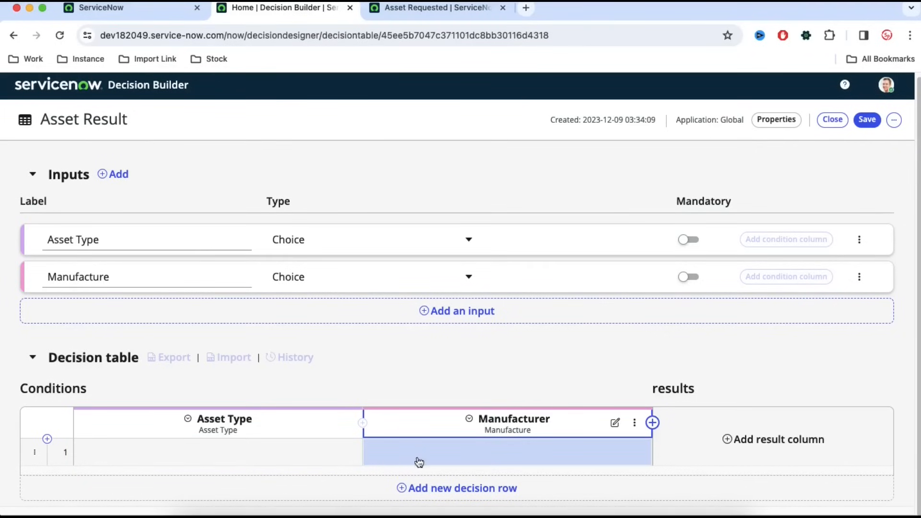
- Add a result column labelled Approval Group with result type Reference and the Group [sys_user_group] table as result table
left_click(770, 442)
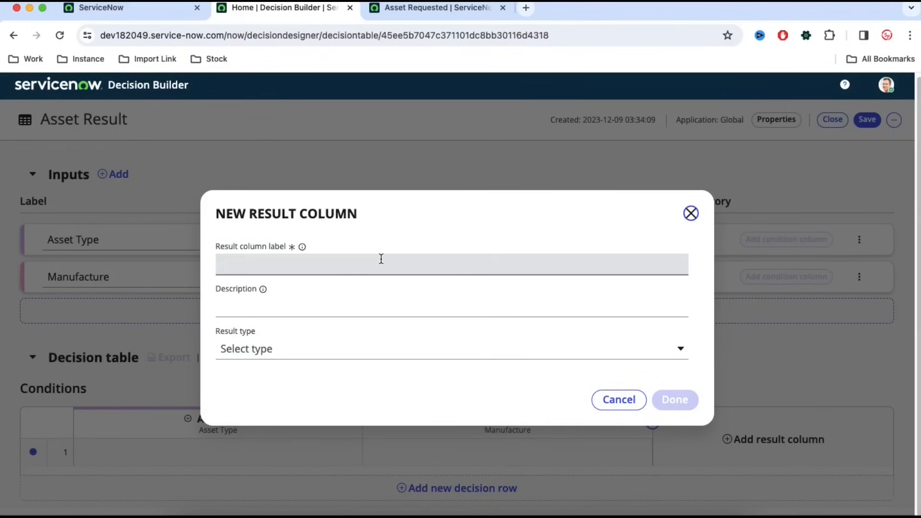
left_click(382, 259)
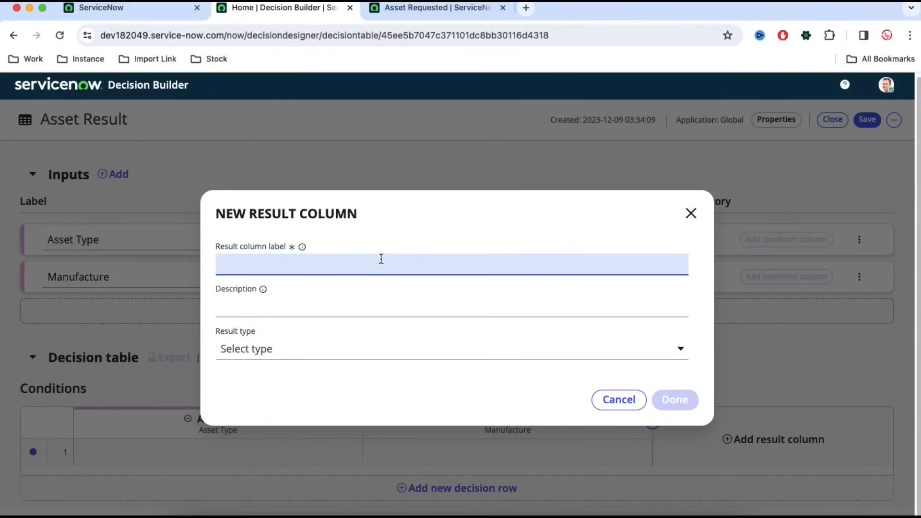
type("Approval Group")
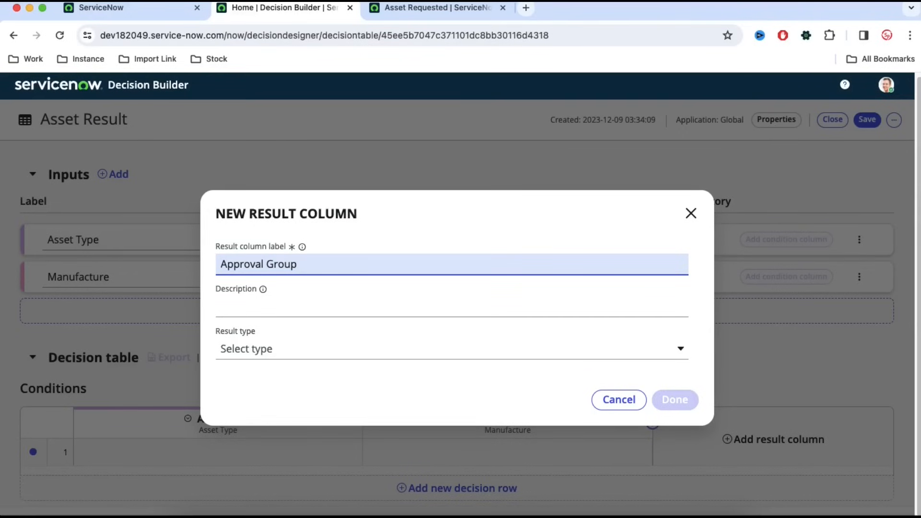
left_click(312, 346)
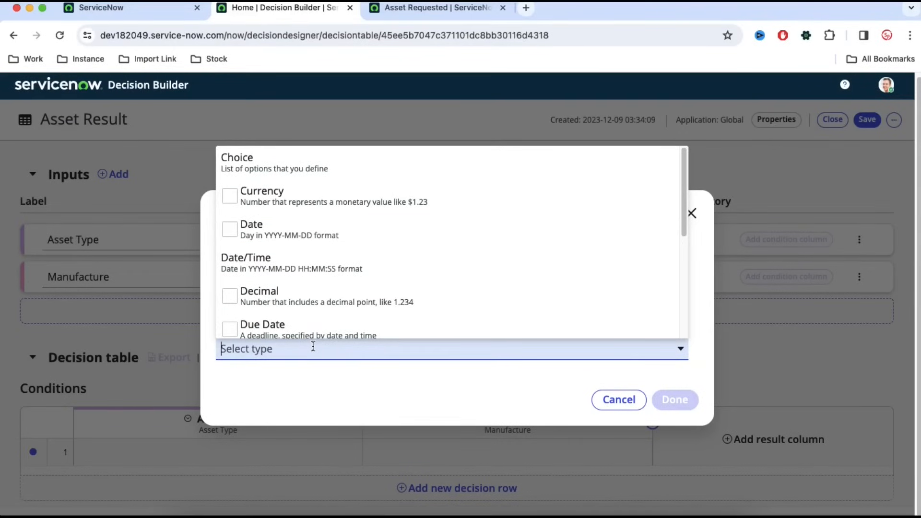
type("re")
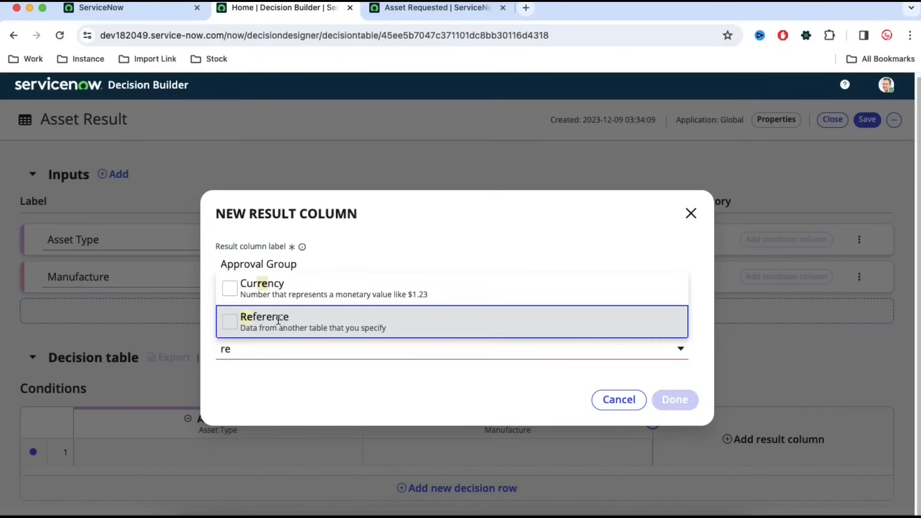
left_click(278, 321)
left_click(304, 370)
type("s")
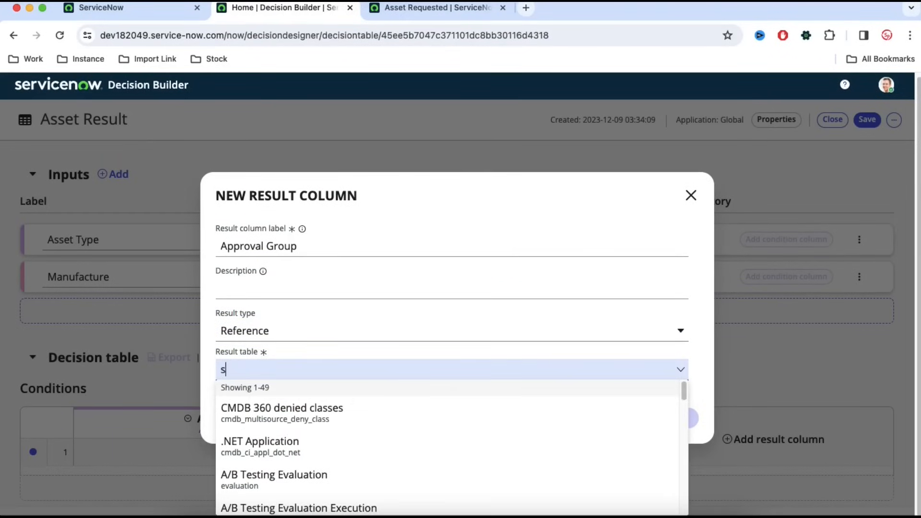
type("ys_user_")
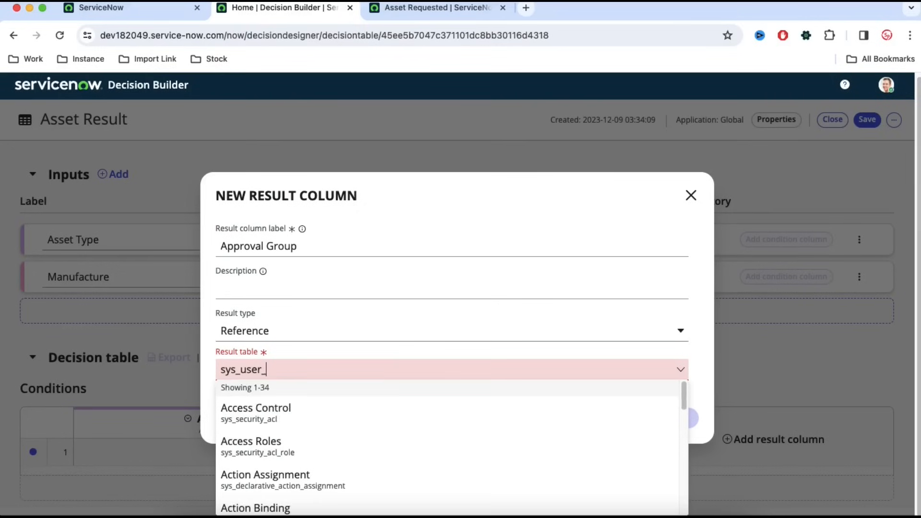
type("gro")
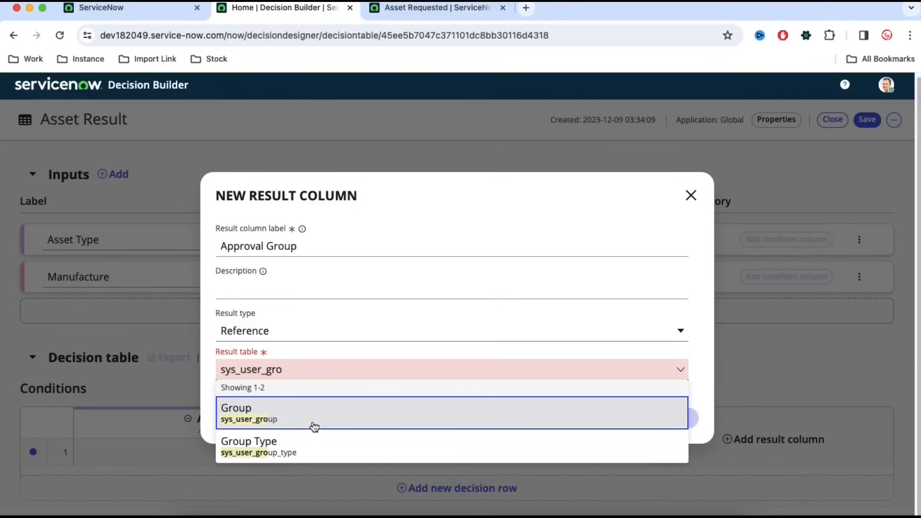
left_click(307, 426)
left_click(674, 419)
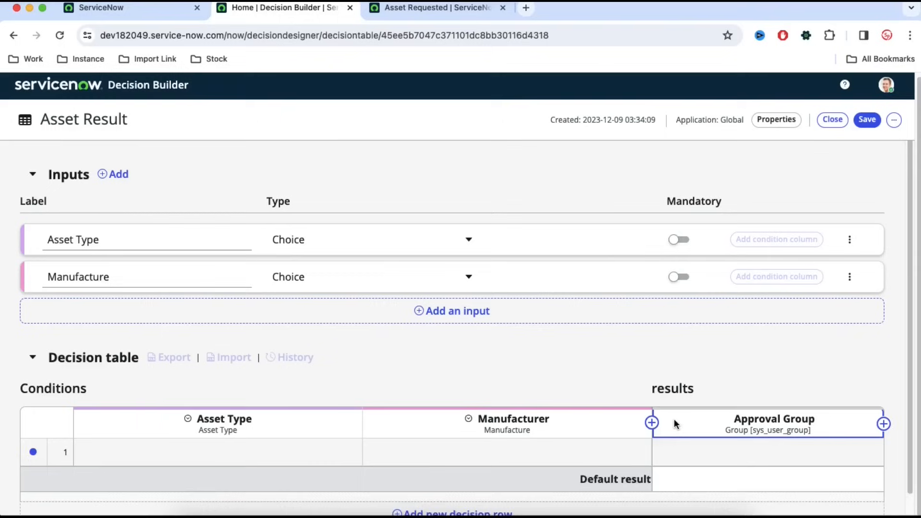
- Set the first decision row's conditions to Asset Type is Laptop and Manufacturer is Apple
scroll(892, 352, "down", 1)
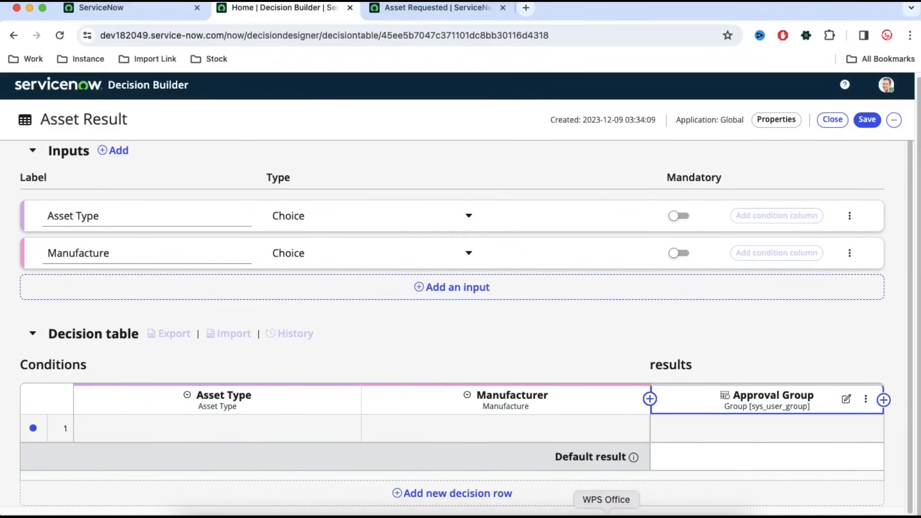
left_click(606, 513)
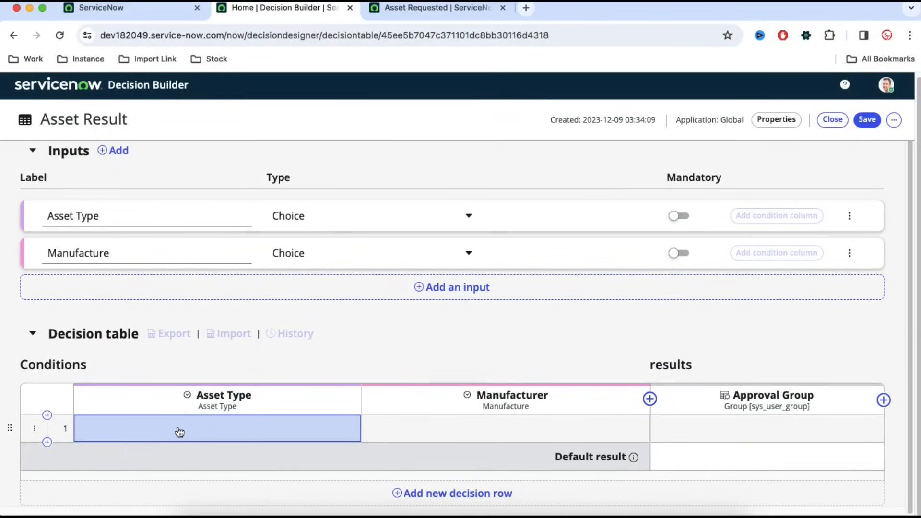
left_click(180, 432)
left_click(312, 366)
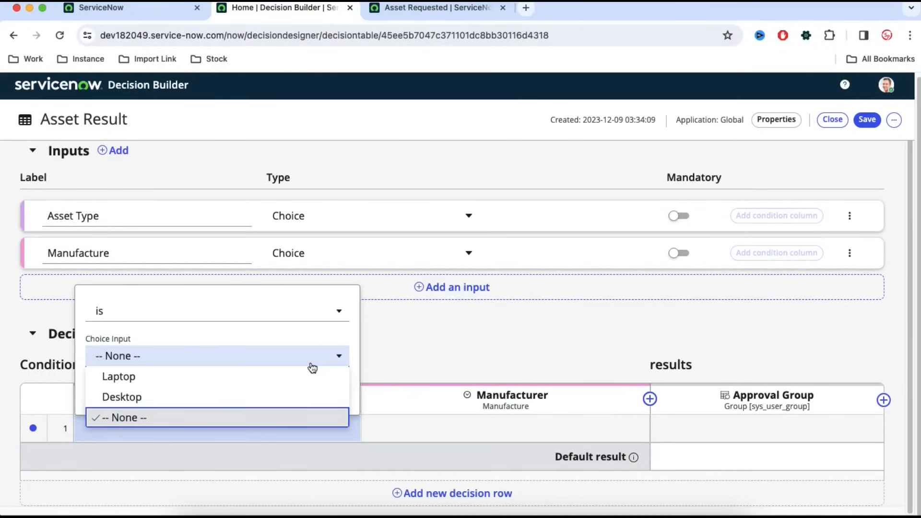
left_click(170, 379)
left_click(330, 388)
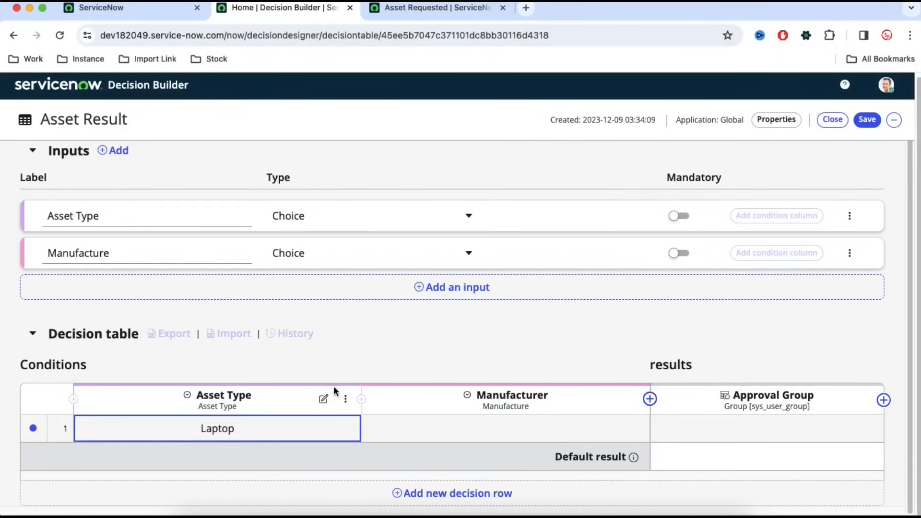
left_click(494, 434)
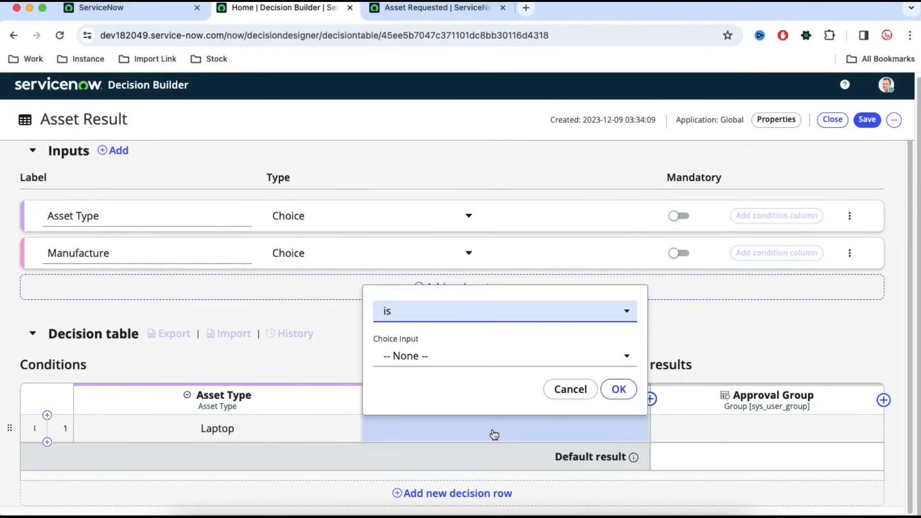
left_click(499, 361)
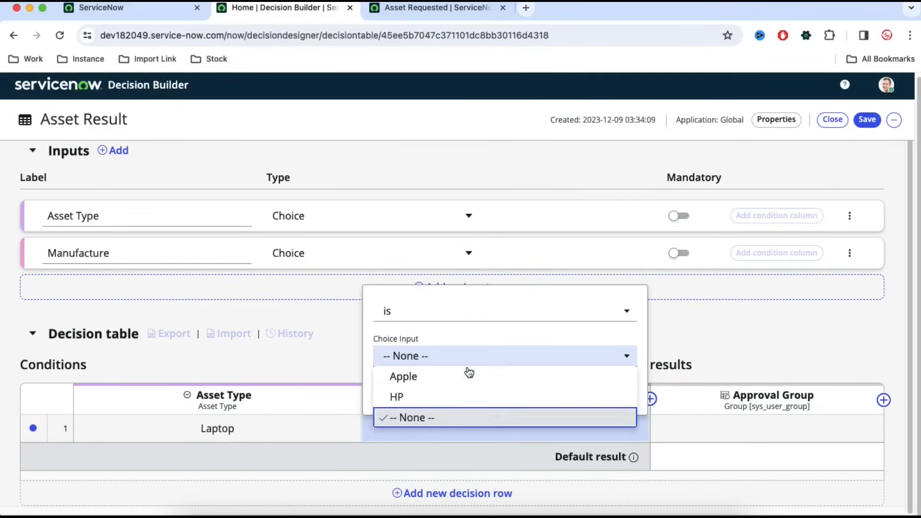
left_click(412, 382)
left_click(610, 384)
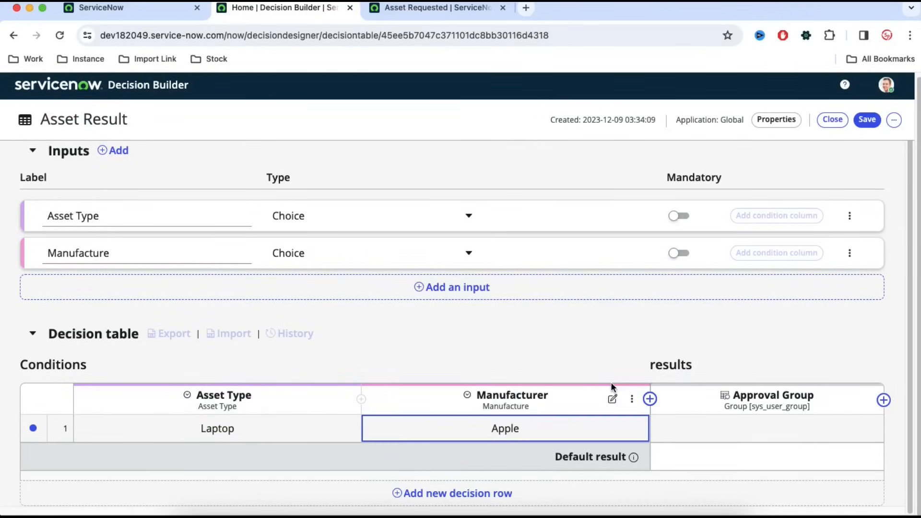
- Set the first decision row's Approval Group result to Hardware
left_click(743, 422)
type("Ha")
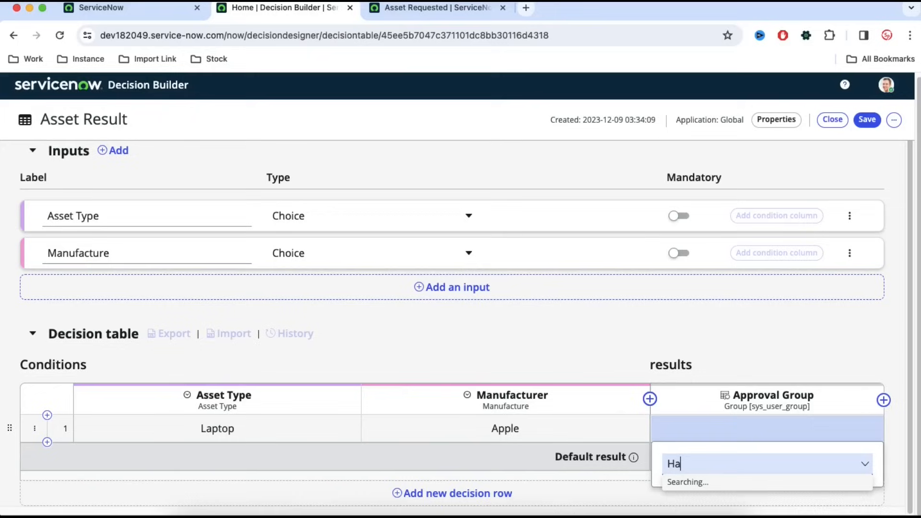
type("rdwre")
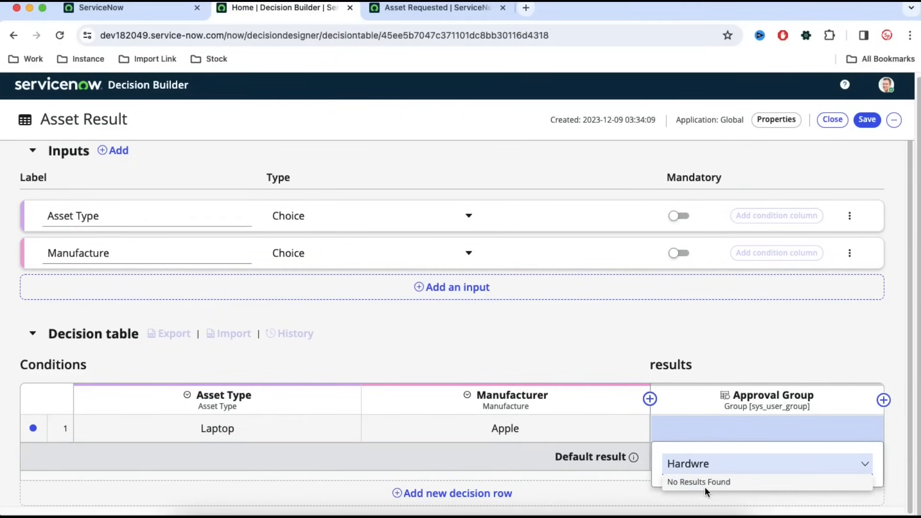
key("BackSpace")
type("a")
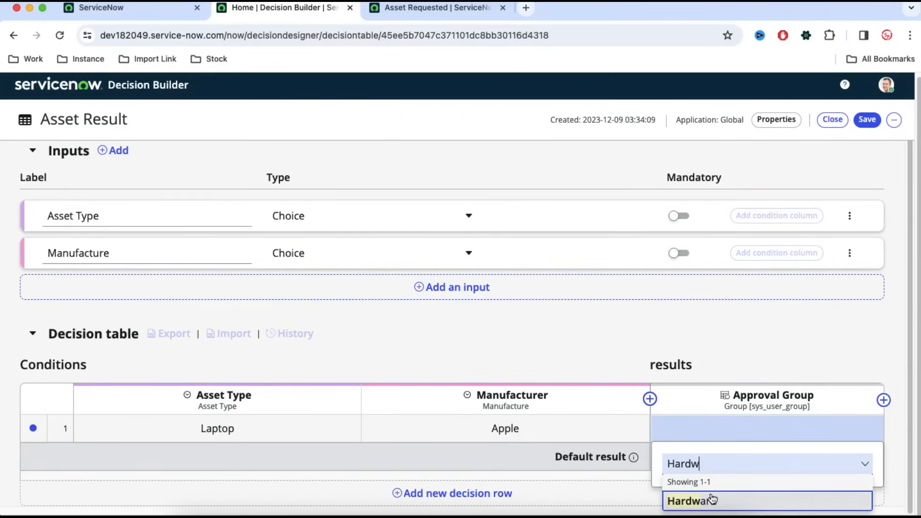
left_click(711, 499)
left_click(859, 360)
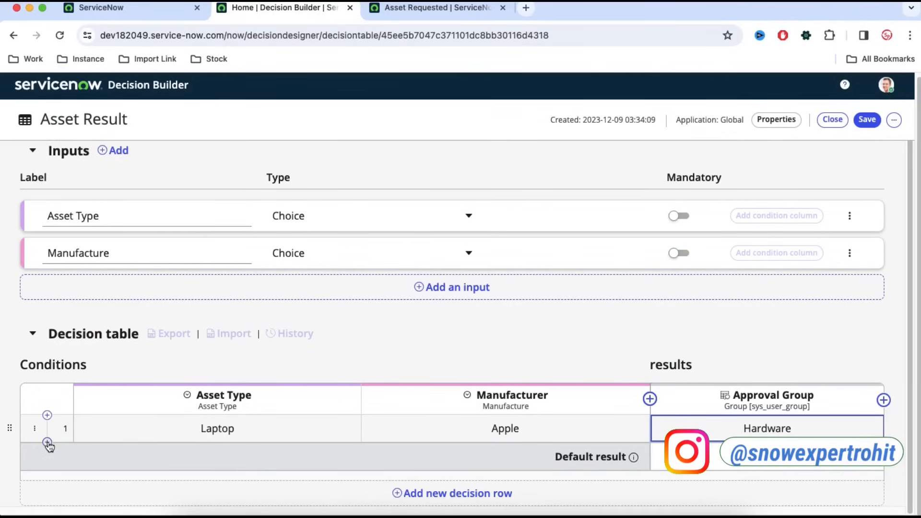
- Add a second decision row with Asset Type Desktop, Manufacturer Apple and Approval Group Hardware
left_click(47, 443)
left_click(111, 455)
left_click(329, 384)
left_click(288, 417)
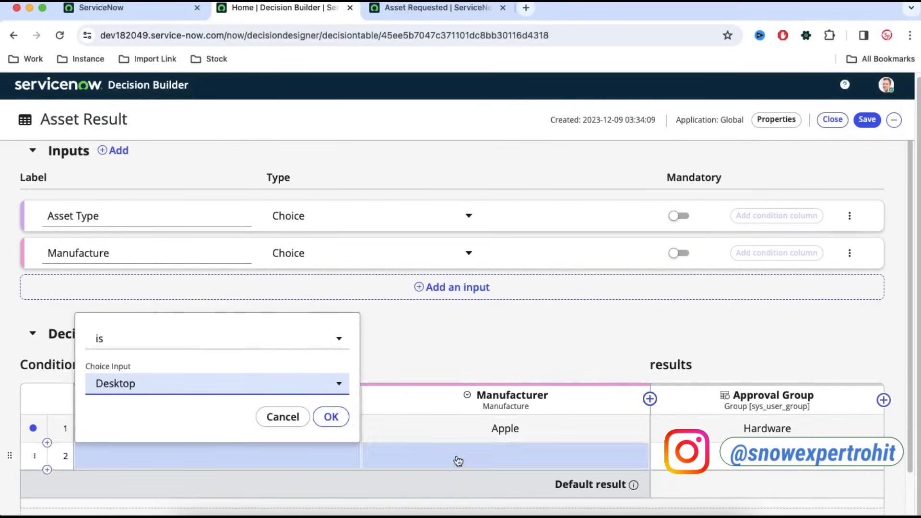
left_click(456, 461)
left_click(472, 394)
left_click(427, 405)
left_click(767, 456)
type("Hardware")
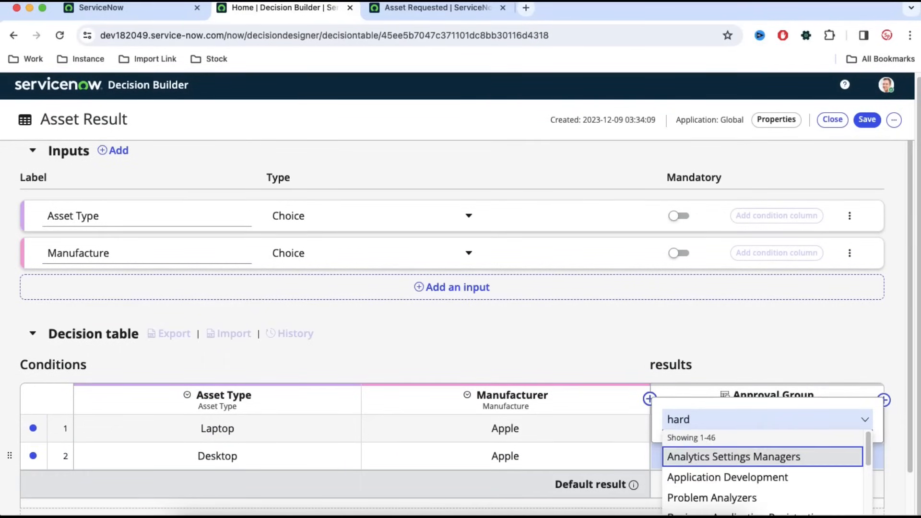
left_click(894, 438)
- Add a third decision row with Asset Type Laptop, Manufacturer HP and Approval Group Hardware
left_click(47, 469)
scroll(230, 403, "down", 3)
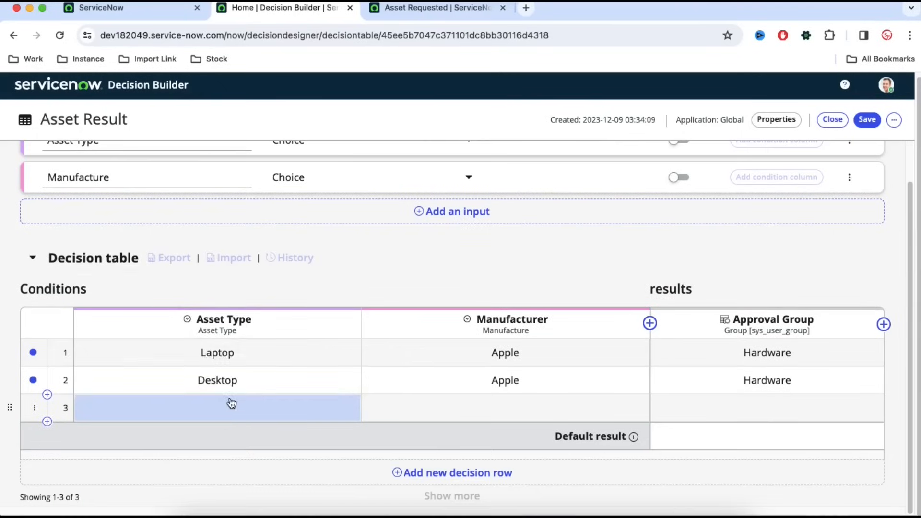
left_click(230, 404)
left_click(246, 338)
left_click(118, 356)
left_click(539, 401)
left_click(504, 335)
left_click(504, 376)
left_click(699, 413)
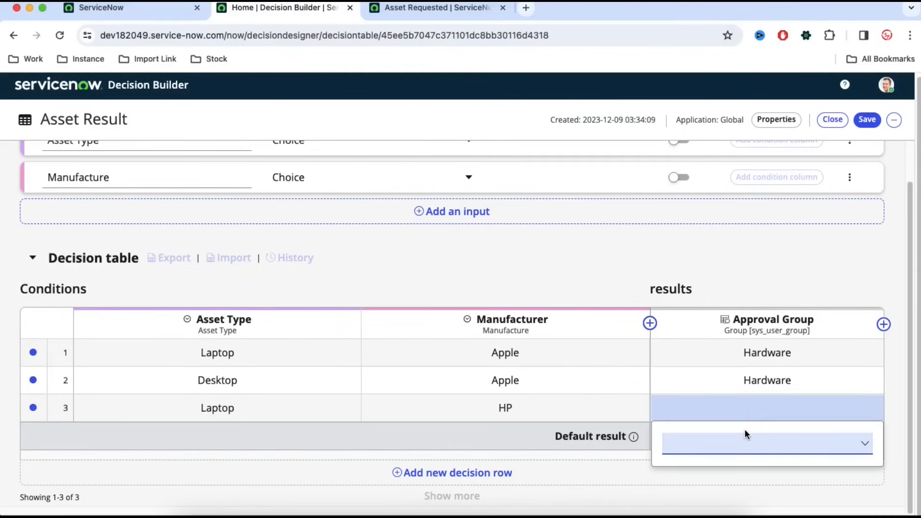
type("hard")
left_click(719, 471)
left_click(907, 431)
- Add a fourth decision row with the conditions Asset Type is Desktop and Manufacturer is HP
left_click(47, 423)
left_click(206, 438)
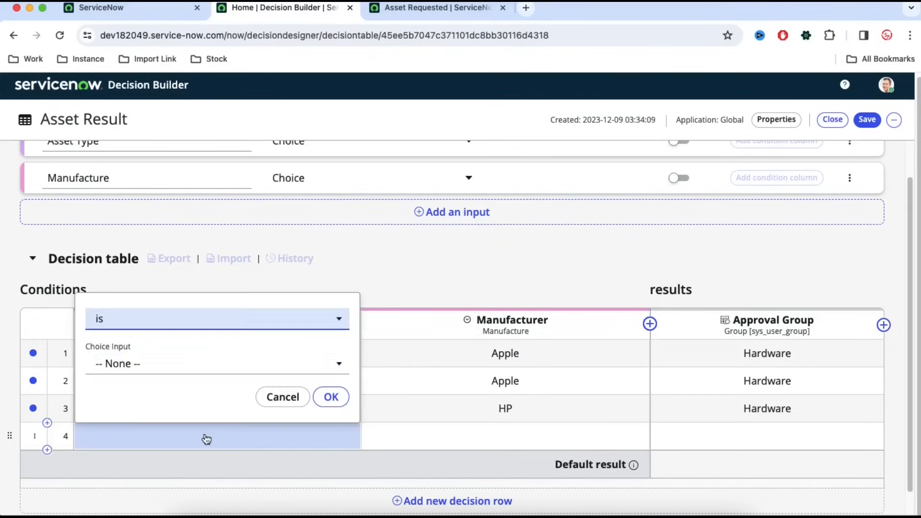
left_click(202, 364)
left_click(186, 405)
left_click(331, 396)
left_click(505, 436)
left_click(503, 363)
left_click(504, 403)
left_click(623, 397)
- Set the fourth decision row's Approval Group result to CAB Approval
left_click(768, 435)
type("CAB")
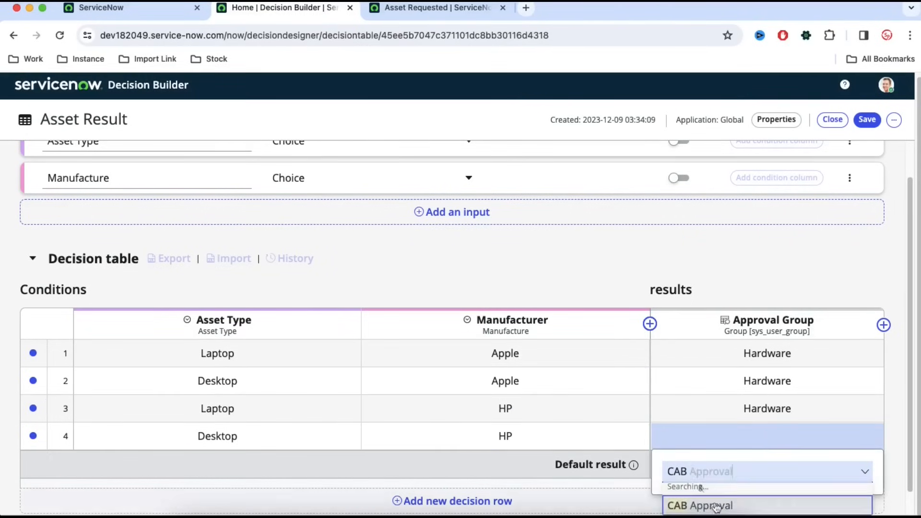
left_click(716, 507)
left_click(691, 267)
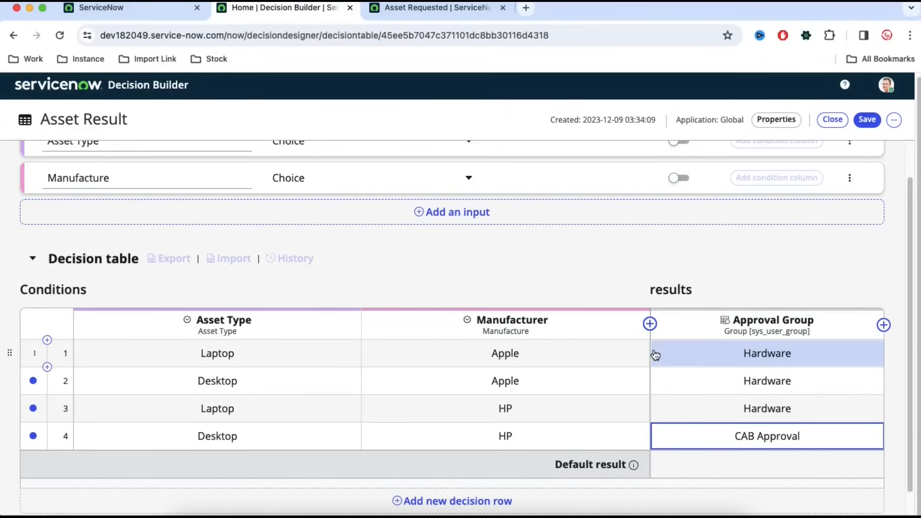
scroll(671, 346, "down", 1)
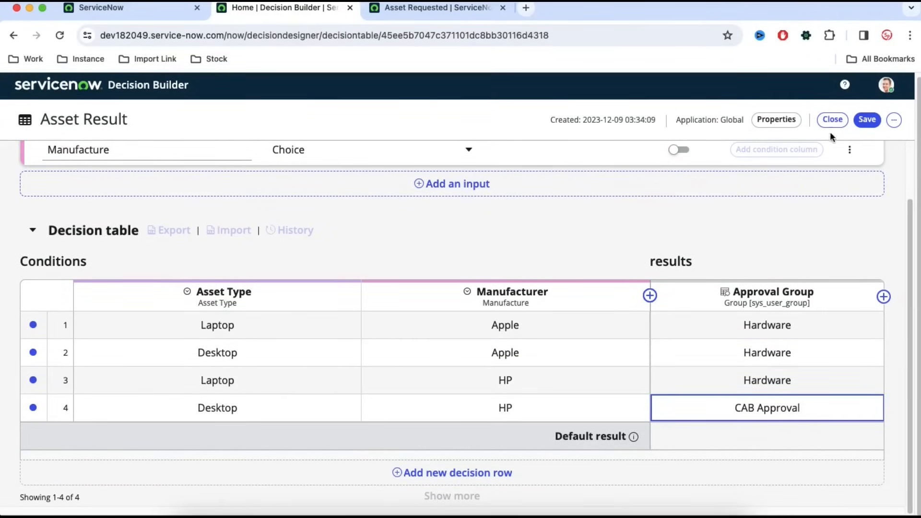
- Save the Asset Result decision table and check the Asset Requested catalog item form
left_click(866, 121)
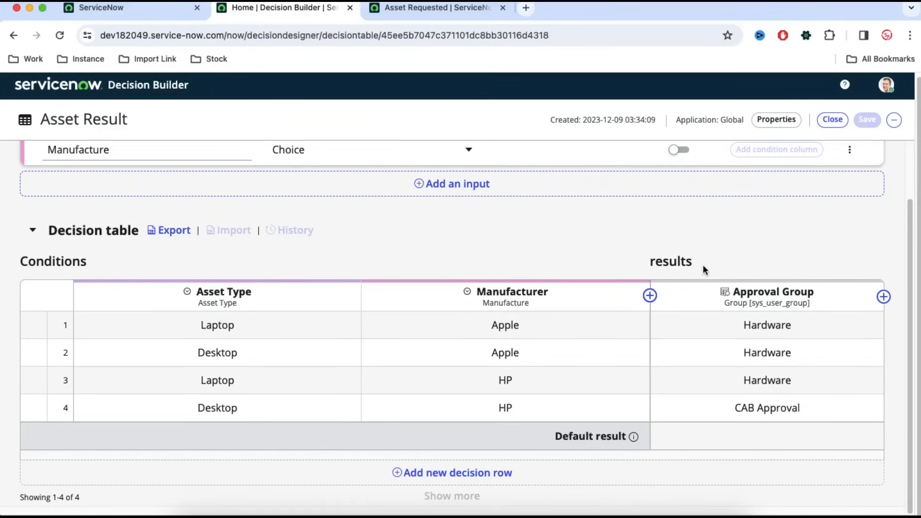
left_click(417, 13)
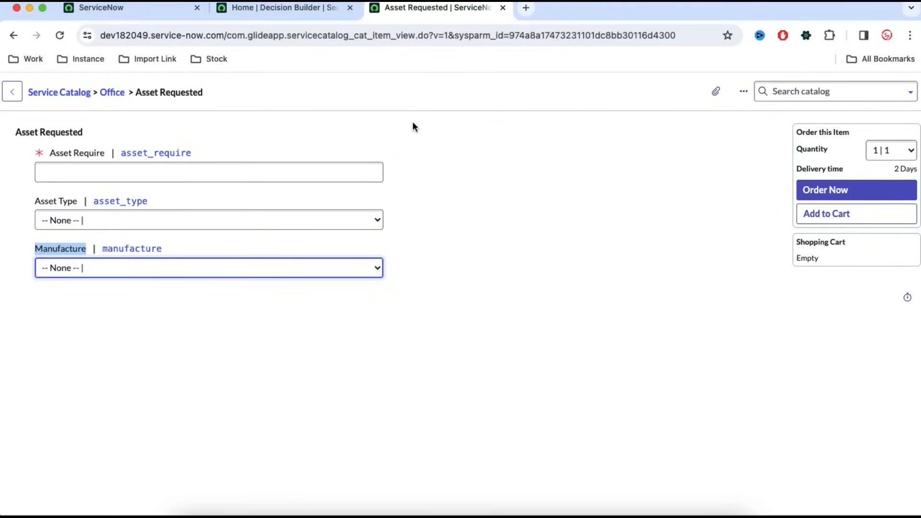
left_click(302, 13)
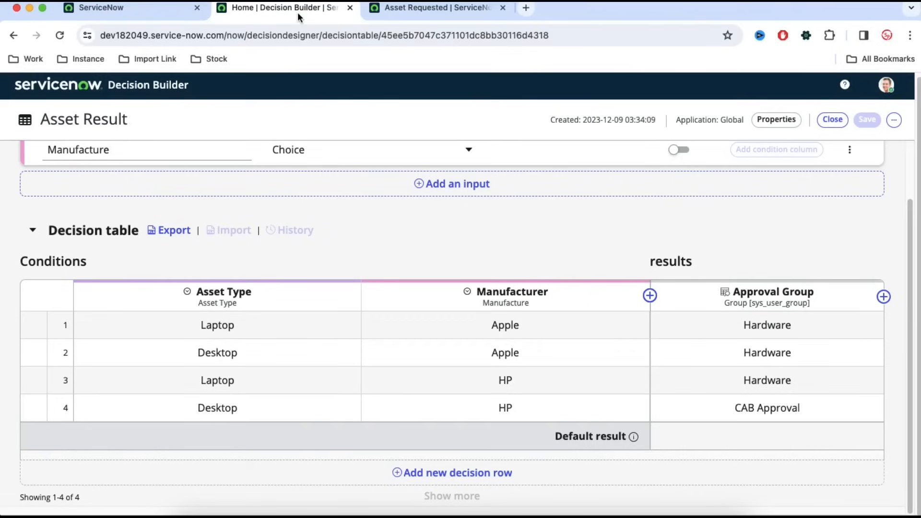
- Find Flow Designer in the ServiceNow navigator and open the Asset Requested flow there
left_click(158, 13)
left_click_drag(102, 120, 7, 125)
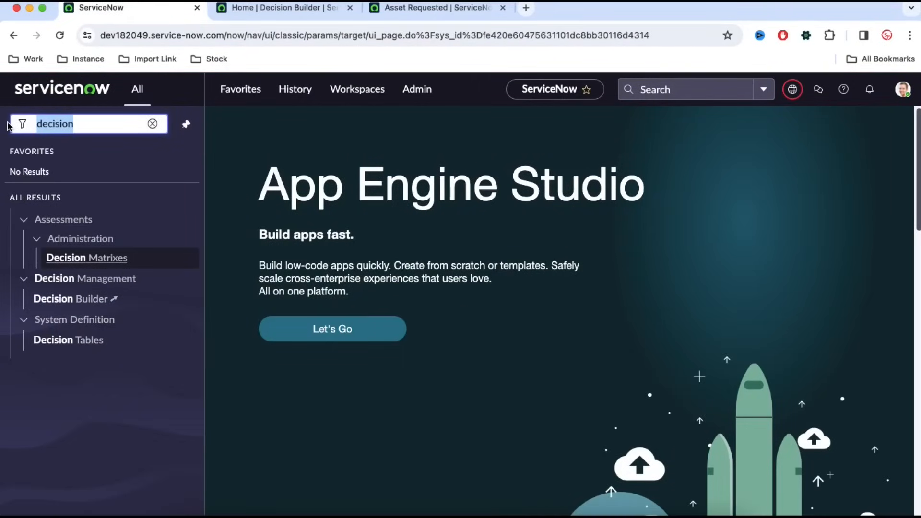
type("flow de")
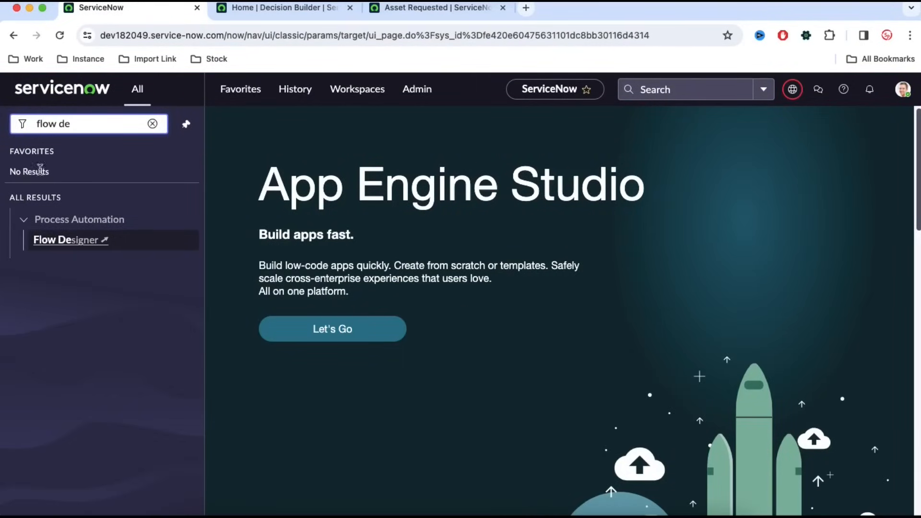
left_click(74, 236)
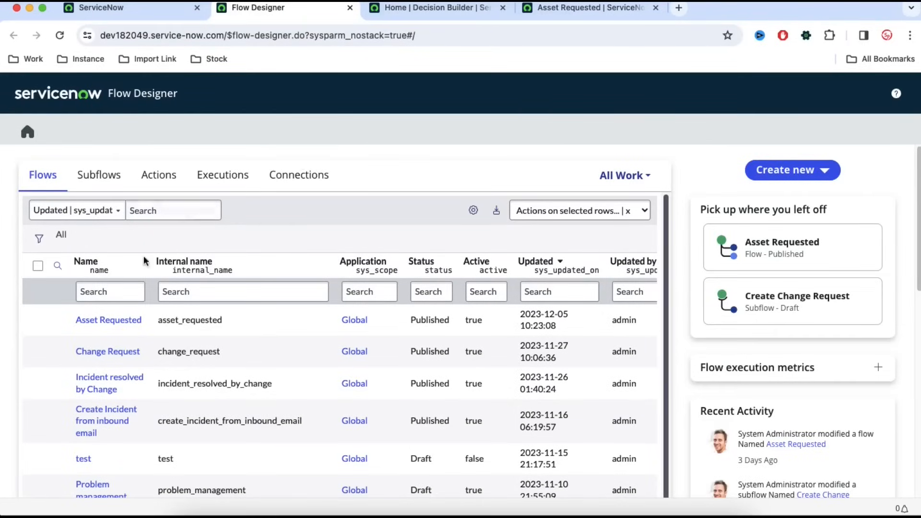
left_click(130, 320)
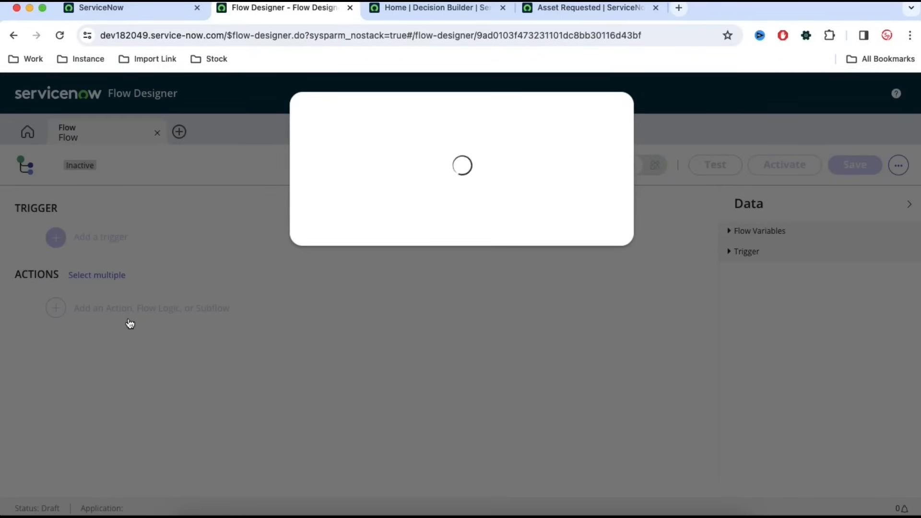
- Add a second Ask For Approval action directly after the manager approval in the flow
scroll(246, 287, "up", 5)
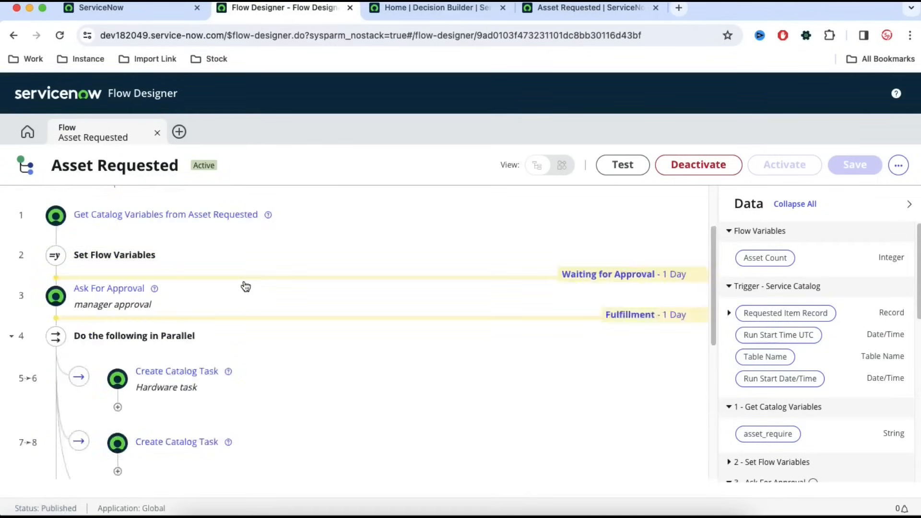
scroll(246, 287, "up", 2)
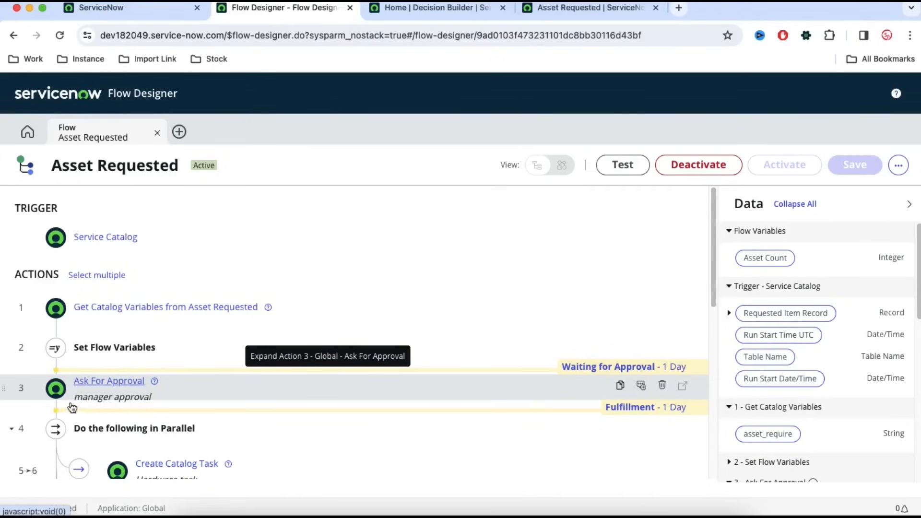
left_click(57, 408)
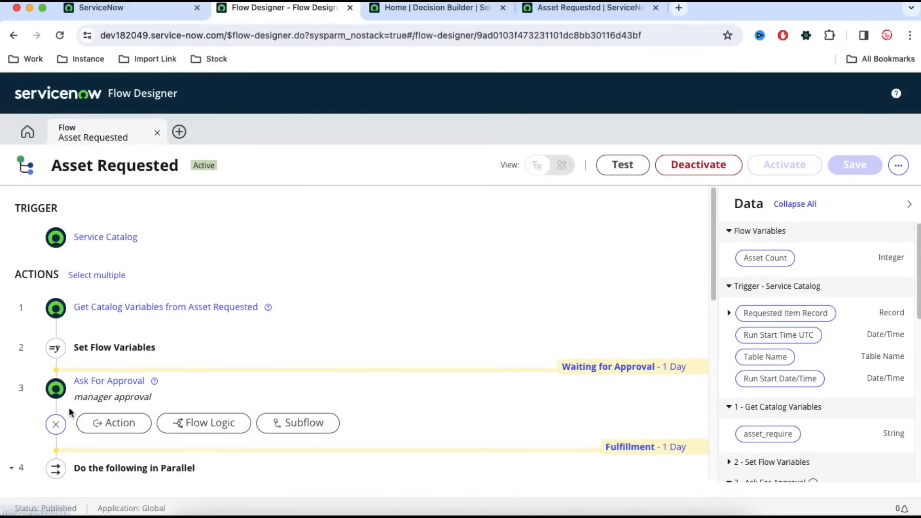
left_click(138, 423)
scroll(429, 370, "down", 3)
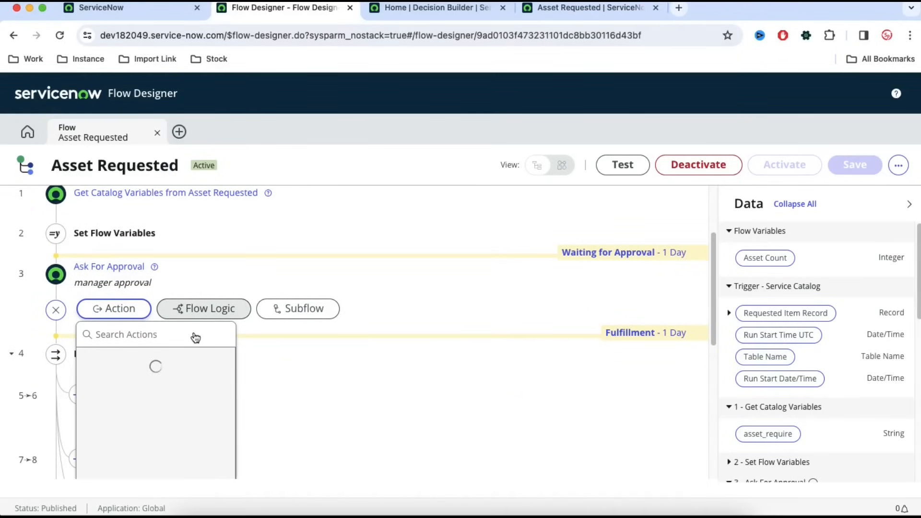
scroll(490, 370, "down", 3)
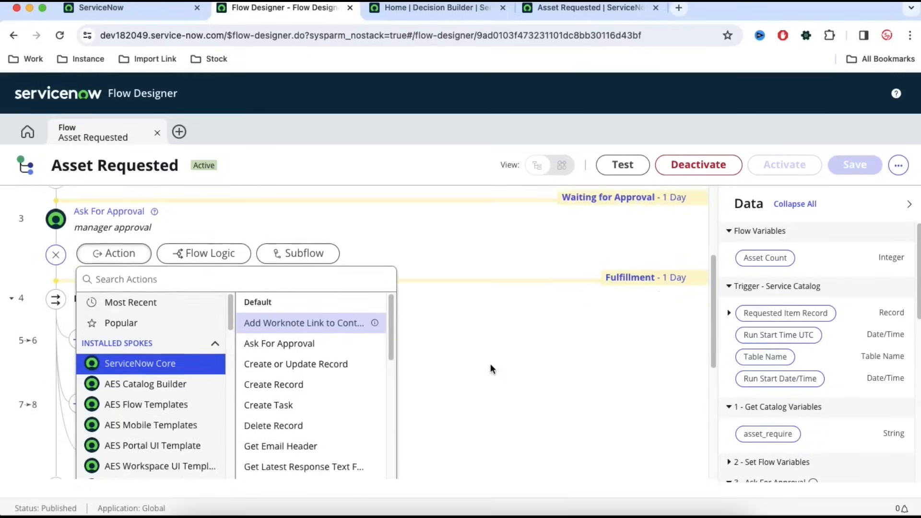
left_click(324, 319)
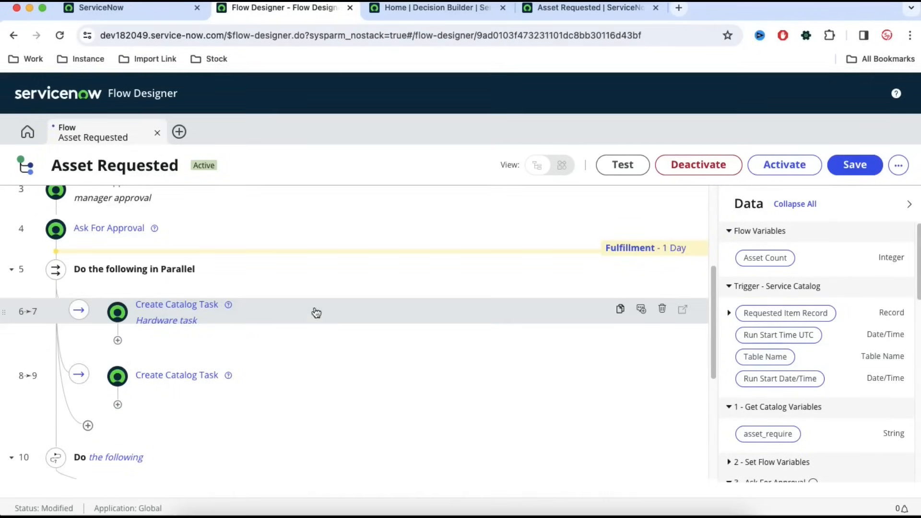
- Annotate the new Ask For Approval action with the comment Group Approval
scroll(316, 312, "down", 5)
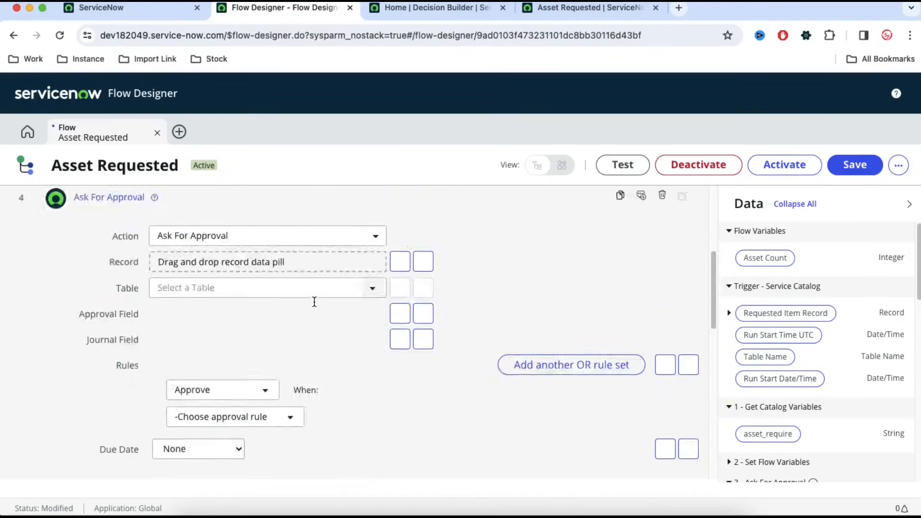
scroll(314, 301, "up", 5)
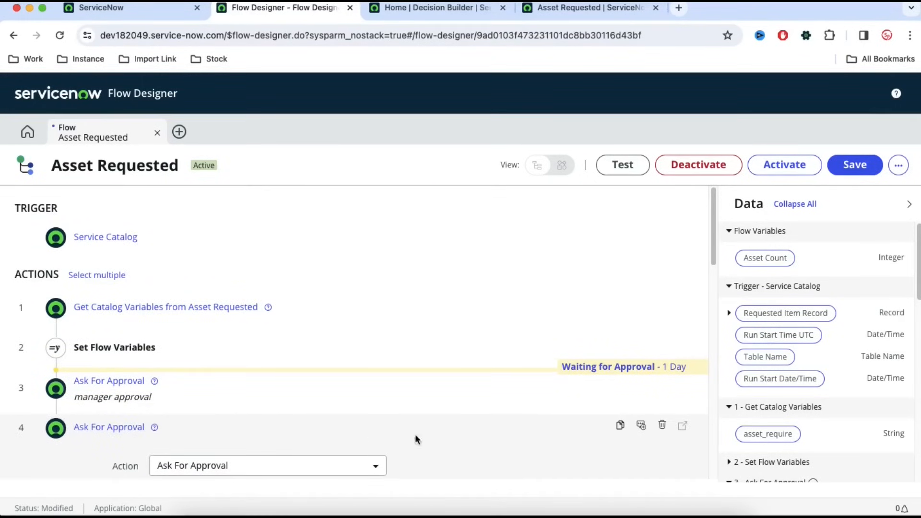
left_click(641, 426)
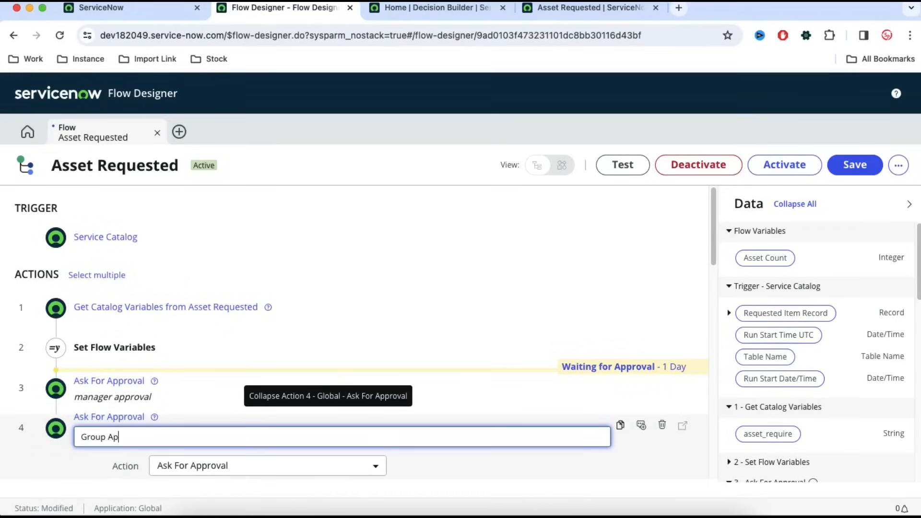
type("Group Approval")
key("Return")
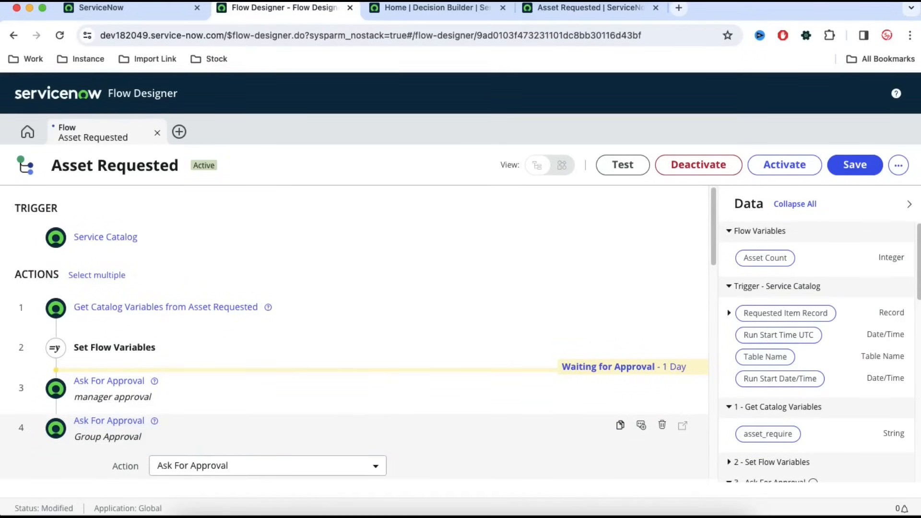
- Set the Group Approval action's Record to the Requested Item Record from the Service Catalog trigger
scroll(509, 433, "down", 1)
scroll(508, 433, "down", 1)
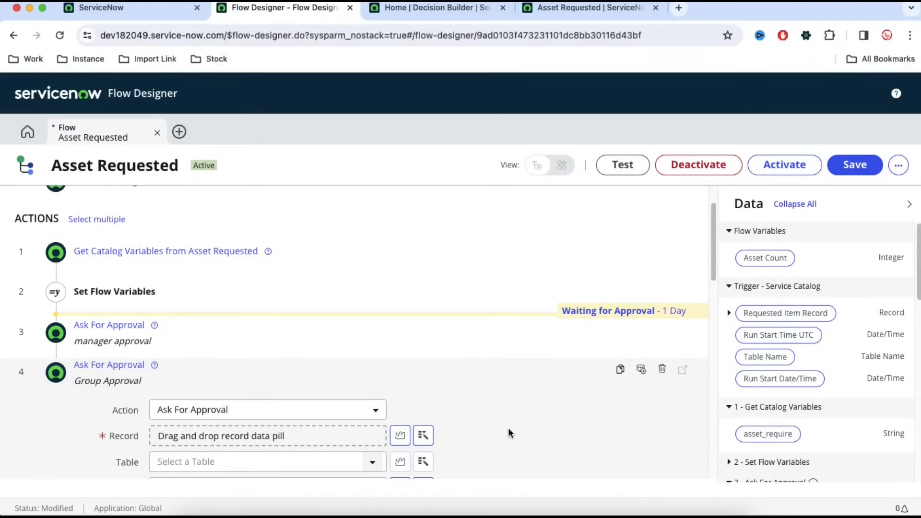
left_click(424, 429)
left_click(386, 275)
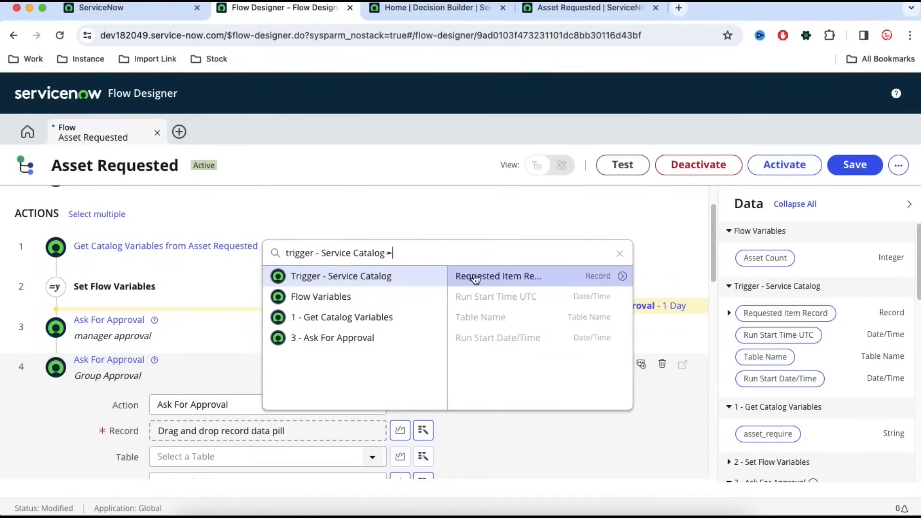
left_click(550, 278)
- Set the Group Approval rule to Approve when Anyone approves, and check the decision table for the approver source
scroll(501, 407, "down", 3)
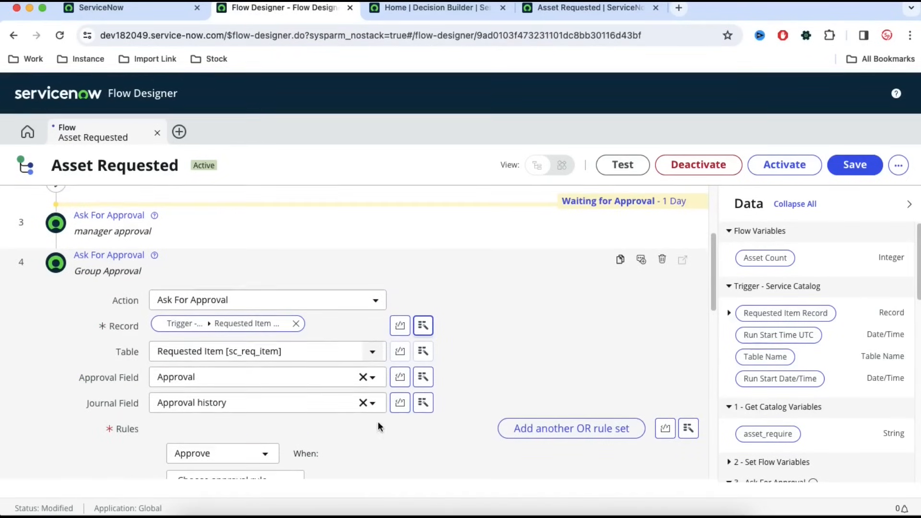
scroll(269, 429, "down", 2)
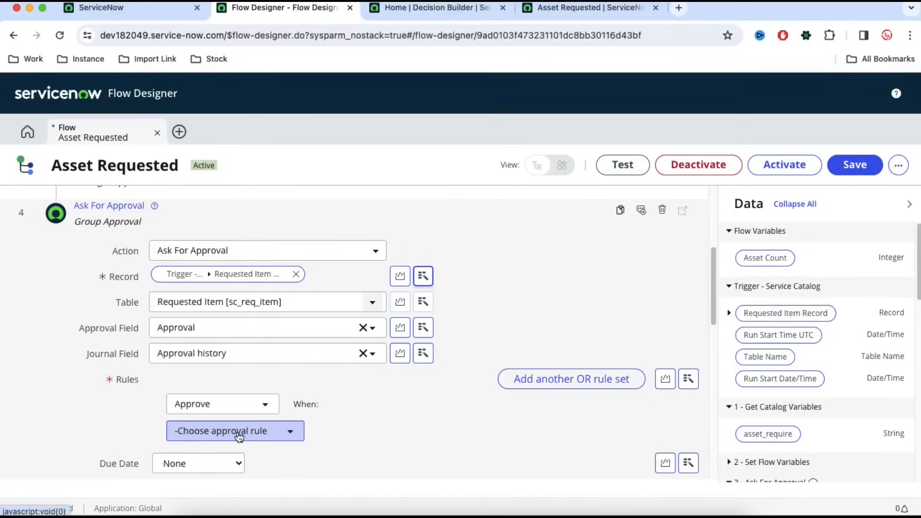
left_click(231, 431)
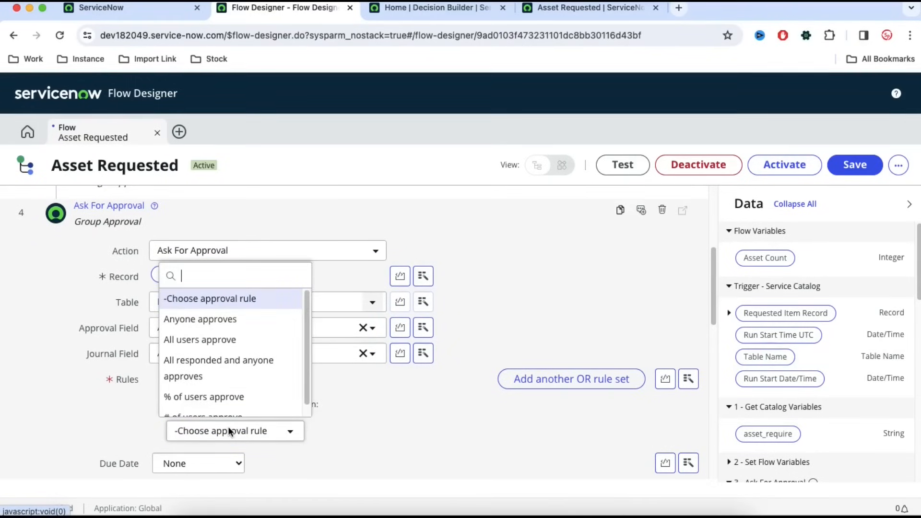
left_click(220, 318)
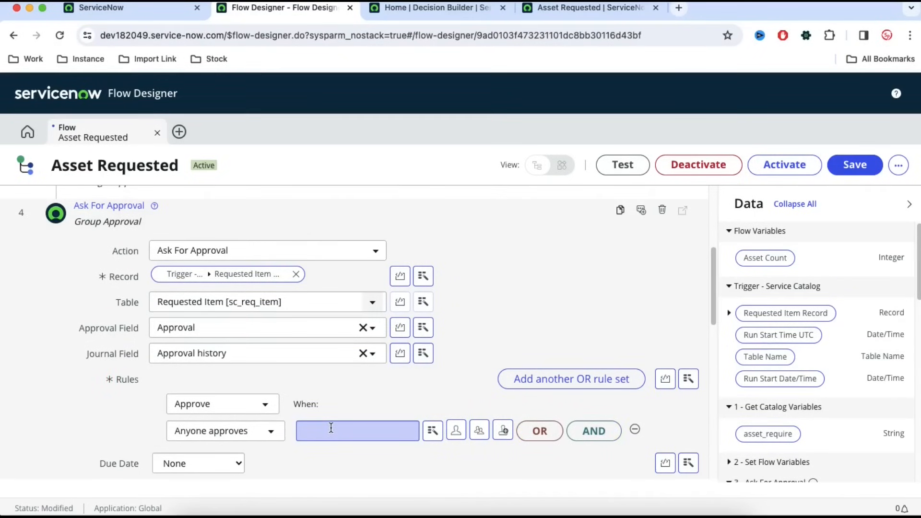
left_click(328, 428)
left_click(446, 8)
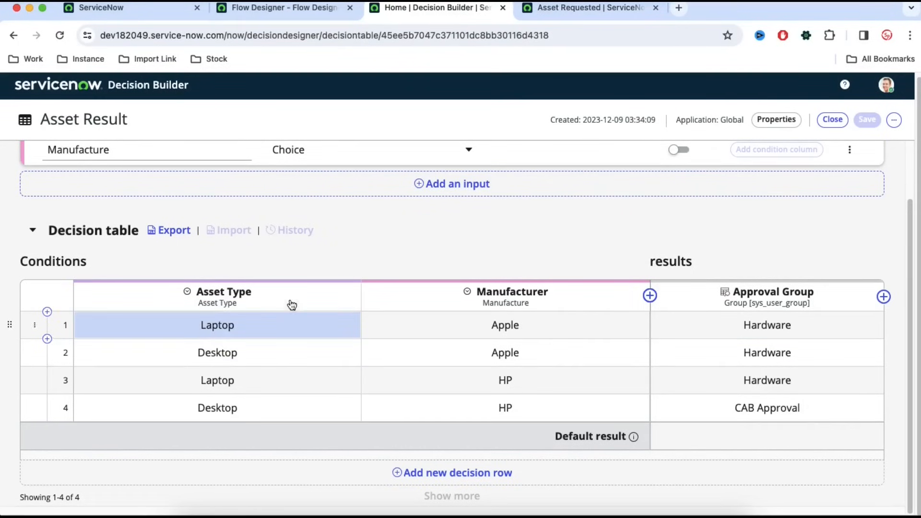
left_click(263, 9)
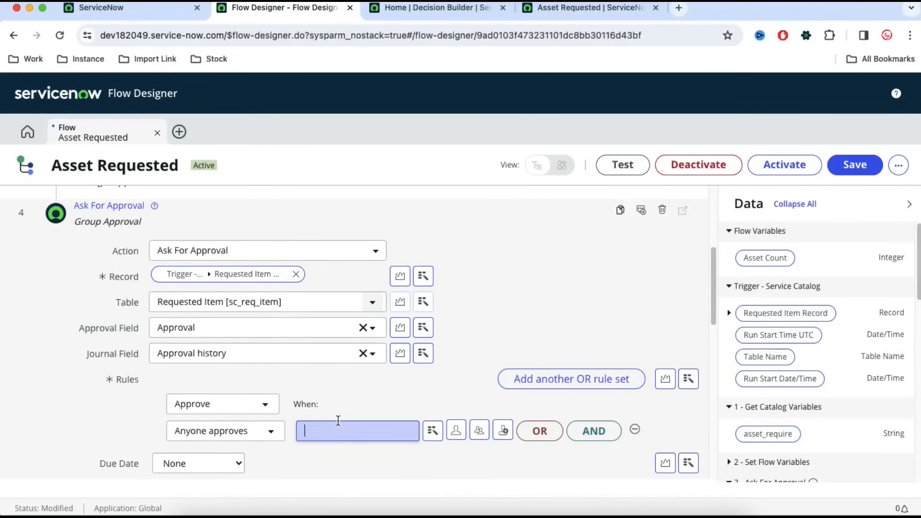
- Insert a Make a decision flow logic between the manager approval and the Group Approval
left_click_drag(712, 264, 714, 249)
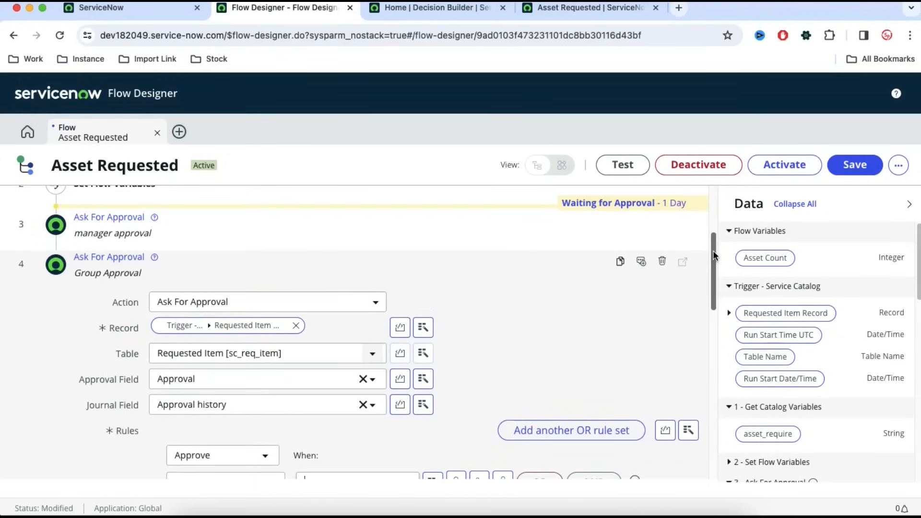
left_click(56, 243)
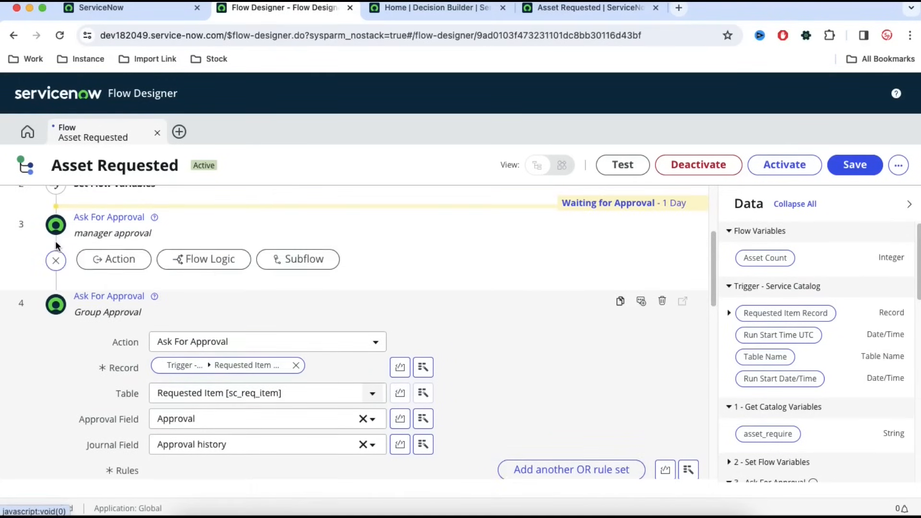
left_click(208, 265)
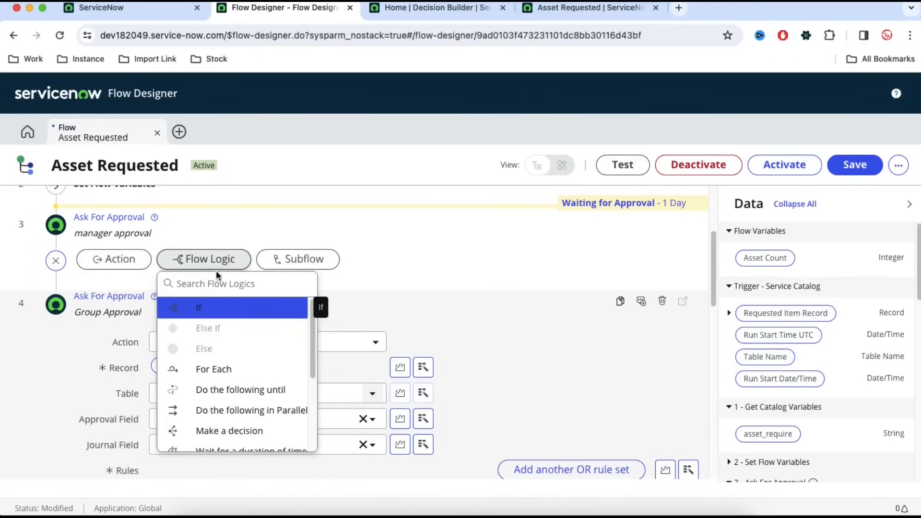
scroll(279, 408, "down", 1)
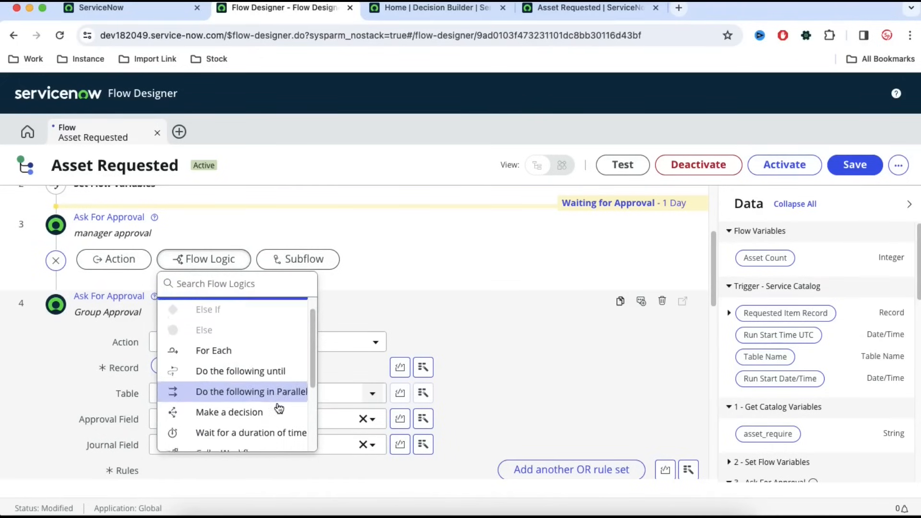
left_click(215, 408)
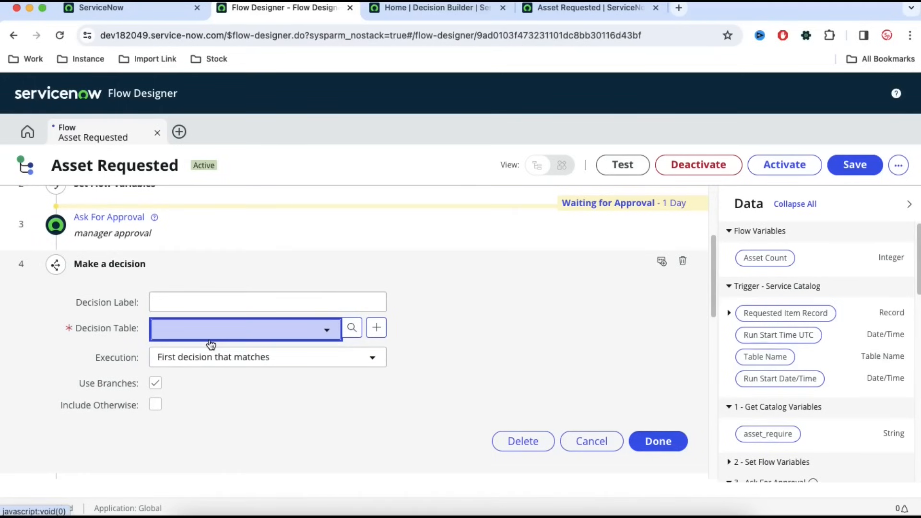
- Copy the decision table's name from Decision Builder and select Asset Result as the Make a decision step's Decision Table
left_click(422, 8)
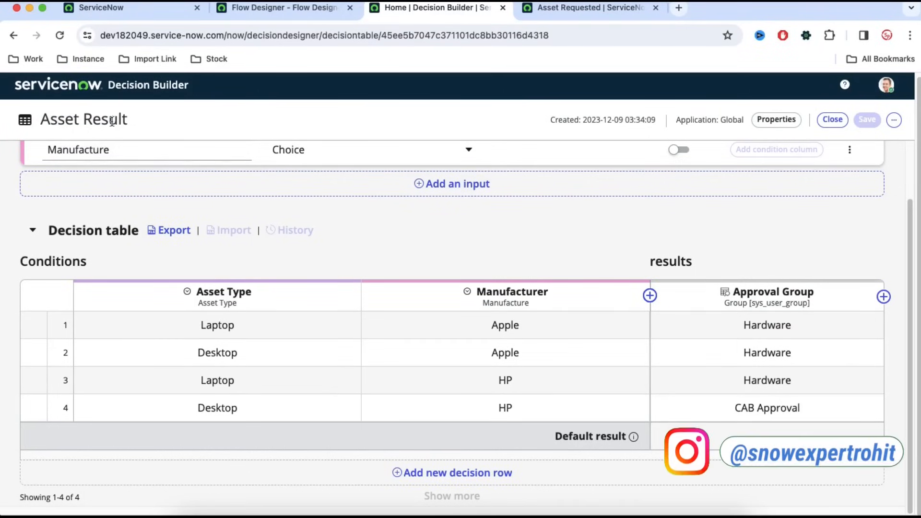
left_click_drag(128, 121, 45, 120)
key("super+c")
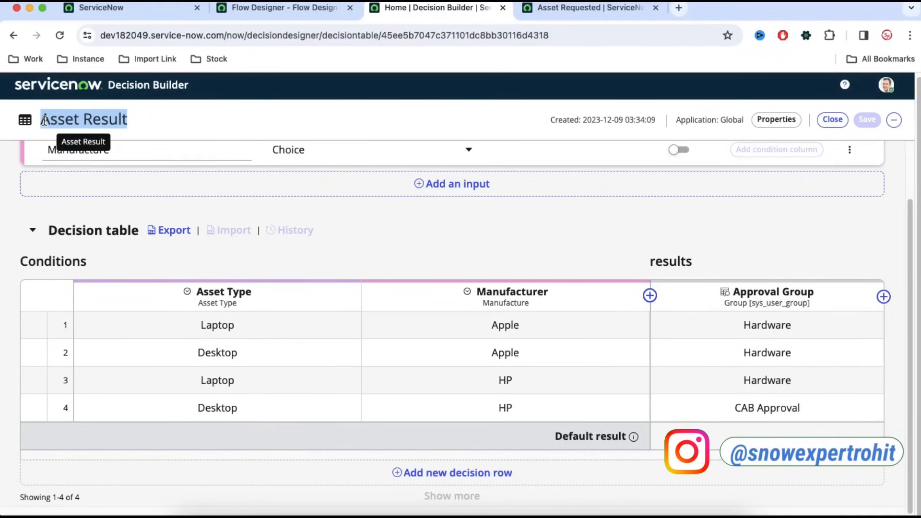
left_click(297, 11)
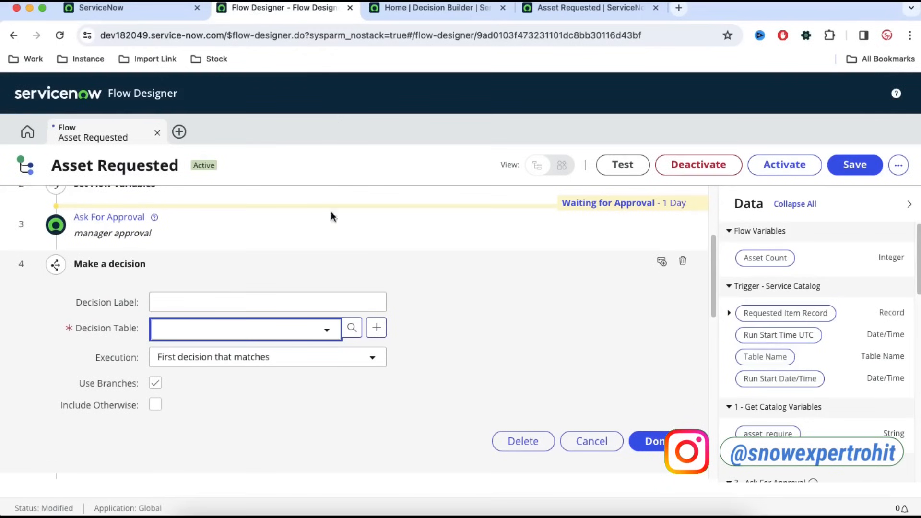
left_click(292, 327)
key("super+v")
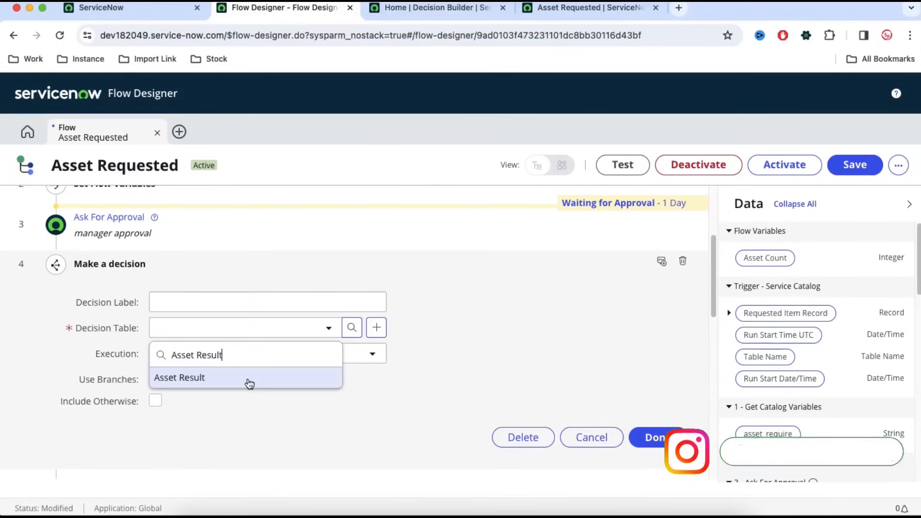
left_click(247, 378)
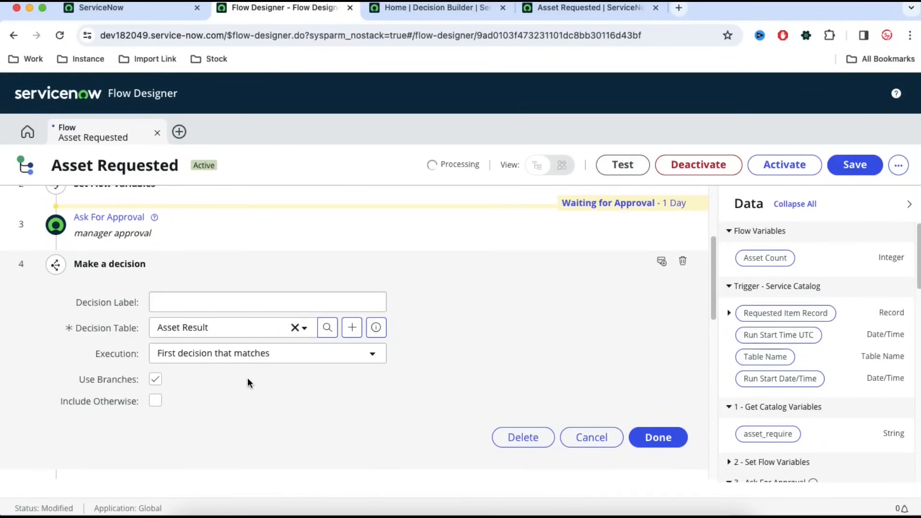
- Label the Make a decision step Asset Result using the copied decision table name
left_click(202, 301)
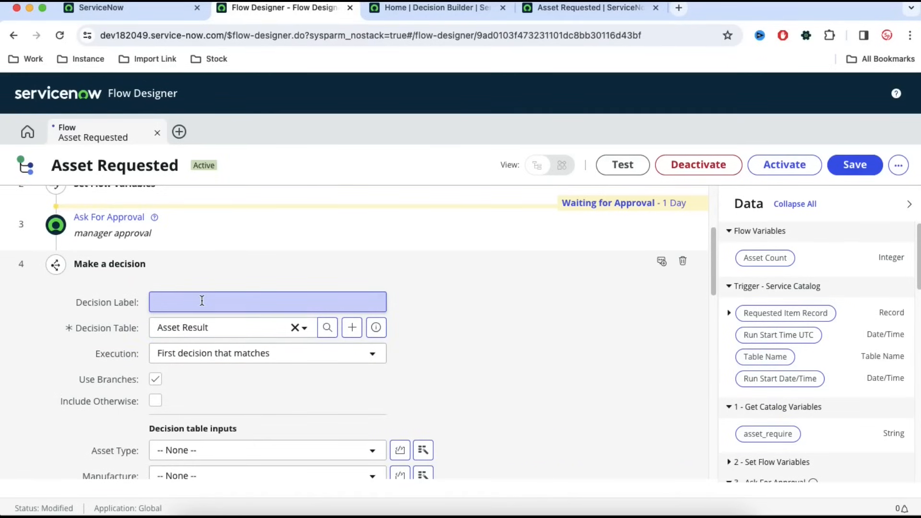
key("super+v")
scroll(505, 370, "up", 2)
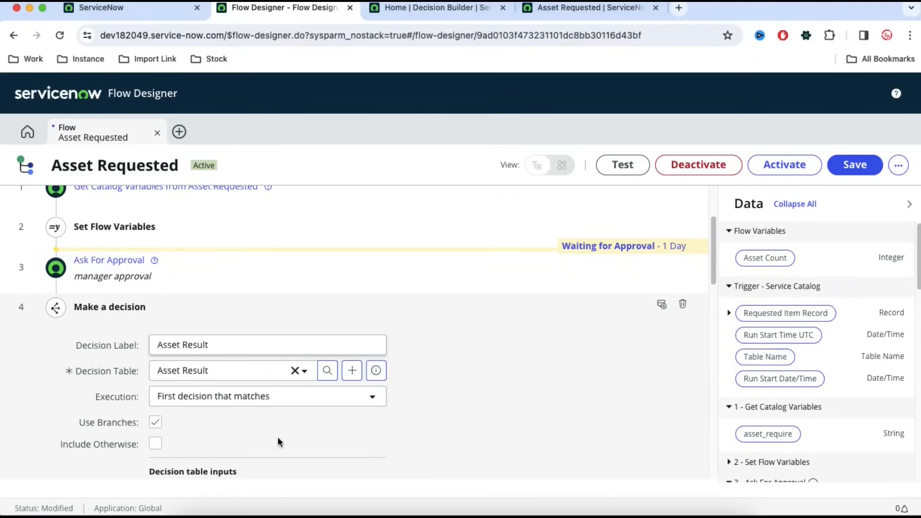
scroll(301, 419, "down", 2)
scroll(301, 419, "up", 3)
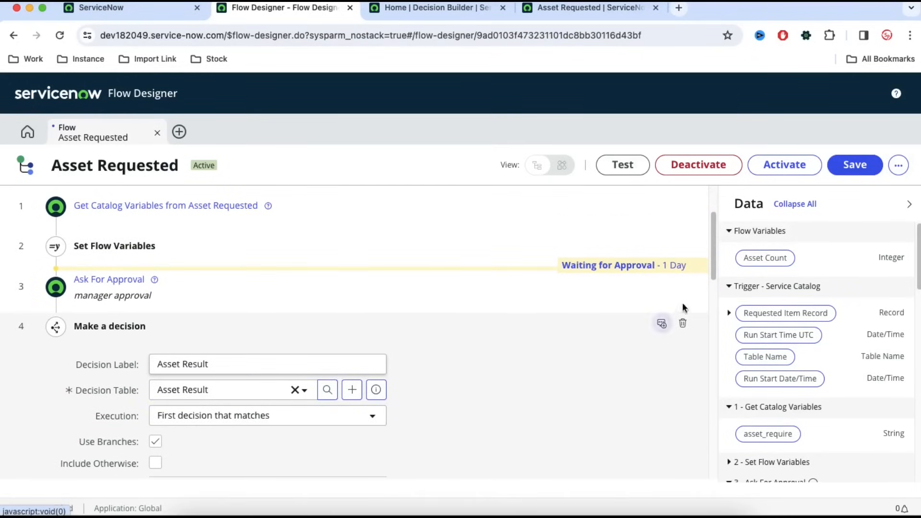
scroll(495, 403, "down", 5)
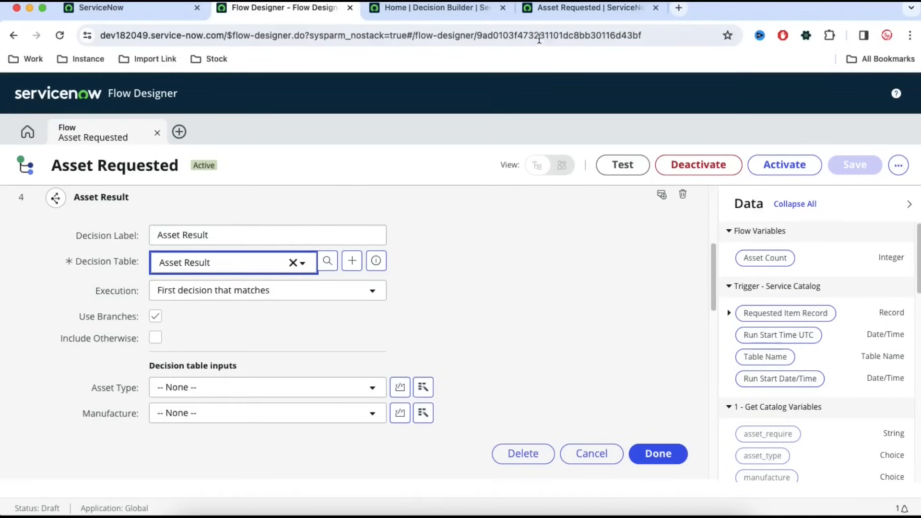
- Check the catalog item's variables and map the Asset Type decision input to asset_type from Get Catalog Variables
left_click(566, 8)
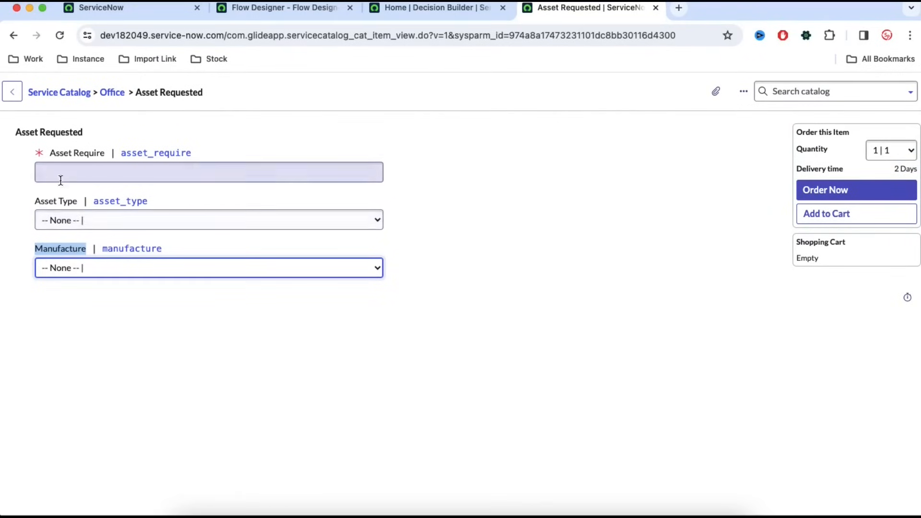
left_click(281, 13)
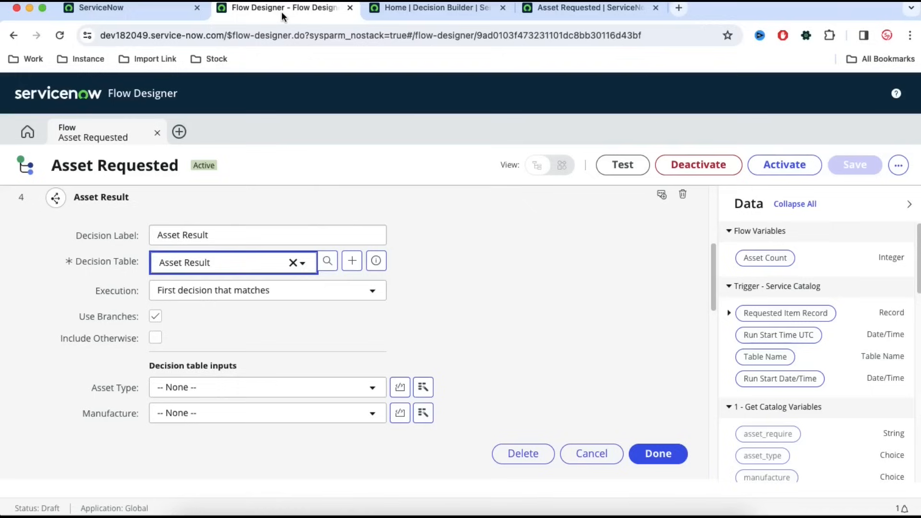
left_click(423, 386)
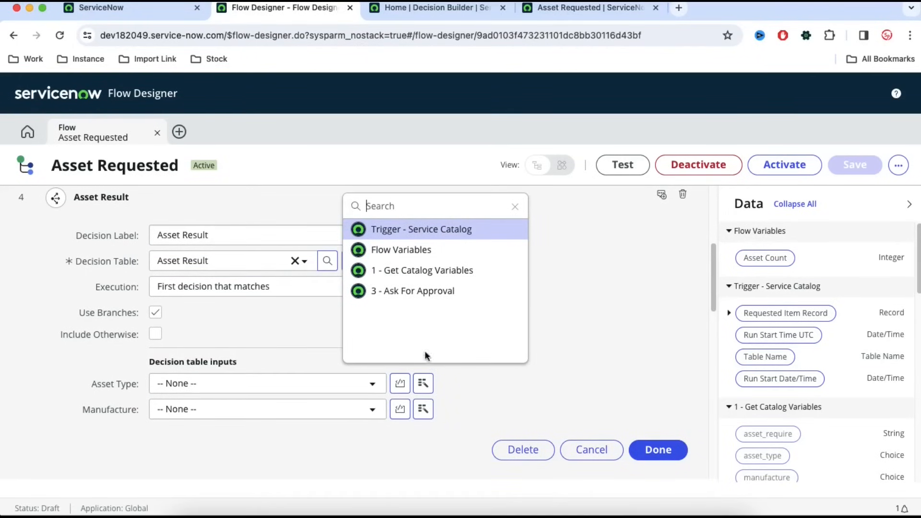
left_click(425, 274)
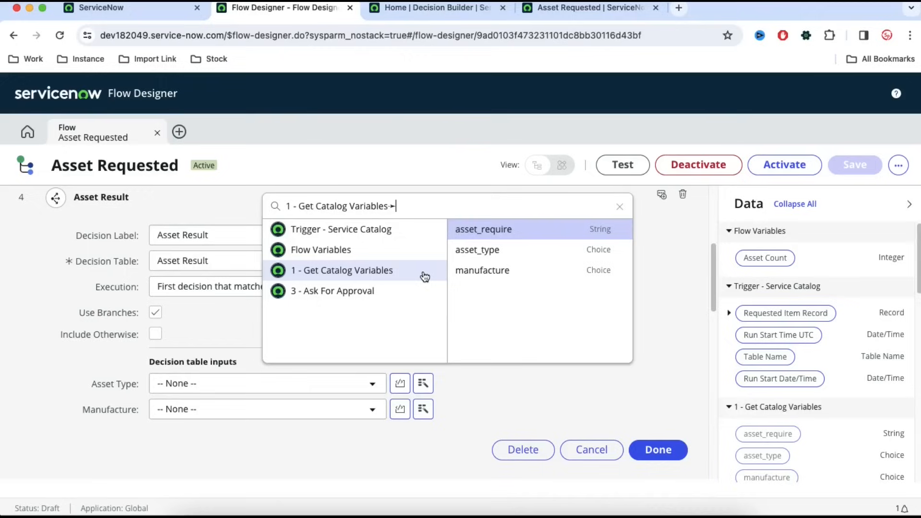
left_click(506, 251)
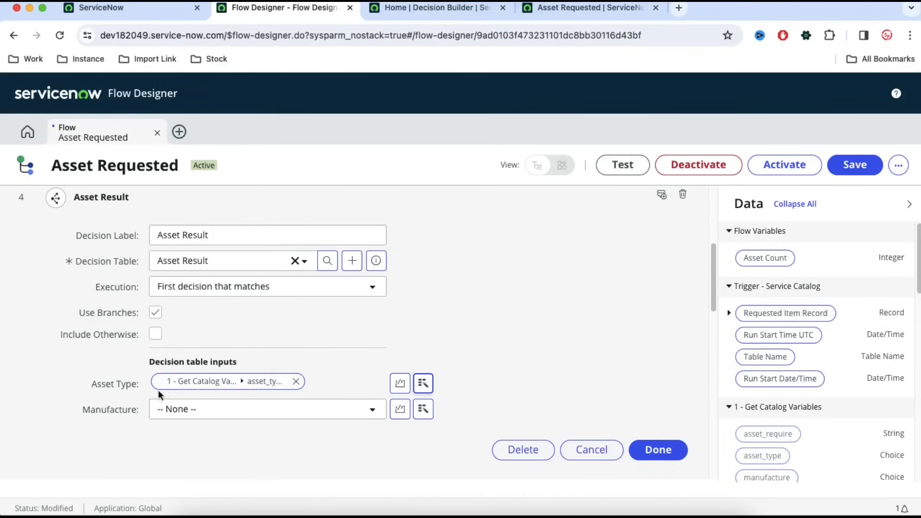
- Map the Manufacture decision input to manufacture from Get Catalog Variables and finish the decision step
left_click(422, 409)
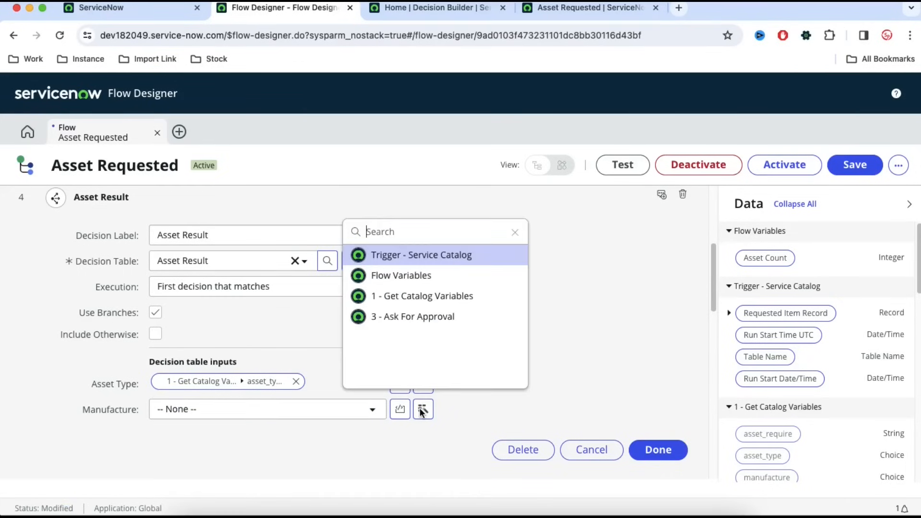
left_click(442, 296)
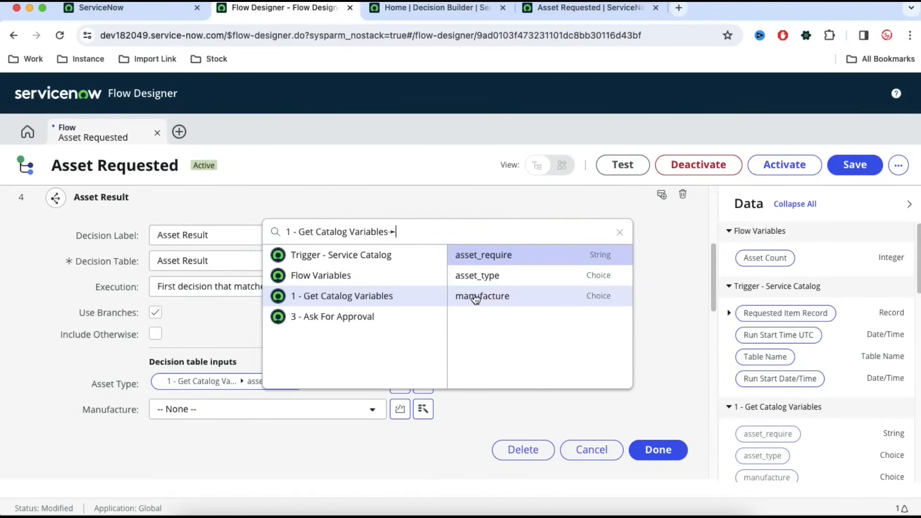
left_click(490, 298)
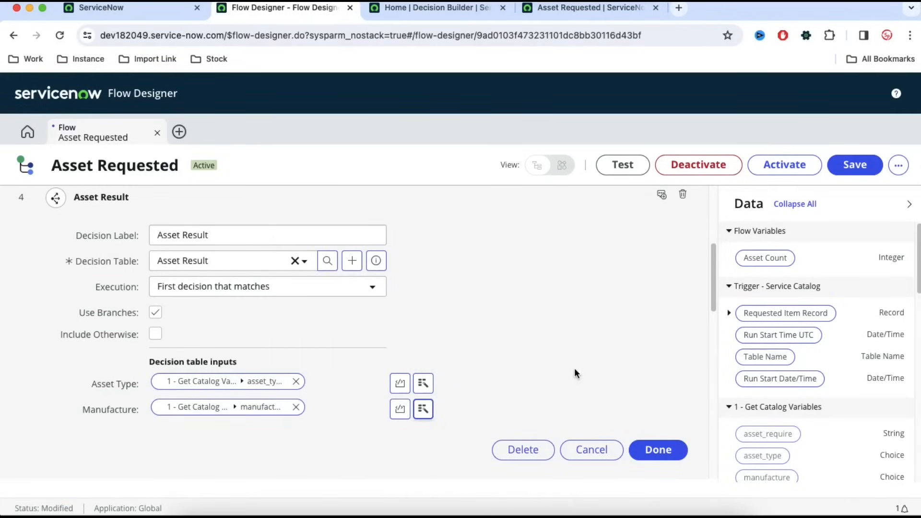
scroll(590, 367, "up", 4)
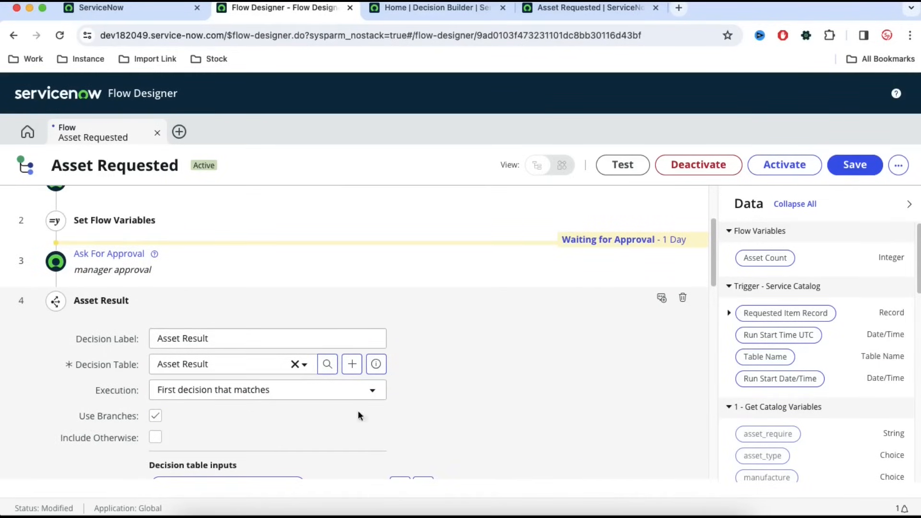
scroll(587, 399, "down", 3)
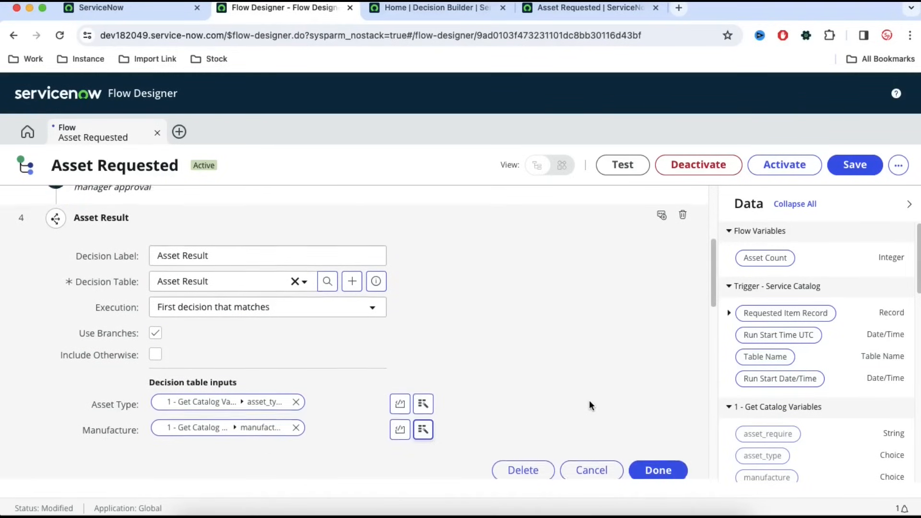
left_click(673, 471)
- Compare the decision's approval group branches with the results in Decision Builder and review the remaining flow steps
scroll(500, 349, "up", 1)
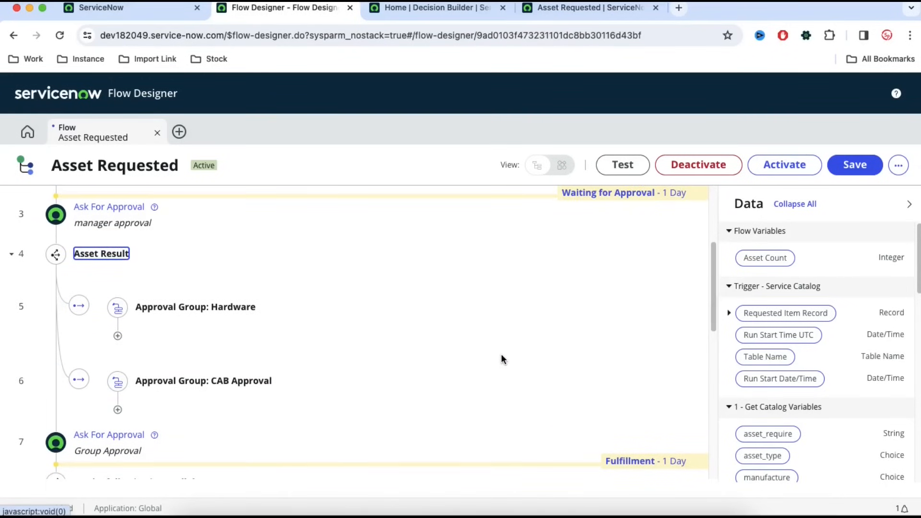
scroll(501, 358, "down", 6)
scroll(500, 359, "up", 5)
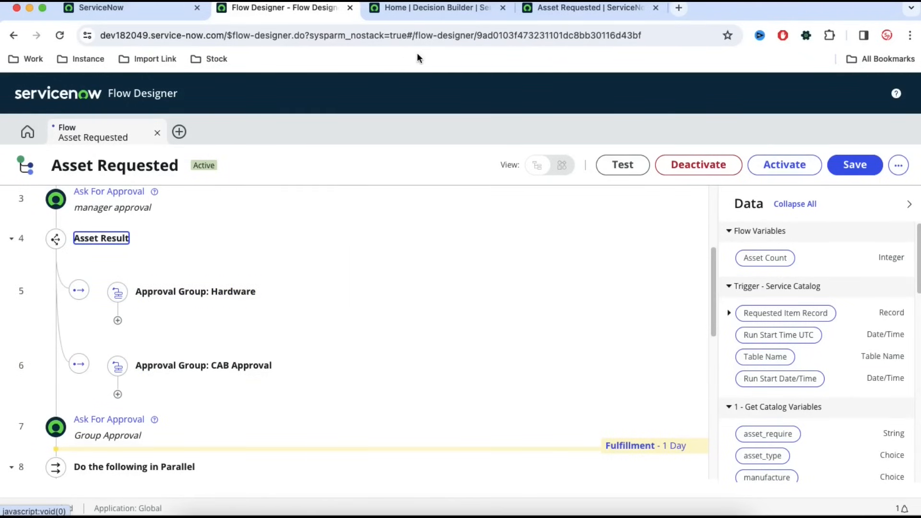
left_click(428, 10)
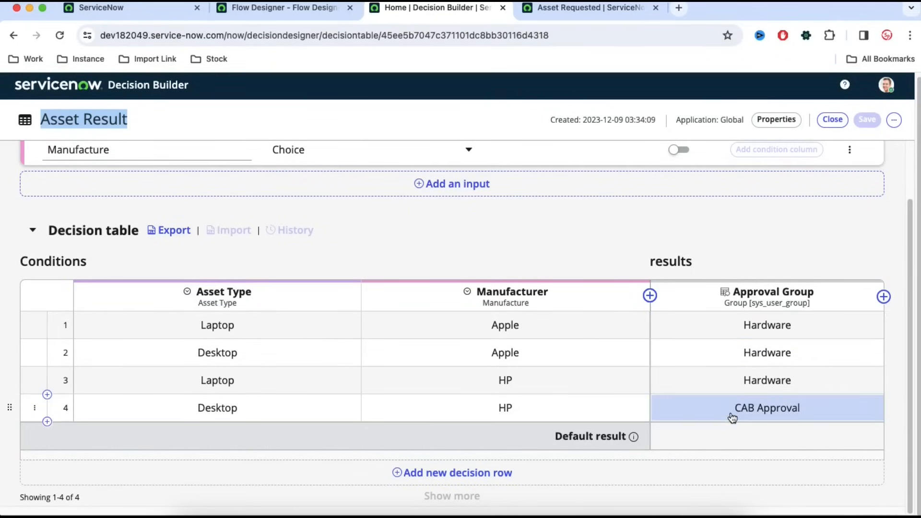
left_click(283, 8)
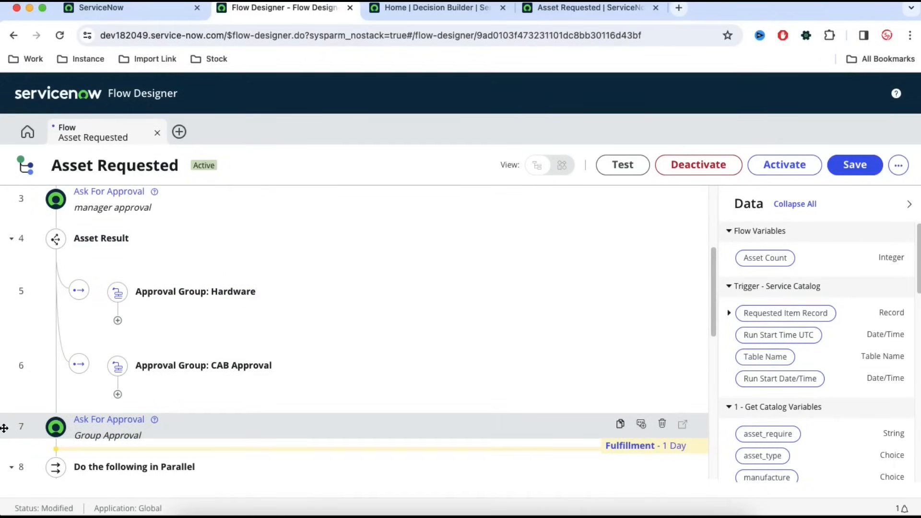
left_click_drag(5, 428, 48, 405)
scroll(192, 399, "down", 8)
scroll(178, 317, "up", 3)
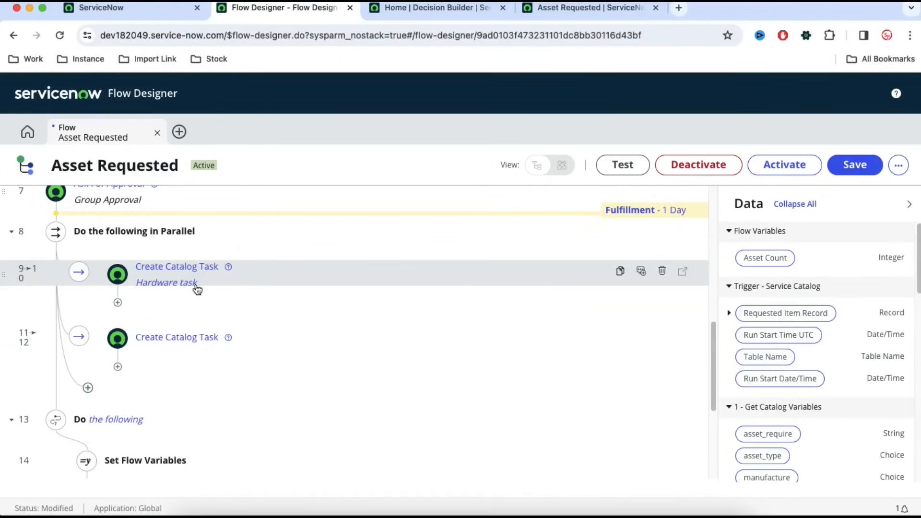
scroll(693, 265, "up", 8)
scroll(693, 265, "up", 1)
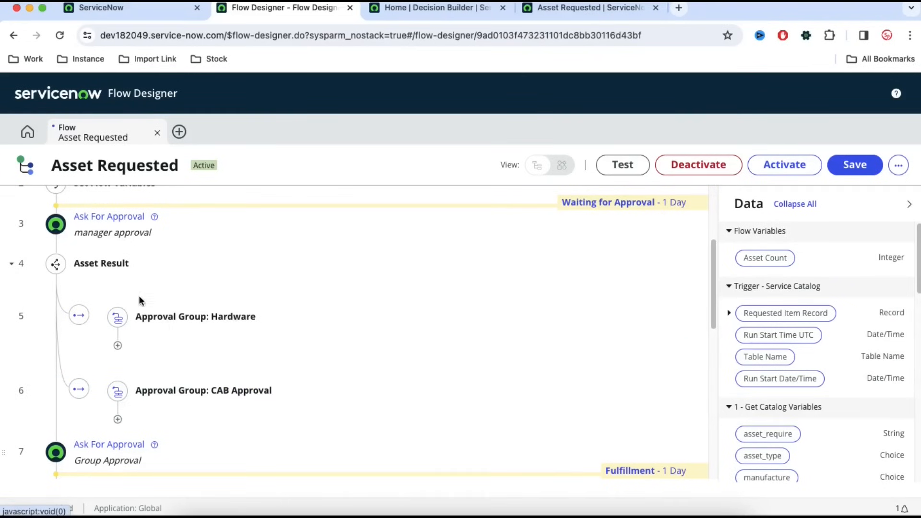
- Reopen the Asset Result decision, turn off Use Branches and apply the change
left_click(113, 265)
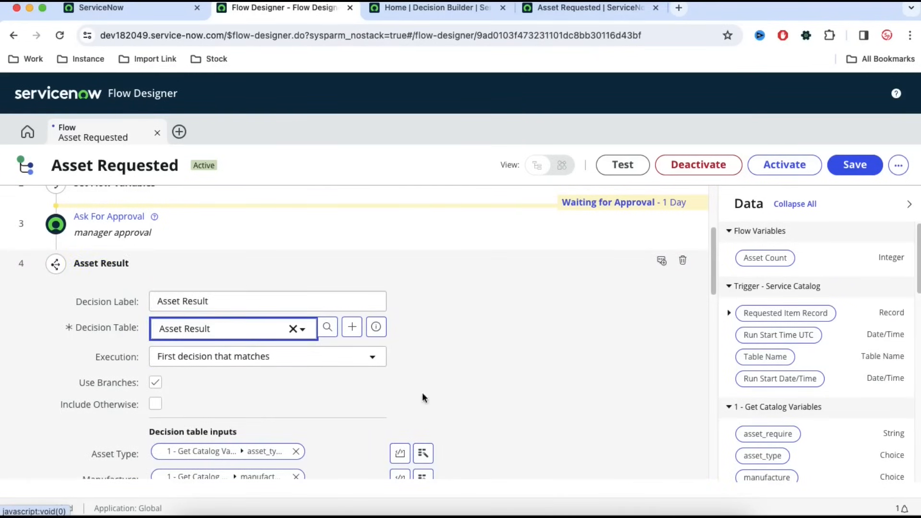
scroll(614, 346, "up", 4)
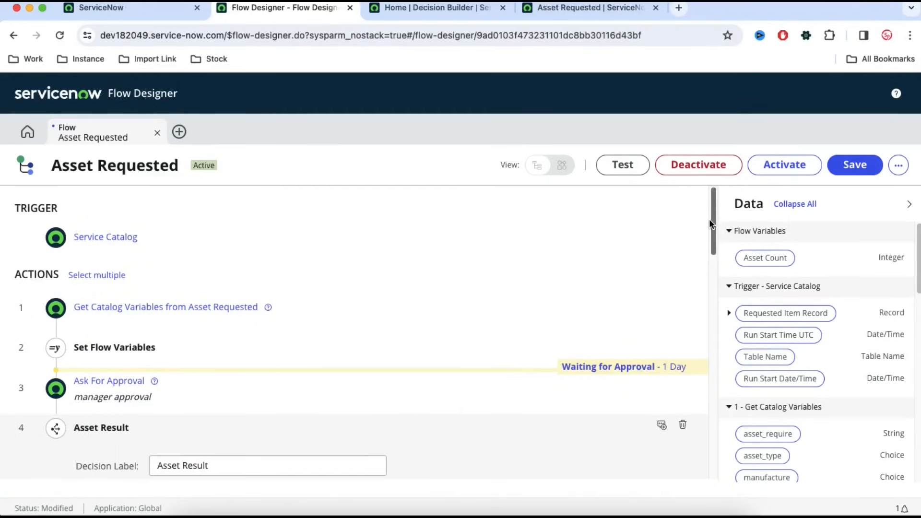
left_click_drag(713, 225, 712, 295)
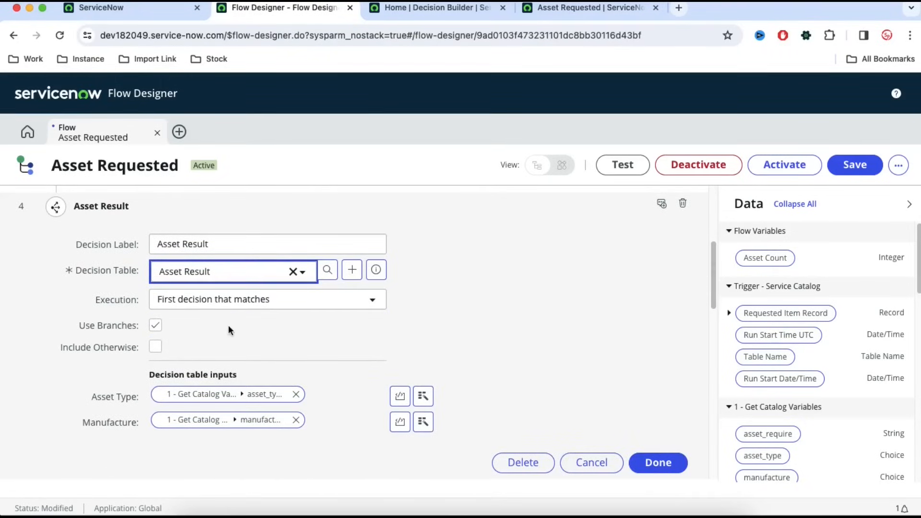
left_click(155, 326)
left_click(154, 321)
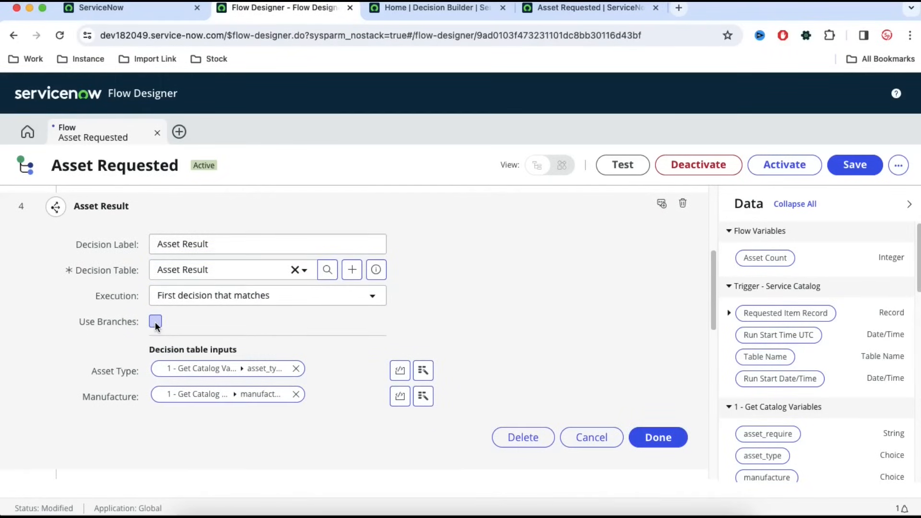
left_click(651, 438)
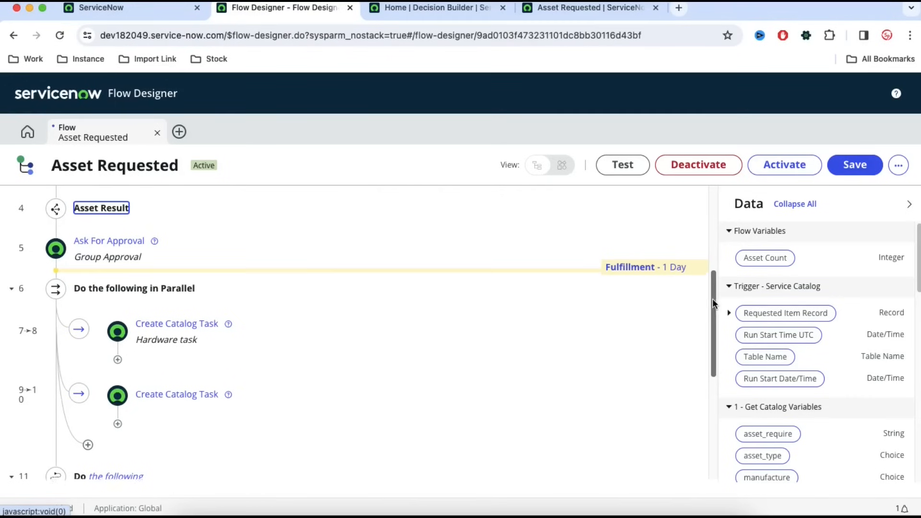
- Set the Group Approval approver to Approval Group from the Make a decision result elements and finish the action
scroll(46, 345, "up", 2)
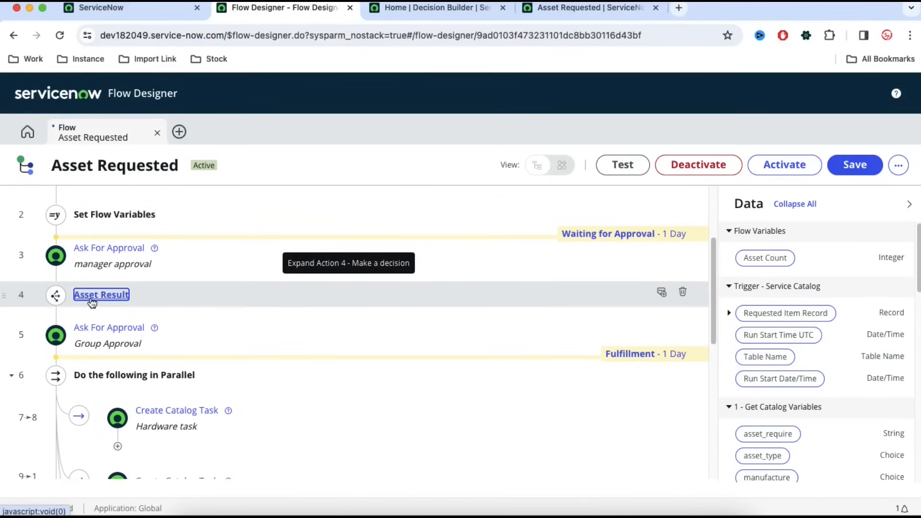
left_click(108, 329)
scroll(511, 387, "down", 6)
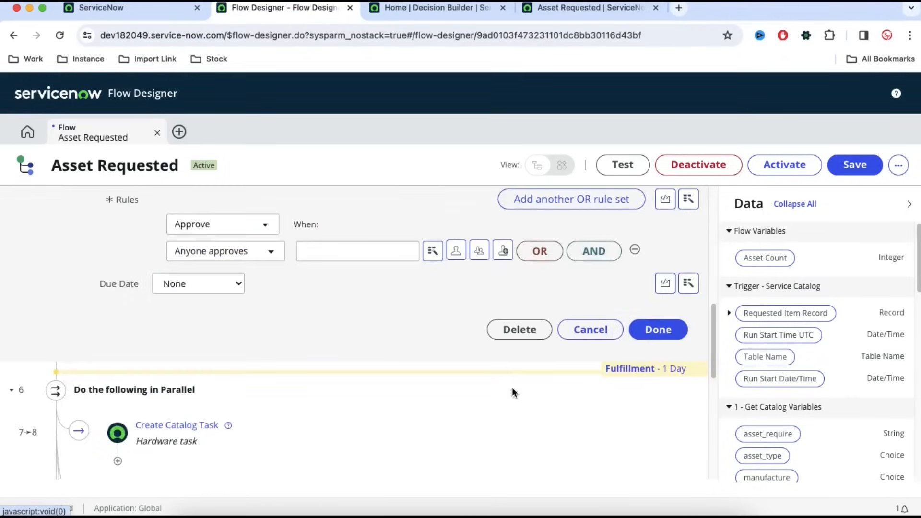
left_click(434, 250)
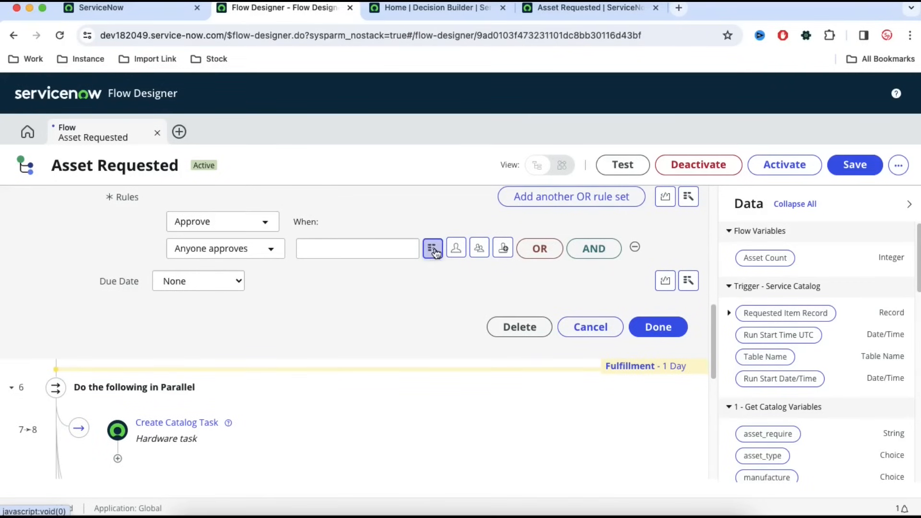
left_click(430, 380)
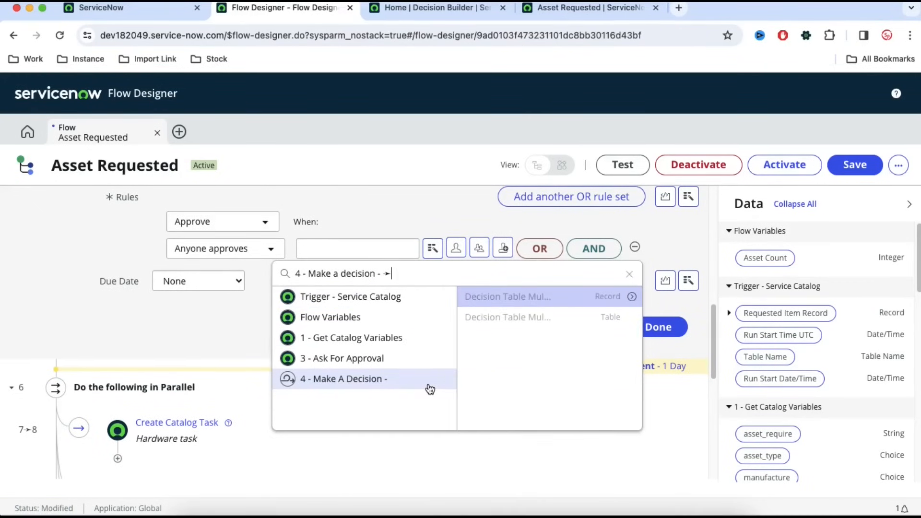
left_click(631, 296)
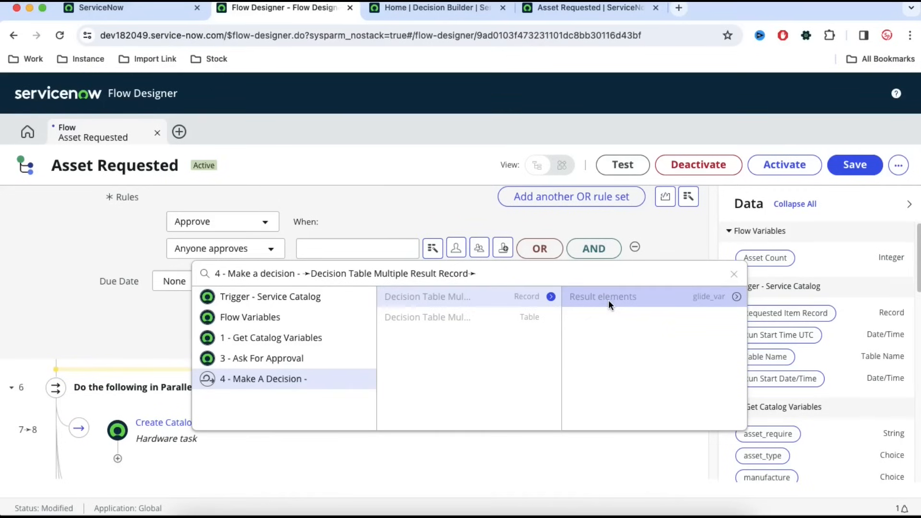
left_click(736, 296)
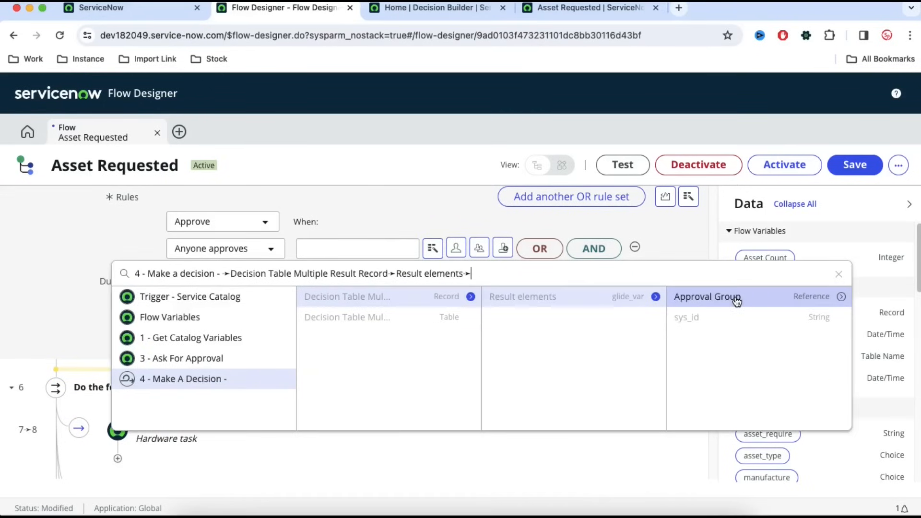
left_click(708, 297)
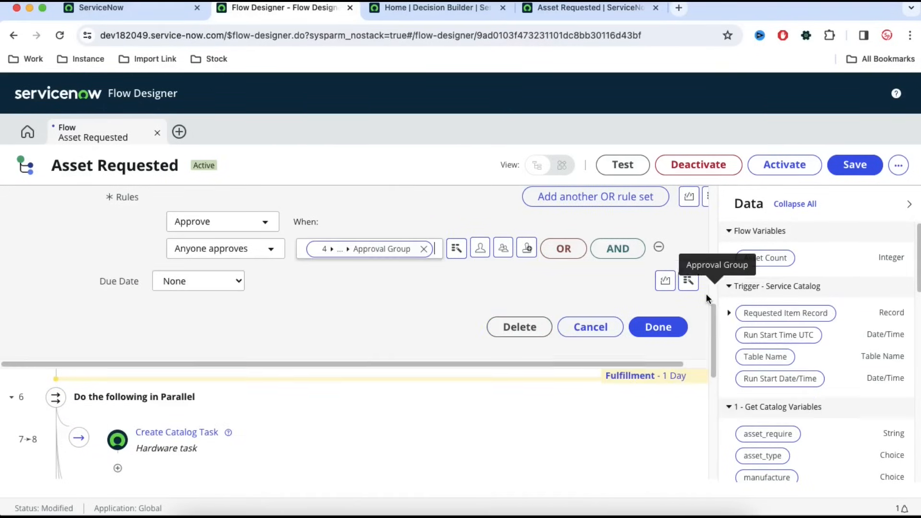
left_click(656, 328)
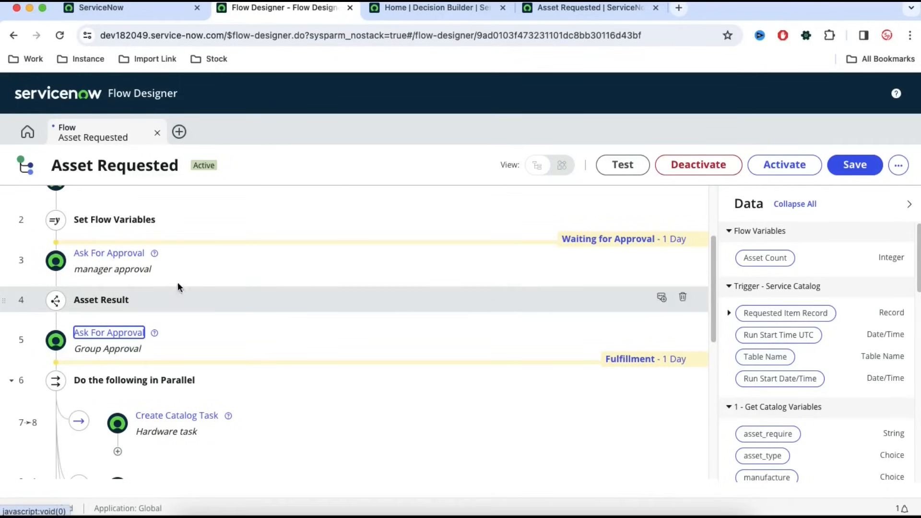
- Add a Waiting for Approval stage between the manager approval and the Asset Result decision, and save and activate the flow
left_click_drag(712, 259, 707, 241)
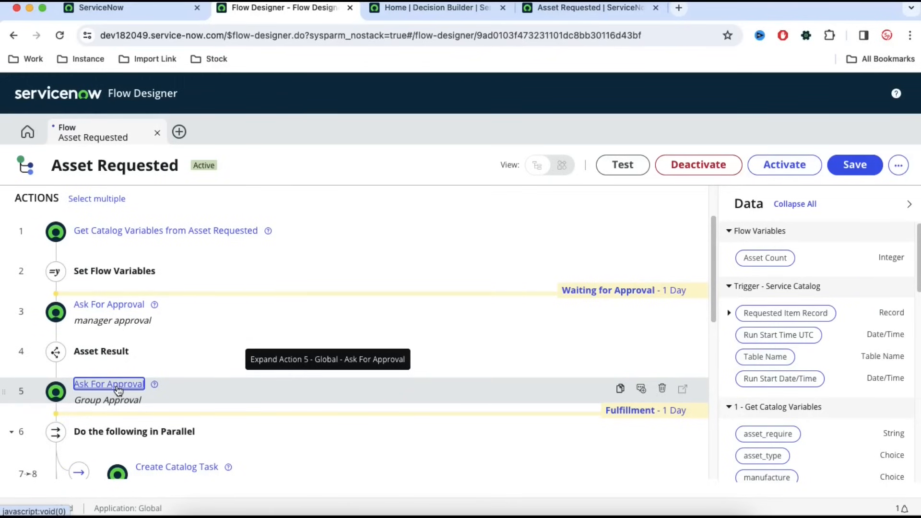
left_click(611, 336)
left_click(609, 334)
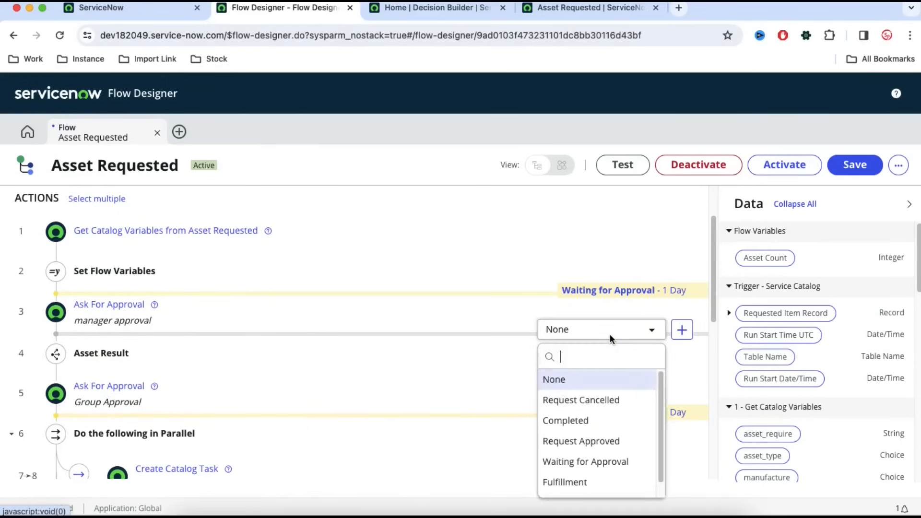
left_click(586, 461)
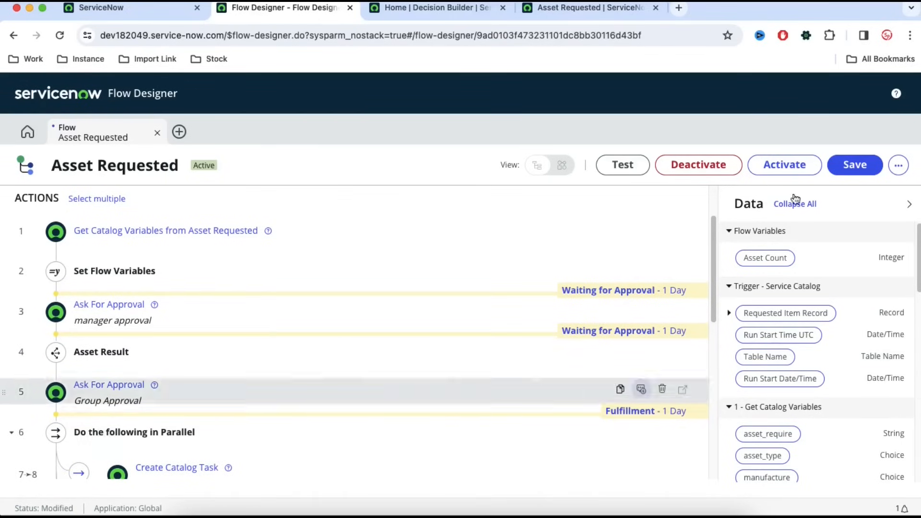
left_click(842, 168)
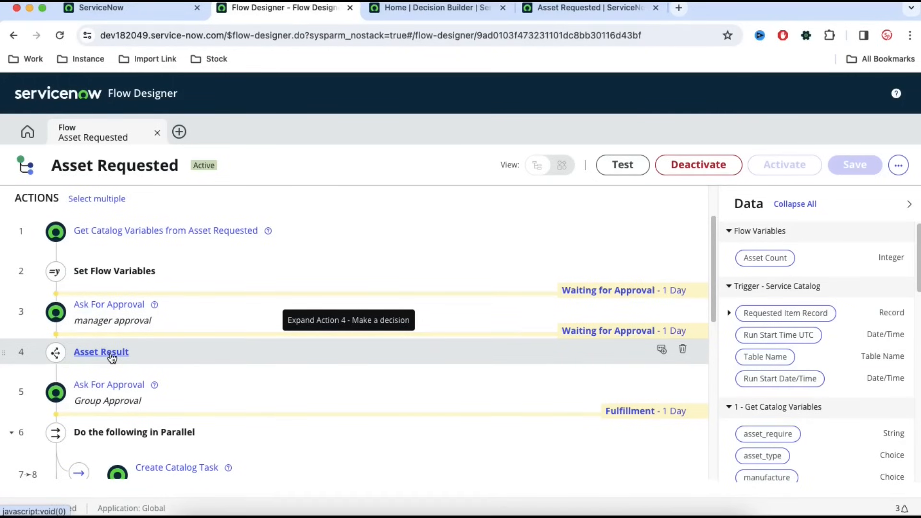
- Compare the flow's Asset Result step with the conditions and approval group results of the decision table in Decision Builder
left_click(434, 8)
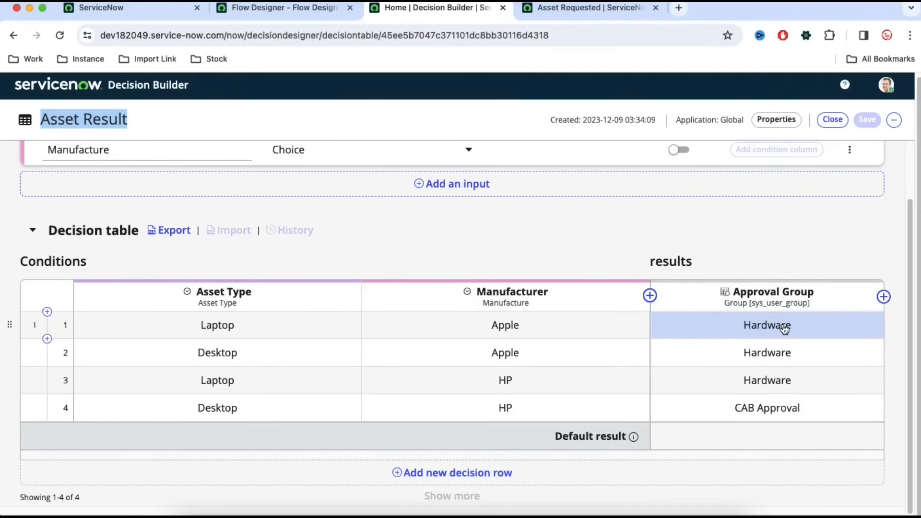
left_click(315, 18)
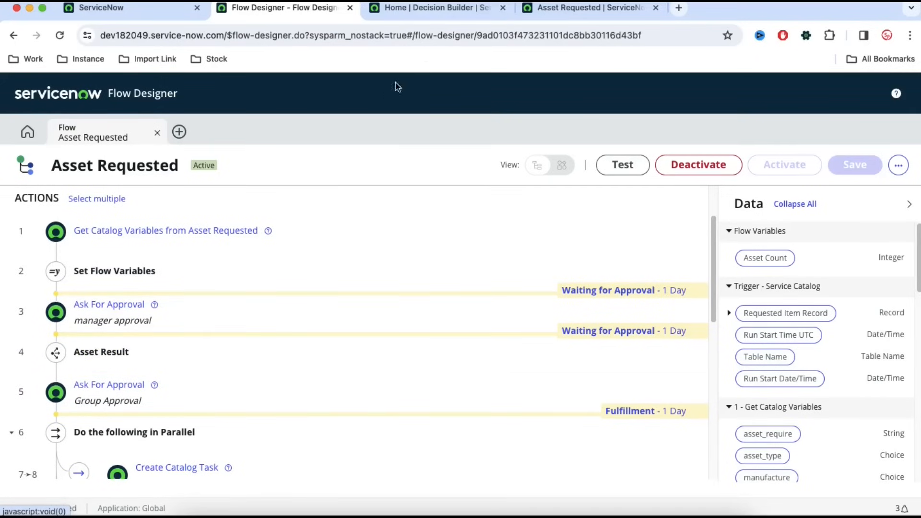
left_click(445, 13)
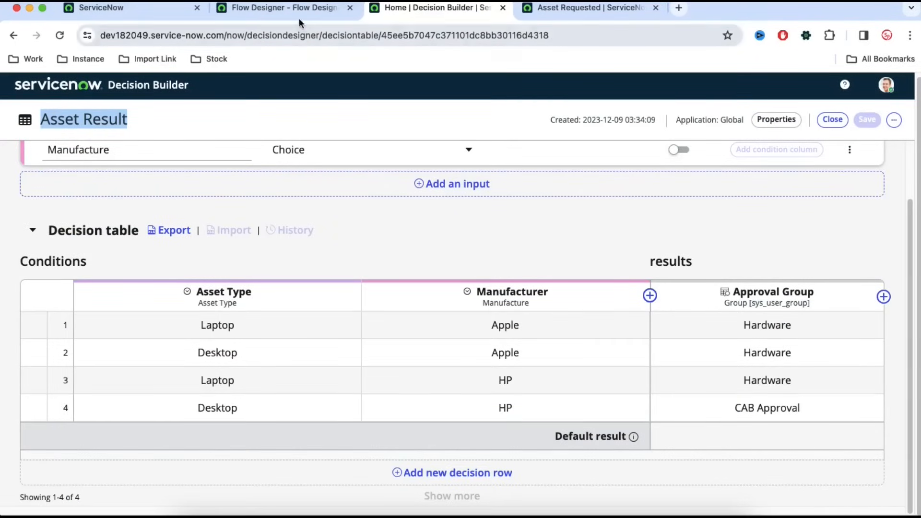
left_click(283, 8)
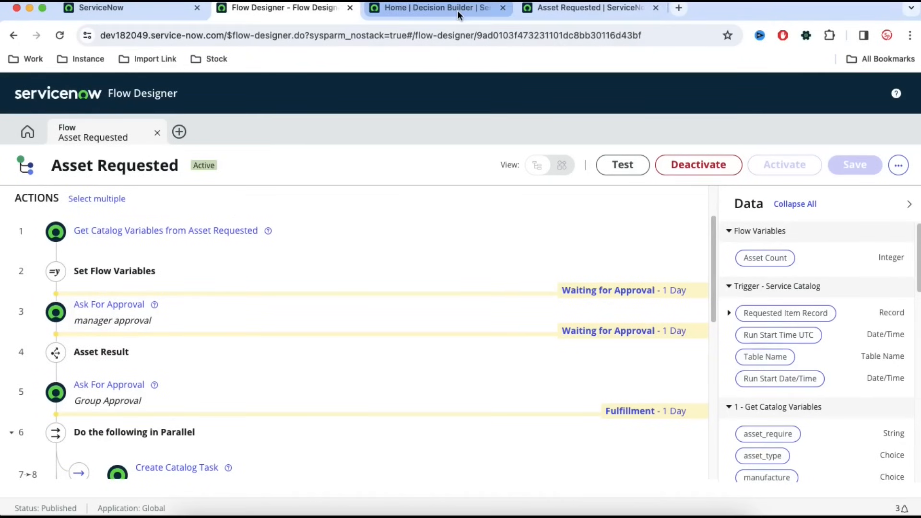
left_click(434, 8)
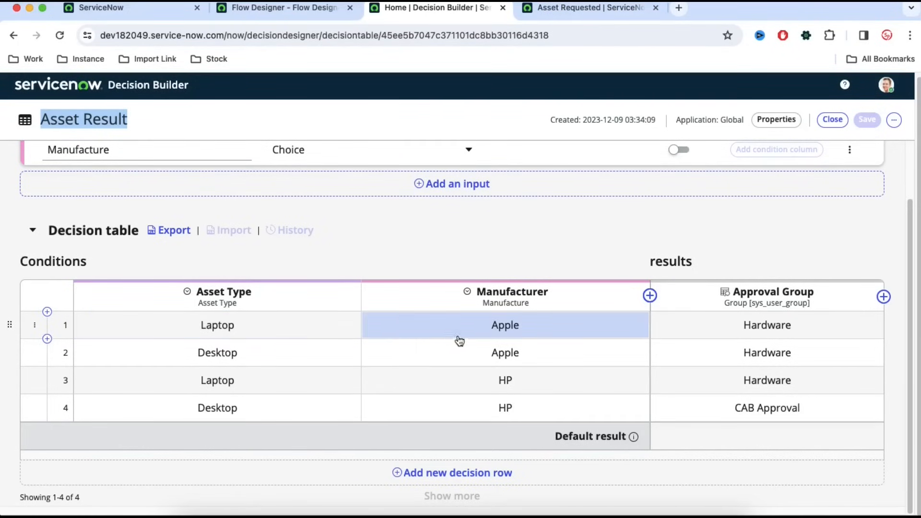
- Order the Asset Requested catalog item with Asset Require 5, Asset Type Laptop and Manufacture Apple
left_click(591, 9)
left_click(57, 42)
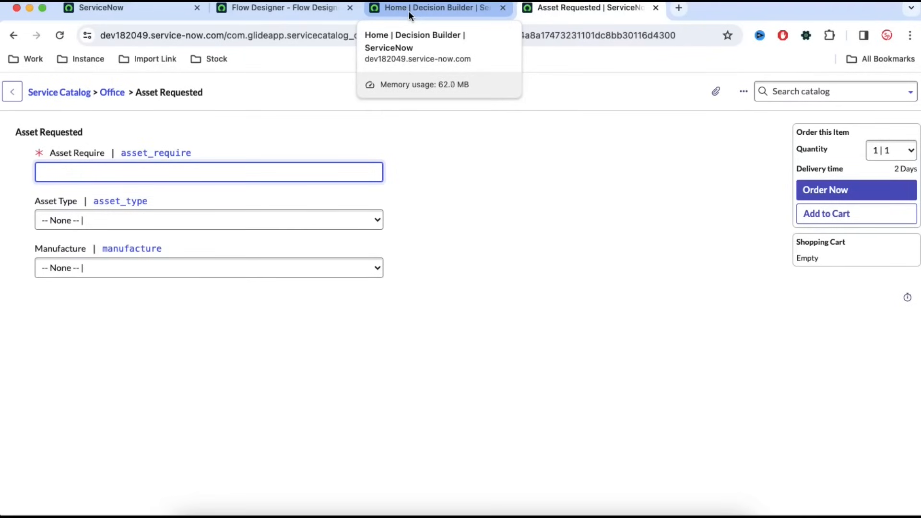
type("5")
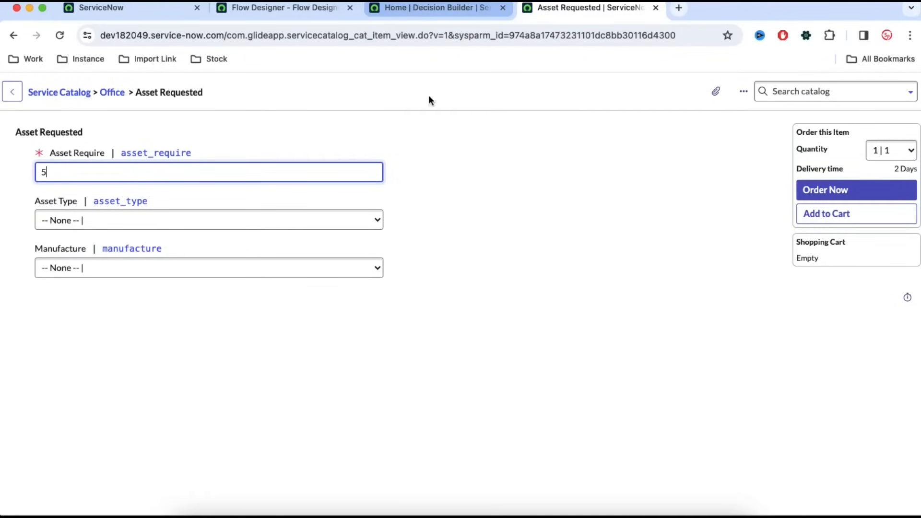
left_click(441, 13)
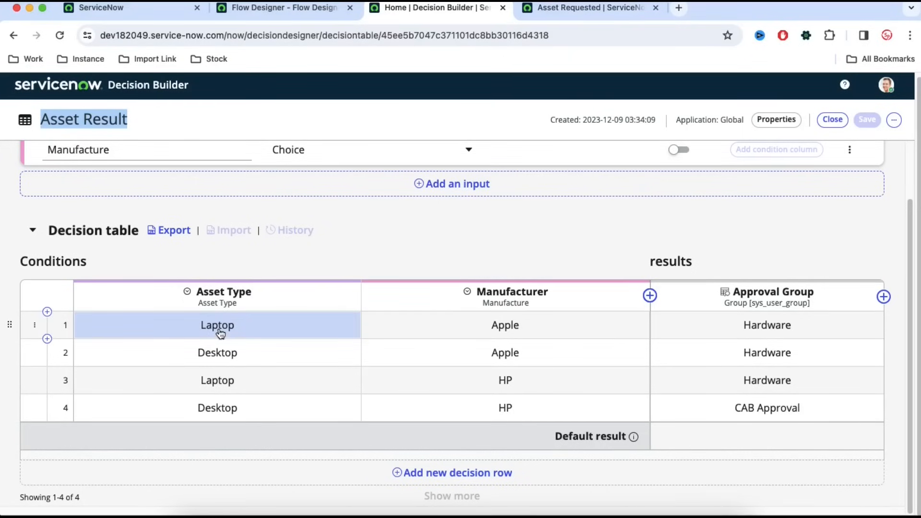
left_click(588, 7)
left_click(96, 220)
left_click(89, 239)
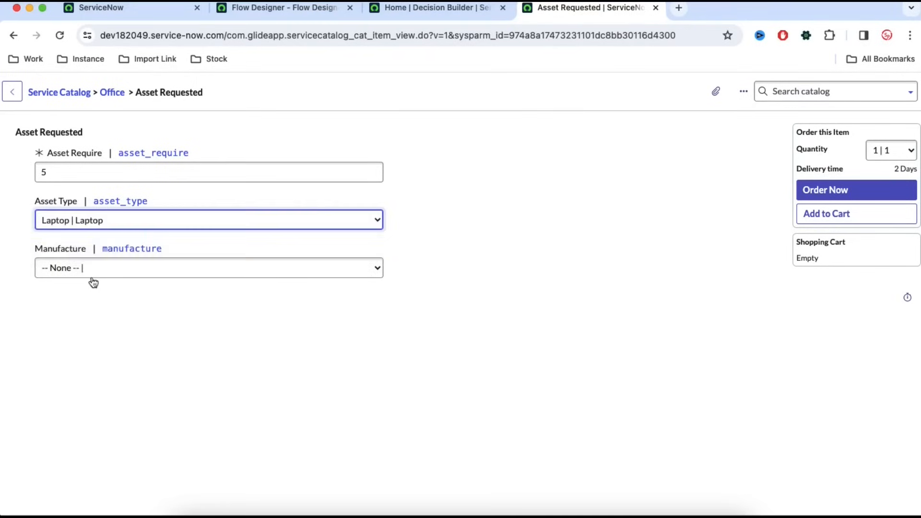
left_click(91, 275)
left_click(90, 287)
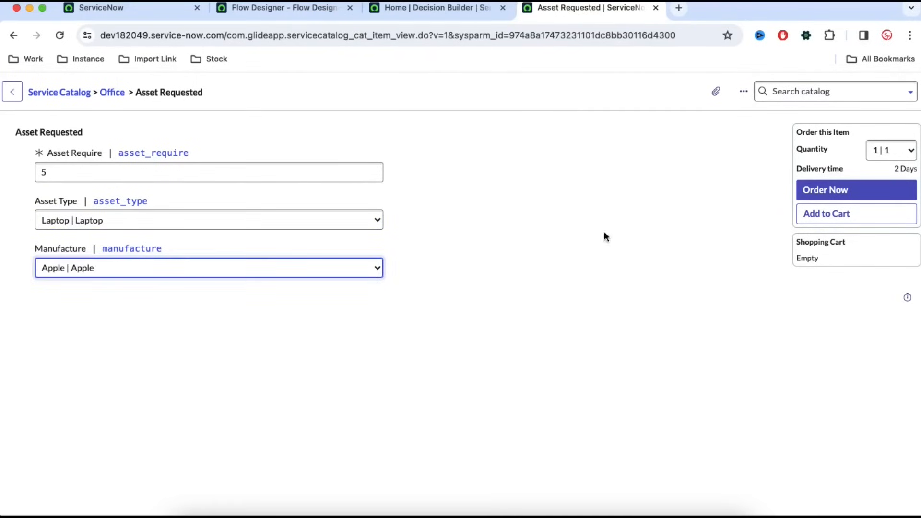
left_click(811, 194)
- Open the requested item of the Laptop and Apple order and approve its pending manager approval
left_click(413, 9)
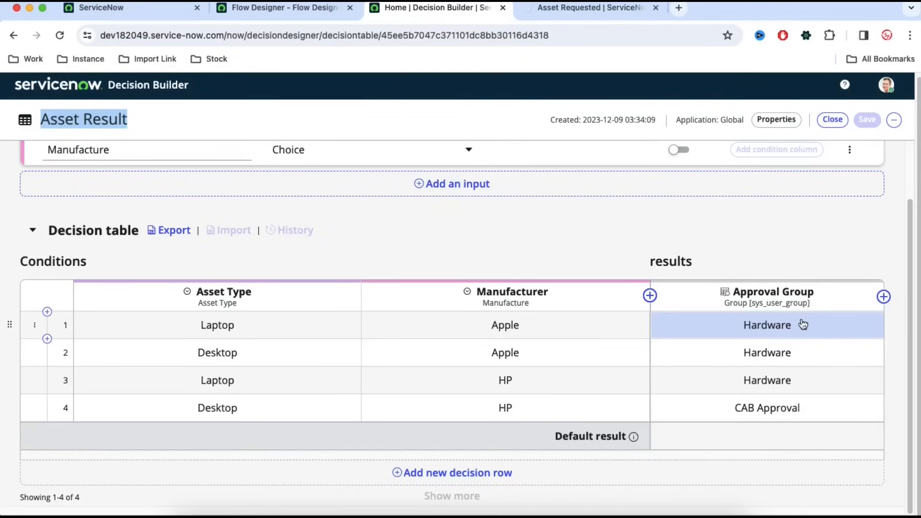
left_click(541, 8)
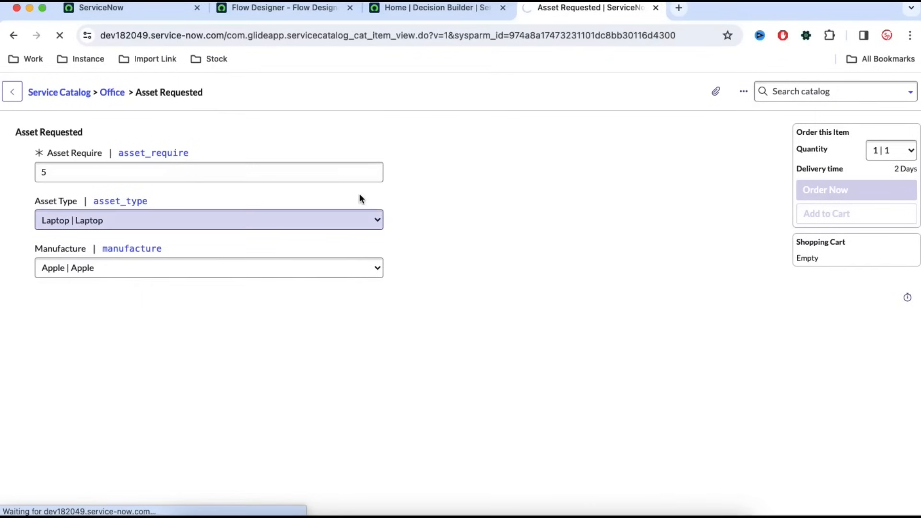
left_click(51, 242)
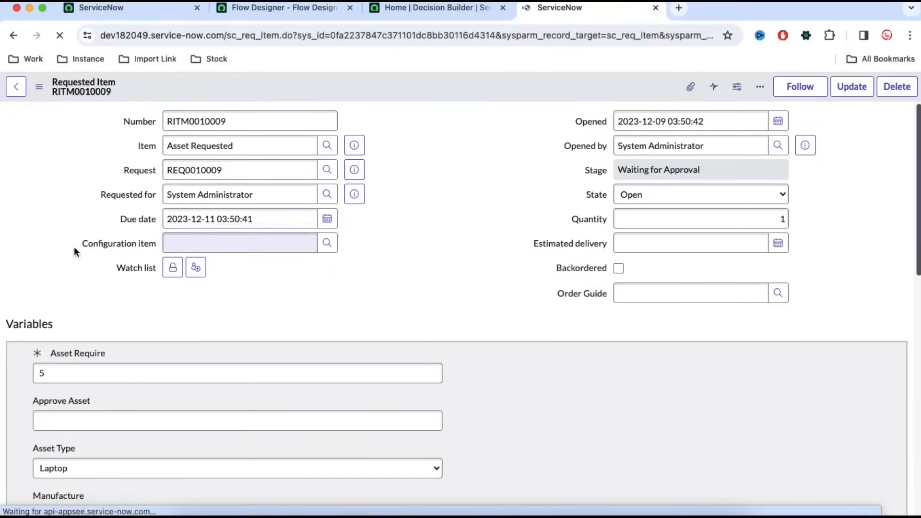
scroll(474, 373, "down", 5)
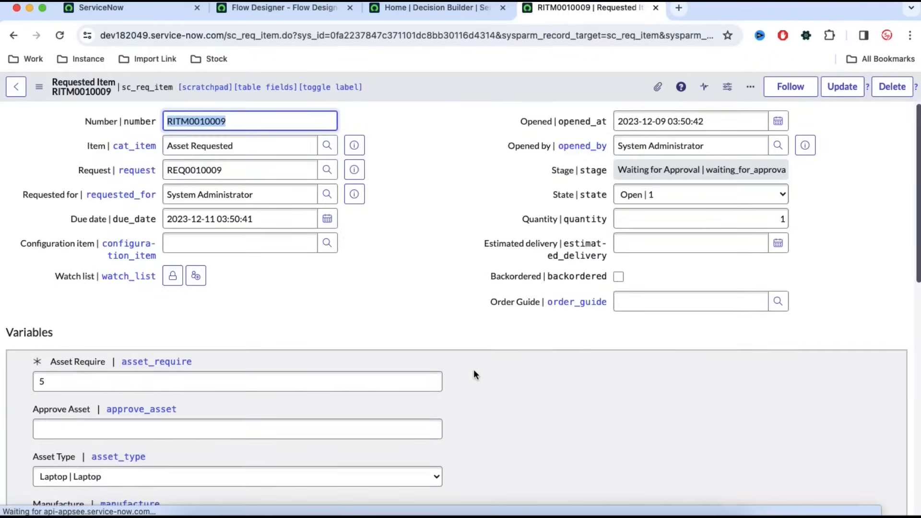
scroll(480, 366, "down", 10)
left_click(106, 306)
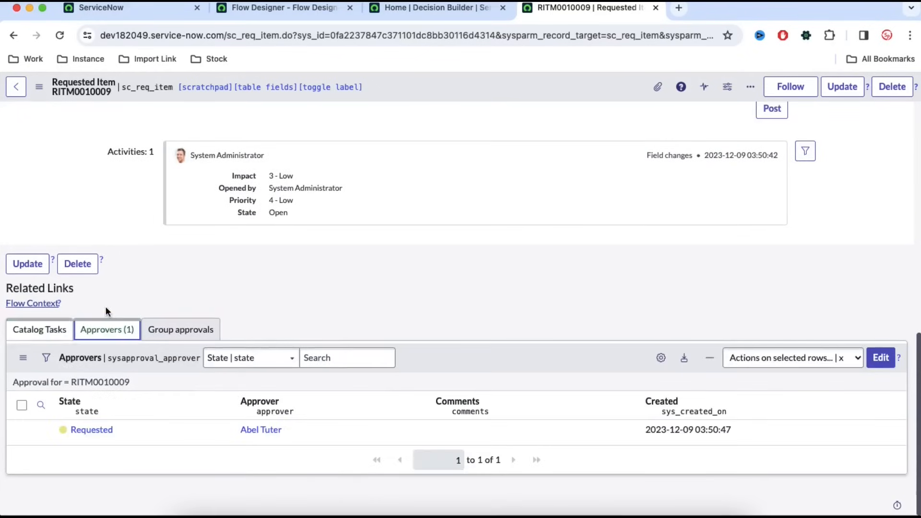
right_click(156, 431)
left_click(176, 408)
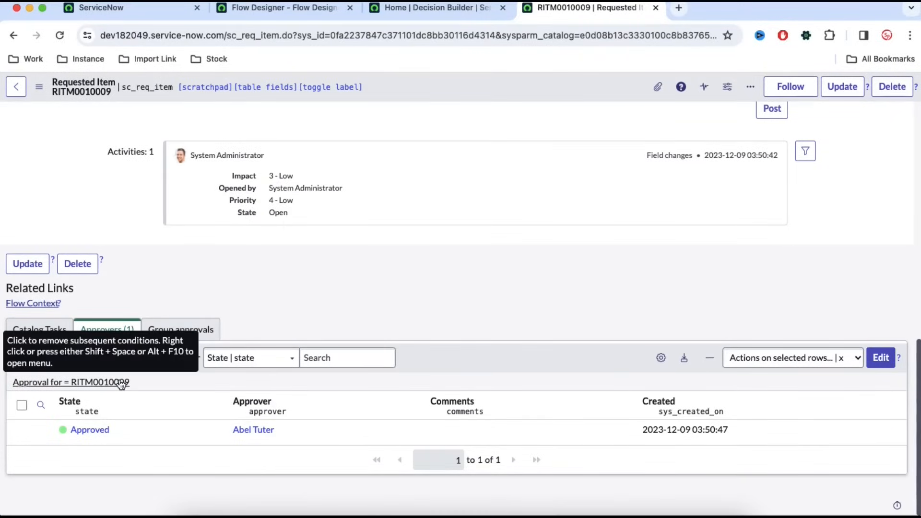
- Check the Laptop request's approvers and group approval against the Asset Result decision table
scroll(277, 379, "down", 3)
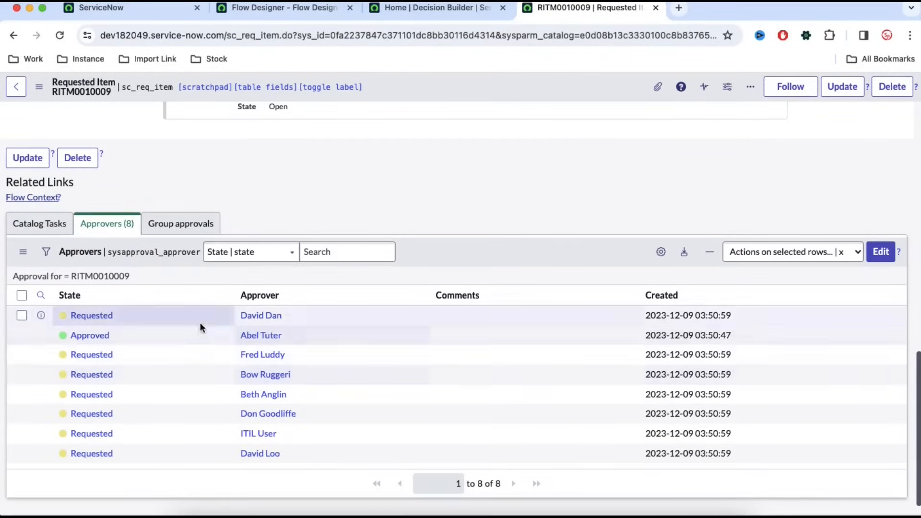
left_click(182, 223)
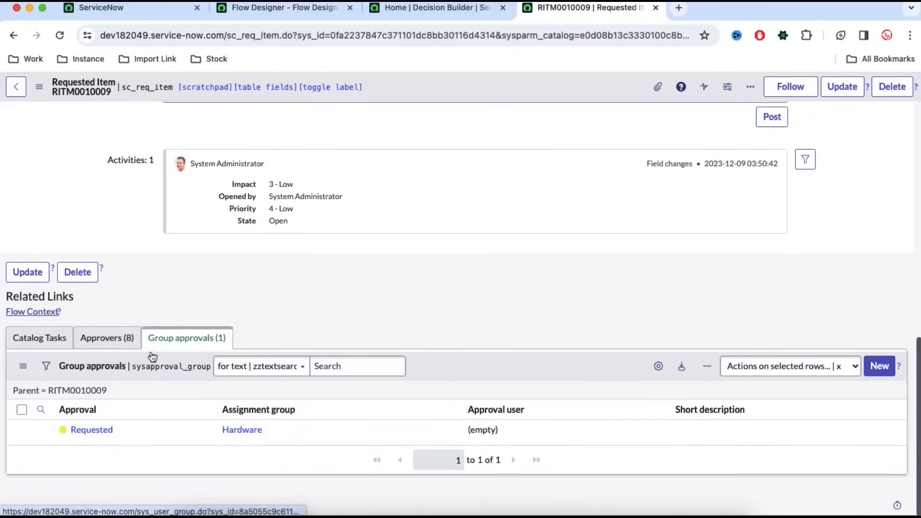
left_click(422, 8)
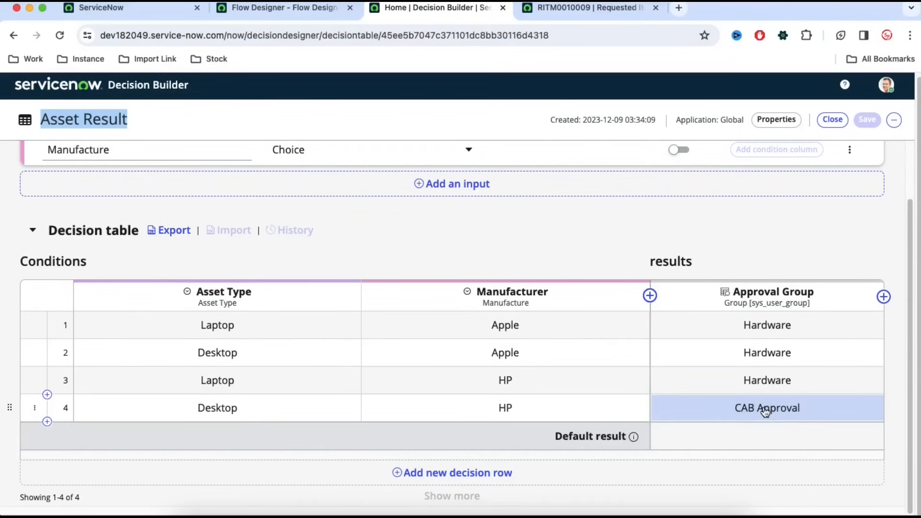
left_click(569, 11)
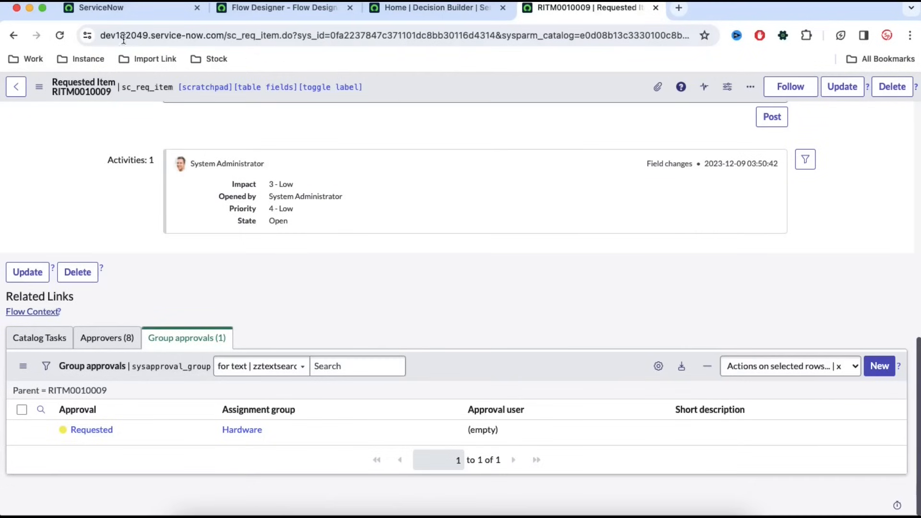
- Return to a fresh Asset Requested form and order it with Asset Require 3, Asset Type Desktop and Manufacture HP
left_click(14, 36)
left_click(14, 36)
left_click(14, 36)
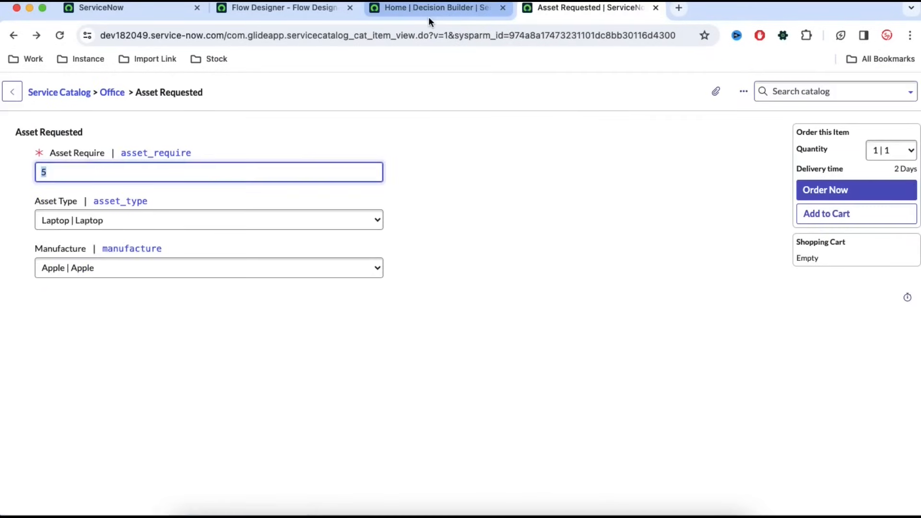
left_click(59, 36)
type("3")
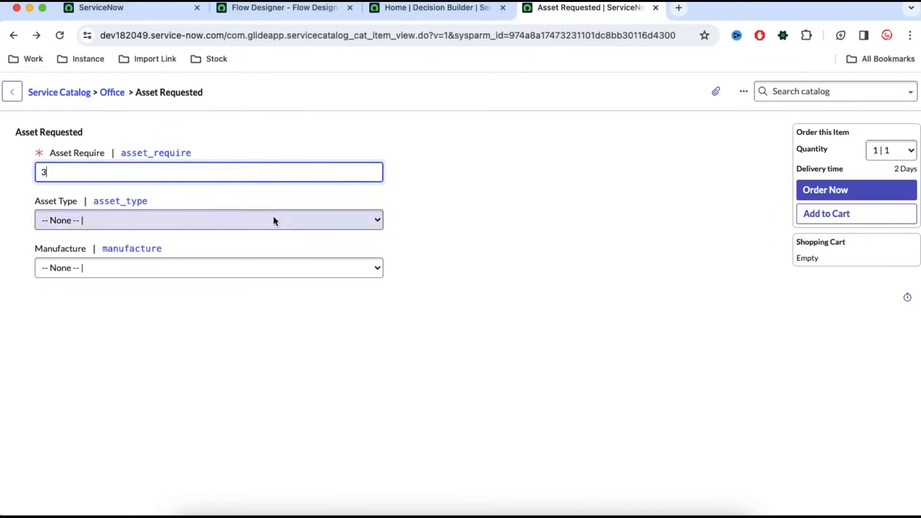
left_click(274, 221)
left_click(249, 239)
left_click(194, 268)
left_click(202, 286)
left_click(809, 191)
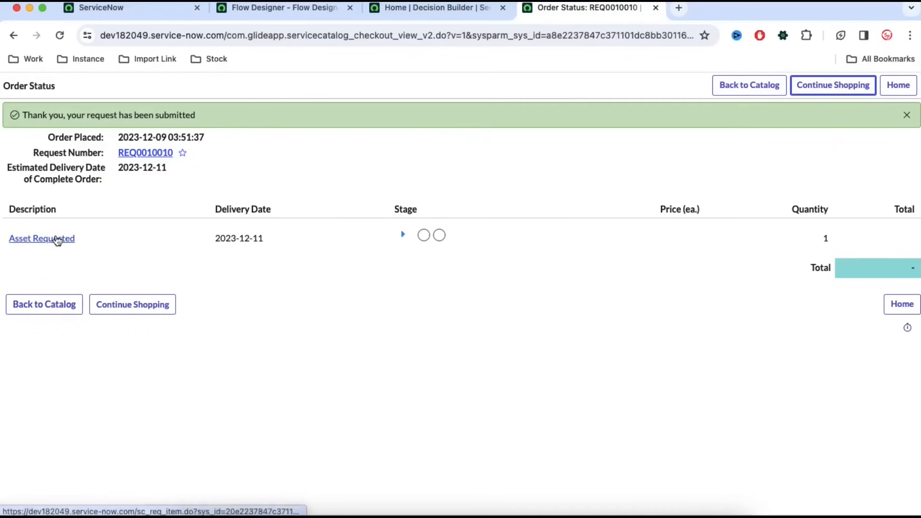
- Open the requested item of the Desktop and HP order and approve its pending manager approval
left_click(57, 240)
scroll(212, 344, "down", 15)
right_click(168, 427)
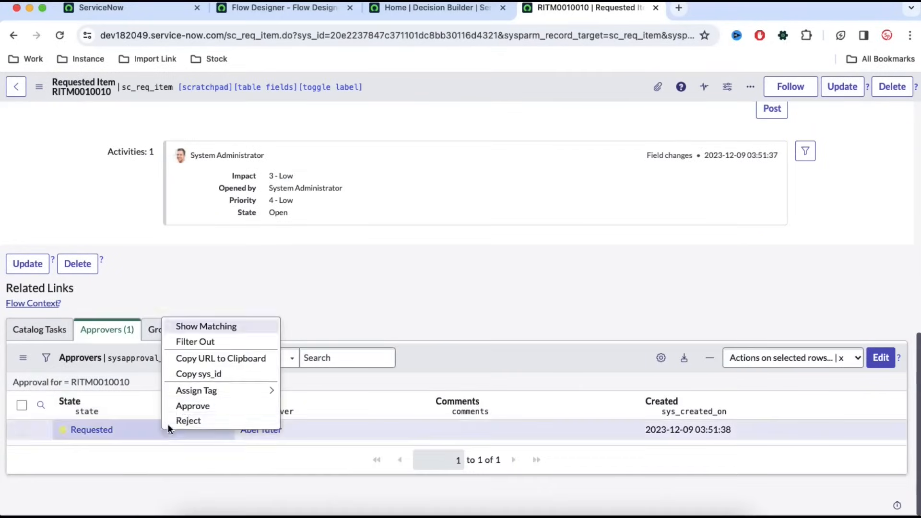
left_click(177, 405)
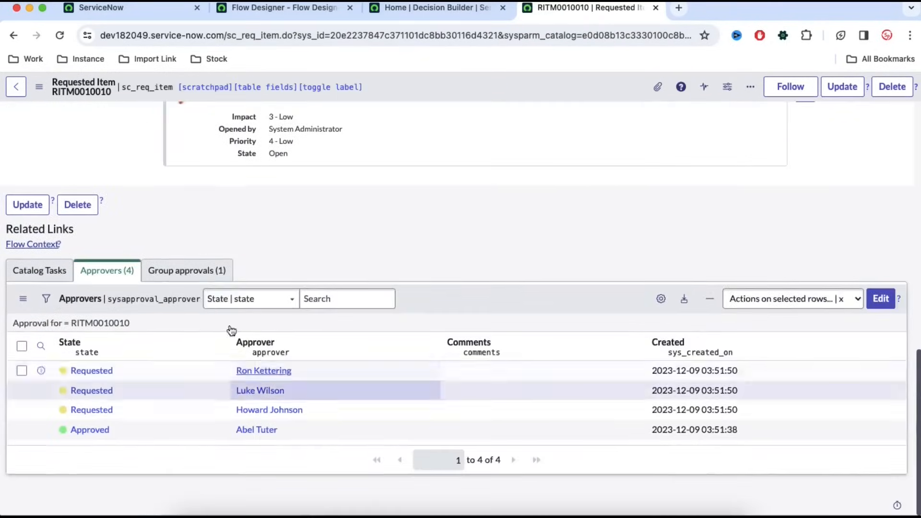
- Check the Desktop request's group approval and variables against the matching row of the Asset Result decision table
left_click(206, 330)
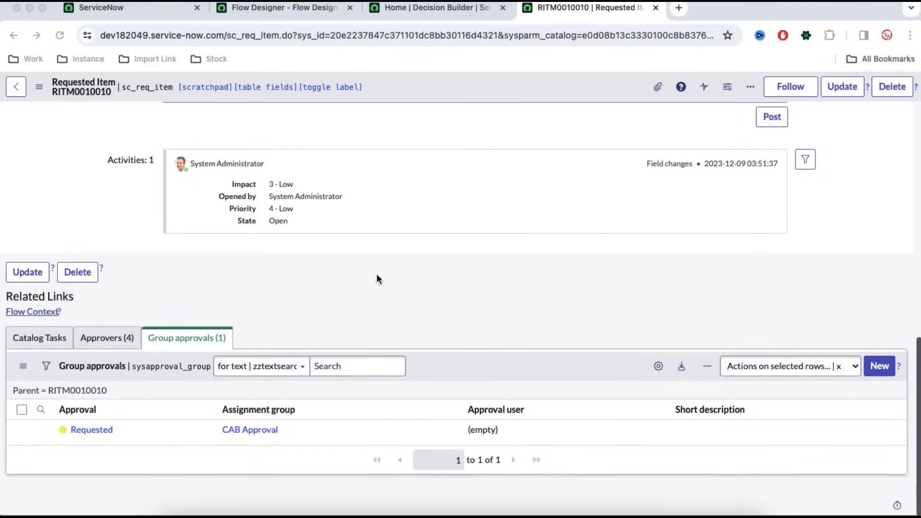
left_click(458, 8)
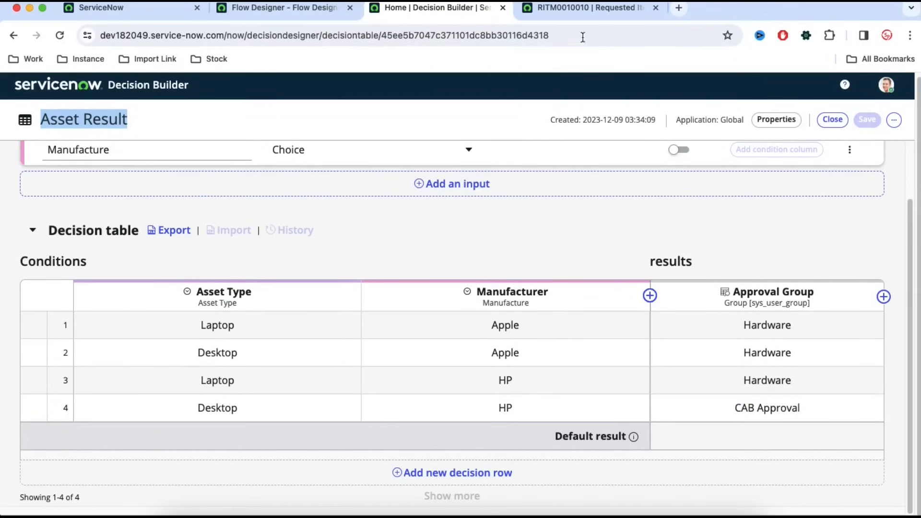
left_click(583, 8)
scroll(367, 321, "up", 5)
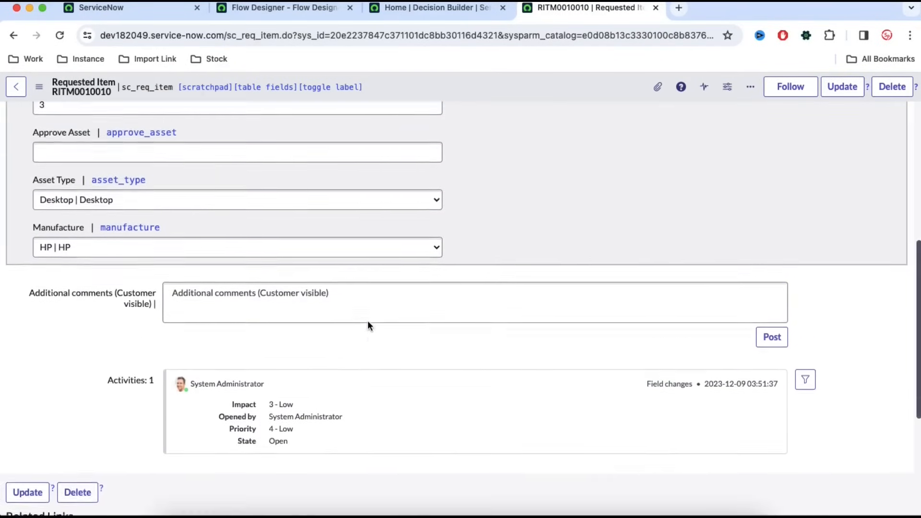
left_click(410, 8)
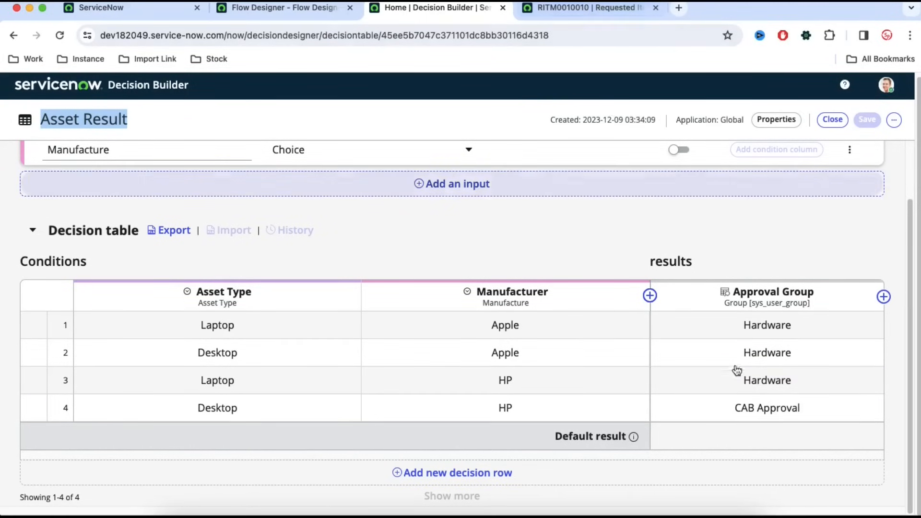
left_click(576, 9)
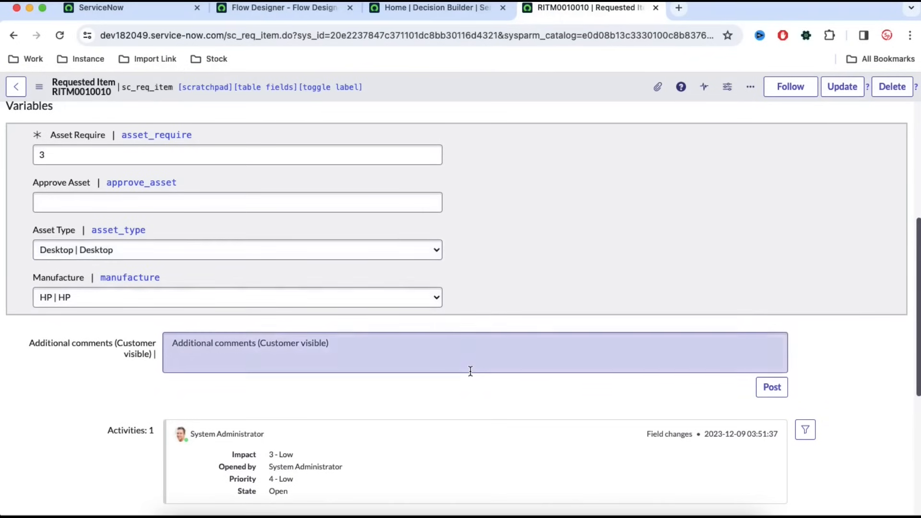
scroll(526, 403, "down", 5)
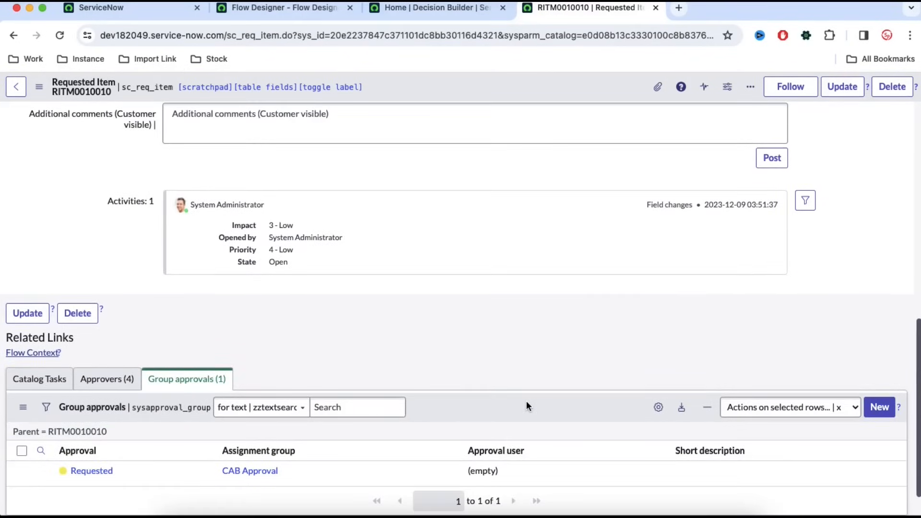
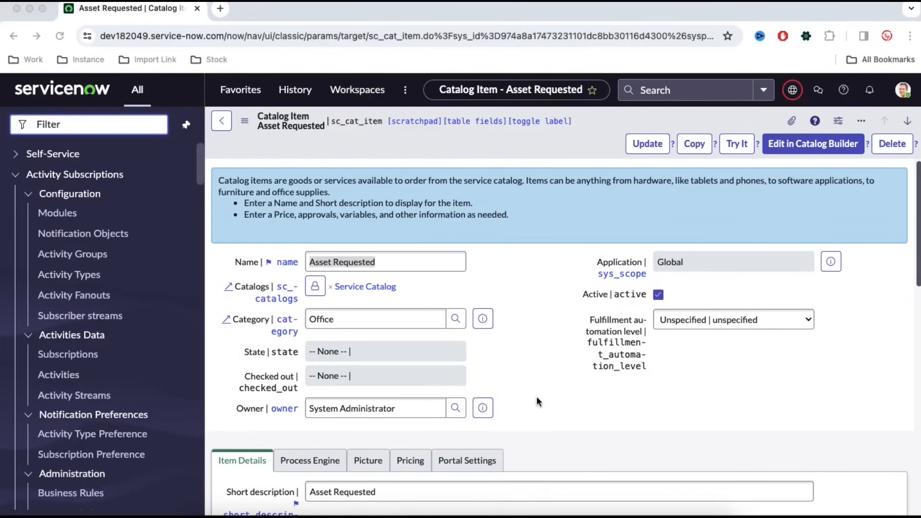
- Check the flow assigned to the Asset Requested catalog item, and examine its order form's Asset Type and Manufacture choices
left_click(318, 461)
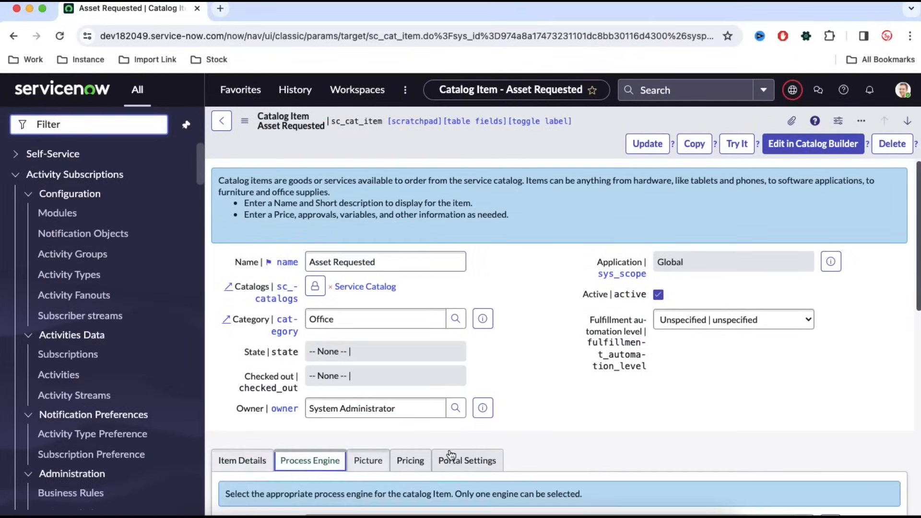
scroll(433, 455, "down", 3)
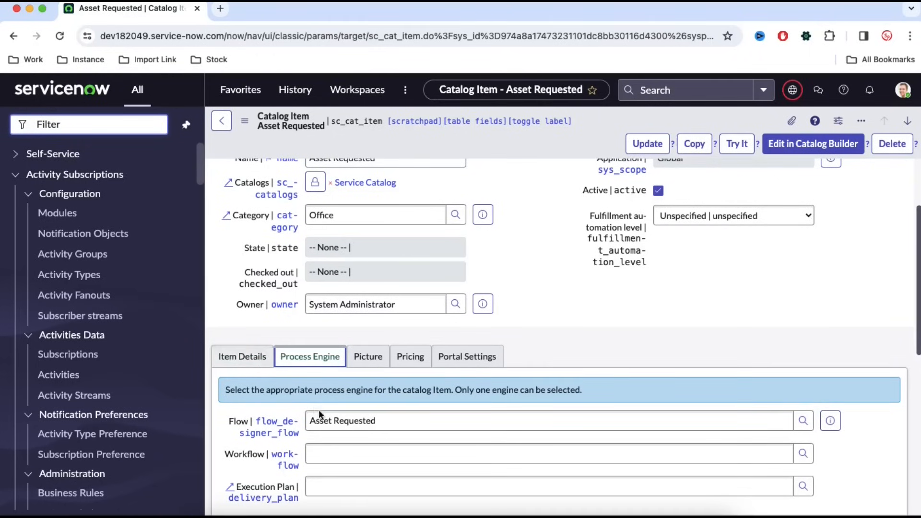
left_click(736, 143)
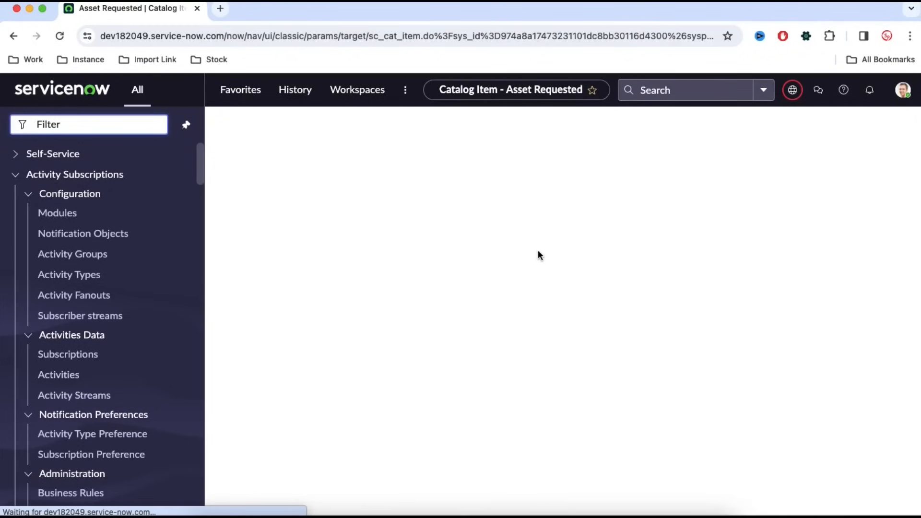
left_click(397, 255)
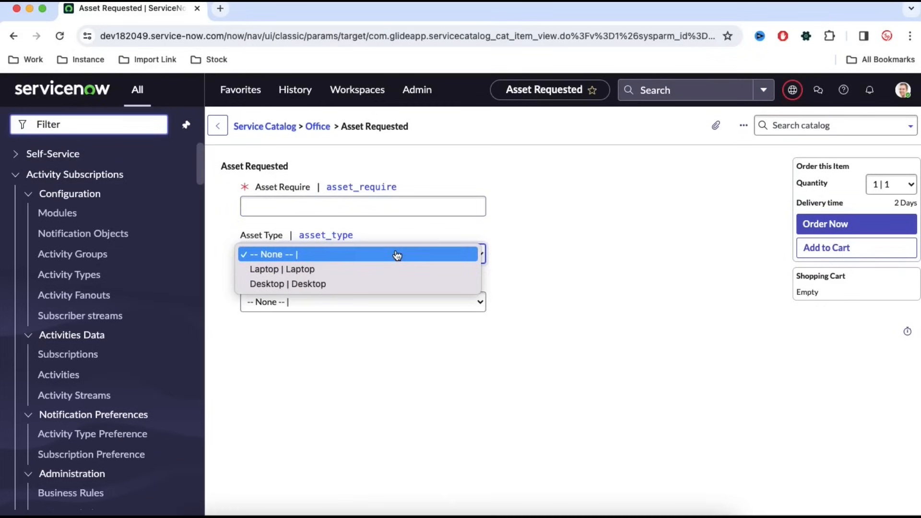
left_click(547, 274)
left_click(436, 306)
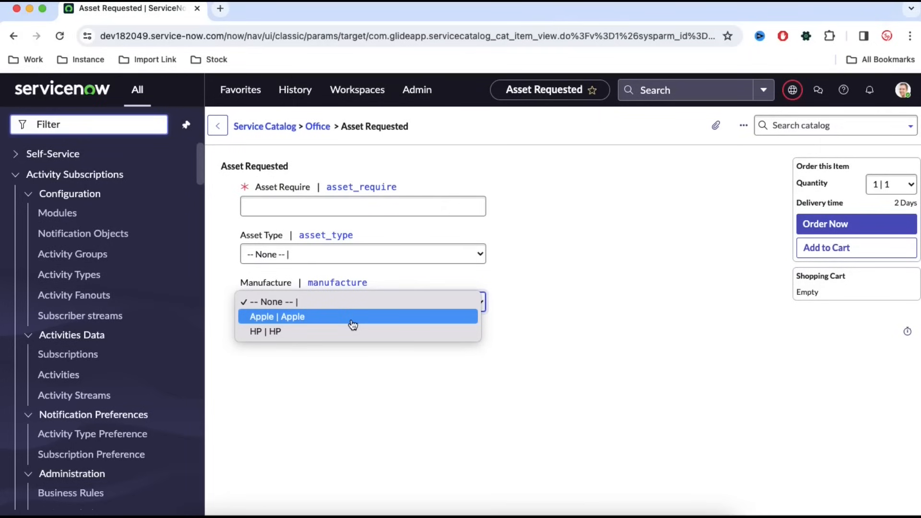
left_click(383, 391)
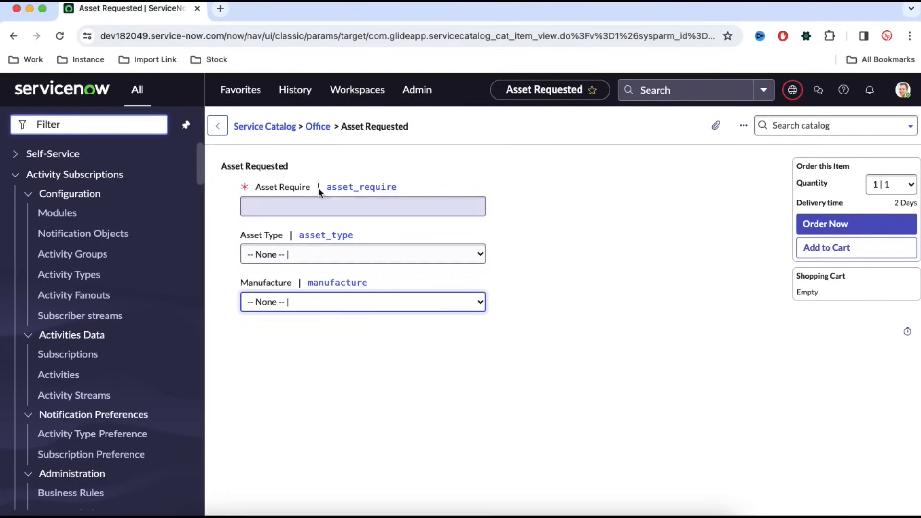
left_click(301, 307)
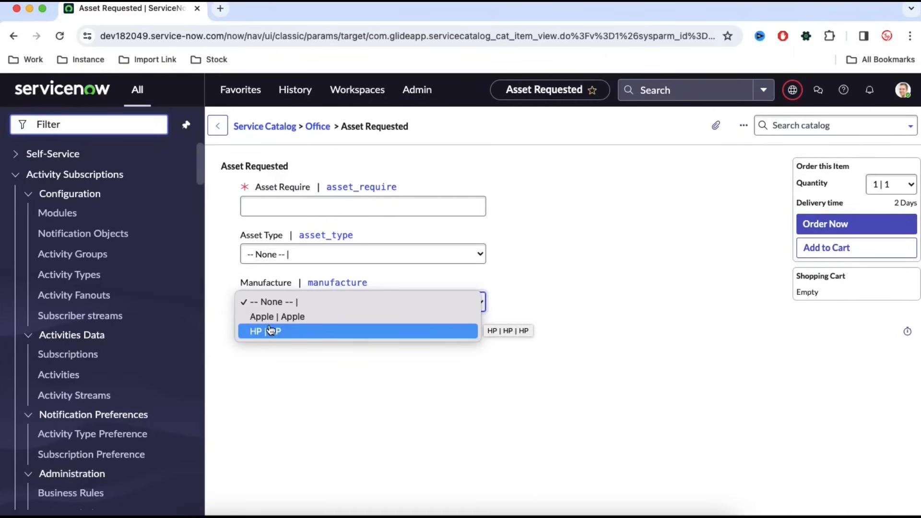
- Open the Asset Requested flow in Flow Designer and review its approval, decision and catalog task steps
left_click(145, 125)
type("flow de")
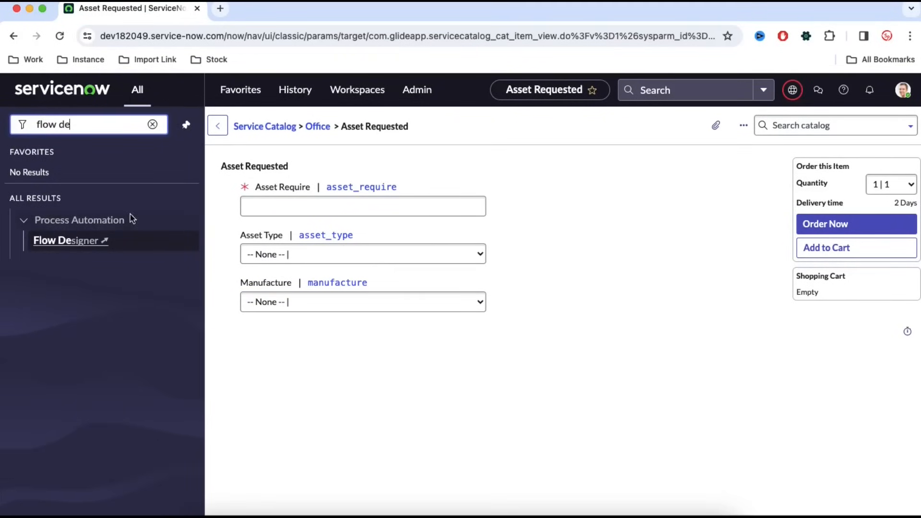
left_click(98, 238)
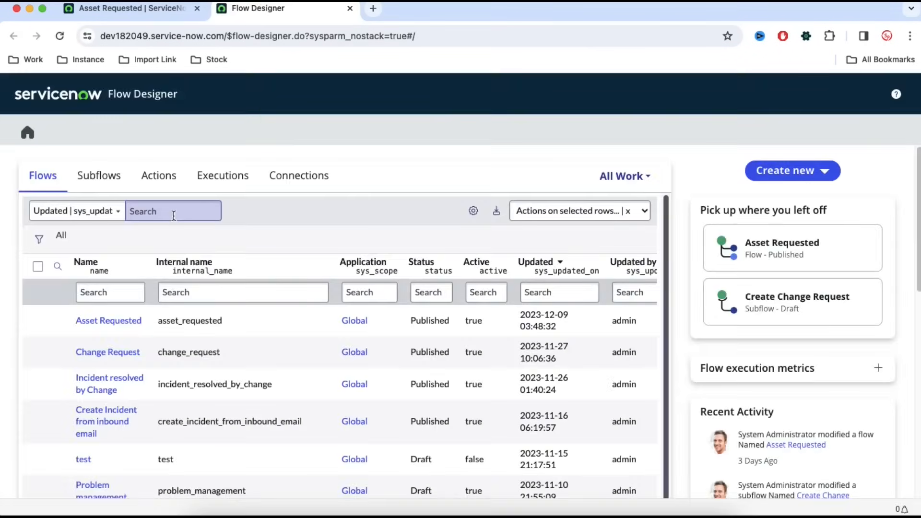
left_click(96, 324)
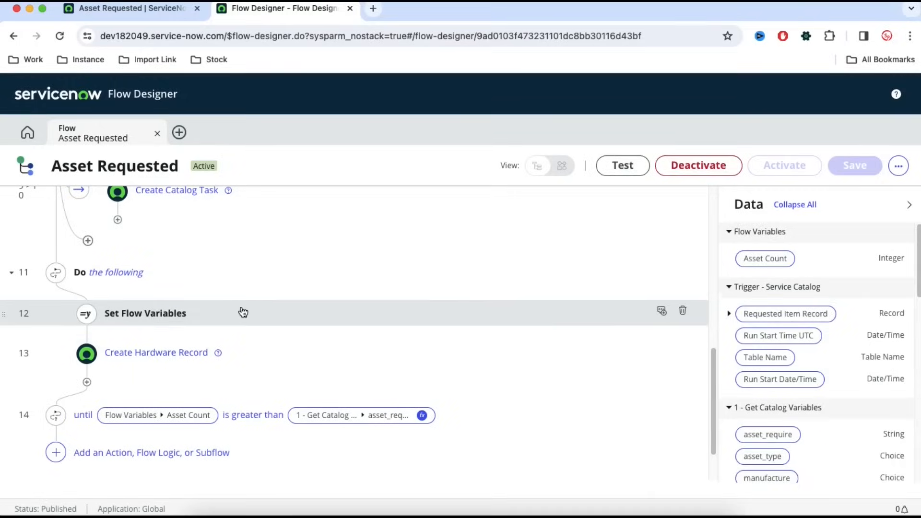
scroll(240, 314, "up", 10)
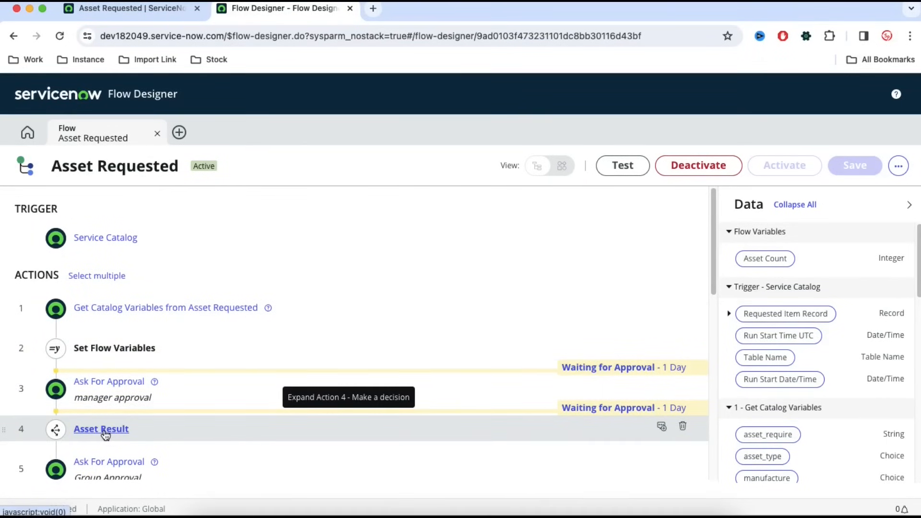
scroll(105, 432, "down", 5)
scroll(104, 424, "up", 2)
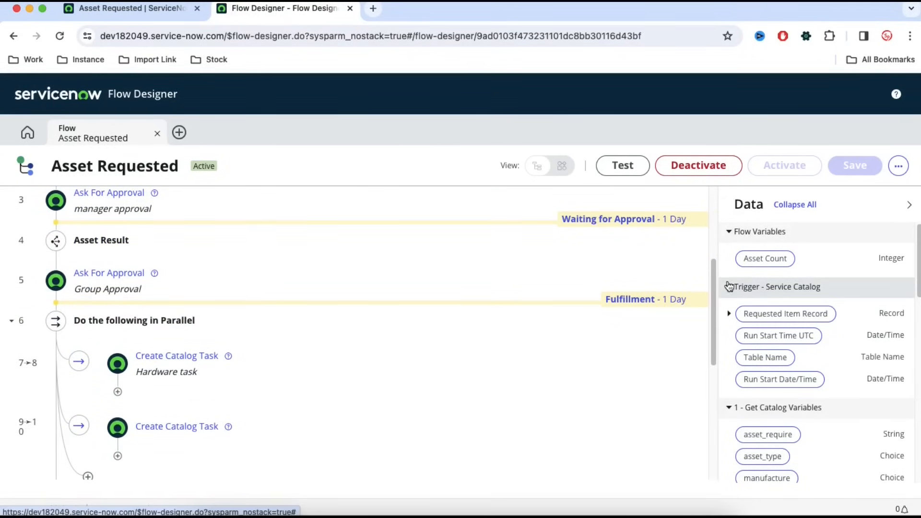
scroll(713, 270, "up", 1)
scroll(713, 270, "up", 4)
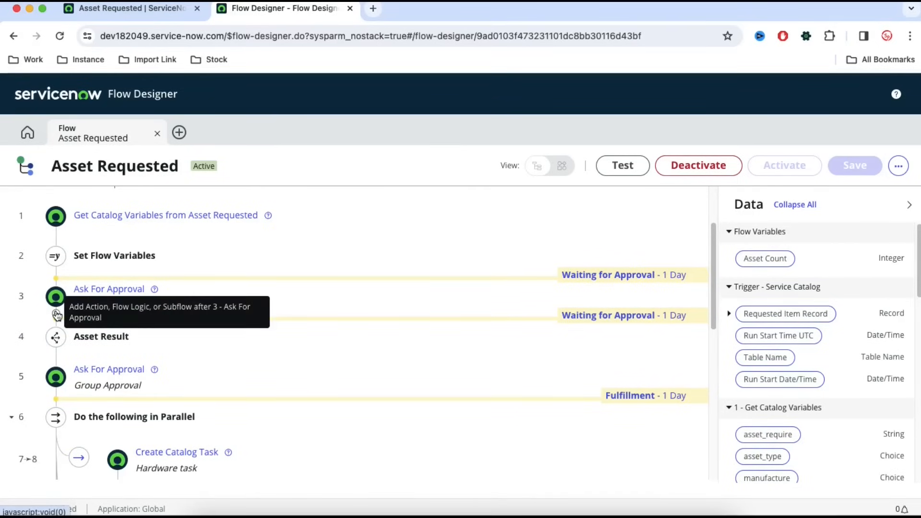
- Examine the Global subflows that can be inserted after the manager approval, and recheck the order form's Manufacture choices
left_click(56, 318)
left_click(291, 331)
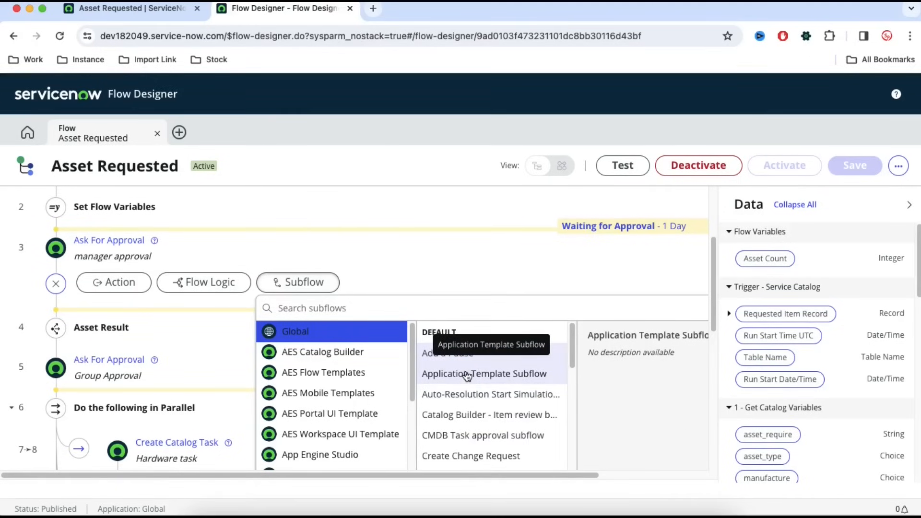
left_click(153, 8)
left_click(282, 307)
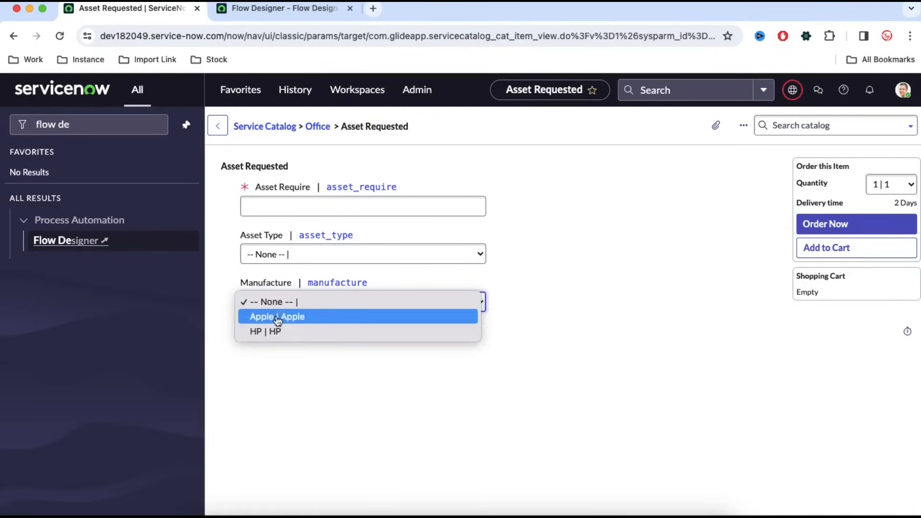
left_click(286, 8)
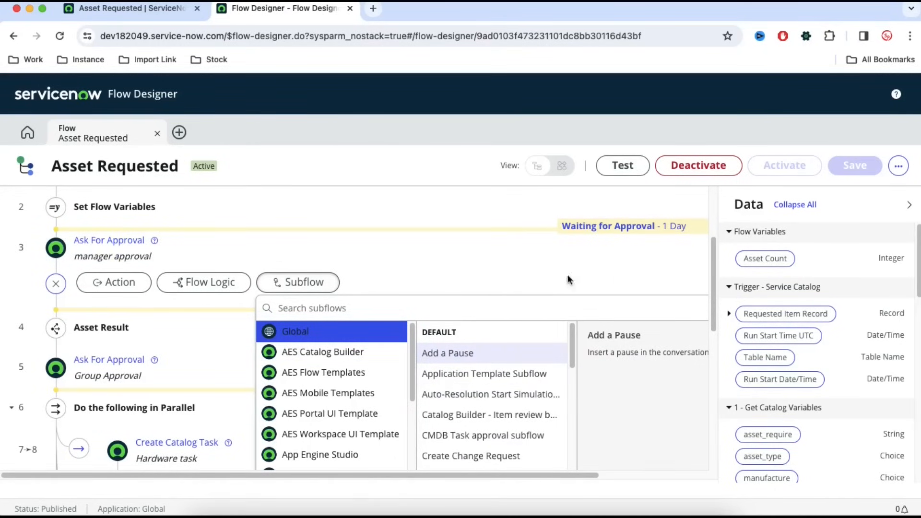
scroll(713, 249, "up", 2)
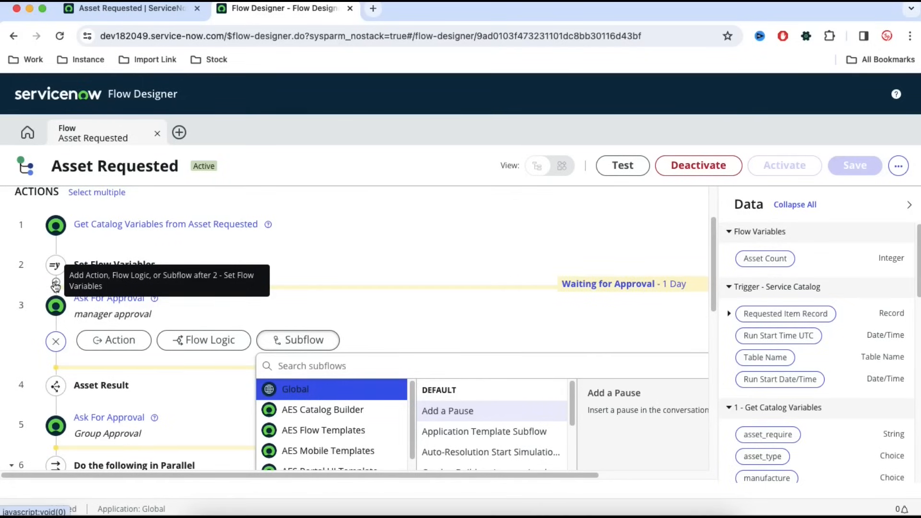
left_click(287, 133)
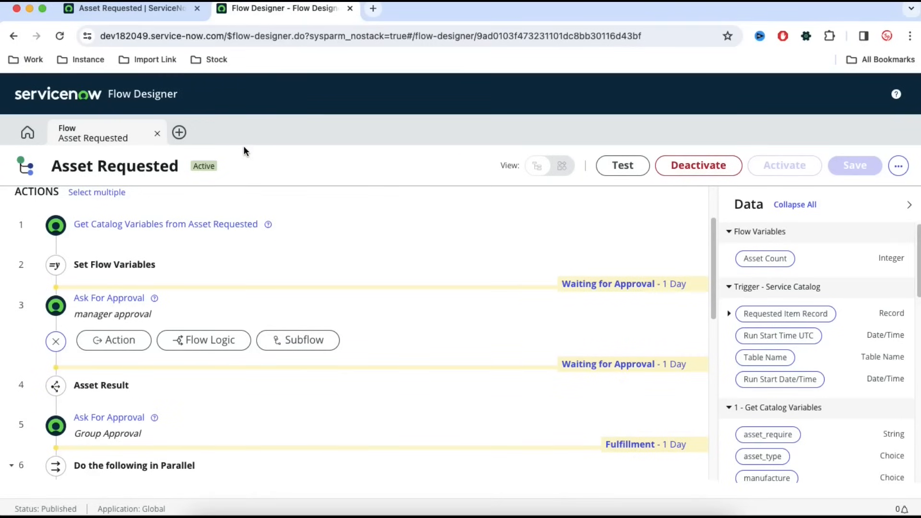
- Create a new Global subflow named "Template : Asset Requested", accessible from all application scopes
left_click(180, 133)
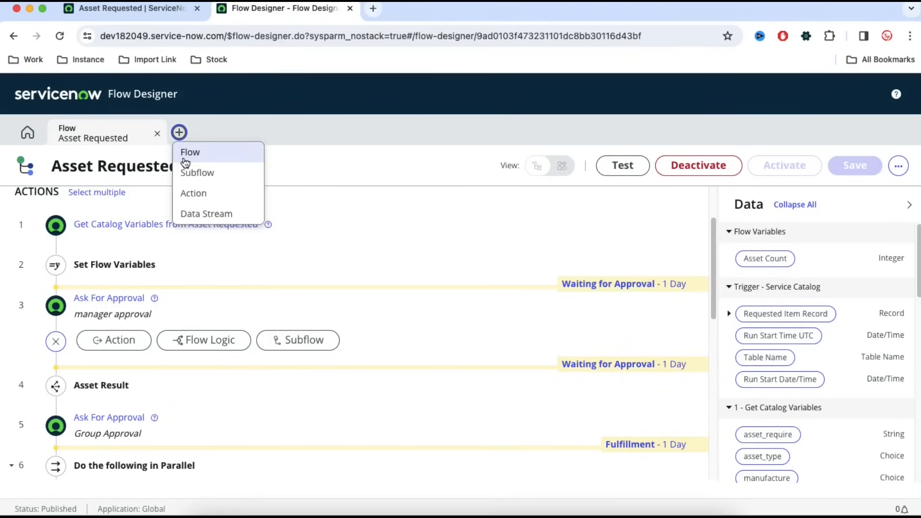
left_click(189, 176)
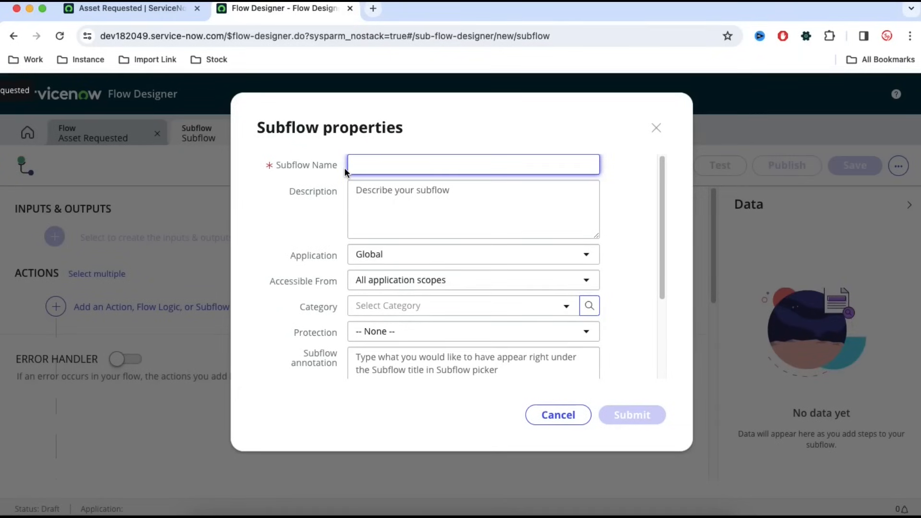
type("Template")
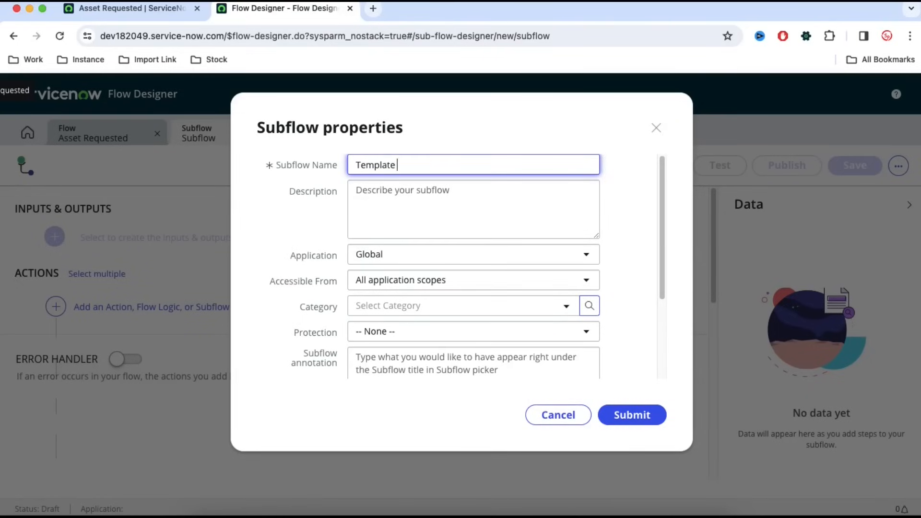
type(": Asset Requested")
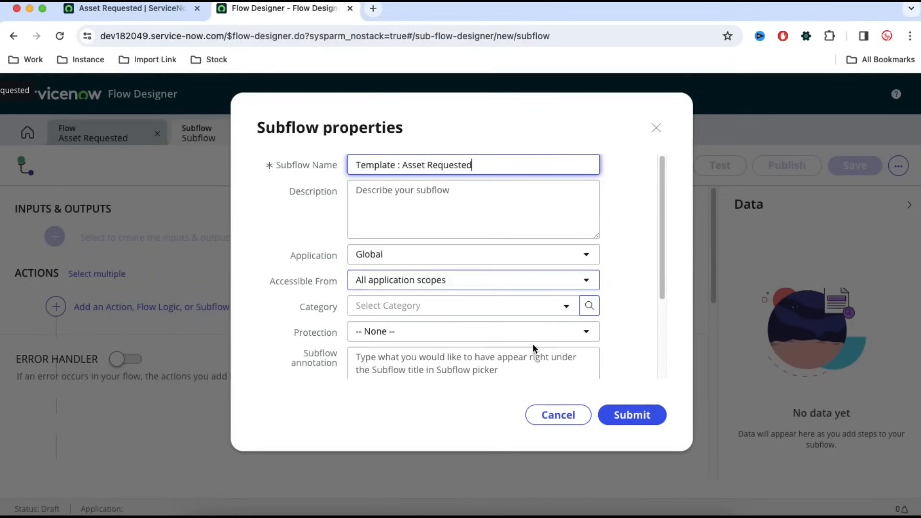
left_click(652, 415)
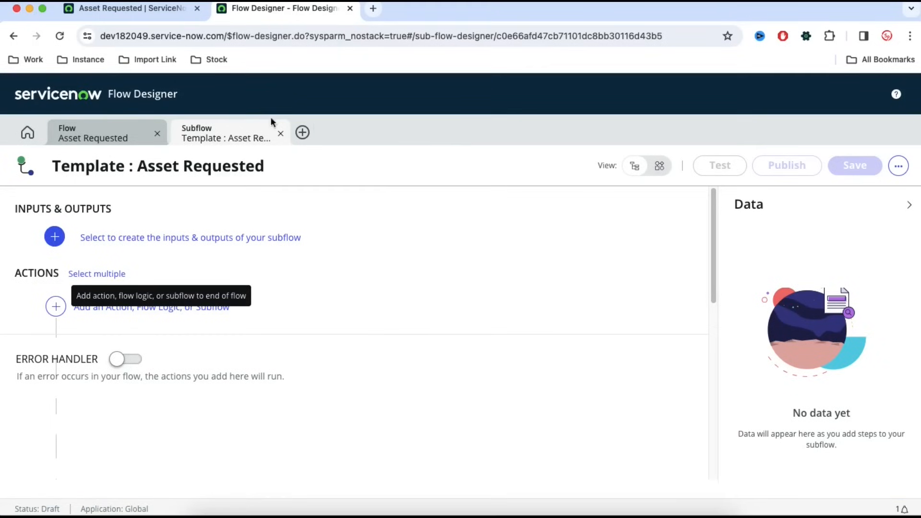
- Add a new input variable to the Template : Asset Requested subflow
left_click(138, 240)
left_click(673, 295)
left_click(165, 331)
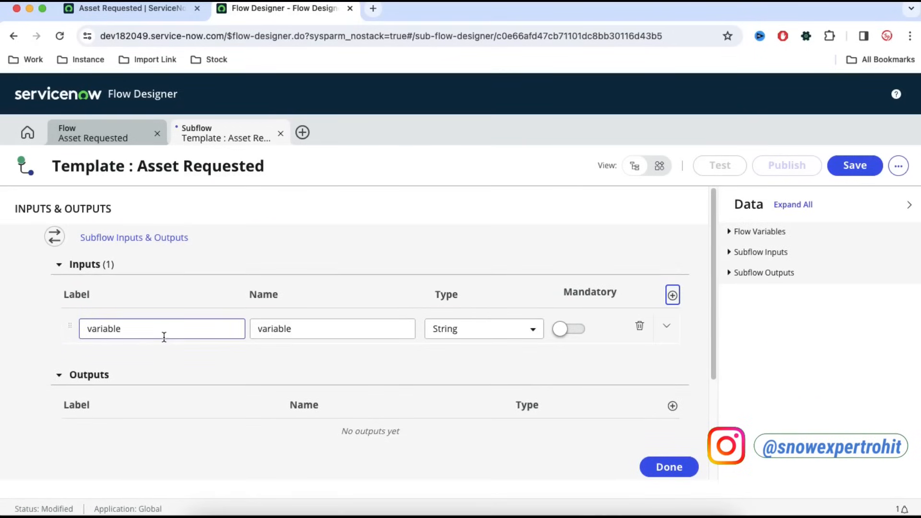
- Review the Asset Requested flow's steps and copy the Asset Require variable's label from the catalog order form
left_click(120, 137)
scroll(202, 268, "up", 5)
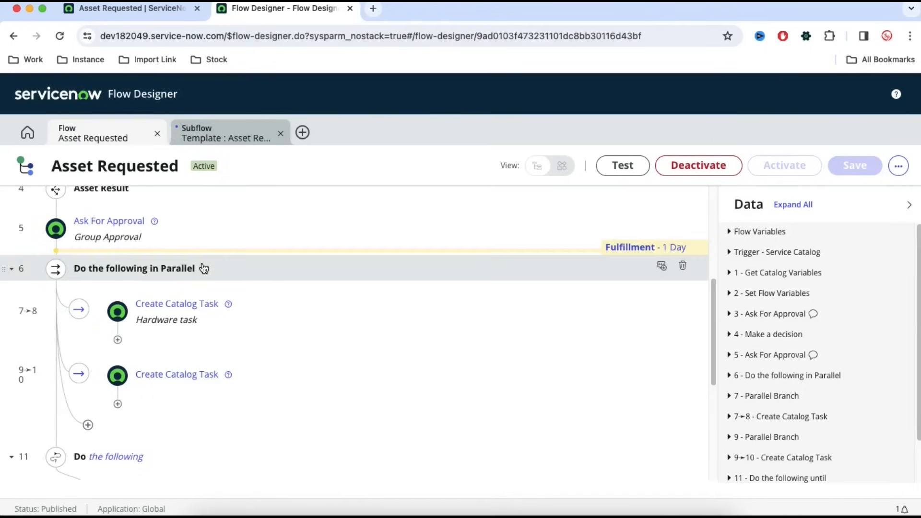
scroll(201, 267, "down", 4)
left_click_drag(713, 363, 688, 232)
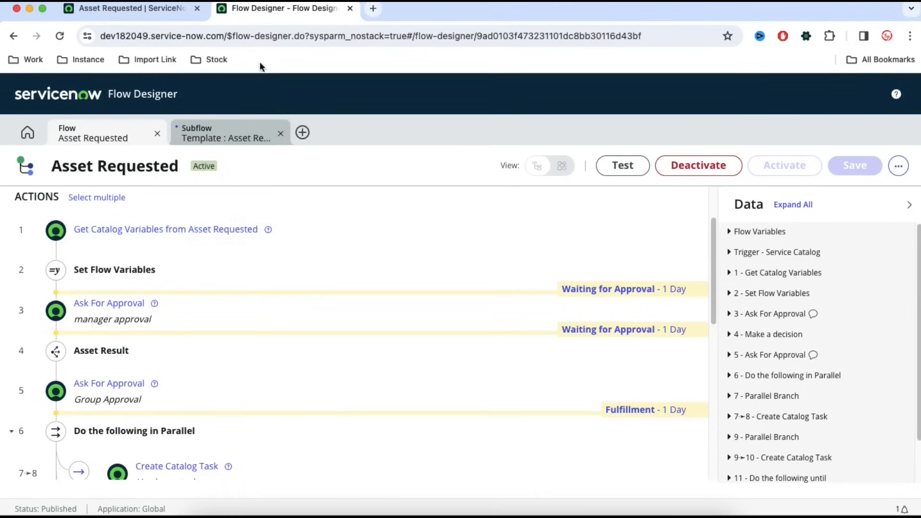
left_click(164, 9)
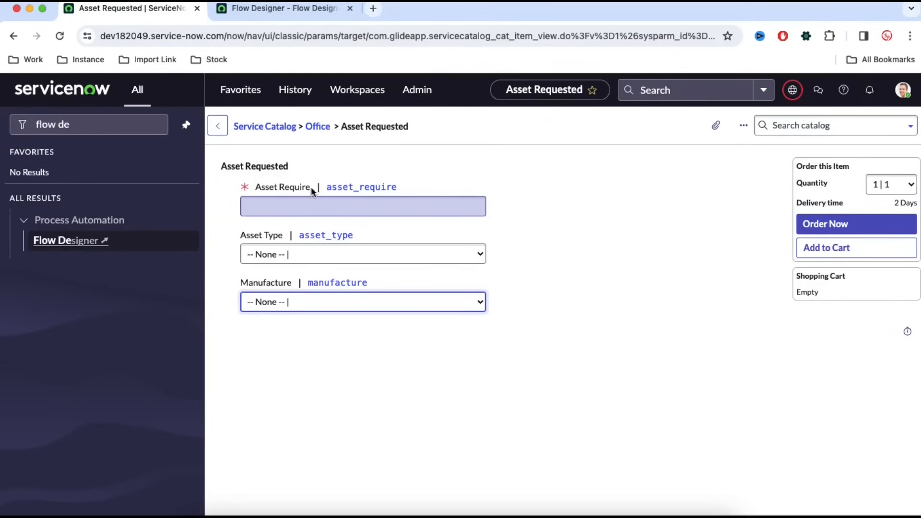
left_click_drag(311, 190, 252, 187)
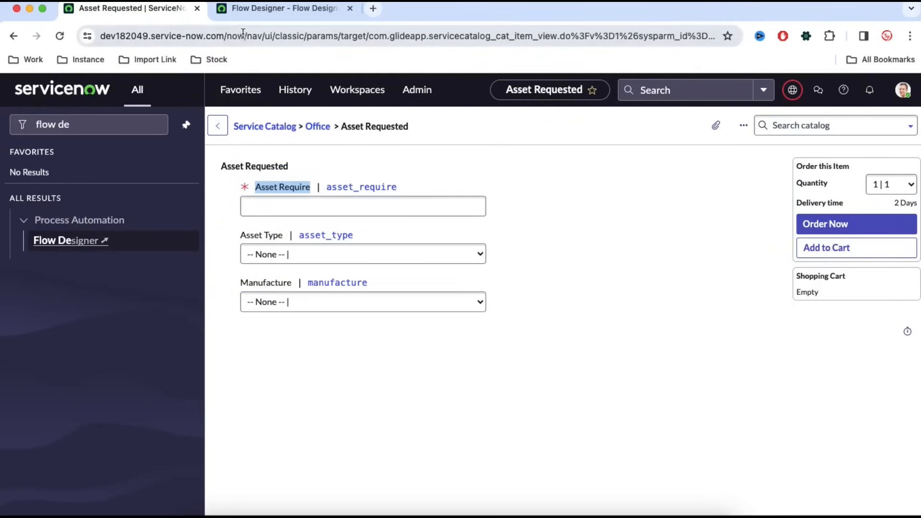
left_click(251, 14)
- Label the new input of the Template : Asset Requested subflow "Asset Require"
left_click(261, 139)
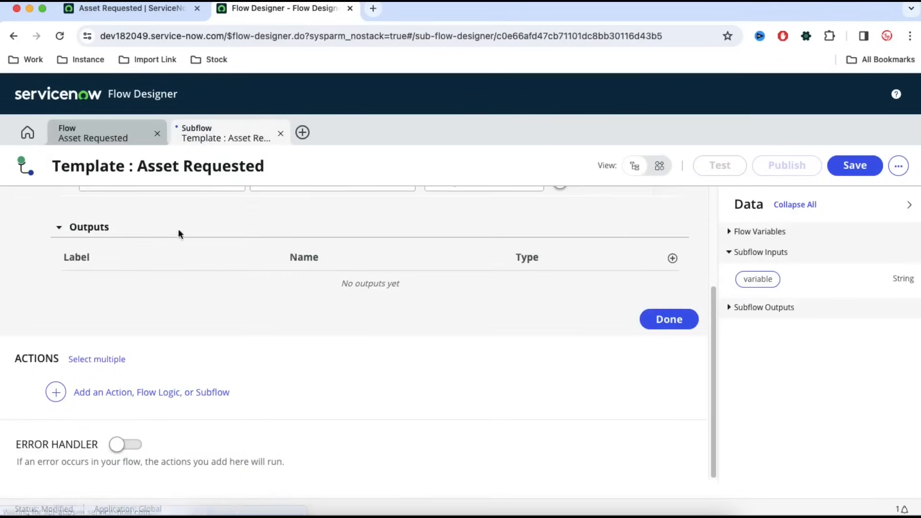
scroll(705, 245, "up", 1)
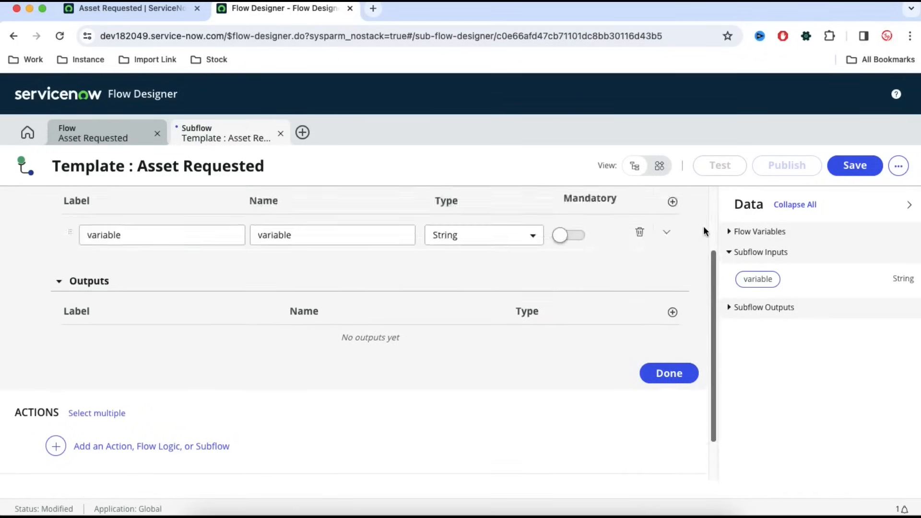
scroll(705, 244, "up", 3)
left_click(125, 321)
double_click(127, 320)
type("Asset Require")
left_click(242, 279)
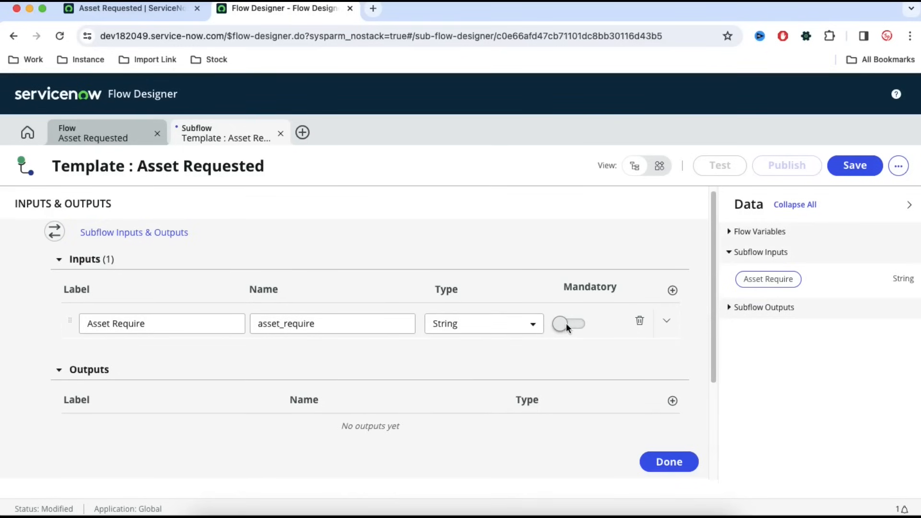
- Set the Asset Require input's type to Integer and finish editing the subflow's inputs and outputs
left_click(504, 323)
type("inte")
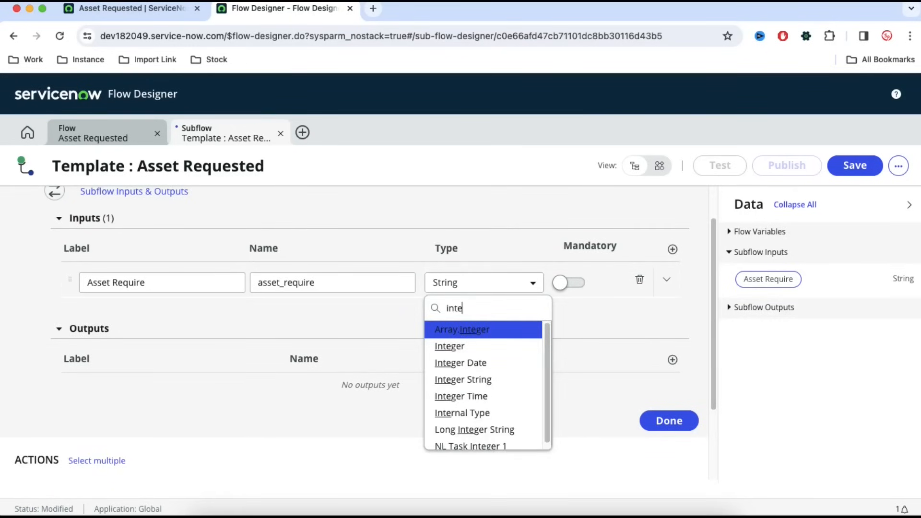
key("Down")
key("Return")
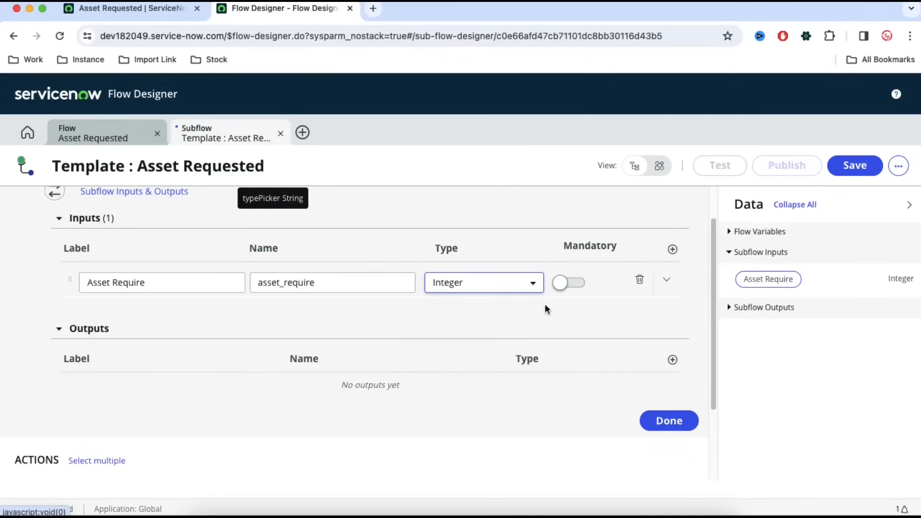
left_click(671, 429)
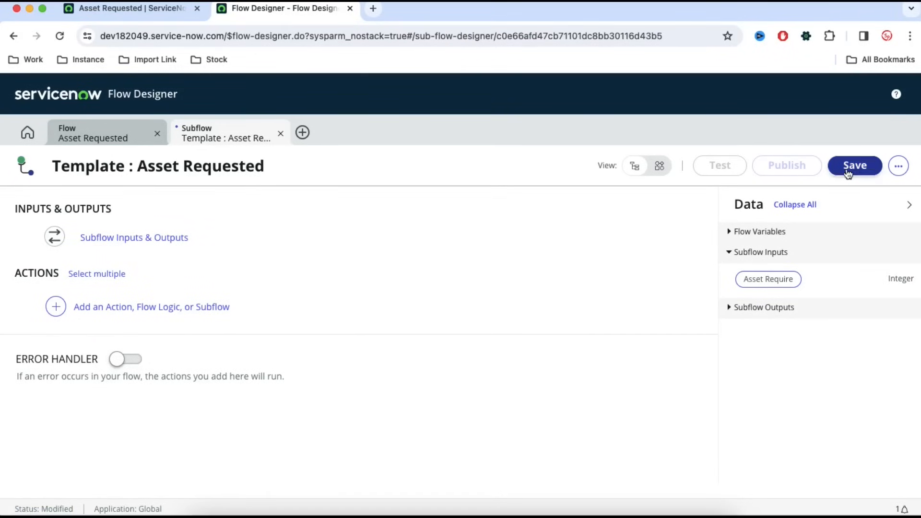
- Save the Template : Asset Requested subflow and check the Manufacture options on the catalog order form
left_click(846, 172)
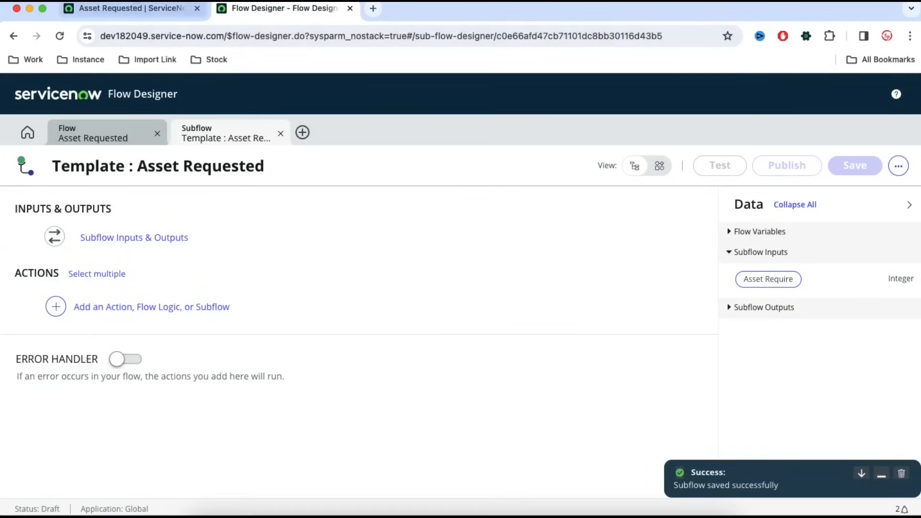
left_click(141, 9)
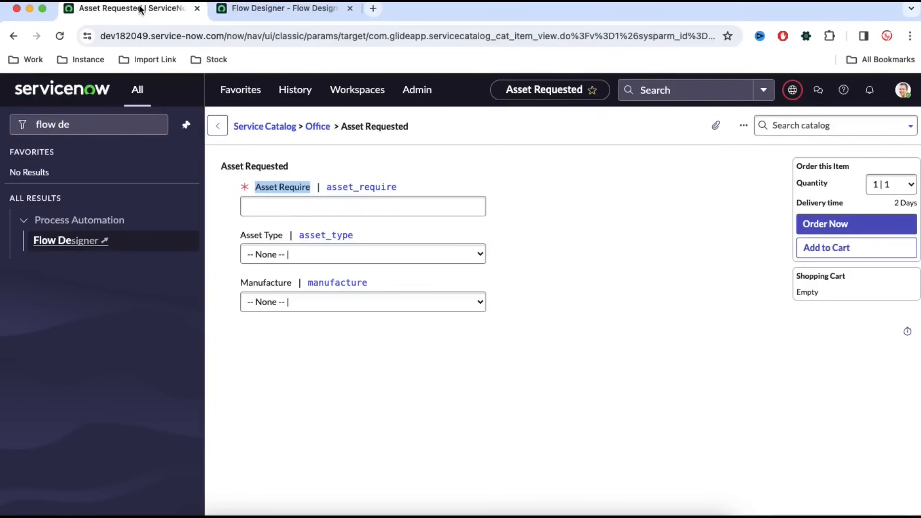
left_click(302, 303)
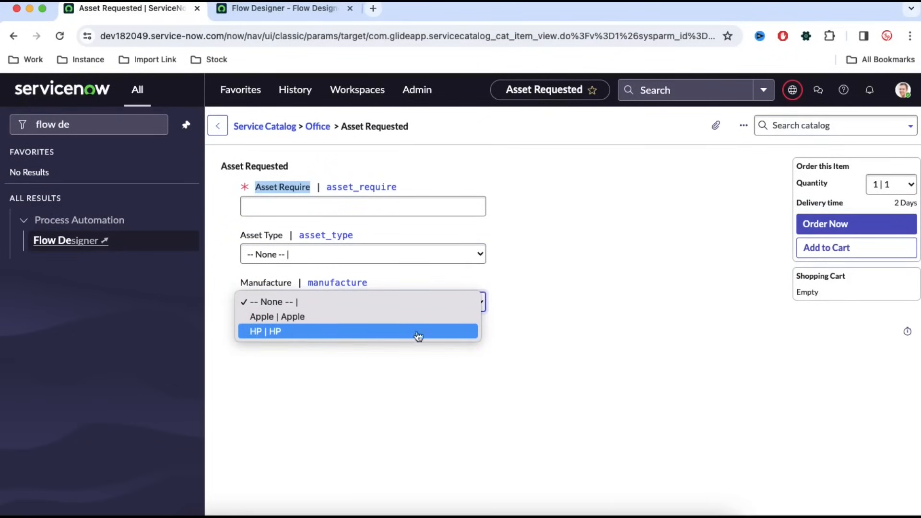
left_click(577, 270)
left_click(306, 11)
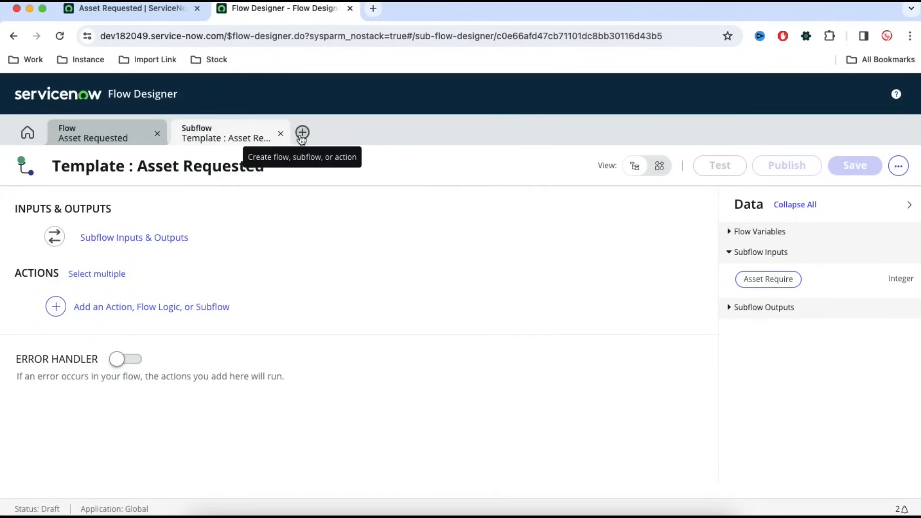
- Copy the Template : Asset Requested subflow as "Template : Asset Requested - Apple" in the Global application, checking the order form's Manufacture options for the name
left_click(301, 135)
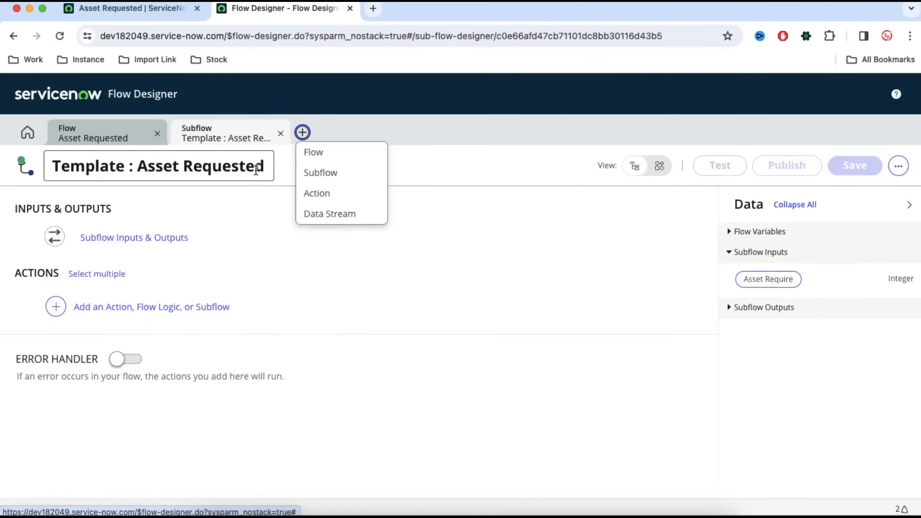
left_click(257, 168)
left_click(897, 166)
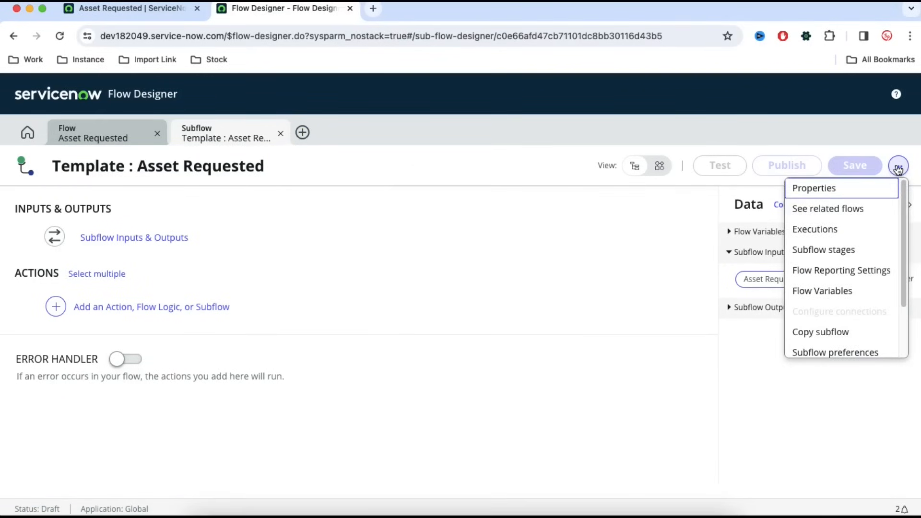
left_click(824, 331)
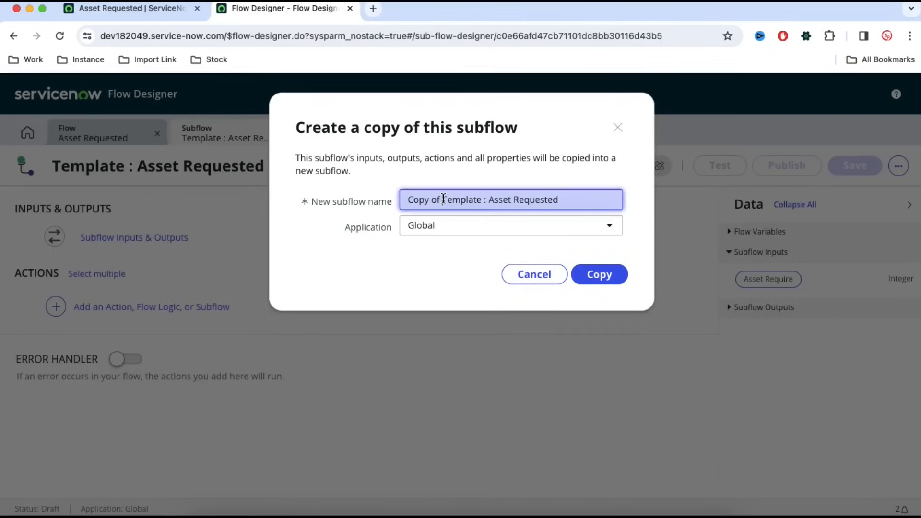
left_click_drag(444, 198, 349, 201)
key("BackSpace")
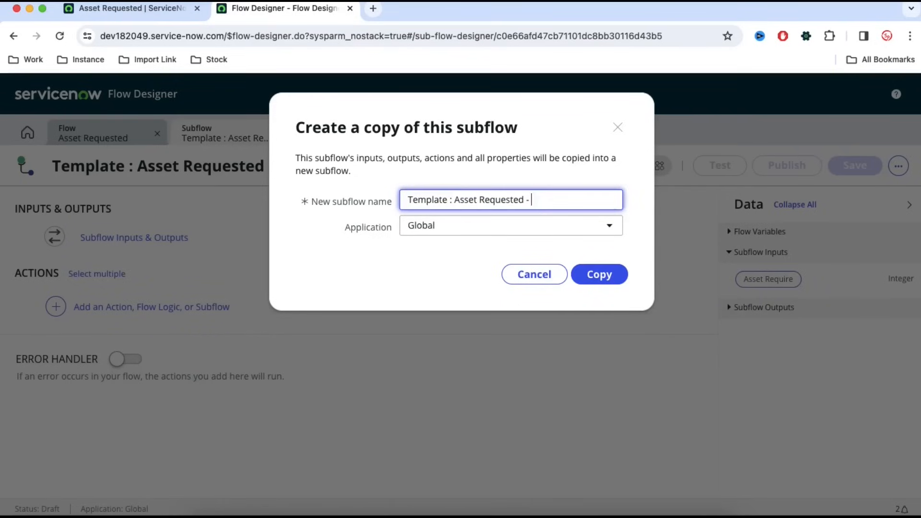
left_click(171, 10)
left_click(300, 307)
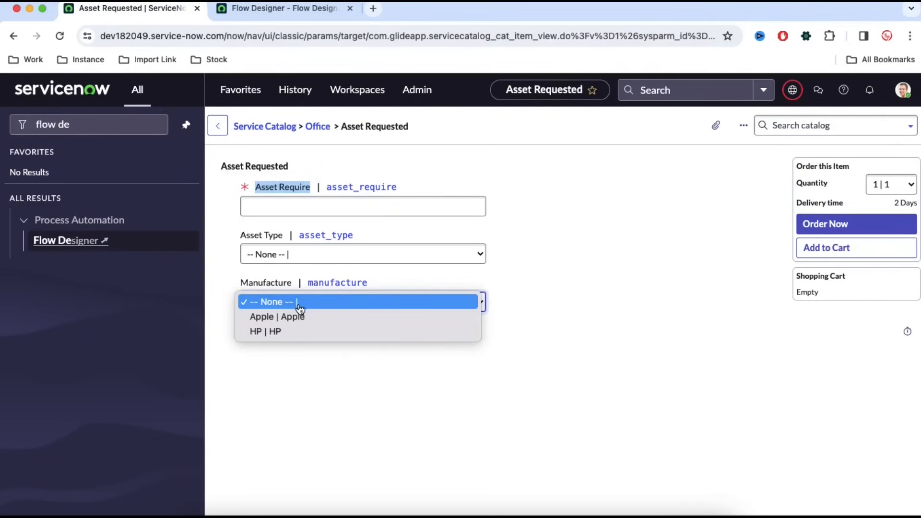
left_click(297, 10)
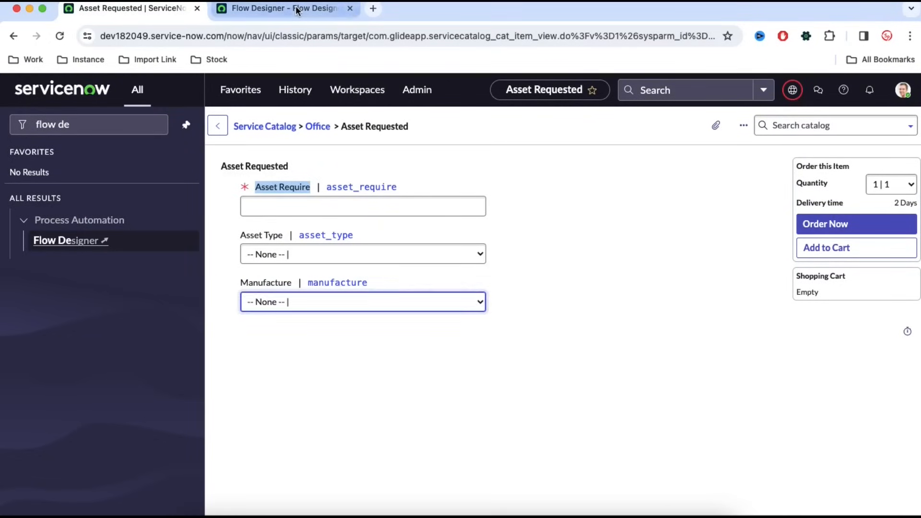
left_click(334, 10)
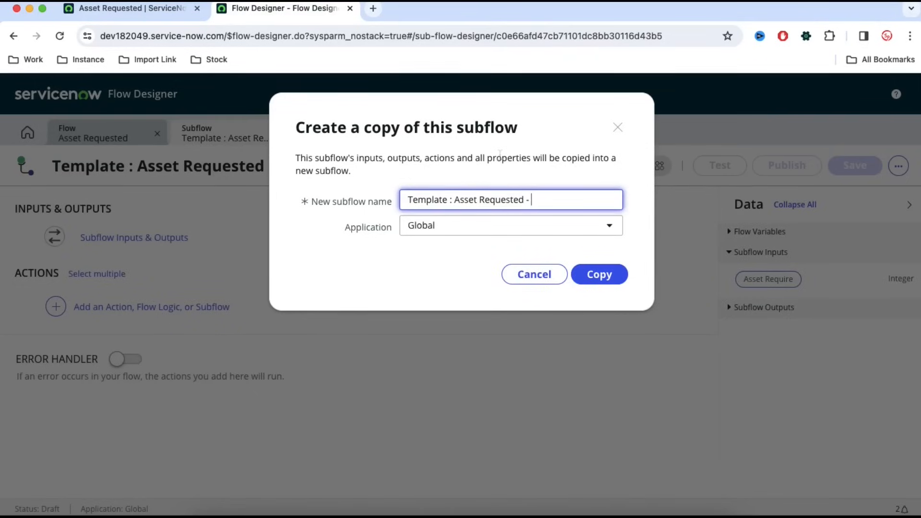
type("pple")
left_click(612, 277)
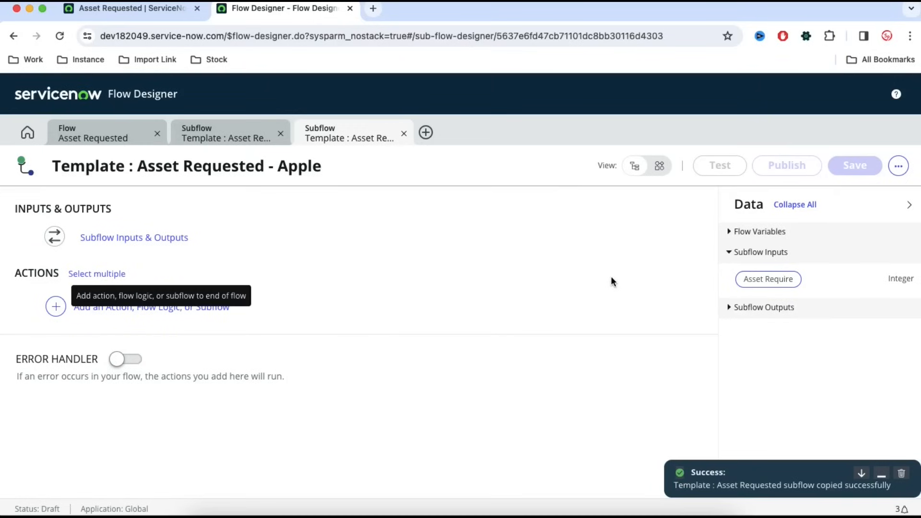
- Return to the original Template : Asset Requested subflow
left_click(237, 139)
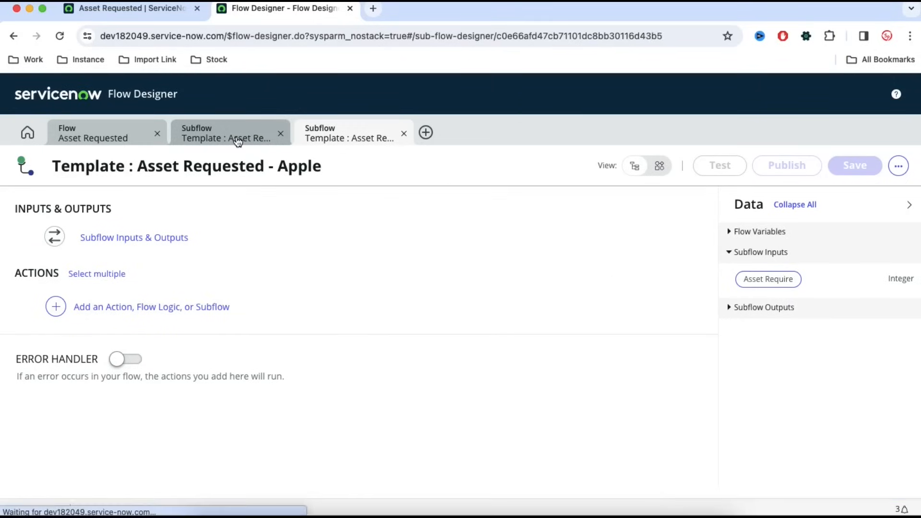
- Copy the "Template : Asset Requested - Apple" subflow as "Template : Asset Requested - HP" in the Global application
left_click(898, 165)
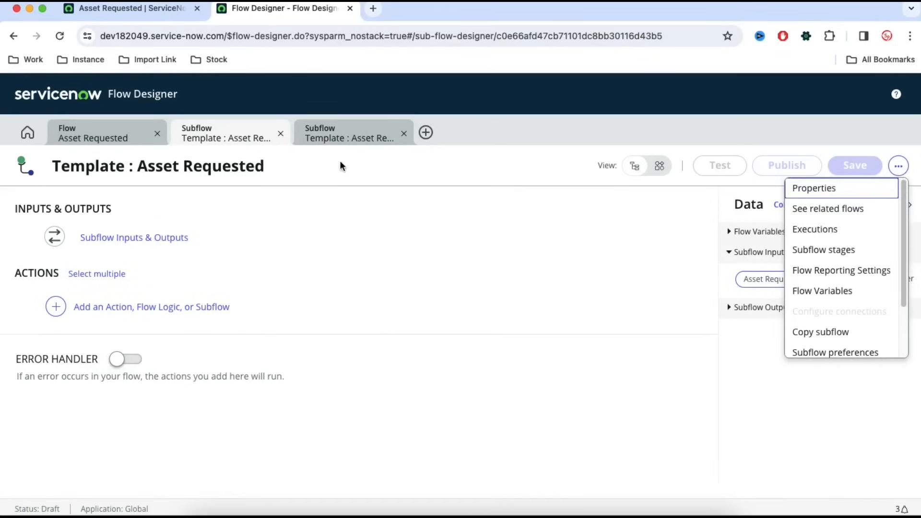
left_click(339, 140)
left_click(899, 166)
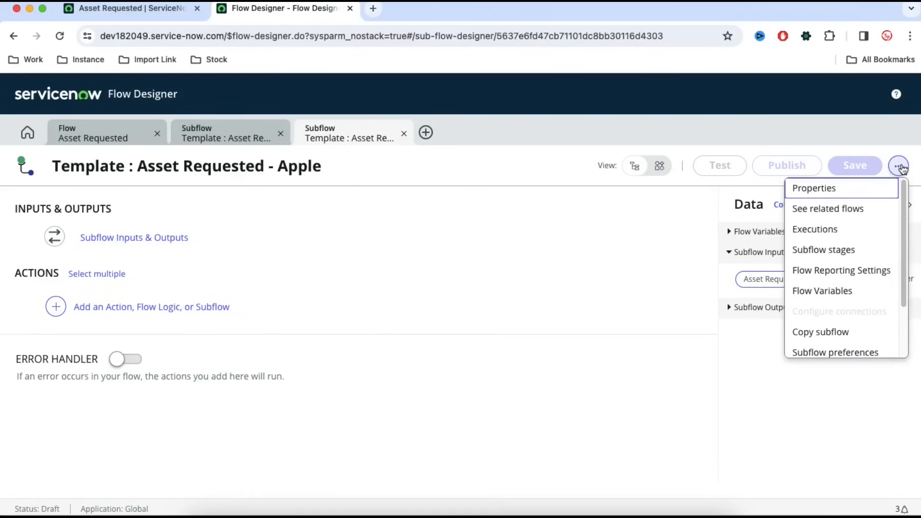
left_click(829, 332)
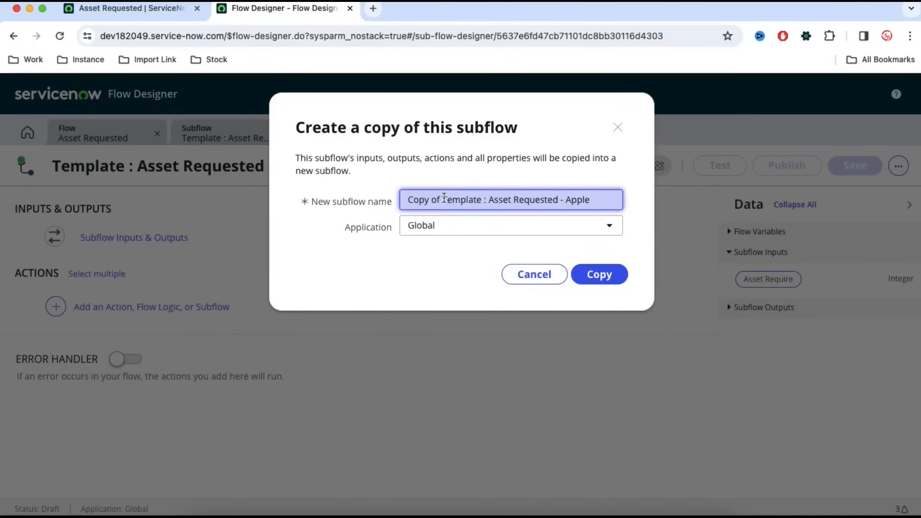
left_click(445, 200)
key("BackSpace")
key("BackSpace")
key("BackSpace")
key("BackSpace")
key("BackSpace")
key("BackSpace")
key("BackSpace")
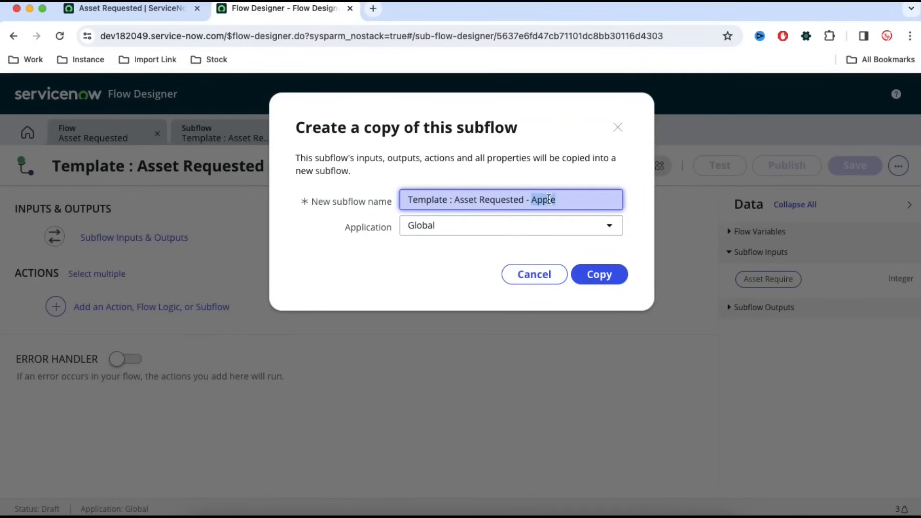
type("HP")
left_click(608, 278)
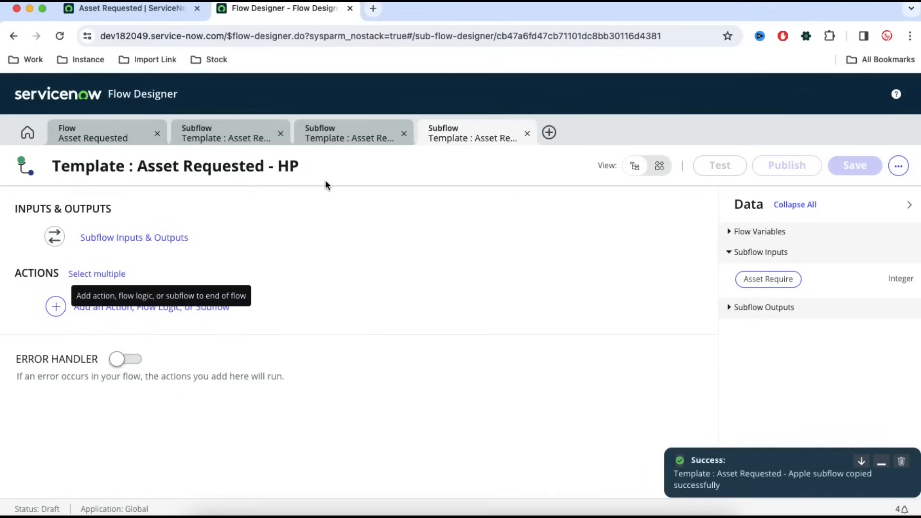
- Compare the template subflows by examining the inputs and outputs of the Apple and HP copies
left_click(247, 138)
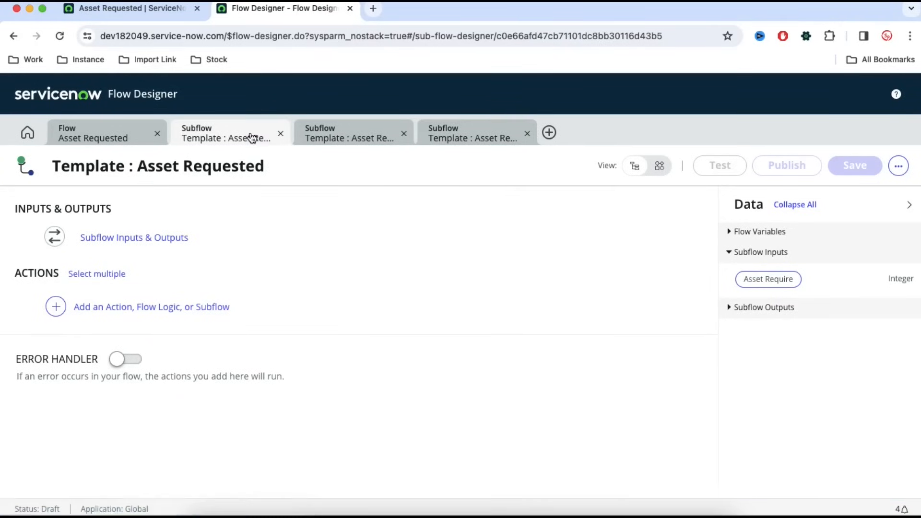
left_click(330, 139)
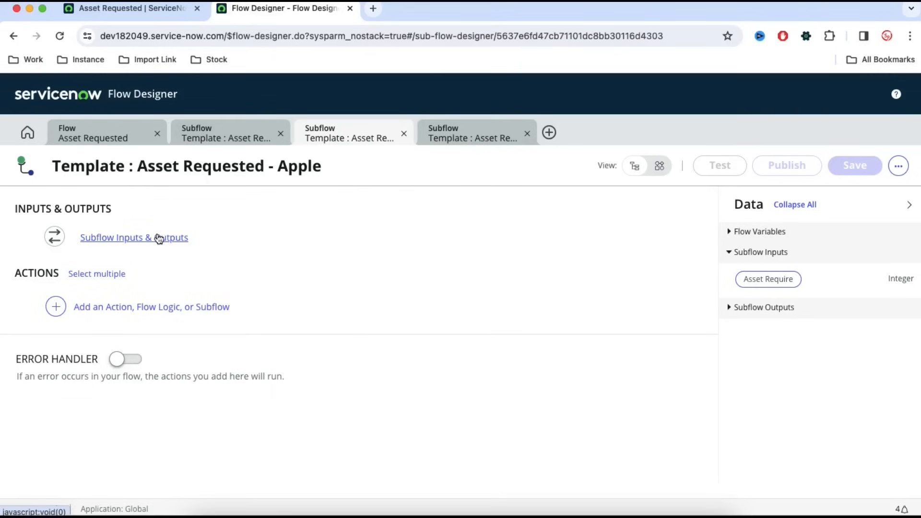
left_click(165, 242)
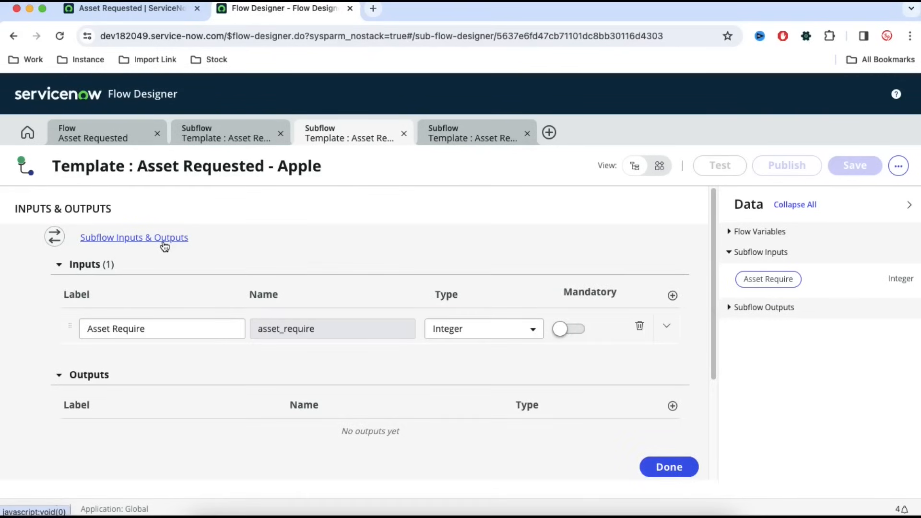
left_click(165, 246)
left_click(448, 138)
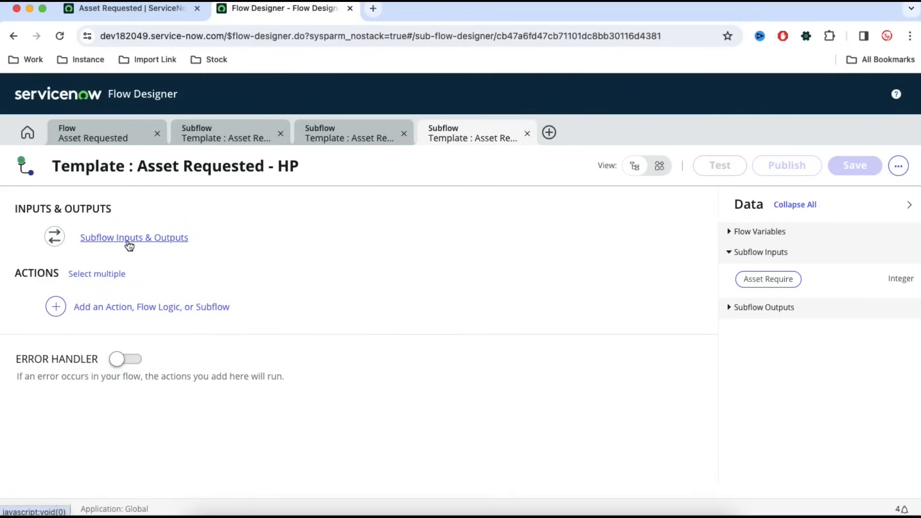
left_click(129, 242)
left_click(130, 242)
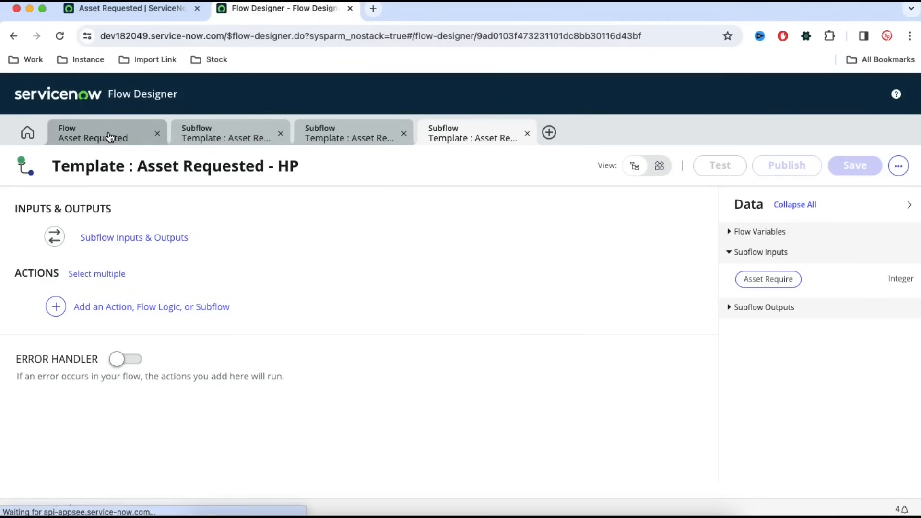
- In the Asset Requested flow, add Dynamic Flow logic after the Get Catalog Variables action and search its flow templates for "temple"
left_click(108, 137)
left_click_drag(706, 389, 704, 202)
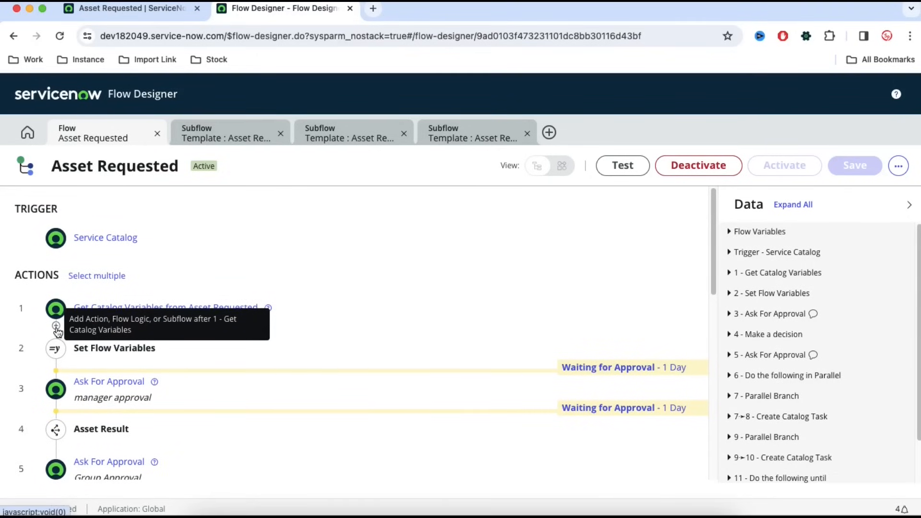
left_click(56, 327)
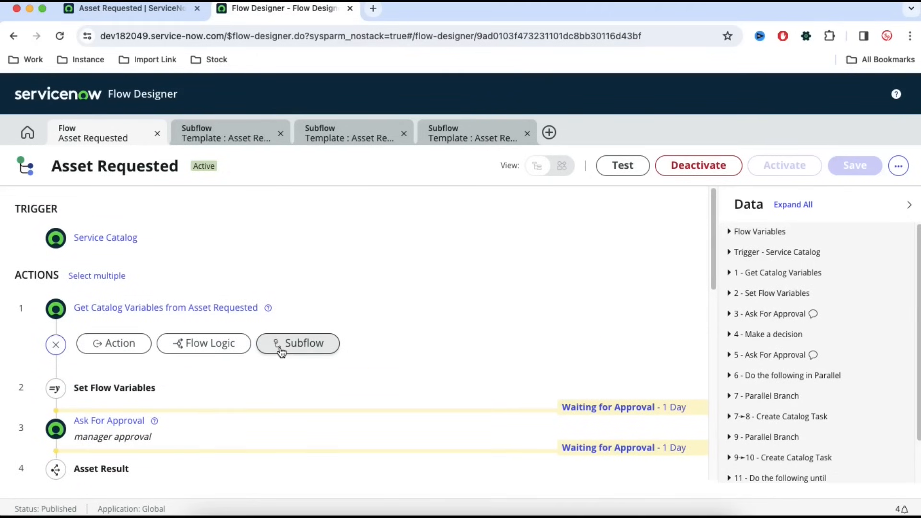
left_click(205, 343)
scroll(421, 367, "down", 3)
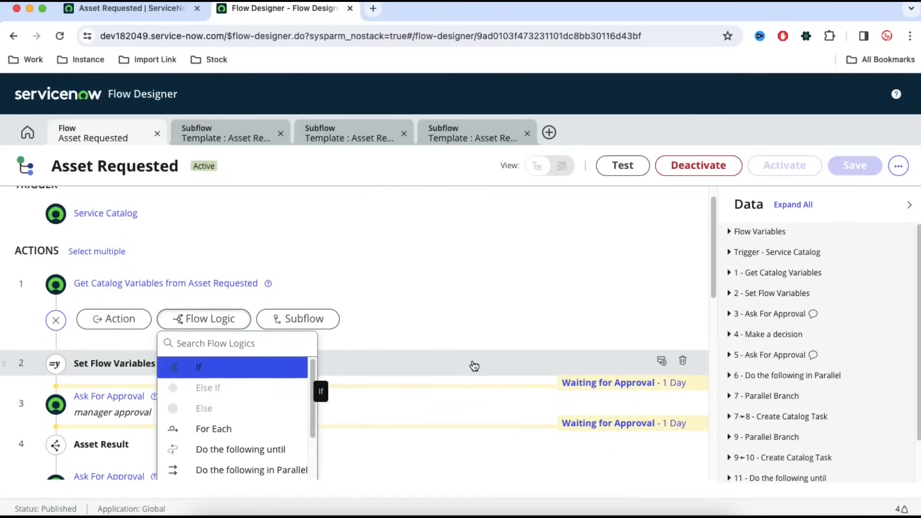
scroll(290, 374, "down", 3)
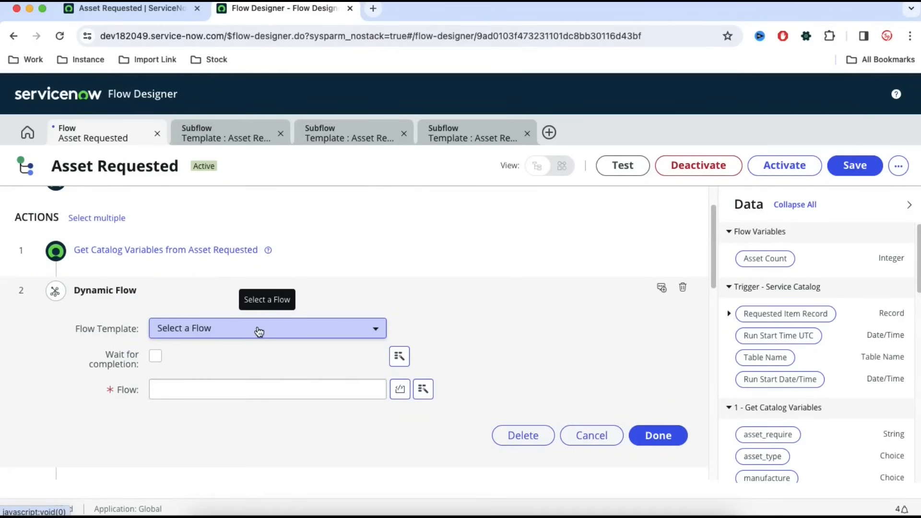
left_click(259, 331)
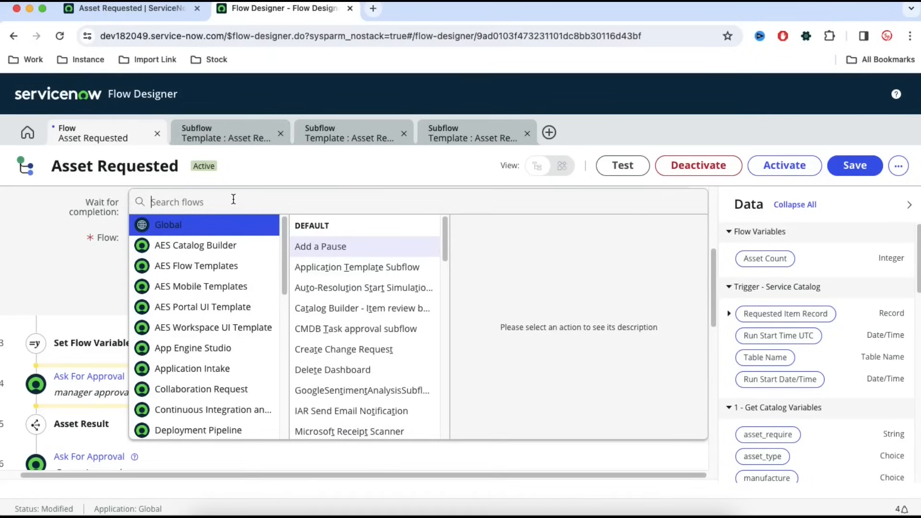
type("temple")
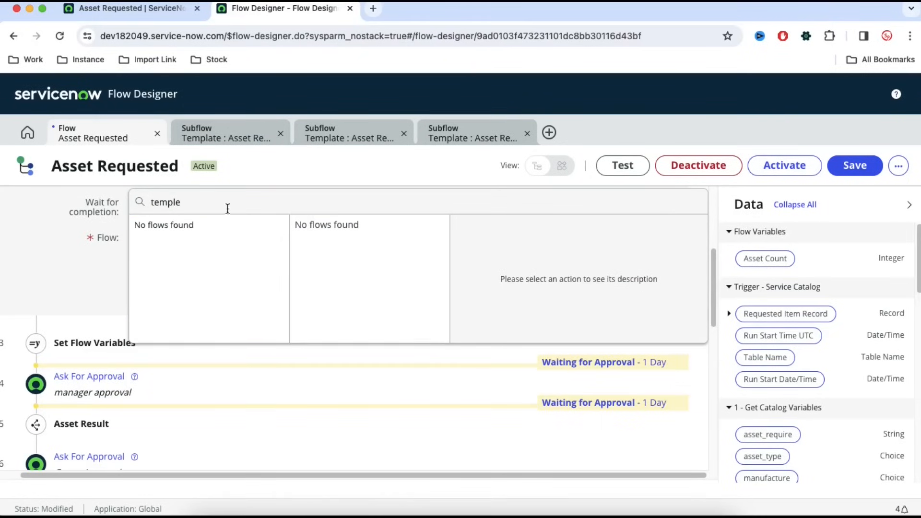
- Add a Log action with the message "Test 1" to the base "Template : Asset Requested" subflow and publish it
left_click(235, 133)
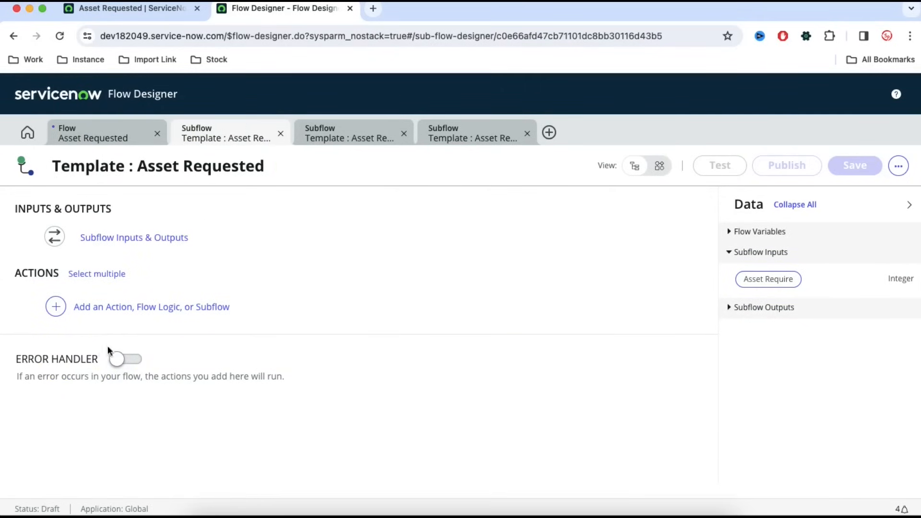
left_click(120, 311)
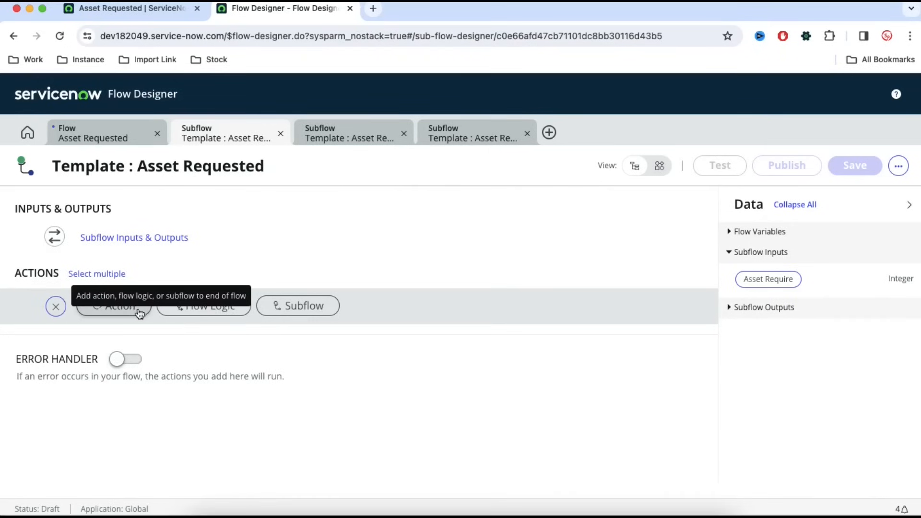
left_click(178, 313)
left_click(134, 313)
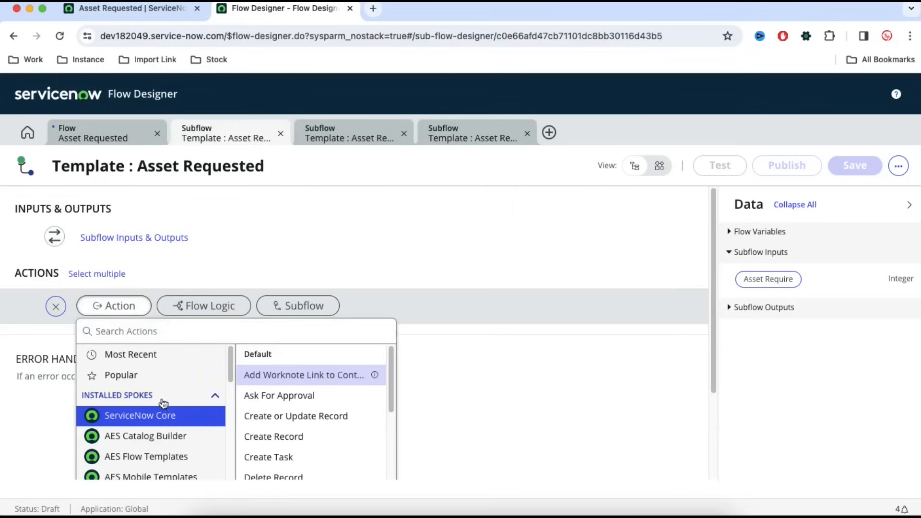
type("log")
left_click(269, 375)
left_click(232, 395)
type("Test 1")
left_click(787, 165)
left_click(602, 239)
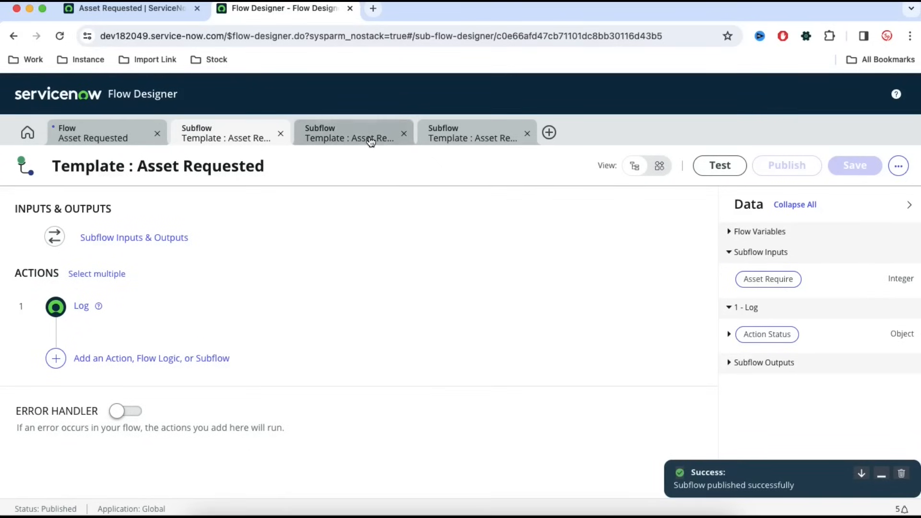
- Add a Log action with the message "Test 12" to the "Template : Asset Requested - Apple" subflow and publish it
left_click(369, 139)
left_click(144, 307)
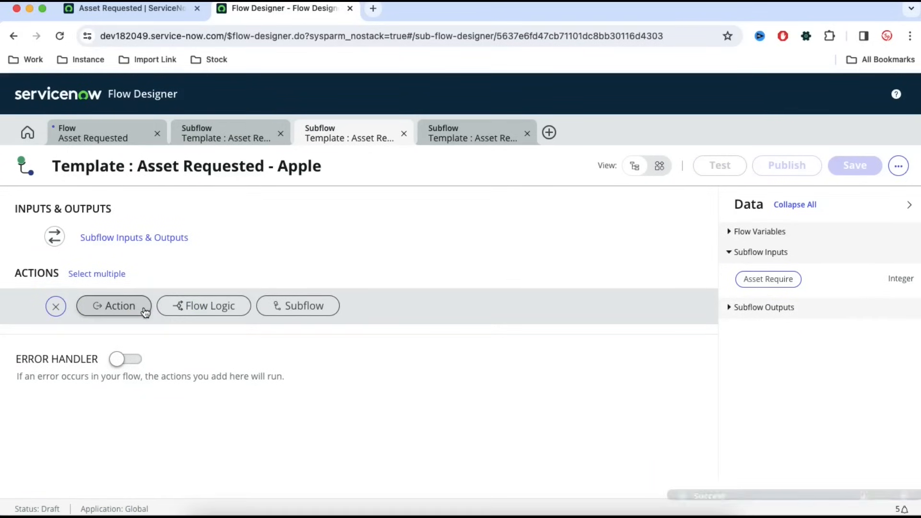
left_click(144, 307)
type("log")
left_click(253, 375)
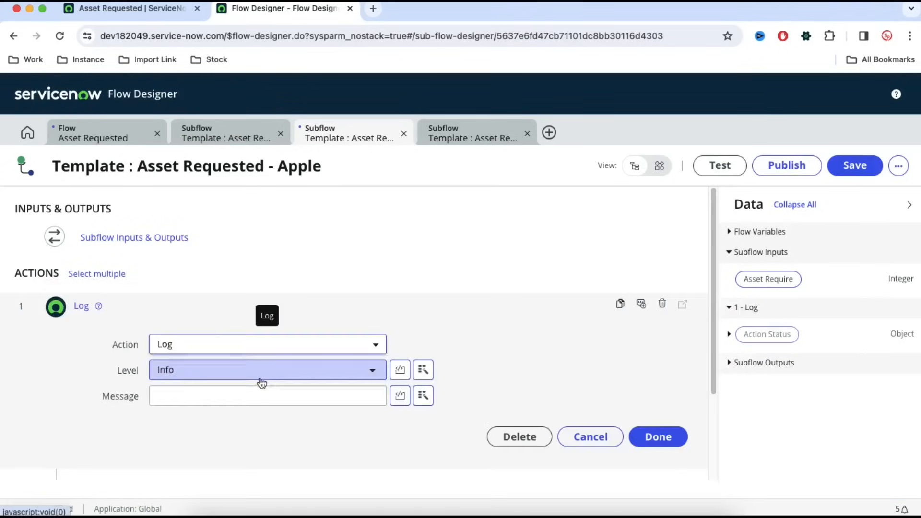
left_click(259, 396)
type("Test 12")
left_click(653, 438)
left_click(786, 166)
left_click(622, 235)
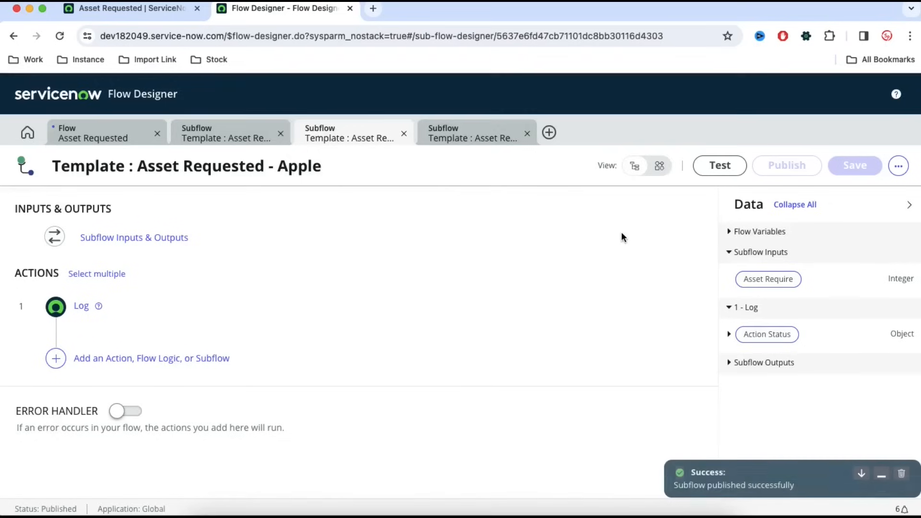
- Add a Log action with the message "Test 12" to the "Template : Asset Requested - HP" subflow and publish it
left_click(467, 140)
left_click(144, 306)
type("logs")
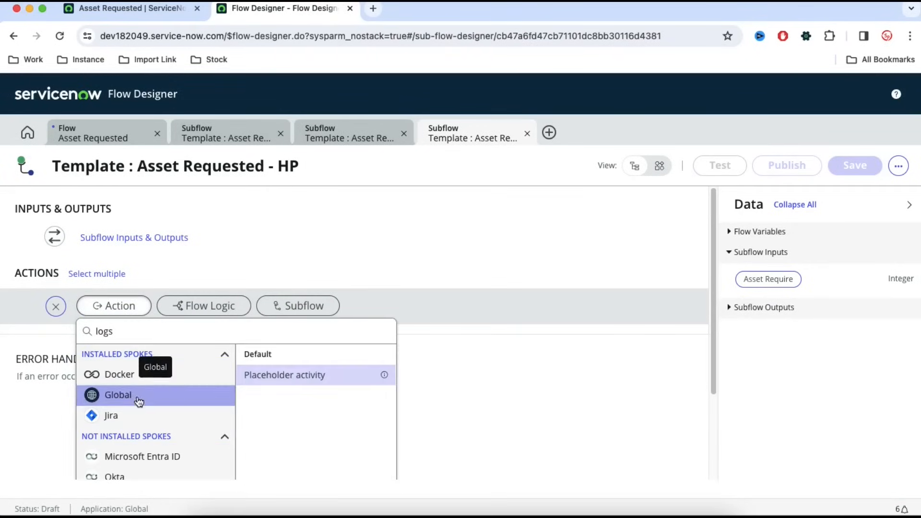
left_click(262, 373)
left_click(218, 394)
type("Test 12")
left_click(644, 434)
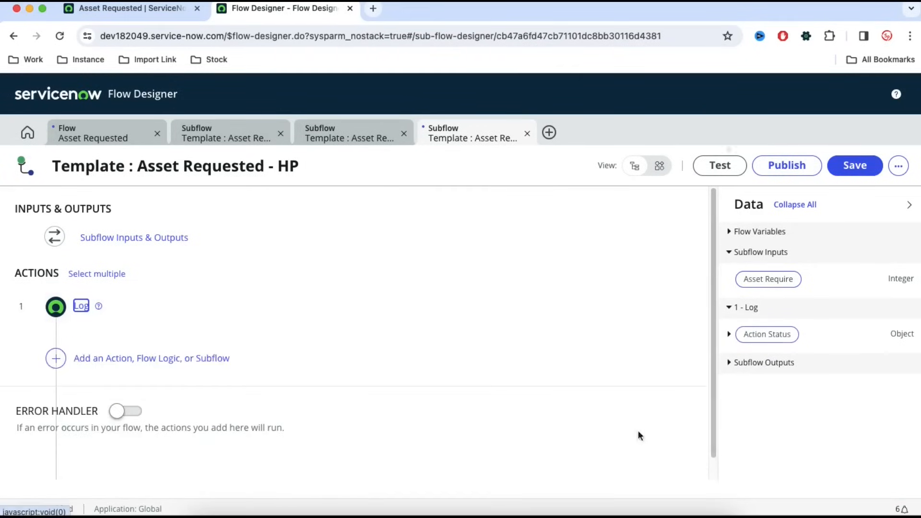
left_click(789, 168)
left_click(608, 235)
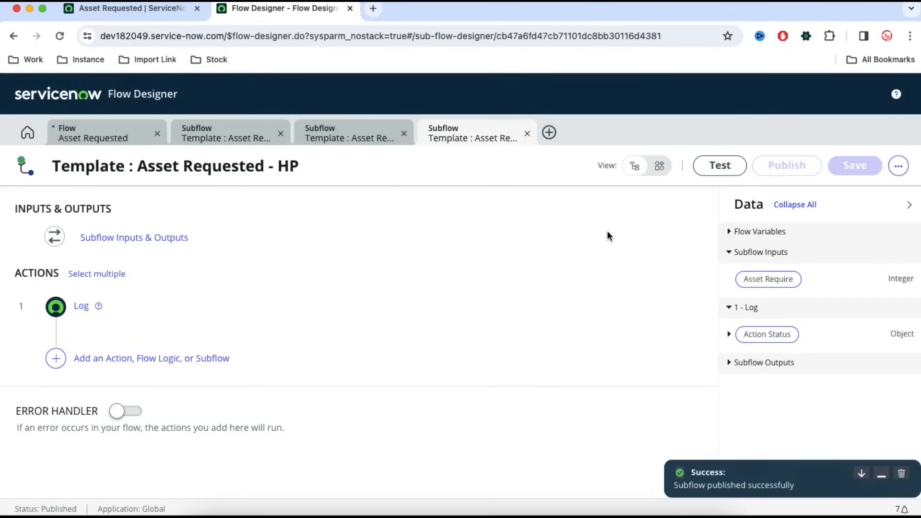
- Save the Asset Requested flow and reload its page
left_click(91, 138)
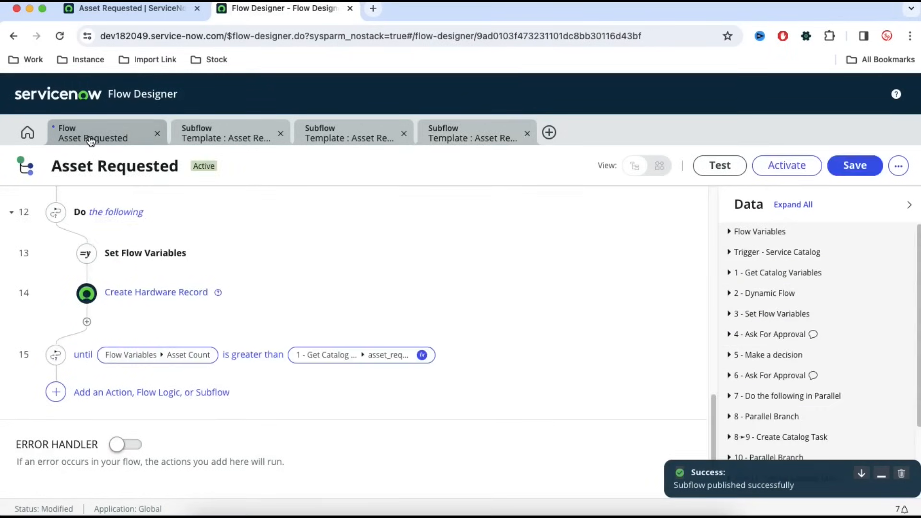
scroll(439, 272, "up", 3)
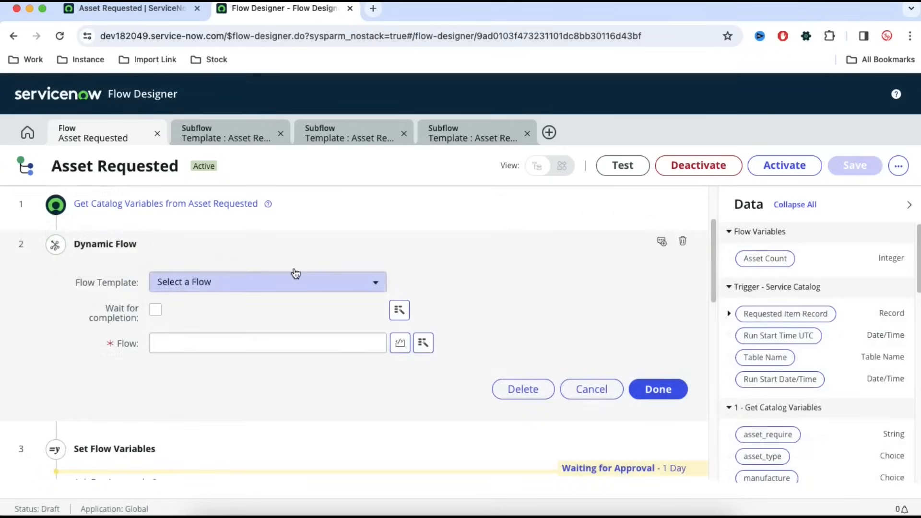
left_click(66, 37)
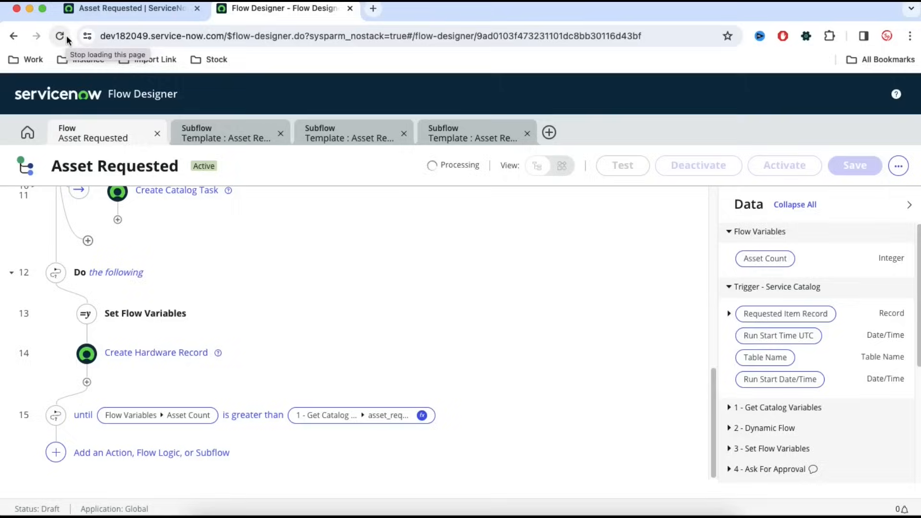
- Set the Dynamic Flow step's flow template to "Template : Asset Requested"
scroll(224, 240, "up", 10)
scroll(225, 239, "up", 2)
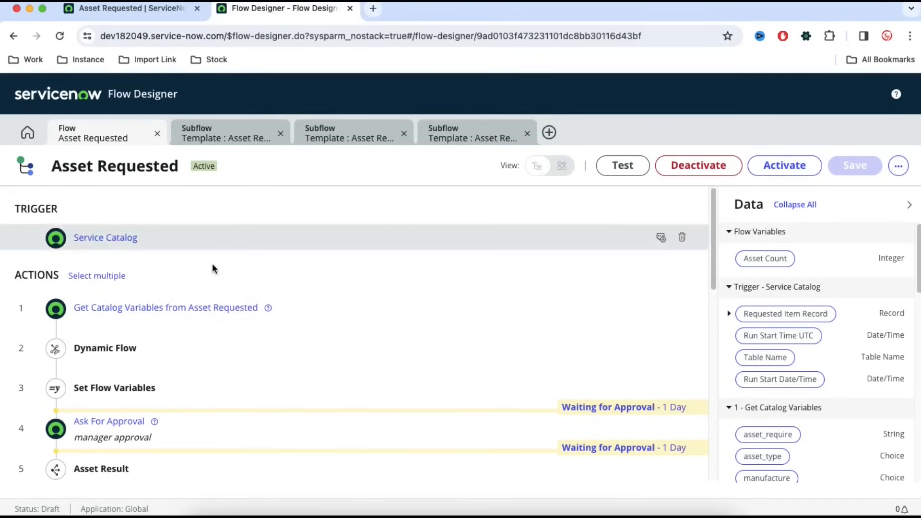
left_click(116, 349)
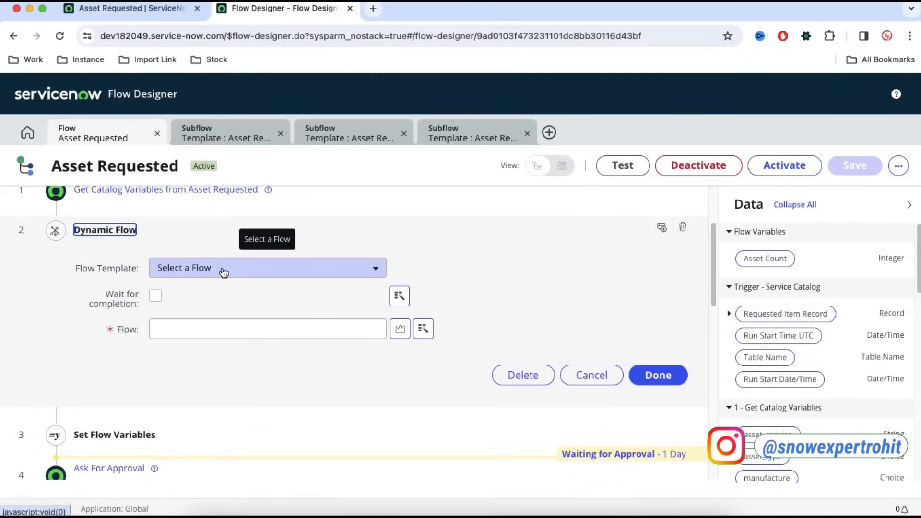
left_click(223, 272)
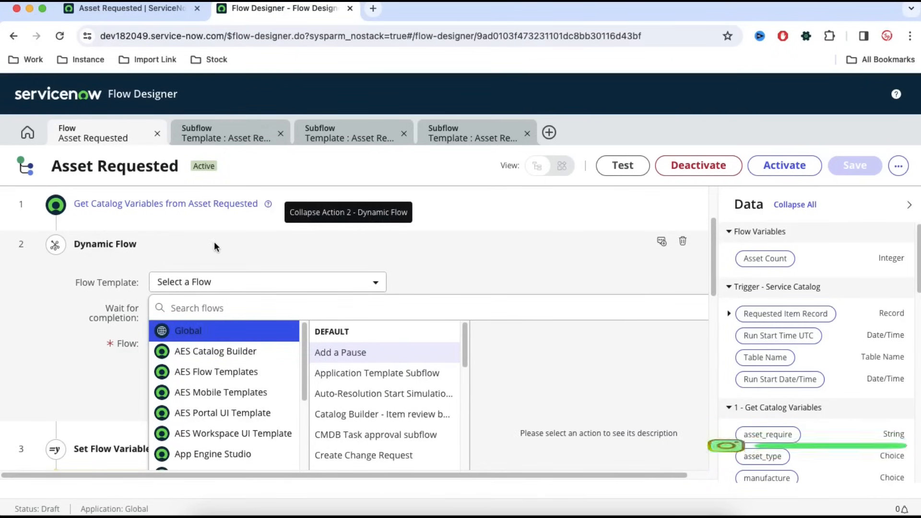
left_click(219, 302)
type("te")
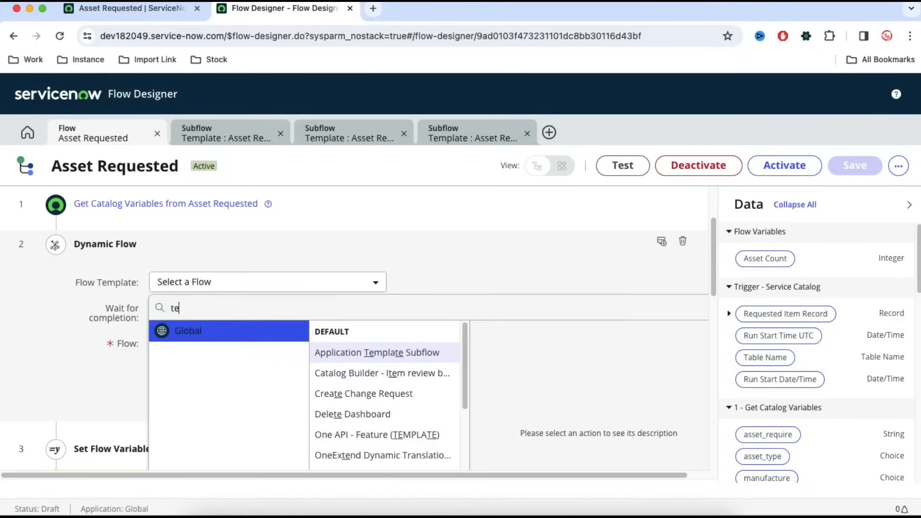
type("mpl")
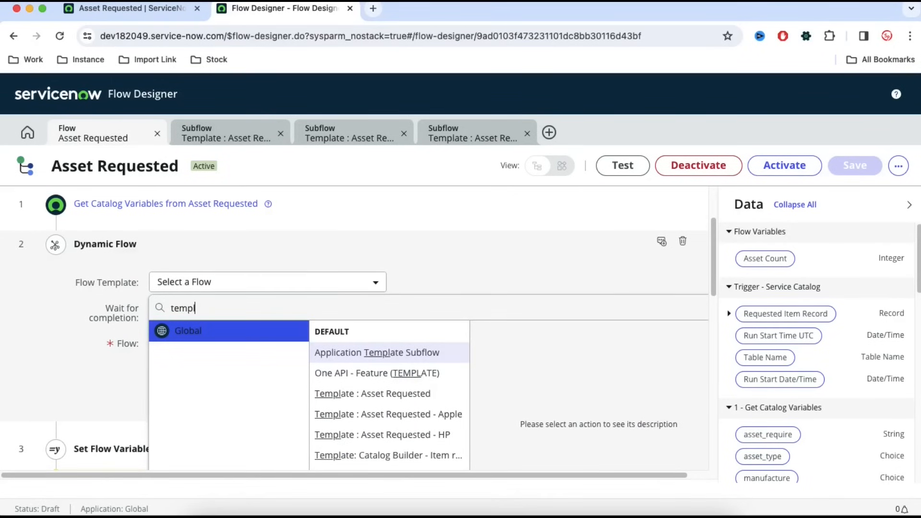
left_click(369, 396)
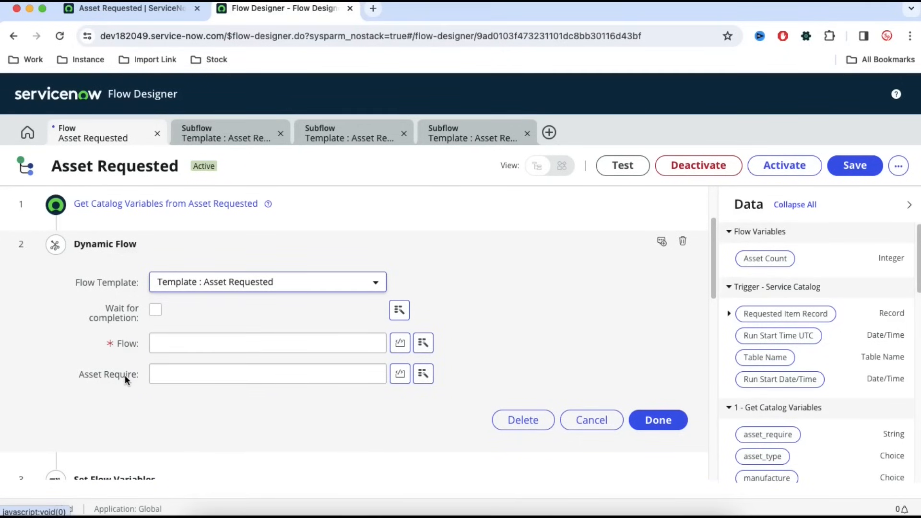
- Map the Dynamic Flow step's Asset Require input to the asset_require variable from Get Catalog Variables
left_click(160, 378)
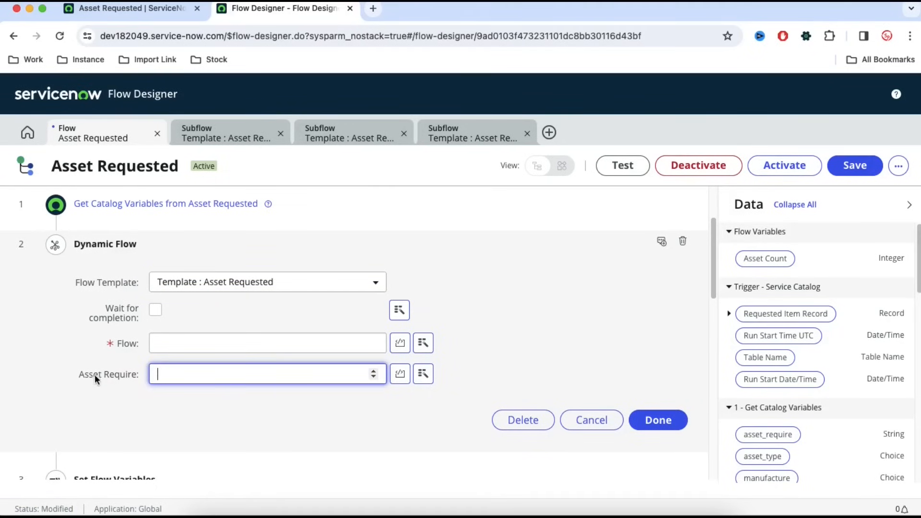
left_click(423, 373)
left_click(433, 263)
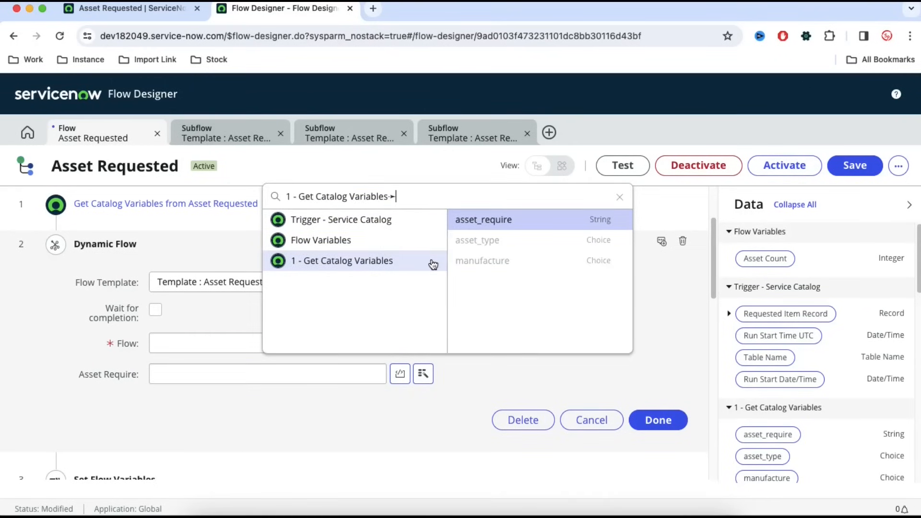
left_click(499, 222)
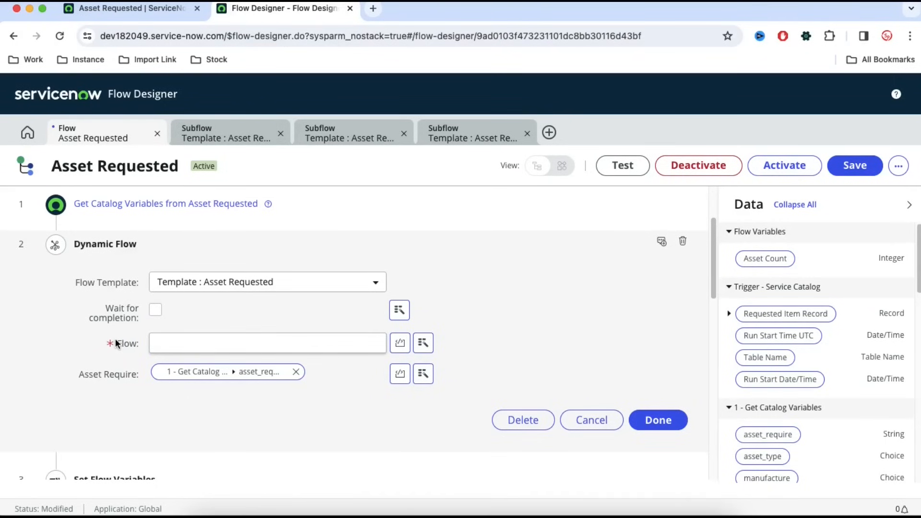
- Copy the "Template : Asset Requested -" prefix from the Apple subflow's name, check the HP subflow's name, and return to the Asset Requested flow
left_click(166, 344)
left_click(219, 133)
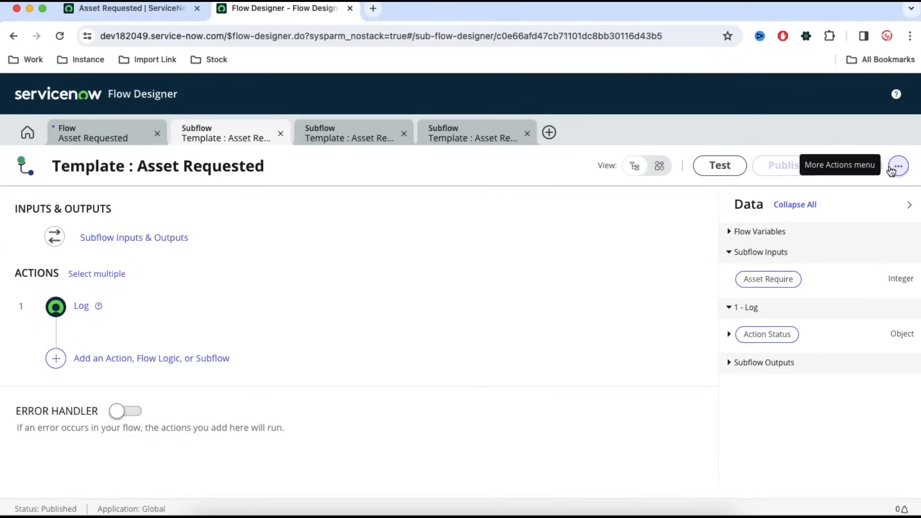
left_click(351, 137)
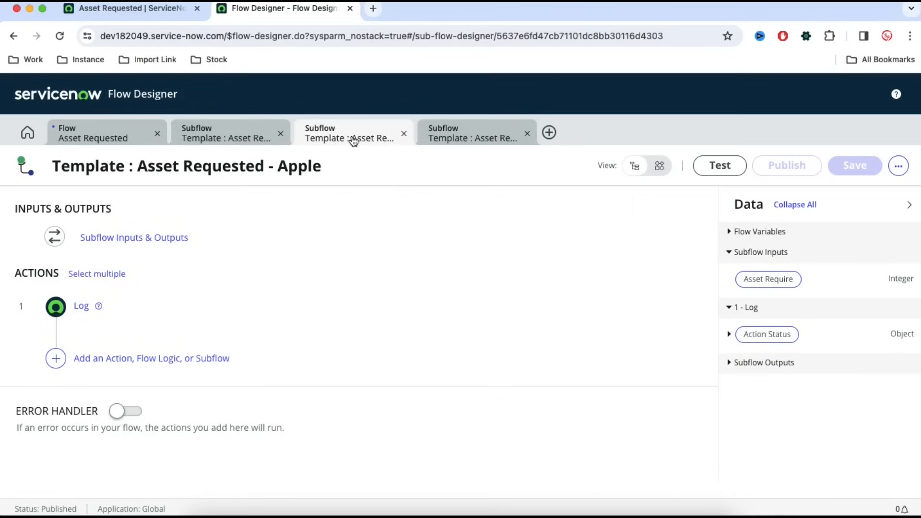
left_click_drag(276, 167, 55, 166)
key("super+c")
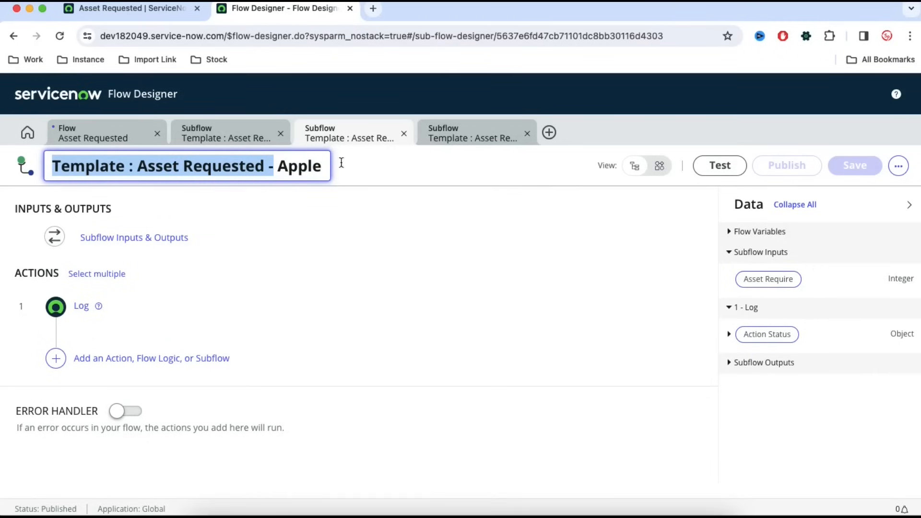
left_click(460, 139)
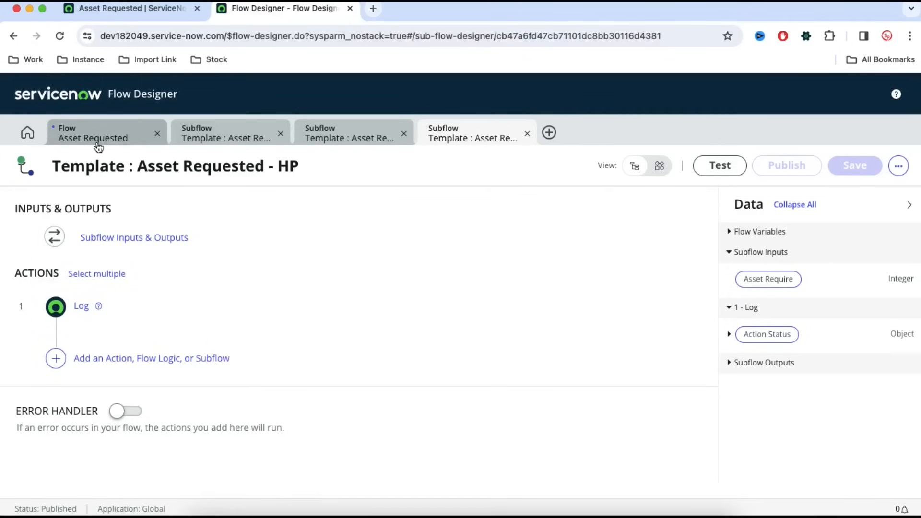
left_click(96, 139)
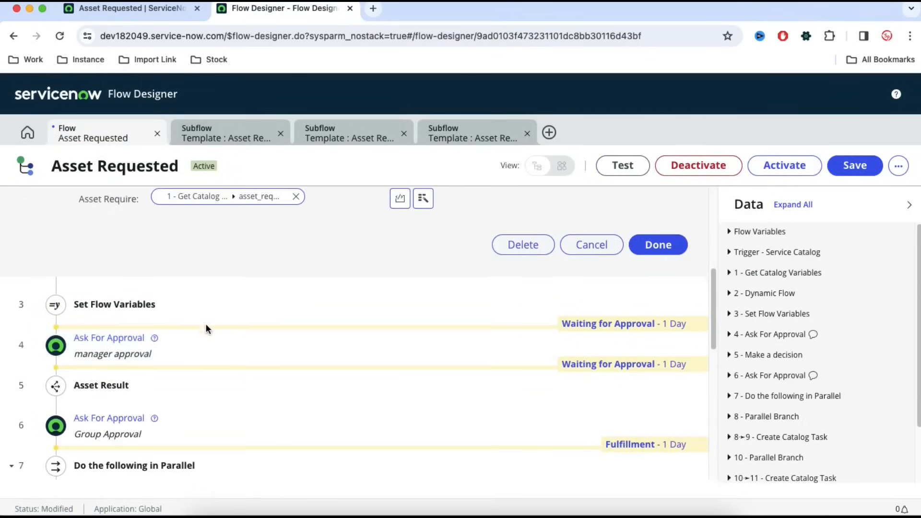
- Set the Dynamic Flow step's Flow to "Template : Asset Requested -" followed by the asset_type catalog variable, and save the flow
scroll(207, 329, "up", 6)
left_click(206, 446)
key("super+v")
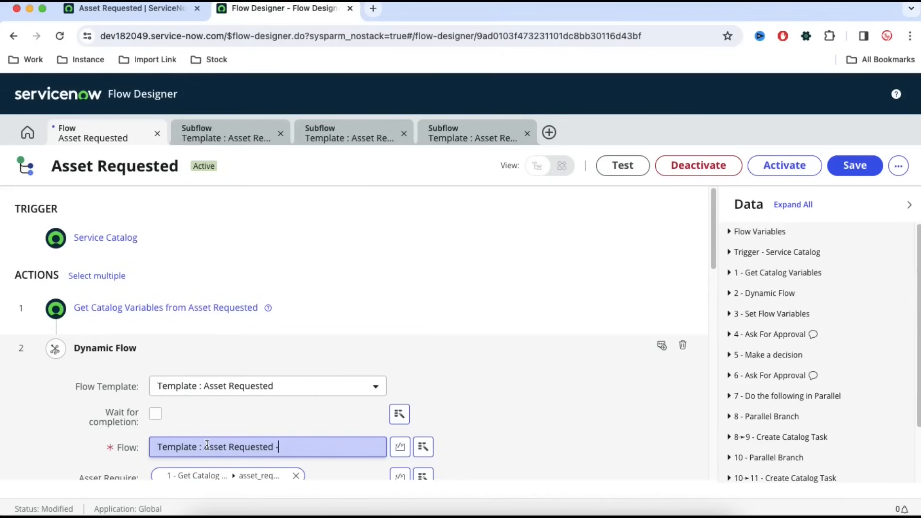
left_click(422, 447)
left_click(431, 334)
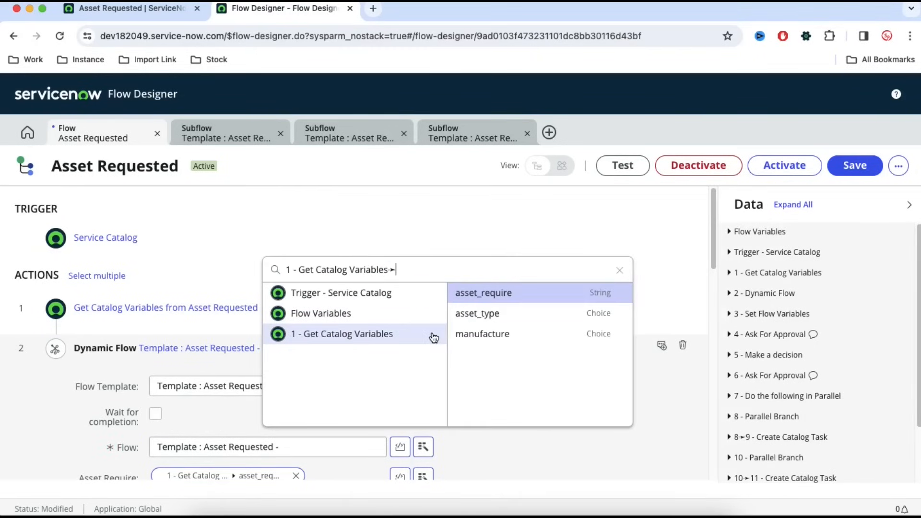
left_click(488, 317)
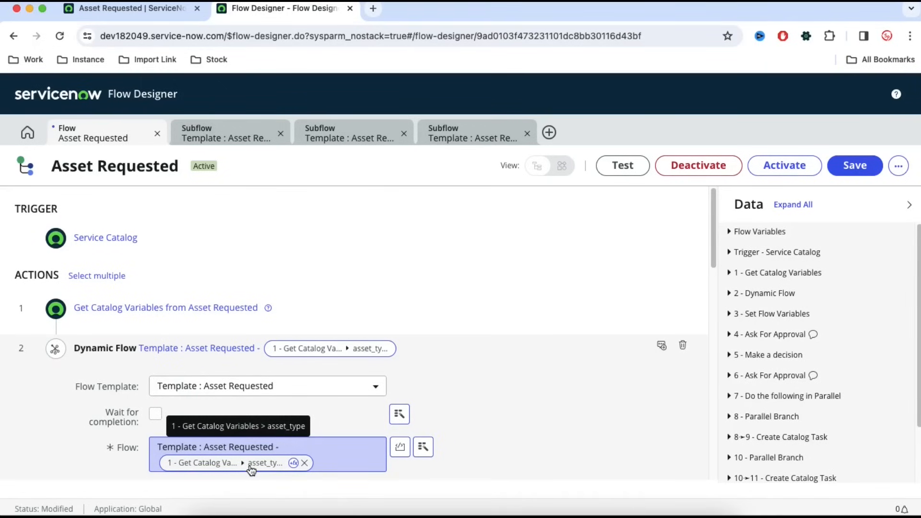
left_click(844, 171)
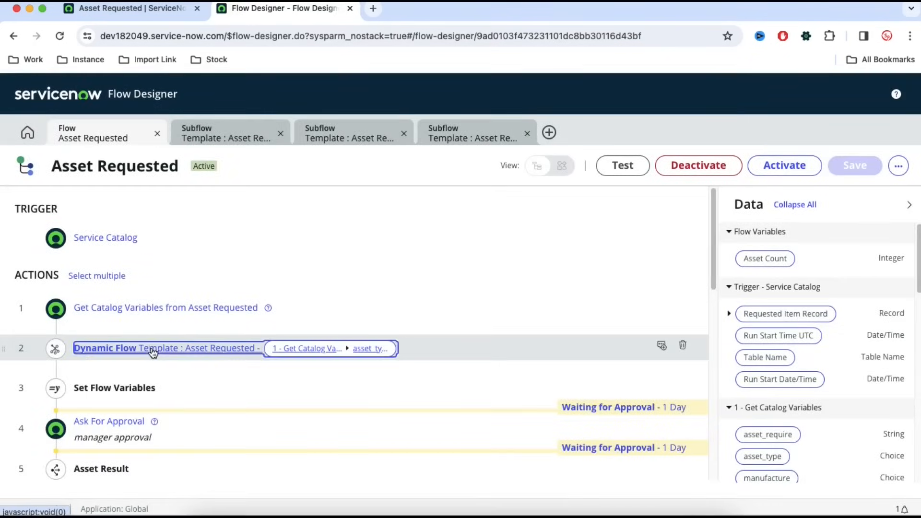
- Enable Wait for completion on the Dynamic Flow step and activate the Asset Requested flow
left_click(155, 413)
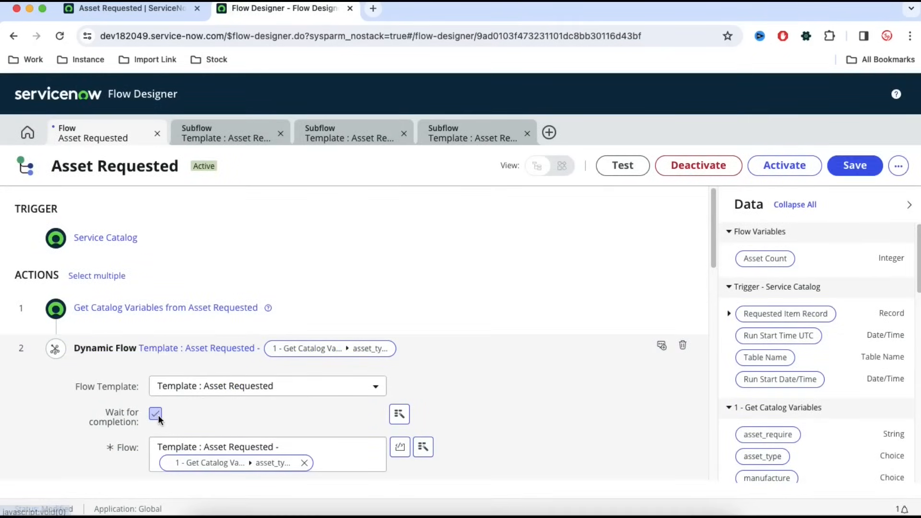
left_click(771, 171)
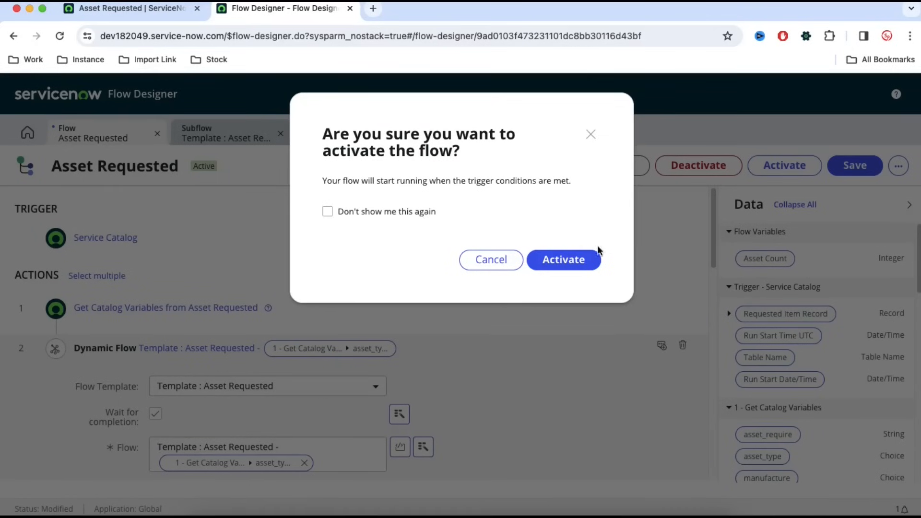
left_click(561, 265)
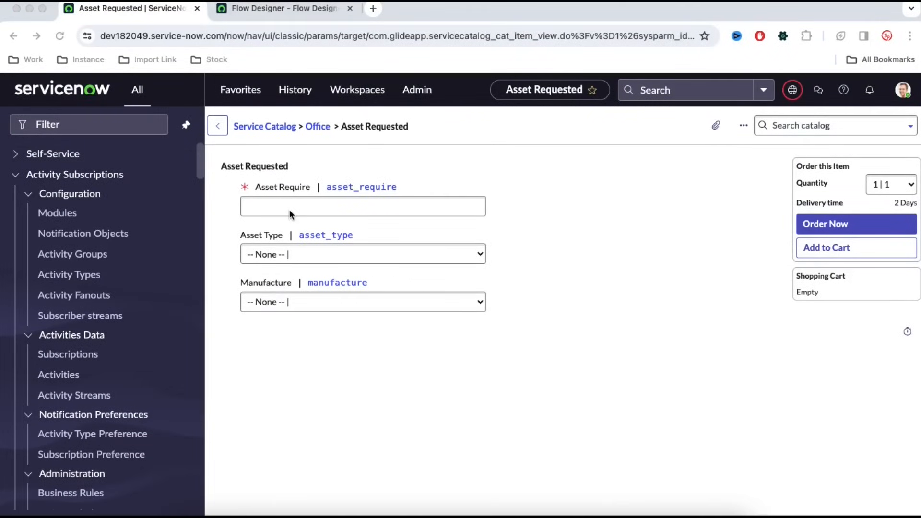
- Order the Asset Requested catalog item with Asset Require 5, Asset Type Laptop and Manufacture Apple
left_click(307, 209)
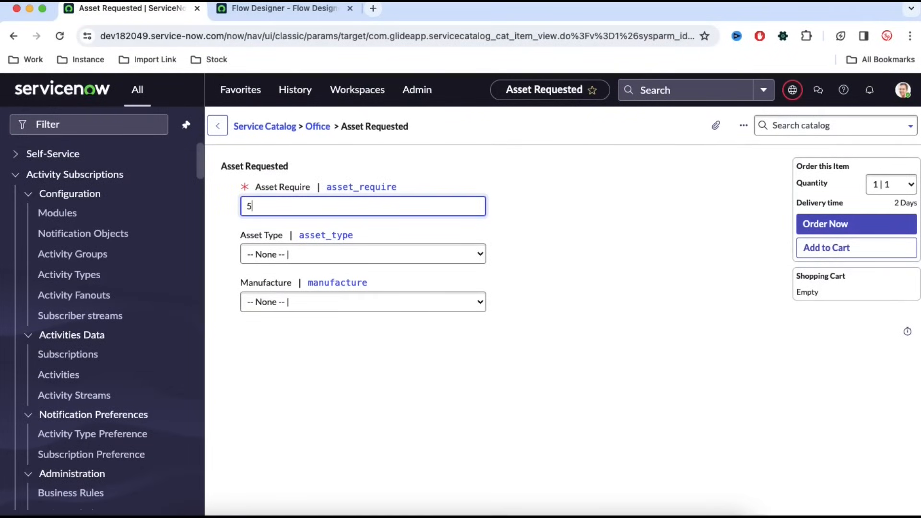
left_click(287, 254)
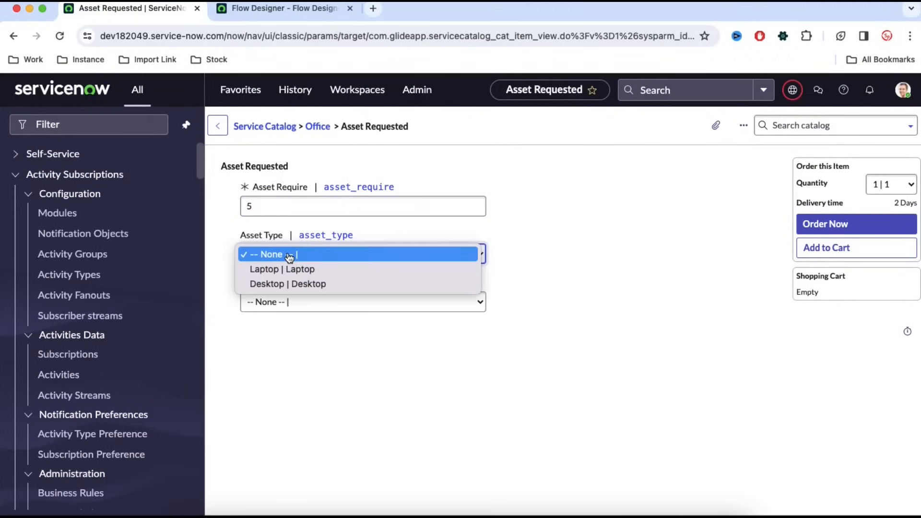
left_click(285, 268)
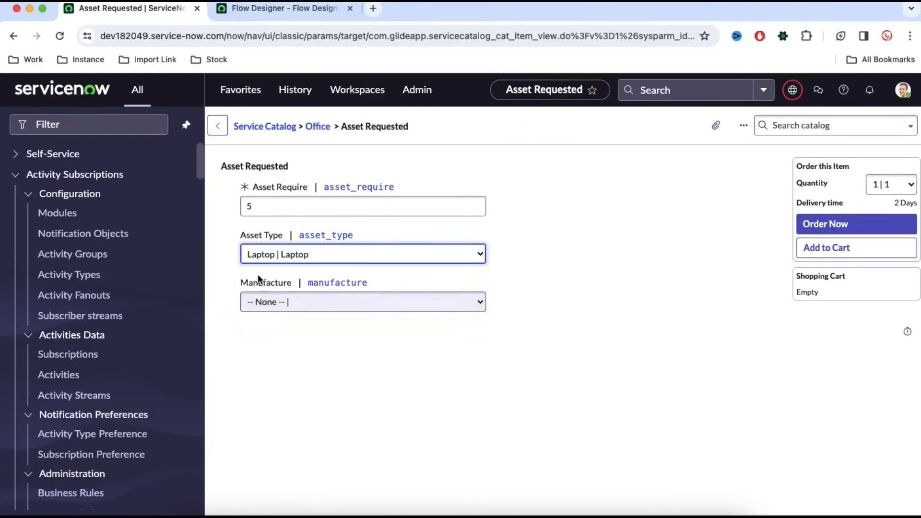
left_click(268, 302)
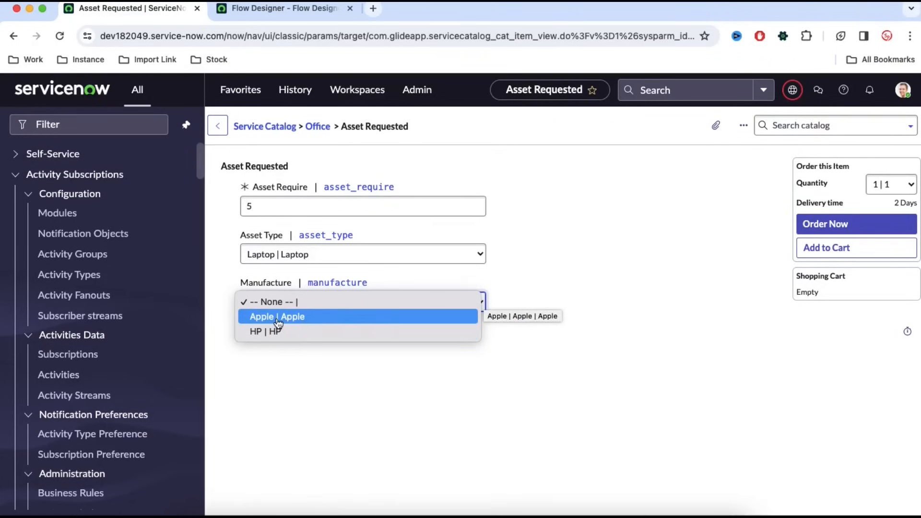
left_click(325, 317)
left_click(837, 223)
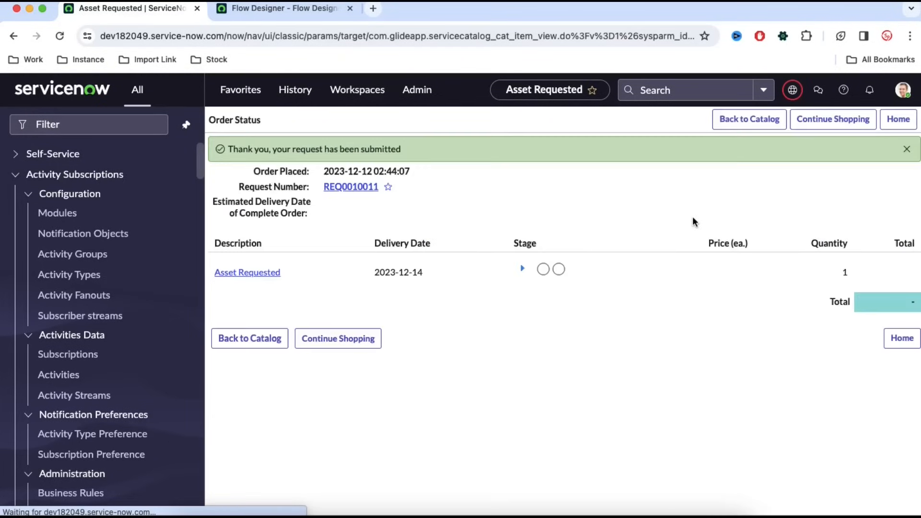
- Open the execution details of the newest Asset Requested run in Flow Designer
left_click(285, 10)
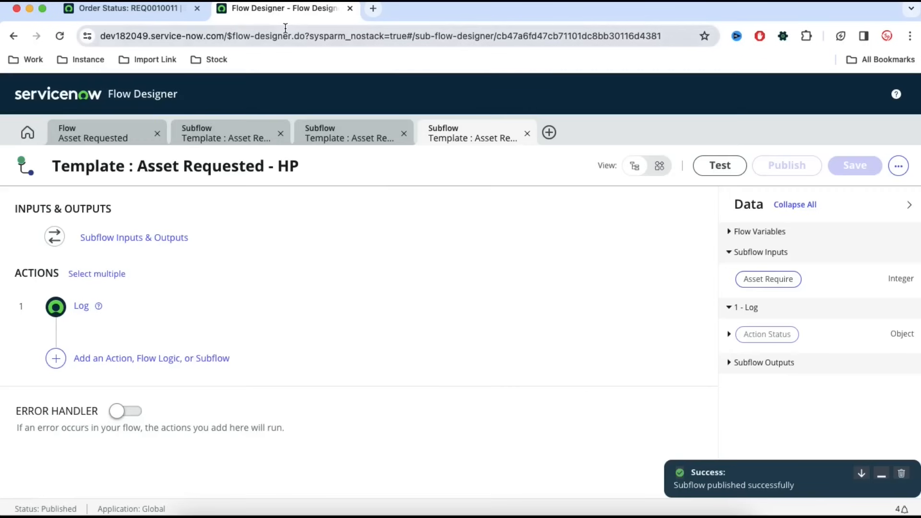
left_click(28, 135)
left_click(243, 182)
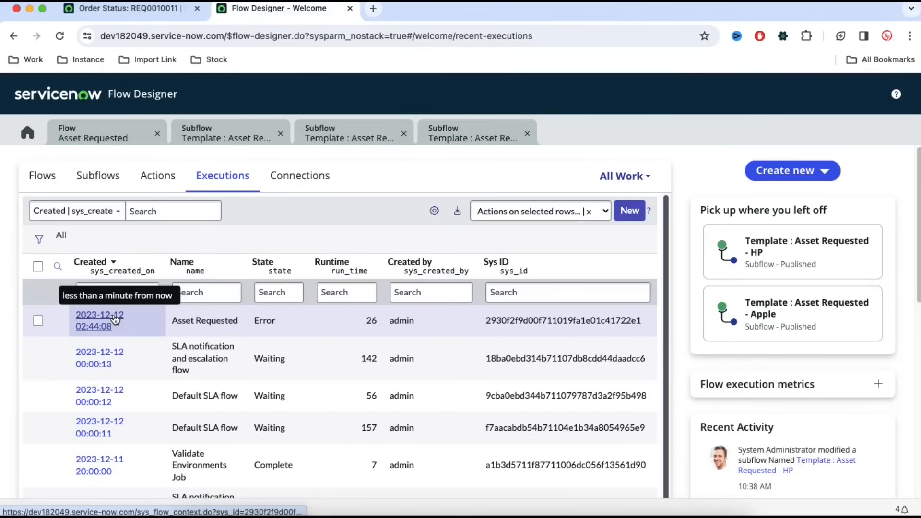
left_click(65, 238)
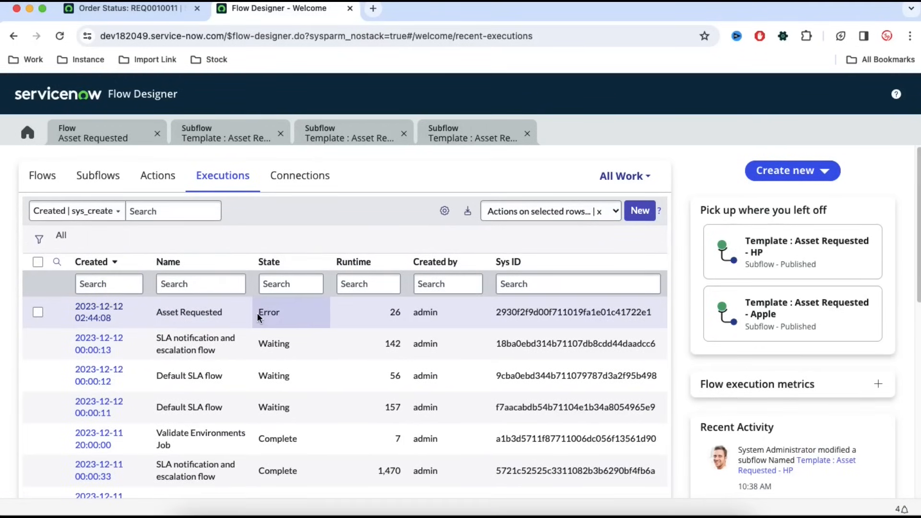
left_click(100, 311)
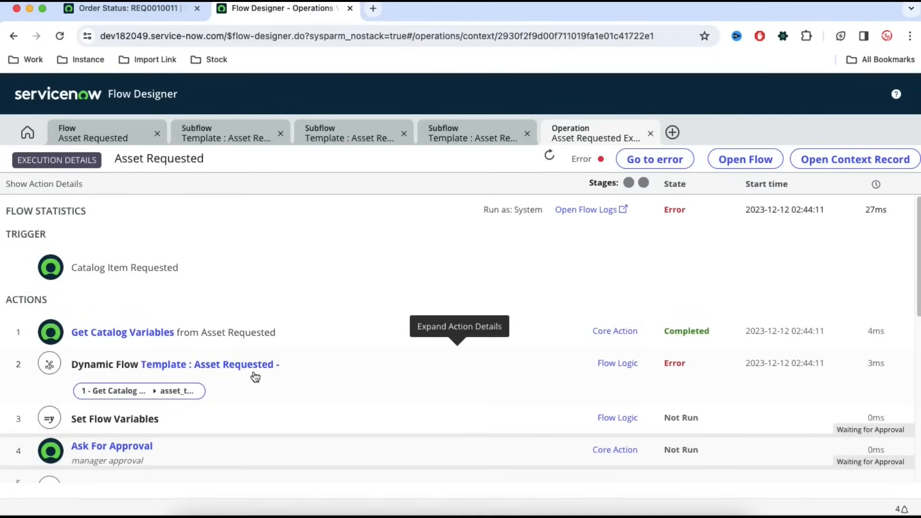
- Examine the Dynamic Flow action's configuration and inputs in the execution details, checking the runtime value of Flow
left_click(255, 373)
scroll(310, 345, "down", 5)
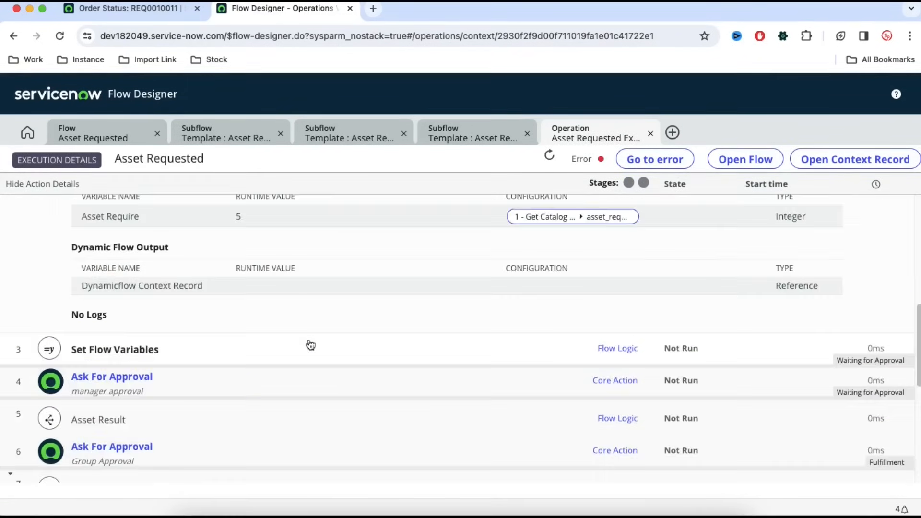
scroll(310, 344, "up", 4)
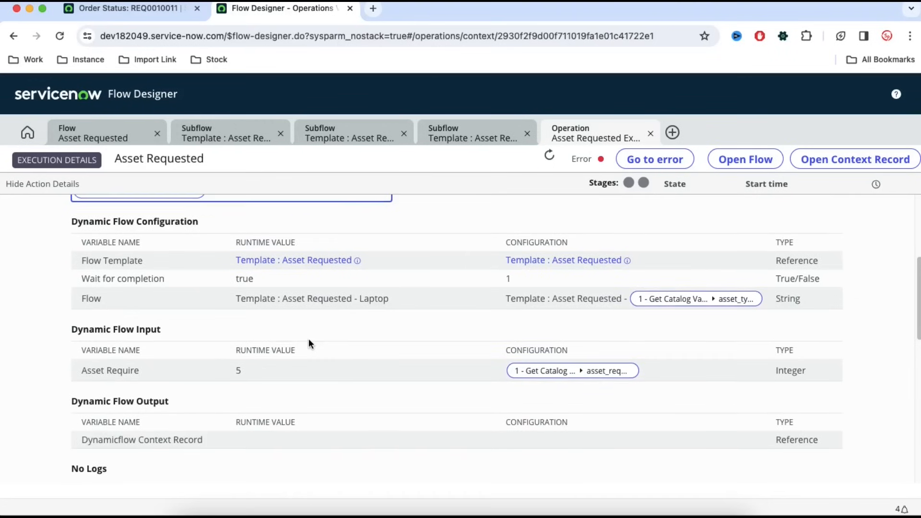
scroll(309, 338, "down", 1)
left_click_drag(235, 270, 389, 273)
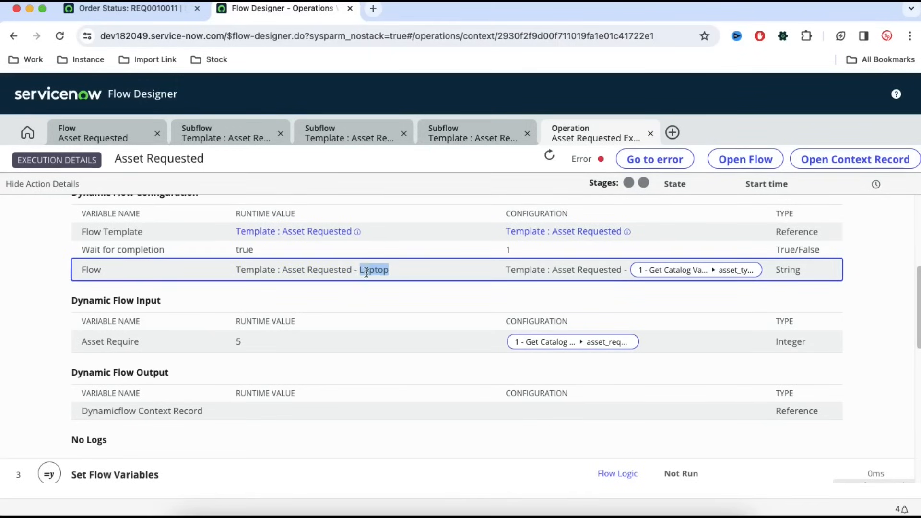
- Replace the asset_type variable in the Dynamic Flow step's Flow with the manufacture catalog variable, and activate the Asset Requested flow
left_click(106, 139)
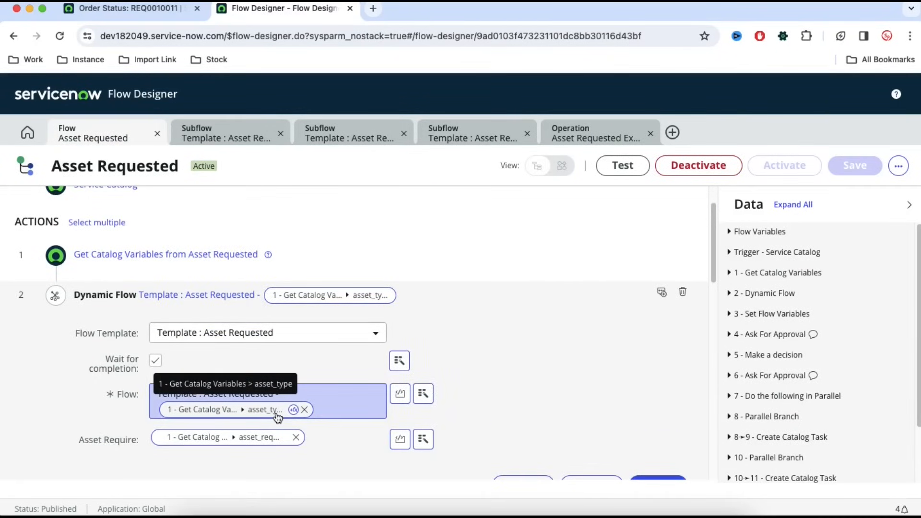
left_click(305, 410)
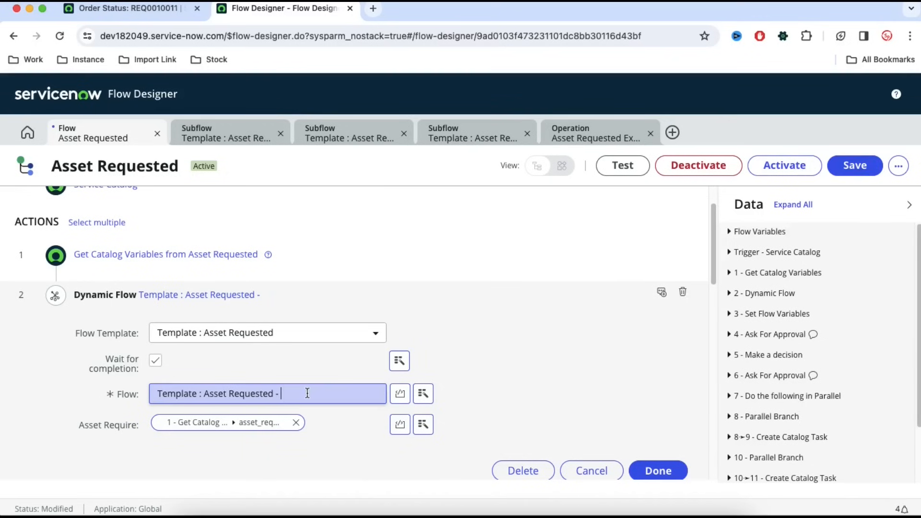
left_click(423, 393)
left_click(431, 283)
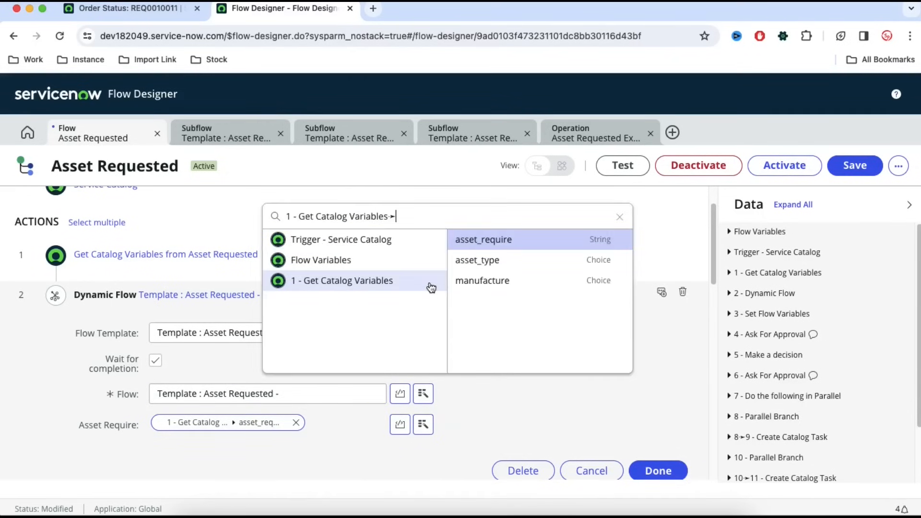
left_click(481, 283)
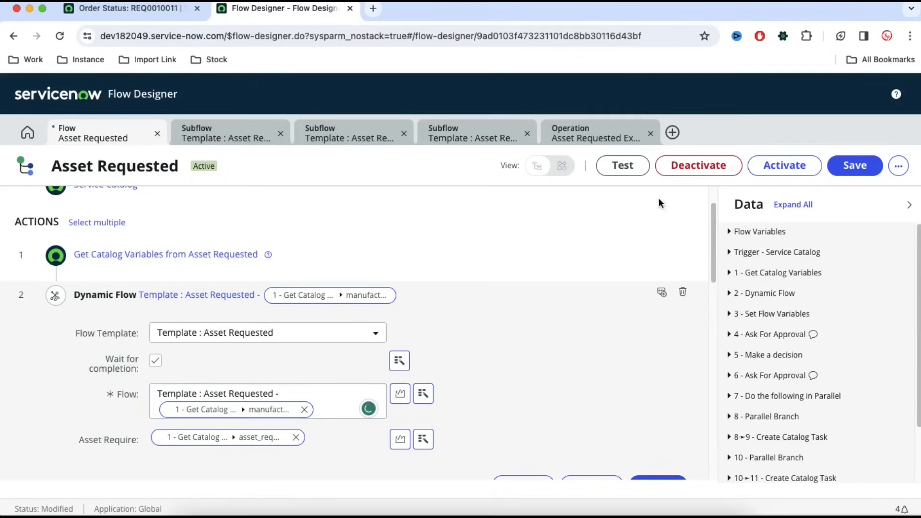
left_click(768, 166)
left_click(570, 265)
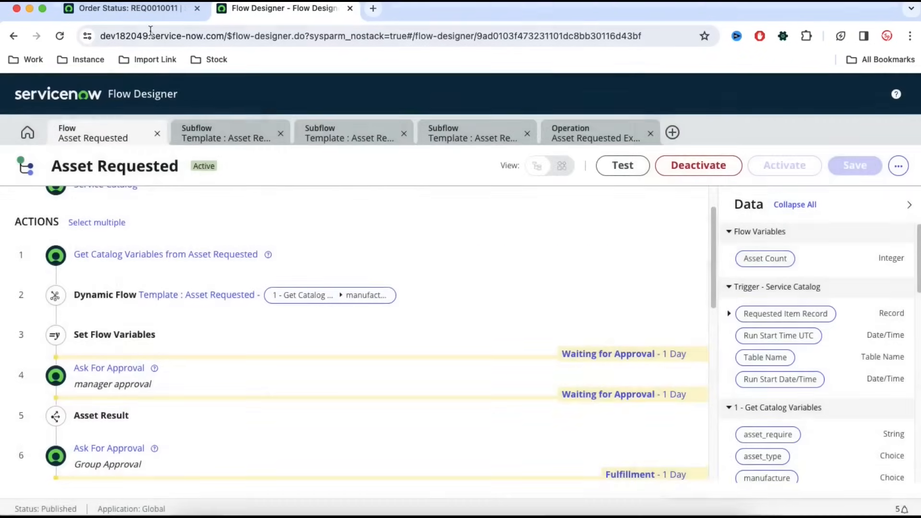
- Order the Asset Requested catalog item again with Asset Require 6, Asset Type Laptop and Manufacture HP
left_click(143, 17)
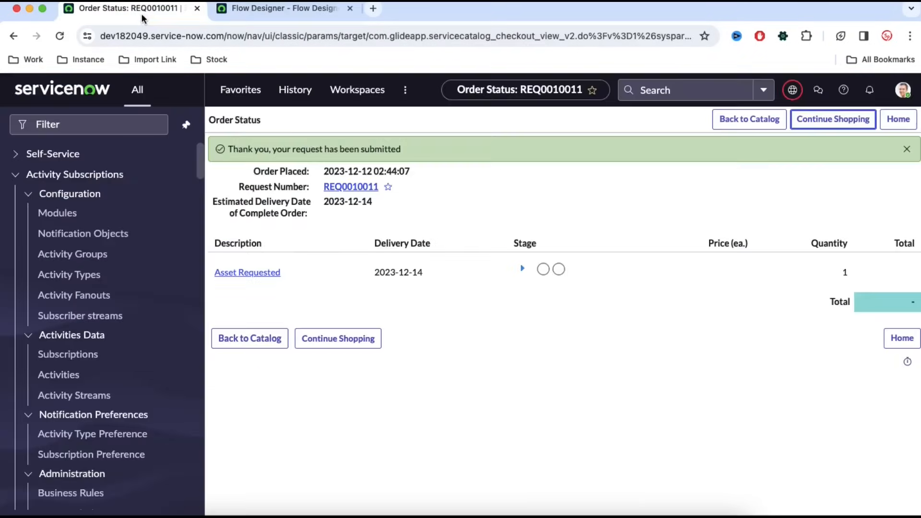
left_click(14, 37)
left_click(331, 254)
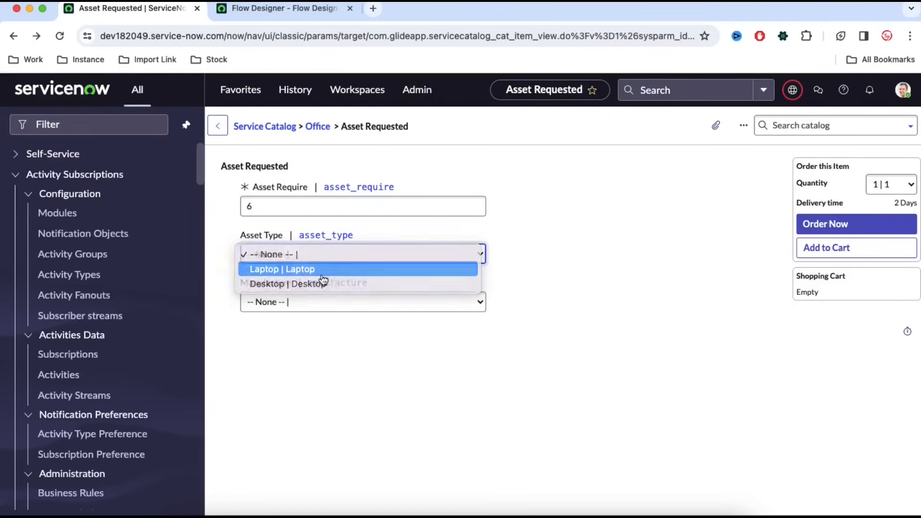
left_click(321, 276)
left_click(324, 307)
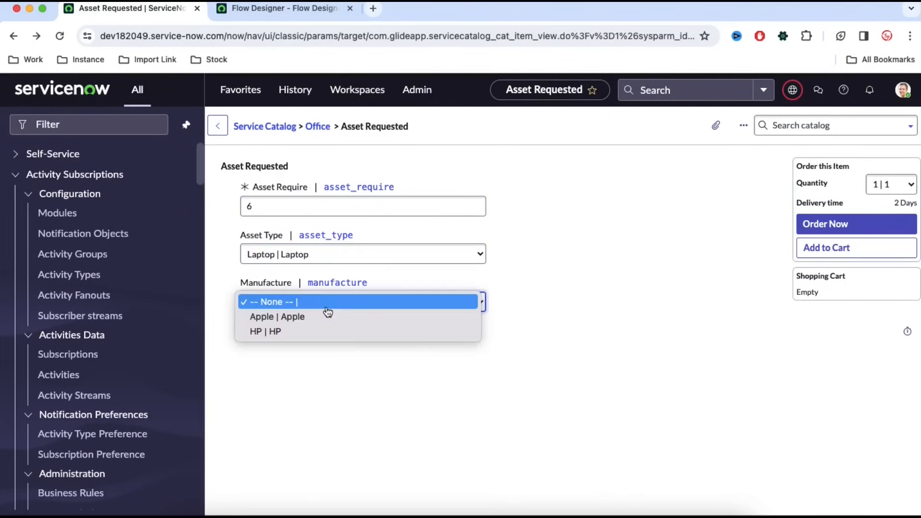
left_click(303, 332)
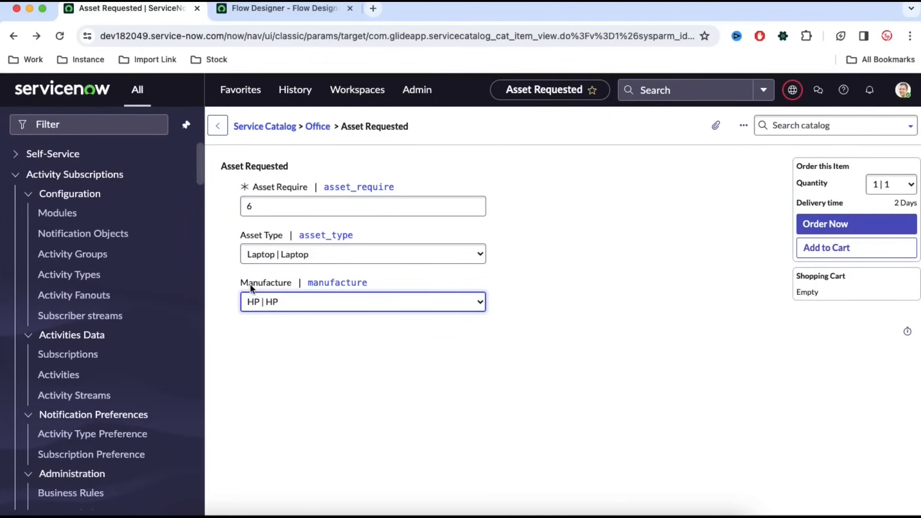
left_click(827, 224)
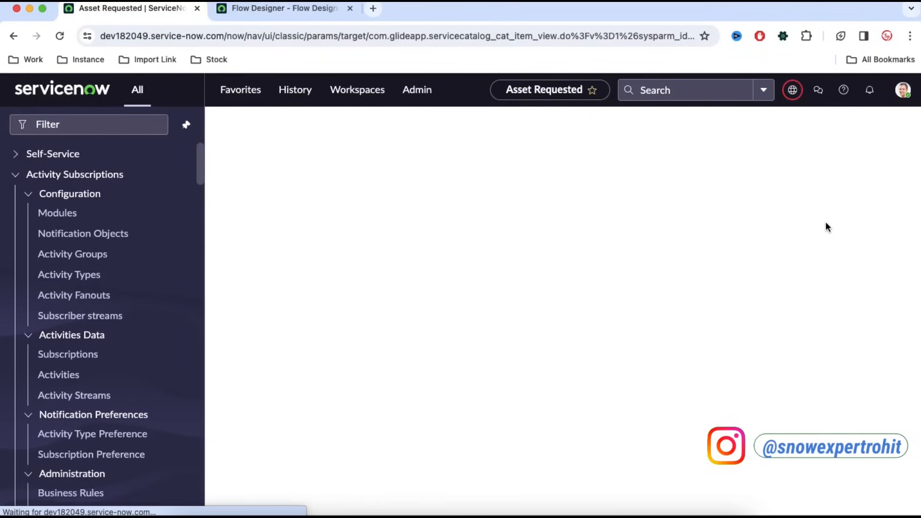
- Check the newest runs in Flow Designer's executions list and open the execution details of the latest Asset Requested flow
left_click(309, 11)
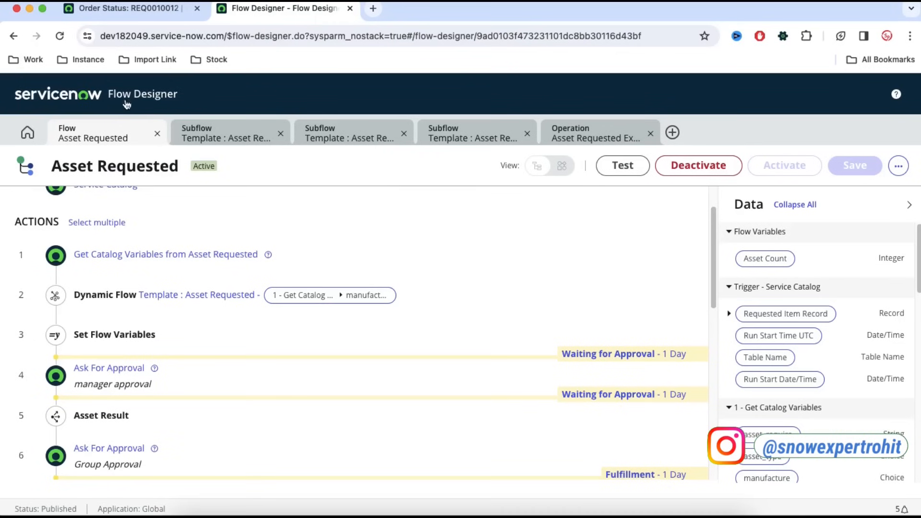
left_click(28, 132)
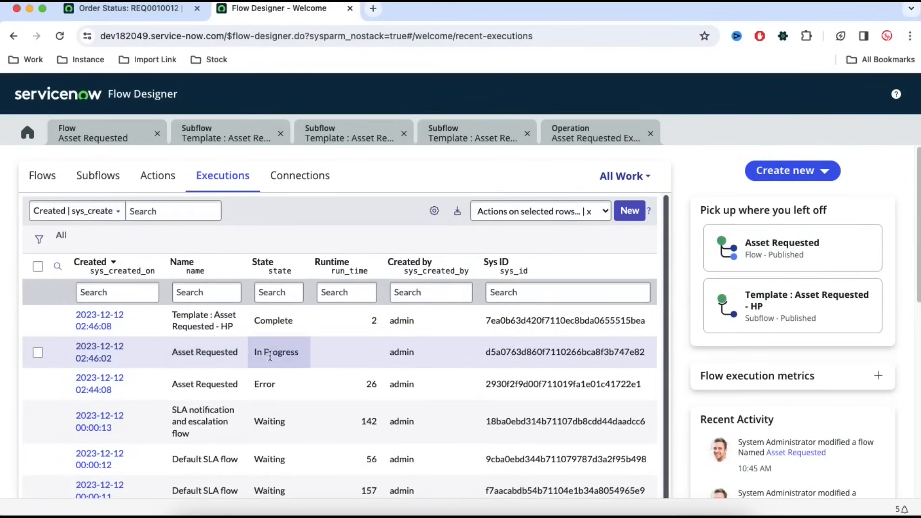
left_click_drag(219, 328, 253, 327)
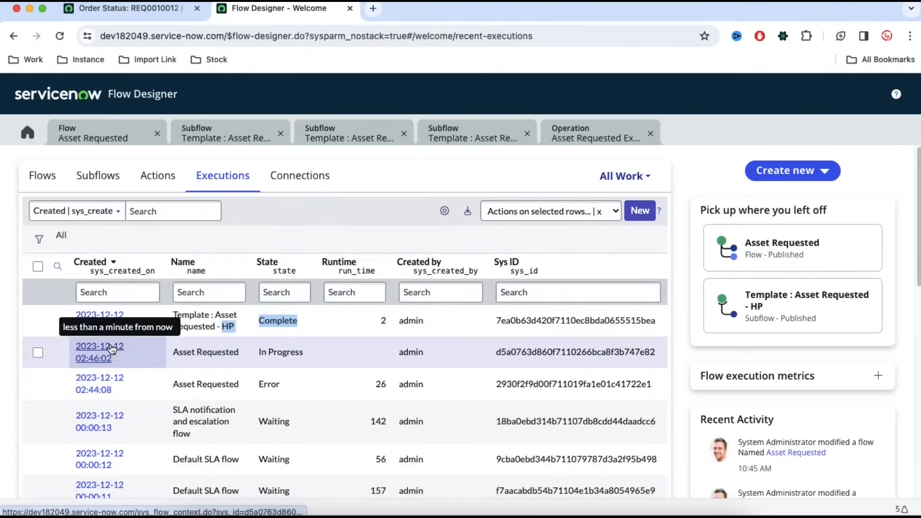
left_click(111, 349)
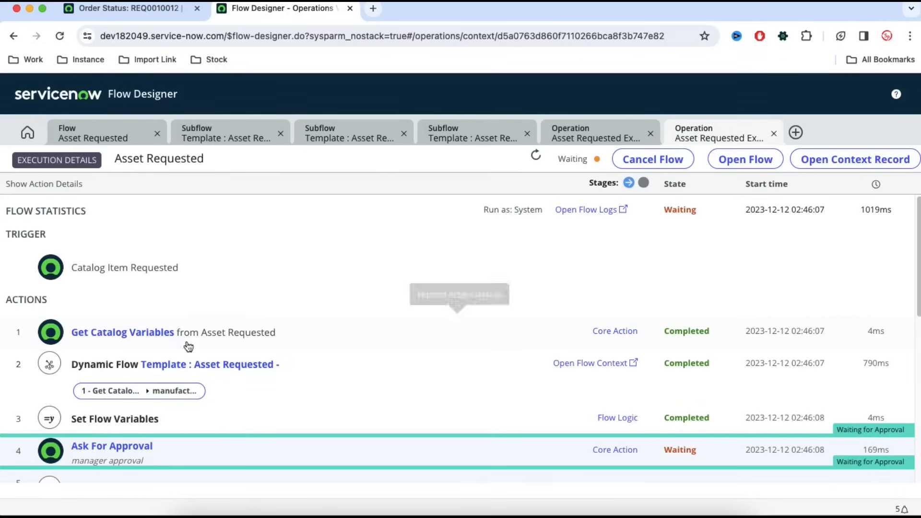
- Examine the Dynamic Flow action's runtime values for Flow, Asset Require and the context record in the execution details
left_click(221, 376)
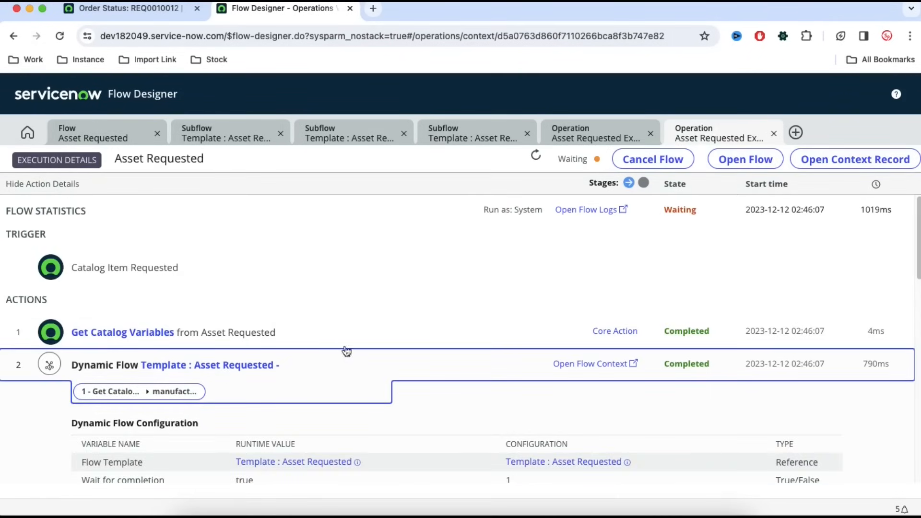
scroll(263, 336, "down", 1)
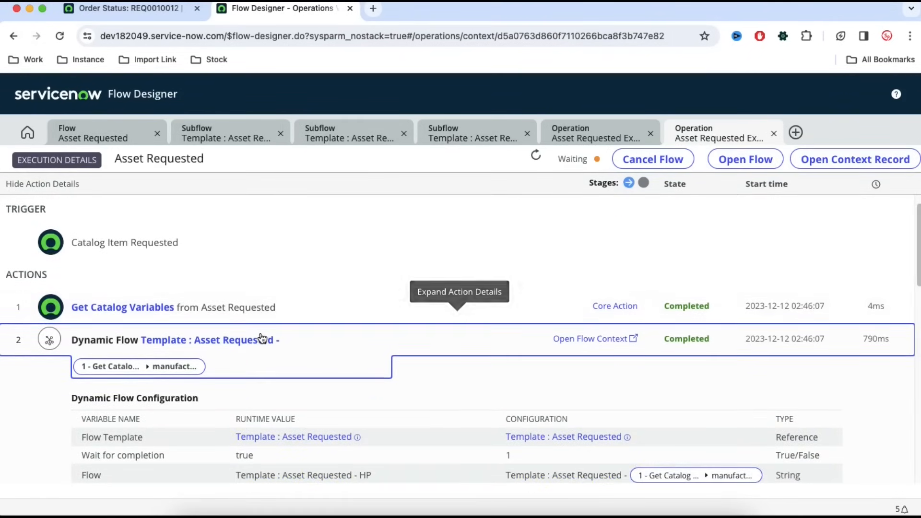
scroll(323, 368, "down", 1)
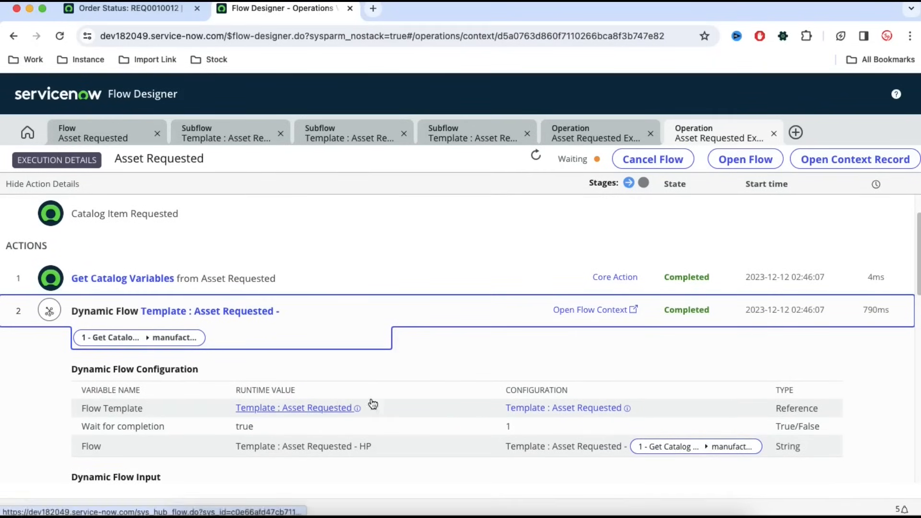
scroll(420, 390, "down", 1)
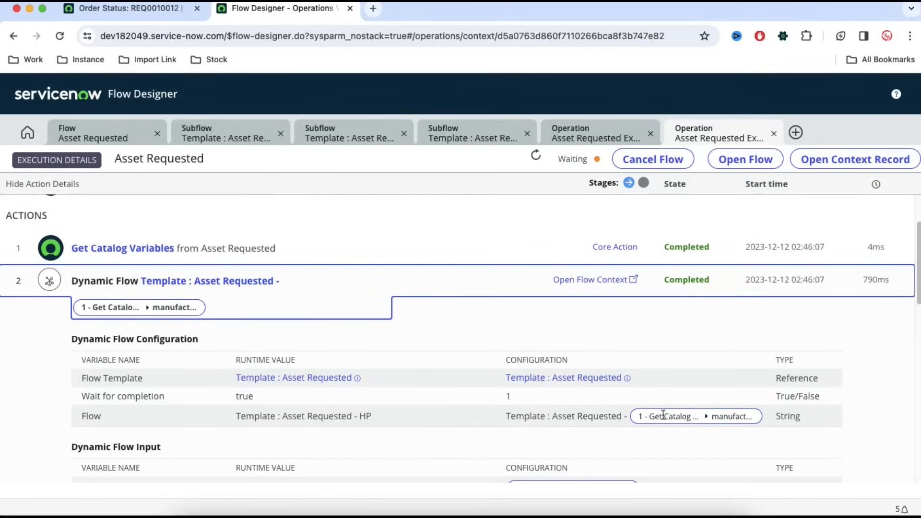
left_click_drag(383, 421, 242, 418)
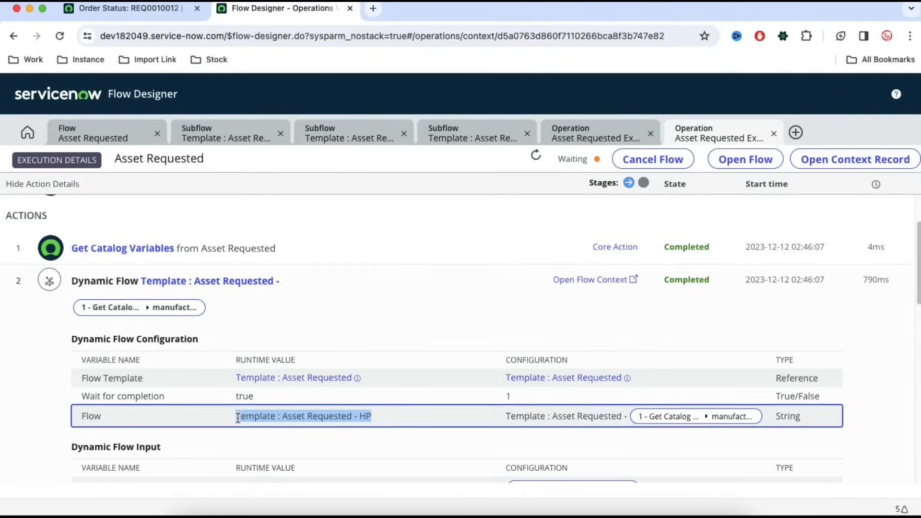
scroll(466, 383, "down", 4)
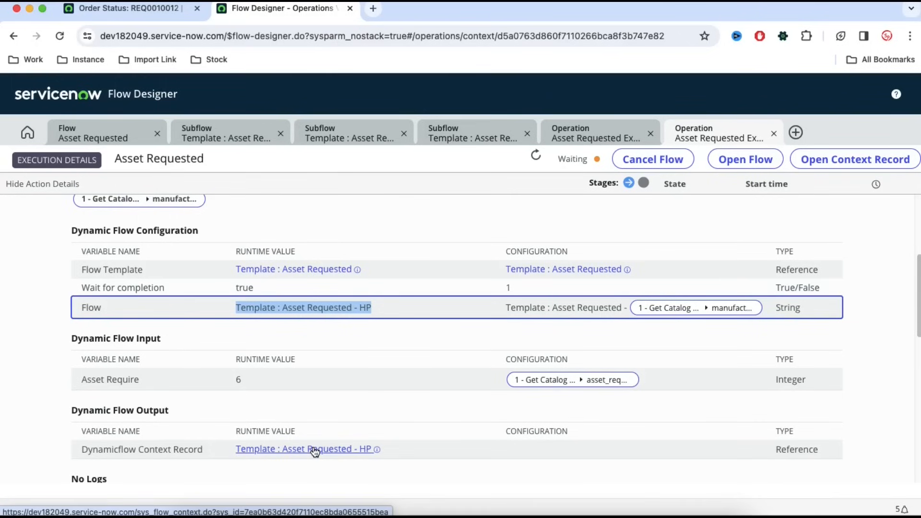
- Add an If condition after the Dynamic Flow step in the Asset Requested flow, testing that the manufacture catalog variable is Apple
left_click(92, 138)
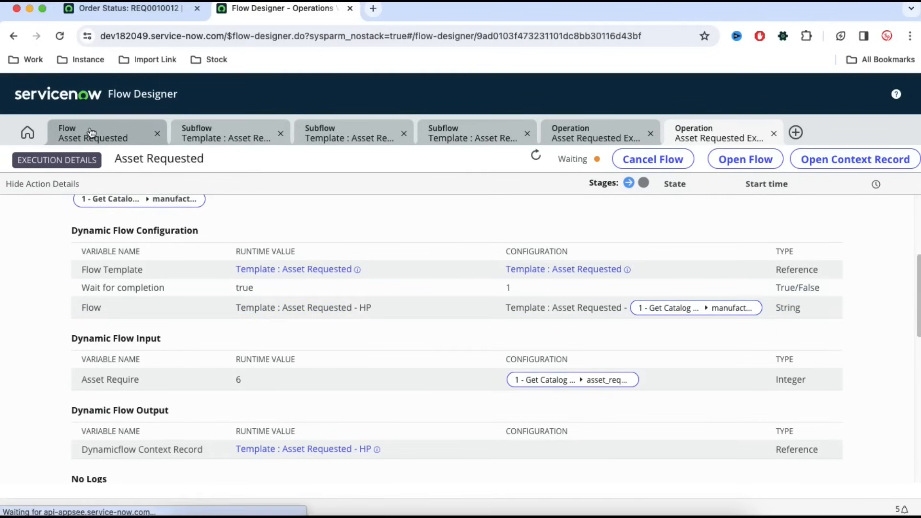
scroll(115, 265, "up", 15)
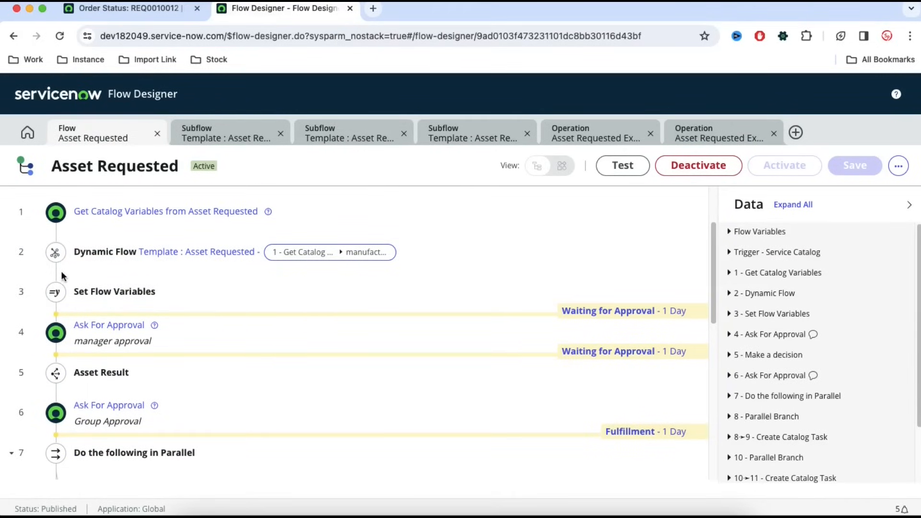
left_click(56, 271)
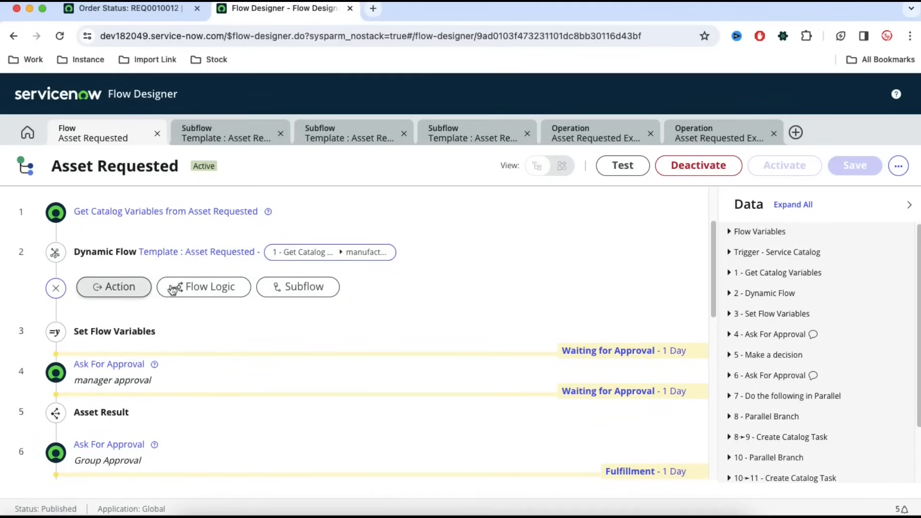
left_click(125, 291)
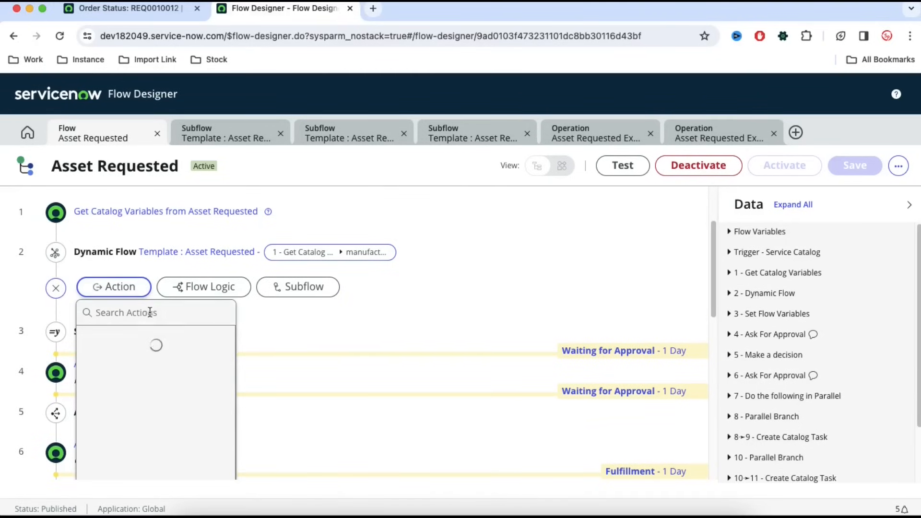
left_click(184, 297)
left_click(194, 338)
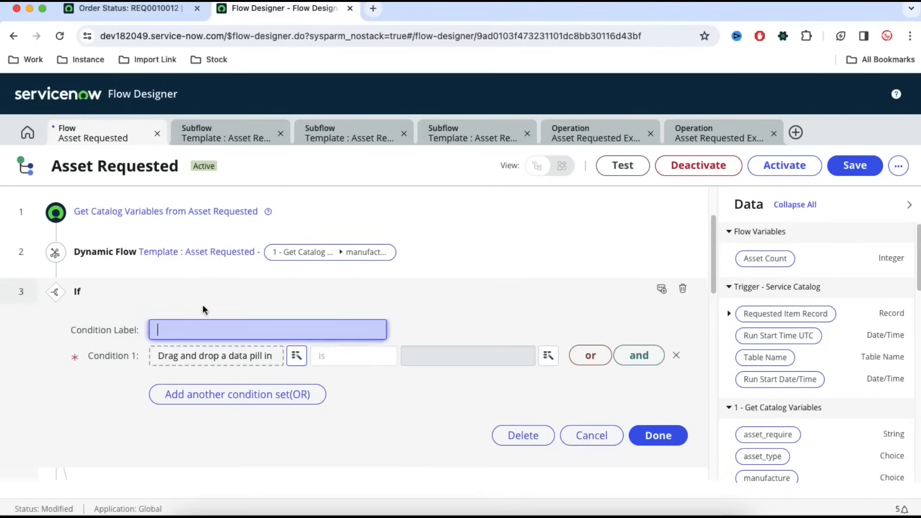
left_click(297, 356)
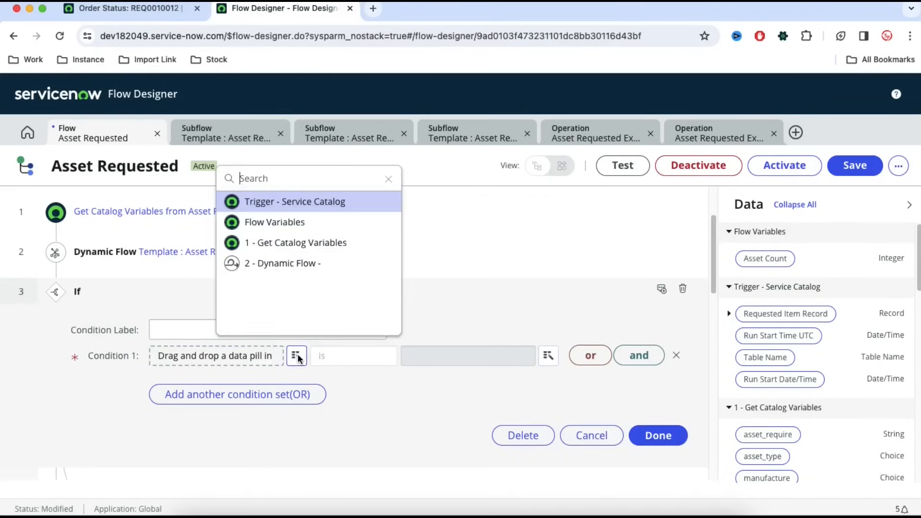
left_click(298, 245)
left_click(486, 358)
left_click(658, 436)
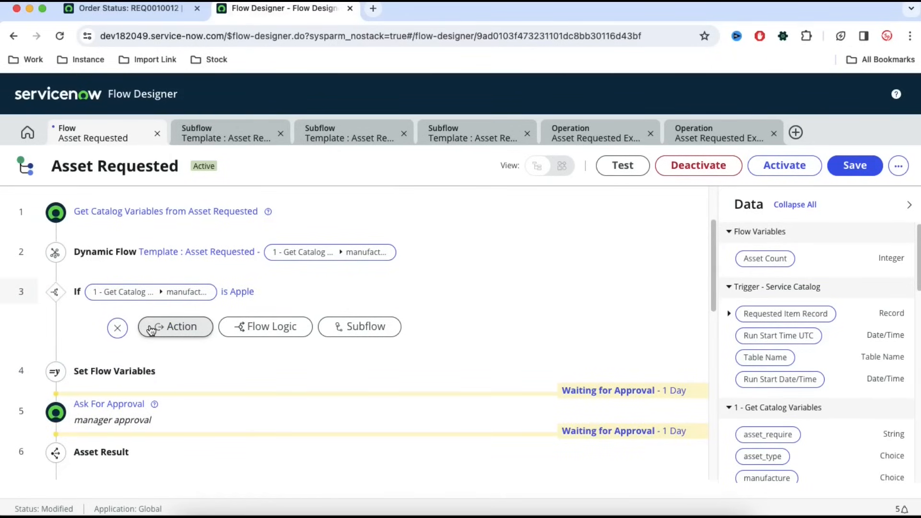
- Search for a subflow to insert inside the If branch for manufacture Apple
left_click(348, 328)
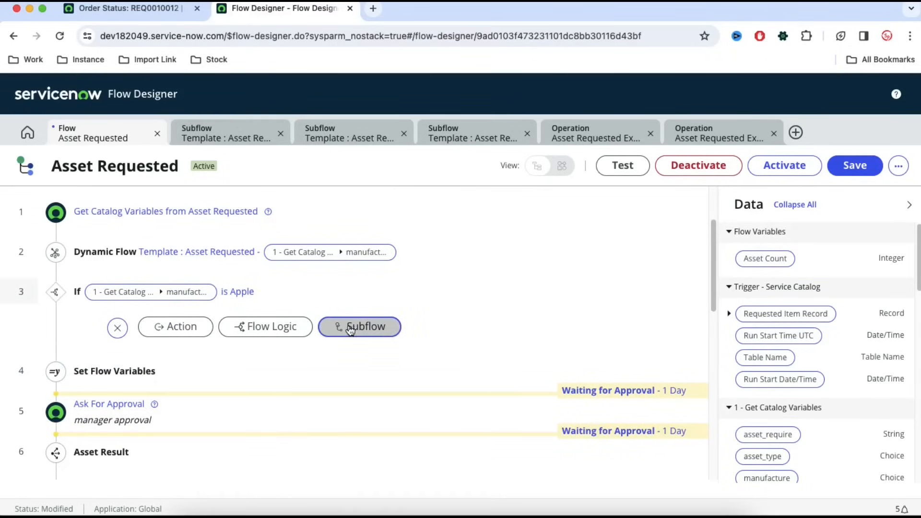
left_click(223, 201)
type("a")
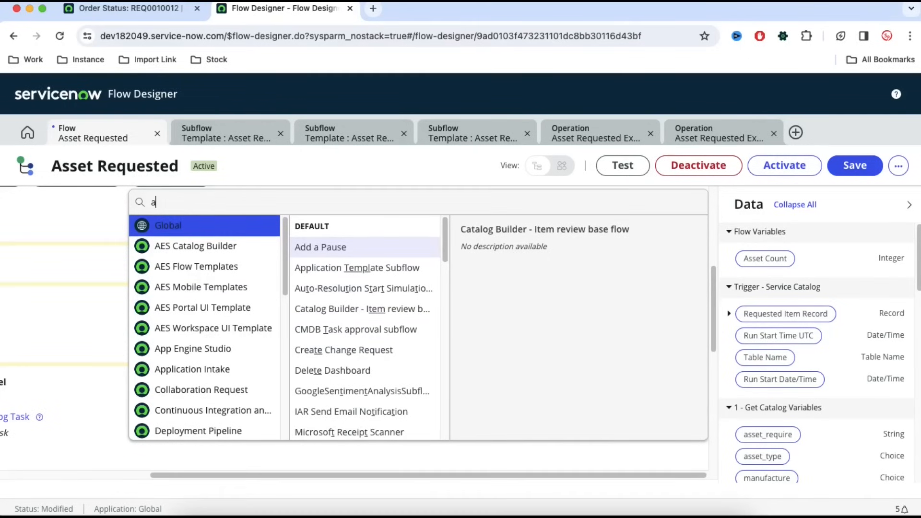
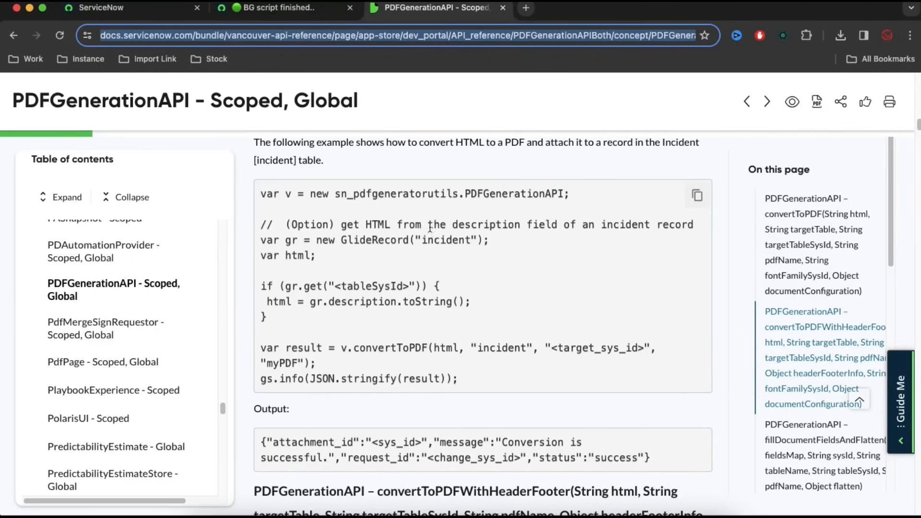
- List all incidents using incident.list and open the record INC0010005
left_click(280, 9)
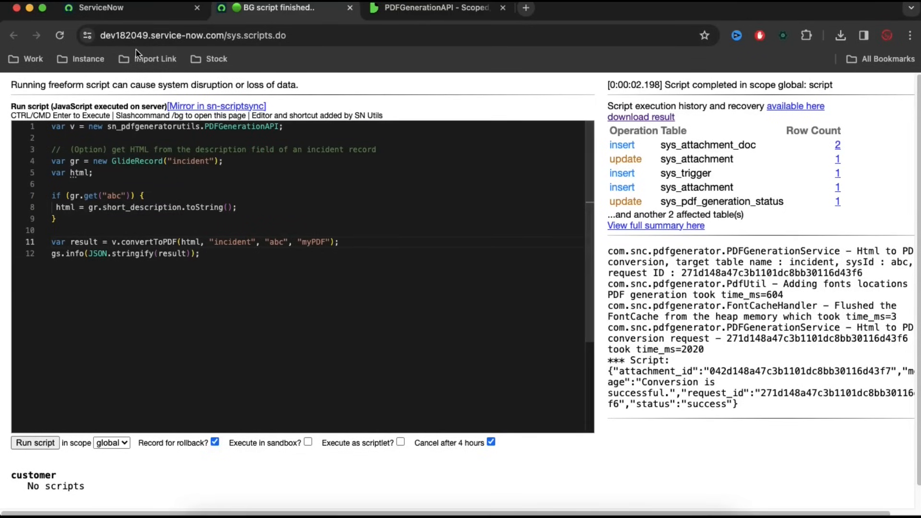
left_click(120, 8)
left_click(69, 126)
type("incident.list")
key("Return")
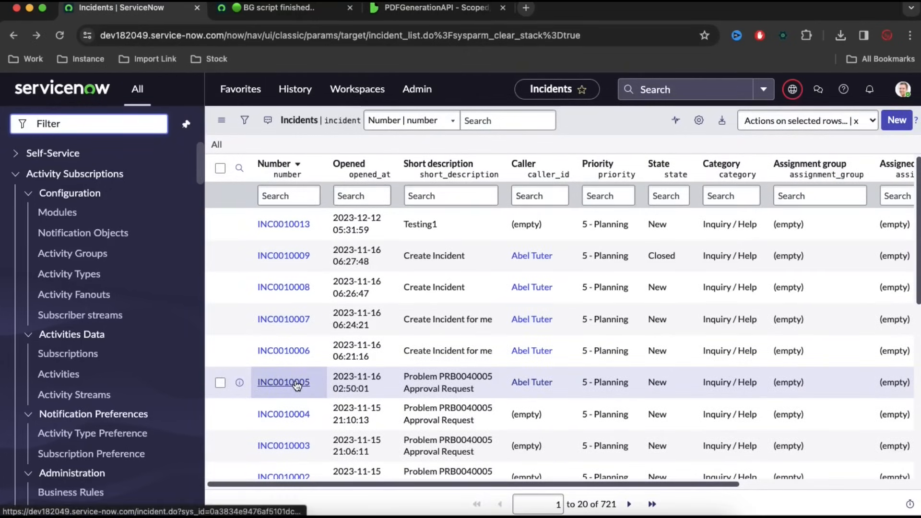
left_click(297, 383)
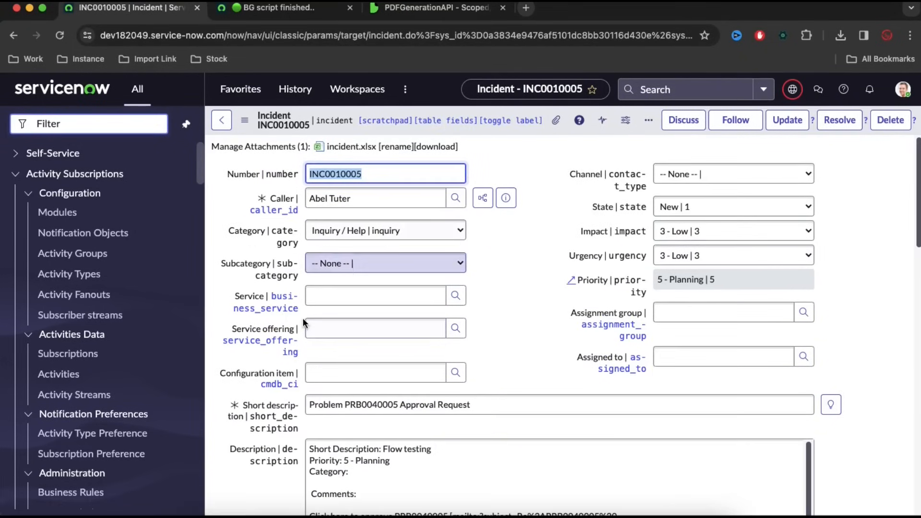
- Review the incident's description, copy the record's sys_id and paste it as the gr.get() argument in the background script
scroll(411, 403, "down", 6)
scroll(410, 403, "down", 3)
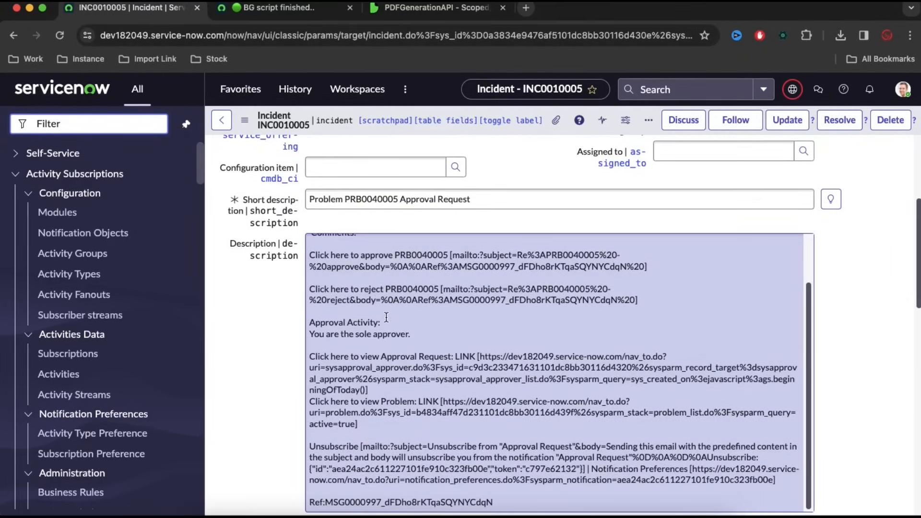
scroll(386, 317, "up", 3)
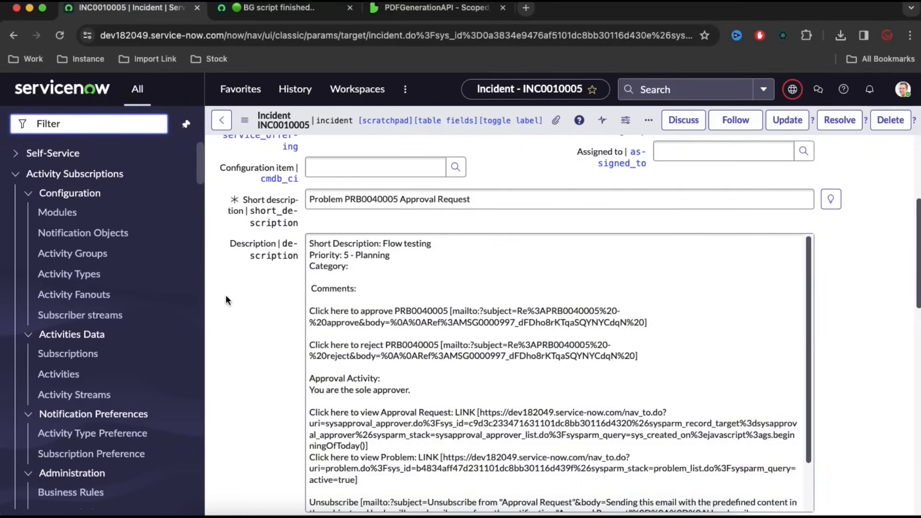
scroll(228, 300, "up", 5)
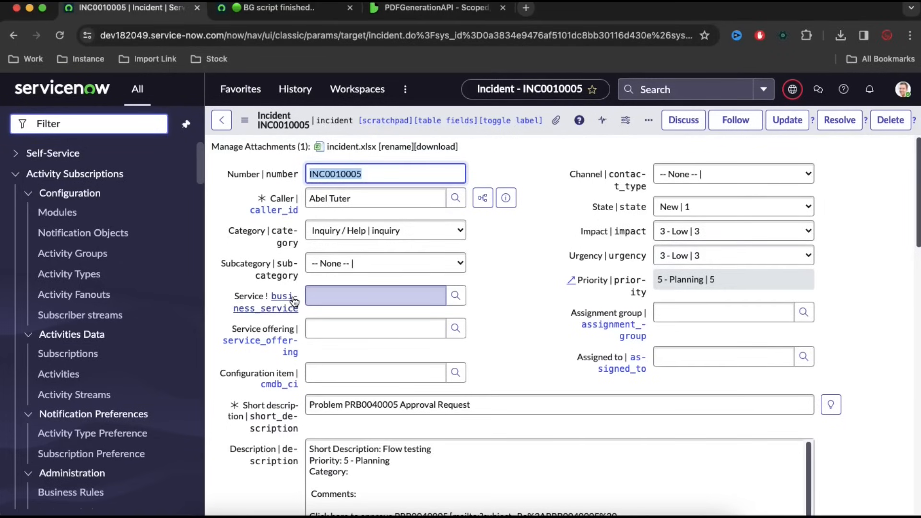
right_click(462, 128)
left_click(509, 433)
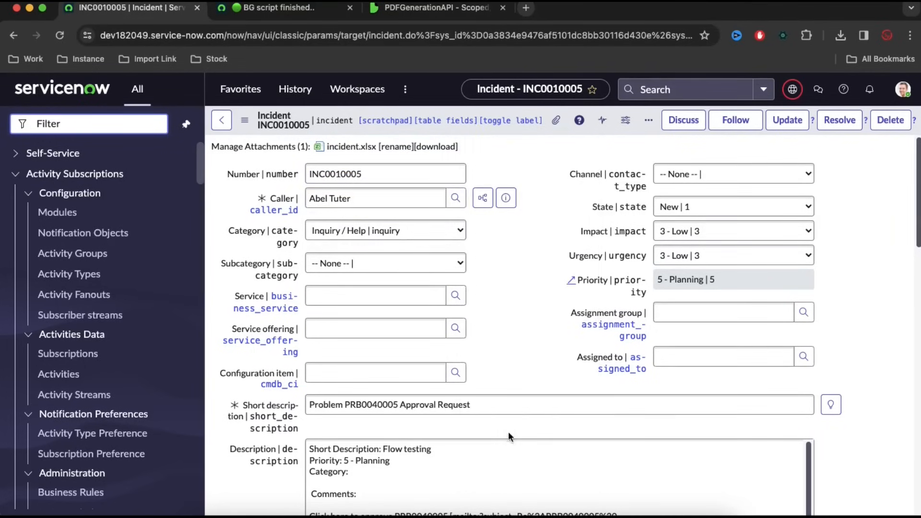
left_click(278, 8)
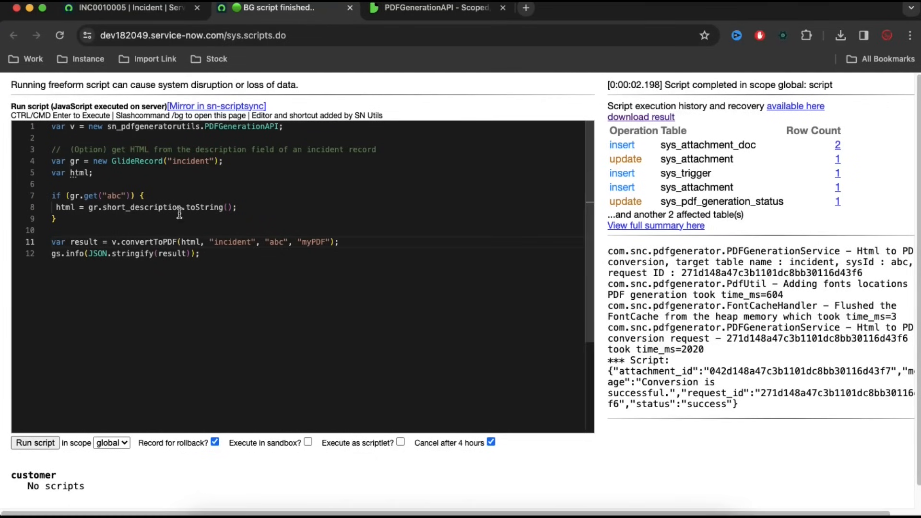
double_click(119, 196)
key("super+v")
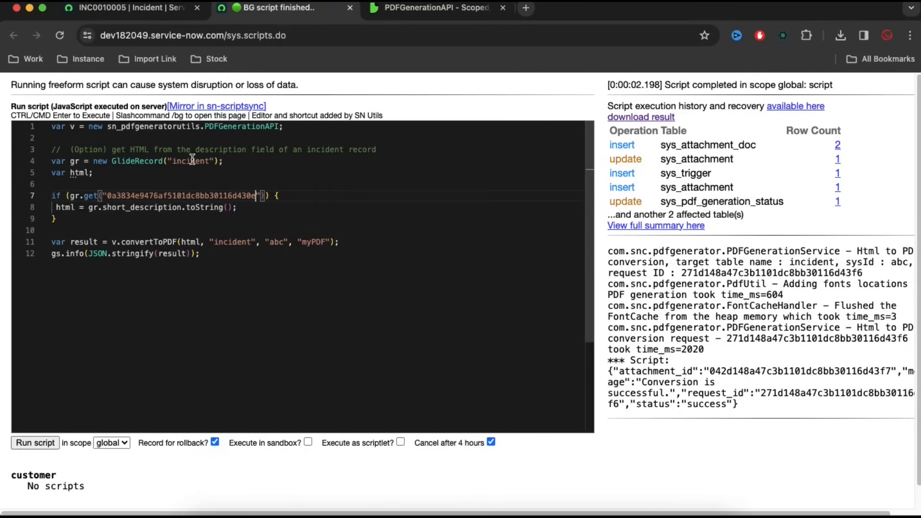
- Replace the abc target ID in the convertToPDF call with the incident's copied sys_id, then return to the incident to check its attachments
left_click(135, 10)
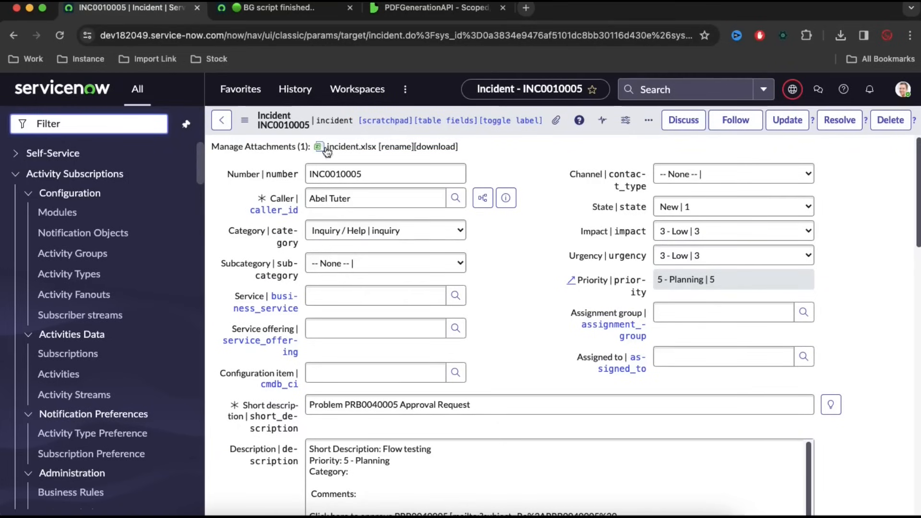
left_click(271, 9)
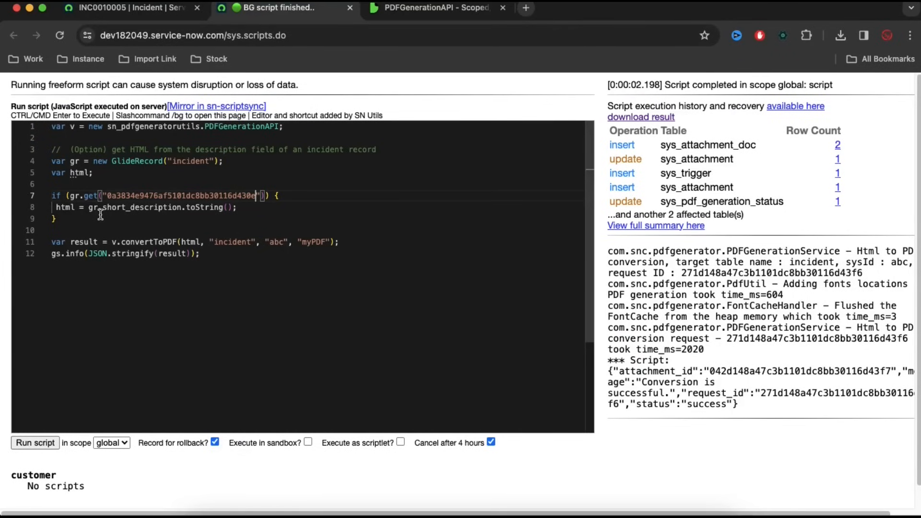
double_click(279, 243)
key("super+v")
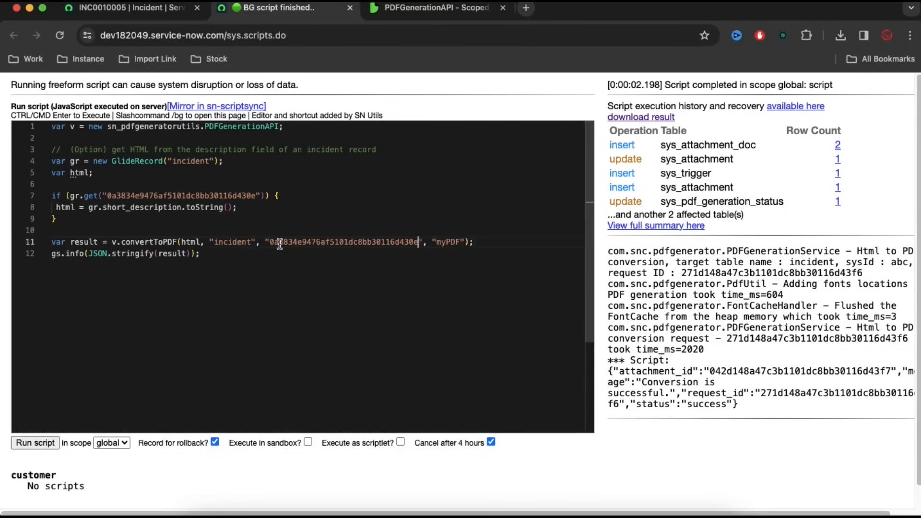
key("super+1")
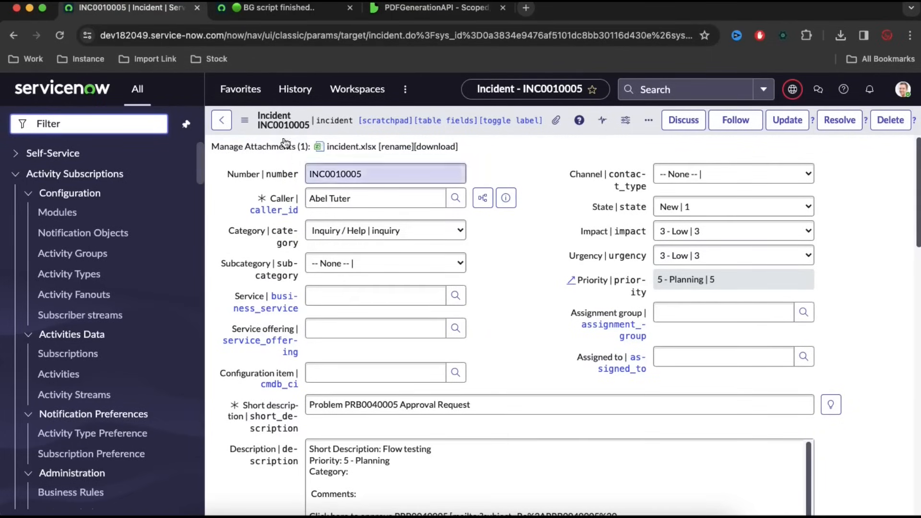
left_click(274, 14)
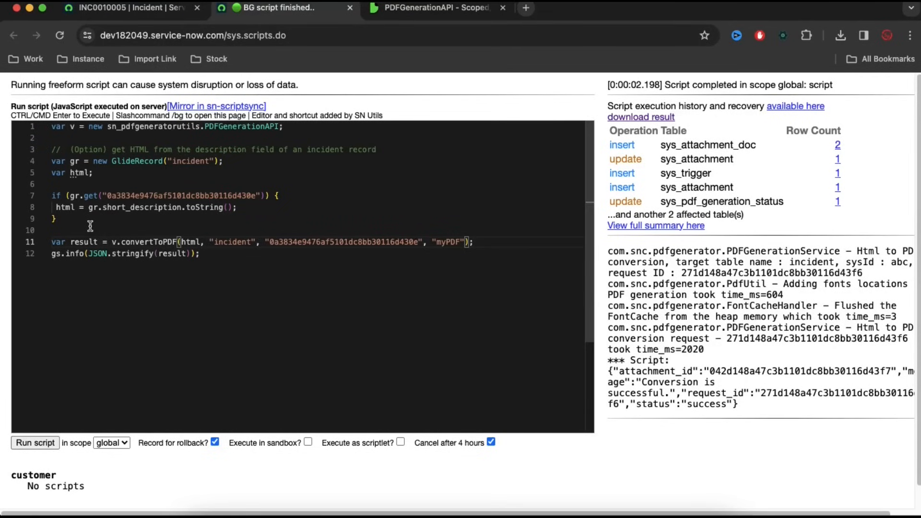
- Add a line at the start of the script's if block that sets html to "Short Description: "
double_click(86, 172)
double_click(67, 208)
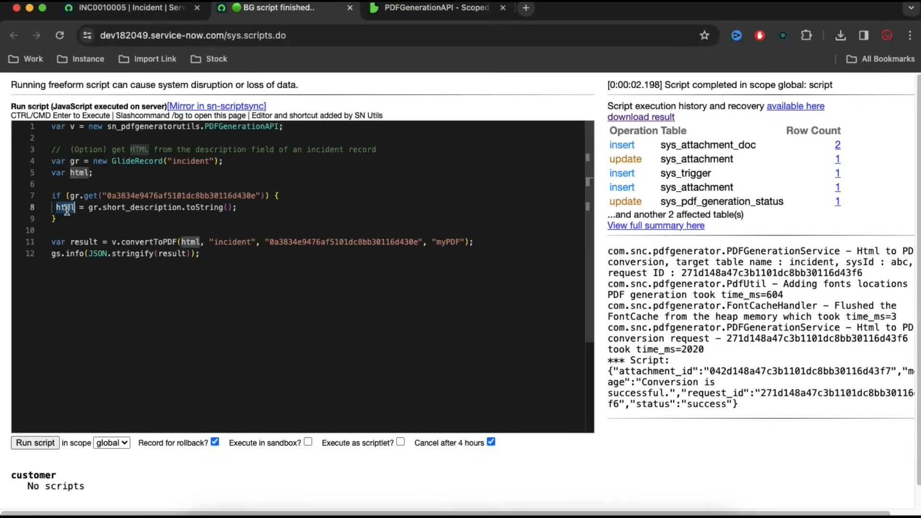
left_click(283, 195)
key("Return")
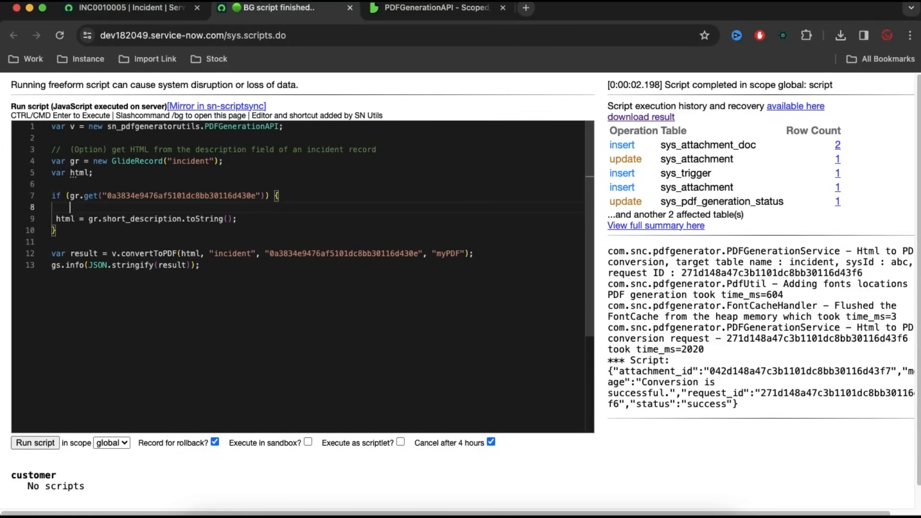
key("Tab")
type("html = \"Short Descripty")
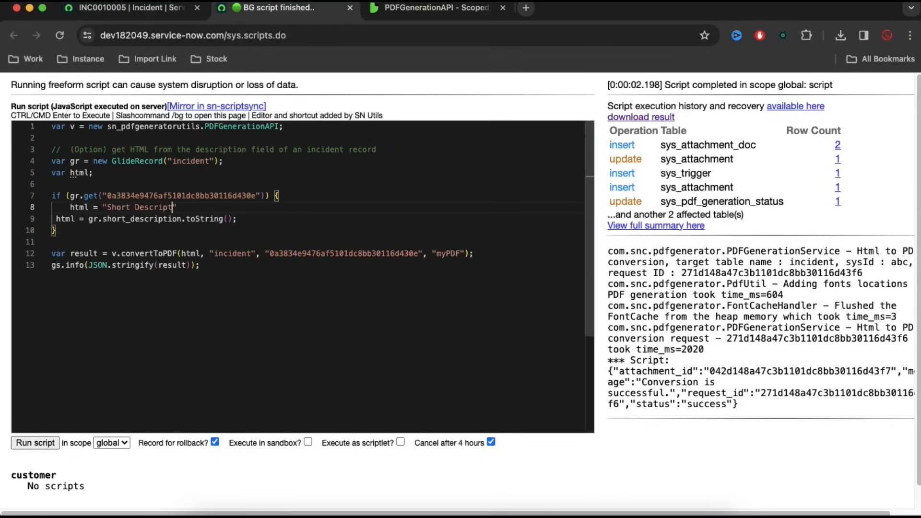
key("BackSpace")
key("BackSpace")
key("BackSpace")
type("ption:")
- Change the following line to html = html+gr.short_description.toString(); and indent it to match the line above
left_click(63, 219)
left_click(88, 219)
type("html+")
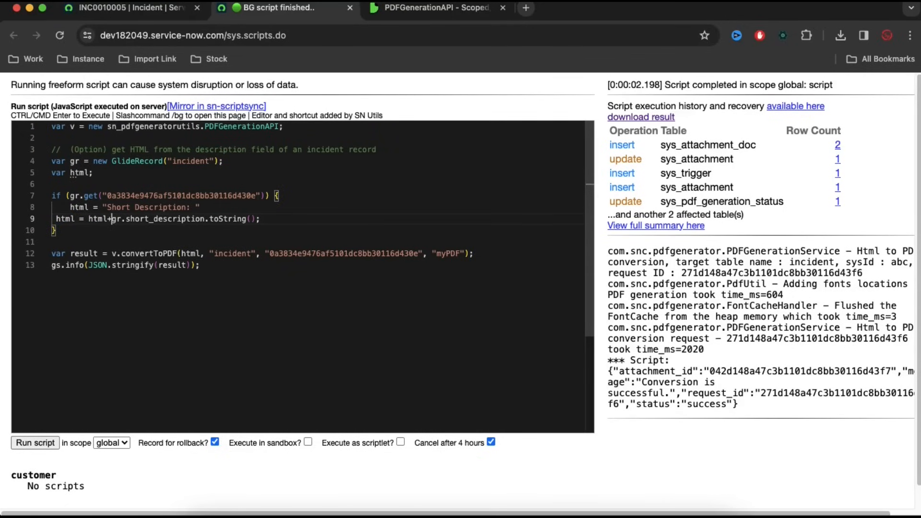
left_click(54, 219)
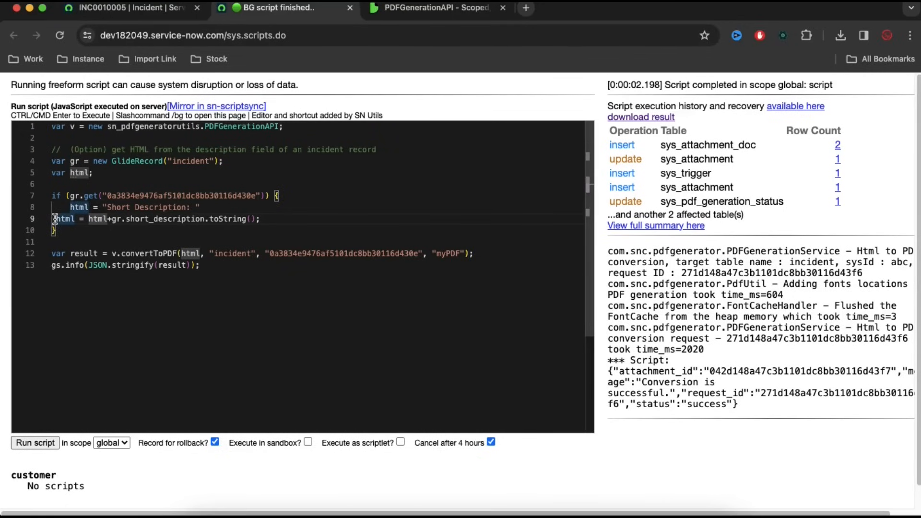
key("Tab")
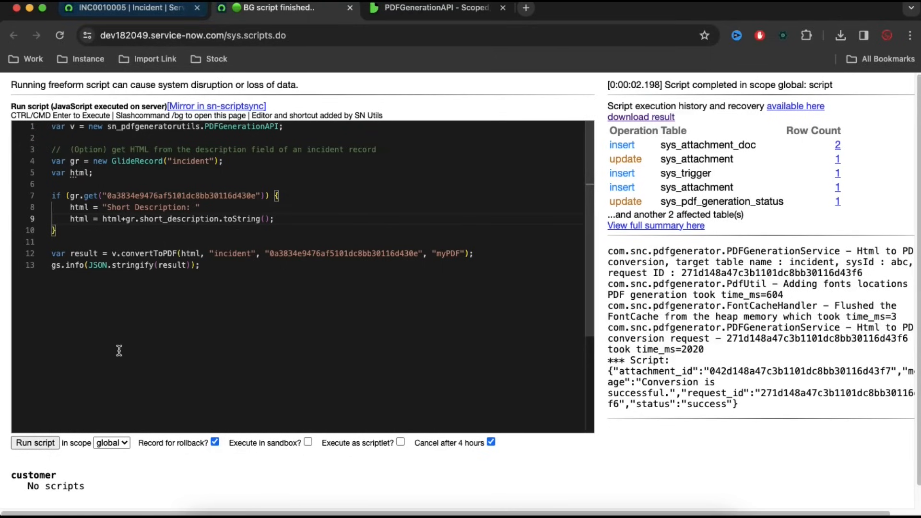
- Run the background script in global scope and examine the attachment_id, message and request_id in its output
left_click(43, 443)
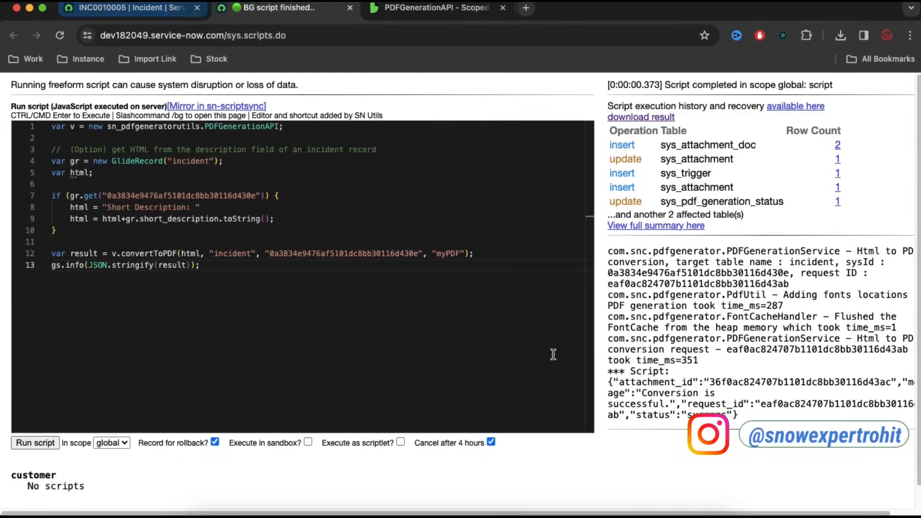
double_click(758, 382)
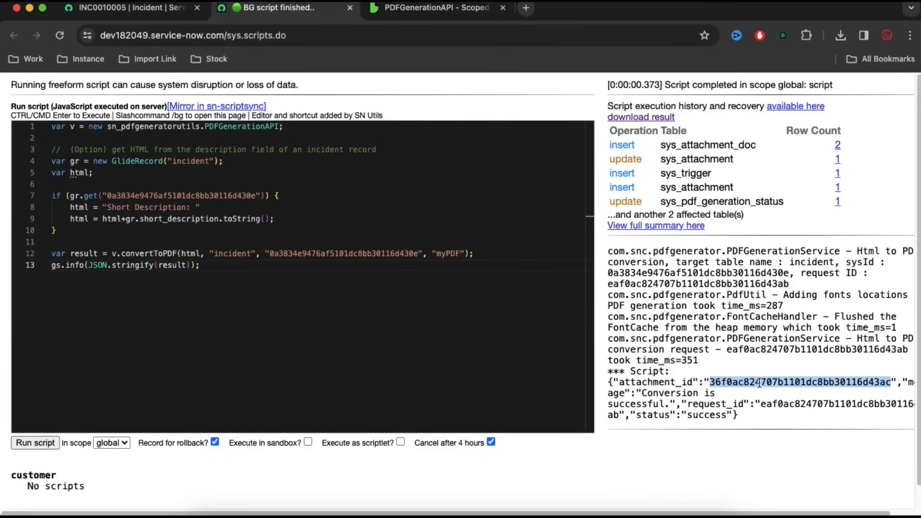
scroll(759, 382, "right", 1)
scroll(760, 383, "left", 1)
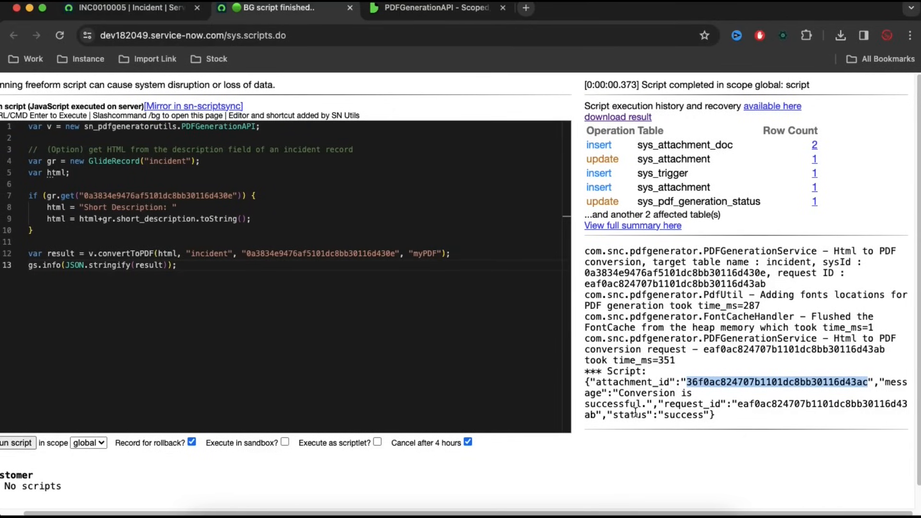
double_click(692, 404)
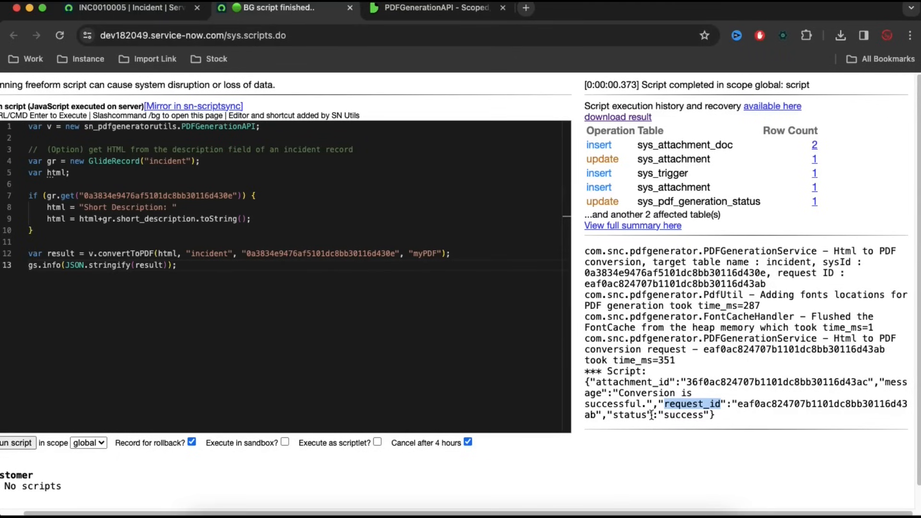
- Reload the INC0010005 record and open its myPDF.pdf attachment to check the short description text
left_click(125, 8)
left_click(59, 36)
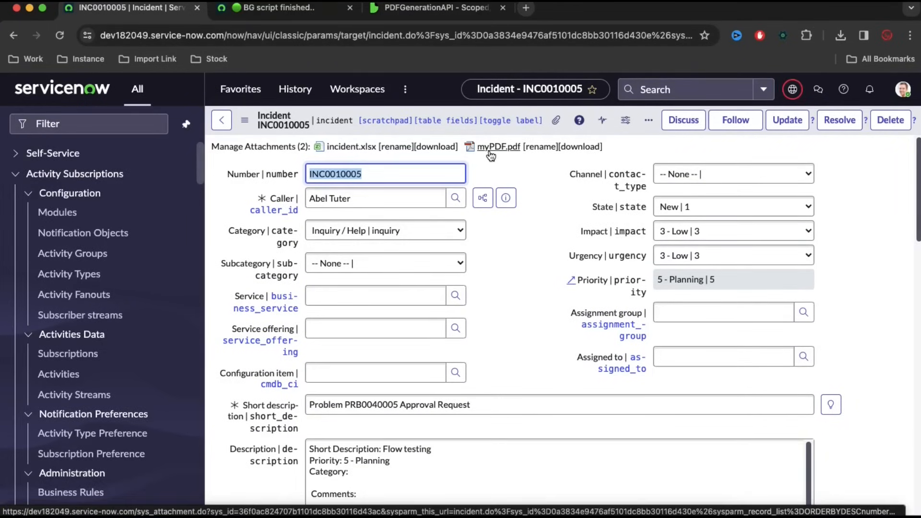
left_click(490, 151)
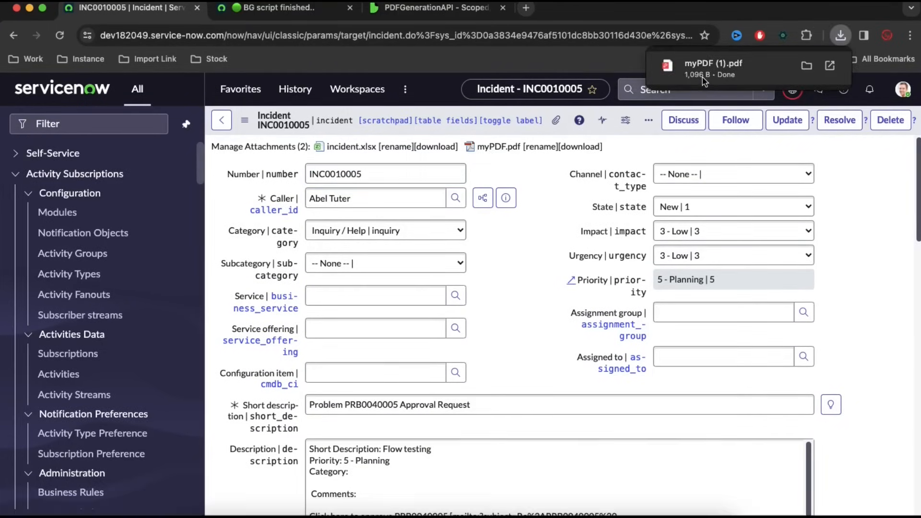
left_click(698, 76)
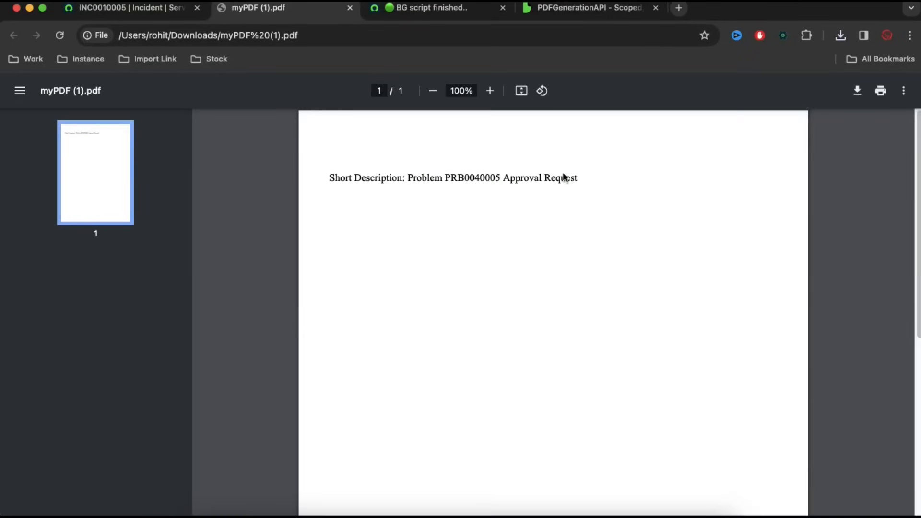
left_click_drag(408, 178, 579, 183)
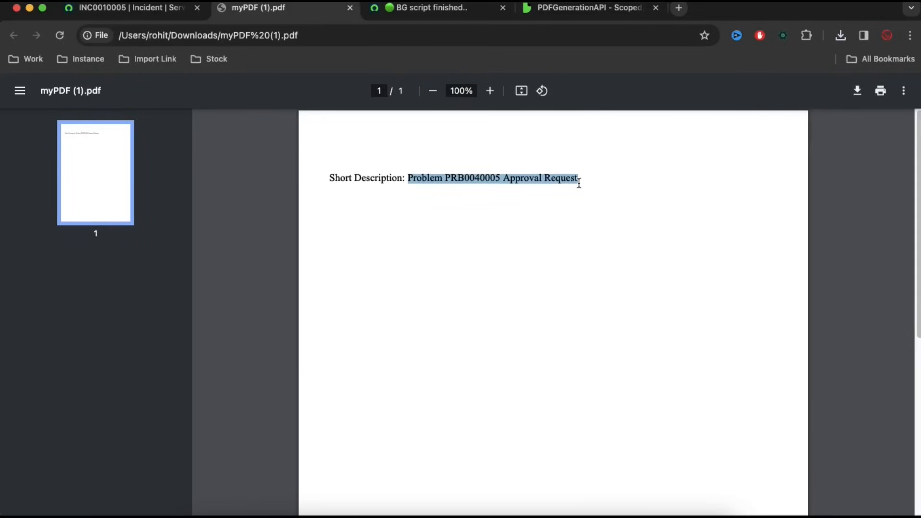
- Return to the background script and select the entire PDF generation code
left_click(163, 9)
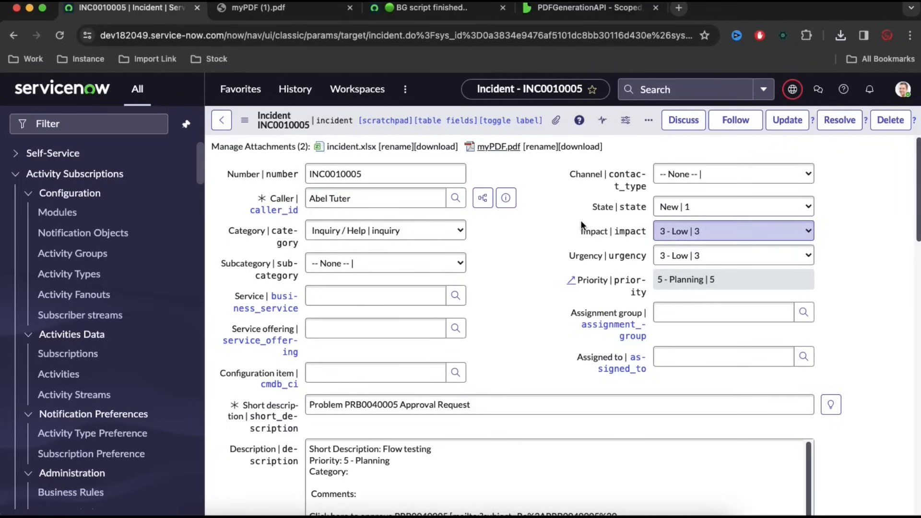
left_click(404, 16)
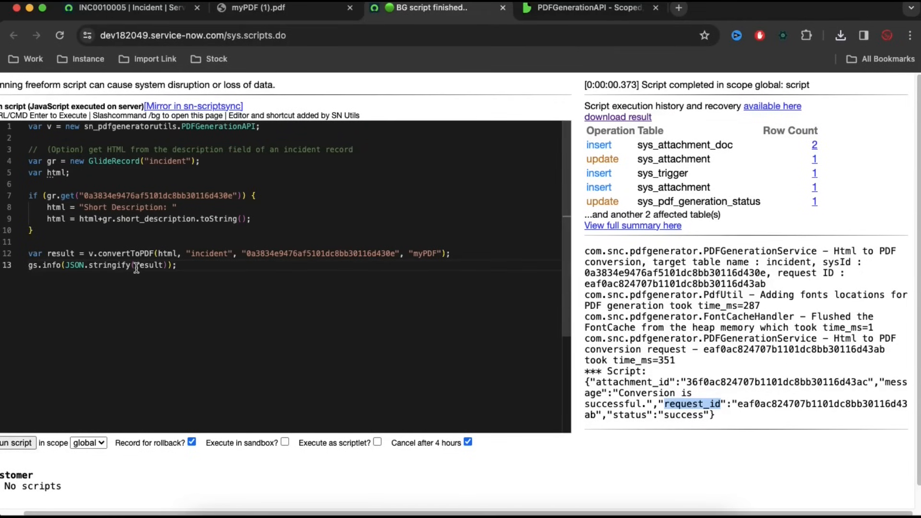
left_click(195, 269)
left_click_drag(195, 269, 27, 128)
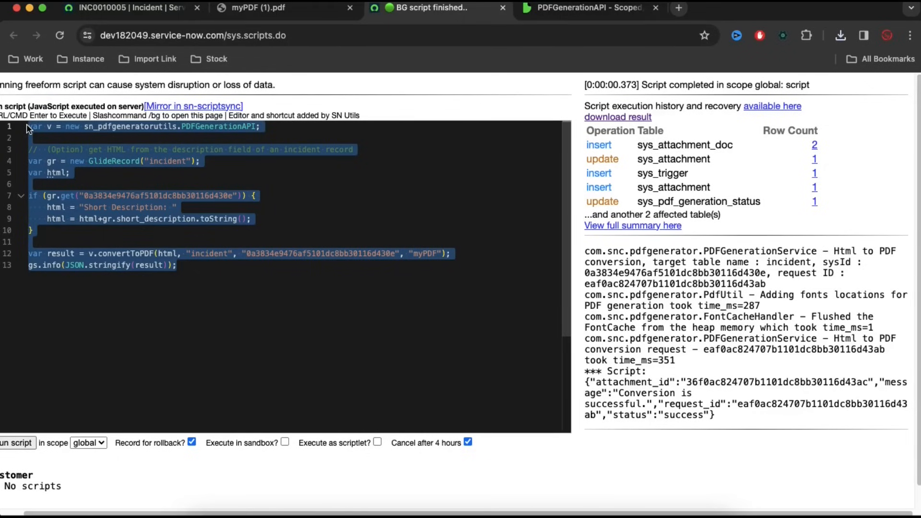
- Find Flow Designer in the navigator from the incident record and open it
left_click(127, 8)
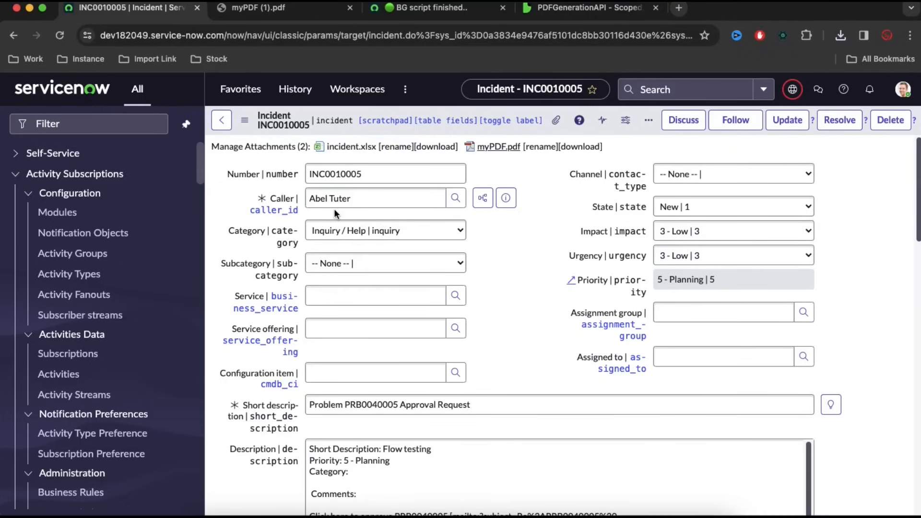
left_click(72, 124)
type("flow de")
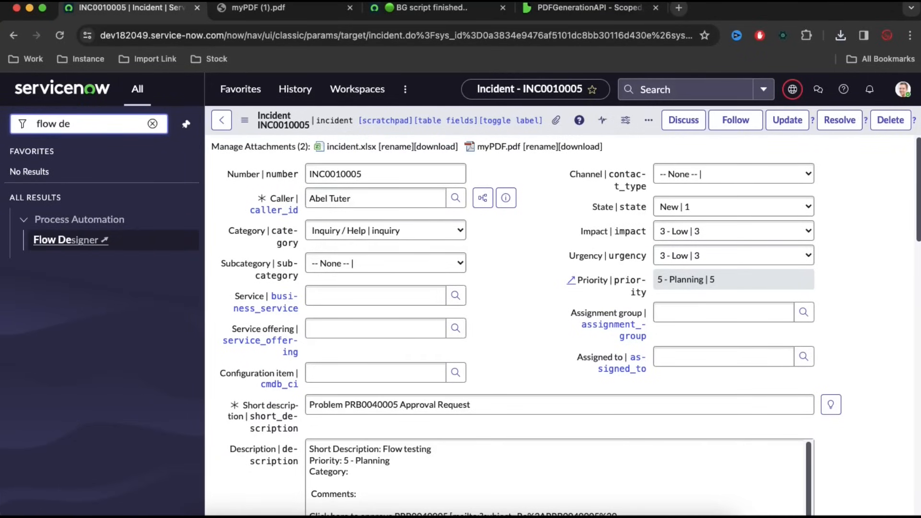
left_click(108, 243)
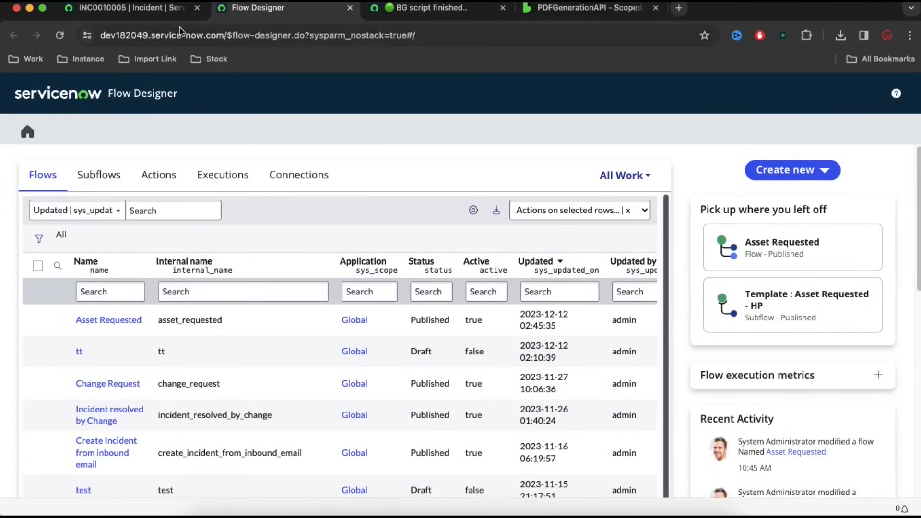
left_click(175, 8)
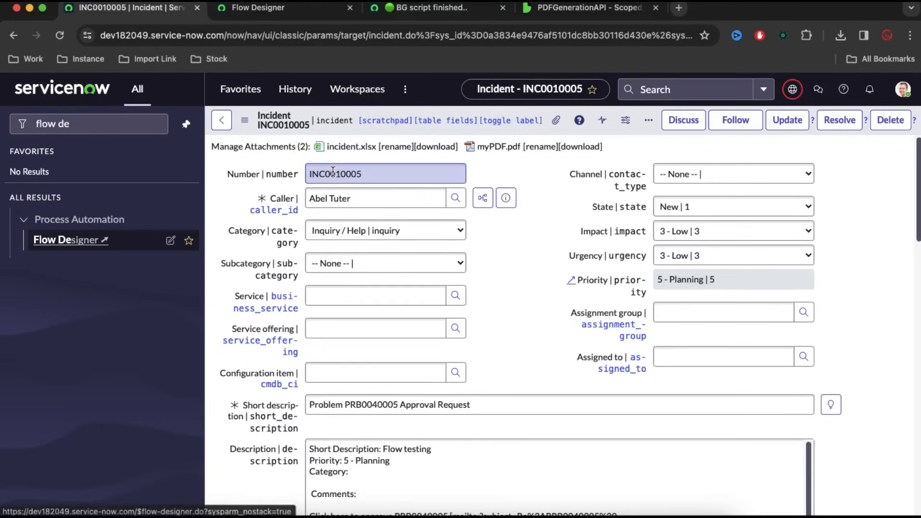
left_click(272, 9)
- Create a flow named "Incident generate pdf at resolve" that runs as System User, and skip the introductory tour
left_click(791, 172)
left_click(767, 193)
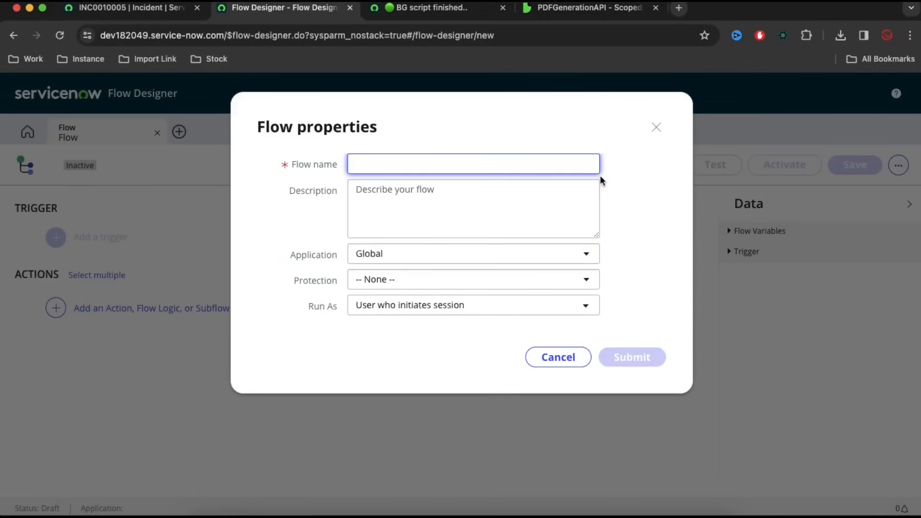
type("Inc")
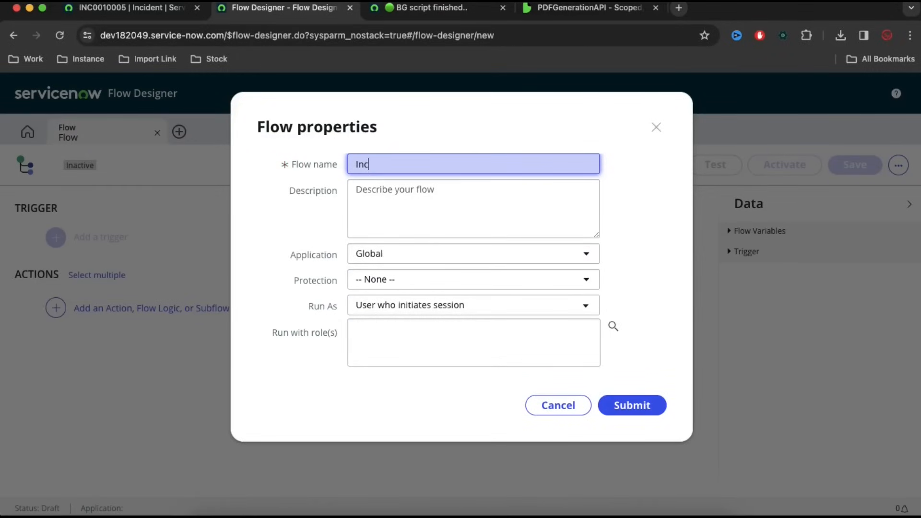
type("ident generate pdf at resolve")
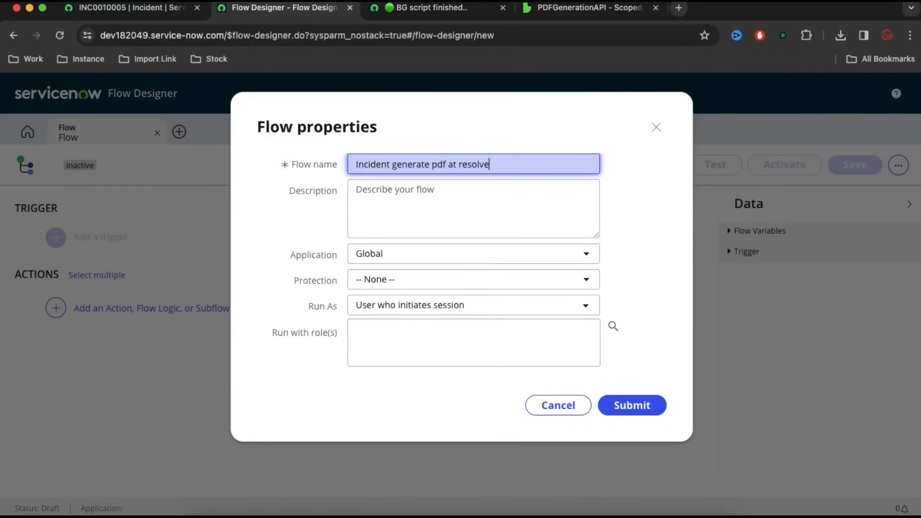
left_click(485, 306)
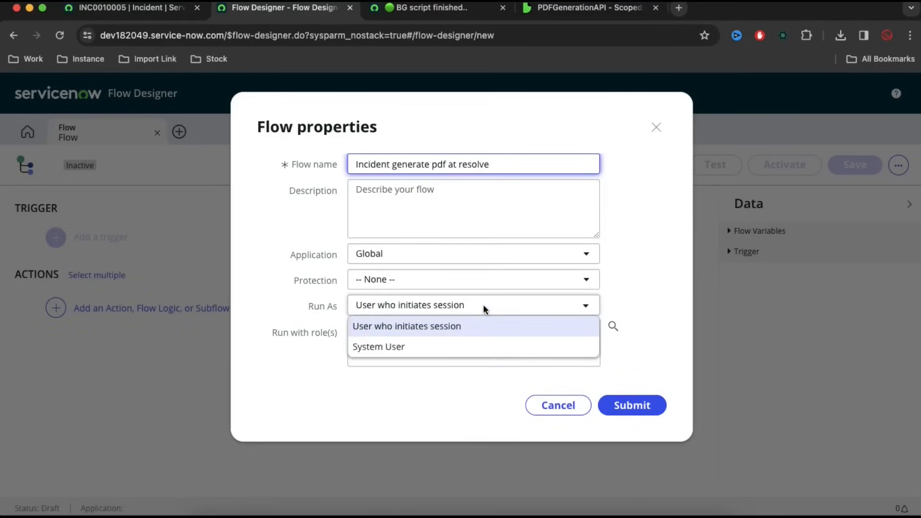
left_click(405, 354)
left_click(653, 366)
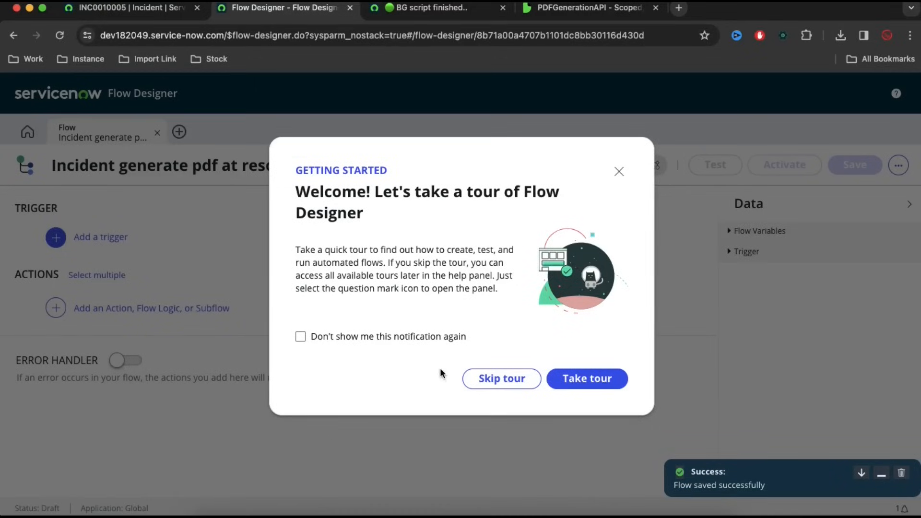
left_click(505, 379)
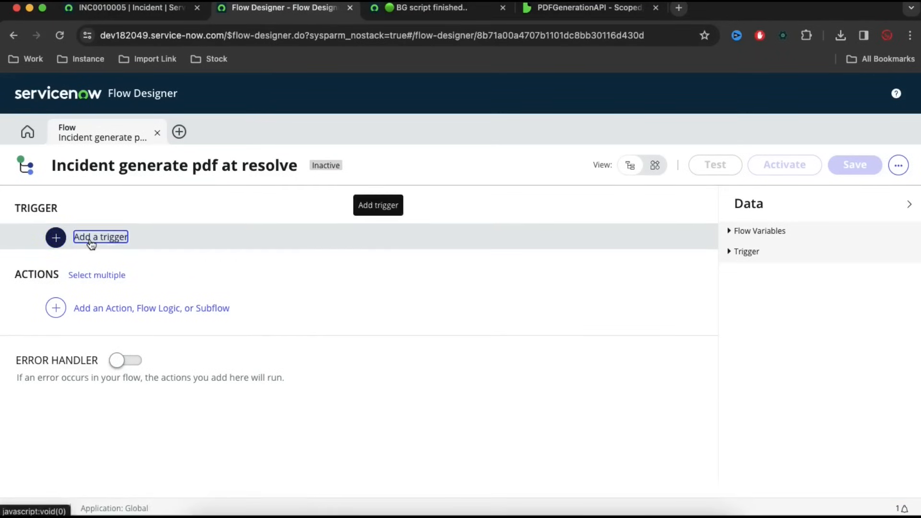
- Add a record Updated trigger to the flow and set its table to Incident [incident]
left_click(93, 237)
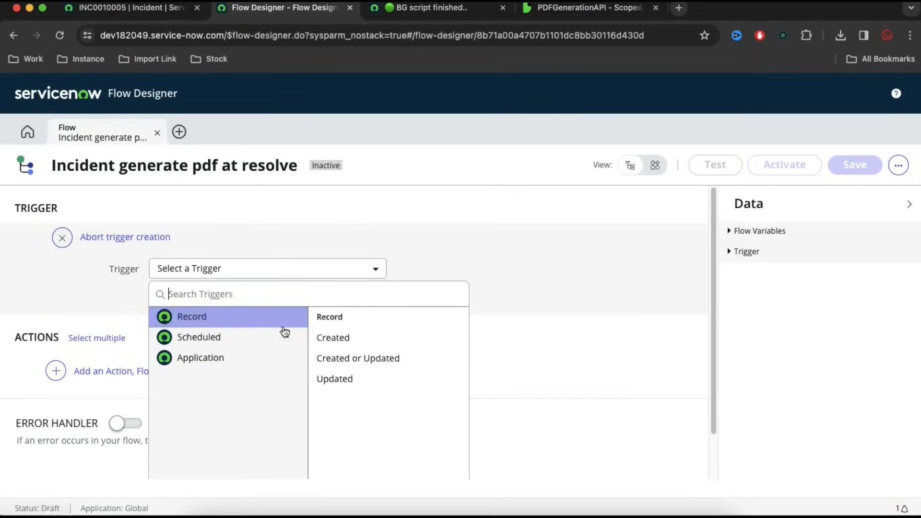
left_click(352, 380)
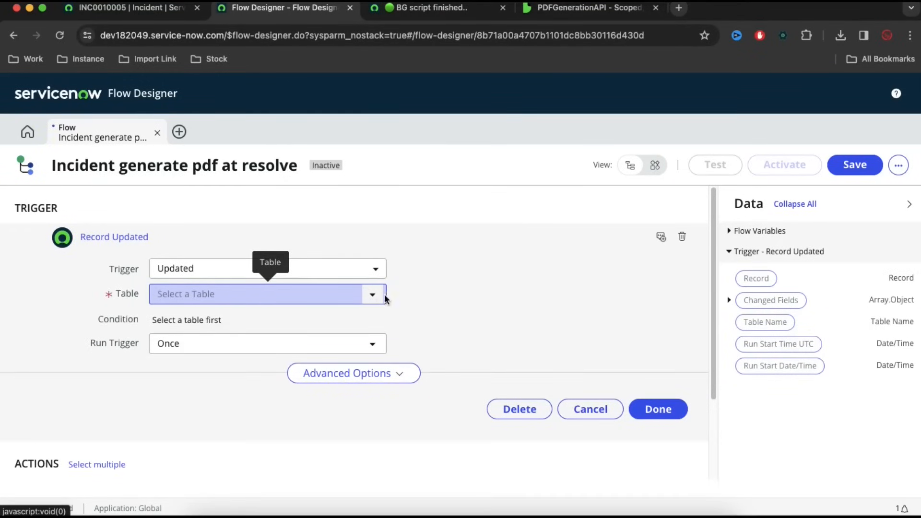
left_click(344, 299)
type("inci")
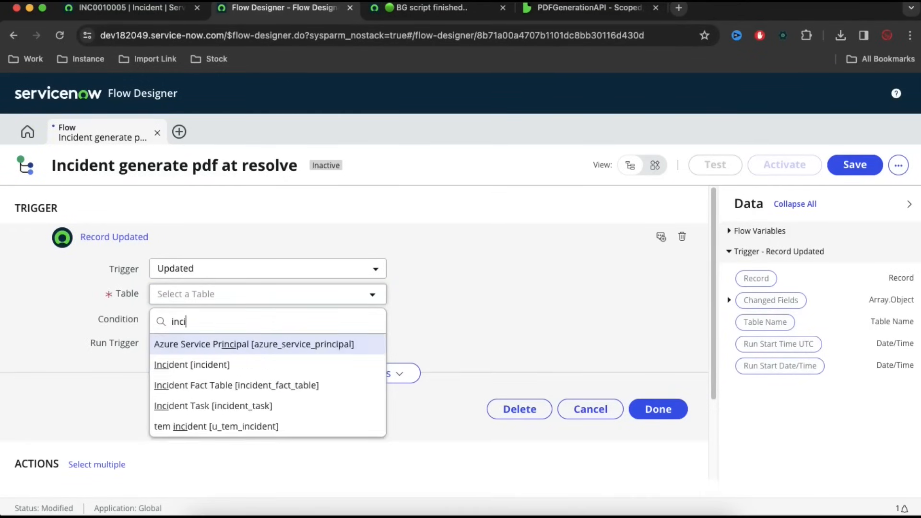
left_click(321, 364)
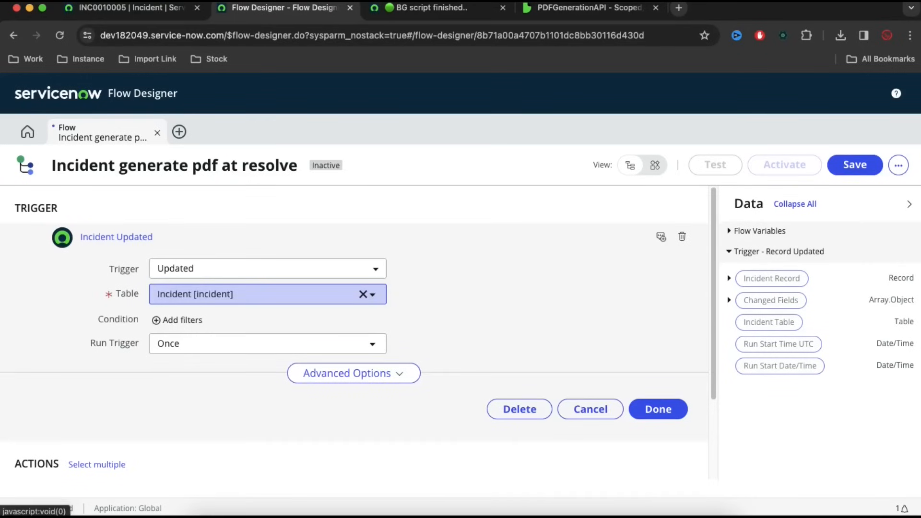
- Add a filter condition on the State field to the Incident trigger
left_click(193, 322)
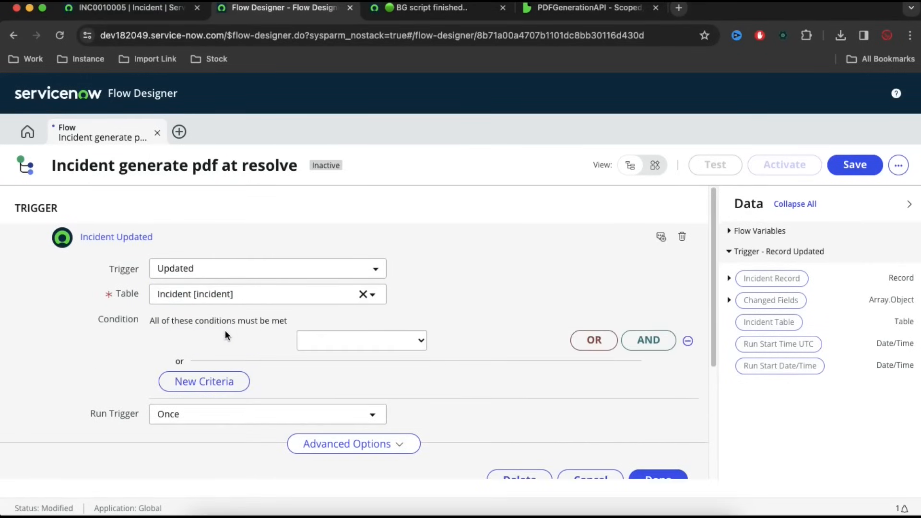
left_click(202, 341)
type("at")
key("BackSpace")
key("BackSpace")
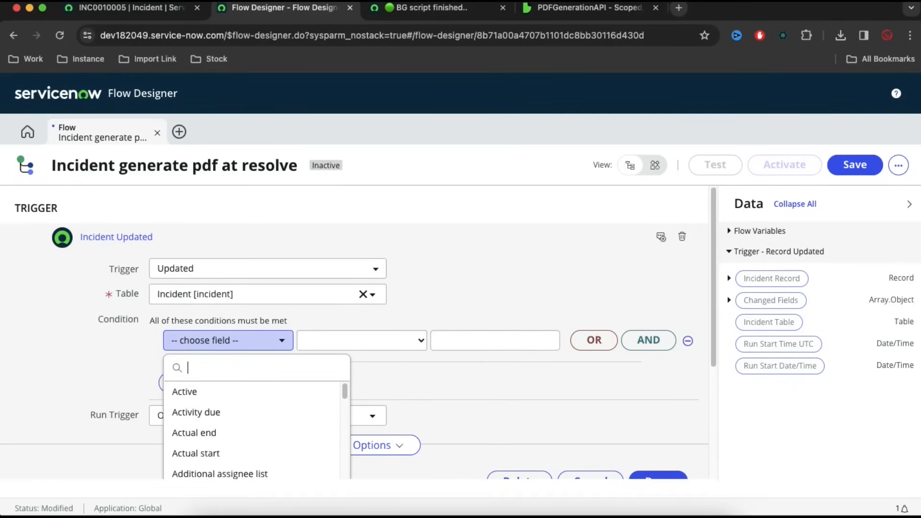
type("stat")
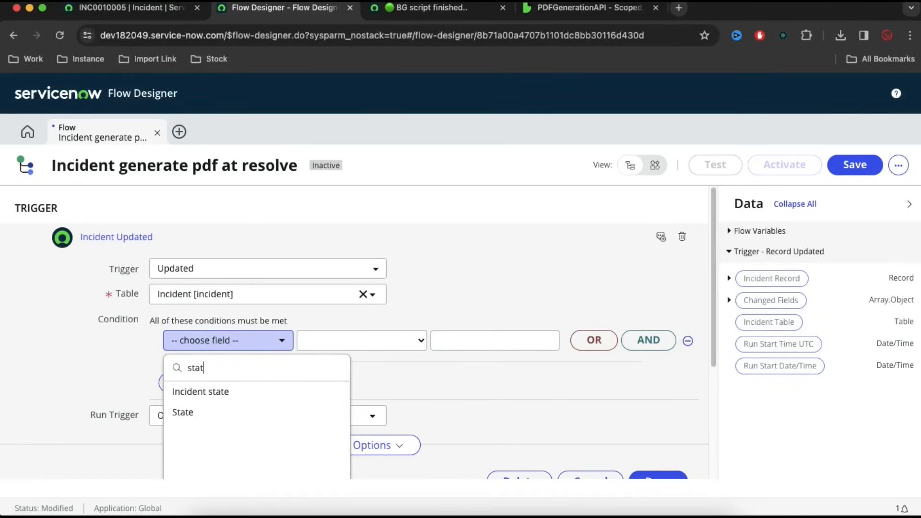
left_click(192, 419)
- Set the State condition to "changes to" Resolved and finish the trigger
left_click(401, 343)
key("c")
key("Down")
key("Down")
key("Return")
left_click(485, 343)
key("r")
key("Return")
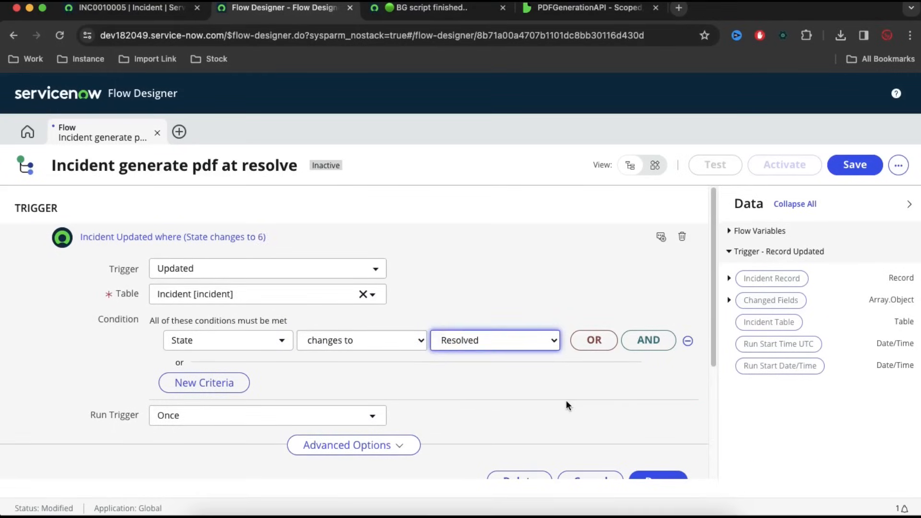
scroll(566, 400, "down", 1)
left_click(654, 425)
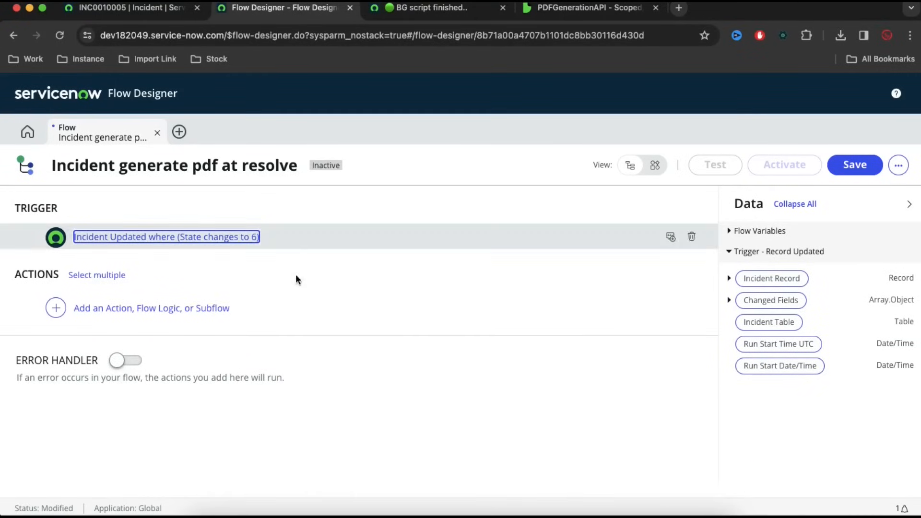
- Search the available flow actions for "pdf", then close the action list
left_click(185, 310)
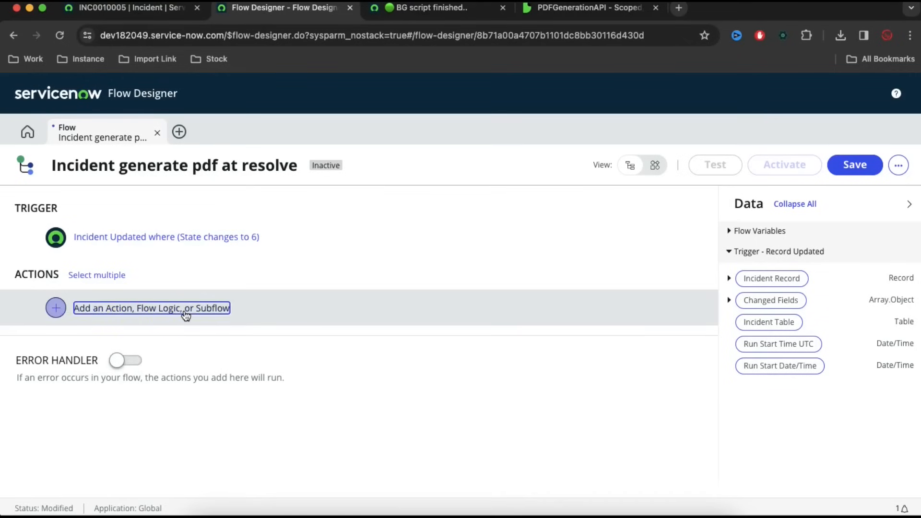
left_click(113, 309)
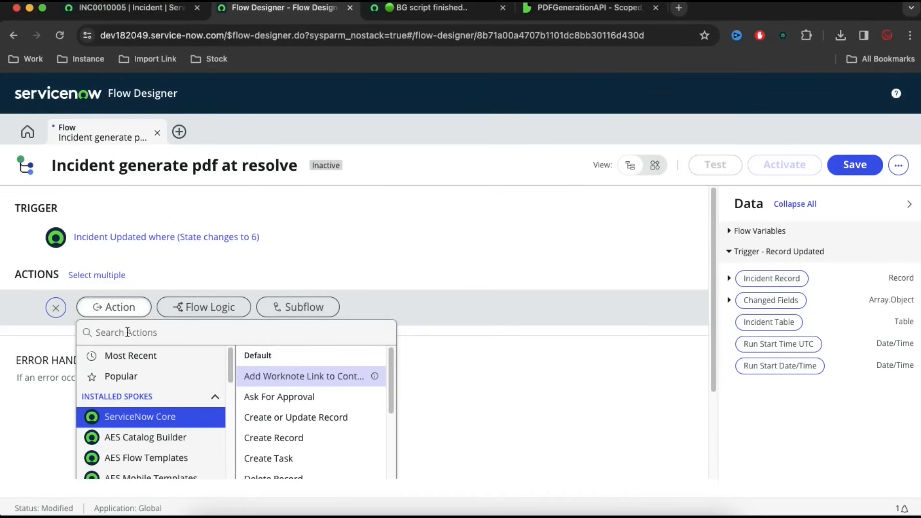
left_click(128, 331)
type("pdf")
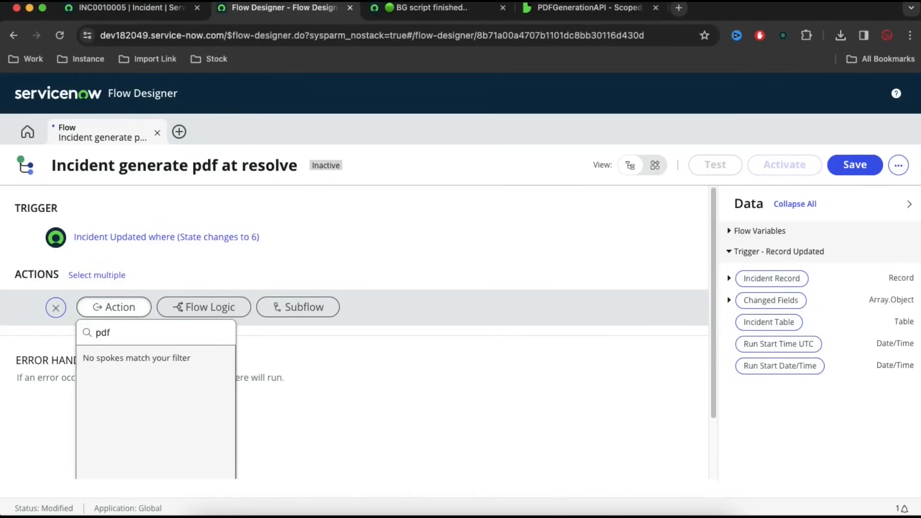
key("Escape")
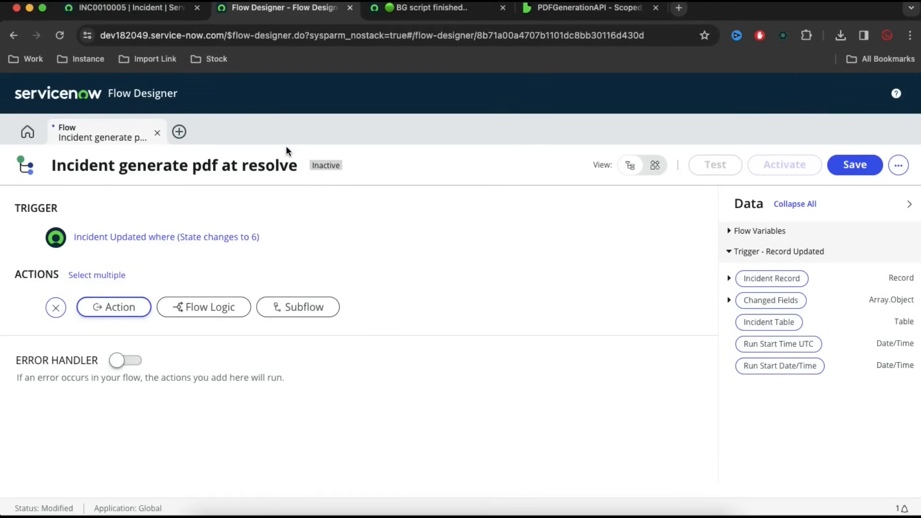
- Create a new custom action named "PDF Generation" in the Global application
left_click(179, 132)
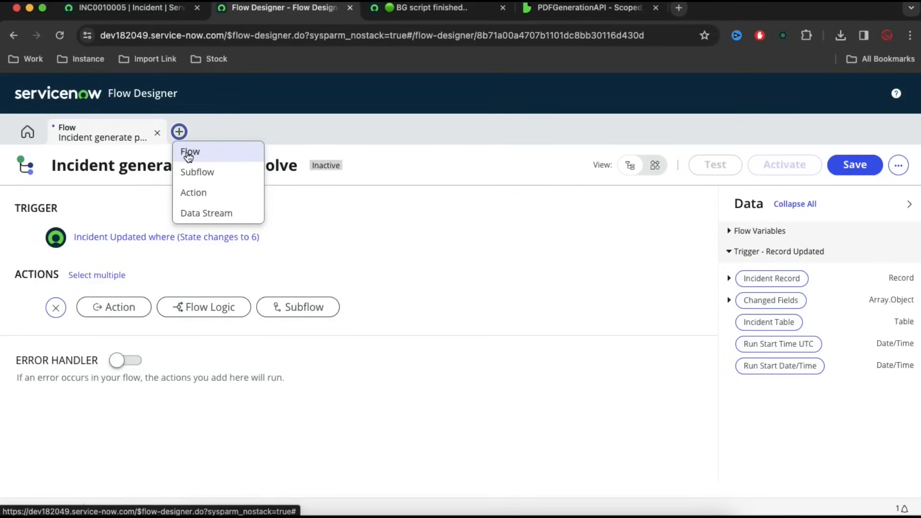
left_click(199, 196)
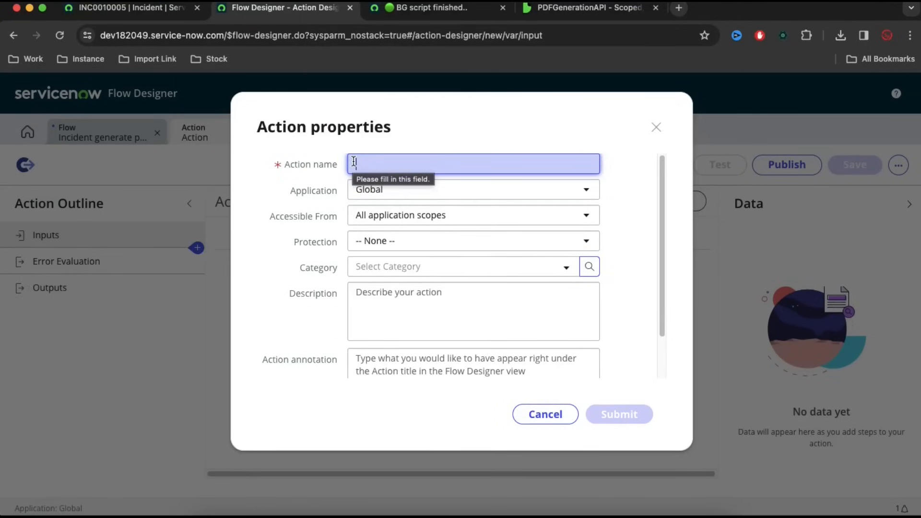
type("PDF Gener")
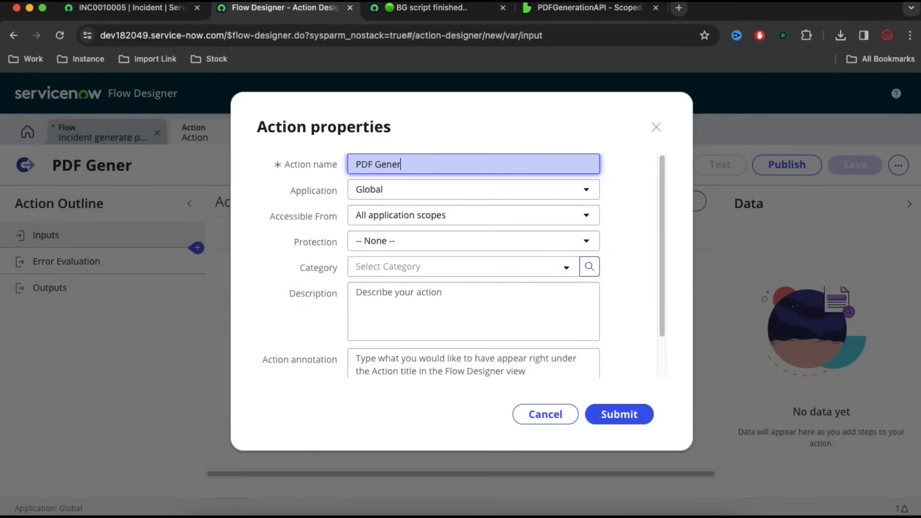
type("ation")
scroll(365, 259, "down", 3)
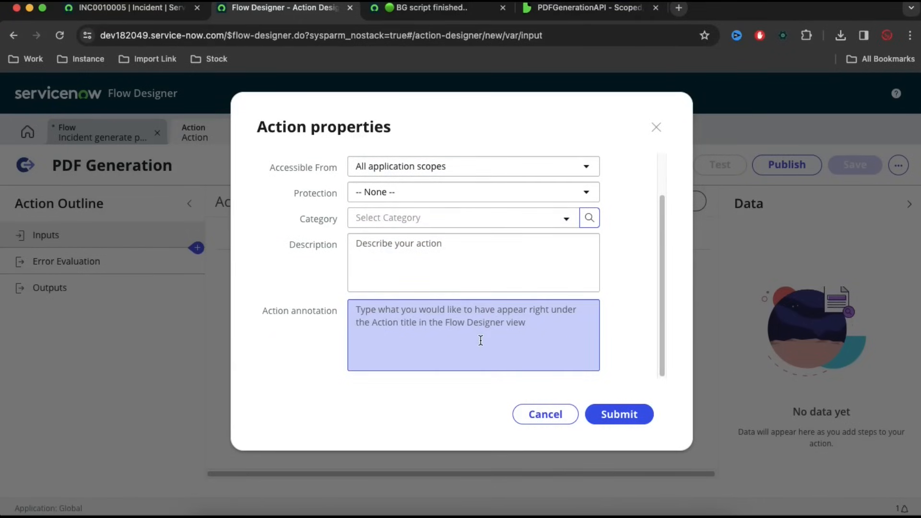
left_click(606, 416)
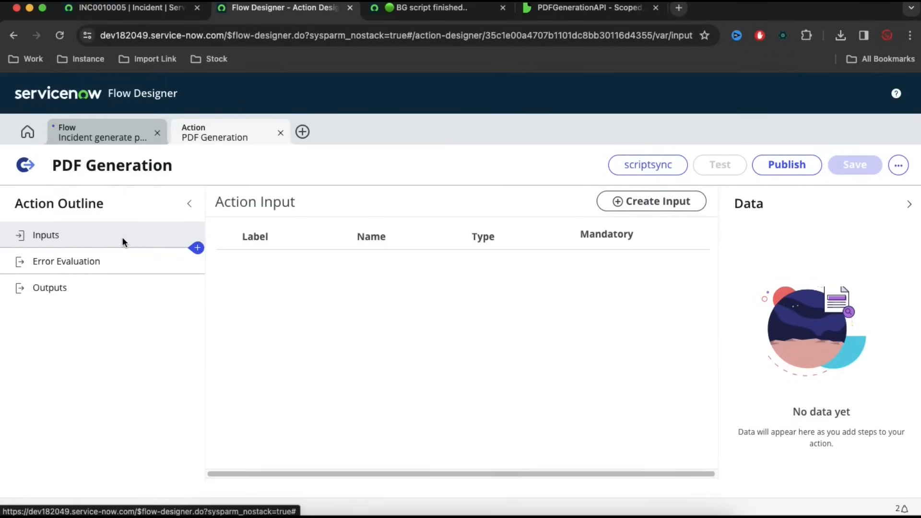
- Examine the record ID and PDF file name arguments in the background script to determine the action's inputs
left_click(461, 8)
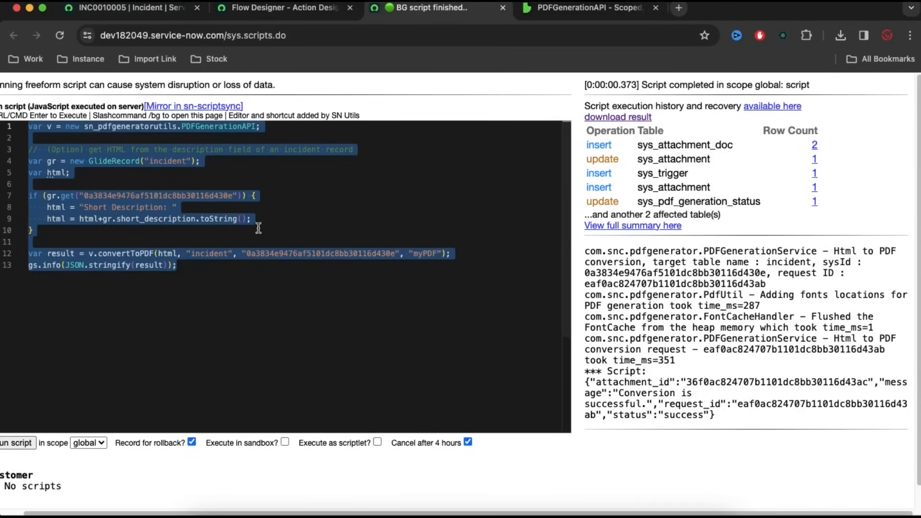
left_click(290, 177)
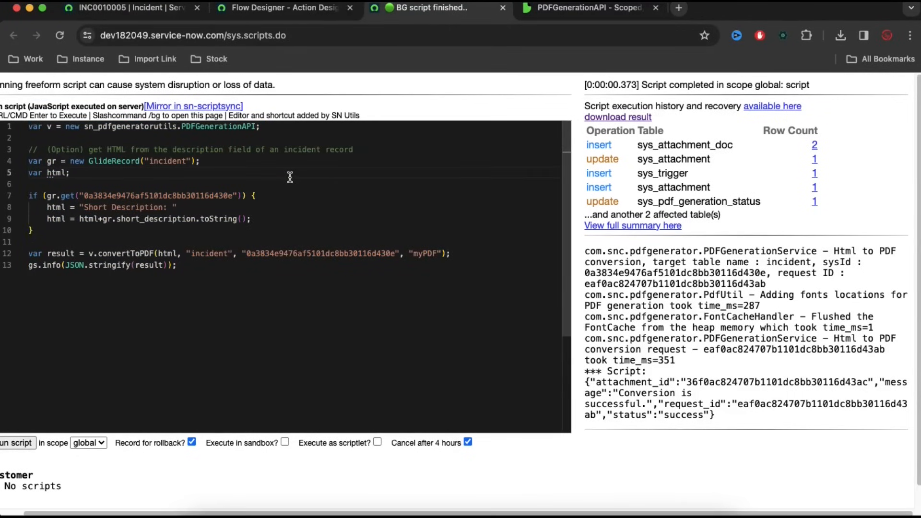
double_click(173, 196)
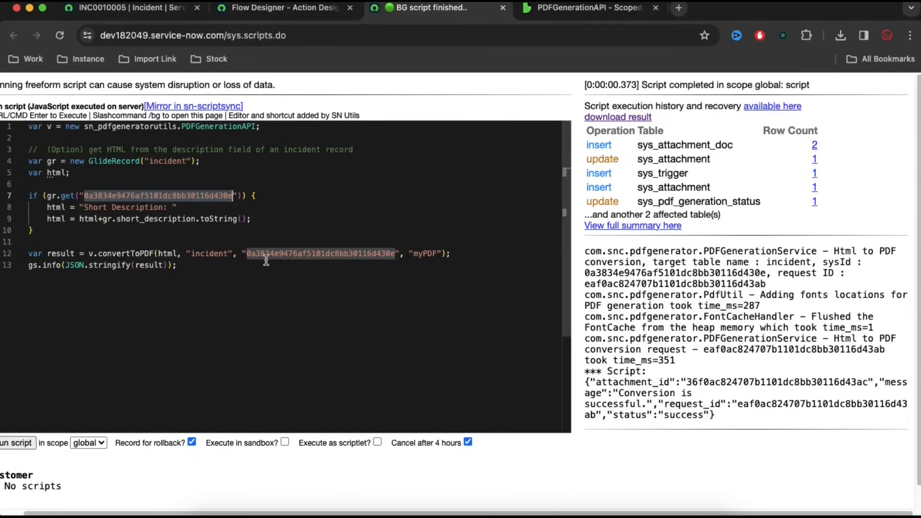
left_click(428, 254)
double_click(429, 253)
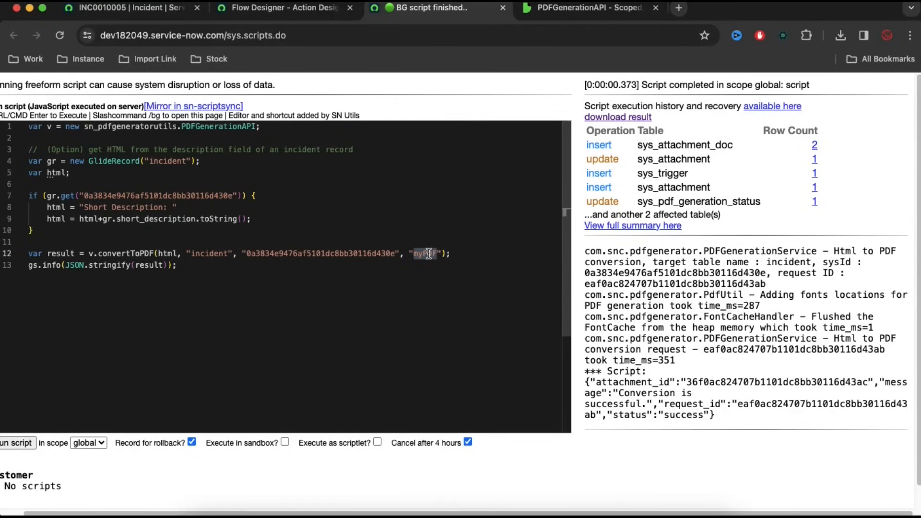
- Return to the PDF Generation action and create a mandatory String input labelled "Table Name"
left_click(280, 11)
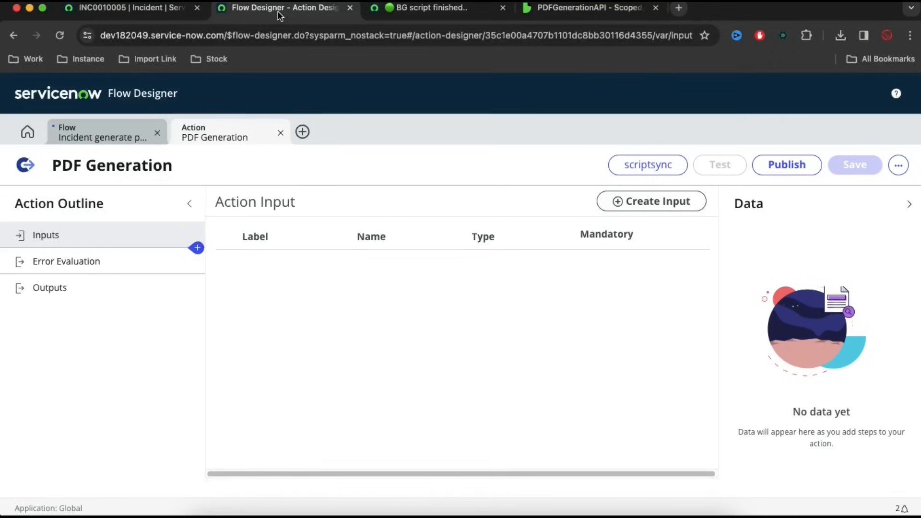
left_click(630, 211)
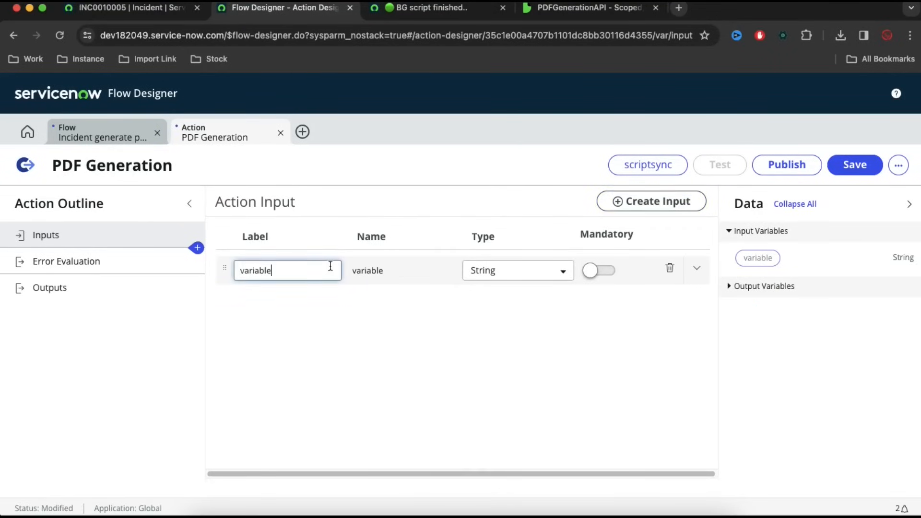
left_click_drag(329, 267, 223, 265)
type("Table Name")
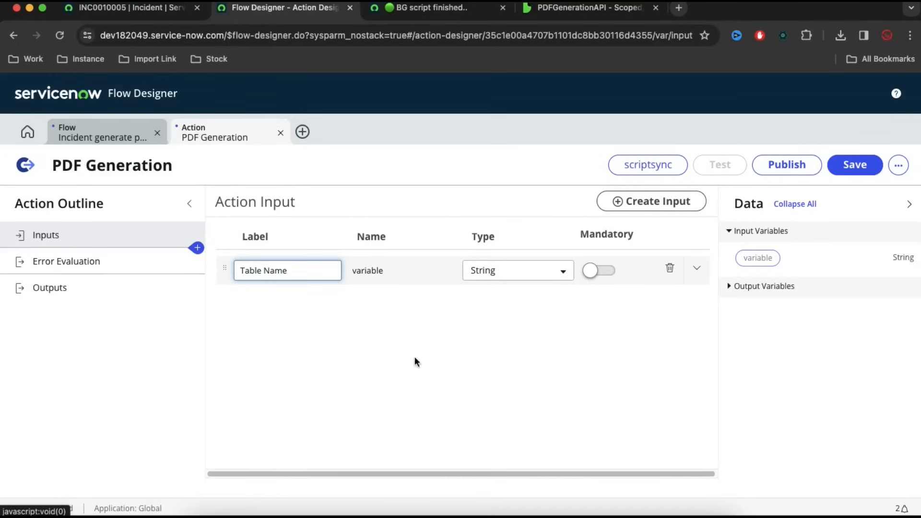
left_click(415, 359)
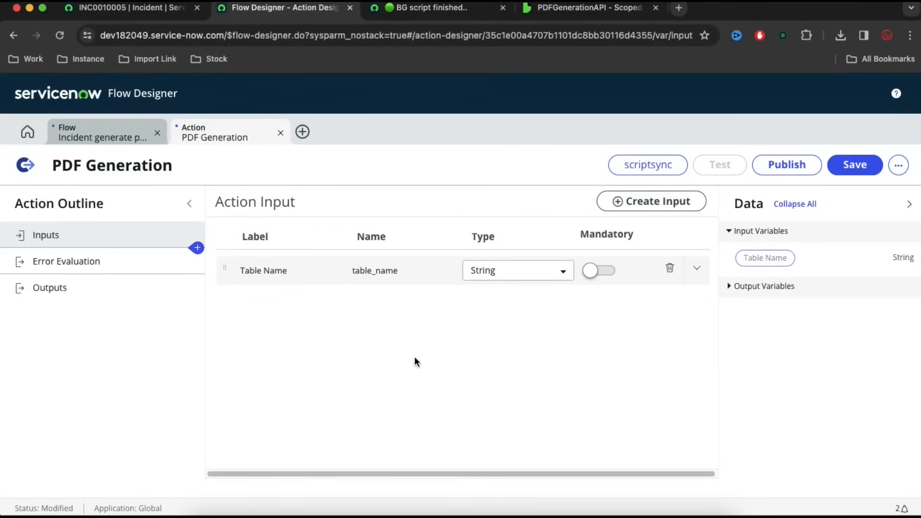
left_click(597, 270)
- Create a second mandatory String input labelled "ID" for the action
left_click(673, 204)
left_click(297, 308)
double_click(297, 308)
type("Sys")
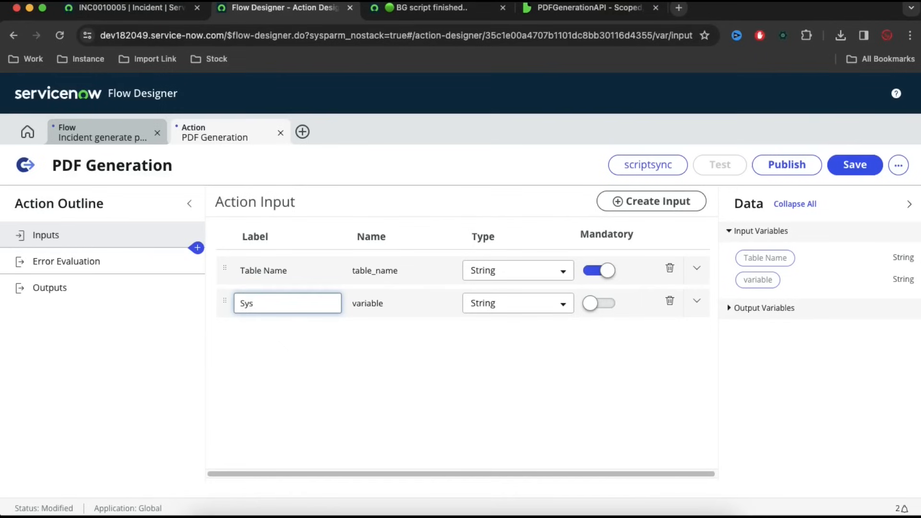
key("BackSpace")
type("ID")
left_click(359, 382)
left_click(603, 301)
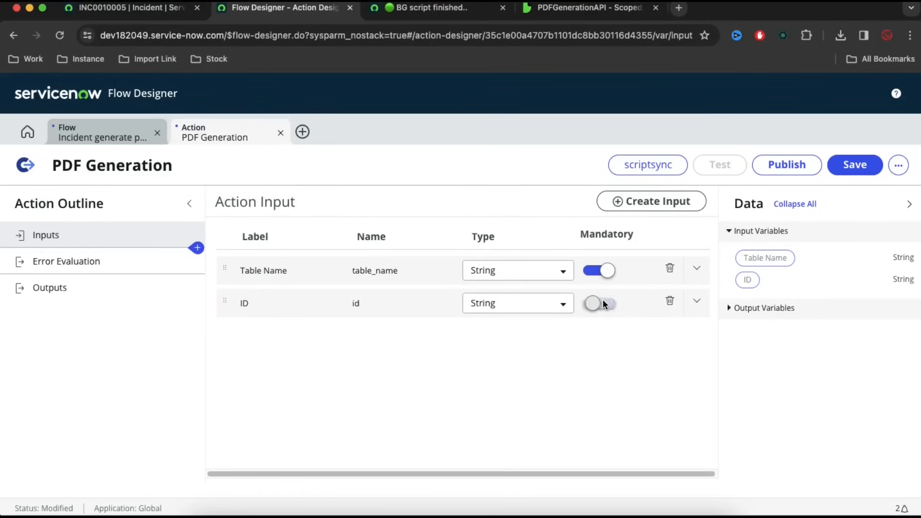
- Create a third mandatory String input labelled "Attachment Name" for the action
left_click(662, 208)
left_click(269, 336)
left_click_drag(269, 336, 211, 331)
type("Attachment Name")
left_click(401, 444)
left_click(600, 335)
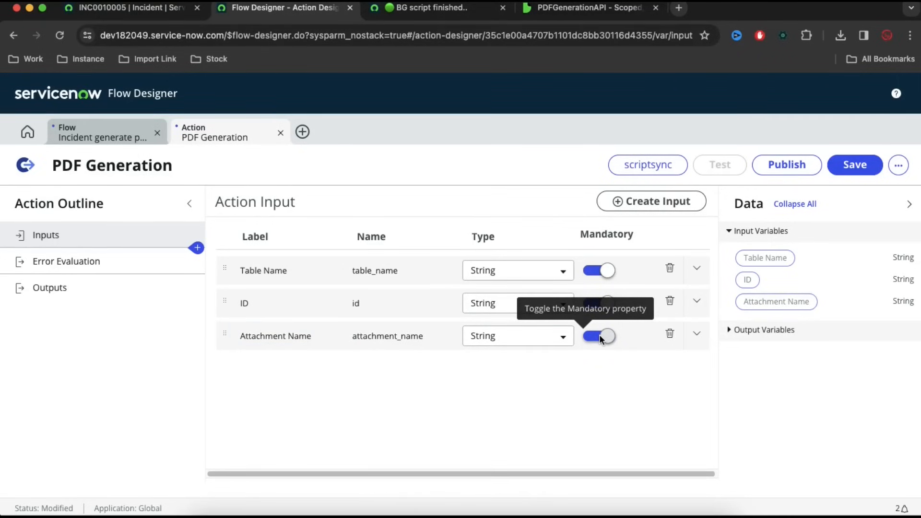
- Recheck the background script, and add a Script step to the PDF Generation action directly after its inputs
left_click(459, 12)
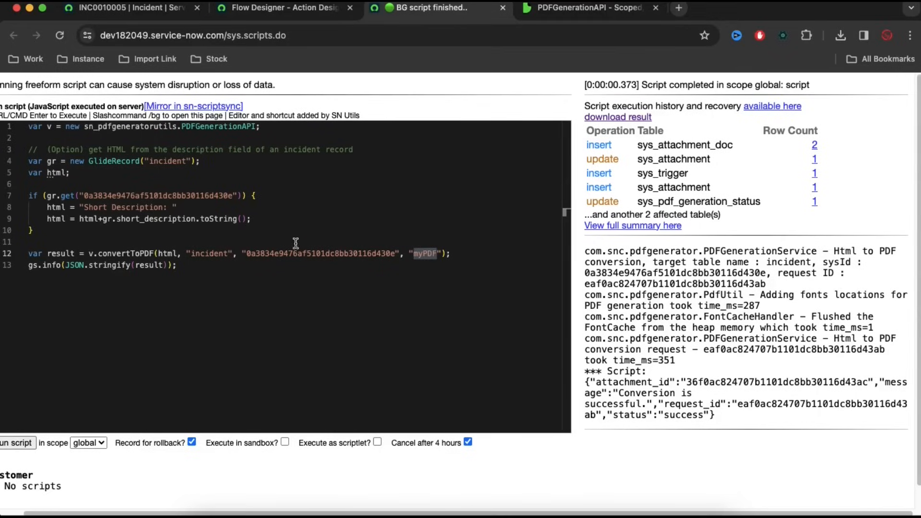
left_click(280, 8)
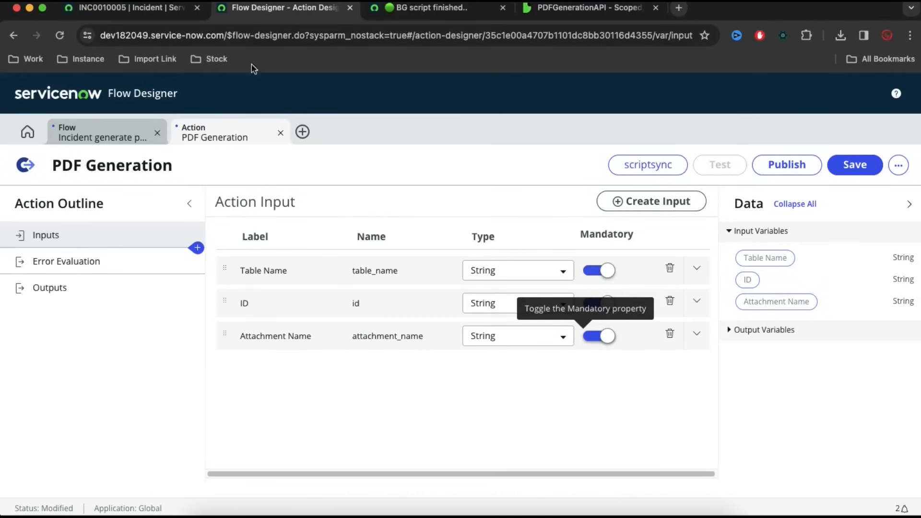
left_click(197, 249)
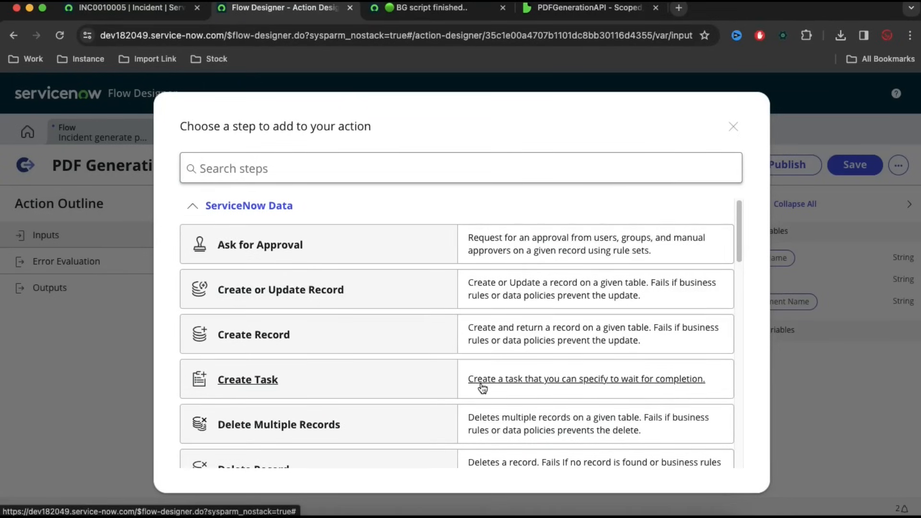
scroll(482, 388, "down", 5)
scroll(482, 388, "down", 4)
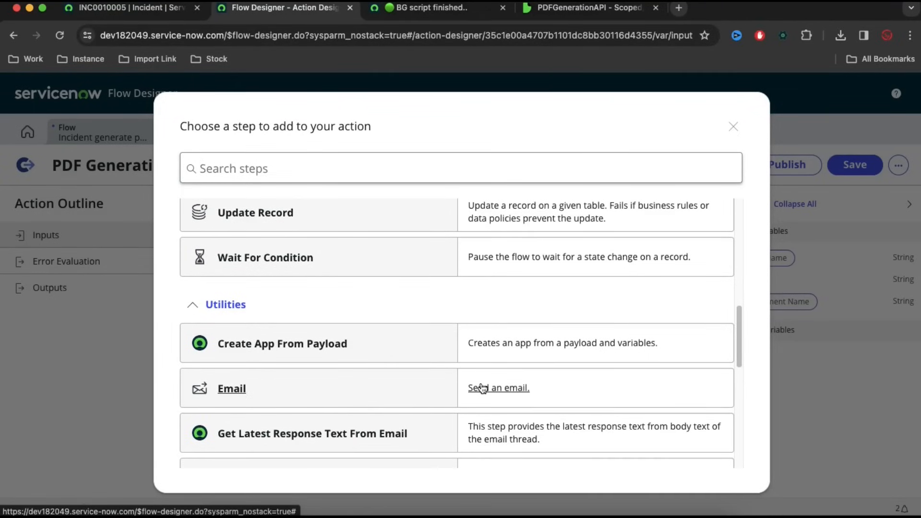
scroll(482, 387, "down", 2)
scroll(481, 386, "up", 10)
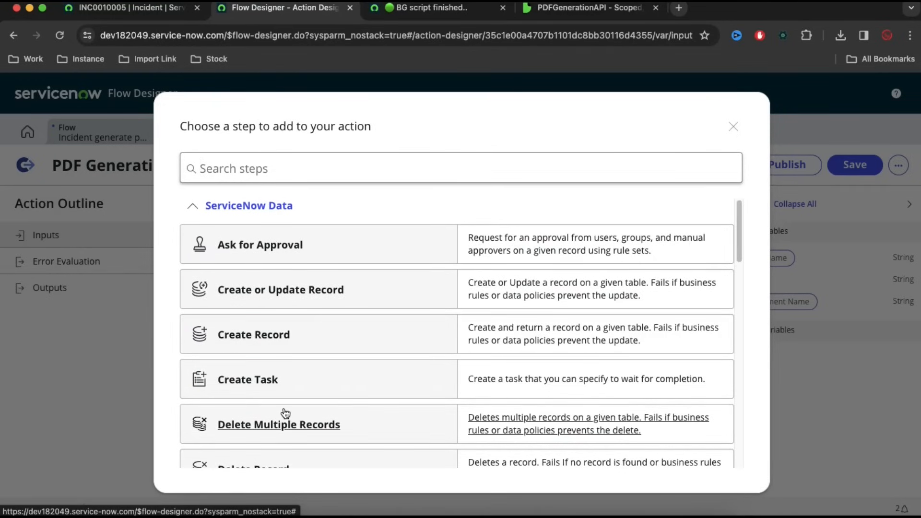
scroll(285, 414, "down", 3)
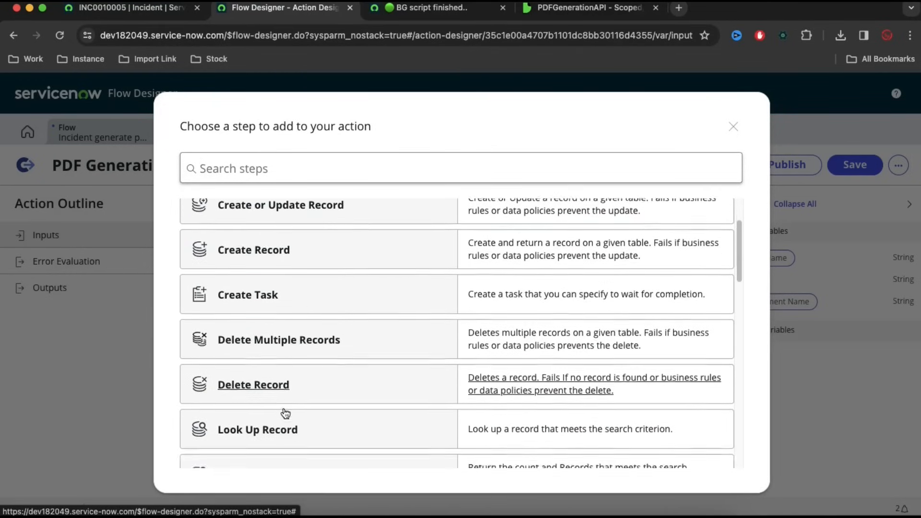
scroll(286, 414, "down", 3)
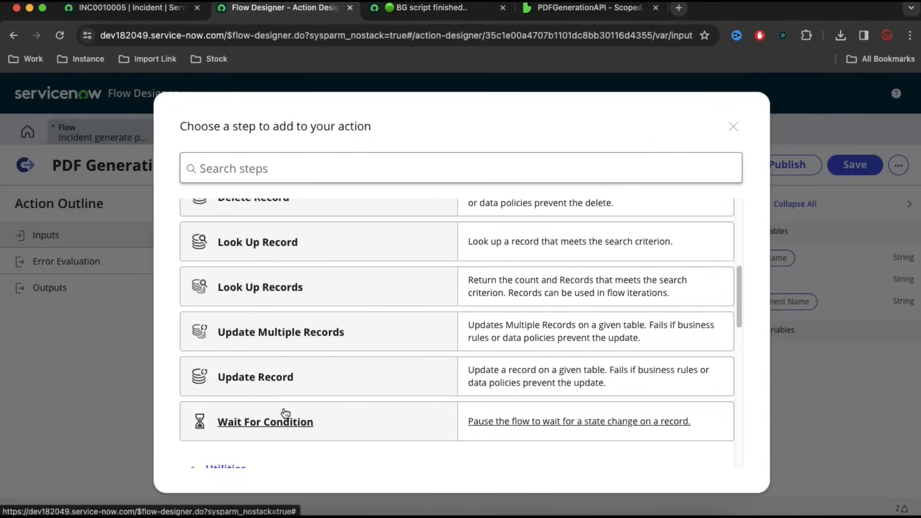
scroll(284, 411, "down", 3)
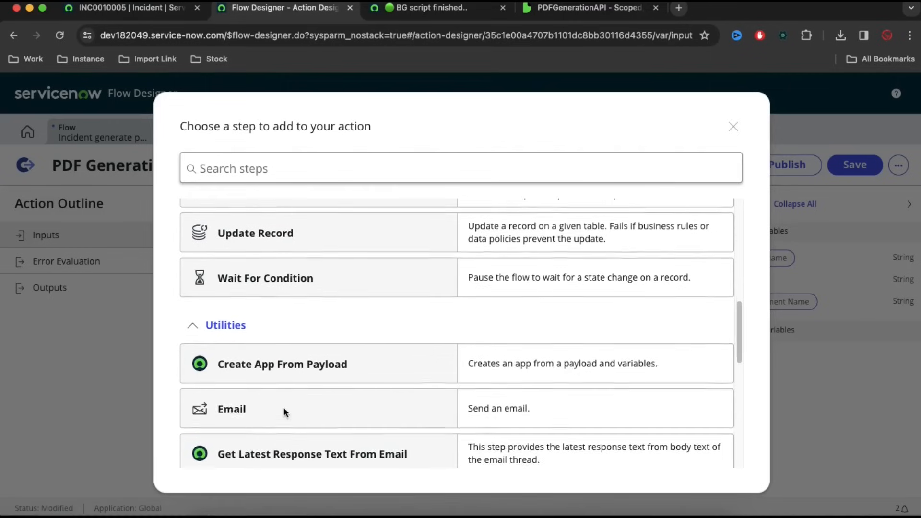
scroll(272, 267, "up", 10)
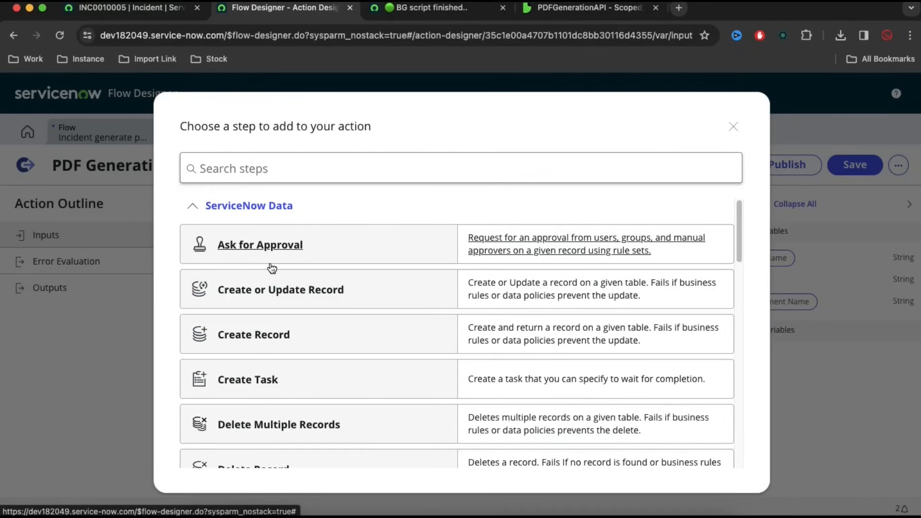
scroll(272, 268, "down", 12)
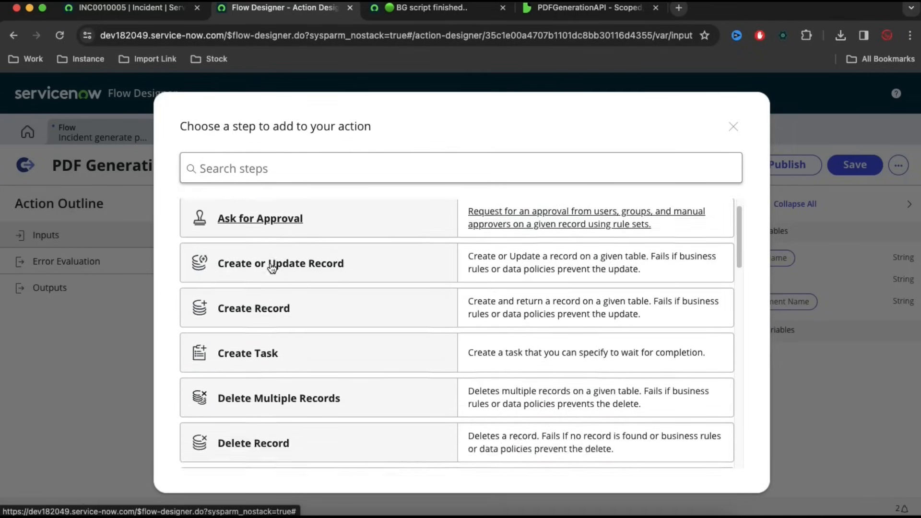
scroll(272, 268, "down", 4)
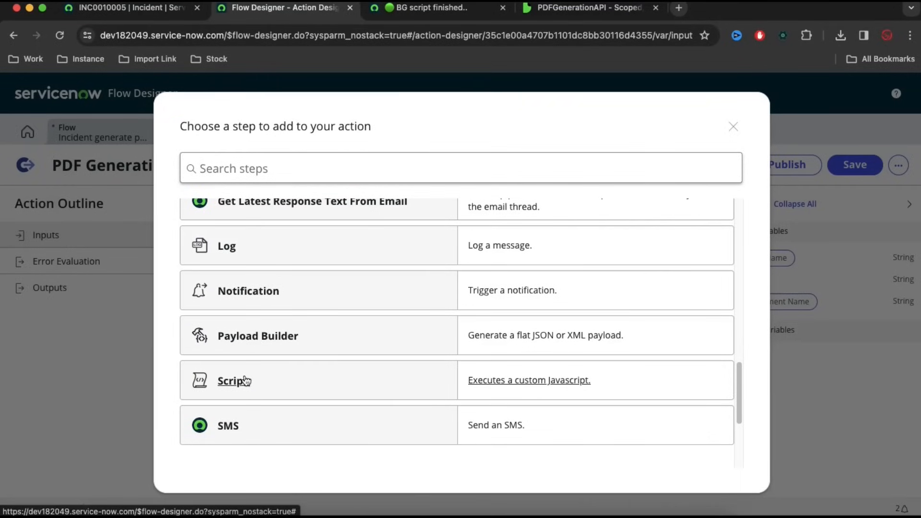
left_click(257, 381)
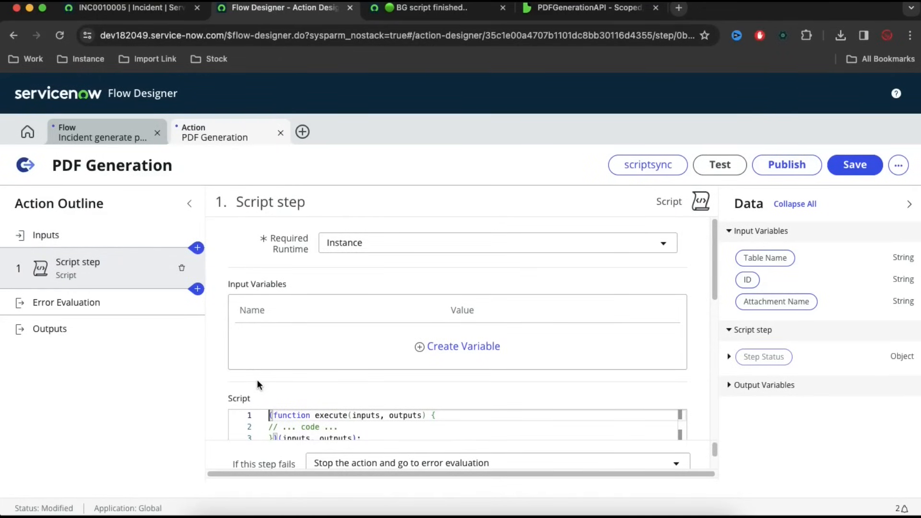
- Examine the Script step's settings and the runtimes it offers
scroll(318, 370, "down", 1)
scroll(318, 370, "down", 1)
scroll(319, 371, "up", 2)
left_click(398, 246)
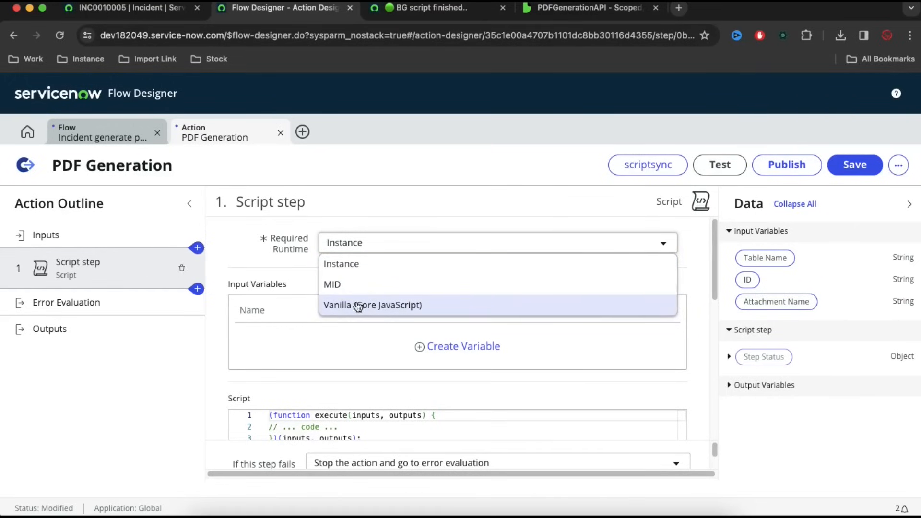
left_click(293, 267)
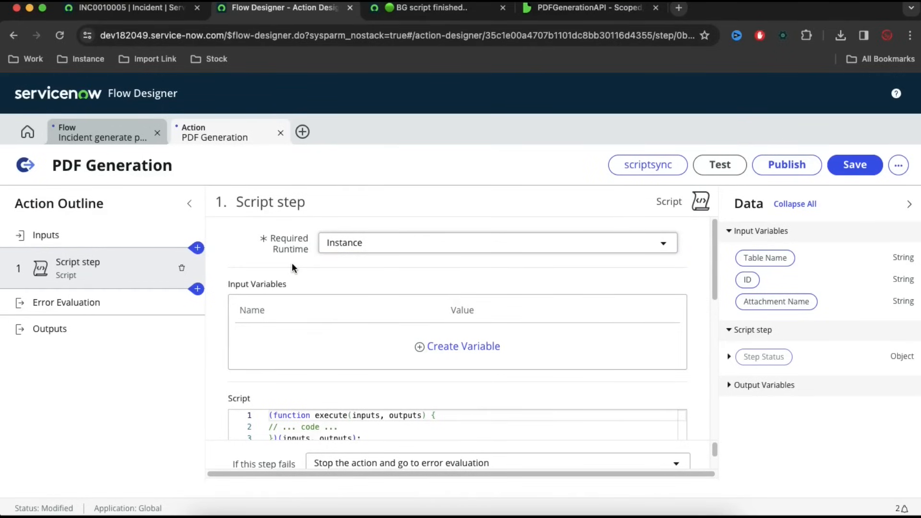
- Create an input variable named "id" in the Script step
scroll(295, 338, "down", 1)
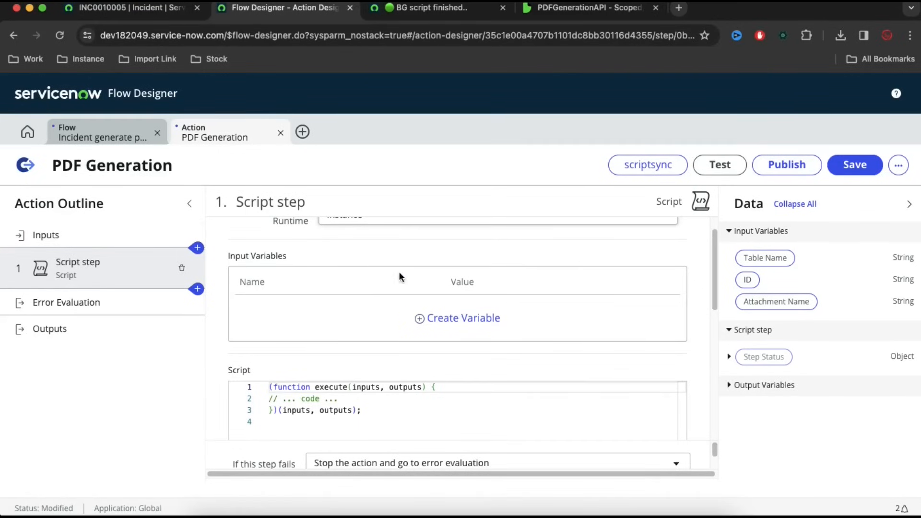
left_click(459, 325)
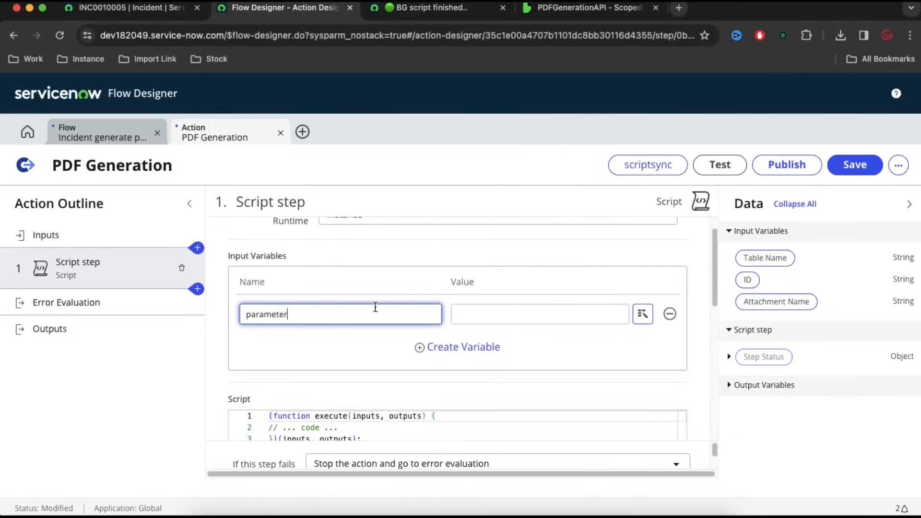
key("BackSpace")
key("BackSpace")
key("BackSpace")
key("BackSpace")
key("BackSpace")
key("BackSpace")
key("BackSpace")
key("BackSpace")
key("BackSpace")
type("id")
left_click(381, 347)
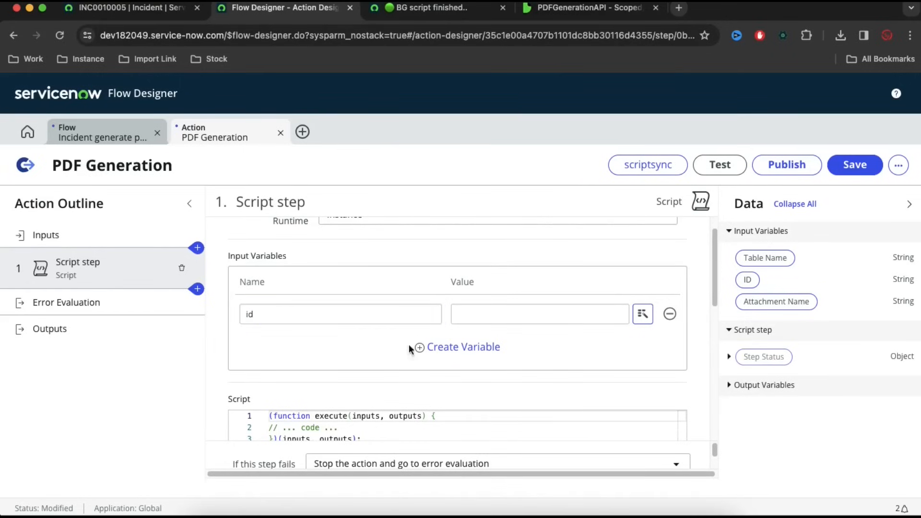
- Create two more input variables in the Script step, named "table" and "name"
left_click(456, 354)
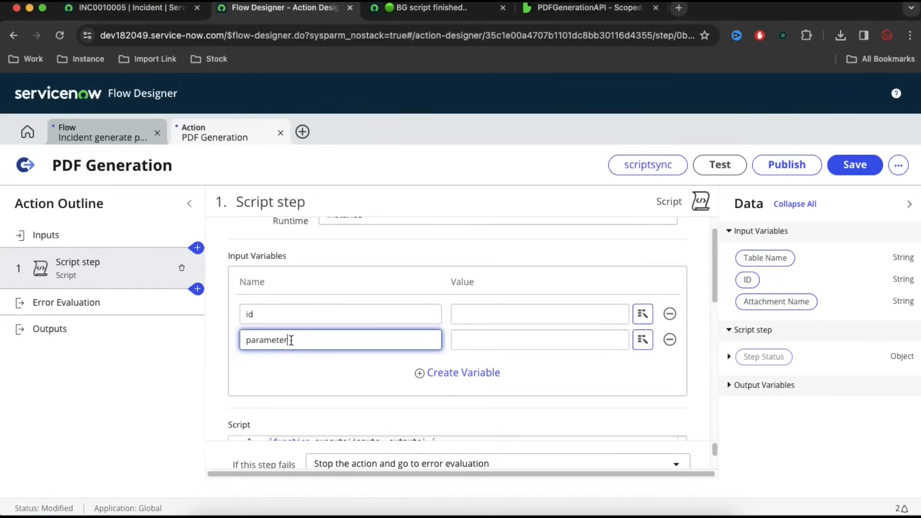
left_click_drag(290, 340, 234, 338)
type("table")
left_click(468, 374)
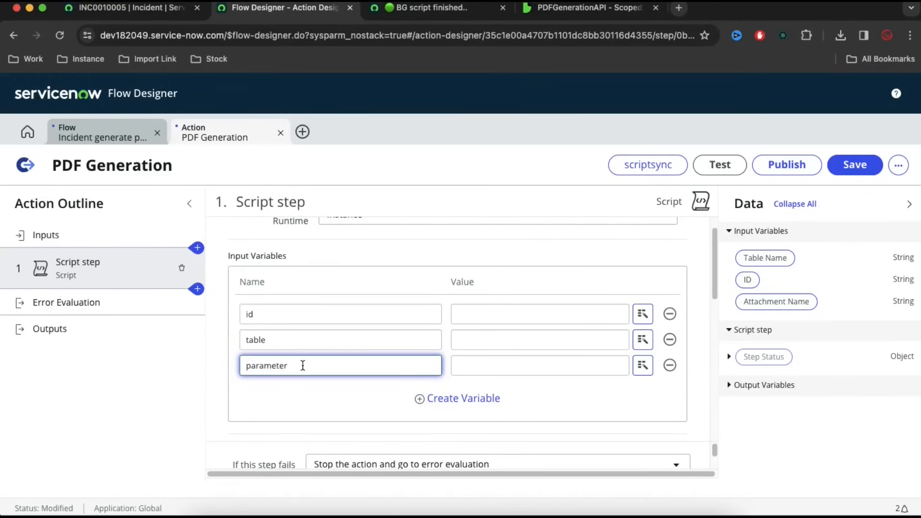
left_click_drag(297, 366, 227, 365)
type("name")
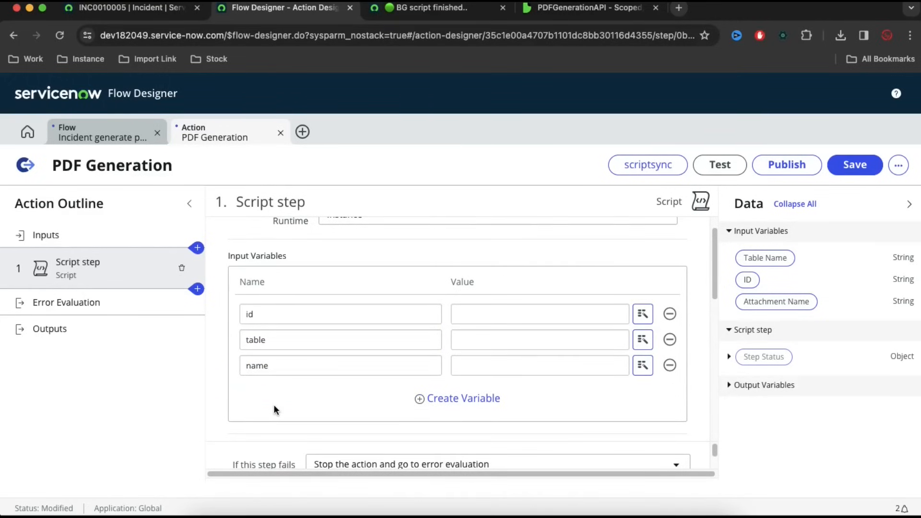
- Check the action's inputs and map the Script step's "id" variable to the action's ID input
left_click(336, 330)
left_click(330, 317)
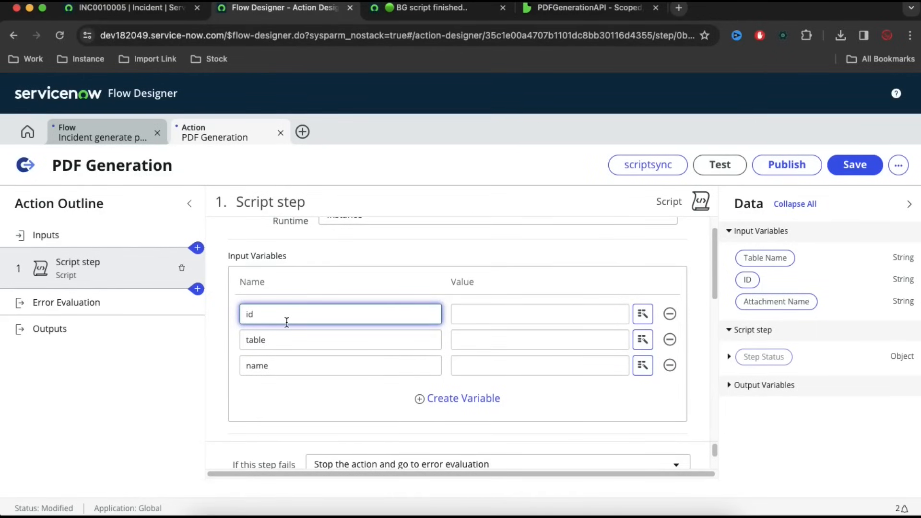
left_click(479, 312)
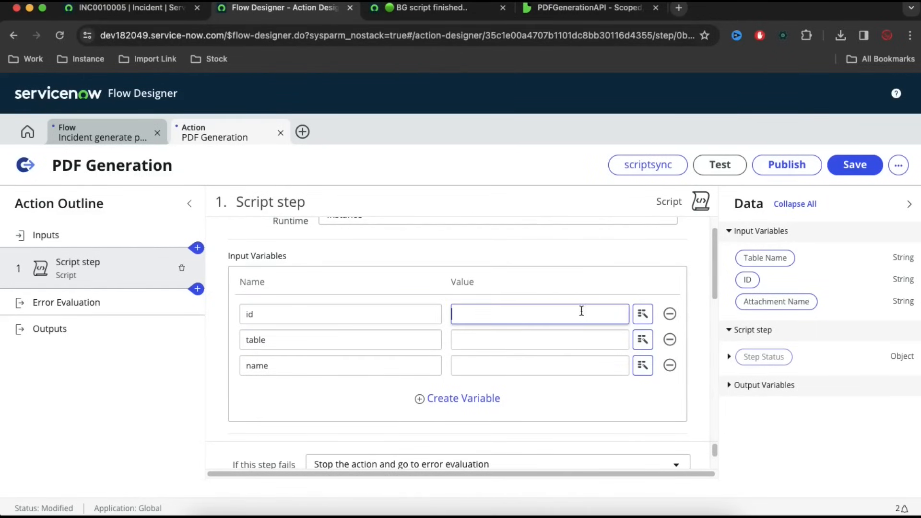
left_click(58, 237)
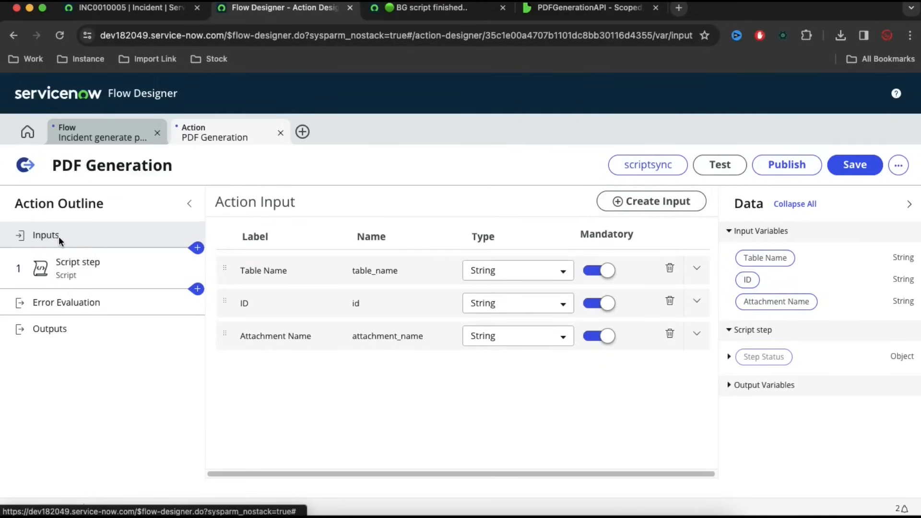
left_click(68, 262)
left_click(56, 240)
left_click(126, 267)
left_click(508, 342)
left_click(642, 342)
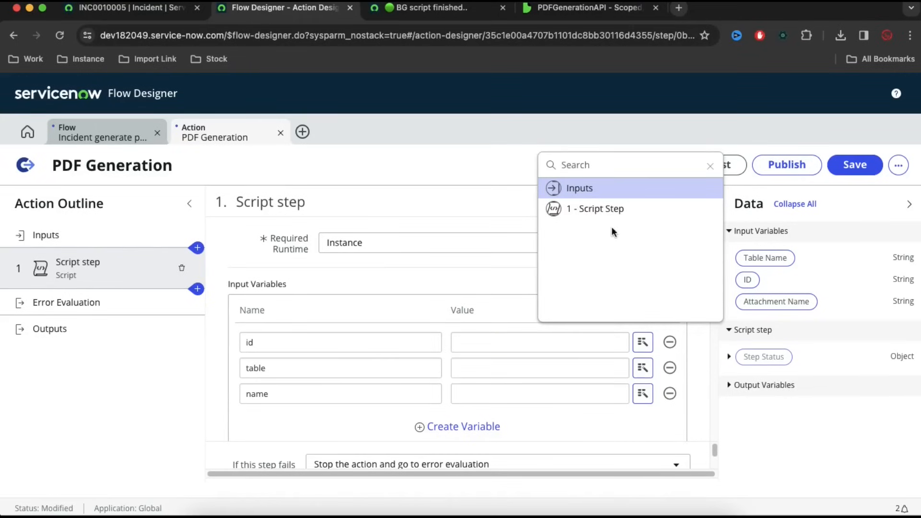
left_click(598, 189)
left_click(638, 211)
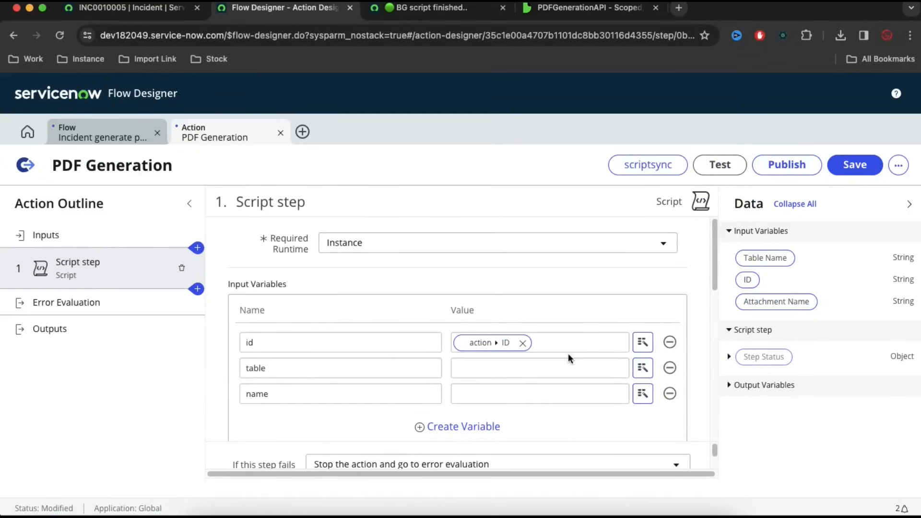
- Map the Script step's "table" variable to the Table Name input and "name" to the Attachment Name input
left_click(543, 368)
left_click(643, 367)
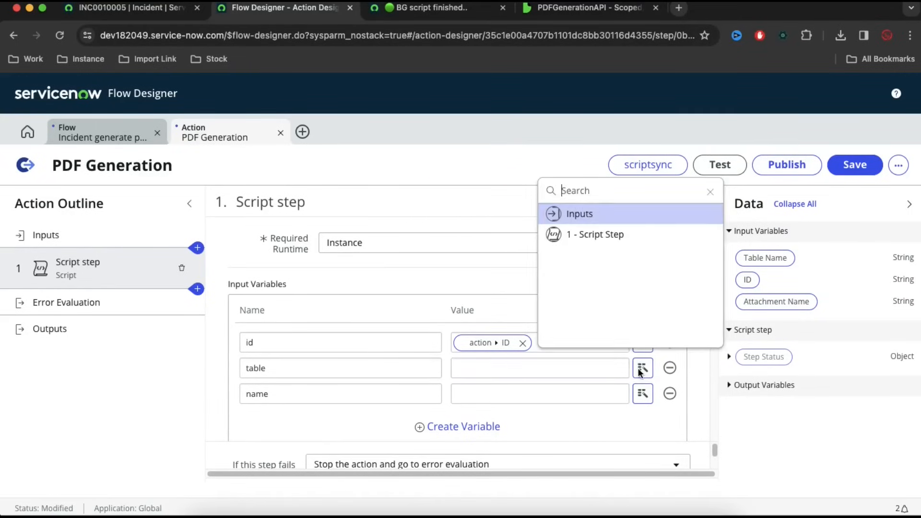
left_click(631, 213)
left_click(643, 214)
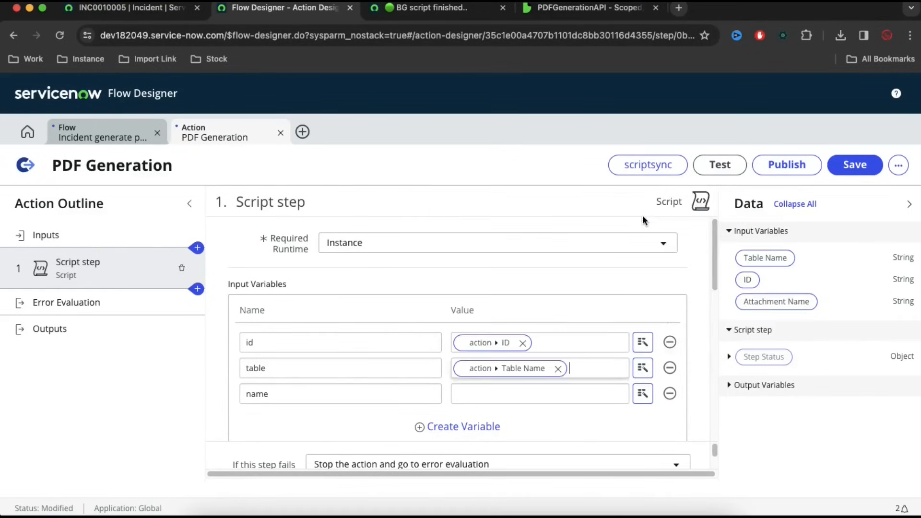
left_click(643, 394)
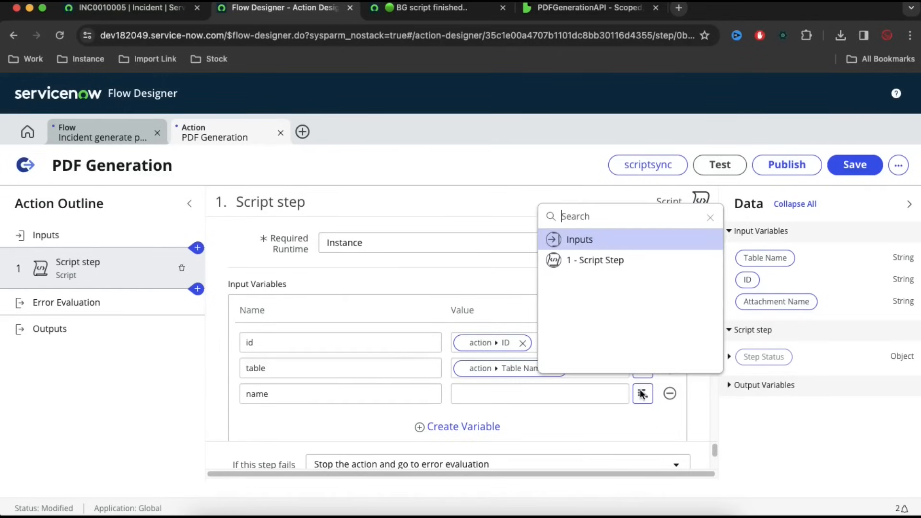
left_click(608, 247)
left_click(644, 279)
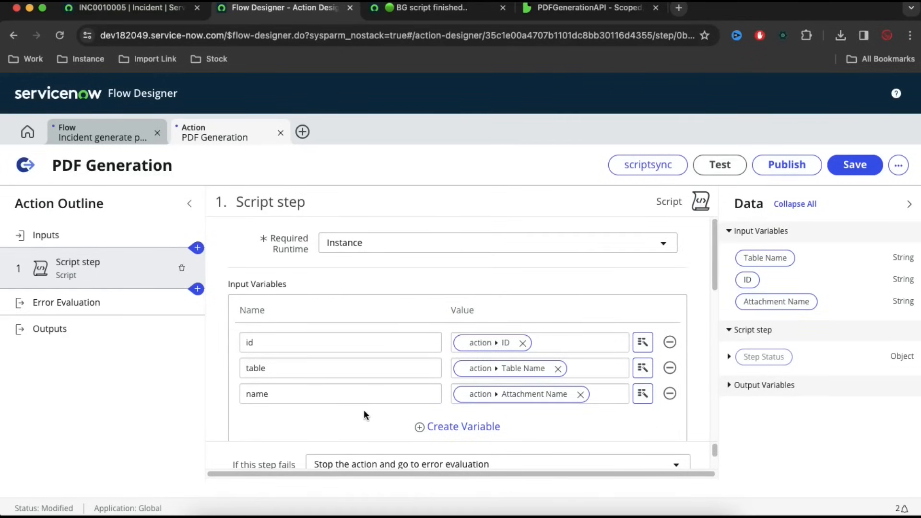
- Copy the whole PDFGenerationAPI background script into the Script step's execute function, below the code comment
left_click(66, 239)
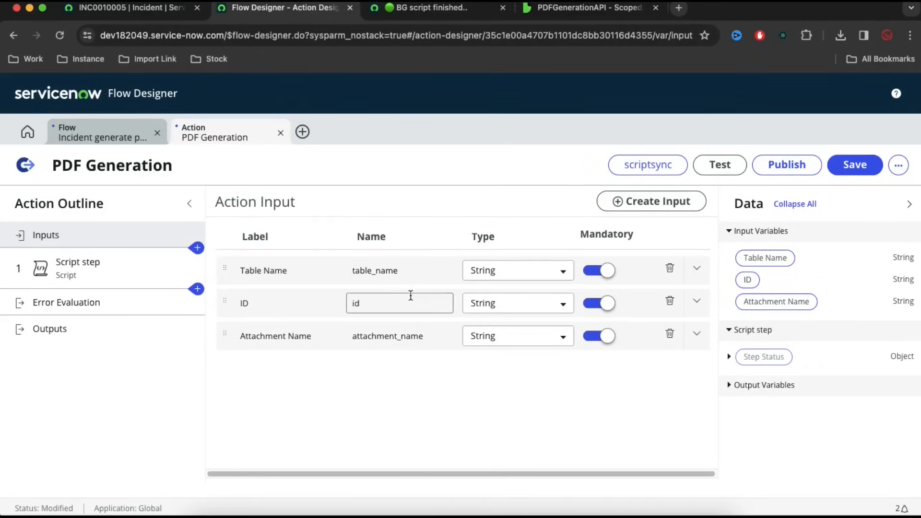
left_click(100, 267)
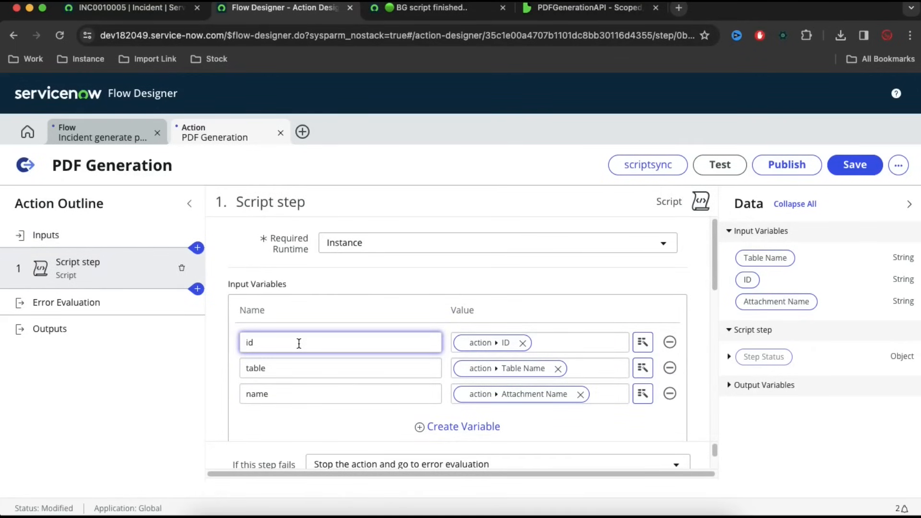
scroll(299, 343, "down", 5)
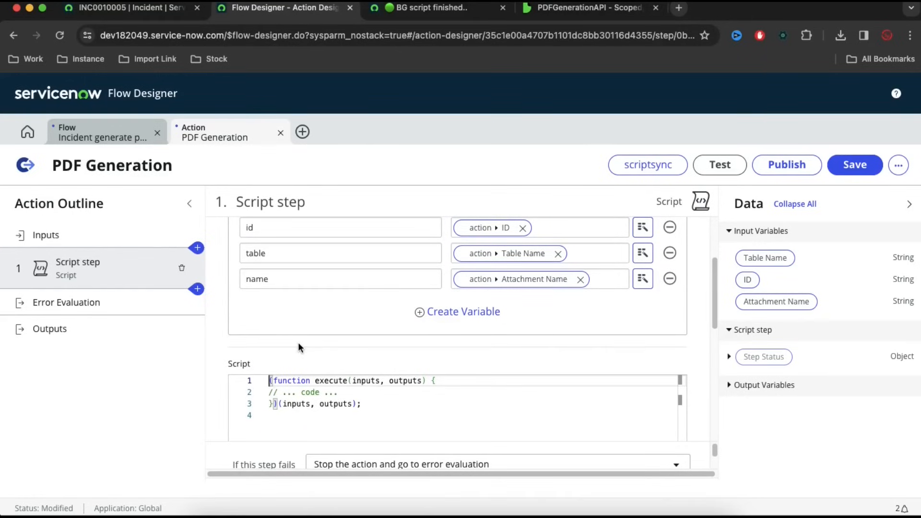
left_click(398, 8)
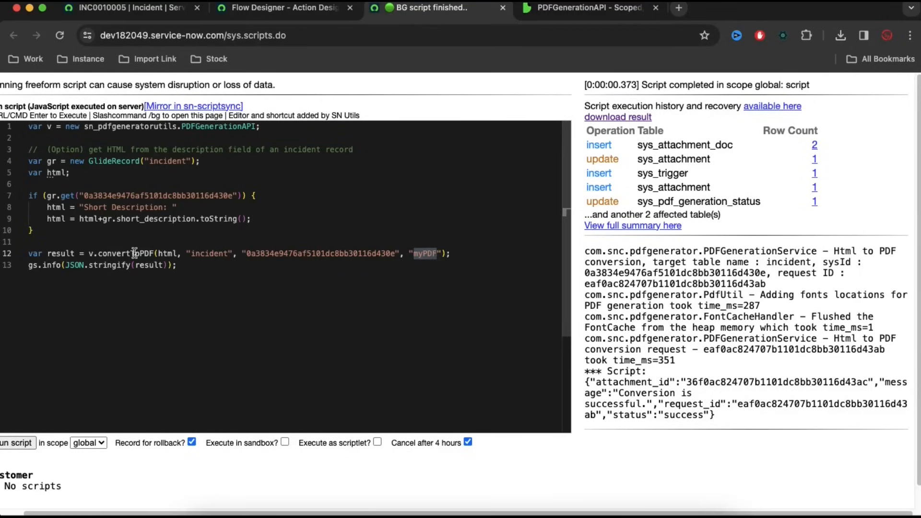
key("super+a")
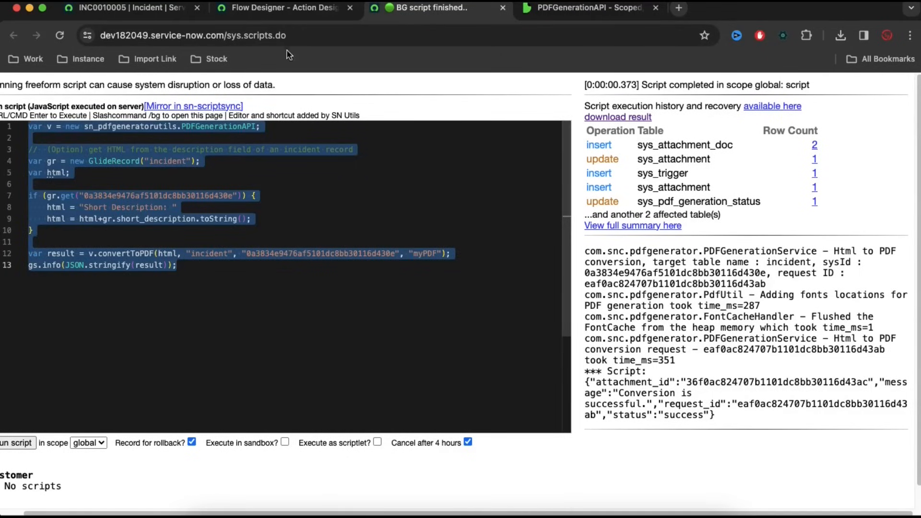
left_click(288, 7)
left_click(360, 392)
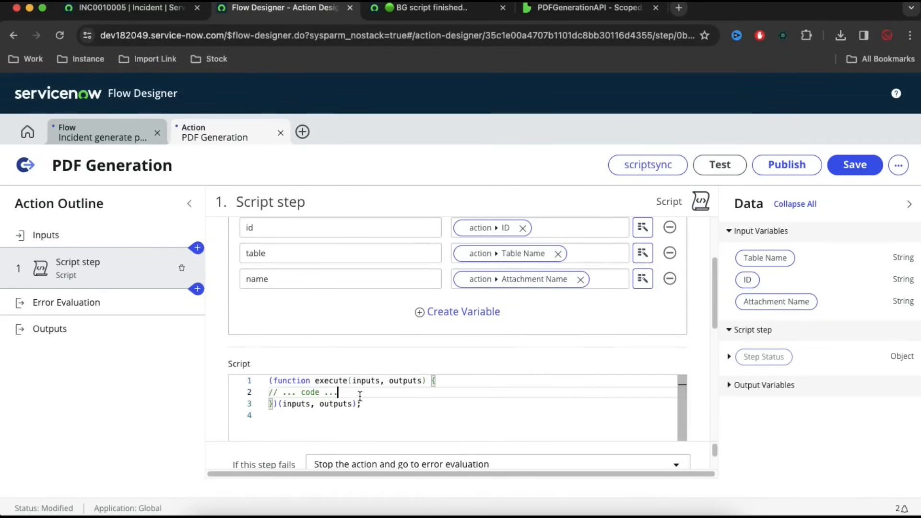
key("Return")
key("Return")
key("Return")
key("Up")
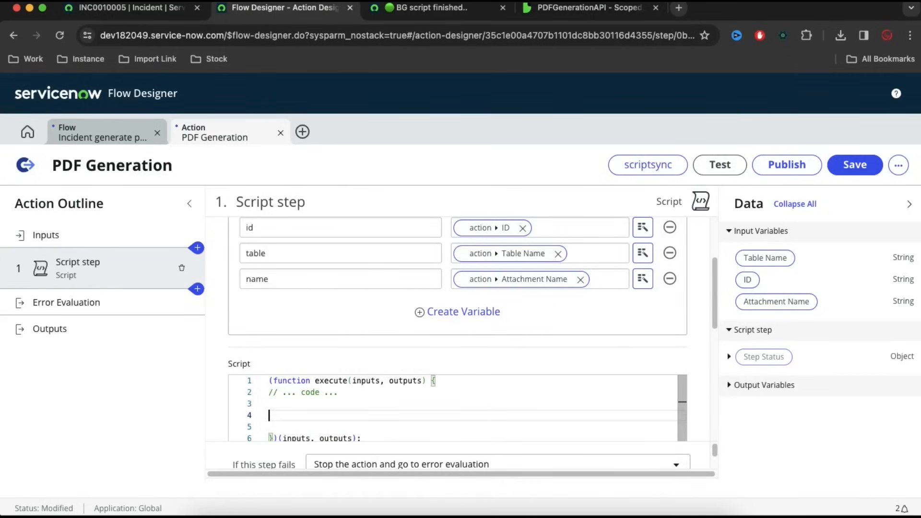
key("super+v")
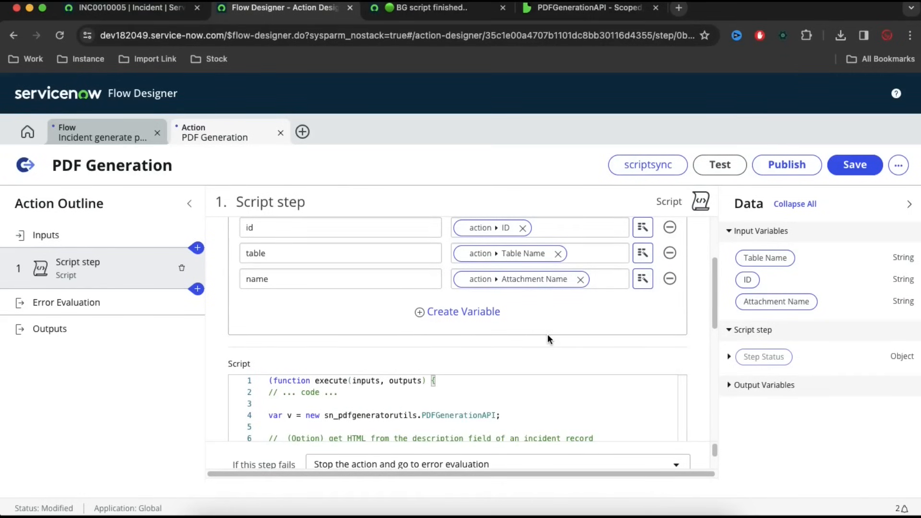
- Replace the hard-coded "incident" argument of the script's GlideRecord call with the reference "inputs."
scroll(548, 340, "down", 2)
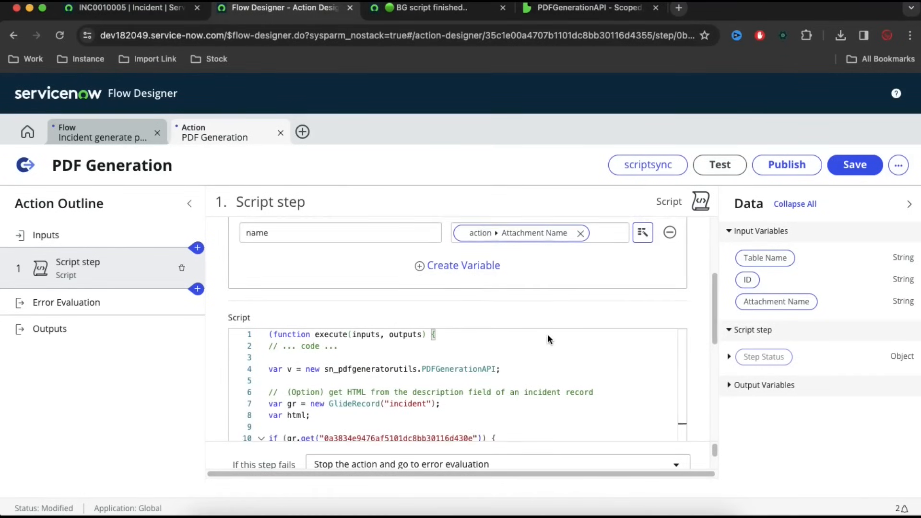
double_click(407, 386)
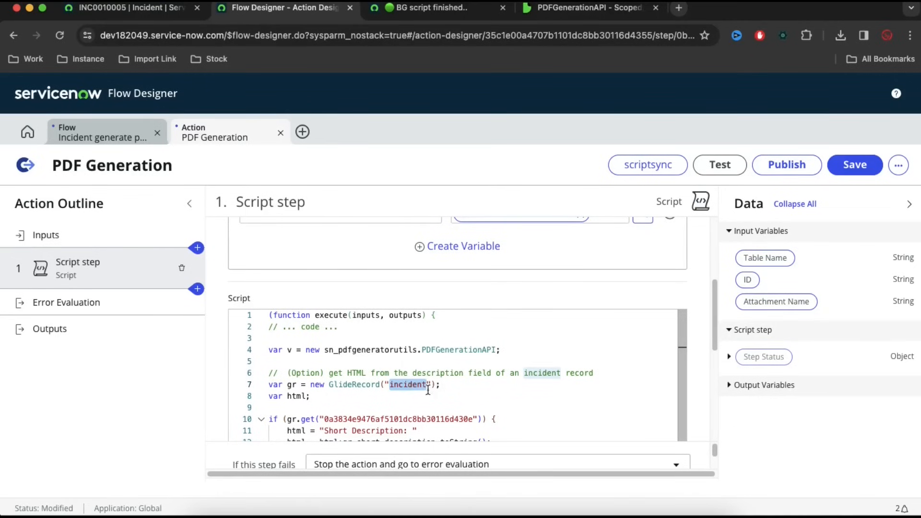
scroll(331, 270, "up", 3)
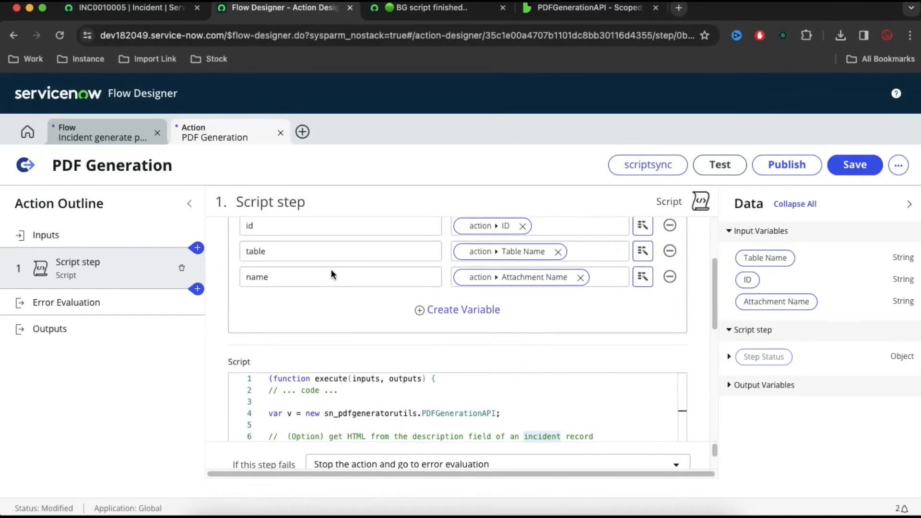
left_click(269, 254)
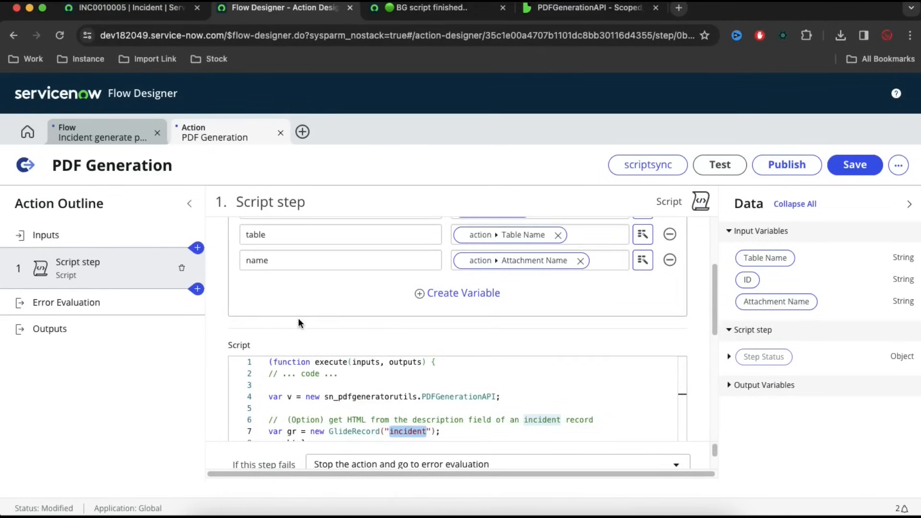
scroll(298, 317, "down", 1)
double_click(372, 364)
key("ctrl+c")
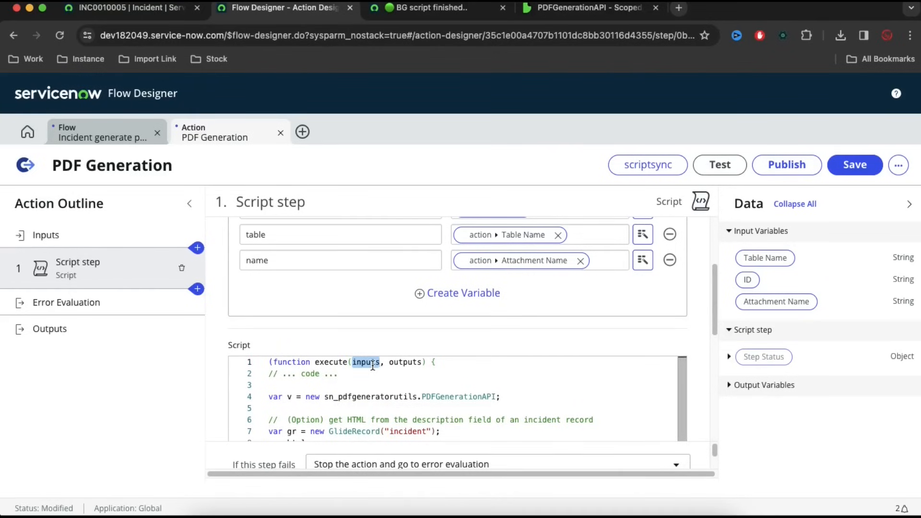
left_click_drag(432, 431, 385, 433)
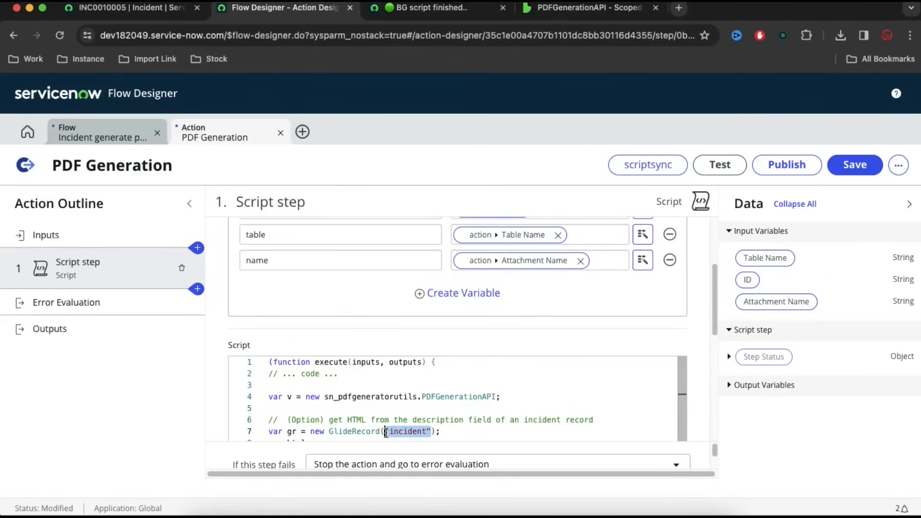
key("BackSpace")
key("ctrl+v")
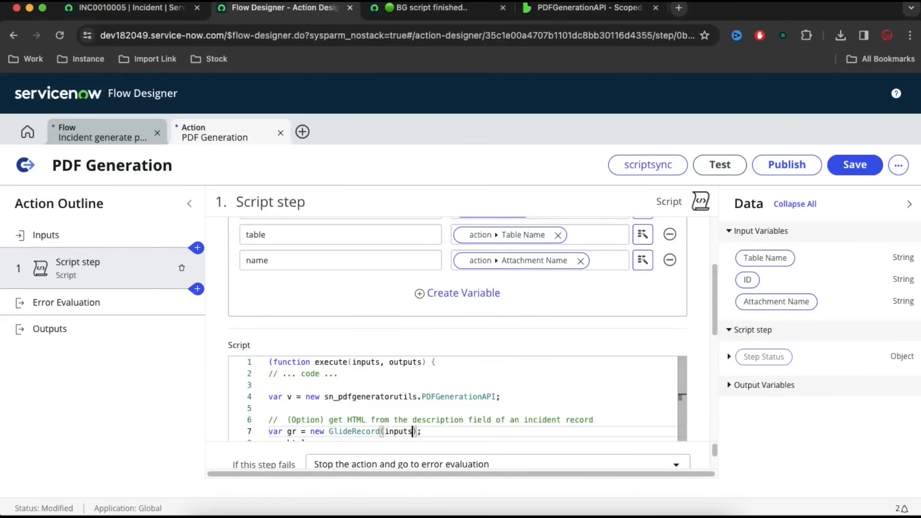
type(".")
- Complete the GlideRecord argument with the "table" variable name so that it reads inputs.table
scroll(273, 279, "up", 1)
left_click(259, 252)
double_click(259, 252)
key("ctrl+c")
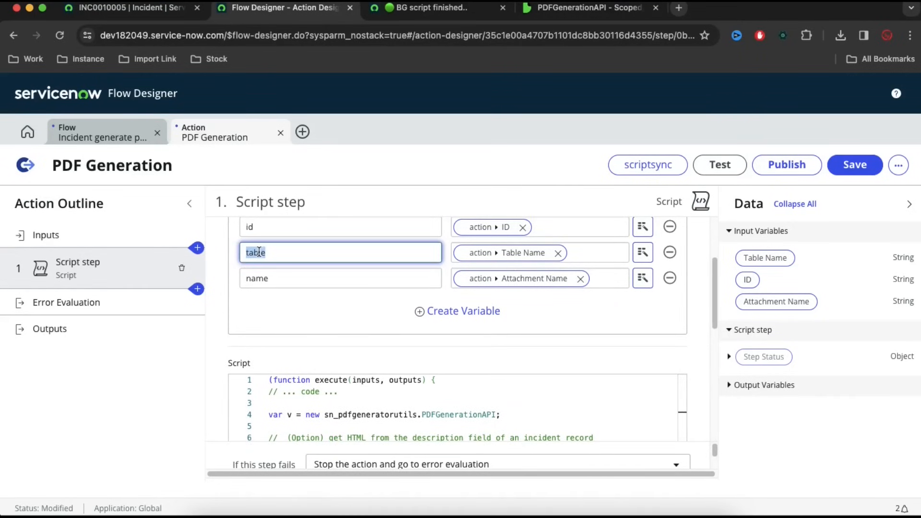
scroll(372, 341, "down", 1)
left_click(417, 405)
key("ctrl+v")
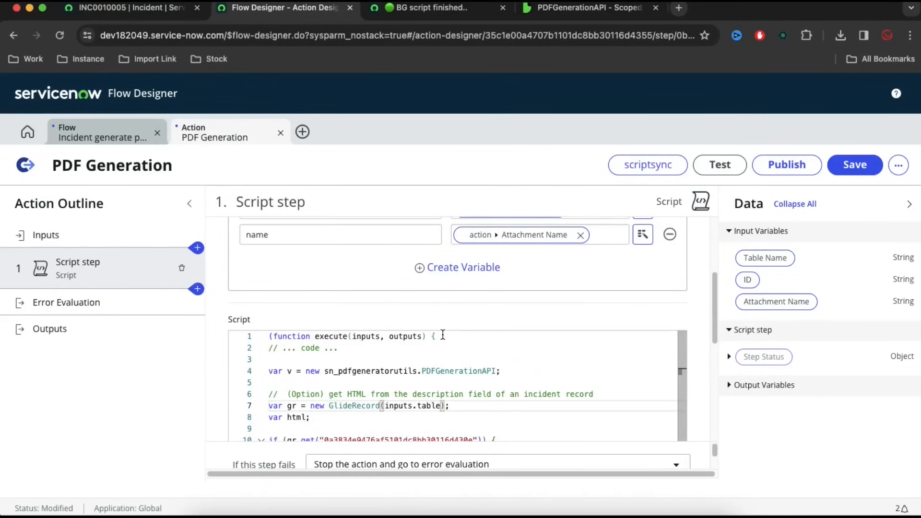
- Replace the hard-coded record ID in the gr.get condition with inputs.id
scroll(349, 306, "down", 1)
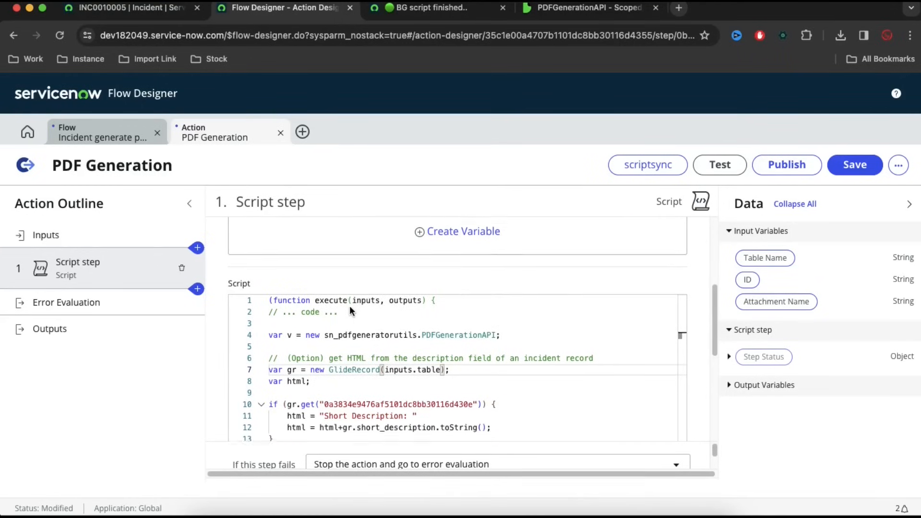
double_click(360, 398)
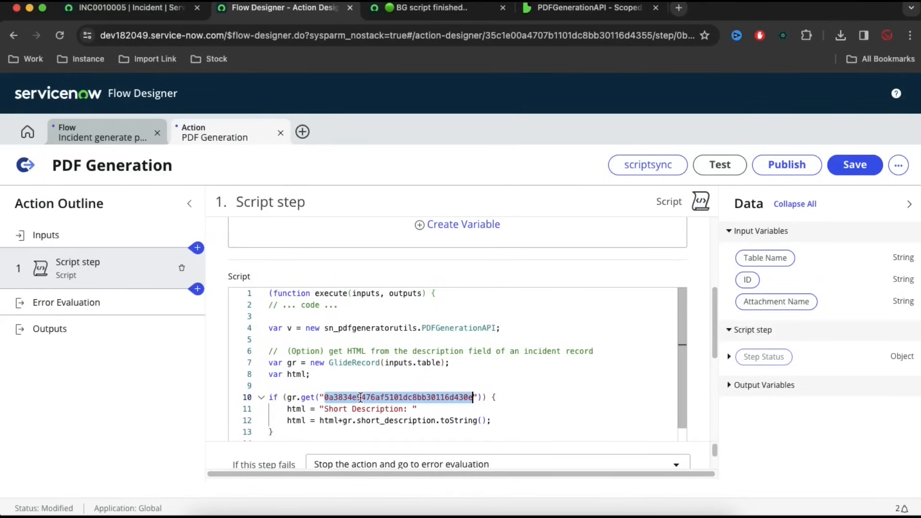
key("BackSpace")
key("BackSpace")
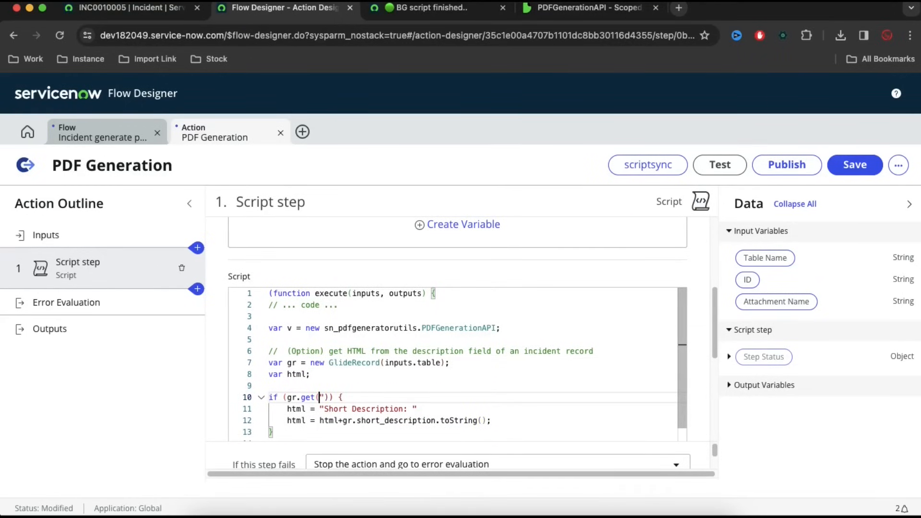
key("BackSpace")
type("inputs")
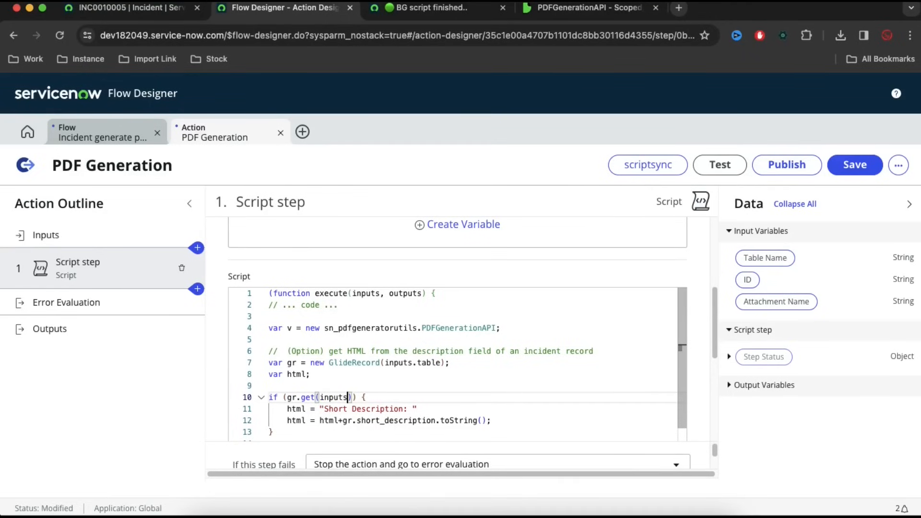
type(".")
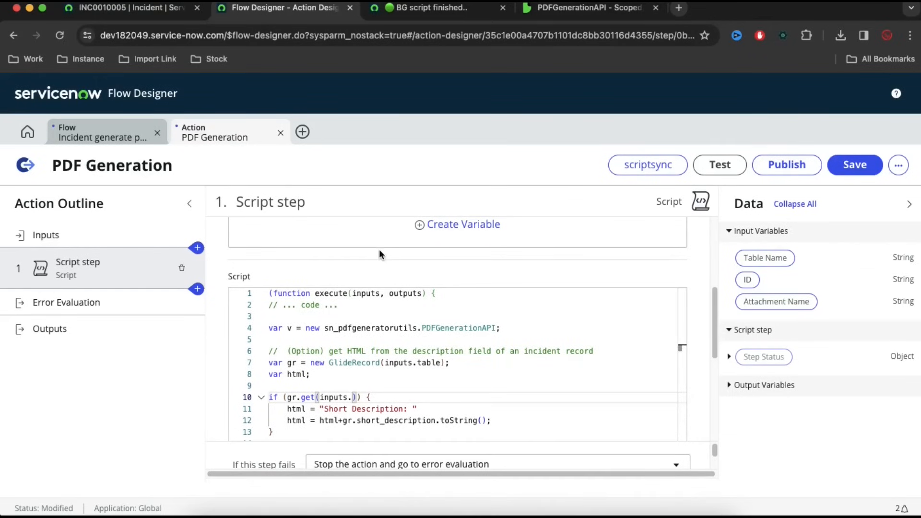
scroll(379, 253, "up", 2)
scroll(379, 253, "up", 1)
double_click(250, 252)
scroll(251, 255, "down", 5)
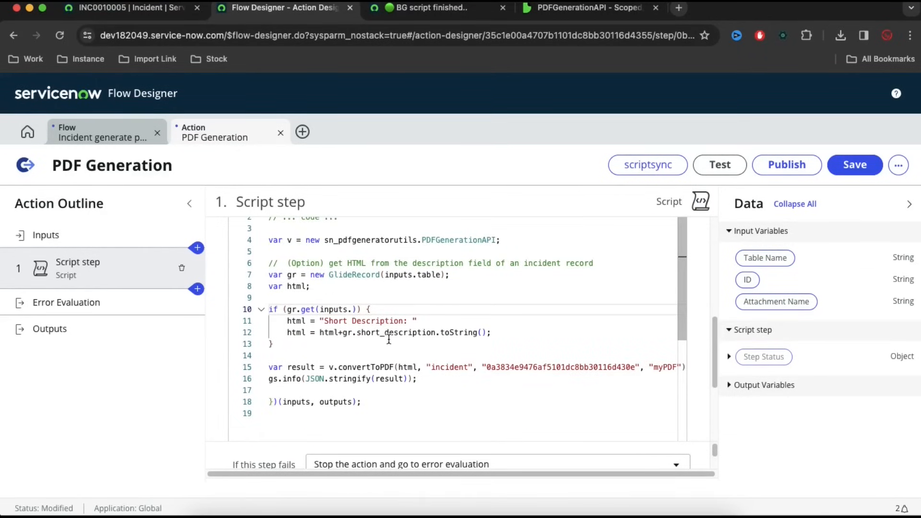
left_click(353, 310)
type("id")
- Replace the "incident" argument of the convertToPDF call with inputs.table
double_click(589, 367)
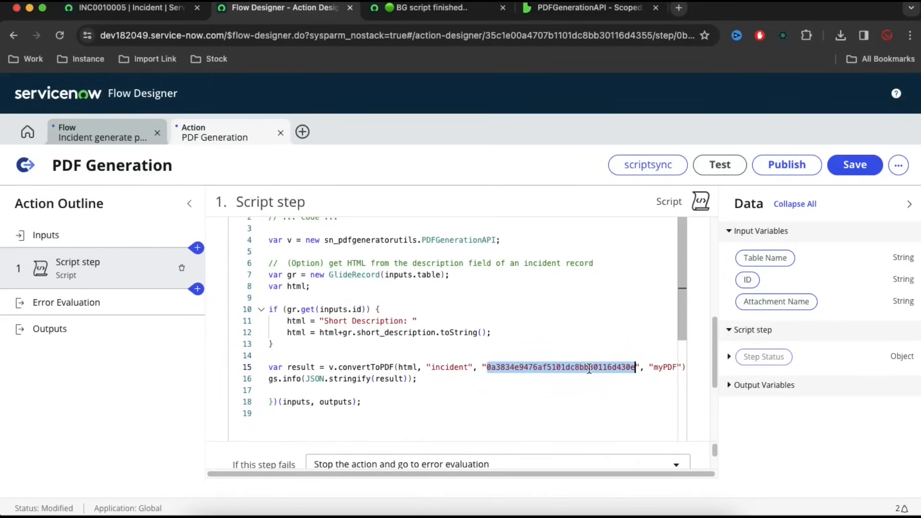
double_click(443, 367)
key("BackSpace")
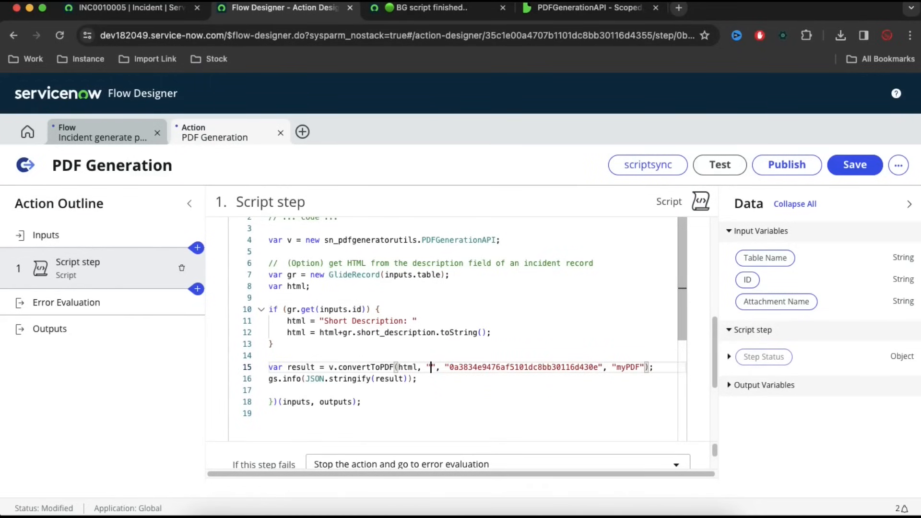
key("BackSpace")
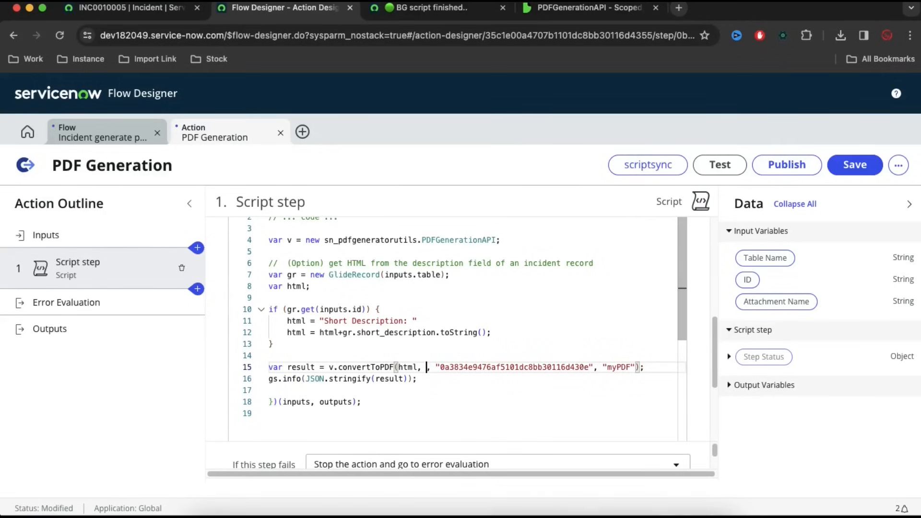
double_click(424, 275)
left_click_drag(423, 277, 385, 275)
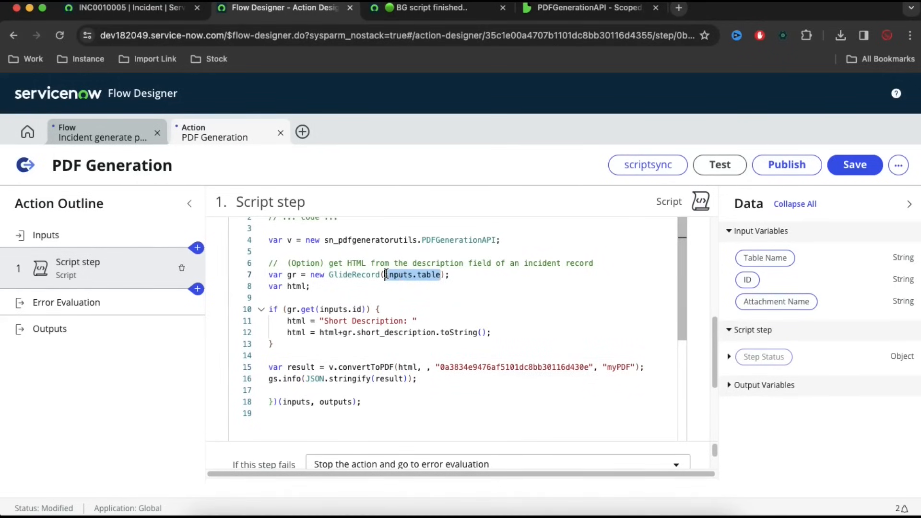
key("ctrl+c")
left_click(428, 367)
key("ctrl+v")
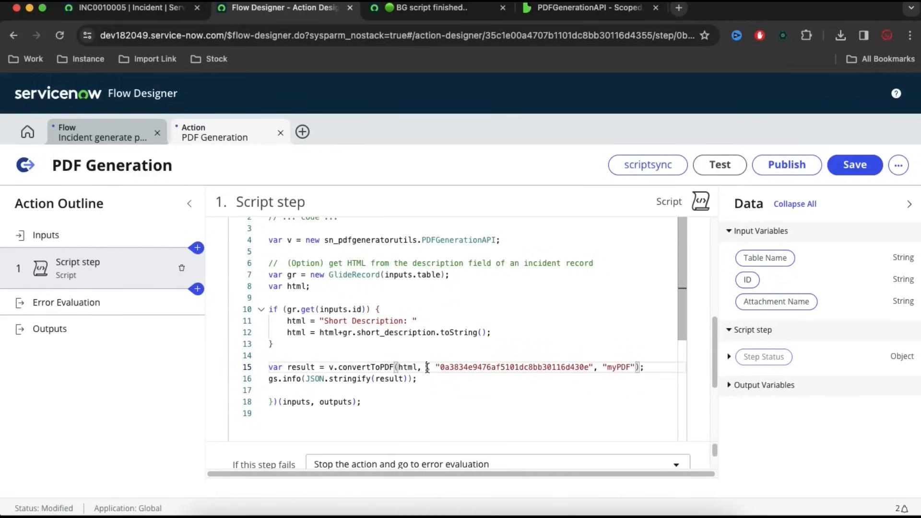
- Replace the hard-coded record ID in the convertToPDF call with inputs.id
left_click(365, 309)
left_click(320, 309, "shift")
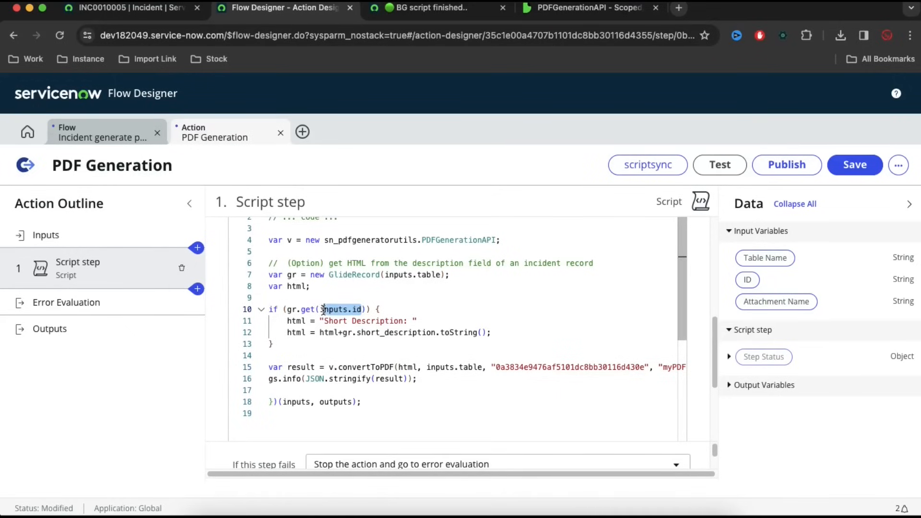
double_click(566, 367)
key("BackSpace")
key("BackSpace")
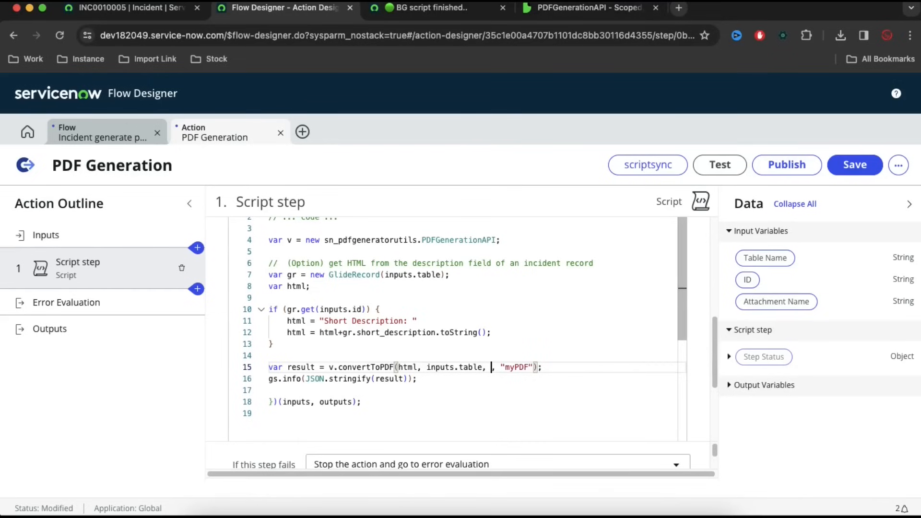
key("ctrl+v")
- Replace the "myPDF" argument of the convertToPDF call with inputs.name, matching the "name" input variable
double_click(558, 367)
key("BackSpace")
key("BackSpace")
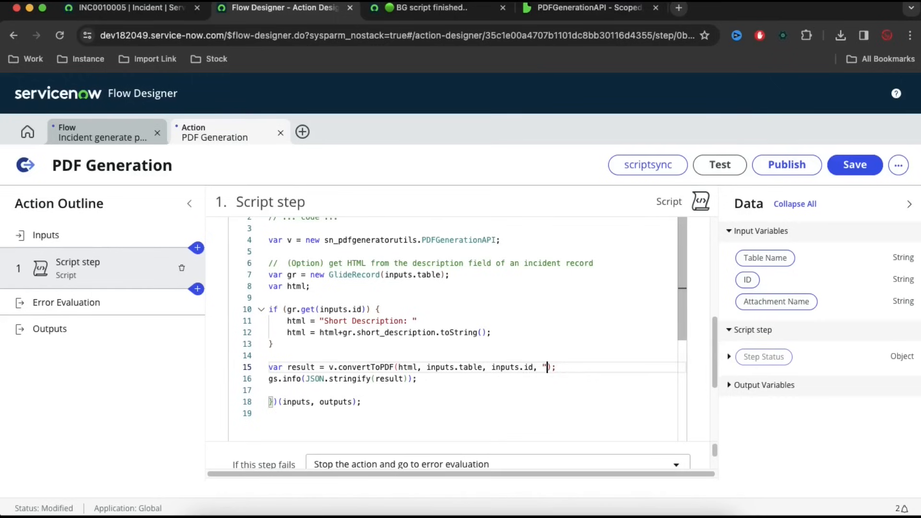
type("inputs.")
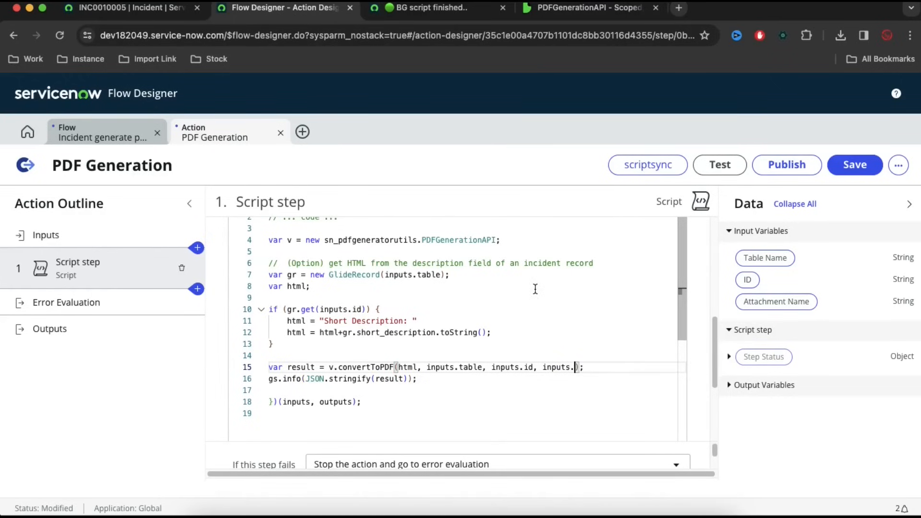
scroll(703, 269, "up", 5)
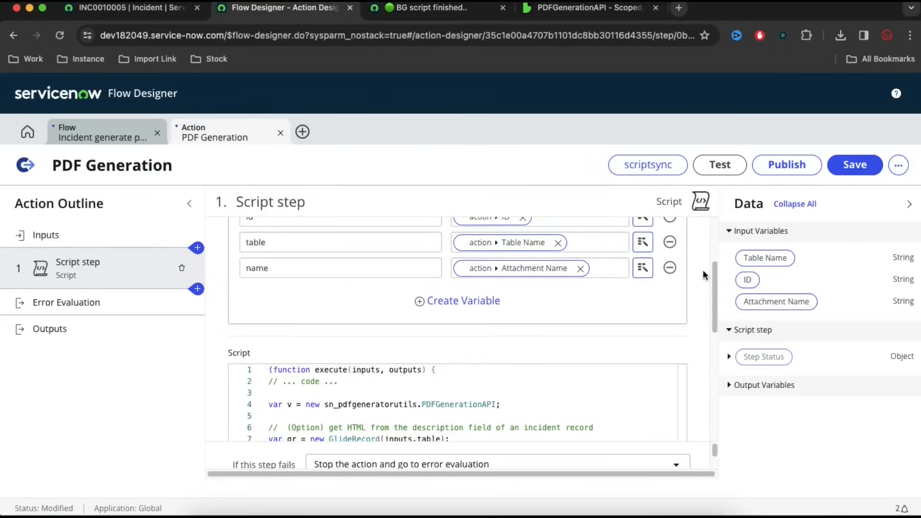
scroll(695, 272, "up", 1)
left_click(264, 289)
double_click(264, 288)
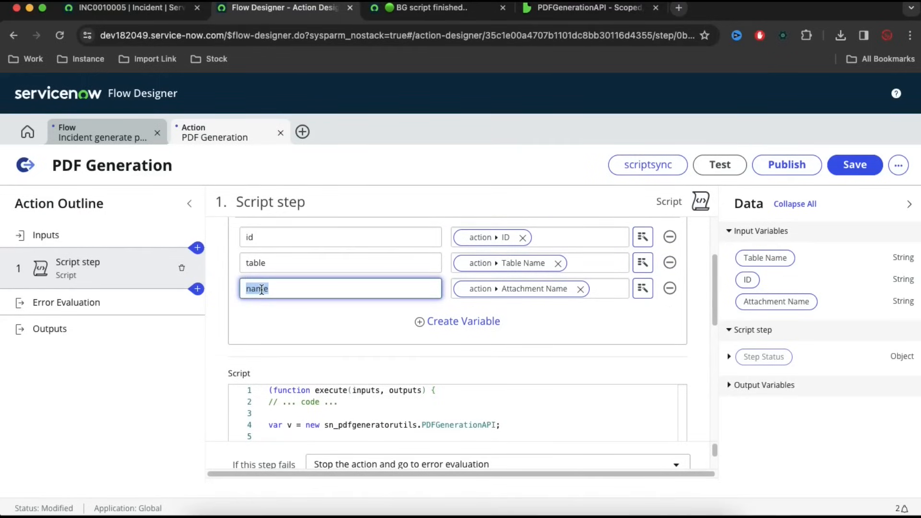
scroll(289, 338, "down", 2)
scroll(289, 338, "down", 10)
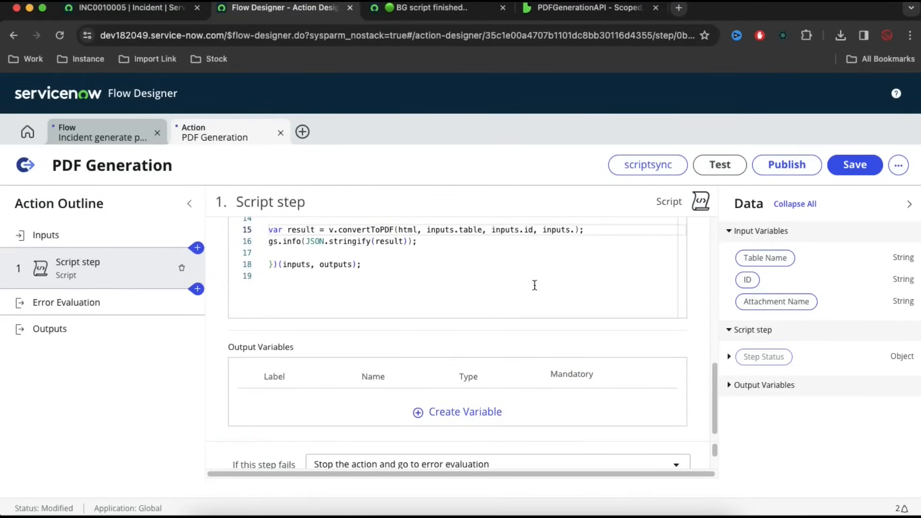
left_click(575, 230)
type("name")
left_click(555, 282)
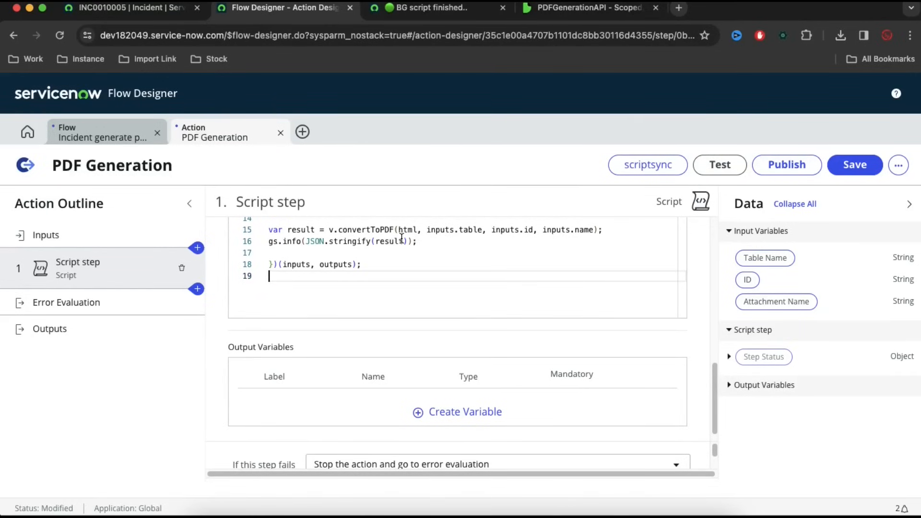
- Check the result keys in the background script output and add a Script step output variable labelled "Attachment ID"
left_click(462, 8)
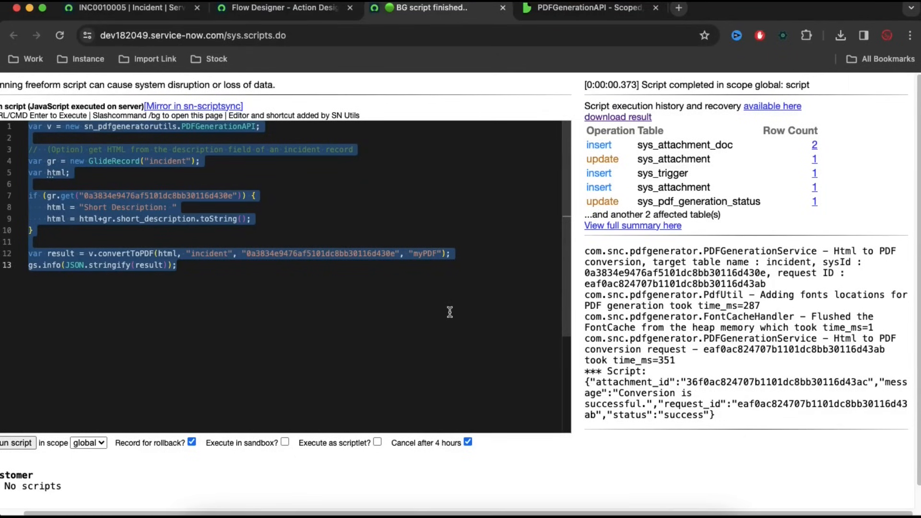
double_click(641, 382)
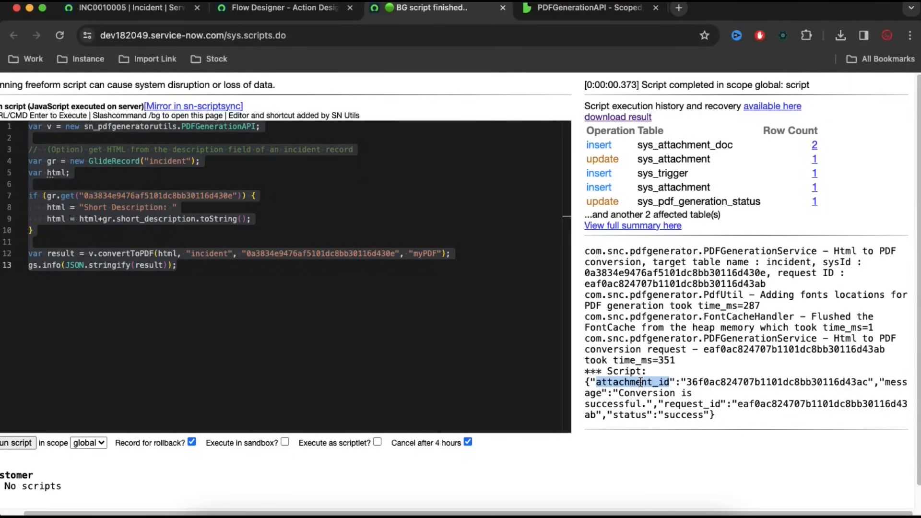
double_click(634, 413)
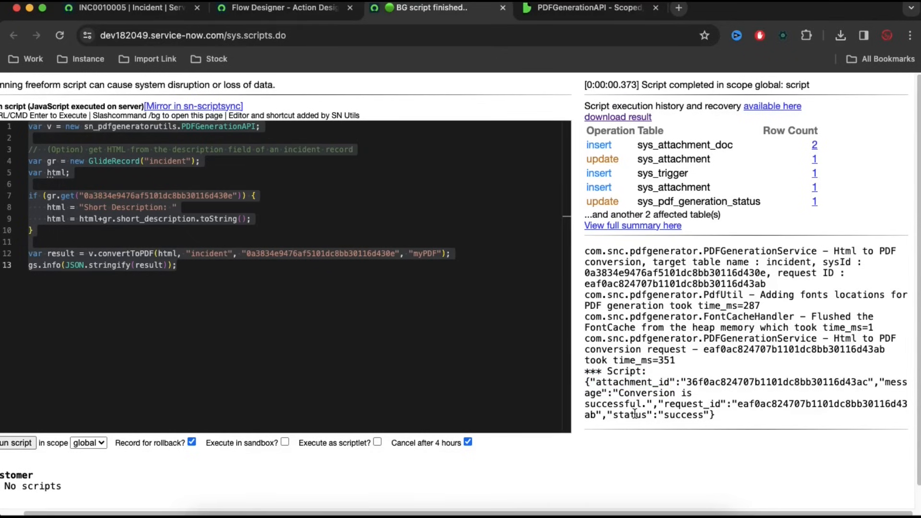
double_click(634, 382)
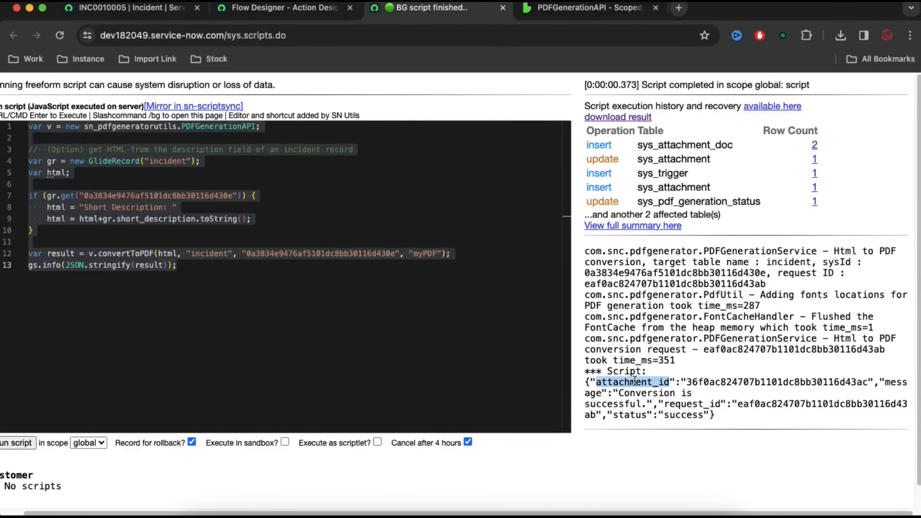
double_click(633, 415)
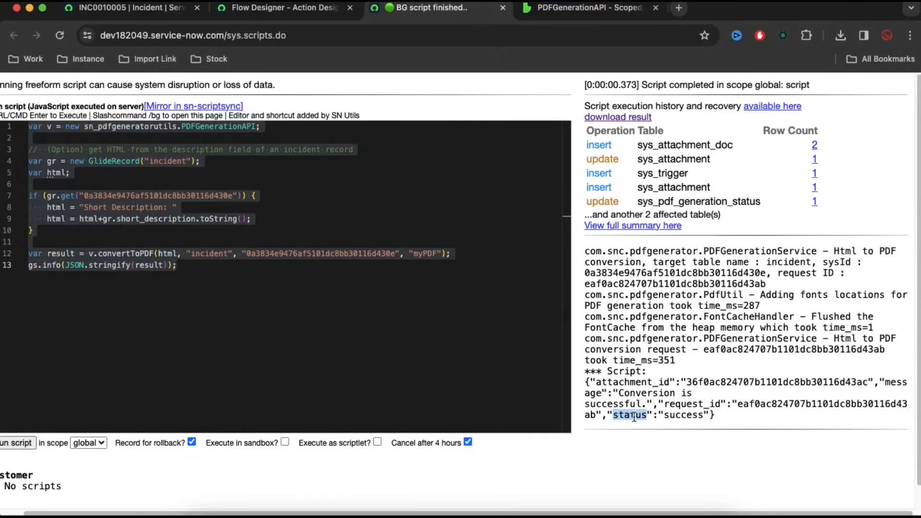
left_click(295, 16)
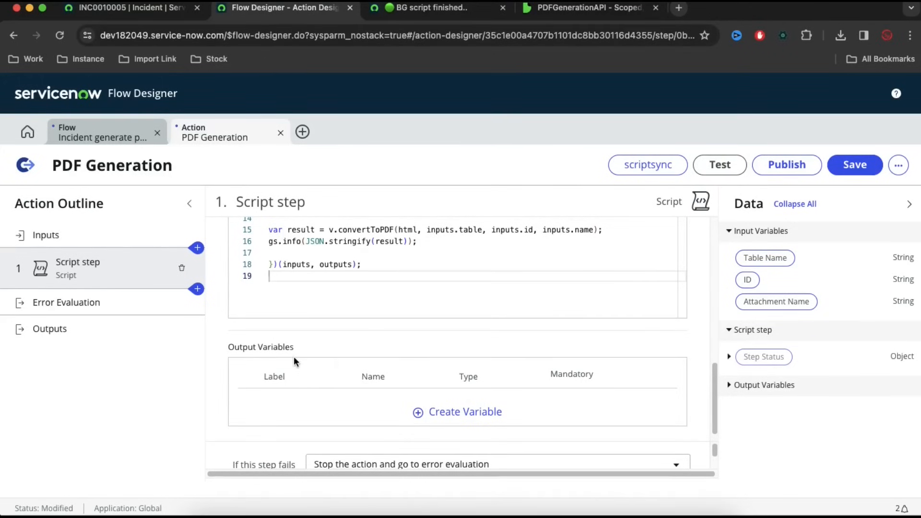
left_click(439, 410)
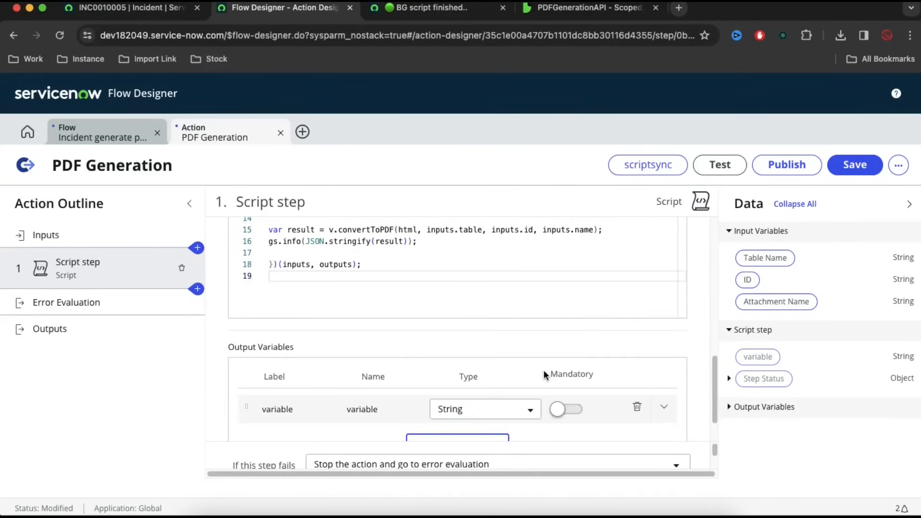
scroll(543, 370, "down", 1)
double_click(316, 362)
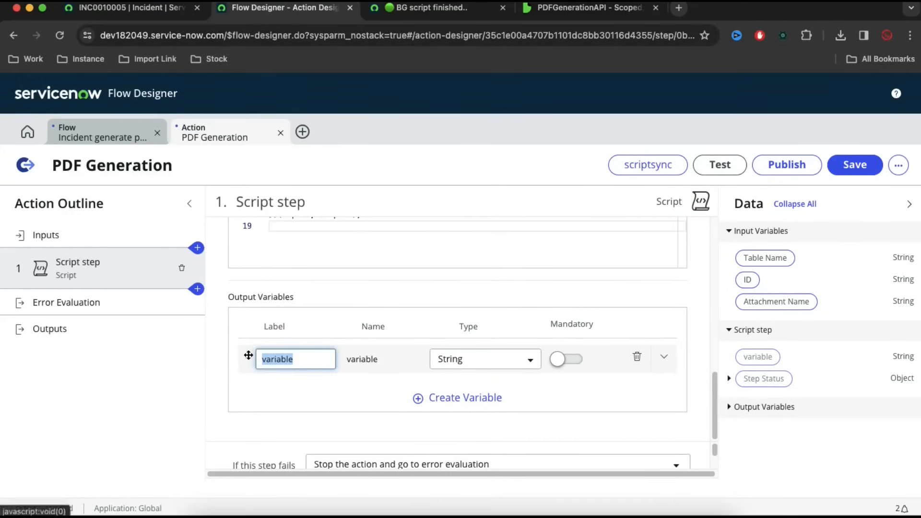
type("Attachment ID")
left_click(294, 381)
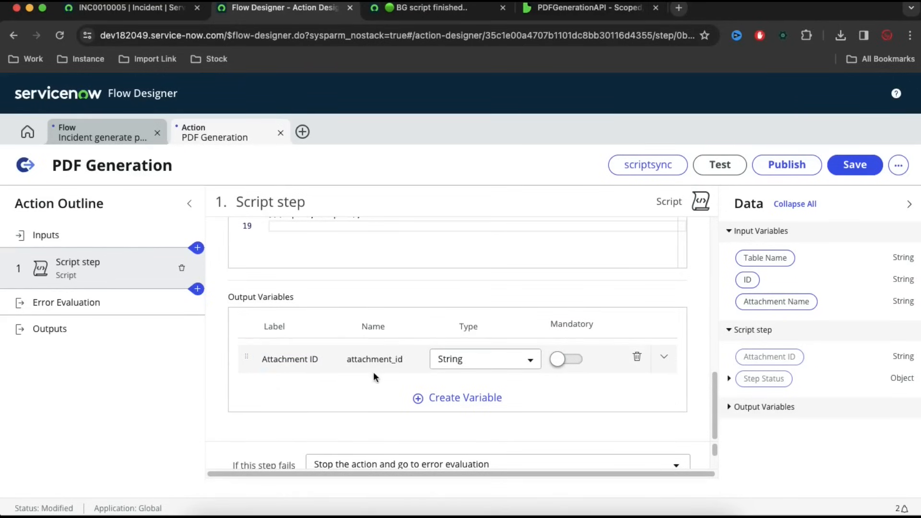
- Add a second output variable labelled "Status" below Attachment ID
left_click(465, 397)
left_click(295, 391)
left_click_drag(295, 391, 247, 389)
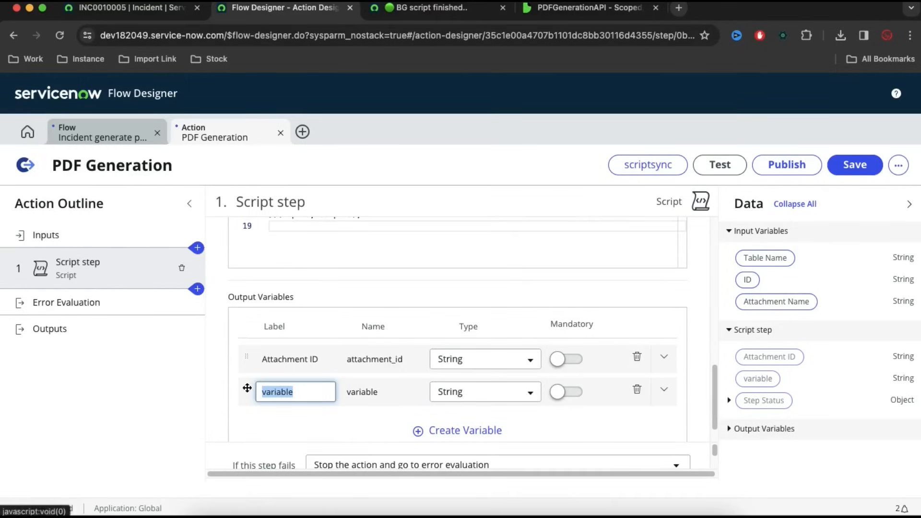
type("Status")
left_click(313, 430)
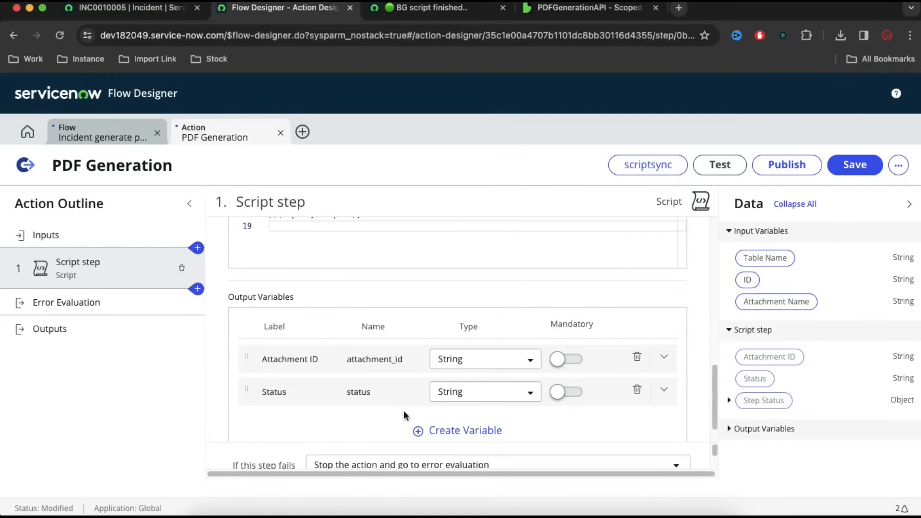
- Change the type of the Status output variable to Choice
left_click(465, 394)
type("ch")
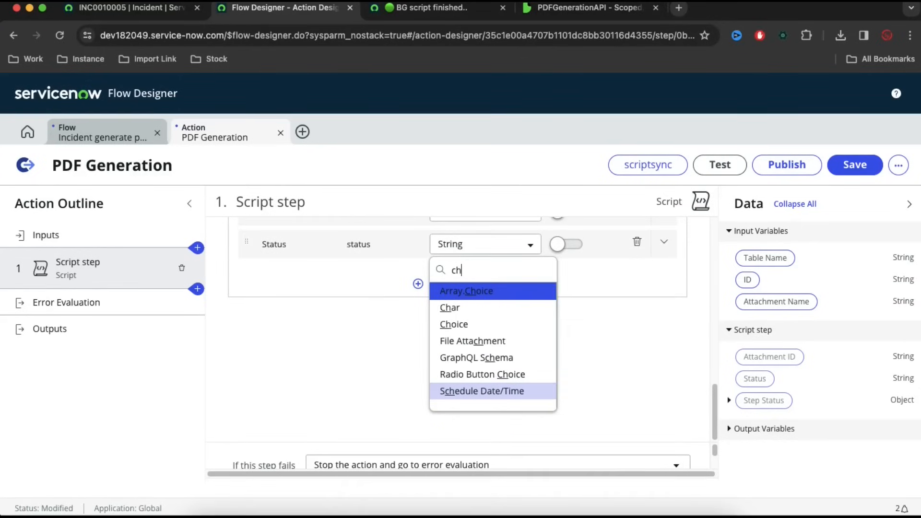
key("Down")
key("Down")
key("Return")
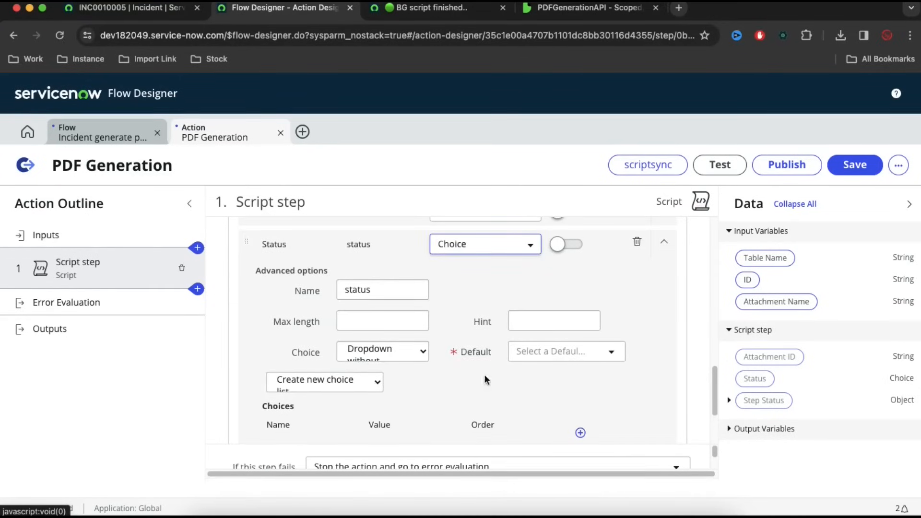
- Add a choice with name and value "Fail" to the Status variable and make it the default
scroll(441, 348, "down", 2)
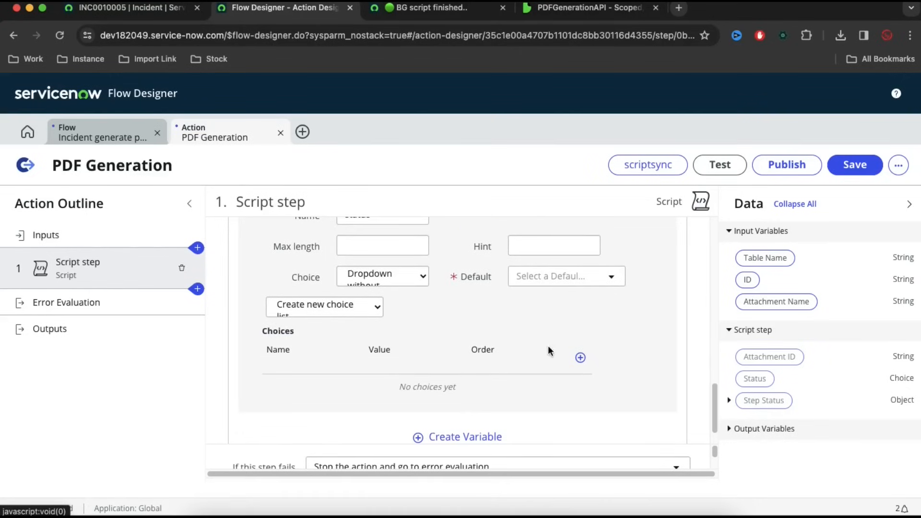
left_click(579, 359)
left_click(324, 391)
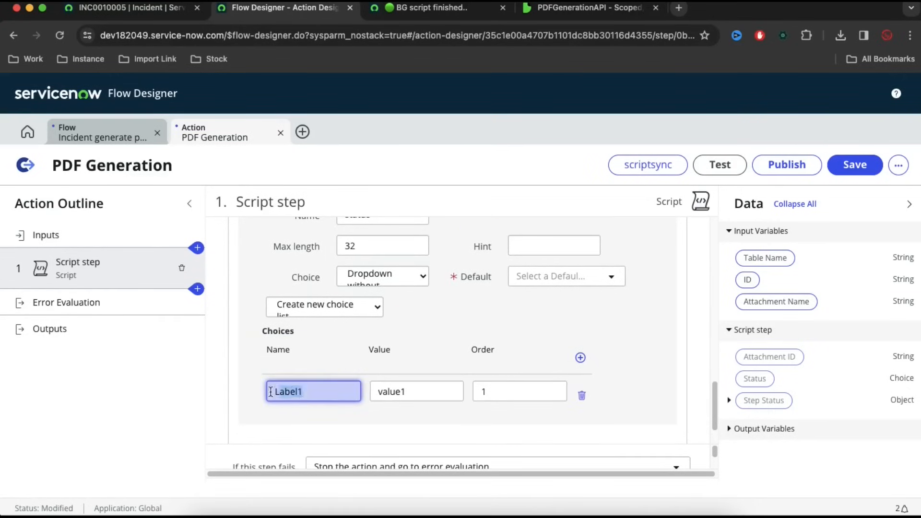
type("Fail")
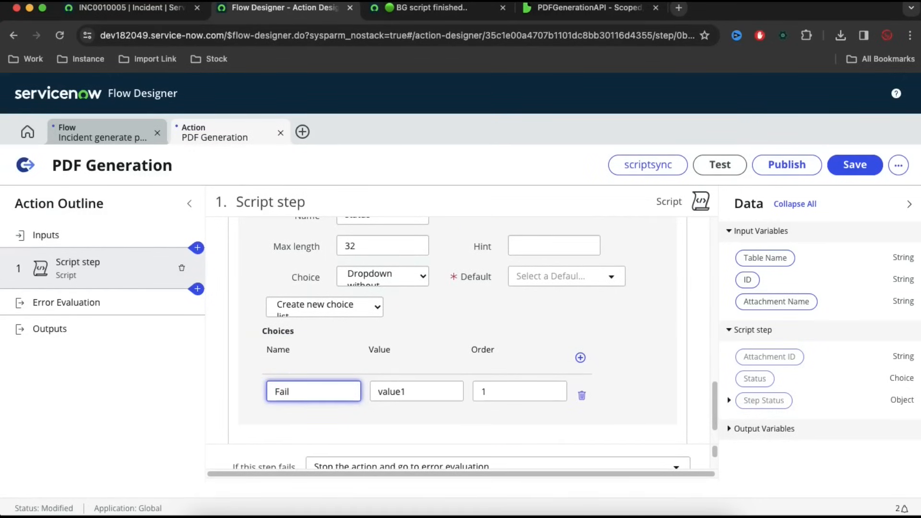
key("Tab")
type("Fail")
left_click(560, 279)
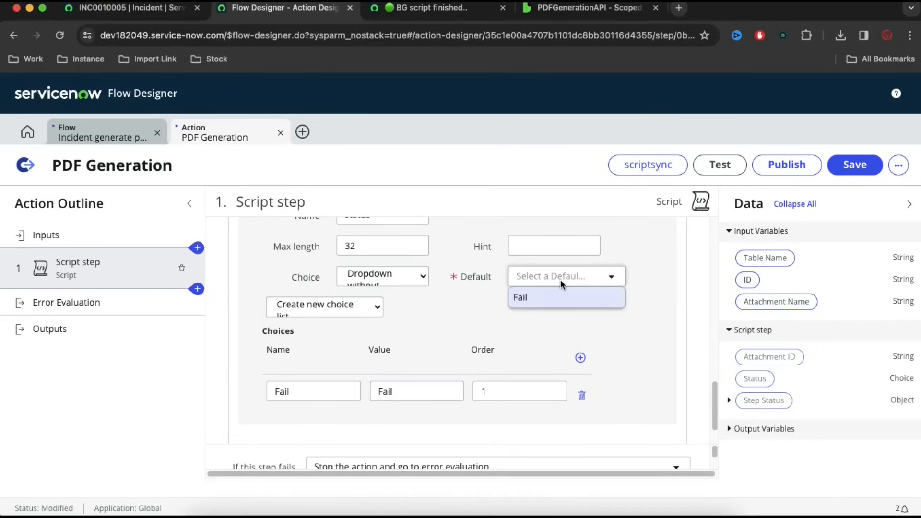
left_click(556, 299)
- Add a second Status choice, using "success" copied from the background script output as both name and value
left_click(580, 357)
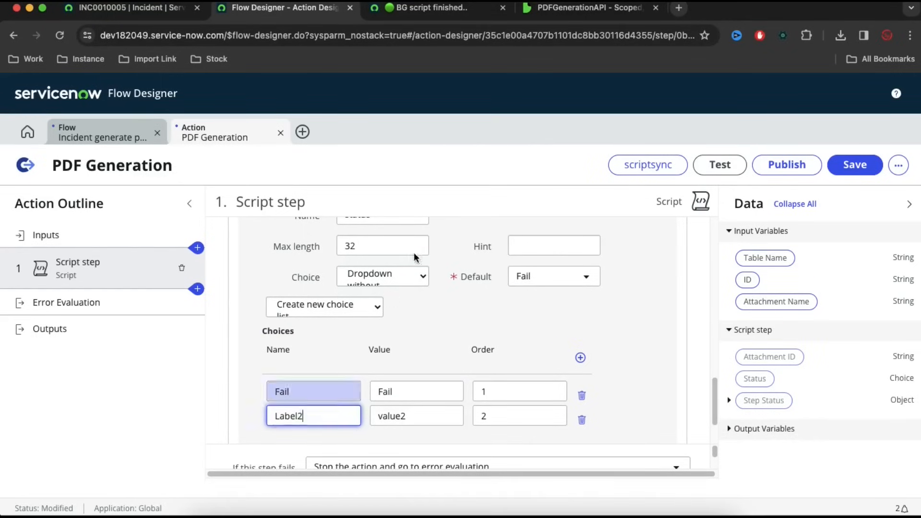
left_click(449, 10)
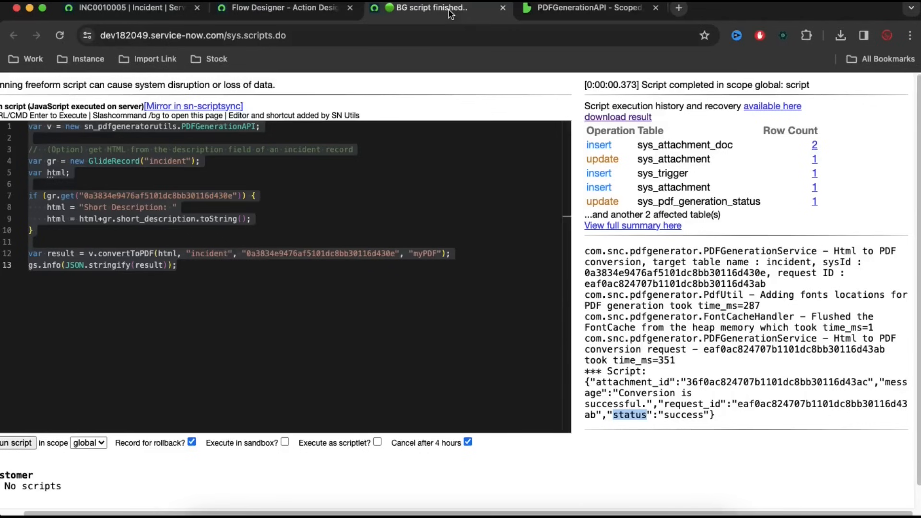
double_click(687, 415)
key("ctrl+c")
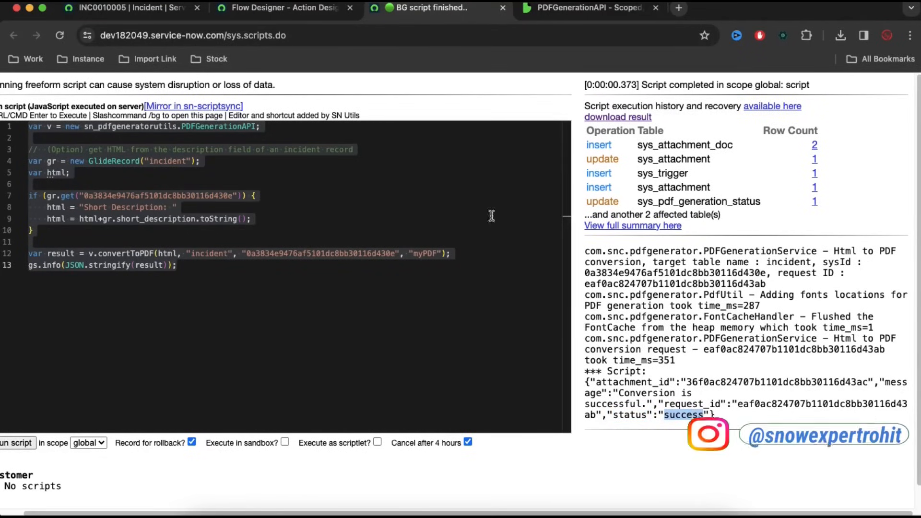
left_click(302, 8)
double_click(288, 416)
key("ctrl+v")
double_click(389, 415)
key("ctrl+v")
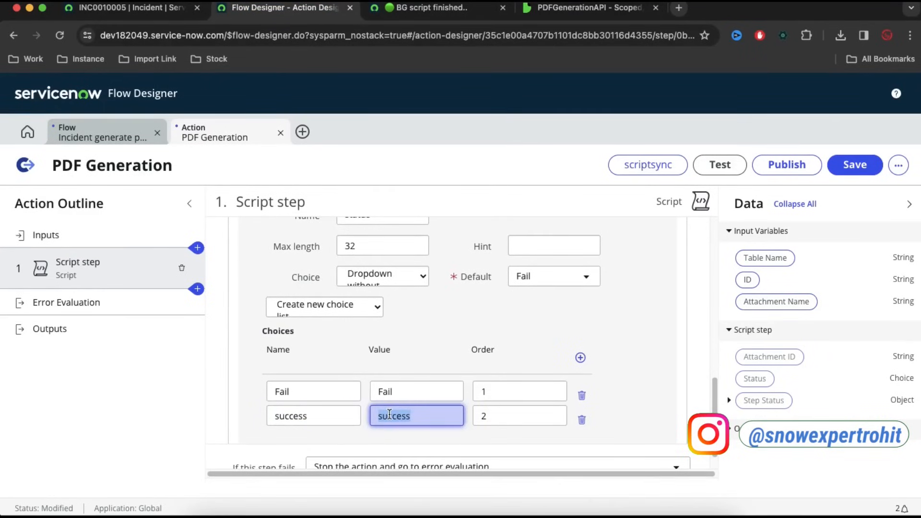
left_click(437, 441)
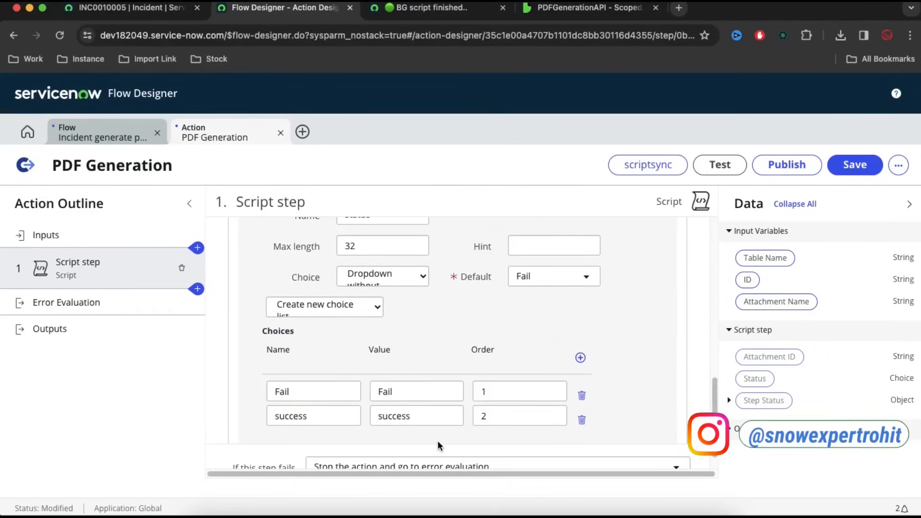
- Start a new script line below the convertToPDF call with the outputs object
scroll(437, 440, "down", 3)
scroll(608, 390, "up", 5)
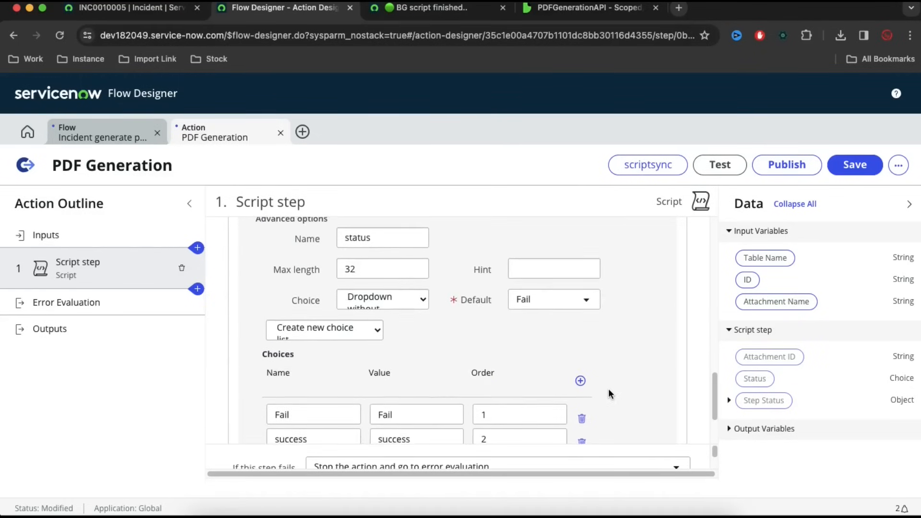
scroll(608, 389, "up", 6)
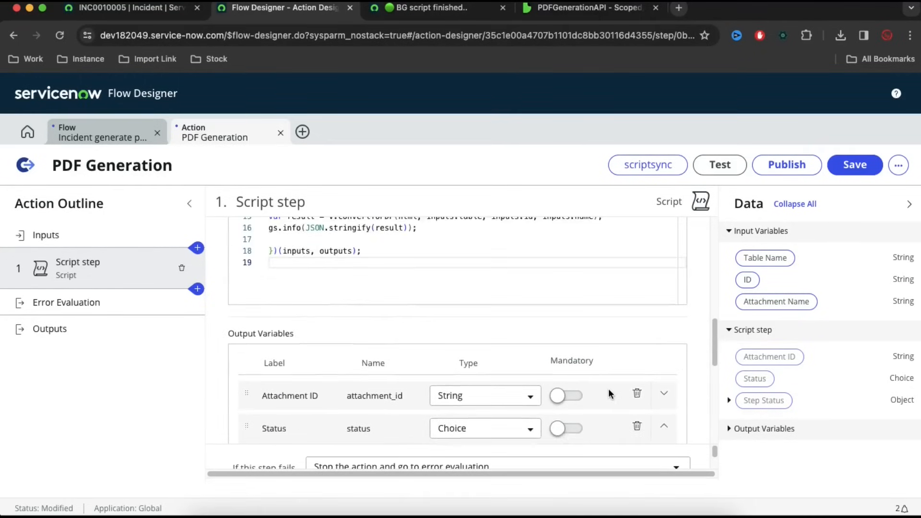
scroll(665, 404, "down", 2)
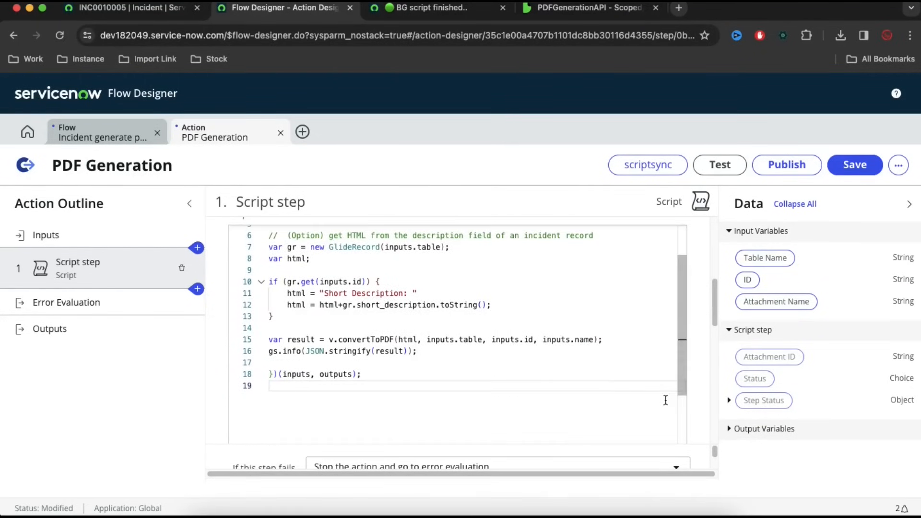
left_click(604, 339)
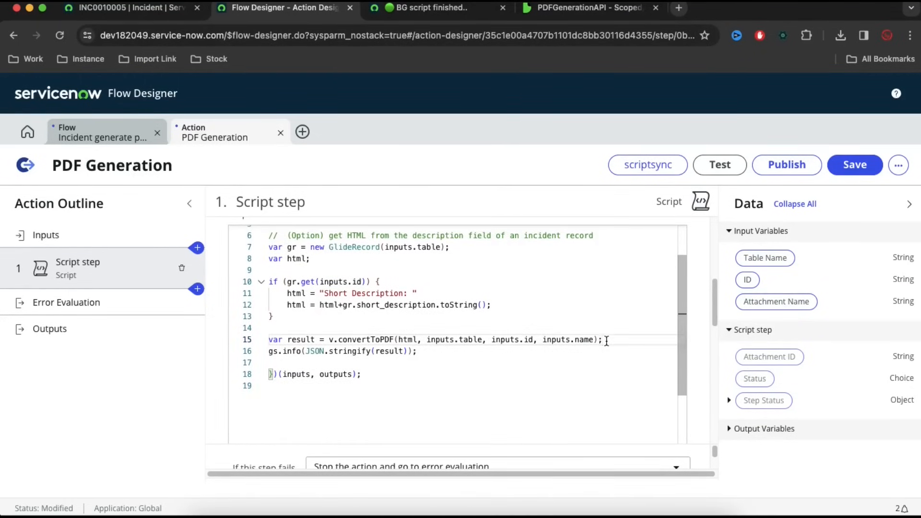
key("Return")
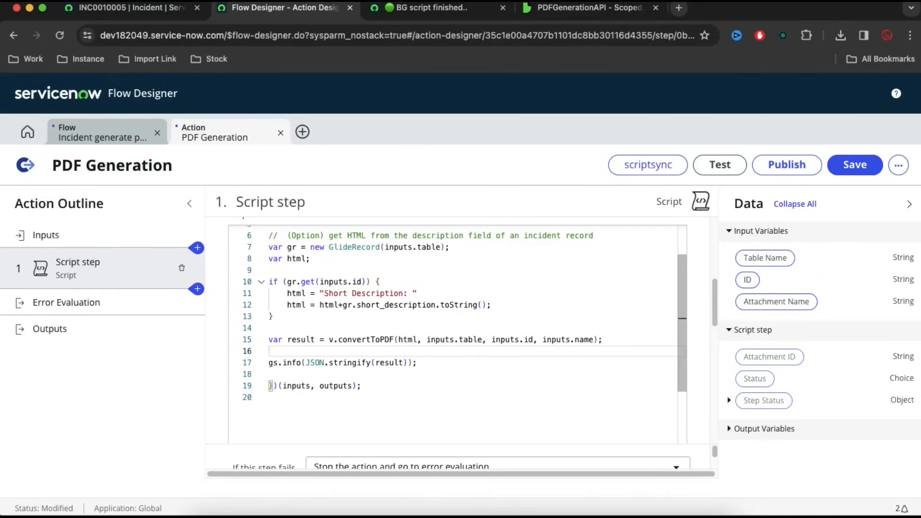
scroll(338, 357, "up", 2)
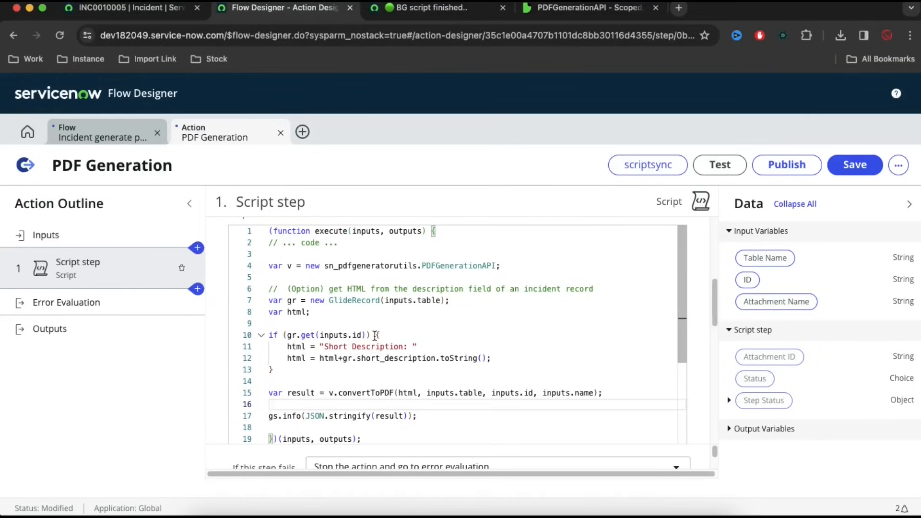
type("o")
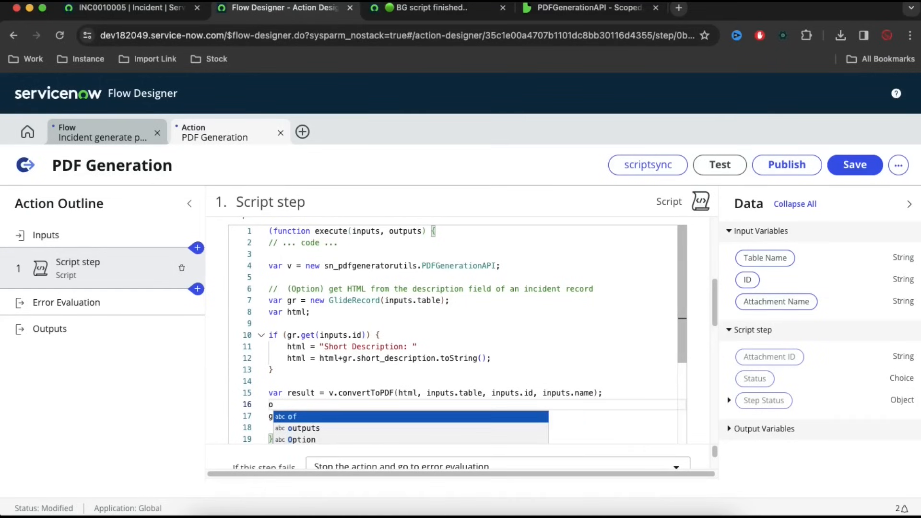
type("ut")
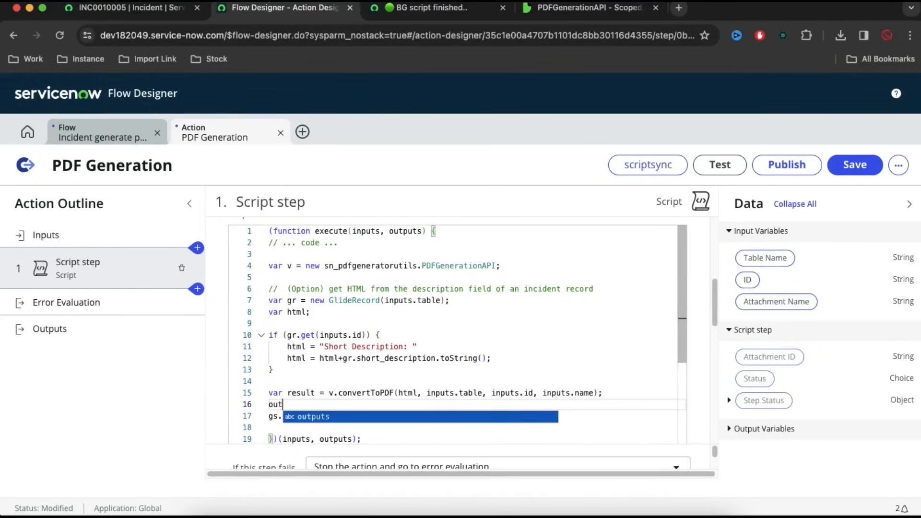
key("Return")
- Extend the new line to "outputs.attachment_id =", using the name of the Attachment ID output variable
scroll(455, 336, "down", 10)
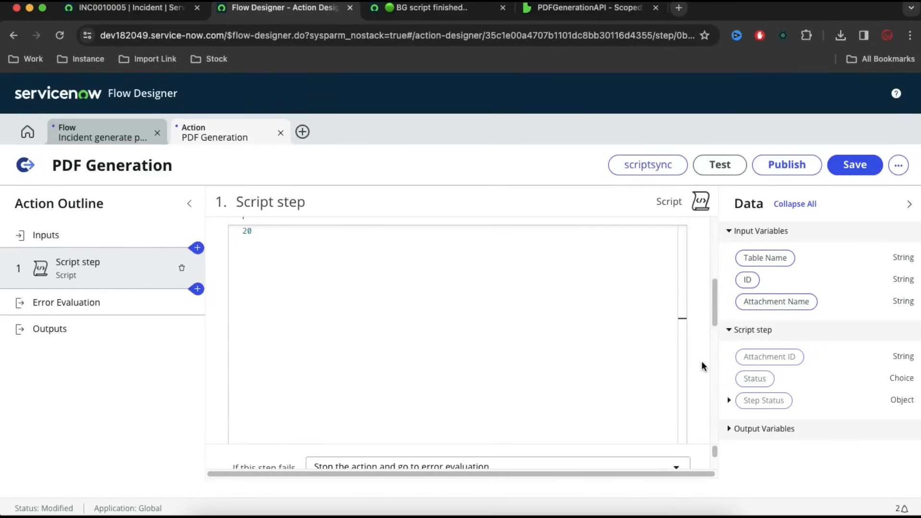
scroll(701, 360, "down", 5)
left_click(301, 363)
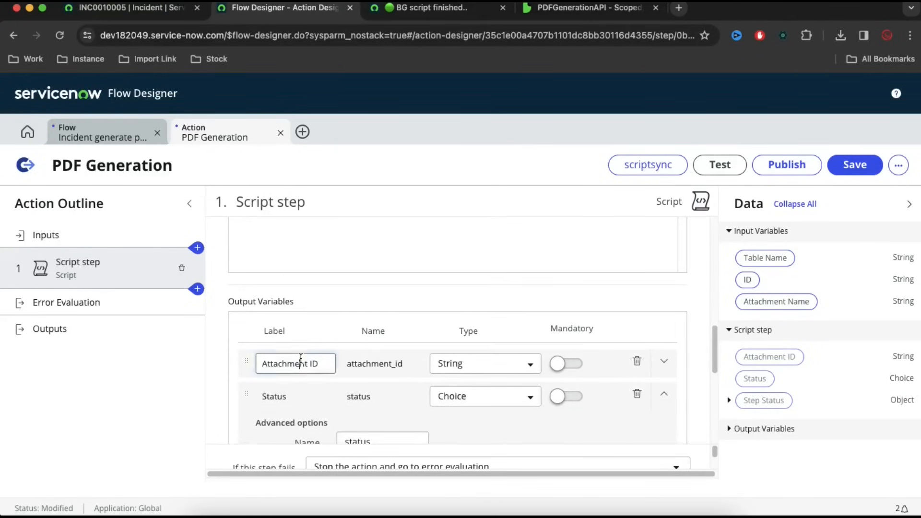
double_click(301, 363)
left_click(390, 363)
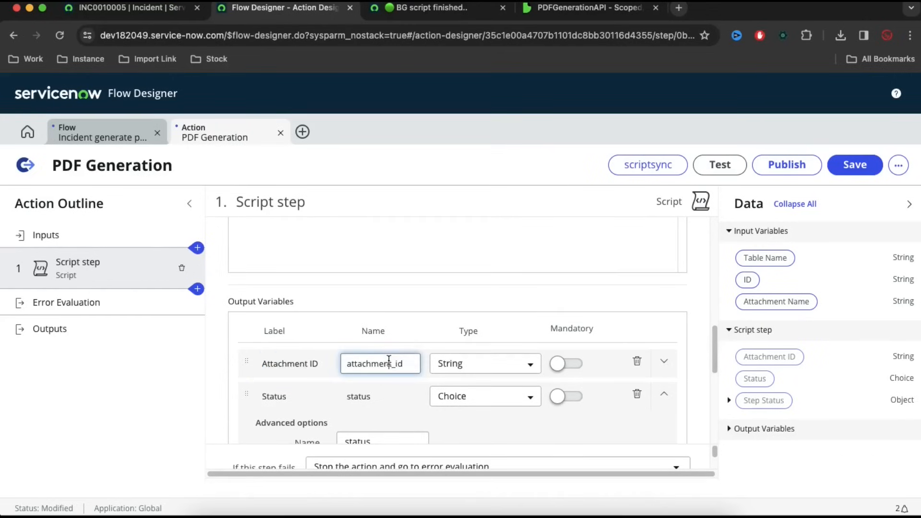
double_click(389, 363)
scroll(699, 306, "up", 5)
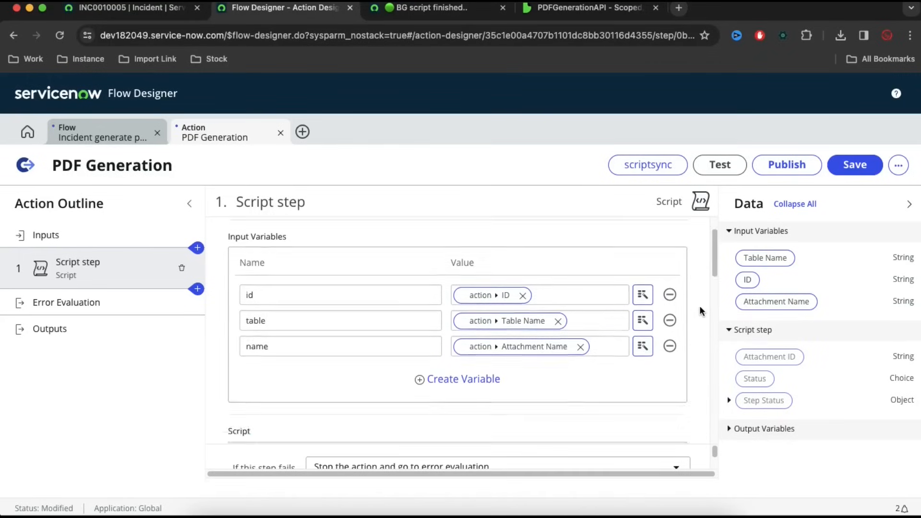
scroll(699, 306, "down", 5)
left_click(530, 314)
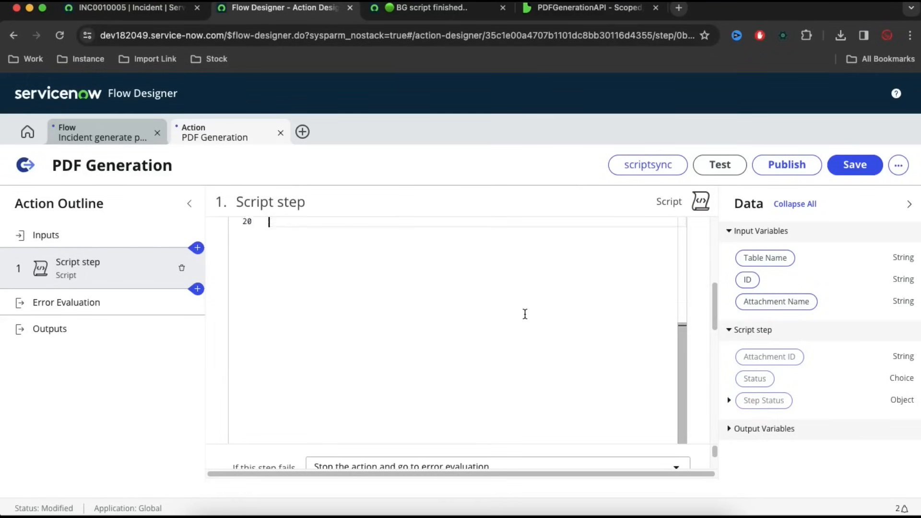
scroll(527, 315, "up", 2)
left_click(317, 278)
type("attachment_id")
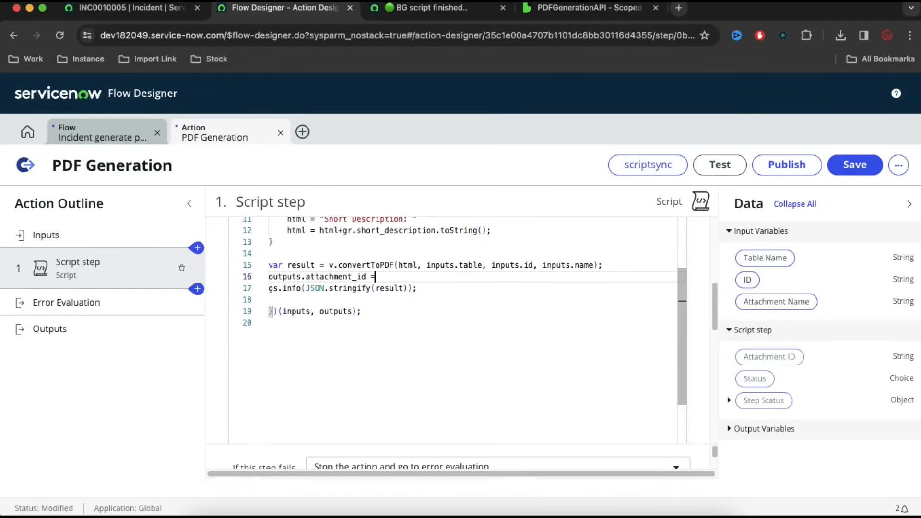
type(" =")
- Complete the assignment with "result.attachment_id;", copying the property name from the background script output, and add a new line below
double_click(301, 265)
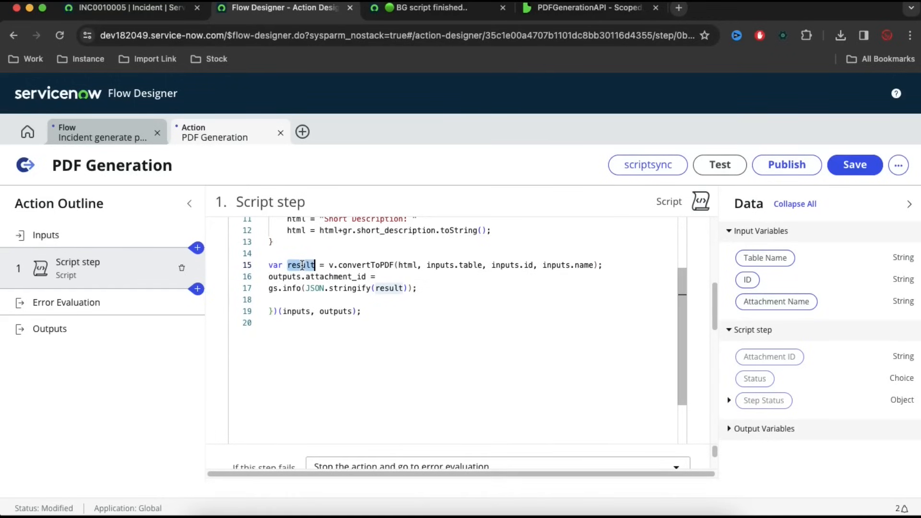
left_click(381, 276)
type("result.")
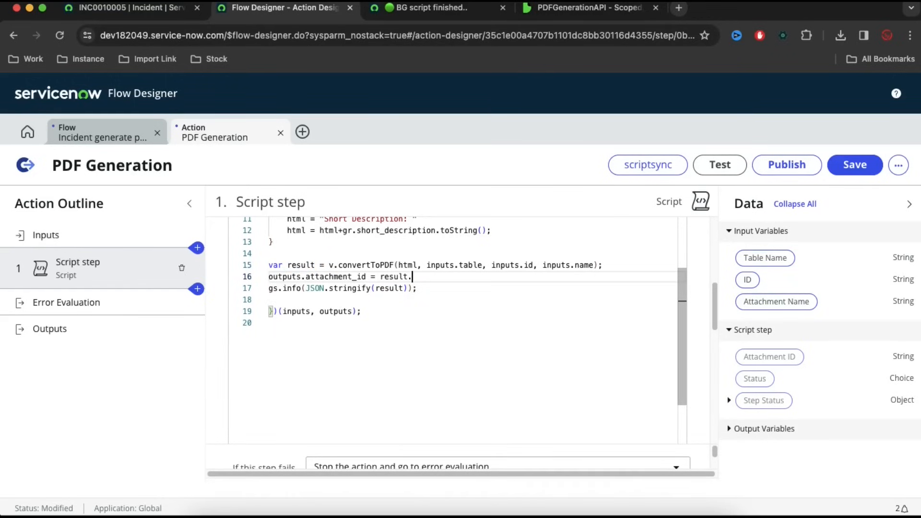
left_click(415, 10)
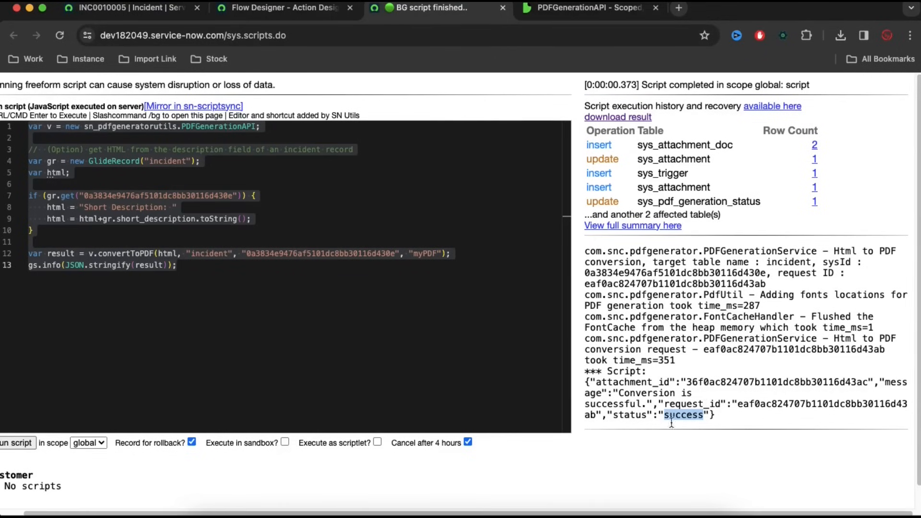
double_click(647, 382)
key("super+c")
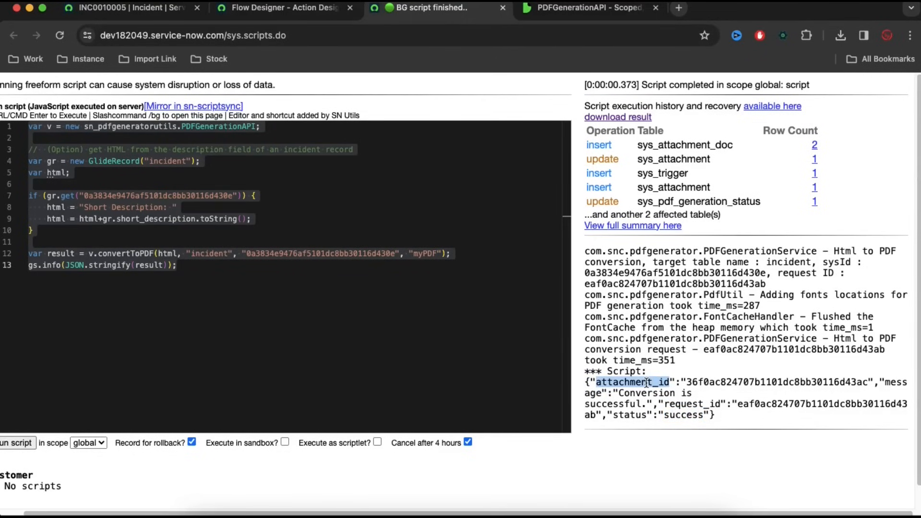
left_click(278, 12)
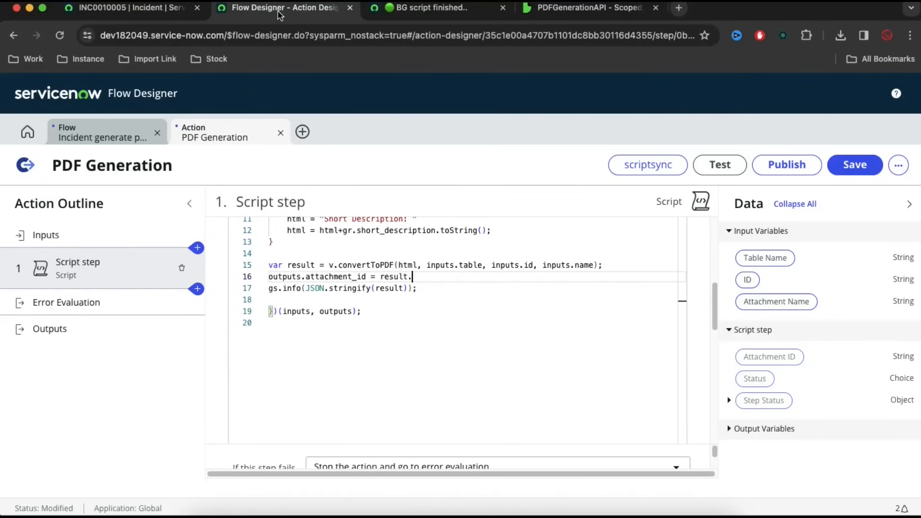
key("super+v")
type(";")
key("Return")
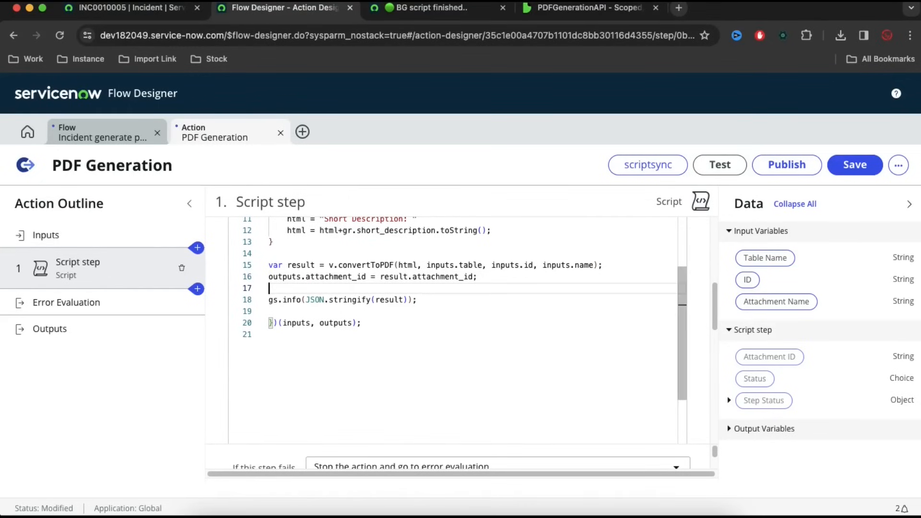
- Write "outputs.status = result;" on the new line, copying the name of the Status output variable
type("out")
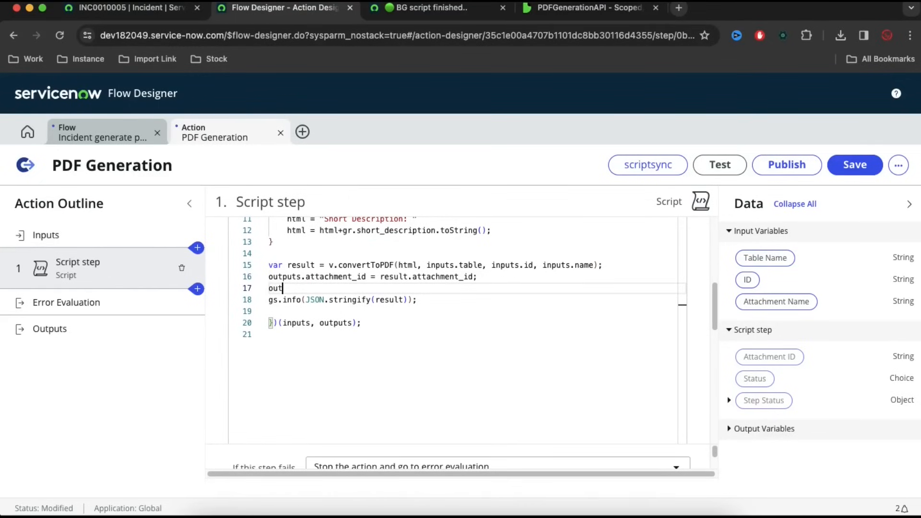
type("puts.")
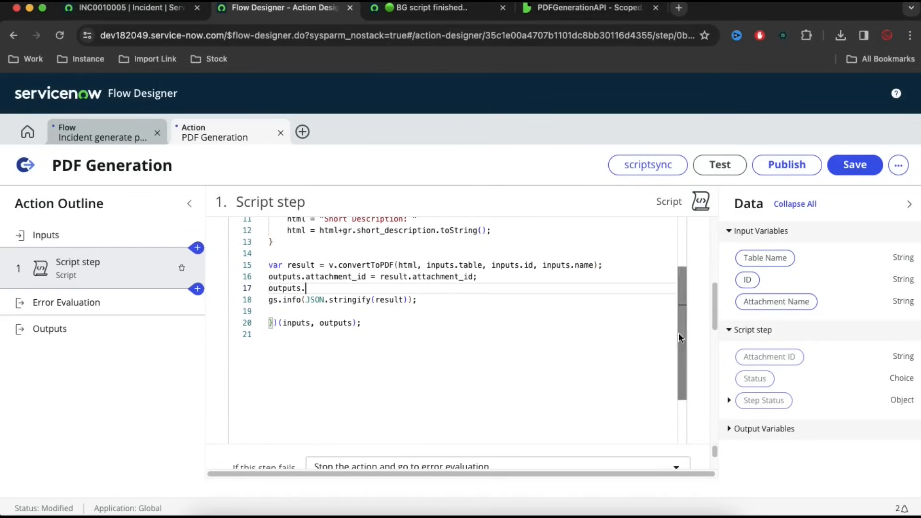
scroll(708, 330, "down", 3)
scroll(707, 331, "down", 2)
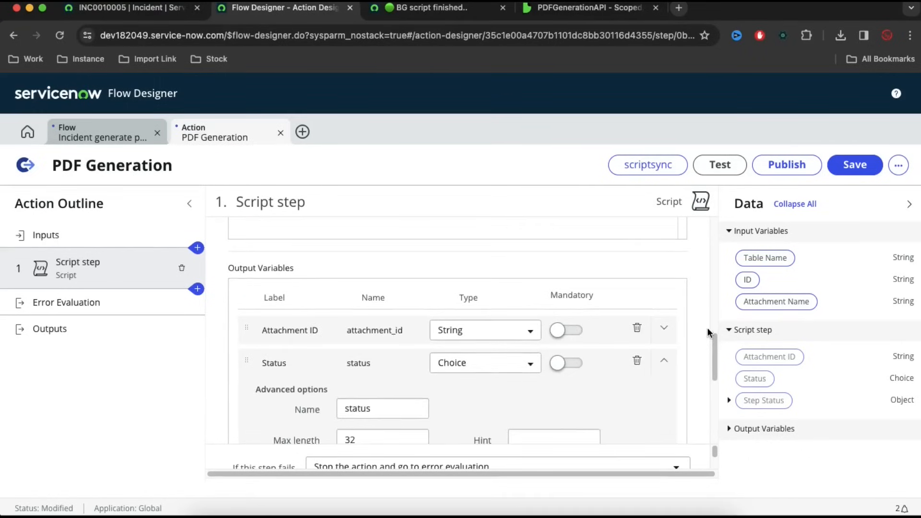
double_click(364, 355)
key("ctrl+c")
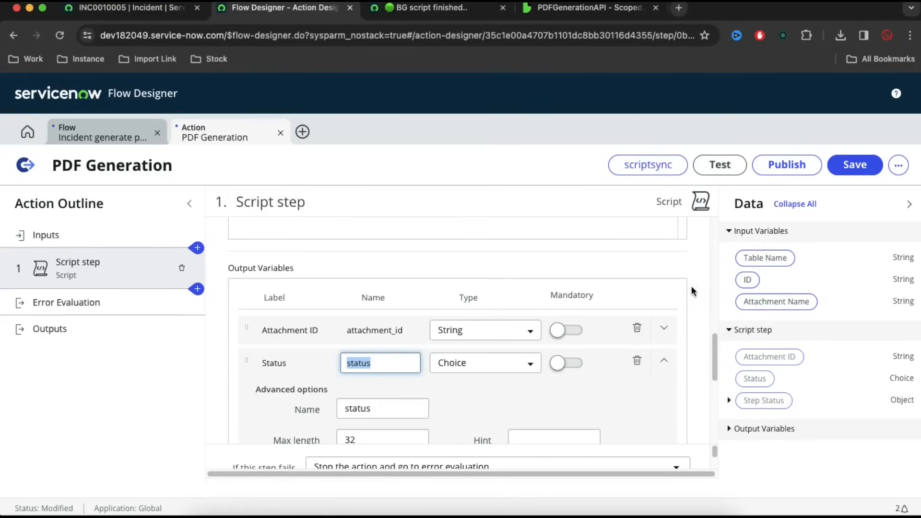
scroll(703, 284, "up", 5)
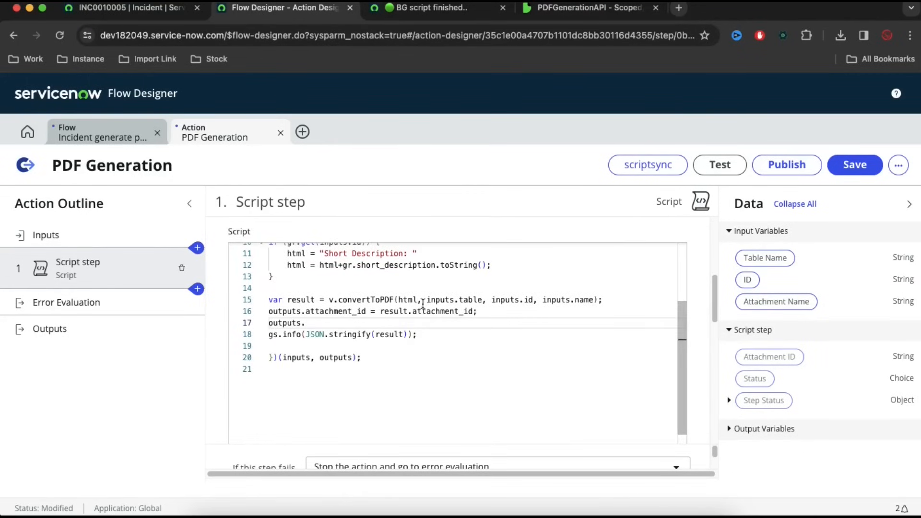
left_click(333, 322)
key("ctrl+v")
type("= resu")
type("lt;")
- Check the status property name in the background script output and extend the assignment to "result.status;"
left_click(422, 7)
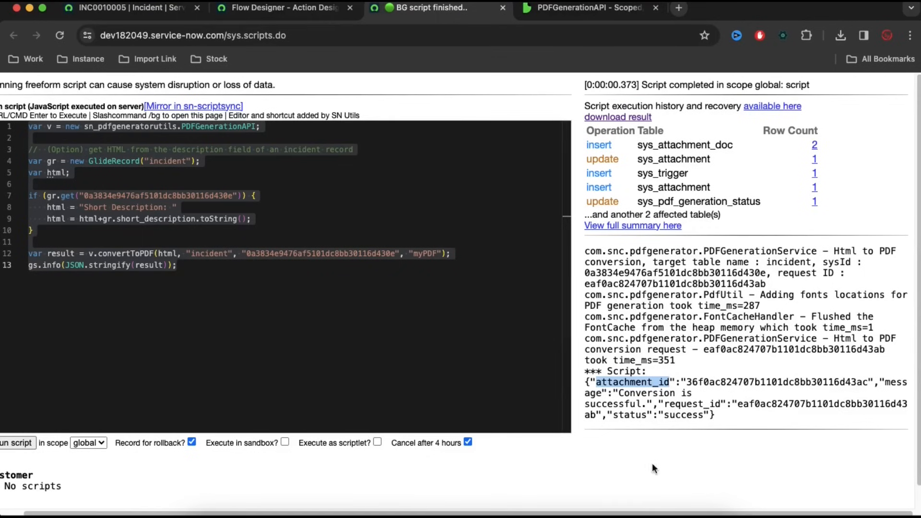
double_click(633, 415)
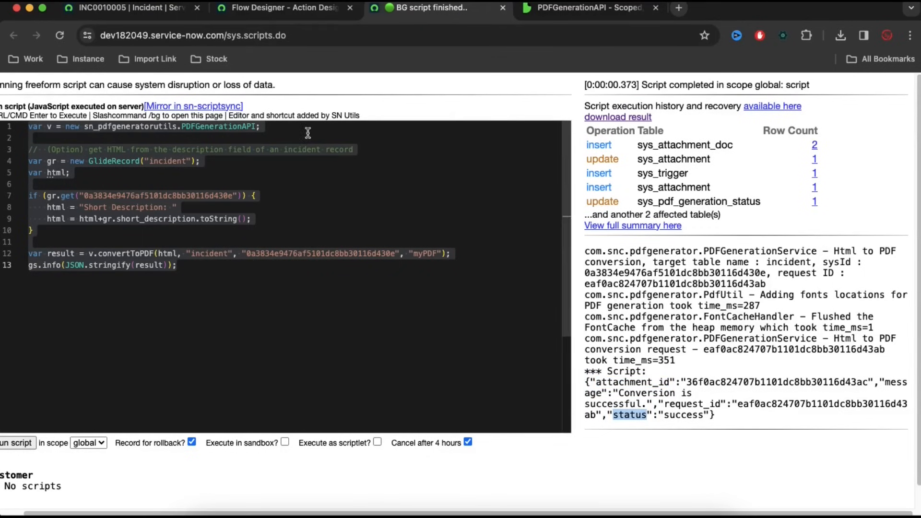
left_click(273, 9)
key("BackSpace")
type(".status;")
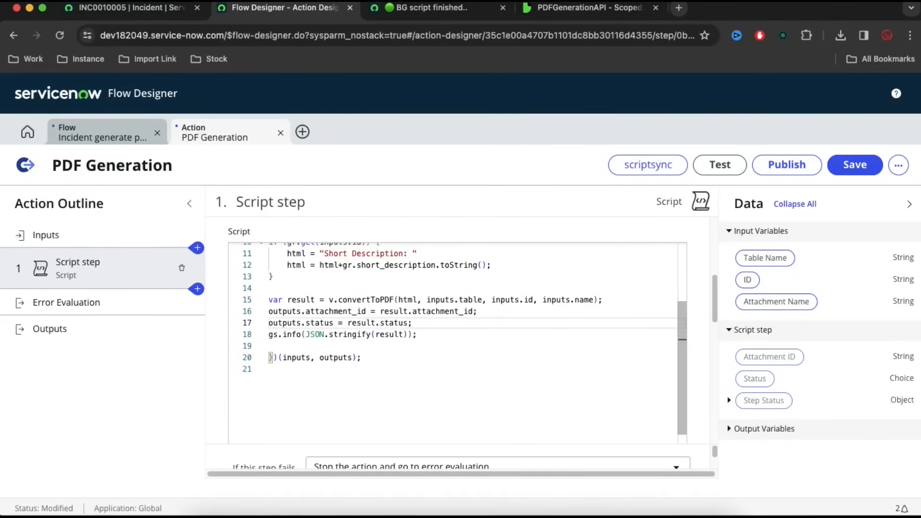
- Review the script step's input variables, script code and output variable choices
scroll(383, 366, "up", 2)
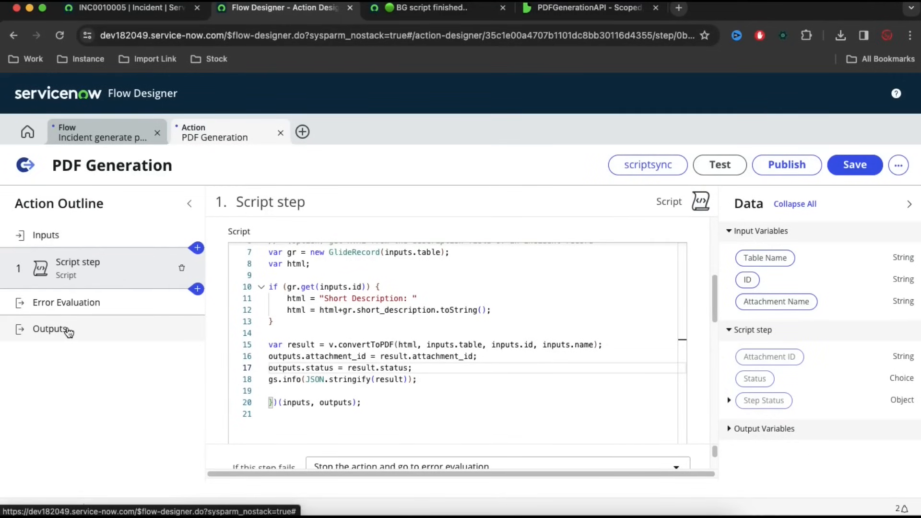
scroll(254, 279, "up", 3)
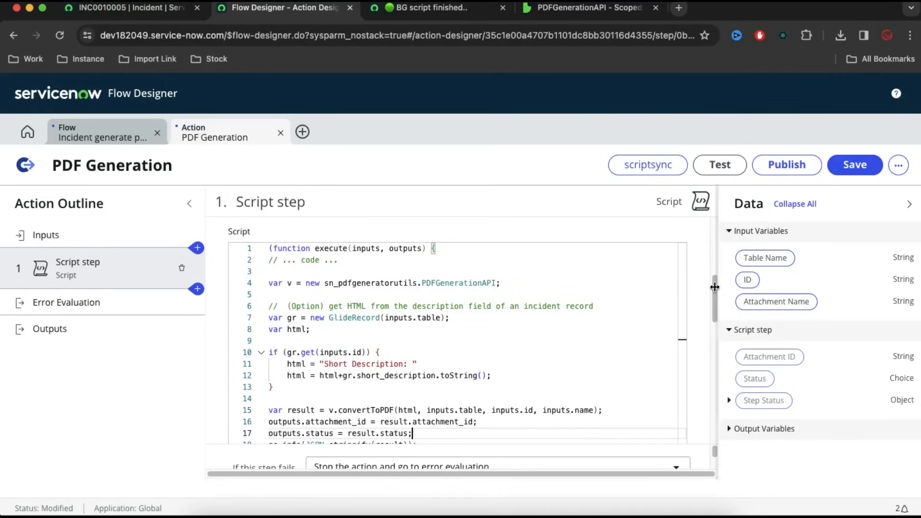
scroll(698, 278, "up", 2)
scroll(698, 278, "up", 2)
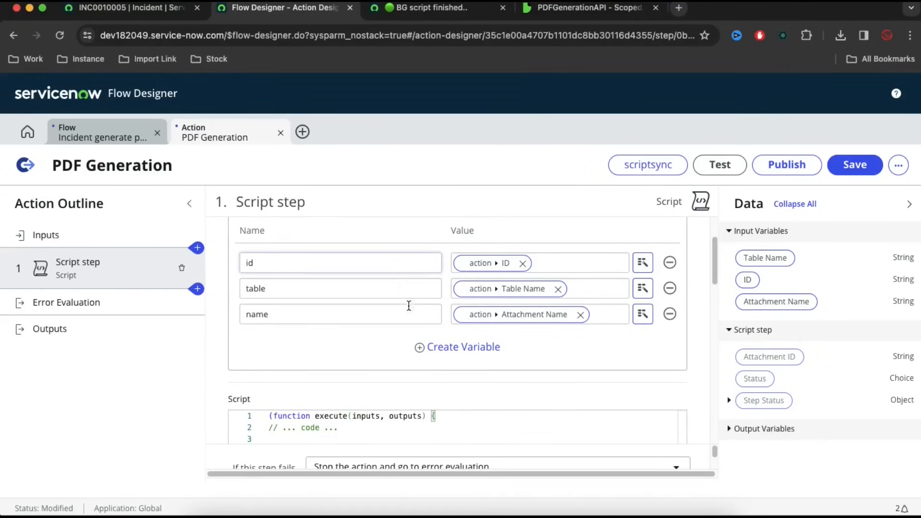
scroll(705, 402, "down", 10)
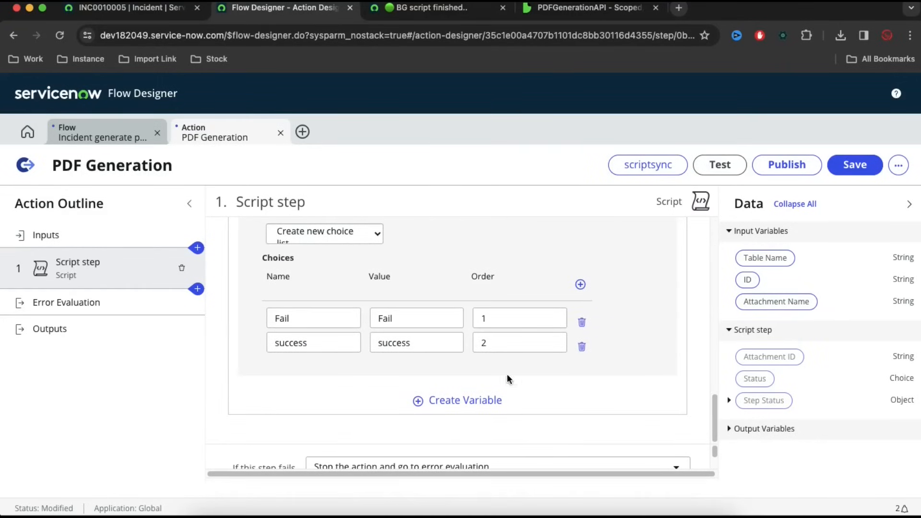
left_click(504, 335)
- Create an action output labelled "Status" with the name "status", keeping the String type
left_click(99, 336)
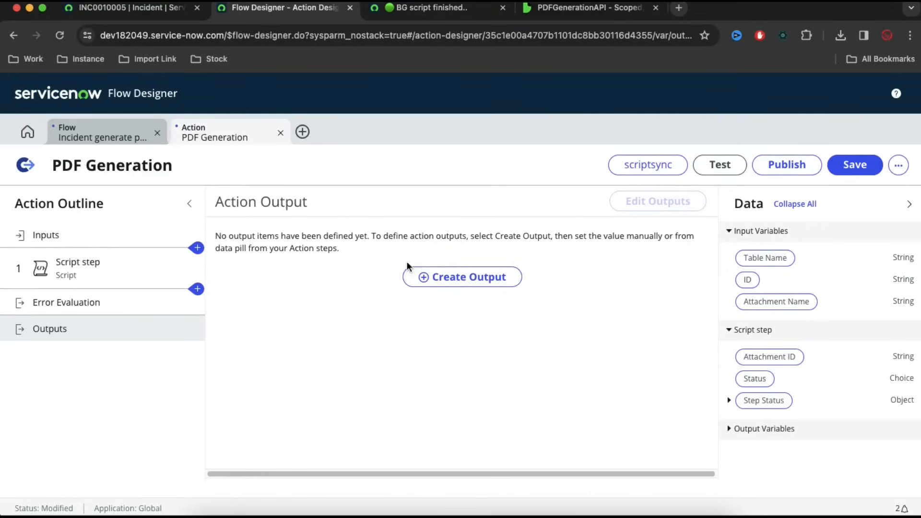
left_click(447, 276)
left_click(280, 269)
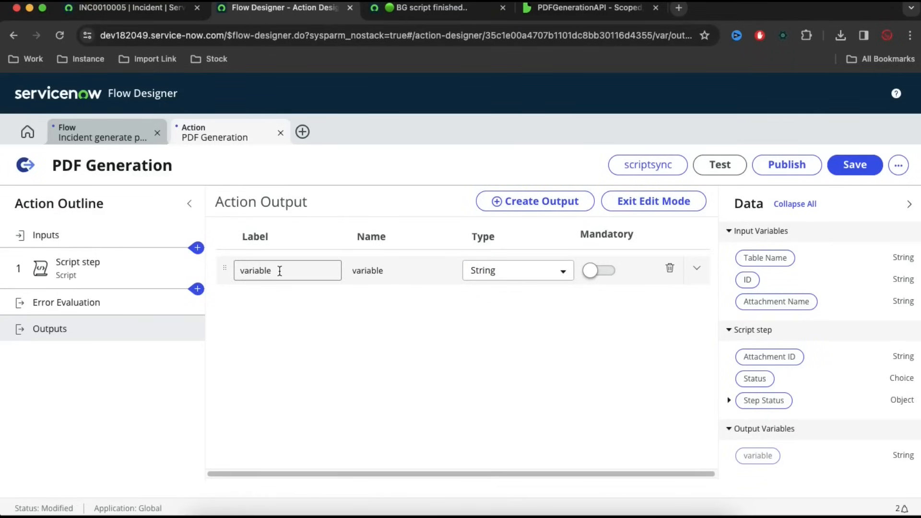
left_click_drag(279, 269, 222, 263)
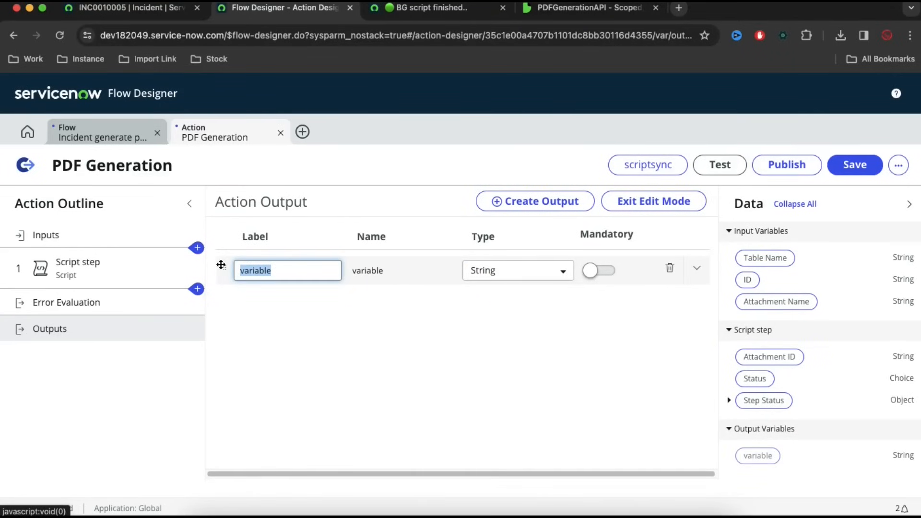
type("Status")
left_click(421, 272)
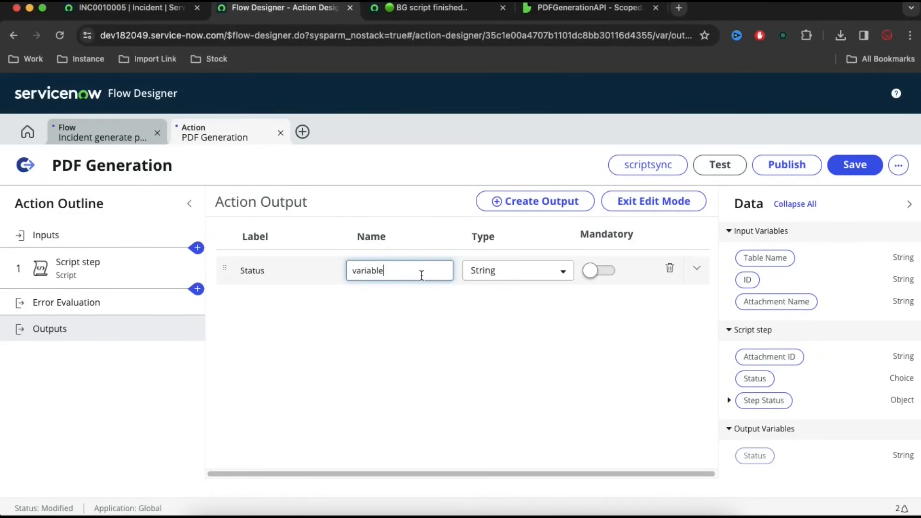
left_click_drag(421, 275, 348, 270)
type("status")
left_click(534, 273)
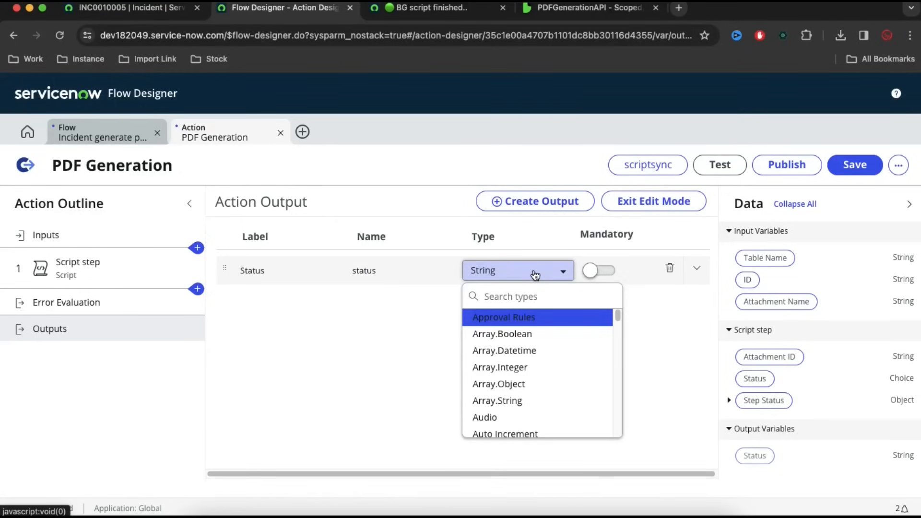
left_click(694, 300)
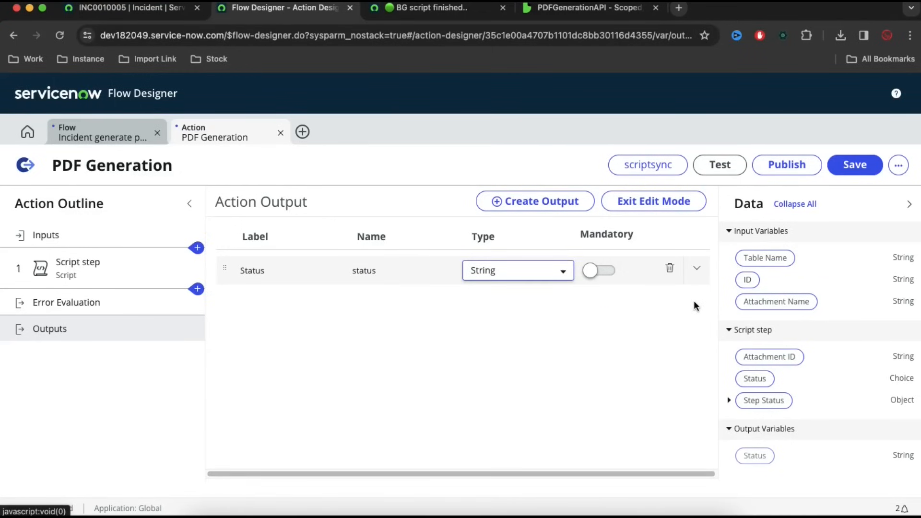
- Add a second String action output labelled "Attachmnet ID" with the name "attachment_id", and finish editing the outputs
left_click(568, 204)
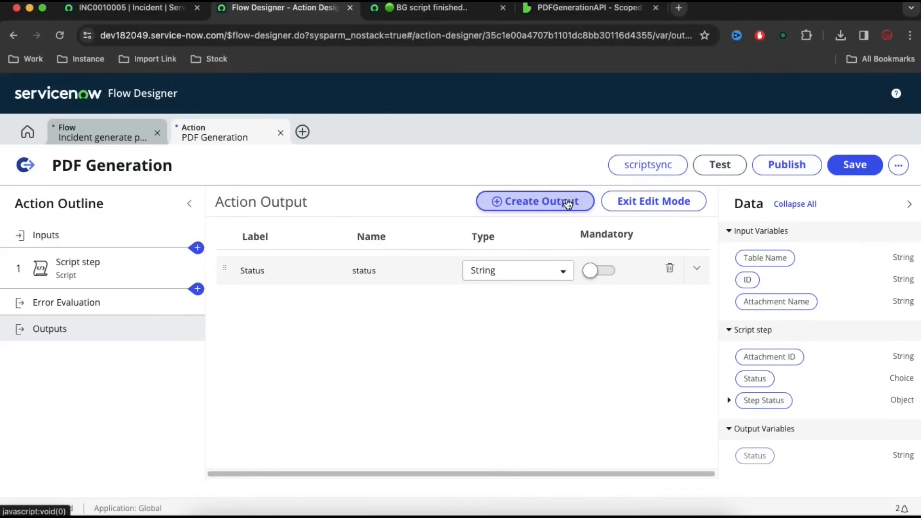
left_click(273, 302)
double_click(274, 302)
type("Attachmnet")
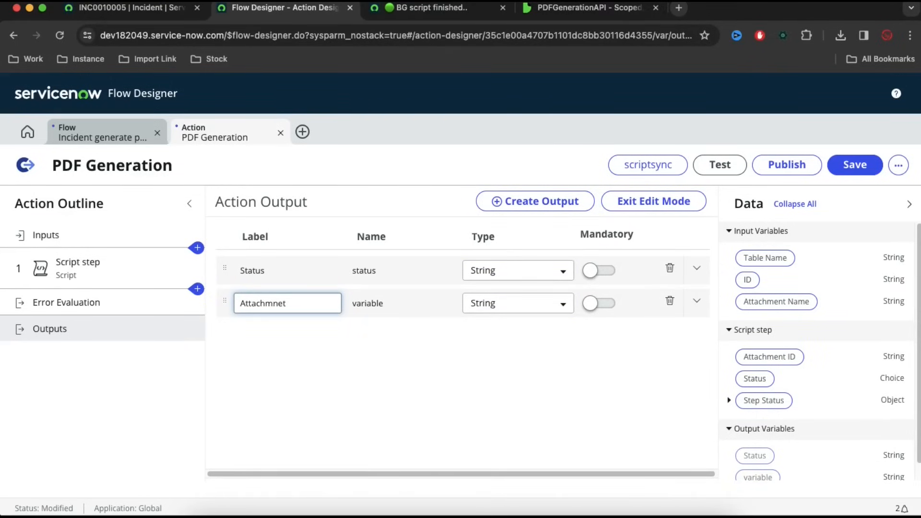
type(" ID")
left_click(409, 301)
double_click(409, 301)
type("attachment_id")
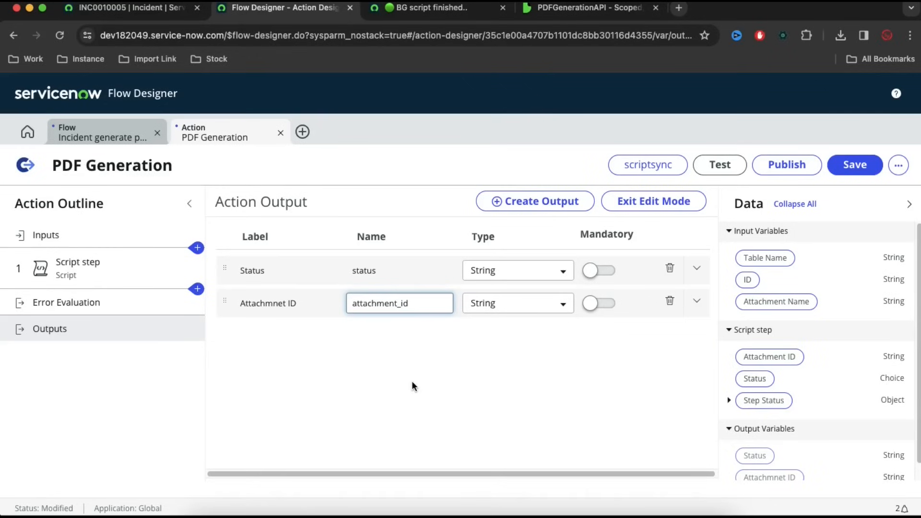
left_click(411, 380)
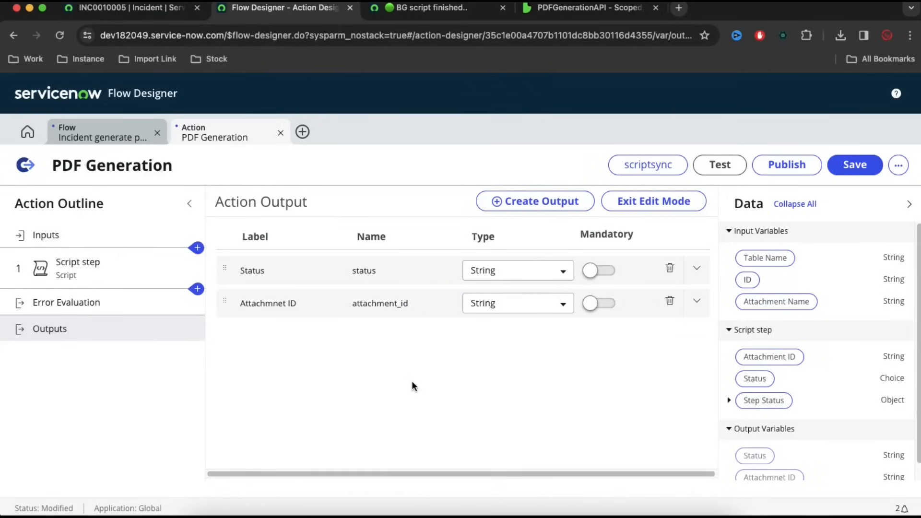
left_click(633, 201)
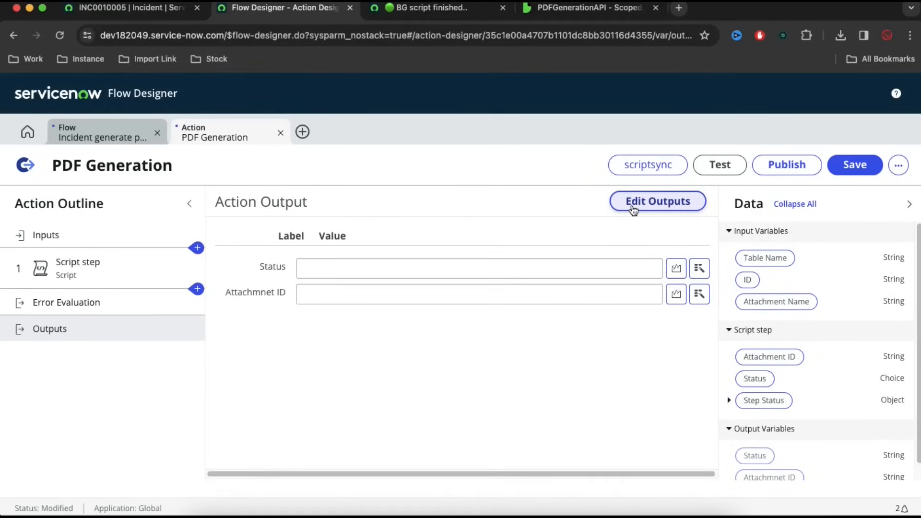
- Map the Status action output to the Status value of the script step
left_click(380, 273)
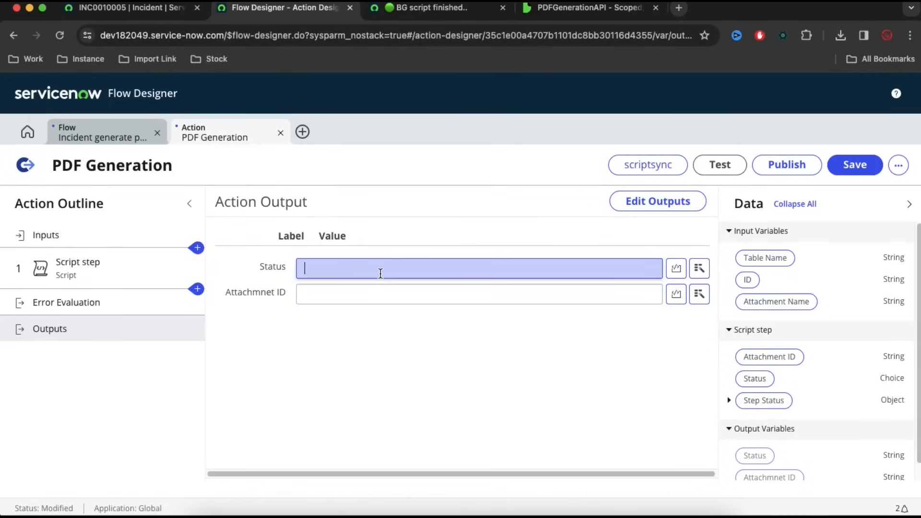
left_click(362, 296)
left_click(700, 270)
left_click(661, 338)
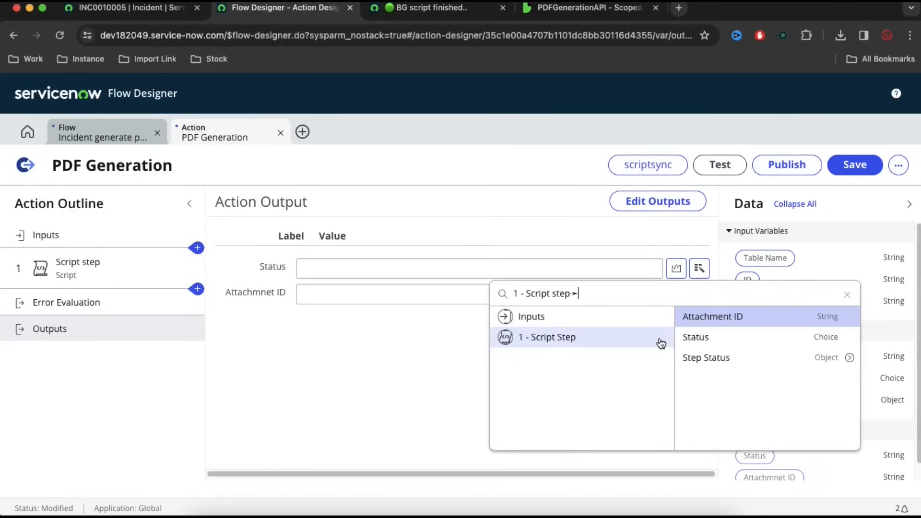
left_click(710, 338)
- Map the Attachmnet ID action output to the Attachment ID value of the script step
left_click(581, 294)
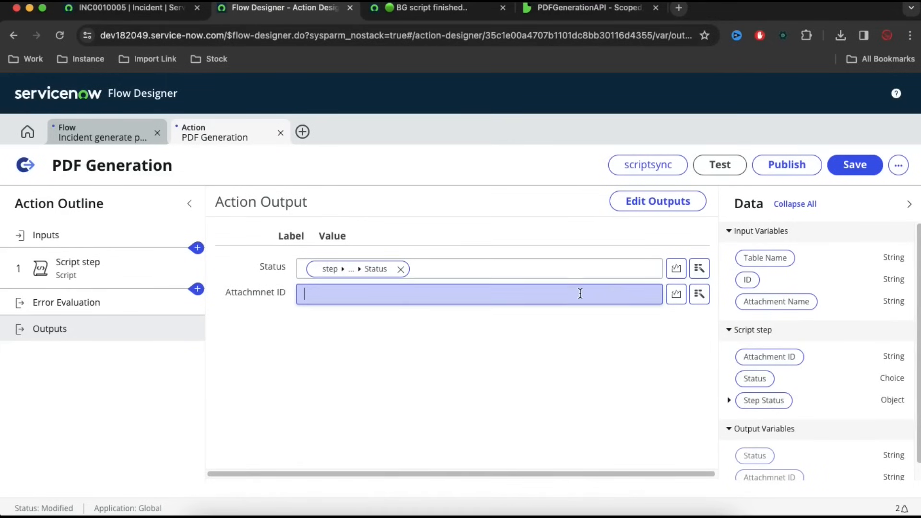
left_click(699, 294)
left_click(672, 363)
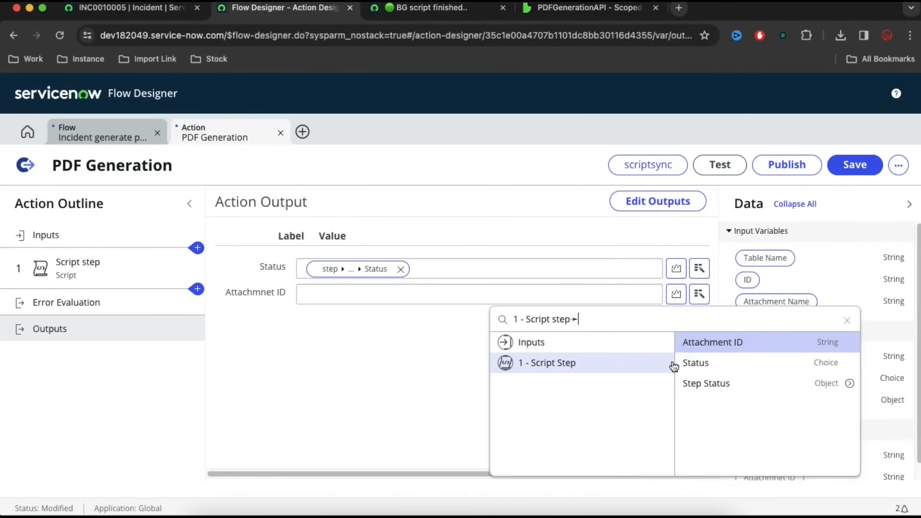
left_click(728, 342)
left_click(557, 354)
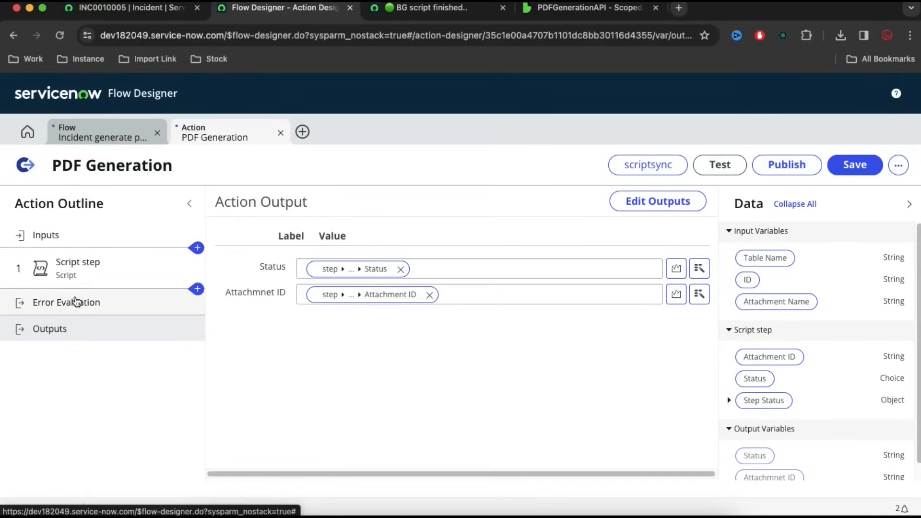
- Recheck the script step's variables and save the PDF Generation action
left_click(148, 267)
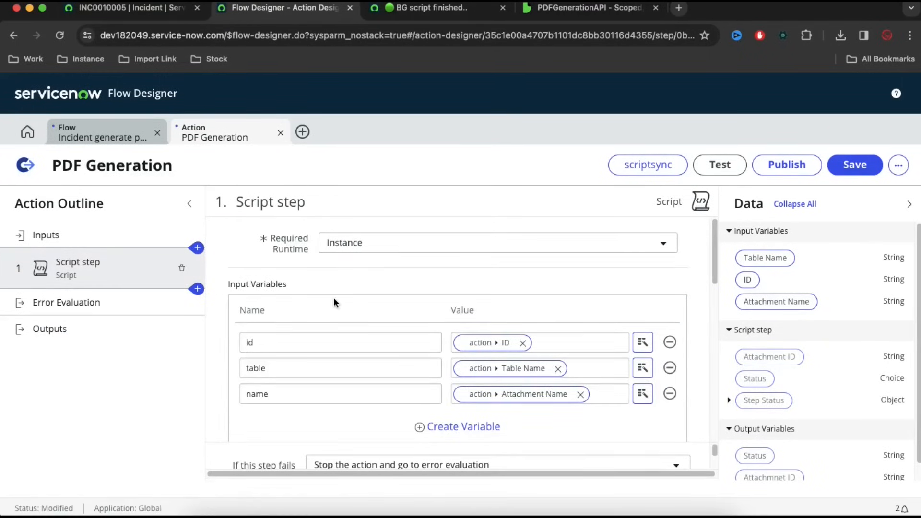
scroll(370, 293, "down", 8)
scroll(372, 297, "down", 2)
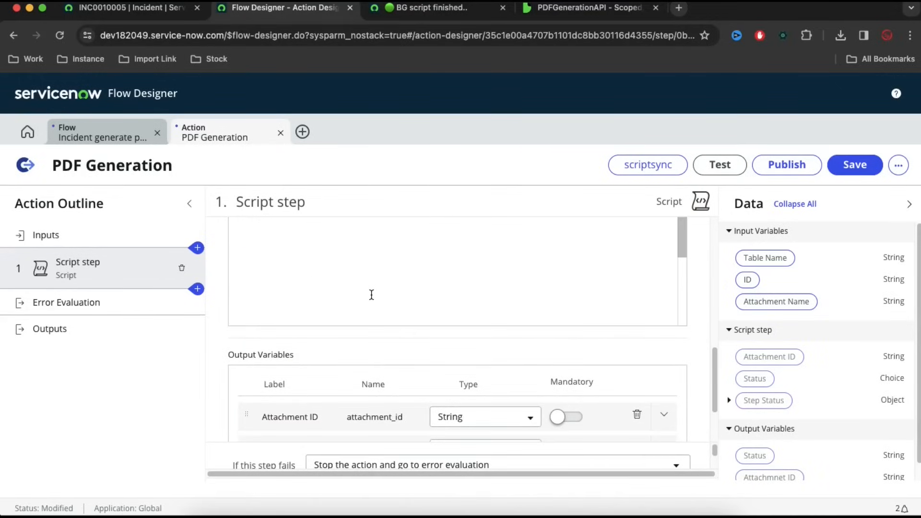
left_click(838, 163)
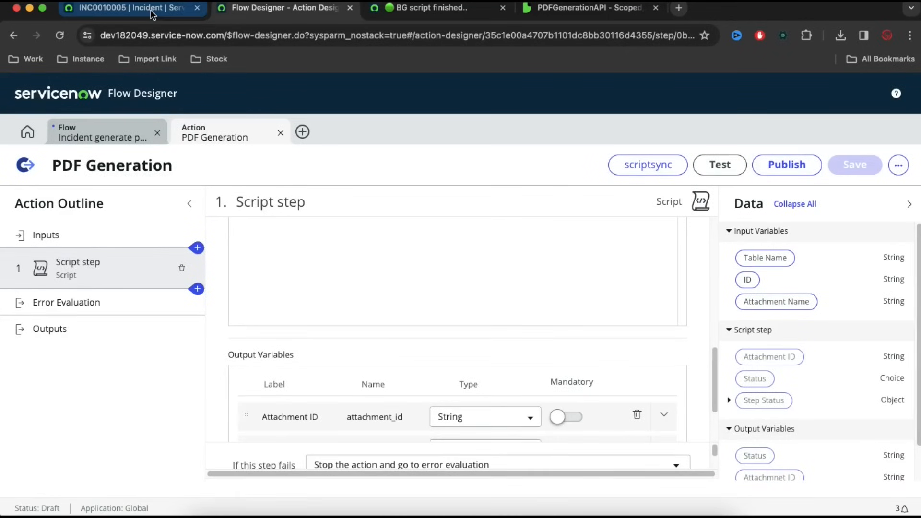
- Remove the attachments incident.xlsx and myPDF.pdf from the open incident record
left_click(151, 15)
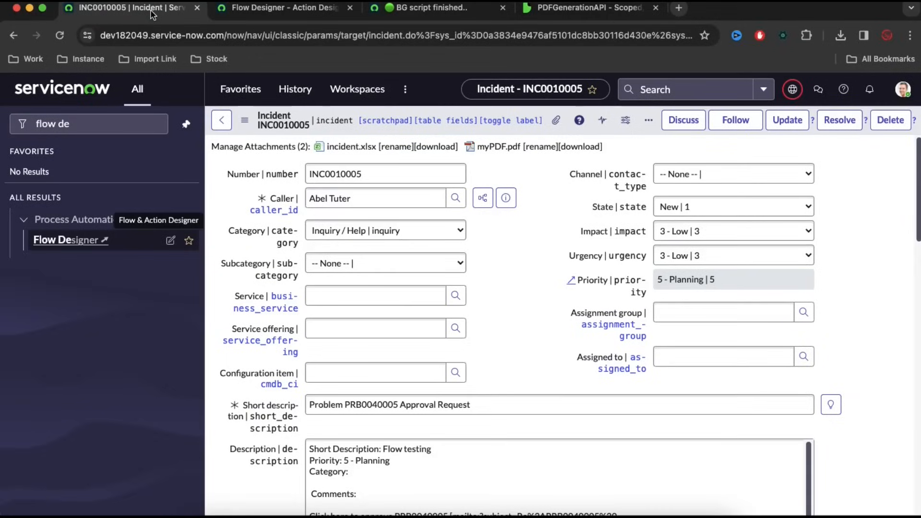
left_click(272, 148)
left_click(391, 198)
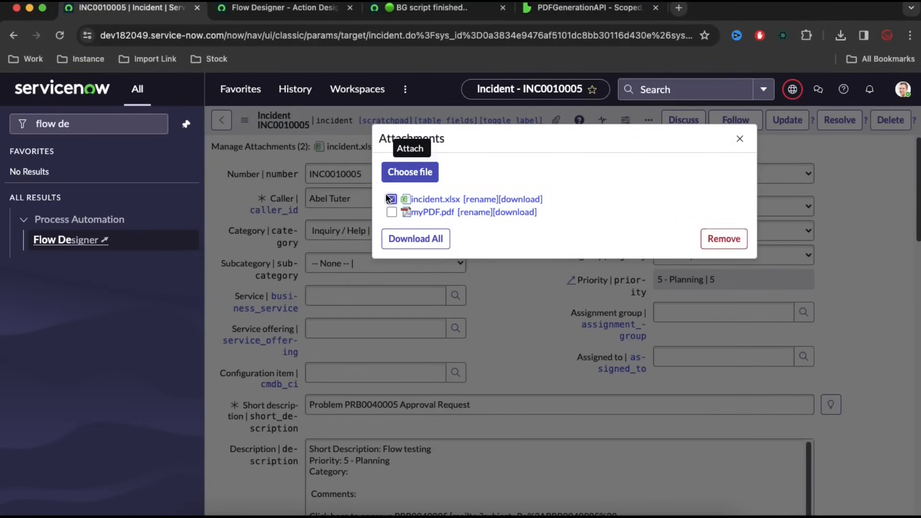
left_click(391, 211)
left_click(715, 240)
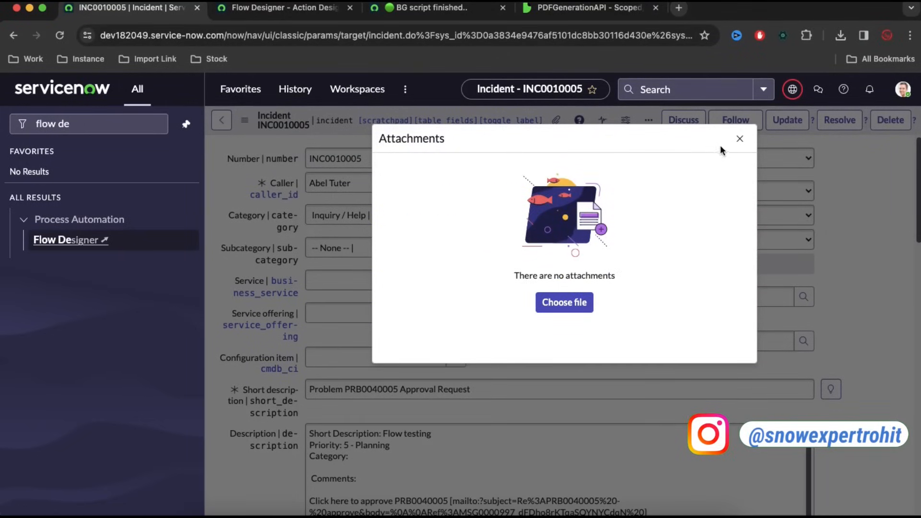
left_click(738, 140)
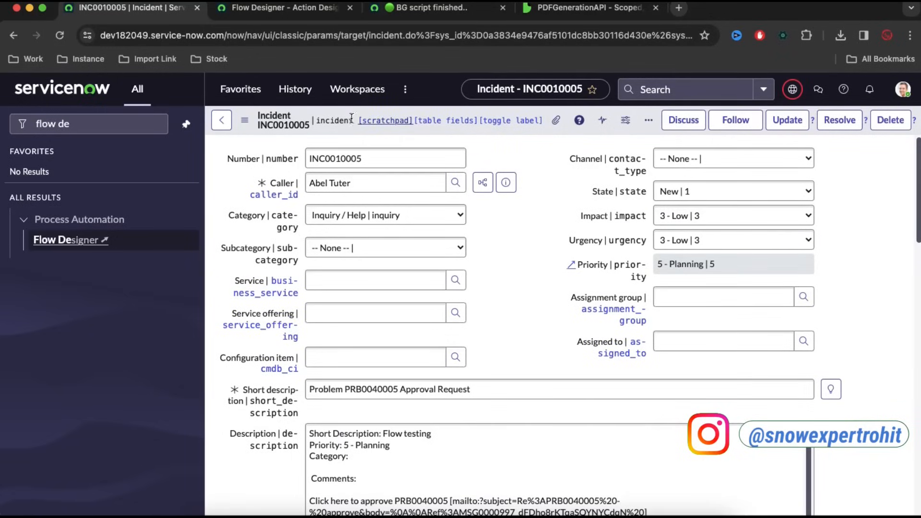
- Copy the incident's sys_id and return to the PDF Generation action
right_click(328, 114)
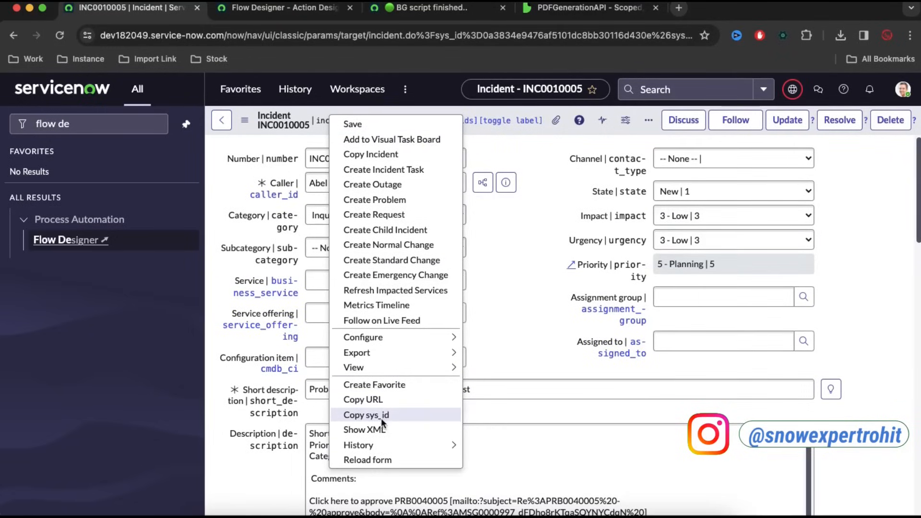
left_click(382, 416)
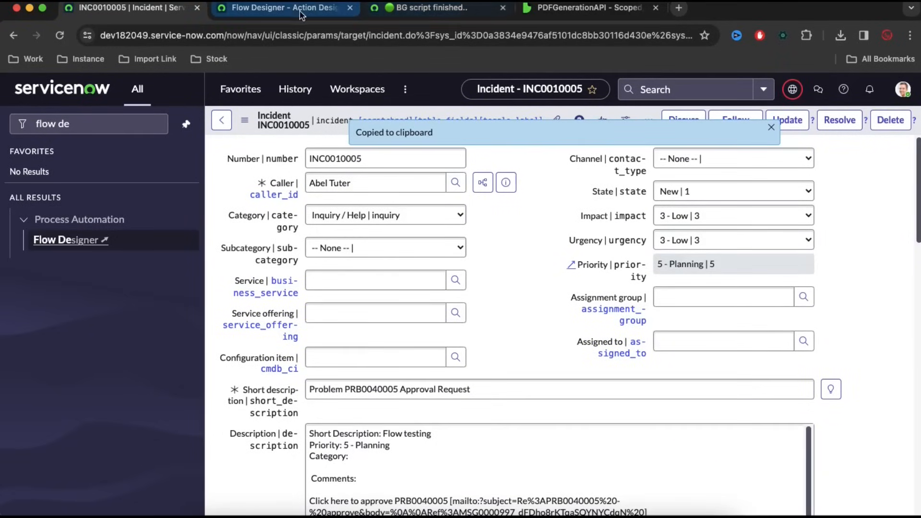
left_click(297, 13)
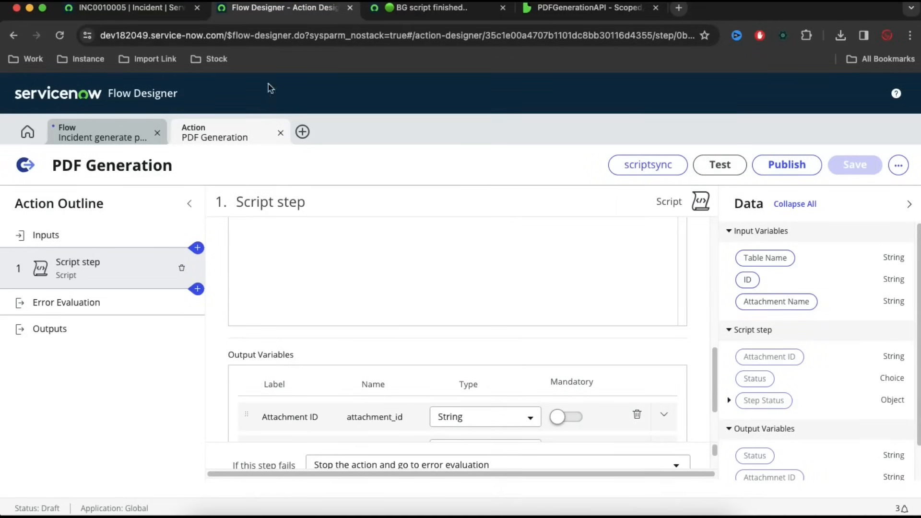
- Test the action with Table Name "incident", the copied sys_id as ID and Attachment Name "test"
left_click(719, 164)
left_click(408, 211)
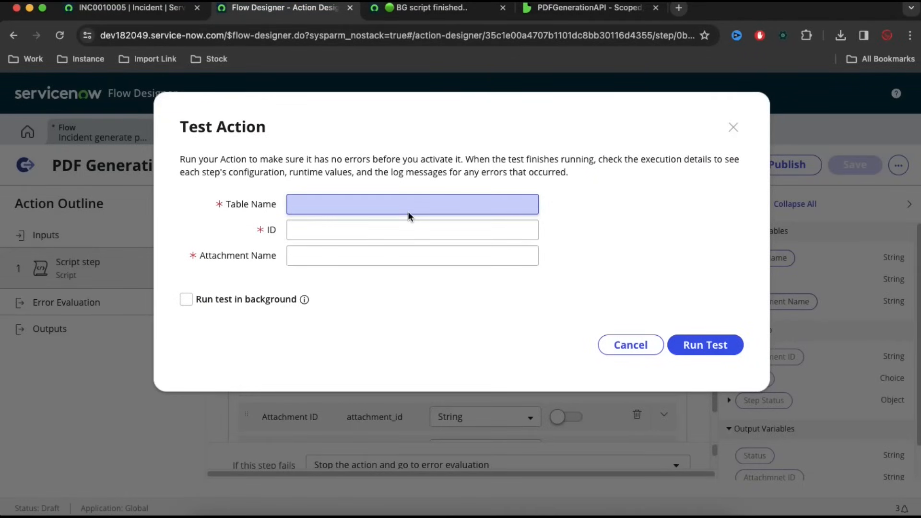
type("incident")
key("Tab")
key("super+v")
key("Tab")
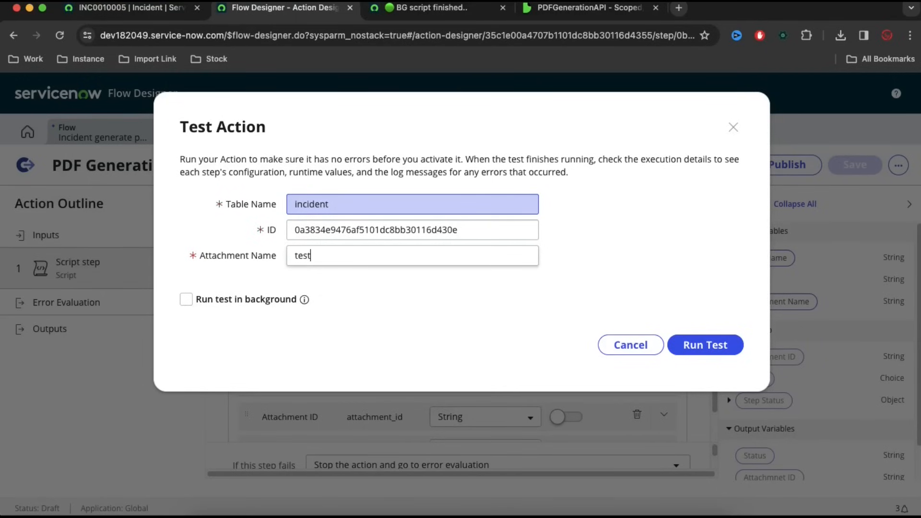
left_click(690, 346)
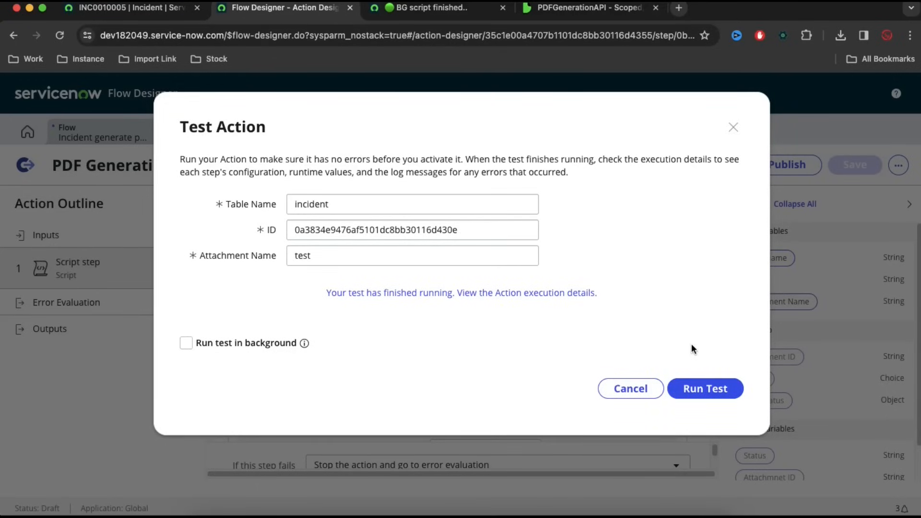
- Open the test run's execution details and check the attachment ID and status in the output data
left_click(544, 293)
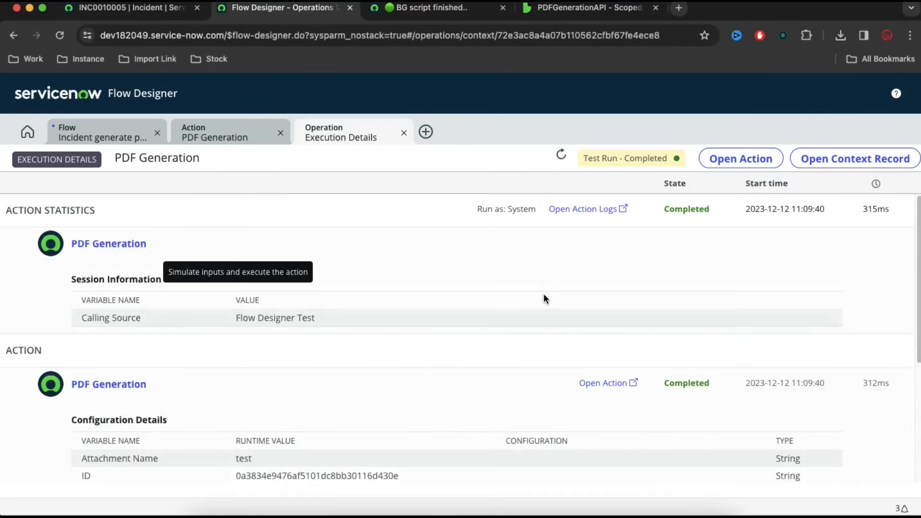
scroll(543, 295, "down", 6)
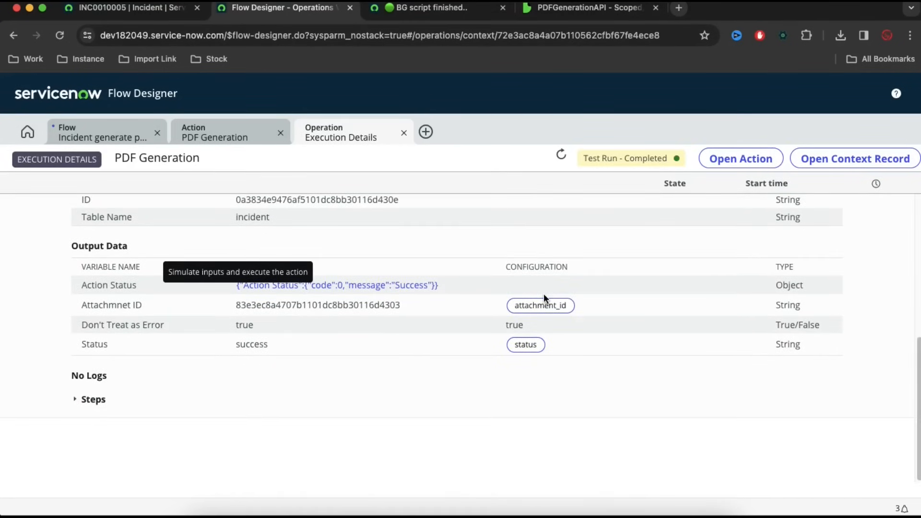
- Open the incident's test.pdf attachment, check its contents and close it
left_click(152, 11)
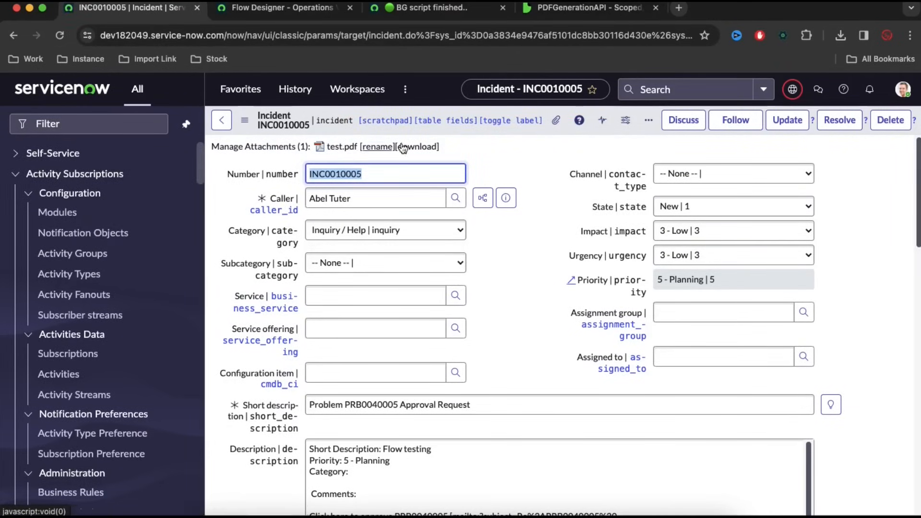
left_click(336, 147)
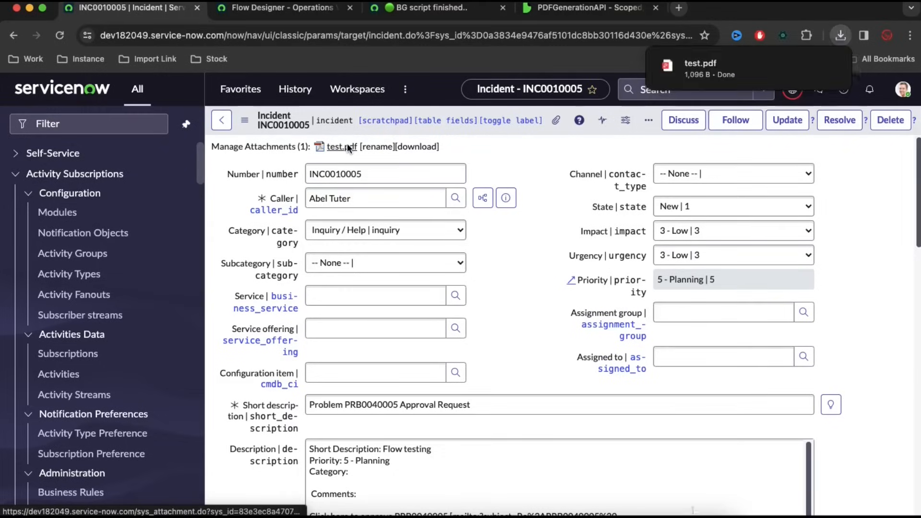
left_click(735, 67)
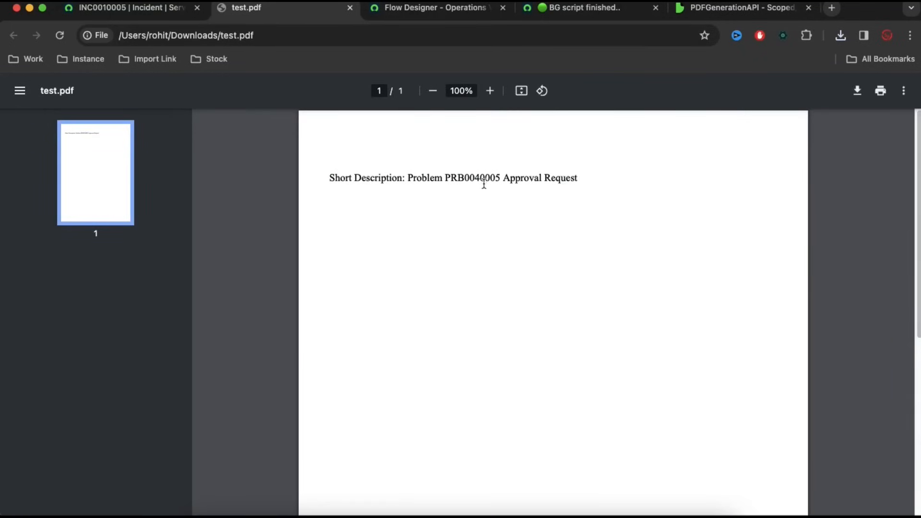
left_click(351, 8)
- Return to the PDF Generation action, dismiss its test dialog and publish the action
left_click(291, 11)
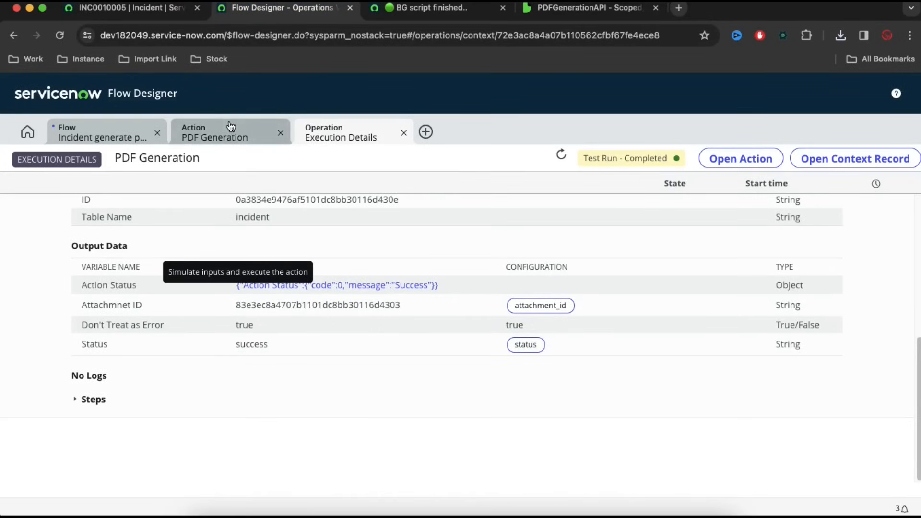
left_click(206, 138)
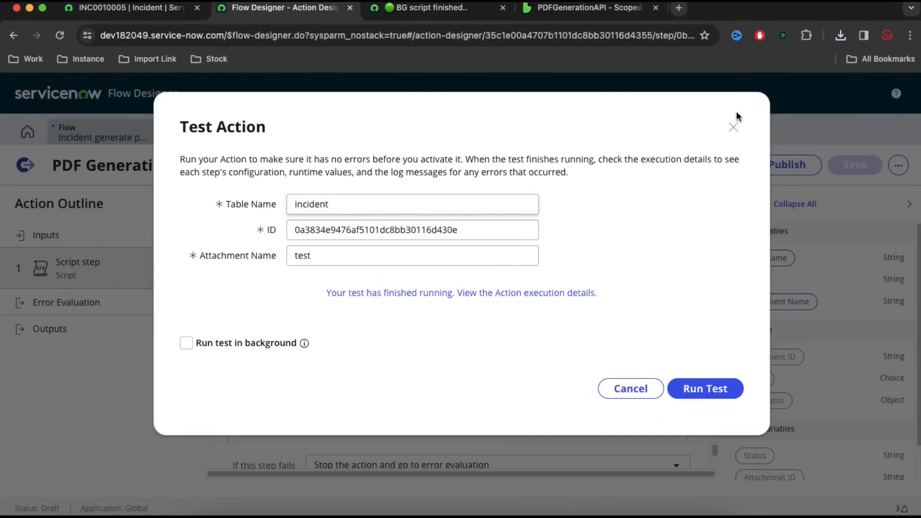
key("Escape")
left_click(764, 163)
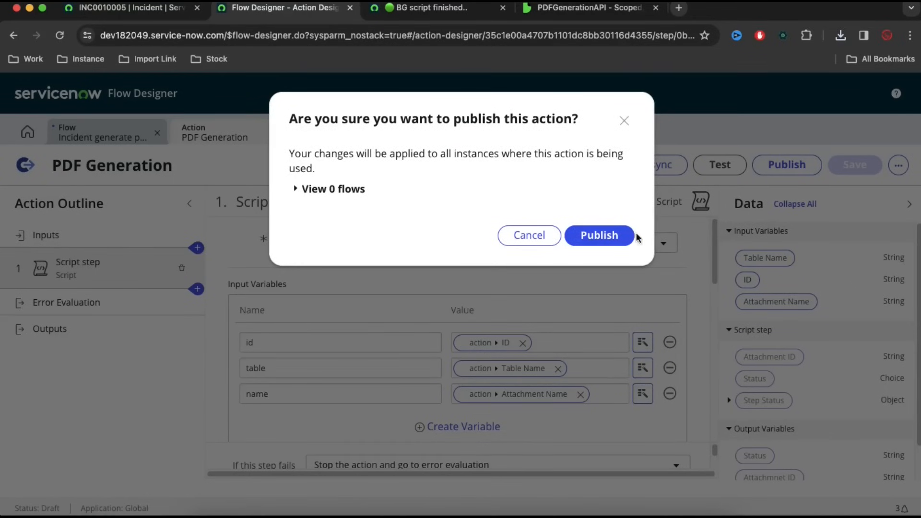
left_click(623, 235)
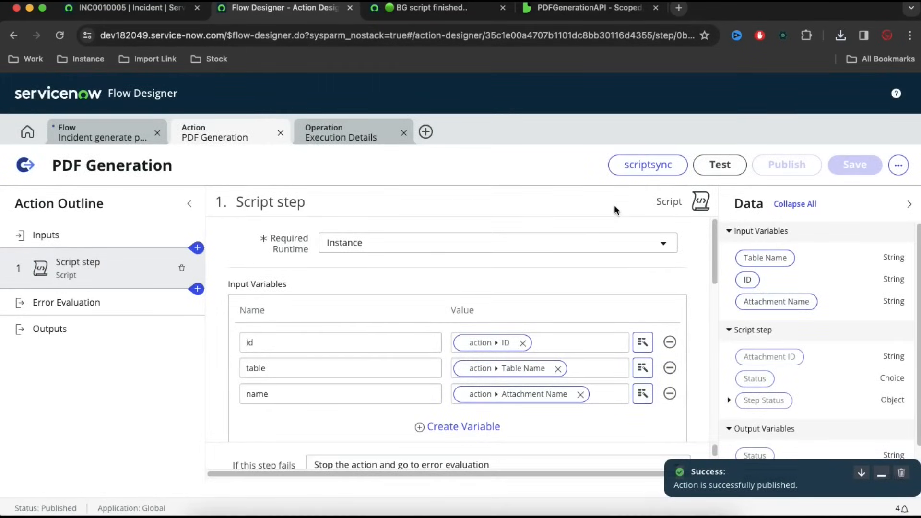
left_click(898, 168)
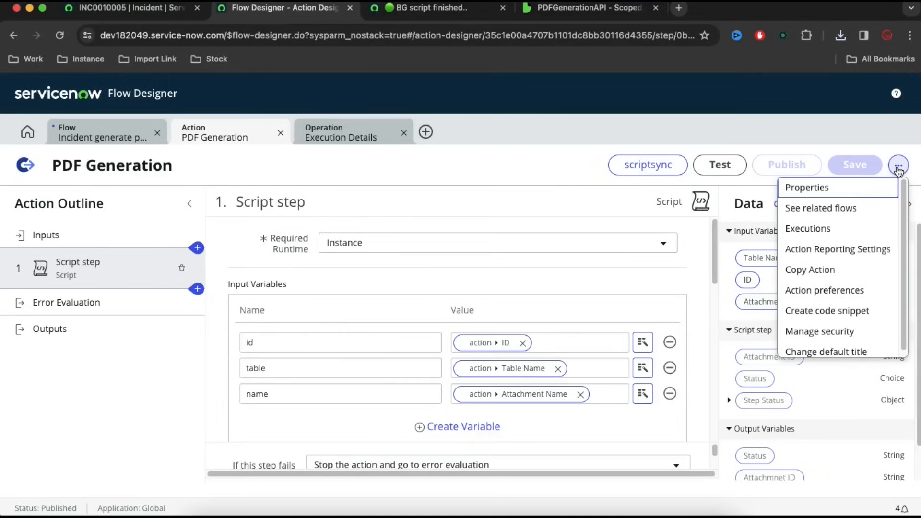
left_click(554, 171)
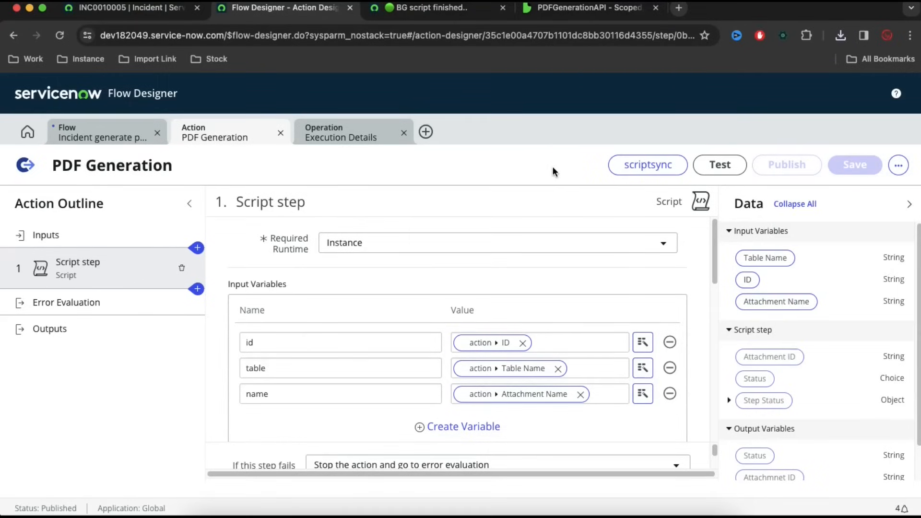
- Save the flow "Incident generate pdf at resolve" and reload its page
left_click(104, 138)
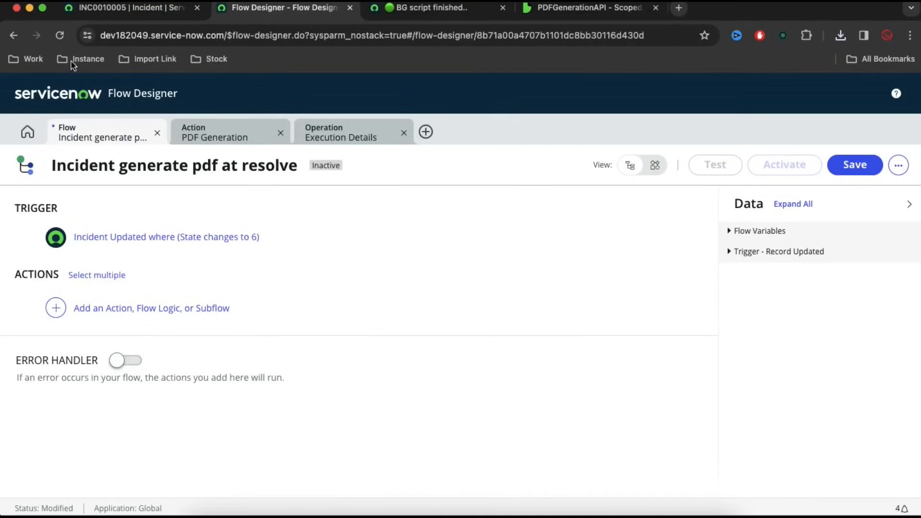
left_click(855, 164)
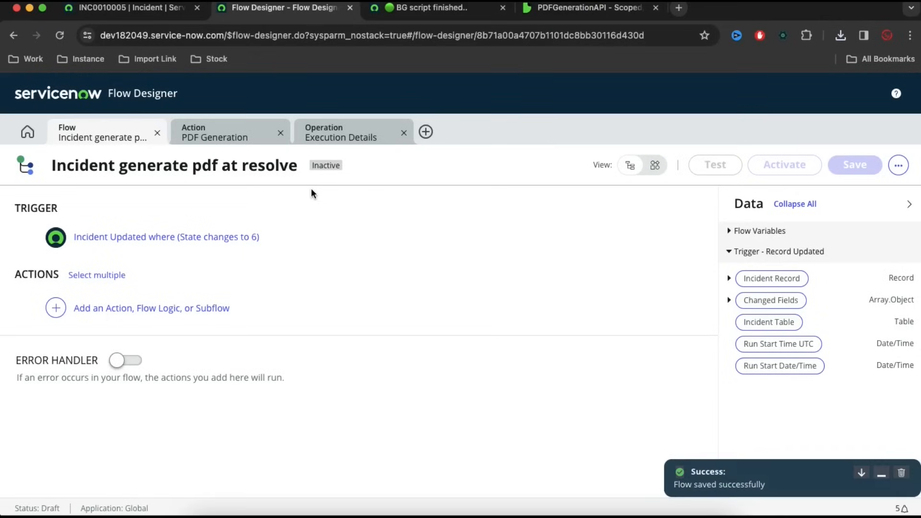
left_click(59, 37)
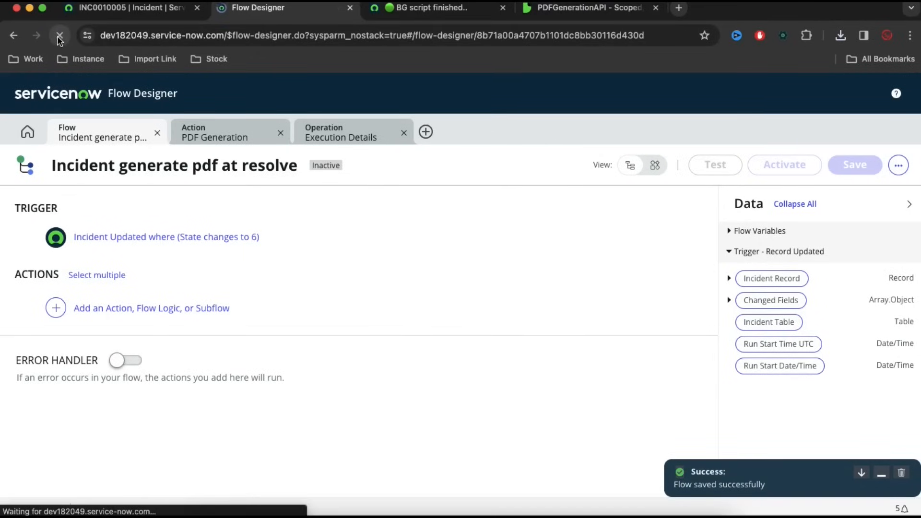
- Search the actions for "pdf" and add the PDF Generation action to the flow
left_click(166, 309)
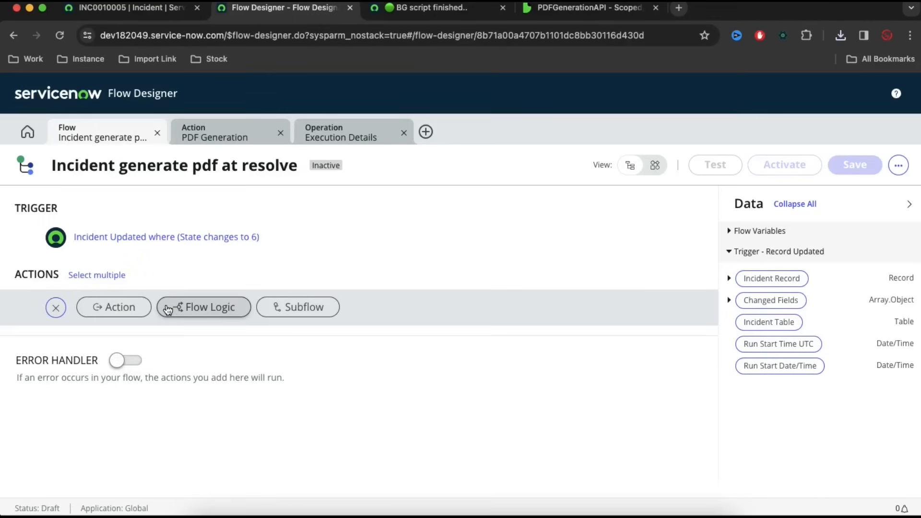
left_click(132, 311)
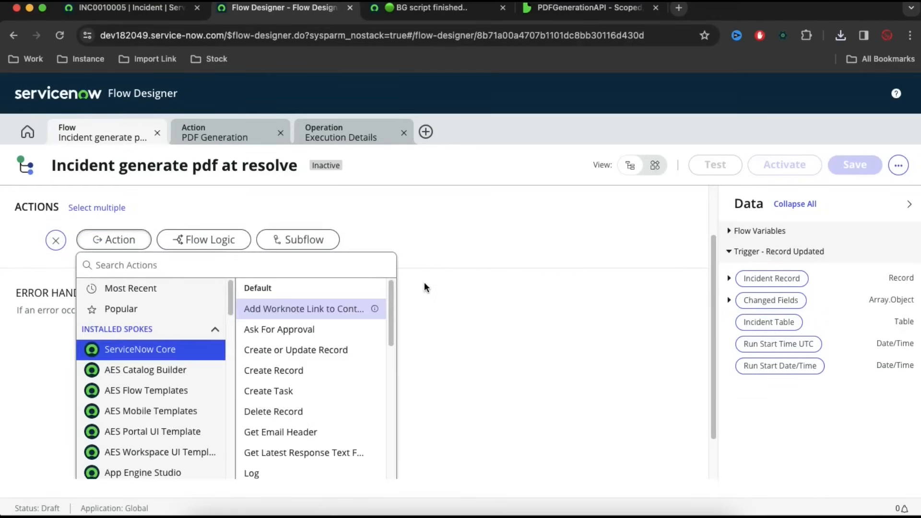
left_click(189, 267)
type("pdf")
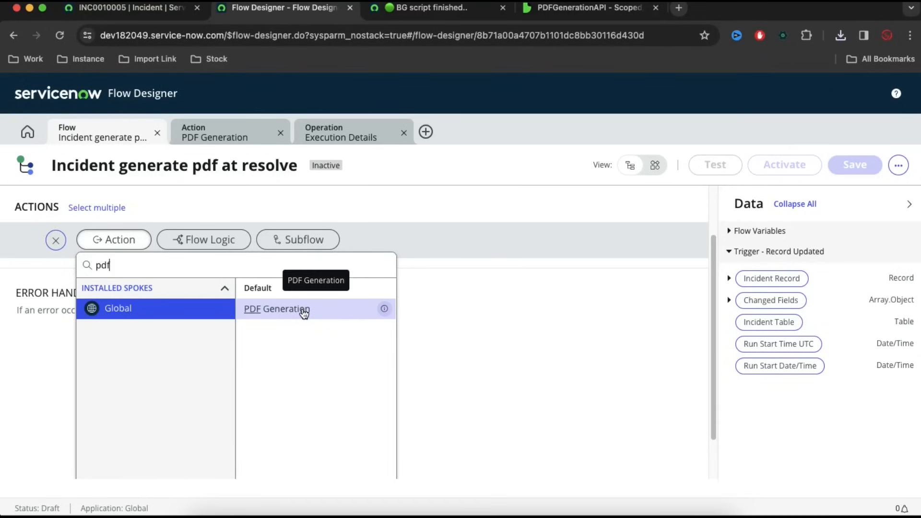
left_click(304, 313)
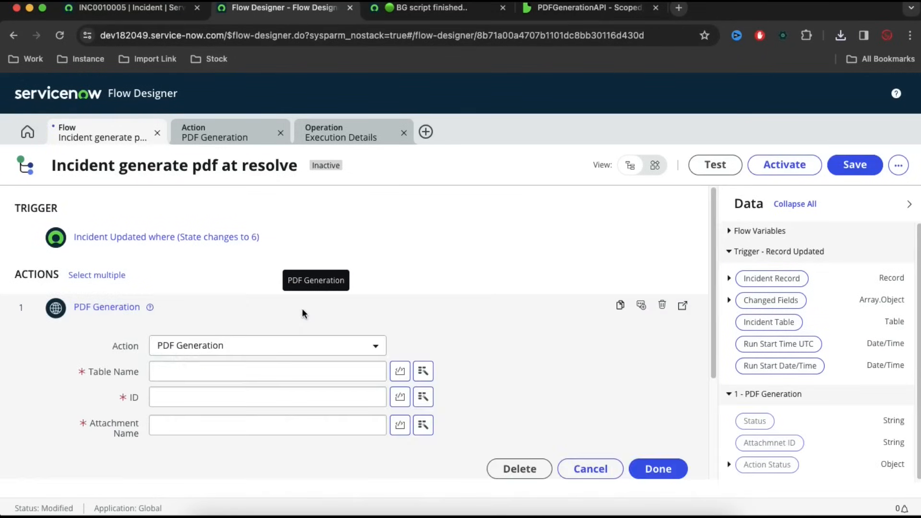
- Map the PDF Generation action's Table Name to the Incident Table from the Record Updated trigger
left_click(256, 368)
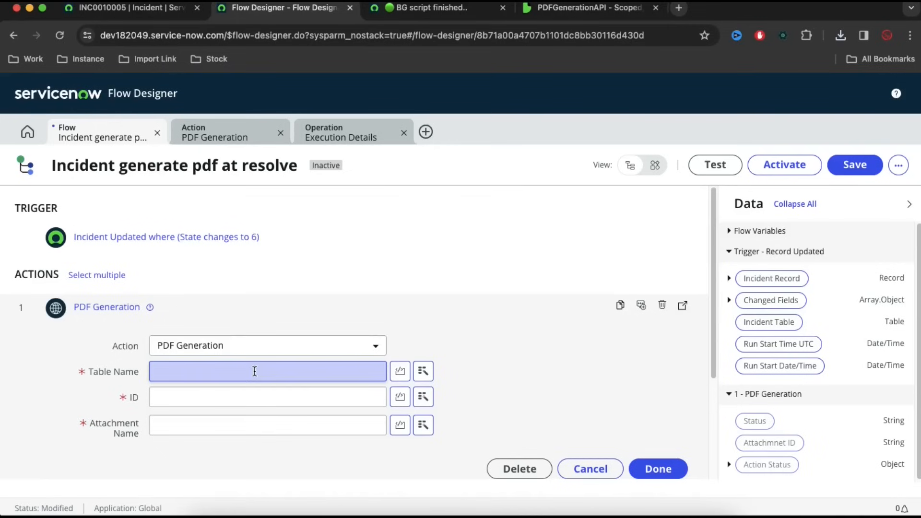
left_click(424, 370)
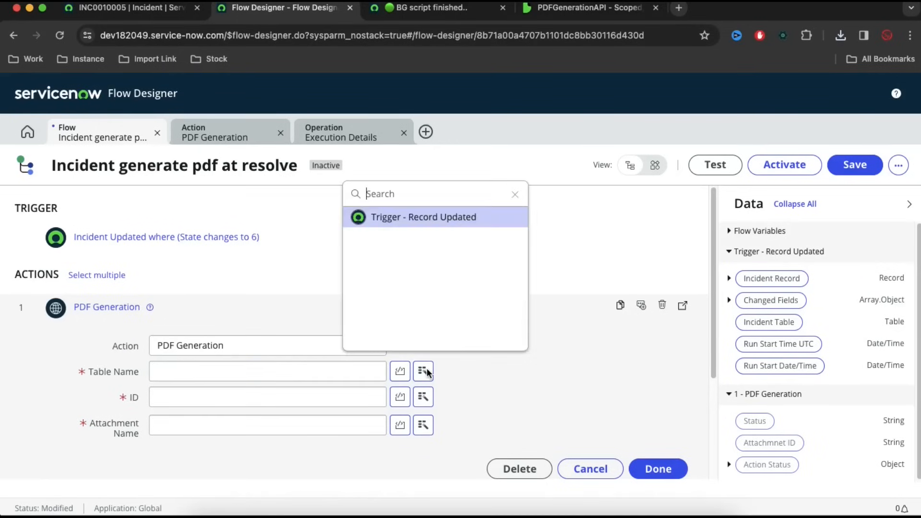
left_click(432, 219)
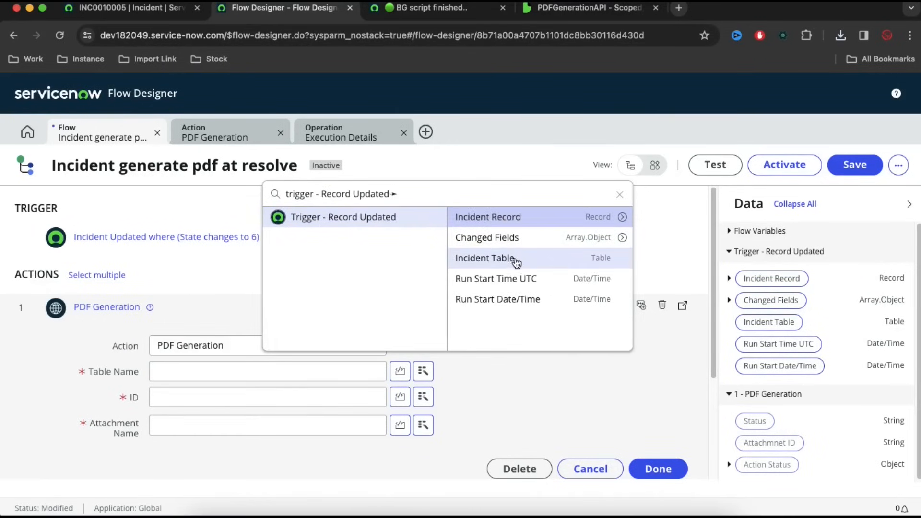
left_click(486, 258)
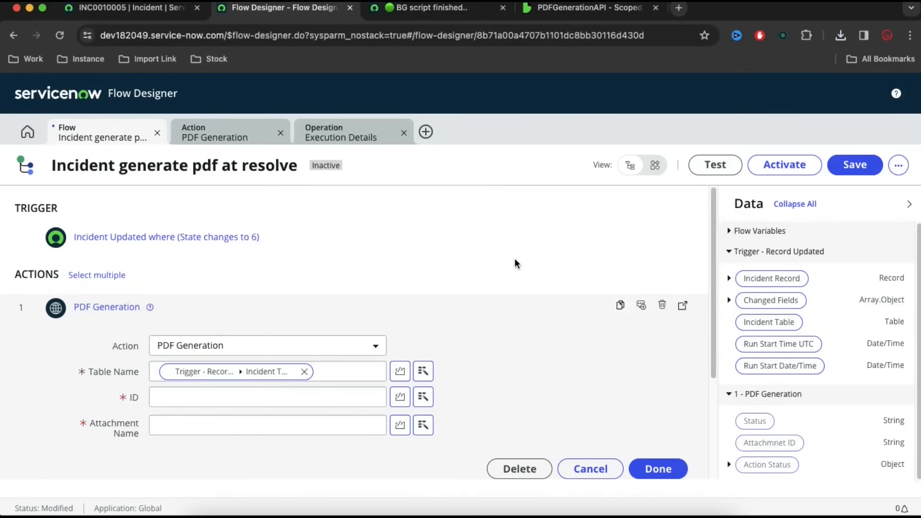
- Map the action's ID input to the Sys ID of the trigger's Incident Record
left_click(423, 398)
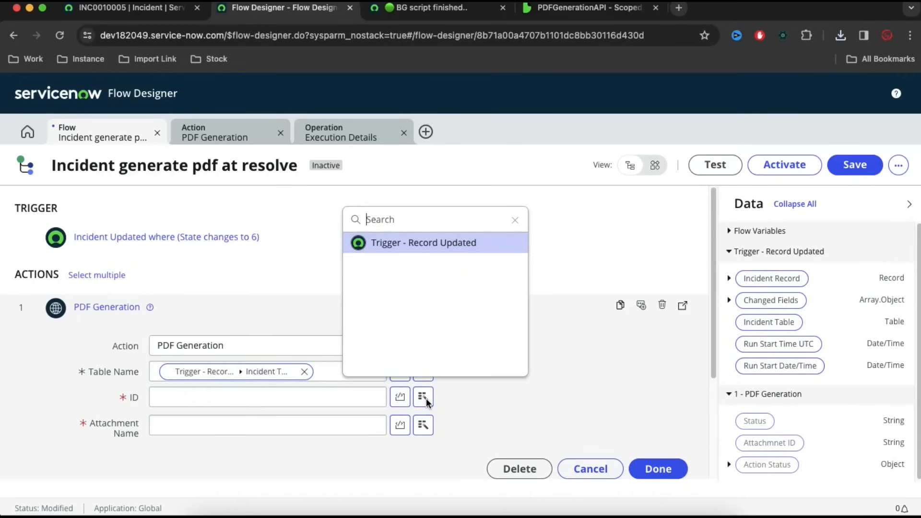
left_click(448, 244)
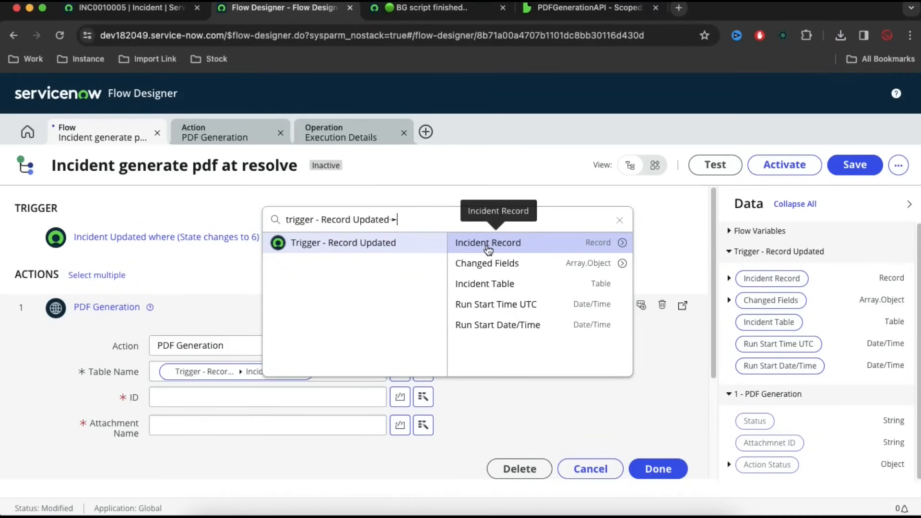
left_click(512, 243)
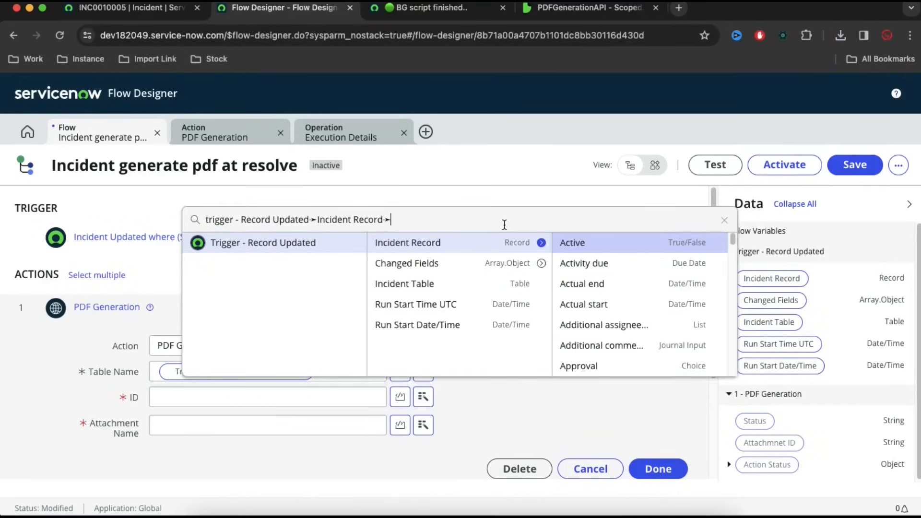
type("sys")
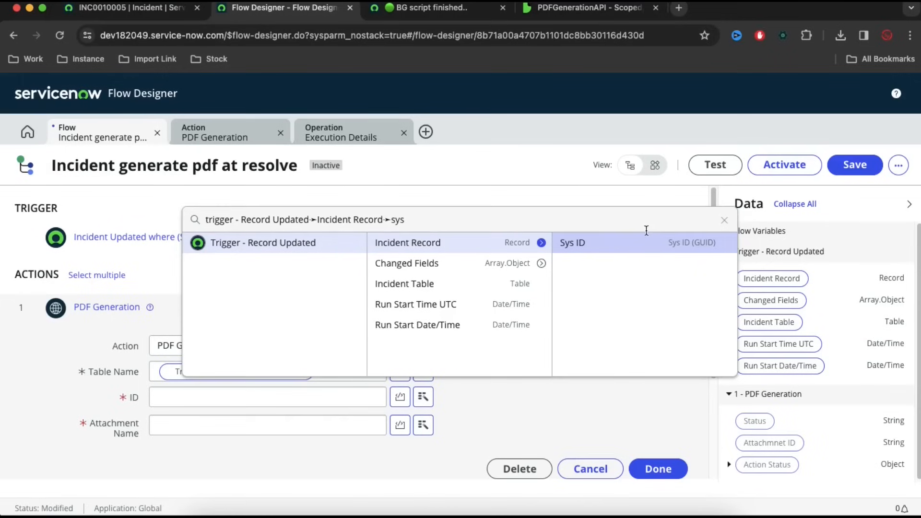
left_click(629, 247)
- Map the action's Attachment Name to the Number of the trigger's Incident Record
left_click(287, 417)
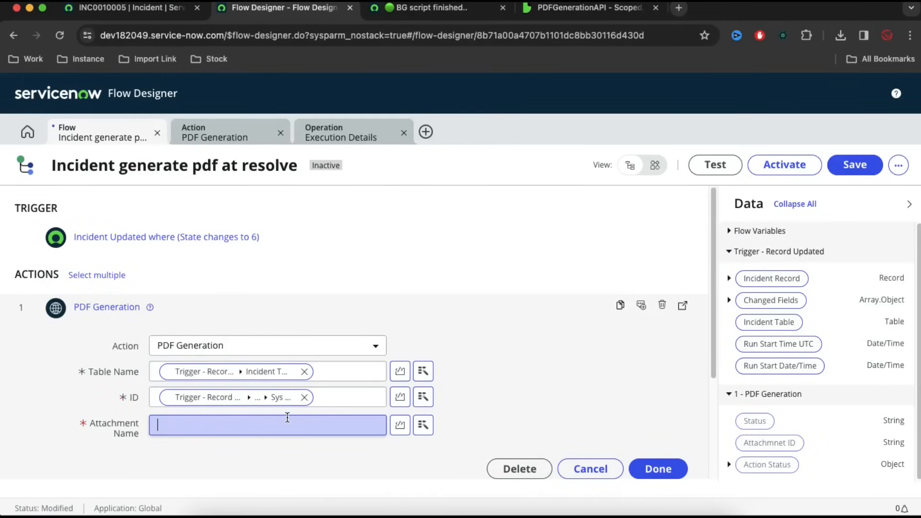
left_click(423, 424)
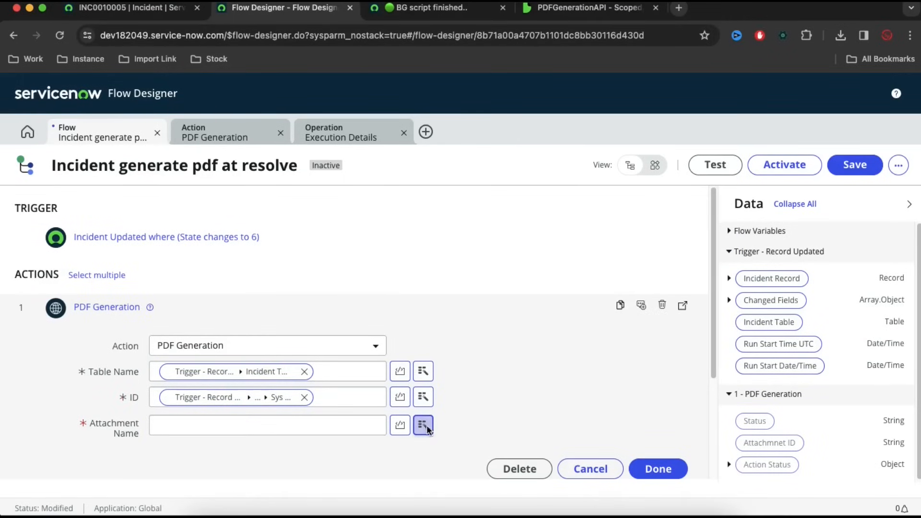
left_click(483, 279)
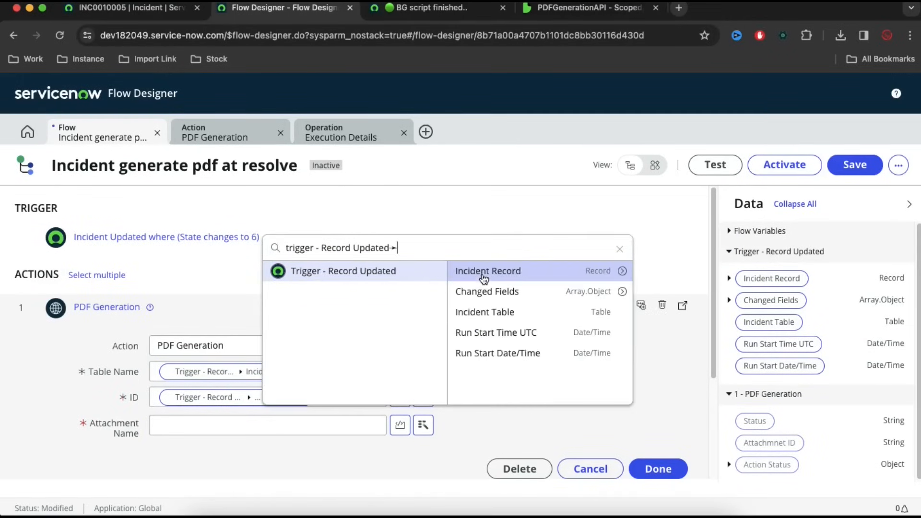
left_click(623, 271)
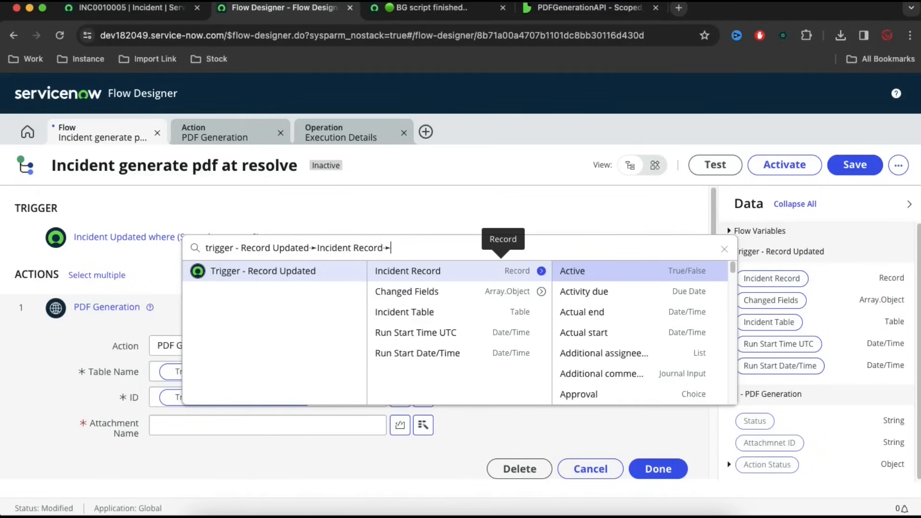
type("nu")
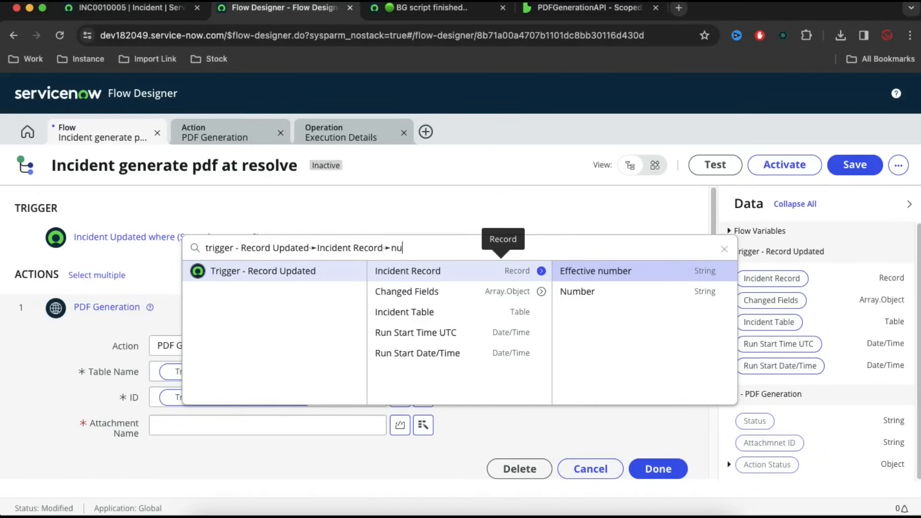
left_click(600, 294)
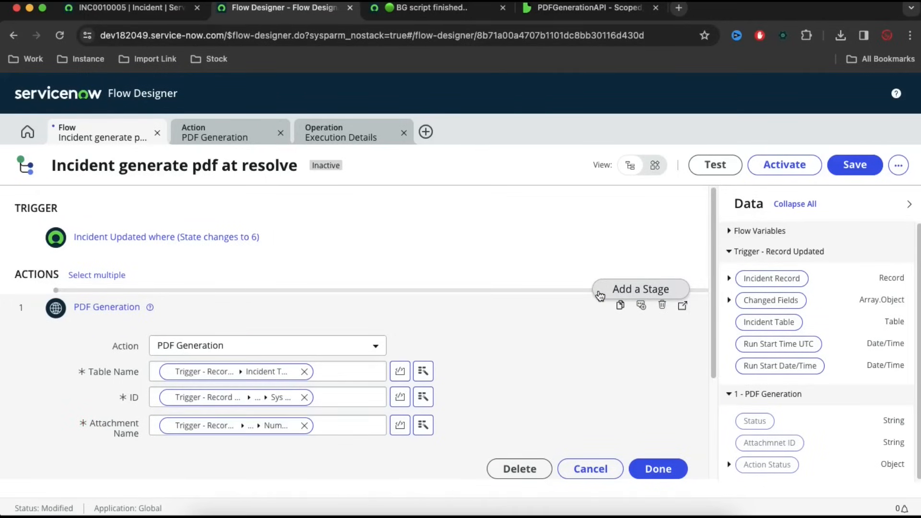
- Append the trigger's Run Start Time UTC to the Attachment Name after the incident number
left_click(423, 424)
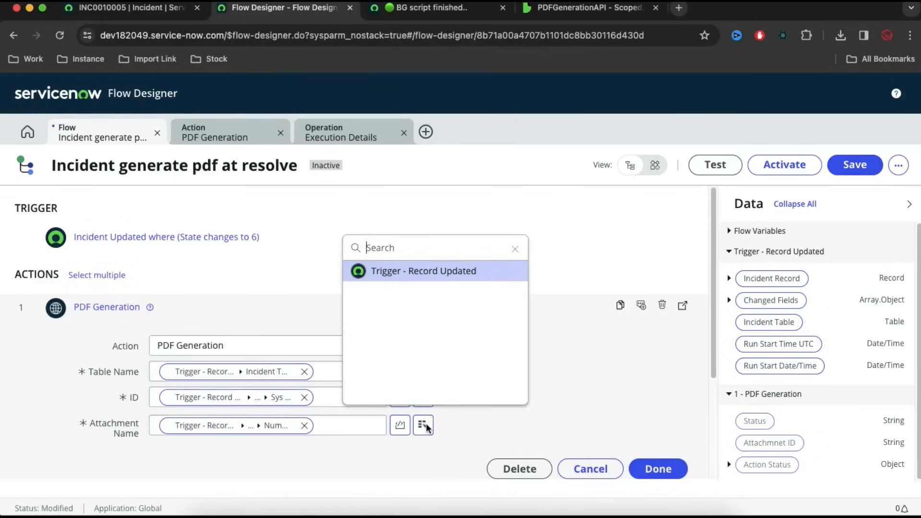
left_click(456, 273)
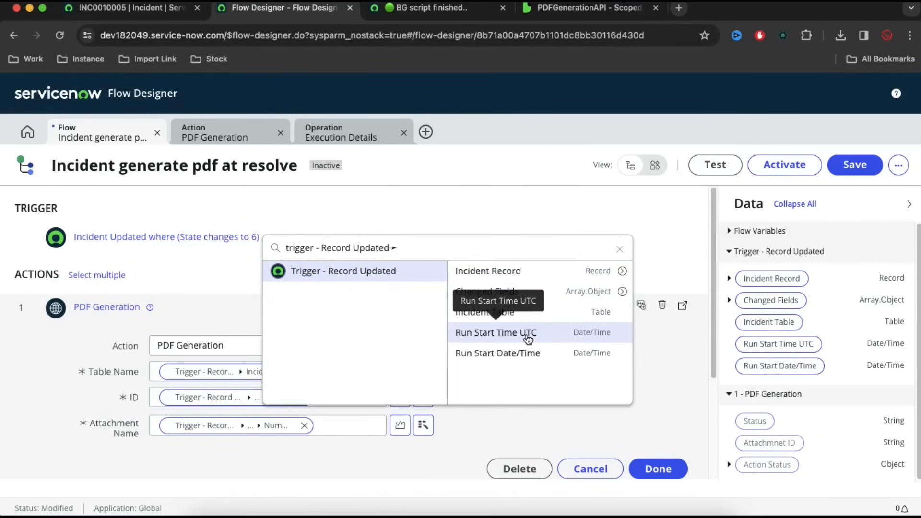
left_click(528, 339)
- Confirm the PDF Generation action's inputs and activate the flow
scroll(650, 468, "down", 1)
left_click(652, 455)
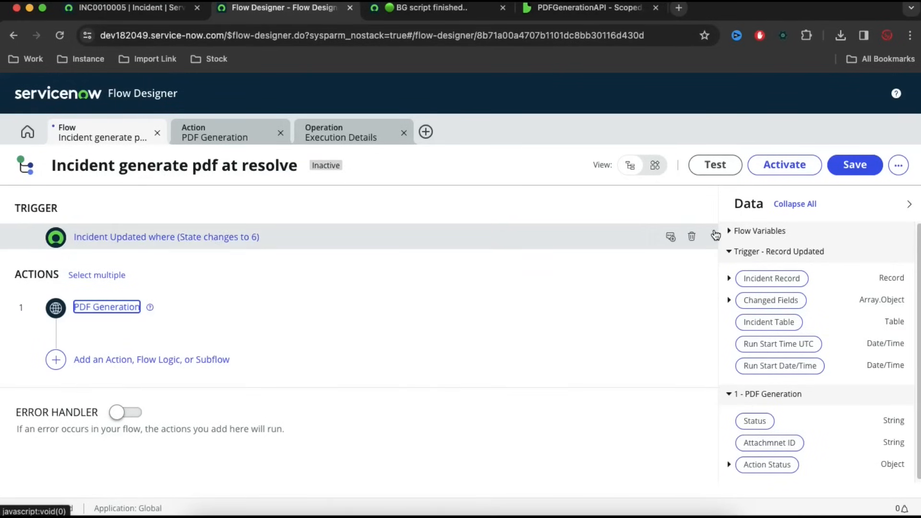
left_click(784, 165)
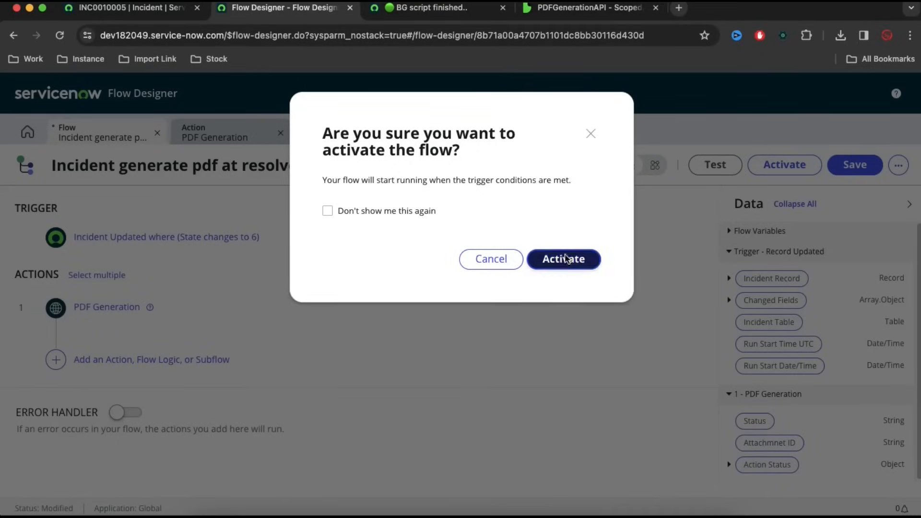
left_click(566, 259)
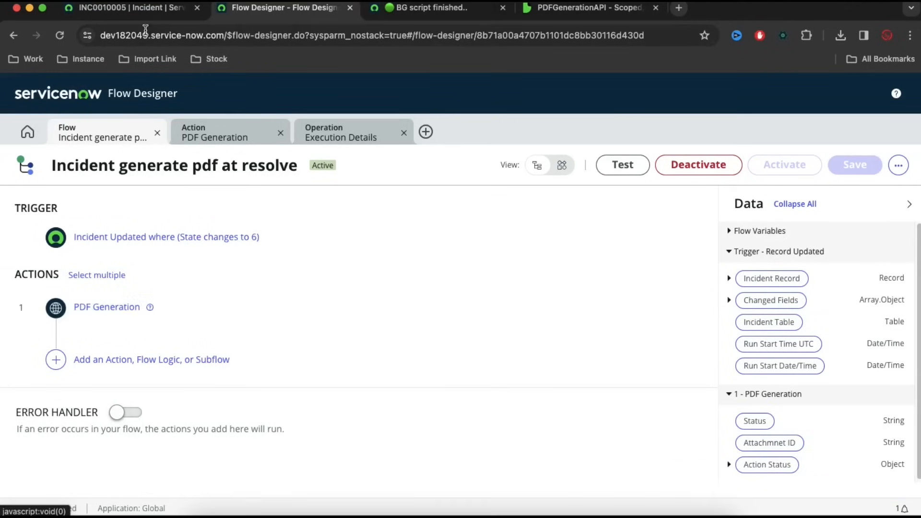
- Switch to the incident record's browser page and start creating a new incident
left_click(125, 8)
left_click(88, 129)
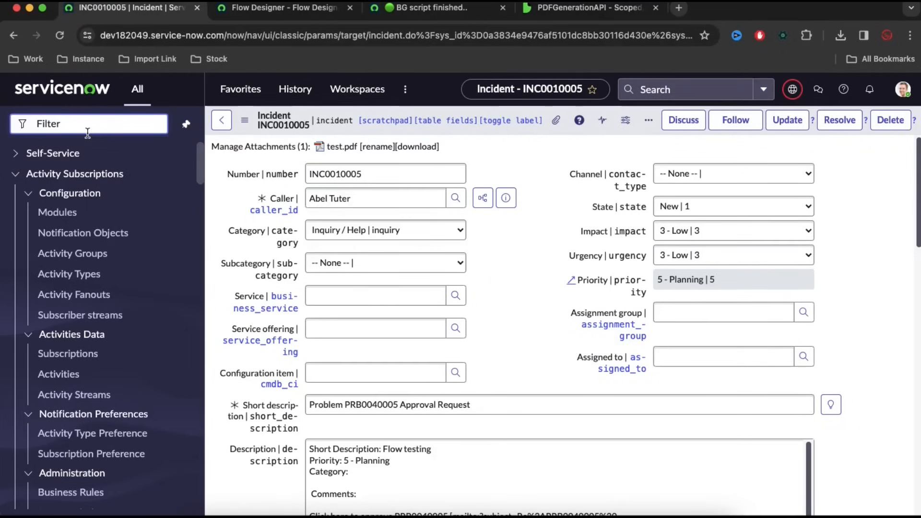
type("incident")
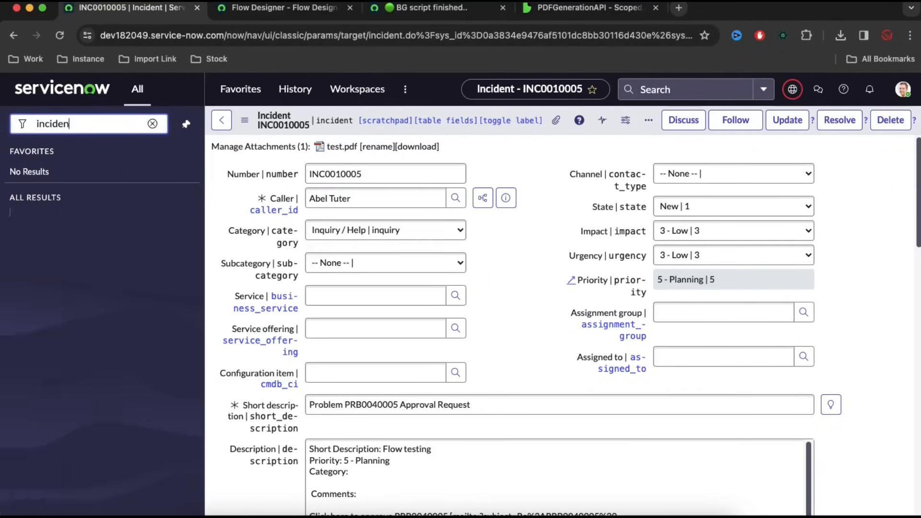
left_click(60, 343)
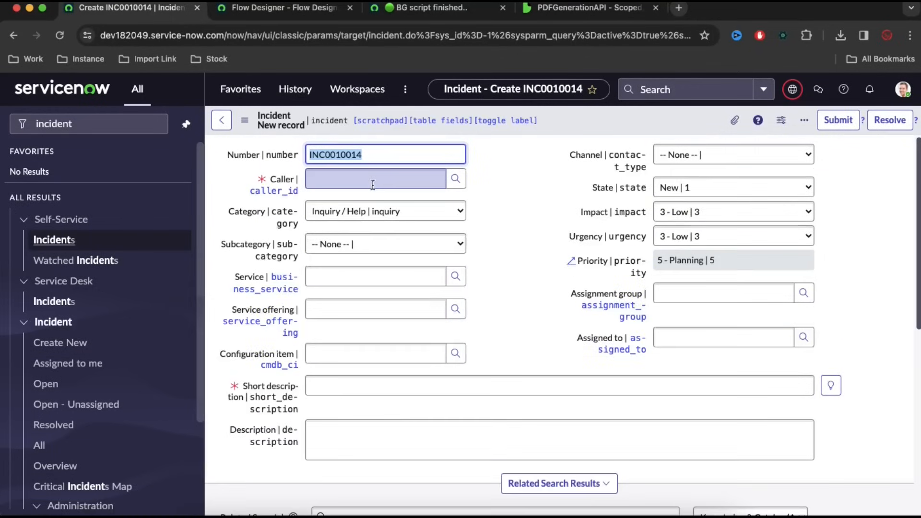
- Choose a caller, enter short description "testing" and description "testing 12345", and save the new incident
left_click(373, 184)
left_click(456, 179)
left_click(73, 367)
left_click(365, 386)
type("testing")
key("Tab")
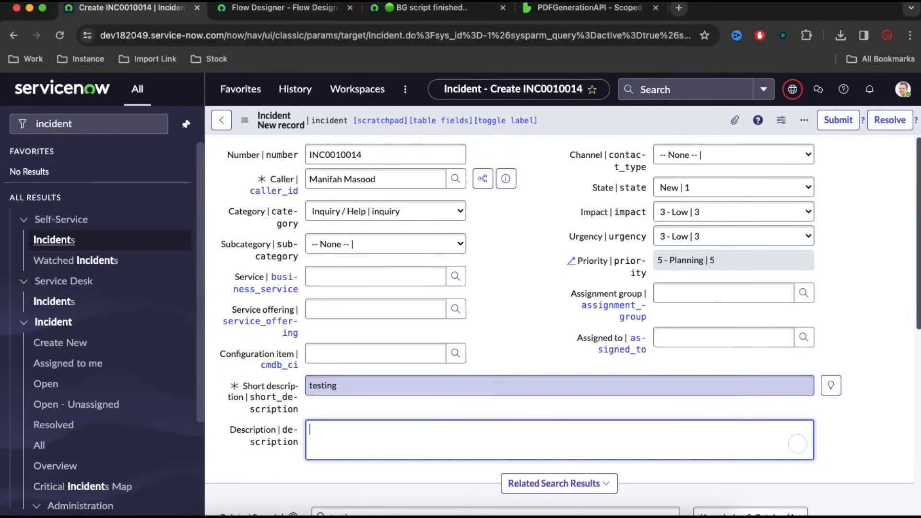
type("testing 12345")
scroll(545, 298, "down", 2)
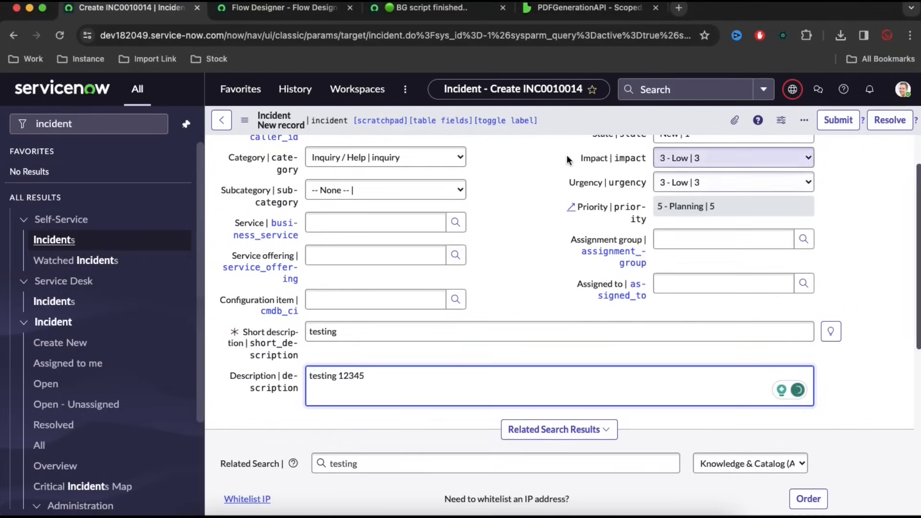
right_click(579, 126)
left_click(579, 125)
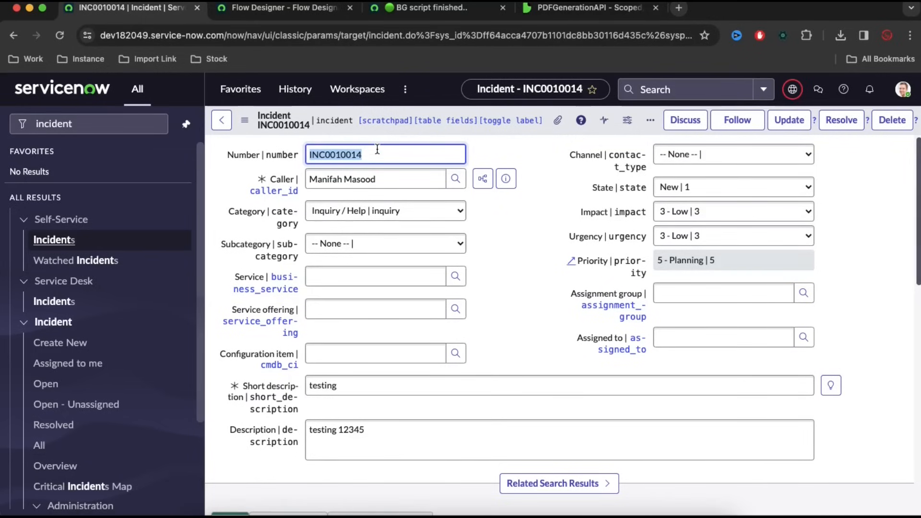
- Set the incident's state to Resolved, with resolution code "Resolved by caller" and resolution notes "dd", without saving yet
left_click(681, 195)
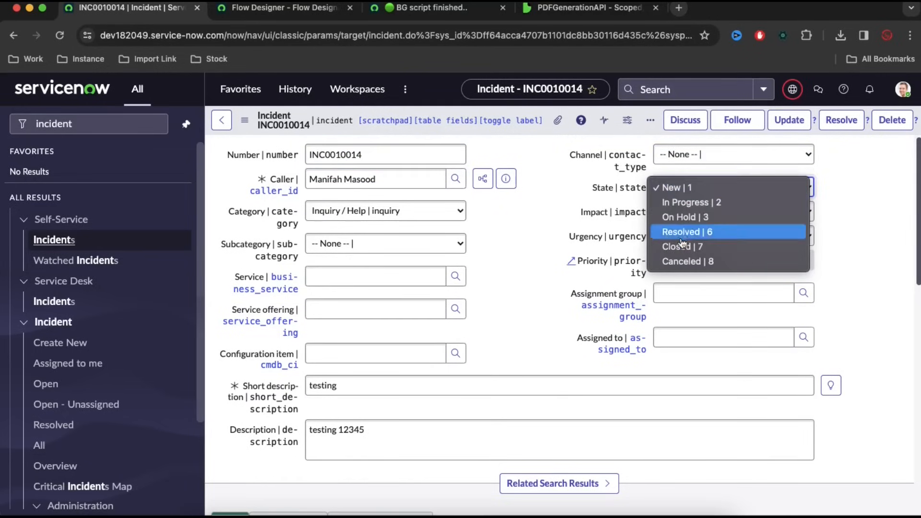
left_click(681, 234)
scroll(536, 261, "down", 5)
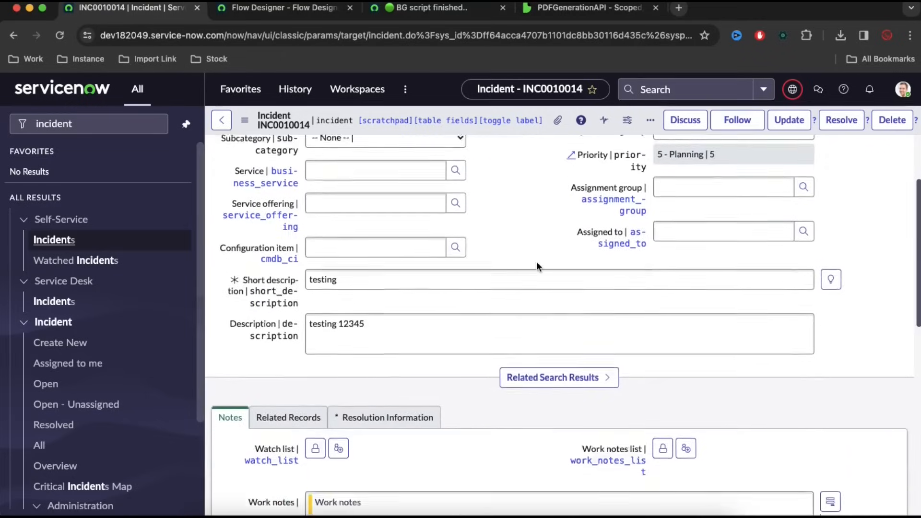
left_click(384, 291)
left_click(377, 355)
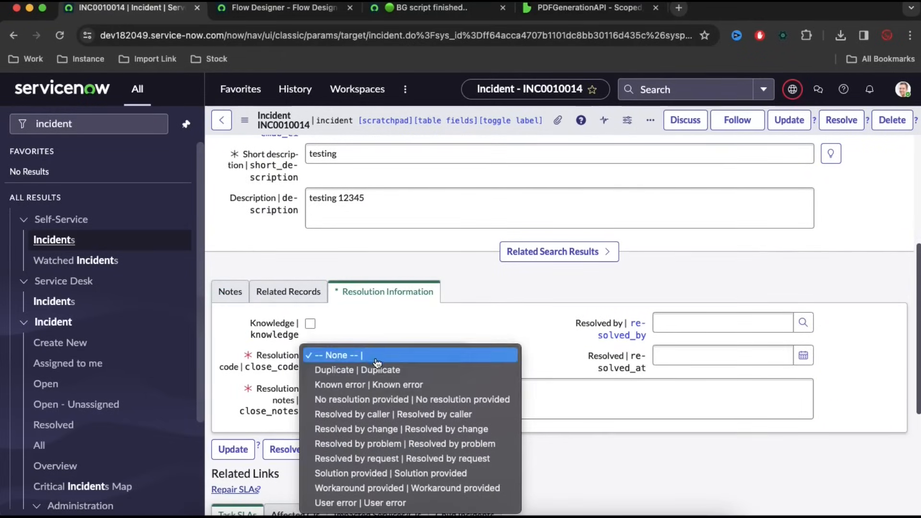
left_click(403, 411)
left_click(390, 396)
type("dd")
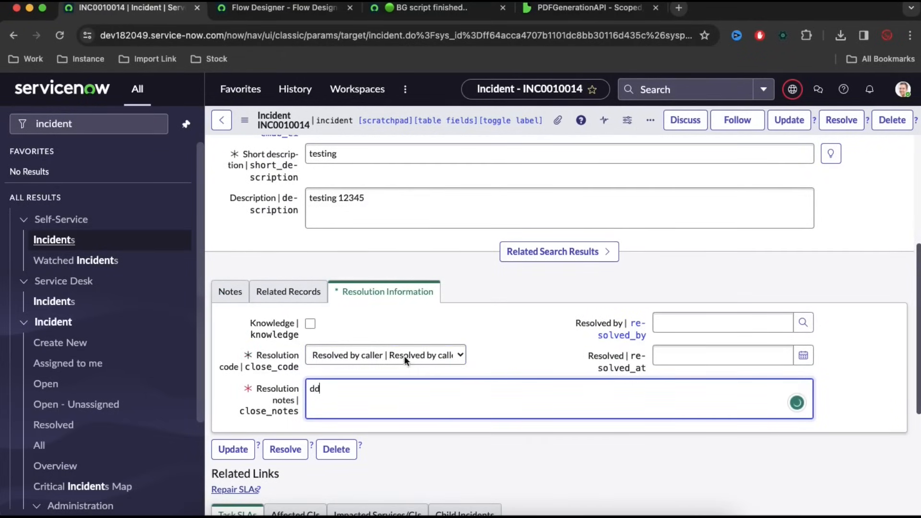
right_click(341, 129)
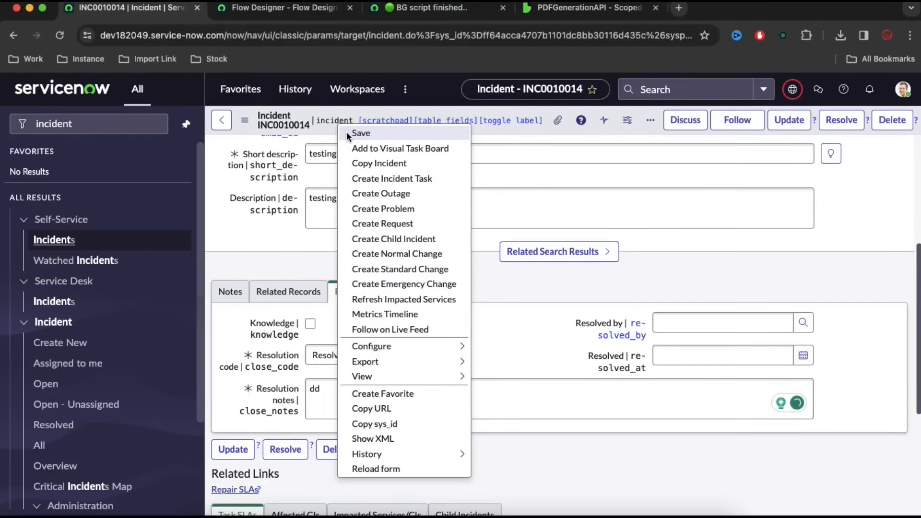
left_click(264, 213)
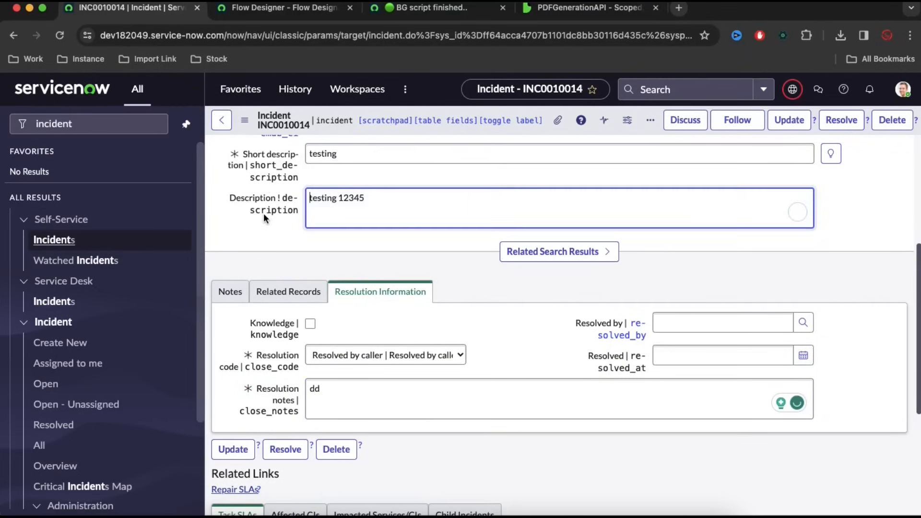
- Switch to Flow Designer and show the list of recent executions on its home page
left_click(281, 11)
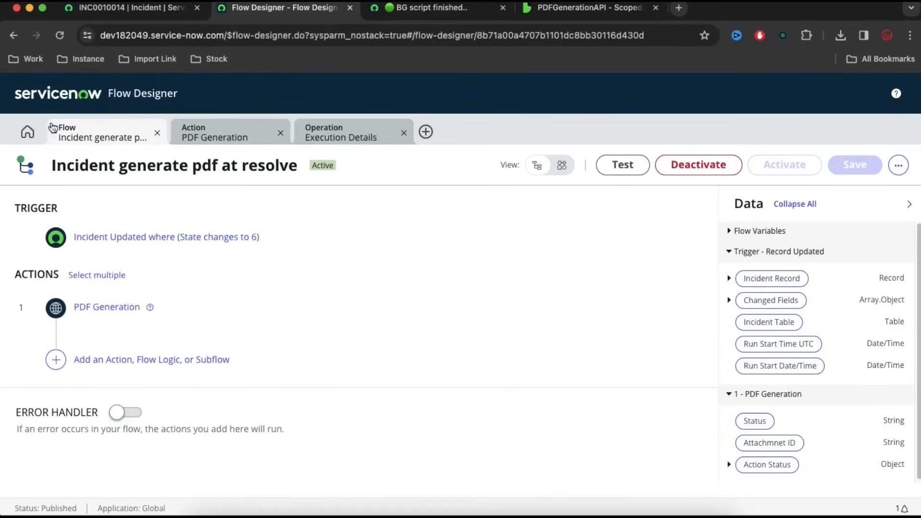
left_click(30, 134)
left_click(226, 176)
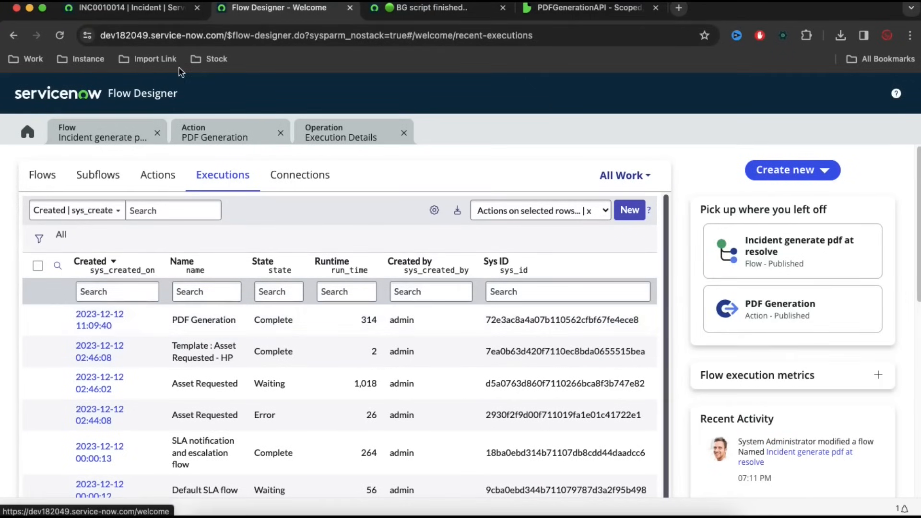
- Return to the incident and save it in the Resolved state to trigger the flow
left_click(128, 8)
right_click(332, 116)
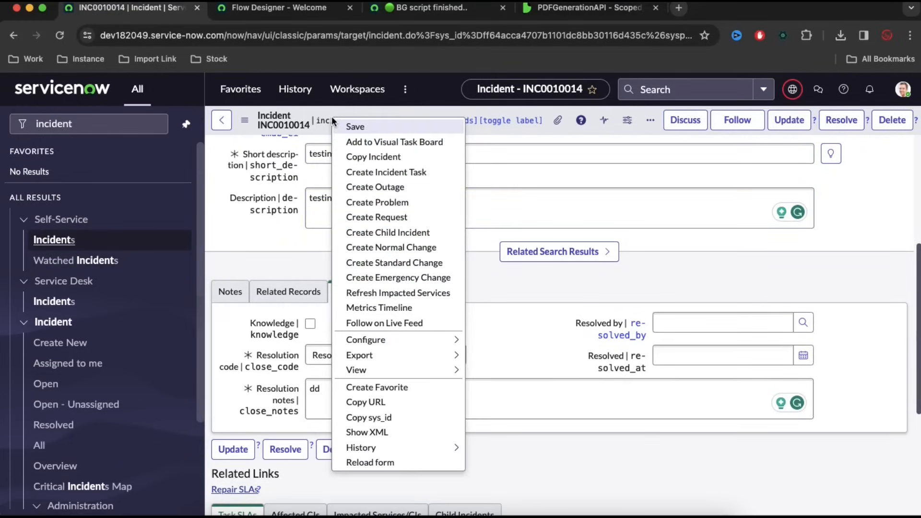
left_click(339, 125)
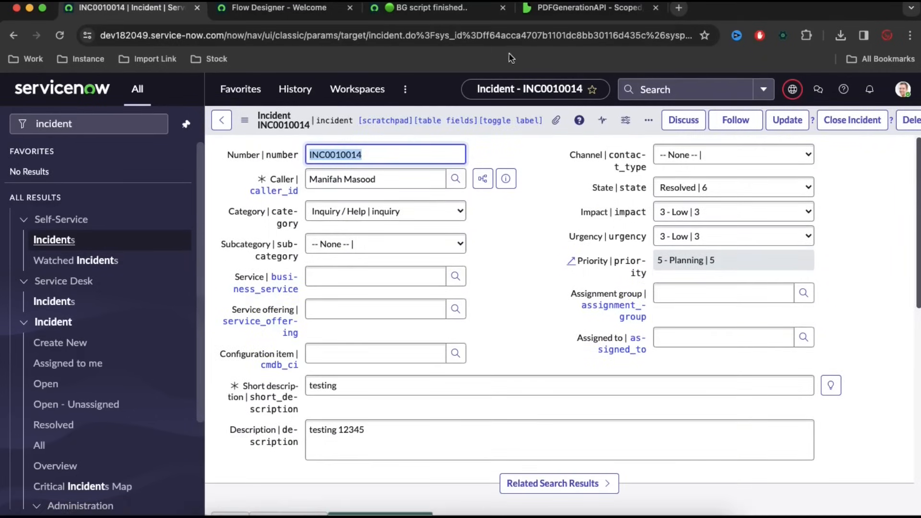
- Refresh the Flow Designer executions list and open the execution details of "Incident generate pdf at resolve"
left_click(297, 9)
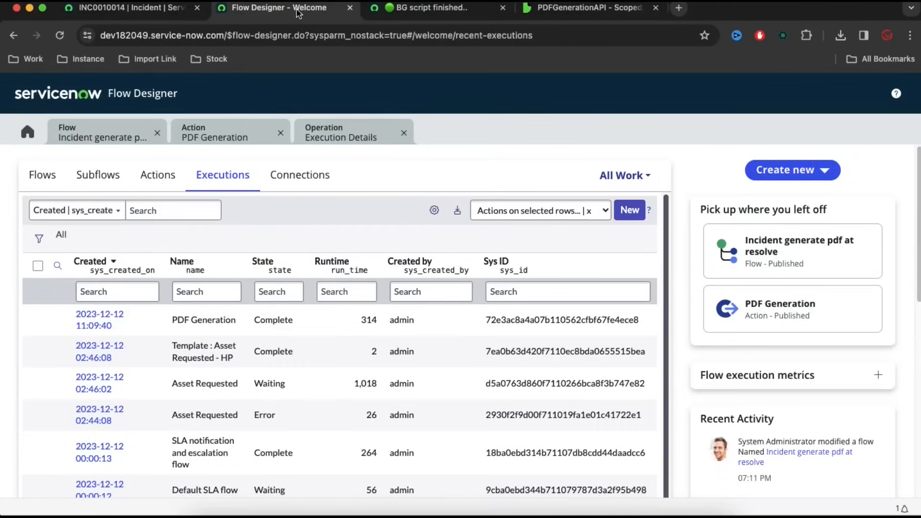
left_click(61, 235)
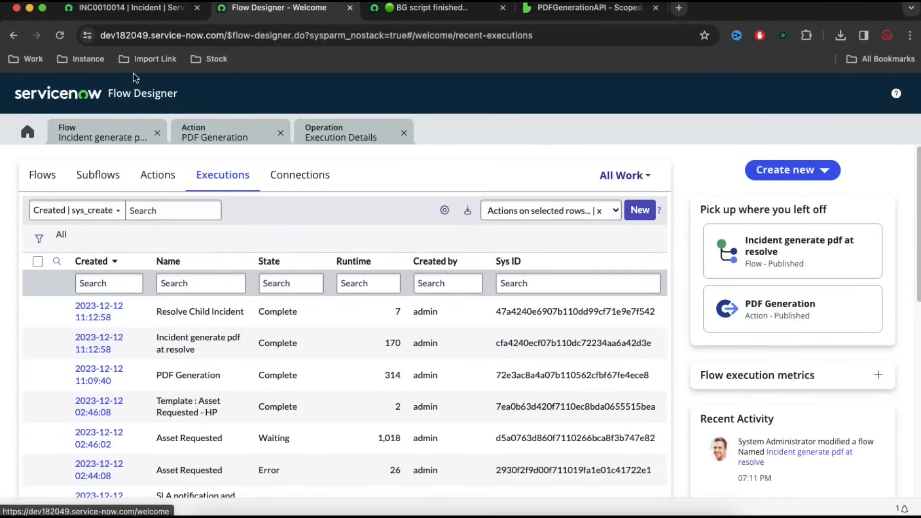
left_click(90, 336)
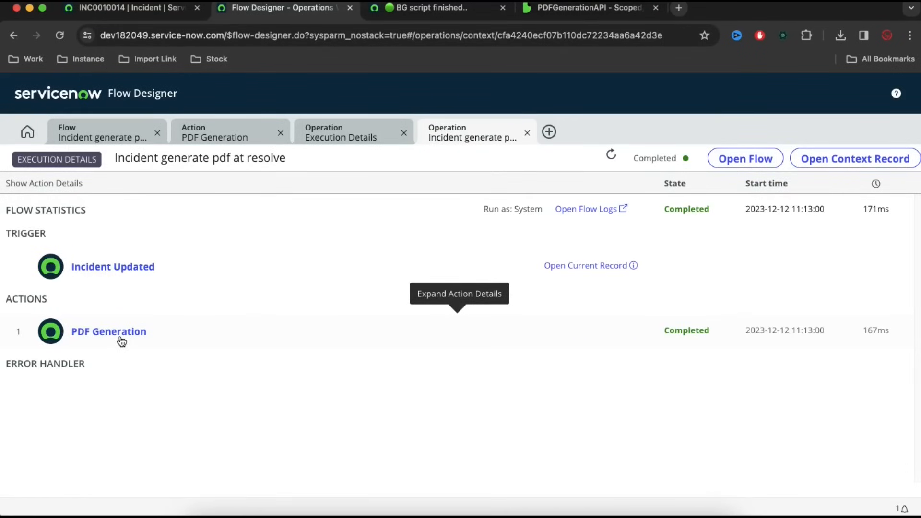
- Reload the resolved incident, download and open its generated PDF attachment to check the content, and return to the incident
left_click(132, 8)
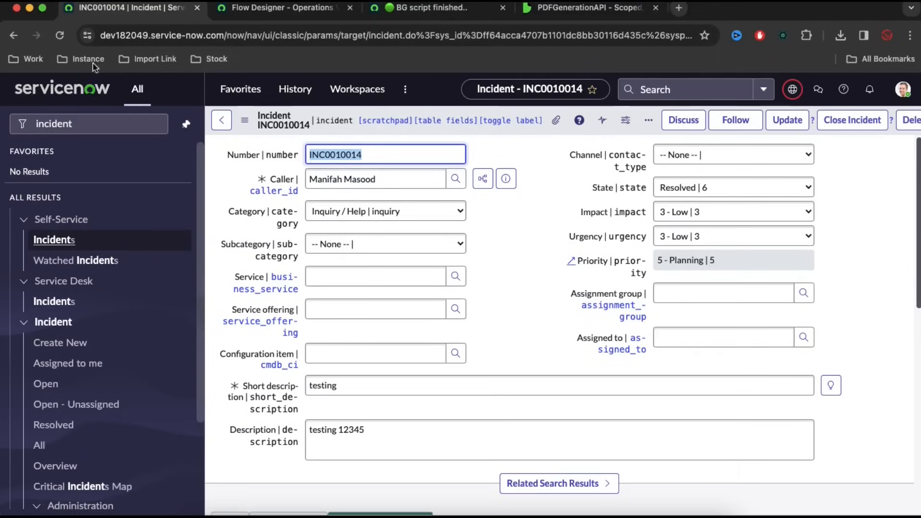
left_click(60, 35)
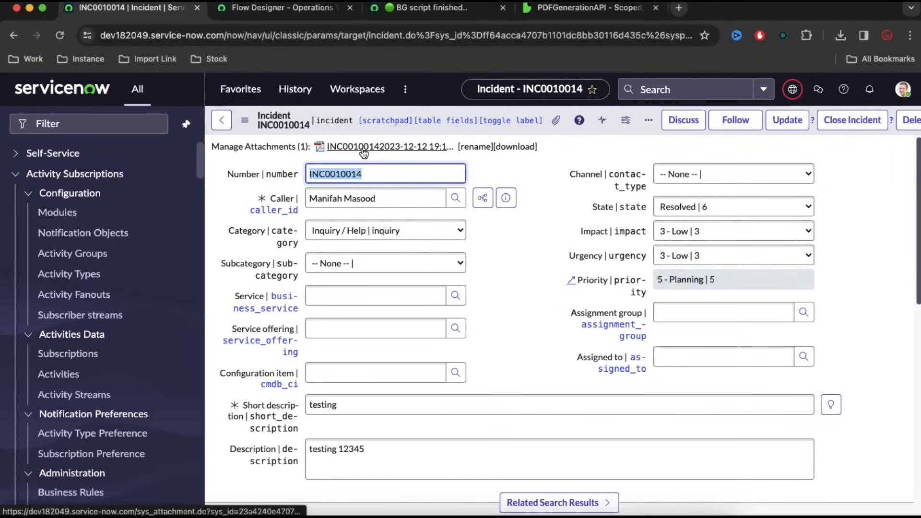
left_click(362, 148)
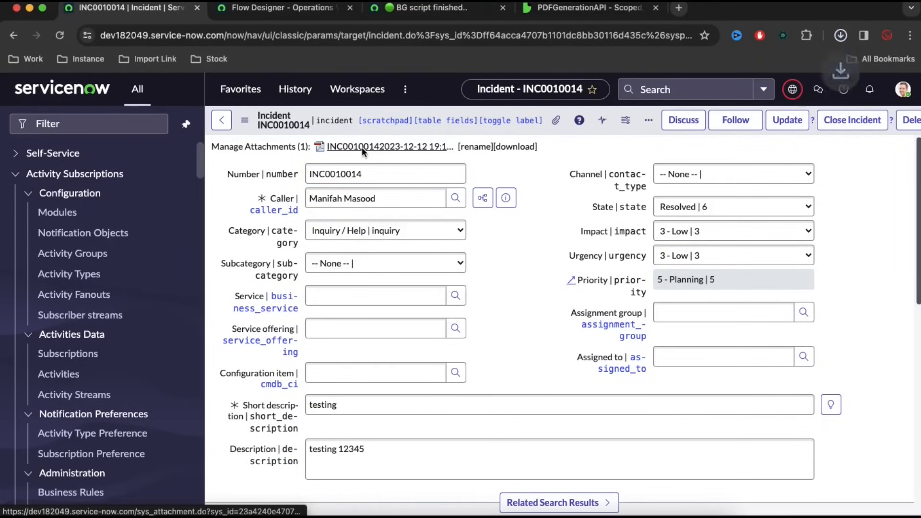
left_click(712, 74)
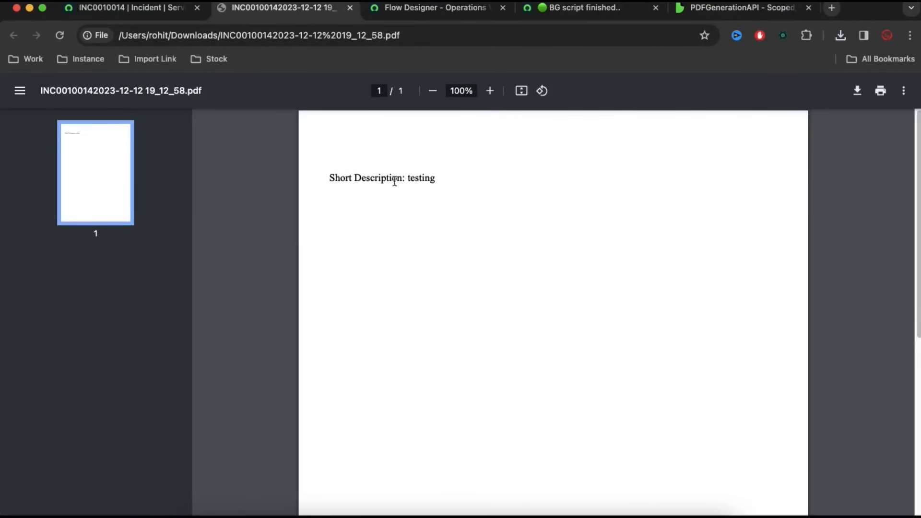
left_click(144, 7)
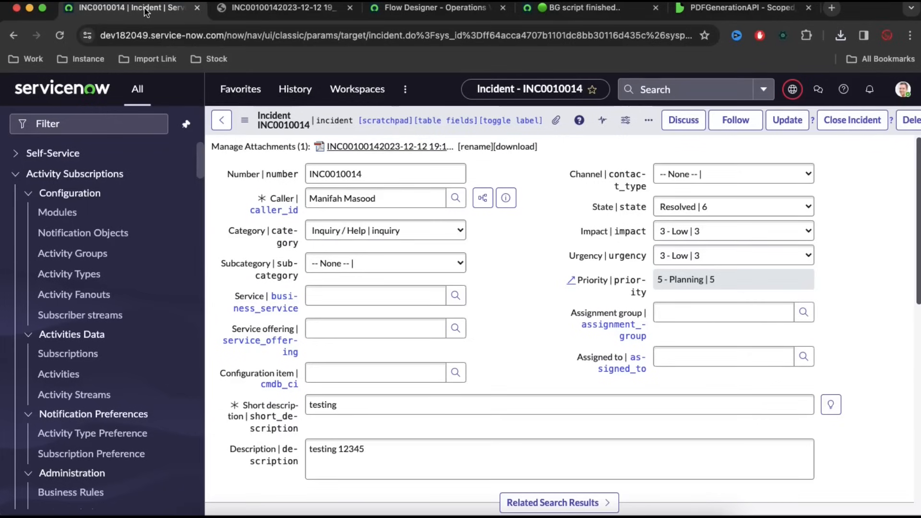
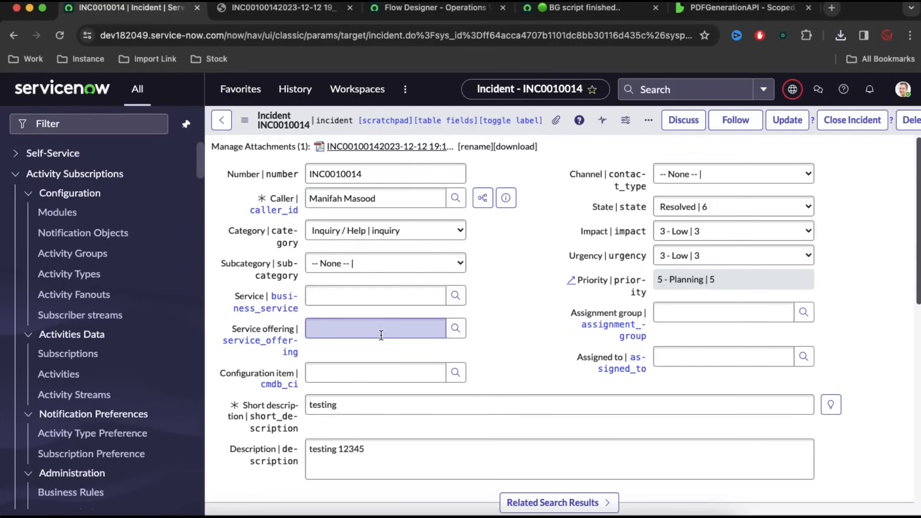
- In the PDF Generation action, browse the step types that can be added after the Script step, and close the list without adding one
left_click(430, 15)
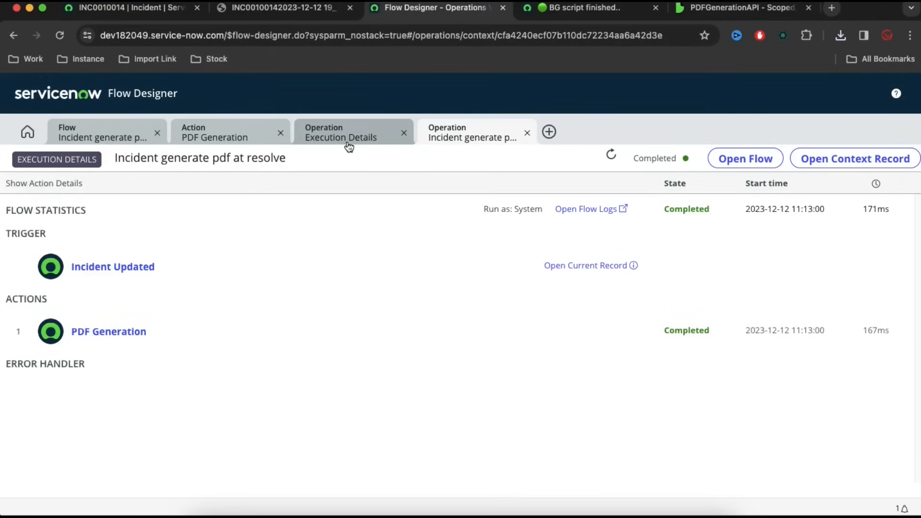
left_click(243, 142)
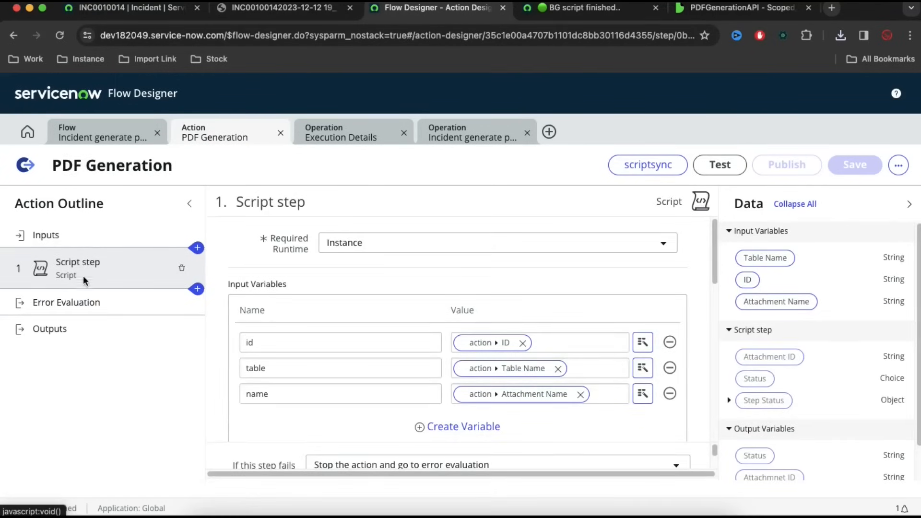
left_click(196, 291)
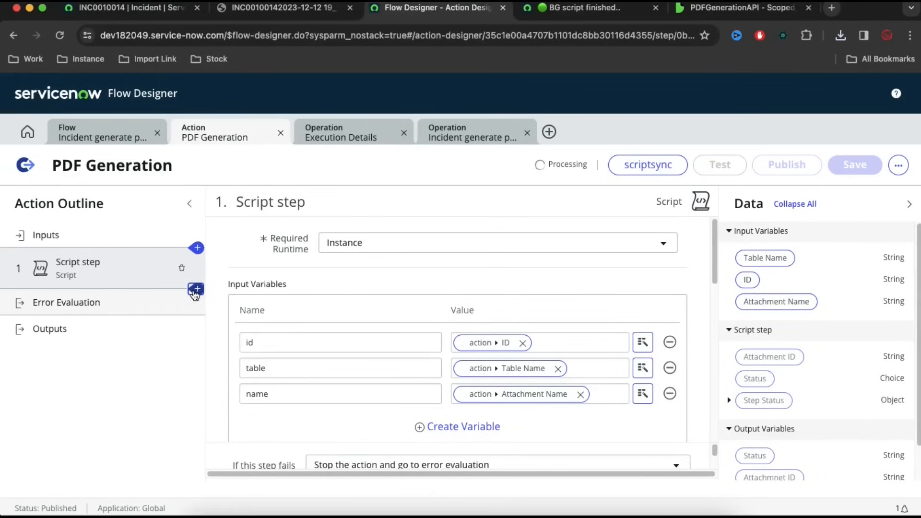
scroll(358, 287, "down", 1)
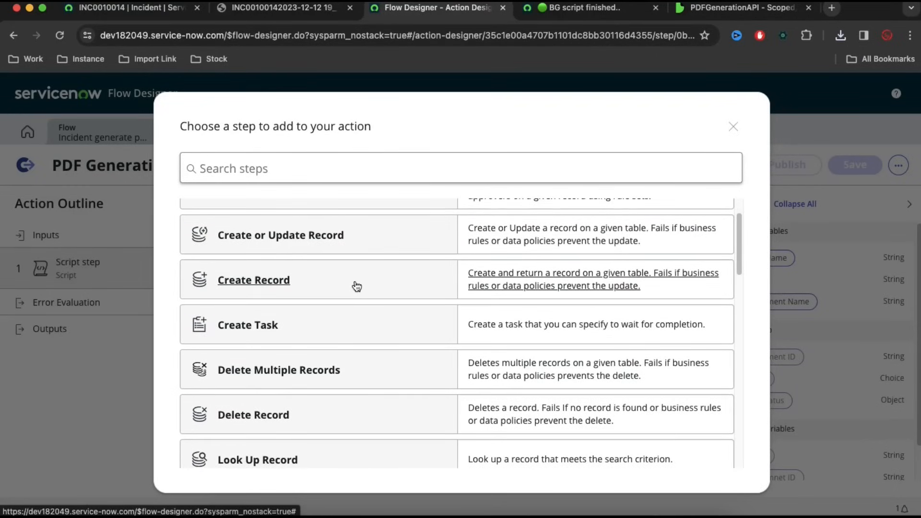
scroll(357, 287, "down", 7)
scroll(357, 287, "down", 1)
scroll(355, 285, "down", 1)
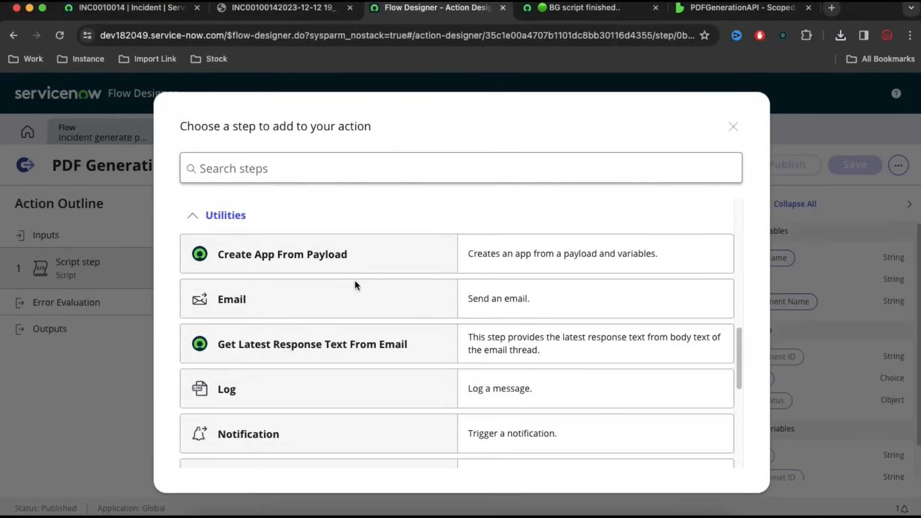
scroll(355, 284, "down", 2)
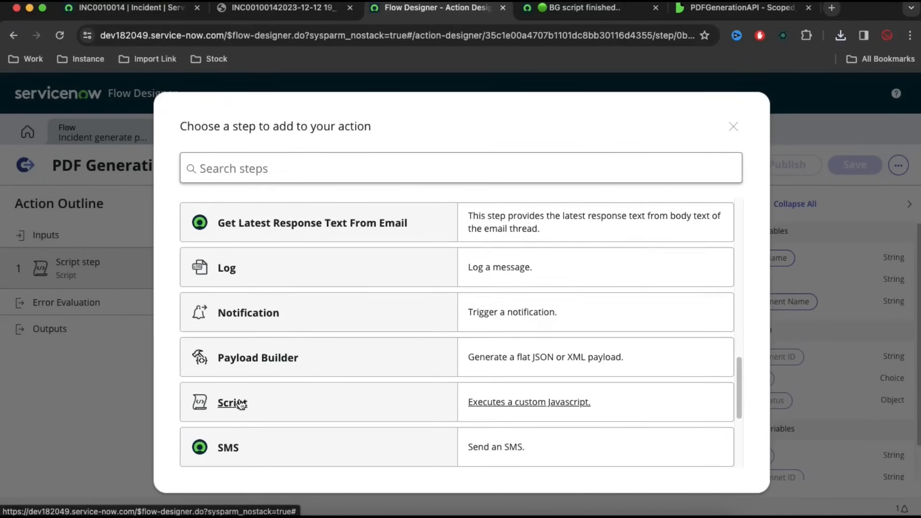
scroll(241, 403, "down", 3)
scroll(241, 405, "down", 1)
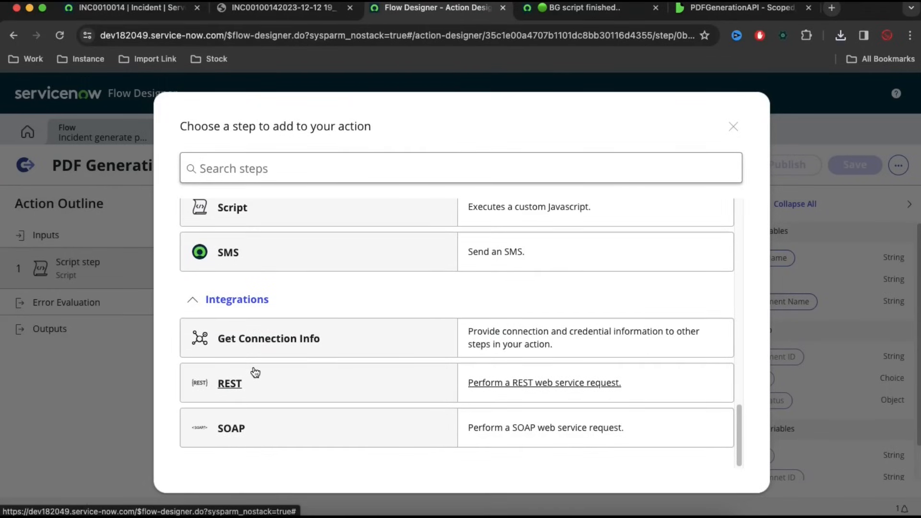
scroll(255, 373, "up", 3)
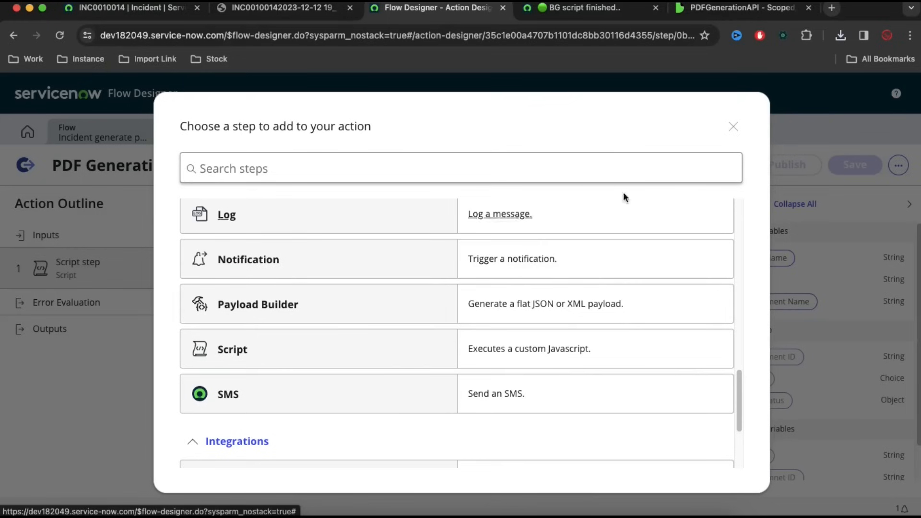
left_click(733, 127)
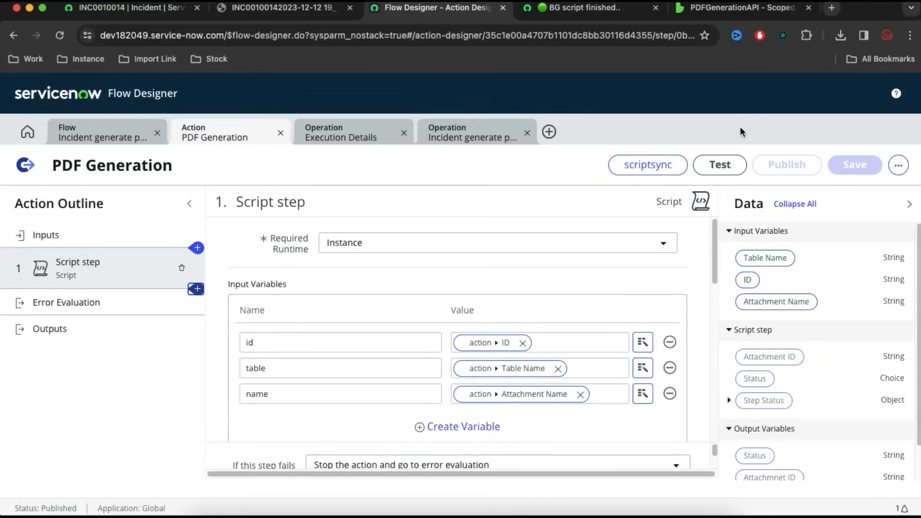